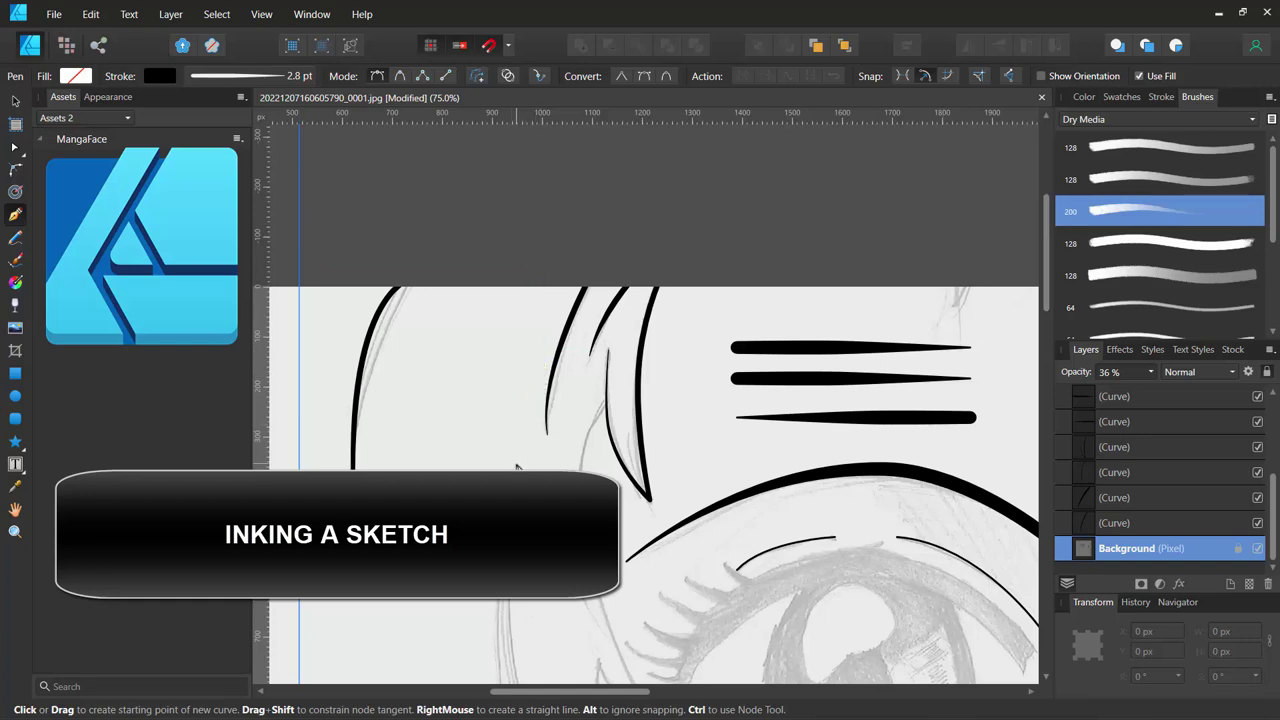
# Start a pen stroke on the sketch and frame the eyebrow and hair area.
pyautogui.moveTo(477, 321)
pyautogui.mouseDown()
pyautogui.moveTo(524, 428)
pyautogui.moveTo(408, 220)
pyautogui.mouseUp()
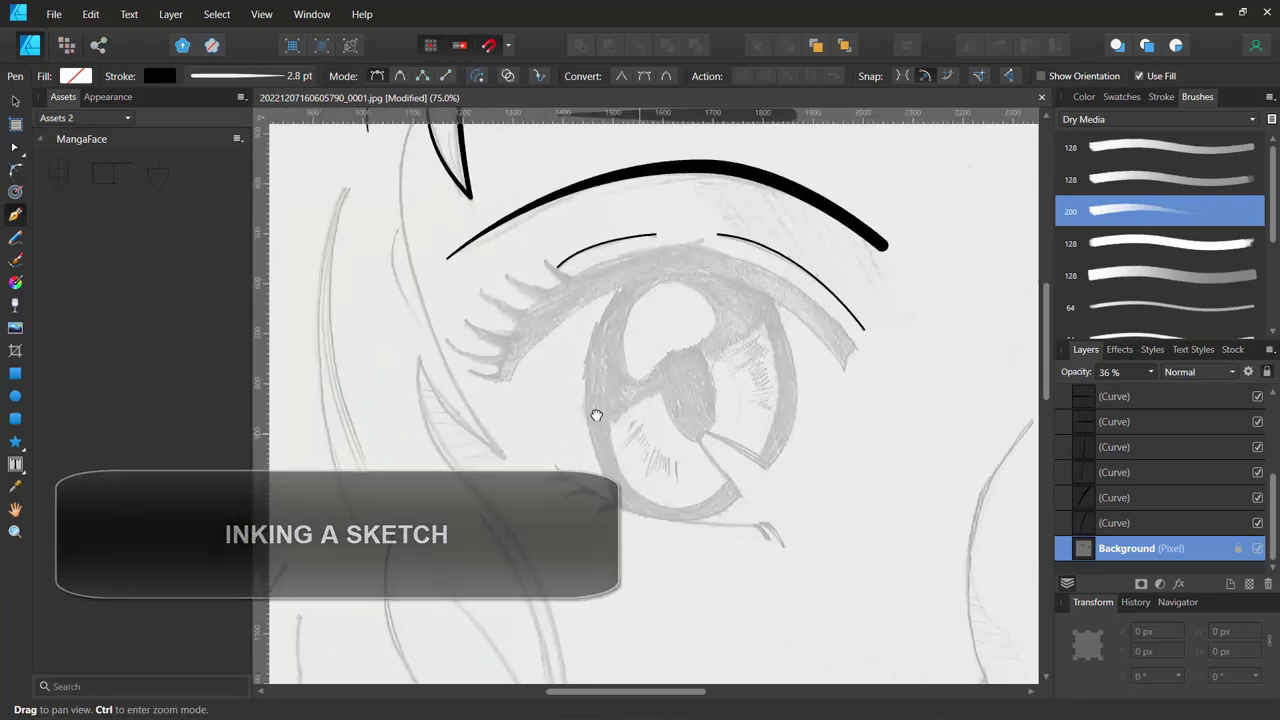
pyautogui.scroll(-5, 570, 370)
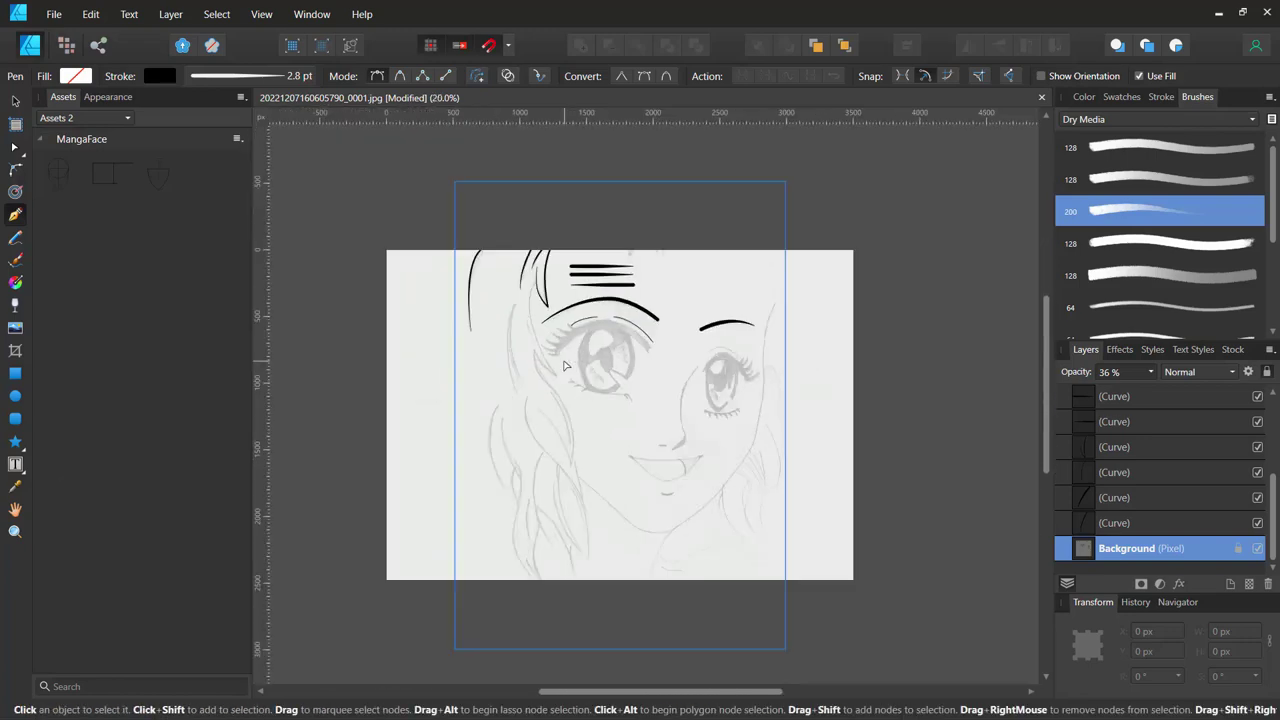
pyautogui.scroll(2, 564, 366)
pyautogui.scroll(1, 564, 366)
pyautogui.scroll(-1, 564, 366)
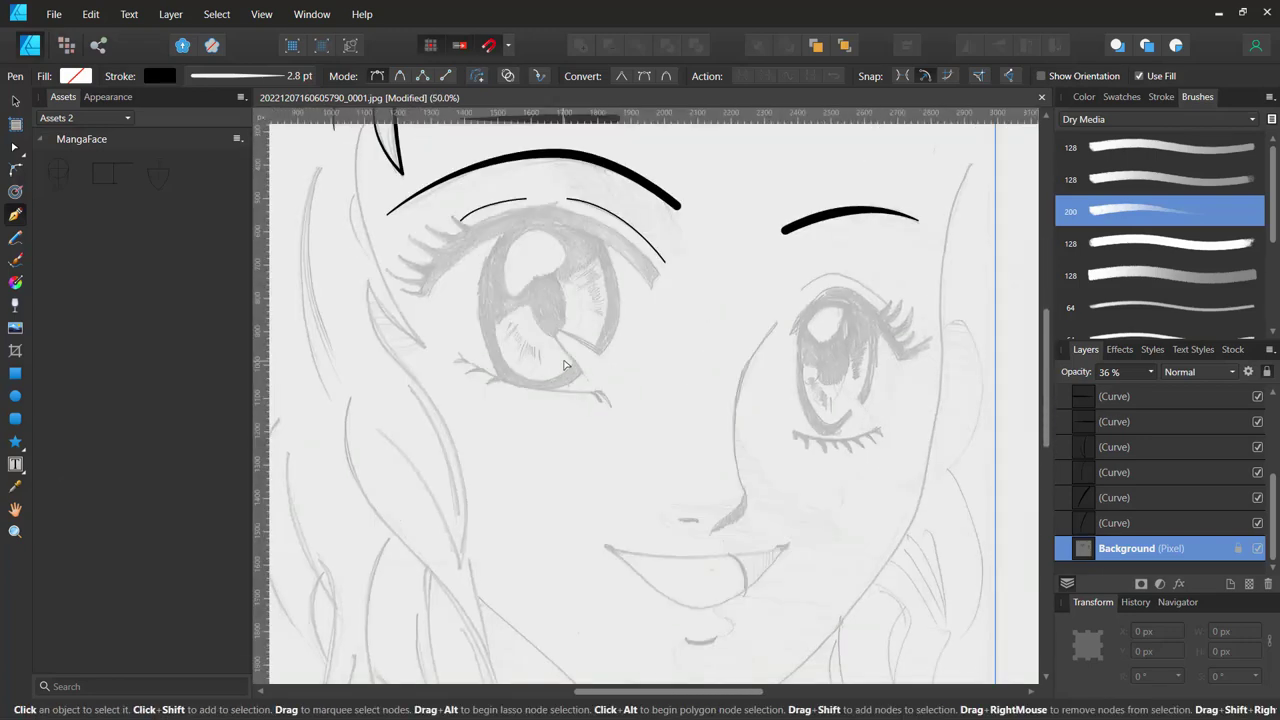
pyautogui.scroll(-2, 564, 366)
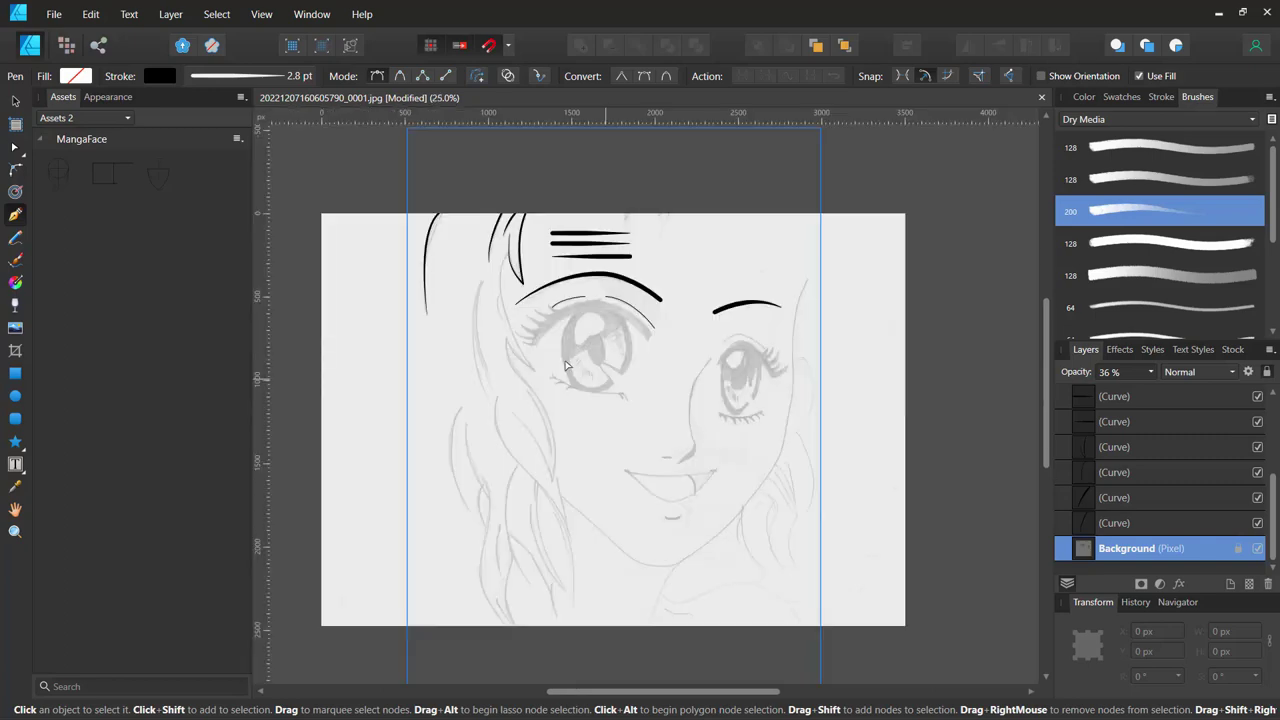
pyautogui.scroll(-1, 564, 360)
pyautogui.scroll(2, 564, 360)
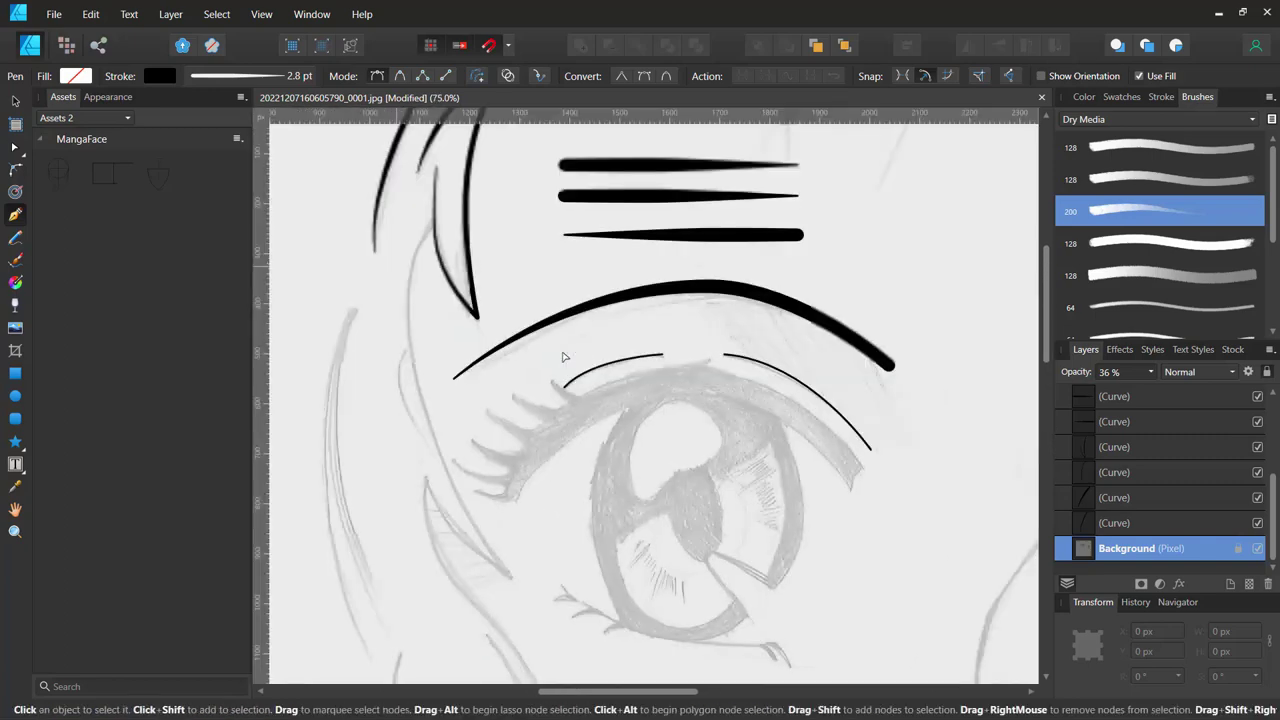
pyautogui.scroll(1, 480, 334)
pyautogui.scroll(1, 643, 391)
pyautogui.moveTo(670, 335); pyautogui.dragTo(677, 328)
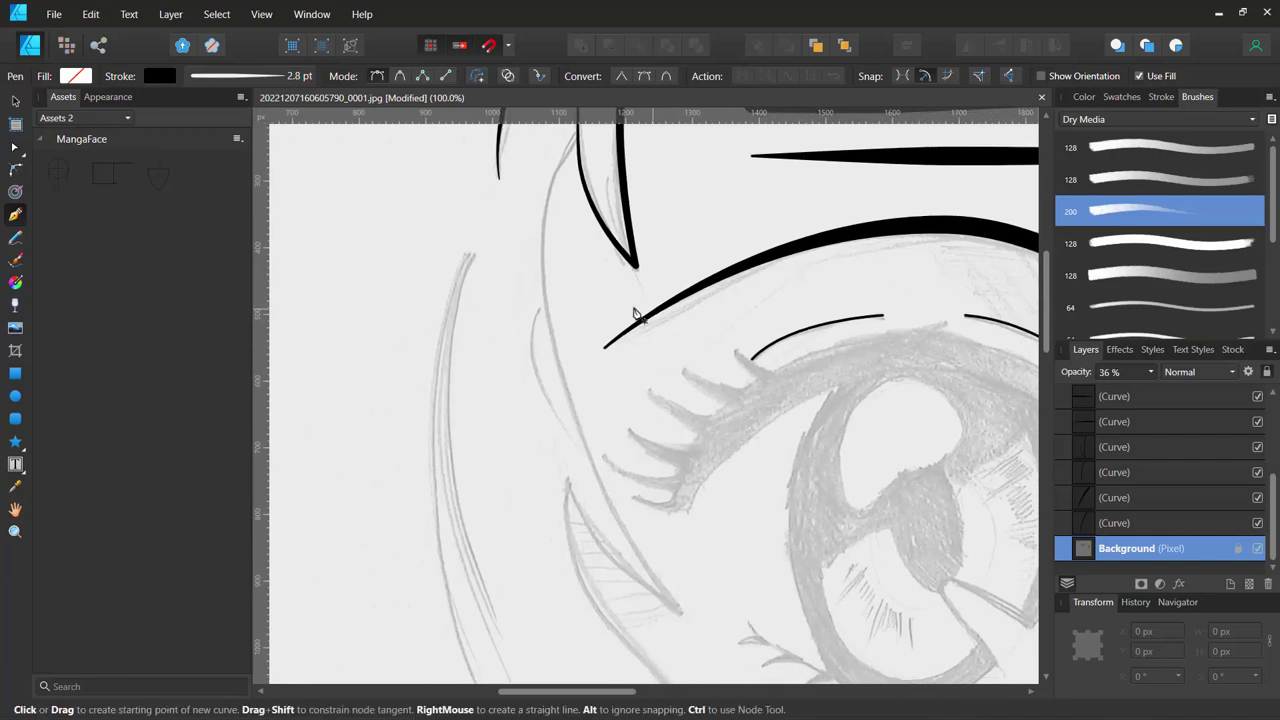
# Draw the hair-lock stroke down to its pointed tip and bend it back up.
pyautogui.click(577, 135)
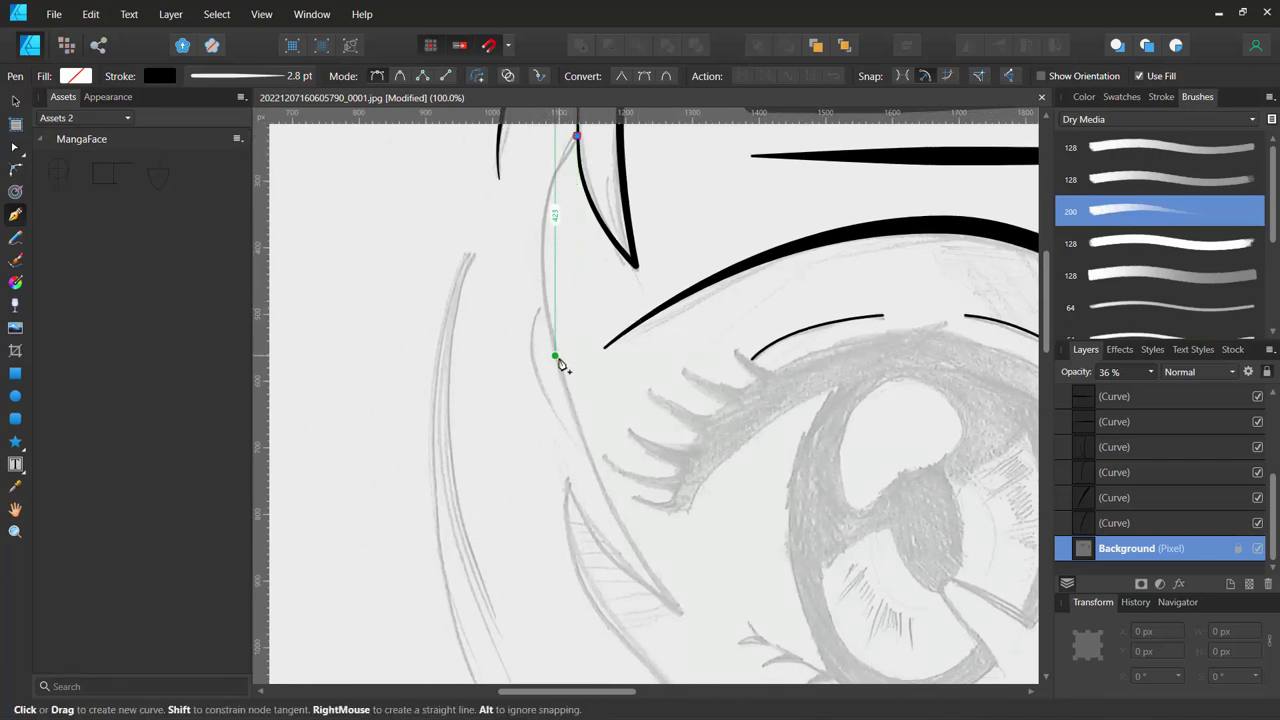
pyautogui.moveTo(560, 360); pyautogui.dragTo(614, 515)
pyautogui.click(680, 610)
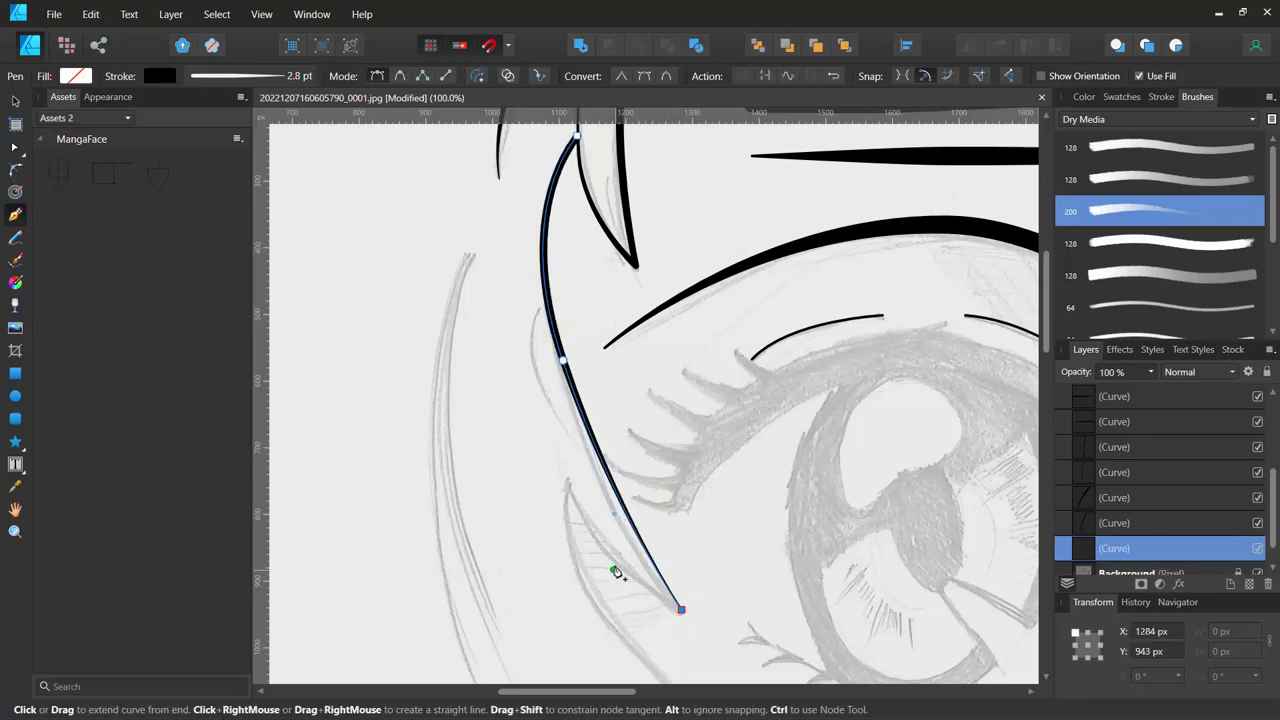
pyautogui.moveTo(600, 552); pyautogui.dragTo(590, 530)
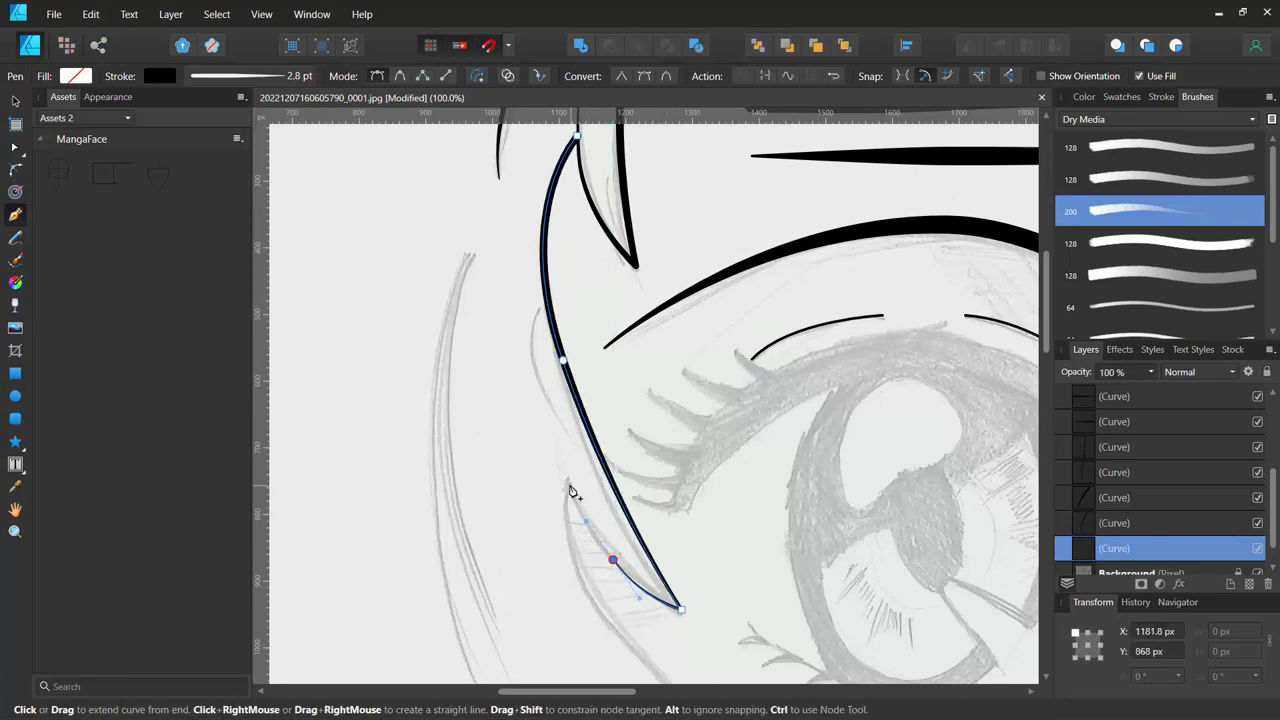
pyautogui.click(564, 482)
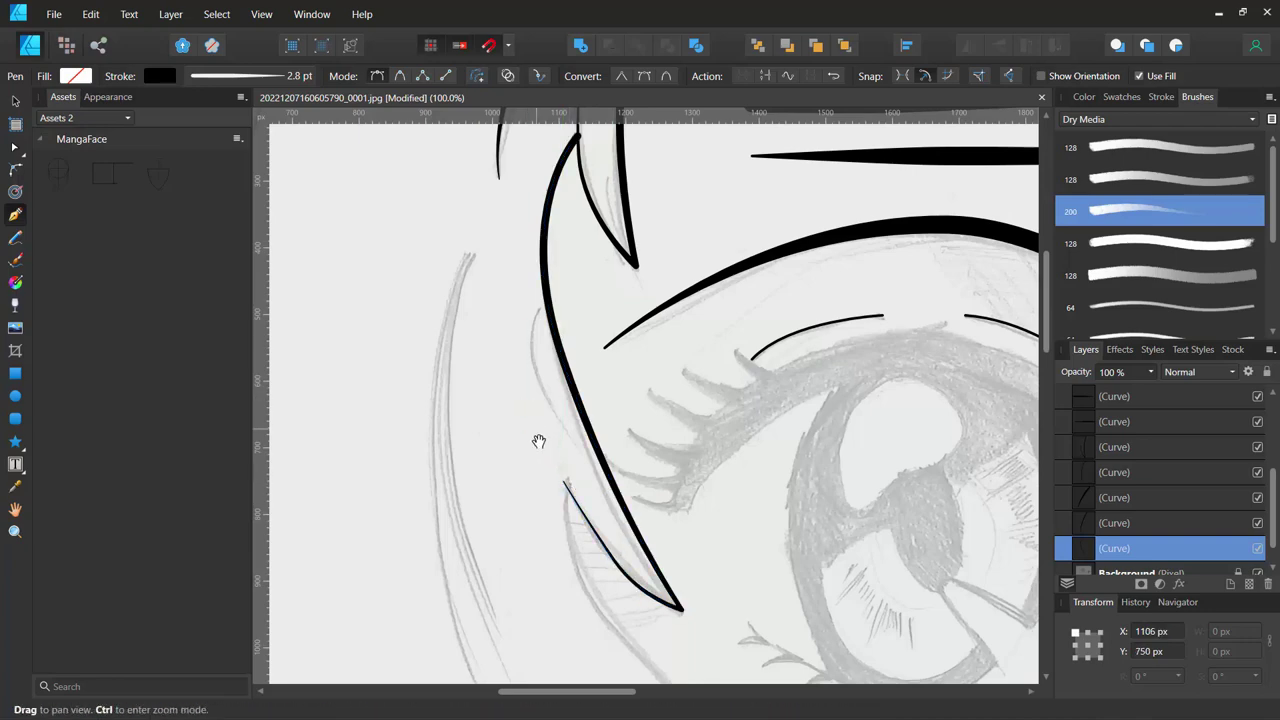
pyautogui.scroll(-5, 537, 435)
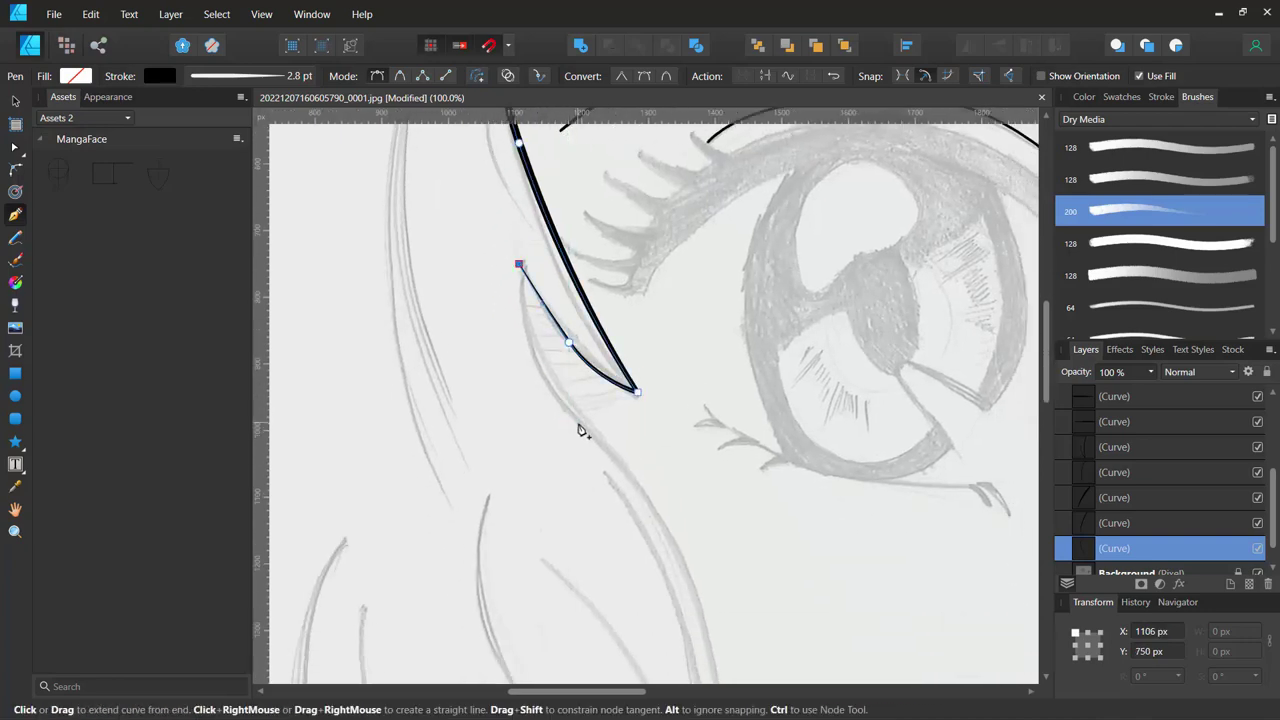
# Continue the stroke along the inner edge to the lower tip, curving back up-left.
pyautogui.moveTo(580, 422); pyautogui.dragTo(650, 490)
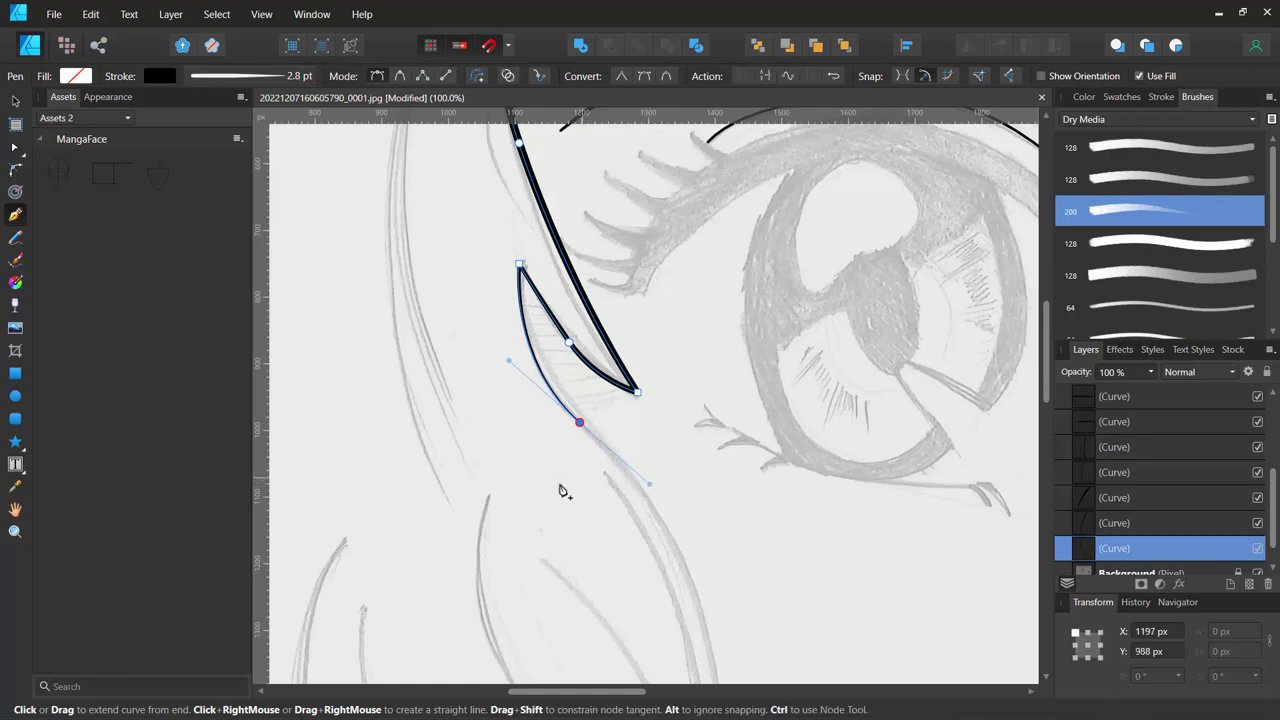
pyautogui.scroll(-5, 583, 551)
pyautogui.scroll(-1, 560, 330)
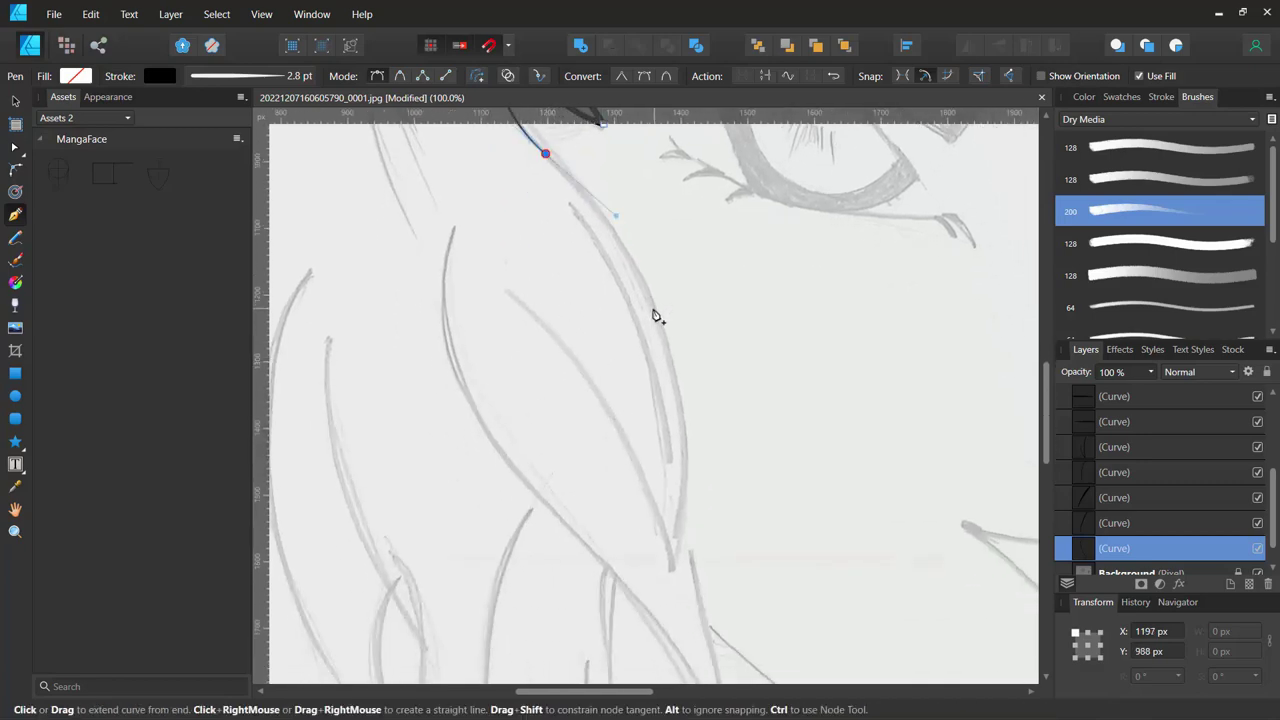
pyautogui.moveTo(660, 330); pyautogui.dragTo(676, 373)
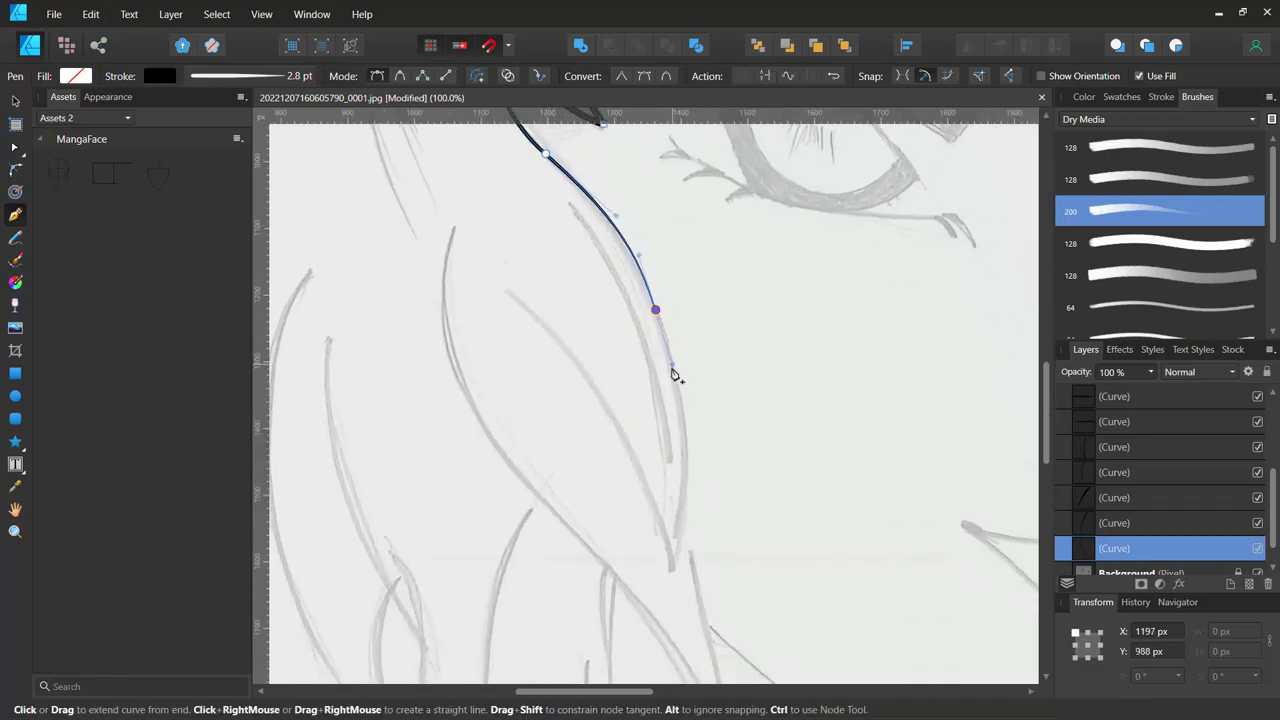
pyautogui.click(672, 568)
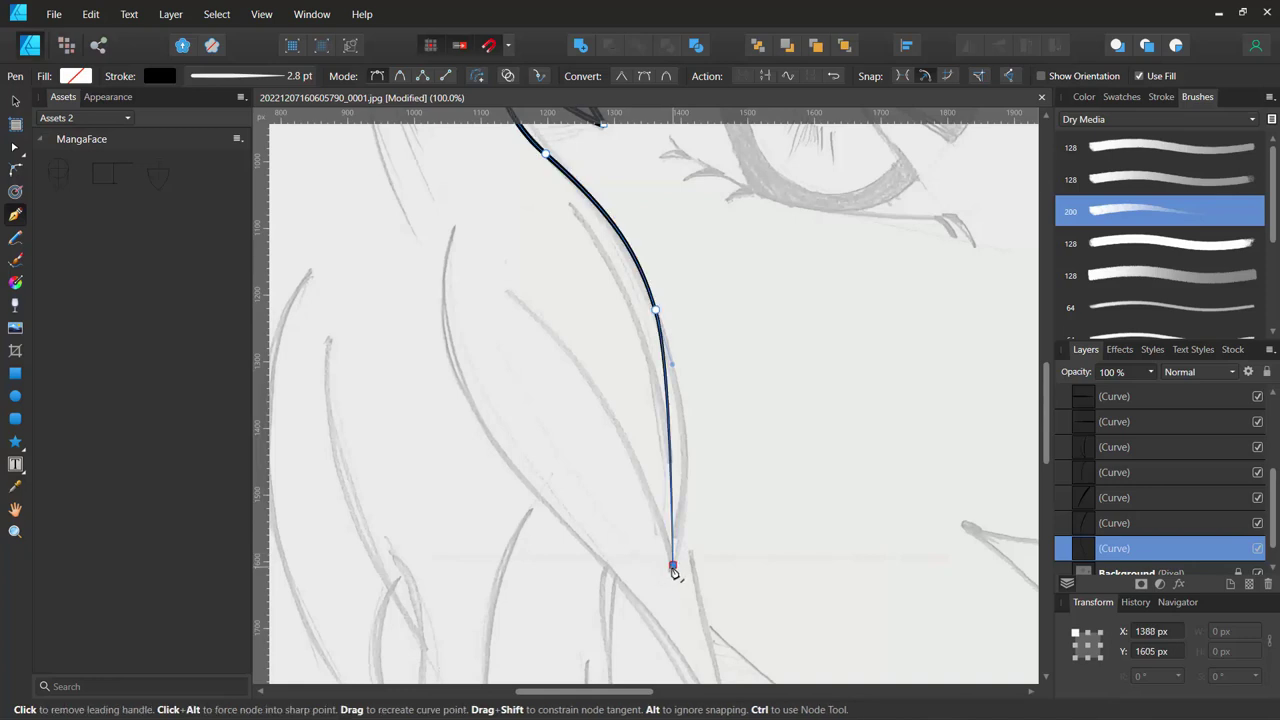
pyautogui.moveTo(506, 295); pyautogui.dragTo(392, 230)
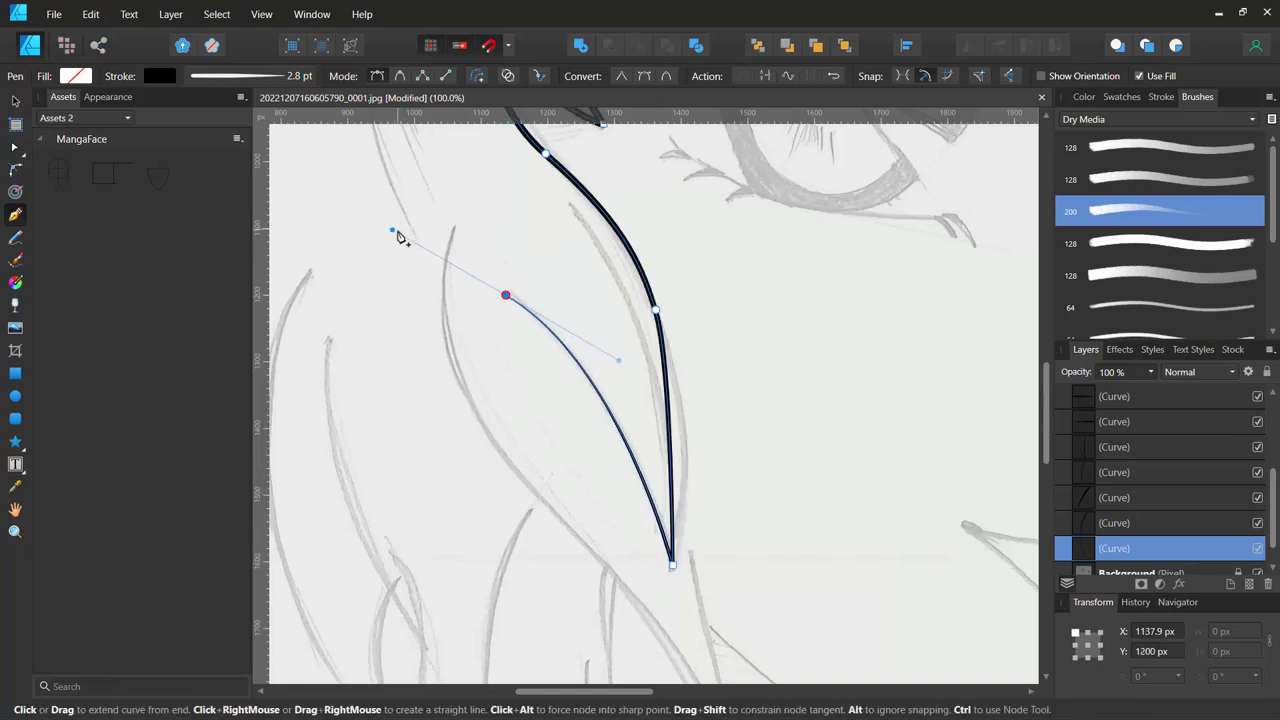
# Reshape the hair lock's outer edge so it bulges outward along the sketch.
pyautogui.press('a')
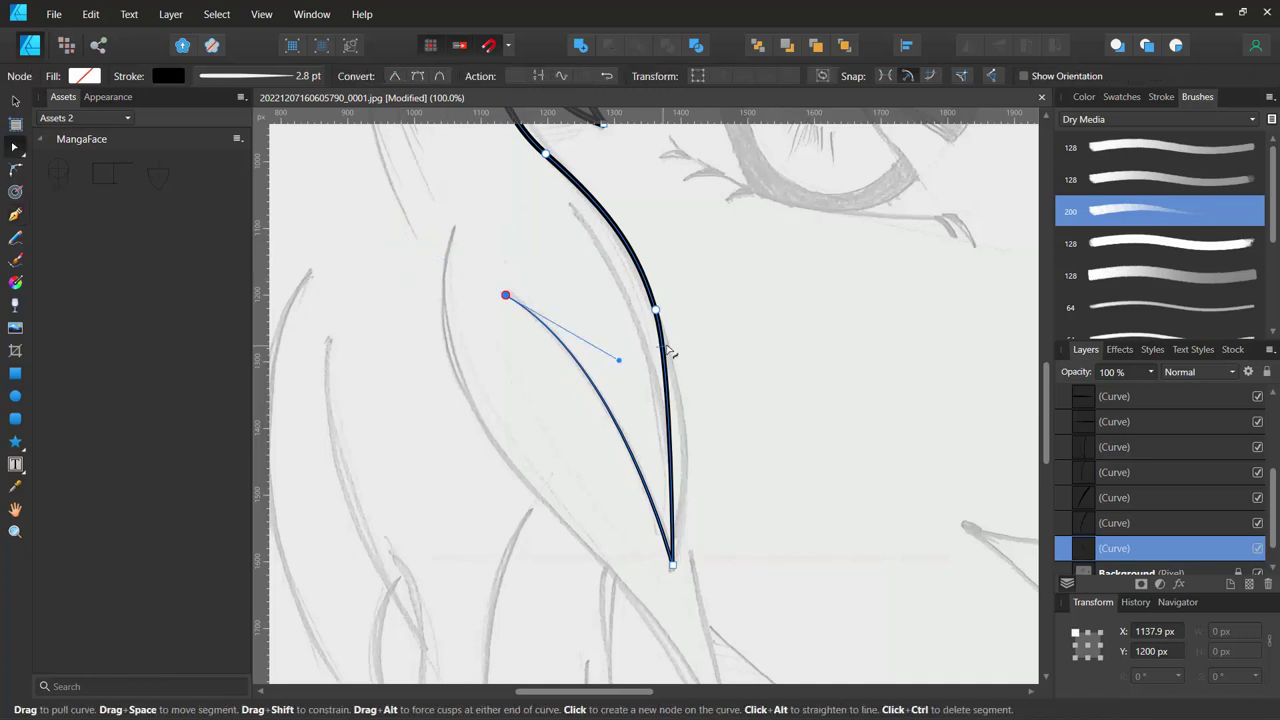
pyautogui.click(657, 318)
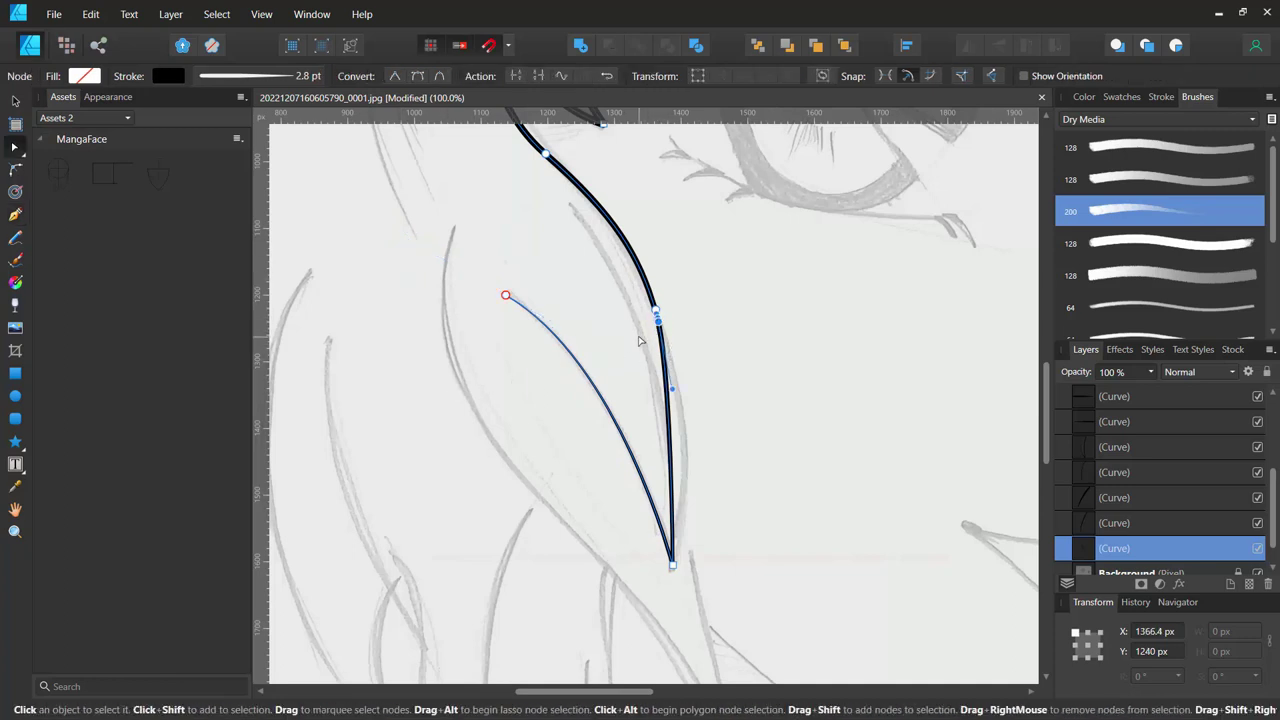
pyautogui.moveTo(640, 341); pyautogui.dragTo(636, 329)
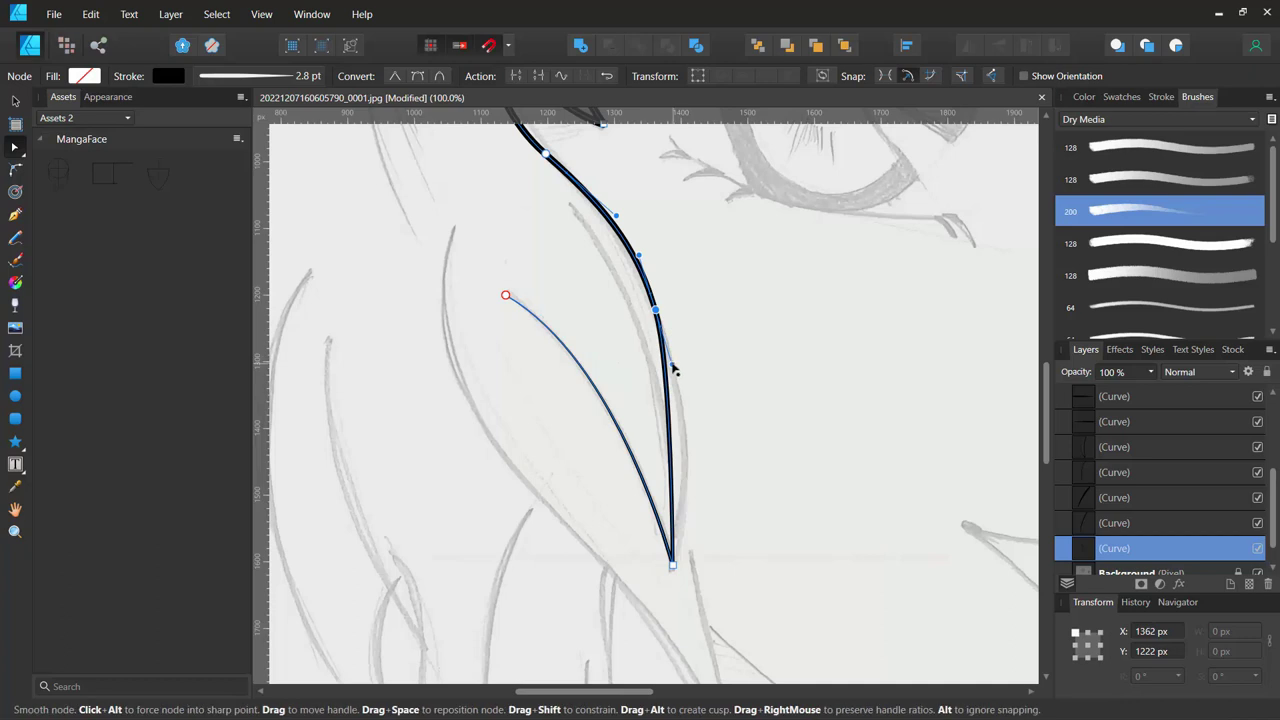
pyautogui.moveTo(673, 369); pyautogui.dragTo(713, 430)
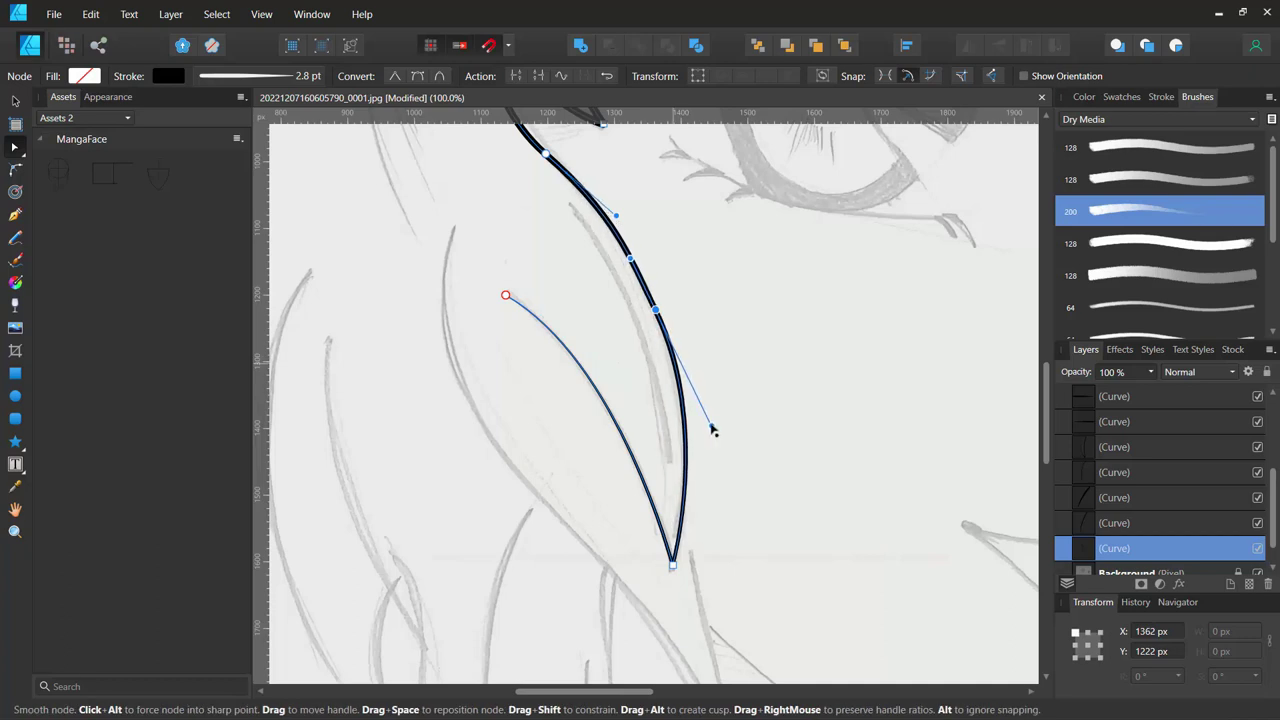
pyautogui.click(561, 262)
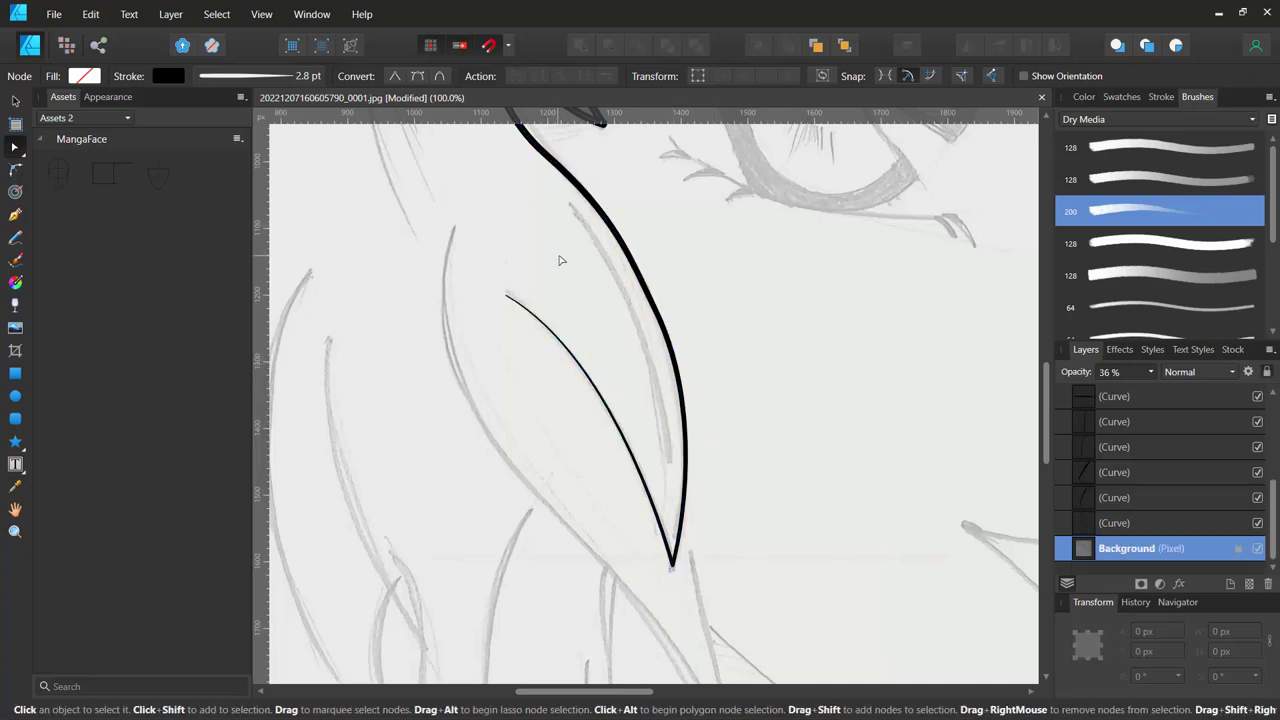
# Add a shorter parallel pen stroke inside the hair lock.
pyautogui.press('p')
pyautogui.click(574, 205)
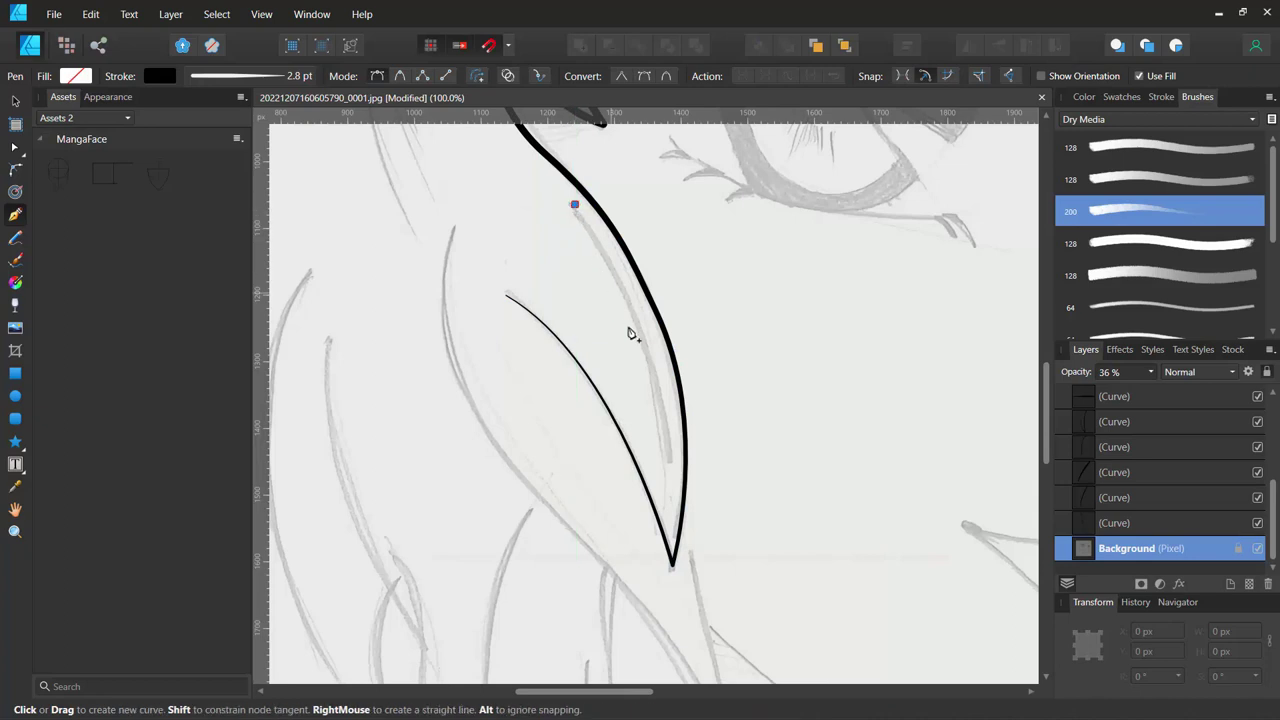
pyautogui.moveTo(670, 457); pyautogui.dragTo(672, 590)
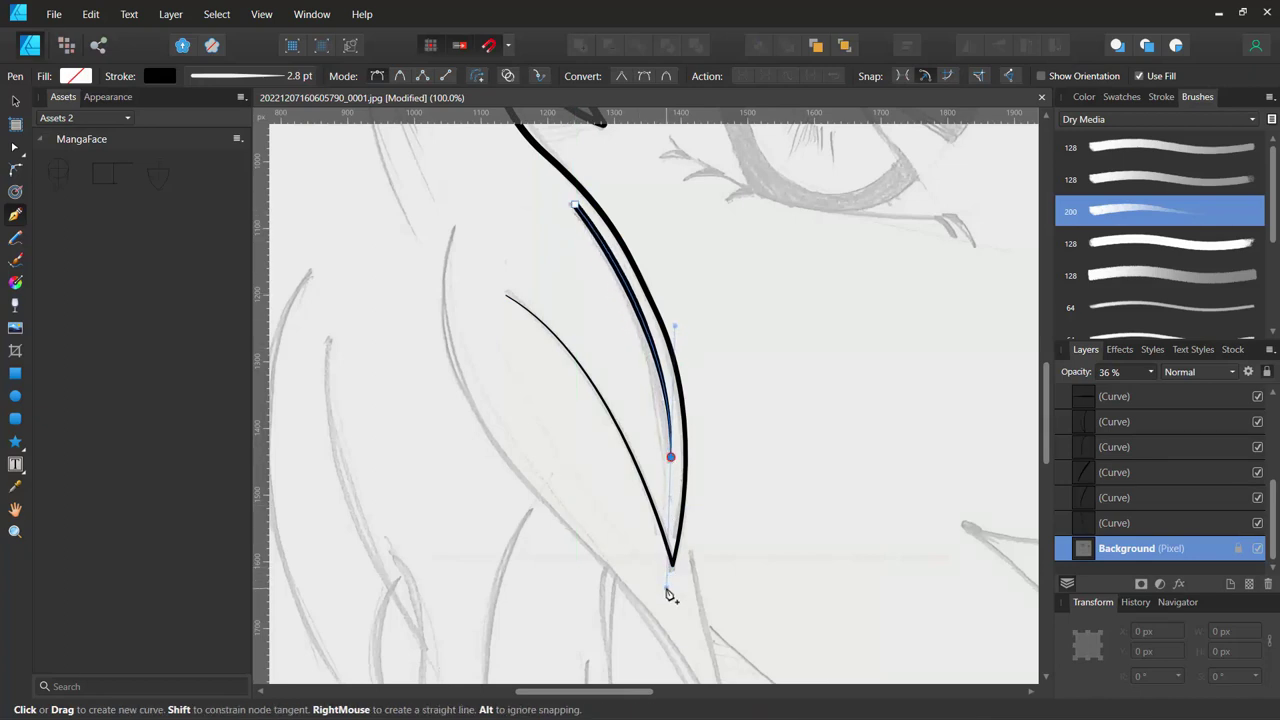
pyautogui.press('Escape')
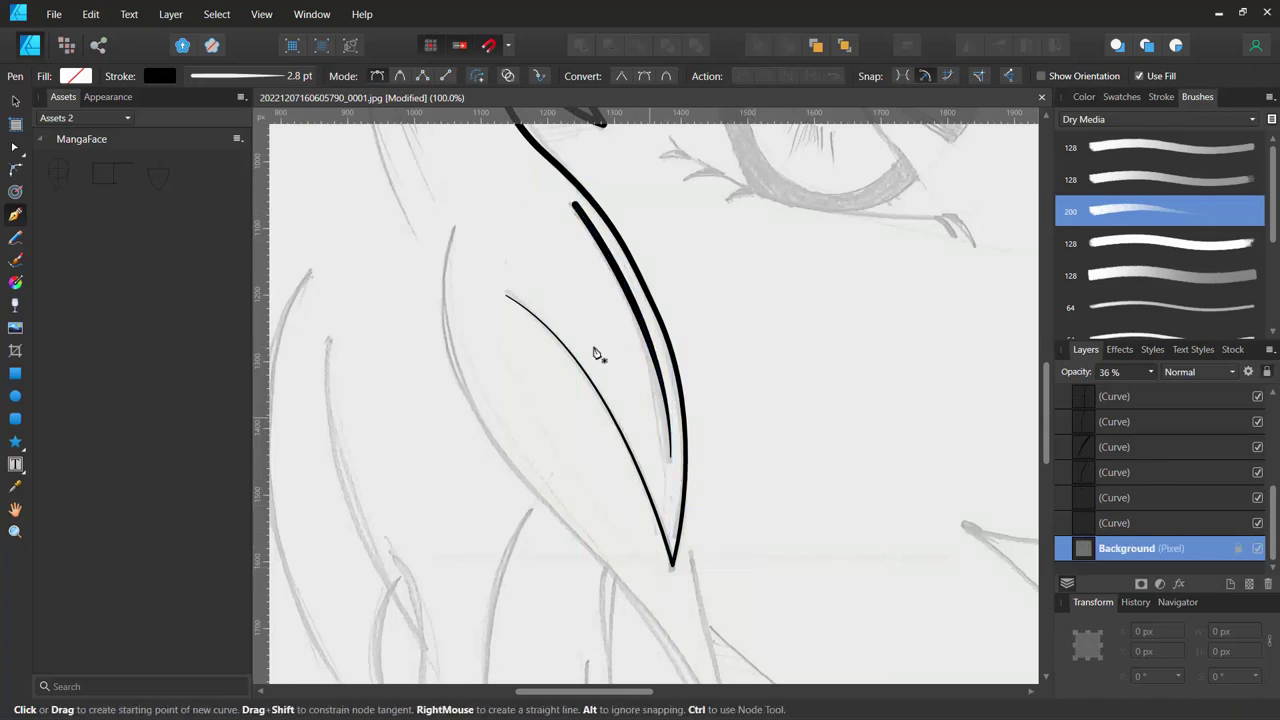
pyautogui.moveTo(627, 341)
pyautogui.mouseDown()
pyautogui.moveTo(755, 416)
pyautogui.moveTo(700, 337)
pyautogui.moveTo(737, 414)
pyautogui.moveTo(663, 306)
pyautogui.mouseUp()
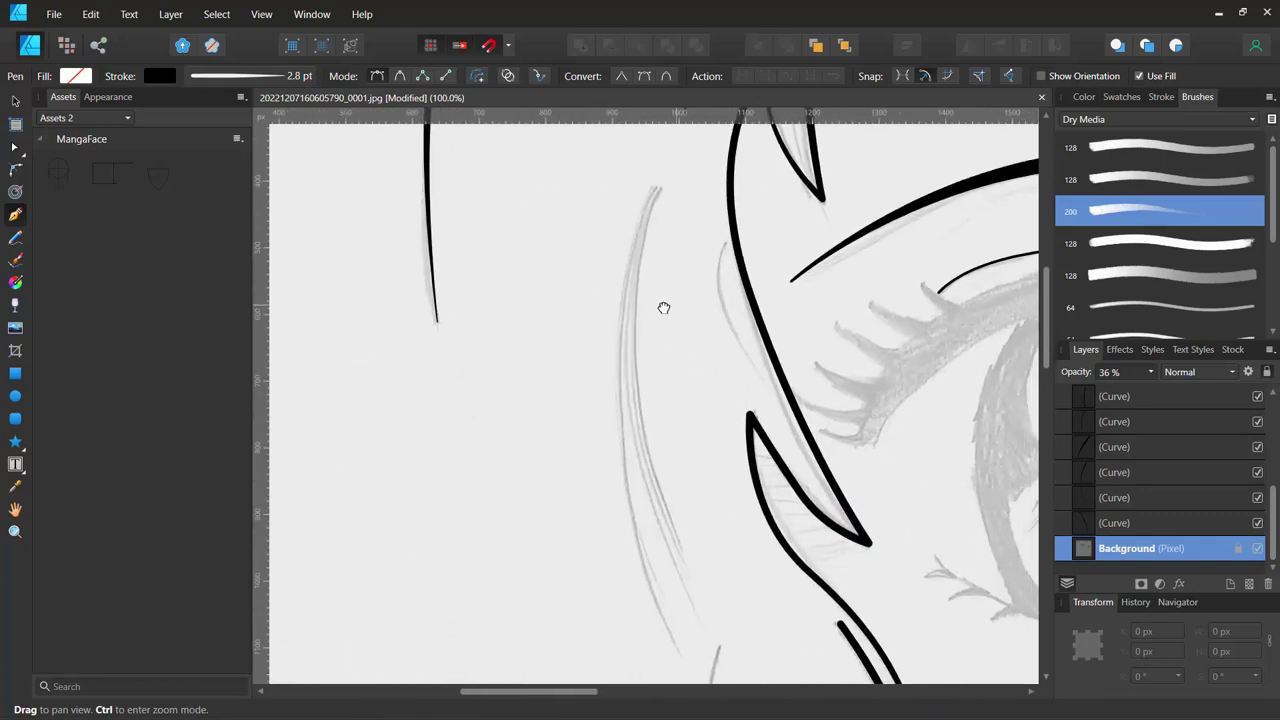
# Ink the short strand beside the eye and undo a misplaced stroke on the next strand.
pyautogui.click(683, 250)
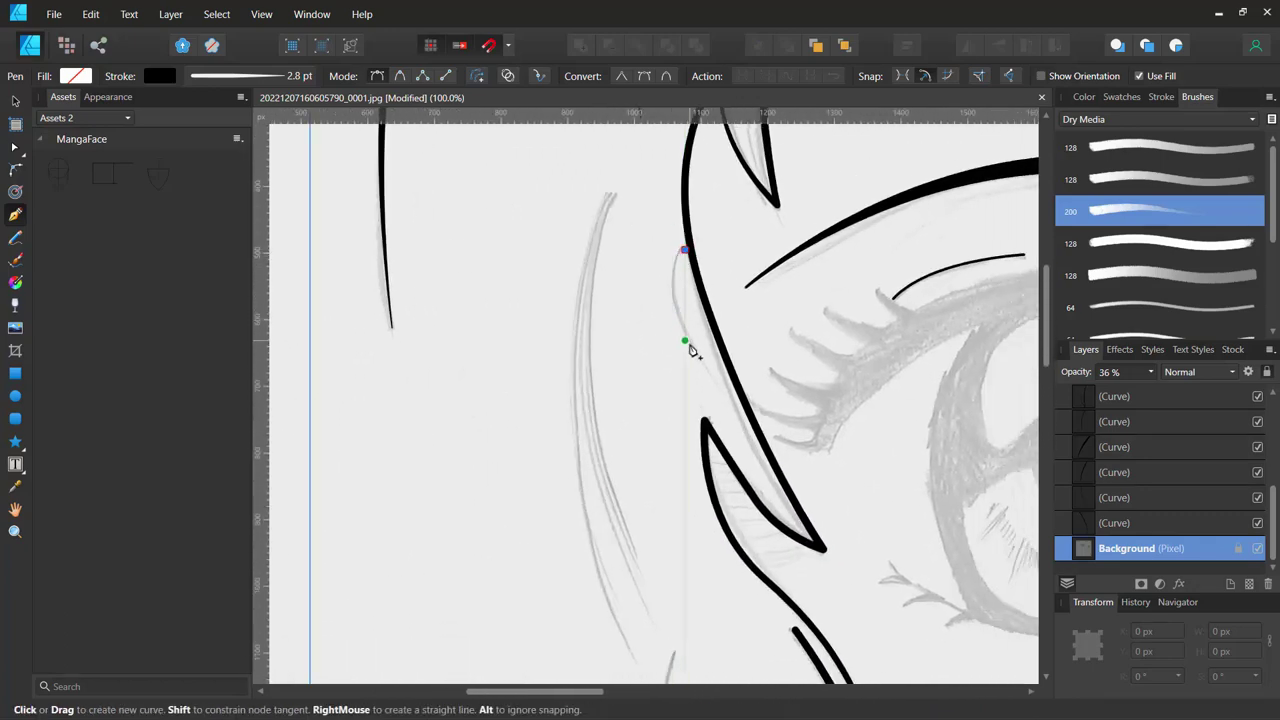
pyautogui.moveTo(705, 362); pyautogui.dragTo(750, 432)
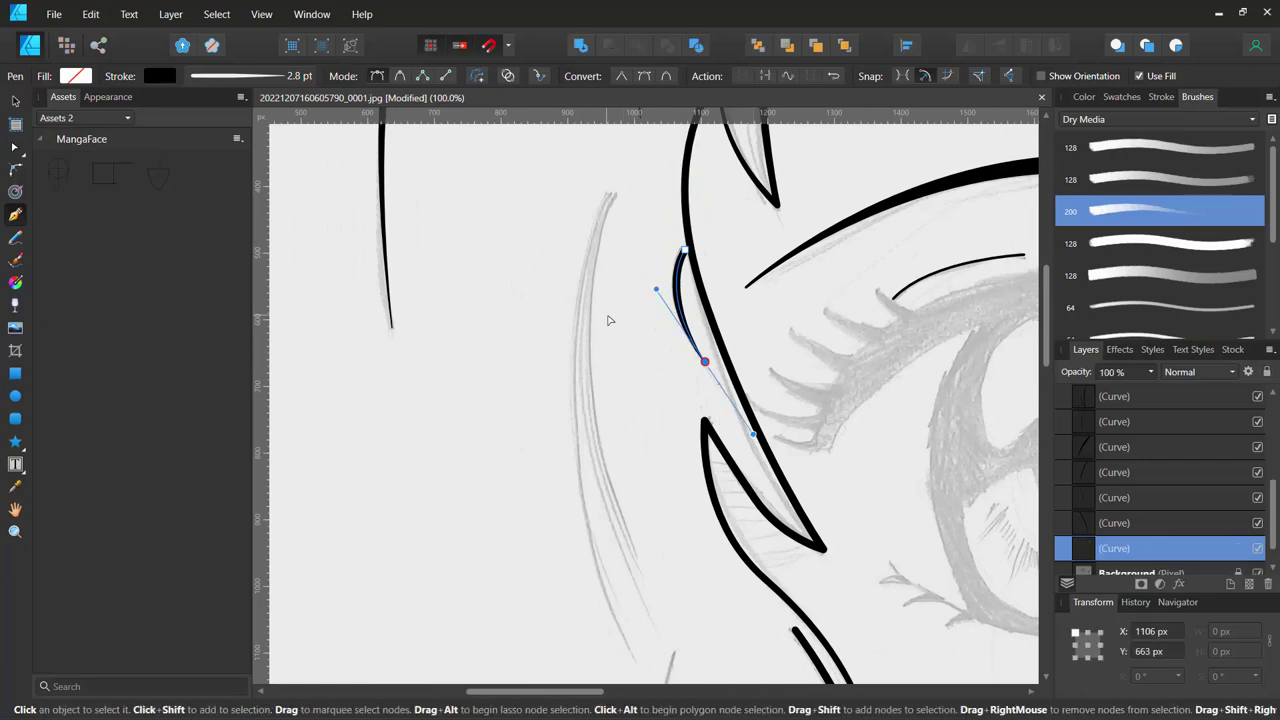
pyautogui.press('Escape')
pyautogui.click(615, 194)
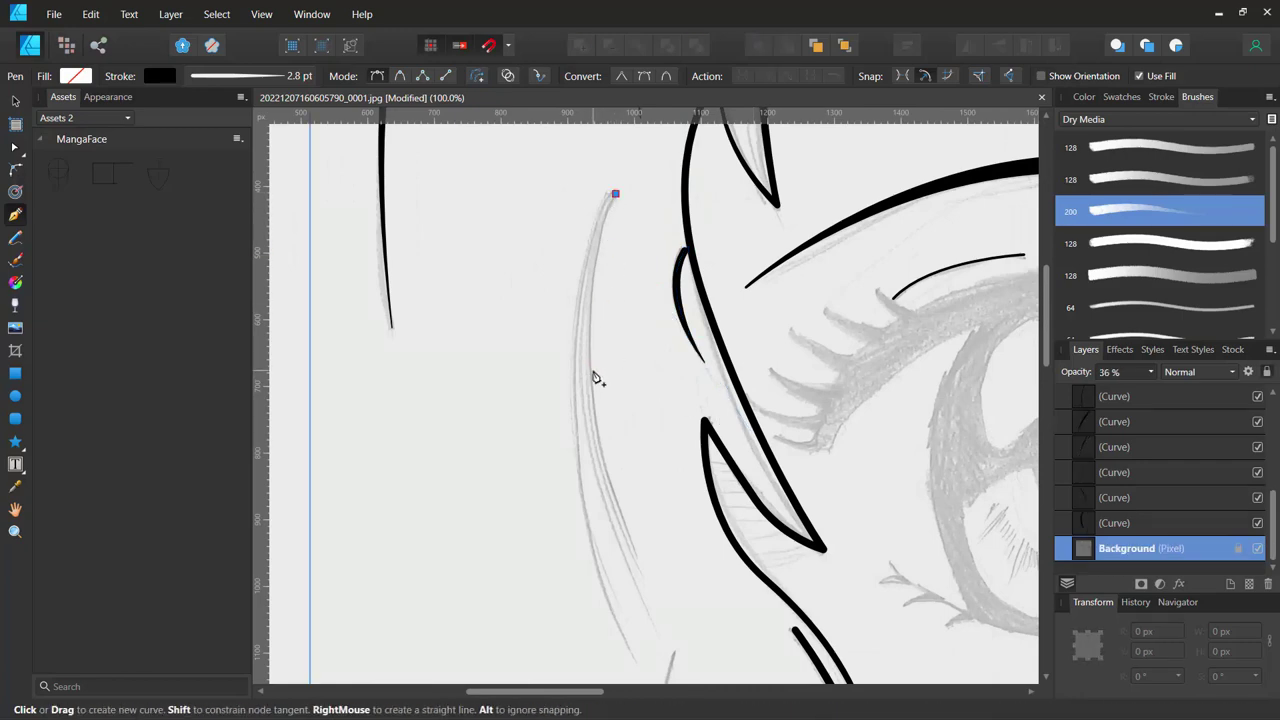
pyautogui.moveTo(591, 361); pyautogui.dragTo(610, 476)
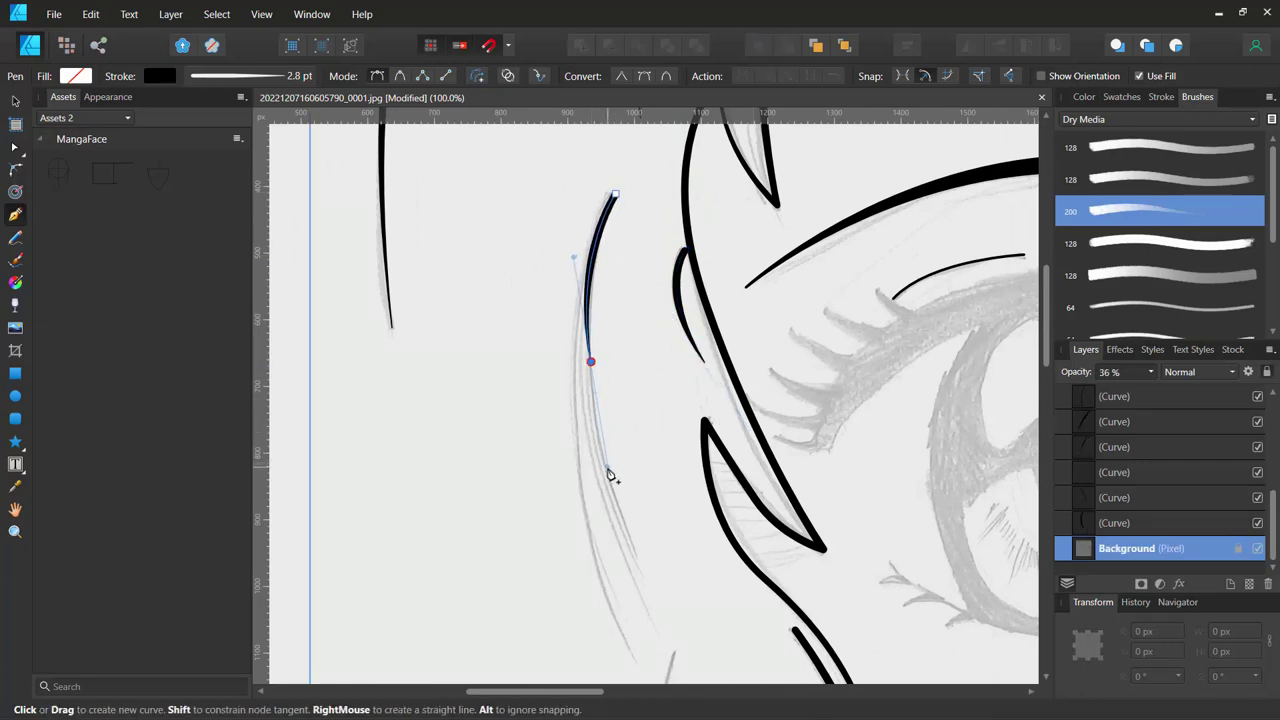
pyautogui.hotkey('ctrl', 'z')
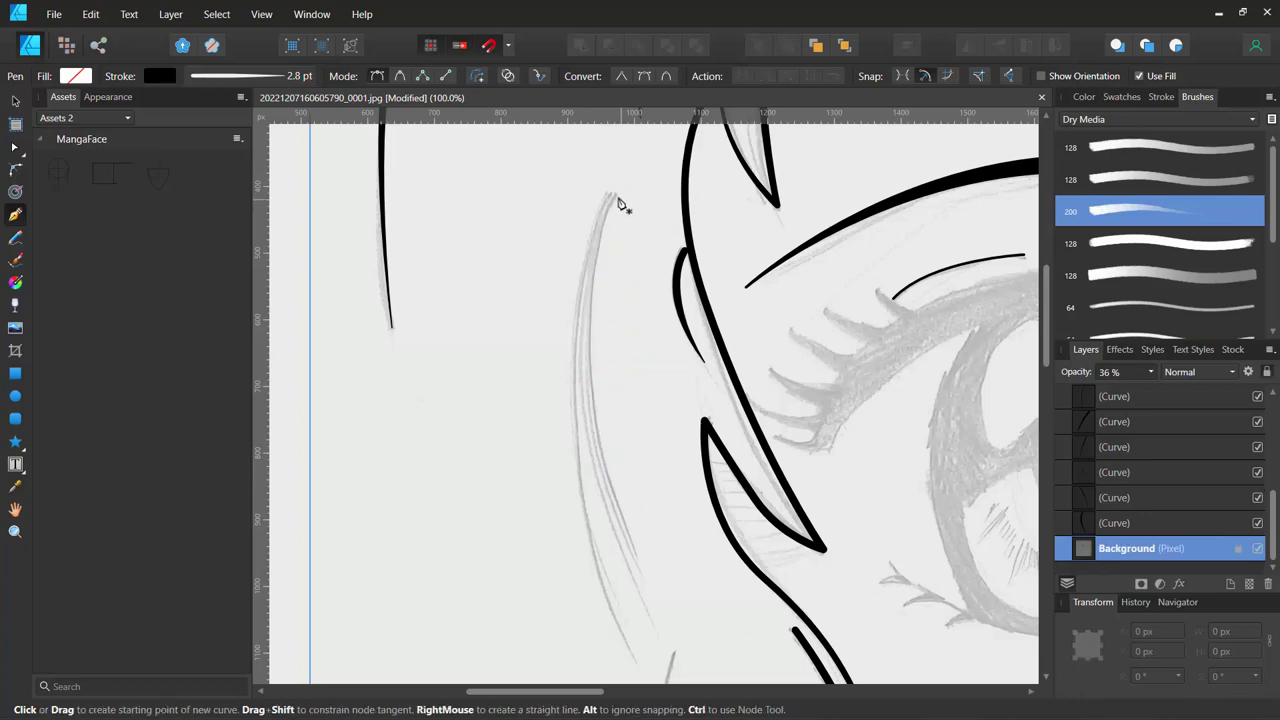
# Redraw the next hair strand as a long stroke from its top.
pyautogui.click(615, 194)
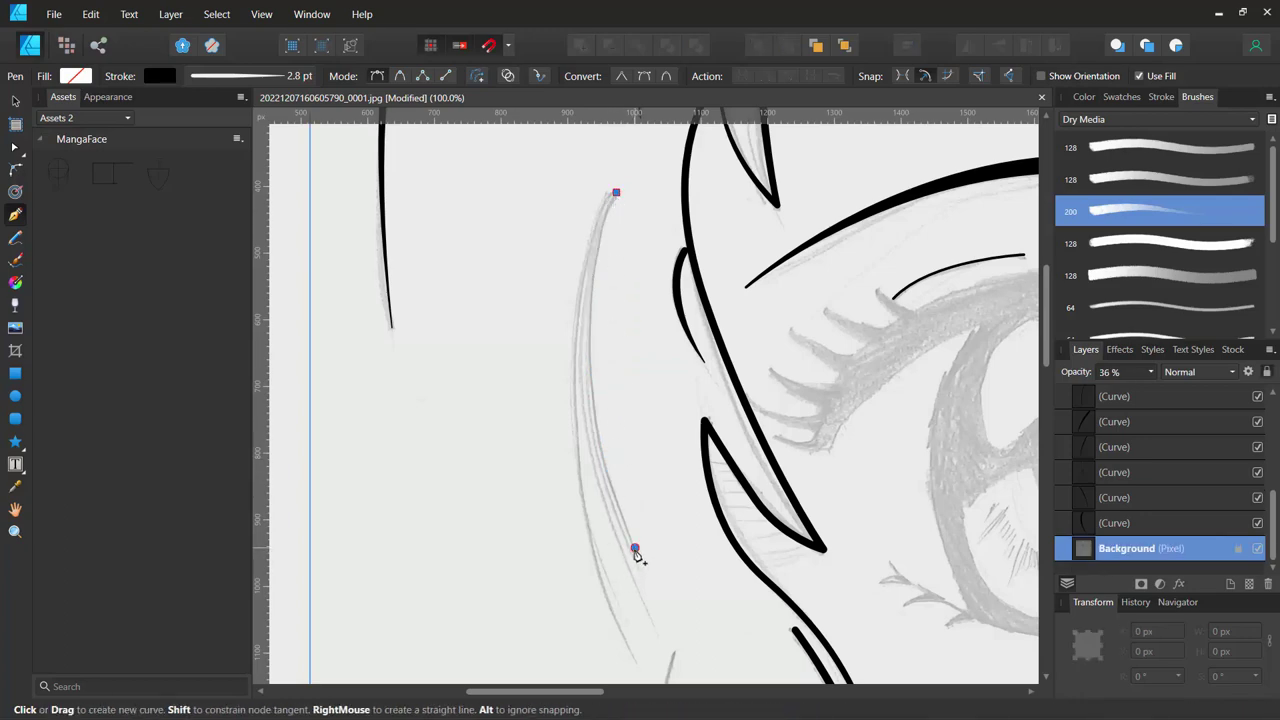
pyautogui.moveTo(634, 550); pyautogui.dragTo(714, 677)
pyautogui.press('Escape')
pyautogui.scroll(-1, 575, 437)
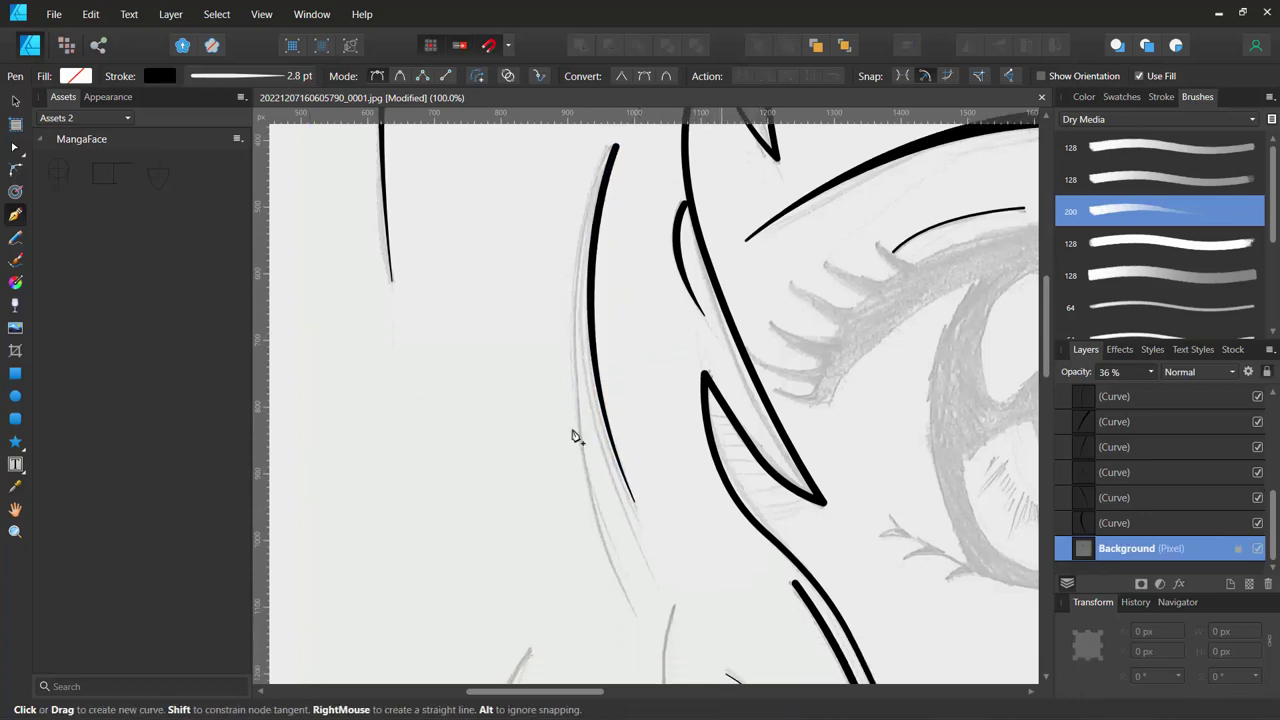
pyautogui.keyDown('ctrl'); pyautogui.click(511, 325); pyautogui.keyUp('ctrl')
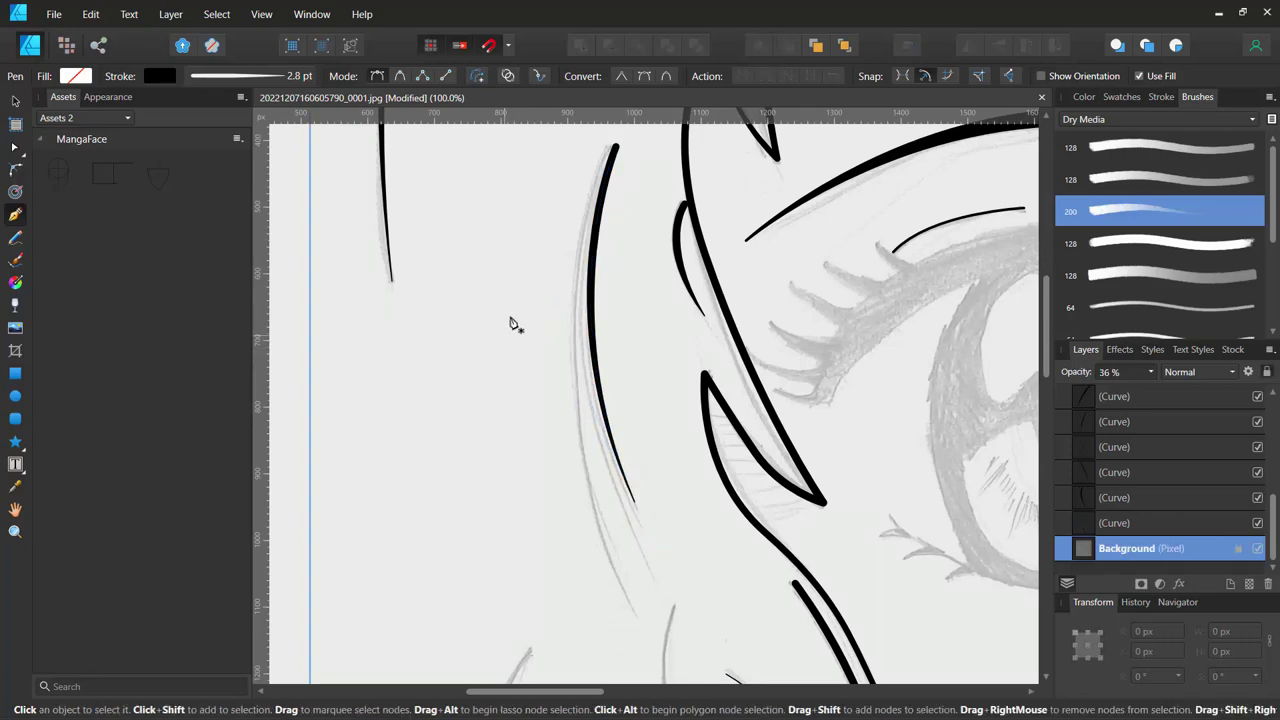
# Draw another long stroke down the same strand from its top.
pyautogui.click(612, 148)
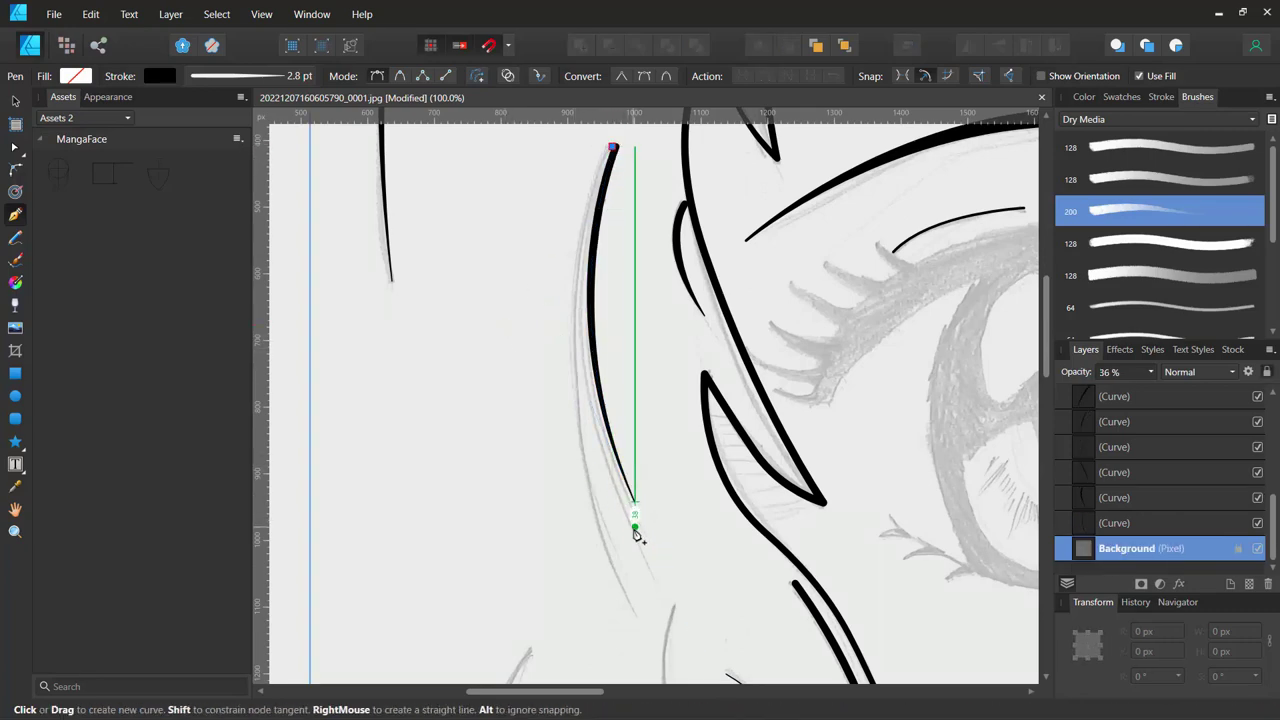
pyautogui.moveTo(634, 520); pyautogui.dragTo(686, 617)
pyautogui.press('Escape')
pyautogui.scroll(-1, 740, 680)
pyautogui.scroll(-4, 750, 690)
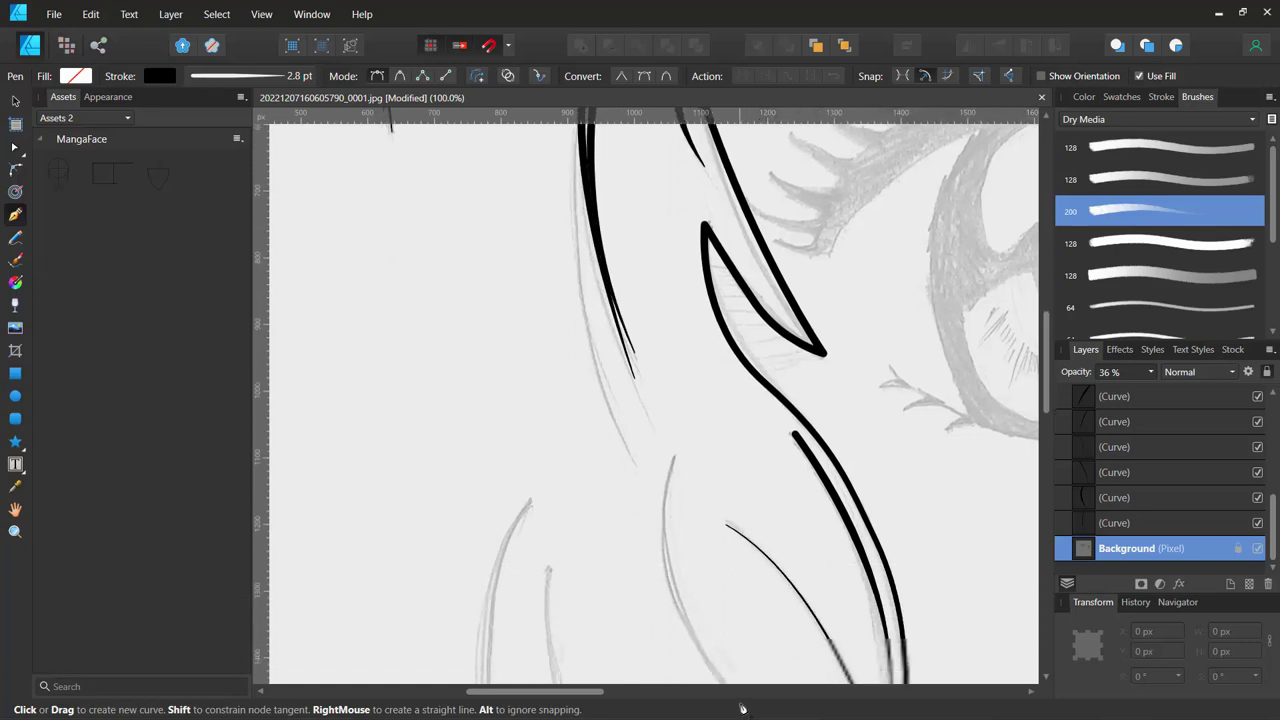
pyautogui.scroll(-3, 752, 677)
pyautogui.scroll(-2, 755, 600)
# Delete the stray thin curve and zoom out to 50%.
pyautogui.click(617, 428)
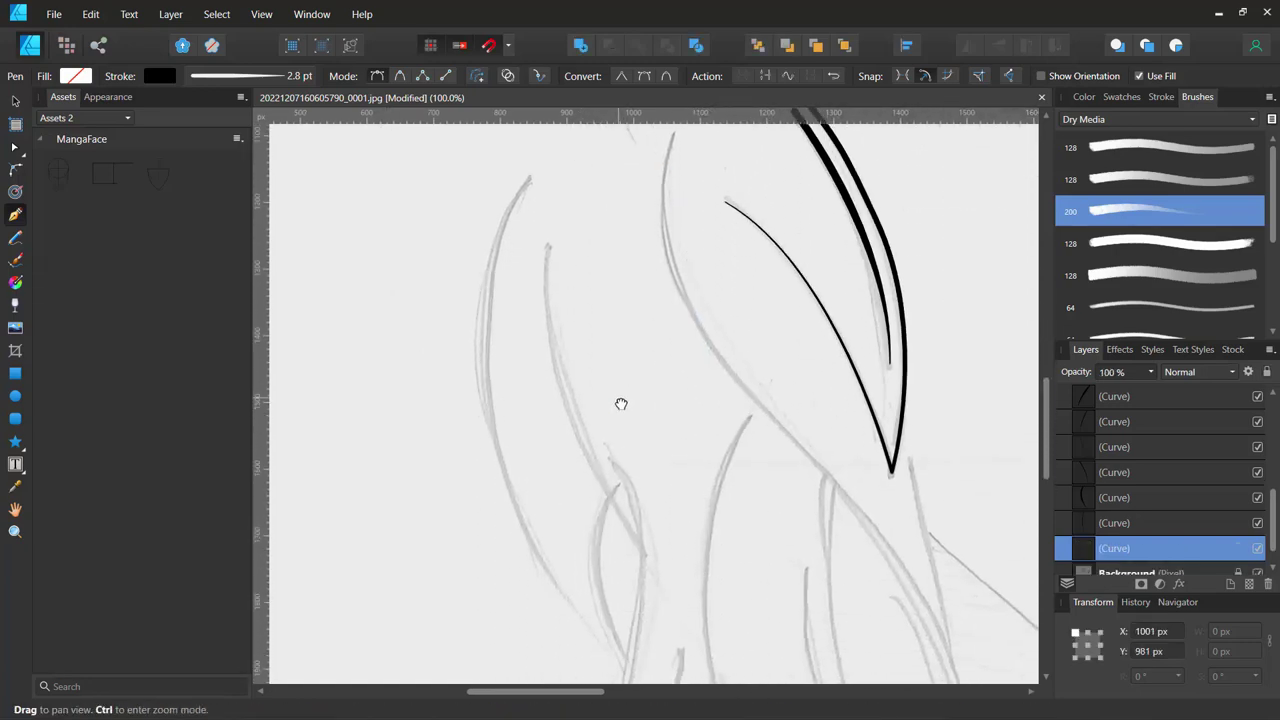
pyautogui.scroll(3, 620, 405)
pyautogui.scroll(3, 612, 430)
pyautogui.scroll(4, 638, 508)
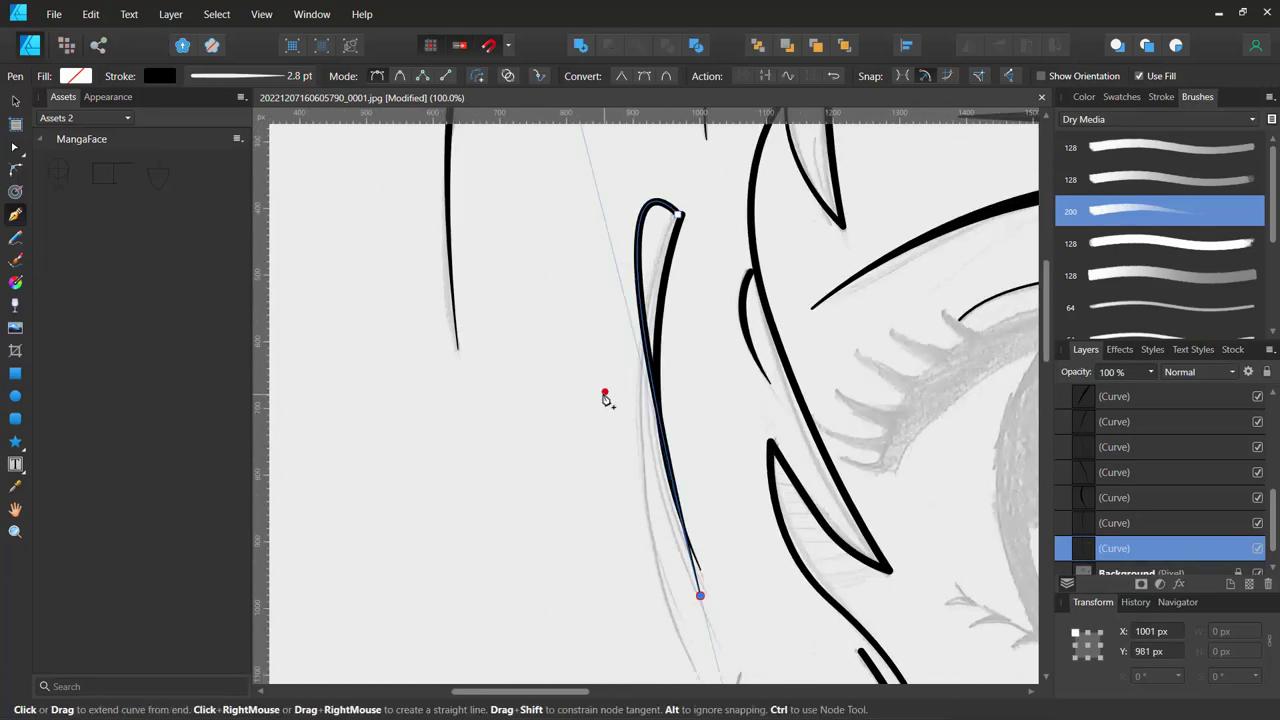
pyautogui.press('Delete')
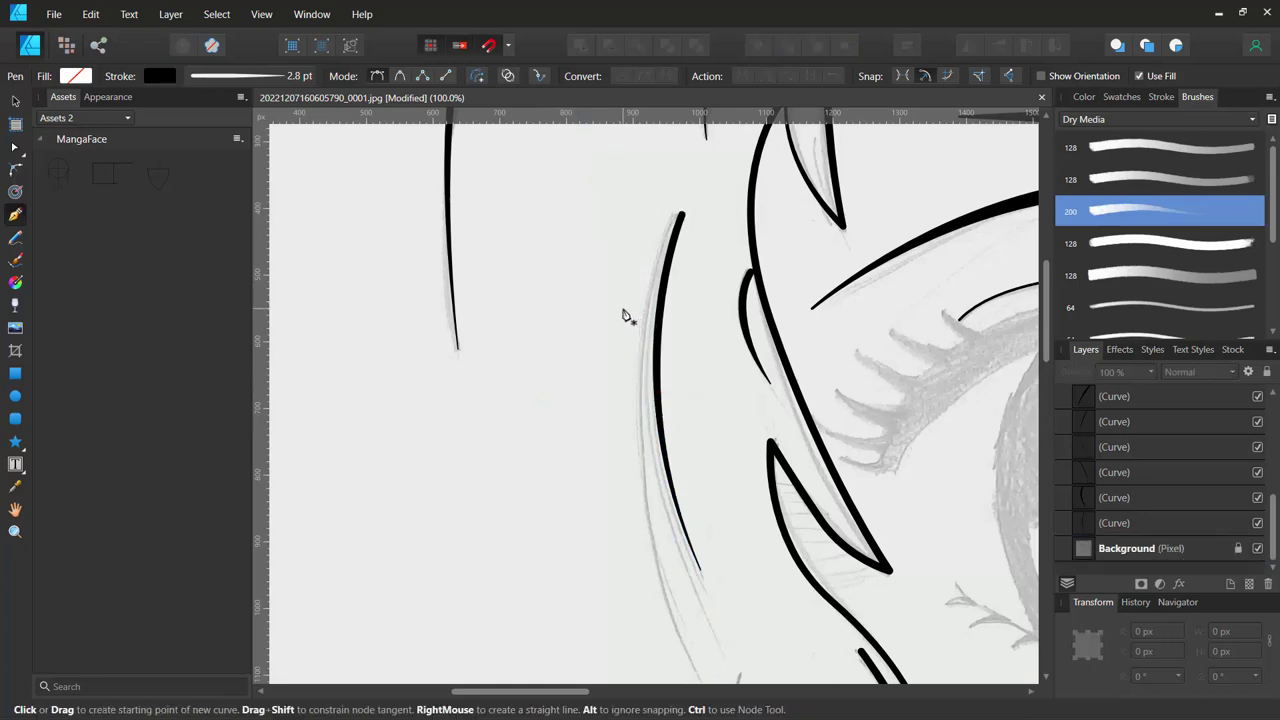
pyautogui.scroll(-2, 625, 318)
pyautogui.scroll(-2, 625, 320)
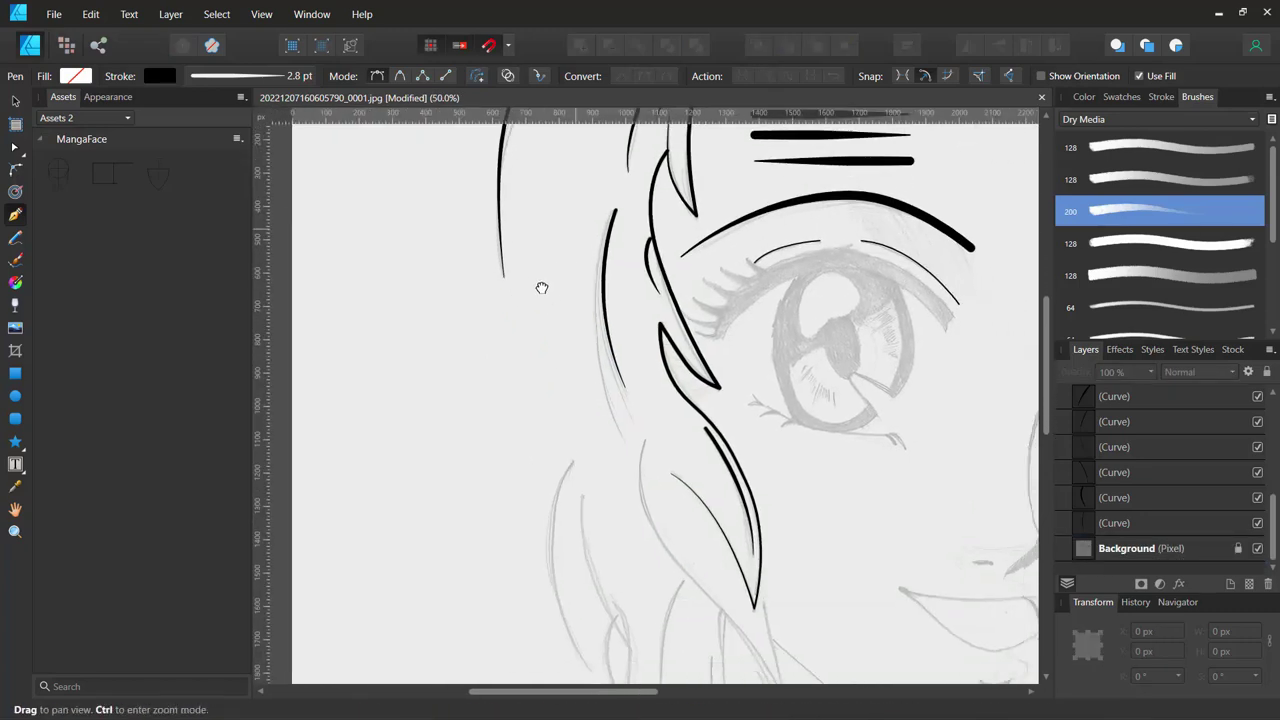
# Trace the next hair strand down the left side with a curved stroke.
pyautogui.moveTo(541, 288); pyautogui.dragTo(537, 280)
pyautogui.moveTo(610, 204); pyautogui.dragTo(610, 214)
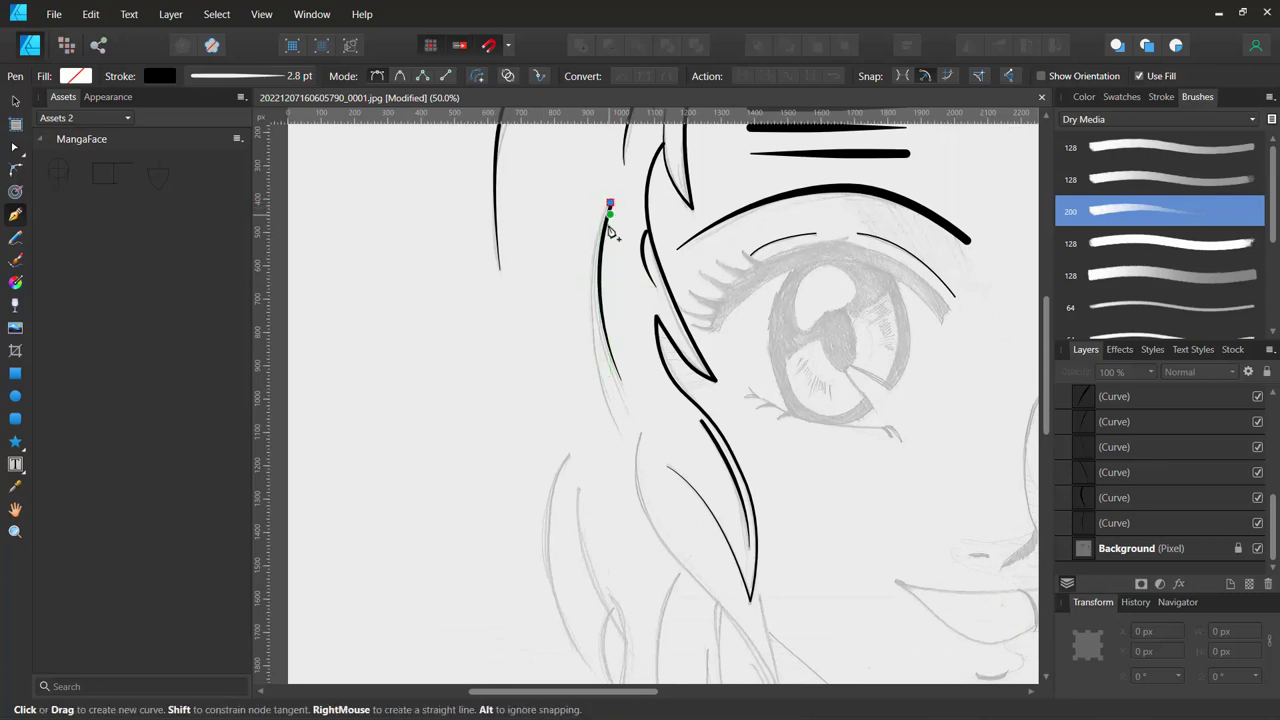
pyautogui.moveTo(629, 409); pyautogui.dragTo(695, 510)
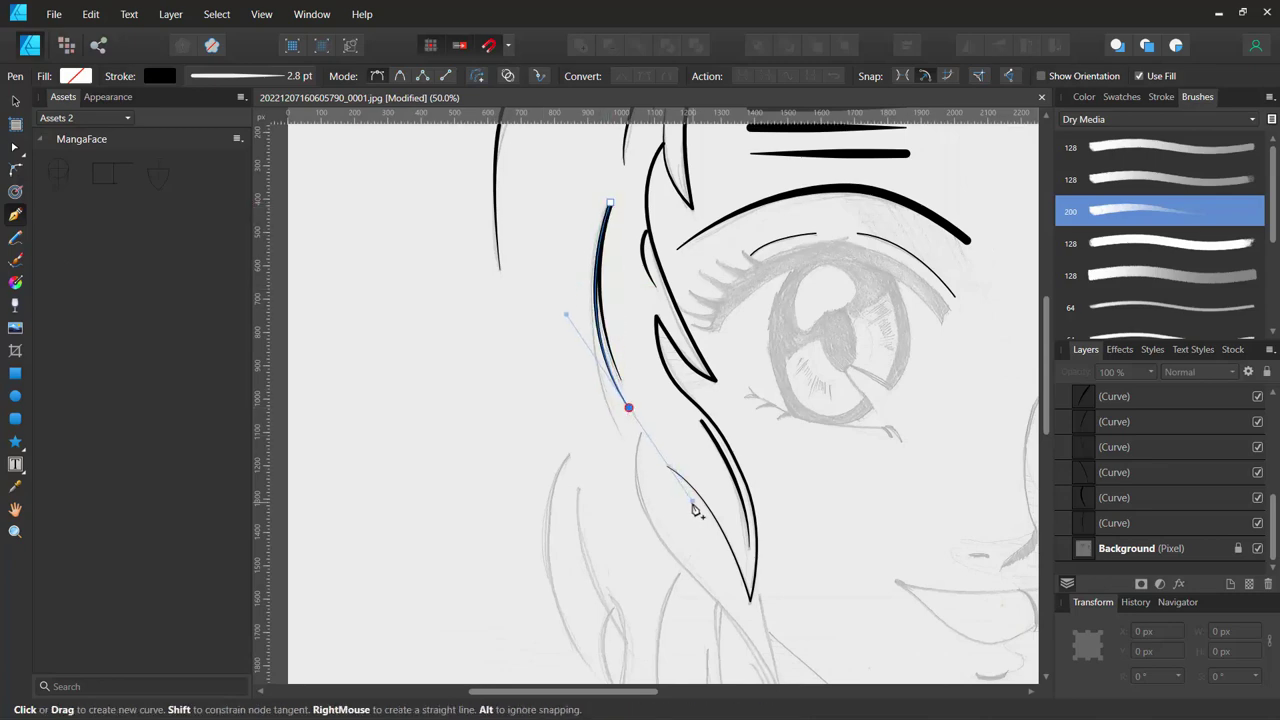
pyautogui.keyDown('ctrl'); pyautogui.click(560, 448); pyautogui.keyUp('ctrl')
pyautogui.click(611, 204)
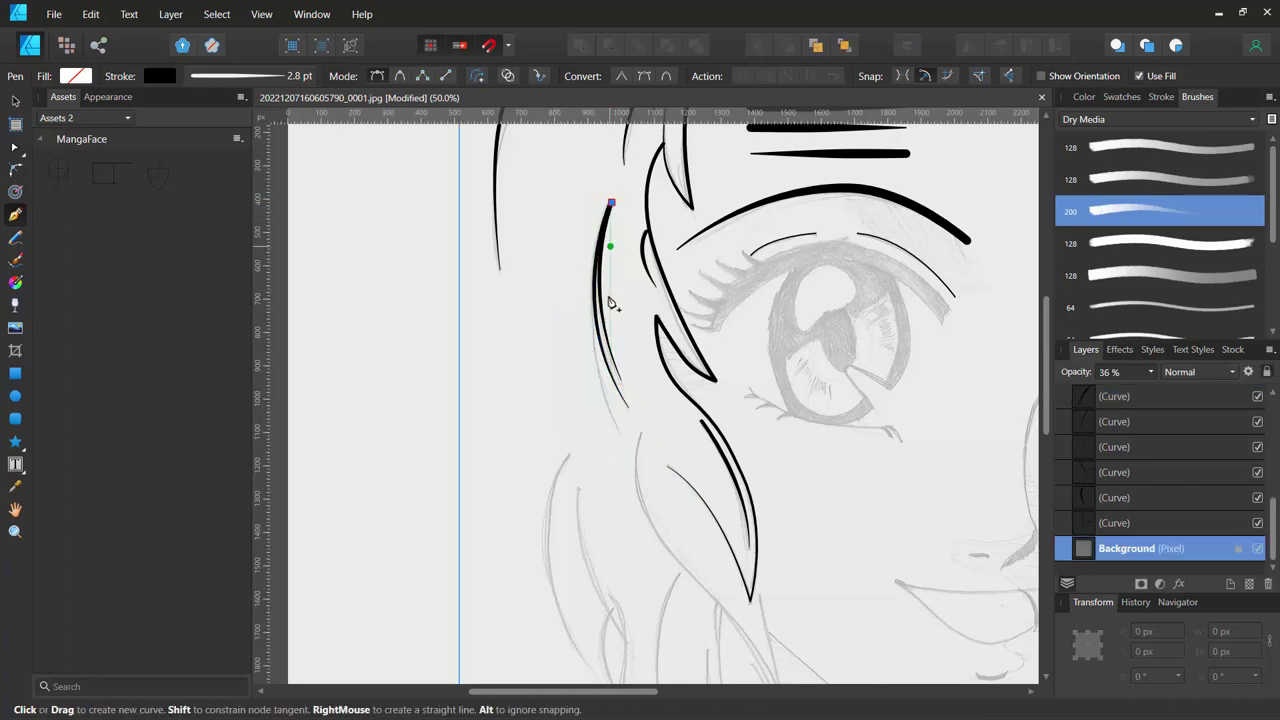
pyautogui.click(621, 429)
pyautogui.moveTo(650, 473); pyautogui.dragTo(703, 535)
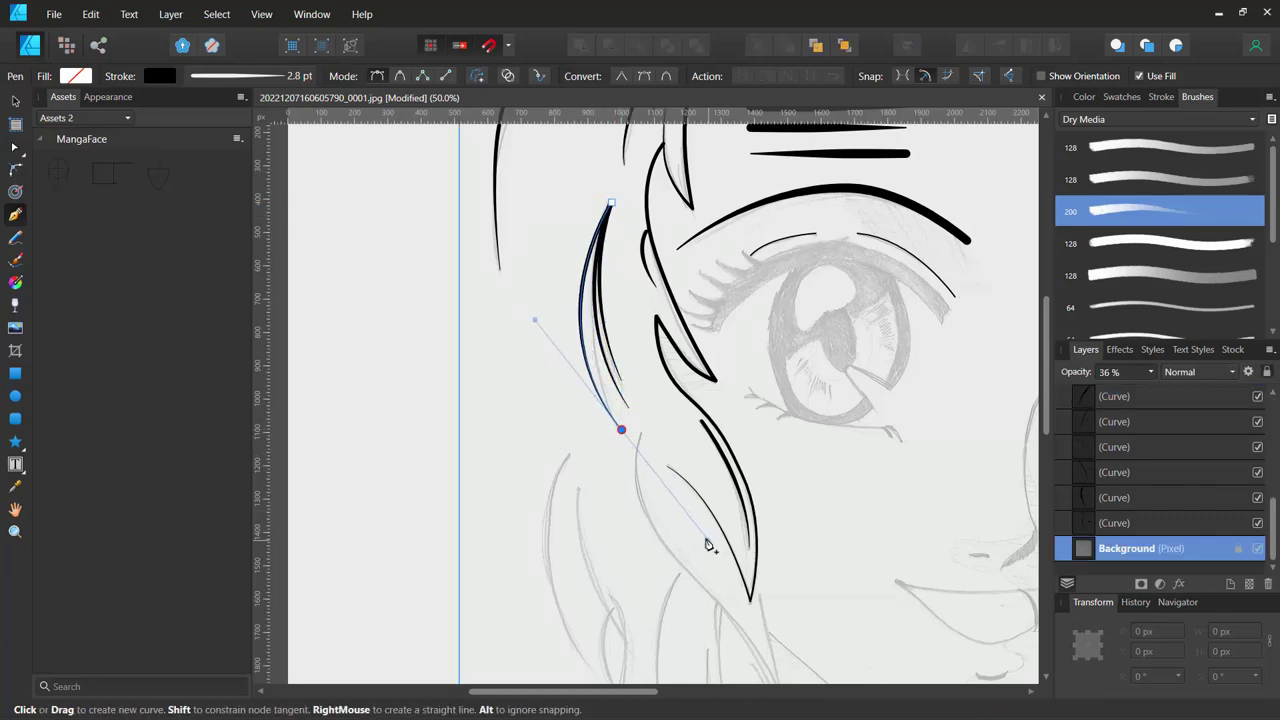
pyautogui.keyDown('ctrl'); pyautogui.click(560, 432); pyautogui.keyUp('ctrl')
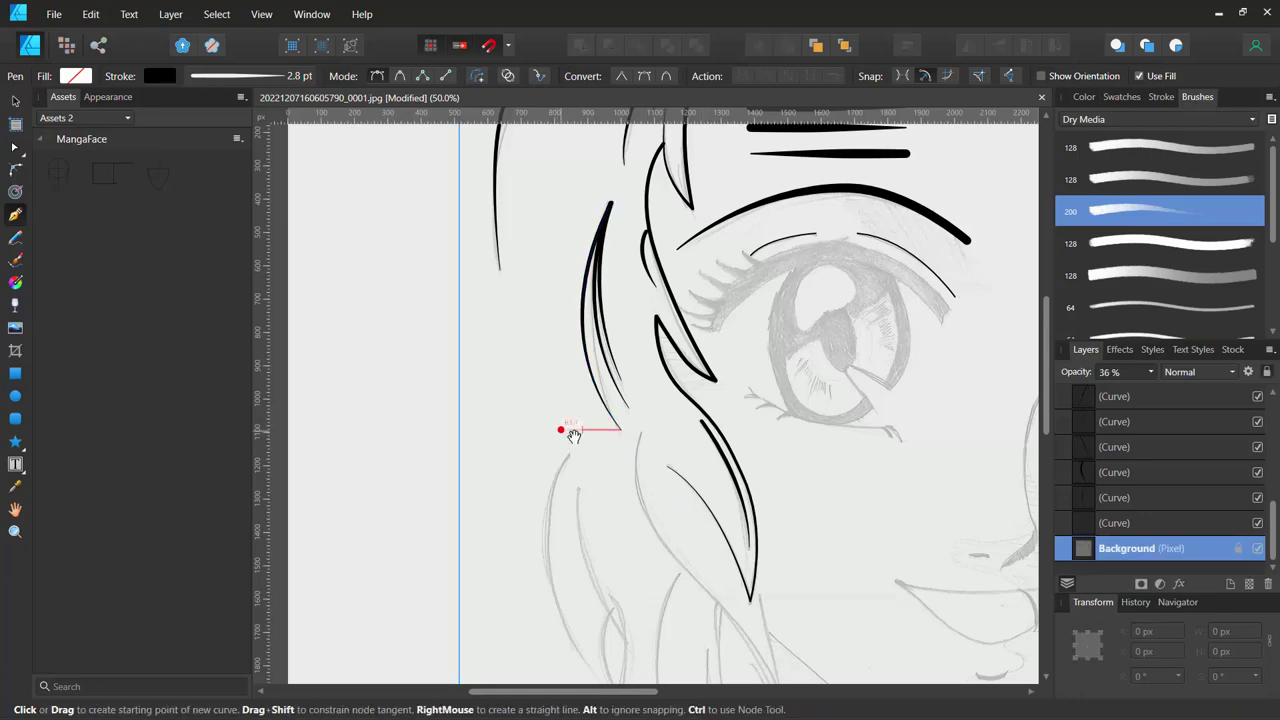
# Ink the long lower strand and extend its stroke further down.
pyautogui.moveTo(563, 429); pyautogui.dragTo(510, 250)
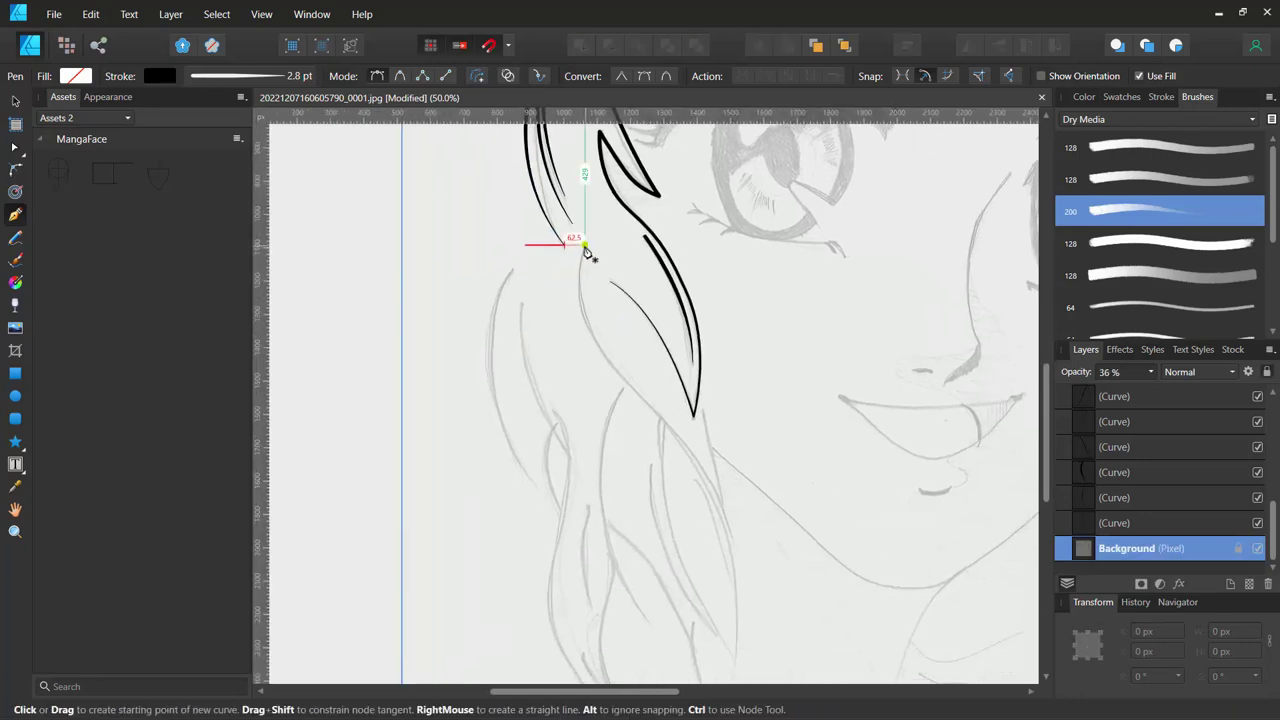
pyautogui.click(585, 245)
pyautogui.moveTo(619, 381); pyautogui.dragTo(637, 400)
pyautogui.moveTo(720, 505); pyautogui.dragTo(752, 588)
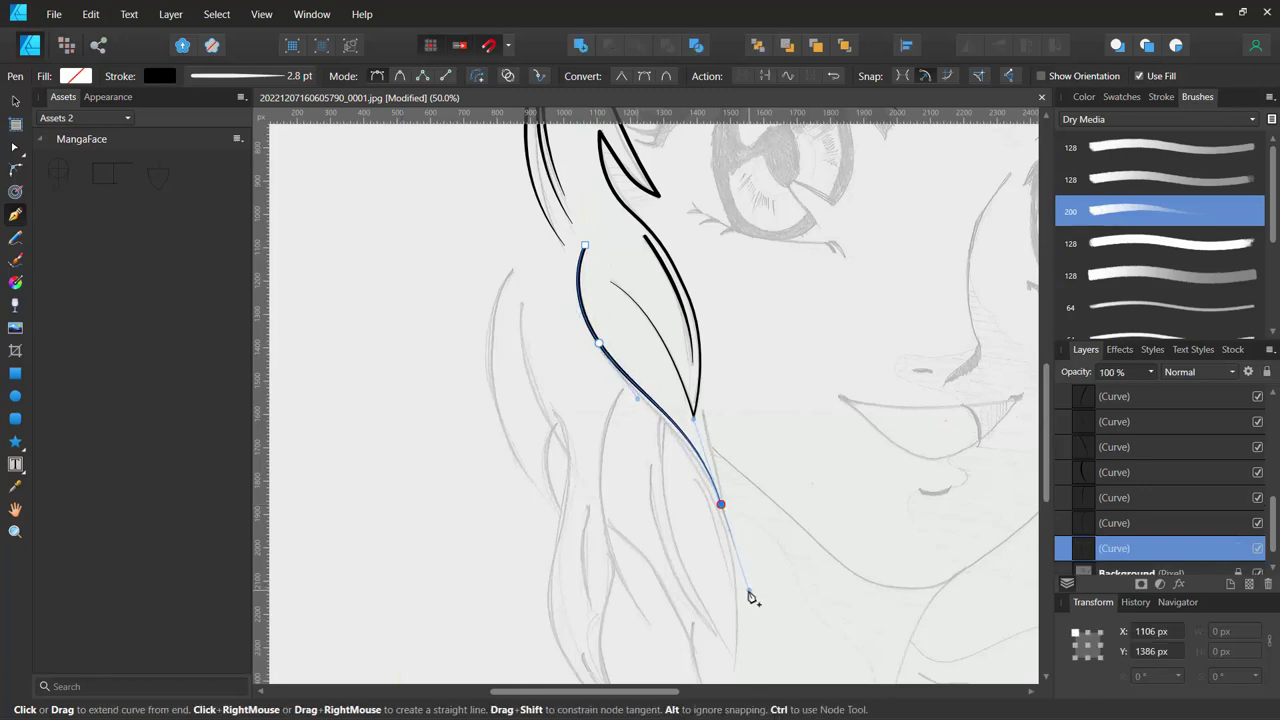
pyautogui.keyDown('ctrl'); pyautogui.click(751, 551); pyautogui.keyUp('ctrl')
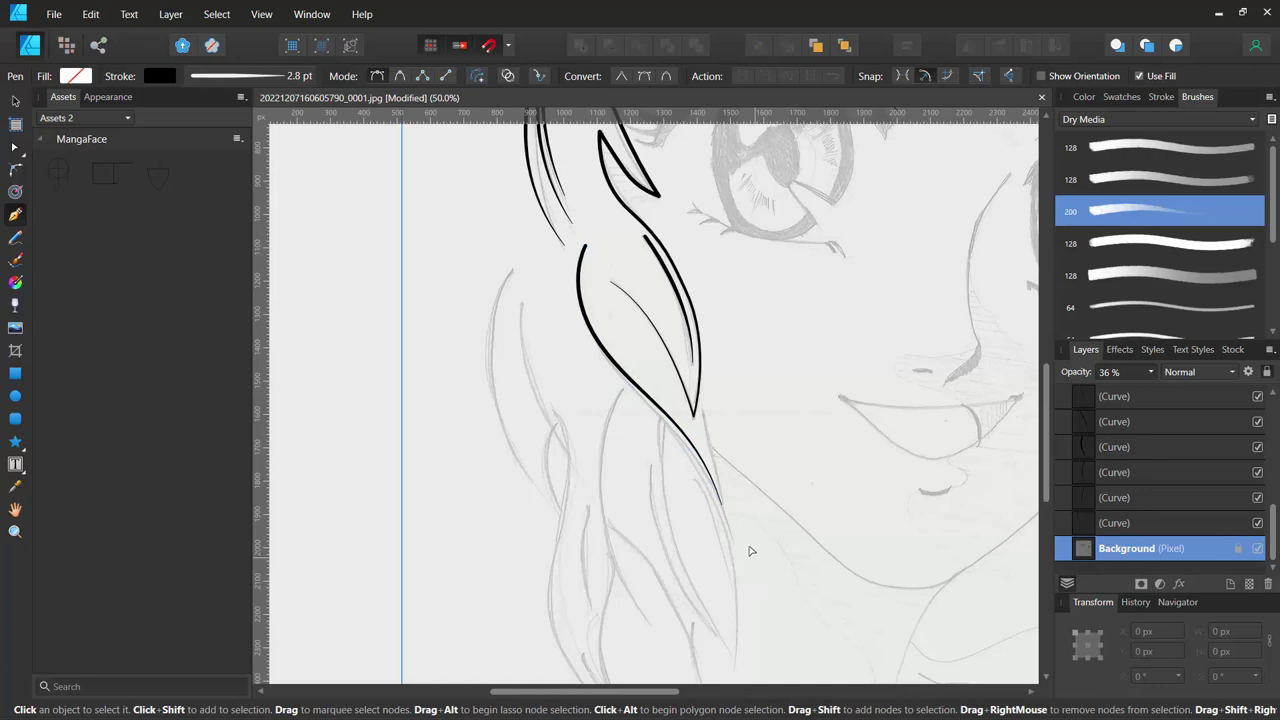
pyautogui.click(703, 418)
pyautogui.moveTo(720, 516); pyautogui.dragTo(713, 553)
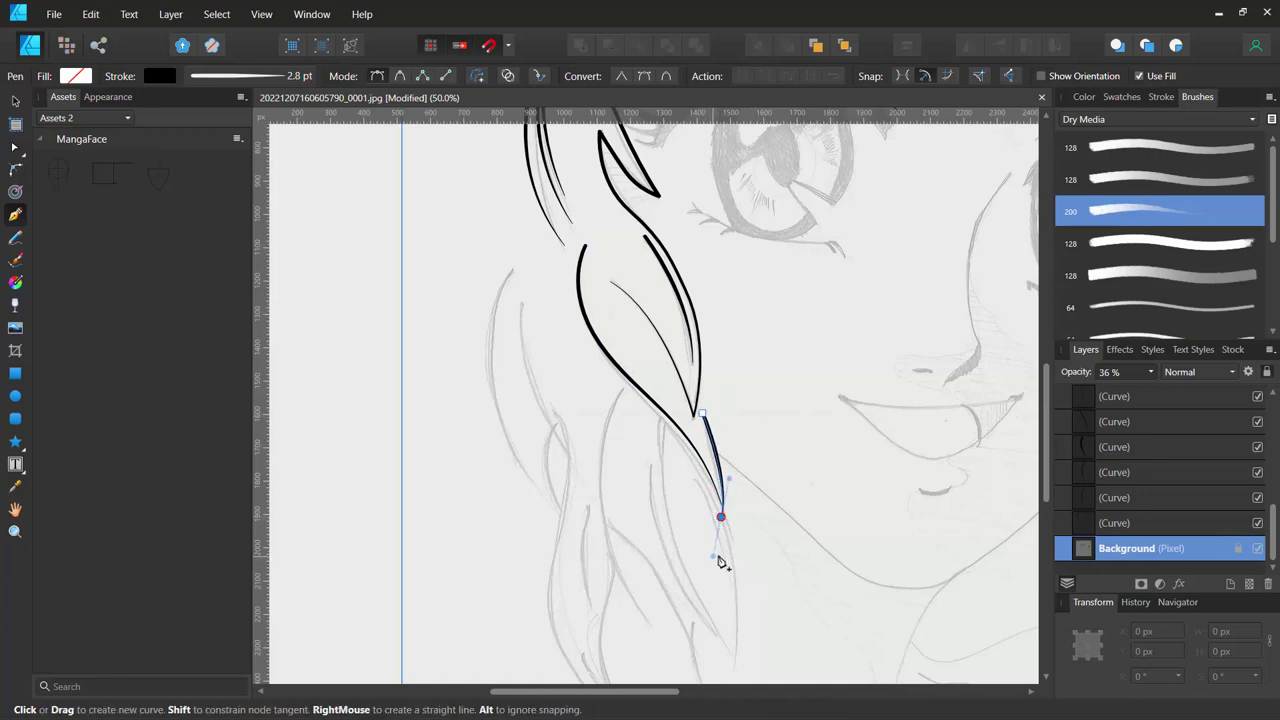
pyautogui.keyDown('ctrl'); pyautogui.click(753, 557); pyautogui.keyUp('ctrl')
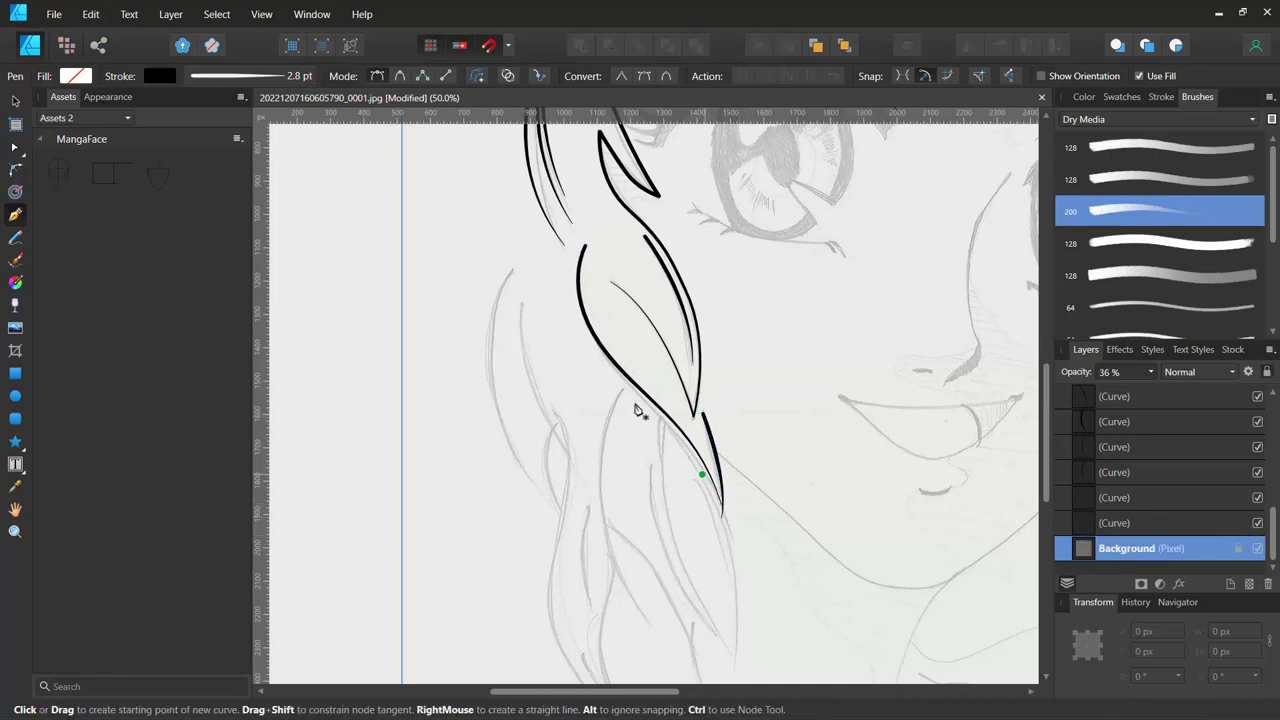
# Add strokes along the outer hair strand and a small strand beside it.
pyautogui.click(510, 271)
pyautogui.moveTo(524, 475); pyautogui.dragTo(596, 566)
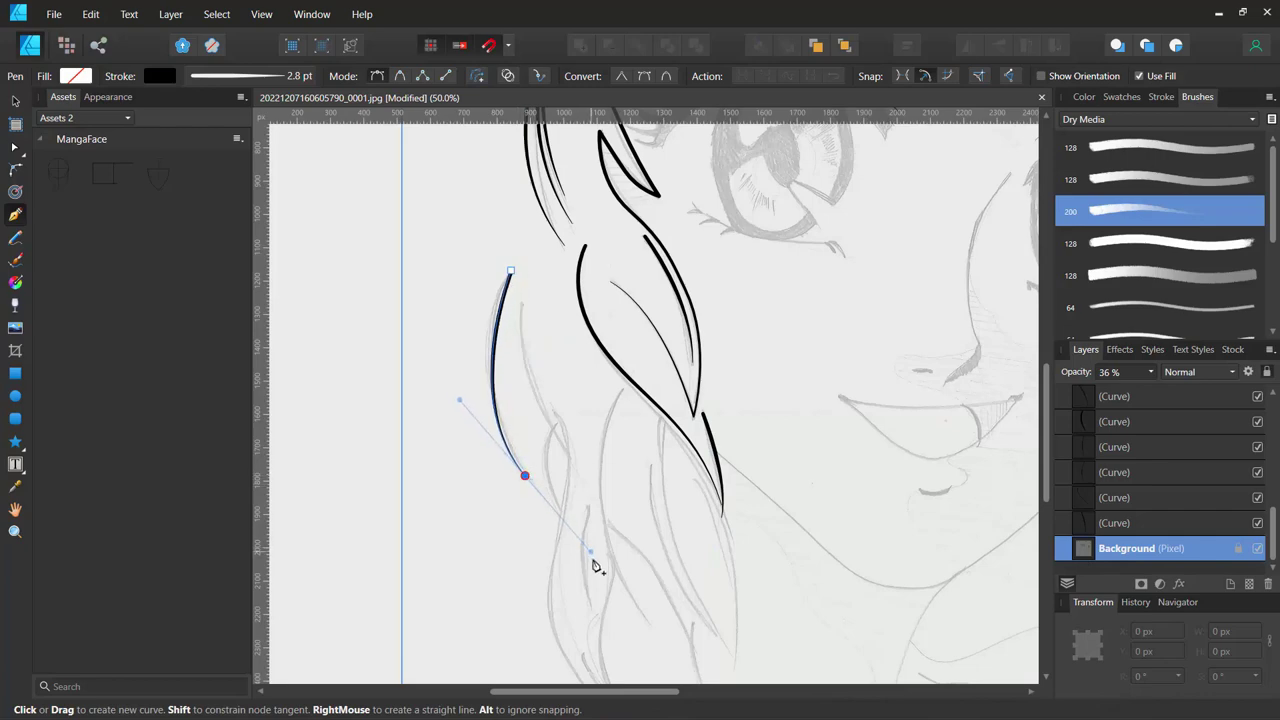
pyautogui.keyDown('ctrl'); pyautogui.click(484, 566); pyautogui.keyUp('ctrl')
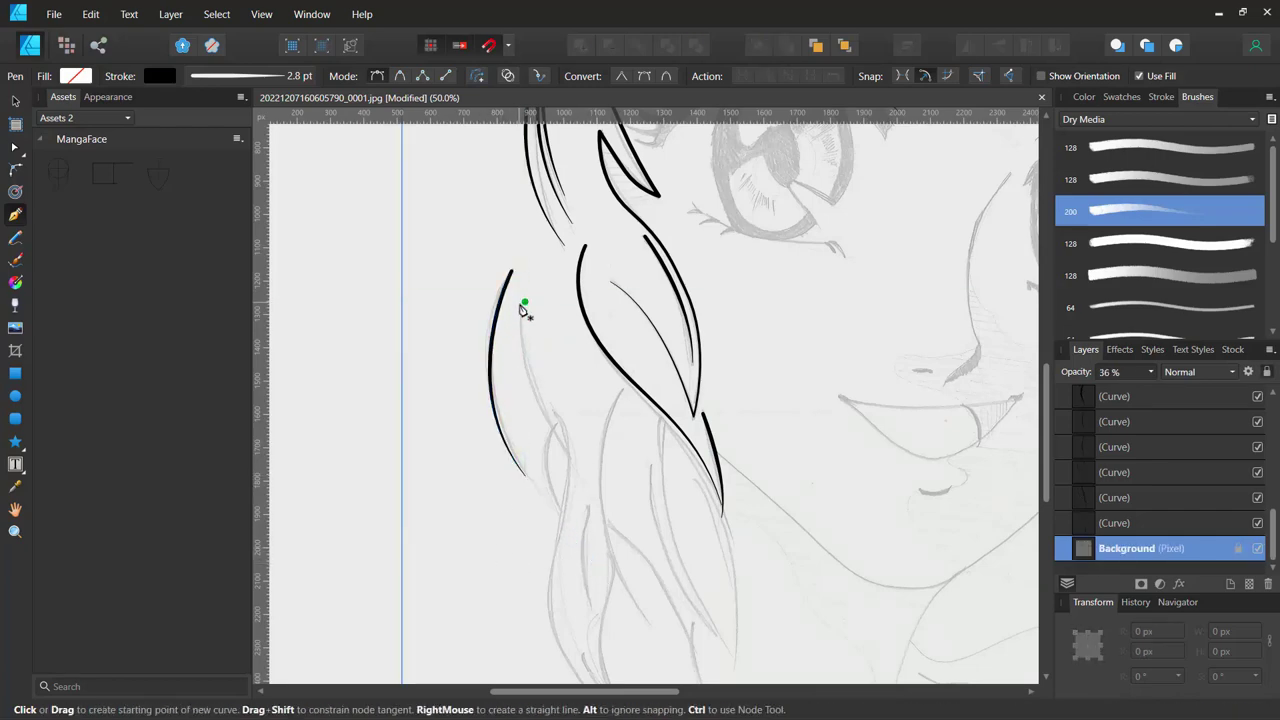
pyautogui.click(524, 303)
pyautogui.moveTo(564, 450)
pyautogui.mouseDown()
pyautogui.moveTo(616, 527)
pyautogui.moveTo(611, 517)
pyautogui.moveTo(514, 549)
pyautogui.mouseUp()
pyautogui.keyDown('ctrl'); pyautogui.click(566, 414); pyautogui.keyUp('ctrl')
# Start a hooked curl stroke along the lower curl.
pyautogui.click(556, 423)
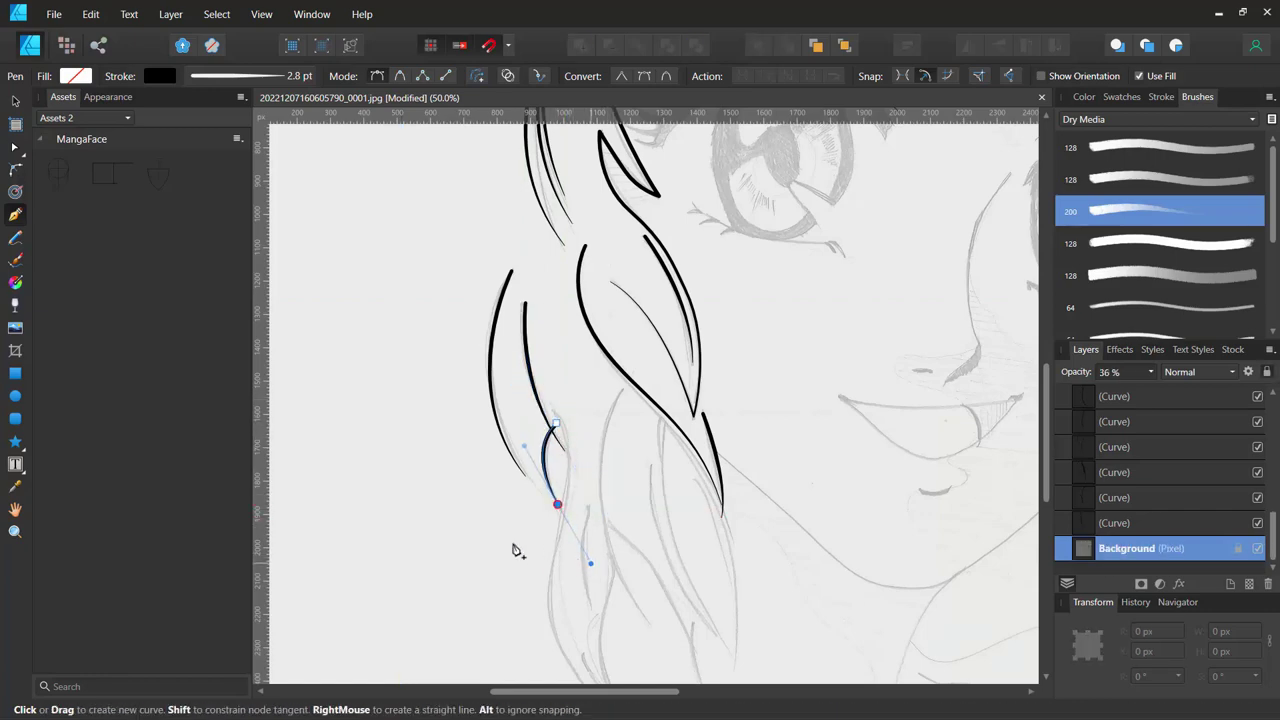
pyautogui.keyDown('ctrl'); pyautogui.click(556, 425); pyautogui.keyUp('ctrl')
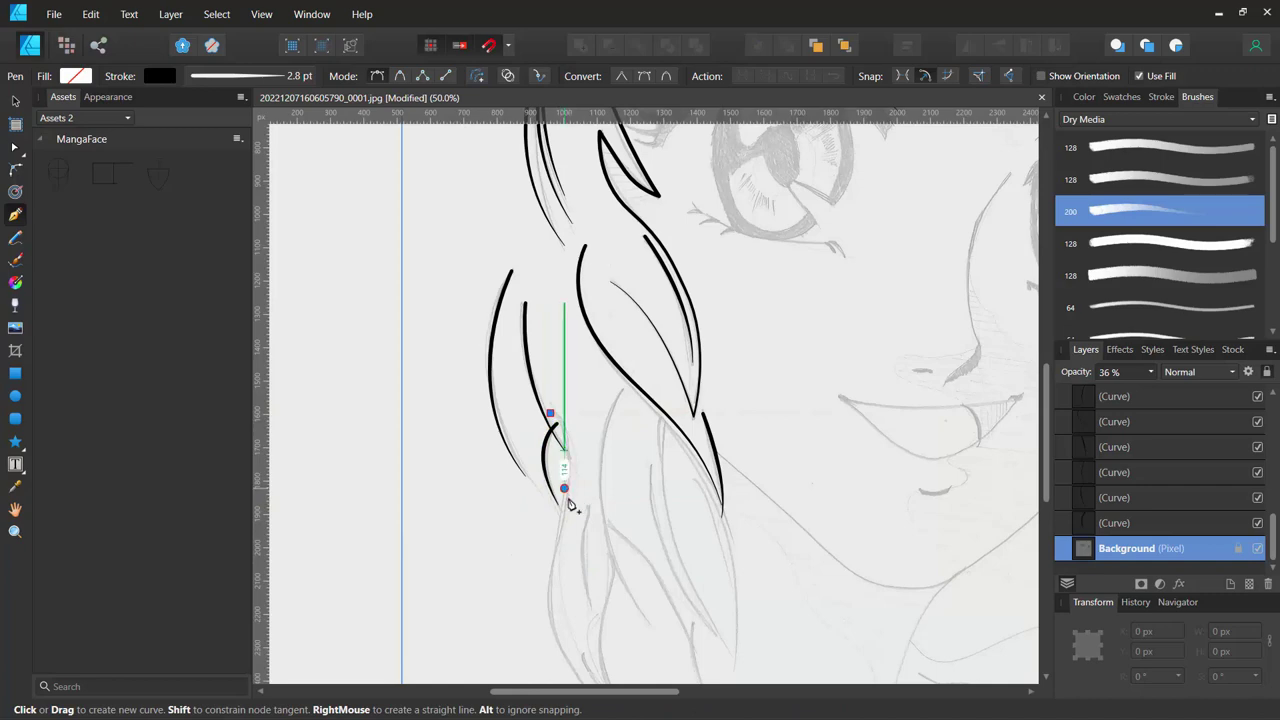
pyautogui.moveTo(564, 488); pyautogui.dragTo(550, 549)
pyautogui.scroll(-3, 498, 541)
# Extend the curl stroke down the hair and add a short stroke inside the lock.
pyautogui.scroll(-1, 460, 380)
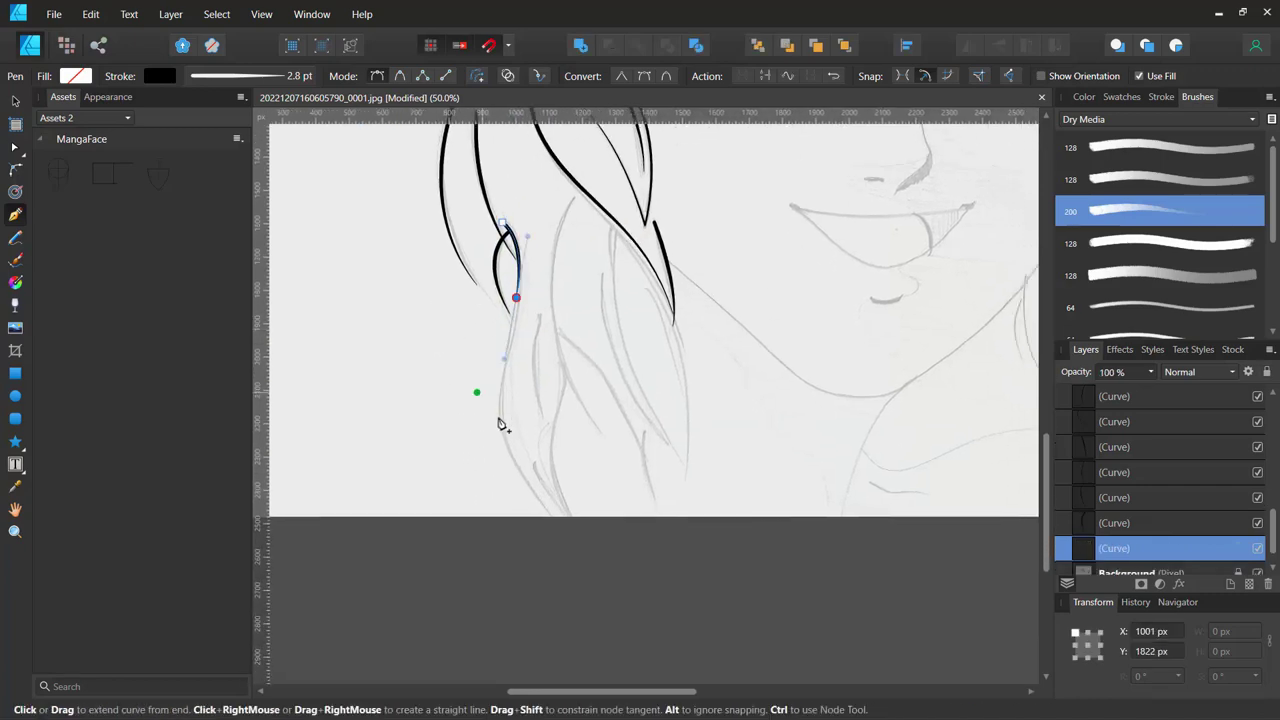
pyautogui.moveTo(502, 418); pyautogui.dragTo(517, 476)
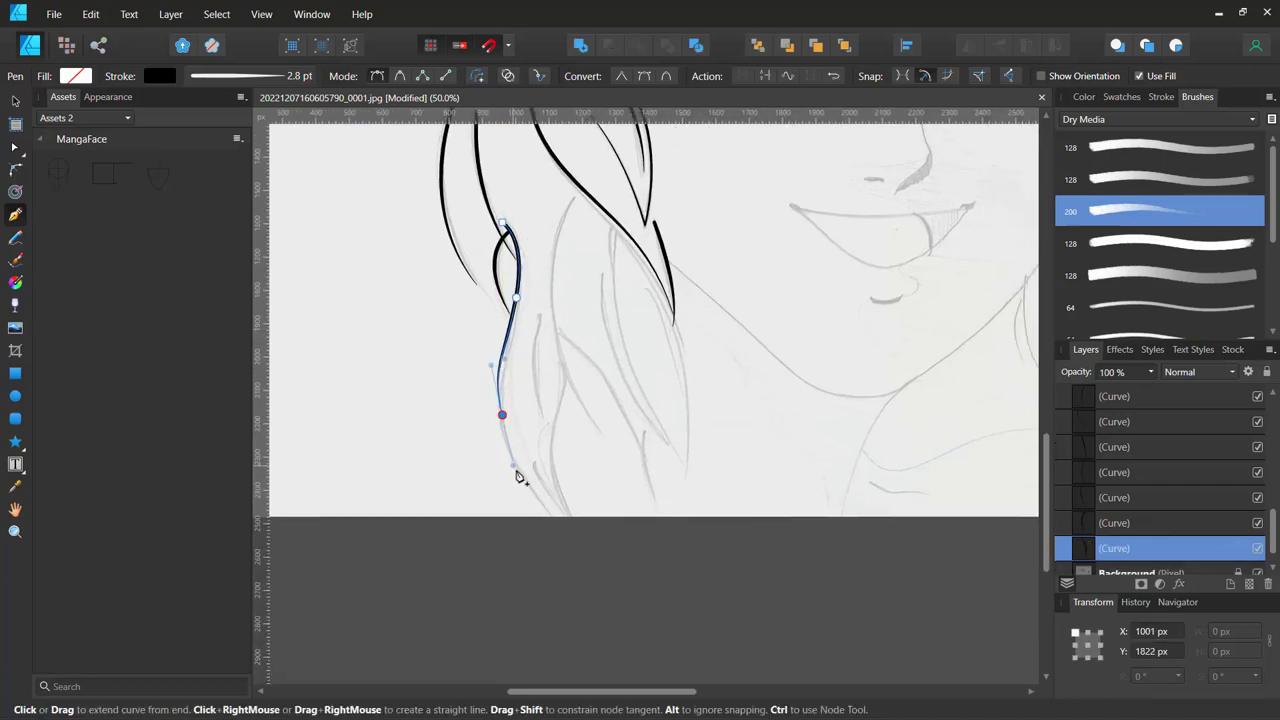
pyautogui.click(572, 540)
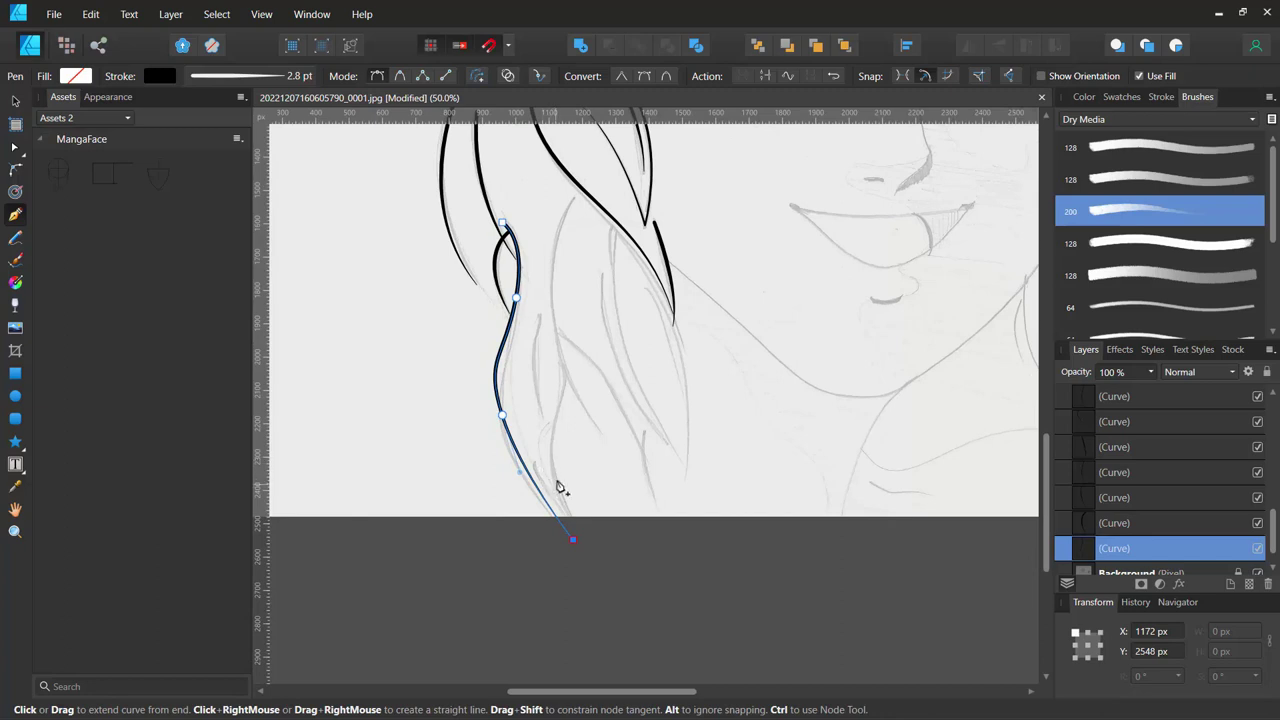
pyautogui.press('Escape')
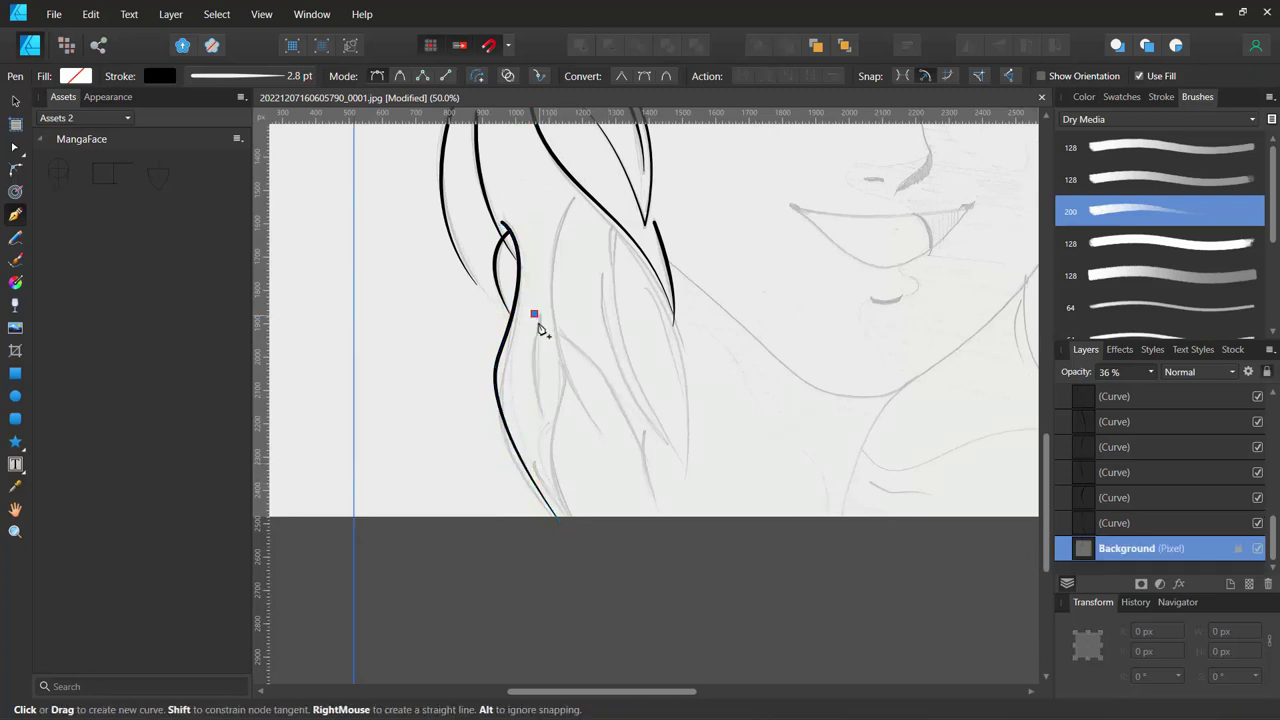
pyautogui.moveTo(533, 354); pyautogui.dragTo(528, 394)
pyautogui.click(542, 407)
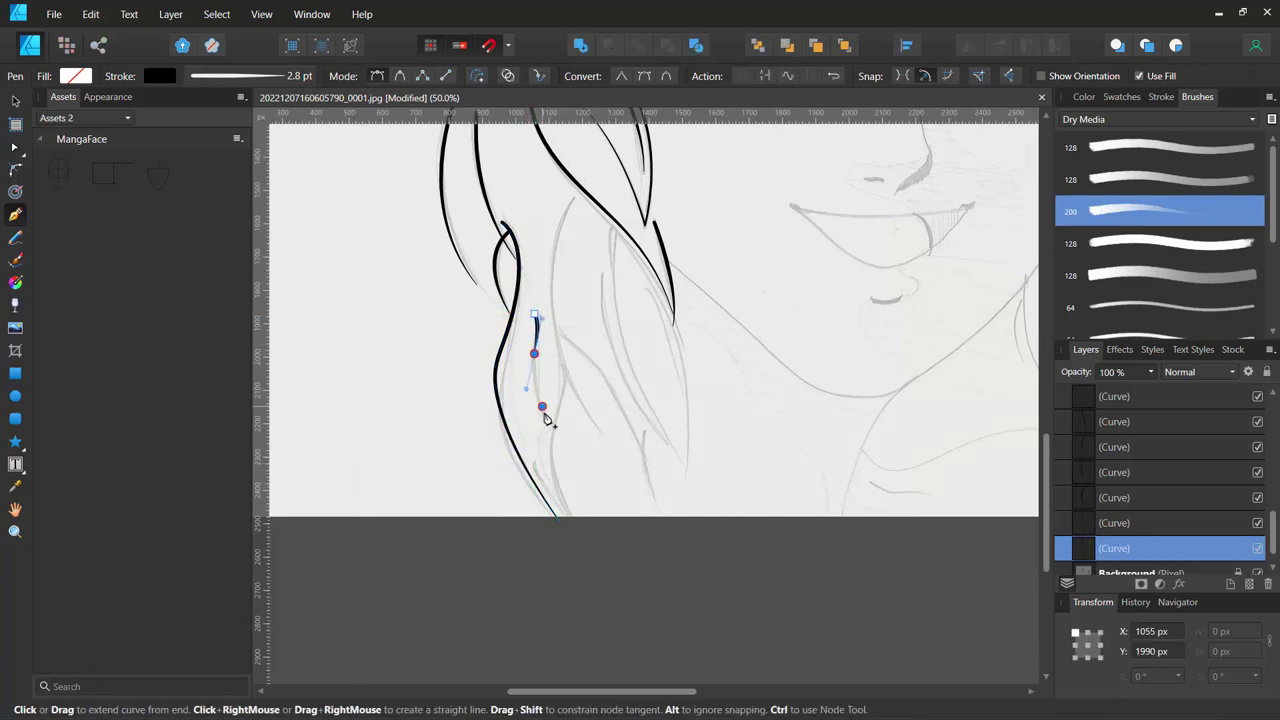
pyautogui.press('Escape')
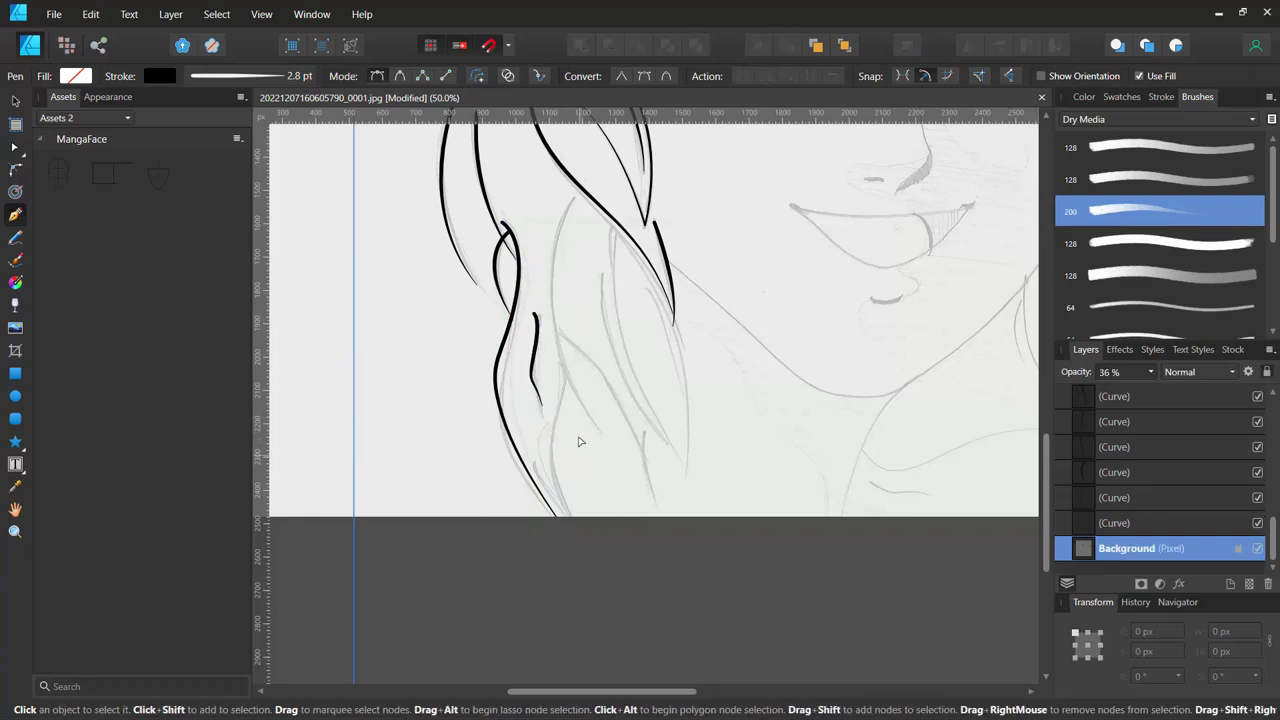
# Trace a long curving strand, delete a short stroke, and zoom to 100%.
pyautogui.moveTo(573, 202); pyautogui.dragTo(559, 260)
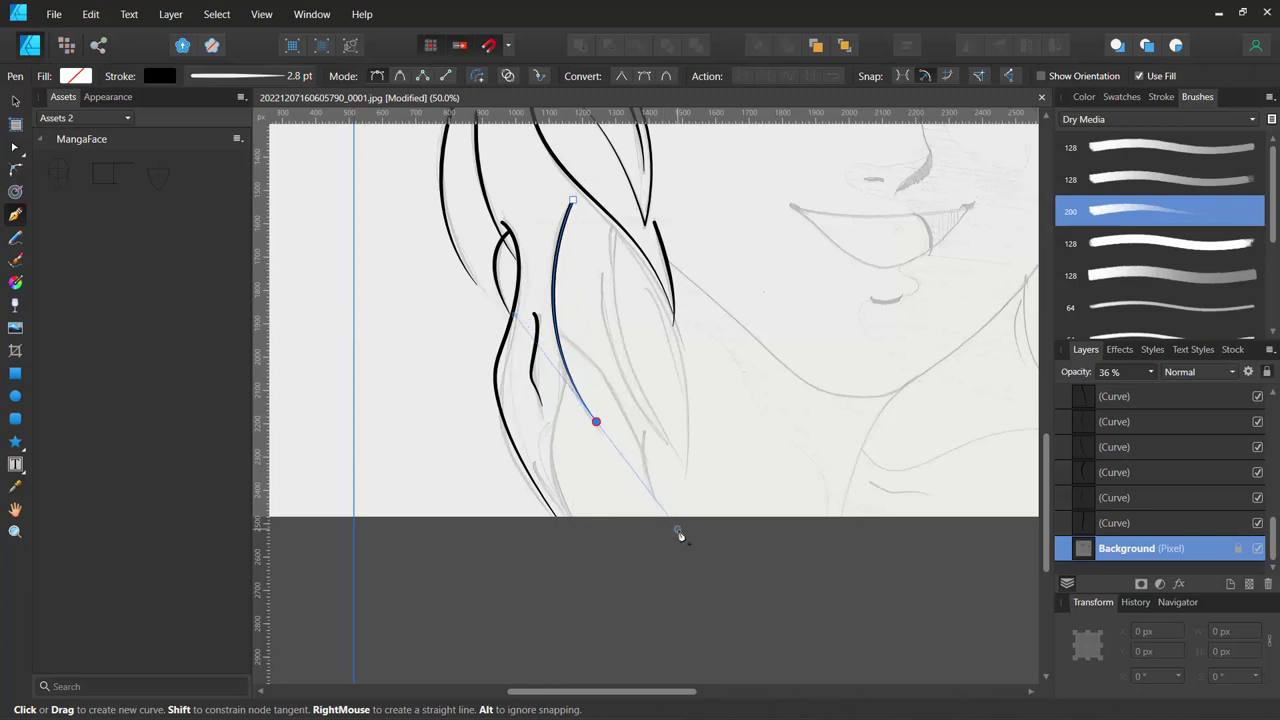
pyautogui.moveTo(608, 442); pyautogui.dragTo(680, 535)
pyautogui.press('Escape')
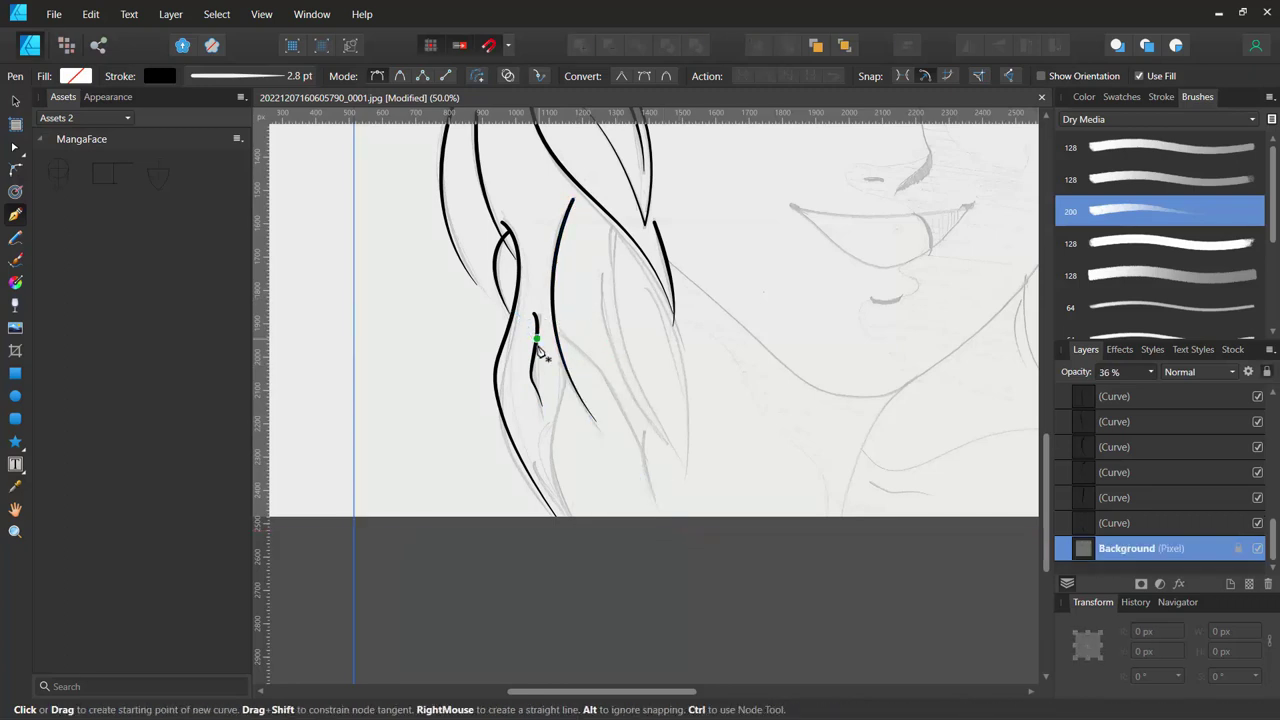
pyautogui.click(538, 345)
pyautogui.press('Delete')
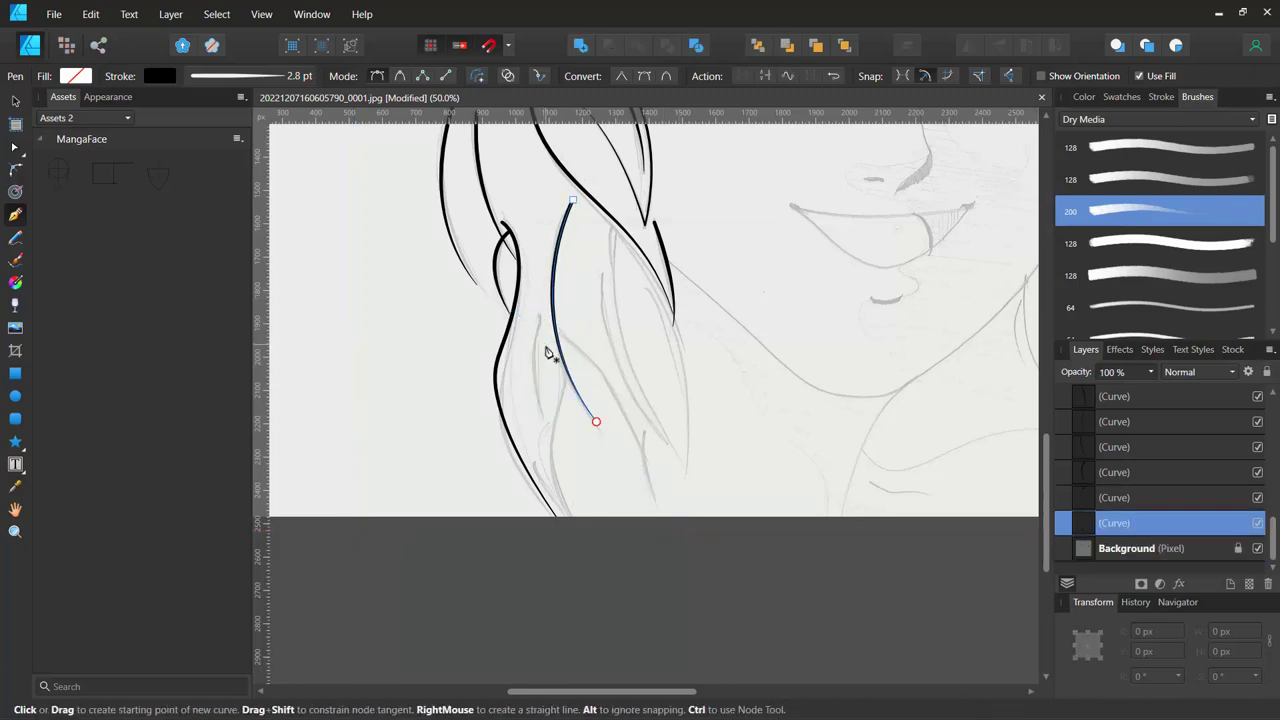
pyautogui.hotkey('ctrl', '1')
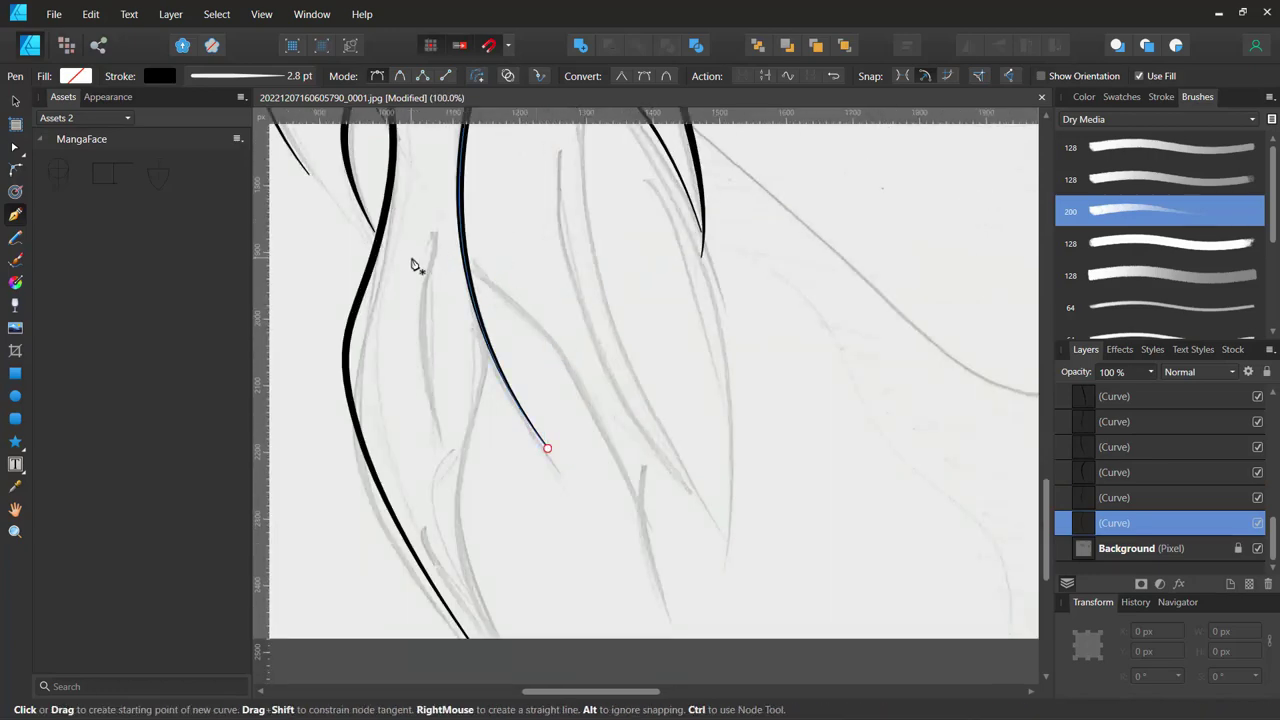
# Ink a hair strand down the lower lock and deselect it.
pyautogui.click(433, 232)
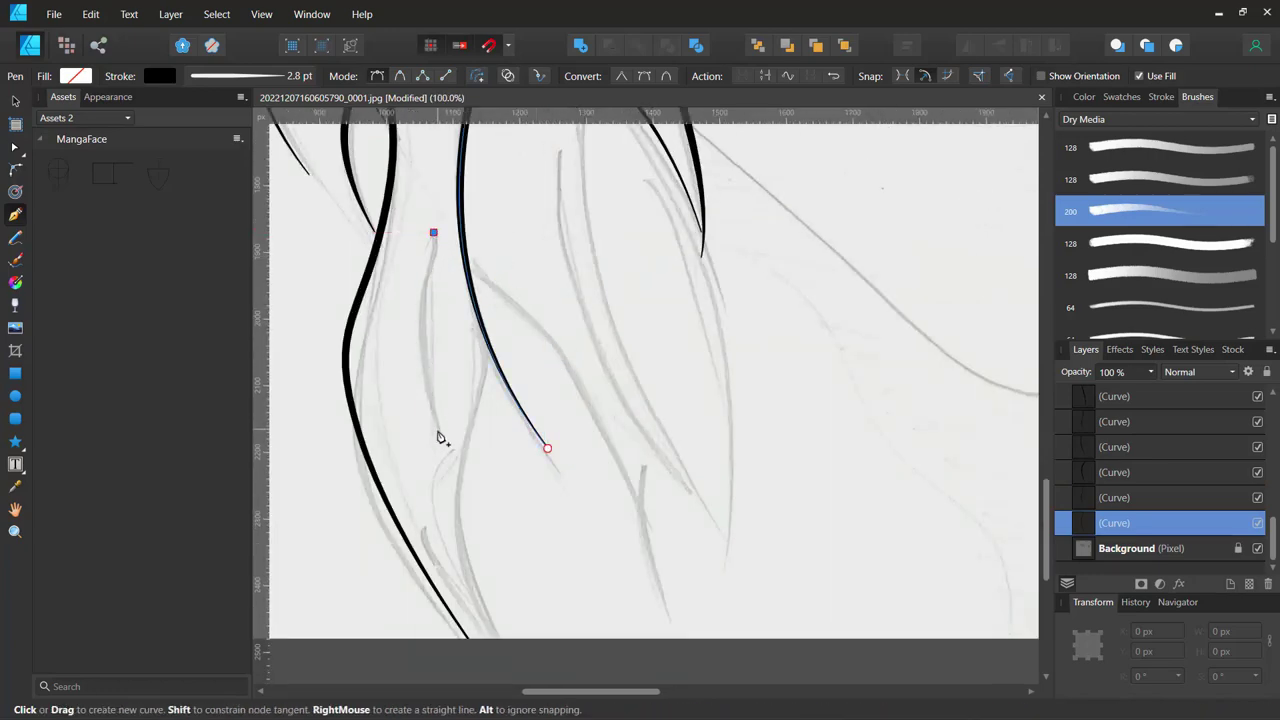
pyautogui.moveTo(438, 431); pyautogui.dragTo(484, 514)
pyautogui.press('Escape')
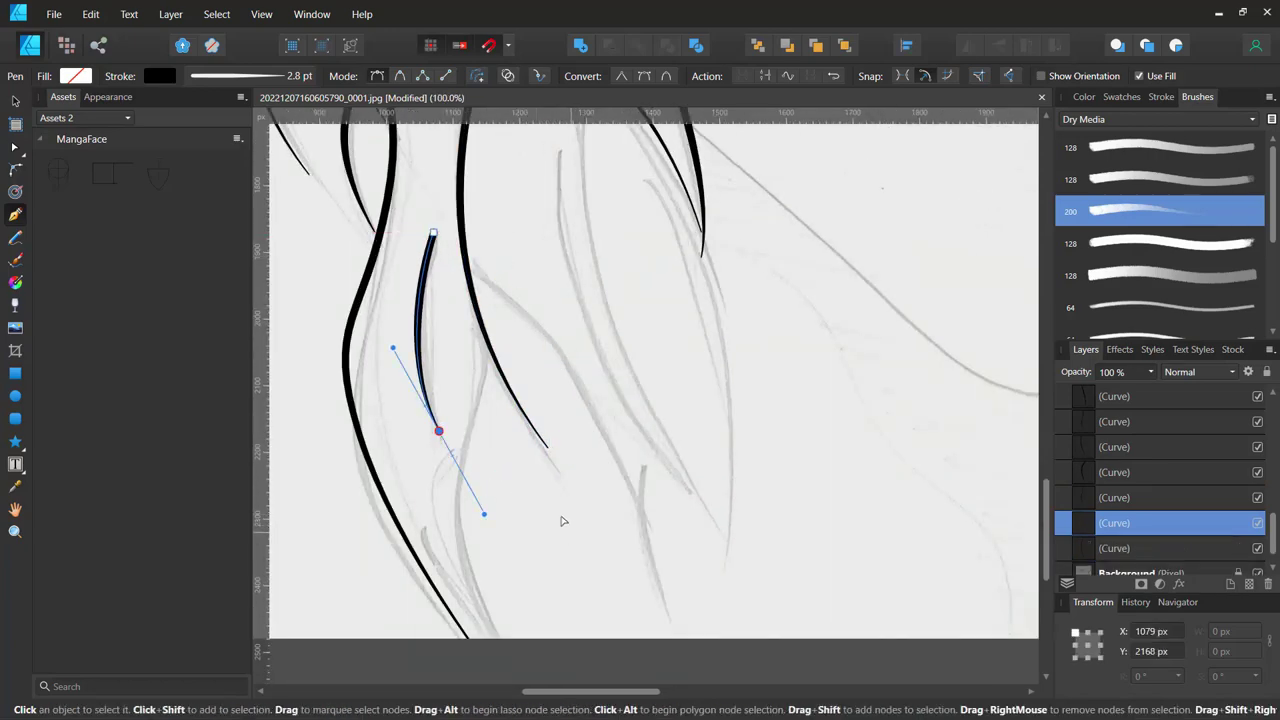
pyautogui.press('Escape')
pyautogui.moveTo(520, 391); pyautogui.dragTo(580, 304)
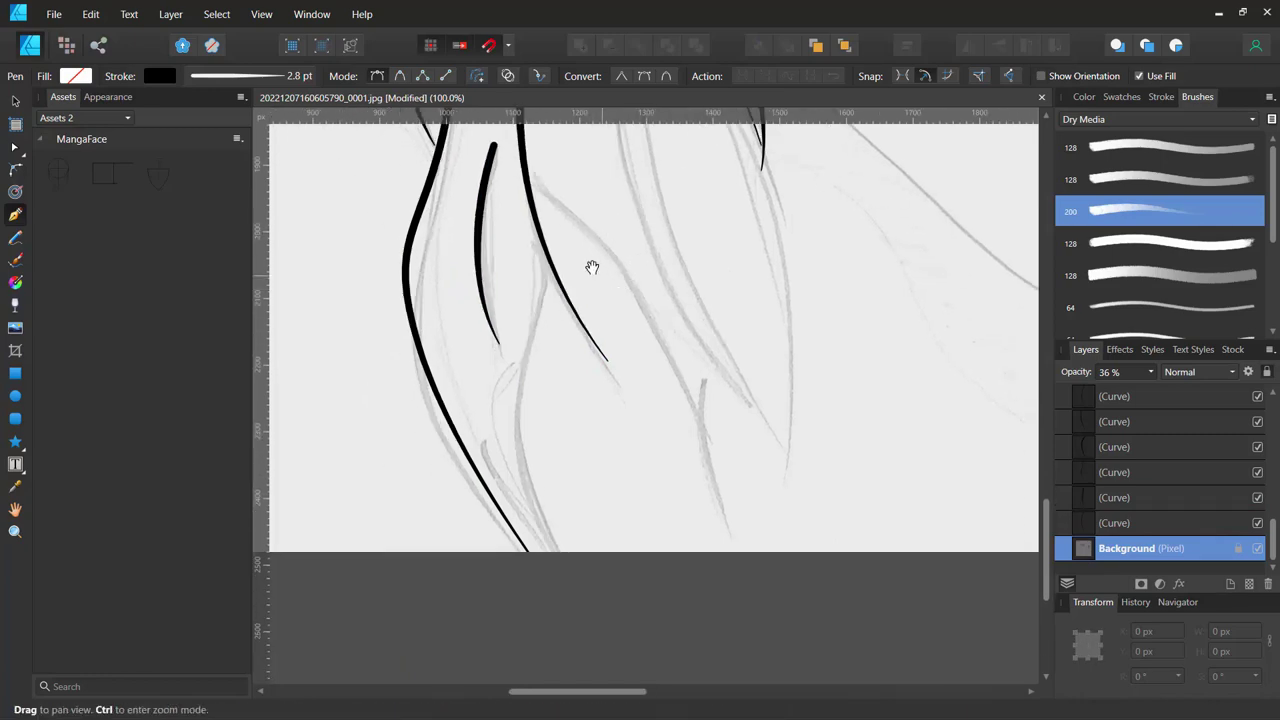
# Trace a long strand to the bottom of the lock, undoing one extra point.
pyautogui.click(535, 246)
pyautogui.click(532, 330)
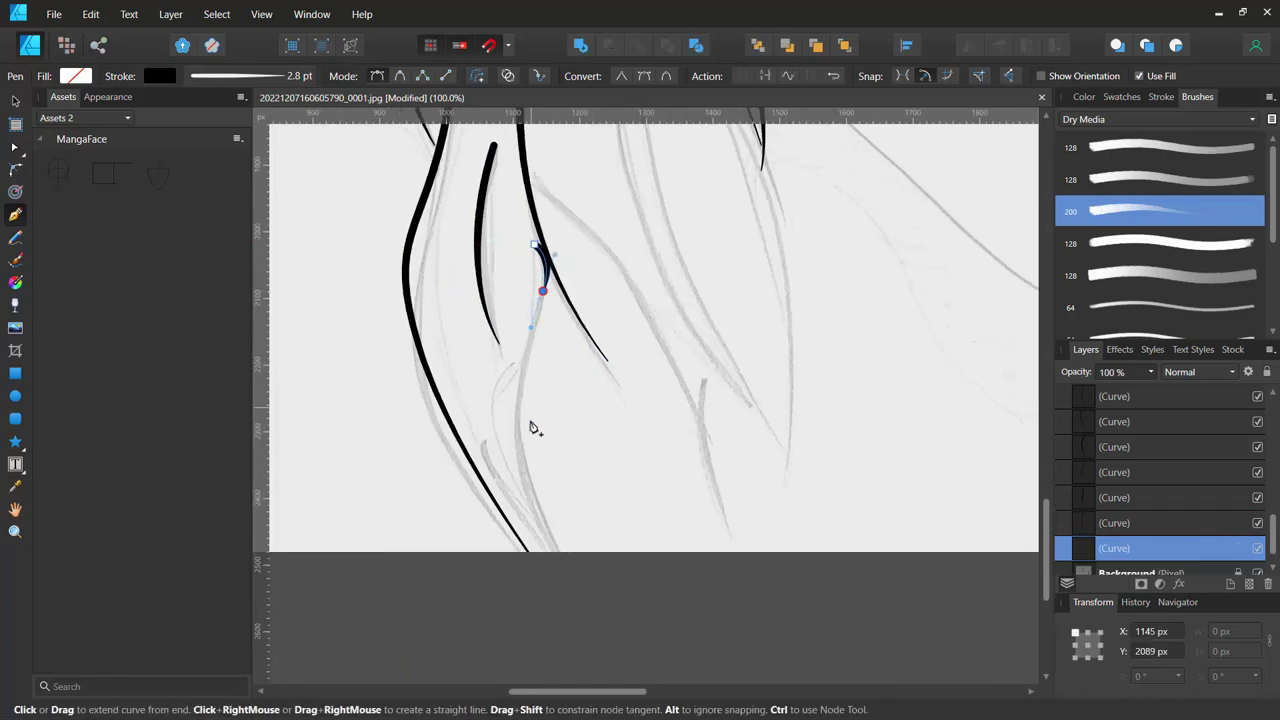
pyautogui.moveTo(519, 409); pyautogui.dragTo(526, 464)
pyautogui.moveTo(561, 551); pyautogui.dragTo(602, 607)
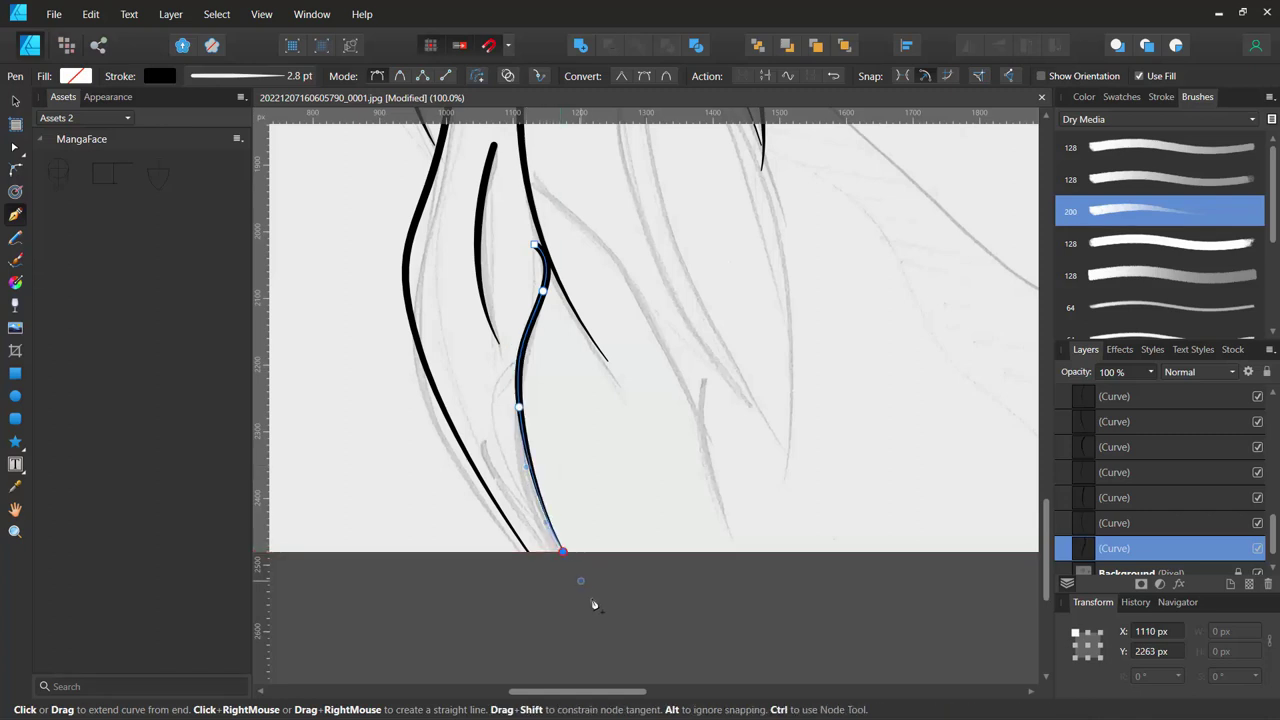
pyautogui.click(594, 505)
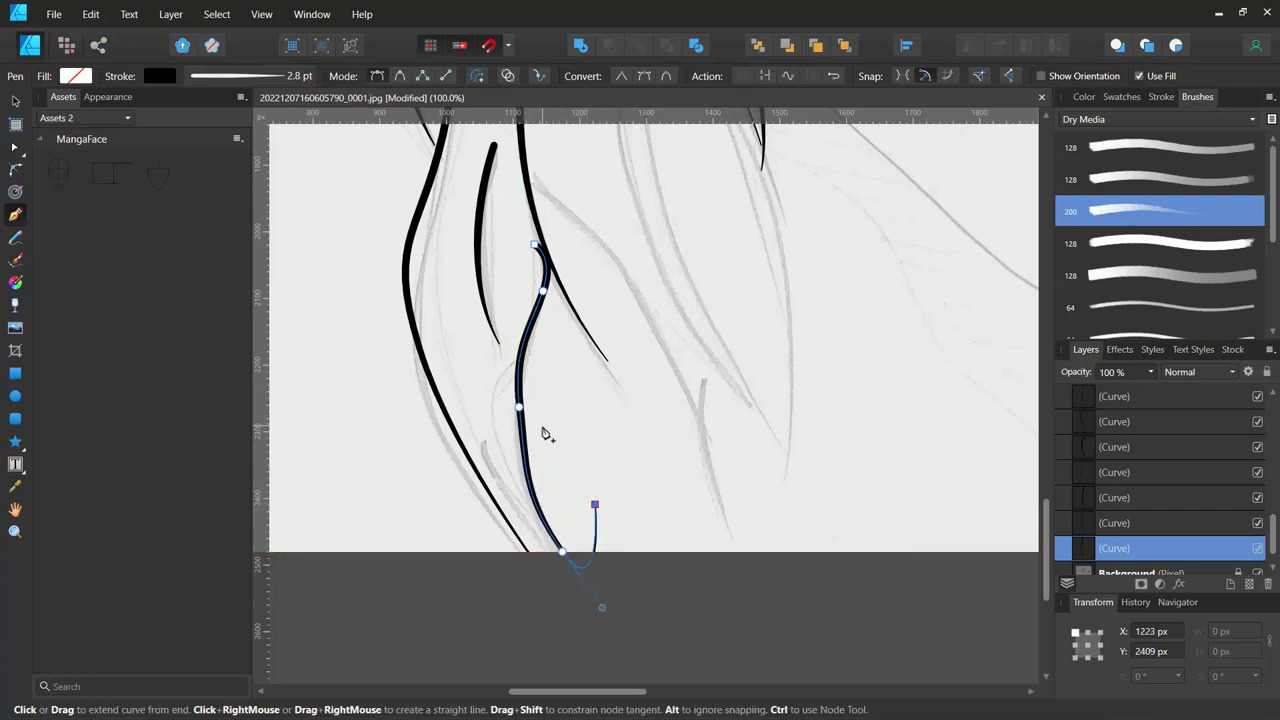
pyautogui.hotkey('ctrl', 'z')
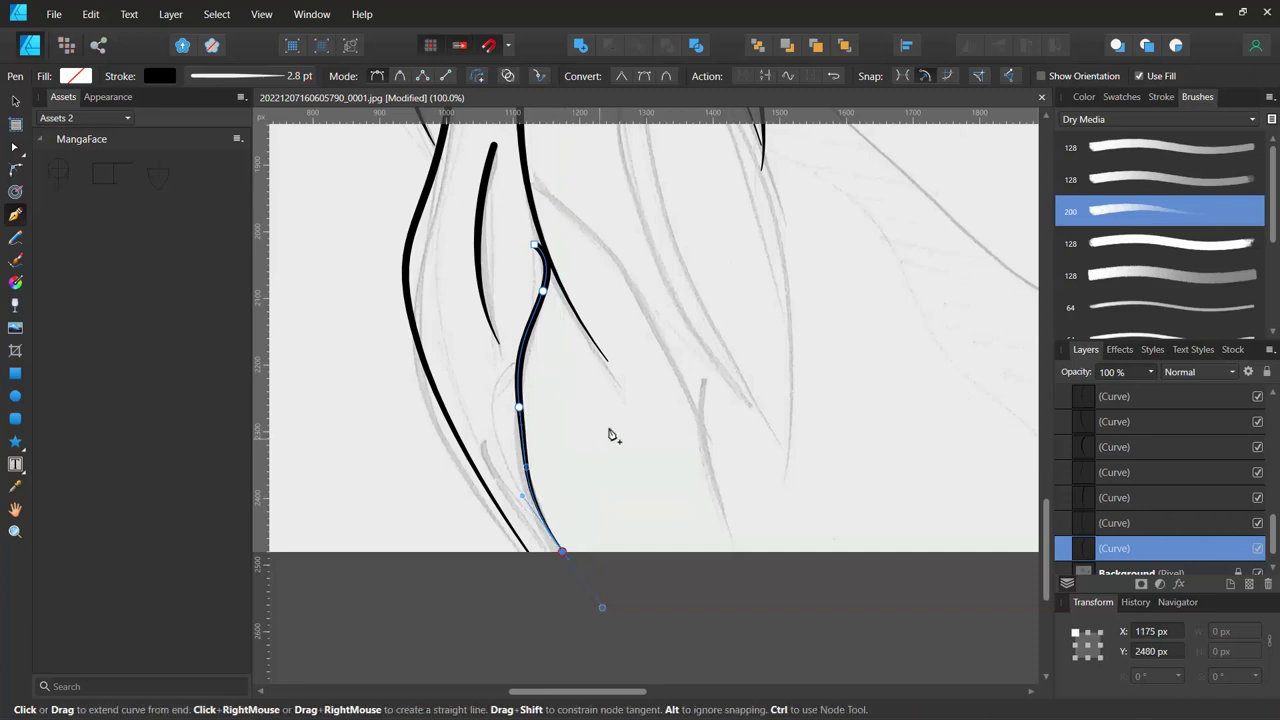
pyautogui.keyDown('ctrl'); pyautogui.click(609, 445); pyautogui.keyUp('ctrl')
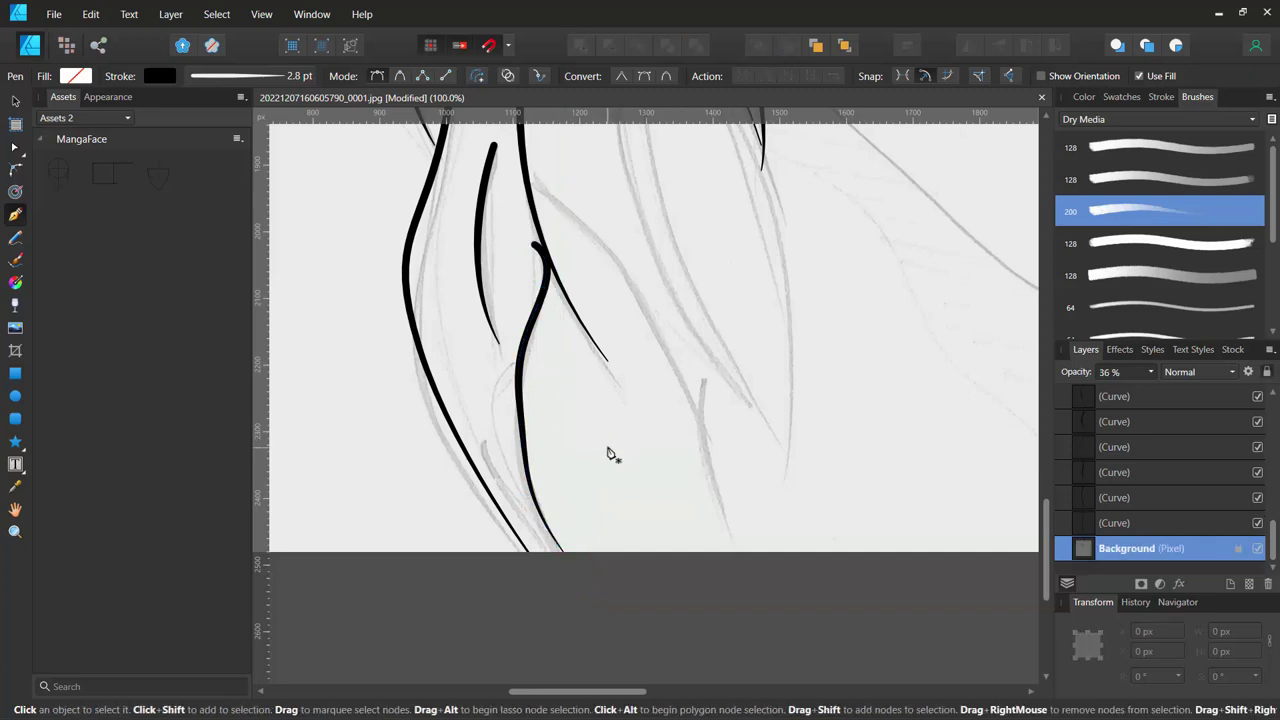
# Add a short curved strand and a thin strand bowed into a curve.
pyautogui.click(512, 362)
pyautogui.moveTo(517, 483); pyautogui.dragTo(567, 563)
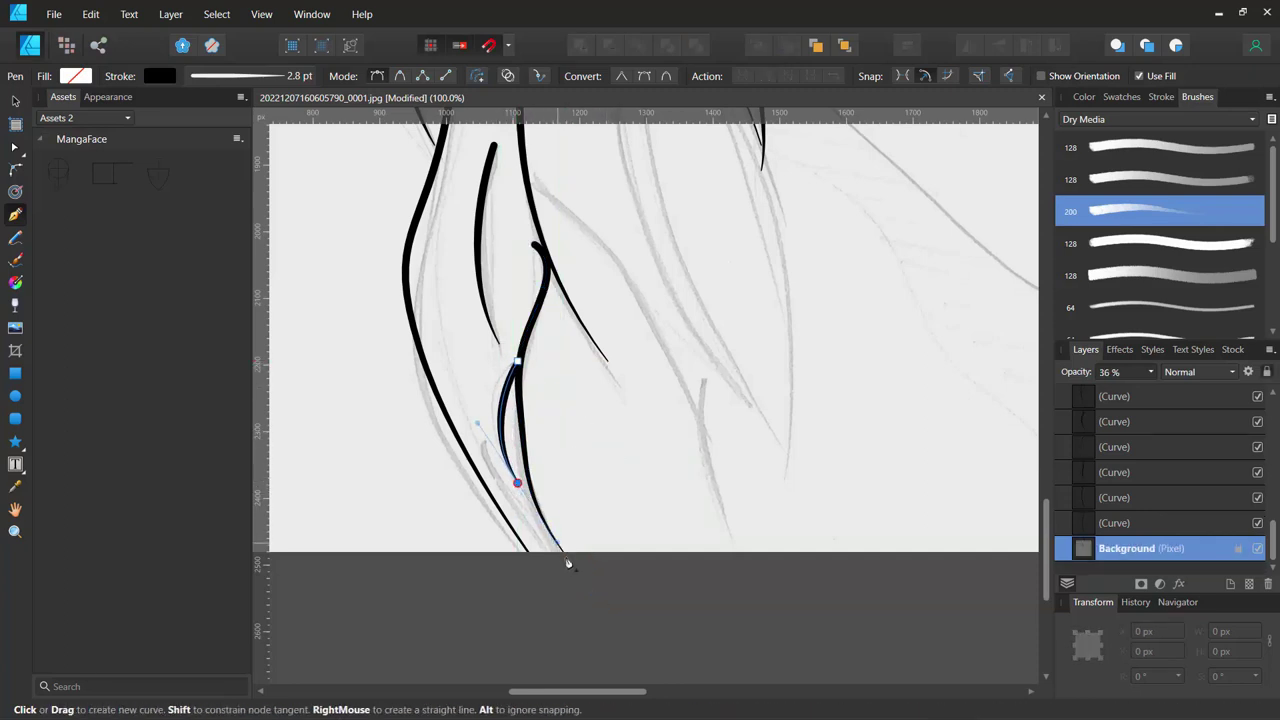
pyautogui.keyDown('ctrl'); pyautogui.click(603, 483); pyautogui.keyUp('ctrl')
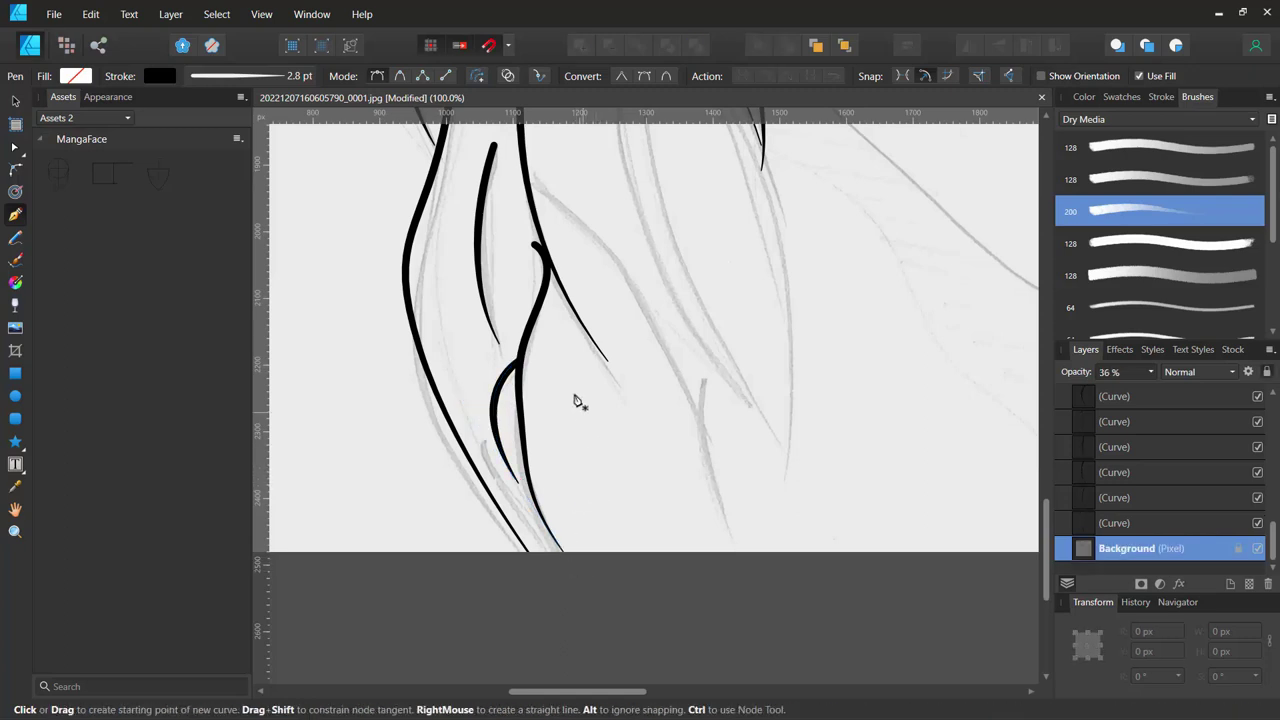
pyautogui.click(492, 199)
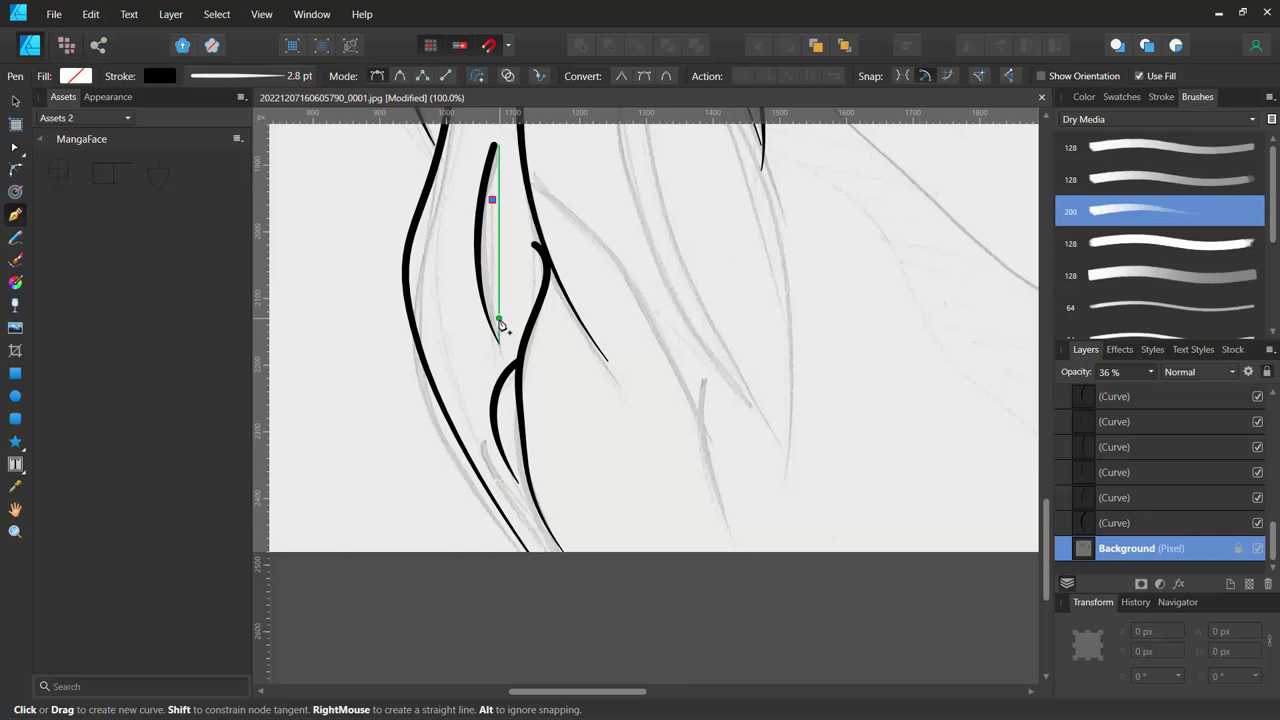
pyautogui.click(499, 320)
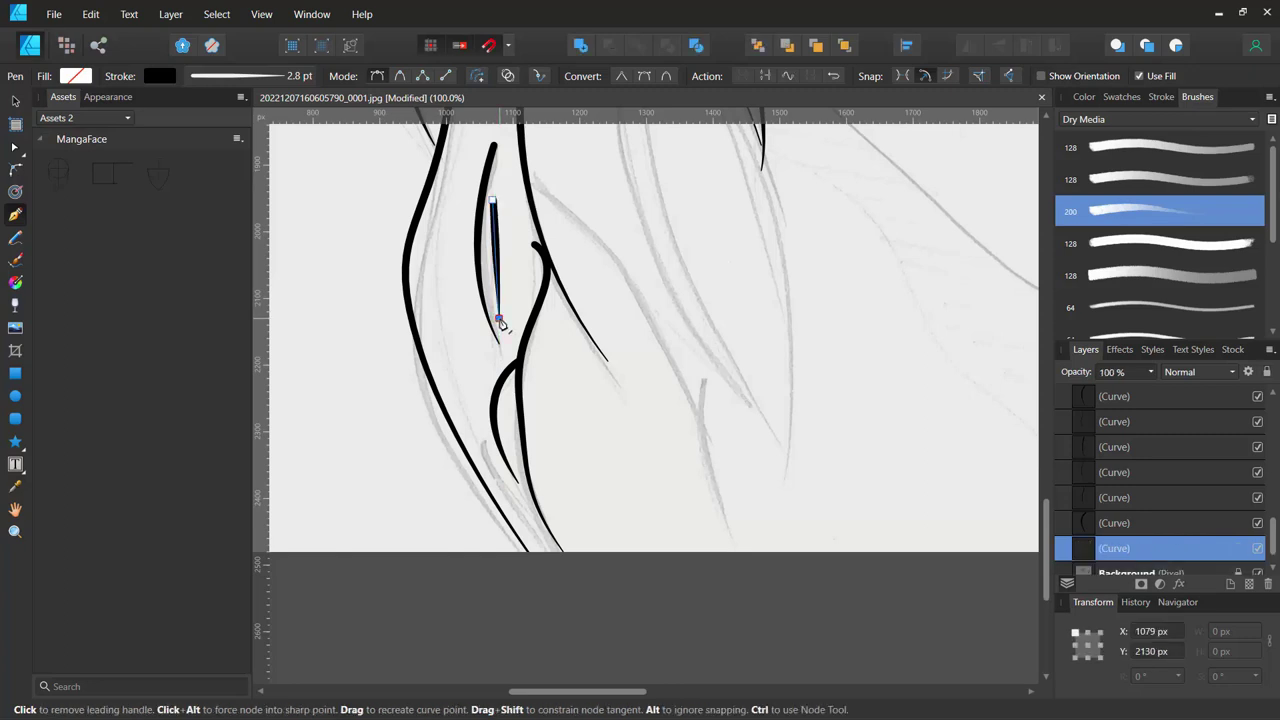
pyautogui.keyDown('ctrl'); pyautogui.click(577, 393); pyautogui.keyUp('ctrl')
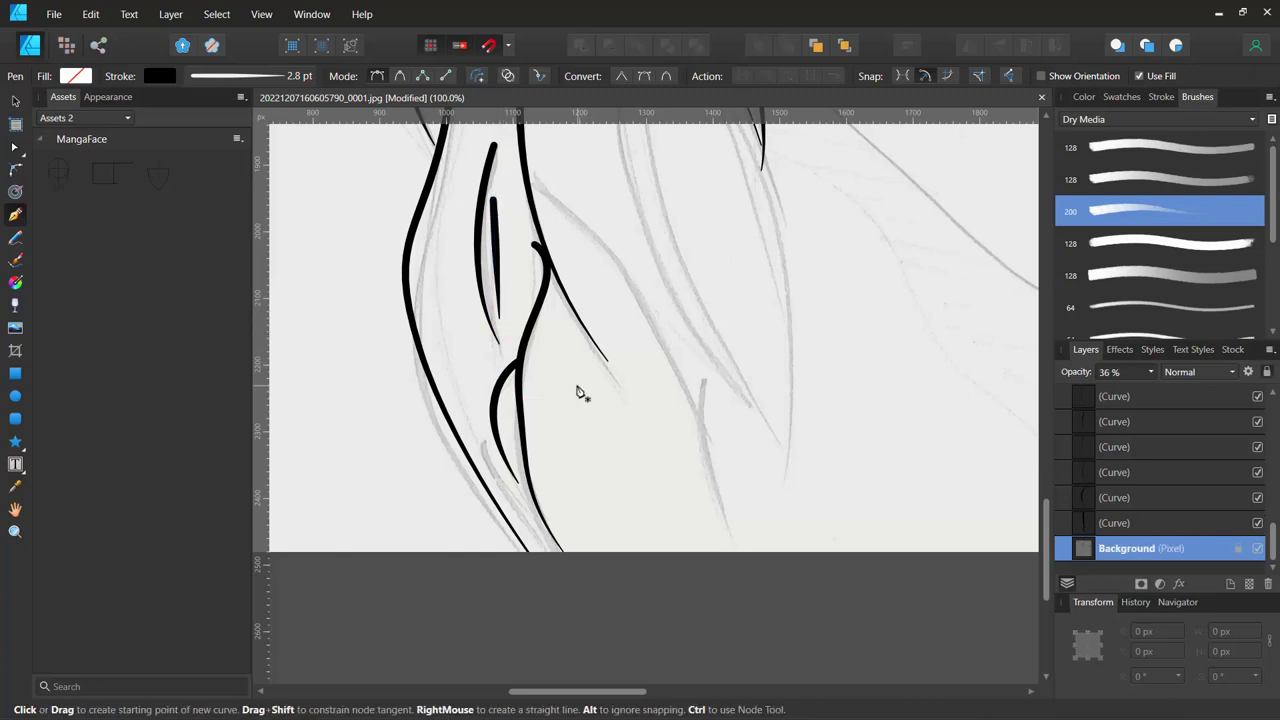
pyautogui.keyDown('ctrl'); pyautogui.click(496, 251); pyautogui.keyUp('ctrl')
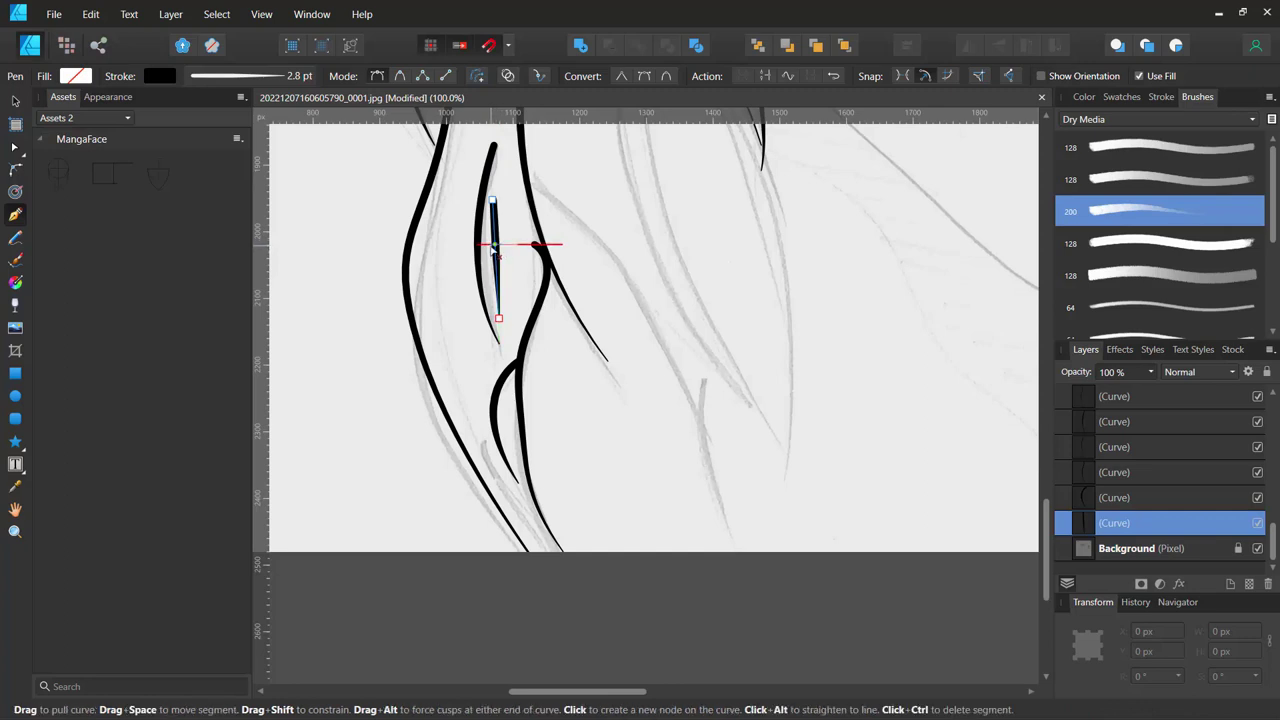
pyautogui.moveTo(496, 251); pyautogui.dragTo(486, 252)
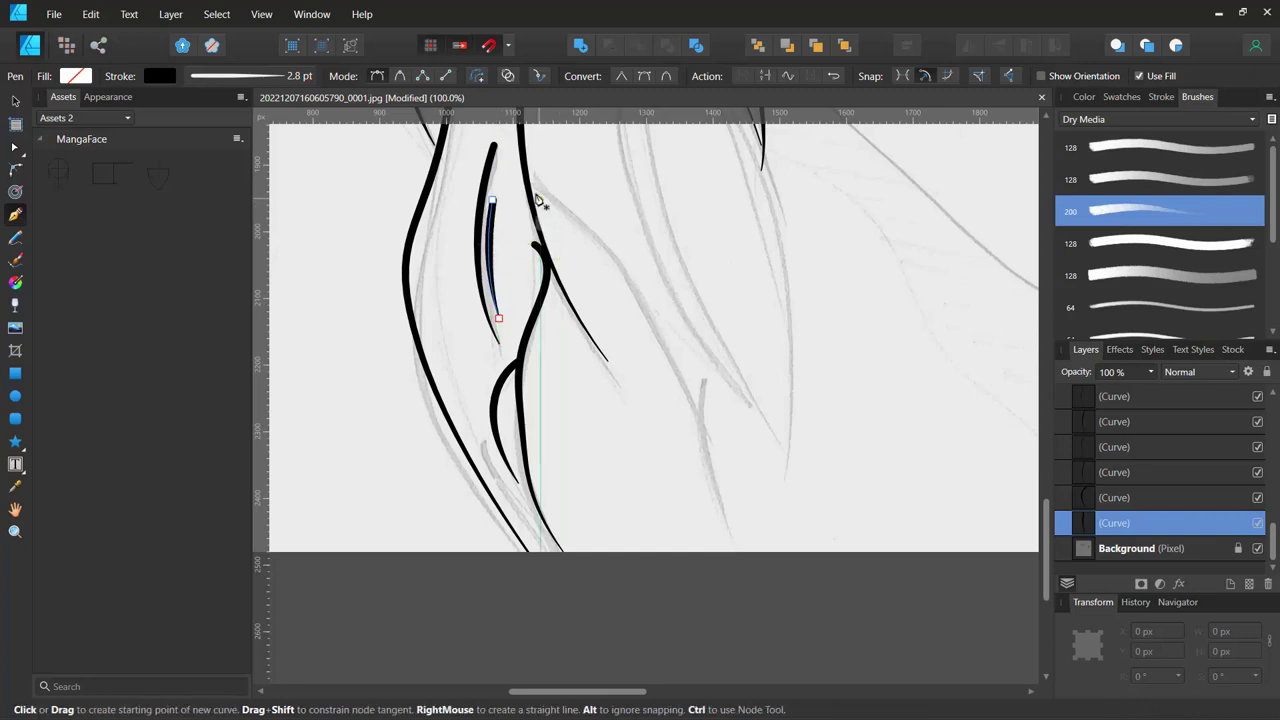
# Draw a long diagonal hair strand and another strand further right.
pyautogui.moveTo(540, 180); pyautogui.dragTo(562, 206)
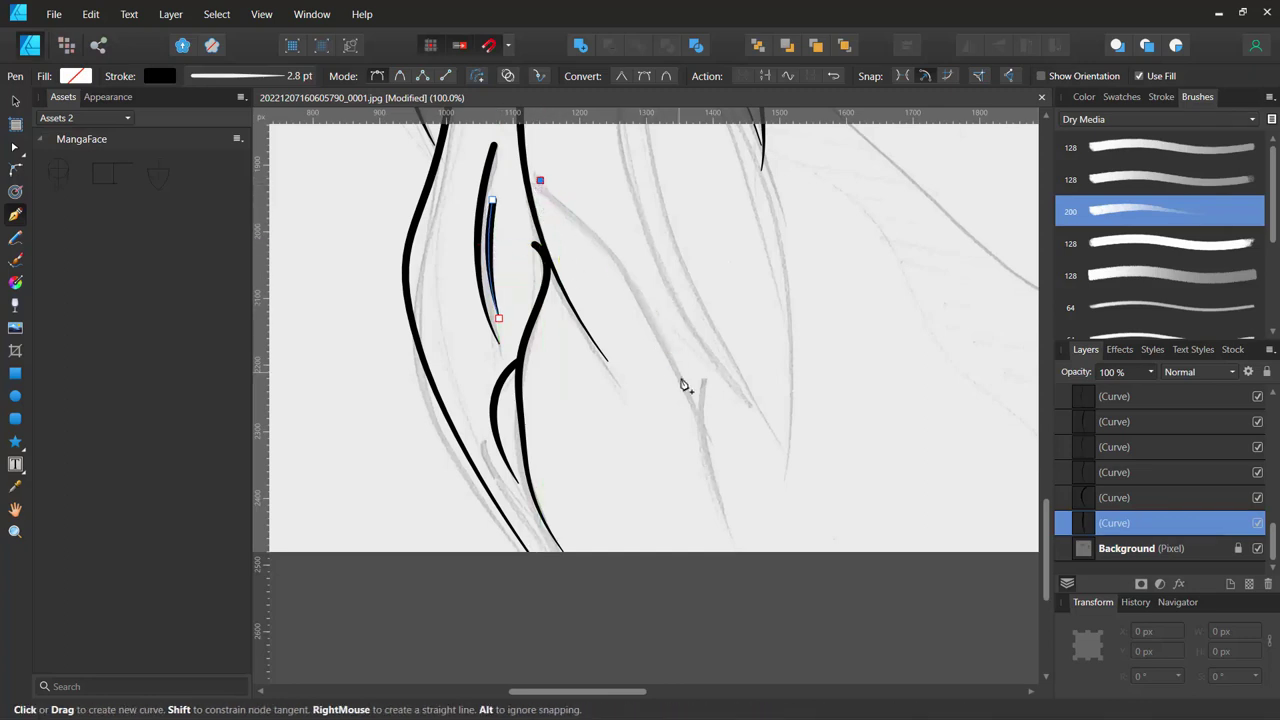
pyautogui.moveTo(708, 433); pyautogui.dragTo(745, 562)
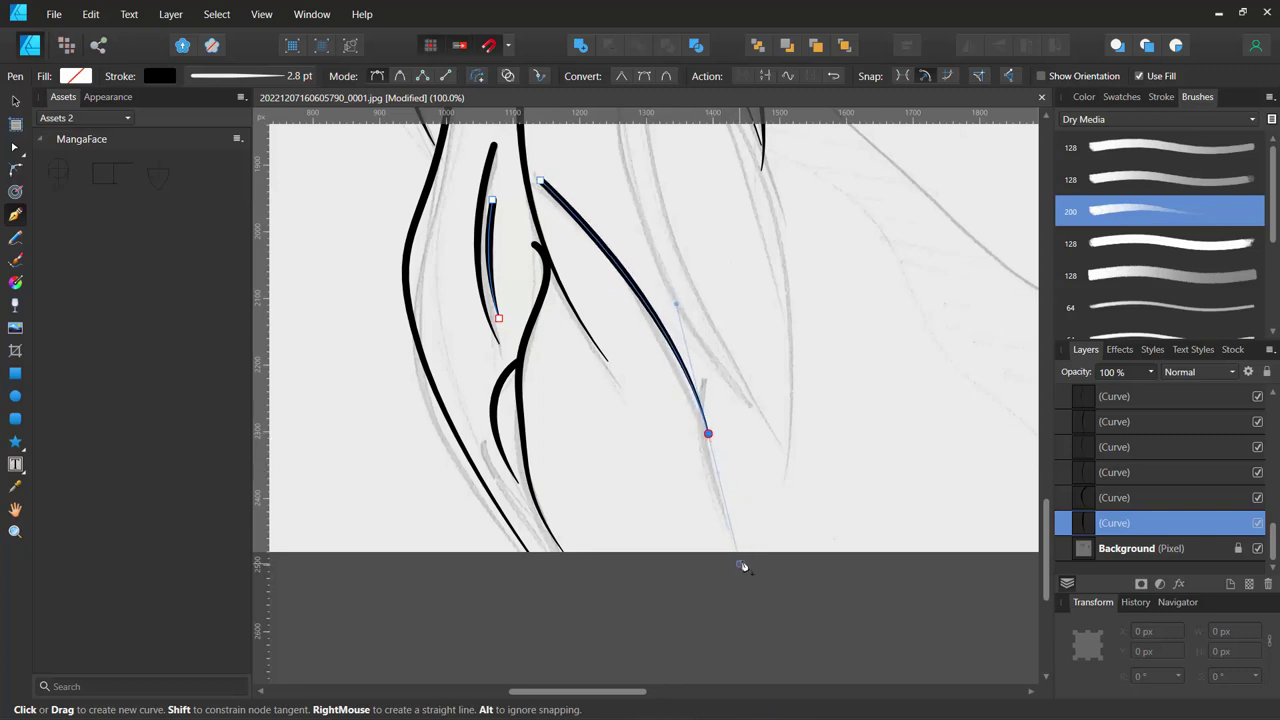
pyautogui.keyDown('ctrl'); pyautogui.click(640, 451); pyautogui.keyUp('ctrl')
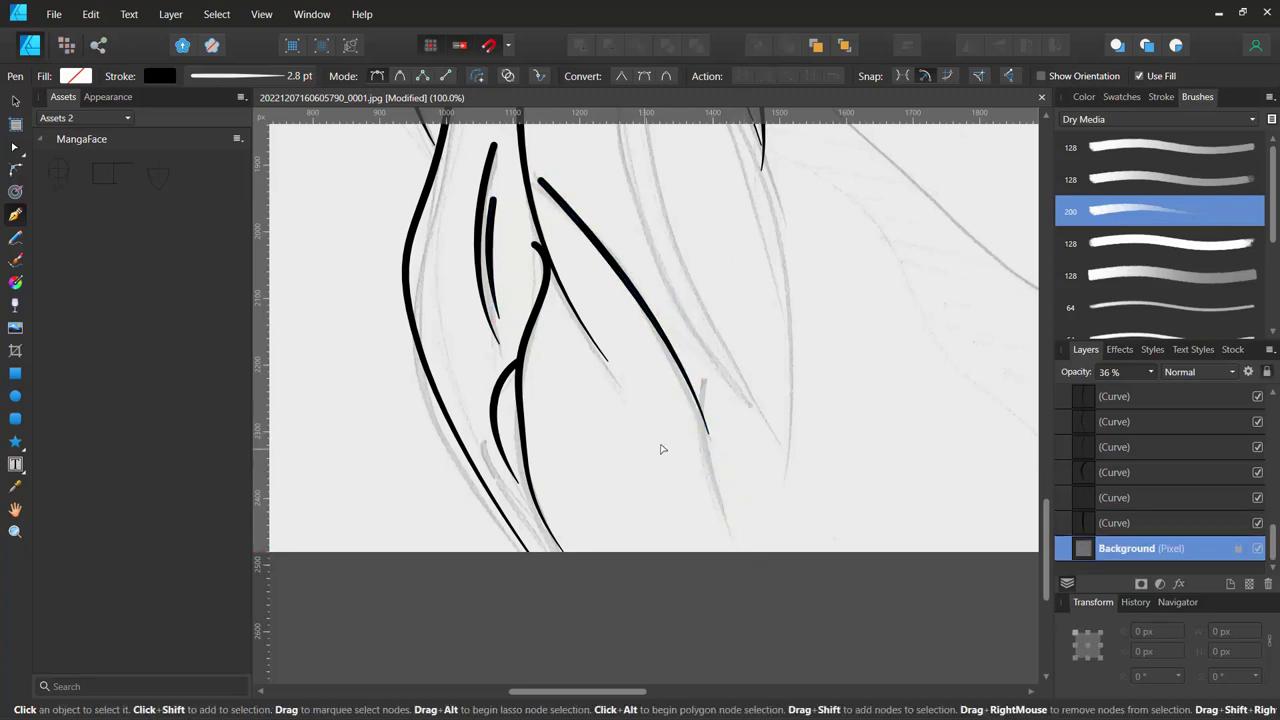
pyautogui.click(707, 383)
pyautogui.moveTo(715, 500); pyautogui.dragTo(744, 569)
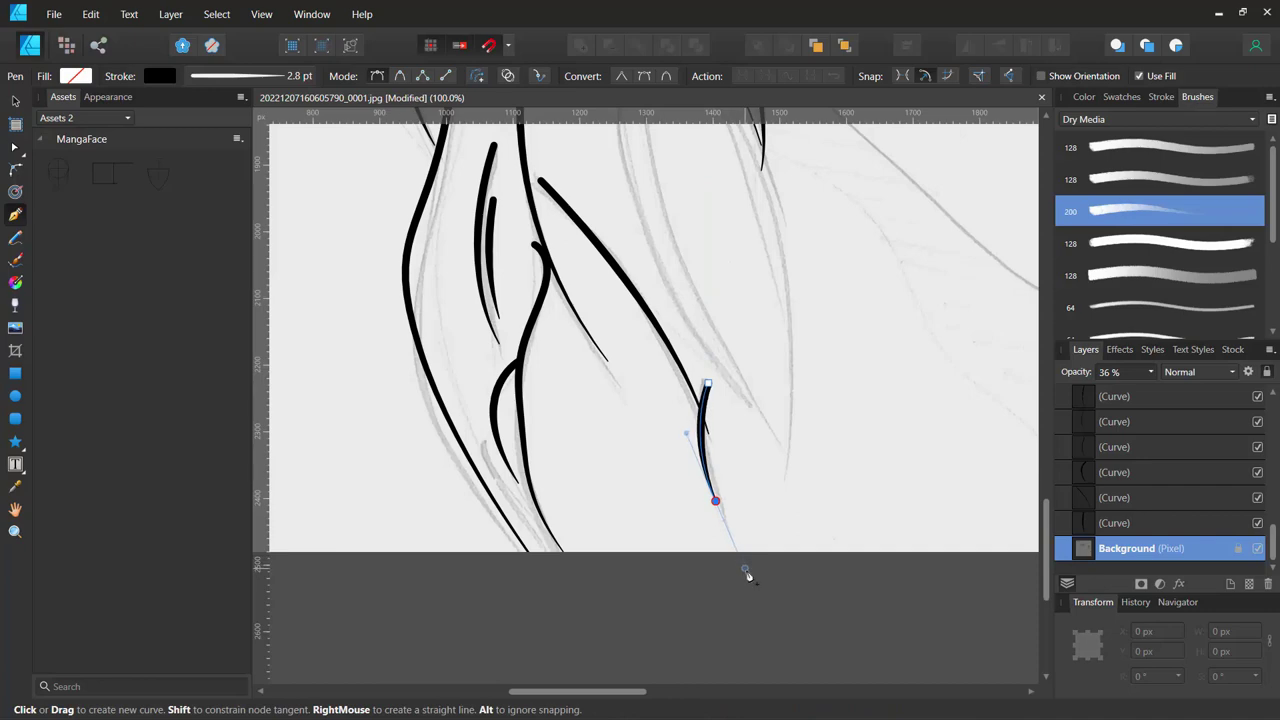
pyautogui.keyDown('ctrl'); pyautogui.click(638, 455); pyautogui.keyUp('ctrl')
# Add a short hooked stroke below the lower hair strands.
pyautogui.moveTo(743, 394); pyautogui.dragTo(762, 629)
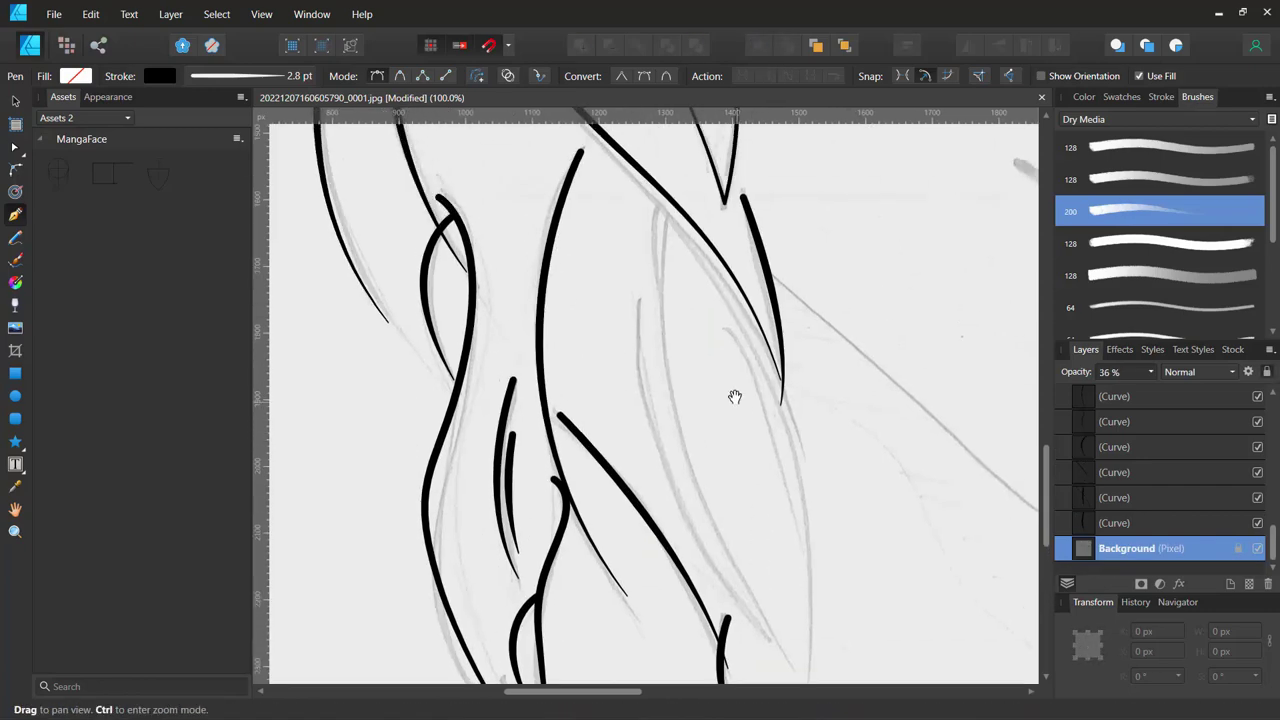
pyautogui.moveTo(643, 300); pyautogui.dragTo(643, 308)
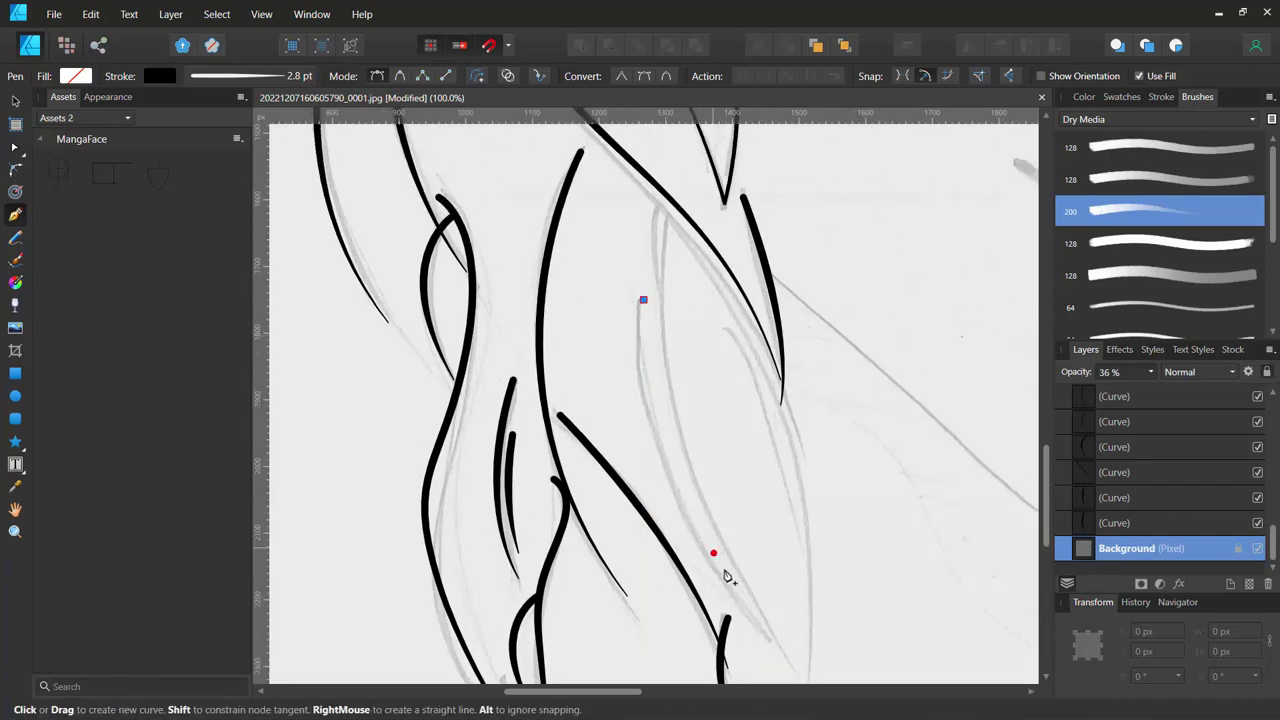
pyautogui.moveTo(762, 640); pyautogui.dragTo(815, 675)
pyautogui.scroll(-5, 850, 650)
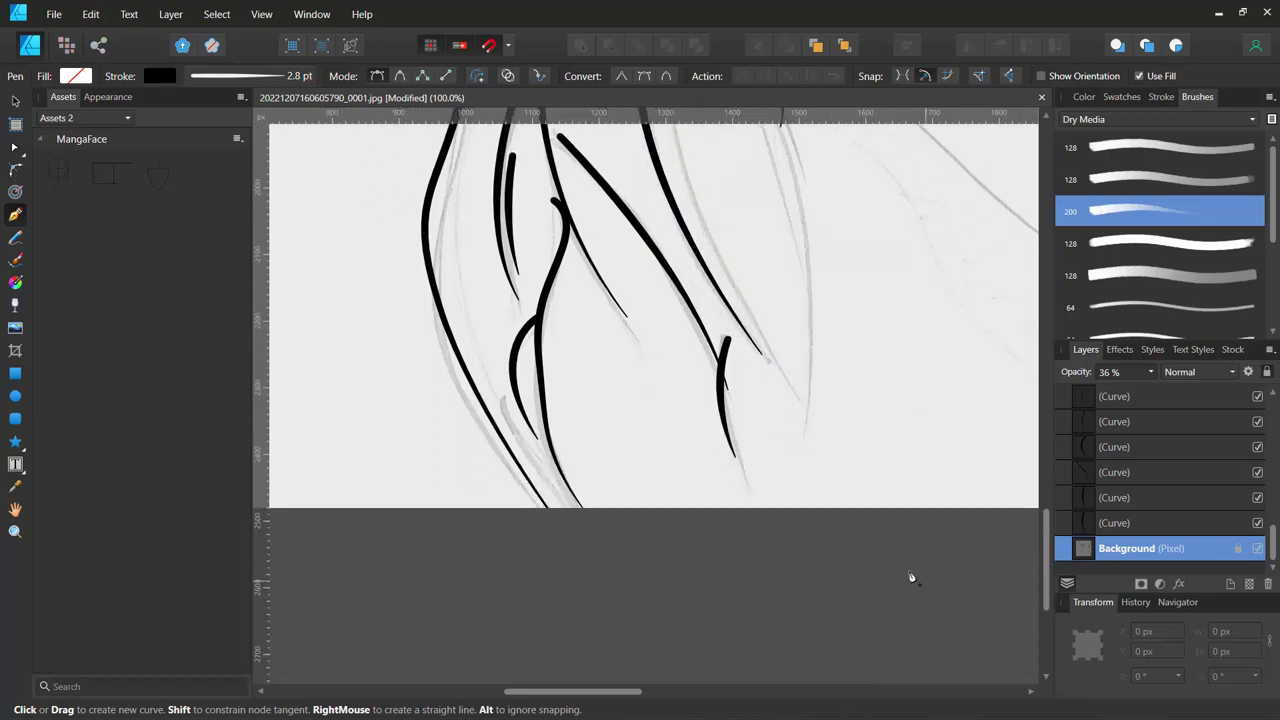
pyautogui.moveTo(849, 357); pyautogui.dragTo(808, 537)
# Undo the stray looping node and finish the current hair strand.
pyautogui.scroll(-2, 806, 500)
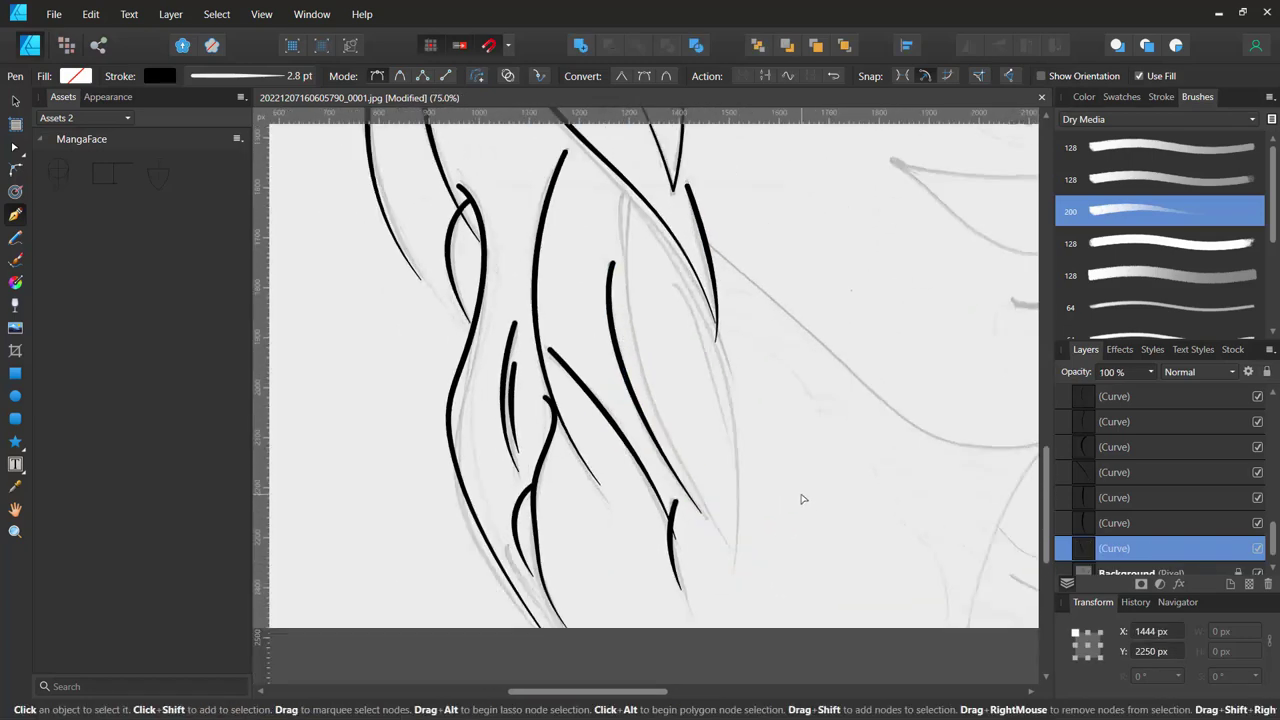
pyautogui.scroll(-1, 803, 500)
pyautogui.moveTo(777, 426); pyautogui.dragTo(648, 337)
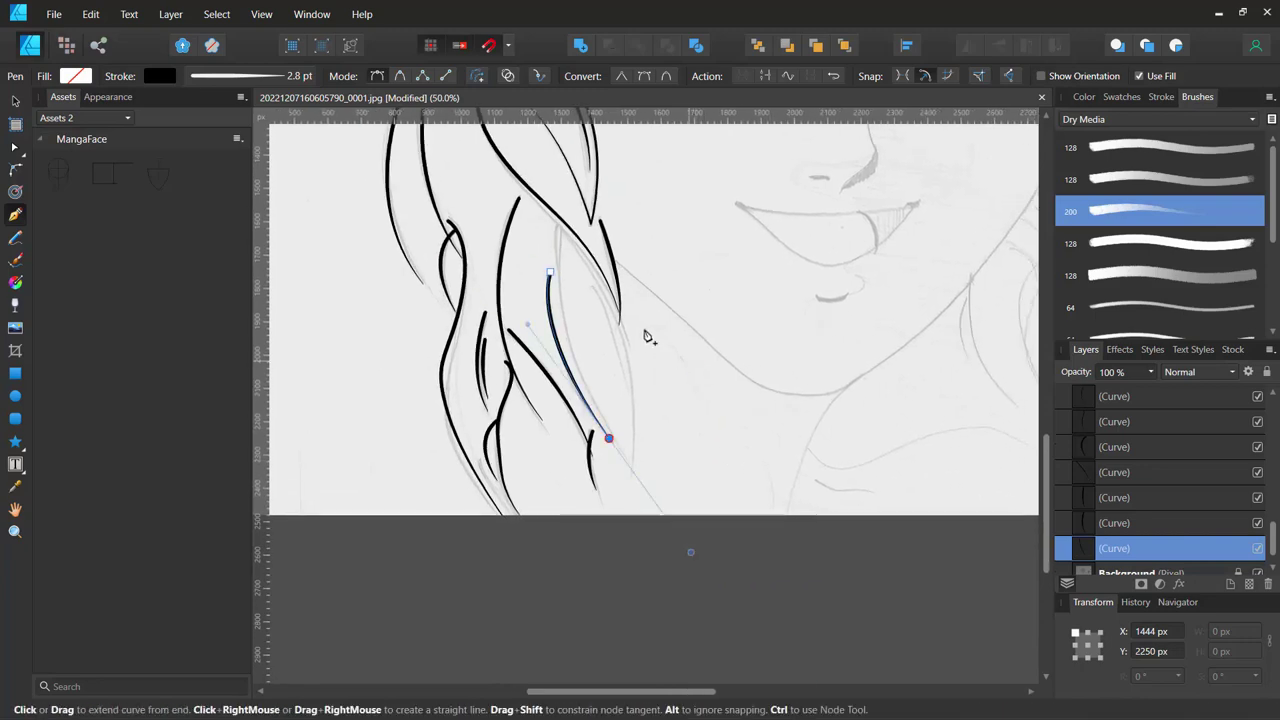
pyautogui.click(560, 231)
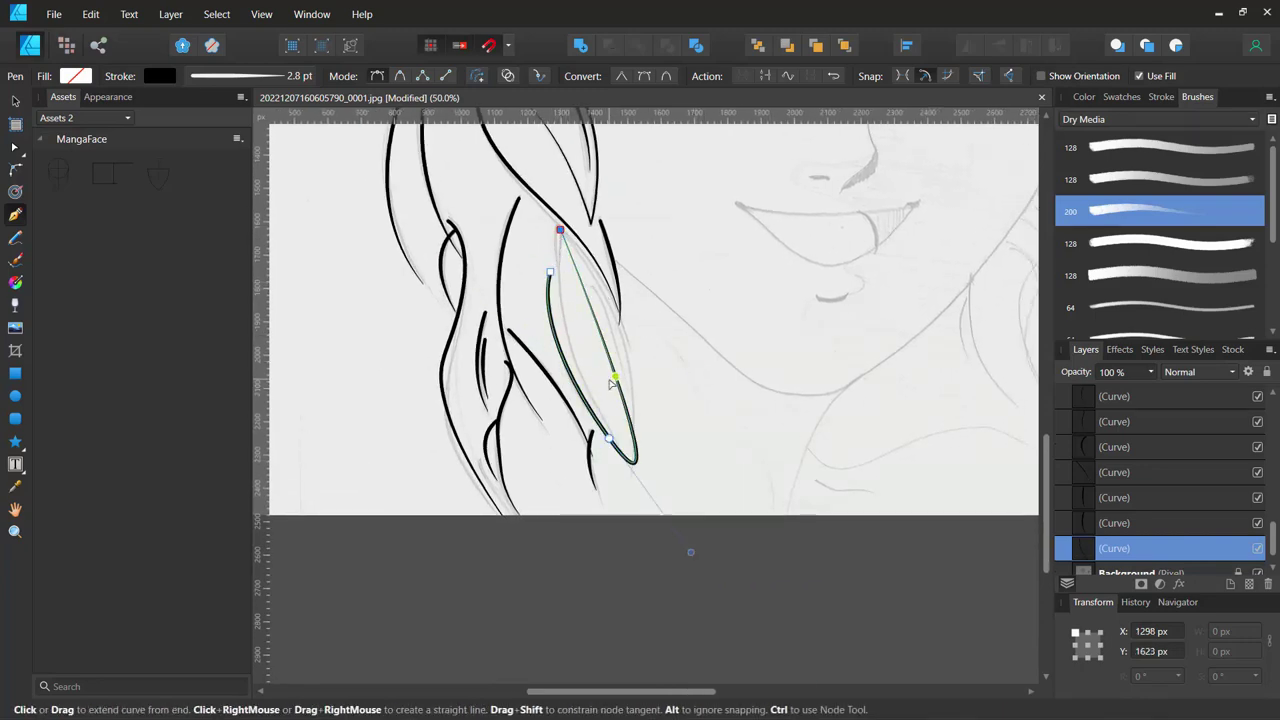
pyautogui.hotkey('ctrl', 'z')
pyautogui.hotkey('ctrl', 'd')
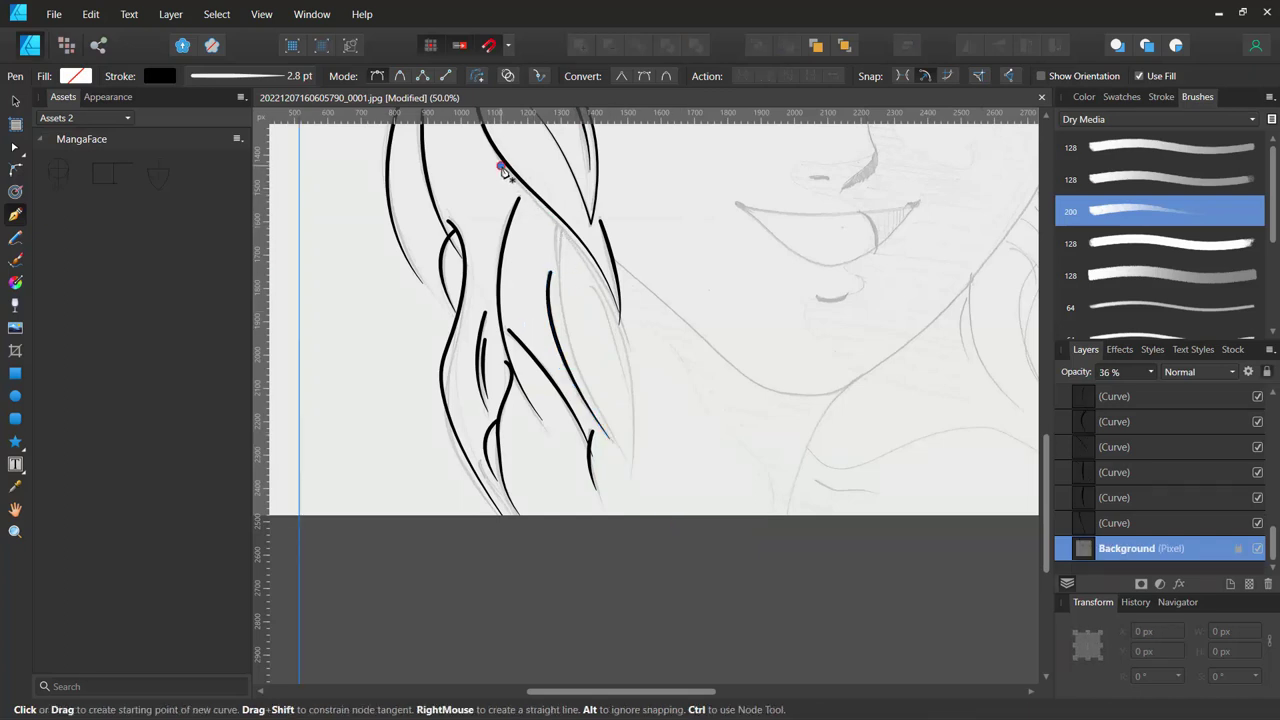
# Draw three tapered black strands, long and short, down through the lower hair lock by the chin.
pyautogui.moveTo(630, 468); pyautogui.dragTo(584, 621)
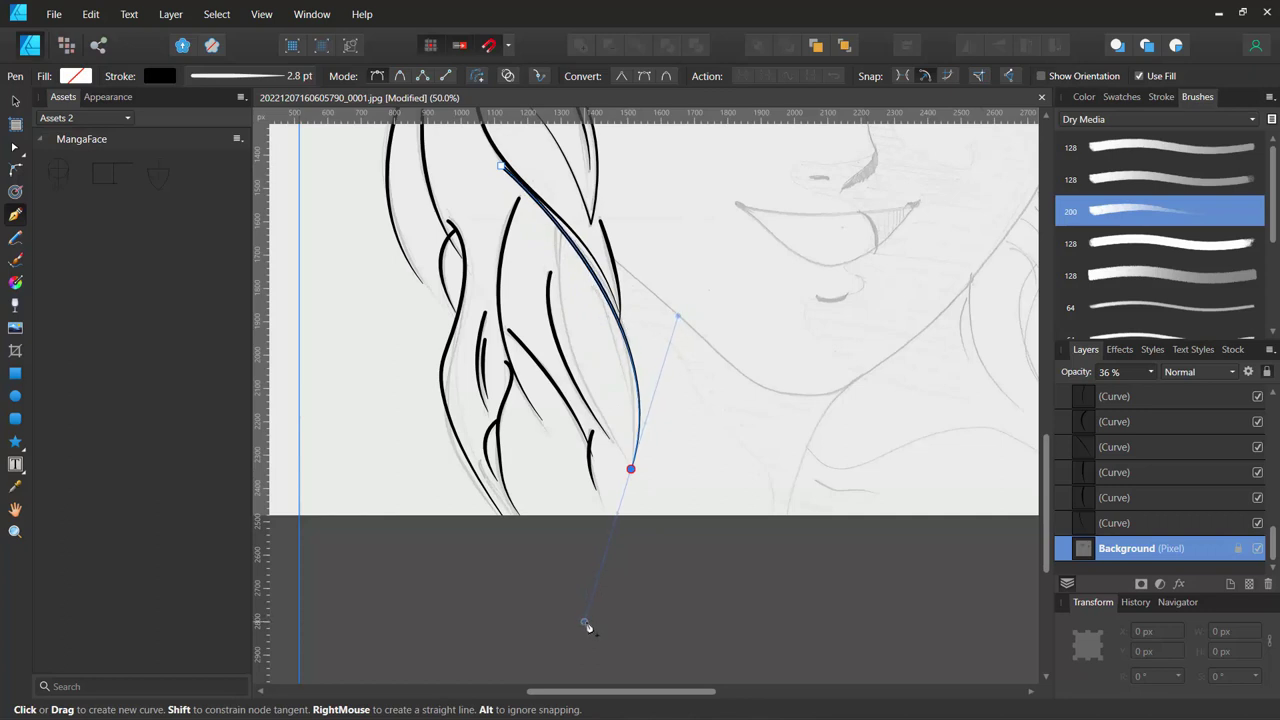
pyautogui.press('Escape')
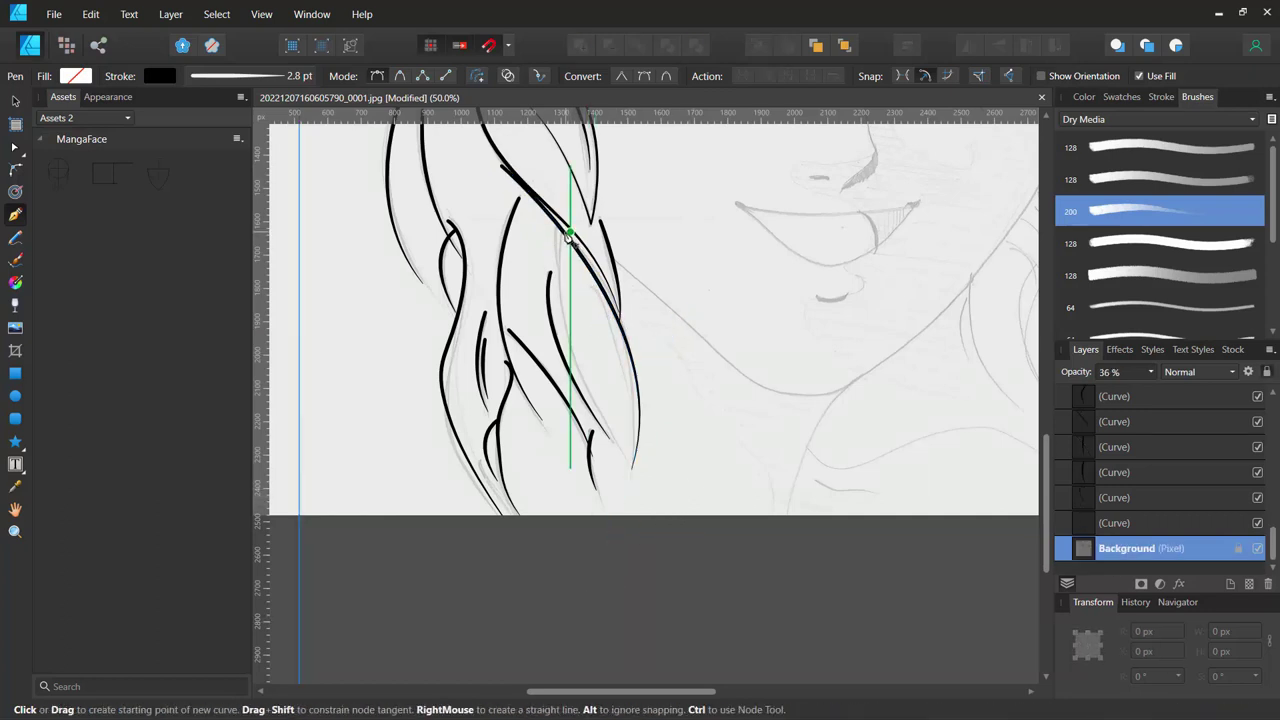
pyautogui.moveTo(628, 468); pyautogui.dragTo(674, 536)
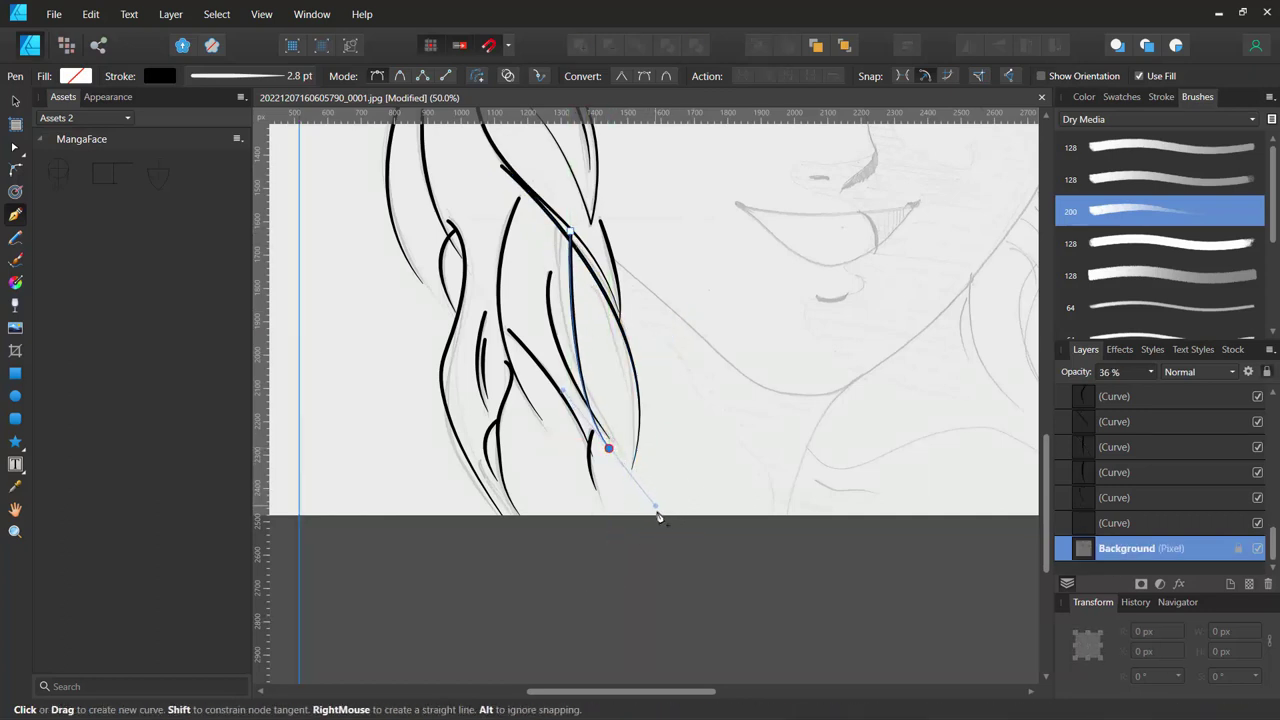
pyautogui.press('Escape')
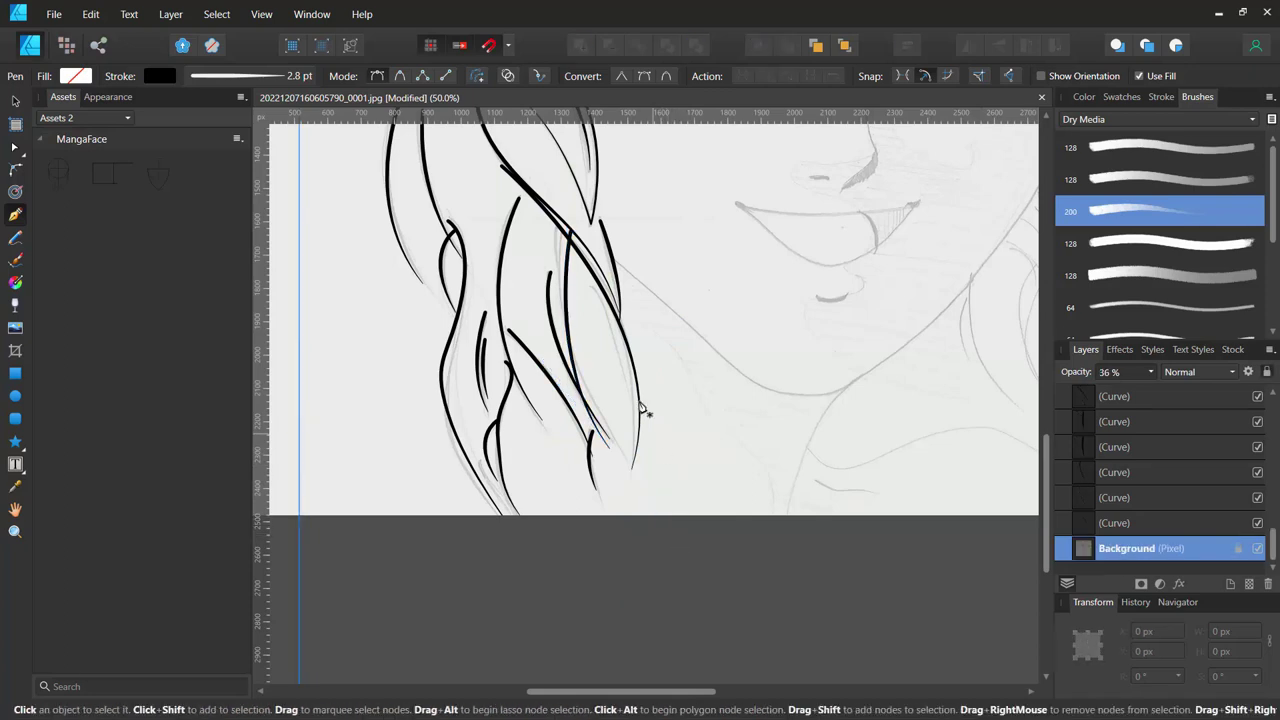
pyautogui.click(592, 288)
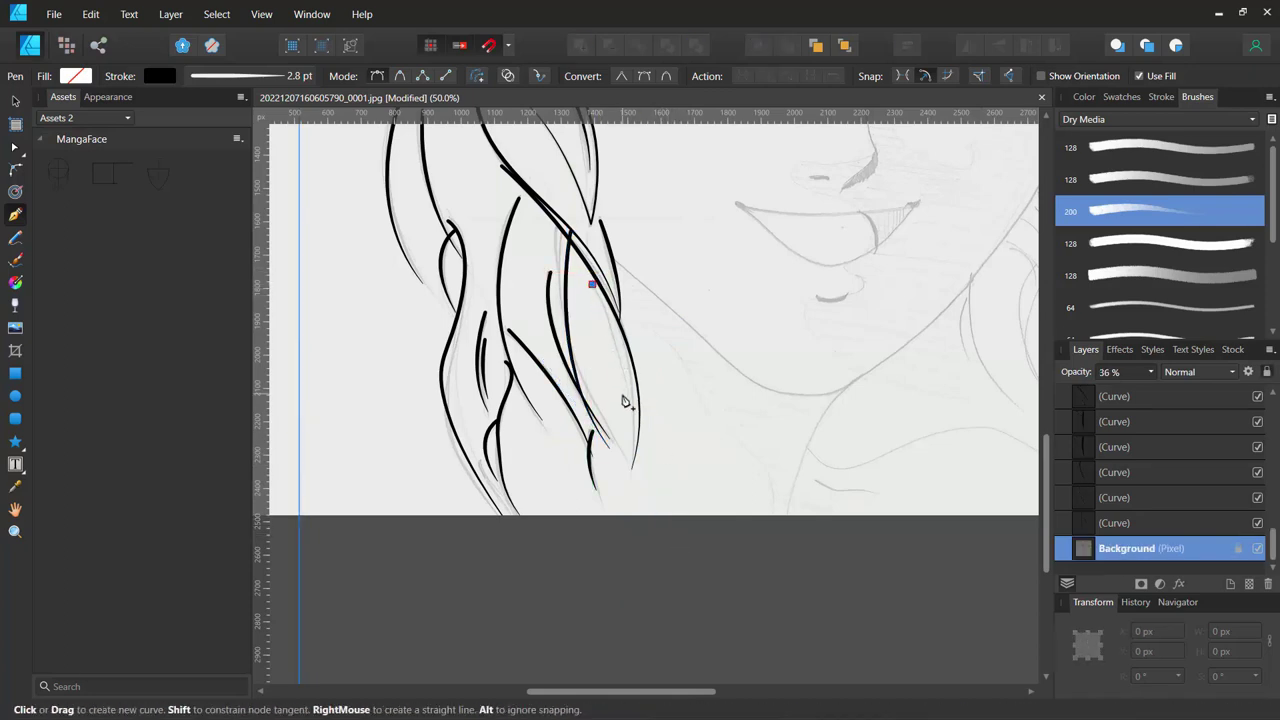
pyautogui.click(622, 397)
pyautogui.click(624, 472)
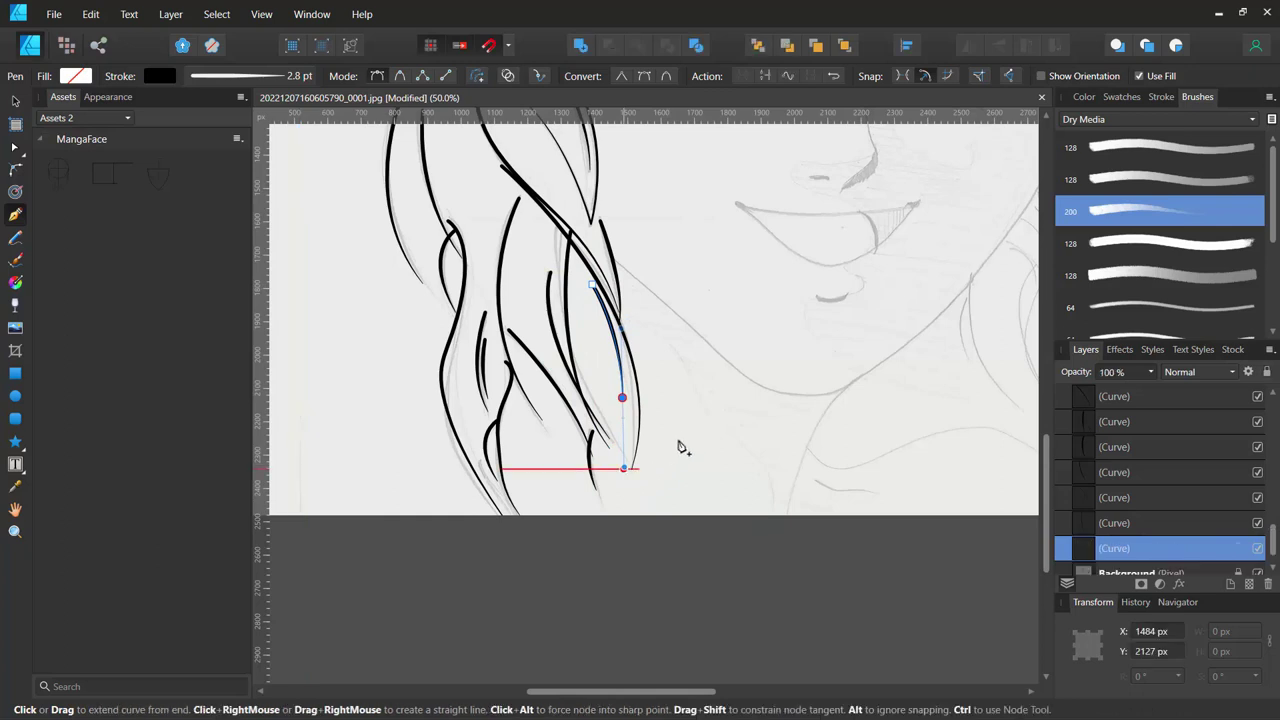
pyautogui.keyDown('ctrl'); pyautogui.click(680, 449); pyautogui.keyUp('ctrl')
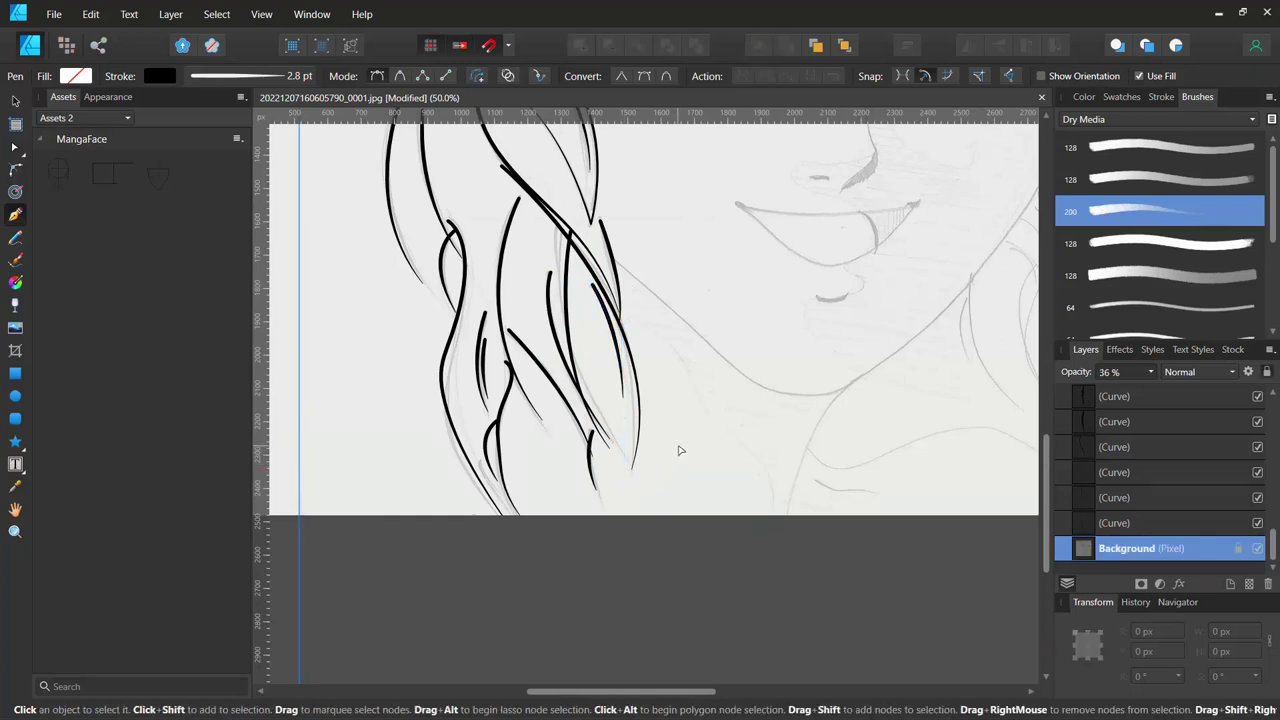
# Trace the neck line below the chin, then a line from the hair edge to the page bottom.
pyautogui.click(860, 376)
pyautogui.moveTo(794, 488); pyautogui.dragTo(762, 590)
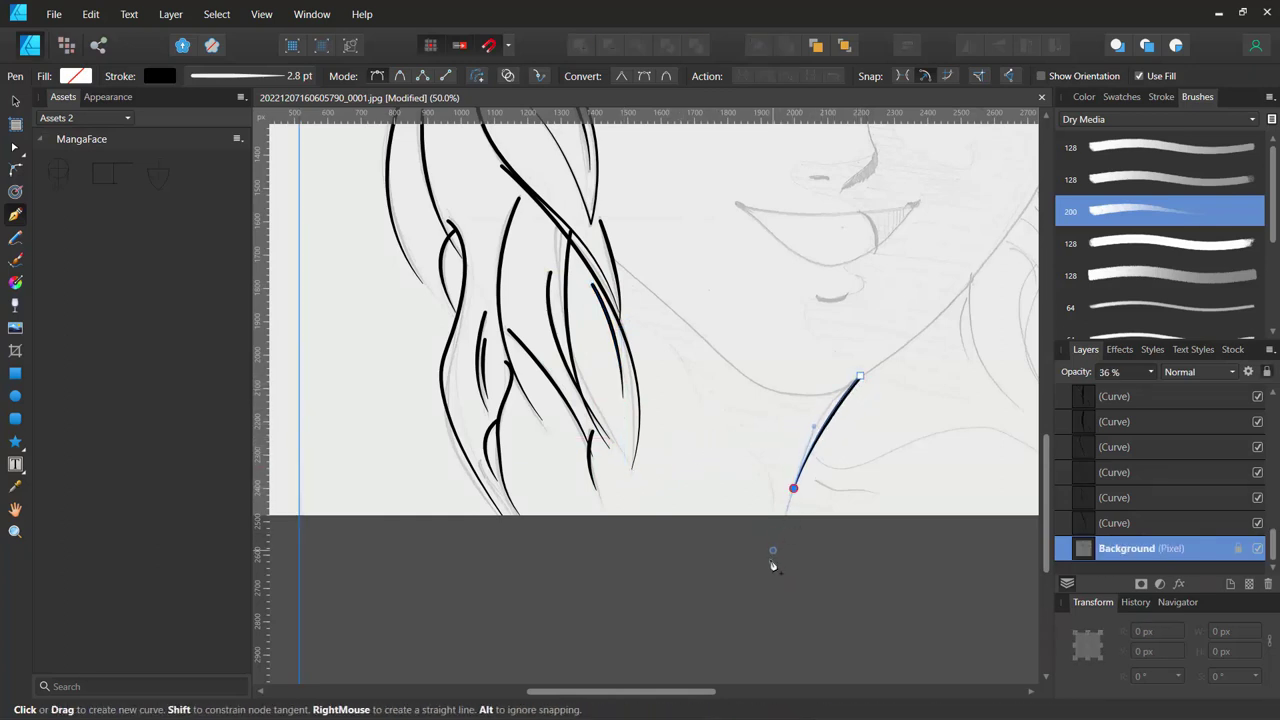
pyautogui.keyDown('ctrl'); pyautogui.click(745, 465); pyautogui.keyUp('ctrl')
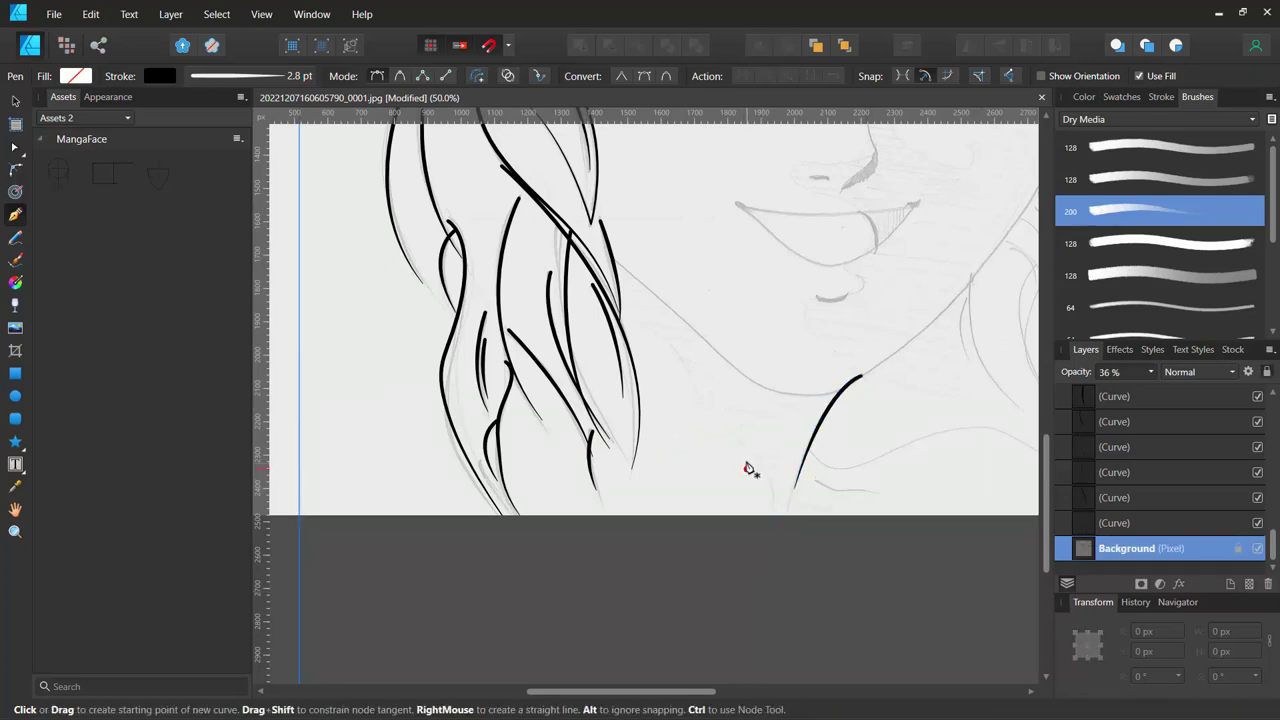
pyautogui.click(622, 318)
pyautogui.moveTo(680, 354)
pyautogui.mouseDown()
pyautogui.moveTo(698, 404)
pyautogui.moveTo(758, 464)
pyautogui.mouseUp()
pyautogui.moveTo(766, 526); pyautogui.dragTo(744, 590)
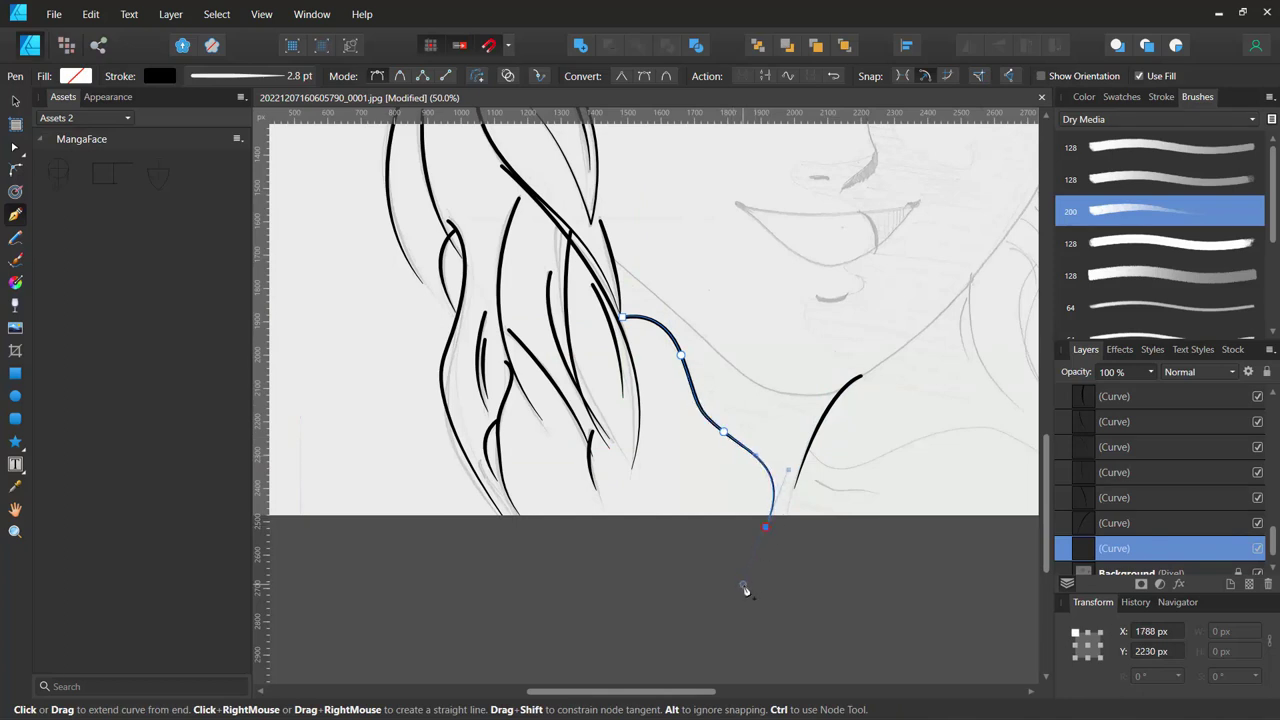
pyautogui.keyDown('ctrl'); pyautogui.click(695, 505); pyautogui.keyUp('ctrl')
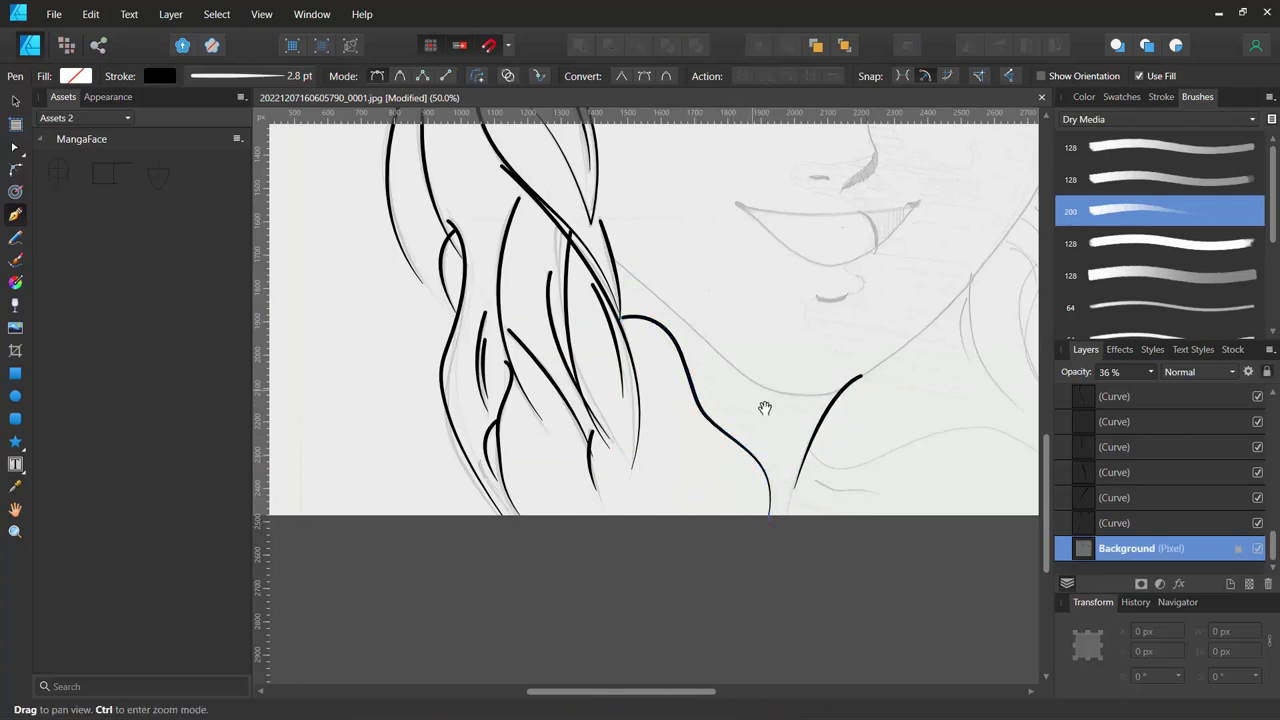
# Draw the short collarbone stroke below the neck.
pyautogui.moveTo(766, 409); pyautogui.dragTo(538, 265)
pyautogui.moveTo(628, 360); pyautogui.dragTo(647, 370)
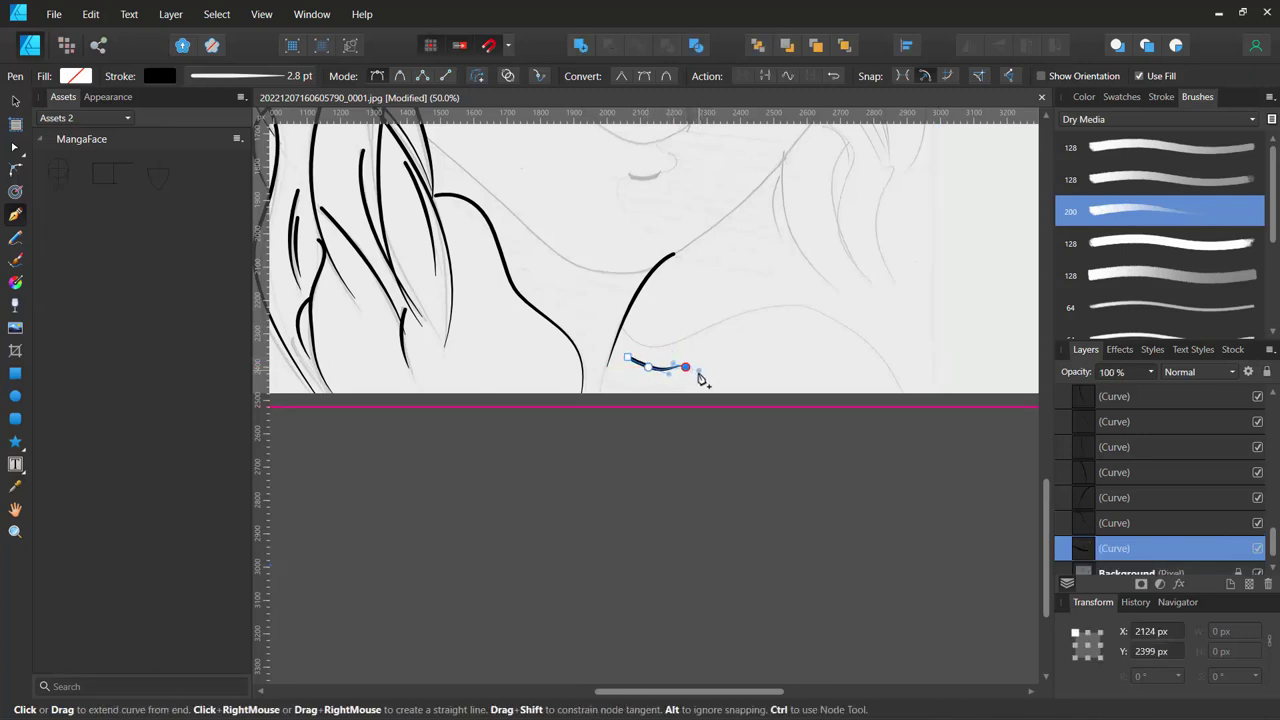
pyautogui.press('Escape')
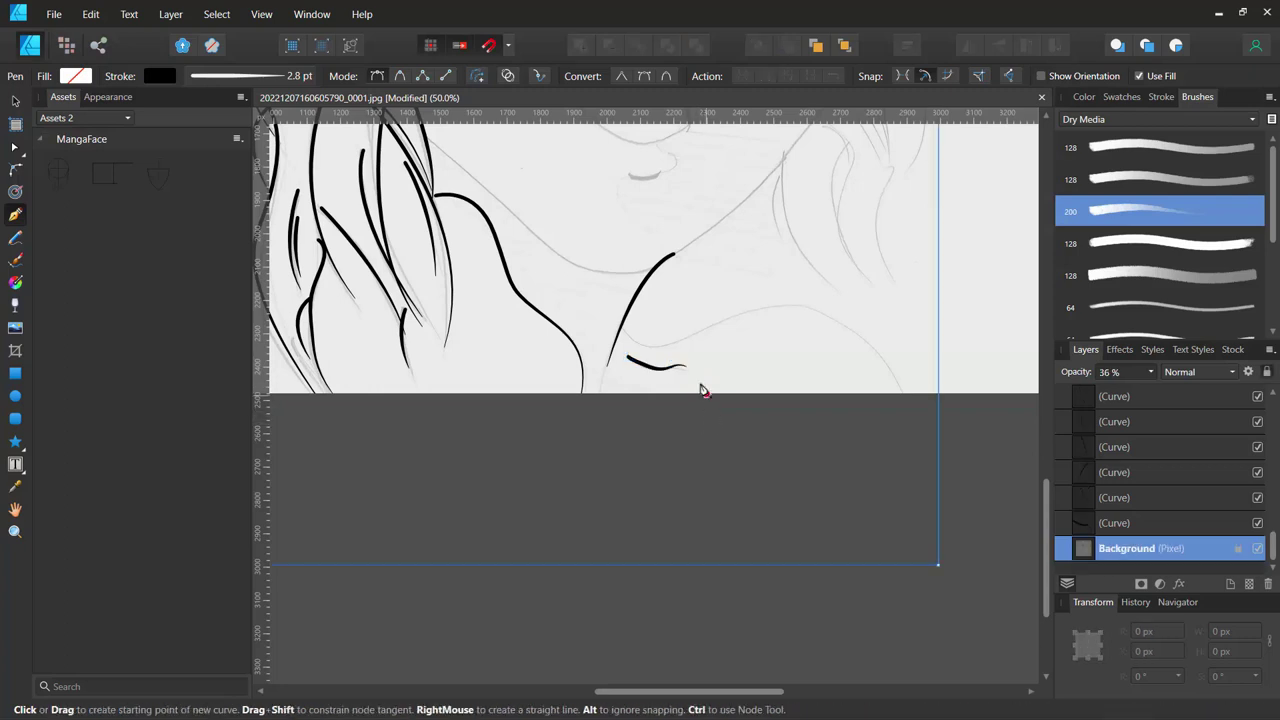
# Sweep a long shoulder curve from the neck out to the right and past the edge.
pyautogui.click(619, 329)
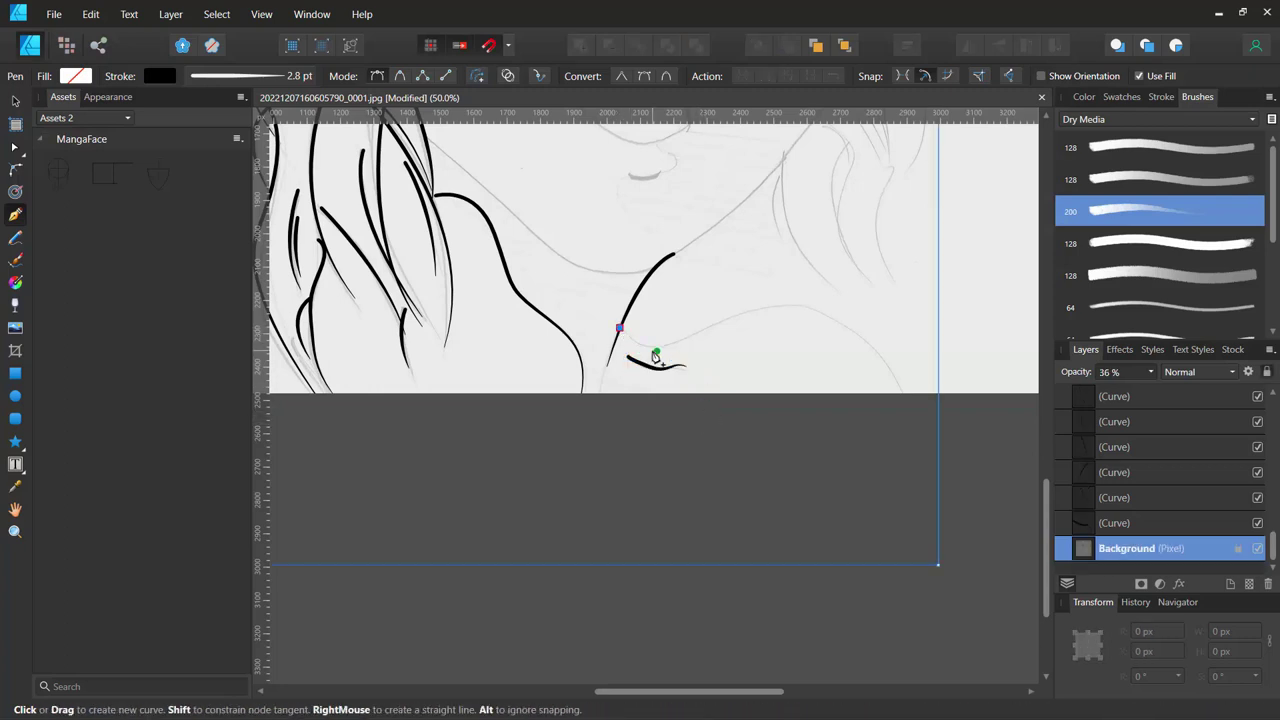
pyautogui.moveTo(681, 352); pyautogui.dragTo(681, 350)
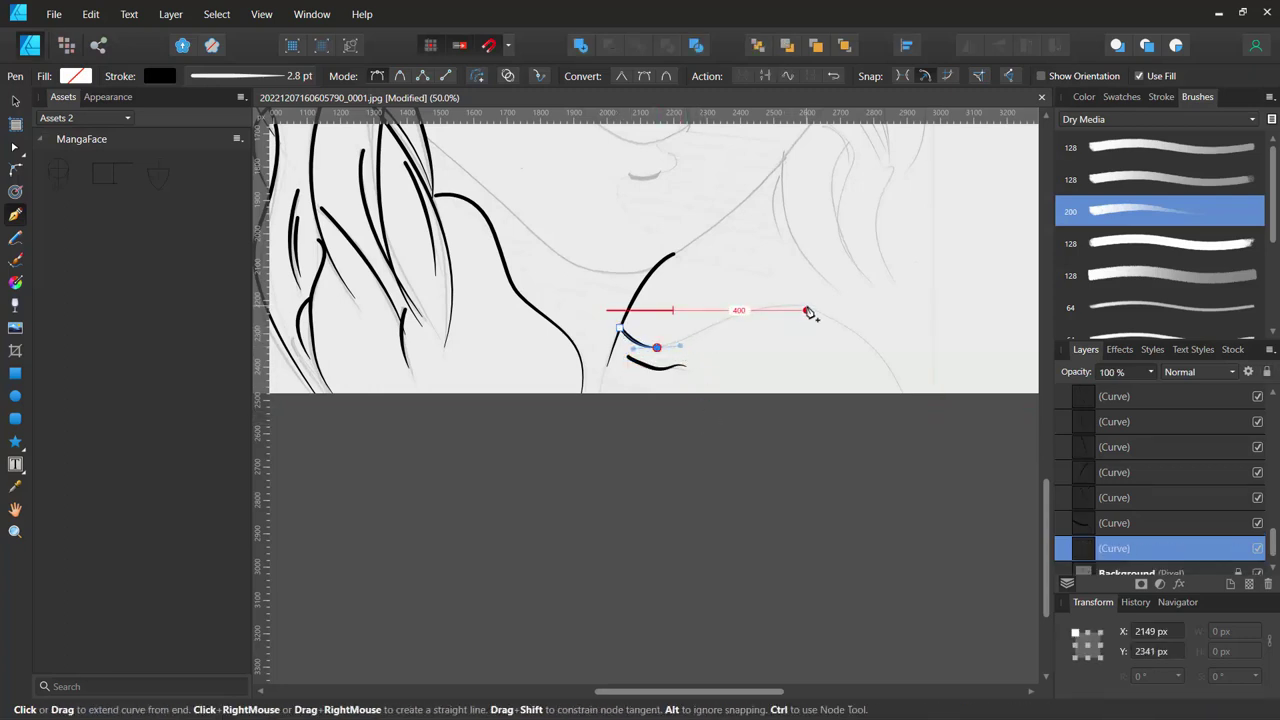
pyautogui.moveTo(807, 310); pyautogui.dragTo(873, 338)
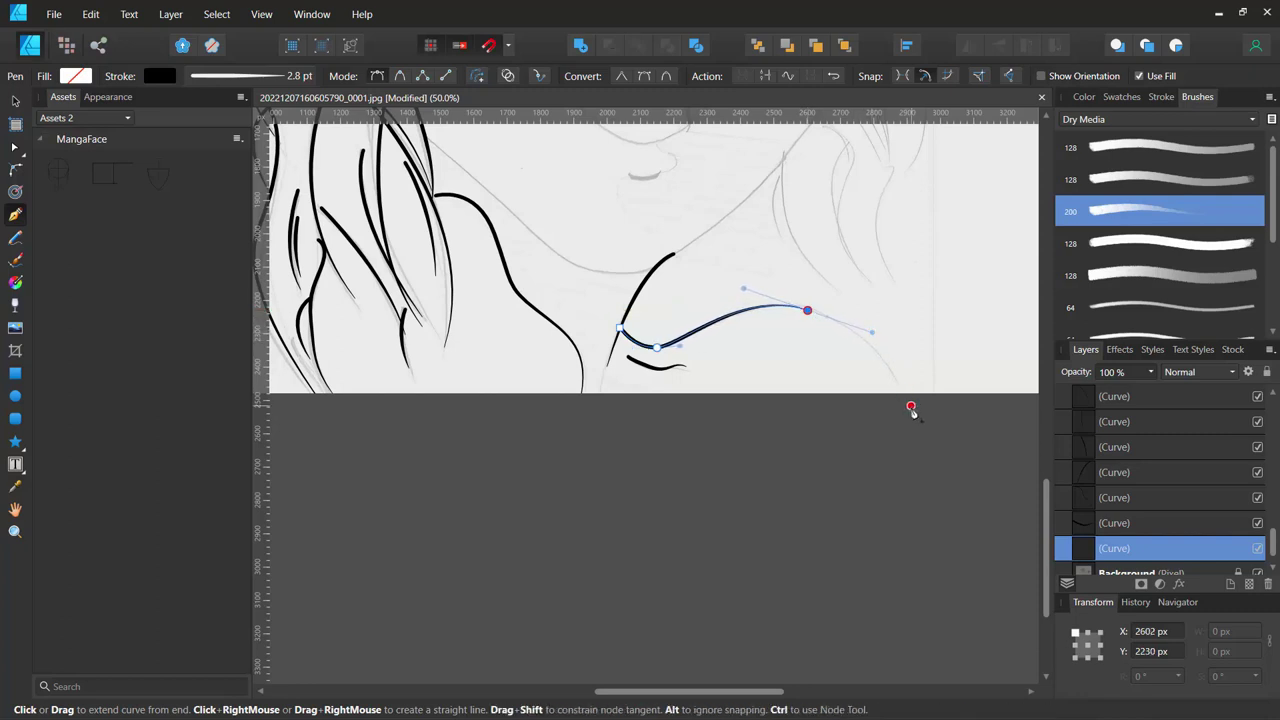
pyautogui.moveTo(910, 407); pyautogui.dragTo(921, 453)
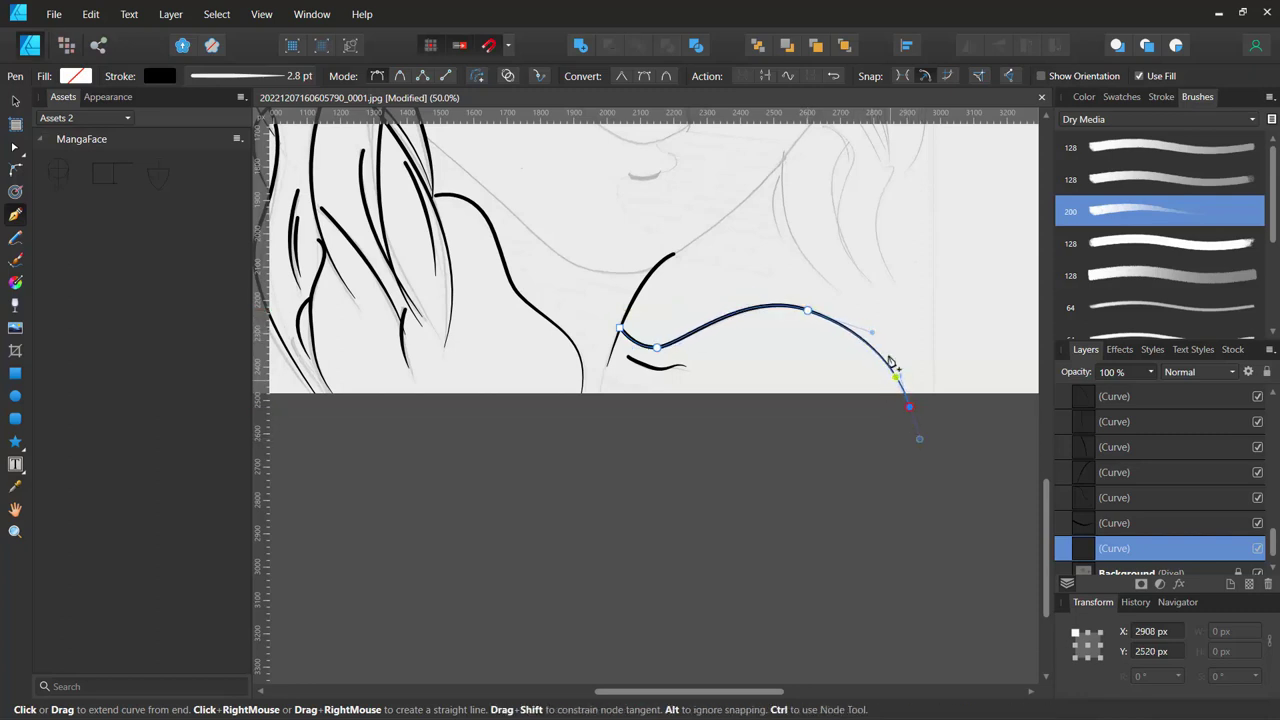
pyautogui.press('Escape')
pyautogui.press('Escape')
pyautogui.moveTo(829, 373); pyautogui.dragTo(872, 468)
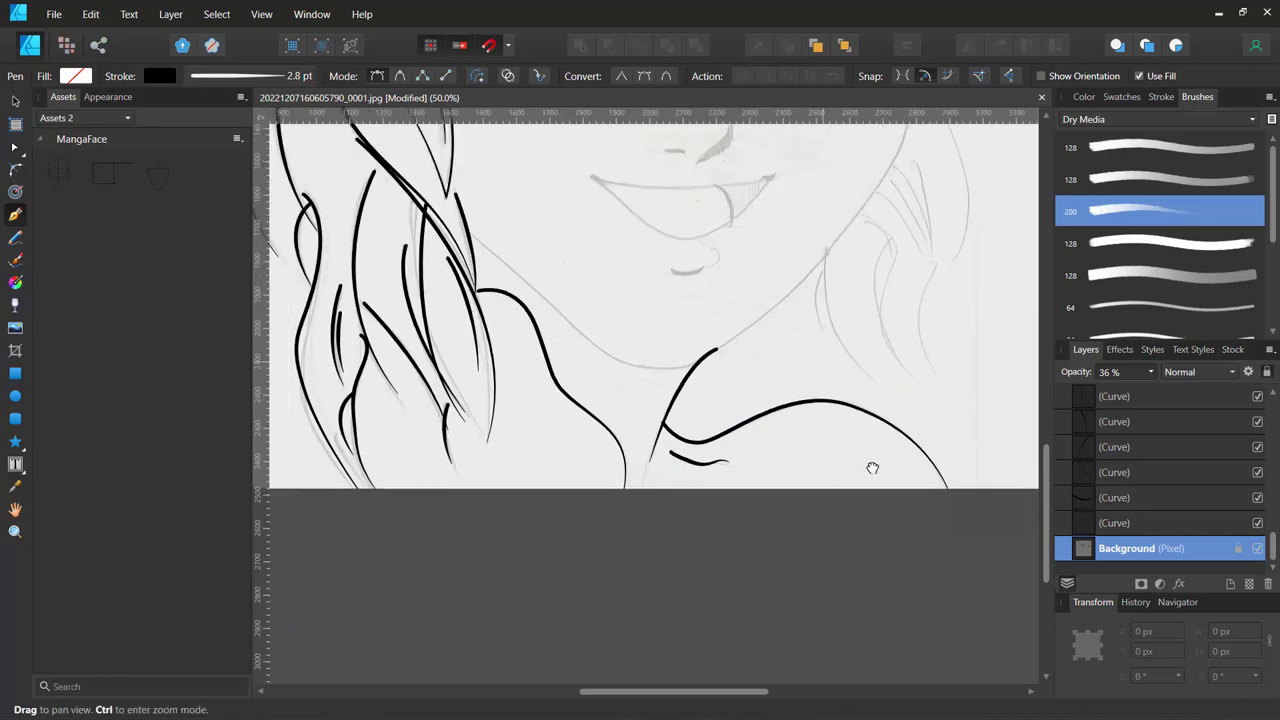
pyautogui.moveTo(801, 302); pyautogui.dragTo(864, 424)
pyautogui.moveTo(867, 376); pyautogui.dragTo(876, 442)
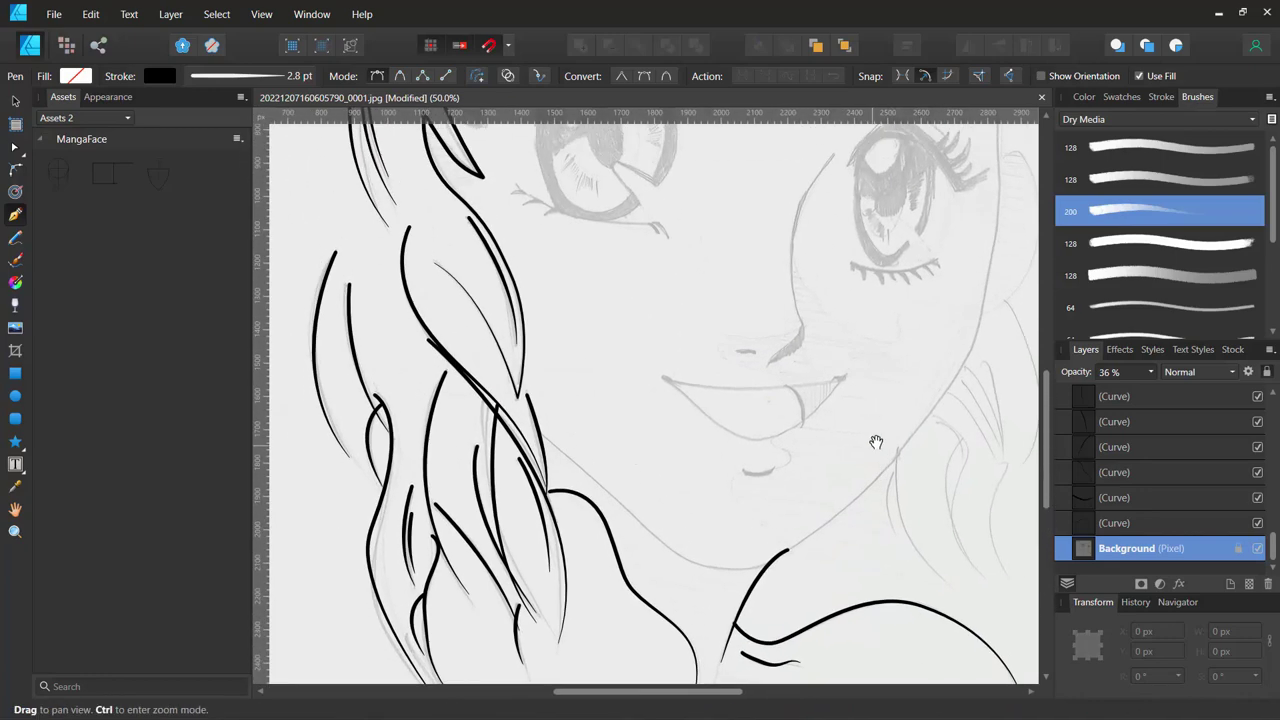
# Trace the right face outline from the temple down the cheek toward the jaw.
pyautogui.moveTo(872, 352)
pyautogui.mouseDown()
pyautogui.moveTo(880, 451)
pyautogui.moveTo(877, 431)
pyautogui.mouseUp()
pyautogui.moveTo(814, 323); pyautogui.dragTo(876, 504)
pyautogui.moveTo(866, 374)
pyautogui.mouseDown()
pyautogui.moveTo(775, 278)
pyautogui.moveTo(764, 246)
pyautogui.mouseUp()
pyautogui.moveTo(788, 289); pyautogui.dragTo(766, 243)
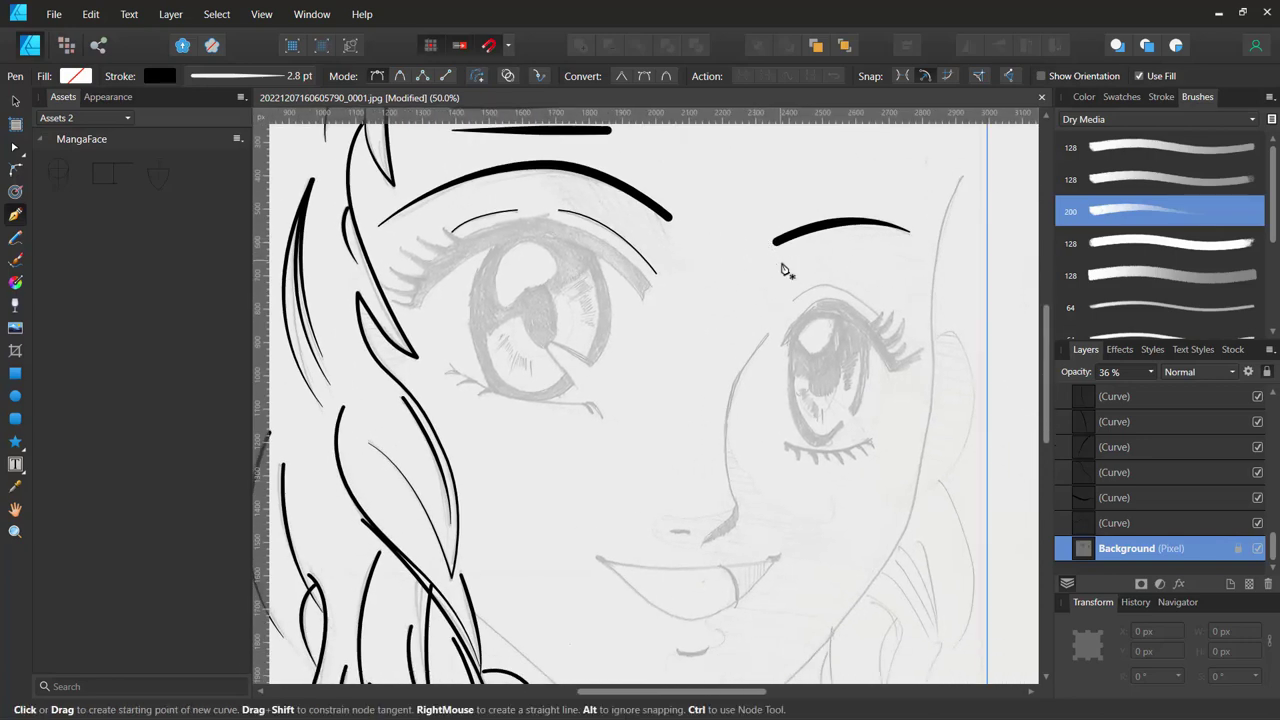
pyautogui.hotkey('ctrl', '-')
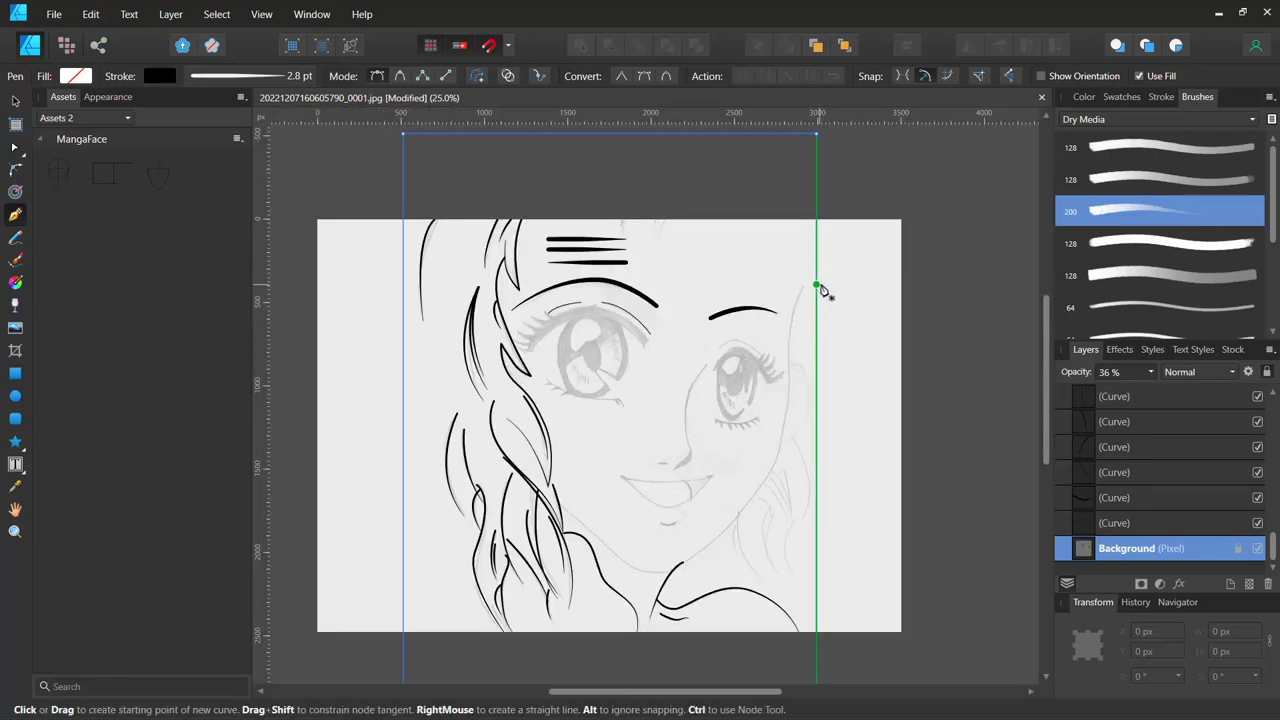
pyautogui.hotkey('ctrl', '+')
pyautogui.hotkey('ctrl', '+')
pyautogui.moveTo(850, 275)
pyautogui.mouseDown()
pyautogui.moveTo(709, 271)
pyautogui.moveTo(651, 386)
pyautogui.mouseUp()
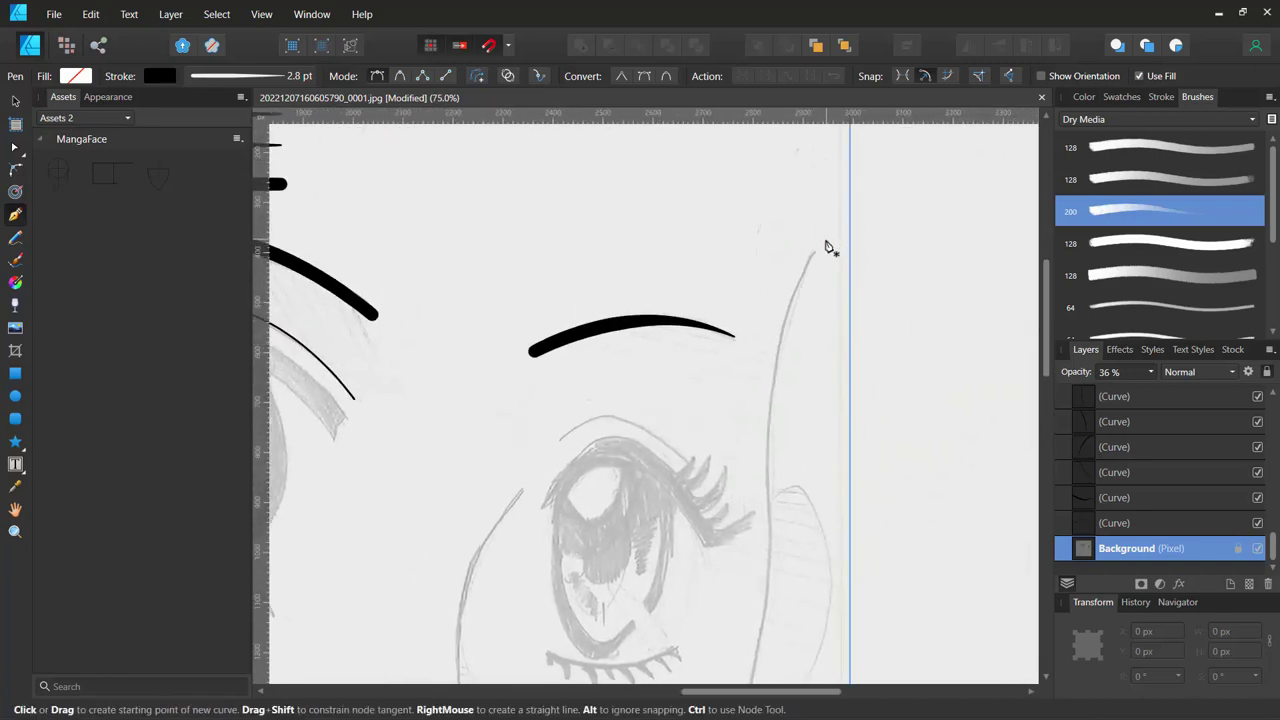
pyautogui.click(825, 240)
pyautogui.moveTo(771, 421); pyautogui.dragTo(765, 566)
pyautogui.scroll(-5, 700, 458)
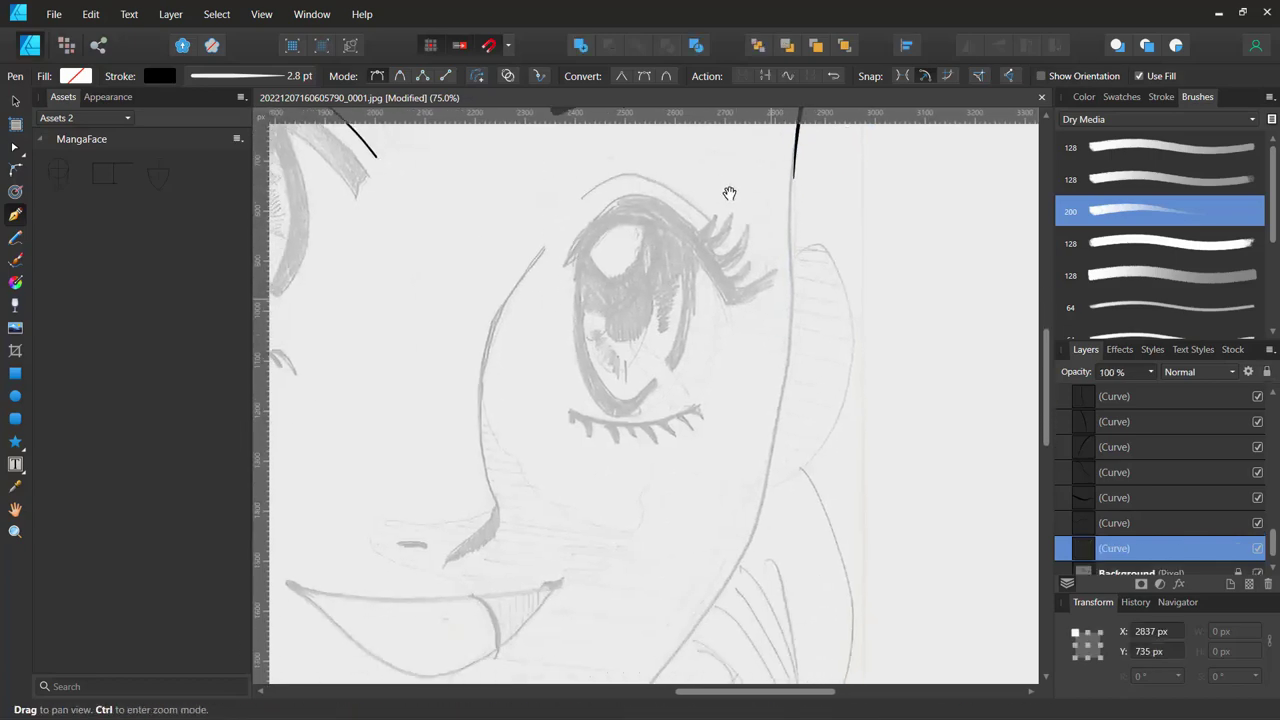
pyautogui.moveTo(782, 392); pyautogui.dragTo(764, 470)
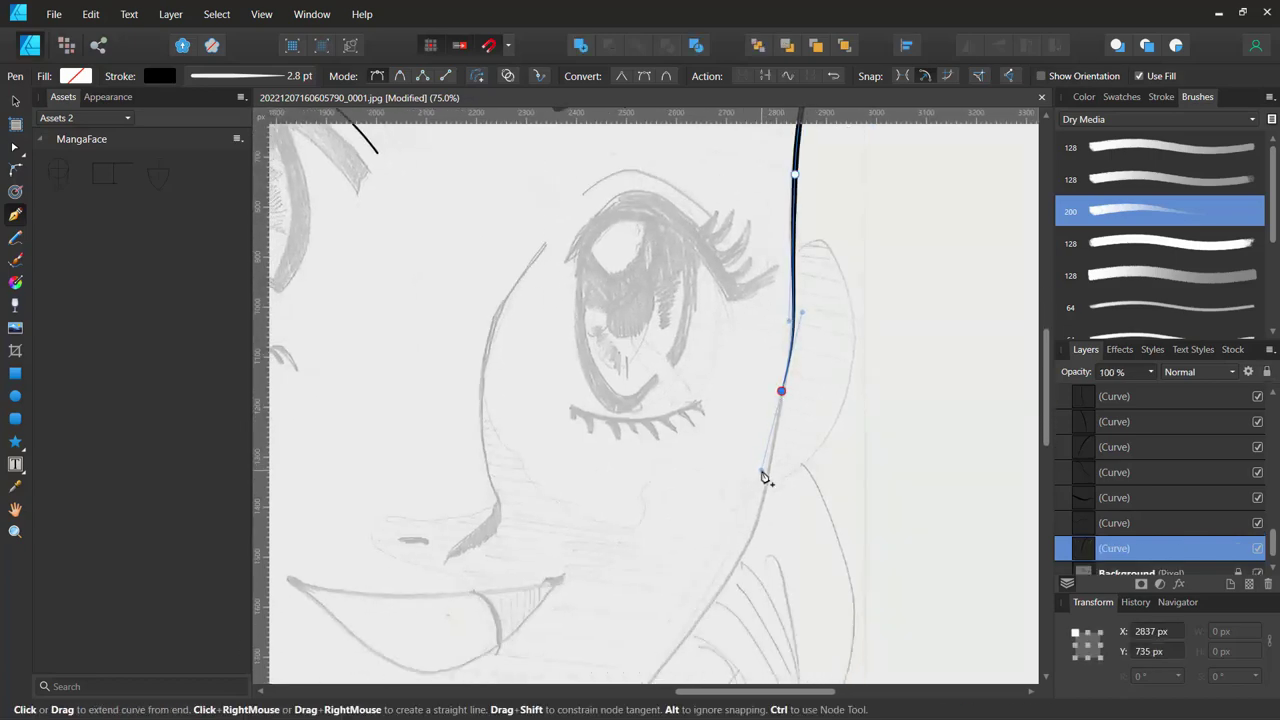
pyautogui.moveTo(752, 534); pyautogui.dragTo(730, 582)
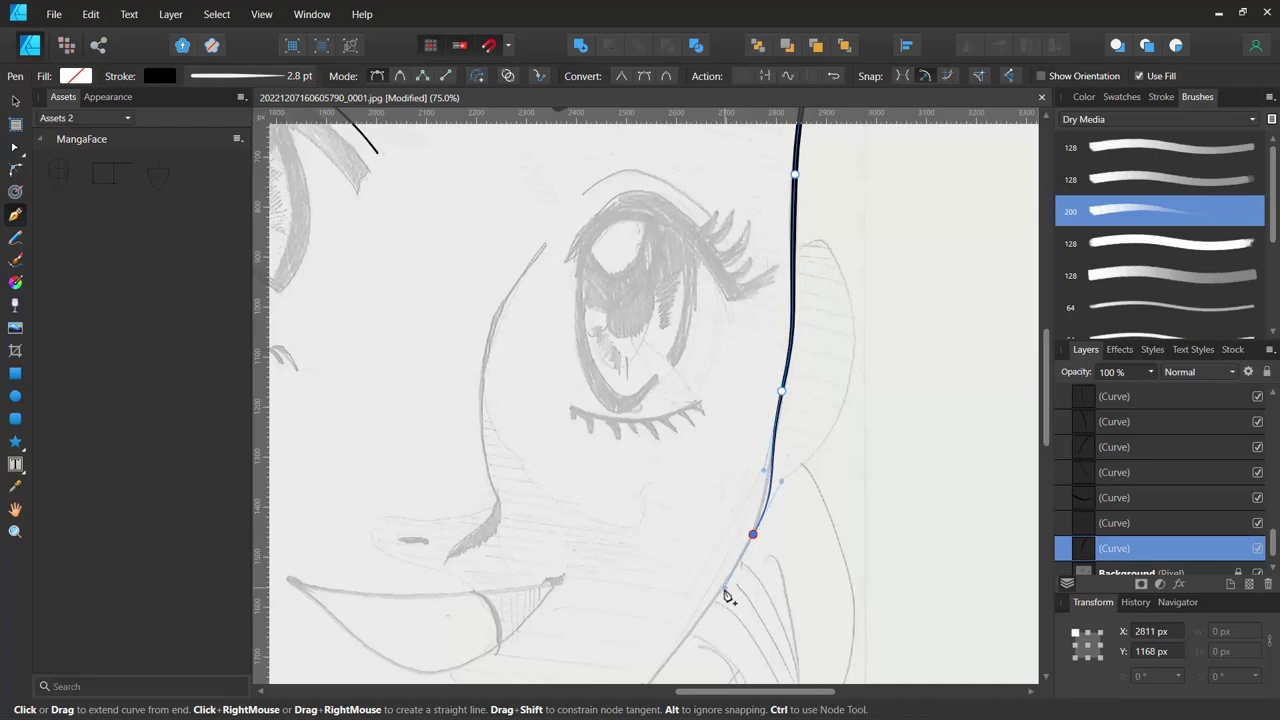
# Carry the jawline to the chin and up the left side to the hair, undoing one misplaced node.
pyautogui.scroll(-6, 700, 450)
pyautogui.hscroll(-3, 743, 333)
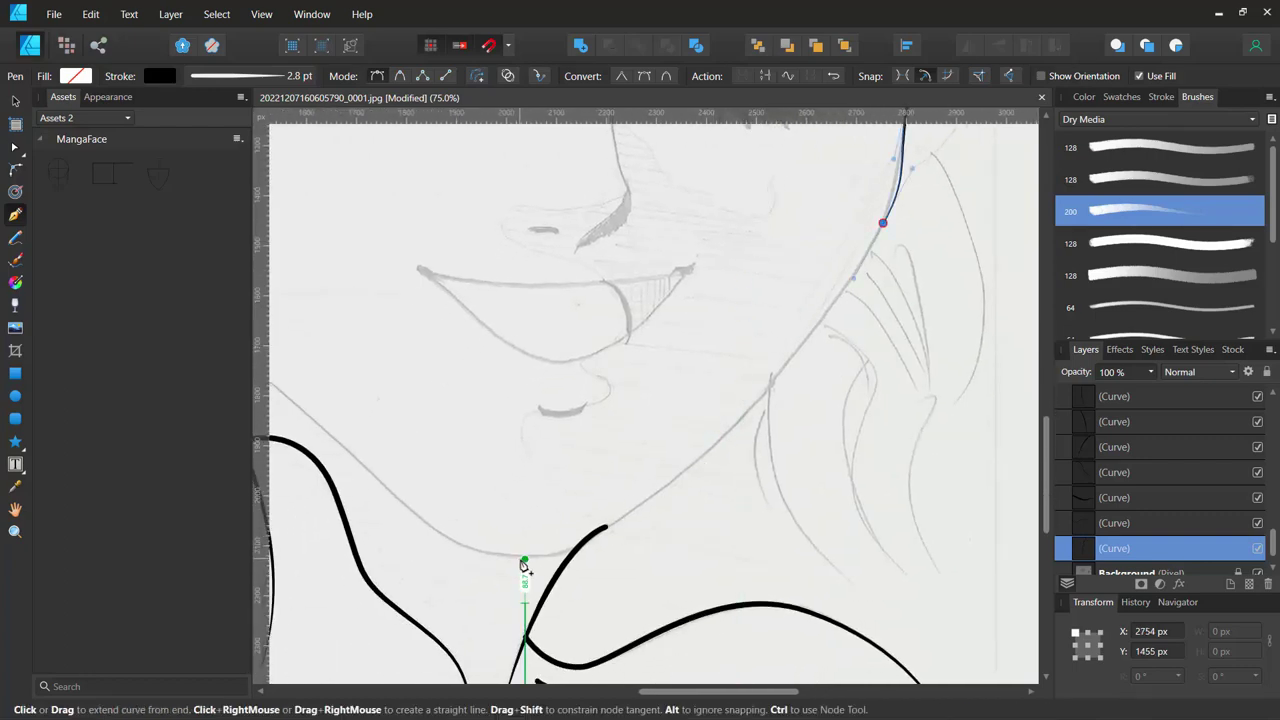
pyautogui.moveTo(524, 558); pyautogui.dragTo(405, 557)
pyautogui.moveTo(458, 394)
pyautogui.mouseDown()
pyautogui.moveTo(668, 338)
pyautogui.moveTo(720, 340)
pyautogui.mouseUp()
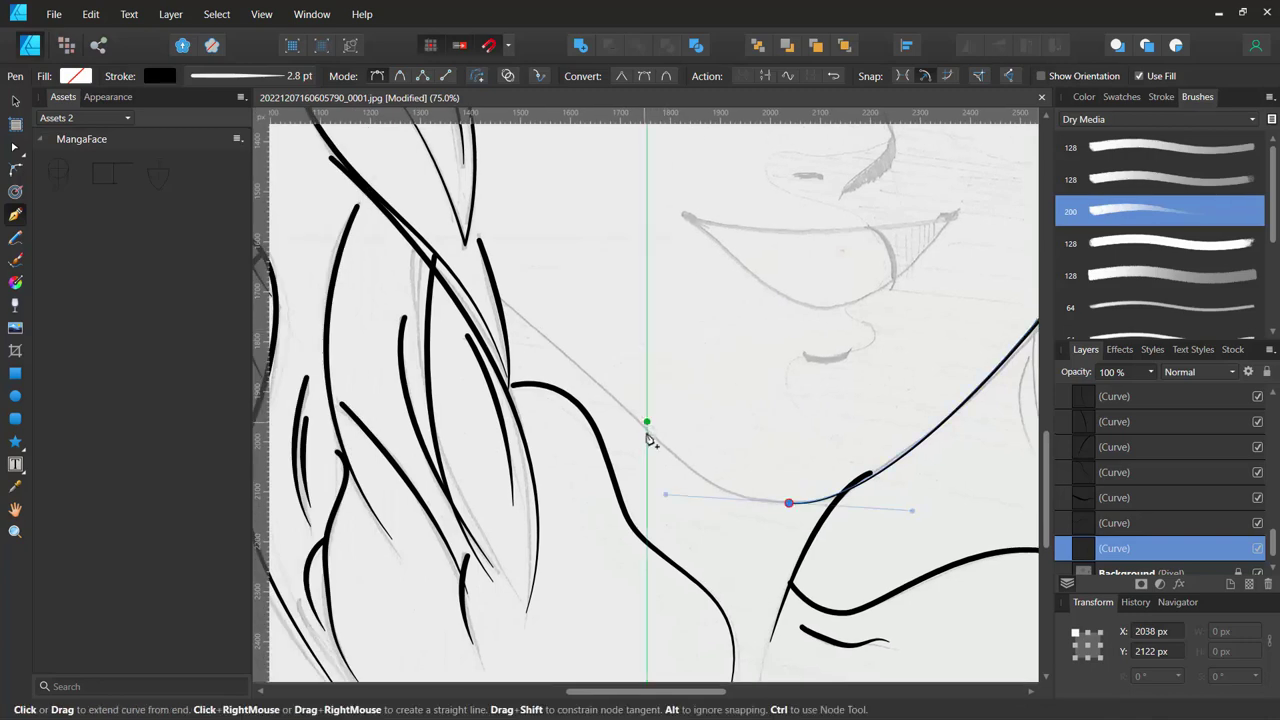
pyautogui.moveTo(621, 408); pyautogui.dragTo(584, 377)
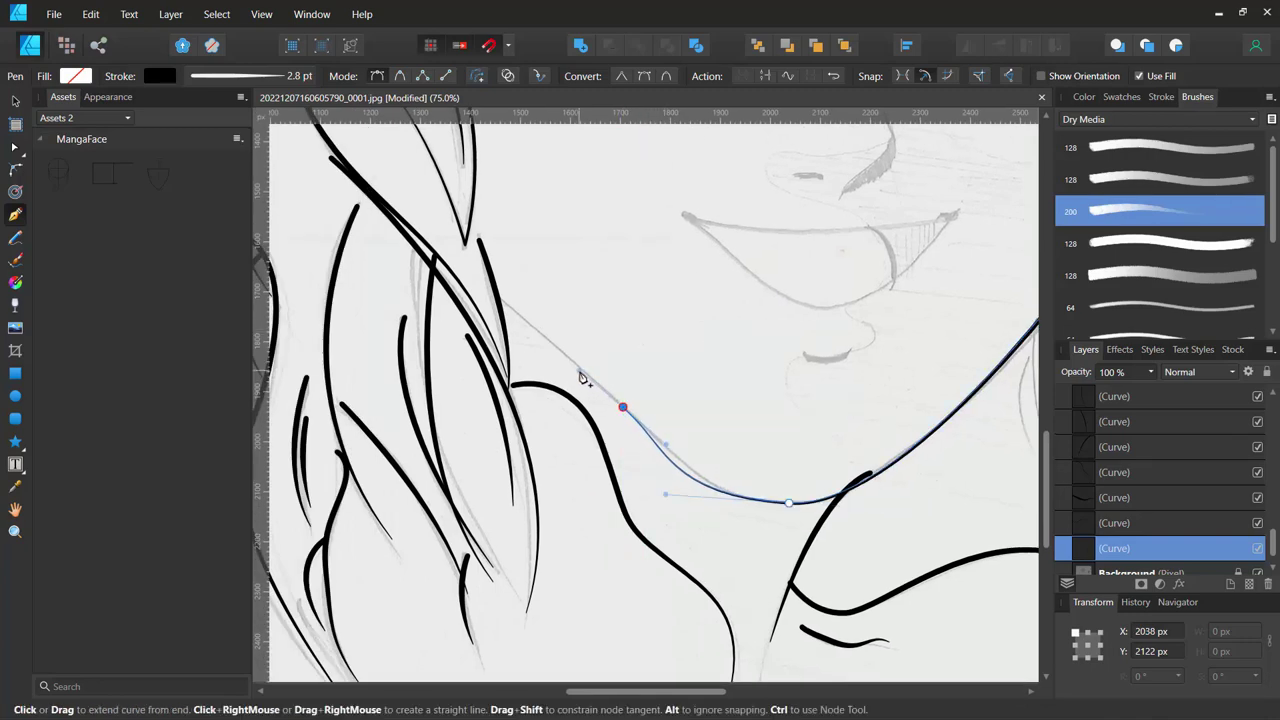
pyautogui.hotkey('ctrl', 'z')
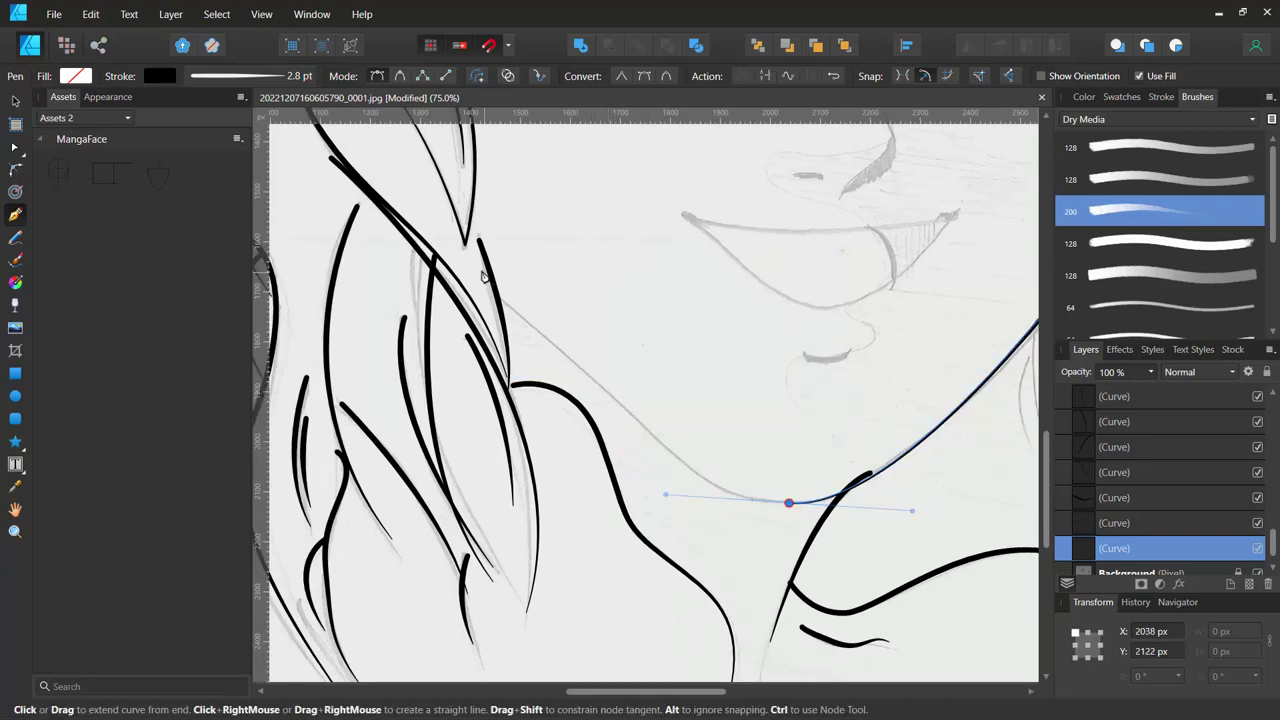
pyautogui.moveTo(487, 290)
pyautogui.mouseDown()
pyautogui.moveTo(423, 256)
pyautogui.moveTo(433, 265)
pyautogui.mouseUp()
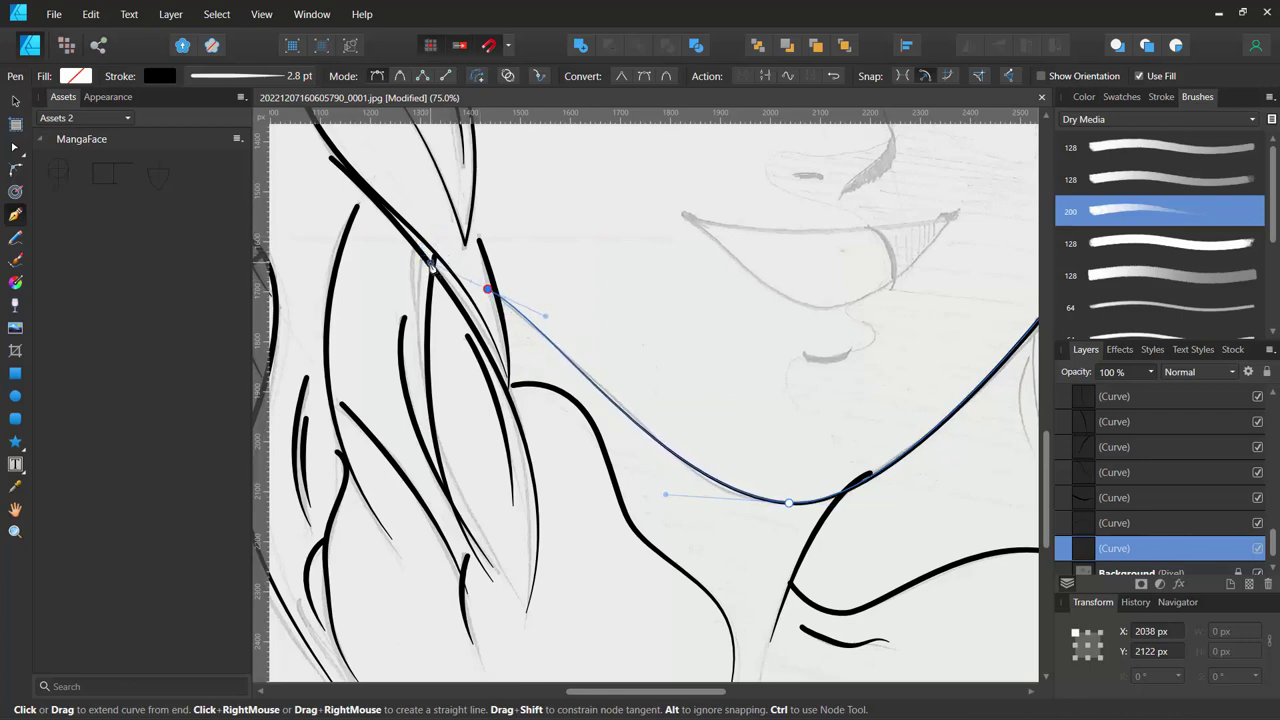
pyautogui.hotkey('ctrl', 'd')
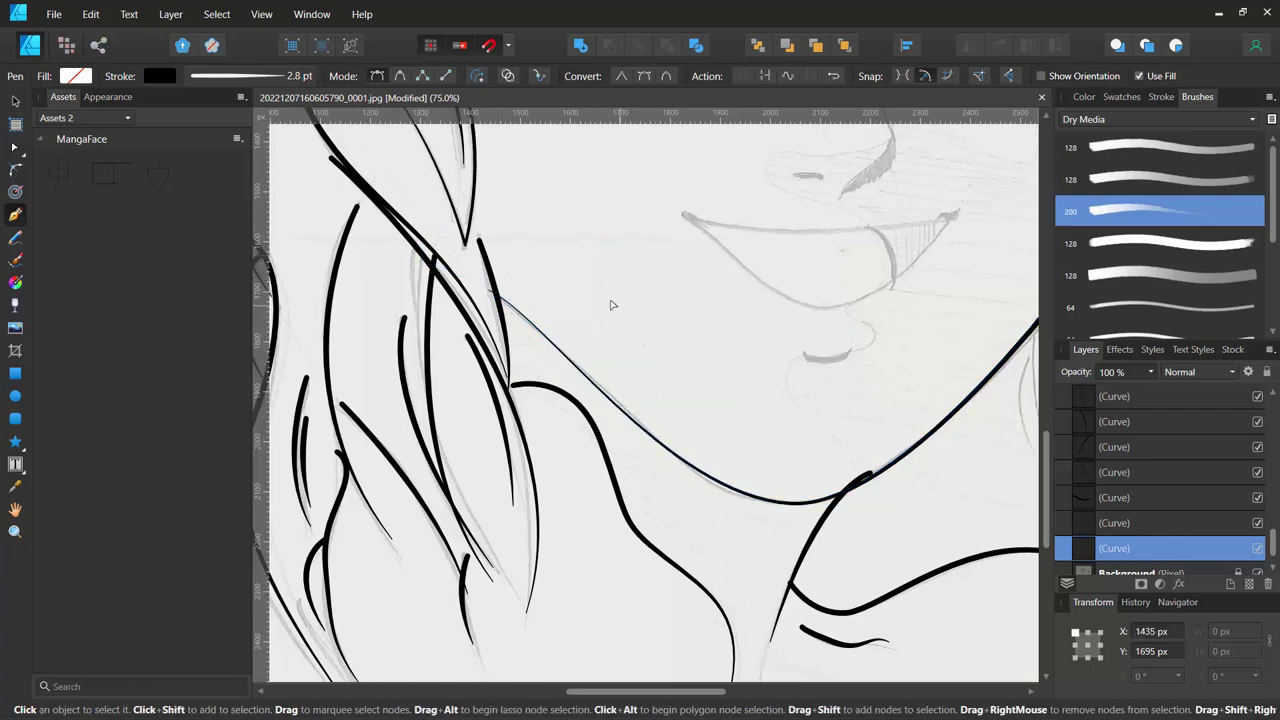
pyautogui.moveTo(697, 154)
pyautogui.mouseDown()
pyautogui.moveTo(609, 402)
pyautogui.moveTo(700, 371)
pyautogui.moveTo(791, 377)
pyautogui.mouseUp()
pyautogui.scroll(3, 610, 360)
# Select the right face outline and delete an extra middle node from the cheek.
pyautogui.scroll(3, 606, 357)
pyautogui.scroll(3, 614, 363)
pyautogui.scroll(1, 640, 380)
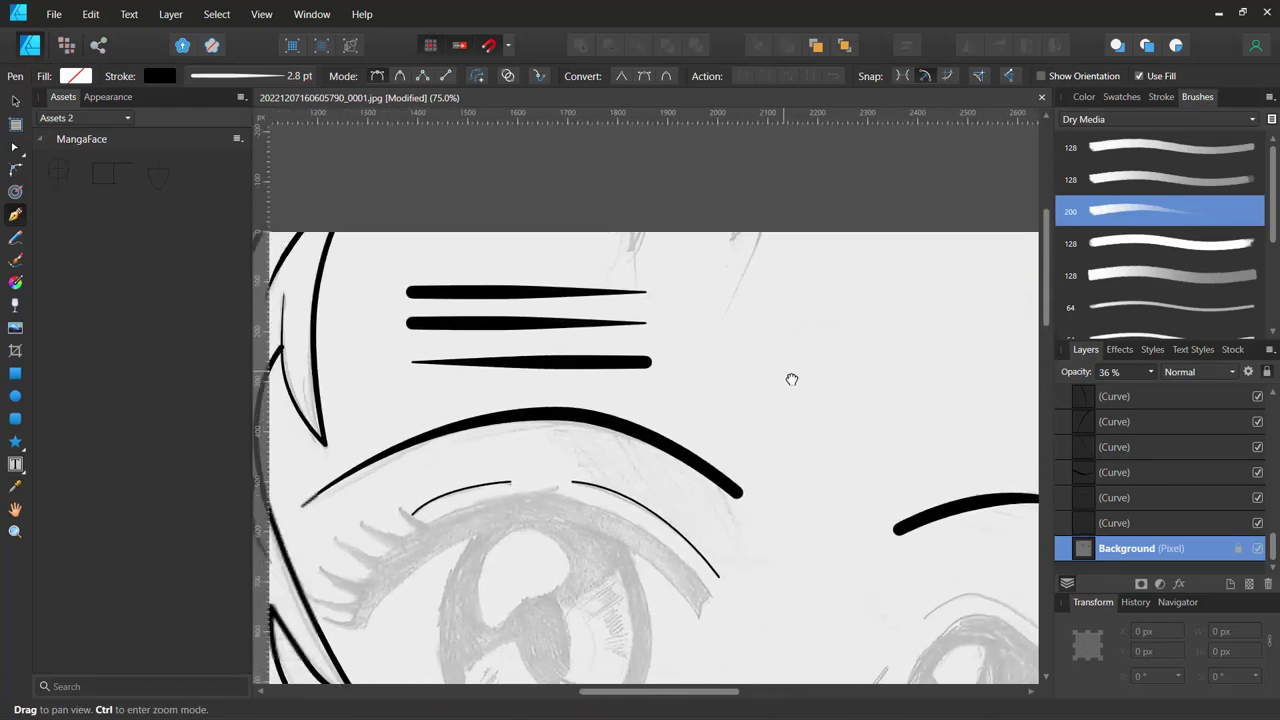
pyautogui.scroll(-3, 756, 345)
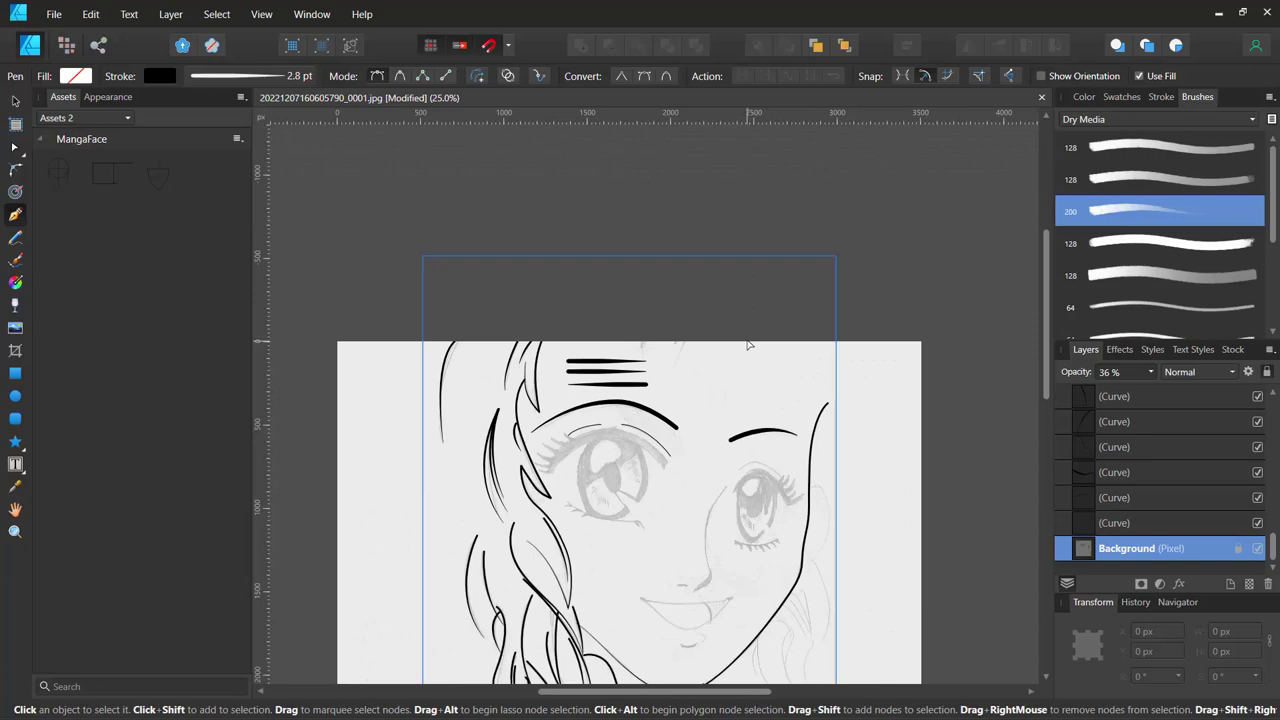
pyautogui.scroll(2, 747, 343)
pyautogui.moveTo(726, 434); pyautogui.dragTo(606, 197)
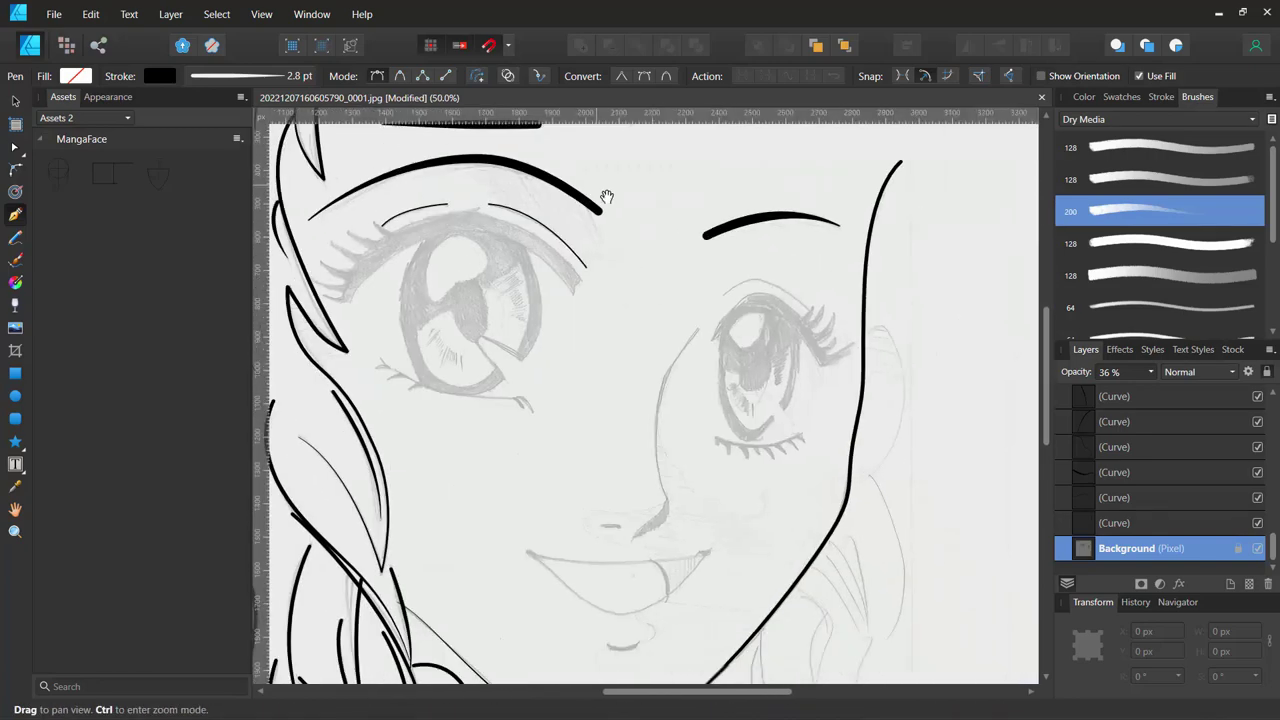
pyautogui.click(855, 467)
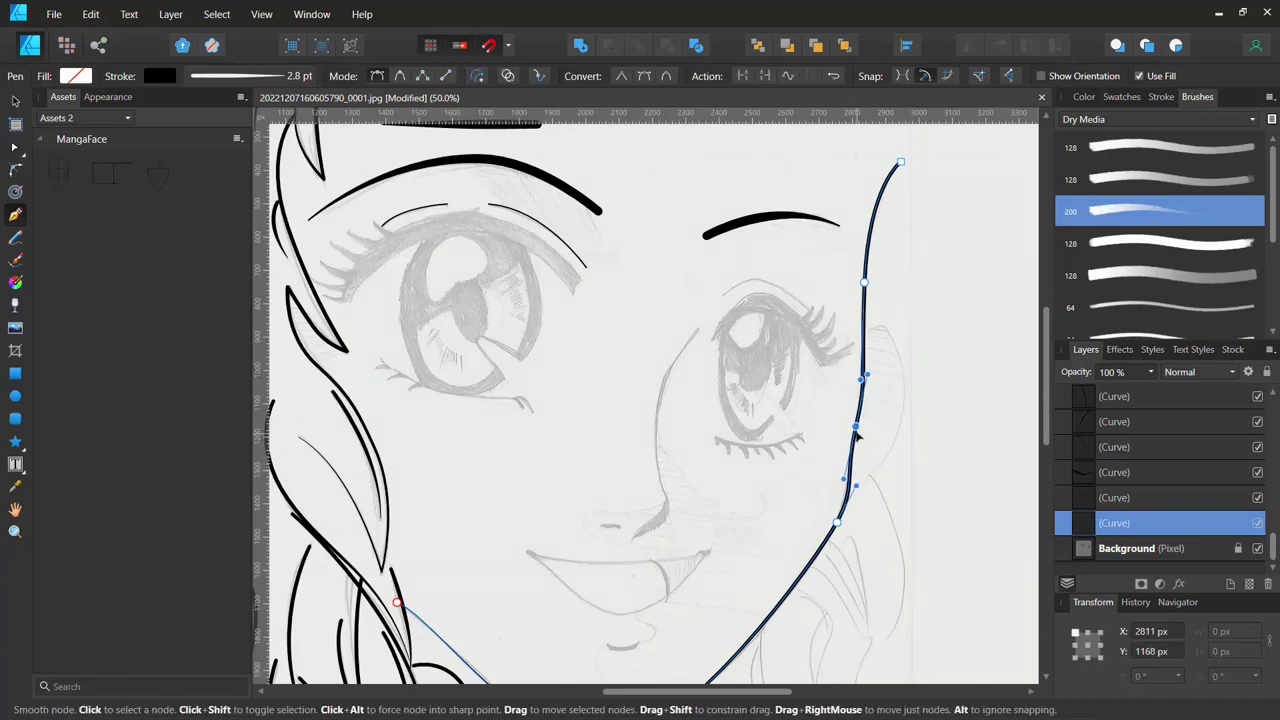
pyautogui.click(856, 429)
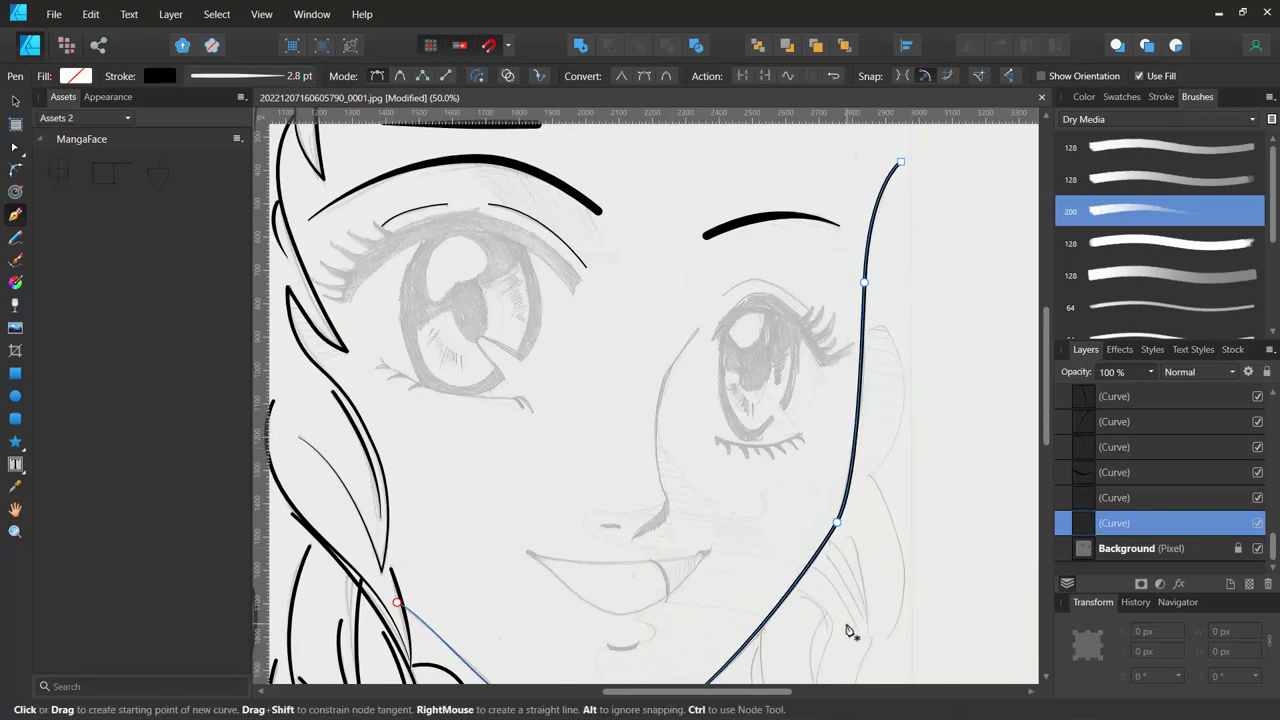
pyautogui.press('Escape')
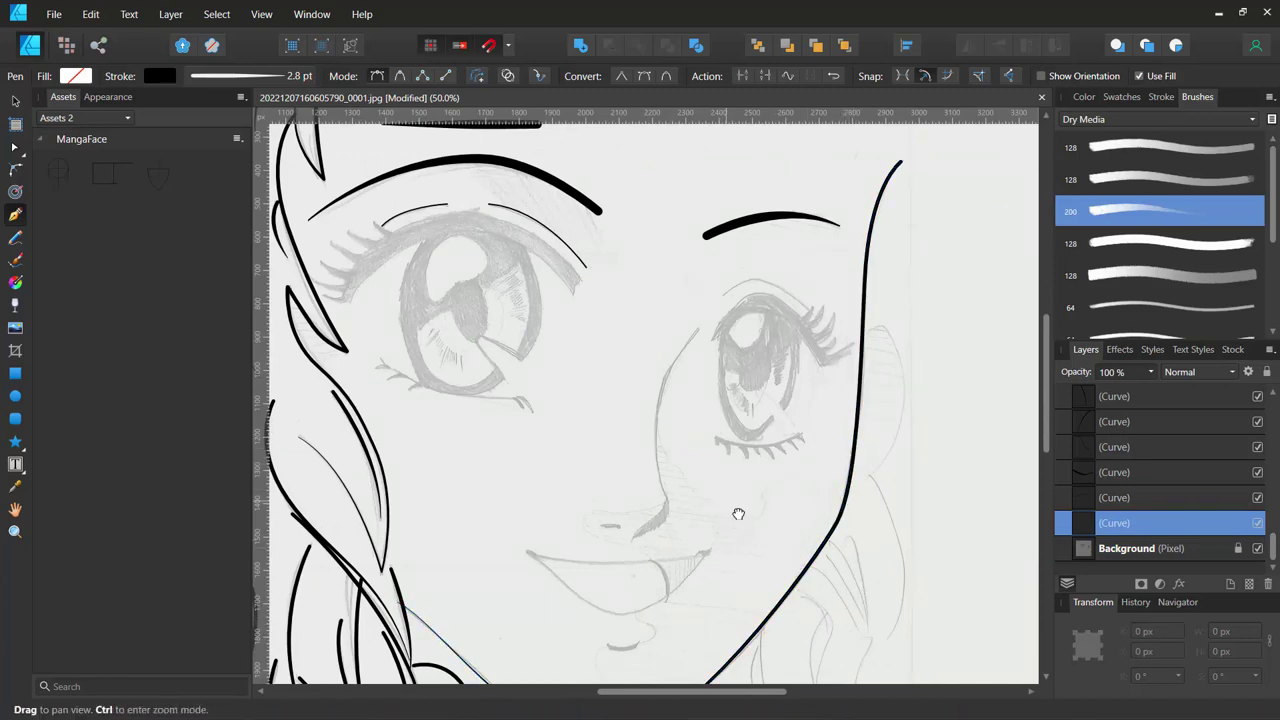
# Drag the lower cheek node's handle so the curve follows the pencil sketch.
pyautogui.moveTo(738, 513); pyautogui.dragTo(629, 457)
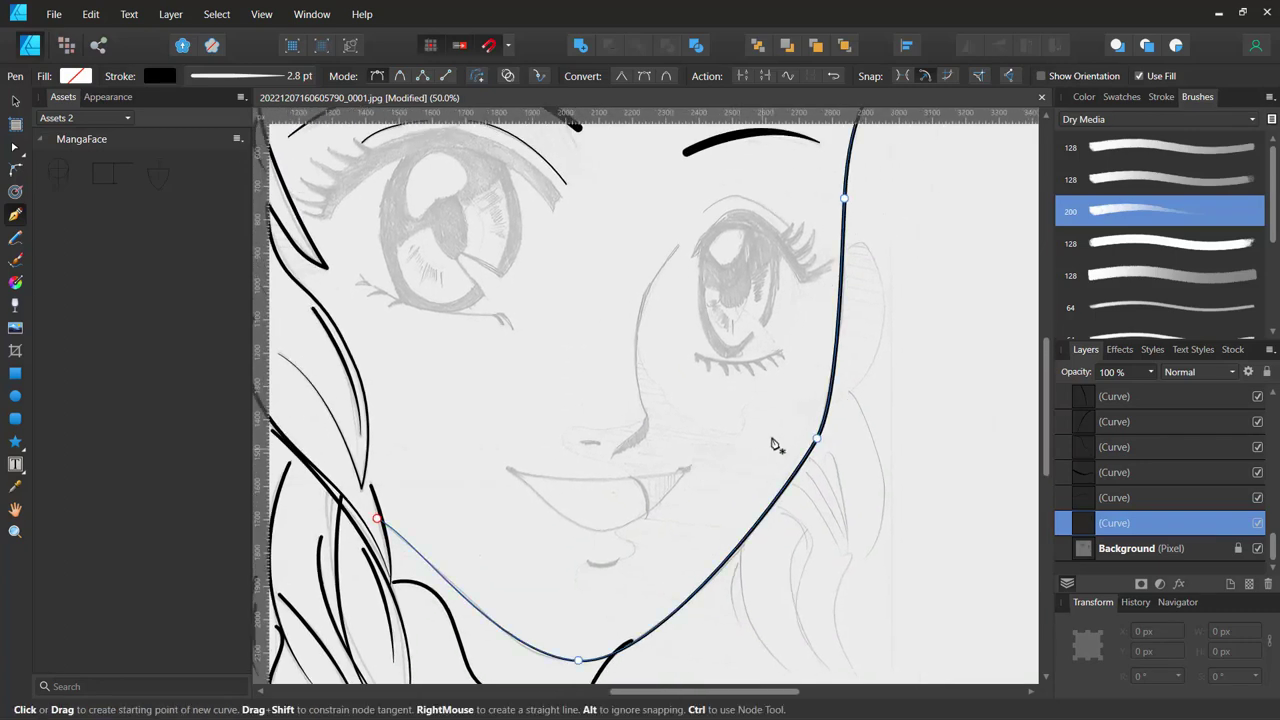
pyautogui.click(817, 438)
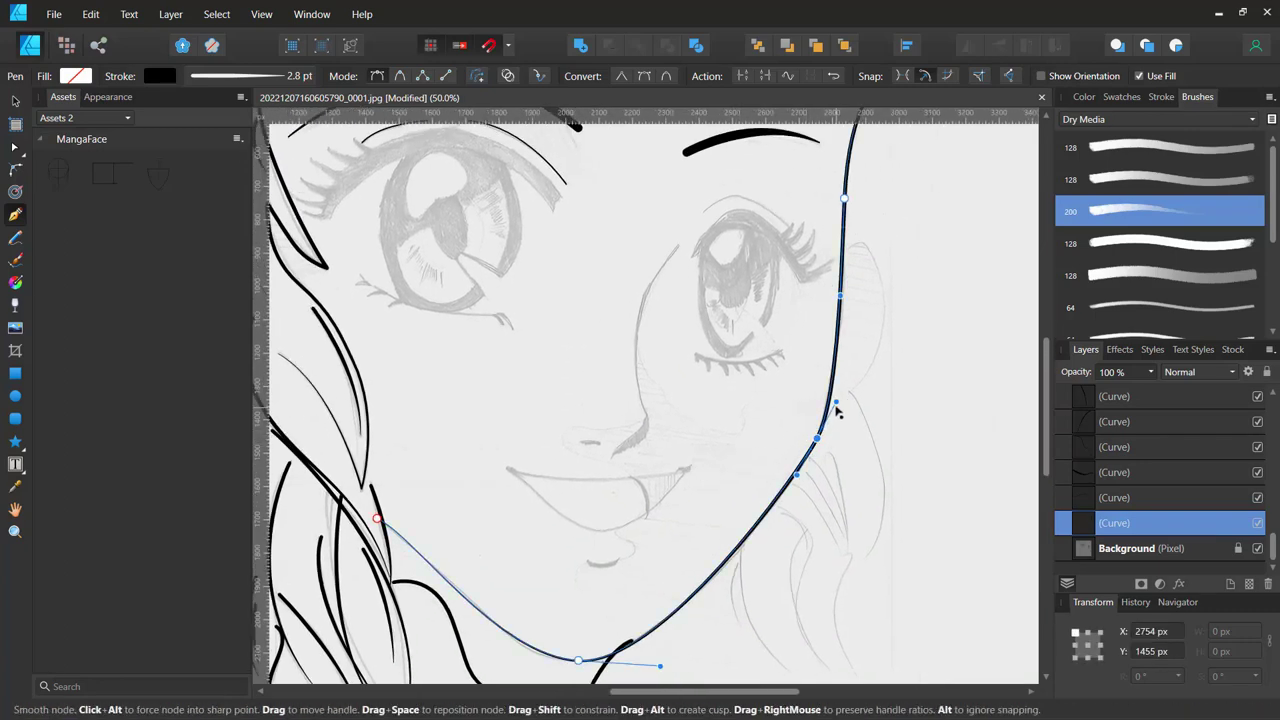
pyautogui.moveTo(838, 404); pyautogui.dragTo(852, 340)
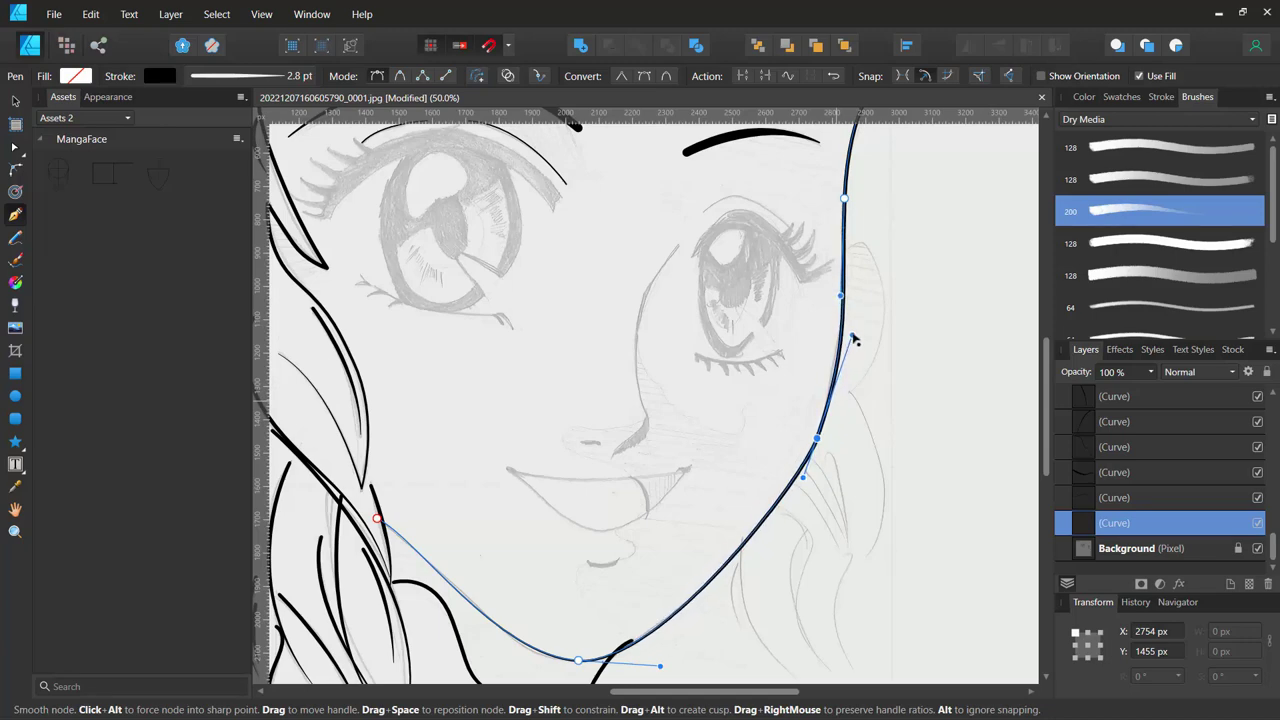
pyautogui.moveTo(729, 514); pyautogui.dragTo(803, 372)
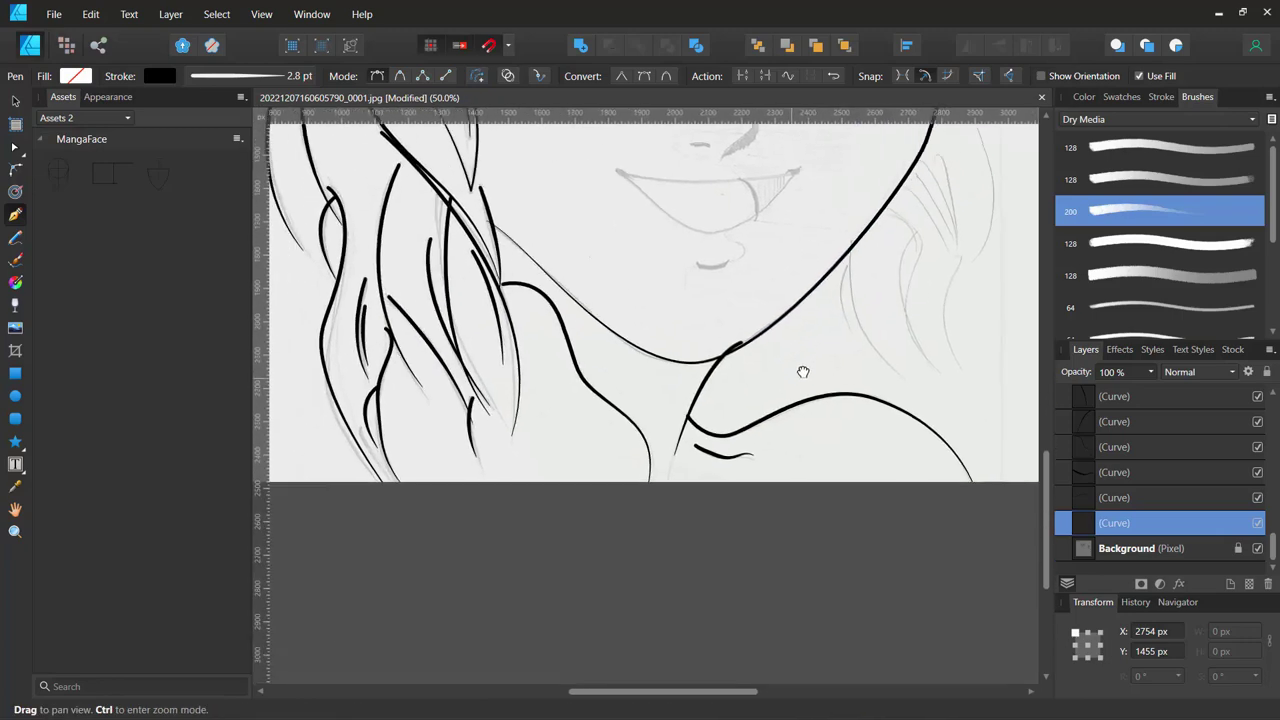
# Move the neck line slightly down and left with the Move tool.
pyautogui.scroll(2, 760, 380)
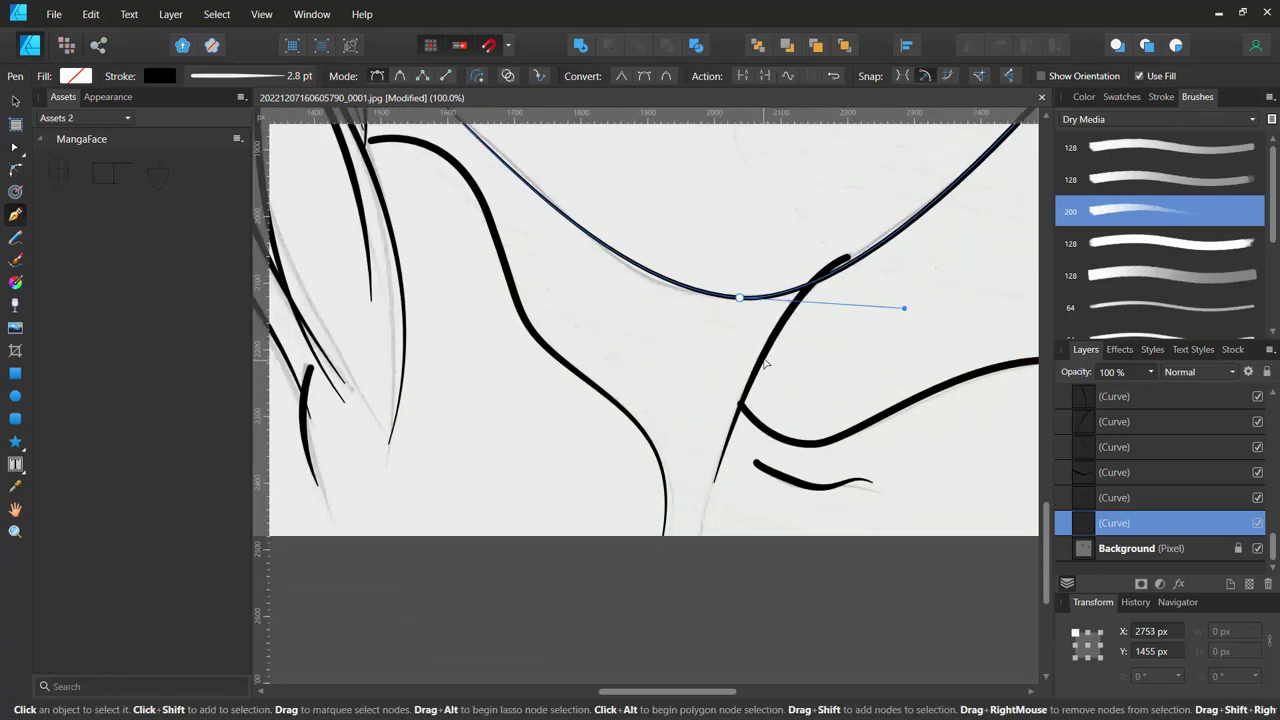
pyautogui.keyDown('ctrl'); pyautogui.click(766, 366); pyautogui.keyUp('ctrl')
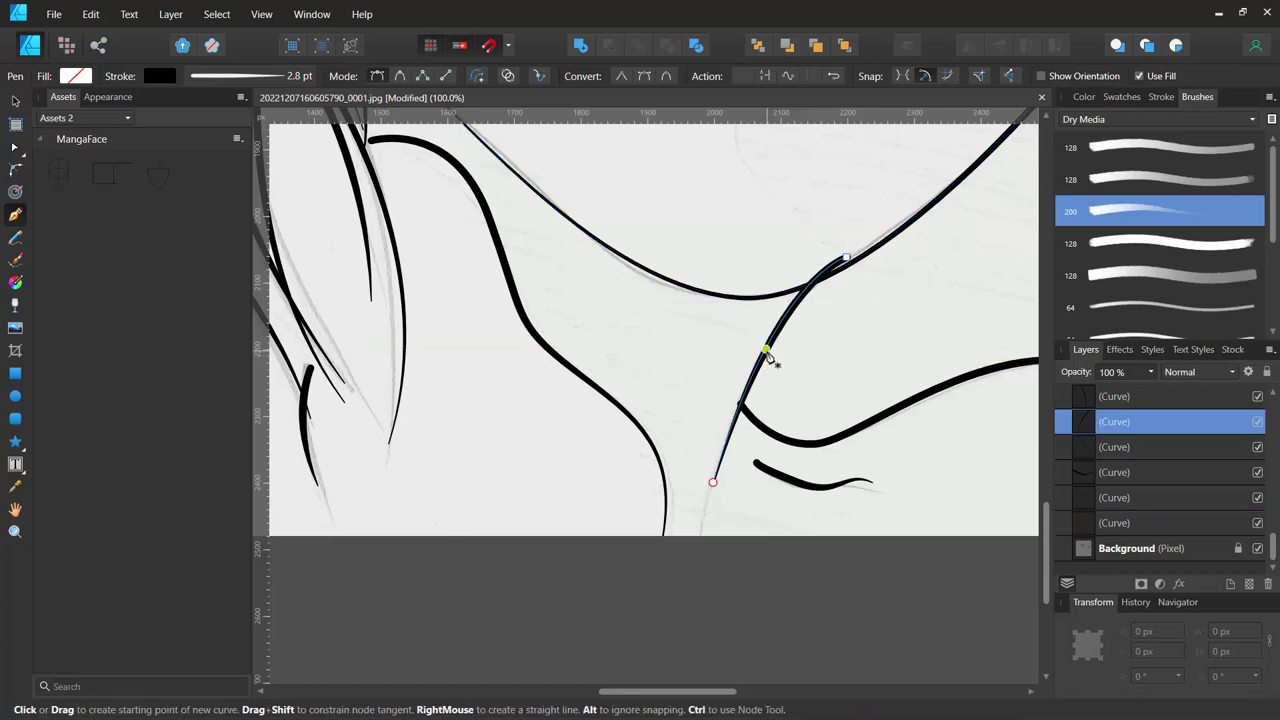
pyautogui.press('v')
pyautogui.moveTo(772, 344); pyautogui.dragTo(761, 358)
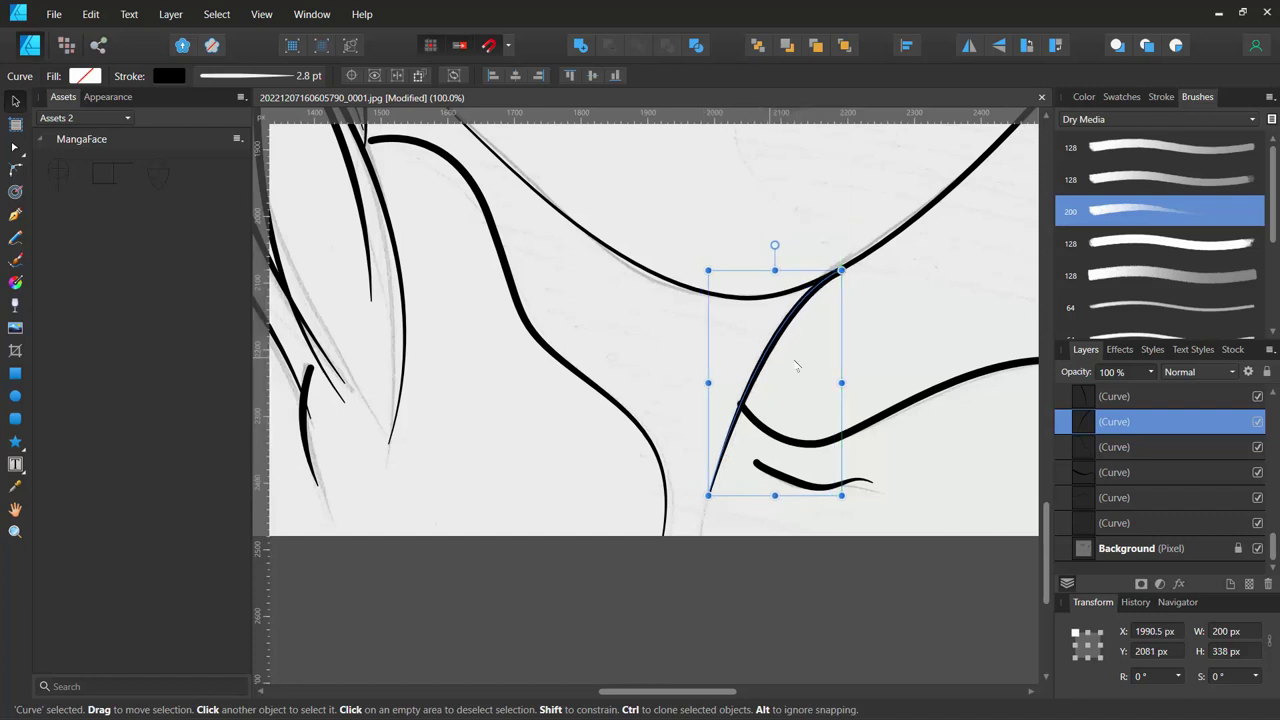
pyautogui.click(877, 356)
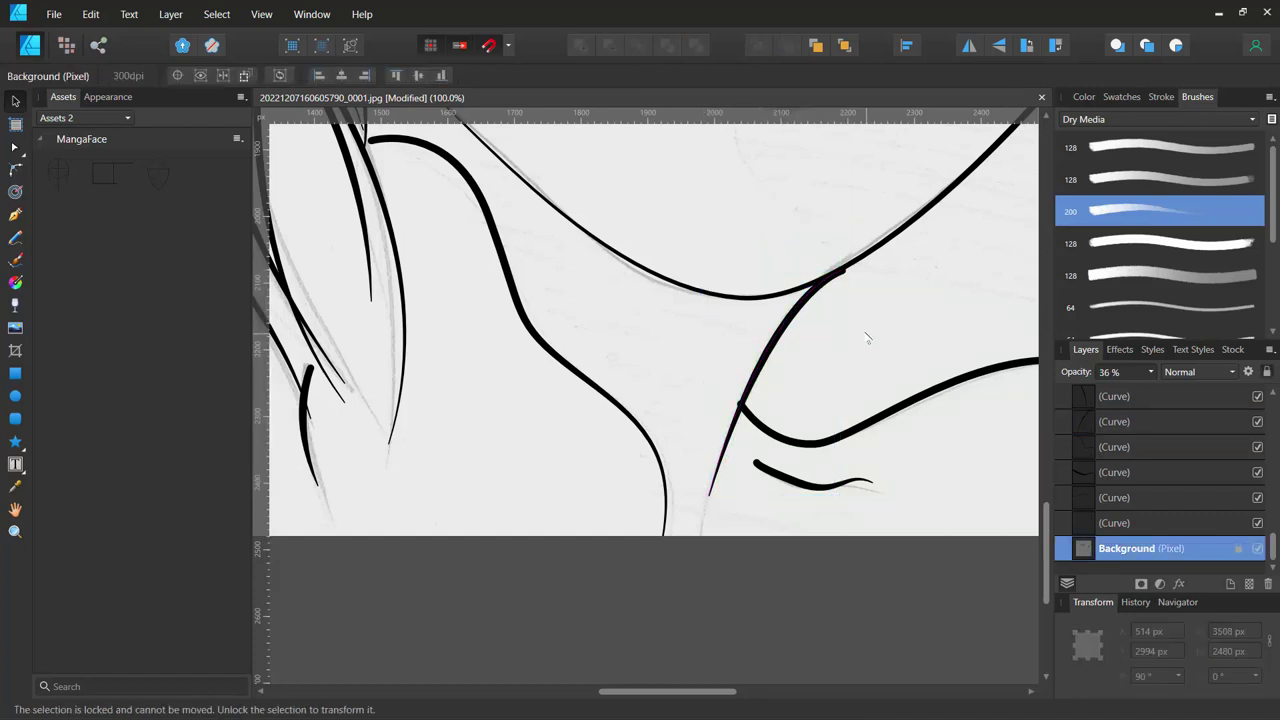
# Zoom in on the chin-neck junction and snap the neck line's top onto the jawline.
pyautogui.scroll(4, 866, 338)
pyautogui.moveTo(866, 317); pyautogui.dragTo(665, 418)
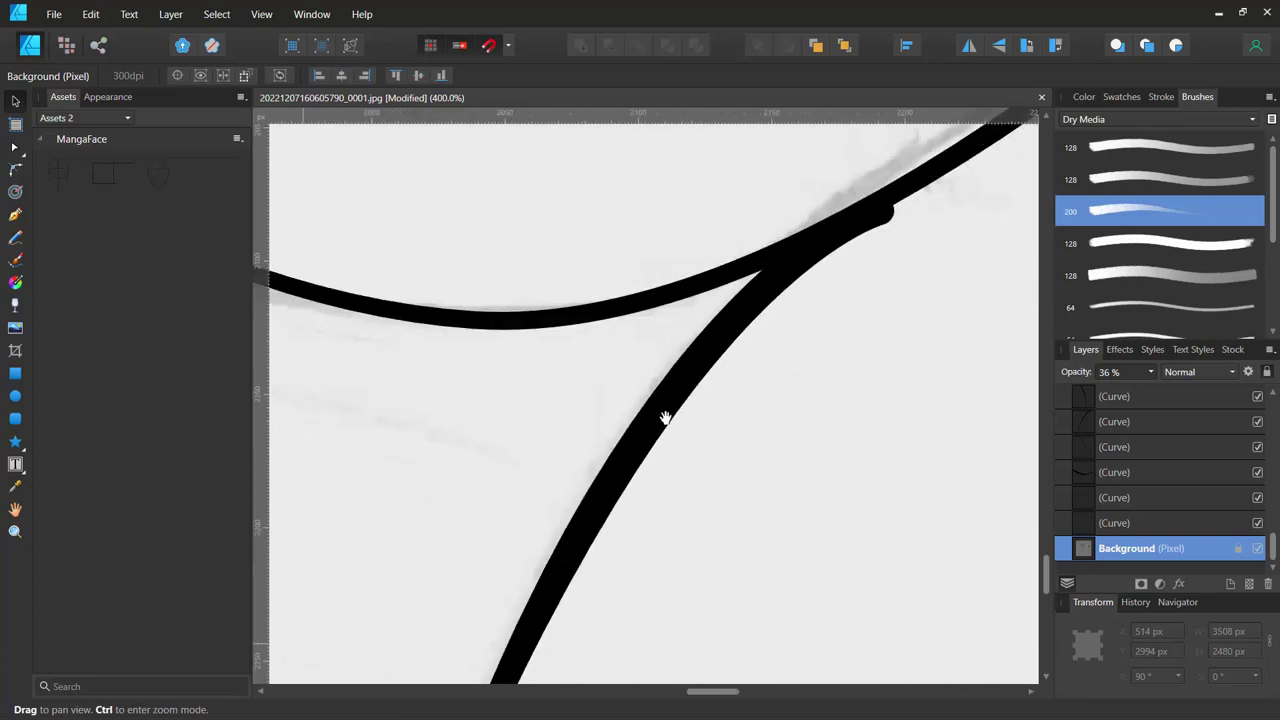
pyautogui.moveTo(882, 218); pyautogui.dragTo(760, 378)
pyautogui.click(755, 383)
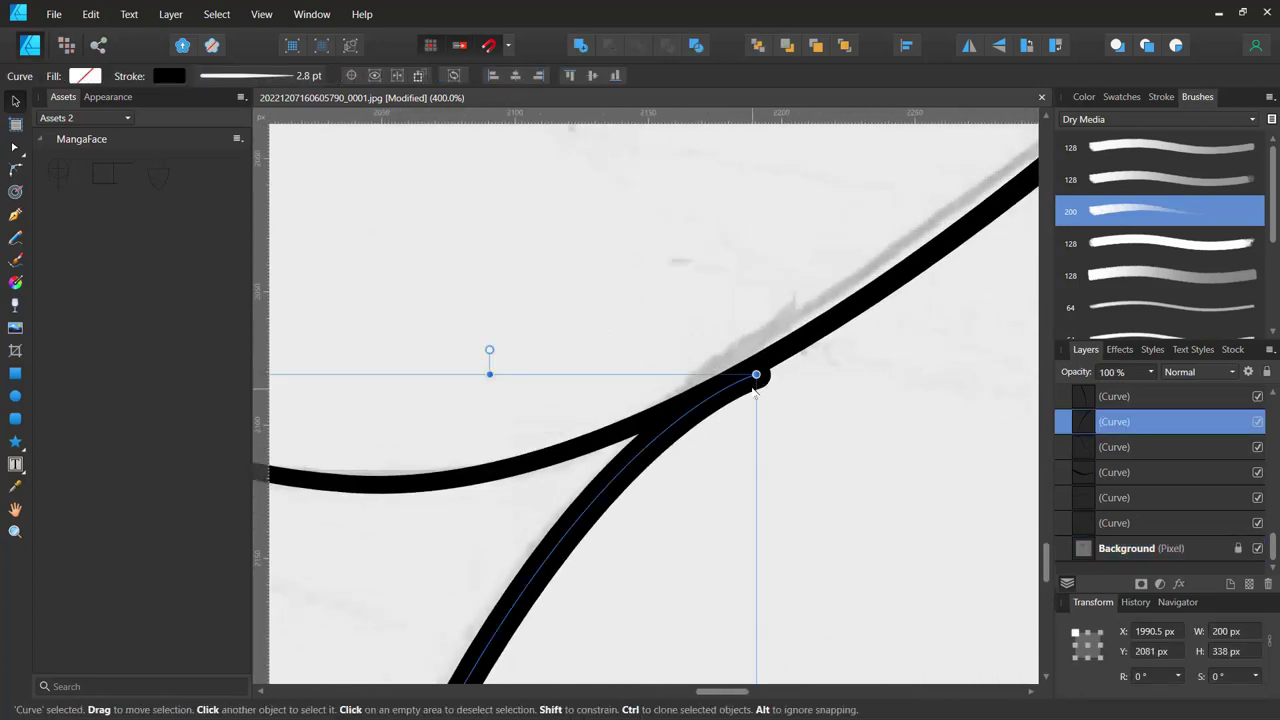
pyautogui.moveTo(744, 395); pyautogui.dragTo(737, 390)
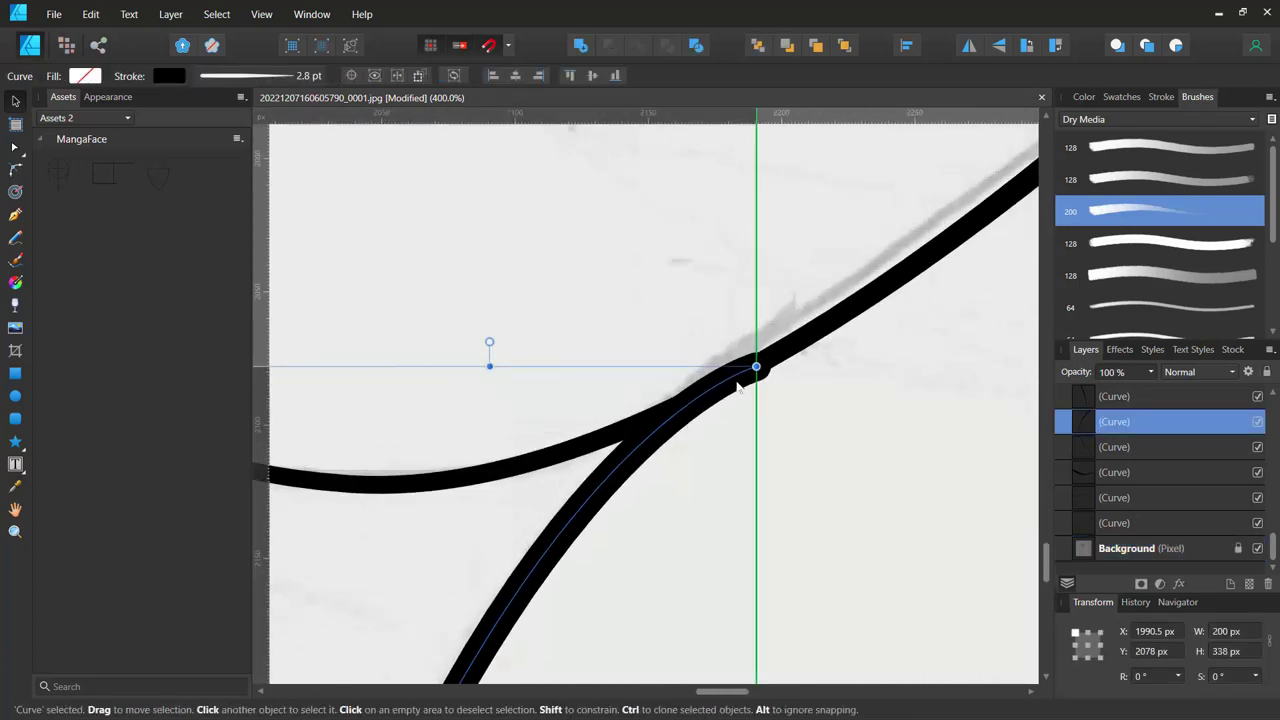
# Zoom out to 50% over the brows and eyes and switch back to the Pen tool.
pyautogui.scroll(-1, 745, 395)
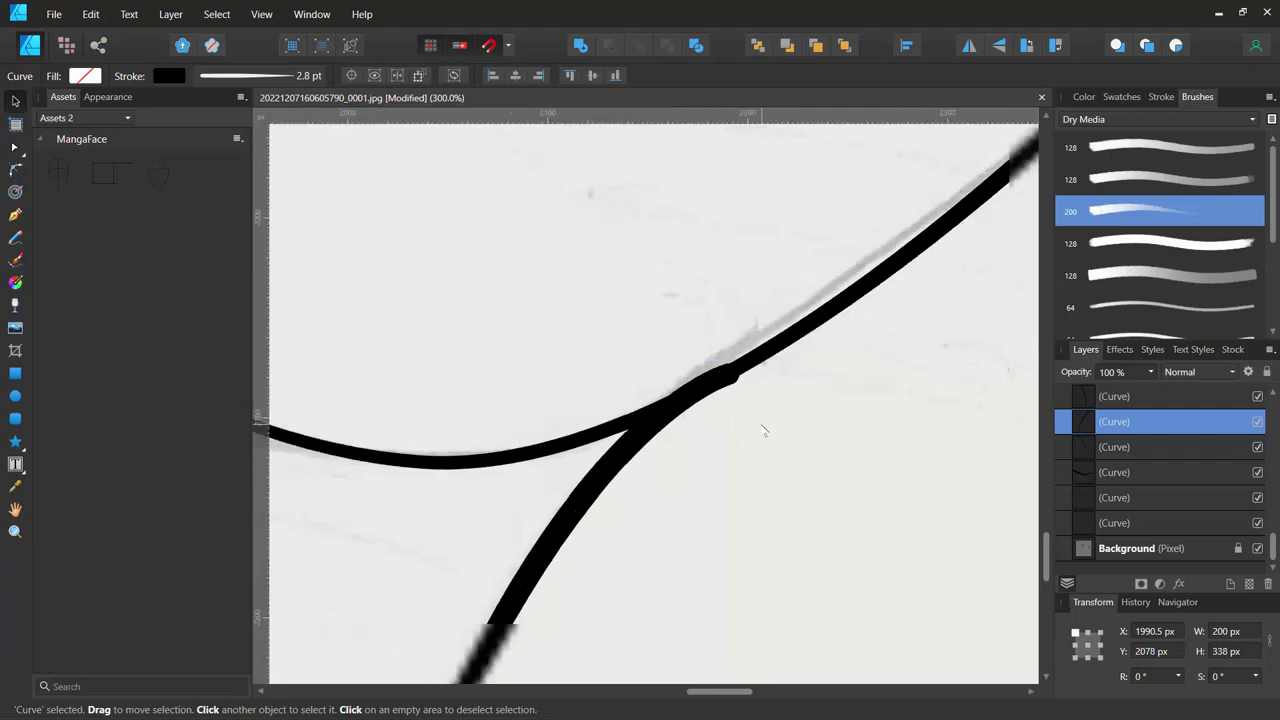
pyautogui.scroll(-2, 750, 405)
pyautogui.scroll(-2, 760, 420)
pyautogui.scroll(-1, 763, 427)
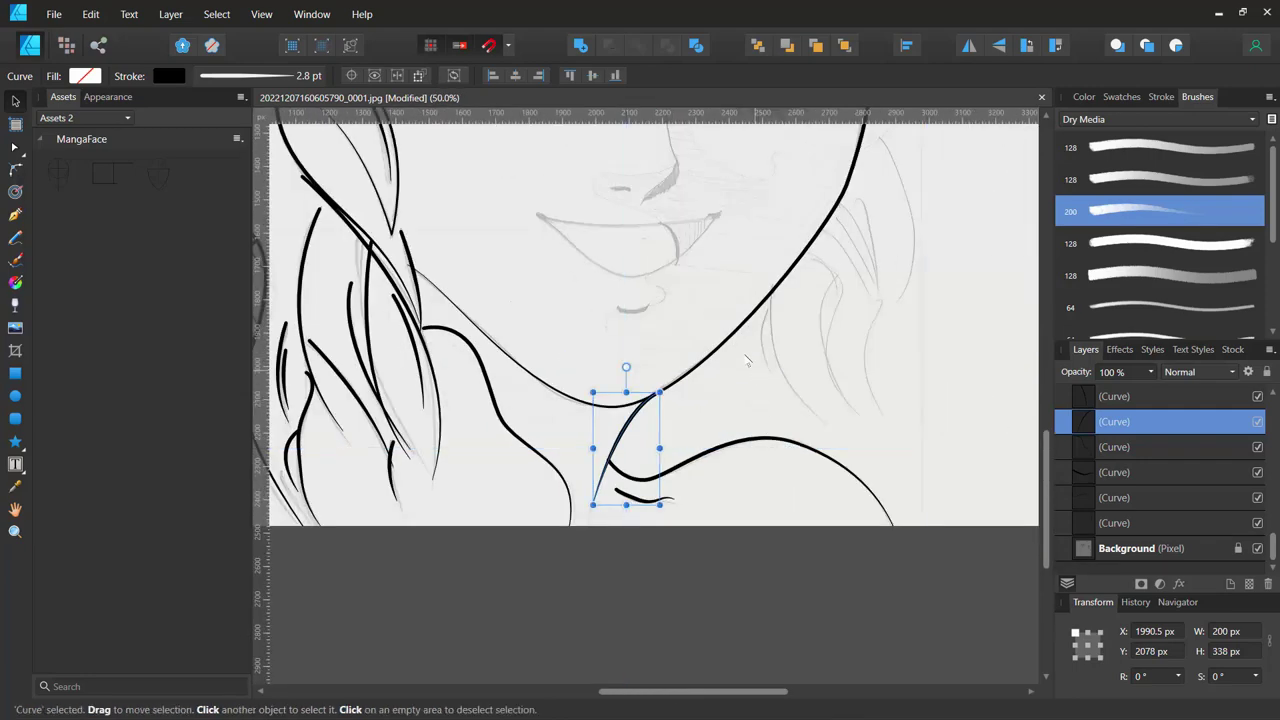
pyautogui.scroll(2, 794, 531)
pyautogui.scroll(2, 770, 383)
pyautogui.scroll(4, 760, 378)
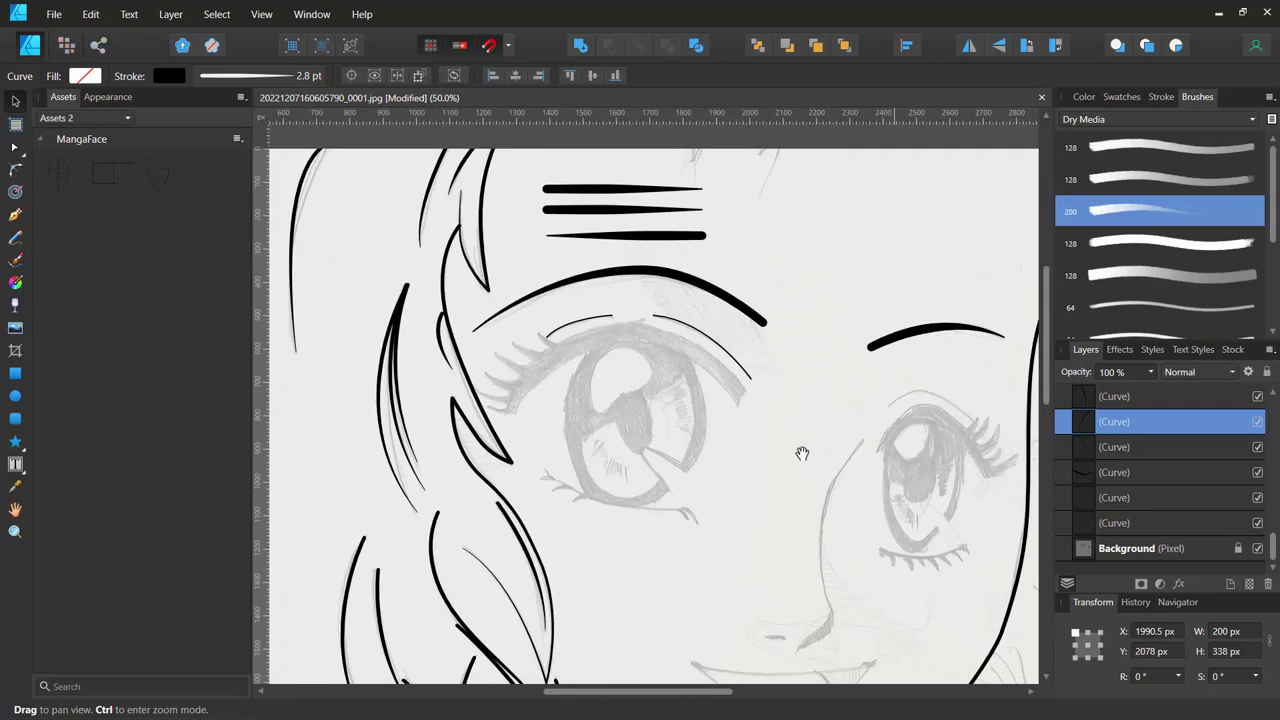
pyautogui.scroll(3, 799, 417)
pyautogui.scroll(-1, 814, 434)
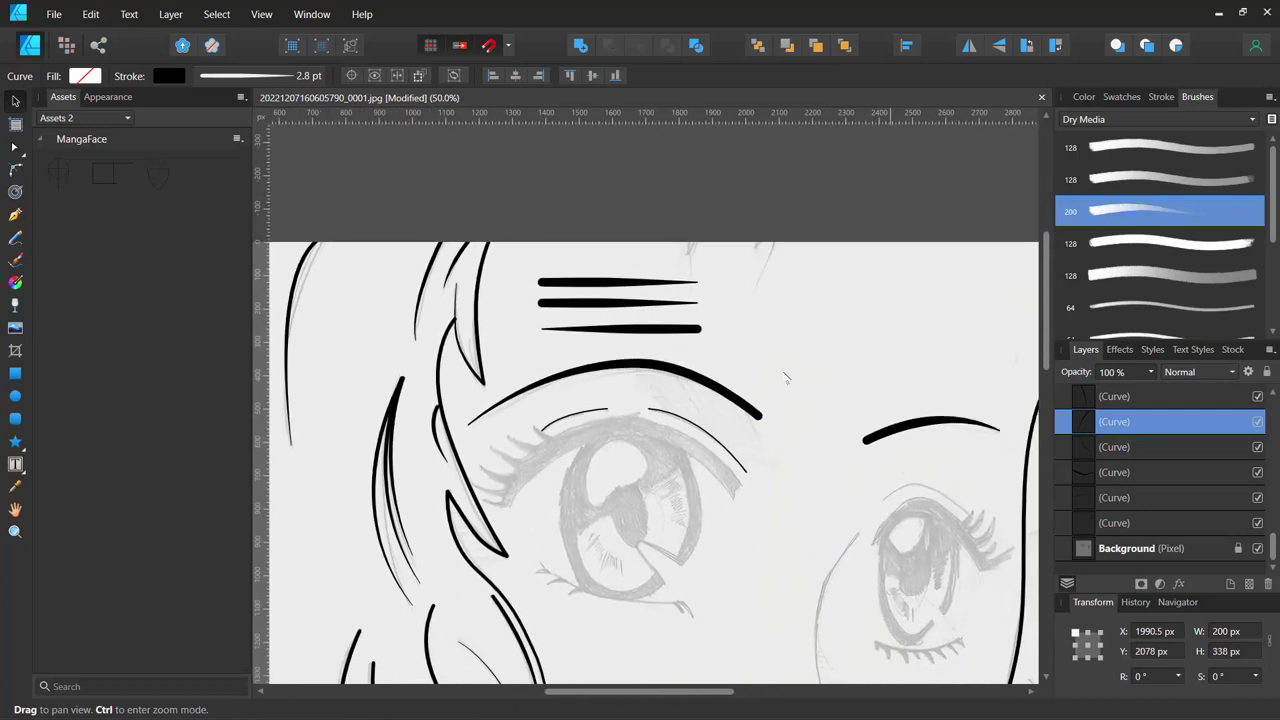
pyautogui.press('p')
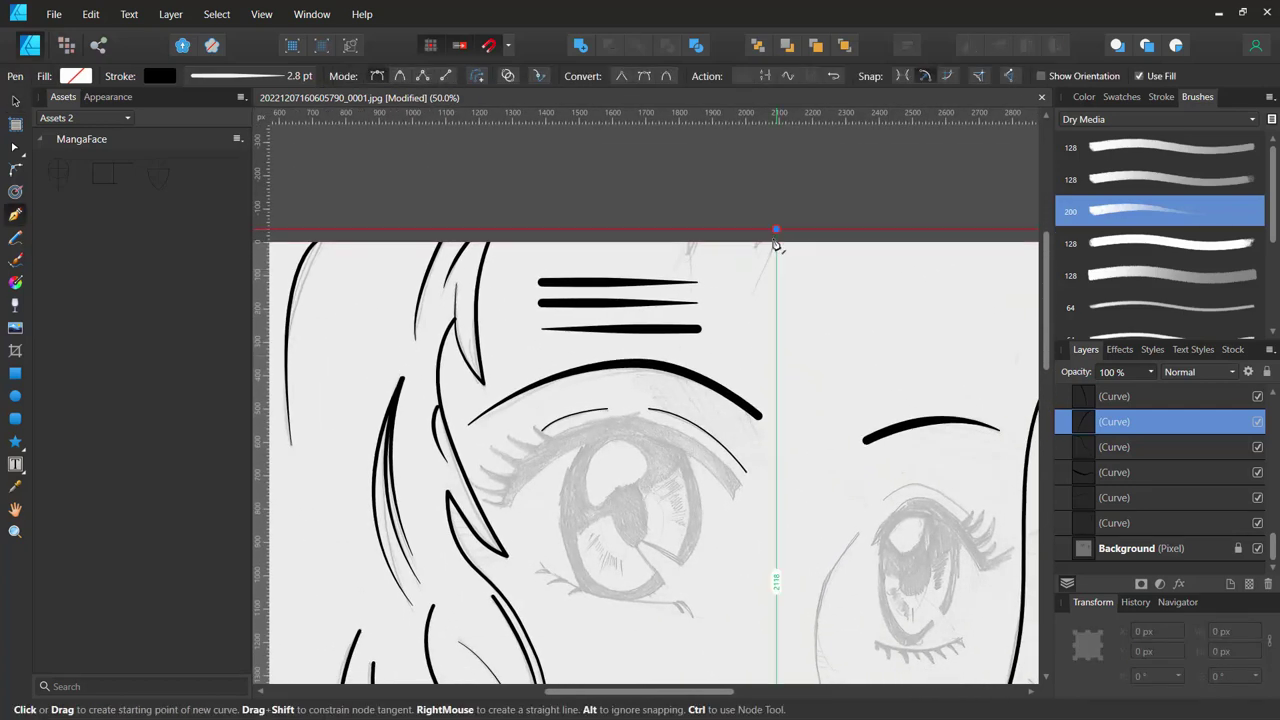
# Draw a short curved hair strand at the top edge and a second short stroke beside it.
pyautogui.moveTo(742, 296); pyautogui.dragTo(716, 328)
pyautogui.keyDown('ctrl'); pyautogui.click(735, 320); pyautogui.keyUp('ctrl')
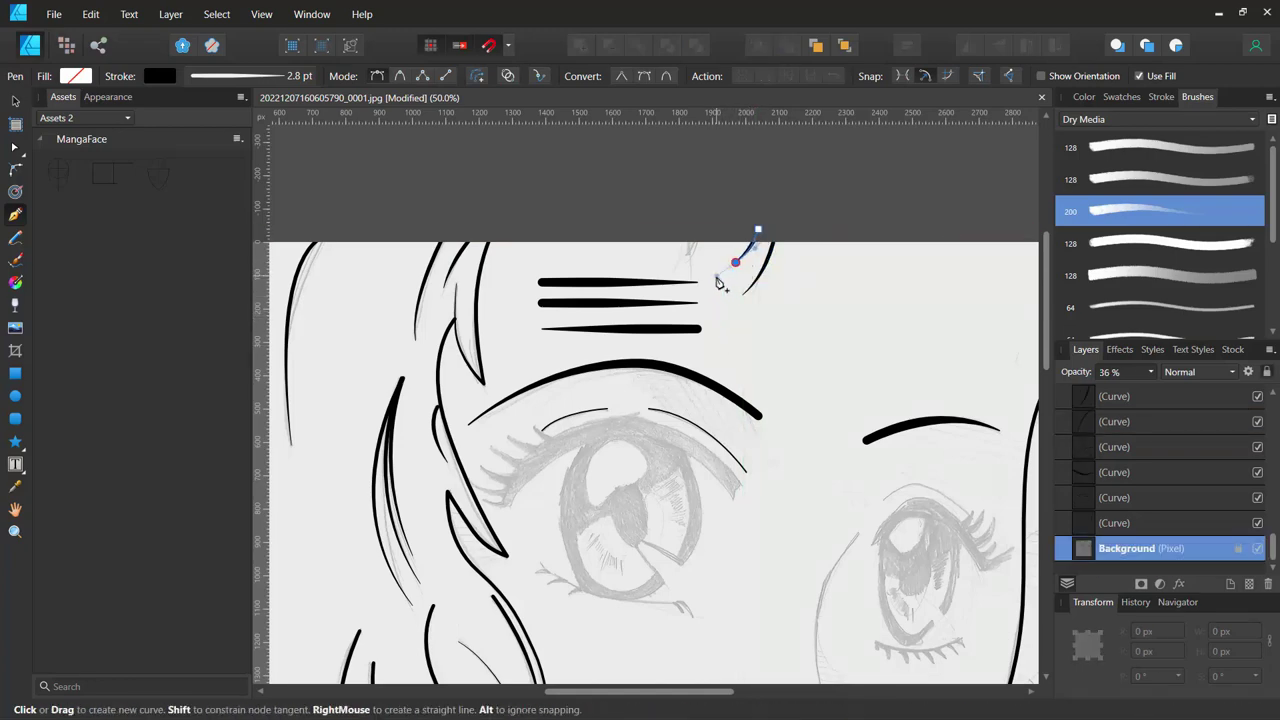
pyautogui.click(691, 243)
pyautogui.keyDown('ctrl'); pyautogui.click(674, 266); pyautogui.keyUp('ctrl')
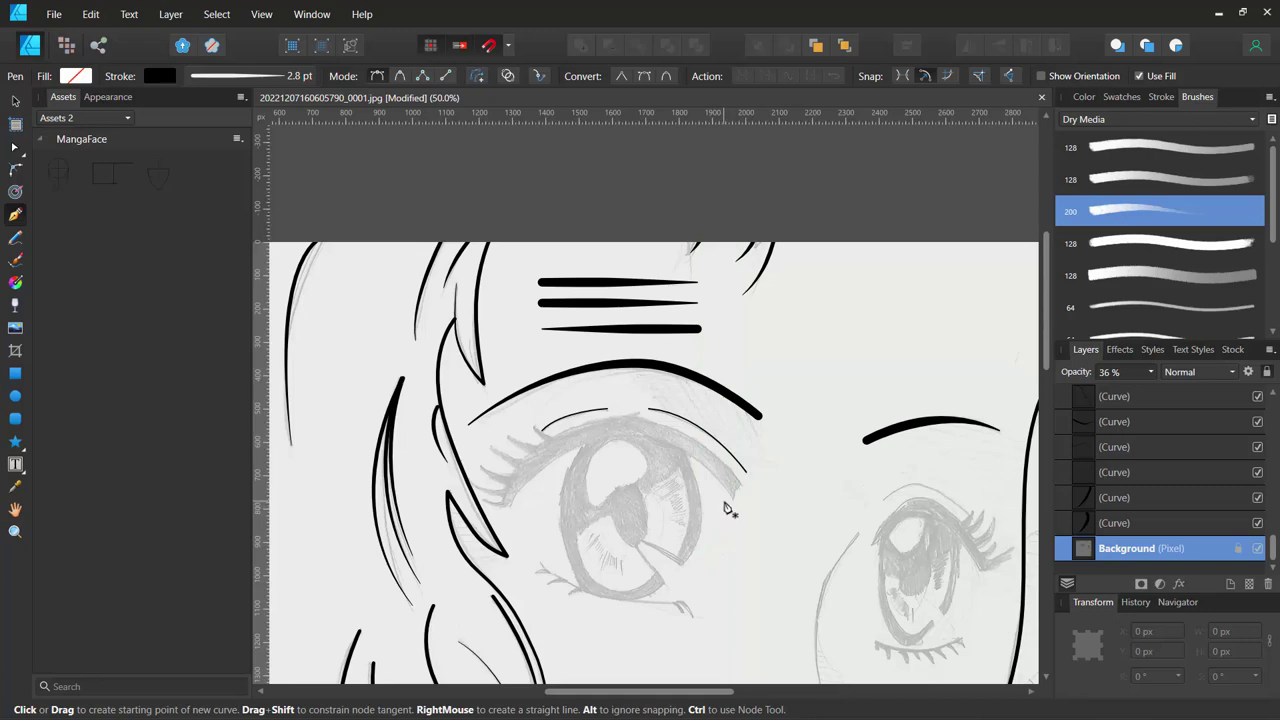
pyautogui.hotkey('ctrl', '1')
# Draw a long tapered black curve along the left eye's lower lid from its inner corner.
pyautogui.moveTo(728, 491); pyautogui.dragTo(728, 253)
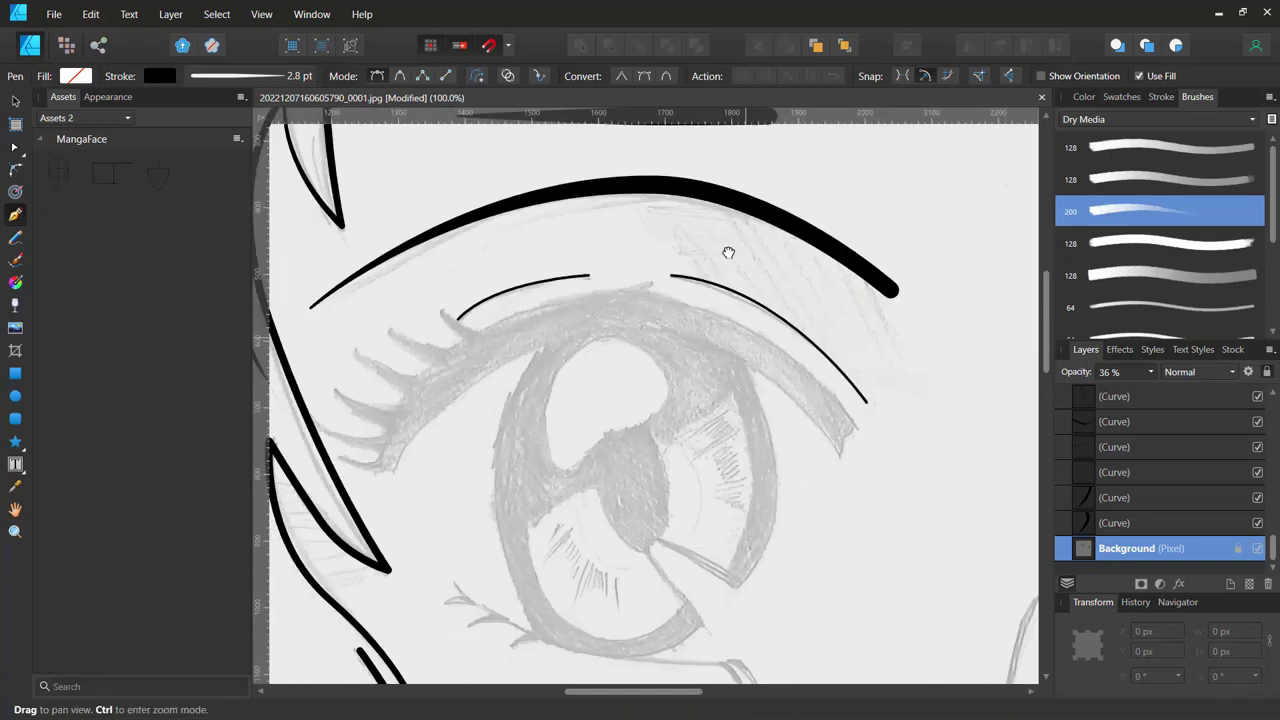
pyautogui.scroll(-3, 774, 337)
pyautogui.hscroll(-2, 803, 303)
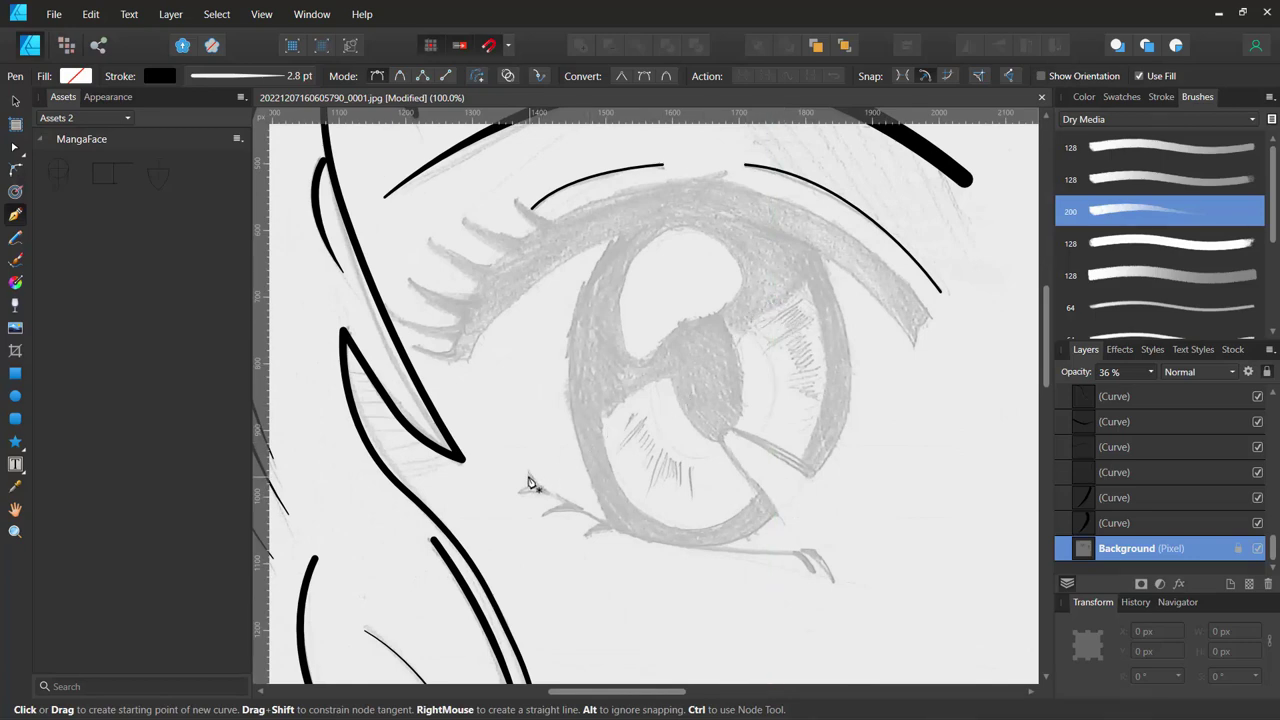
pyautogui.click(527, 474)
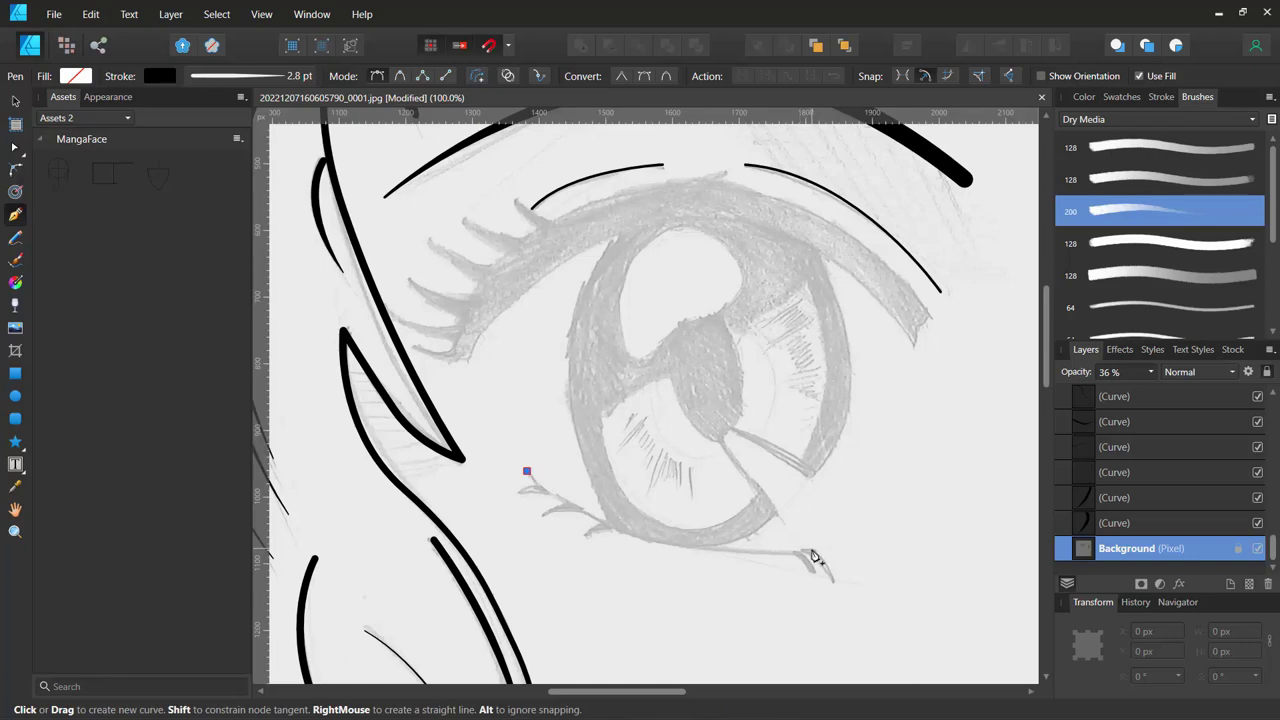
pyautogui.moveTo(812, 550); pyautogui.dragTo(972, 523)
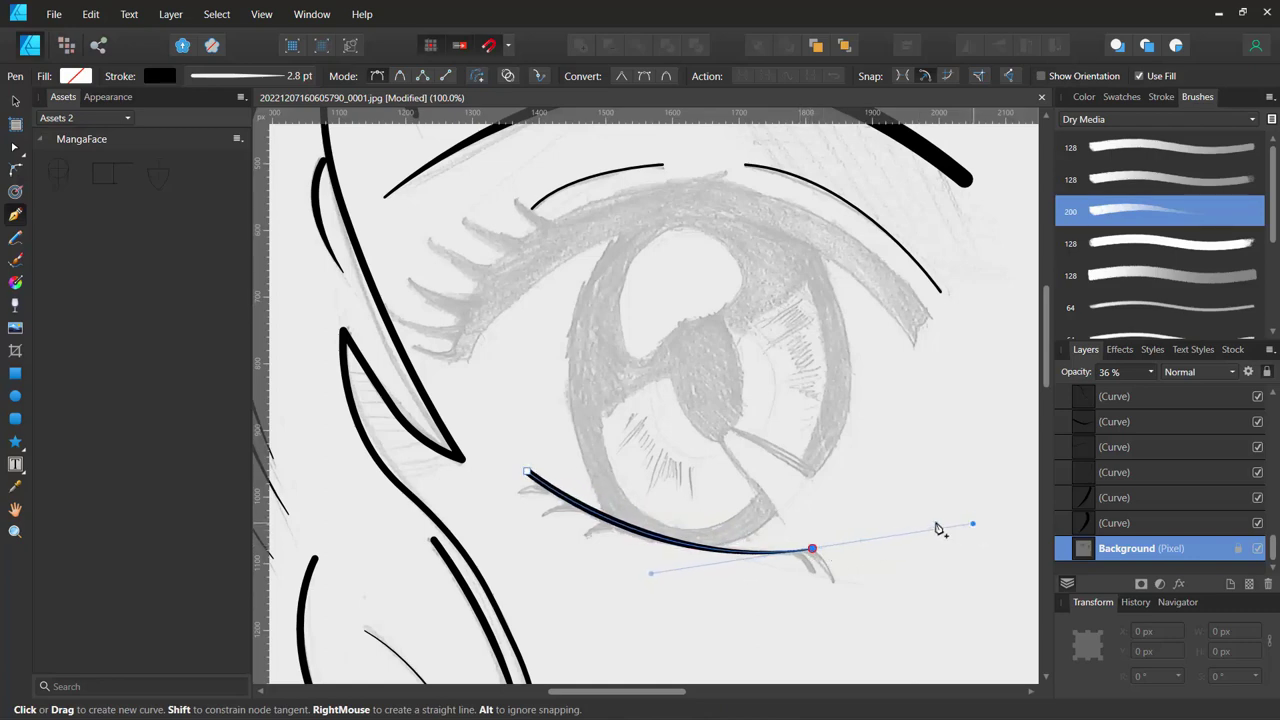
pyautogui.keyDown('ctrl'); pyautogui.click(775, 639); pyautogui.keyUp('ctrl')
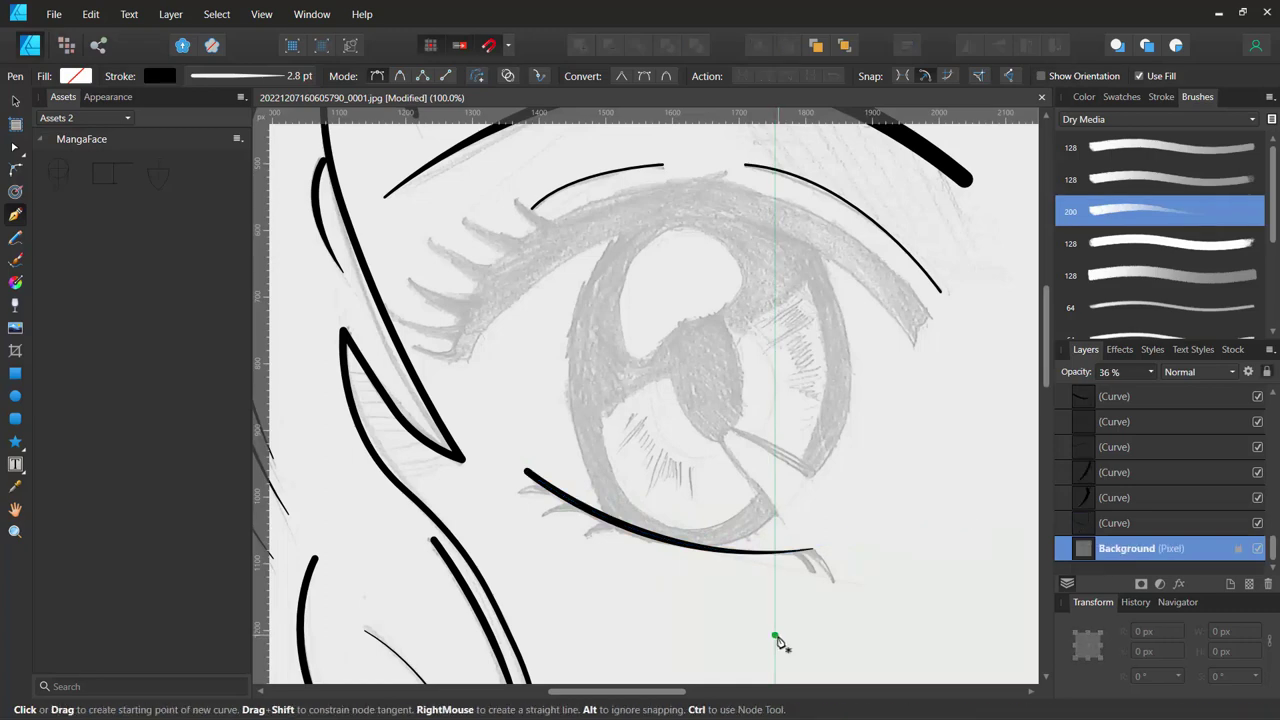
pyautogui.scroll(2, 780, 640)
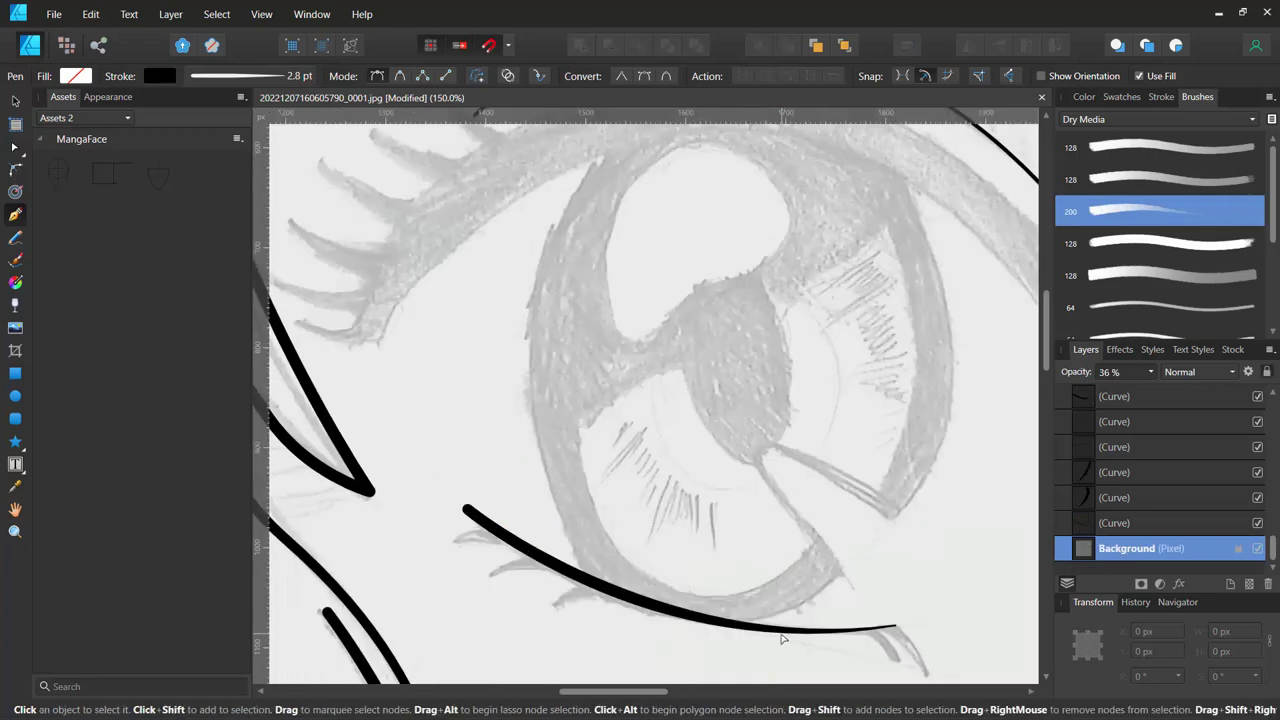
# Draw two short curved lashes hanging below the inner part of the lower lid.
pyautogui.moveTo(746, 471)
pyautogui.mouseDown()
pyautogui.moveTo(773, 438)
pyautogui.moveTo(789, 449)
pyautogui.mouseUp()
pyautogui.scroll(1, 680, 374)
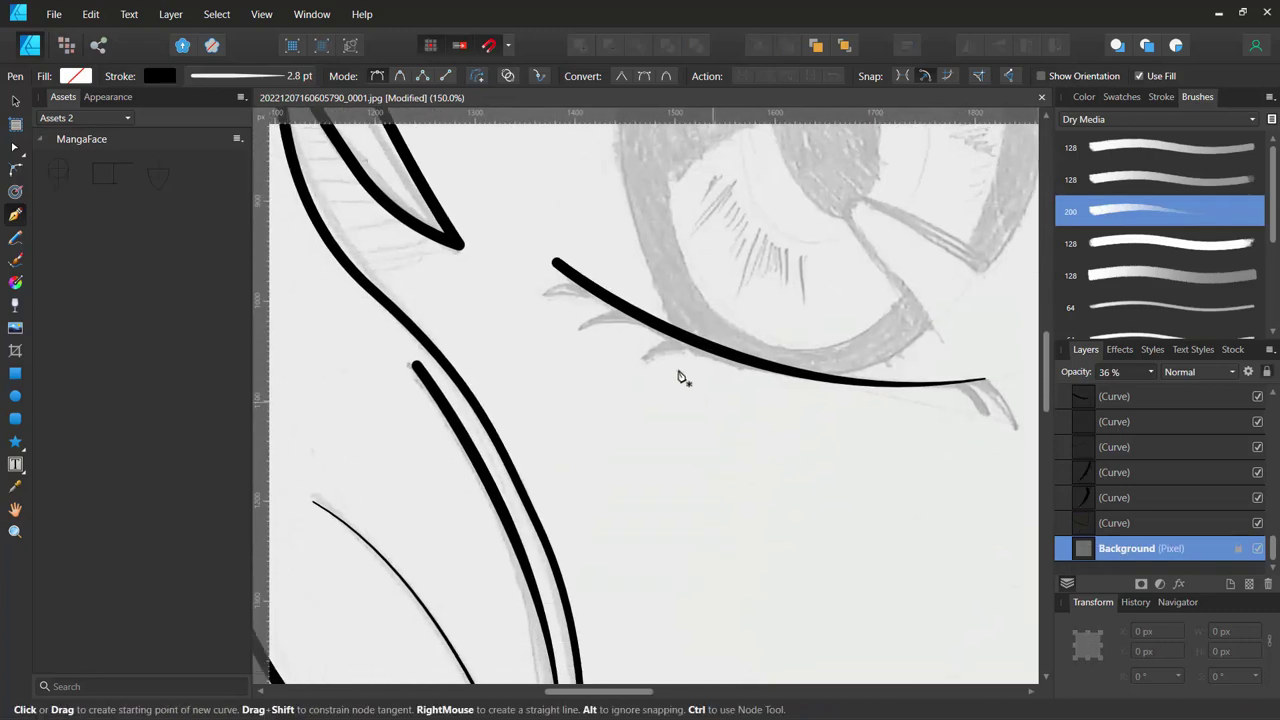
pyautogui.scroll(1, 676, 376)
pyautogui.moveTo(676, 376); pyautogui.dragTo(801, 516)
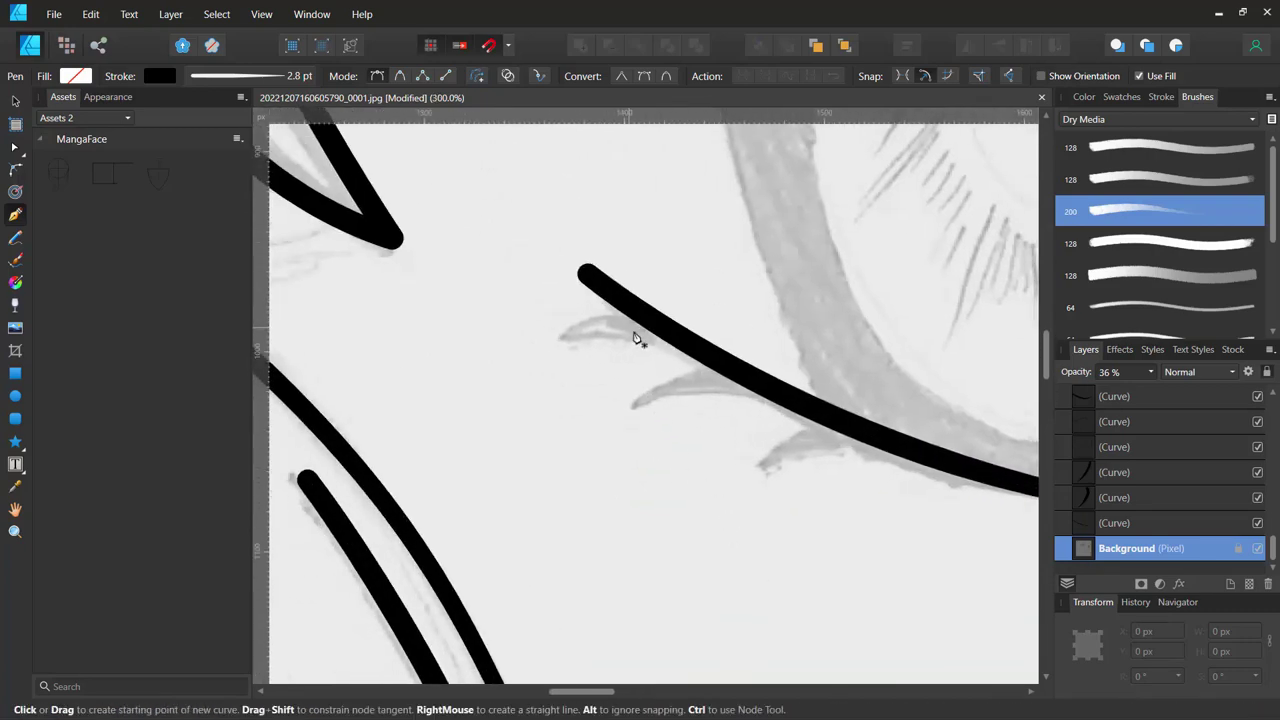
pyautogui.click(640, 318)
pyautogui.moveTo(568, 339); pyautogui.dragTo(543, 380)
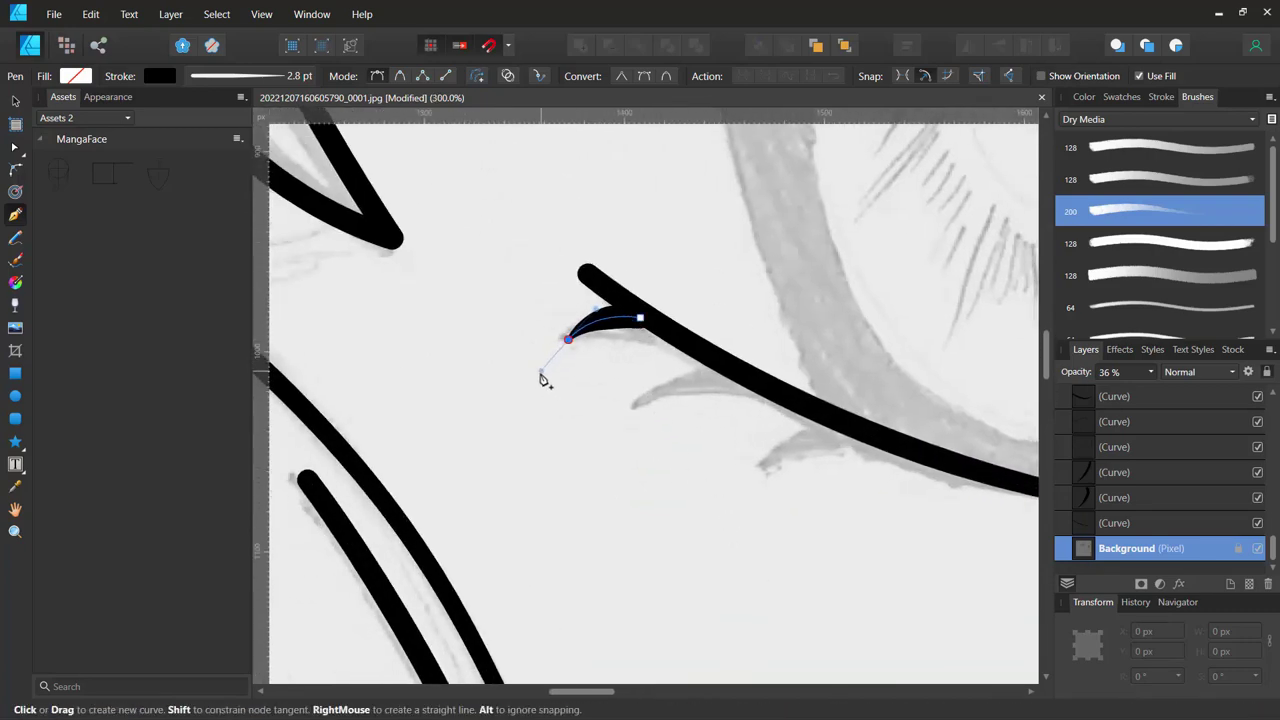
pyautogui.press('ctrl')
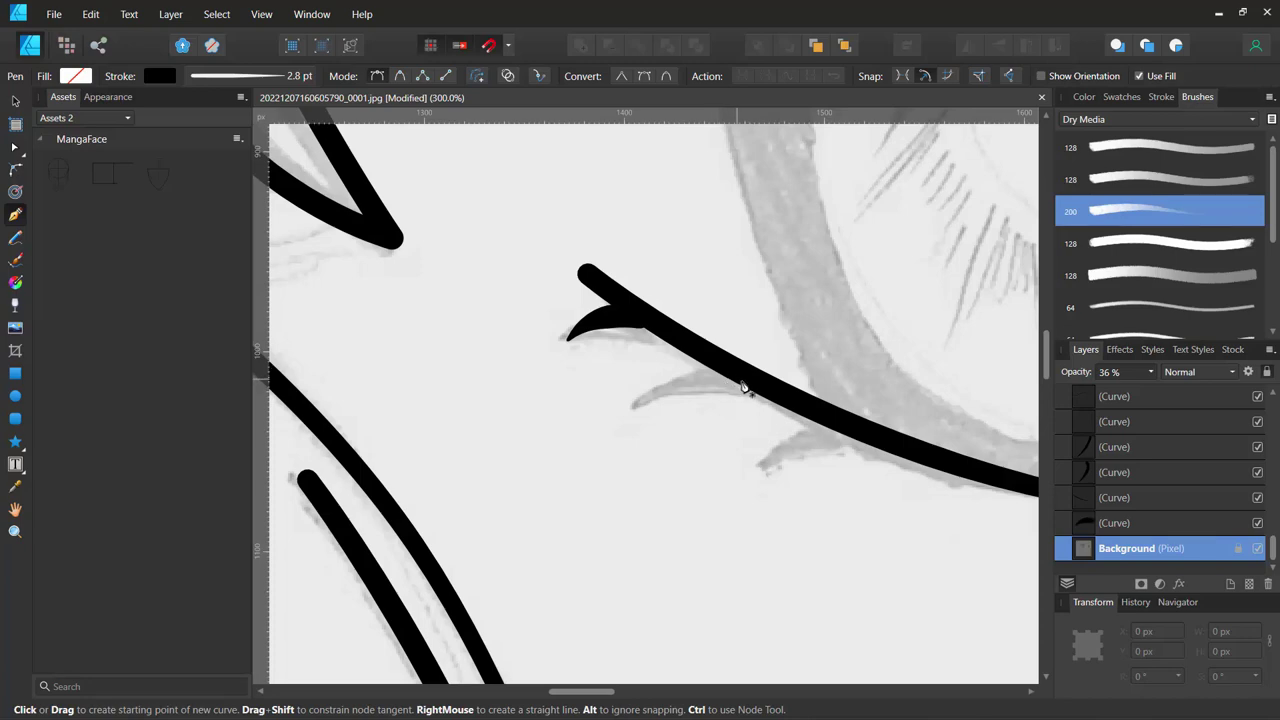
pyautogui.click(744, 377)
pyautogui.moveTo(639, 403); pyautogui.dragTo(588, 451)
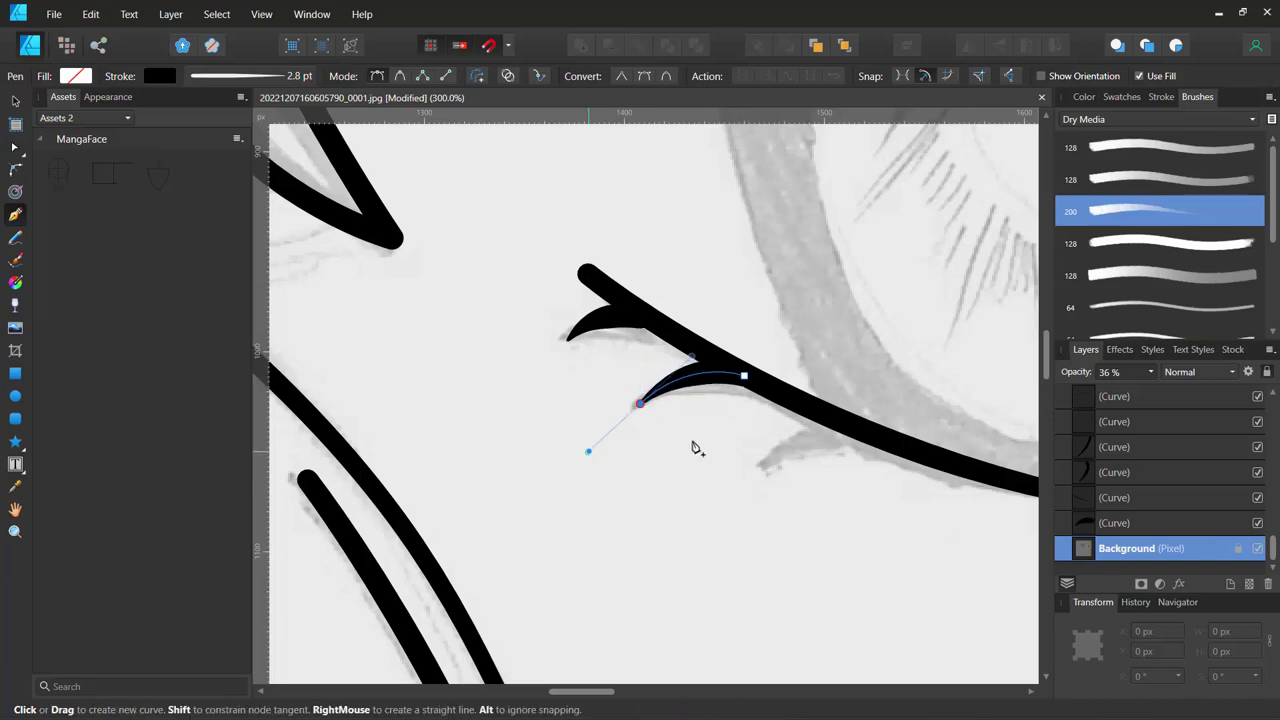
pyautogui.press('Escape')
pyautogui.moveTo(709, 417)
pyautogui.mouseDown()
pyautogui.moveTo(647, 372)
pyautogui.moveTo(572, 432)
pyautogui.mouseUp()
# Add a third lash, bow its middle upward and rotate it to 6.5° to match the sketch.
pyautogui.click(724, 352)
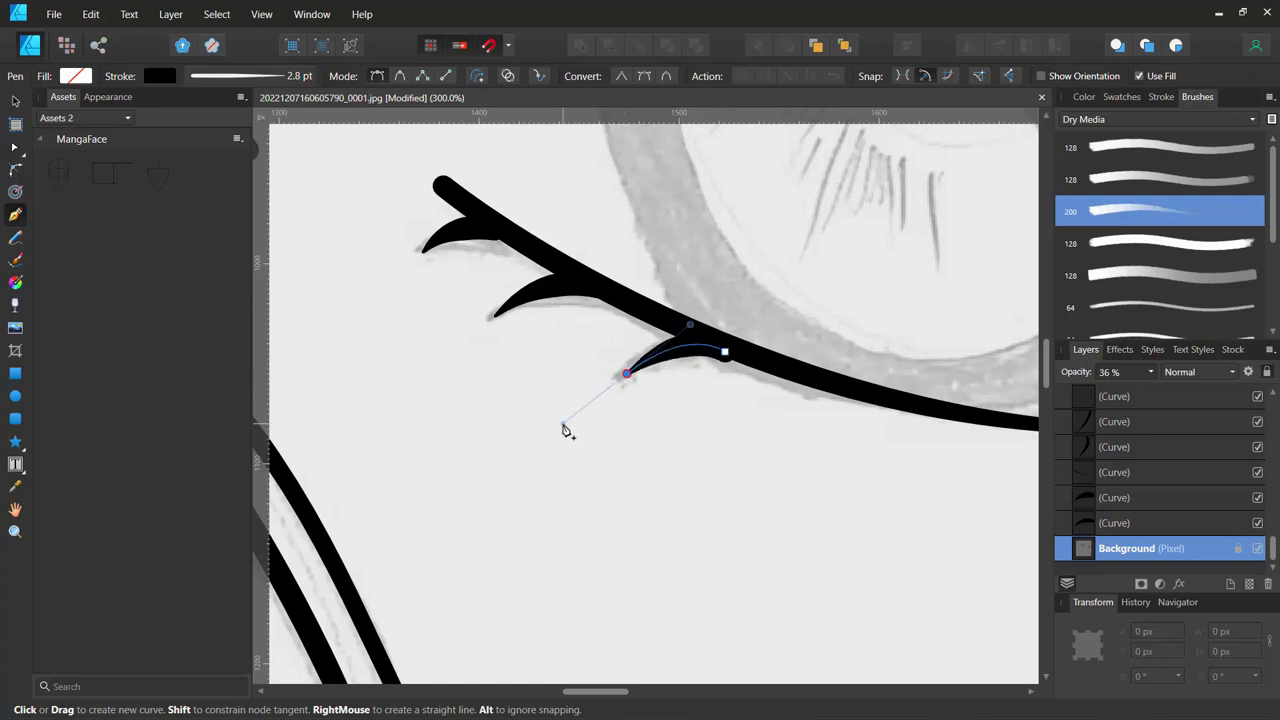
pyautogui.keyDown('ctrl'); pyautogui.click(697, 432); pyautogui.keyUp('ctrl')
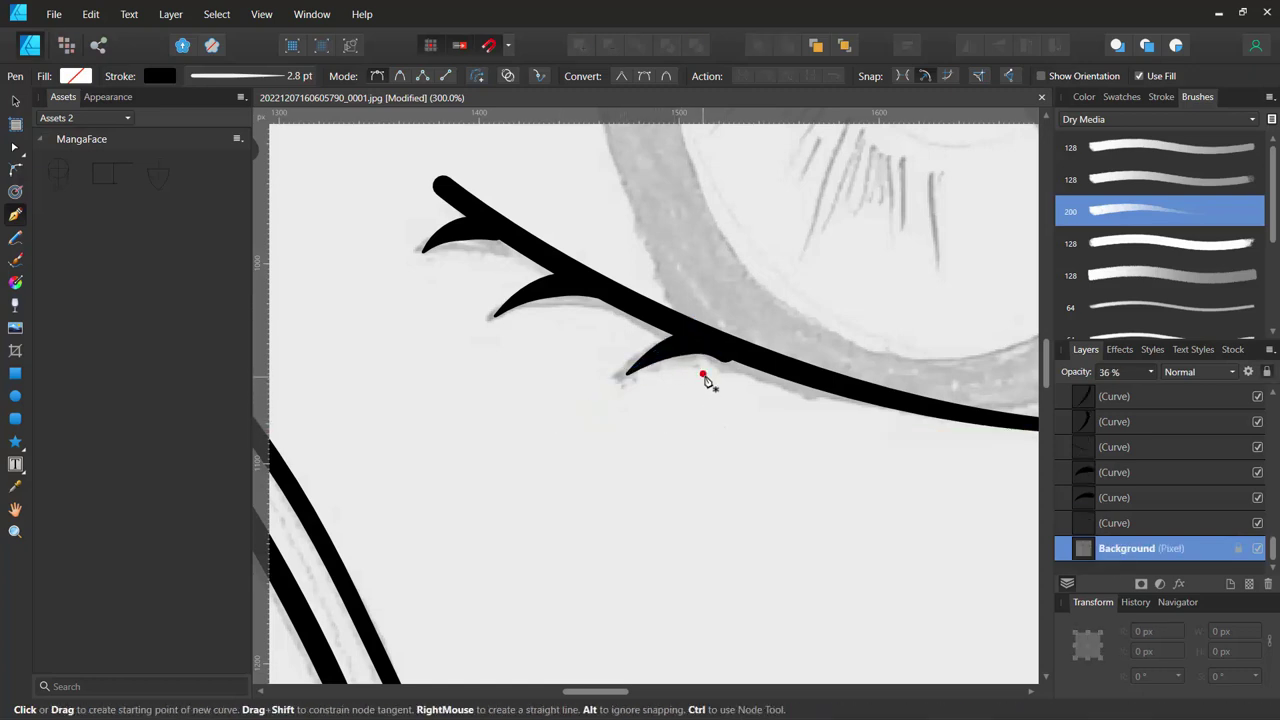
pyautogui.keyDown('ctrl'); pyautogui.click(658, 364); pyautogui.keyUp('ctrl')
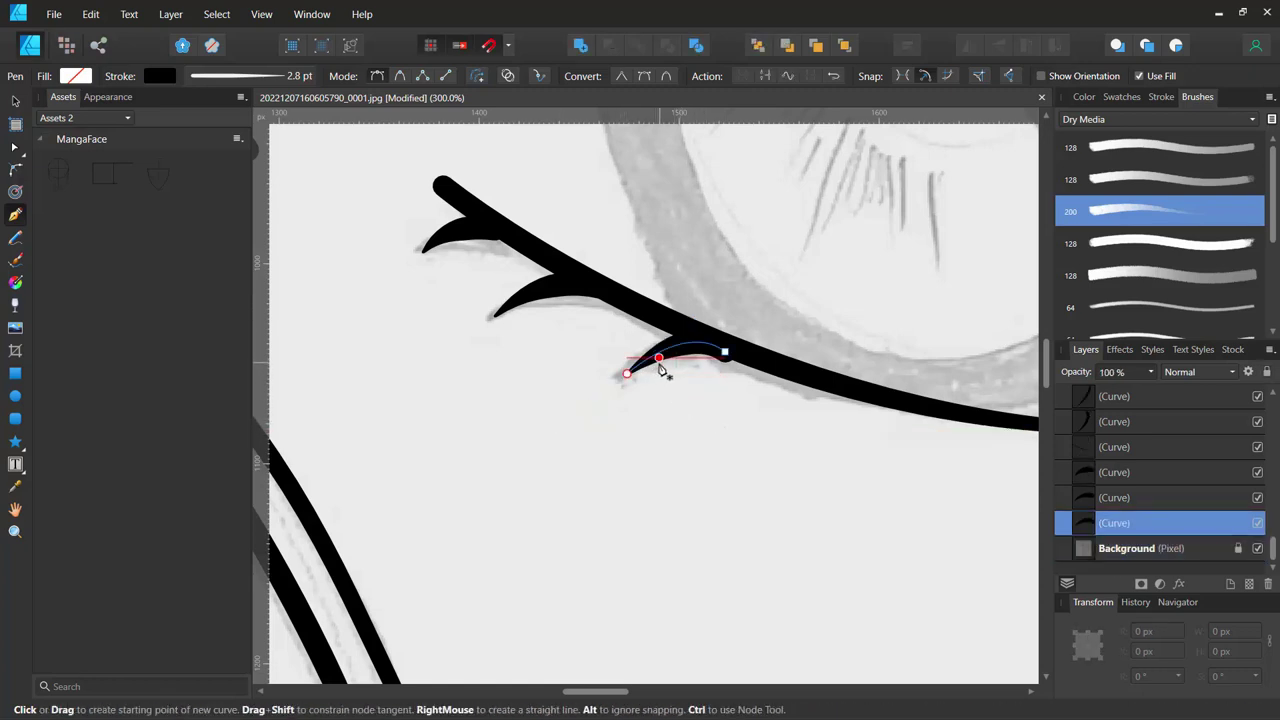
pyautogui.moveTo(659, 366); pyautogui.dragTo(684, 346)
pyautogui.press('v')
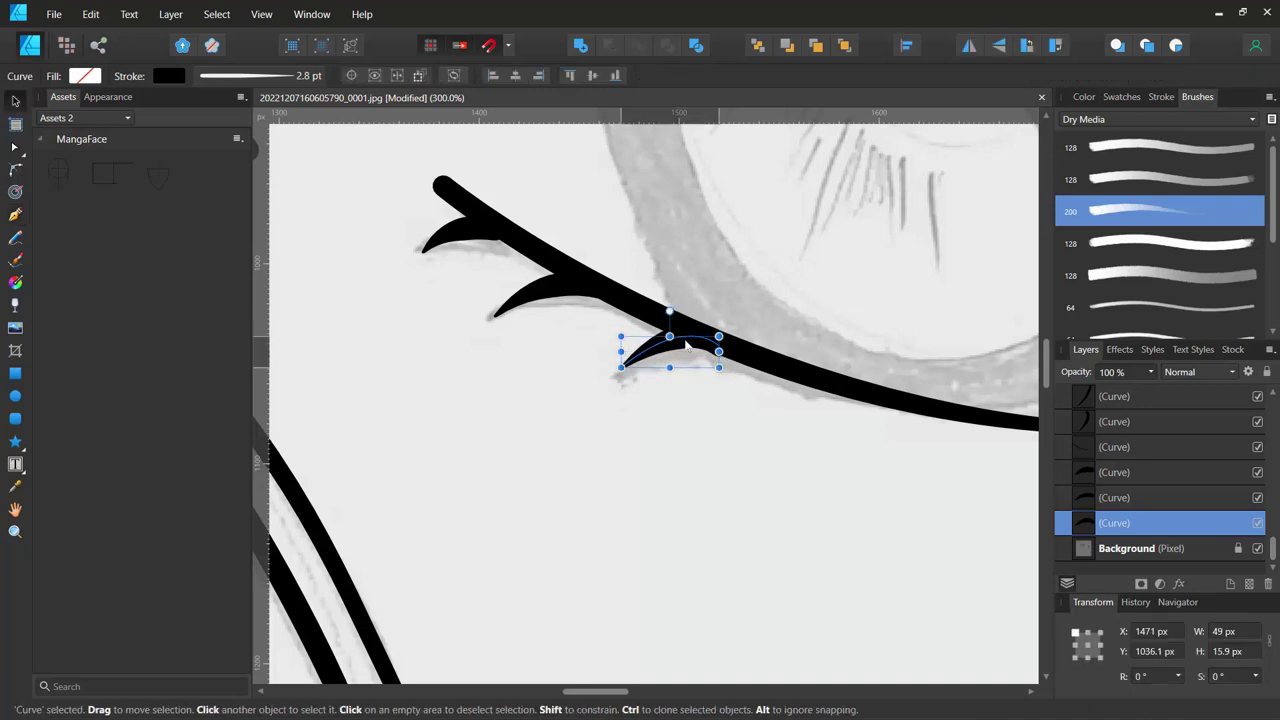
pyautogui.moveTo(669, 313); pyautogui.dragTo(667, 325)
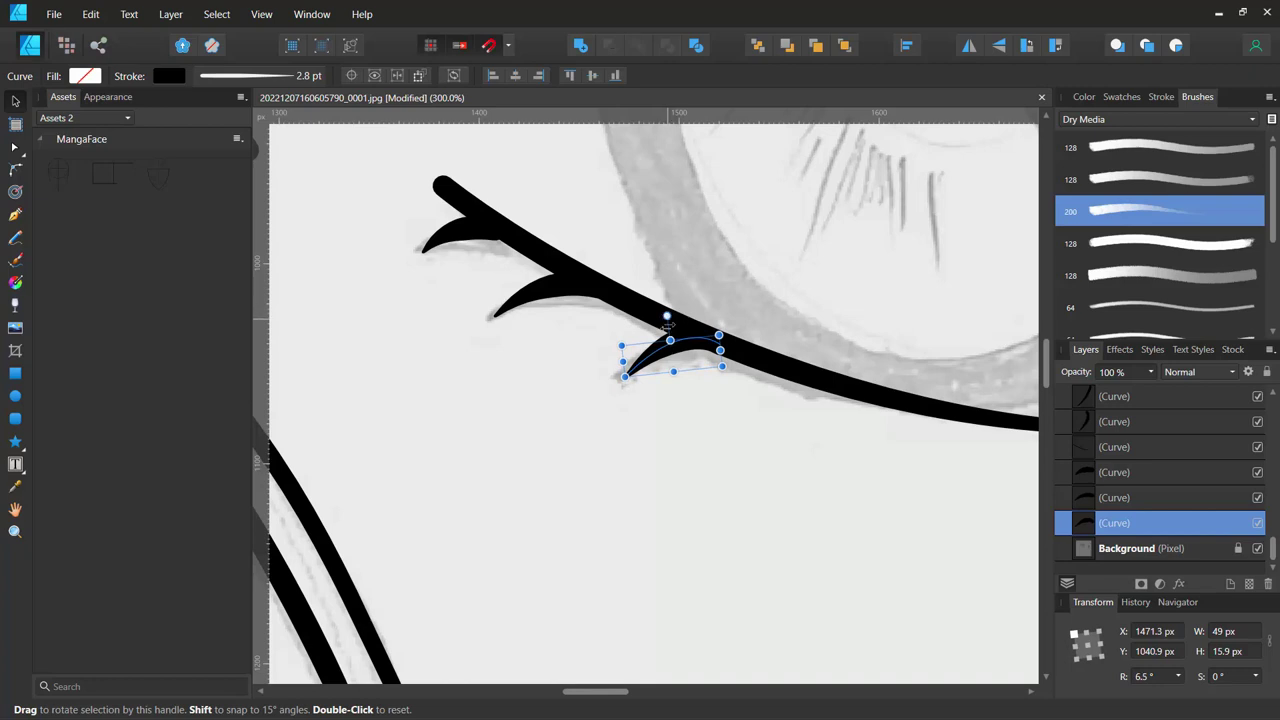
pyautogui.click(687, 447)
pyautogui.moveTo(757, 427)
pyautogui.mouseDown()
pyautogui.moveTo(477, 403)
pyautogui.moveTo(85, 418)
pyautogui.mouseUp()
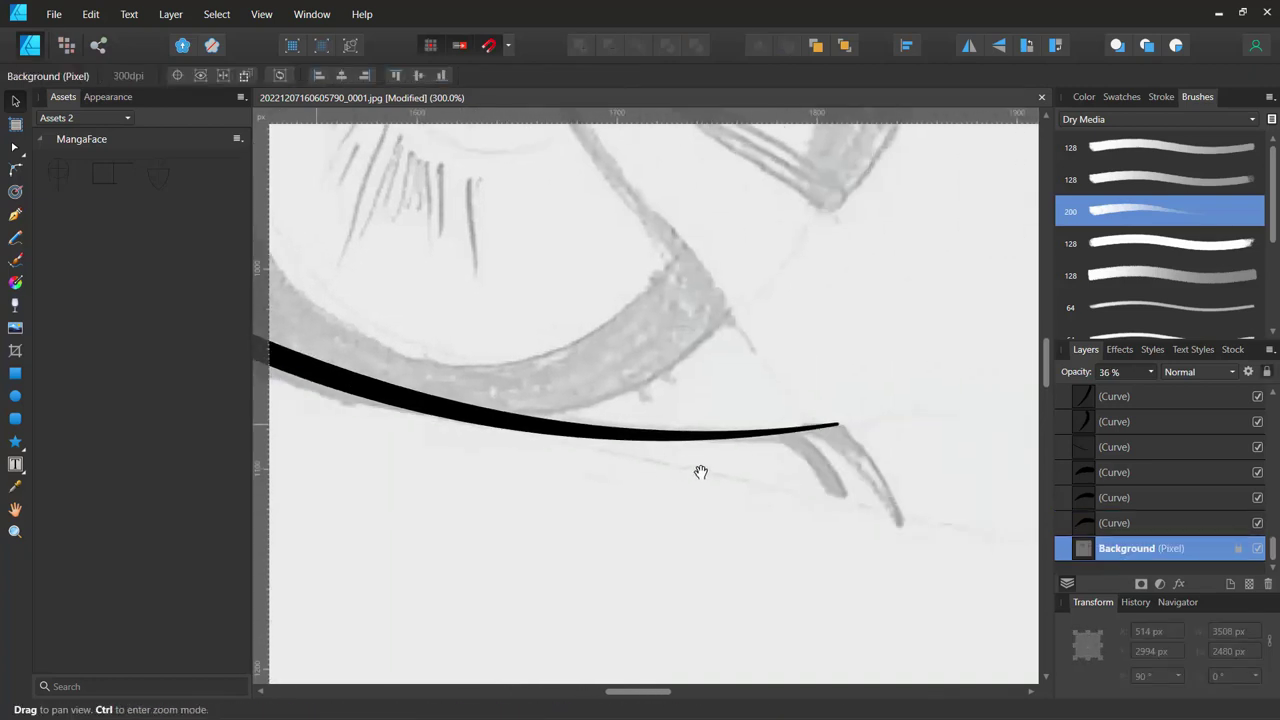
# Draw a thick hooked lash at the lower lid's outer end.
pyautogui.moveTo(700, 471); pyautogui.dragTo(655, 404)
pyautogui.press('p')
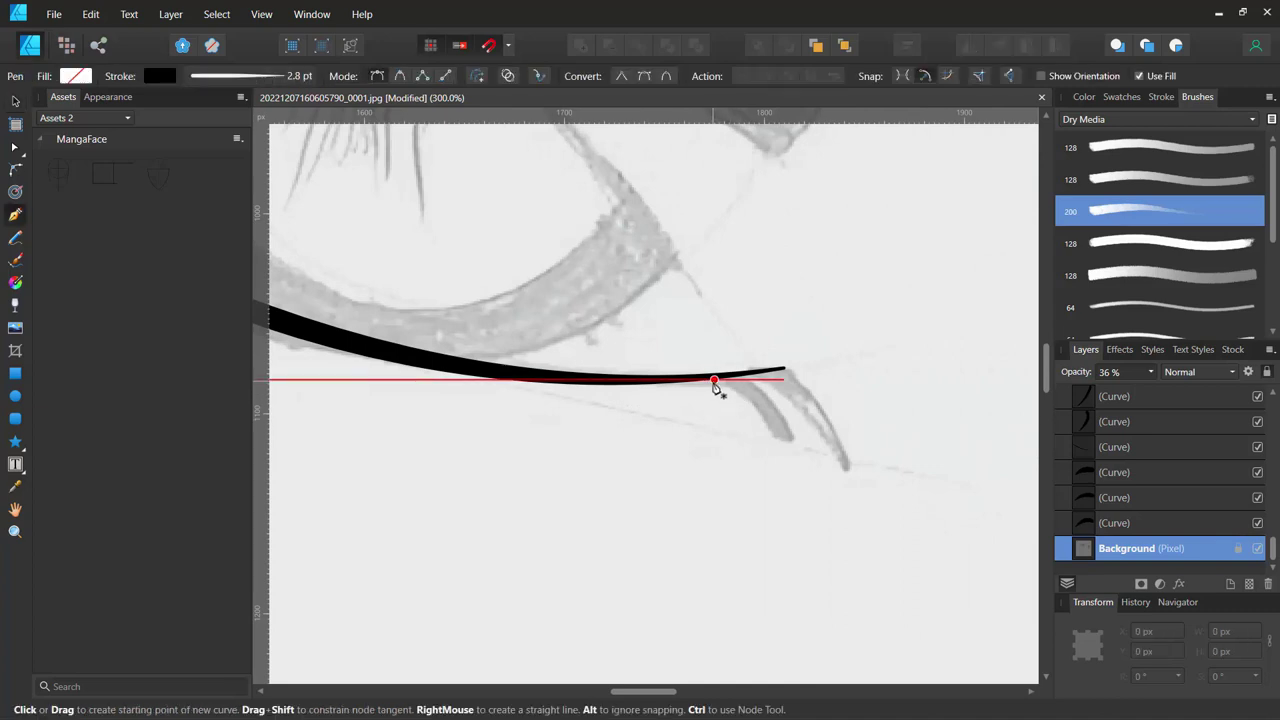
pyautogui.click(714, 380)
pyautogui.click(784, 427)
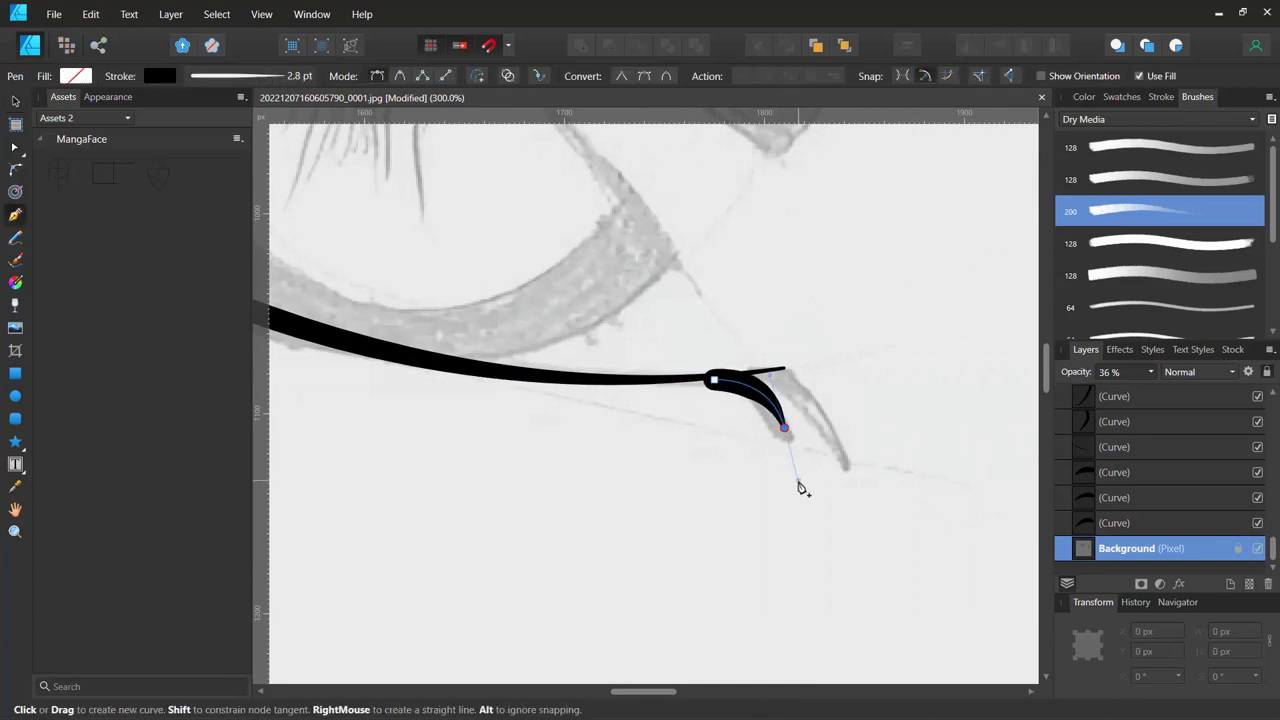
pyautogui.press('Escape')
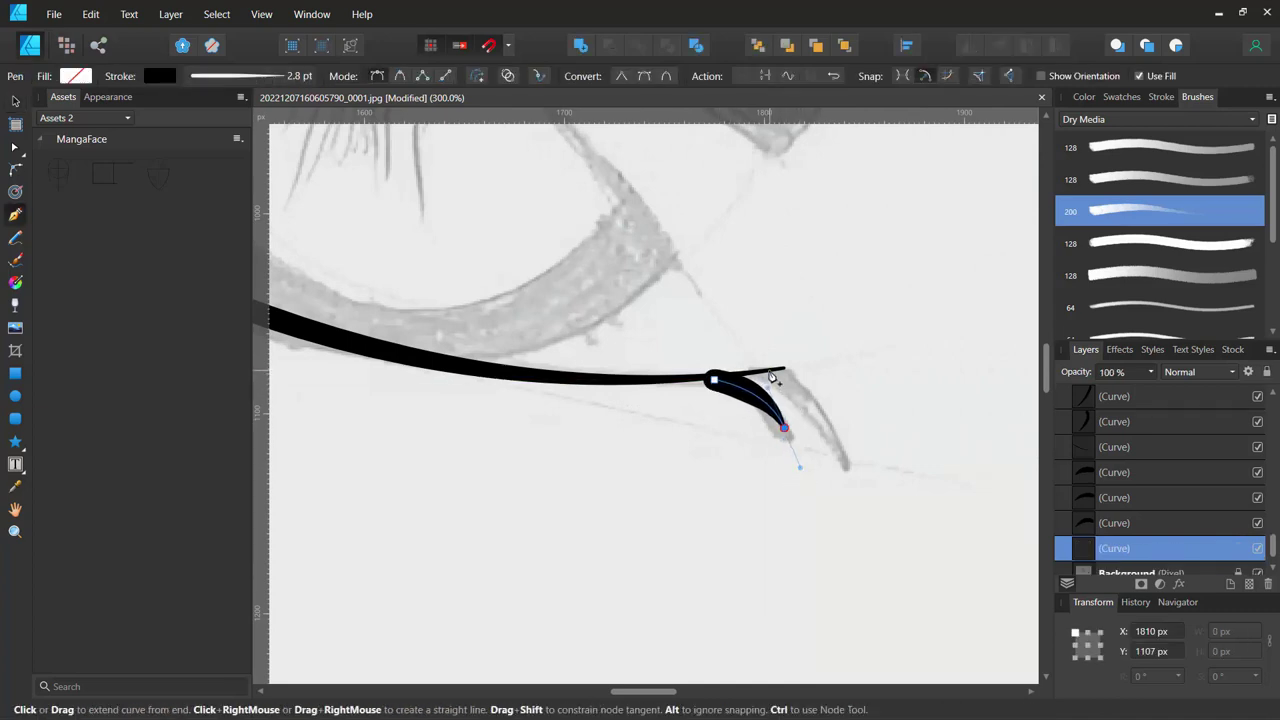
pyautogui.click(769, 372)
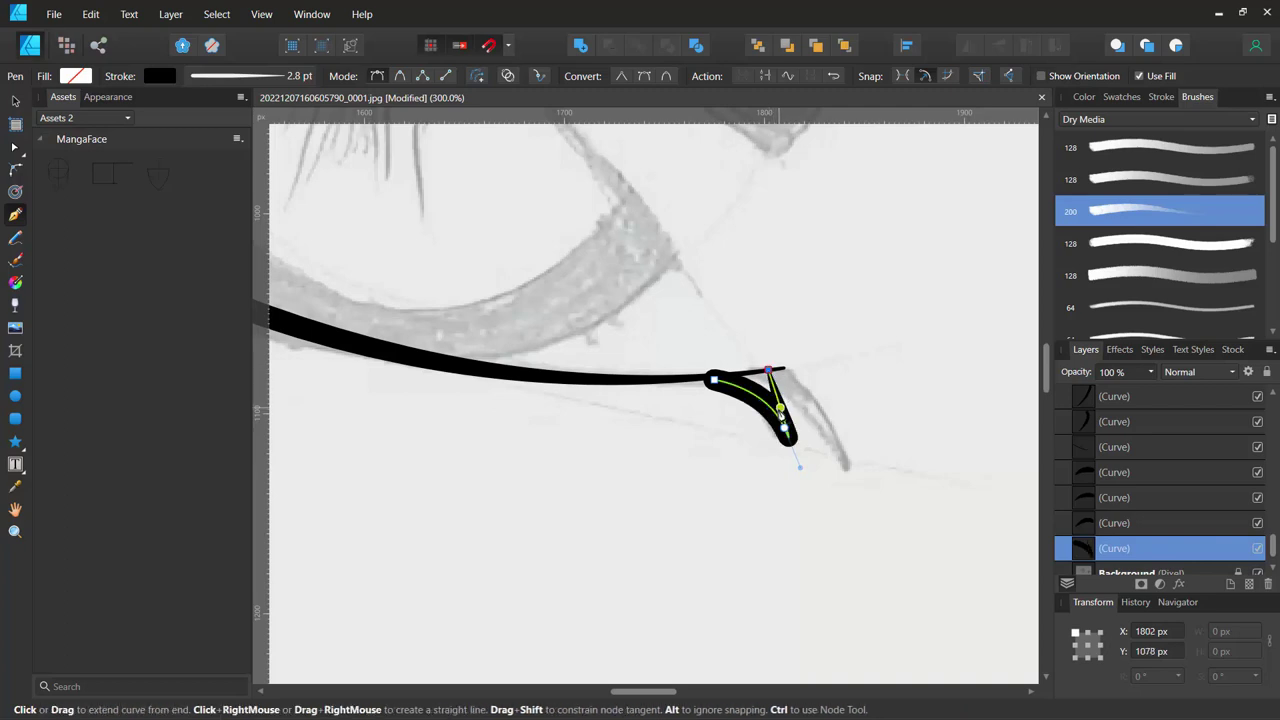
pyautogui.keyDown('ctrl'); pyautogui.click(726, 489); pyautogui.keyUp('ctrl')
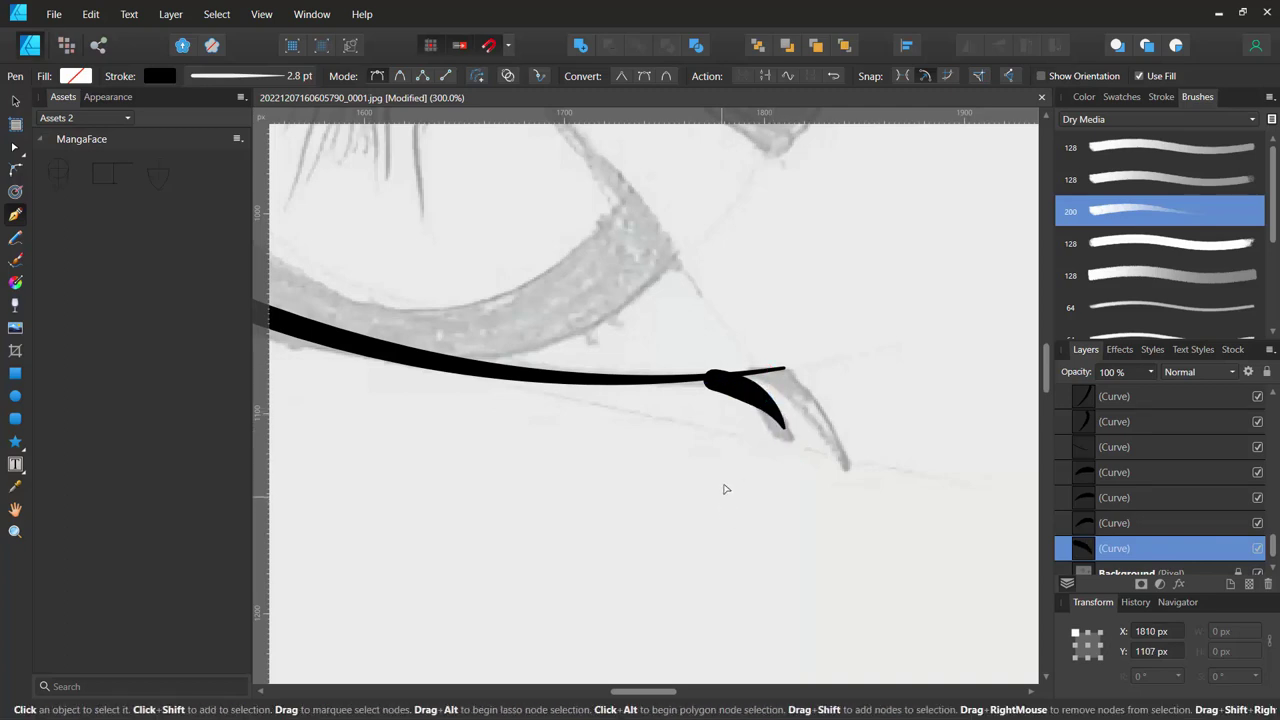
# Add a second hooked lash curving down from the lid end, then zoom out.
pyautogui.moveTo(773, 373); pyautogui.dragTo(784, 380)
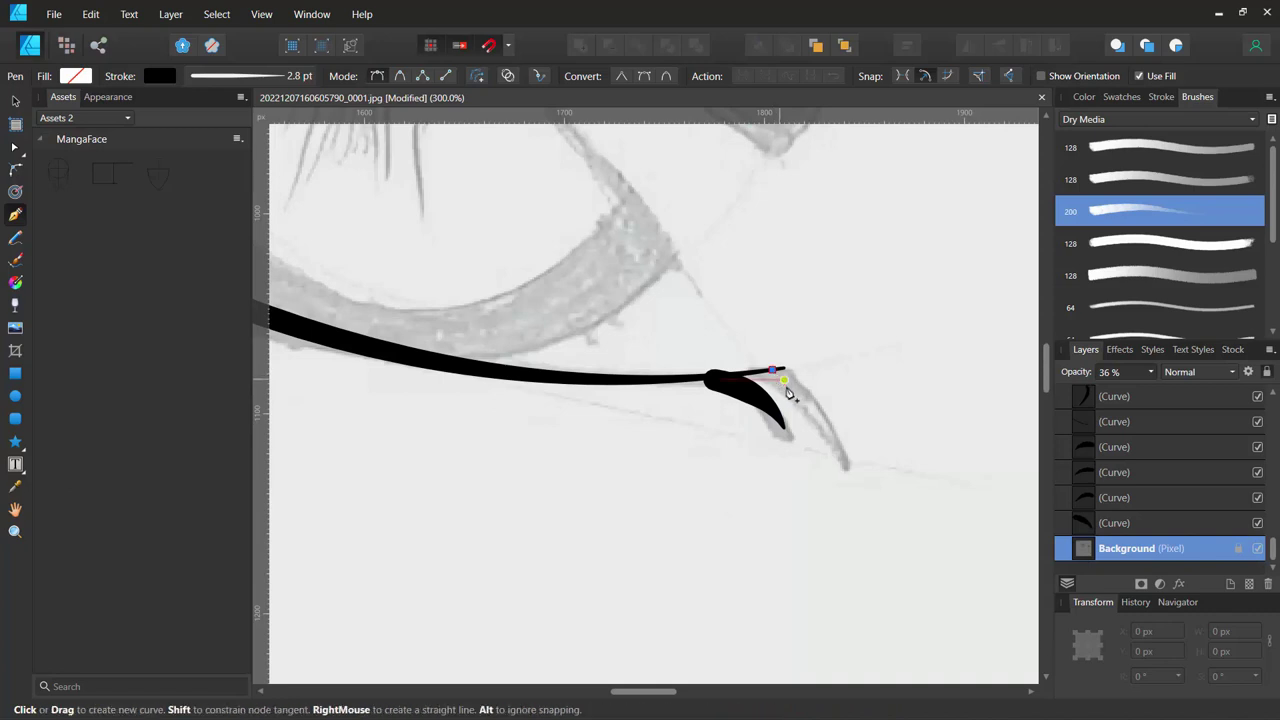
pyautogui.moveTo(847, 494); pyautogui.dragTo(863, 541)
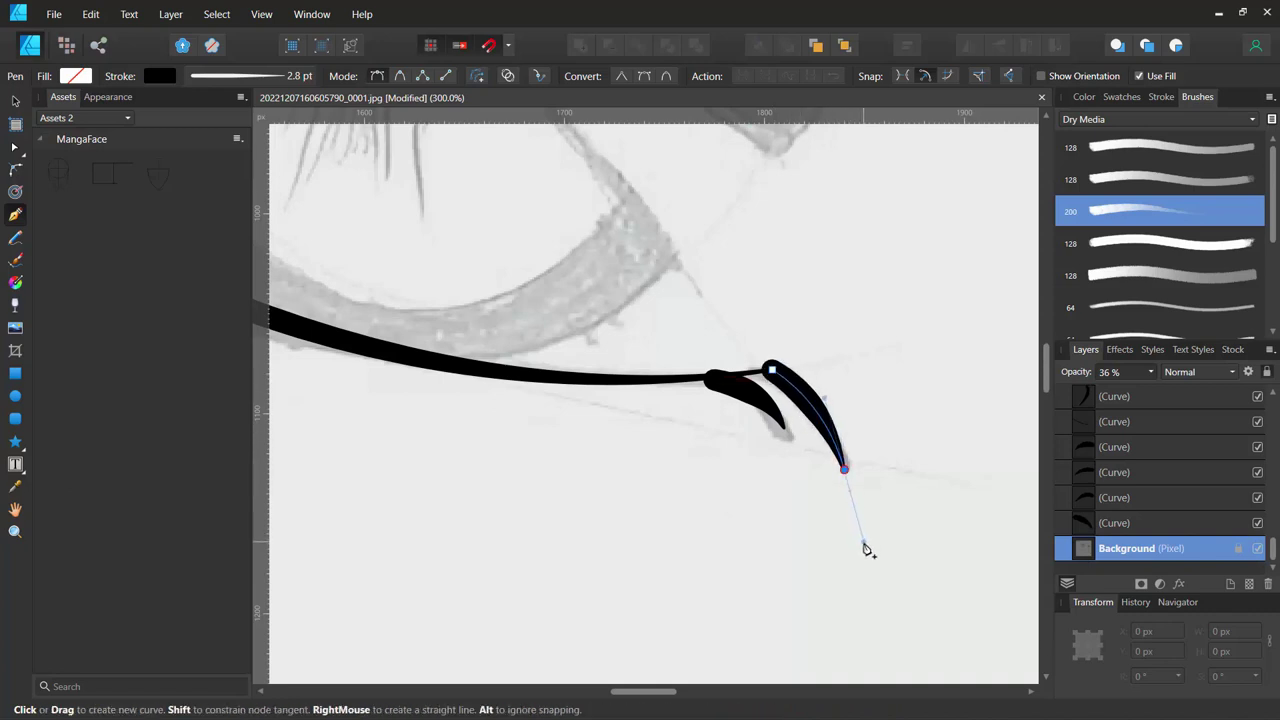
pyautogui.keyDown('ctrl'); pyautogui.click(773, 470); pyautogui.keyUp('ctrl')
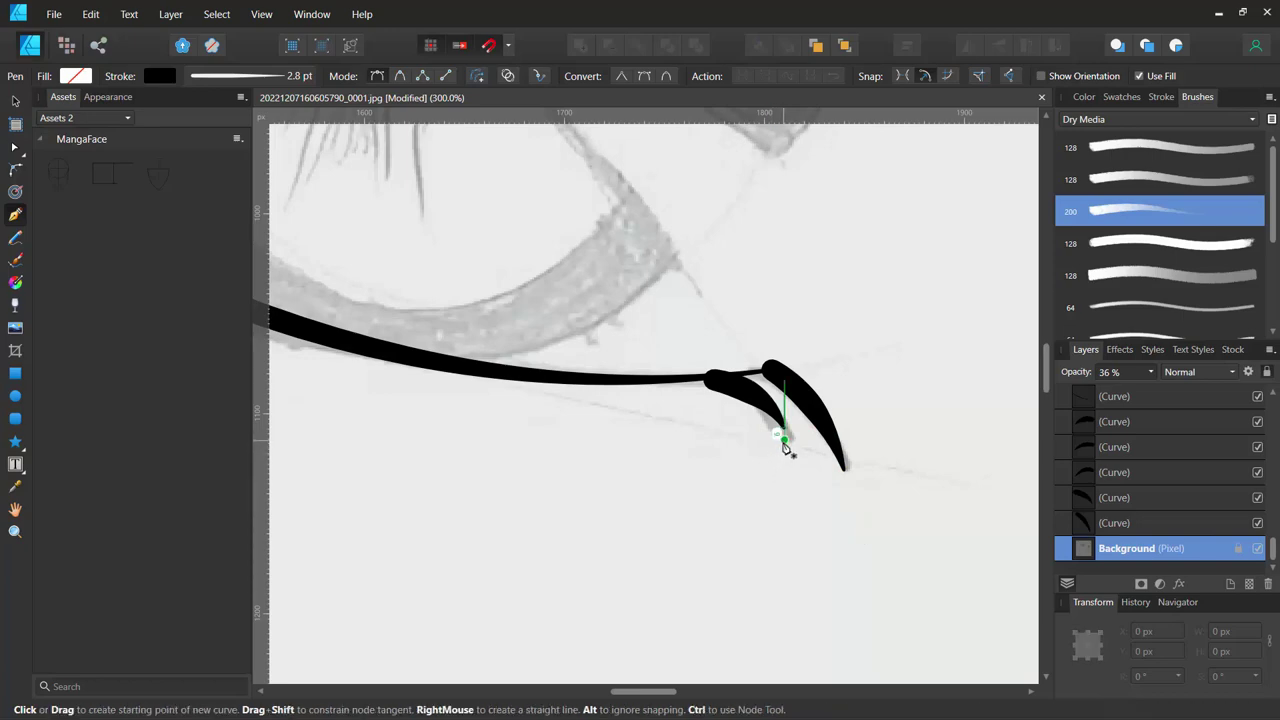
pyautogui.keyDown('ctrl'); pyautogui.scroll(-1, 786, 452); pyautogui.keyUp('ctrl')
pyautogui.keyDown('ctrl'); pyautogui.scroll(-1, 786, 452); pyautogui.keyUp('ctrl')
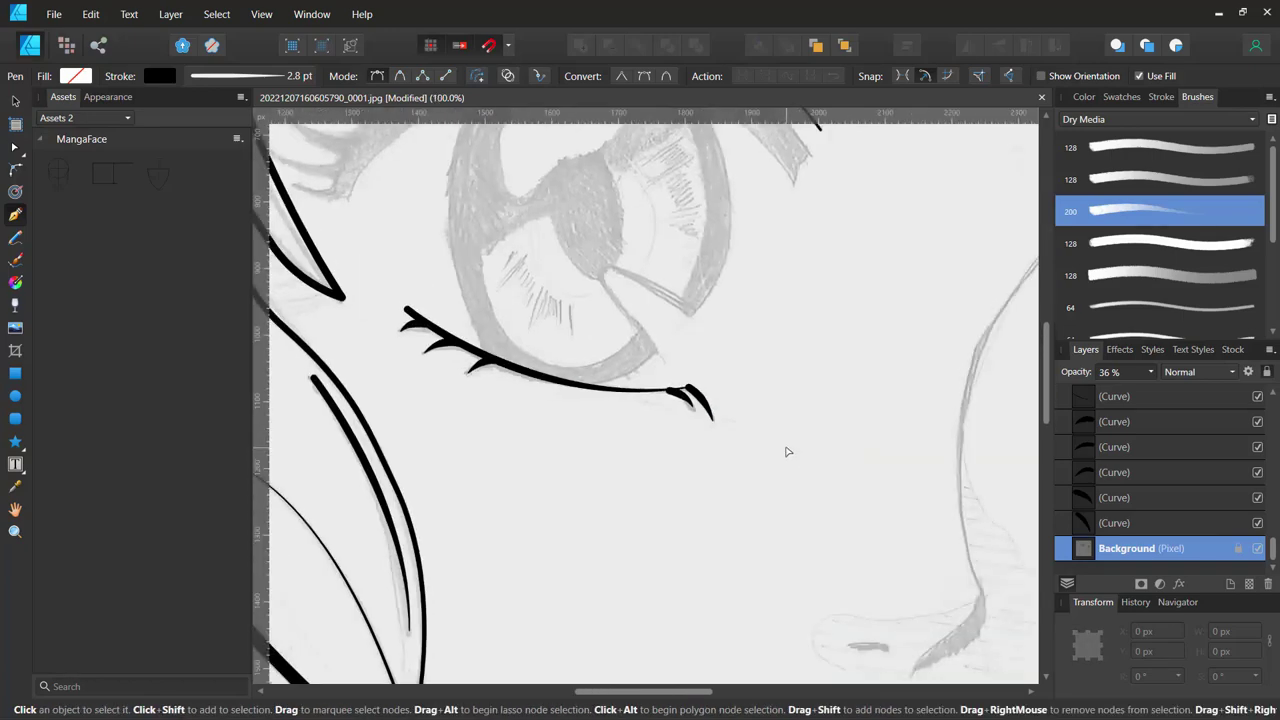
pyautogui.keyDown('ctrl'); pyautogui.scroll(-1, 786, 452); pyautogui.keyUp('ctrl')
# Trace the right eye's lower lid with a tapered black curve, then select the first eye's lash line.
pyautogui.keyDown('ctrl'); pyautogui.scroll(-1, 786, 452); pyautogui.keyUp('ctrl')
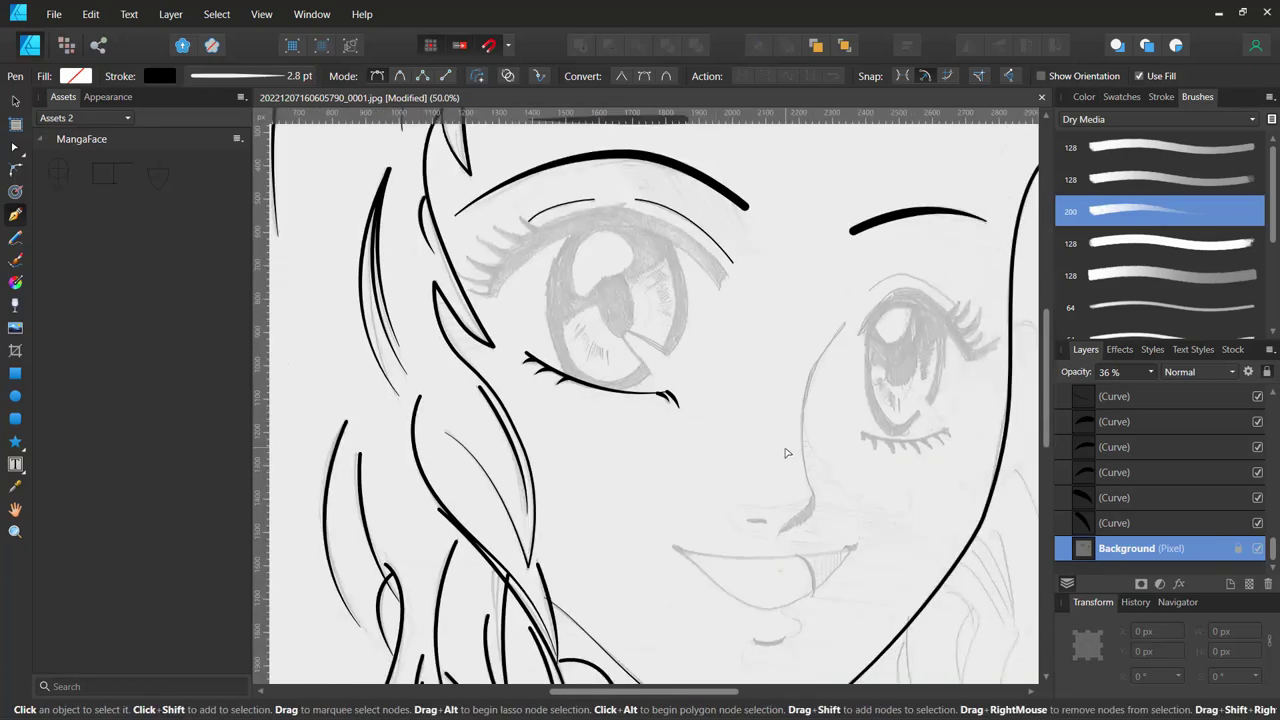
pyautogui.hotkey('ctrl', '1')
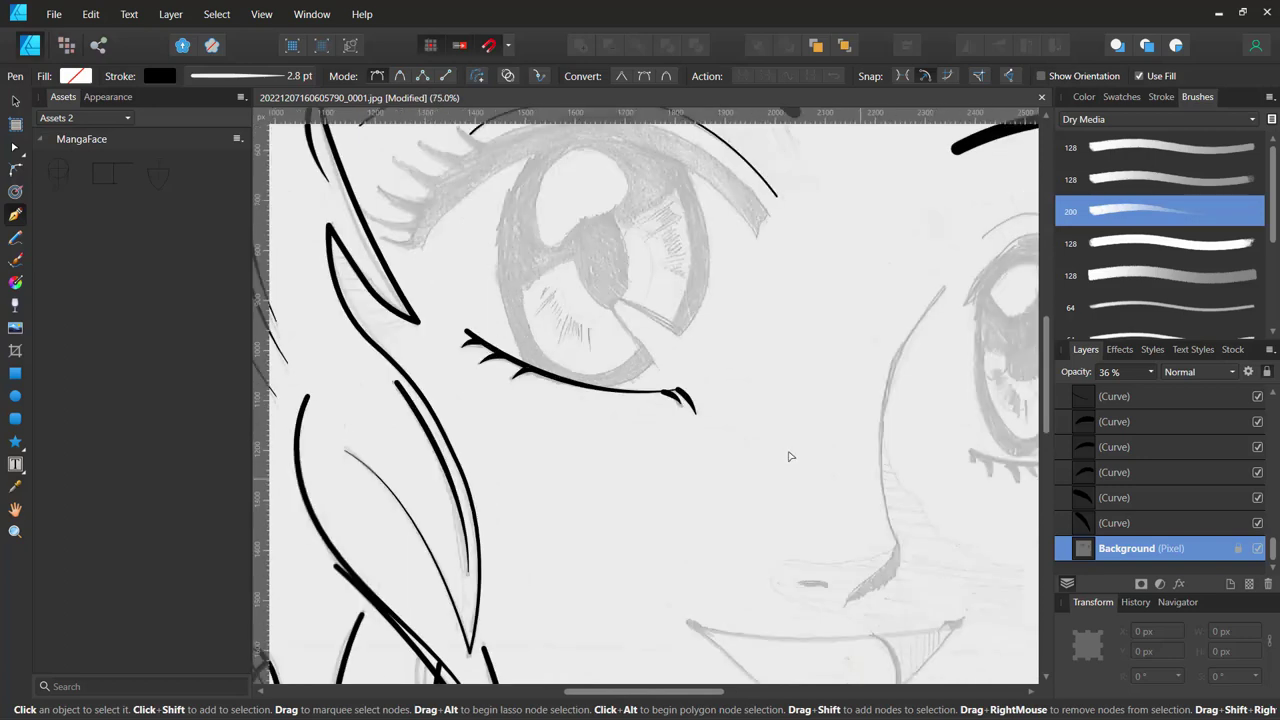
pyautogui.moveTo(829, 460)
pyautogui.mouseDown()
pyautogui.moveTo(809, 441)
pyautogui.moveTo(674, 400)
pyautogui.mouseUp()
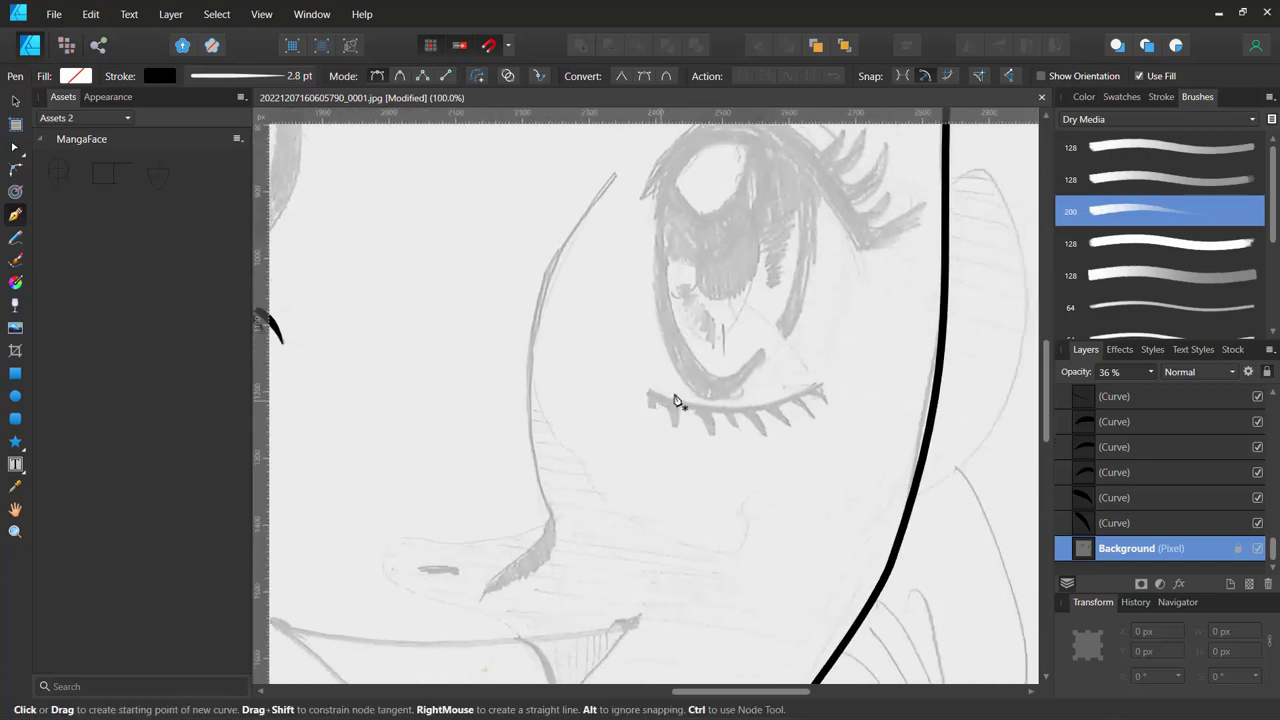
pyautogui.click(649, 393)
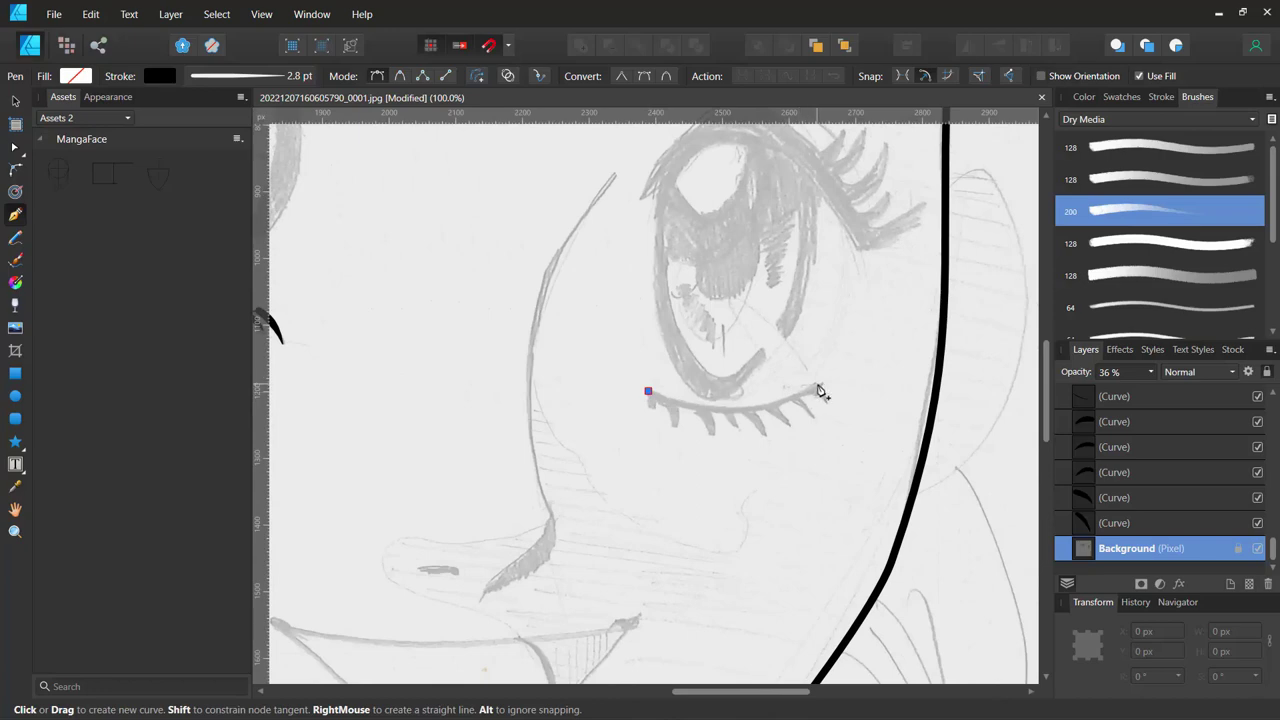
pyautogui.moveTo(817, 385); pyautogui.dragTo(906, 330)
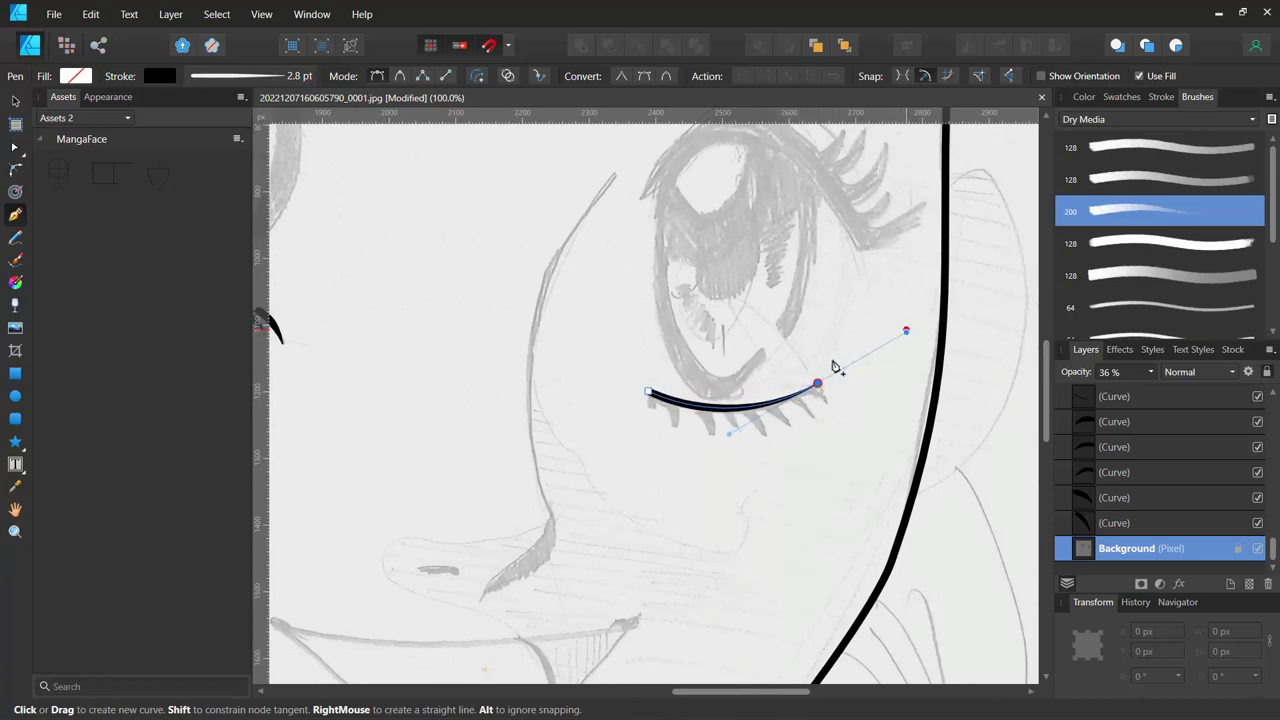
pyautogui.press('Escape')
pyautogui.moveTo(420, 395)
pyautogui.mouseDown()
pyautogui.moveTo(798, 399)
pyautogui.moveTo(823, 417)
pyautogui.mouseUp()
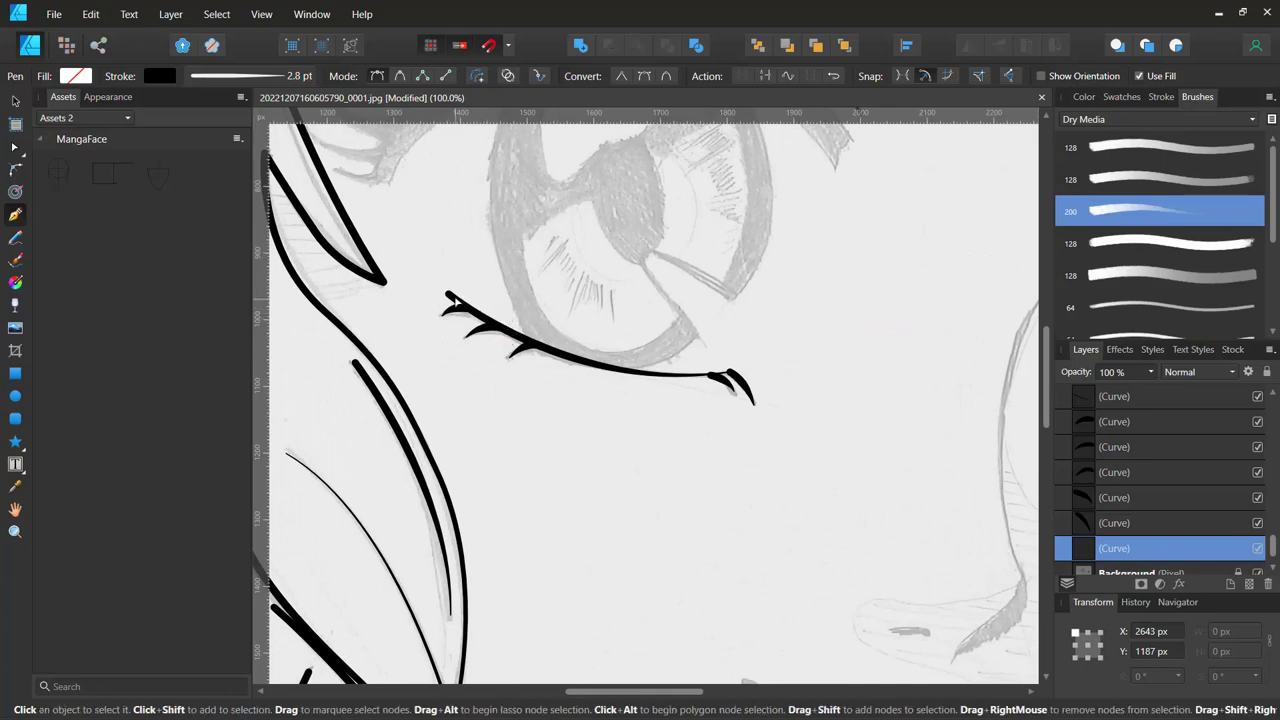
pyautogui.keyDown('ctrl'); pyautogui.click(450, 297); pyautogui.keyUp('ctrl')
# Try flipping the lash line horizontally and rotating it -29.5°, then undo both changes.
pyautogui.press('v')
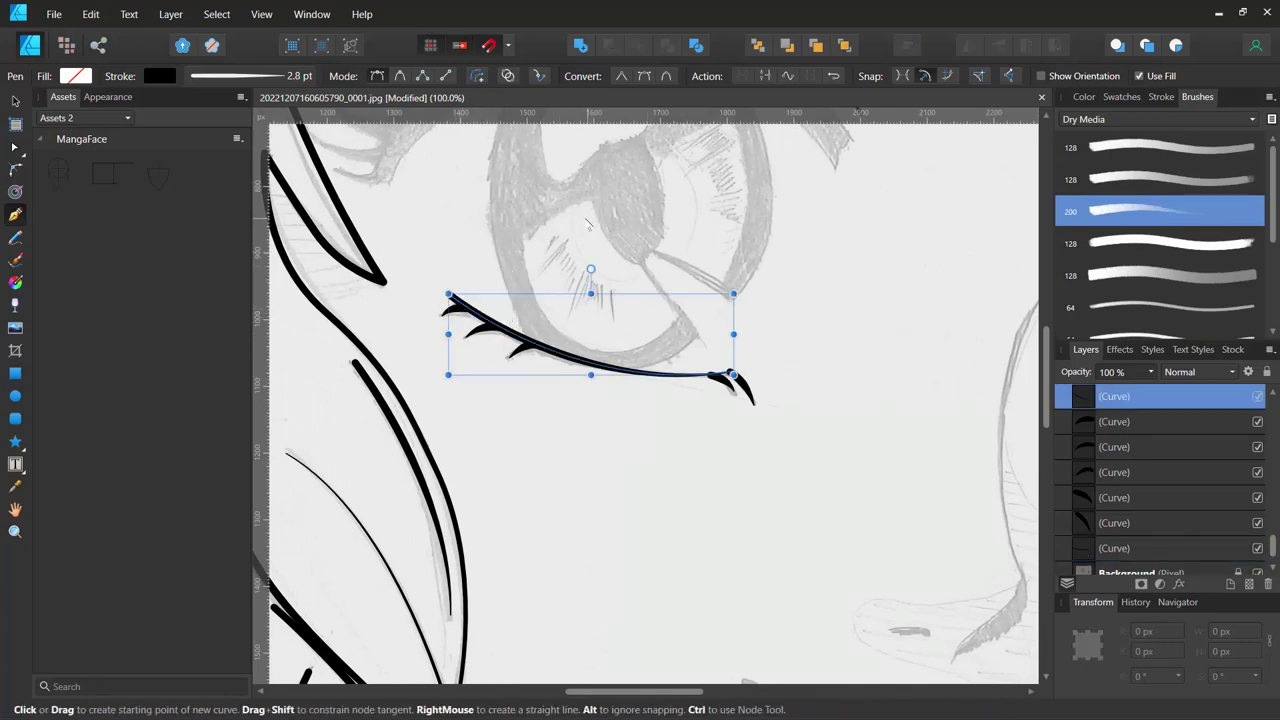
pyautogui.click(969, 45)
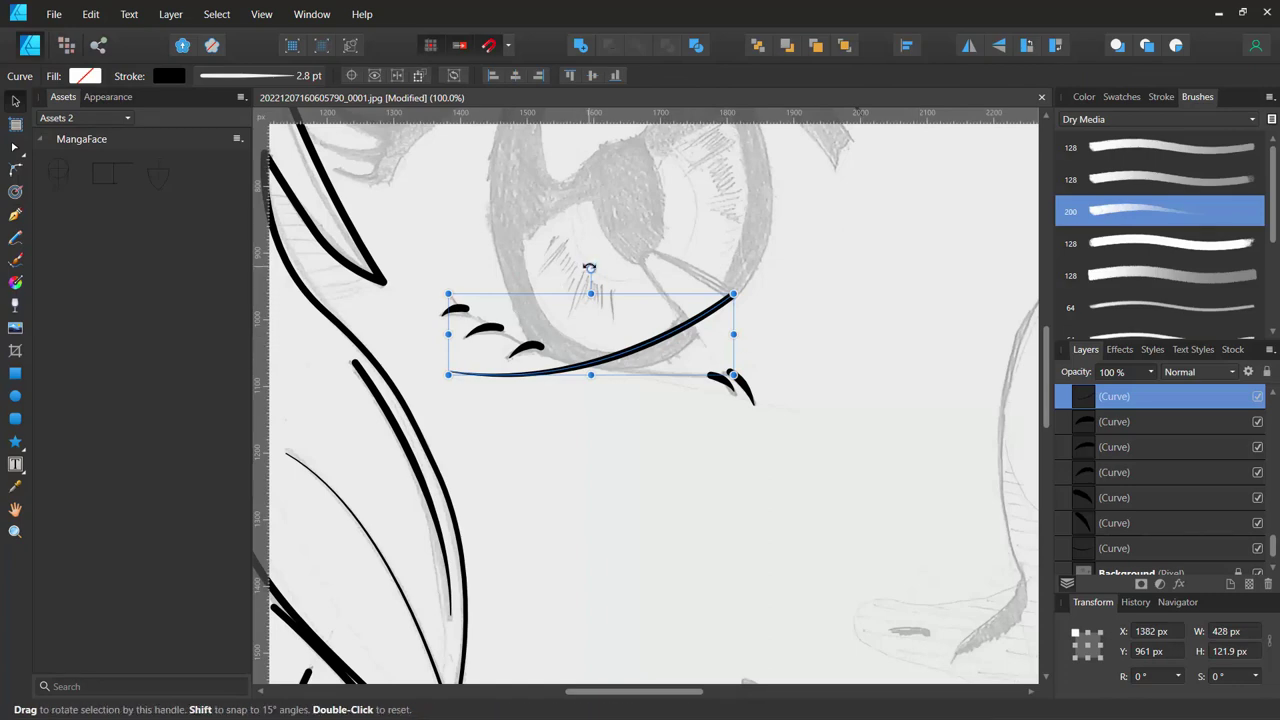
pyautogui.moveTo(590, 268); pyautogui.dragTo(621, 278)
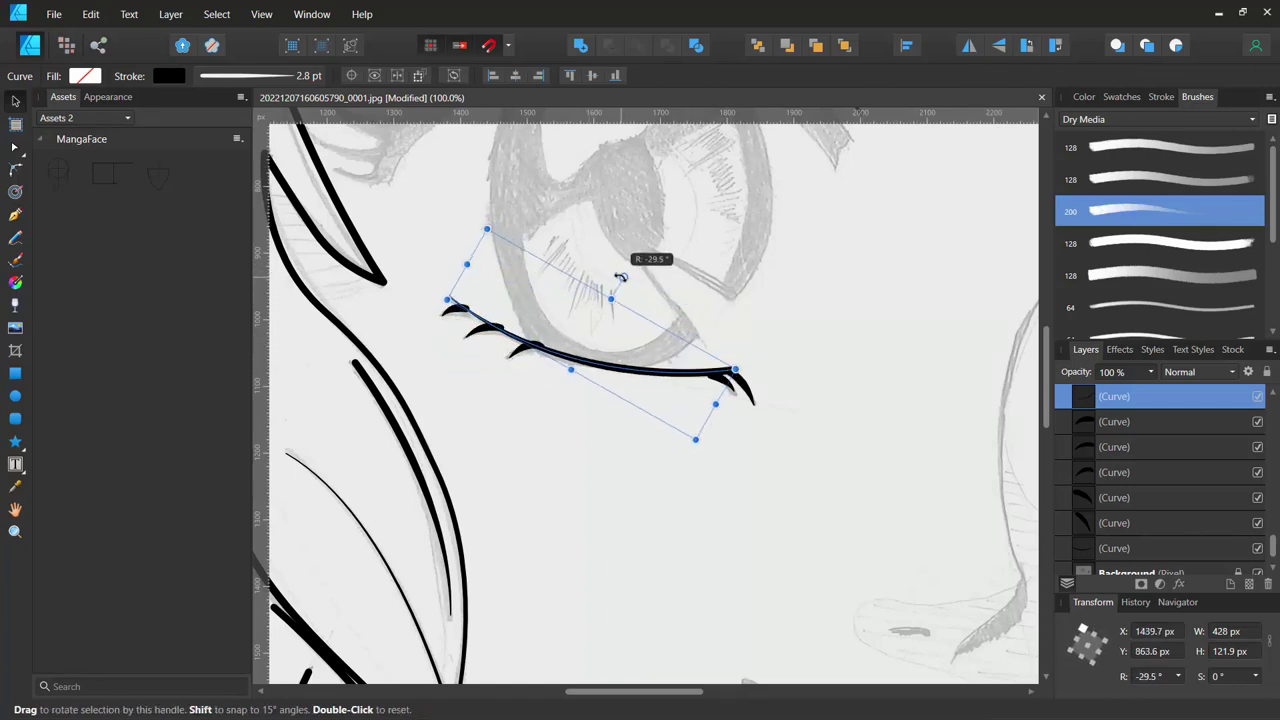
pyautogui.click(546, 446)
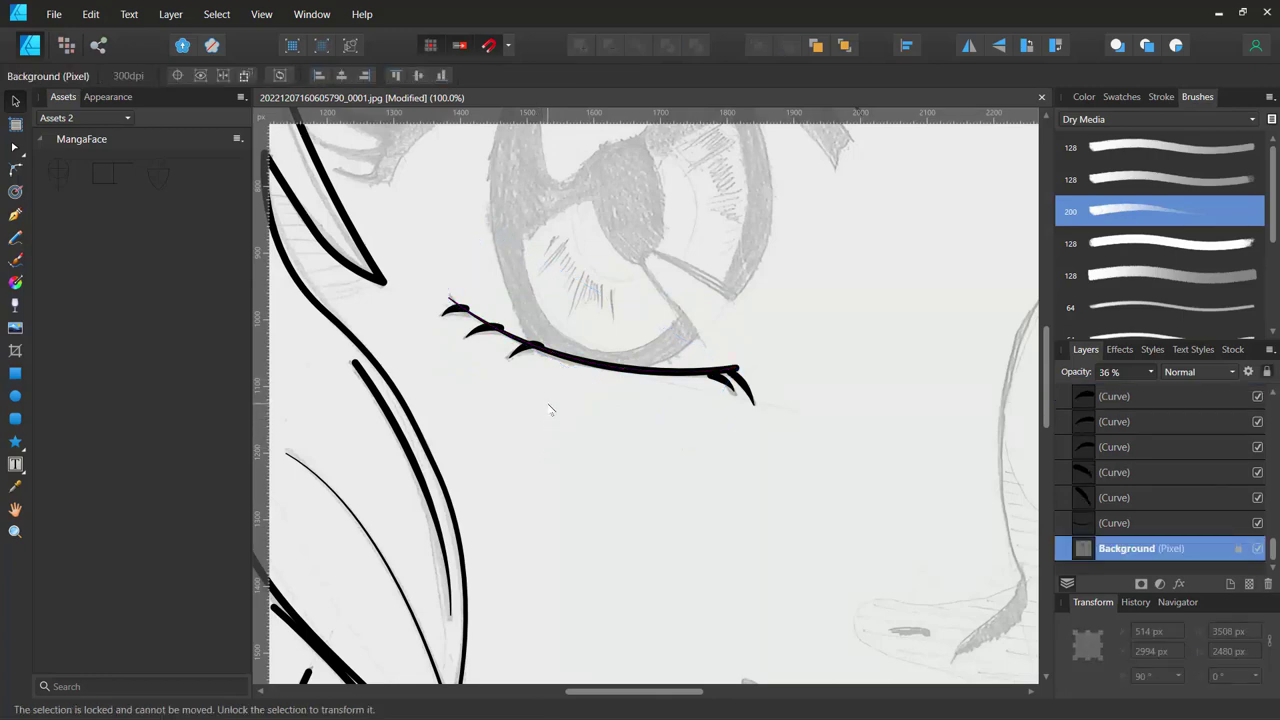
pyautogui.hotkey('ctrl', 'z')
pyautogui.hotkey('ctrl', 'z')
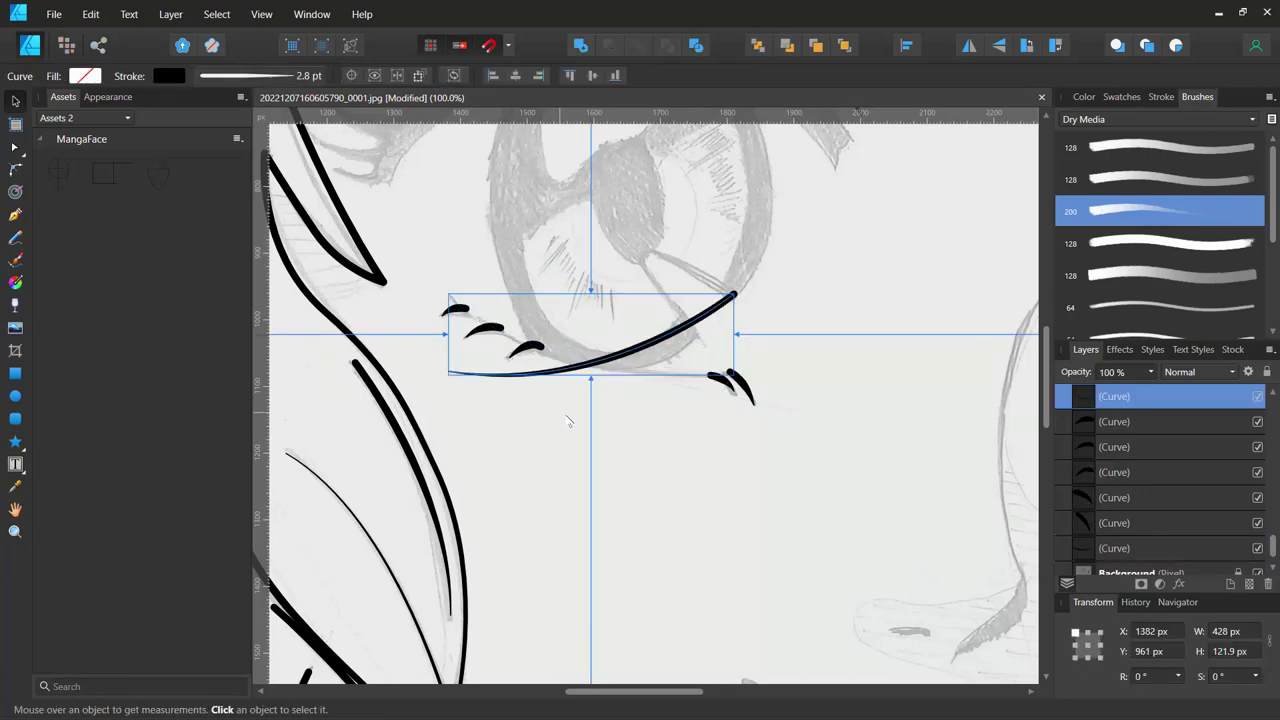
pyautogui.hotkey('ctrl', 'shift', 'z')
# Zoom out to the whole face, then zoom back in on the right eye's lower lid for drawing.
pyautogui.hotkey('ctrl', '-')
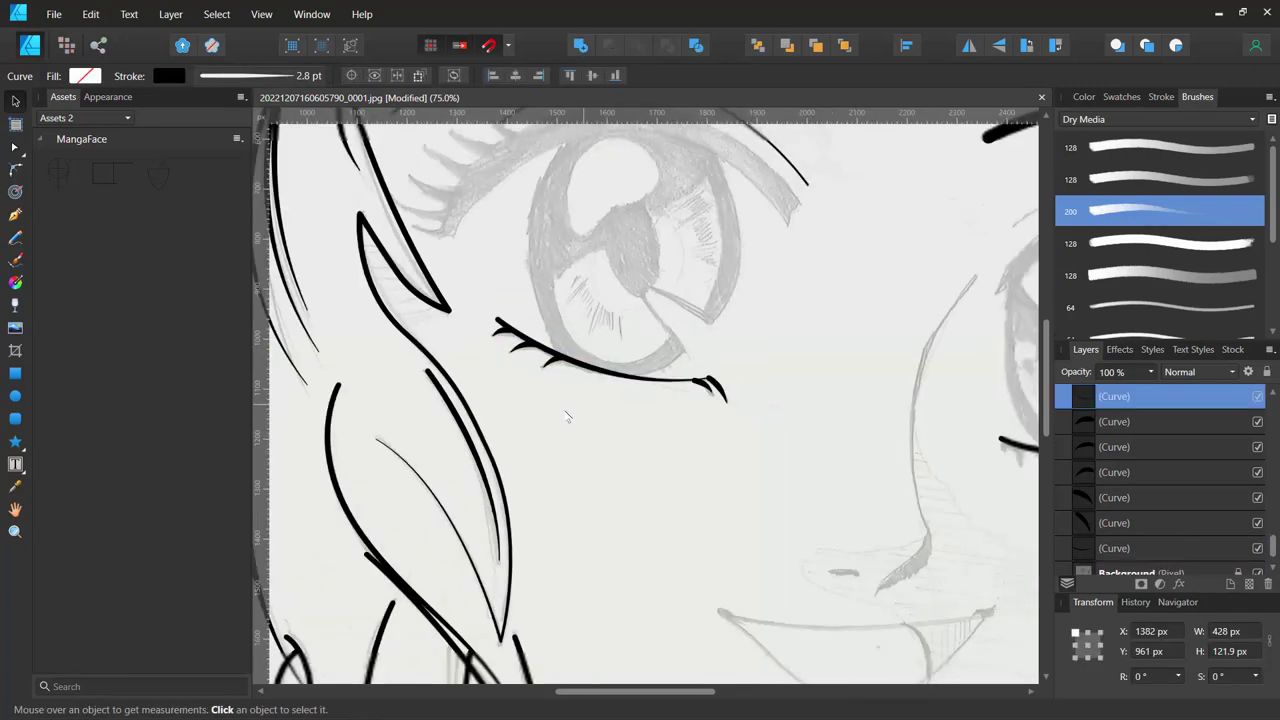
pyautogui.hotkey('ctrl', '-')
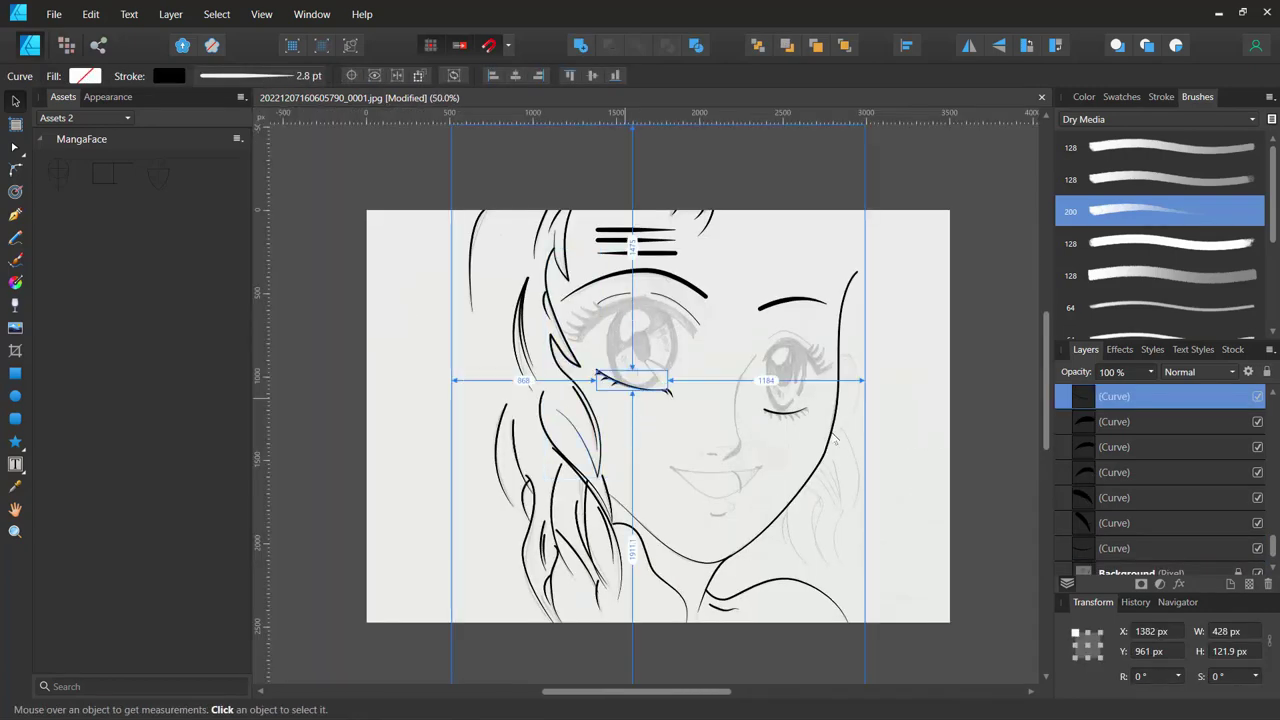
pyautogui.hotkey('ctrl', '+')
pyautogui.hotkey('ctrl', '+')
pyautogui.hotkey('ctrl', '+')
pyautogui.moveTo(860, 436)
pyautogui.mouseDown()
pyautogui.moveTo(614, 423)
pyautogui.moveTo(451, 337)
pyautogui.mouseUp()
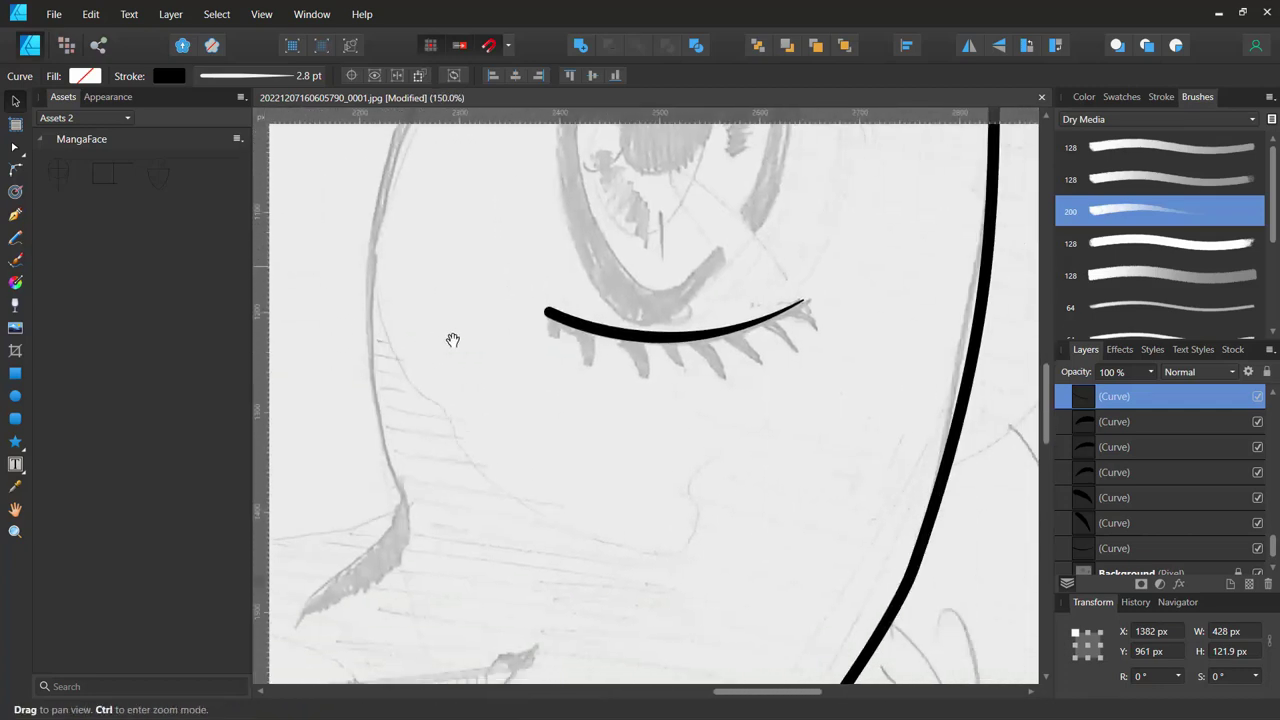
pyautogui.press('p')
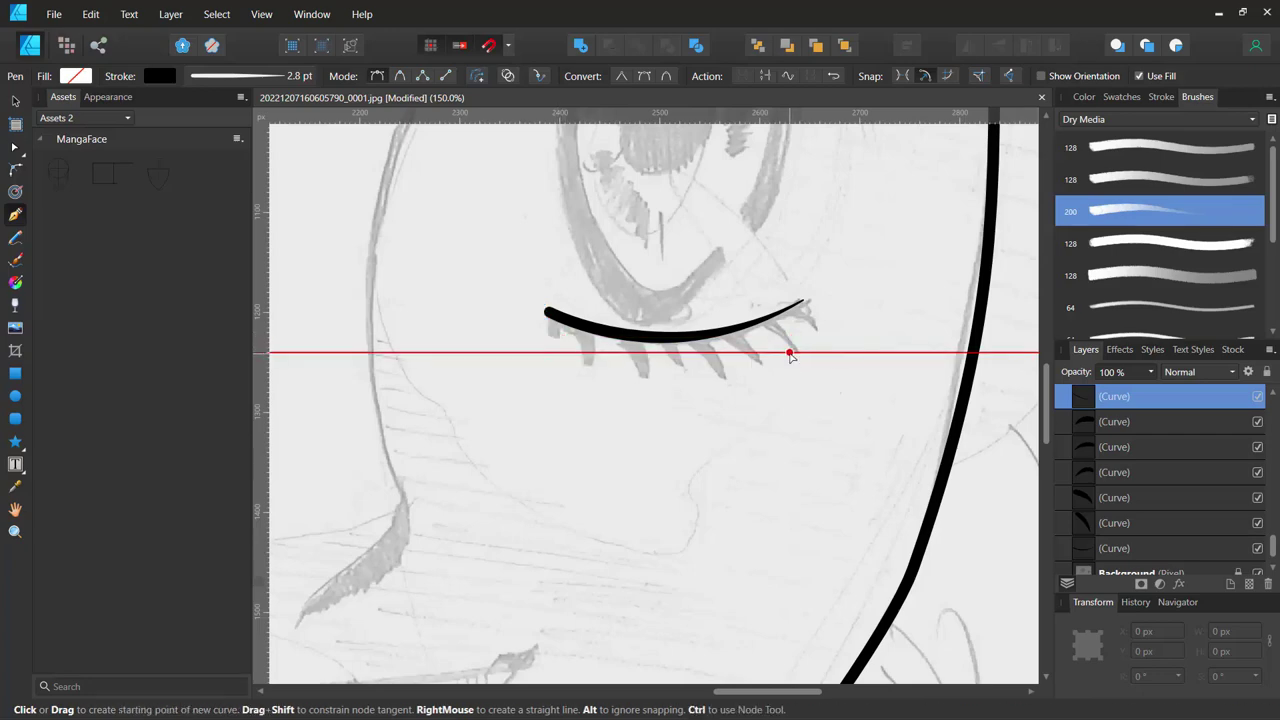
pyautogui.scroll(4, 647, 399)
# Draw the first three hooked black lashes hanging from the right eye's lower lid.
pyautogui.moveTo(535, 326); pyautogui.dragTo(631, 348)
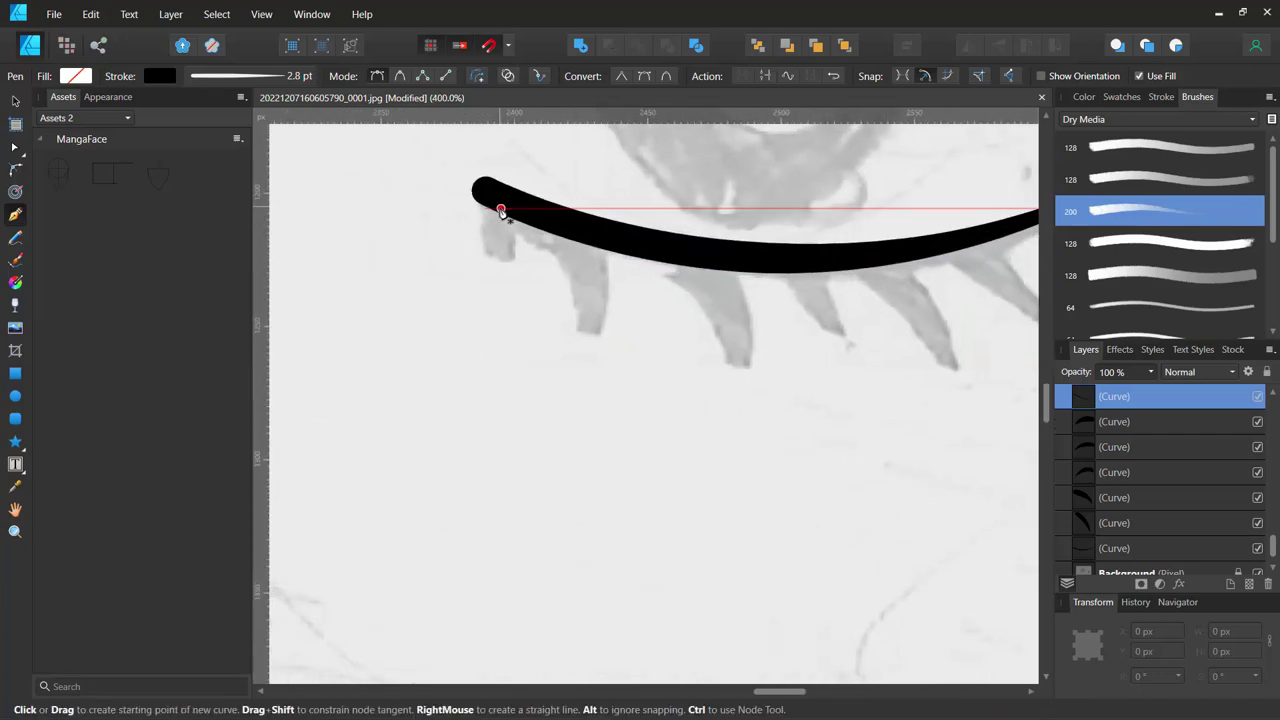
pyautogui.moveTo(511, 259); pyautogui.dragTo(507, 298)
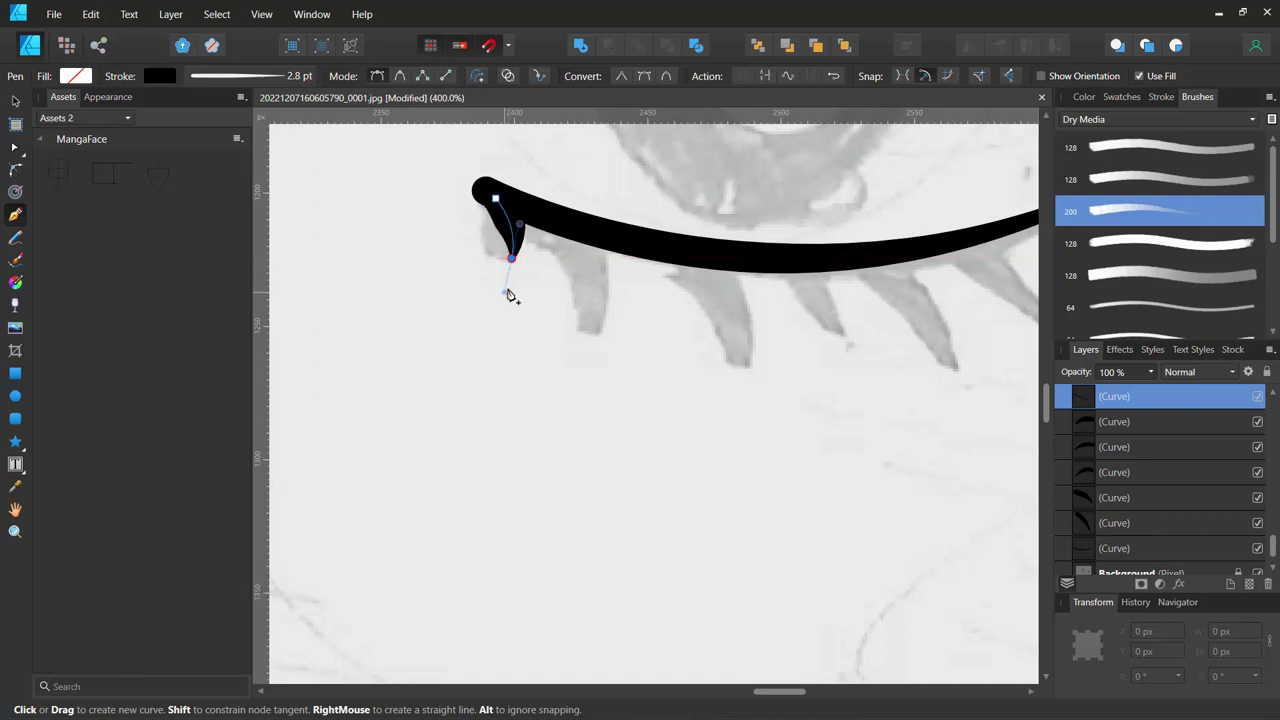
pyautogui.press('Escape')
pyautogui.click(599, 331)
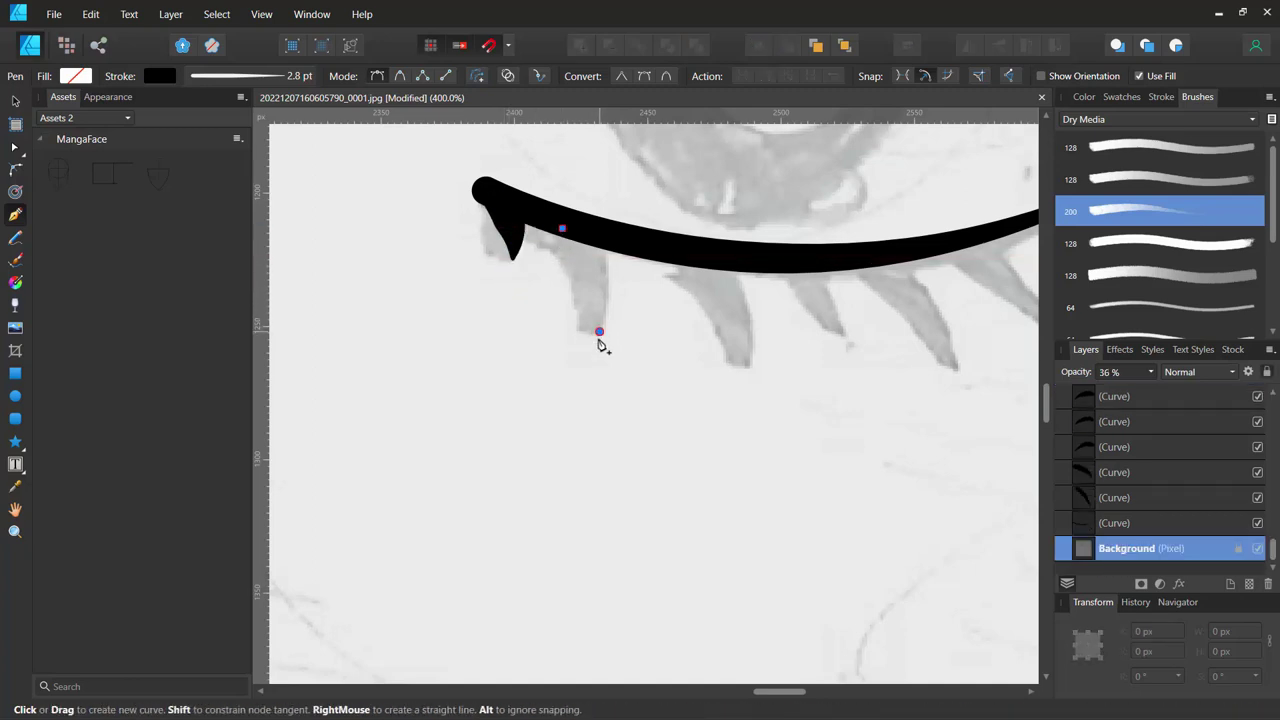
pyautogui.moveTo(603, 345); pyautogui.dragTo(583, 386)
pyautogui.press('Escape')
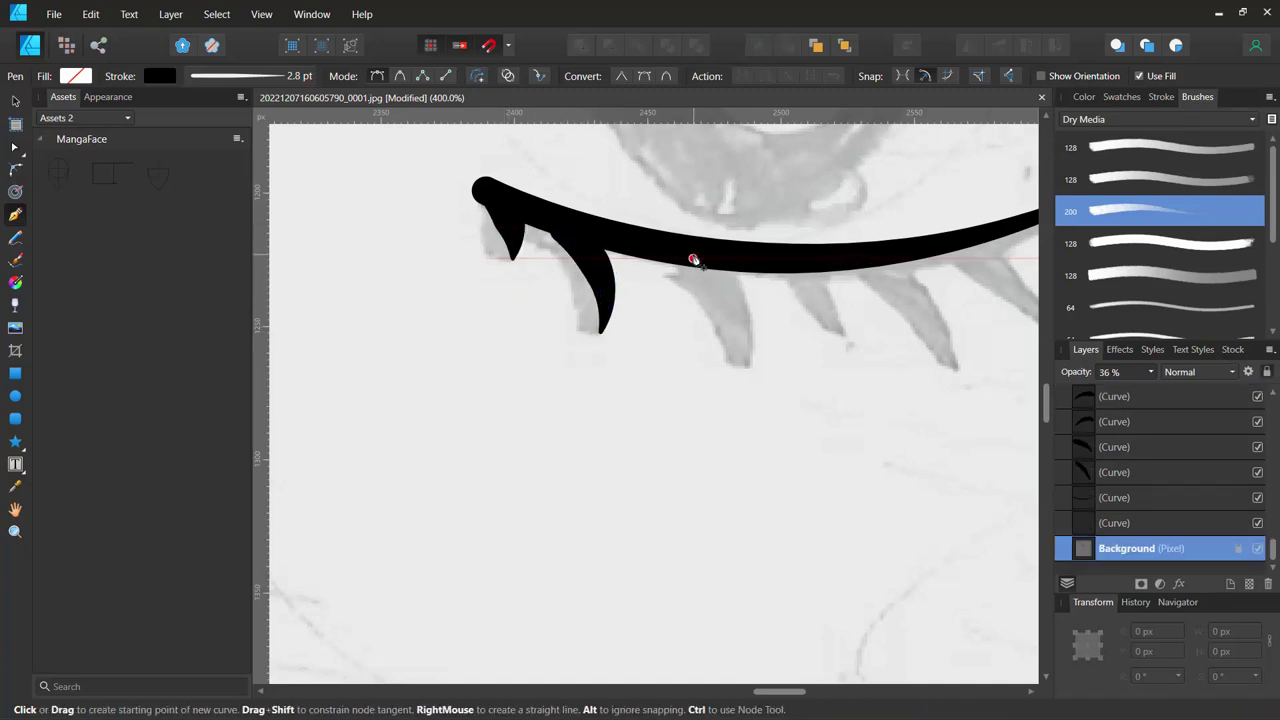
pyautogui.click(693, 260)
pyautogui.moveTo(743, 357); pyautogui.dragTo(738, 432)
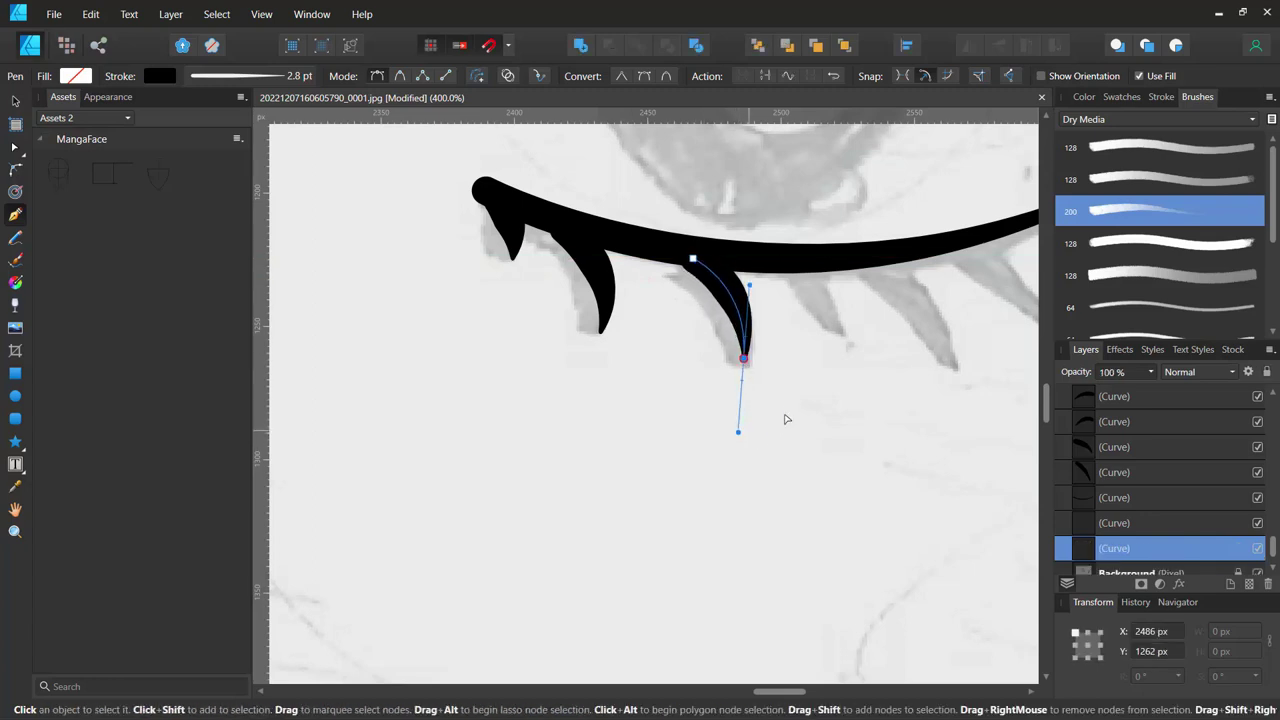
pyautogui.press('Escape')
# Add a short fourth lash and a longer fifth lash further along the lid.
pyautogui.click(805, 265)
pyautogui.moveTo(822, 307); pyautogui.dragTo(832, 365)
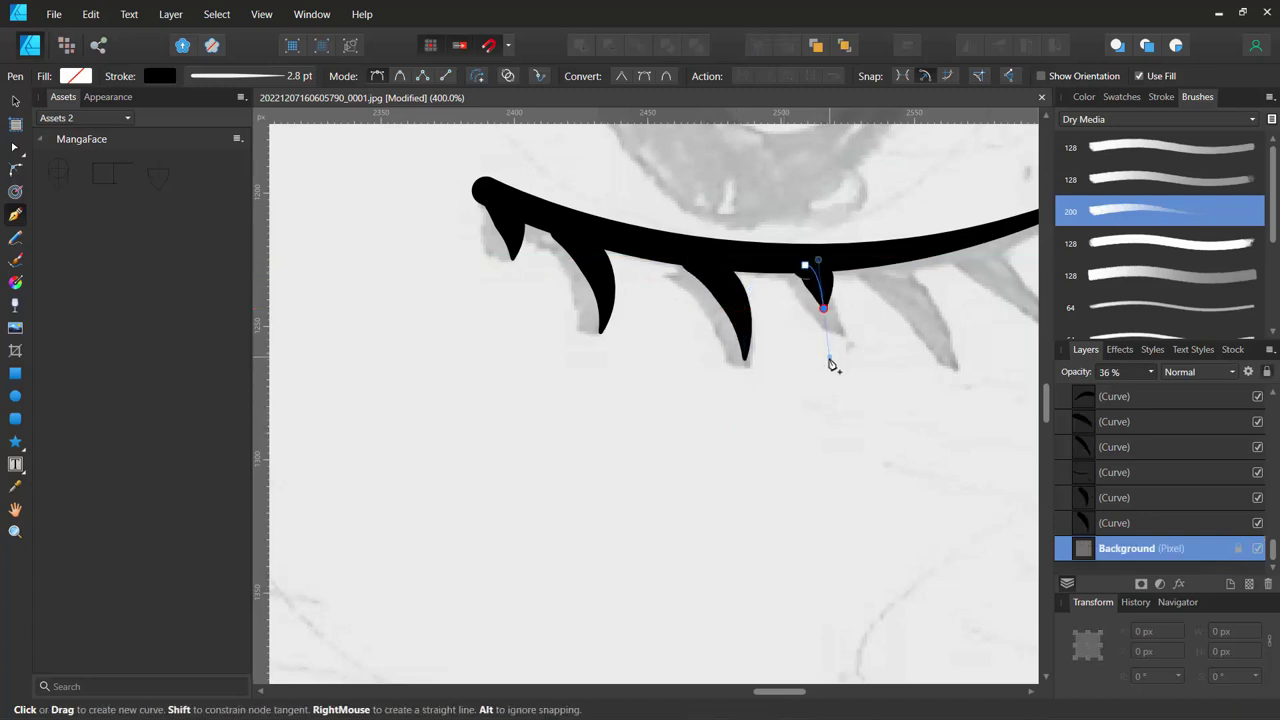
pyautogui.press('Escape')
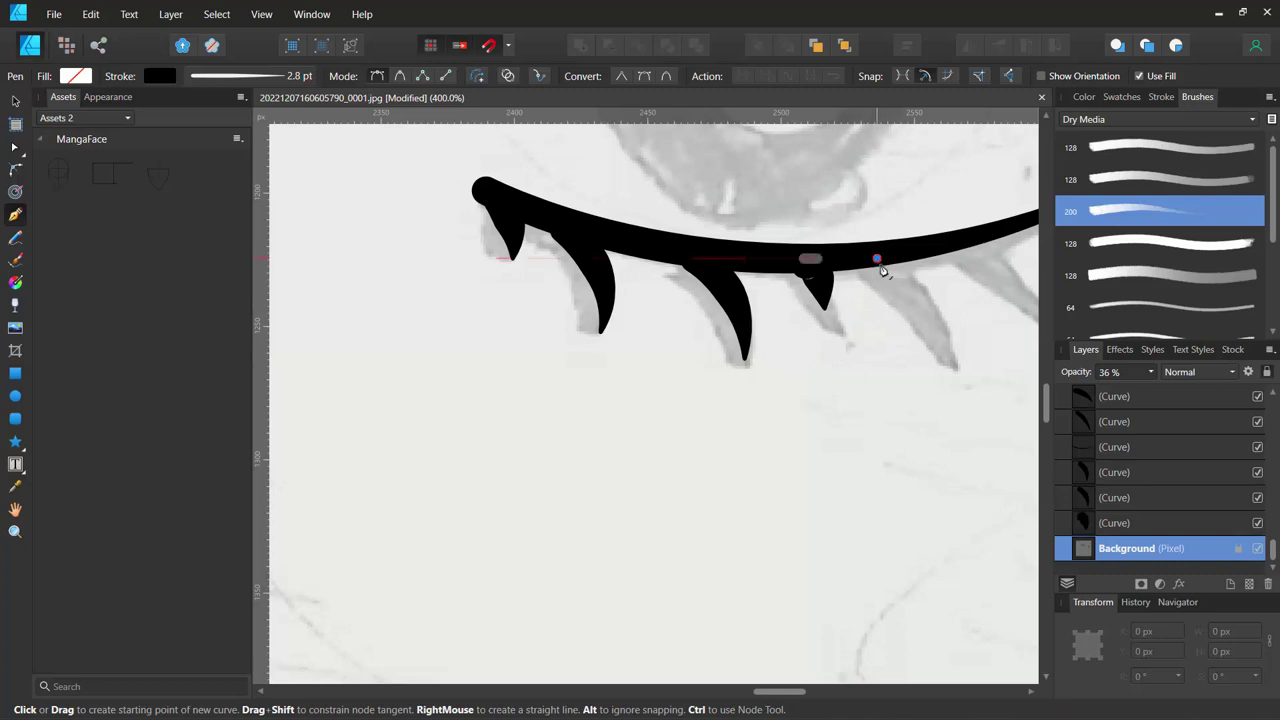
pyautogui.click(876, 259)
pyautogui.moveTo(948, 361); pyautogui.dragTo(957, 423)
pyautogui.press('Escape')
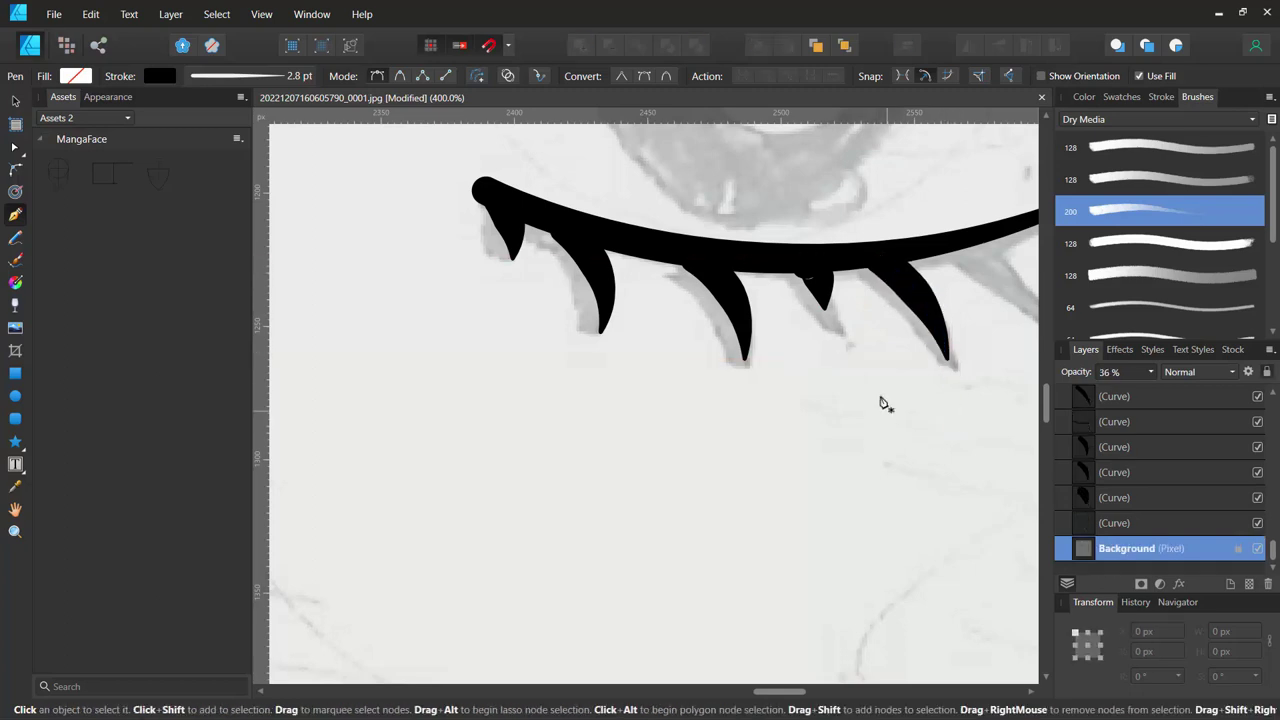
# Lengthen the short fourth lash to 11 x 28.5 px.
pyautogui.keyDown('ctrl'); pyautogui.click(825, 305); pyautogui.keyUp('ctrl')
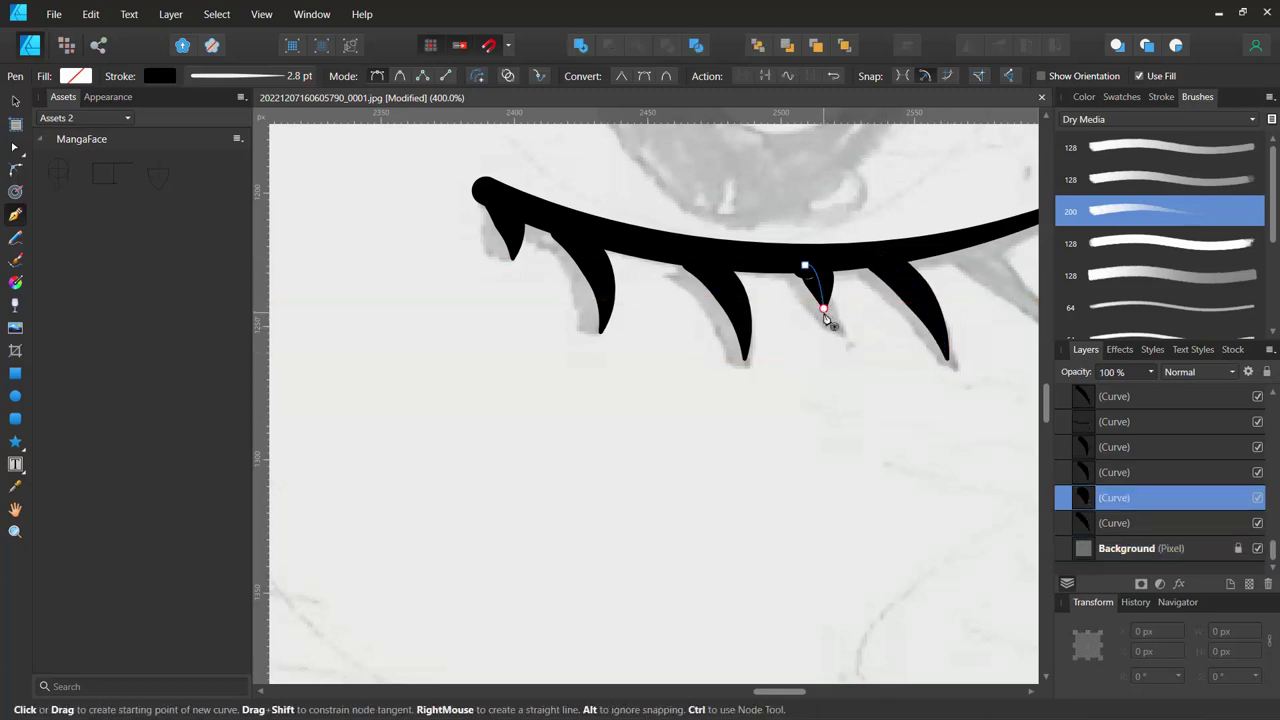
pyautogui.press('v')
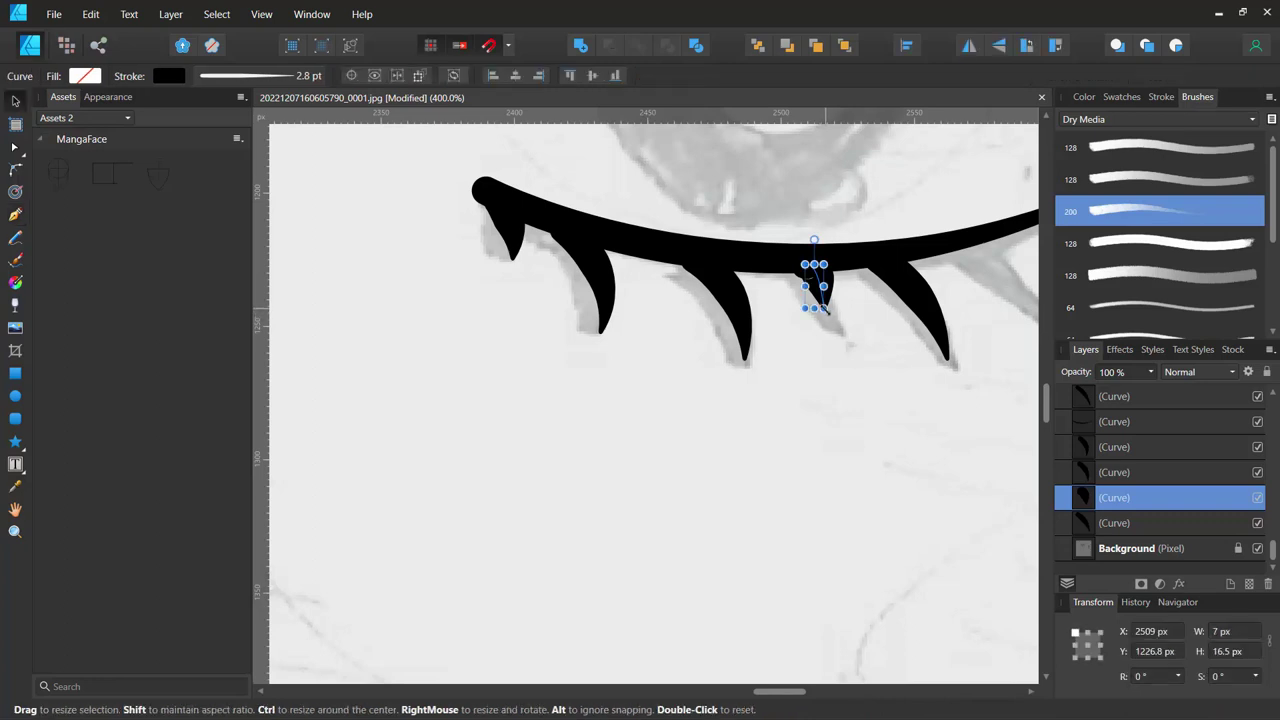
pyautogui.moveTo(826, 309); pyautogui.dragTo(838, 342)
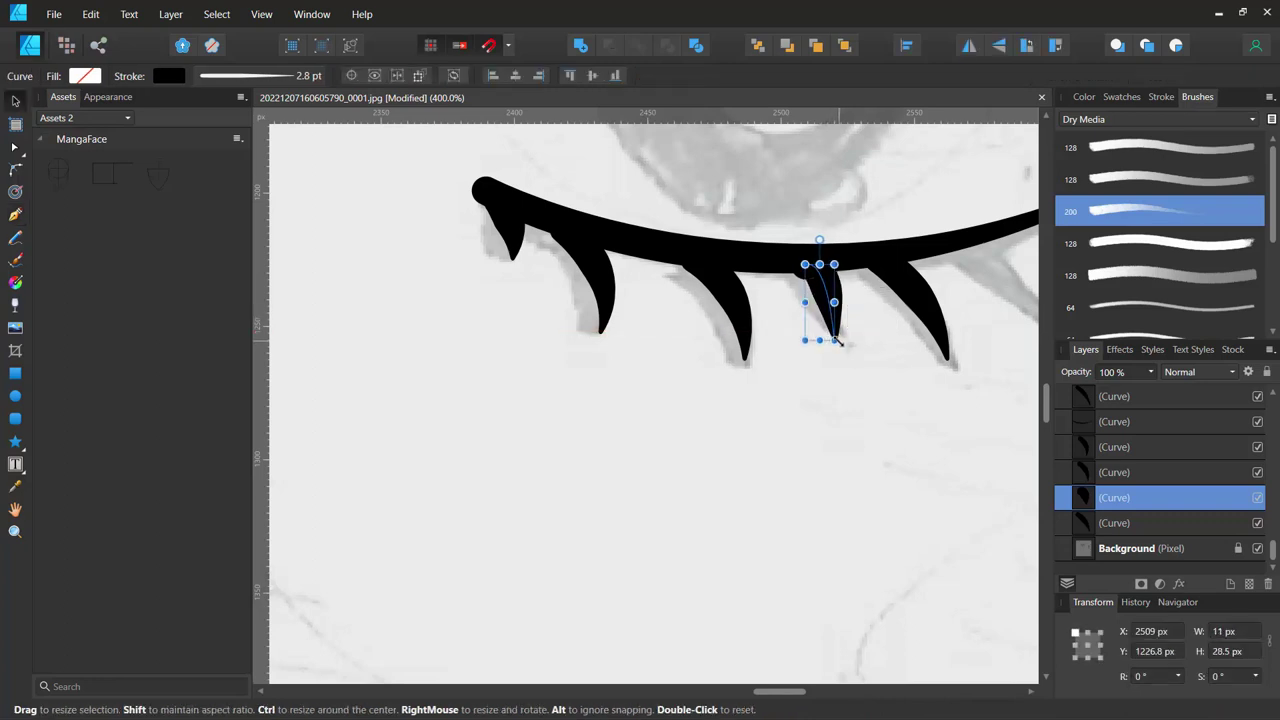
pyautogui.hscroll(5, 877, 411)
pyautogui.hscroll(4, 754, 434)
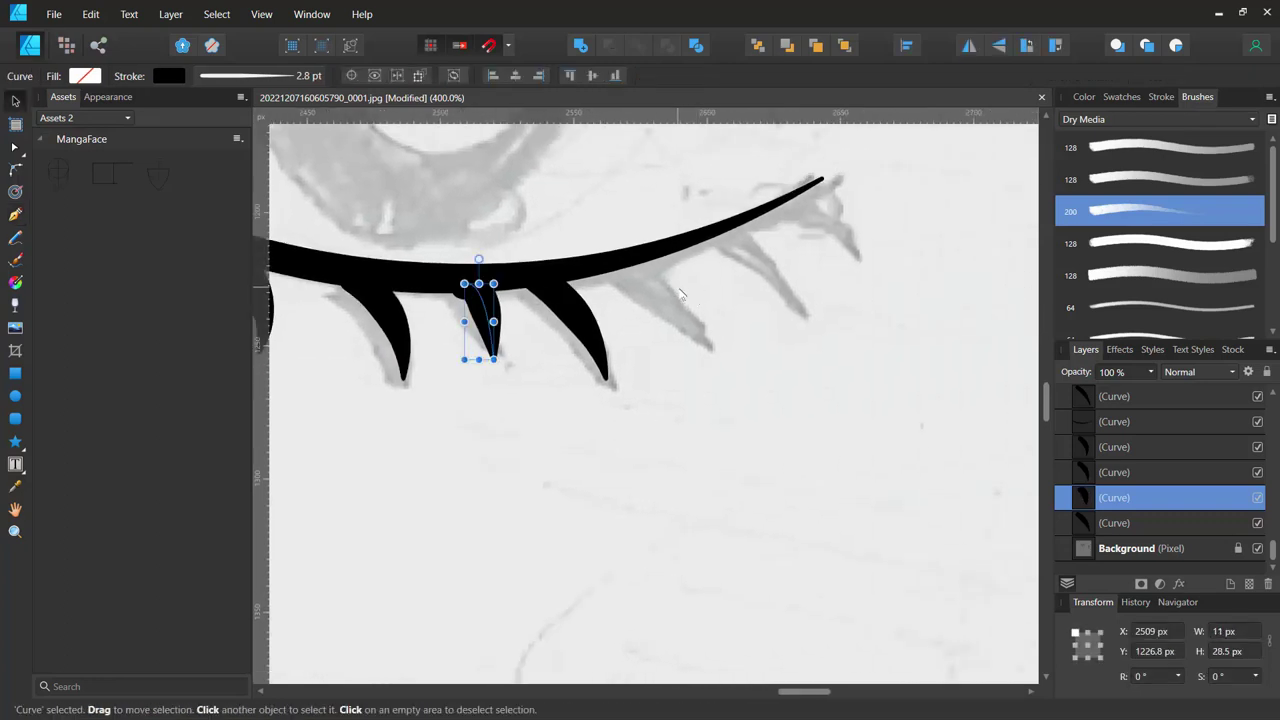
# Add three more lashes toward the lid's outer tip, then zoom out to check the face.
pyautogui.press('p')
pyautogui.click(623, 258)
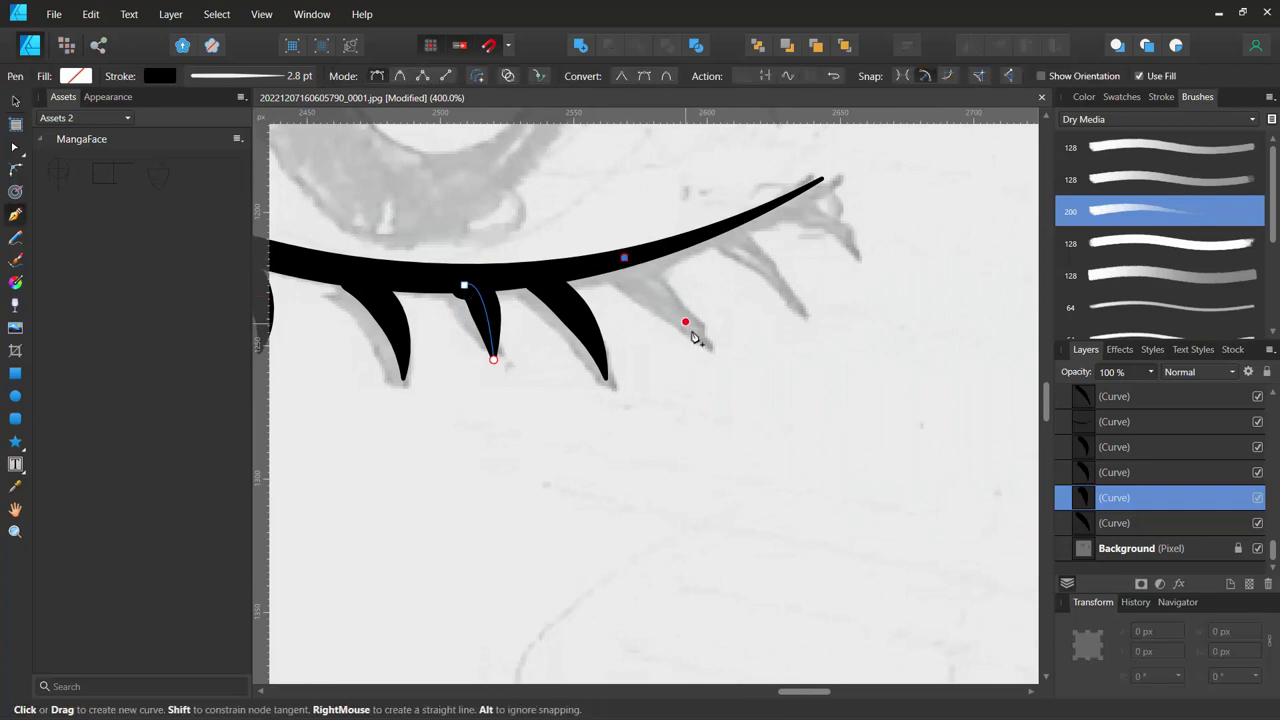
pyautogui.moveTo(698, 334); pyautogui.dragTo(712, 382)
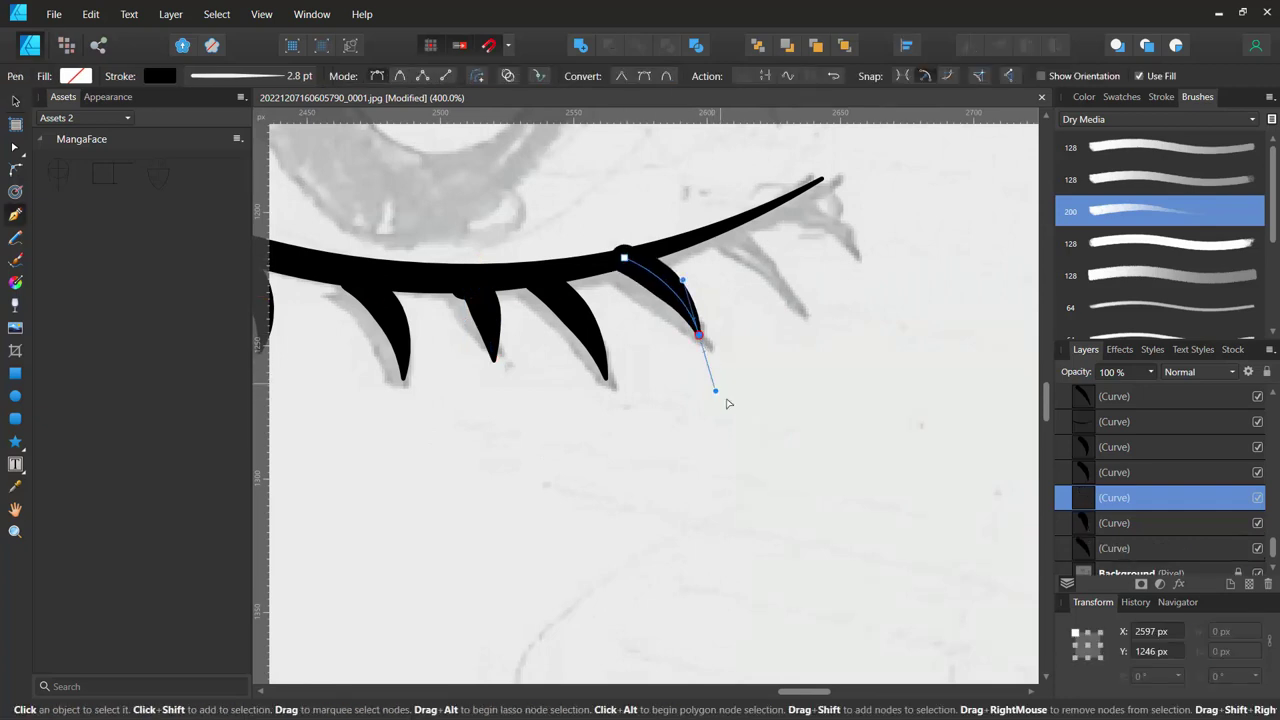
pyautogui.hotkey('ctrl', 'd')
pyautogui.click(726, 235)
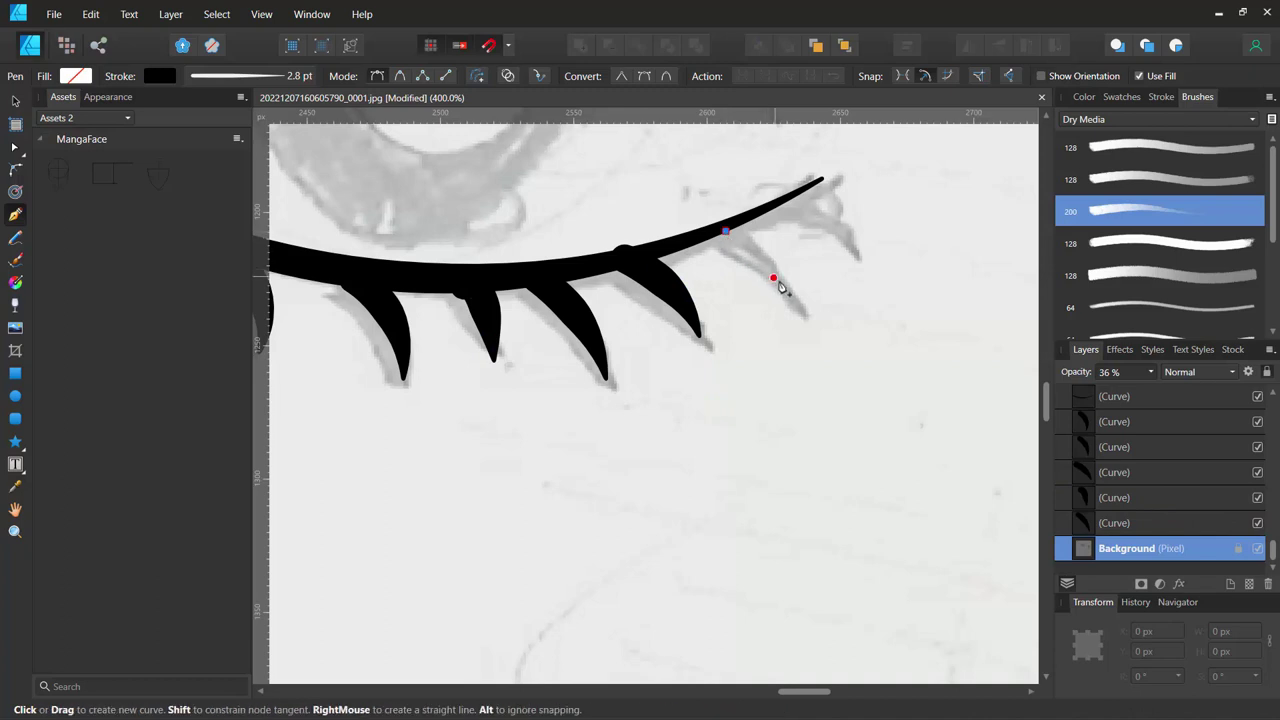
pyautogui.moveTo(791, 296); pyautogui.dragTo(806, 340)
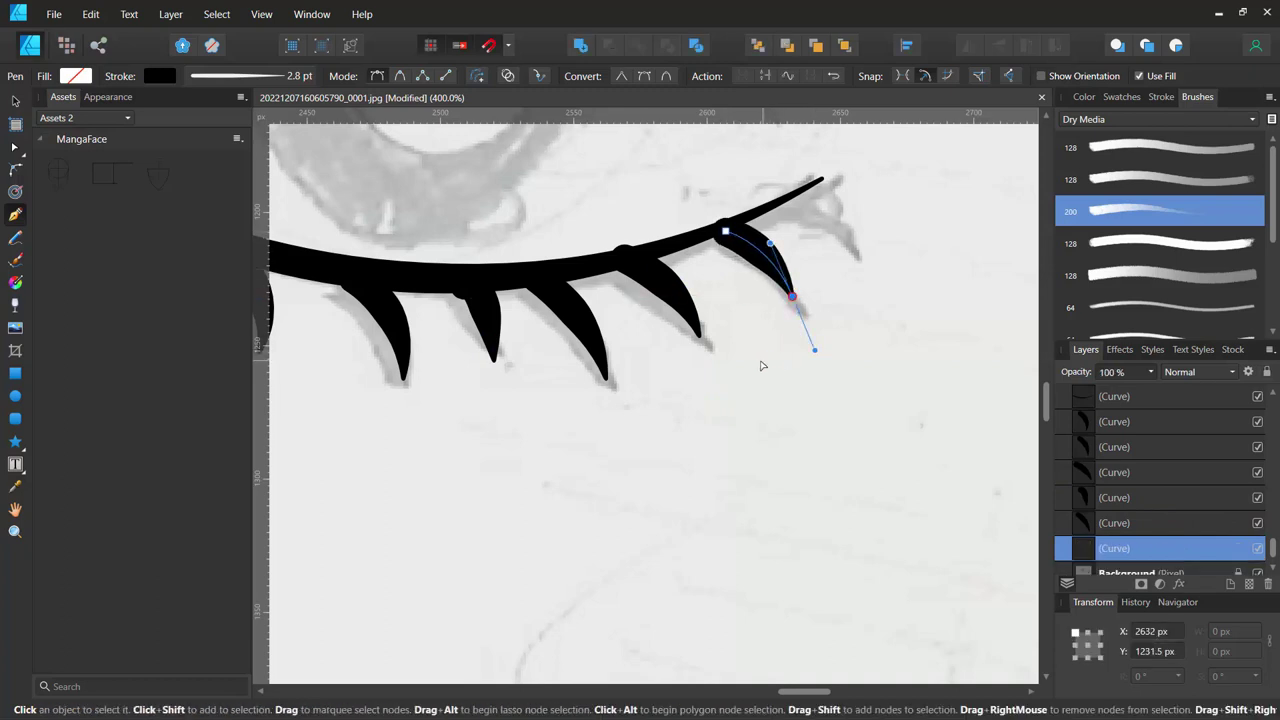
pyautogui.hotkey('ctrl', 'd')
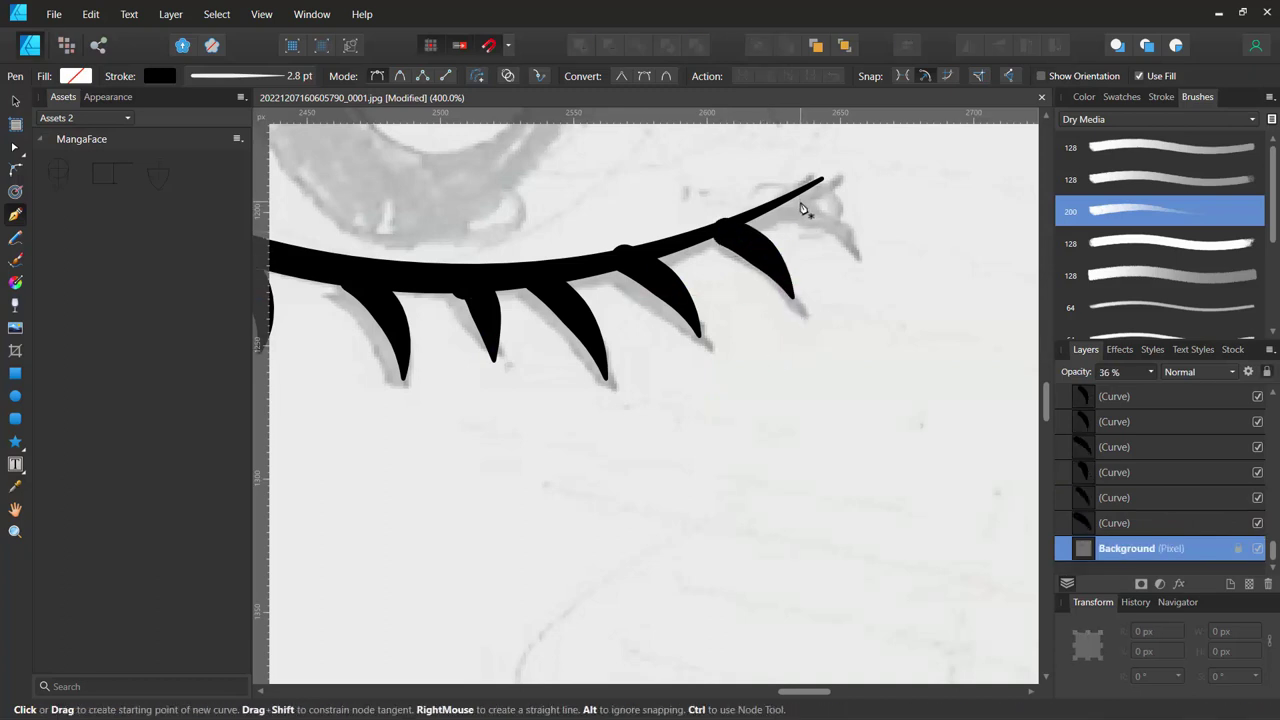
pyautogui.click(800, 204)
pyautogui.moveTo(850, 250); pyautogui.dragTo(876, 296)
pyautogui.hotkey('ctrl', 'd')
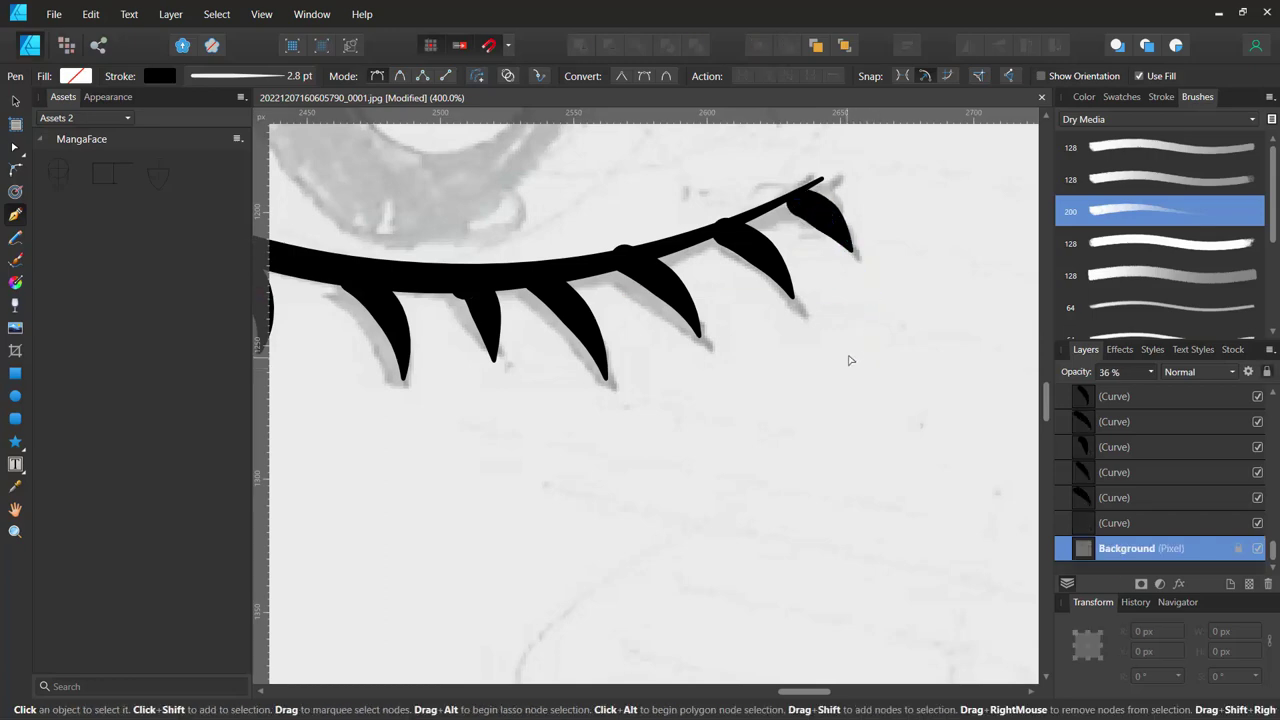
pyautogui.hotkey('ctrl', '-')
pyautogui.hotkey('ctrl', '-')
pyautogui.hotkey('ctrl', '-')
pyautogui.hotkey('ctrl', '-')
pyautogui.hotkey('ctrl', '-')
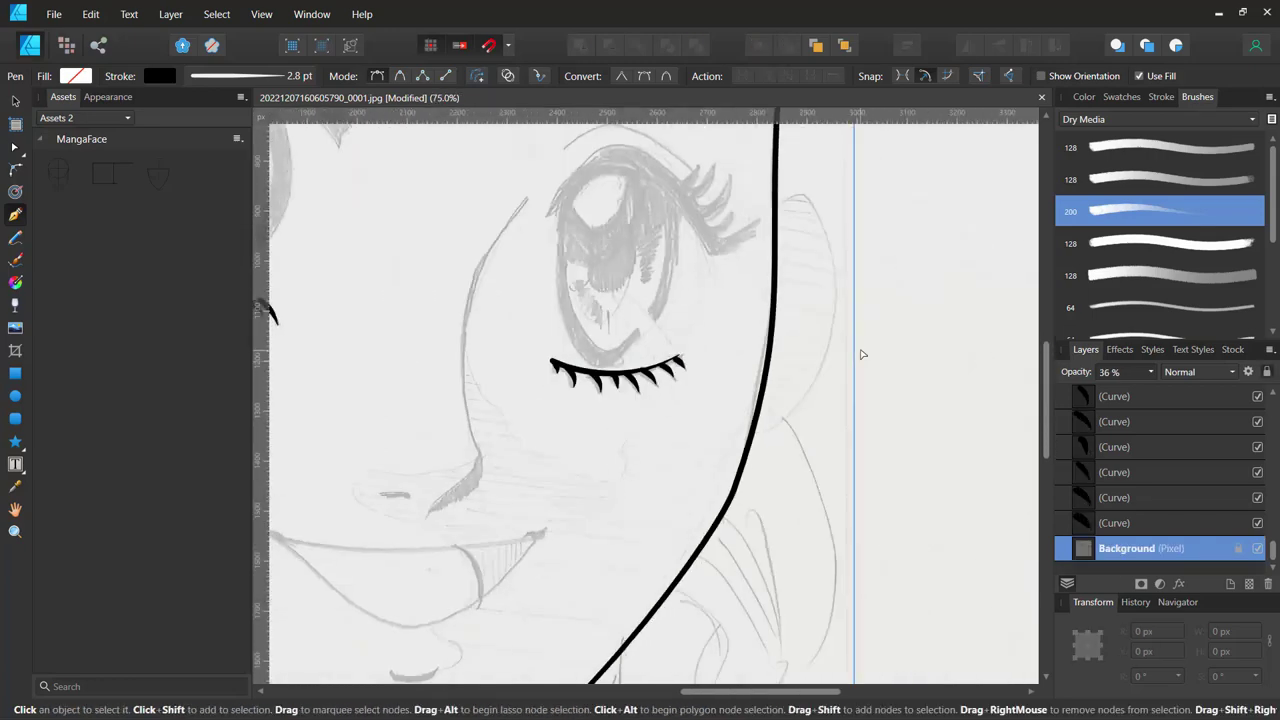
pyautogui.hotkey('ctrl', '-')
# Trace the pencil arc above the right eye with a thin arched black crease curve.
pyautogui.scroll(1, 676, 262)
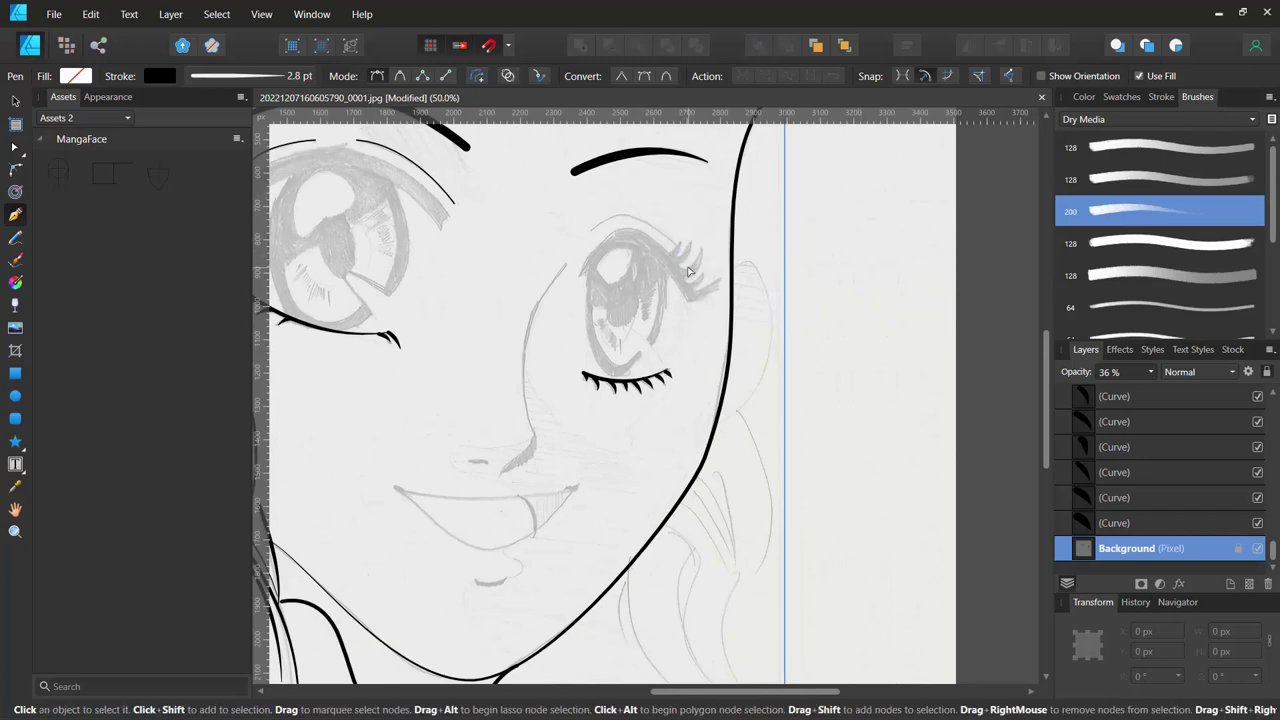
pyautogui.scroll(1, 676, 262)
pyautogui.scroll(1, 676, 262)
pyautogui.scroll(3, 733, 320)
pyautogui.moveTo(733, 320); pyautogui.dragTo(725, 394)
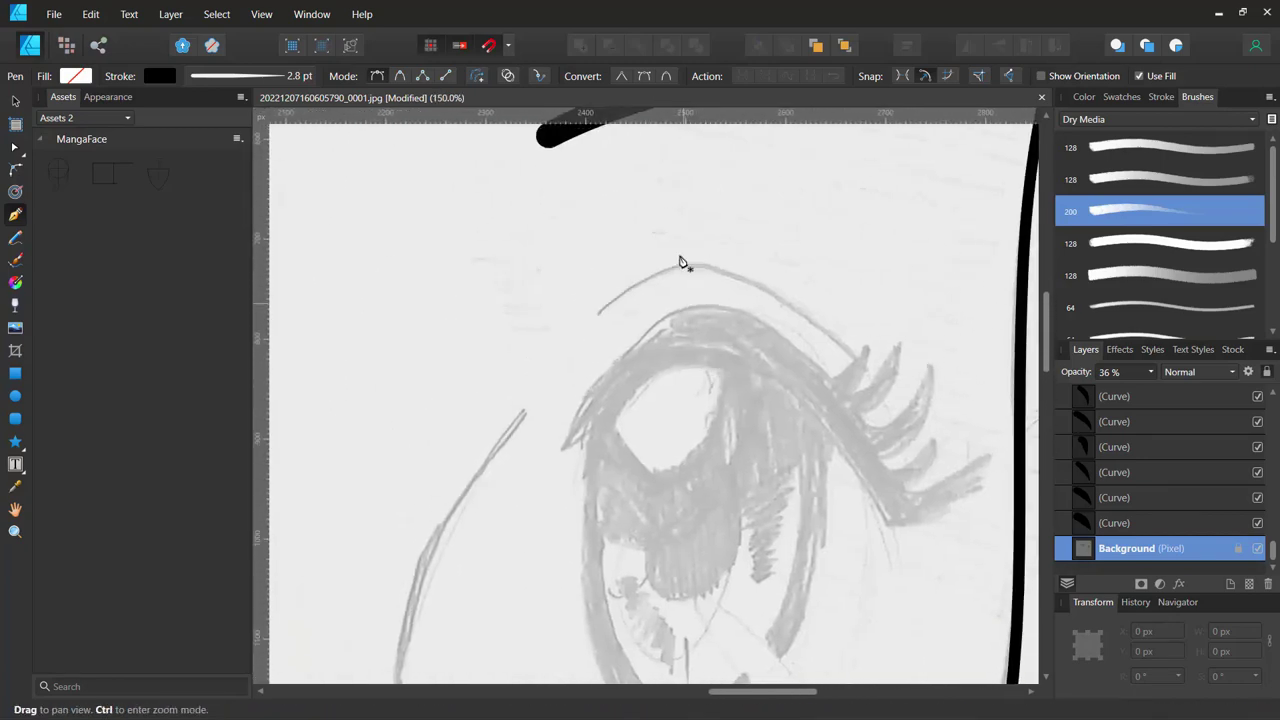
pyautogui.click(599, 312)
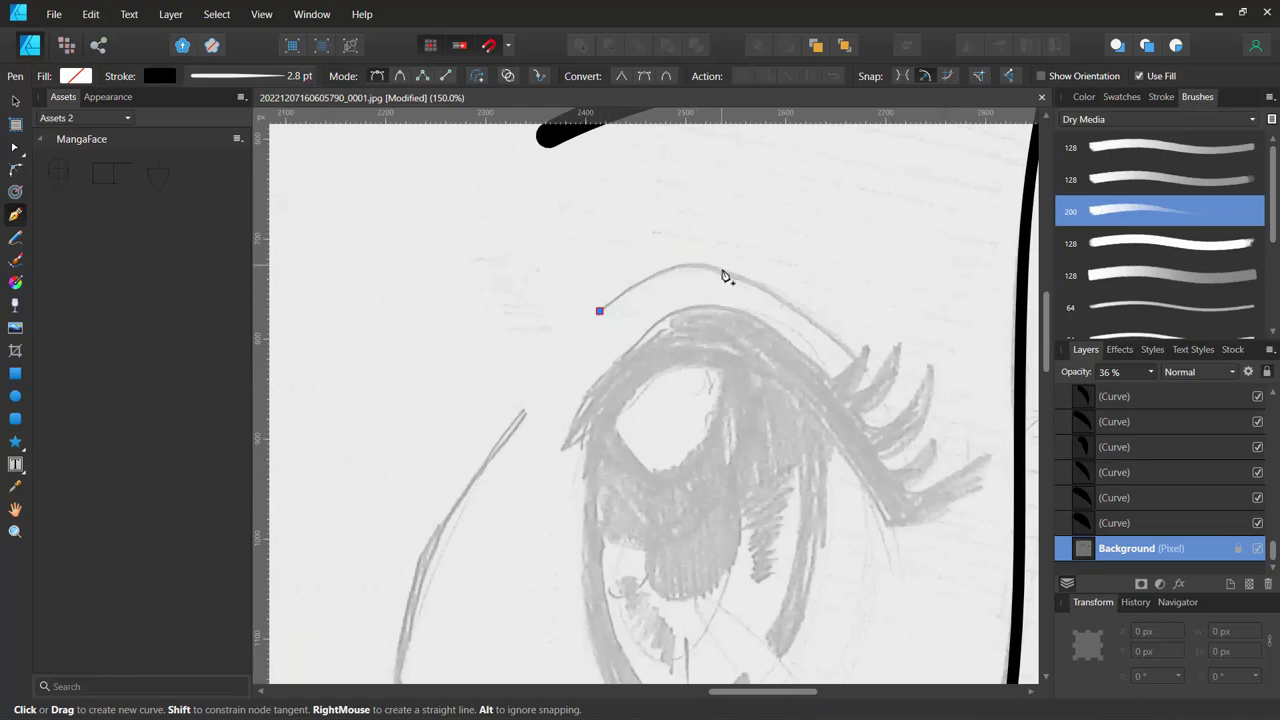
pyautogui.moveTo(870, 382)
pyautogui.mouseDown()
pyautogui.moveTo(957, 540)
pyautogui.moveTo(1018, 535)
pyautogui.mouseUp()
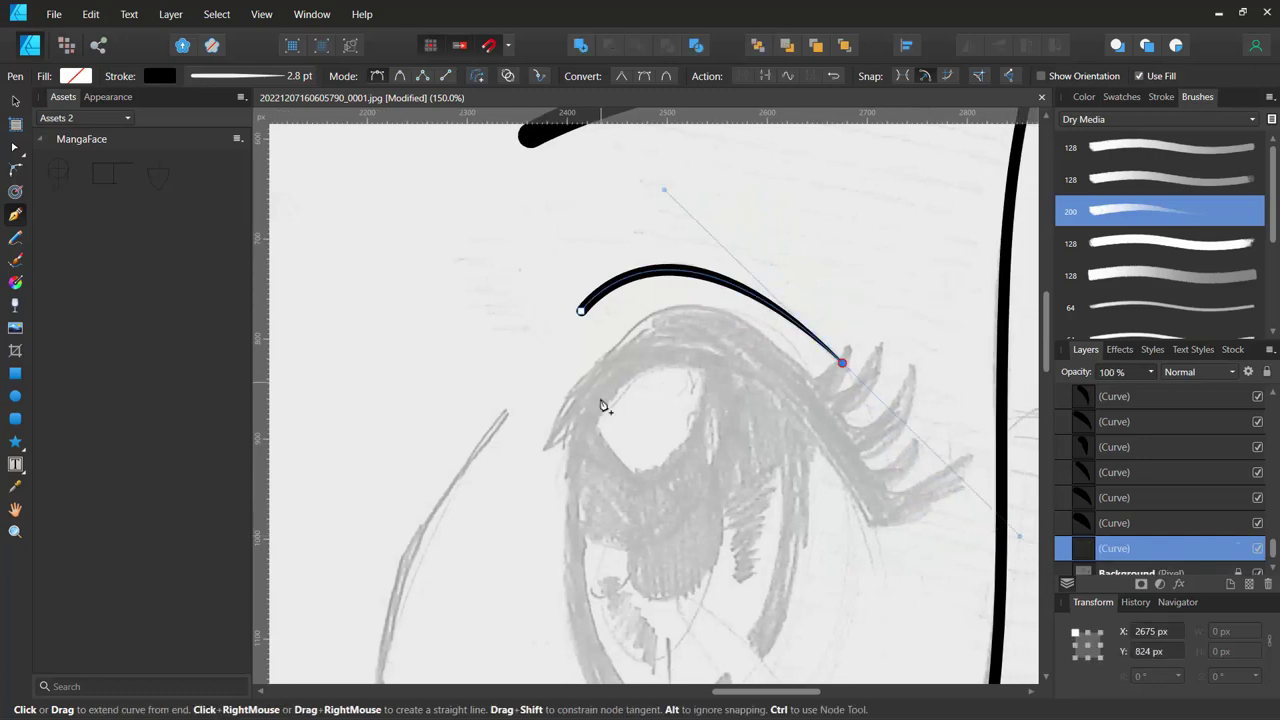
pyautogui.scroll(-2, 600, 405)
pyautogui.scroll(-2, 586, 349)
pyautogui.moveTo(480, 391)
pyautogui.mouseDown()
pyautogui.moveTo(588, 416)
pyautogui.moveTo(663, 371)
pyautogui.mouseUp()
pyautogui.scroll(3, 652, 378)
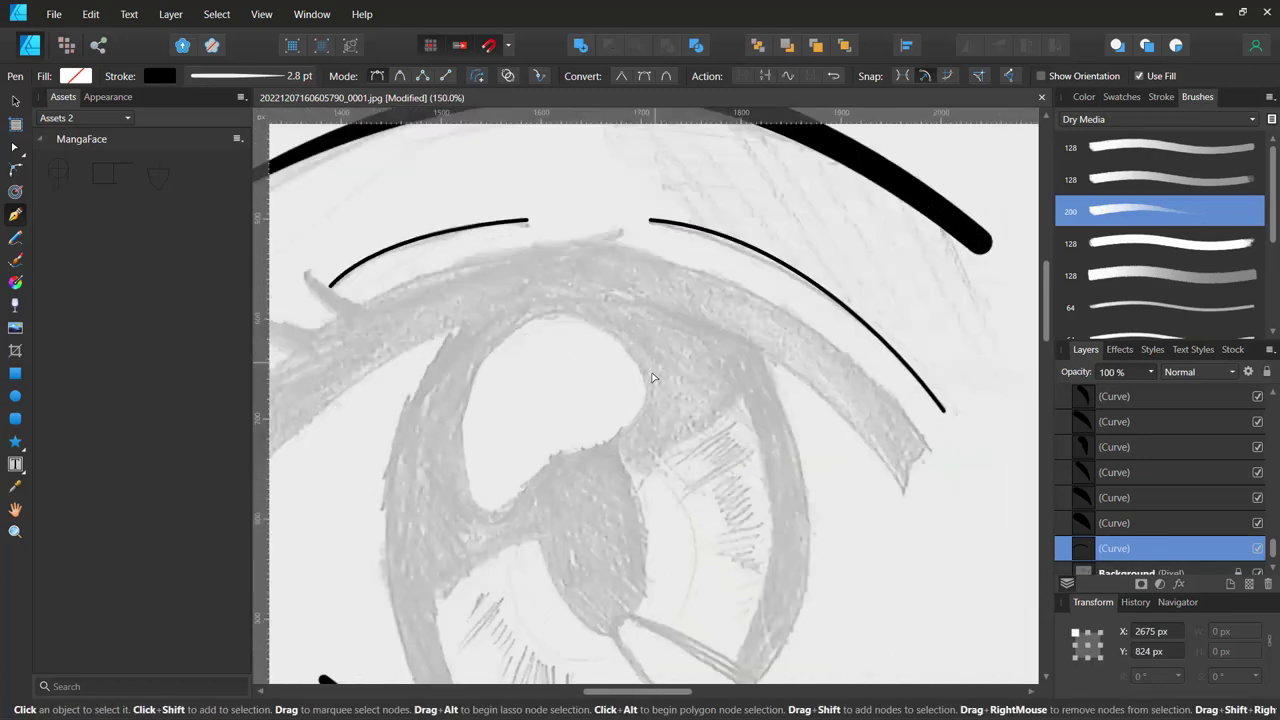
pyautogui.scroll(-1, 652, 378)
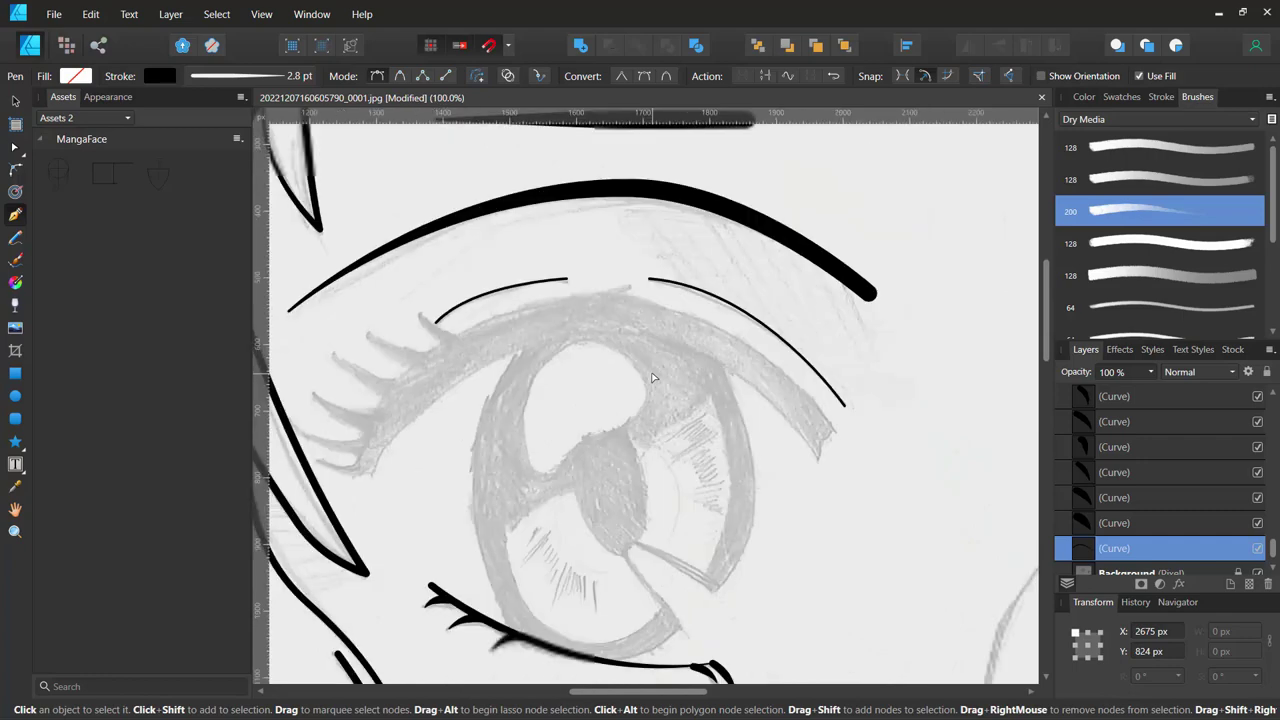
# Draw a new black curve from the upper eyelid's outer end along the lid.
pyautogui.keyDown('ctrl'); pyautogui.click(755, 320); pyautogui.keyUp('ctrl')
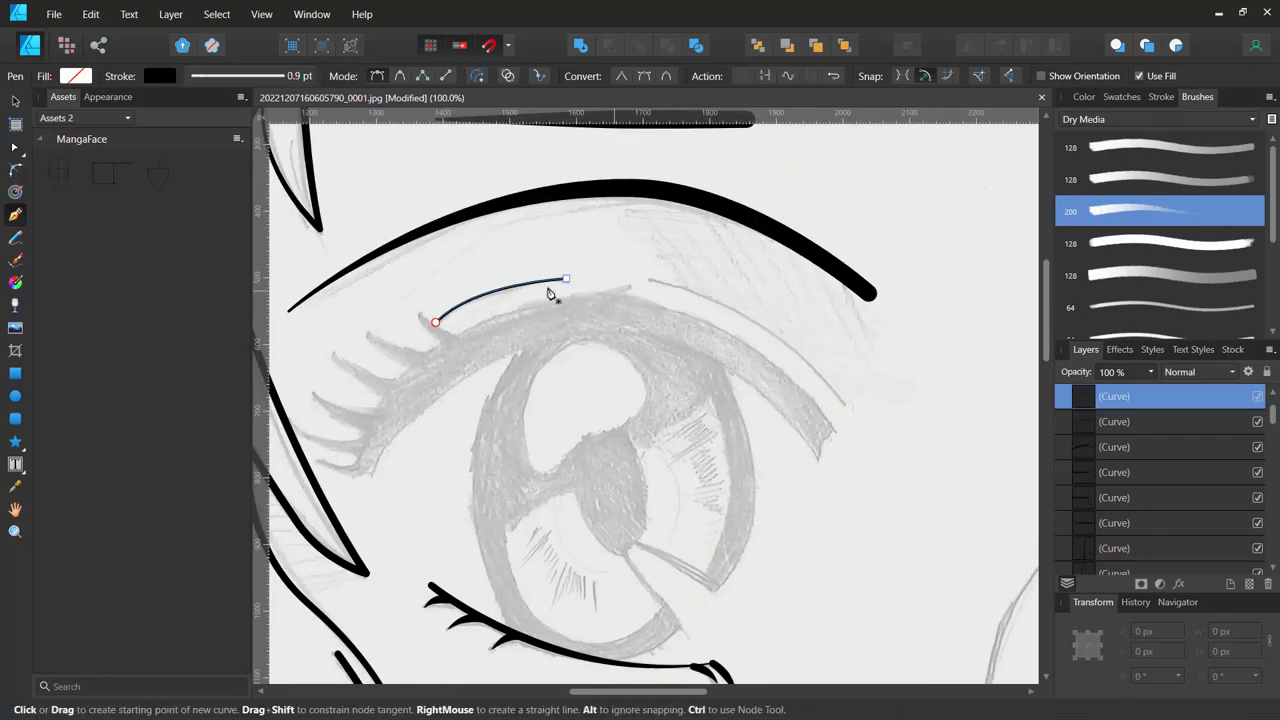
pyautogui.press('Escape')
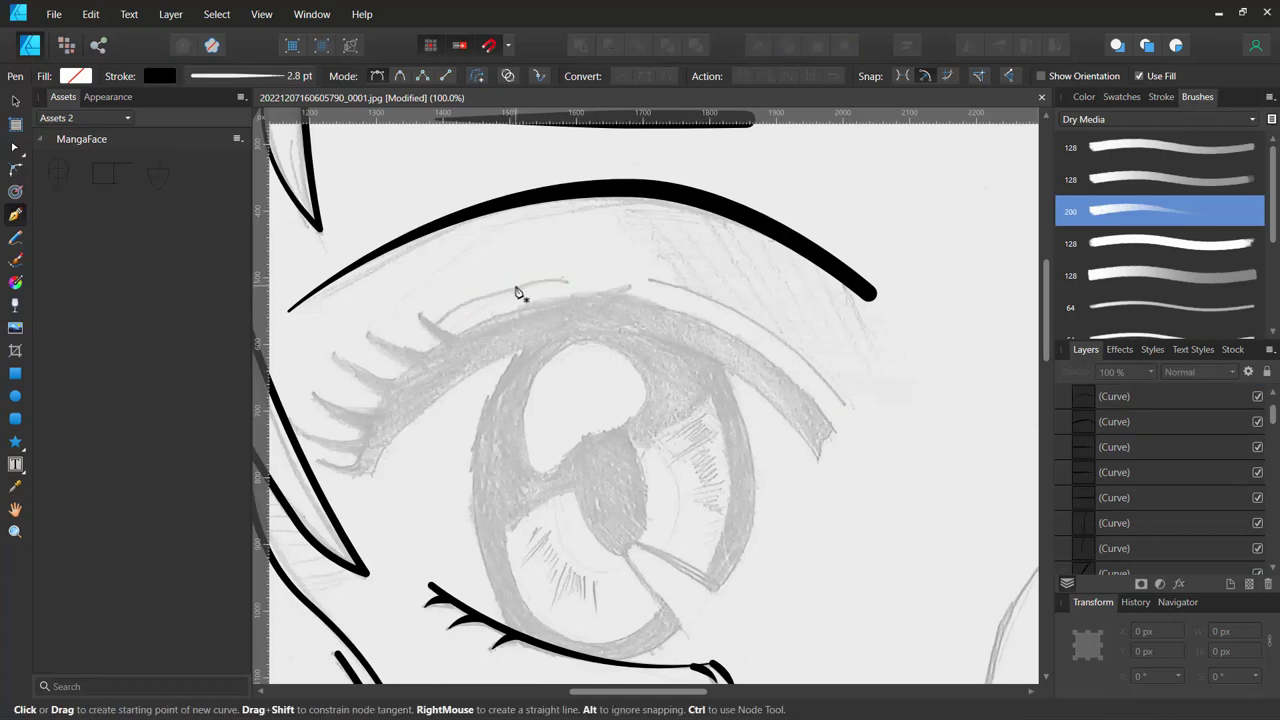
pyautogui.click(843, 401)
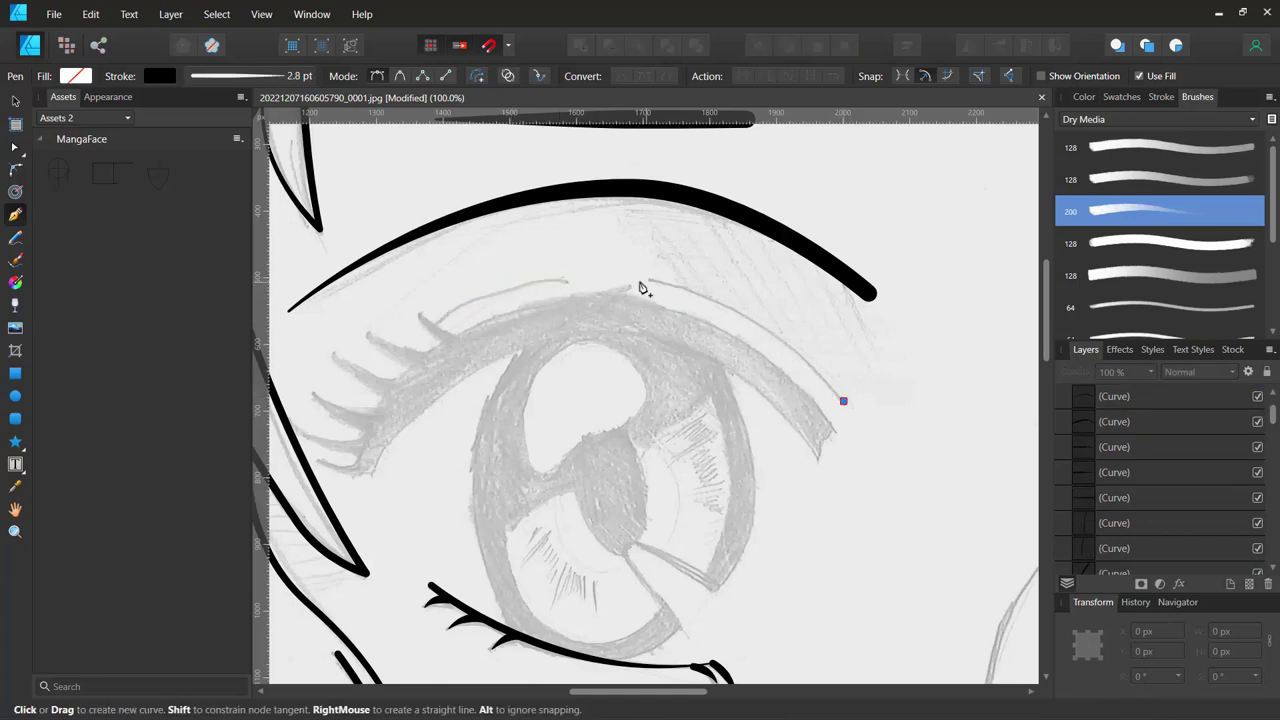
pyautogui.moveTo(652, 280); pyautogui.dragTo(579, 289)
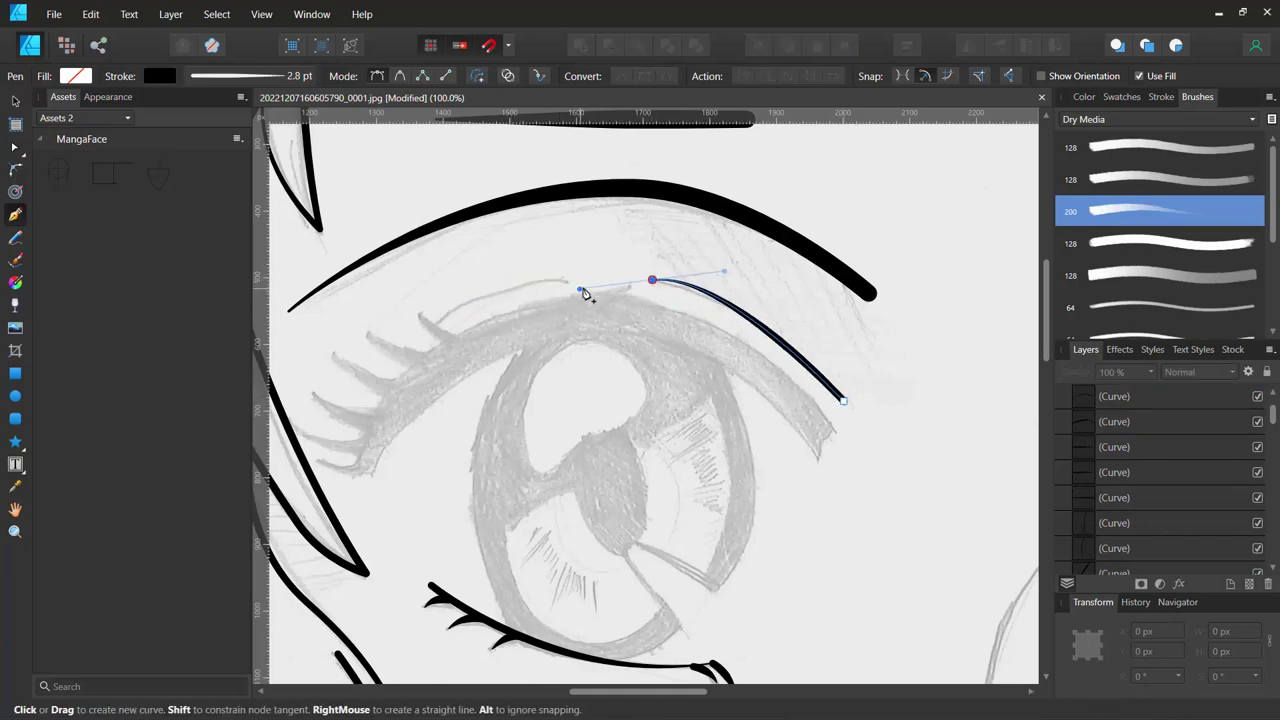
pyautogui.press('Escape')
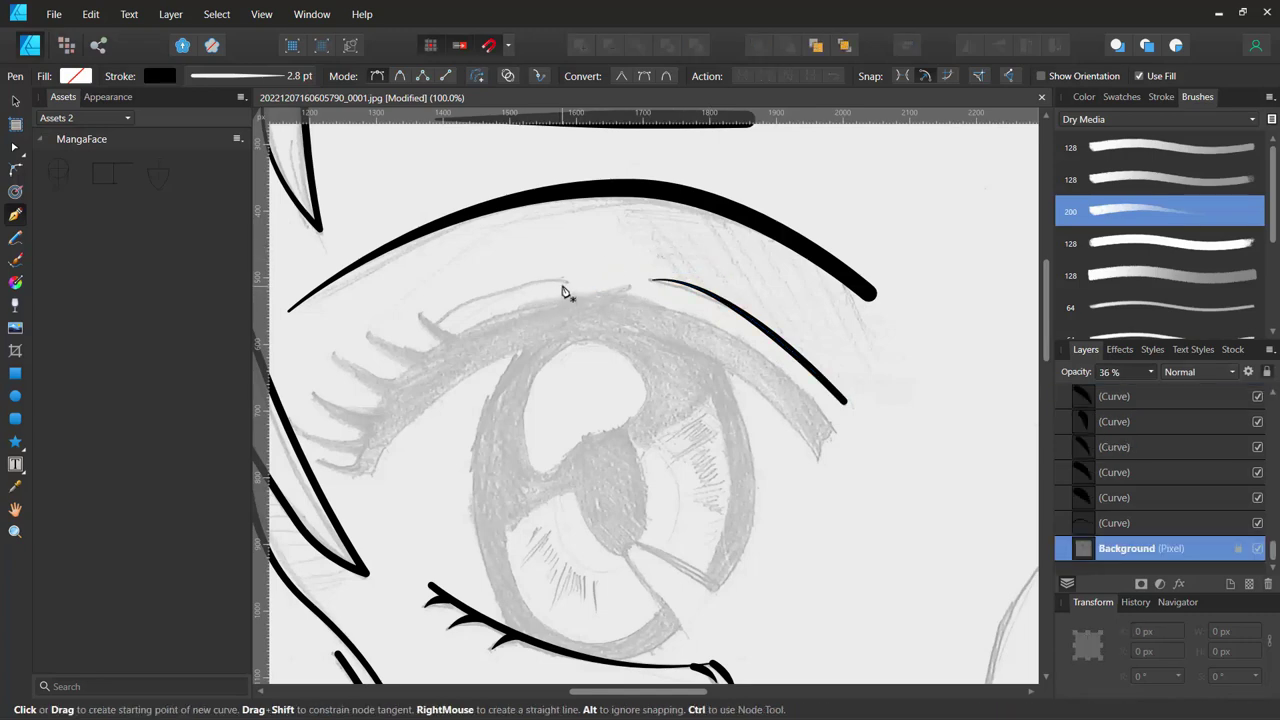
# Undo the misplaced strokes and redraw the lid curve from its outer end toward the inner corner.
pyautogui.click(557, 287)
pyautogui.hotkey('ctrl', 'z')
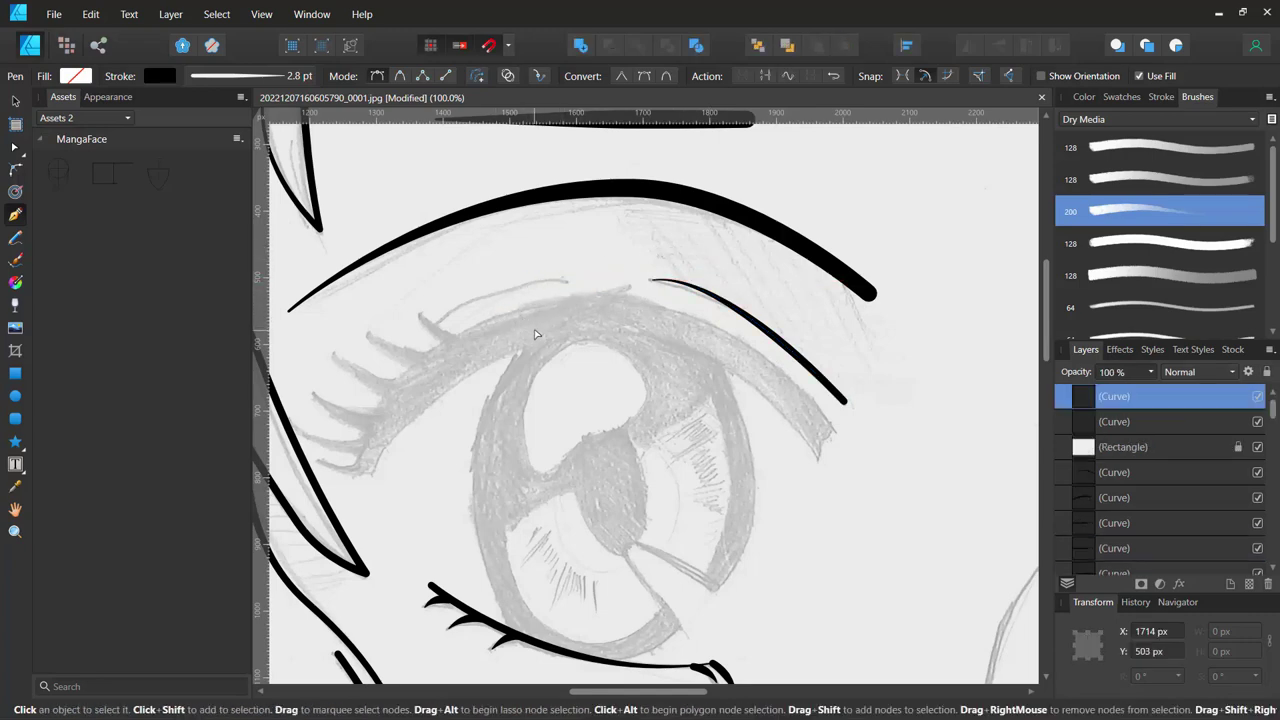
pyautogui.hotkey('ctrl', 'z')
pyautogui.hotkey('ctrl', 'z')
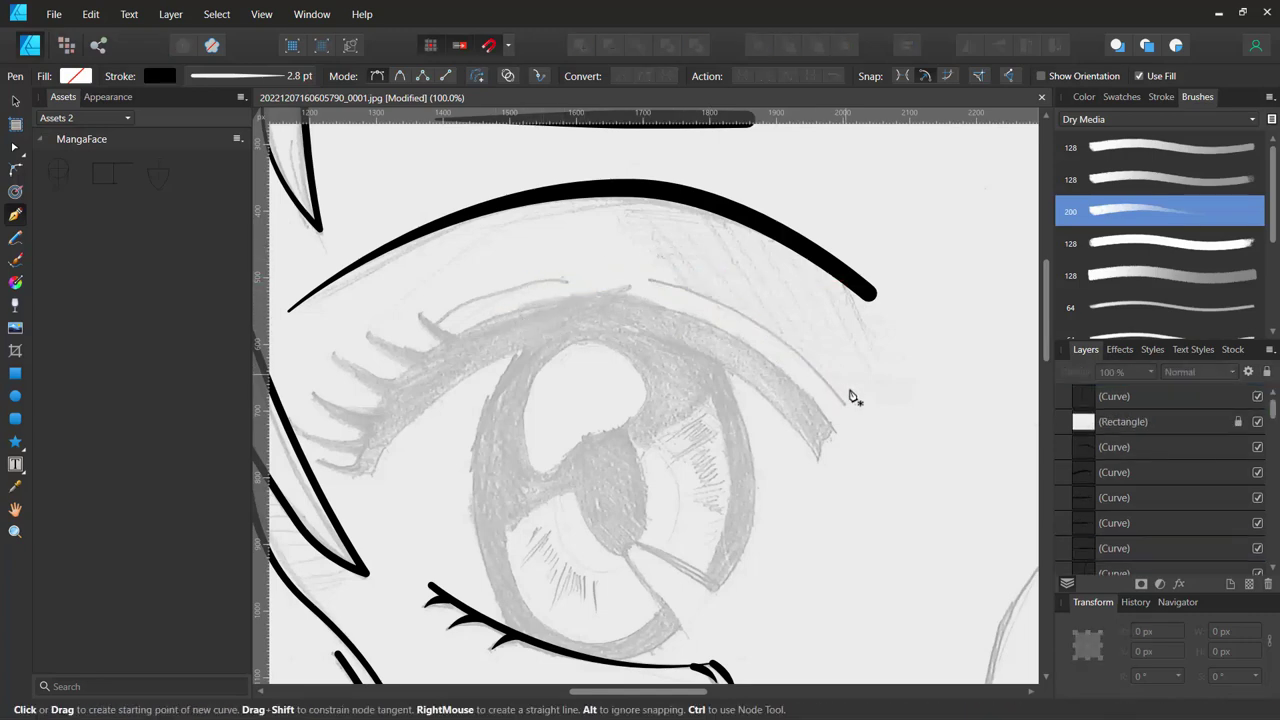
pyautogui.click(847, 401)
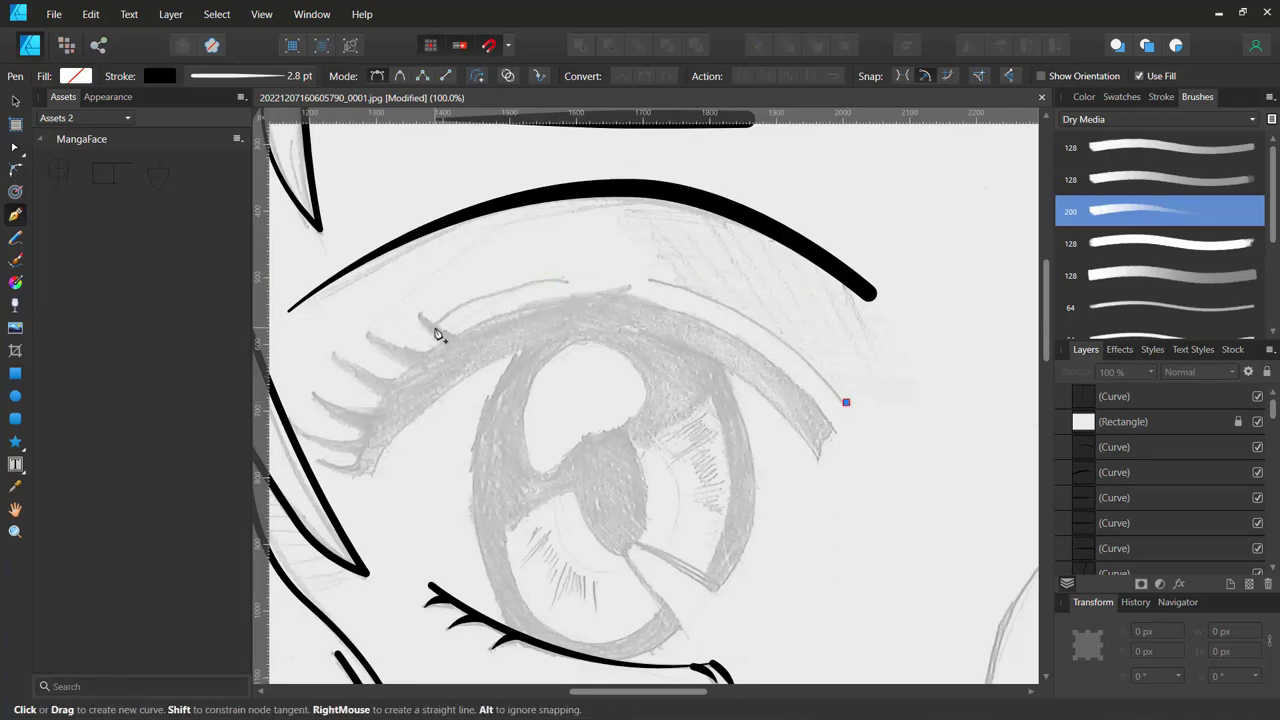
pyautogui.moveTo(436, 330); pyautogui.dragTo(314, 457)
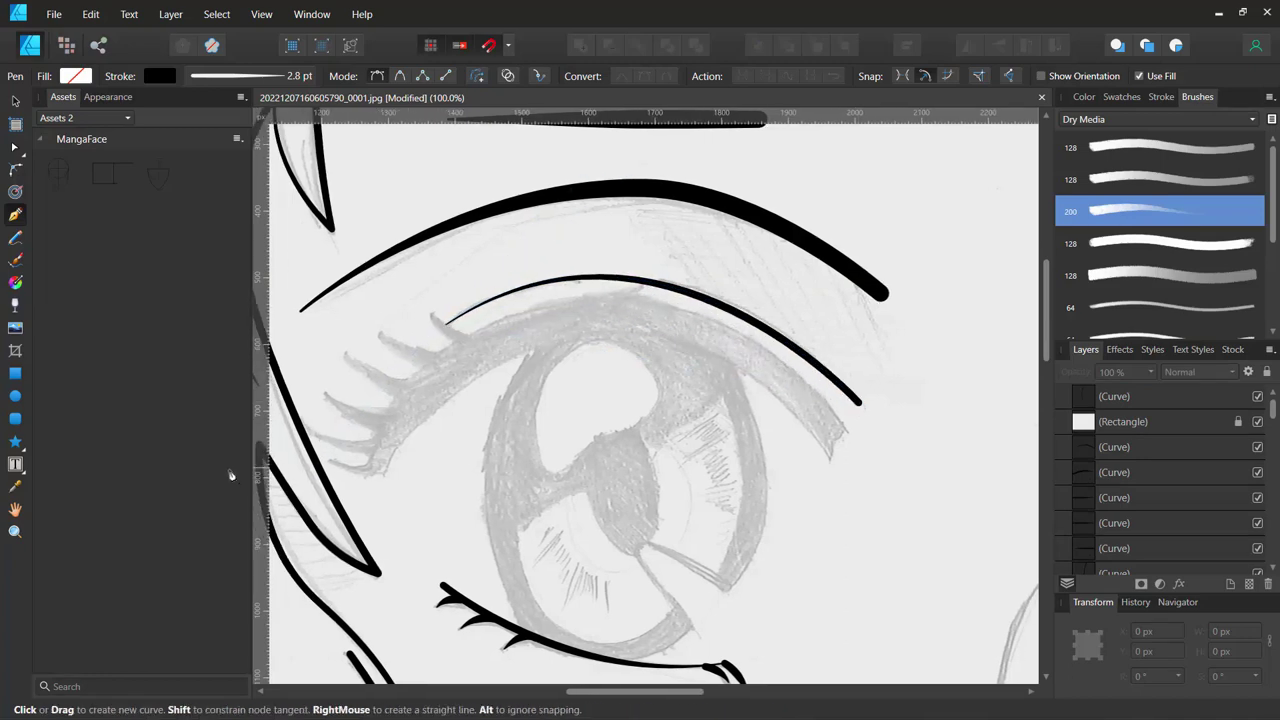
pyautogui.moveTo(230, 475); pyautogui.dragTo(408, 462)
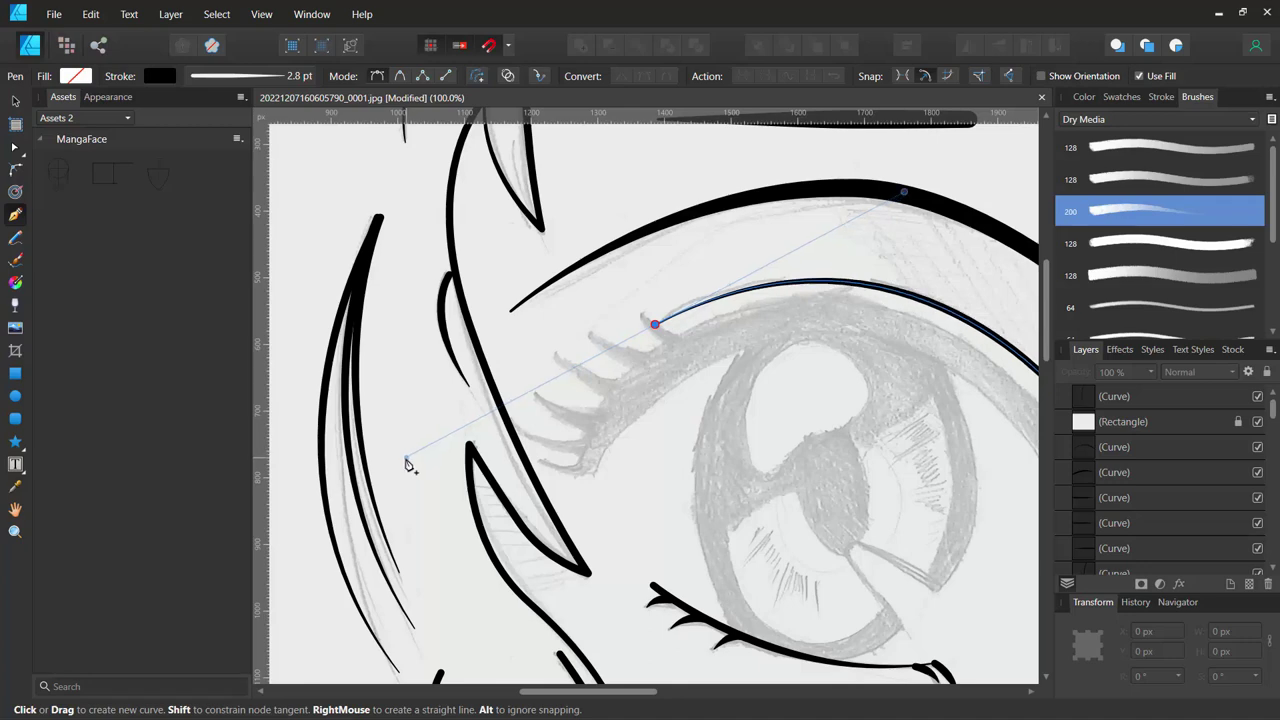
# Adjust the upper eyelid curve's bend and rename its layer 'lashuppermask'.
pyautogui.moveTo(408, 462); pyautogui.dragTo(424, 468)
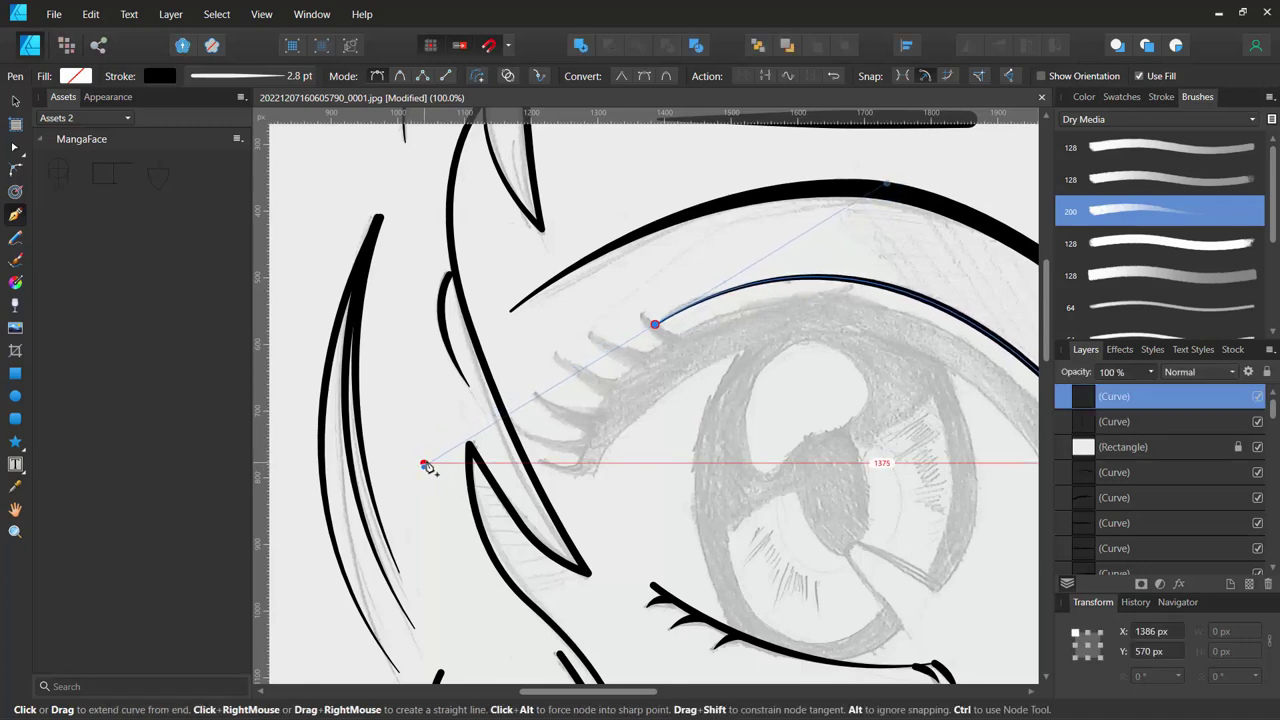
pyautogui.doubleClick(1113, 397)
pyautogui.write('lashuppermask')
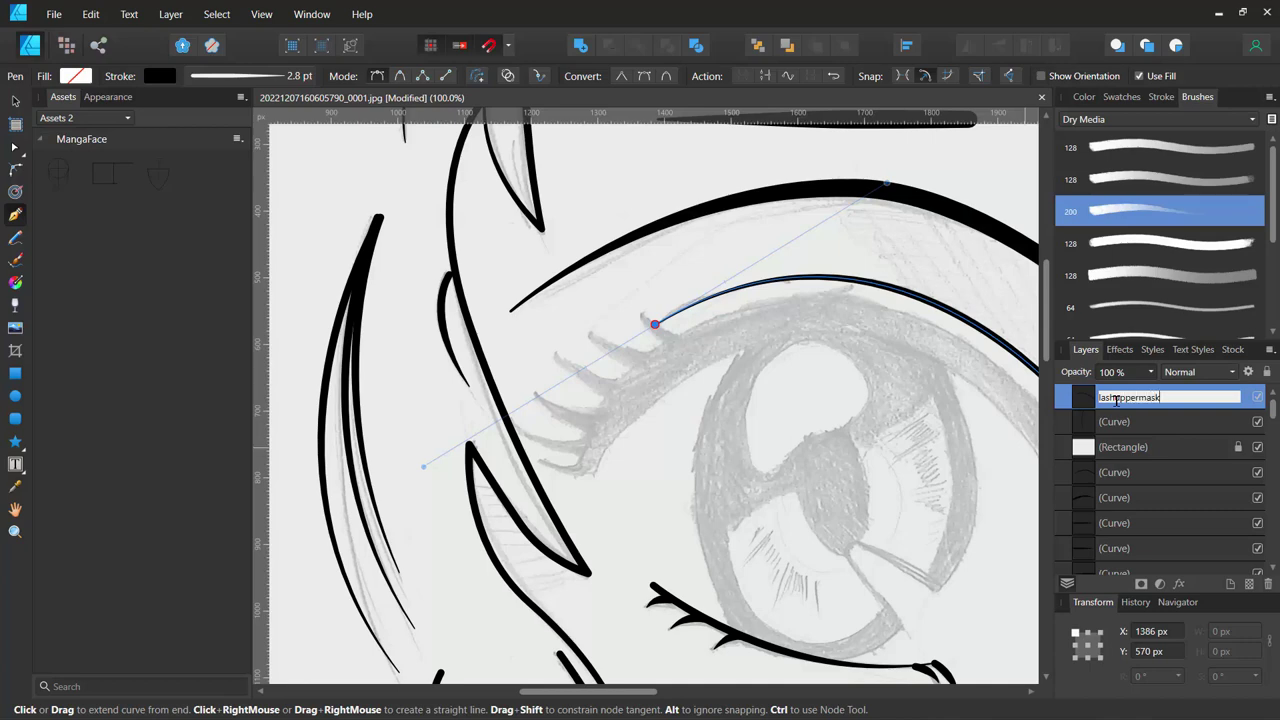
pyautogui.press('Return')
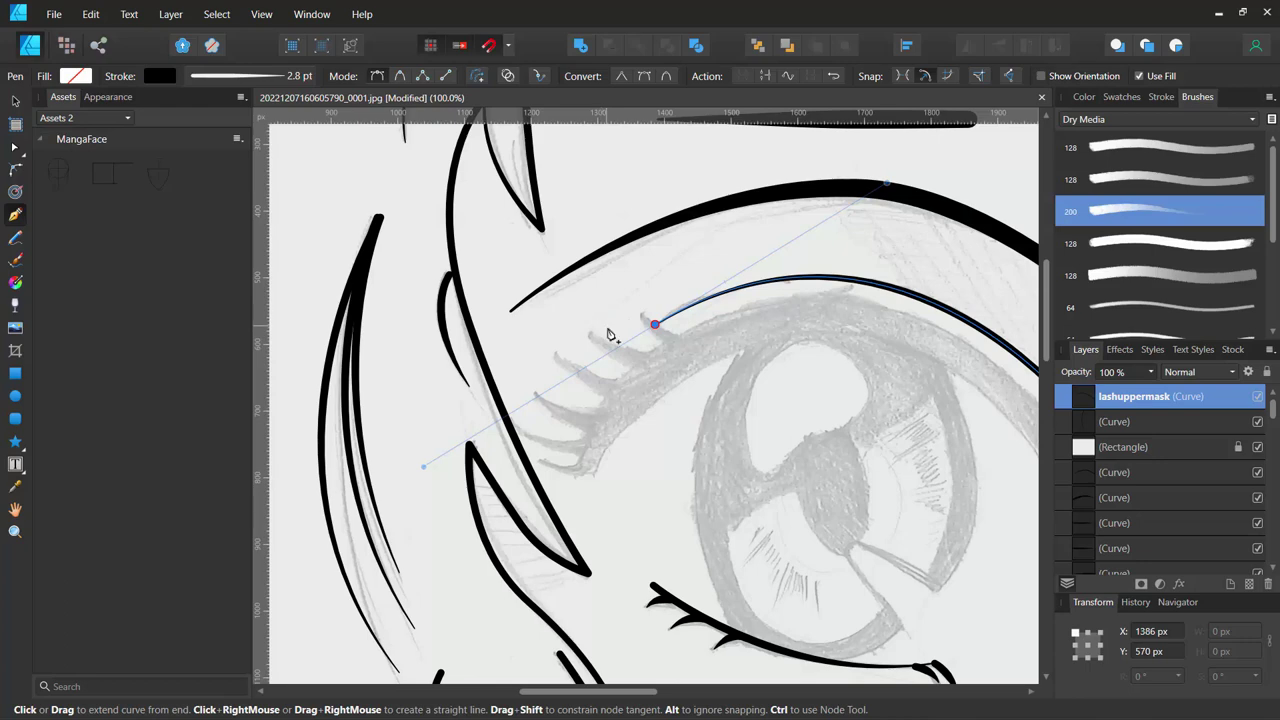
# Draw a small 128 × 121 px rectangle over the upper eyelid curve.
pyautogui.click(15, 375)
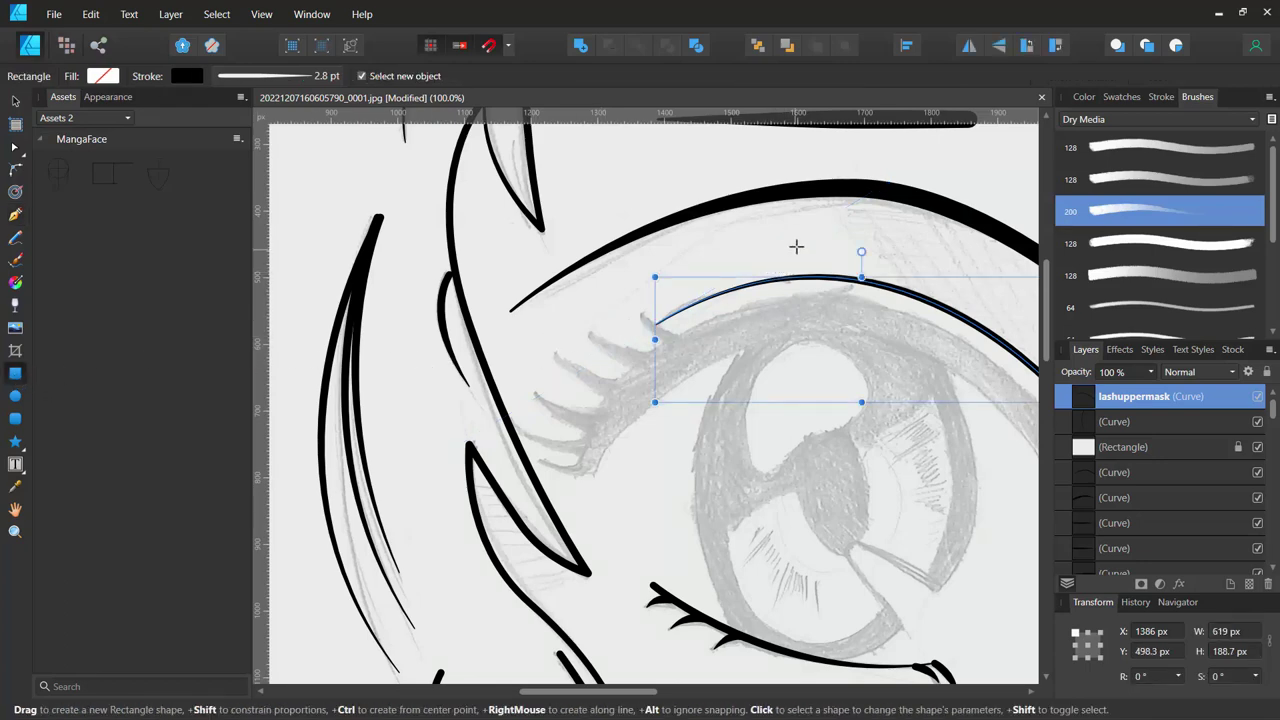
pyautogui.moveTo(795, 239); pyautogui.dragTo(882, 322)
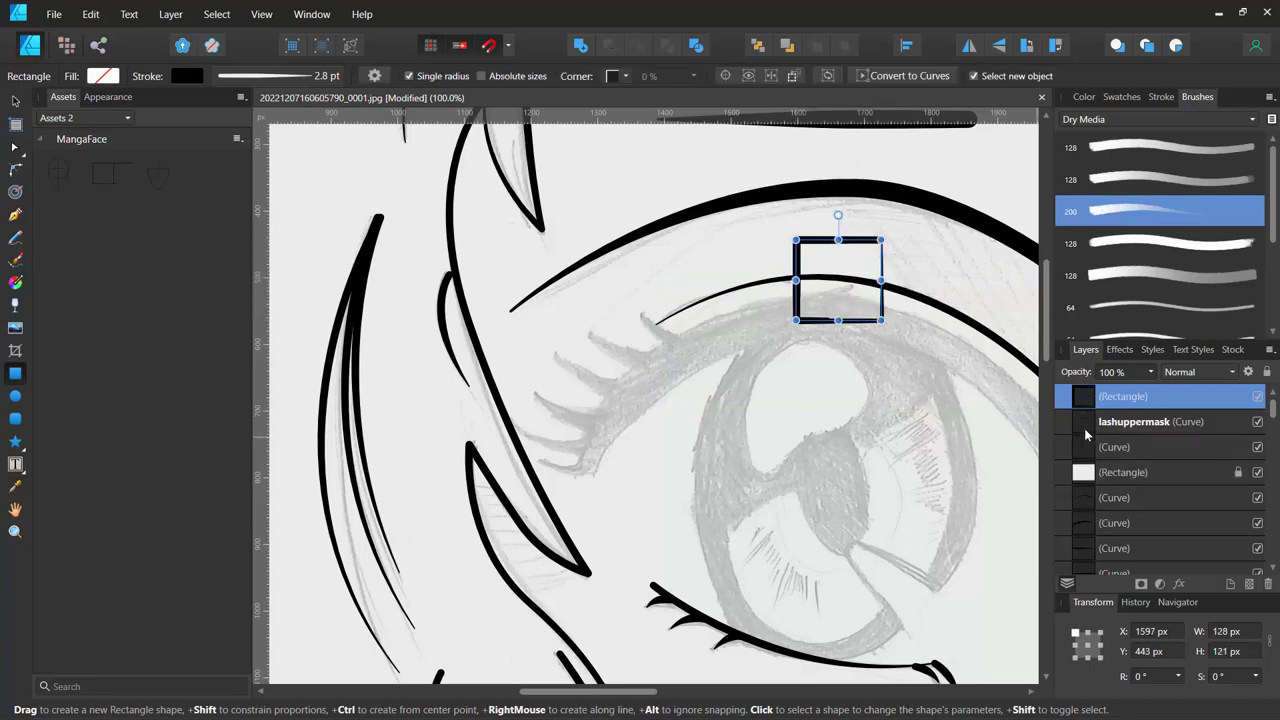
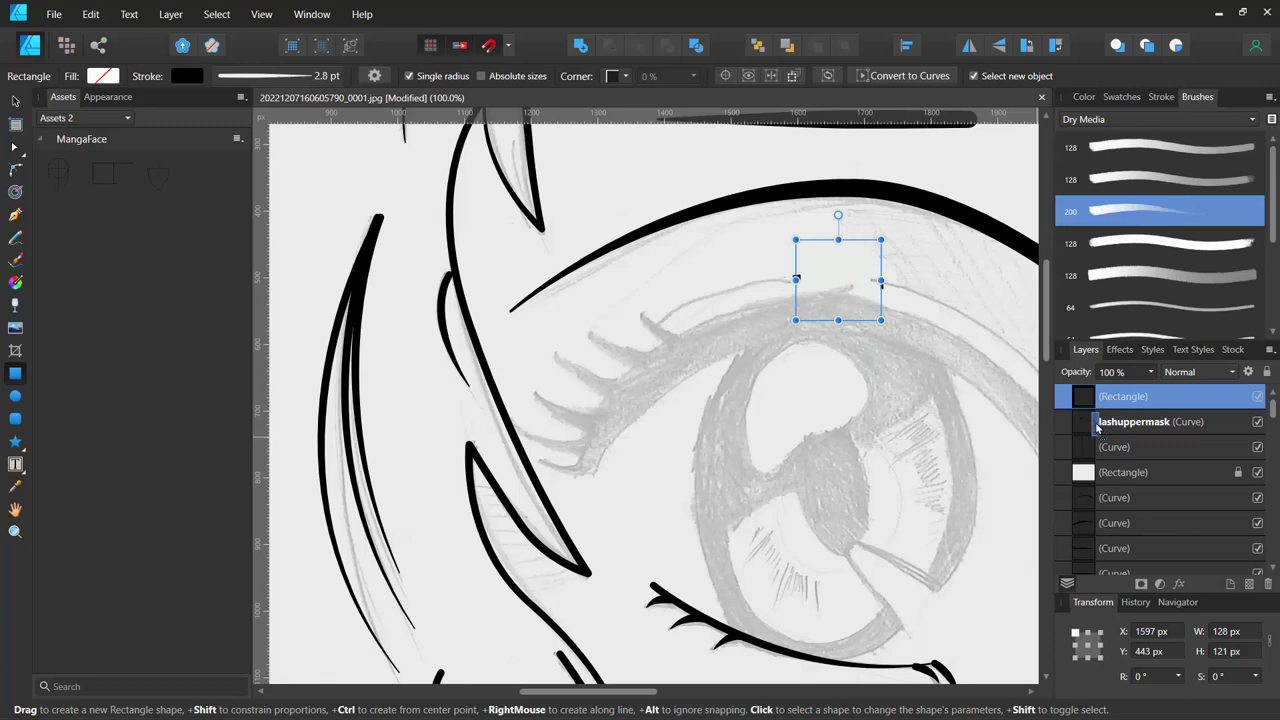
# Nest the rectangle inside lashuppermask in Layers to use it as a mask.
pyautogui.moveTo(1097, 428); pyautogui.dragTo(1108, 428)
pyautogui.moveTo(1107, 430); pyautogui.dragTo(1098, 423)
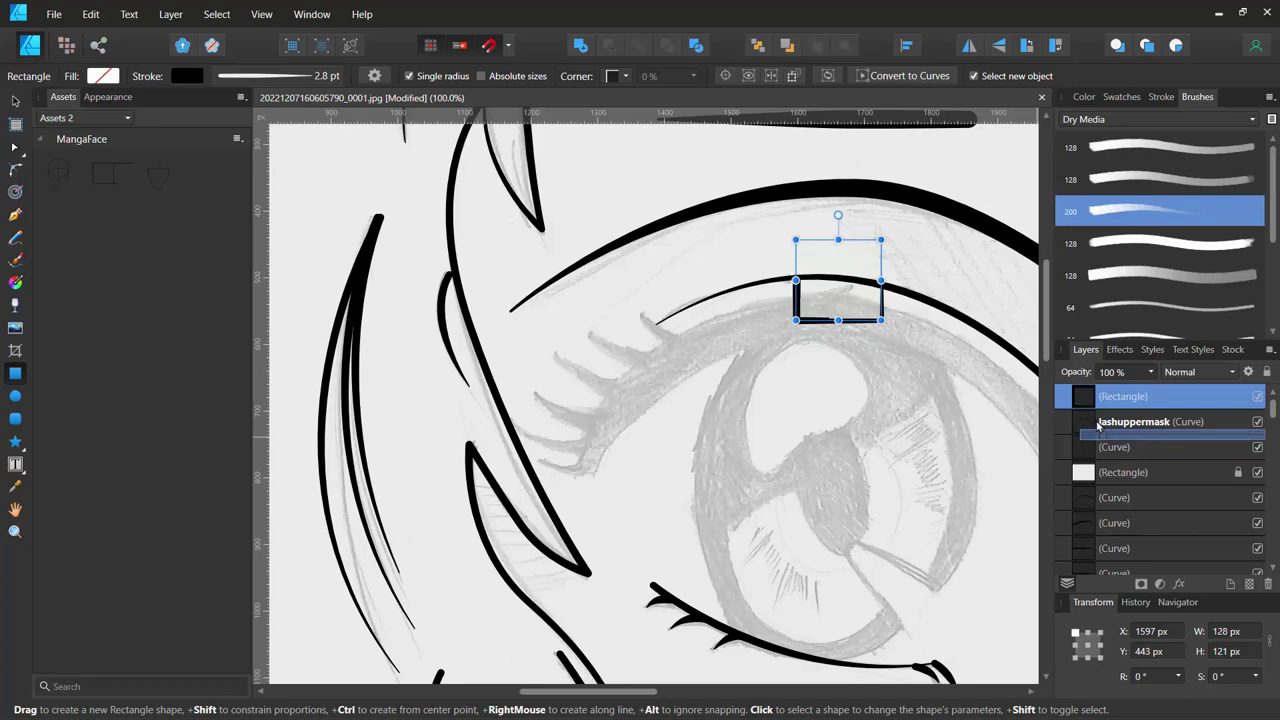
pyautogui.moveTo(1098, 423); pyautogui.dragTo(1096, 425)
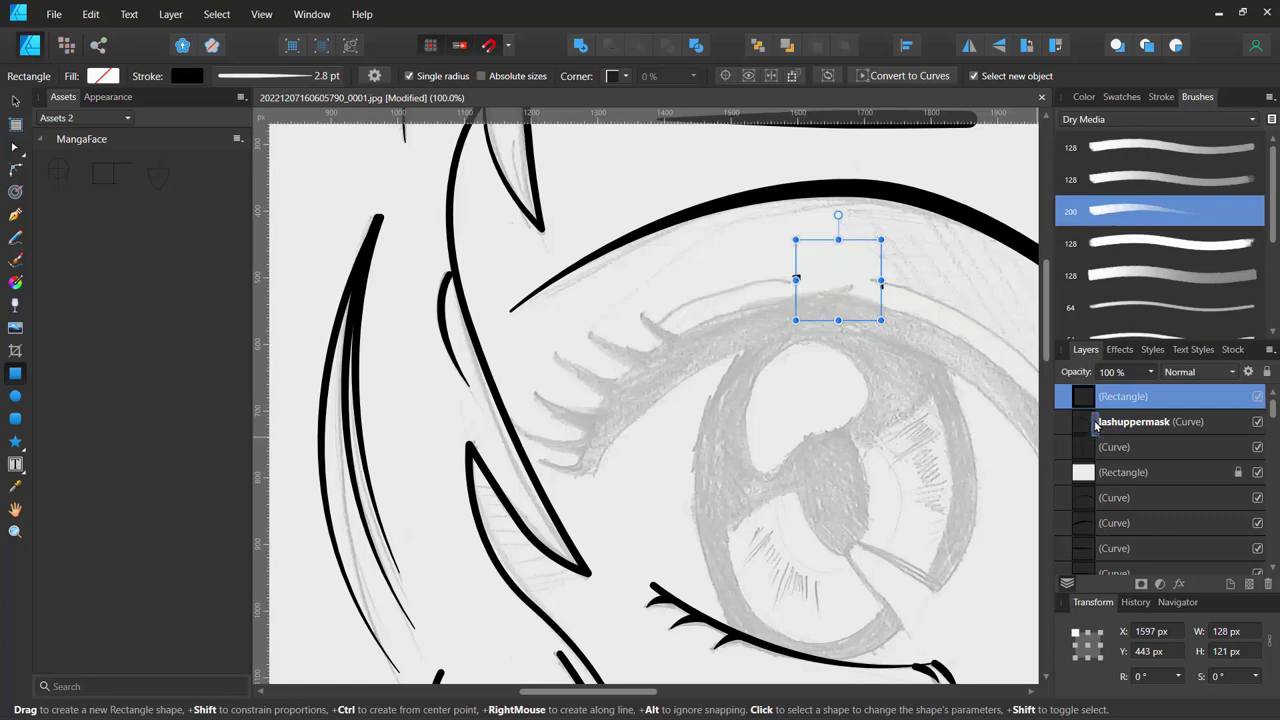
pyautogui.click(1063, 398)
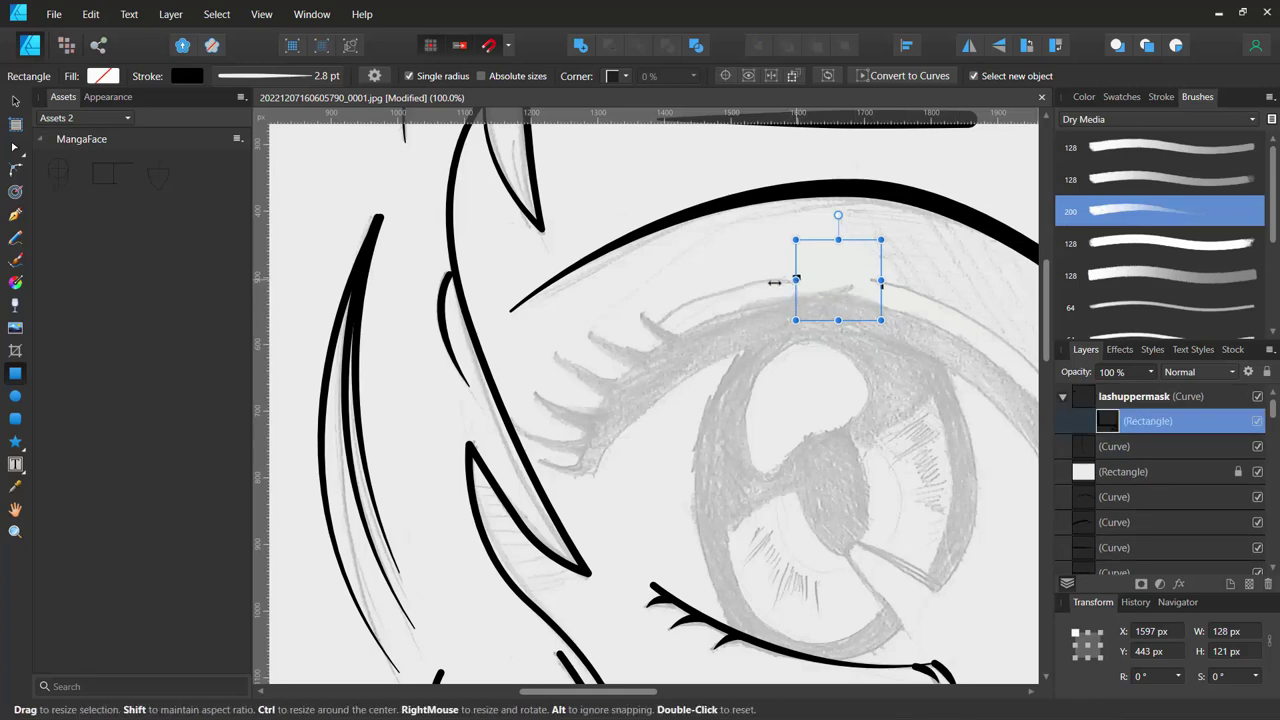
# Resize the mask rectangle over the upper eyelid, widening it to 486 px.
pyautogui.moveTo(774, 283)
pyautogui.mouseDown()
pyautogui.moveTo(813, 293)
pyautogui.moveTo(786, 293)
pyautogui.mouseUp()
pyautogui.moveTo(880, 320); pyautogui.dragTo(994, 441)
pyautogui.moveTo(889, 240)
pyautogui.mouseDown()
pyautogui.moveTo(886, 299)
pyautogui.moveTo(873, 256)
pyautogui.mouseUp()
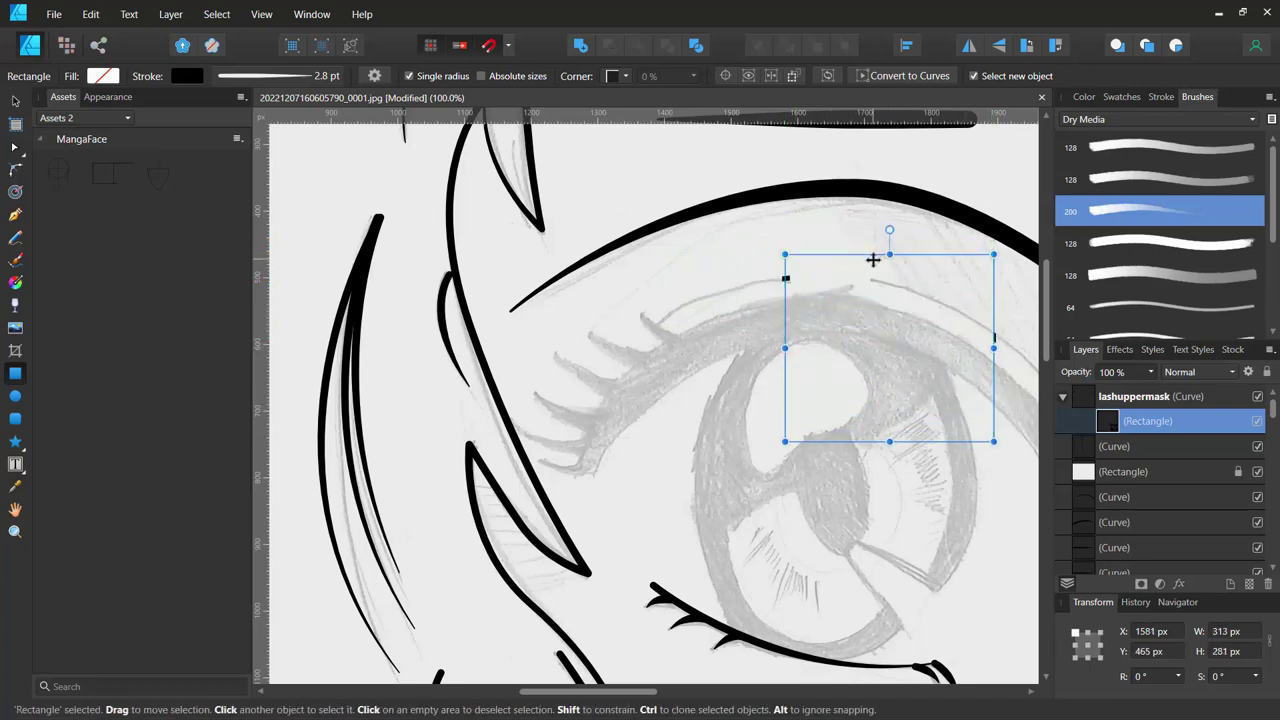
pyautogui.hotkey('ctrl', '-')
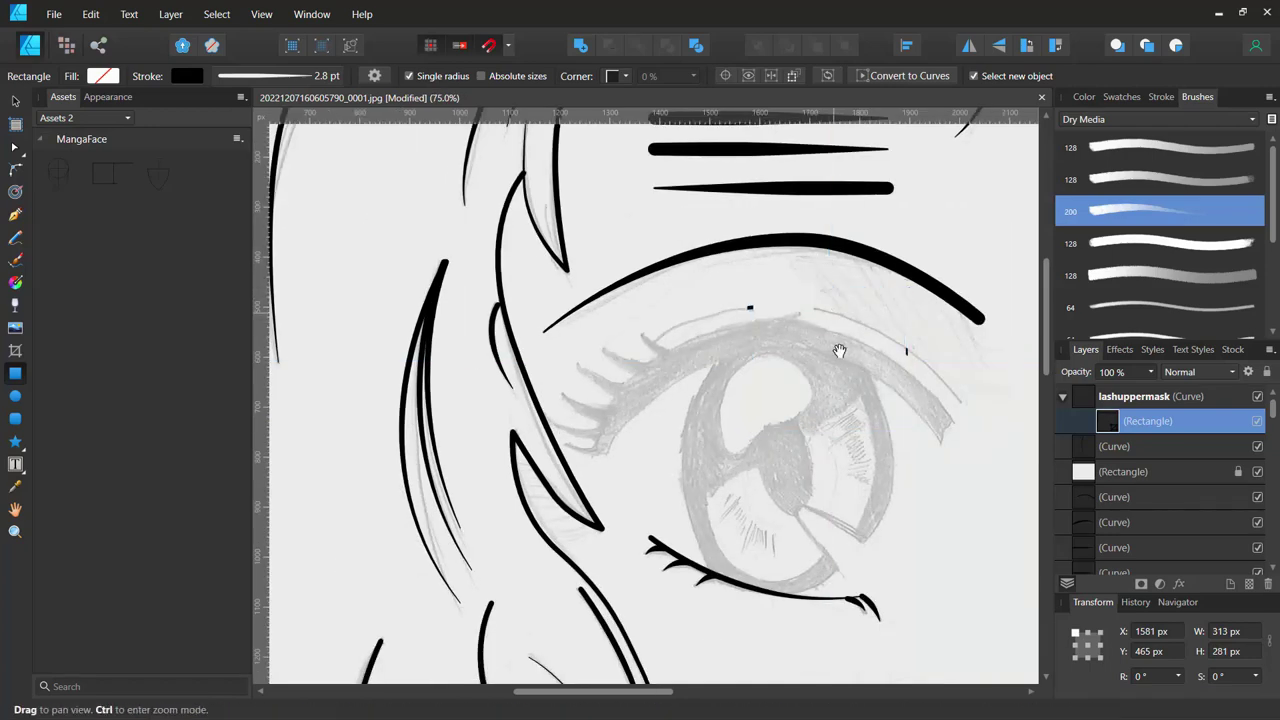
pyautogui.moveTo(839, 350); pyautogui.dragTo(717, 271)
pyautogui.moveTo(640, 293); pyautogui.dragTo(476, 288)
pyautogui.moveTo(636, 224); pyautogui.dragTo(636, 171)
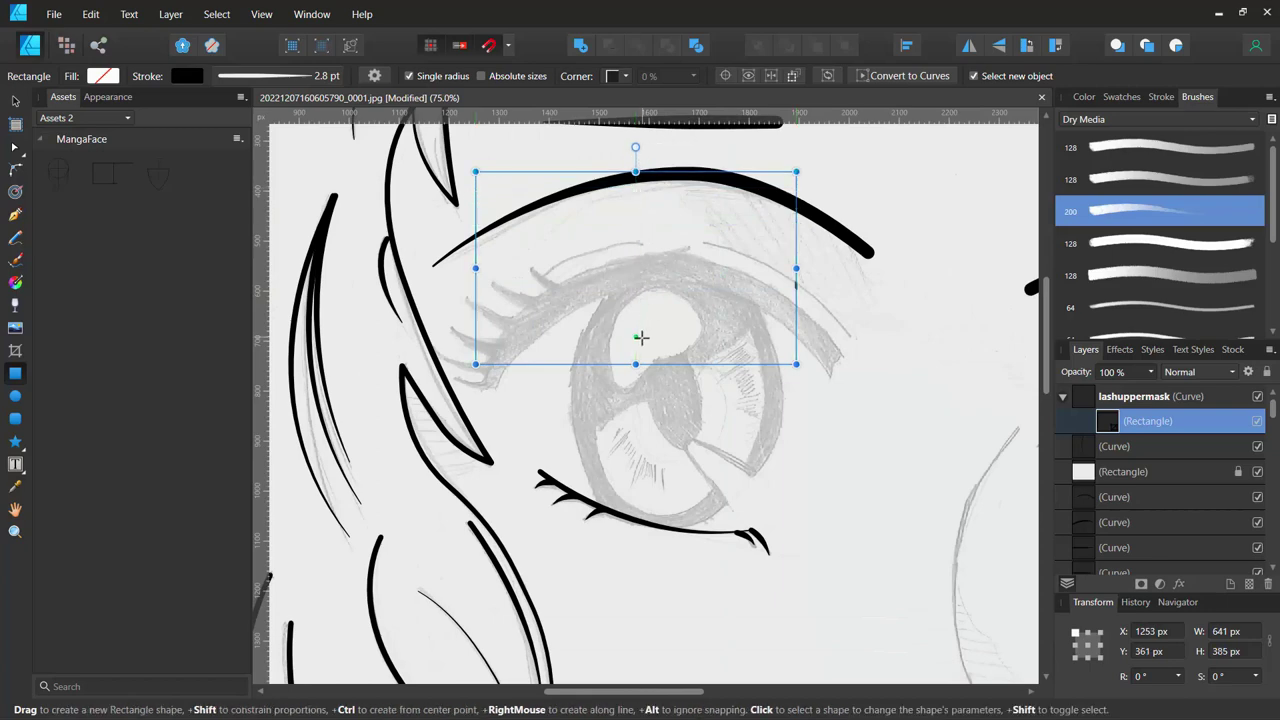
# Reposition and widen the mask rectangle, then draw a new small rectangle over the upper eyelid line.
pyautogui.click(15, 101)
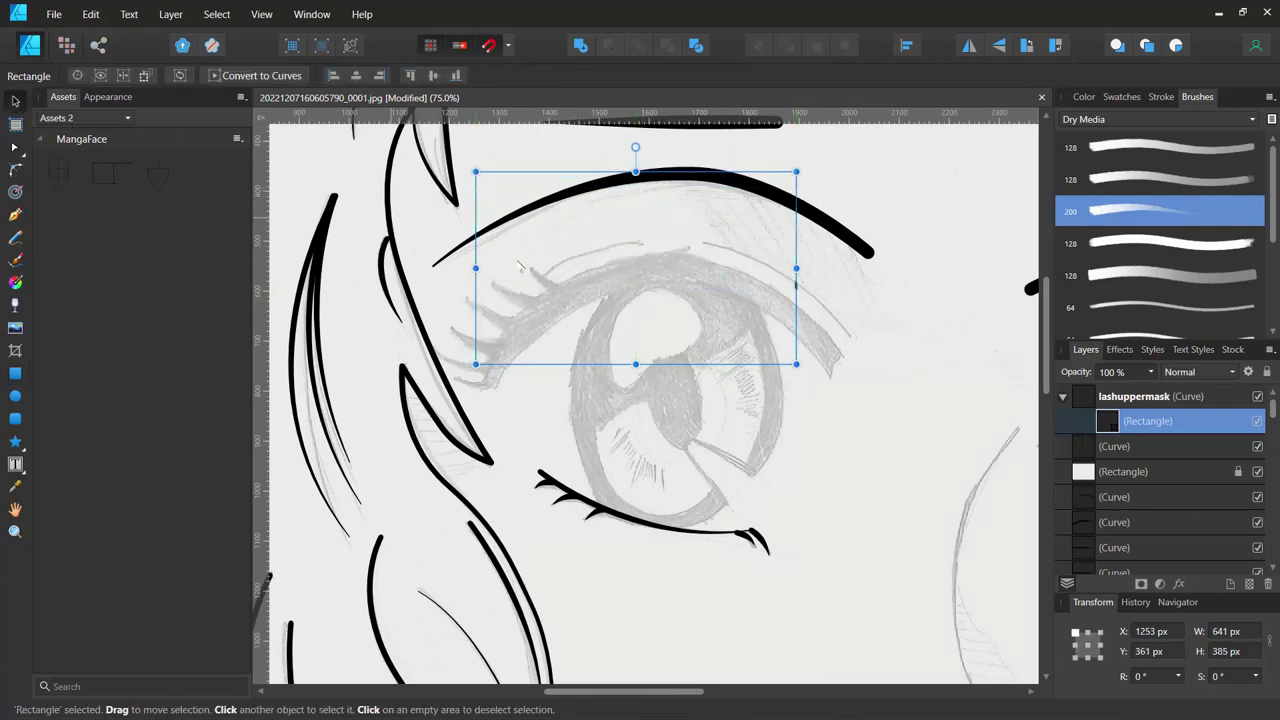
pyautogui.moveTo(626, 258)
pyautogui.mouseDown()
pyautogui.moveTo(701, 347)
pyautogui.moveTo(668, 350)
pyautogui.mouseUp()
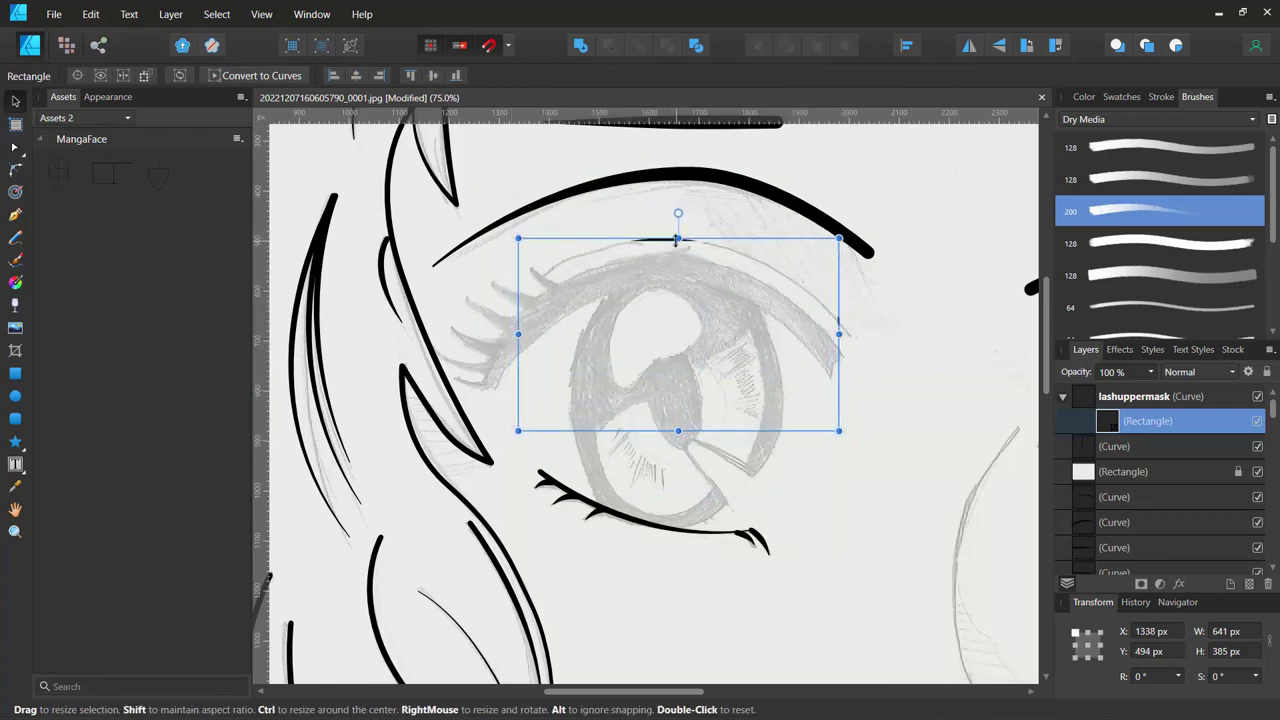
pyautogui.moveTo(678, 240); pyautogui.dragTo(683, 252)
pyautogui.moveTo(838, 342)
pyautogui.mouseDown()
pyautogui.moveTo(850, 342)
pyautogui.moveTo(714, 342)
pyautogui.mouseUp()
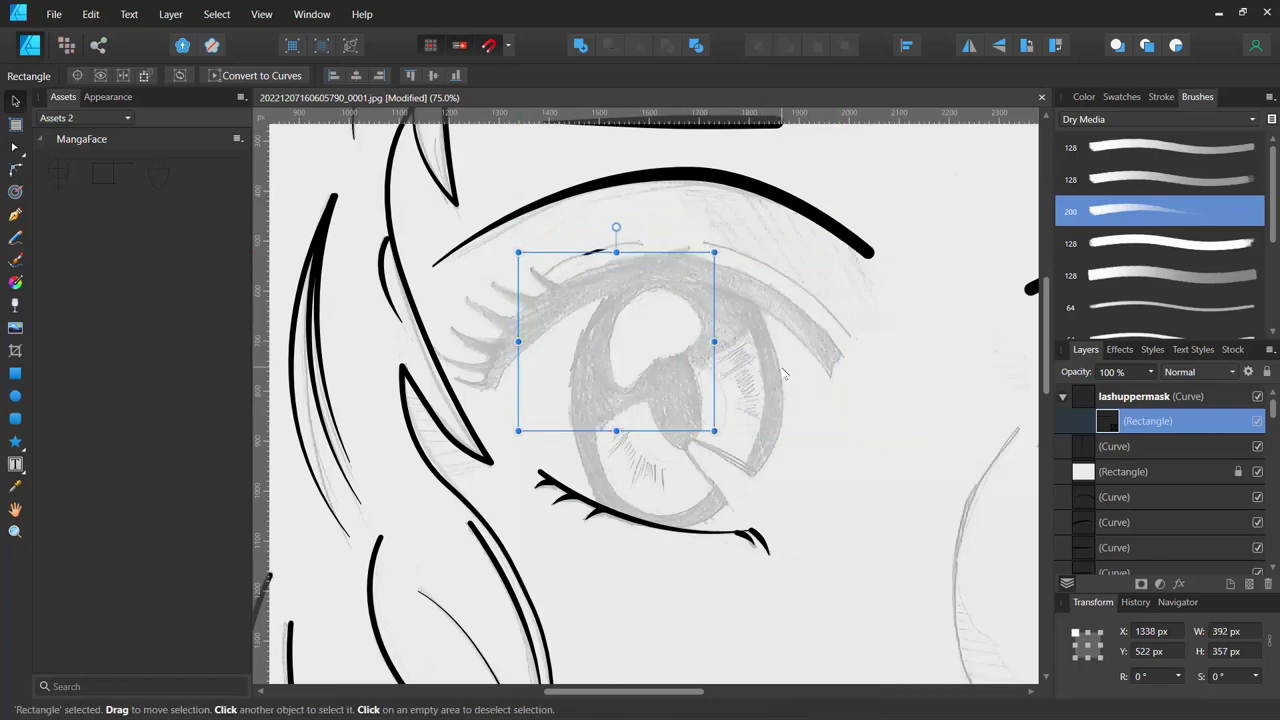
pyautogui.press('alt')
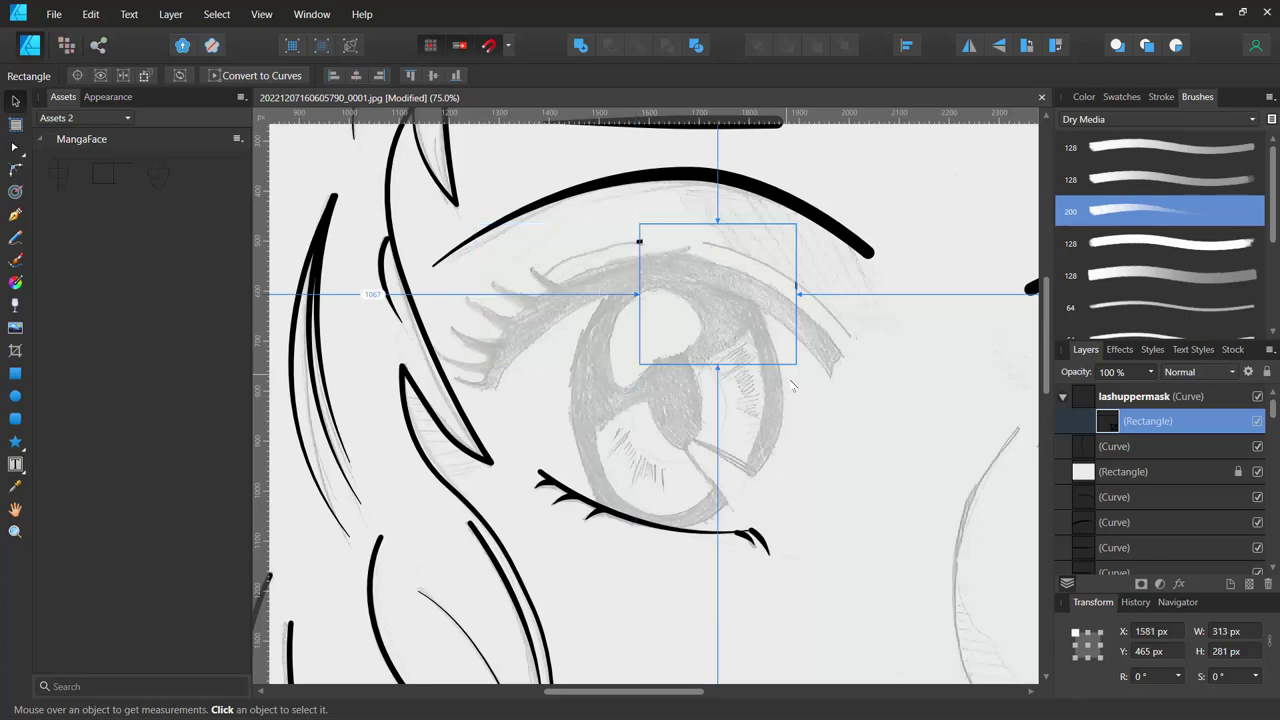
pyautogui.moveTo(647, 213); pyautogui.dragTo(712, 272)
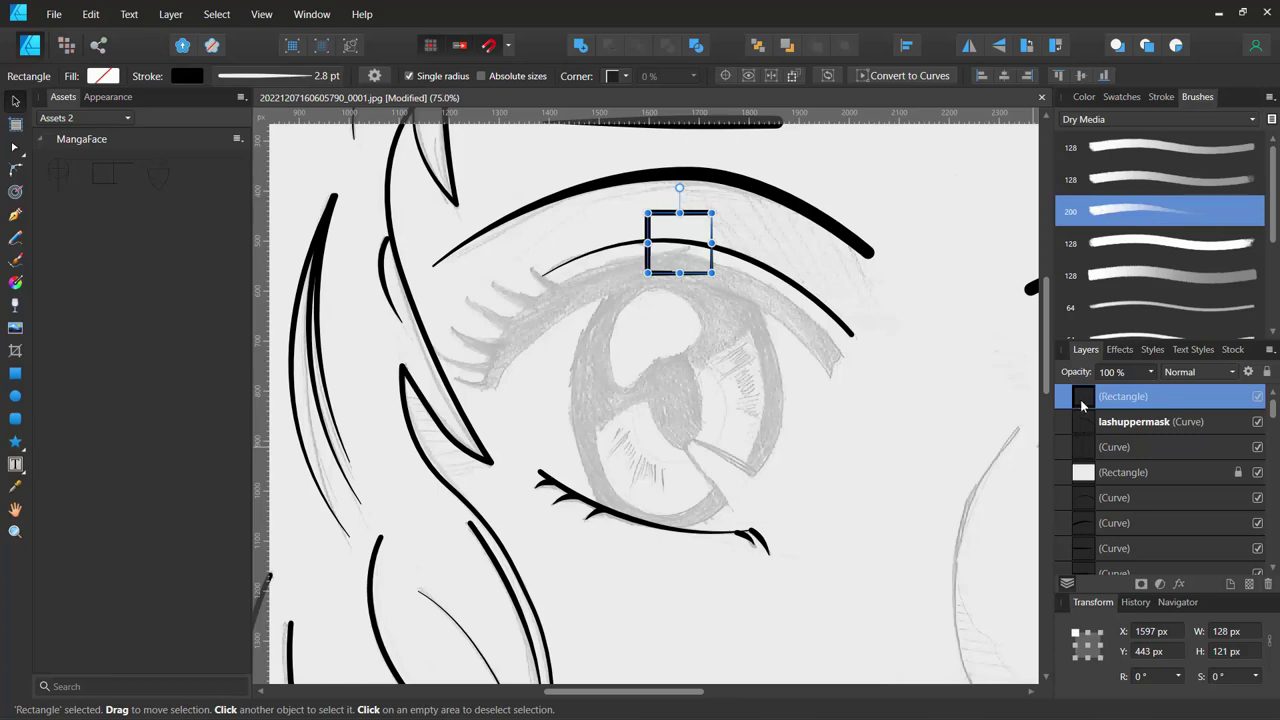
# Fill the small rectangle black and move it just below lashuppermask in Layers.
pyautogui.click(101, 77)
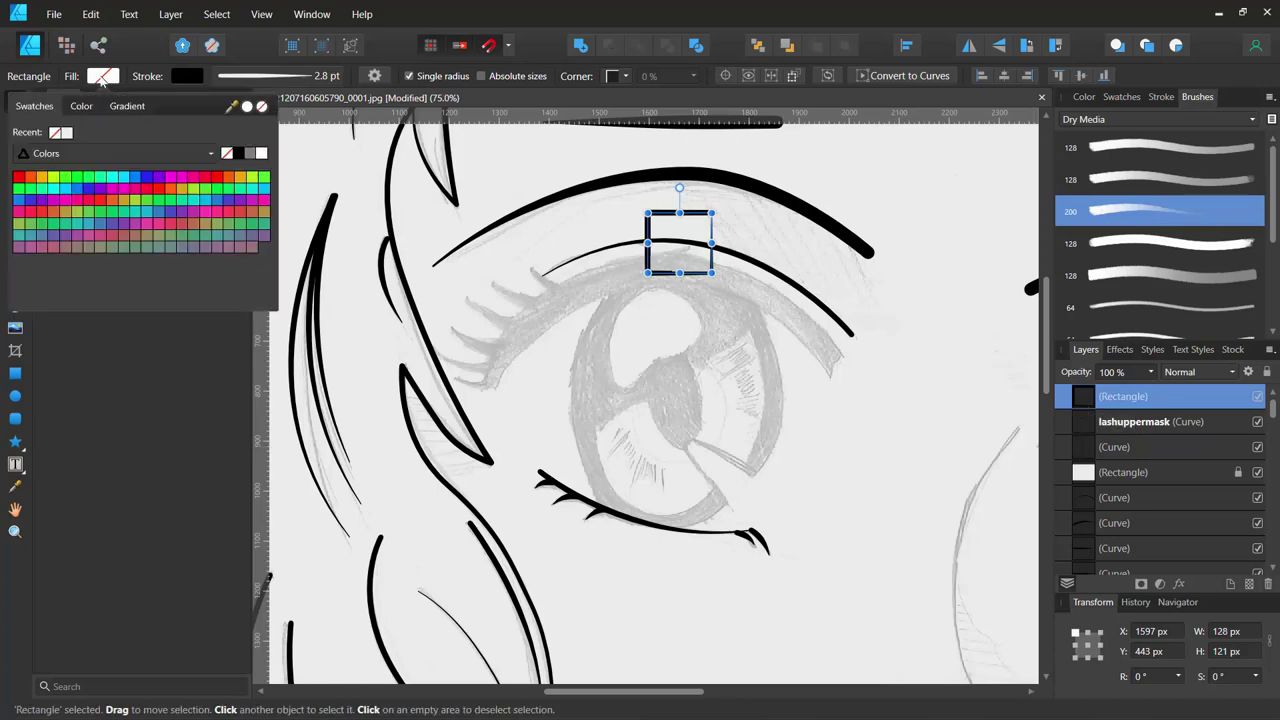
pyautogui.click(238, 154)
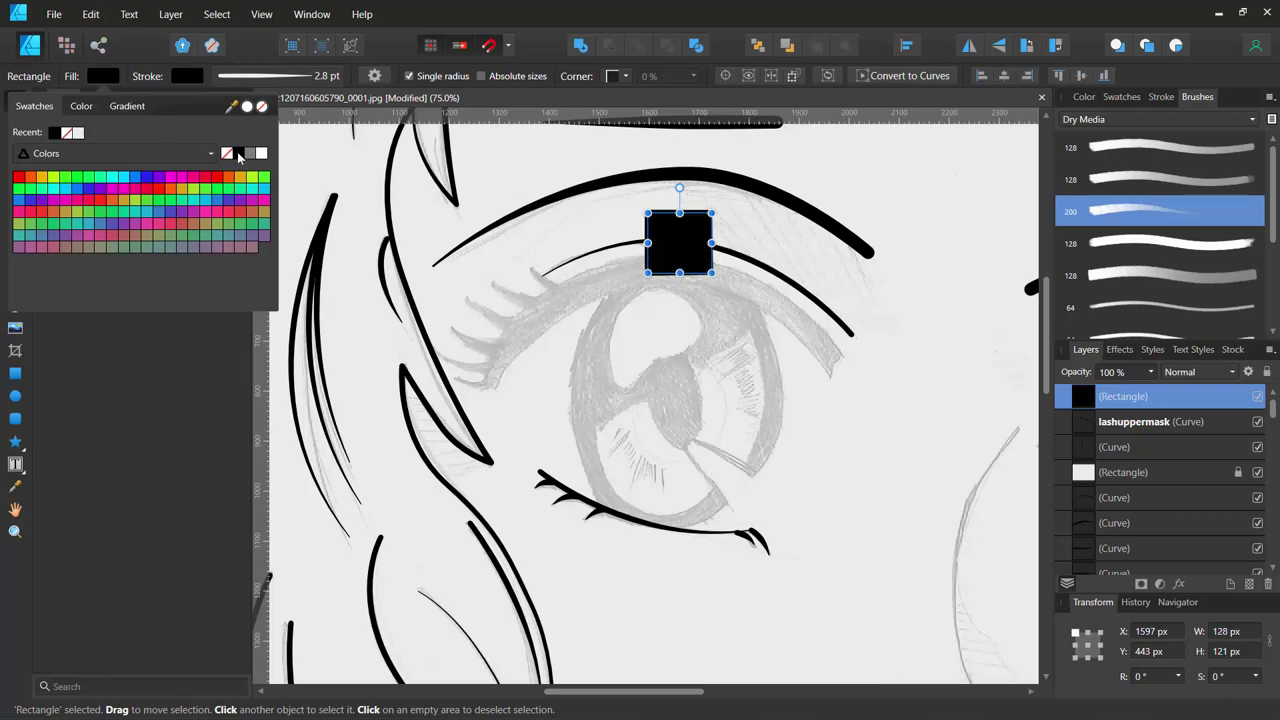
pyautogui.click(1080, 404)
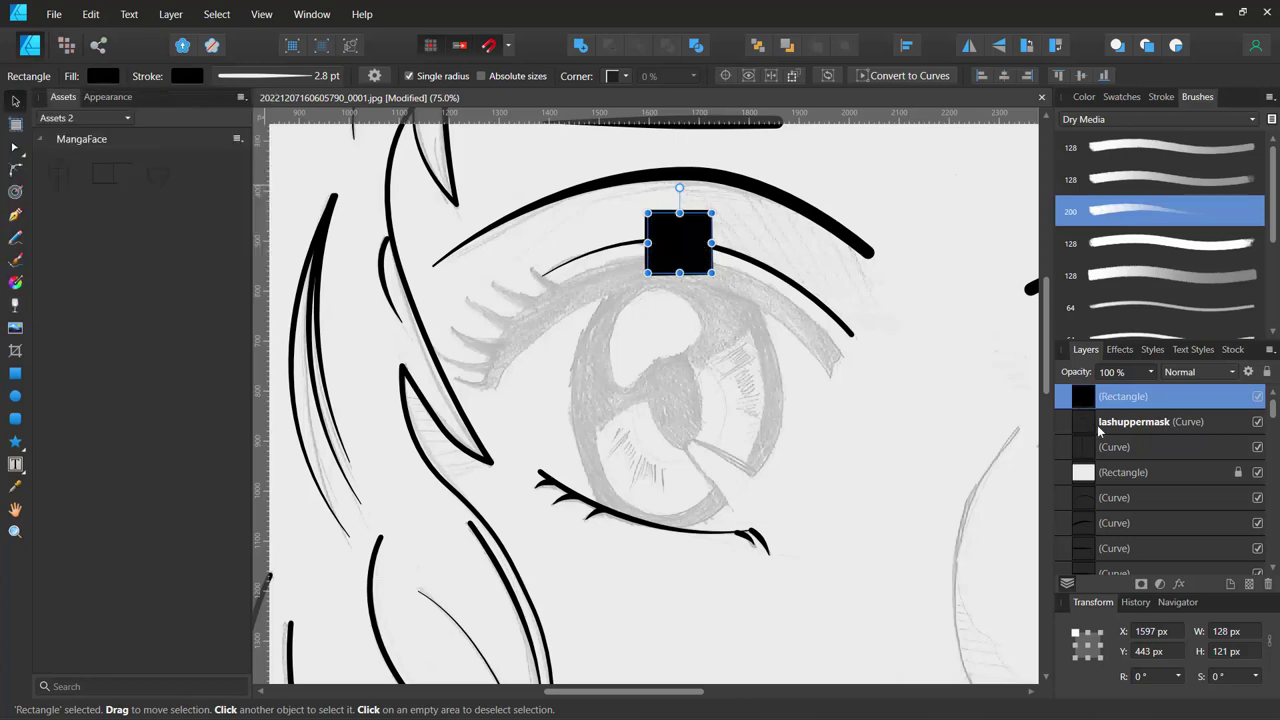
pyautogui.moveTo(1092, 416); pyautogui.dragTo(1115, 436)
pyautogui.moveTo(1115, 434); pyautogui.dragTo(1094, 426)
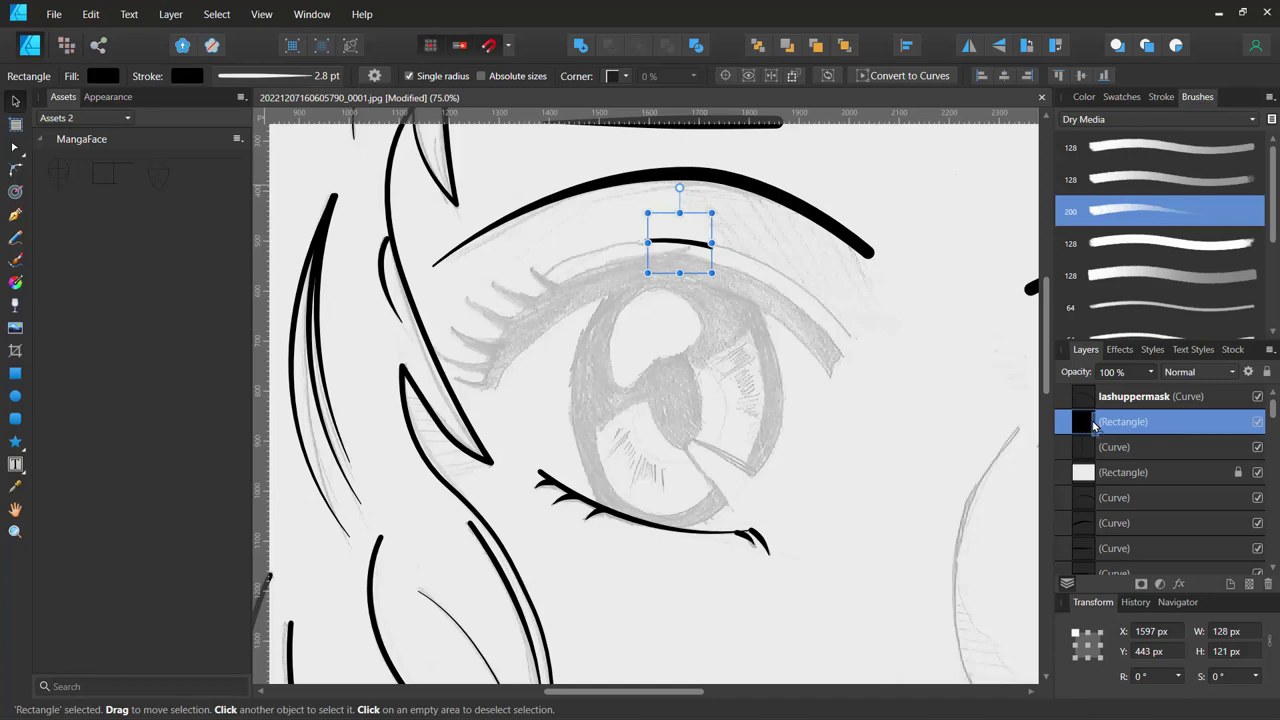
# Nest lashuppermask inside the black rectangle, then enlarge and move the rectangle.
pyautogui.moveTo(1095, 425); pyautogui.dragTo(1097, 442)
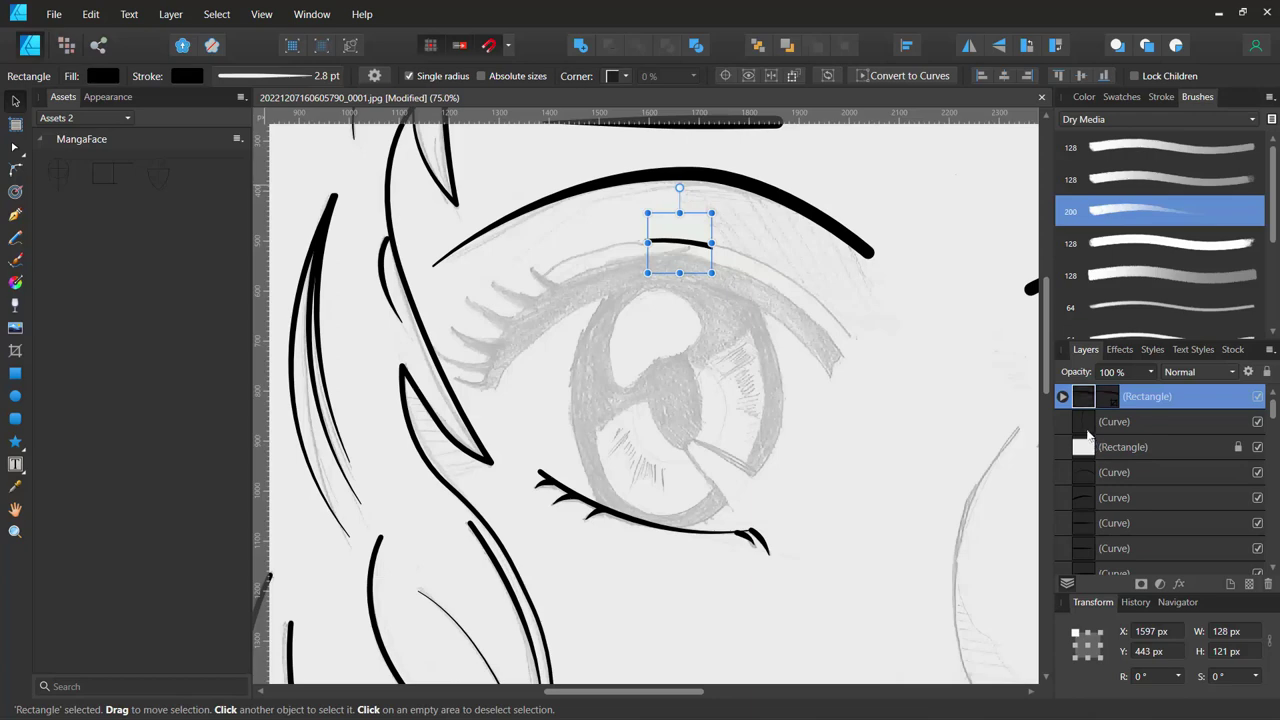
pyautogui.click(1063, 397)
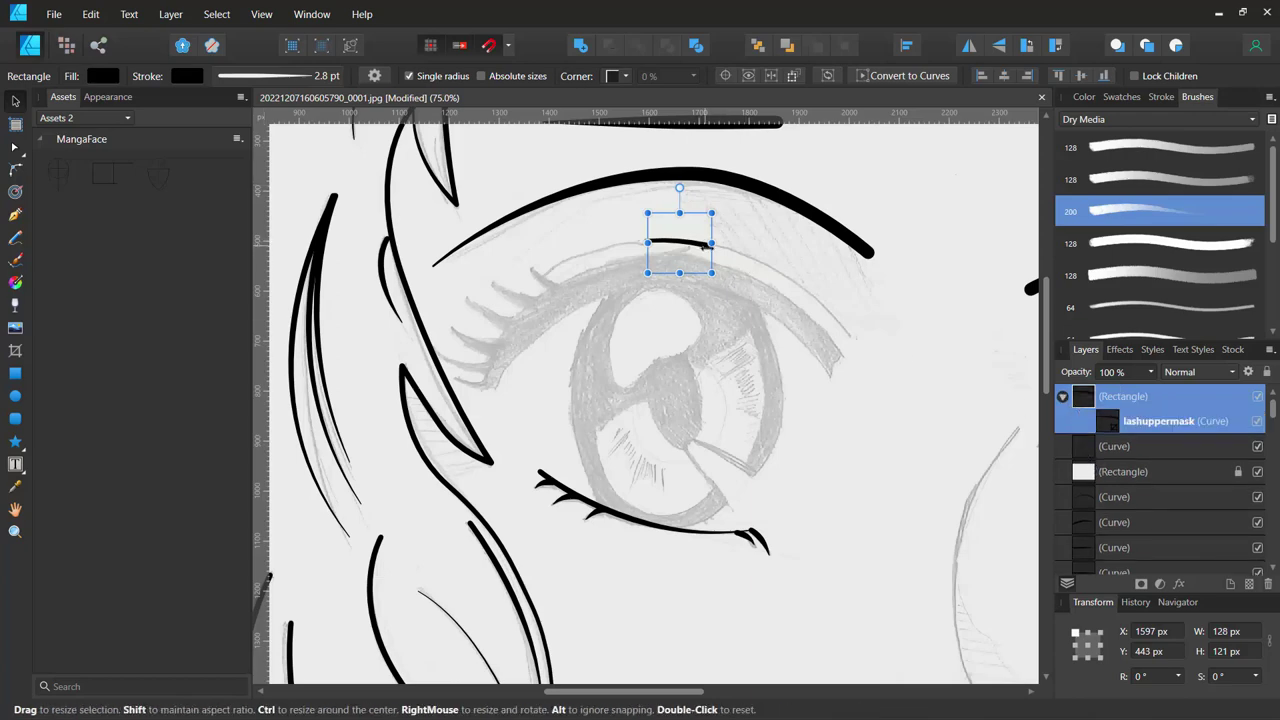
pyautogui.moveTo(711, 243)
pyautogui.mouseDown()
pyautogui.moveTo(778, 278)
pyautogui.moveTo(718, 330)
pyautogui.moveTo(764, 402)
pyautogui.mouseUp()
pyautogui.moveTo(779, 307); pyautogui.dragTo(893, 357)
pyautogui.moveTo(750, 311); pyautogui.dragTo(674, 267)
# Undo those edits so lashuppermask is whole, with the rectangle above it.
pyautogui.hotkey('ctrl', 'z')
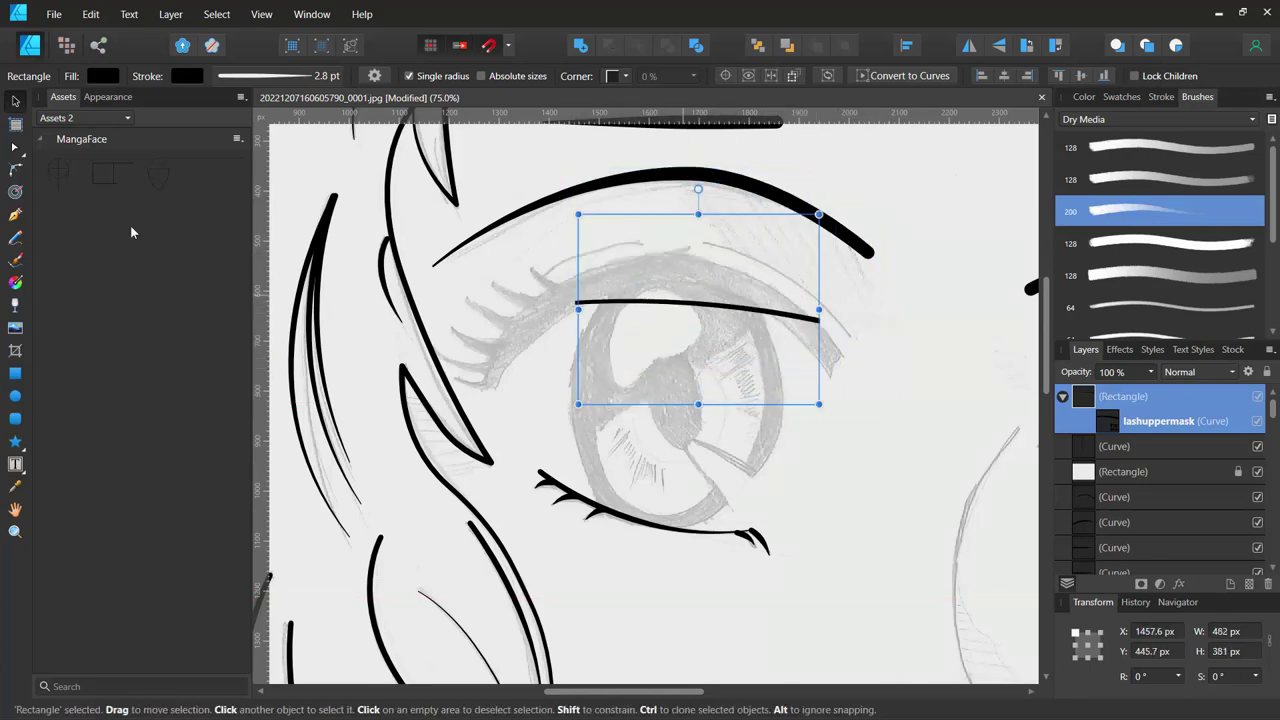
pyautogui.hotkey('ctrl', 'z')
pyautogui.hotkey('ctrl', 'z')
pyautogui.hotkey('ctrl', 'z')
pyautogui.hotkey('ctrl', 'z')
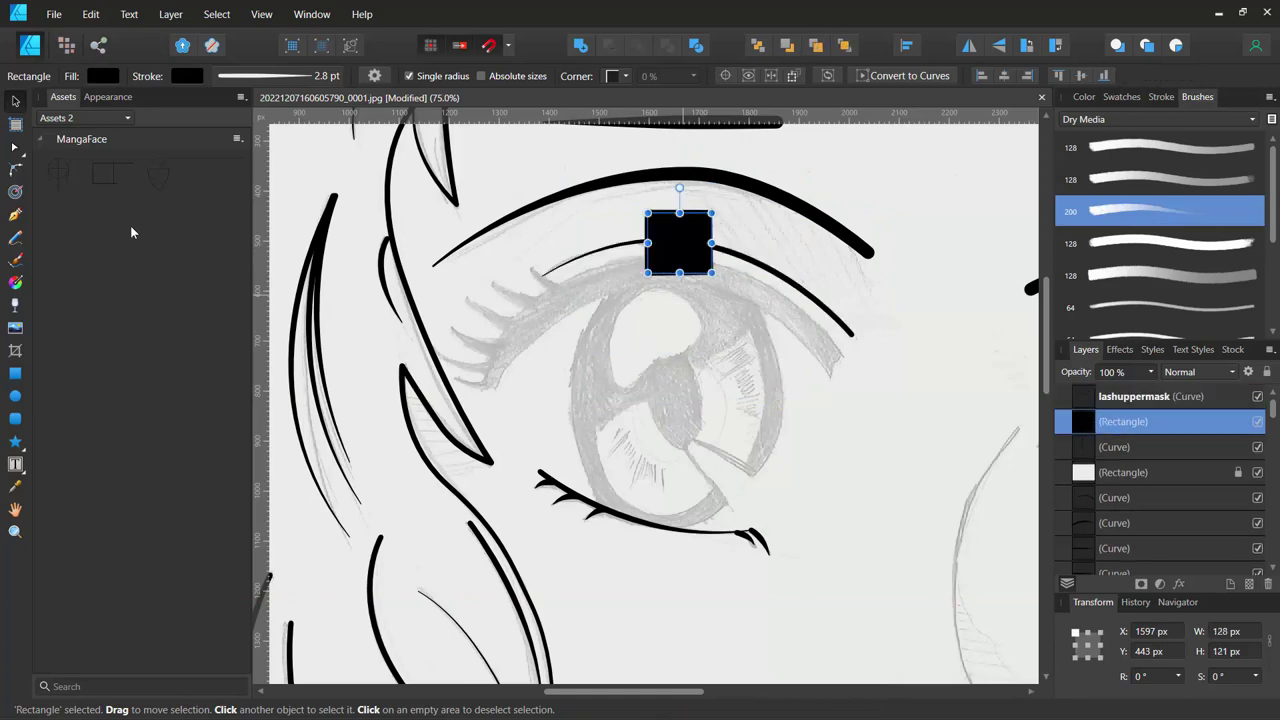
pyautogui.hotkey('ctrl', 'z')
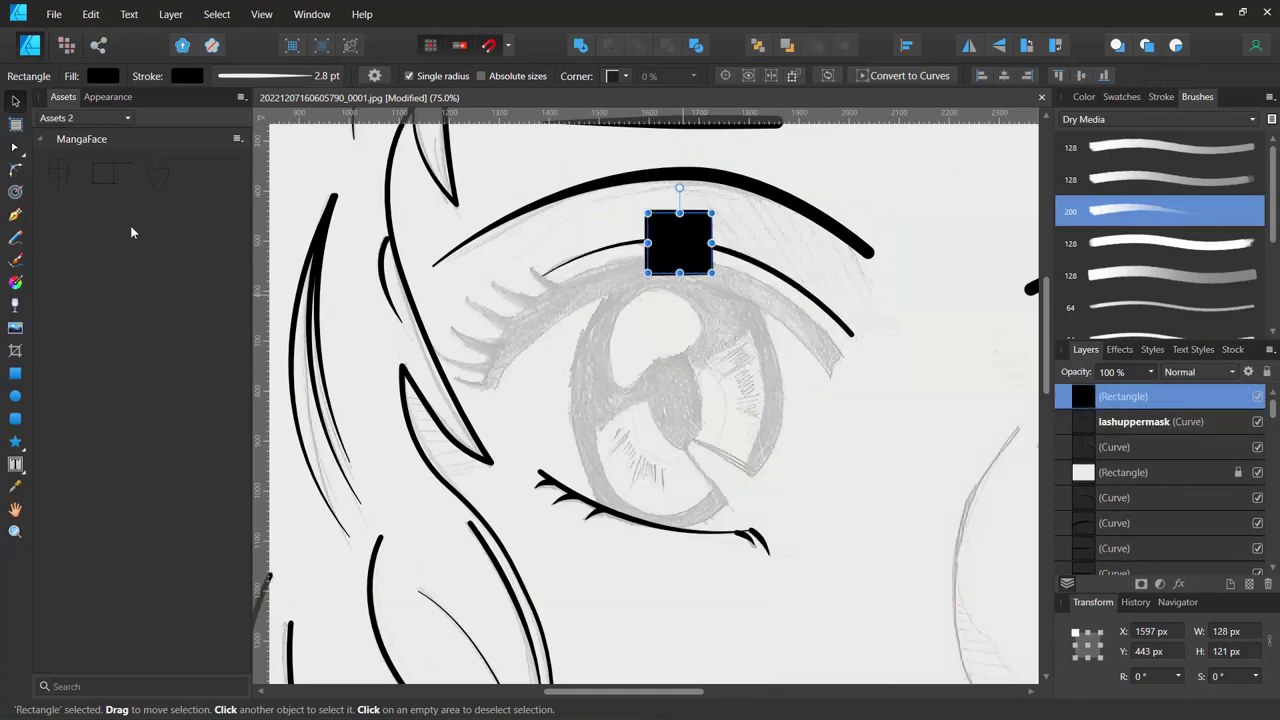
pyautogui.hotkey('ctrl', 'z')
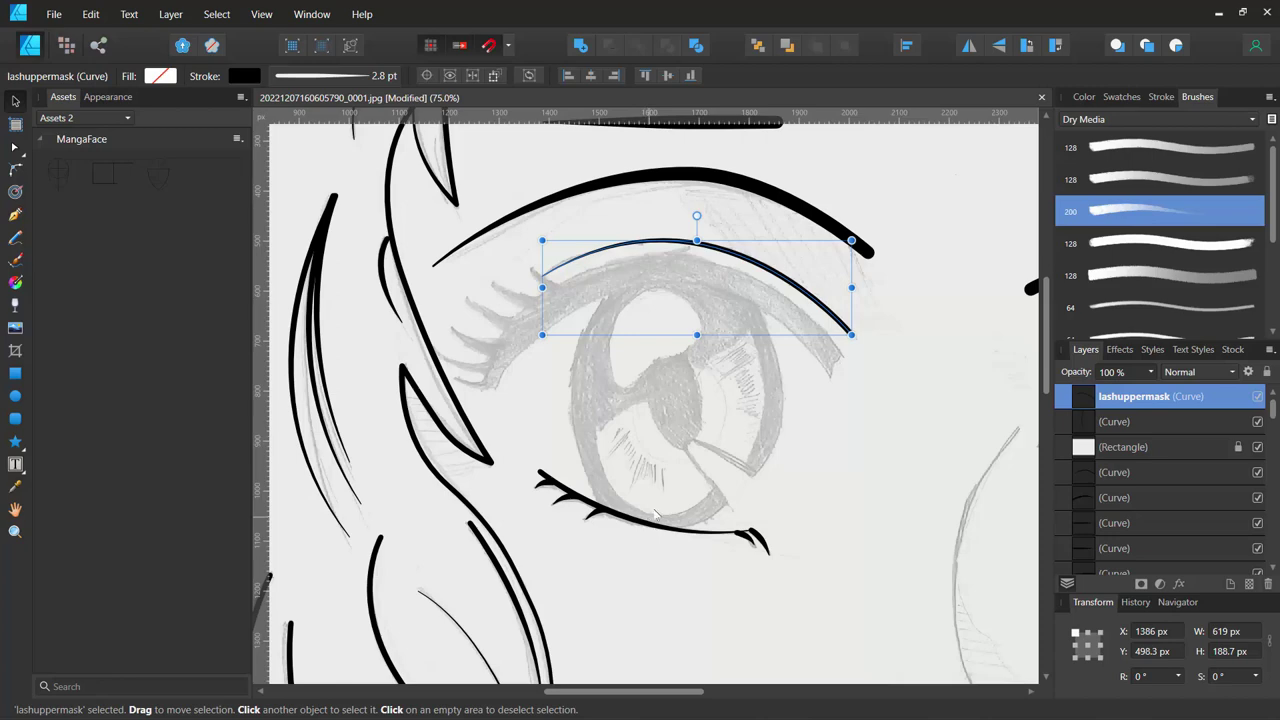
# Add a mask to lashuppermask and marquee-select a small area over the eyelid line in Pixel Persona.
pyautogui.click(1141, 585)
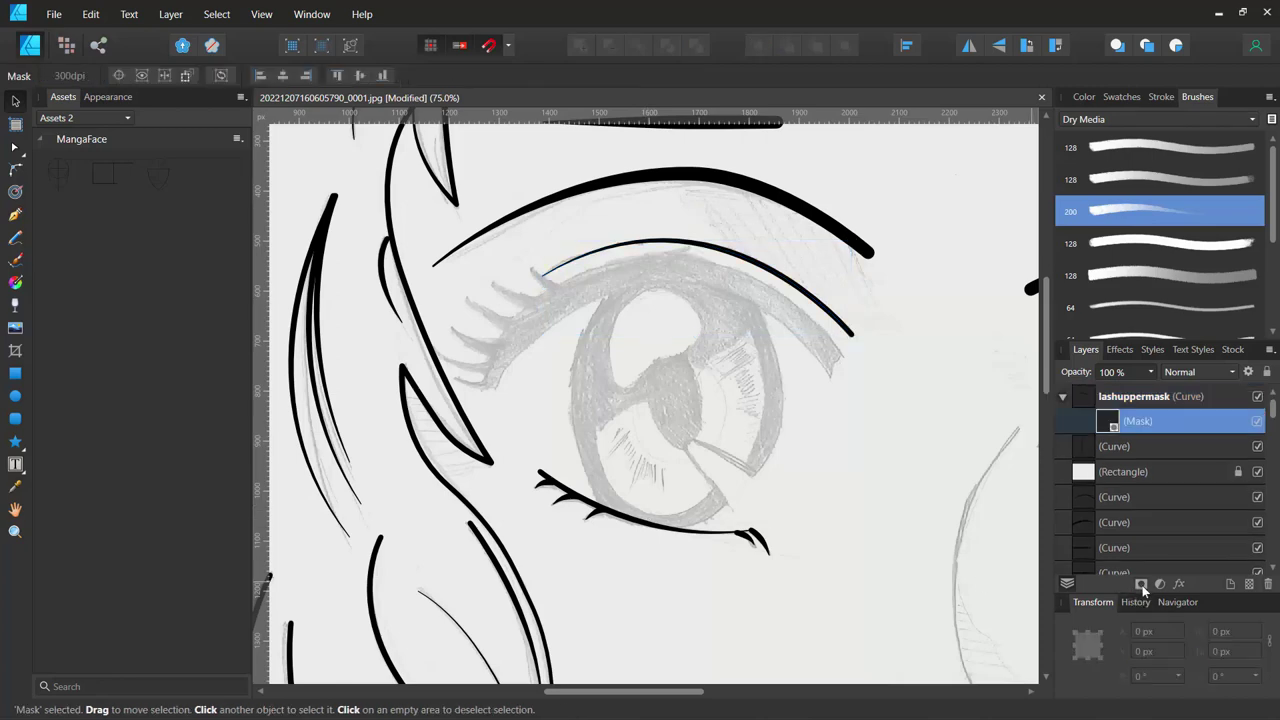
pyautogui.click(68, 47)
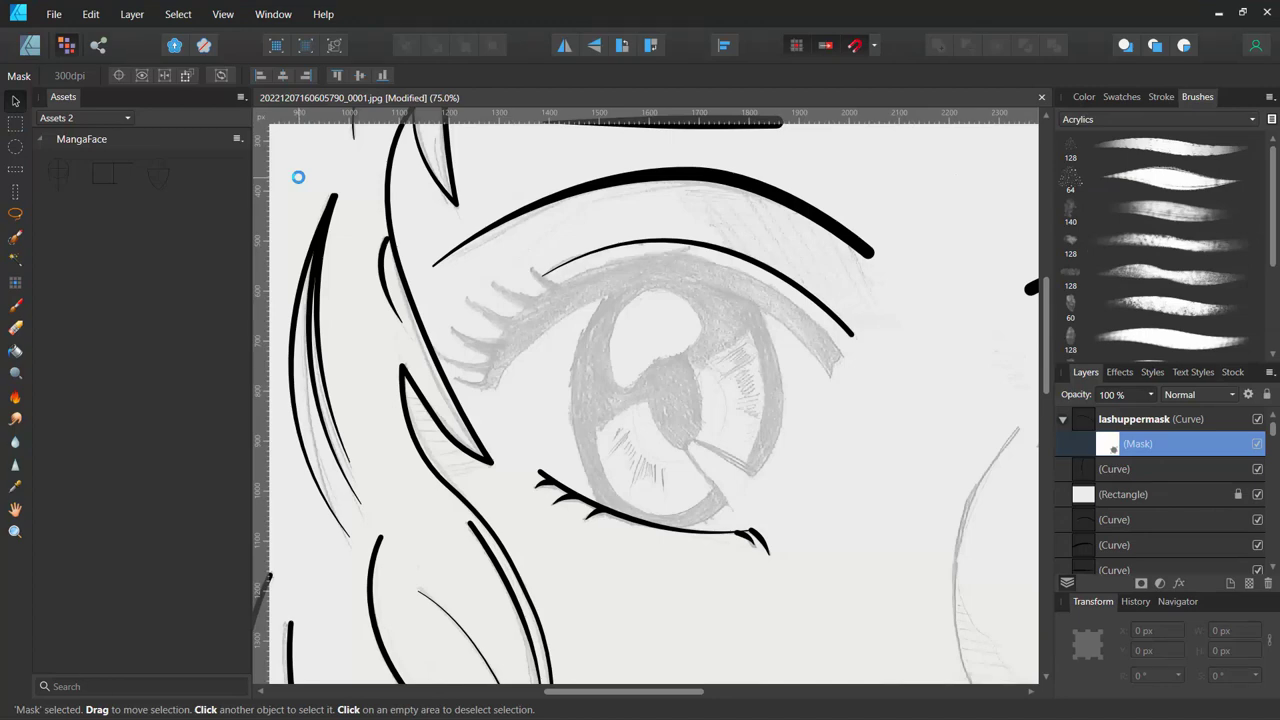
pyautogui.click(15, 124)
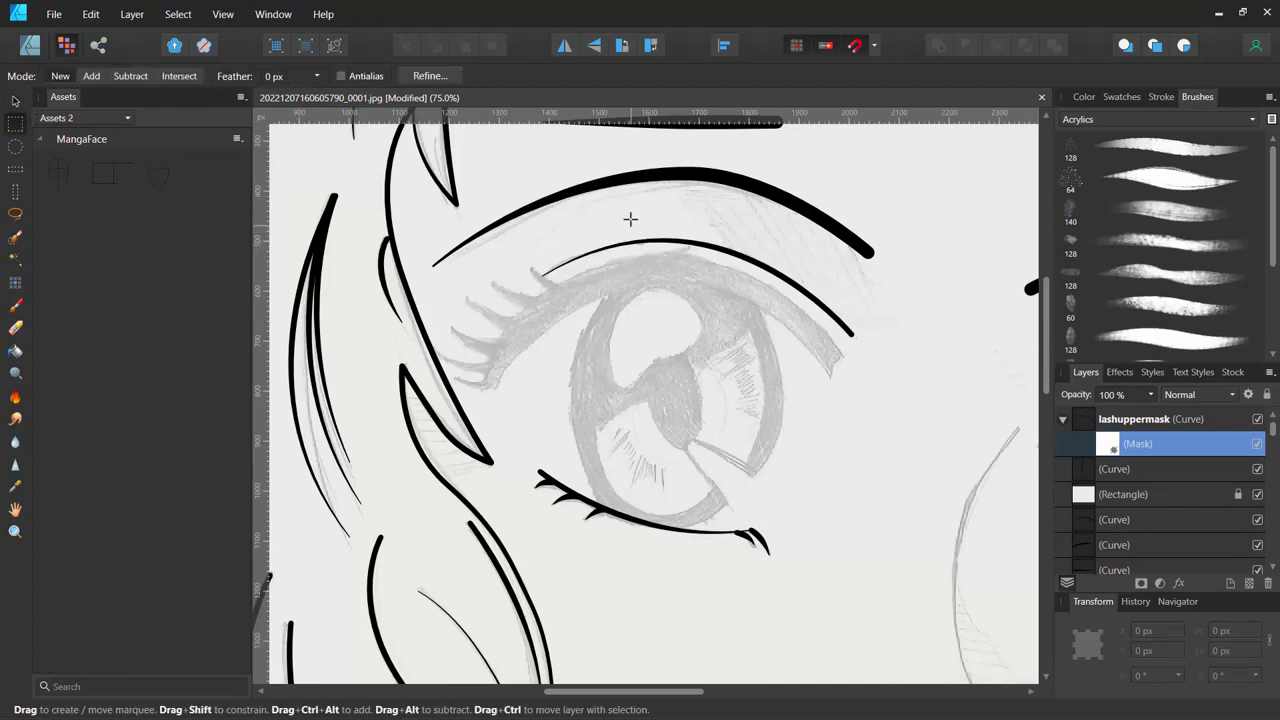
pyautogui.moveTo(630, 218); pyautogui.dragTo(704, 283)
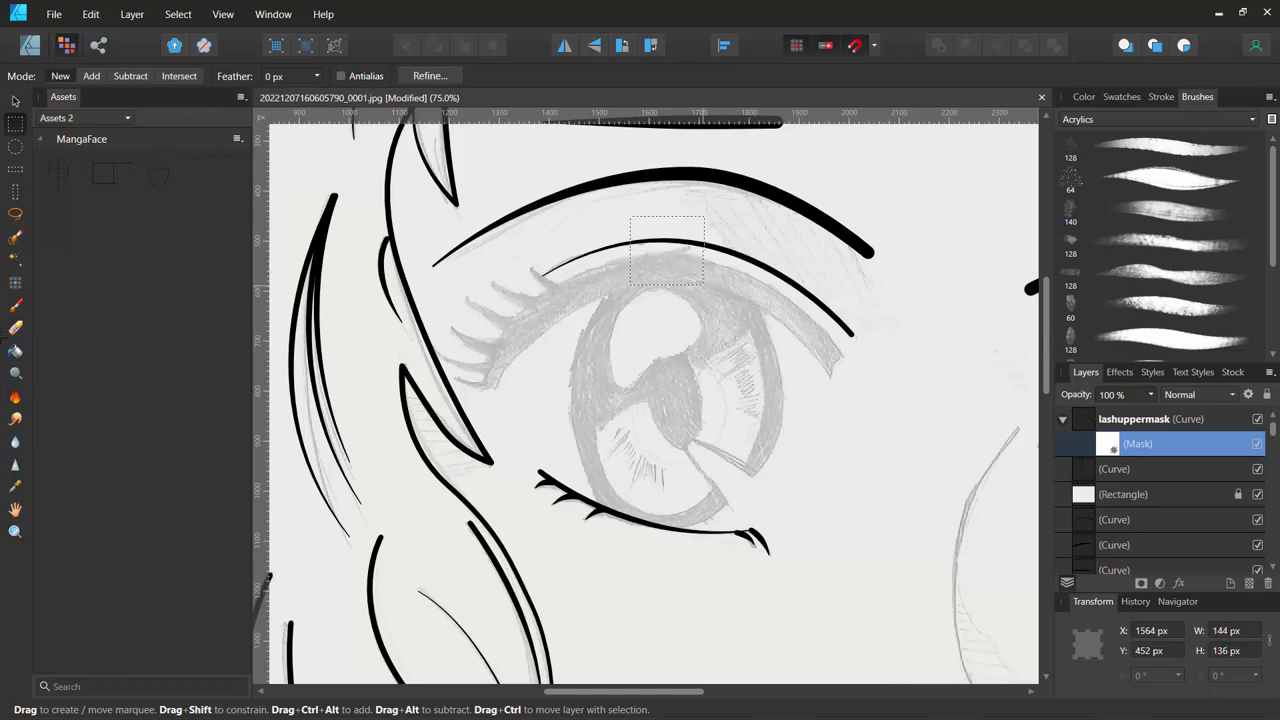
# Flood fill the selected mask area black, deselect, and return to Designer Persona.
pyautogui.click(16, 352)
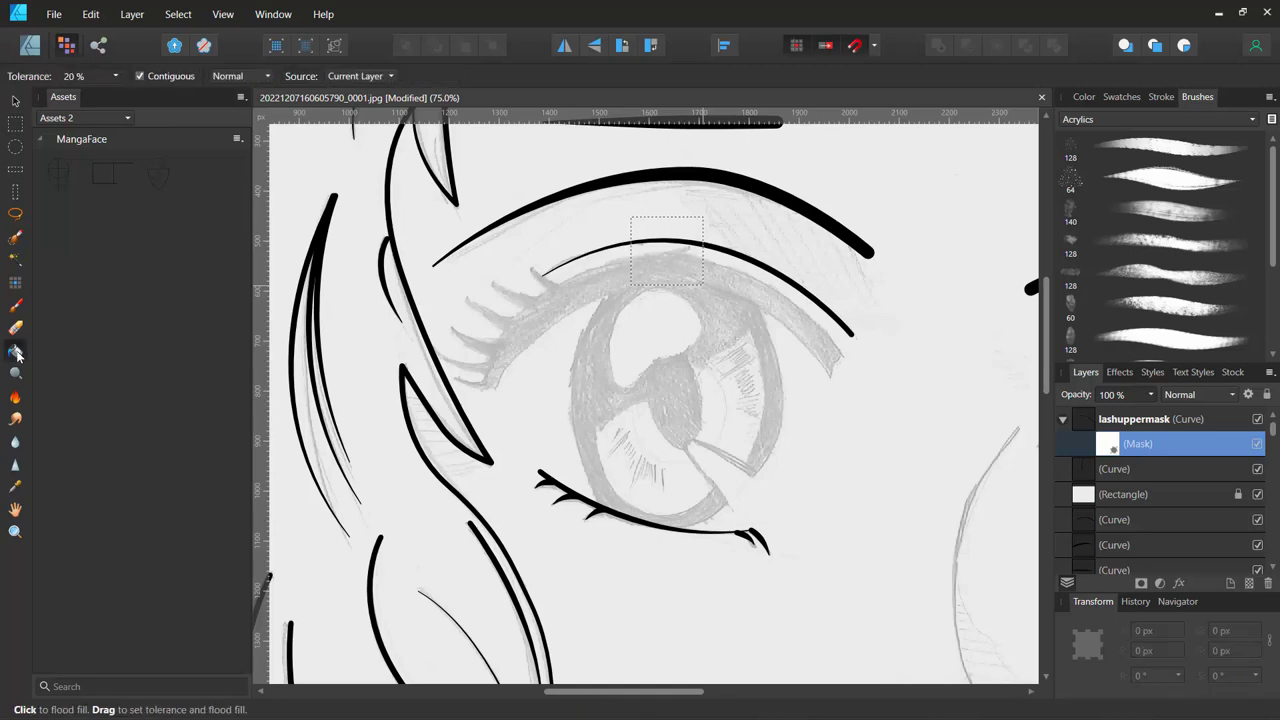
pyautogui.click(1090, 100)
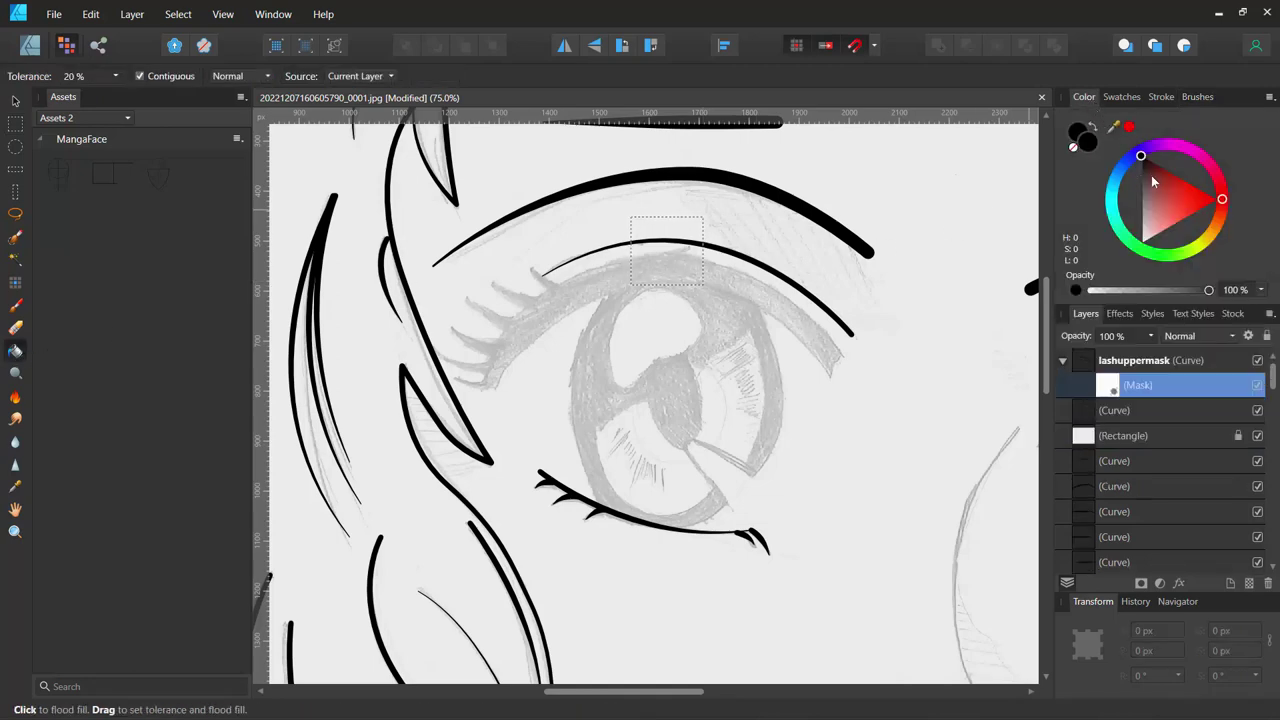
pyautogui.moveTo(1148, 171); pyautogui.dragTo(1141, 157)
pyautogui.click(688, 253)
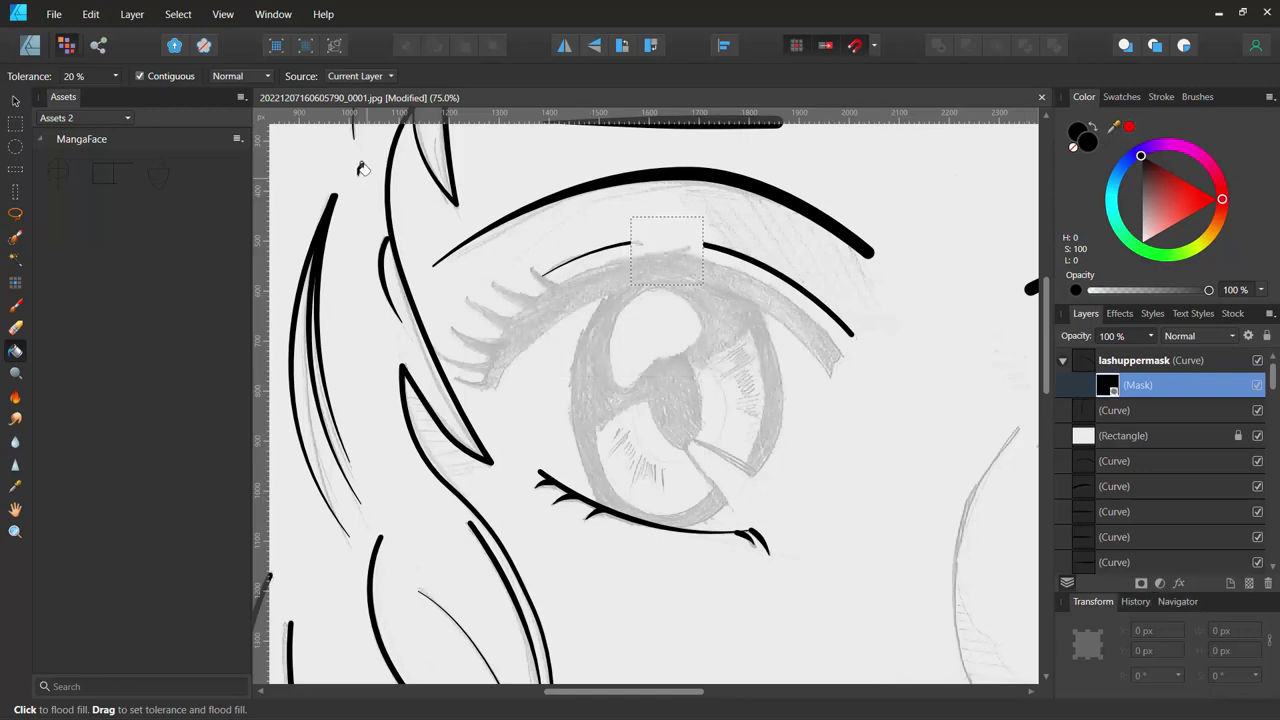
pyautogui.hotkey('ctrl', 'd')
pyautogui.click(38, 50)
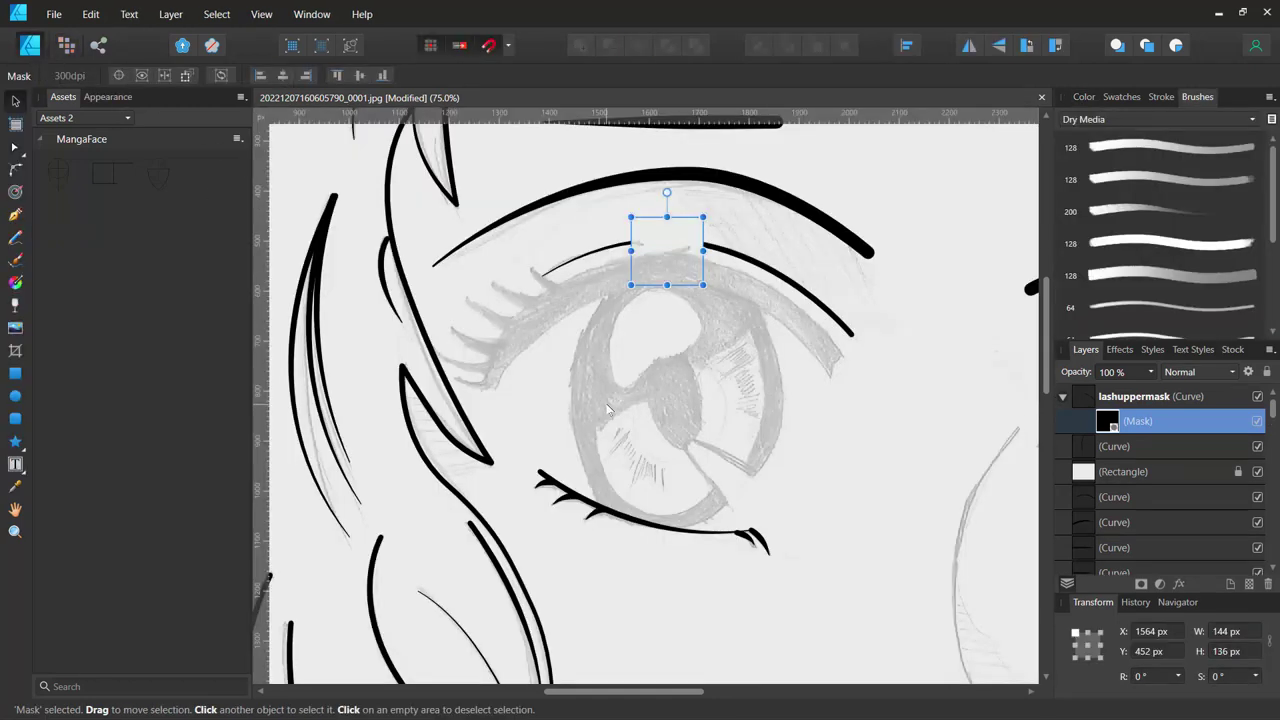
# Start a pen curve along the upper lid, then undo the unwanted filled points.
pyautogui.click(594, 380)
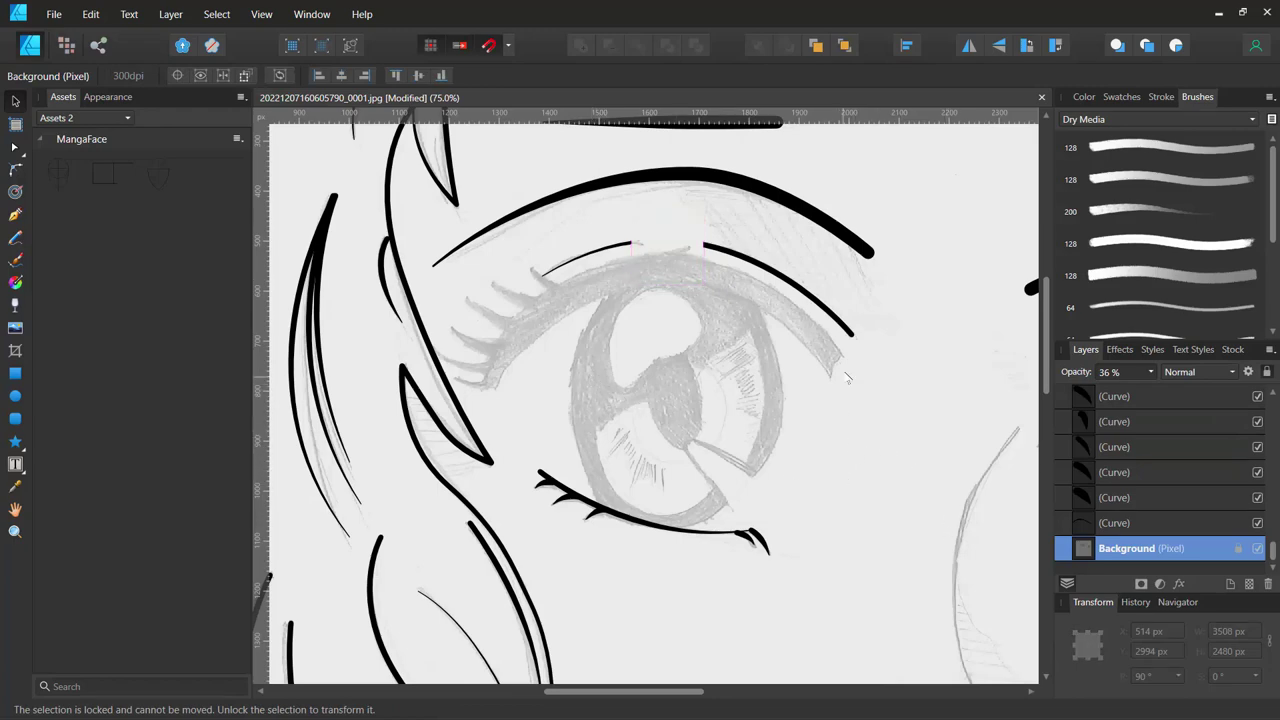
pyautogui.press('p')
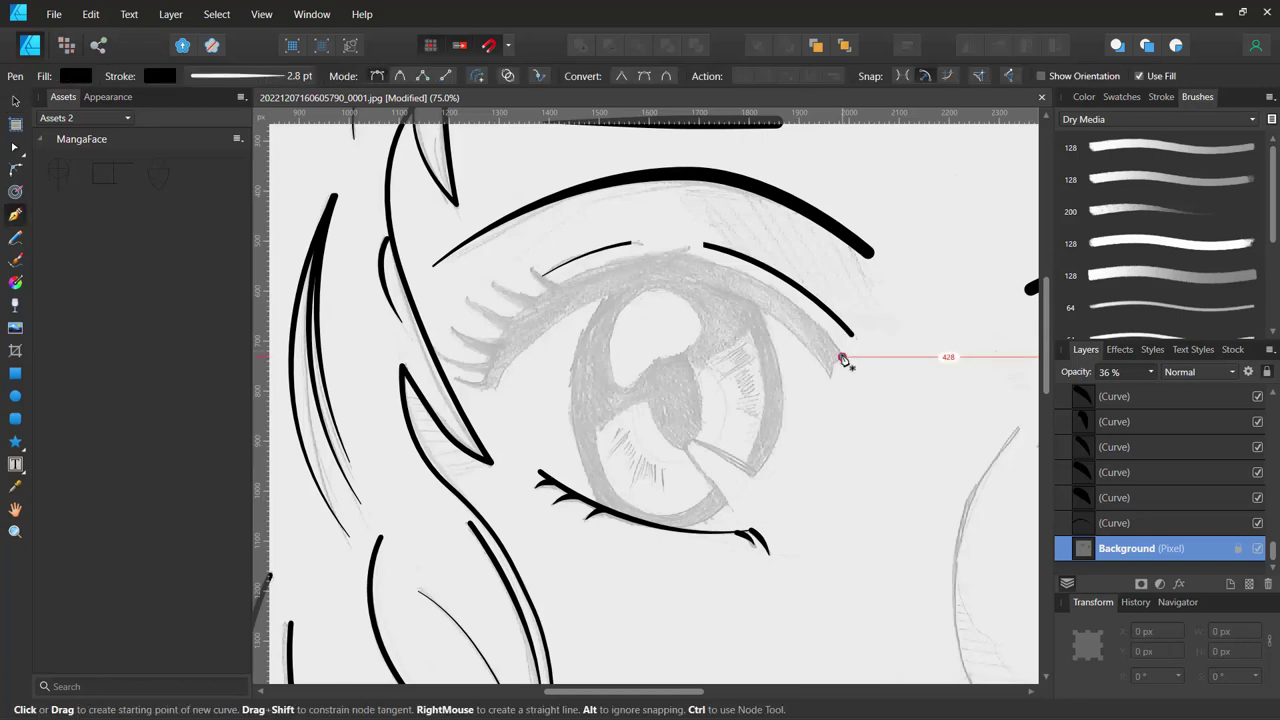
pyautogui.click(842, 357)
pyautogui.moveTo(667, 252); pyautogui.dragTo(592, 270)
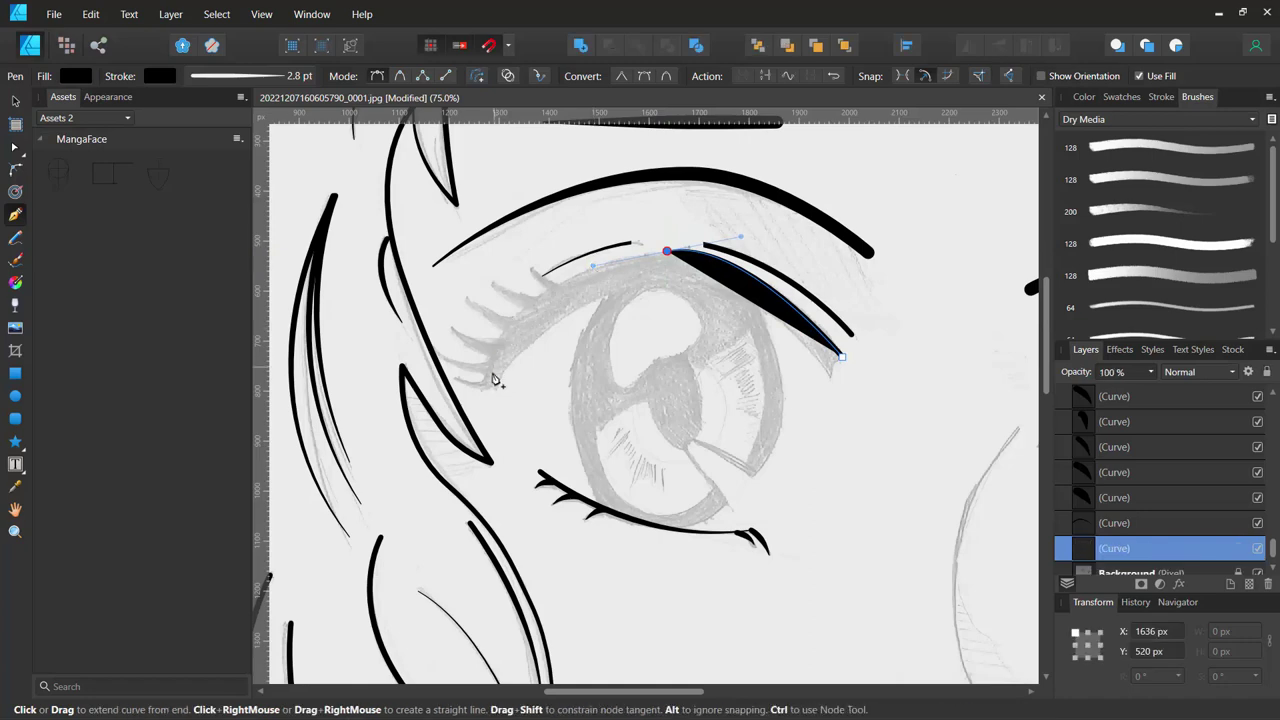
pyautogui.click(483, 380)
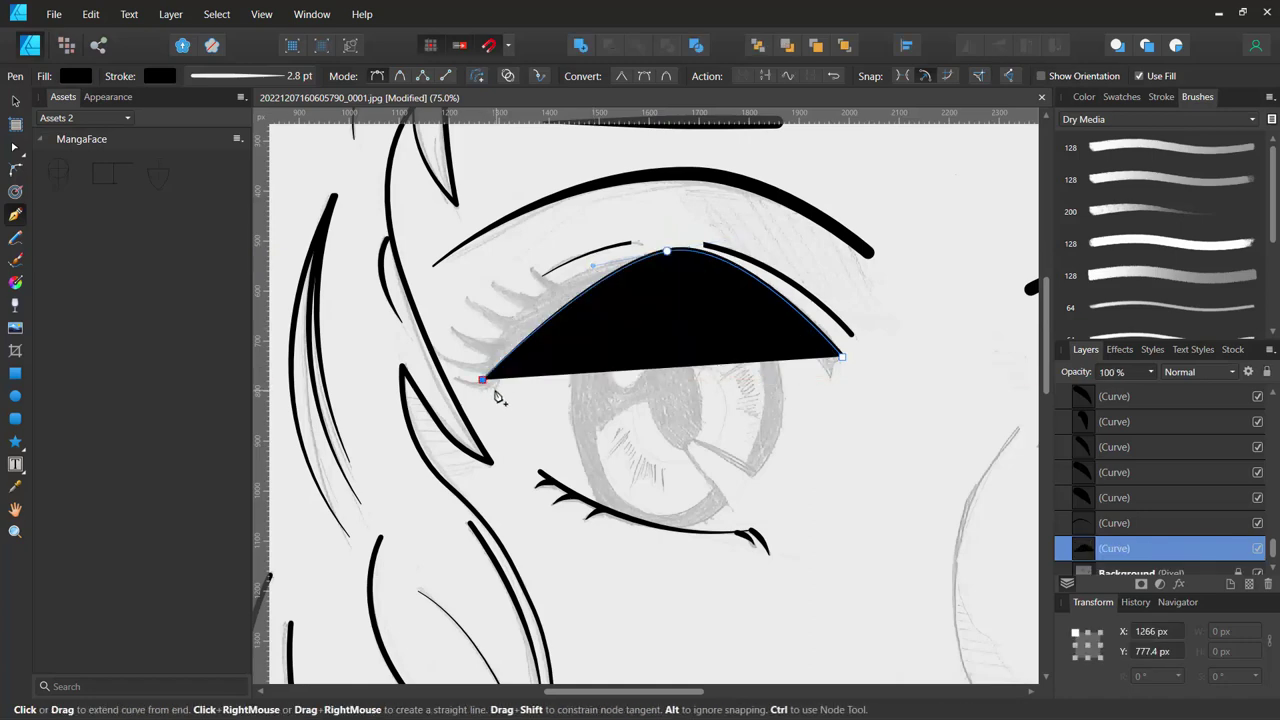
pyautogui.click(494, 389)
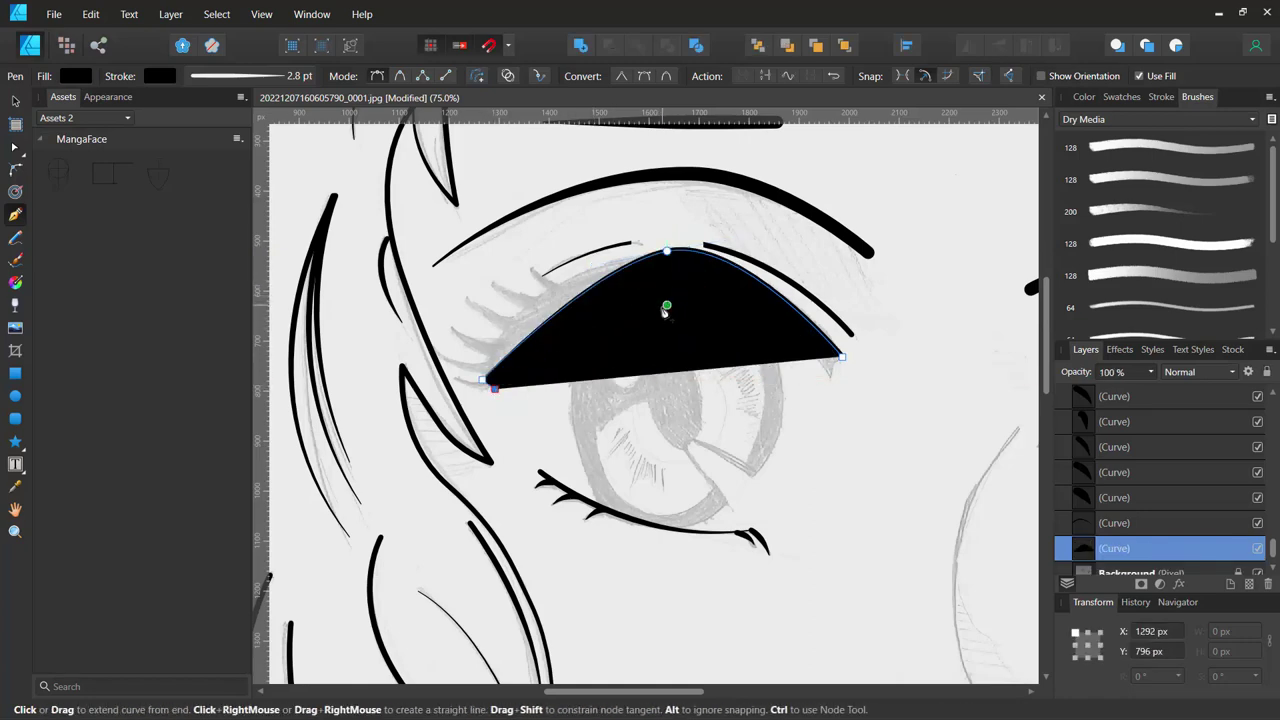
pyautogui.hotkey('ctrl', 'z')
pyautogui.hotkey('ctrl', 'z')
pyautogui.hotkey('ctrl', 'z')
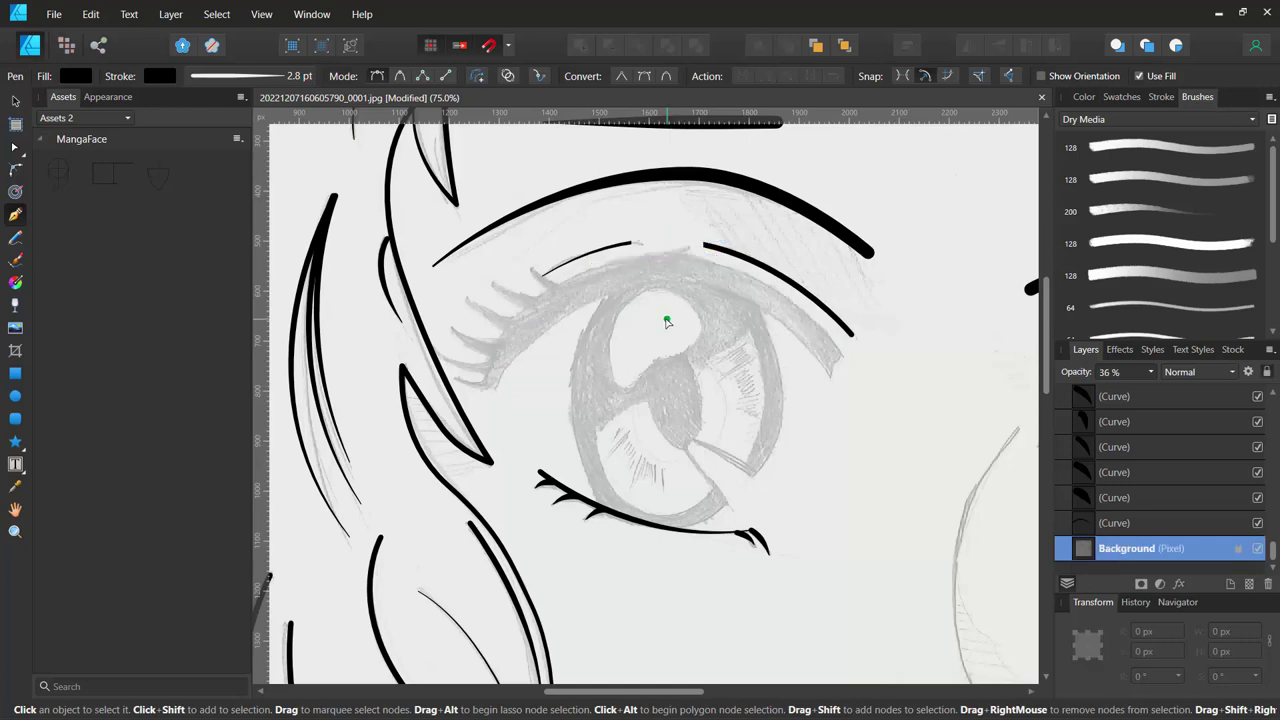
pyautogui.hotkey('ctrl', 'z')
# Set the pen fill to none and cancel the Print dialog.
pyautogui.click(85, 80)
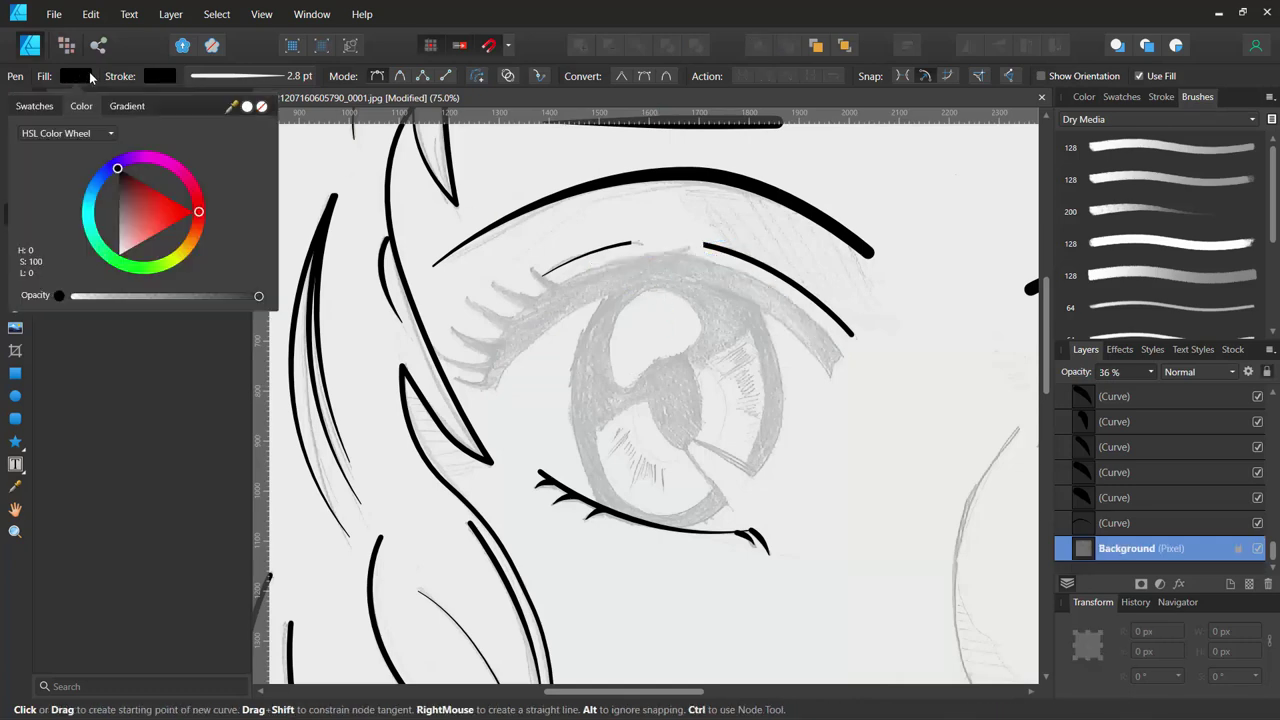
pyautogui.click(262, 107)
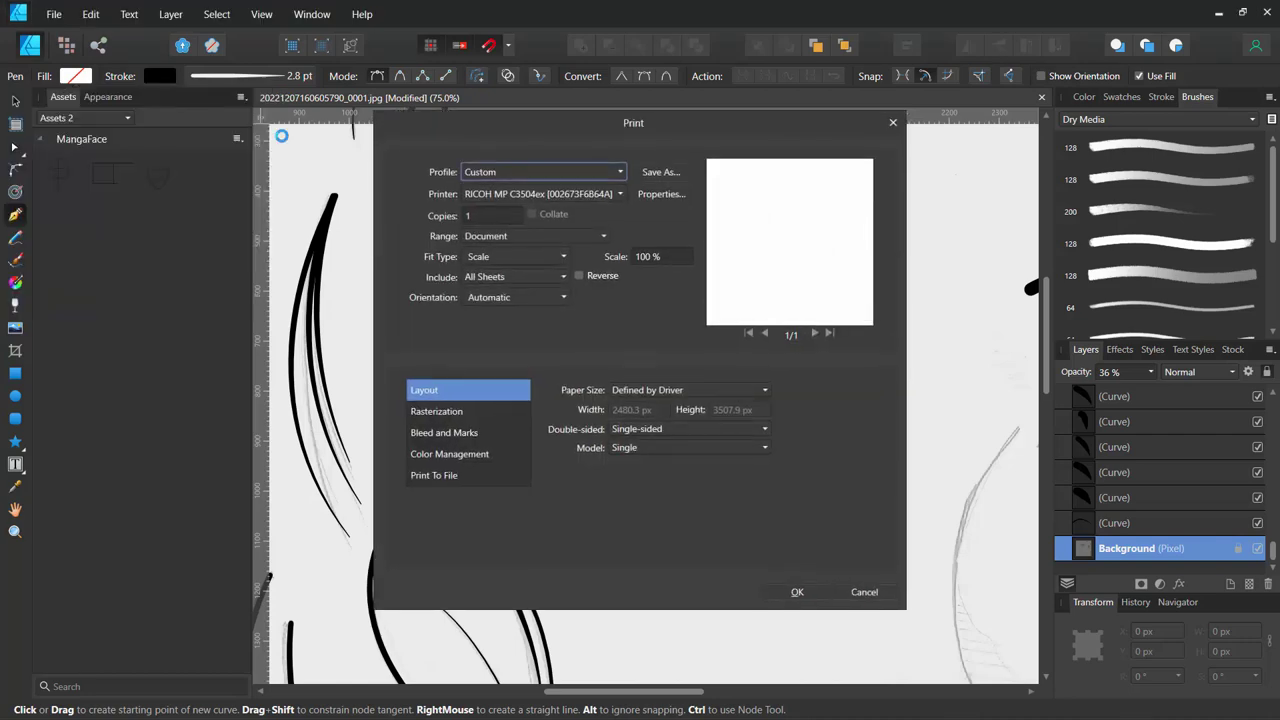
pyautogui.click(866, 593)
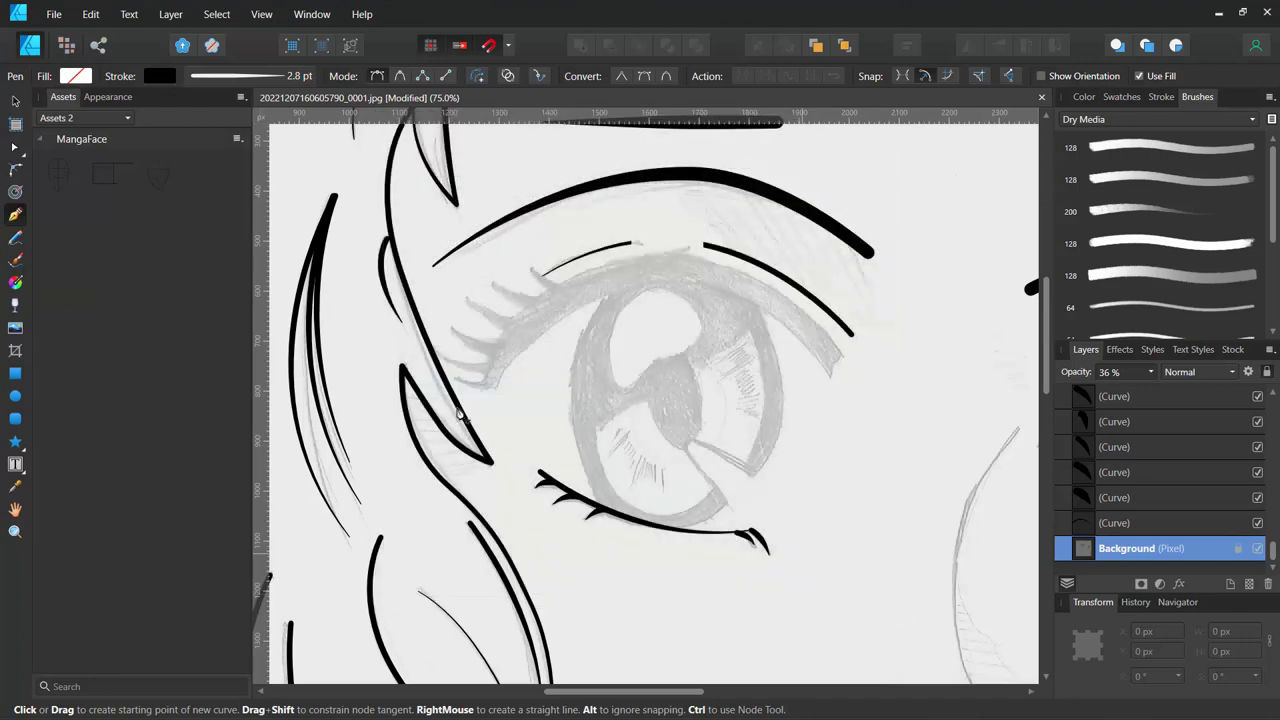
pyautogui.click(48, 16)
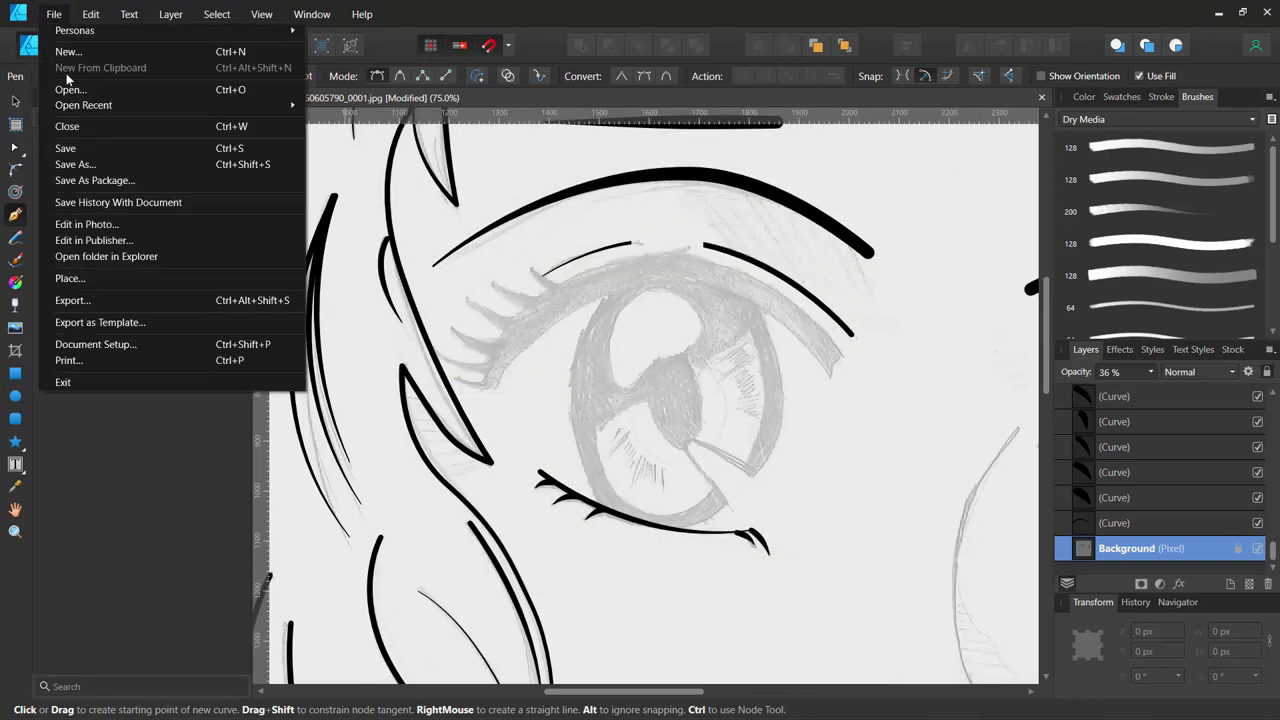
# Save As an Affinity file named manga_femm_face in the November 2022 Scans folder.
pyautogui.click(78, 150)
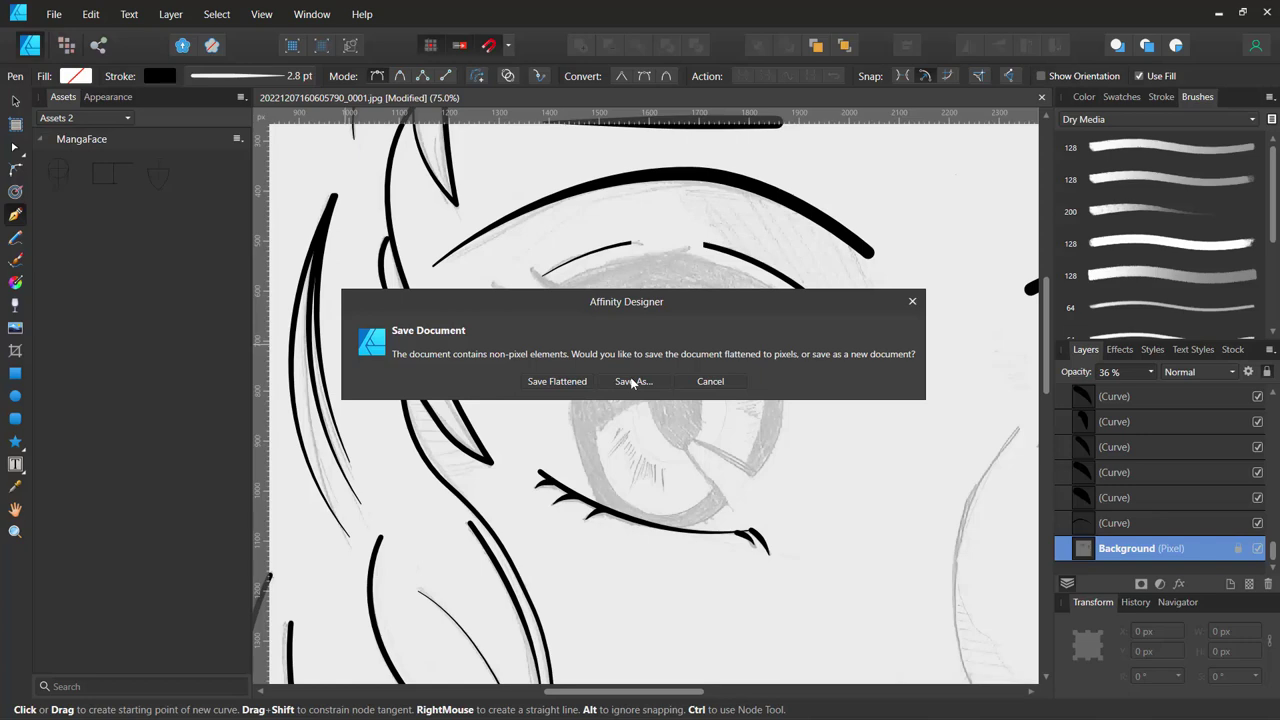
pyautogui.click(632, 381)
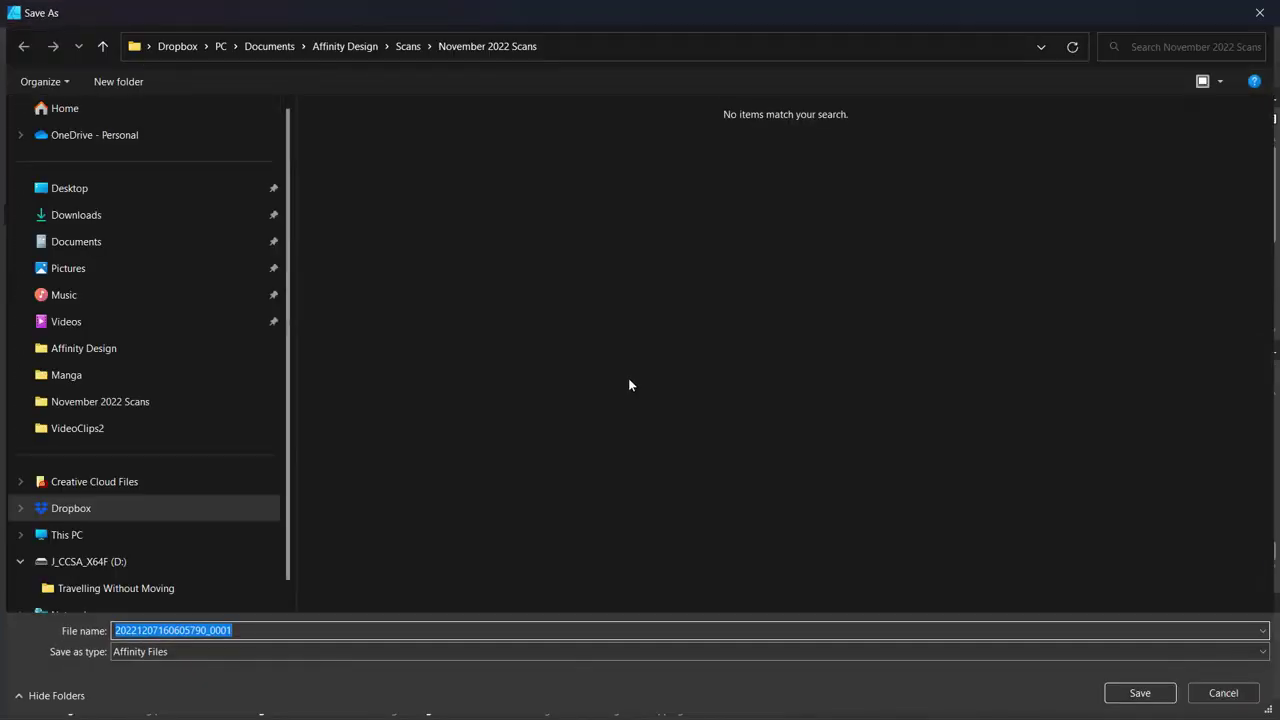
pyautogui.write('manga_femm_face')
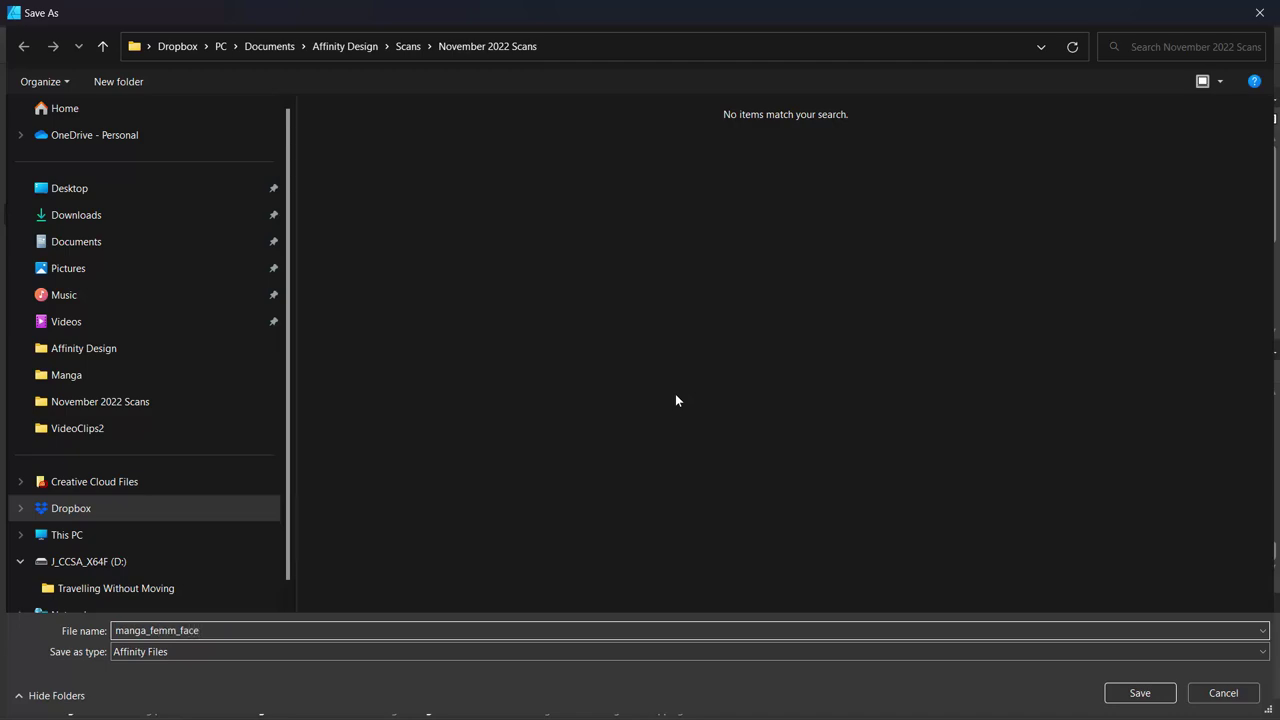
pyautogui.press('Return')
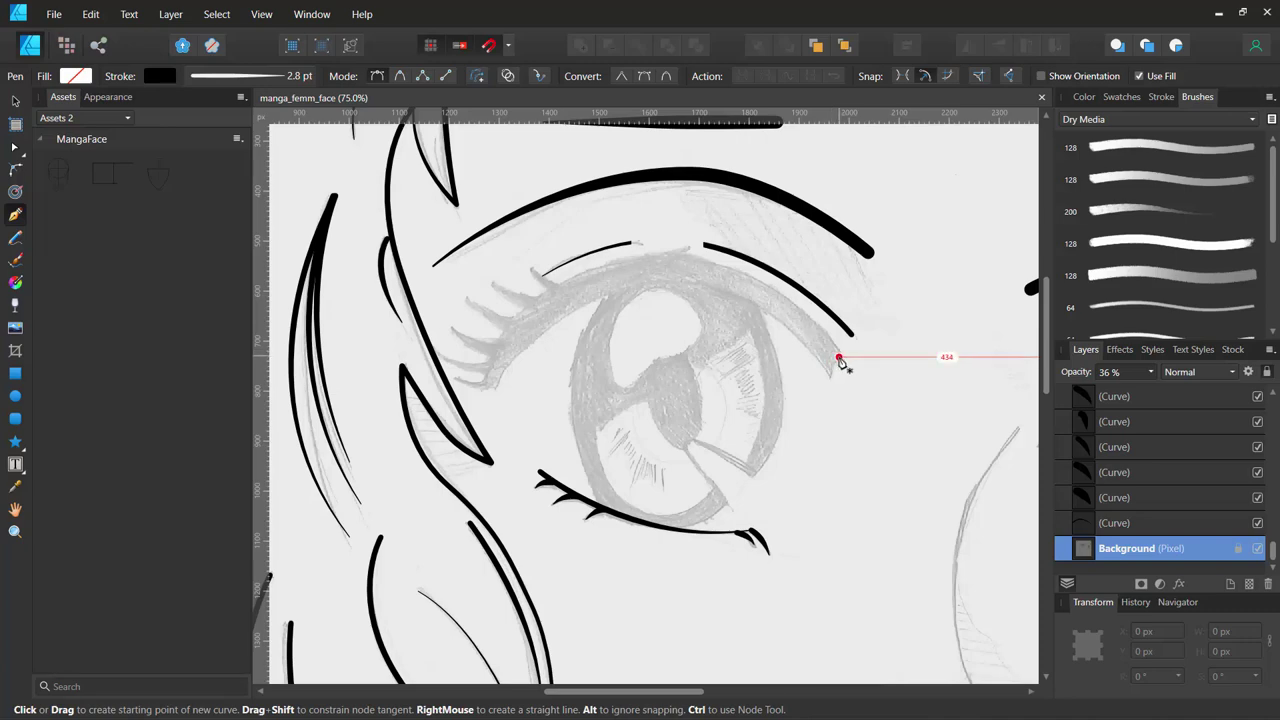
# Draw a closed crescent with the Pen from the outer to inner eye corner along the upper lash line.
pyautogui.click(839, 357)
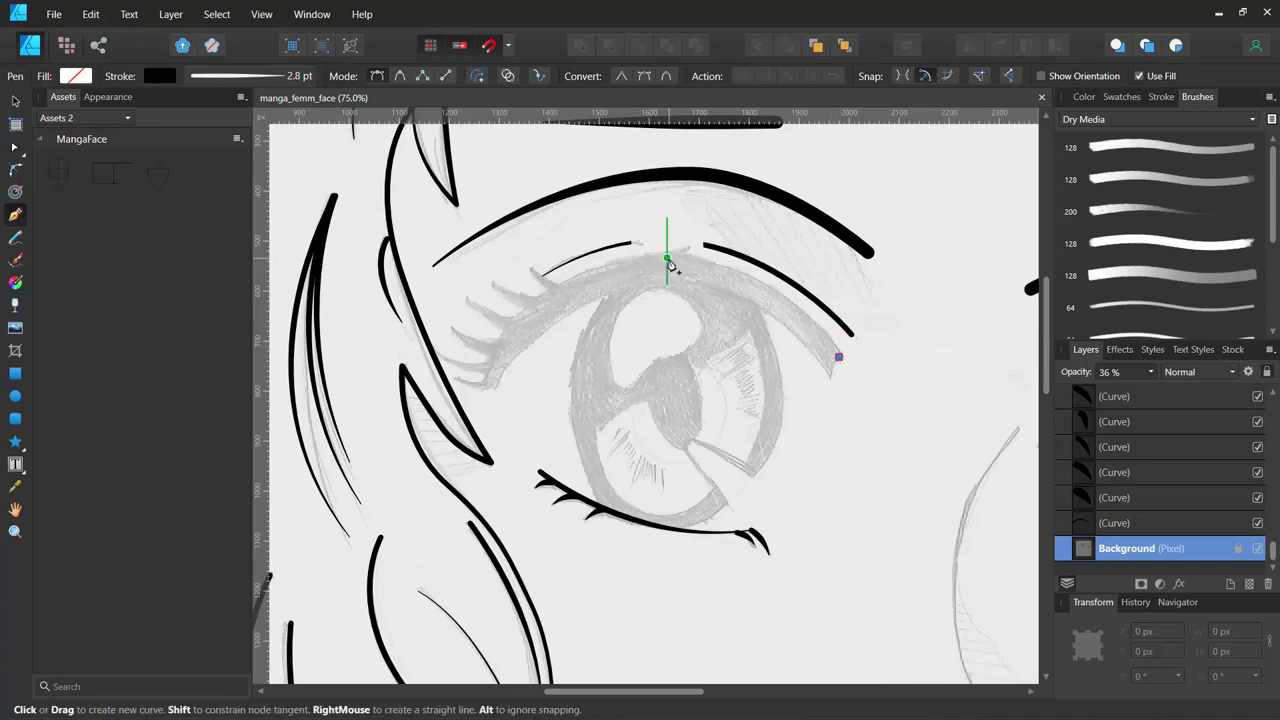
pyautogui.moveTo(667, 251); pyautogui.dragTo(587, 270)
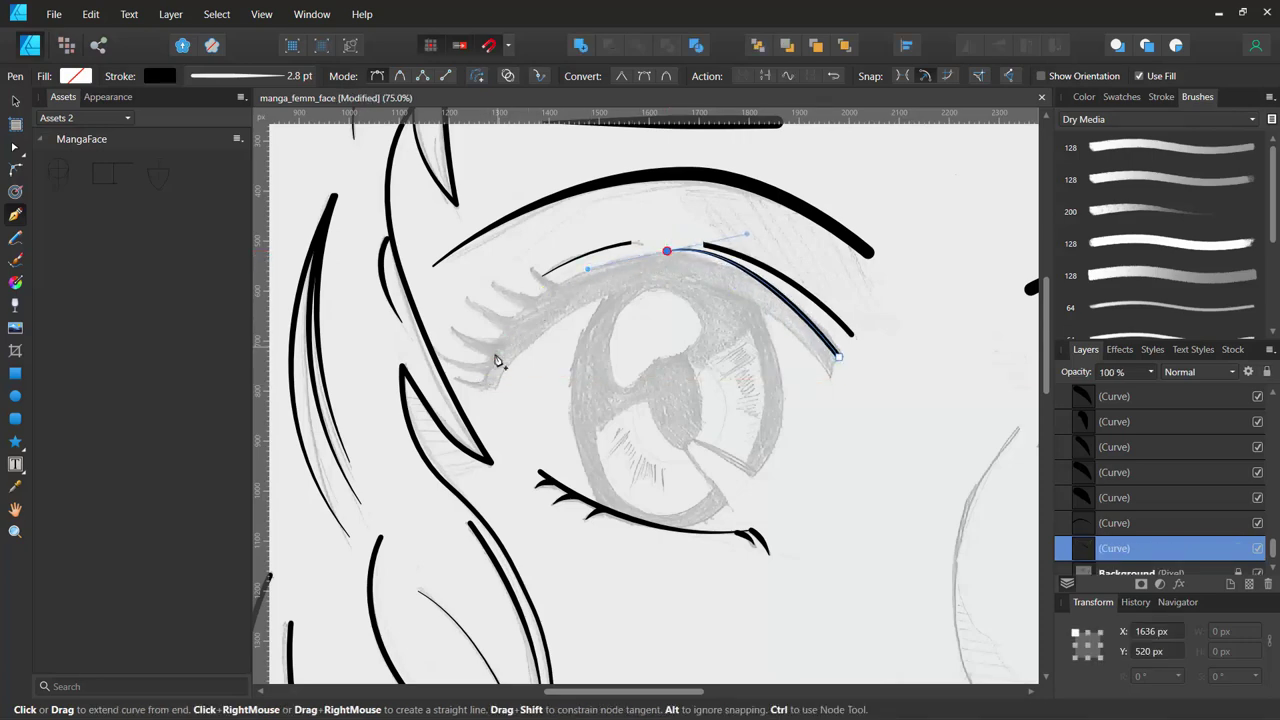
pyautogui.click(490, 380)
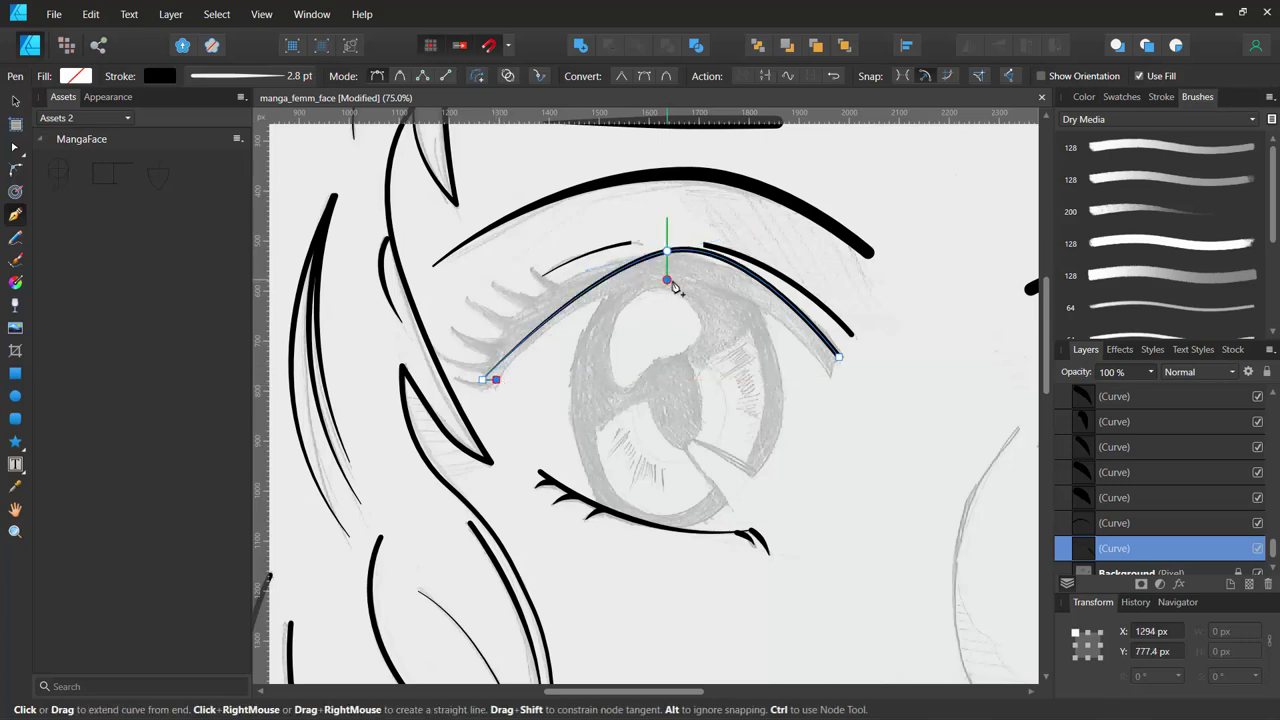
pyautogui.moveTo(667, 280); pyautogui.dragTo(733, 295)
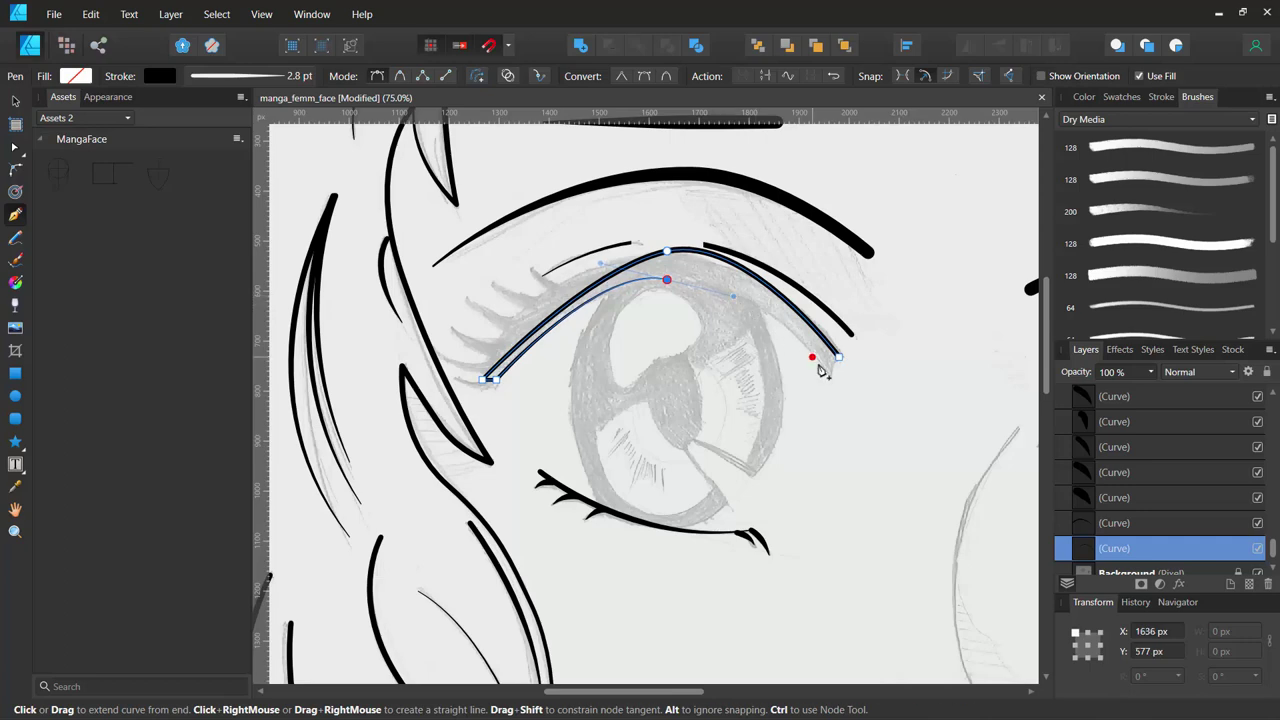
pyautogui.click(828, 369)
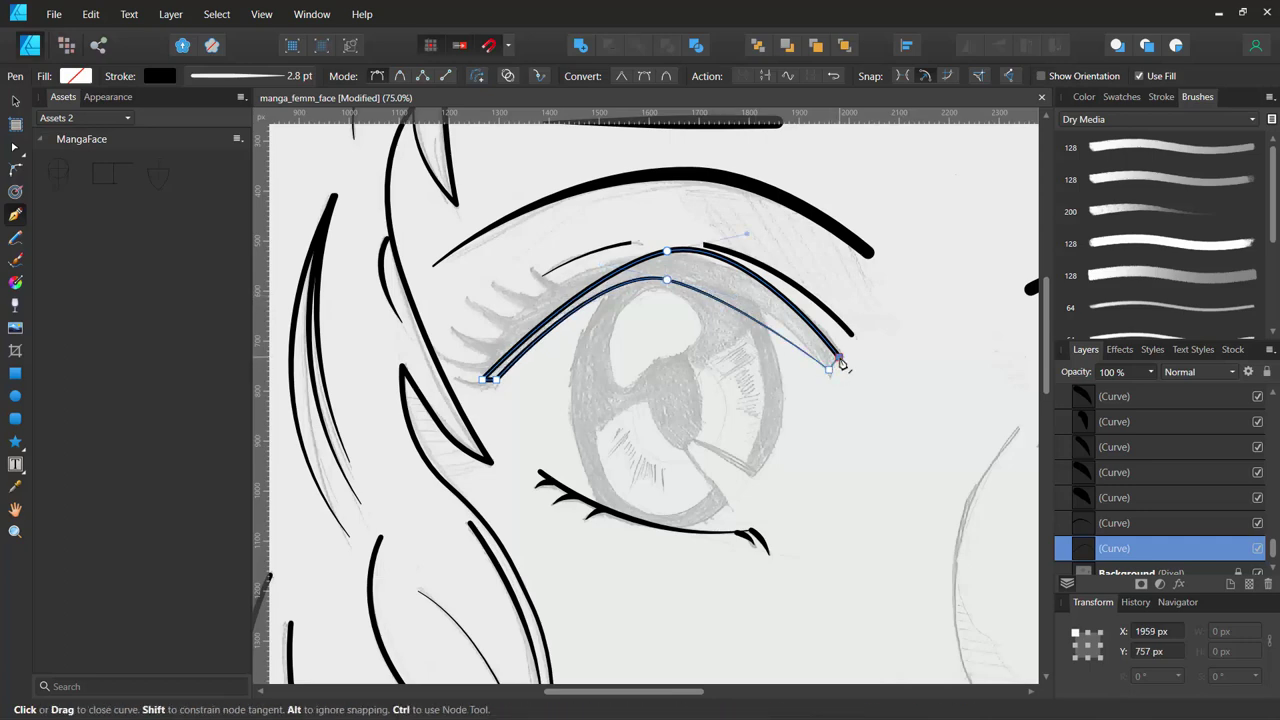
pyautogui.click(839, 360)
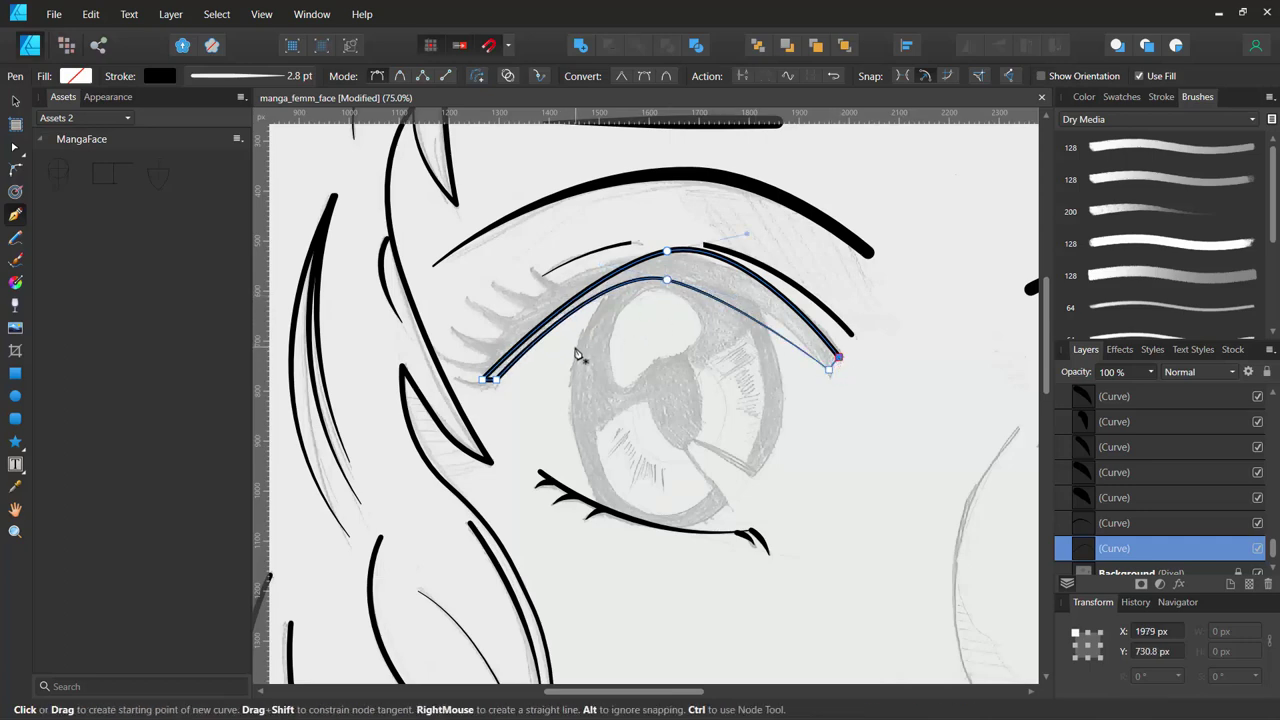
# Adjust the crescent's top and inner-edge node handles to follow the sketched lid.
pyautogui.press('a')
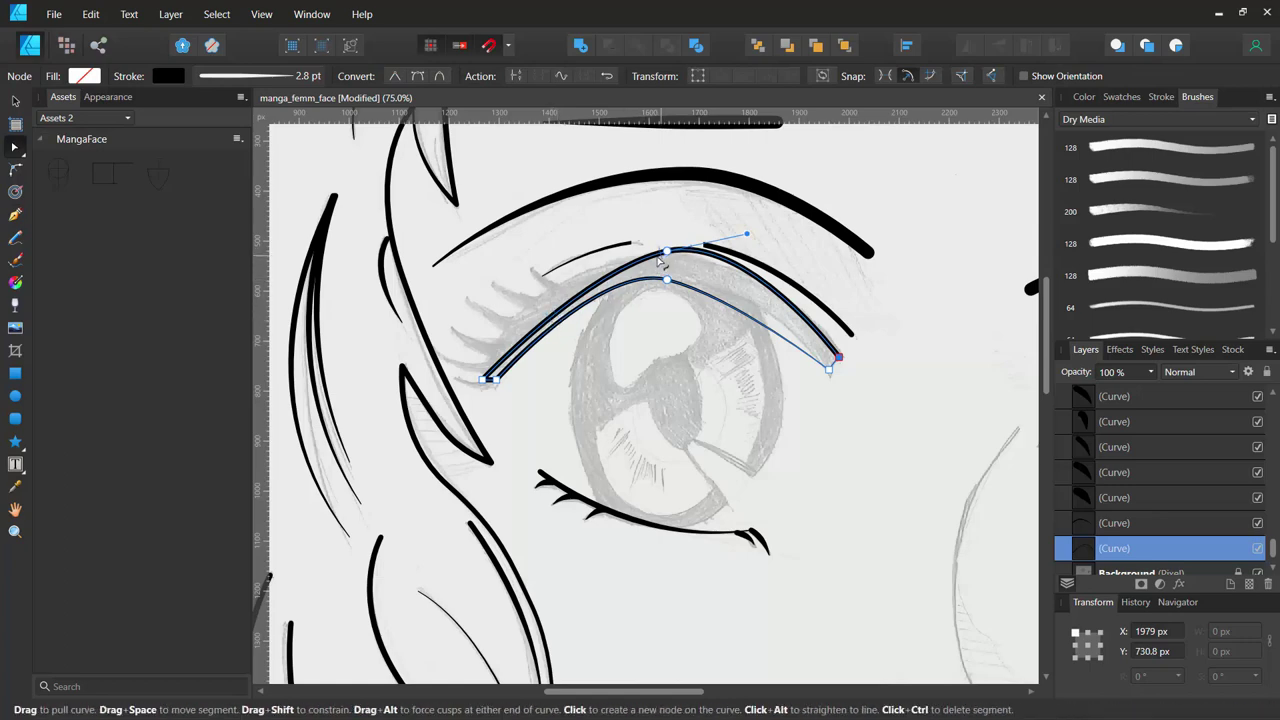
pyautogui.click(664, 254)
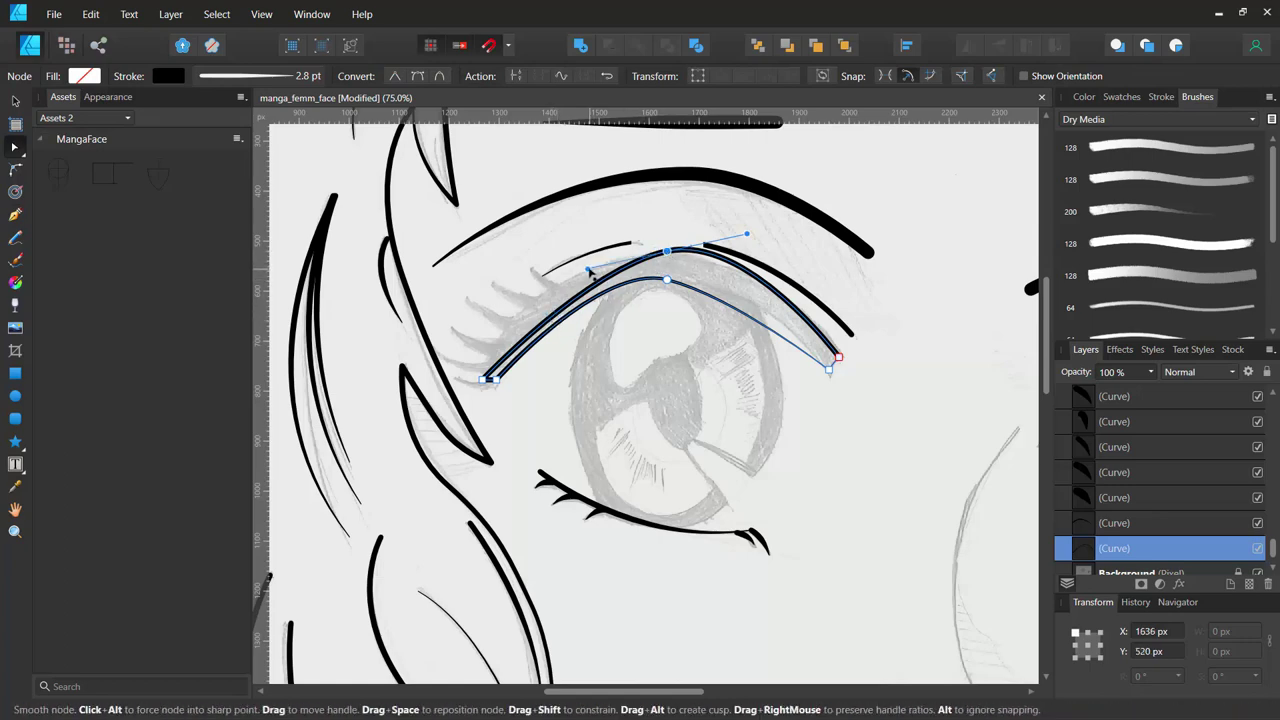
pyautogui.moveTo(589, 270); pyautogui.dragTo(512, 270)
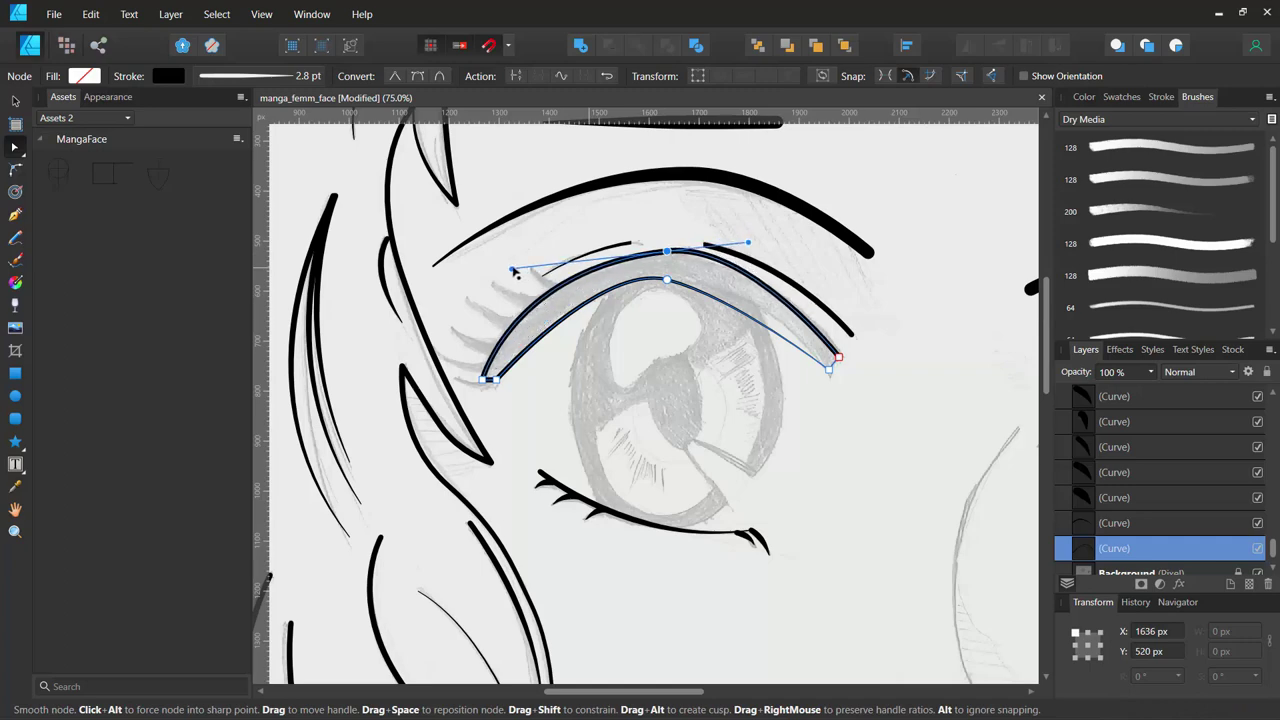
pyautogui.click(666, 280)
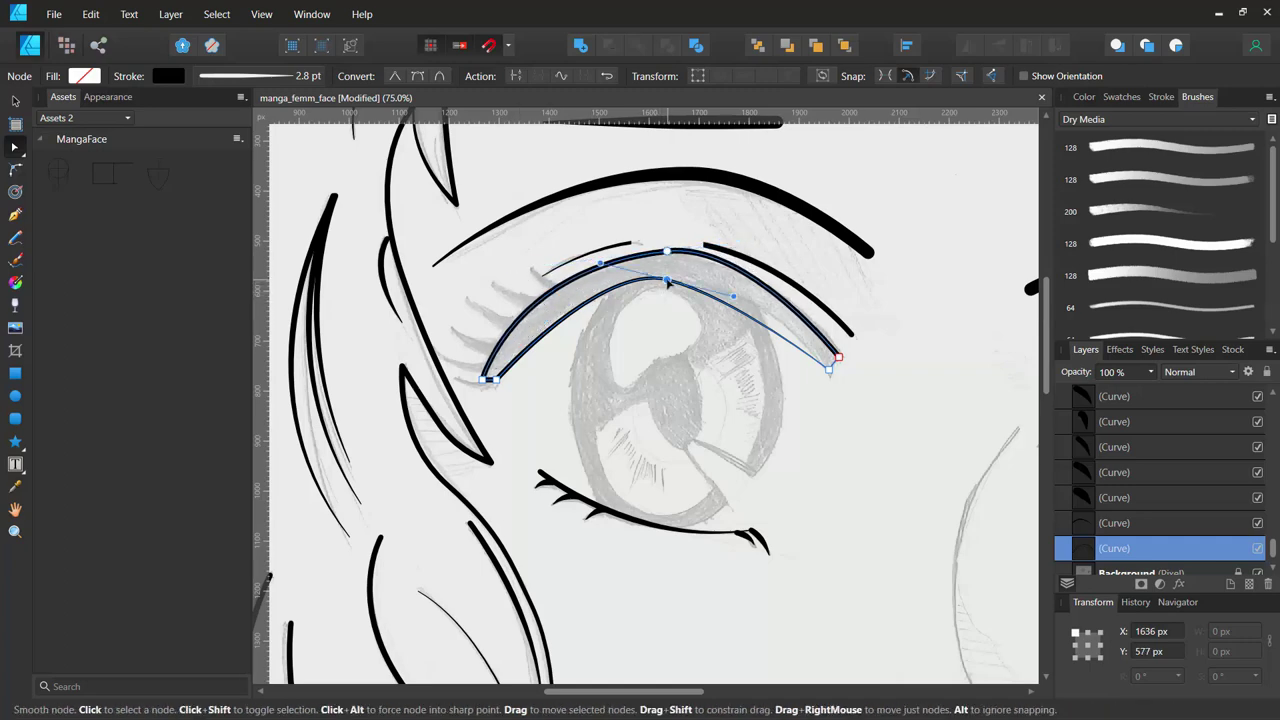
pyautogui.moveTo(733, 298); pyautogui.dragTo(790, 301)
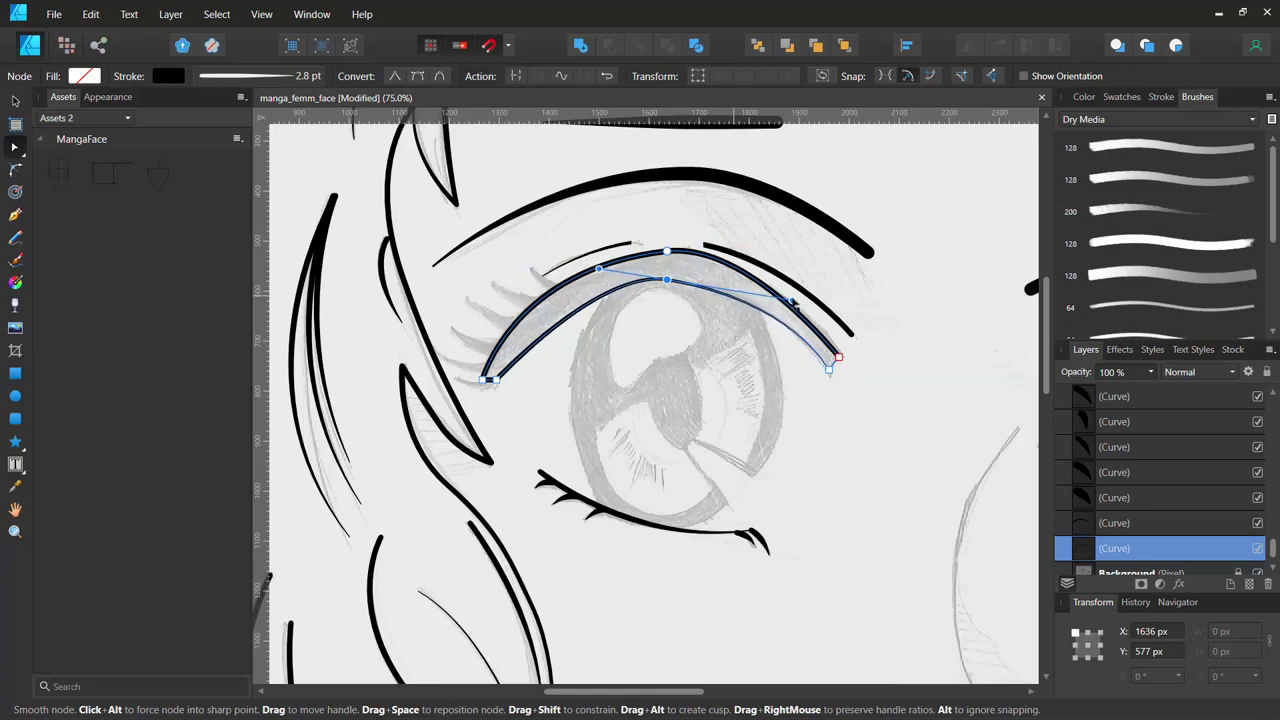
pyautogui.moveTo(796, 305); pyautogui.dragTo(781, 302)
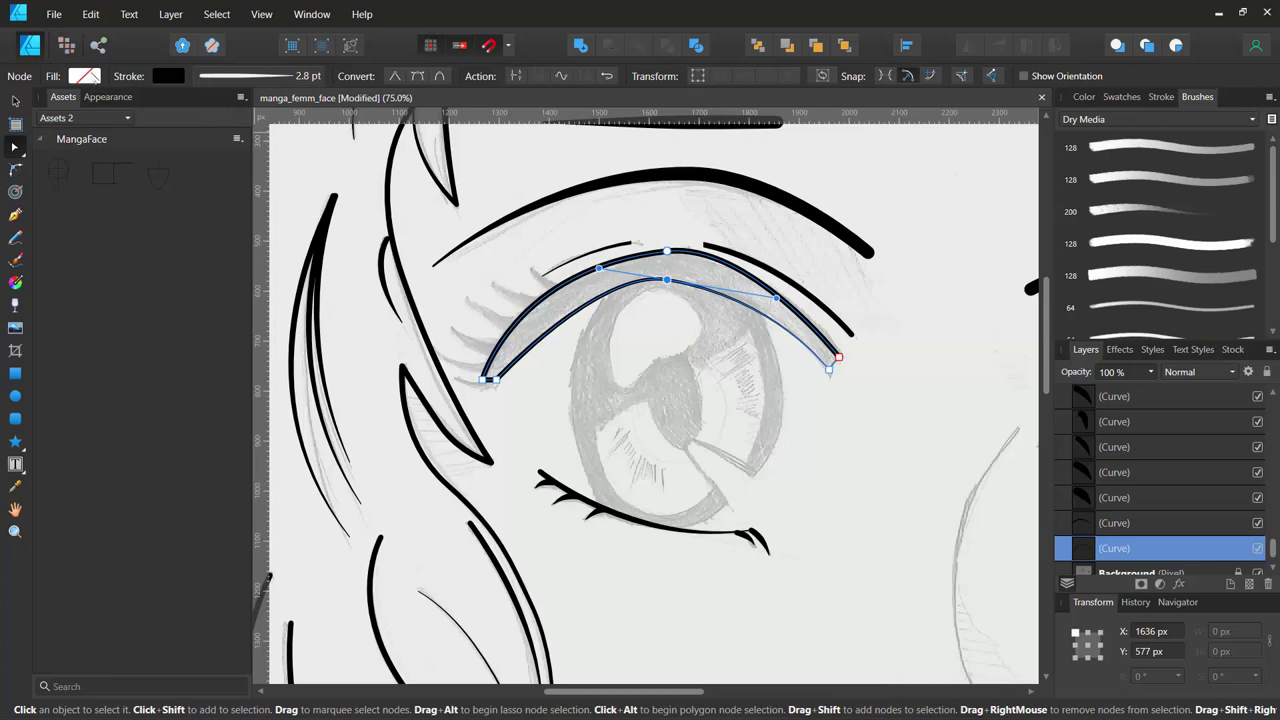
# Fill the crescent solid black and remove its outline stroke.
pyautogui.click(84, 76)
pyautogui.click(240, 153)
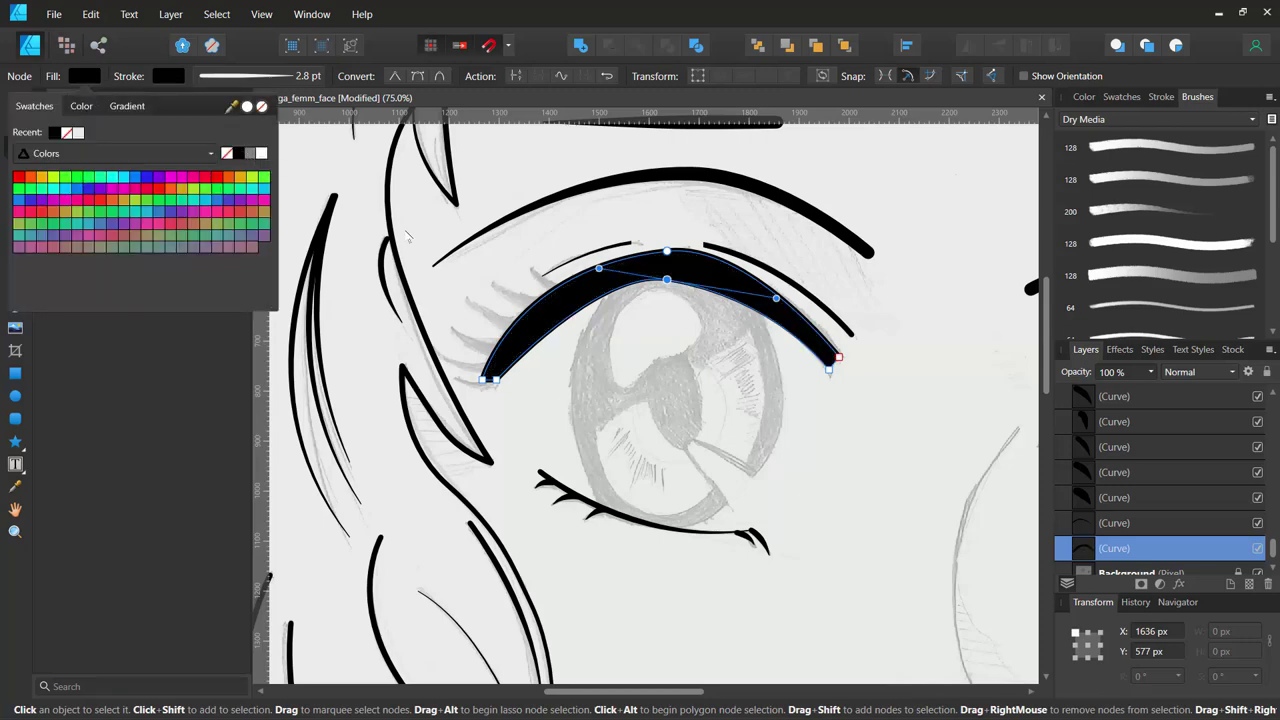
pyautogui.click(170, 78)
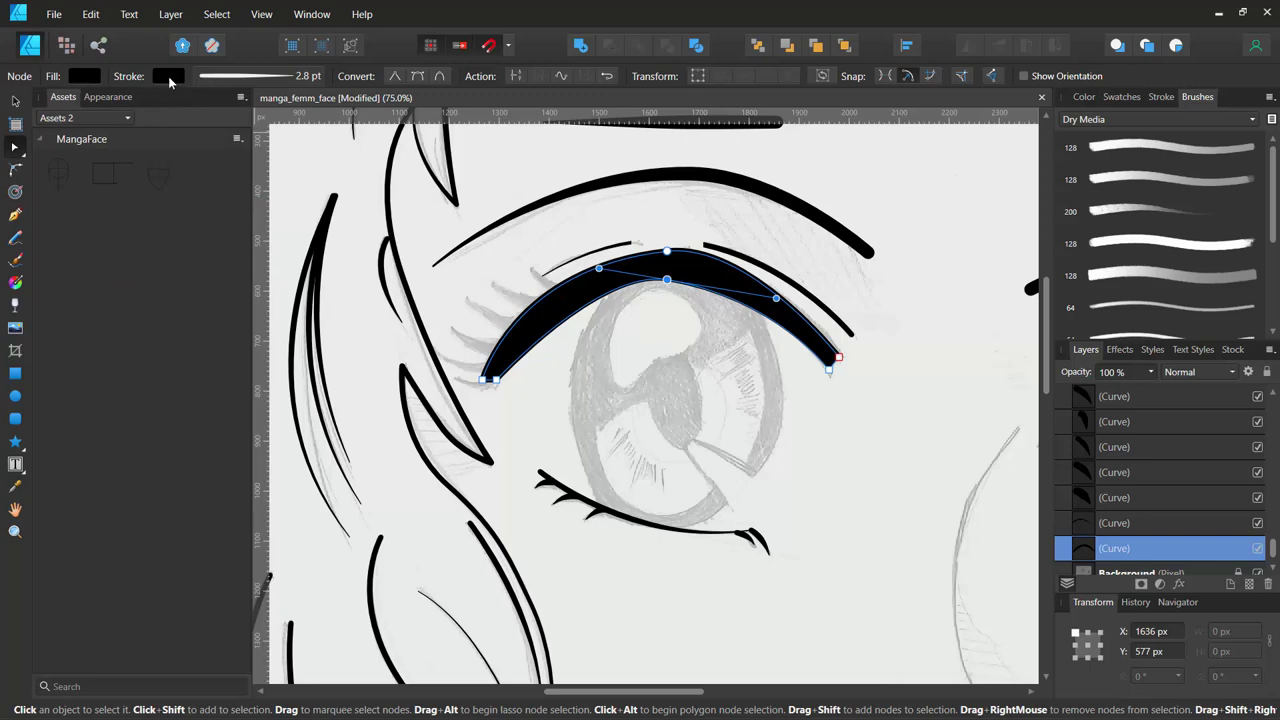
pyautogui.click(170, 80)
pyautogui.click(288, 106)
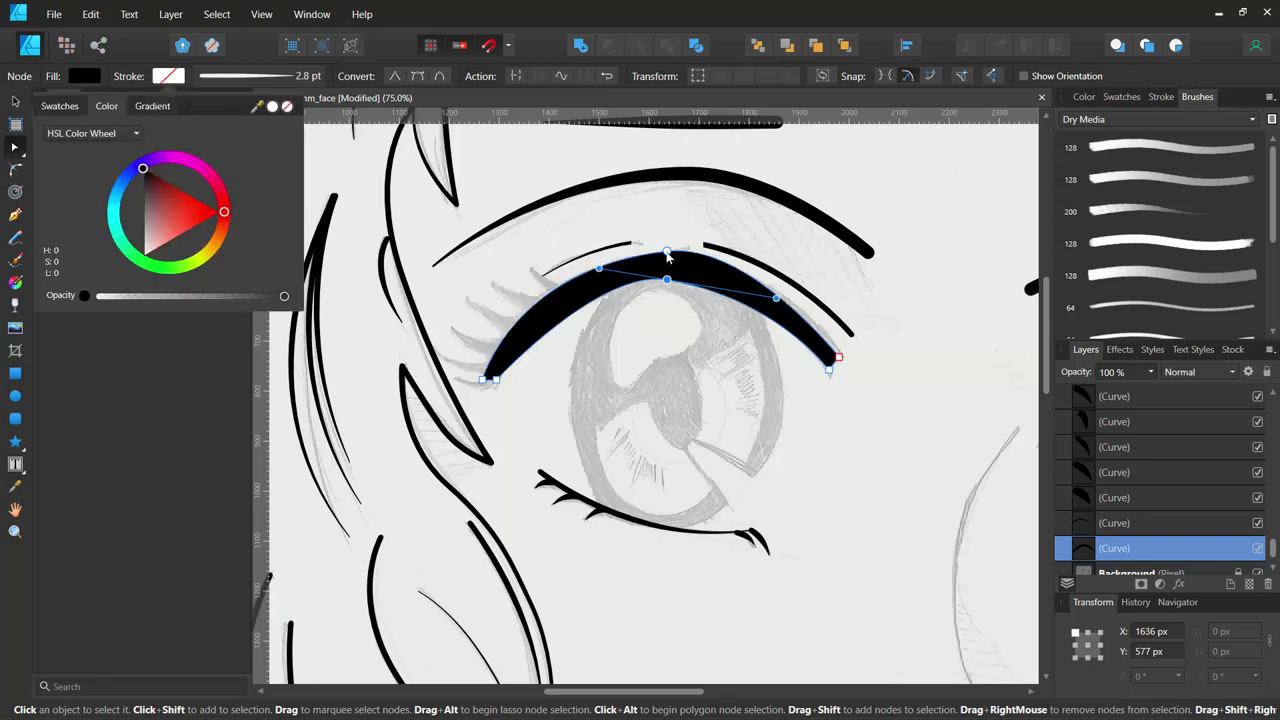
# Reshape the crescent's top arc, shorten the outer tail, and refine the inner corner tip.
pyautogui.click(667, 253)
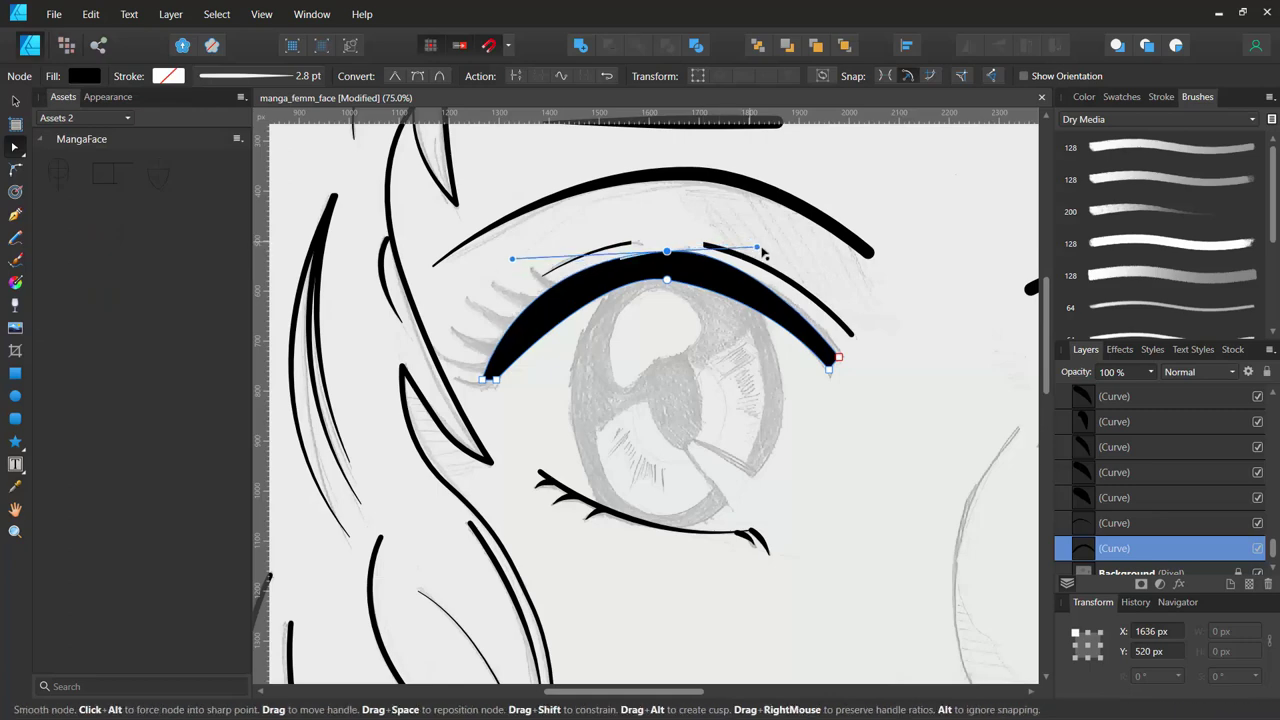
pyautogui.moveTo(760, 250); pyautogui.dragTo(776, 245)
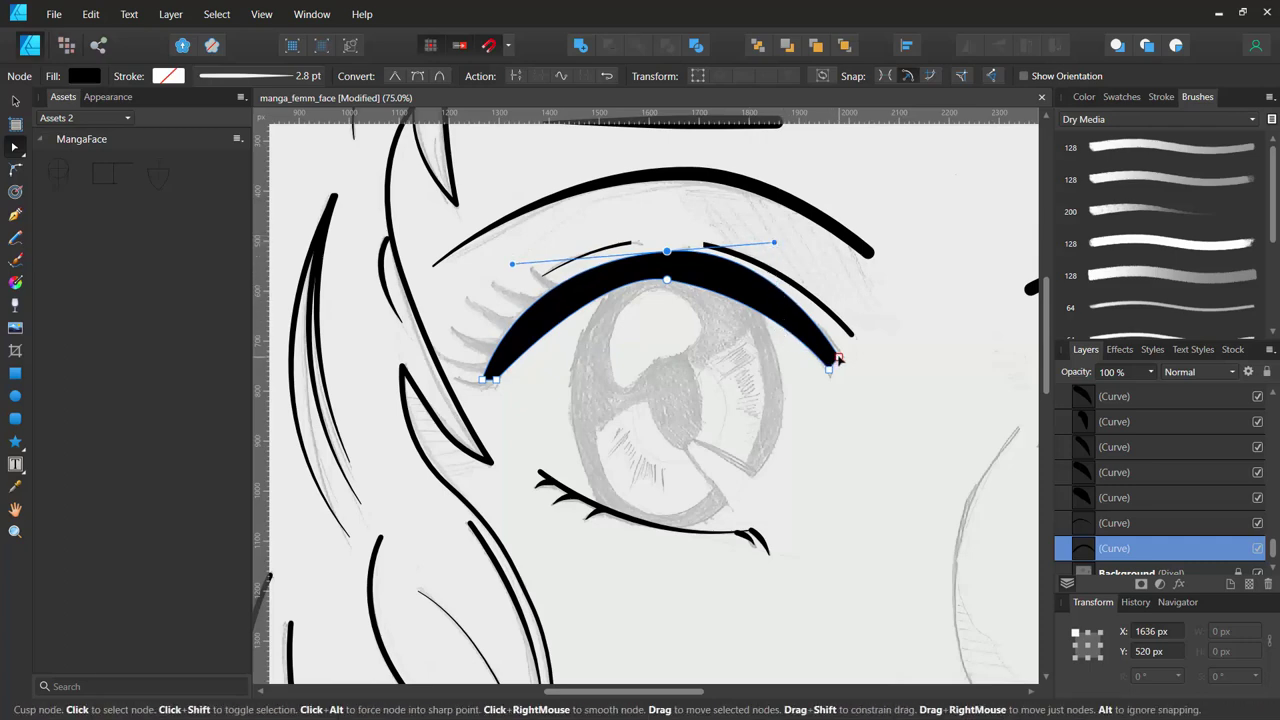
pyautogui.moveTo(838, 358); pyautogui.dragTo(820, 345)
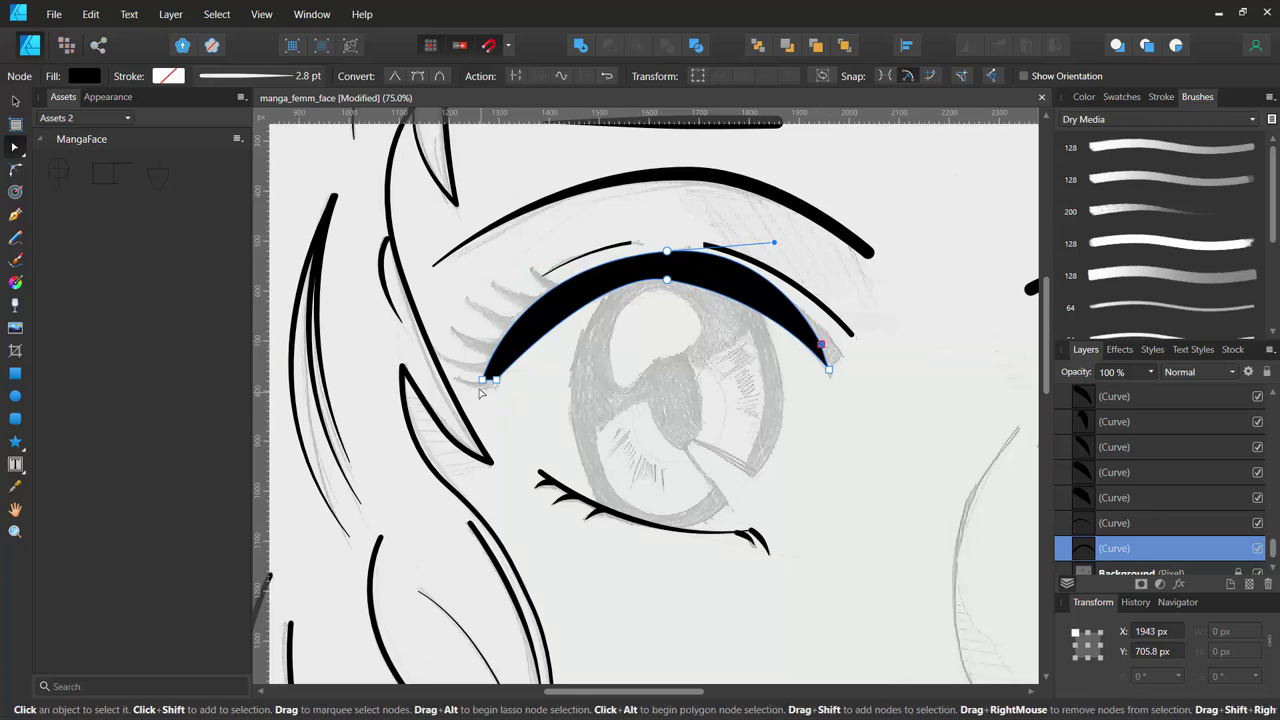
pyautogui.click(482, 391)
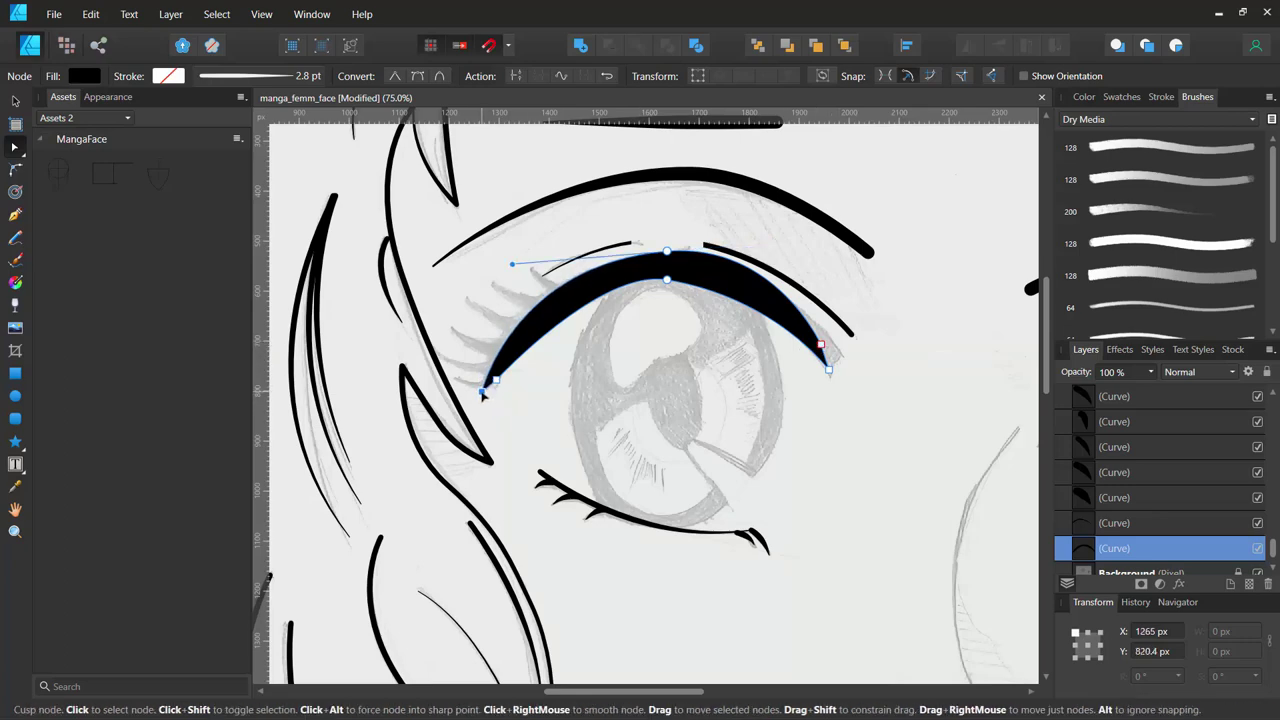
pyautogui.moveTo(502, 371); pyautogui.dragTo(499, 381)
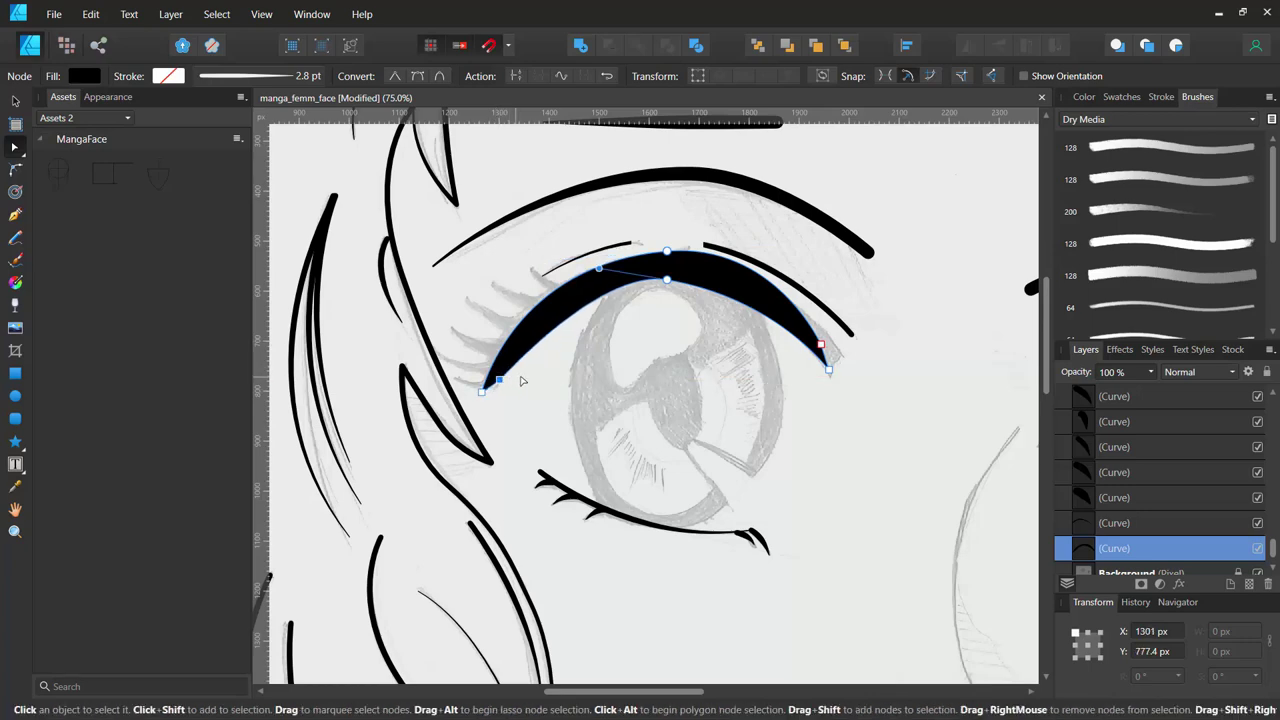
# Move the outer lash tip nodes up to form a sharper, notched point.
pyautogui.moveTo(820, 345); pyautogui.dragTo(845, 348)
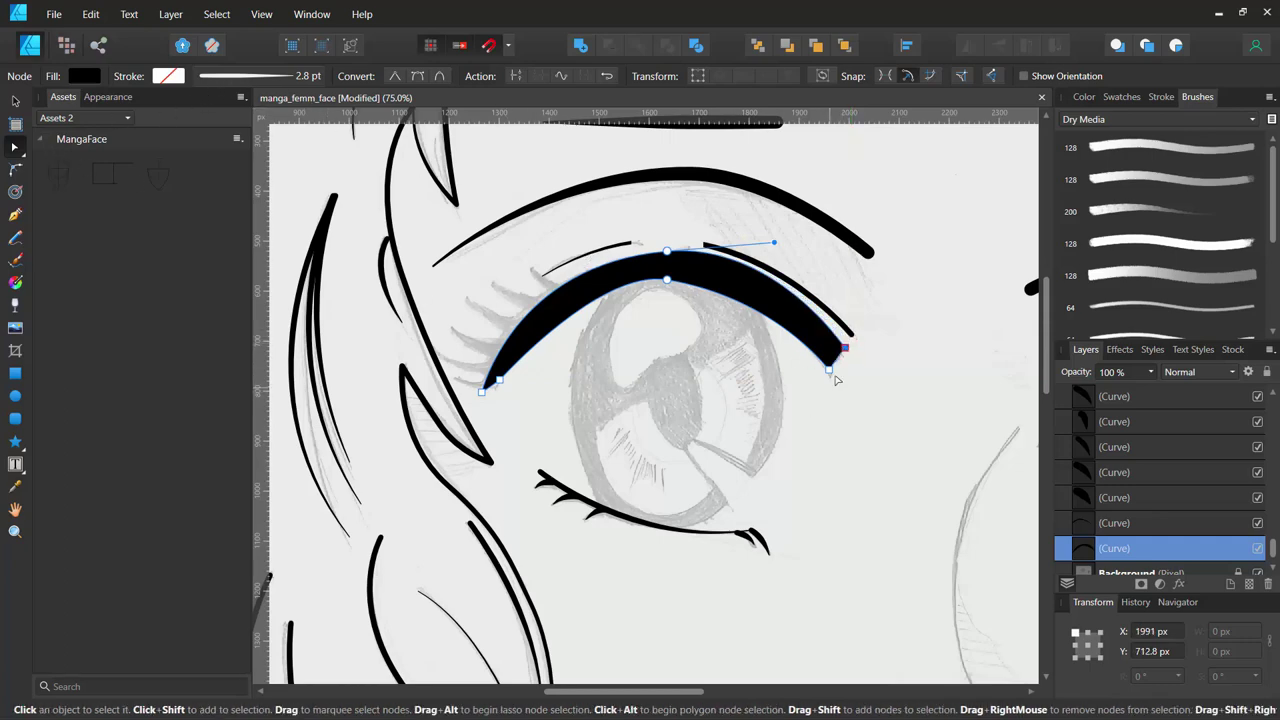
pyautogui.moveTo(837, 380)
pyautogui.mouseDown()
pyautogui.moveTo(826, 328)
pyautogui.moveTo(809, 327)
pyautogui.moveTo(845, 356)
pyautogui.mouseUp()
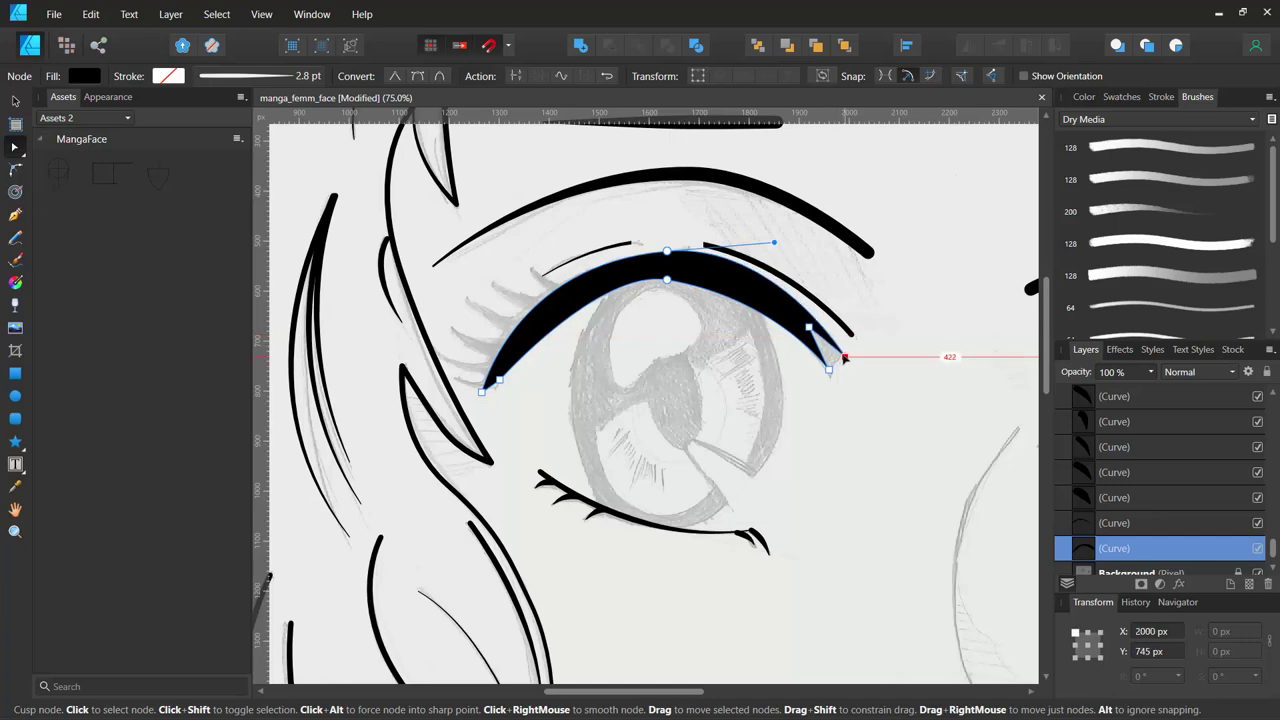
pyautogui.click(817, 336)
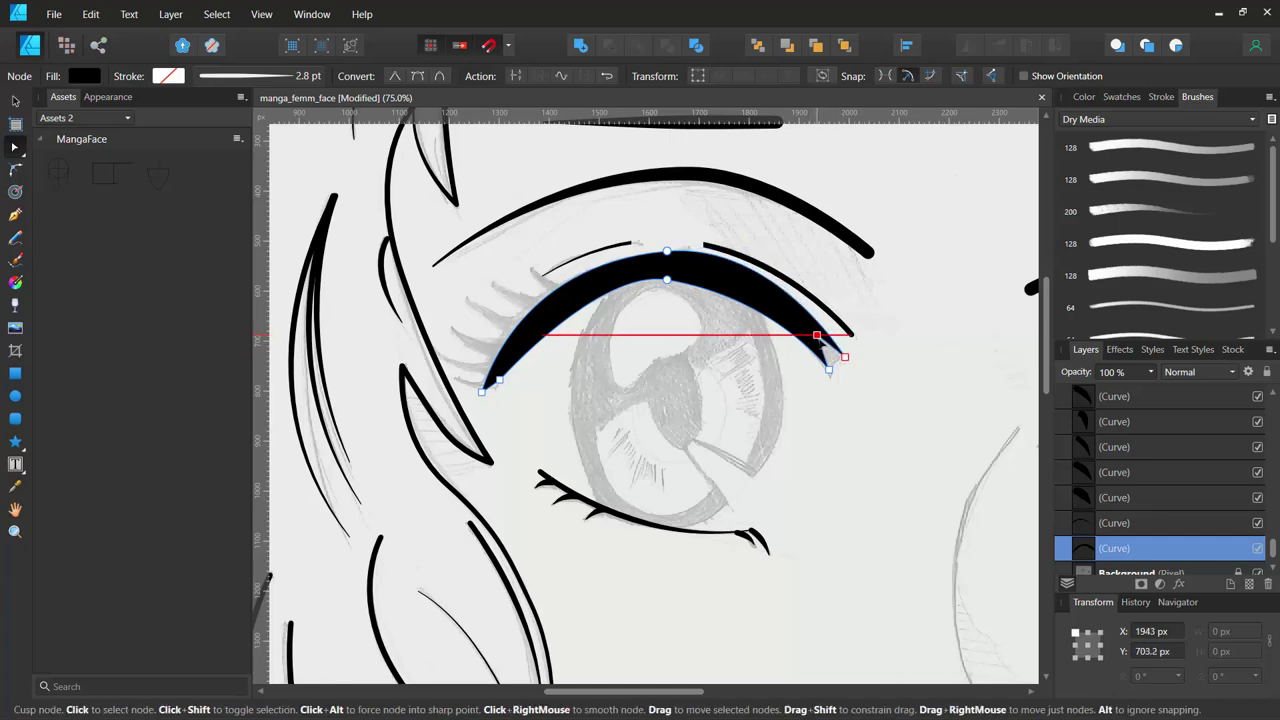
pyautogui.moveTo(818, 336); pyautogui.dragTo(814, 328)
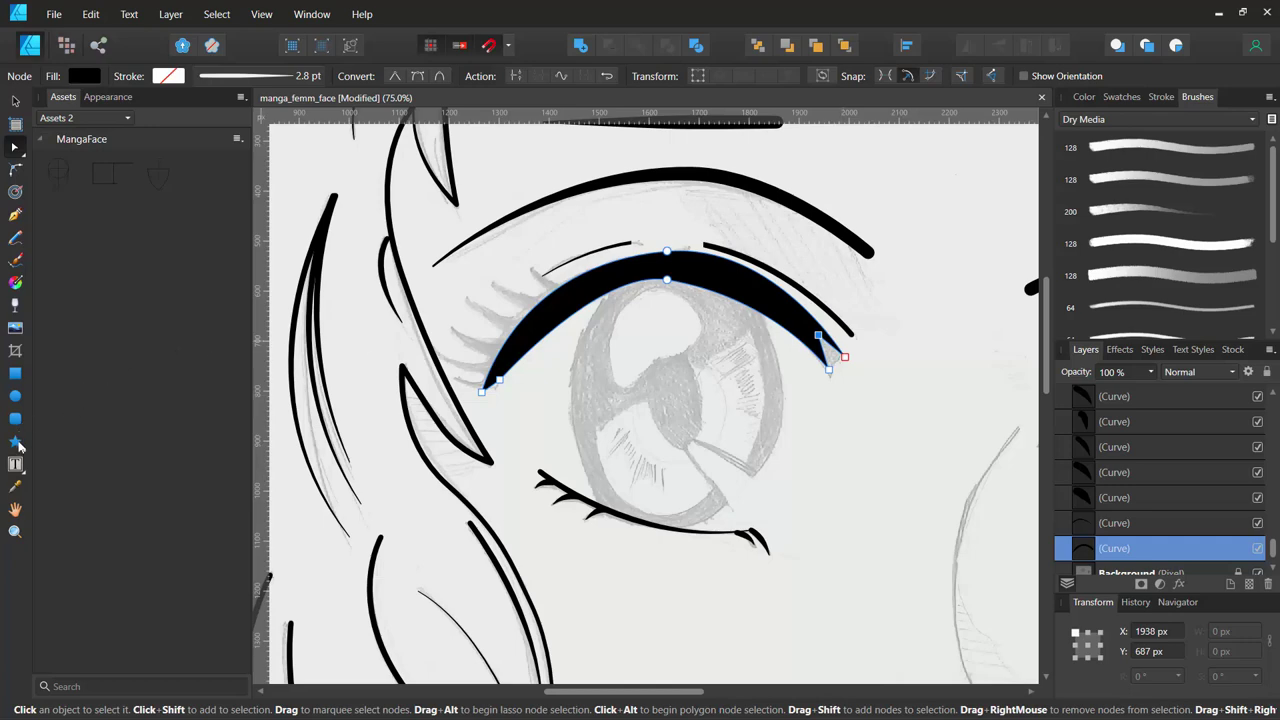
# Draw a pie shape over the iris and stretch it to the iris's left and top edges.
pyautogui.click(17, 444)
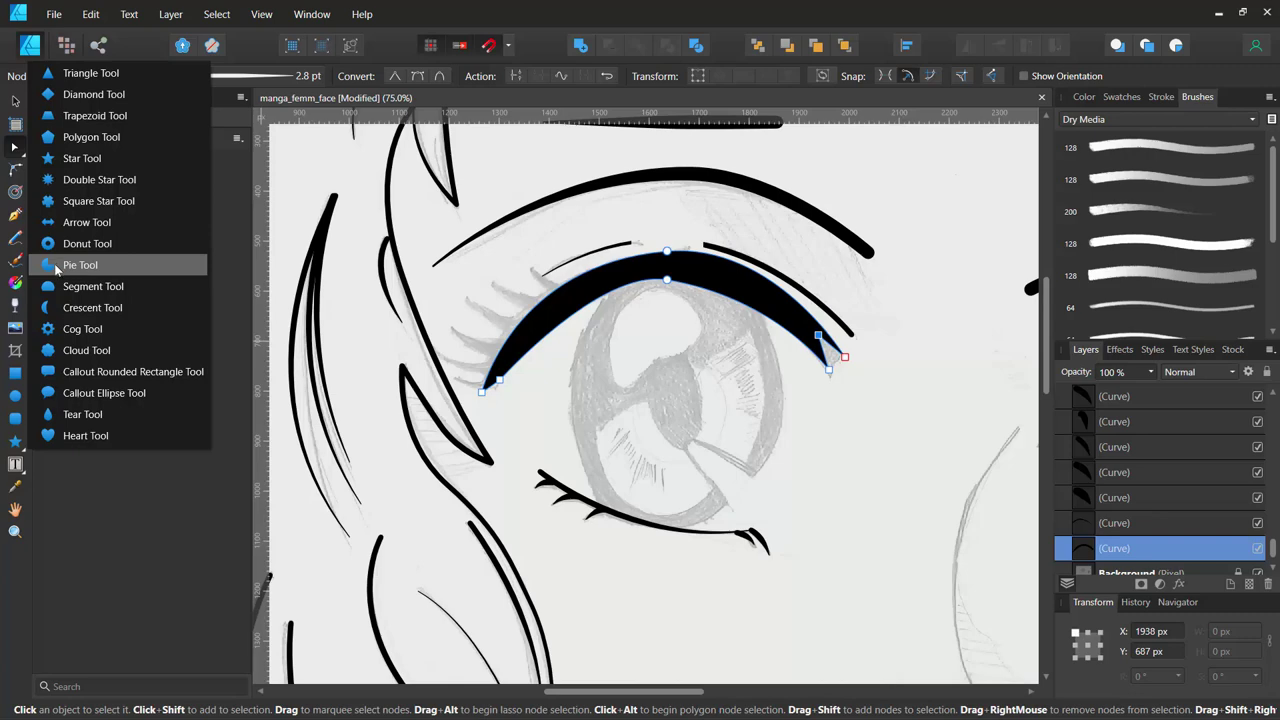
pyautogui.click(51, 267)
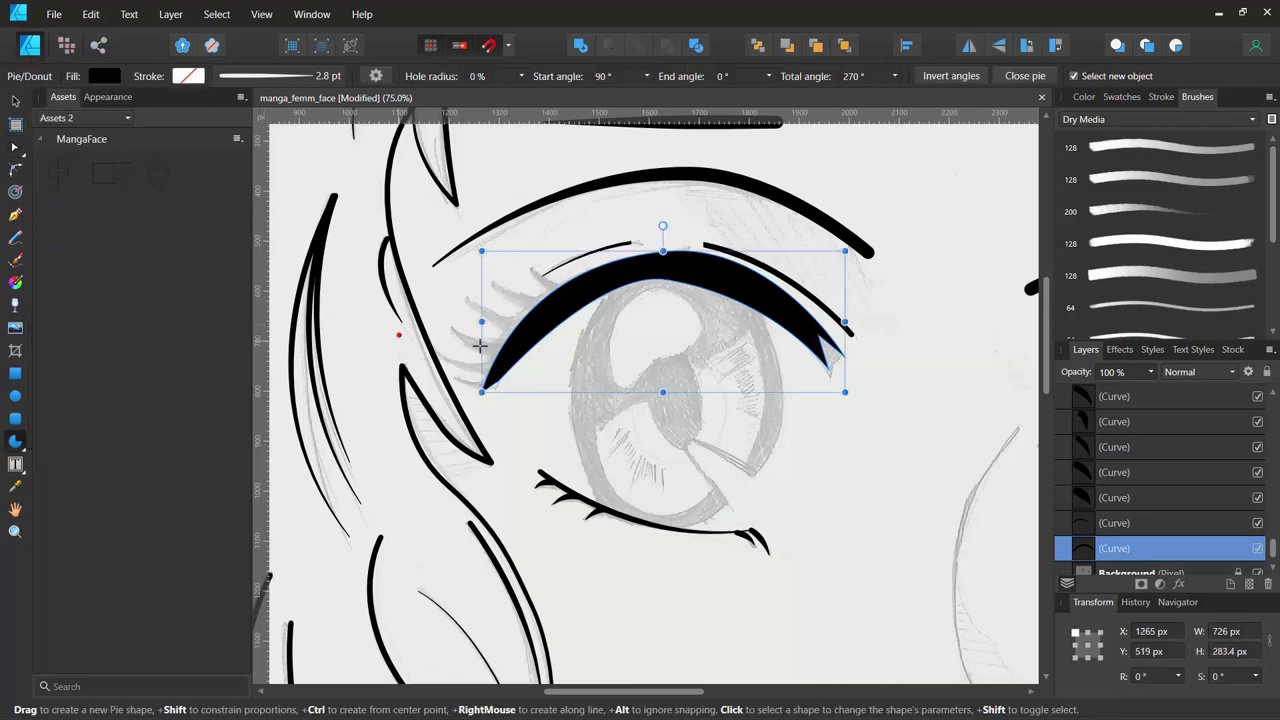
pyautogui.moveTo(614, 302); pyautogui.dragTo(744, 530)
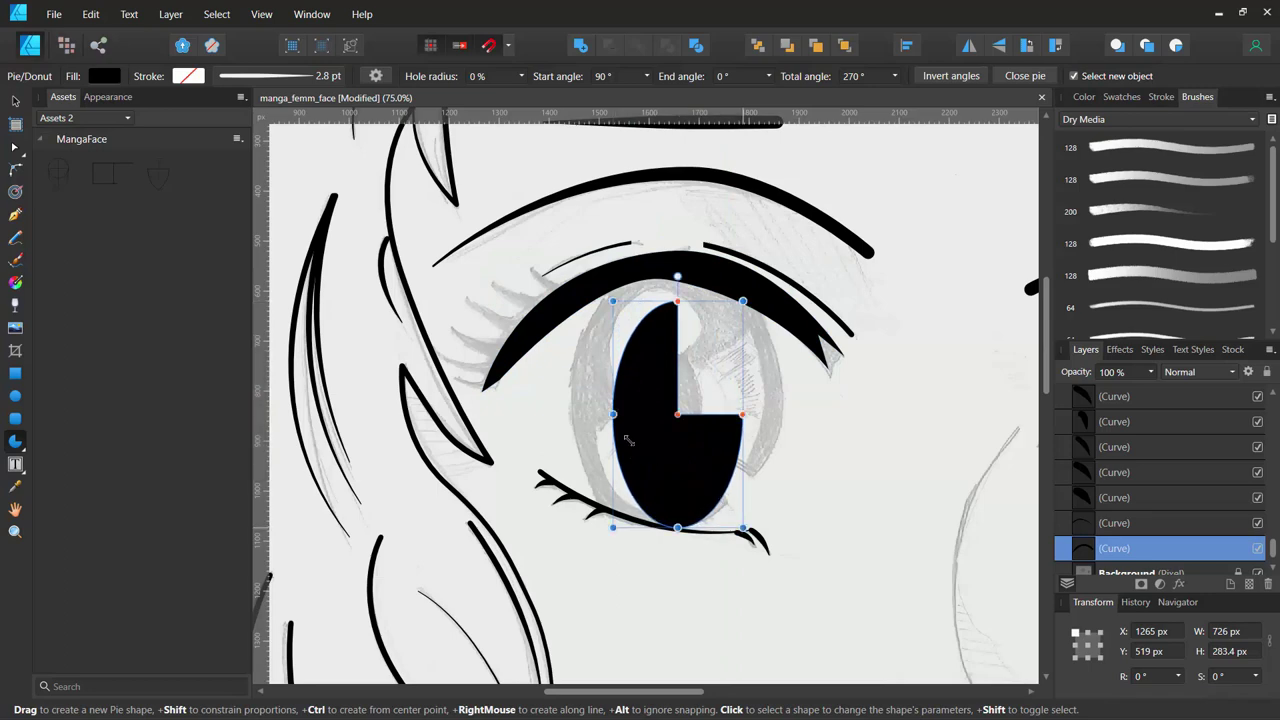
pyautogui.moveTo(612, 414); pyautogui.dragTo(574, 413)
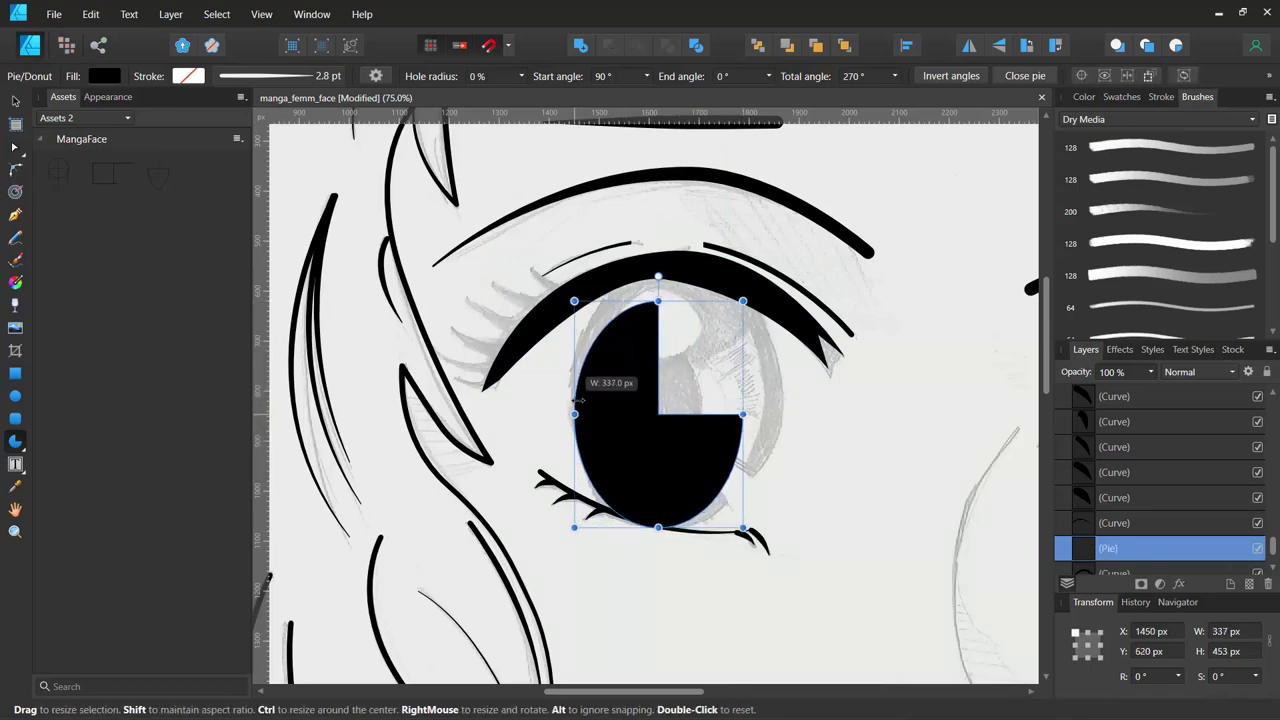
pyautogui.moveTo(658, 300); pyautogui.dragTo(658, 268)
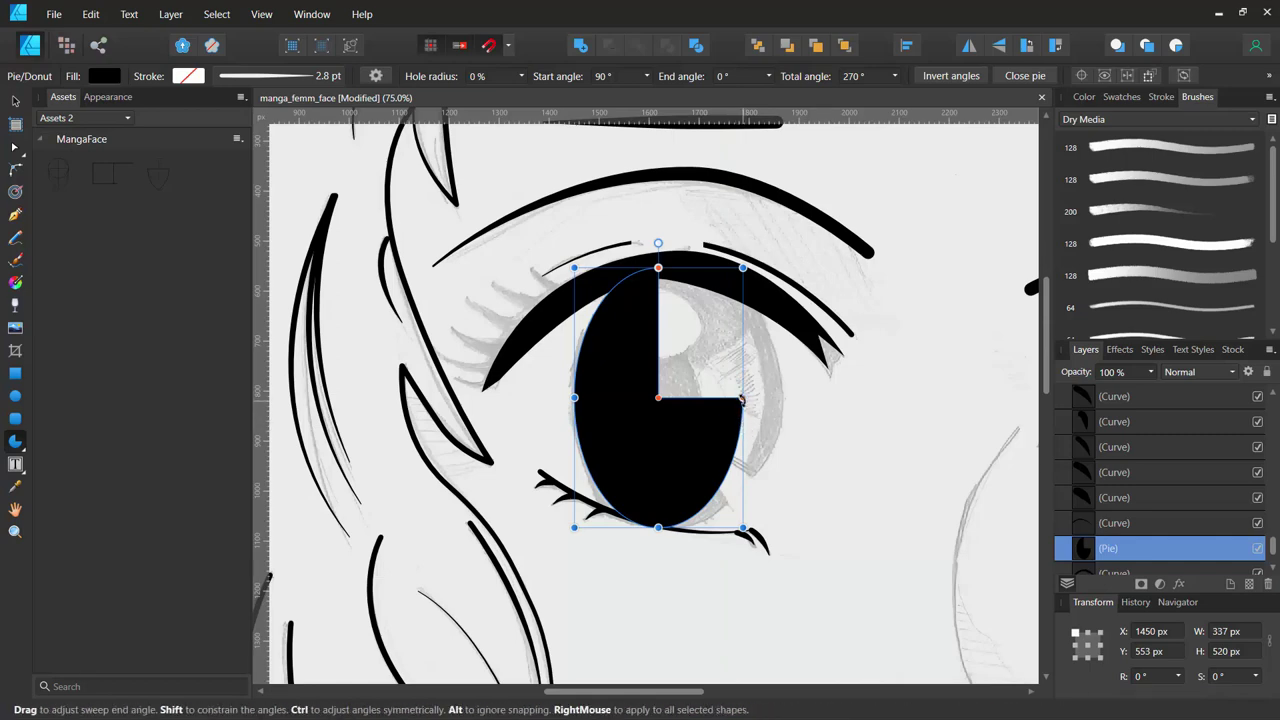
# Sweep the pie's end angle to leave a narrow lower-right wedge and fit it to 410 × 504 px.
pyautogui.moveTo(741, 399); pyautogui.dragTo(722, 483)
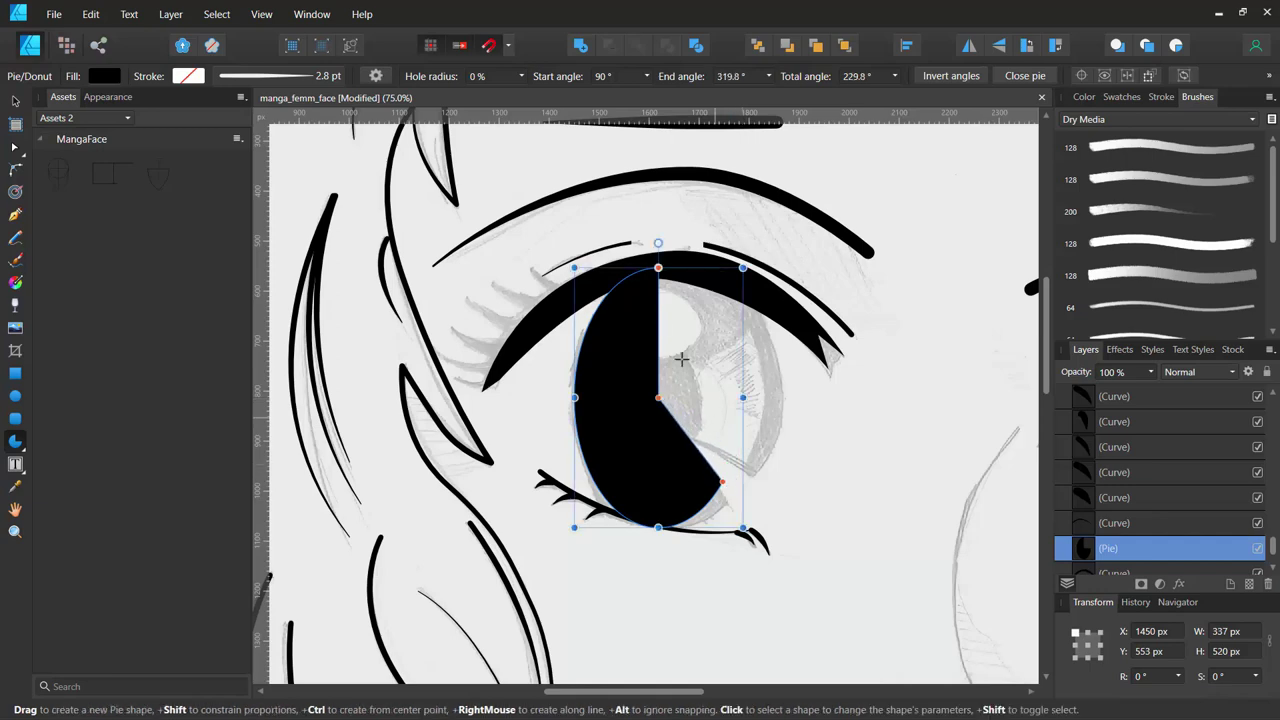
pyautogui.moveTo(658, 267); pyautogui.dragTo(746, 456)
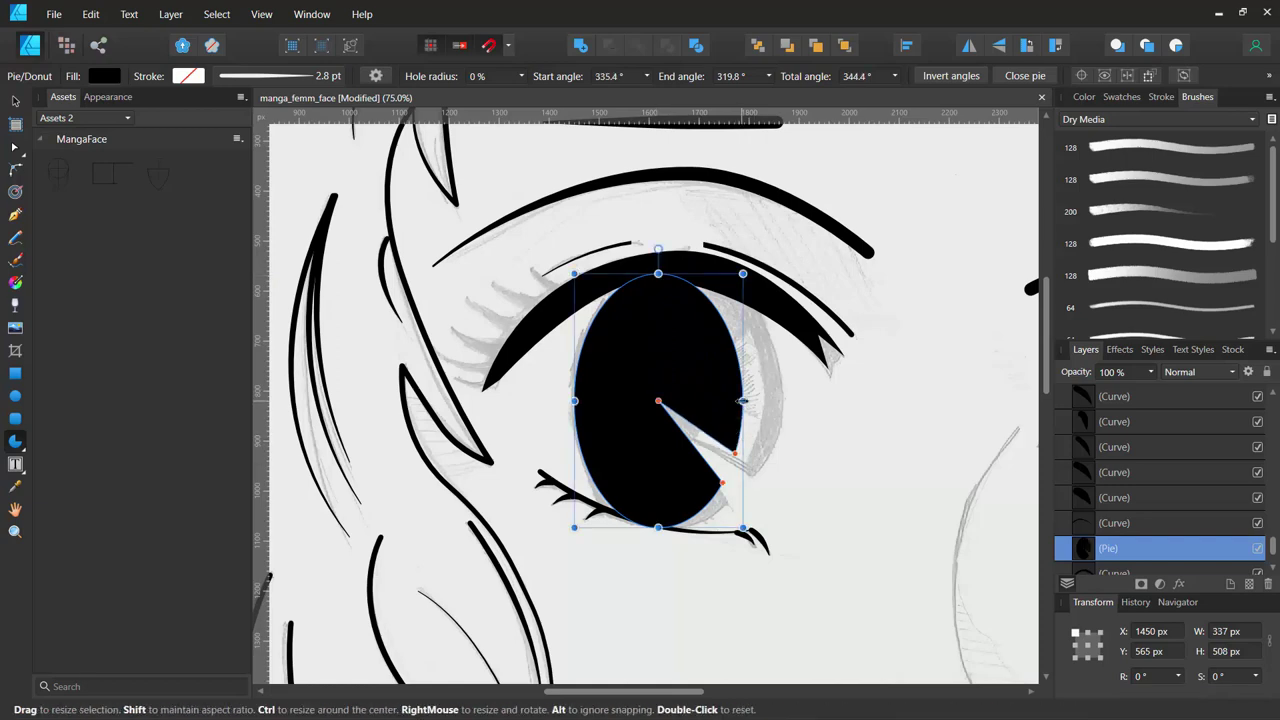
pyautogui.moveTo(742, 401); pyautogui.dragTo(778, 401)
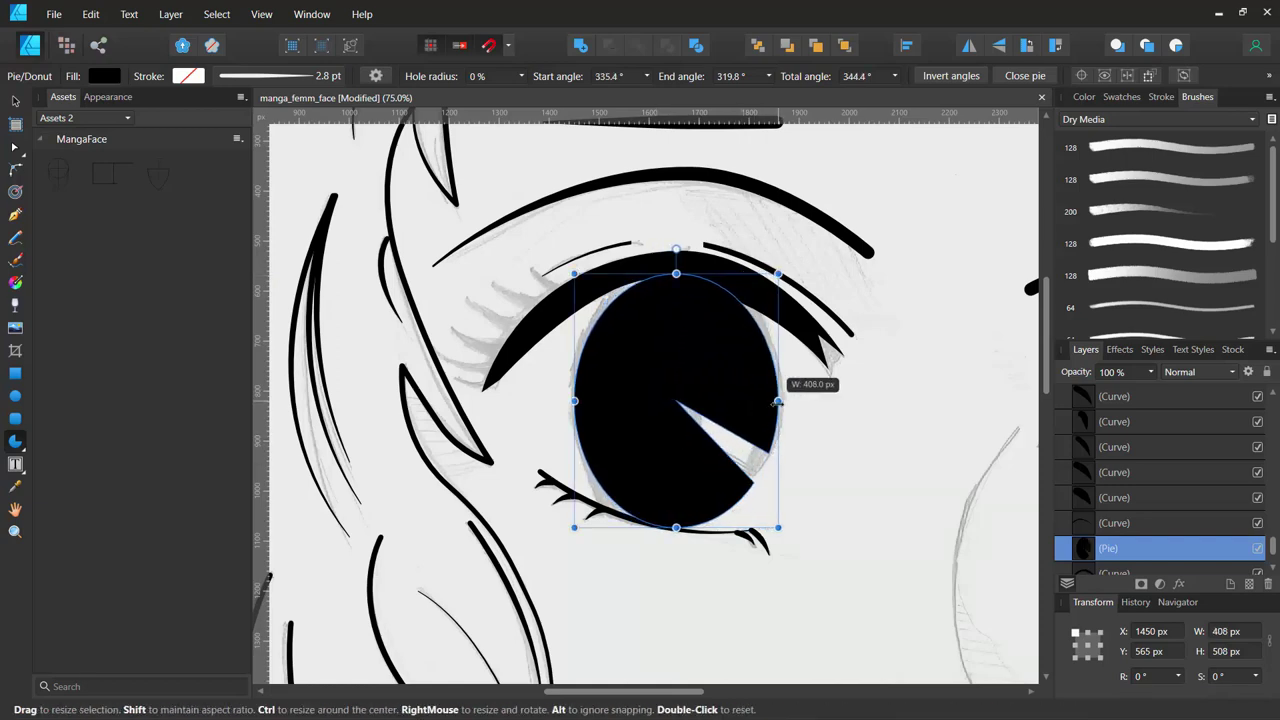
pyautogui.moveTo(677, 275); pyautogui.dragTo(677, 278)
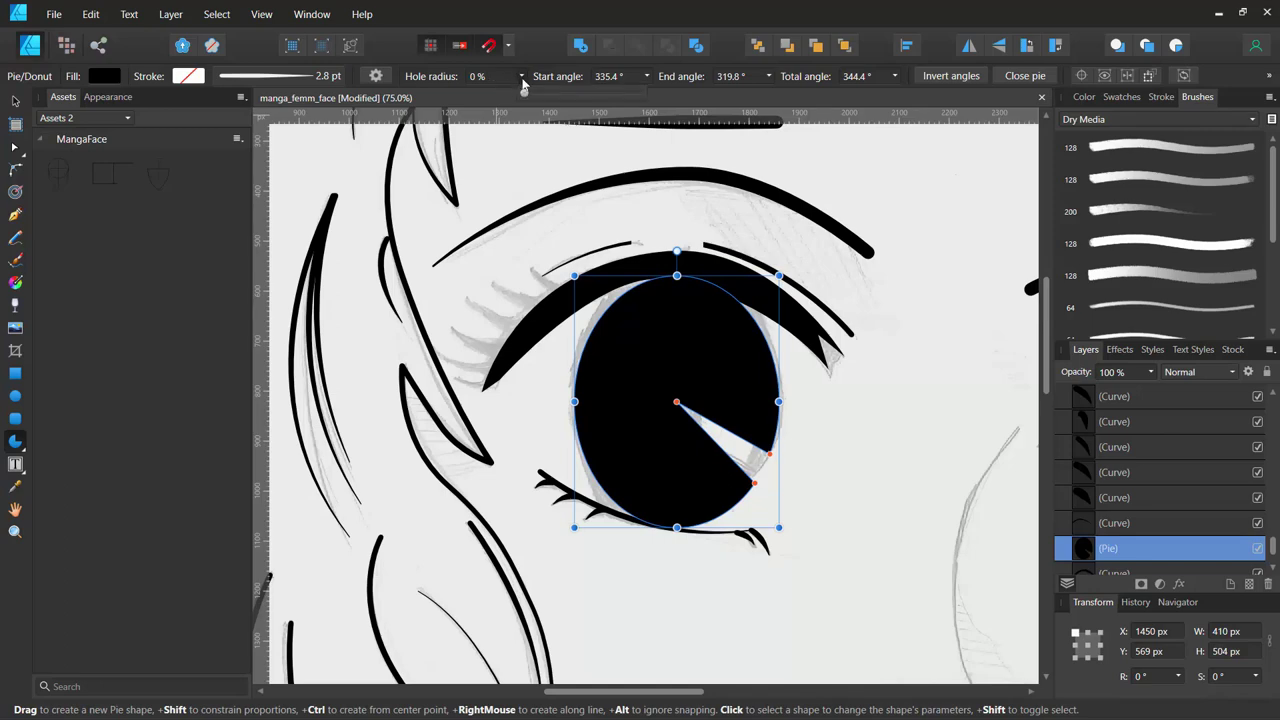
# Set the pie's hole radius to 90%, lengthen the lower-right gap, and resize the ring to 425 × 525 px.
pyautogui.click(520, 77)
pyautogui.moveTo(524, 93)
pyautogui.mouseDown()
pyautogui.moveTo(622, 141)
pyautogui.moveTo(577, 141)
pyautogui.moveTo(623, 158)
pyautogui.mouseUp()
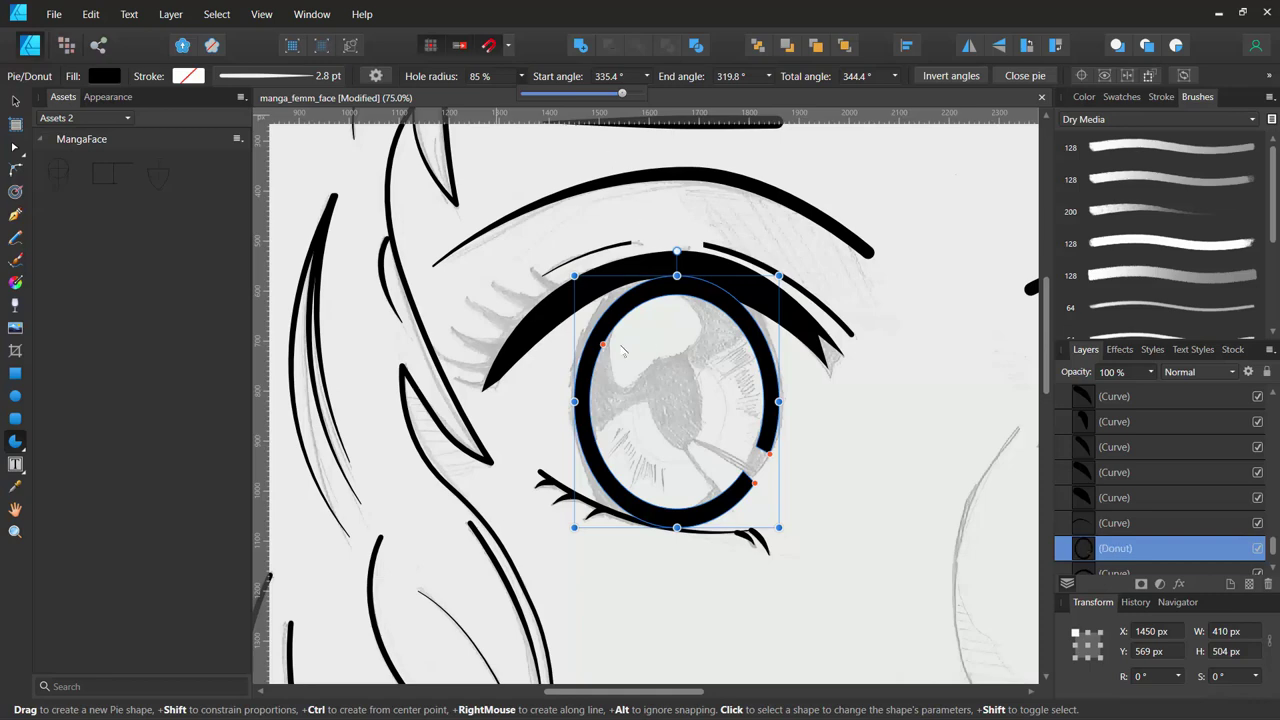
pyautogui.moveTo(603, 344); pyautogui.dragTo(612, 322)
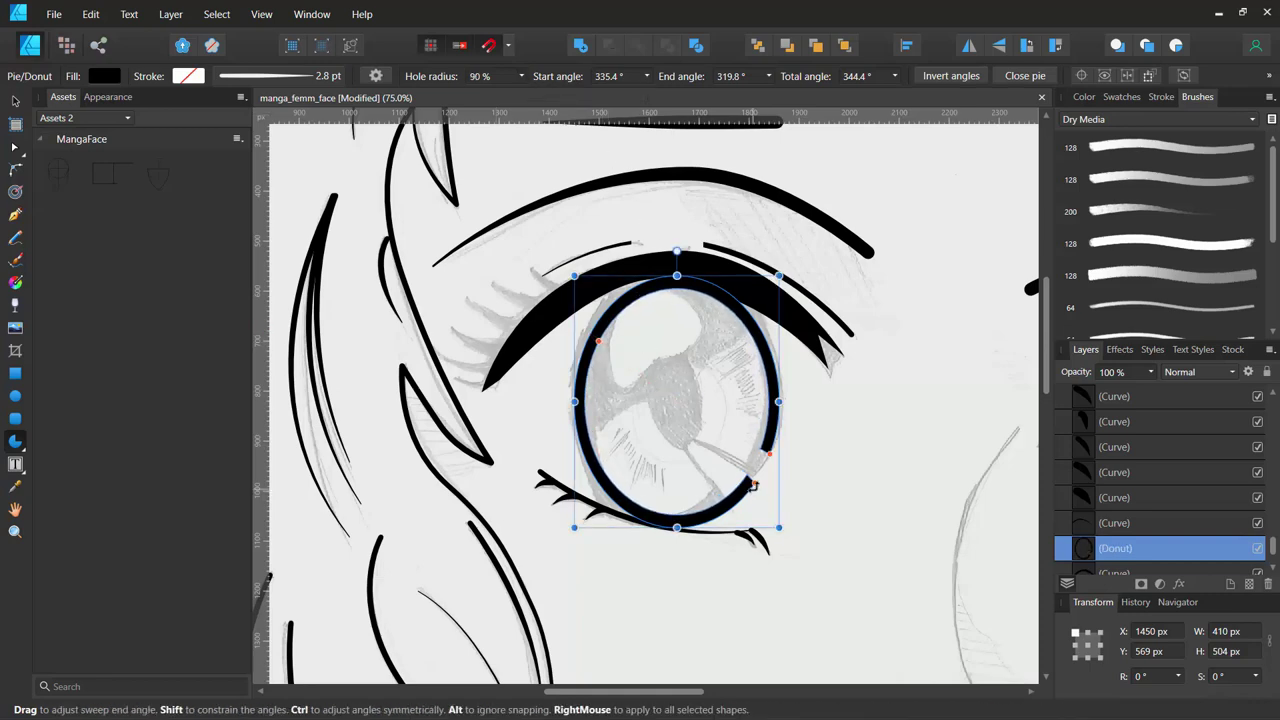
pyautogui.moveTo(755, 483)
pyautogui.mouseDown()
pyautogui.moveTo(733, 511)
pyautogui.moveTo(767, 458)
pyautogui.moveTo(757, 479)
pyautogui.mouseUp()
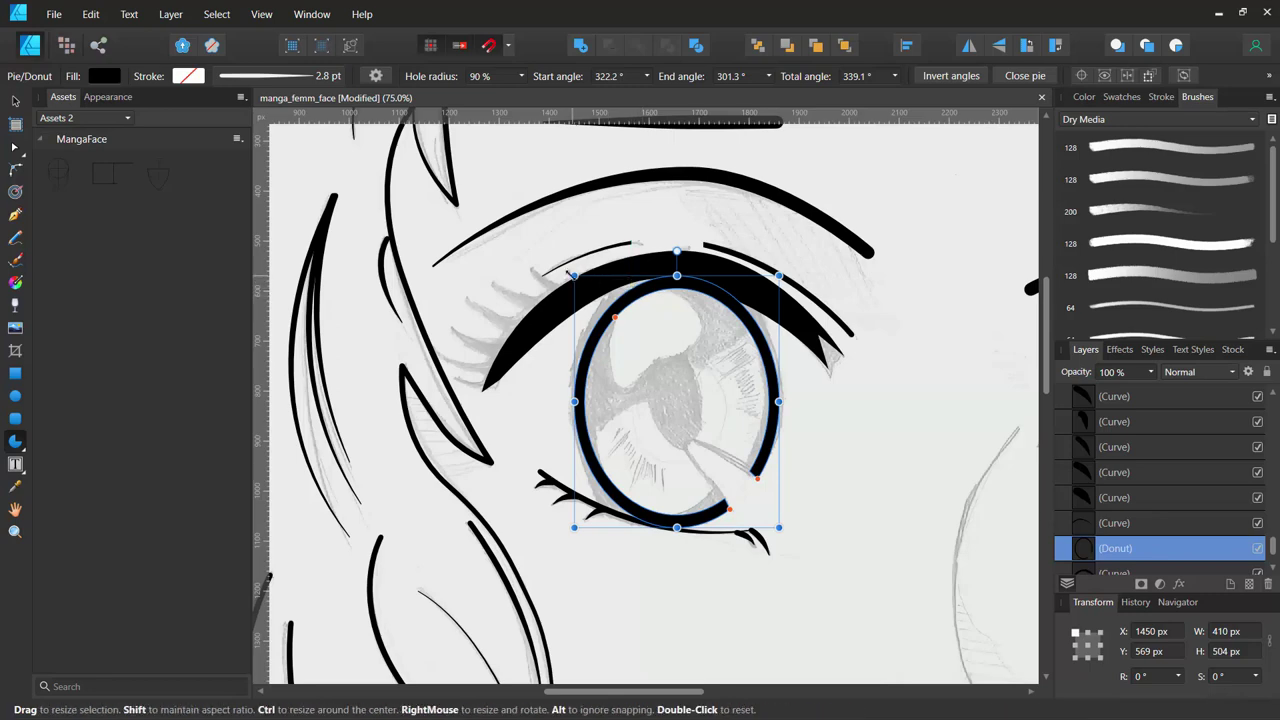
pyautogui.moveTo(574, 275); pyautogui.dragTo(566, 264)
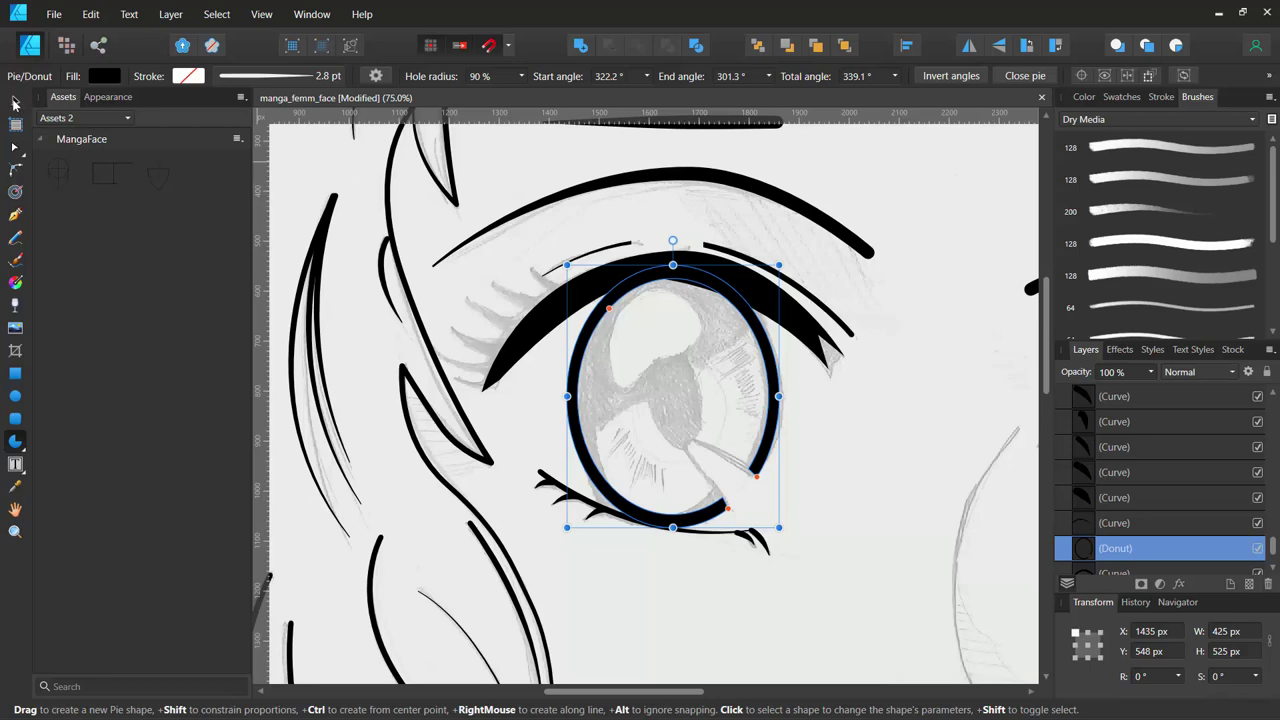
# Draw a black pupil ellipse inside the iris, tilted about 17 degrees and slightly widened.
pyautogui.click(15, 103)
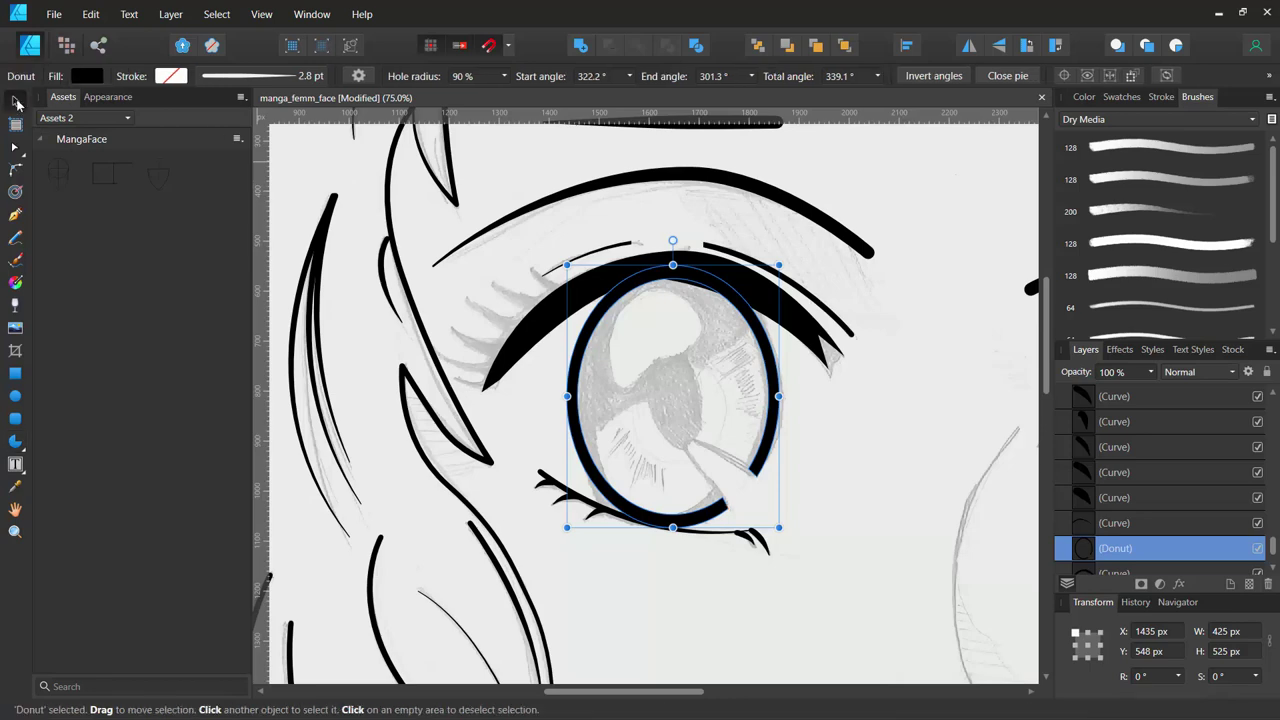
pyautogui.click(494, 270)
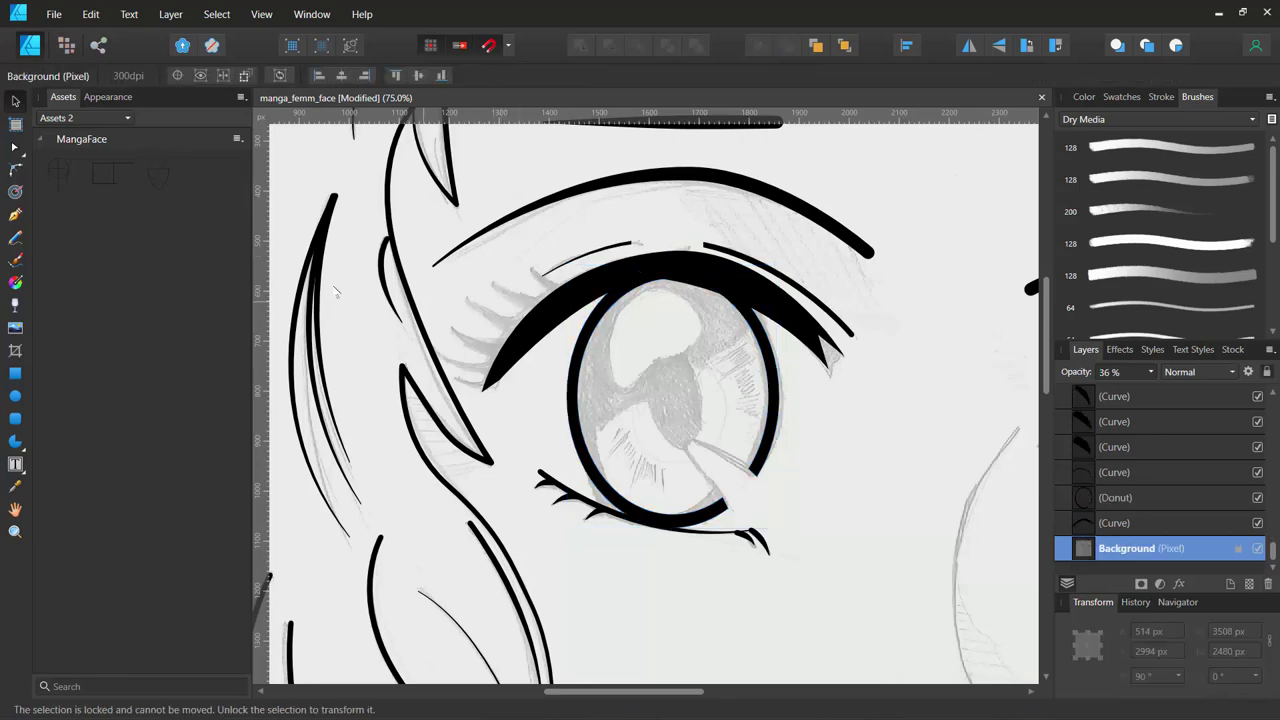
pyautogui.click(16, 398)
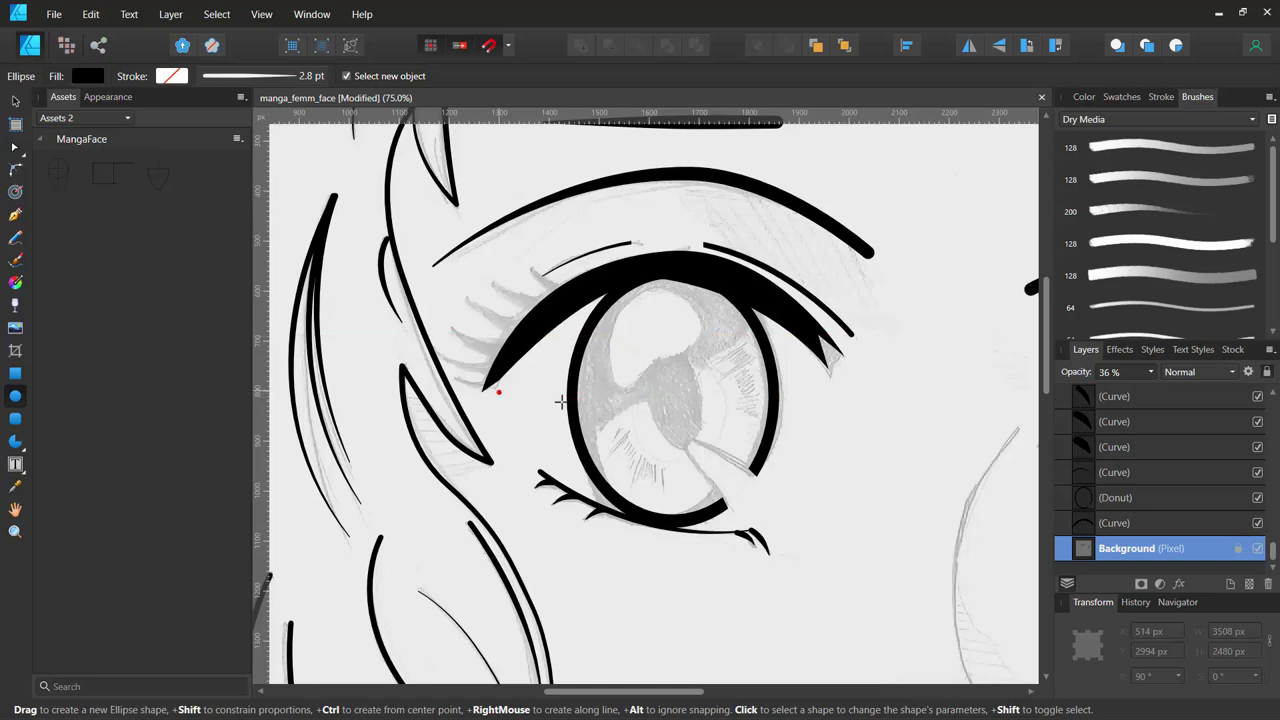
pyautogui.moveTo(645, 363); pyautogui.dragTo(703, 449)
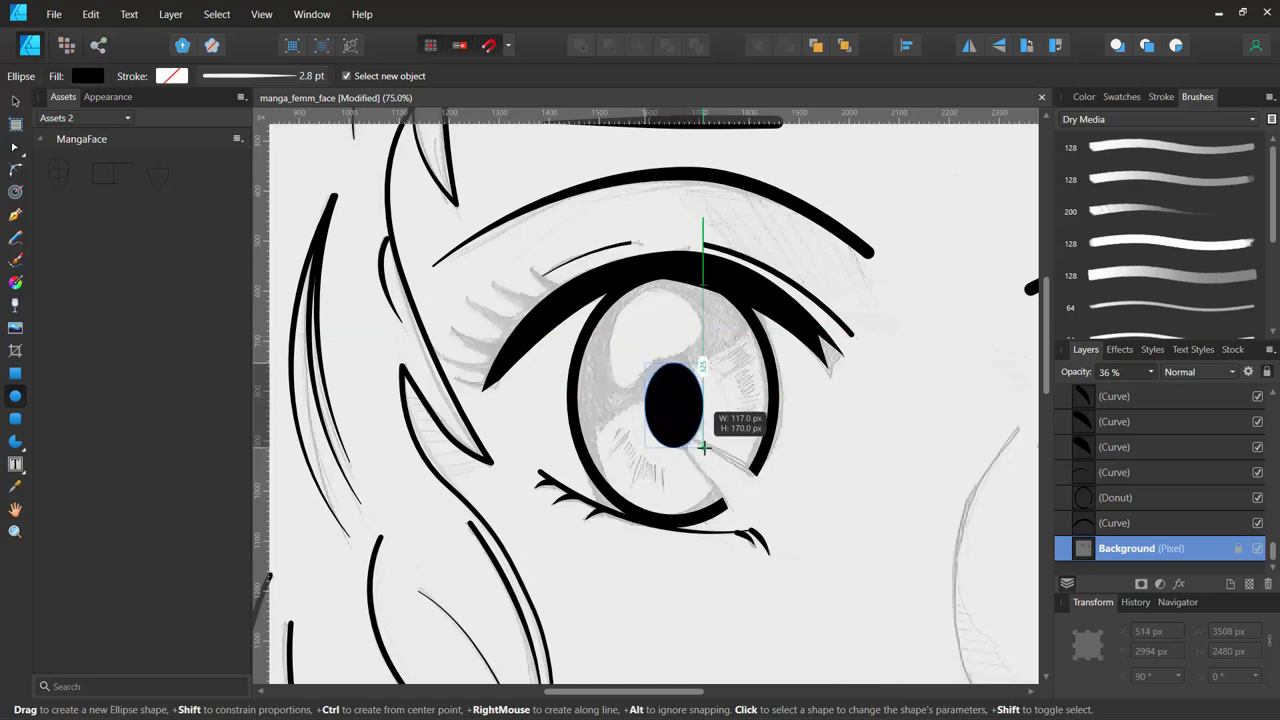
pyautogui.moveTo(673, 338)
pyautogui.mouseDown()
pyautogui.moveTo(651, 335)
pyautogui.moveTo(660, 352)
pyautogui.mouseUp()
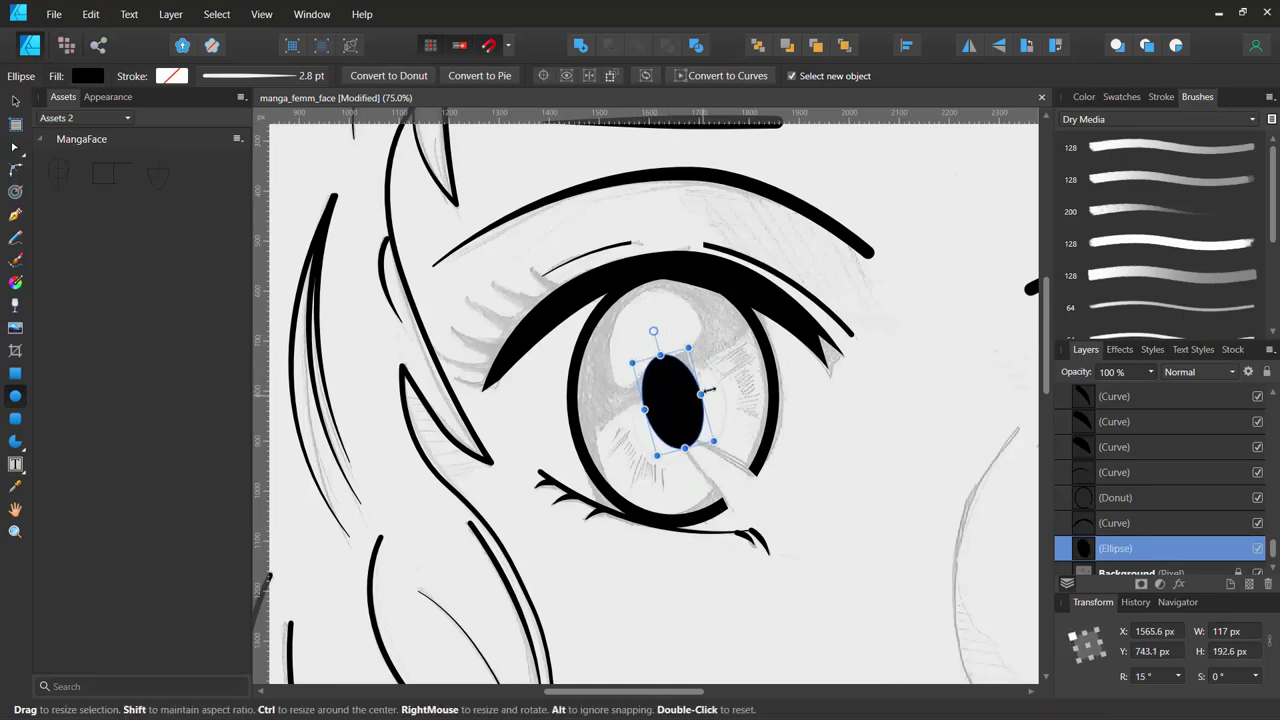
pyautogui.moveTo(707, 391); pyautogui.dragTo(707, 393)
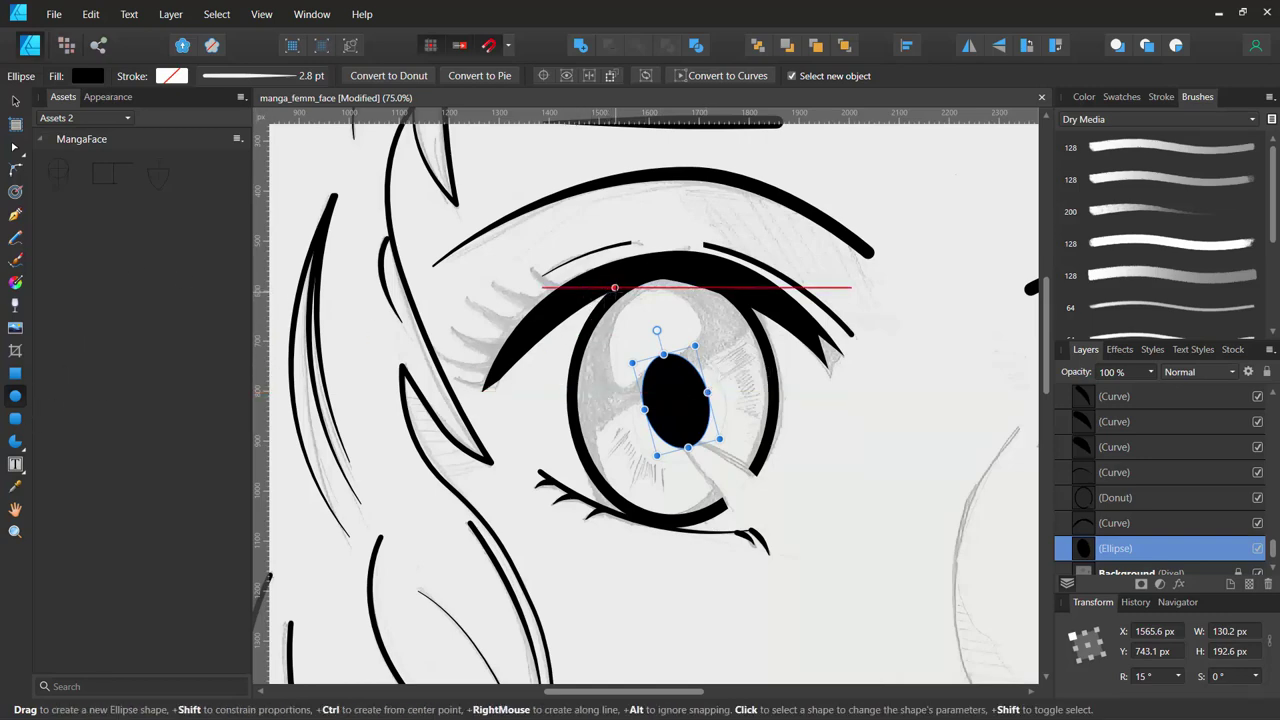
# Draw a large near-white ellipse over the eye opening and send it behind the eye artwork.
pyautogui.moveTo(614, 293); pyautogui.dragTo(770, 517)
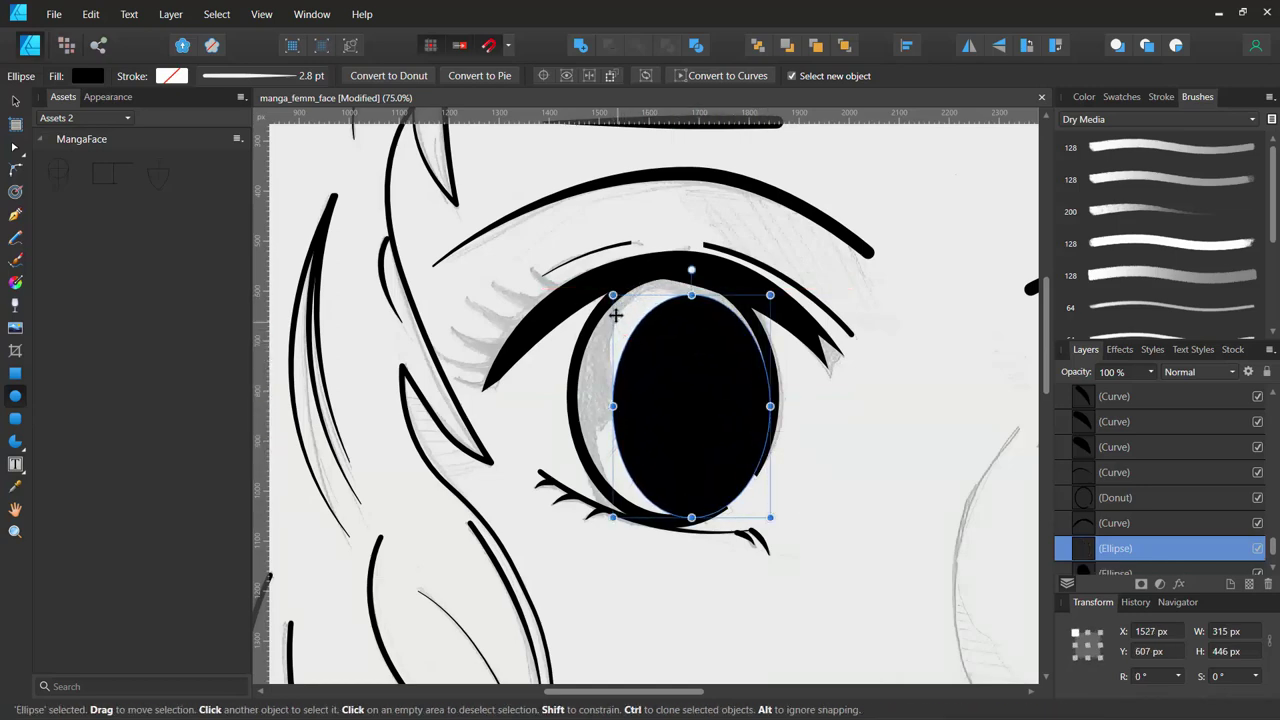
pyautogui.moveTo(613, 295); pyautogui.dragTo(574, 275)
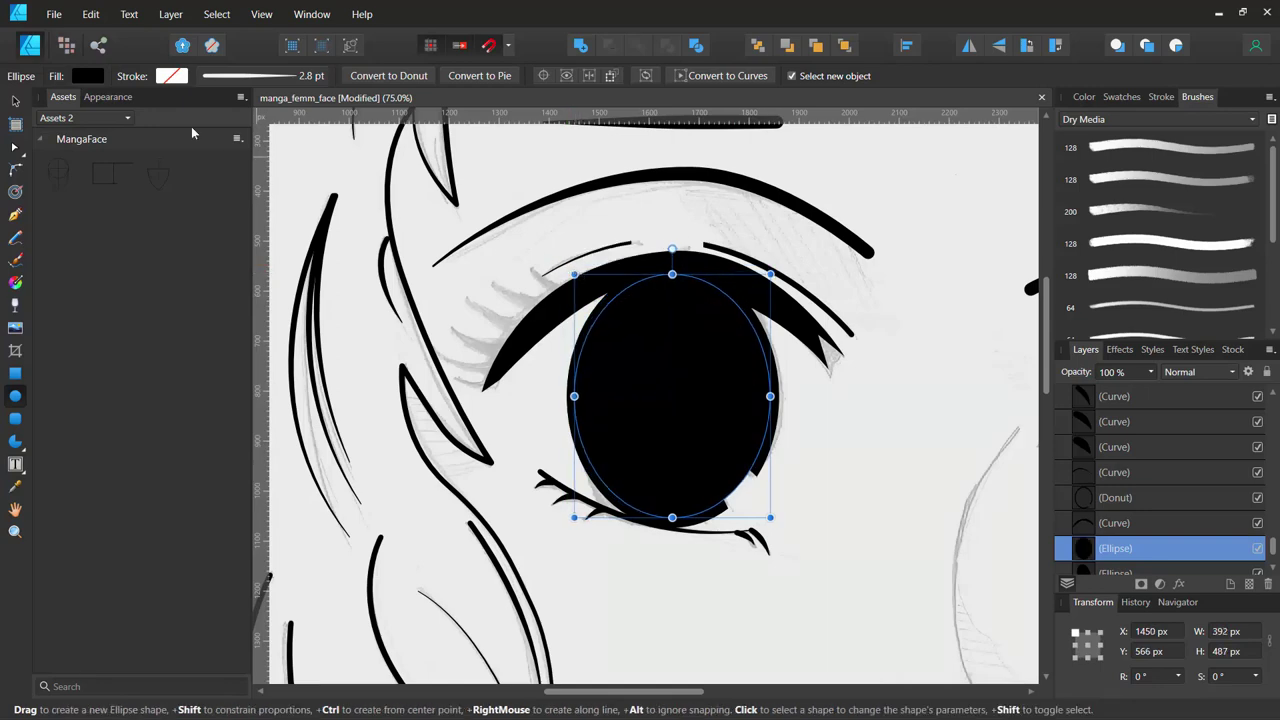
pyautogui.click(89, 76)
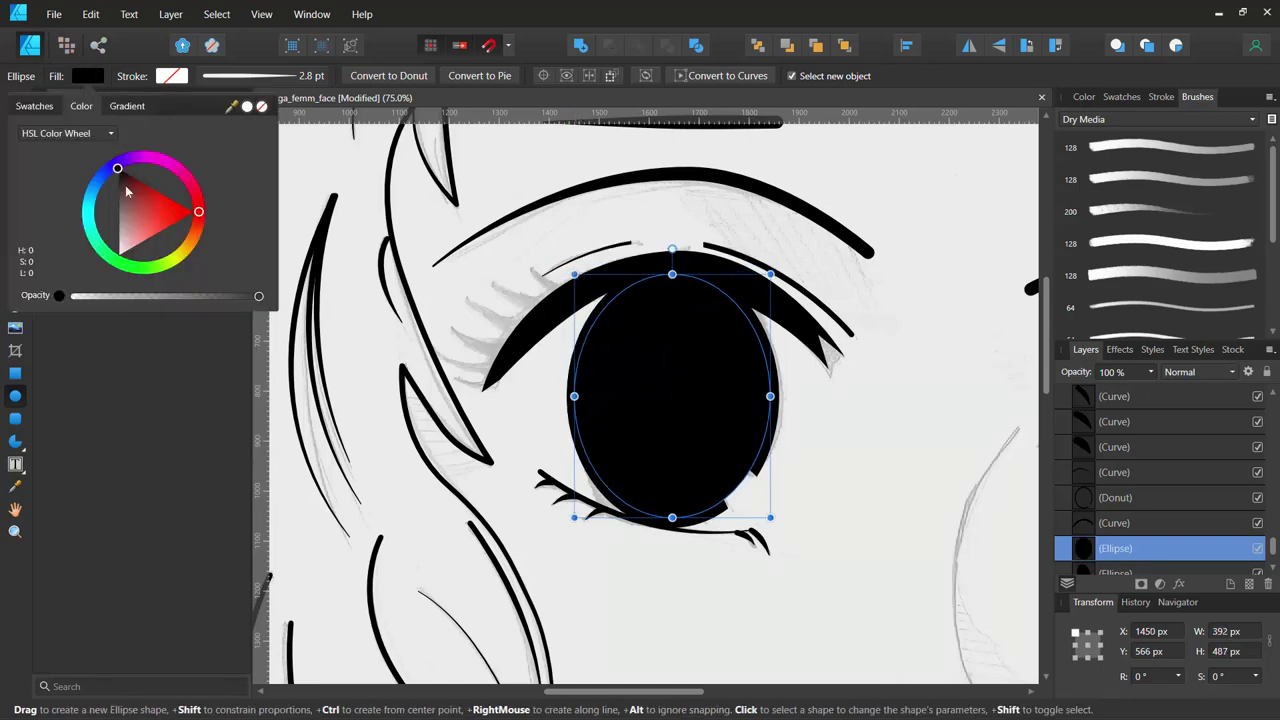
pyautogui.moveTo(130, 228)
pyautogui.mouseDown()
pyautogui.moveTo(124, 287)
pyautogui.moveTo(118, 266)
pyautogui.mouseUp()
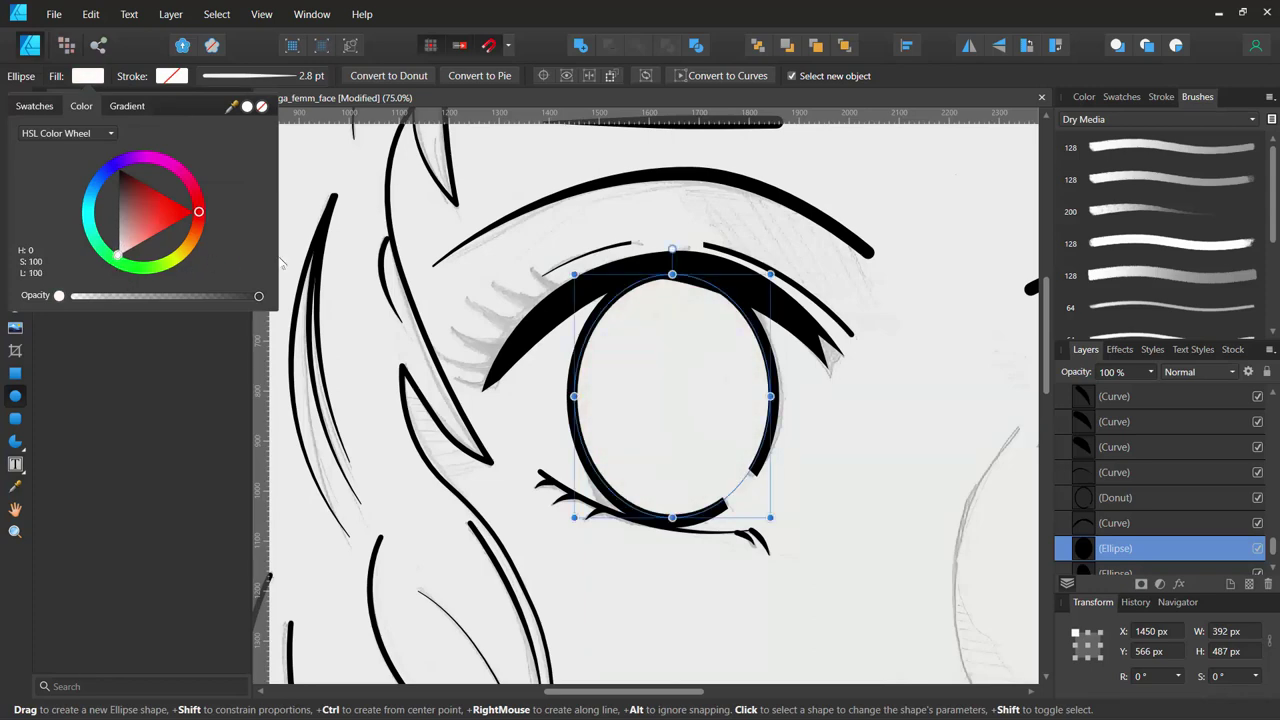
pyautogui.click(844, 47)
pyautogui.click(758, 46)
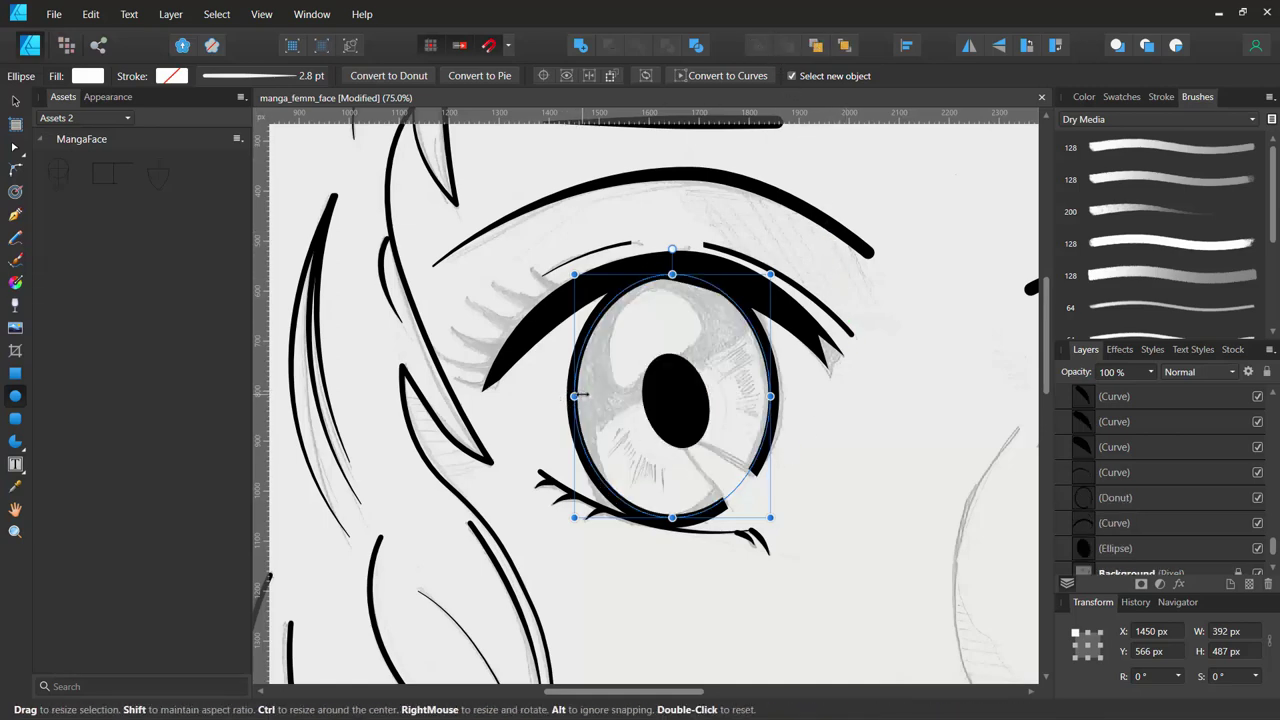
# Draw a wedge-shaped pen curve from the iris ring's gap into the pupil and back.
pyautogui.press('p')
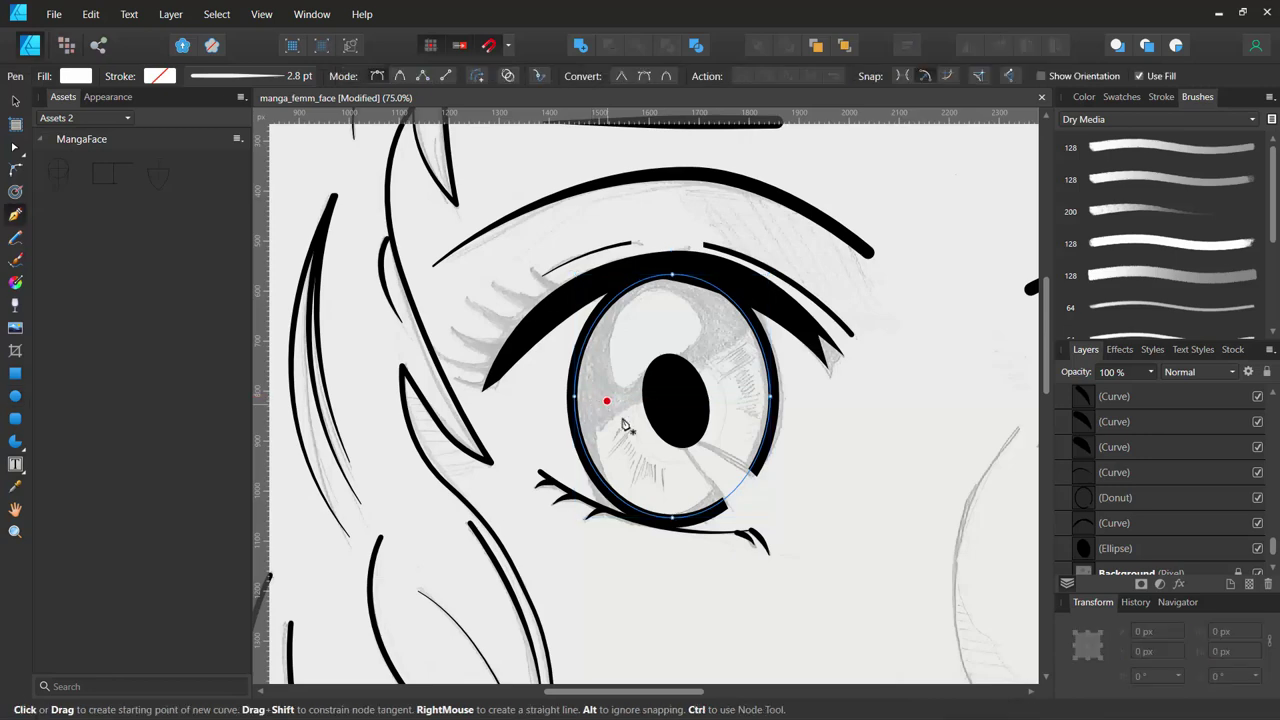
pyautogui.scroll(5, 622, 425)
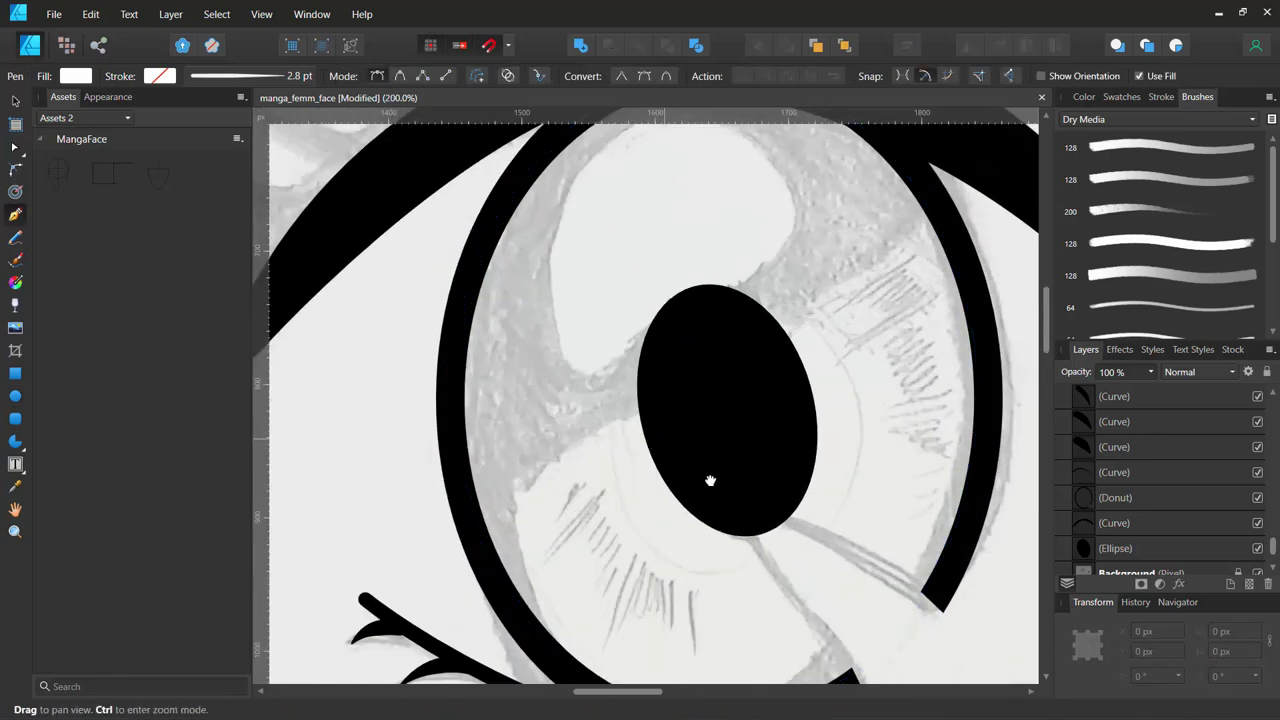
pyautogui.moveTo(710, 481); pyautogui.dragTo(588, 314)
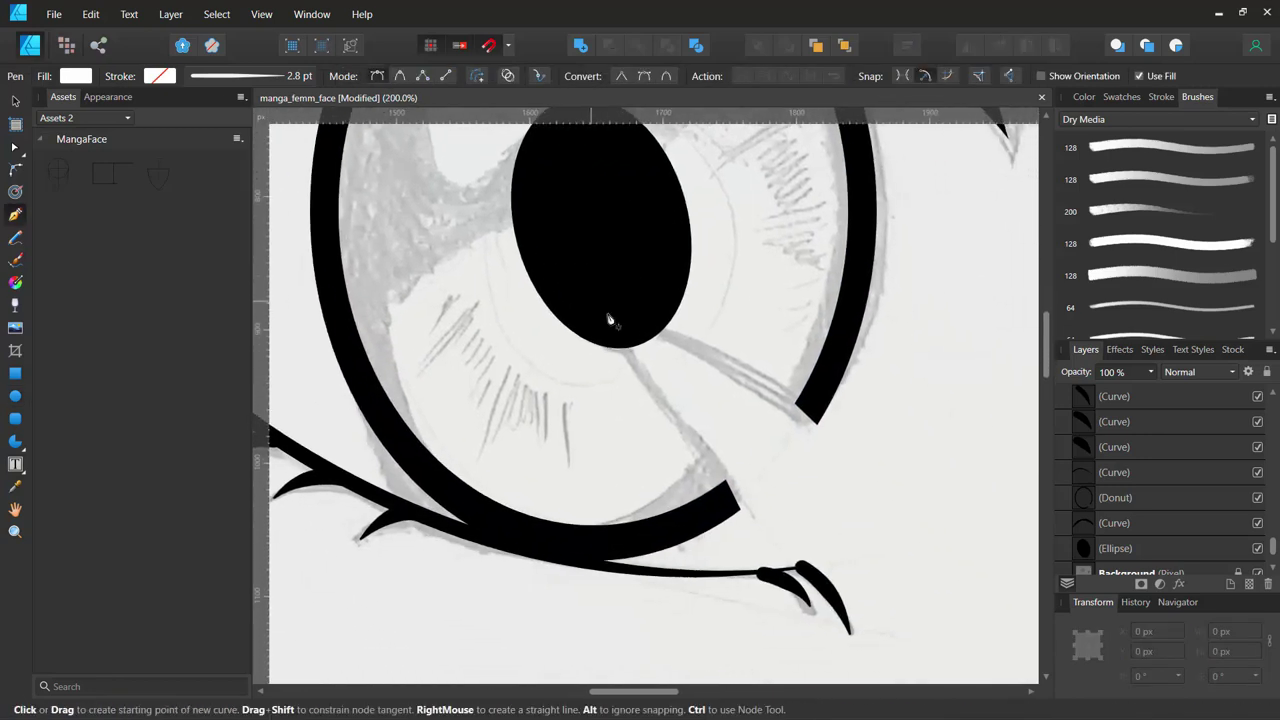
pyautogui.click(802, 417)
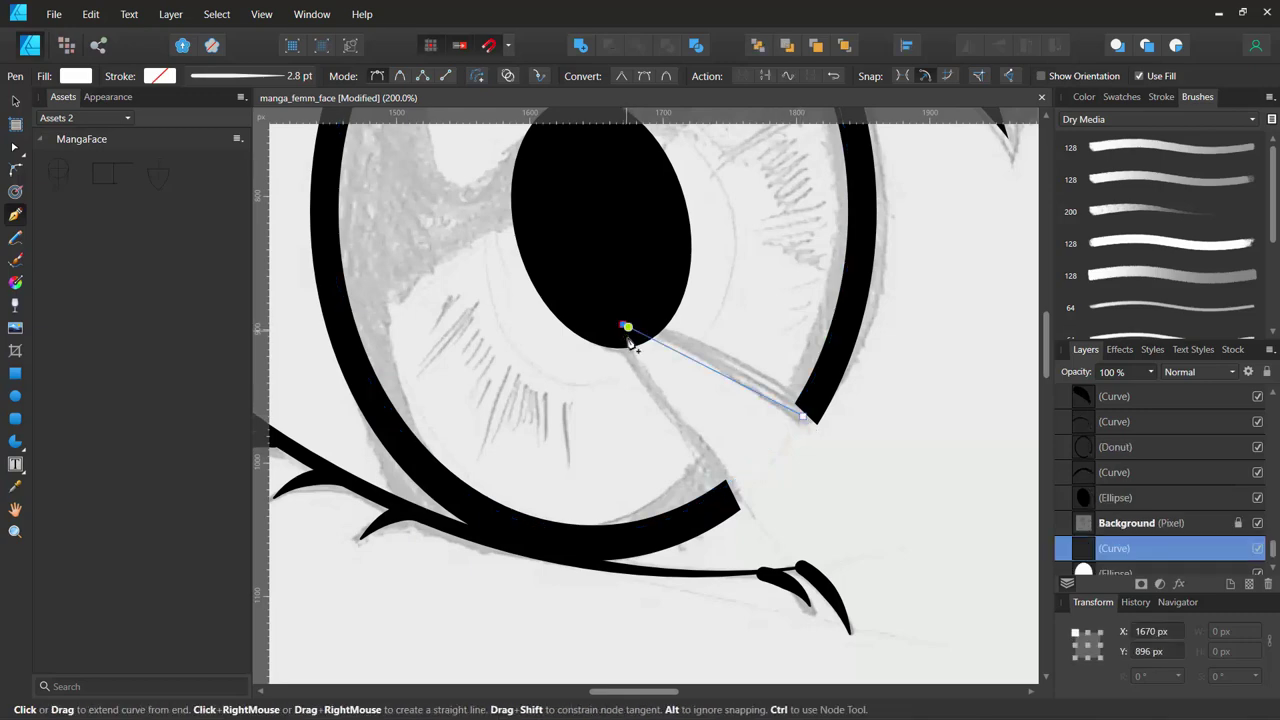
pyautogui.click(626, 327)
pyautogui.click(728, 495)
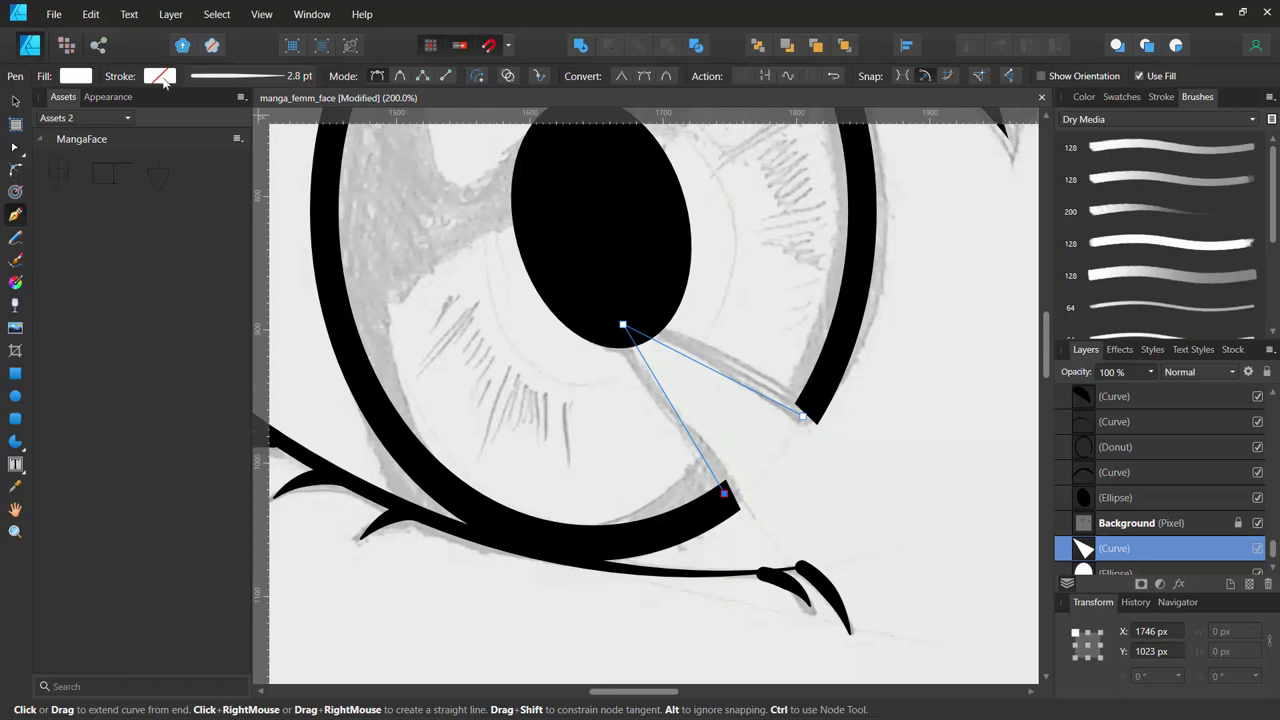
# Give the streak a black outline and no fill, moved to the front.
pyautogui.click(160, 77)
pyautogui.click(256, 154)
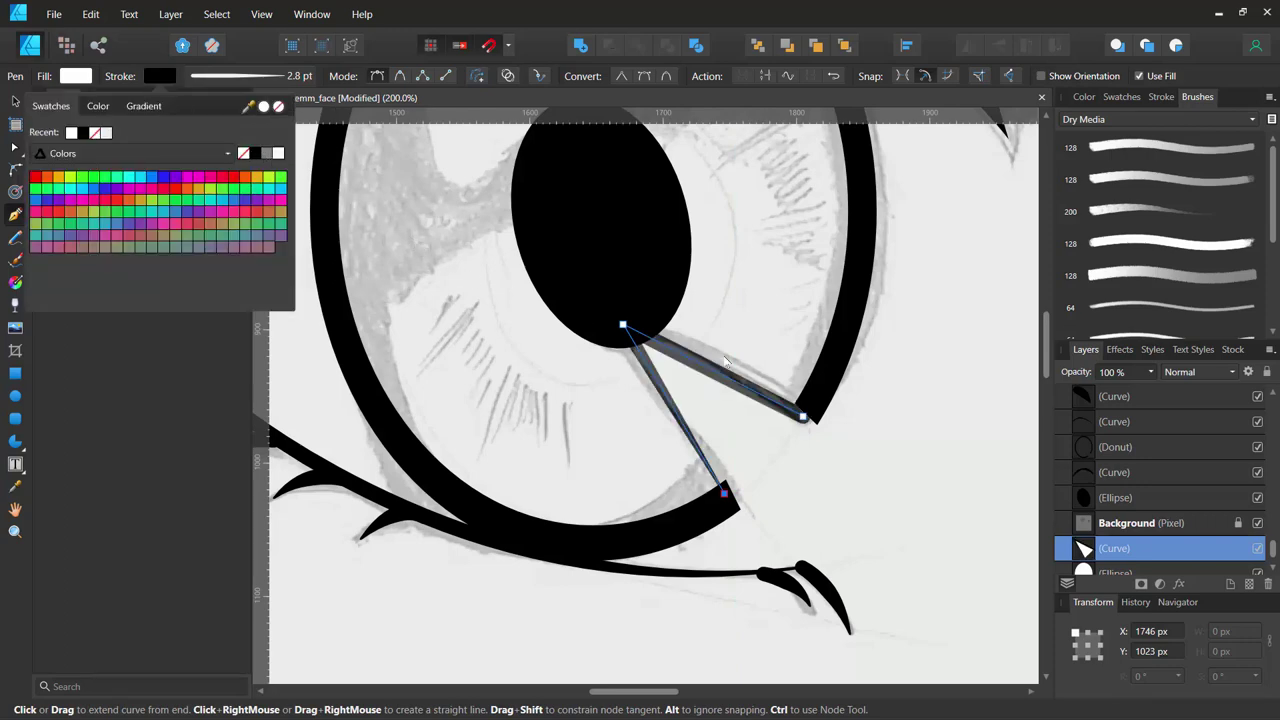
pyautogui.click(759, 47)
pyautogui.click(844, 47)
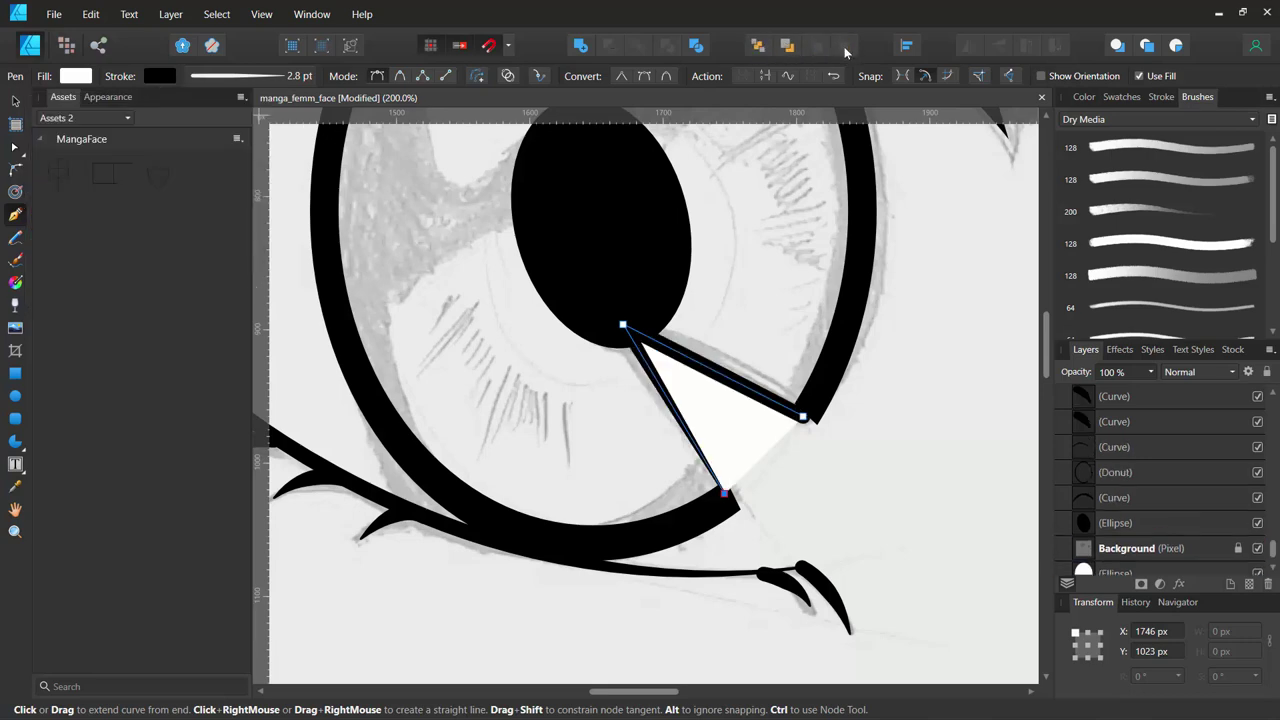
pyautogui.click(80, 78)
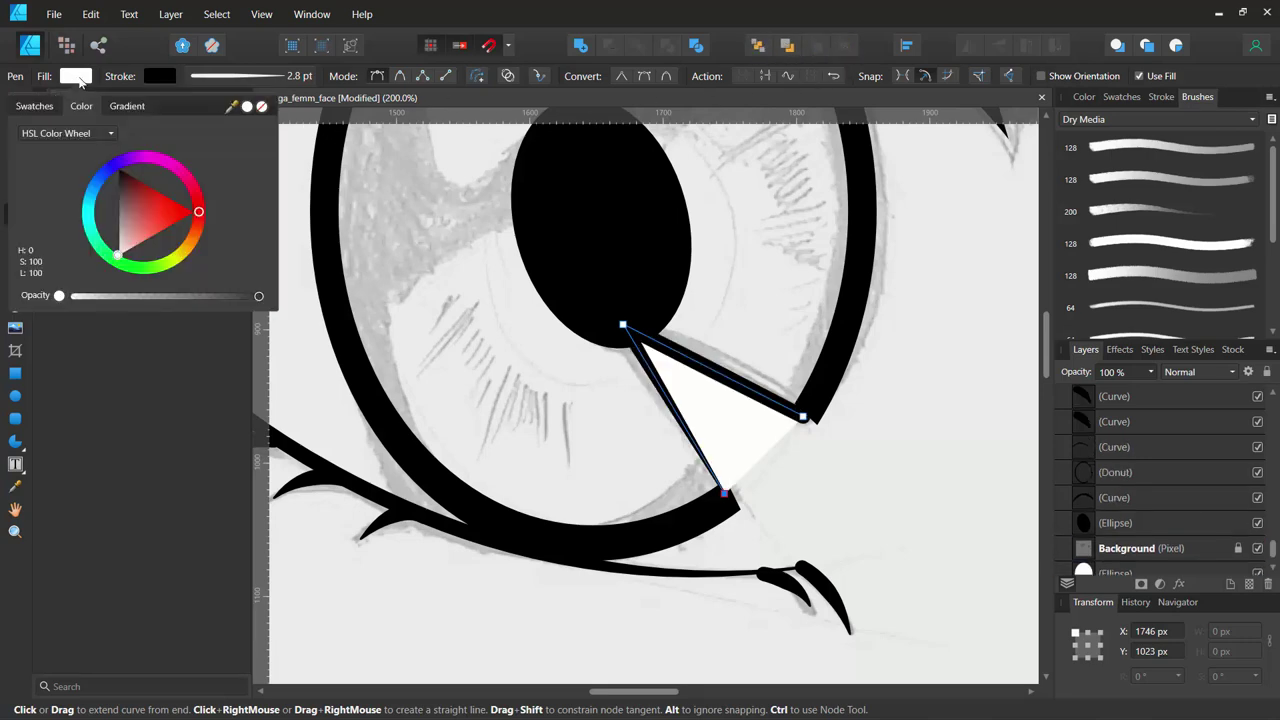
pyautogui.click(261, 107)
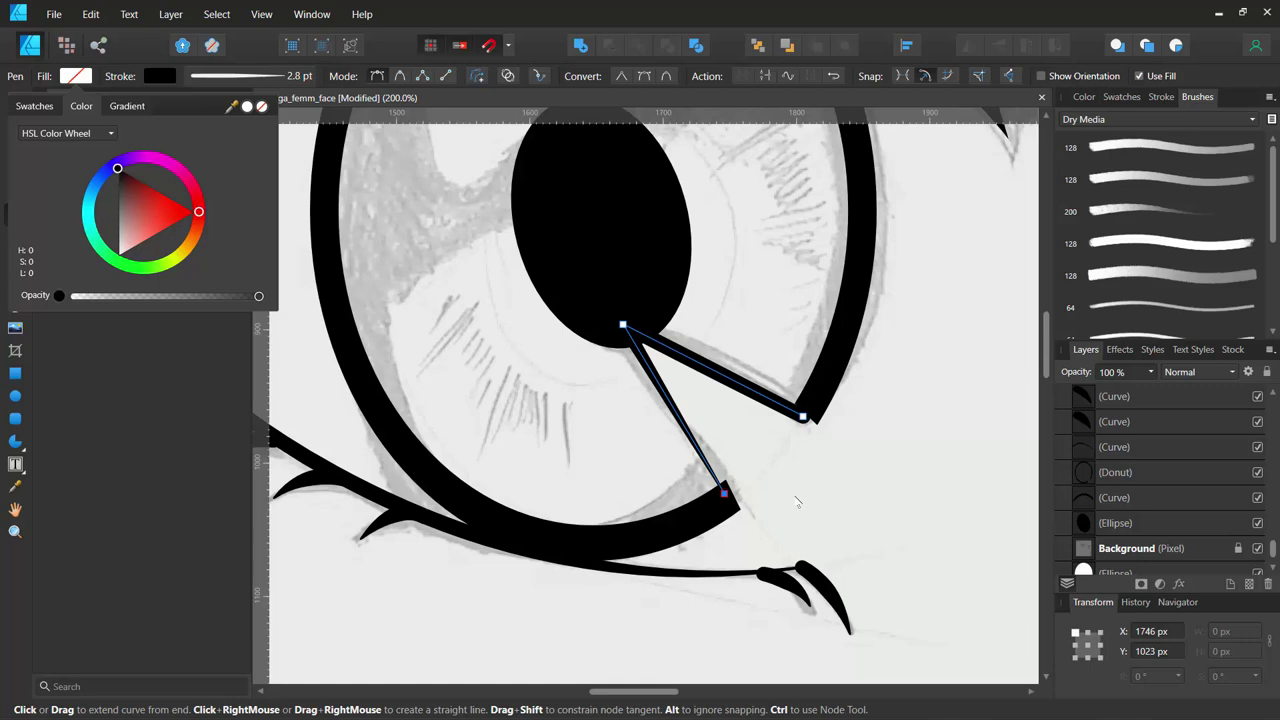
# Deselect the streak and zoom out to 75% to view the eye.
pyautogui.press('Escape')
pyautogui.hotkey('ctrl', '-')
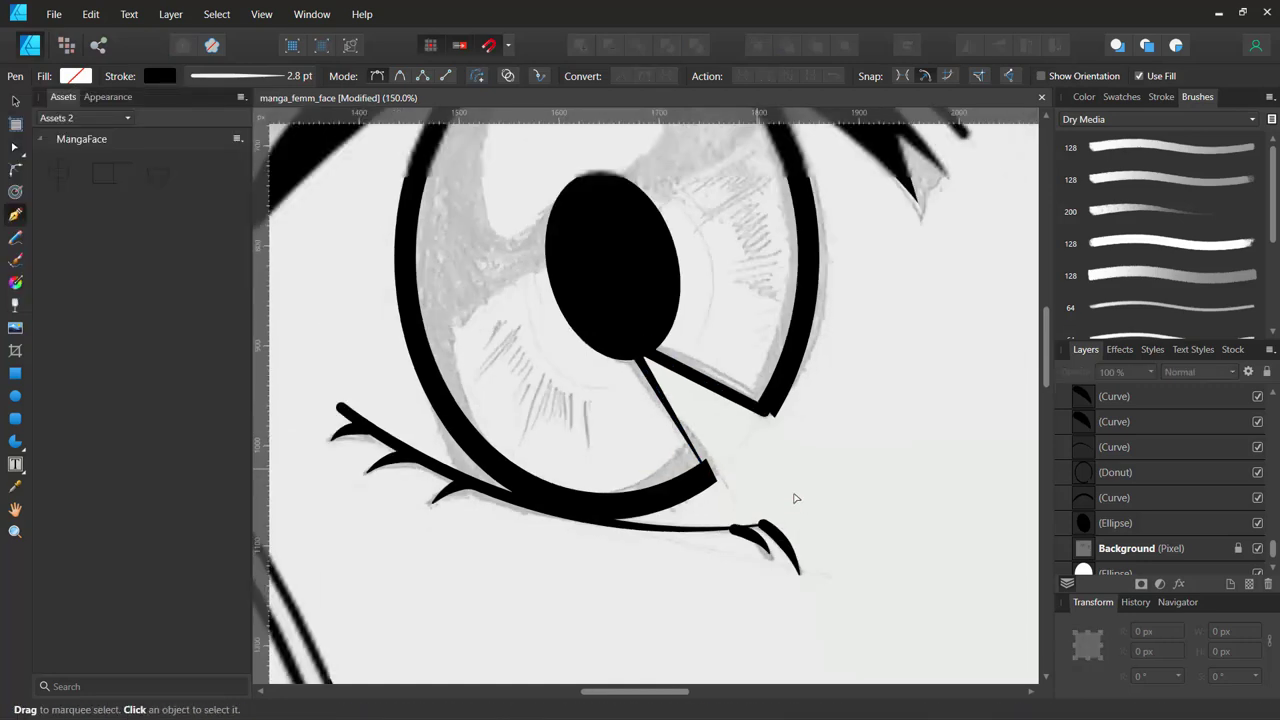
pyautogui.hotkey('ctrl', '0')
pyautogui.hotkey('ctrl', '1')
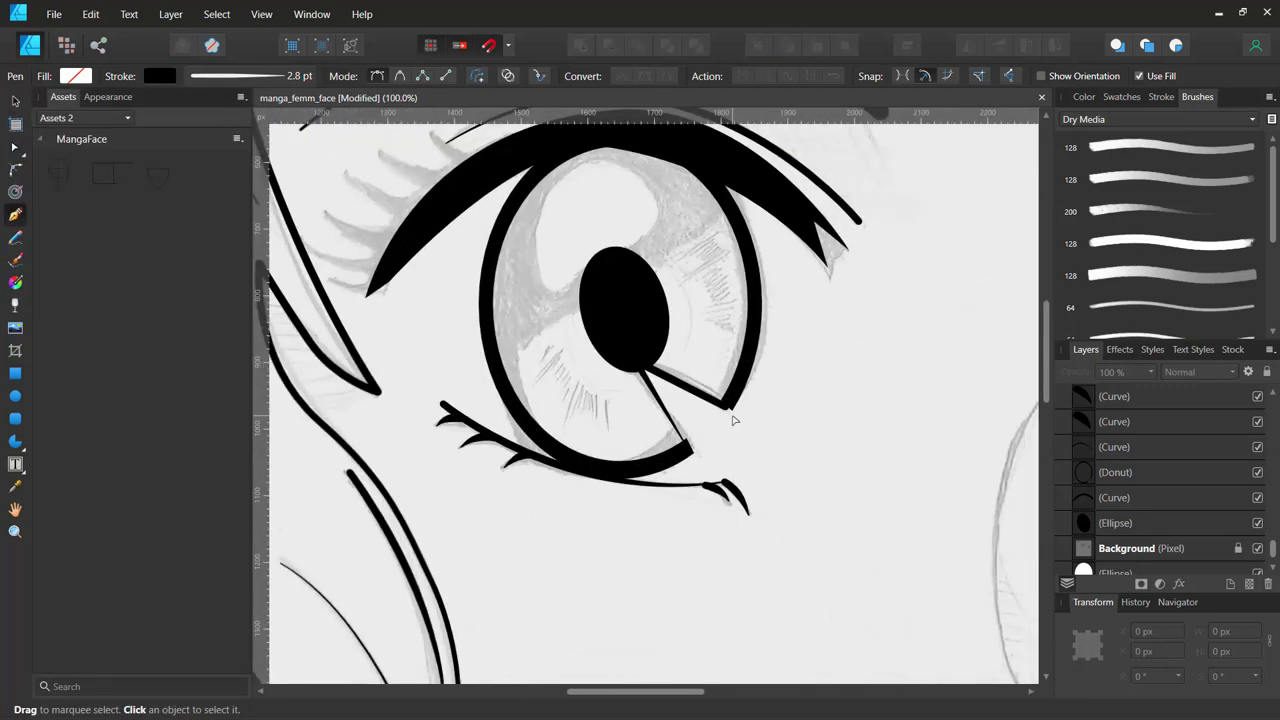
pyautogui.hotkey('ctrl', '-')
# Duplicate the black pupil ellipse up into the upper iris and convert the copy to curves.
pyautogui.moveTo(691, 371); pyautogui.dragTo(775, 463)
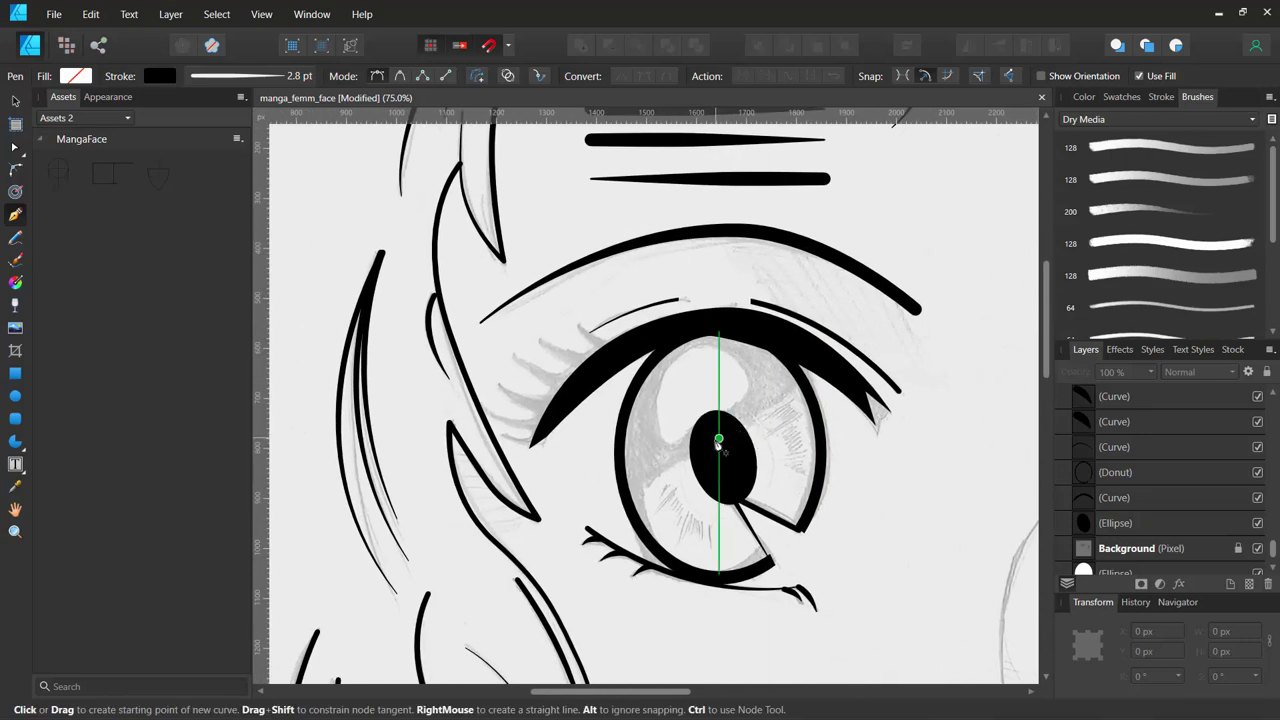
pyautogui.keyDown('ctrl'); pyautogui.click(712, 449); pyautogui.keyUp('ctrl')
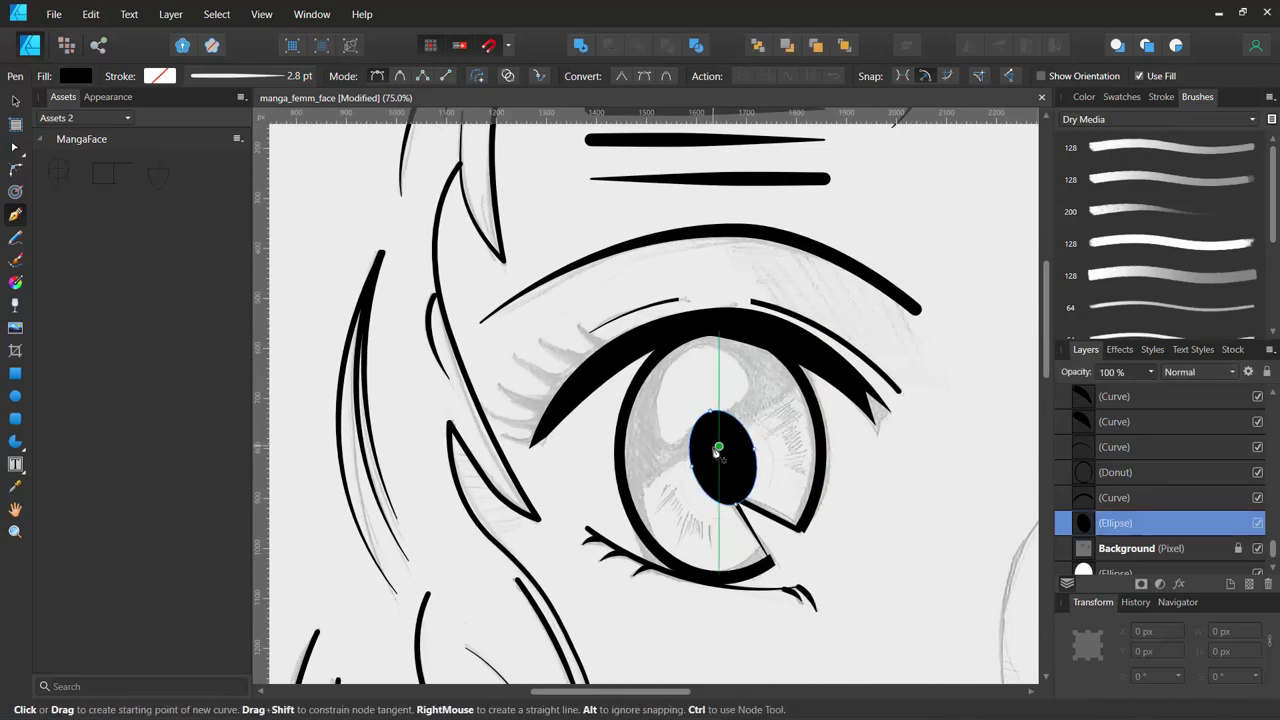
pyautogui.press('v')
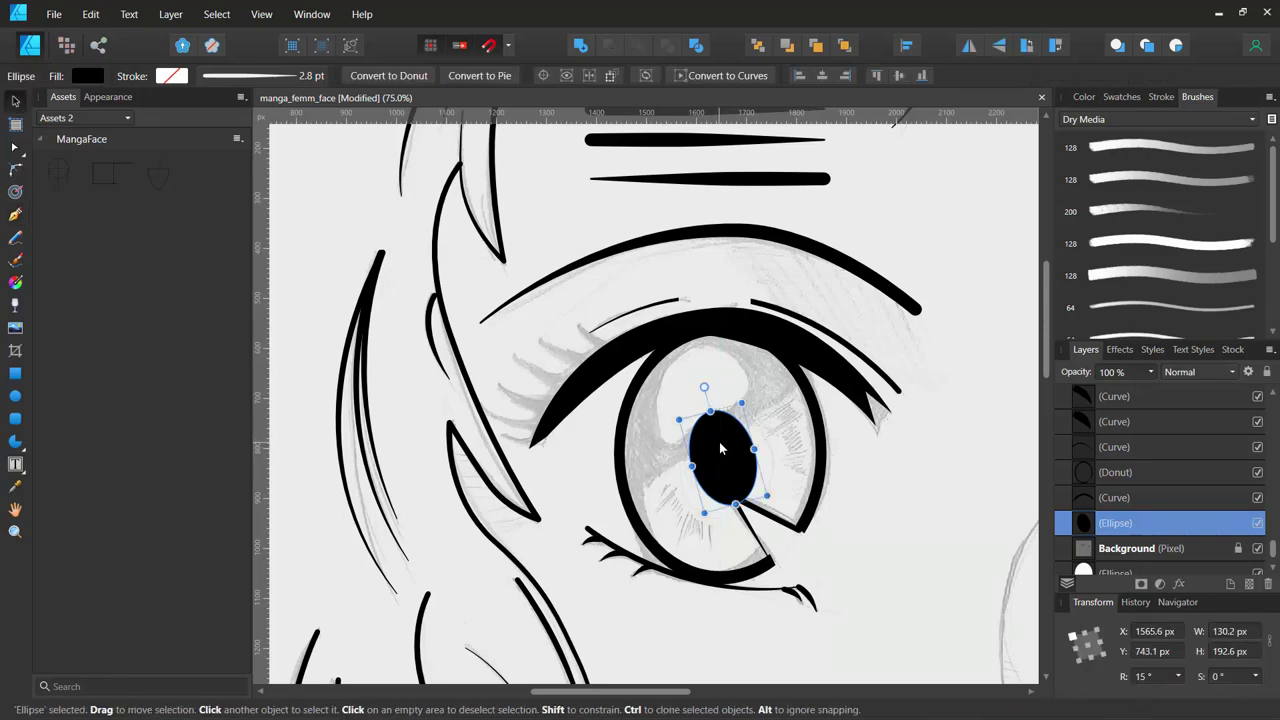
pyautogui.moveTo(720, 449); pyautogui.dragTo(690, 372)
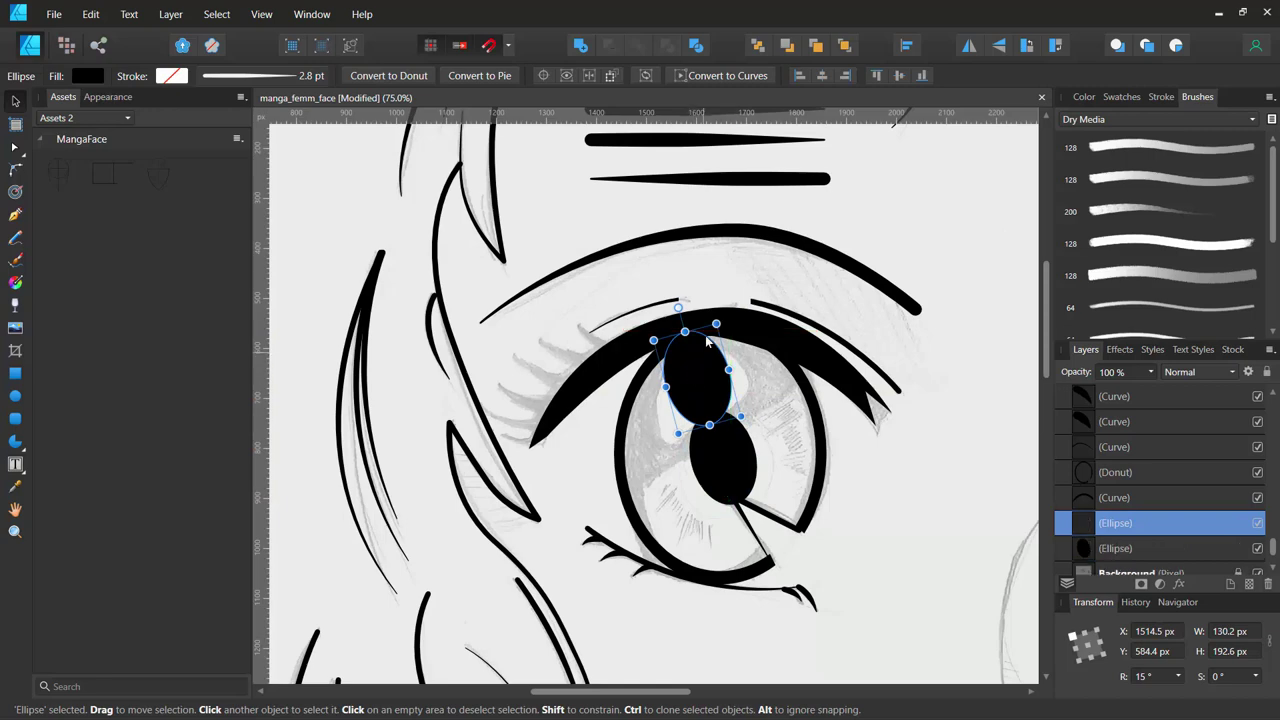
pyautogui.click(705, 77)
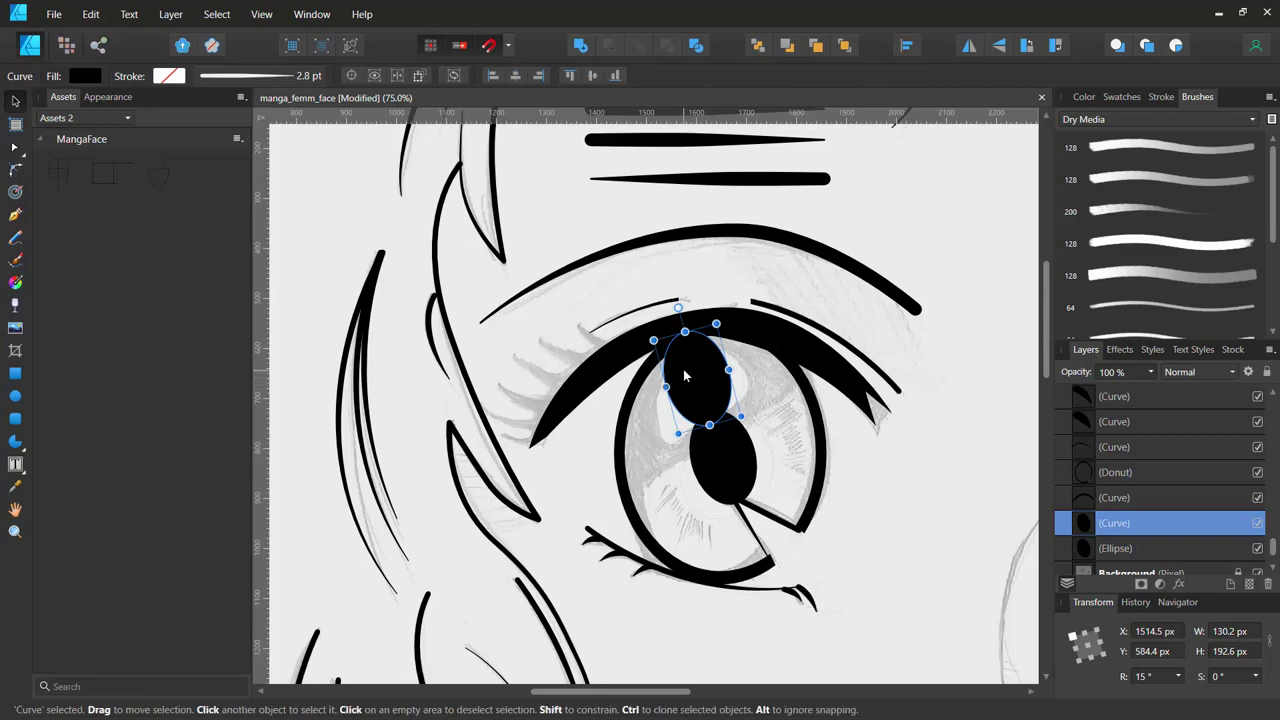
pyautogui.press('a')
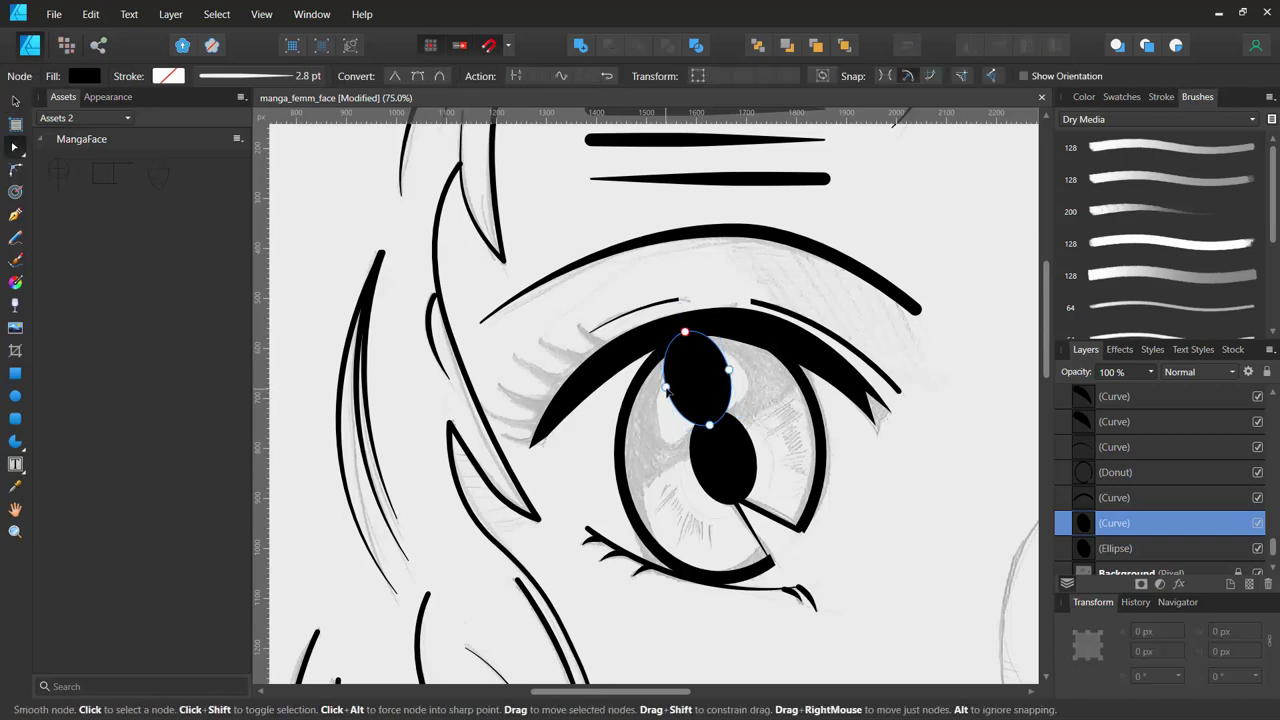
# Reshape the copied pupil curve's nodes so it spans the upper iris.
pyautogui.moveTo(665, 386); pyautogui.dragTo(620, 483)
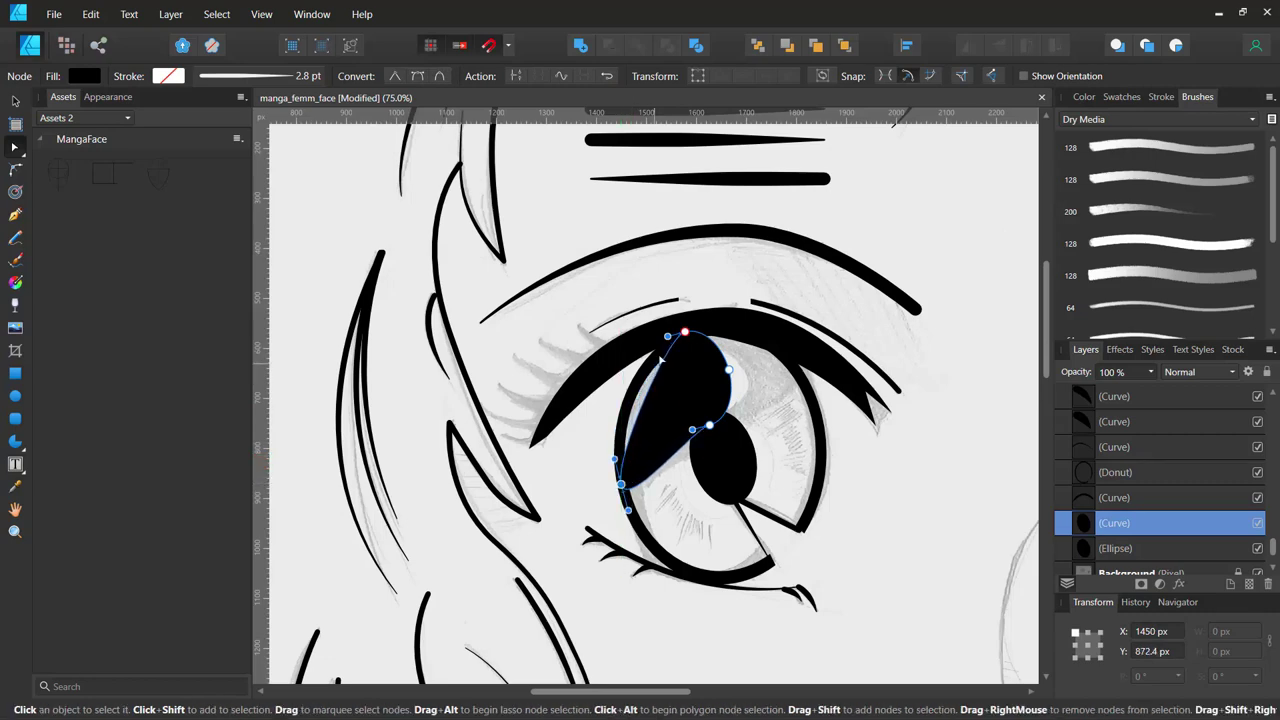
pyautogui.moveTo(653, 380); pyautogui.dragTo(645, 380)
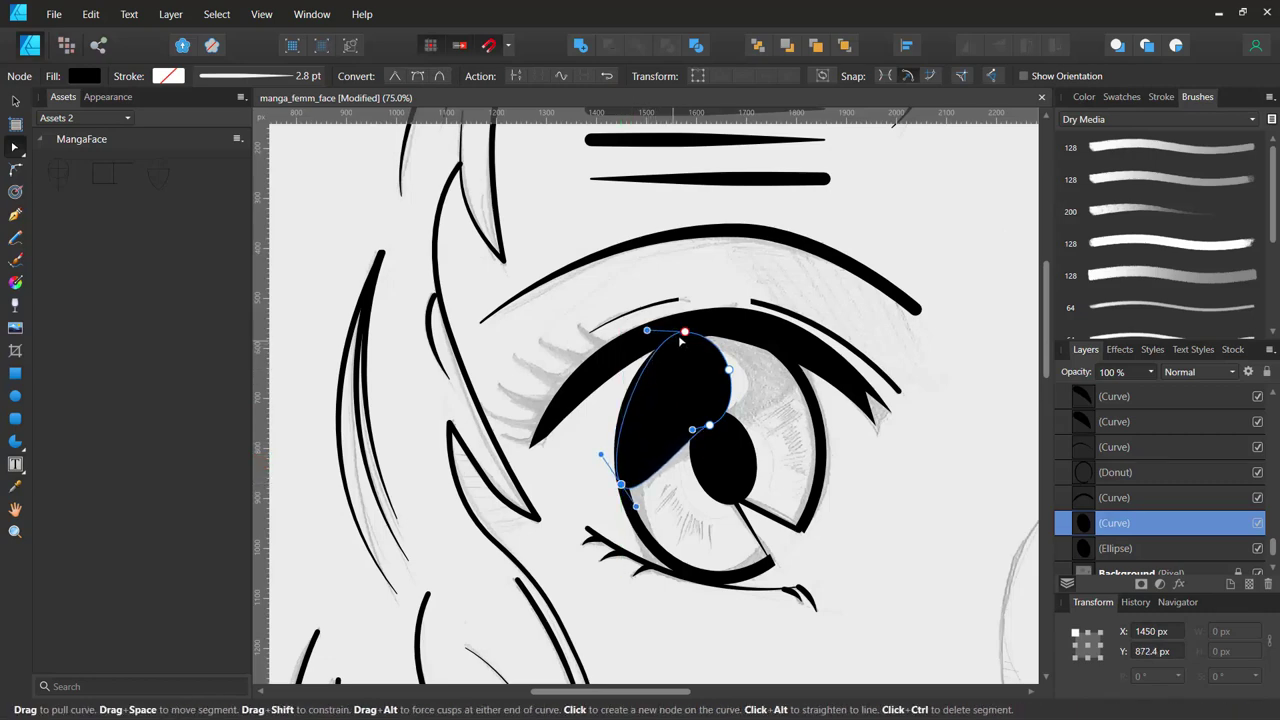
pyautogui.moveTo(729, 370); pyautogui.dragTo(799, 376)
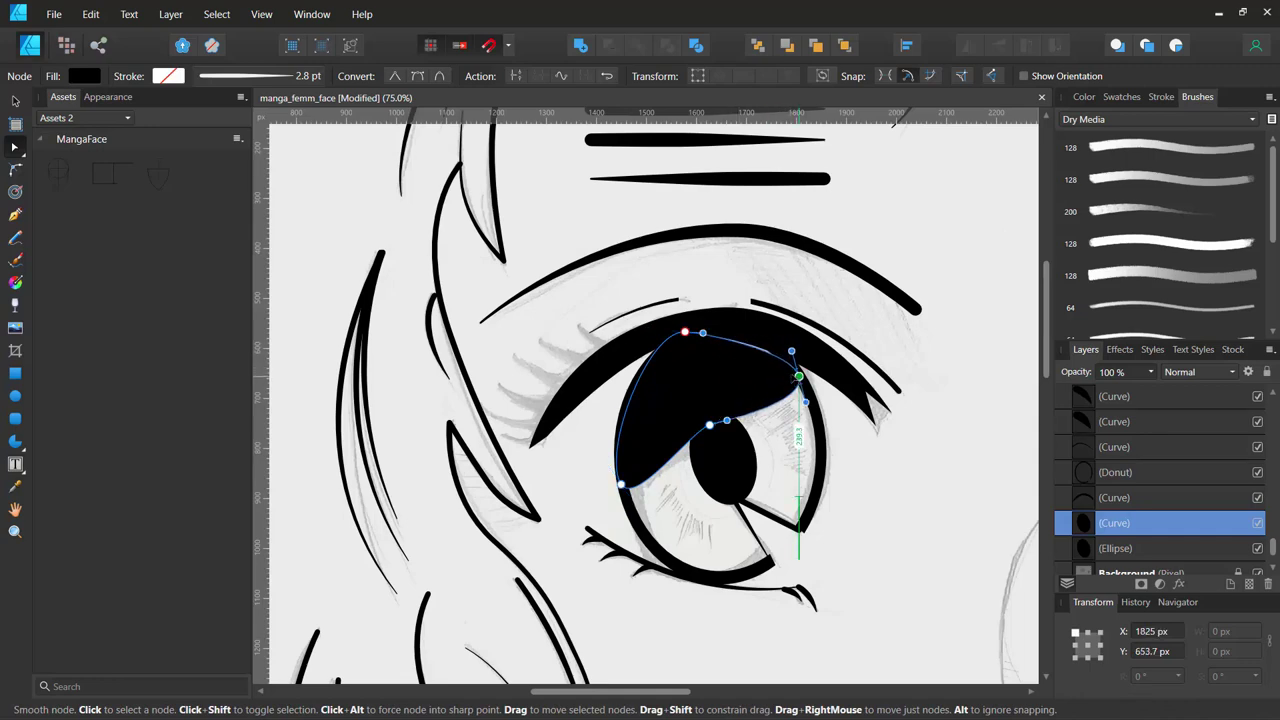
pyautogui.moveTo(703, 333); pyautogui.dragTo(750, 331)
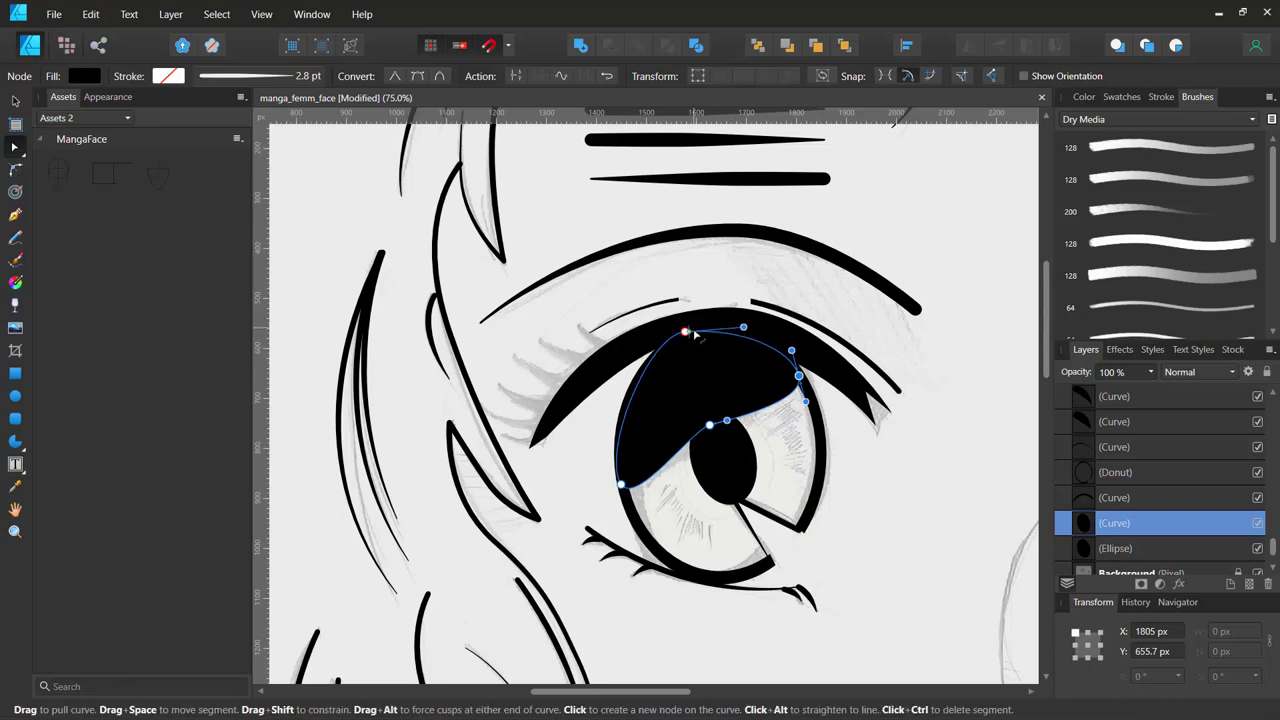
pyautogui.moveTo(684, 331); pyautogui.dragTo(688, 340)
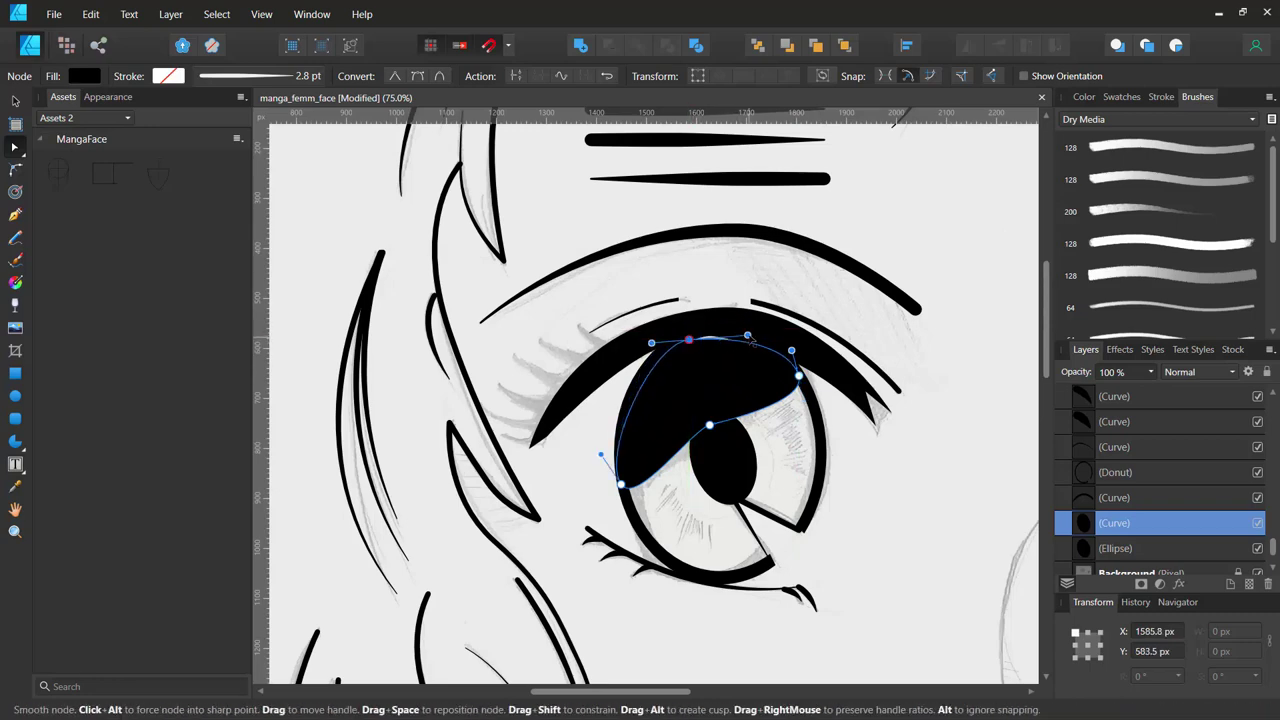
pyautogui.moveTo(757, 337); pyautogui.dragTo(774, 338)
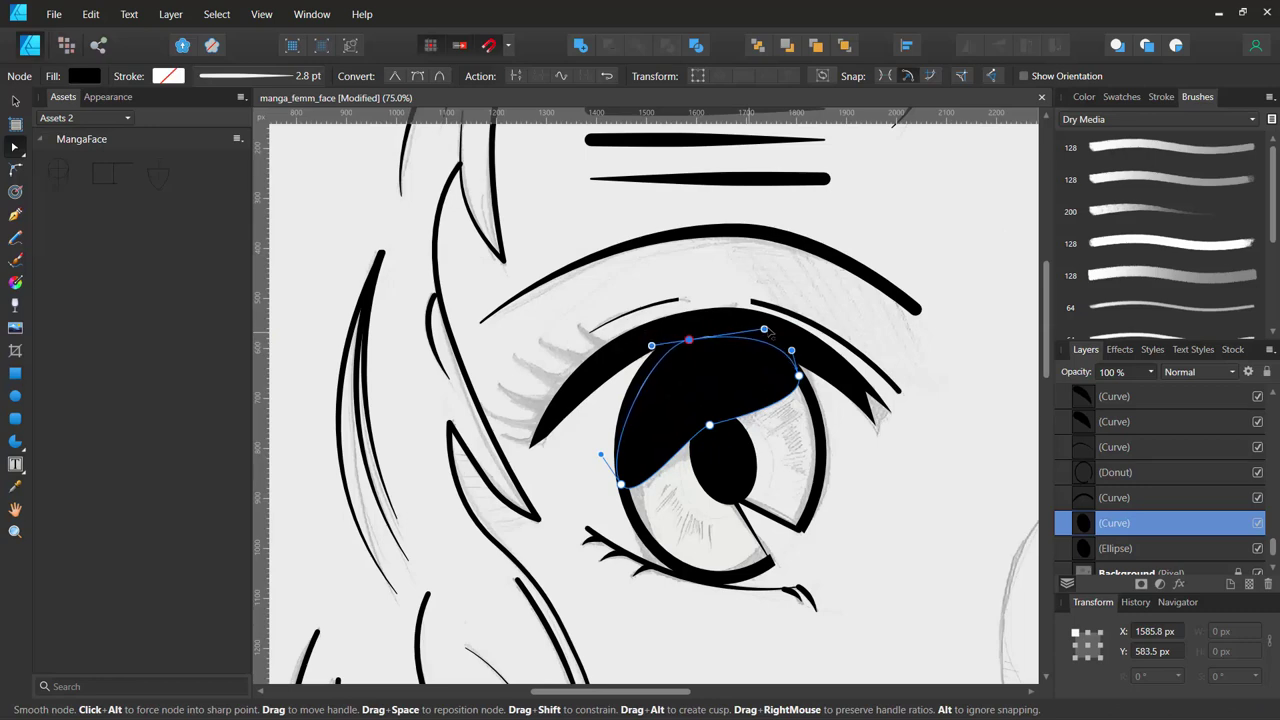
pyautogui.moveTo(651, 342)
pyautogui.mouseDown()
pyautogui.moveTo(638, 343)
pyautogui.moveTo(690, 332)
pyautogui.mouseUp()
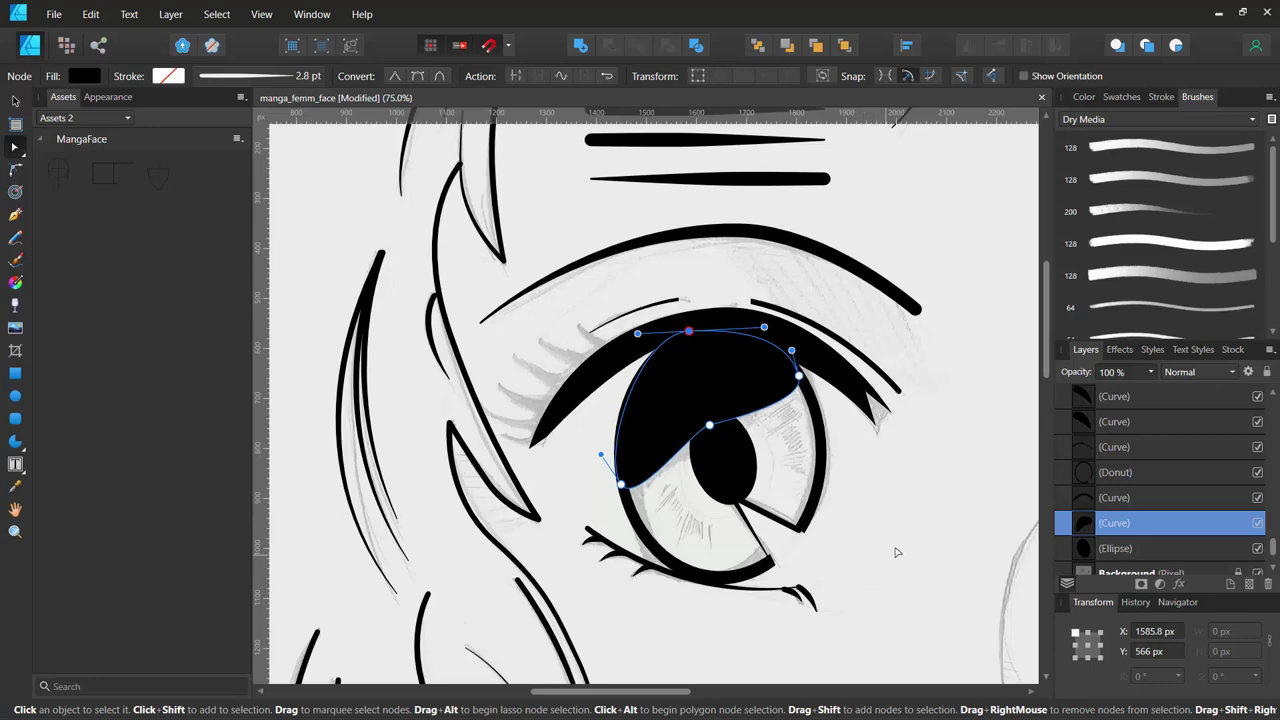
# Set the shape to 25% opacity, duplicate it, and start shrinking the duplicate.
pyautogui.click(1150, 373)
pyautogui.moveTo(1151, 393)
pyautogui.mouseDown()
pyautogui.moveTo(1052, 390)
pyautogui.moveTo(1064, 390)
pyautogui.mouseUp()
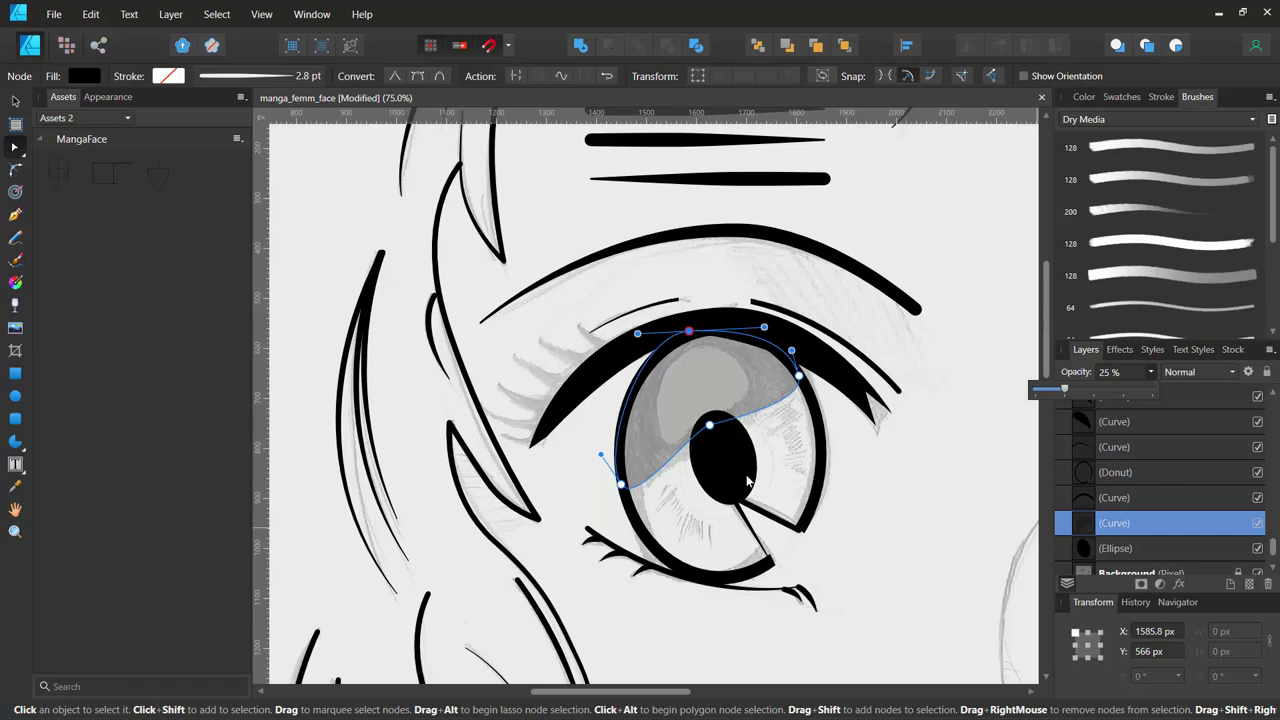
pyautogui.hotkey('ctrl', 'j')
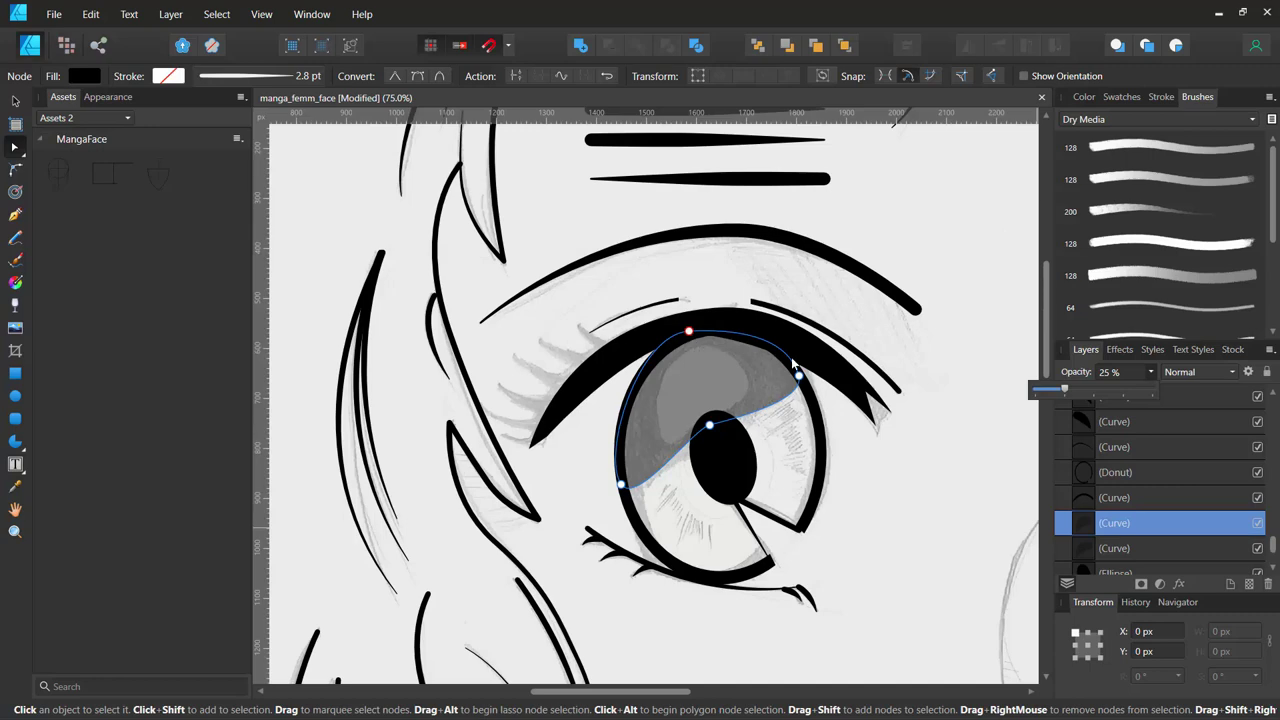
pyautogui.moveTo(800, 378); pyautogui.dragTo(748, 385)
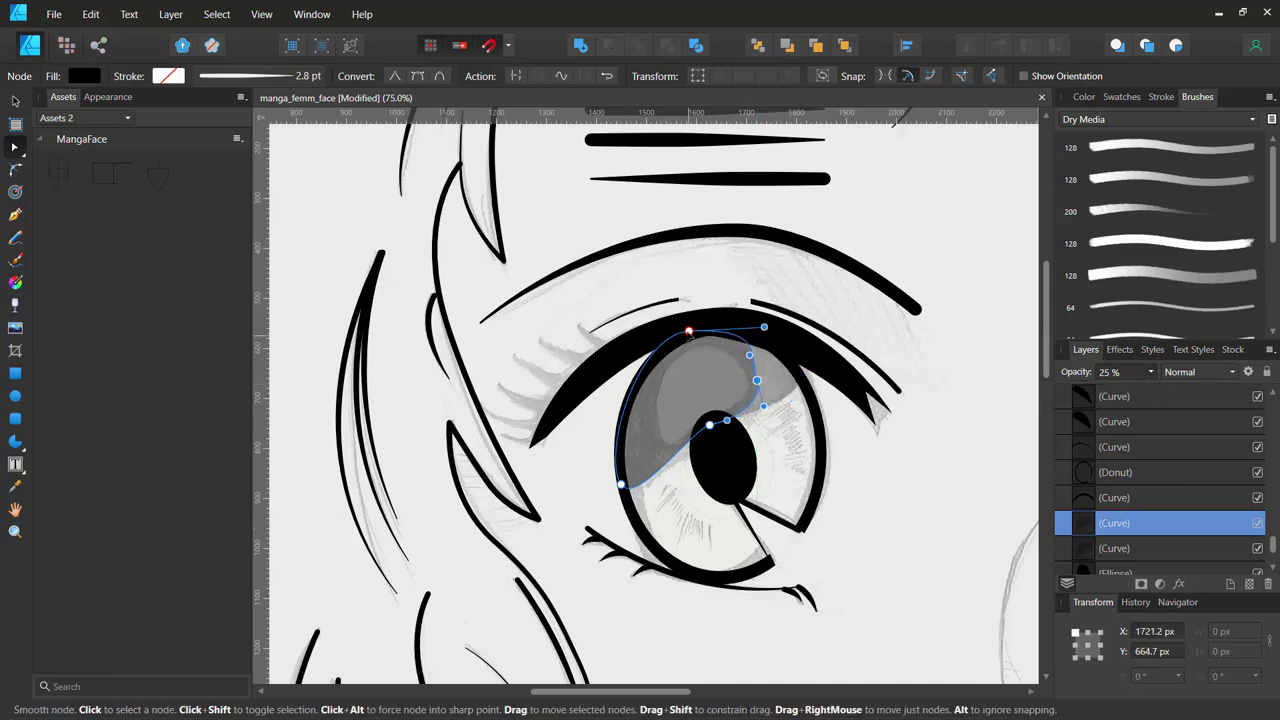
pyautogui.moveTo(748, 385); pyautogui.dragTo(688, 349)
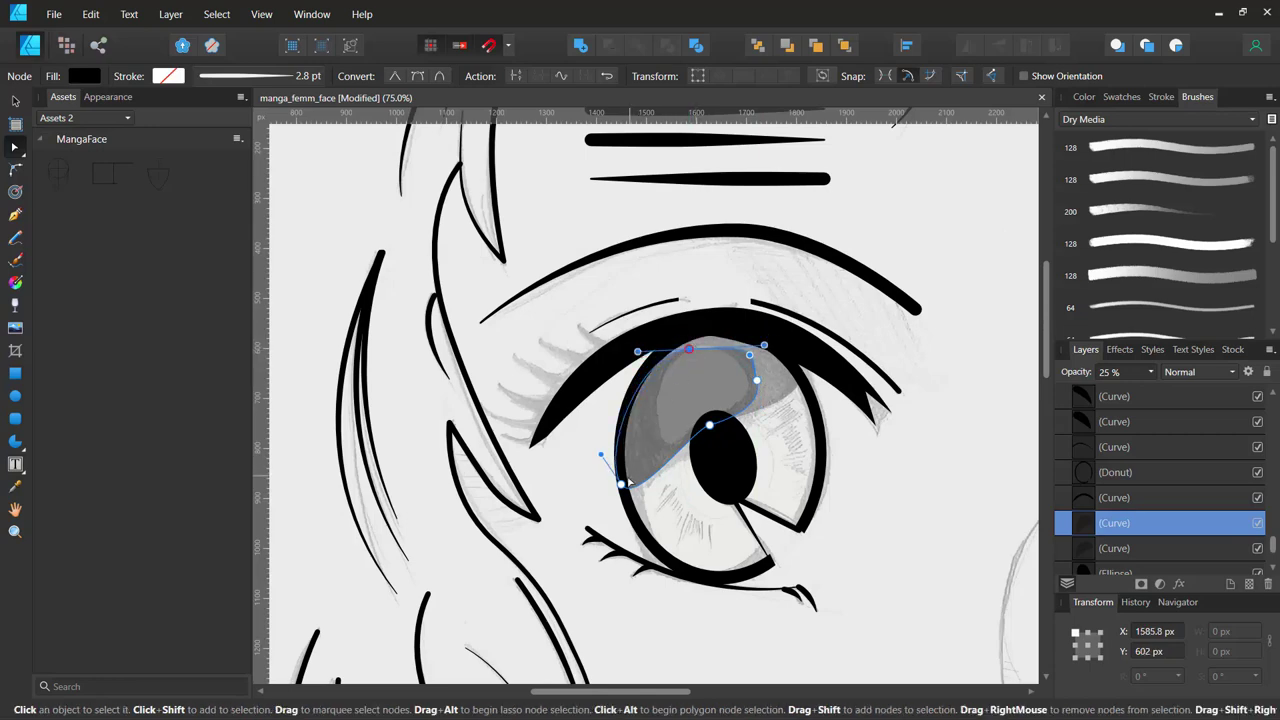
pyautogui.moveTo(620, 484); pyautogui.dragTo(667, 444)
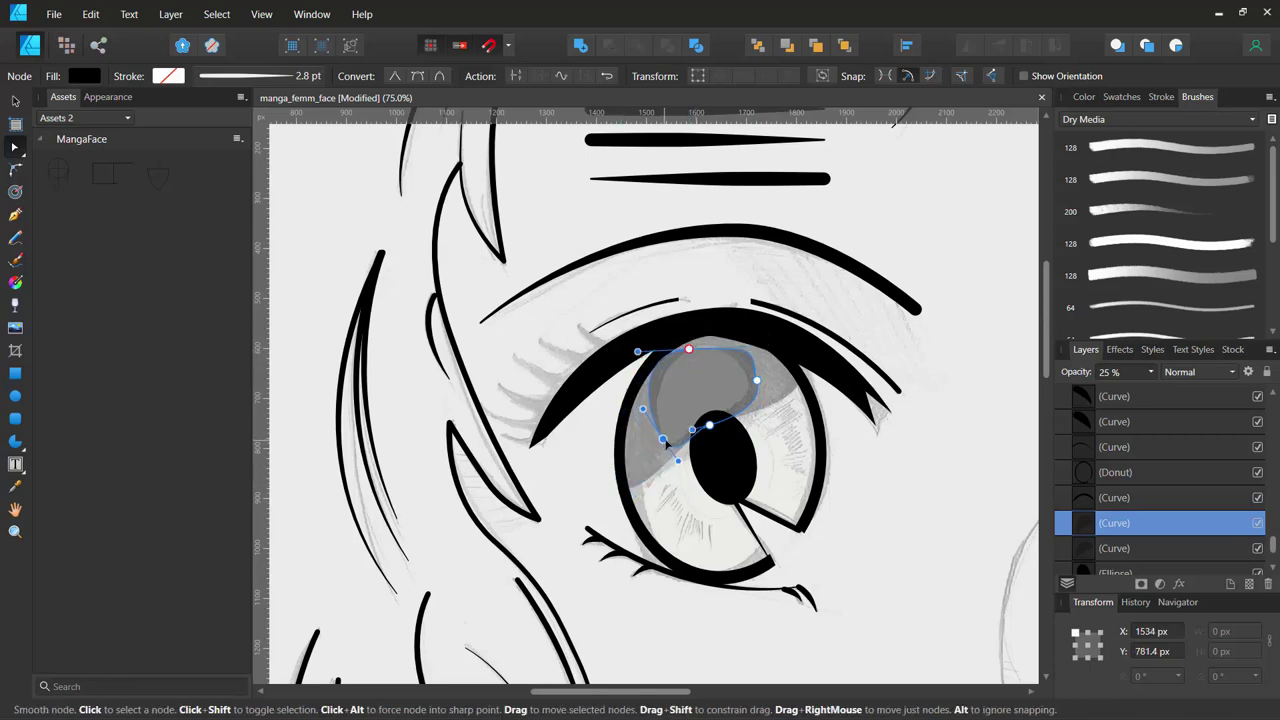
# Refine the duplicate shadow's edges and nodes, and place a horizontal guide across the eye.
pyautogui.scroll(3, 667, 440)
pyautogui.scroll(3, 667, 440)
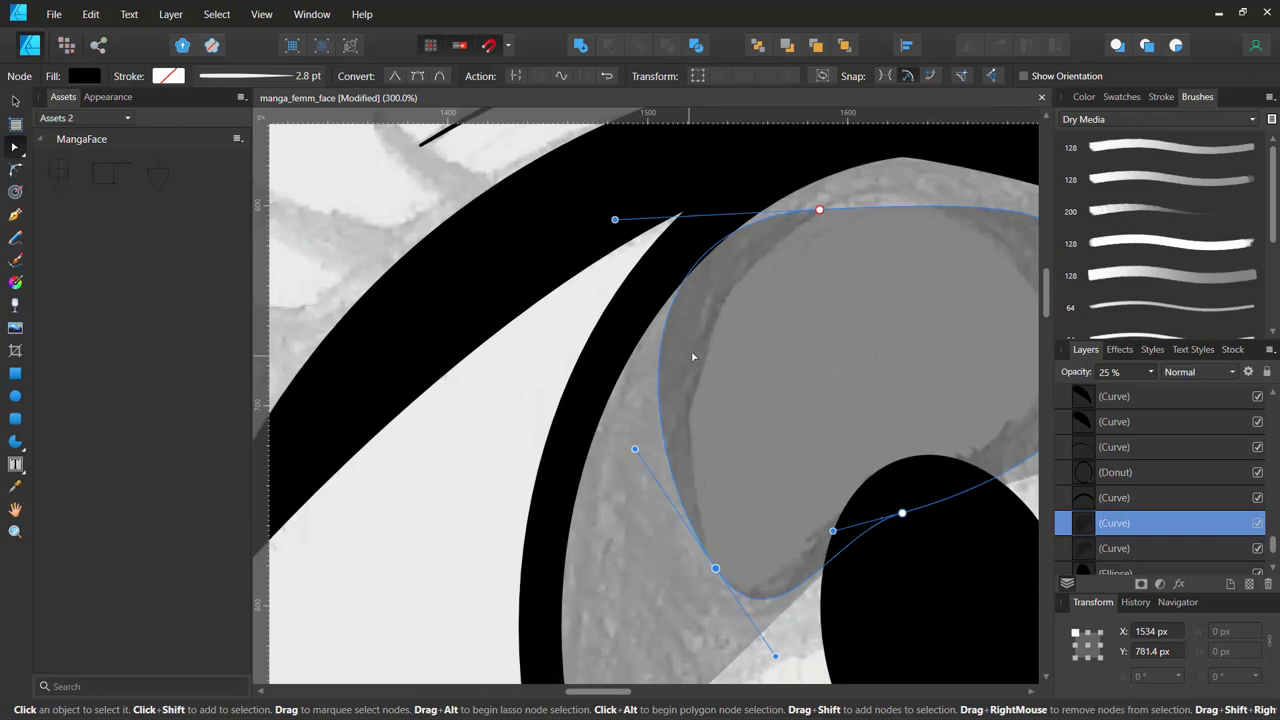
pyautogui.moveTo(762, 370); pyautogui.dragTo(562, 350)
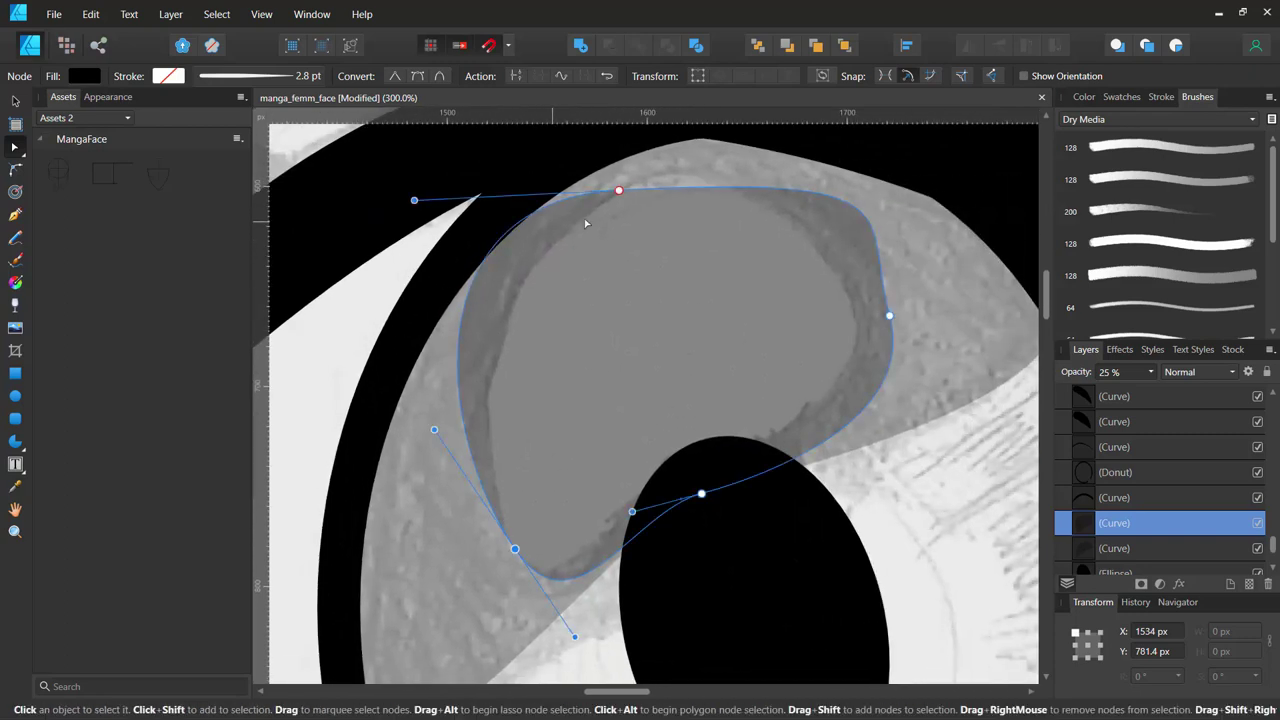
pyautogui.moveTo(414, 201)
pyautogui.mouseDown()
pyautogui.moveTo(496, 229)
pyautogui.moveTo(512, 218)
pyautogui.mouseUp()
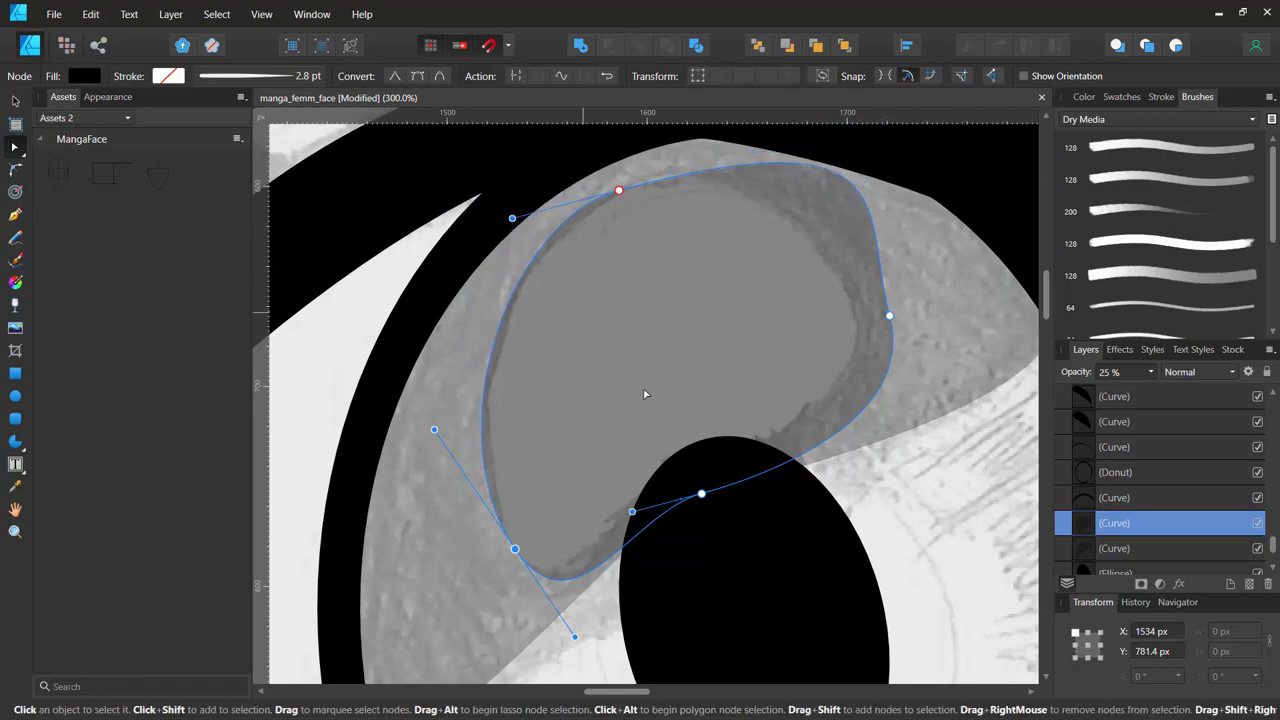
pyautogui.moveTo(702, 495); pyautogui.dragTo(691, 469)
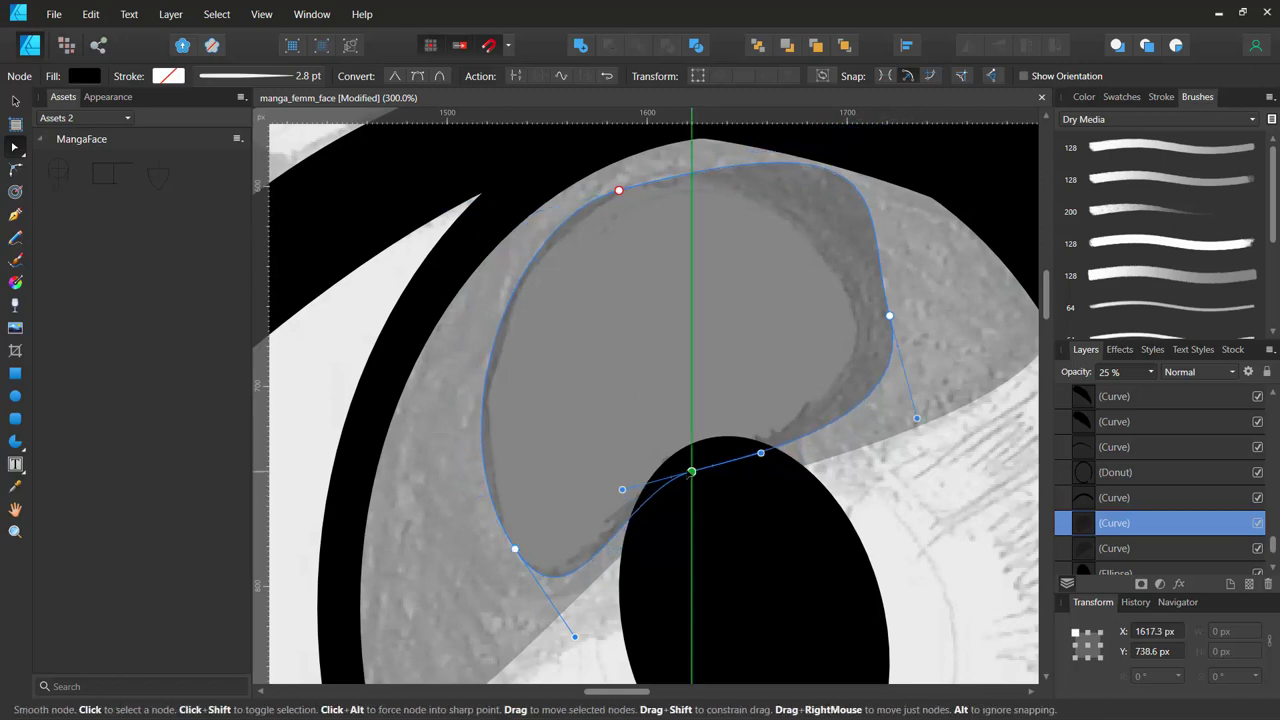
pyautogui.click(862, 215)
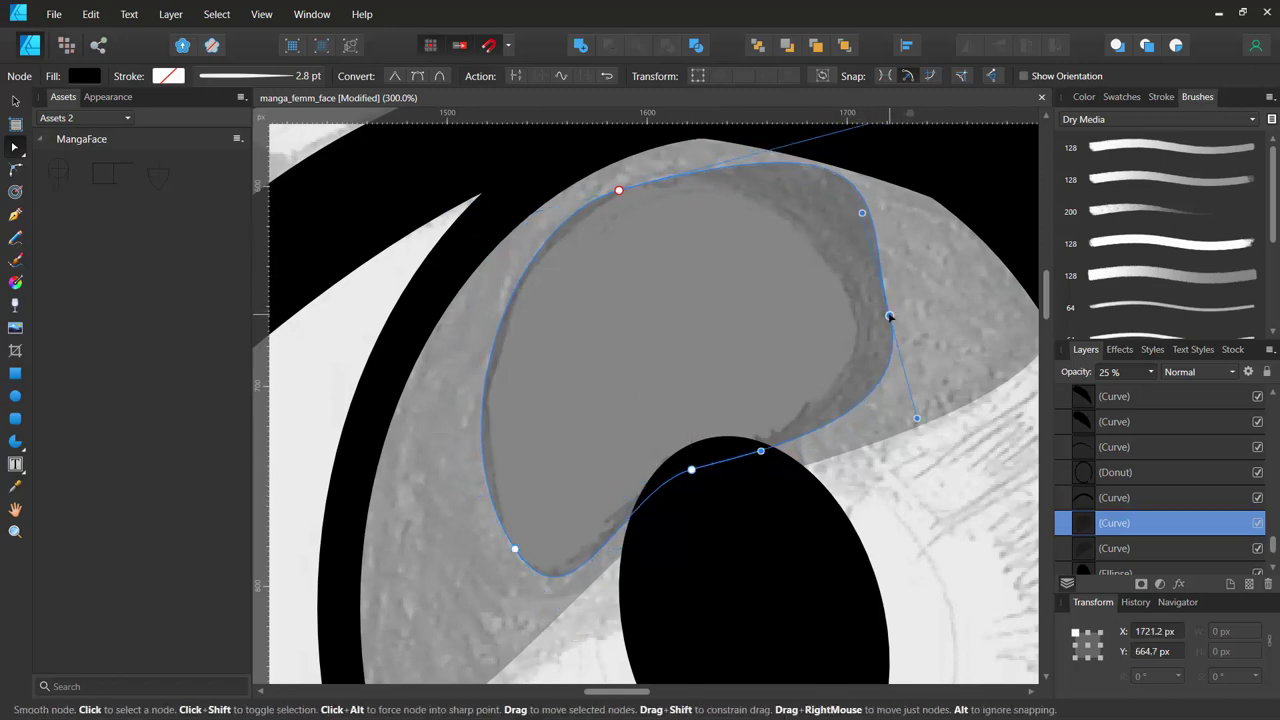
pyautogui.moveTo(862, 214)
pyautogui.mouseDown()
pyautogui.moveTo(872, 259)
pyautogui.moveTo(862, 310)
pyautogui.moveTo(852, 303)
pyautogui.mouseUp()
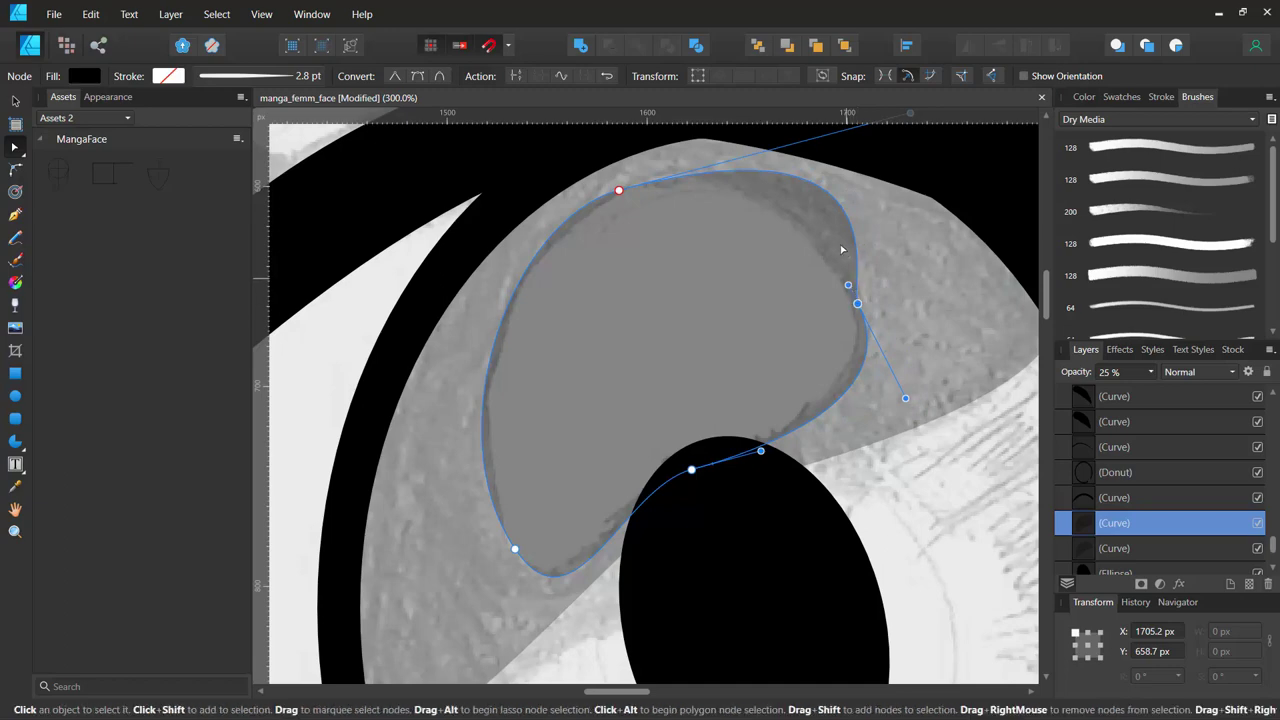
pyautogui.moveTo(903, 113); pyautogui.dragTo(899, 127)
pyautogui.moveTo(834, 251); pyautogui.dragTo(772, 332)
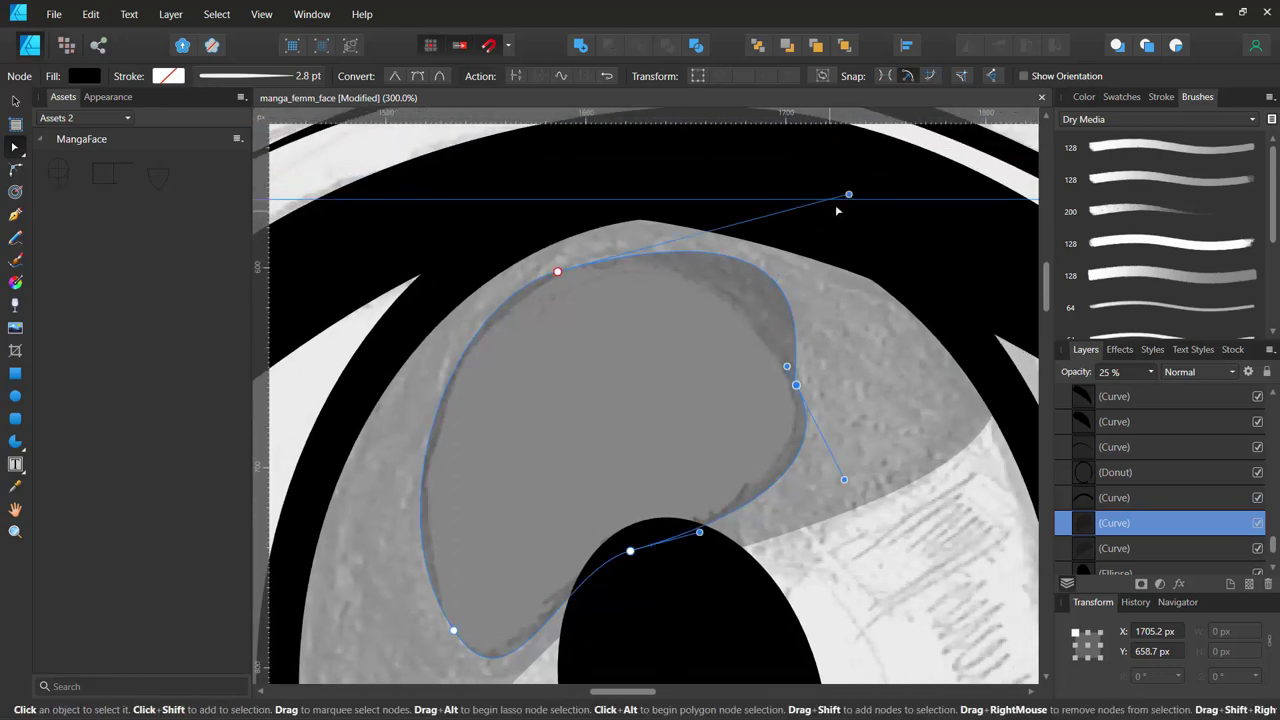
pyautogui.moveTo(846, 202); pyautogui.dragTo(742, 232)
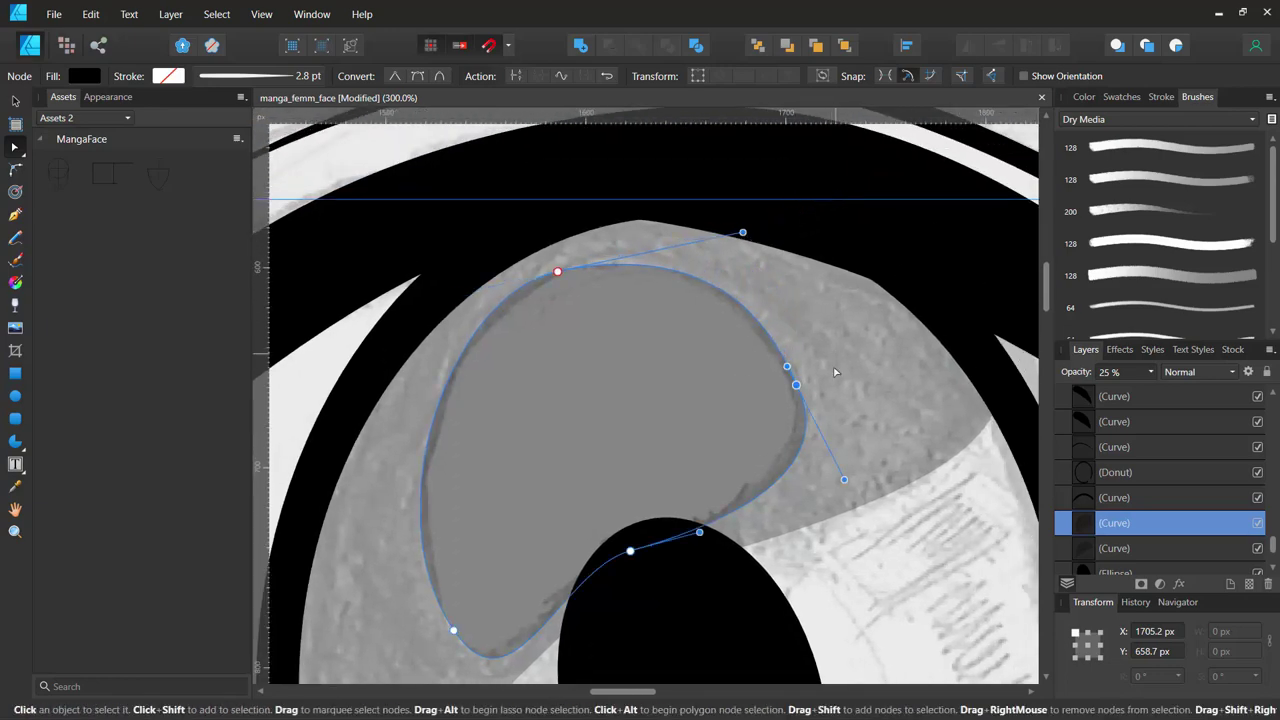
# Make the highlight shape 100% opaque with a white fill.
pyautogui.click(1150, 372)
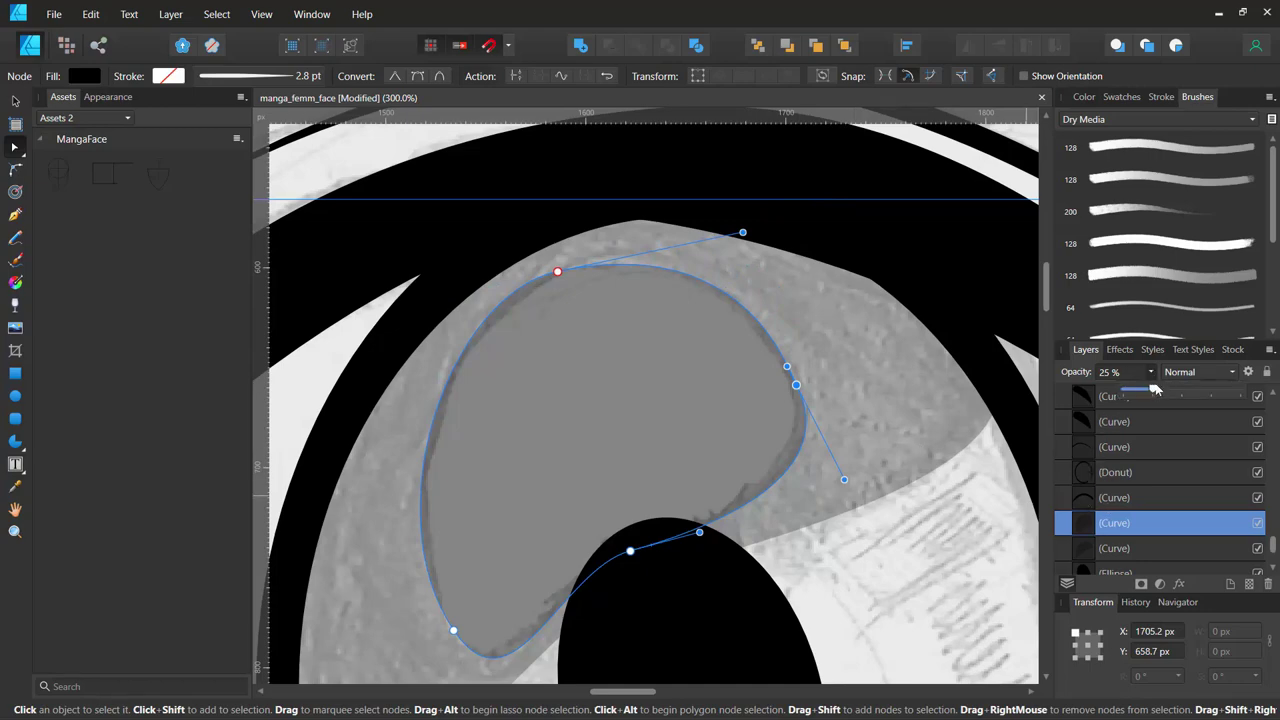
pyautogui.moveTo(1155, 390); pyautogui.dragTo(1252, 390)
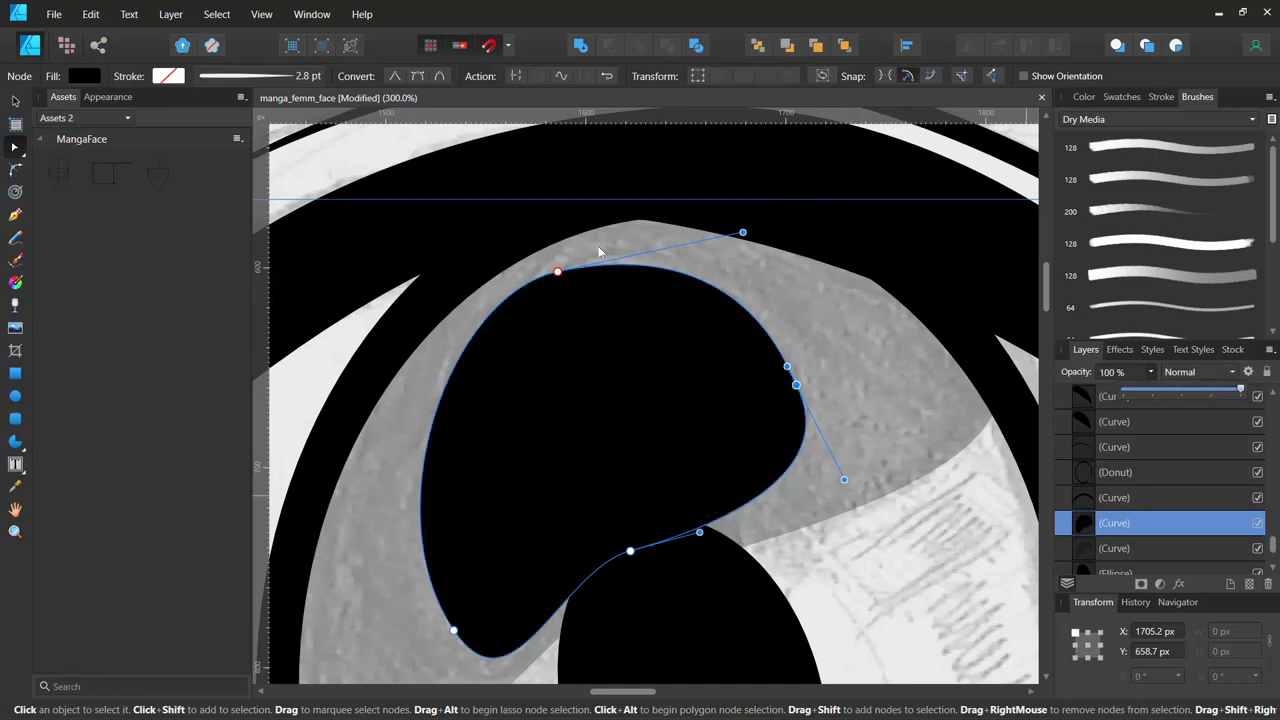
pyautogui.click(84, 76)
pyautogui.moveTo(128, 218); pyautogui.dragTo(108, 308)
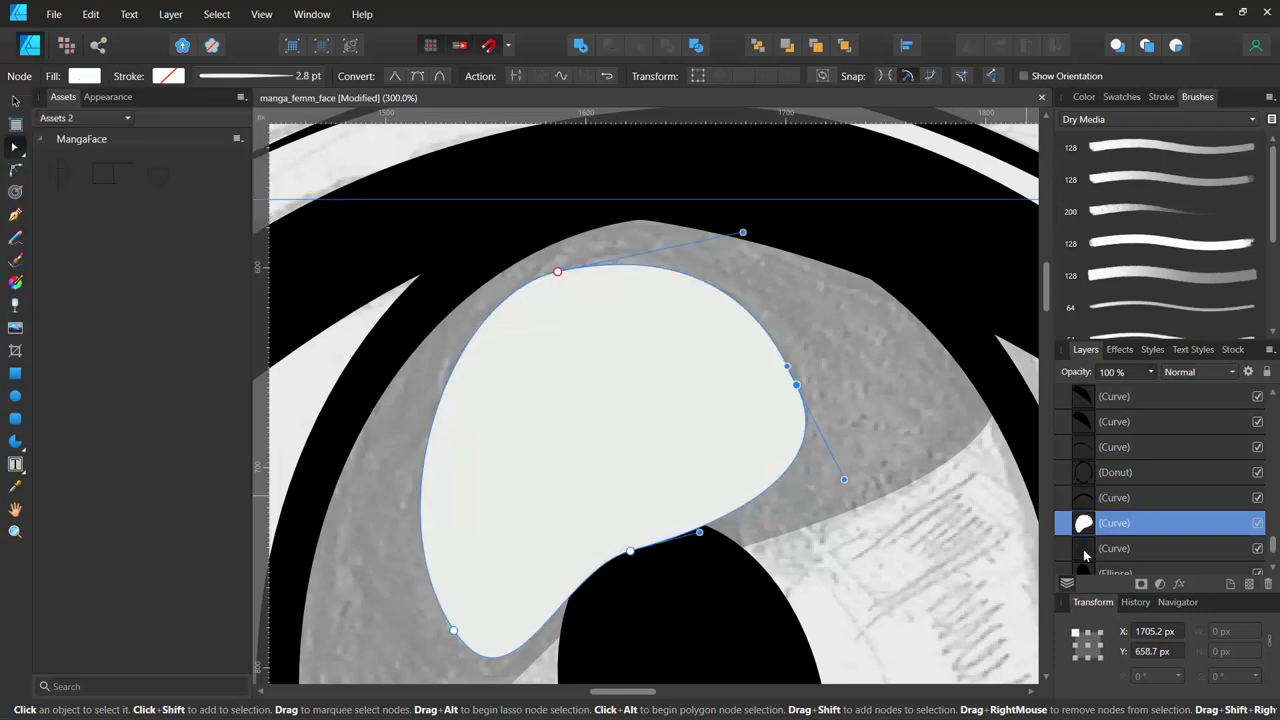
# Set the dark iris shape to 100% opacity, then set stroke width to 0.4 pt.
pyautogui.click(1082, 547)
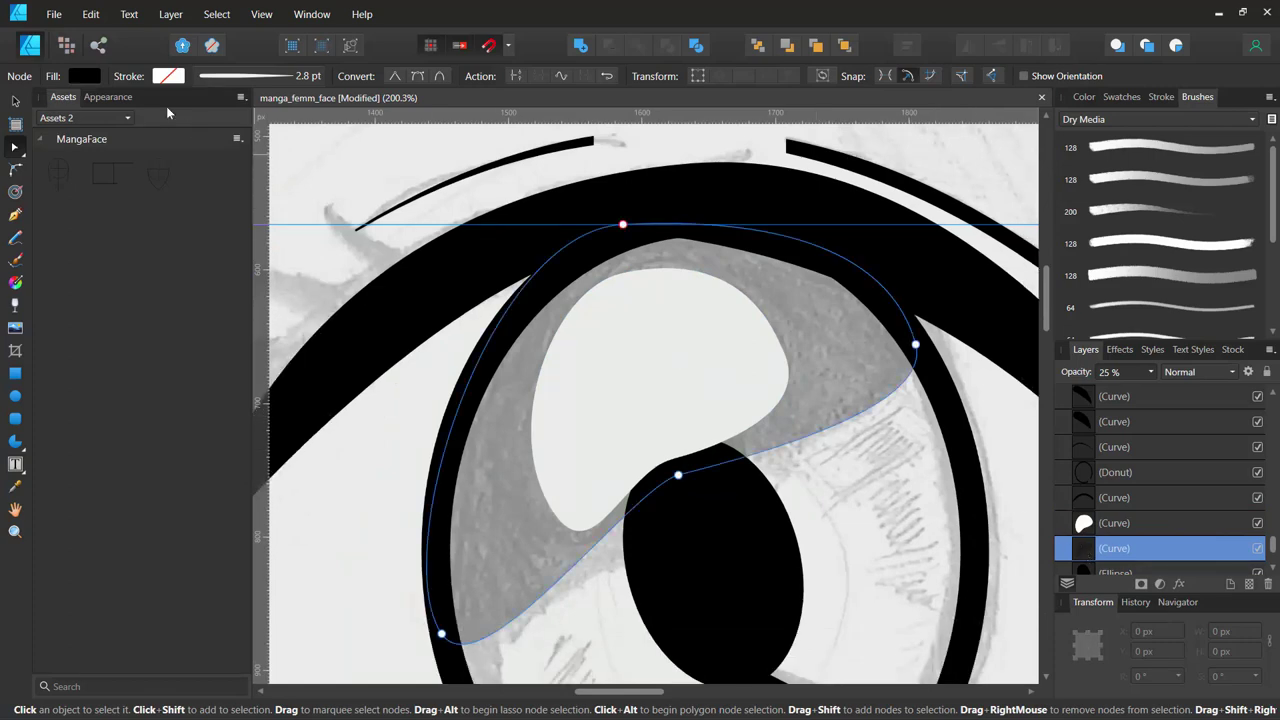
pyautogui.click(1150, 372)
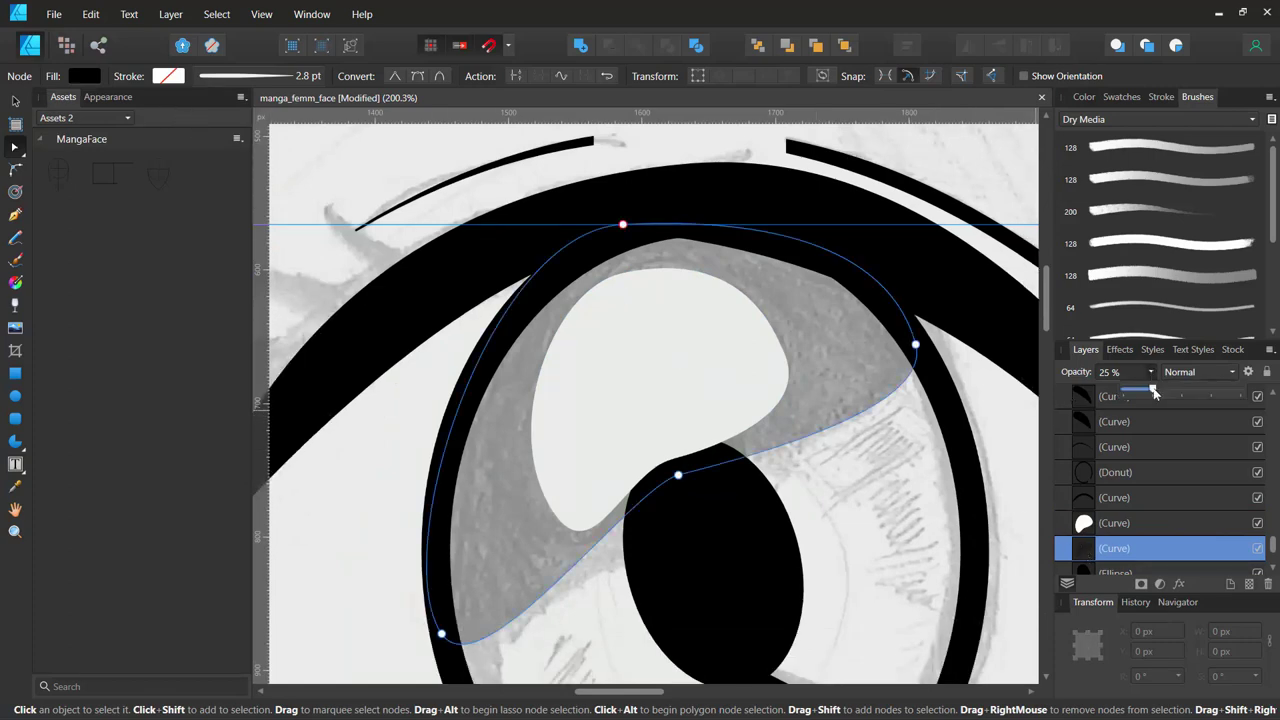
pyautogui.moveTo(1153, 392); pyautogui.dragTo(1248, 394)
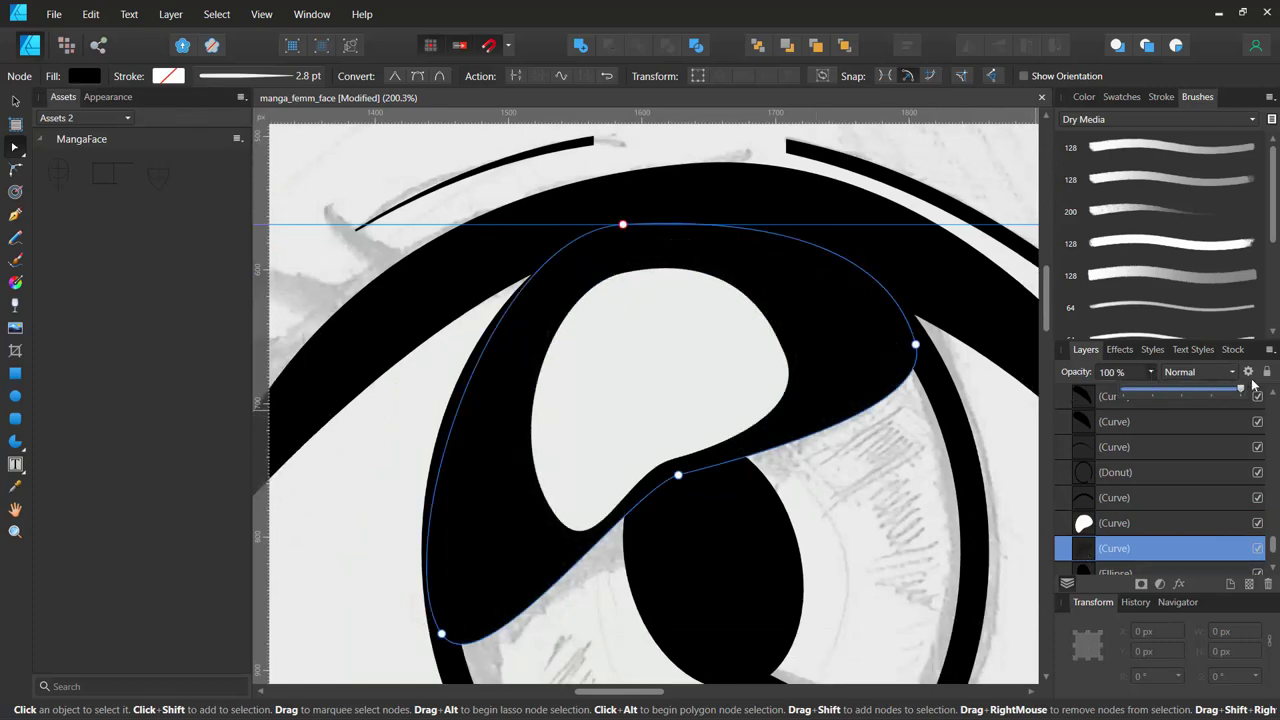
pyautogui.scroll(-1, 813, 432)
pyautogui.scroll(-3, 800, 460)
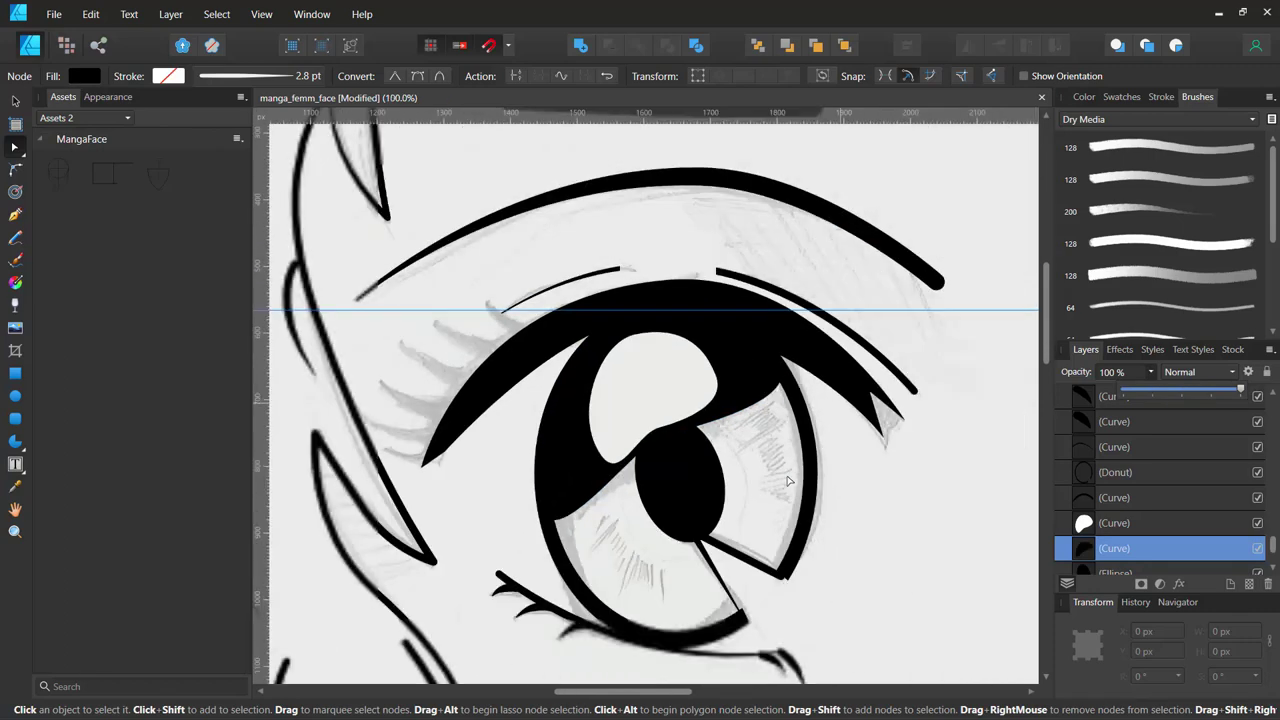
pyautogui.click(900, 293)
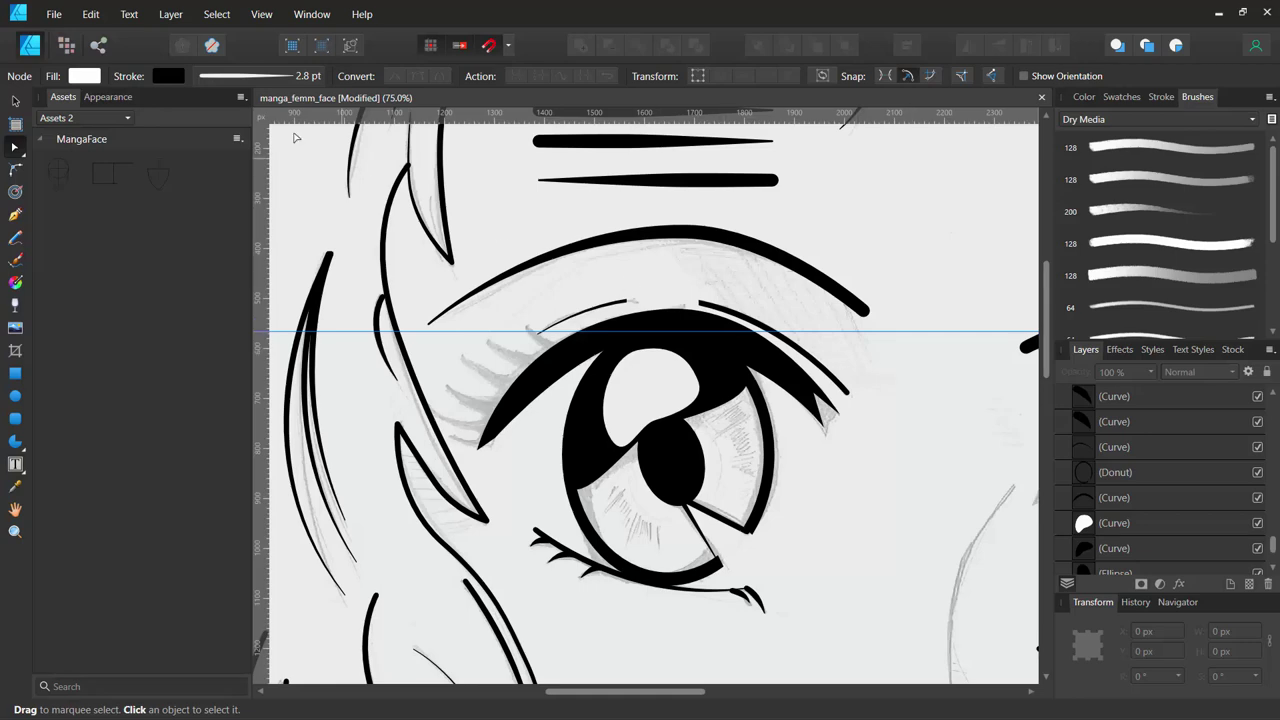
pyautogui.click(267, 86)
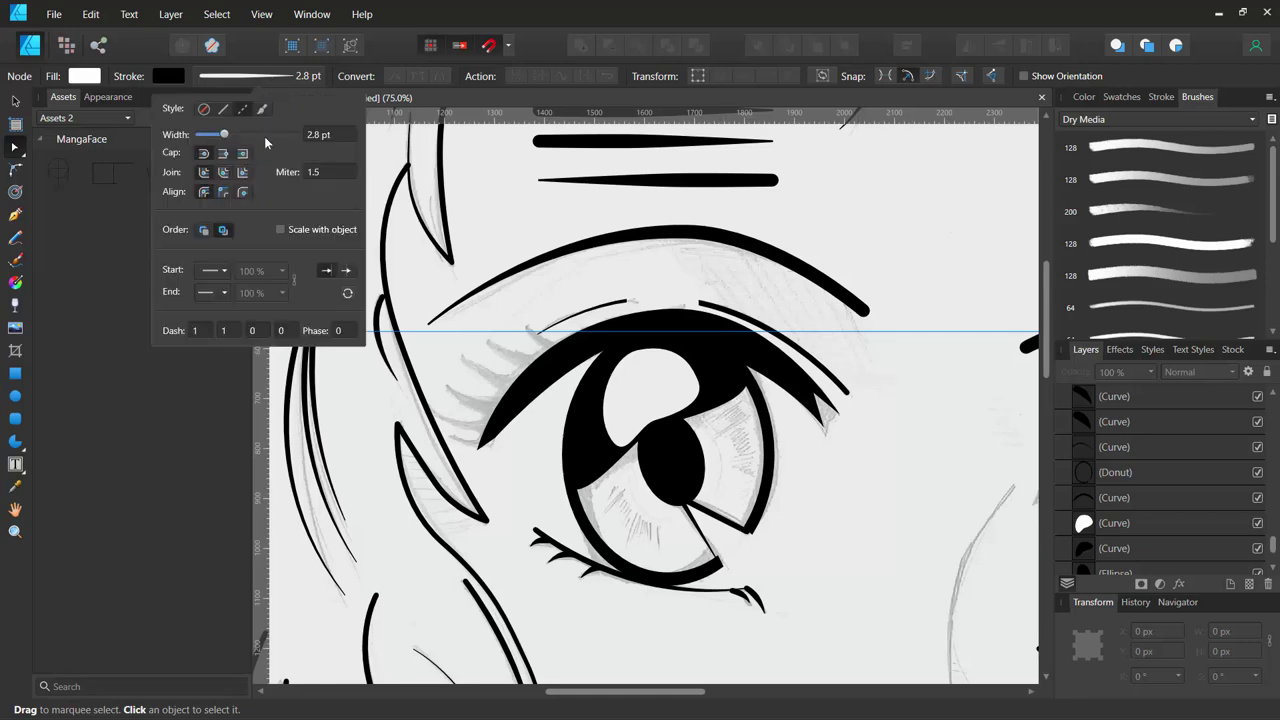
pyautogui.moveTo(221, 135); pyautogui.dragTo(207, 135)
# Draw the first two short pen streaks in the lower iris.
pyautogui.scroll(2, 655, 486)
pyautogui.scroll(2, 658, 486)
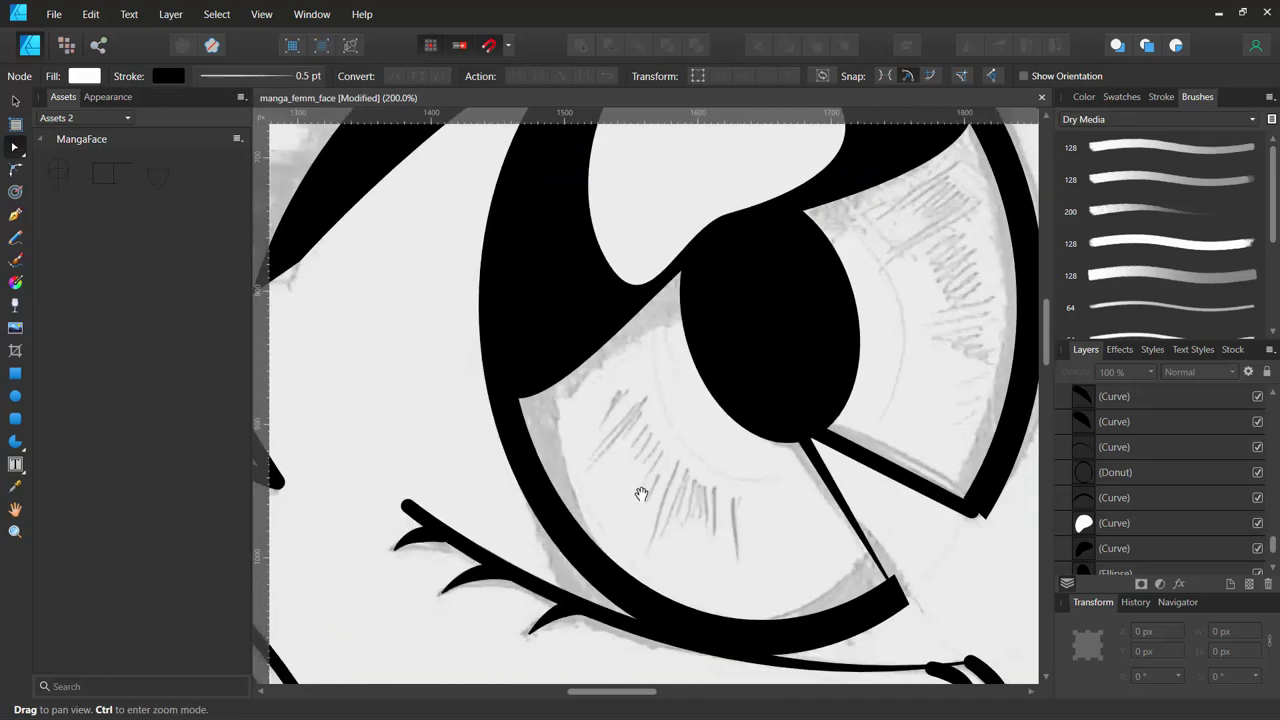
pyautogui.moveTo(641, 494); pyautogui.dragTo(653, 404)
pyautogui.press('p')
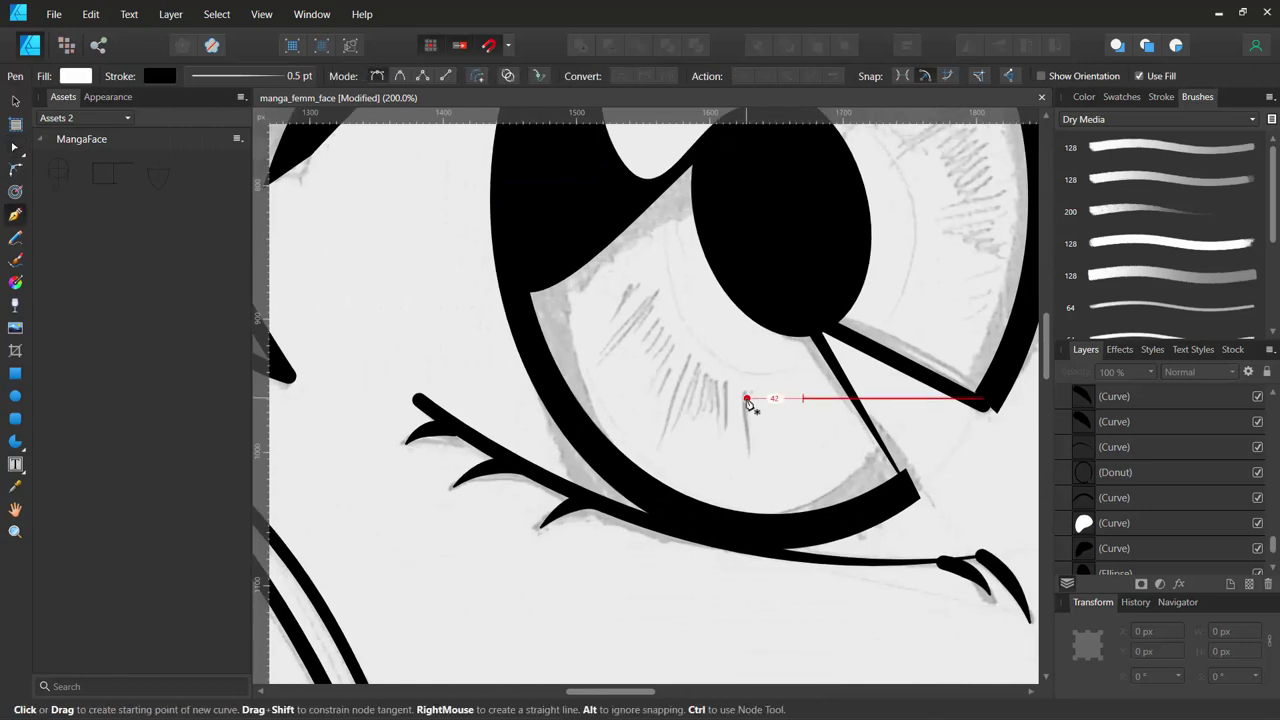
pyautogui.click(746, 393)
pyautogui.click(752, 452)
pyautogui.press('Escape')
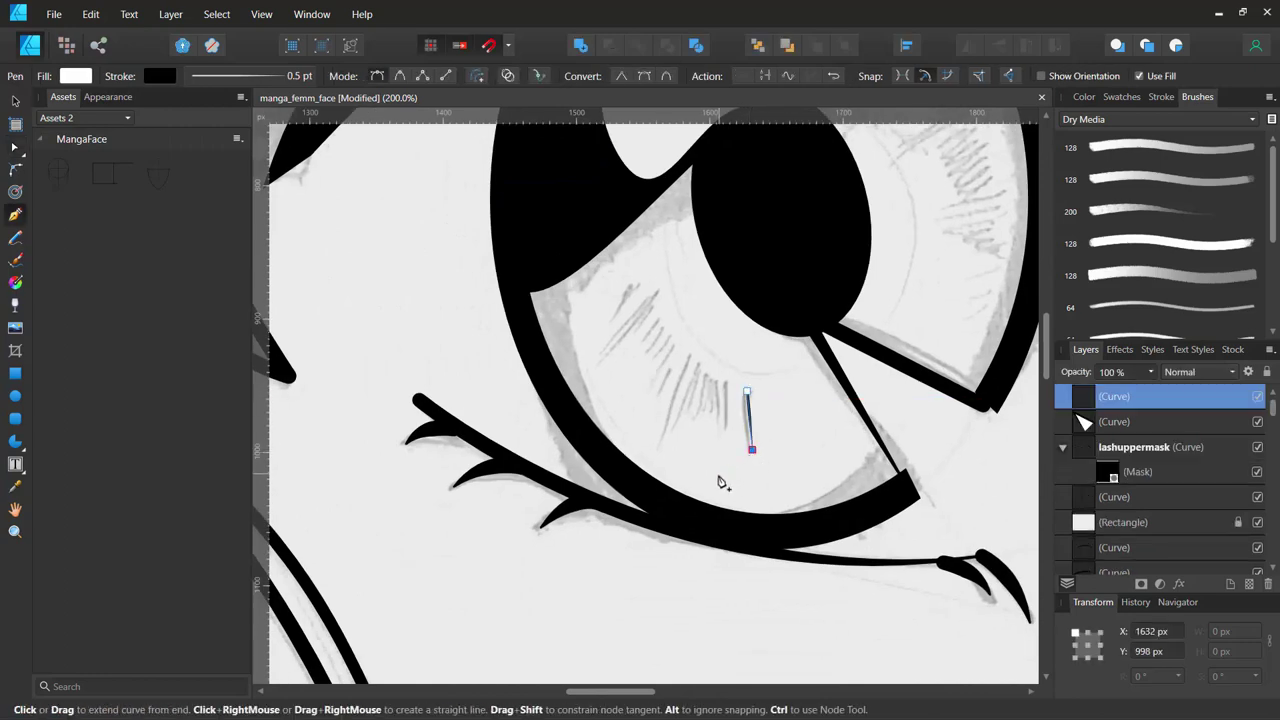
pyautogui.keyDown('ctrl'); pyautogui.click(717, 477); pyautogui.keyUp('ctrl')
pyautogui.click(728, 386)
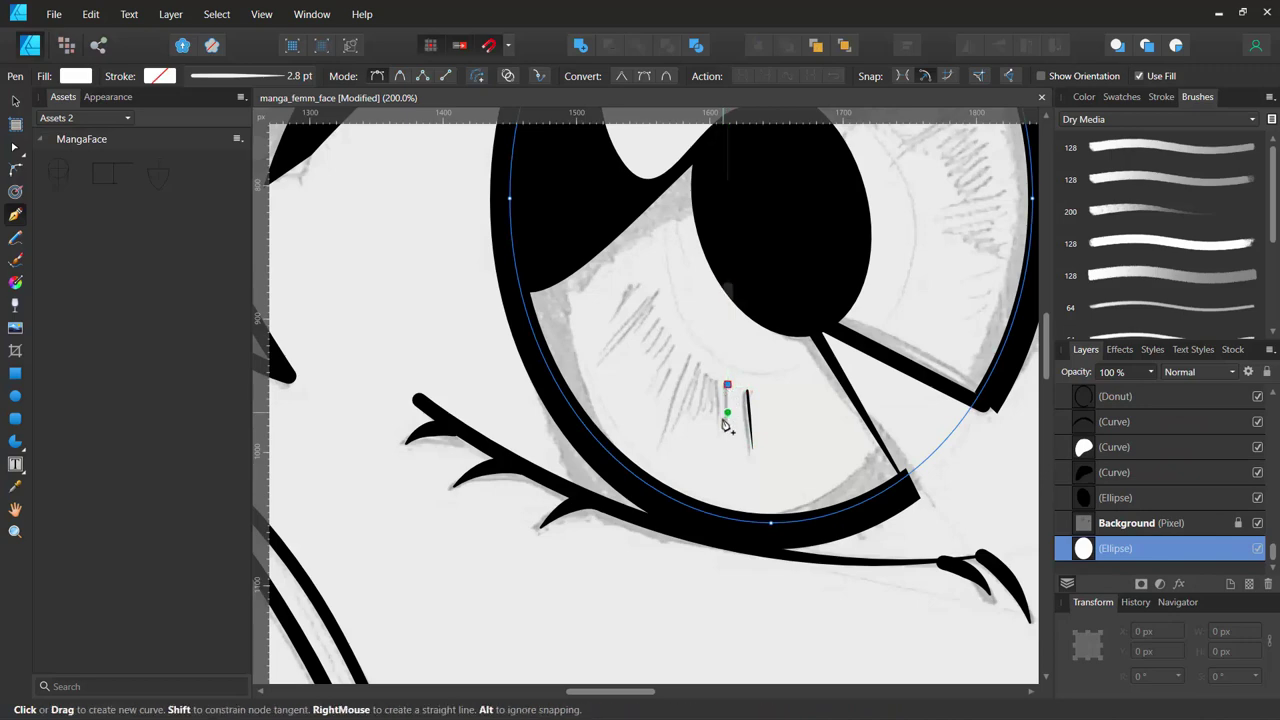
pyautogui.click(727, 420)
pyautogui.press('Escape')
# Add three more lower-iris streaks, including a slanted one further left.
pyautogui.keyDown('ctrl'); pyautogui.click(717, 385); pyautogui.keyUp('ctrl')
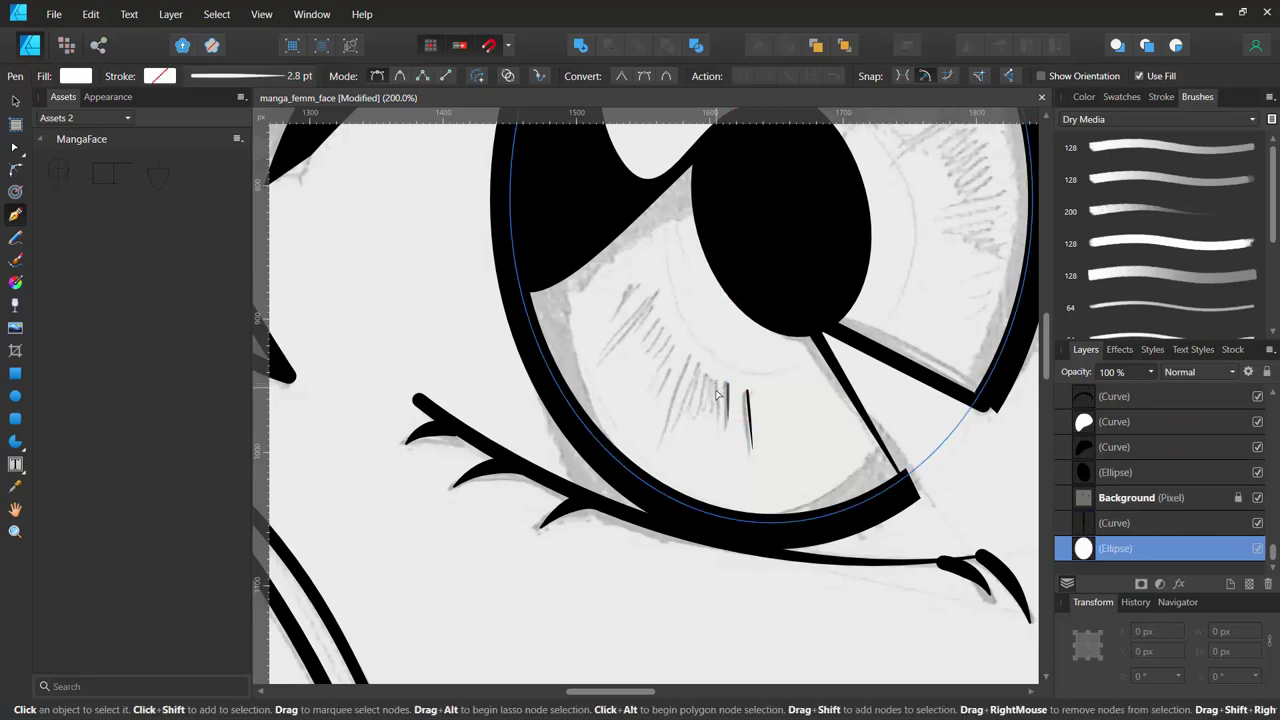
pyautogui.click(716, 384)
pyautogui.click(718, 420)
pyautogui.press('Escape')
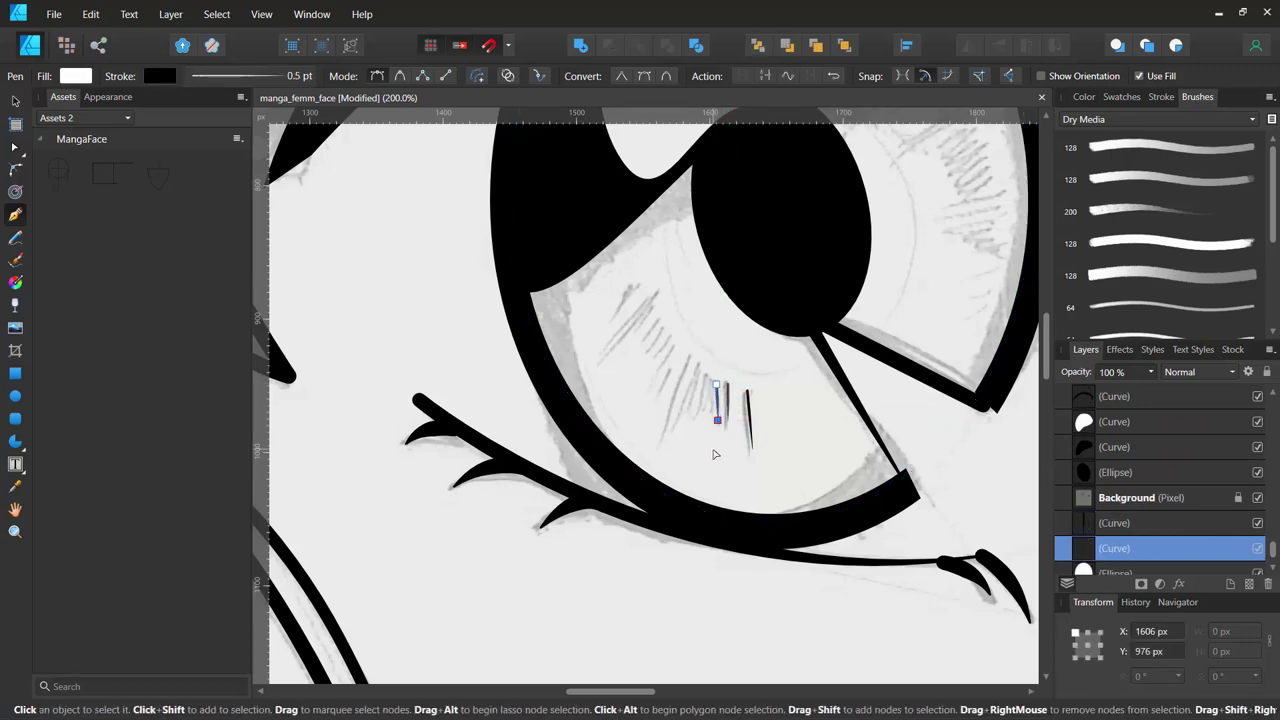
pyautogui.keyDown('ctrl'); pyautogui.click(708, 399); pyautogui.keyUp('ctrl')
pyautogui.click(706, 382)
pyautogui.click(701, 422)
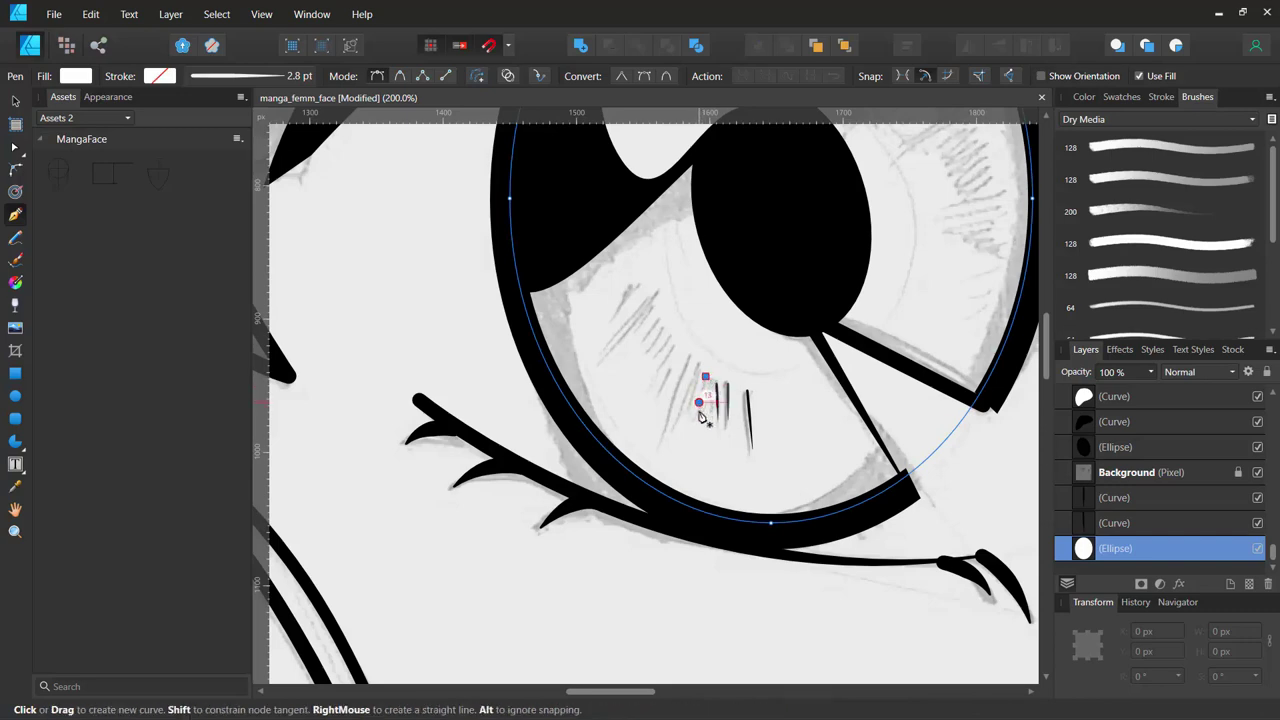
pyautogui.press('Escape')
pyautogui.keyDown('ctrl'); pyautogui.click(702, 428); pyautogui.keyUp('ctrl')
pyautogui.click(698, 366)
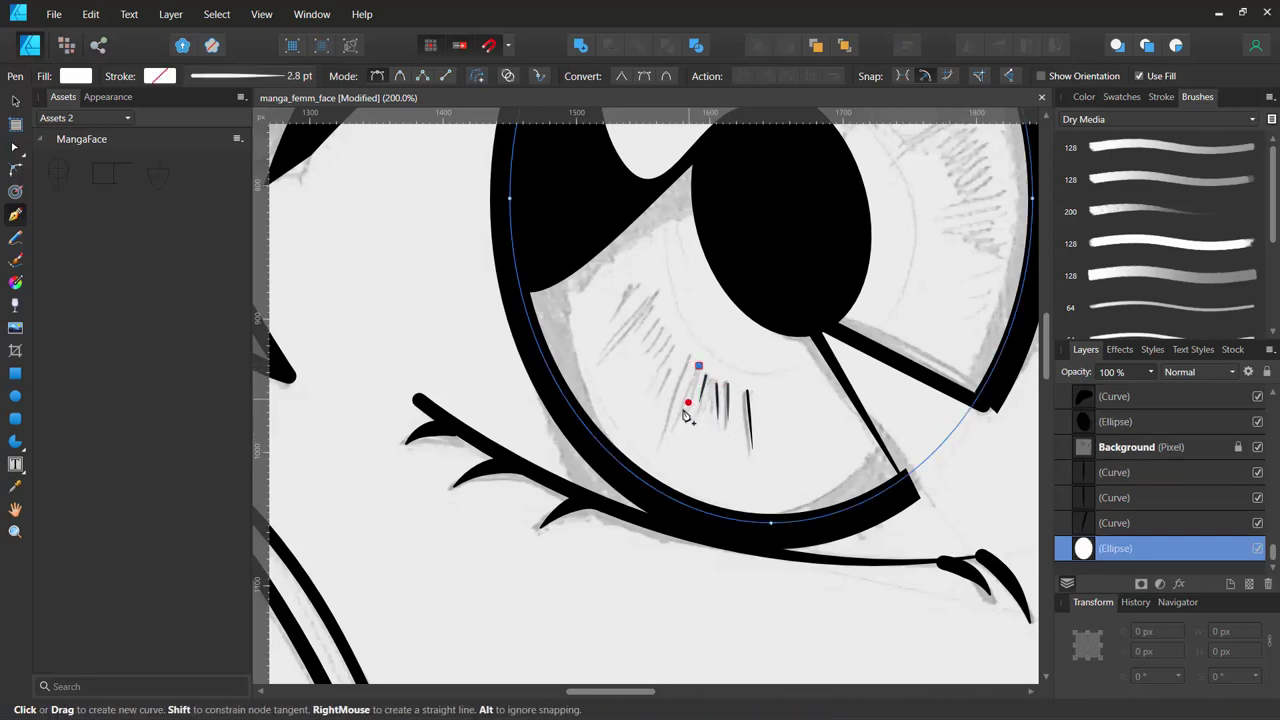
pyautogui.click(676, 420)
pyautogui.press('Escape')
pyautogui.keyDown('ctrl'); pyautogui.click(694, 465); pyautogui.keyUp('ctrl')
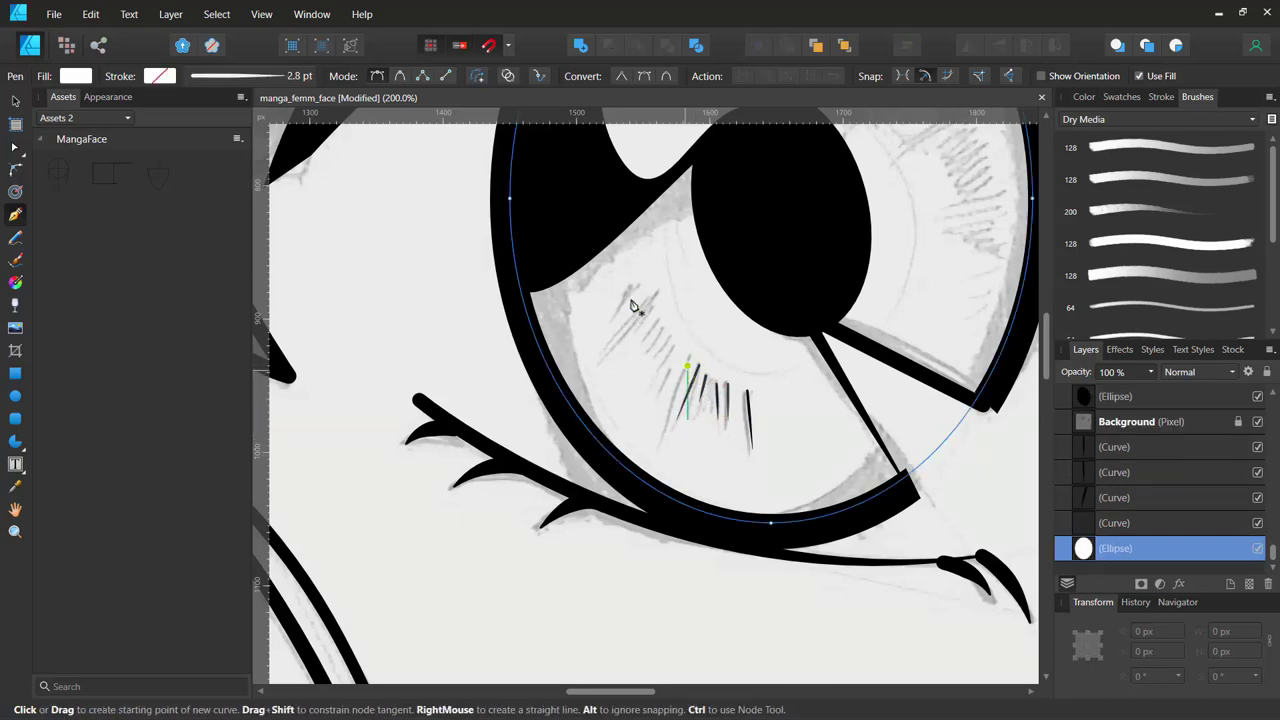
# Try a 4.4 pt teardrop streak near the iris edge, then undo it.
pyautogui.click(285, 76)
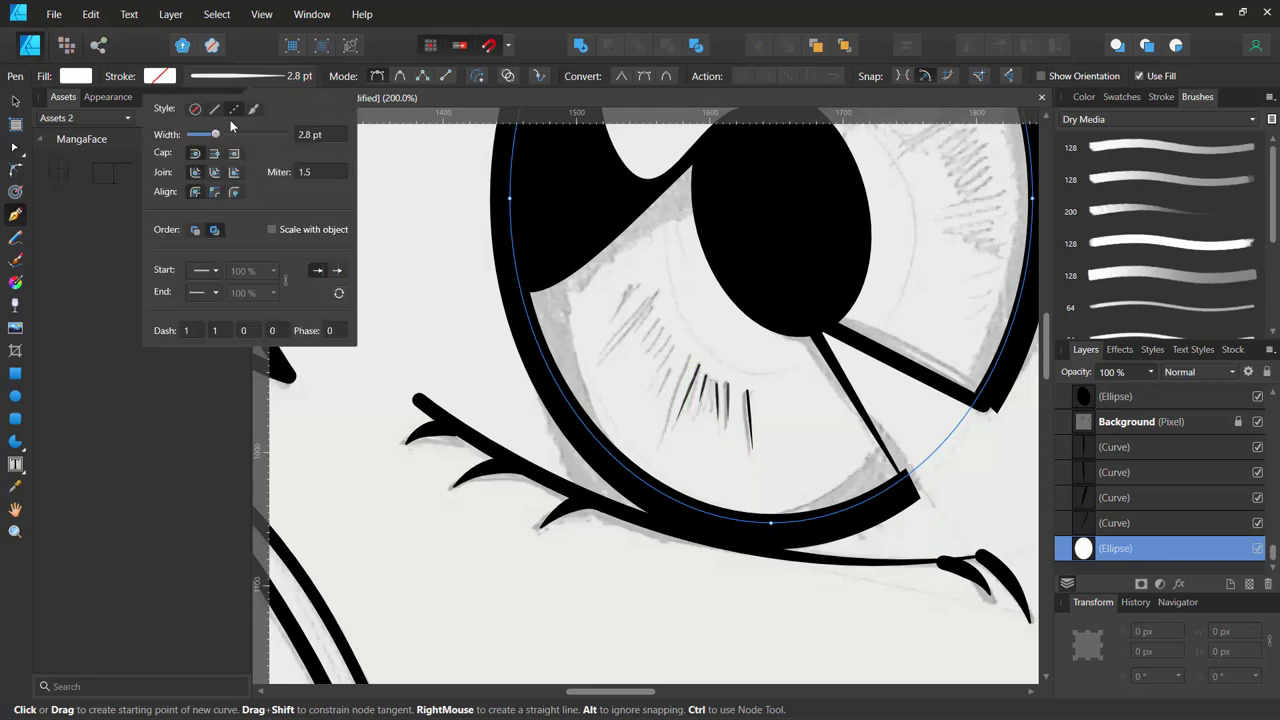
pyautogui.moveTo(215, 133); pyautogui.dragTo(219, 134)
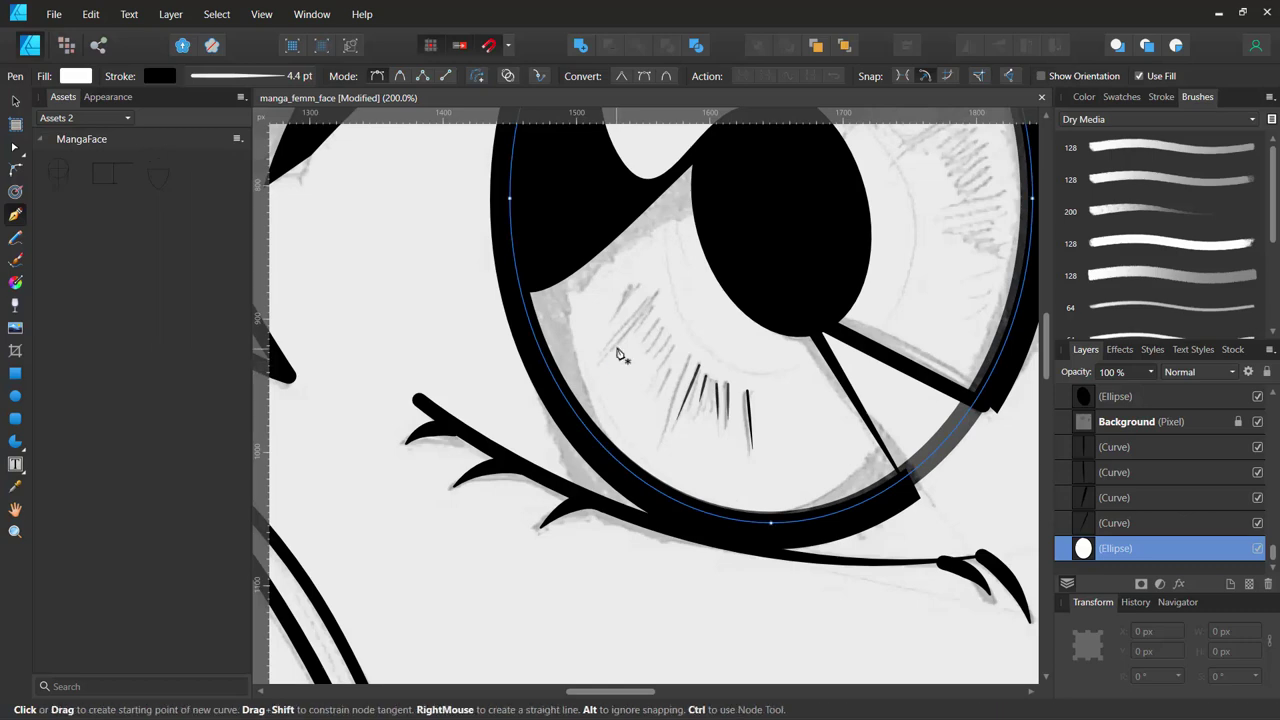
pyautogui.moveTo(687, 355); pyautogui.dragTo(688, 377)
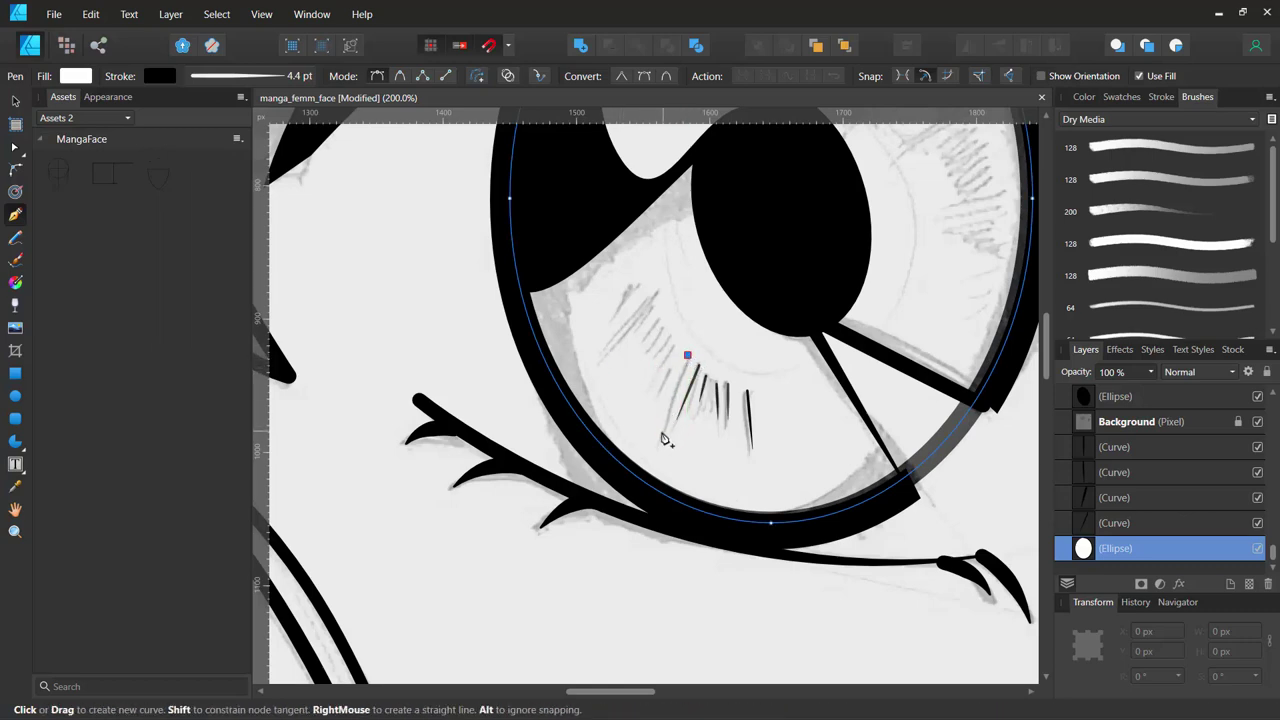
pyautogui.moveTo(665, 440); pyautogui.dragTo(663, 429)
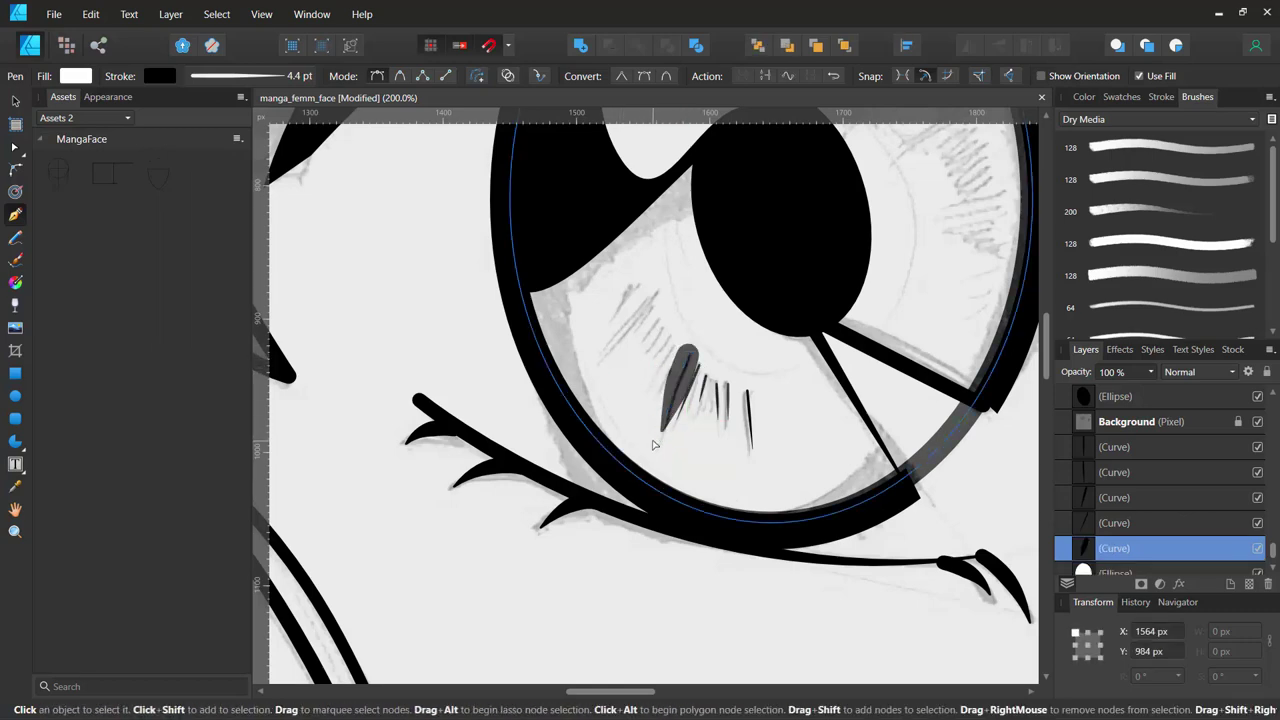
pyautogui.hotkey('ctrl', 'z')
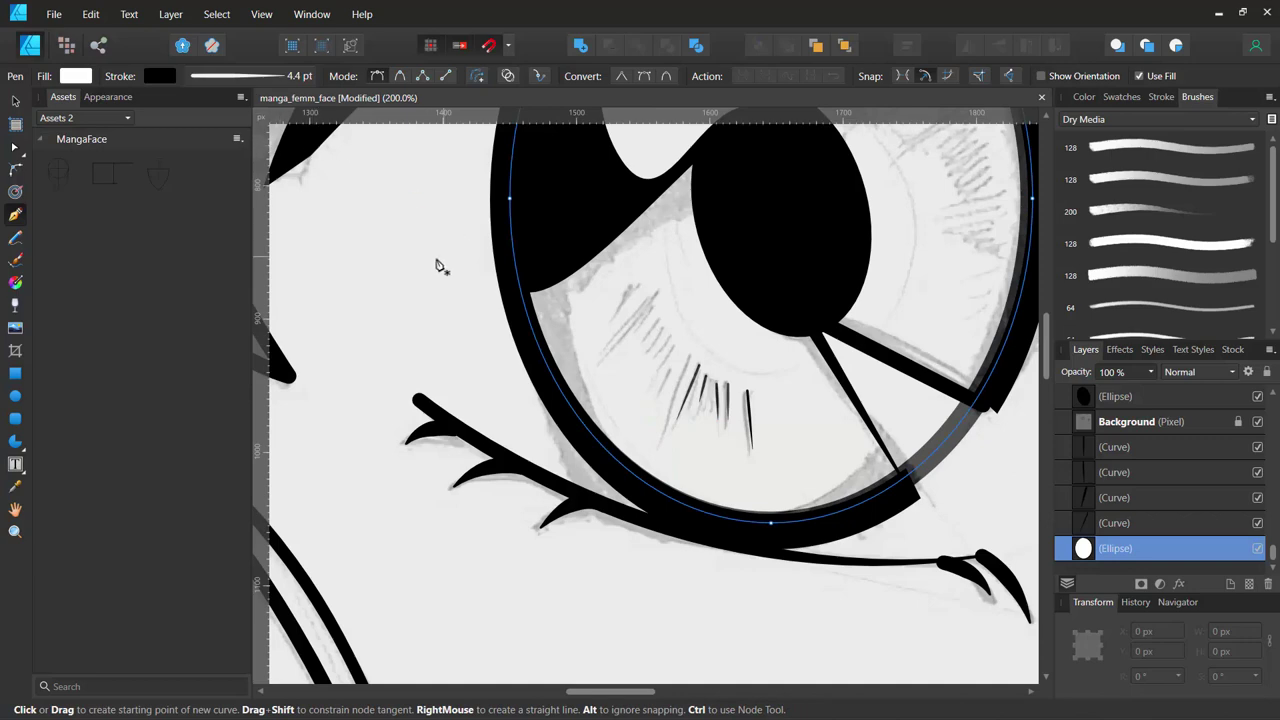
# Set the stroke width to 0.8 pt and draw a longer slanted streak.
pyautogui.hotkey('ctrl', 'd')
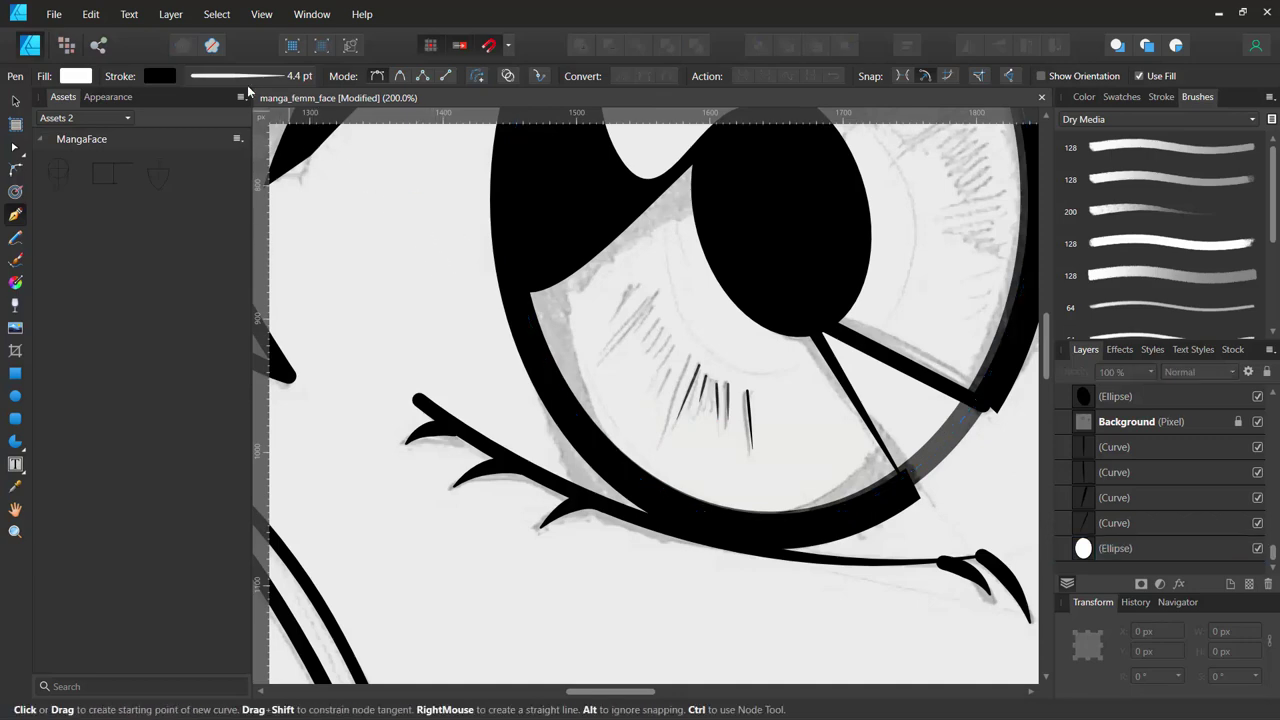
pyautogui.click(222, 78)
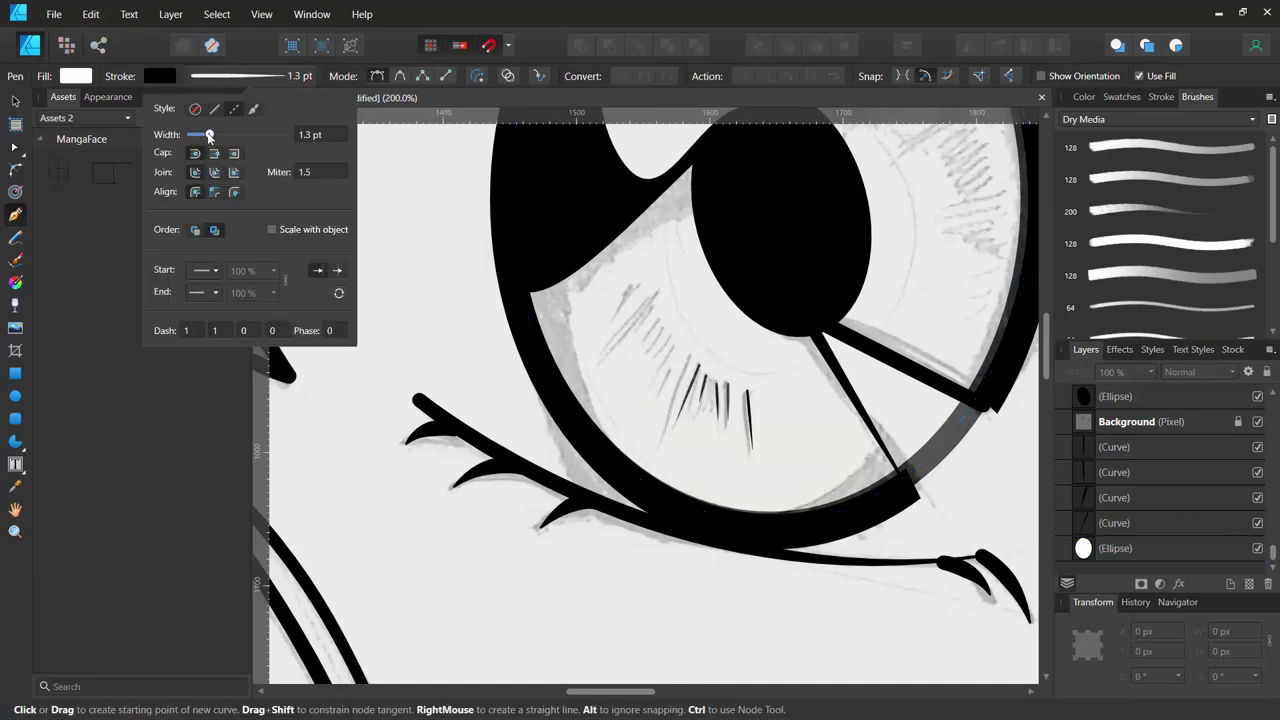
pyautogui.moveTo(209, 135); pyautogui.dragTo(207, 135)
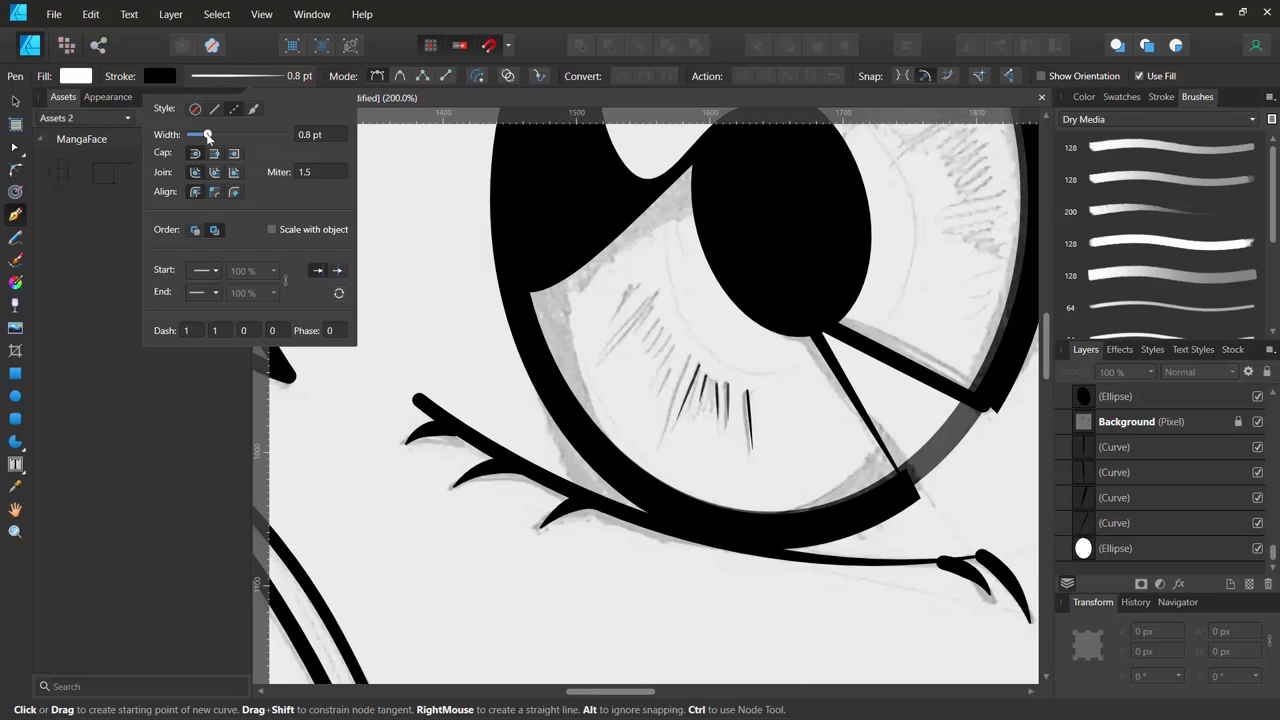
pyautogui.click(687, 356)
pyautogui.click(664, 433)
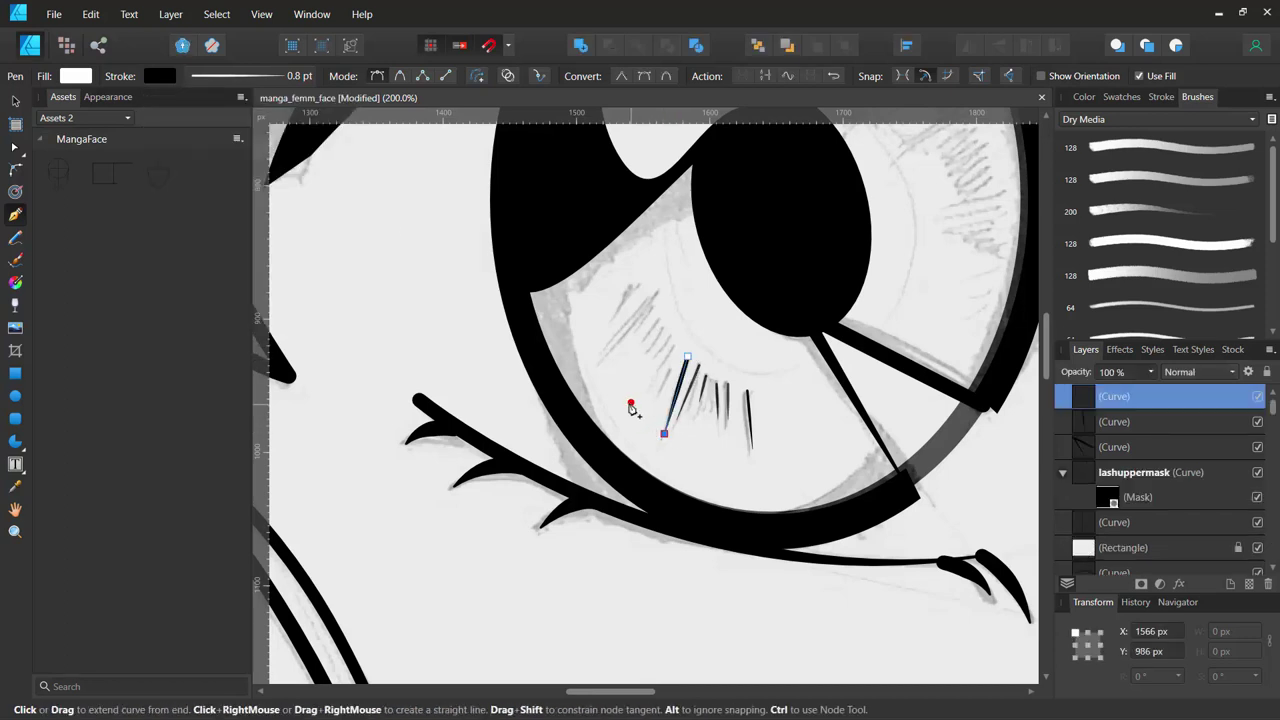
pyautogui.keyDown('ctrl'); pyautogui.click(645, 410); pyautogui.keyUp('ctrl')
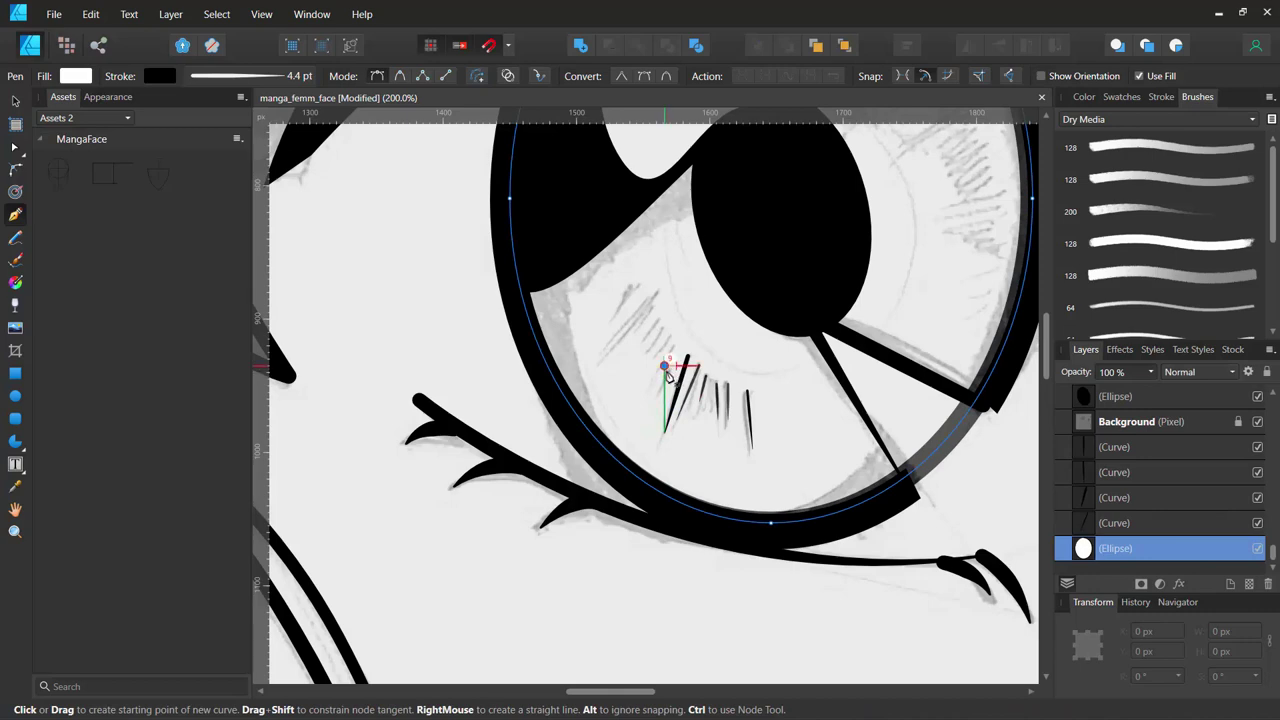
pyautogui.click(664, 368)
pyautogui.click(655, 394)
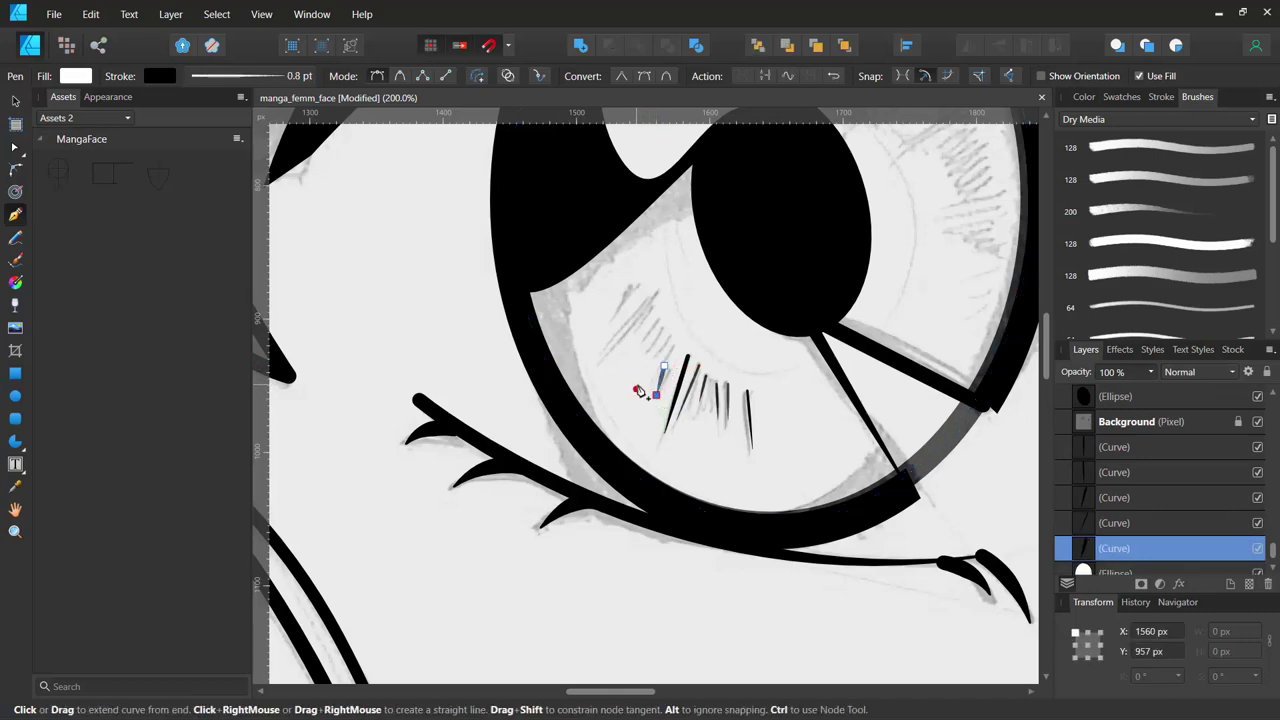
pyautogui.keyDown('ctrl'); pyautogui.click(652, 393); pyautogui.keyUp('ctrl')
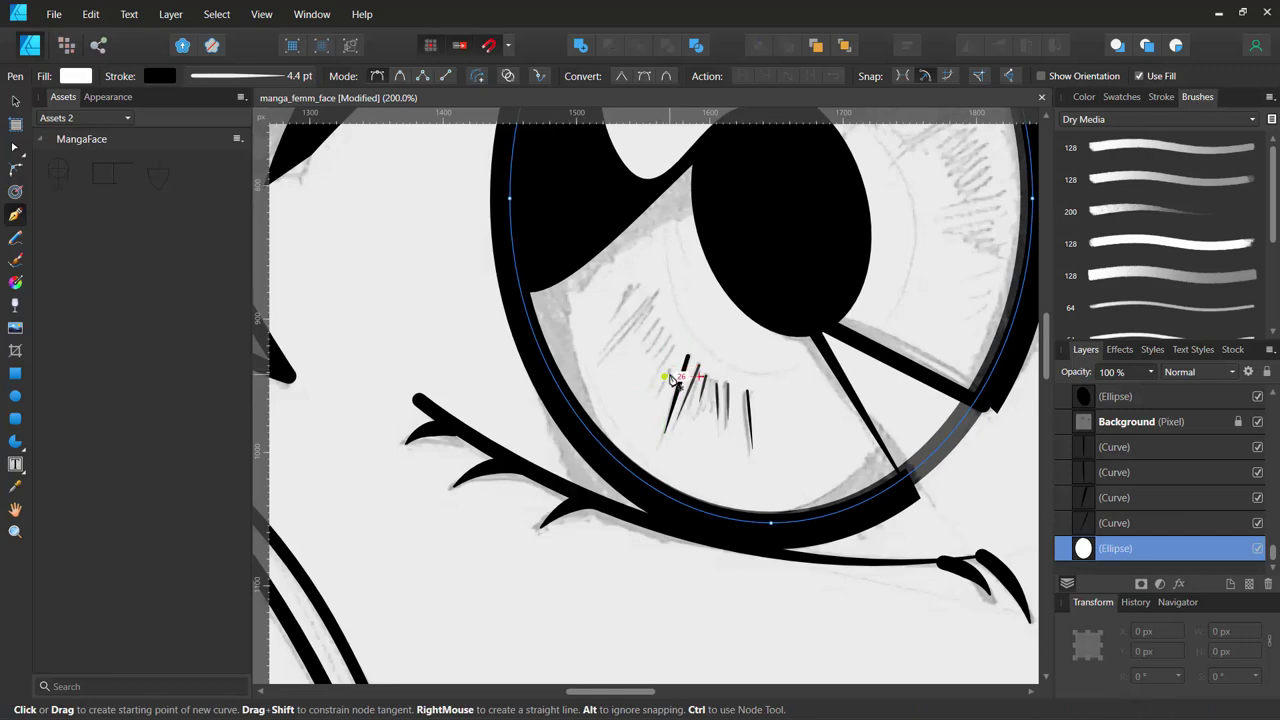
# Draw two tapered streaks beside the existing ones, undoing a misplaced node.
pyautogui.scroll(3, 675, 375)
pyautogui.scroll(2, 690, 365)
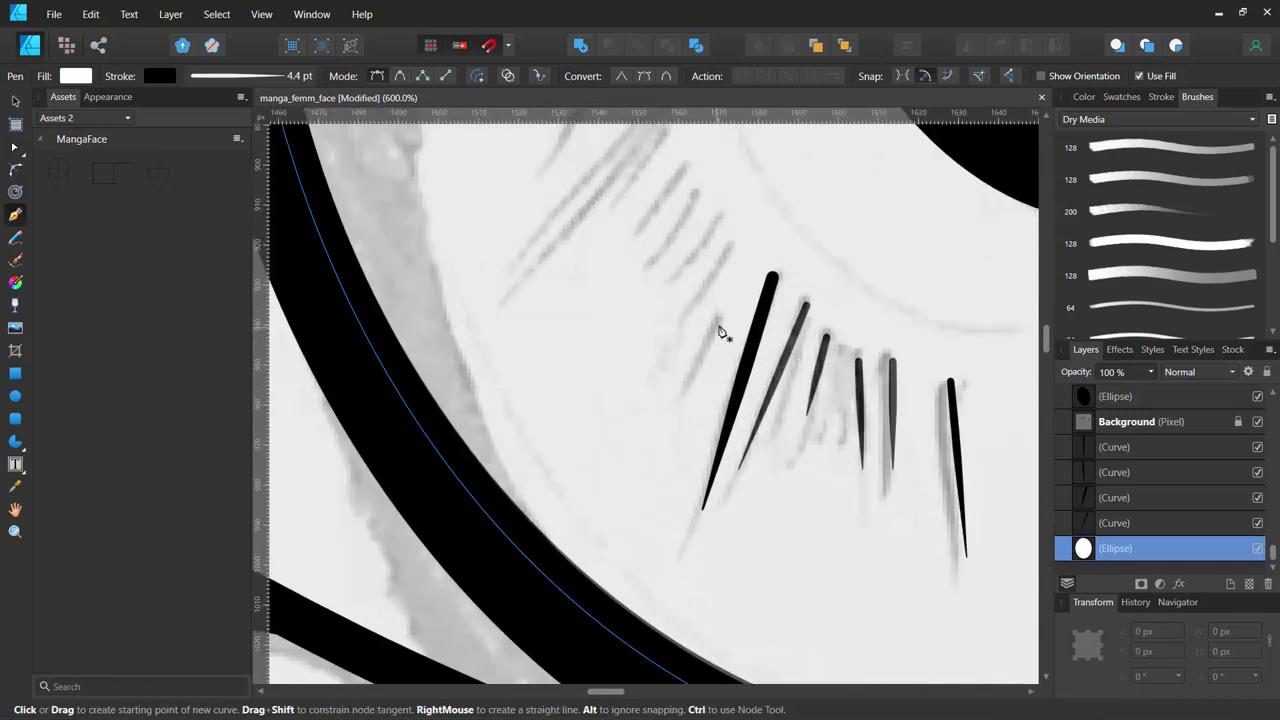
pyautogui.click(718, 319)
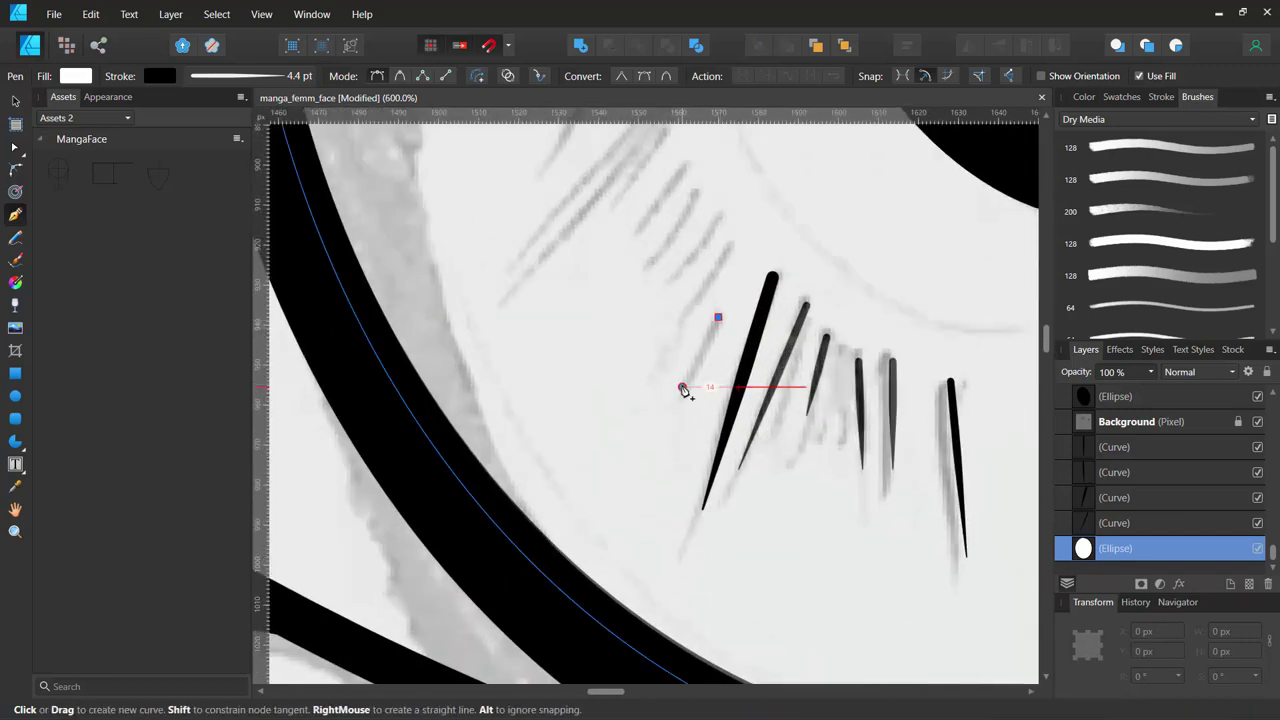
pyautogui.click(682, 386)
pyautogui.moveTo(622, 376); pyautogui.dragTo(648, 368)
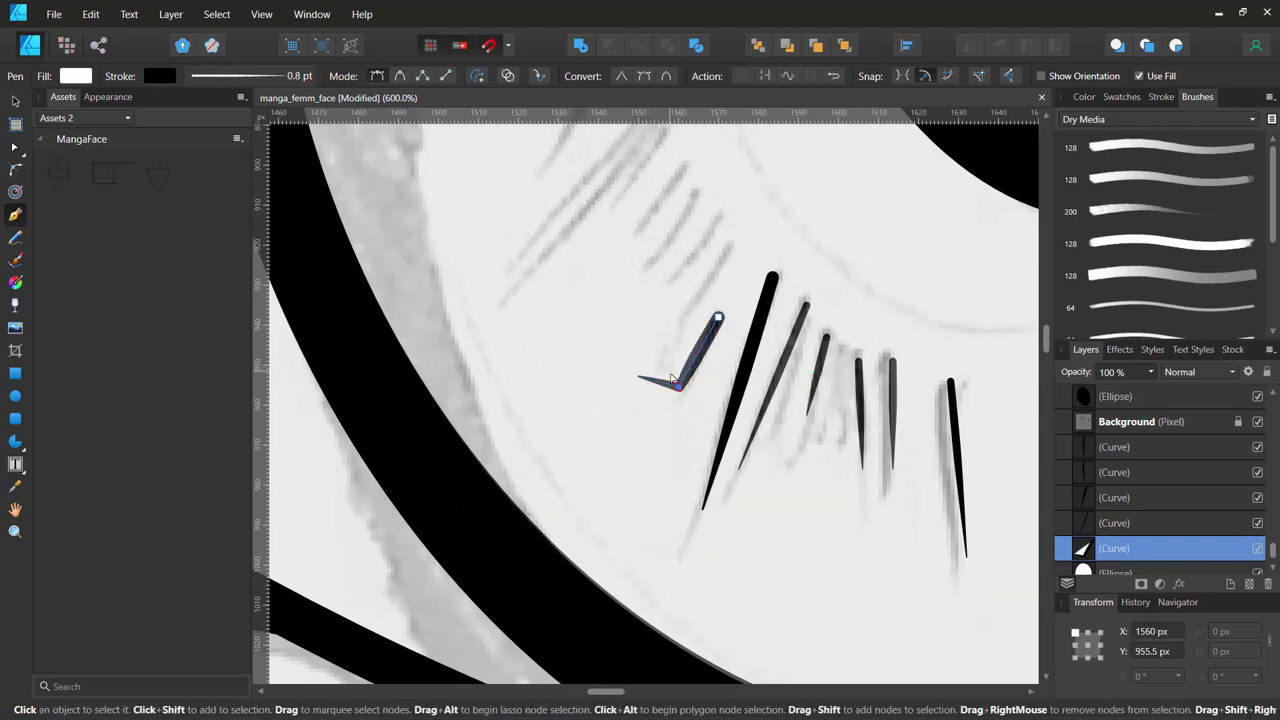
pyautogui.hotkey('ctrl', 'z')
pyautogui.keyDown('ctrl'); pyautogui.click(641, 428); pyautogui.keyUp('ctrl')
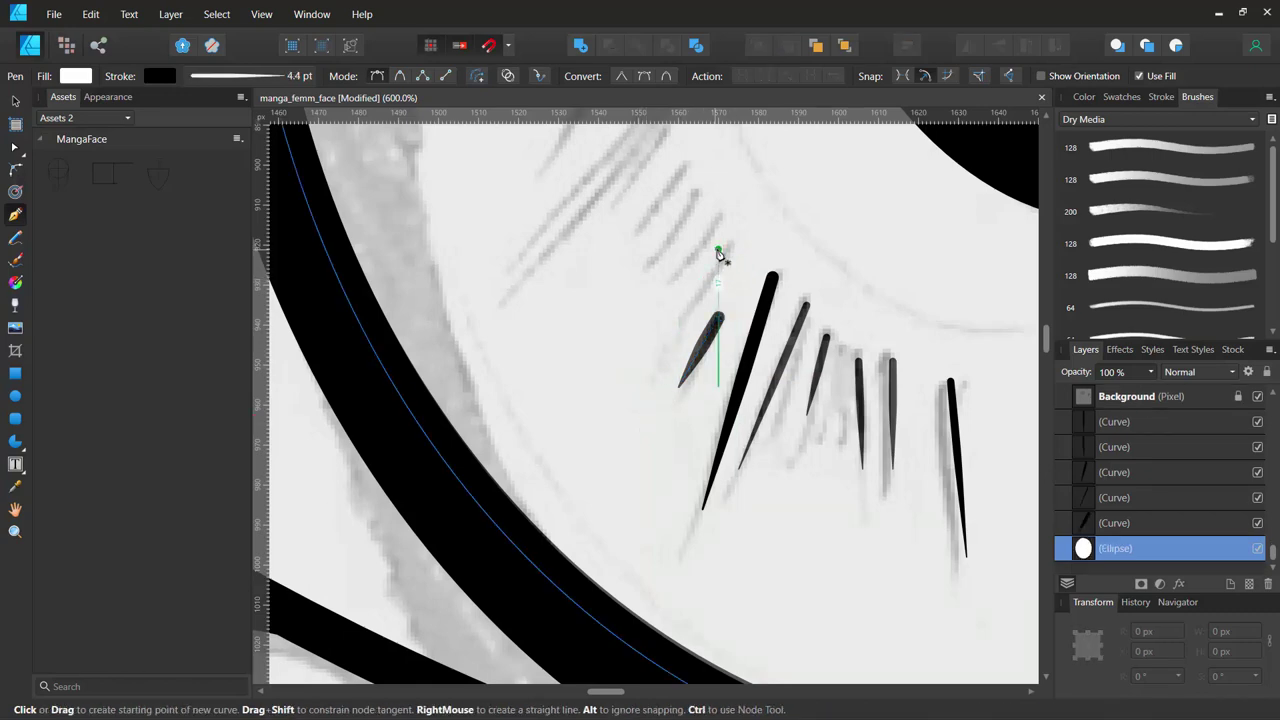
pyautogui.click(737, 241)
pyautogui.click(679, 305)
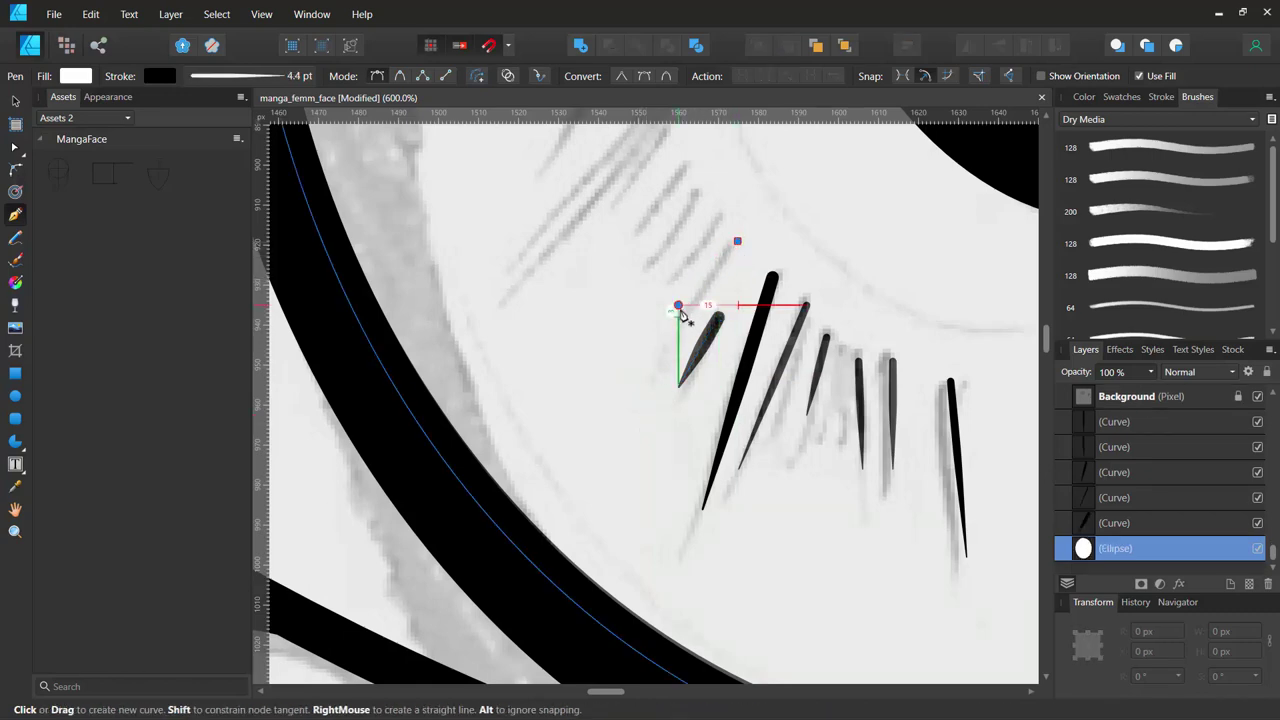
pyautogui.keyDown('ctrl'); pyautogui.click(640, 331); pyautogui.keyUp('ctrl')
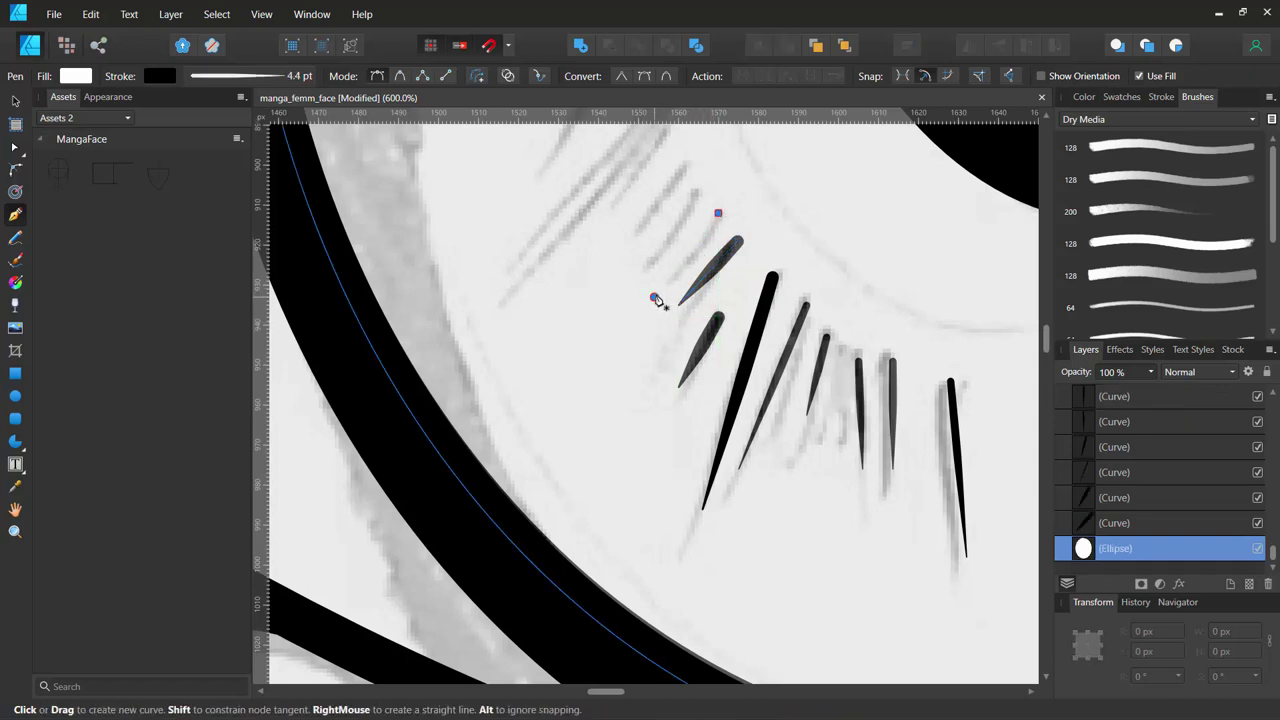
# Add streaks higher along the iris edge, removing an unwanted long one.
pyautogui.click(655, 300)
pyautogui.keyDown('ctrl'); pyautogui.click(690, 208); pyautogui.keyUp('ctrl')
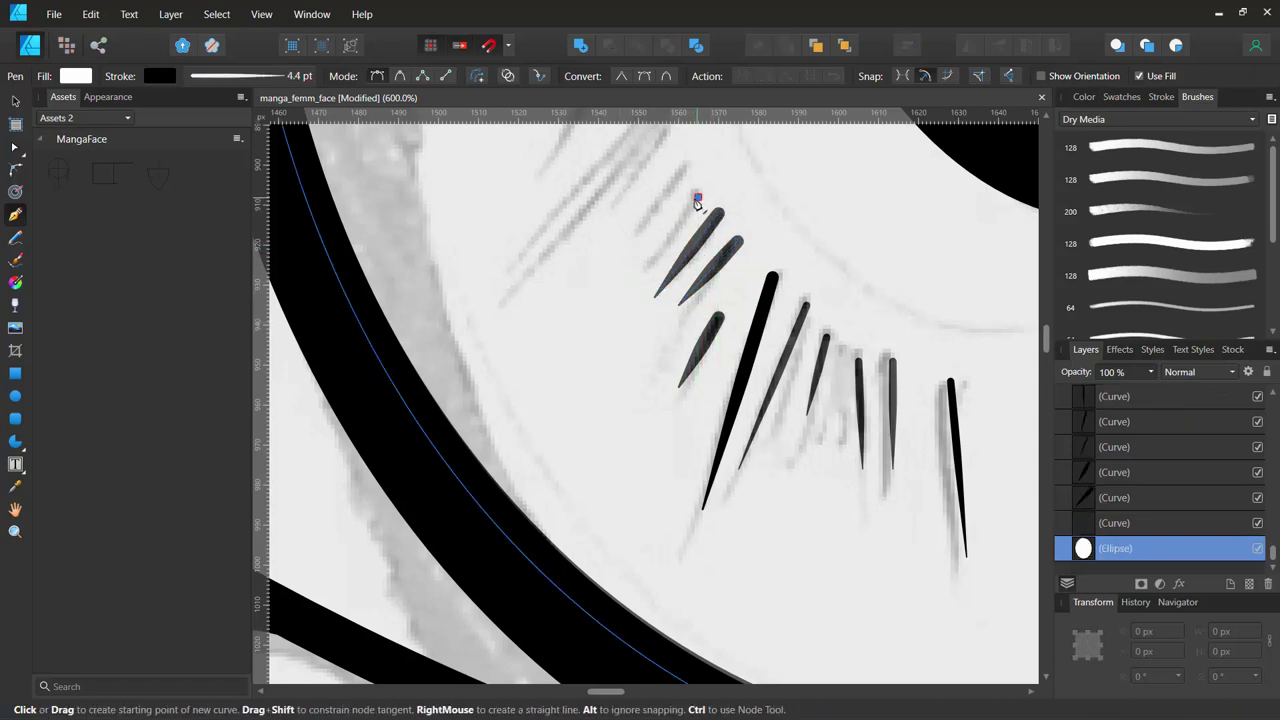
pyautogui.click(626, 256)
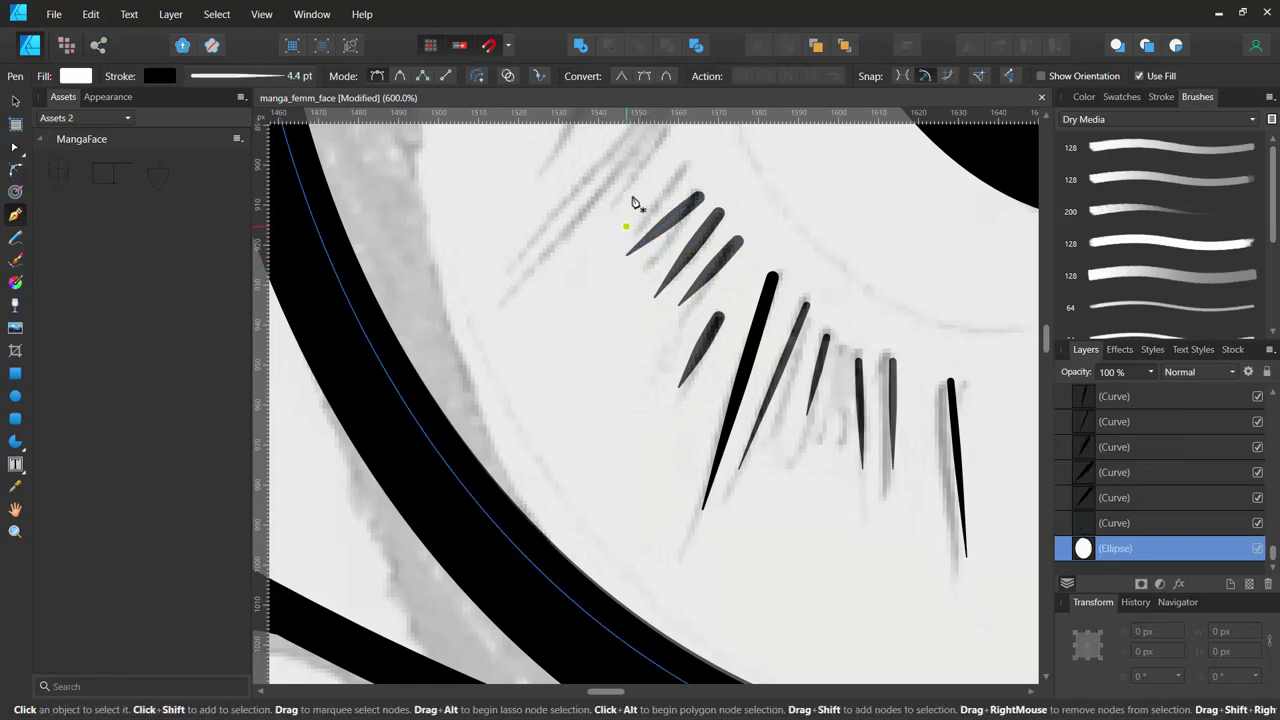
pyautogui.click(678, 157)
pyautogui.click(590, 241)
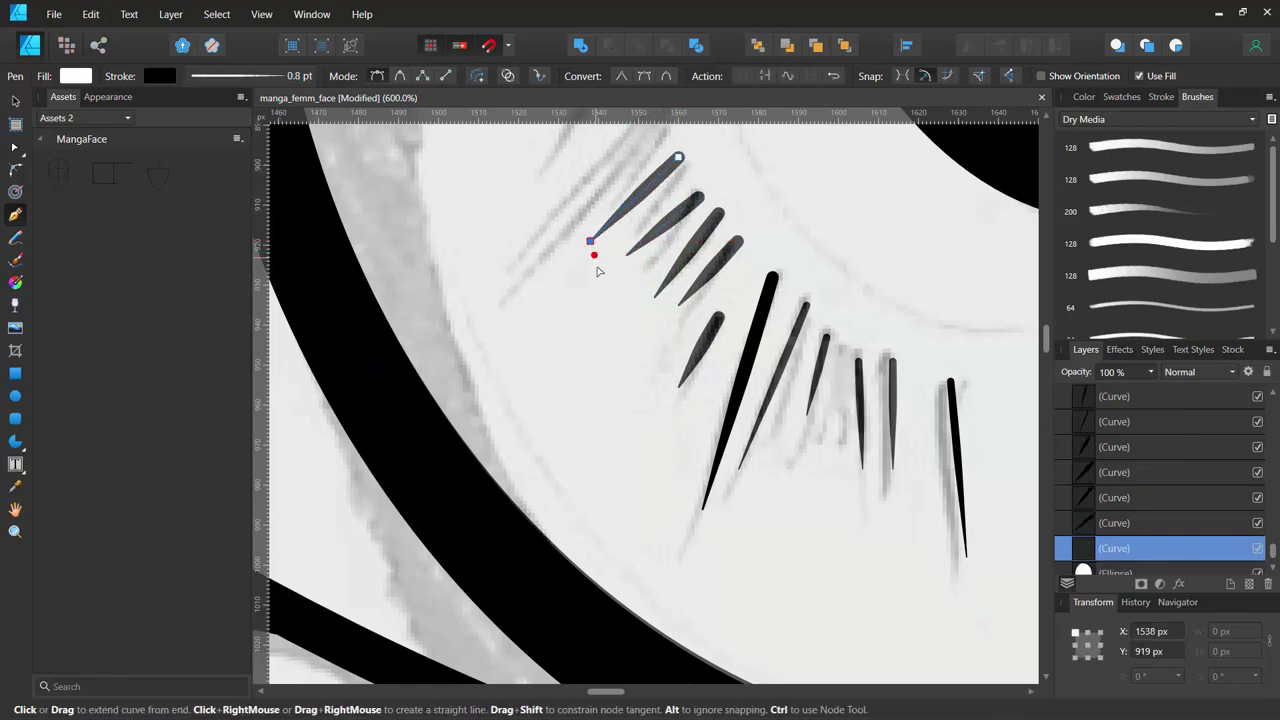
pyautogui.hotkey('ctrl', 'z')
# Draw three more long tapered streaks up the iris toward the upper left.
pyautogui.moveTo(631, 317); pyautogui.dragTo(704, 454)
pyautogui.click(745, 314)
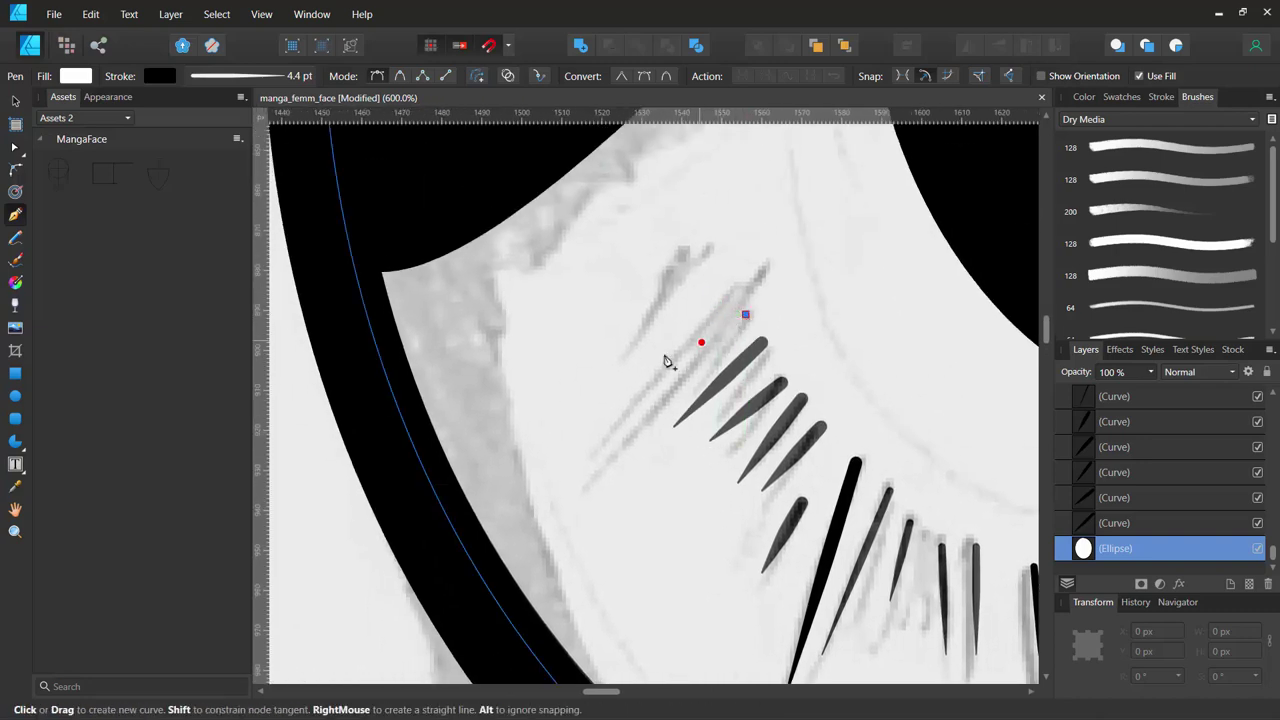
pyautogui.click(586, 415)
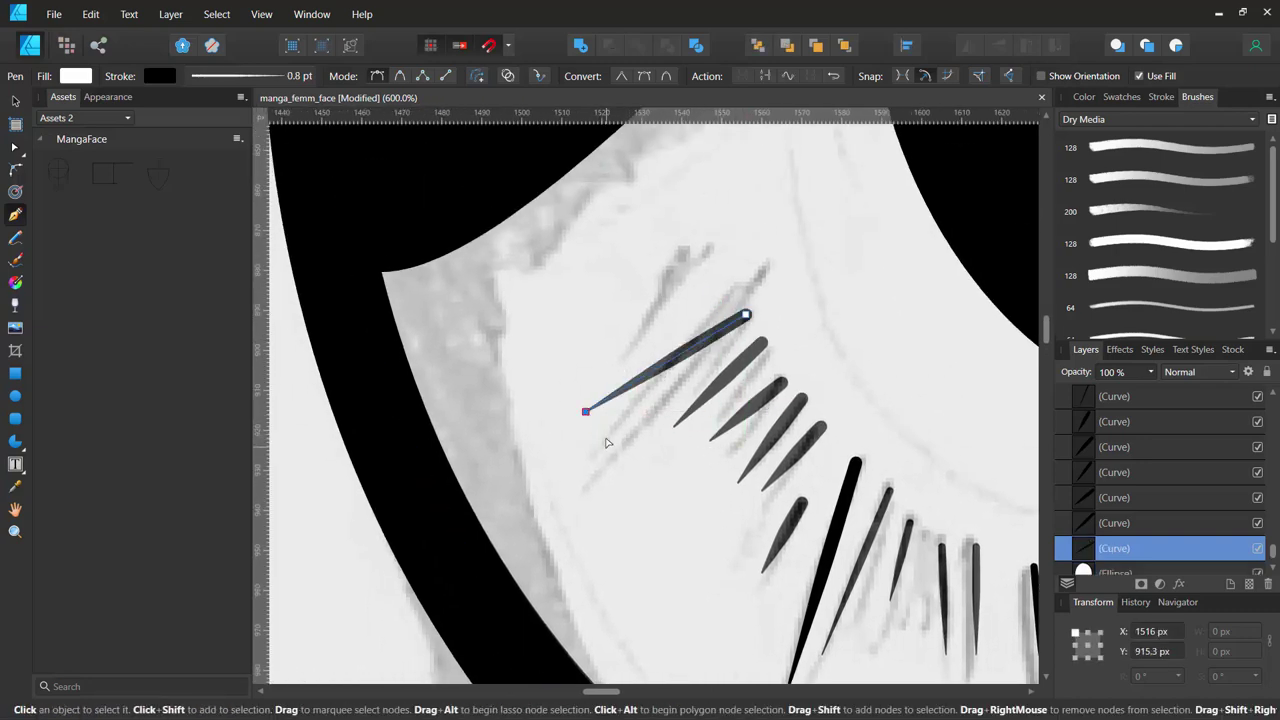
pyautogui.click(737, 286)
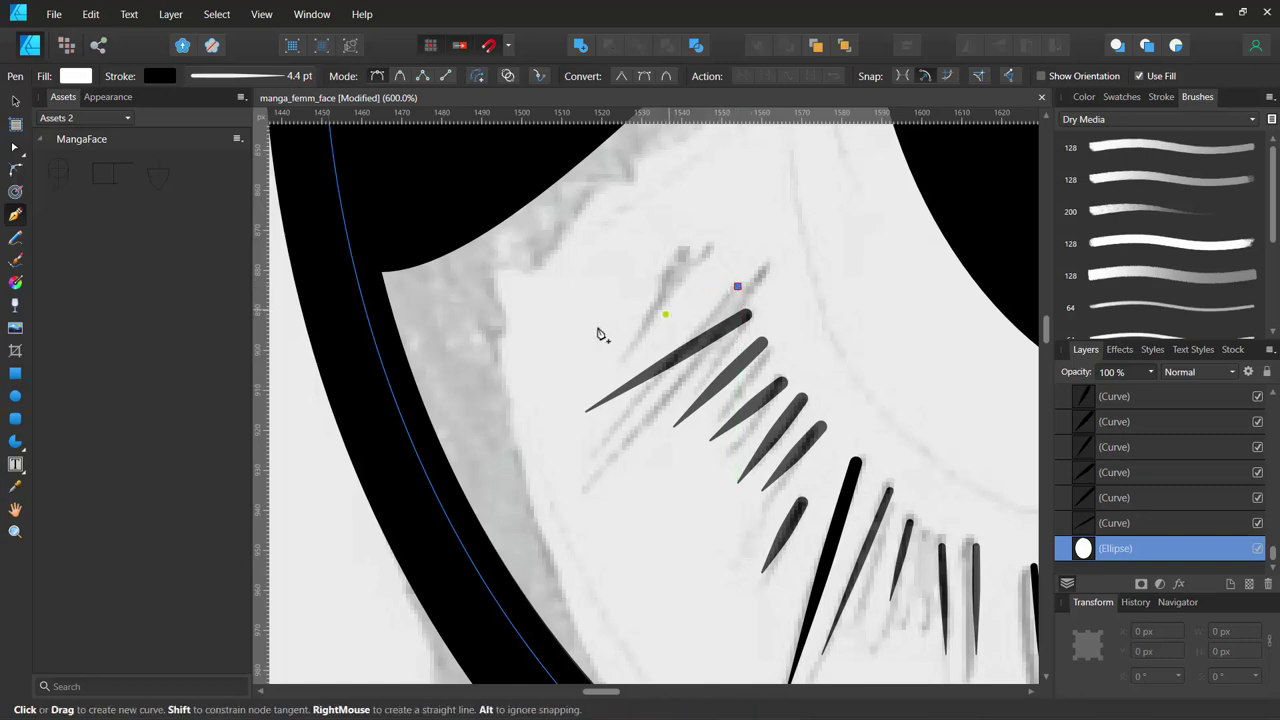
pyautogui.click(570, 344)
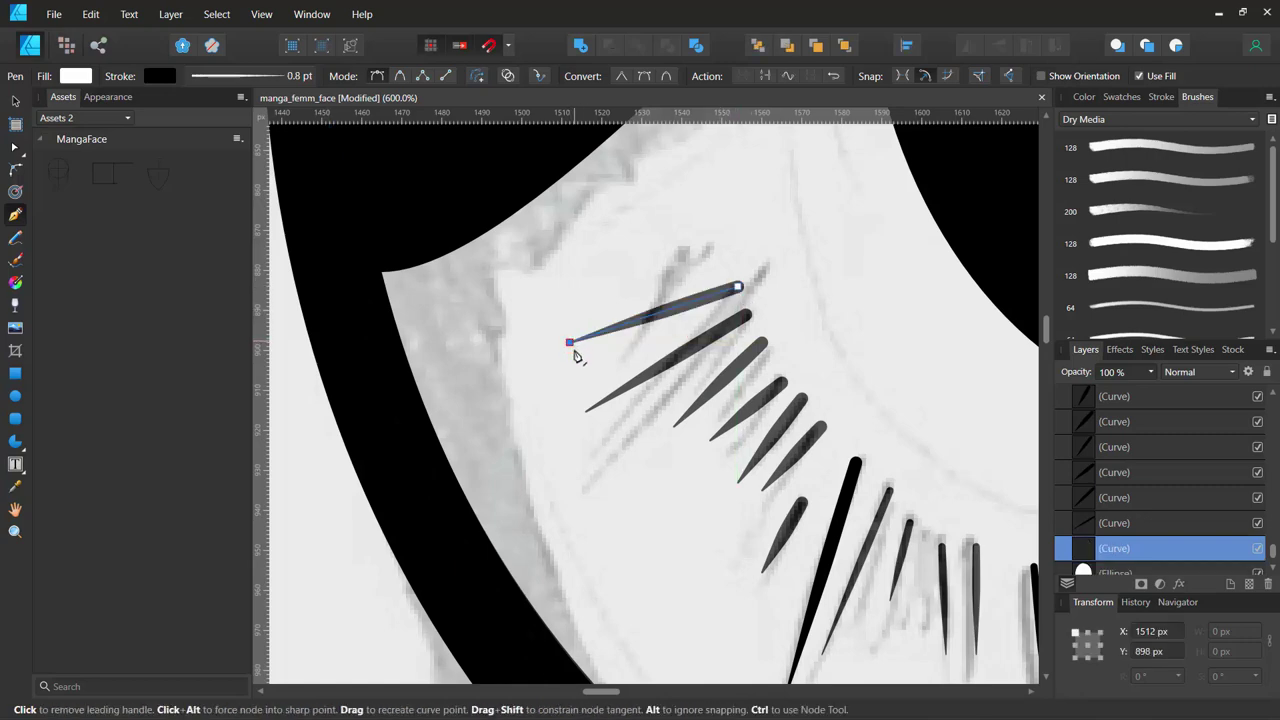
pyautogui.click(725, 267)
pyautogui.click(606, 309)
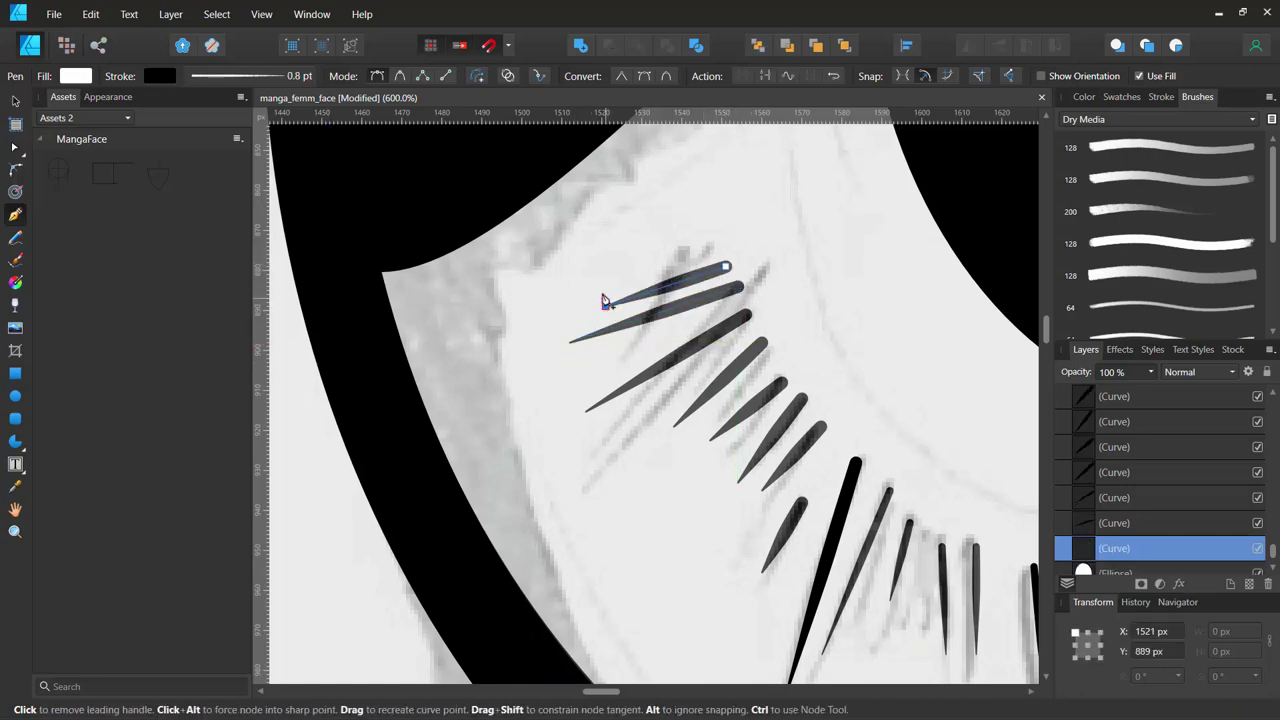
pyautogui.keyDown('ctrl'); pyautogui.click(606, 277); pyautogui.keyUp('ctrl')
pyautogui.hotkey('ctrl', '-')
# Draw three tapered streaks with the Pen on the upper-right side of the iris.
pyautogui.scroll(-5, 711, 258)
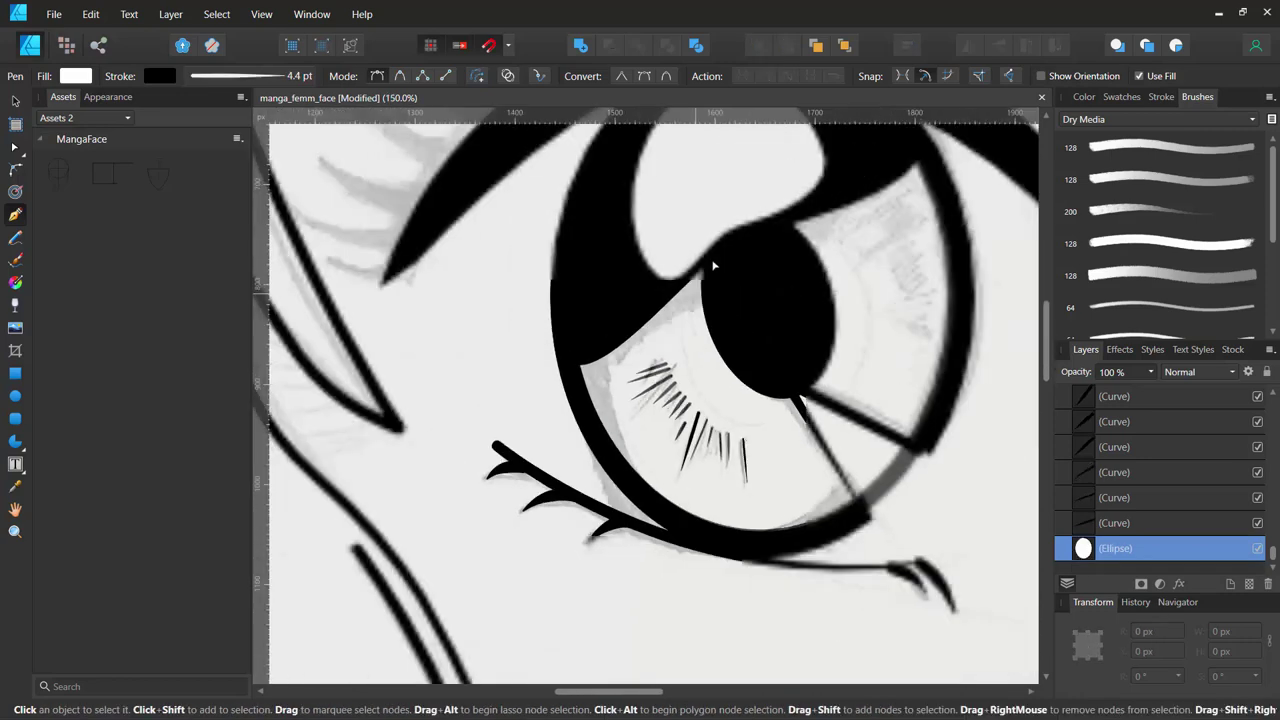
pyautogui.scroll(-2, 711, 258)
pyautogui.scroll(1, 808, 340)
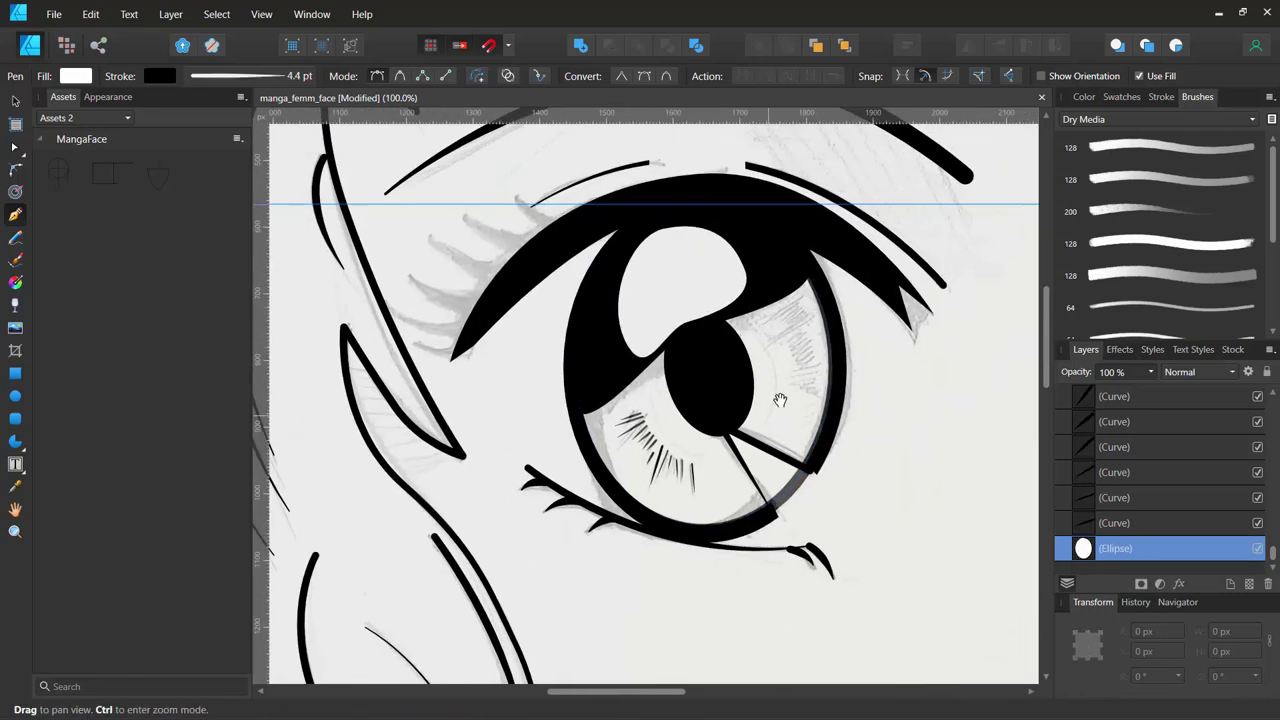
pyautogui.scroll(3, 779, 391)
pyautogui.scroll(1, 779, 391)
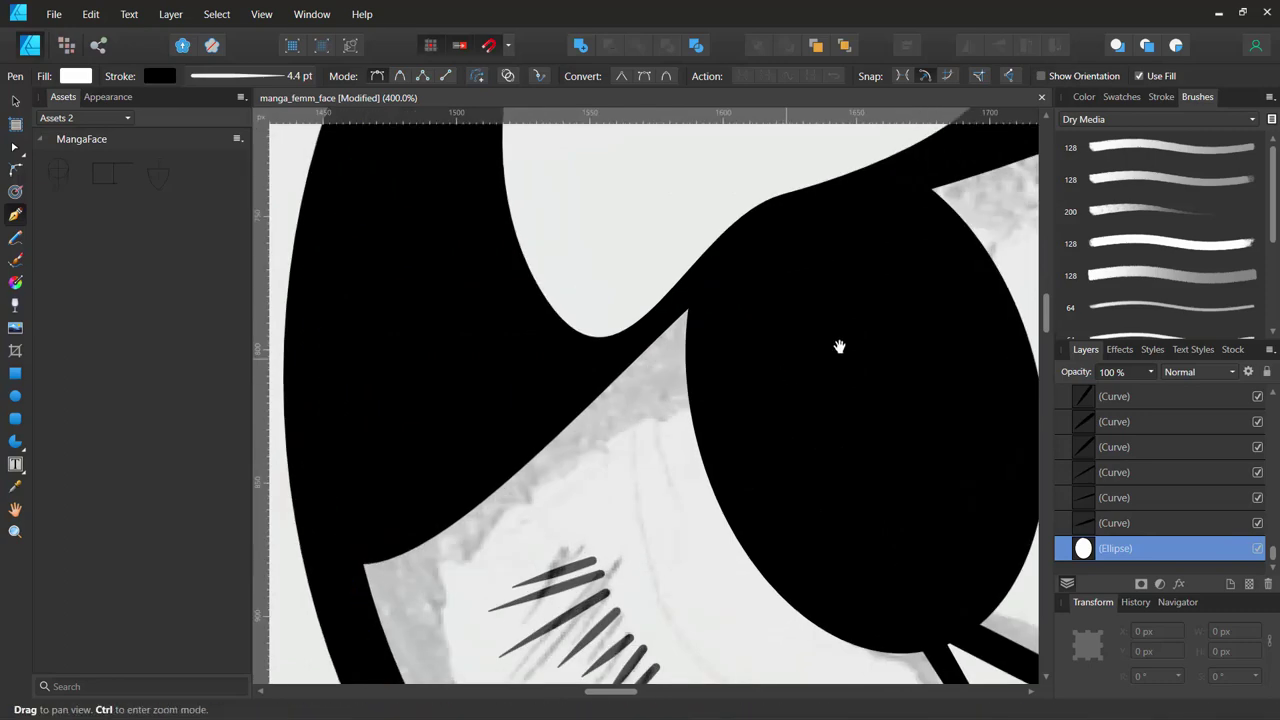
pyautogui.scroll(1, 766, 374)
pyautogui.moveTo(720, 349); pyautogui.dragTo(669, 336)
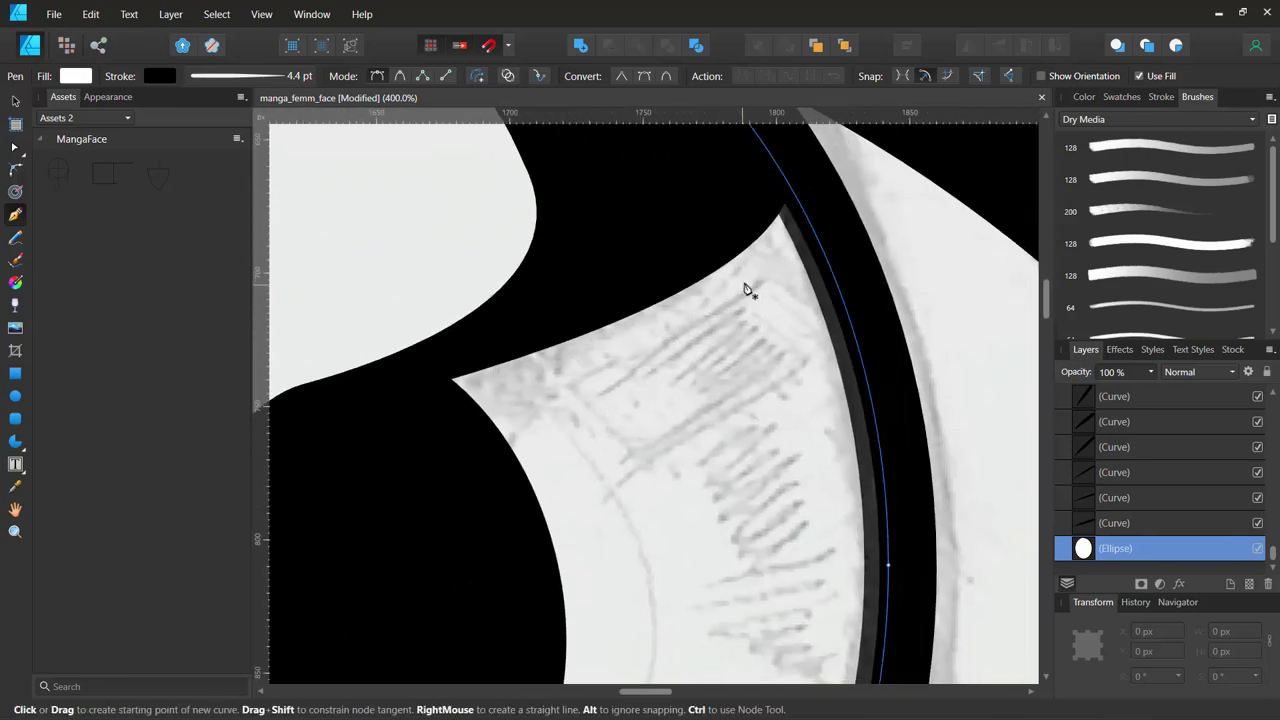
pyautogui.press('v')
pyautogui.press('p')
pyautogui.click(760, 281)
pyautogui.click(598, 384)
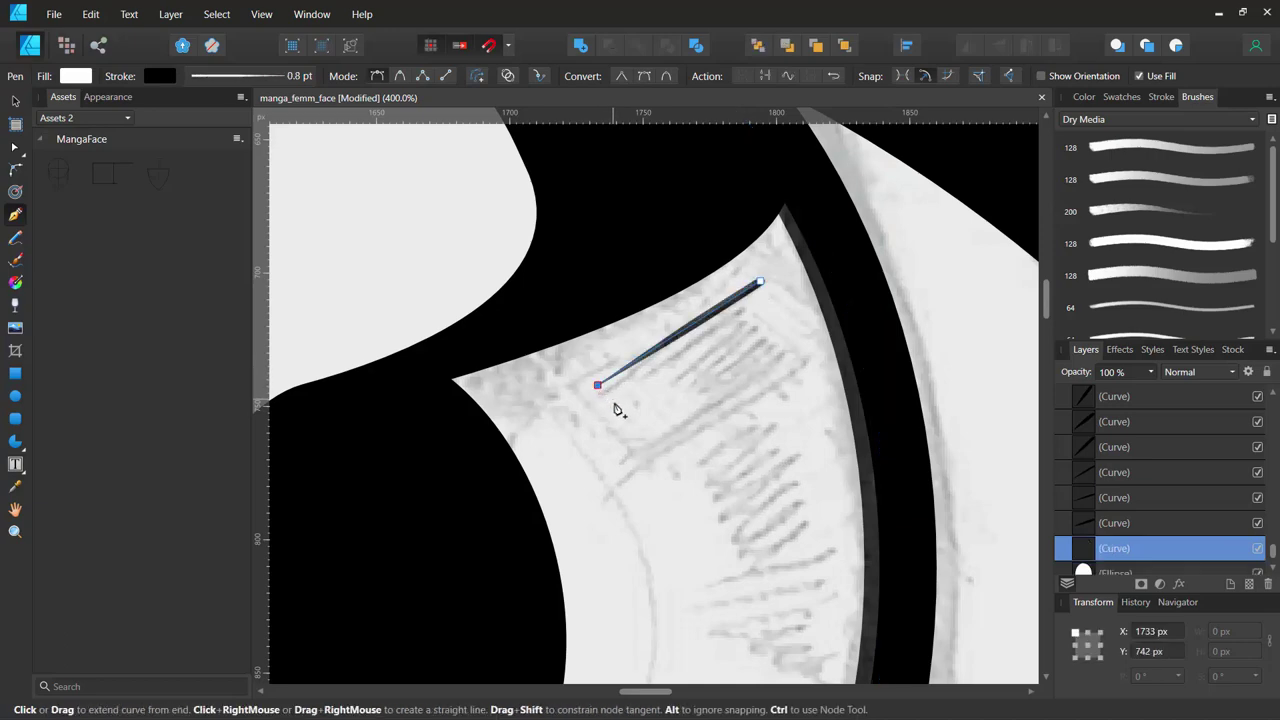
pyautogui.click(743, 316)
pyautogui.click(655, 374)
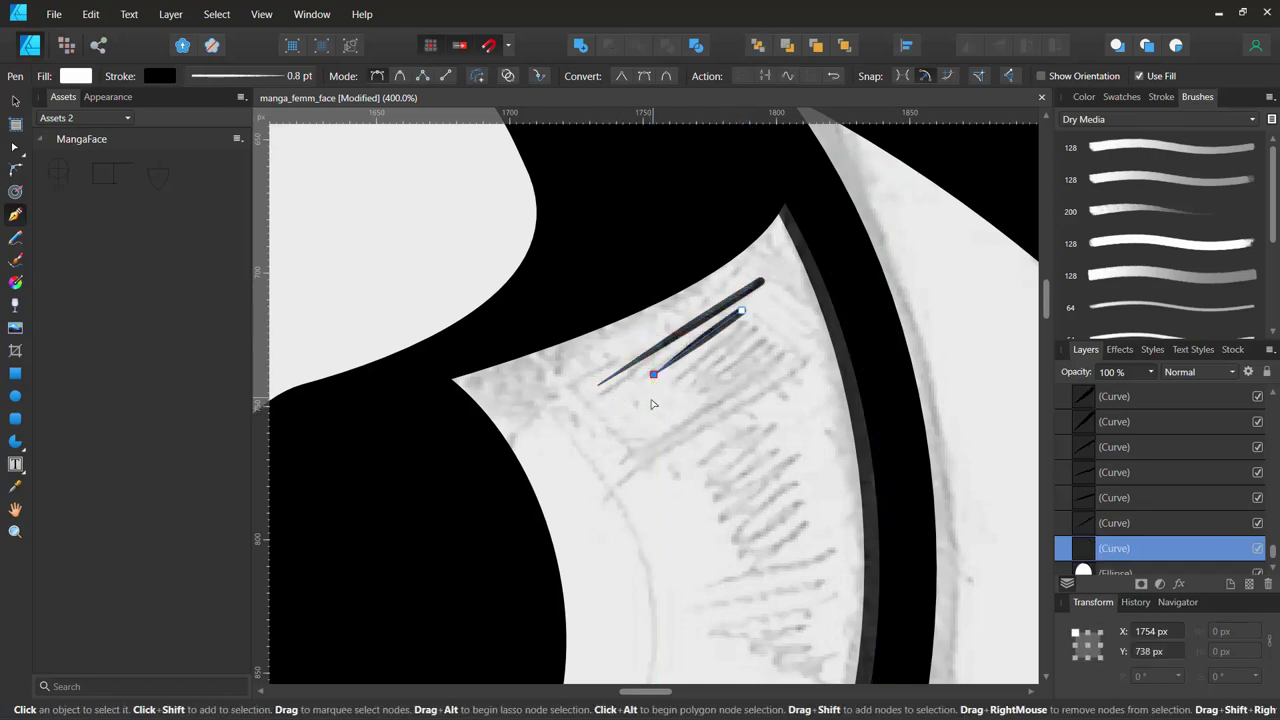
pyautogui.click(760, 333)
pyautogui.click(679, 384)
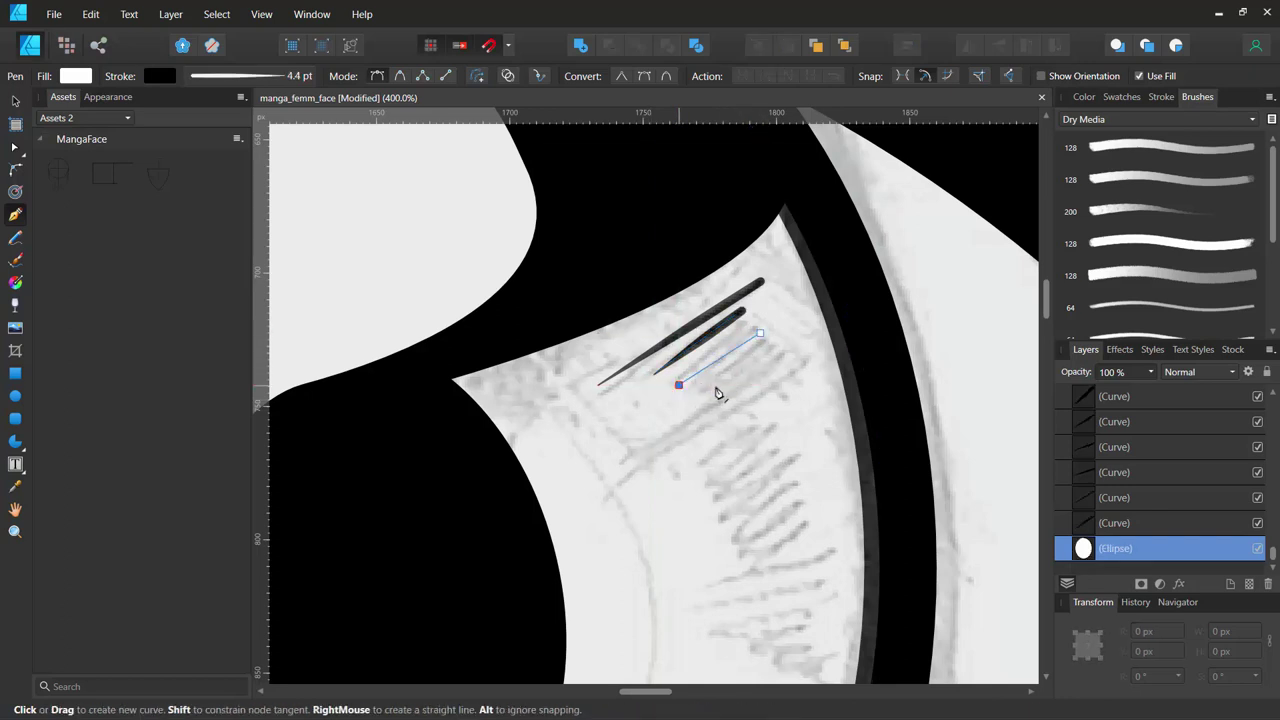
pyautogui.press('Escape')
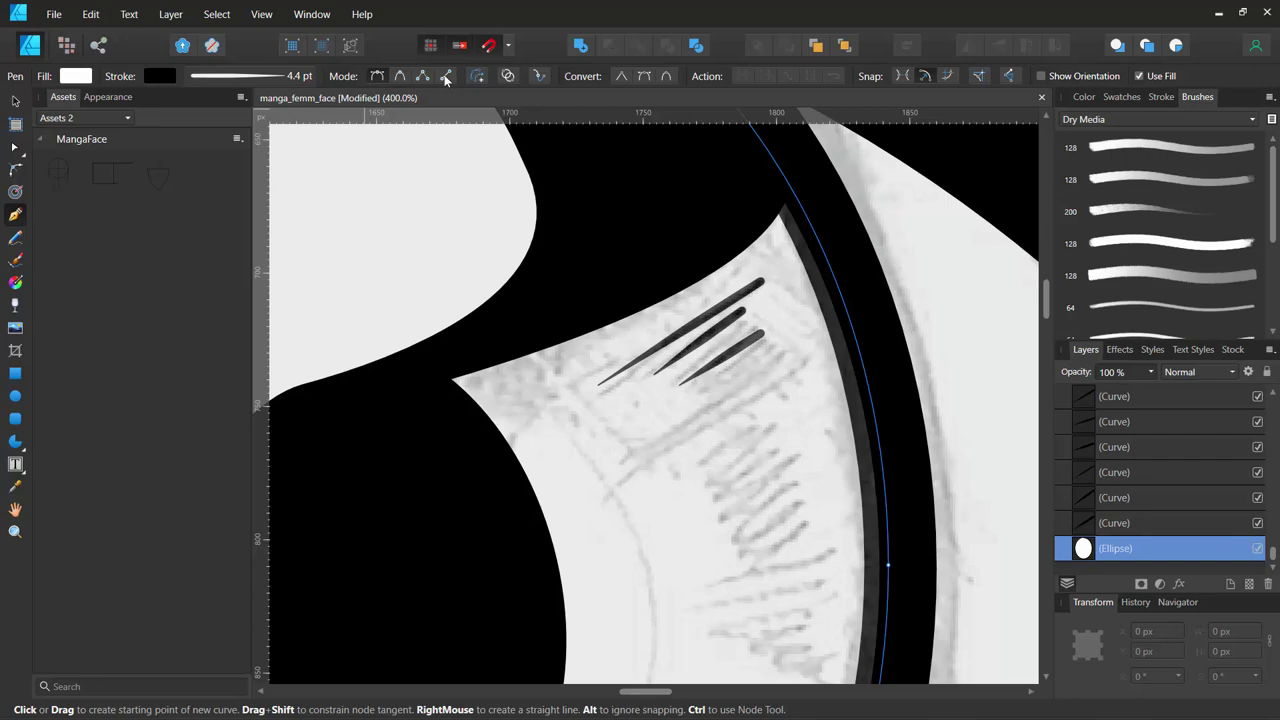
# Switch the Pen to Line mode and add six more streaks down the iris's inner edge.
pyautogui.click(445, 77)
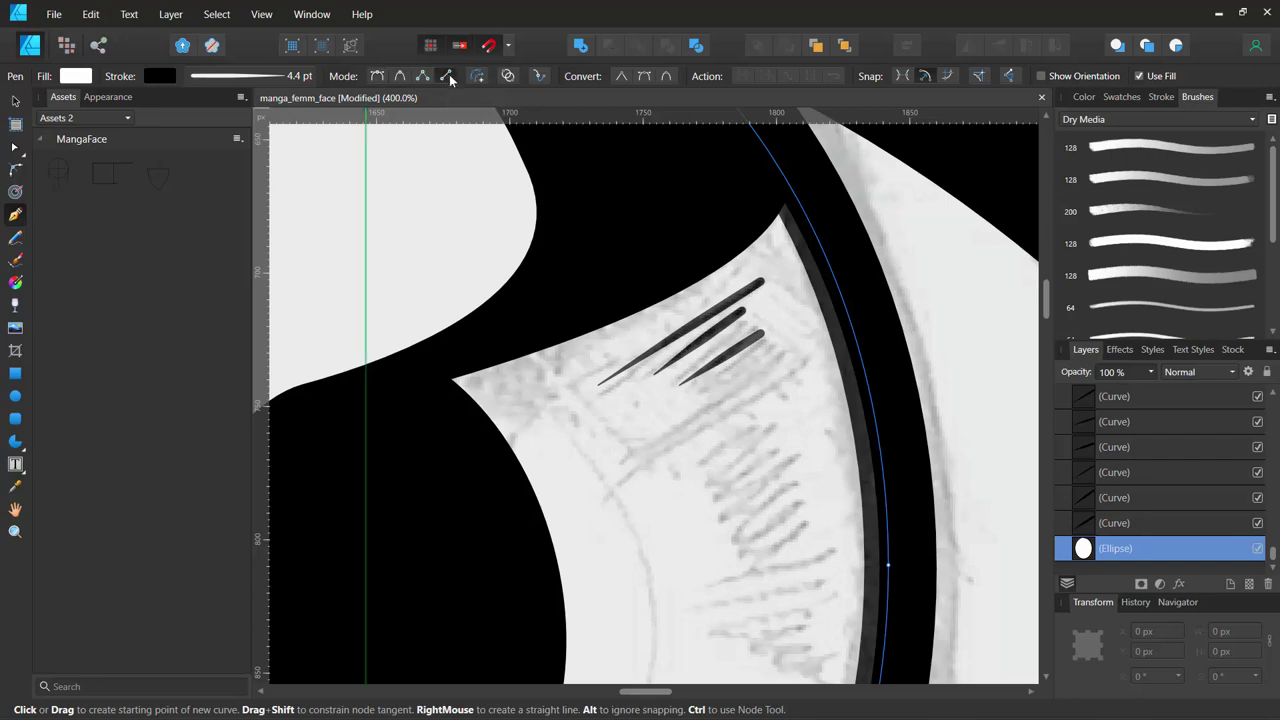
pyautogui.click(770, 343)
pyautogui.click(697, 393)
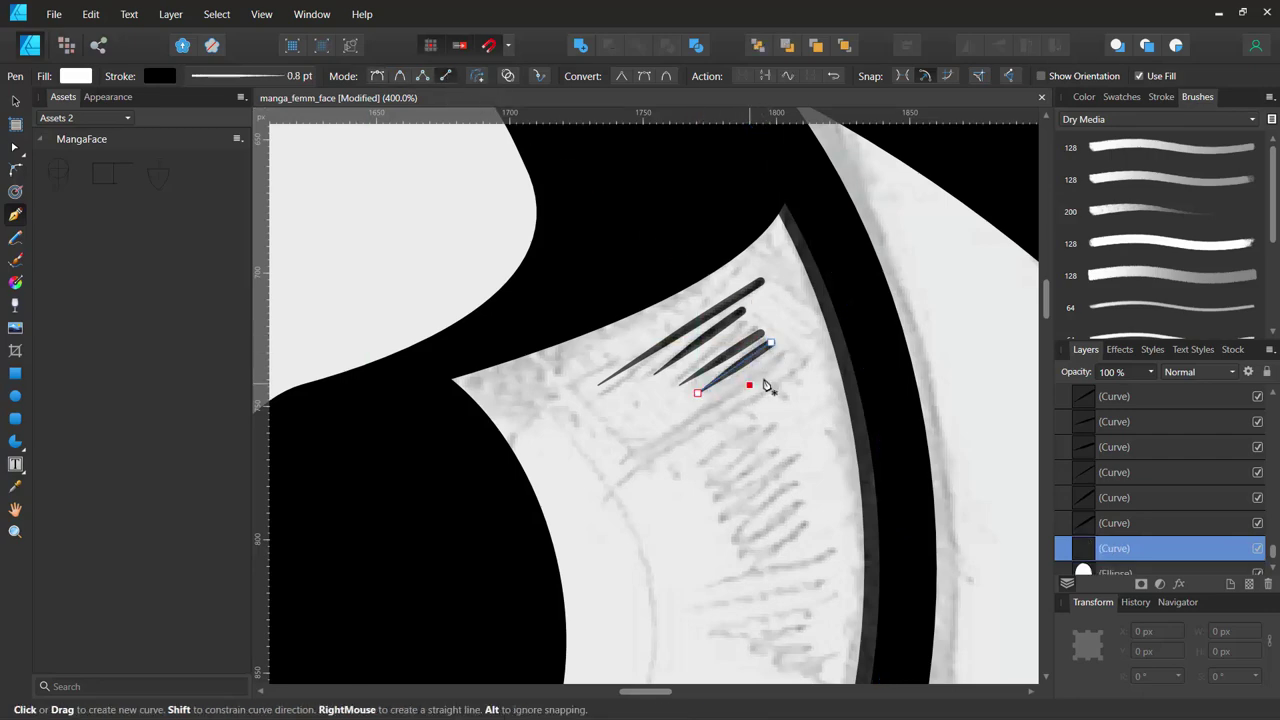
pyautogui.click(653, 440)
pyautogui.click(797, 360)
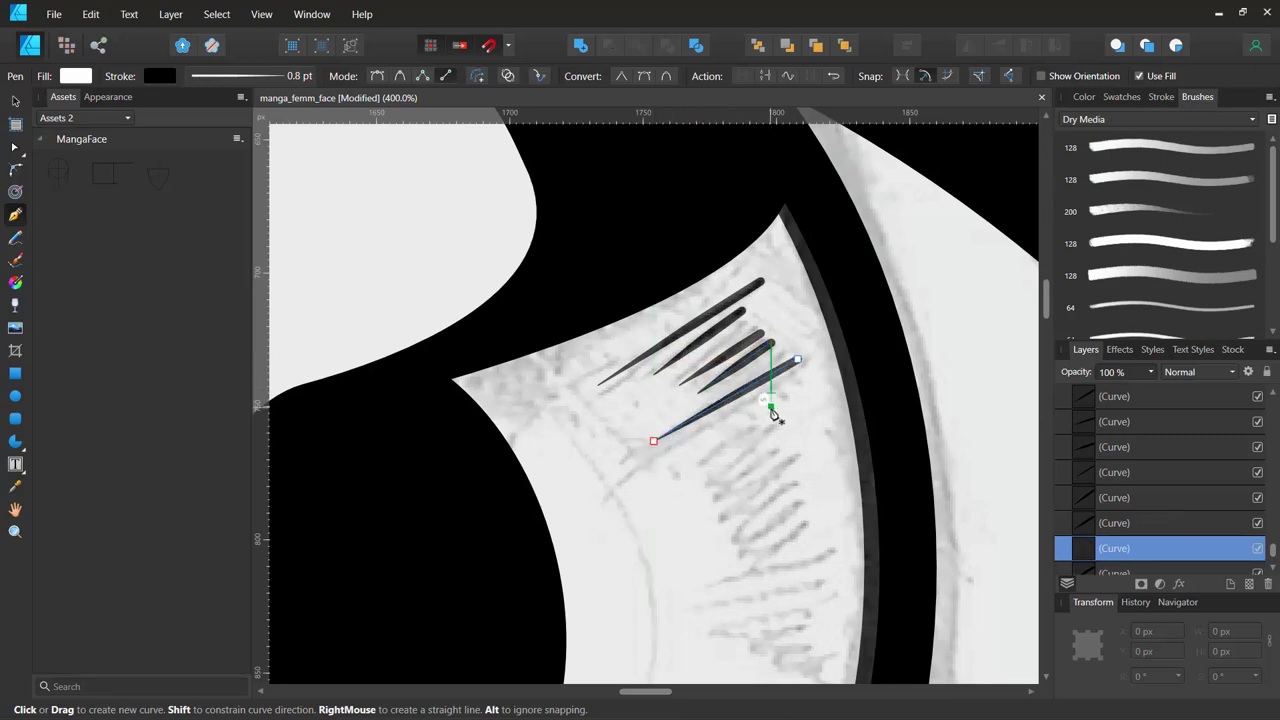
pyautogui.click(719, 451)
pyautogui.click(770, 423)
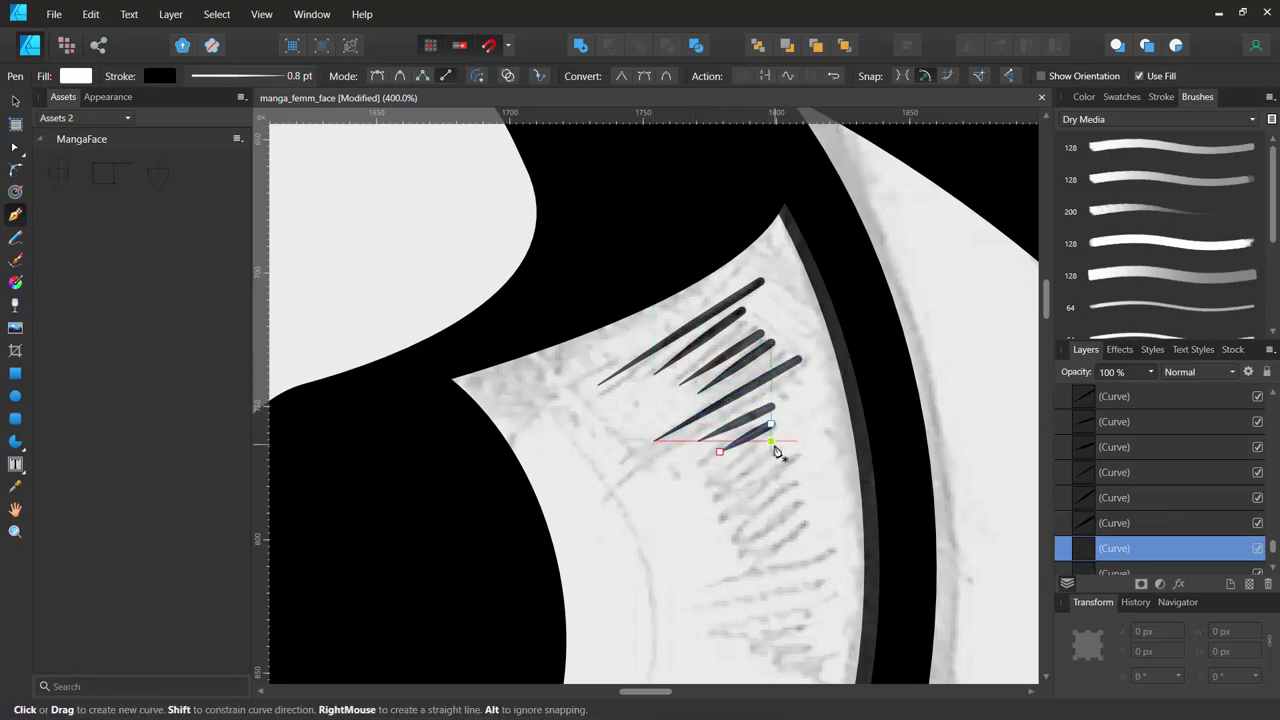
pyautogui.click(725, 465)
pyautogui.click(770, 441)
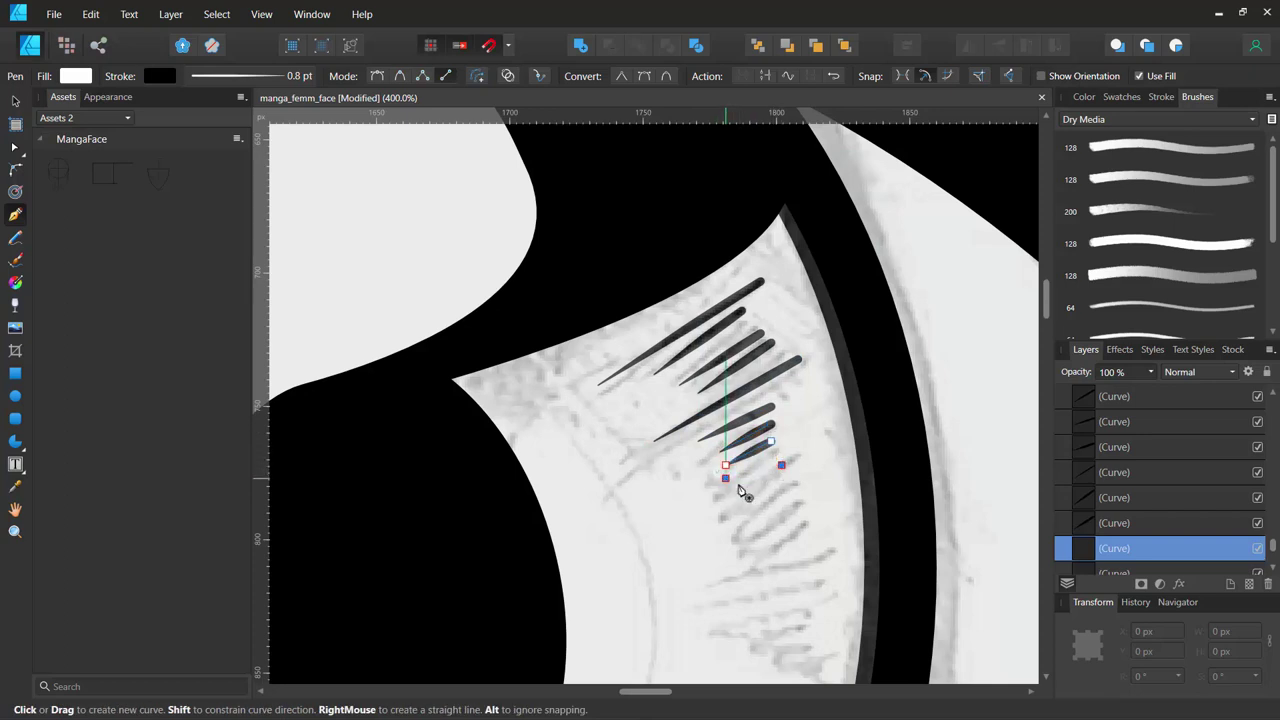
pyautogui.click(781, 494)
pyautogui.click(725, 499)
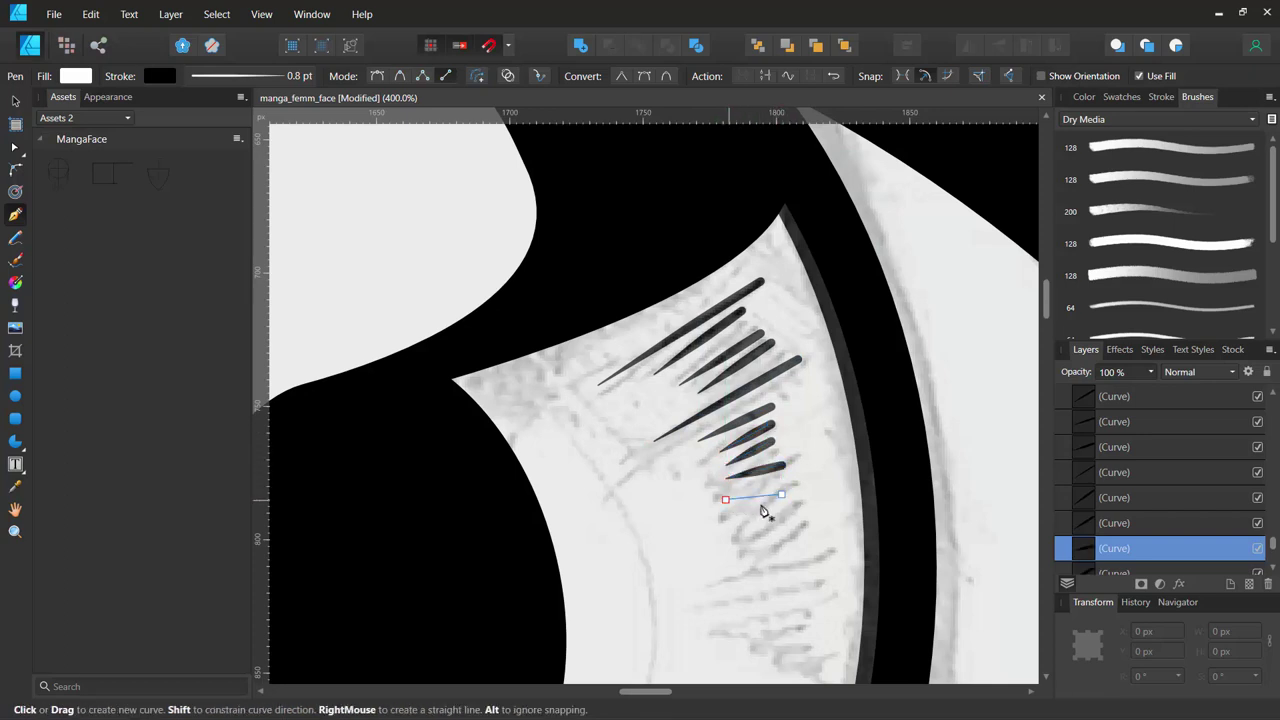
pyautogui.click(783, 521)
pyautogui.click(725, 520)
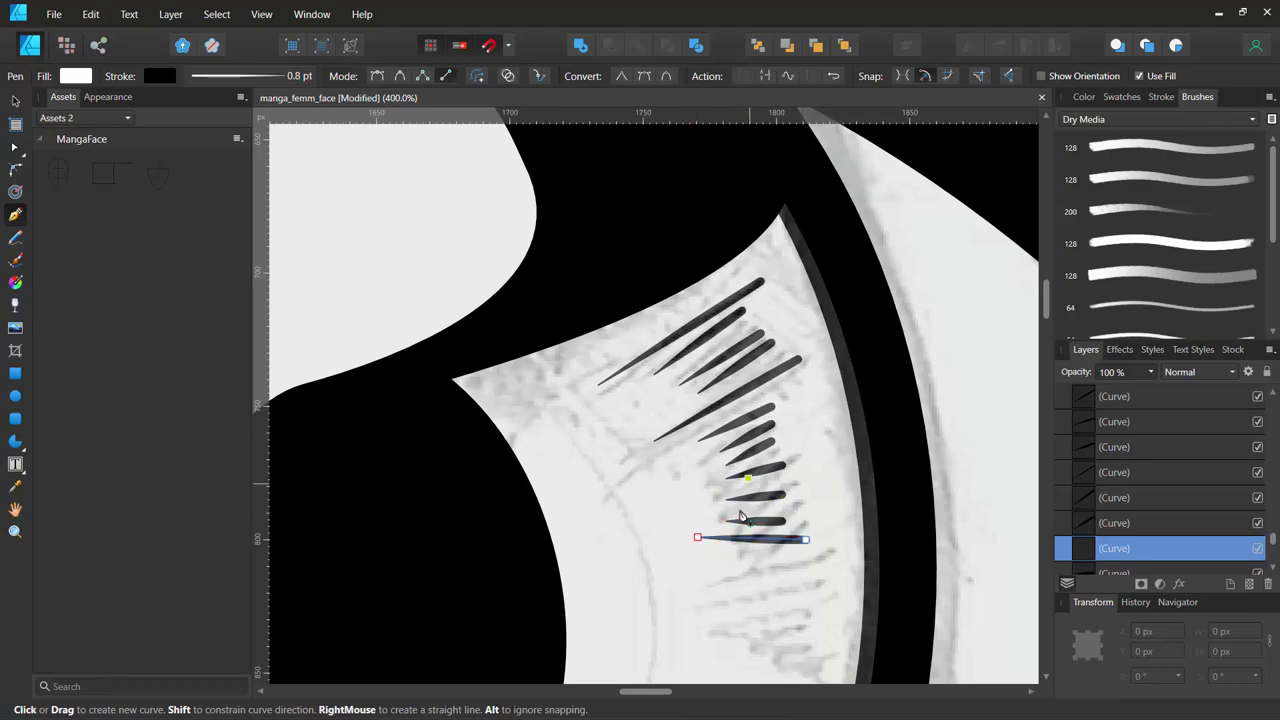
pyautogui.hotkey('ctrl', '-')
pyautogui.moveTo(697, 512); pyautogui.dragTo(706, 430)
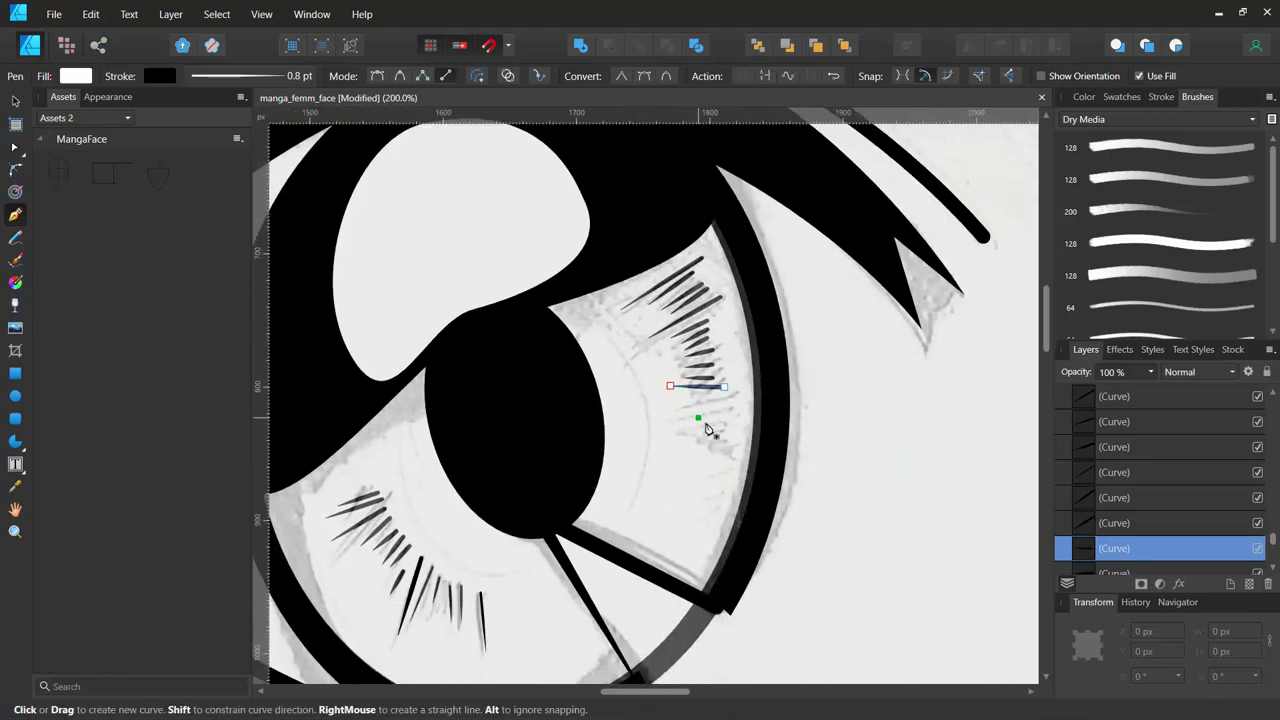
pyautogui.click(724, 404)
pyautogui.click(670, 404)
pyautogui.click(724, 416)
pyautogui.click(684, 416)
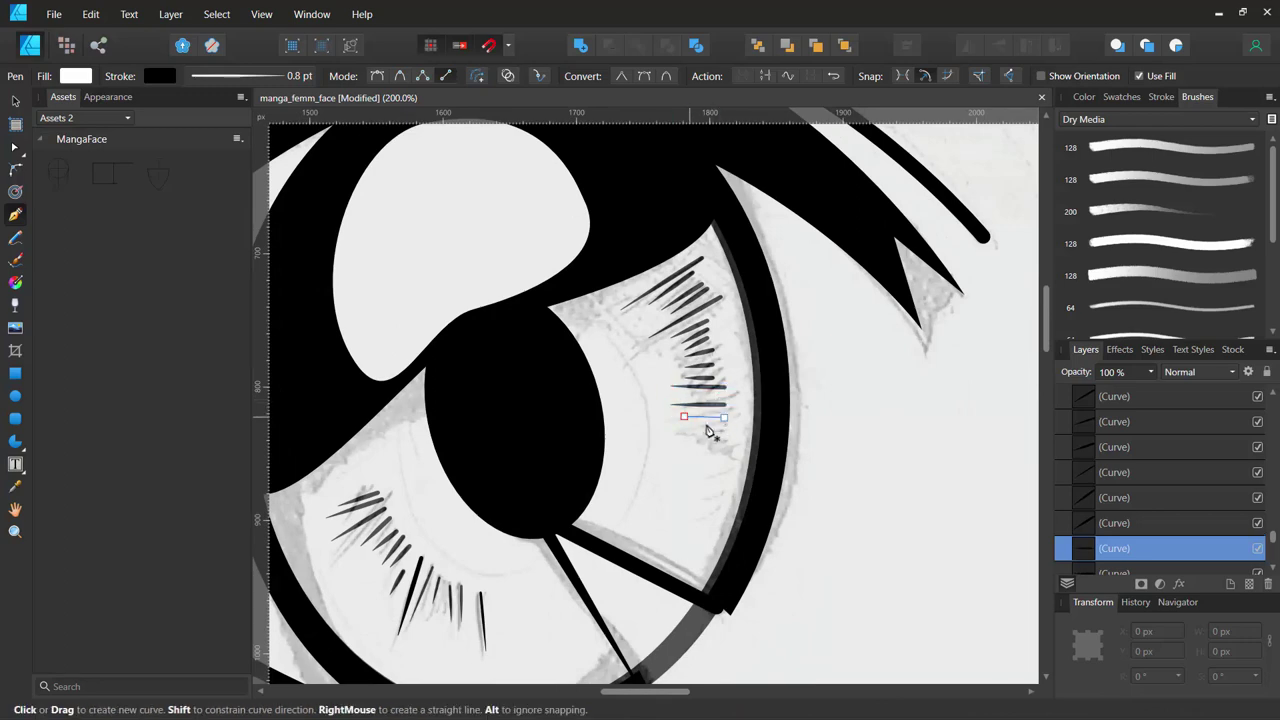
pyautogui.click(712, 430)
pyautogui.click(670, 424)
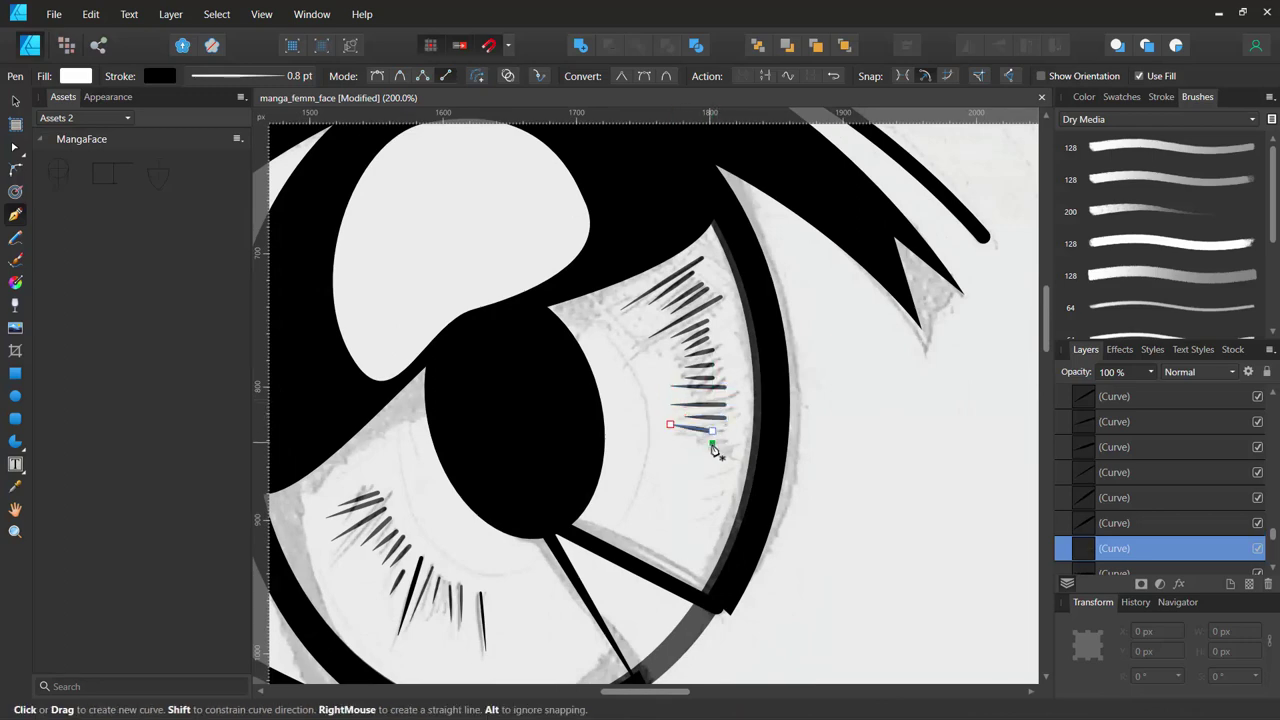
pyautogui.click(704, 450)
pyautogui.click(684, 442)
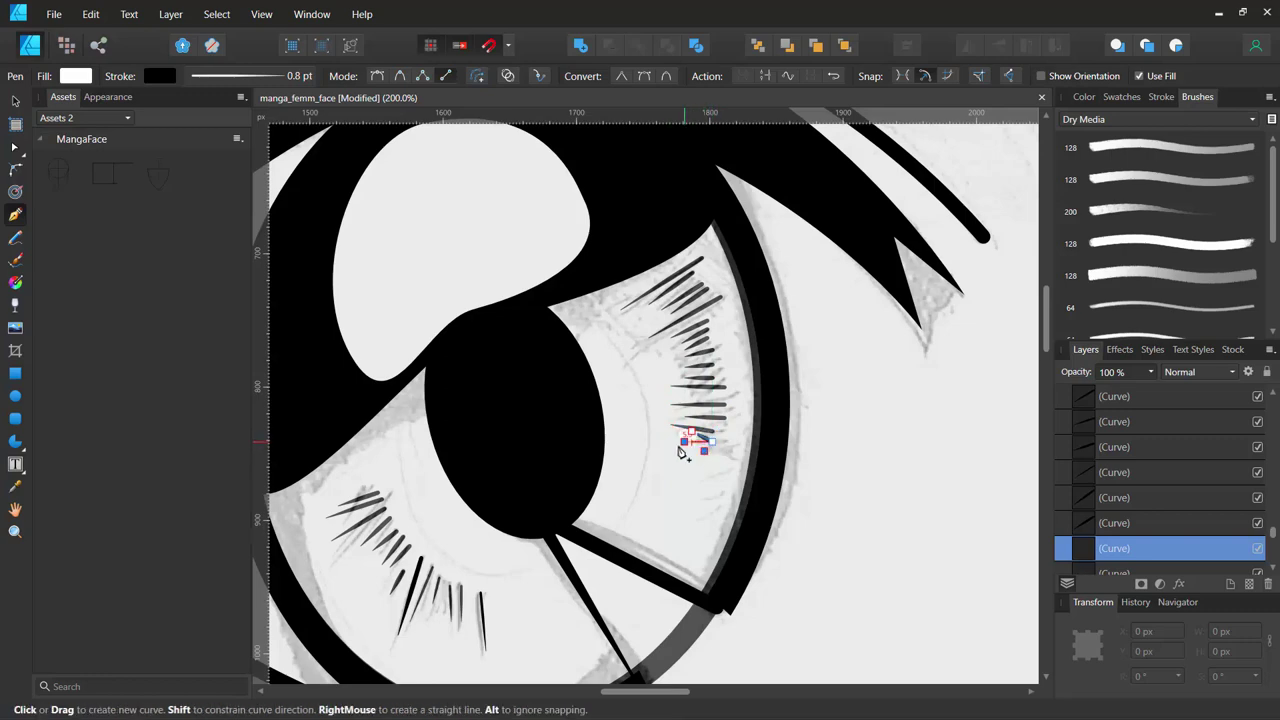
pyautogui.hotkey('ctrl', 'z')
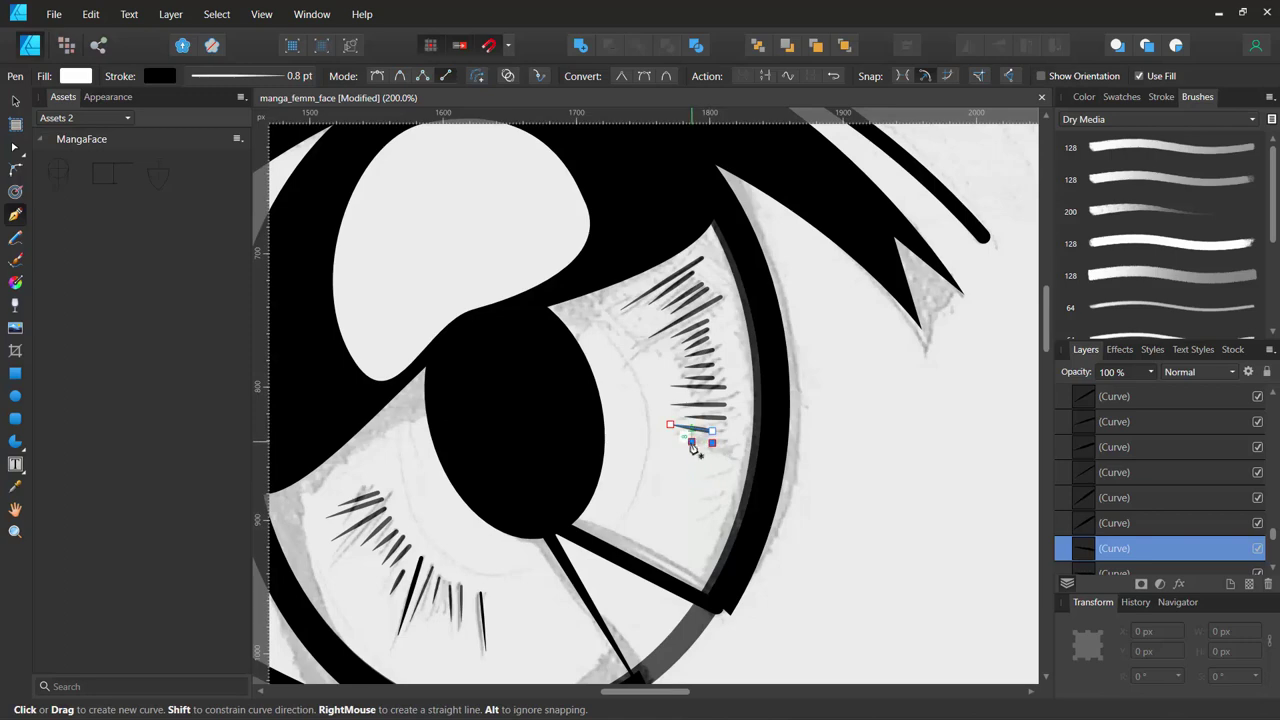
pyautogui.moveTo(712, 442)
pyautogui.mouseDown()
pyautogui.moveTo(712, 460)
pyautogui.moveTo(675, 456)
pyautogui.moveTo(712, 461)
pyautogui.mouseUp()
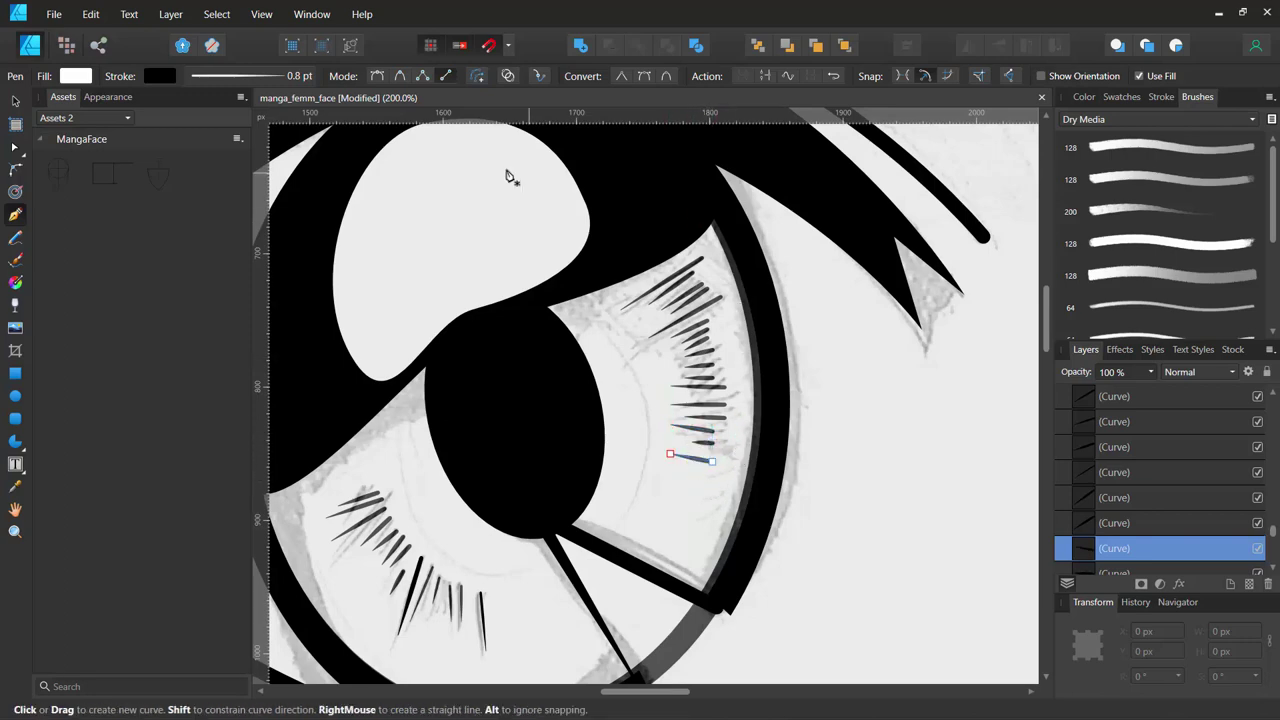
pyautogui.click(380, 77)
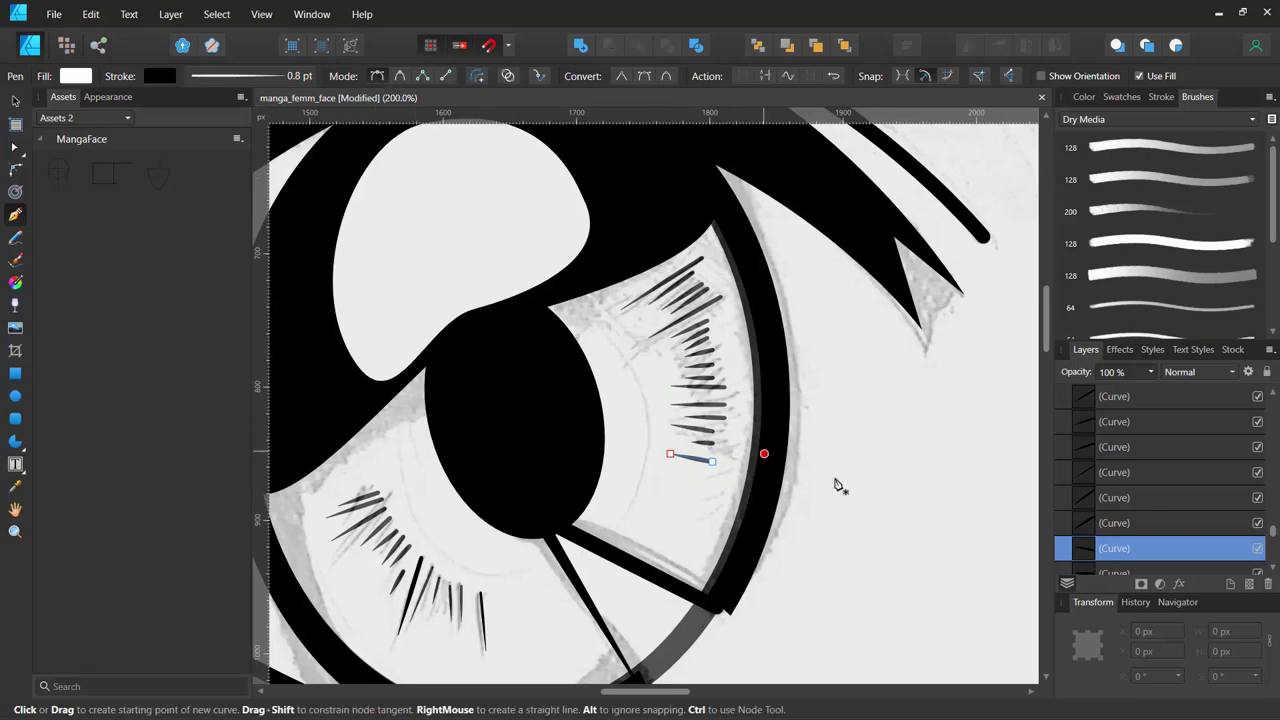
pyautogui.click(1273, 396)
# Float and enlarge the Layers panel over the canvas, then select the lash curves in it.
pyautogui.click(1273, 396)
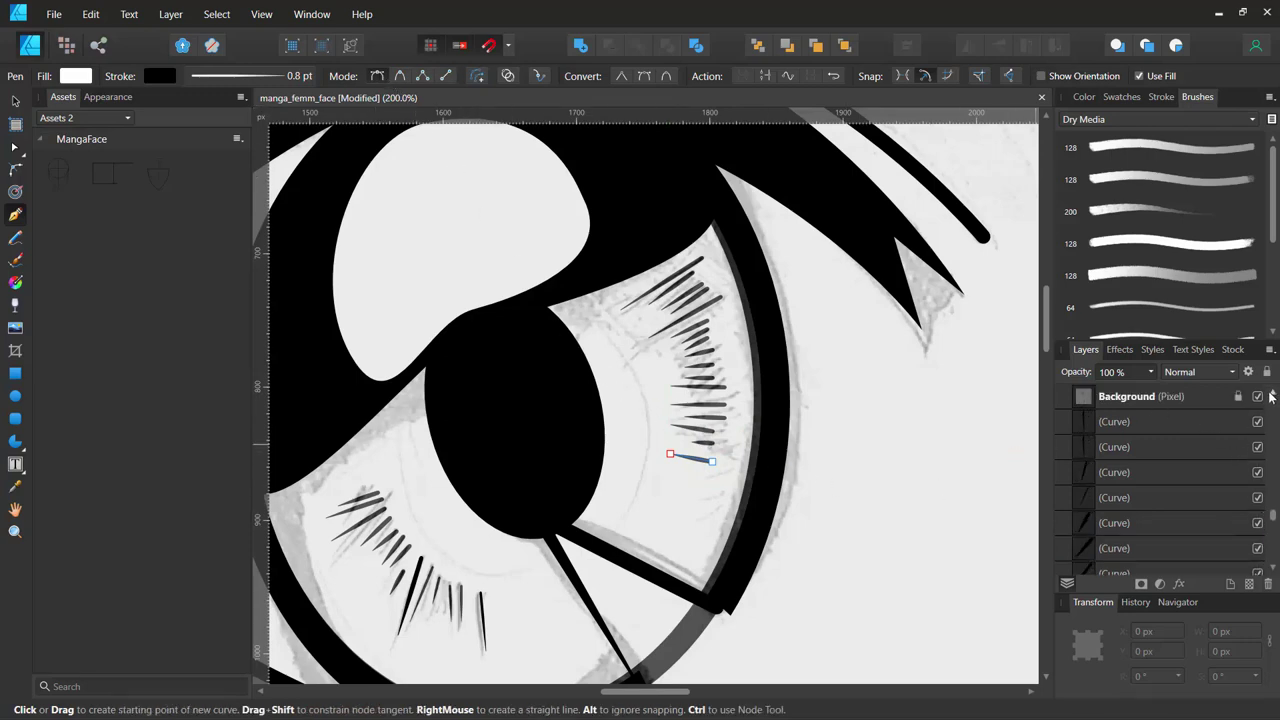
pyautogui.moveTo(1075, 349); pyautogui.dragTo(890, 160)
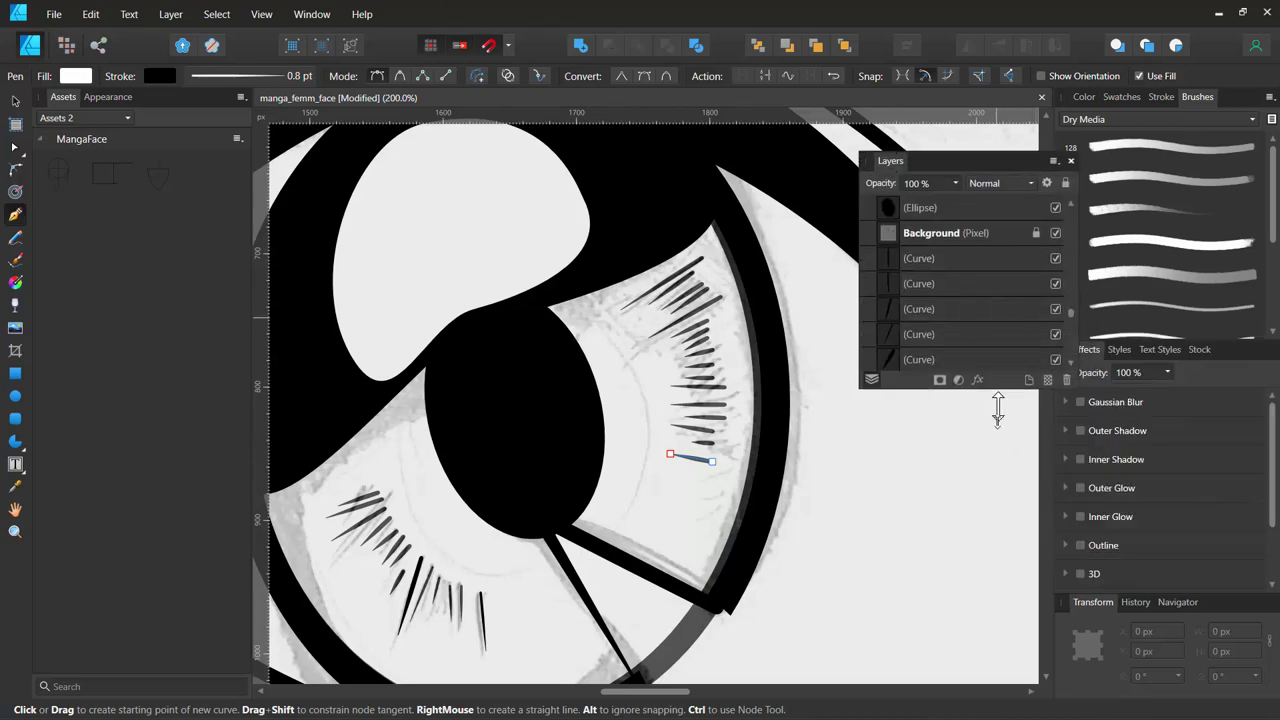
pyautogui.moveTo(995, 322); pyautogui.dragTo(995, 665)
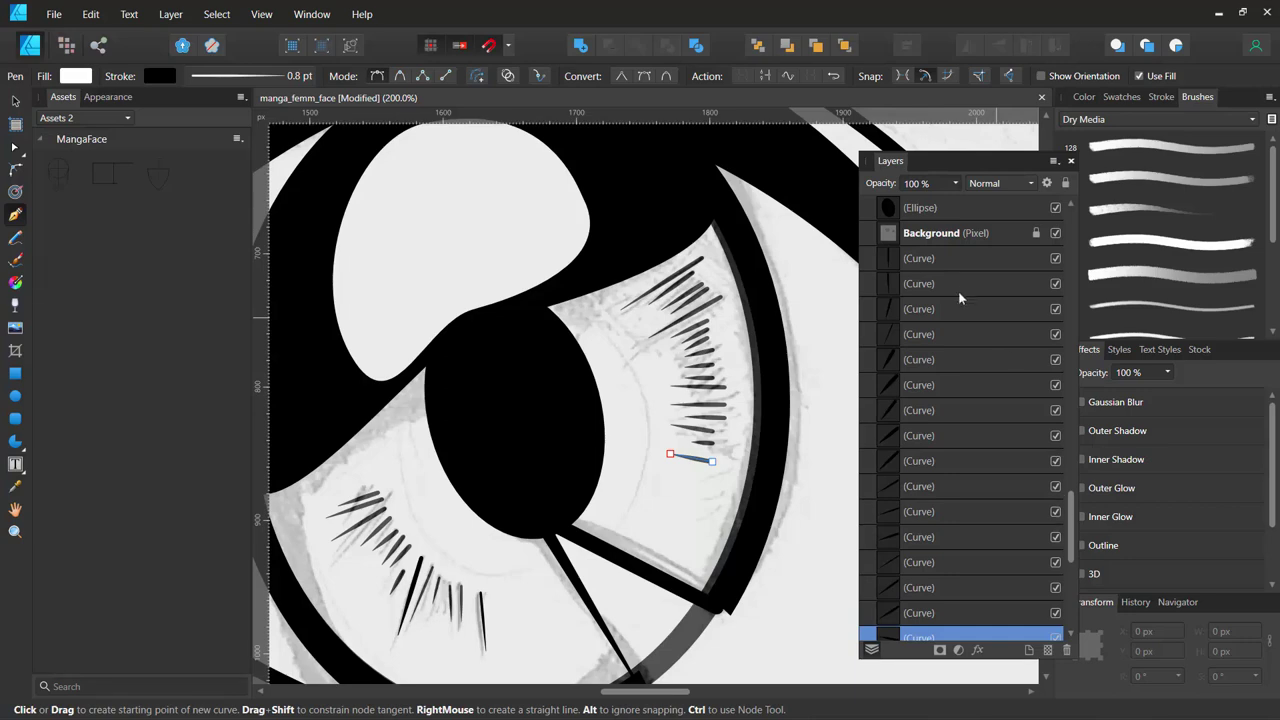
pyautogui.click(937, 259)
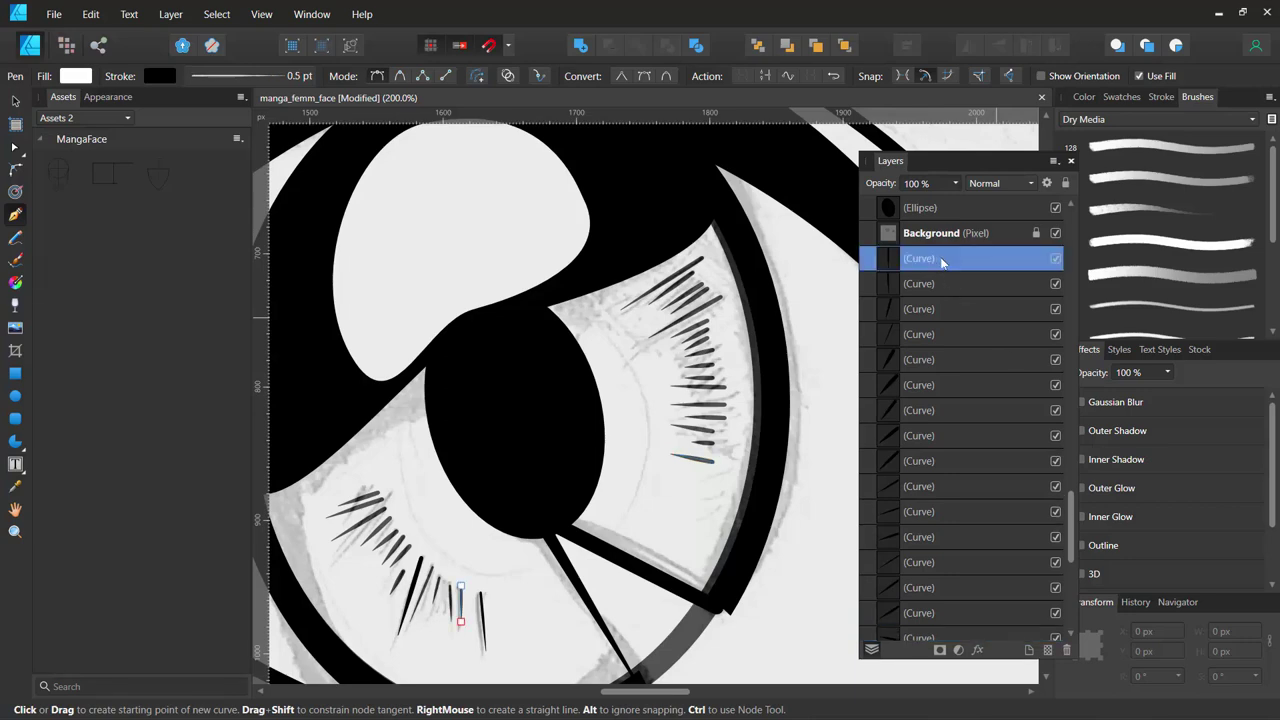
pyautogui.keyDown('shift'); pyautogui.click(922, 438); pyautogui.keyUp('shift')
pyautogui.keyDown('shift'); pyautogui.click(919, 488); pyautogui.keyUp('shift')
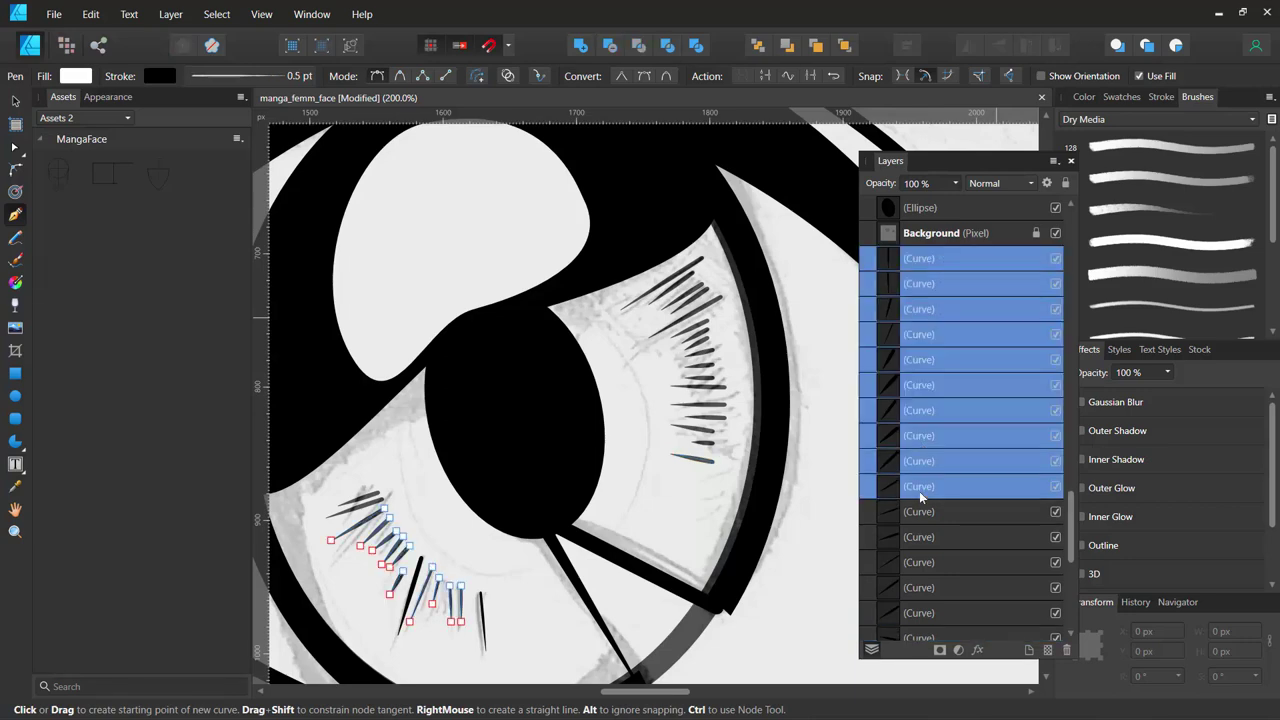
pyautogui.keyDown('shift'); pyautogui.click(922, 562); pyautogui.keyUp('shift')
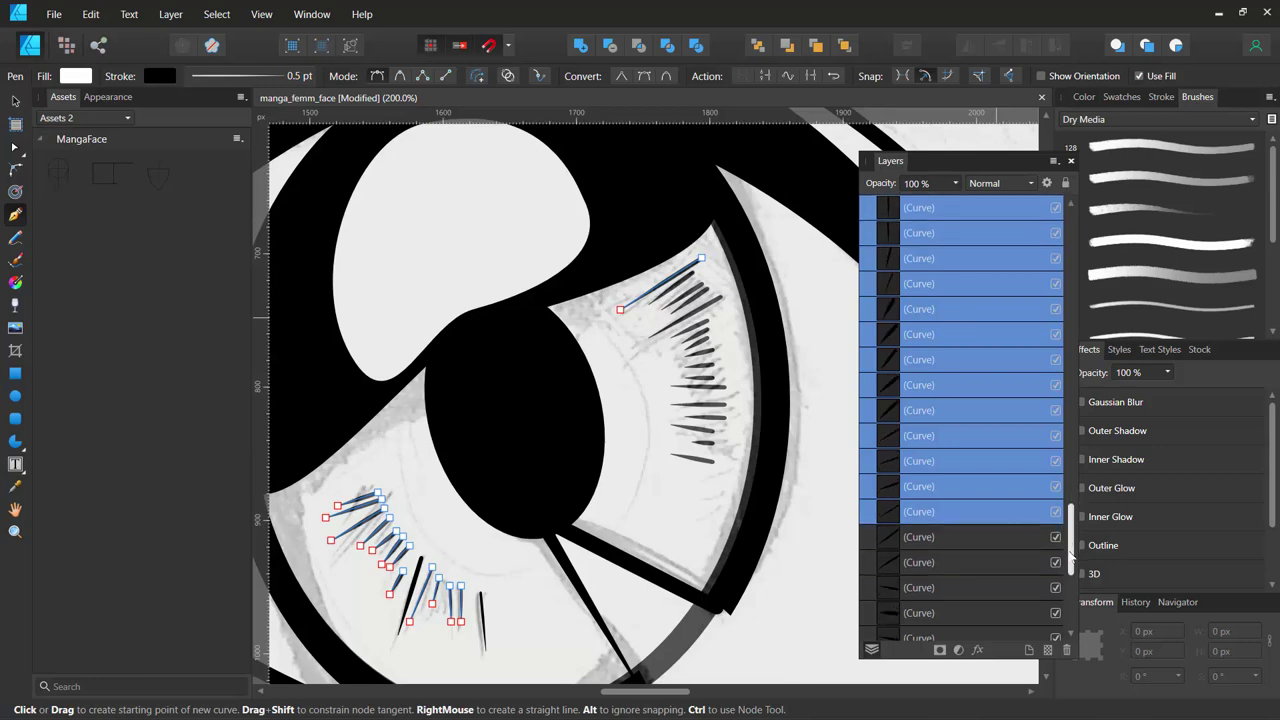
pyautogui.moveTo(1070, 558)
pyautogui.mouseDown()
pyautogui.moveTo(1066, 603)
pyautogui.moveTo(966, 594)
pyautogui.mouseUp()
pyautogui.keyDown('shift'); pyautogui.click(894, 589); pyautogui.keyUp('shift')
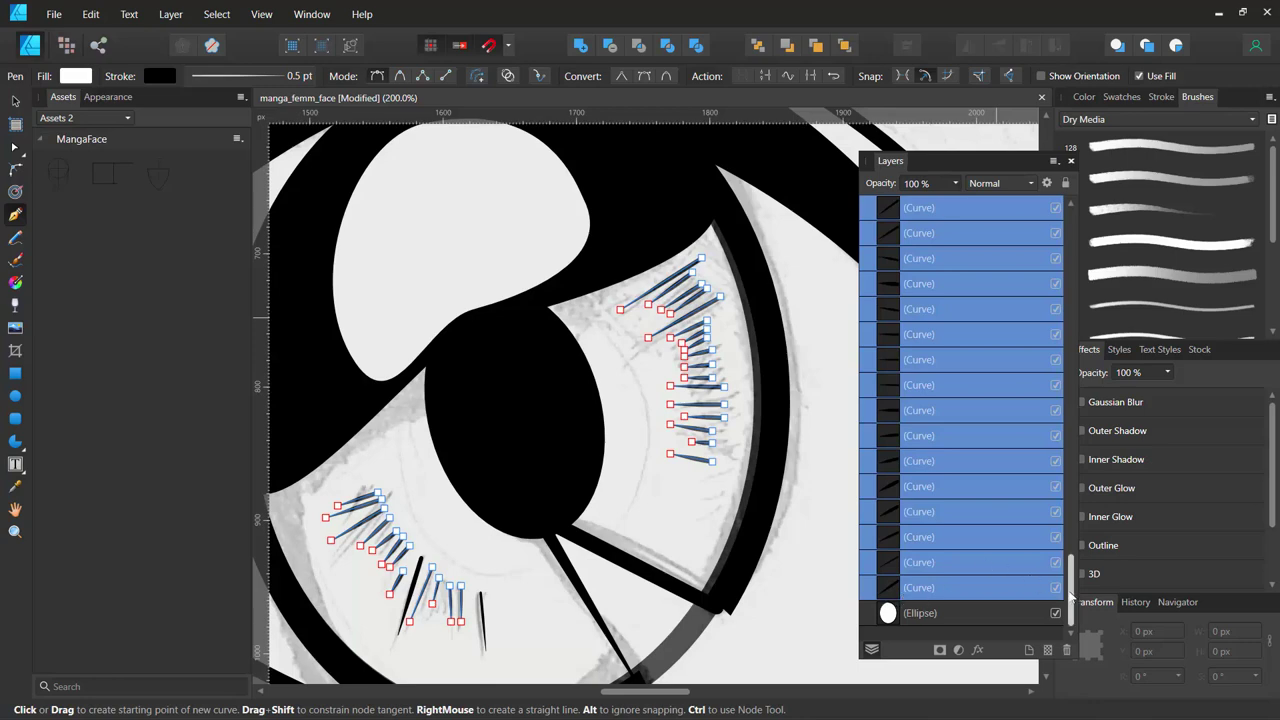
pyautogui.moveTo(1068, 600); pyautogui.dragTo(1080, 372)
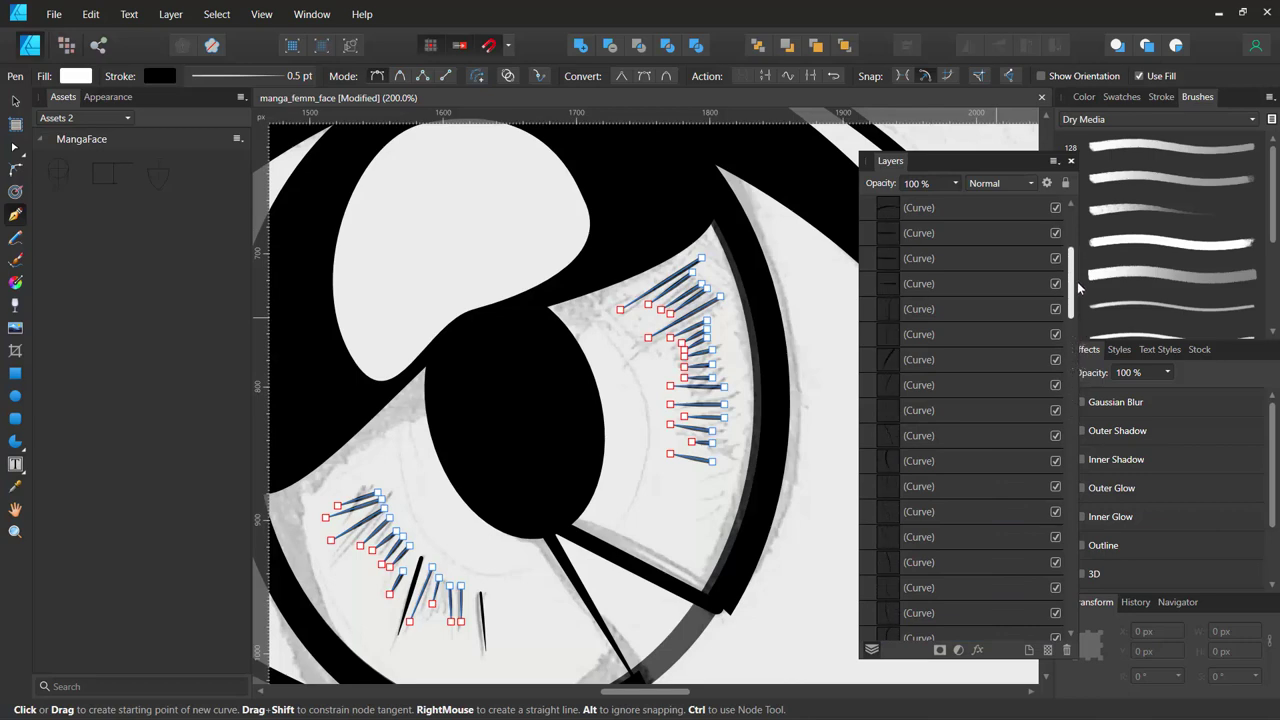
pyautogui.moveTo(1078, 287); pyautogui.dragTo(1077, 245)
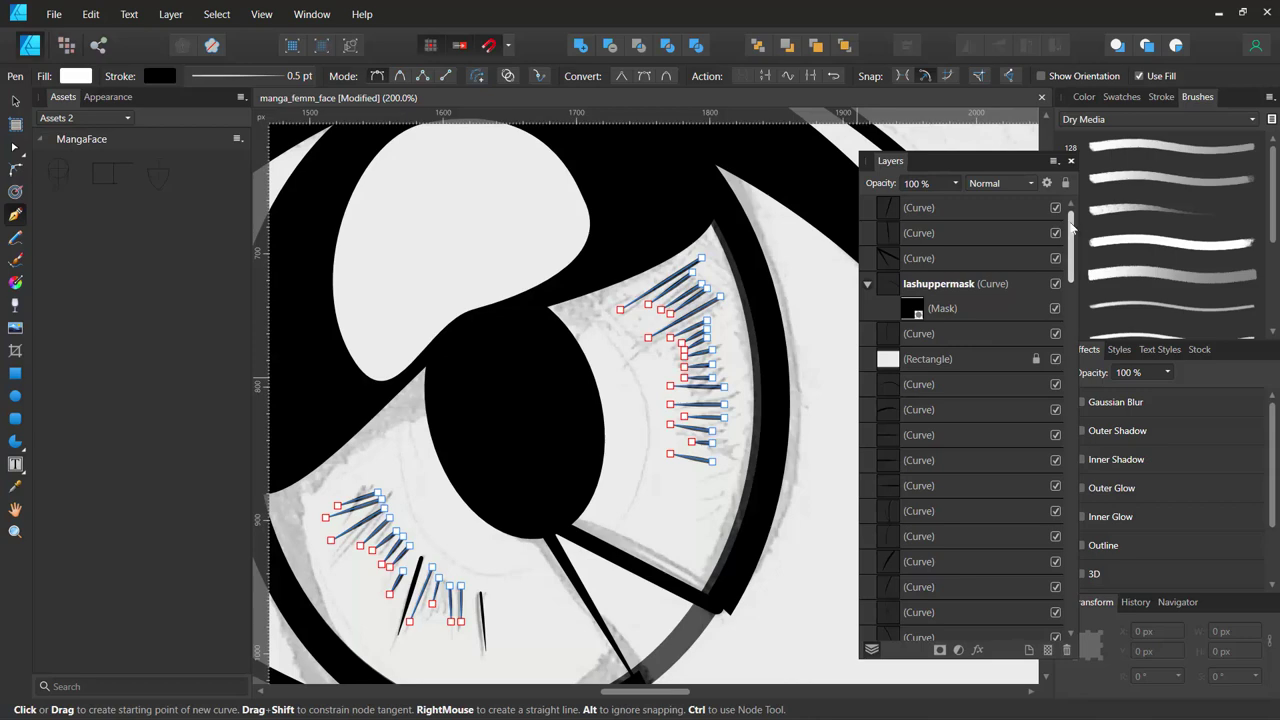
# Move the two stray lash curves from the top down below Background.
pyautogui.keyDown('shift'); pyautogui.click(918, 207); pyautogui.keyUp('shift')
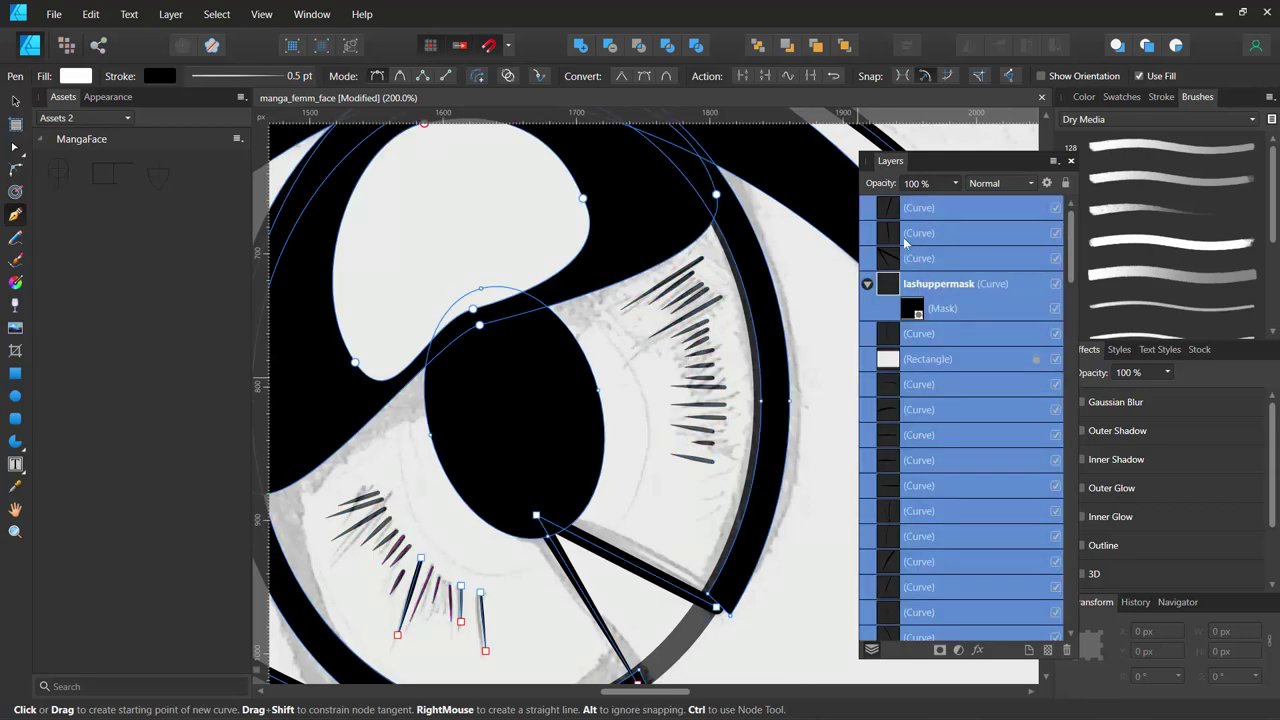
pyautogui.click(905, 240)
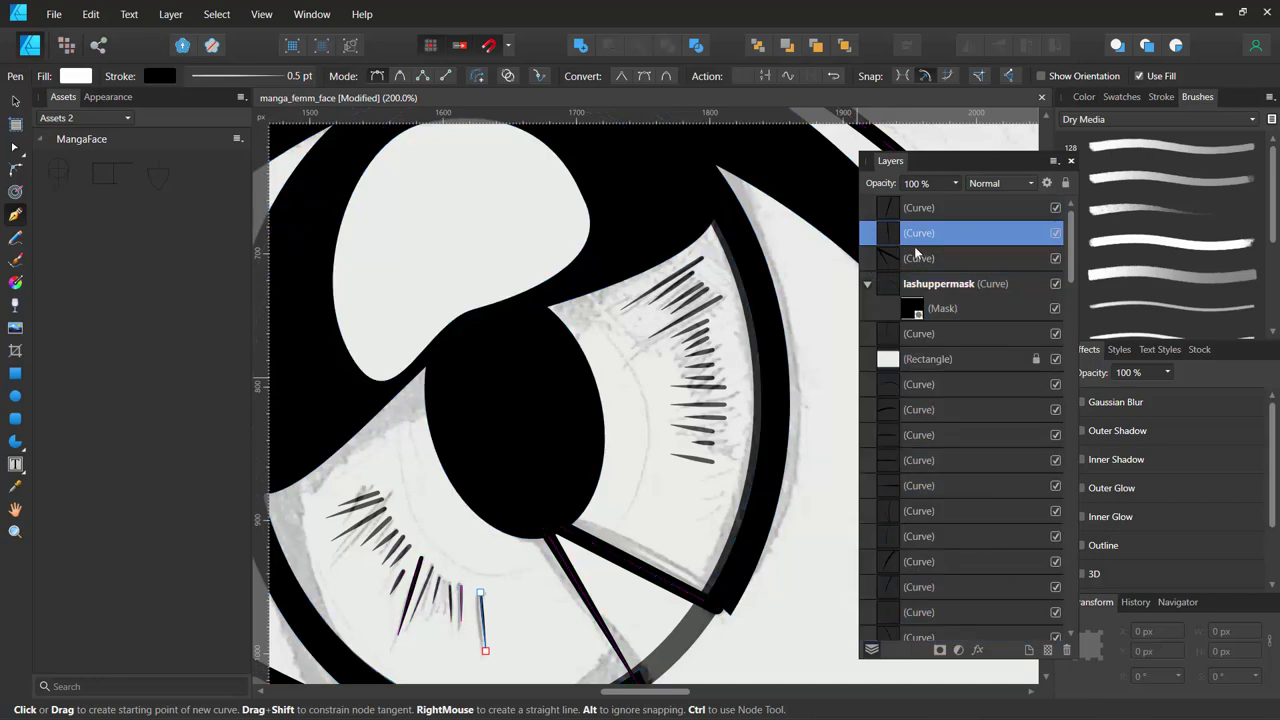
pyautogui.keyDown('ctrl'); pyautogui.click(895, 210); pyautogui.keyUp('ctrl')
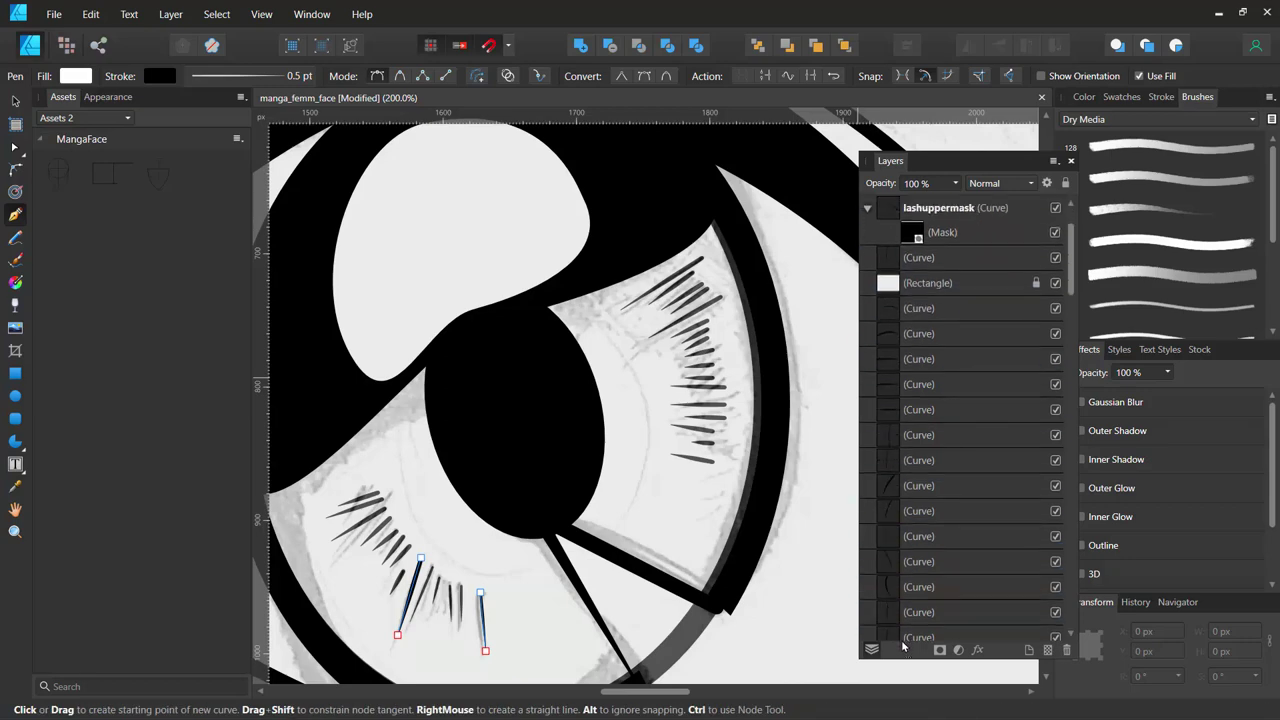
pyautogui.moveTo(888, 213); pyautogui.dragTo(903, 648)
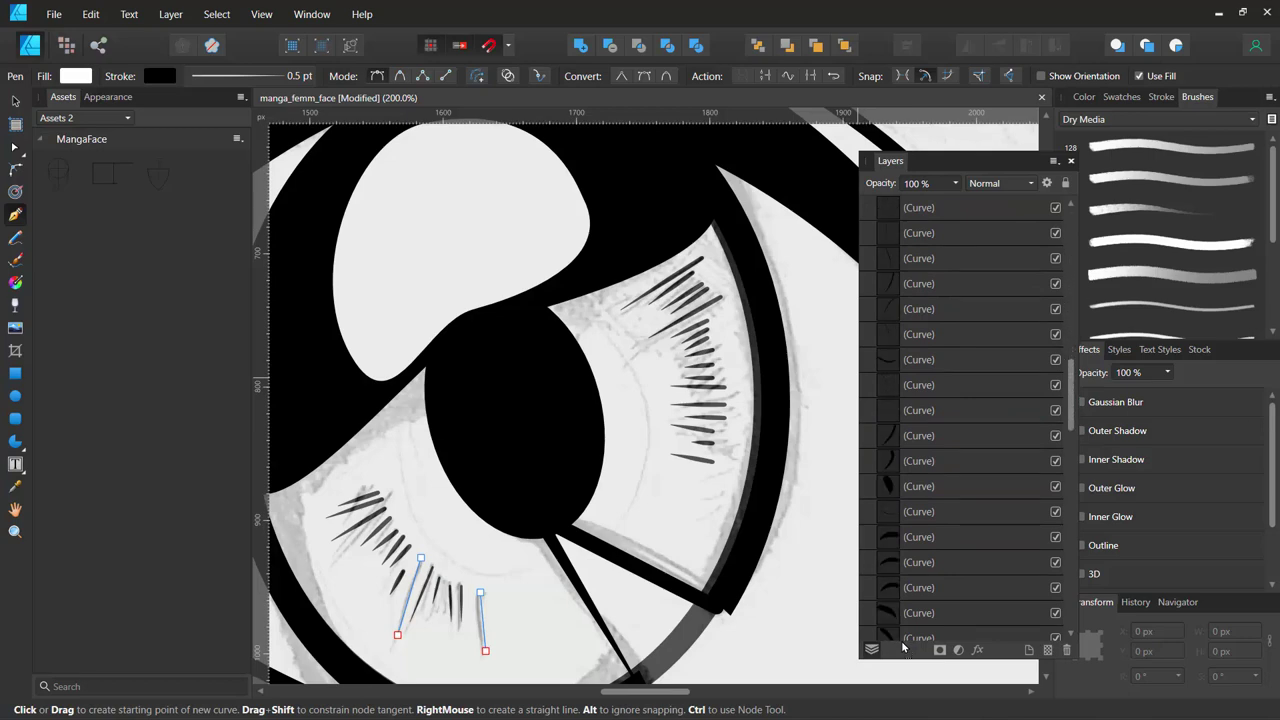
pyautogui.moveTo(903, 640); pyautogui.dragTo(935, 384)
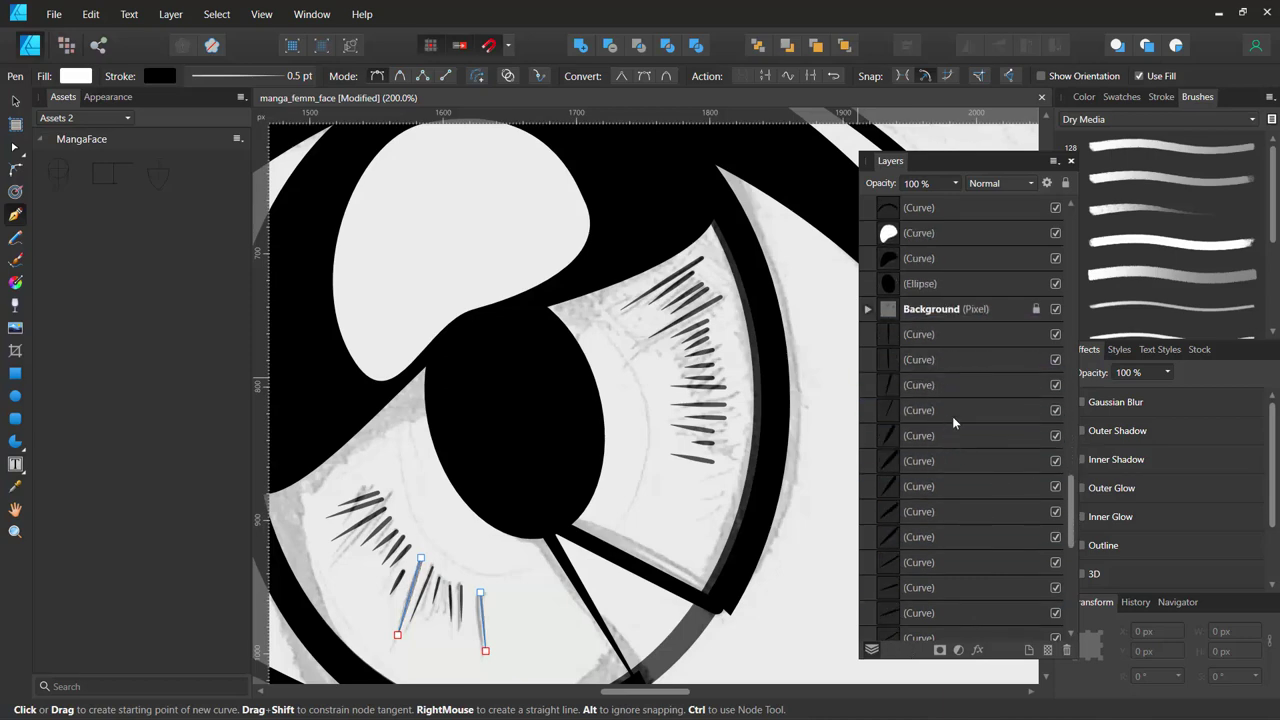
# Select every lash curve from the first under Background to the last.
pyautogui.click(899, 333)
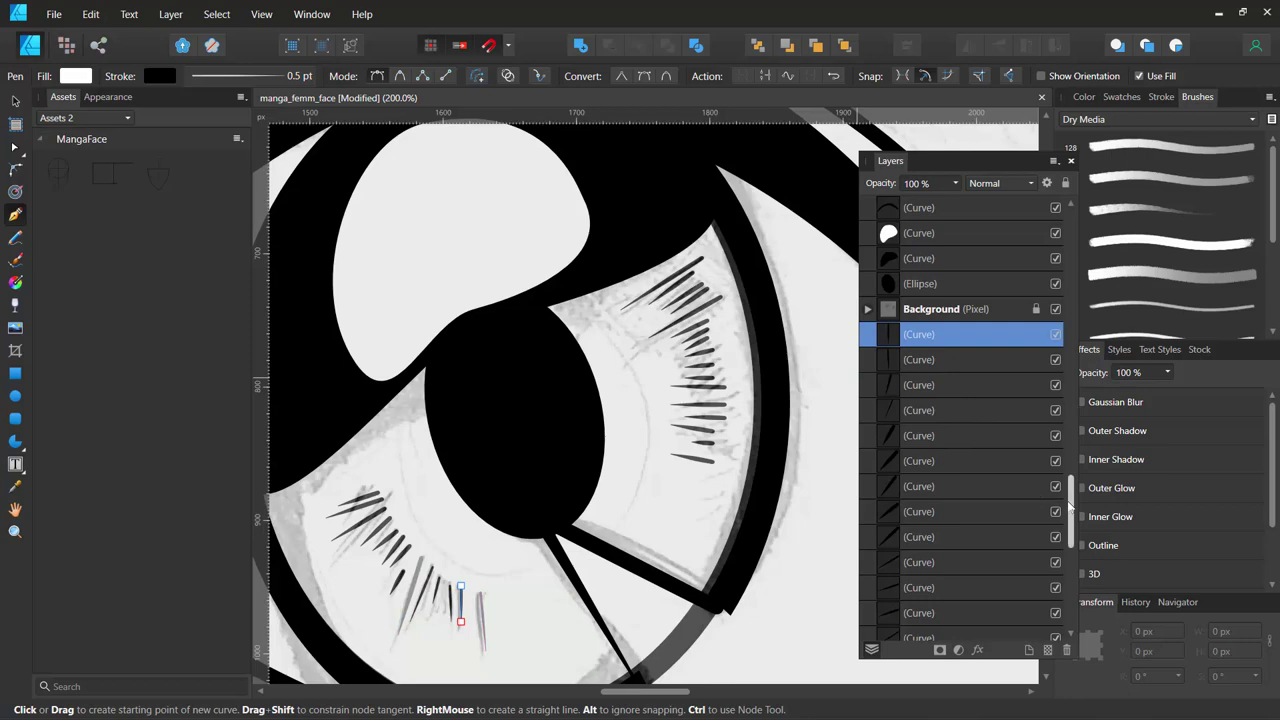
pyautogui.moveTo(1068, 510); pyautogui.dragTo(1065, 592)
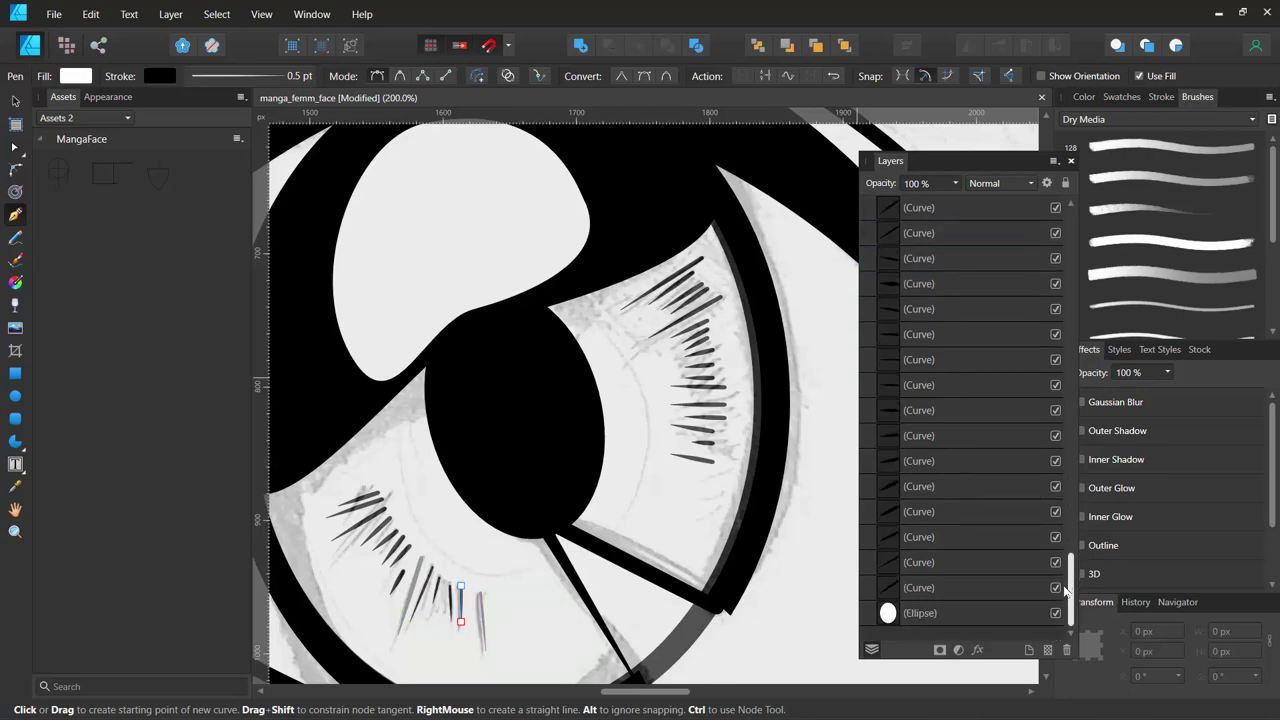
pyautogui.keyDown('shift'); pyautogui.click(940, 590); pyautogui.keyUp('shift')
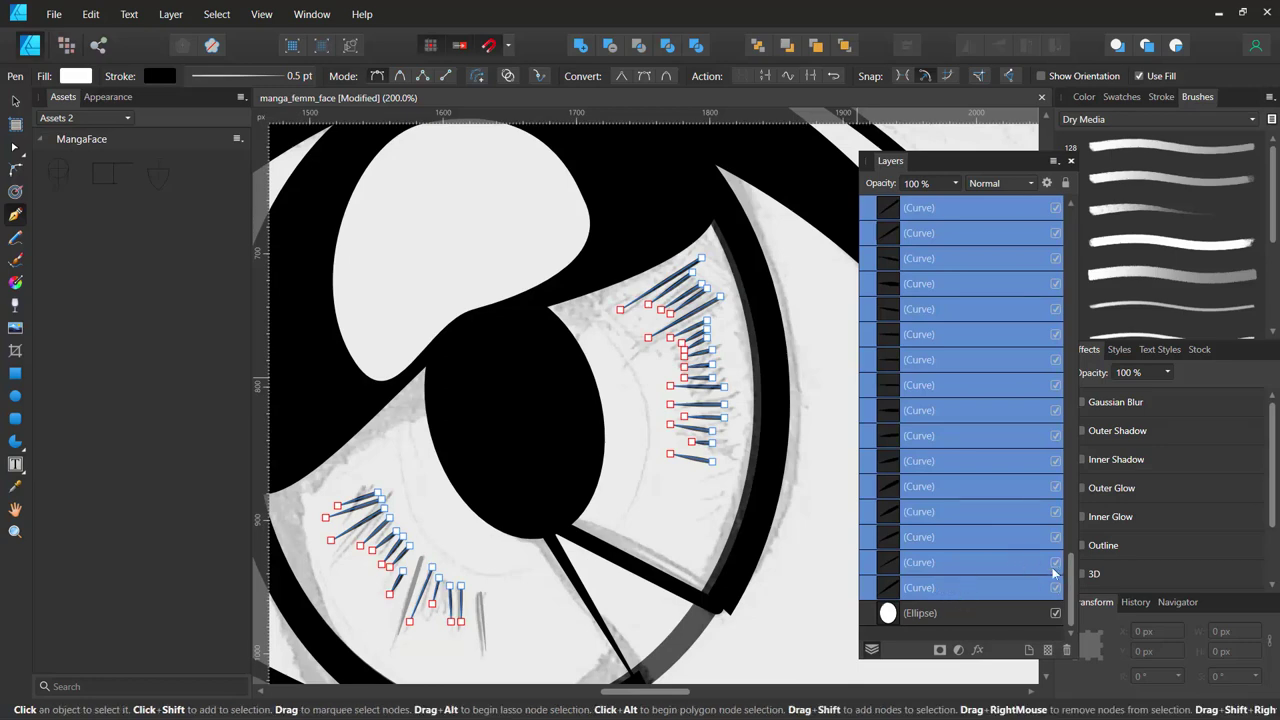
# Group the selected lash curves with Ctrl+G and rename the group 'eyedecal'.
pyautogui.hotkey('ctrl', 'g')
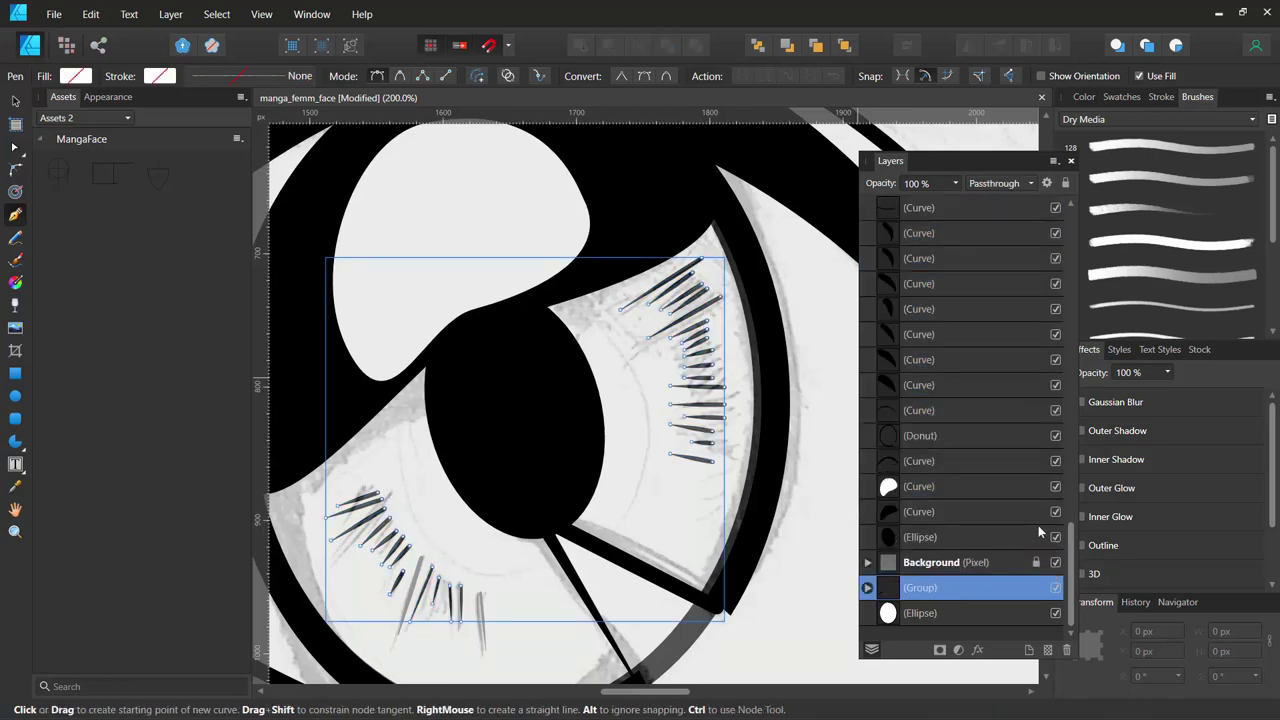
pyautogui.doubleClick(921, 590)
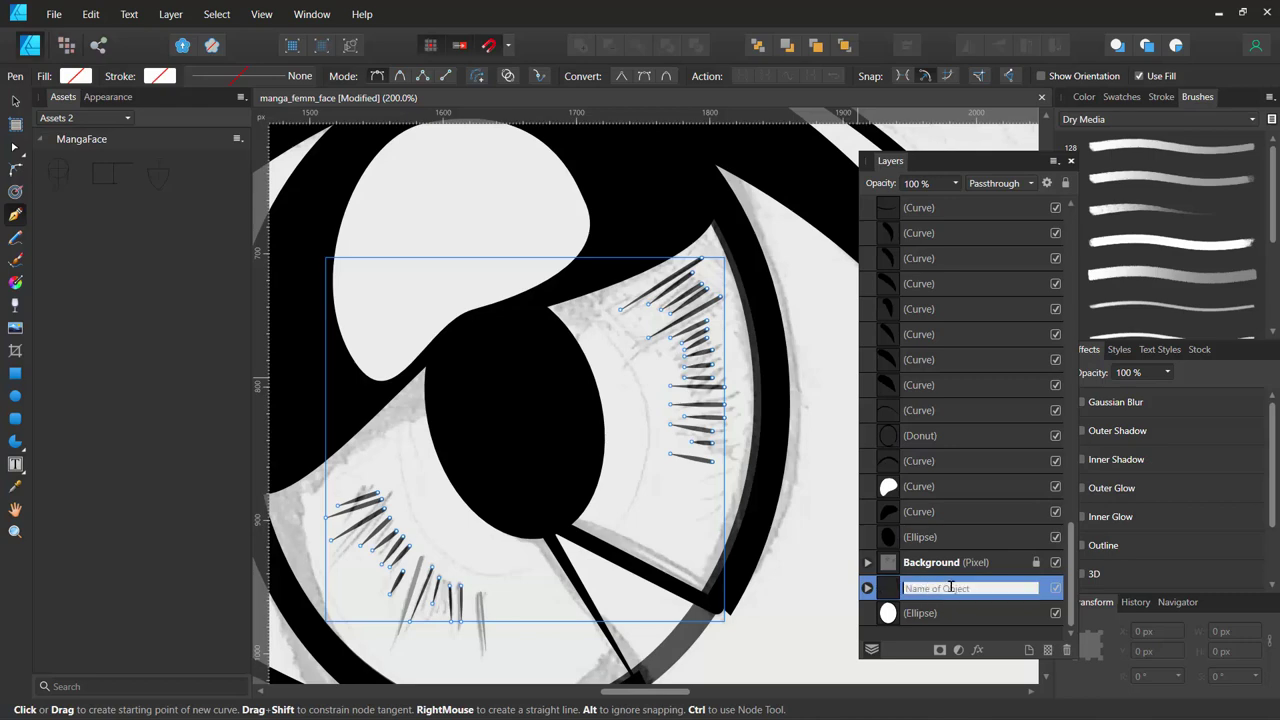
pyautogui.write('e')
pyautogui.press('BackSpace')
pyautogui.press('BackSpace')
pyautogui.press('Return')
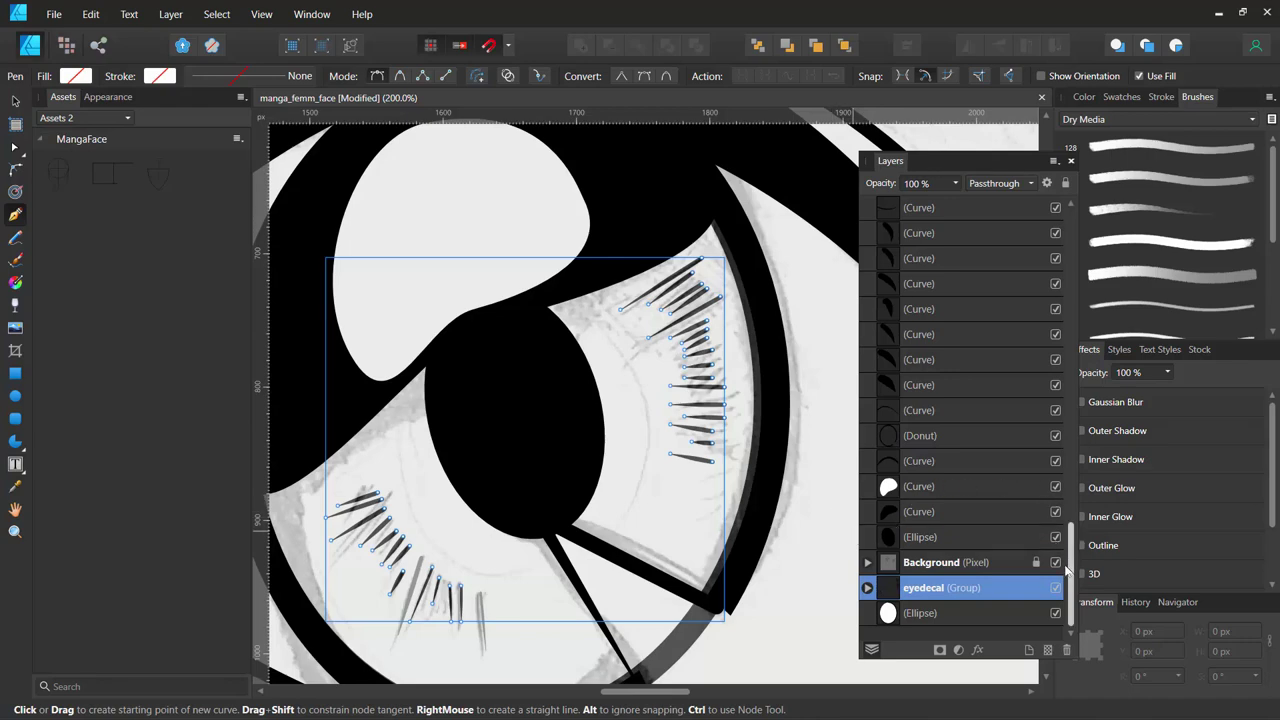
# Collapse lashuppermask and move the eyedecal group to the front of the stack.
pyautogui.moveTo(1070, 565); pyautogui.dragTo(1065, 233)
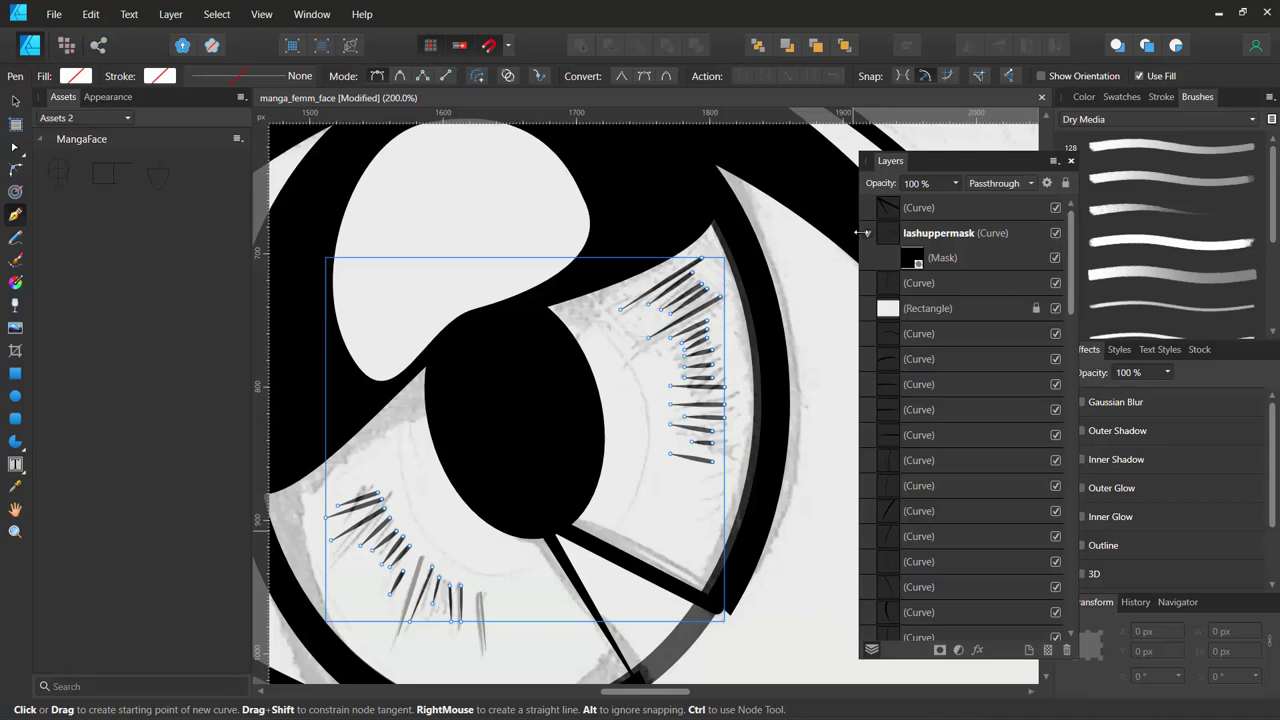
pyautogui.click(868, 234)
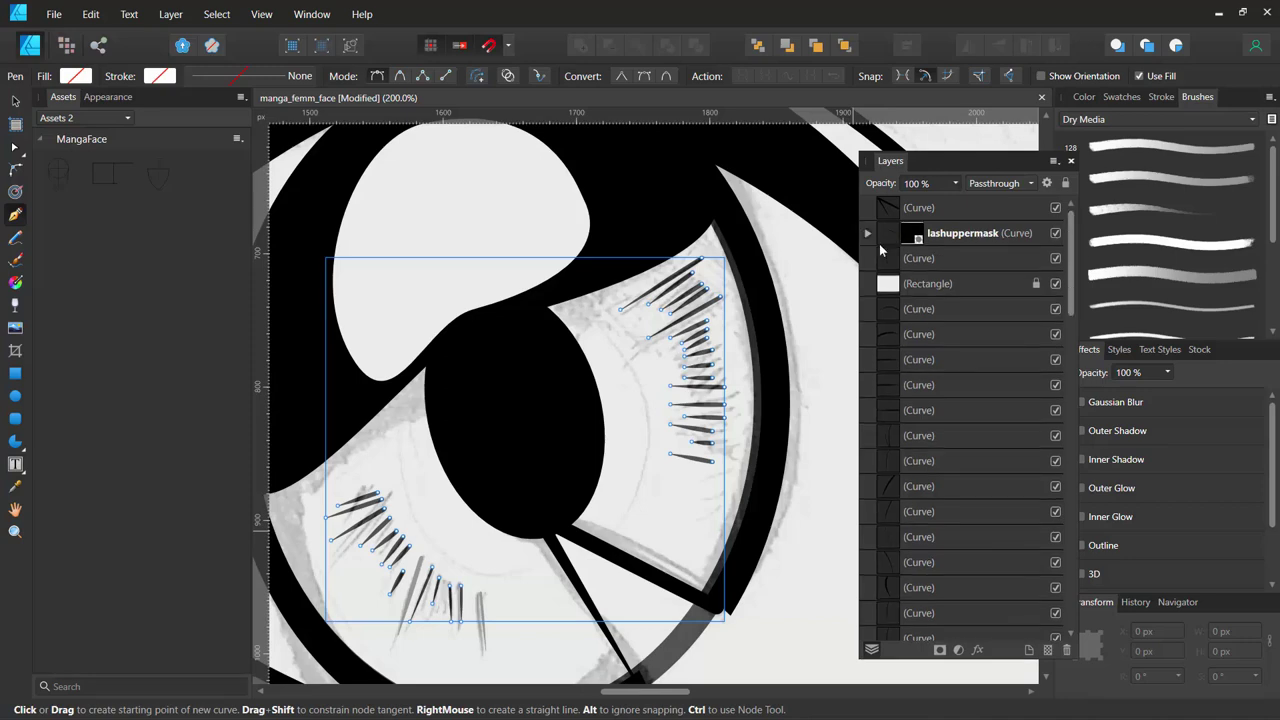
pyautogui.click(917, 208)
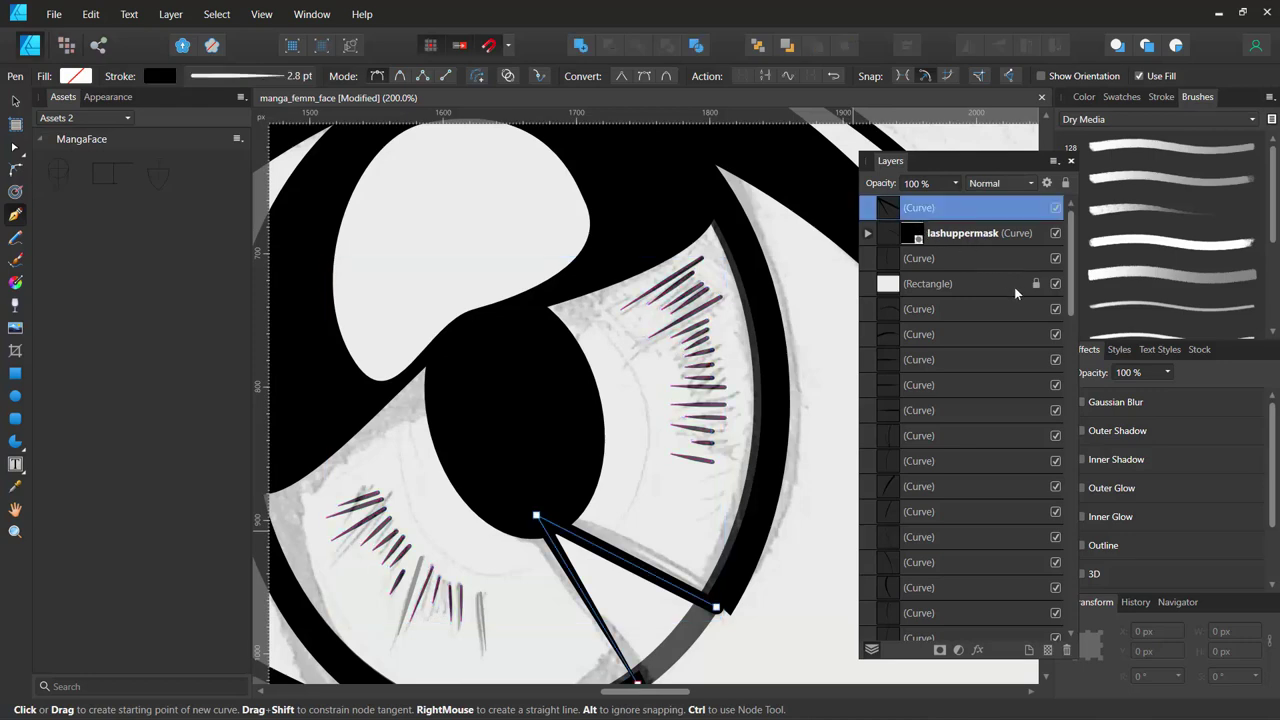
pyautogui.moveTo(1069, 283); pyautogui.dragTo(1057, 512)
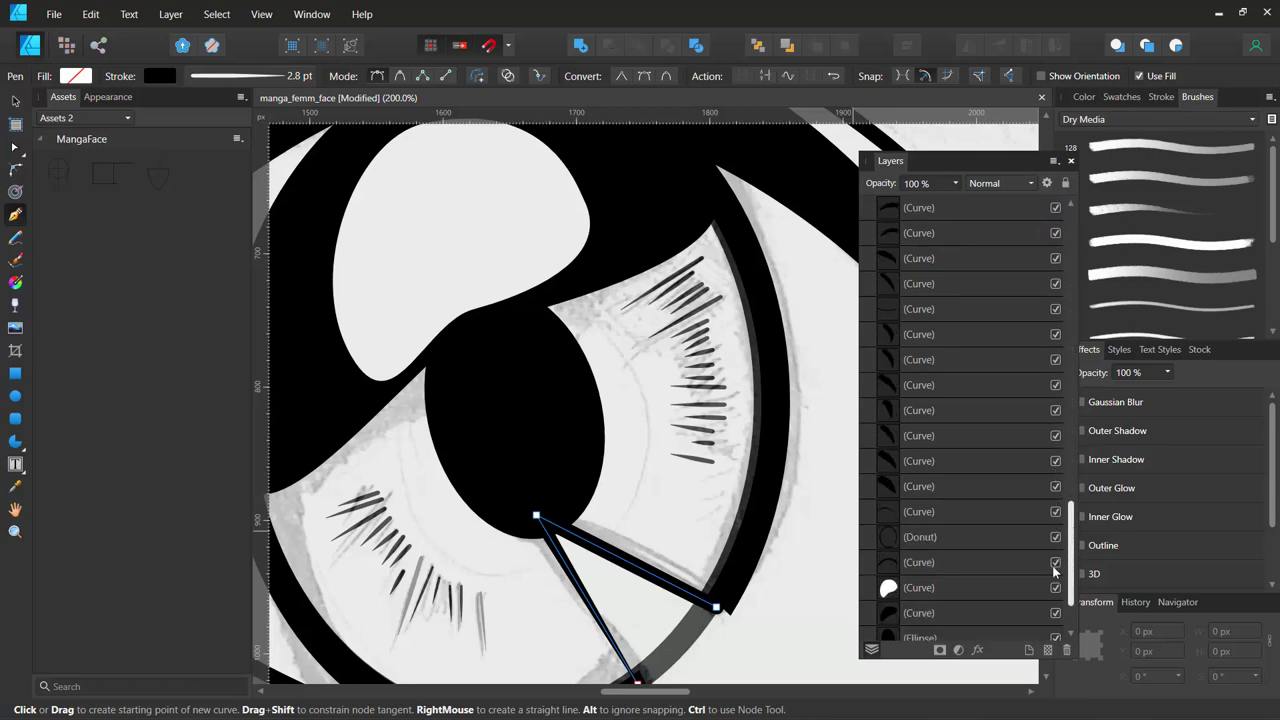
pyautogui.moveTo(1057, 512); pyautogui.dragTo(1038, 615)
pyautogui.click(954, 588)
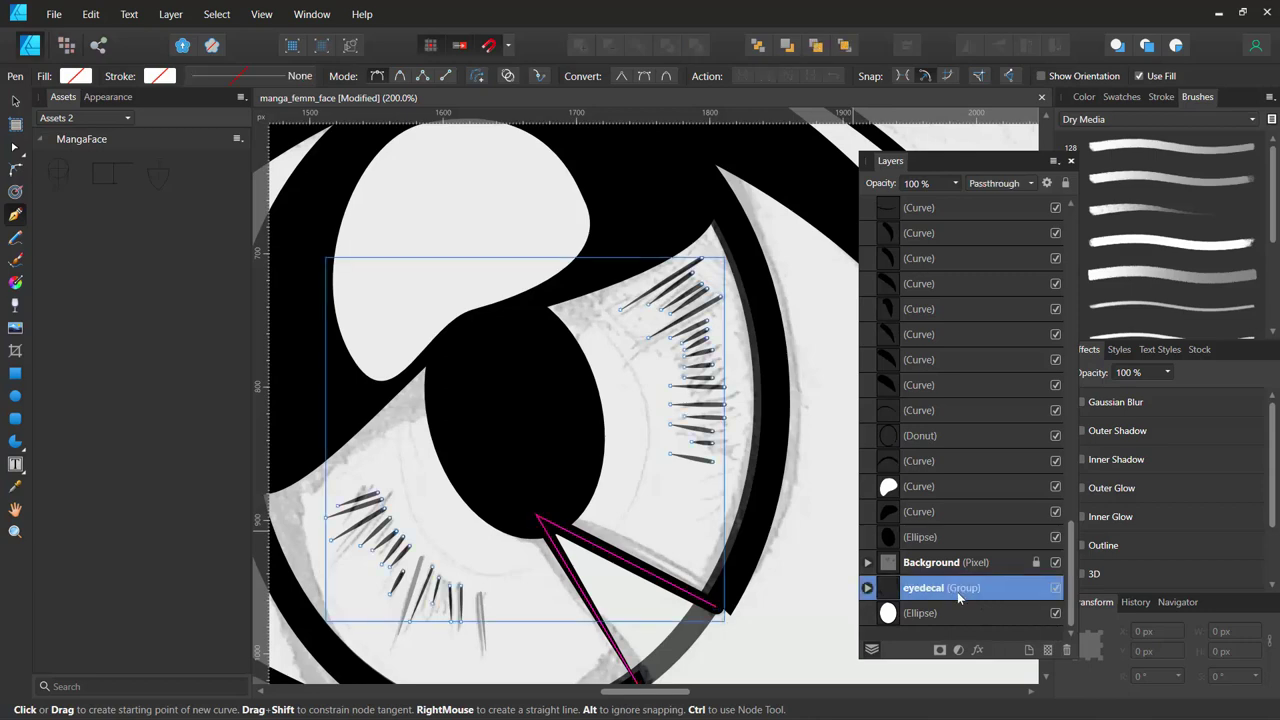
pyautogui.click(757, 46)
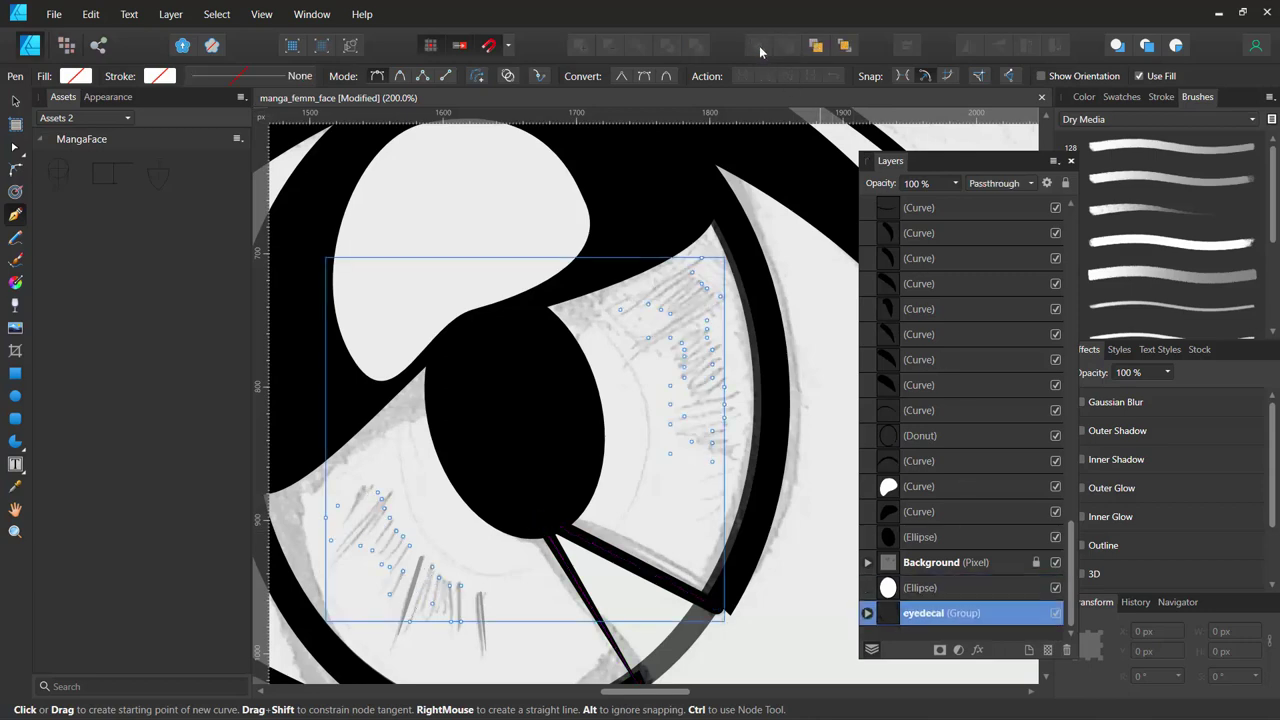
pyautogui.click(845, 46)
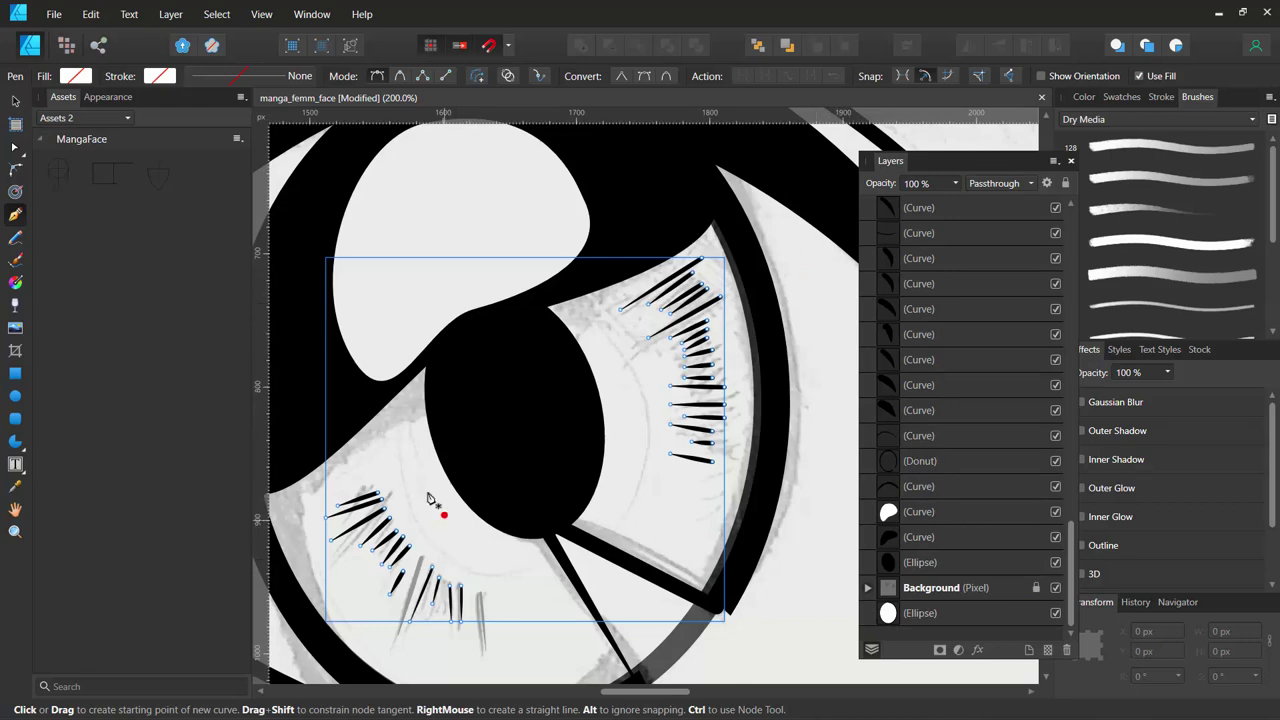
# Draw two straight lashes below the lower lid using the Pen's Line mode.
pyautogui.click(447, 77)
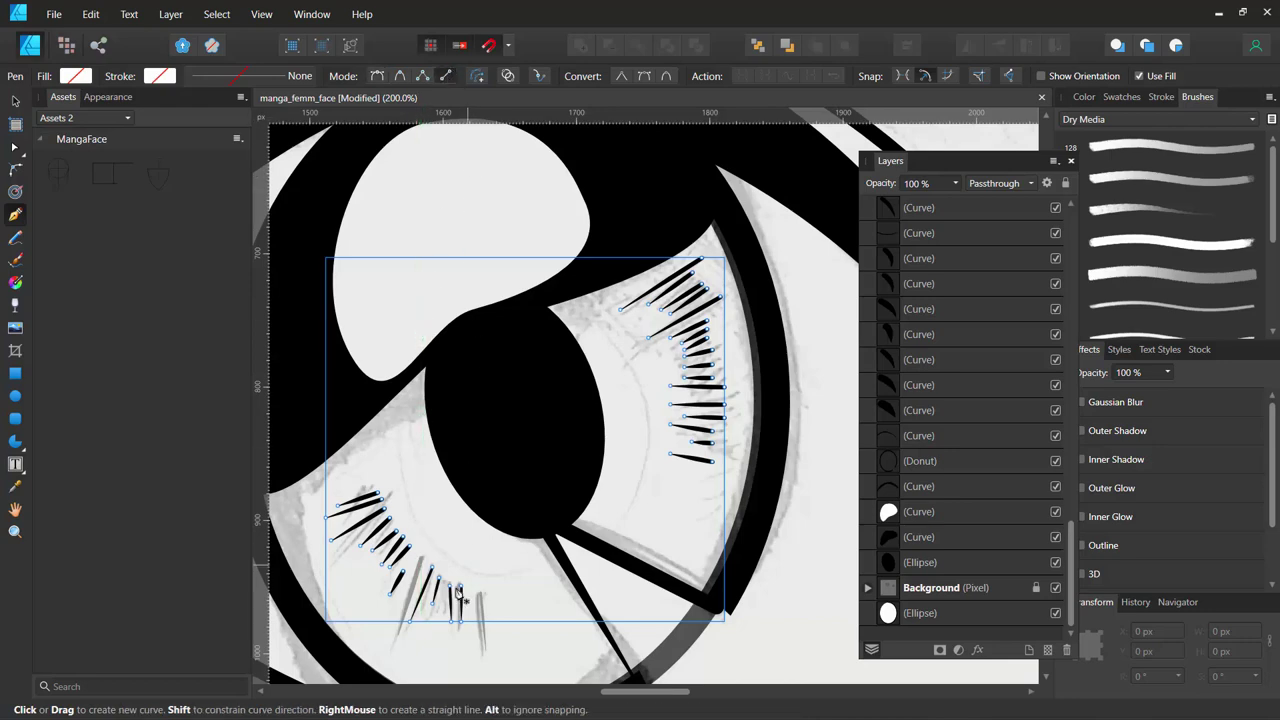
pyautogui.moveTo(420, 560); pyautogui.dragTo(398, 638)
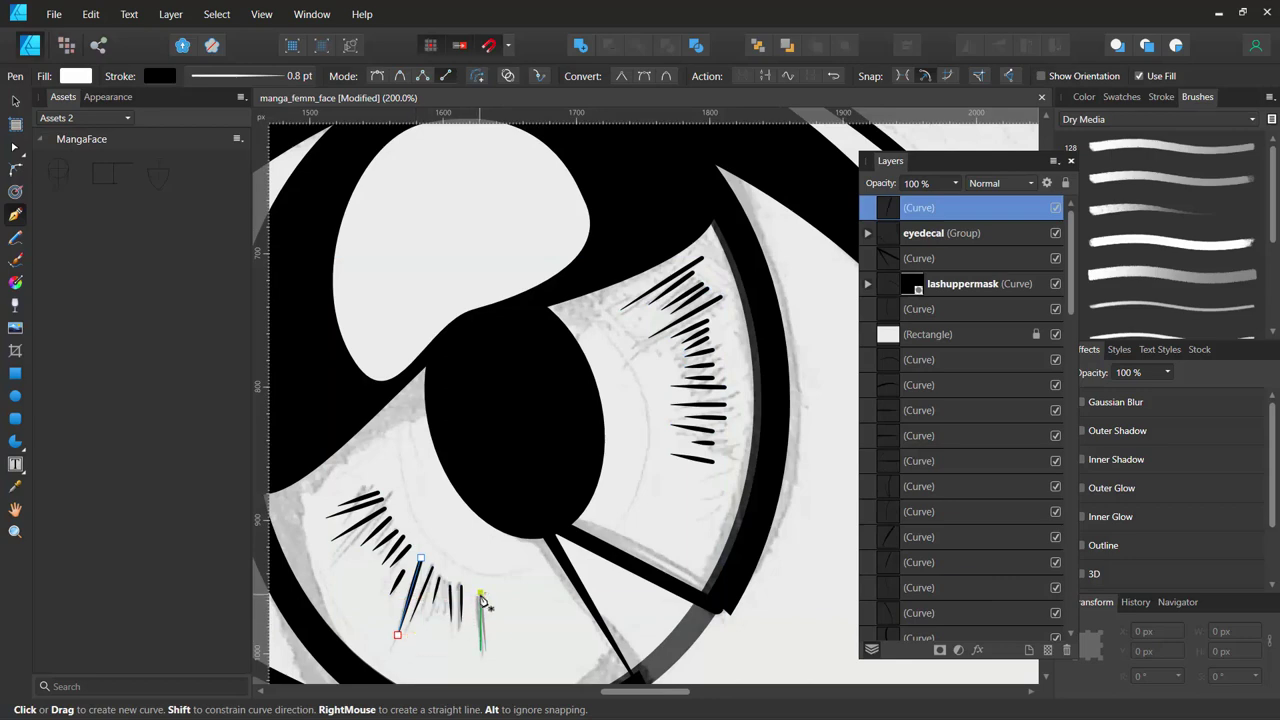
pyautogui.moveTo(480, 594)
pyautogui.mouseDown()
pyautogui.moveTo(484, 638)
pyautogui.moveTo(500, 627)
pyautogui.mouseUp()
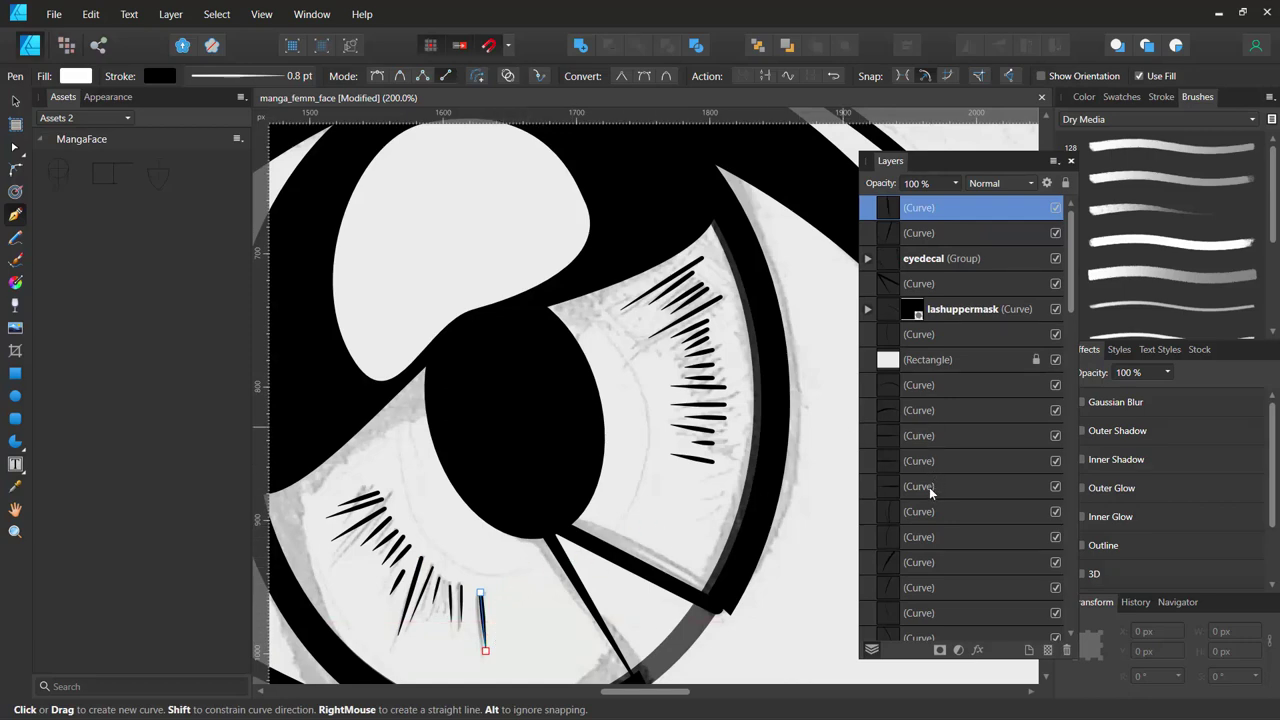
# Move both new lash layers into the eyedecal group and toggle its visibility to check.
pyautogui.keyDown('shift'); pyautogui.click(930, 233); pyautogui.keyUp('shift')
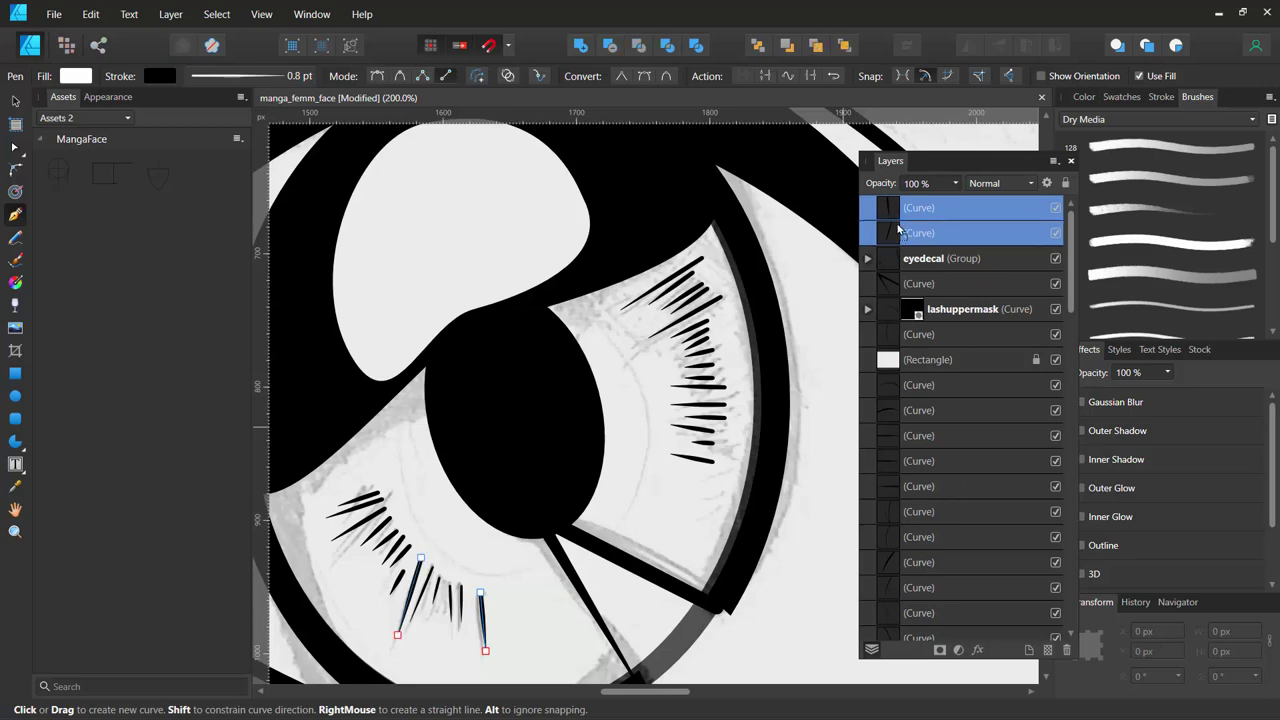
pyautogui.moveTo(898, 230)
pyautogui.mouseDown()
pyautogui.moveTo(890, 263)
pyautogui.moveTo(876, 260)
pyautogui.moveTo(928, 262)
pyautogui.mouseUp()
pyautogui.click(867, 259)
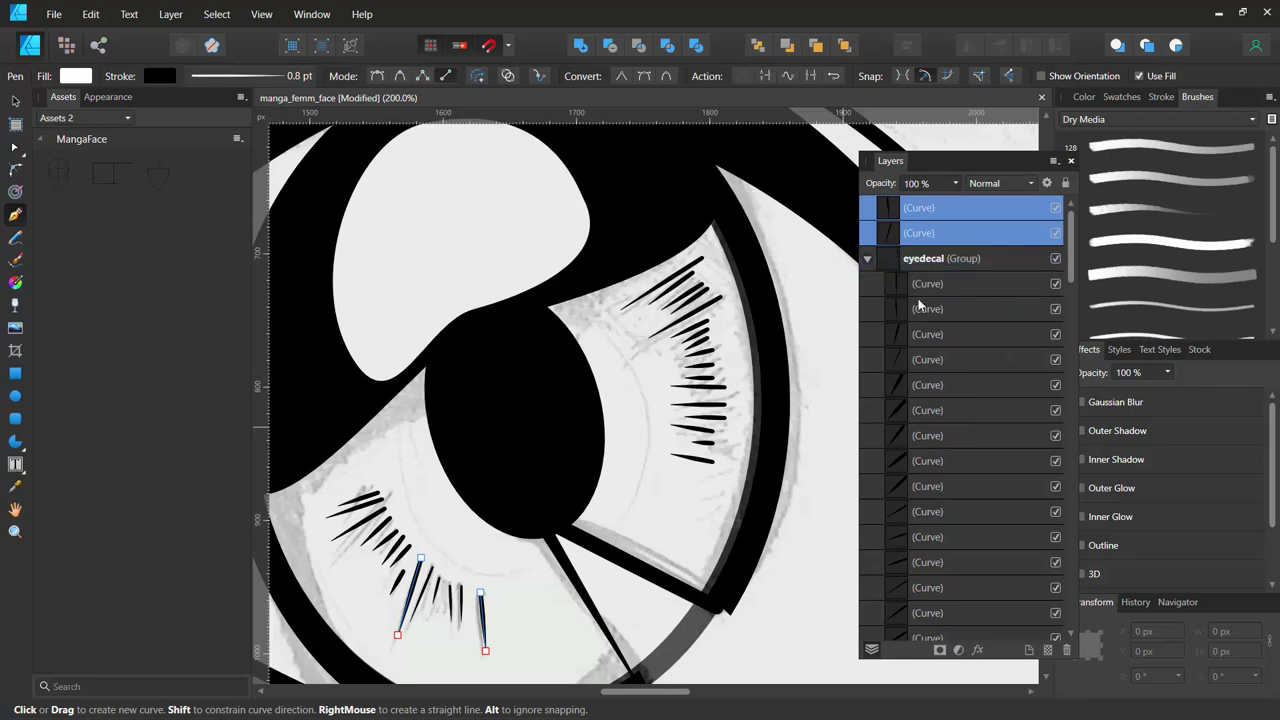
pyautogui.moveTo(916, 242); pyautogui.dragTo(922, 268)
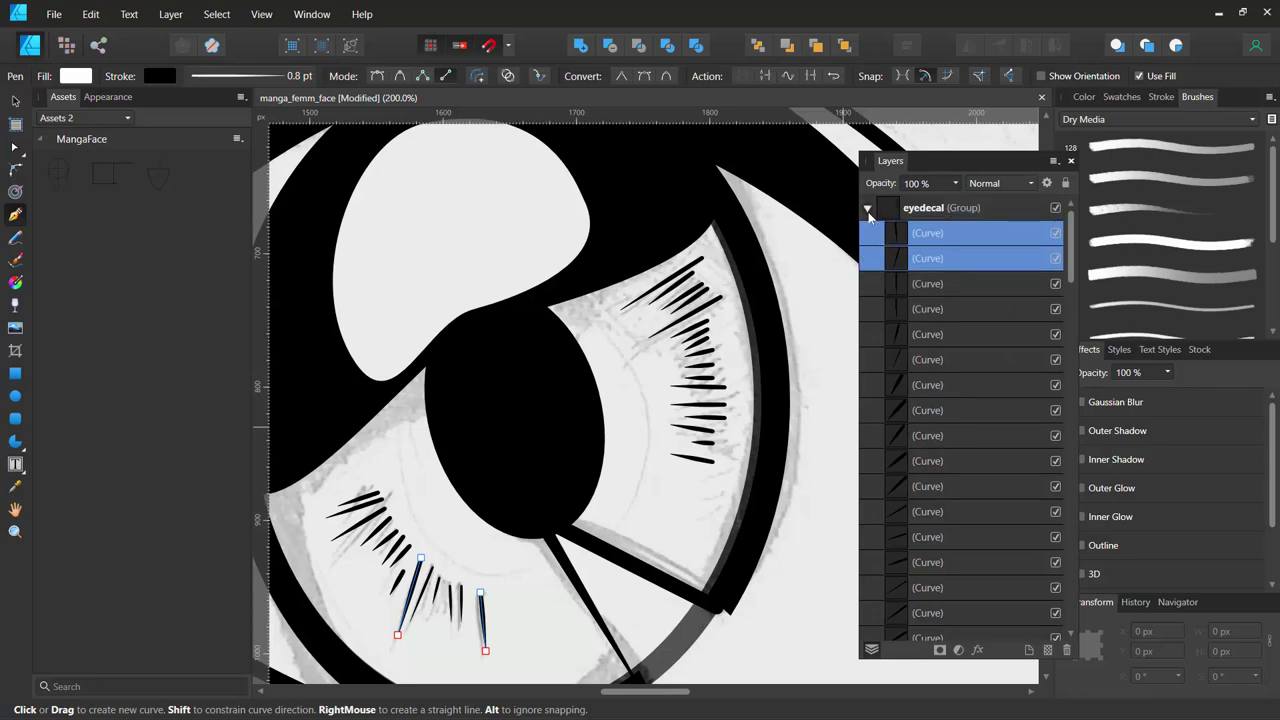
pyautogui.click(867, 210)
pyautogui.click(1055, 208)
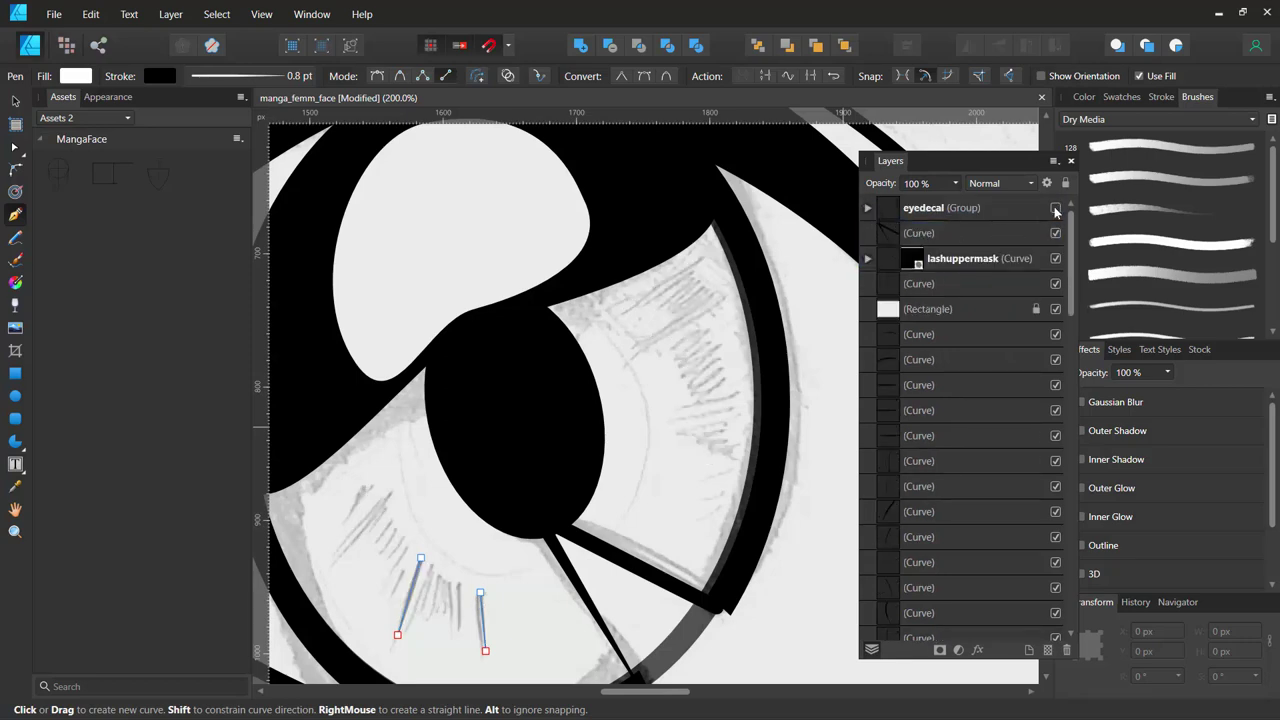
pyautogui.click(1055, 208)
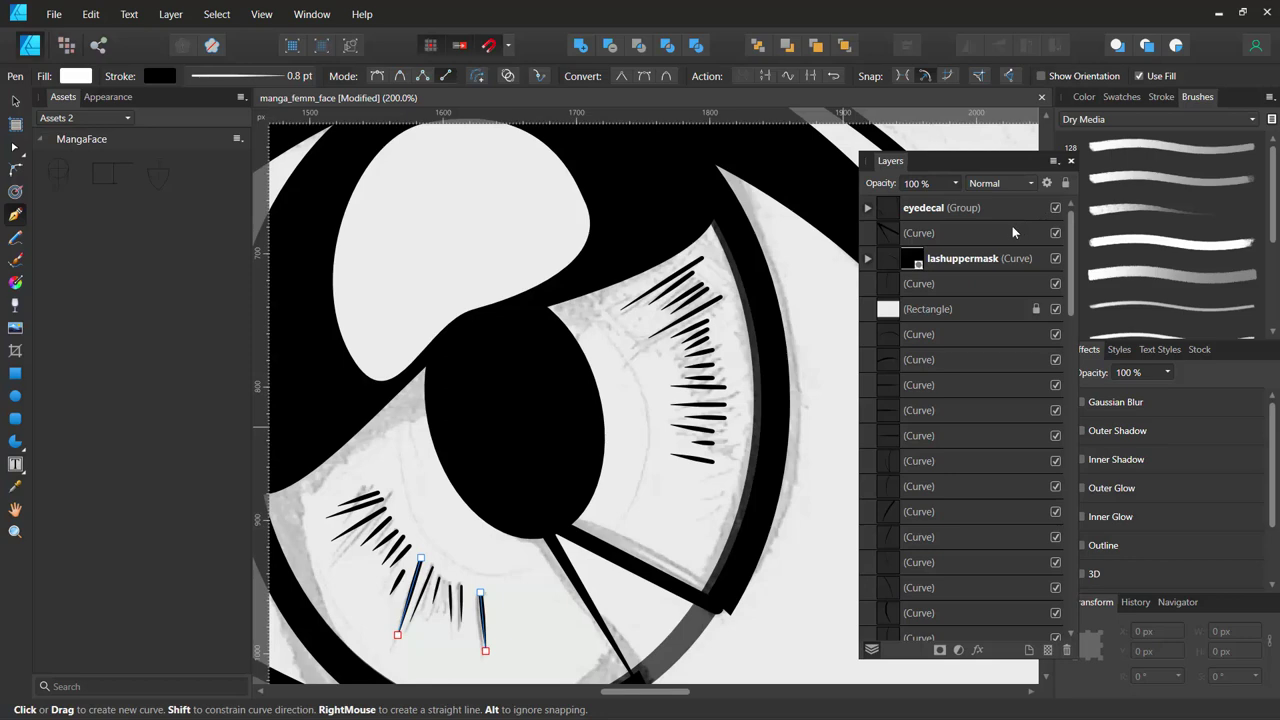
pyautogui.press('ctrl')
# Zoom out, then zoom back to 100% on the left eye and pan to the upper lid.
pyautogui.hotkey('ctrl', '-')
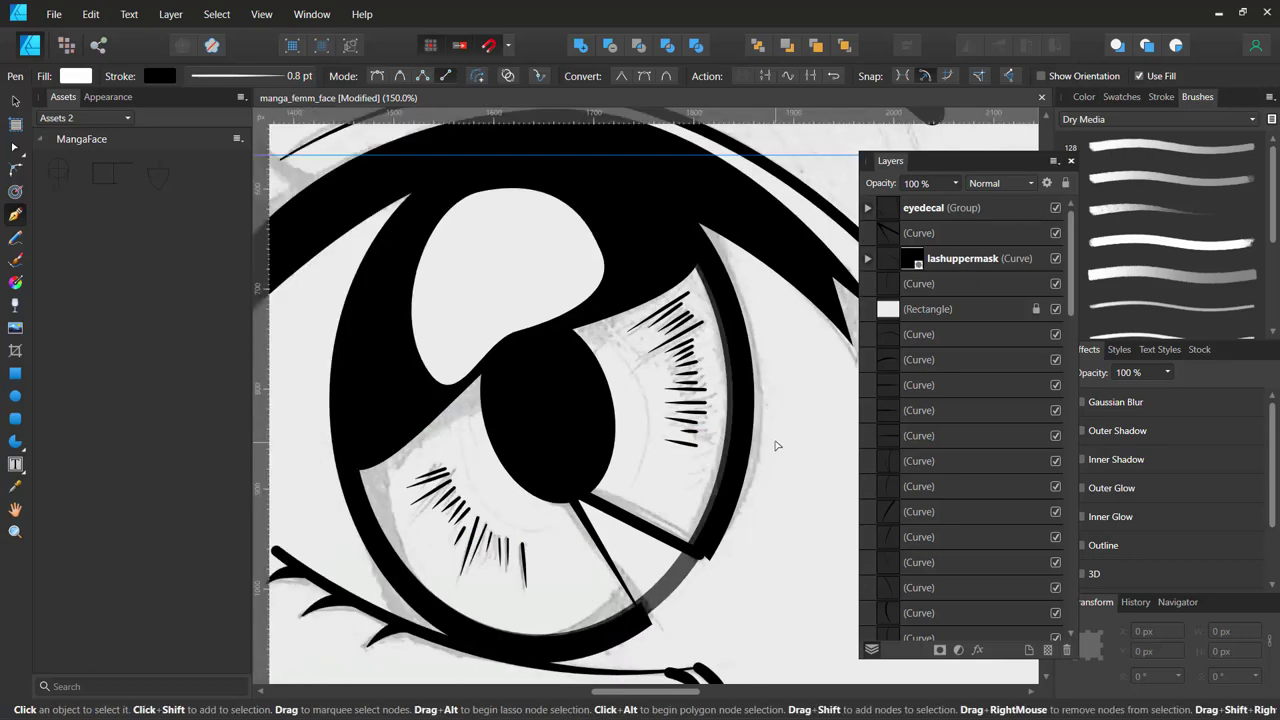
pyautogui.hotkey('ctrl', '-')
pyautogui.hotkey('ctrl', '-')
pyautogui.hotkey('ctrl', '1')
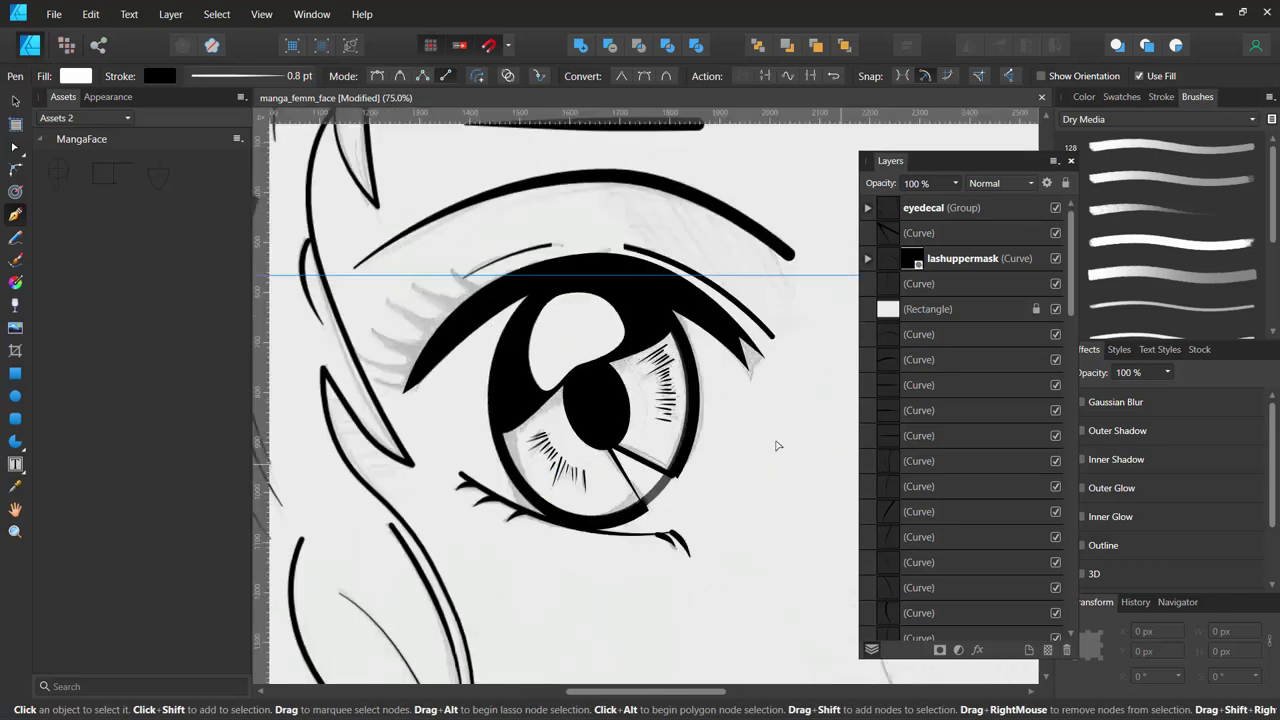
pyautogui.moveTo(562, 375)
pyautogui.mouseDown()
pyautogui.moveTo(584, 373)
pyautogui.moveTo(641, 454)
pyautogui.mouseUp()
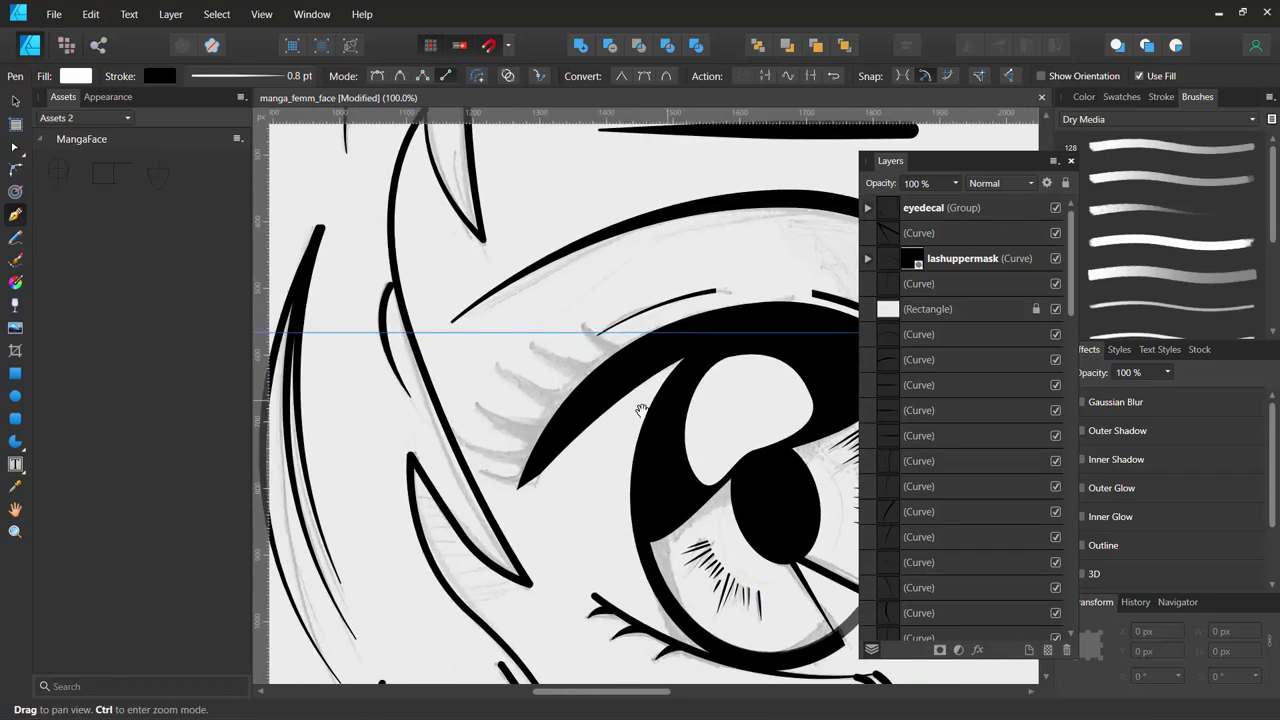
pyautogui.moveTo(535, 341); pyautogui.dragTo(578, 395)
pyautogui.press('a')
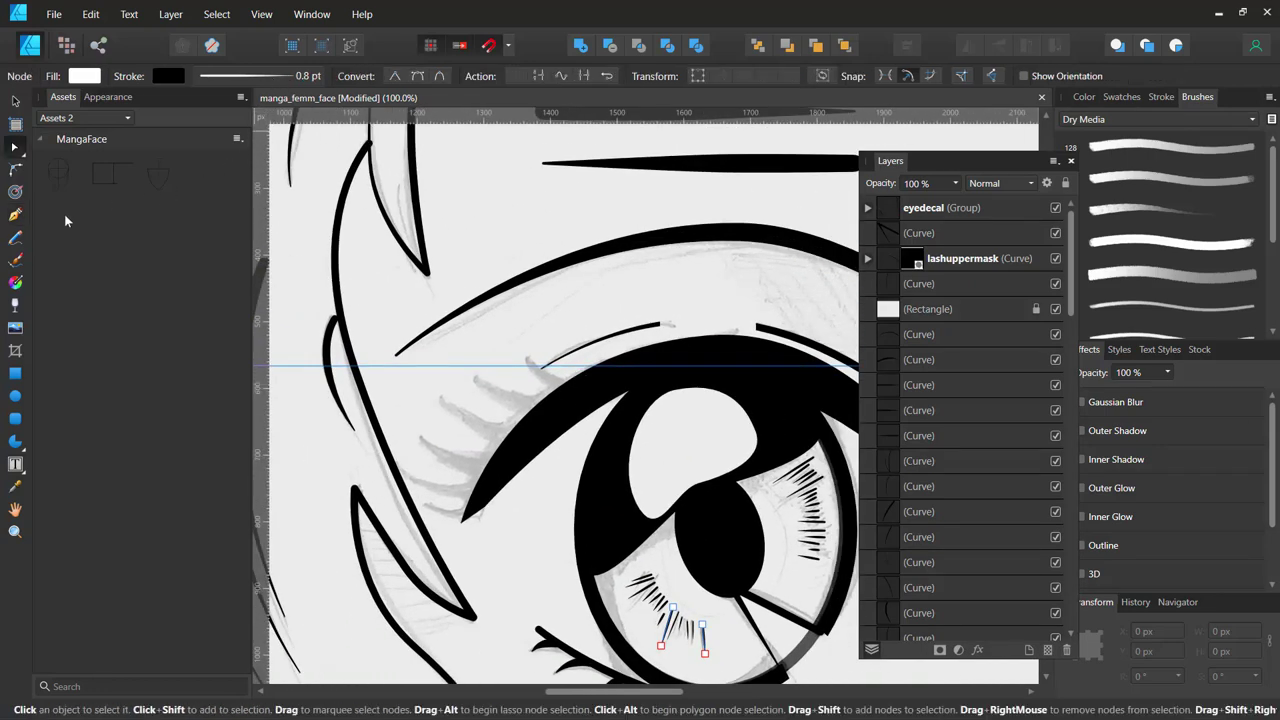
pyautogui.press('p')
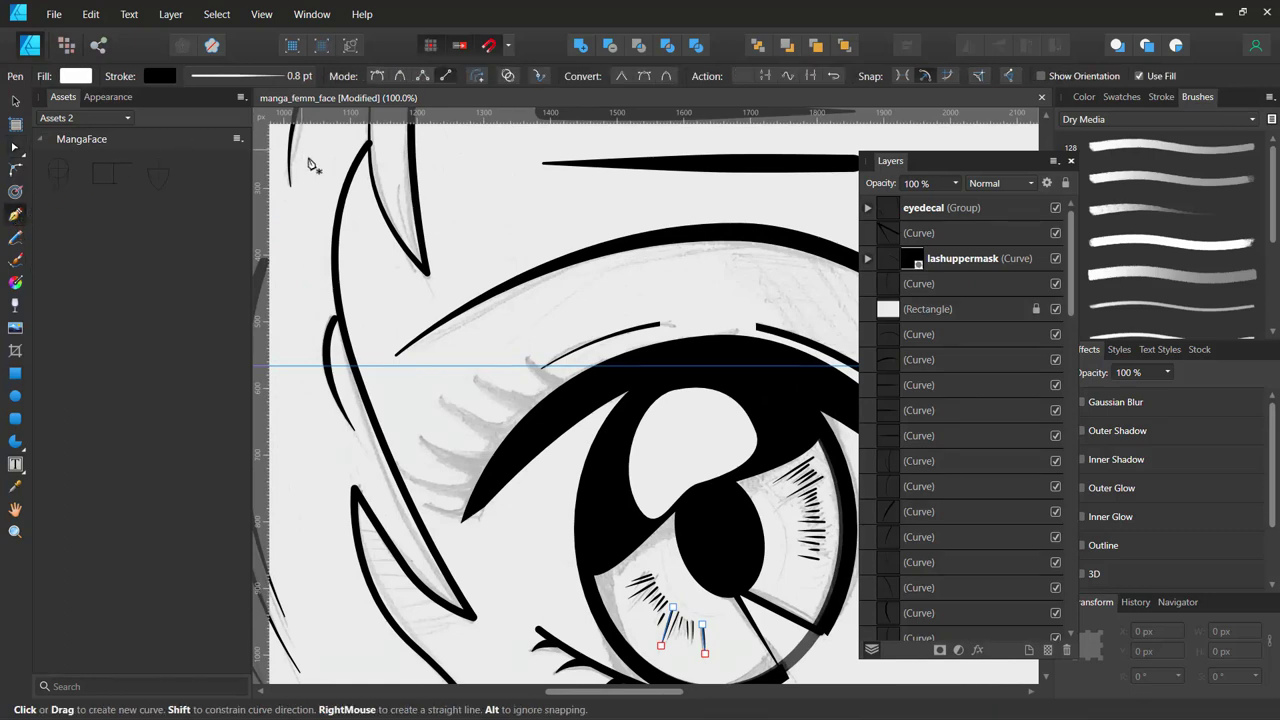
# Select the eyelid strokes and start a new 0.8 pt lash at the upper lid's inner end.
pyautogui.press('a')
pyautogui.click(592, 263)
pyautogui.press('p')
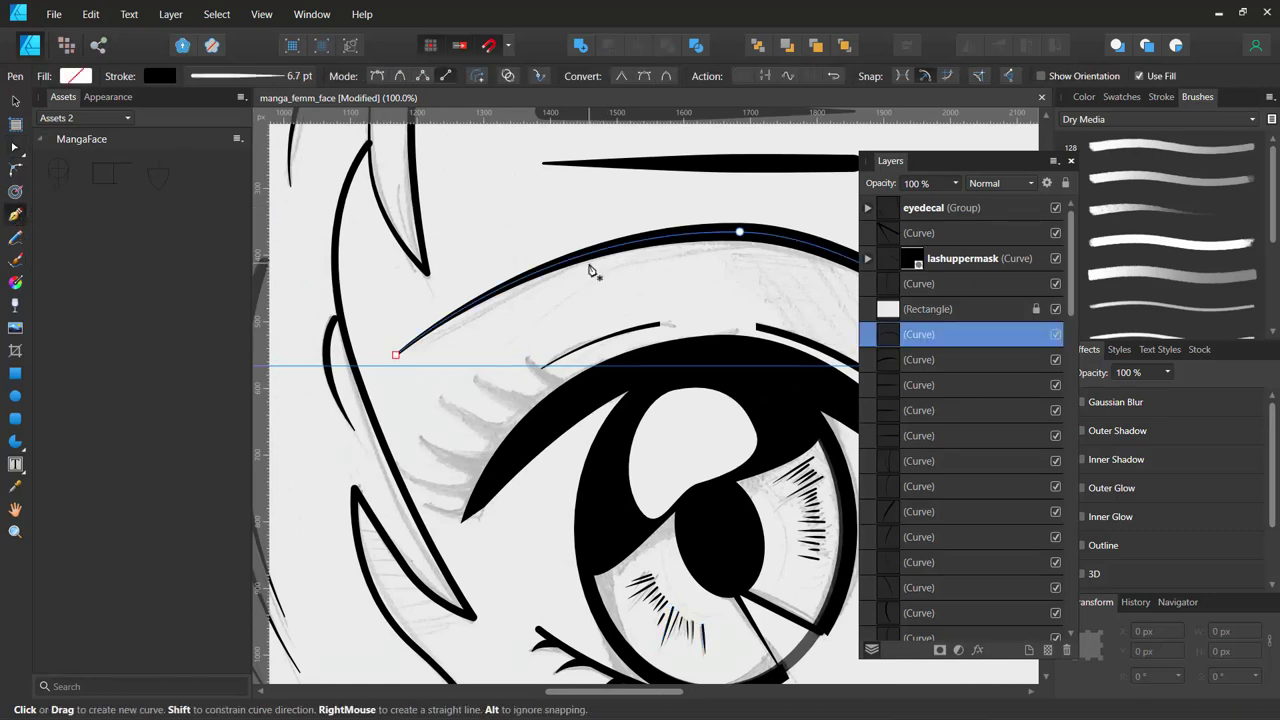
pyautogui.press('a')
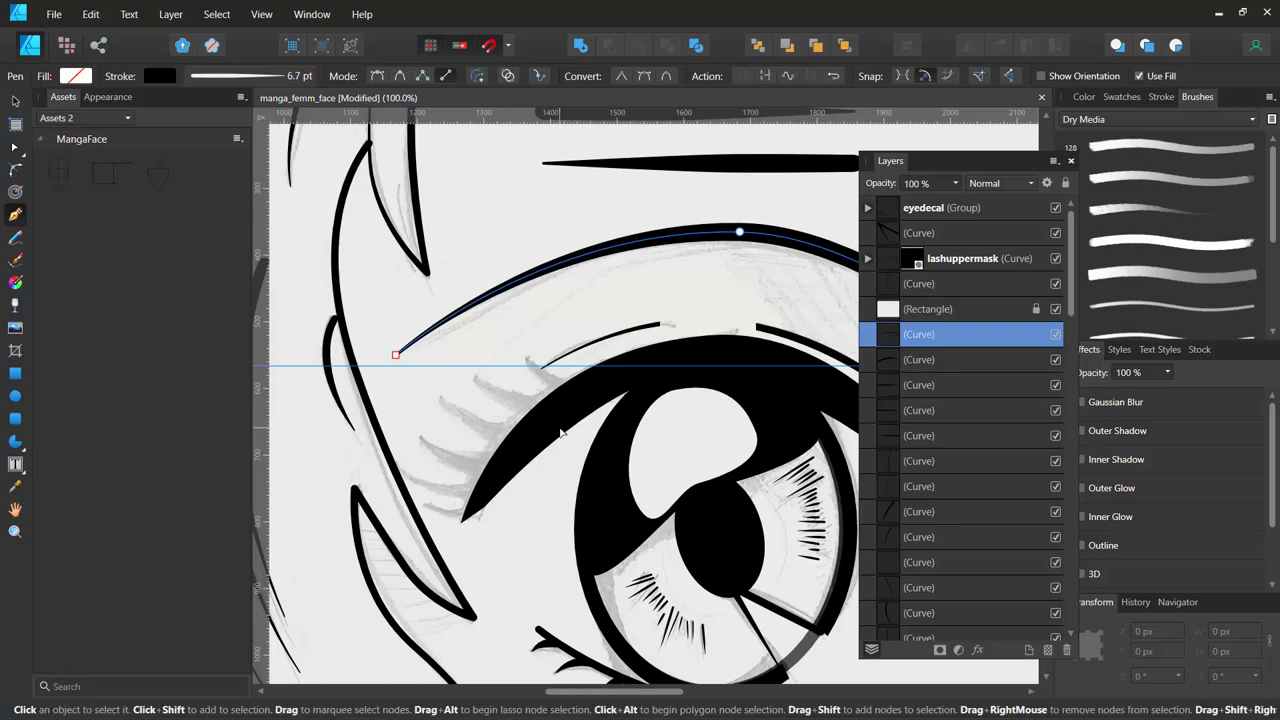
pyautogui.click(572, 668)
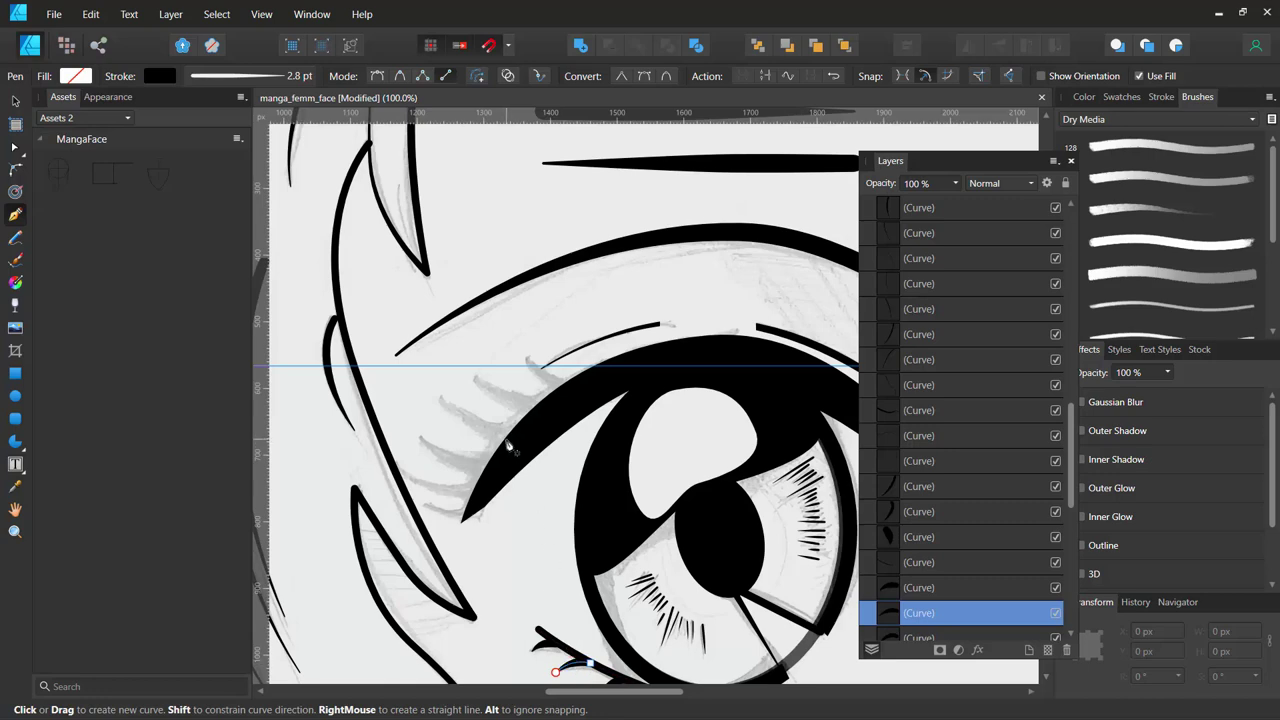
pyautogui.click(569, 385)
# Shape the trial lash and adjust its stroke width to about 4 pt.
pyautogui.moveTo(514, 354); pyautogui.dragTo(520, 355)
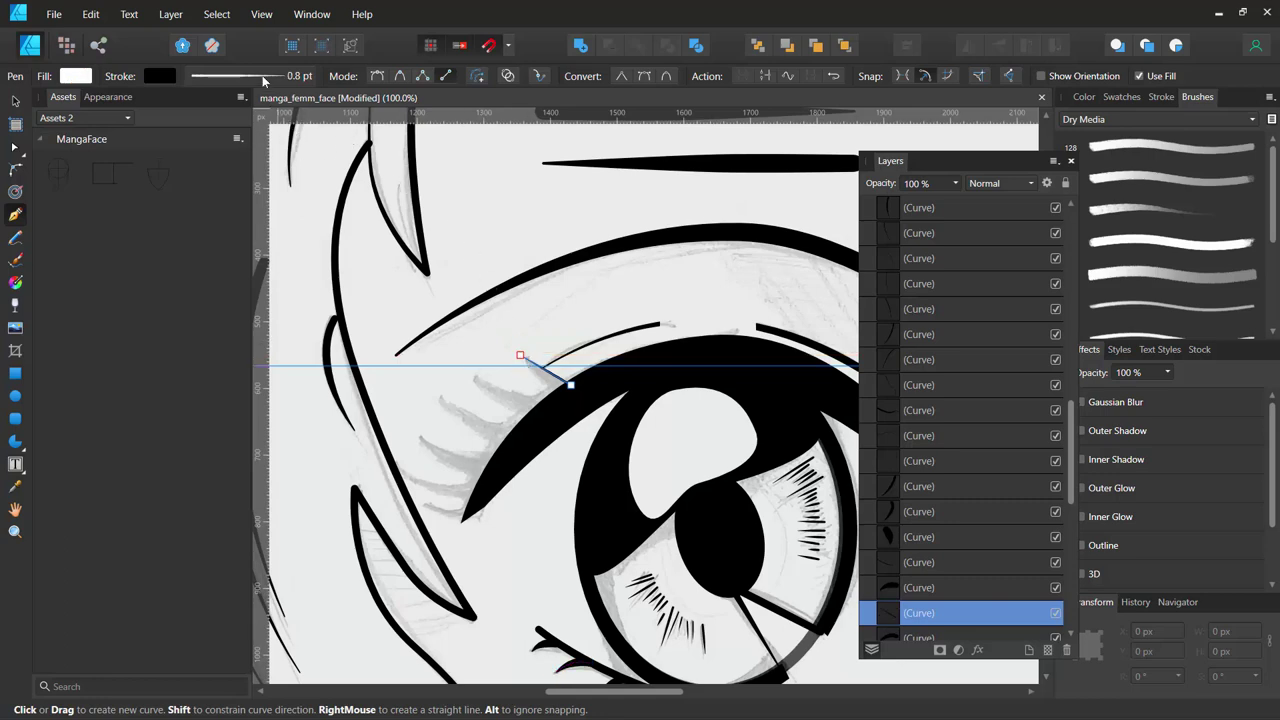
pyautogui.click(262, 75)
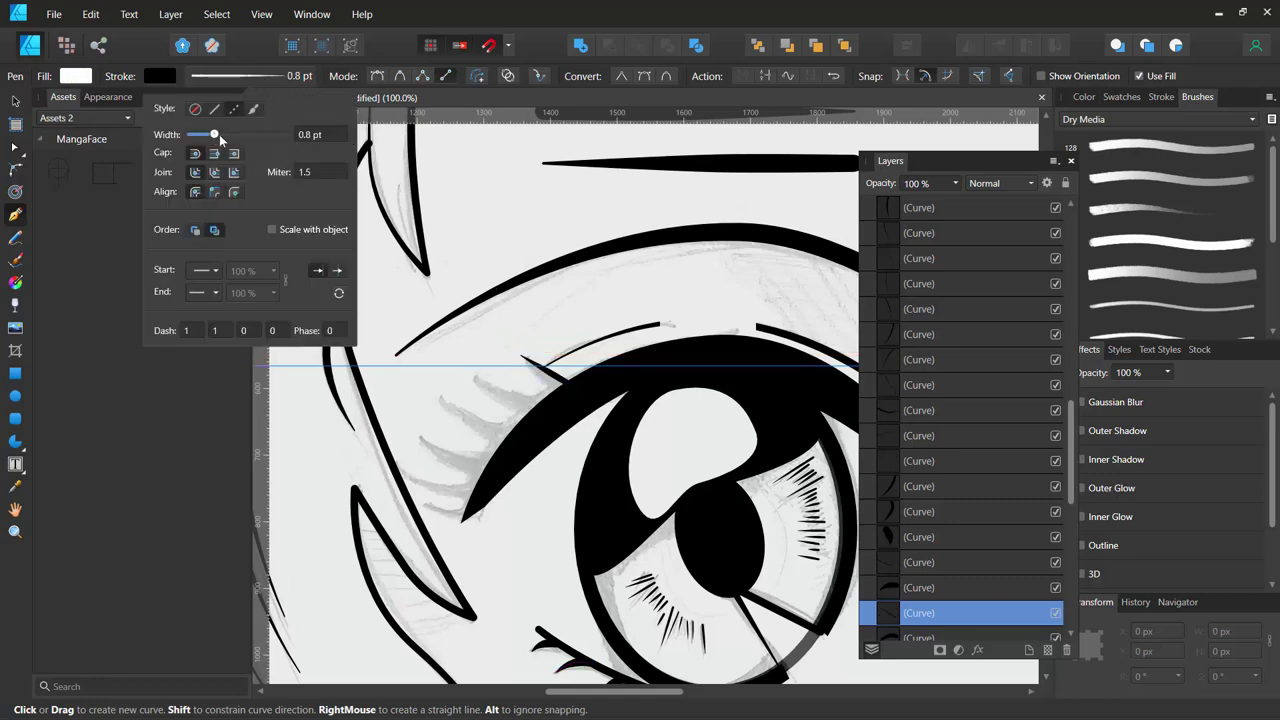
pyautogui.moveTo(219, 134); pyautogui.dragTo(225, 138)
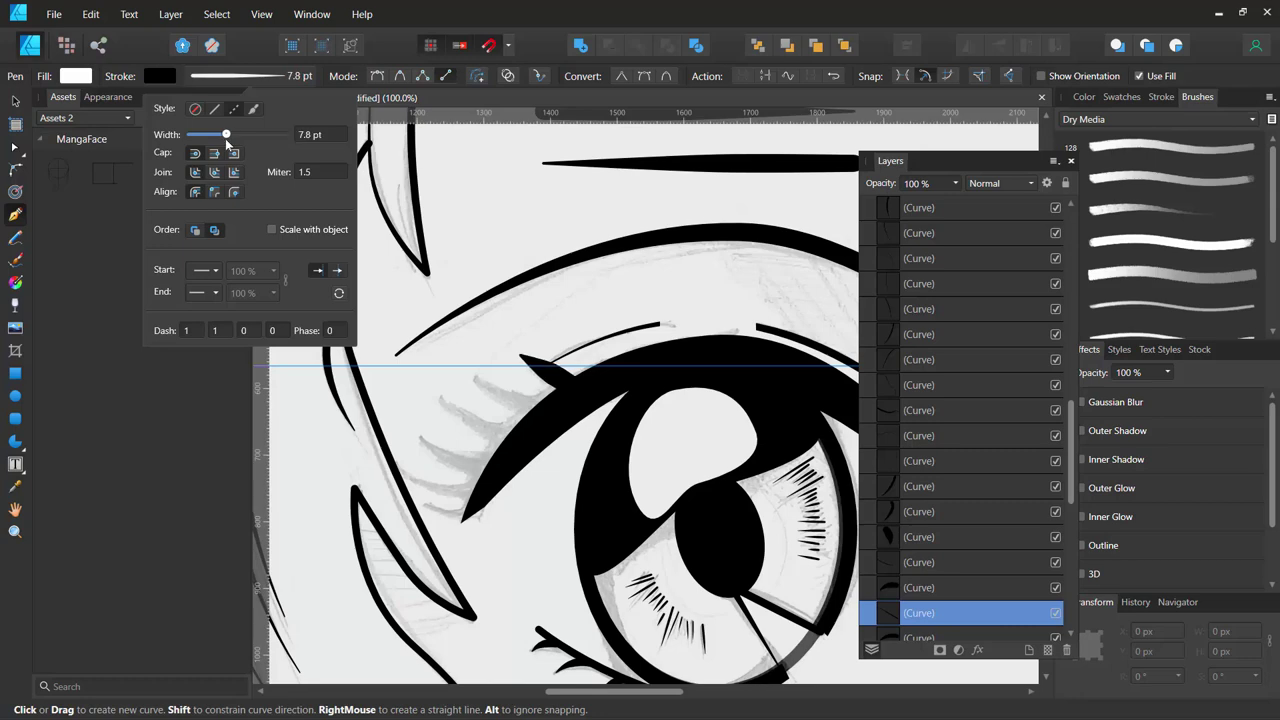
pyautogui.moveTo(225, 141); pyautogui.dragTo(220, 139)
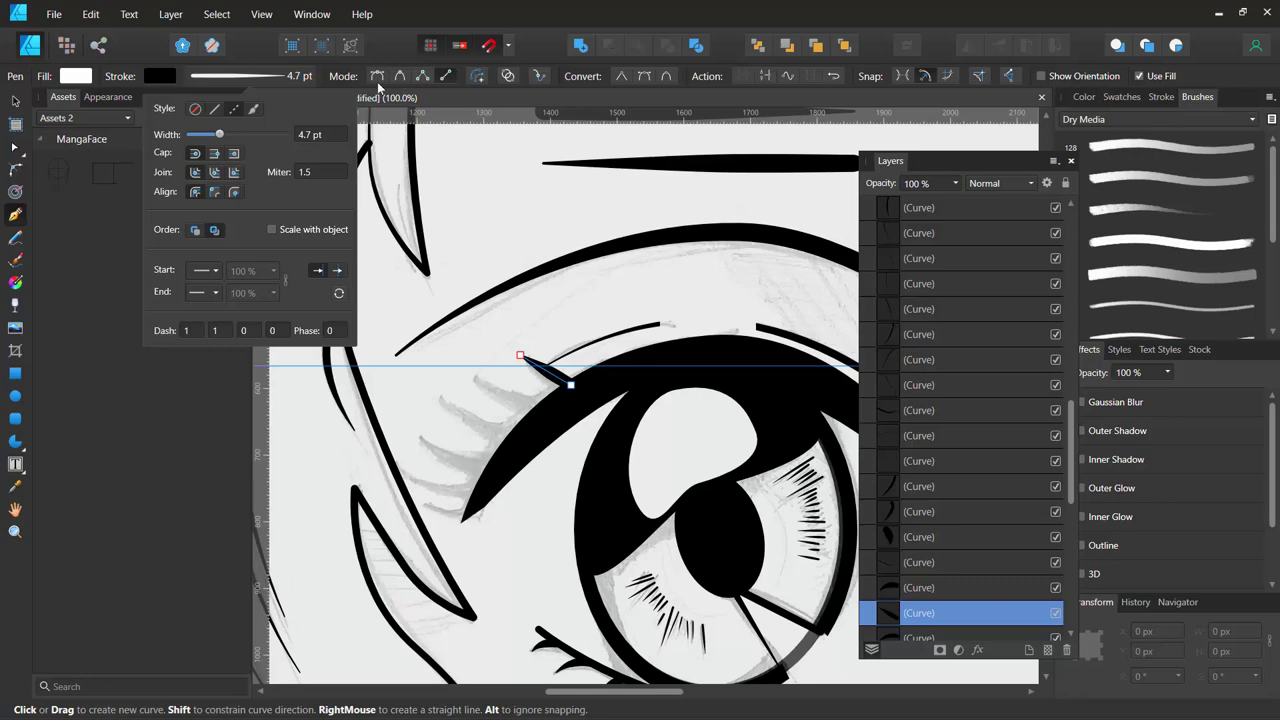
# Draw a second trial lash curve, then undo it along with the thickened trial lash.
pyautogui.click(538, 411)
pyautogui.click(461, 367)
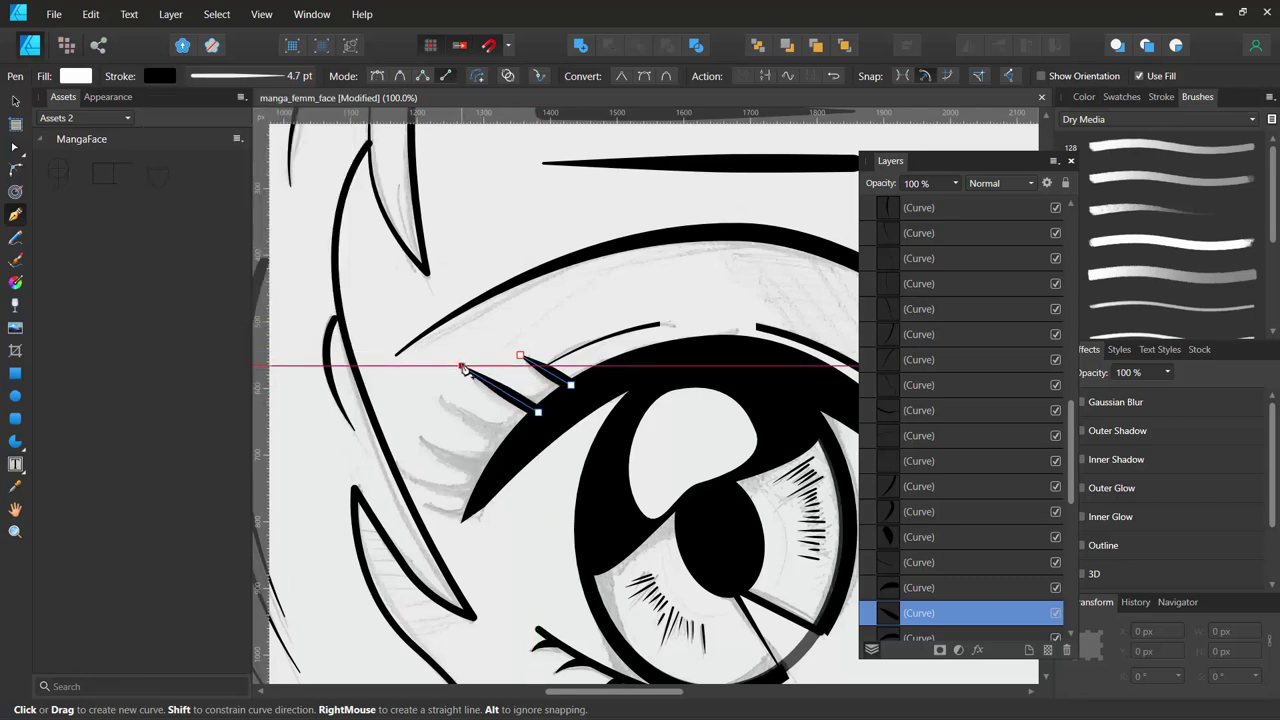
pyautogui.moveTo(463, 368); pyautogui.dragTo(474, 377)
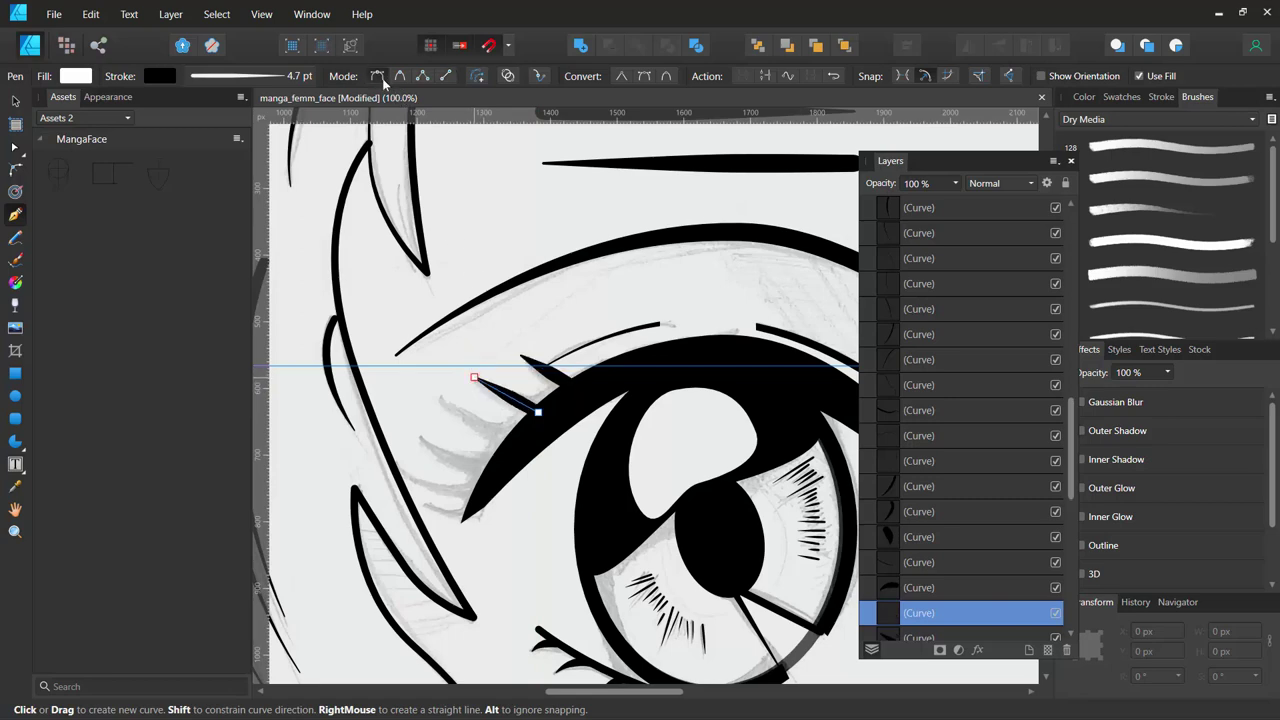
pyautogui.click(520, 436)
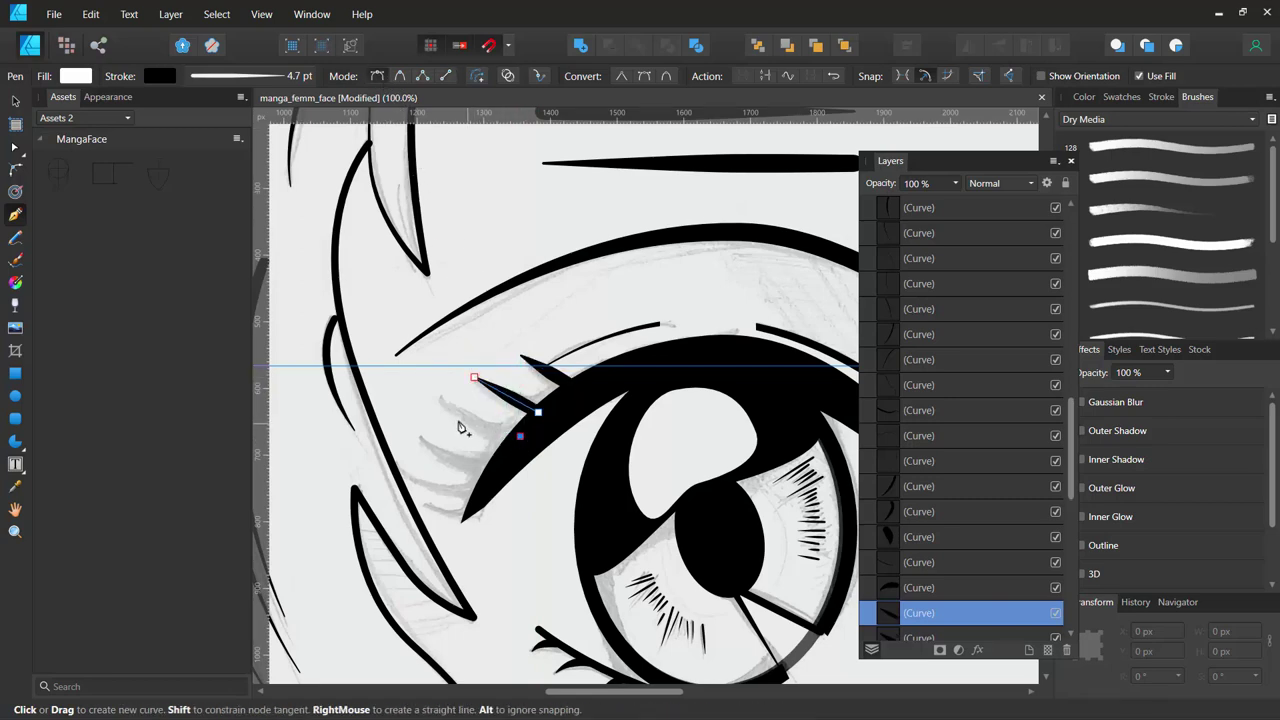
pyautogui.moveTo(444, 402); pyautogui.dragTo(434, 388)
pyautogui.click(490, 467)
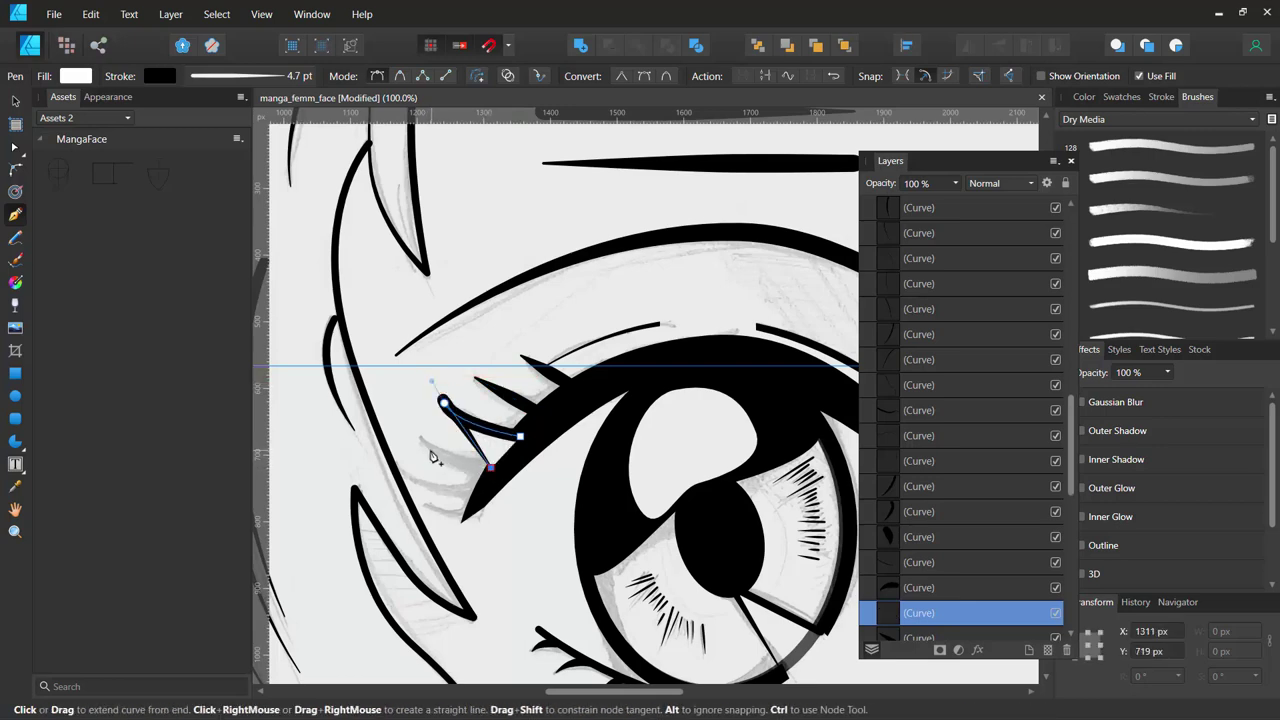
pyautogui.hotkey('ctrl', 'z')
pyautogui.hotkey('ctrl', 'z')
pyautogui.hotkey('ctrl', 'z')
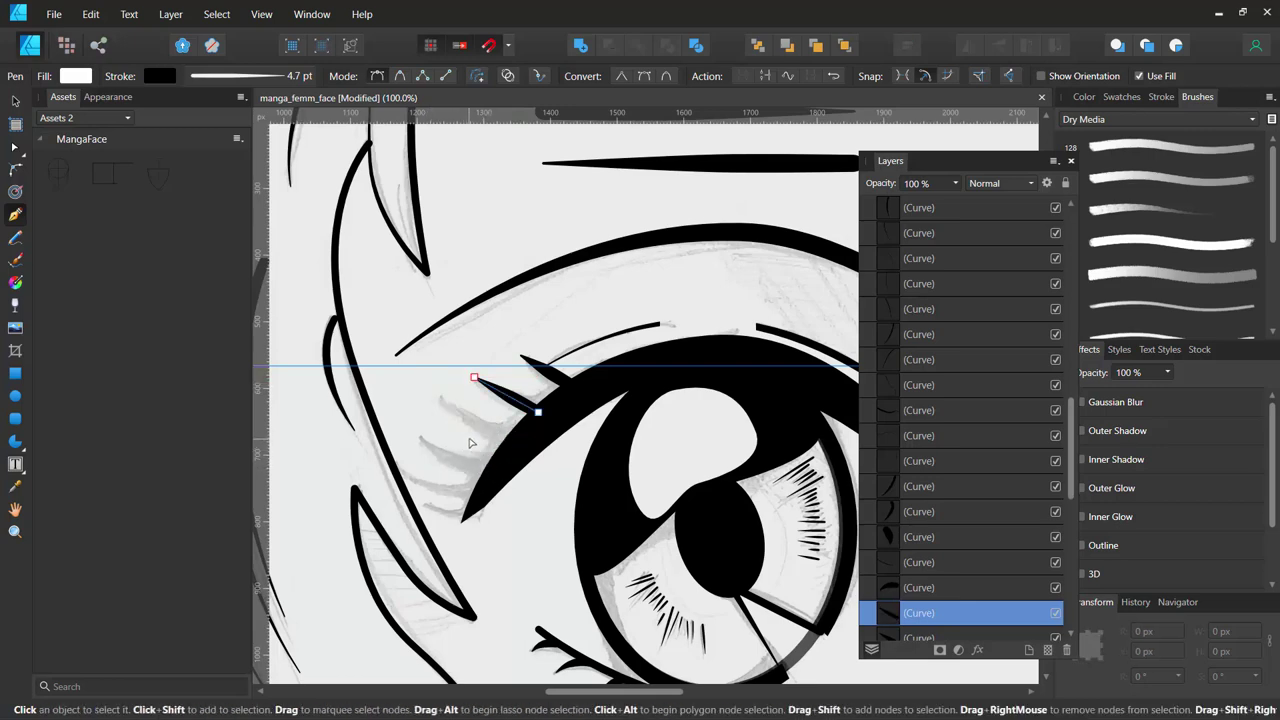
pyautogui.hotkey('ctrl', 'z')
pyautogui.hotkey('ctrl', 'z')
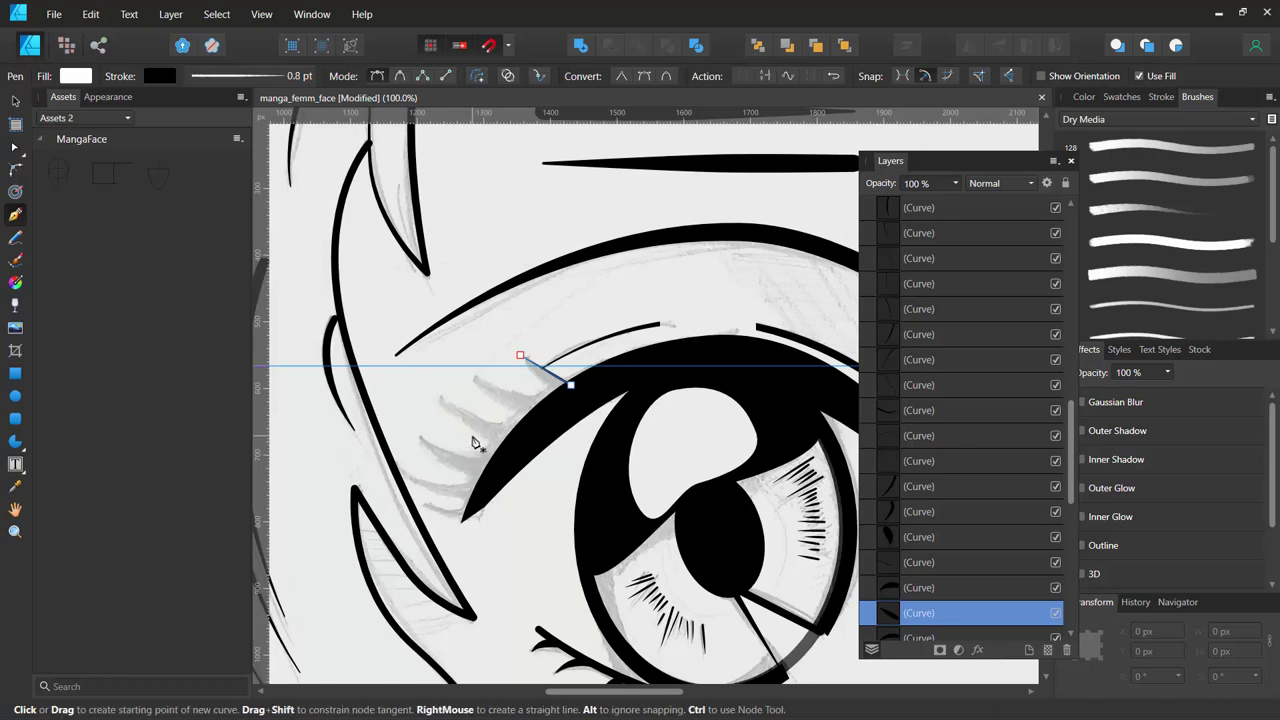
pyautogui.hotkey('ctrl', 'z')
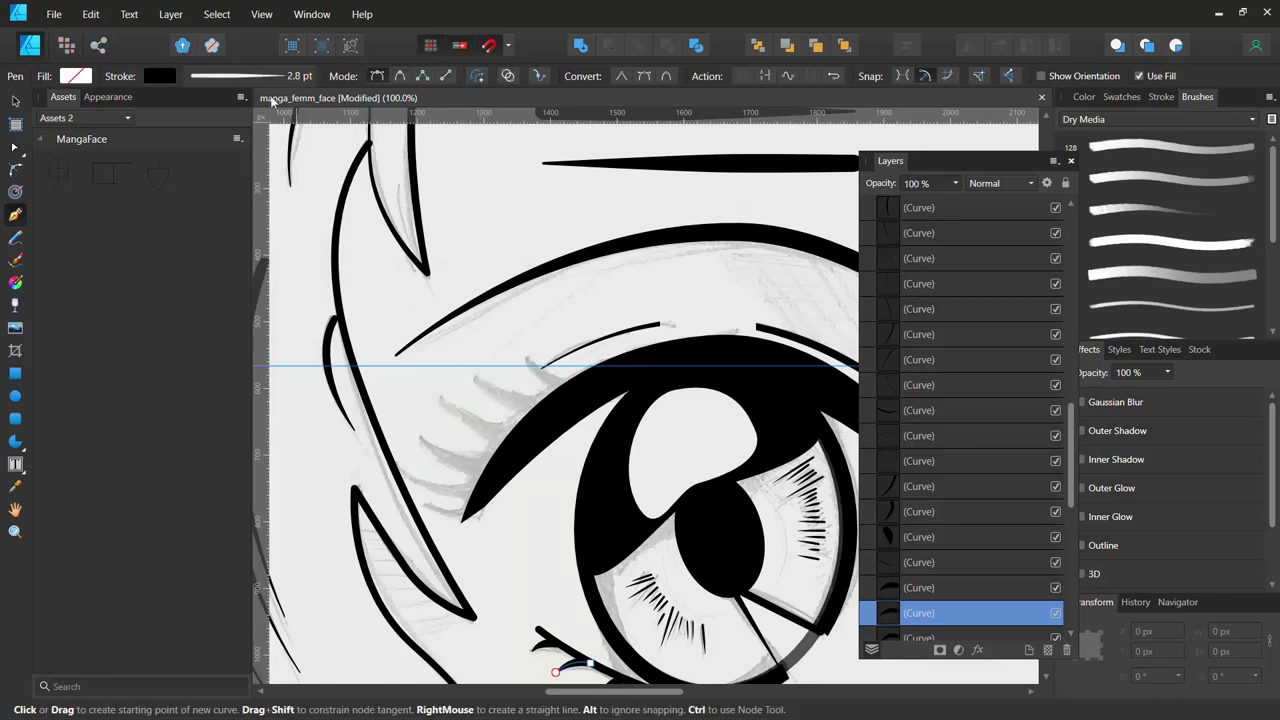
# Set the short lower-lid stroke's width to 3.2 pt.
pyautogui.click(278, 80)
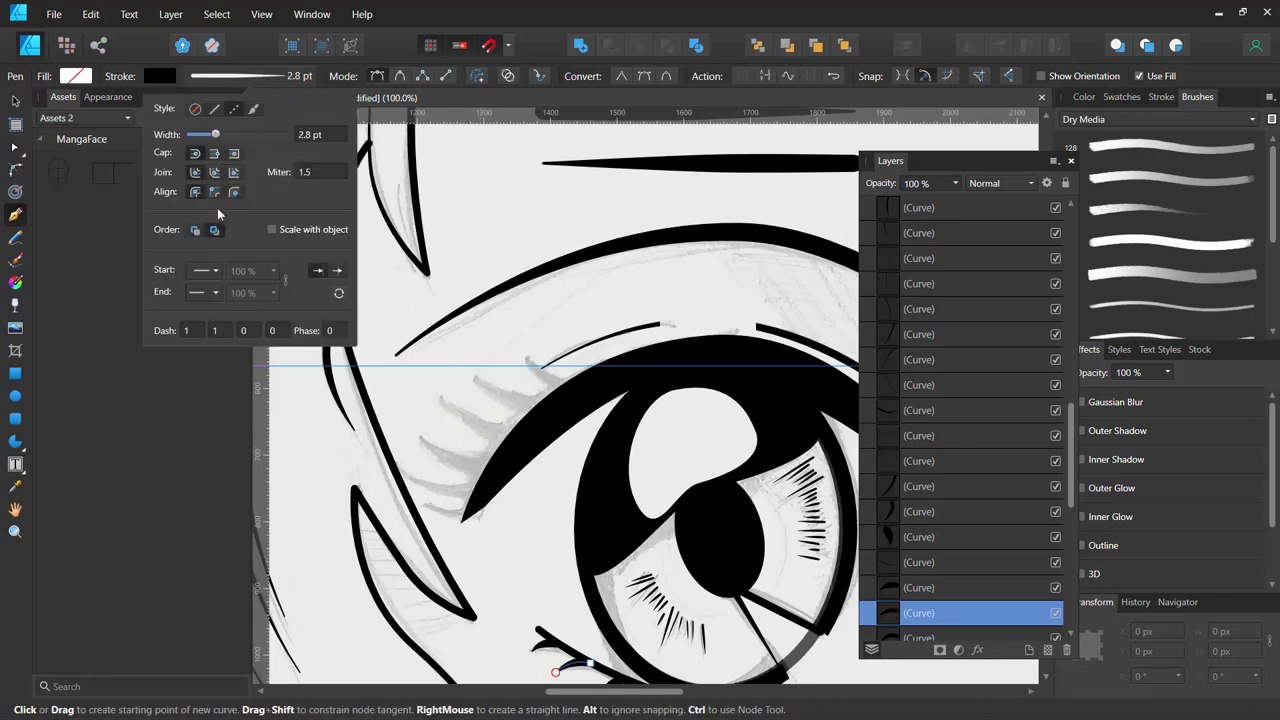
pyautogui.moveTo(217, 135); pyautogui.dragTo(213, 137)
pyautogui.moveTo(213, 137); pyautogui.dragTo(218, 138)
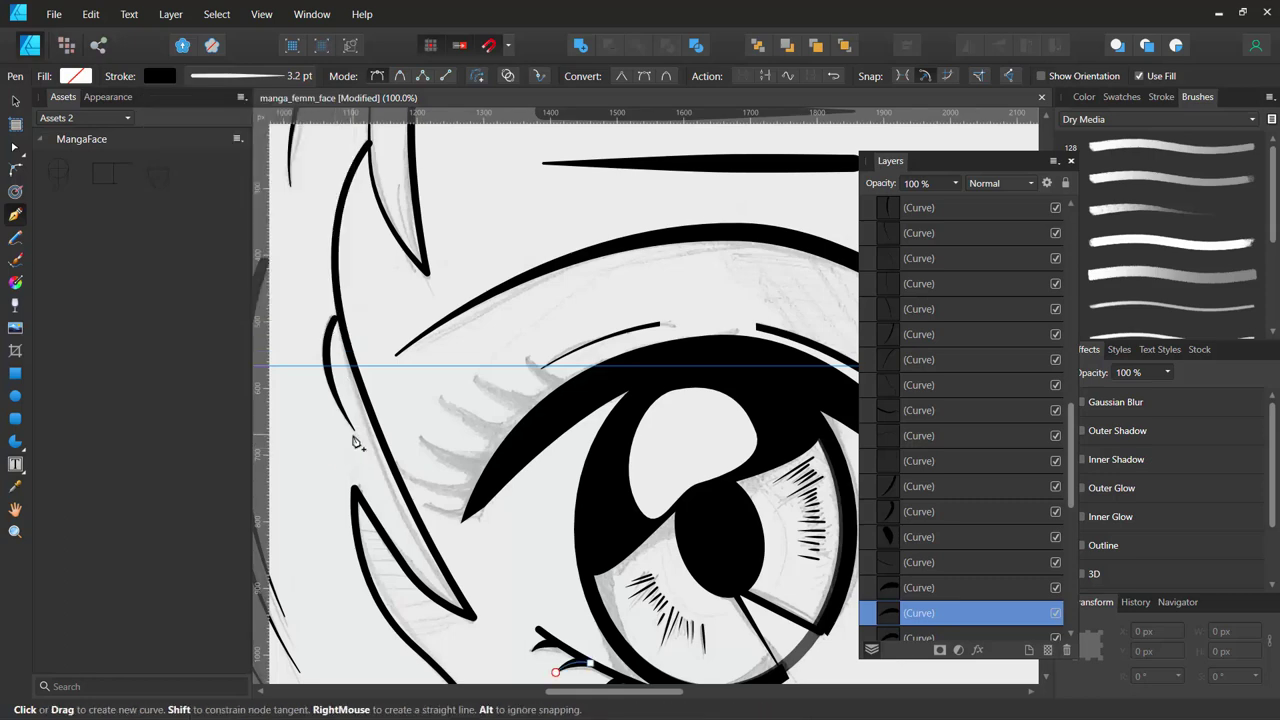
# Zoom in and draw the first curved lash up from the lash line with a thicker stroke.
pyautogui.scroll(1, 537, 360)
pyautogui.scroll(1, 537, 364)
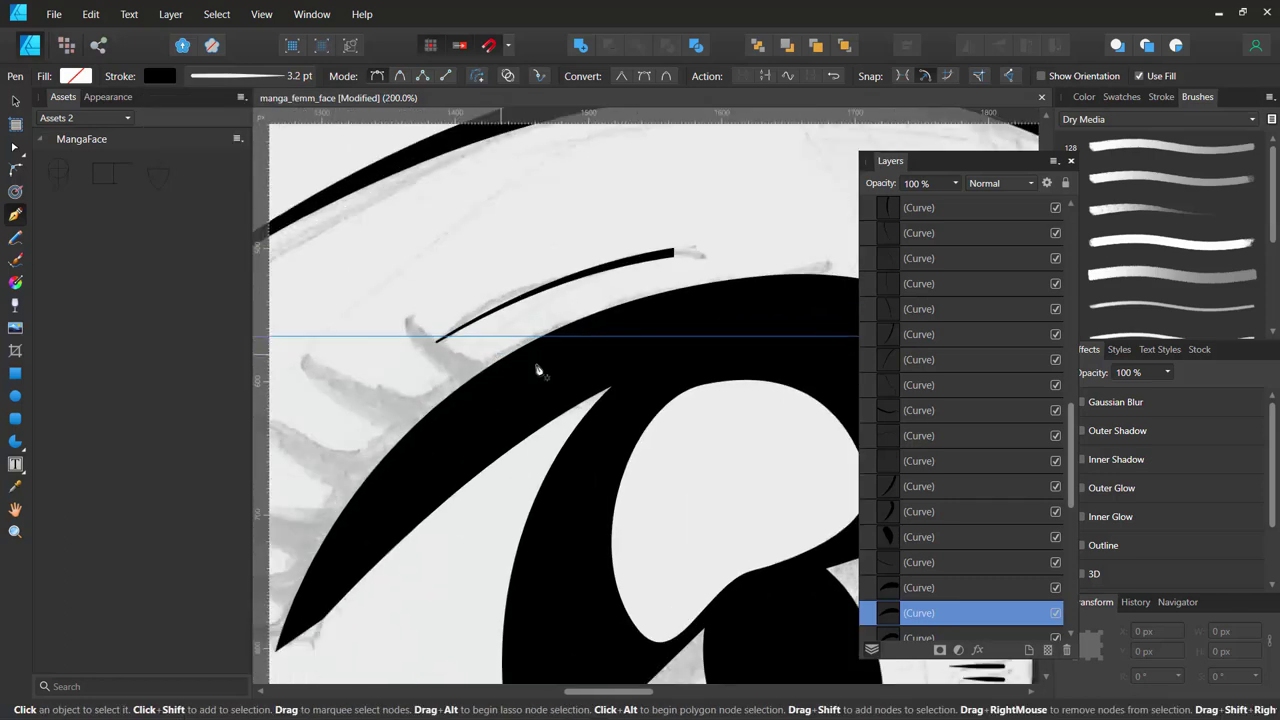
pyautogui.moveTo(453, 393); pyautogui.dragTo(608, 325)
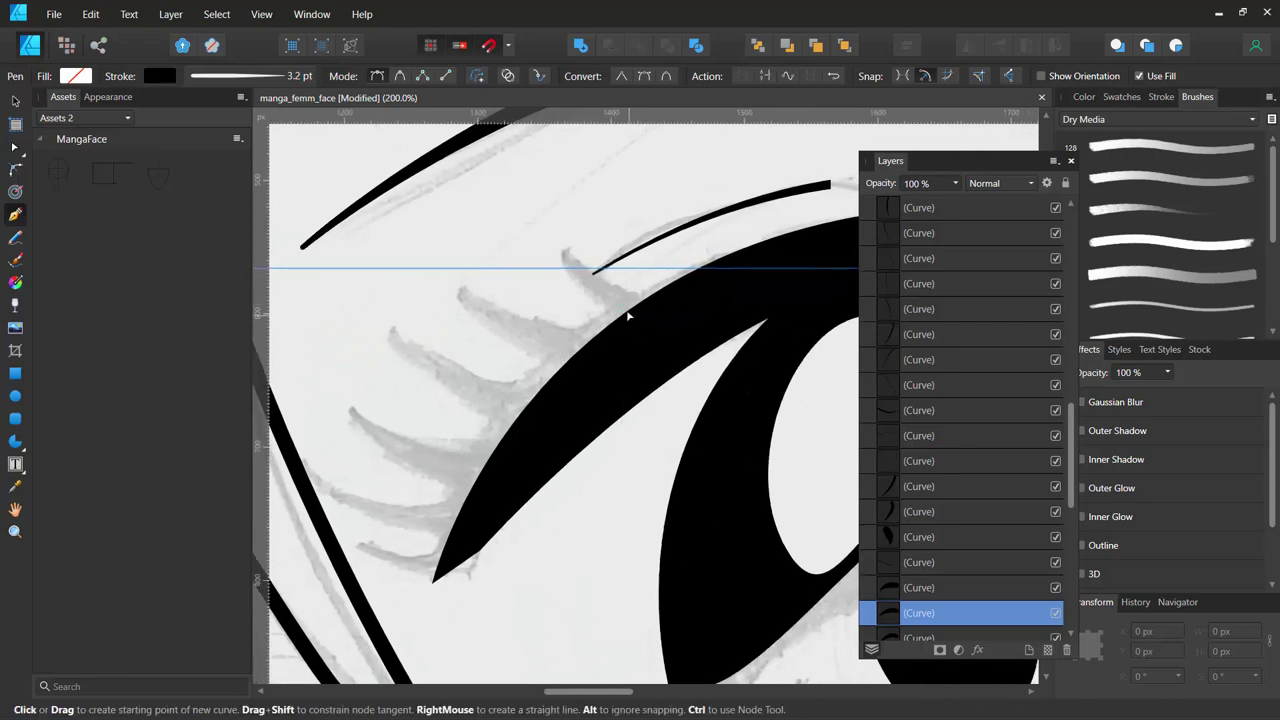
pyautogui.press('a')
pyautogui.press('p')
pyautogui.click(638, 308)
pyautogui.moveTo(565, 257); pyautogui.dragTo(550, 229)
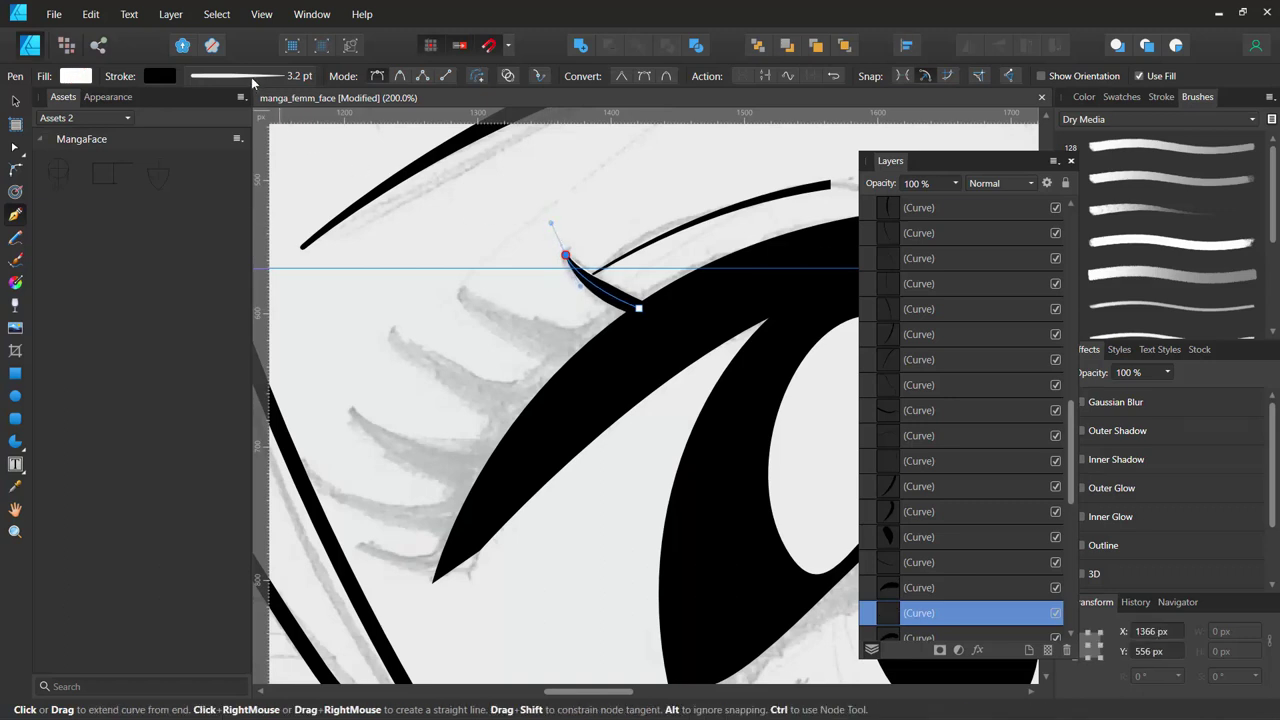
pyautogui.click(252, 82)
pyautogui.moveTo(219, 135); pyautogui.dragTo(222, 136)
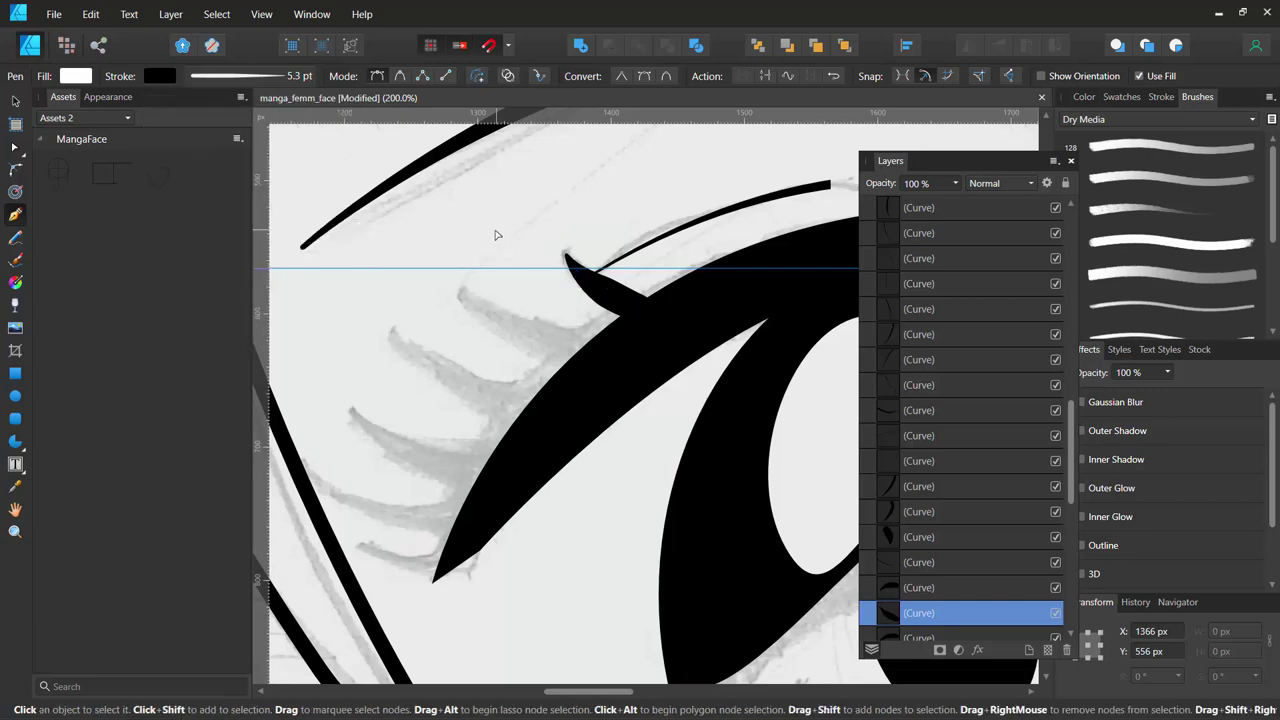
pyautogui.press('Escape')
# Draw two more curved lashes sweeping outward along the upper lid.
pyautogui.click(601, 354)
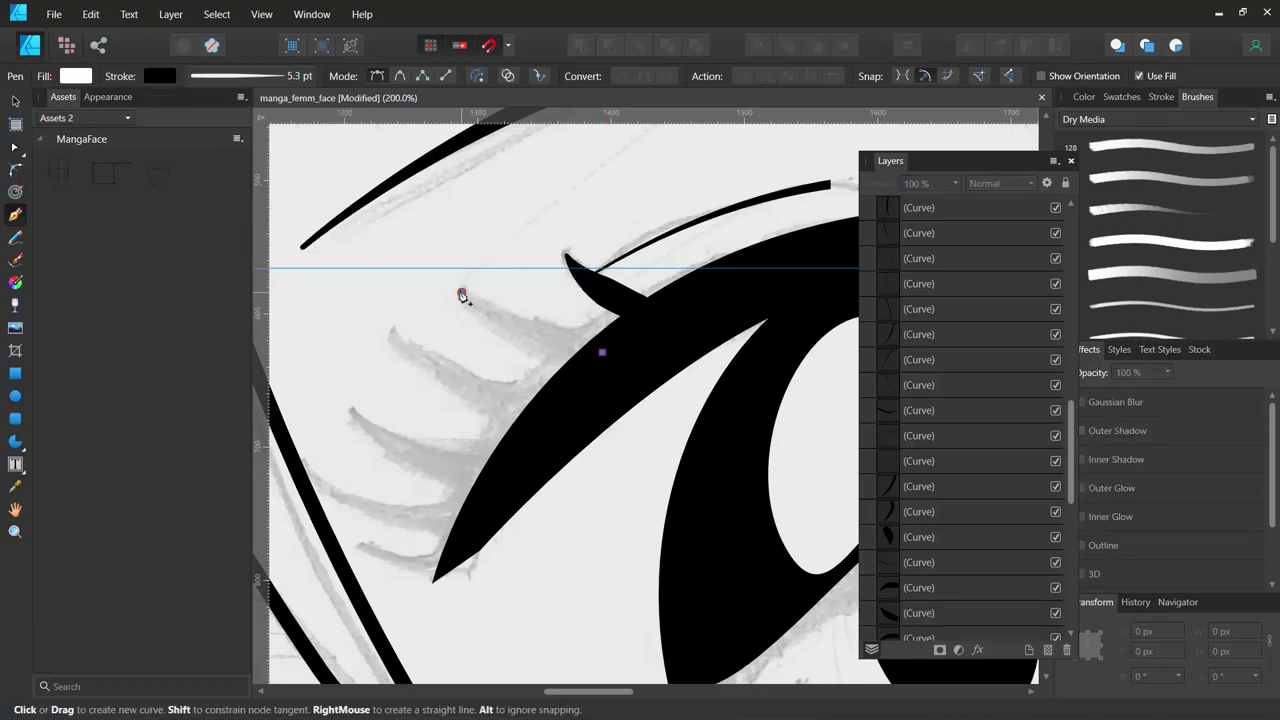
pyautogui.moveTo(461, 294); pyautogui.dragTo(421, 255)
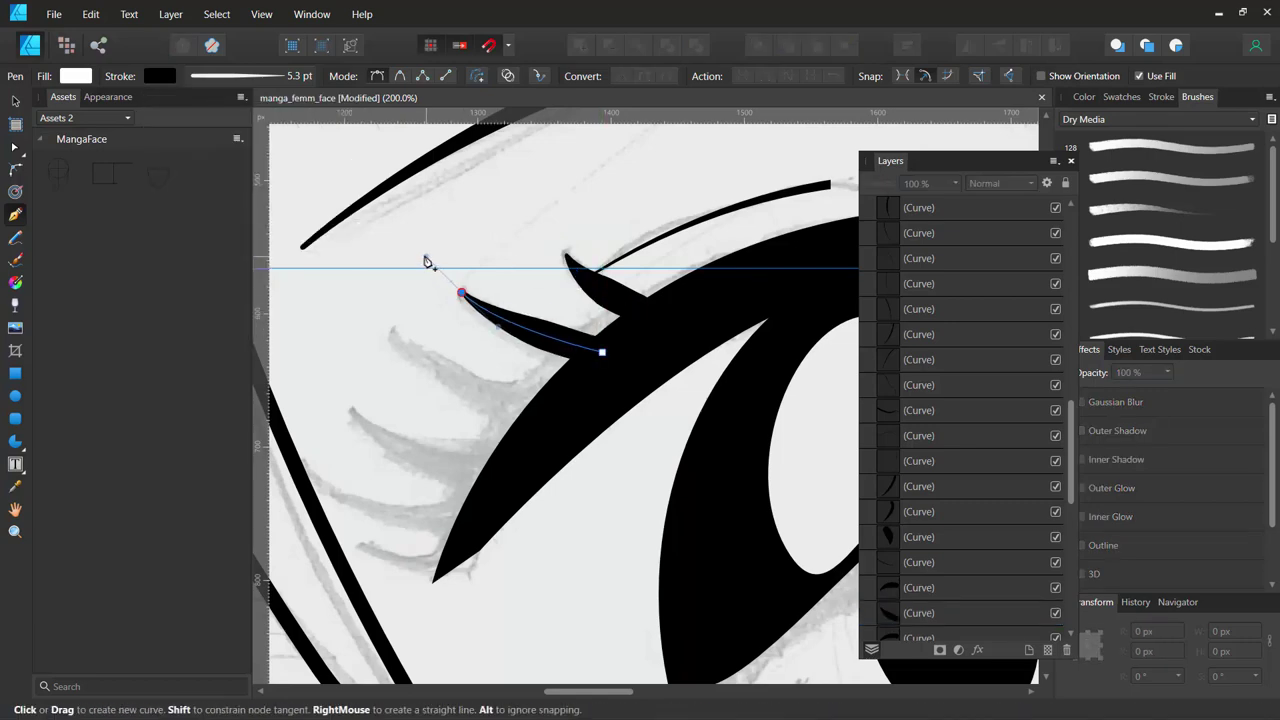
pyautogui.keyDown('ctrl'); pyautogui.click(538, 410); pyautogui.keyUp('ctrl')
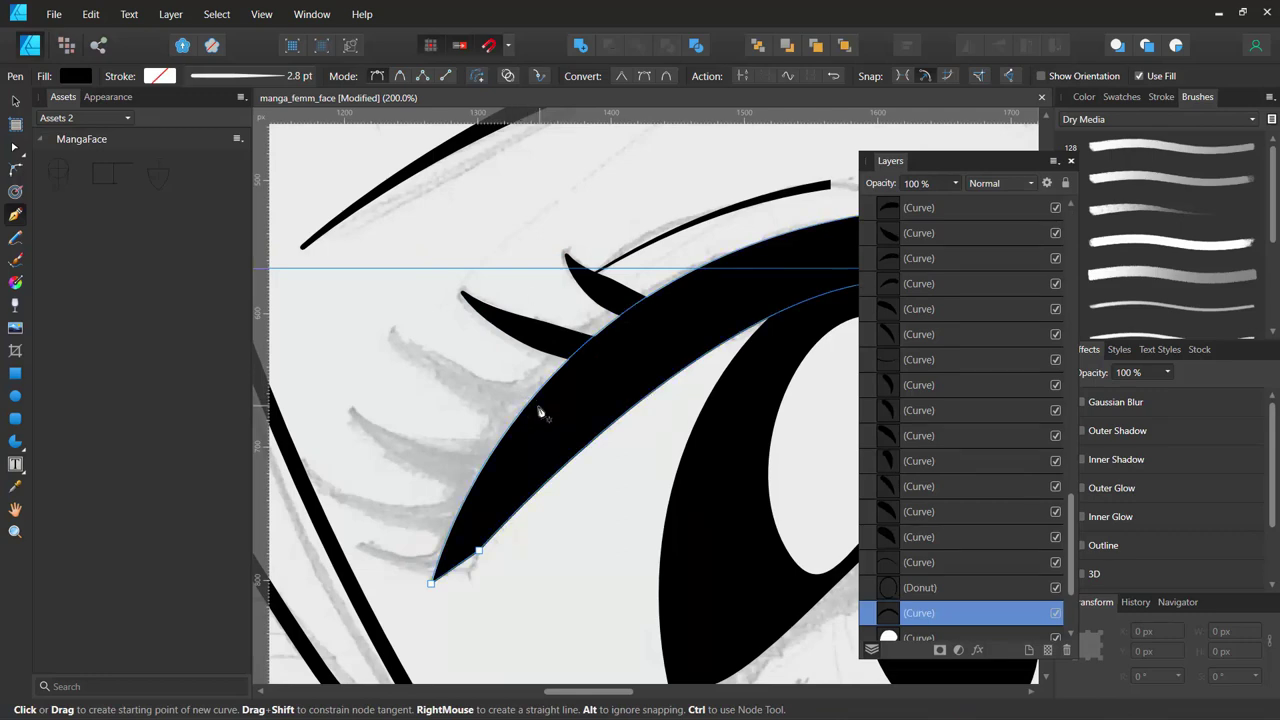
pyautogui.click(531, 405)
pyautogui.moveTo(396, 335); pyautogui.dragTo(373, 291)
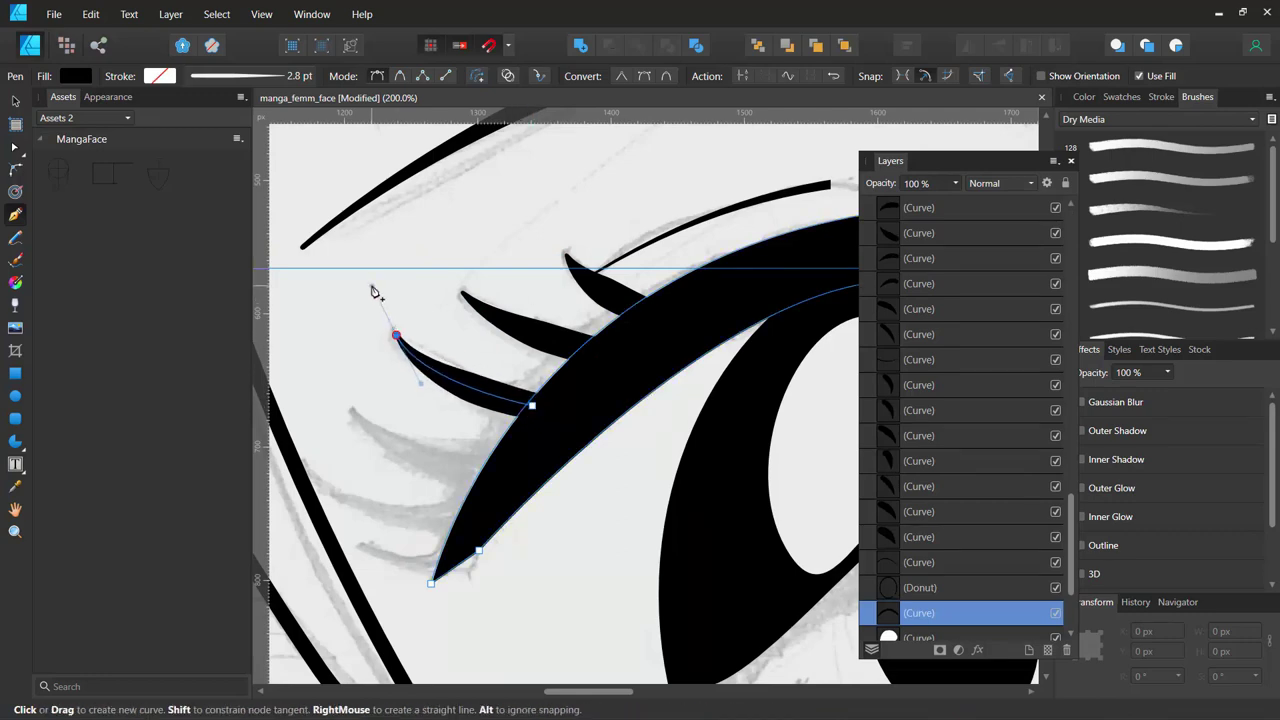
pyautogui.hotkey('ctrl', 'd')
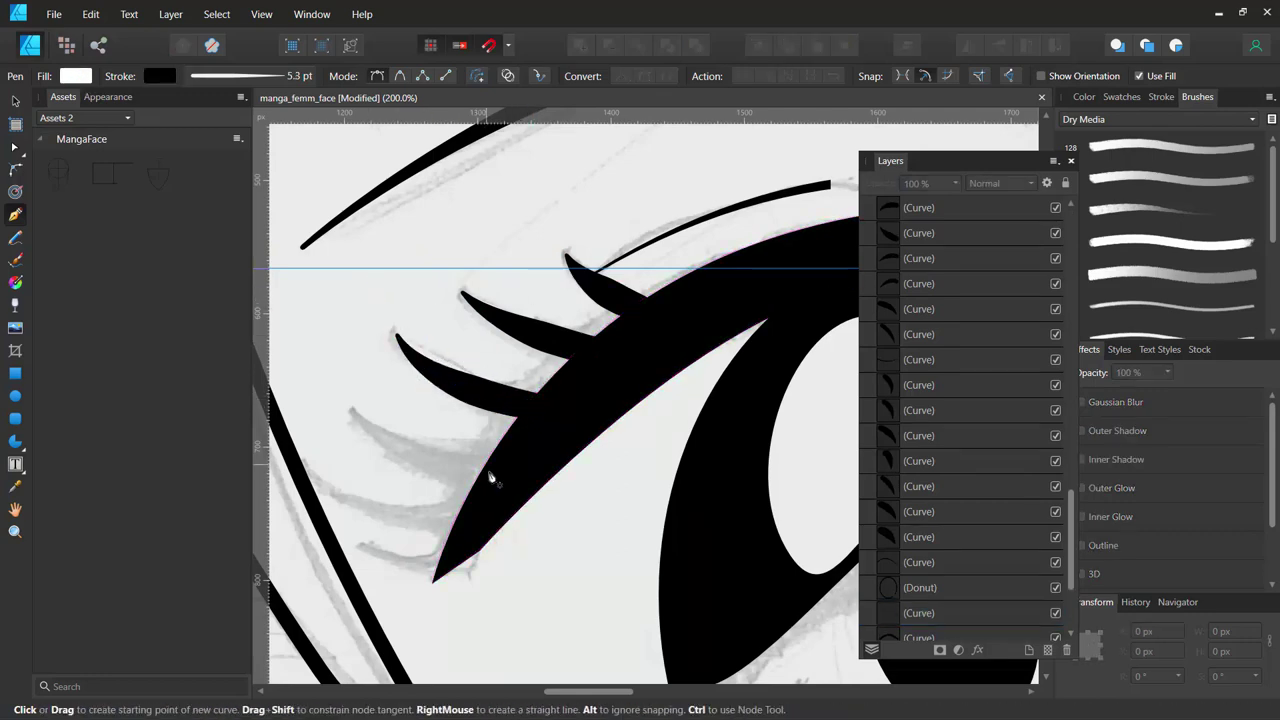
# Draw a lower curved lash sweeping up and outward, with its fill set to none.
pyautogui.click(500, 465)
pyautogui.moveTo(357, 413); pyautogui.dragTo(308, 341)
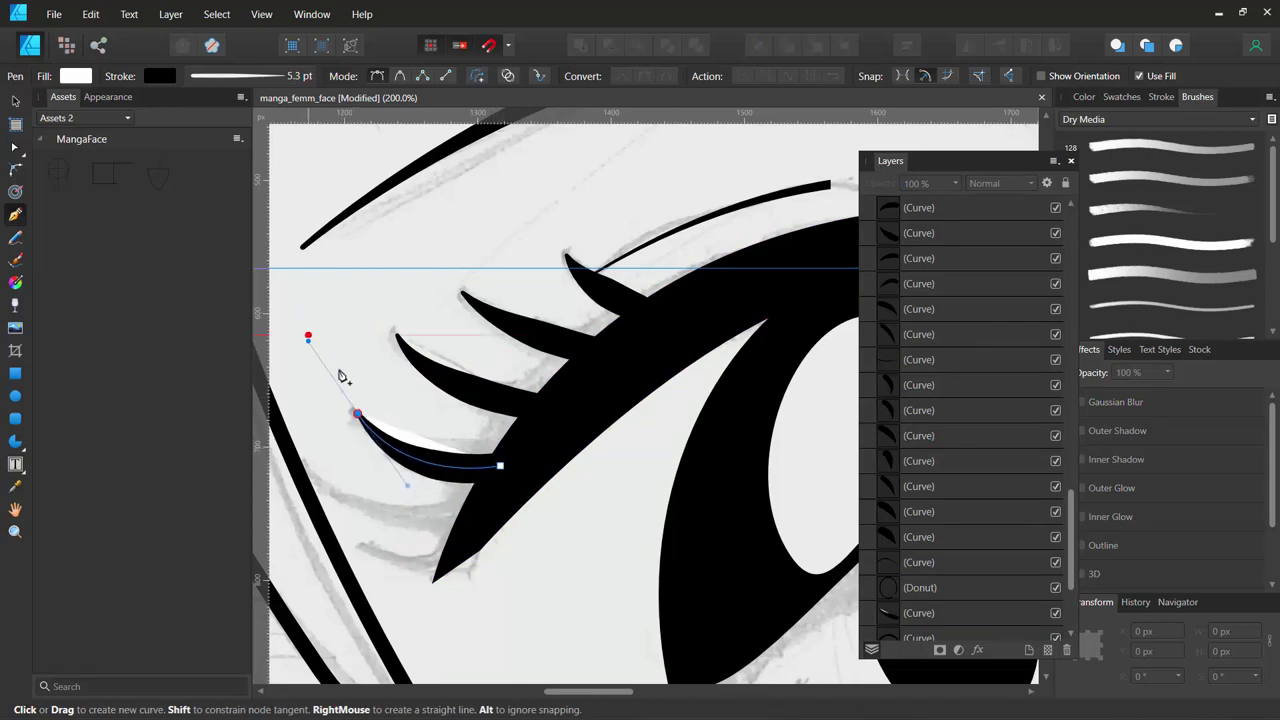
pyautogui.moveTo(485, 325); pyautogui.dragTo(522, 252)
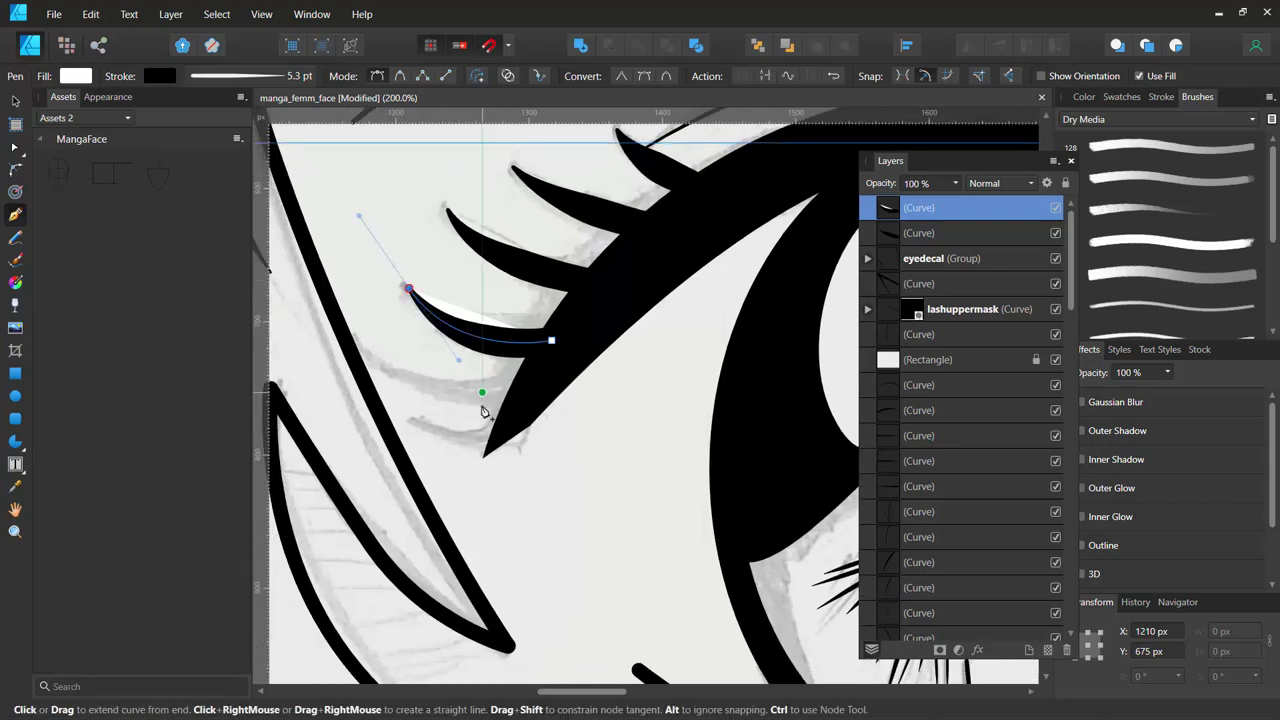
pyautogui.click(512, 395)
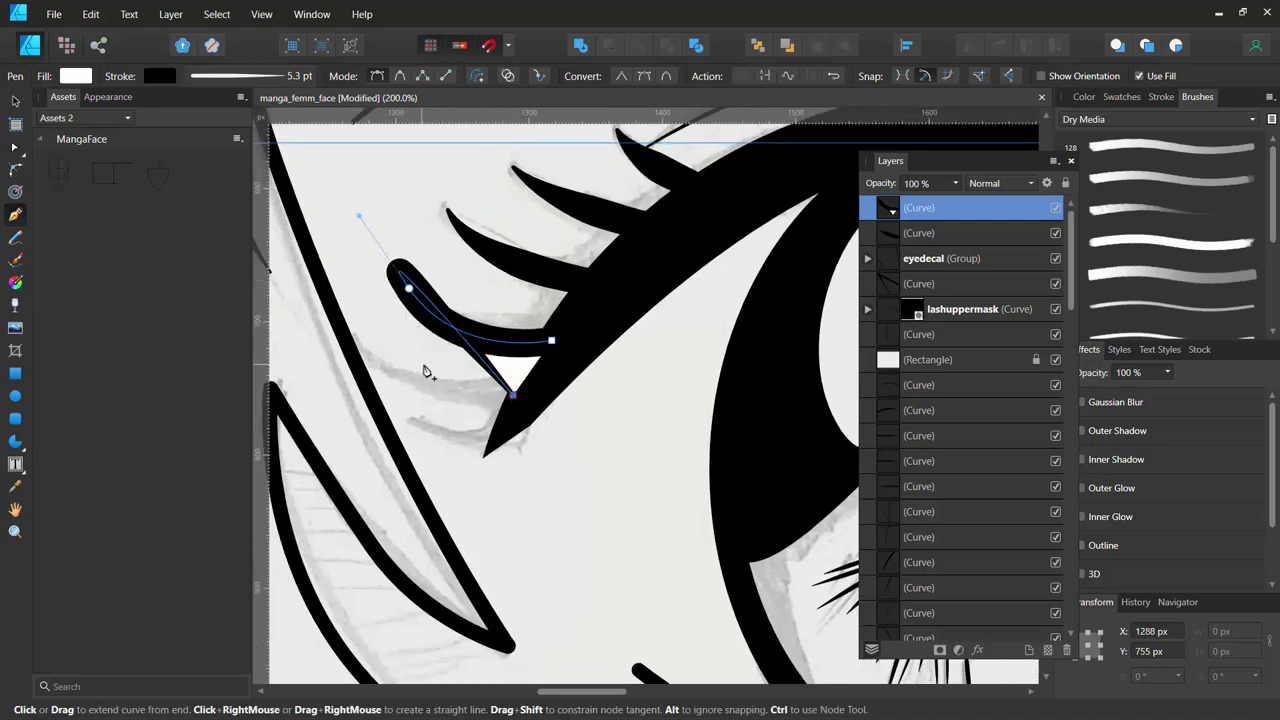
pyautogui.hotkey('ctrl', 'z')
pyautogui.click(74, 80)
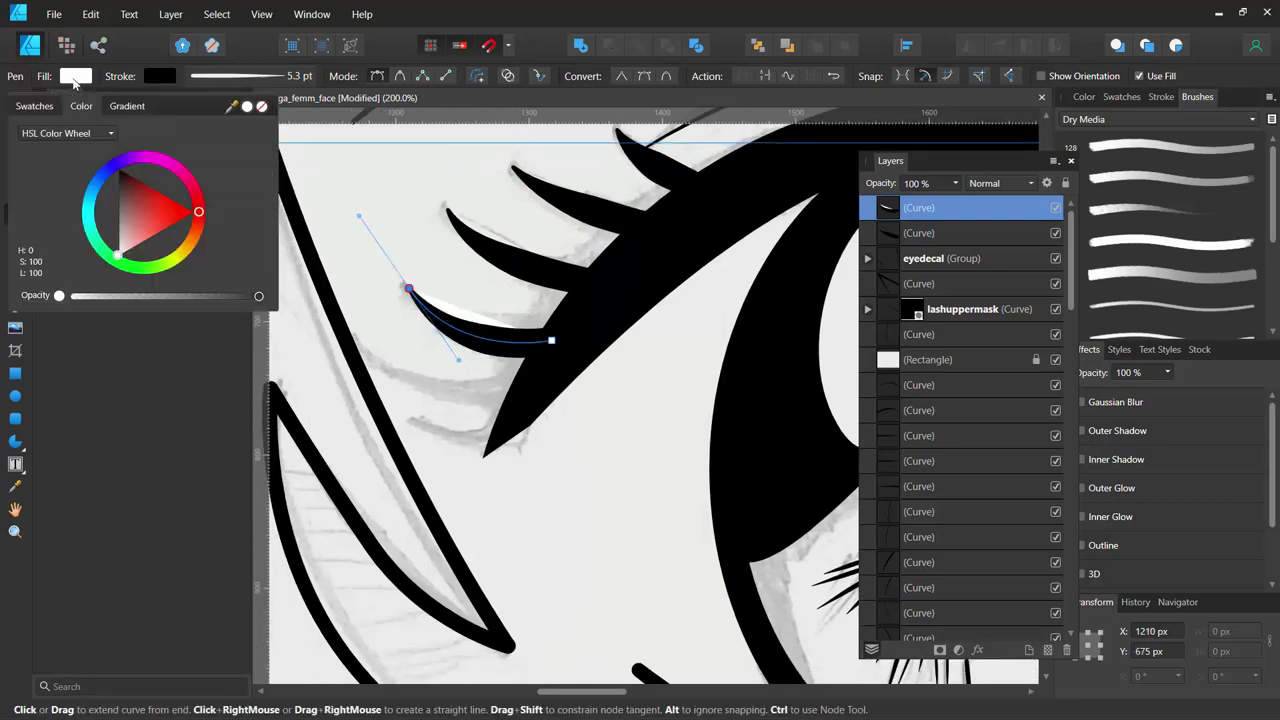
pyautogui.click(261, 107)
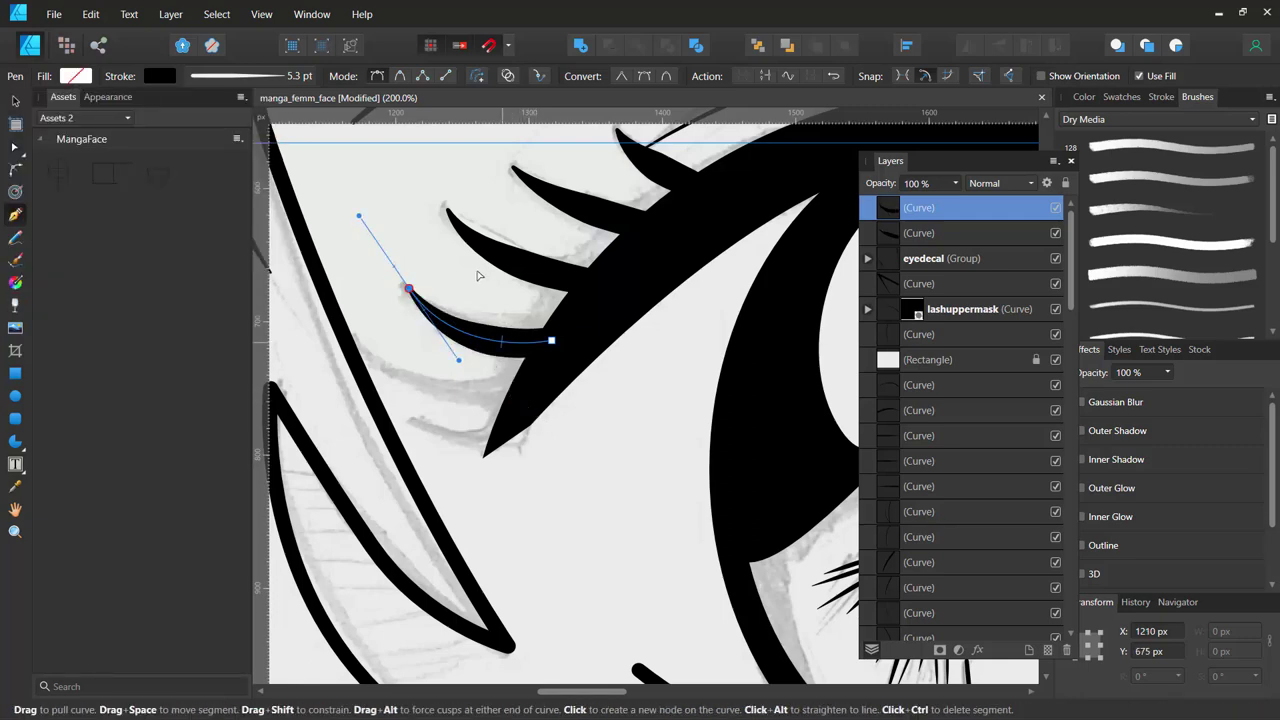
pyautogui.keyDown('ctrl'); pyautogui.click(498, 332); pyautogui.keyUp('ctrl')
# Add one more outward lash and a small curved lash at the outer eye corner.
pyautogui.click(515, 389)
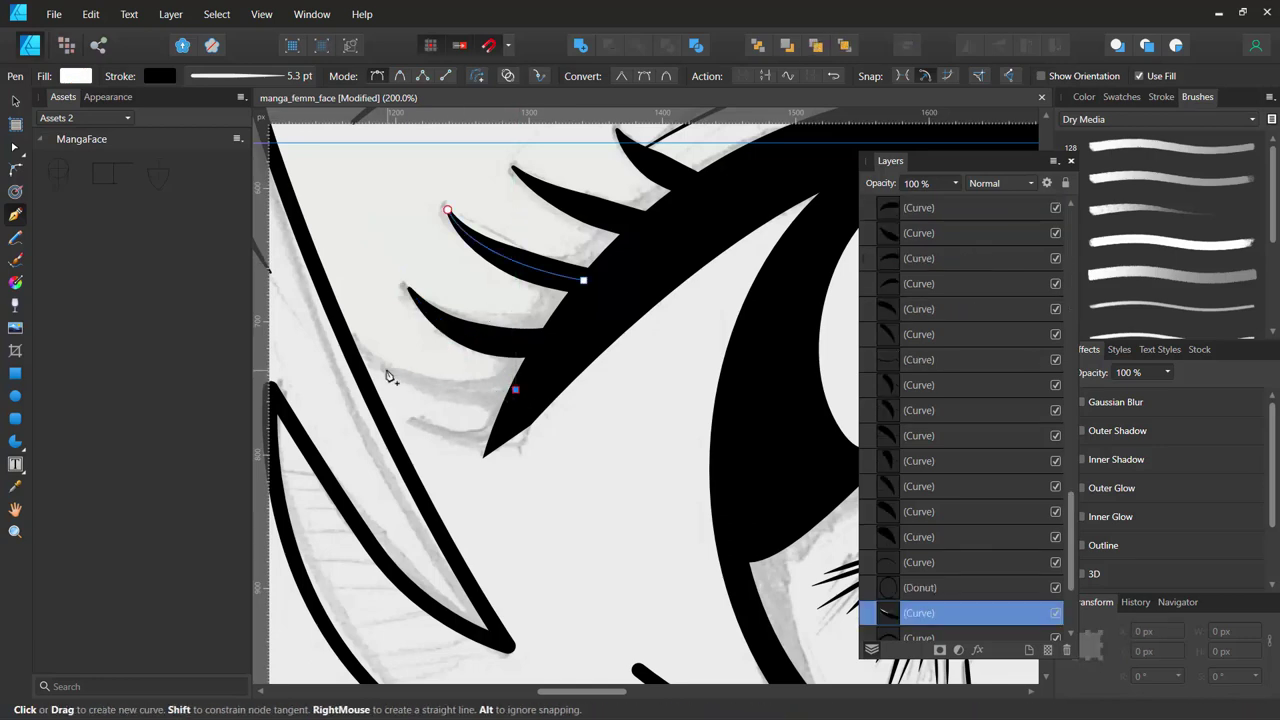
pyautogui.moveTo(391, 366); pyautogui.dragTo(345, 320)
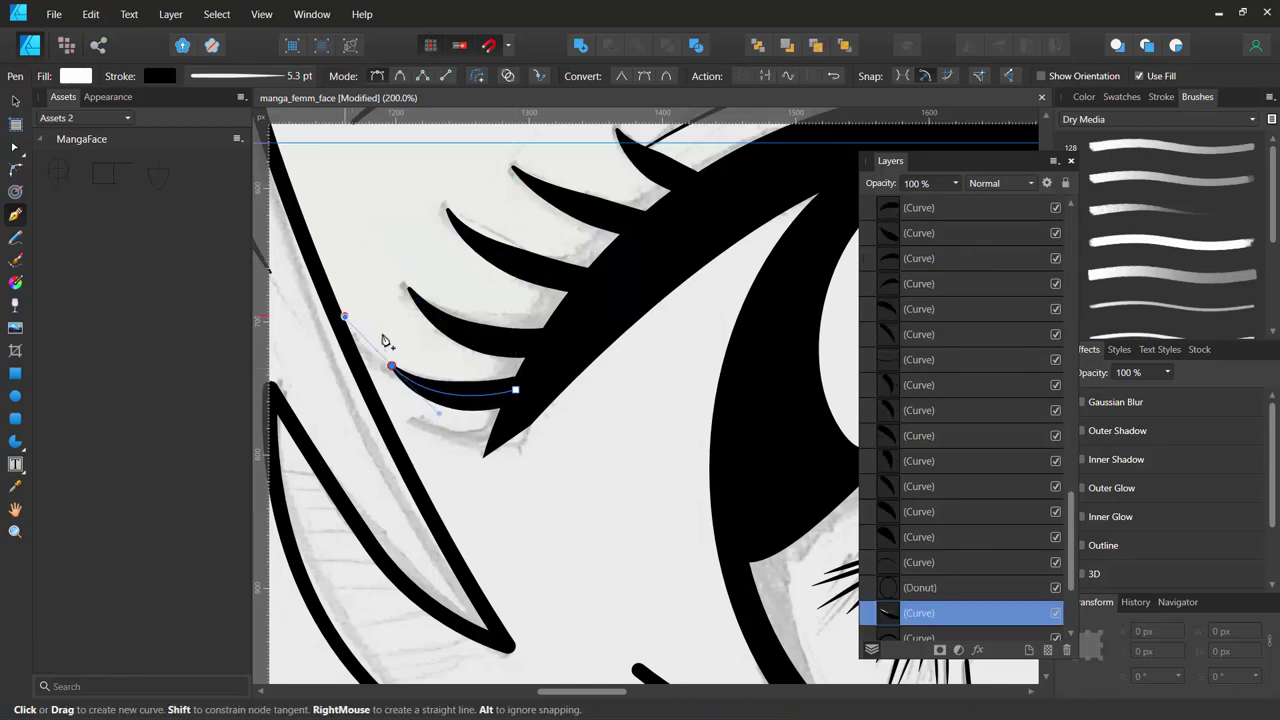
pyautogui.press('Escape')
pyautogui.moveTo(501, 435); pyautogui.dragTo(464, 431)
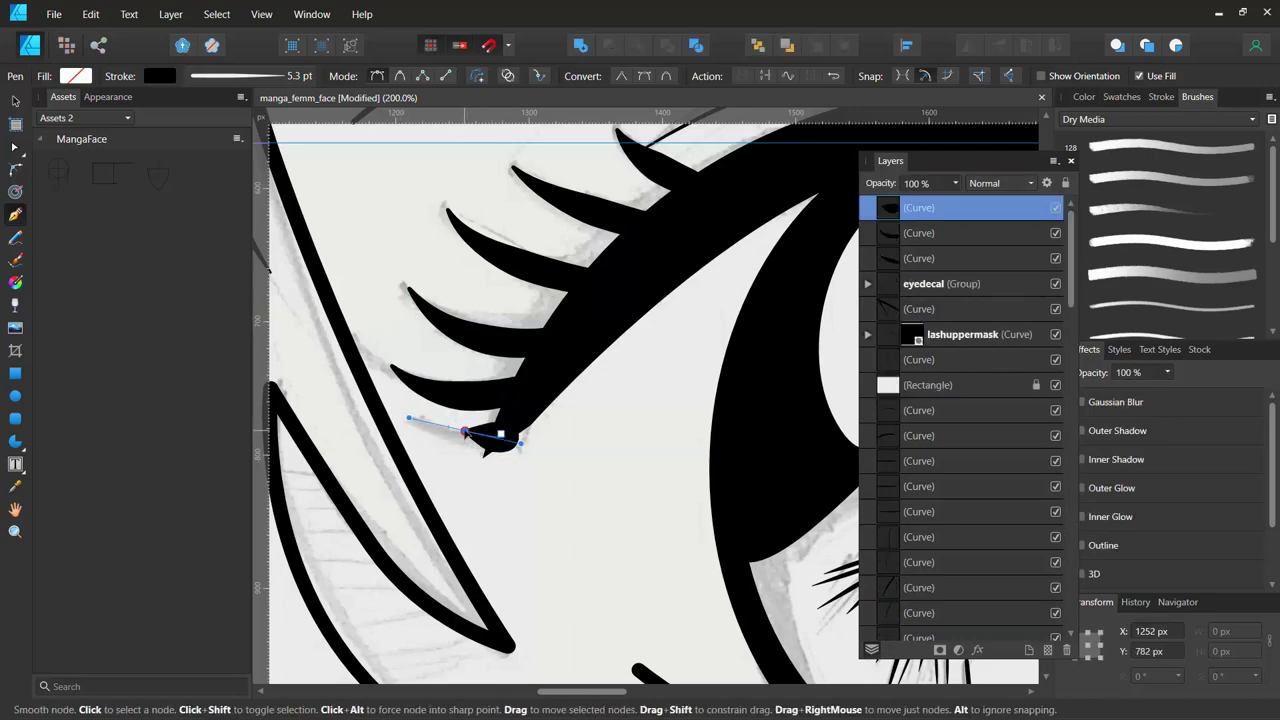
pyautogui.moveTo(464, 431); pyautogui.dragTo(480, 461)
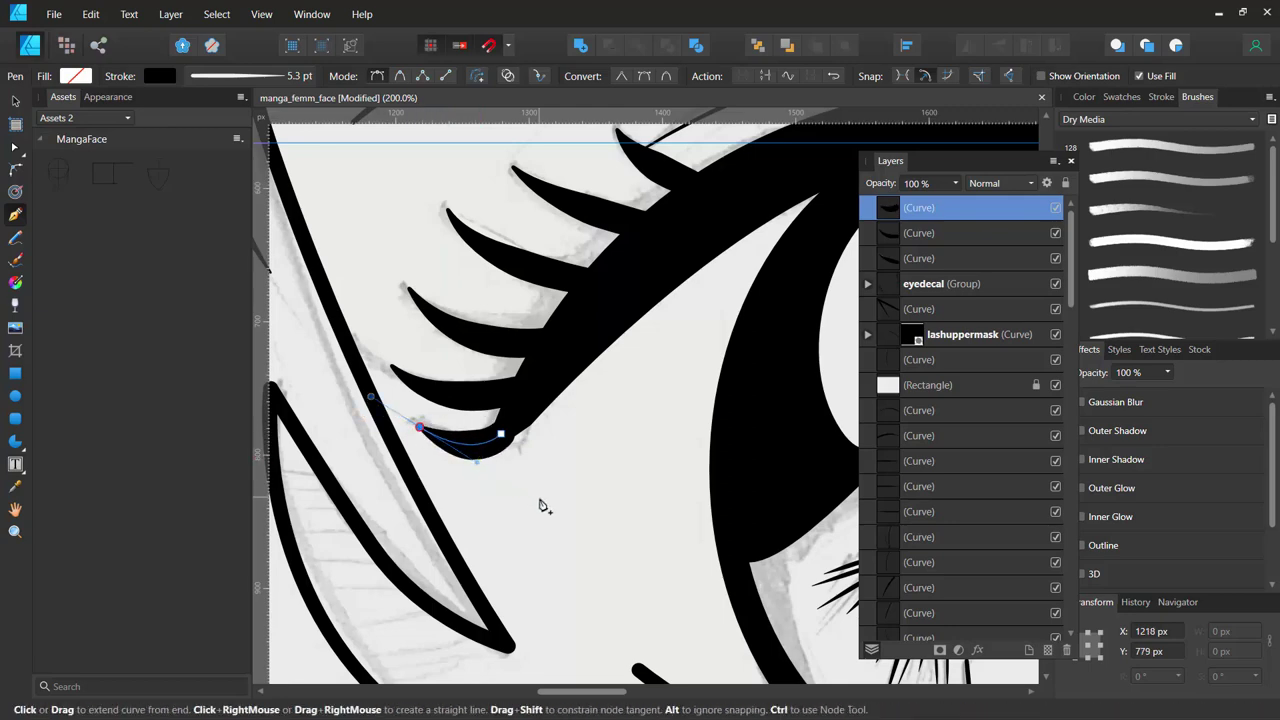
# Scroll and pan the view across toward the other eye and the nose.
pyautogui.scroll(-2, 538, 507)
pyautogui.scroll(-2, 540, 505)
pyautogui.scroll(-1, 545, 500)
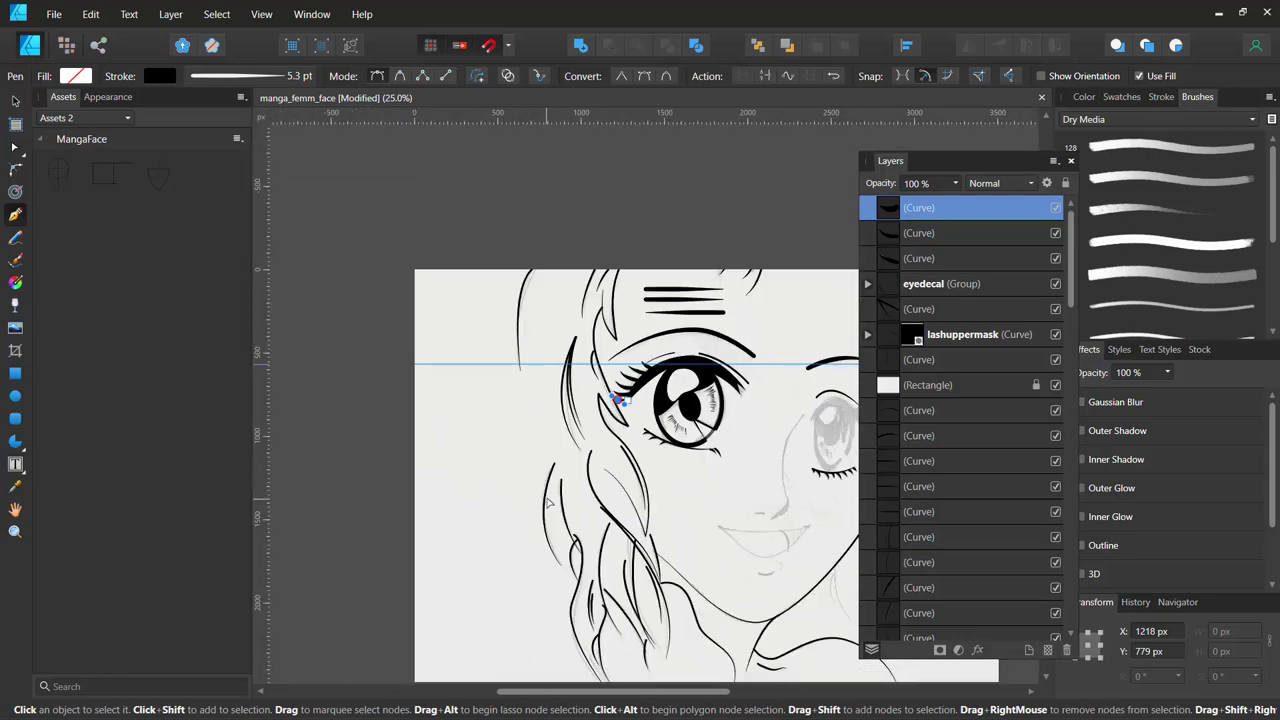
pyautogui.hscroll(3, 548, 500)
pyautogui.scroll(-1, 550, 480)
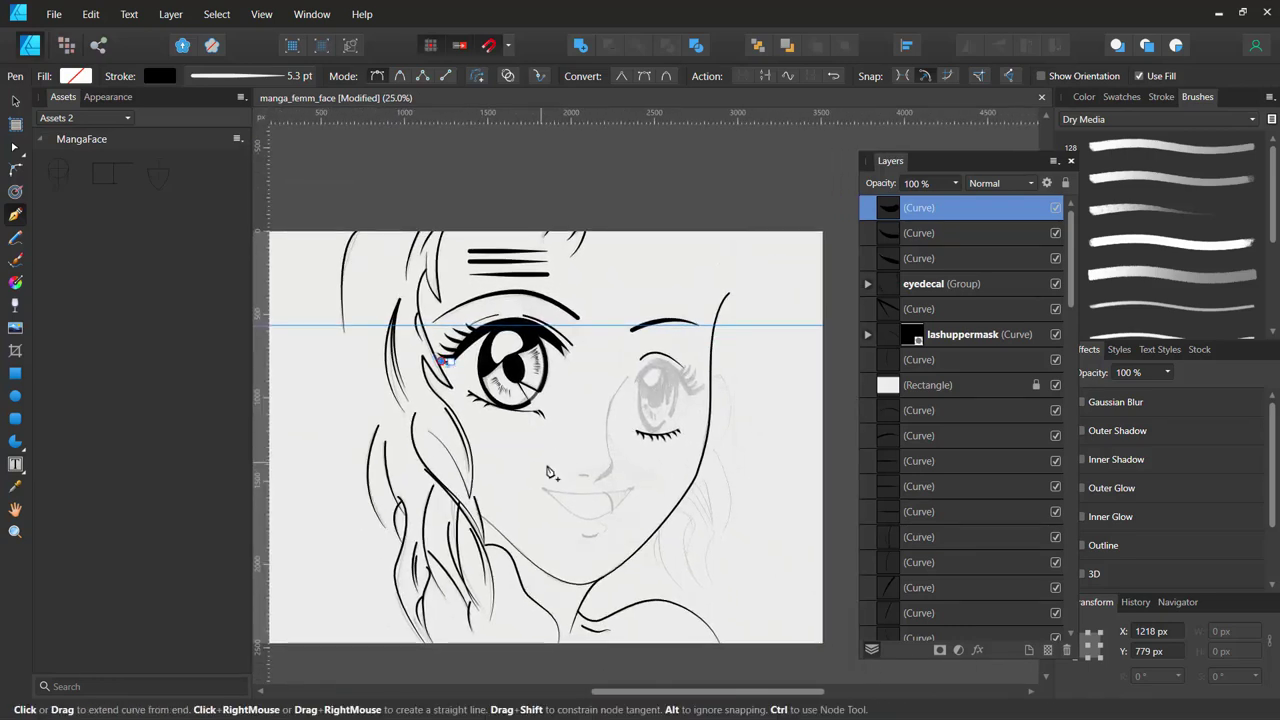
pyautogui.scroll(3, 606, 480)
pyautogui.scroll(2, 590, 465)
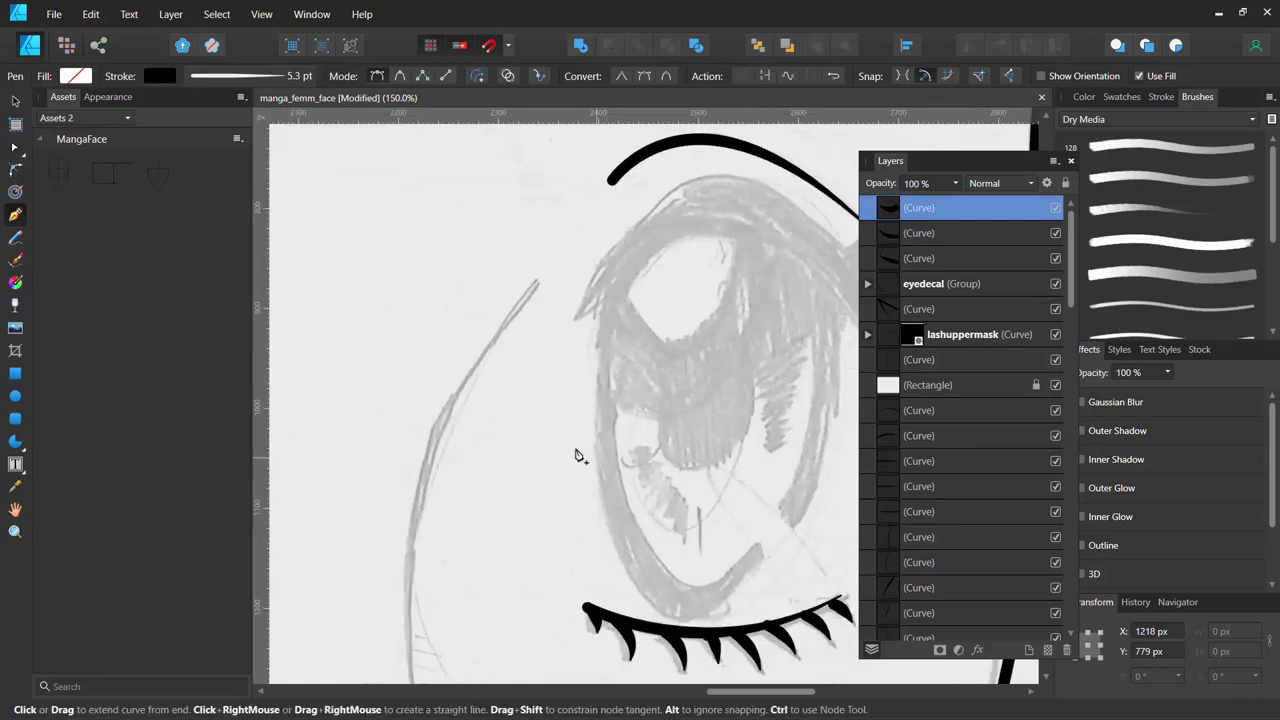
pyautogui.moveTo(577, 451)
pyautogui.mouseDown()
pyautogui.moveTo(568, 330)
pyautogui.moveTo(638, 213)
pyautogui.mouseUp()
pyautogui.scroll(-1, 594, 449)
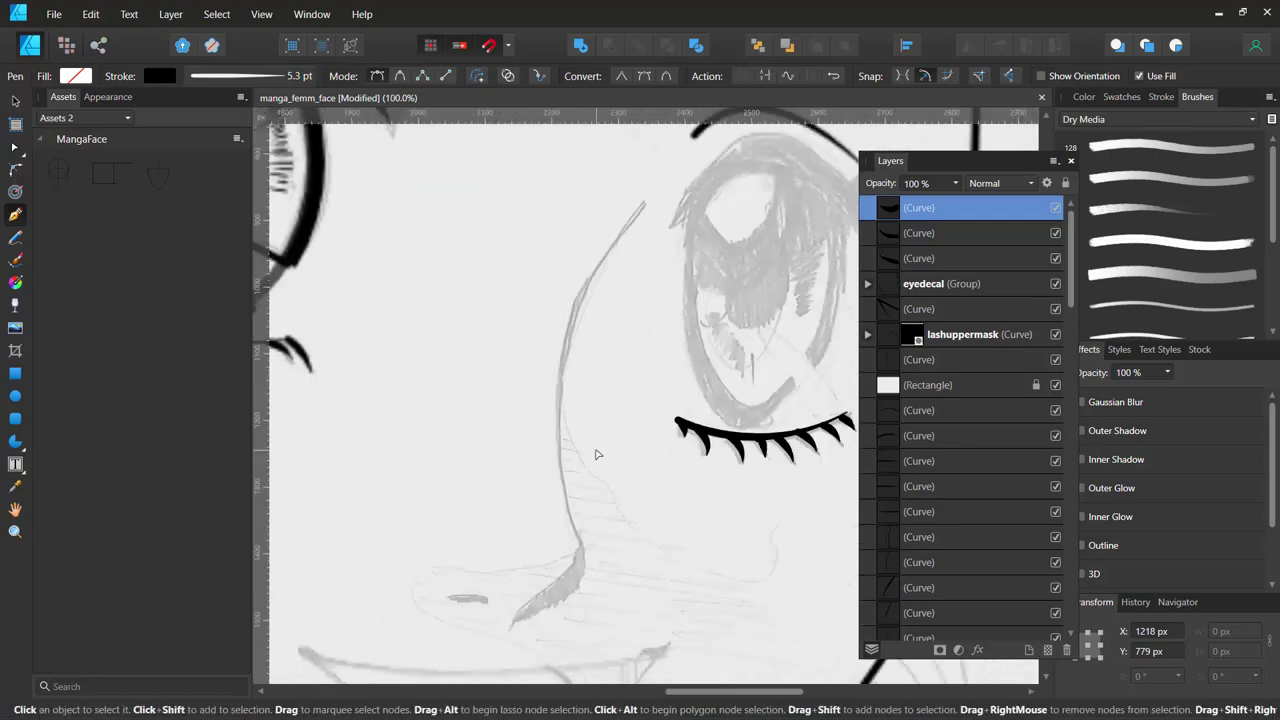
pyautogui.scroll(-1, 596, 454)
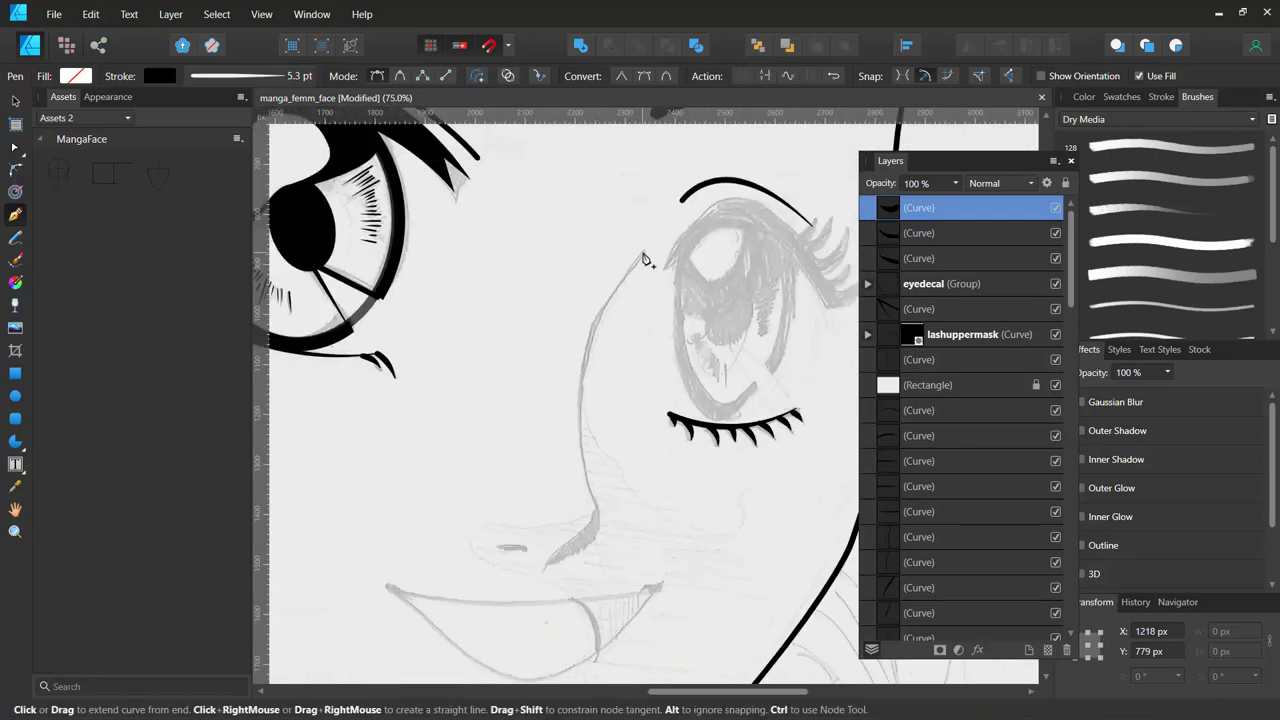
# Draw the 5.3 pt nose line from the bridge curving down under the nose tip.
pyautogui.click(643, 253)
pyautogui.hotkey('ctrl', 'z')
pyautogui.press('Escape')
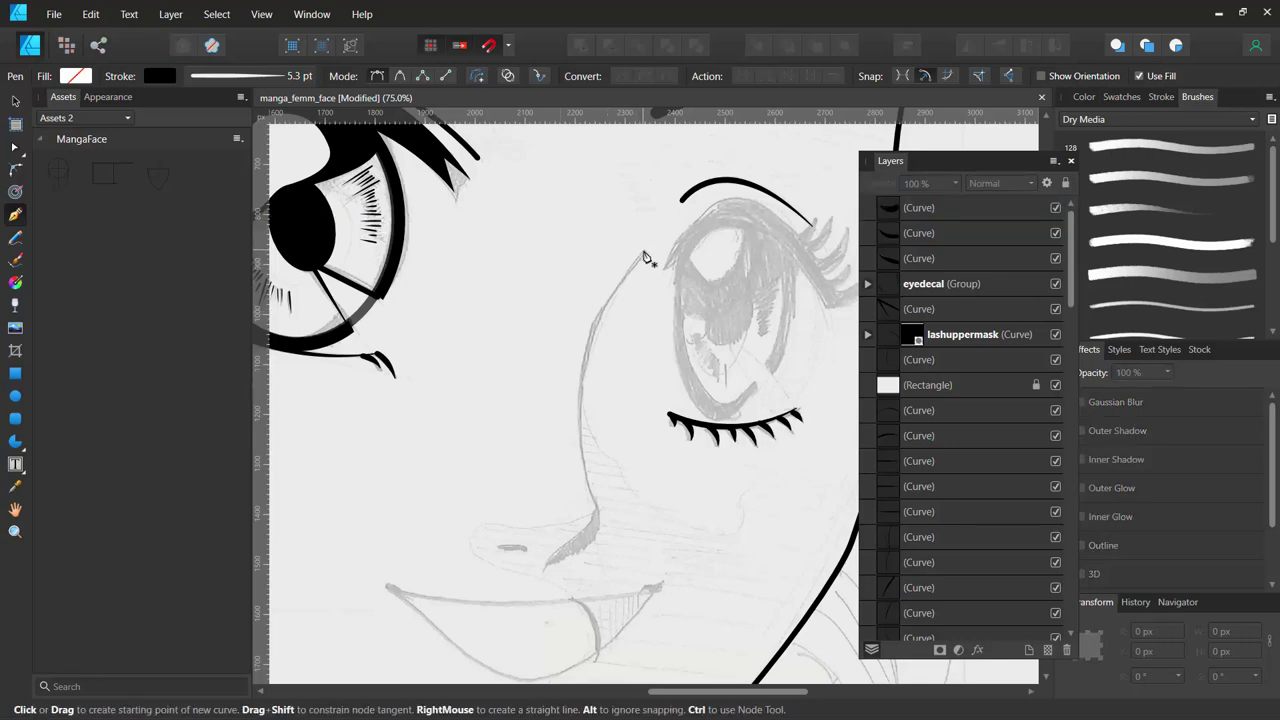
pyautogui.click(641, 250)
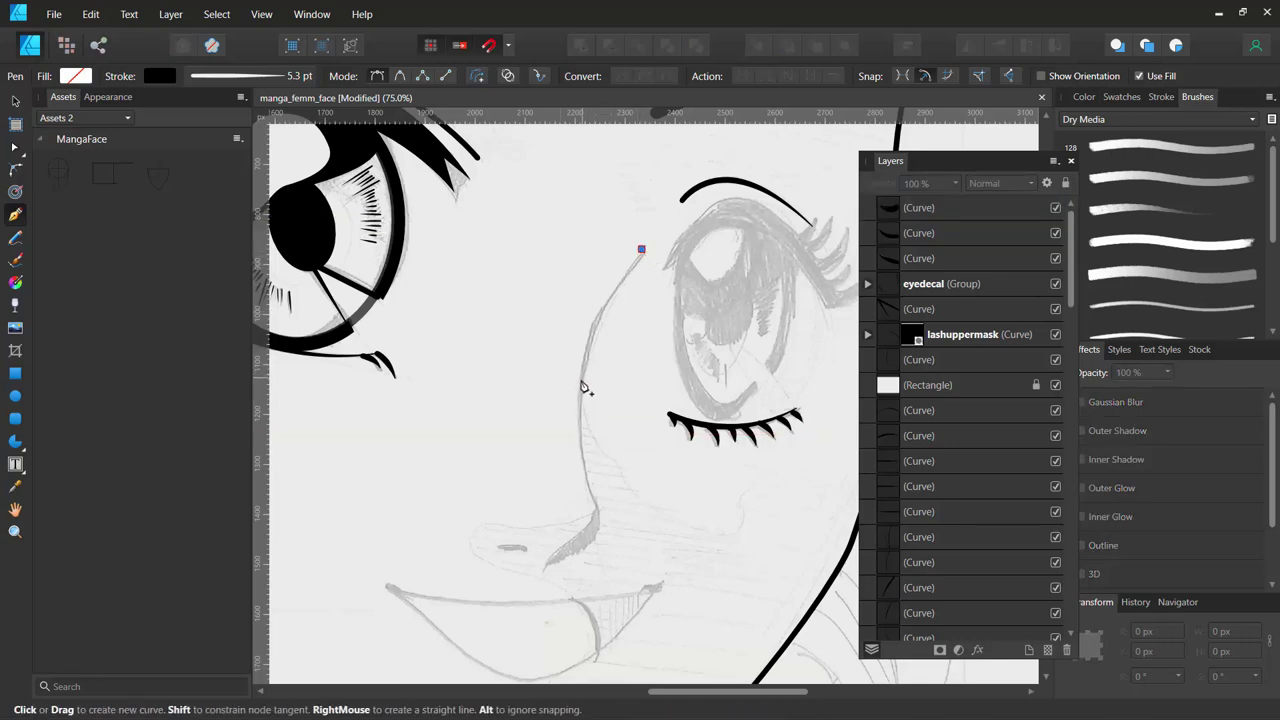
pyautogui.moveTo(580, 386); pyautogui.dragTo(581, 458)
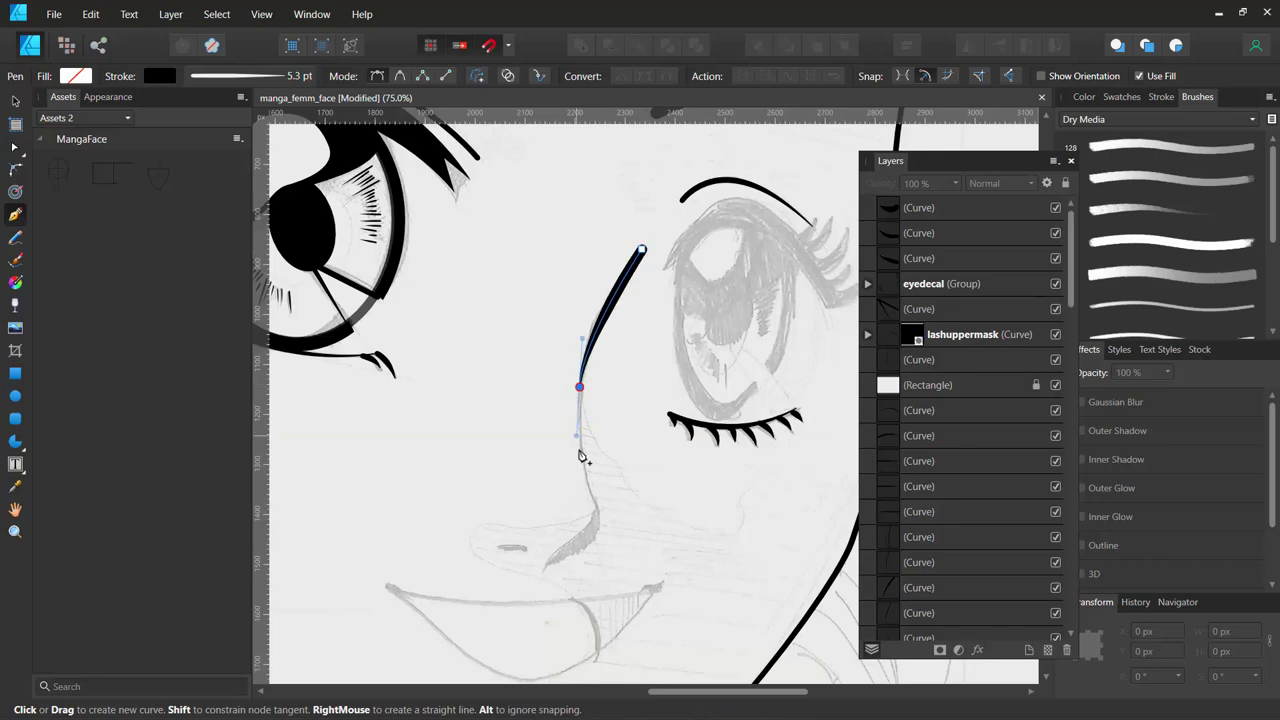
pyautogui.click(595, 506)
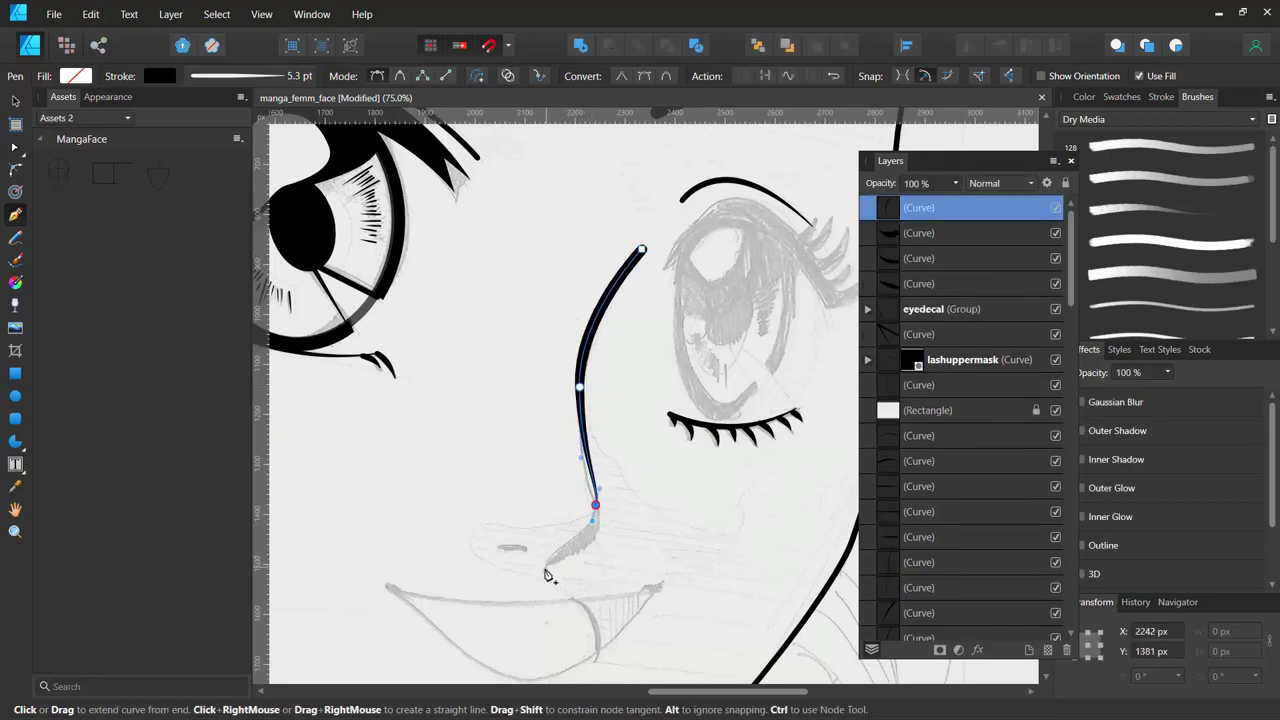
pyautogui.moveTo(546, 567); pyautogui.dragTo(529, 604)
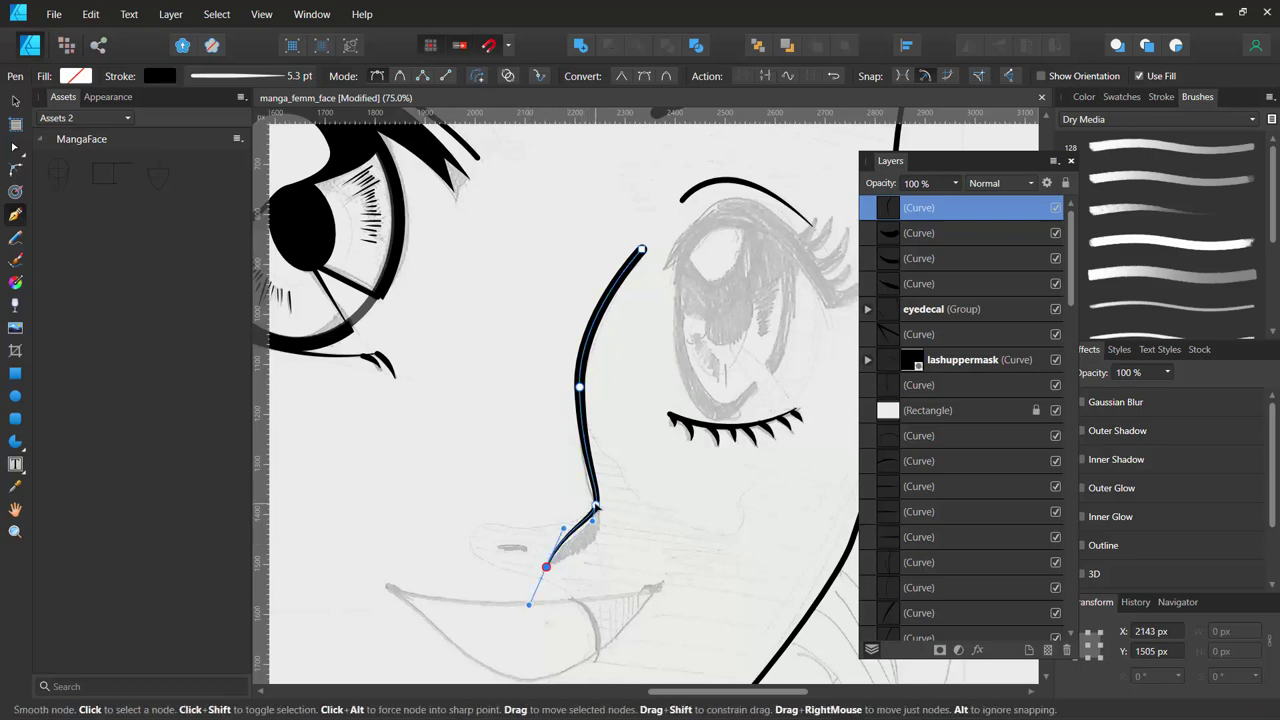
# Adjust the nose-tip point and nudge it slightly left, then pan to the tip.
pyautogui.moveTo(594, 506); pyautogui.dragTo(596, 515)
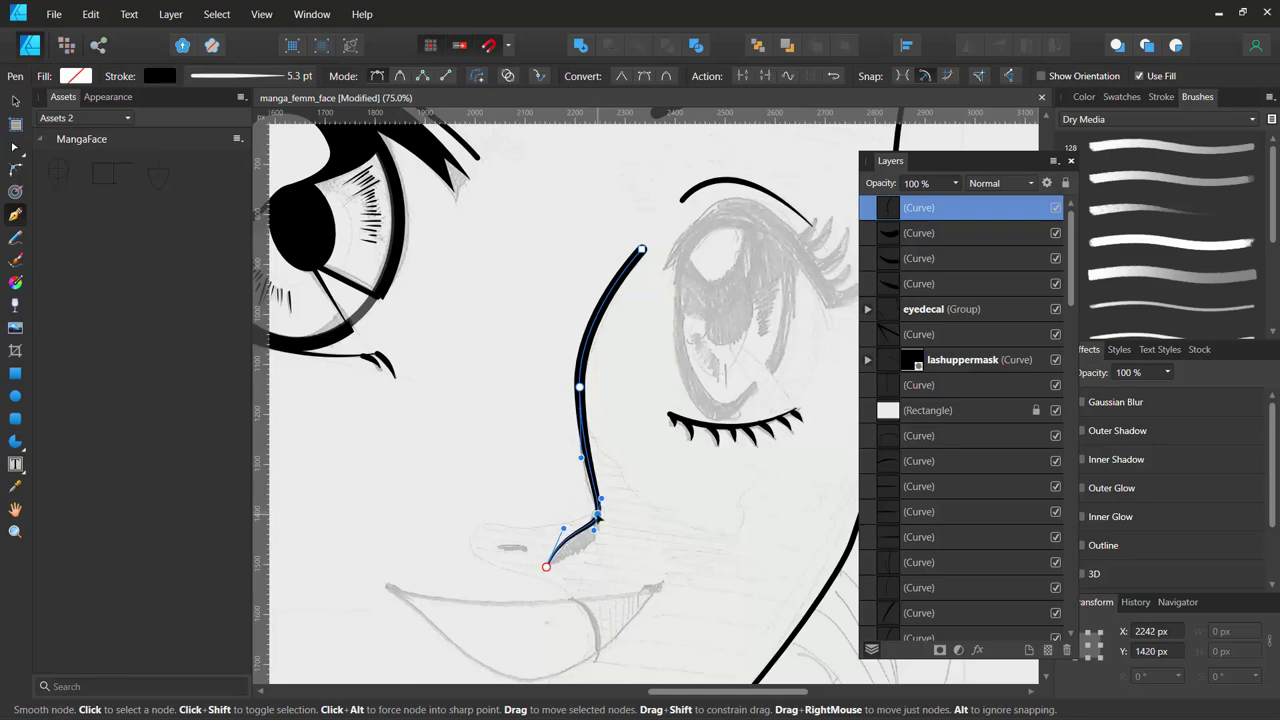
pyautogui.press('Left')
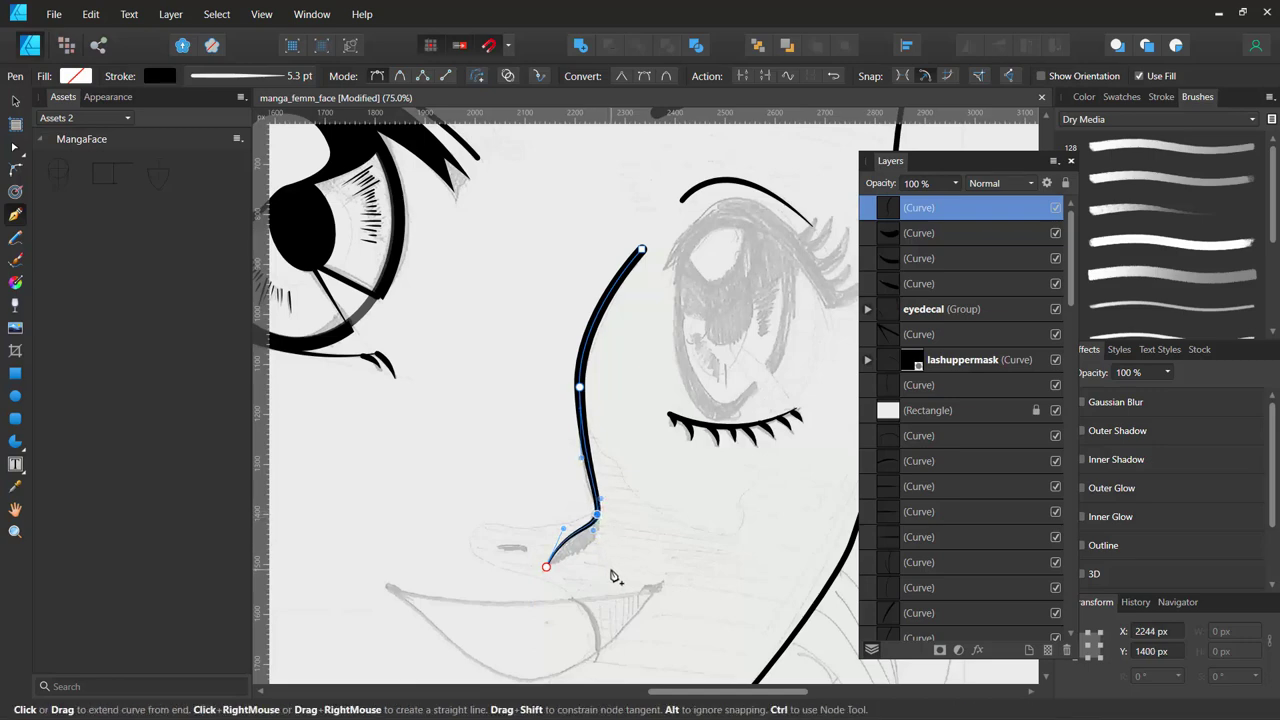
pyautogui.scroll(5, 614, 577)
pyautogui.scroll(3, 608, 571)
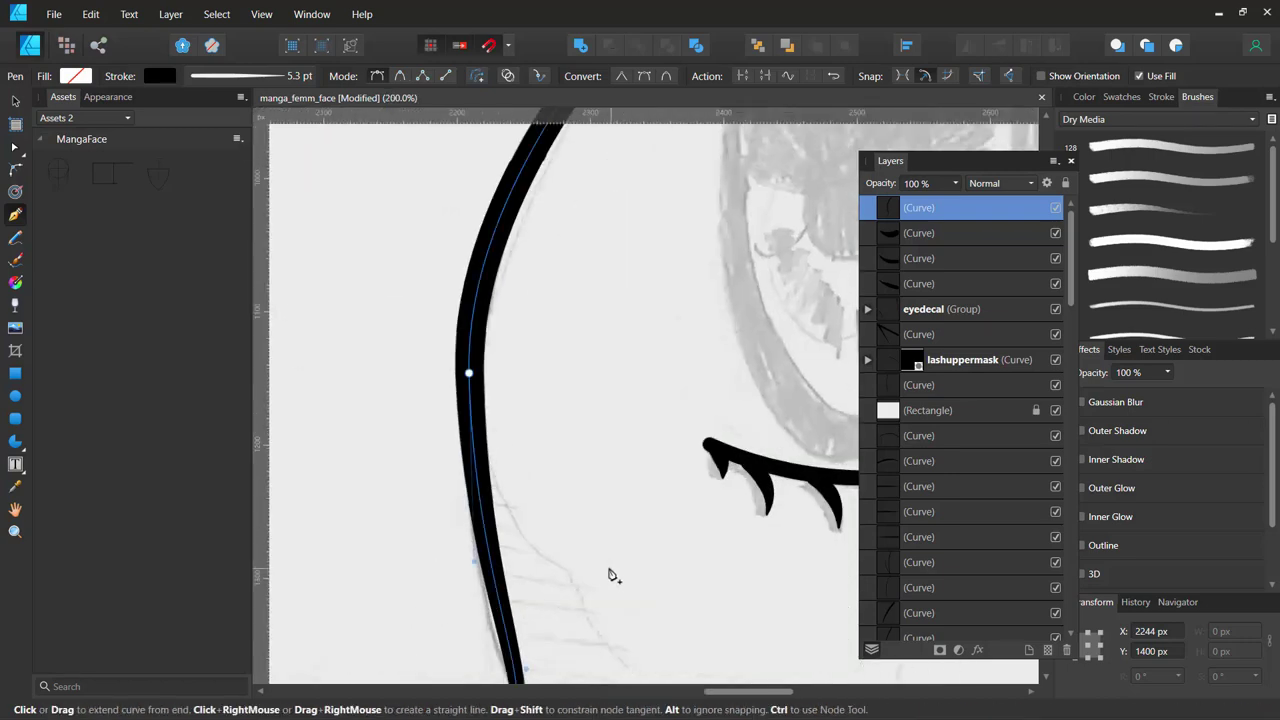
pyautogui.moveTo(608, 571)
pyautogui.mouseDown()
pyautogui.moveTo(574, 237)
pyautogui.moveTo(732, 388)
pyautogui.mouseUp()
pyautogui.scroll(-3, 700, 430)
pyautogui.hscroll(-3, 666, 466)
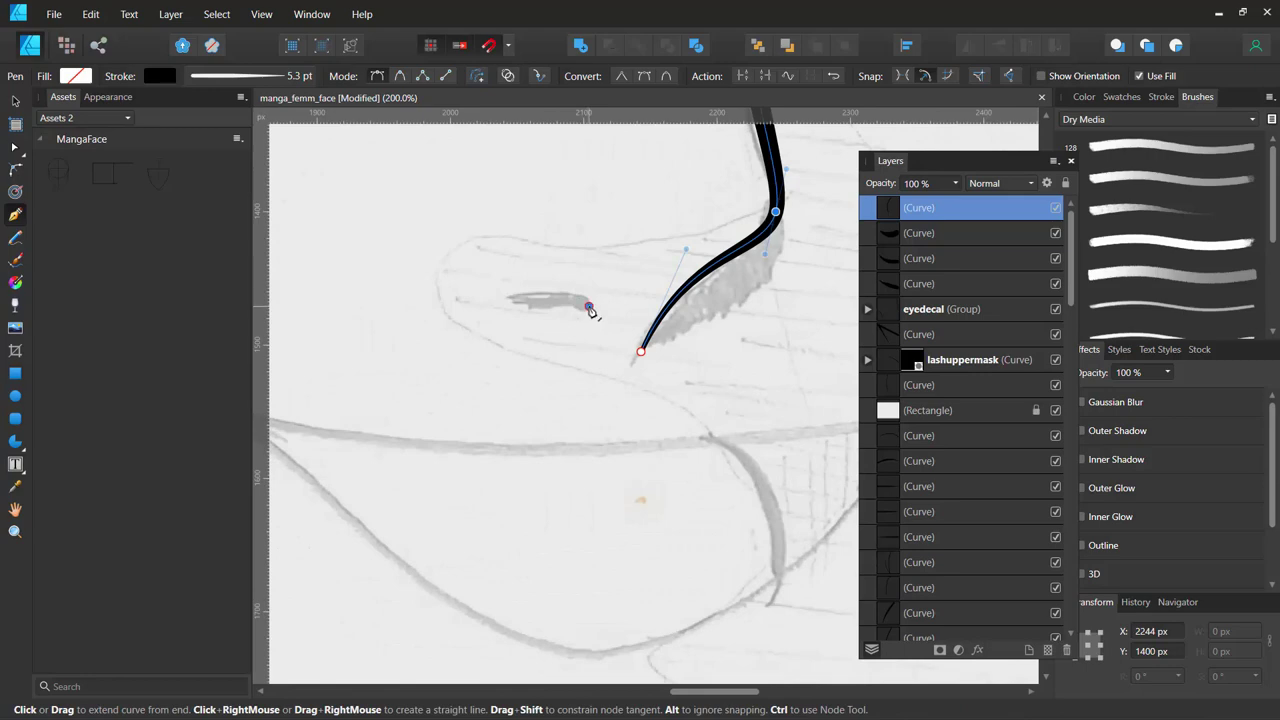
# Undo the stray nose segment and draw a teardrop nostril left of the nose tip.
pyautogui.click(589, 306)
pyautogui.hotkey('ctrl', 'z')
pyautogui.press('Escape')
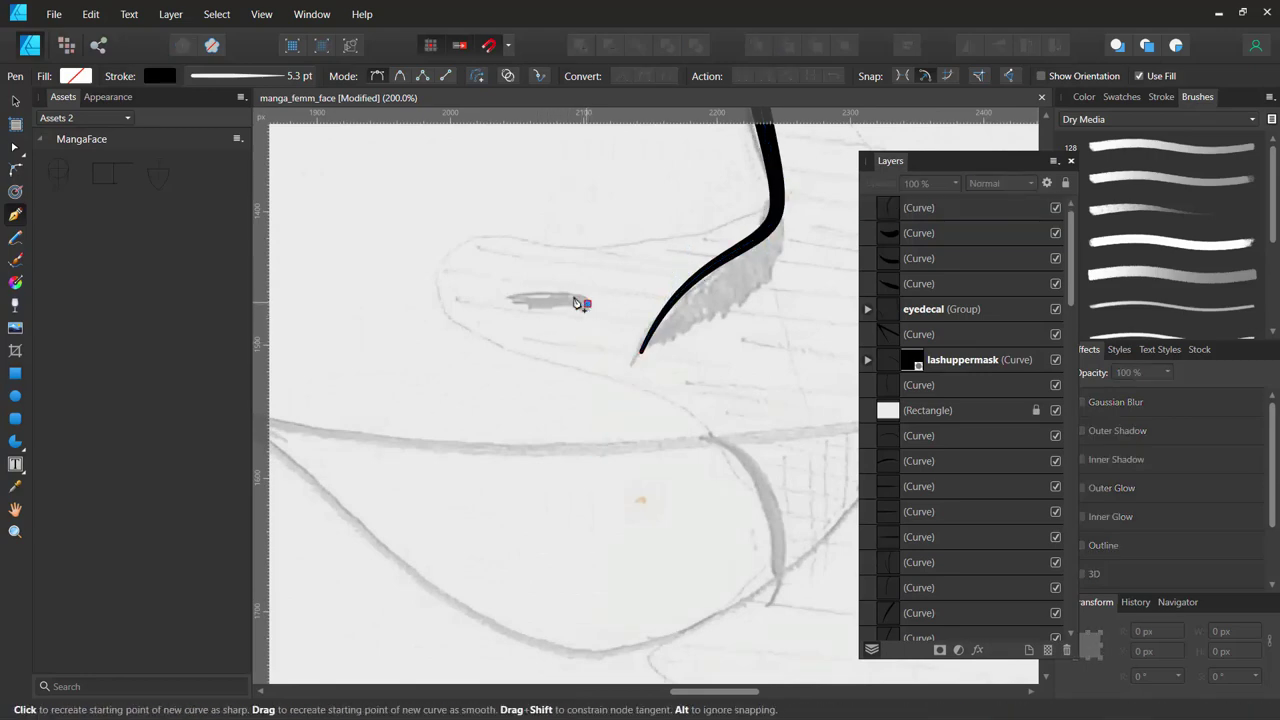
pyautogui.moveTo(521, 299); pyautogui.dragTo(476, 316)
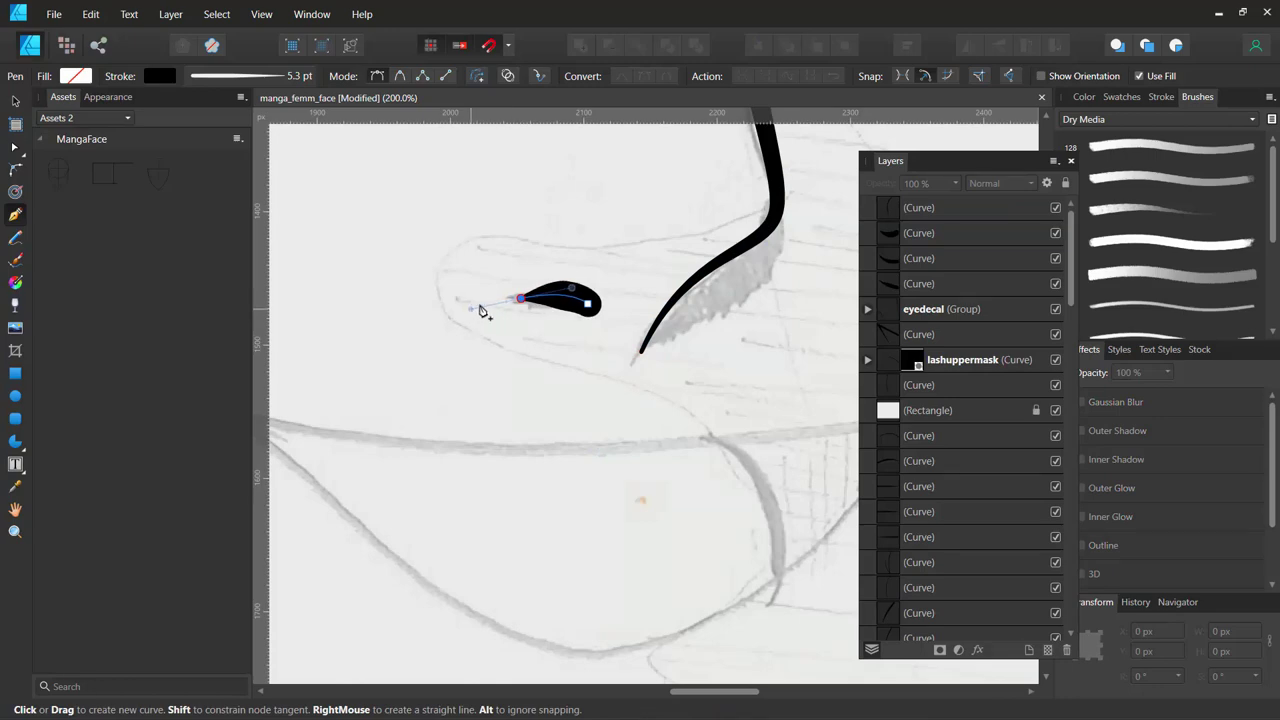
pyautogui.press('v')
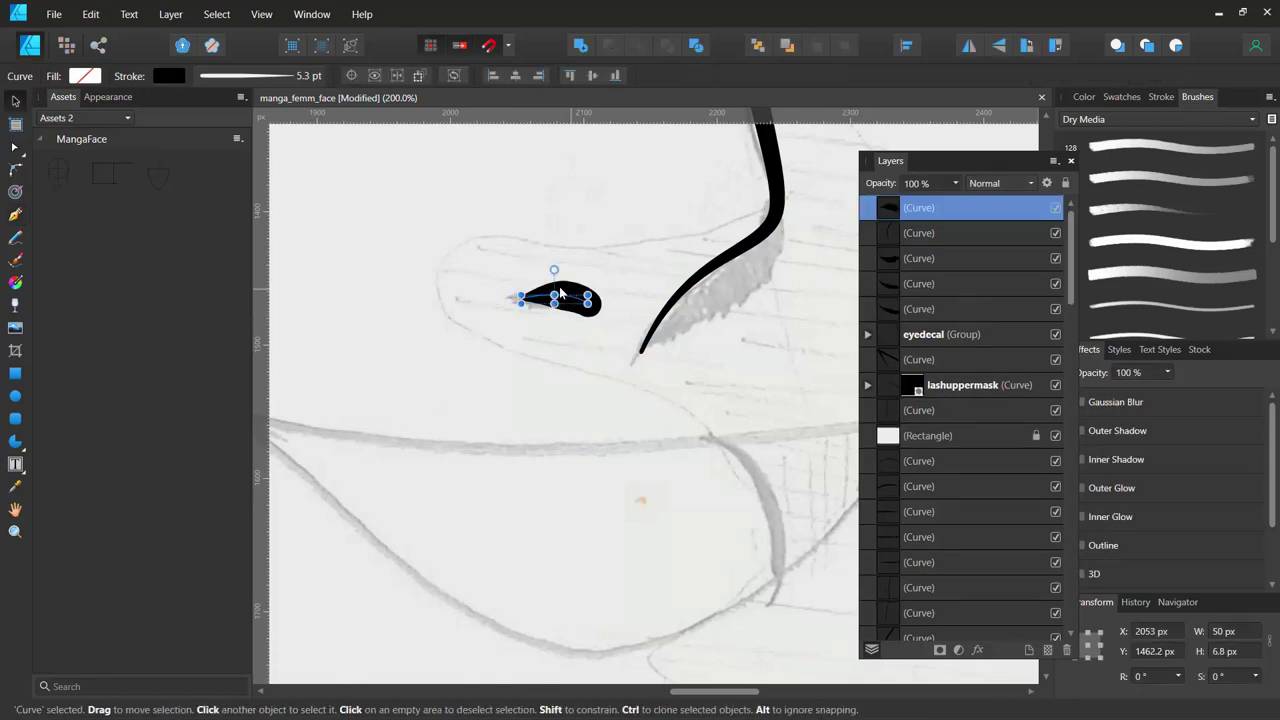
# Move the nostril into place and resize it to about 56 × 4.8 px.
pyautogui.moveTo(560, 293); pyautogui.dragTo(549, 297)
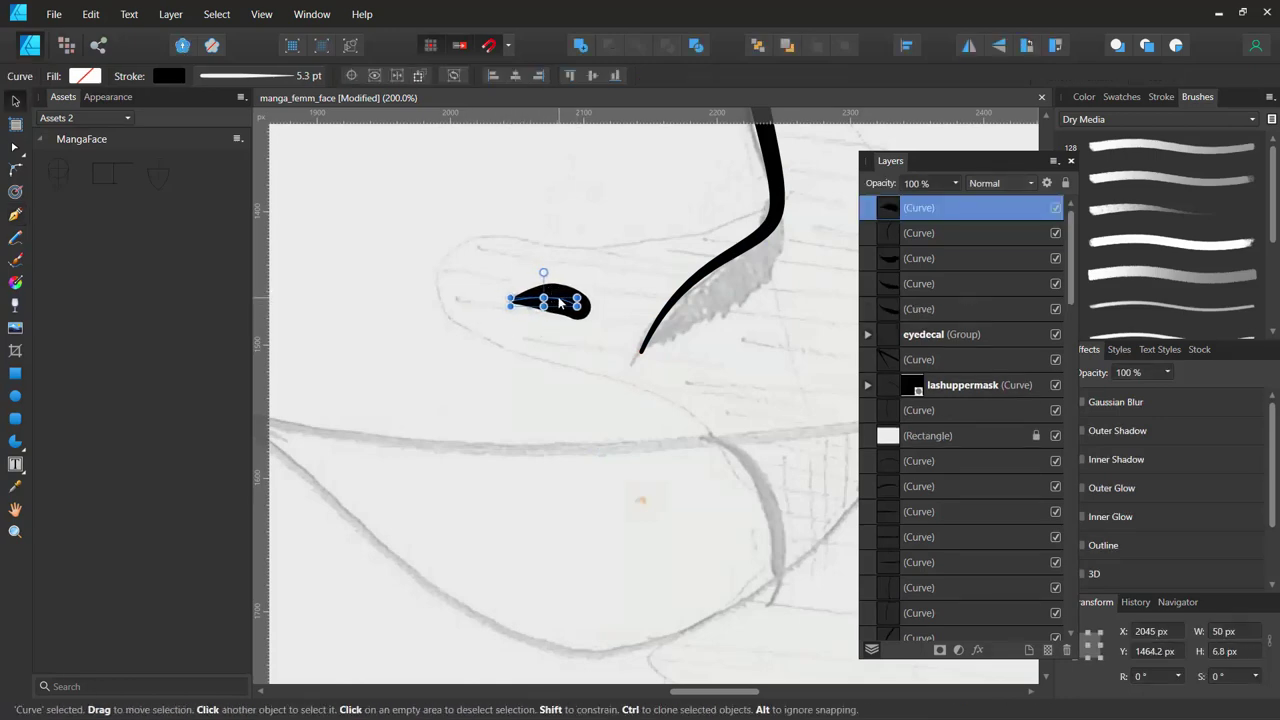
pyautogui.scroll(3, 560, 302)
pyautogui.scroll(2, 491, 306)
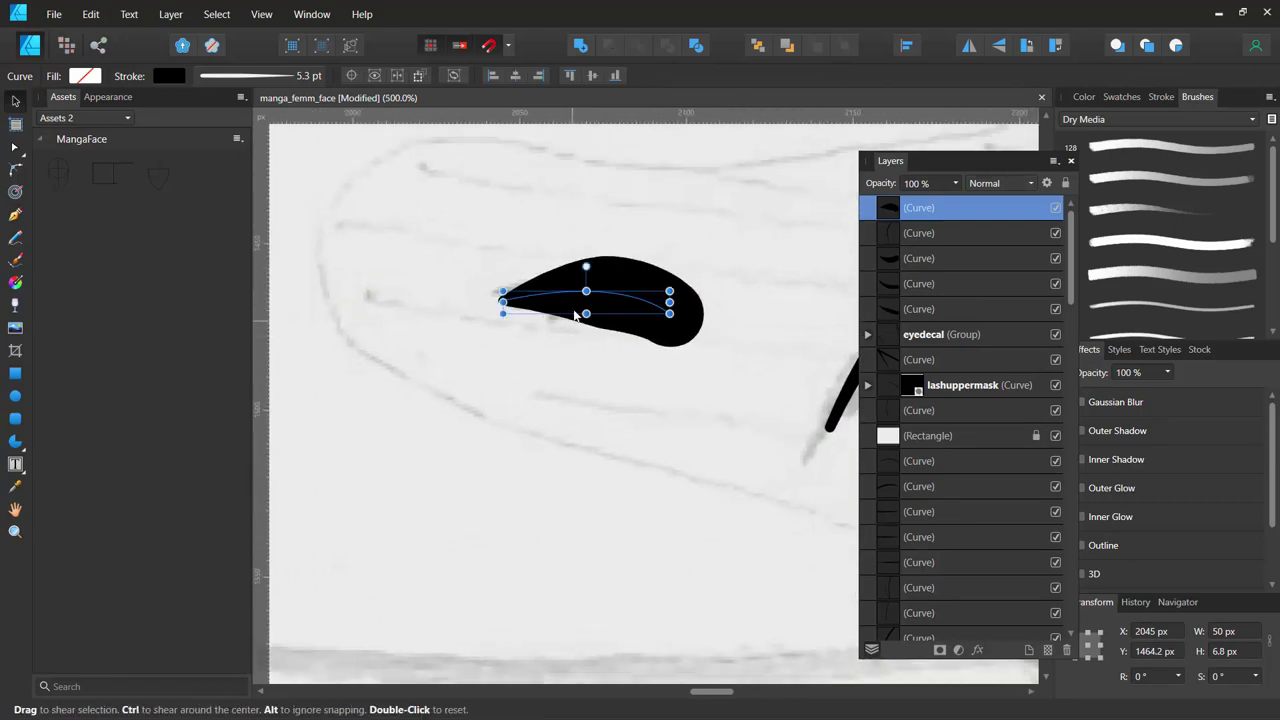
pyautogui.moveTo(586, 306); pyautogui.dragTo(586, 310)
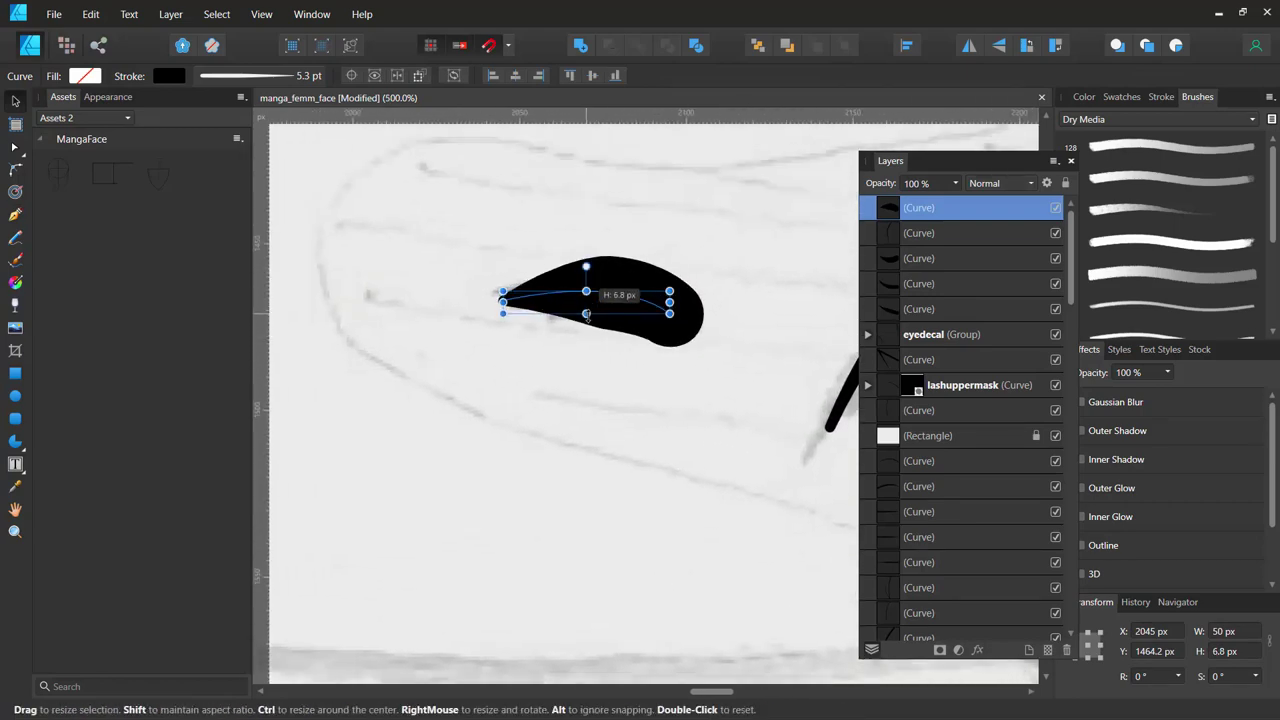
pyautogui.moveTo(660, 295); pyautogui.dragTo(666, 306)
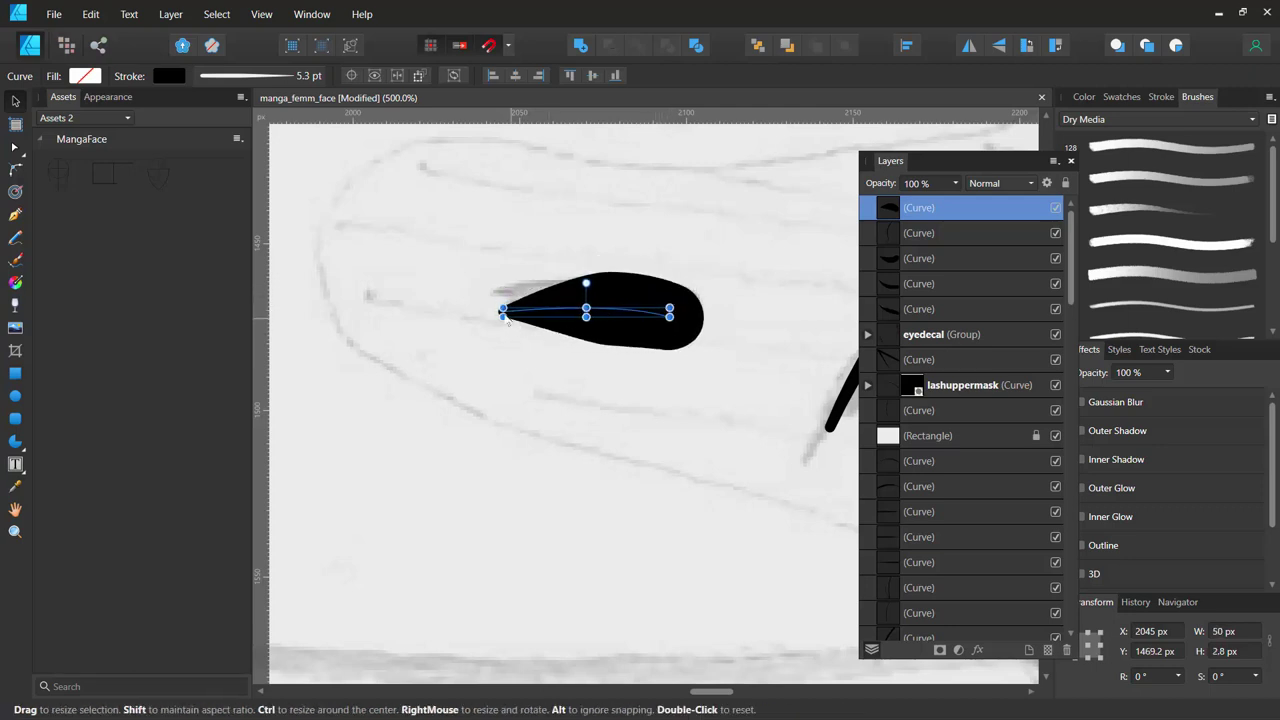
pyautogui.moveTo(496, 300); pyautogui.dragTo(484, 303)
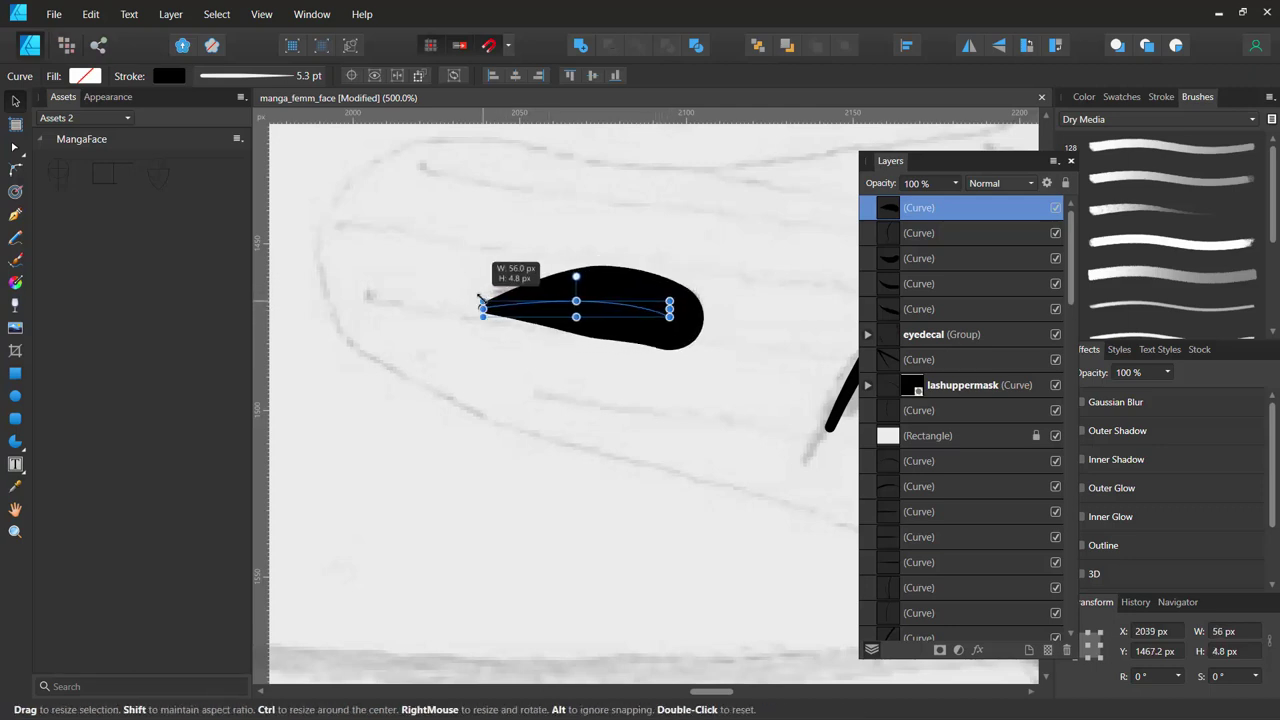
pyautogui.hotkey('ctrl', '-')
pyautogui.scroll(-3, 532, 311)
pyautogui.scroll(-3, 600, 350)
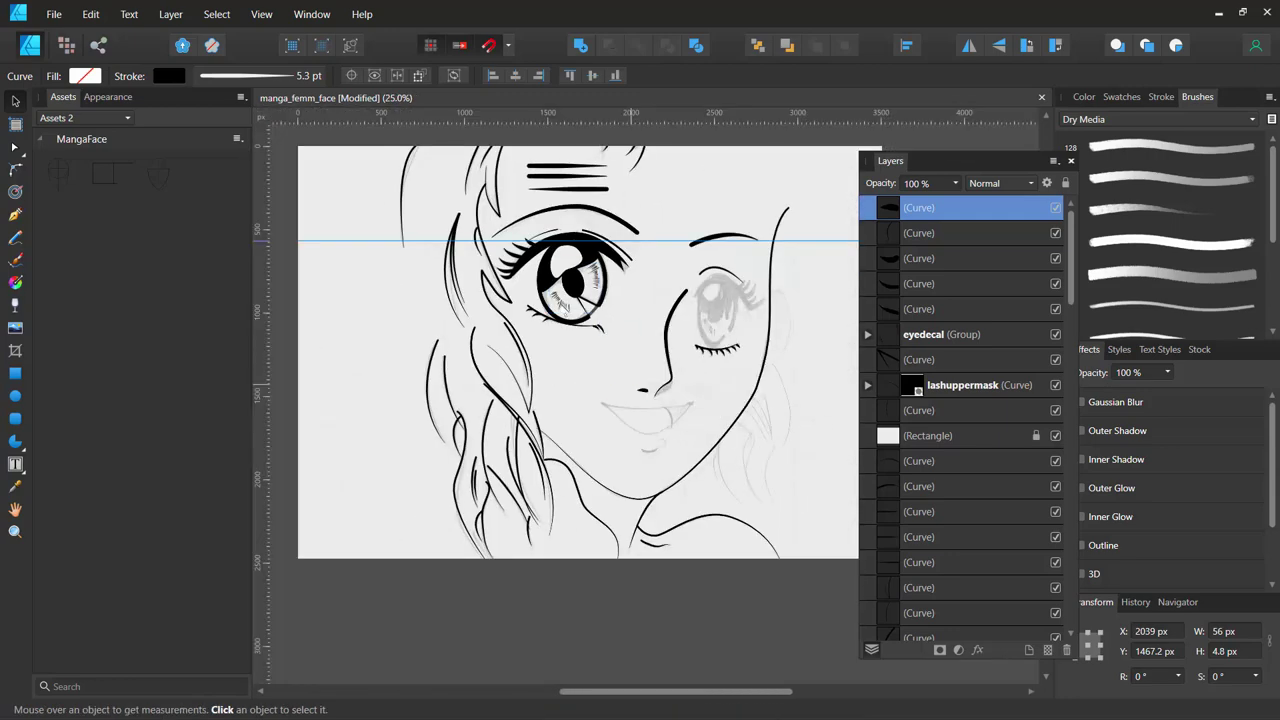
pyautogui.scroll(5, 643, 386)
pyautogui.scroll(2, 704, 405)
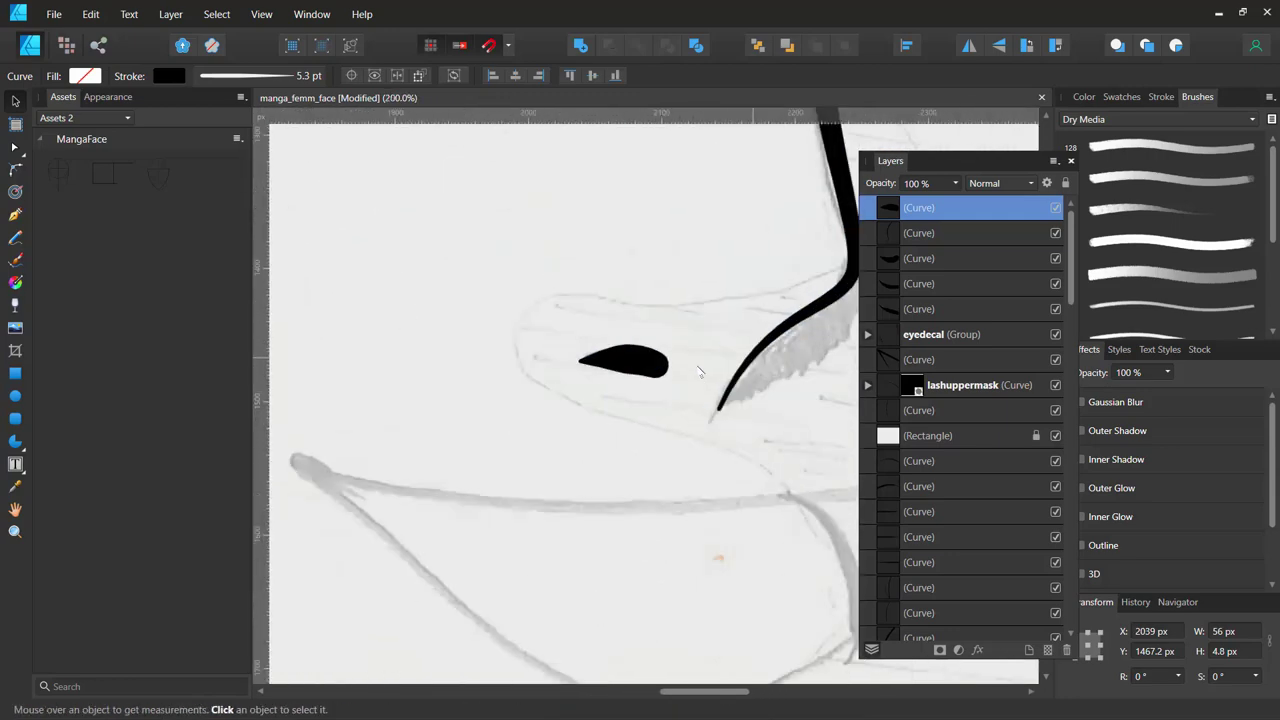
pyautogui.moveTo(700, 337); pyautogui.dragTo(542, 324)
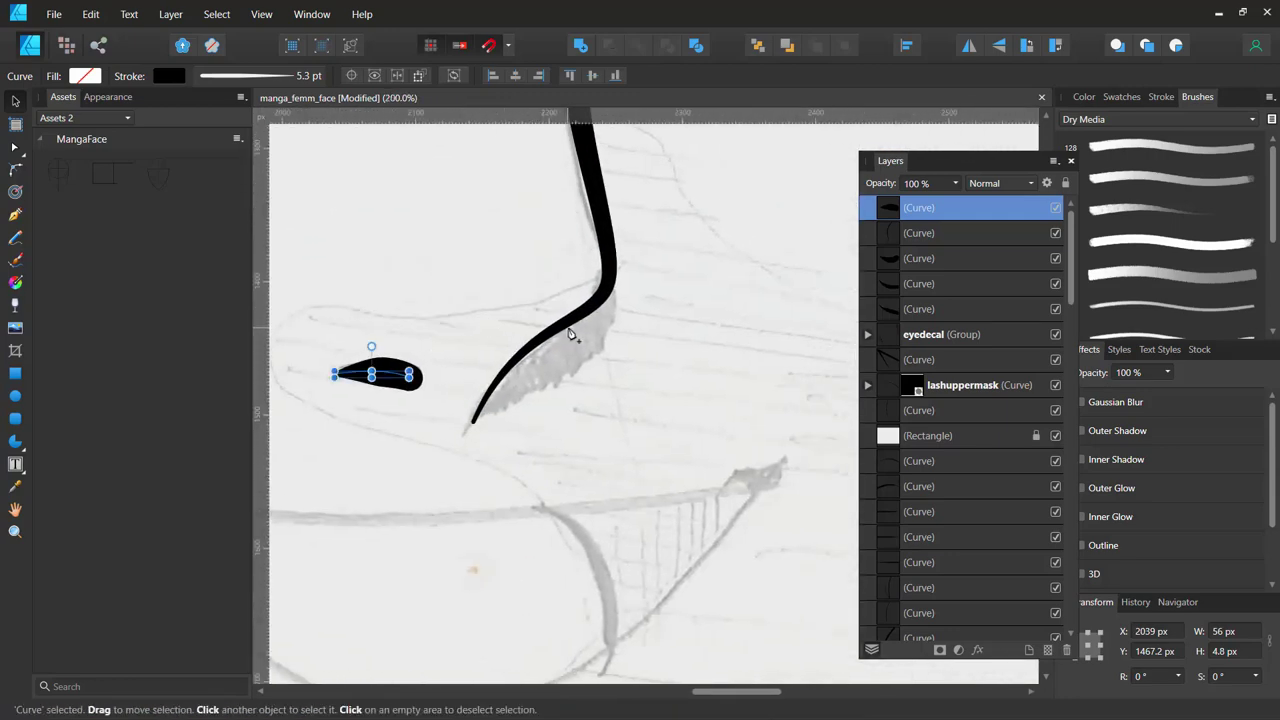
# Pen-draw a closed tapered shape running down-left from the nose bend.
pyautogui.press('p')
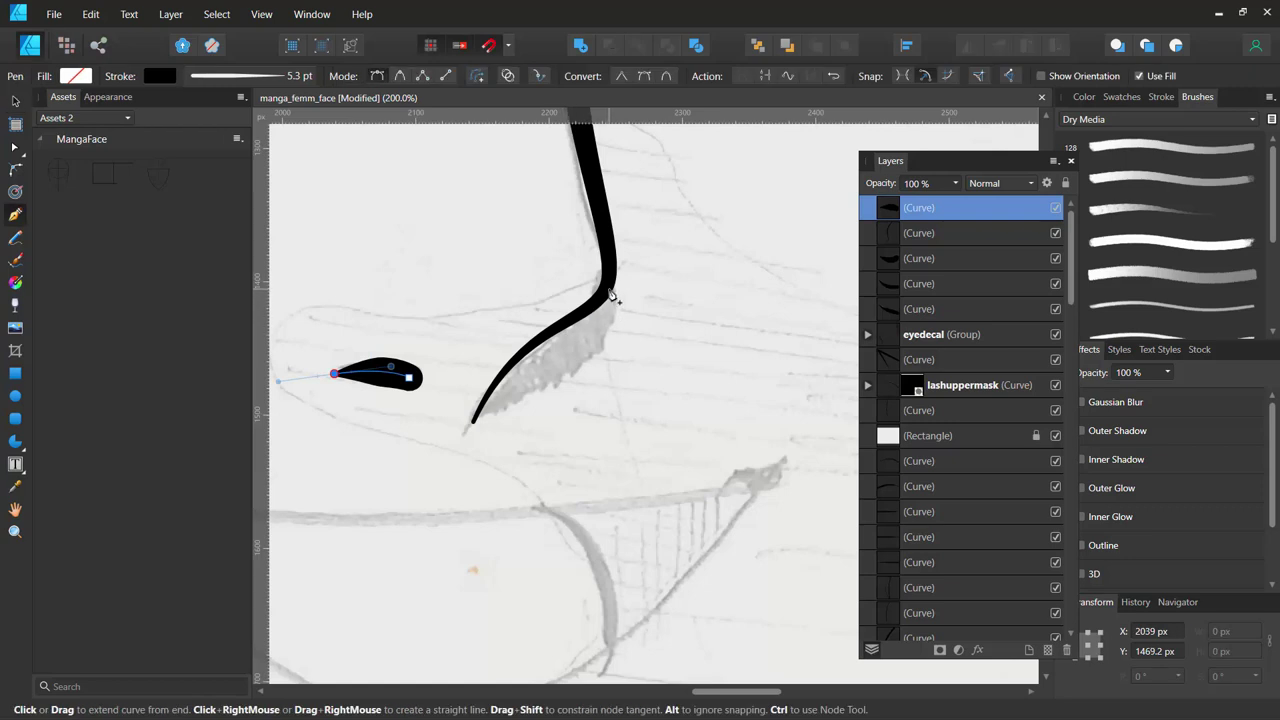
pyautogui.click(608, 290)
pyautogui.hotkey('ctrl', 'z')
pyautogui.hotkey('ctrl', 'd')
pyautogui.click(609, 287)
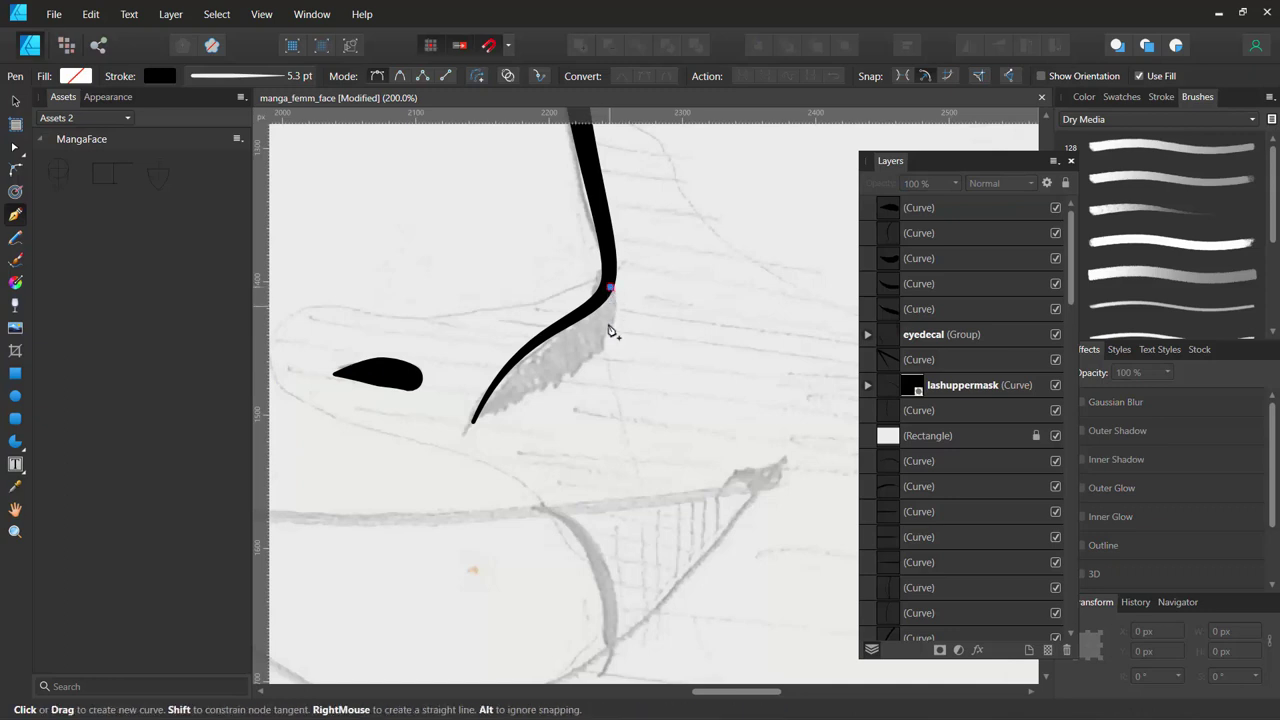
pyautogui.moveTo(600, 355); pyautogui.dragTo(577, 381)
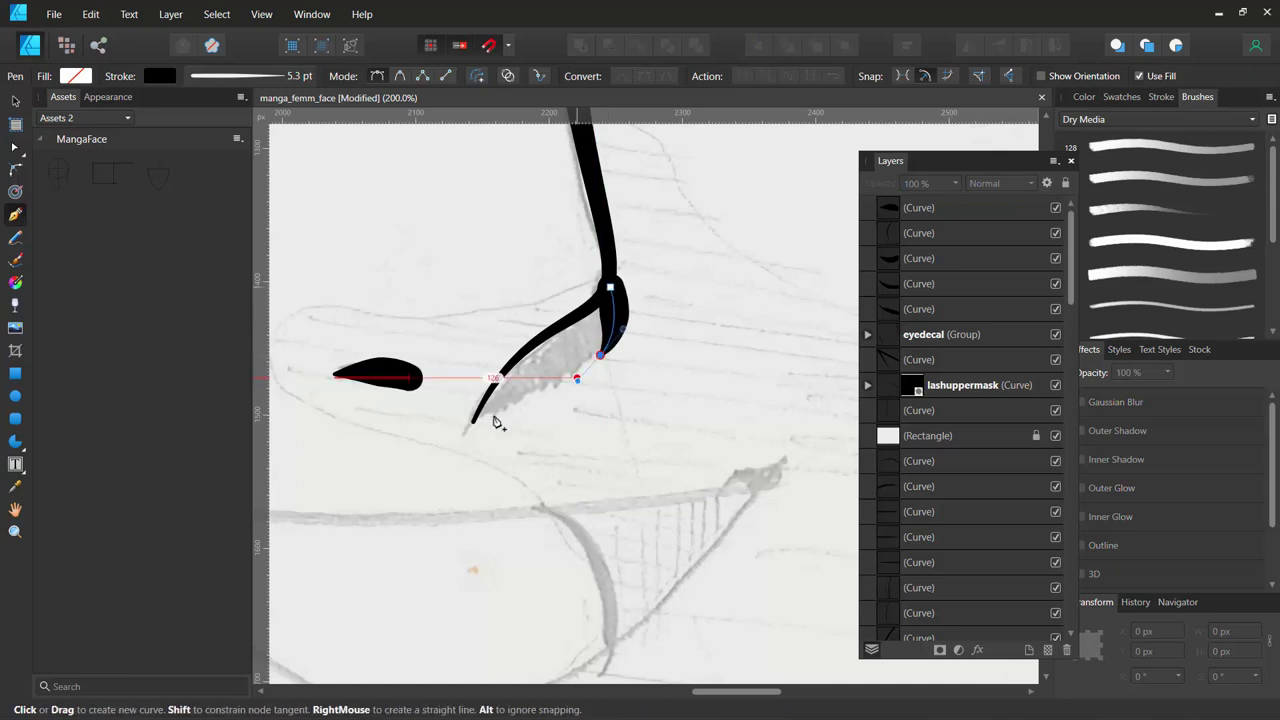
pyautogui.moveTo(473, 415); pyautogui.dragTo(452, 458)
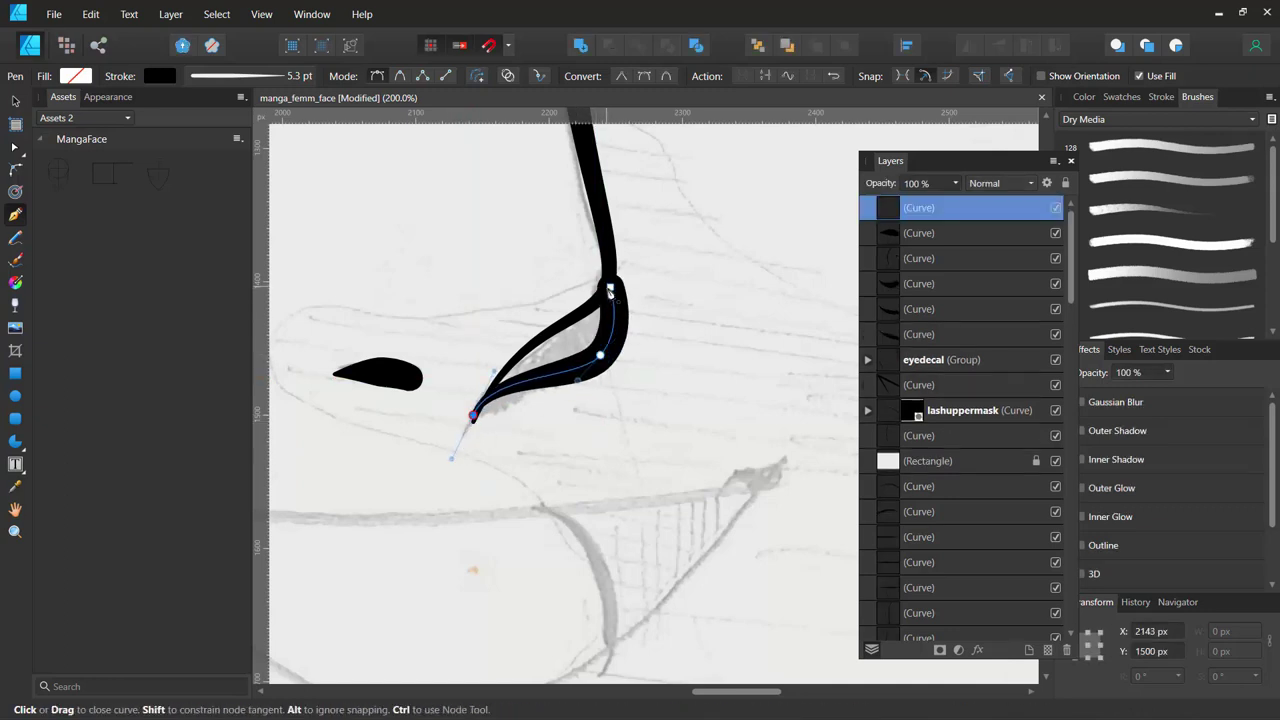
pyautogui.moveTo(609, 287)
pyautogui.mouseDown()
pyautogui.moveTo(677, 307)
pyautogui.moveTo(713, 247)
pyautogui.mouseUp()
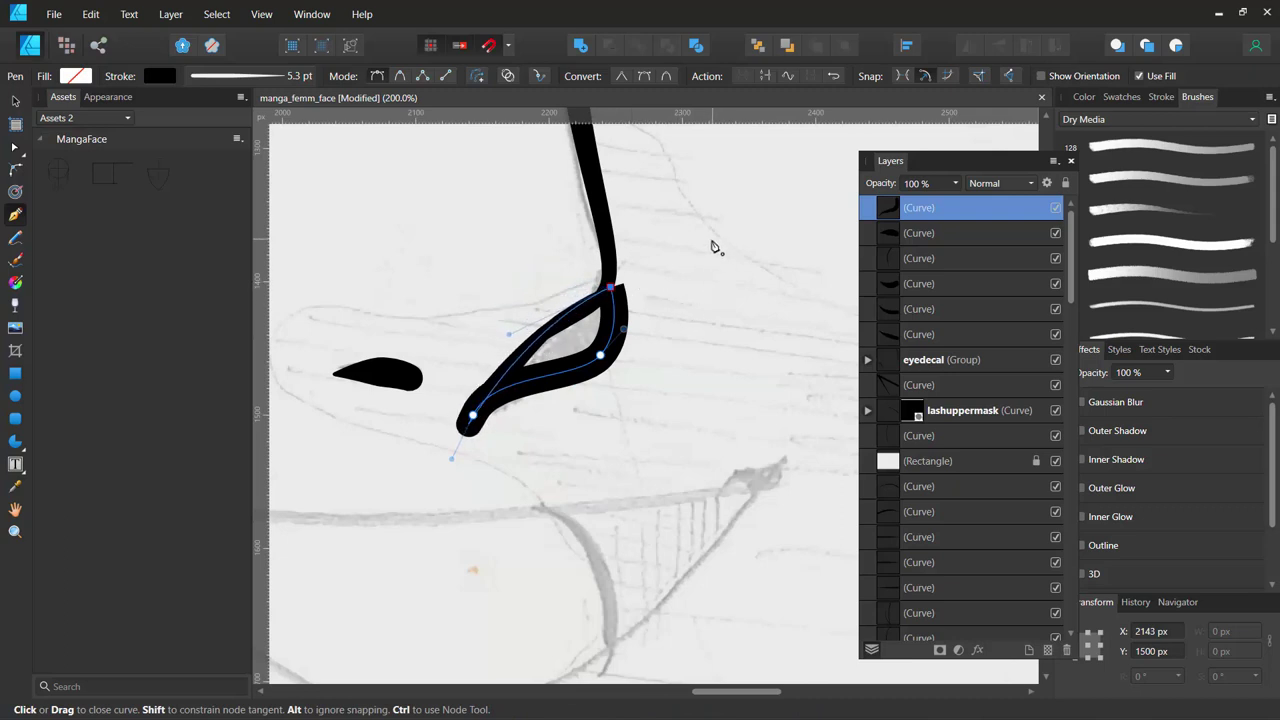
pyautogui.moveTo(713, 247); pyautogui.dragTo(713, 247)
# Set the shape's outline to 0.9 pt and refine its edges with the Node tool.
pyautogui.click(230, 84)
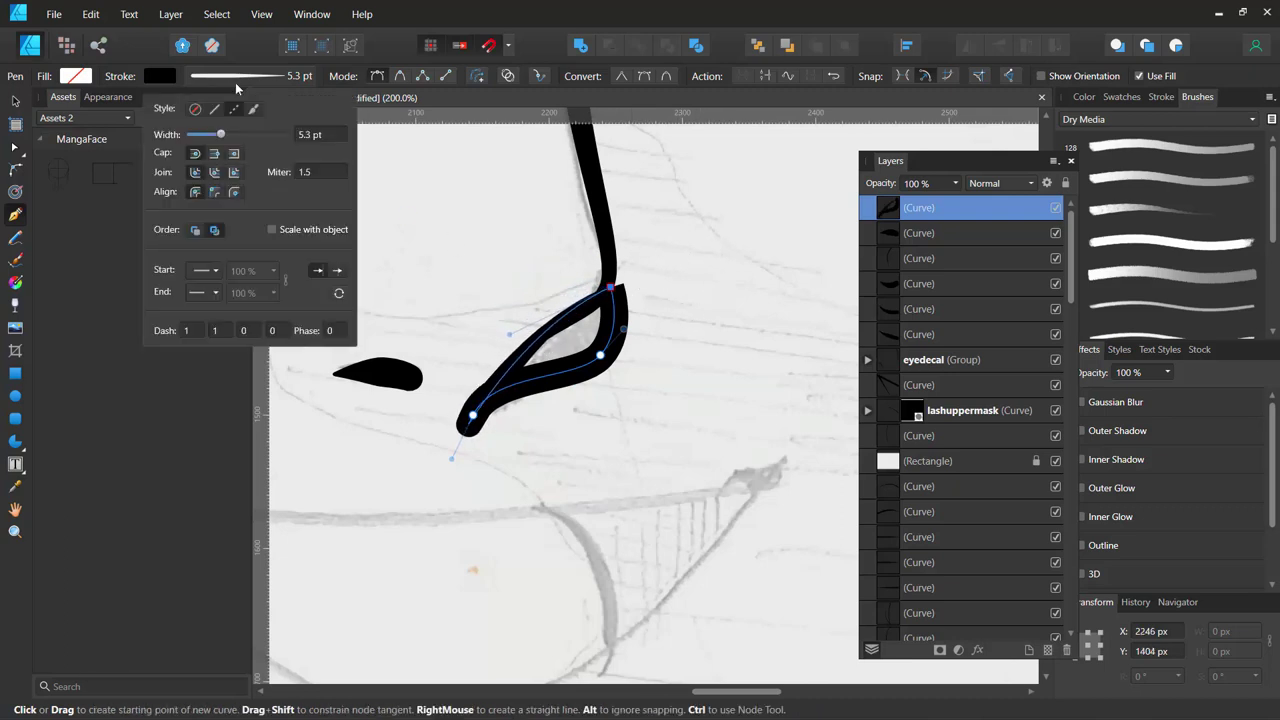
pyautogui.moveTo(221, 135); pyautogui.dragTo(214, 135)
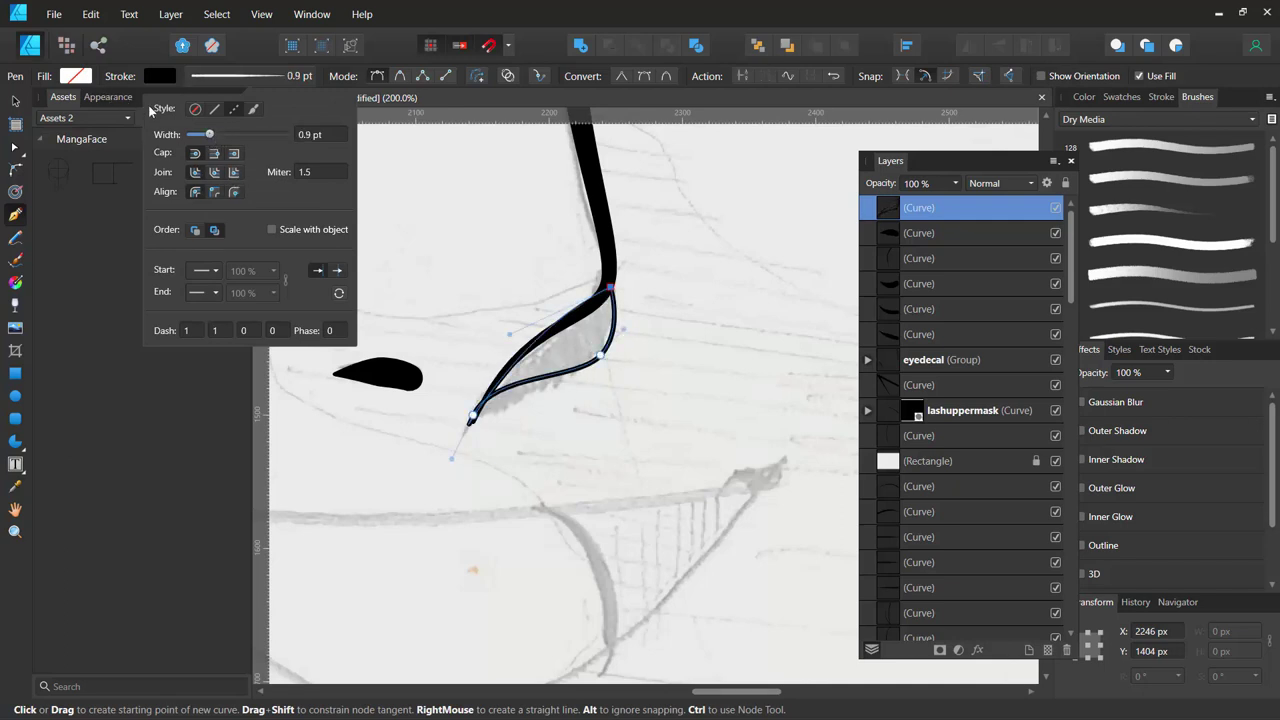
pyautogui.click(17, 148)
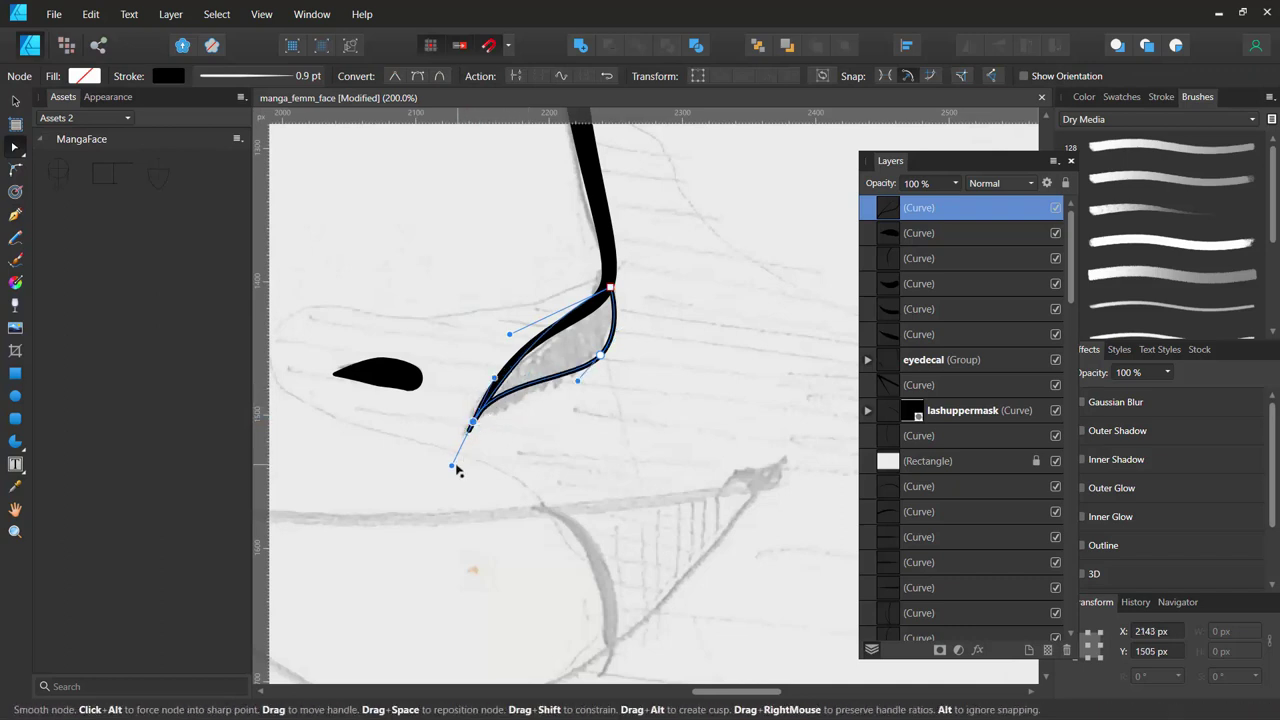
pyautogui.moveTo(451, 458)
pyautogui.mouseDown()
pyautogui.moveTo(424, 465)
pyautogui.moveTo(457, 444)
pyautogui.mouseUp()
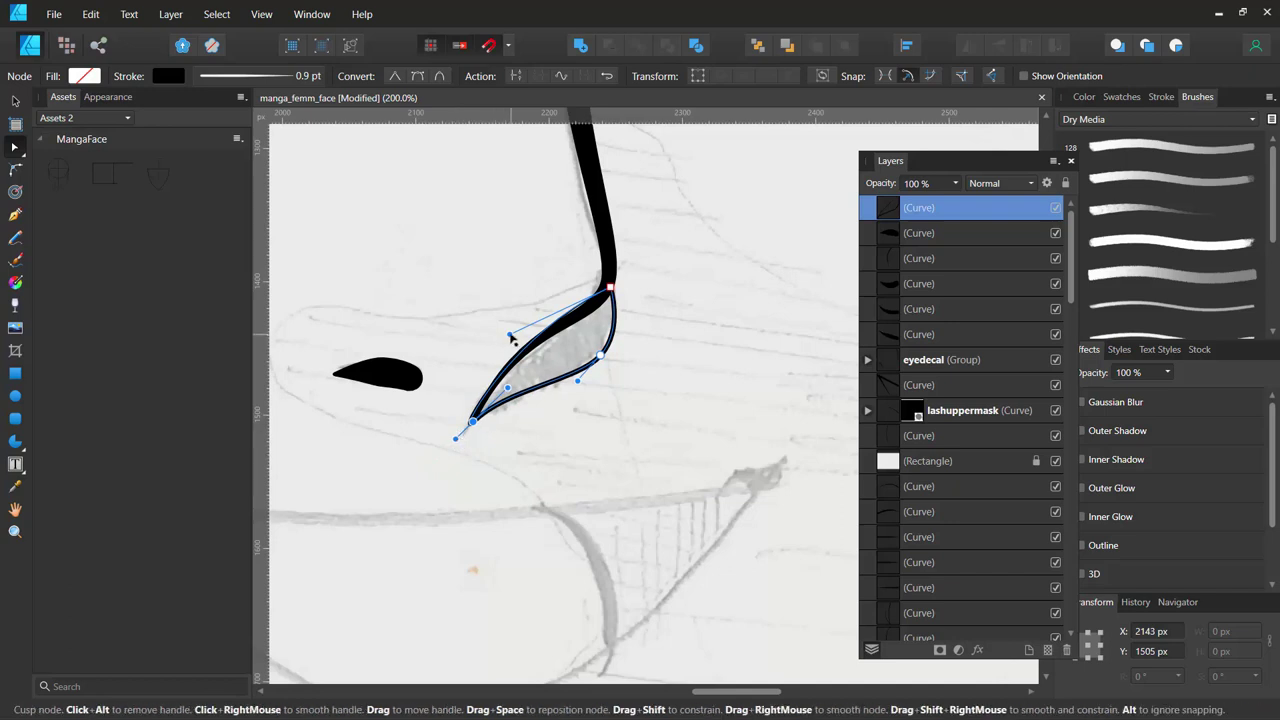
pyautogui.moveTo(510, 334); pyautogui.dragTo(514, 344)
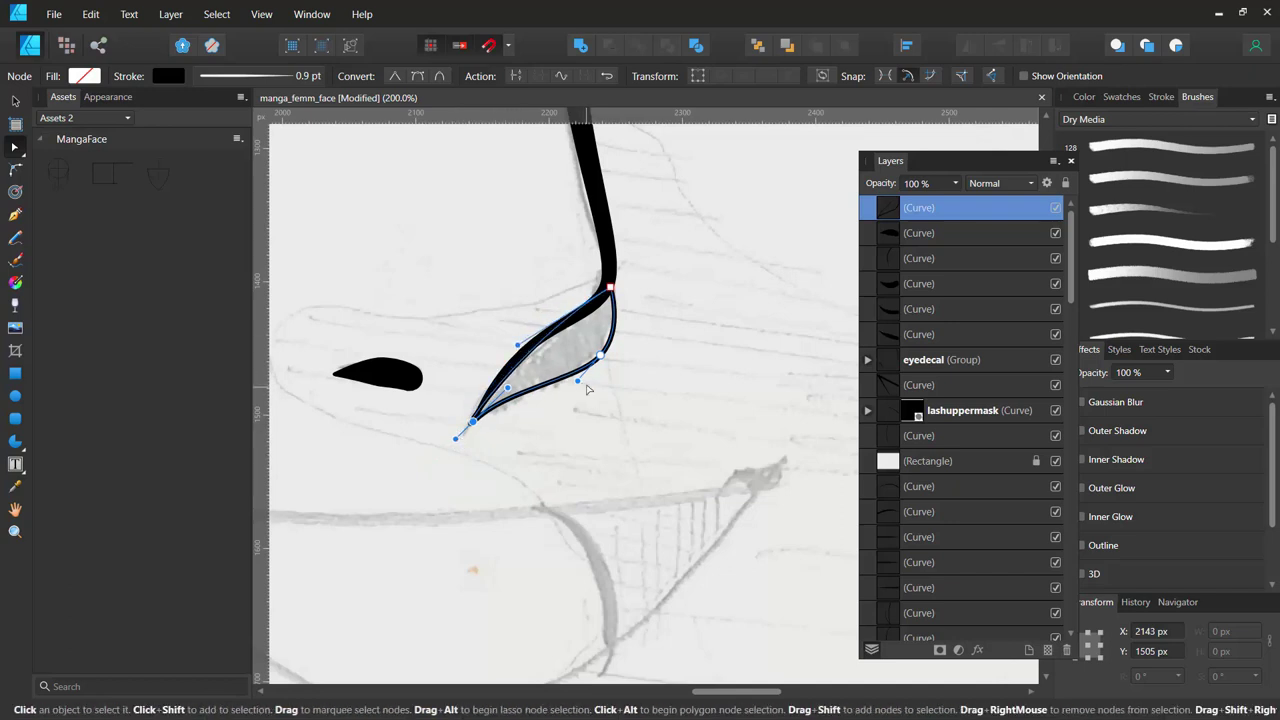
# Fill the wedge solid black and set its stroke to none.
pyautogui.click(96, 80)
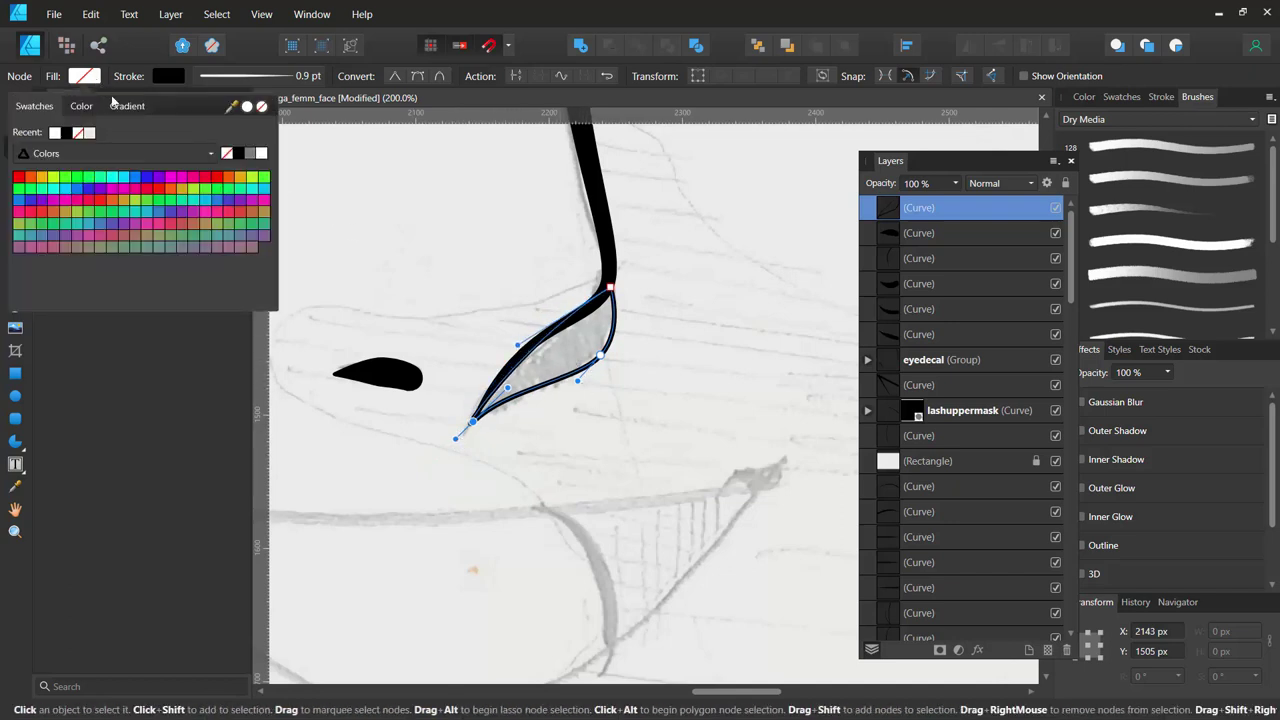
pyautogui.click(239, 154)
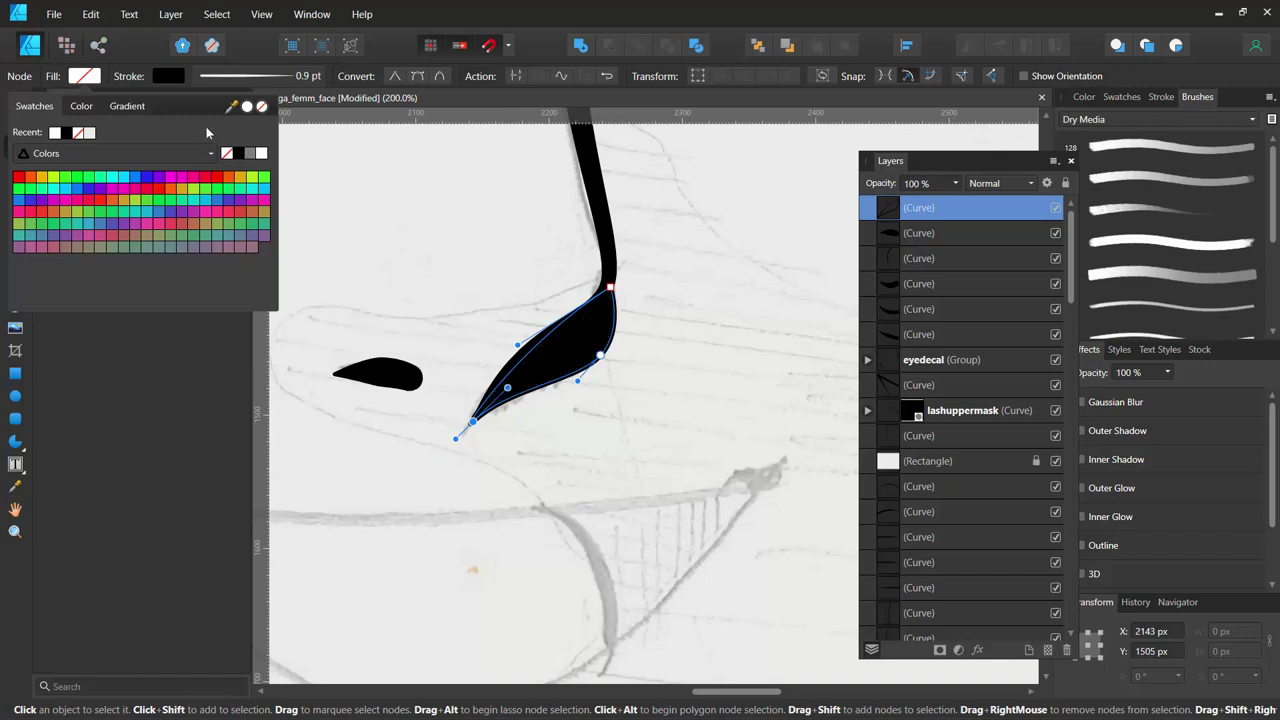
pyautogui.click(168, 76)
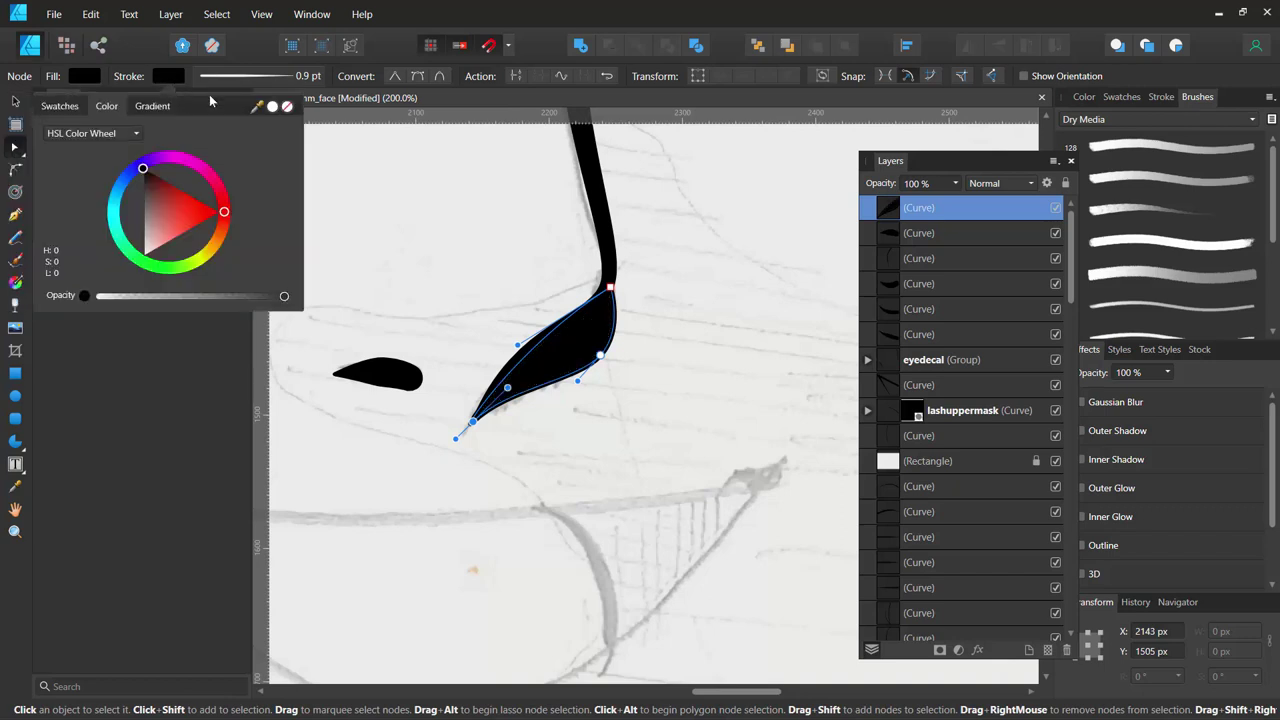
pyautogui.click(287, 108)
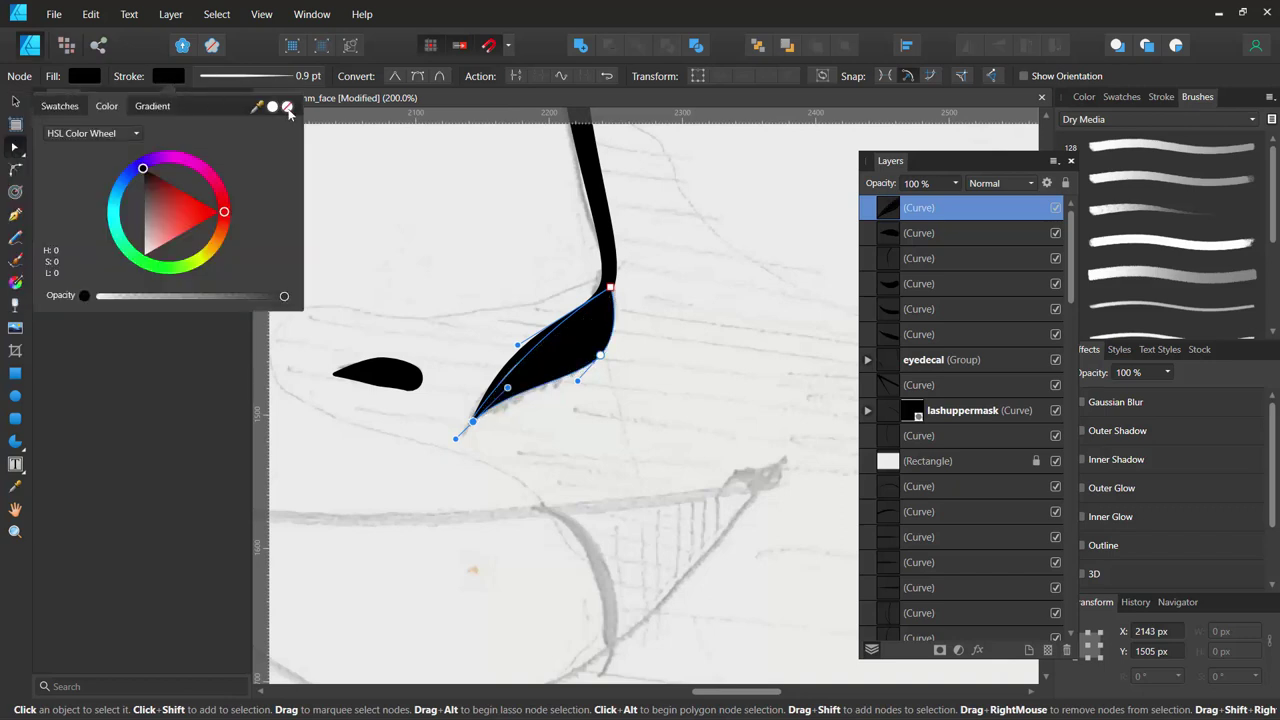
pyautogui.click(670, 408)
# Pan to the mouth and trace its left corner and lower edge with the Pen tool.
pyautogui.scroll(-4, 677, 413)
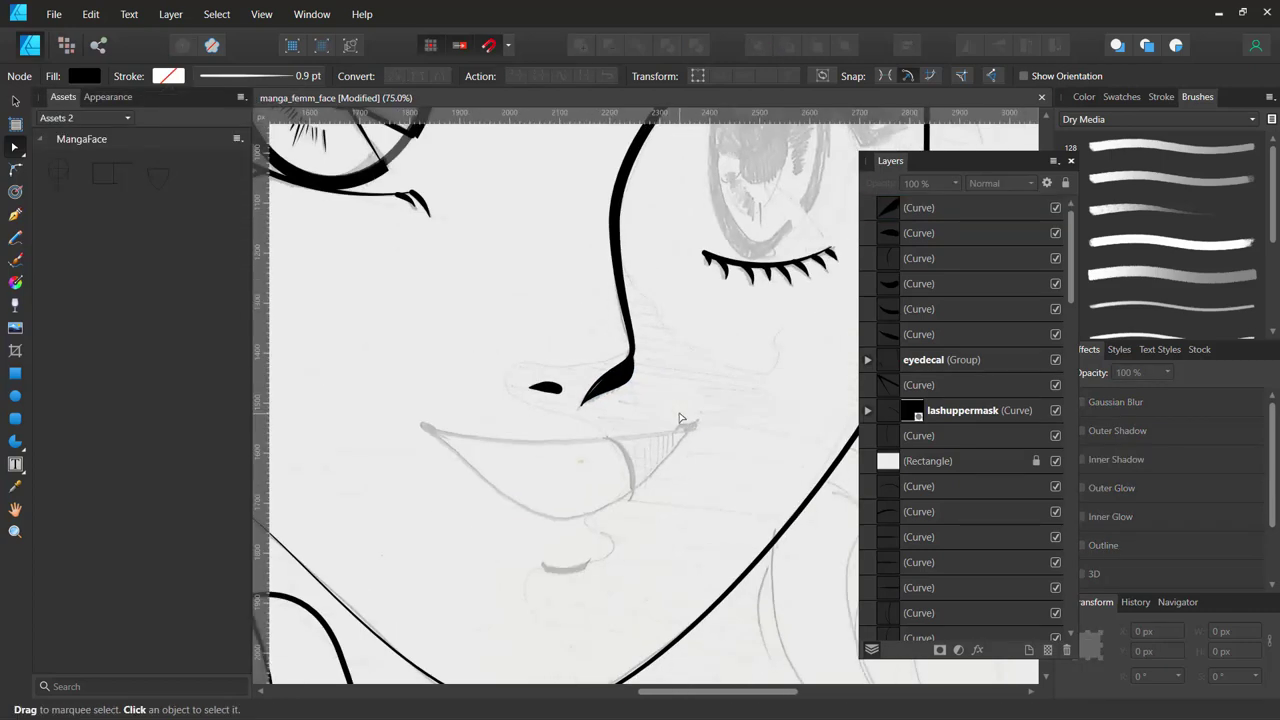
pyautogui.scroll(-1, 679, 418)
pyautogui.scroll(-1, 679, 418)
pyautogui.scroll(3, 679, 418)
pyautogui.scroll(2, 679, 418)
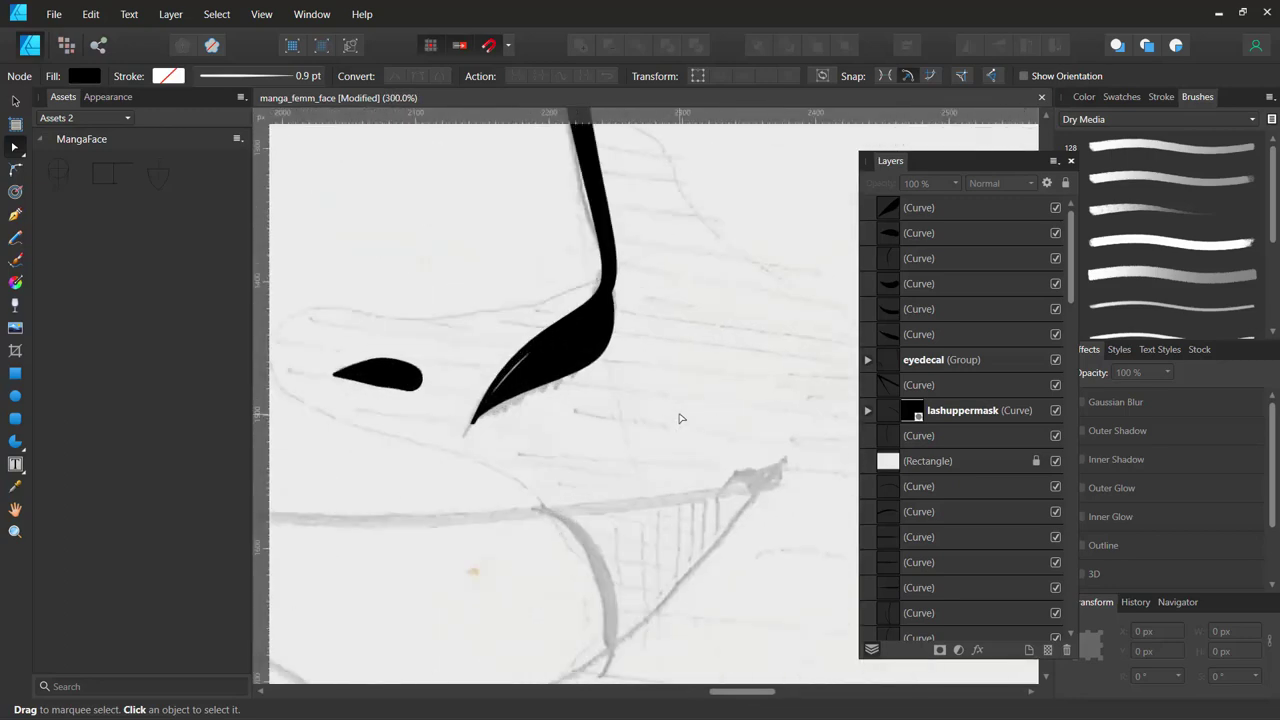
pyautogui.scroll(-1, 679, 418)
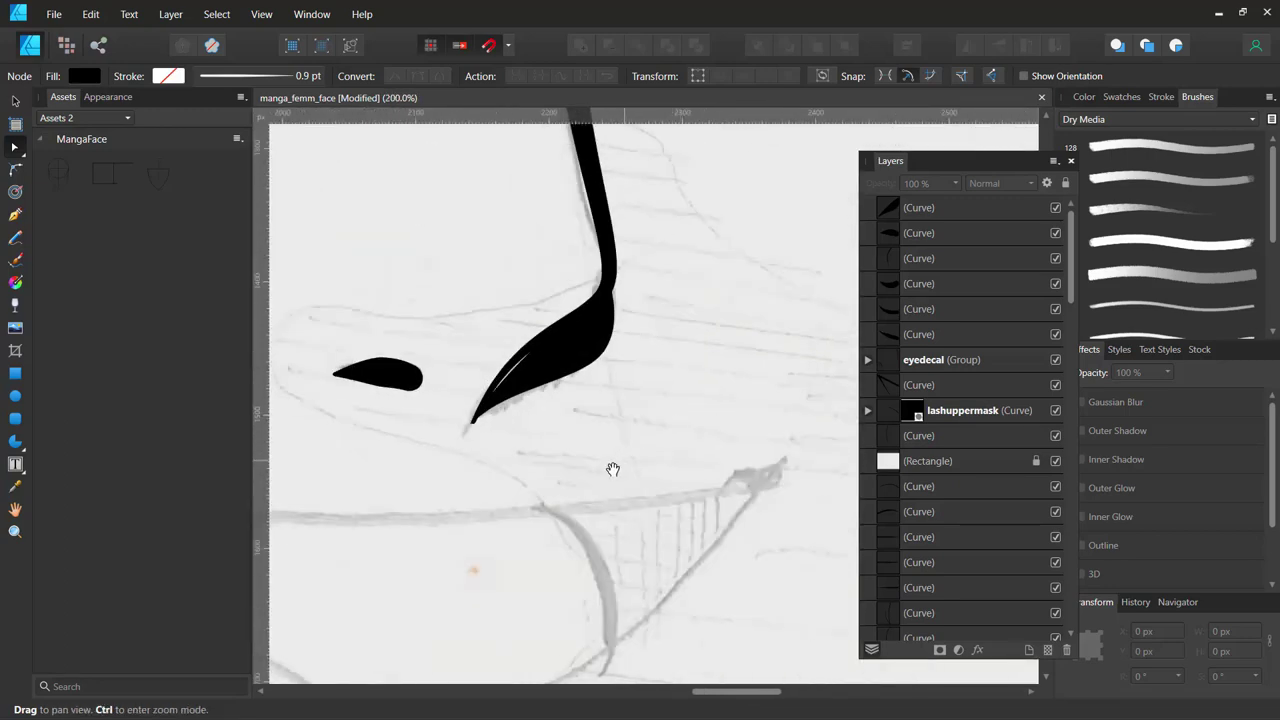
pyautogui.moveTo(611, 466); pyautogui.dragTo(708, 374)
pyautogui.moveTo(560, 440); pyautogui.dragTo(646, 380)
pyautogui.moveTo(532, 371); pyautogui.dragTo(632, 398)
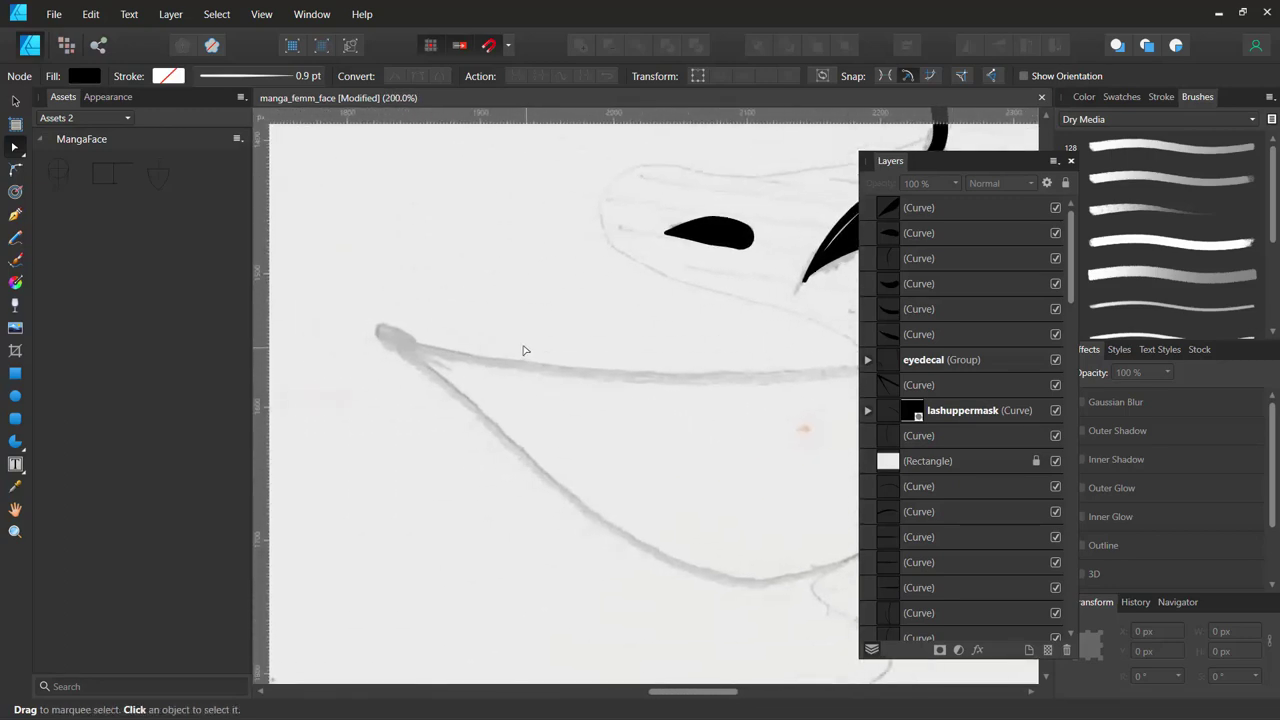
pyautogui.press('p')
pyautogui.click(379, 329)
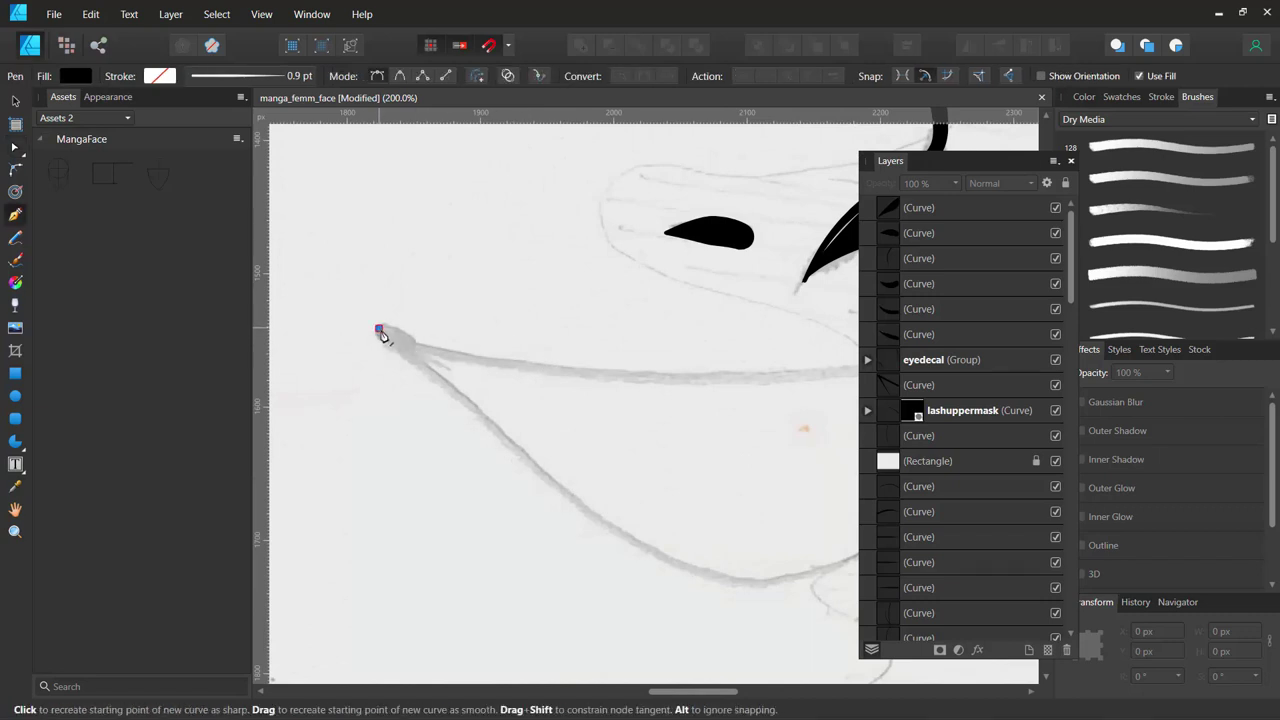
pyautogui.moveTo(583, 513); pyautogui.dragTo(649, 549)
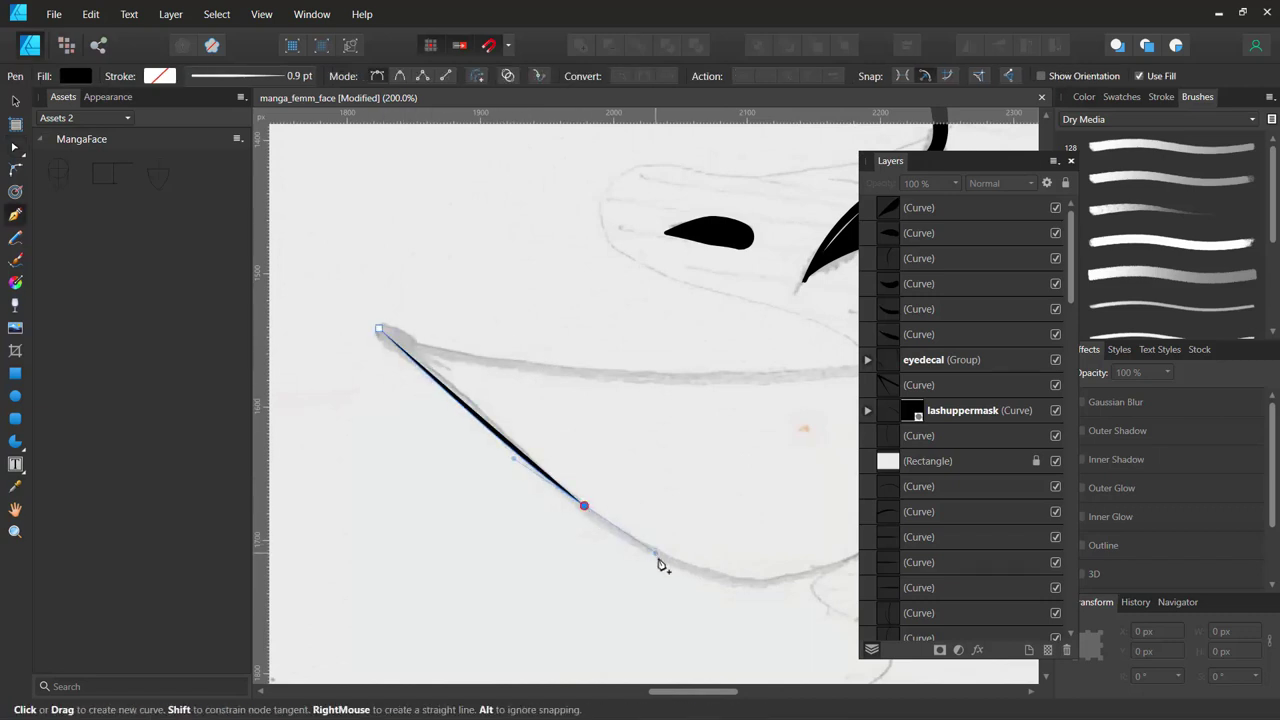
pyautogui.moveTo(677, 497); pyautogui.dragTo(451, 310)
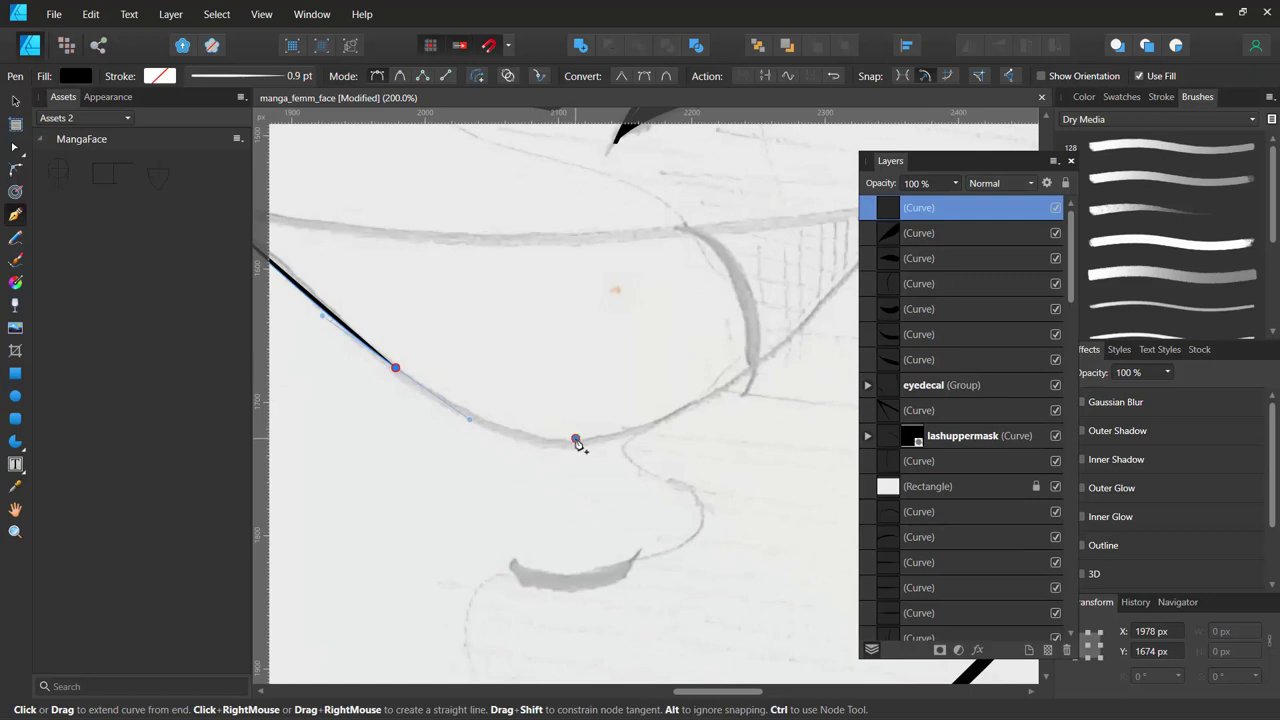
pyautogui.moveTo(577, 442); pyautogui.dragTo(669, 444)
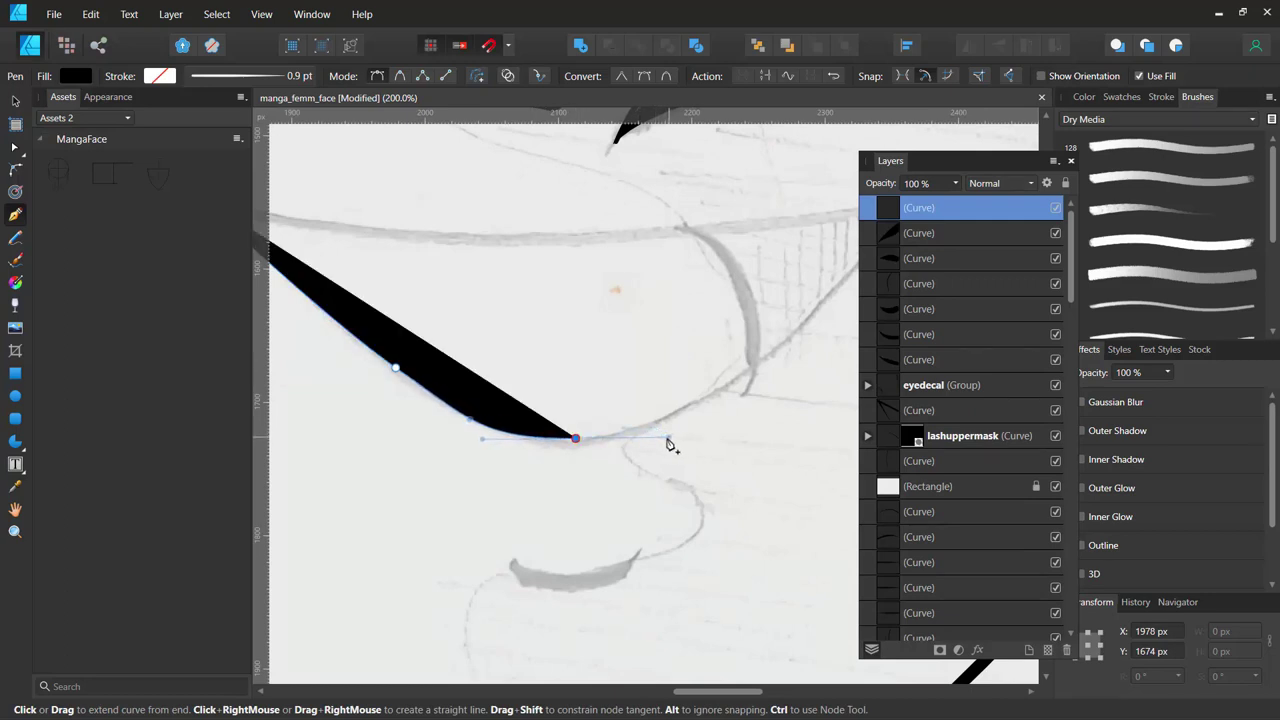
# Continue the outline around the mouth's right corner and close the path at the start node.
pyautogui.moveTo(663, 354); pyautogui.dragTo(596, 430)
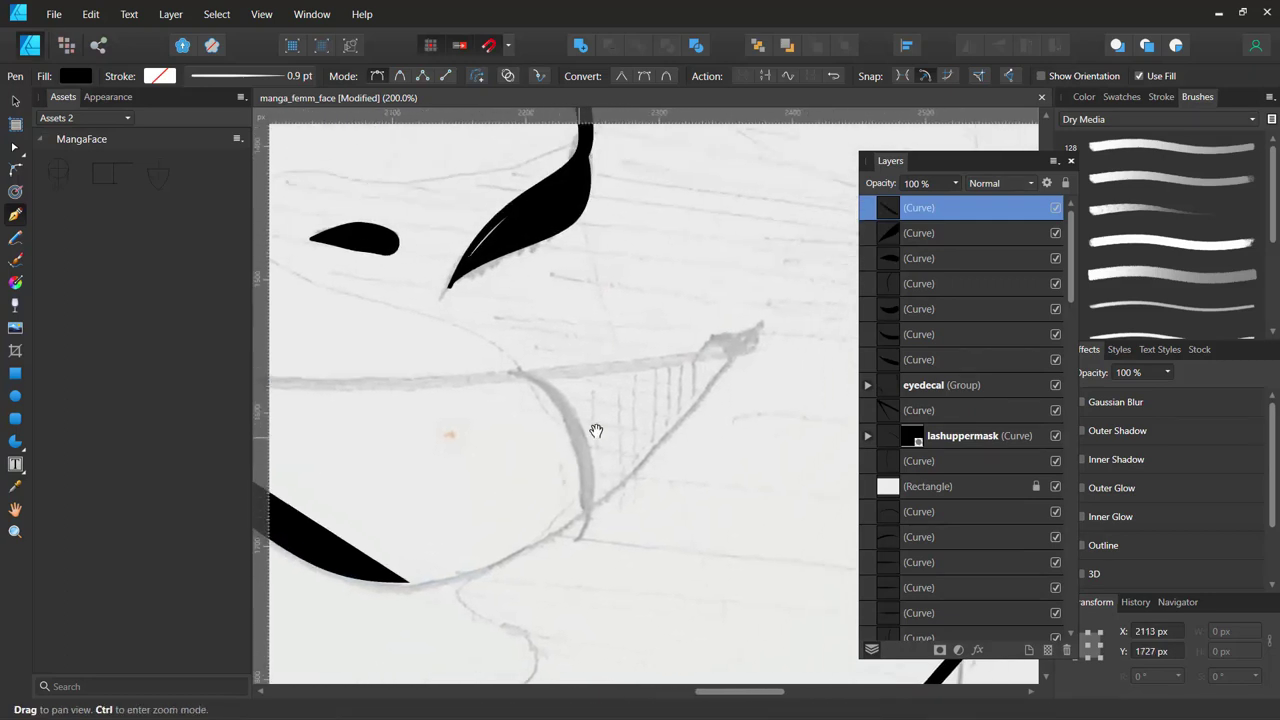
pyautogui.moveTo(732, 350); pyautogui.dragTo(762, 281)
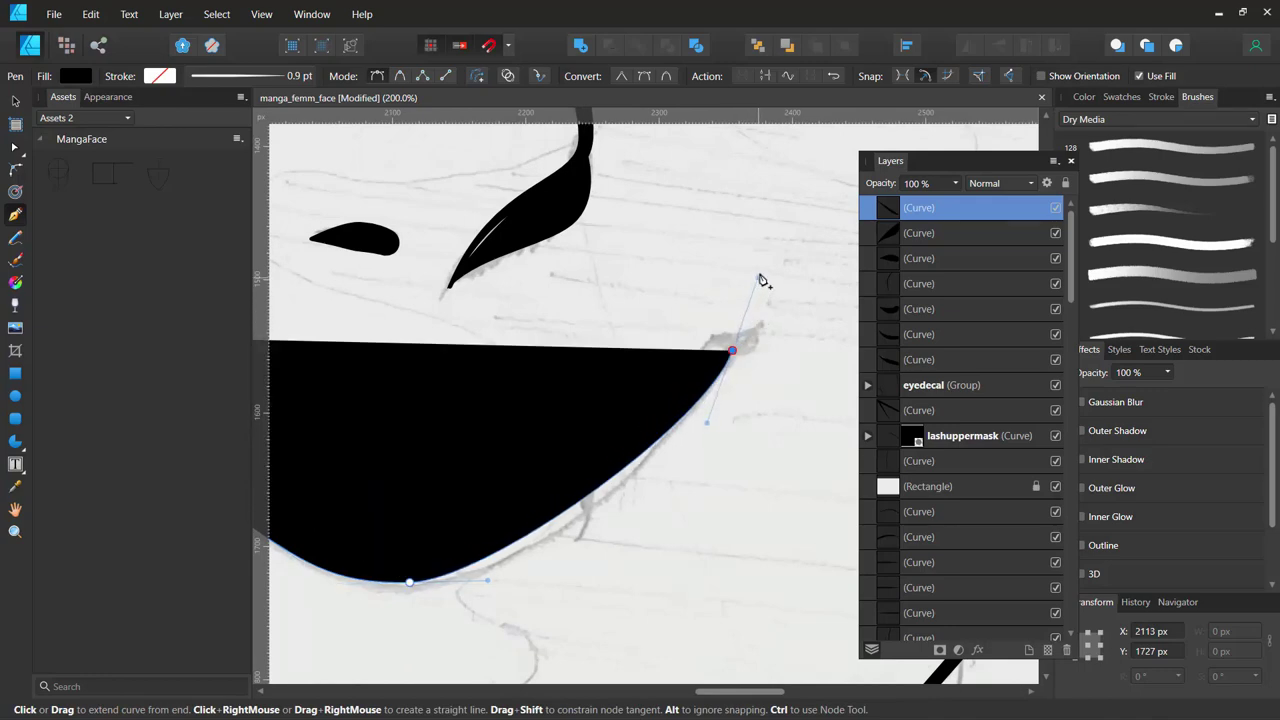
pyautogui.moveTo(762, 281); pyautogui.dragTo(790, 258)
pyautogui.press('space')
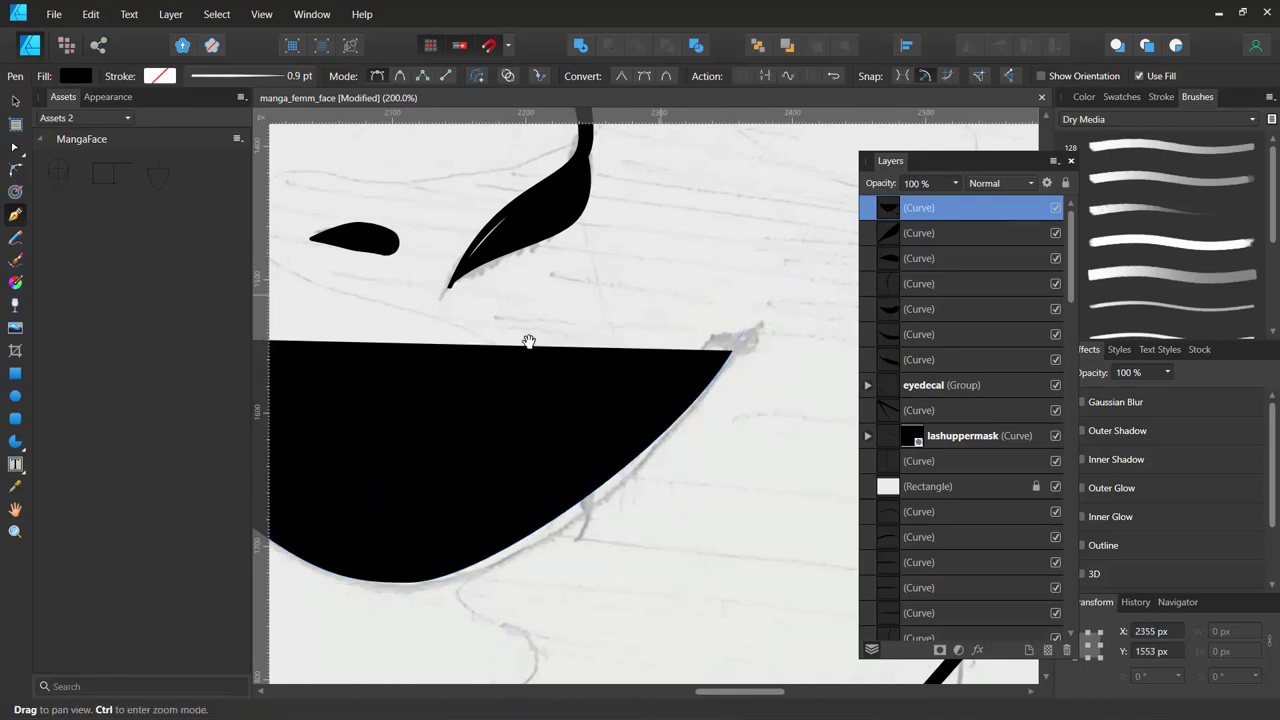
pyautogui.moveTo(529, 341); pyautogui.dragTo(760, 309)
pyautogui.moveTo(623, 289); pyautogui.dragTo(750, 268)
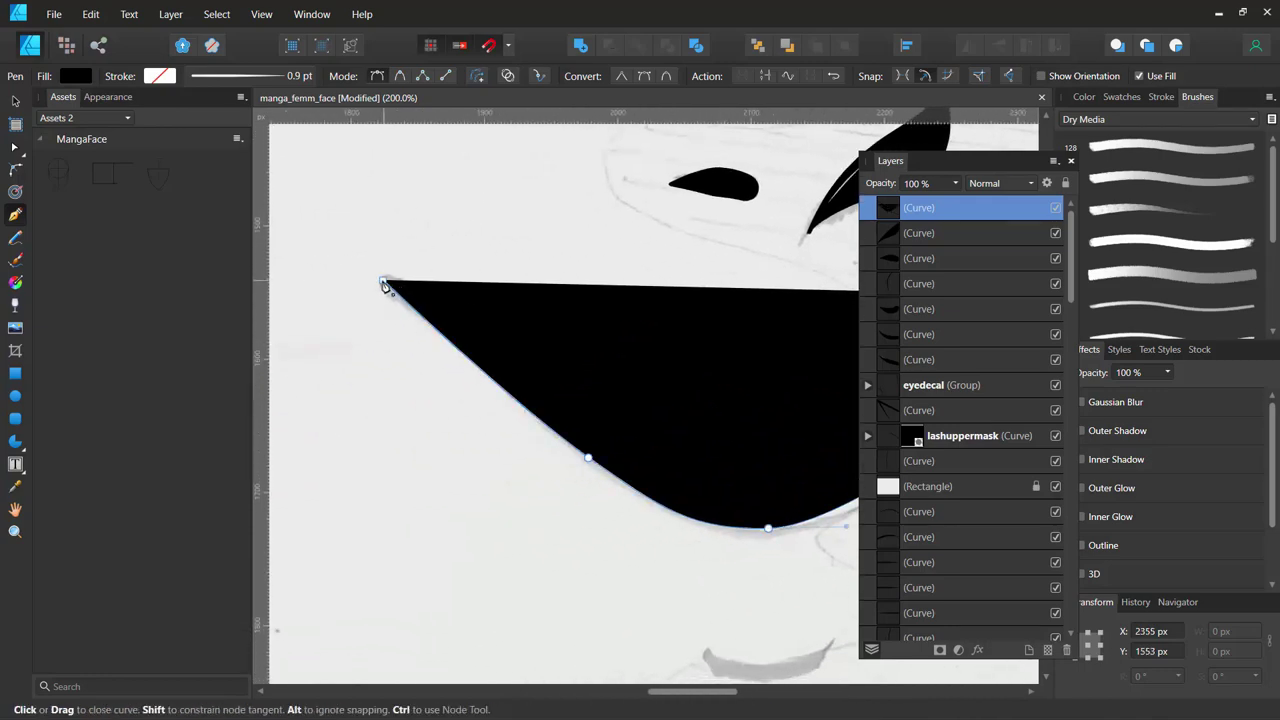
pyautogui.moveTo(383, 285); pyautogui.dragTo(340, 262)
pyautogui.press('space')
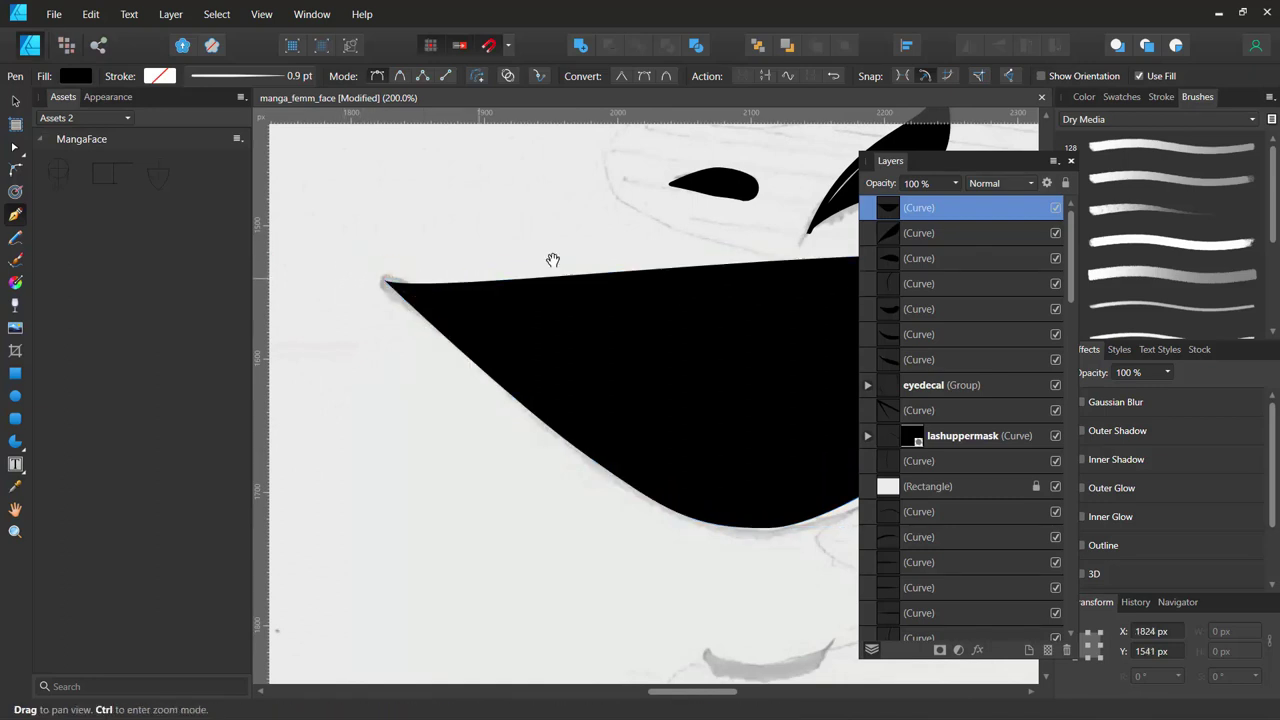
pyautogui.moveTo(553, 260); pyautogui.dragTo(414, 277)
pyautogui.hotkey('ctrl', '-')
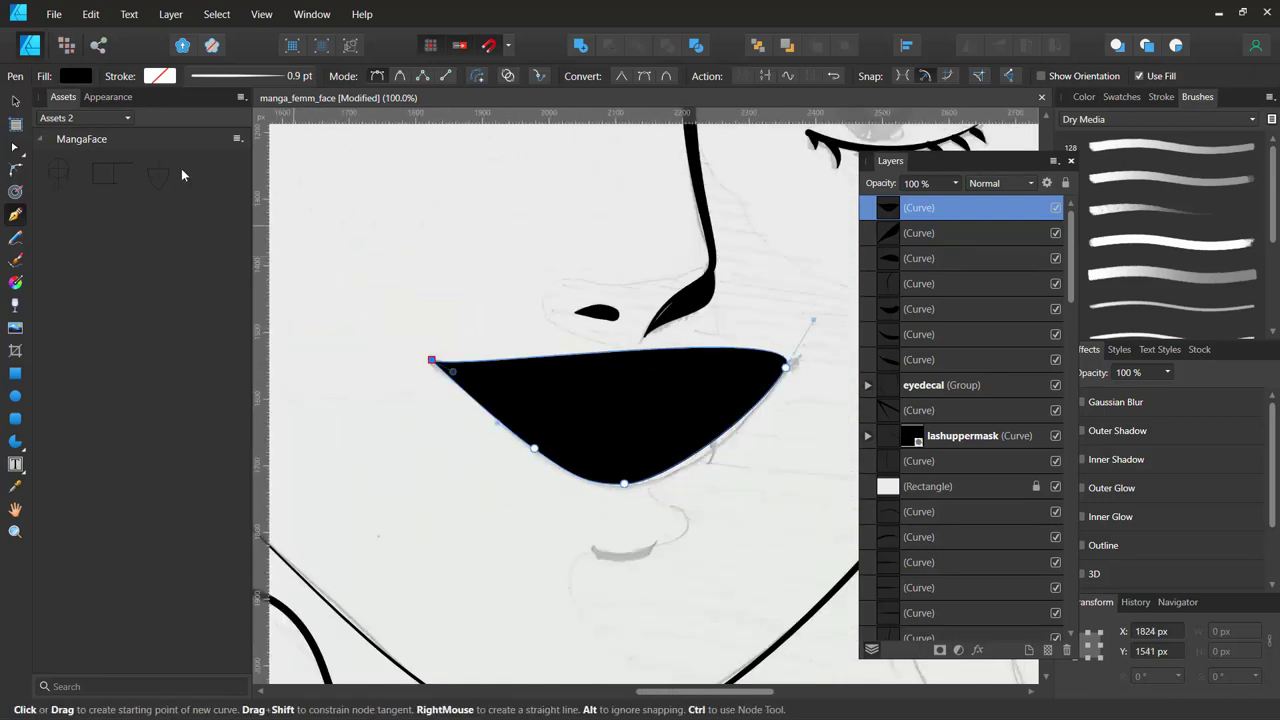
# Remove the mouth's fill and give it a black stroke.
pyautogui.click(76, 76)
pyautogui.click(190, 96)
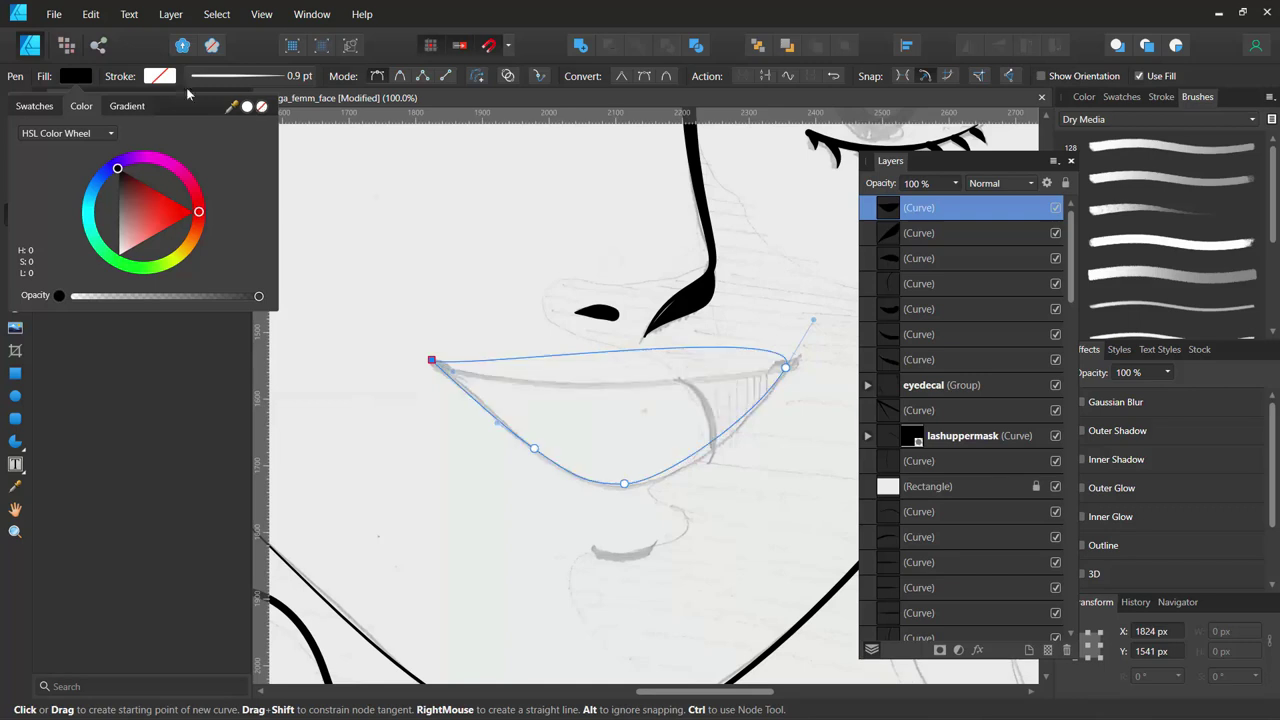
pyautogui.click(160, 77)
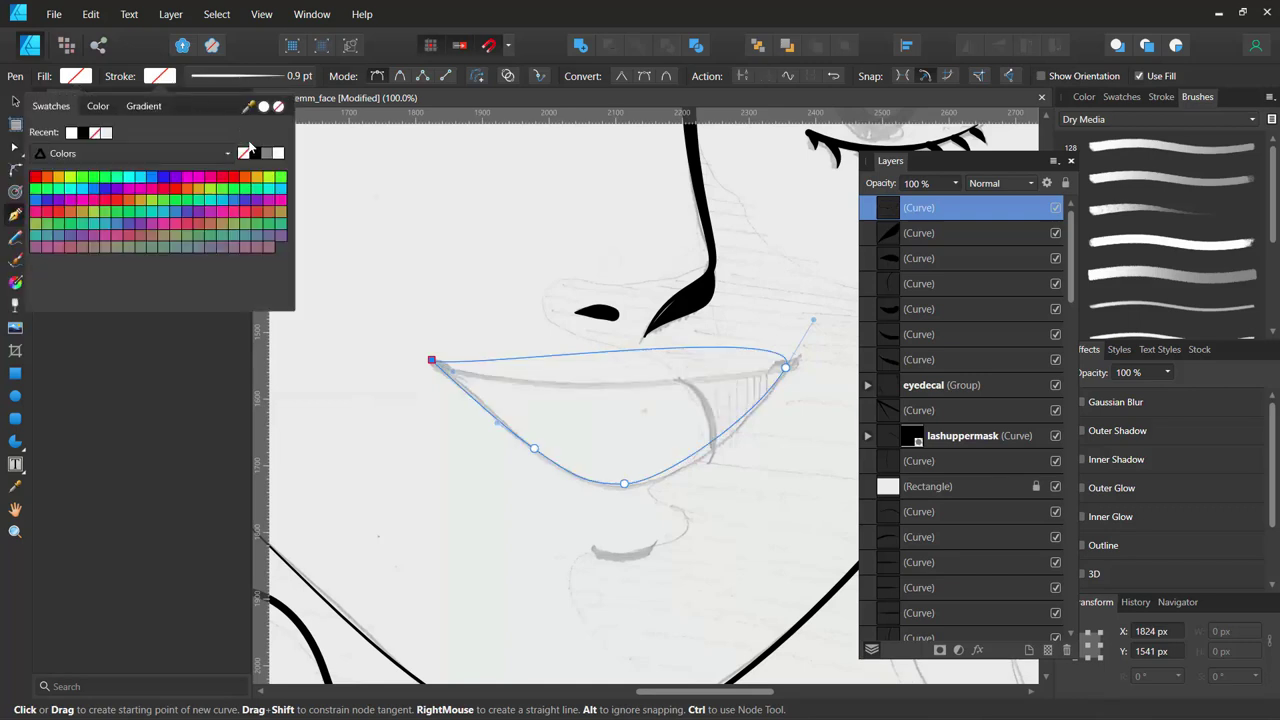
pyautogui.click(255, 152)
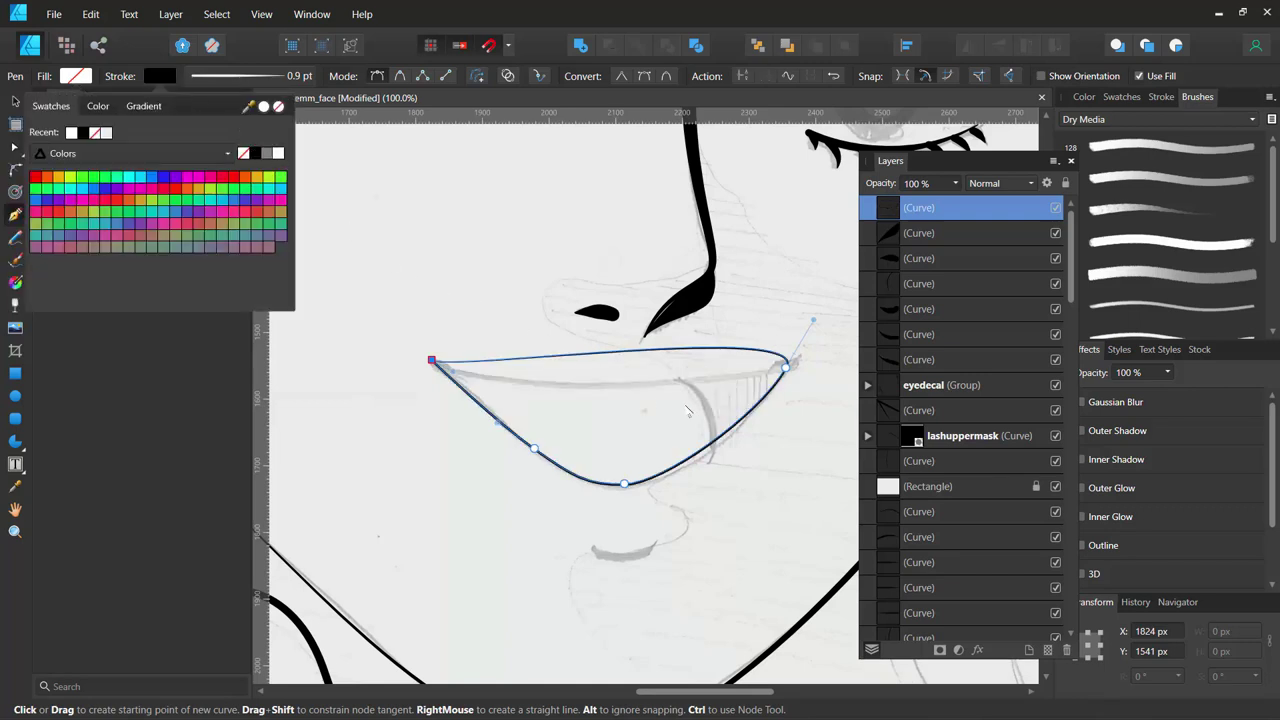
# Reshape the mouth's top edge and right side with the Node tool to match the sketch.
pyautogui.press('a')
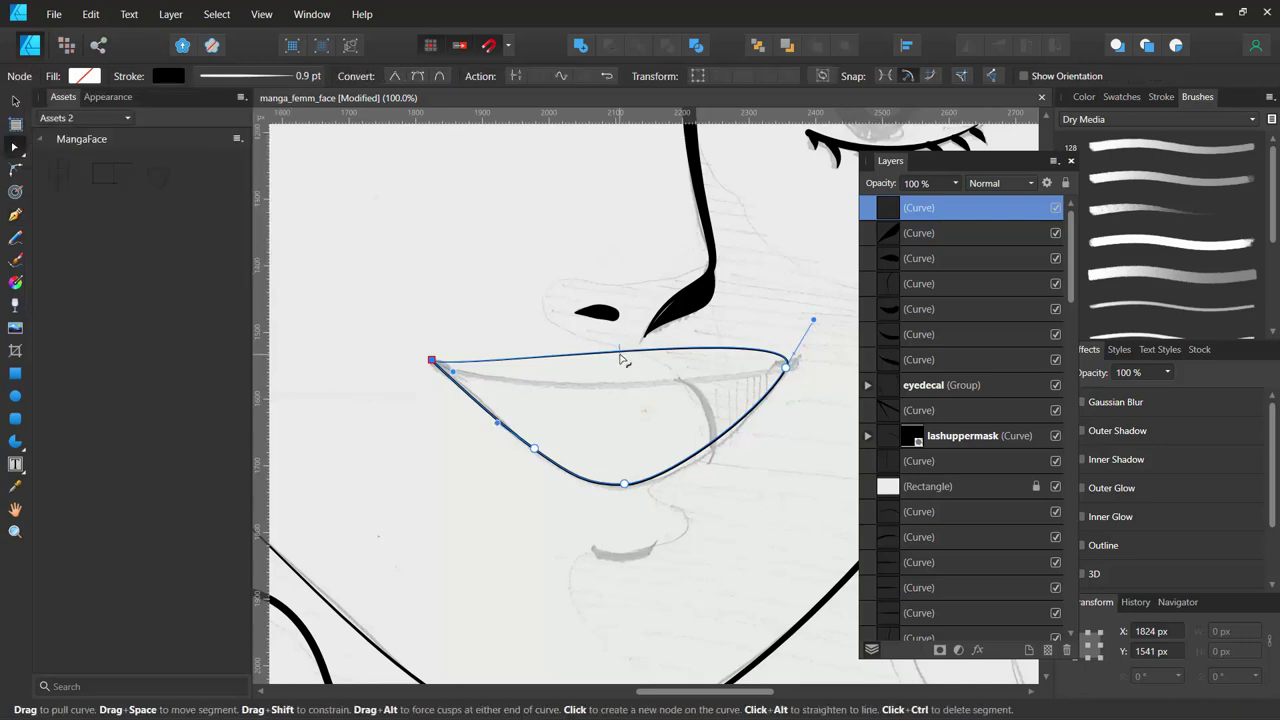
pyautogui.moveTo(618, 354)
pyautogui.mouseDown()
pyautogui.moveTo(621, 395)
pyautogui.moveTo(622, 378)
pyautogui.mouseUp()
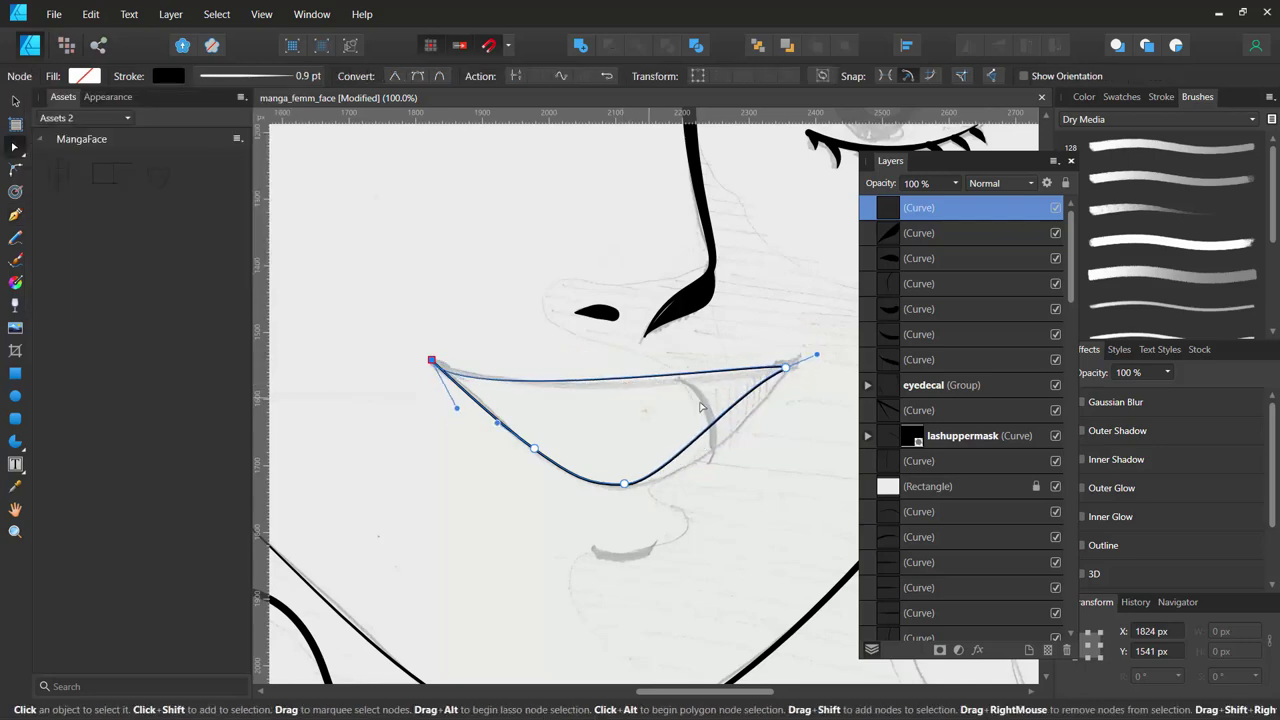
pyautogui.click(786, 369)
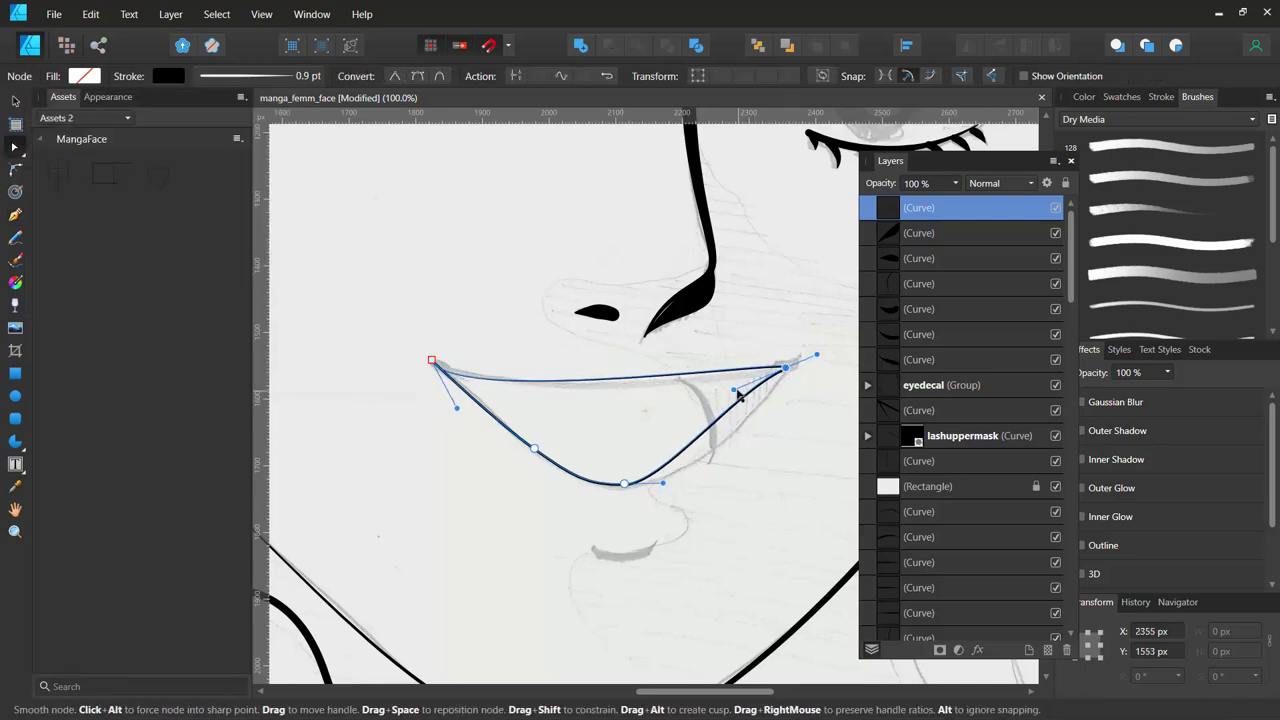
pyautogui.moveTo(741, 395); pyautogui.dragTo(762, 432)
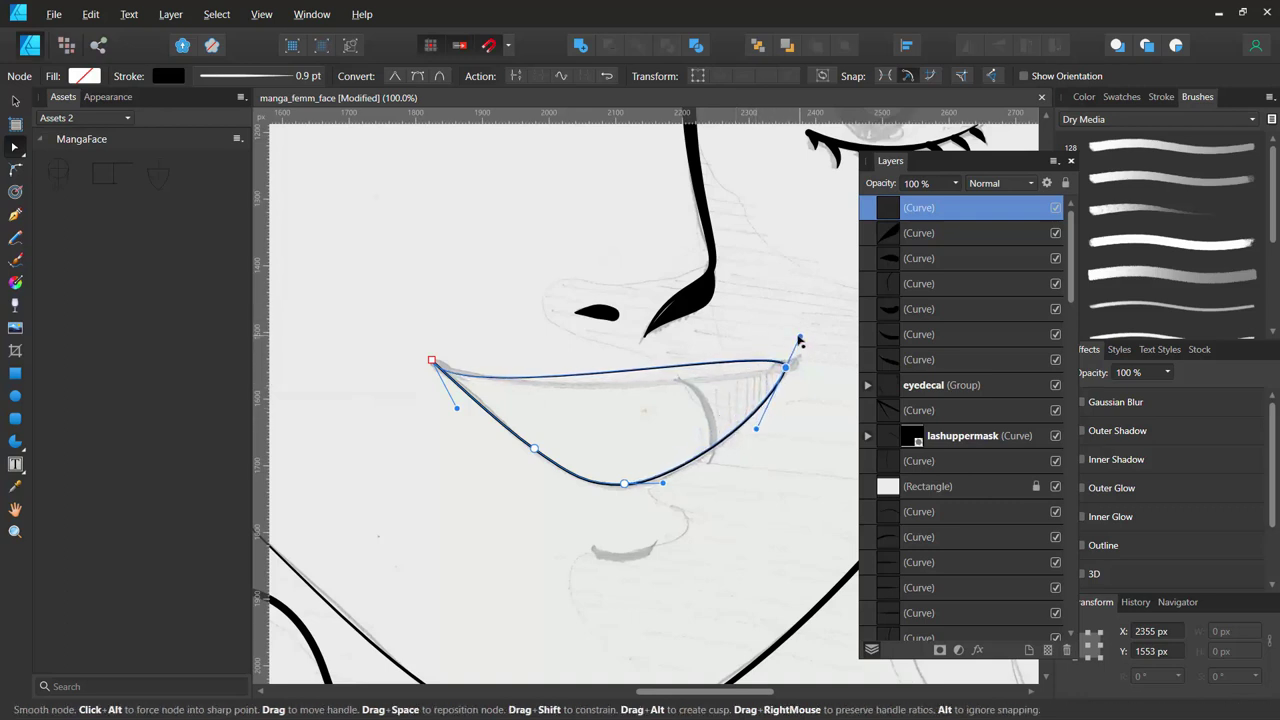
pyautogui.moveTo(799, 340); pyautogui.dragTo(711, 385)
pyautogui.moveTo(457, 408)
pyautogui.mouseDown()
pyautogui.moveTo(419, 384)
pyautogui.moveTo(514, 385)
pyautogui.moveTo(535, 407)
pyautogui.mouseUp()
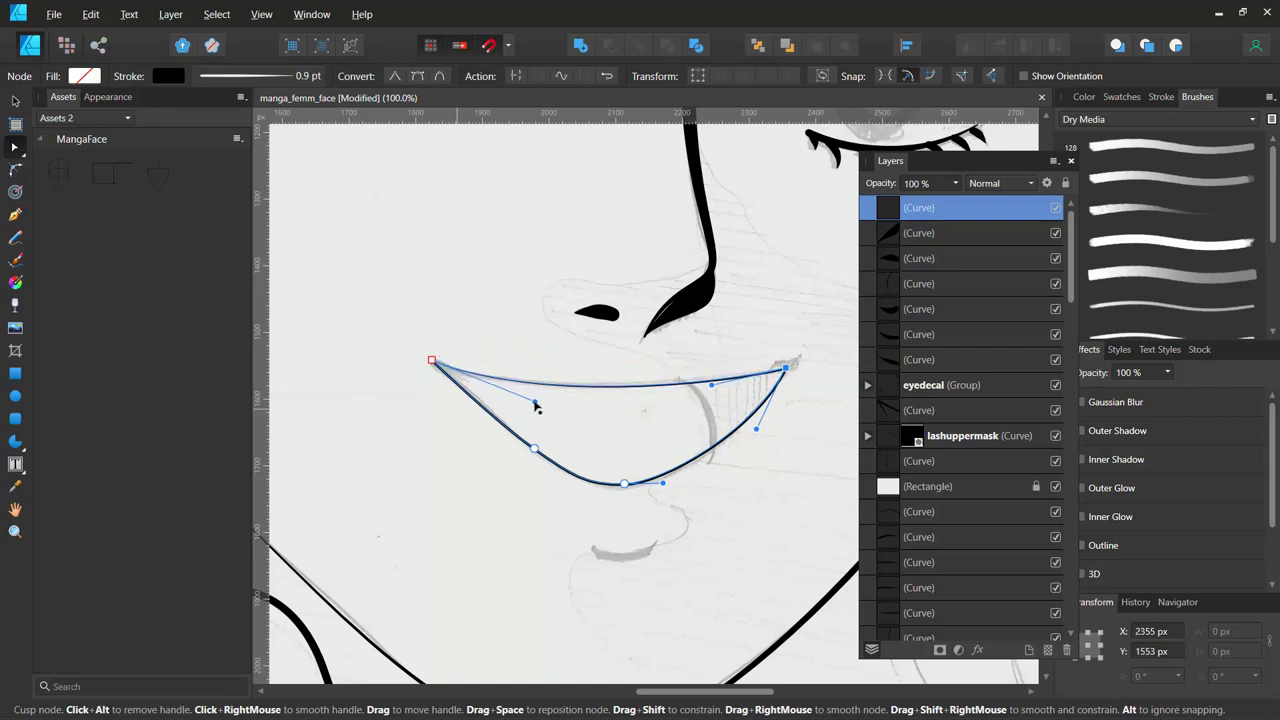
# Set the mouth outline's stroke width to 2.2 pt.
pyautogui.click(291, 80)
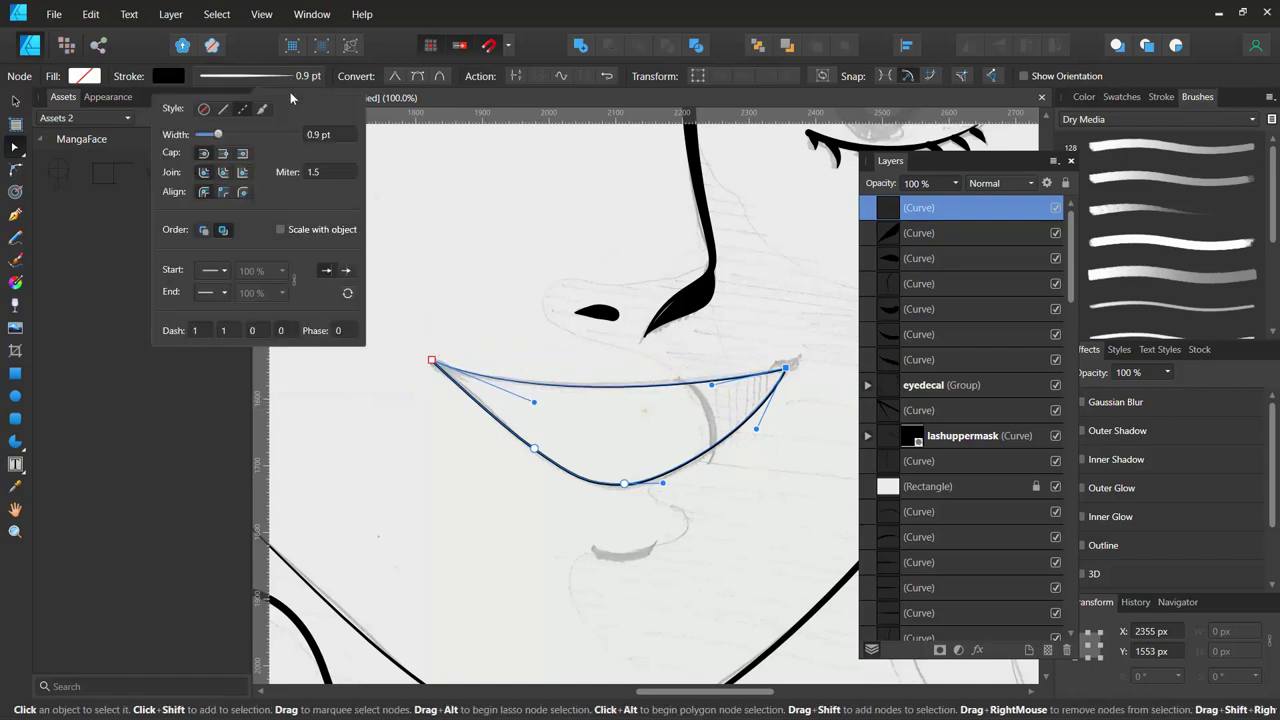
pyautogui.moveTo(216, 135); pyautogui.dragTo(222, 139)
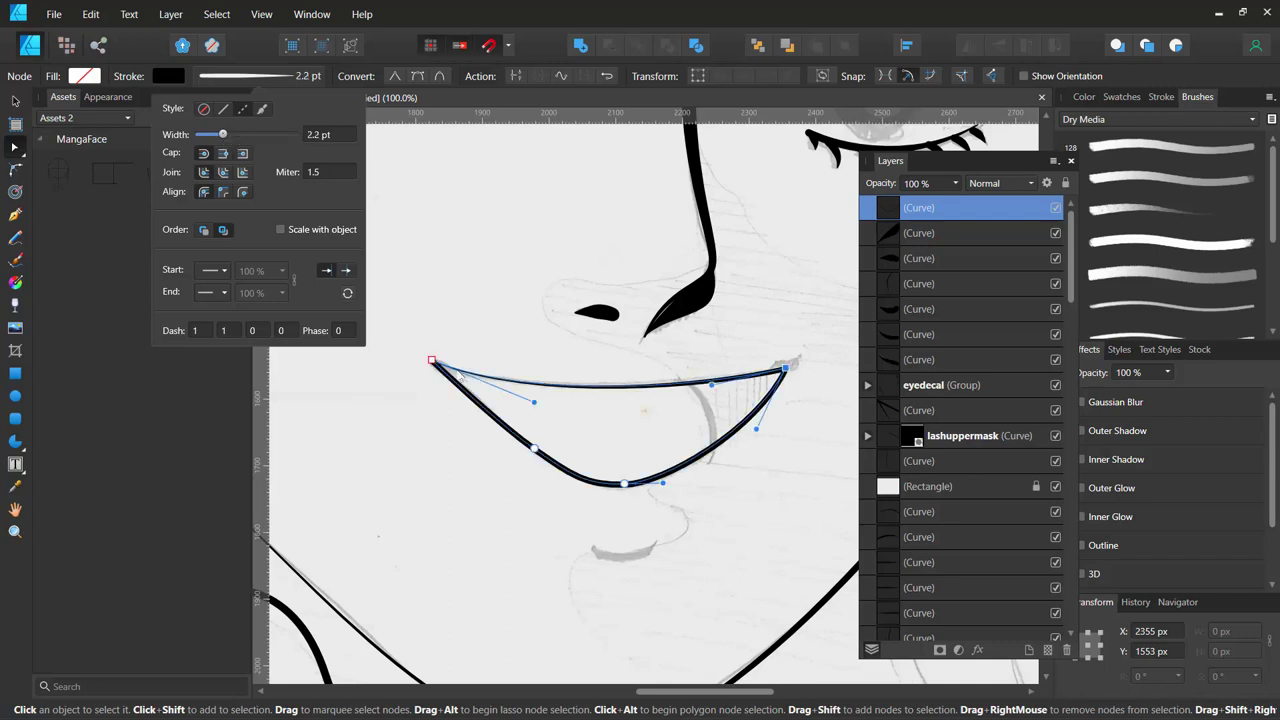
pyautogui.press('p')
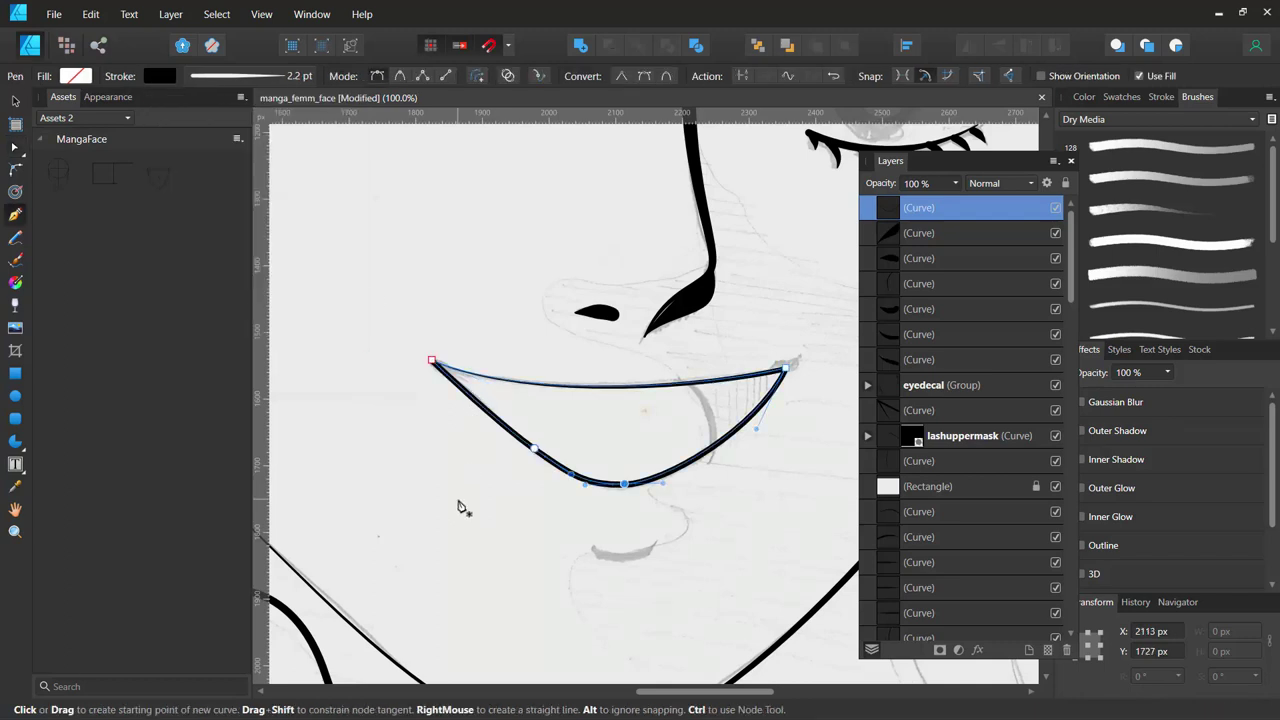
# Draw a short lower-lip curve below the mouth with a 4.4 pt stroke.
pyautogui.click(654, 546)
pyautogui.moveTo(594, 551); pyautogui.dragTo(558, 531)
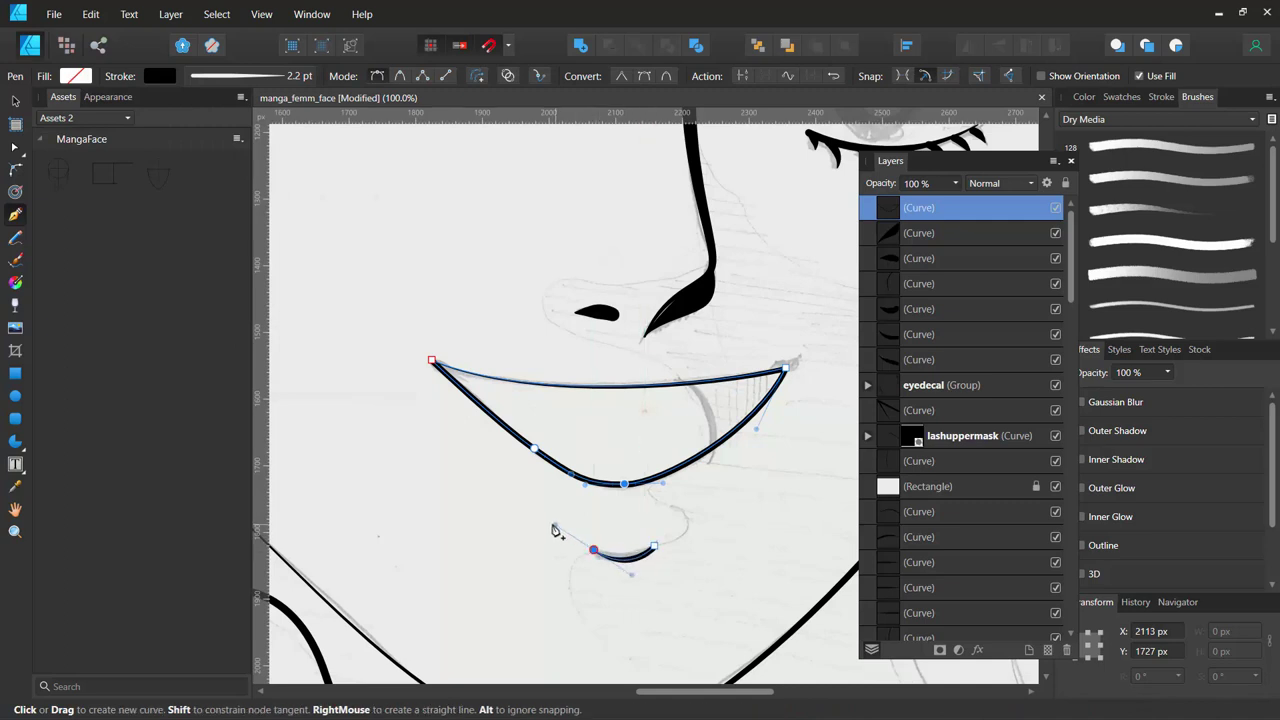
pyautogui.click(243, 83)
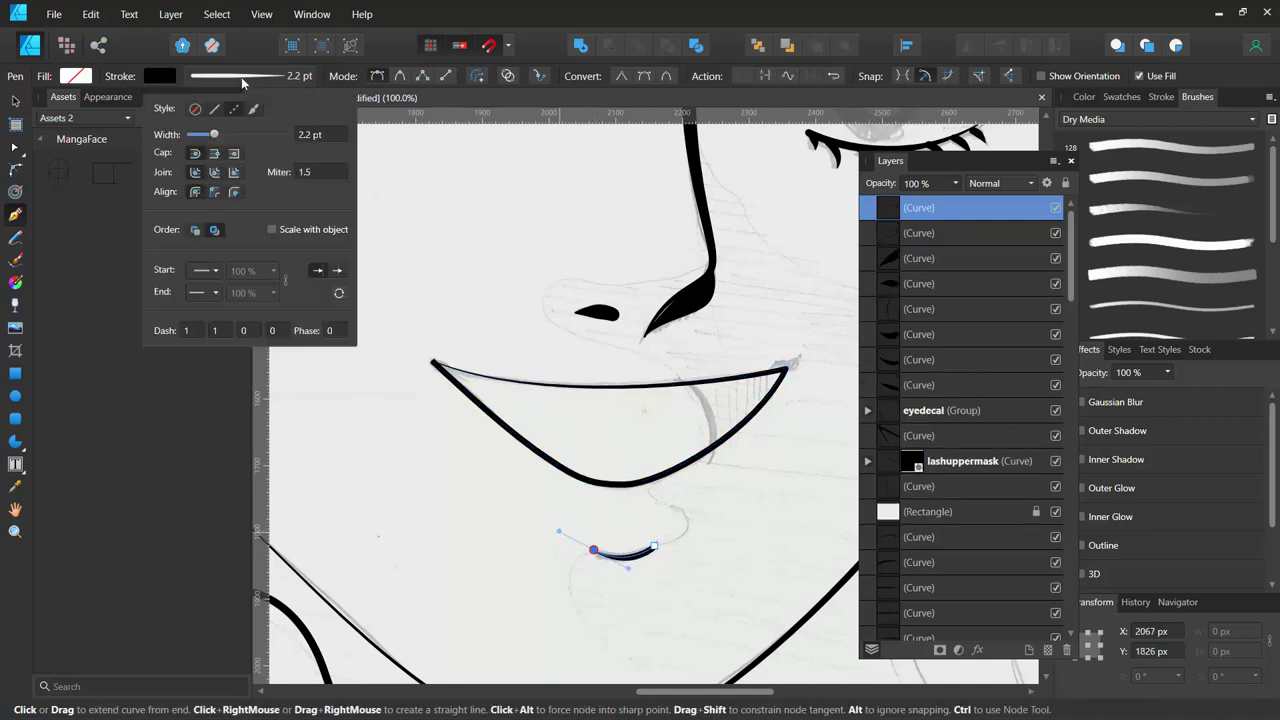
pyautogui.moveTo(214, 134); pyautogui.dragTo(220, 135)
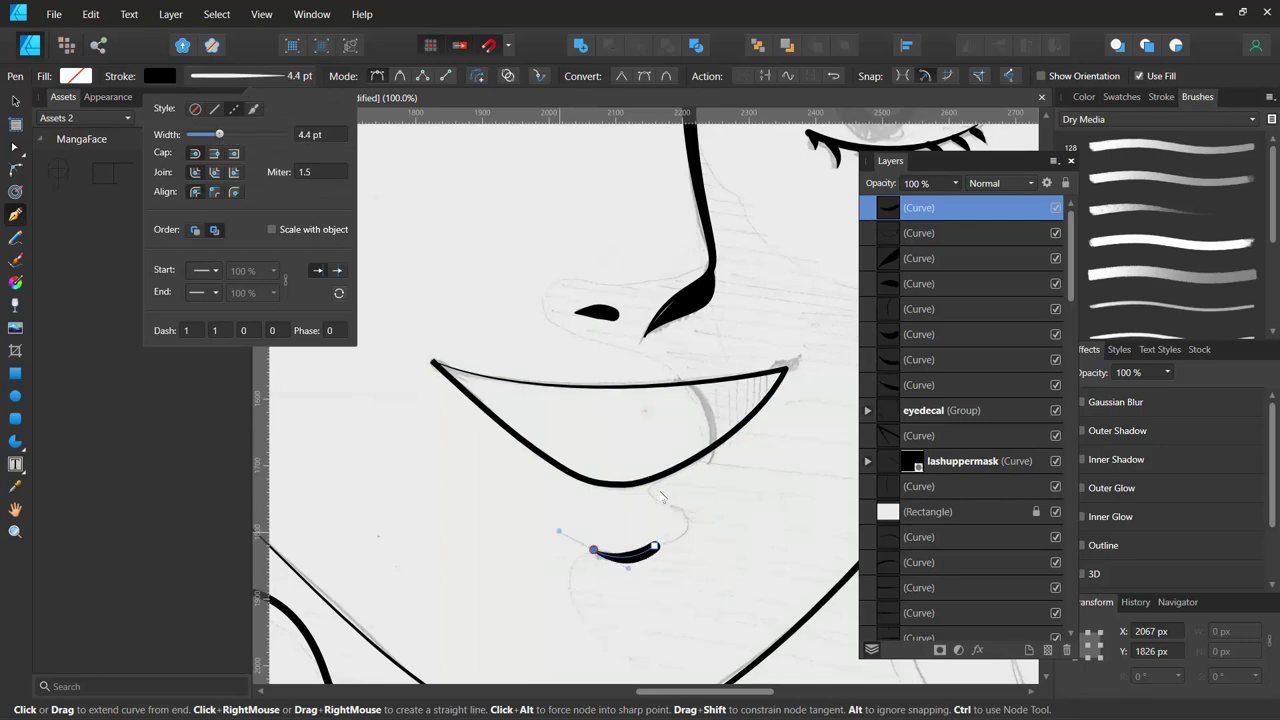
pyautogui.press('Escape')
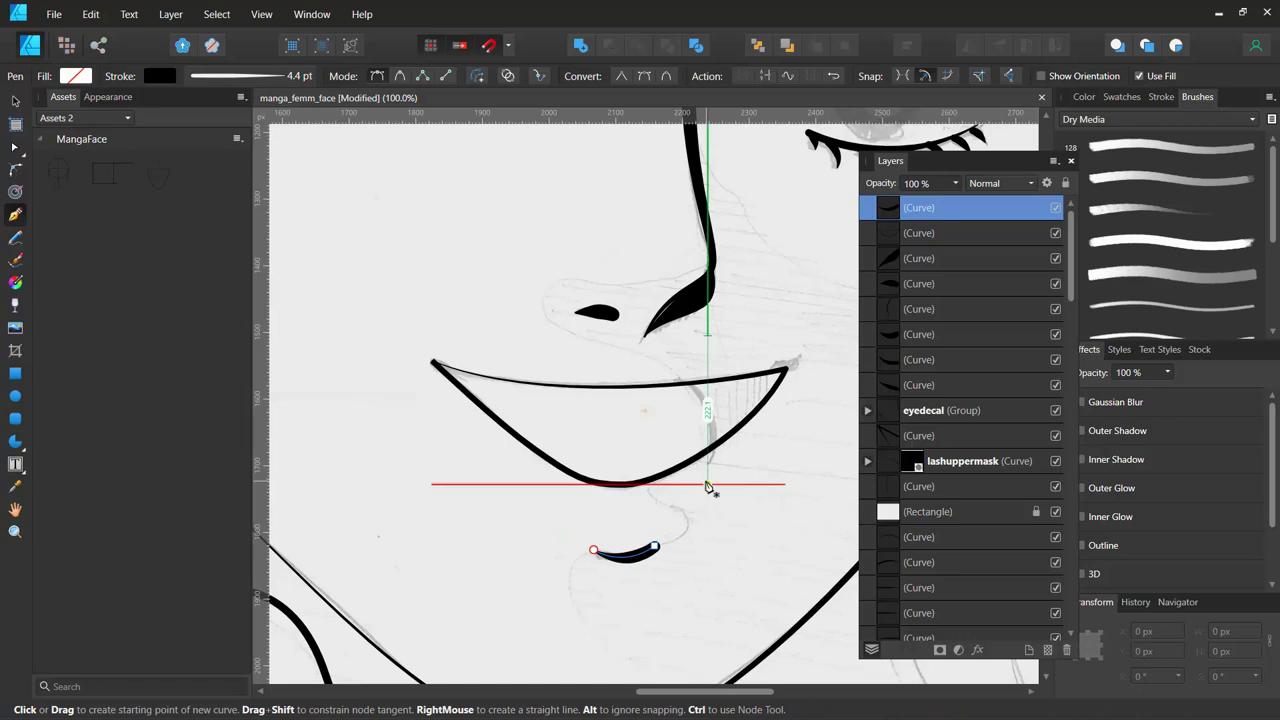
# Draw a curved line inside the mouth's right side and align its end node.
pyautogui.press('a')
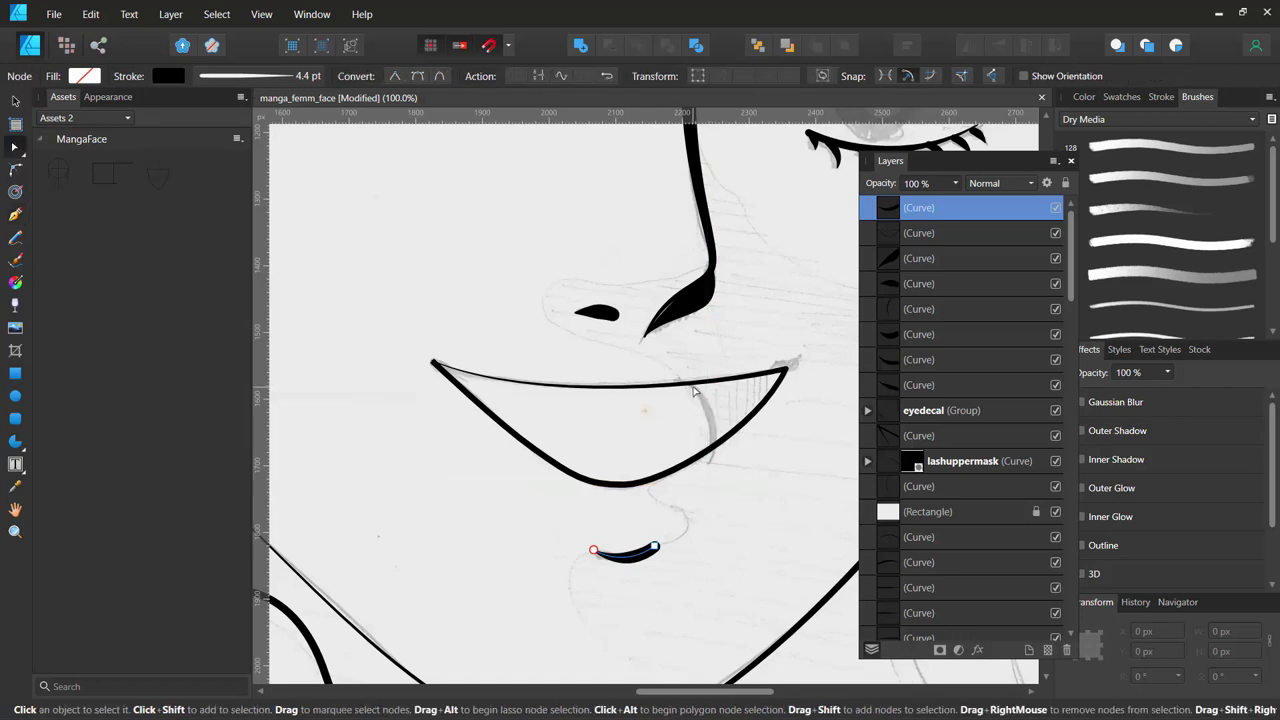
pyautogui.press('p')
pyautogui.moveTo(690, 383)
pyautogui.mouseDown()
pyautogui.moveTo(710, 435)
pyautogui.moveTo(700, 481)
pyautogui.mouseUp()
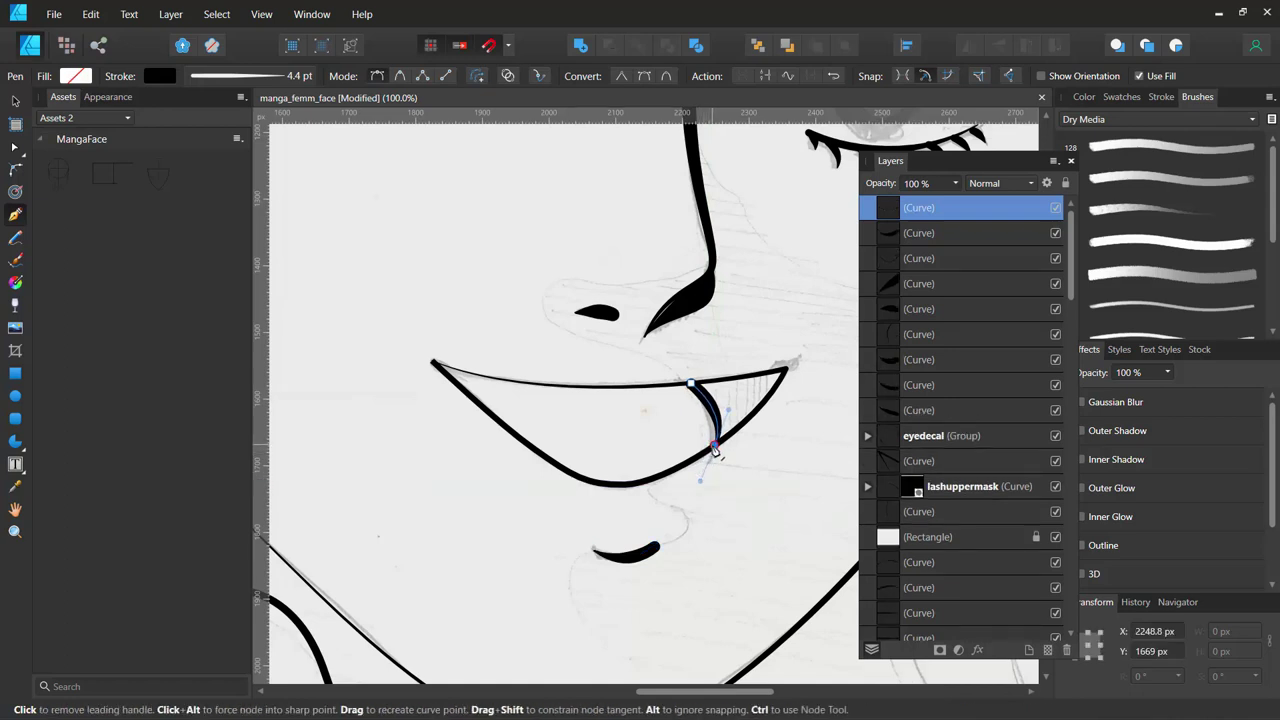
pyautogui.press('a')
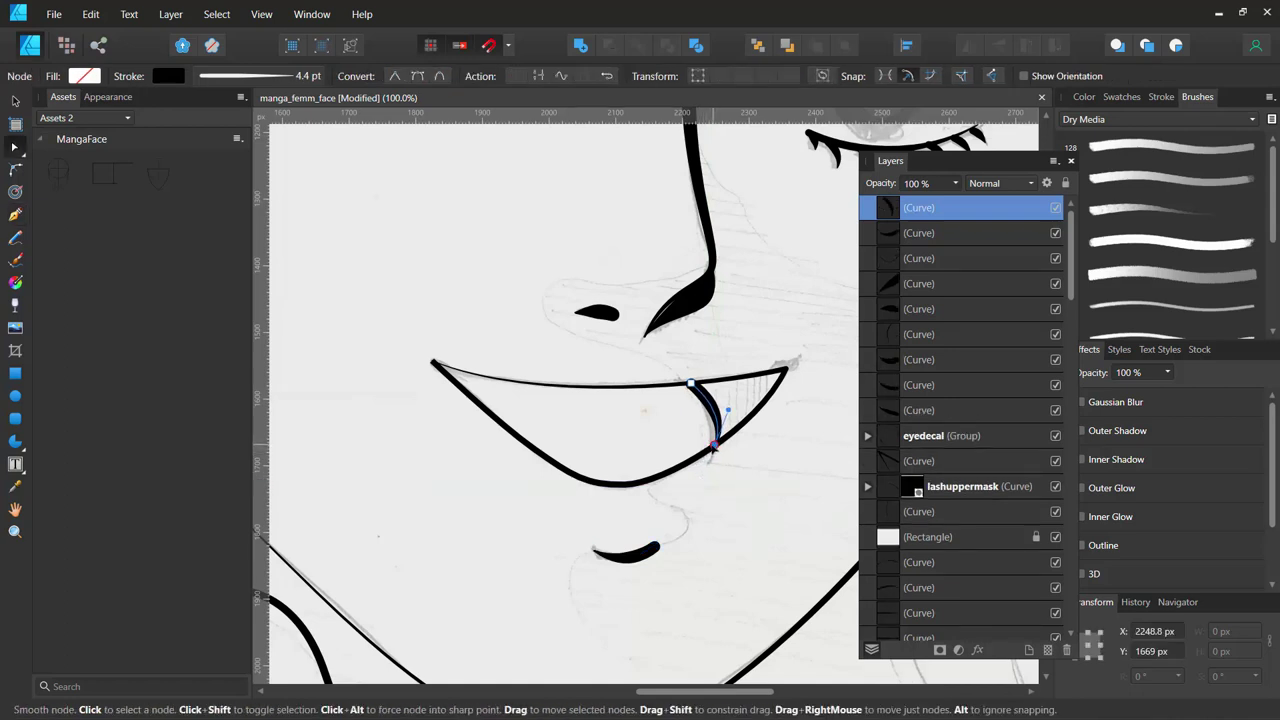
pyautogui.moveTo(713, 446); pyautogui.dragTo(707, 453)
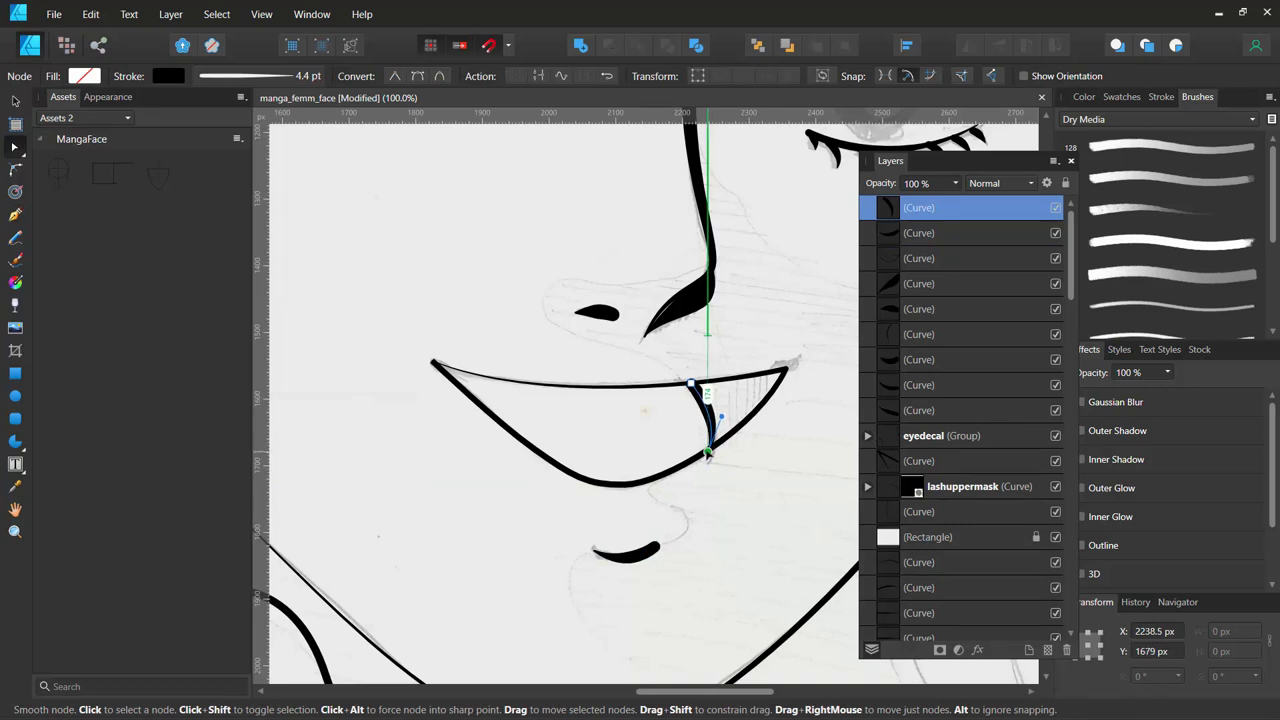
pyautogui.click(540, 295)
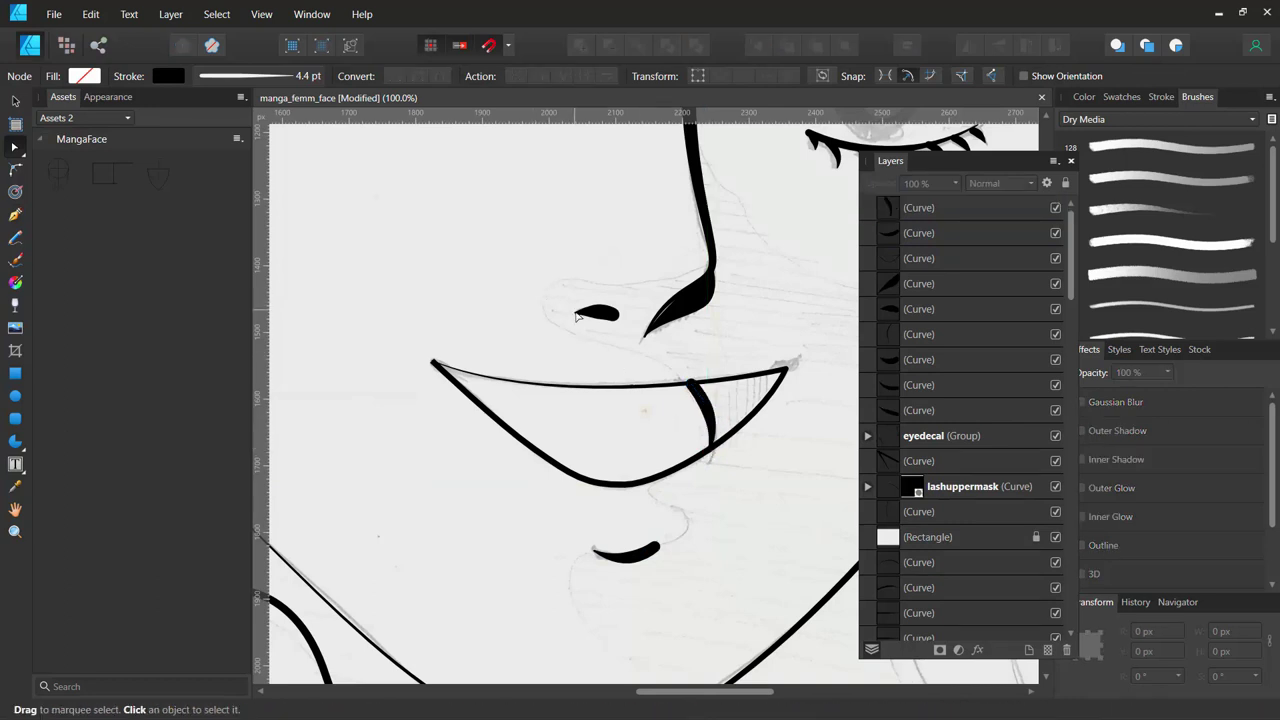
# Zoom to 50% and pan over to the sketched right eye.
pyautogui.scroll(-4, 607, 343)
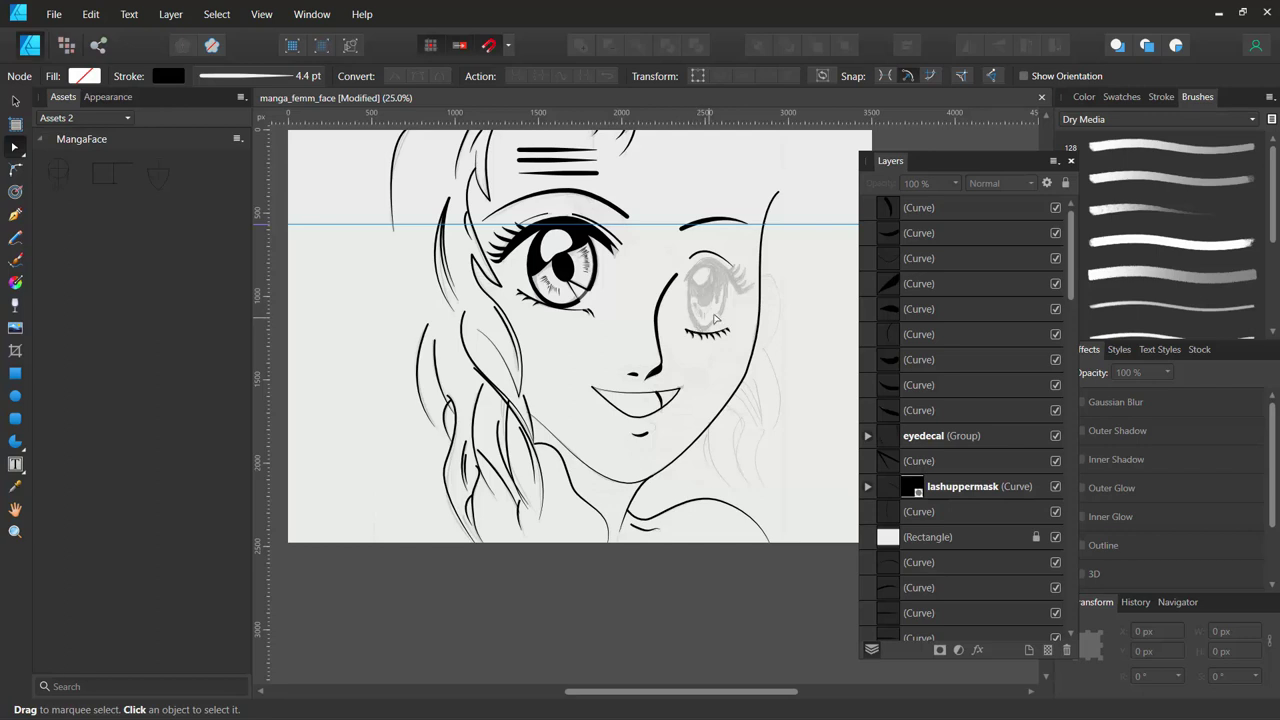
pyautogui.hotkey('ctrl', '+')
pyautogui.moveTo(709, 292)
pyautogui.mouseDown()
pyautogui.moveTo(636, 368)
pyautogui.moveTo(623, 318)
pyautogui.moveTo(604, 320)
pyautogui.moveTo(658, 335)
pyautogui.mouseUp()
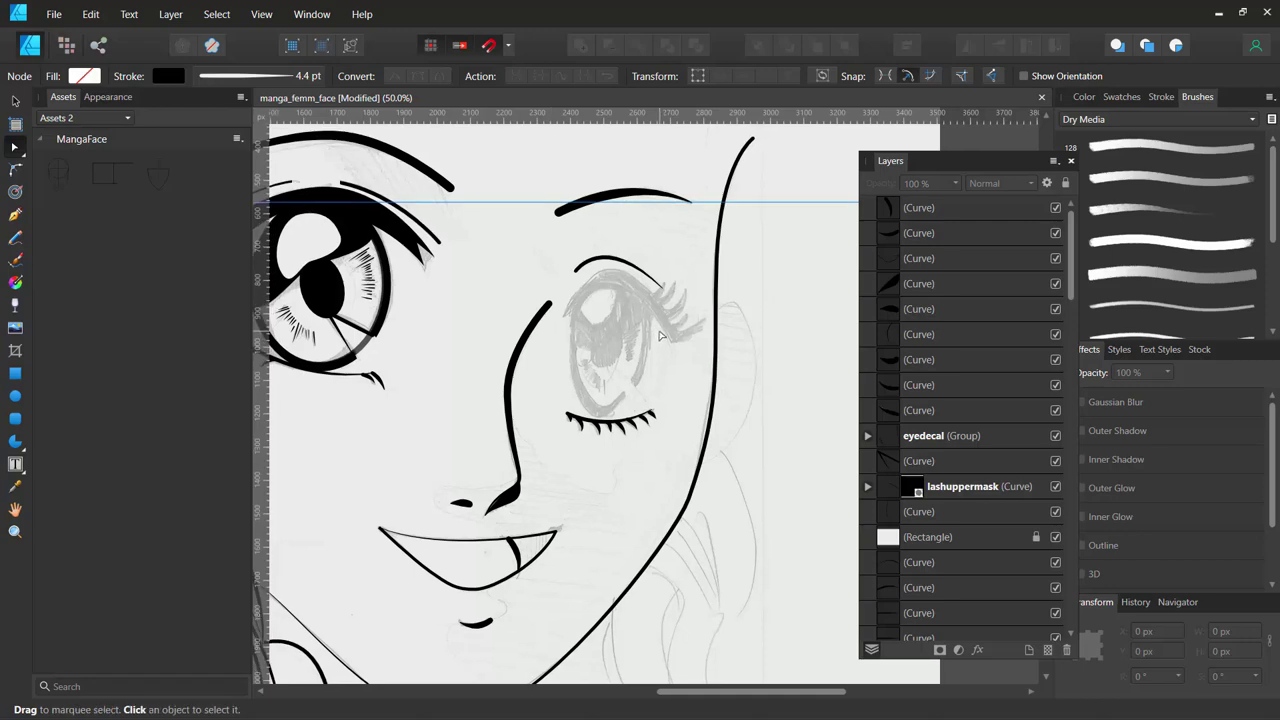
# Draw a tall ellipse, about 232 × 411.5 px, over the right iris with a 5.9 pt stroke.
pyautogui.click(16, 396)
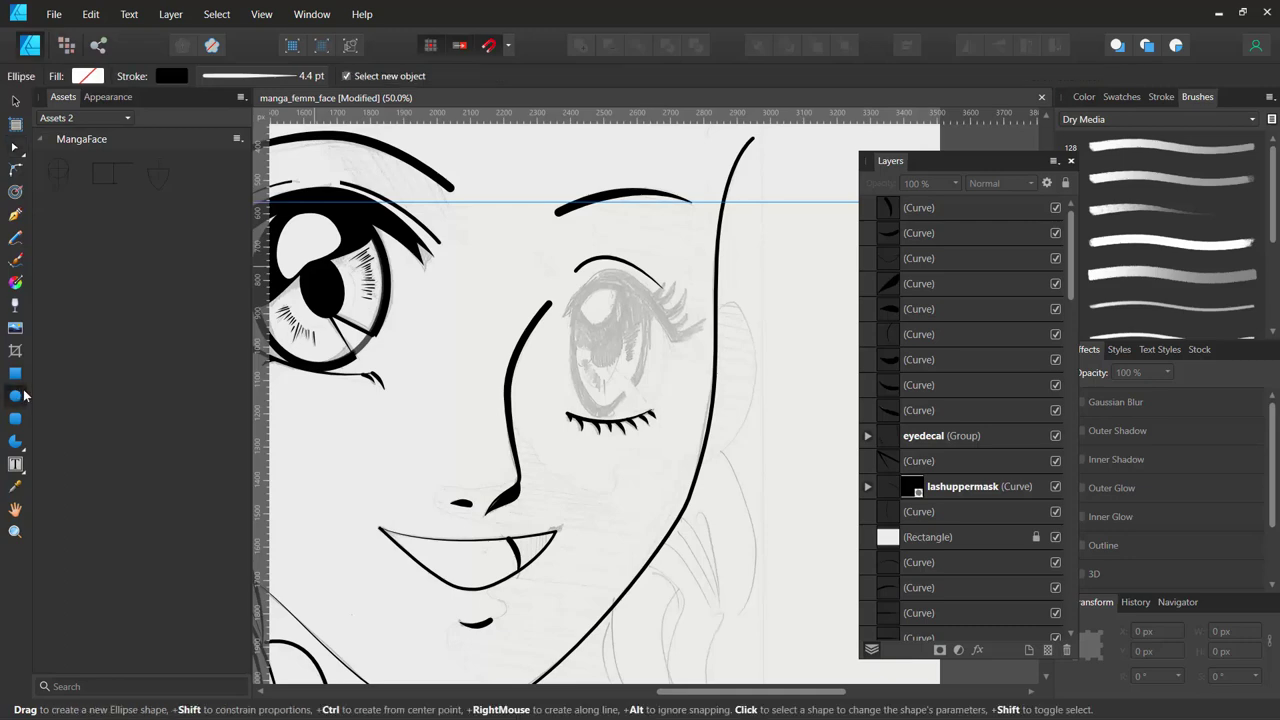
pyautogui.moveTo(583, 287); pyautogui.dragTo(645, 409)
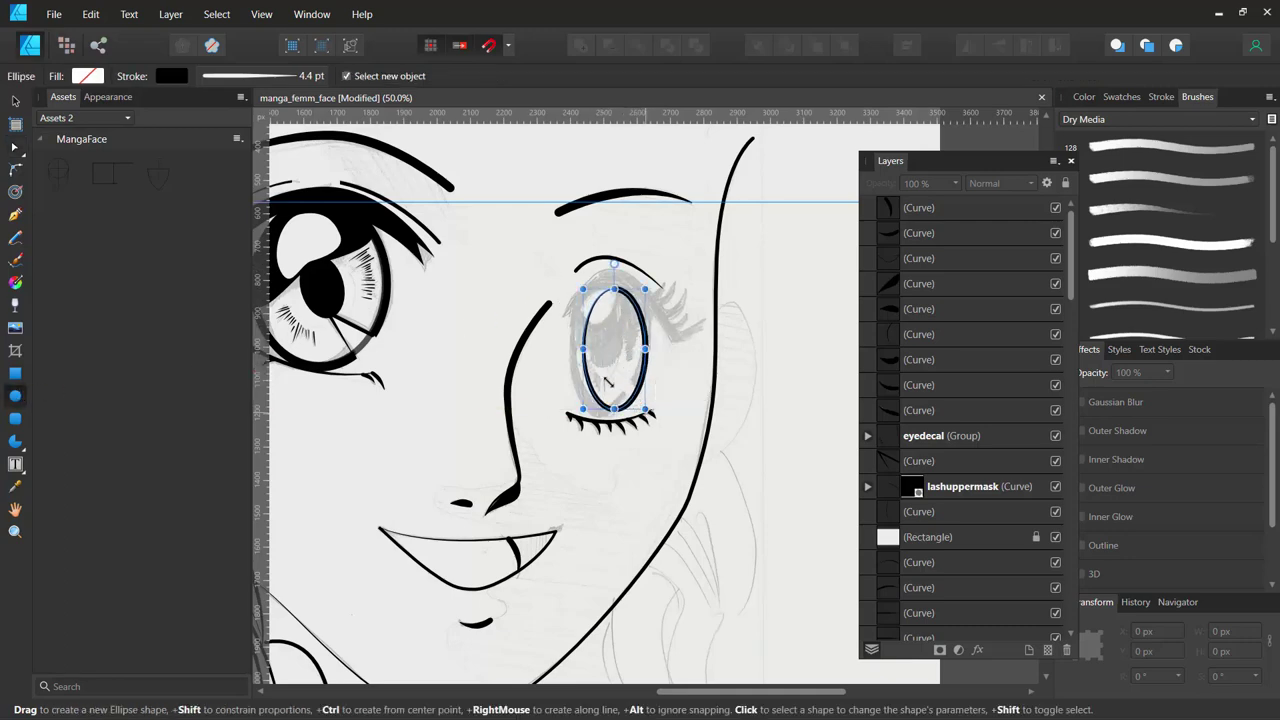
pyautogui.moveTo(583, 289); pyautogui.dragTo(567, 281)
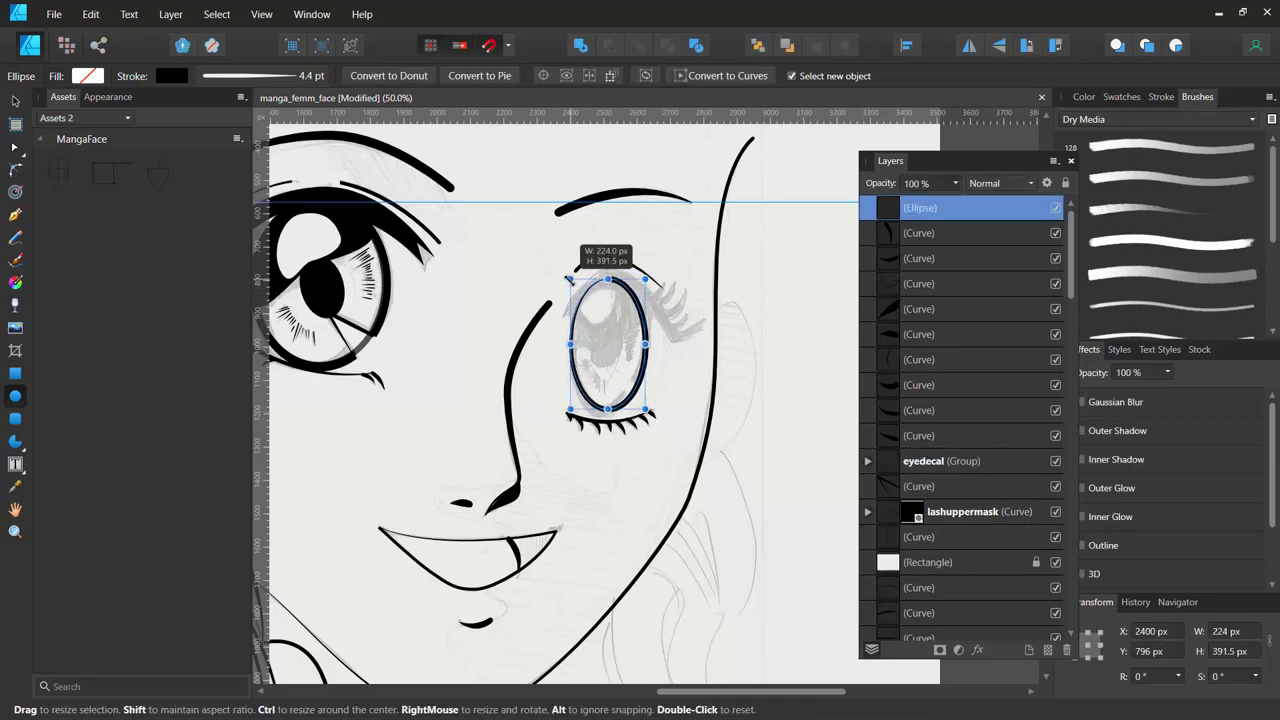
pyautogui.moveTo(607, 409); pyautogui.dragTo(608, 417)
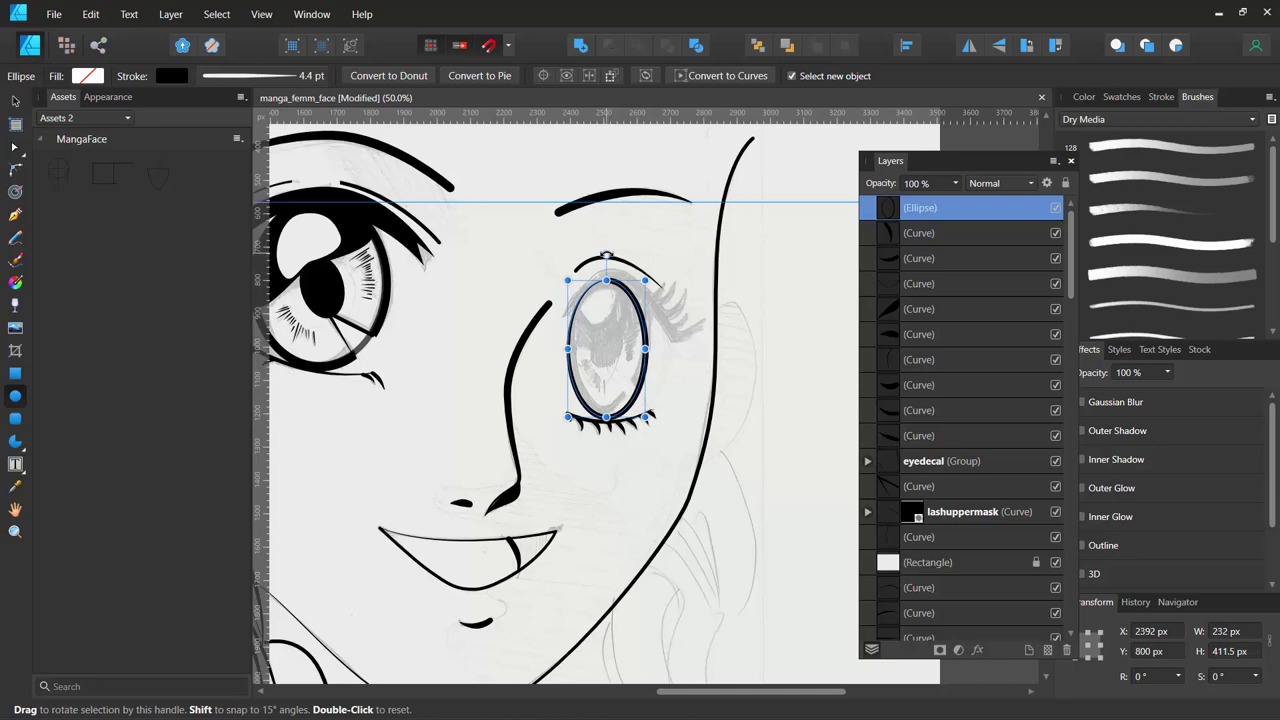
pyautogui.moveTo(606, 255)
pyautogui.mouseDown()
pyautogui.moveTo(699, 343)
pyautogui.moveTo(608, 462)
pyautogui.mouseUp()
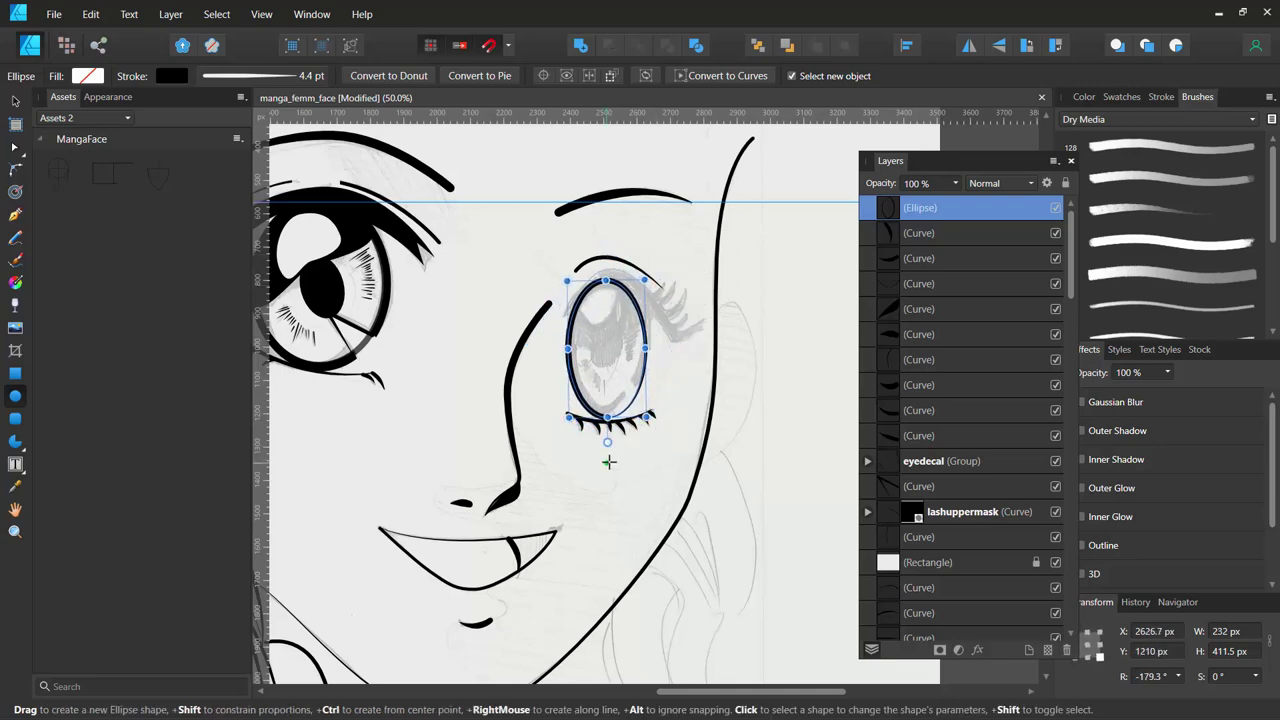
pyautogui.click(260, 80)
pyautogui.moveTo(229, 135); pyautogui.dragTo(236, 135)
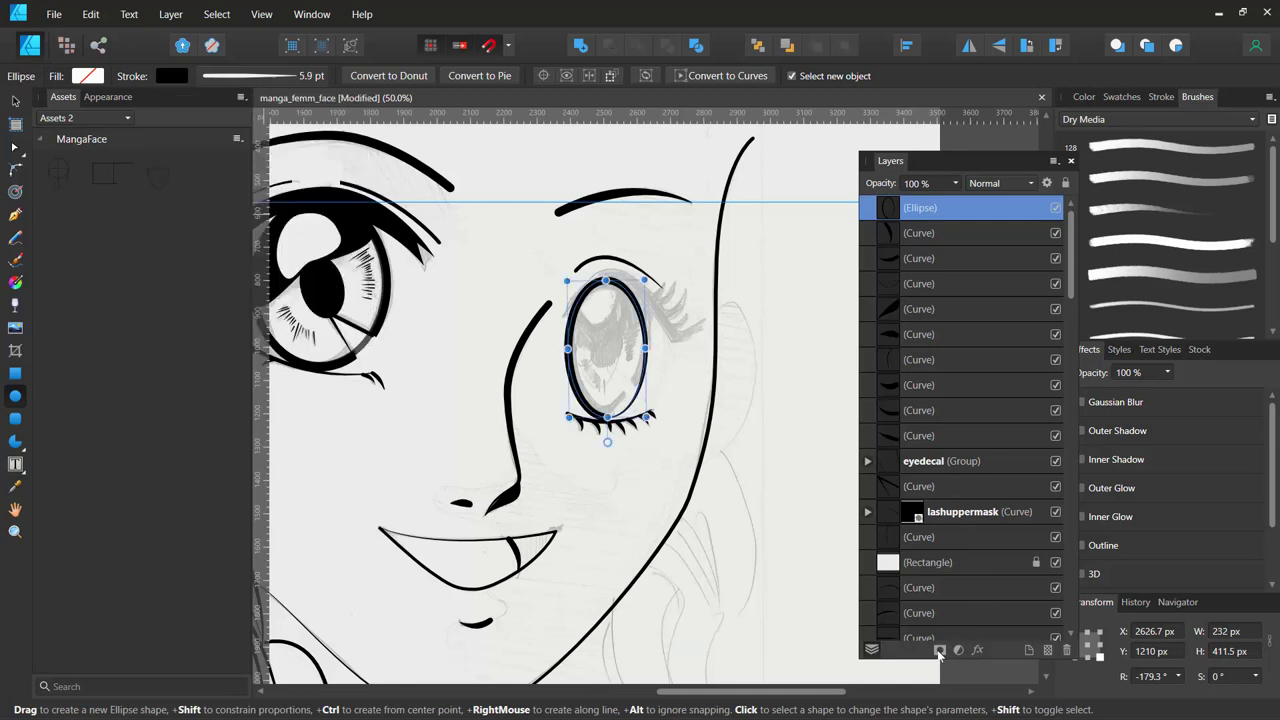
# Add a mask to the iris ellipse and try a rectangular selection in Pixel persona.
pyautogui.click(940, 651)
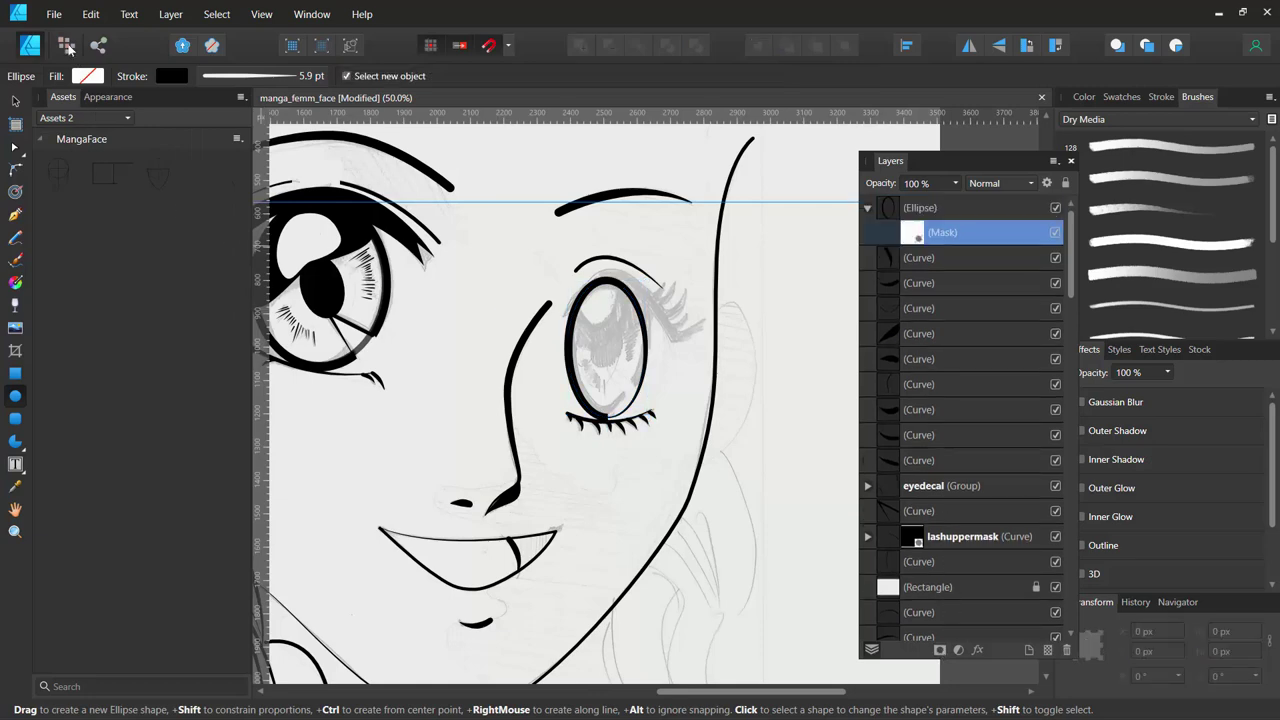
pyautogui.click(67, 46)
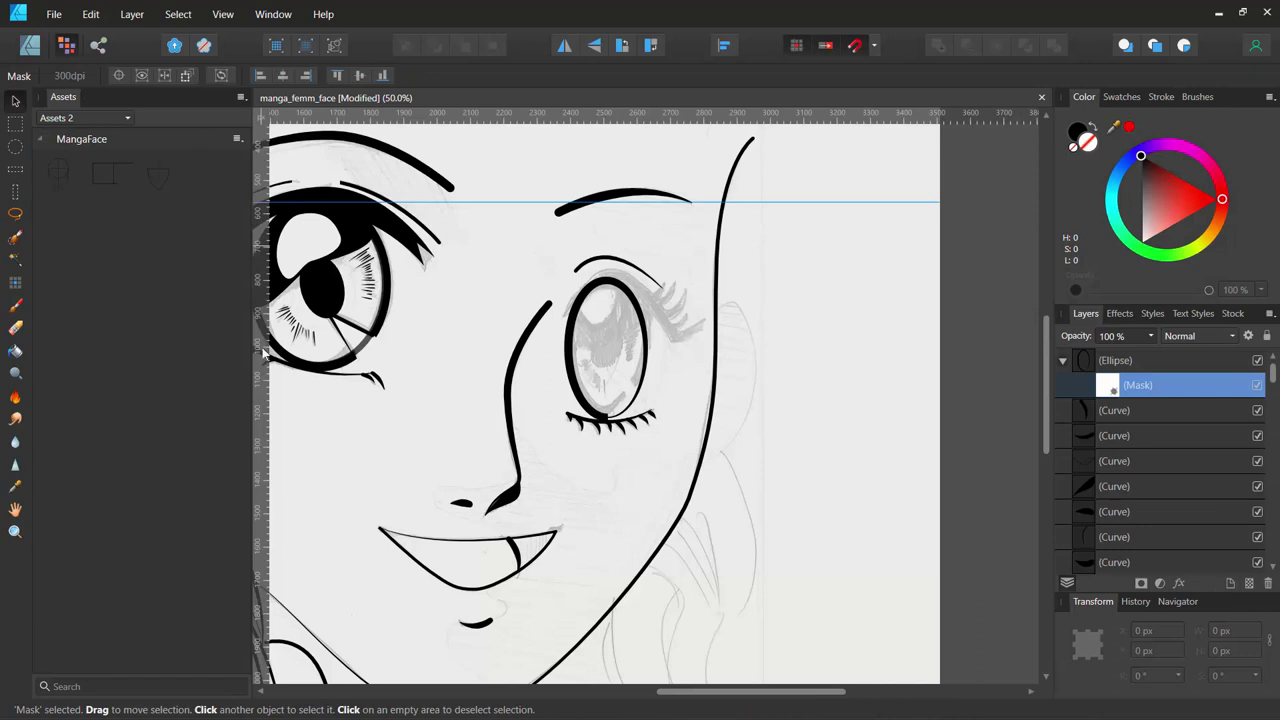
pyautogui.click(15, 124)
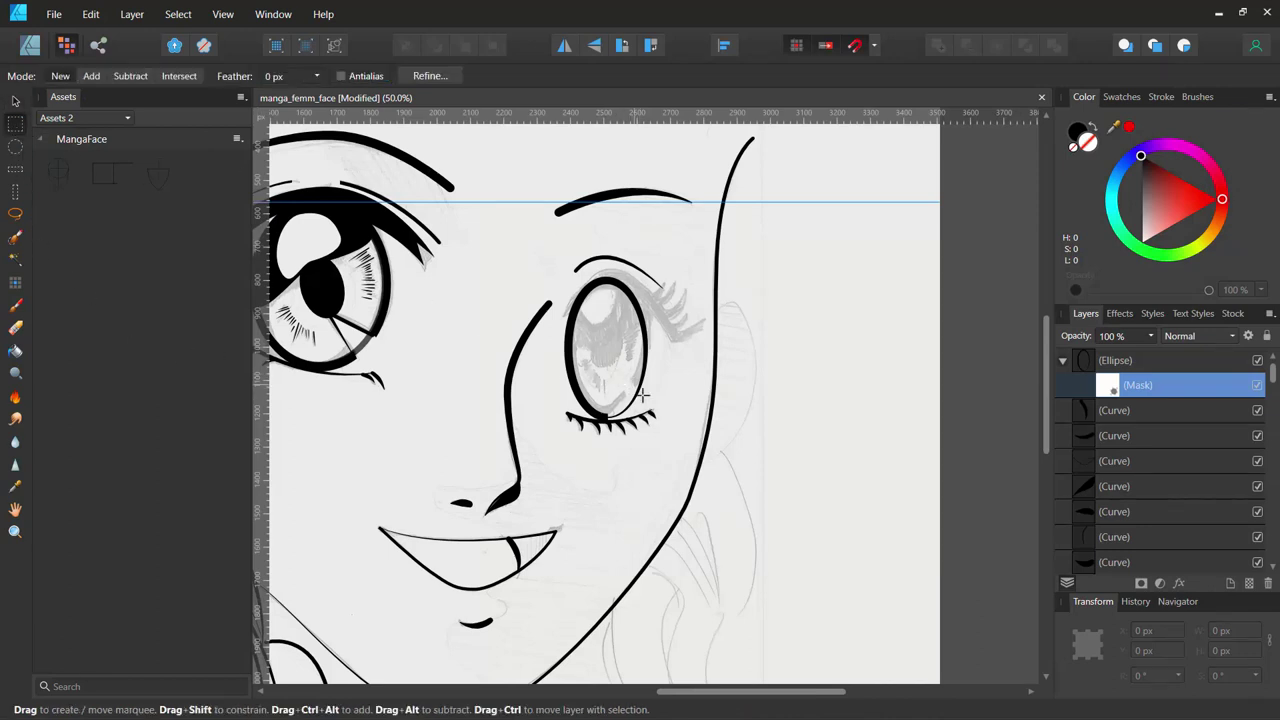
pyautogui.moveTo(627, 376); pyautogui.dragTo(664, 402)
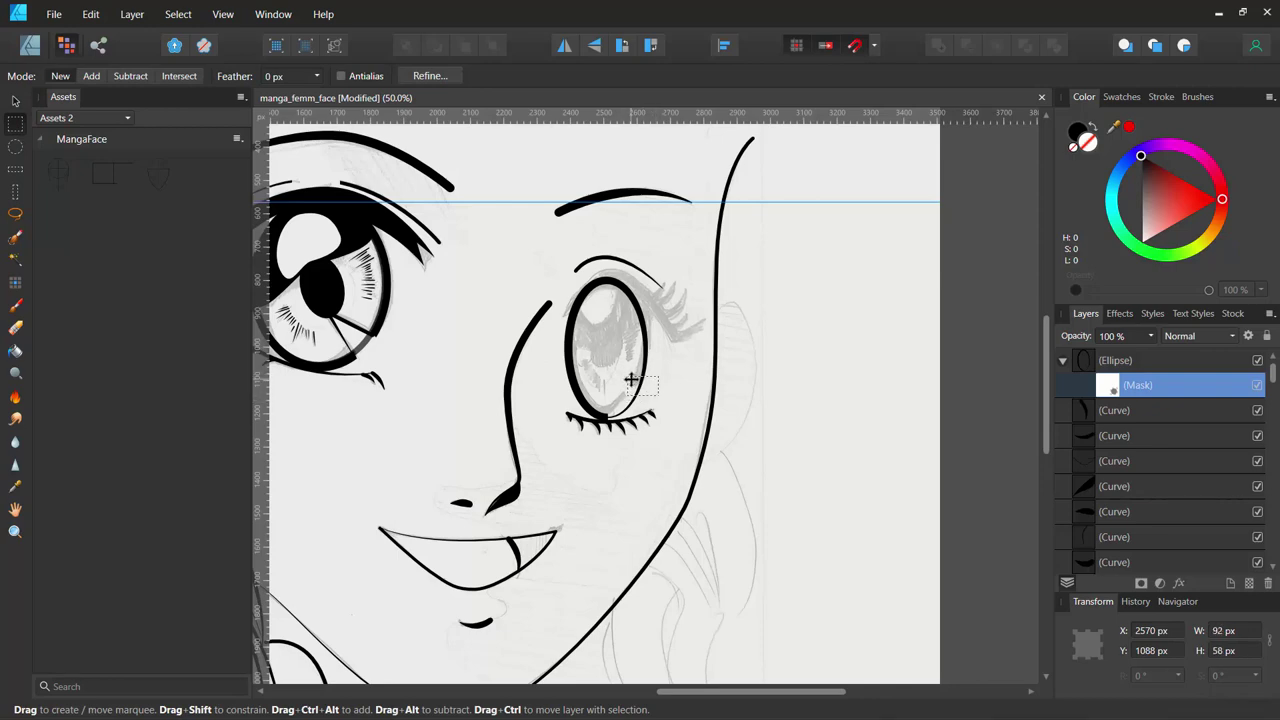
pyautogui.scroll(3, 631, 379)
pyautogui.scroll(1, 629, 374)
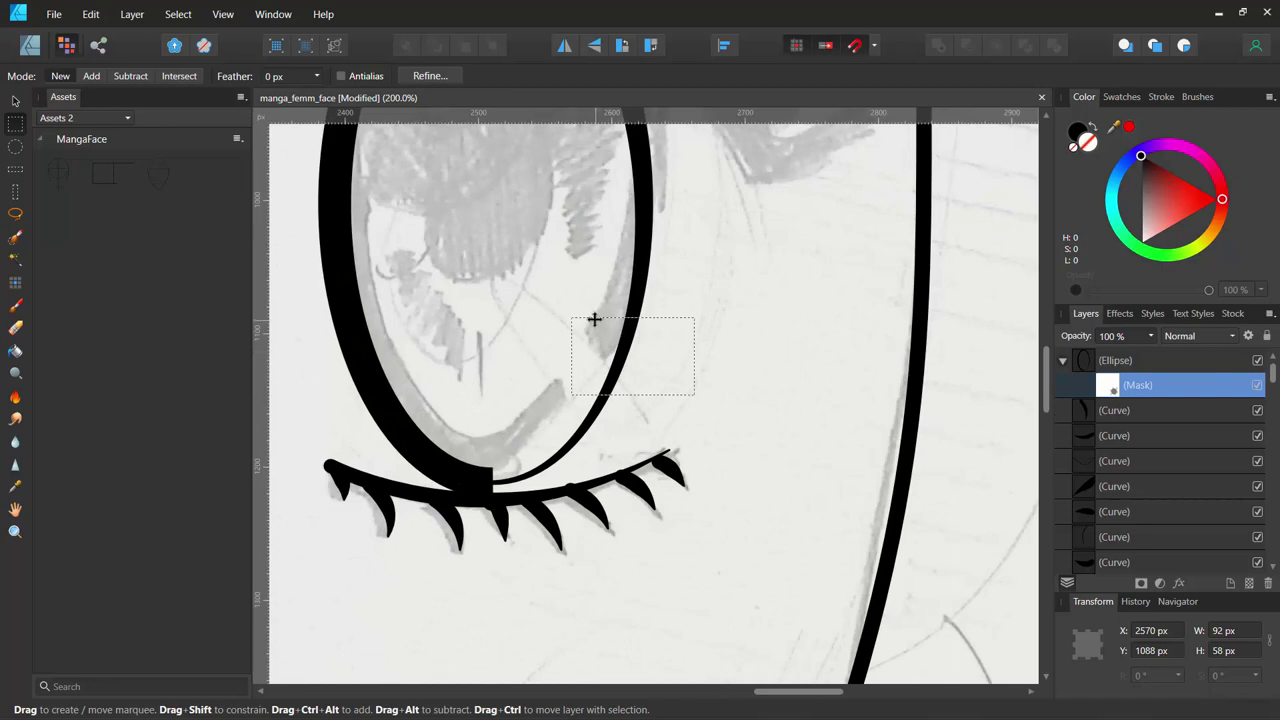
pyautogui.moveTo(594, 319); pyautogui.dragTo(547, 322)
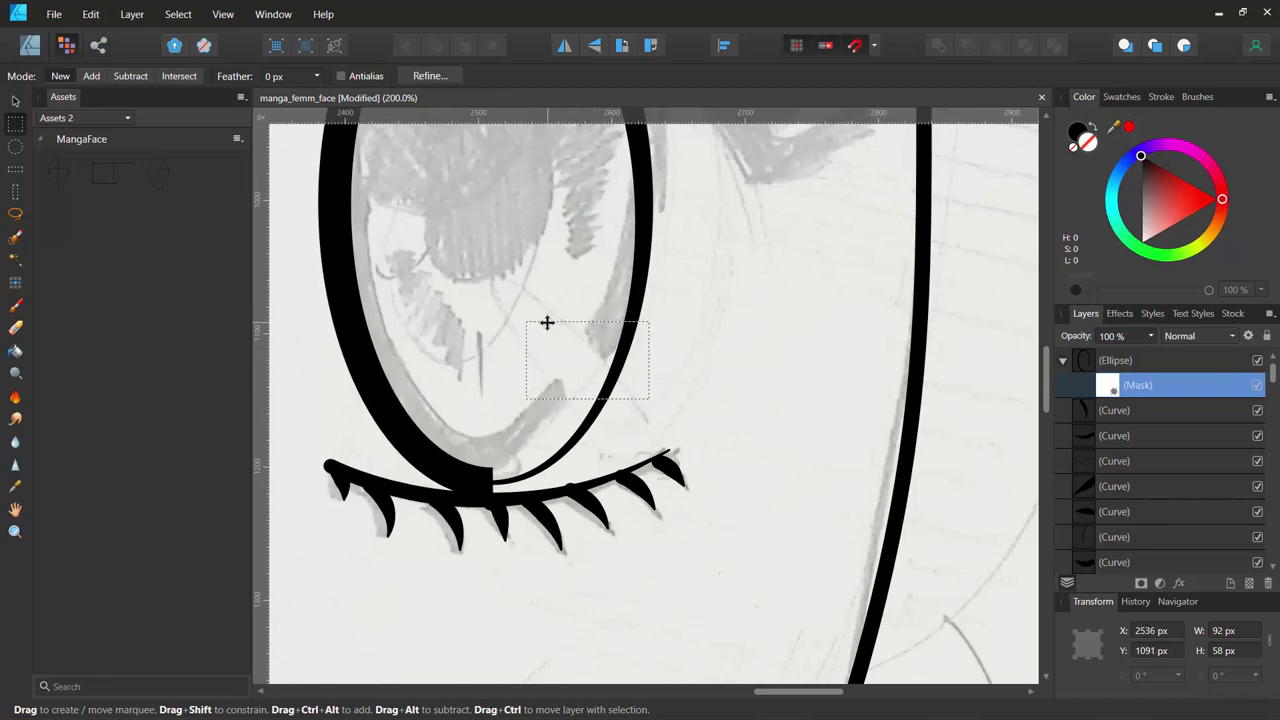
pyautogui.moveTo(547, 322); pyautogui.dragTo(551, 326)
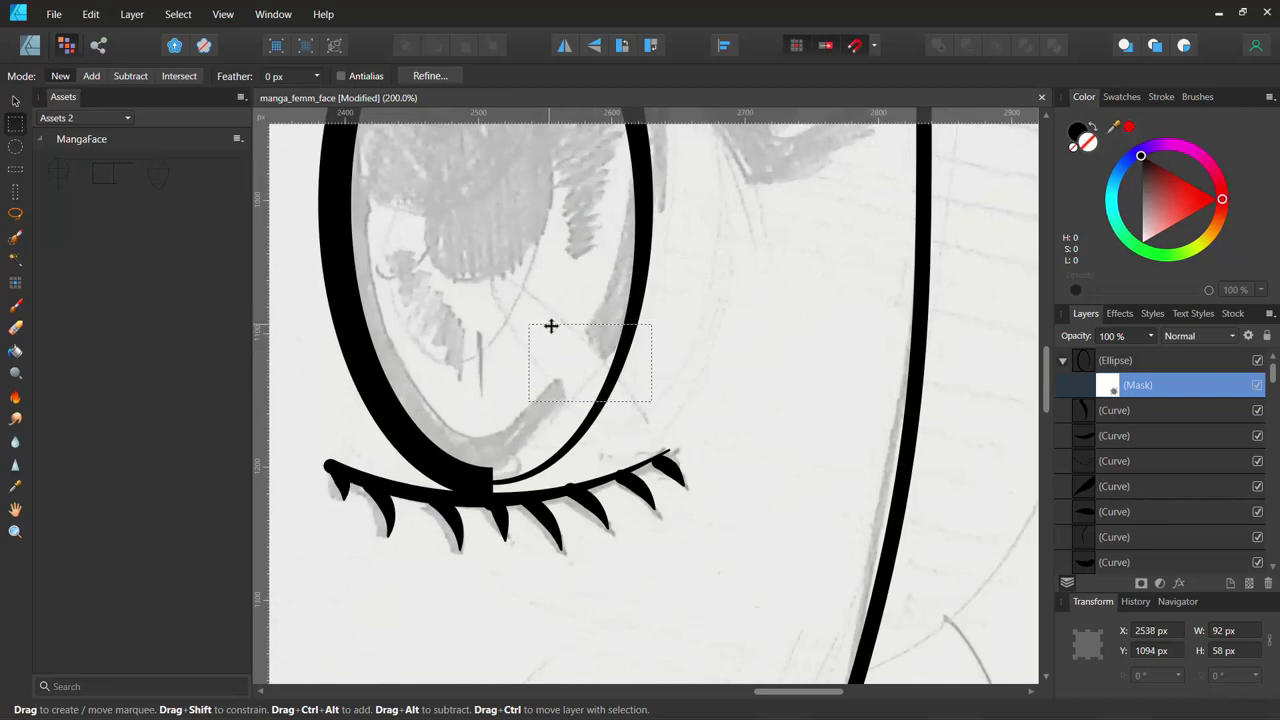
pyautogui.click(579, 353)
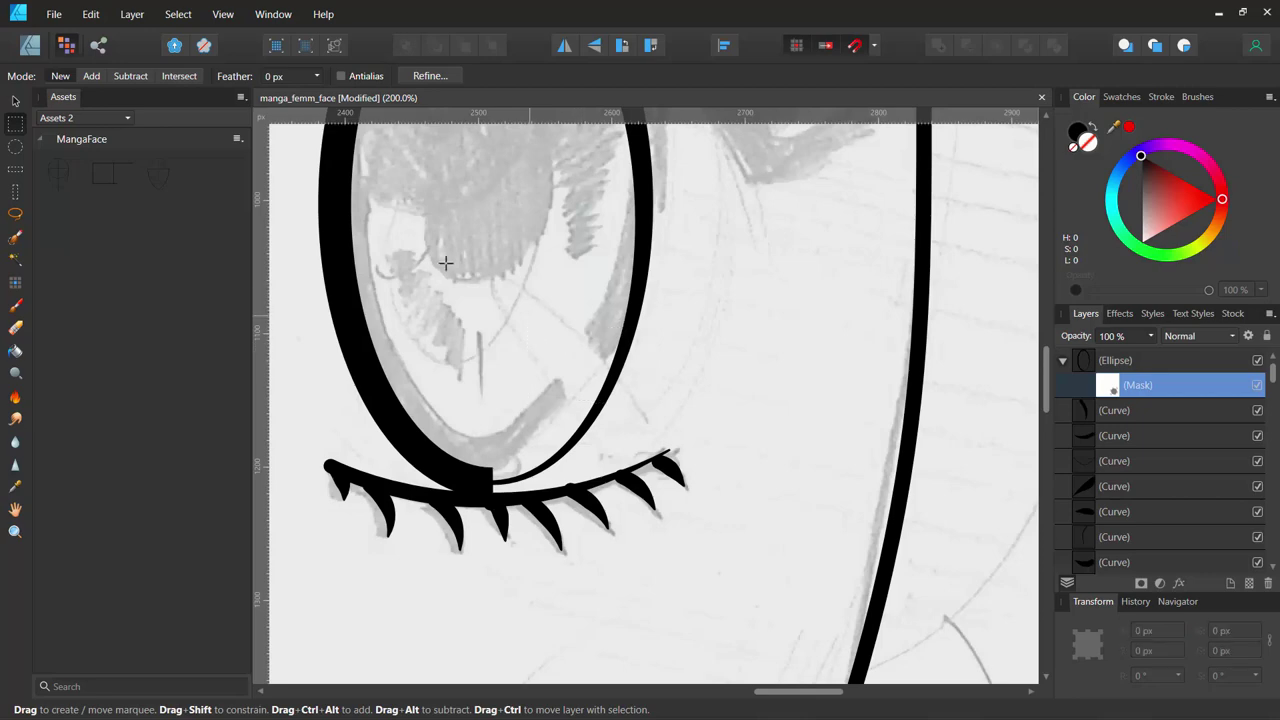
# Make a straight-edged diamond lasso selection over the iris's lower-right outline.
pyautogui.click(20, 214)
pyautogui.click(18, 216)
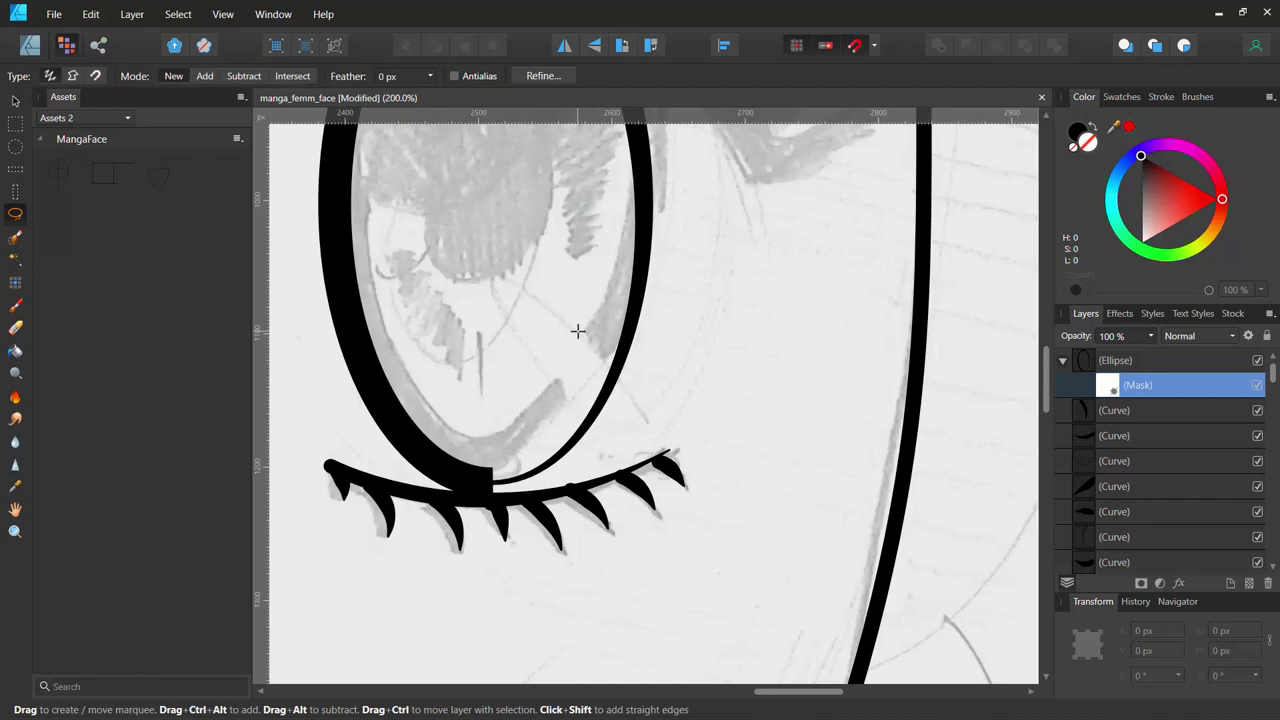
pyautogui.moveTo(575, 330); pyautogui.dragTo(599, 362)
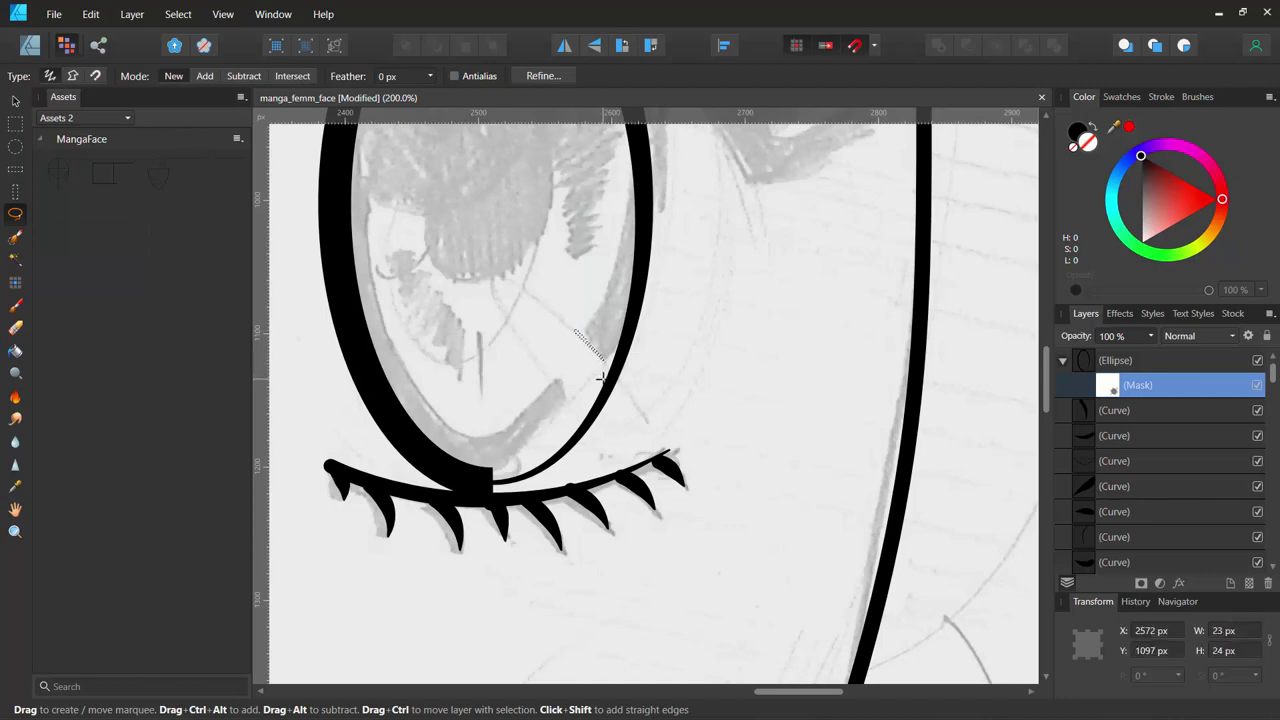
pyautogui.click(597, 369)
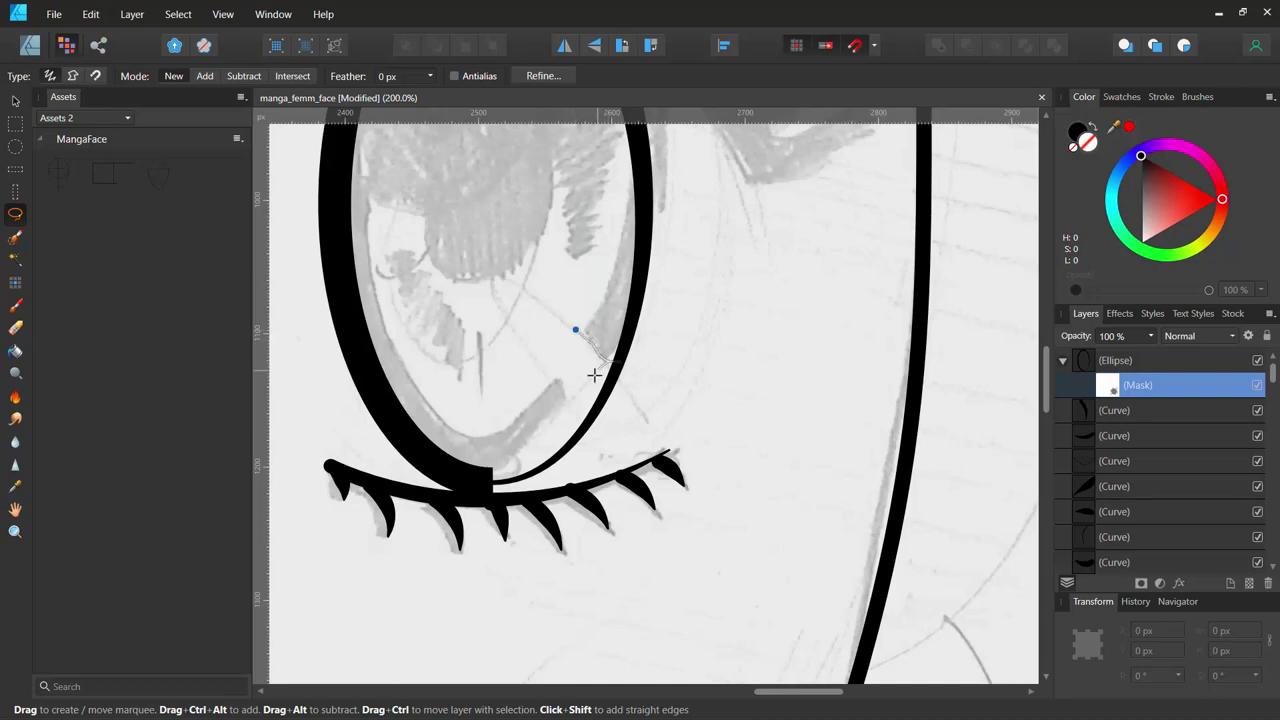
pyautogui.moveTo(594, 374); pyautogui.dragTo(573, 333)
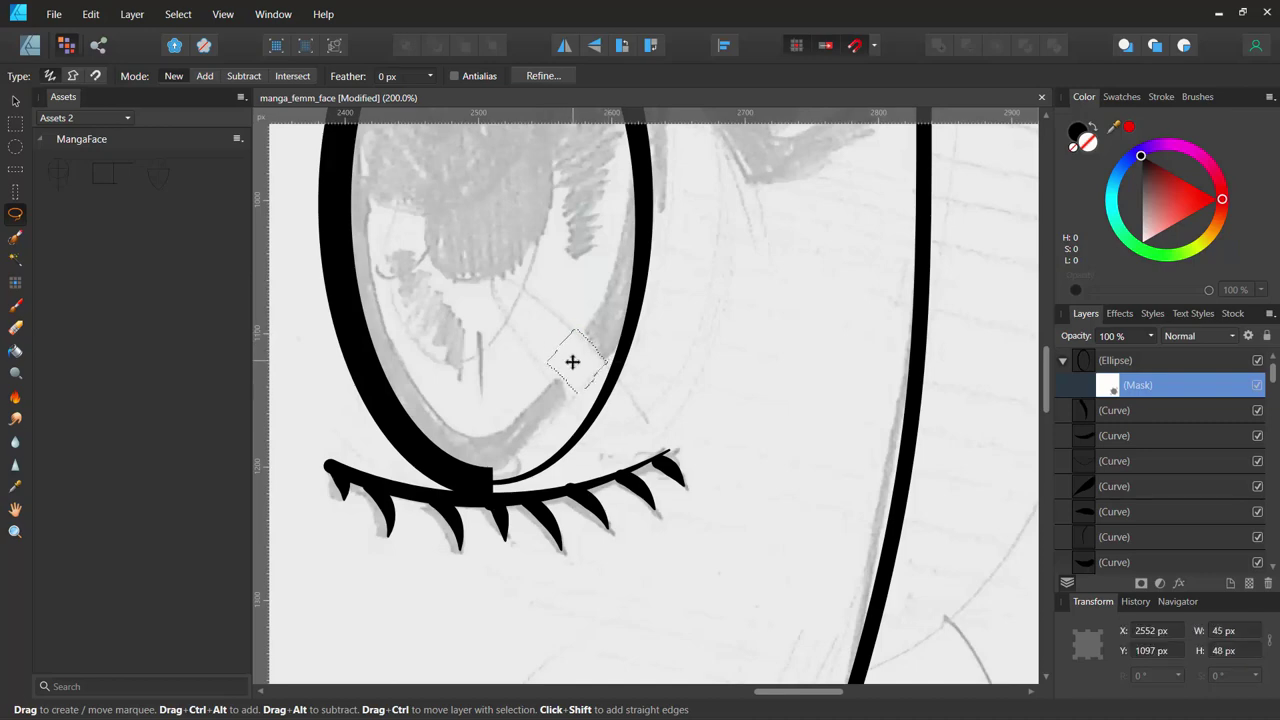
pyautogui.click(605, 446)
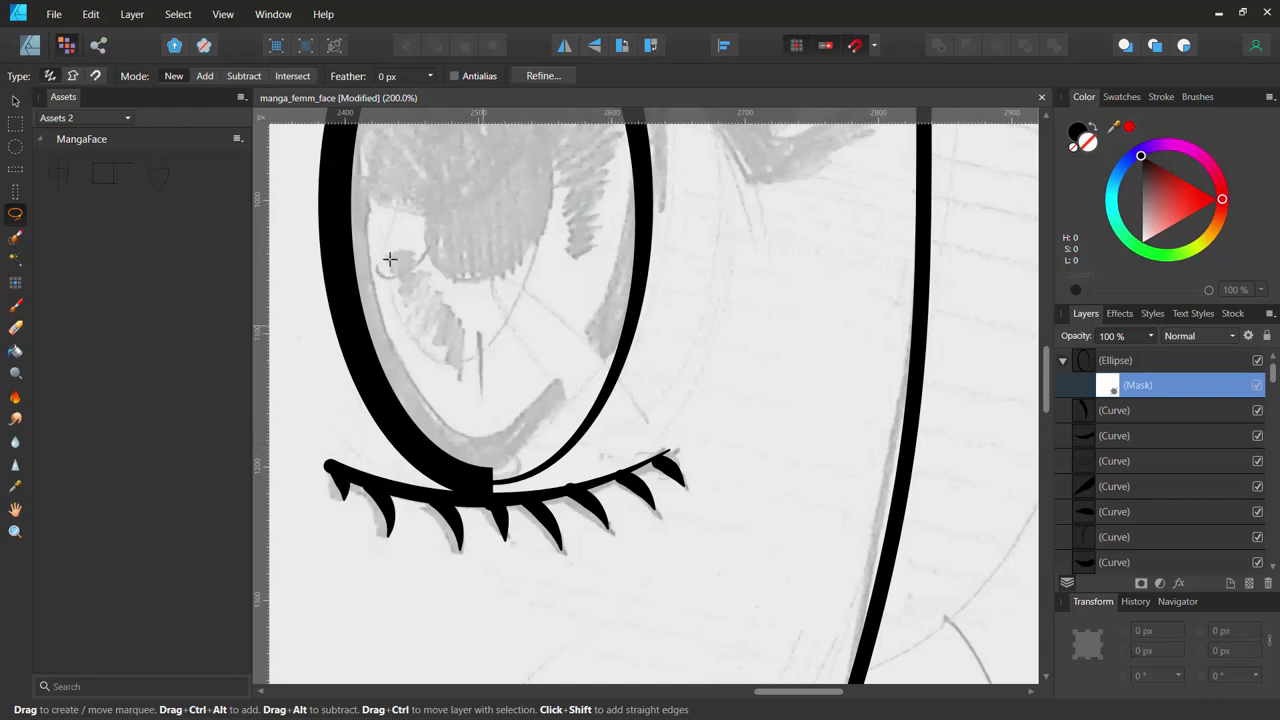
pyautogui.click(73, 77)
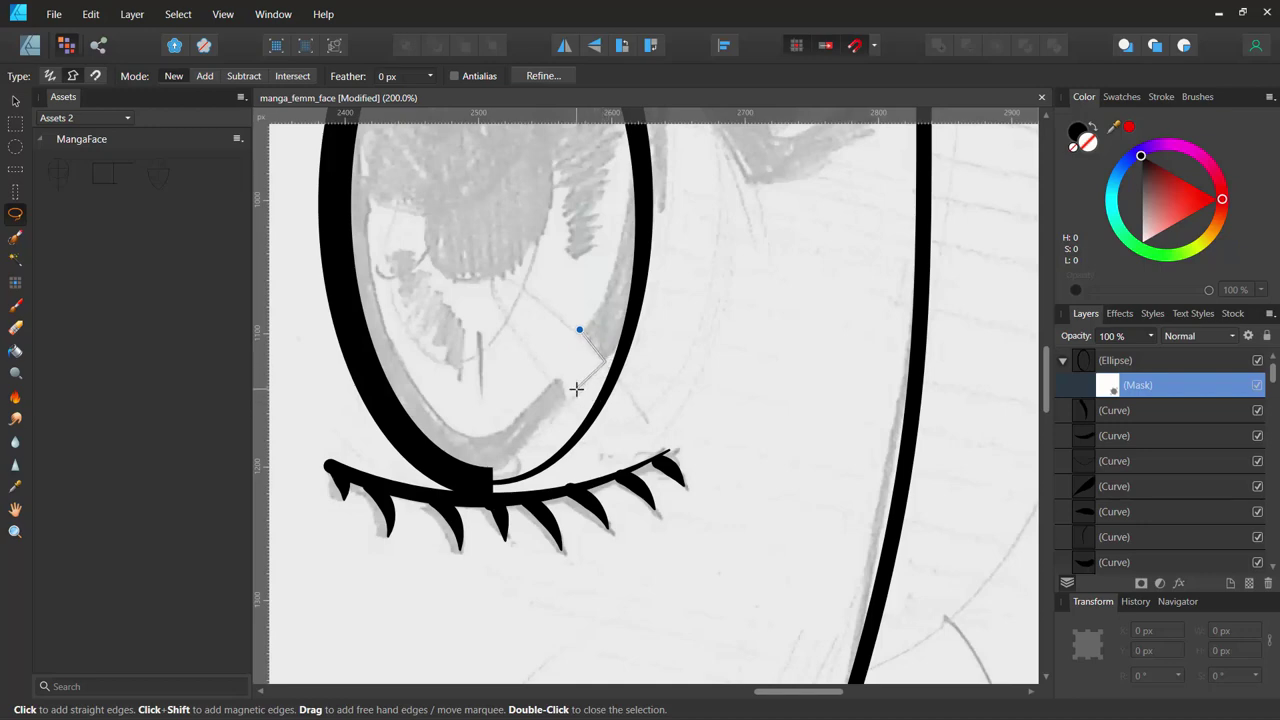
pyautogui.click(574, 397)
pyautogui.click(556, 373)
pyautogui.click(578, 330)
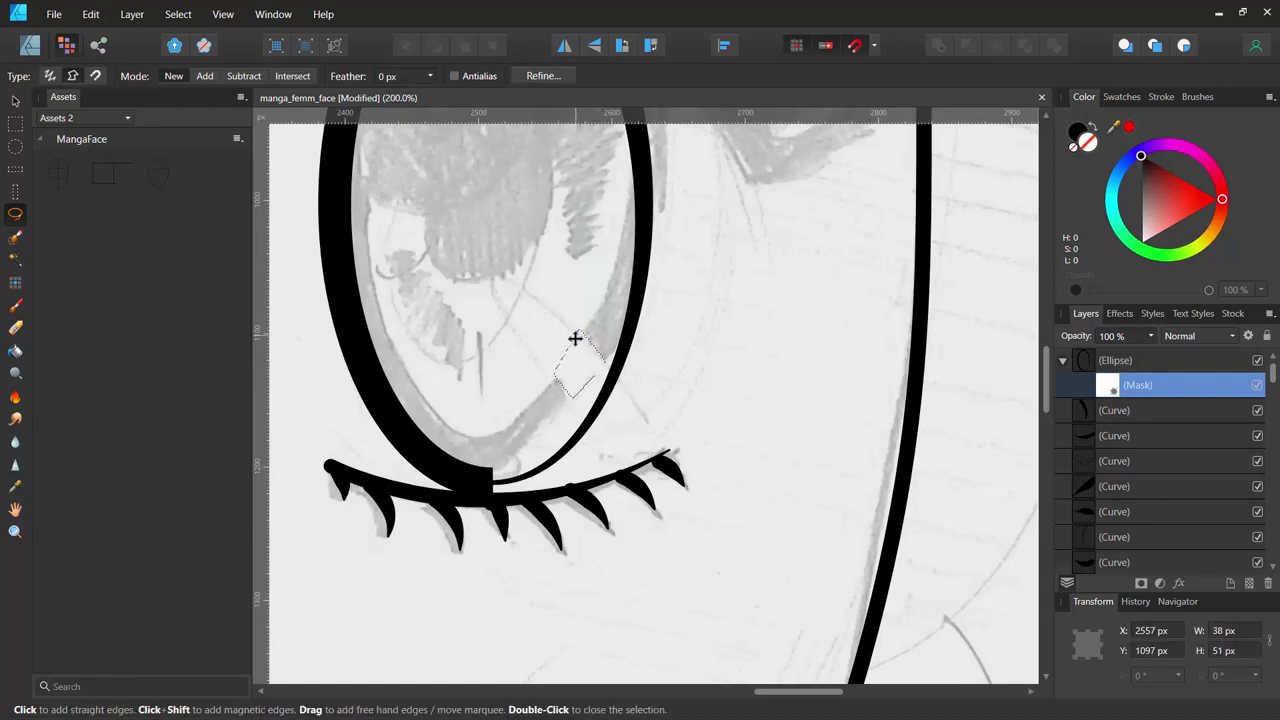
# Flood fill the selection black in the mask, adjust it, and return to Designer persona.
pyautogui.click(15, 351)
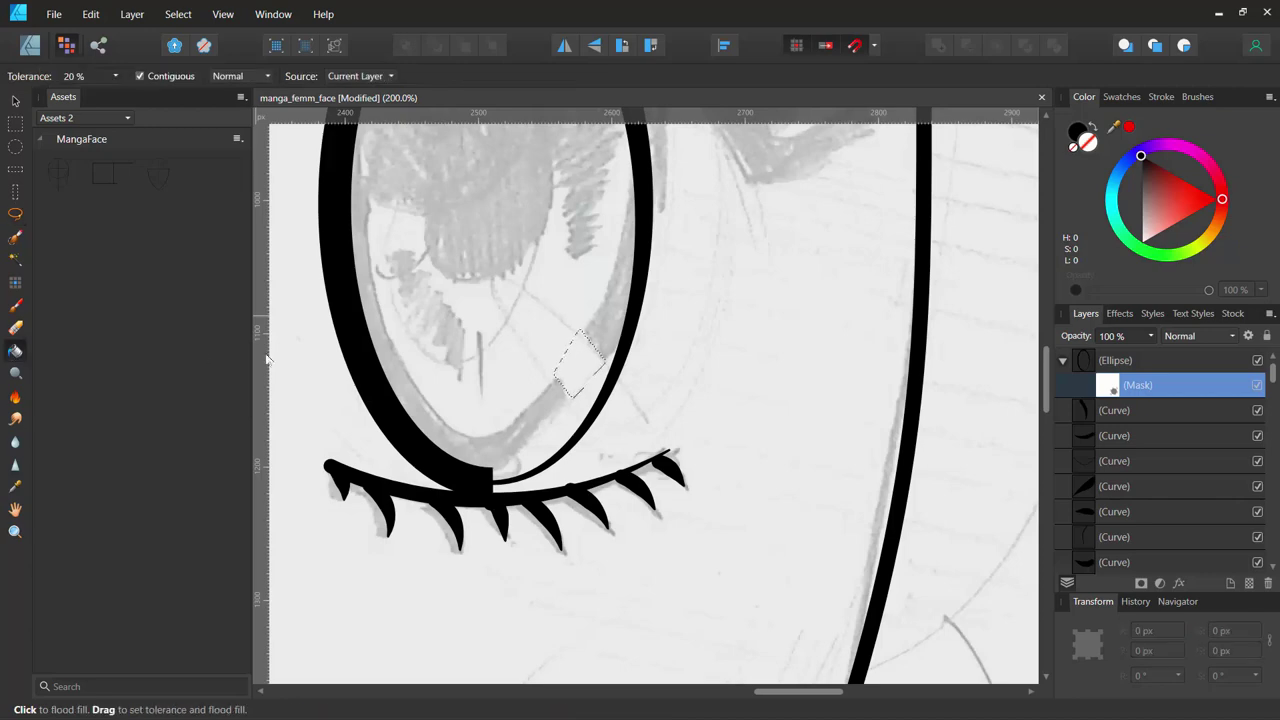
pyautogui.click(587, 364)
pyautogui.press('v')
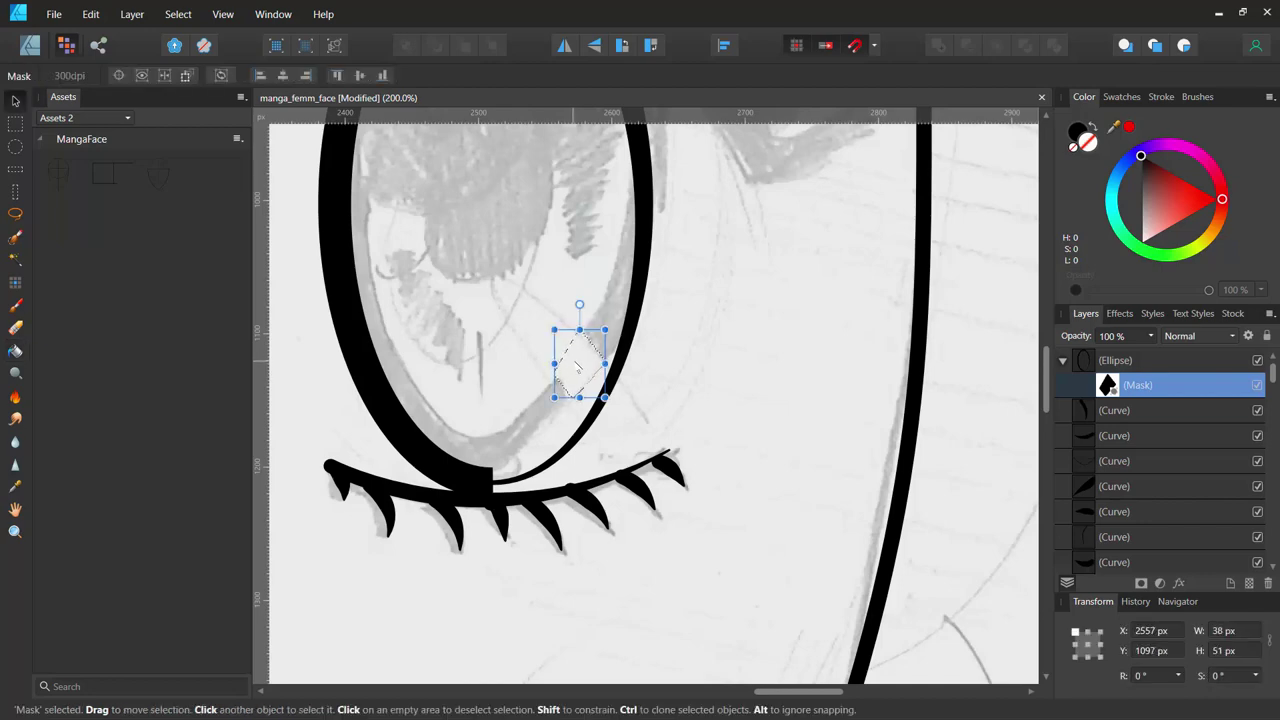
pyautogui.moveTo(574, 372); pyautogui.dragTo(601, 394)
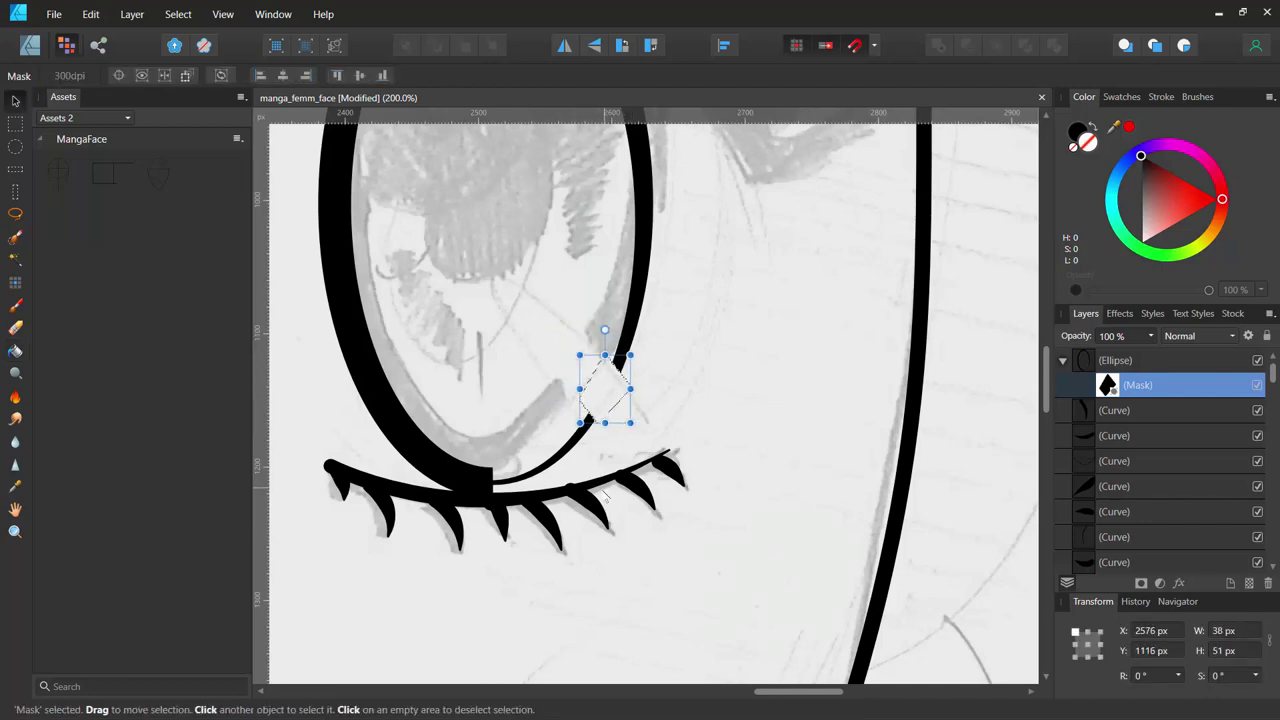
pyautogui.moveTo(580, 355); pyautogui.dragTo(554, 330)
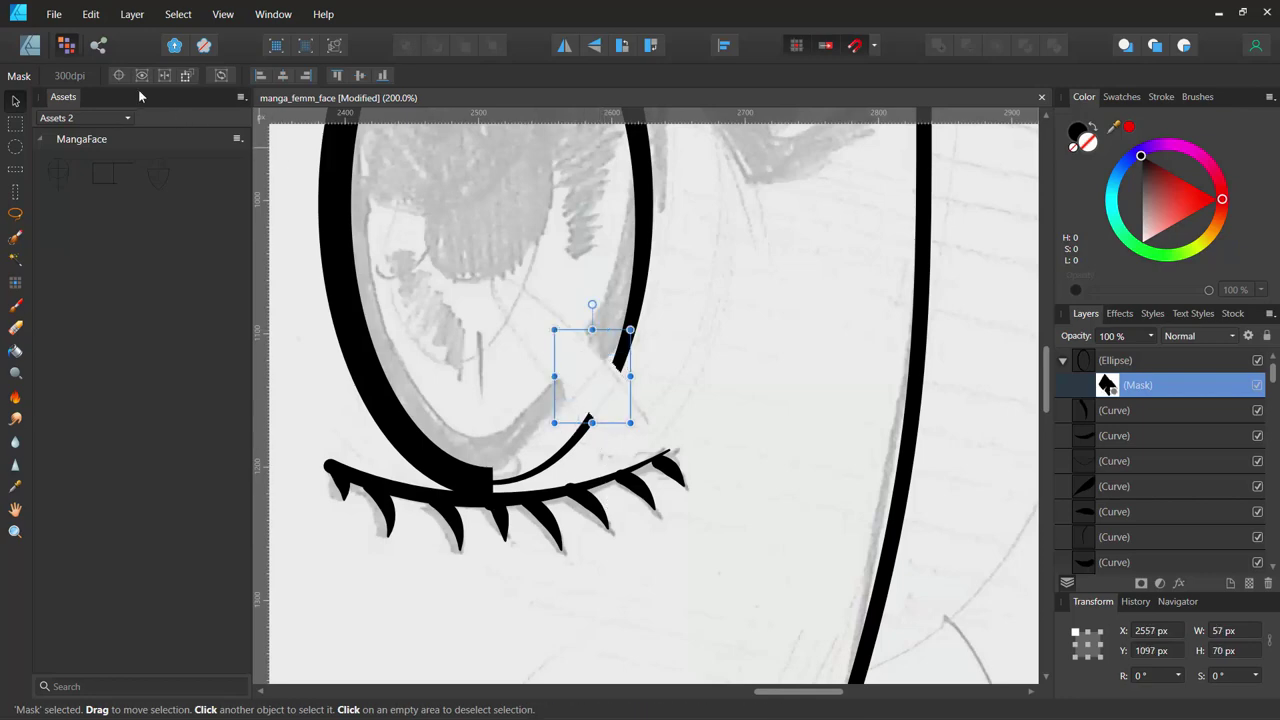
pyautogui.click(38, 50)
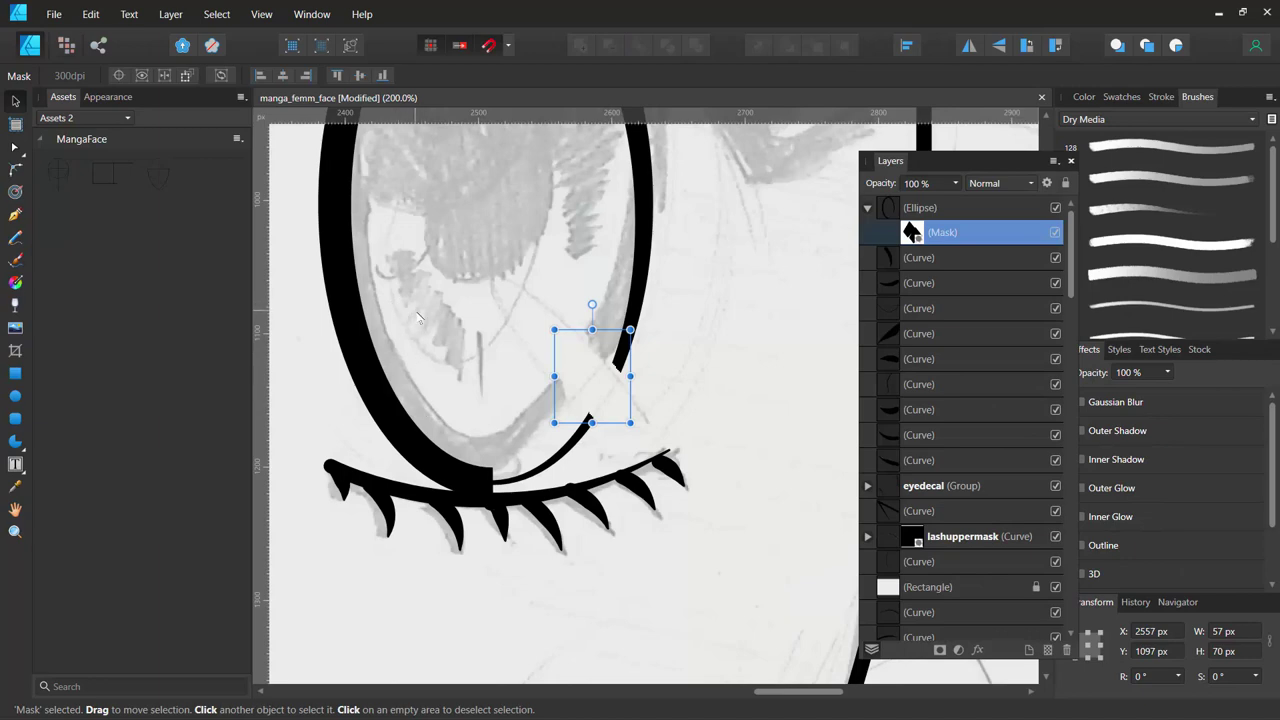
# Draw a black-filled oval inside the upper right iris.
pyautogui.hotkey('ctrl', '-')
pyautogui.hotkey('ctrl', '-')
pyautogui.hotkey('ctrl', '0')
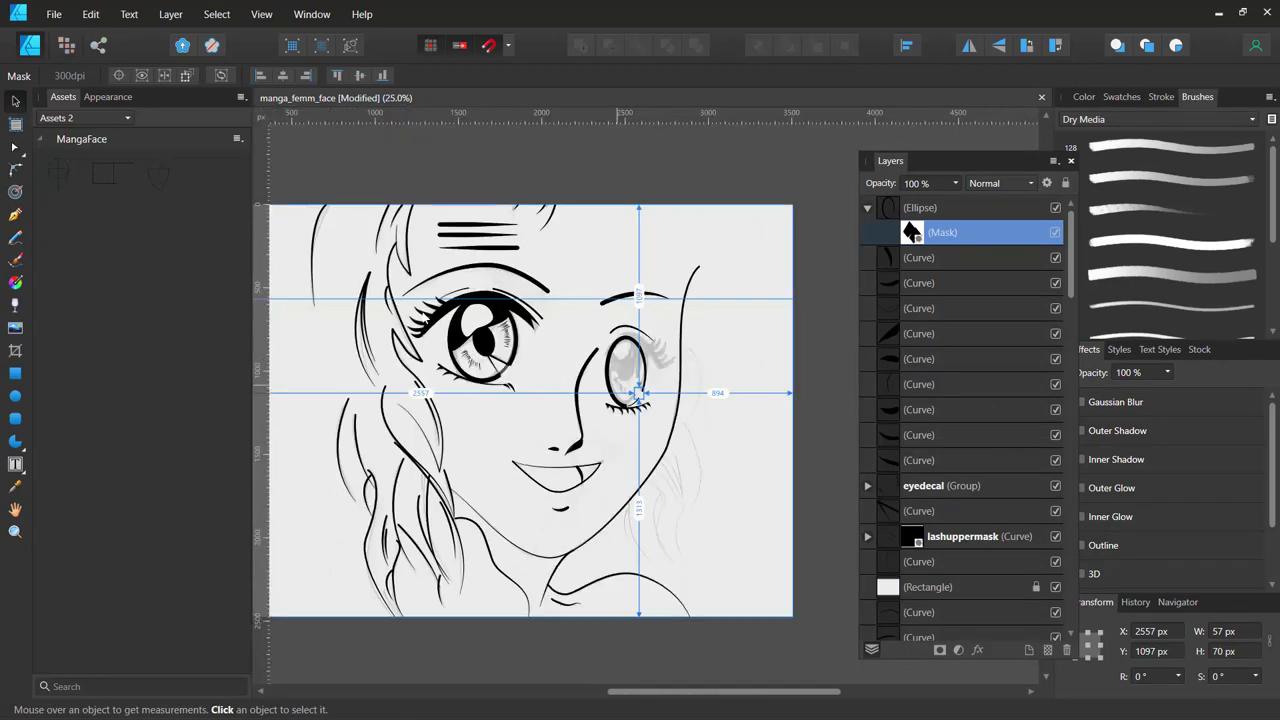
pyautogui.hotkey('ctrl', '1')
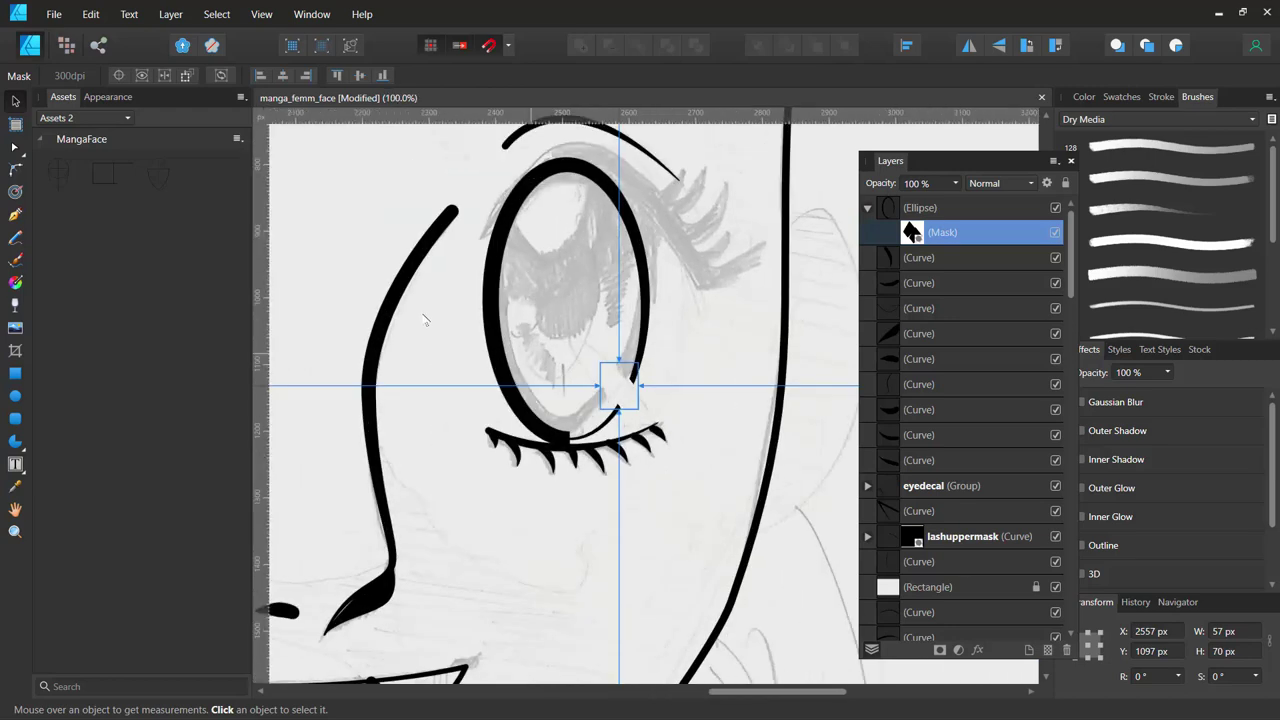
pyautogui.press('alt')
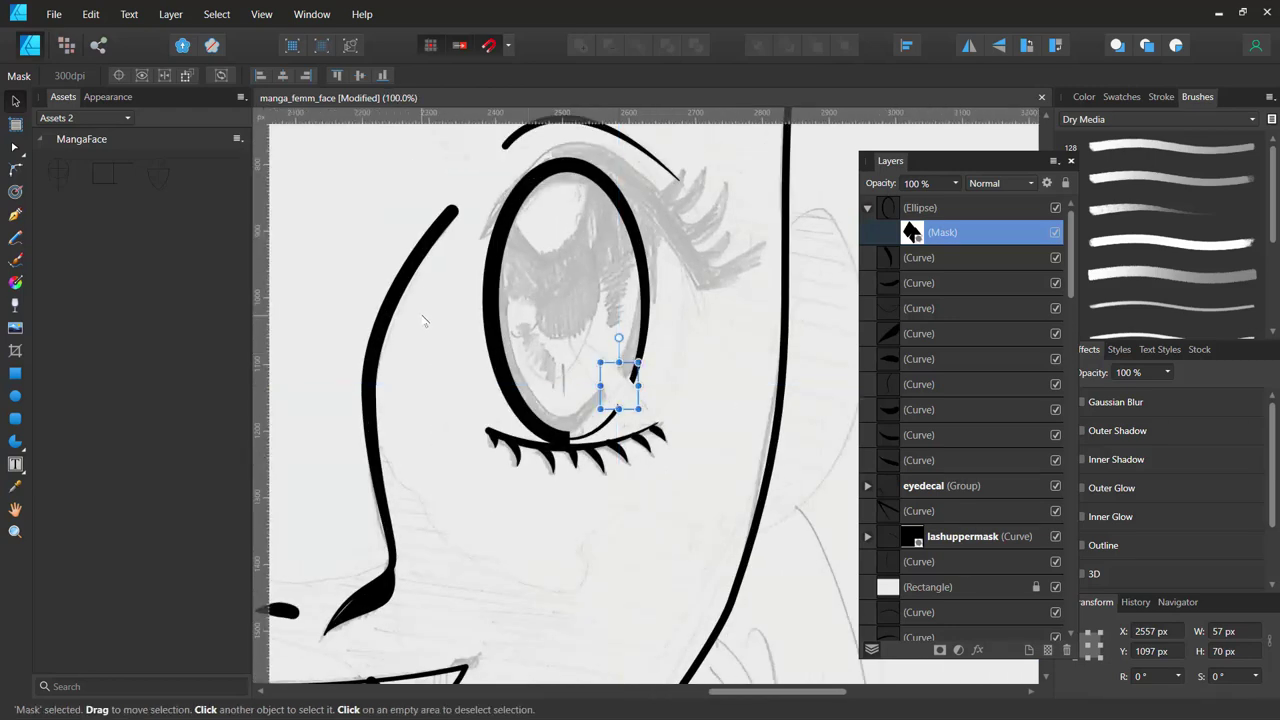
pyautogui.click(15, 396)
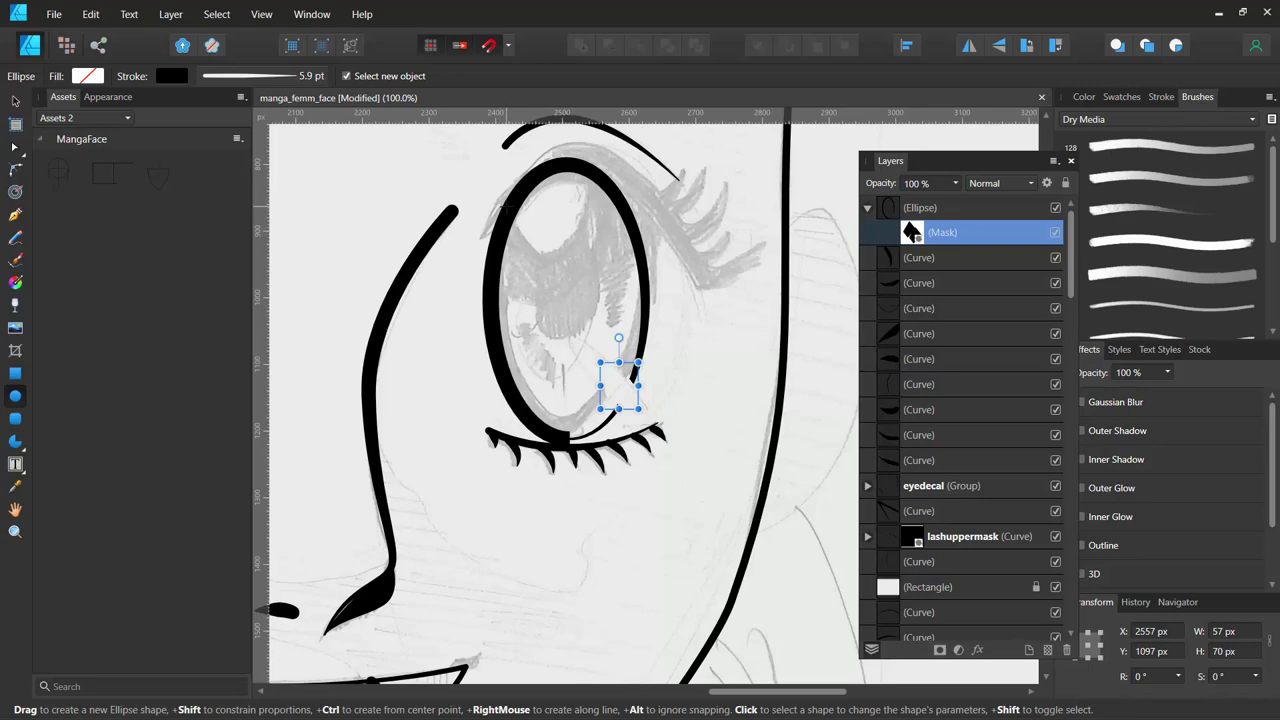
pyautogui.moveTo(508, 206); pyautogui.dragTo(618, 338)
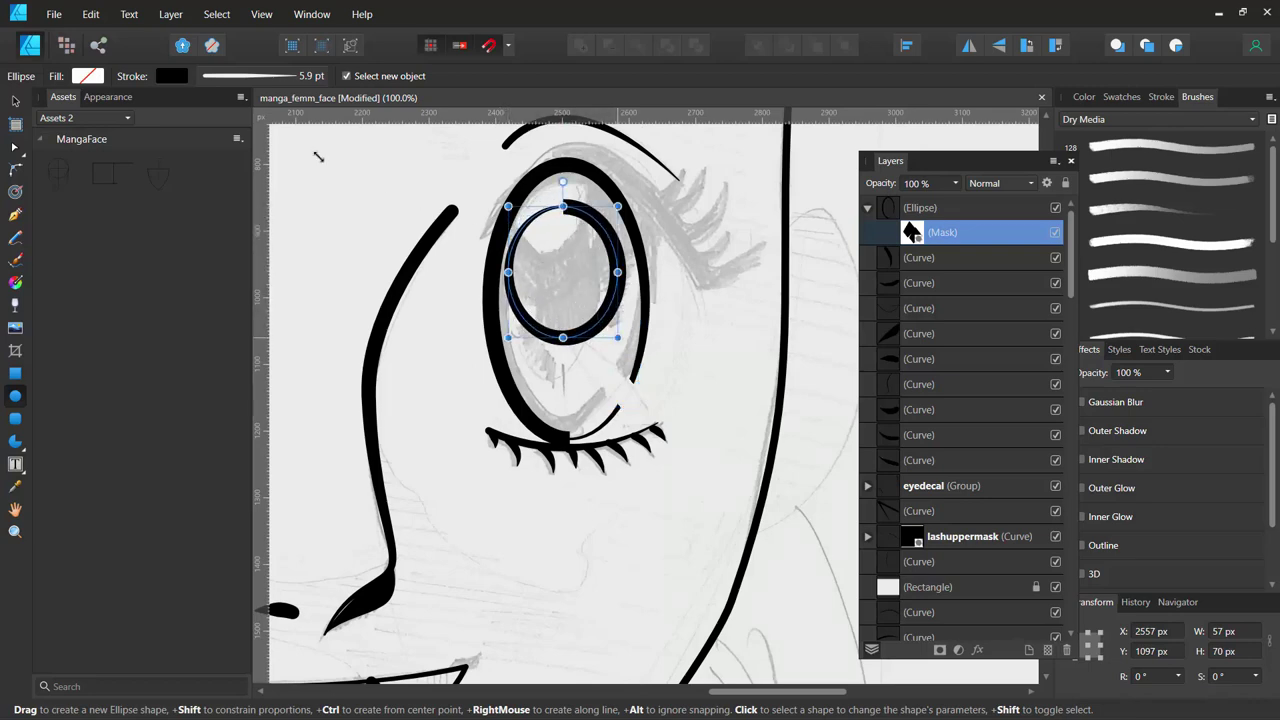
pyautogui.click(98, 77)
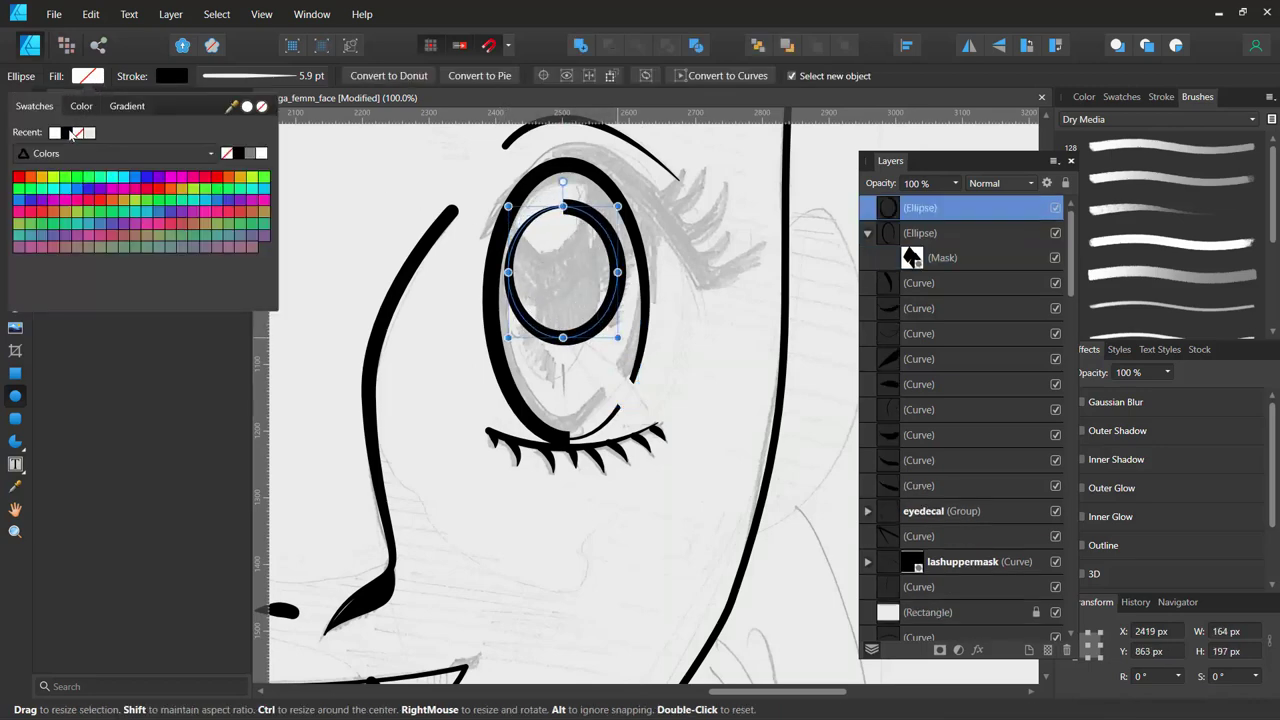
pyautogui.click(68, 133)
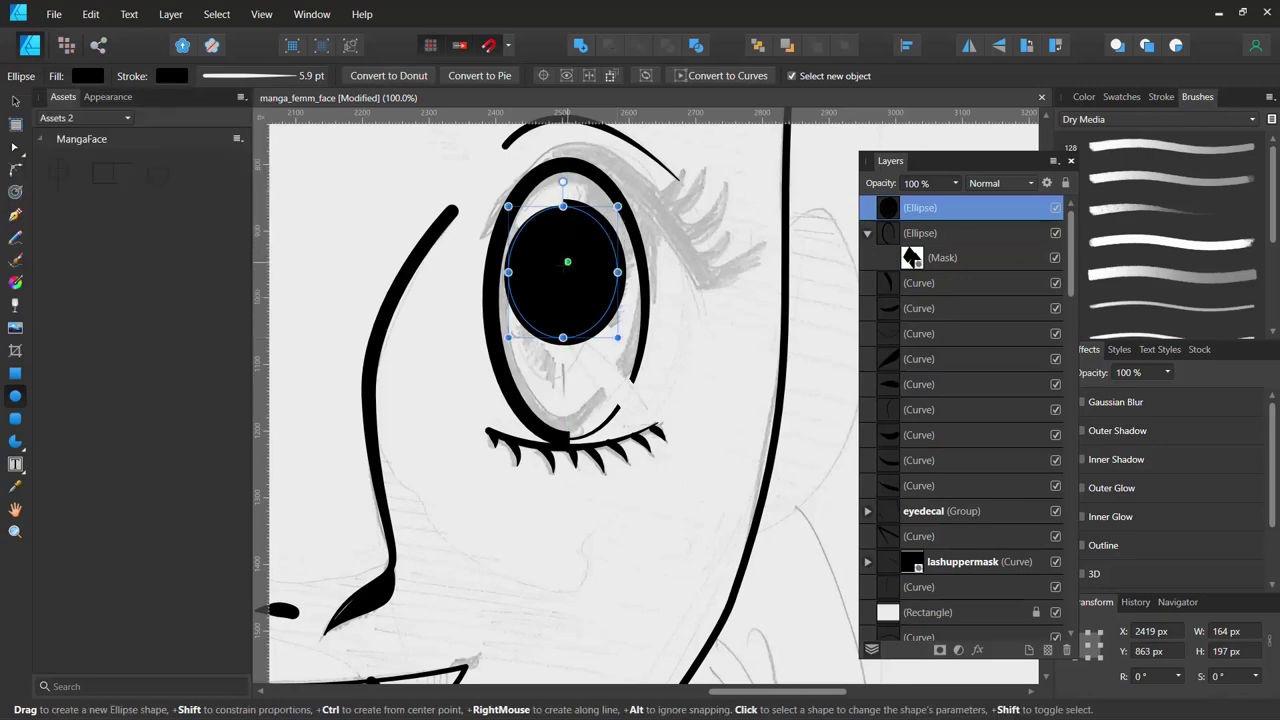
pyautogui.press('v')
pyautogui.moveTo(561, 287); pyautogui.dragTo(565, 251)
# Remove the oval's stroke, set 28% opacity, widen it, and convert it to curves.
pyautogui.click(170, 83)
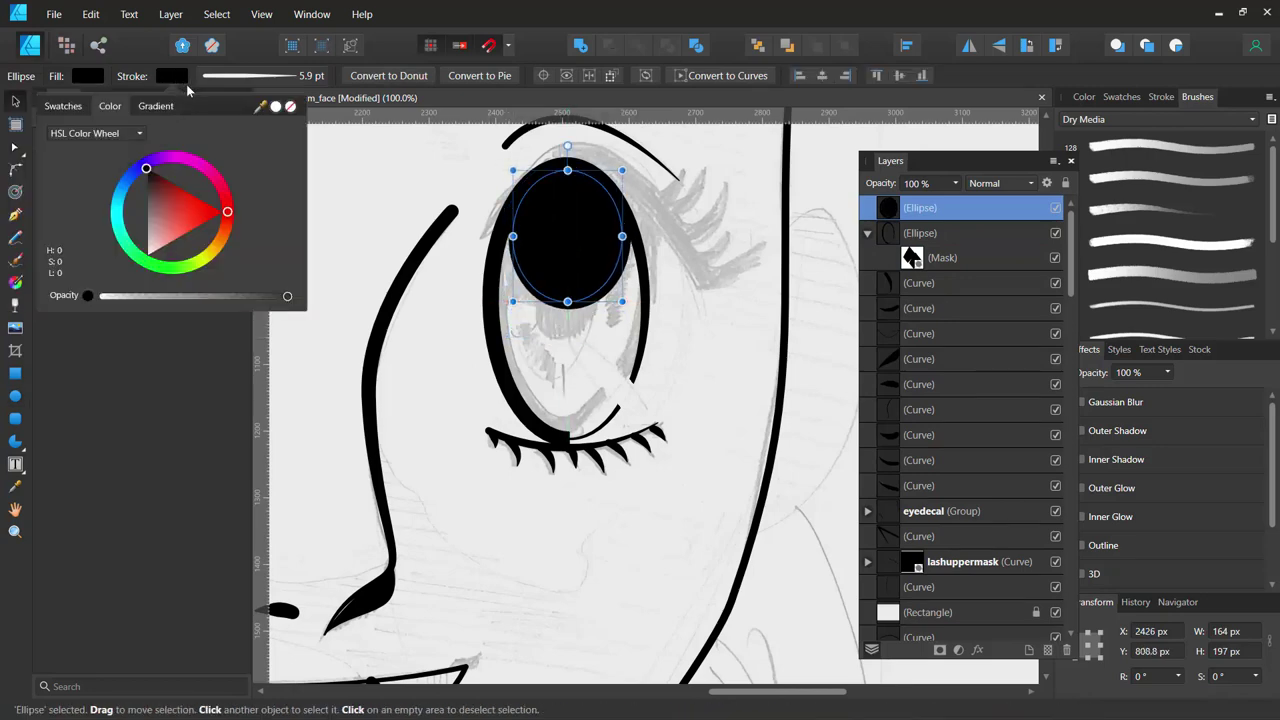
pyautogui.click(289, 107)
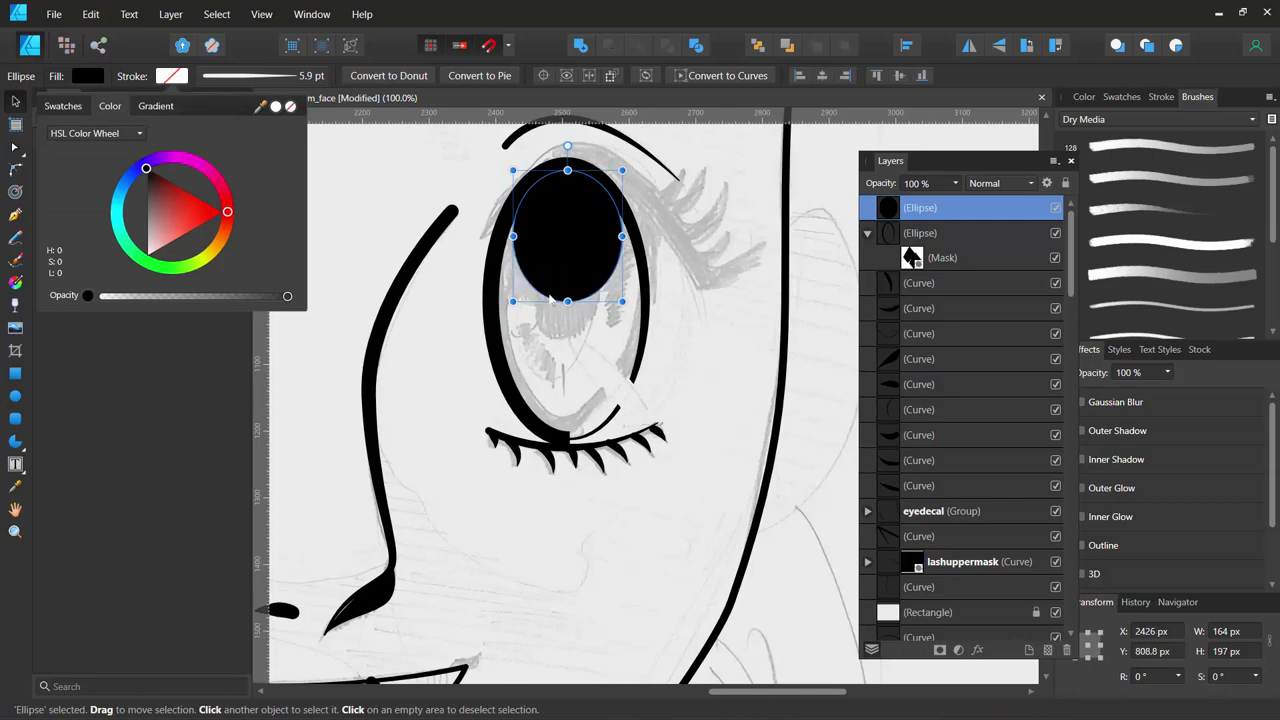
pyautogui.click(956, 185)
pyautogui.moveTo(956, 201); pyautogui.dragTo(872, 203)
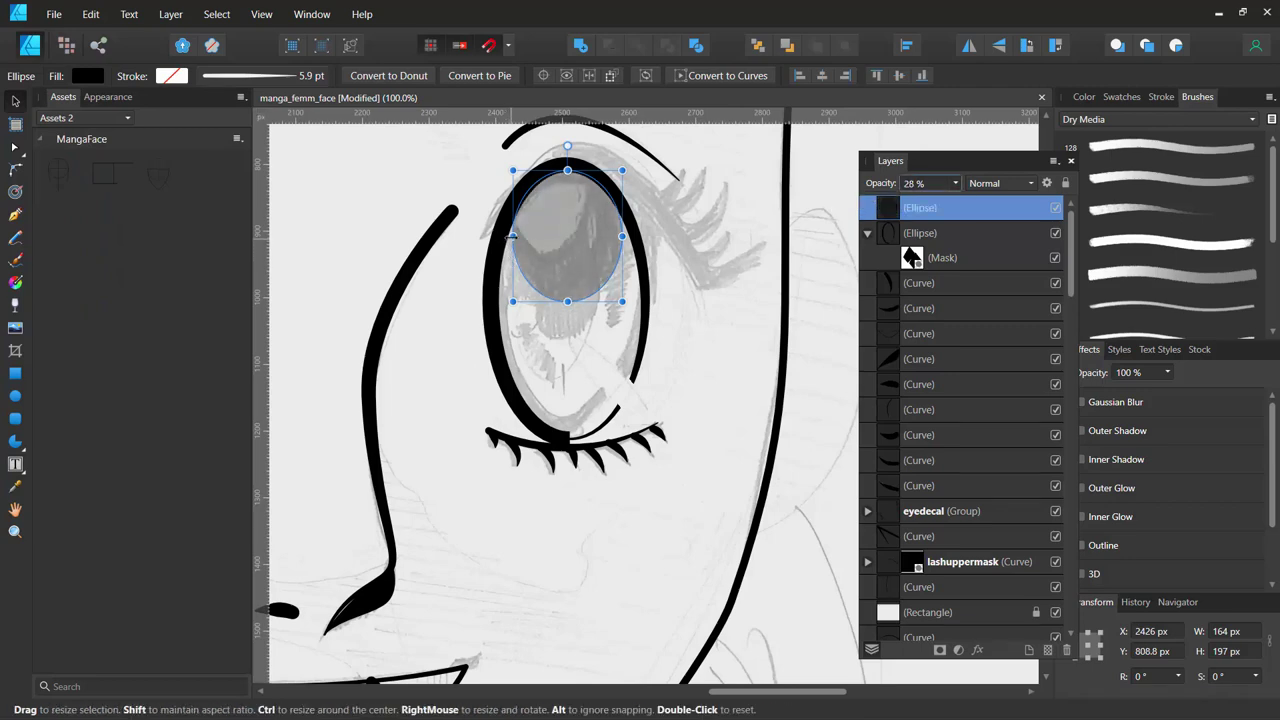
pyautogui.moveTo(499, 238); pyautogui.dragTo(486, 237)
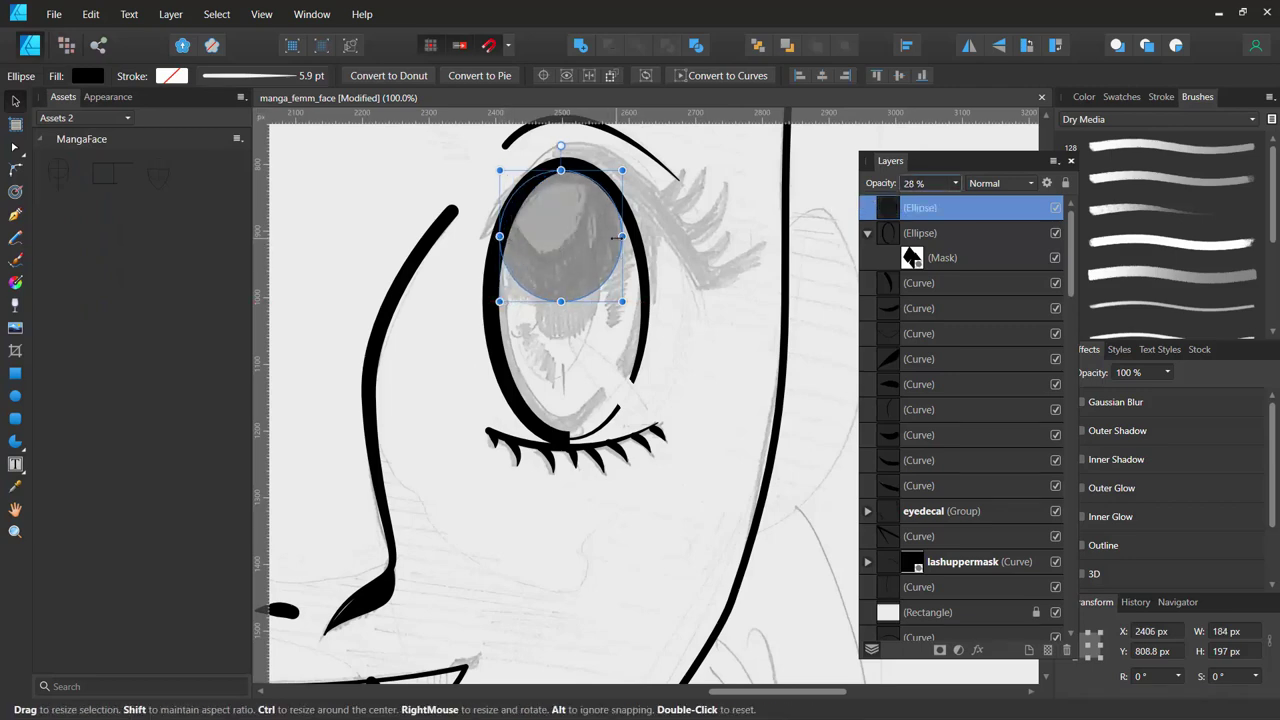
pyautogui.moveTo(624, 236); pyautogui.dragTo(632, 236)
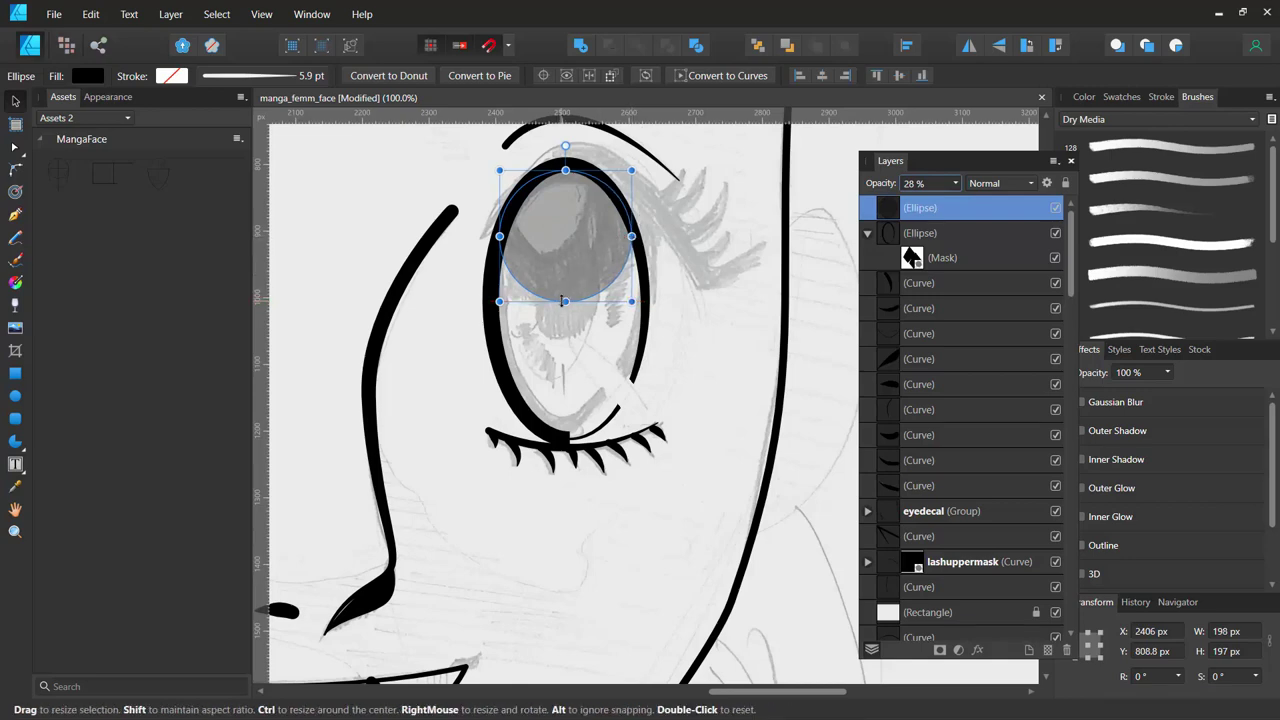
pyautogui.click(713, 76)
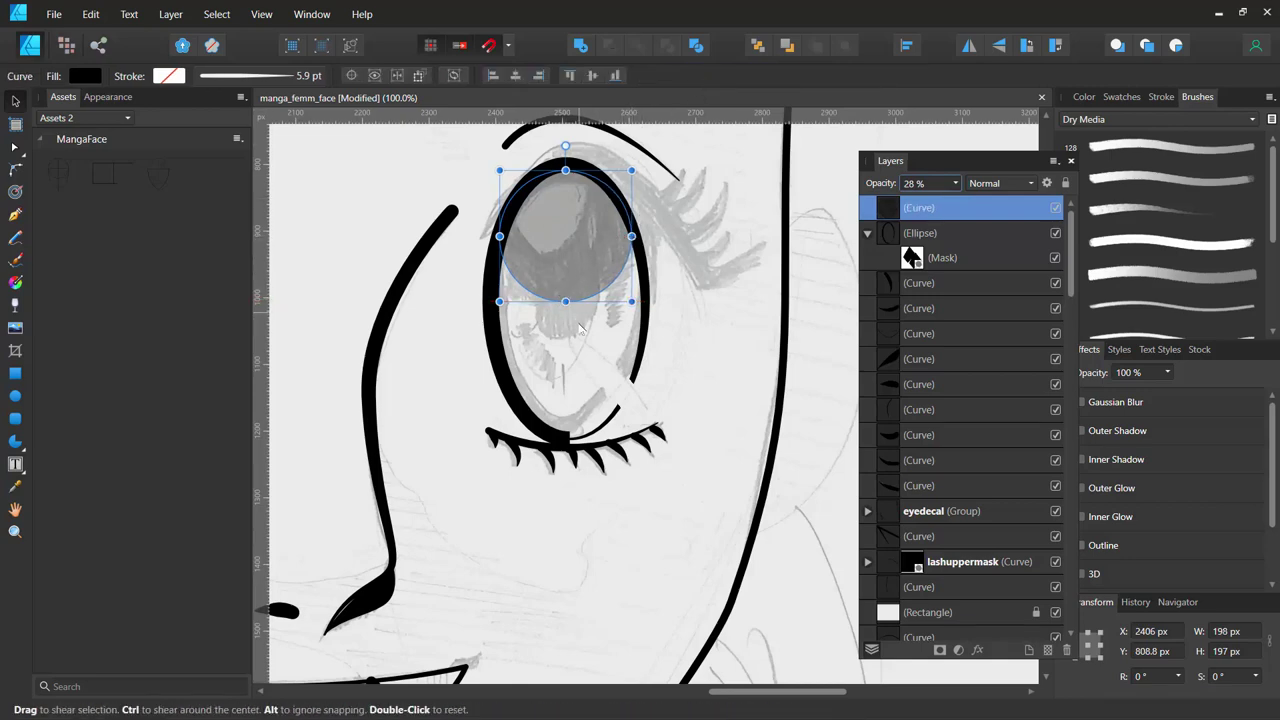
# Flatten the oval's bottom into a pupil shape and shrink a duplicate to about 130 × 128 px.
pyautogui.moveTo(564, 305); pyautogui.dragTo(562, 345)
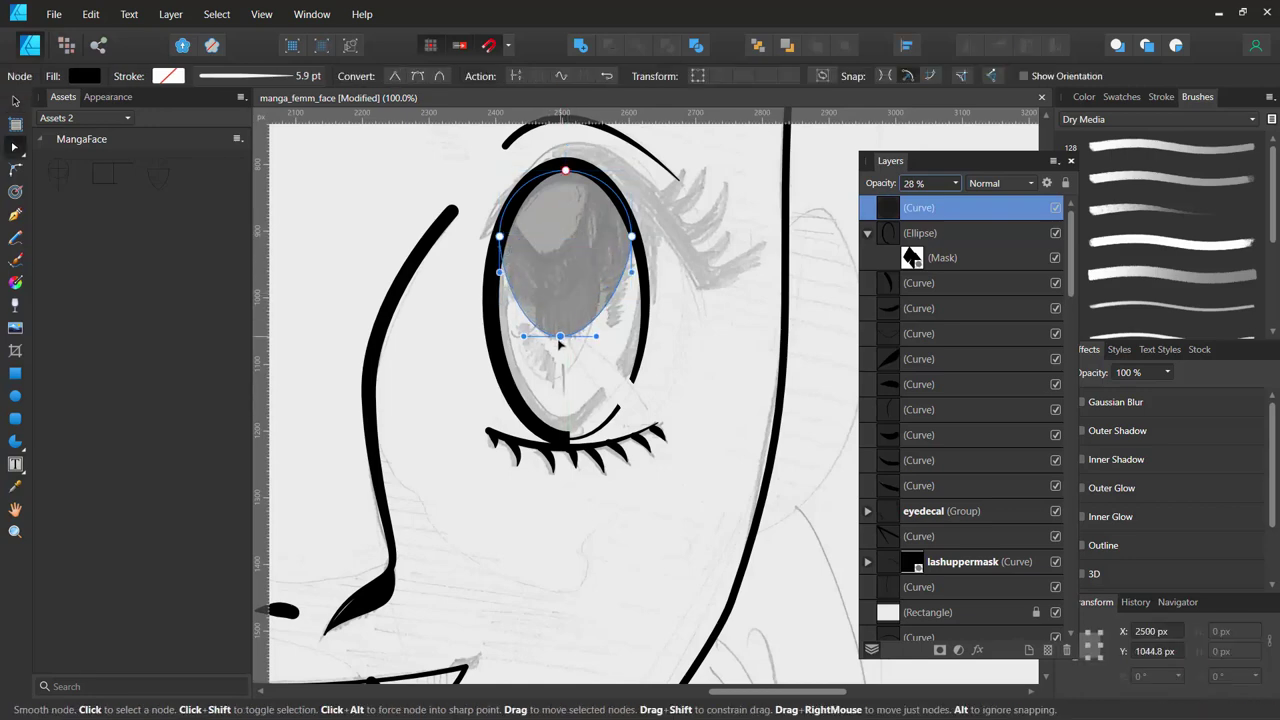
pyautogui.moveTo(560, 301); pyautogui.dragTo(532, 305)
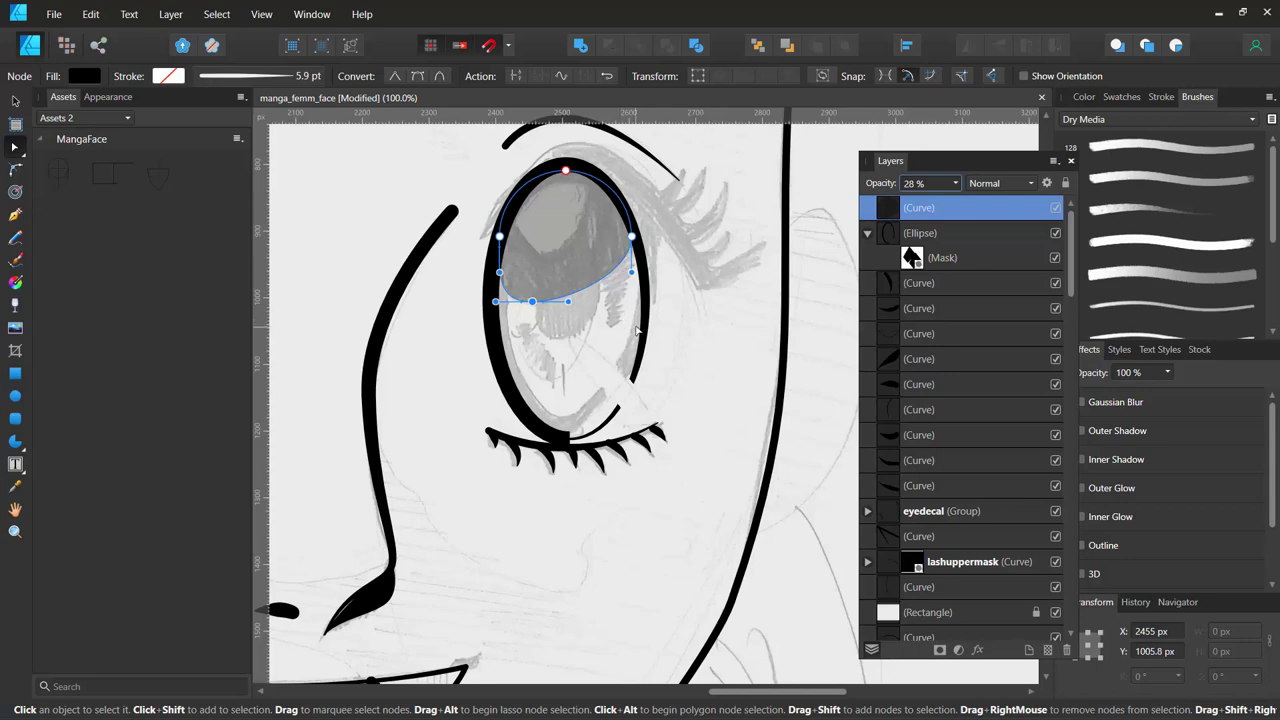
pyautogui.hotkey('ctrl', 'j')
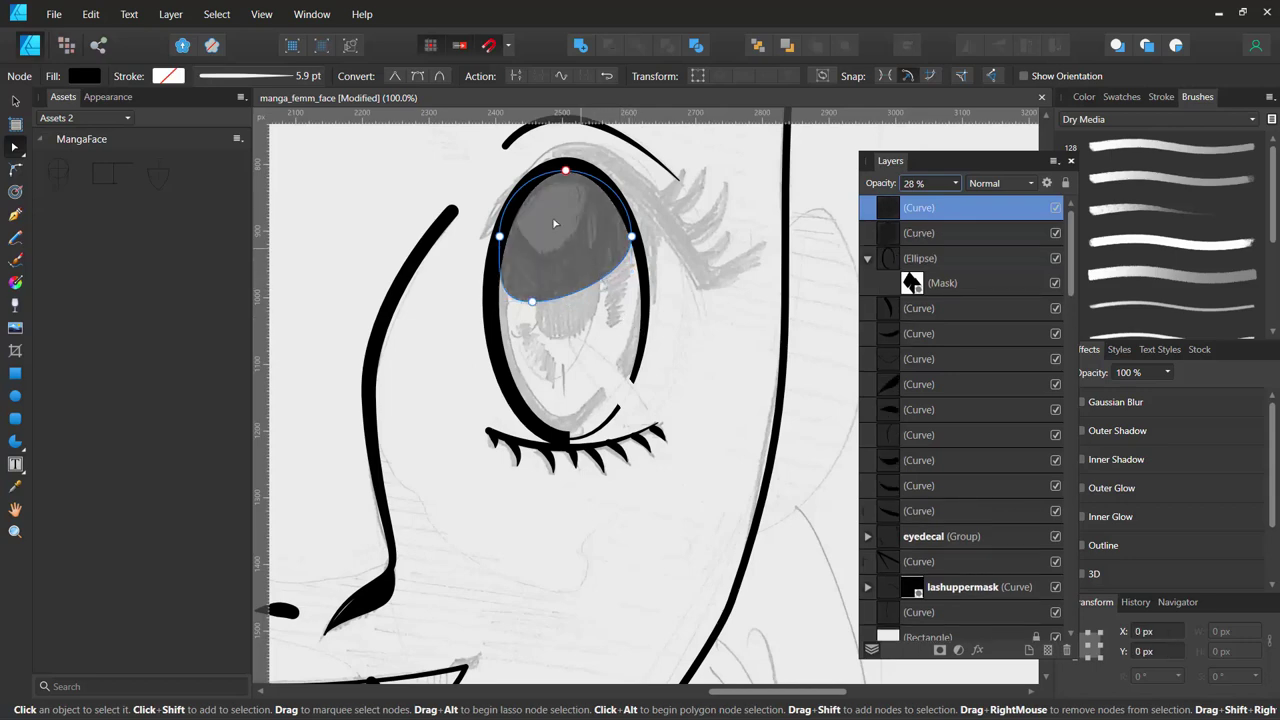
pyautogui.click(15, 101)
pyautogui.moveTo(499, 171); pyautogui.dragTo(563, 220)
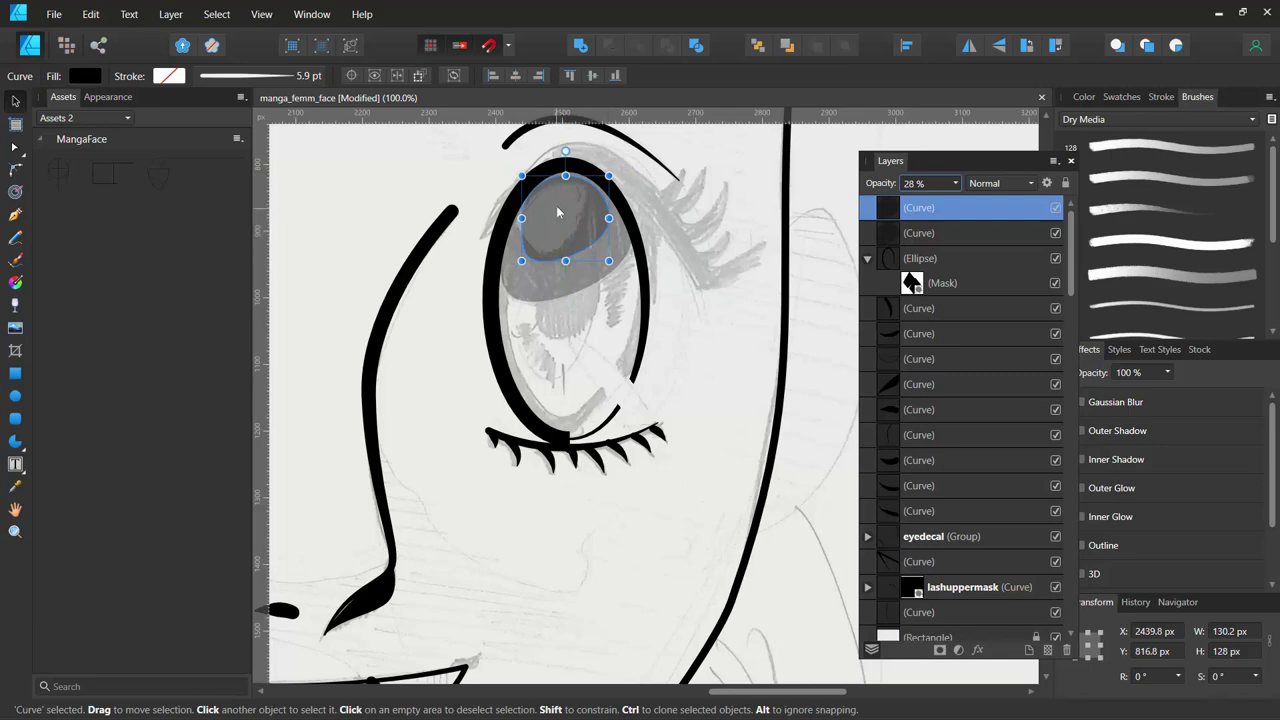
# Reshape the smaller copy's nodes into a highlight shape.
pyautogui.click(17, 147)
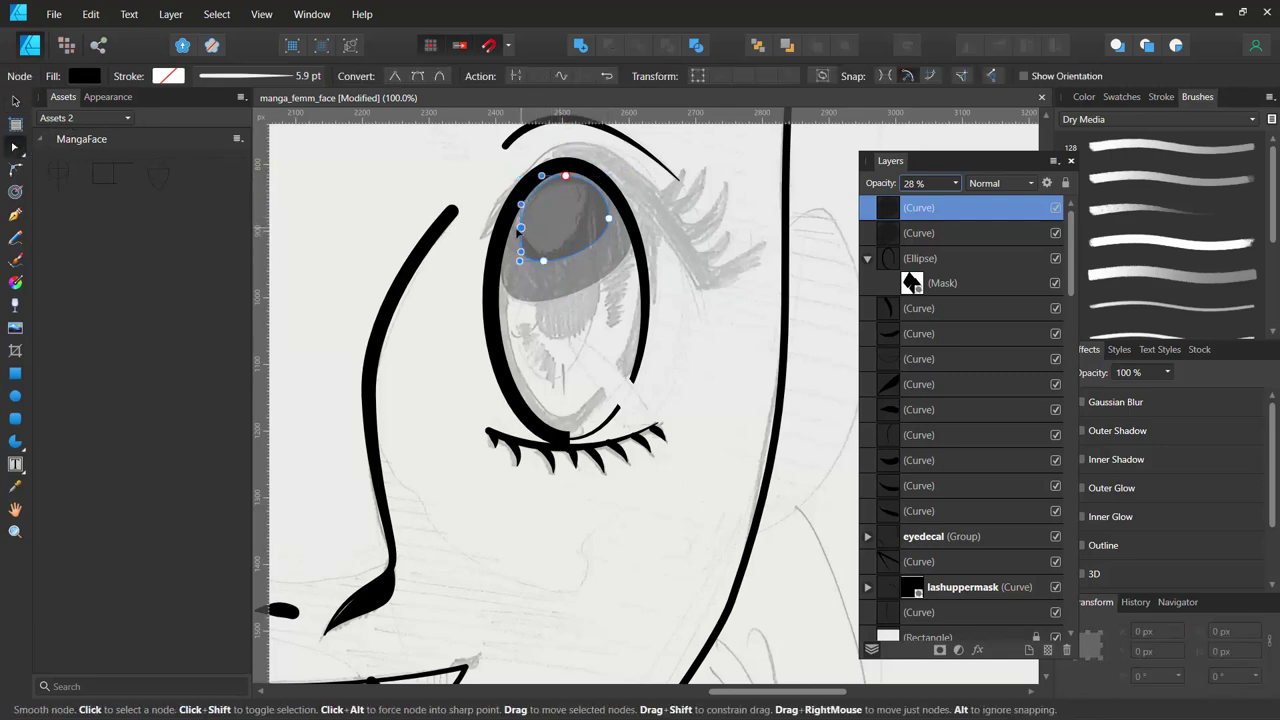
pyautogui.moveTo(521, 217); pyautogui.dragTo(548, 253)
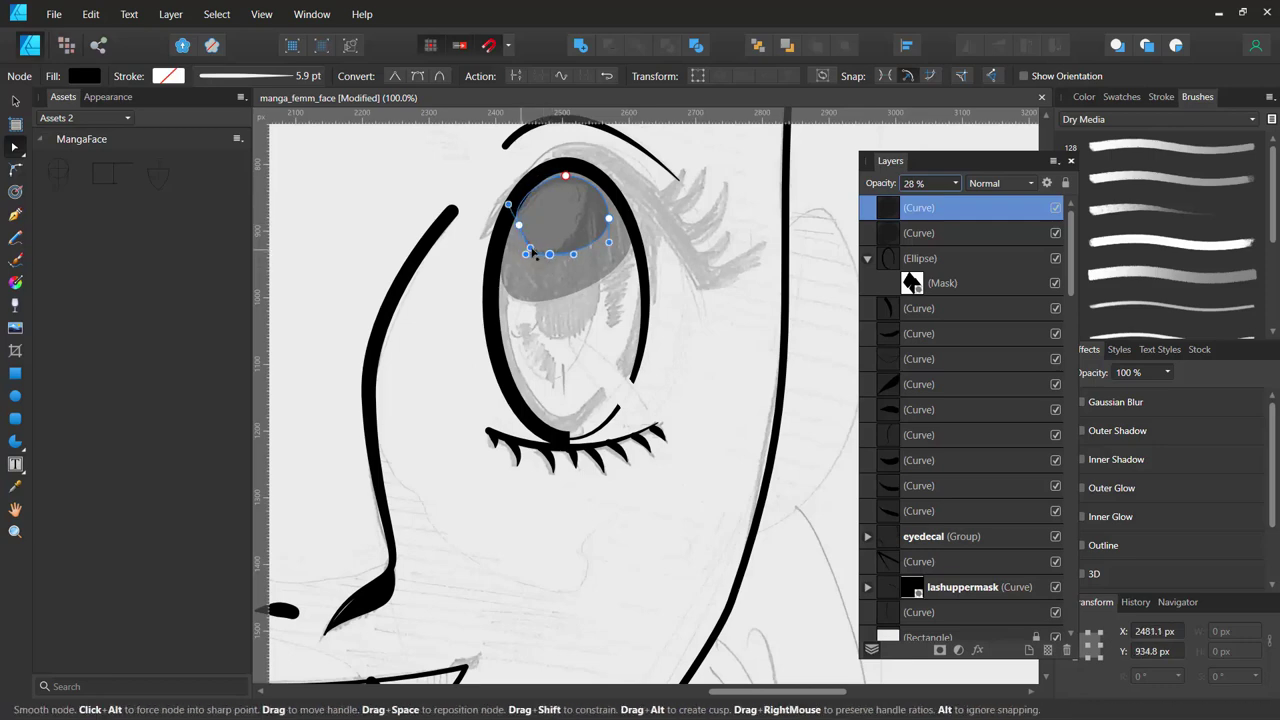
pyautogui.moveTo(607, 224); pyautogui.dragTo(572, 237)
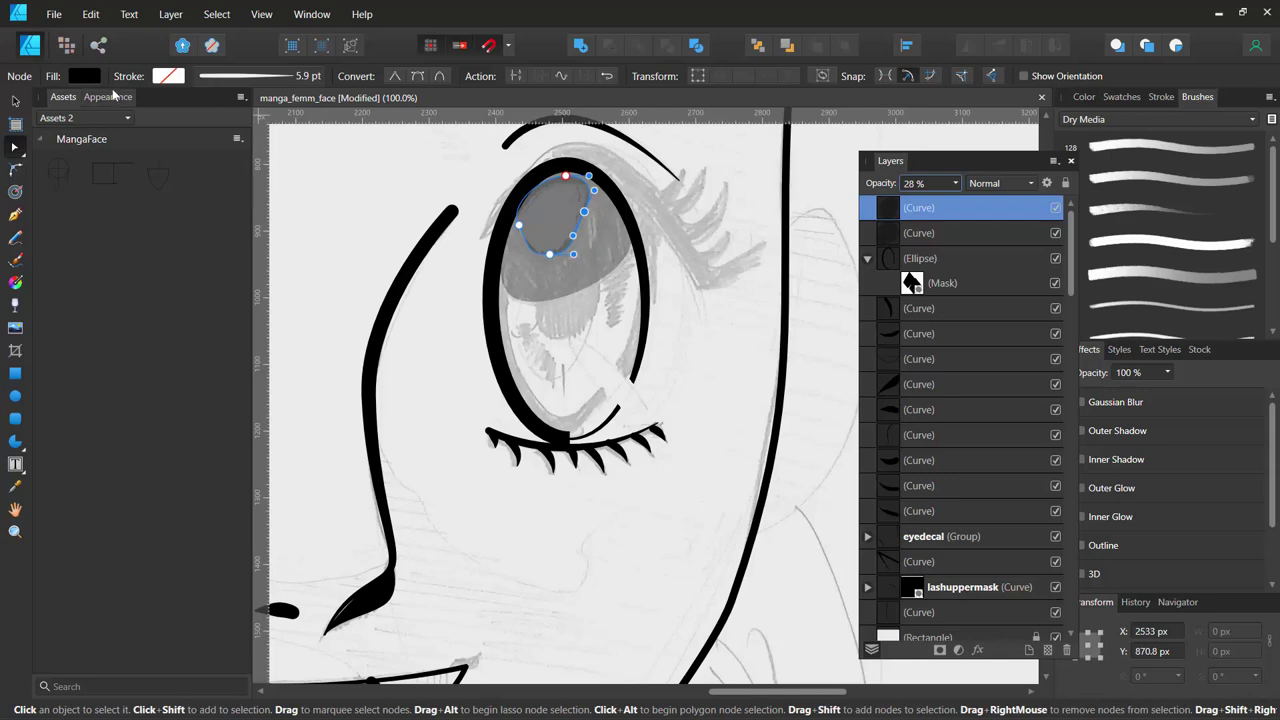
pyautogui.click(86, 77)
# Fill the highlight white and raise both pupil and highlight to 100% opacity.
pyautogui.moveTo(137, 222); pyautogui.dragTo(117, 257)
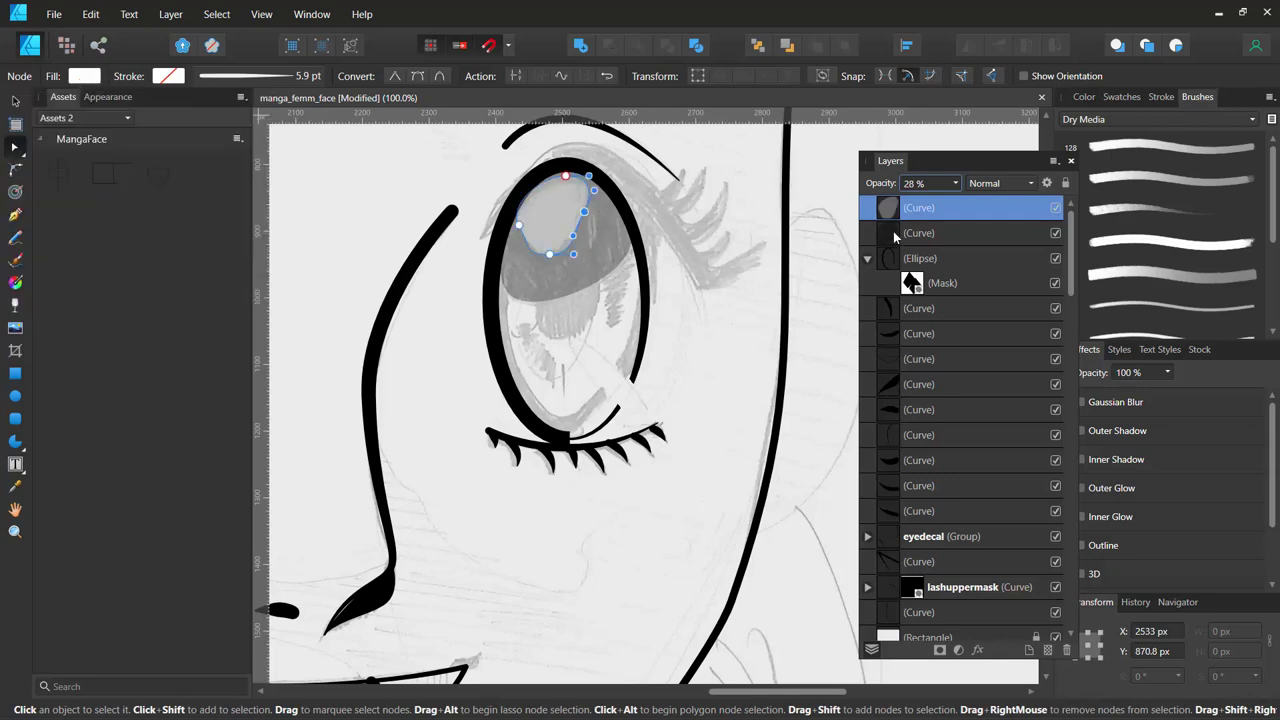
pyautogui.click(887, 232)
pyautogui.click(956, 183)
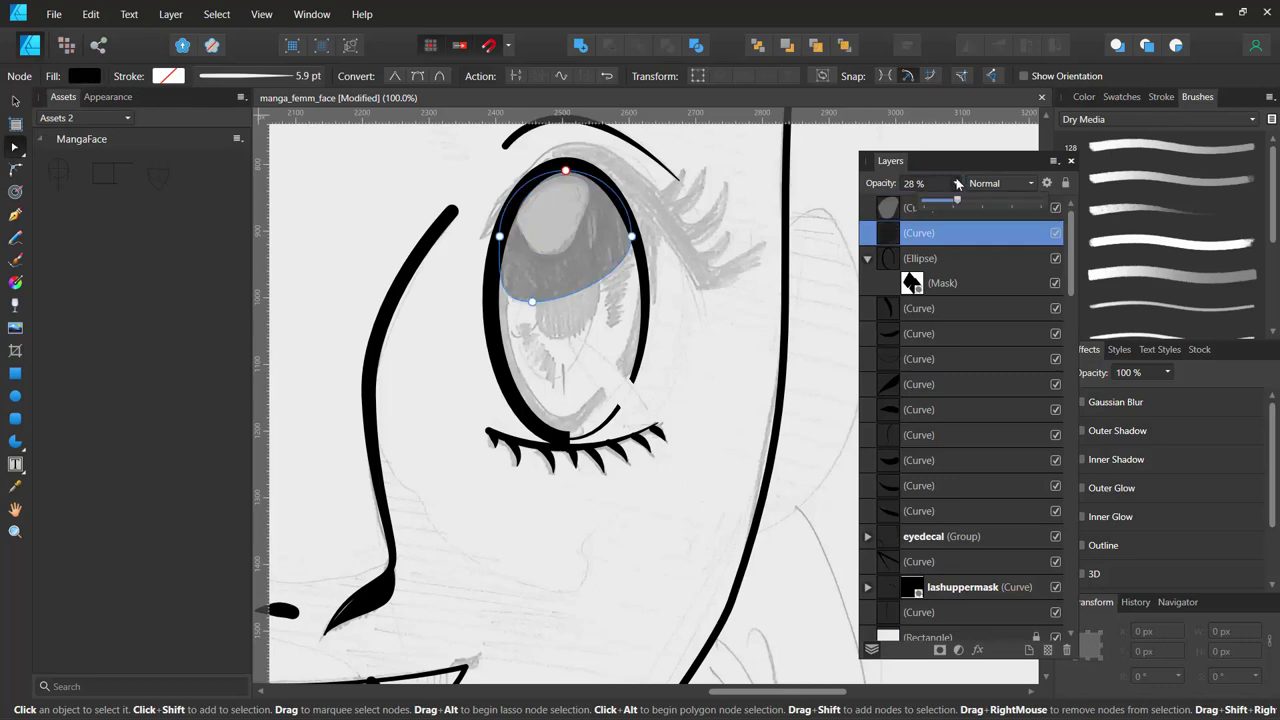
pyautogui.moveTo(977, 204); pyautogui.dragTo(1058, 206)
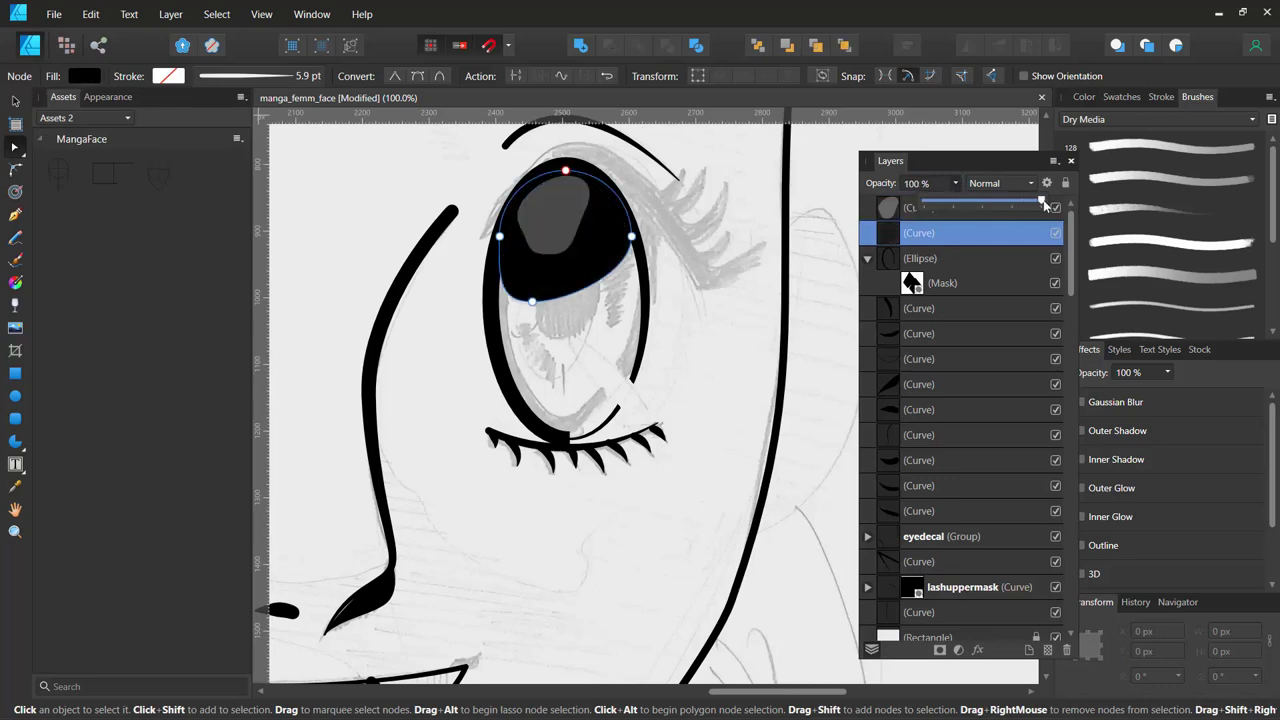
pyautogui.click(918, 208)
pyautogui.click(956, 183)
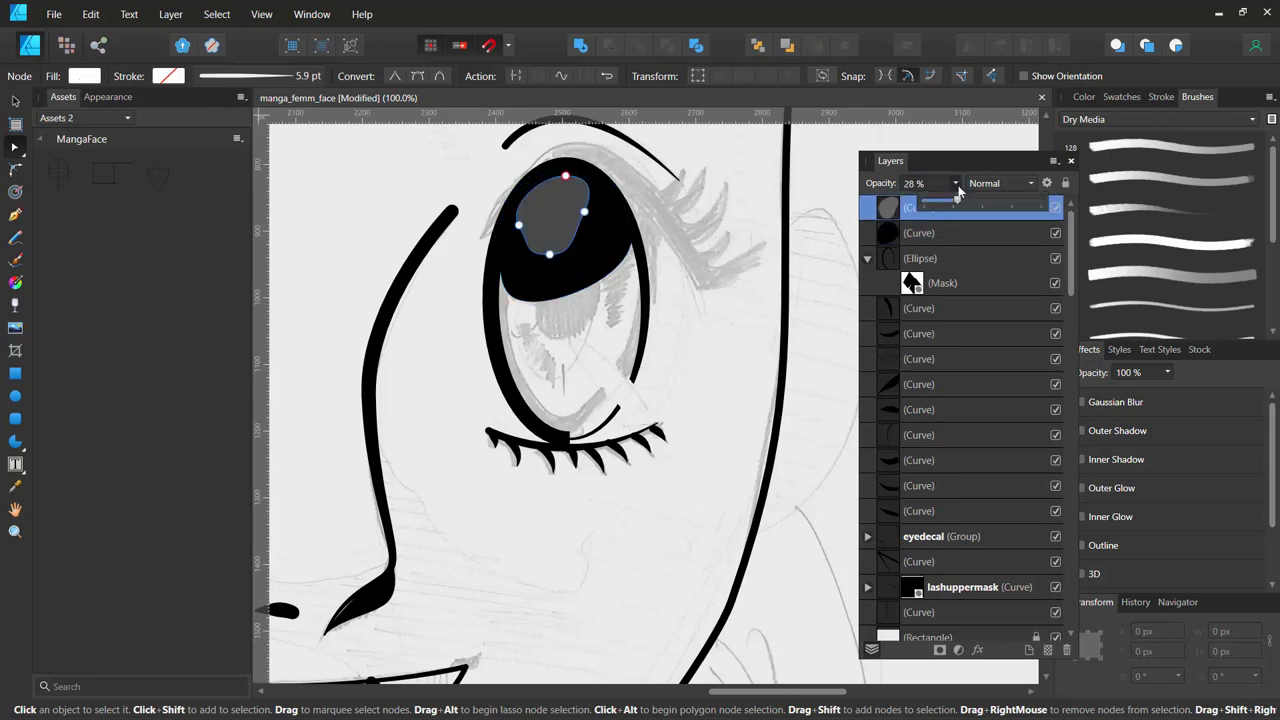
pyautogui.moveTo(978, 200); pyautogui.dragTo(1052, 216)
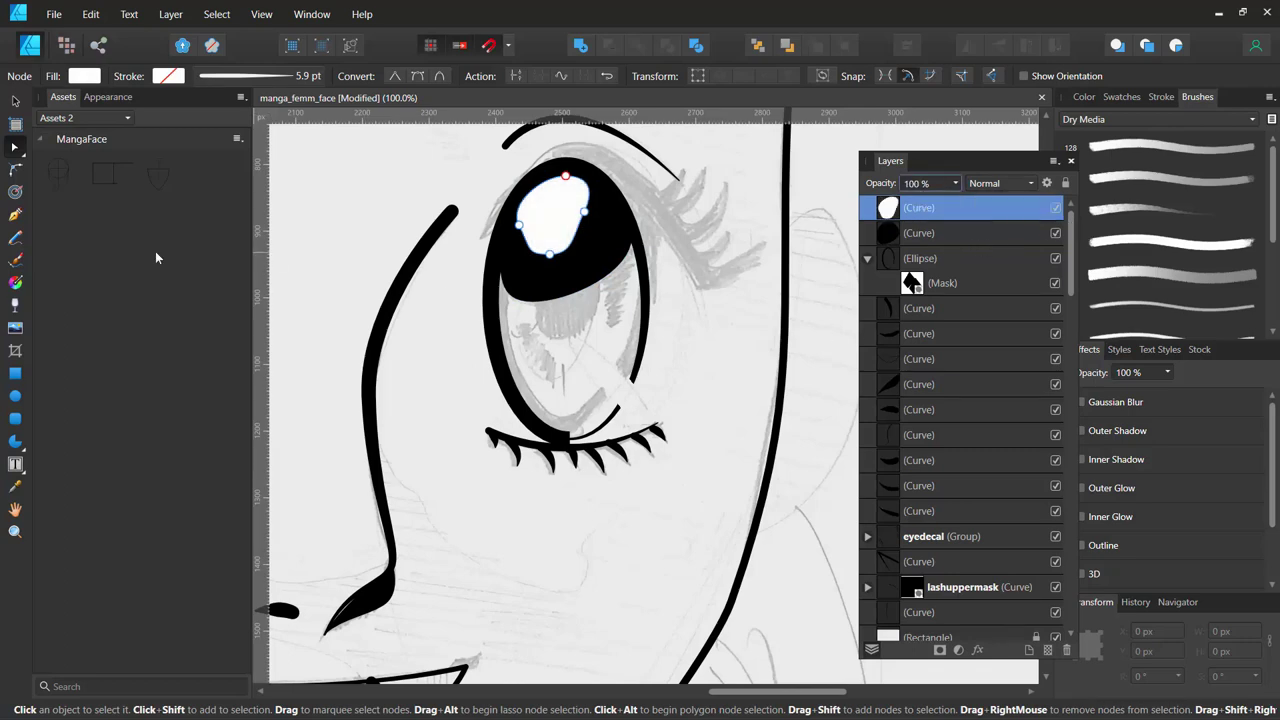
# Set the Ellipse tool's default fill to black while keeping the highlight white.
pyautogui.click(14, 397)
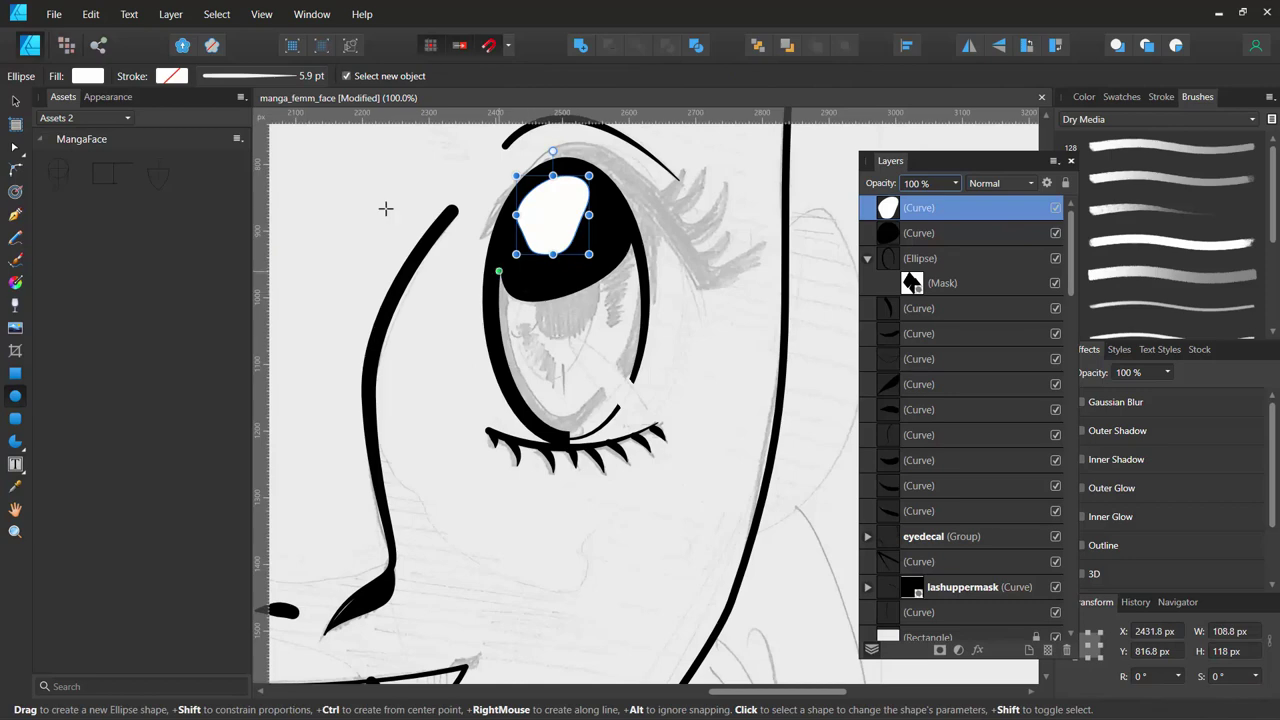
pyautogui.click(87, 78)
pyautogui.click(119, 171)
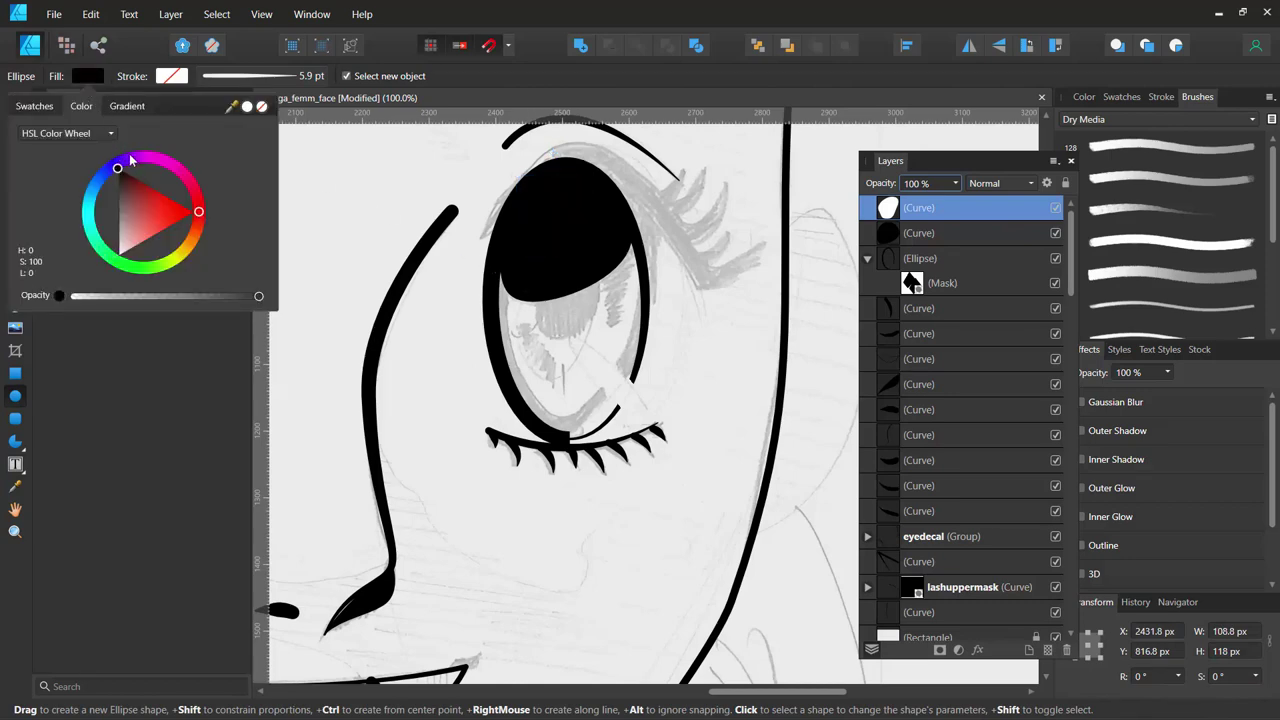
pyautogui.click(205, 214)
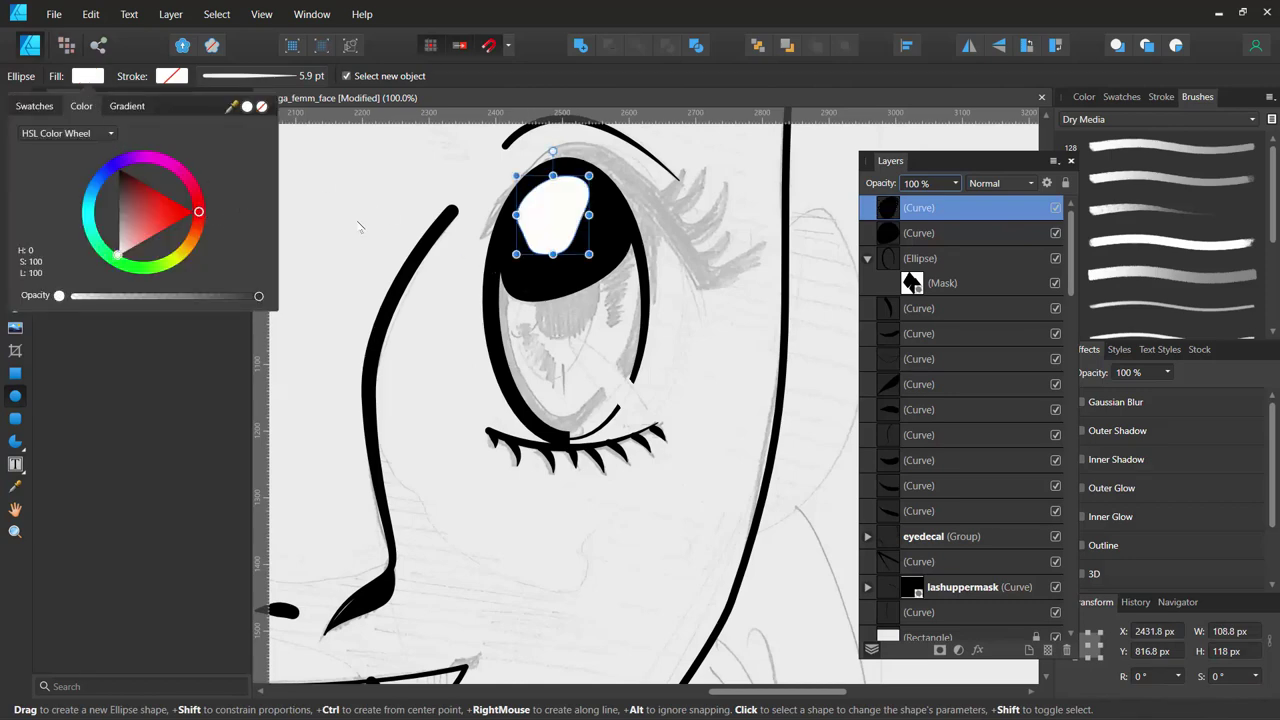
pyautogui.hotkey('ctrl', 'd')
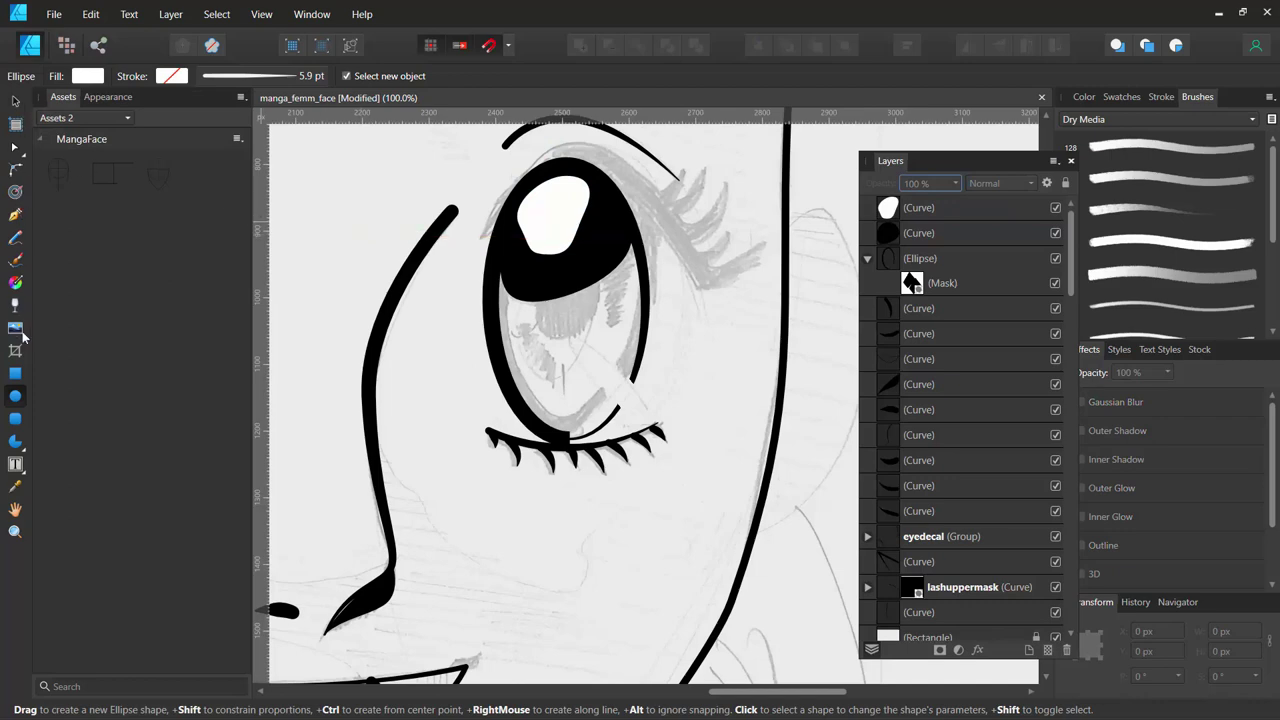
pyautogui.click(87, 76)
pyautogui.click(116, 168)
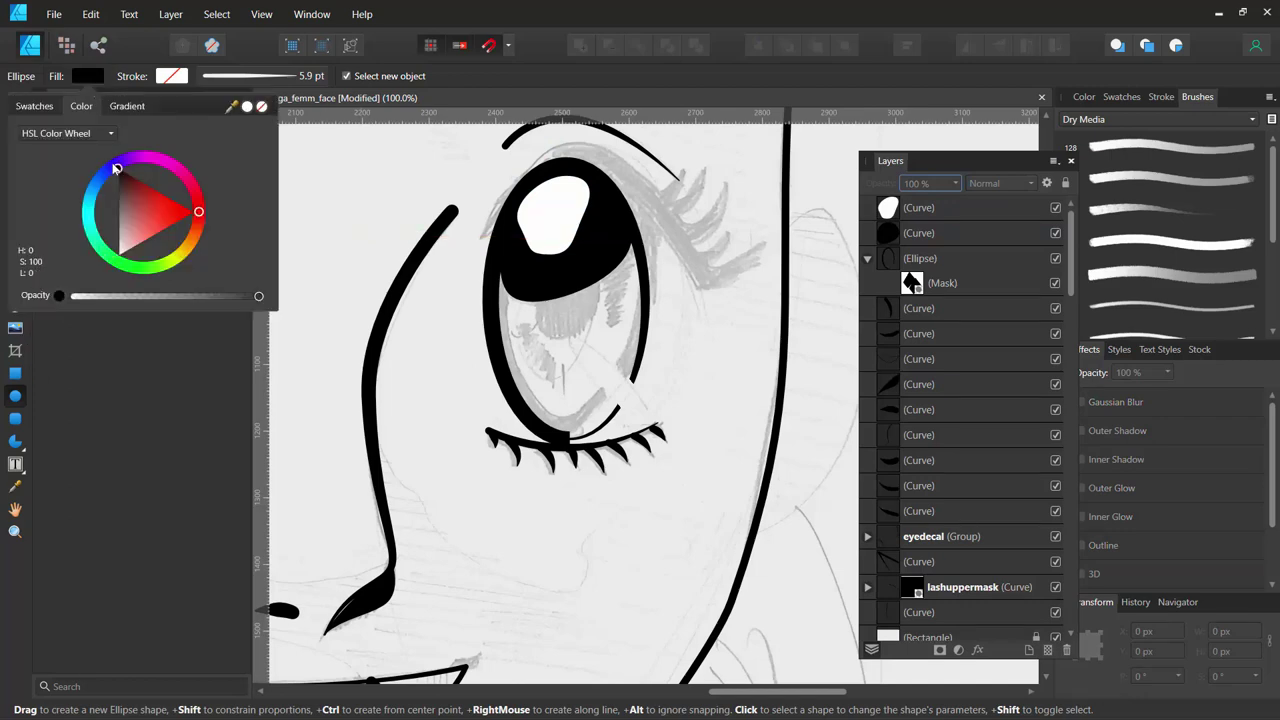
# Draw a slightly tilted black oval pupil under the highlight.
pyautogui.click(546, 300)
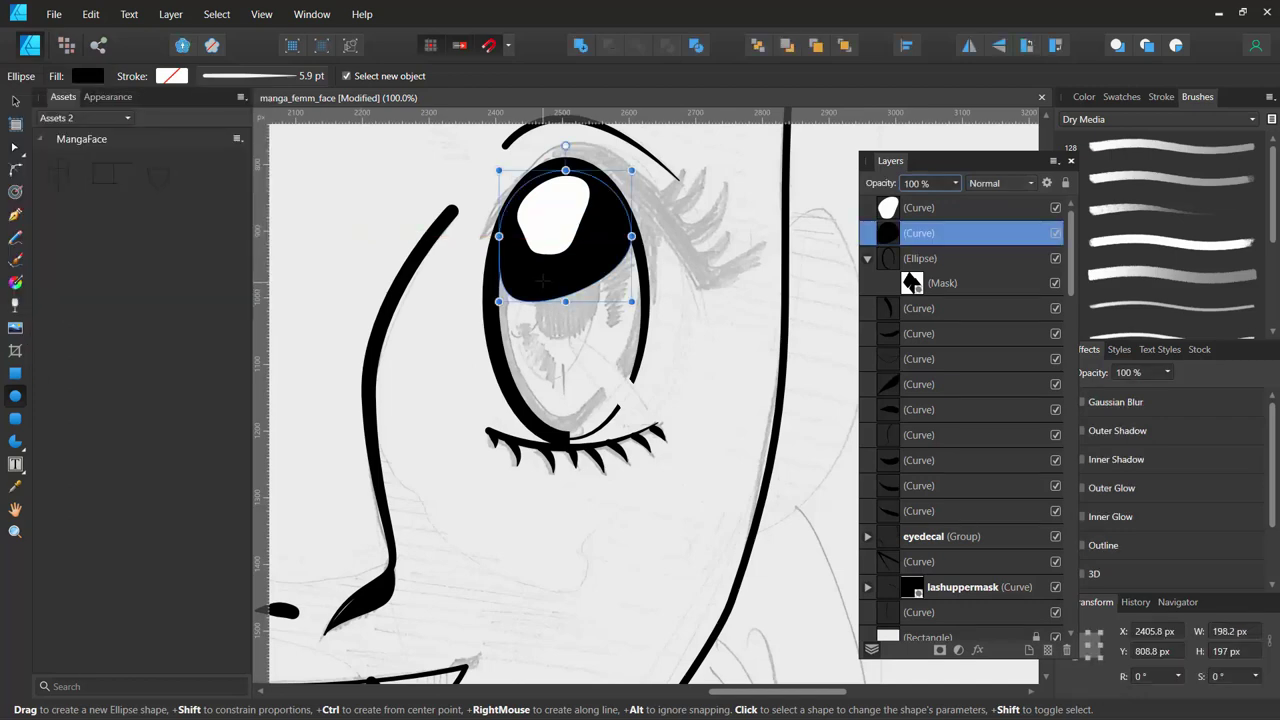
pyautogui.moveTo(574, 330); pyautogui.dragTo(591, 352)
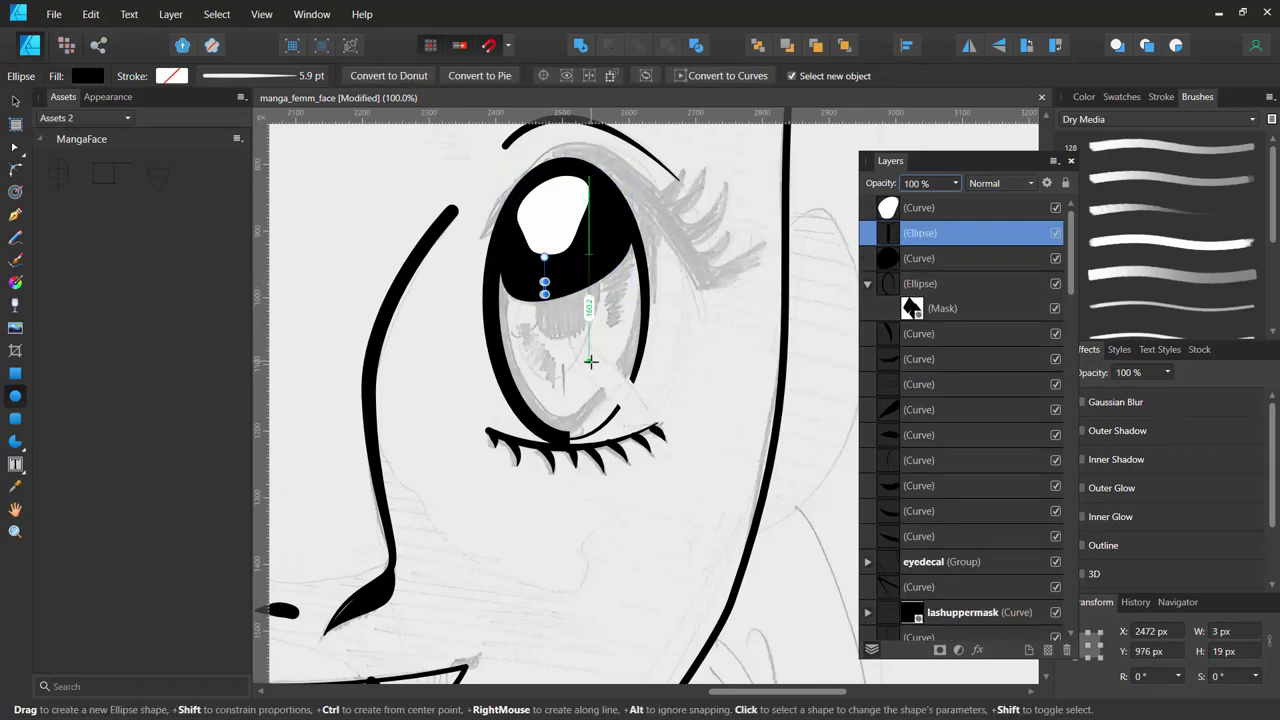
pyautogui.hotkey('ctrl', 'z')
pyautogui.moveTo(539, 280); pyautogui.dragTo(588, 356)
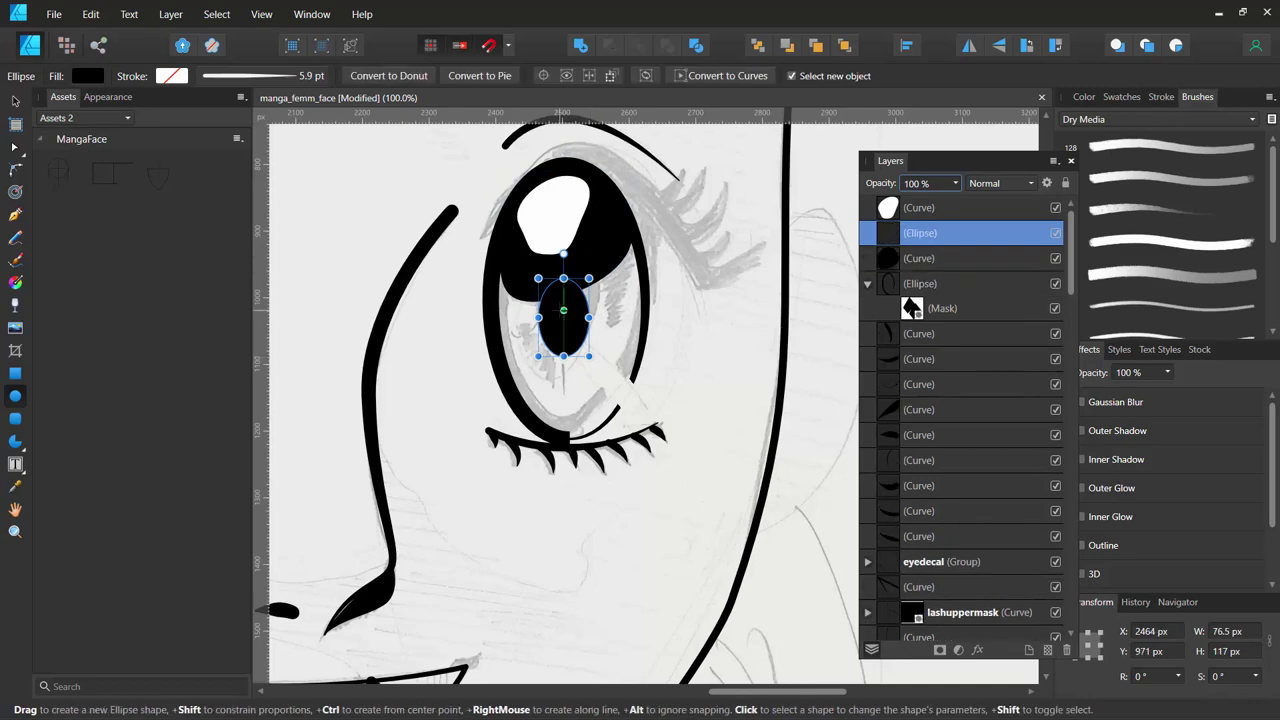
pyautogui.moveTo(560, 326); pyautogui.dragTo(570, 307)
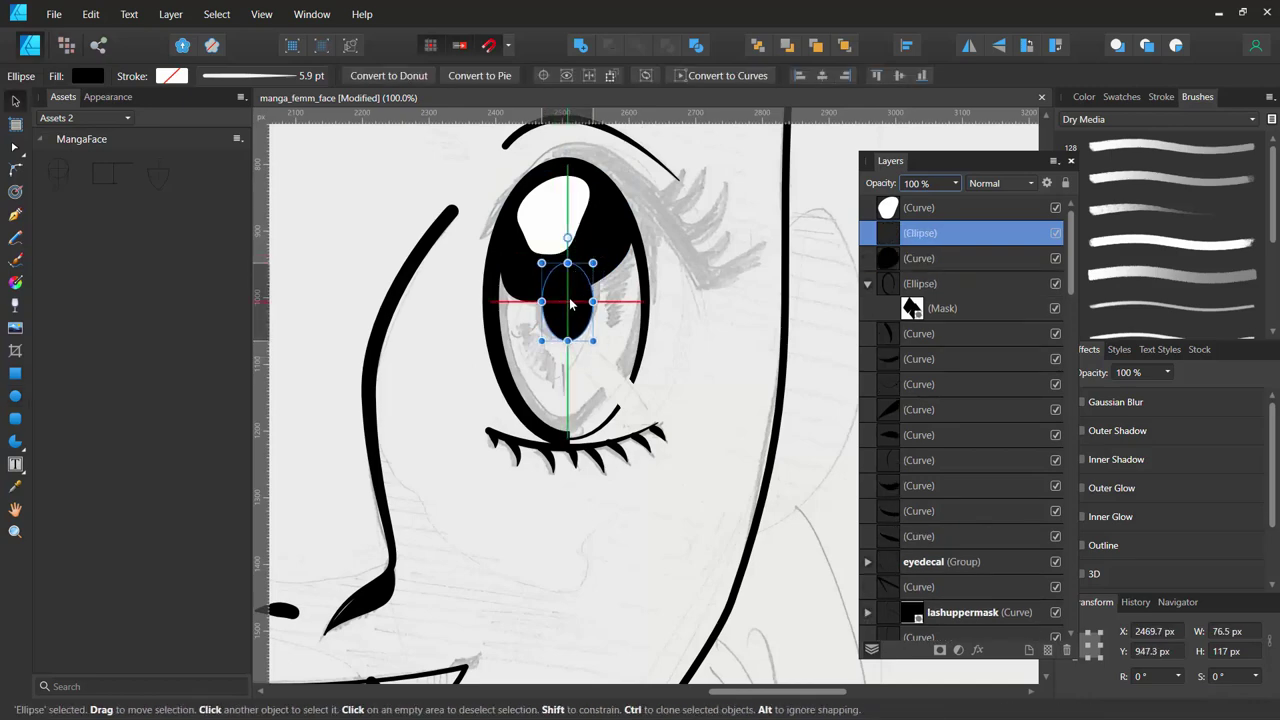
pyautogui.moveTo(572, 234); pyautogui.dragTo(578, 240)
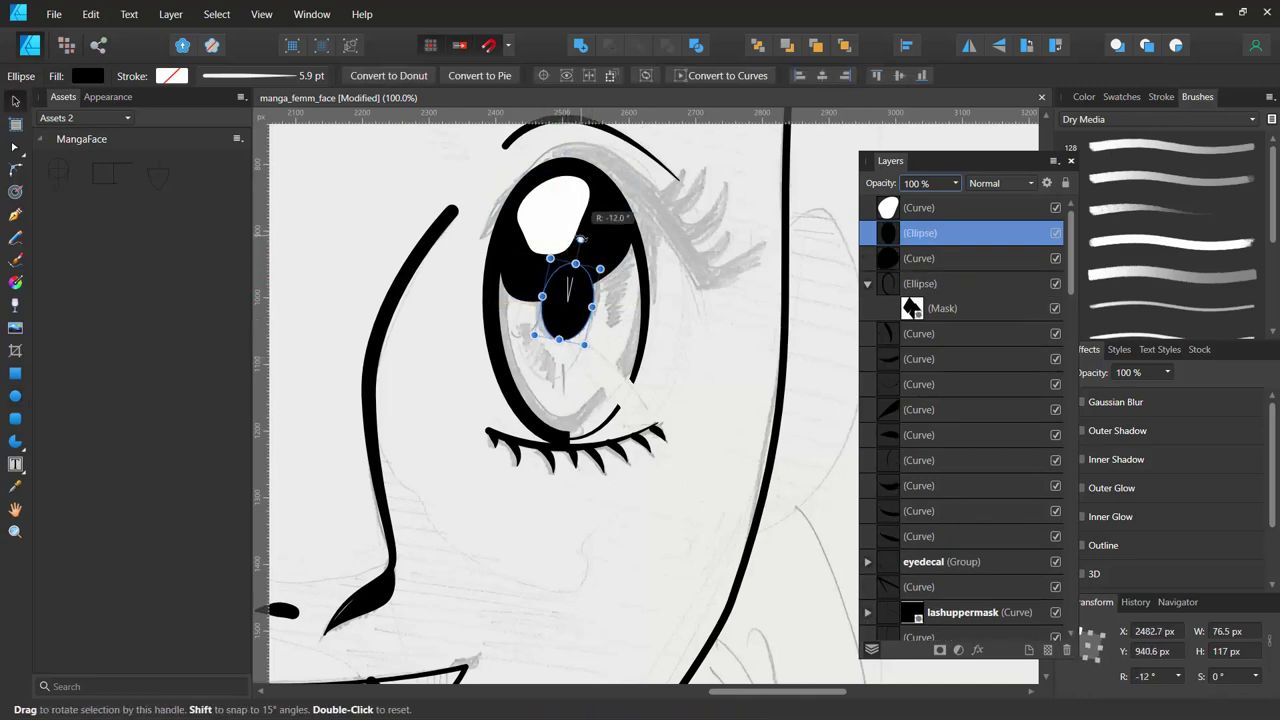
pyautogui.moveTo(572, 293); pyautogui.dragTo(570, 298)
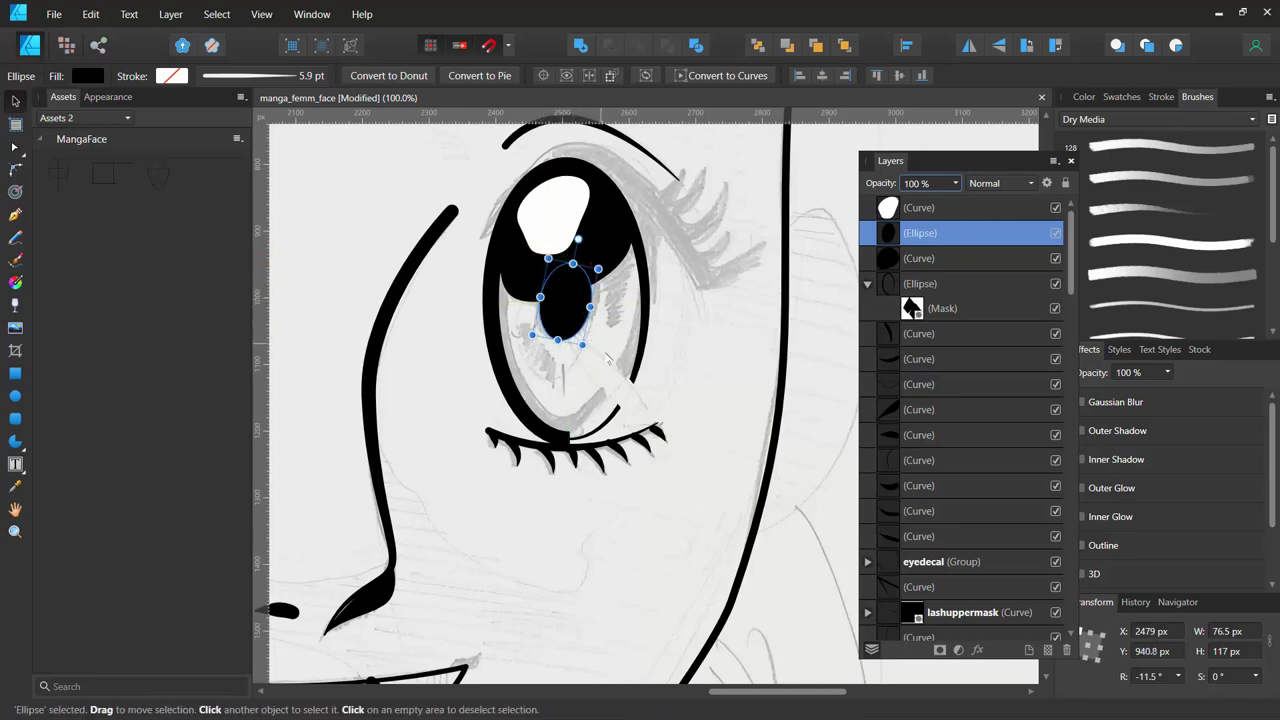
# Make the iris outline a solid, uniform-pressure 7.4 pt stroke.
pyautogui.click(500, 341)
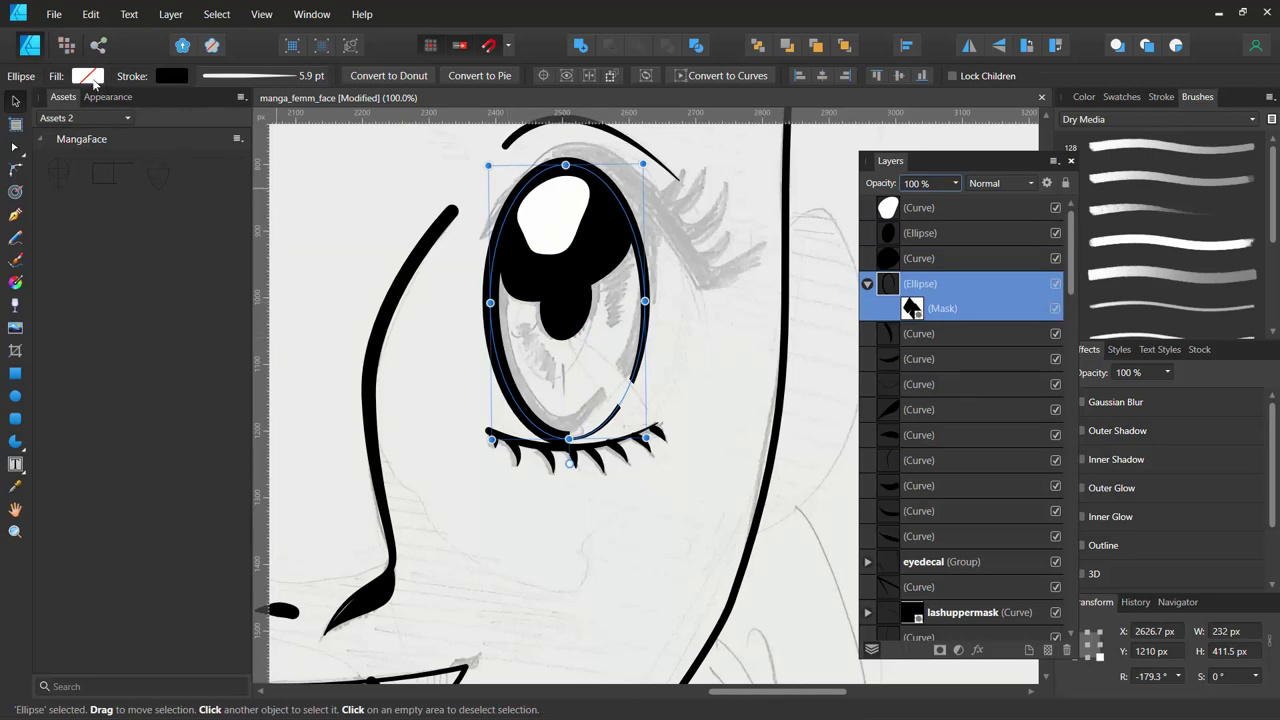
pyautogui.click(88, 76)
pyautogui.click(94, 84)
pyautogui.click(219, 80)
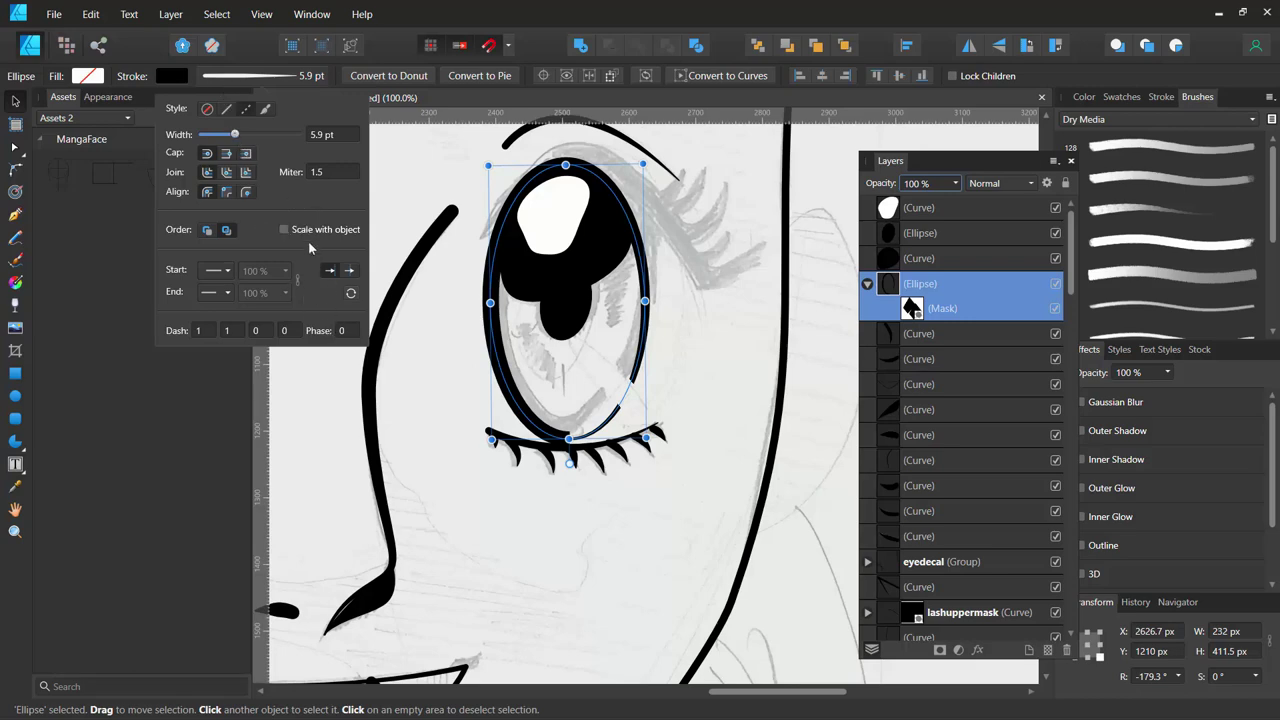
pyautogui.click(227, 110)
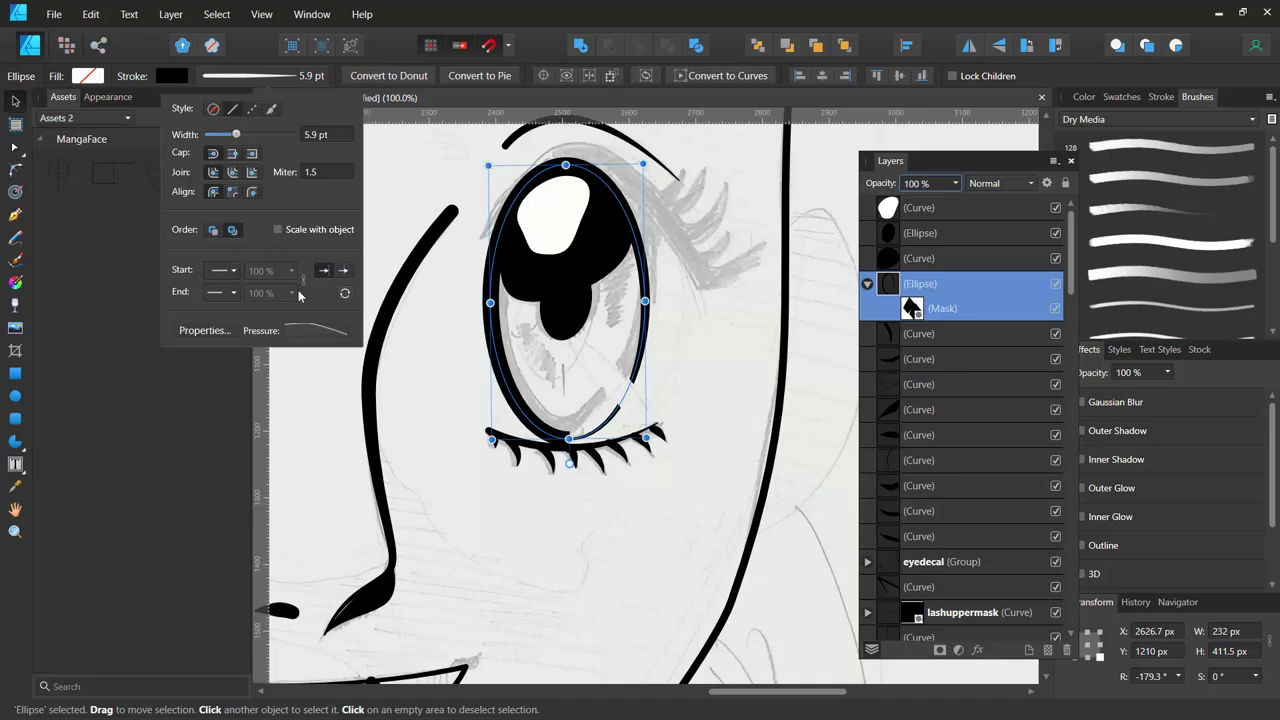
pyautogui.click(316, 330)
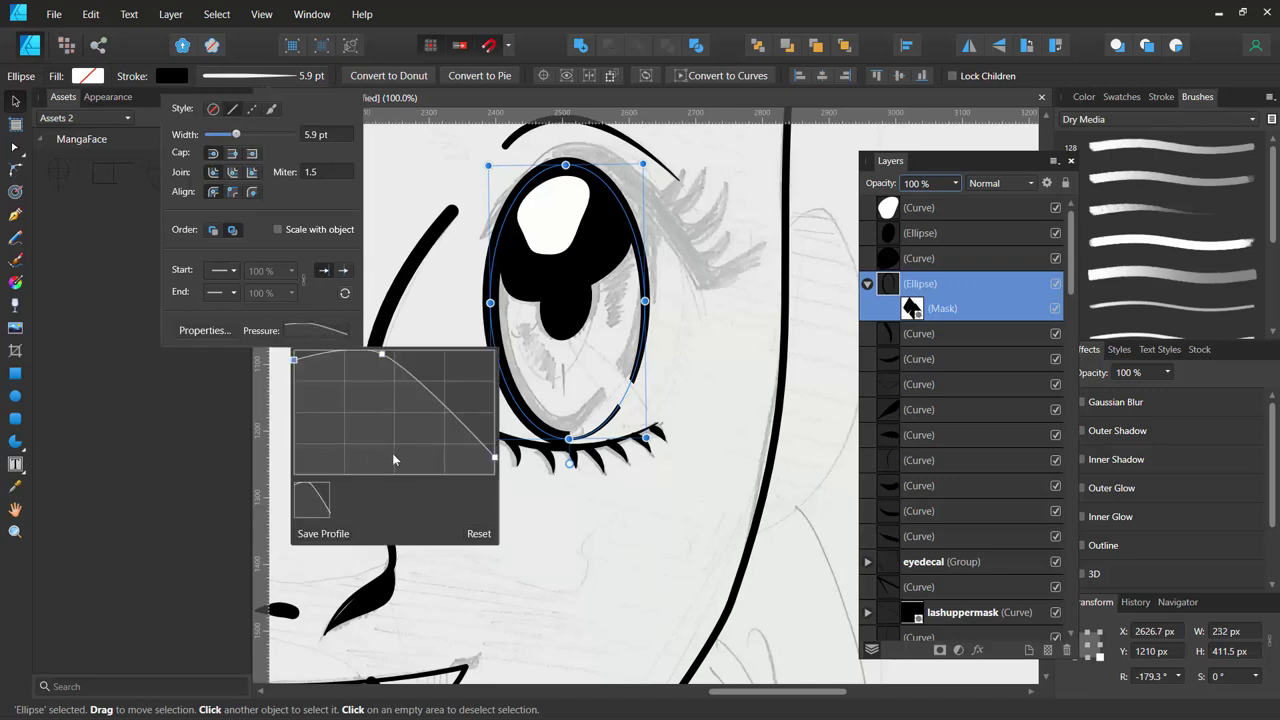
pyautogui.click(477, 533)
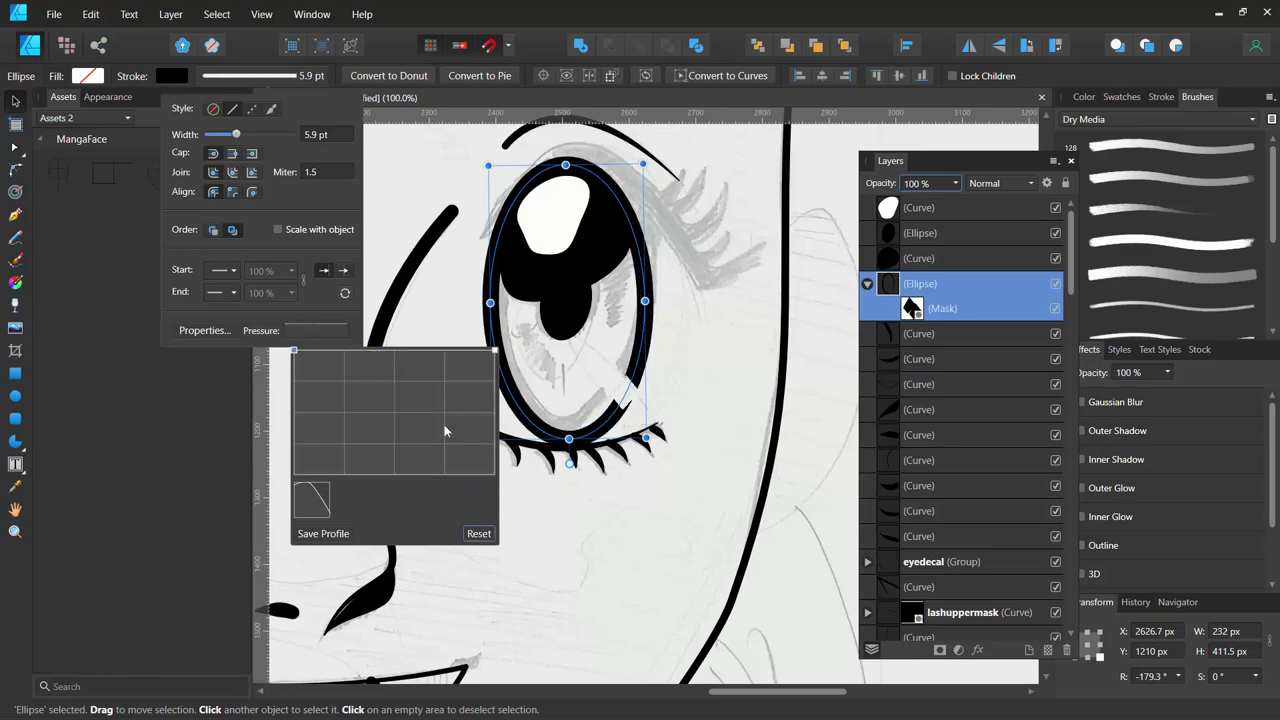
pyautogui.click(238, 136)
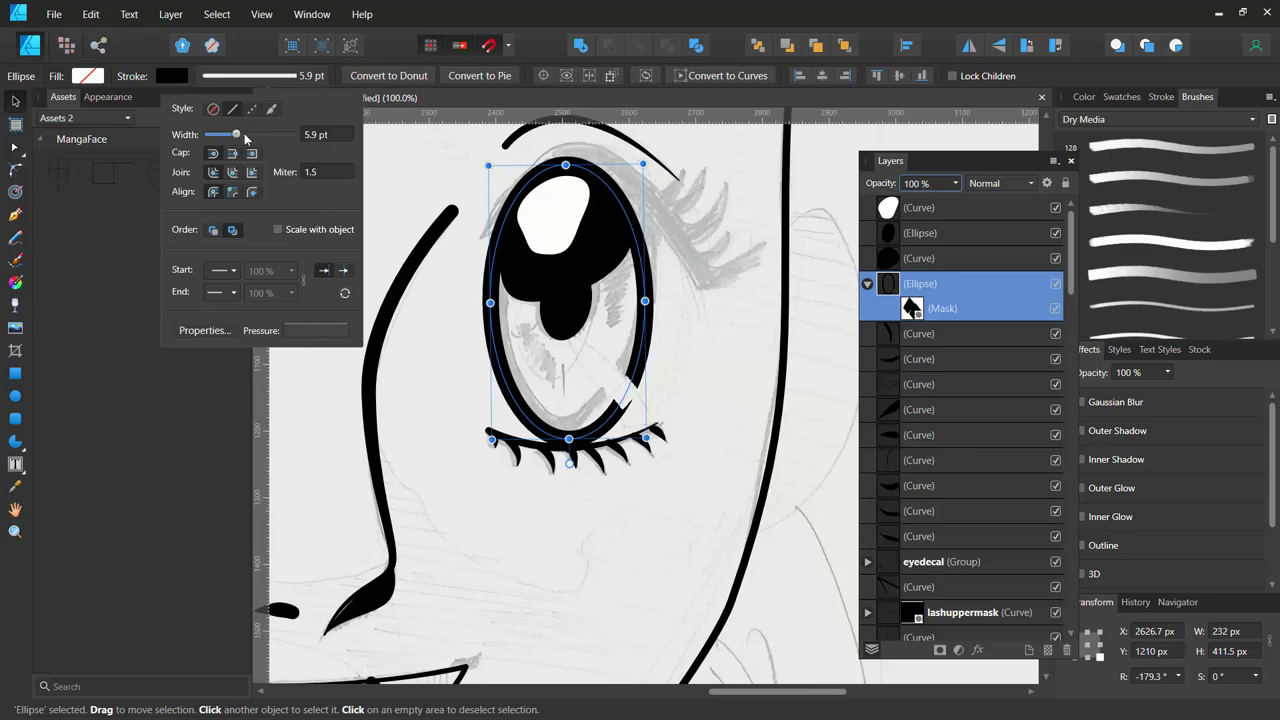
pyautogui.moveTo(237, 135); pyautogui.dragTo(262, 150)
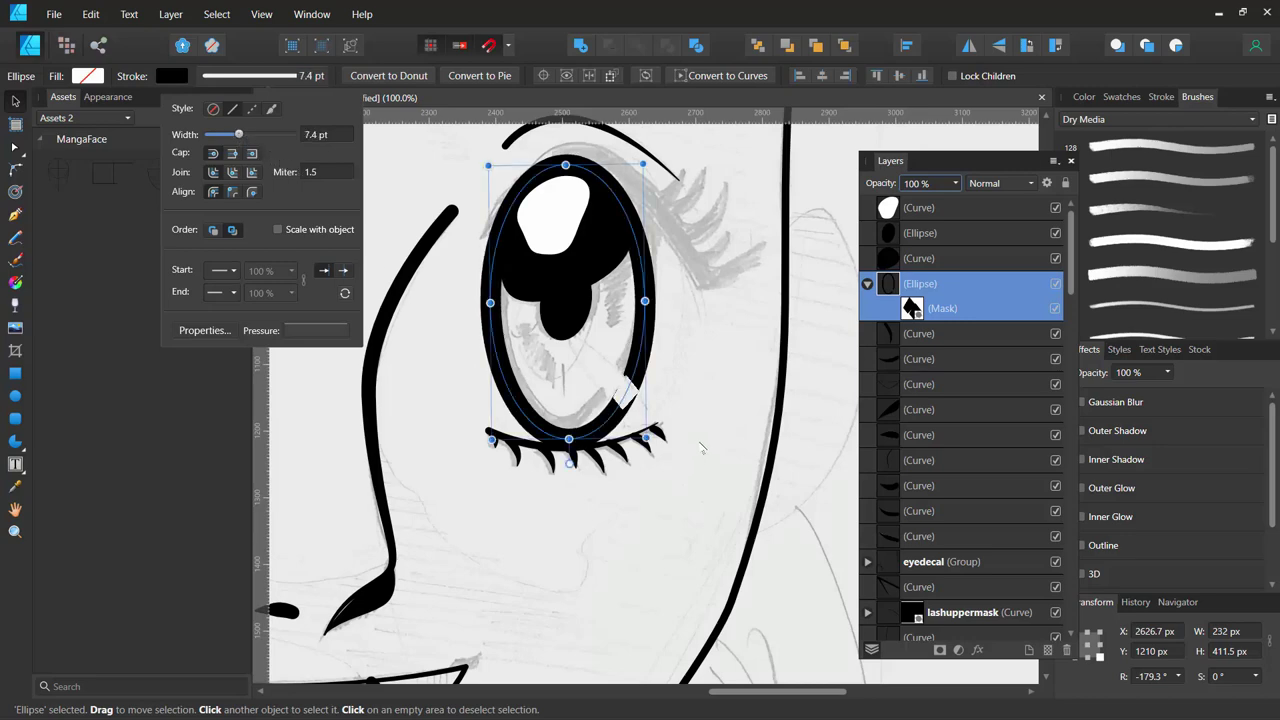
pyautogui.click(702, 446)
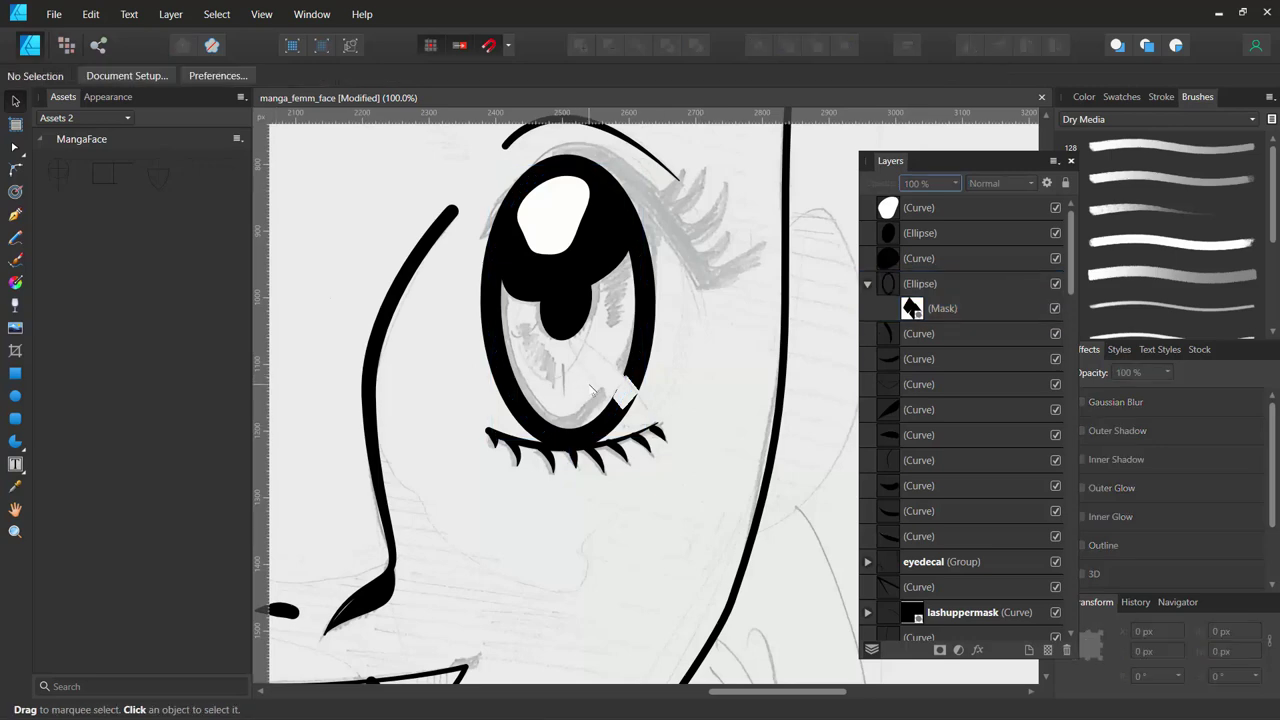
# Draw a radial line with the Pen from the iris's lower-right edge to the pupil.
pyautogui.press('p')
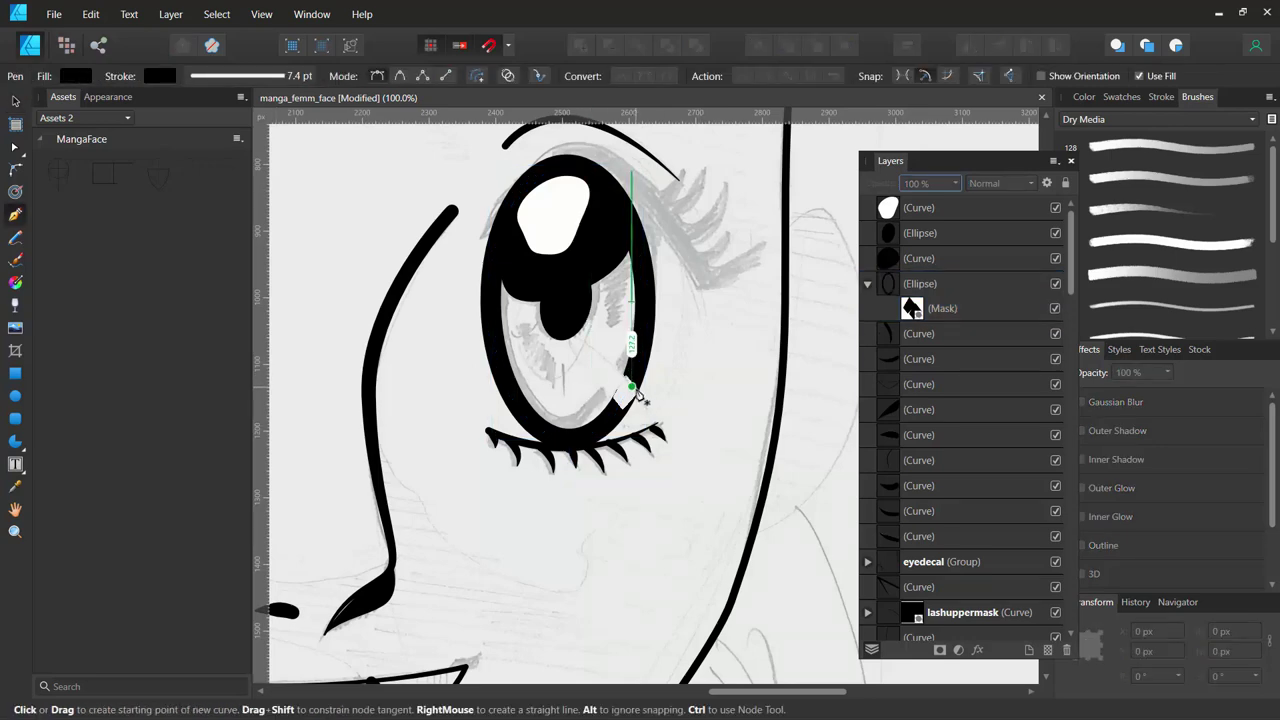
pyautogui.click(644, 388)
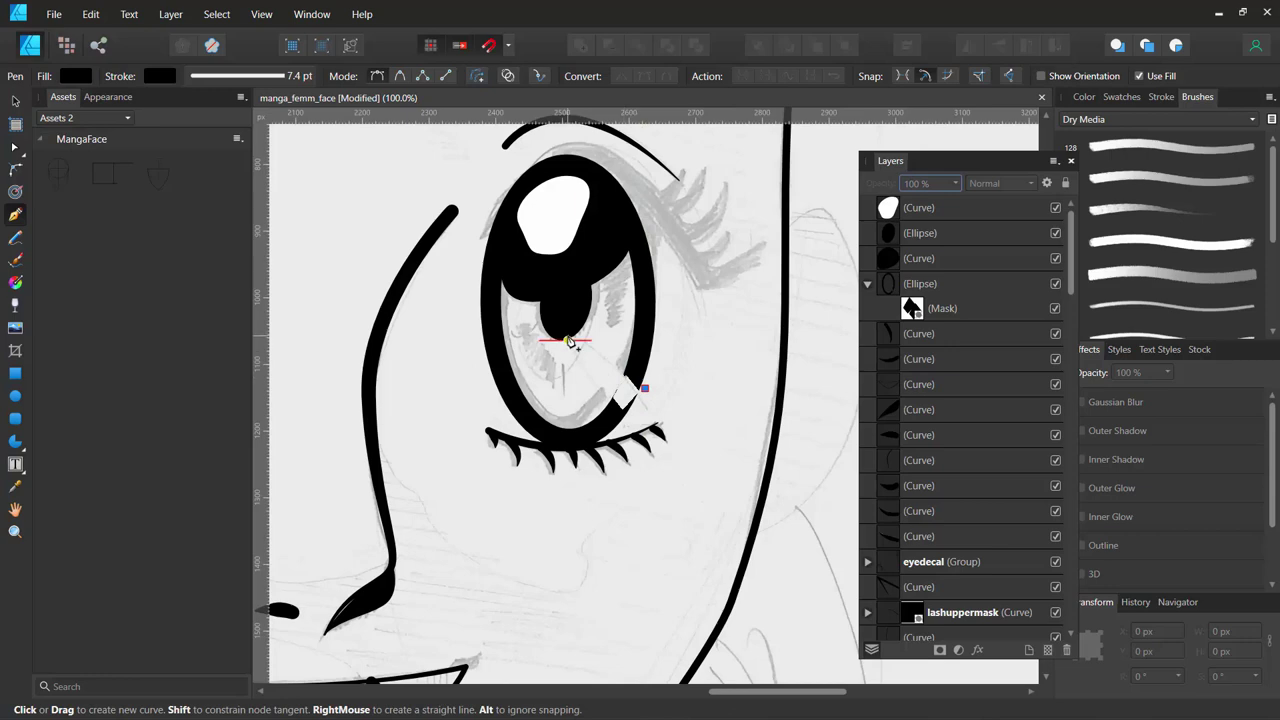
pyautogui.click(567, 333)
pyautogui.click(620, 412)
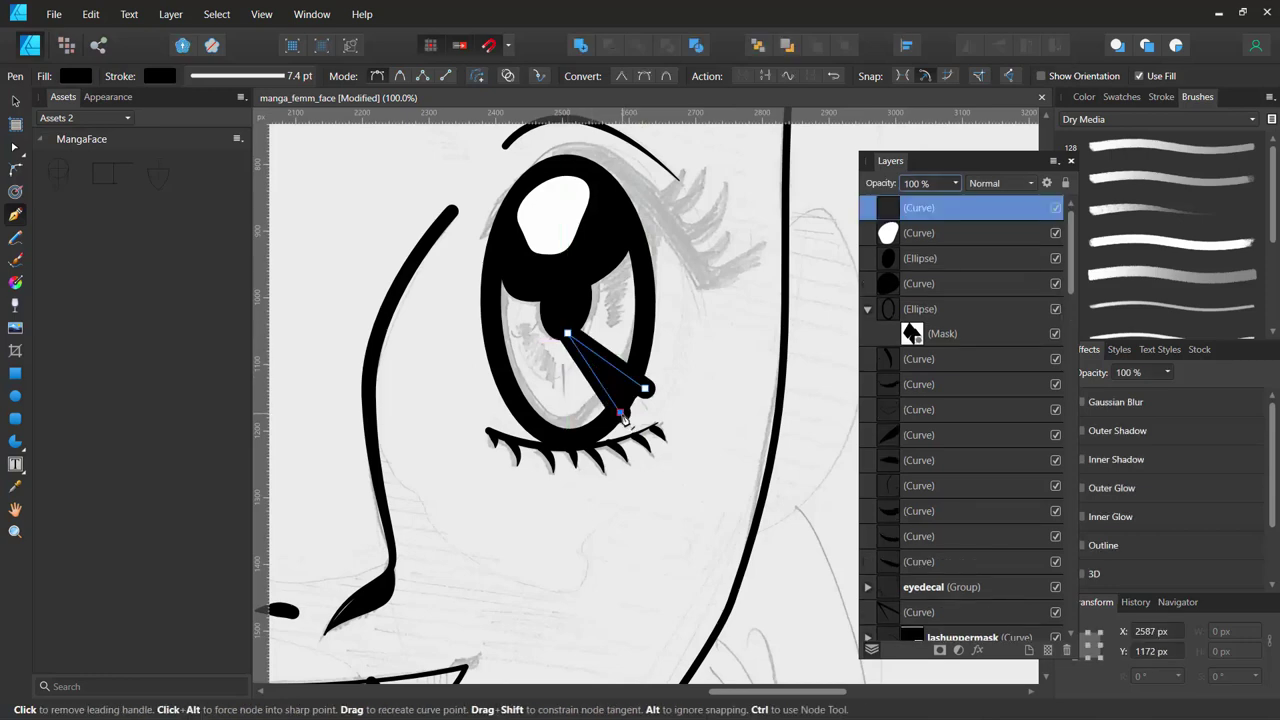
# Give the line no fill, a tapering pressure profile and a thin 2.1 pt stroke.
pyautogui.click(80, 78)
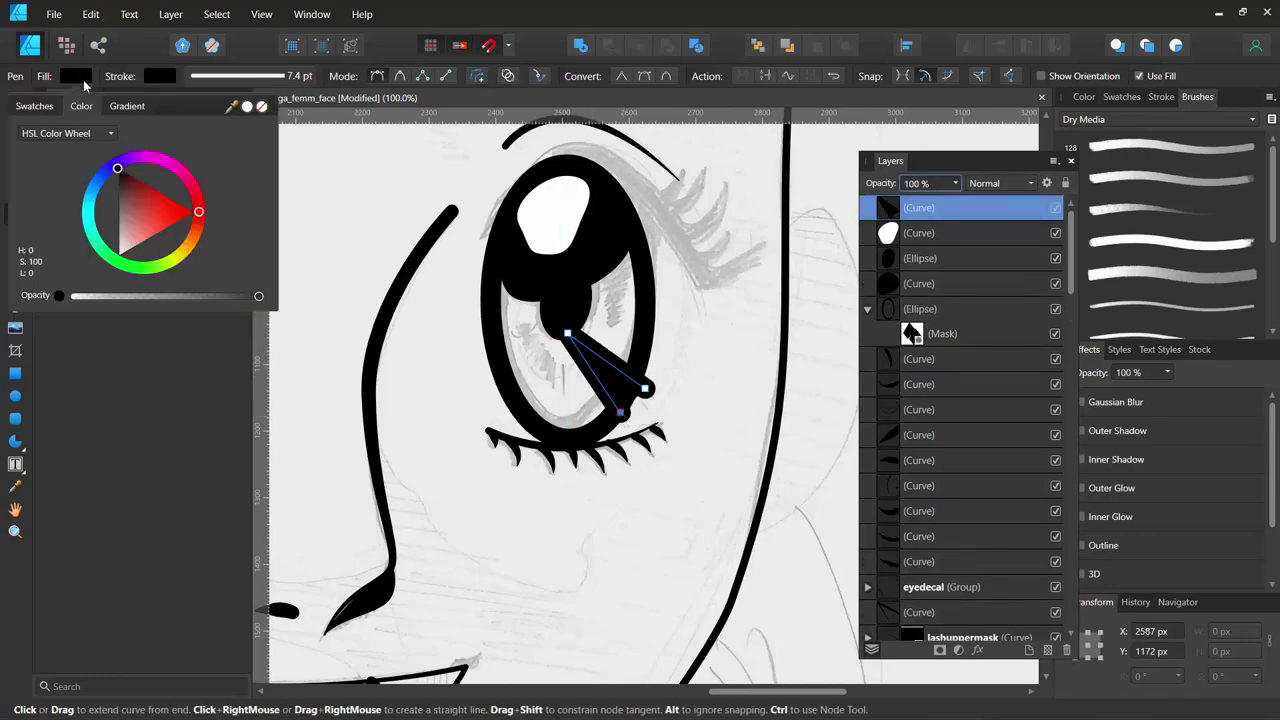
pyautogui.click(260, 110)
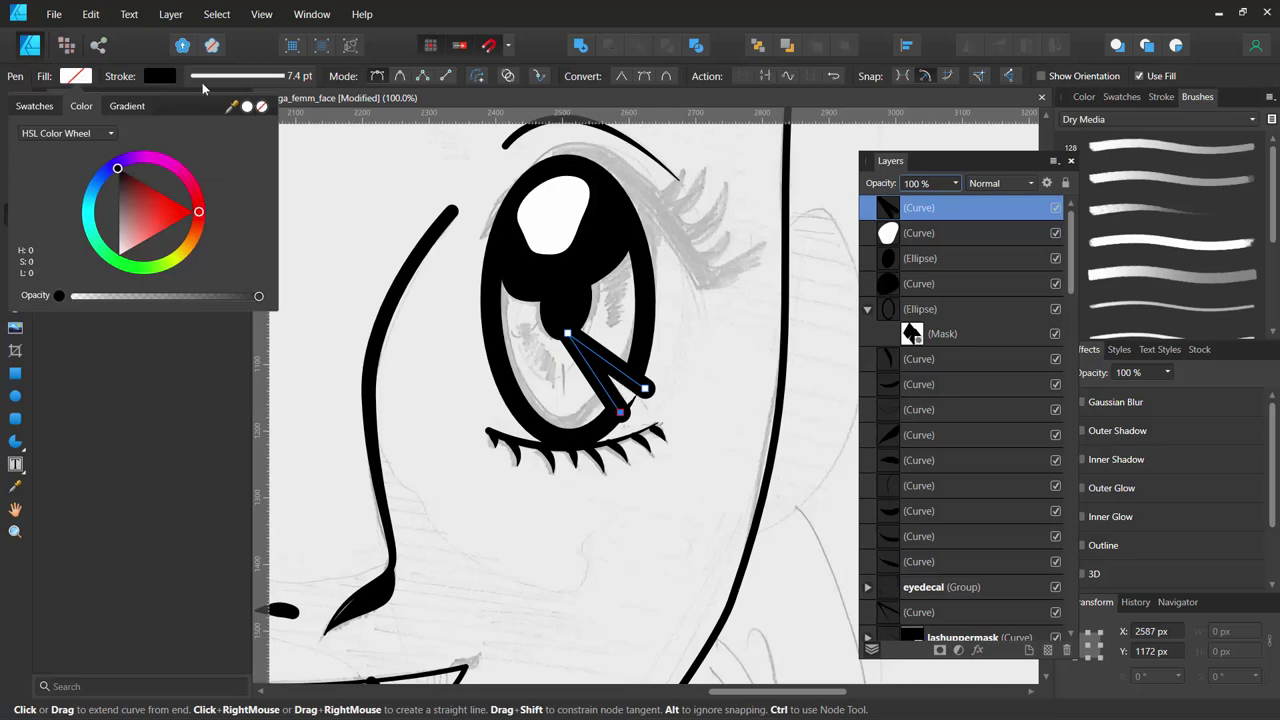
pyautogui.click(164, 78)
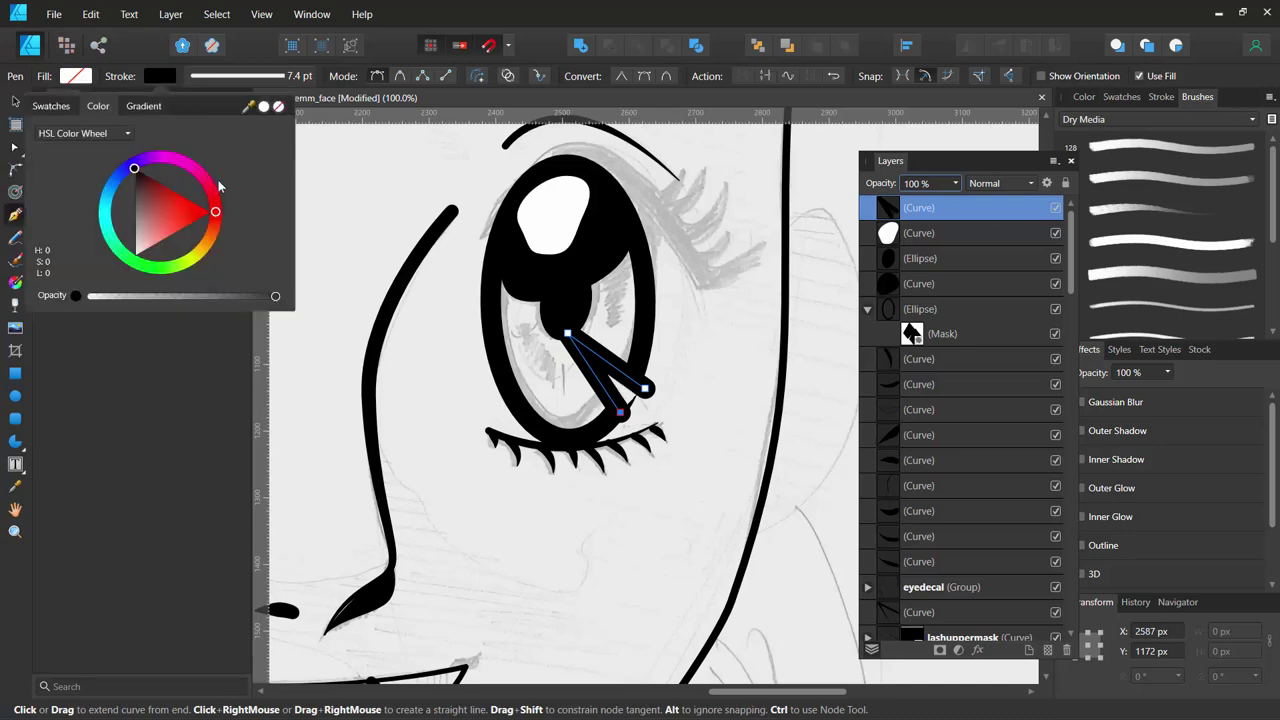
pyautogui.click(229, 78)
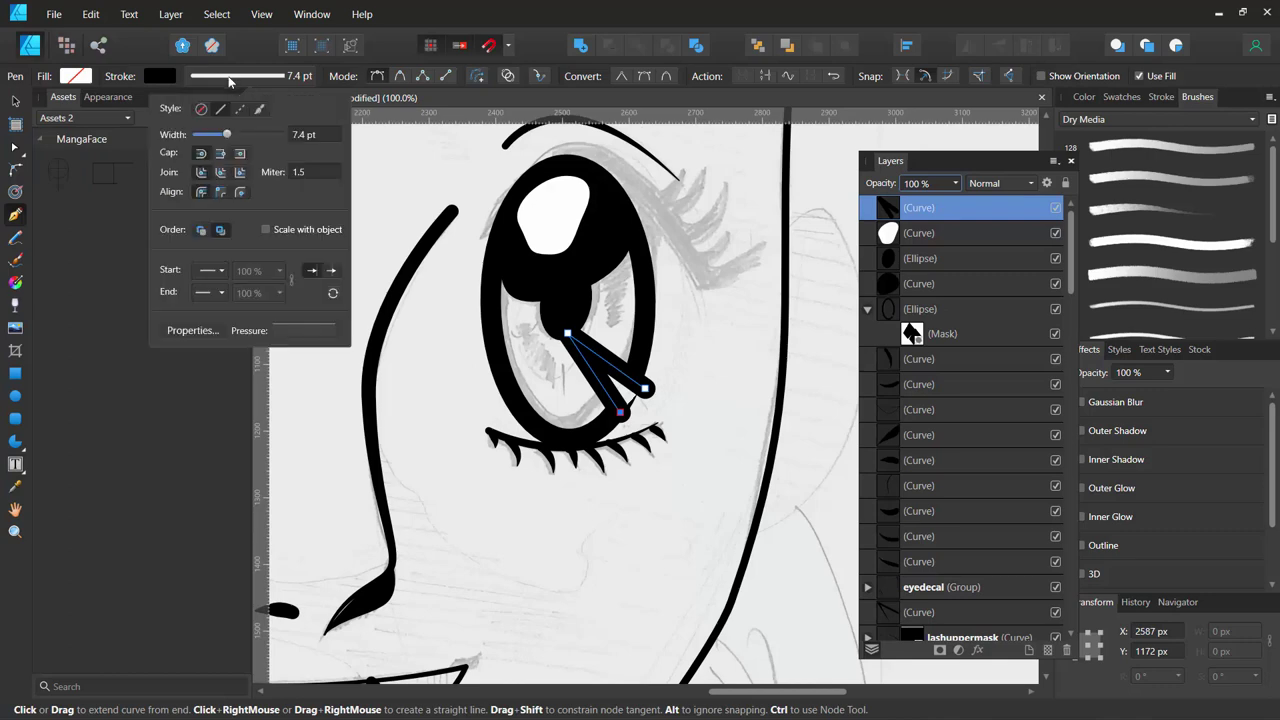
pyautogui.click(286, 331)
pyautogui.click(303, 500)
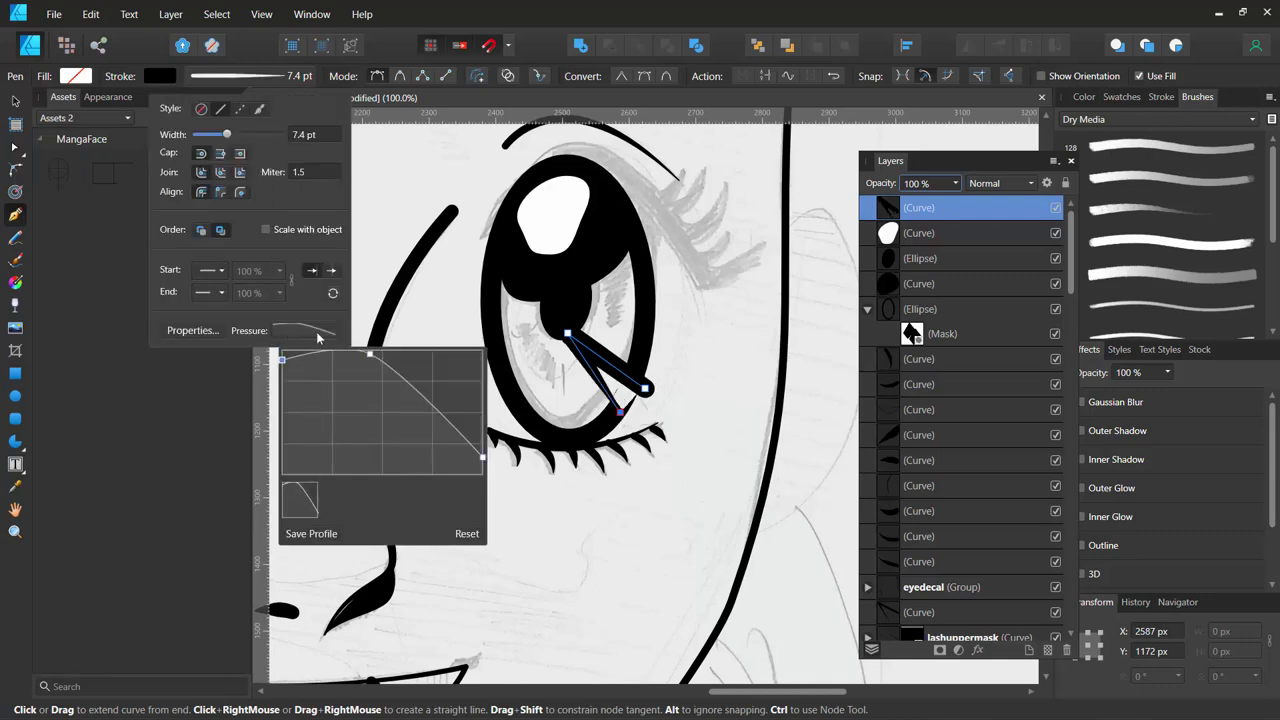
pyautogui.click(225, 138)
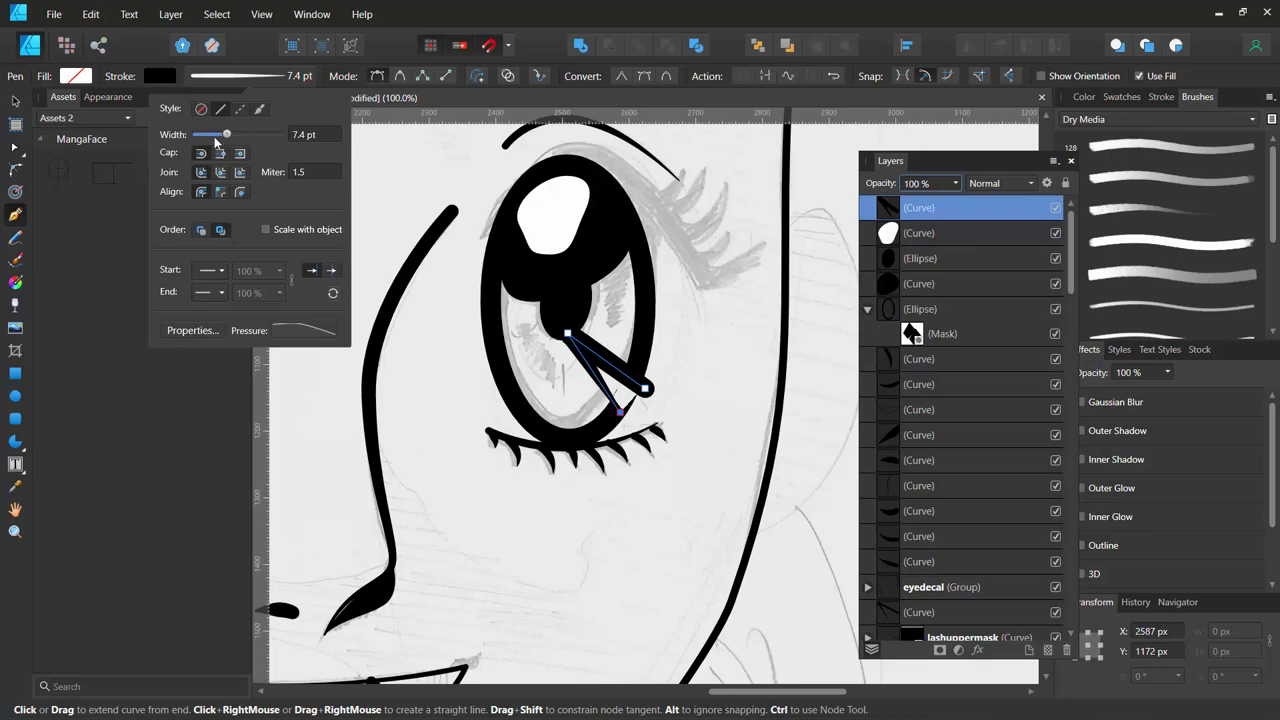
pyautogui.moveTo(222, 139); pyautogui.dragTo(218, 150)
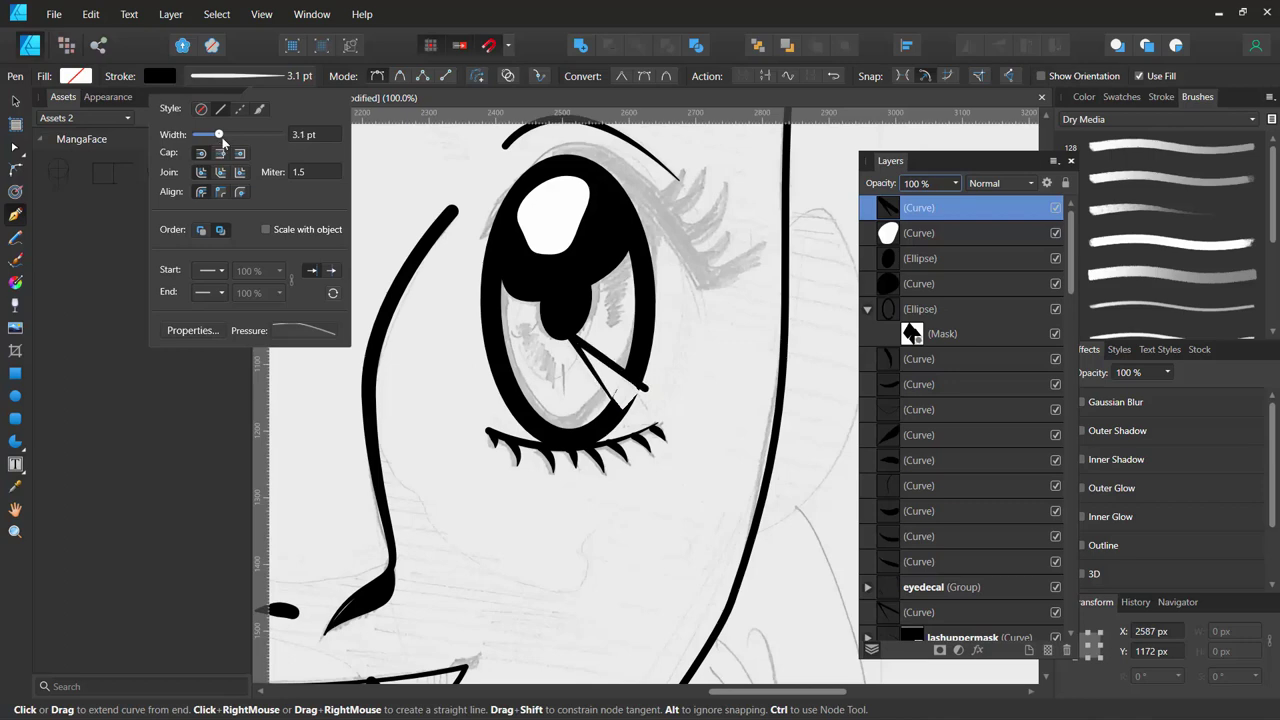
# Nudge the new radial line slightly downward with the Move tool.
pyautogui.click(15, 104)
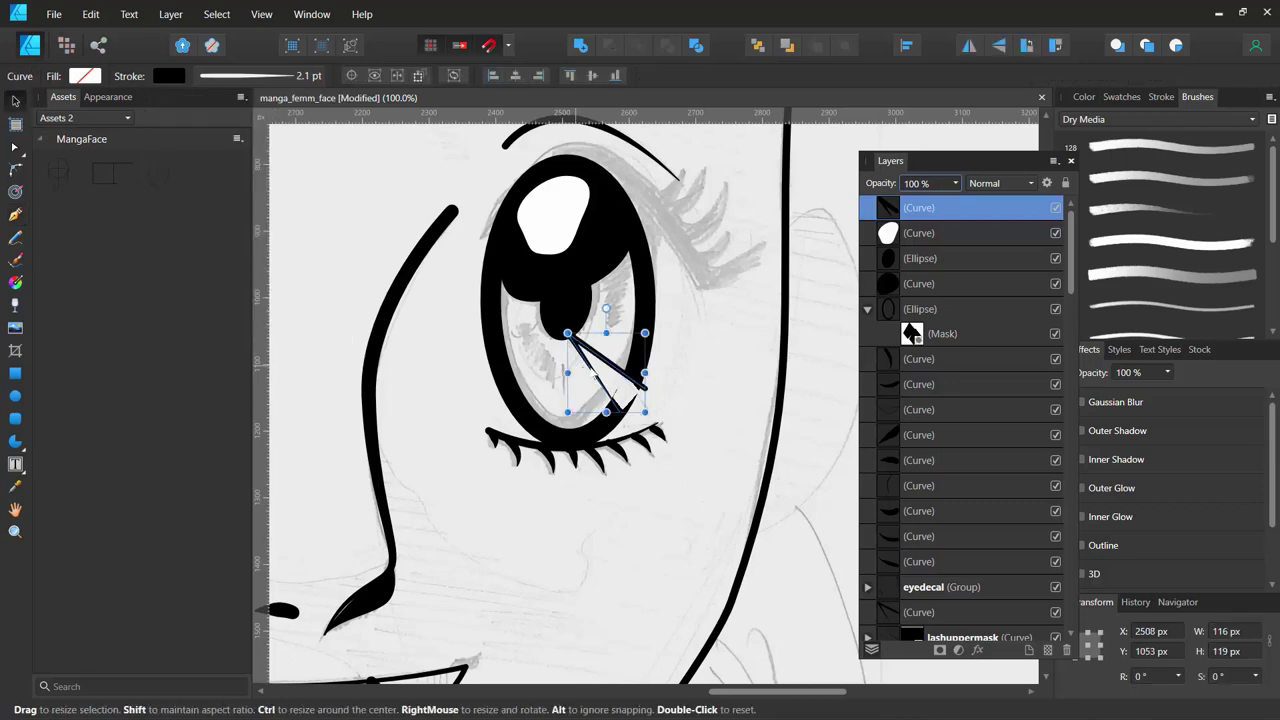
pyautogui.moveTo(601, 357); pyautogui.dragTo(608, 365)
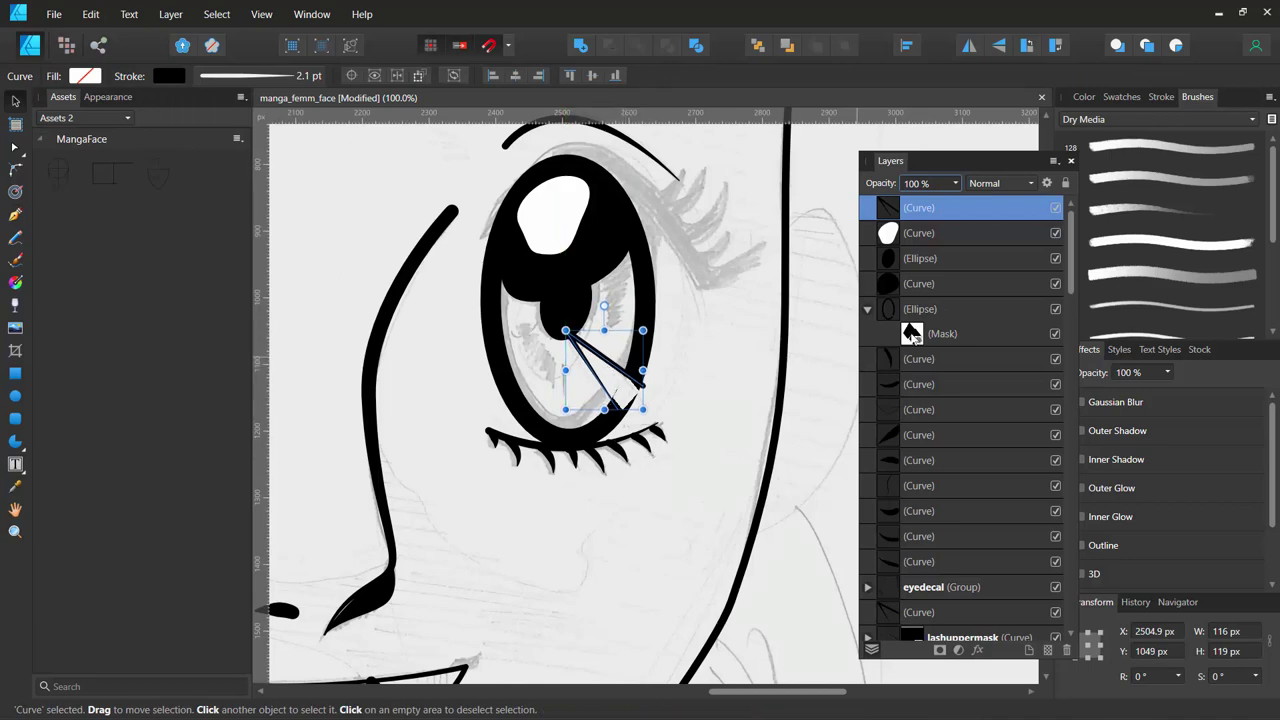
pyautogui.click(914, 340)
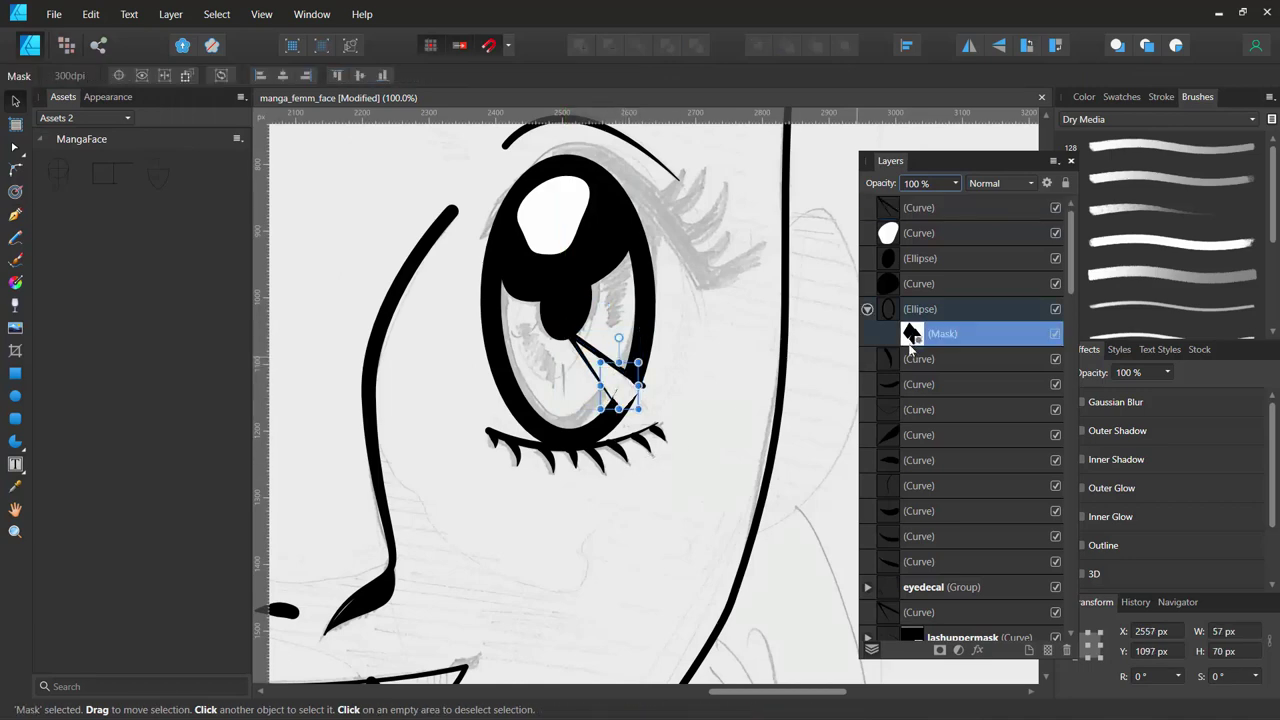
# Switch to Pixel persona with grayscale colour values, zoomed in on the line's end.
pyautogui.click(70, 45)
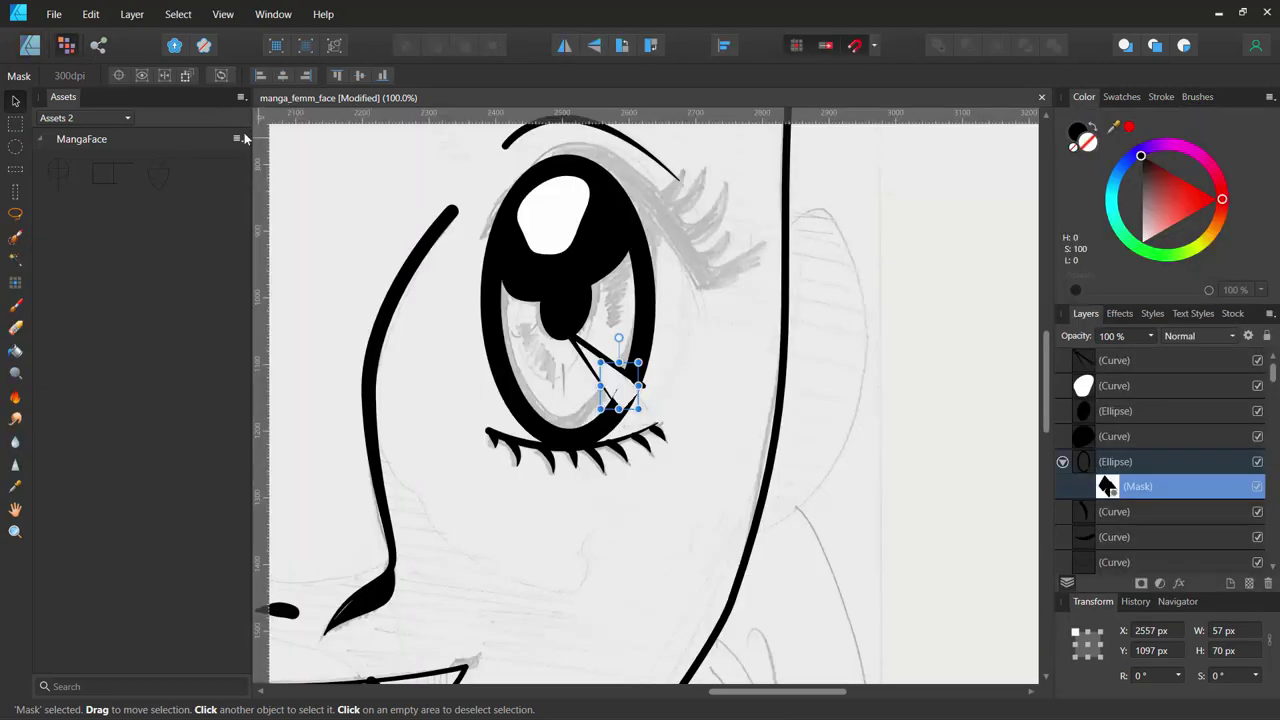
pyautogui.click(15, 124)
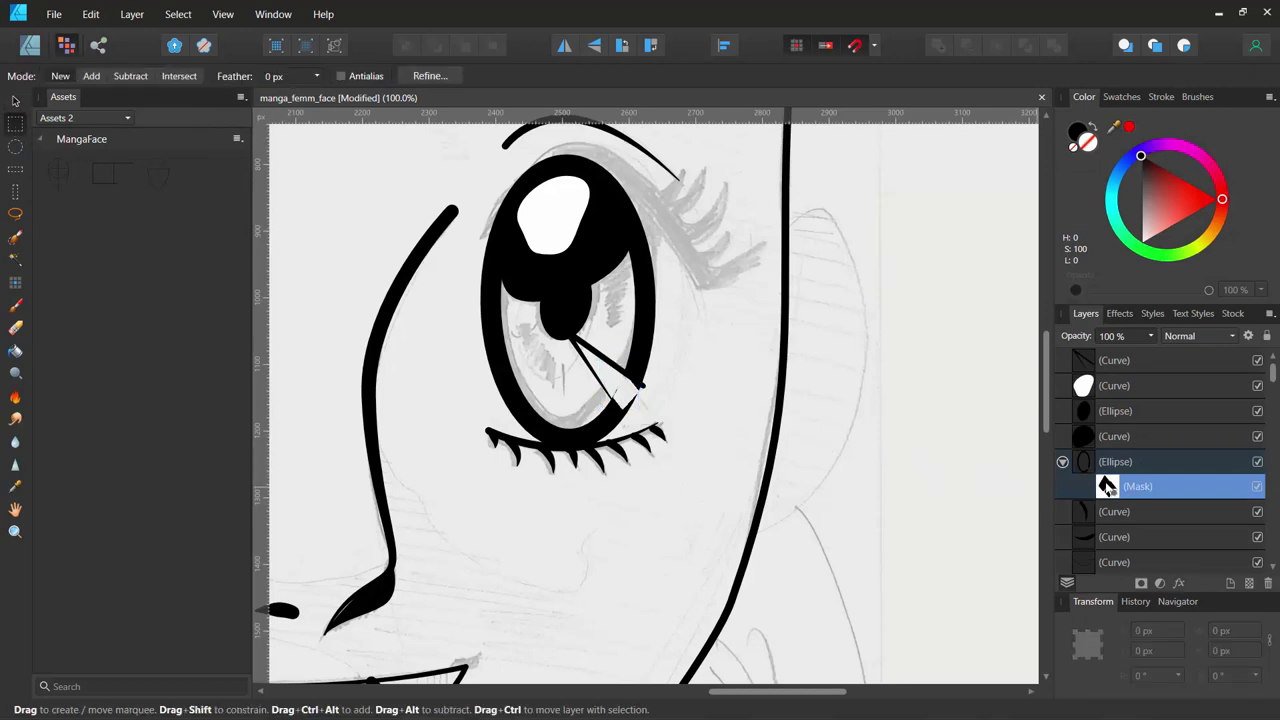
pyautogui.click(1107, 487)
pyautogui.hotkey('ctrl', 'alt', '0')
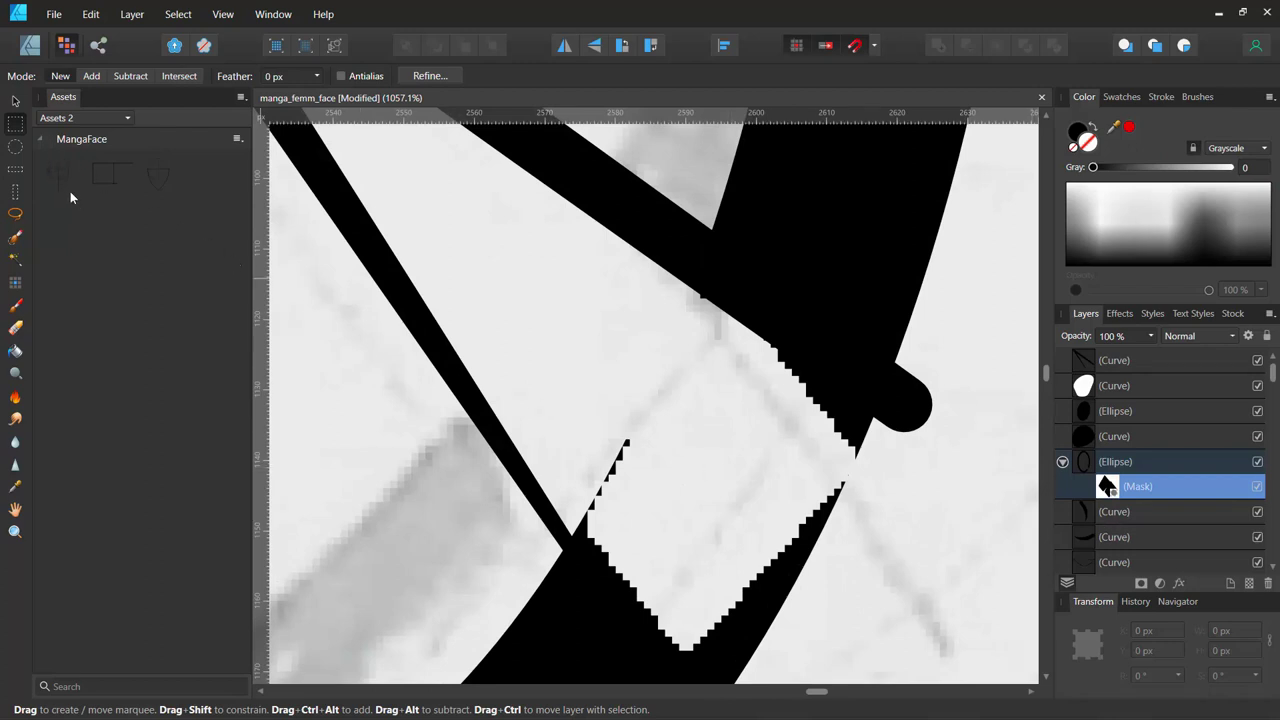
# Polygon-lasso the mask area where the radial line crosses the iris ring.
pyautogui.click(15, 213)
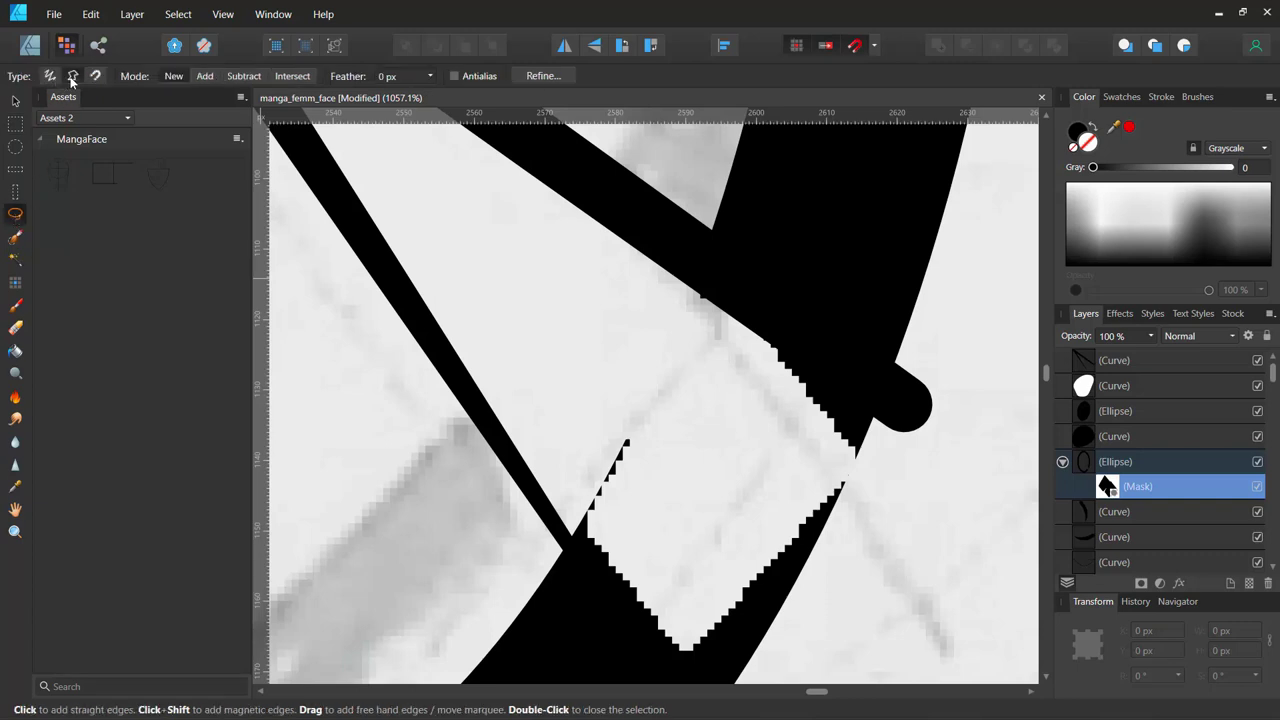
pyautogui.moveTo(692, 271)
pyautogui.mouseDown()
pyautogui.moveTo(562, 522)
pyautogui.moveTo(606, 594)
pyautogui.moveTo(670, 656)
pyautogui.moveTo(770, 596)
pyautogui.moveTo(844, 505)
pyautogui.mouseUp()
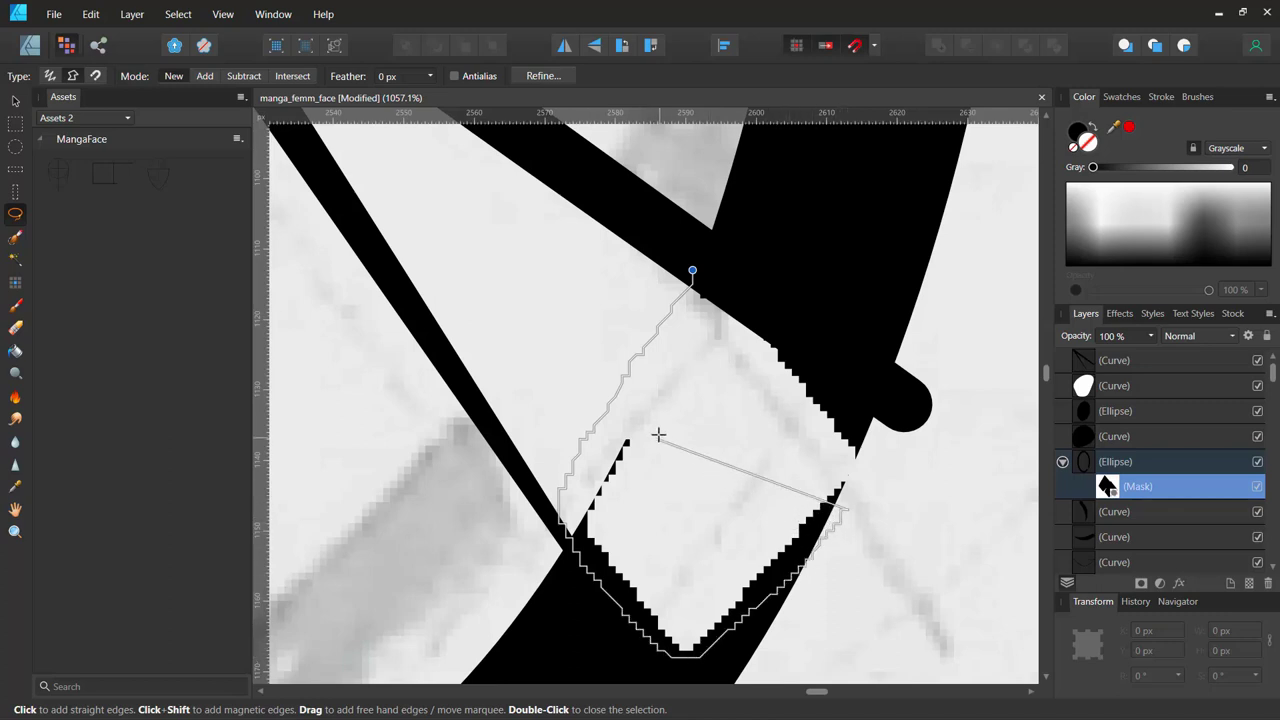
pyautogui.press('BackSpace')
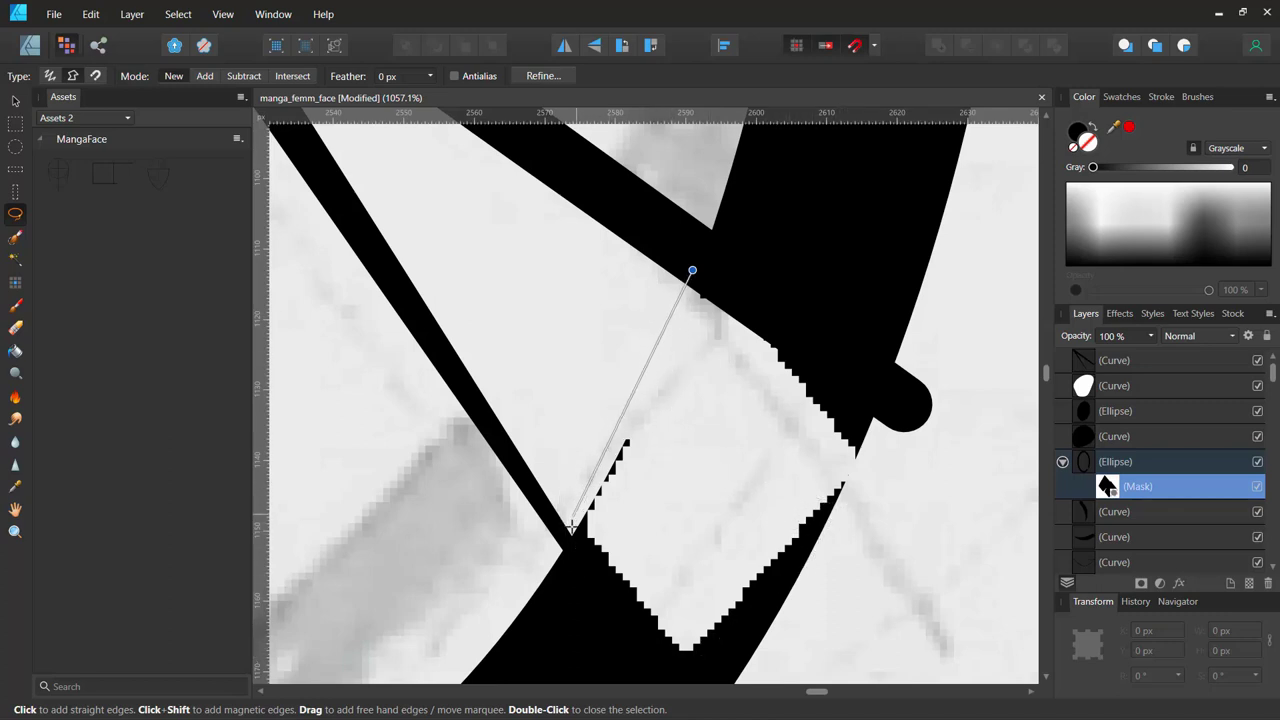
pyautogui.click(562, 538)
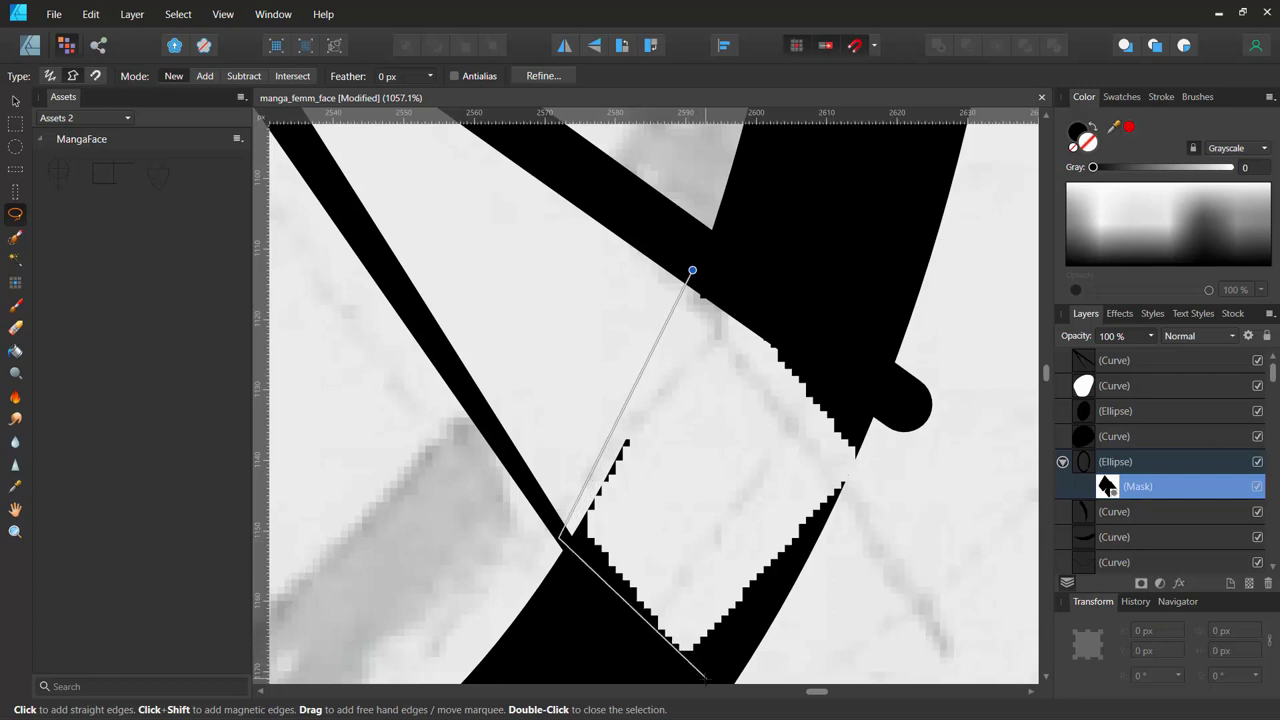
pyautogui.moveTo(642, 620); pyautogui.dragTo(588, 476)
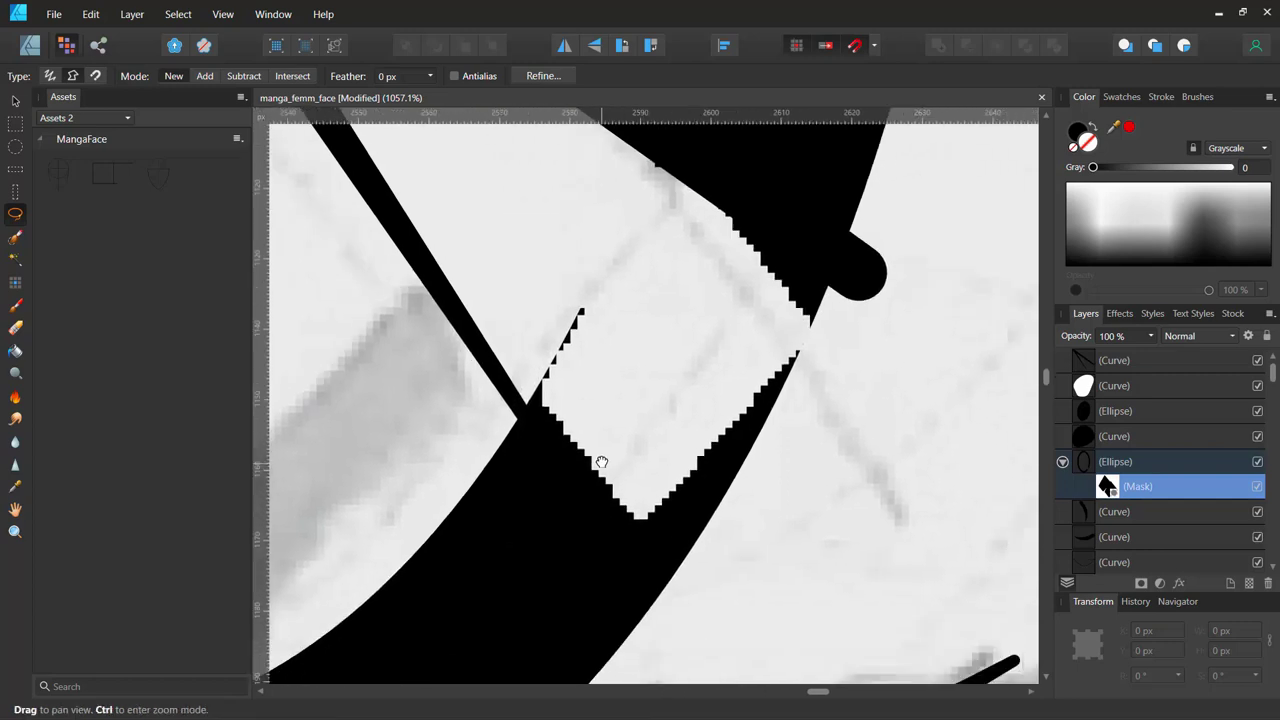
pyautogui.click(697, 599)
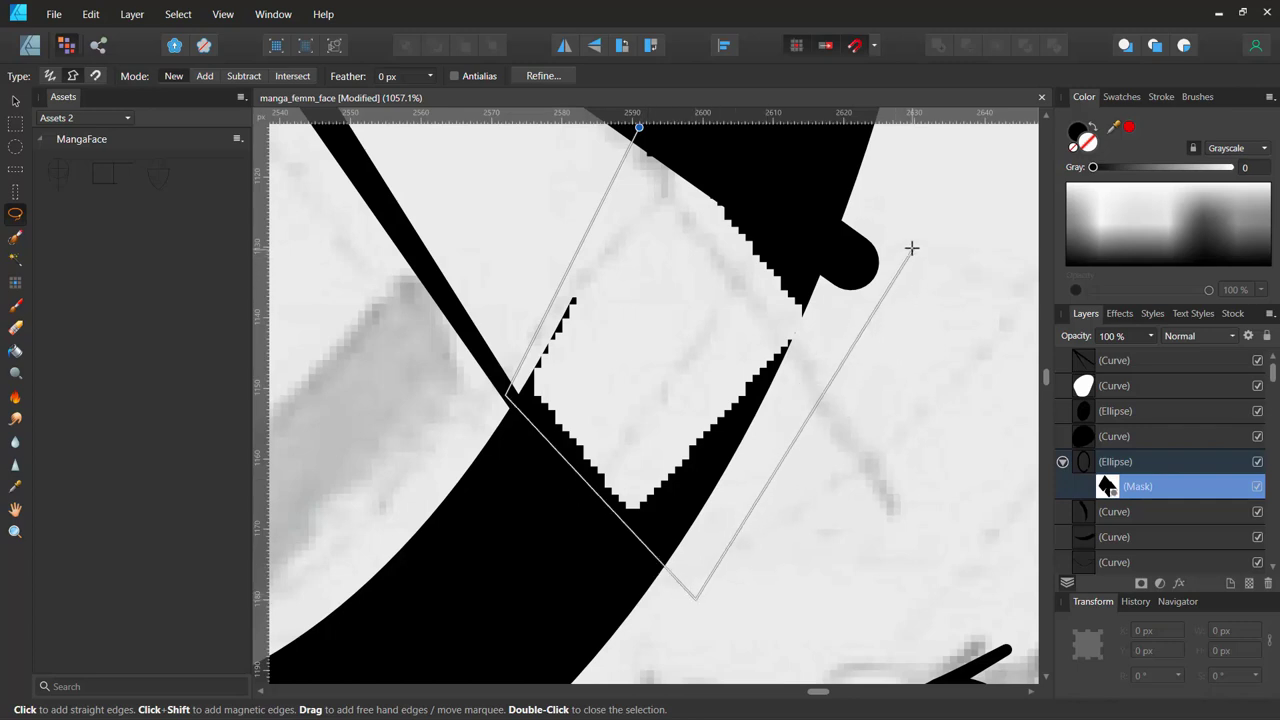
pyautogui.click(910, 245)
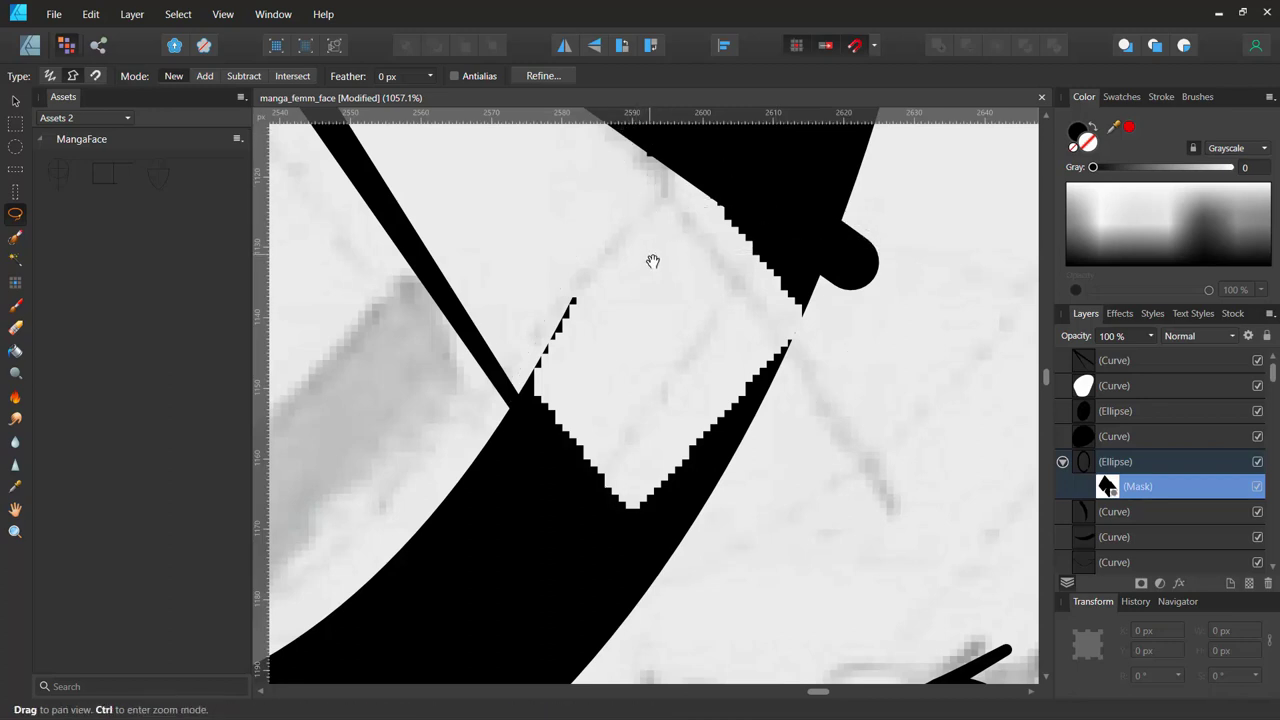
pyautogui.moveTo(651, 260); pyautogui.dragTo(694, 471)
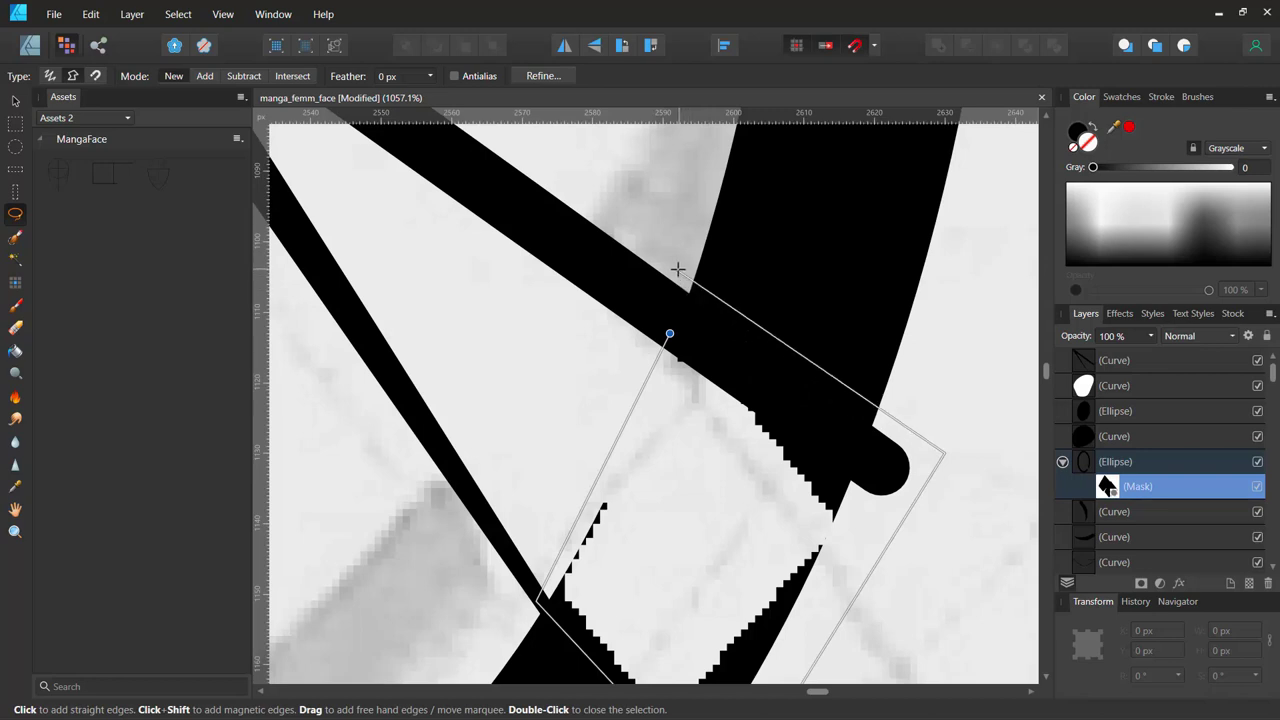
pyautogui.doubleClick(672, 273)
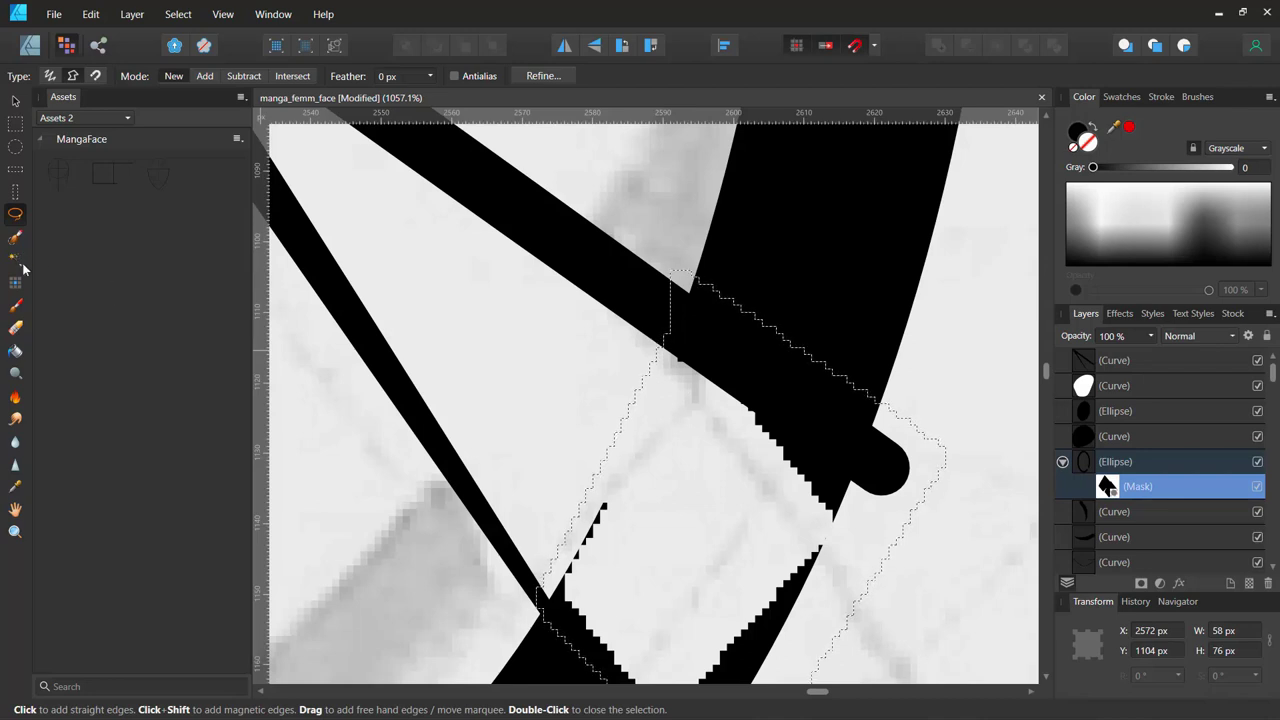
# Flood fill the selected area of the mask.
pyautogui.press('g')
pyautogui.click(720, 349)
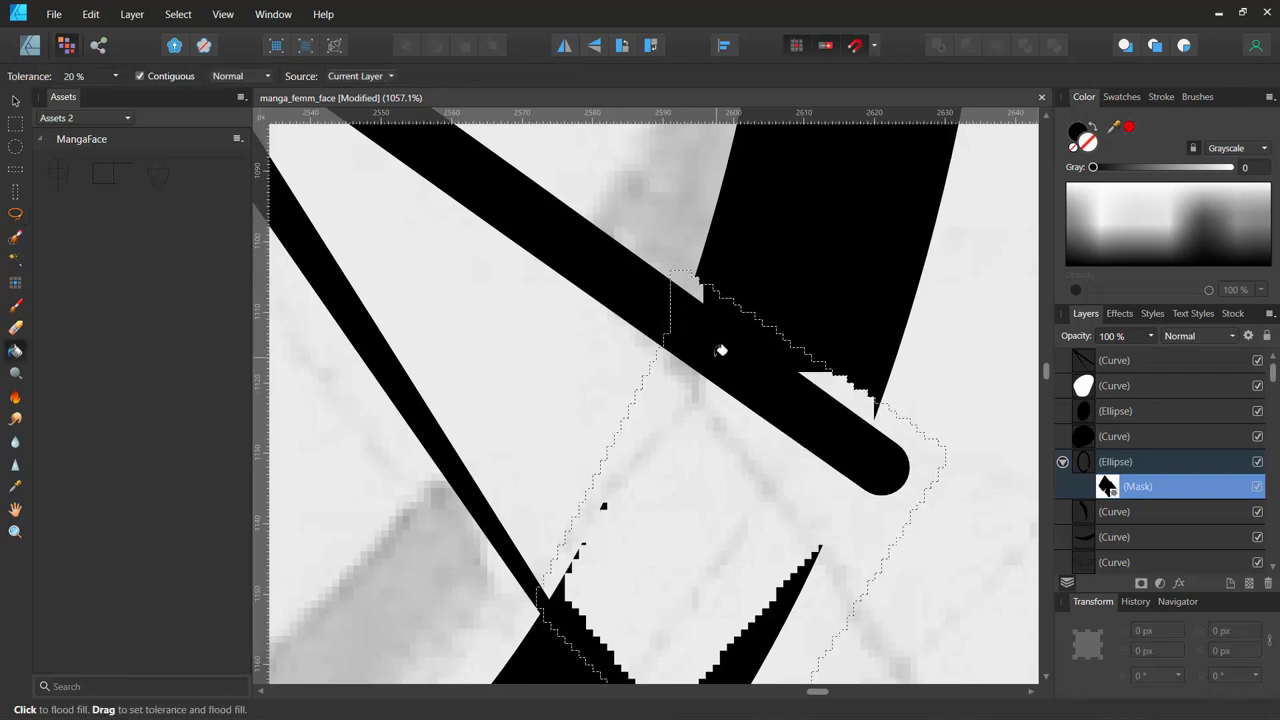
pyautogui.click(705, 525)
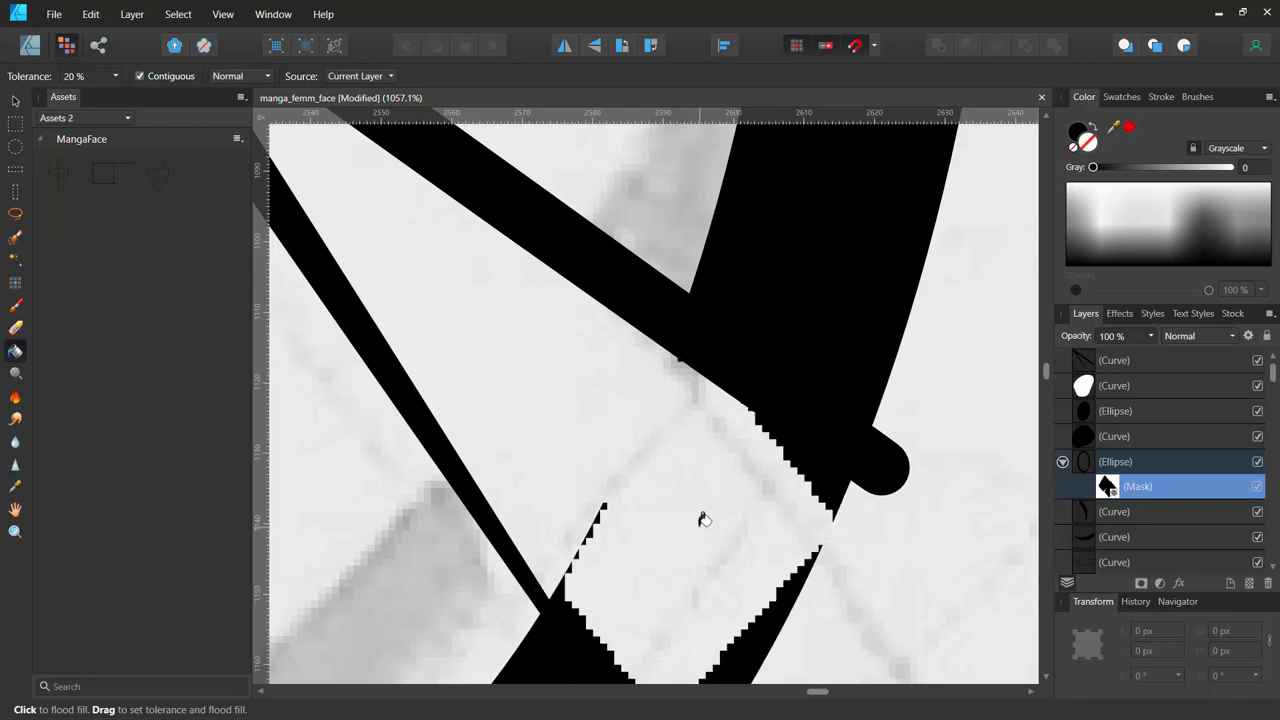
# Zoom out and delete the (Mask) layer from the iris ellipse.
pyautogui.scroll(-2, 703, 519)
pyautogui.scroll(-3, 705, 518)
pyautogui.scroll(-3, 707, 518)
pyautogui.scroll(-2, 710, 517)
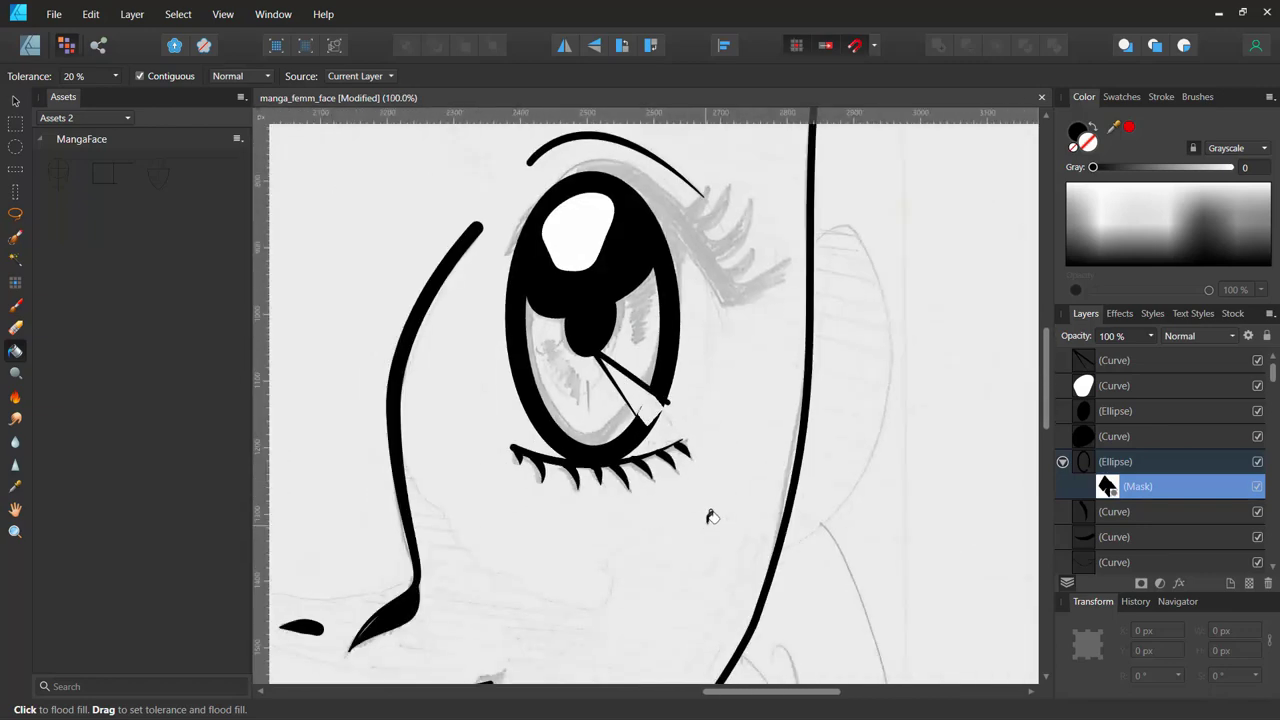
pyautogui.click(1270, 584)
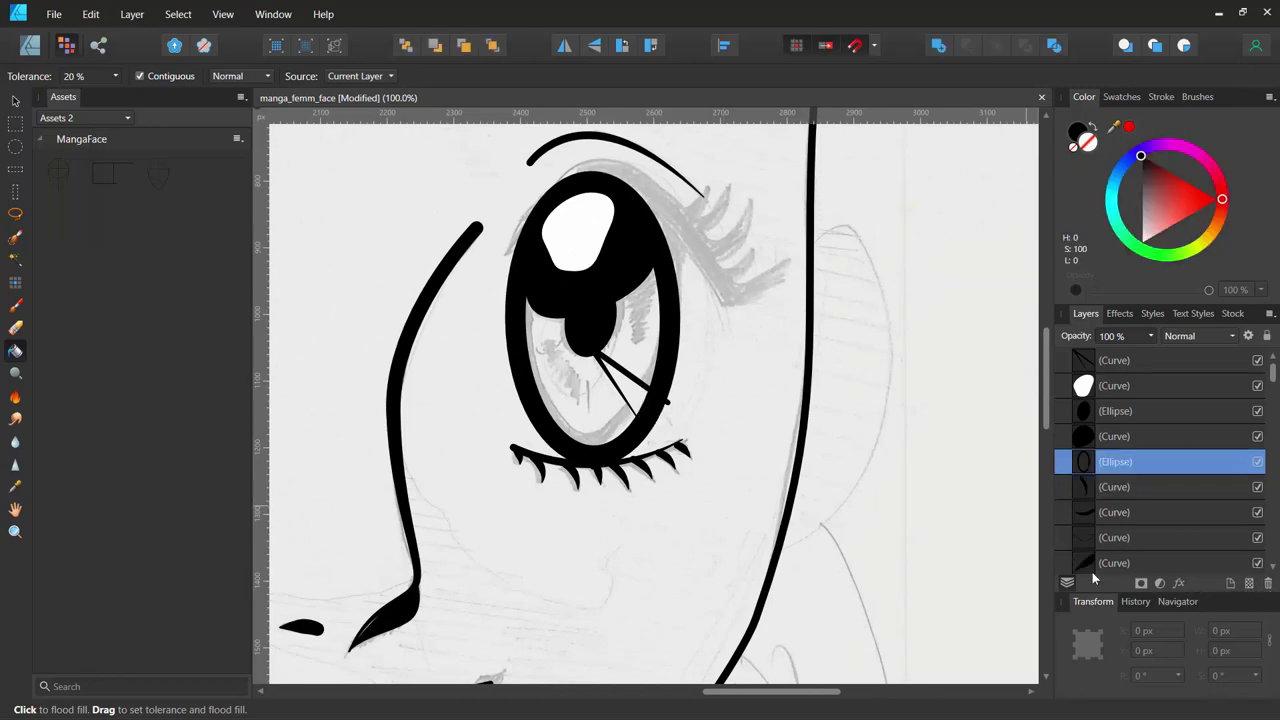
# Back in Designer persona, drag the radial lines up and left onto the iris ring, then deselect.
pyautogui.click(38, 46)
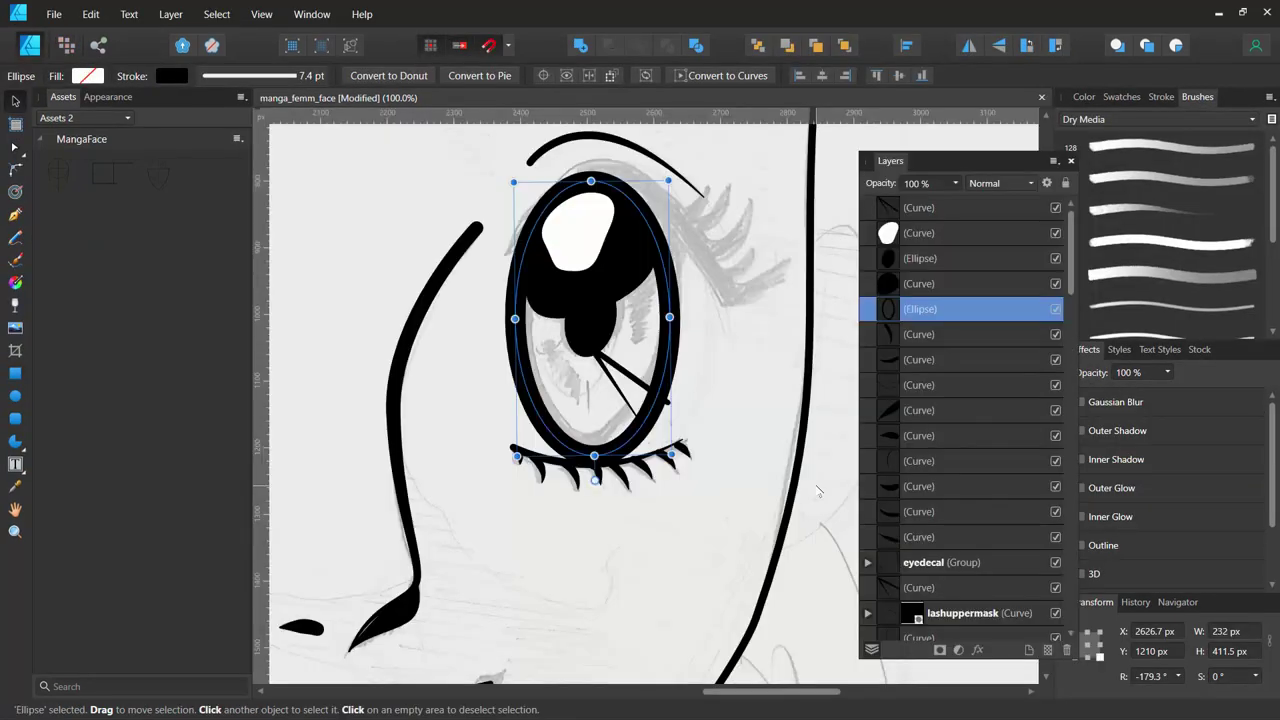
pyautogui.click(634, 384)
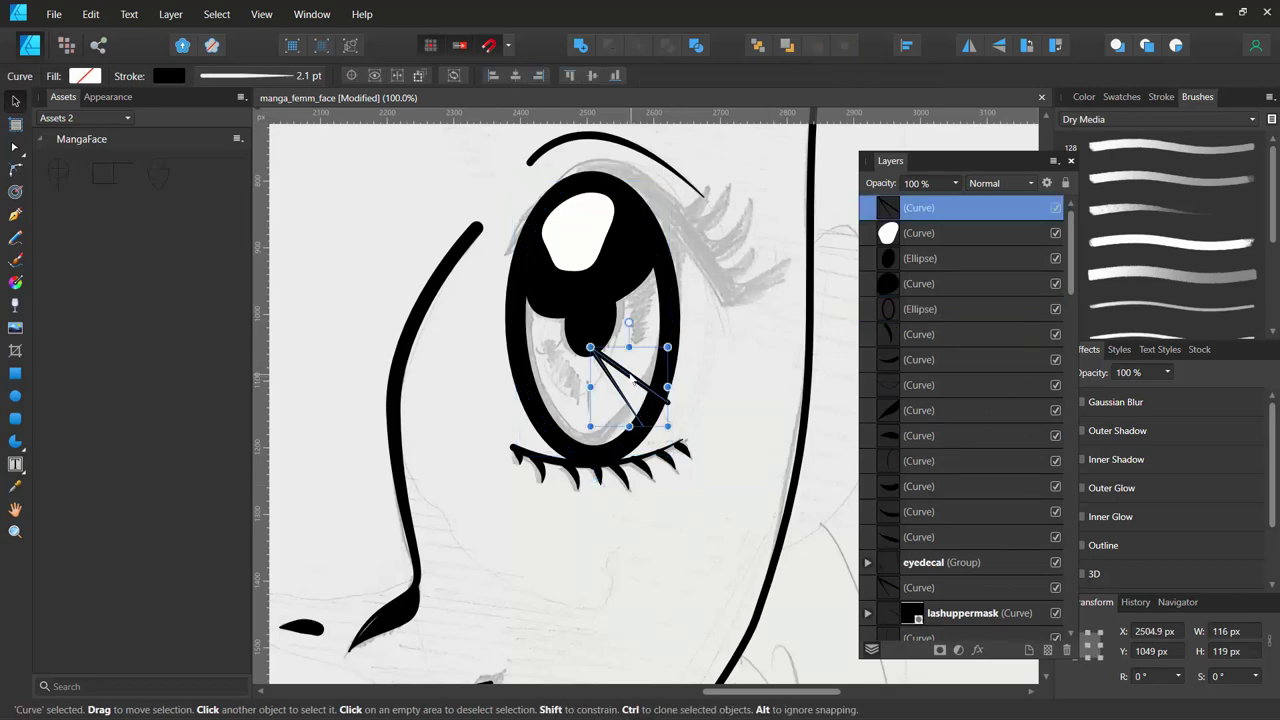
pyautogui.moveTo(634, 384); pyautogui.dragTo(631, 376)
pyautogui.scroll(5, 635, 369)
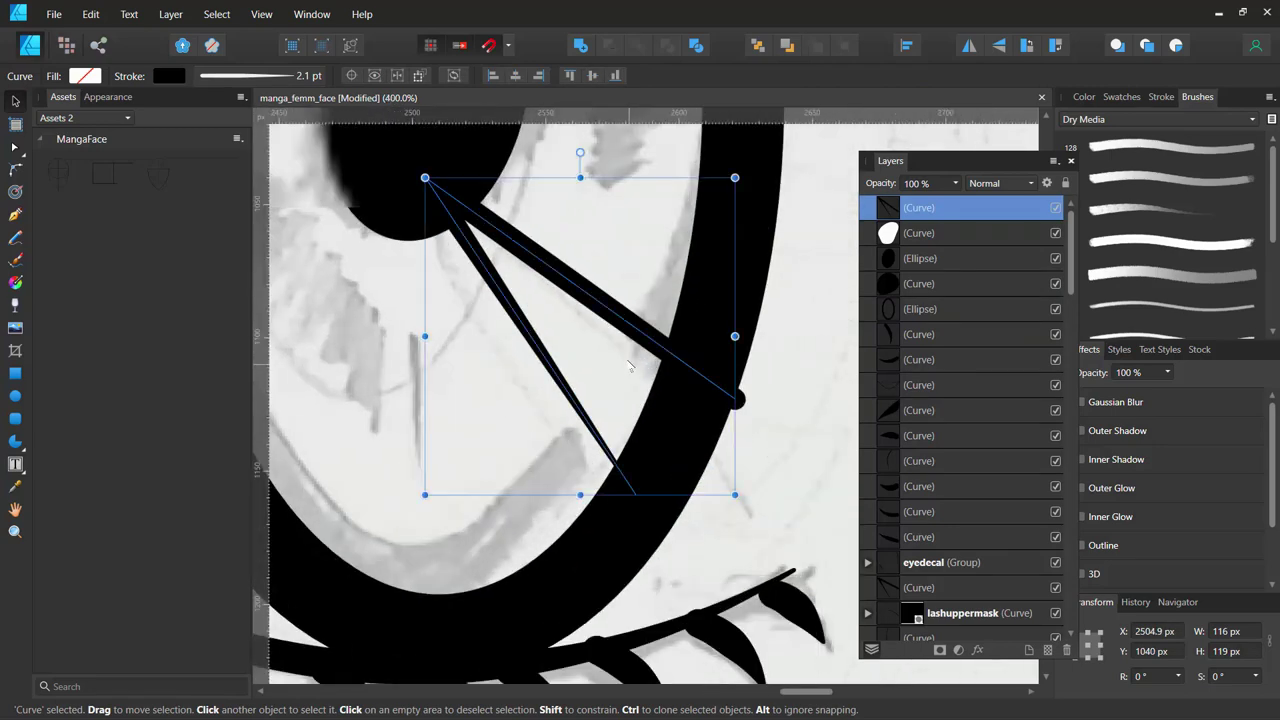
pyautogui.moveTo(632, 333); pyautogui.dragTo(623, 341)
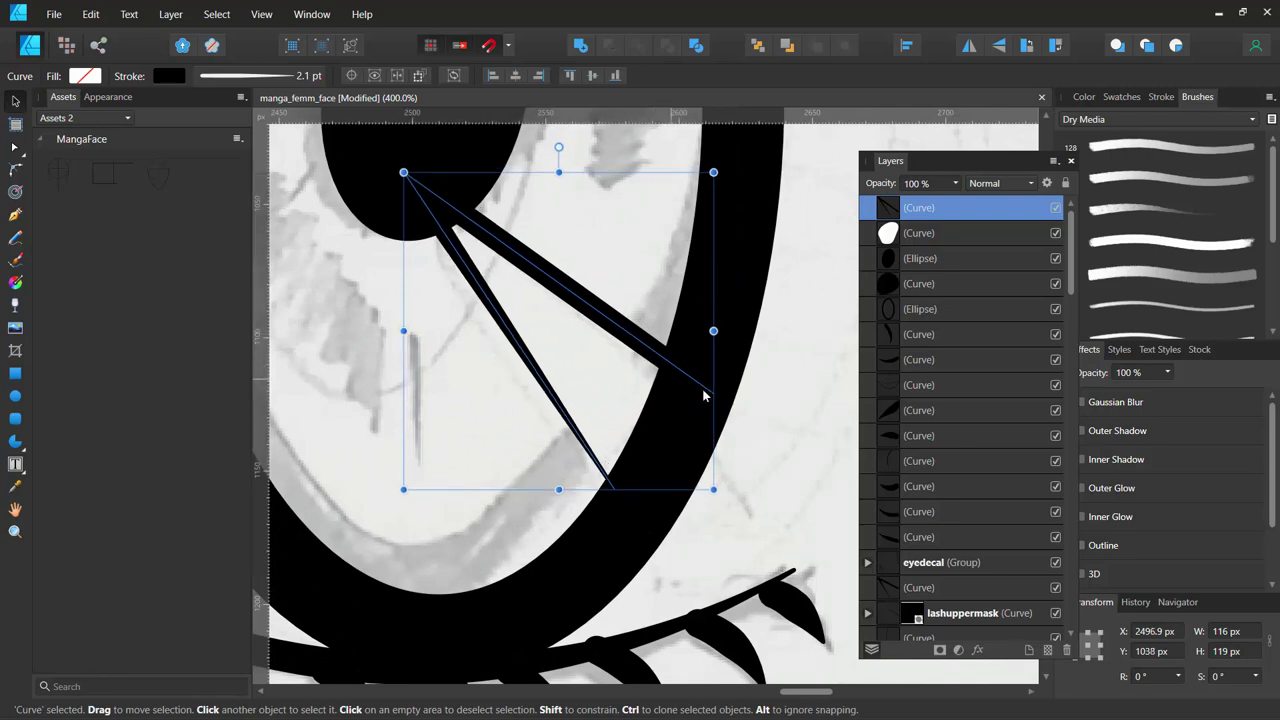
pyautogui.click(758, 442)
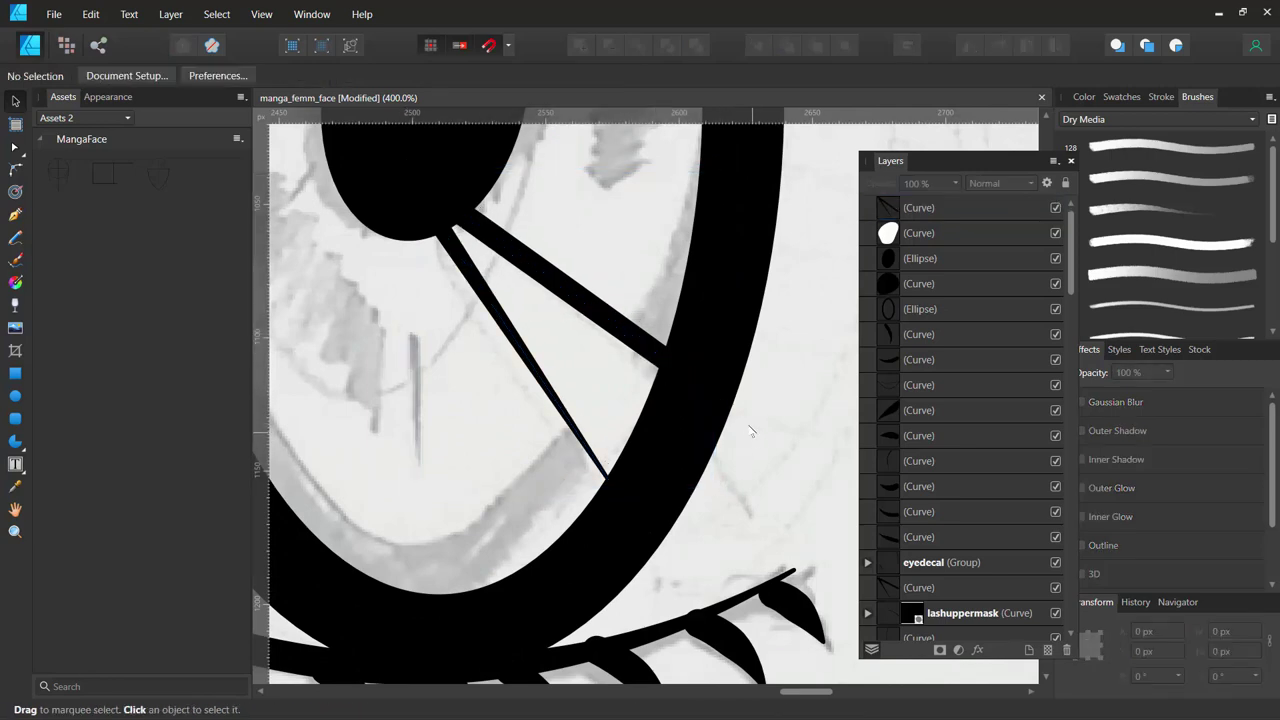
pyautogui.moveTo(654, 314); pyautogui.dragTo(626, 534)
# With the whole eye at 100%, pick the Pen and raise its stroke width from 2.1 pt.
pyautogui.moveTo(628, 456); pyautogui.dragTo(657, 471)
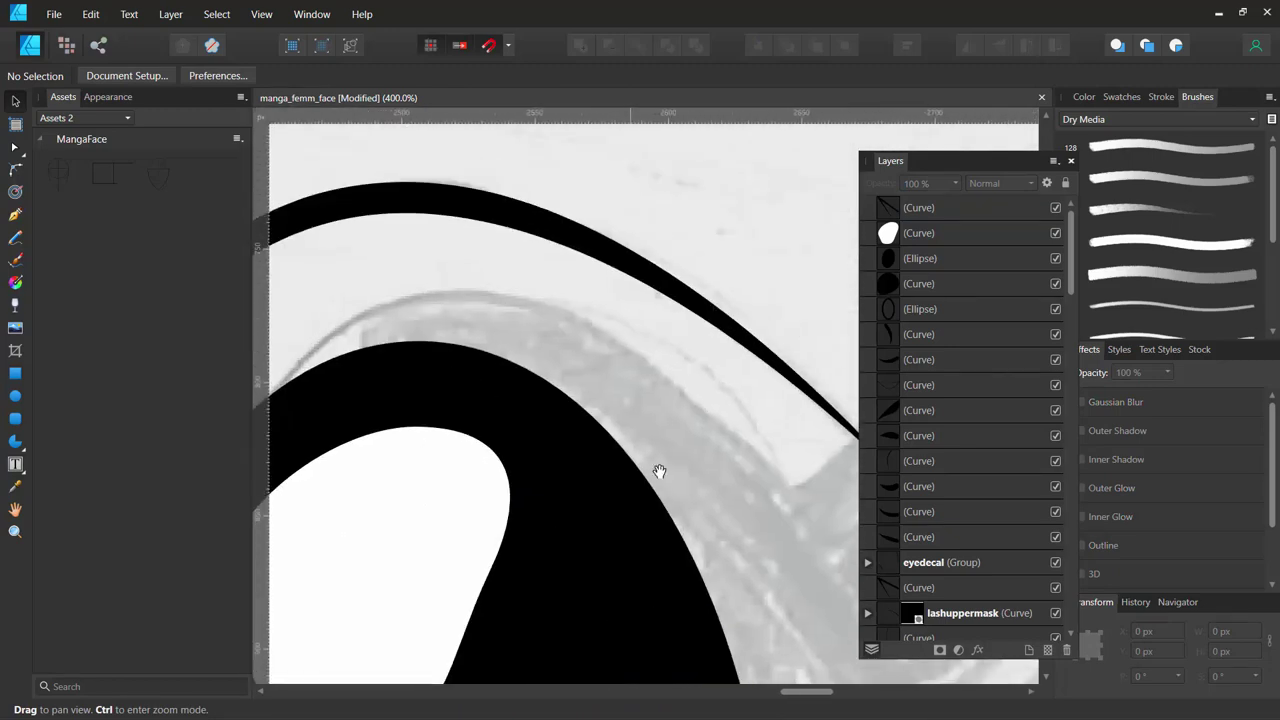
pyautogui.scroll(-3, 703, 445)
pyautogui.scroll(-2, 703, 445)
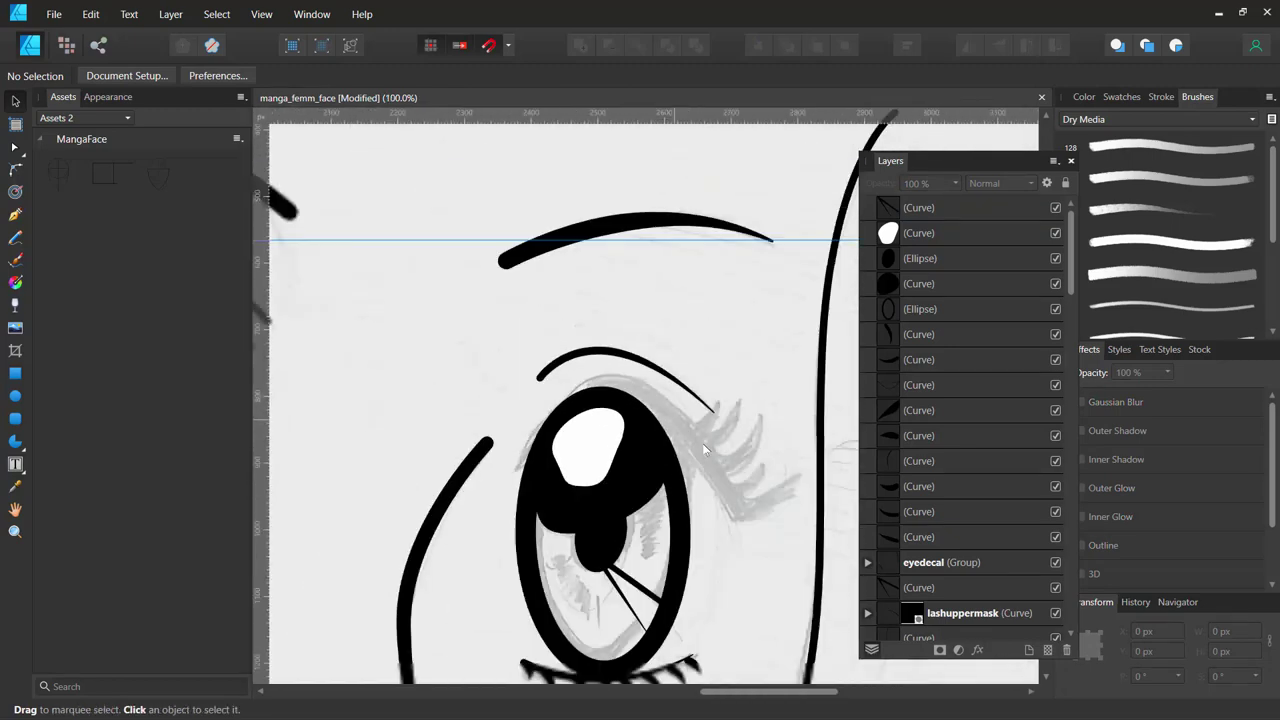
pyautogui.scroll(-2, 703, 450)
pyautogui.scroll(-2, 703, 450)
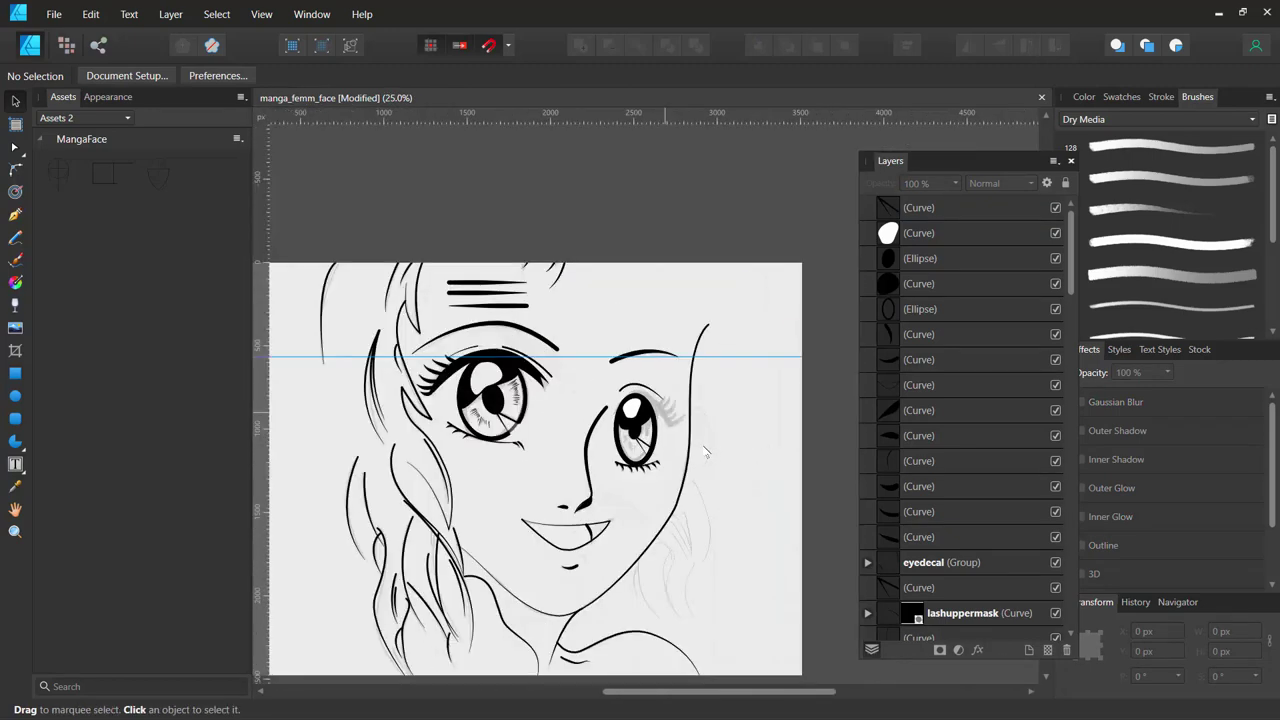
pyautogui.scroll(2, 703, 450)
pyautogui.scroll(2, 703, 450)
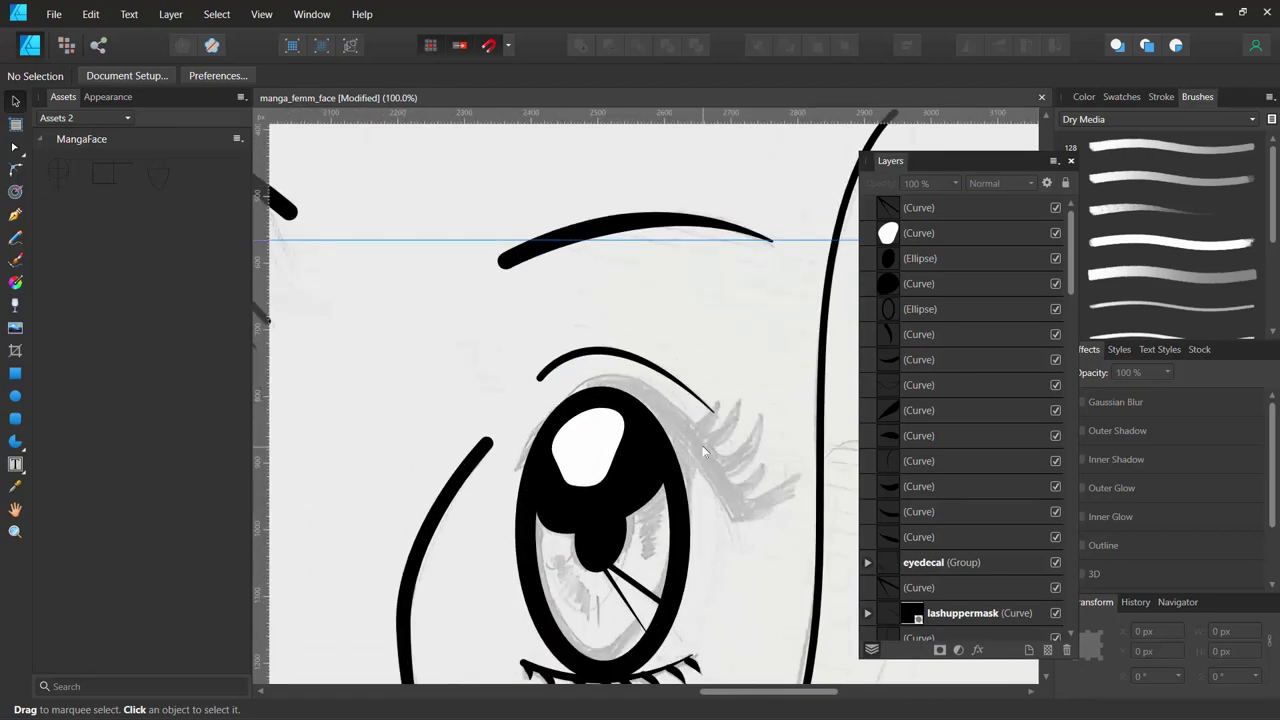
pyautogui.moveTo(688, 405); pyautogui.dragTo(625, 285)
pyautogui.press('p')
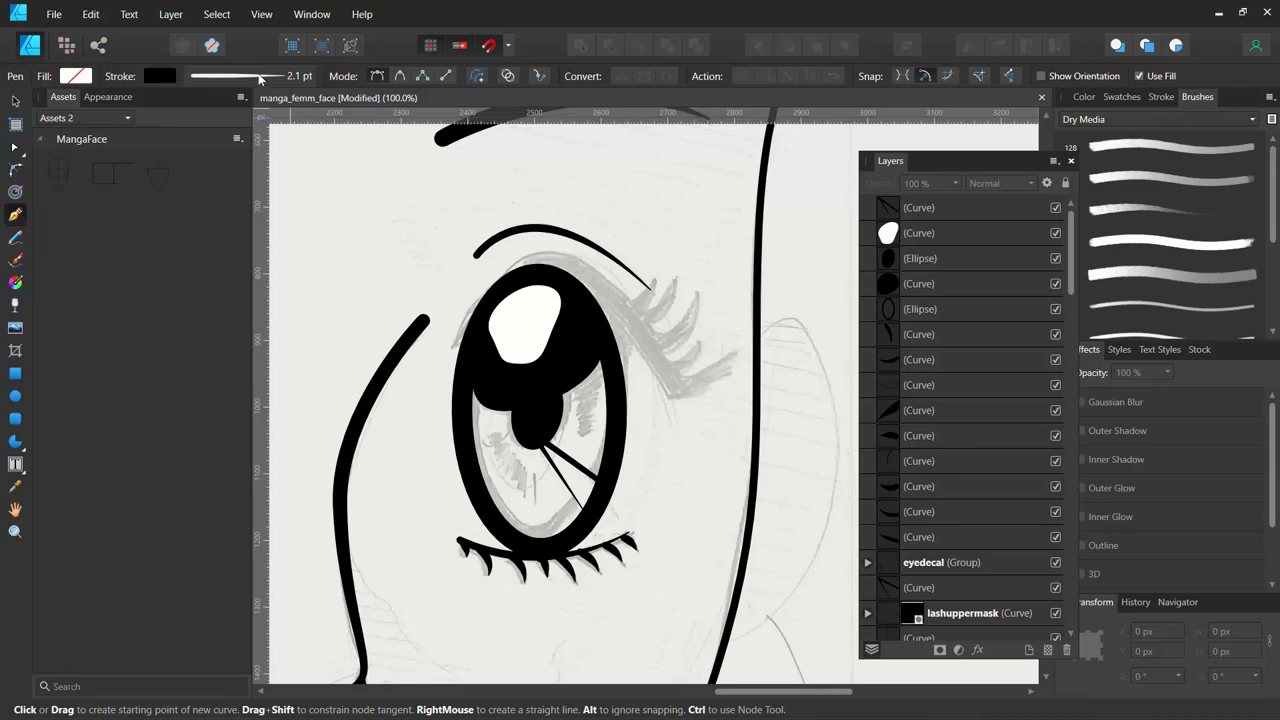
pyautogui.click(258, 79)
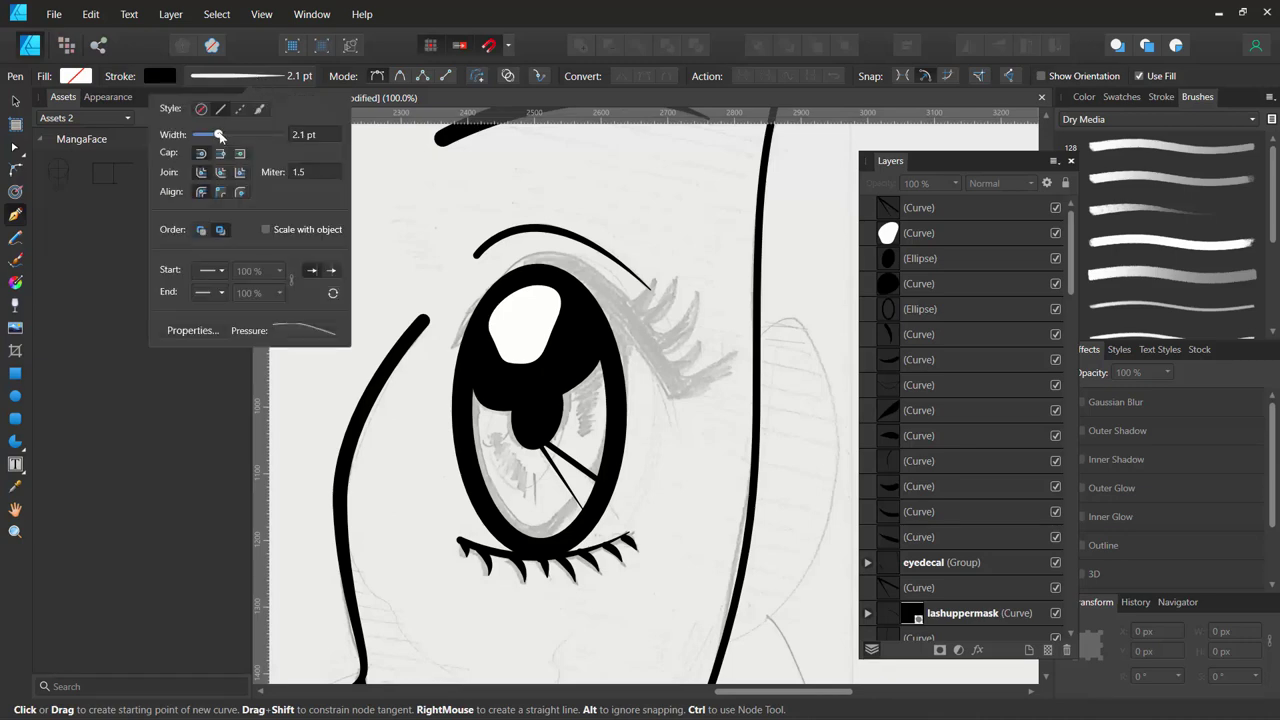
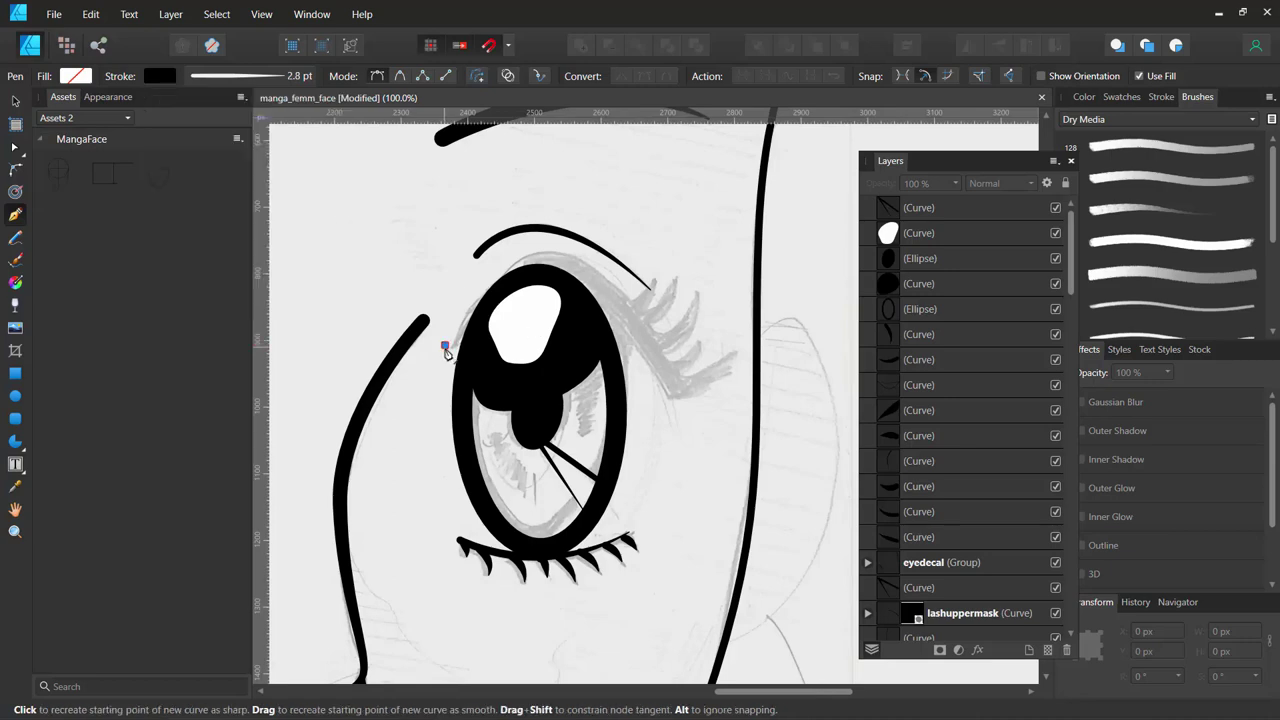
# Draw a closed Pen curve along the right eye's upper lid, from left corner to right corner.
pyautogui.moveTo(444, 345); pyautogui.dragTo(462, 314)
pyautogui.moveTo(564, 256); pyautogui.dragTo(618, 282)
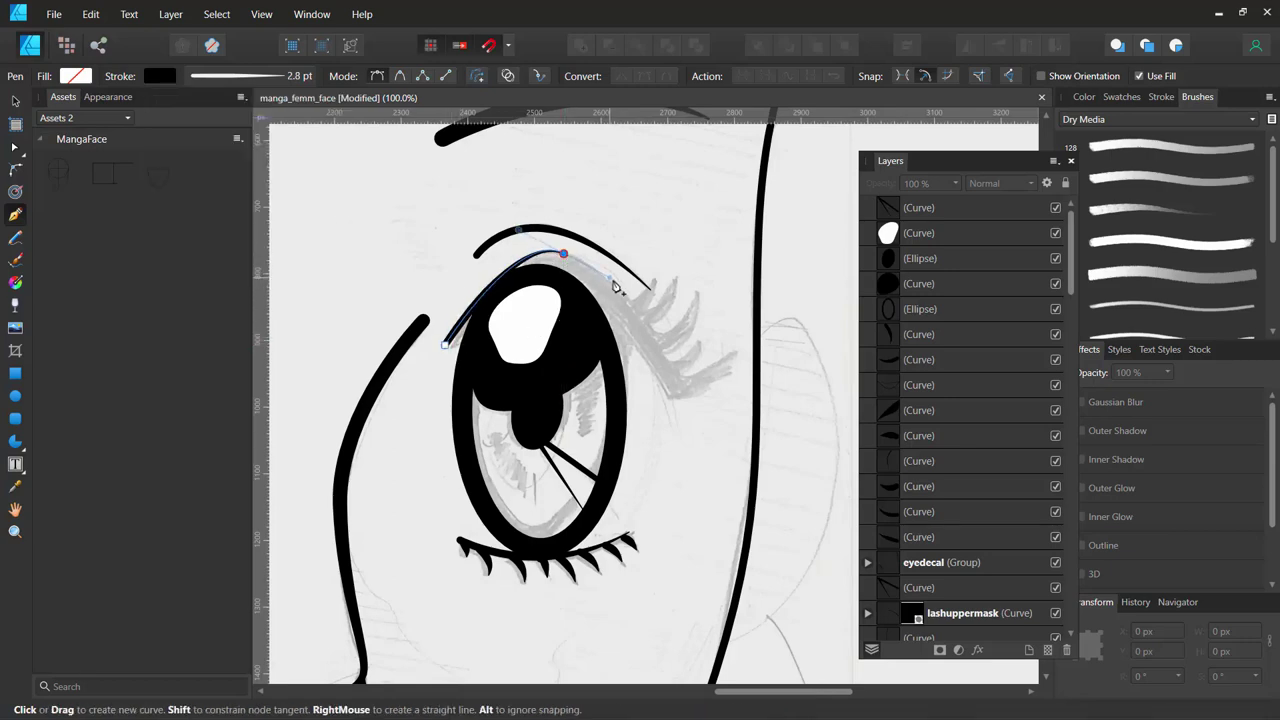
pyautogui.press('Escape')
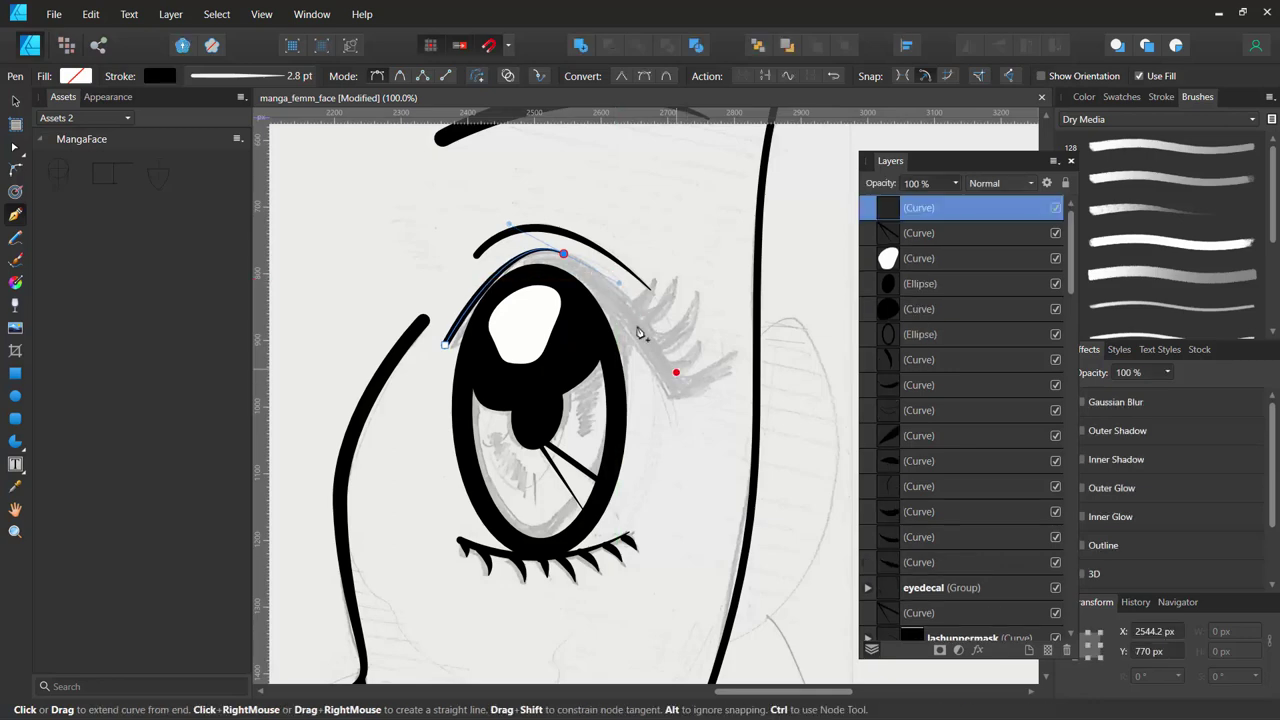
pyautogui.moveTo(690, 391); pyautogui.dragTo(672, 398)
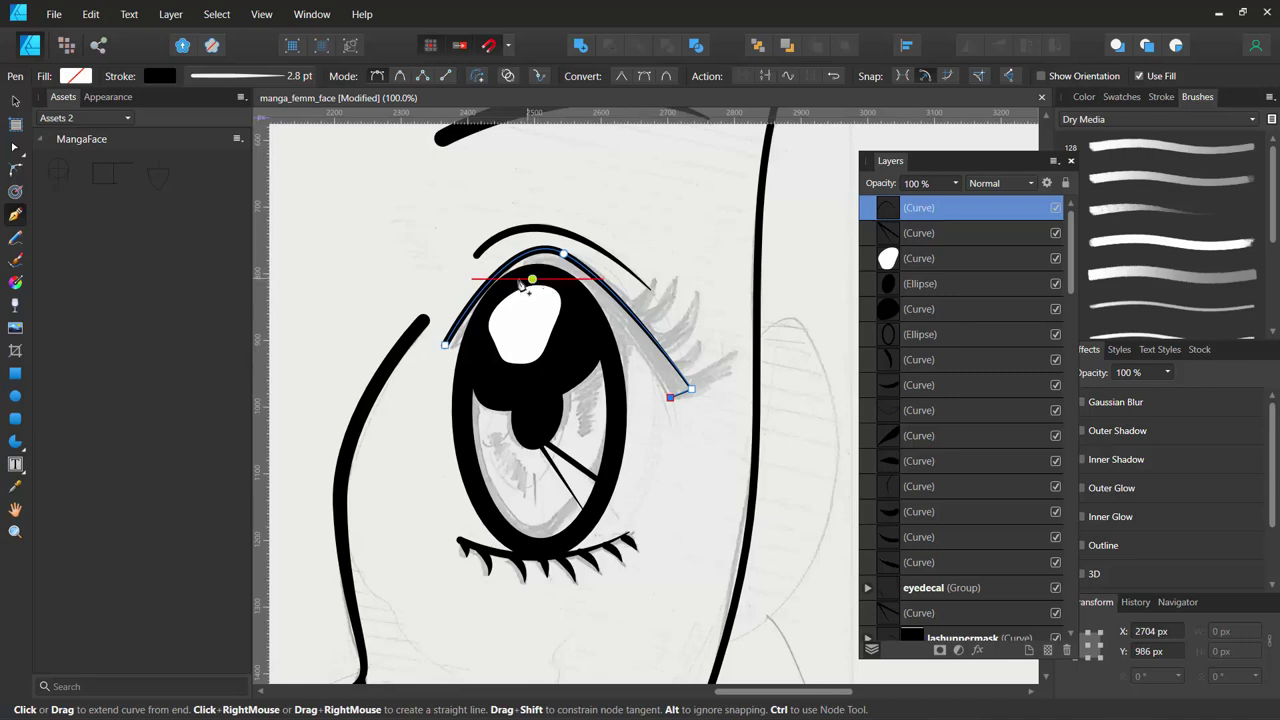
pyautogui.moveTo(425, 374)
pyautogui.mouseDown()
pyautogui.moveTo(313, 513)
pyautogui.moveTo(338, 510)
pyautogui.mouseUp()
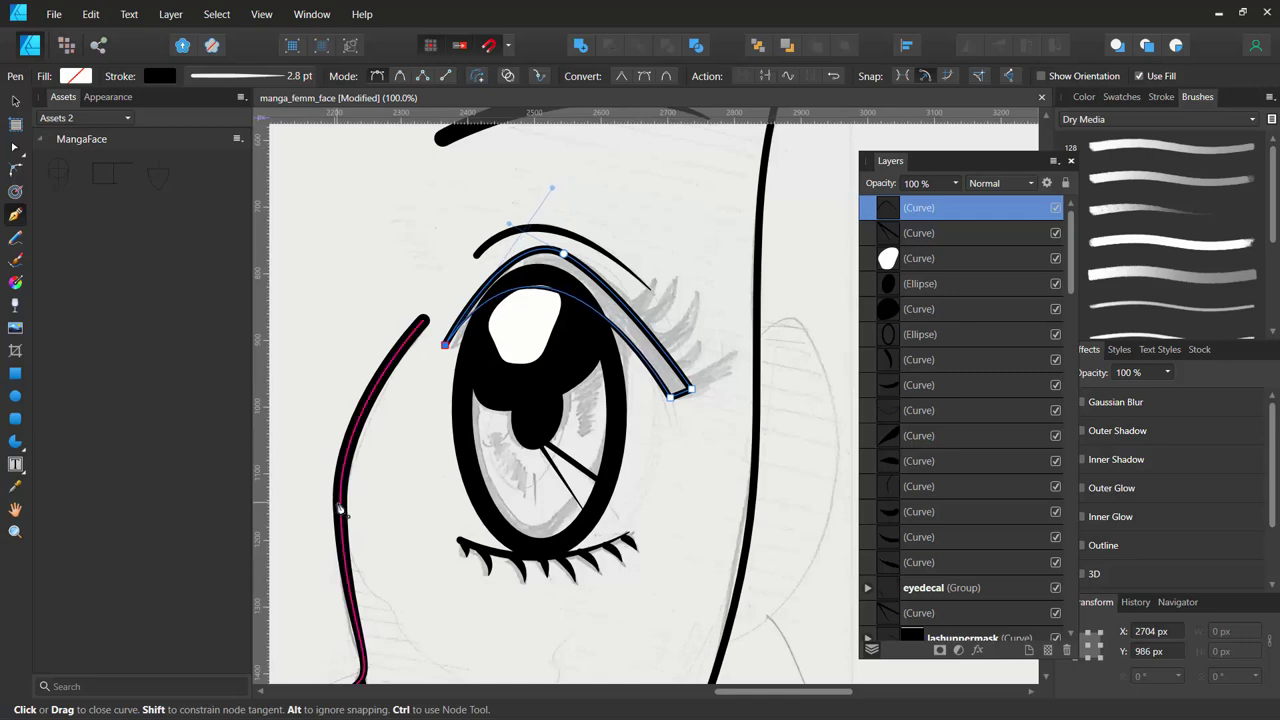
pyautogui.moveTo(338, 510); pyautogui.dragTo(338, 510)
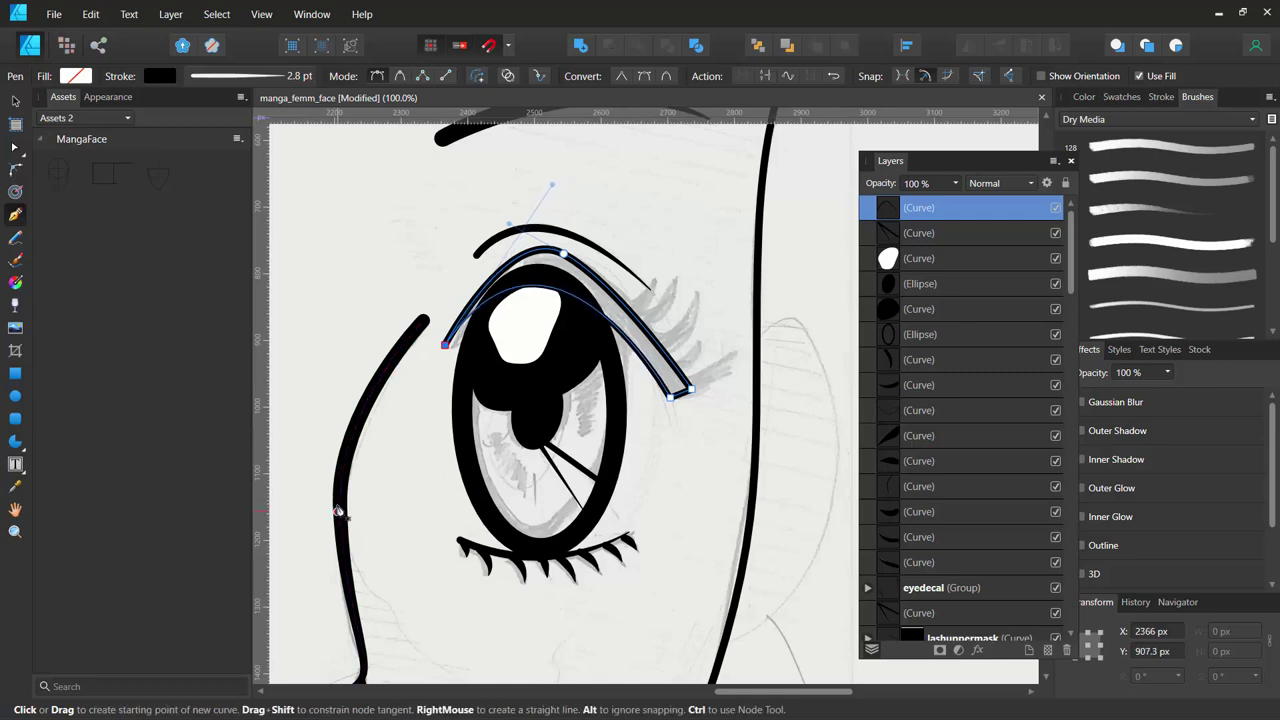
# Give the lid shape a solid black fill and no stroke.
pyautogui.click(77, 81)
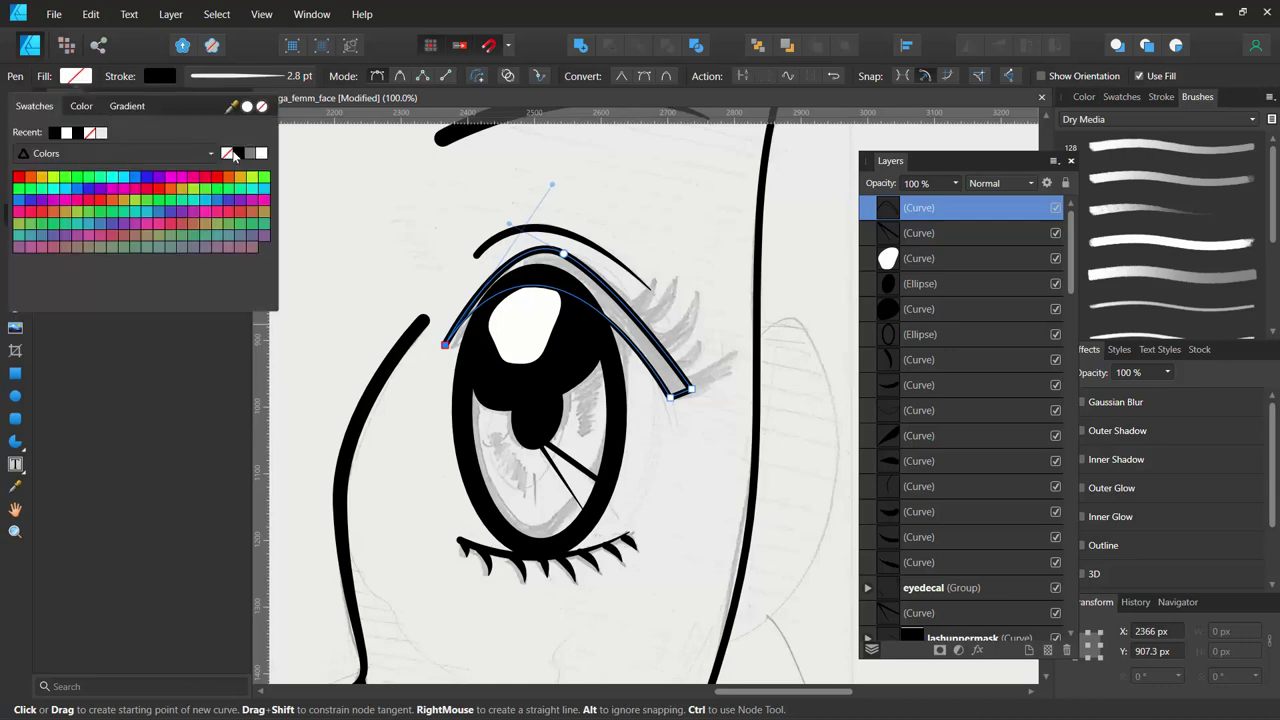
pyautogui.click(238, 155)
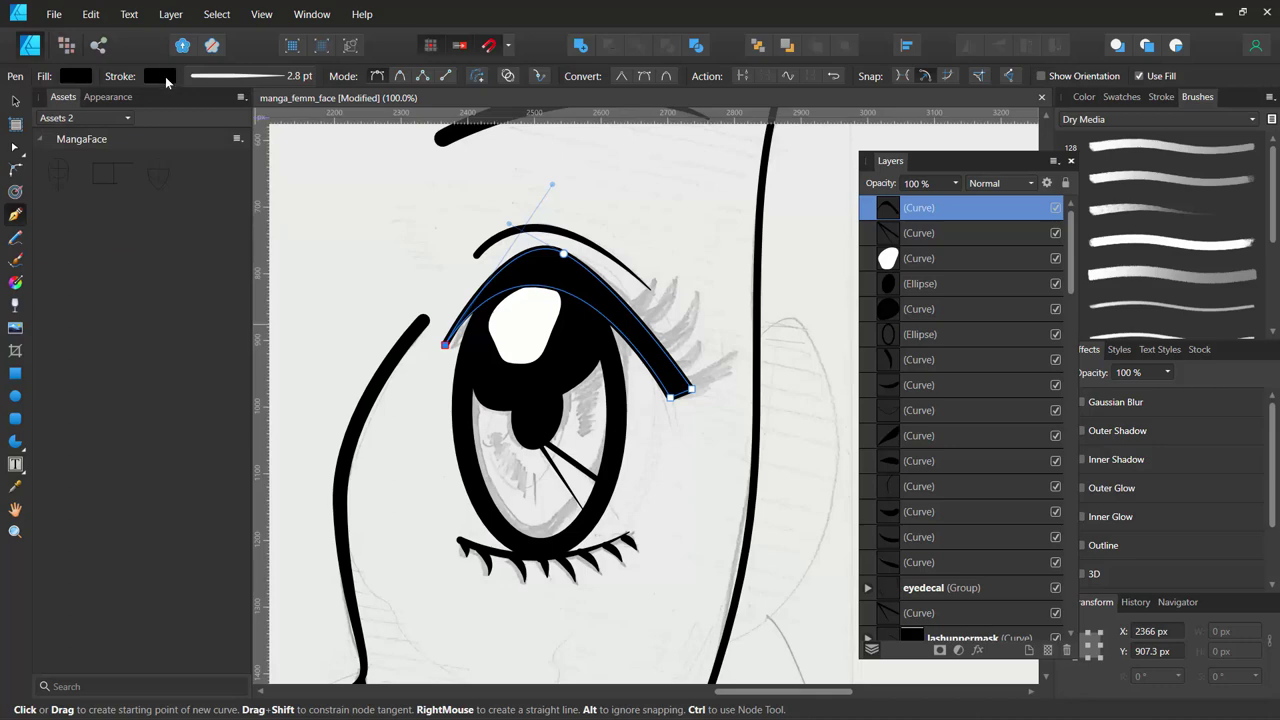
pyautogui.click(167, 81)
pyautogui.click(279, 107)
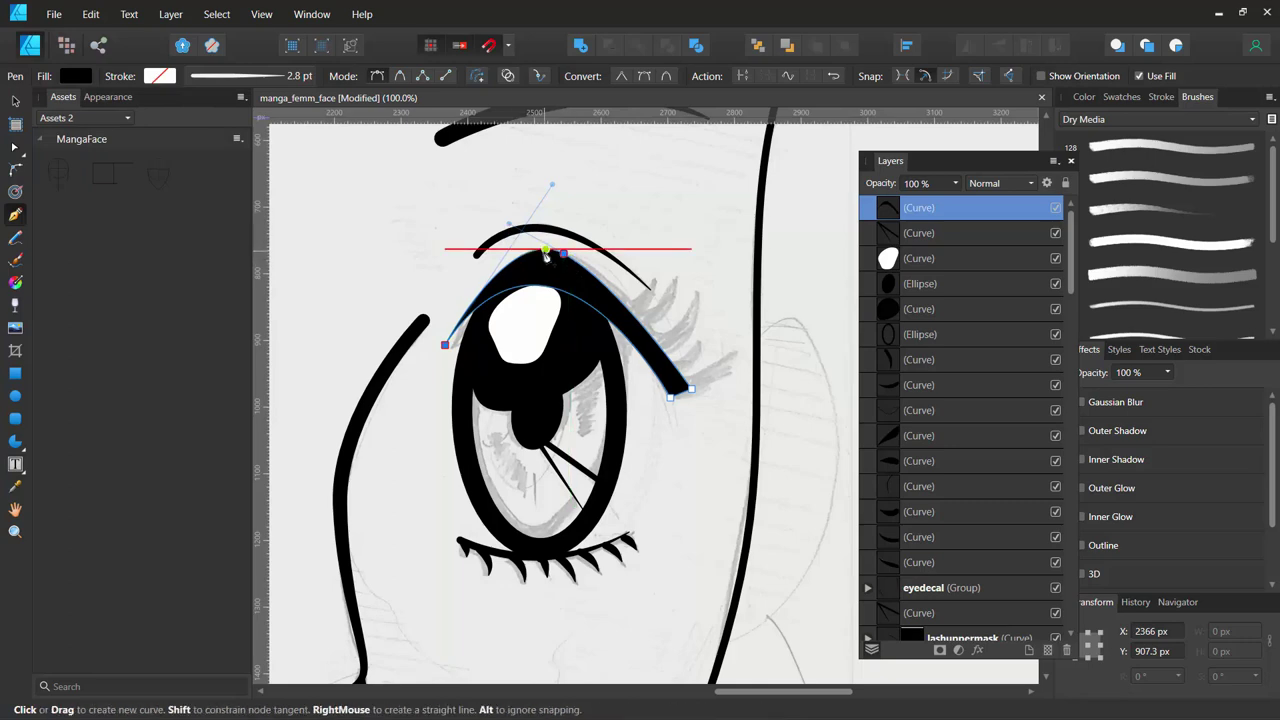
# Adjust the right lid's nodes and handles to sweep smoothly from the left corner over the iris.
pyautogui.press('a')
pyautogui.click(564, 255)
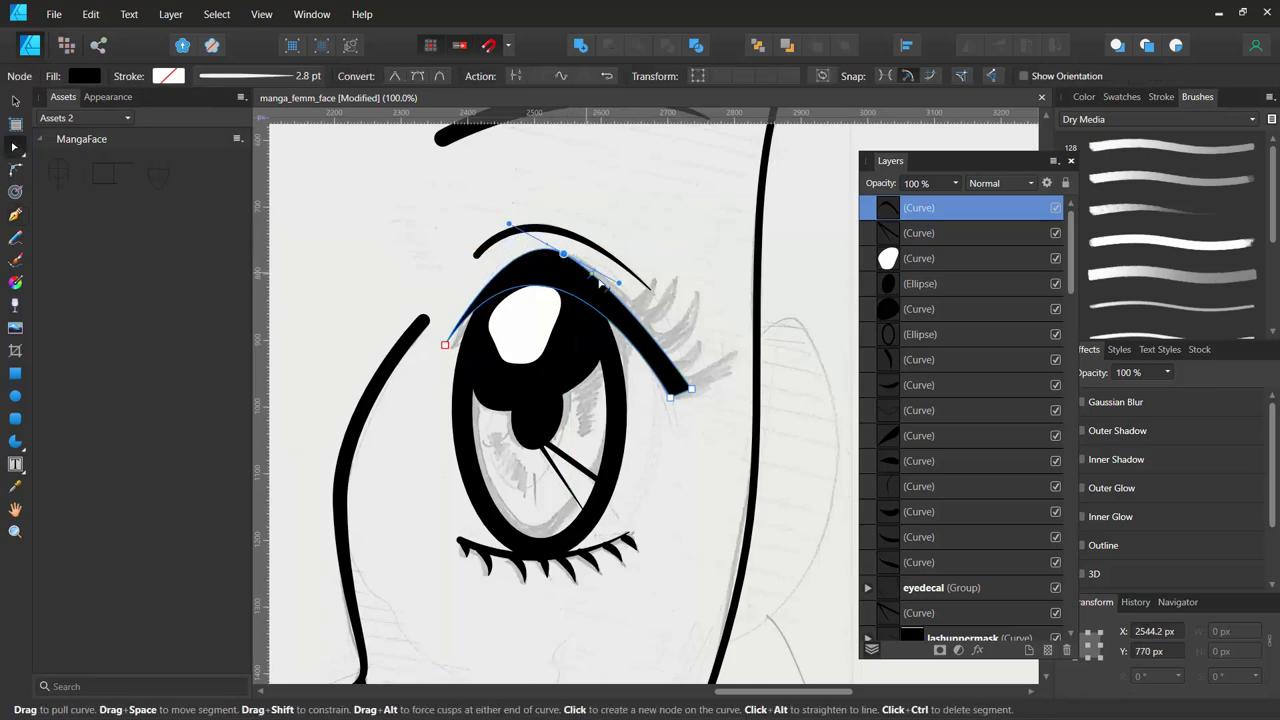
pyautogui.moveTo(621, 284); pyautogui.dragTo(648, 297)
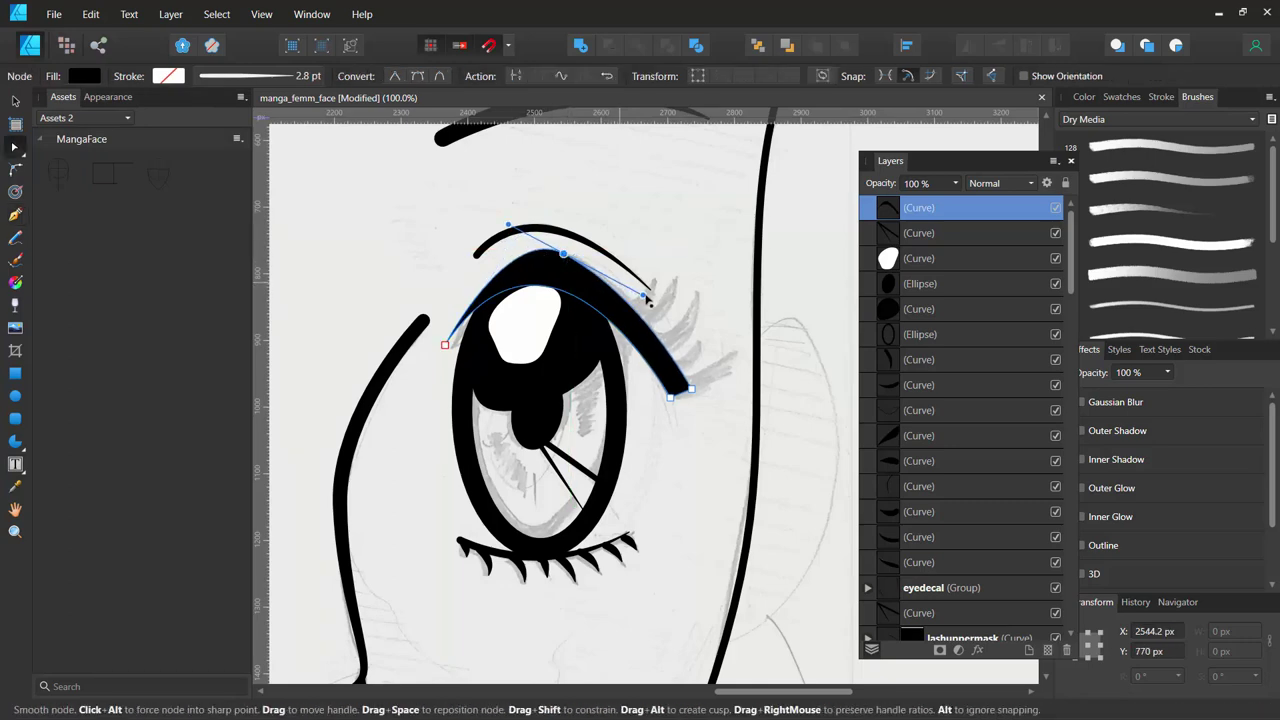
pyautogui.click(445, 345)
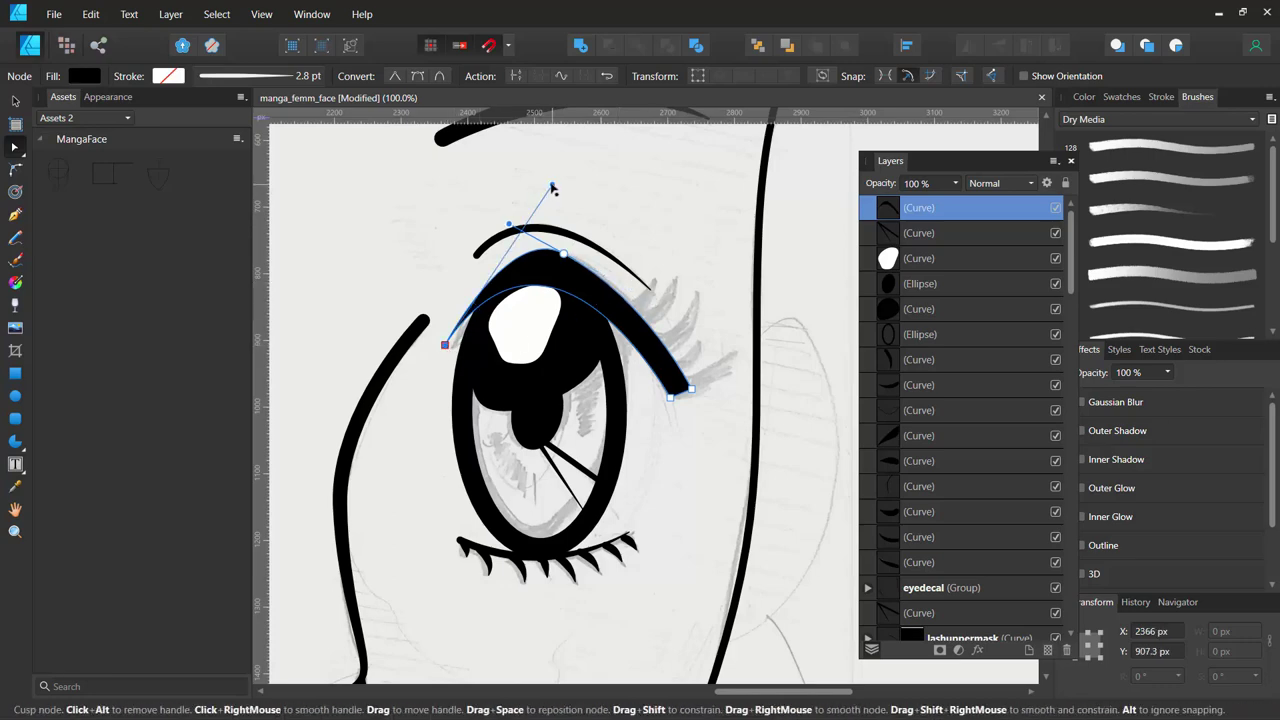
pyautogui.moveTo(551, 185)
pyautogui.mouseDown()
pyautogui.moveTo(513, 271)
pyautogui.moveTo(595, 208)
pyautogui.moveTo(579, 192)
pyautogui.mouseUp()
pyautogui.moveTo(446, 348); pyautogui.dragTo(426, 374)
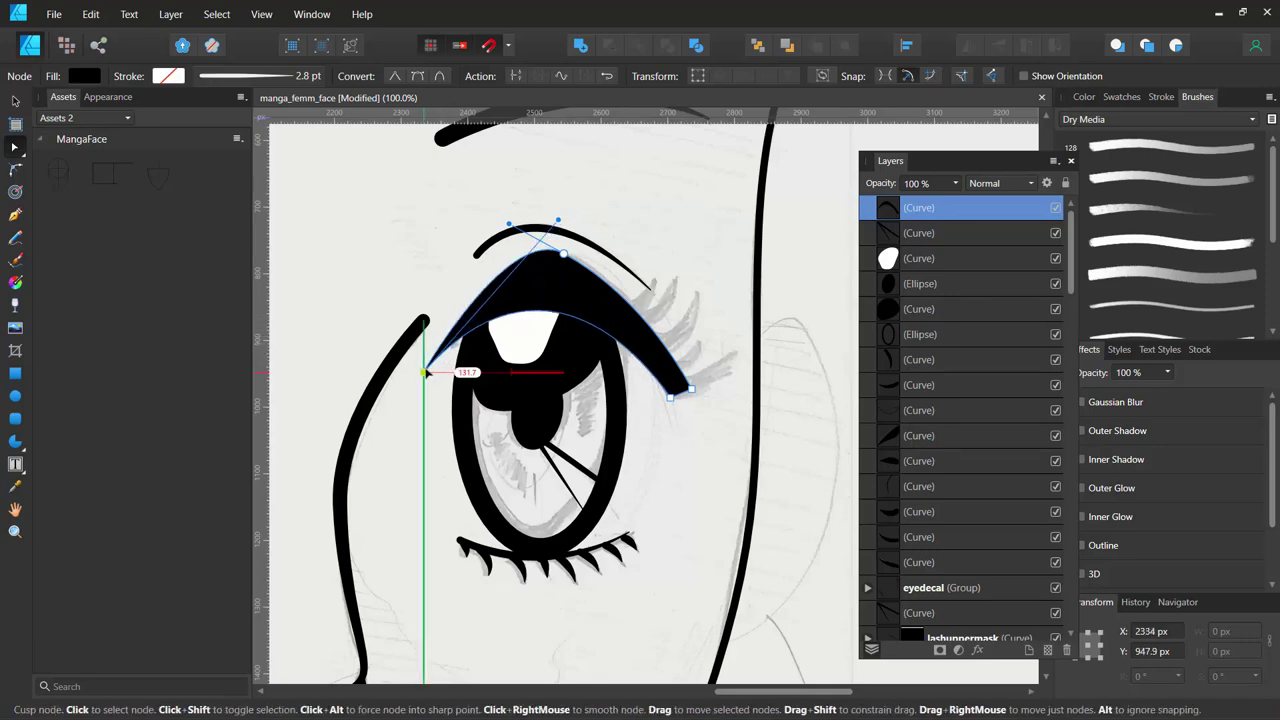
pyautogui.moveTo(426, 373); pyautogui.dragTo(430, 363)
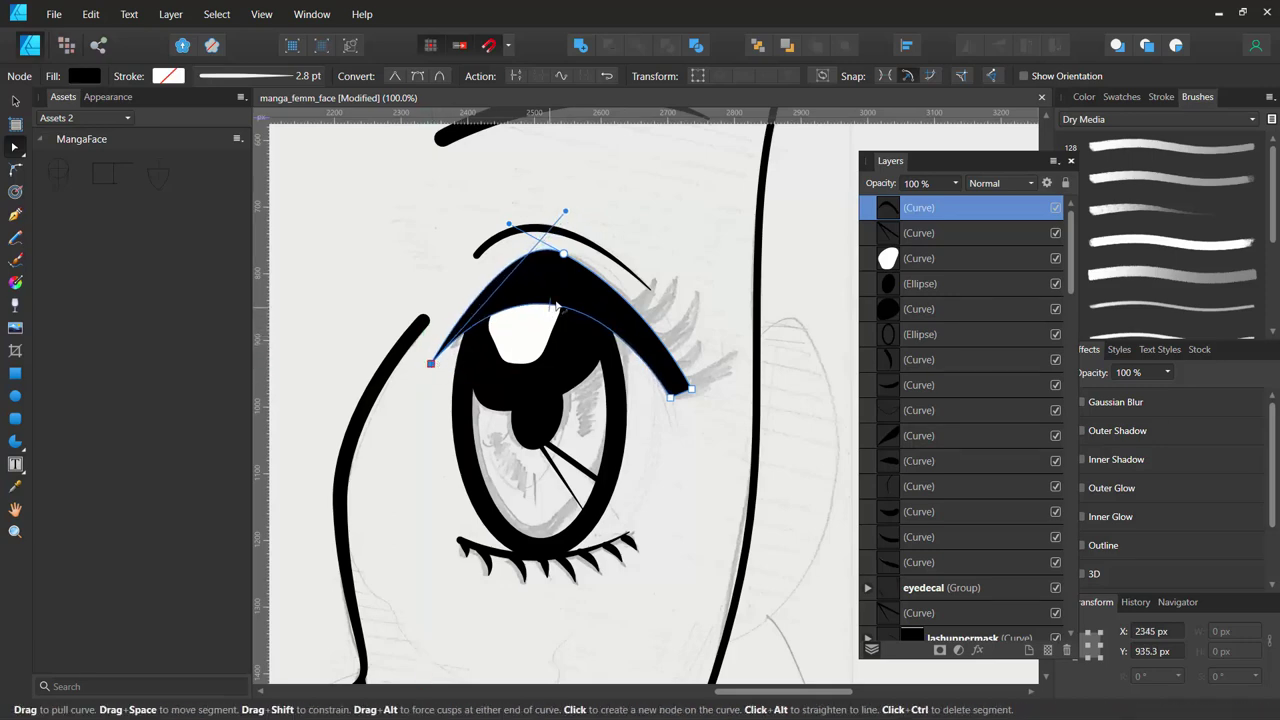
pyautogui.moveTo(553, 308); pyautogui.dragTo(555, 293)
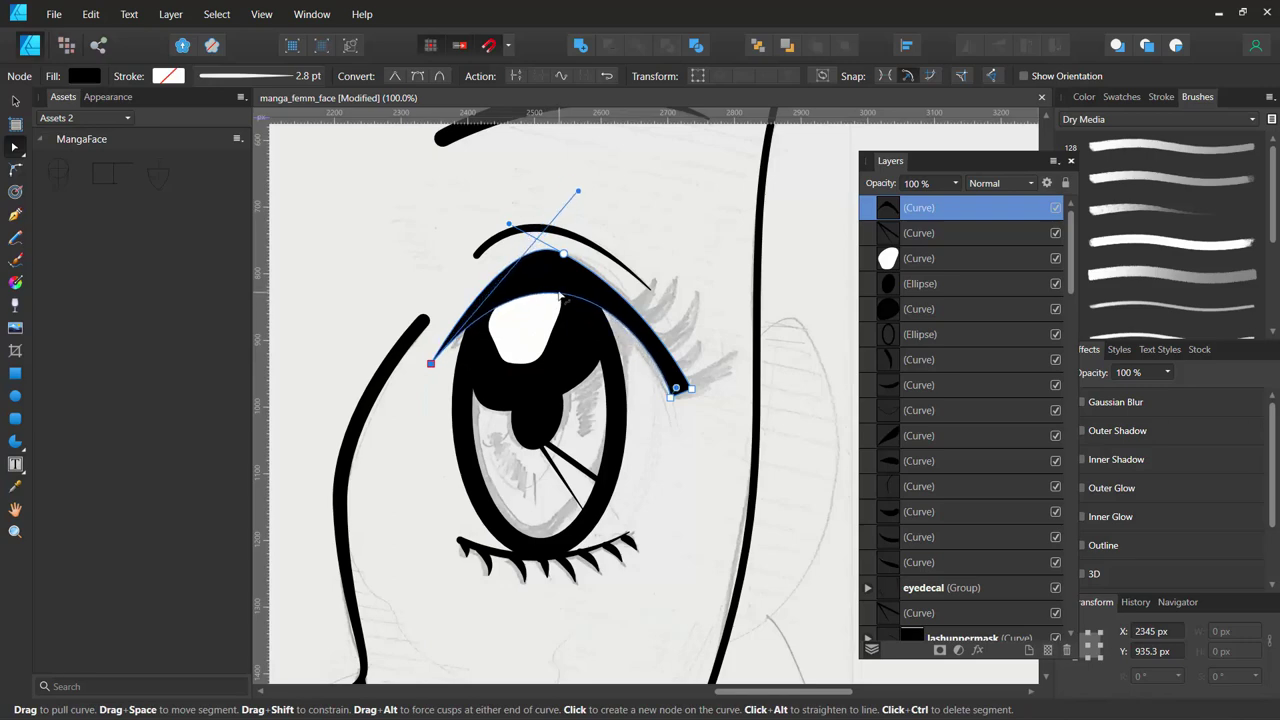
pyautogui.hotkey('ctrl', '-')
pyautogui.hotkey('ctrl', '-')
pyautogui.hotkey('ctrl', '-')
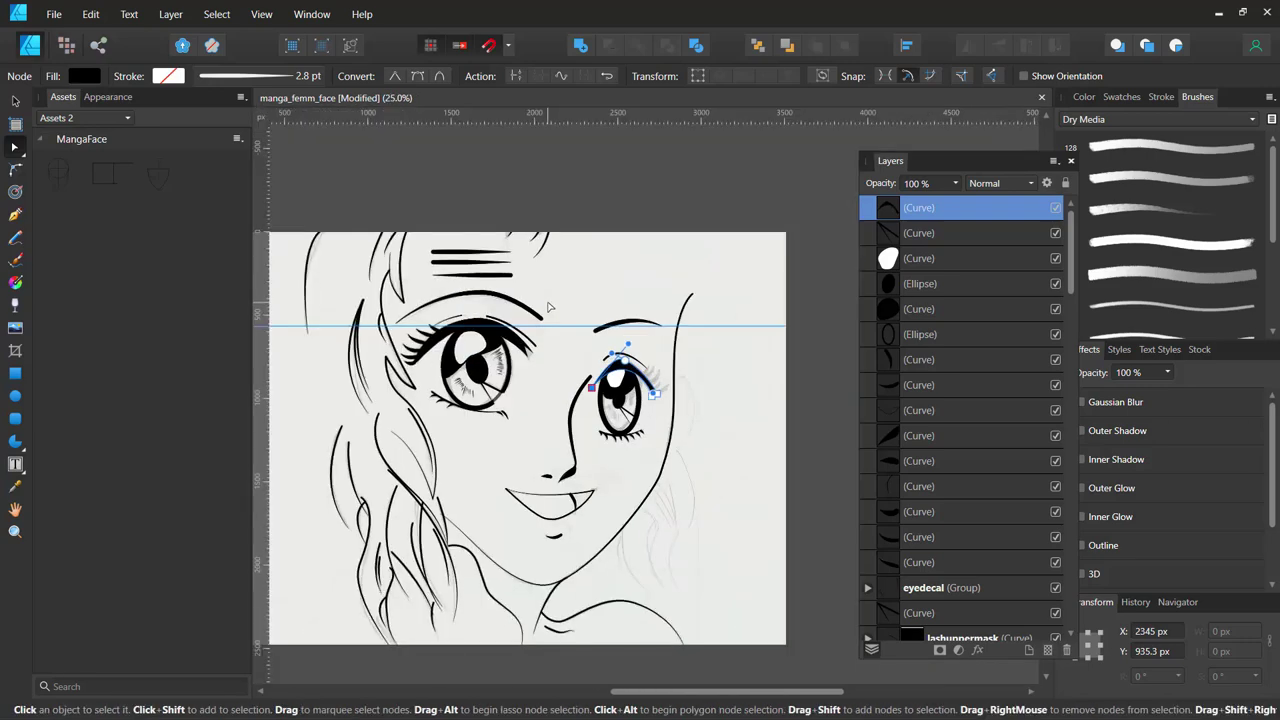
pyautogui.hotkey('ctrl', '+')
pyautogui.hotkey('ctrl', '+')
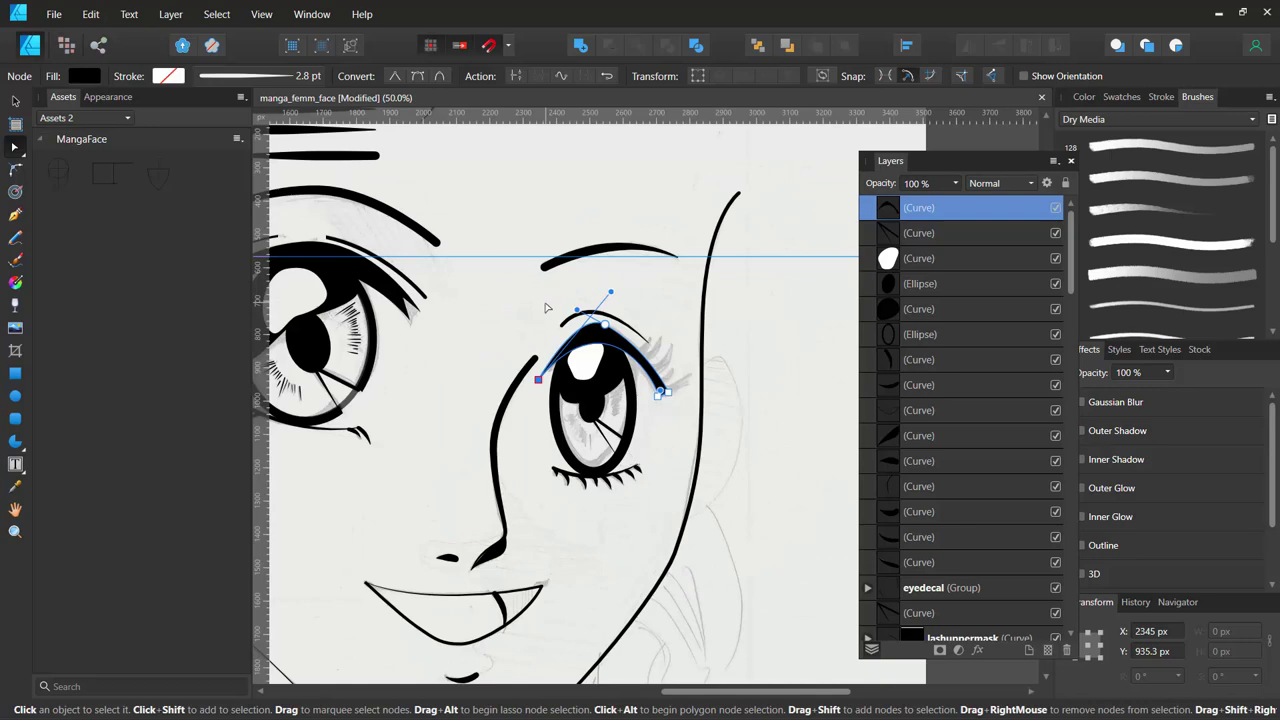
pyautogui.hotkey('ctrl', '-')
pyautogui.hotkey('ctrl', '-')
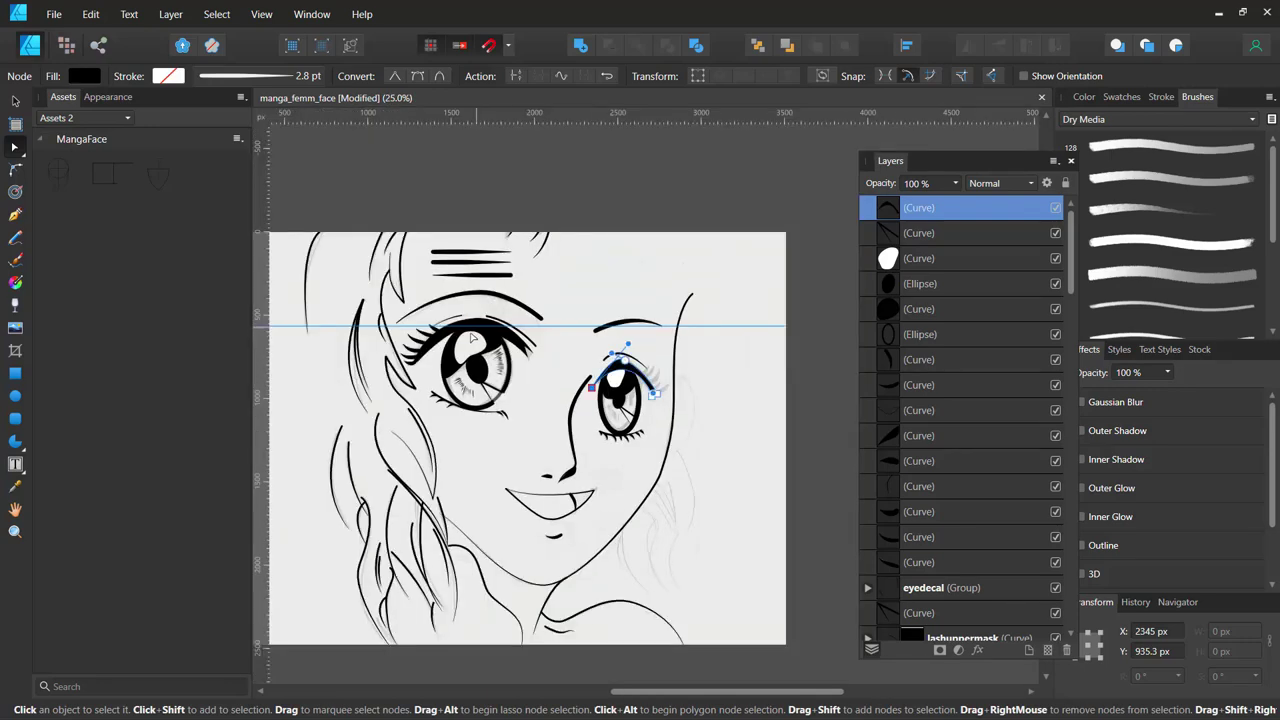
# Lower the upper-middle node of the left eye's thick black lash shape.
pyautogui.click(482, 326)
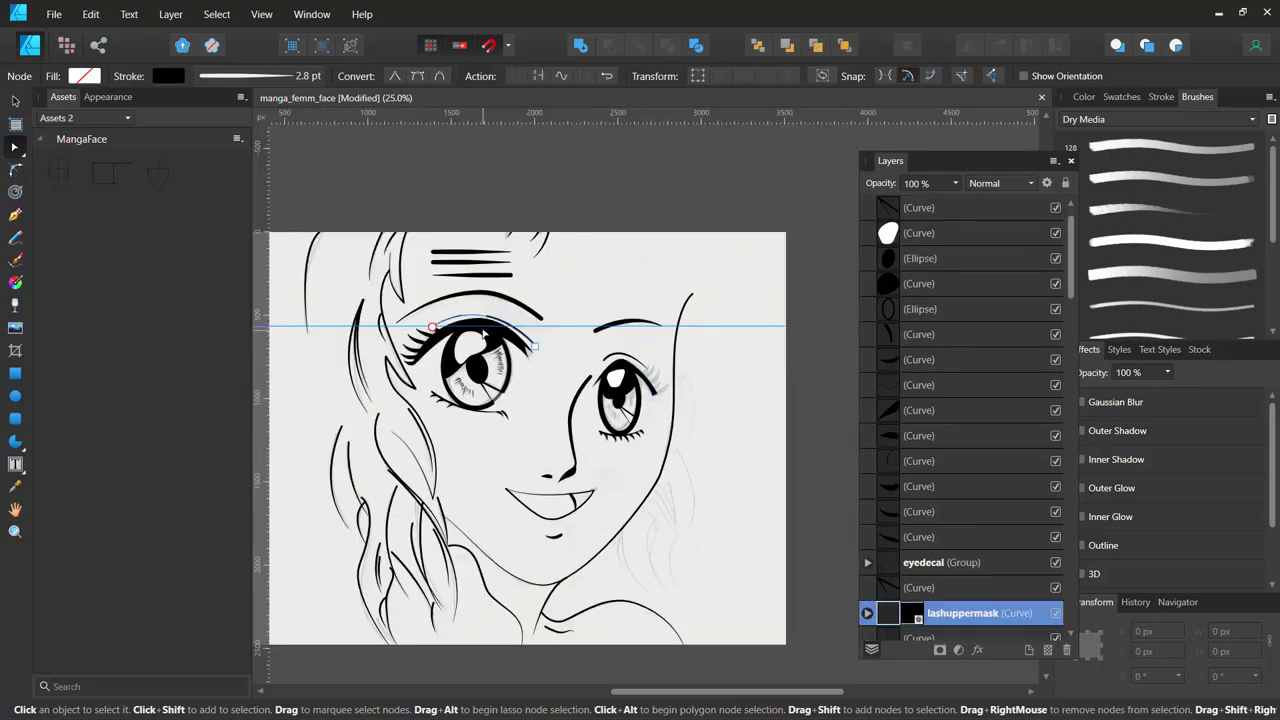
pyautogui.scroll(2, 482, 332)
pyautogui.scroll(2, 540, 360)
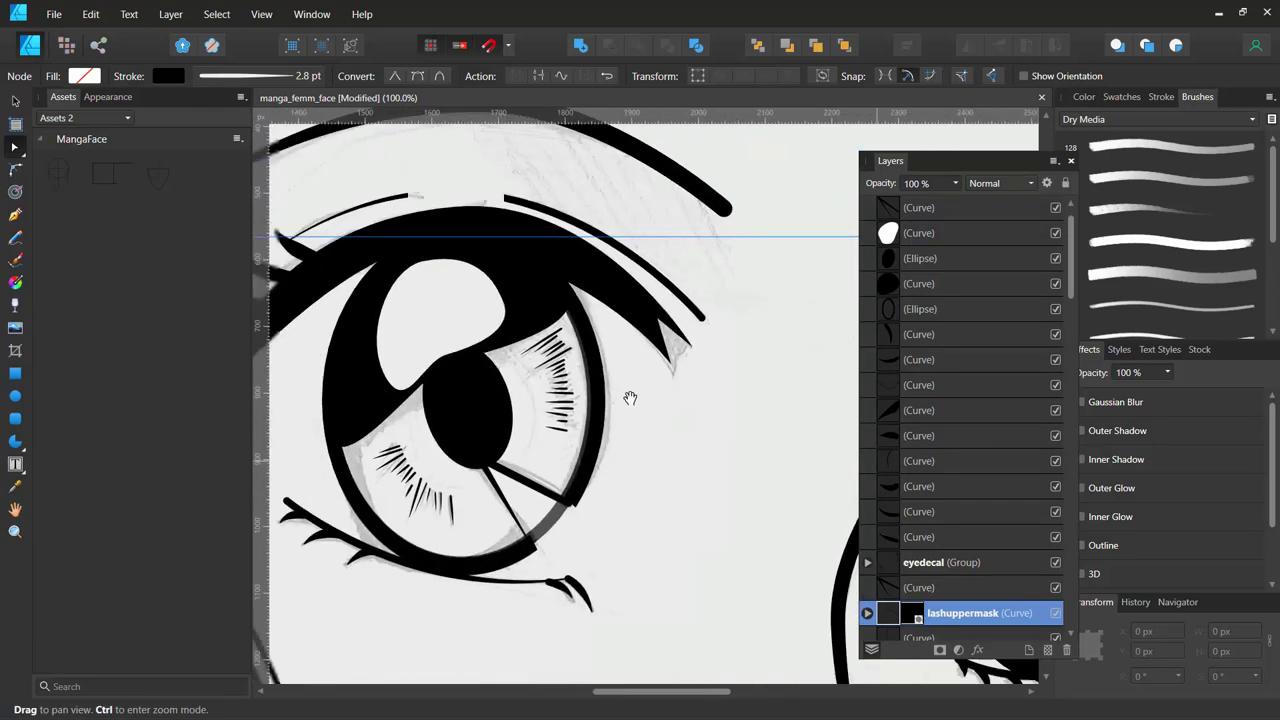
pyautogui.moveTo(630, 398); pyautogui.dragTo(678, 415)
pyautogui.click(645, 300)
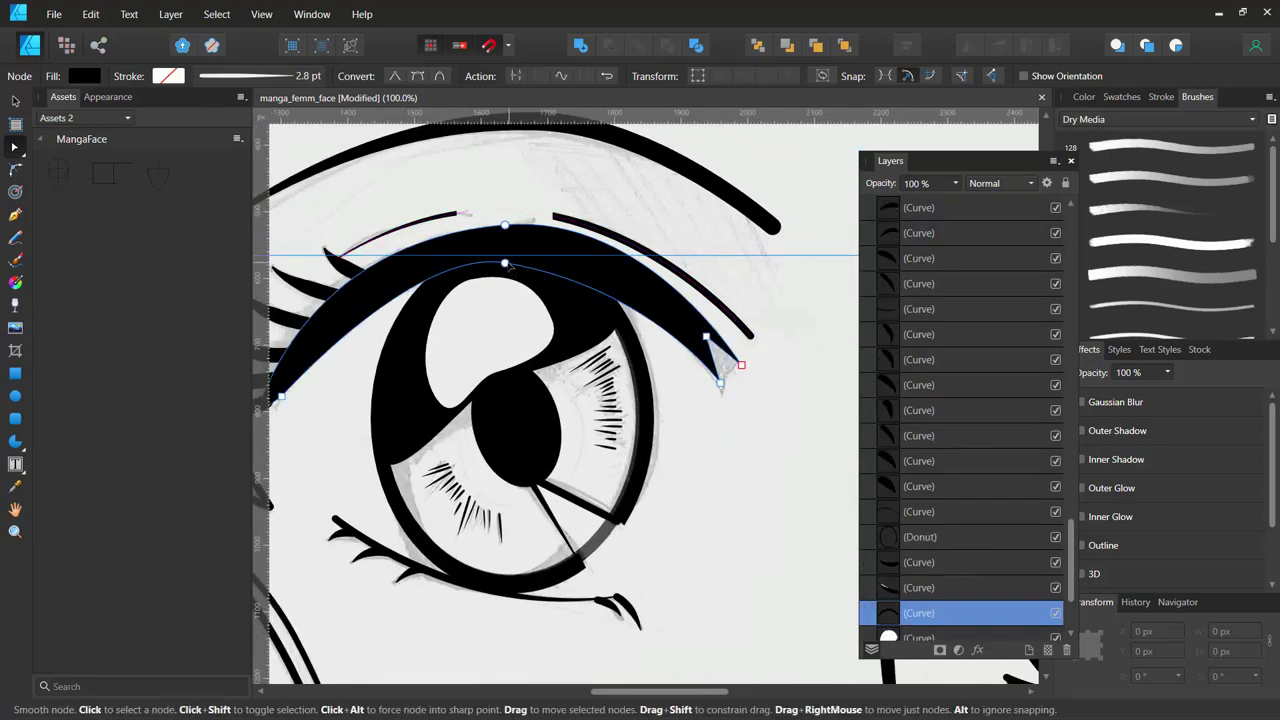
pyautogui.moveTo(505, 264); pyautogui.dragTo(508, 294)
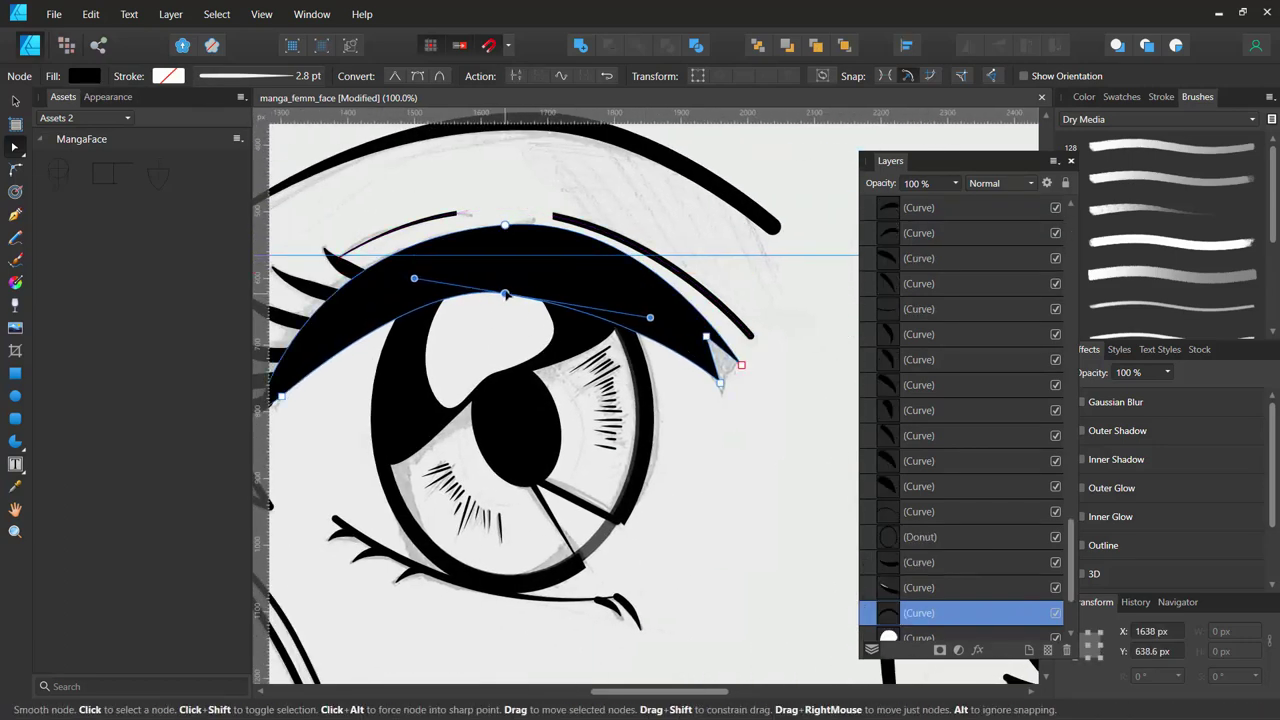
# Fine-tune the lash's left-side curve and review the whole face.
pyautogui.hotkey('ctrl', '-')
pyautogui.hotkey('ctrl', '-')
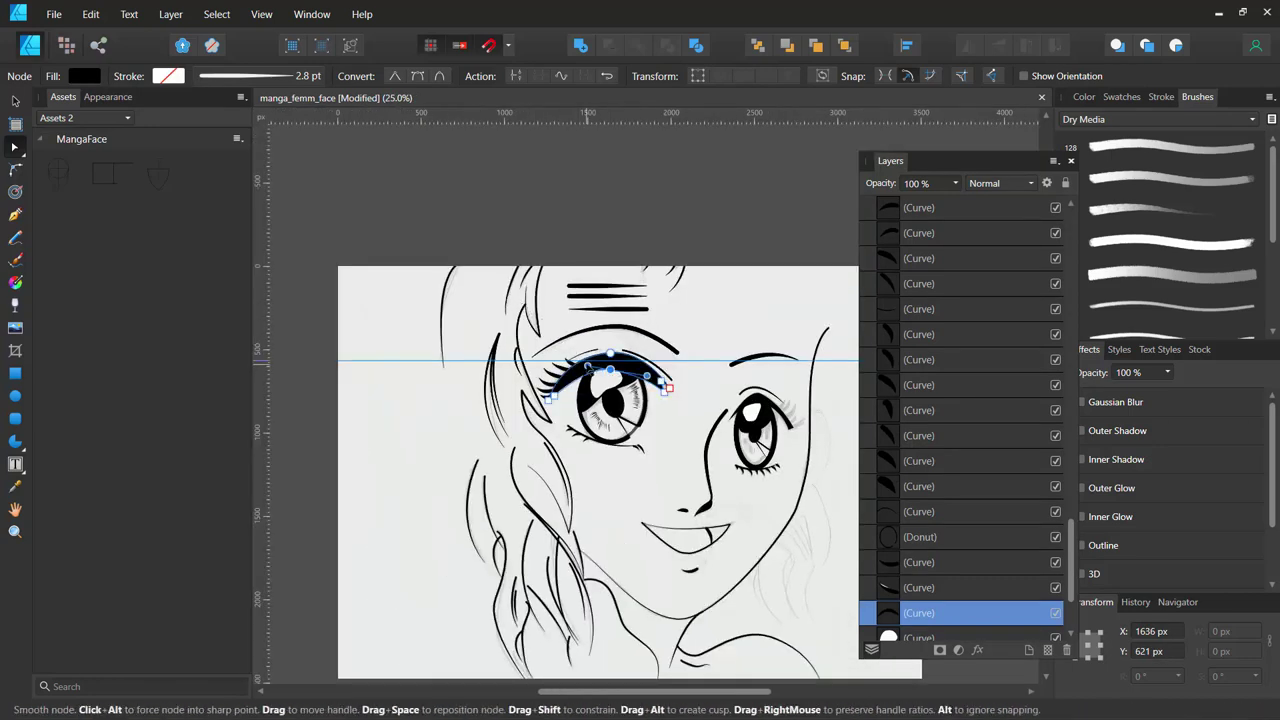
pyautogui.moveTo(588, 368)
pyautogui.mouseDown()
pyautogui.moveTo(578, 364)
pyautogui.moveTo(614, 363)
pyautogui.mouseUp()
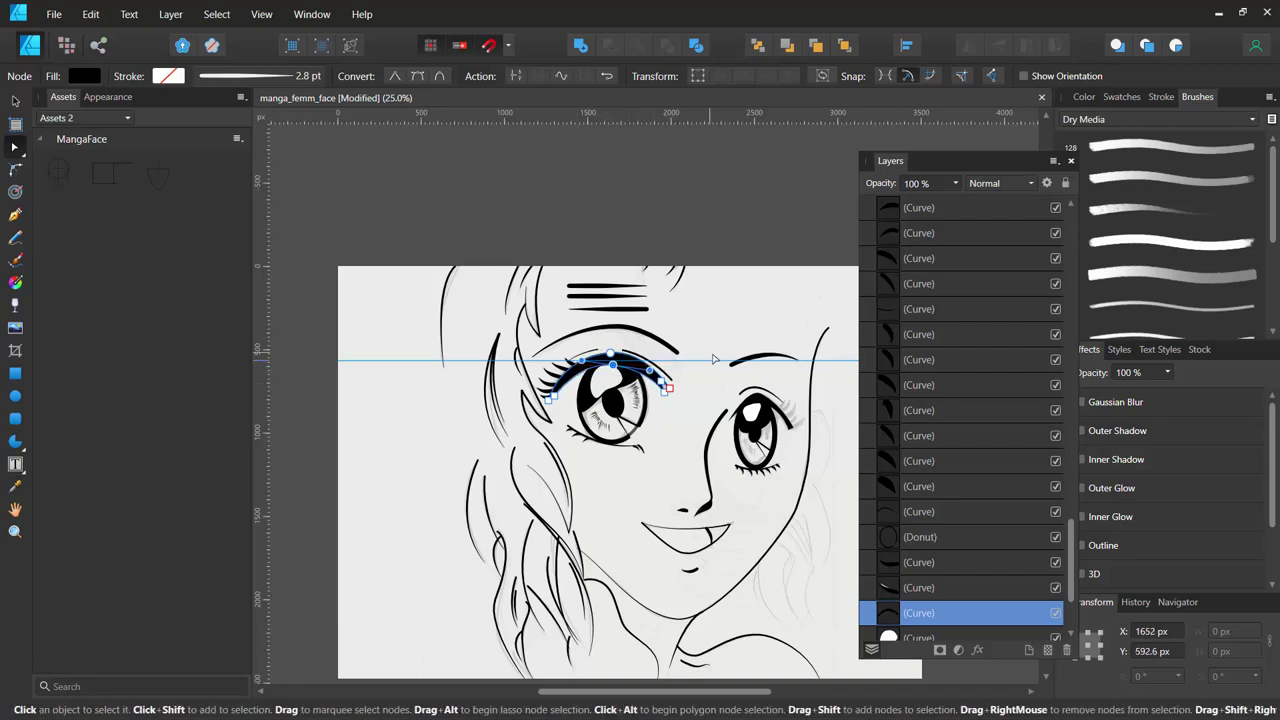
pyautogui.moveTo(720, 395); pyautogui.dragTo(581, 287)
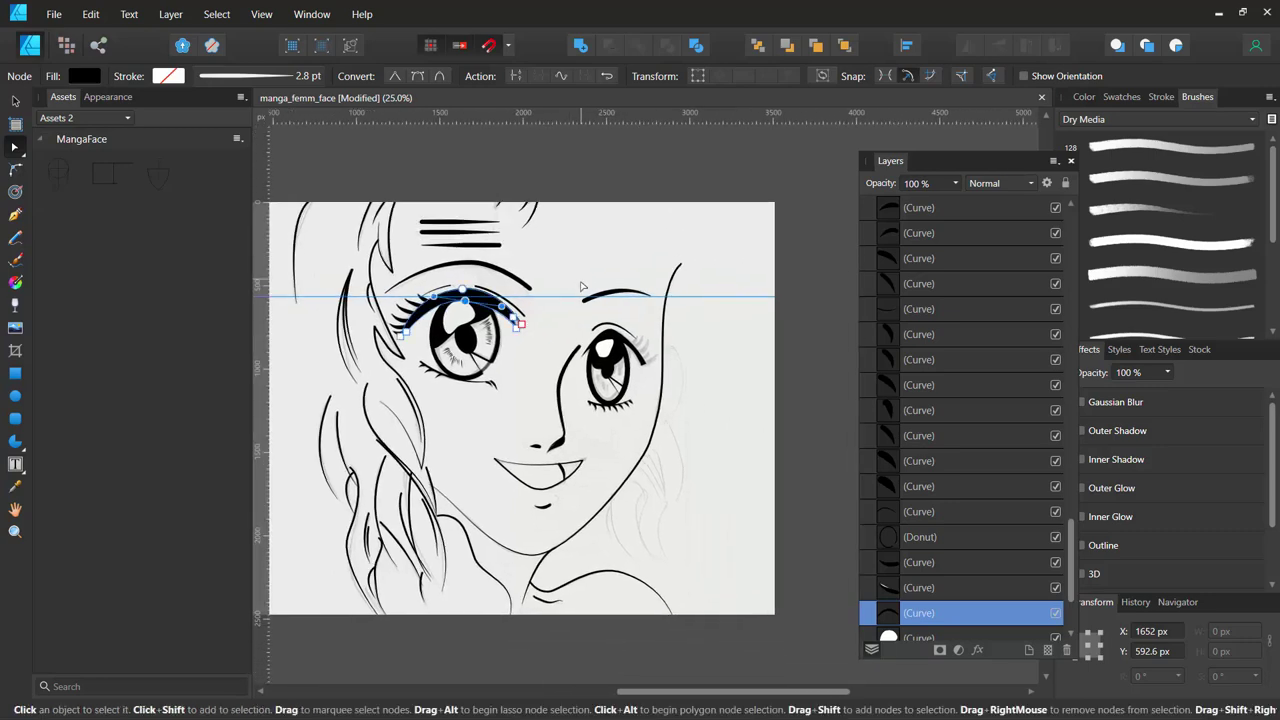
pyautogui.scroll(3, 597, 296)
pyautogui.scroll(1, 597, 296)
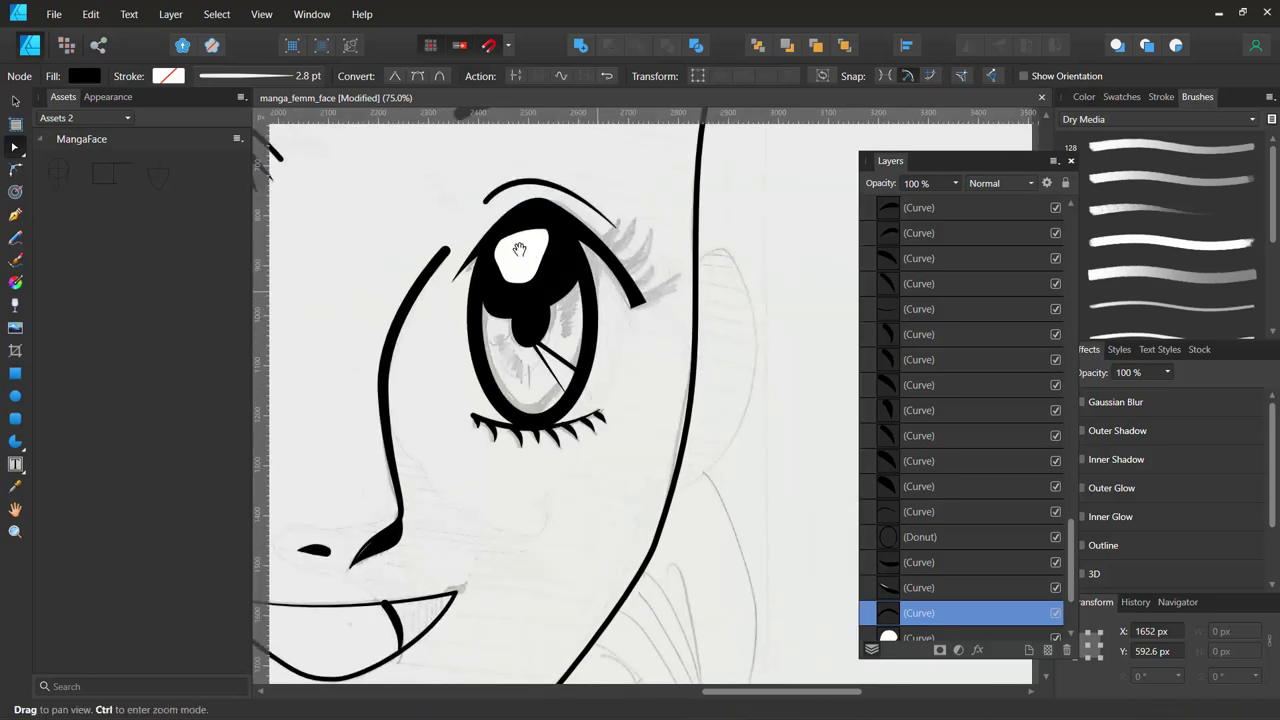
pyautogui.scroll(-1, 673, 373)
pyautogui.scroll(-1, 673, 373)
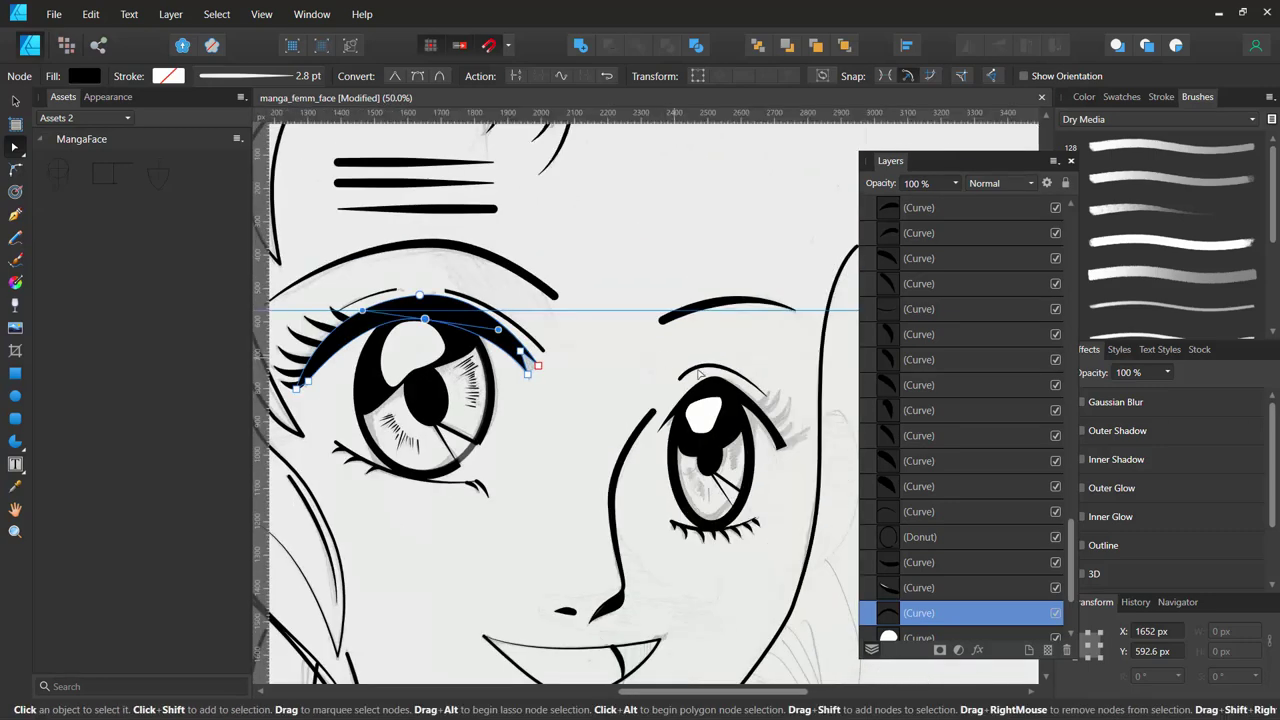
# Reshape the upper lid's outer corner into a sharp downward flick, then switch to the Pen tool.
pyautogui.click(727, 395)
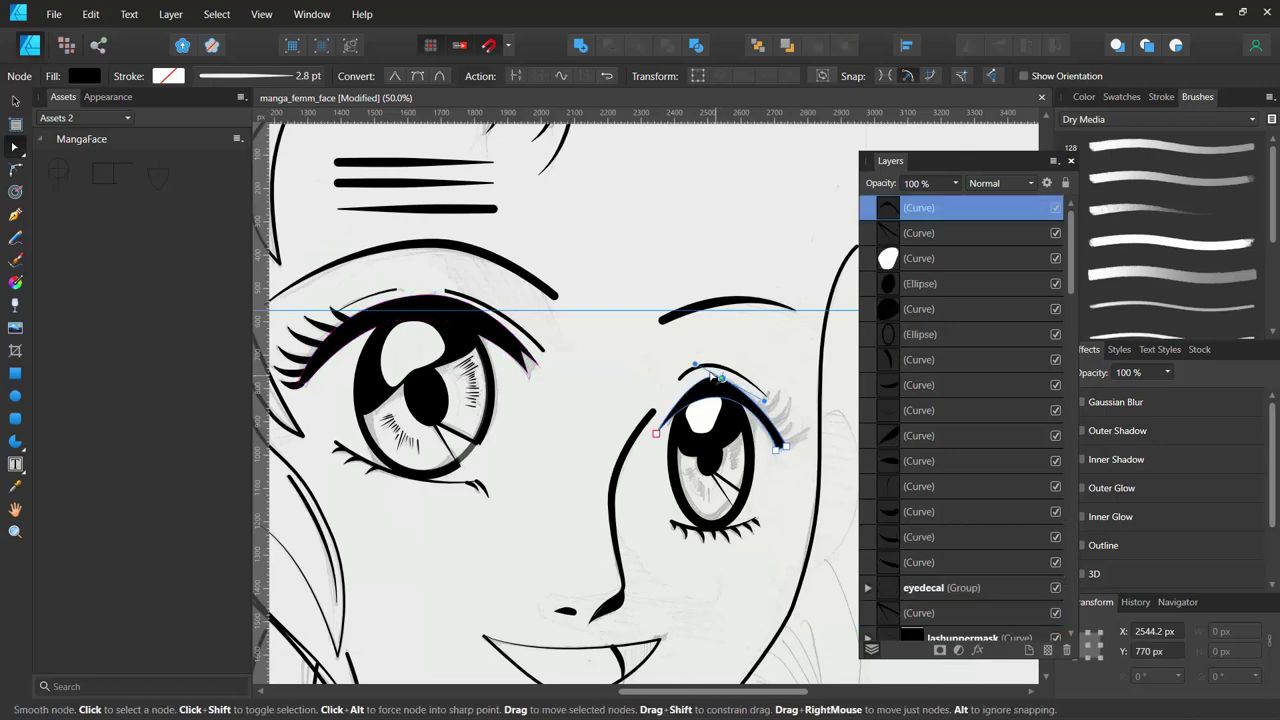
pyautogui.moveTo(695, 365); pyautogui.dragTo(672, 371)
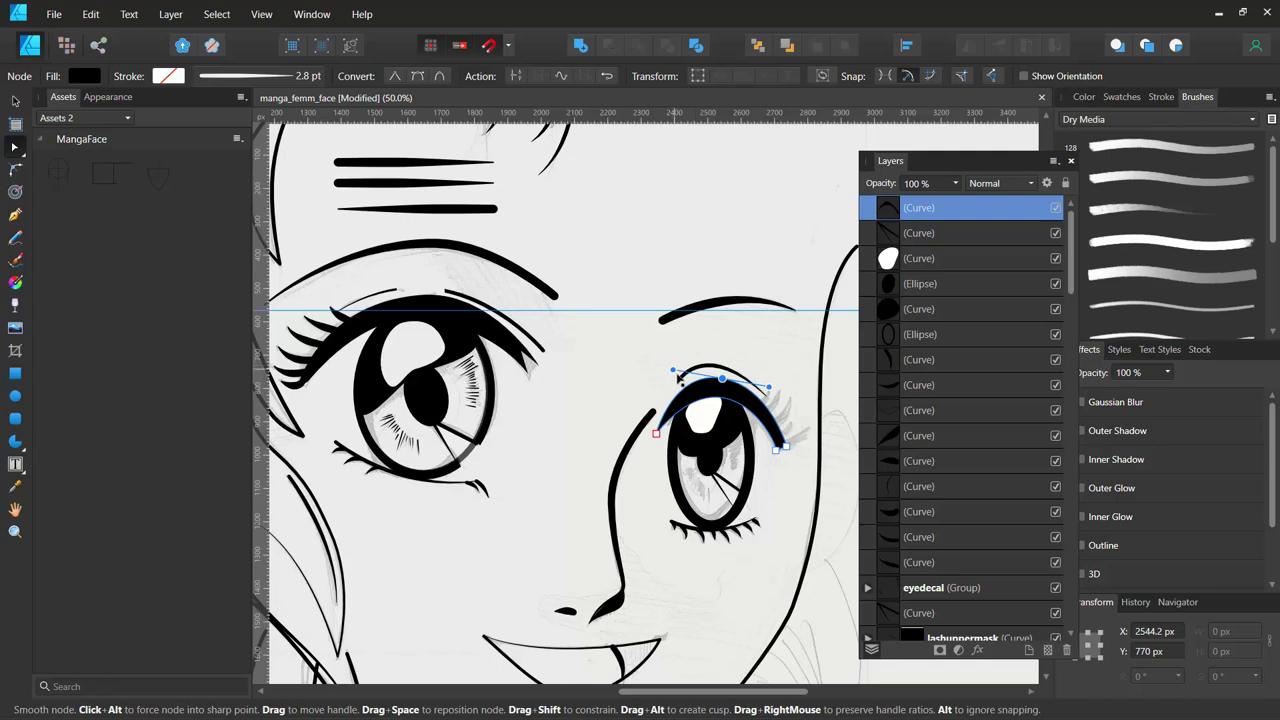
pyautogui.scroll(3, 695, 408)
pyautogui.scroll(-2, 695, 408)
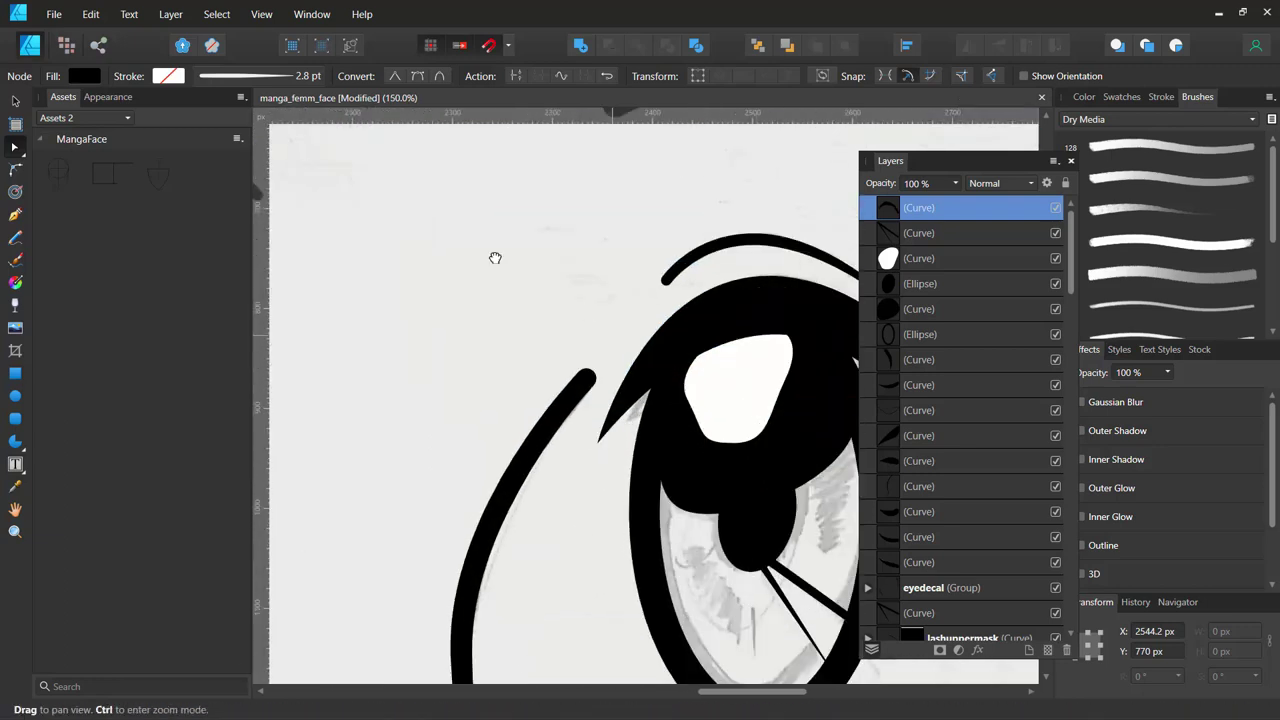
pyautogui.hscroll(4, 494, 257)
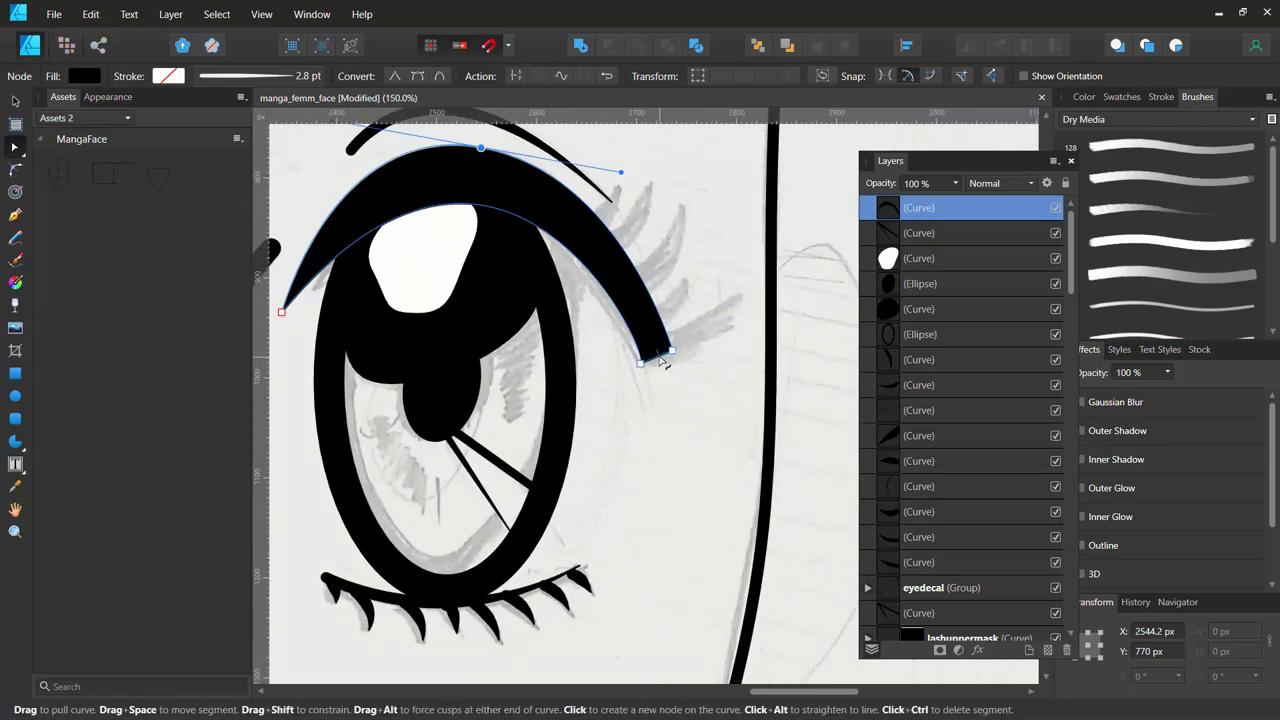
pyautogui.click(658, 356)
pyautogui.moveTo(643, 364); pyautogui.dragTo(627, 396)
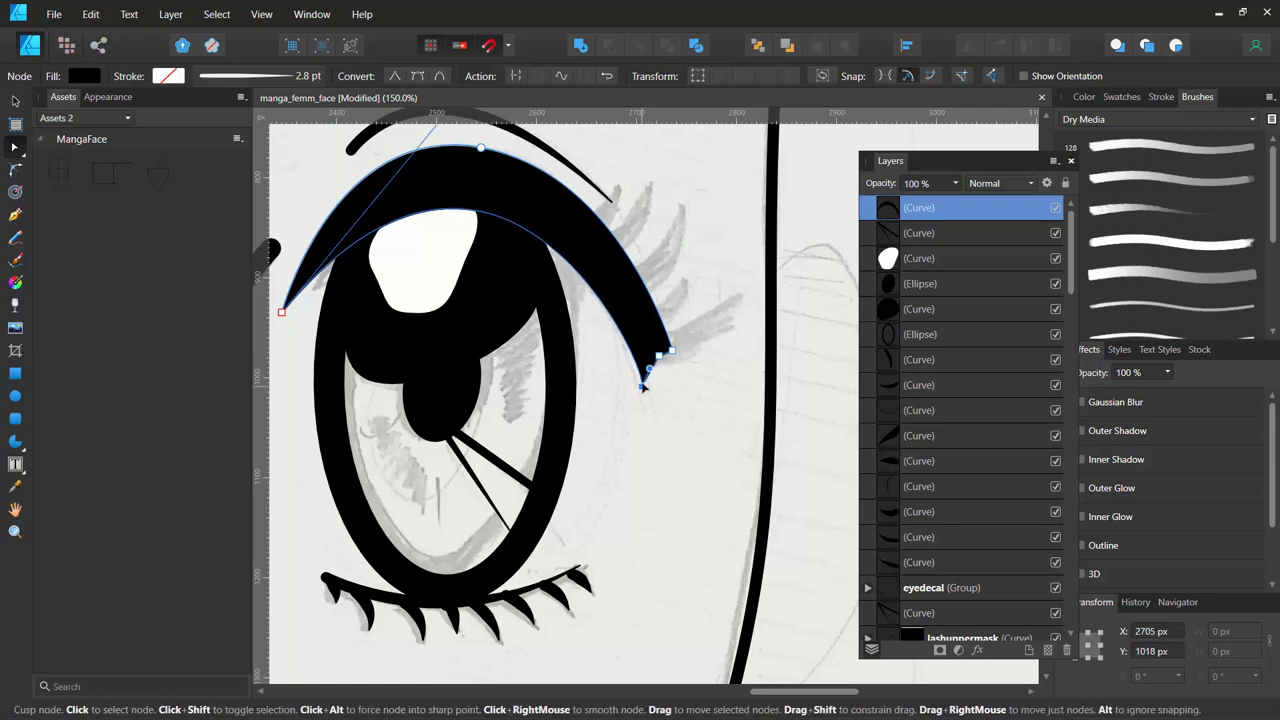
pyautogui.moveTo(658, 354); pyautogui.dragTo(669, 360)
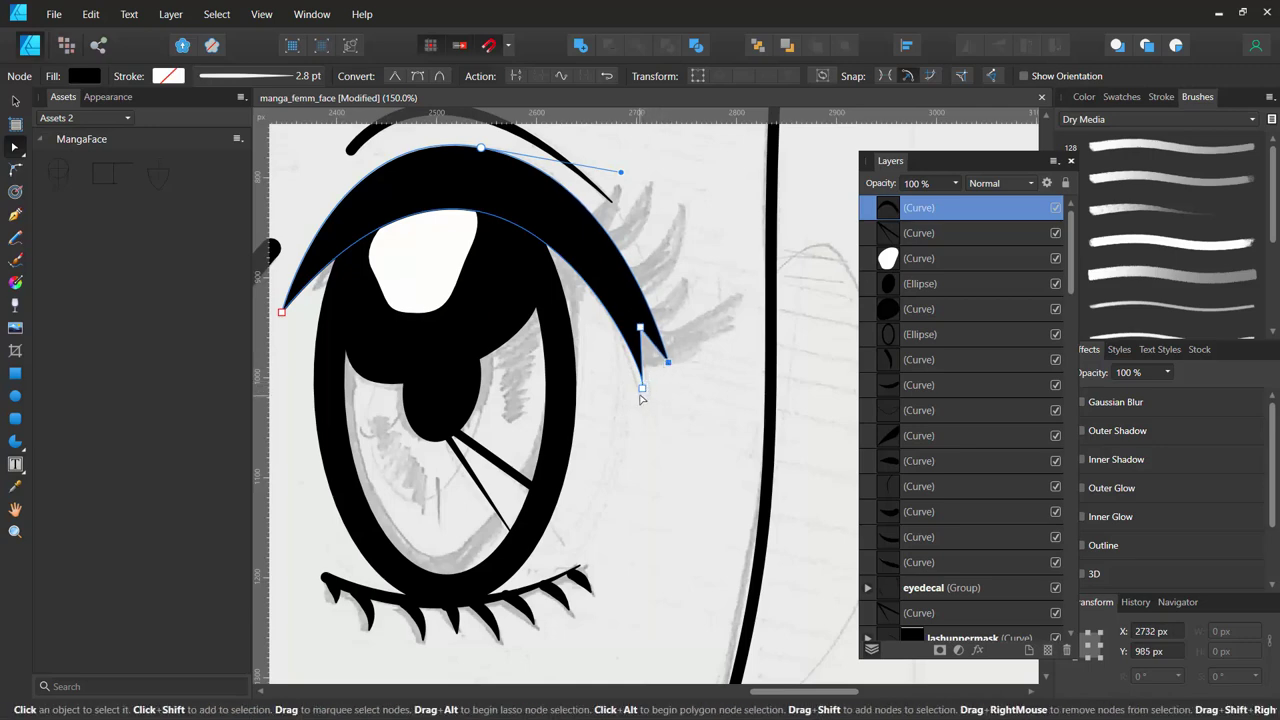
pyautogui.press('p')
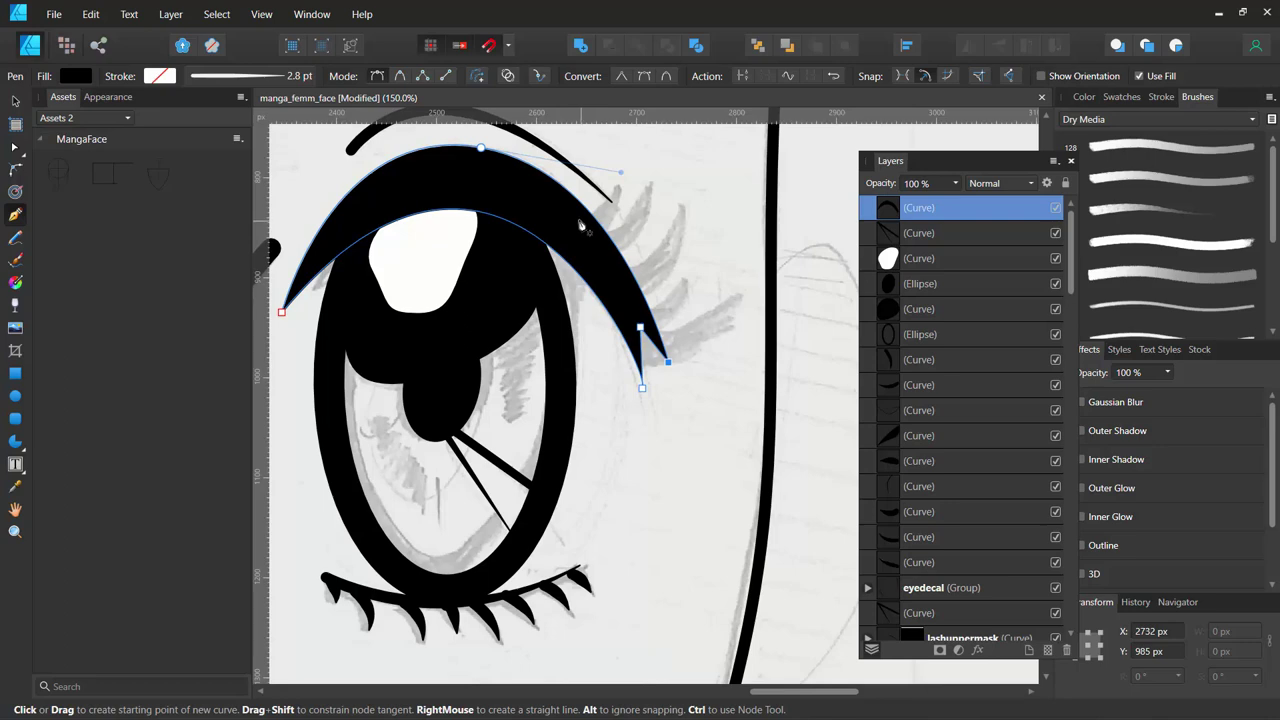
# Remove the eyelid curve's fill, undo that change, and deselect the curve.
pyautogui.click(76, 77)
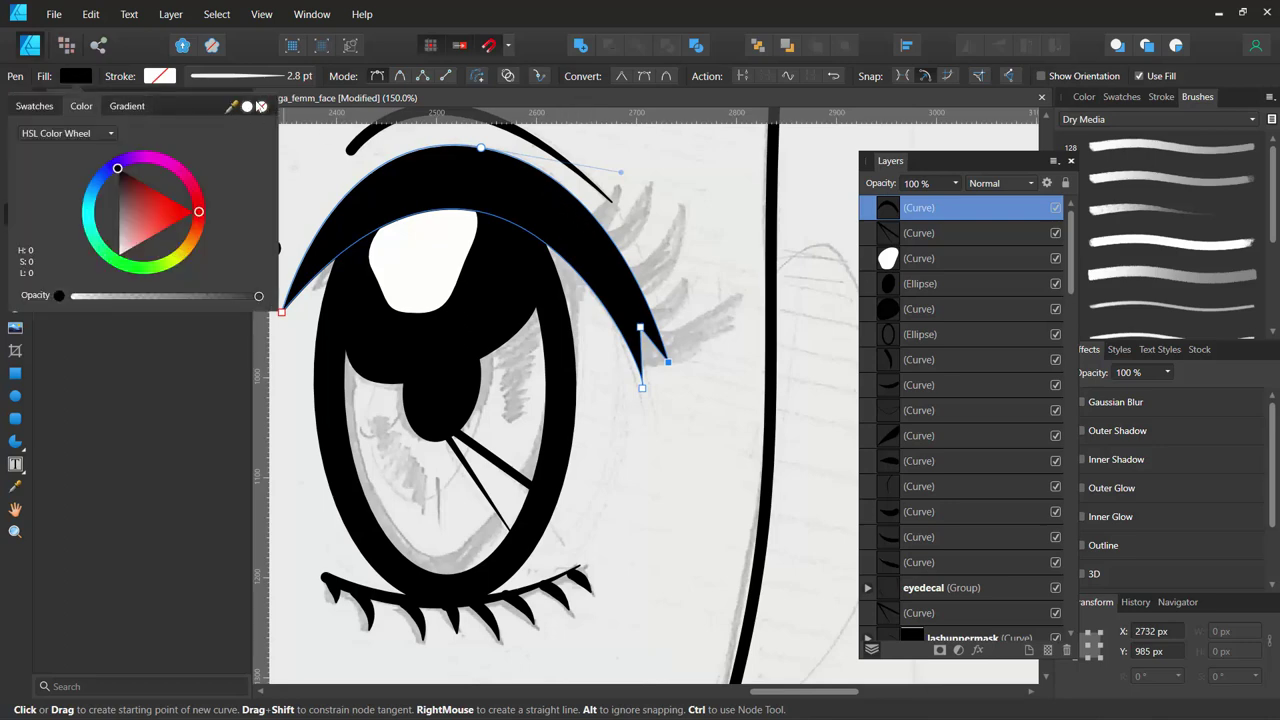
pyautogui.click(261, 107)
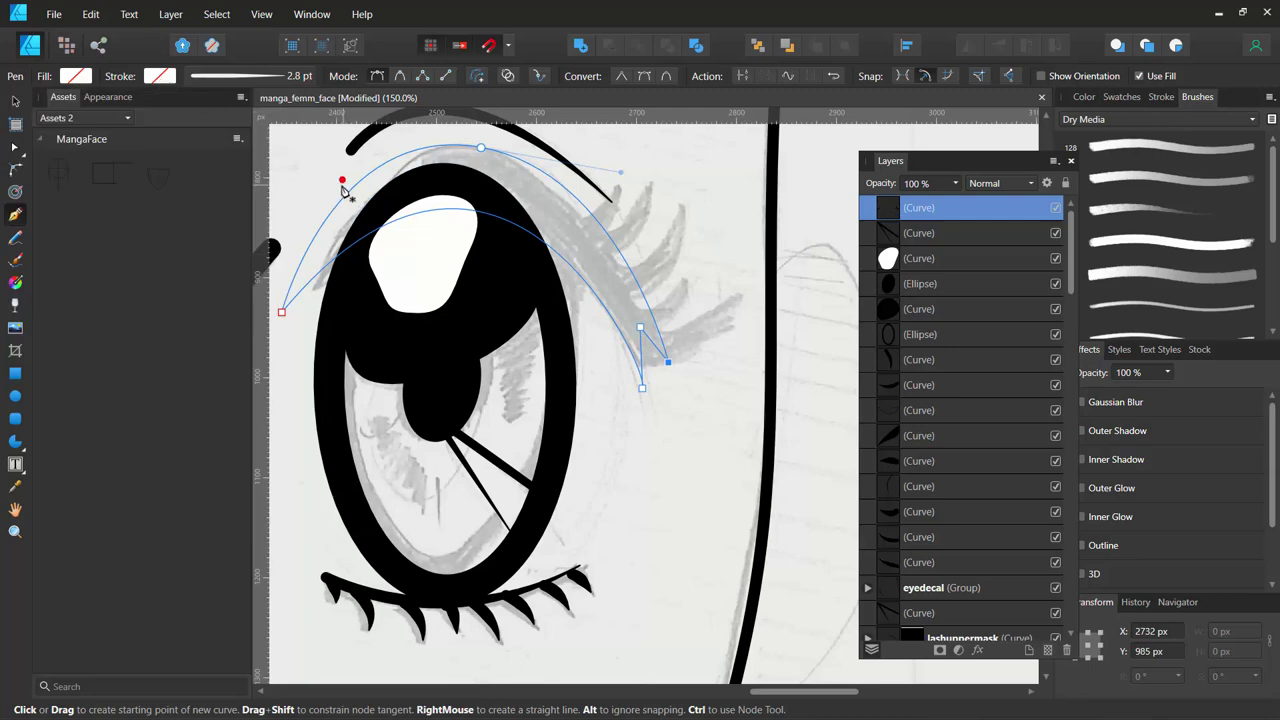
pyautogui.hotkey('ctrl', 'z')
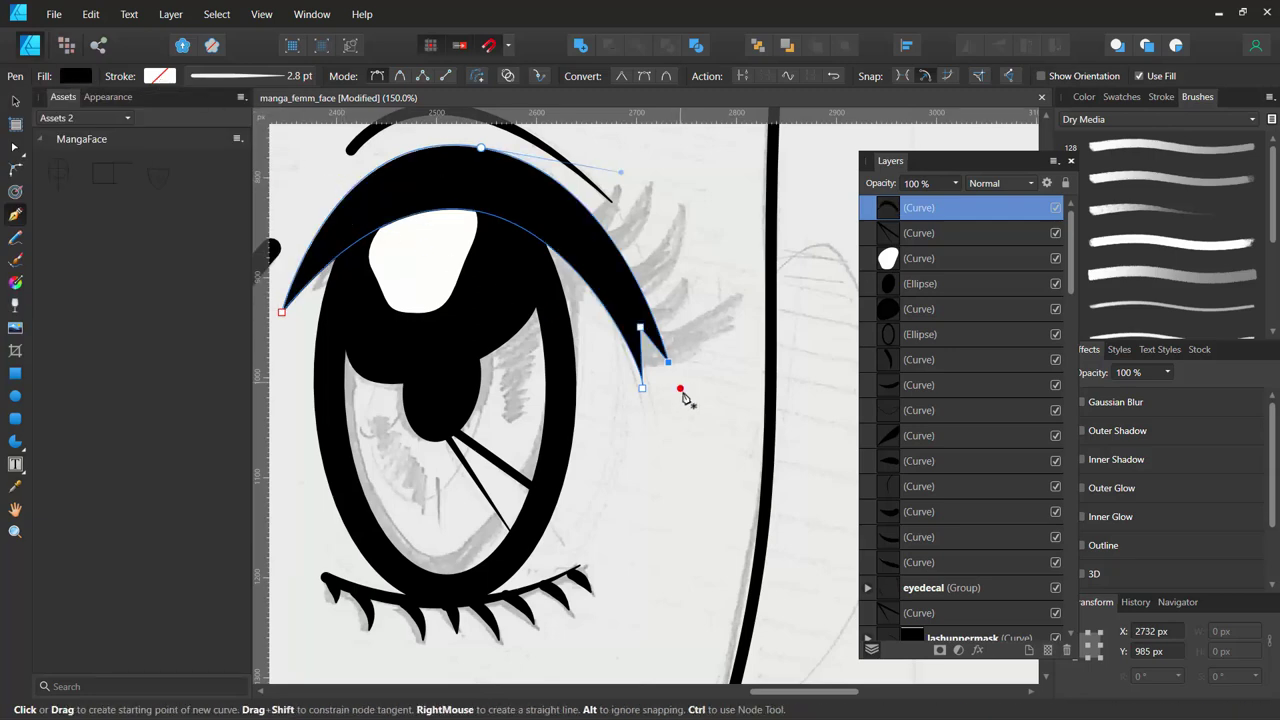
pyautogui.hotkey('ctrl', 'd')
pyautogui.press('a')
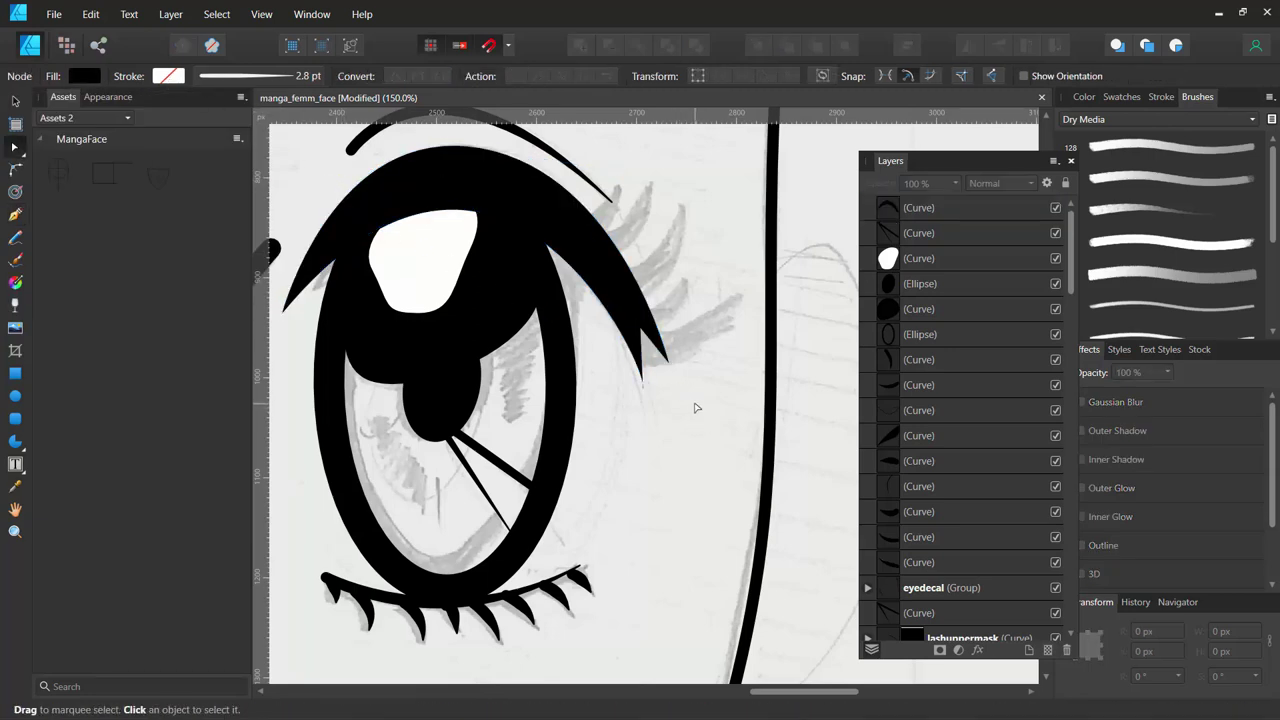
pyautogui.press('p')
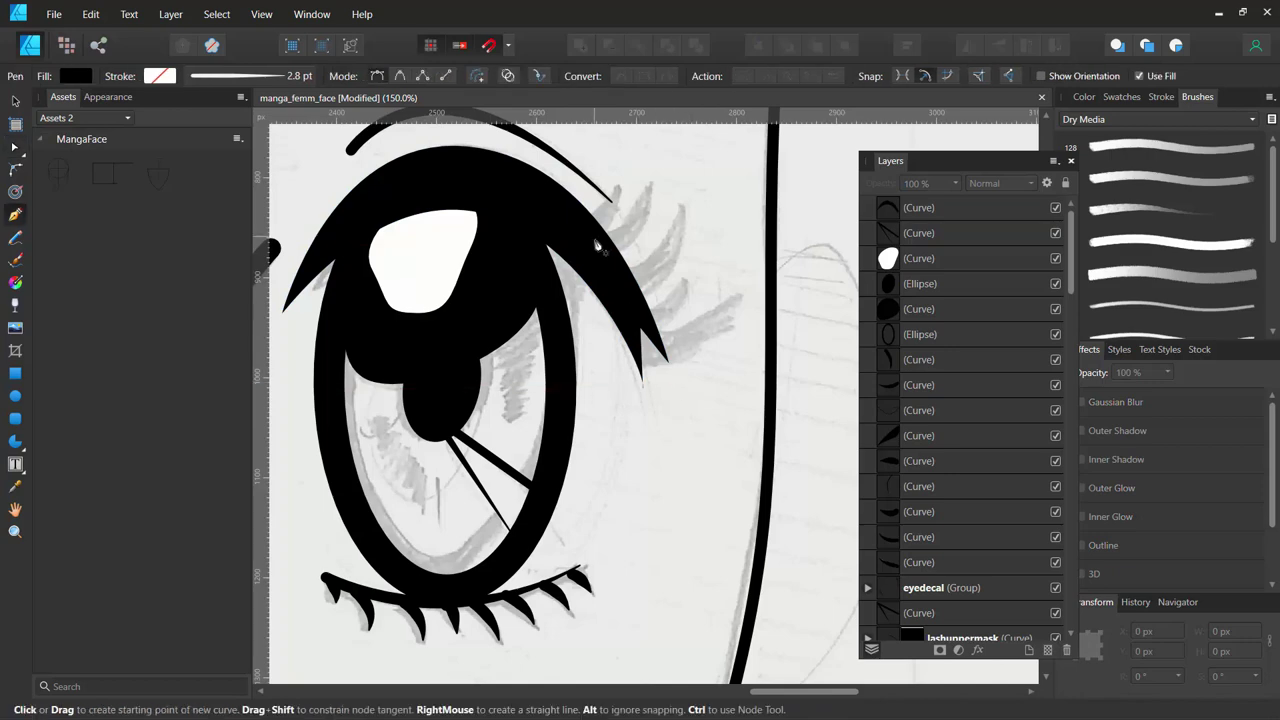
# Draw the first lash curve above the eyelid with no fill and a thick black stroke.
pyautogui.click(579, 230)
pyautogui.click(613, 193)
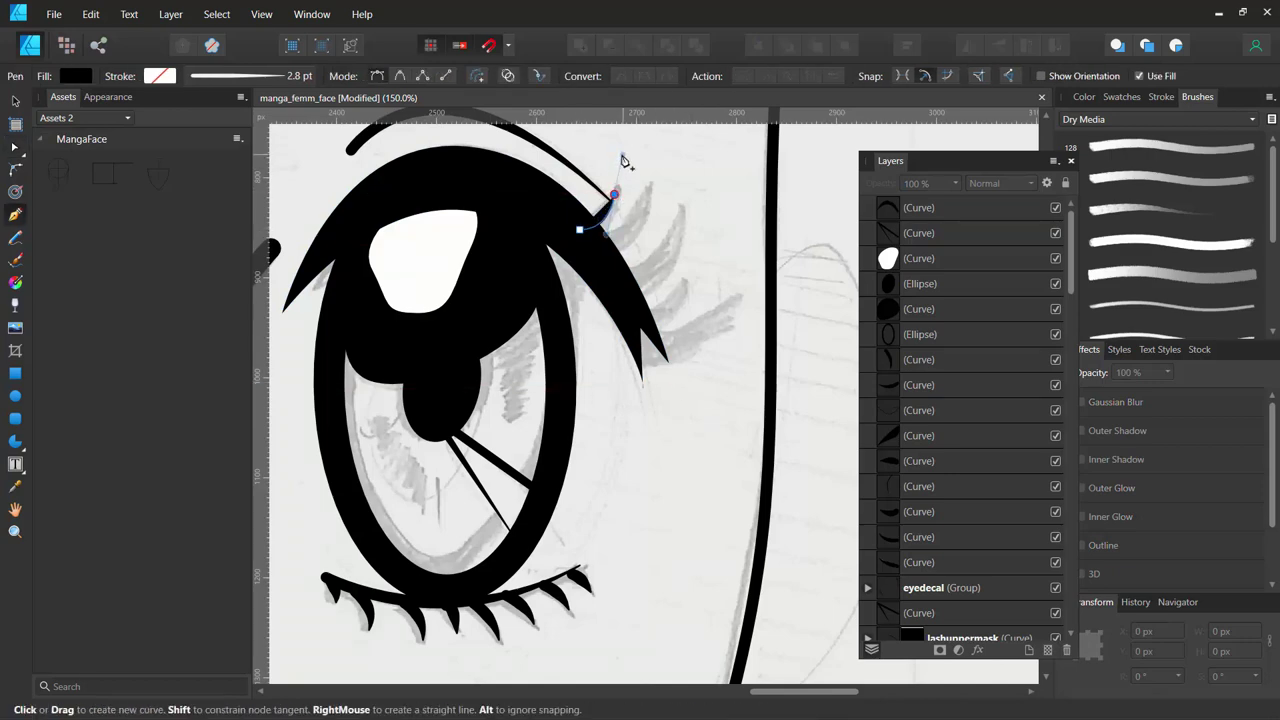
pyautogui.click(82, 83)
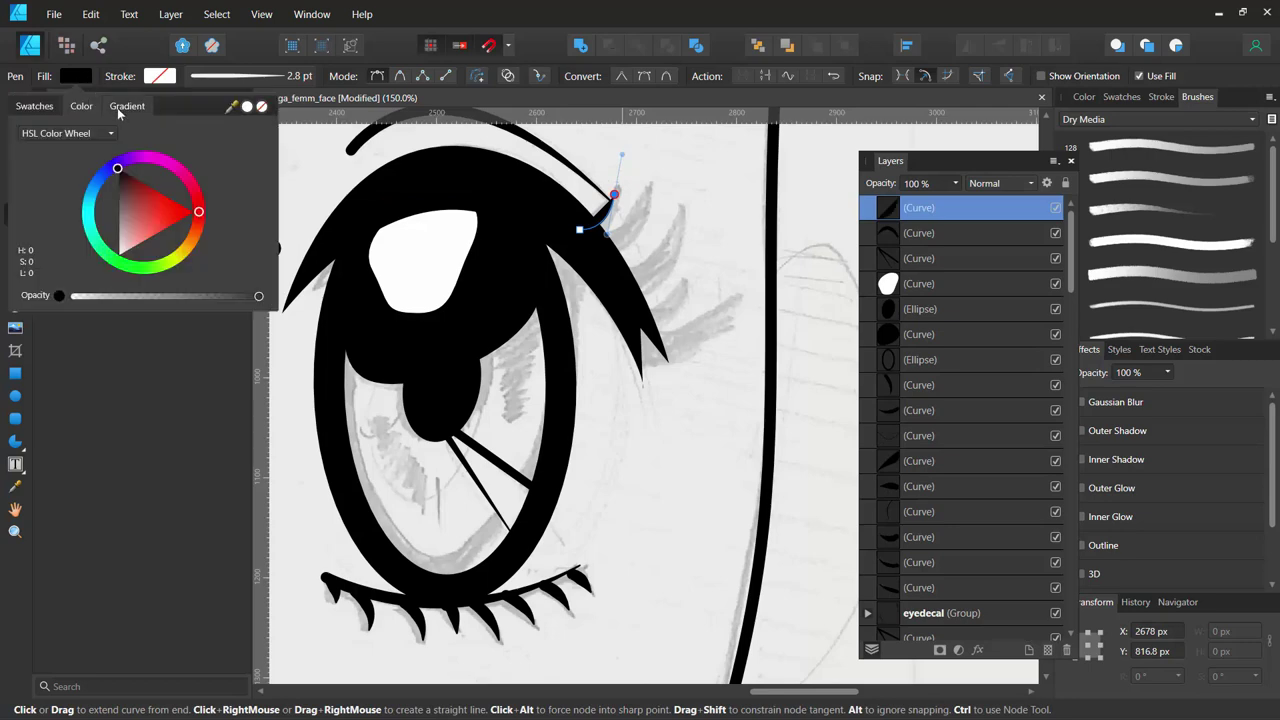
pyautogui.click(262, 106)
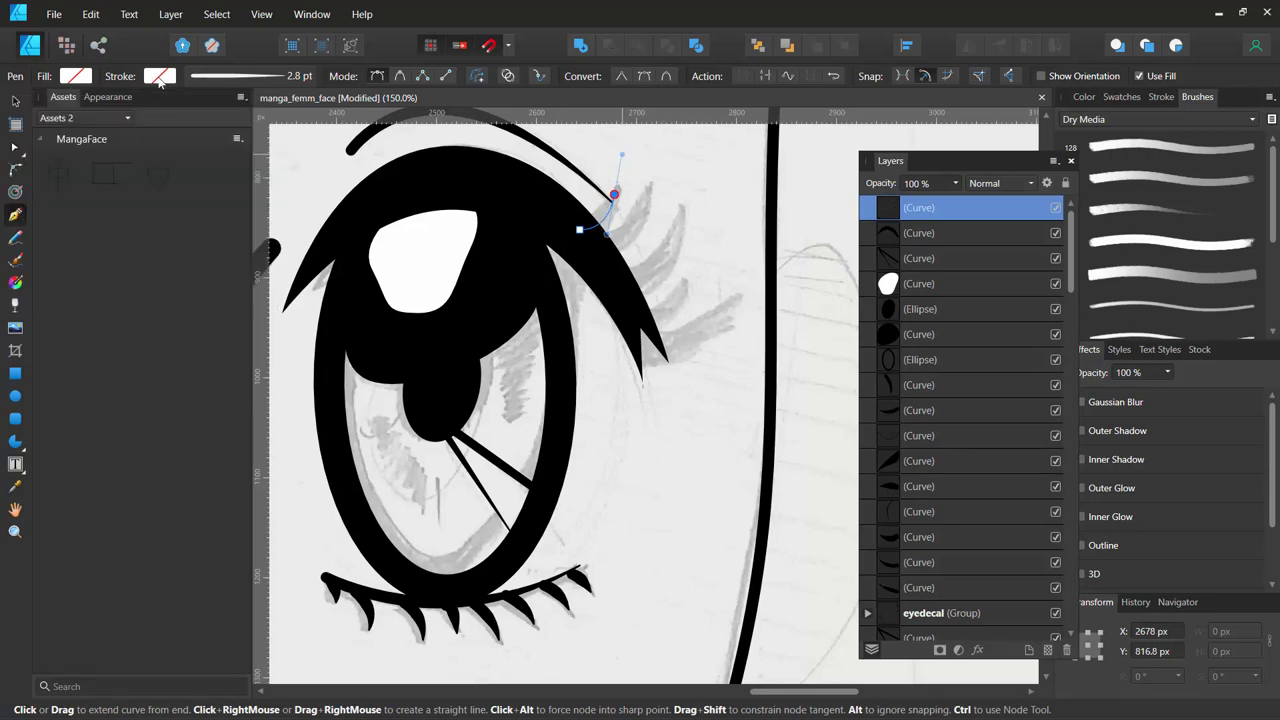
pyautogui.click(159, 77)
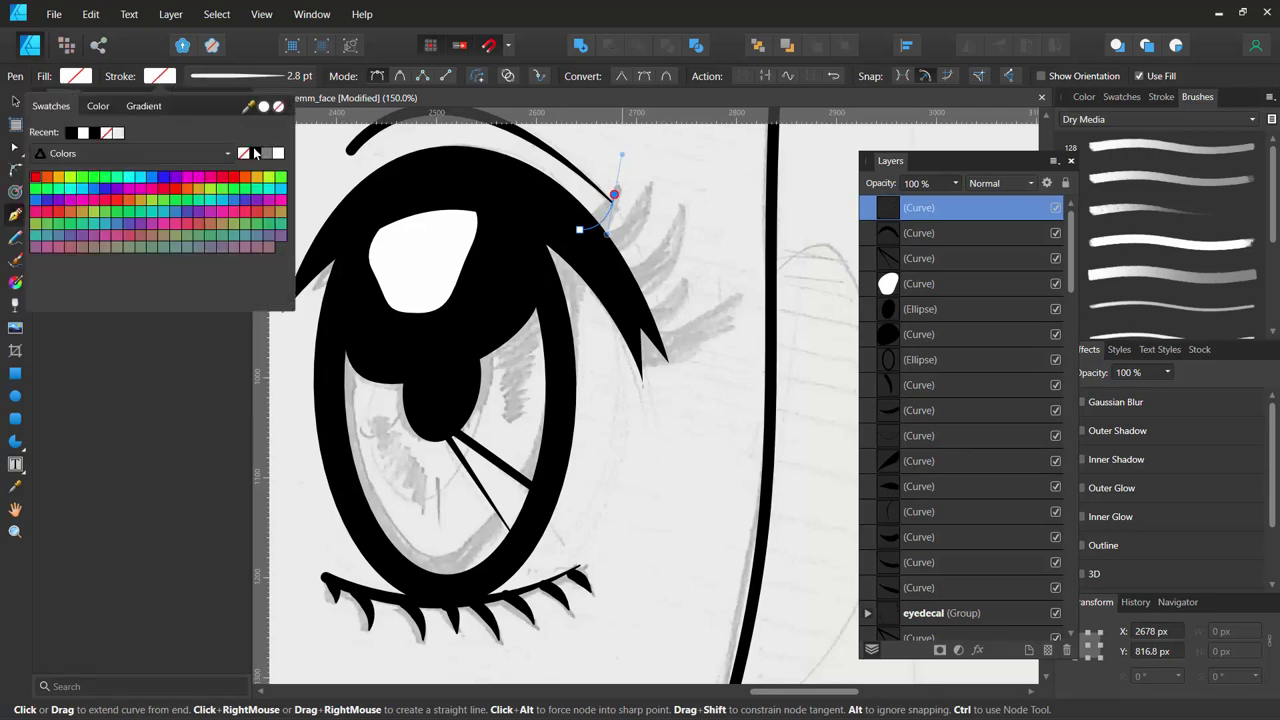
pyautogui.click(257, 153)
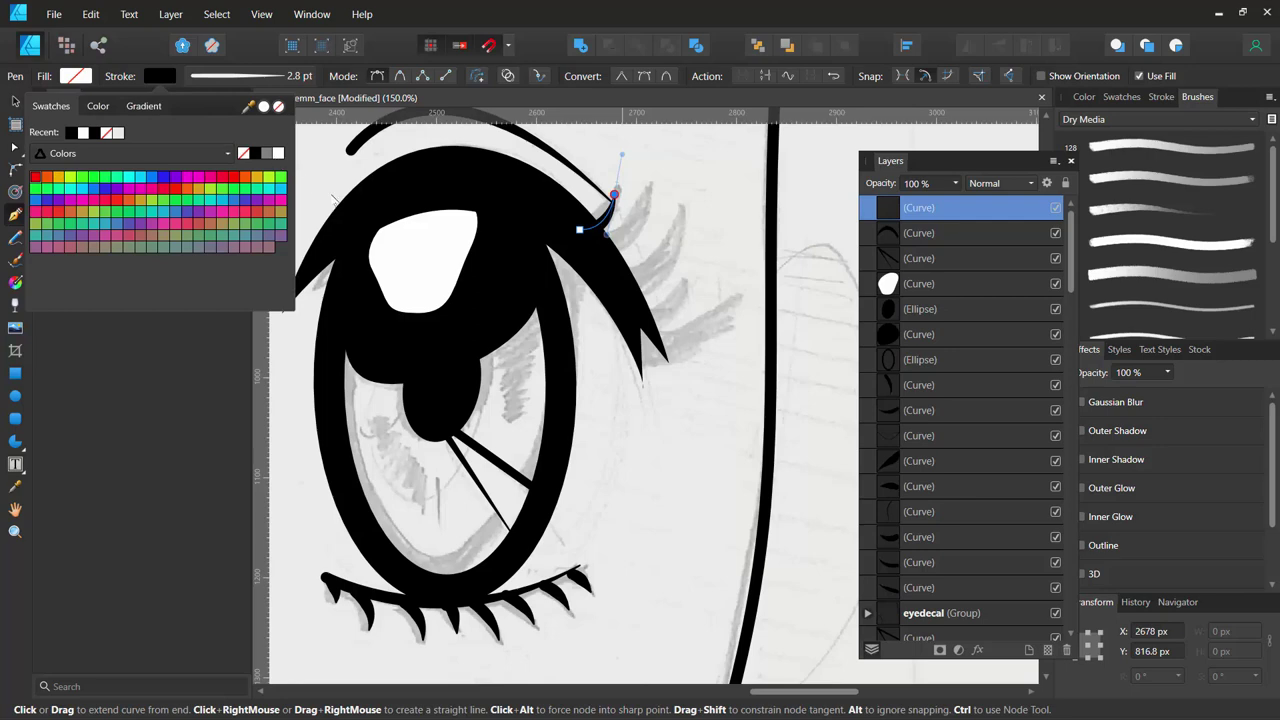
pyautogui.click(235, 83)
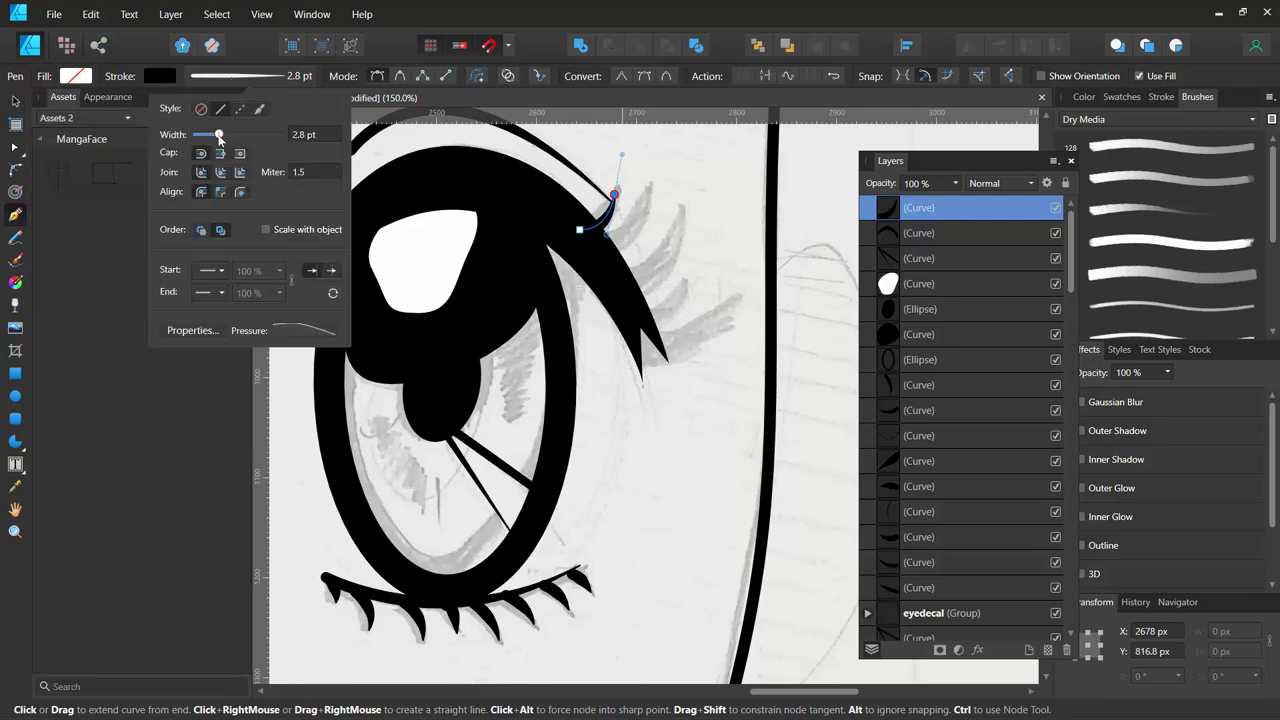
pyautogui.moveTo(219, 136); pyautogui.dragTo(226, 135)
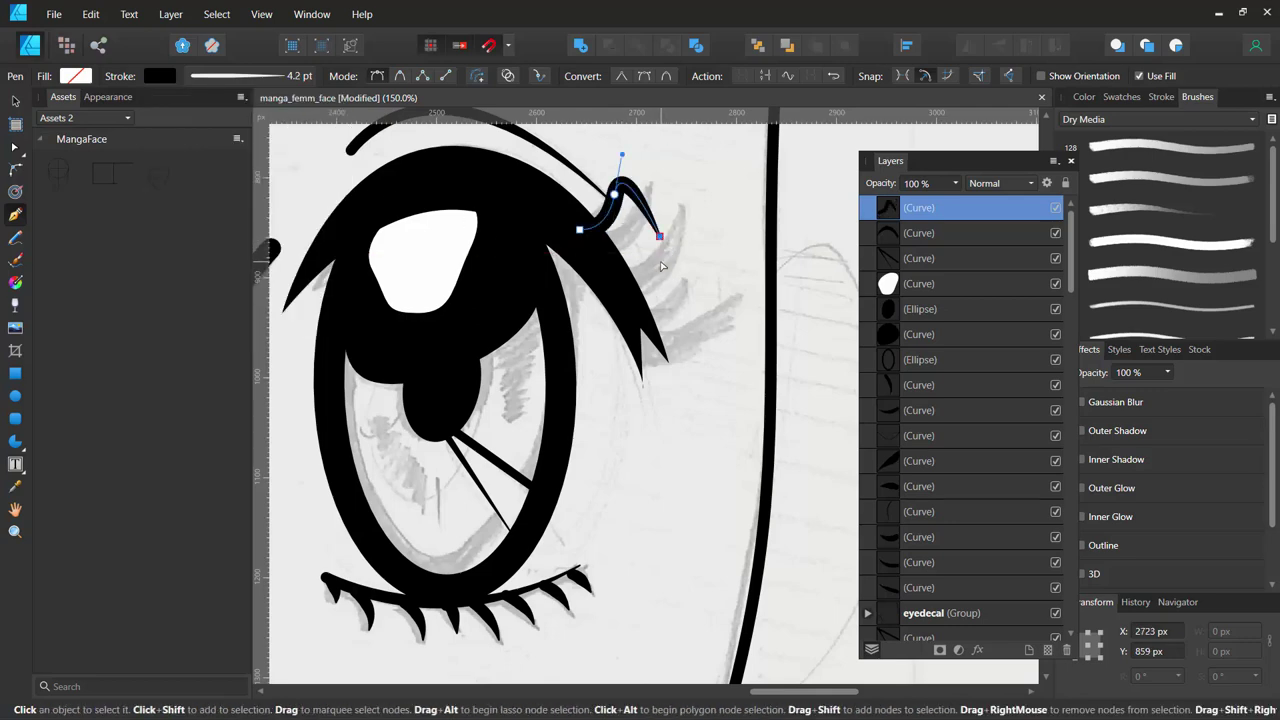
# Draw a second curved lash near the eyelid's outer corner.
pyautogui.press('a')
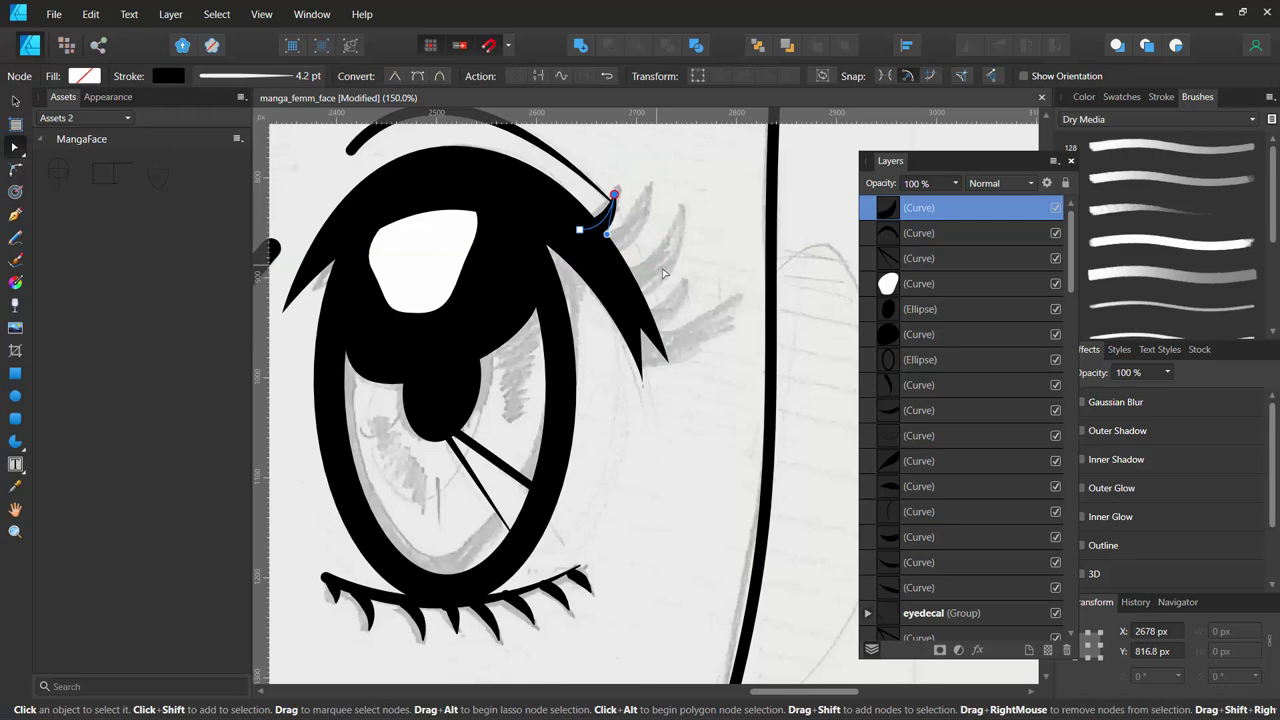
pyautogui.click(640, 266)
pyautogui.click(628, 235)
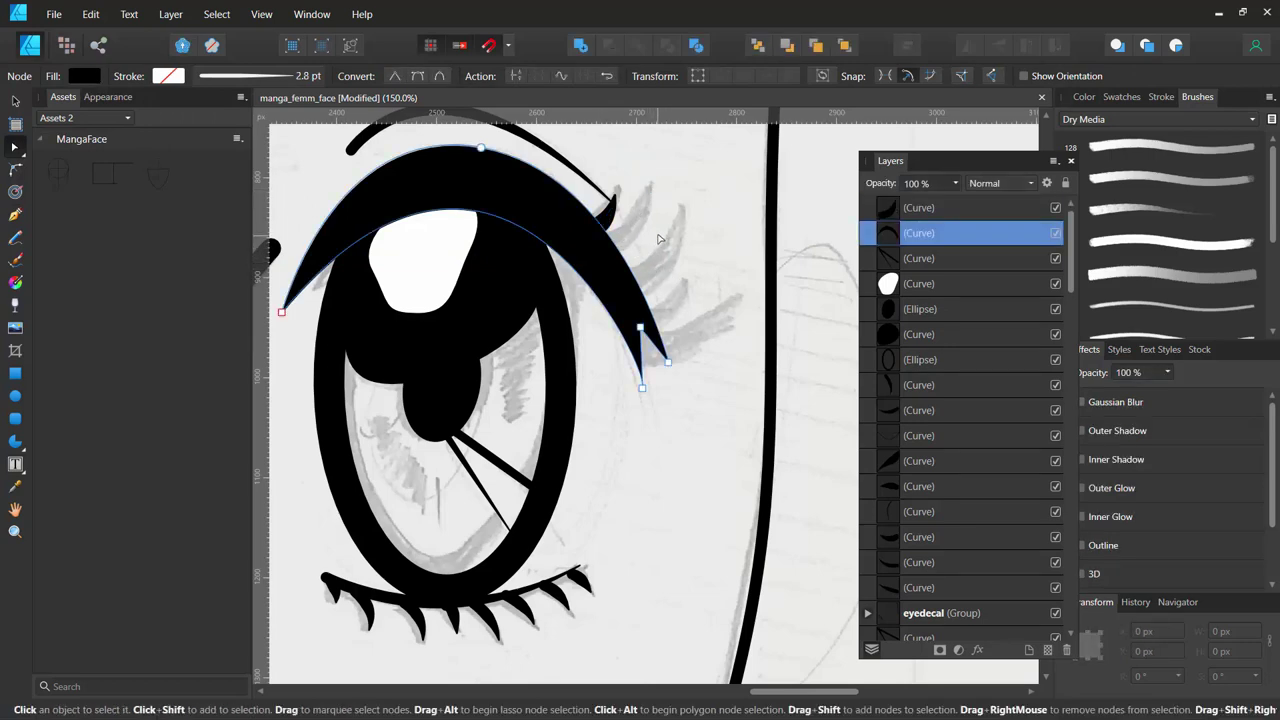
pyautogui.press('p')
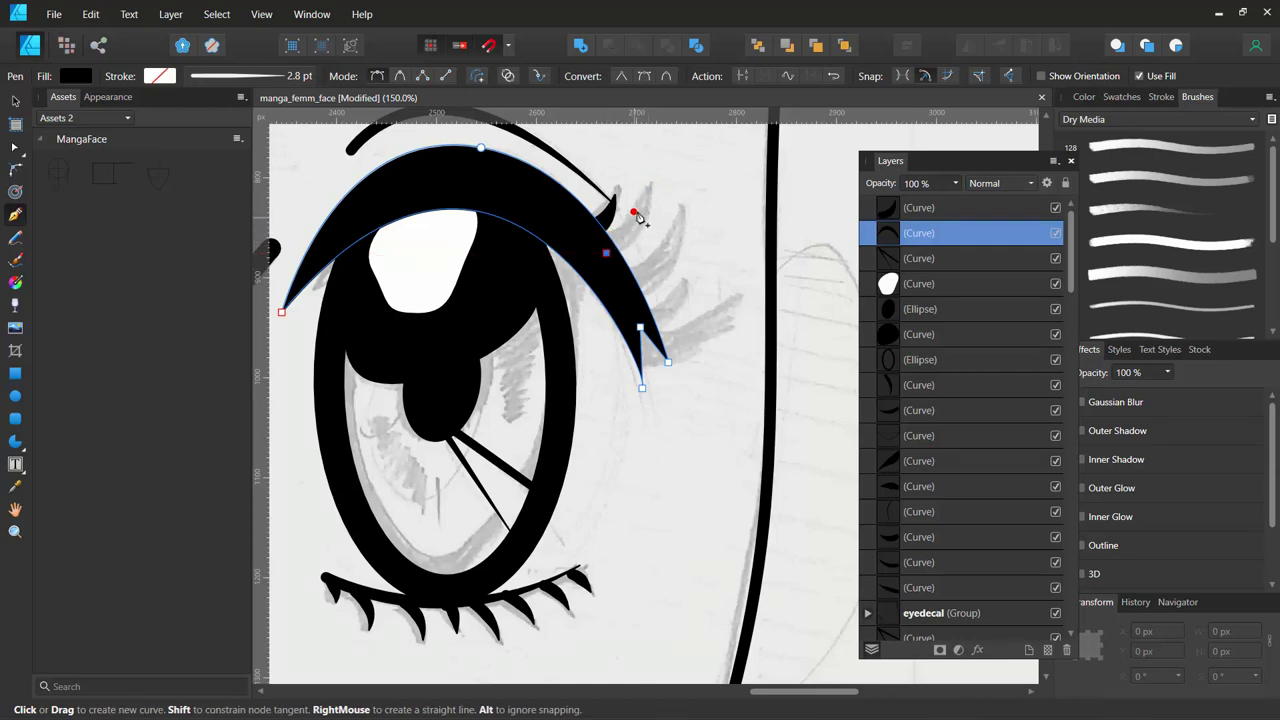
pyautogui.moveTo(650, 195); pyautogui.dragTo(650, 153)
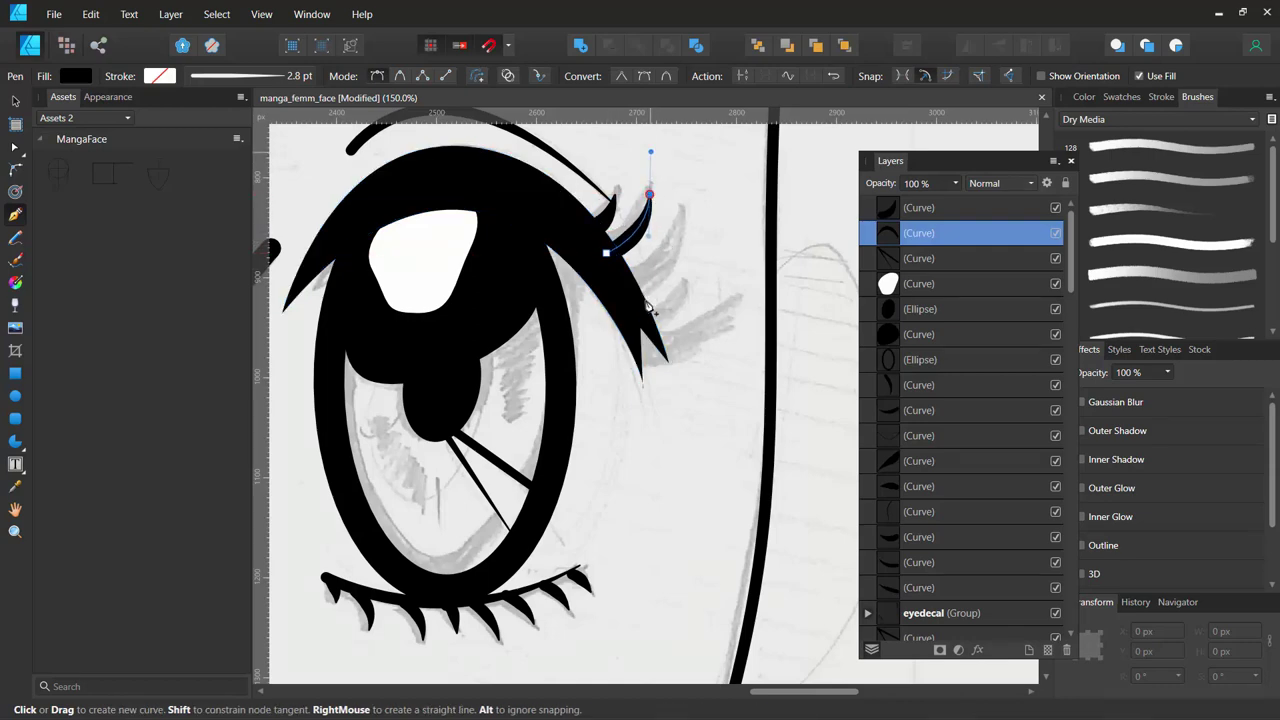
pyautogui.press('Escape')
pyautogui.press('Escape')
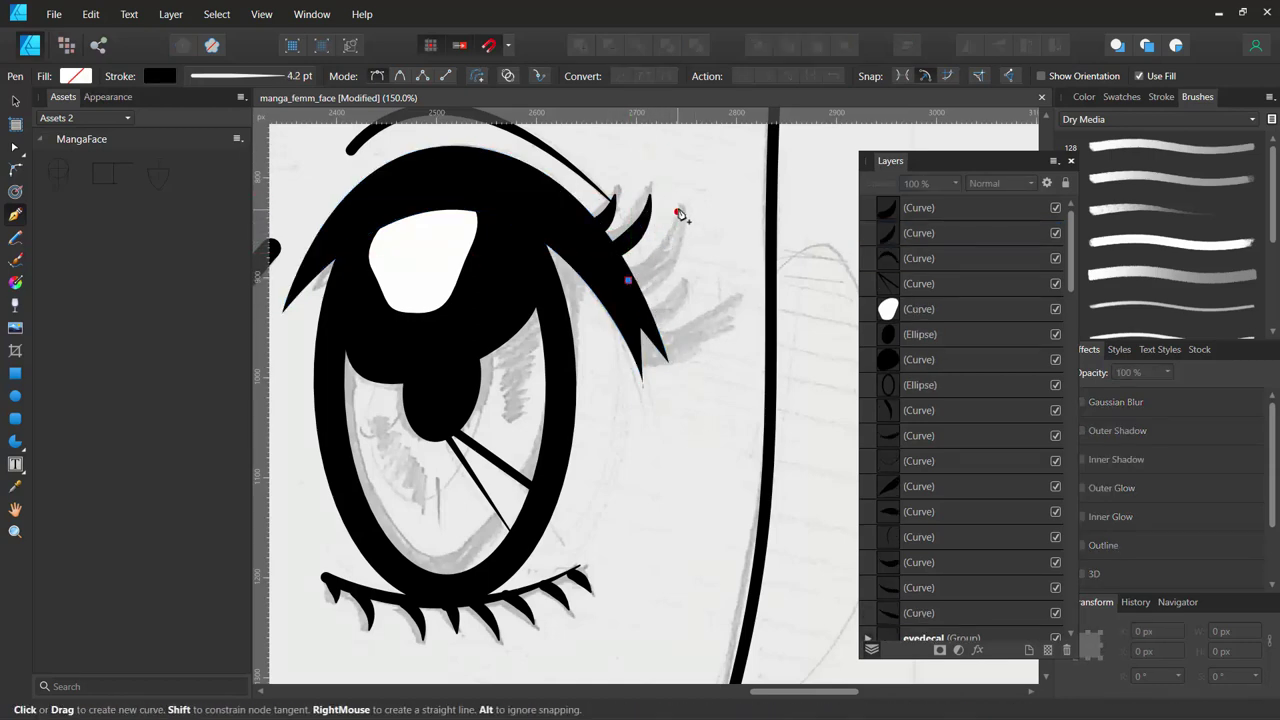
# Draw a third lash further right with a 7 pt stroke.
pyautogui.moveTo(680, 212); pyautogui.dragTo(686, 152)
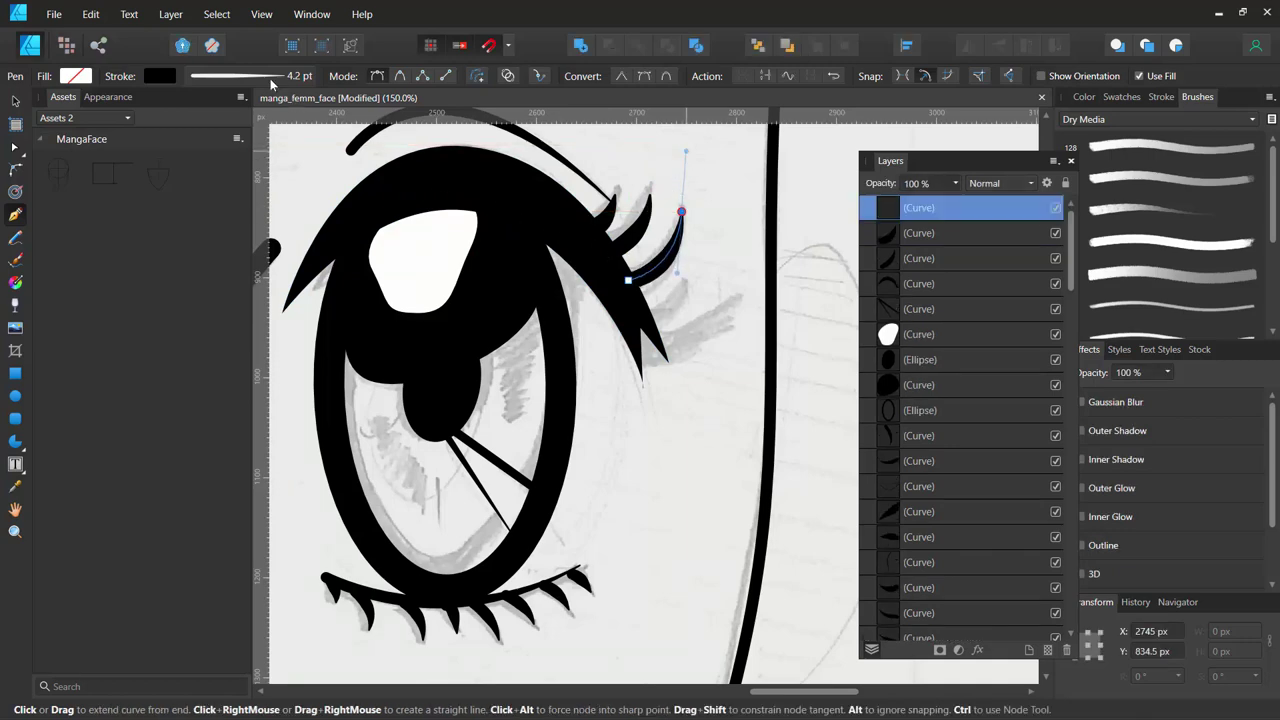
pyautogui.click(270, 78)
pyautogui.moveTo(224, 135); pyautogui.dragTo(237, 146)
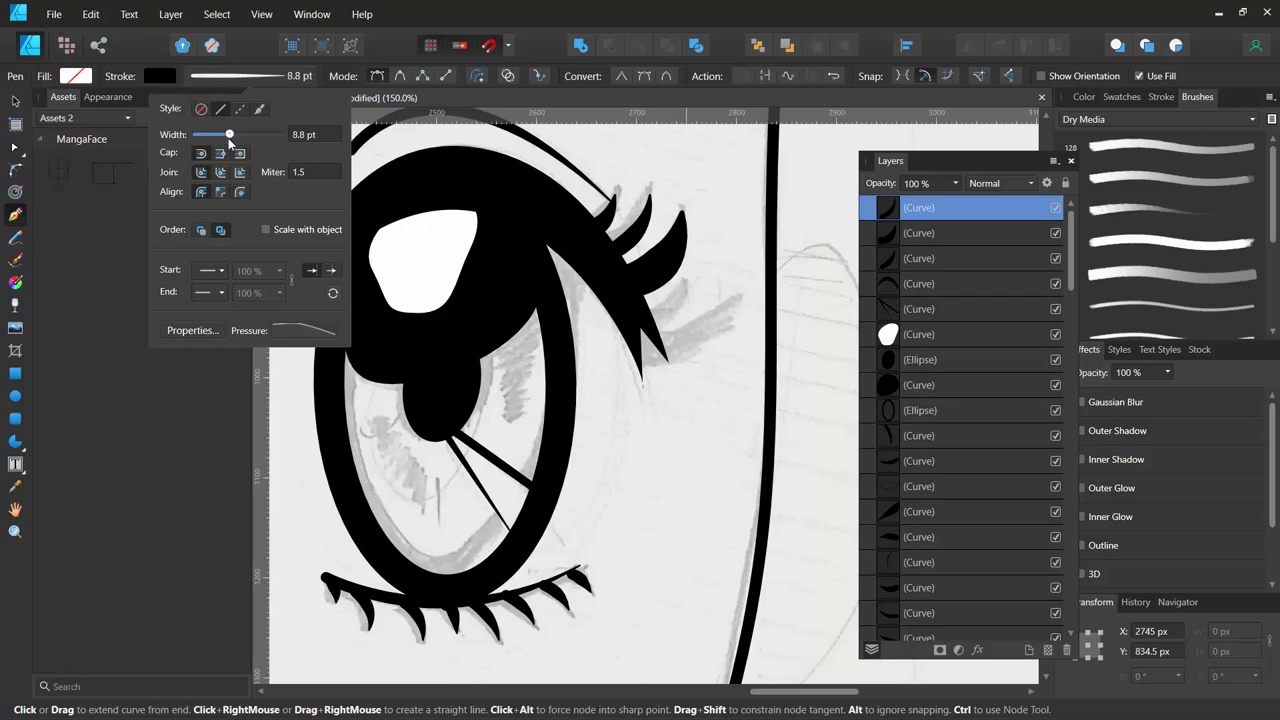
pyautogui.moveTo(229, 138); pyautogui.dragTo(226, 137)
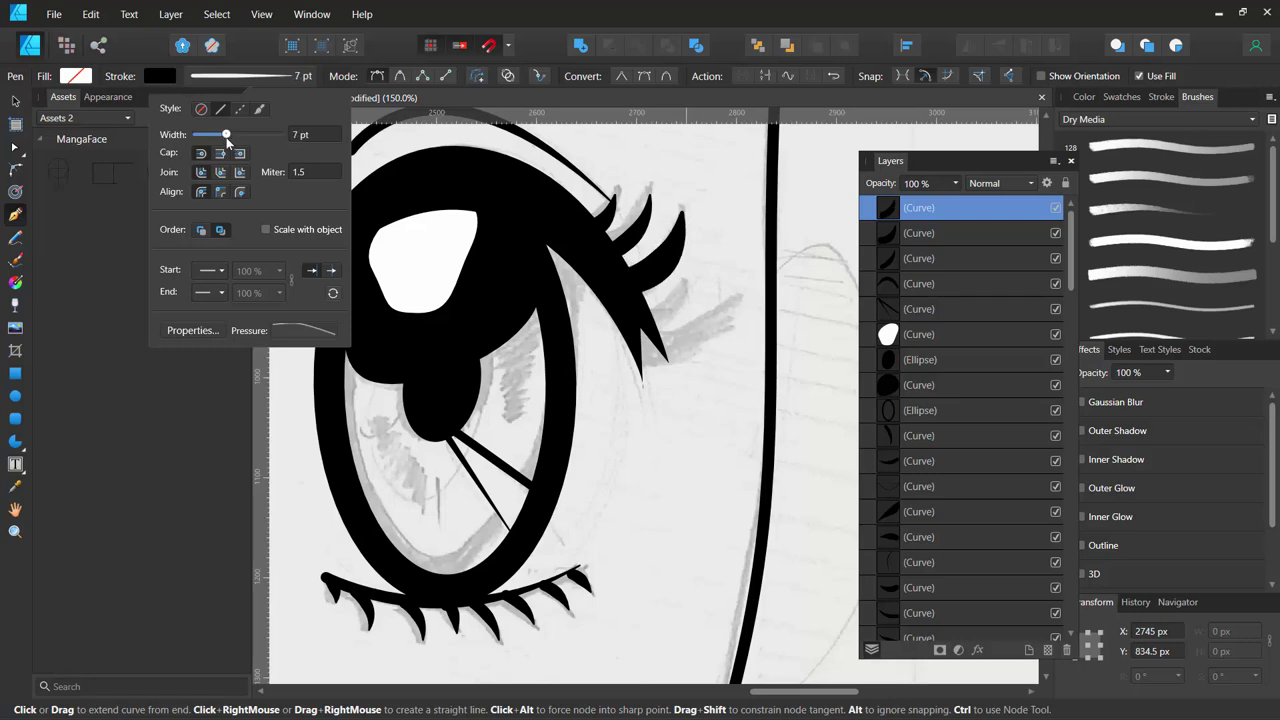
pyautogui.press('a')
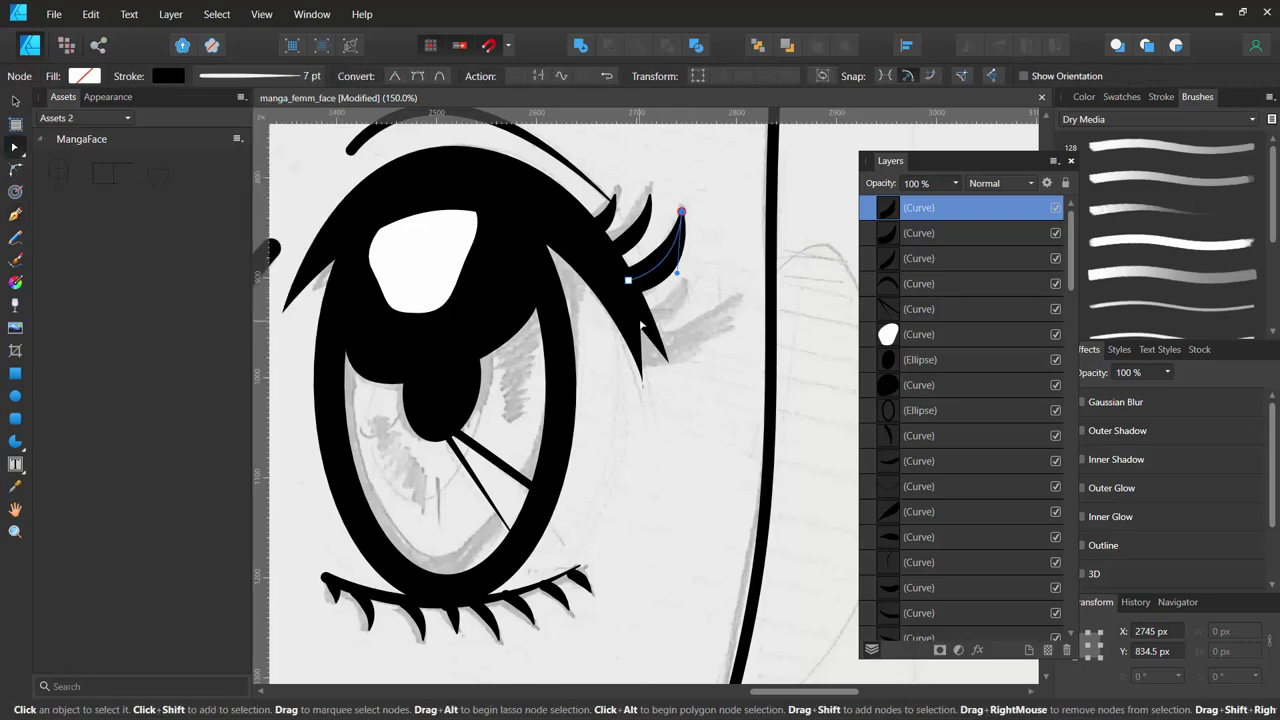
# Add a lash from the eyelid's outer corner bending outward to the right.
pyautogui.click(643, 318)
pyautogui.press('p')
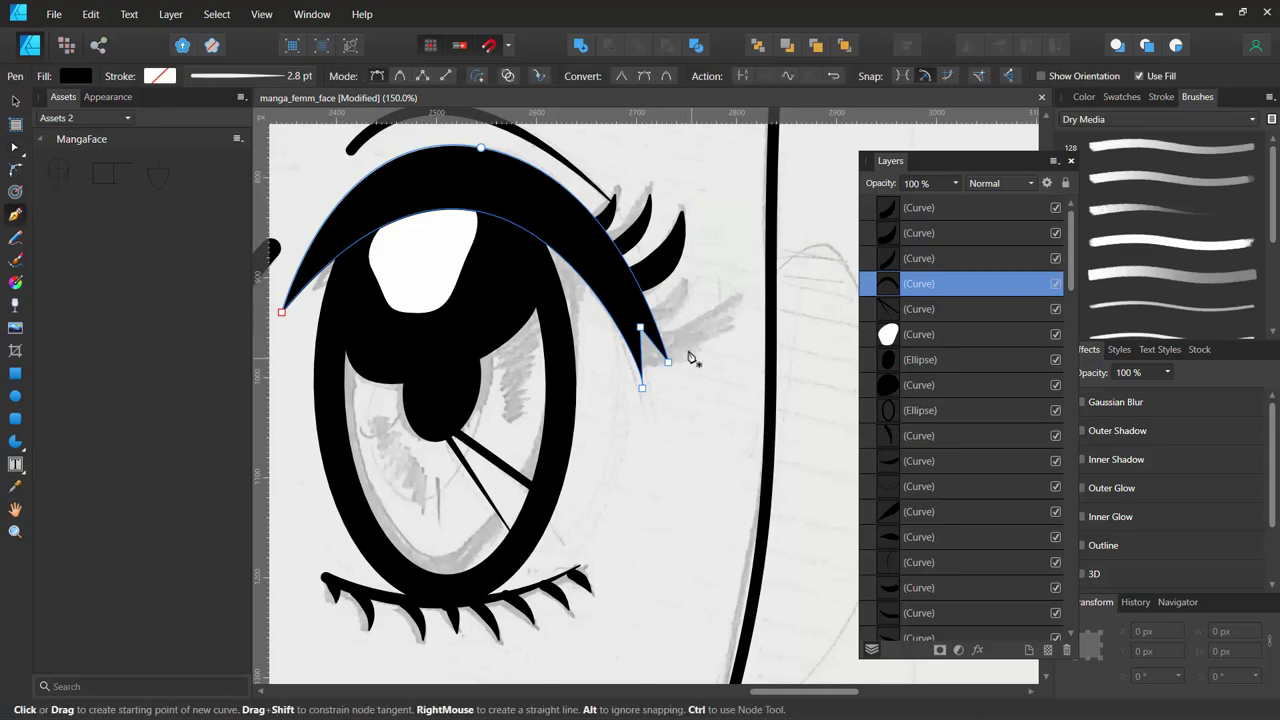
pyautogui.click(648, 318)
pyautogui.moveTo(697, 318); pyautogui.dragTo(735, 313)
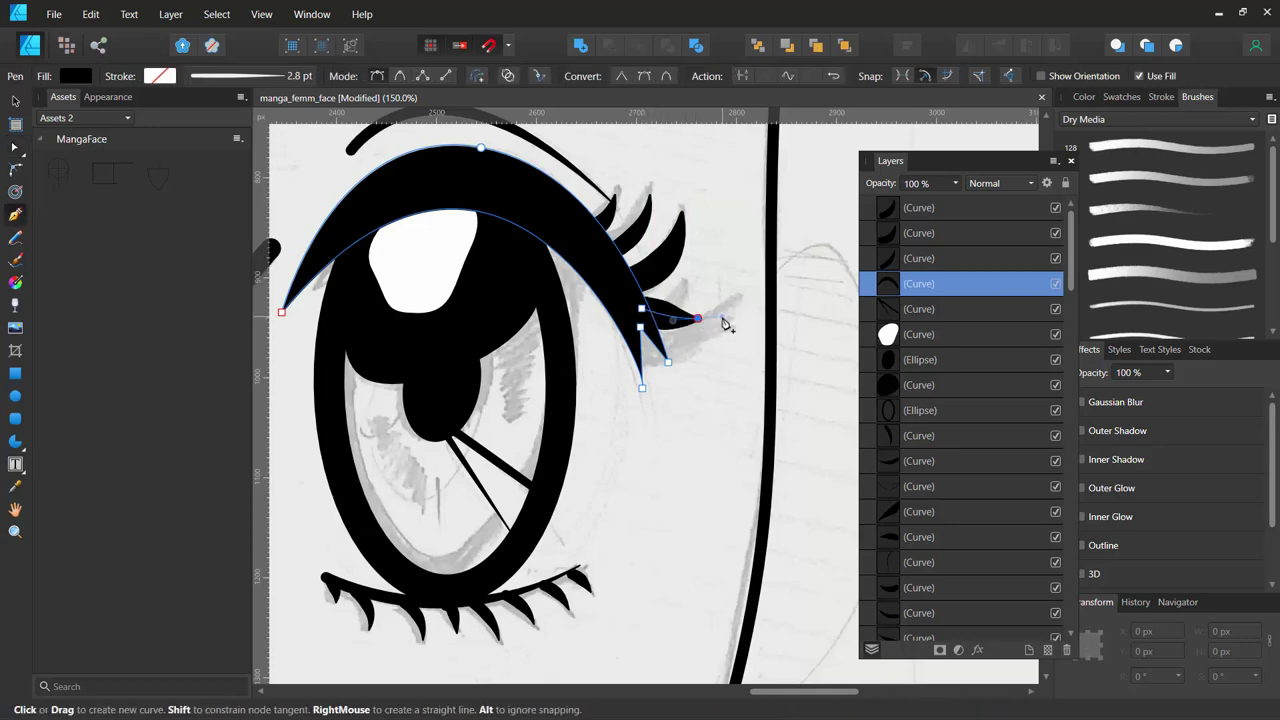
pyautogui.press('Return')
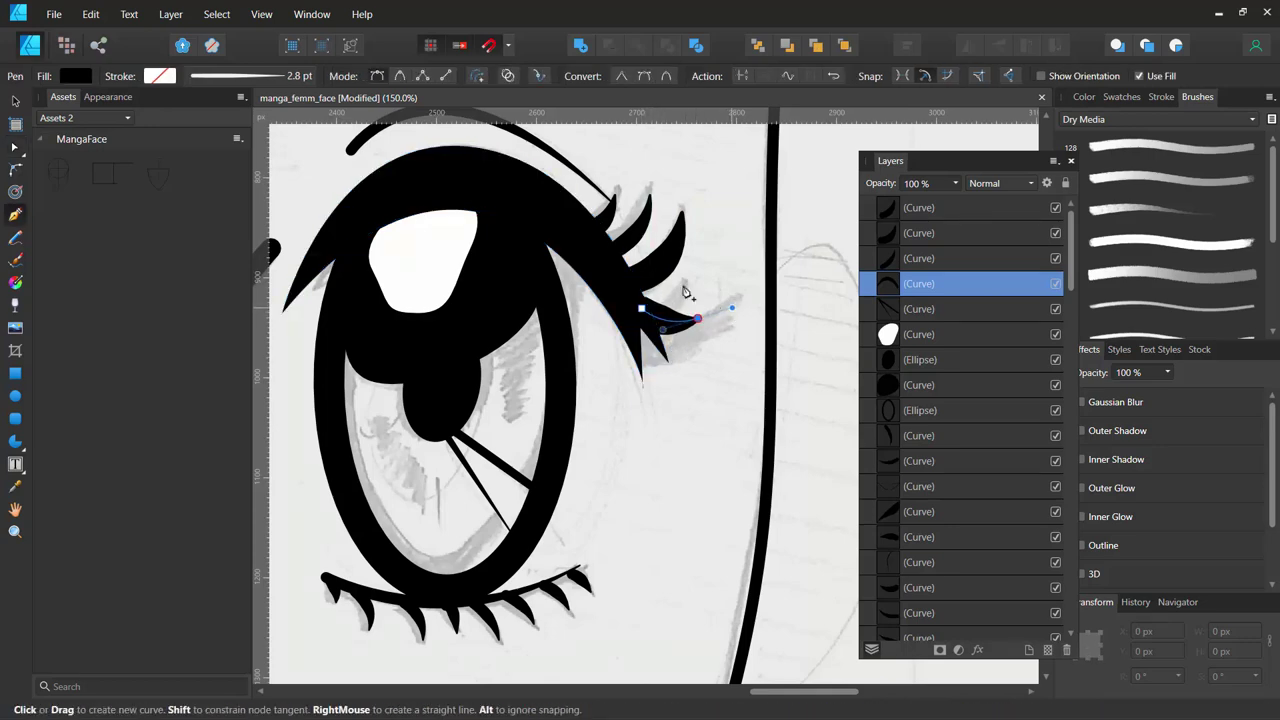
pyautogui.keyDown('ctrl'); pyautogui.click(689, 442); pyautogui.keyUp('ctrl')
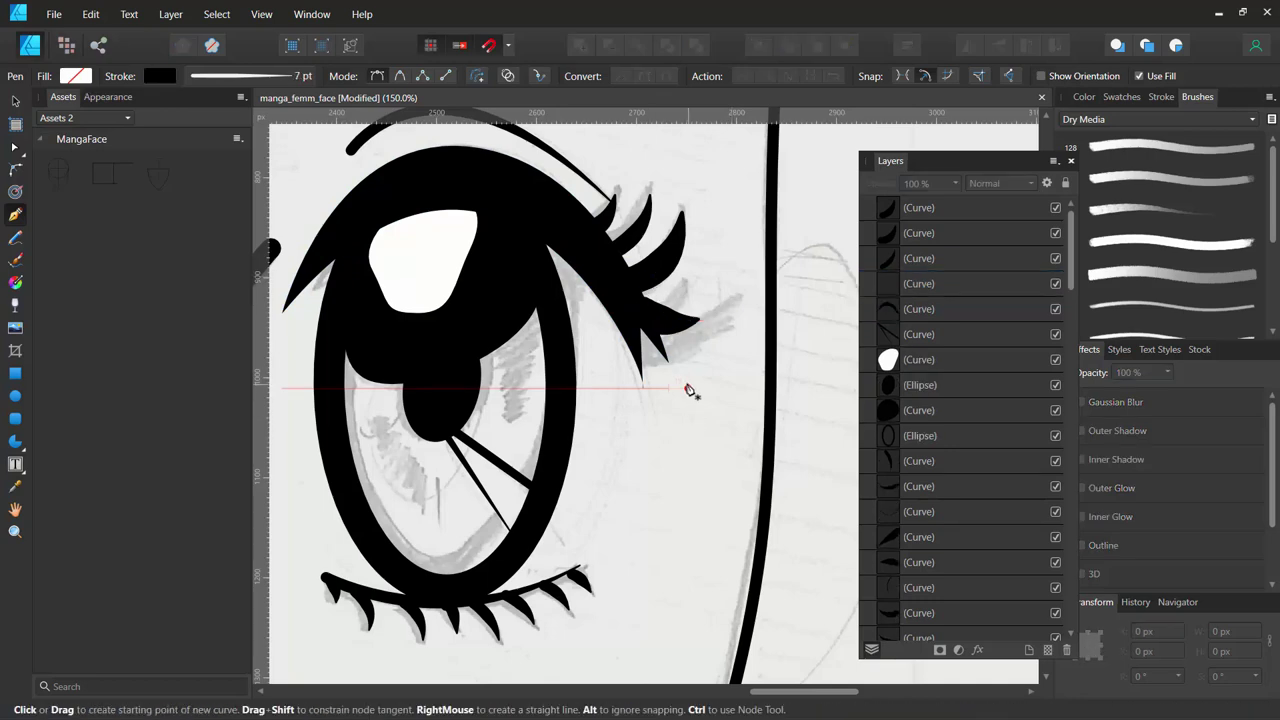
# Add another lash and rotate the lashes, one by about 17°, into a fanned cluster.
pyautogui.click(628, 280)
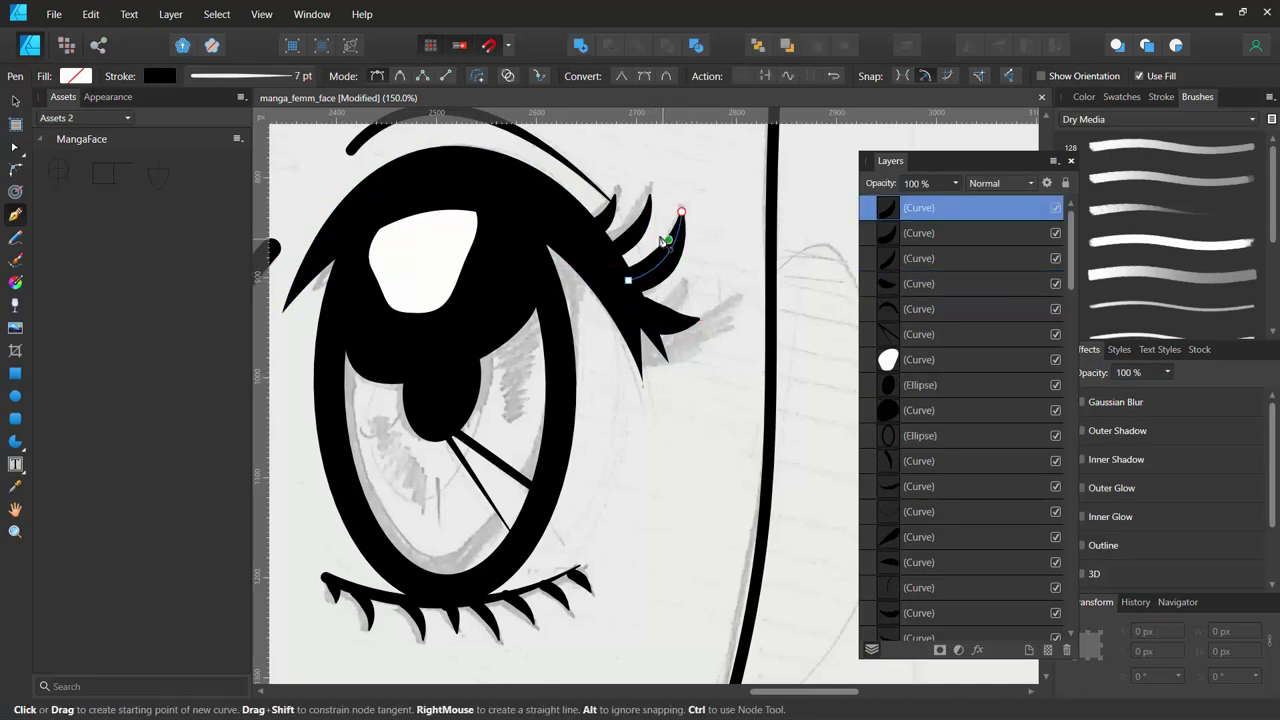
pyautogui.click(681, 212)
pyautogui.click(16, 101)
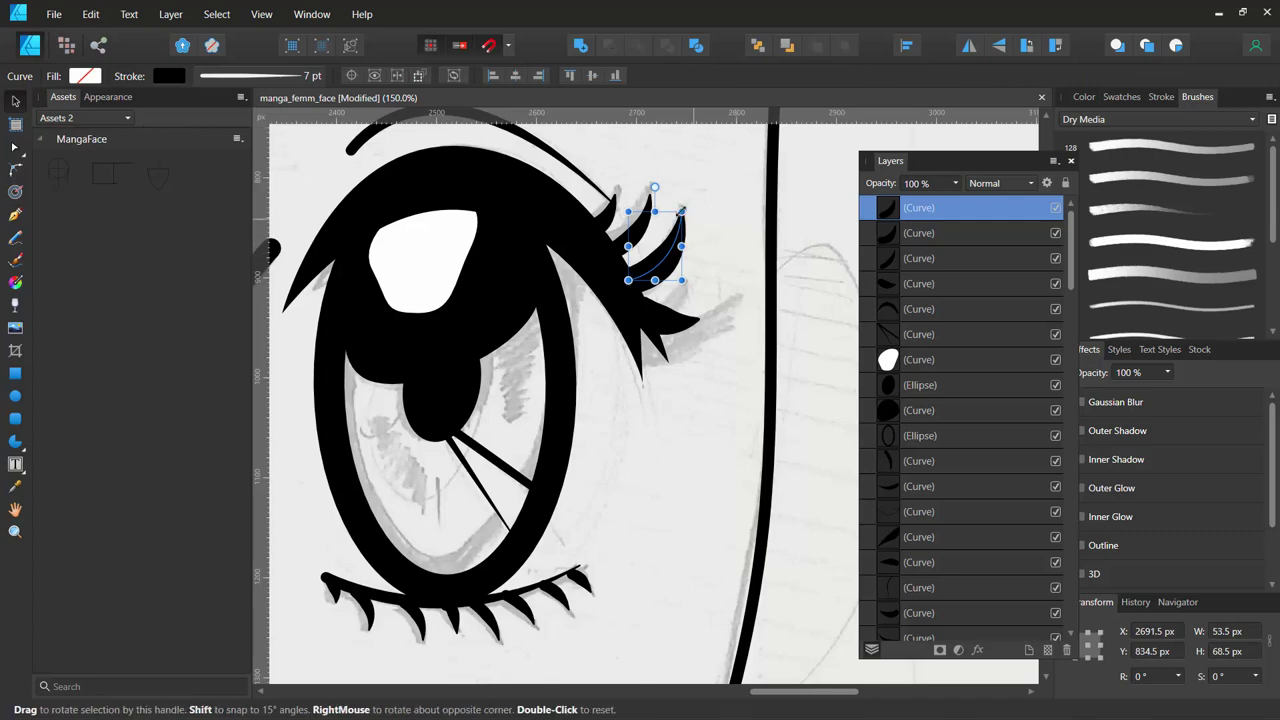
pyautogui.moveTo(655, 188); pyautogui.dragTo(668, 196)
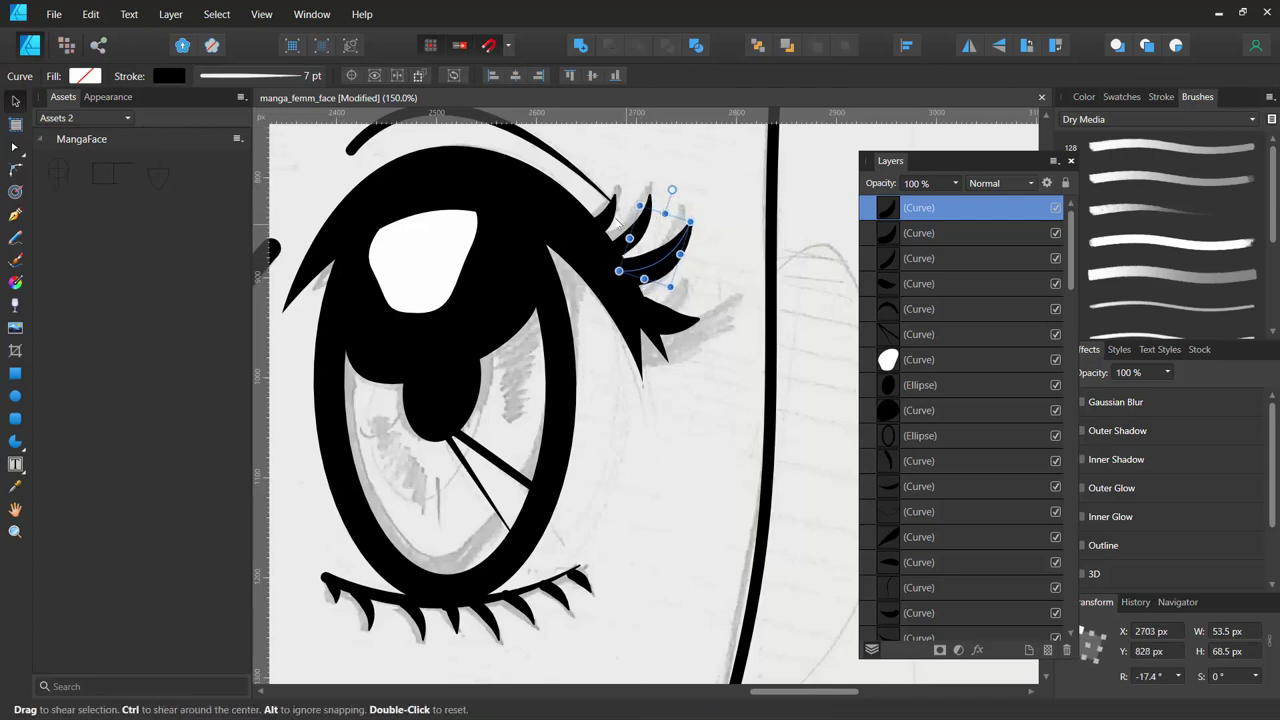
pyautogui.click(600, 202)
pyautogui.moveTo(597, 172); pyautogui.dragTo(640, 228)
pyautogui.click(640, 228)
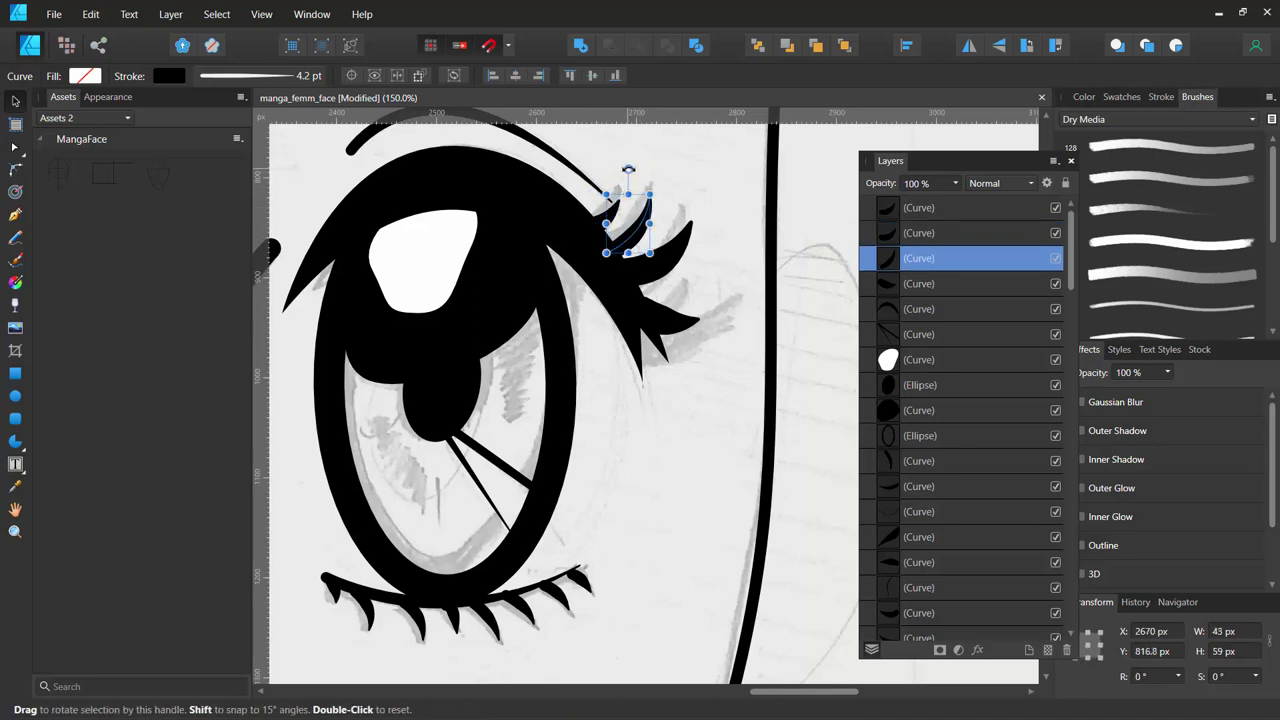
pyautogui.moveTo(628, 170); pyautogui.dragTo(638, 171)
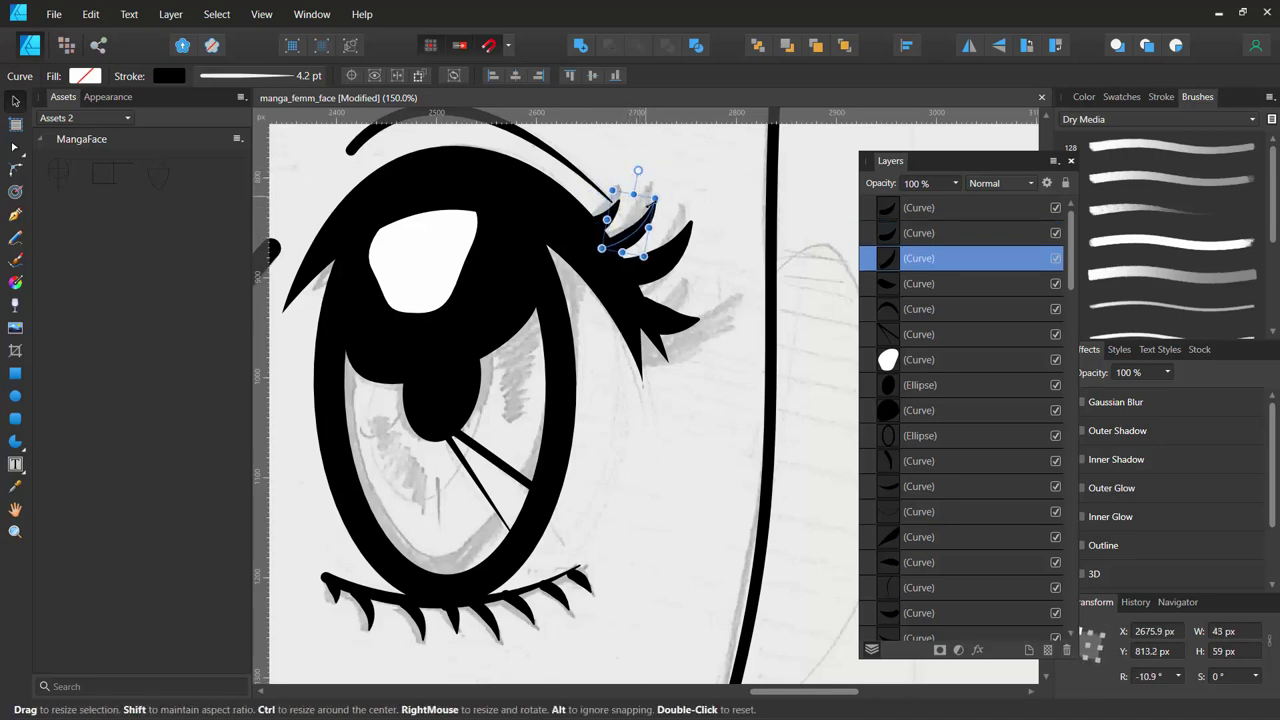
pyautogui.click(732, 487)
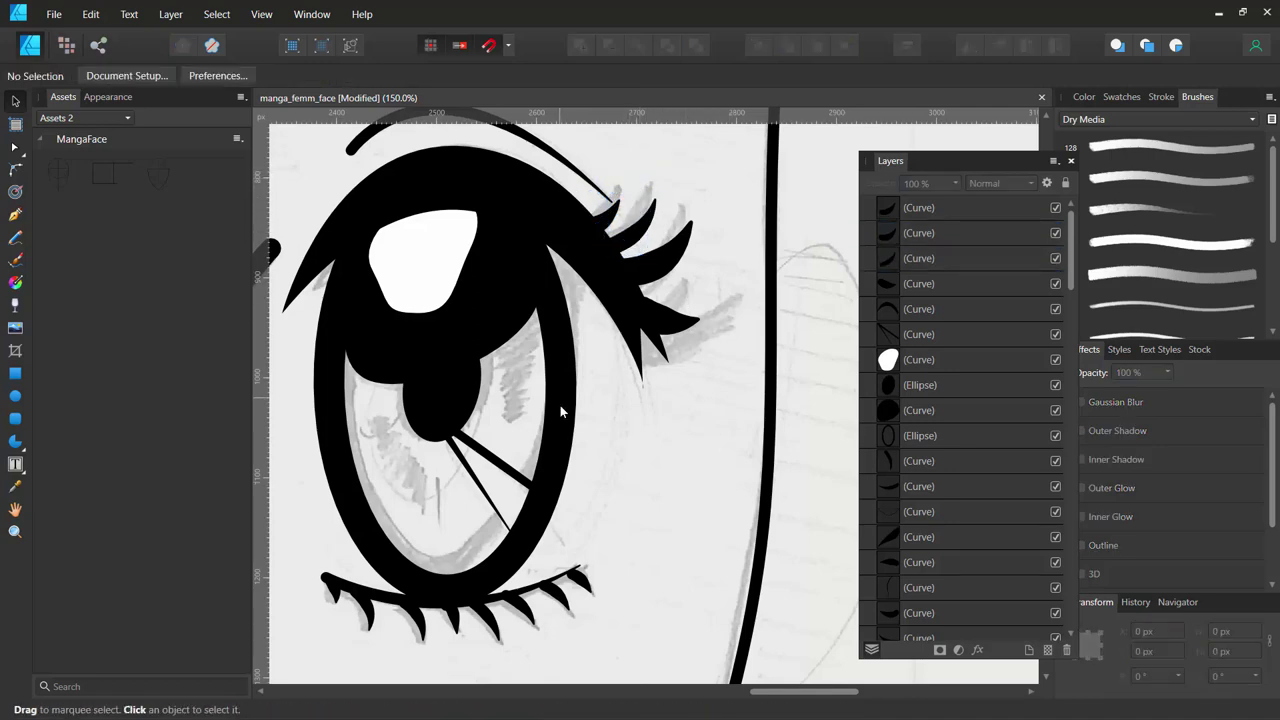
# Set the Pen tool to Line mode with a 0.4 pt stroke width.
pyautogui.press('p')
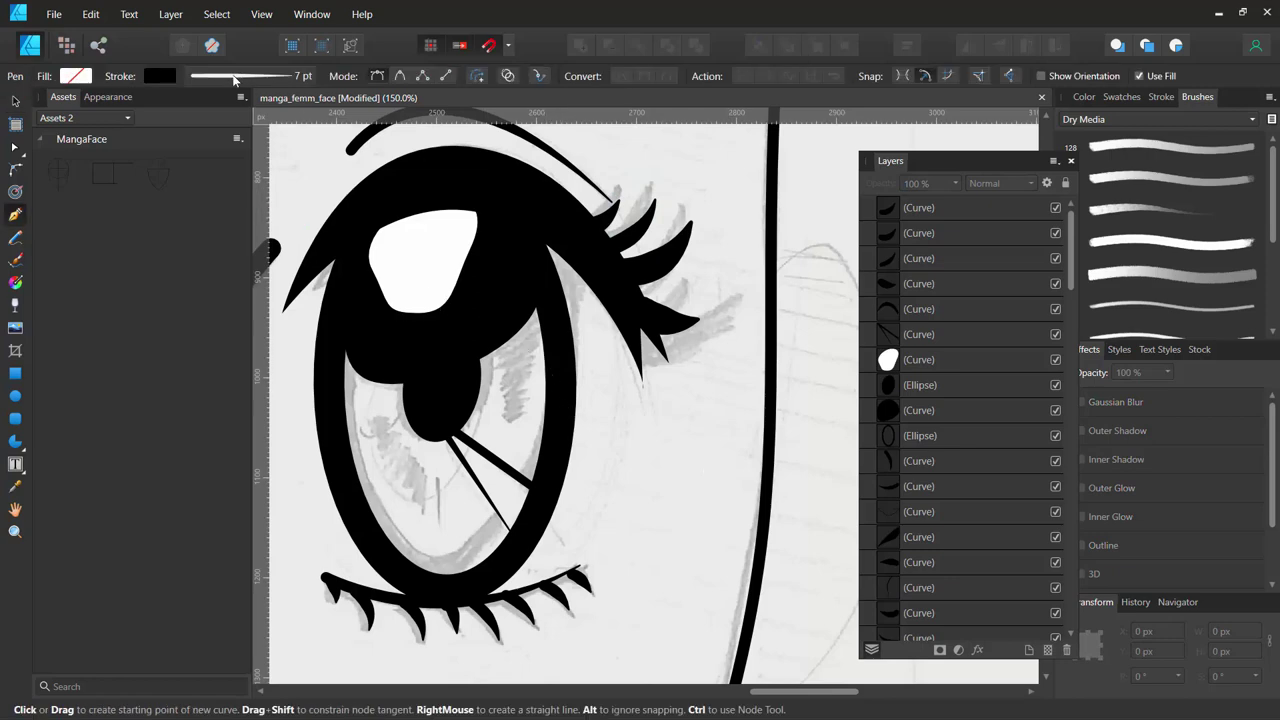
pyautogui.click(235, 79)
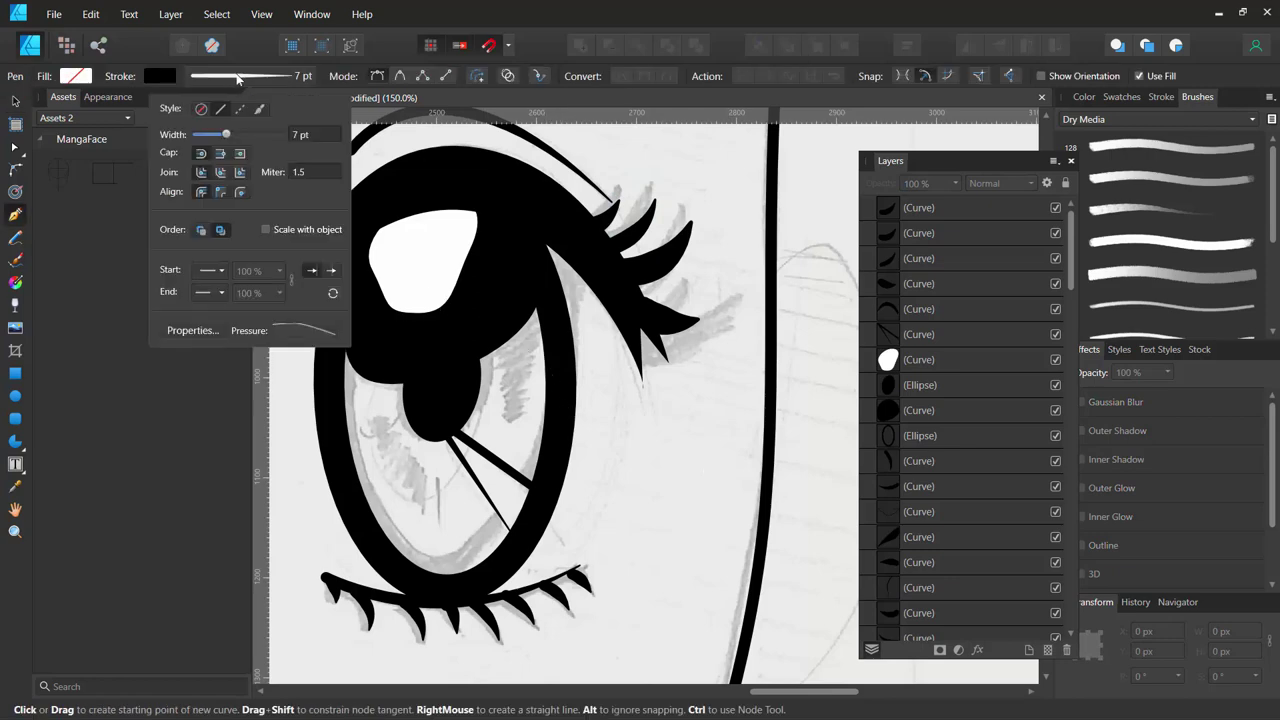
pyautogui.click(202, 135)
pyautogui.click(446, 77)
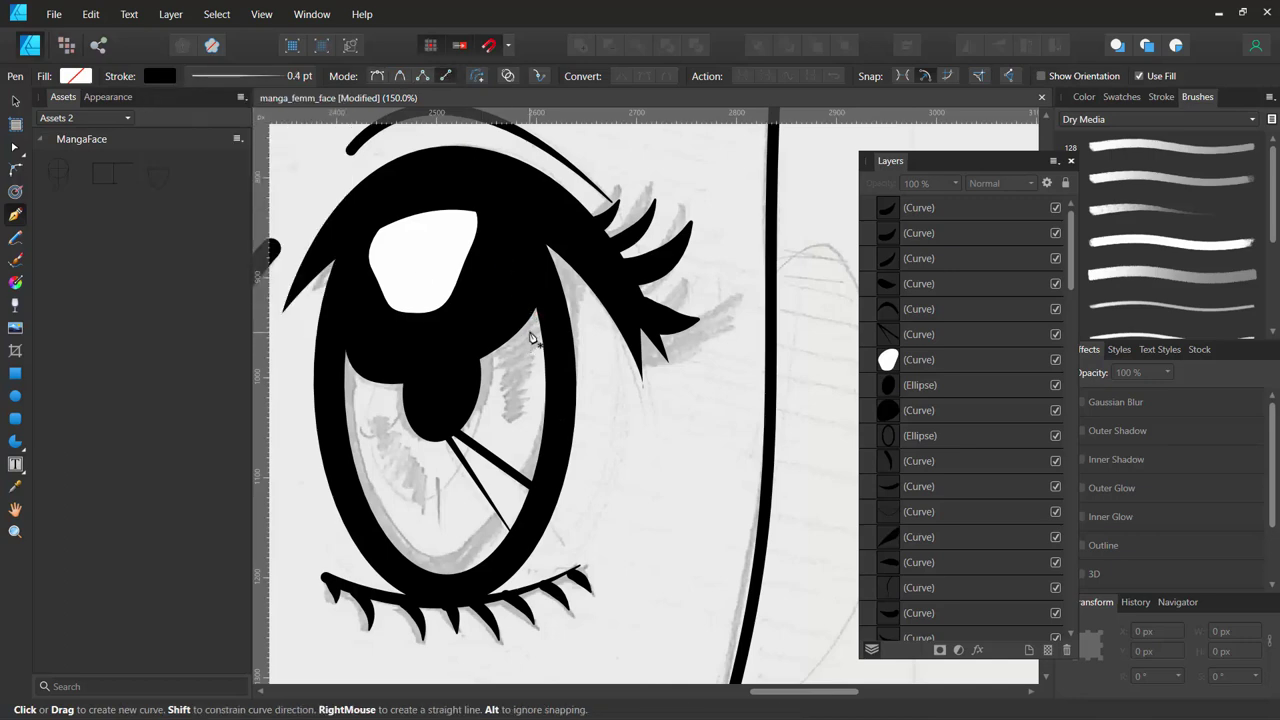
# Draw several short hatch lines in the upper-right part of the iris.
pyautogui.click(502, 356)
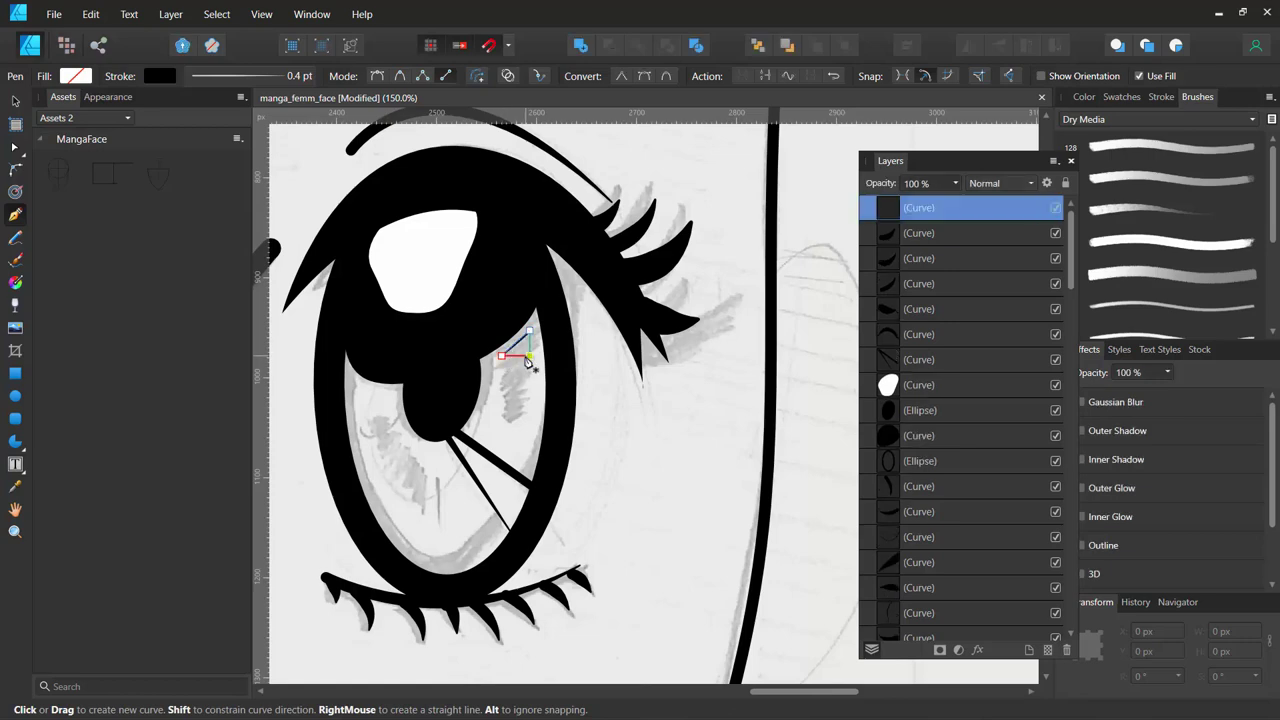
pyautogui.hotkey('ctrl', 'd')
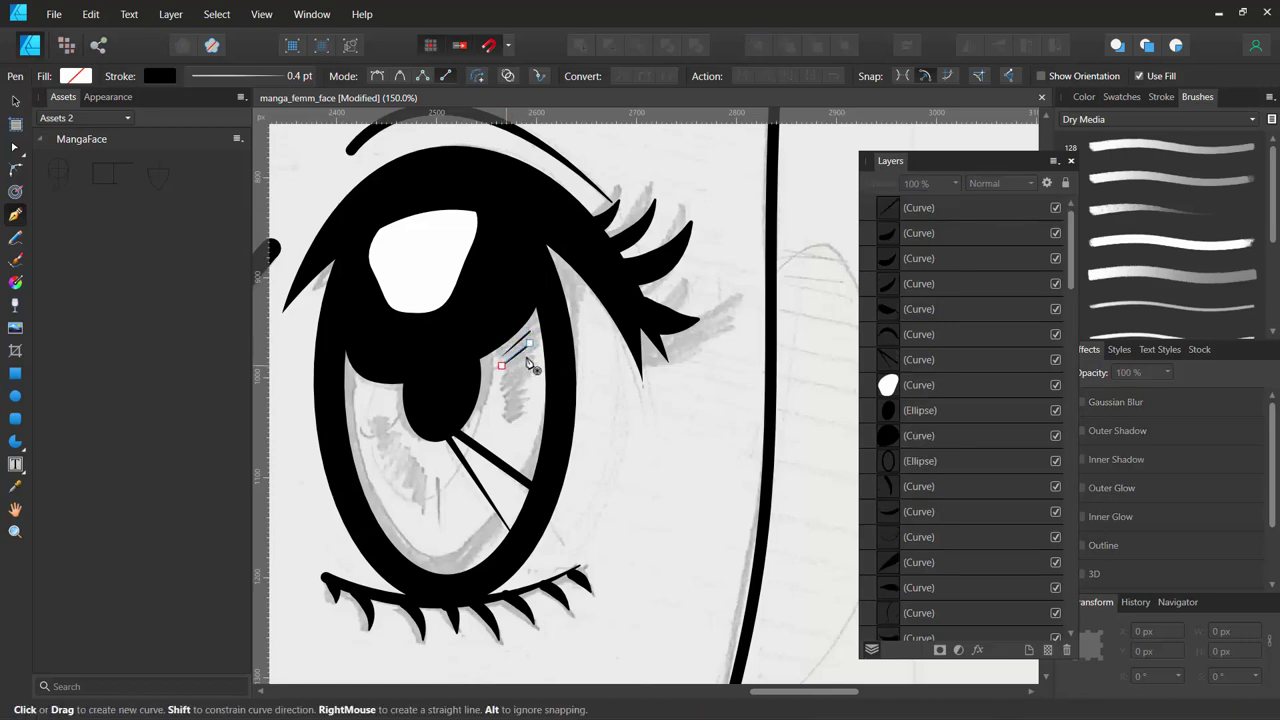
pyautogui.click(504, 367)
pyautogui.click(525, 371)
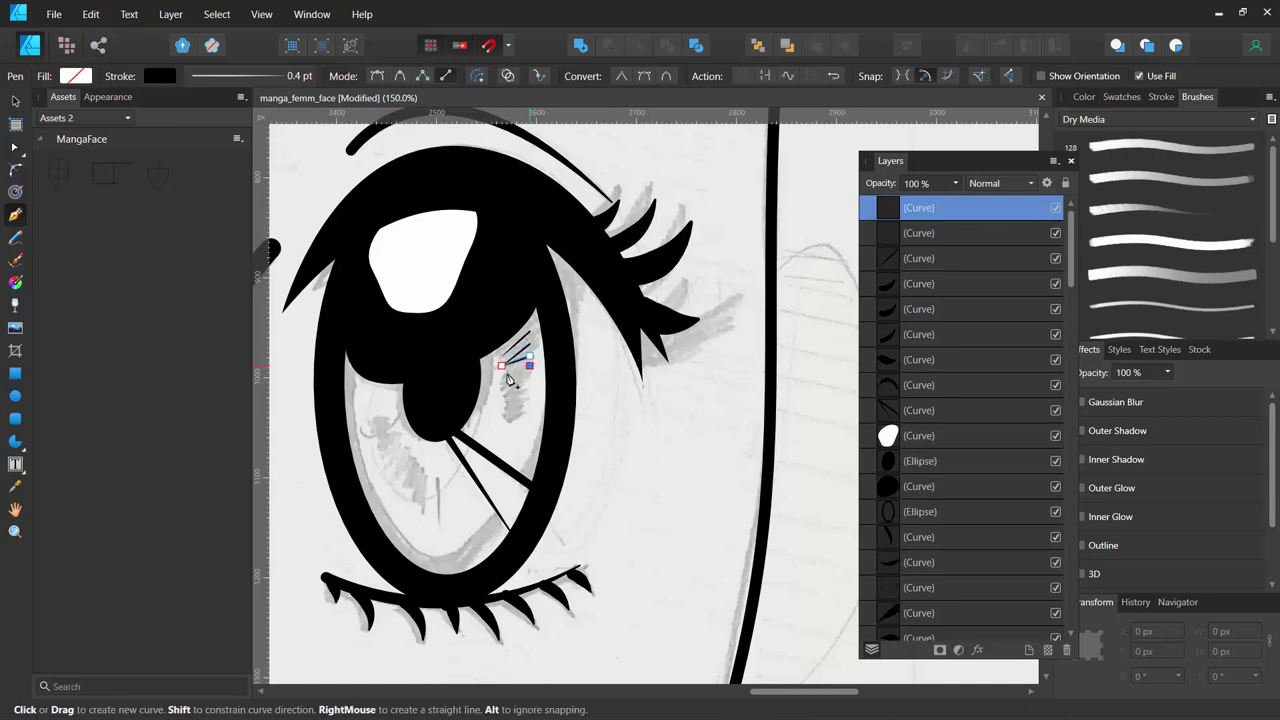
pyautogui.click(505, 370)
pyautogui.click(501, 379)
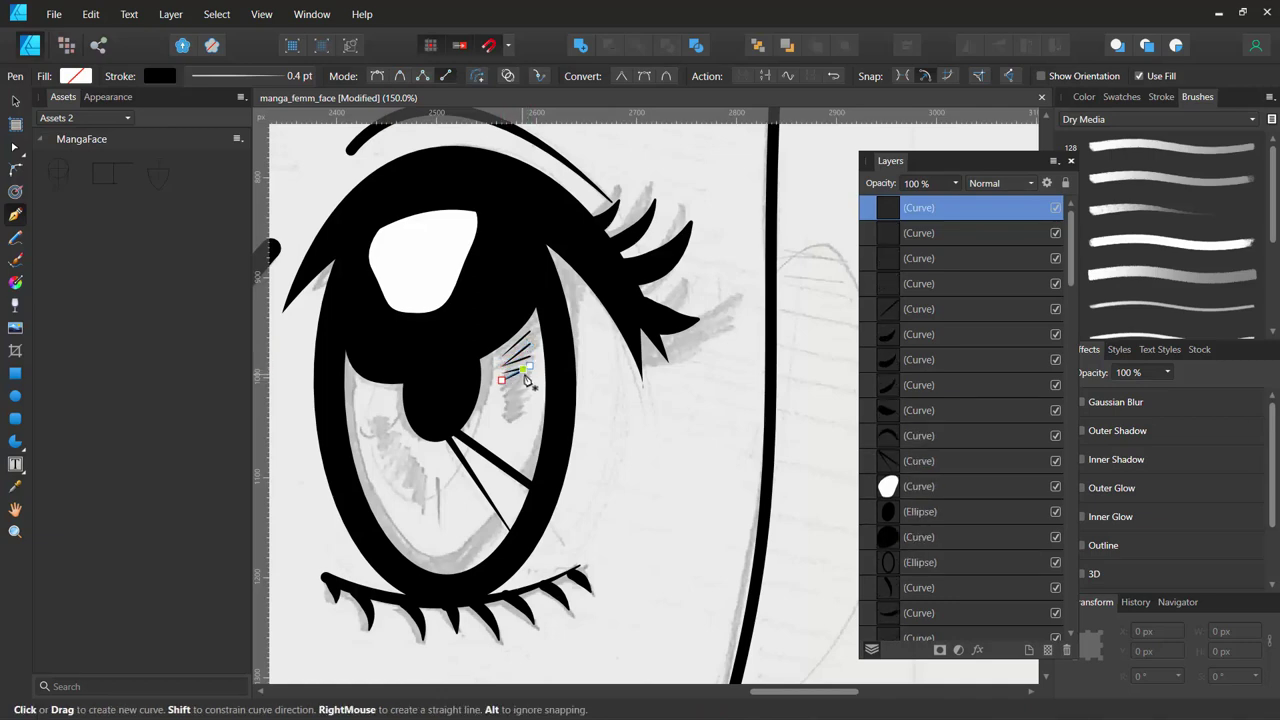
pyautogui.click(502, 388)
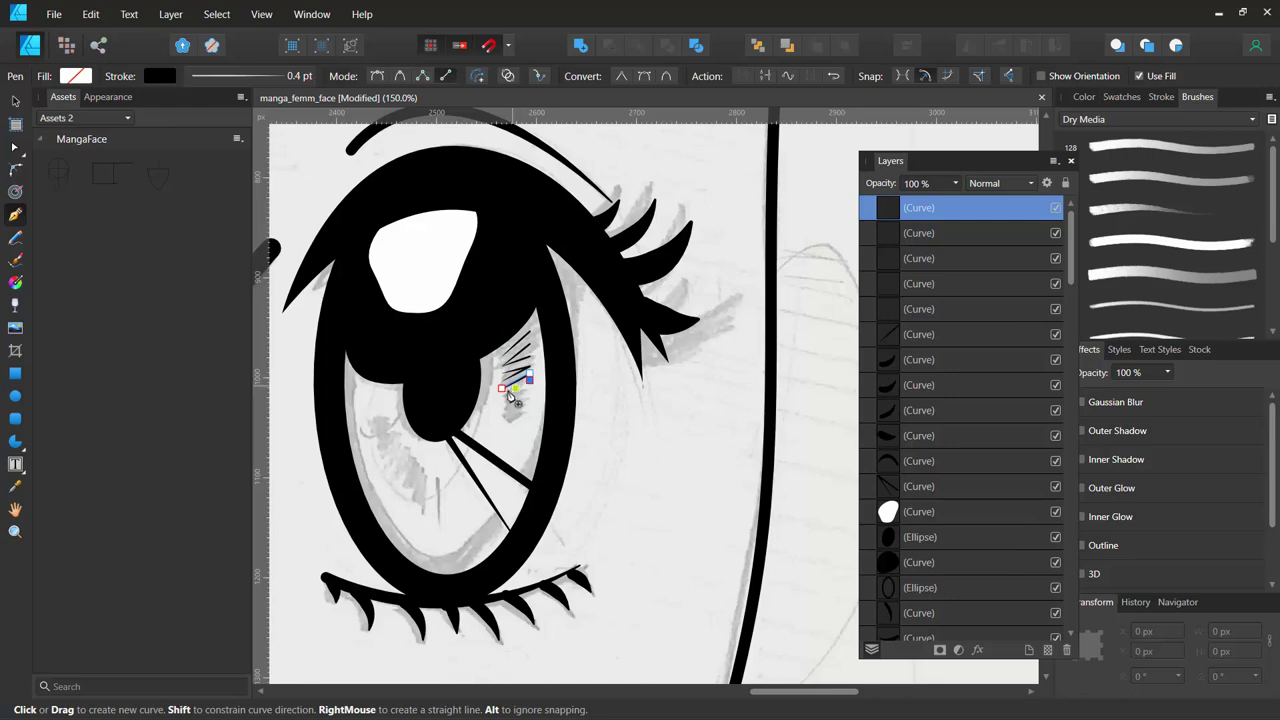
pyautogui.click(503, 389)
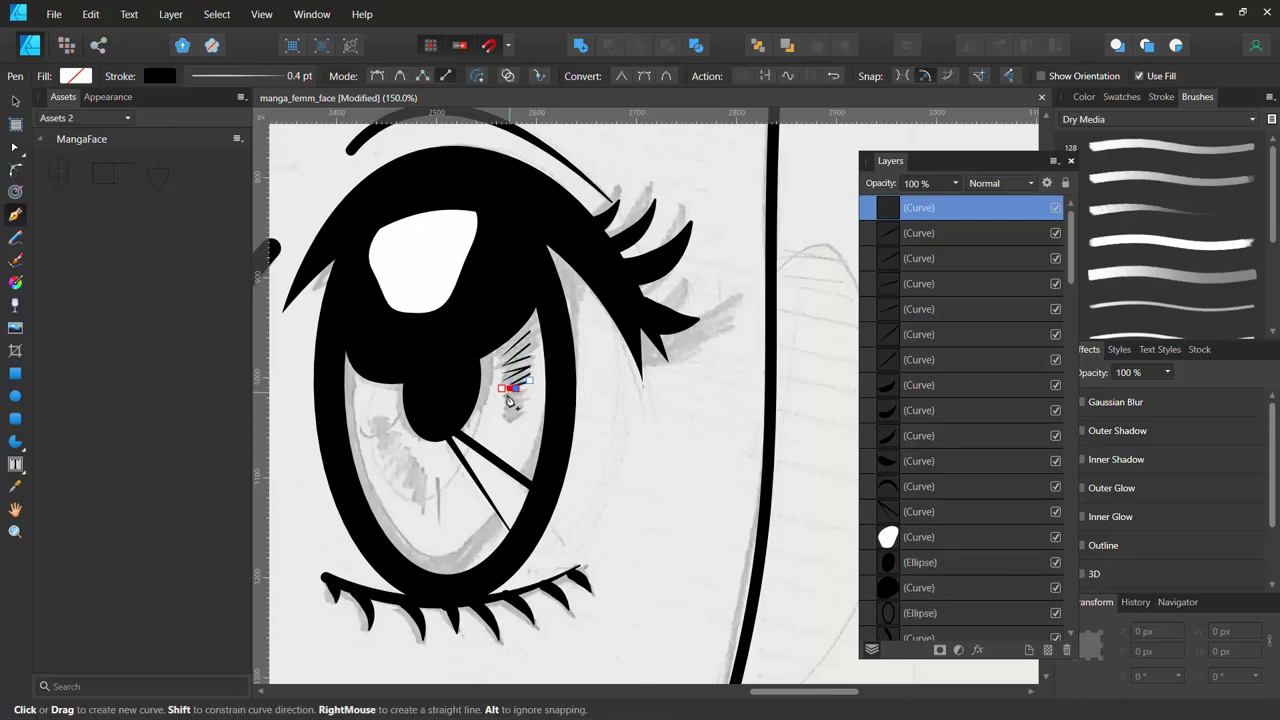
pyautogui.click(521, 400)
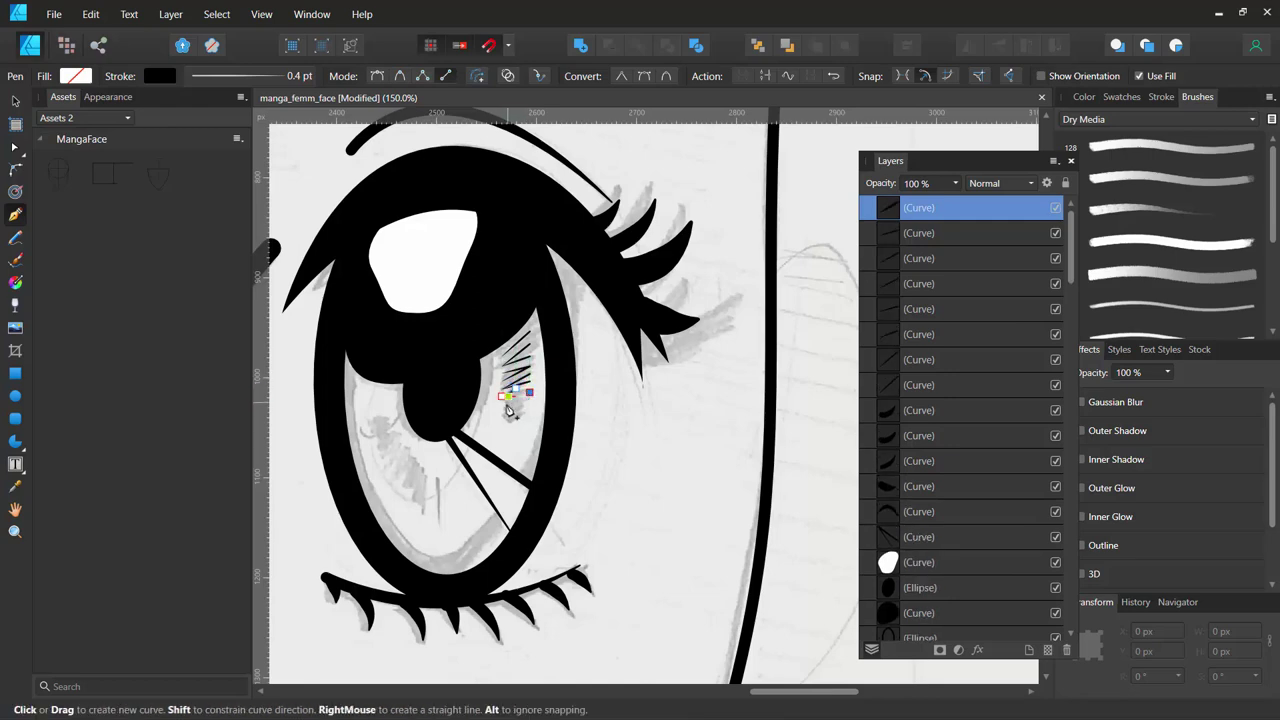
pyautogui.click(508, 402)
pyautogui.scroll(2, 512, 400)
# Zoom in on the iris and undo the rough hatch strokes.
pyautogui.scroll(2, 520, 397)
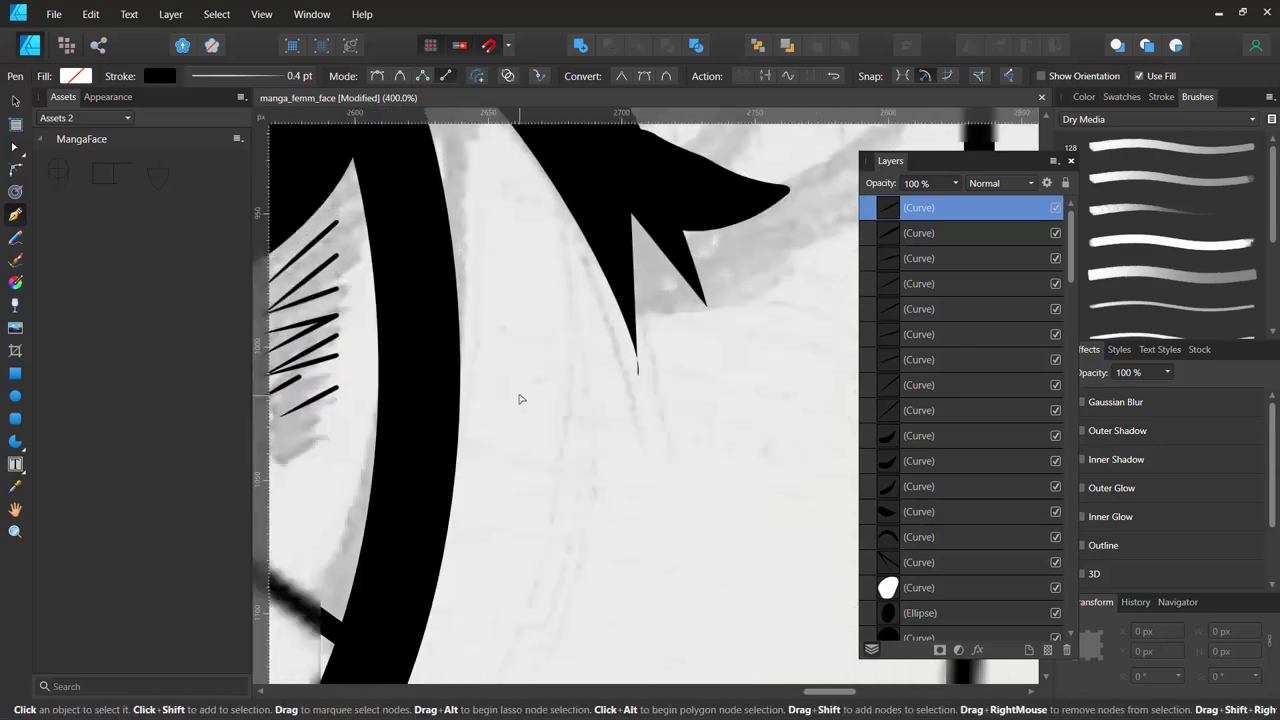
pyautogui.moveTo(437, 429)
pyautogui.mouseDown()
pyautogui.moveTo(533, 451)
pyautogui.moveTo(616, 428)
pyautogui.mouseUp()
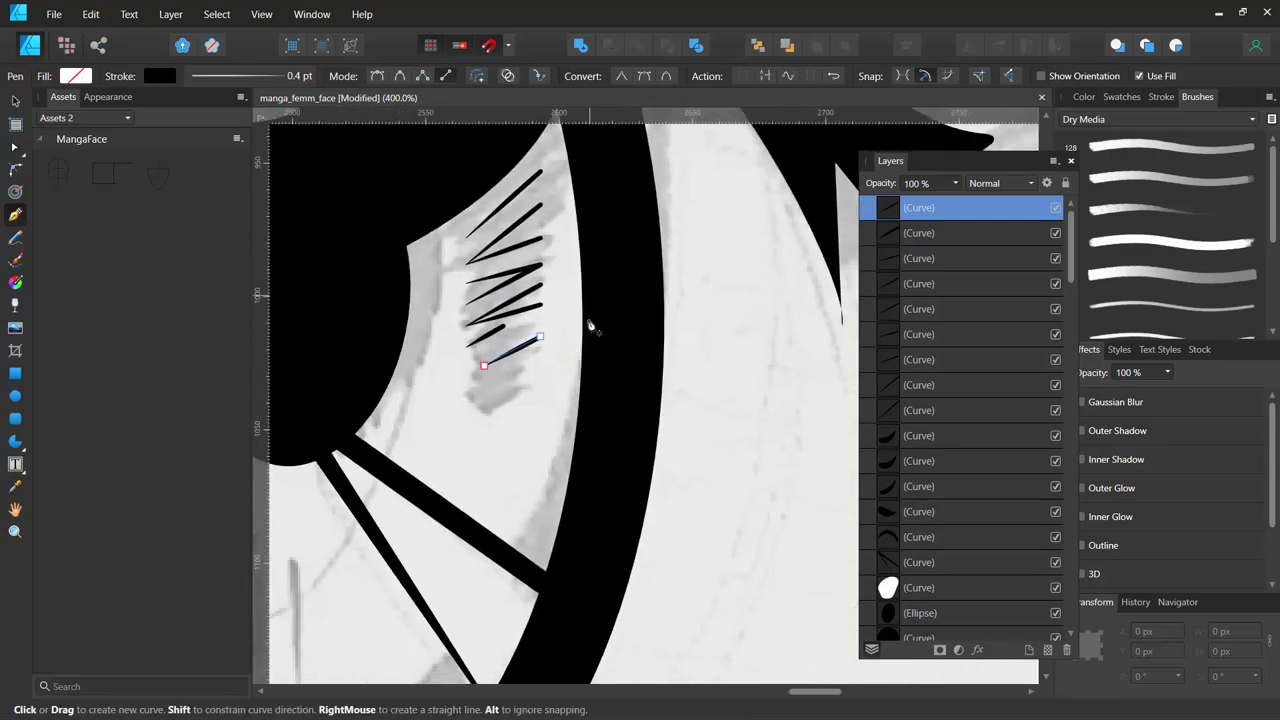
pyautogui.hotkey('ctrl', 'z')
pyautogui.hotkey('ctrl', 'z')
pyautogui.hotkey('ctrl', 'z')
pyautogui.hotkey('ctrl', 'z')
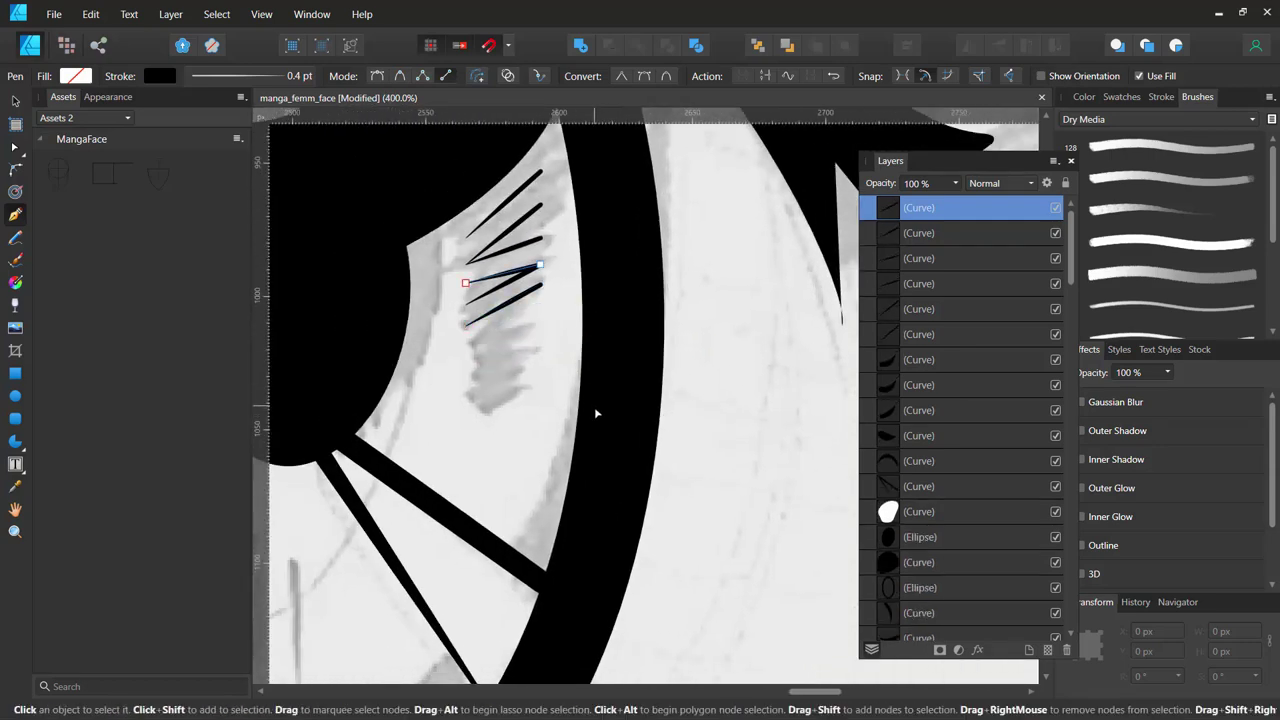
pyautogui.hotkey('ctrl', 'z')
pyautogui.hotkey('ctrl', 'z')
pyautogui.hotkey('ctrl', 'z')
pyautogui.hotkey('ctrl', 'z')
pyautogui.hotkey('ctrl', 'z')
pyautogui.hotkey('ctrl', 'z')
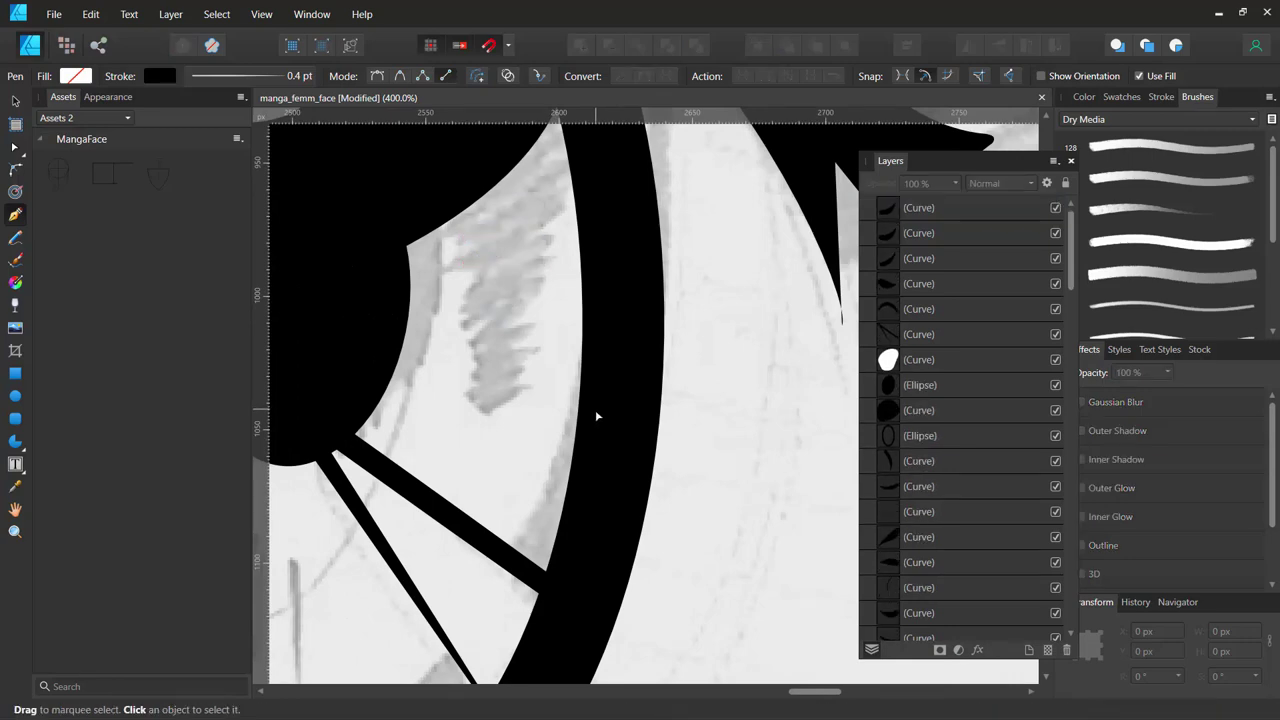
pyautogui.hotkey('ctrl', 'z')
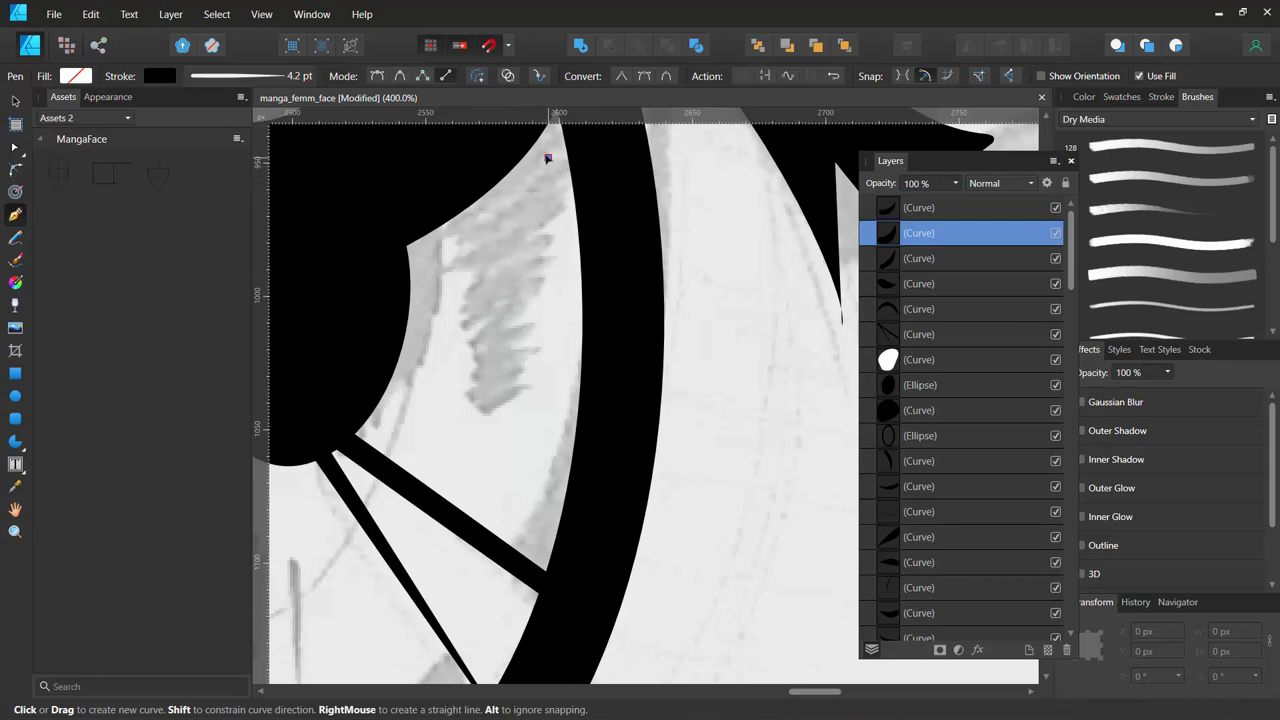
# Draw the upper lines of a thin hatch fan across the iris's upper-right edge.
pyautogui.click(547, 158)
pyautogui.click(449, 250)
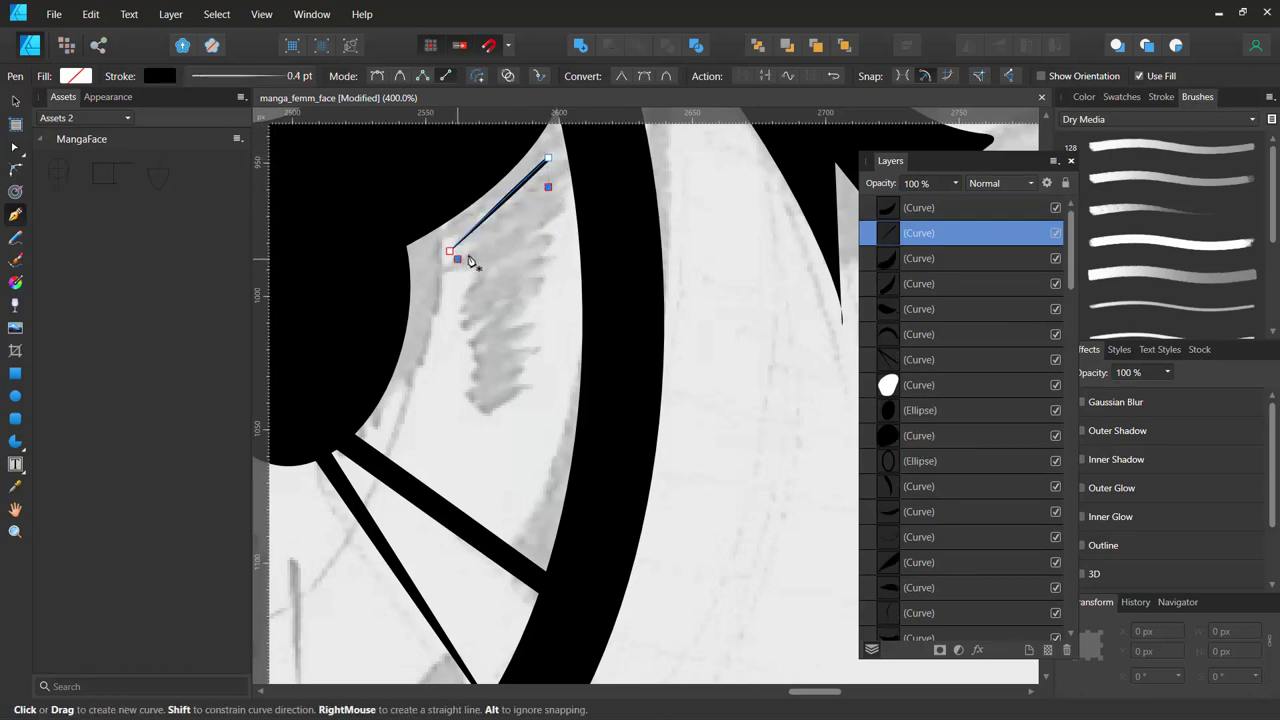
pyautogui.click(457, 258)
pyautogui.click(547, 186)
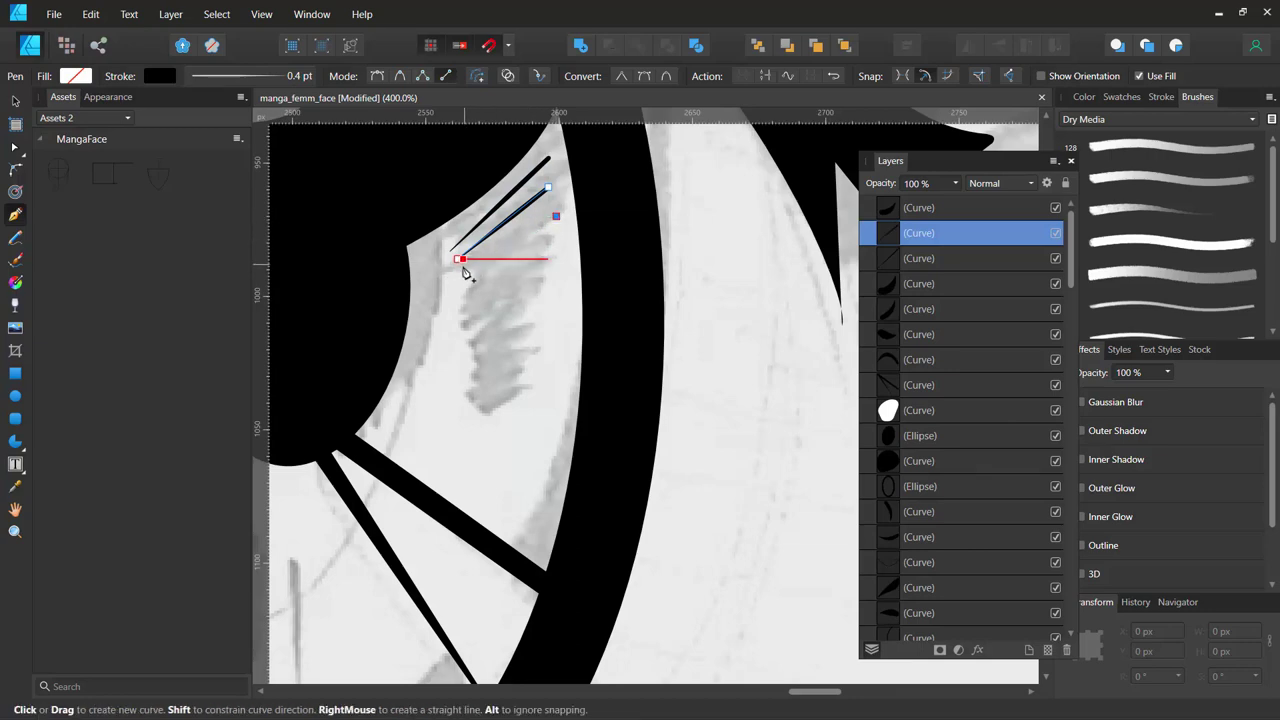
pyautogui.click(457, 266)
pyautogui.click(556, 216)
pyautogui.click(556, 251)
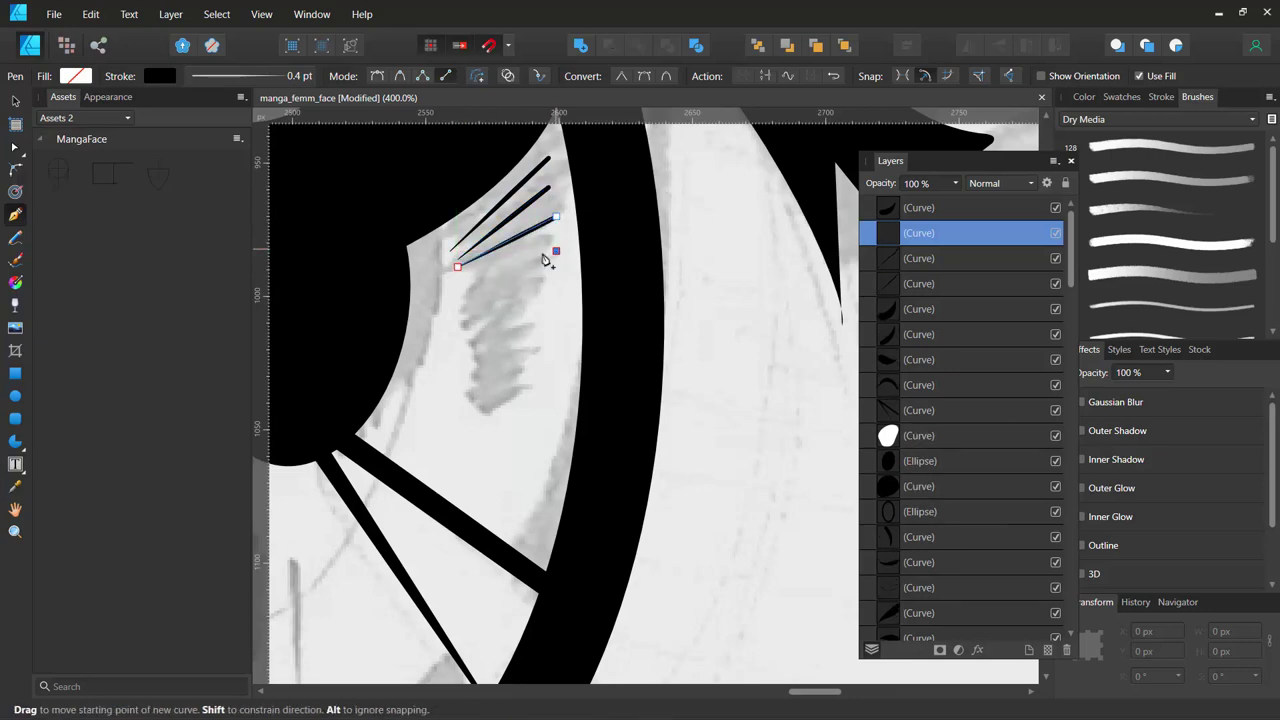
pyautogui.click(465, 283)
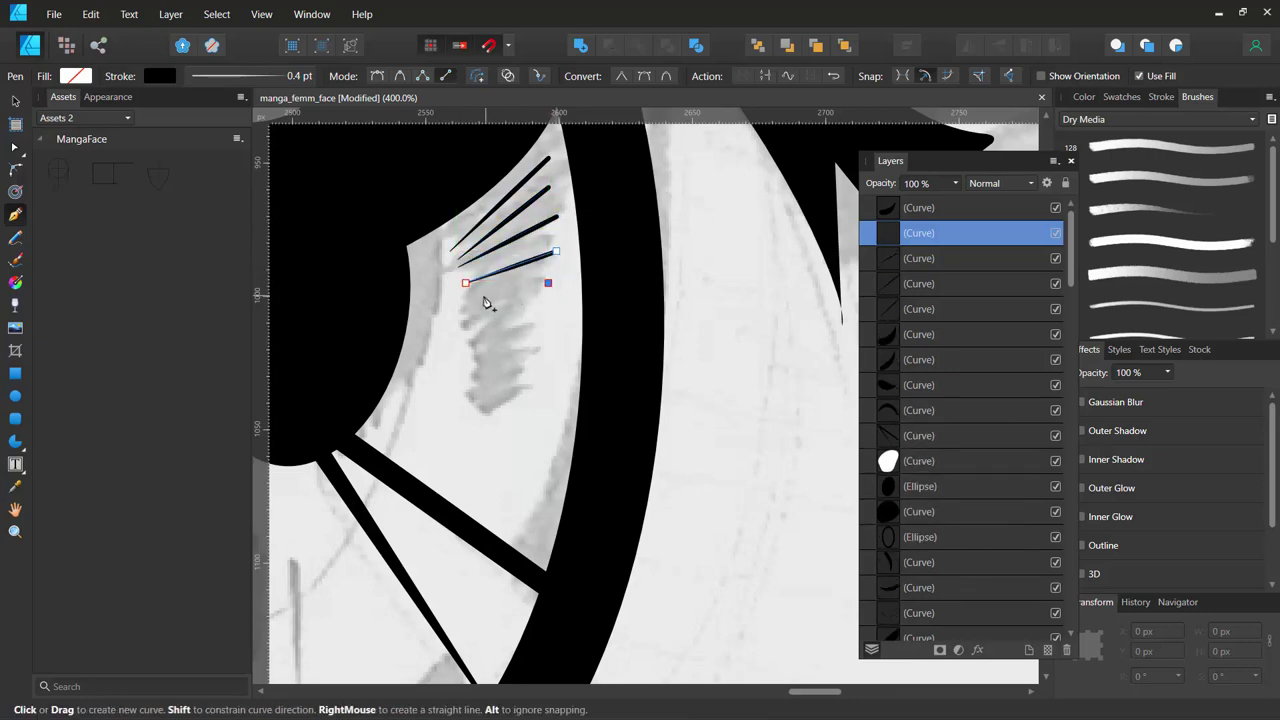
pyautogui.click(481, 296)
pyautogui.click(548, 284)
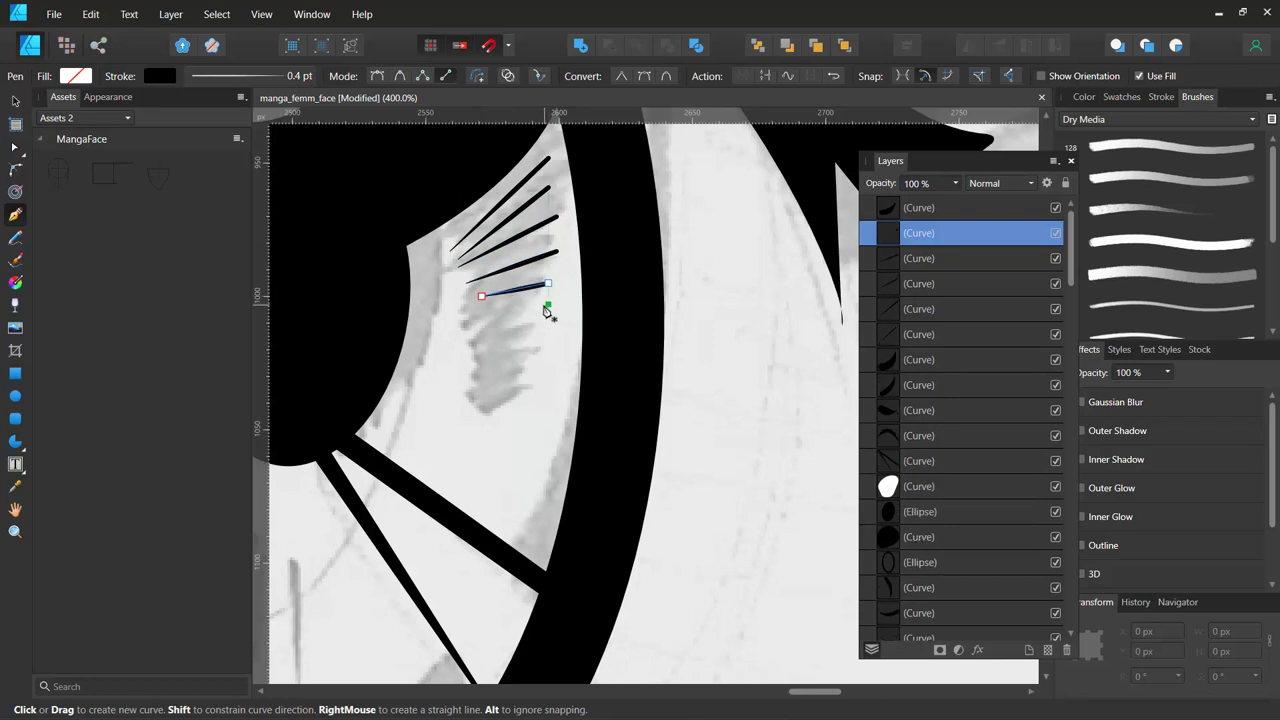
pyautogui.click(481, 309)
pyautogui.click(548, 307)
# Add lower, downward-slanting hatch lines to complete the radiating fan beside the pupil.
pyautogui.click(449, 323)
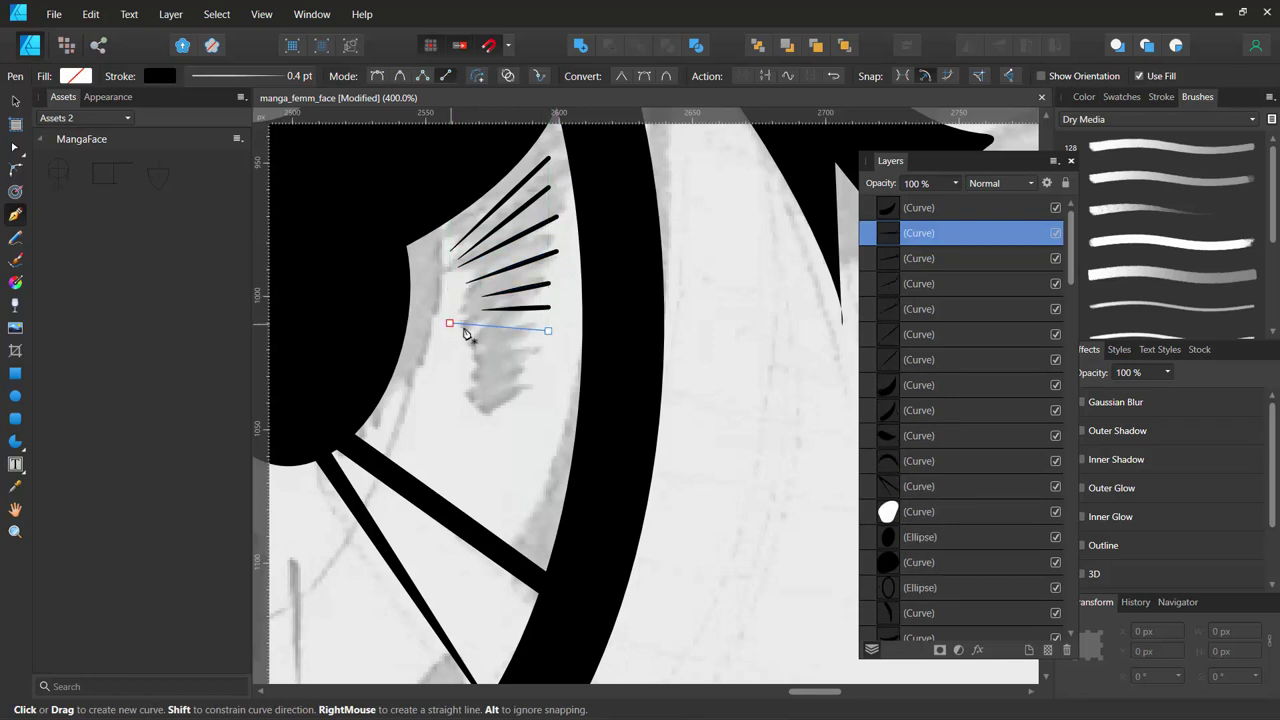
pyautogui.click(548, 330)
pyautogui.click(457, 339)
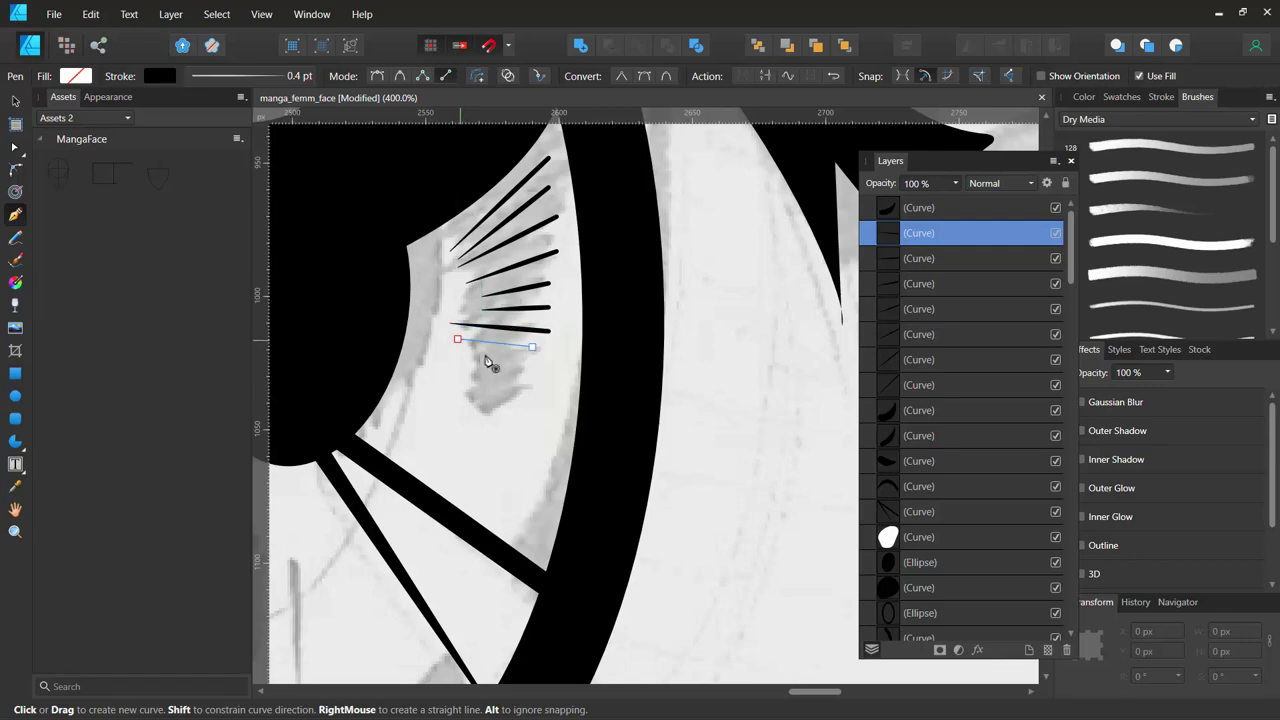
pyautogui.click(533, 346)
pyautogui.click(465, 347)
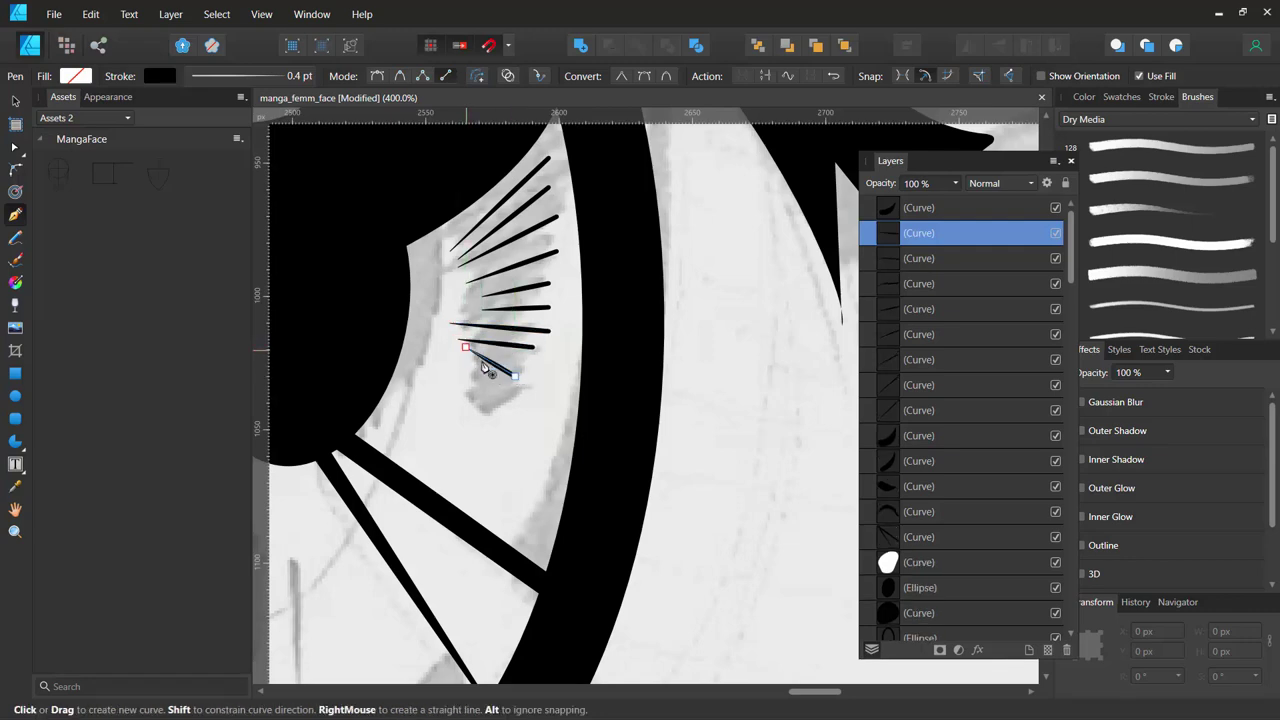
pyautogui.click(514, 375)
pyautogui.click(449, 363)
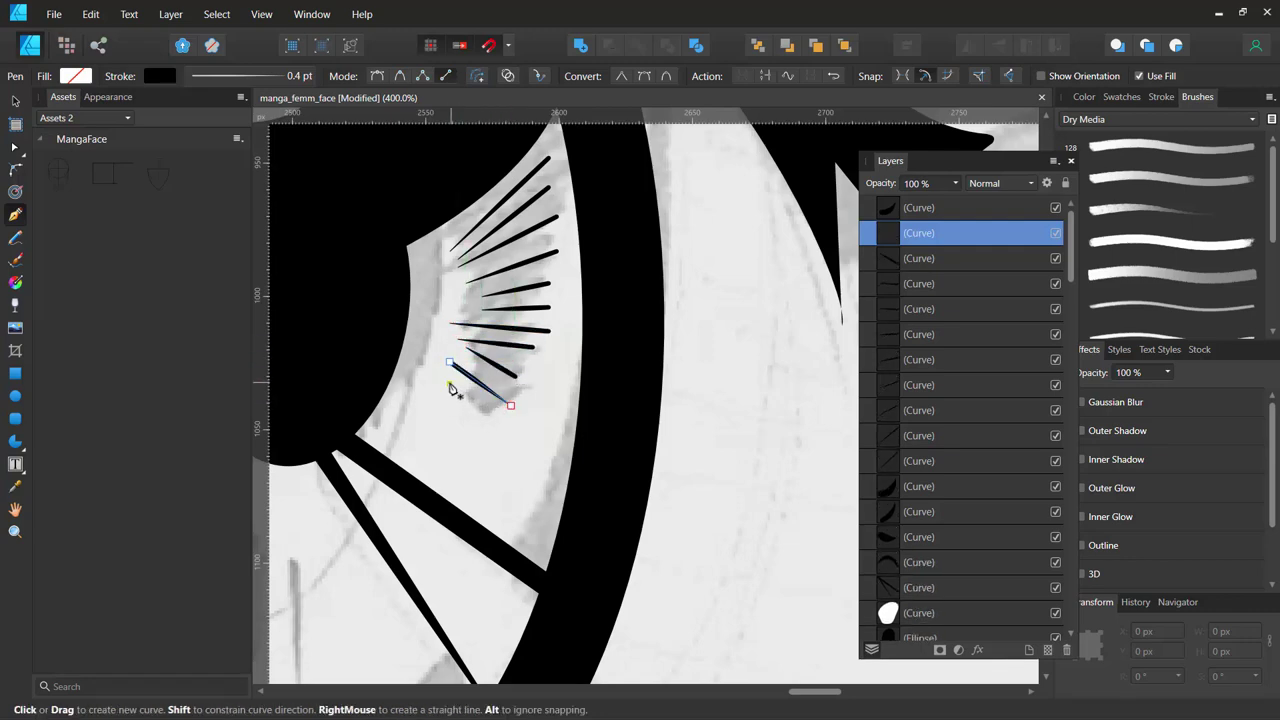
pyautogui.click(511, 406)
pyautogui.click(450, 384)
pyautogui.click(499, 421)
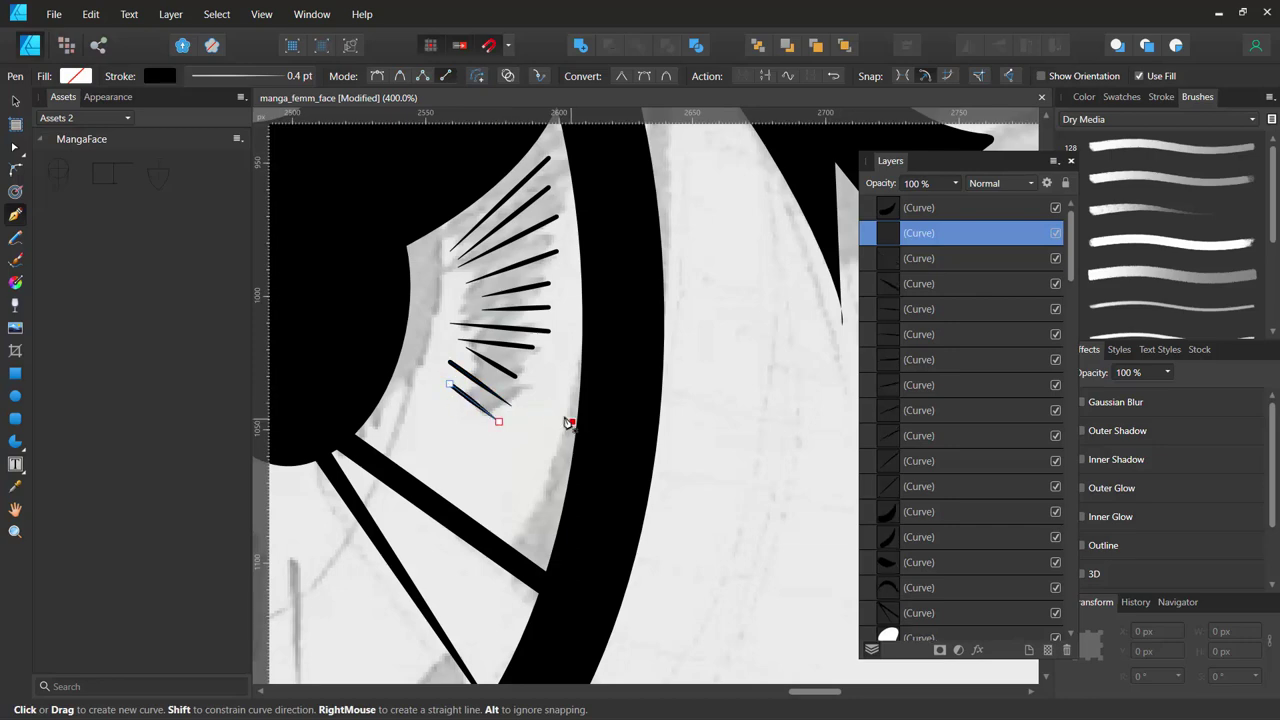
pyautogui.scroll(-4, 590, 474)
# Zoom into the lower-left iris and ink four short hatch strokes down its edge.
pyautogui.scroll(-1, 590, 474)
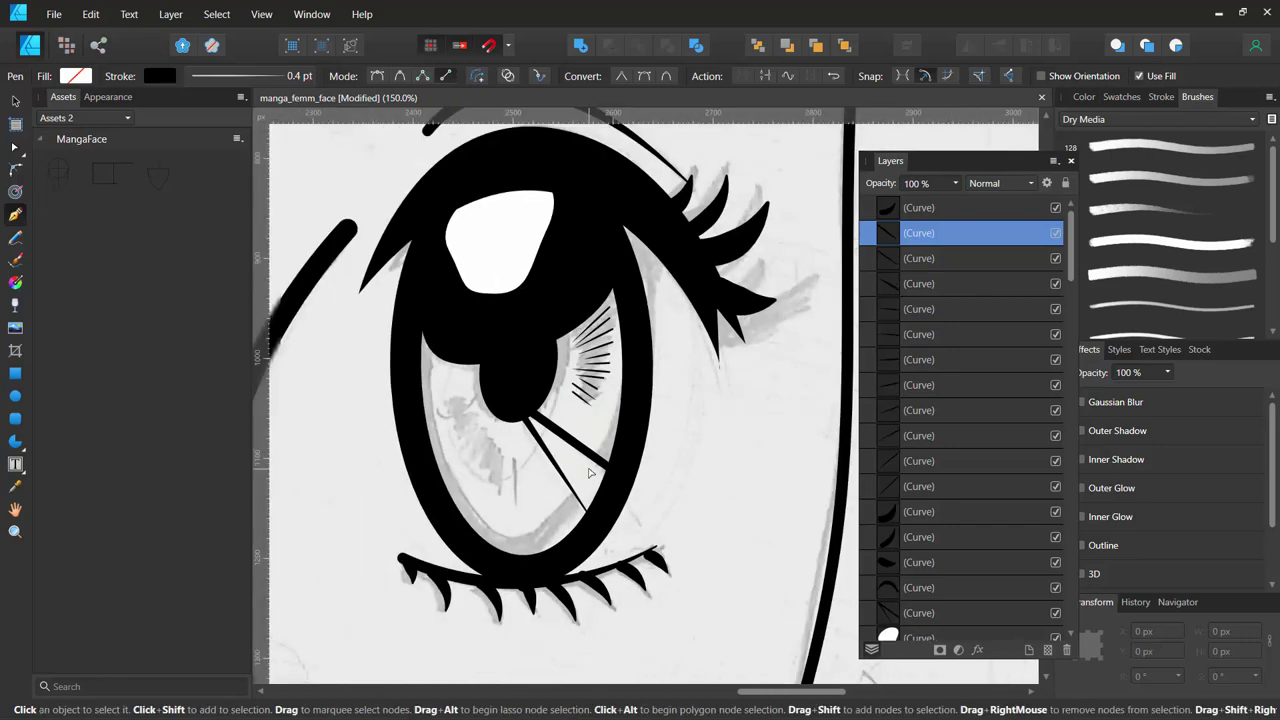
pyautogui.moveTo(501, 499); pyautogui.dragTo(598, 428)
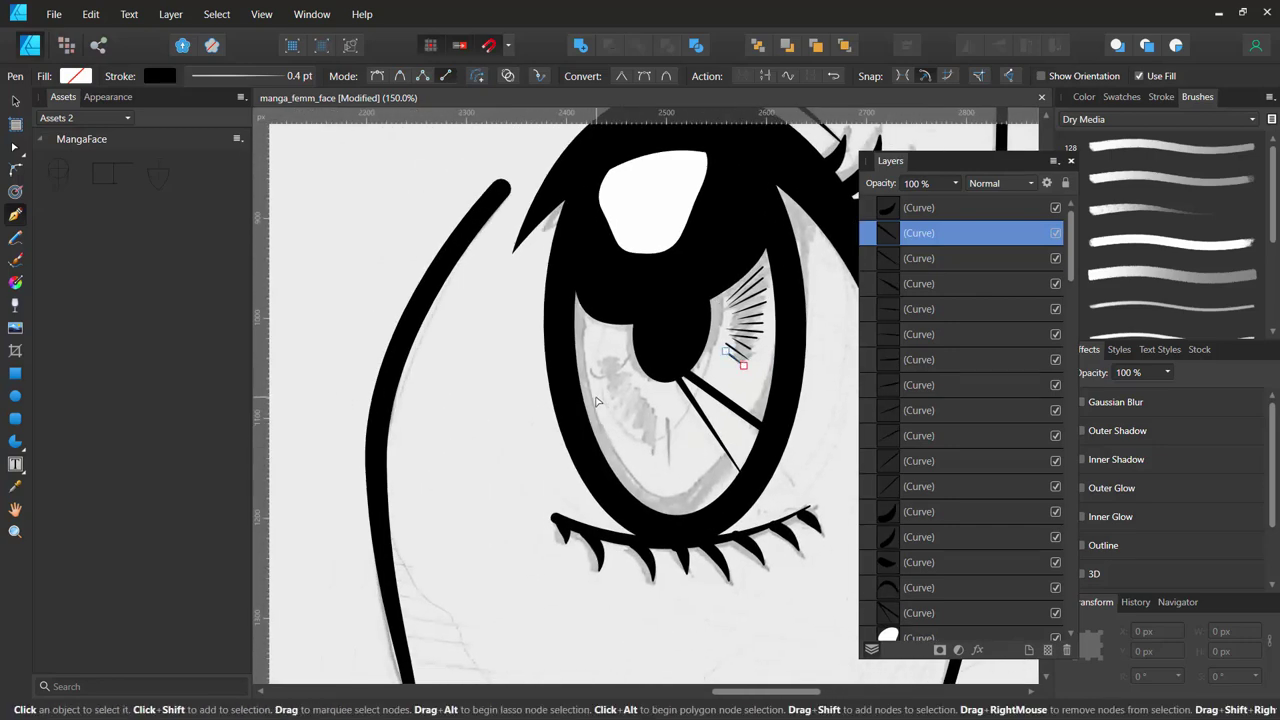
pyautogui.scroll(3, 596, 402)
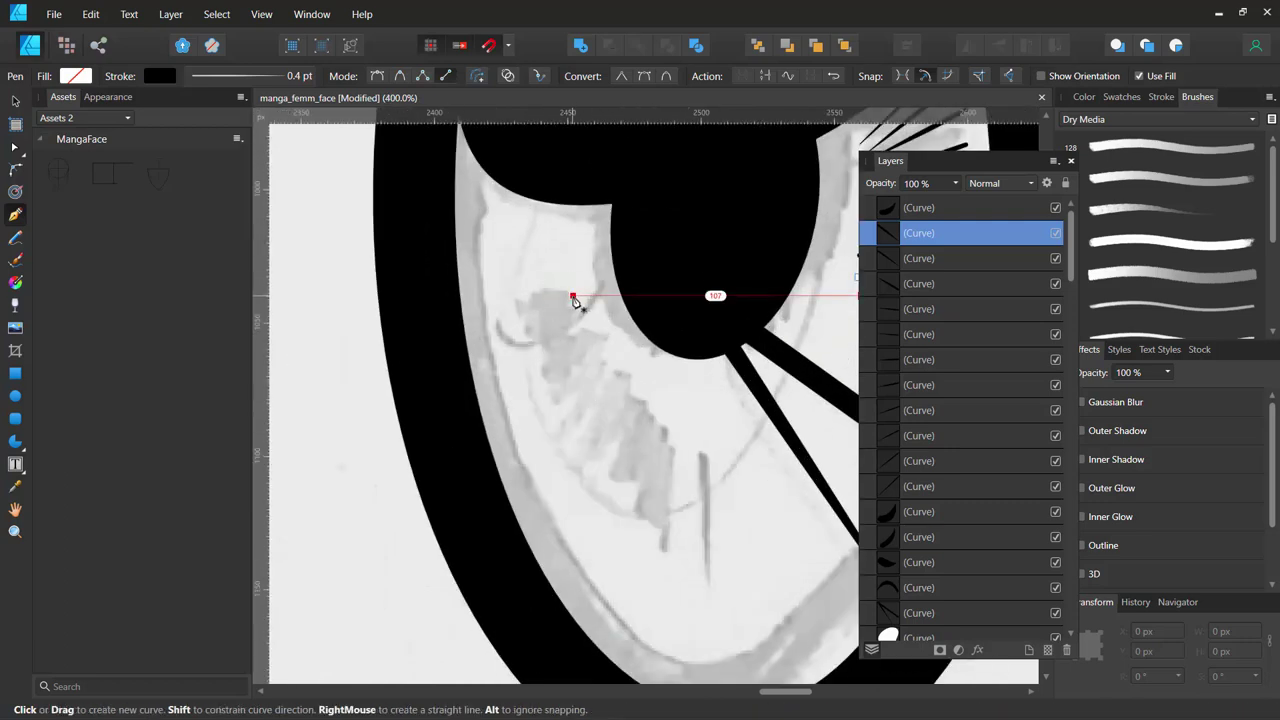
pyautogui.click(495, 286)
pyautogui.moveTo(572, 296)
pyautogui.mouseDown()
pyautogui.moveTo(573, 313)
pyautogui.moveTo(554, 315)
pyautogui.moveTo(575, 331)
pyautogui.moveTo(554, 322)
pyautogui.moveTo(568, 342)
pyautogui.mouseUp()
pyautogui.press('Escape')
pyautogui.click(495, 299)
pyautogui.press('Escape')
pyautogui.click(503, 322)
pyautogui.press('Escape')
pyautogui.click(503, 346)
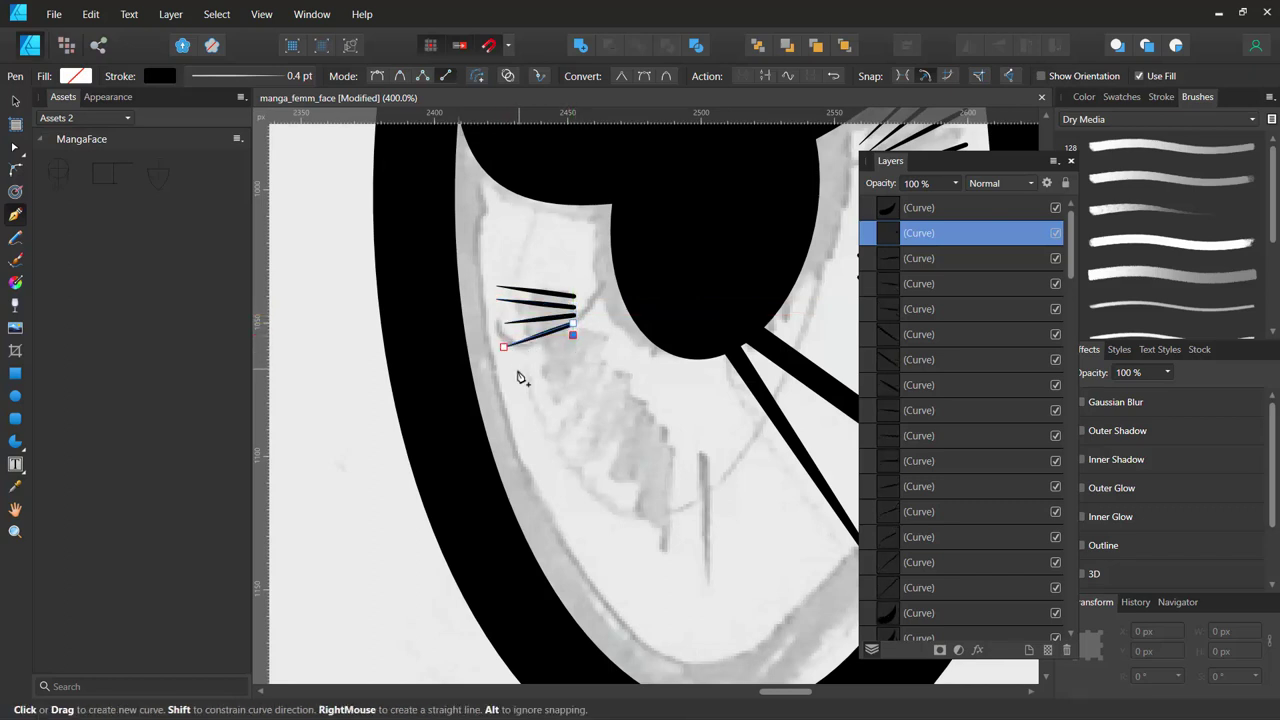
pyautogui.click(518, 368)
pyautogui.press('Escape')
# Add slanted hatch strokes across the lower iris, curving the first one.
pyautogui.click(580, 347)
pyautogui.click(534, 397)
pyautogui.moveTo(565, 388); pyautogui.dragTo(565, 398)
pyautogui.press('Escape')
pyautogui.click(538, 418)
pyautogui.click(596, 354)
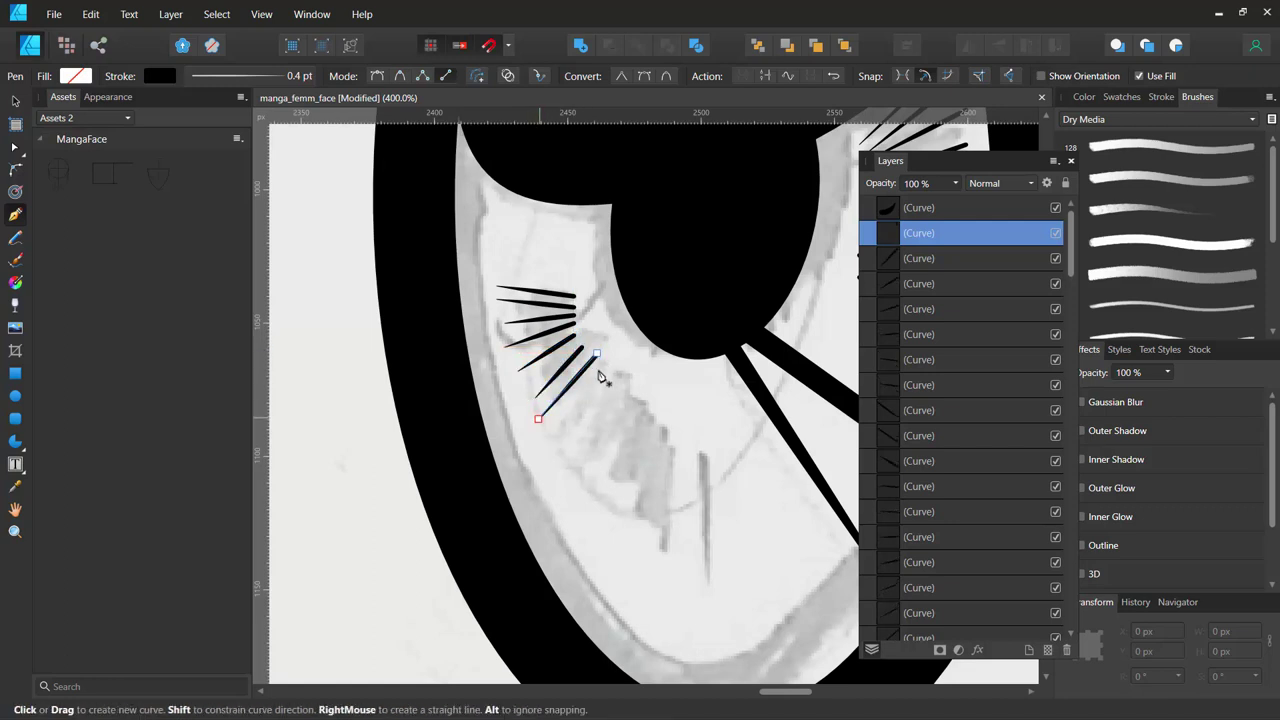
pyautogui.press('Escape')
pyautogui.click(607, 385)
pyautogui.click(581, 418)
pyautogui.press('Escape')
# Draw three radial lines from the lower iris rim toward the pupil.
pyautogui.click(572, 464)
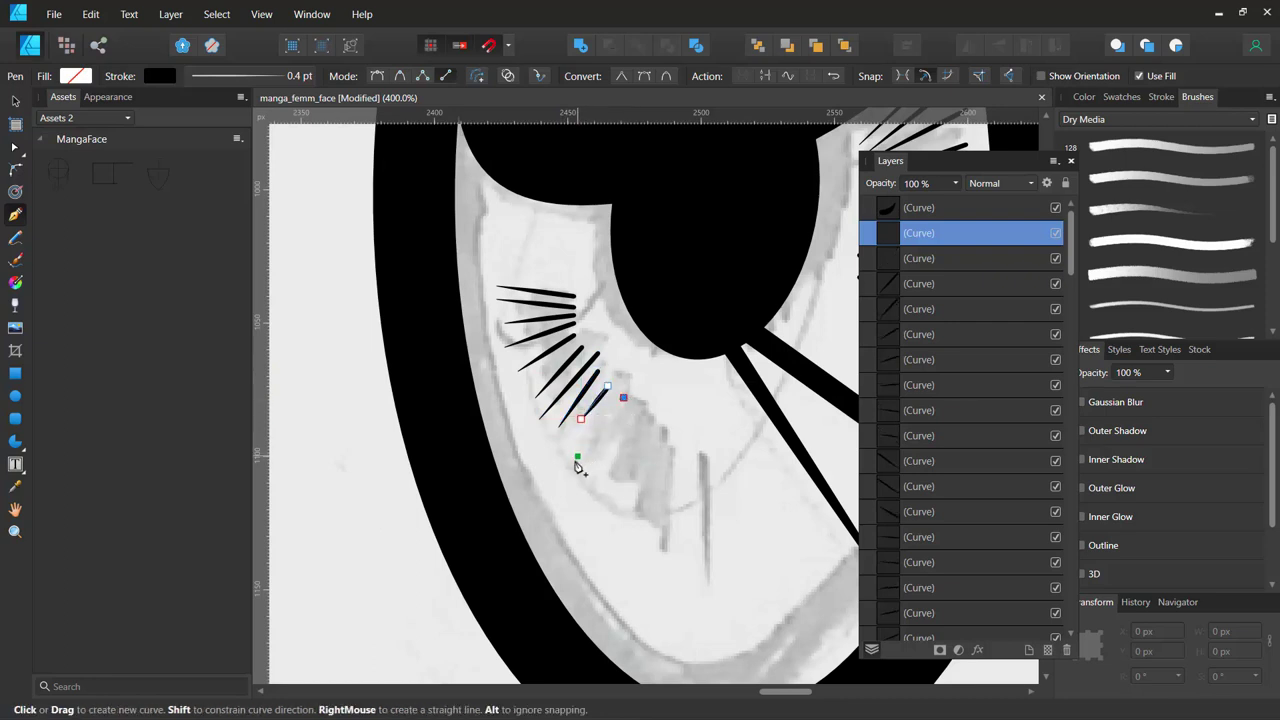
pyautogui.click(622, 398)
pyautogui.press('Escape')
pyautogui.click(607, 472)
pyautogui.click(641, 420)
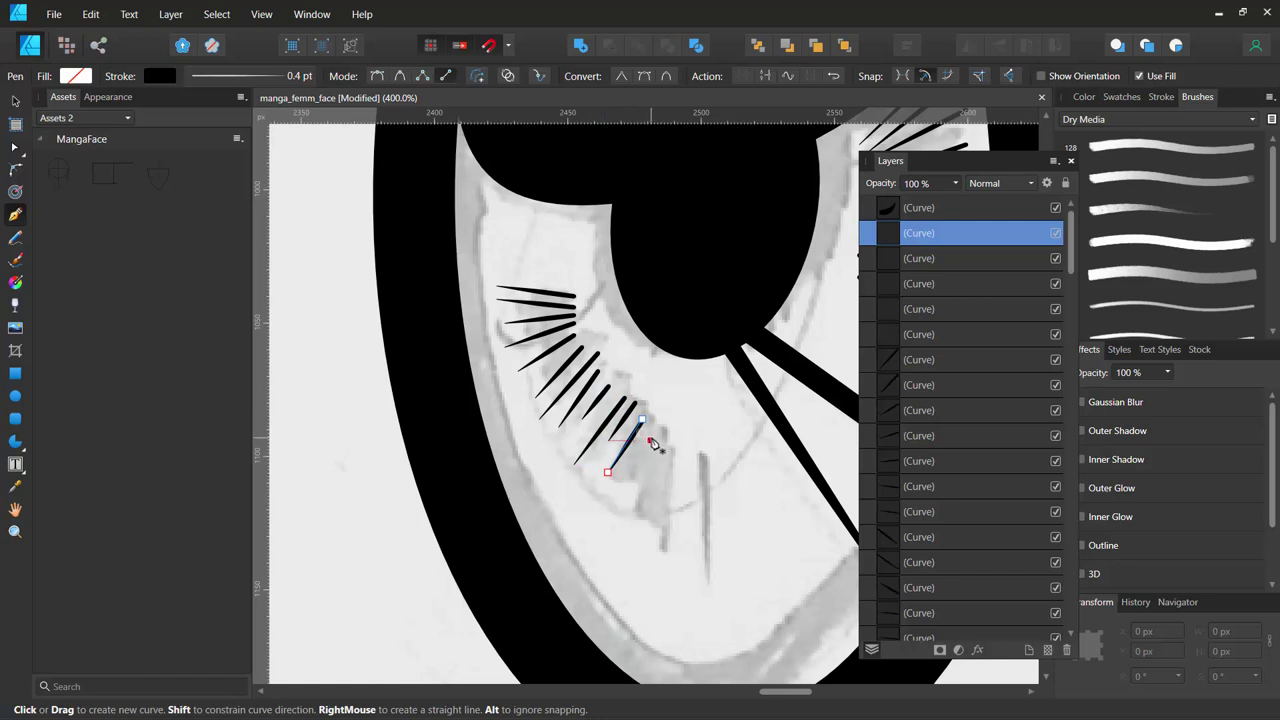
pyautogui.press('Escape')
pyautogui.click(620, 496)
pyautogui.click(655, 432)
pyautogui.press('Escape')
# Finish the fan with three more radial lines along the lower-right iris.
pyautogui.click(642, 507)
pyautogui.click(669, 446)
pyautogui.press('Escape')
pyautogui.click(668, 531)
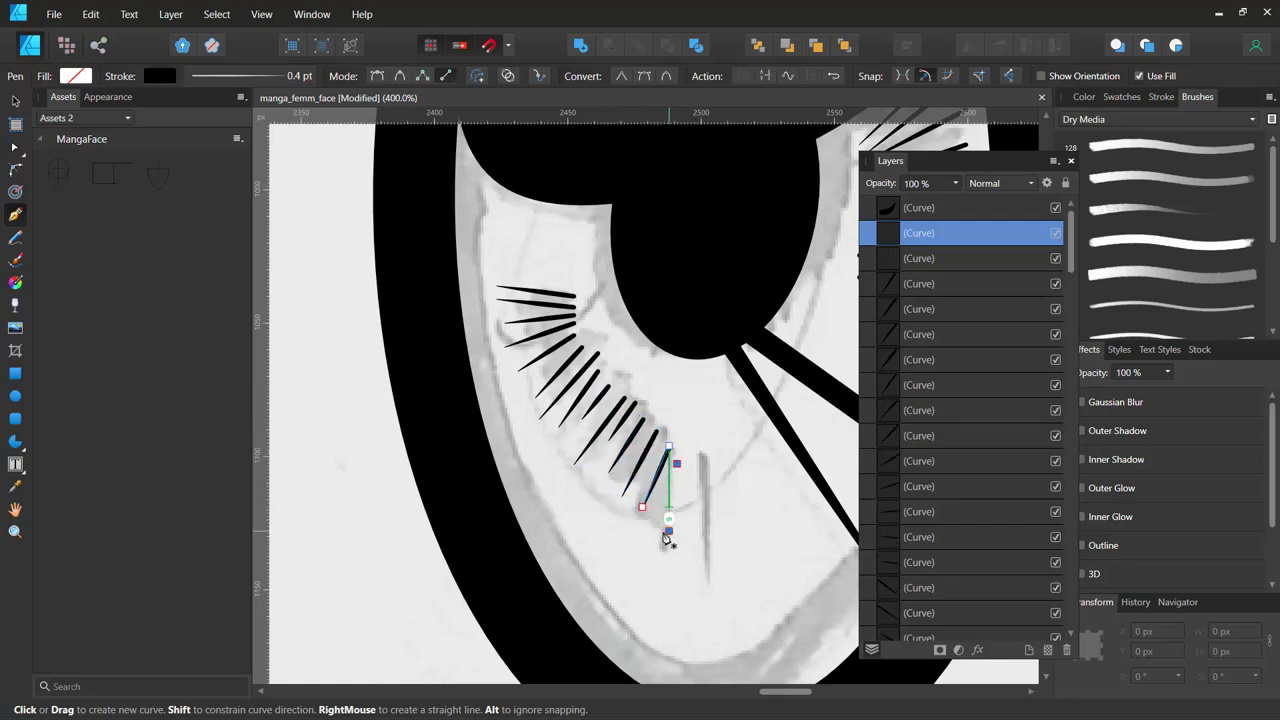
pyautogui.click(676, 463)
pyautogui.press('Escape')
pyautogui.click(703, 546)
pyautogui.click(696, 464)
pyautogui.press('Escape')
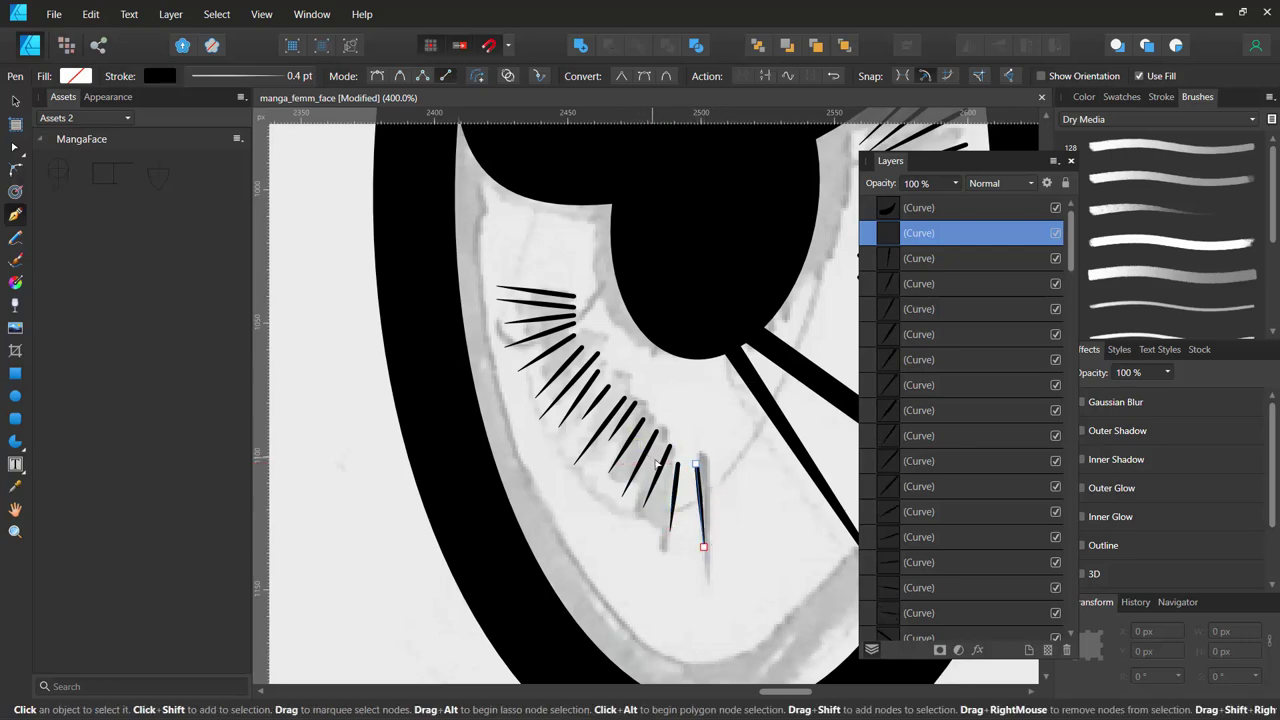
pyautogui.scroll(-2, 655, 460)
# Zoom out and pan to centre the right eye with the cheek and ear beside it.
pyautogui.scroll(-2, 660, 475)
pyautogui.scroll(-2, 665, 490)
pyautogui.scroll(-2, 665, 490)
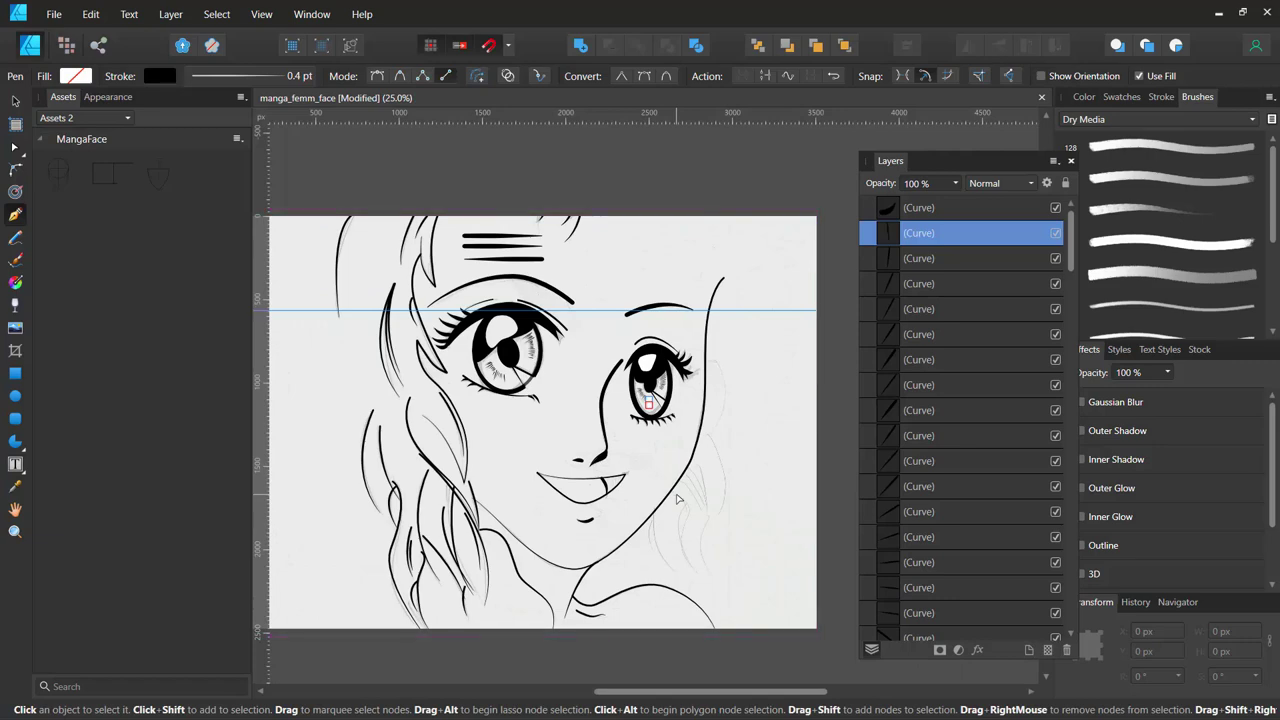
pyautogui.scroll(3, 677, 498)
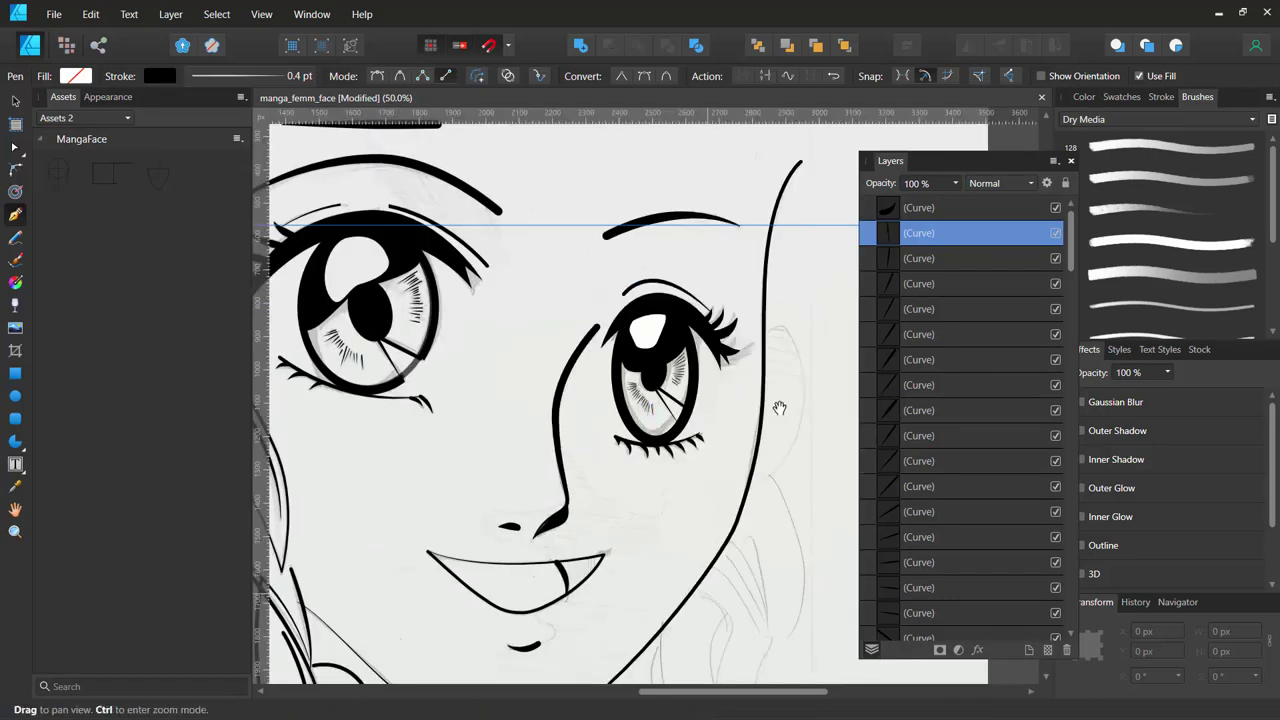
pyautogui.moveTo(776, 404); pyautogui.dragTo(581, 357)
# Return to the Pen tool, undo a stray curve, and open the stroke width setting.
pyautogui.press('v')
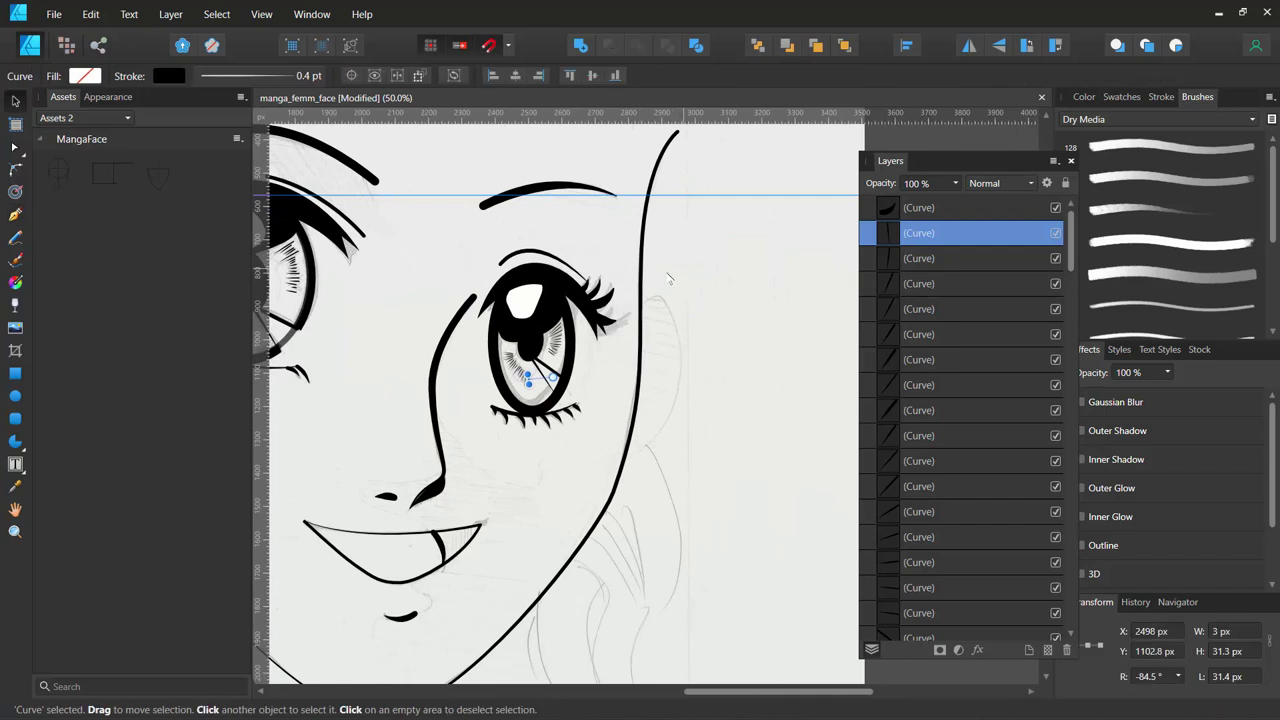
pyautogui.click(14, 213)
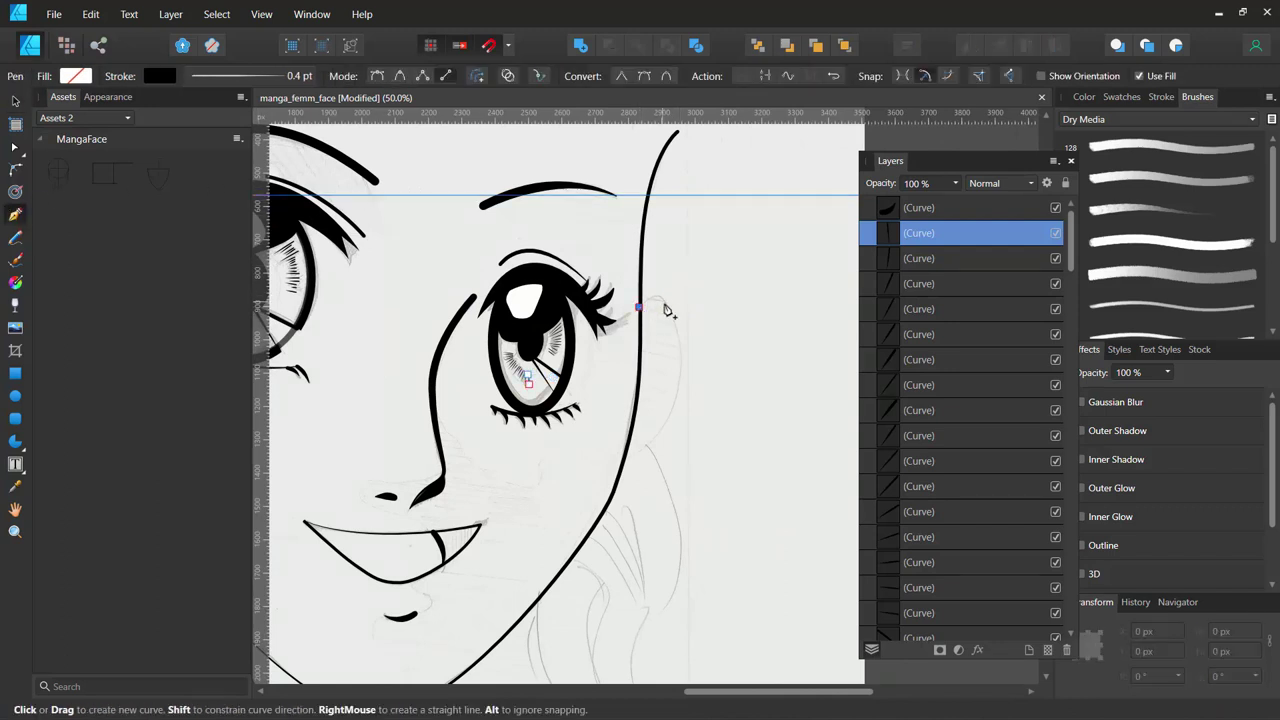
pyautogui.moveTo(686, 315); pyautogui.dragTo(675, 299)
pyautogui.hotkey('ctrl', 'z')
pyautogui.click(274, 78)
# Raise the stroke width to 3.1 pt and ink the ear outline curving toward the jaw.
pyautogui.moveTo(203, 134); pyautogui.dragTo(218, 137)
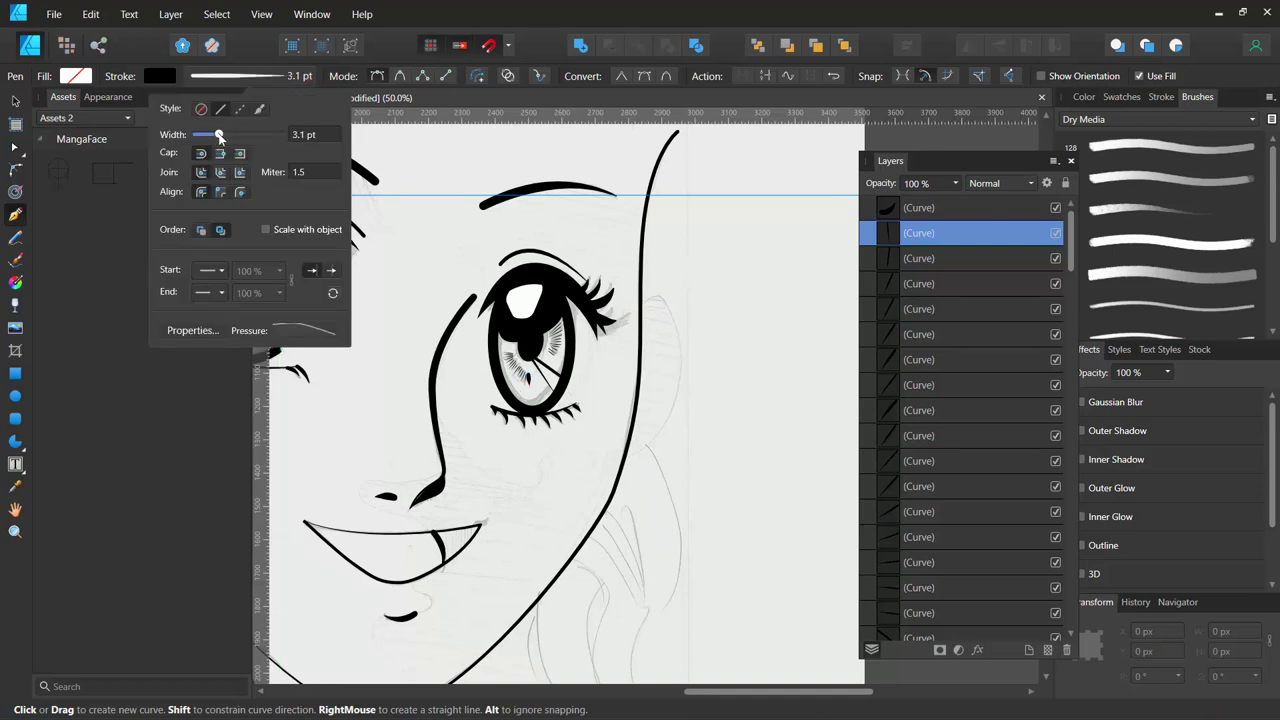
pyautogui.click(641, 304)
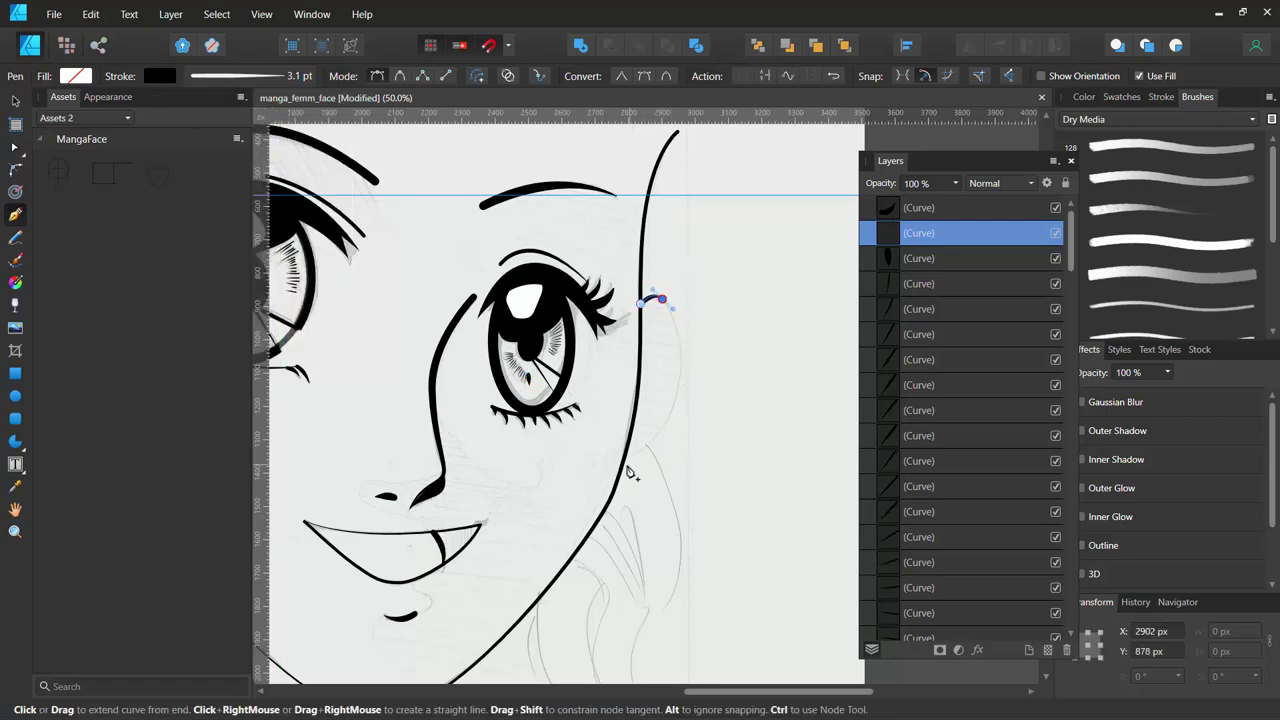
pyautogui.moveTo(619, 488); pyautogui.dragTo(537, 567)
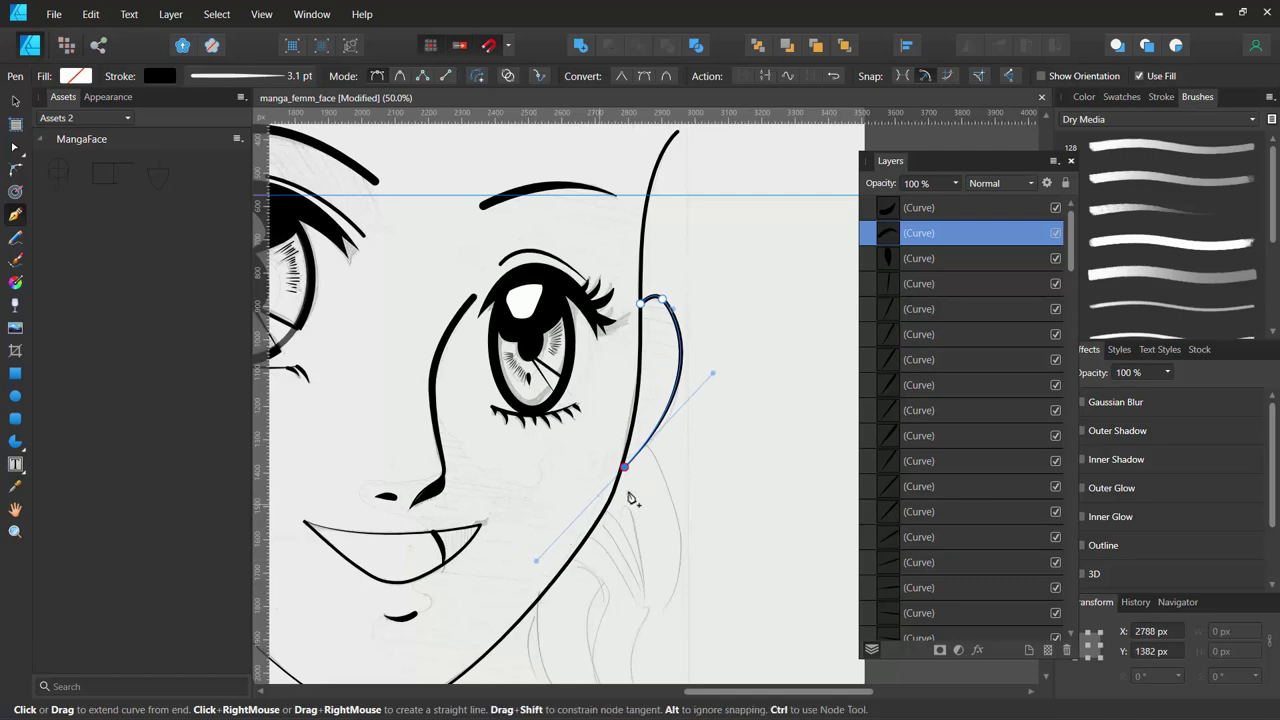
pyautogui.press('ctrl')
pyautogui.press('Escape')
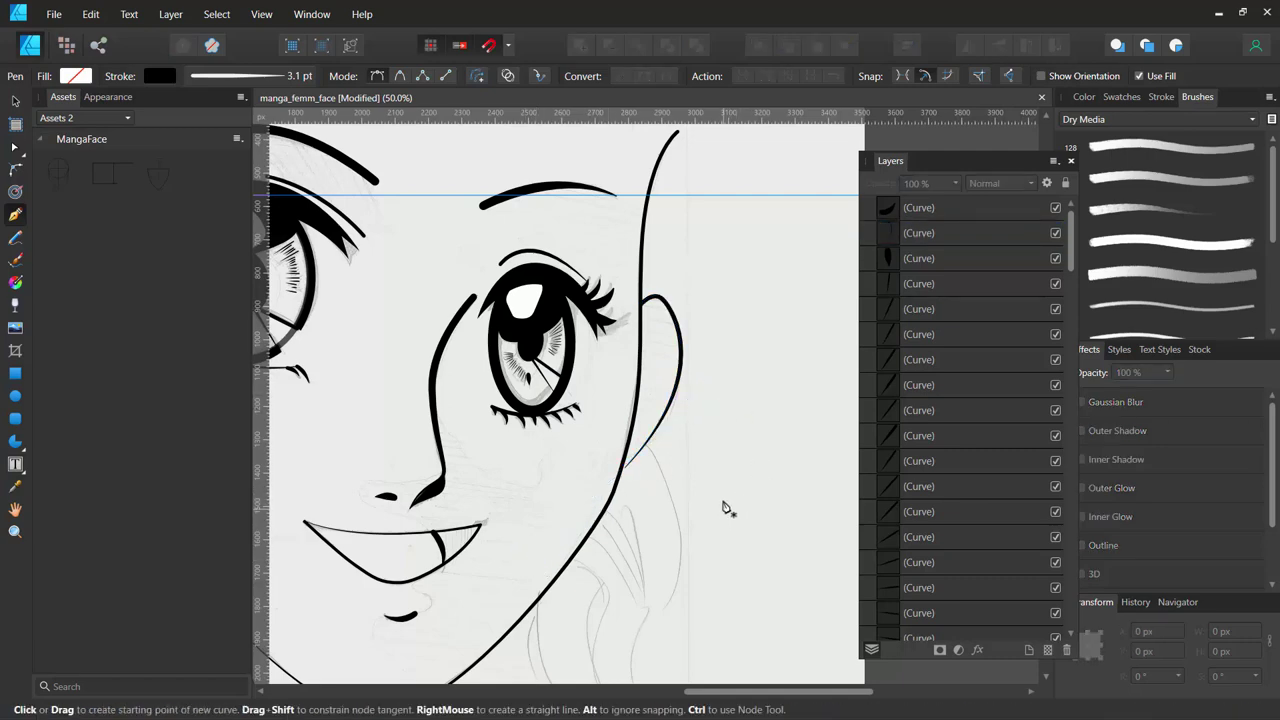
pyautogui.moveTo(728, 514)
pyautogui.mouseDown()
pyautogui.moveTo(691, 337)
pyautogui.moveTo(717, 336)
pyautogui.mouseUp()
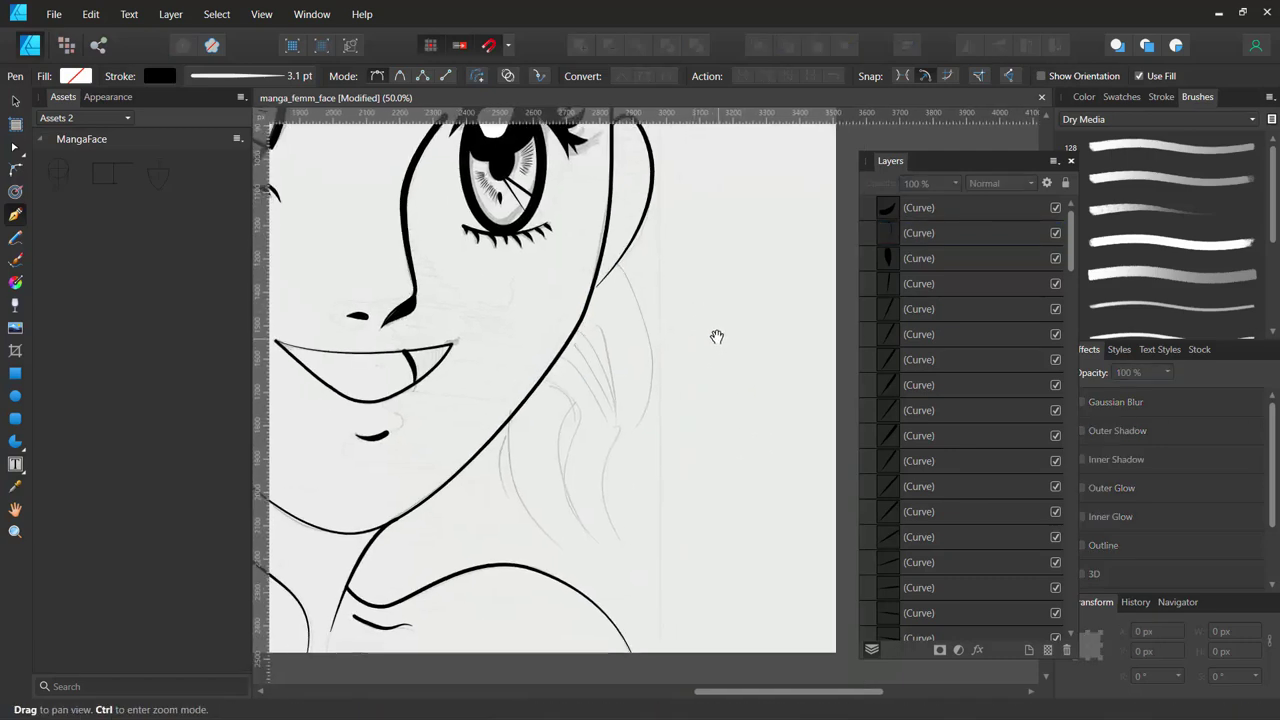
# Draw three curved hair strands below the ear along the sketch.
pyautogui.click(622, 264)
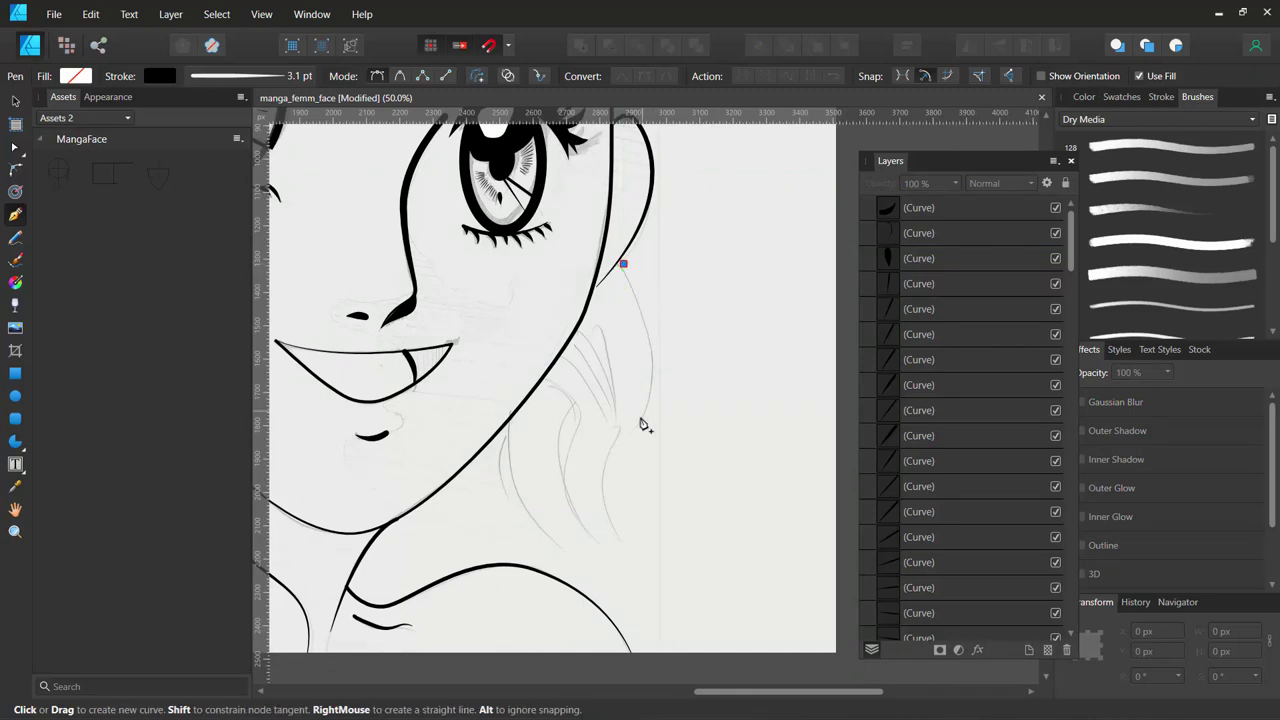
pyautogui.moveTo(617, 462); pyautogui.dragTo(605, 486)
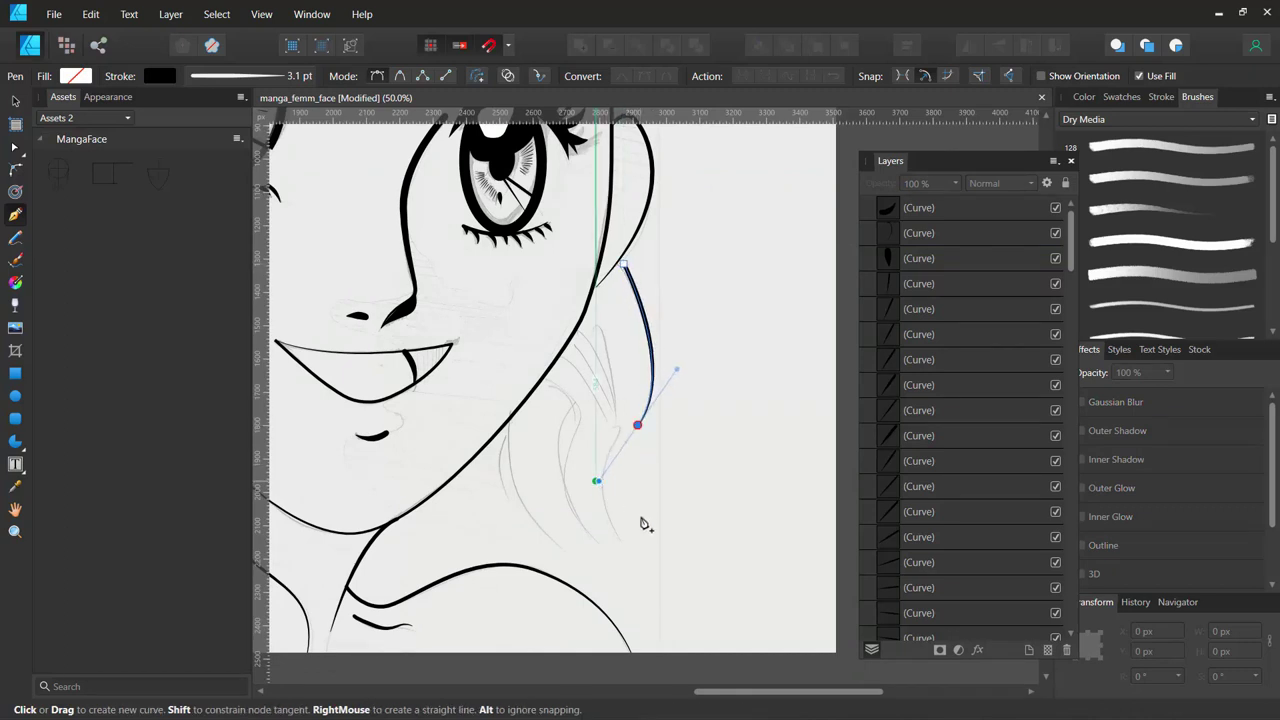
pyautogui.press('Escape')
pyautogui.click(623, 425)
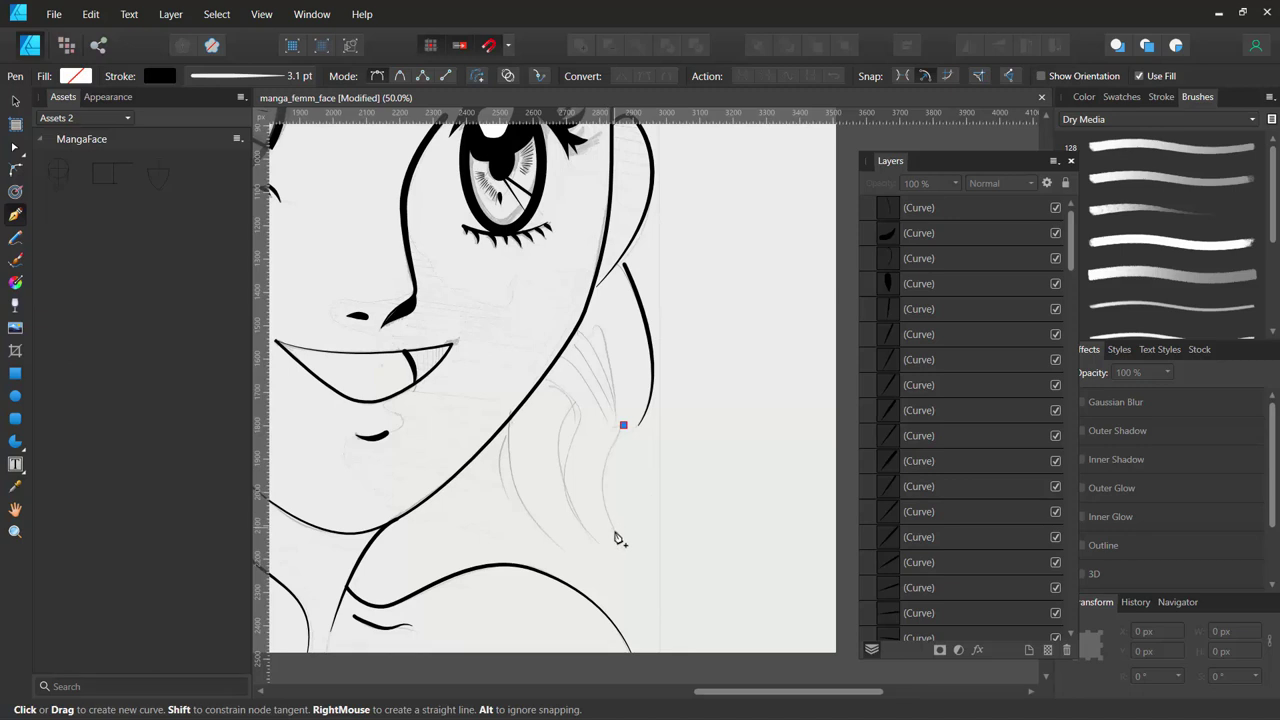
pyautogui.moveTo(614, 528); pyautogui.dragTo(655, 588)
pyautogui.press('Escape')
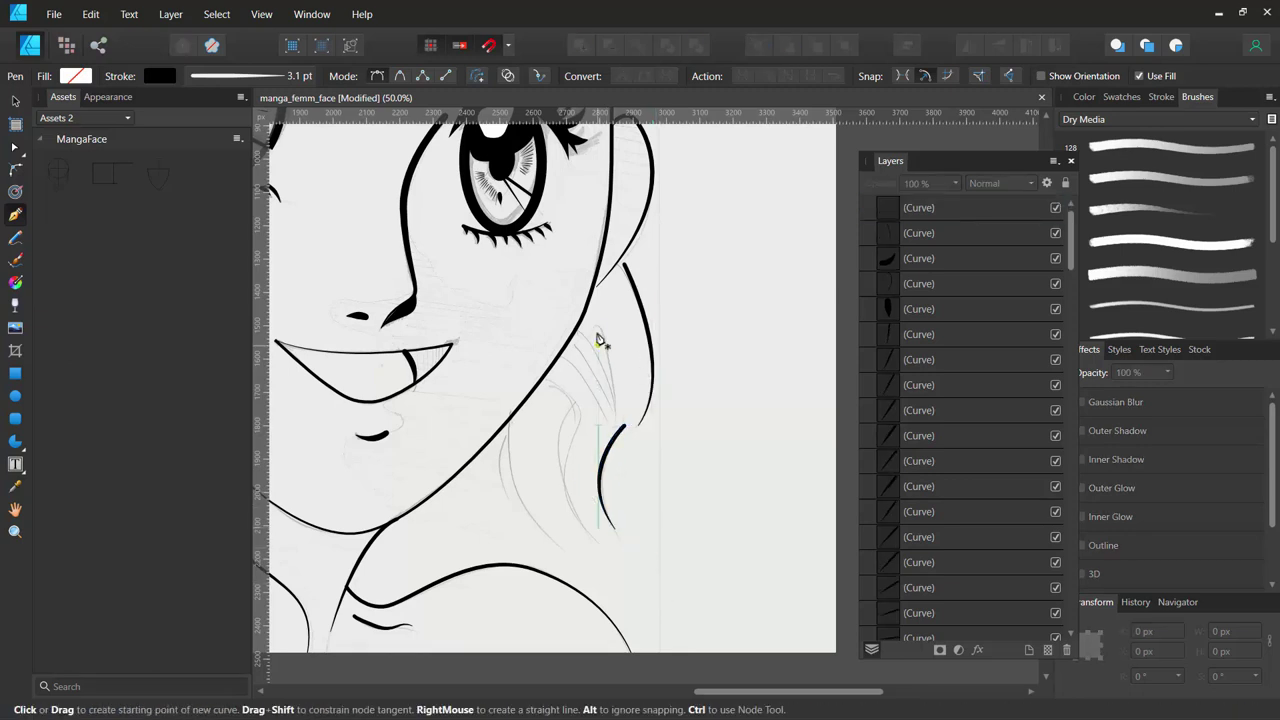
pyautogui.click(595, 324)
pyautogui.moveTo(611, 398); pyautogui.dragTo(616, 436)
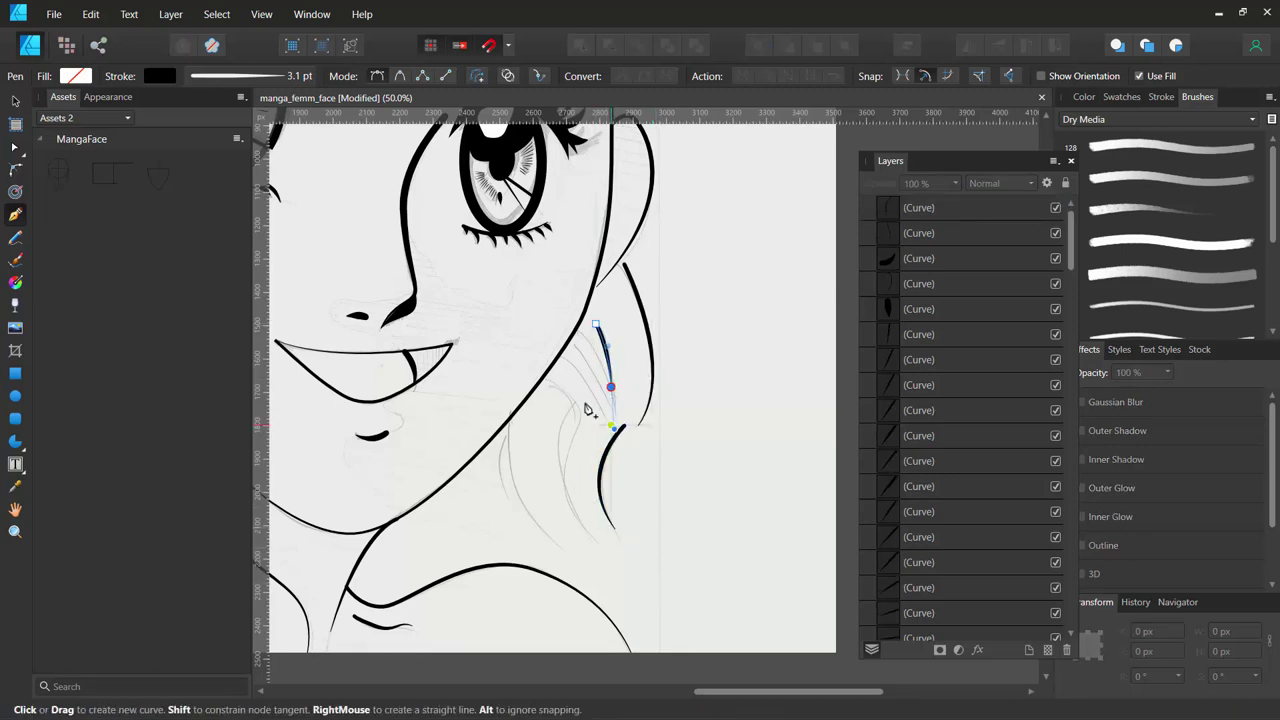
pyautogui.press('Escape')
# Add four more hair strands beside the cheek, including a long one toward the jaw.
pyautogui.click(577, 346)
pyautogui.moveTo(597, 368); pyautogui.dragTo(608, 390)
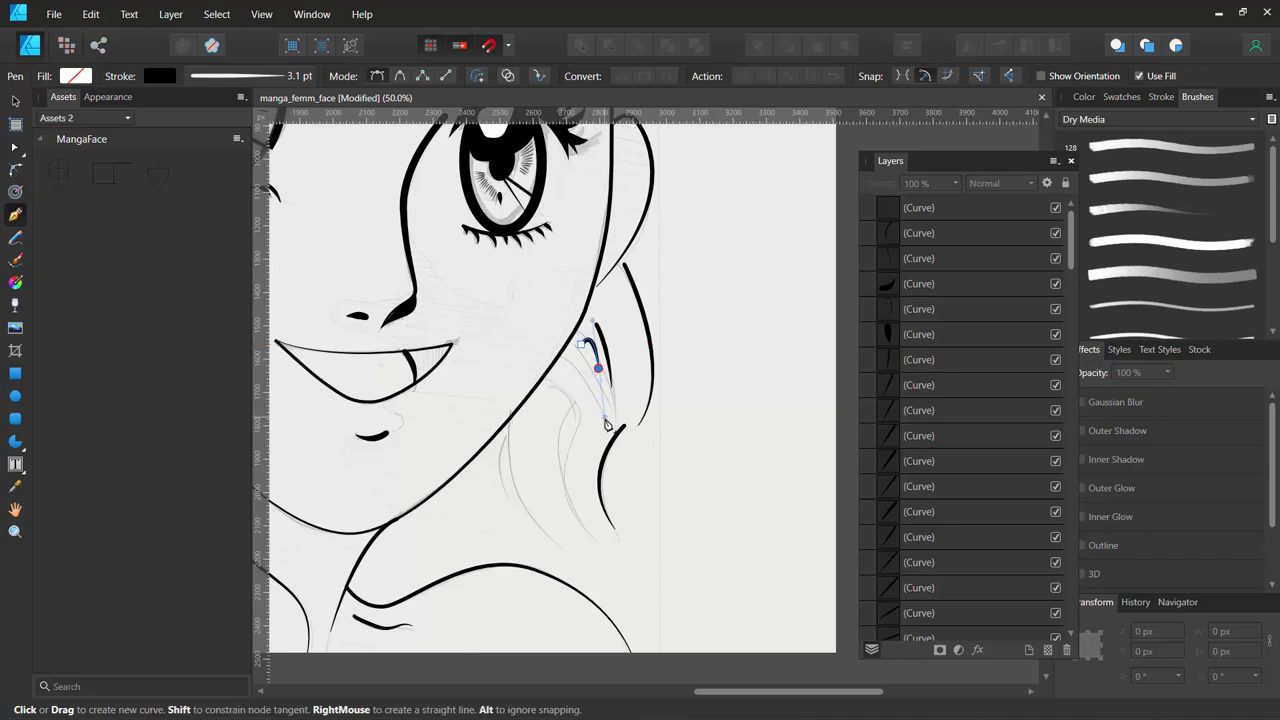
pyautogui.press('Escape')
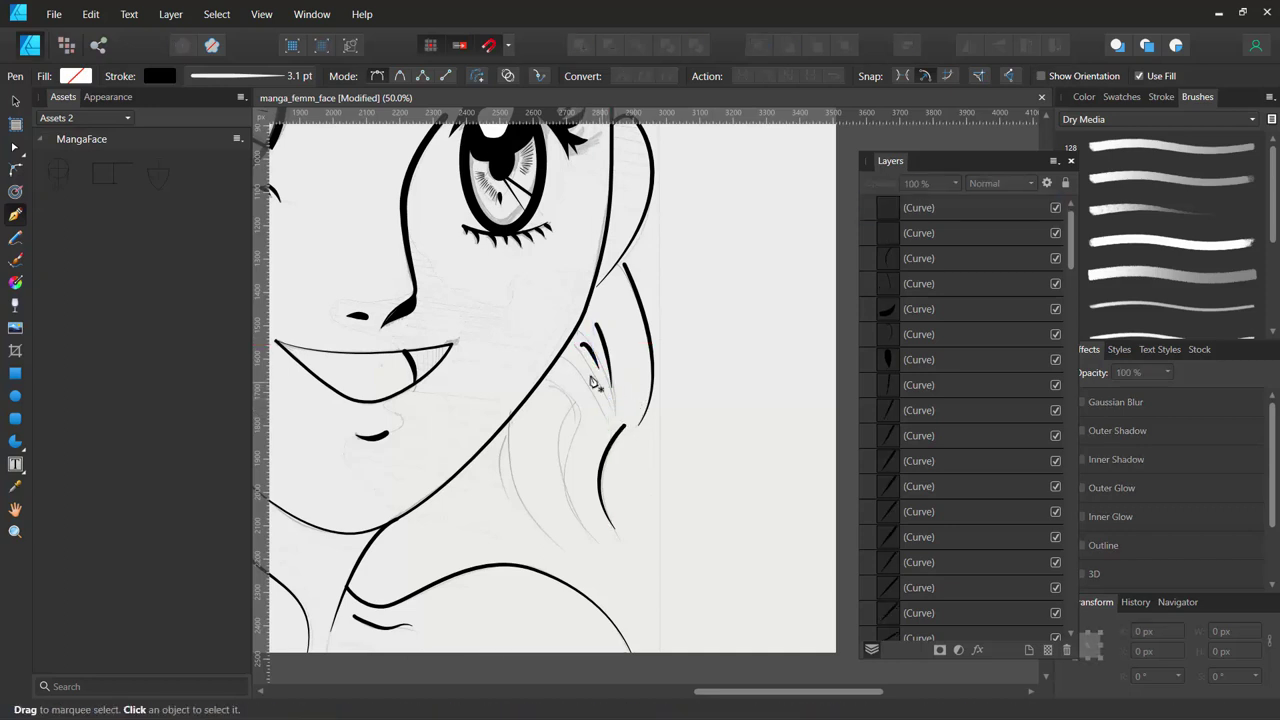
pyautogui.click(566, 368)
pyautogui.moveTo(604, 420); pyautogui.dragTo(613, 443)
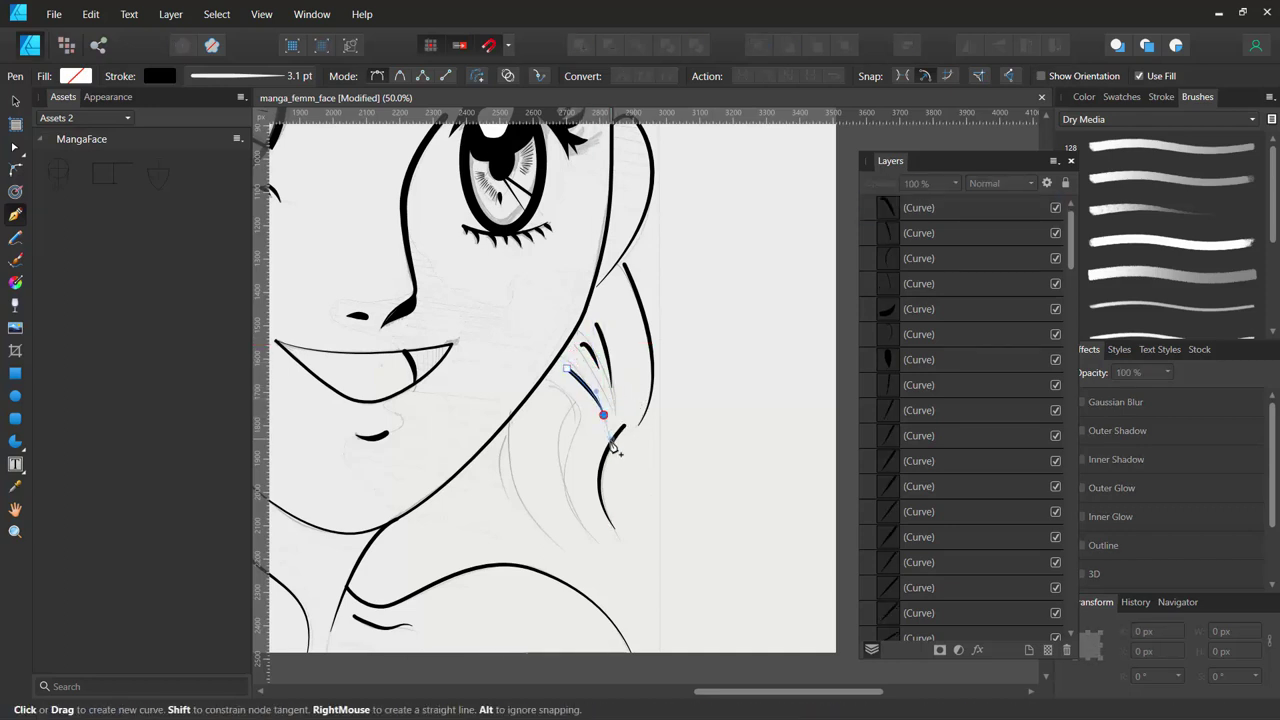
pyautogui.press('Escape')
pyautogui.moveTo(553, 386)
pyautogui.mouseDown()
pyautogui.moveTo(585, 392)
pyautogui.moveTo(578, 441)
pyautogui.mouseUp()
pyautogui.moveTo(589, 534); pyautogui.dragTo(645, 605)
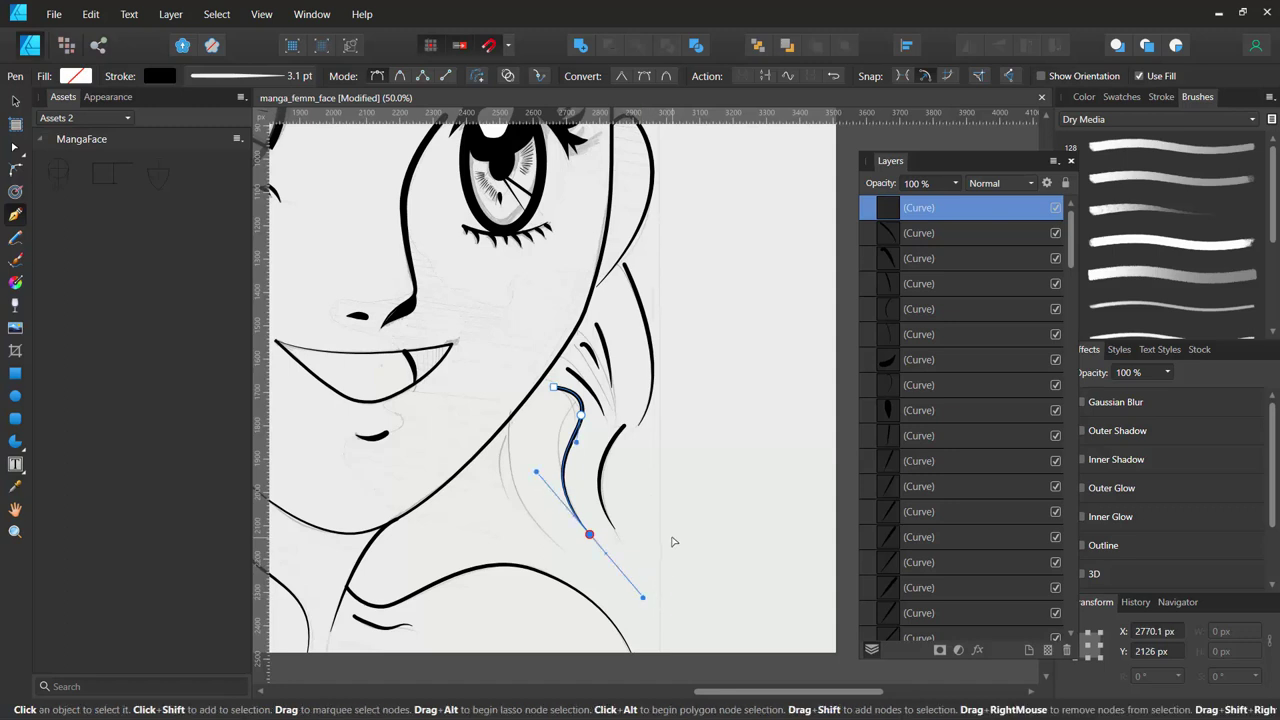
pyautogui.press('Escape')
pyautogui.click(580, 400)
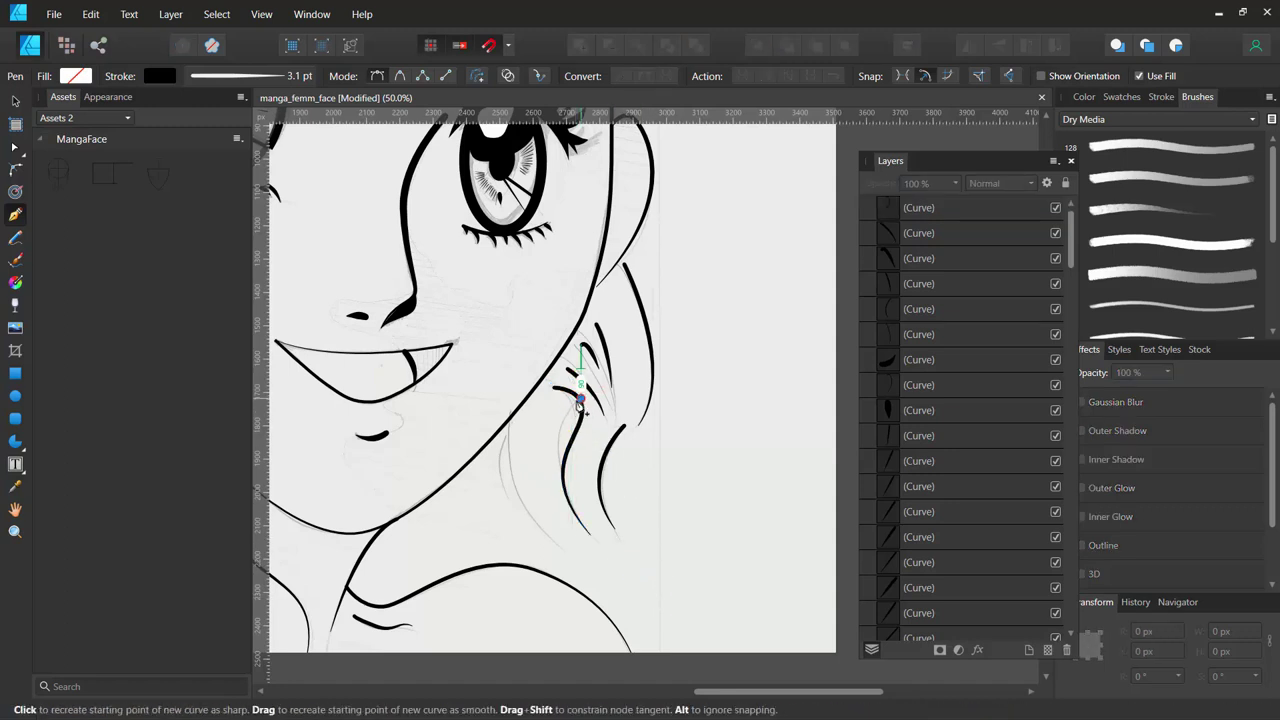
pyautogui.moveTo(570, 477)
pyautogui.mouseDown()
pyautogui.moveTo(593, 530)
pyautogui.moveTo(620, 538)
pyautogui.mouseUp()
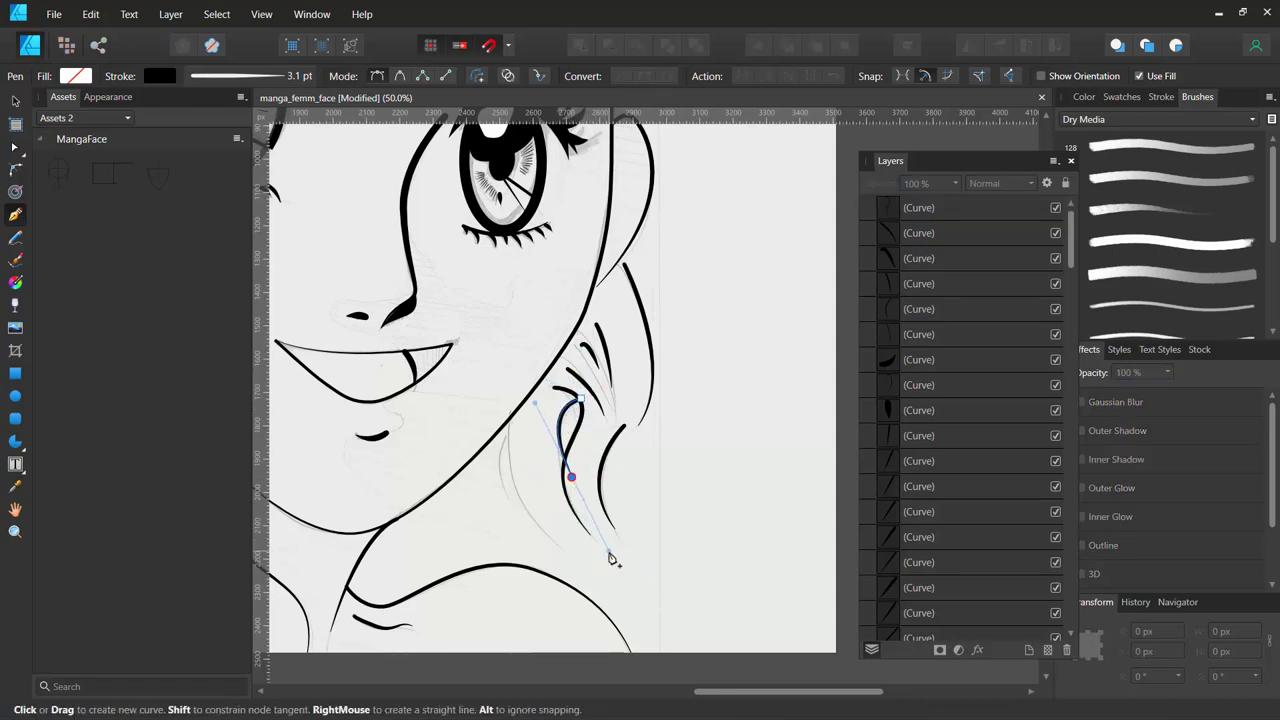
pyautogui.keyDown('ctrl'); pyautogui.click(663, 508); pyautogui.keyUp('ctrl')
# Ink the sweeping neck curve and a short neck line below the jaw.
pyautogui.click(506, 420)
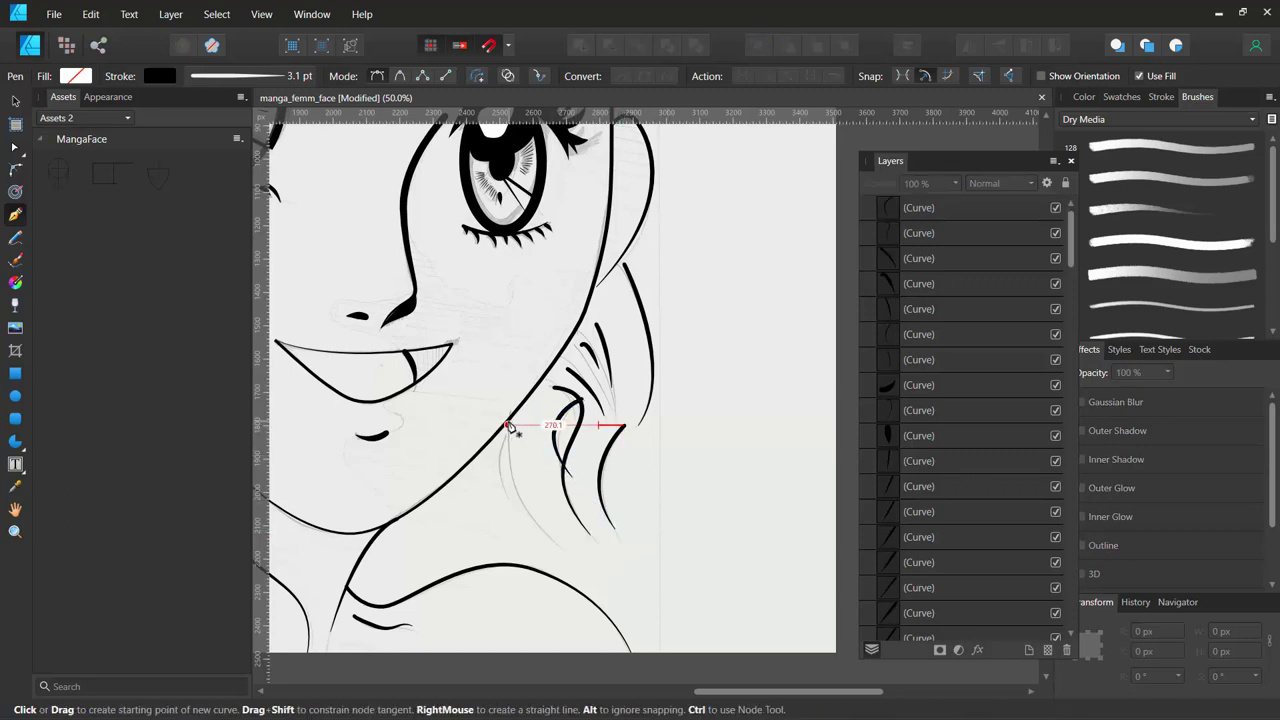
pyautogui.moveTo(566, 551); pyautogui.dragTo(652, 619)
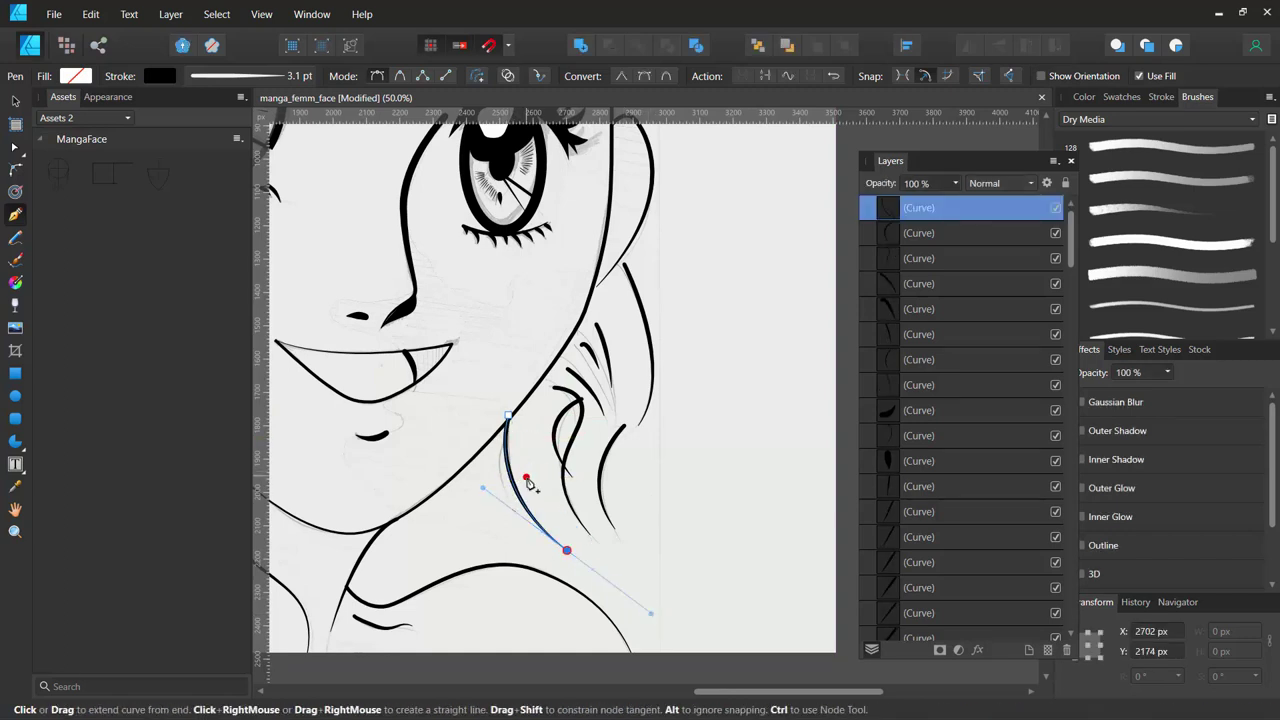
pyautogui.press('ctrl')
pyautogui.keyDown('ctrl'); pyautogui.click(650, 552); pyautogui.keyUp('ctrl')
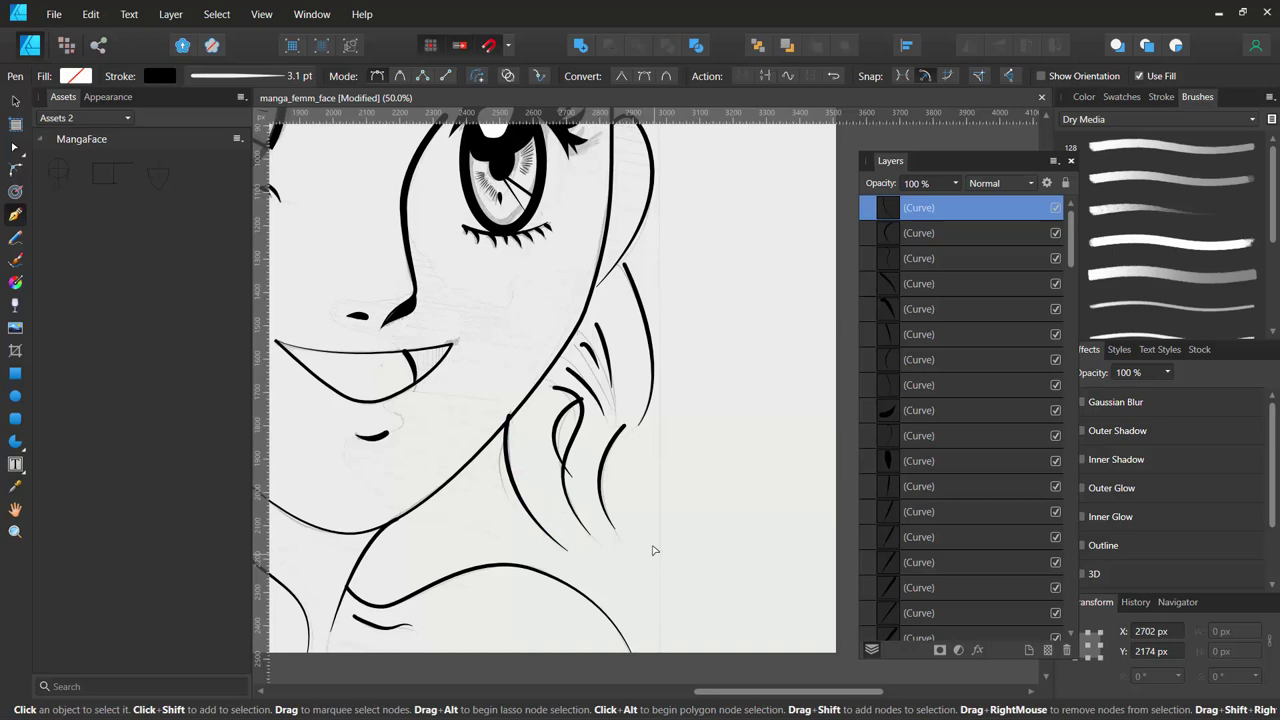
pyautogui.click(506, 446)
pyautogui.click(511, 484)
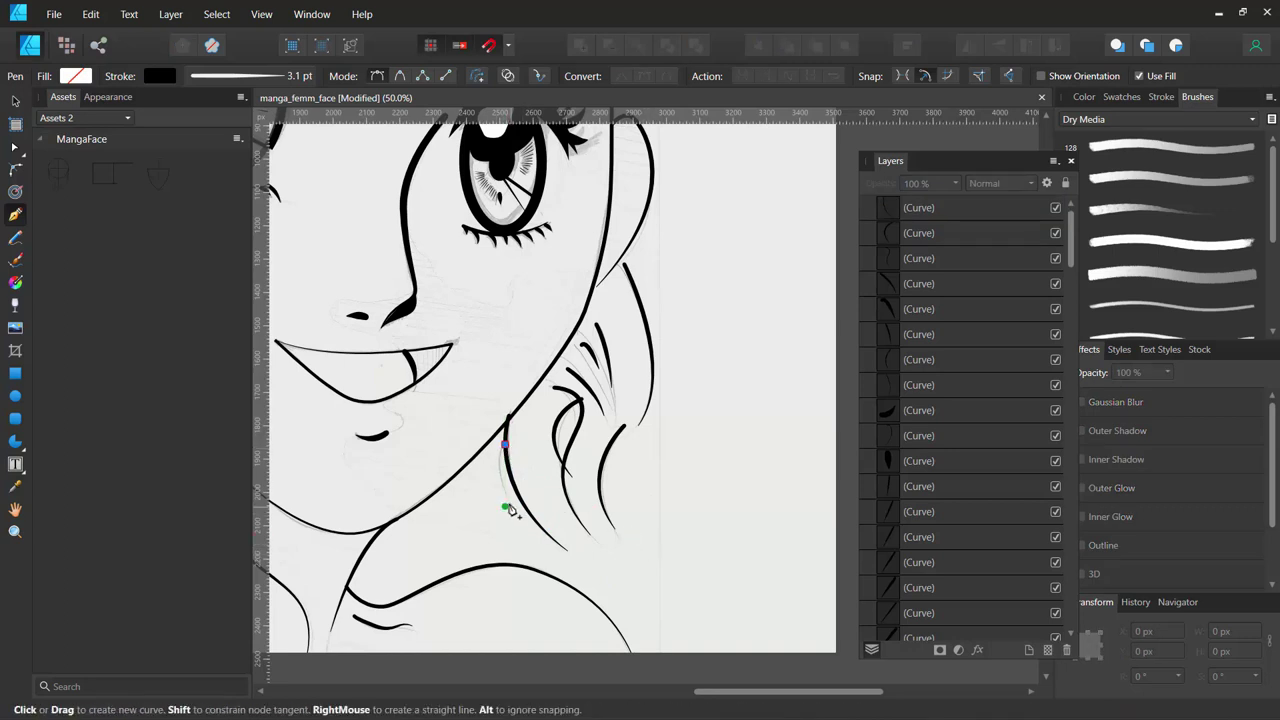
pyautogui.moveTo(504, 496); pyautogui.dragTo(530, 535)
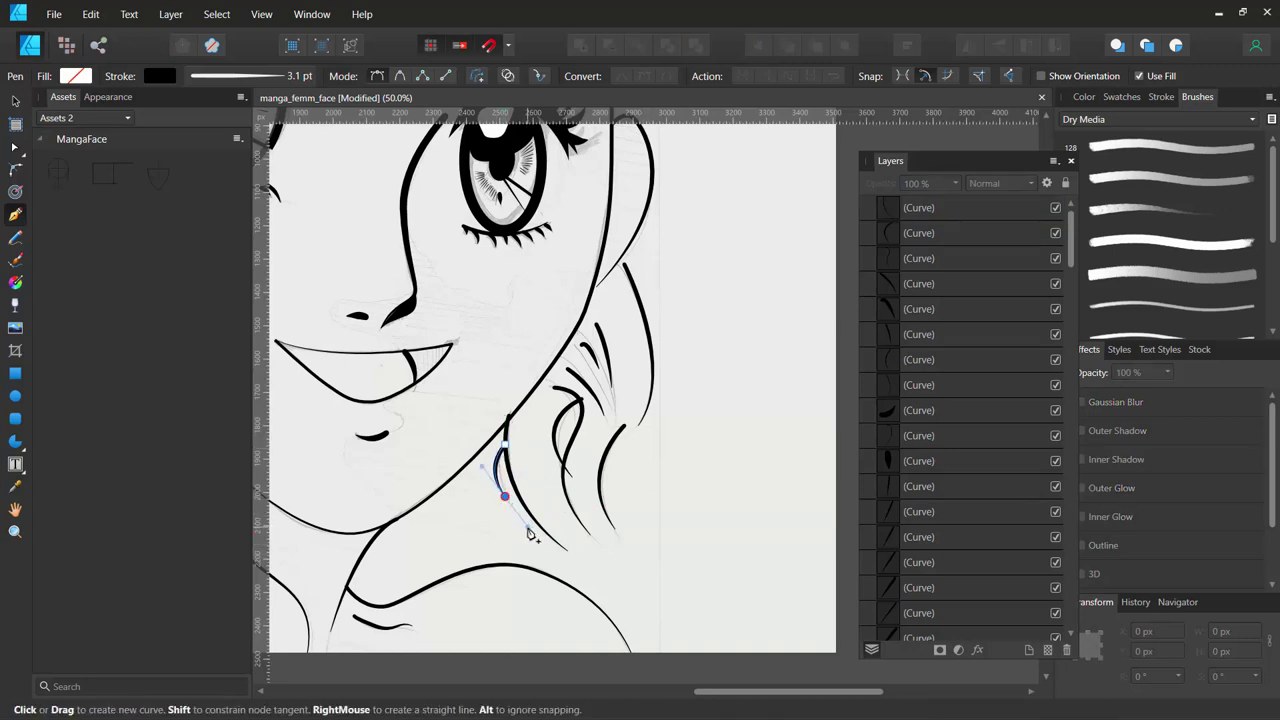
pyautogui.keyDown('ctrl'); pyautogui.click(697, 510); pyautogui.keyUp('ctrl')
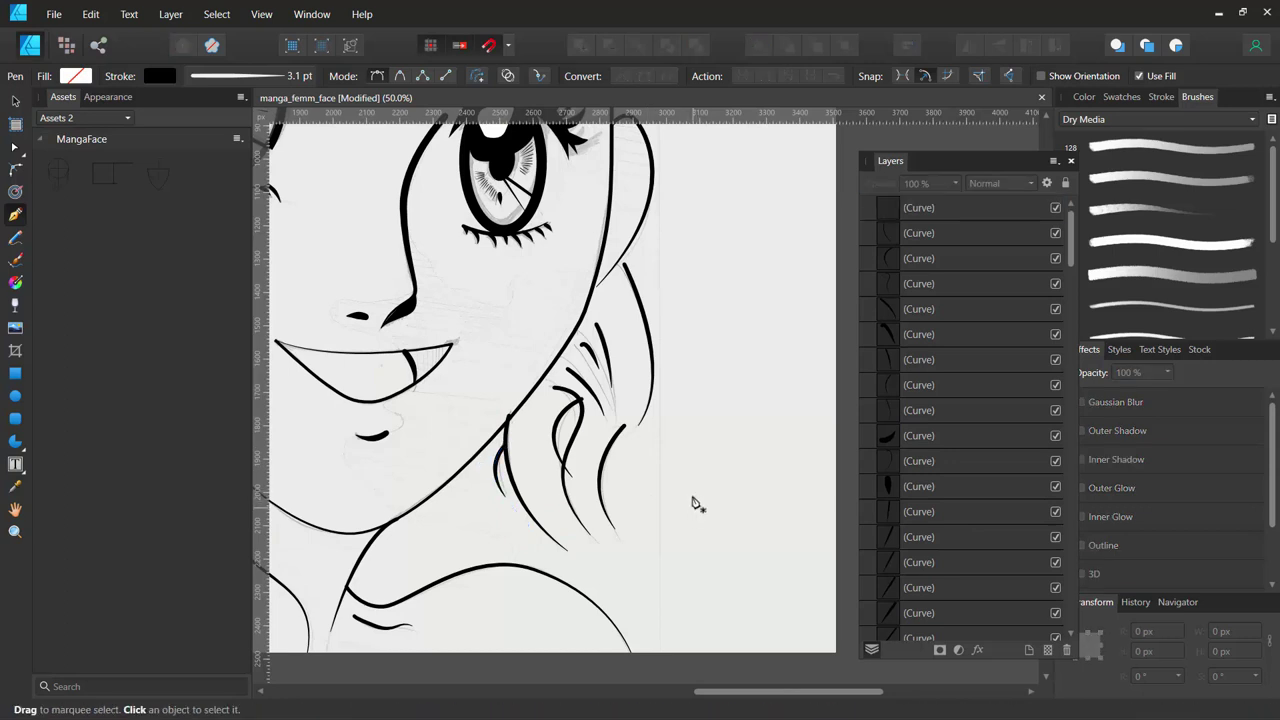
# Add one more hair strand near the cheek and zoom out to view the whole face.
pyautogui.click(572, 353)
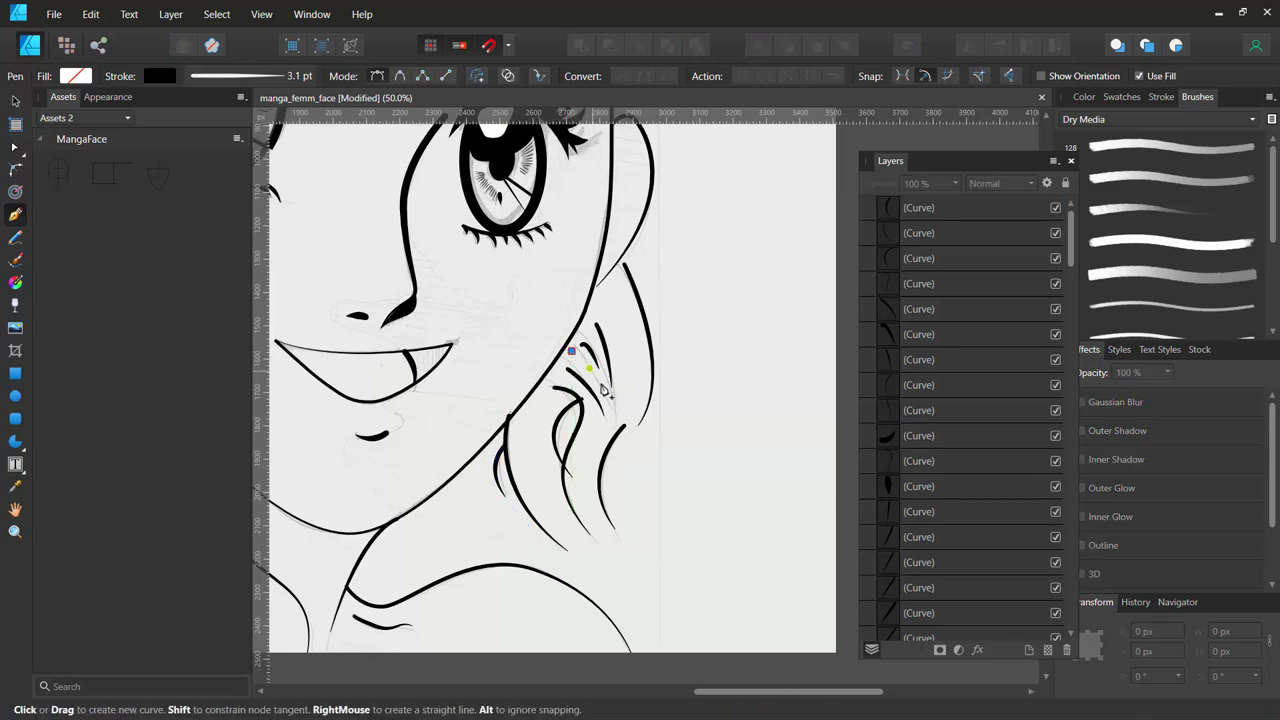
pyautogui.moveTo(620, 428); pyautogui.dragTo(625, 458)
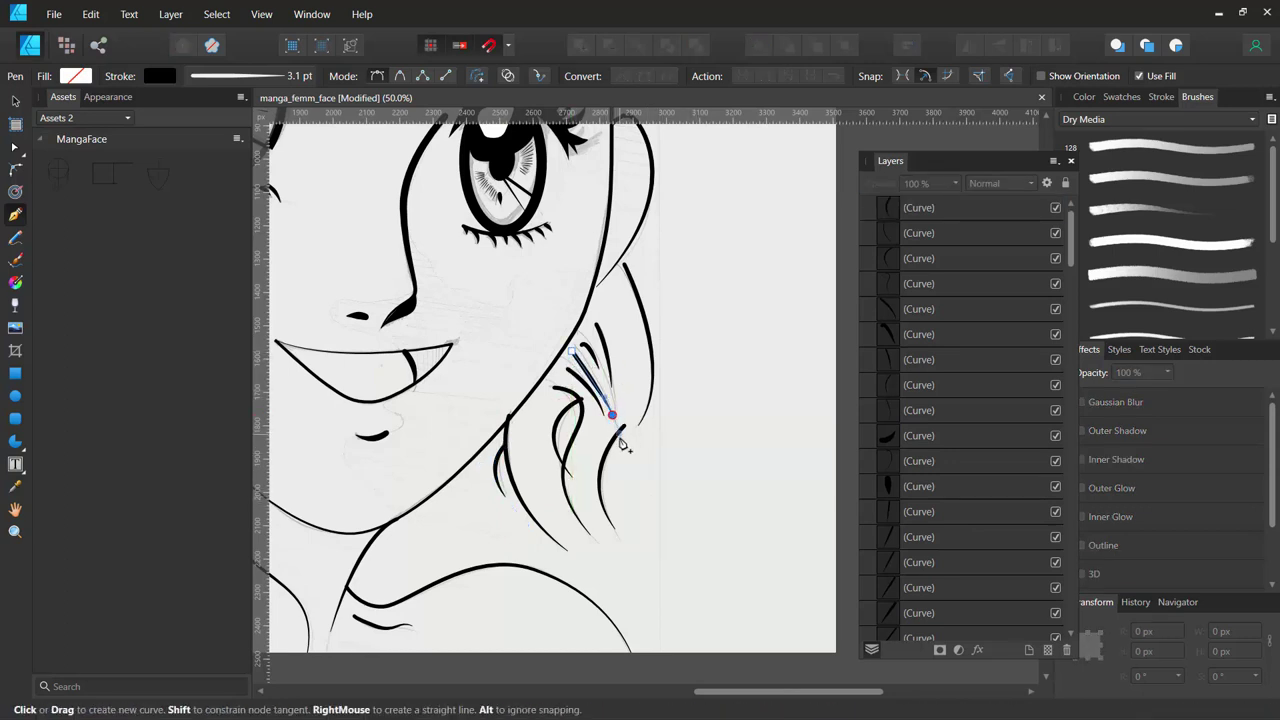
pyautogui.keyDown('ctrl'); pyautogui.click(675, 488); pyautogui.keyUp('ctrl')
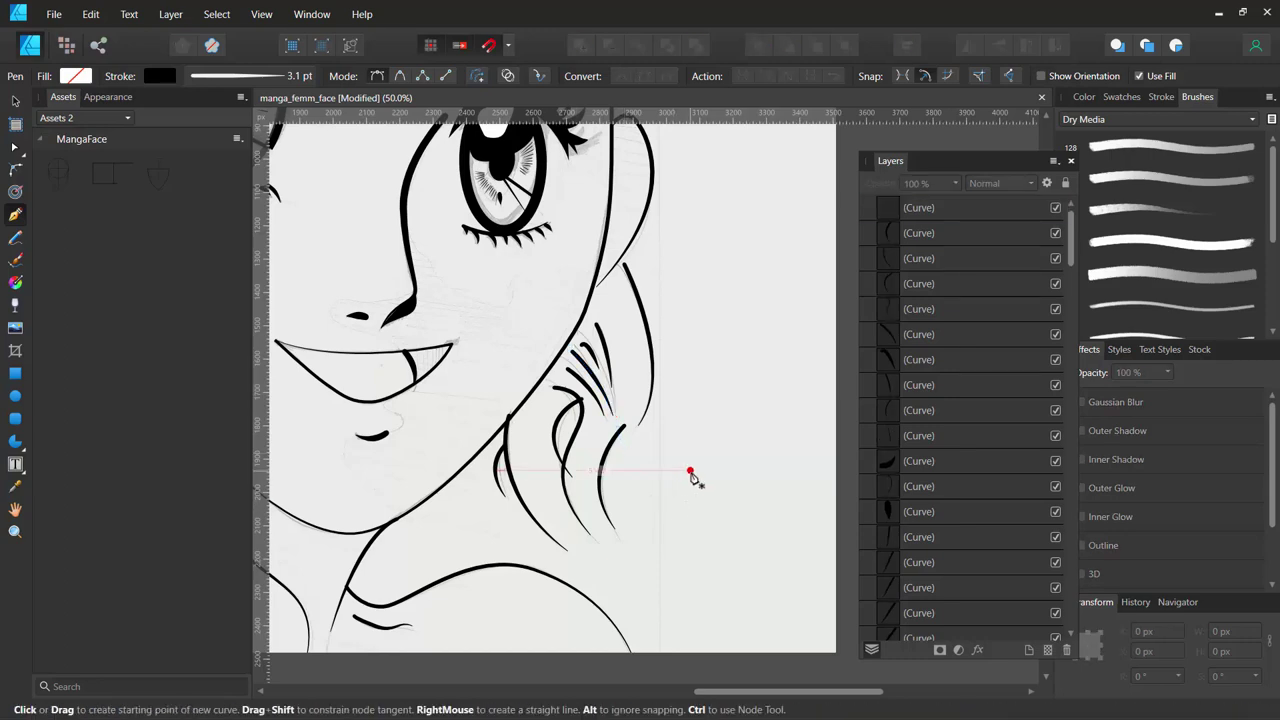
pyautogui.scroll(-3, 692, 477)
pyautogui.scroll(5, 700, 481)
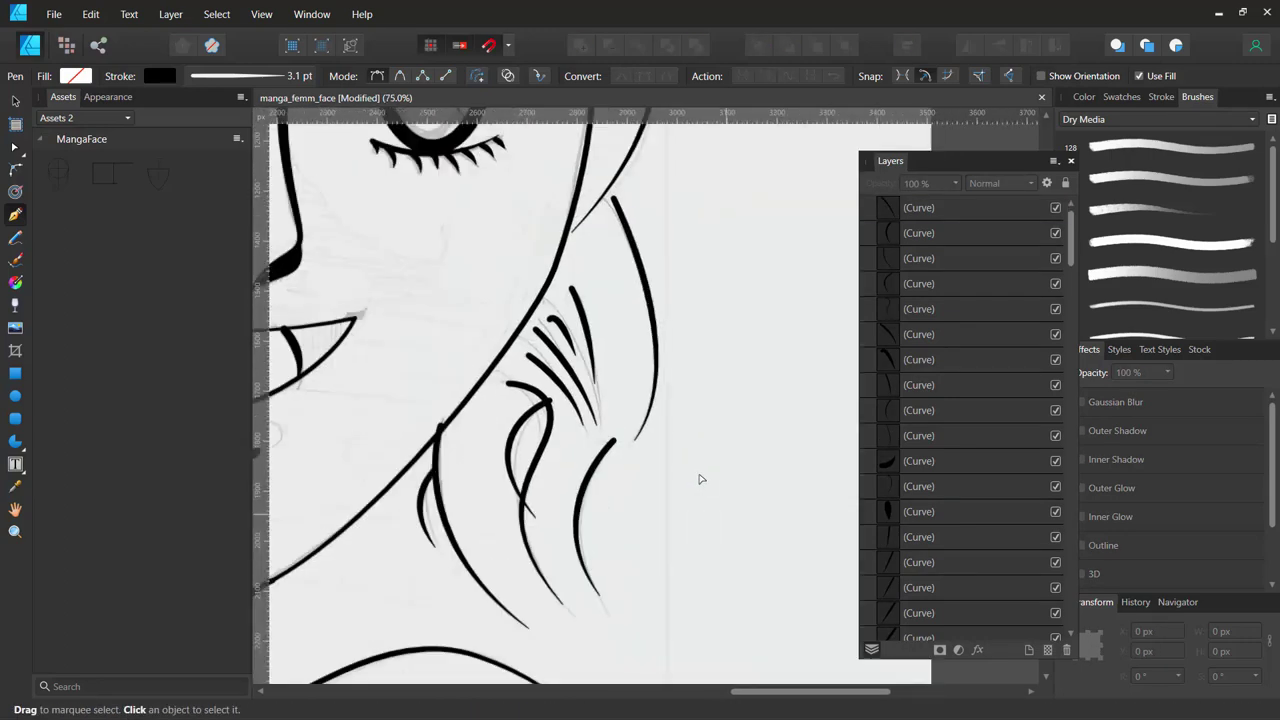
pyautogui.scroll(-2, 696, 476)
pyautogui.scroll(-2, 696, 476)
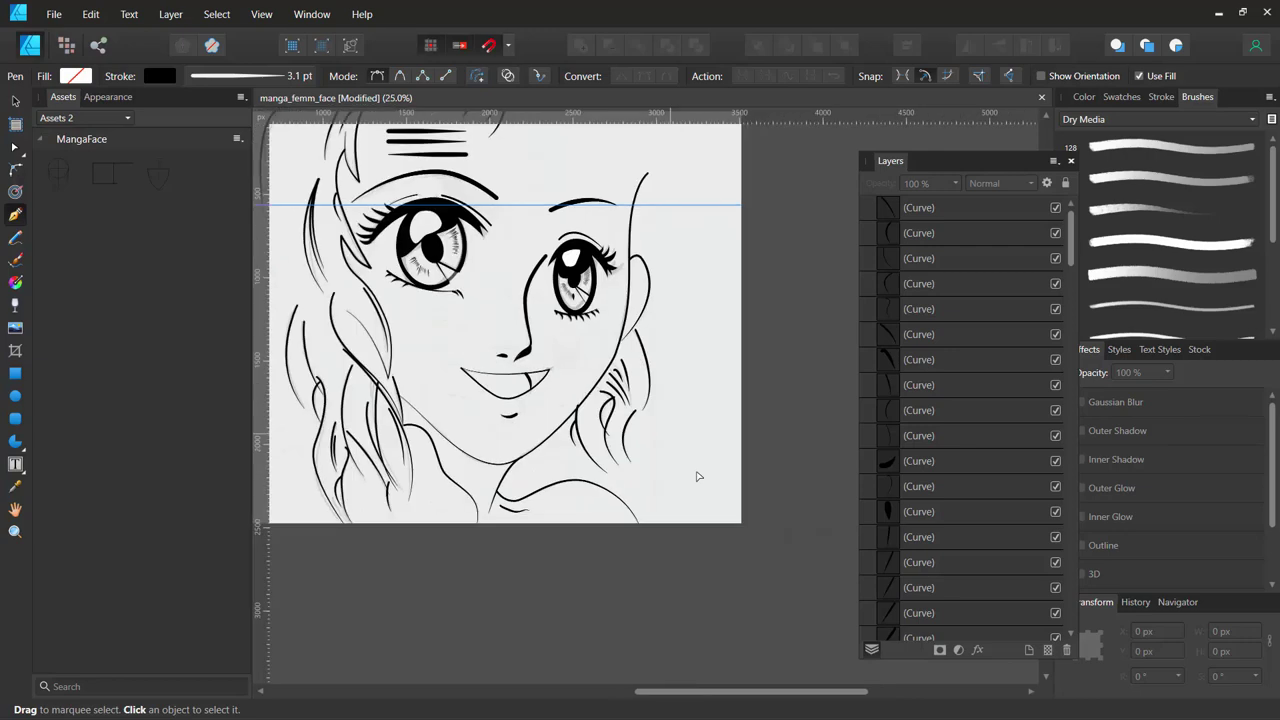
pyautogui.scroll(-1, 704, 478)
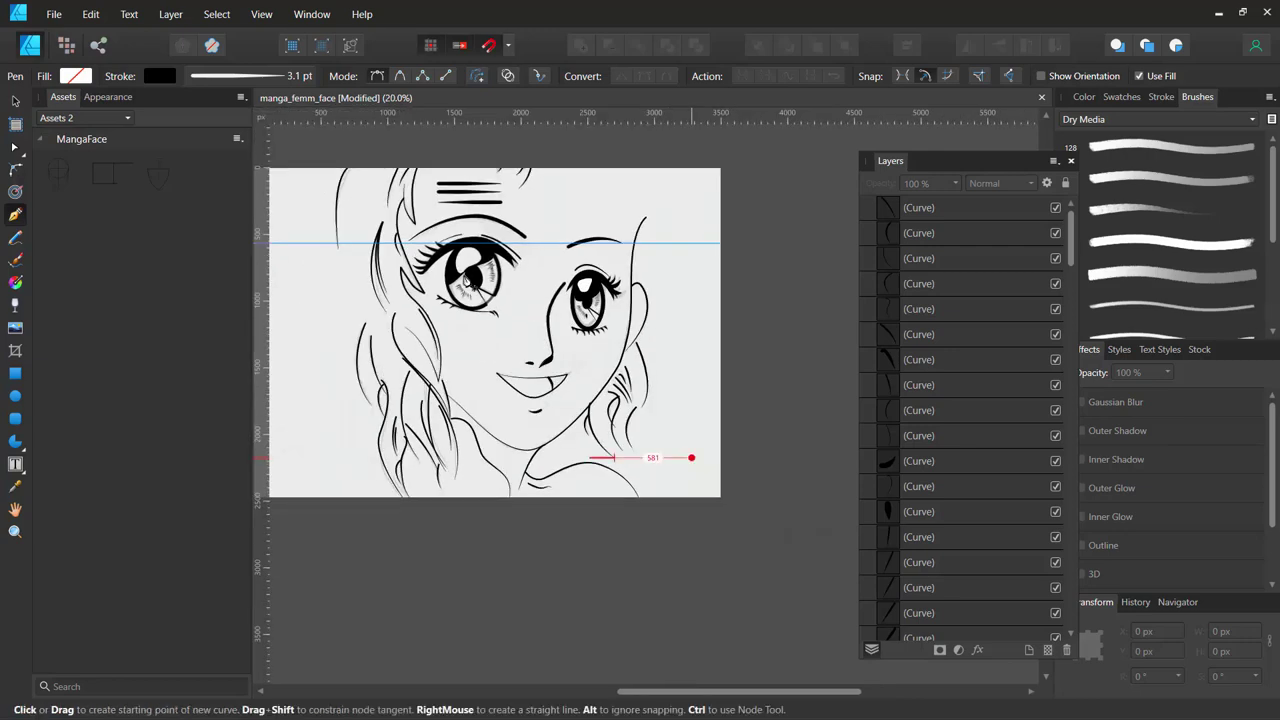
# Delete the stray horizontal stroke above the forehead, deselect, and save the document.
pyautogui.press('ctrl')
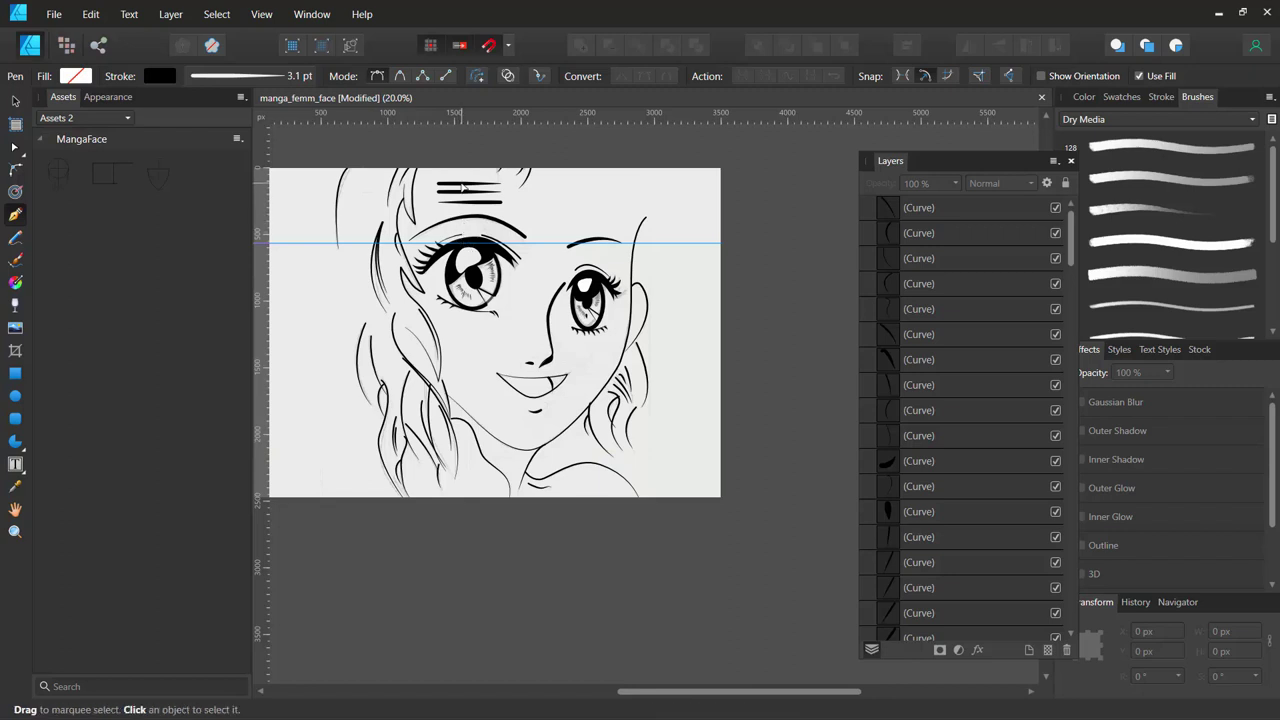
pyautogui.keyDown('ctrl'); pyautogui.click(463, 187); pyautogui.keyUp('ctrl')
pyautogui.moveTo(464, 189); pyautogui.dragTo(464, 196)
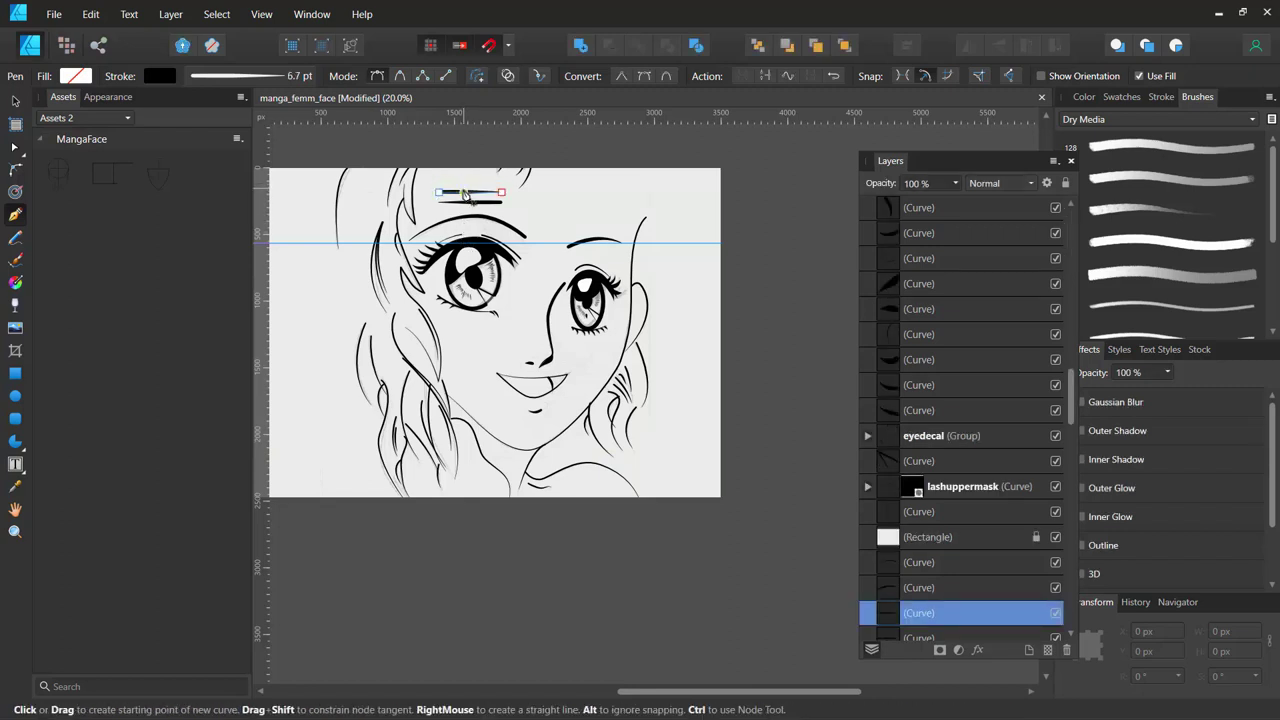
pyautogui.press('Delete')
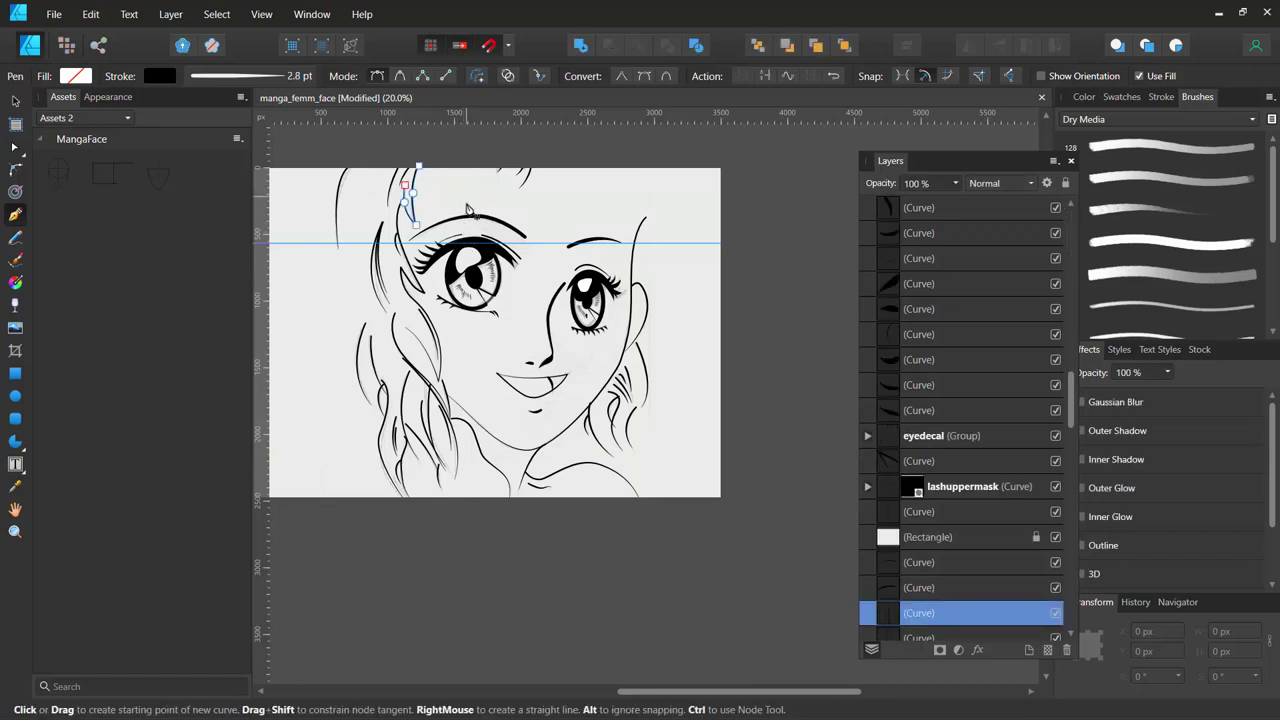
pyautogui.keyDown('ctrl'); pyautogui.click(362, 154); pyautogui.keyUp('ctrl')
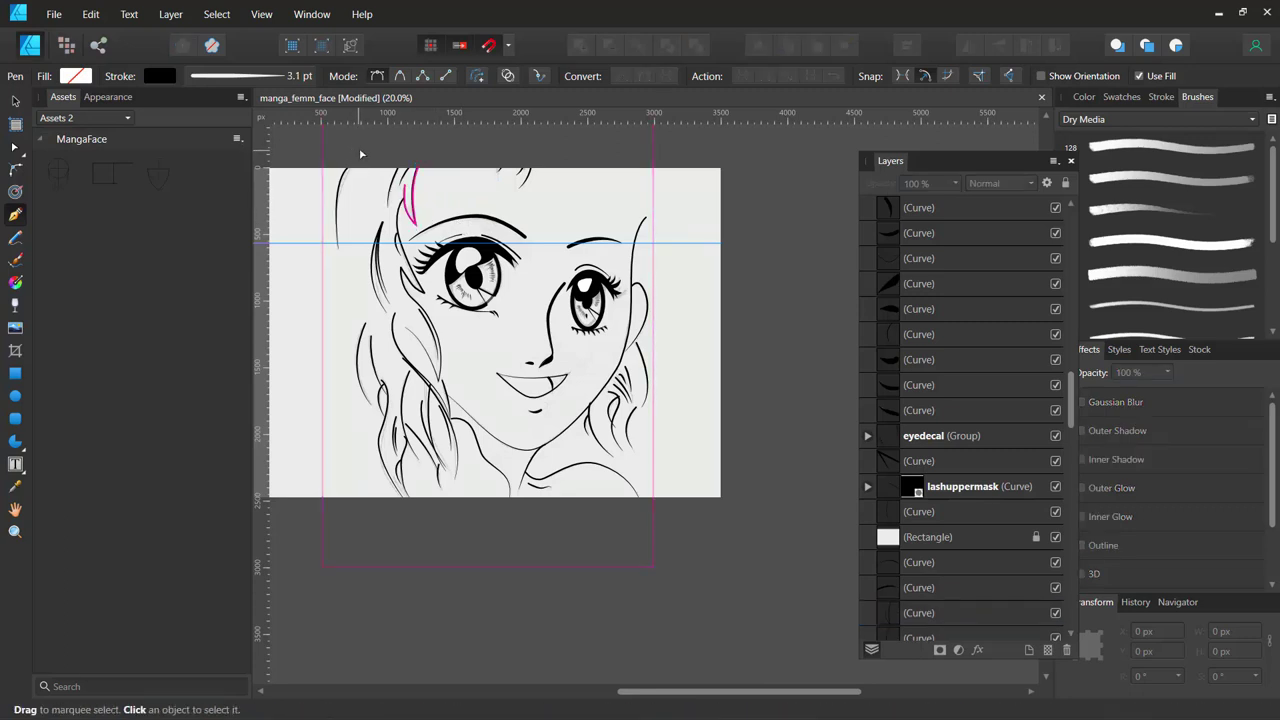
pyautogui.hotkey('ctrl', 's')
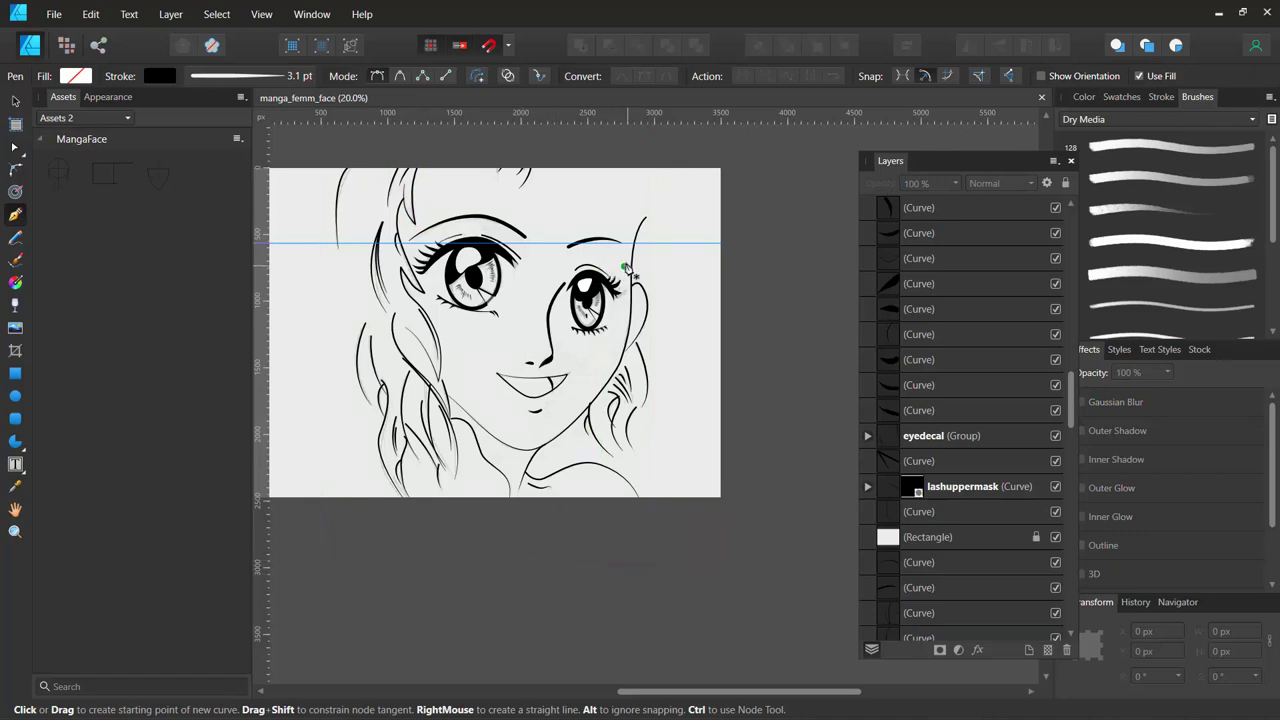
pyautogui.press('v')
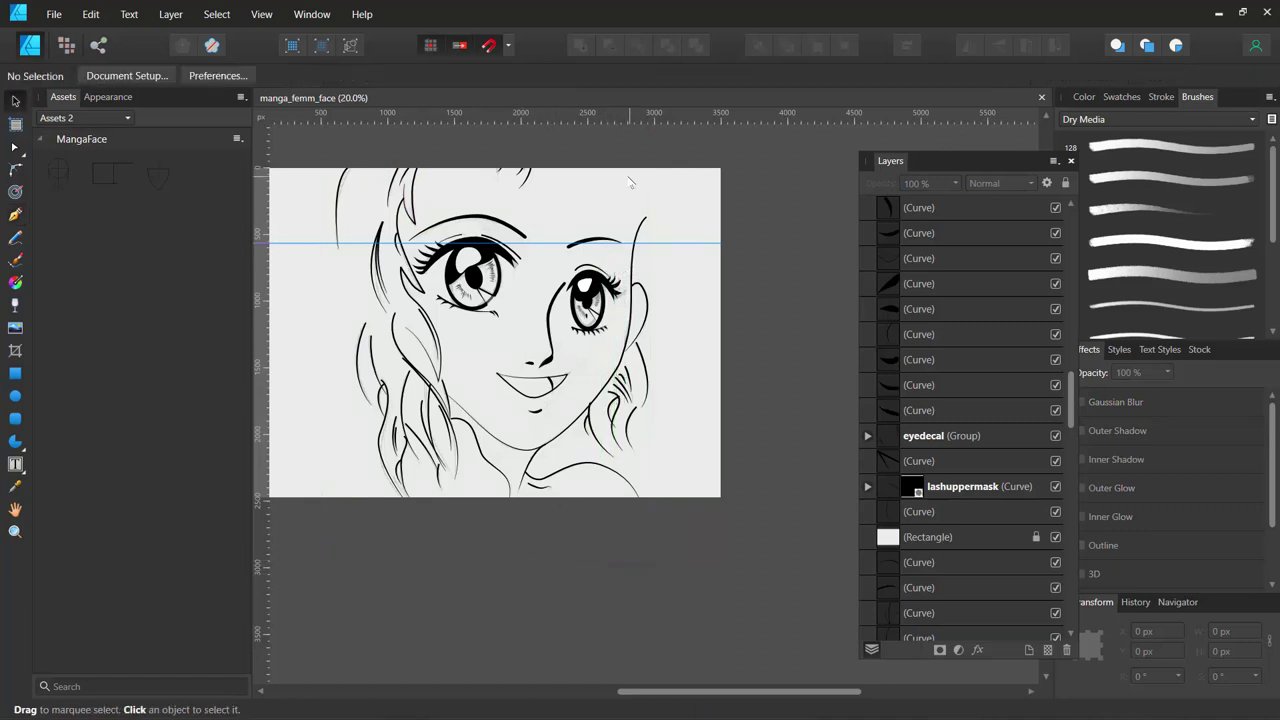
pyautogui.press('p')
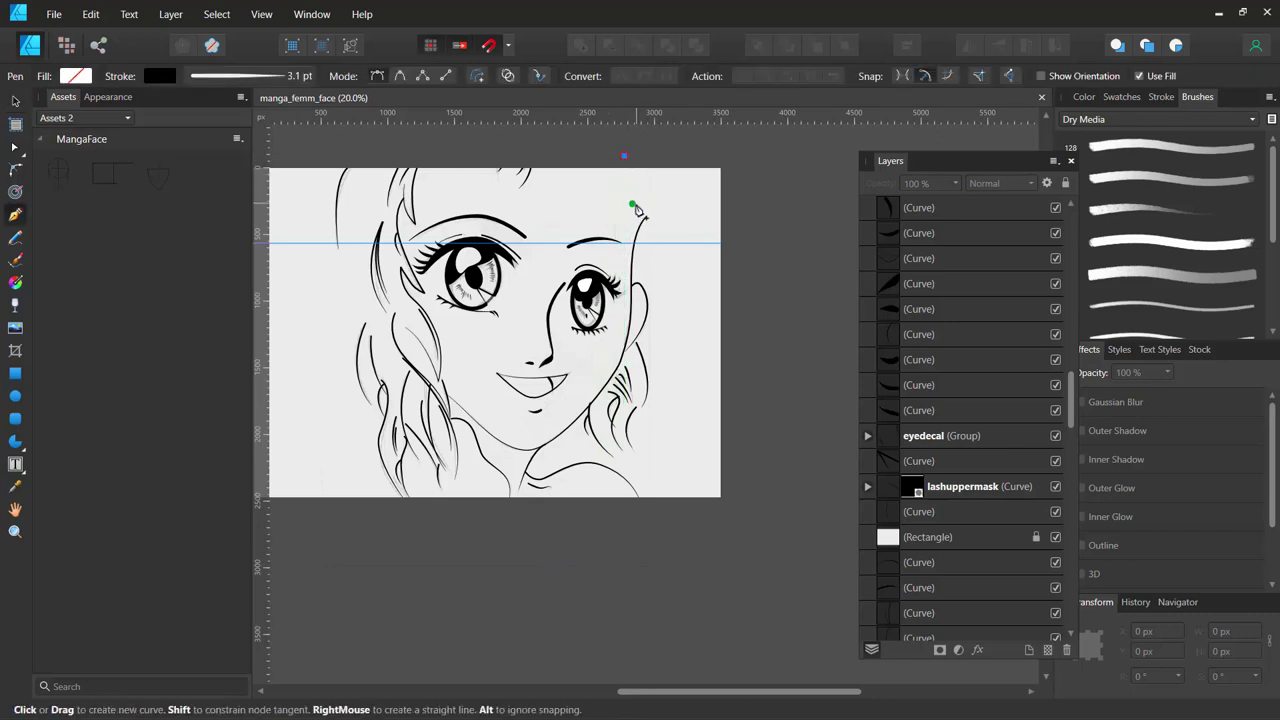
# Draw two hair strands from the top right of the head down past the temple.
pyautogui.moveTo(632, 205); pyautogui.dragTo(653, 234)
pyautogui.click(652, 262)
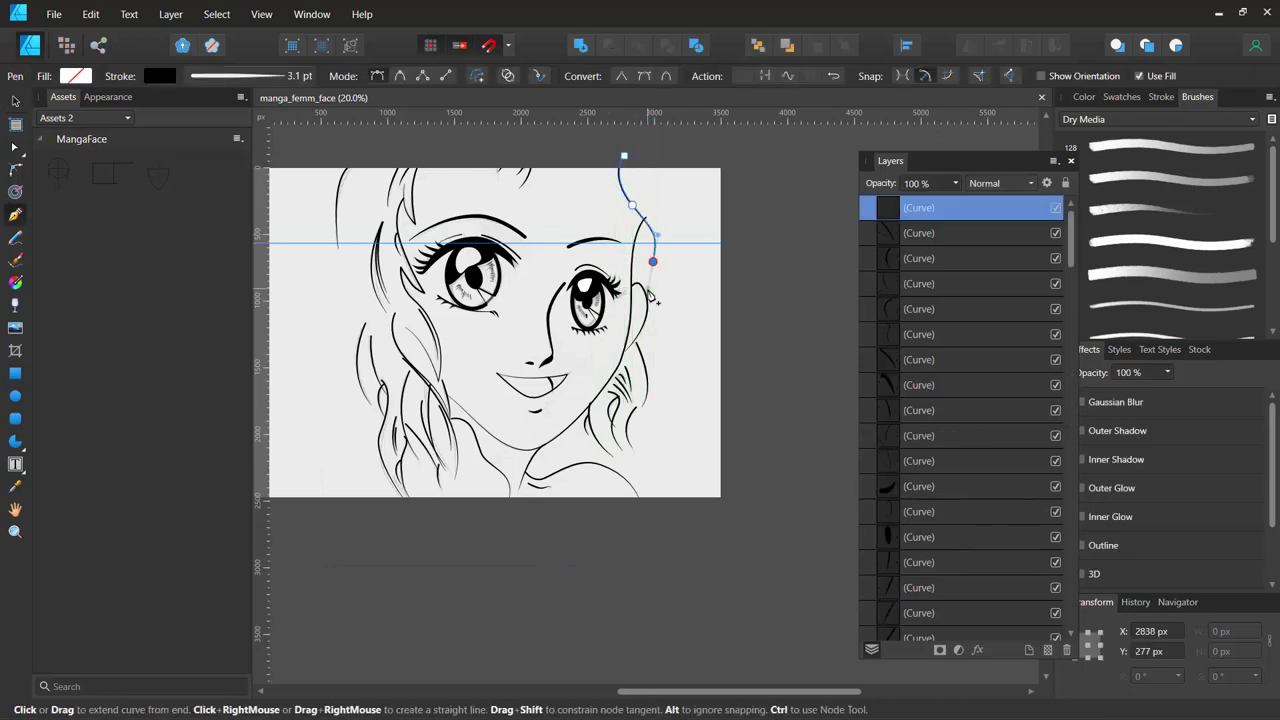
pyautogui.keyDown('ctrl'); pyautogui.click(663, 288); pyautogui.keyUp('ctrl')
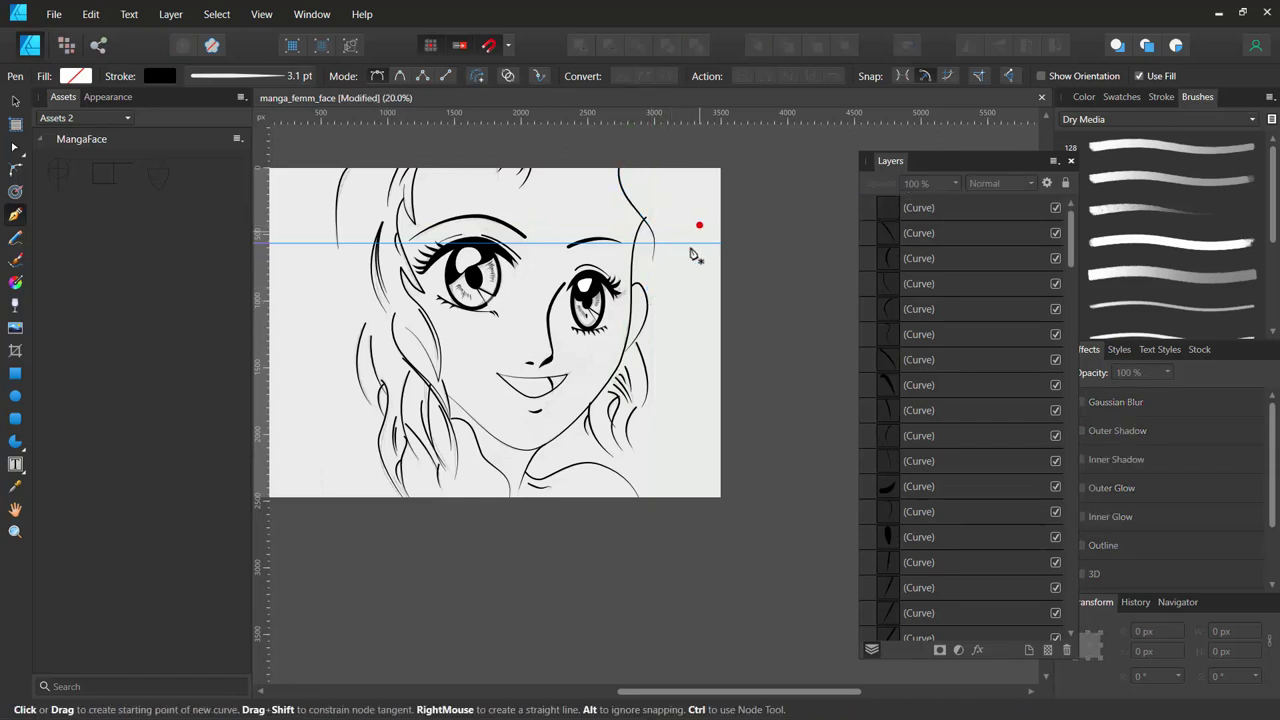
pyautogui.moveTo(652, 208); pyautogui.dragTo(652, 156)
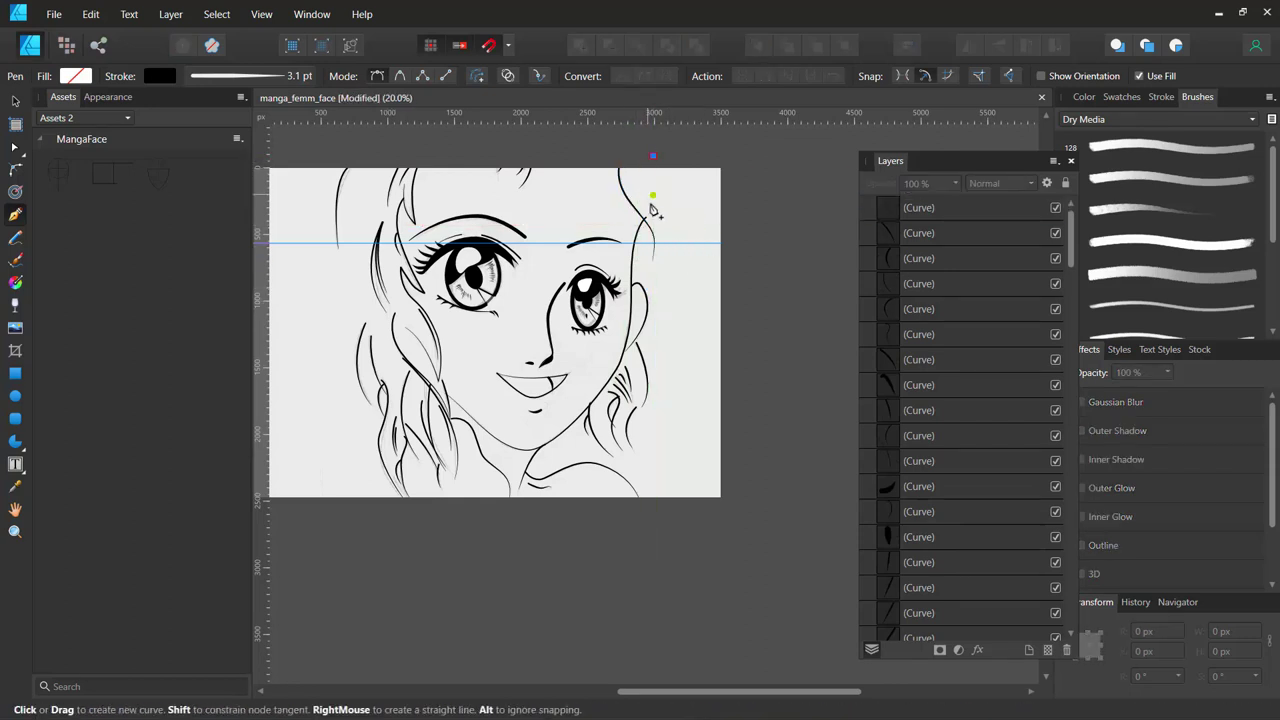
pyautogui.click(661, 246)
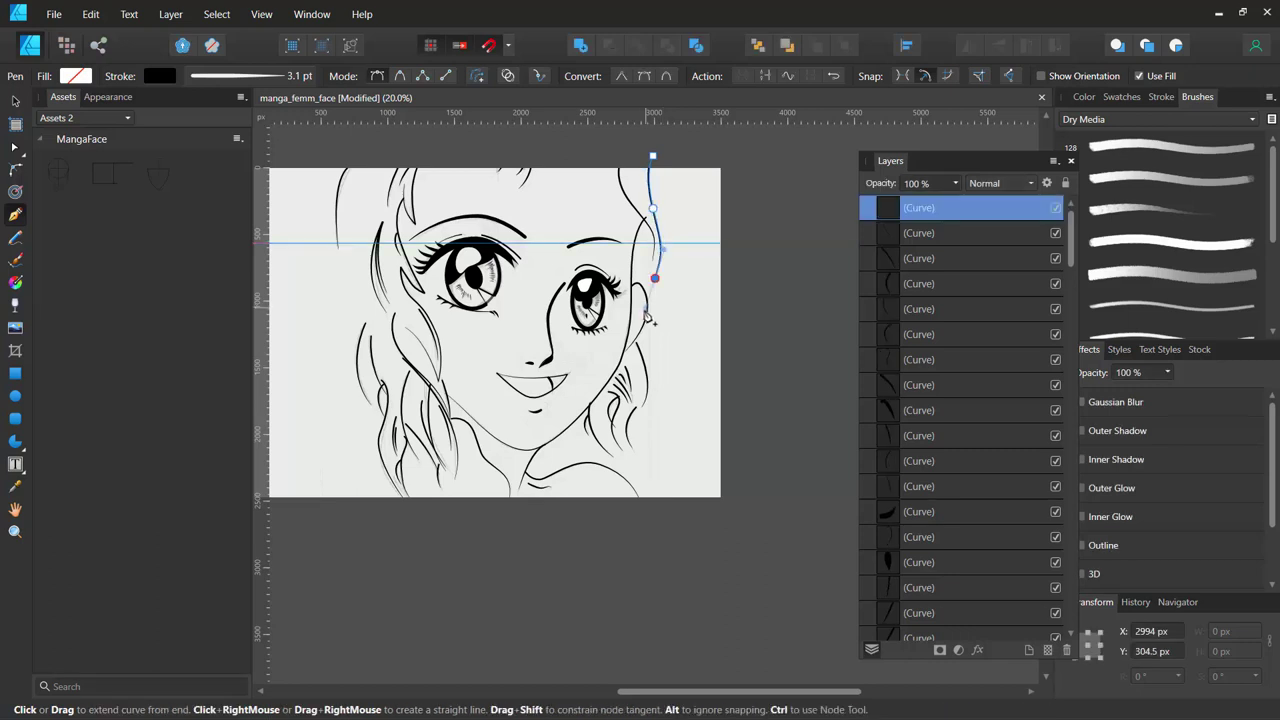
pyautogui.keyDown('ctrl'); pyautogui.click(672, 260); pyautogui.keyUp('ctrl')
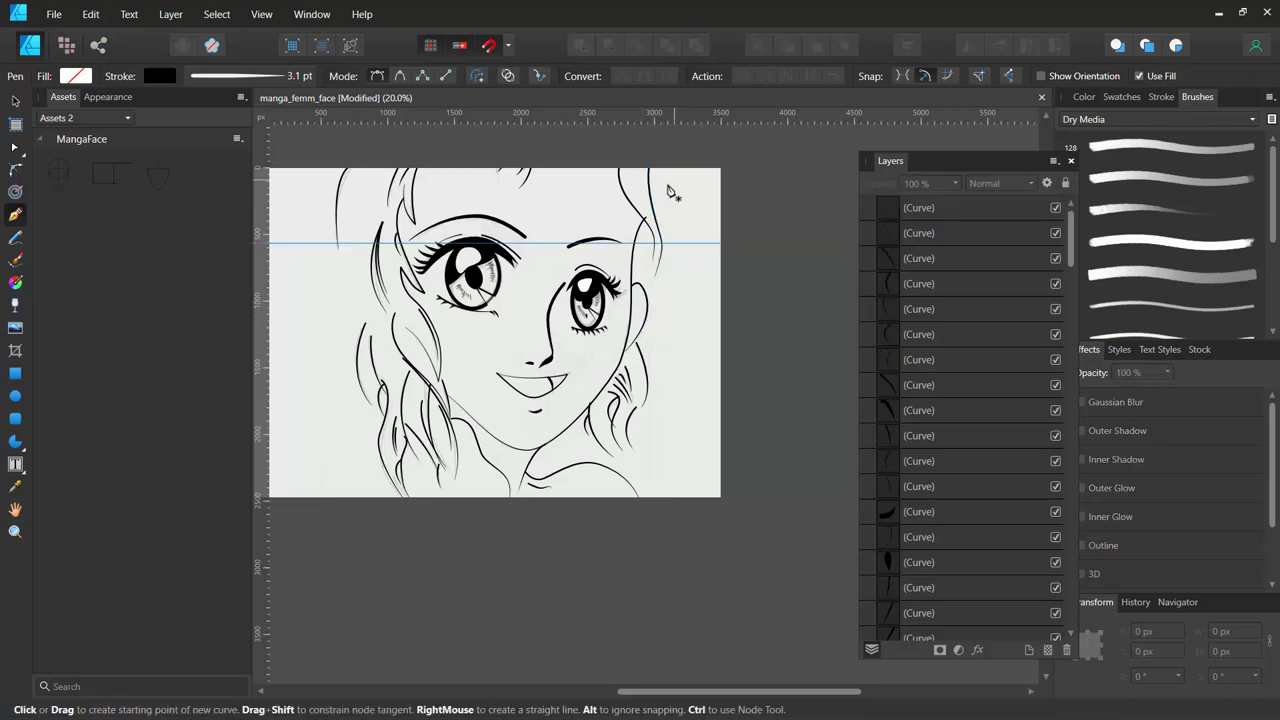
# Add two more temple strands, undoing the two misplaced nodes and deselecting.
pyautogui.moveTo(675, 156); pyautogui.dragTo(670, 191)
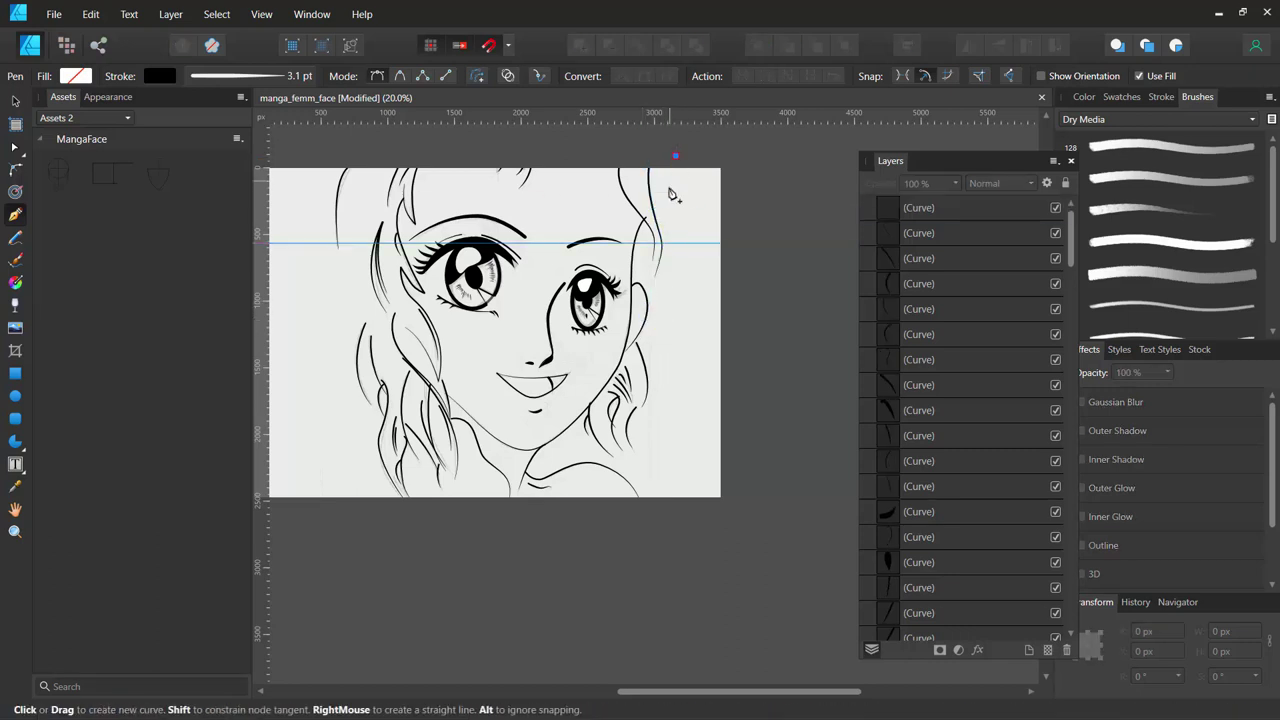
pyautogui.click(660, 250)
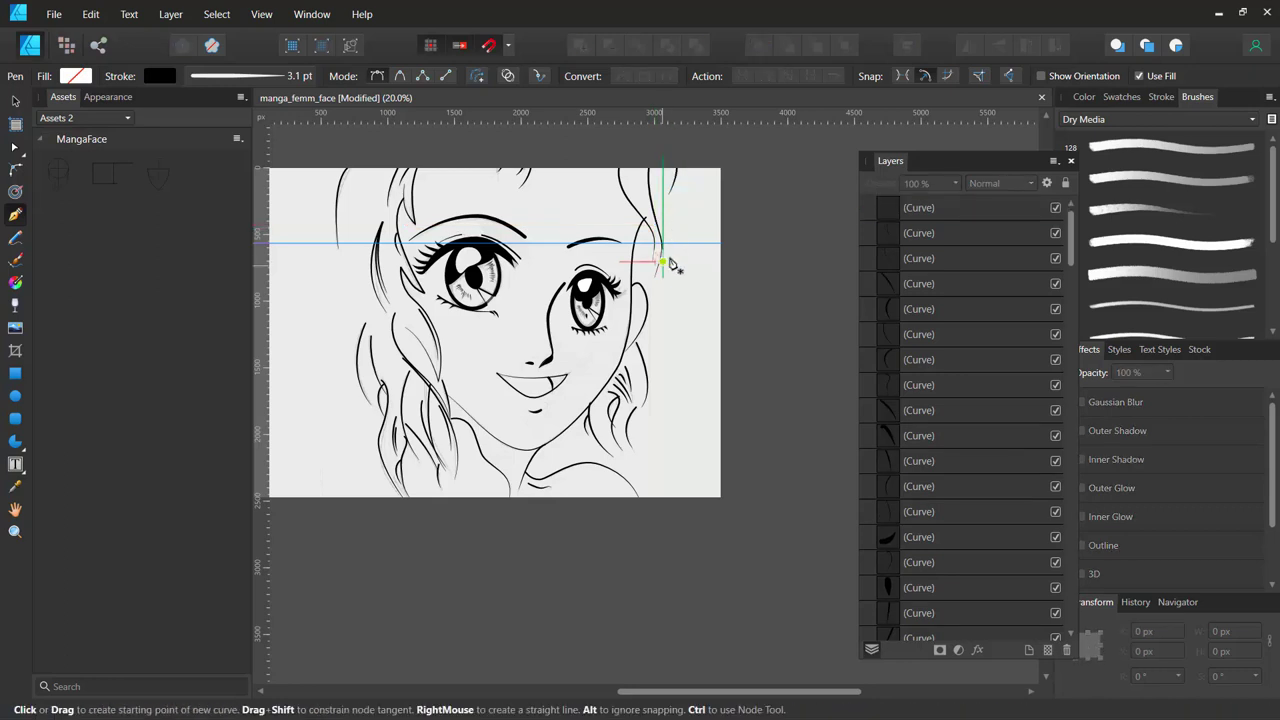
pyautogui.click(677, 208)
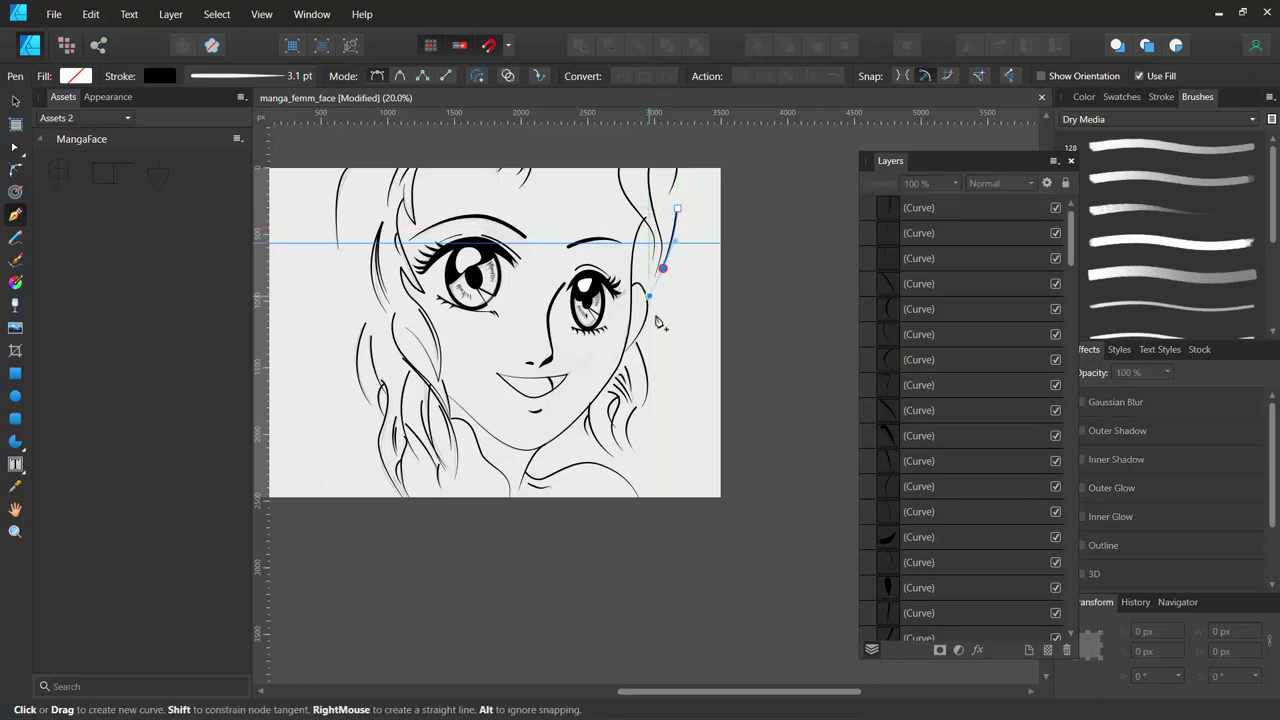
pyautogui.moveTo(655, 321); pyautogui.dragTo(652, 360)
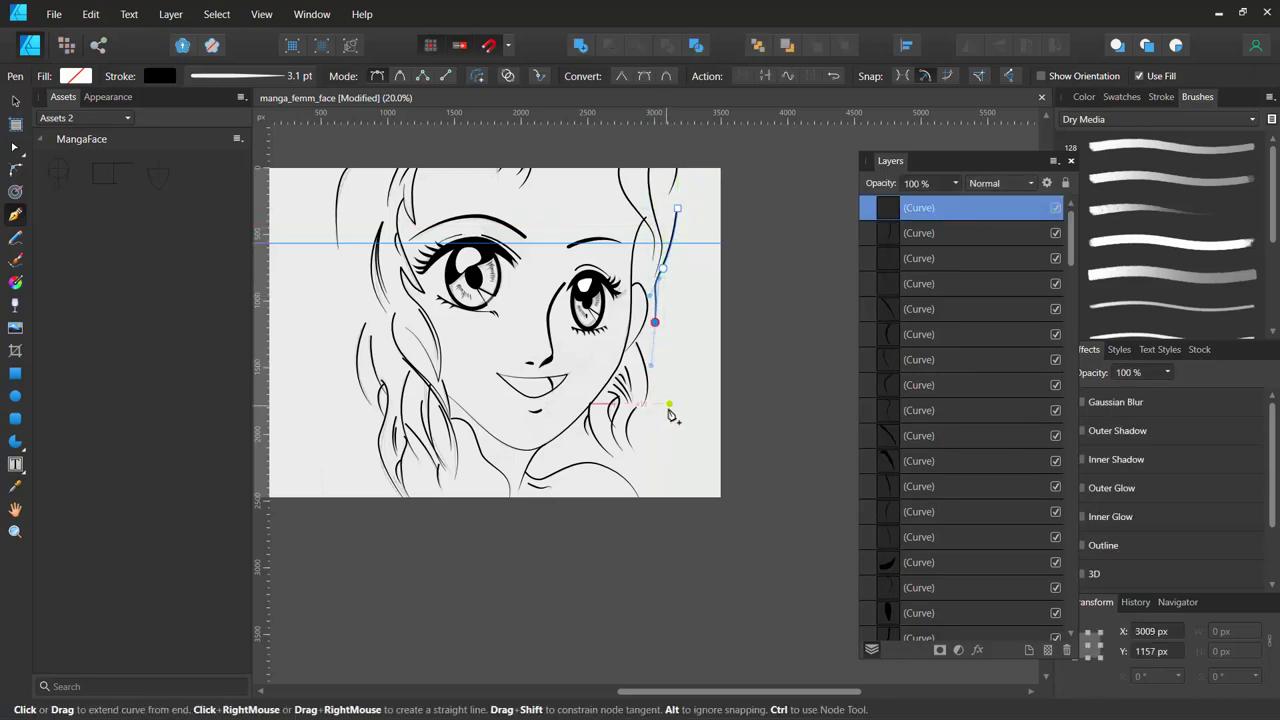
pyautogui.moveTo(669, 403); pyautogui.dragTo(646, 447)
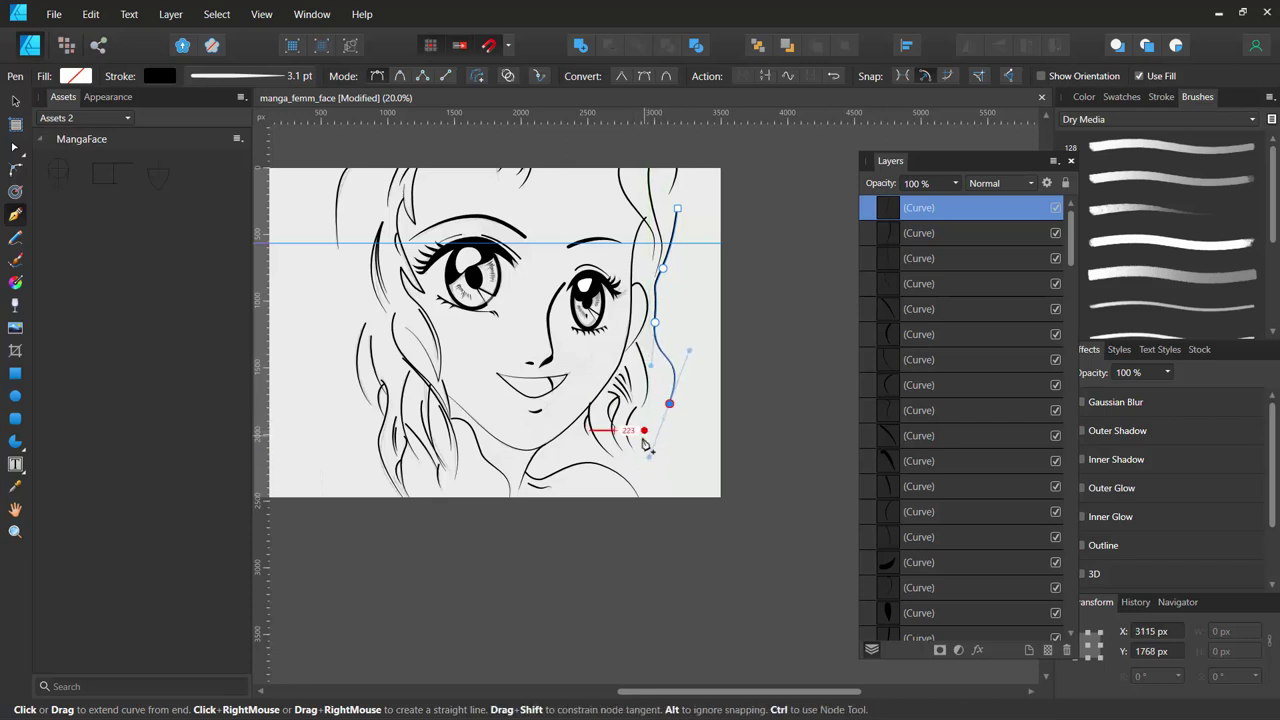
pyautogui.hotkey('ctrl', 'z')
pyautogui.hotkey('ctrl', 'z')
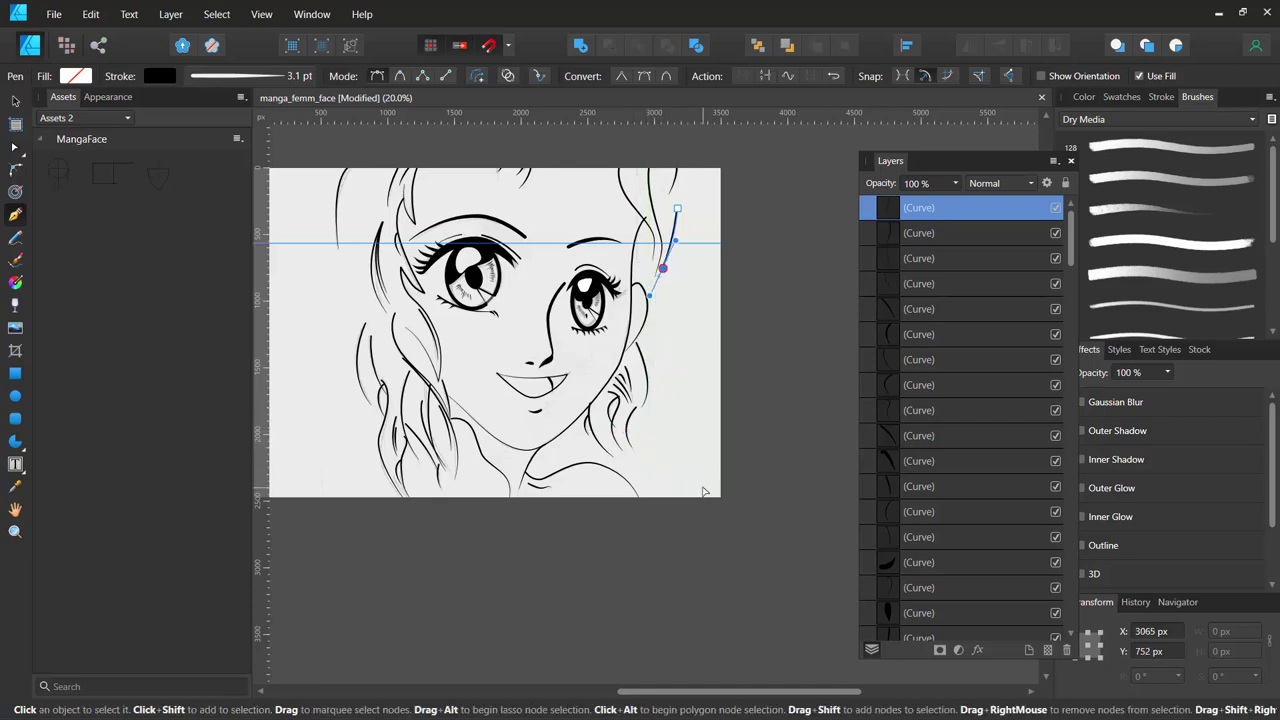
pyautogui.hotkey('ctrl', 'd')
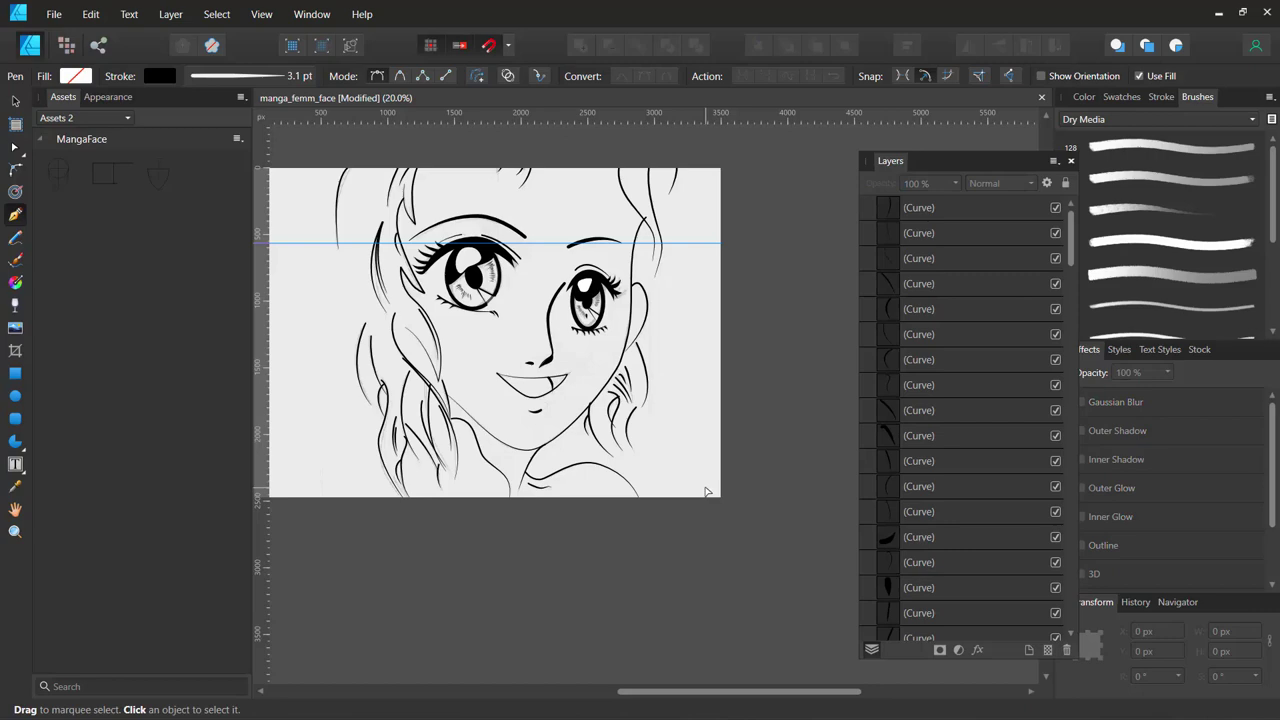
# At 100% zoom, move the crossing top-right hair strand about 20 px right.
pyautogui.hotkey('ctrl', '1')
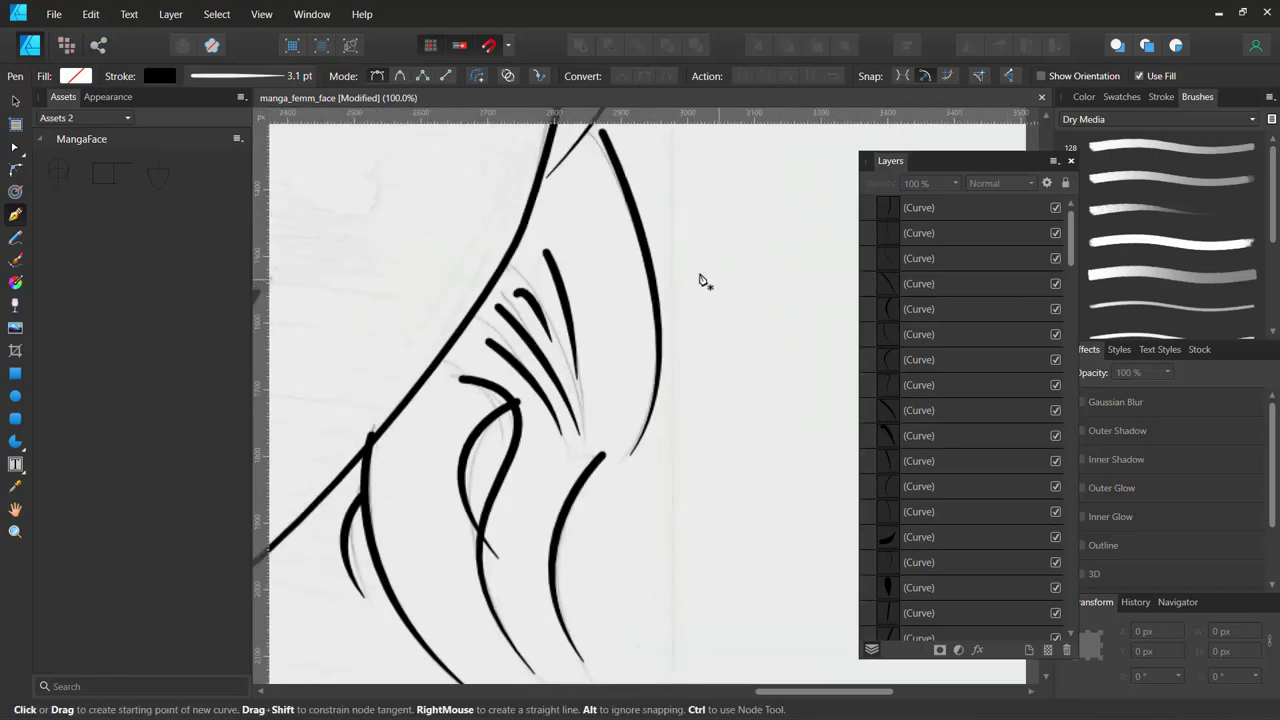
pyautogui.scroll(5, 631, 323)
pyautogui.scroll(2, 666, 289)
pyautogui.scroll(3, 654, 423)
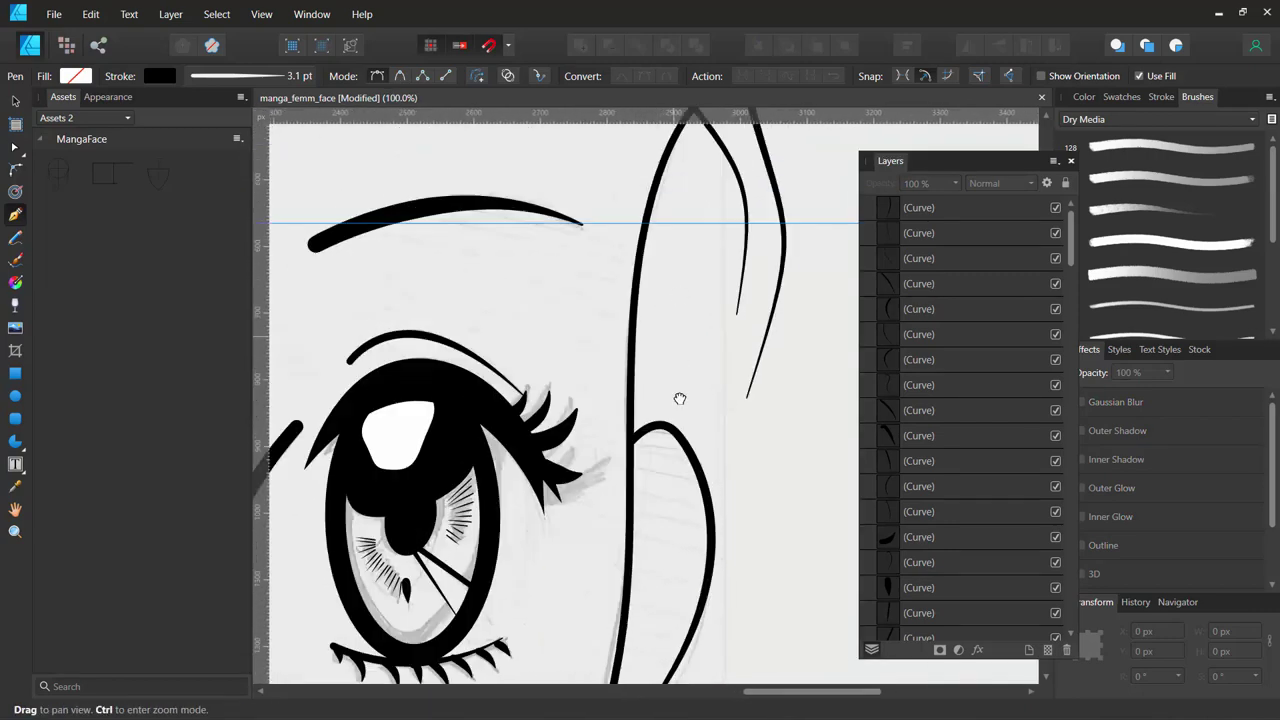
pyautogui.scroll(4, 680, 399)
pyautogui.scroll(2, 684, 396)
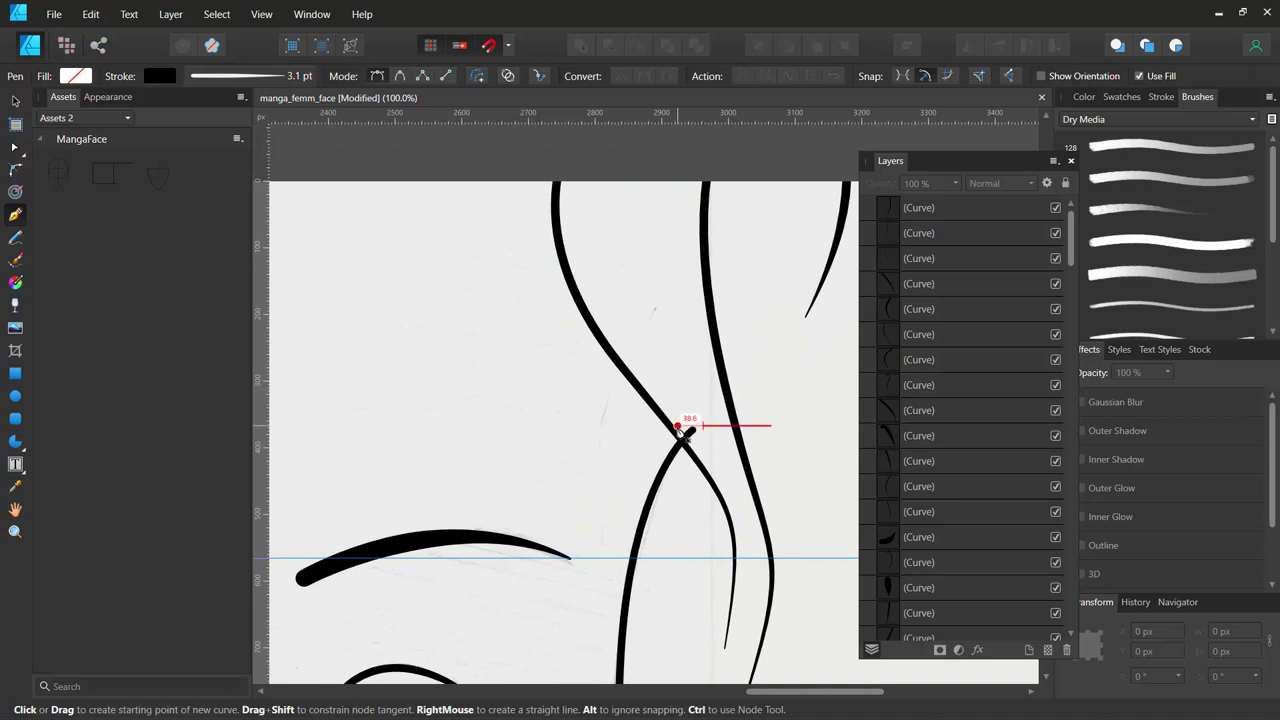
pyautogui.keyDown('ctrl'); pyautogui.click(681, 431); pyautogui.keyUp('ctrl')
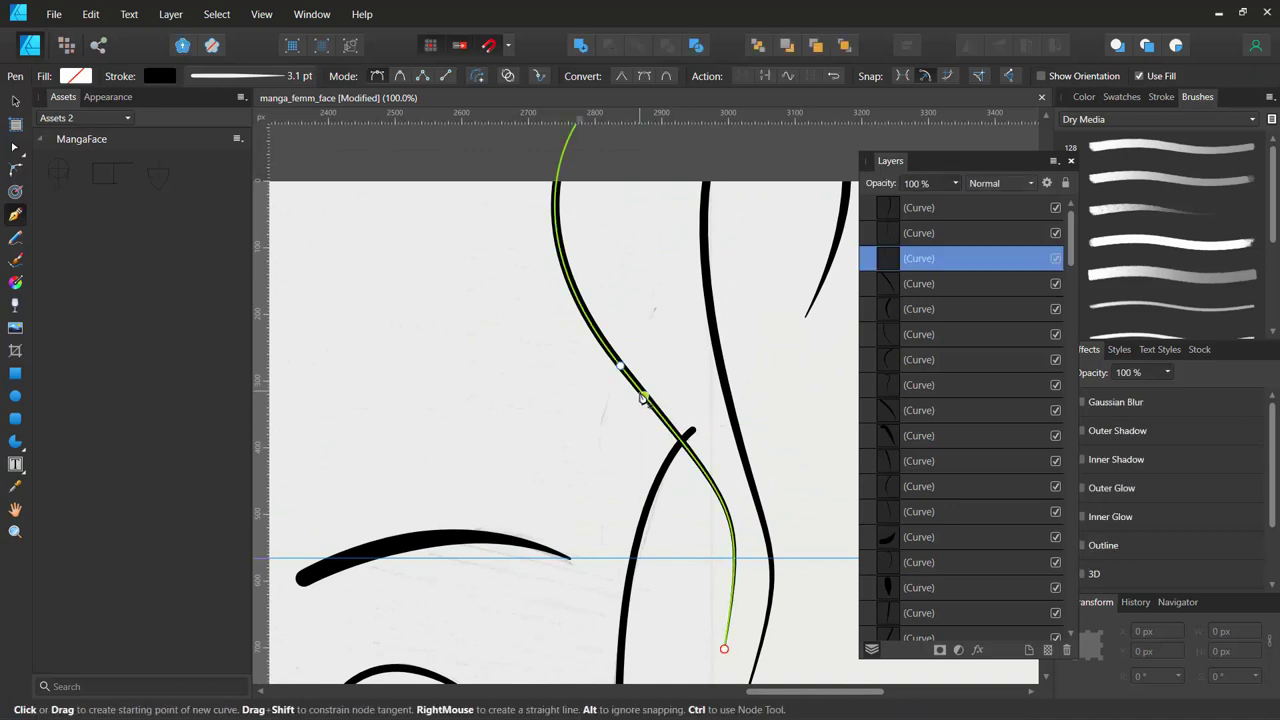
pyautogui.press('v')
pyautogui.moveTo(653, 390); pyautogui.dragTo(660, 390)
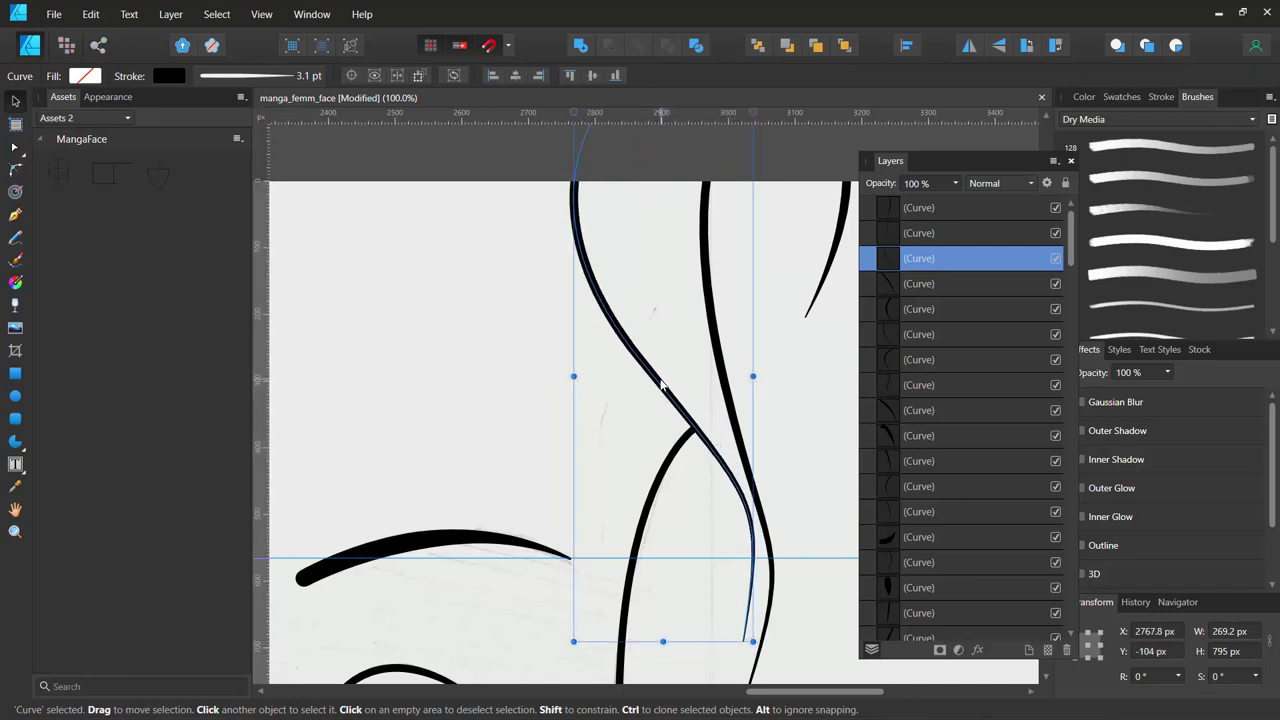
pyautogui.scroll(-2, 665, 390)
pyautogui.scroll(-2, 668, 386)
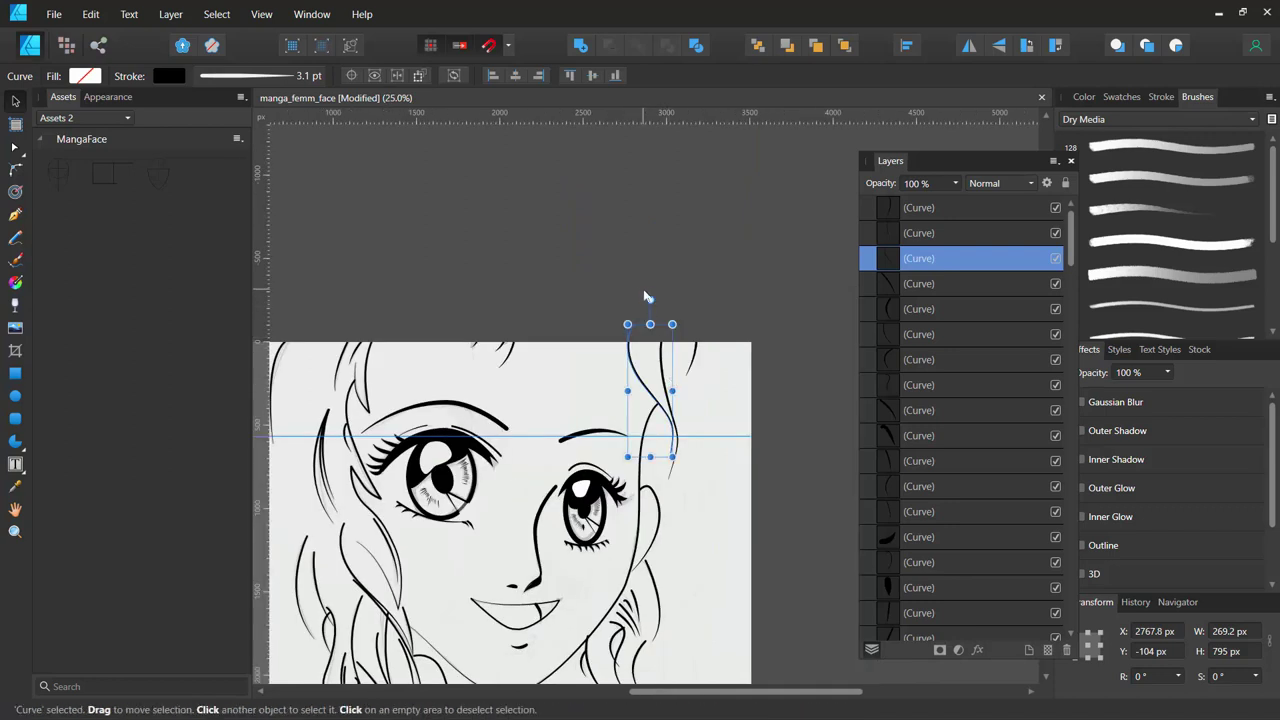
pyautogui.click(612, 256)
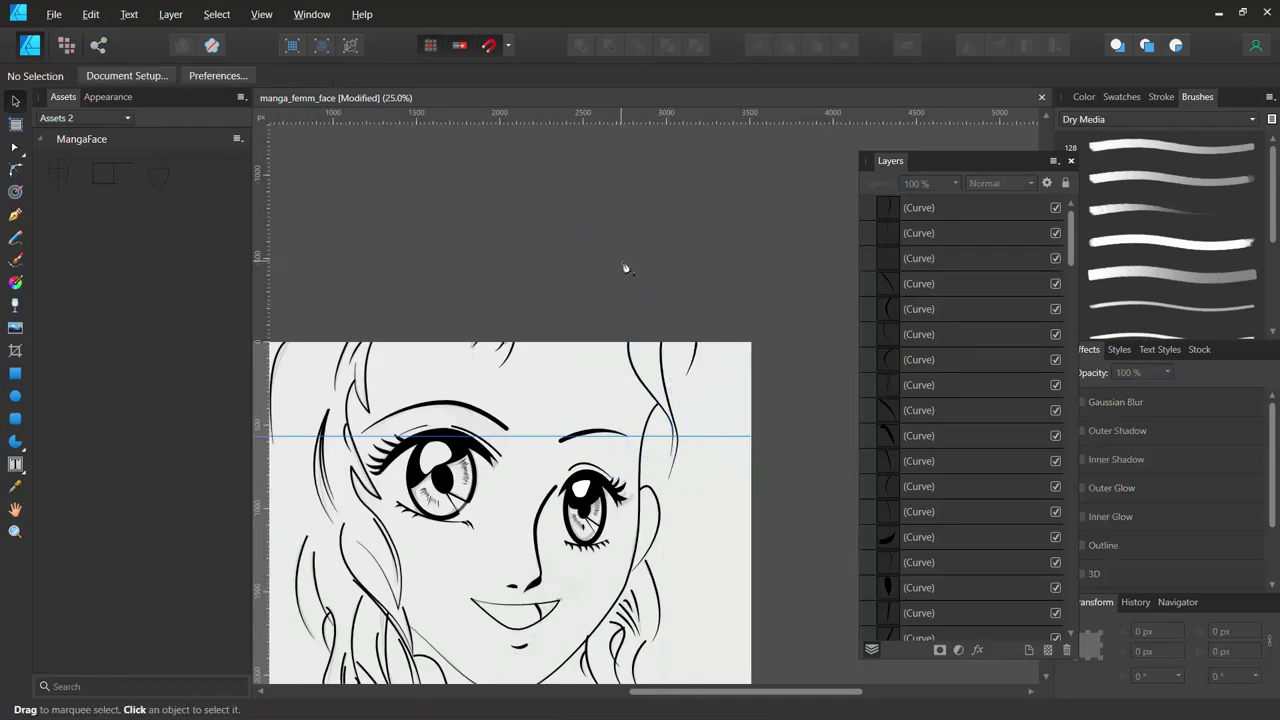
# Draw a new three-node hair curve above the forehead with the Pen tool.
pyautogui.press('p')
pyautogui.click(627, 310)
pyautogui.moveTo(585, 376)
pyautogui.mouseDown()
pyautogui.moveTo(531, 419)
pyautogui.moveTo(540, 392)
pyautogui.mouseUp()
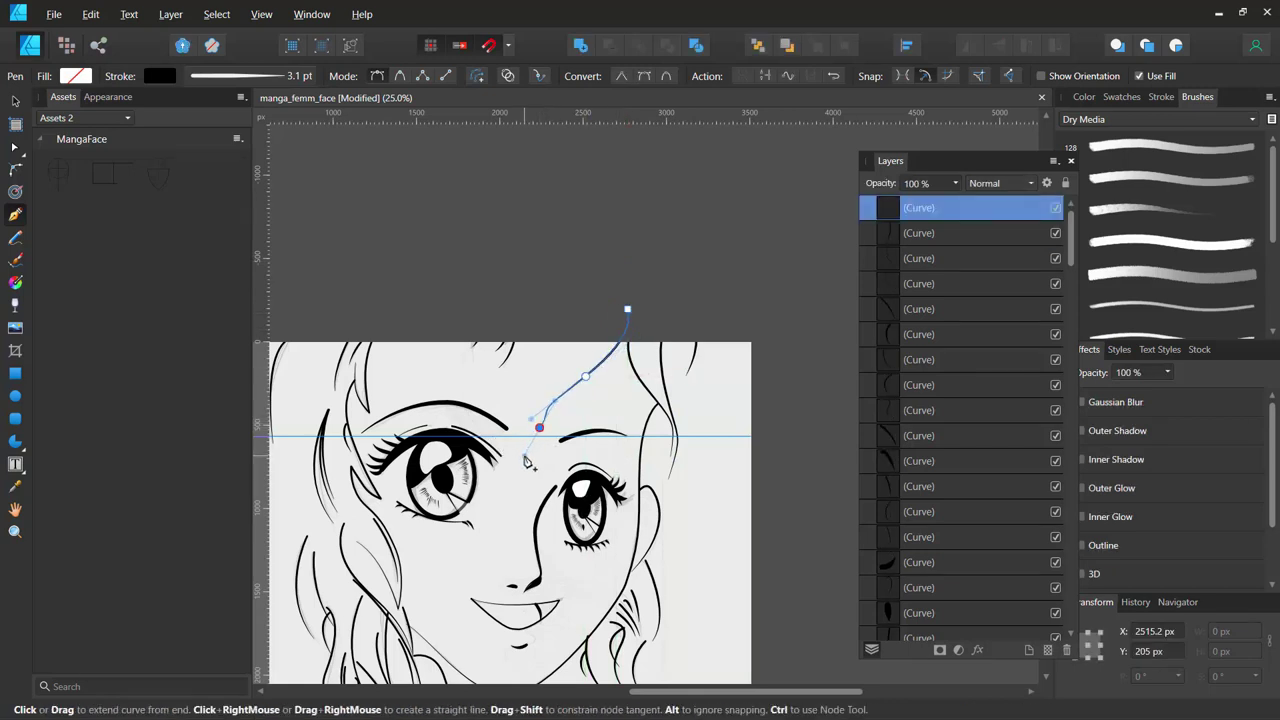
pyautogui.moveTo(571, 326)
pyautogui.mouseDown()
pyautogui.moveTo(600, 296)
pyautogui.moveTo(649, 327)
pyautogui.mouseUp()
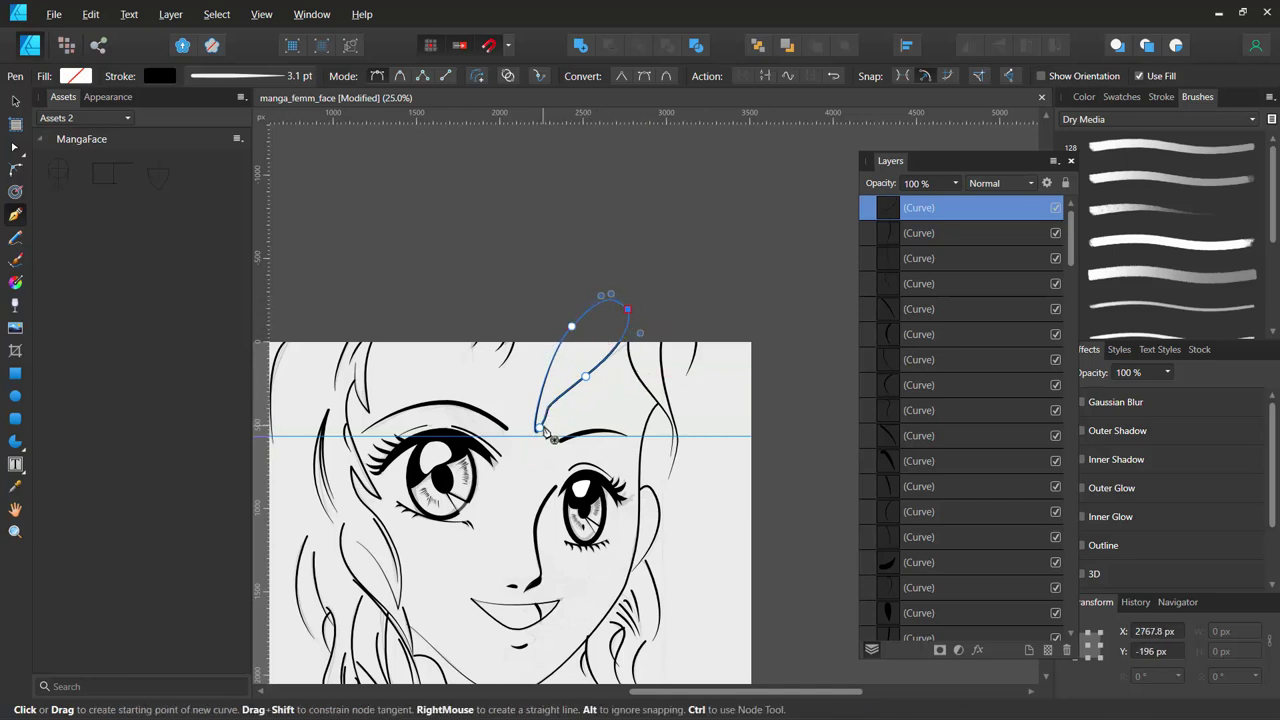
# Delete an extra node and reshape the strand's upper node and lower tip.
pyautogui.keyDown('ctrl'); pyautogui.click(586, 378); pyautogui.keyUp('ctrl')
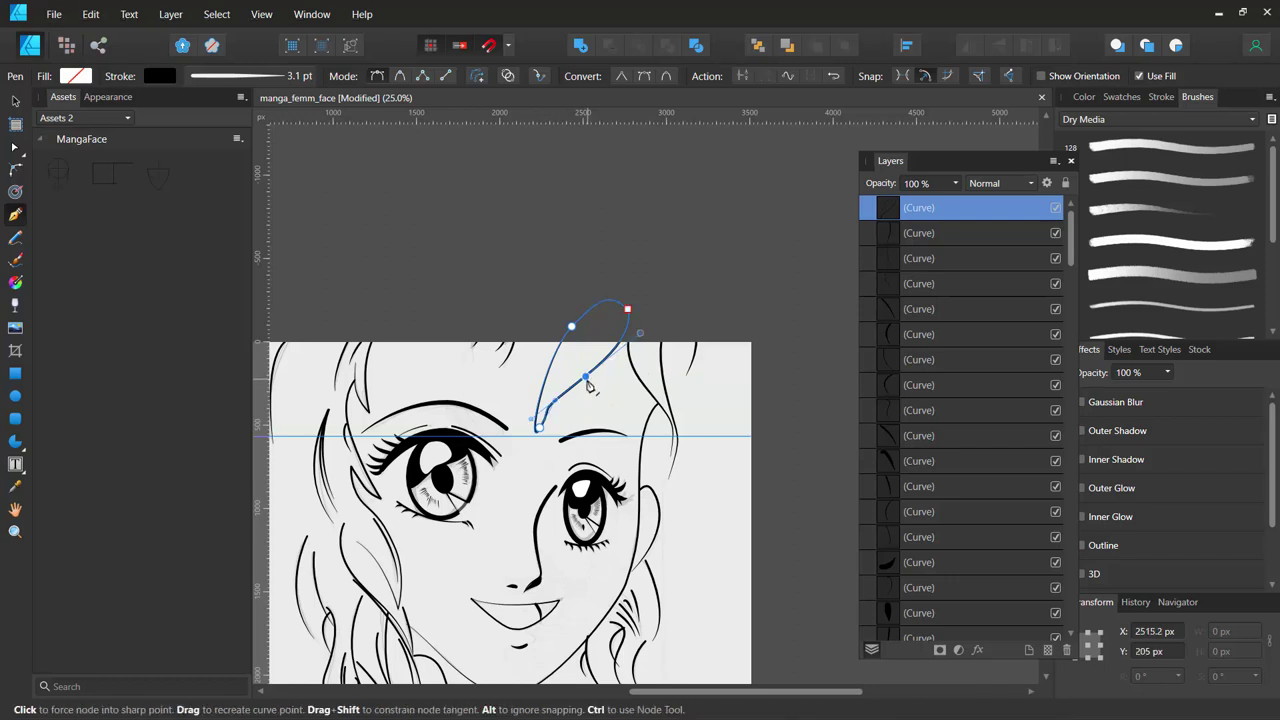
pyautogui.keyDown('alt'); pyautogui.click(586, 379); pyautogui.keyUp('alt')
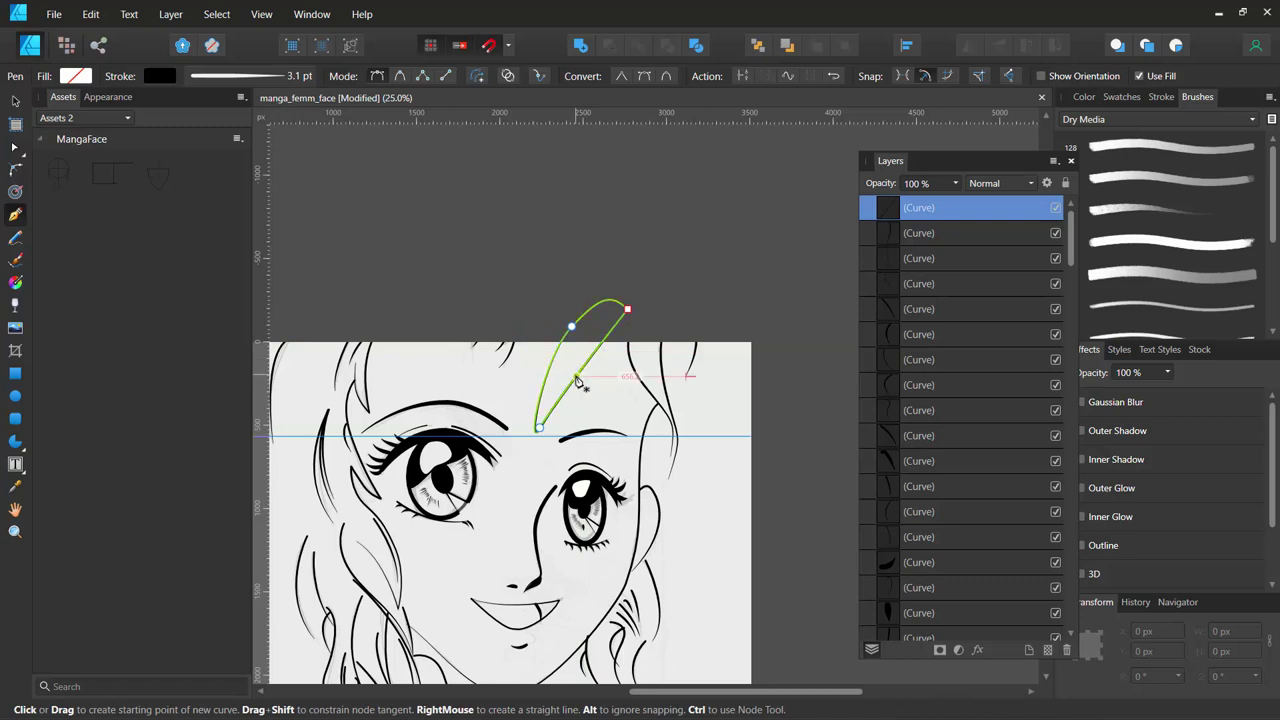
pyautogui.press('a')
pyautogui.moveTo(587, 372); pyautogui.dragTo(588, 368)
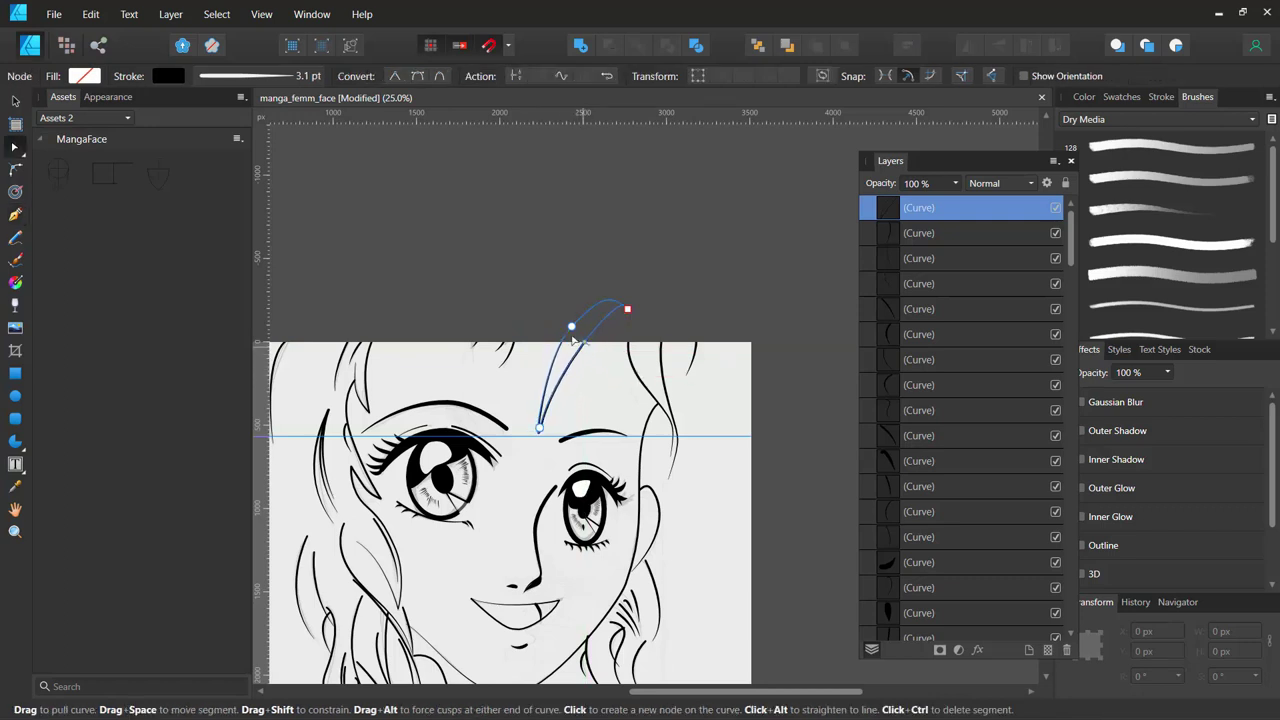
pyautogui.moveTo(571, 326); pyautogui.dragTo(567, 298)
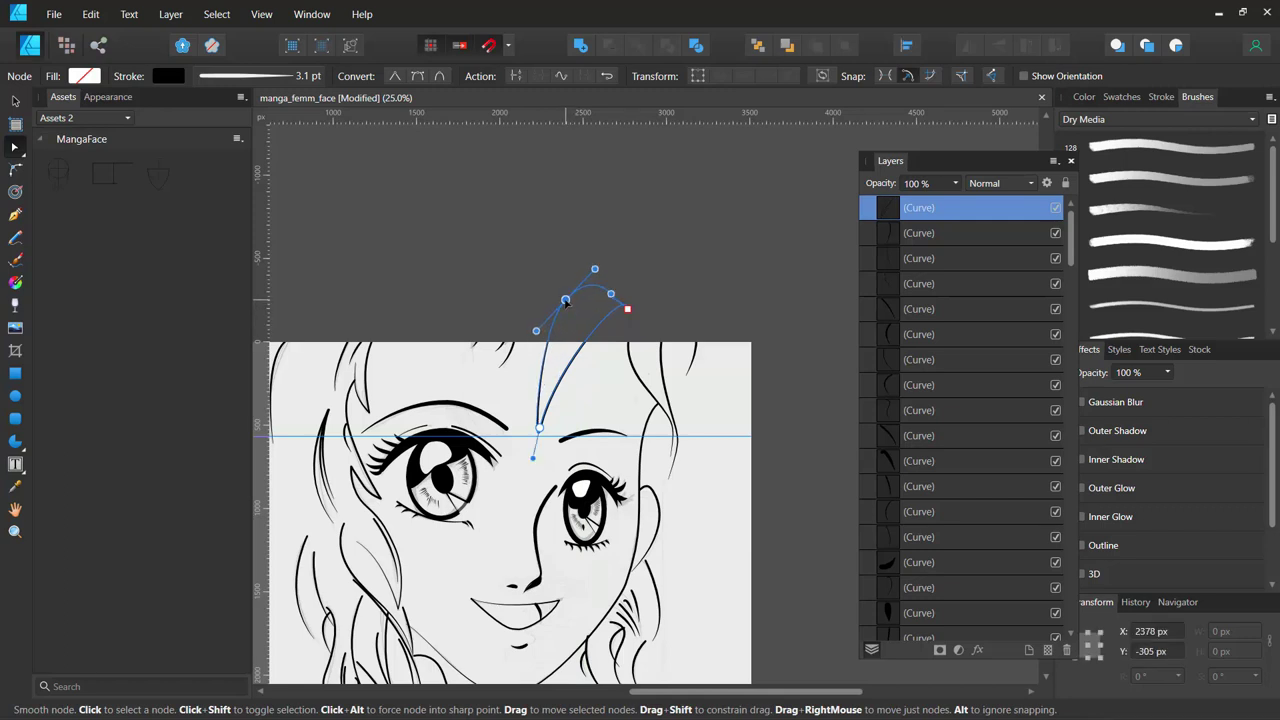
pyautogui.click(508, 237)
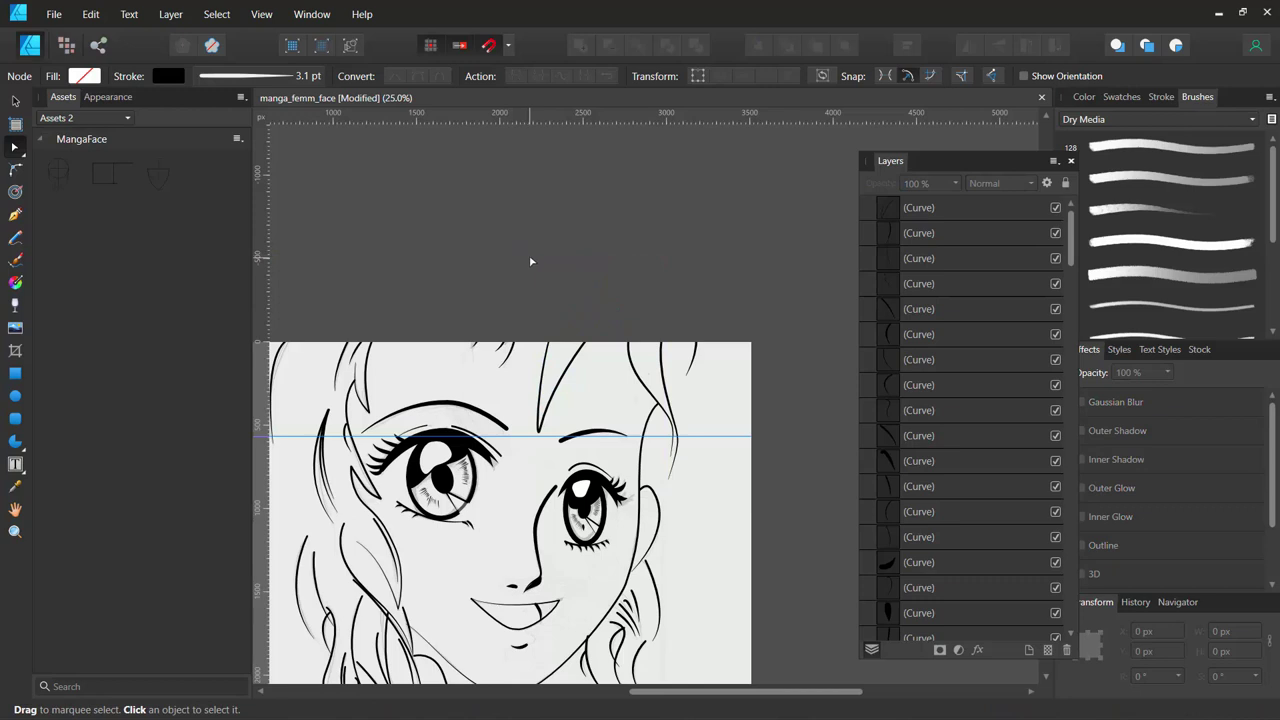
pyautogui.click(542, 375)
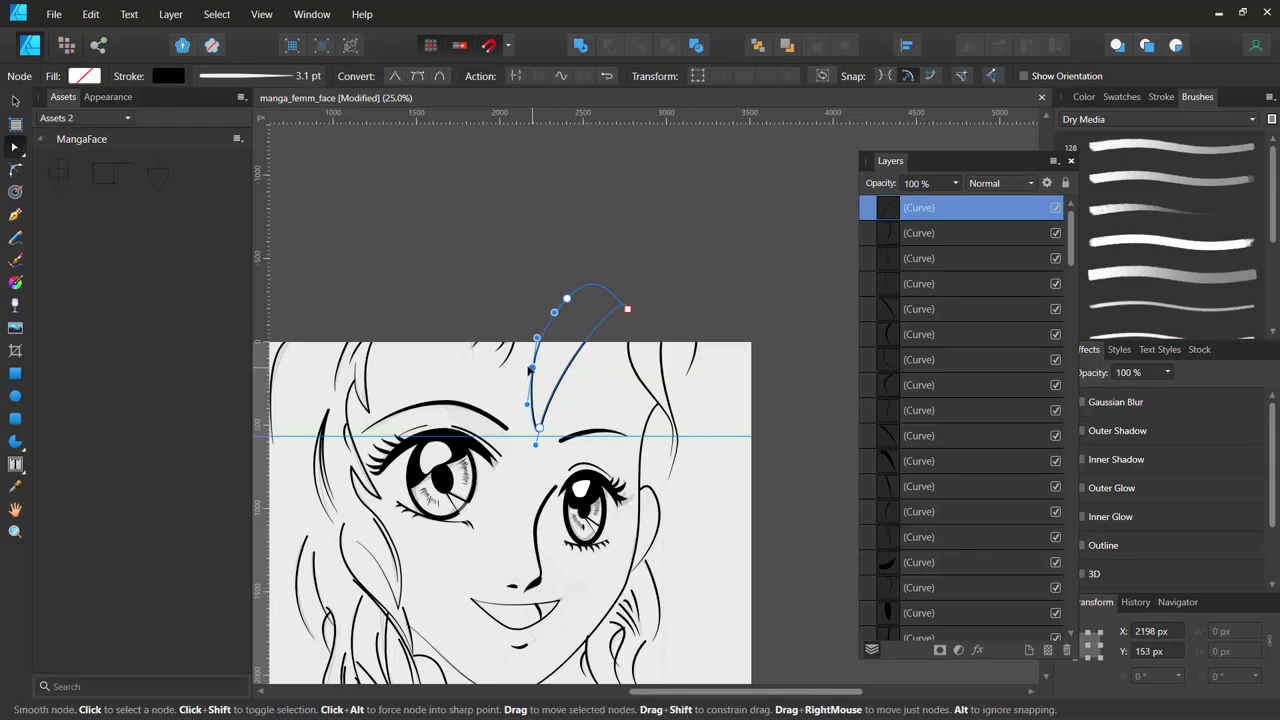
pyautogui.moveTo(542, 370); pyautogui.dragTo(529, 367)
pyautogui.click(539, 428)
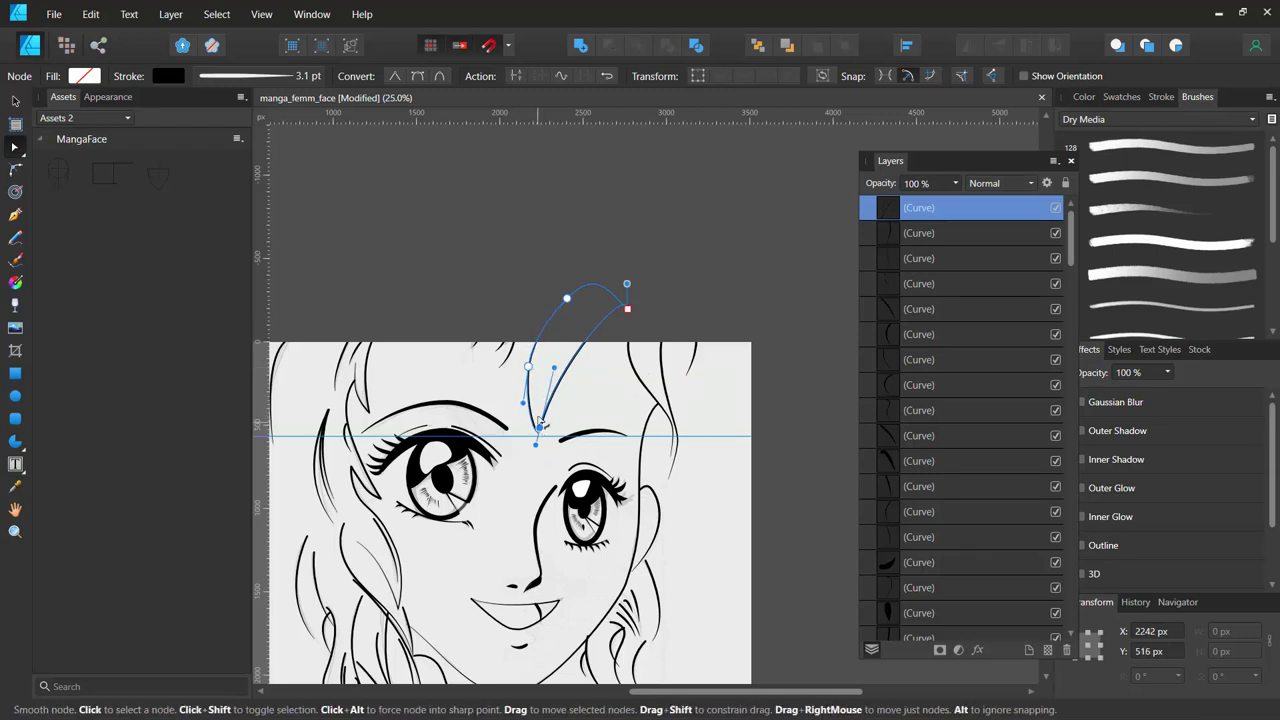
pyautogui.moveTo(553, 368)
pyautogui.mouseDown()
pyautogui.moveTo(542, 396)
pyautogui.moveTo(529, 356)
pyautogui.mouseUp()
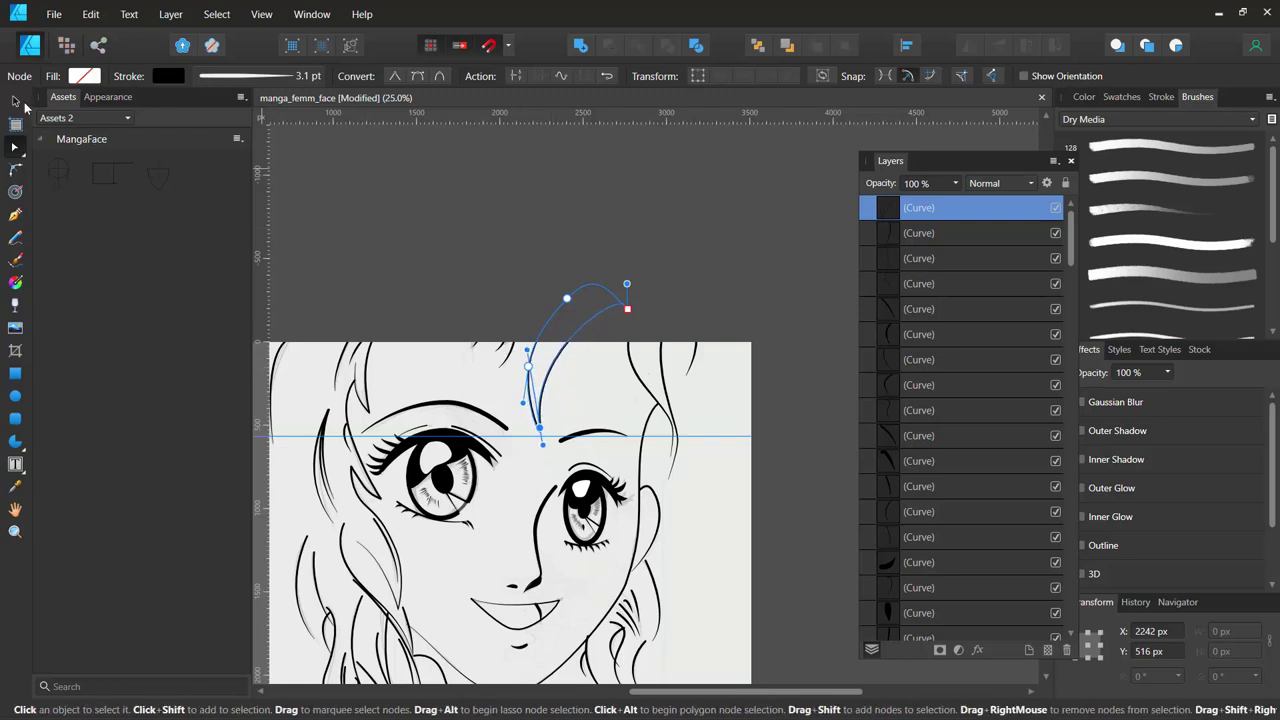
# Flip the strand horizontally and move it over the forehead.
pyautogui.click(15, 101)
pyautogui.moveTo(543, 347)
pyautogui.mouseDown()
pyautogui.moveTo(542, 303)
pyautogui.moveTo(448, 296)
pyautogui.mouseUp()
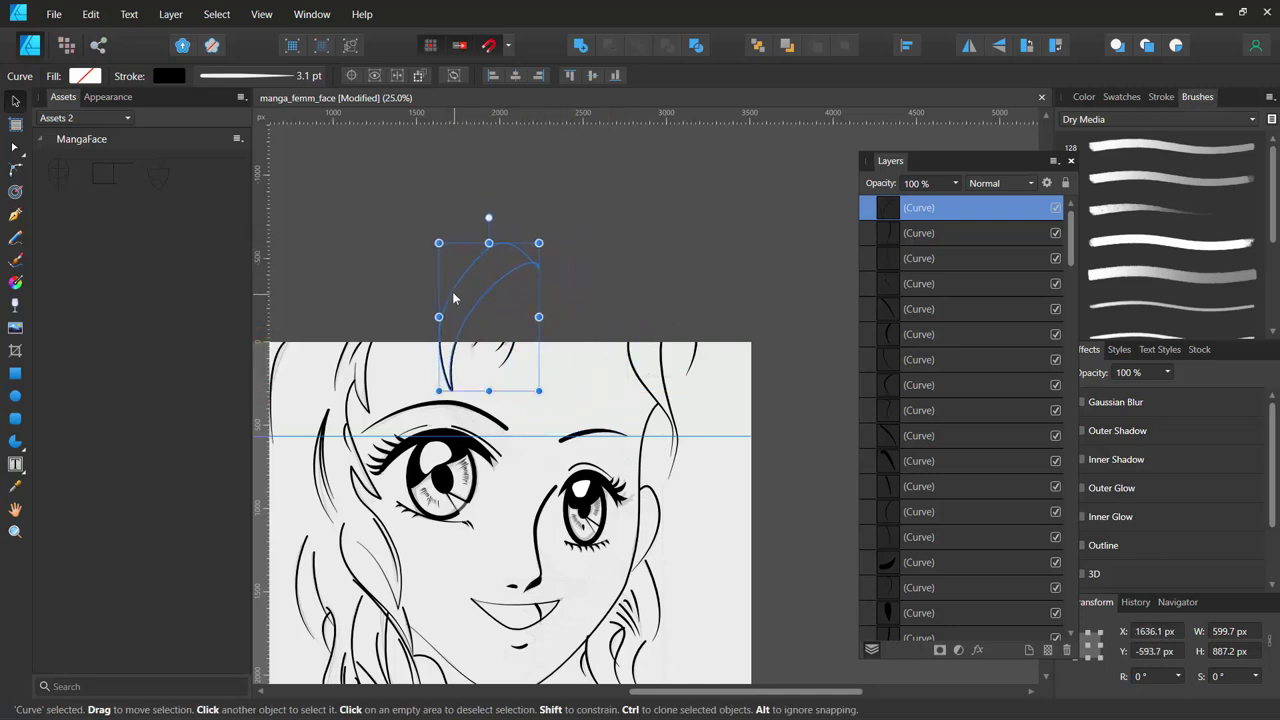
pyautogui.click(420, 222)
pyautogui.hotkey('ctrl', 'z')
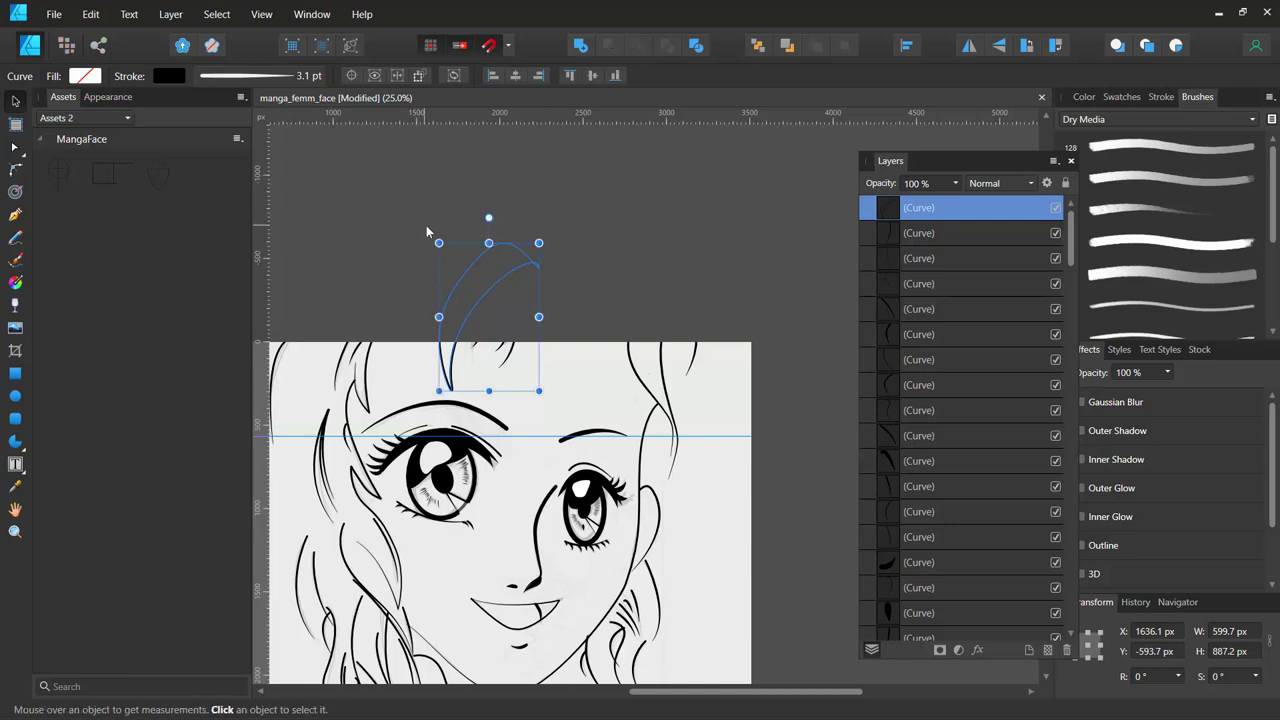
pyautogui.click(970, 46)
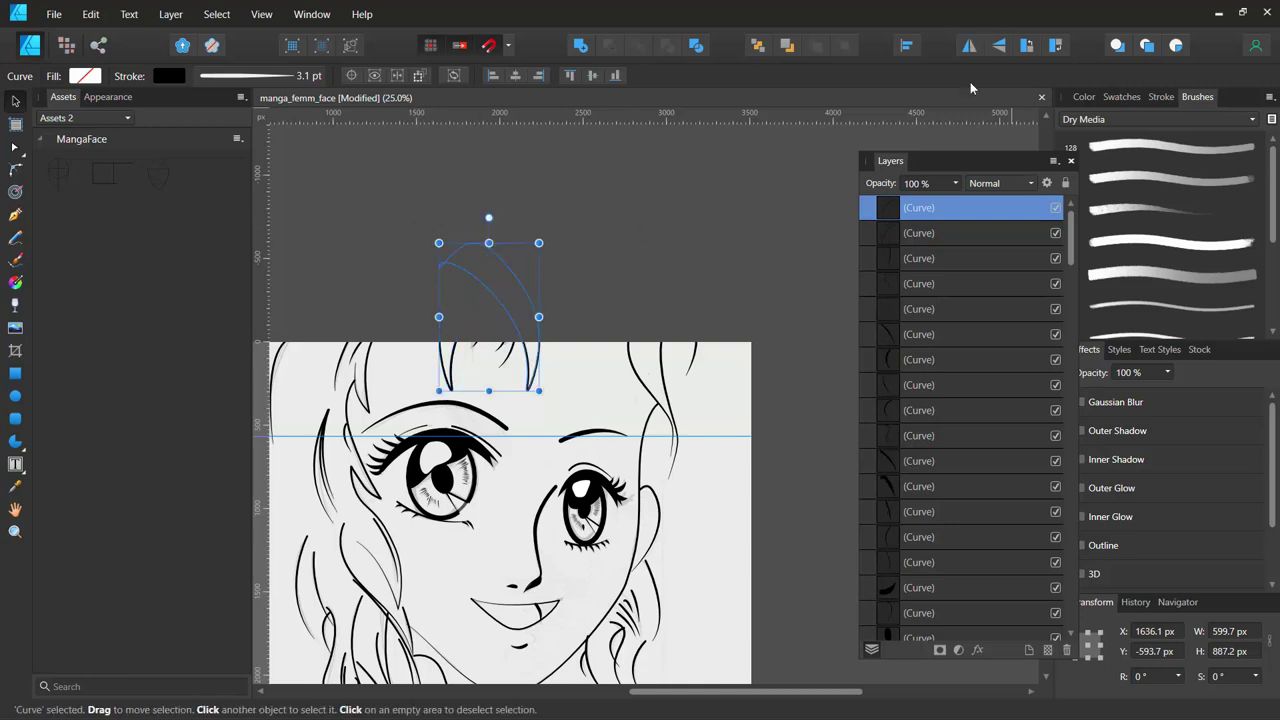
pyautogui.moveTo(520, 318); pyautogui.dragTo(592, 324)
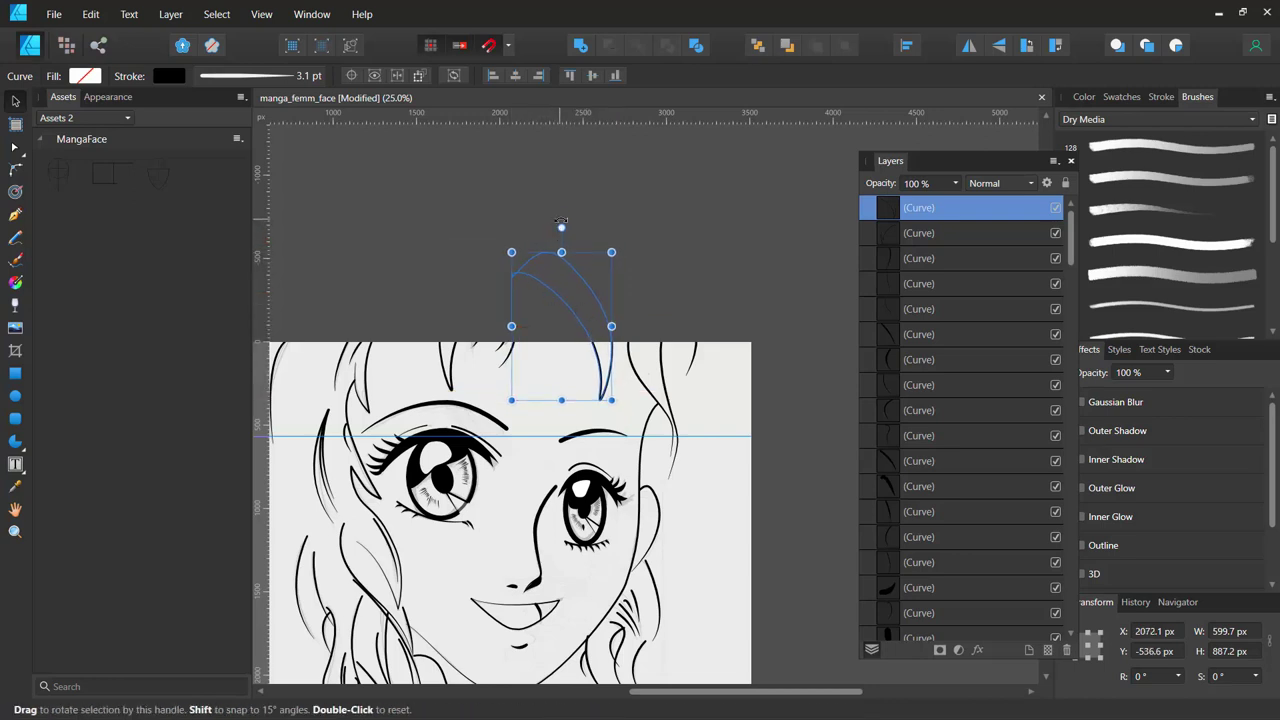
# Rotate and stretch the strand into a bang 1358 px tall, tilted -22.1°.
pyautogui.click(560, 226)
pyautogui.click(596, 354)
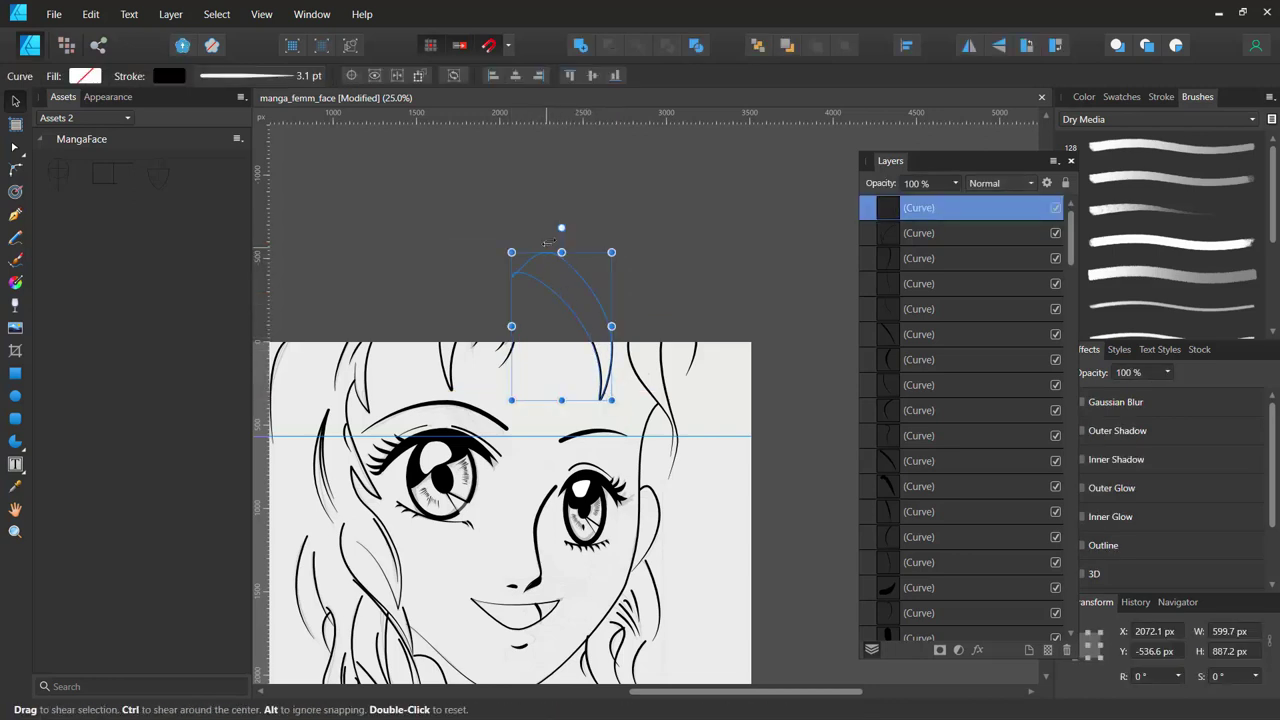
pyautogui.moveTo(564, 225); pyautogui.dragTo(607, 236)
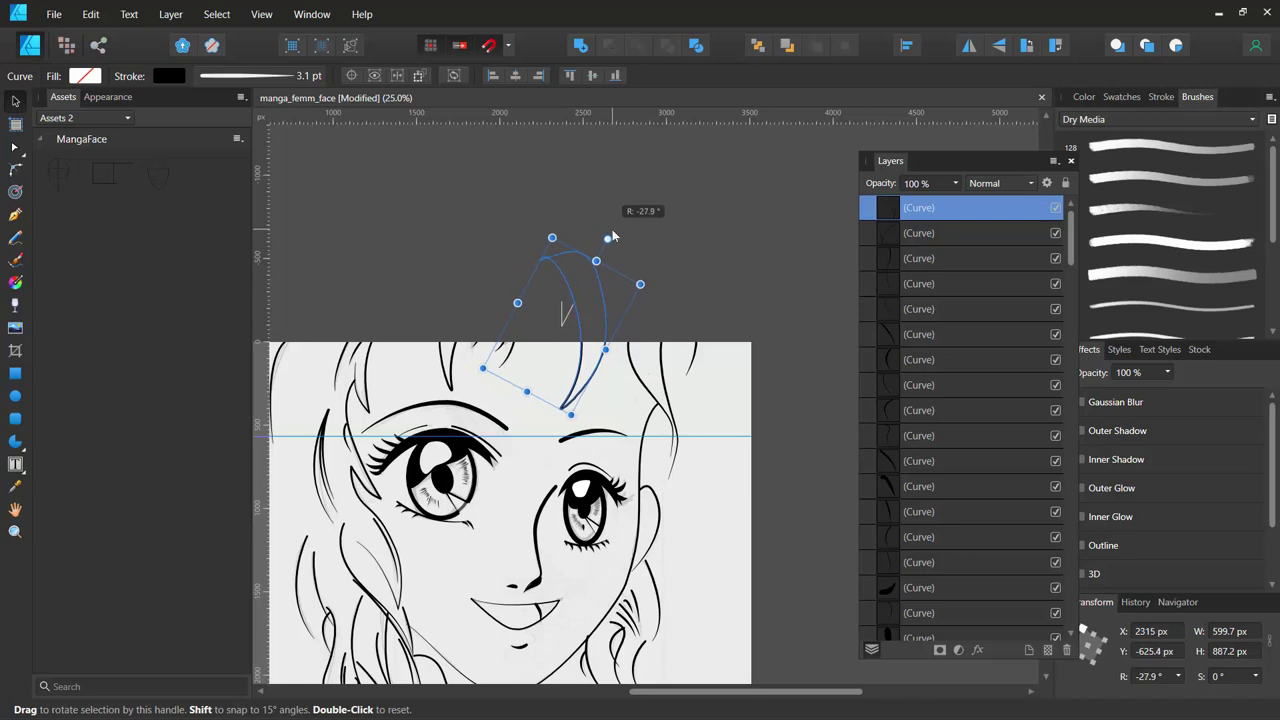
pyautogui.moveTo(589, 353)
pyautogui.mouseDown()
pyautogui.moveTo(567, 358)
pyautogui.moveTo(609, 336)
pyautogui.mouseUp()
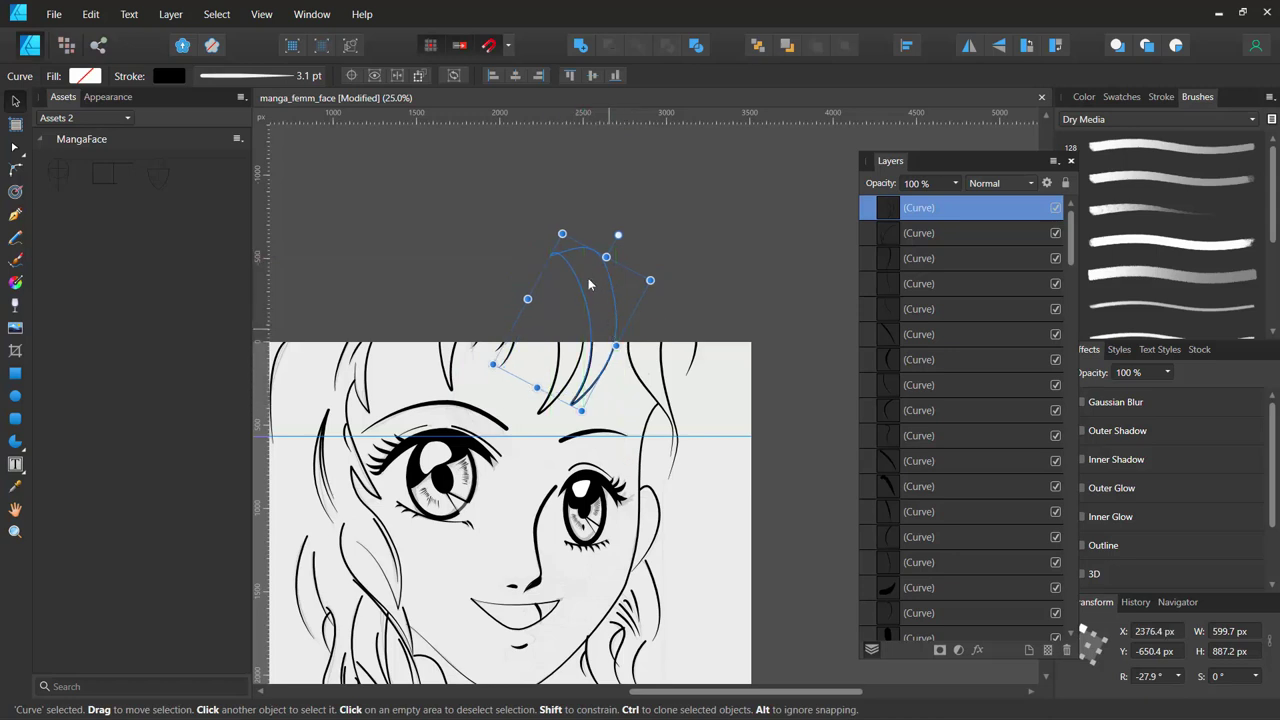
pyautogui.moveTo(606, 257); pyautogui.dragTo(633, 174)
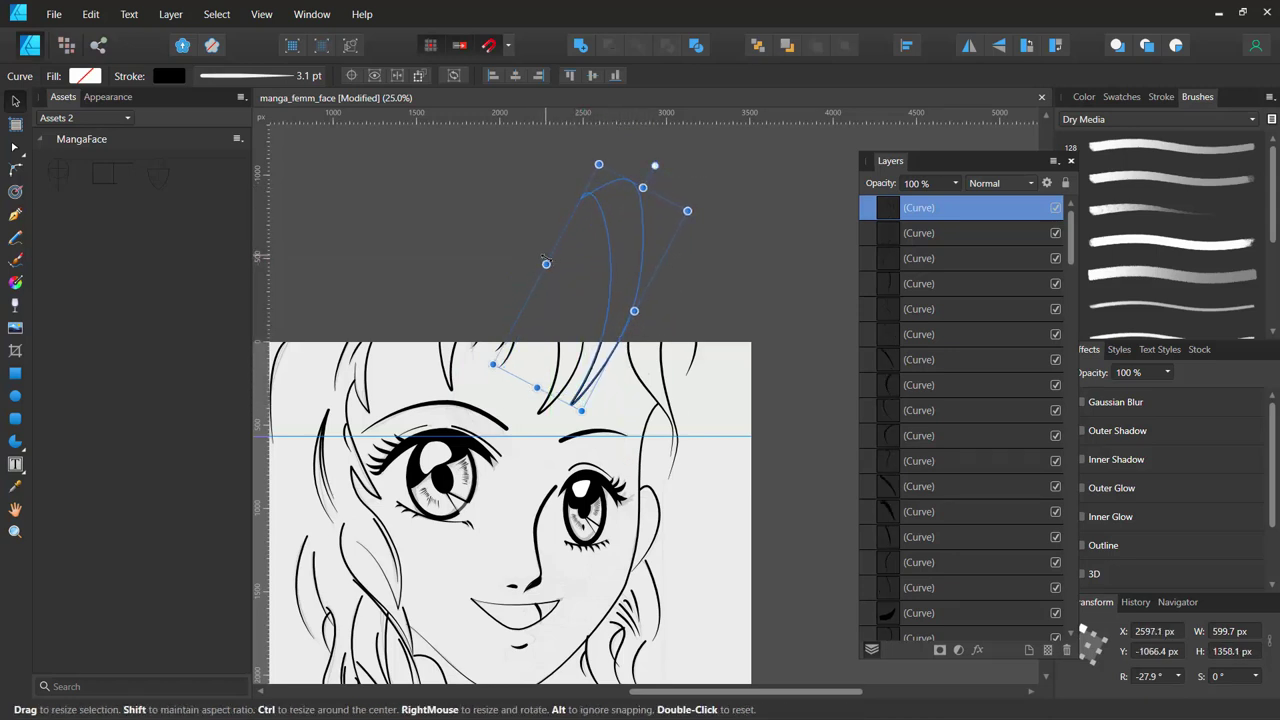
pyautogui.moveTo(543, 257); pyautogui.dragTo(550, 265)
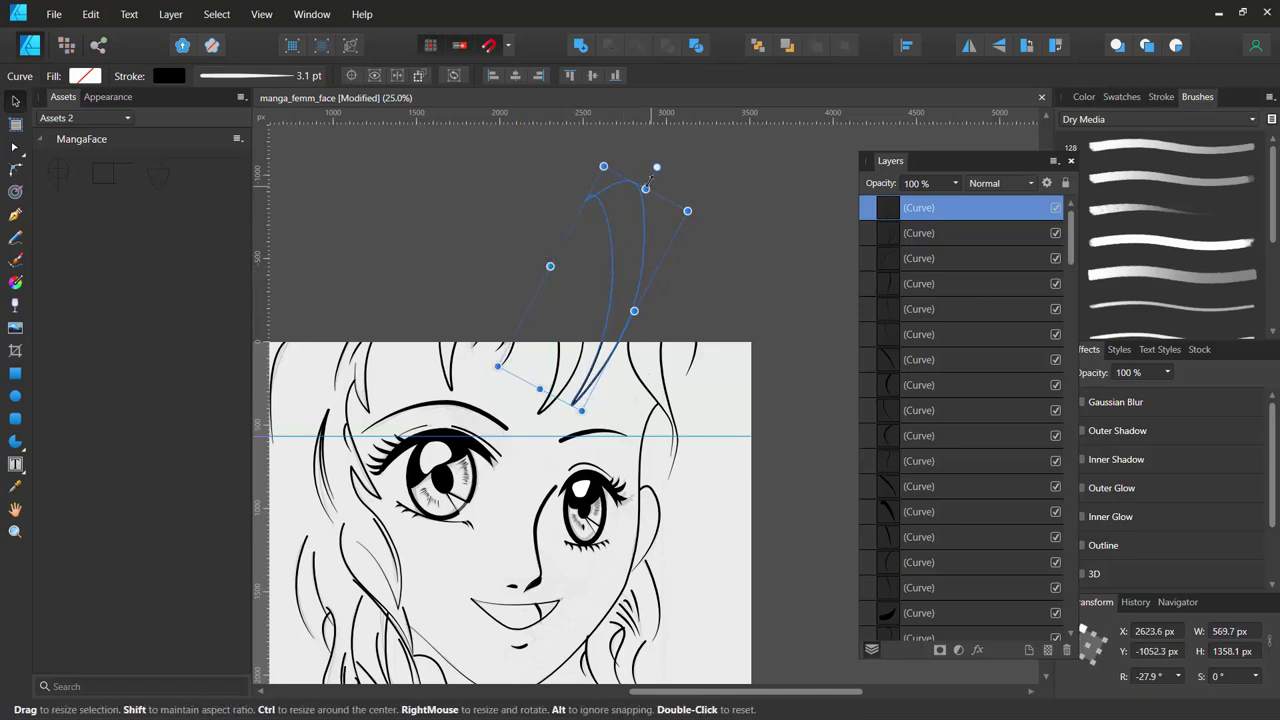
pyautogui.moveTo(655, 168); pyautogui.dragTo(643, 161)
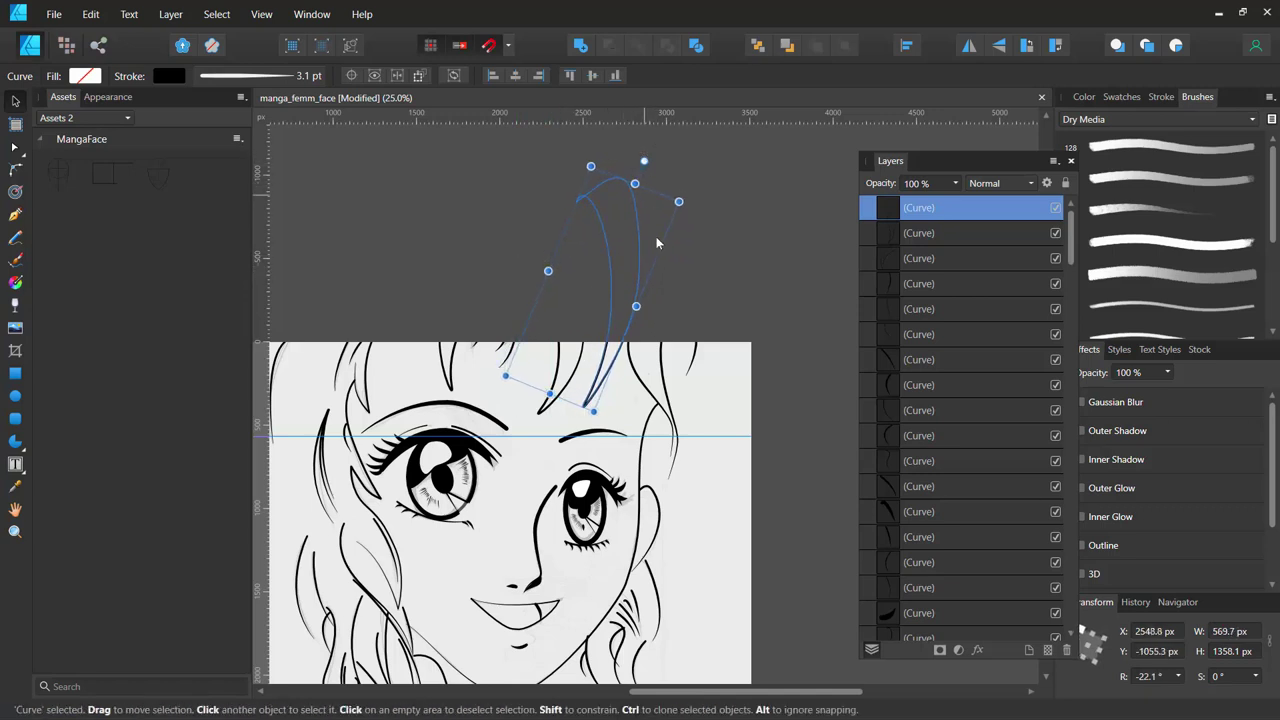
pyautogui.click(705, 413)
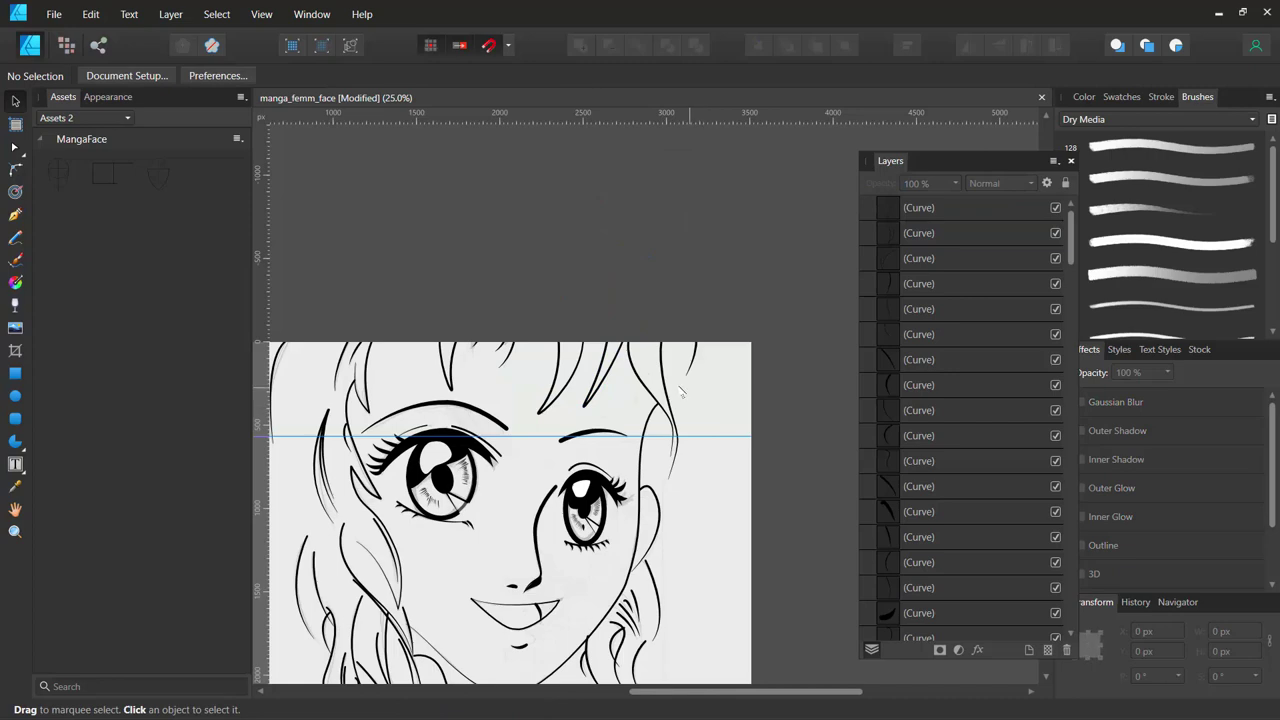
# Draw three short curved hair strands beside the left temple and cheek.
pyautogui.moveTo(507, 459); pyautogui.dragTo(633, 344)
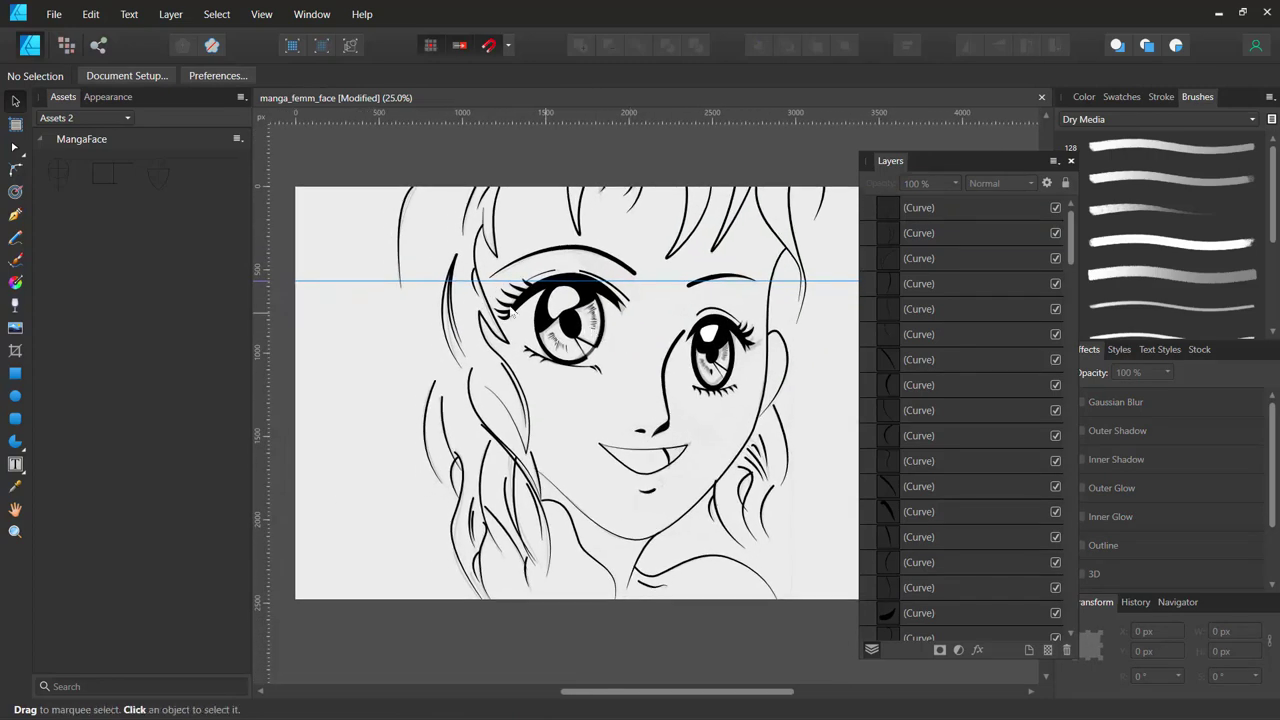
pyautogui.press('p')
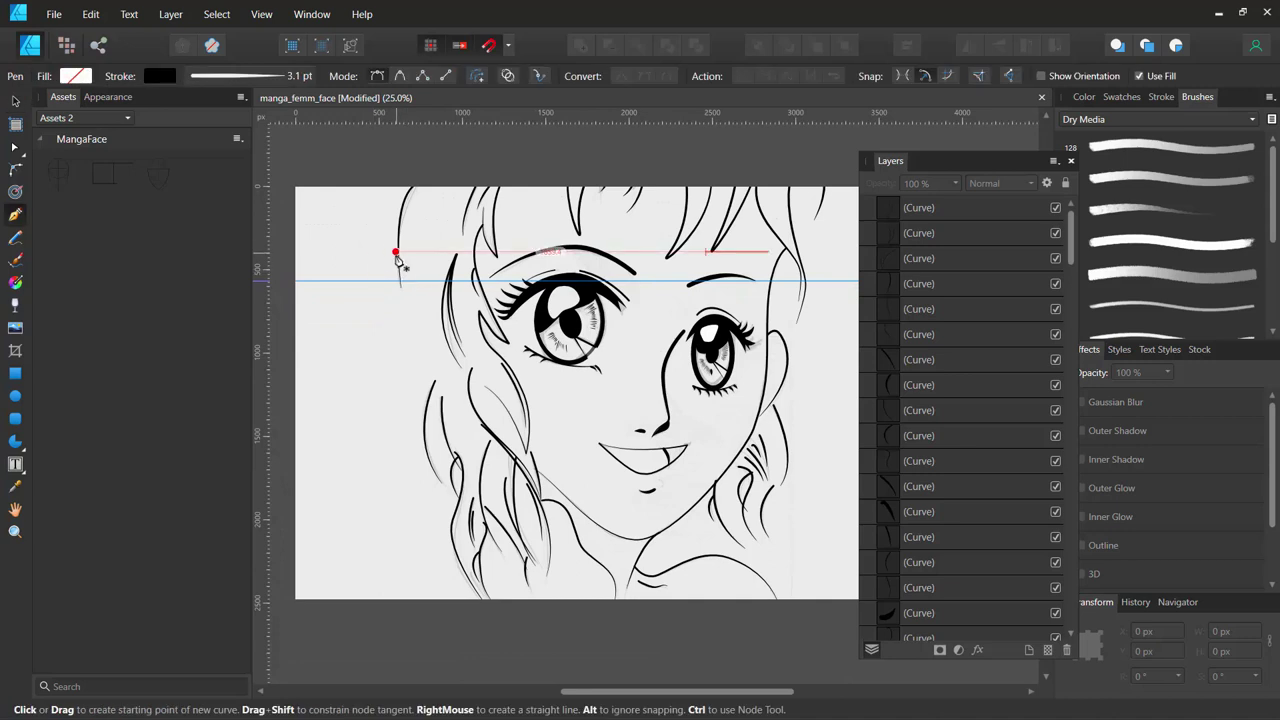
pyautogui.click(398, 253)
pyautogui.moveTo(380, 340); pyautogui.dragTo(400, 410)
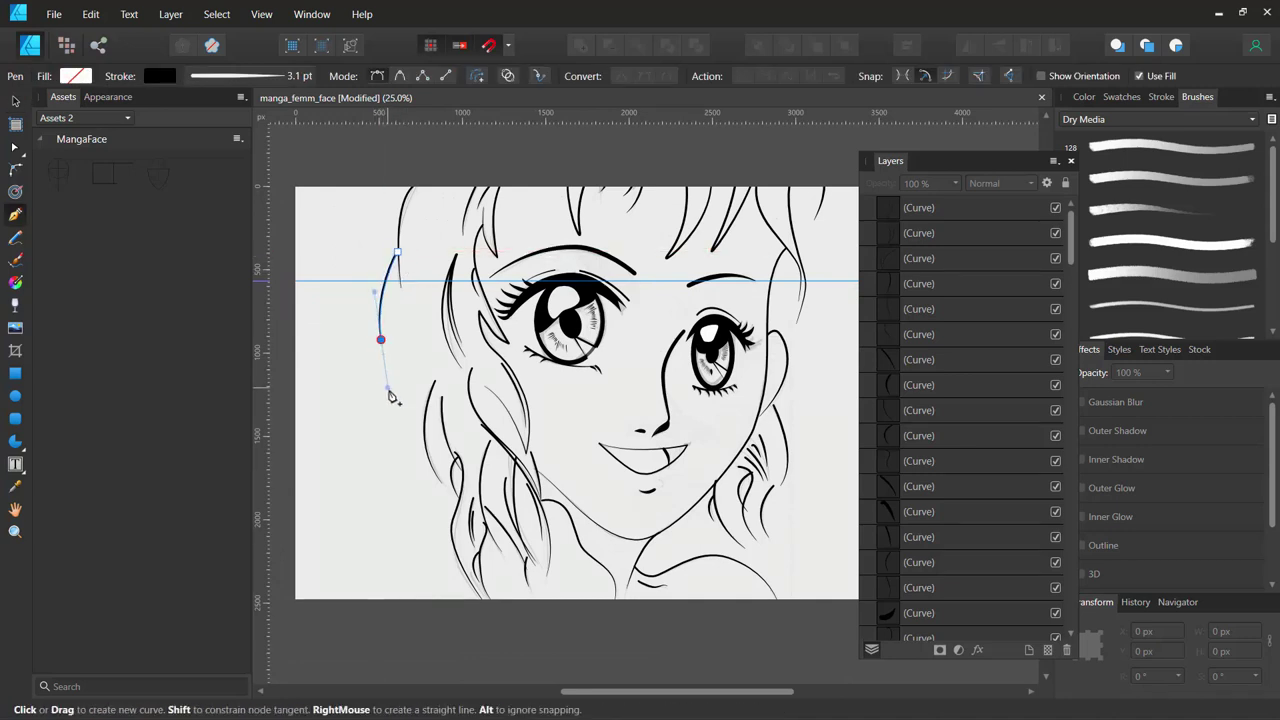
pyautogui.press('Escape')
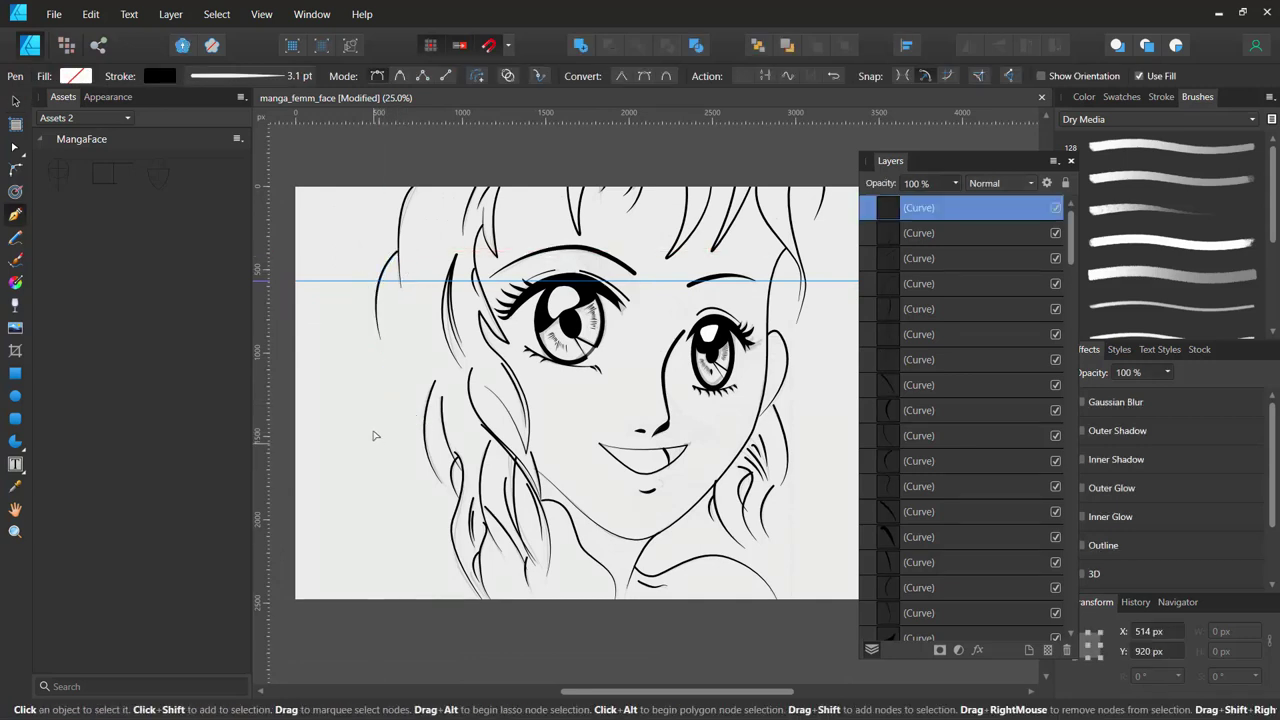
pyautogui.click(386, 325)
pyautogui.moveTo(397, 372); pyautogui.dragTo(397, 448)
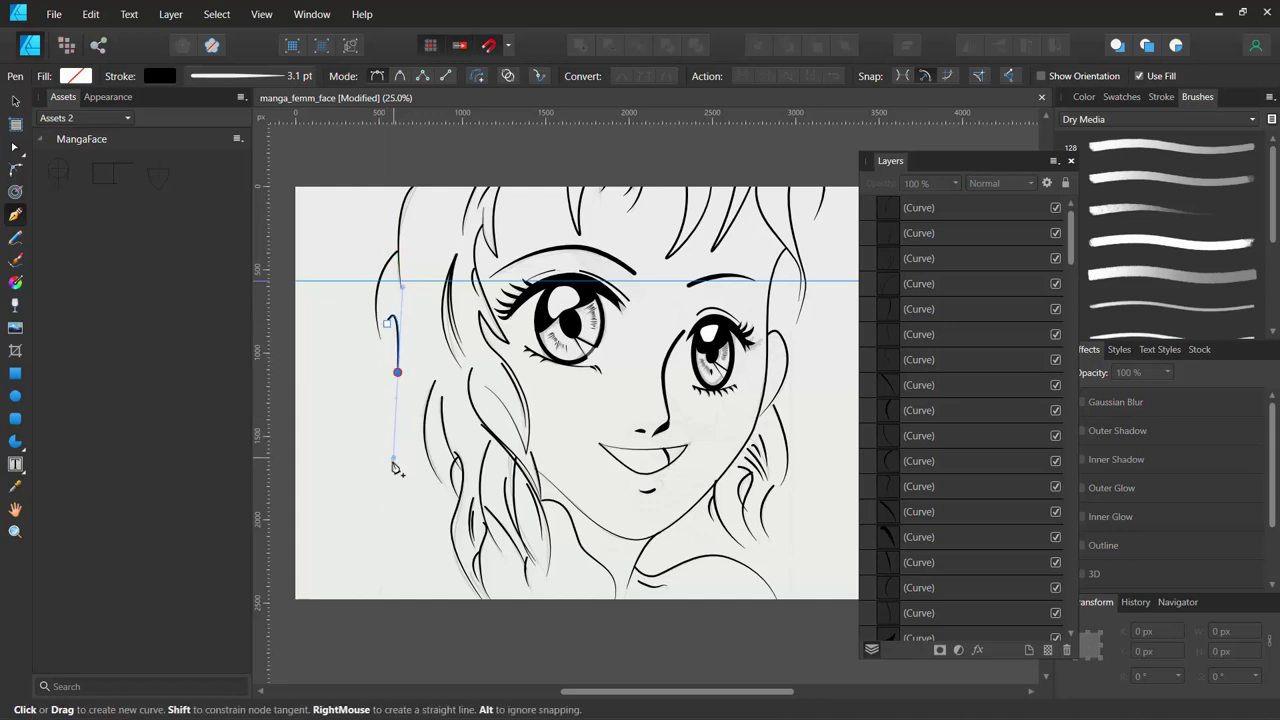
pyautogui.press('Escape')
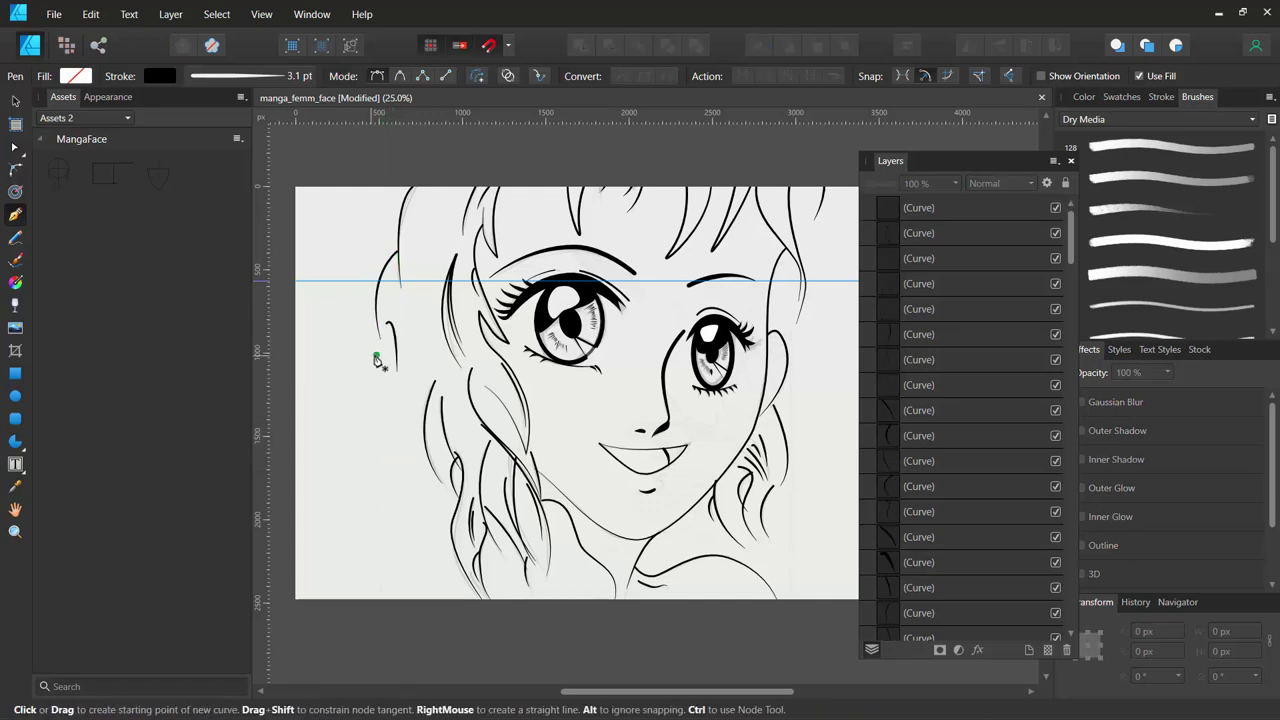
pyautogui.click(380, 347)
pyautogui.moveTo(366, 443)
pyautogui.mouseDown()
pyautogui.moveTo(366, 525)
pyautogui.moveTo(394, 548)
pyautogui.mouseUp()
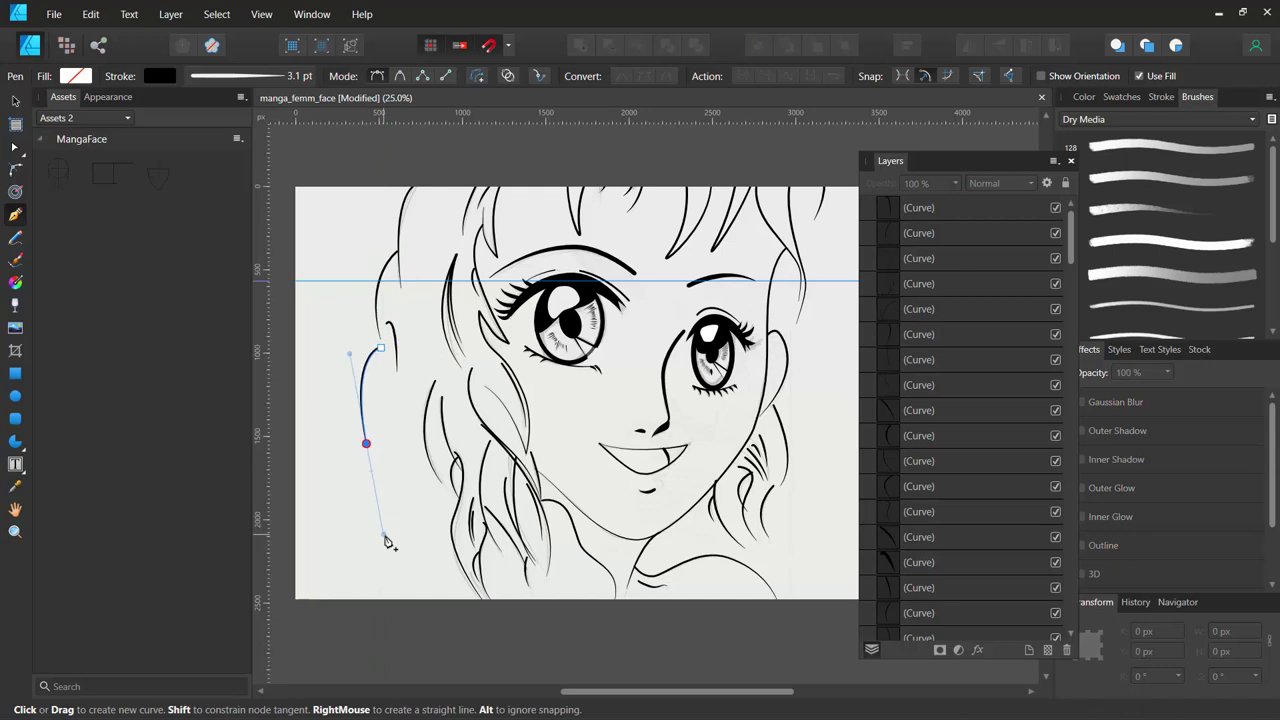
pyautogui.press('Escape')
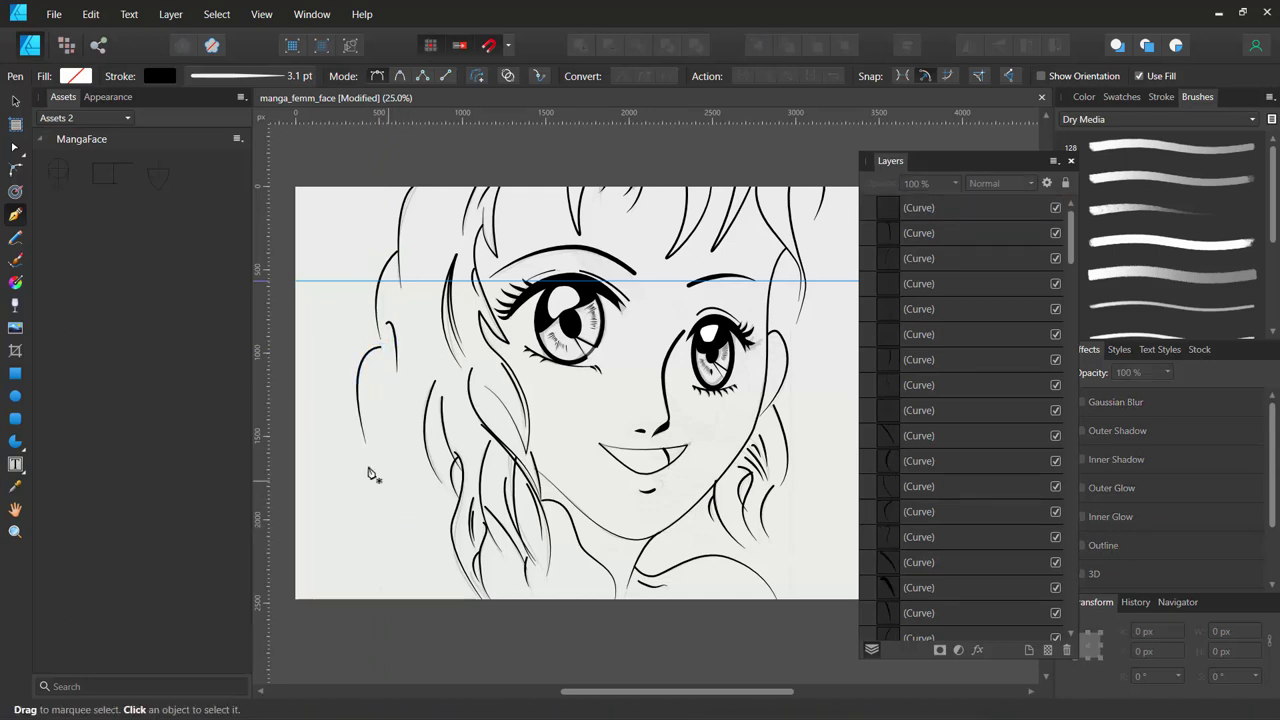
# Add more short curved strands lower along the left side of the hair.
pyautogui.moveTo(357, 486); pyautogui.dragTo(342, 570)
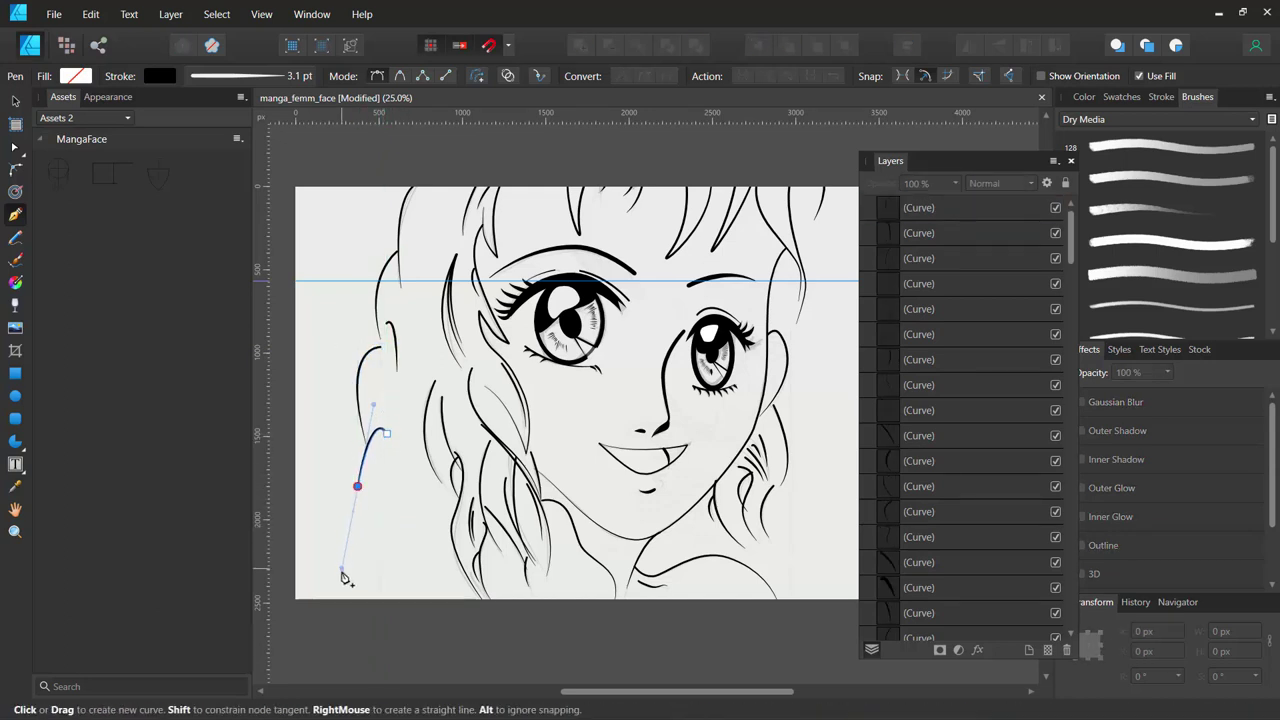
pyautogui.press('Escape')
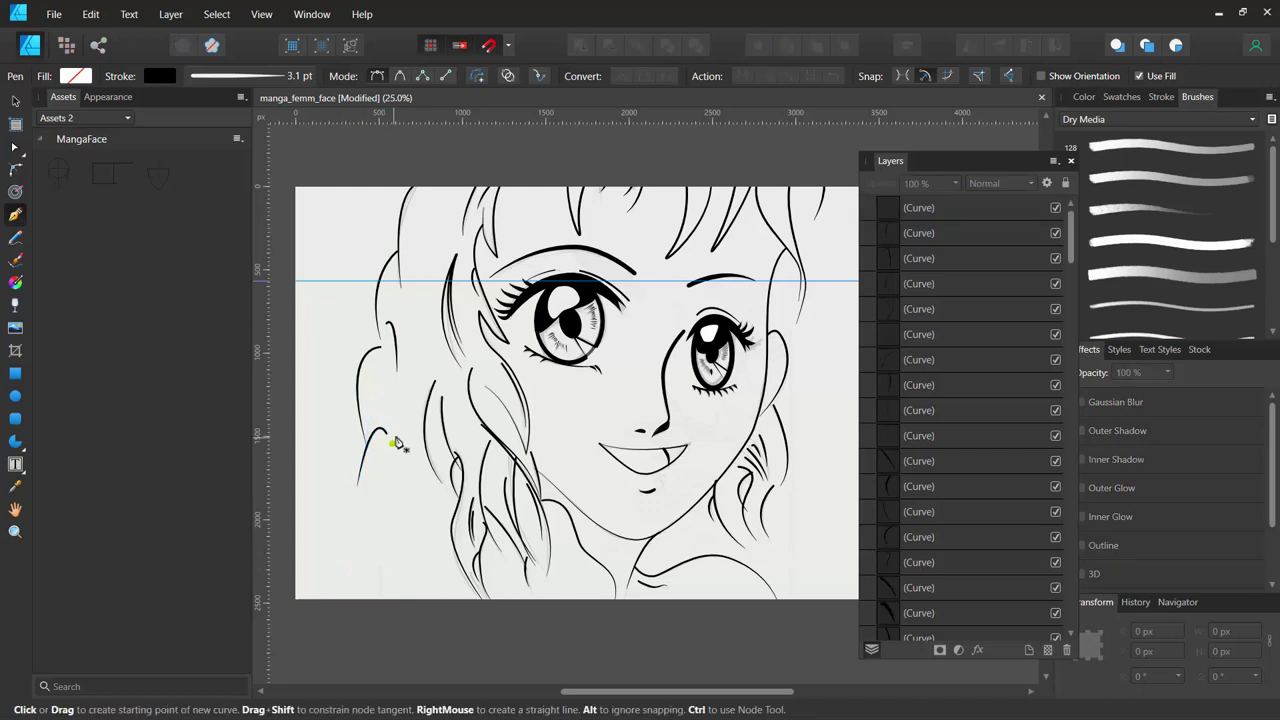
pyautogui.click(397, 428)
pyautogui.moveTo(386, 520); pyautogui.dragTo(405, 585)
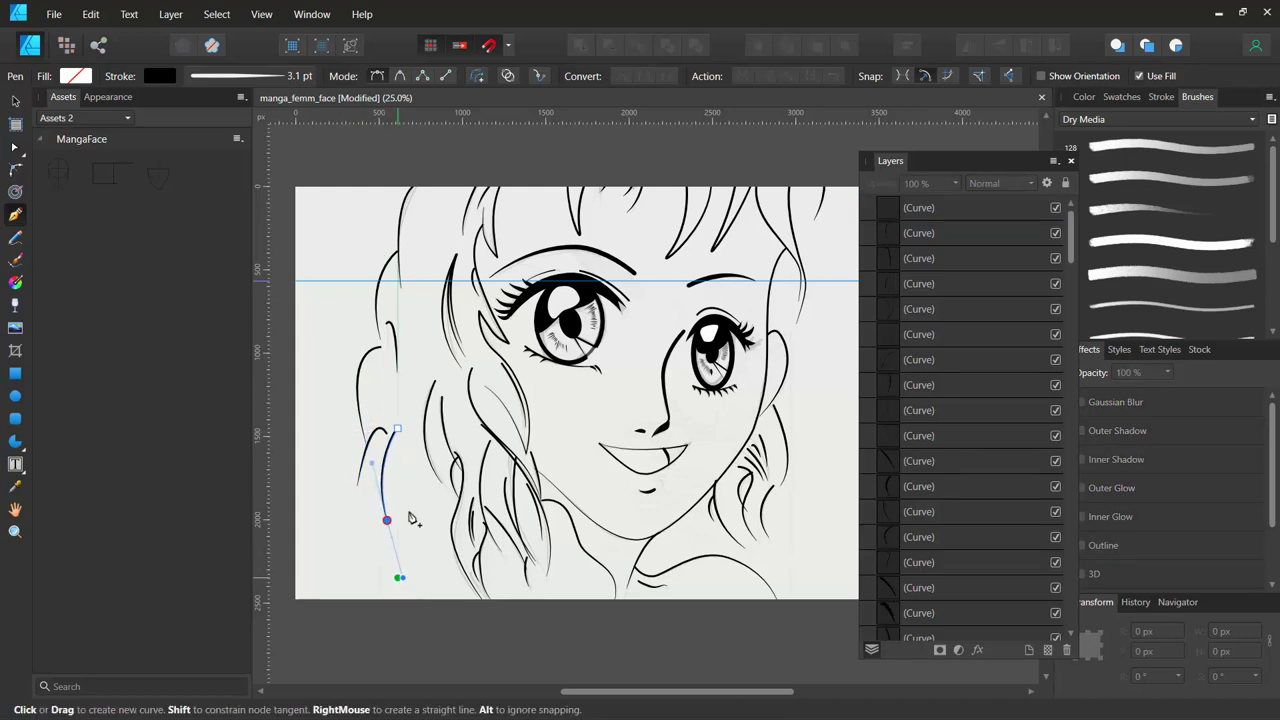
pyautogui.press('Escape')
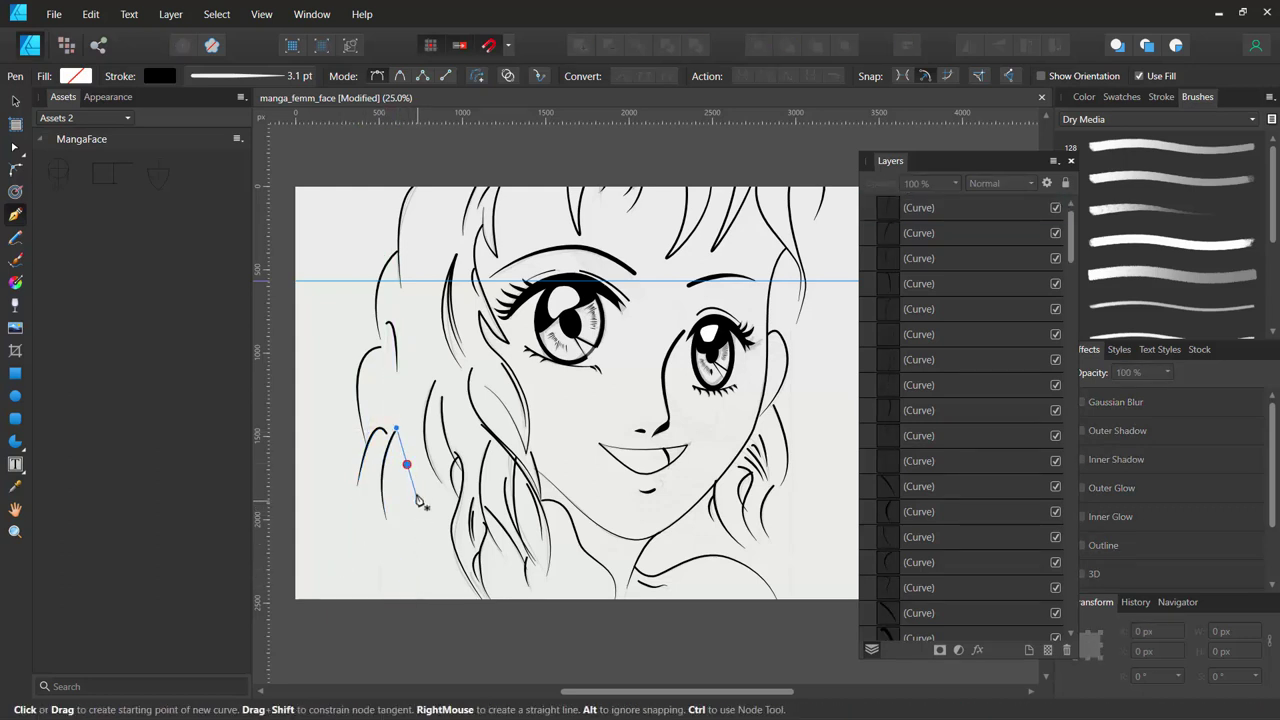
pyautogui.moveTo(420, 504)
pyautogui.mouseDown()
pyautogui.moveTo(398, 595)
pyautogui.moveTo(424, 640)
pyautogui.mouseUp()
pyautogui.press('Escape')
pyautogui.press('Escape')
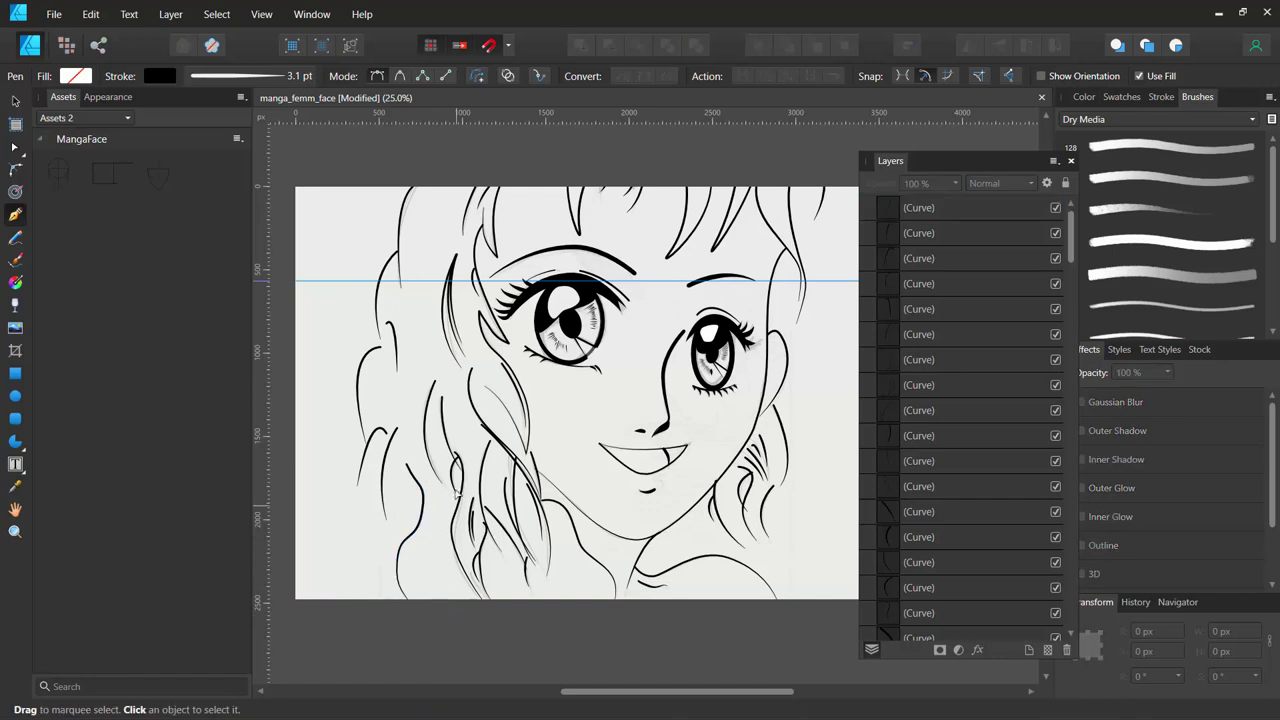
pyautogui.moveTo(426, 538)
pyautogui.mouseDown()
pyautogui.moveTo(414, 582)
pyautogui.moveTo(437, 619)
pyautogui.mouseUp()
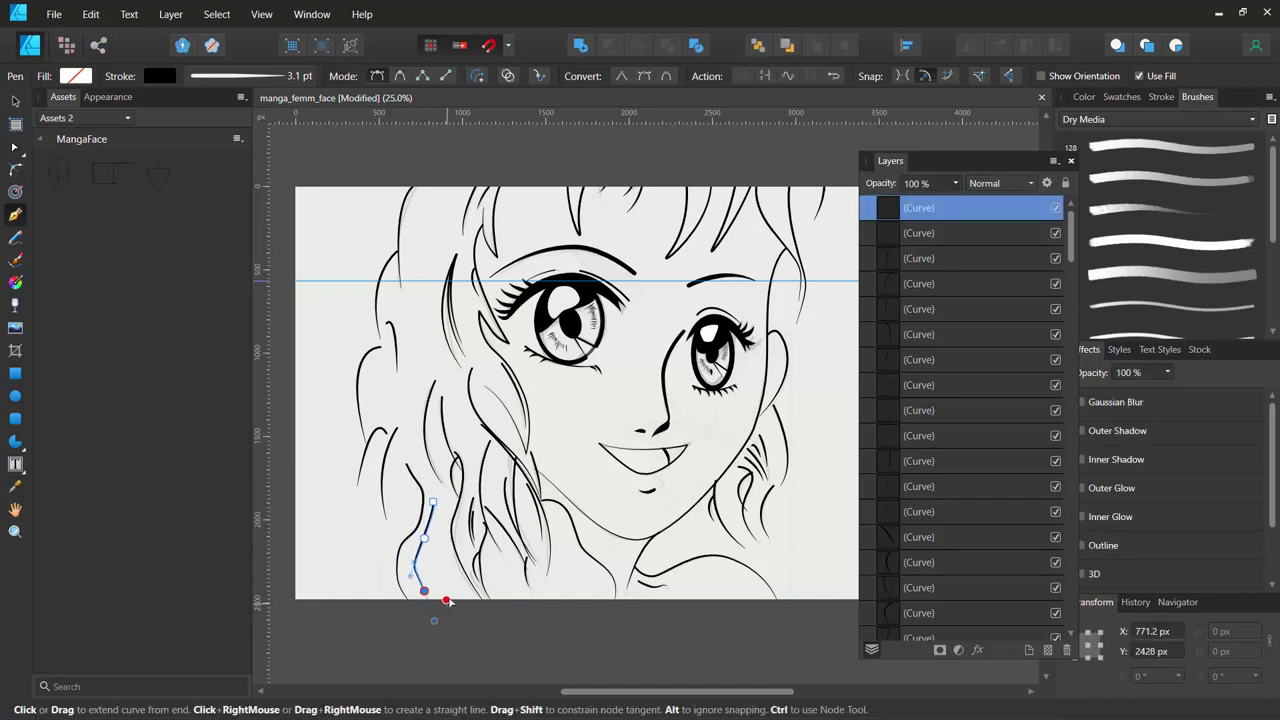
pyautogui.keyDown('ctrl'); pyautogui.click(450, 604); pyautogui.keyUp('ctrl')
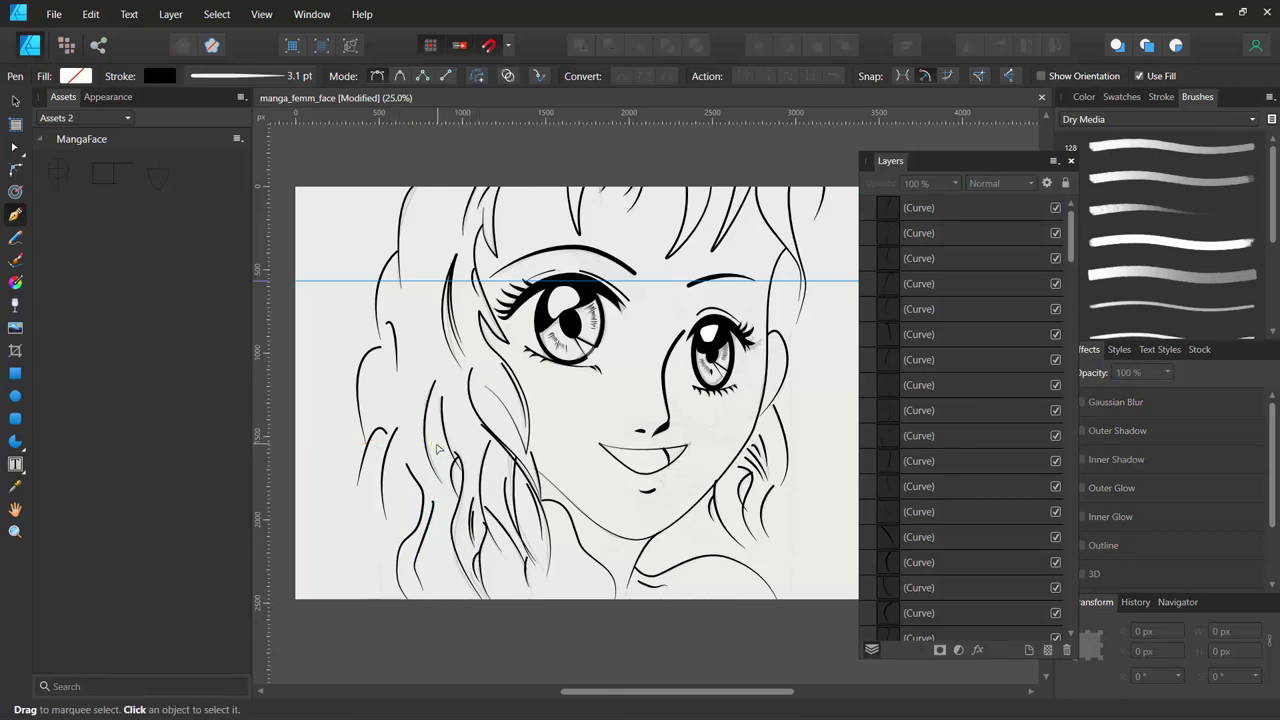
pyautogui.hotkey('ctrl', '-')
# Draw the jaw curve from the left cheek under the chin up to the right temple.
pyautogui.hotkey('ctrl', '+')
pyautogui.hotkey('ctrl', '+')
pyautogui.hotkey('ctrl', '+')
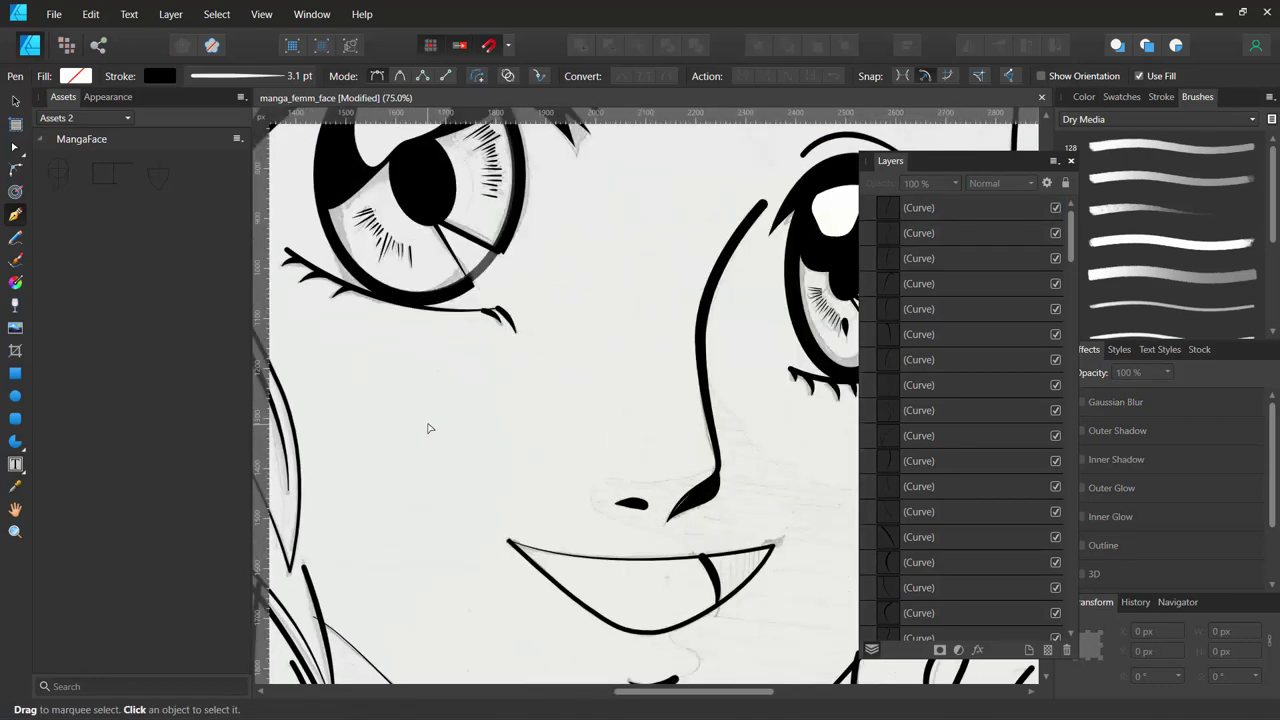
pyautogui.hotkey('ctrl', '-')
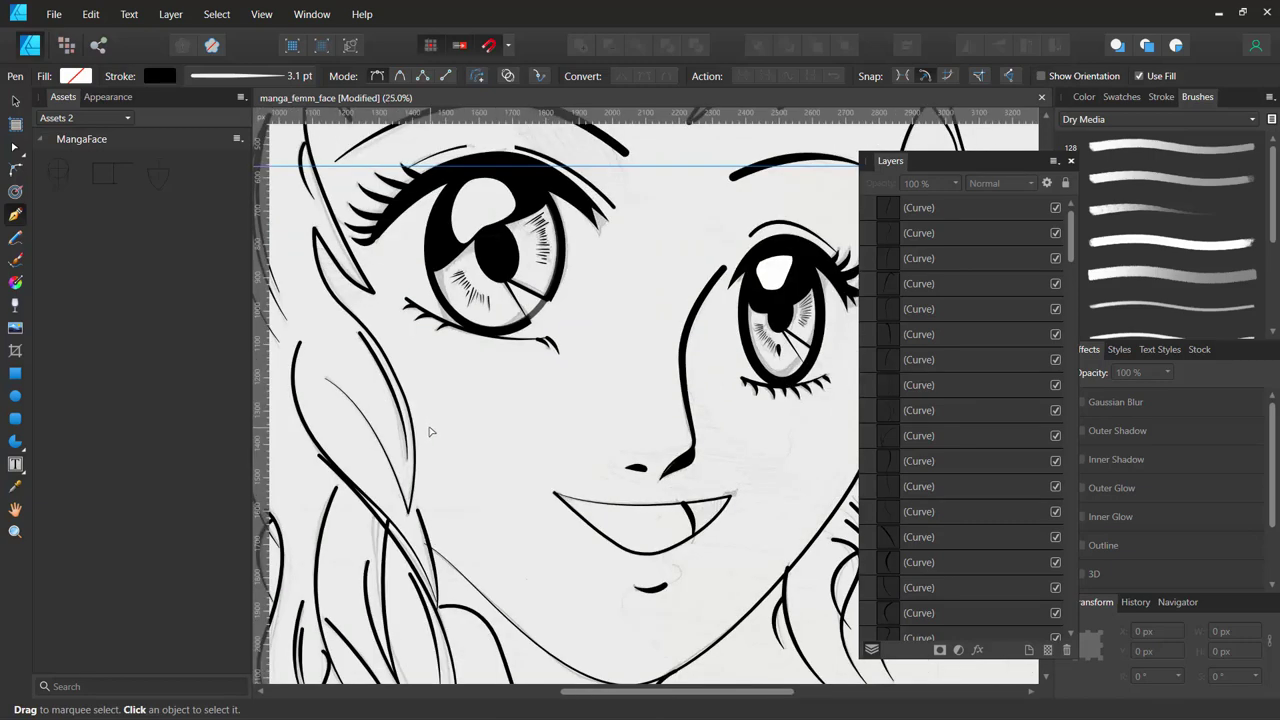
pyautogui.hotkey('ctrl', '-')
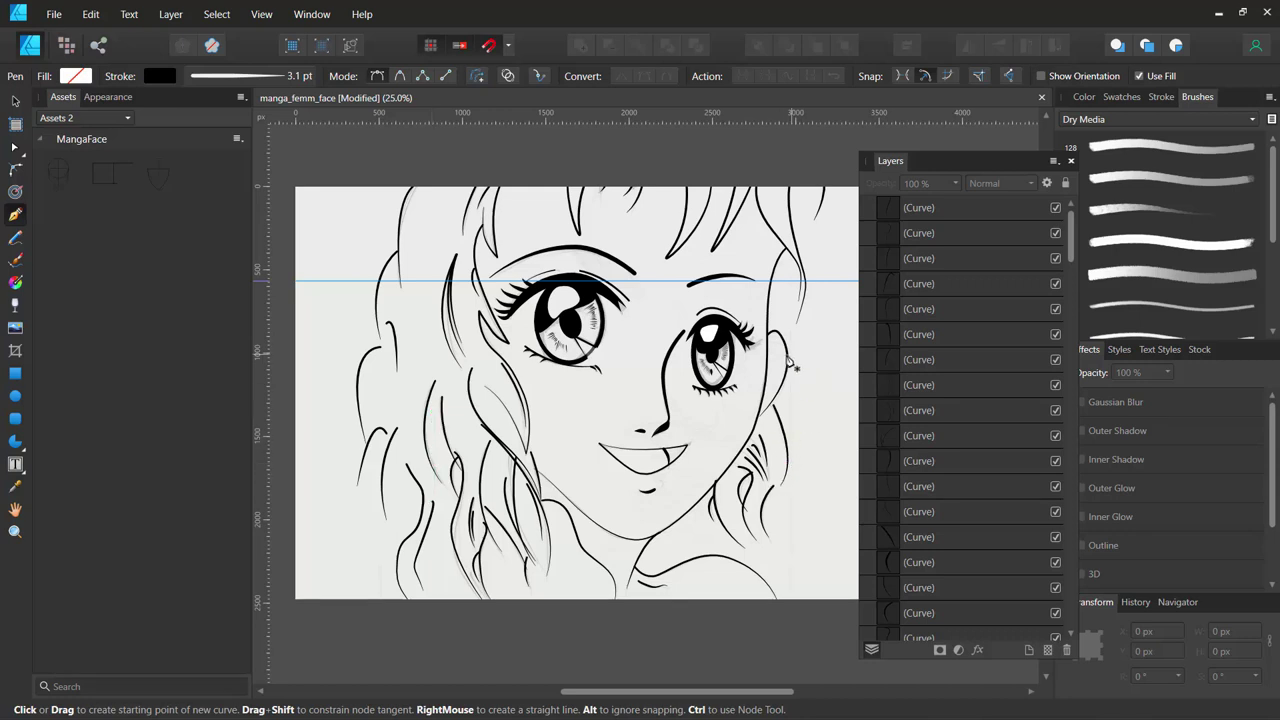
pyautogui.click(767, 308)
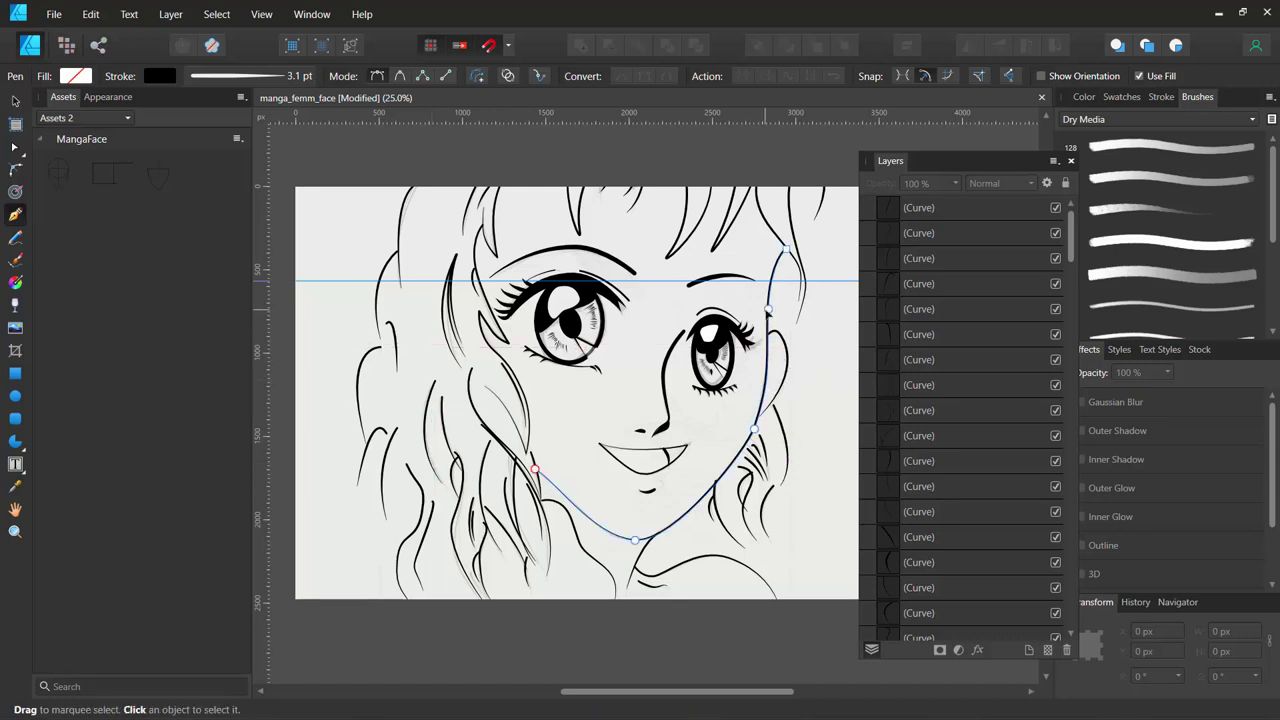
pyautogui.click(787, 252)
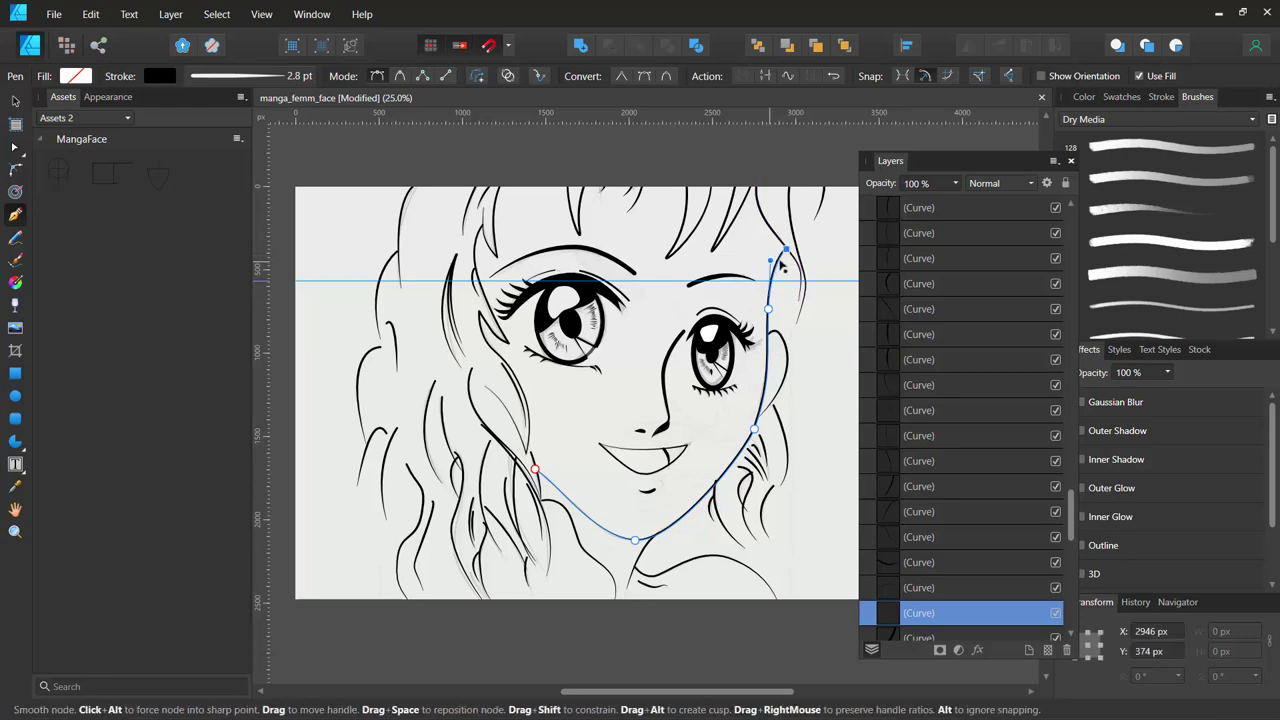
pyautogui.moveTo(787, 252); pyautogui.dragTo(784, 251)
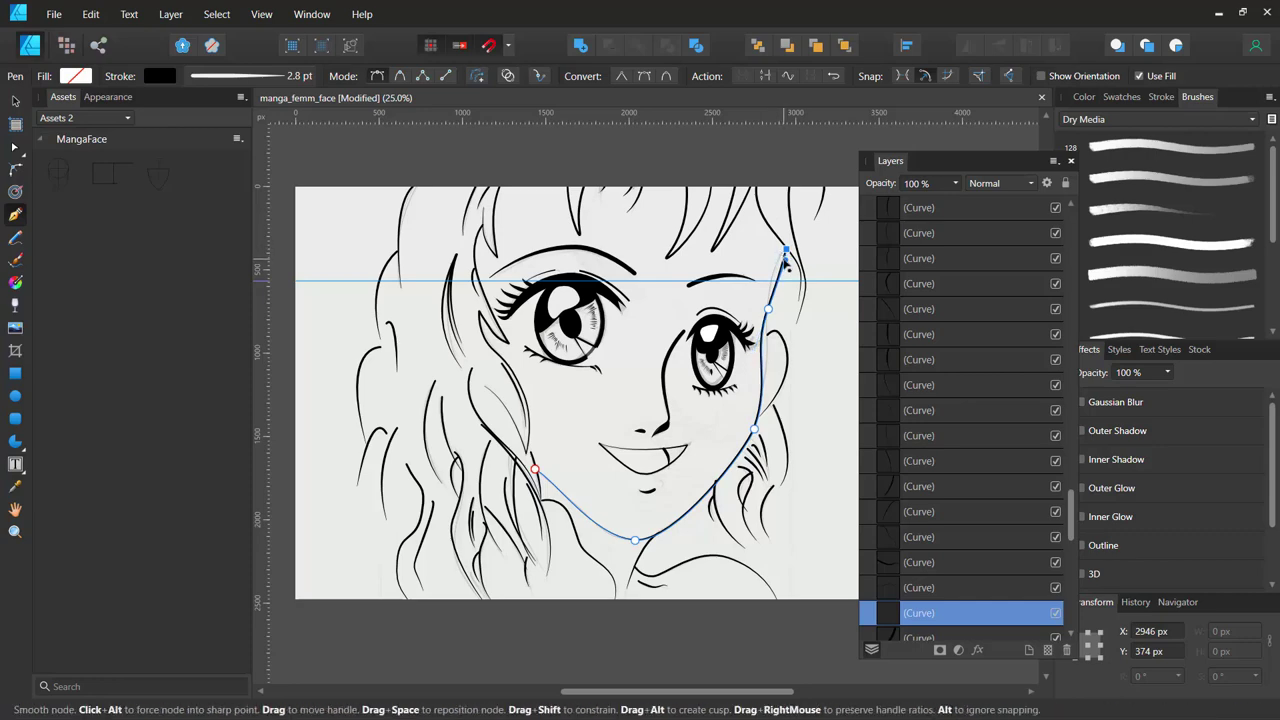
# Set the jaw line's stroke width to 7.8 pt.
pyautogui.click(213, 80)
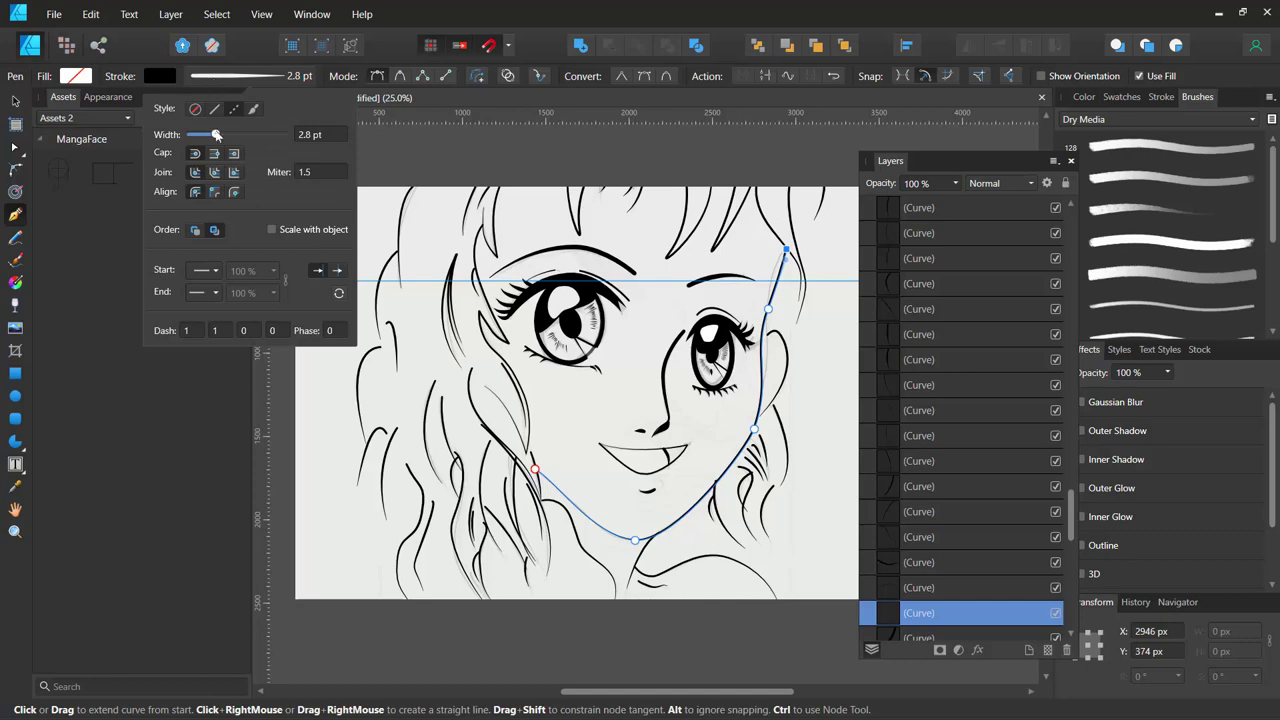
pyautogui.moveTo(216, 134); pyautogui.dragTo(226, 136)
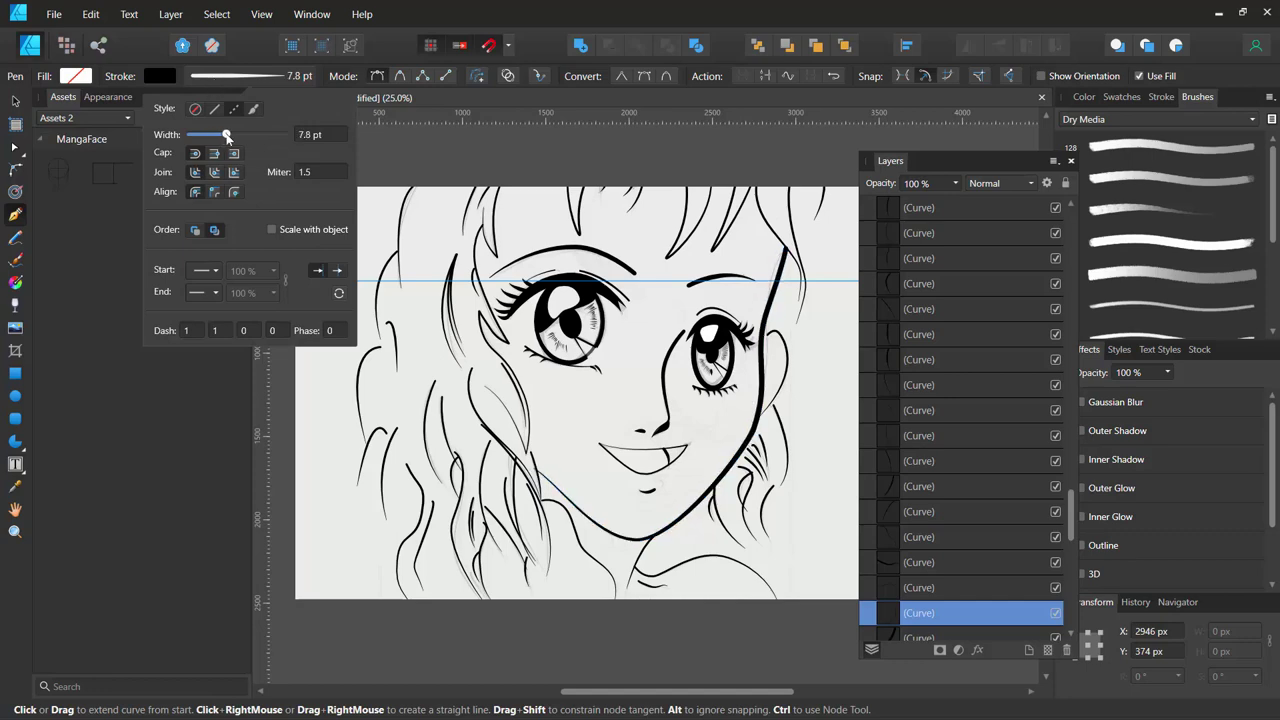
pyautogui.moveTo(228, 137); pyautogui.dragTo(228, 137)
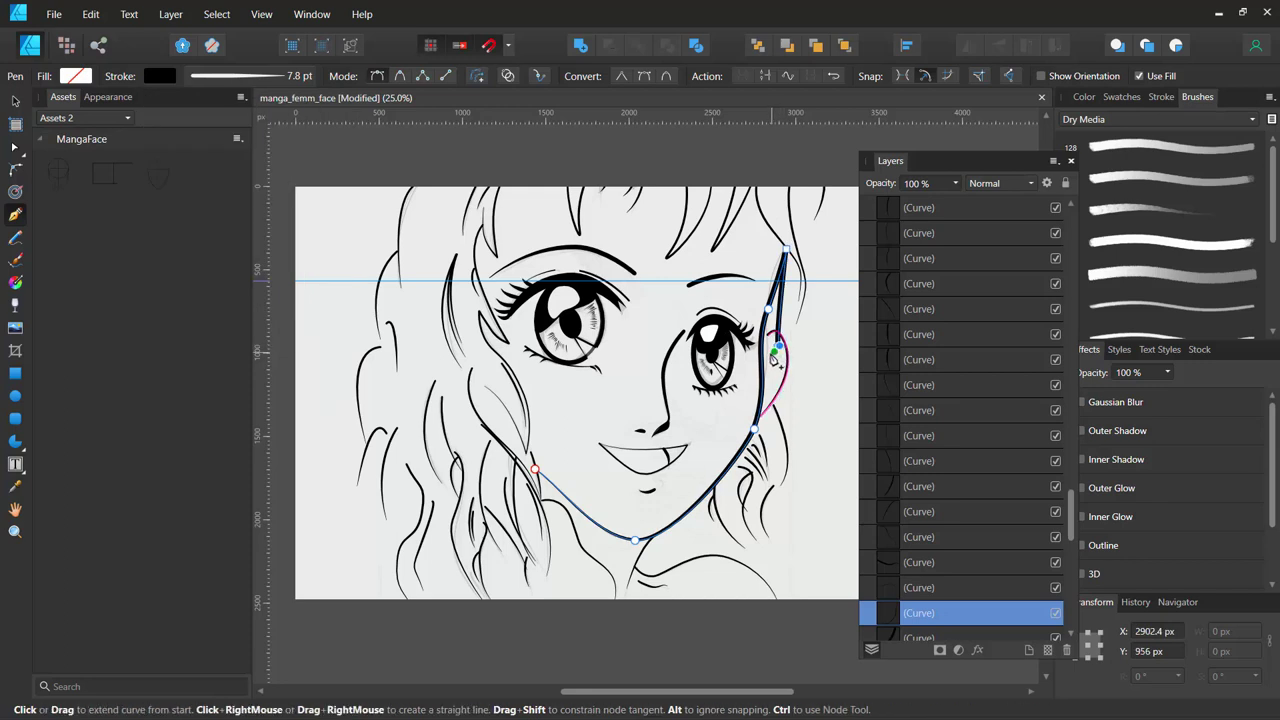
pyautogui.press('ctrl')
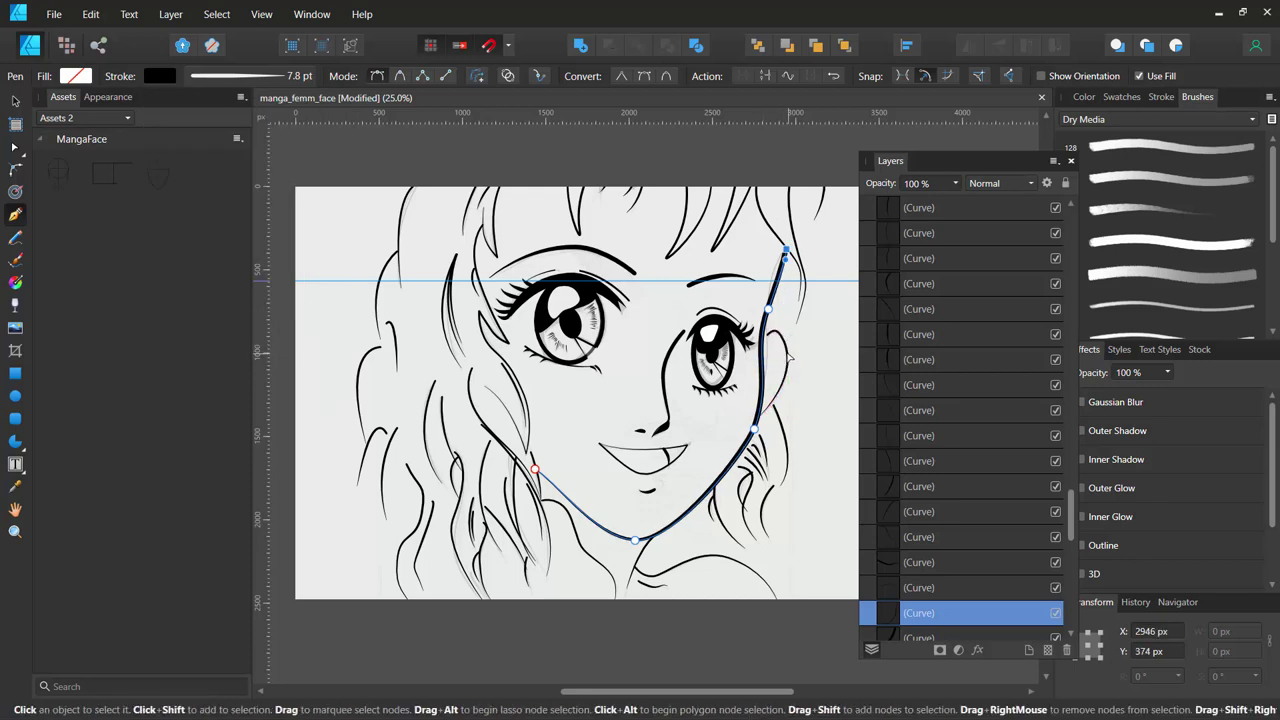
pyautogui.press('Escape')
# Set the ear curve's stroke width to 9.1 pt.
pyautogui.click(272, 78)
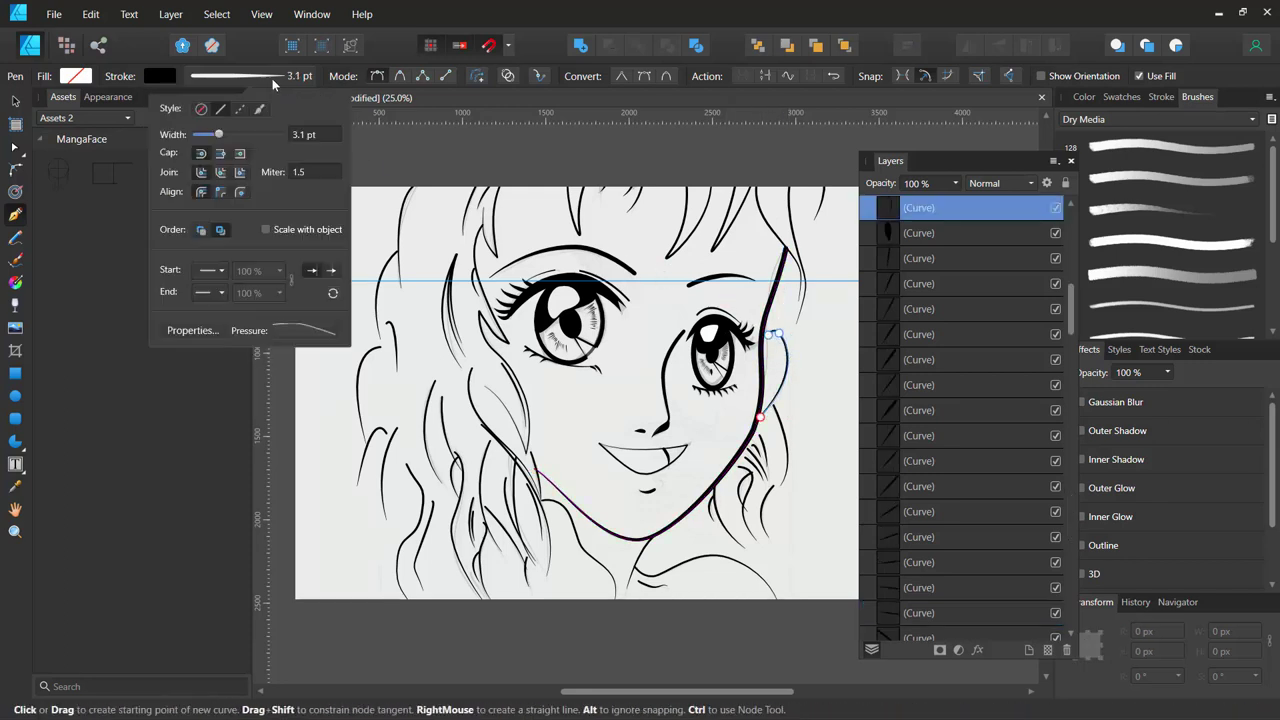
pyautogui.moveTo(228, 134); pyautogui.dragTo(231, 136)
pyautogui.scroll(5, 640, 450)
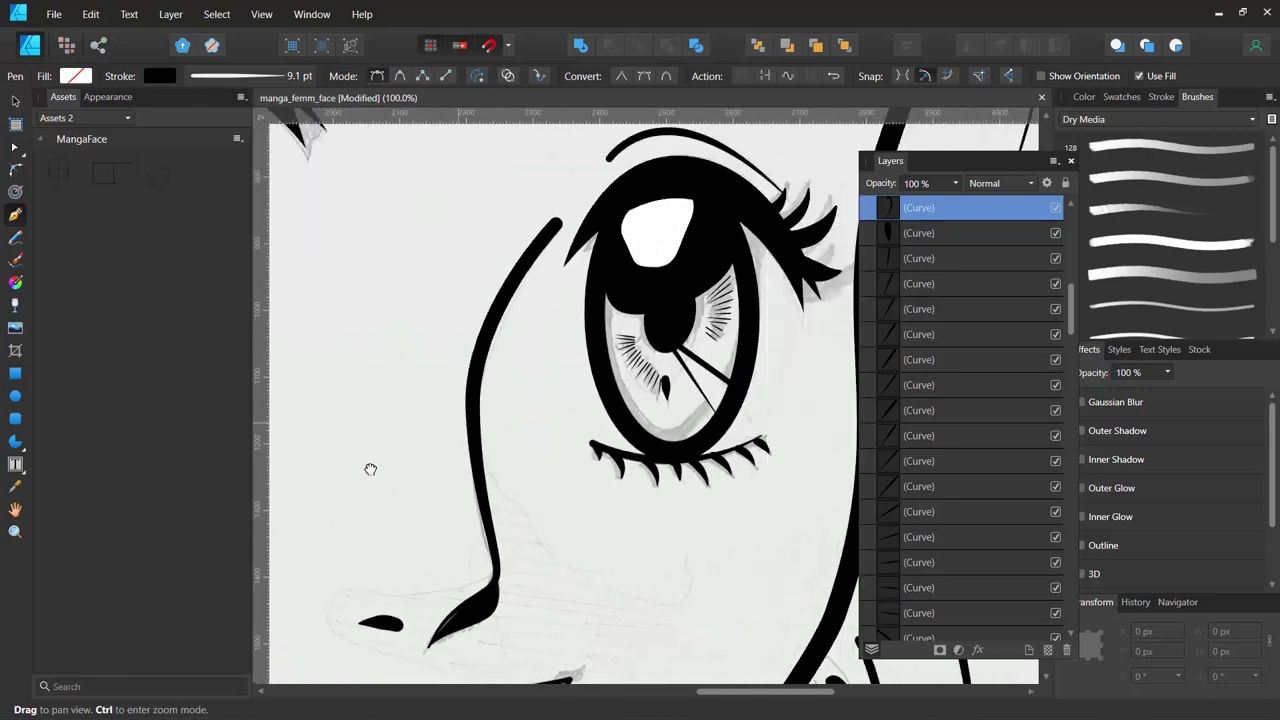
pyautogui.scroll(-2, 581, 459)
# Drag the ear curve's top node onto the face outline.
pyautogui.moveTo(581, 459); pyautogui.dragTo(524, 503)
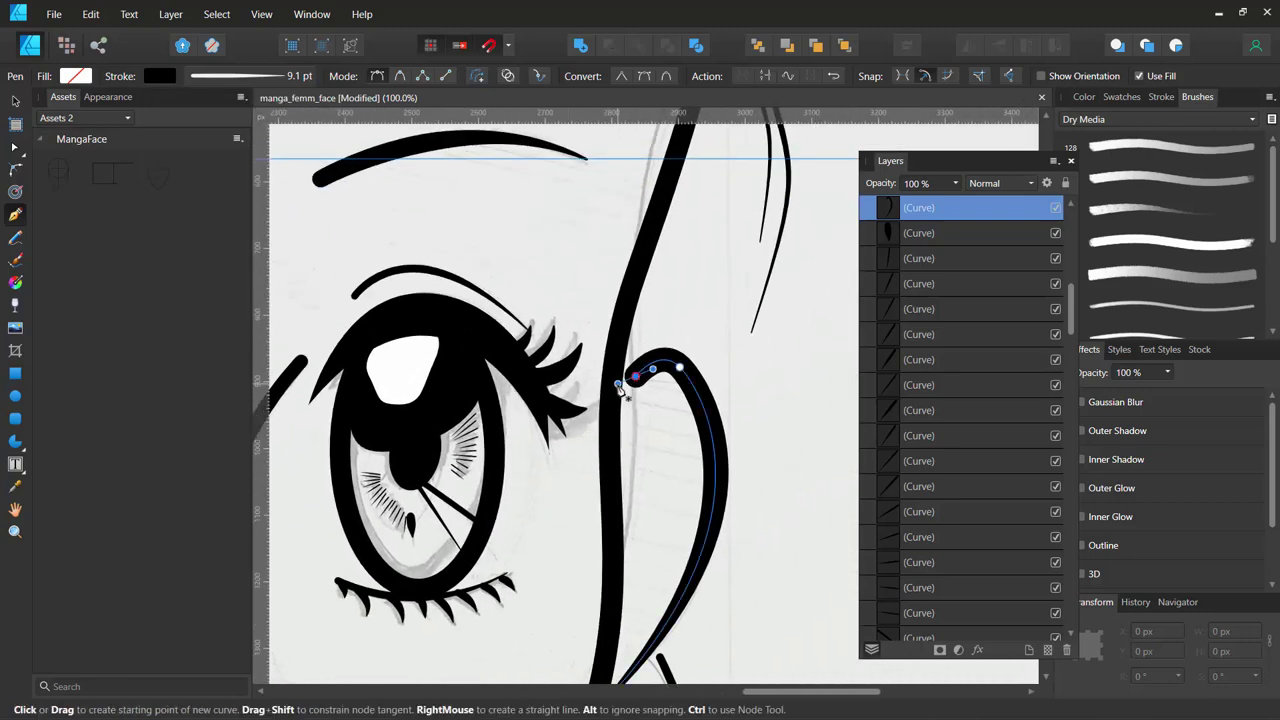
pyautogui.press('v')
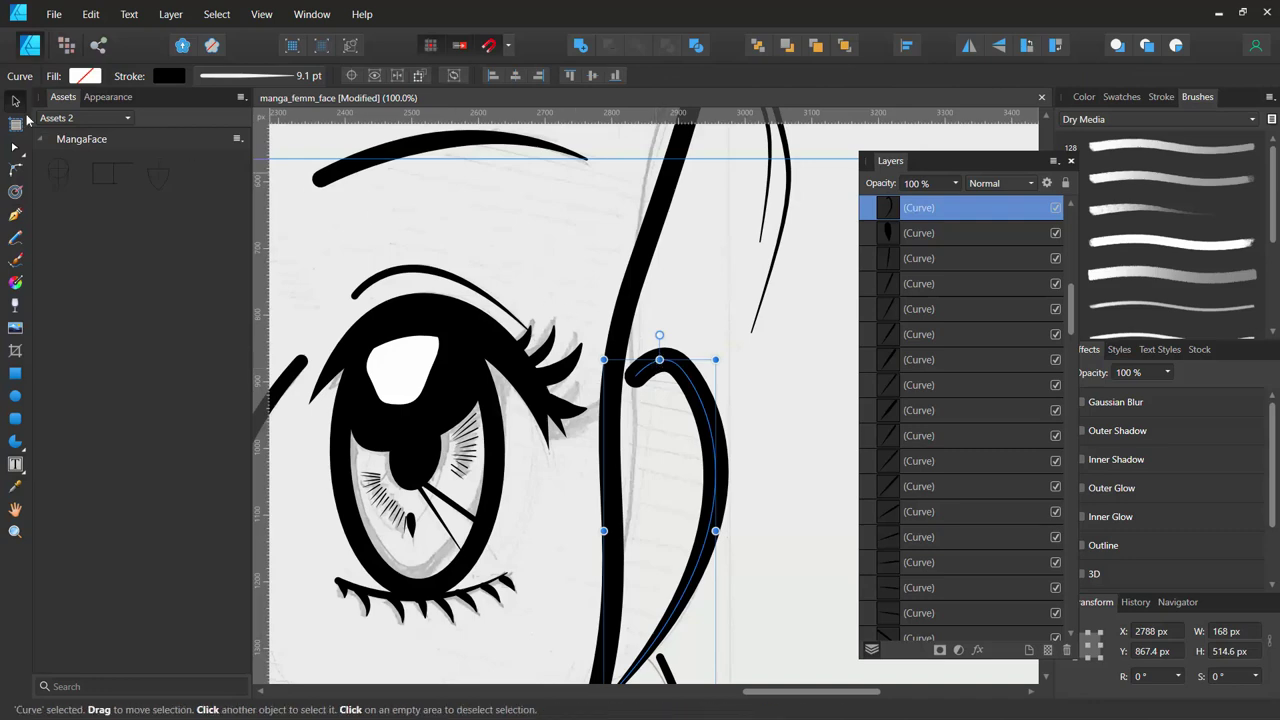
pyautogui.click(15, 146)
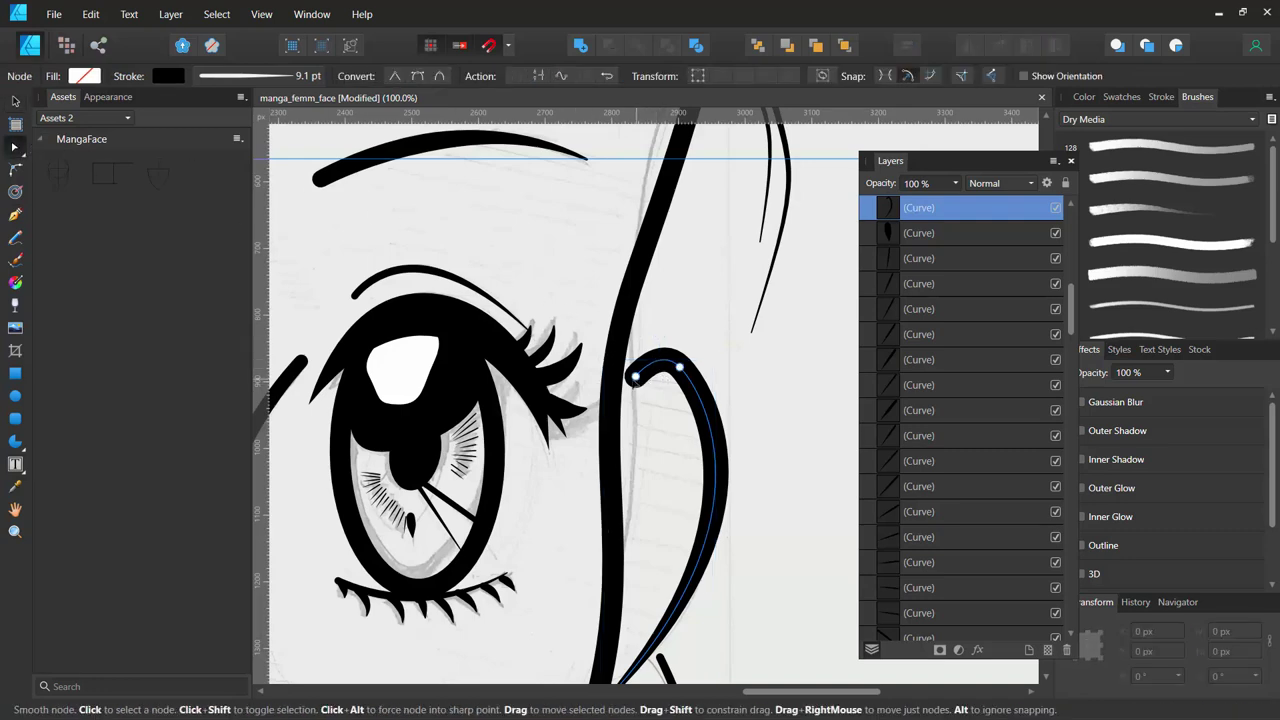
pyautogui.moveTo(634, 377); pyautogui.dragTo(613, 390)
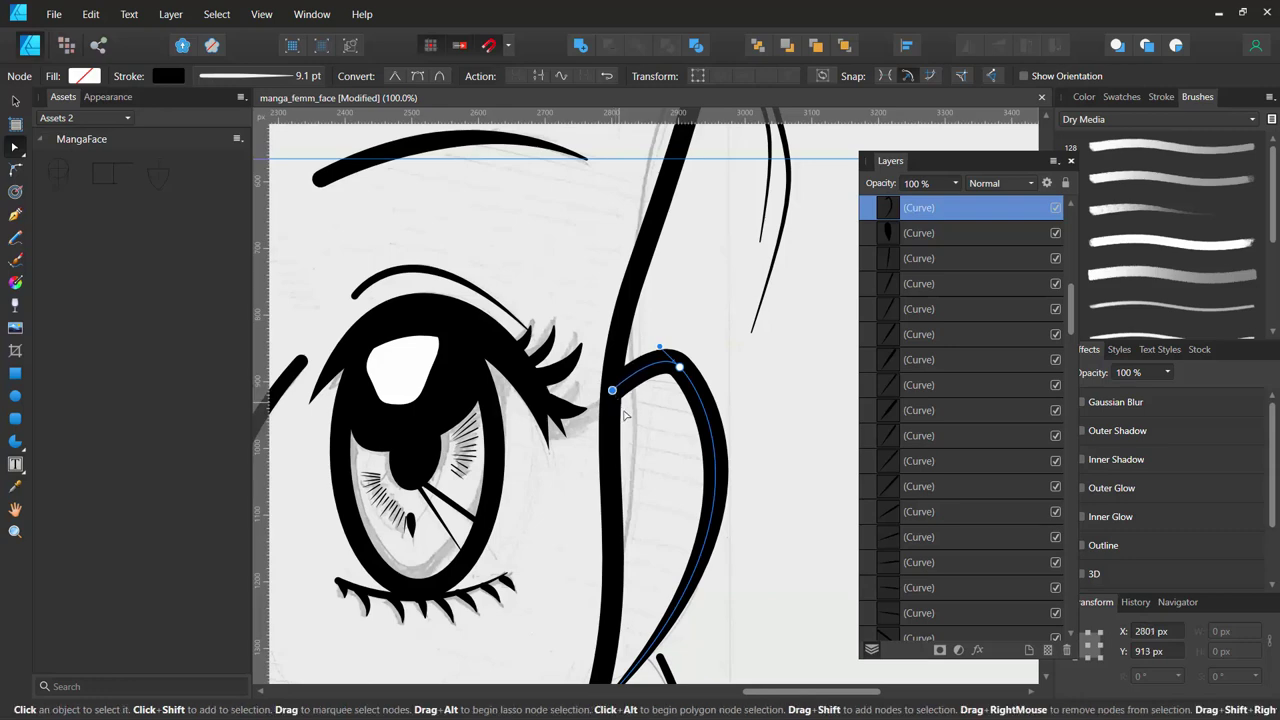
pyautogui.scroll(-4, 640, 435)
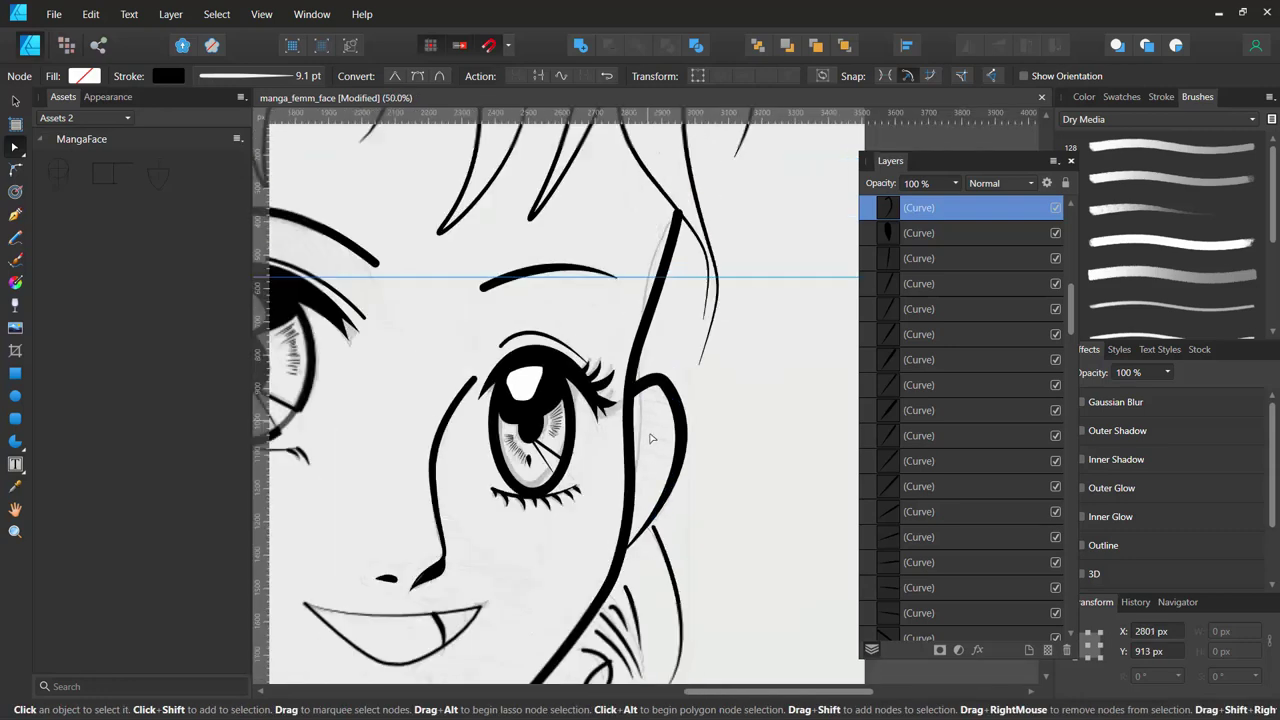
pyautogui.scroll(3, 652, 437)
pyautogui.scroll(2, 652, 437)
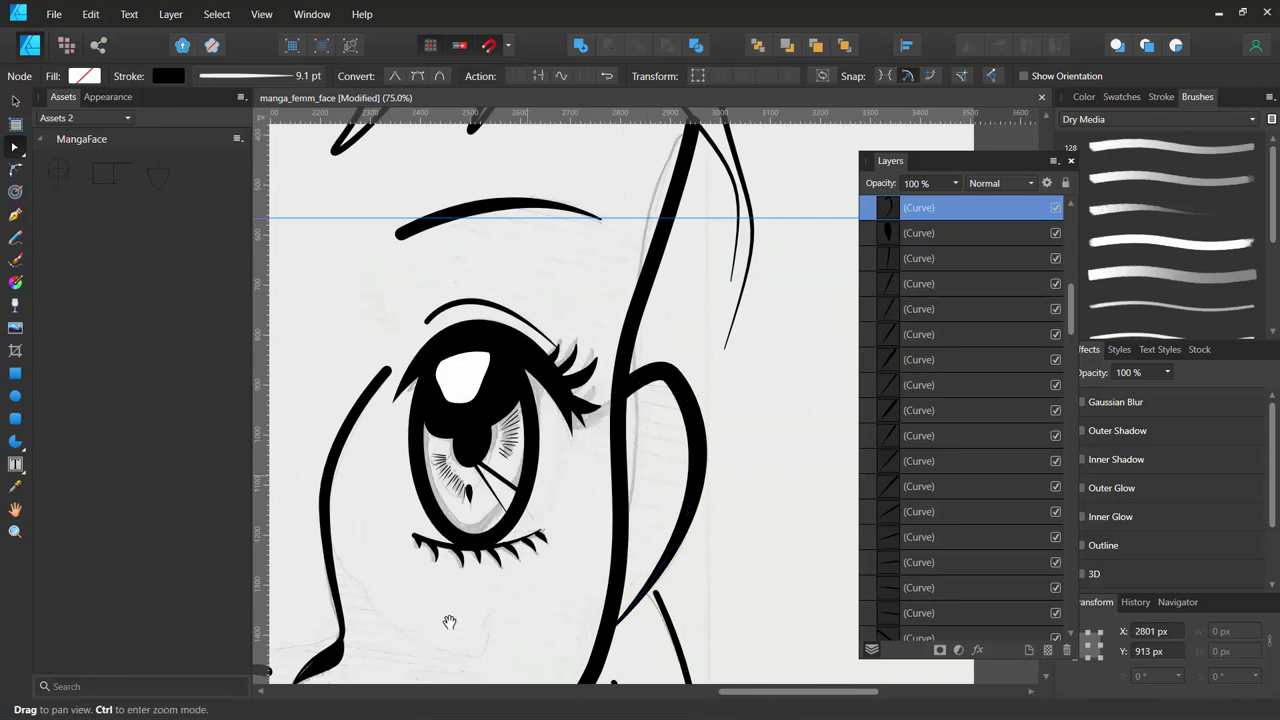
pyautogui.scroll(-2, 449, 620)
pyautogui.moveTo(449, 620); pyautogui.dragTo(556, 394)
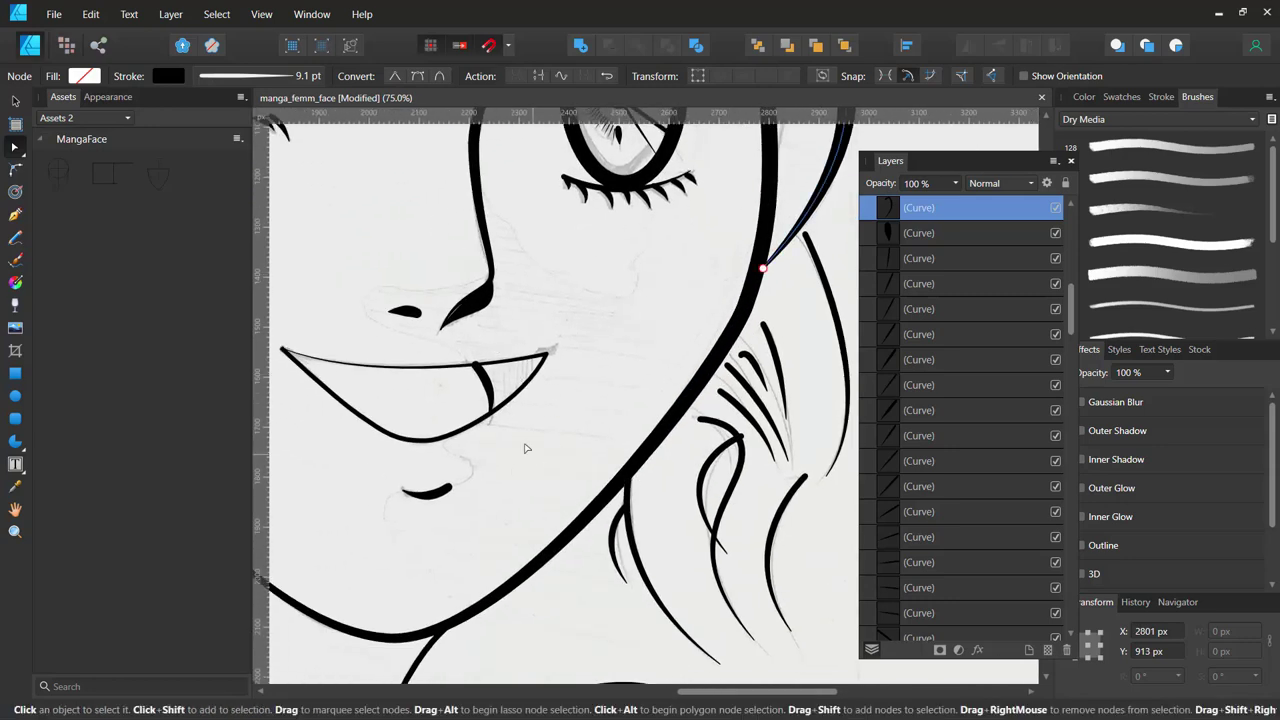
pyautogui.moveTo(546, 266); pyautogui.dragTo(551, 486)
pyautogui.moveTo(540, 340); pyautogui.dragTo(540, 510)
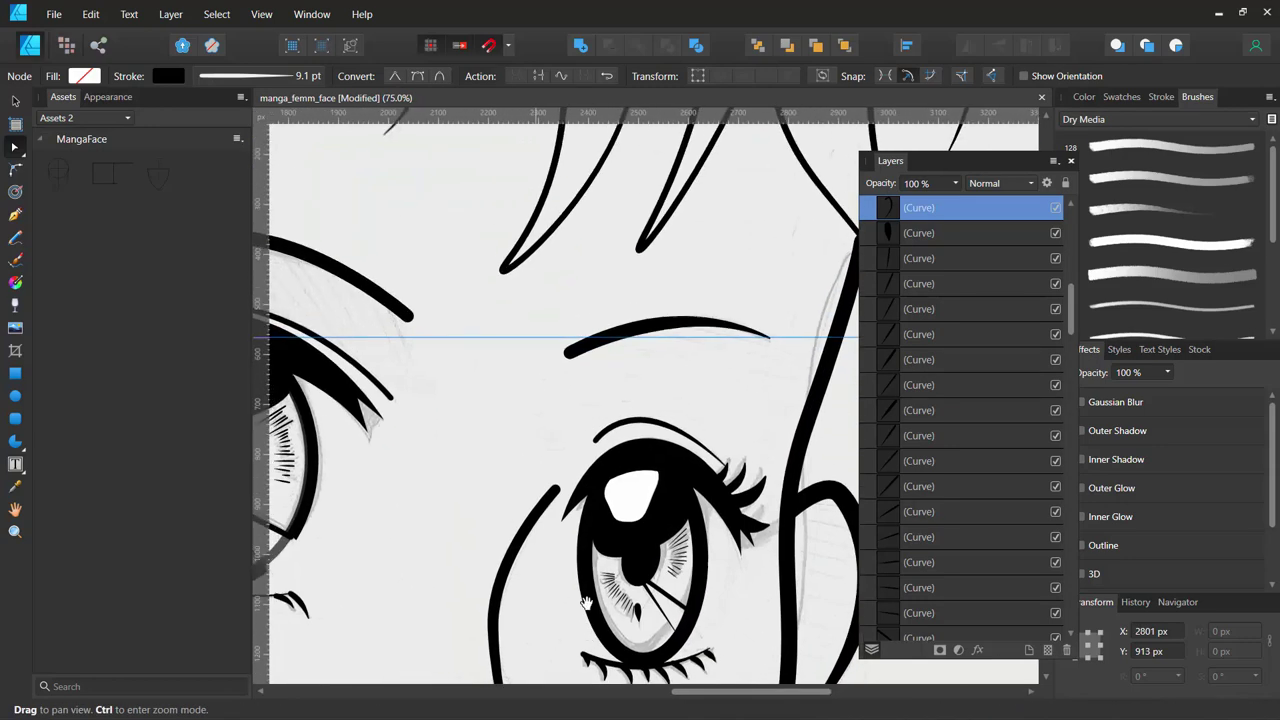
pyautogui.moveTo(485, 466); pyautogui.dragTo(665, 468)
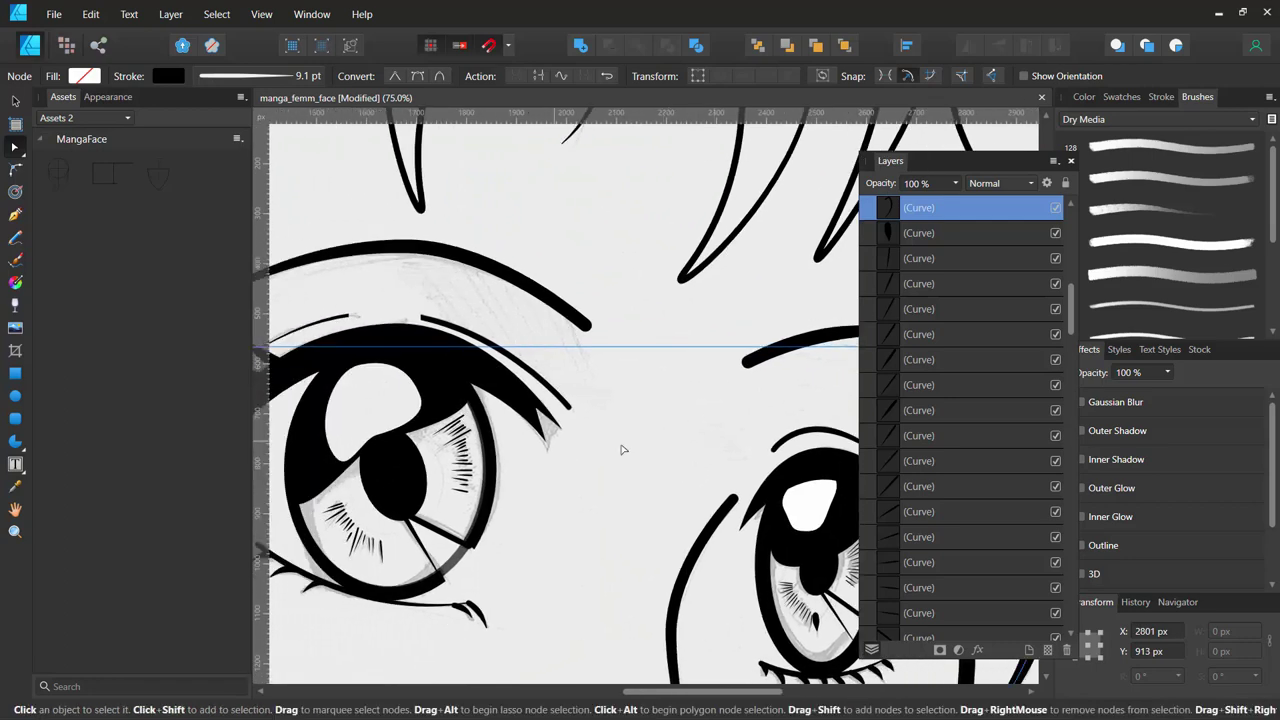
pyautogui.scroll(-1, 594, 411)
pyautogui.scroll(-1, 589, 422)
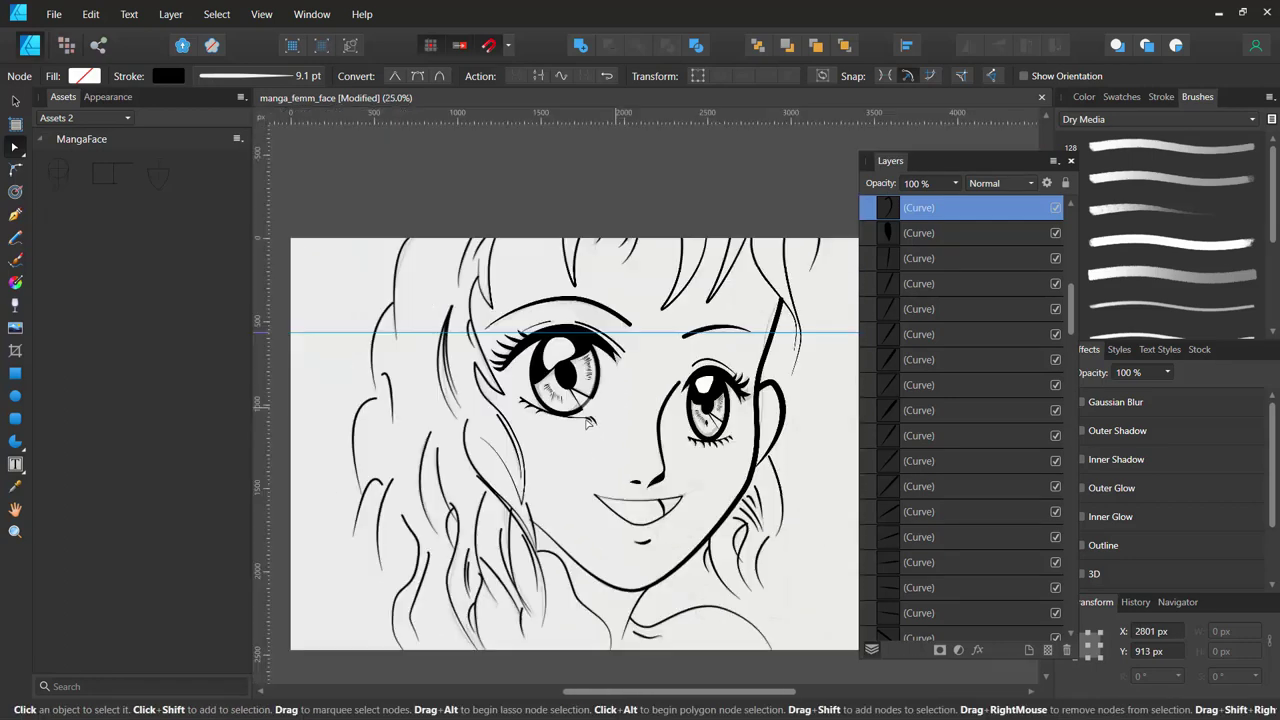
pyautogui.scroll(-1, 588, 422)
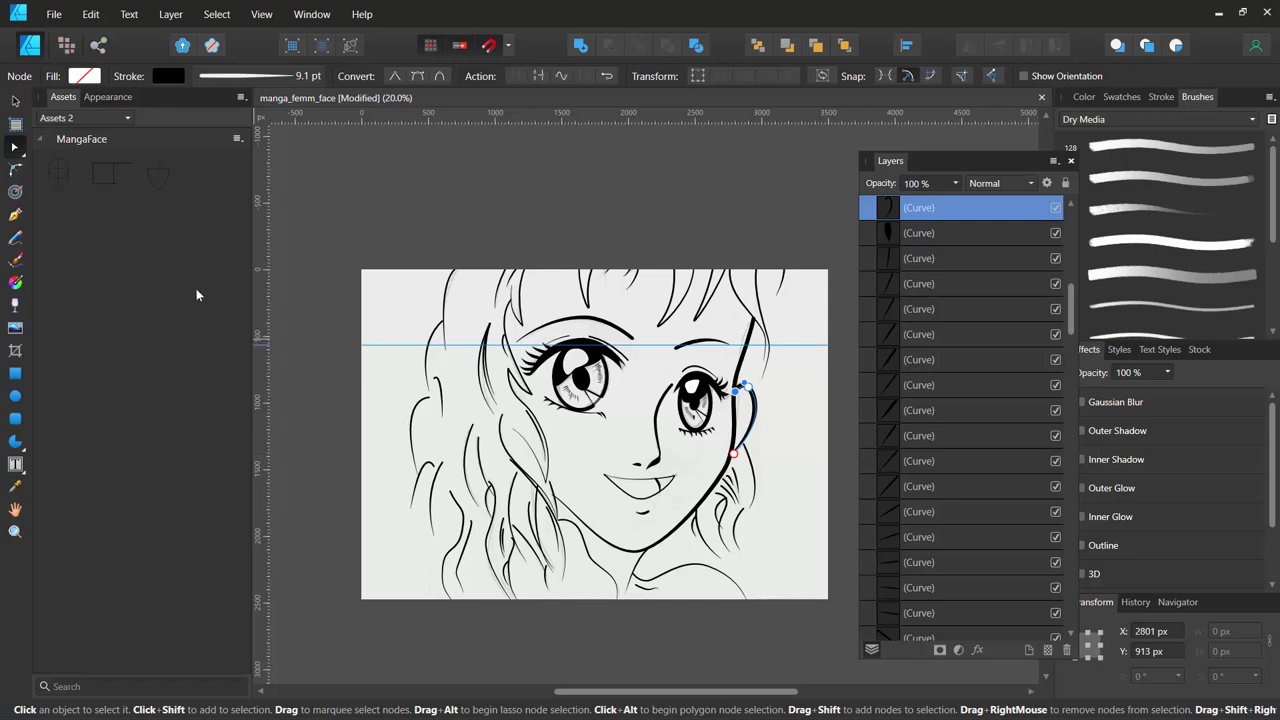
# Select about ten hair curves on both sides of the face with the Node tool.
pyautogui.click(15, 101)
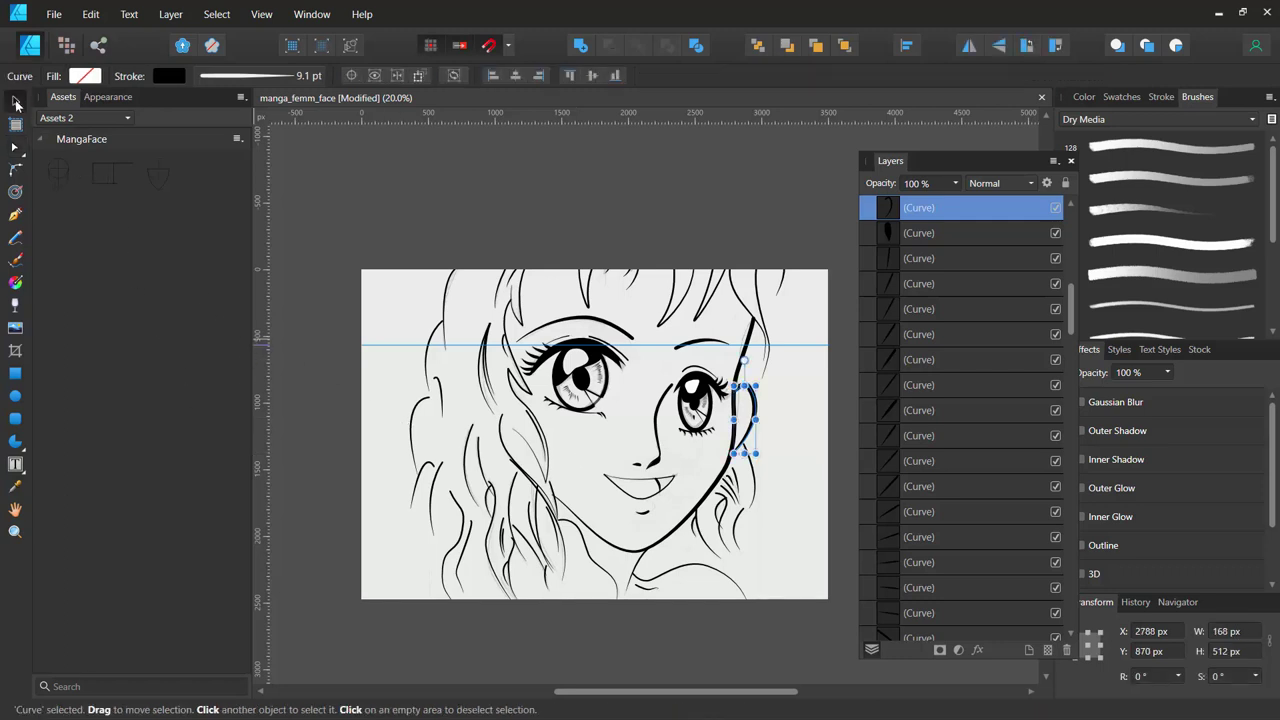
pyautogui.click(17, 147)
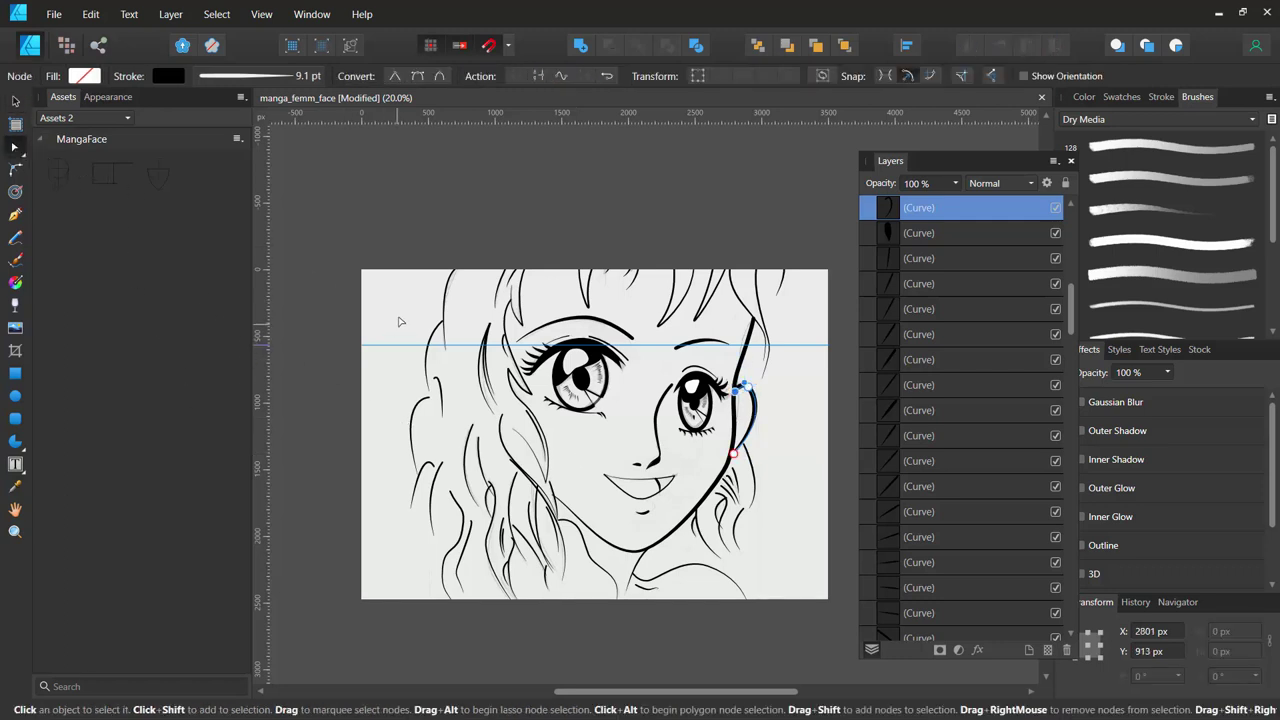
pyautogui.moveTo(398, 321); pyautogui.dragTo(520, 573)
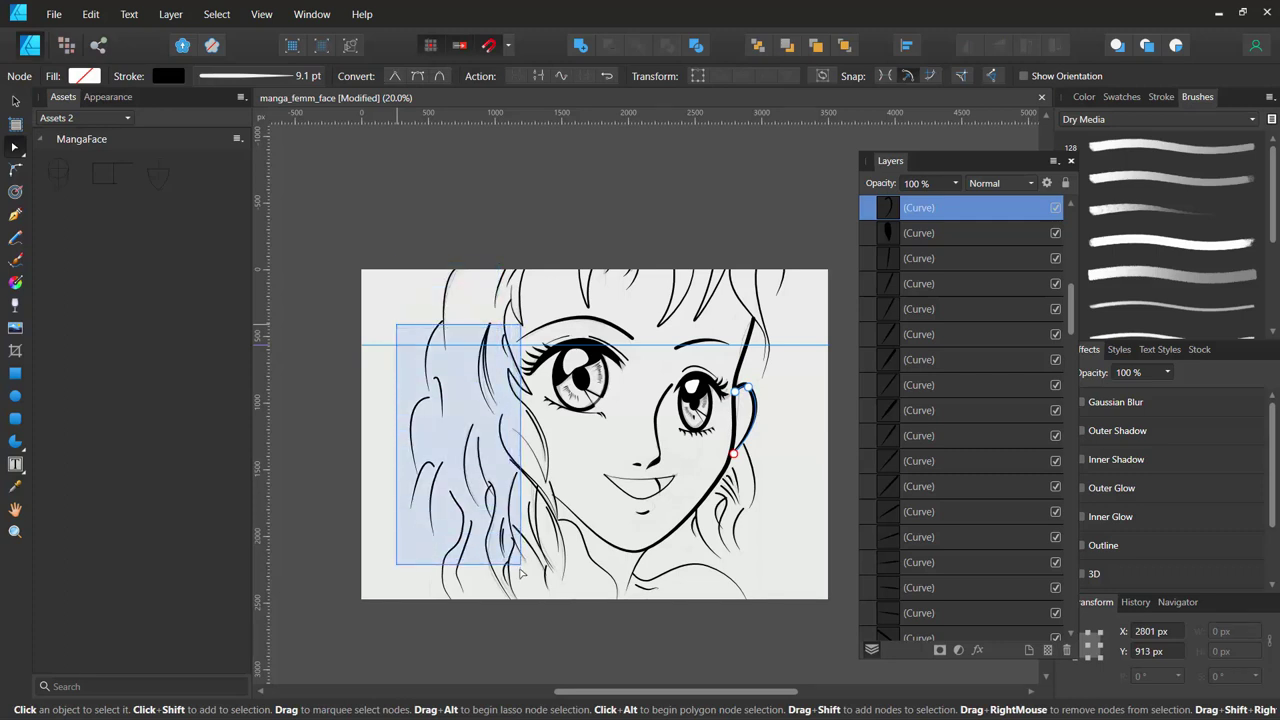
pyautogui.moveTo(520, 573); pyautogui.dragTo(515, 598)
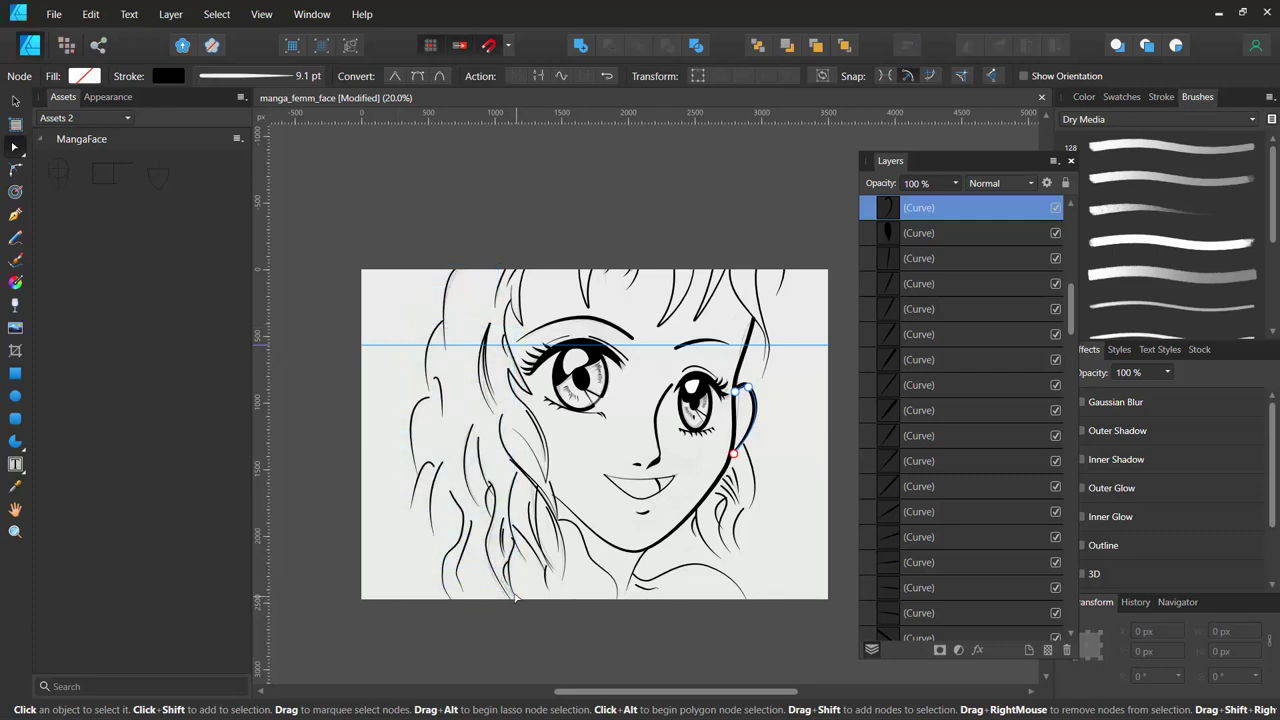
pyautogui.click(430, 362)
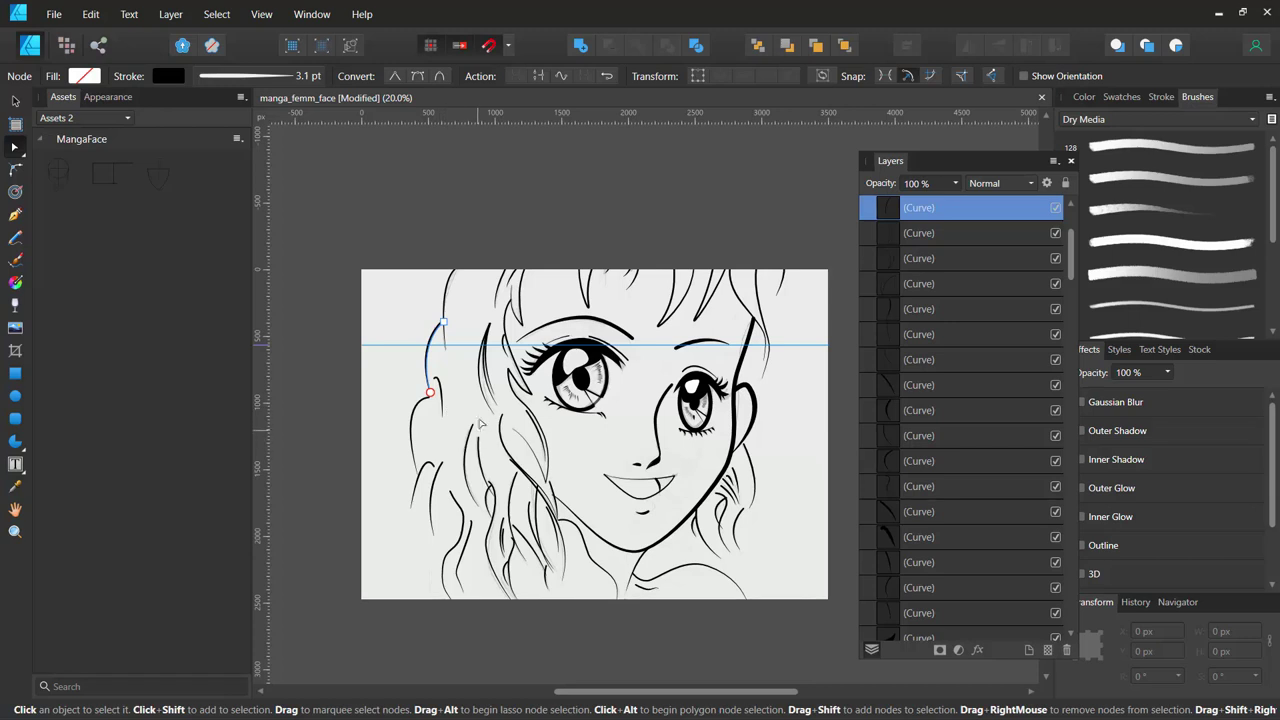
pyautogui.keyDown('shift'); pyautogui.click(467, 448); pyautogui.keyUp('shift')
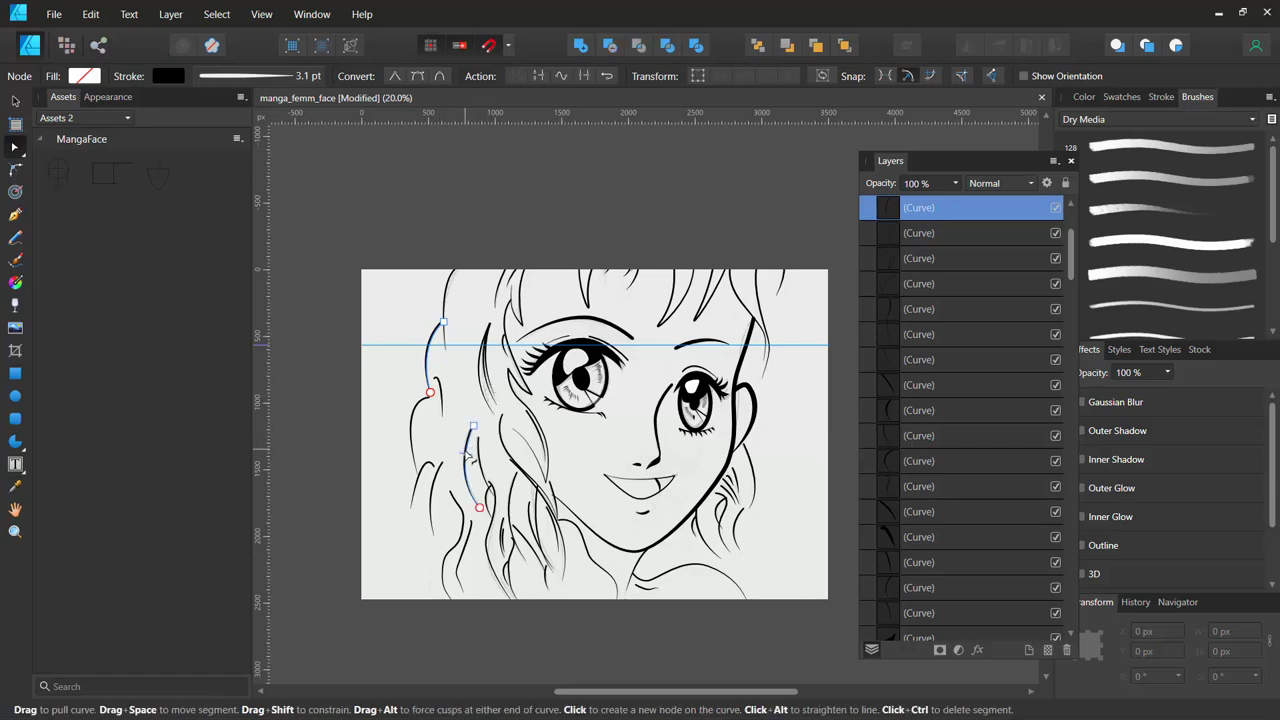
pyautogui.keyDown('shift'); pyautogui.click(434, 471); pyautogui.keyUp('shift')
pyautogui.keyDown('shift'); pyautogui.click(460, 524); pyautogui.keyUp('shift')
pyautogui.keyDown('shift'); pyautogui.click(516, 505); pyautogui.keyUp('shift')
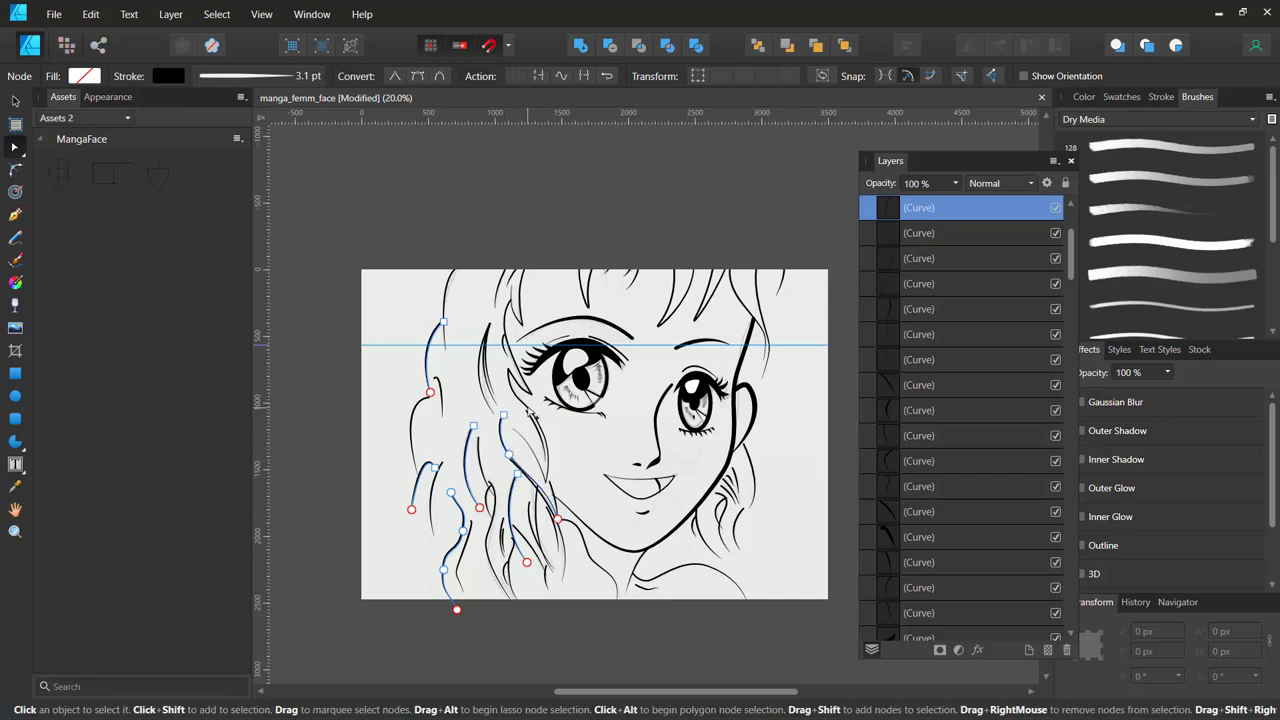
pyautogui.keyDown('shift'); pyautogui.click(532, 415); pyautogui.keyUp('shift')
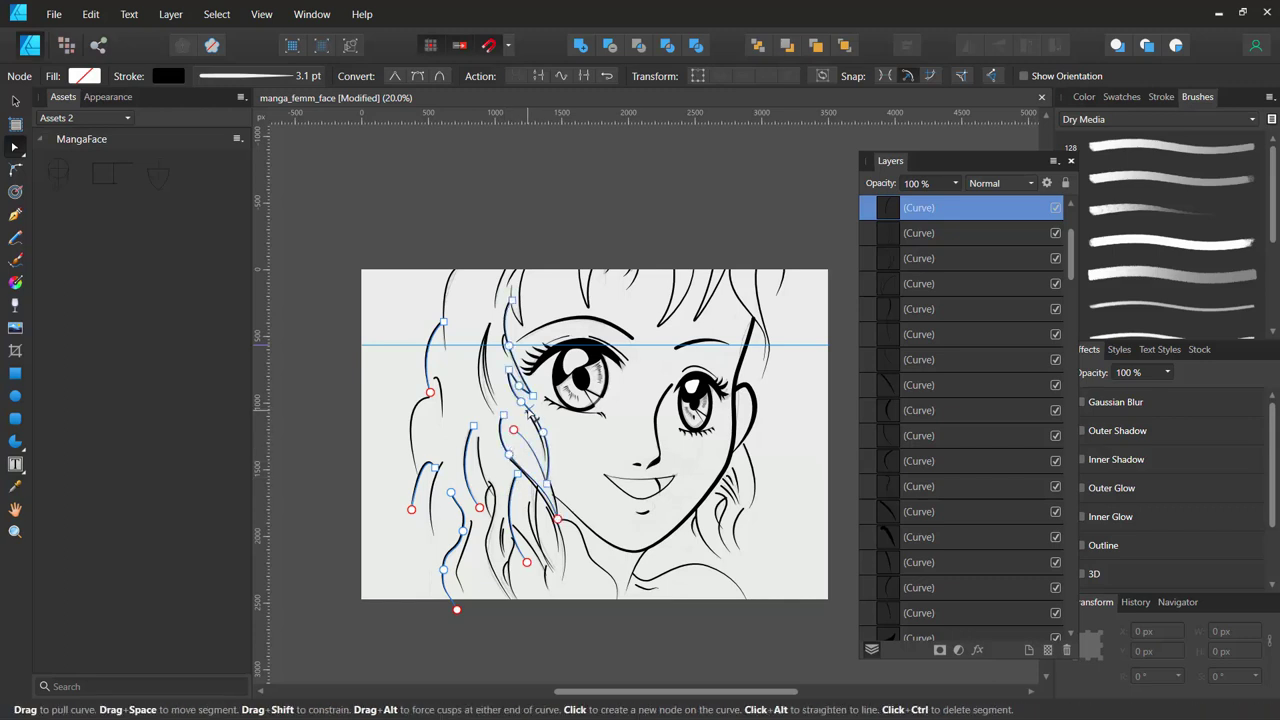
pyautogui.keyDown('shift'); pyautogui.click(720, 292); pyautogui.keyUp('shift')
pyautogui.keyDown('shift'); pyautogui.click(779, 296); pyautogui.keyUp('shift')
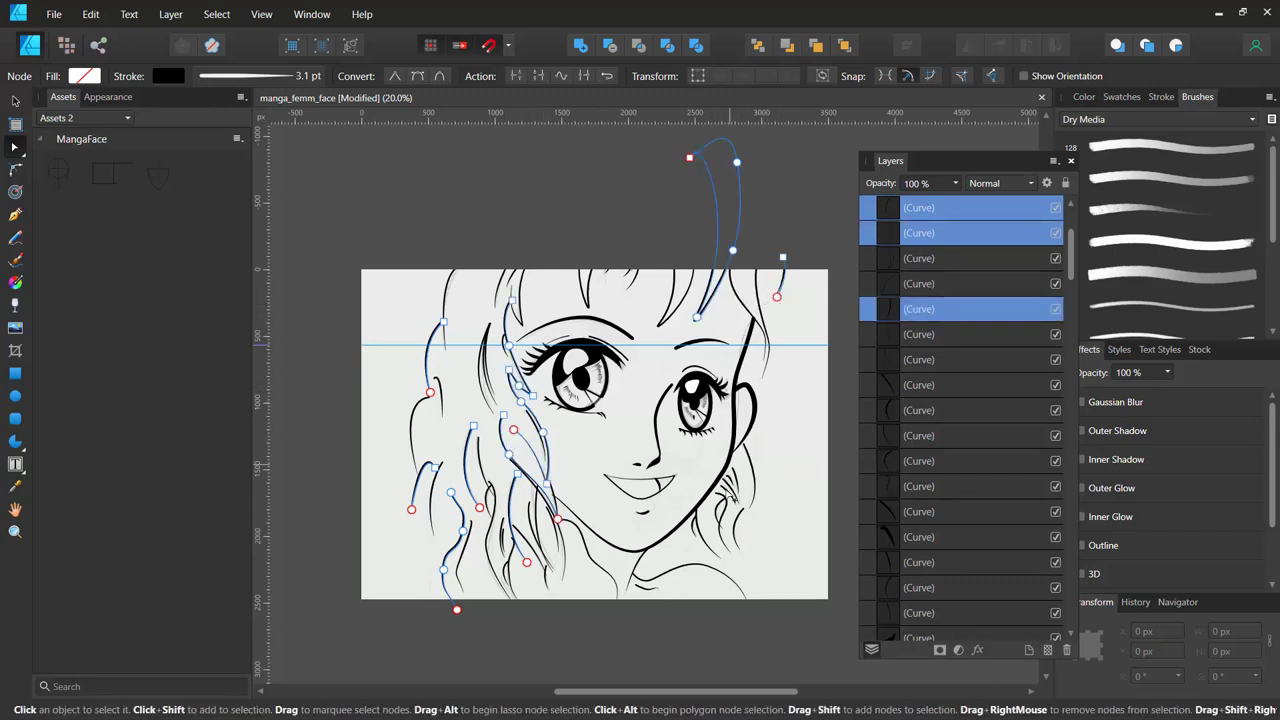
pyautogui.keyDown('shift'); pyautogui.click(759, 478); pyautogui.keyUp('shift')
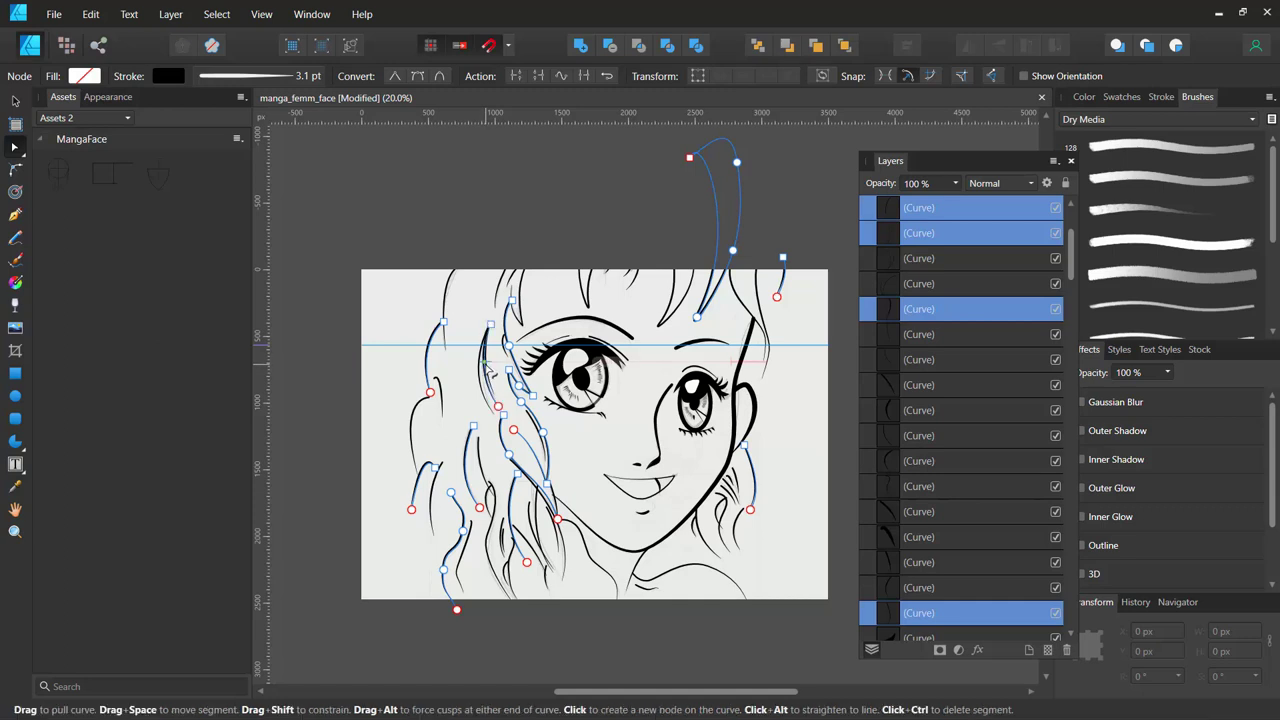
pyautogui.keyDown('shift'); pyautogui.click(485, 372); pyautogui.keyUp('shift')
# Set the selected hair curves' stroke width to 2.4 pt.
pyautogui.click(307, 80)
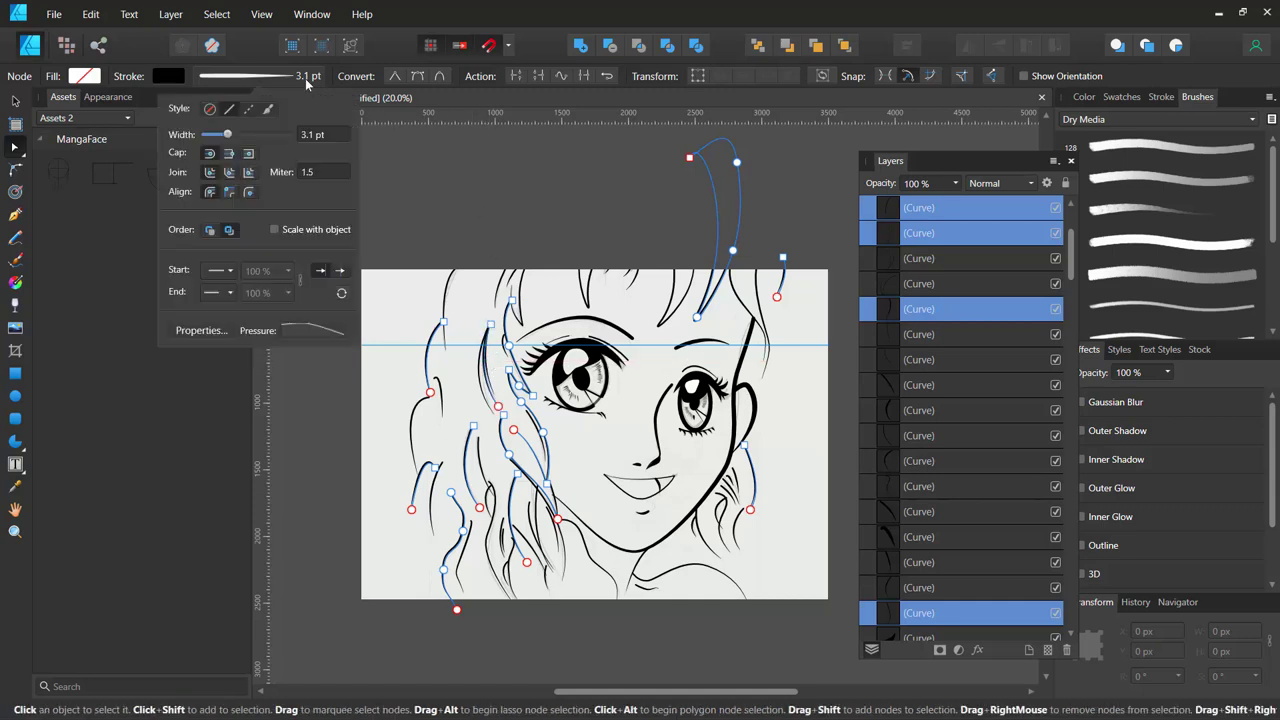
pyautogui.moveTo(235, 135); pyautogui.dragTo(237, 136)
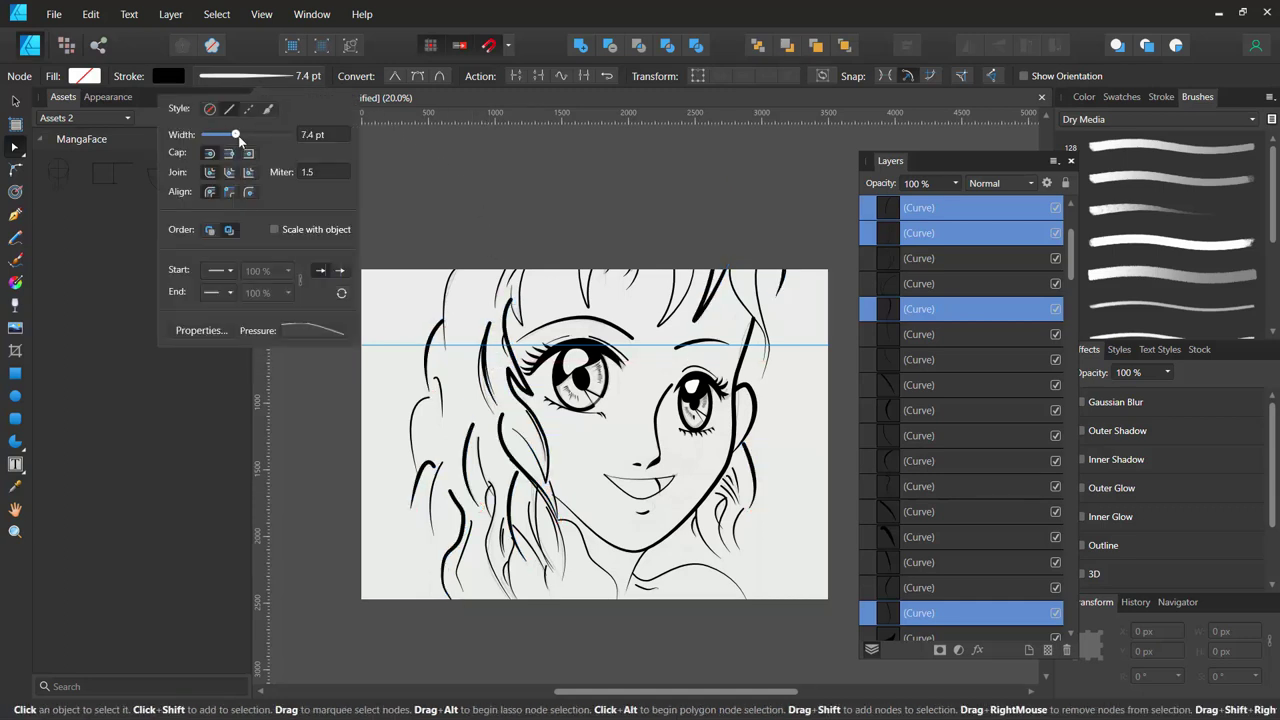
pyautogui.moveTo(237, 136); pyautogui.dragTo(227, 140)
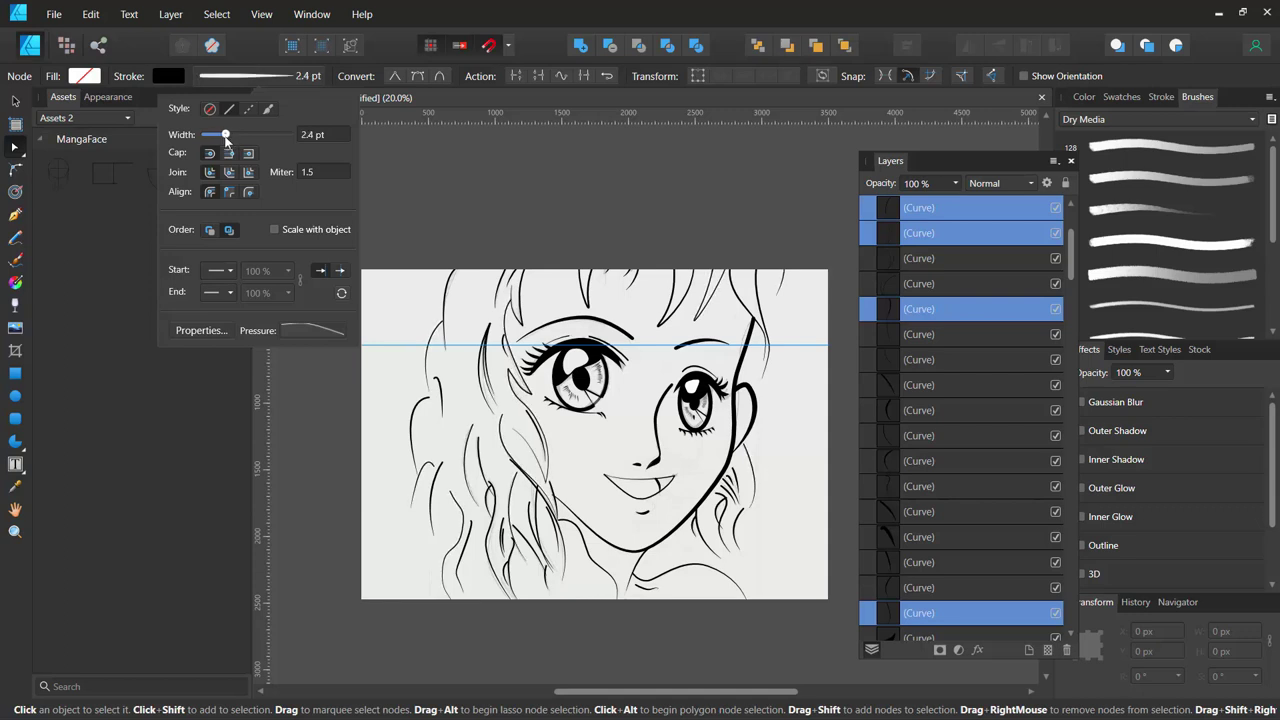
pyautogui.click(421, 201)
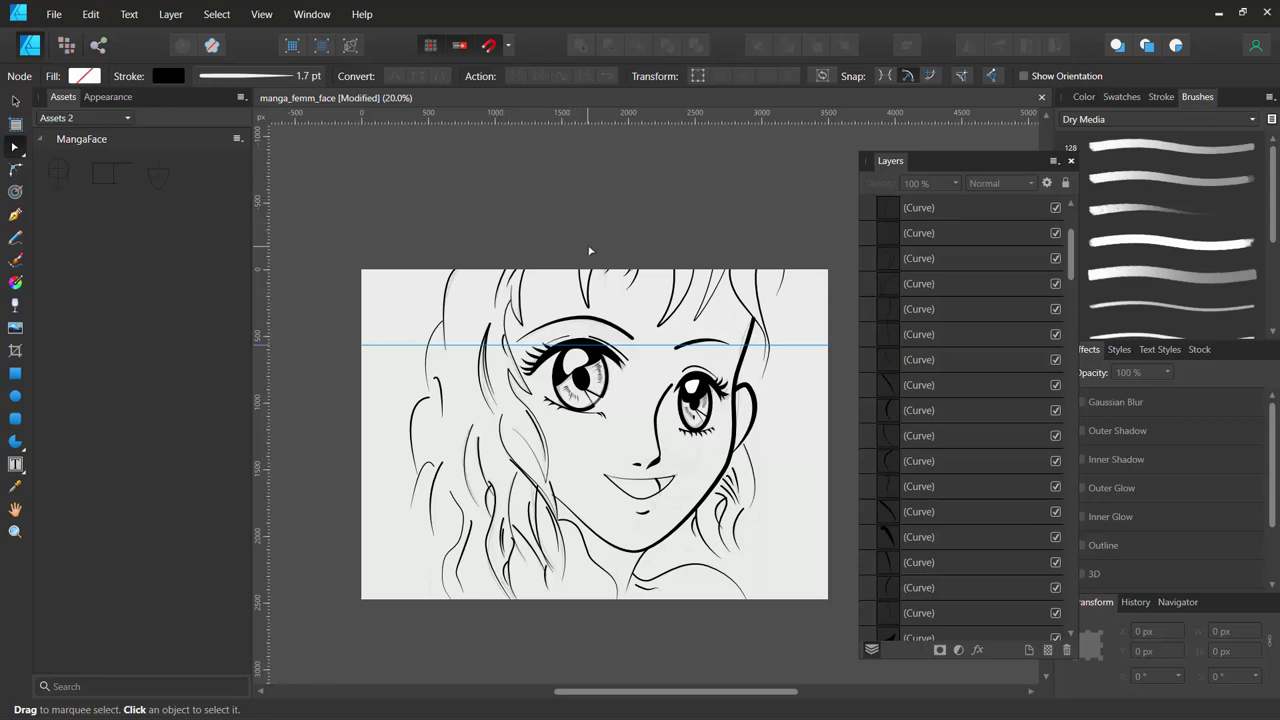
# Tilt the left pupil ellipse by about -8°.
pyautogui.hotkey('ctrl', '+')
pyautogui.hotkey('ctrl', '+')
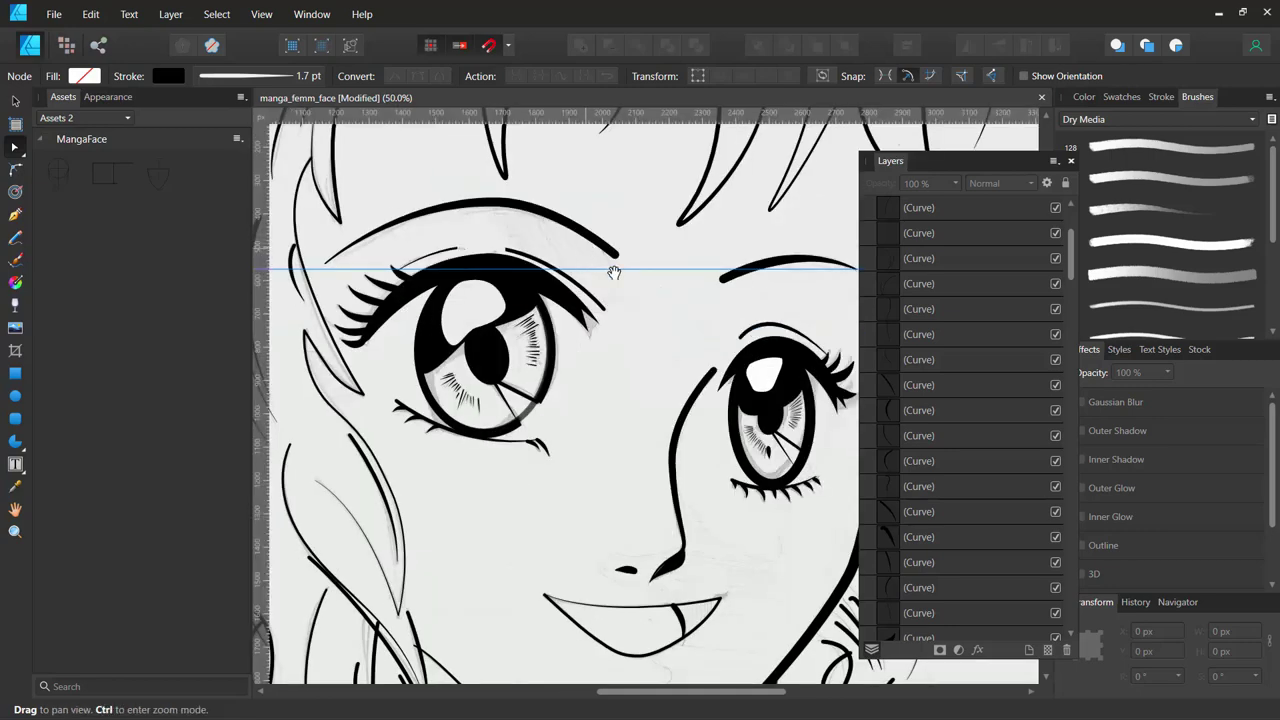
pyautogui.moveTo(613, 272); pyautogui.dragTo(491, 227)
pyautogui.click(369, 310)
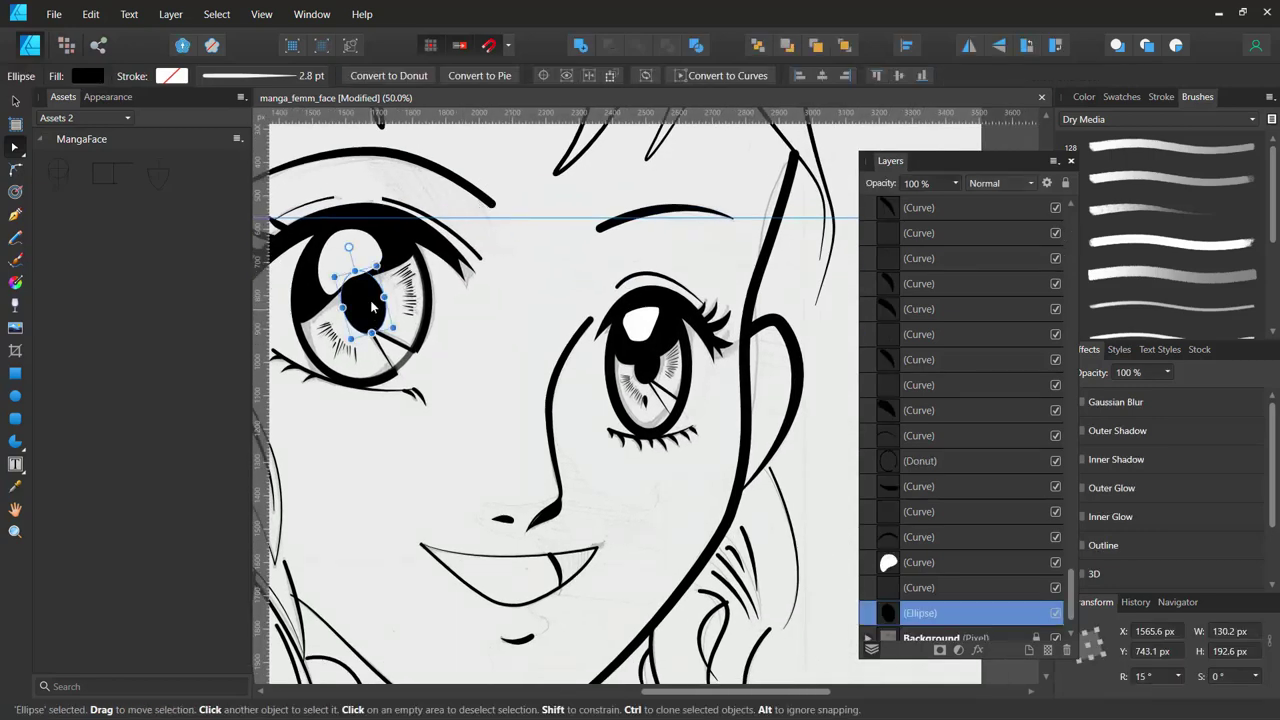
pyautogui.moveTo(367, 245); pyautogui.dragTo(370, 244)
# Enlarge the right pupil to 97.9 × 152.5 px and convert it to curves.
pyautogui.click(656, 382)
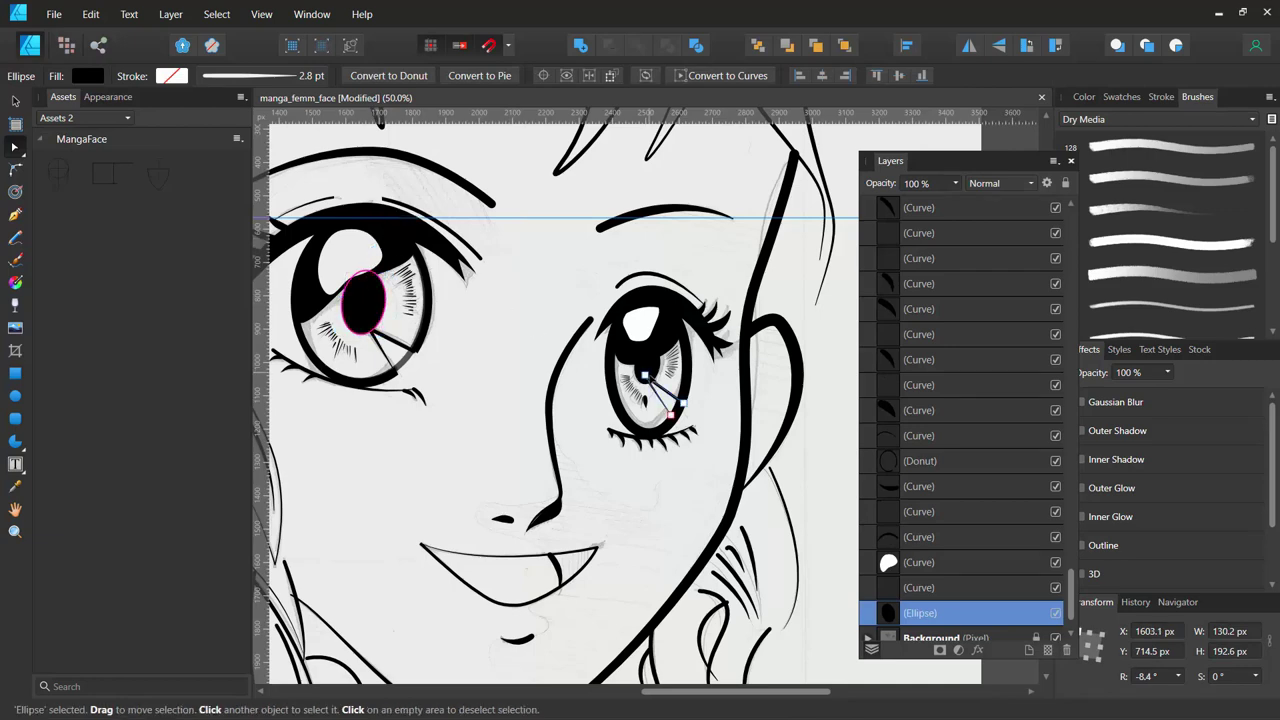
pyautogui.press('a')
pyautogui.click(646, 376)
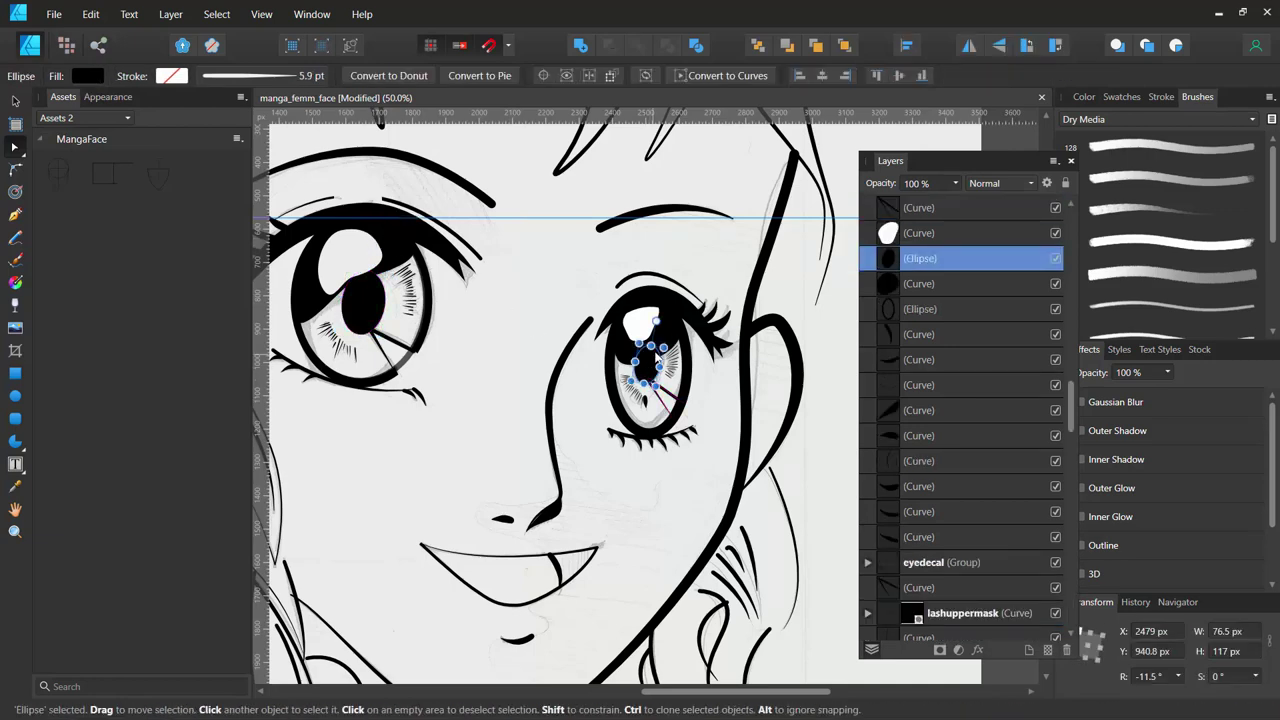
pyautogui.moveTo(666, 340); pyautogui.dragTo(672, 345)
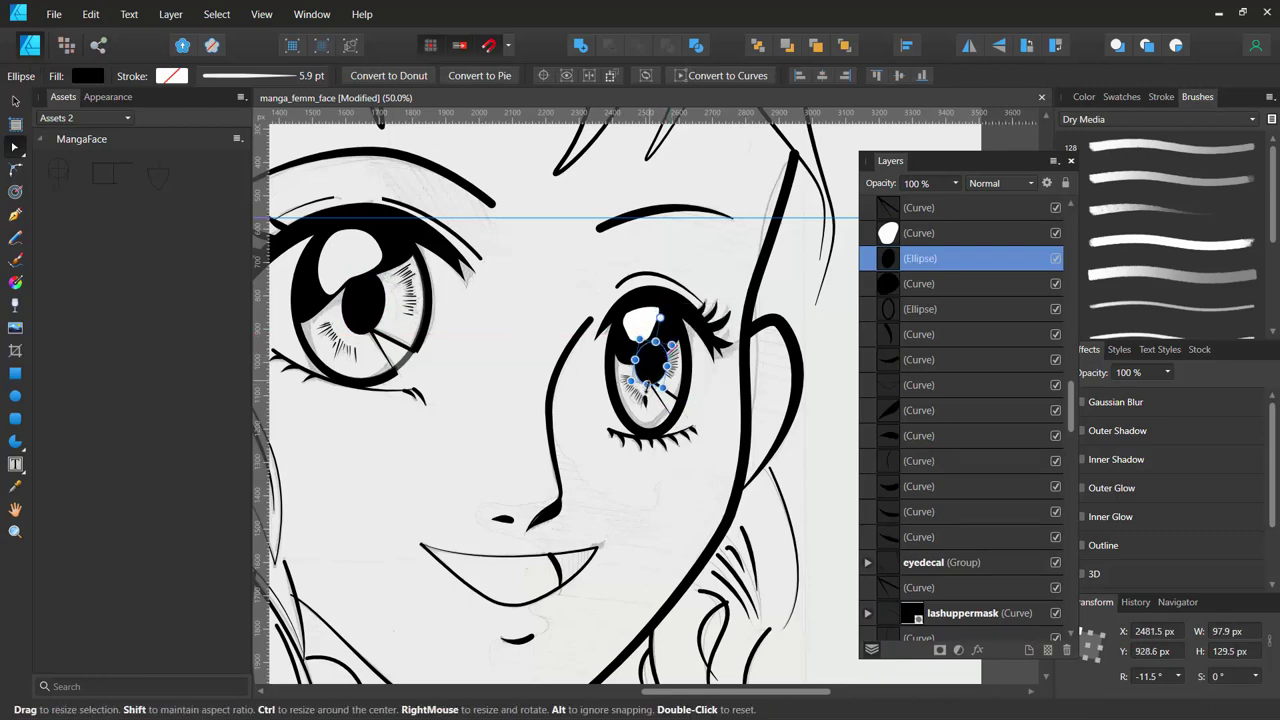
pyautogui.moveTo(648, 384); pyautogui.dragTo(648, 394)
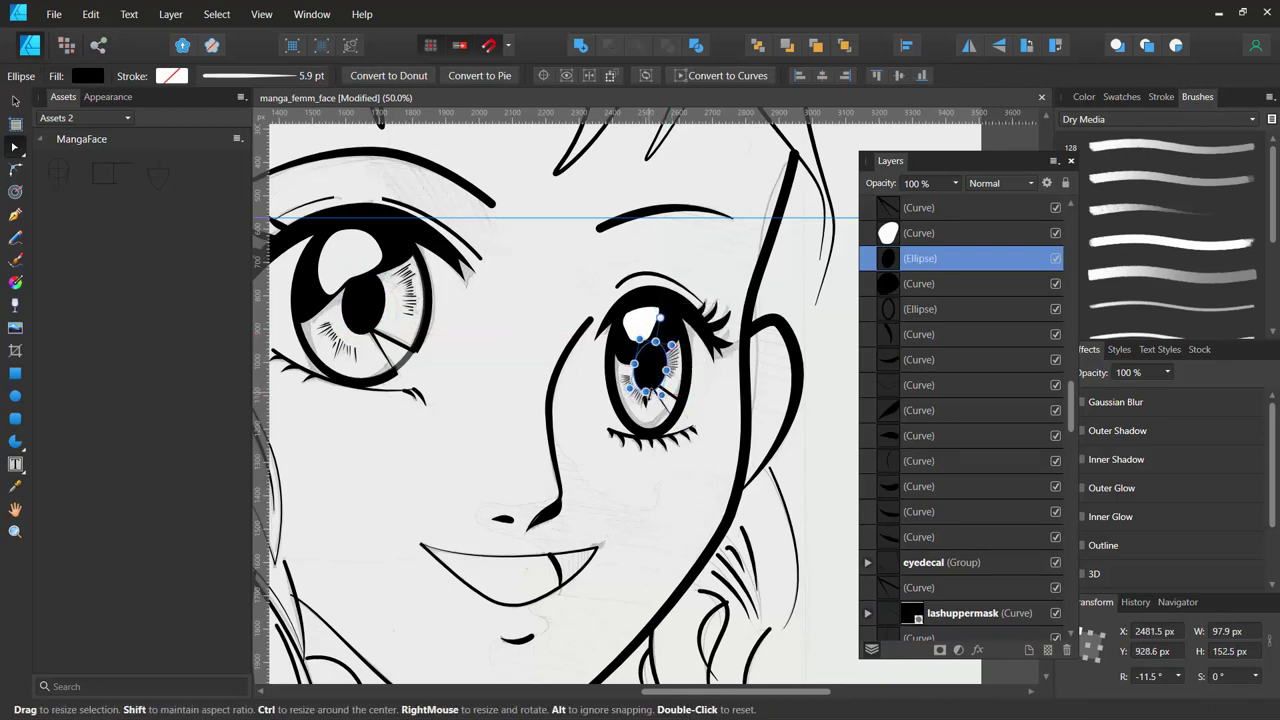
pyautogui.hotkey('ctrl', 'Return')
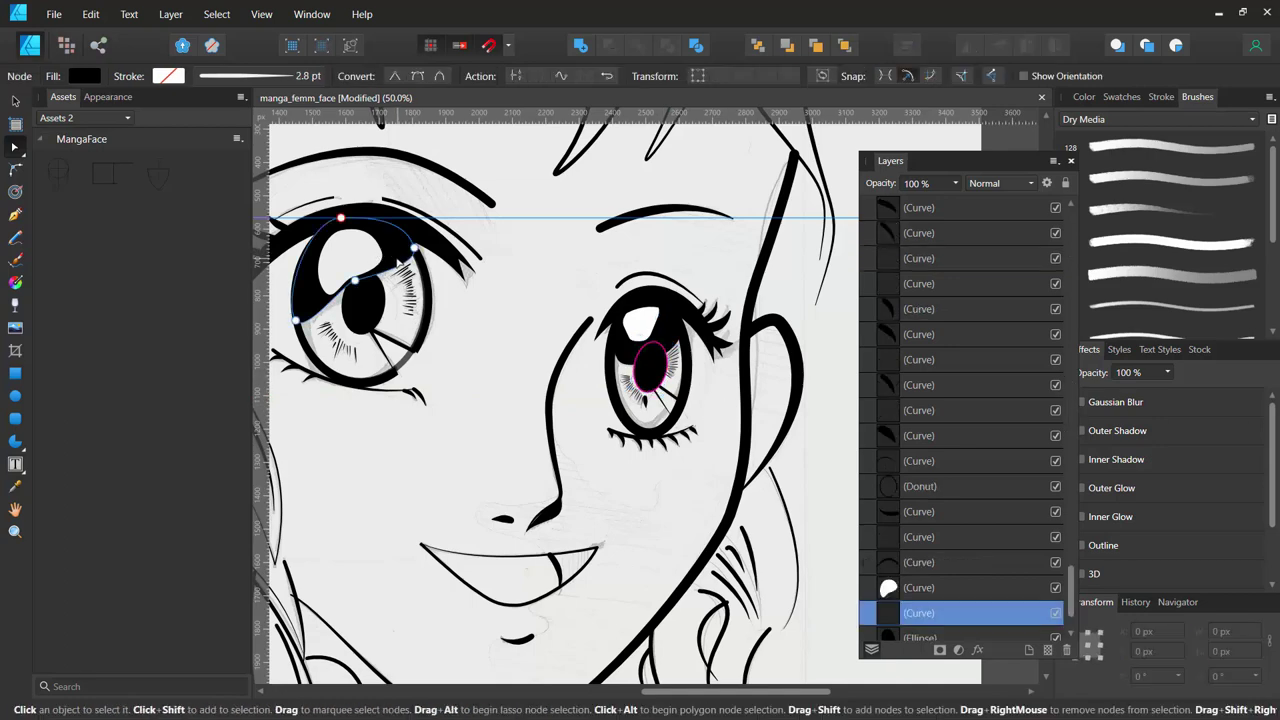
# Apply linear transparency gradients to the left iris and right pupil, fading toward their lower ends.
pyautogui.click(15, 305)
pyautogui.moveTo(408, 293); pyautogui.dragTo(410, 296)
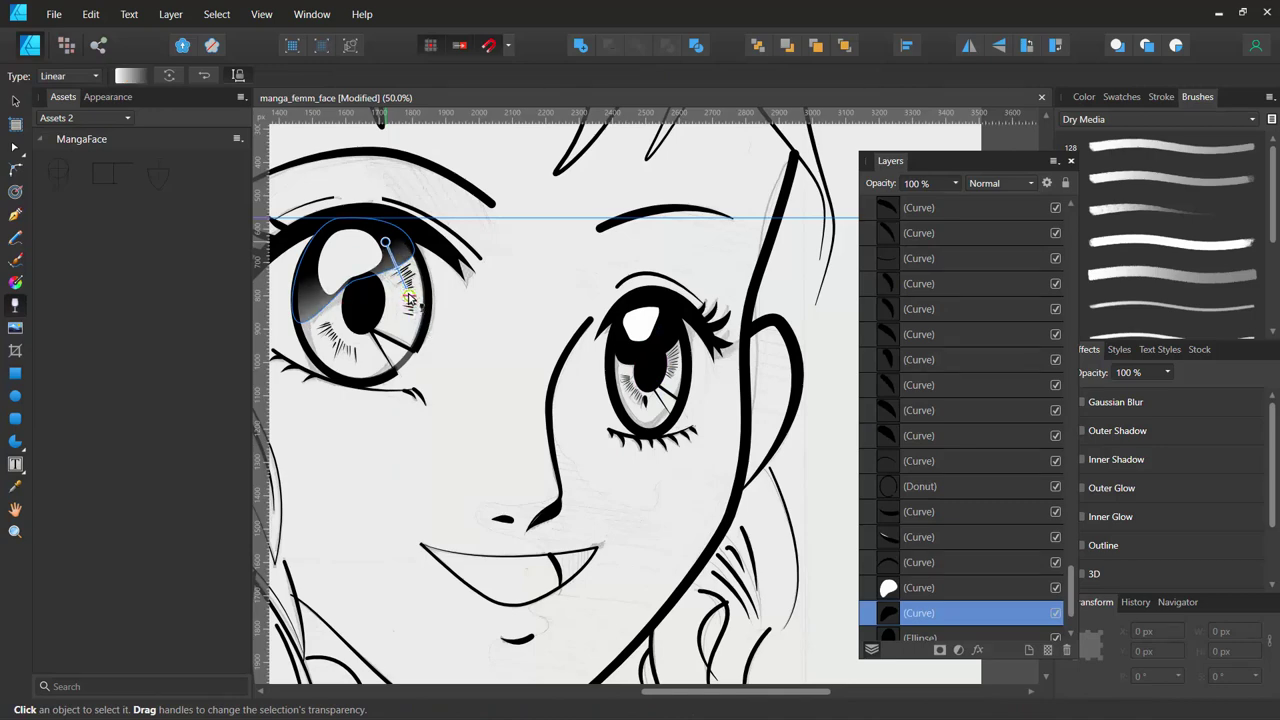
pyautogui.click(671, 331)
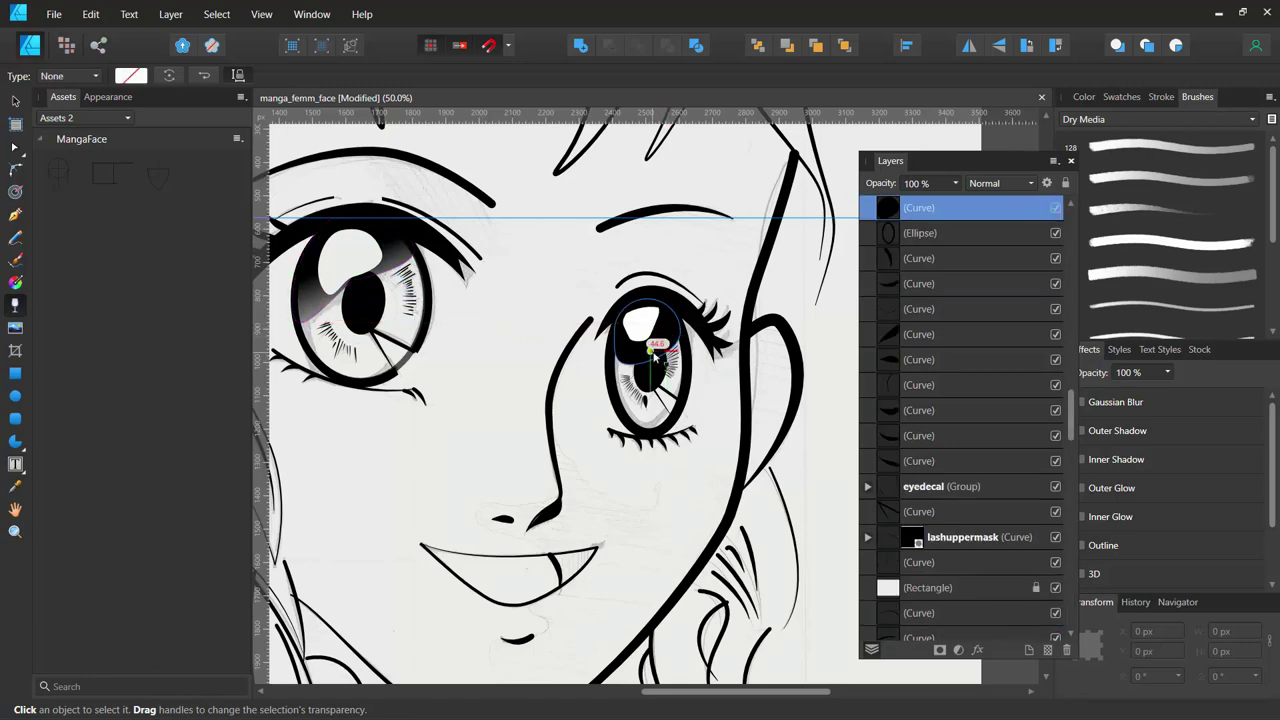
pyautogui.moveTo(651, 344); pyautogui.dragTo(683, 413)
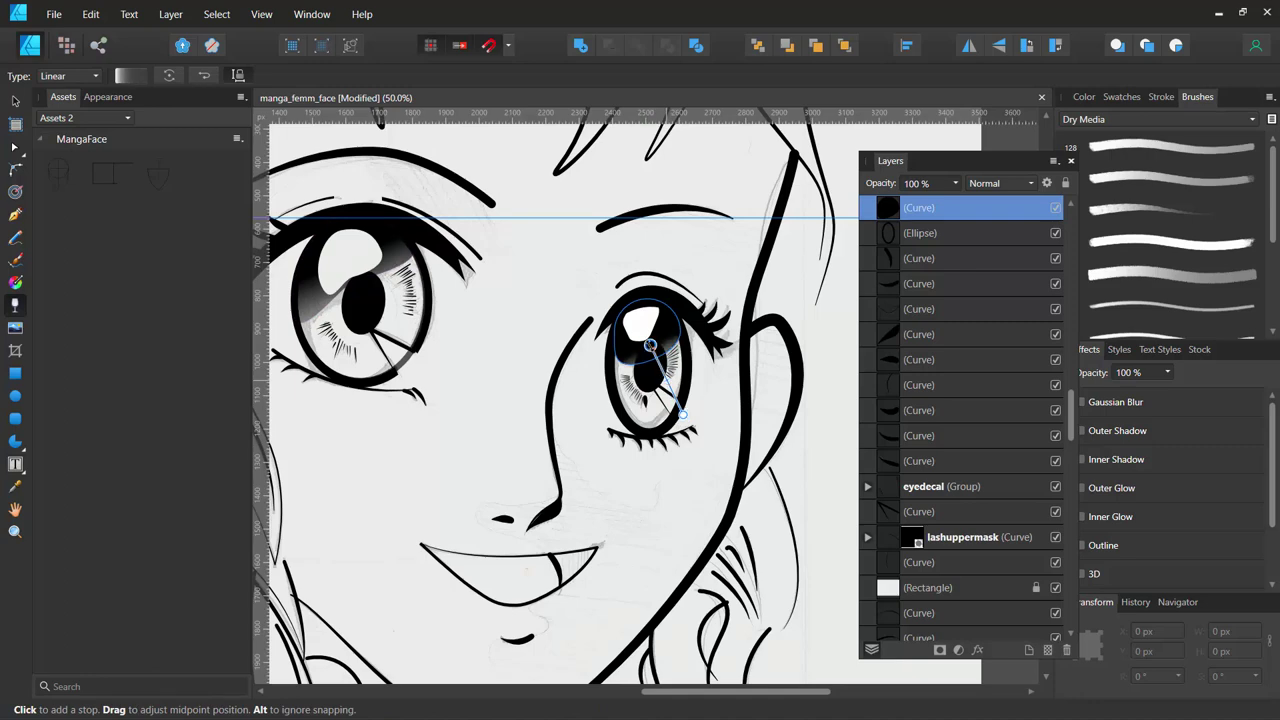
pyautogui.moveTo(649, 343)
pyautogui.mouseDown()
pyautogui.moveTo(641, 335)
pyautogui.moveTo(650, 342)
pyautogui.mouseUp()
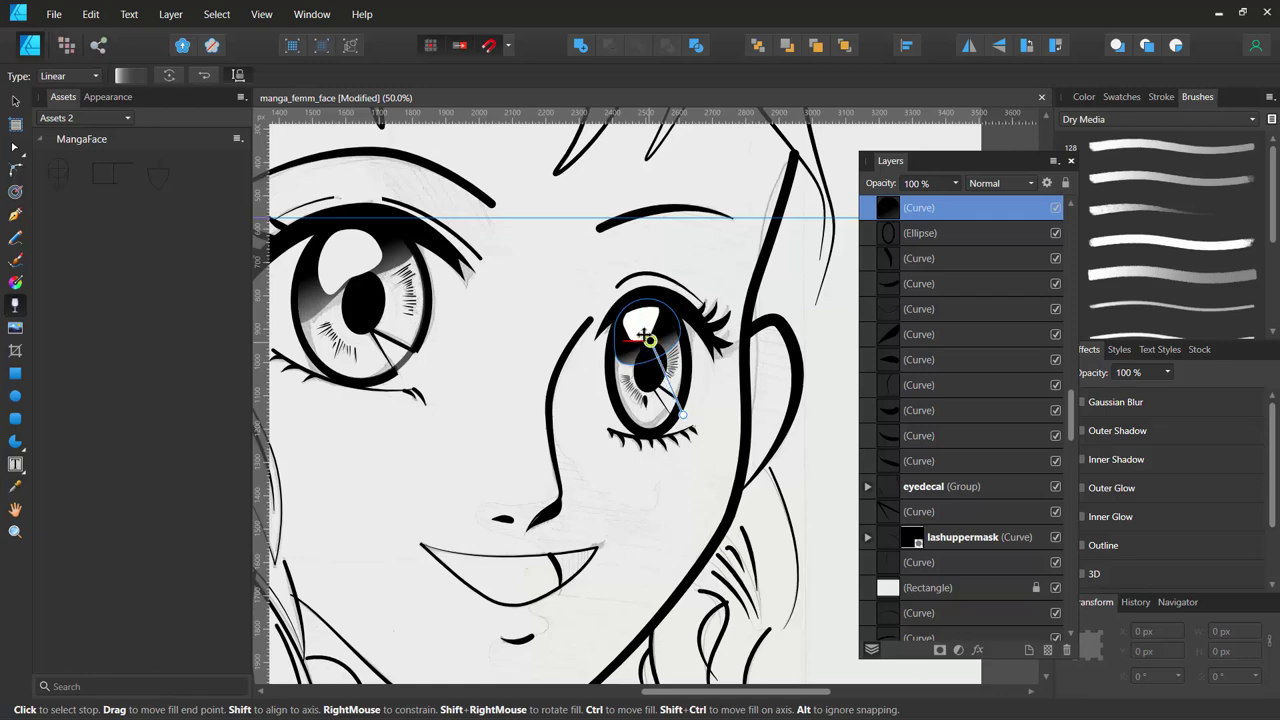
pyautogui.click(798, 470)
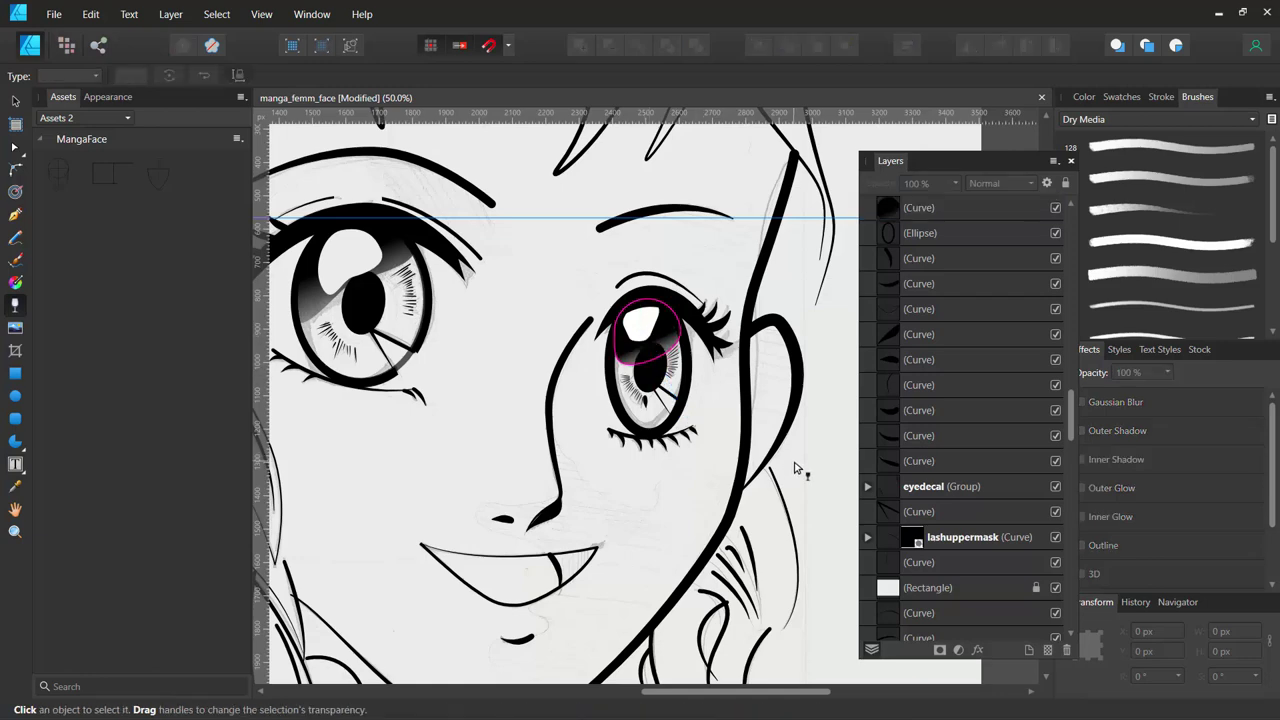
pyautogui.scroll(-2, 798, 470)
pyautogui.scroll(-1, 798, 470)
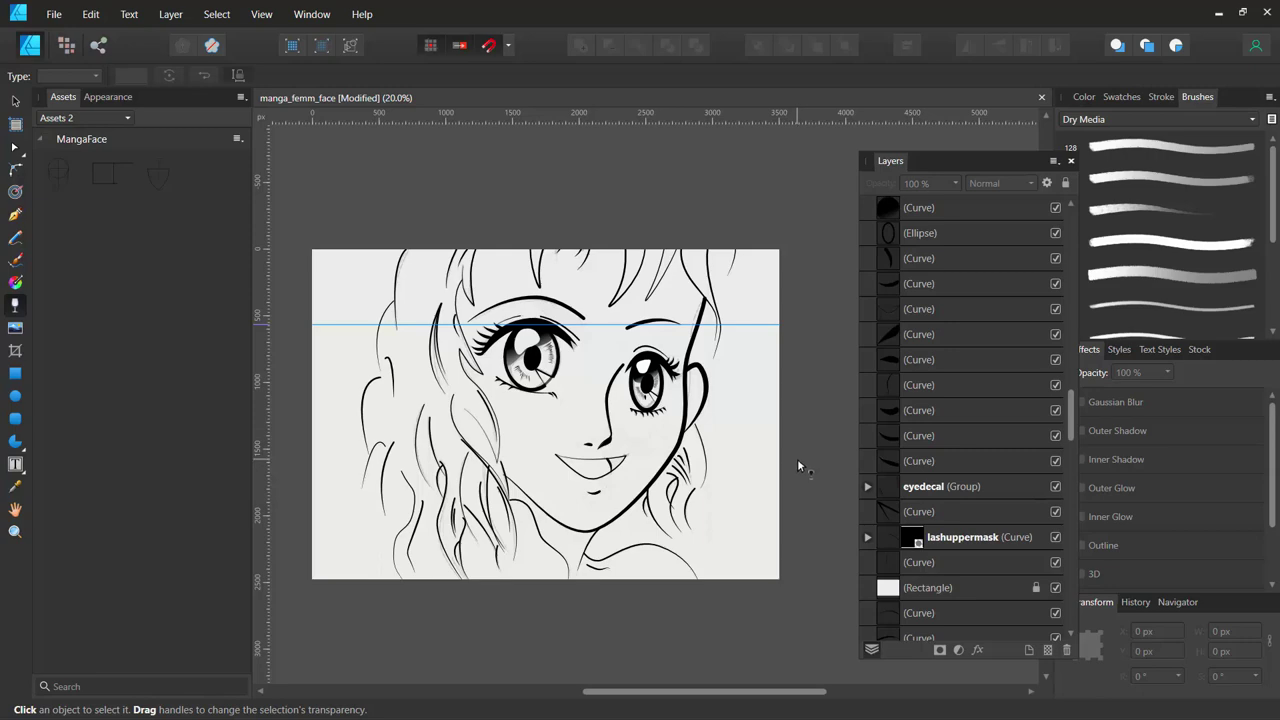
pyautogui.scroll(1, 798, 465)
pyautogui.scroll(2, 798, 465)
pyautogui.moveTo(424, 525); pyautogui.dragTo(451, 345)
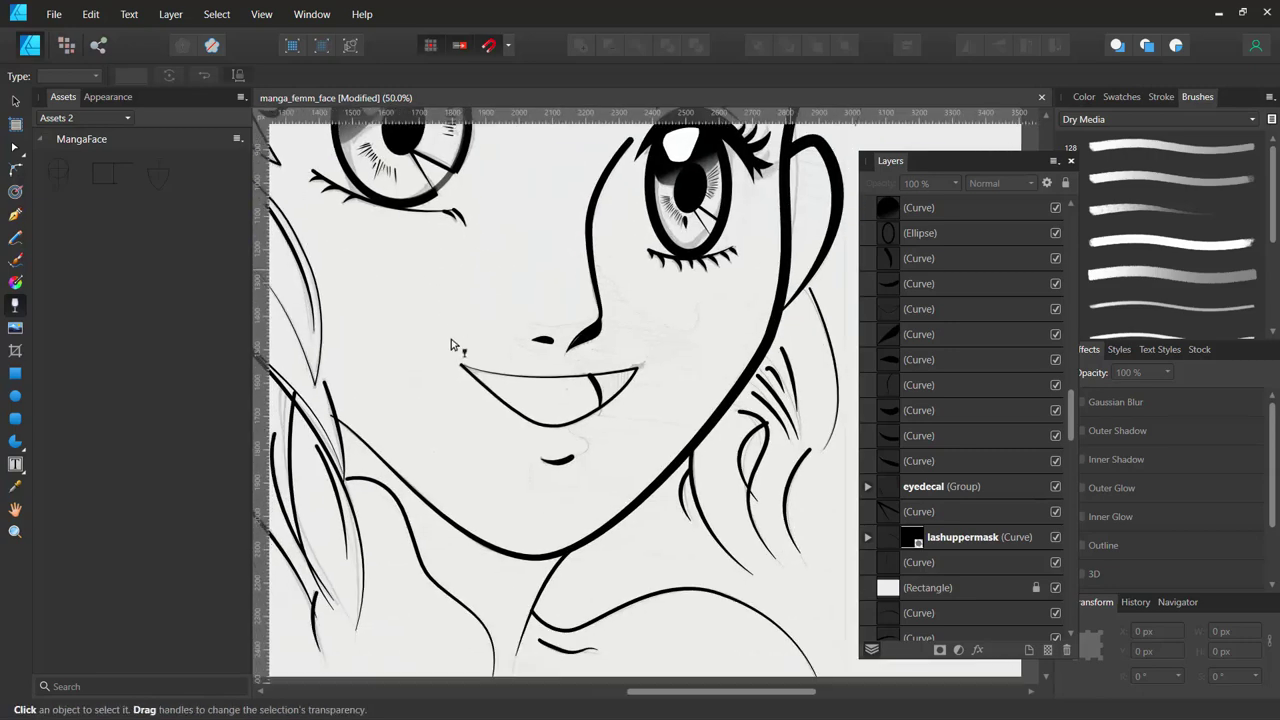
# Change the mouth curve's stroke width to 3.8 pt.
pyautogui.press('v')
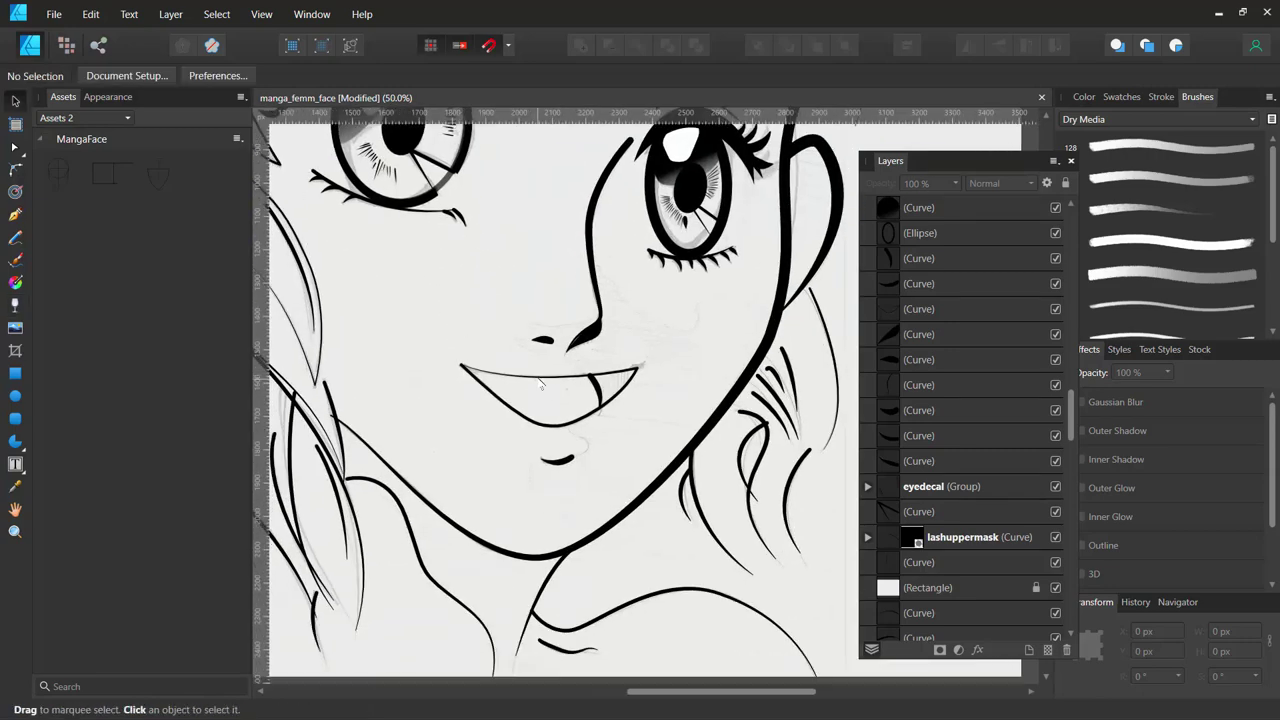
pyautogui.click(538, 378)
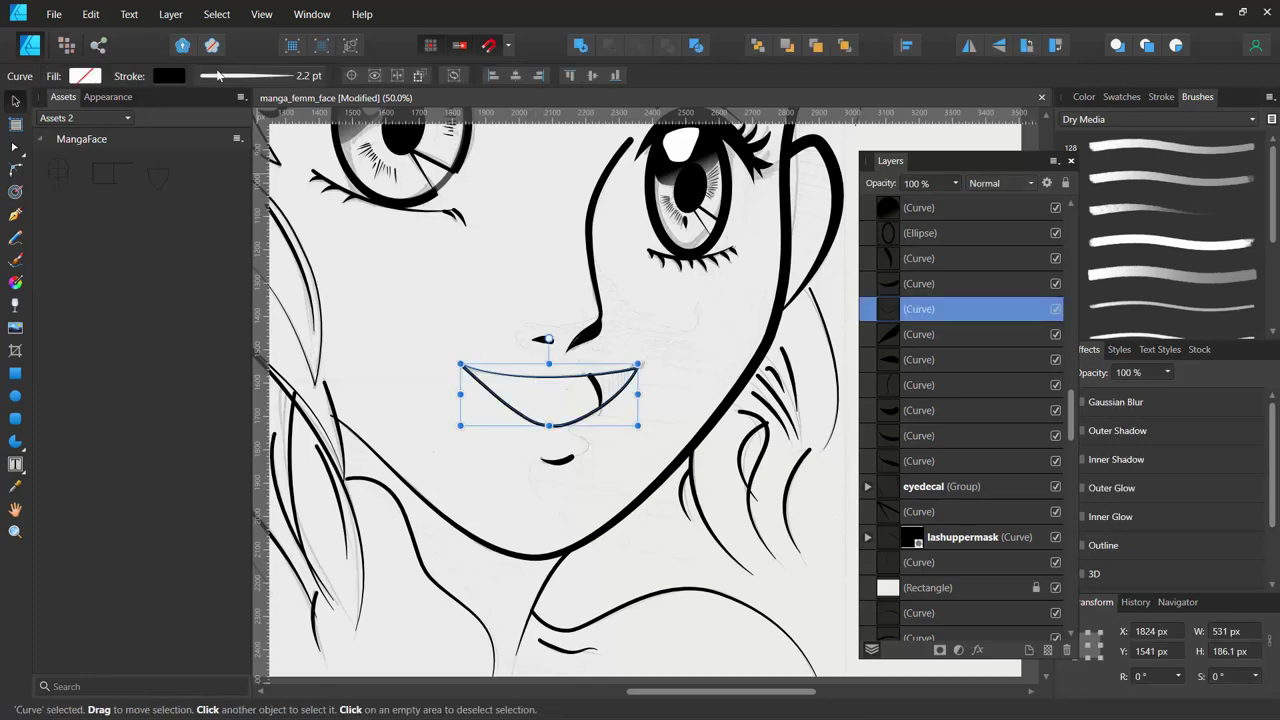
pyautogui.click(226, 78)
pyautogui.moveTo(224, 136); pyautogui.dragTo(228, 138)
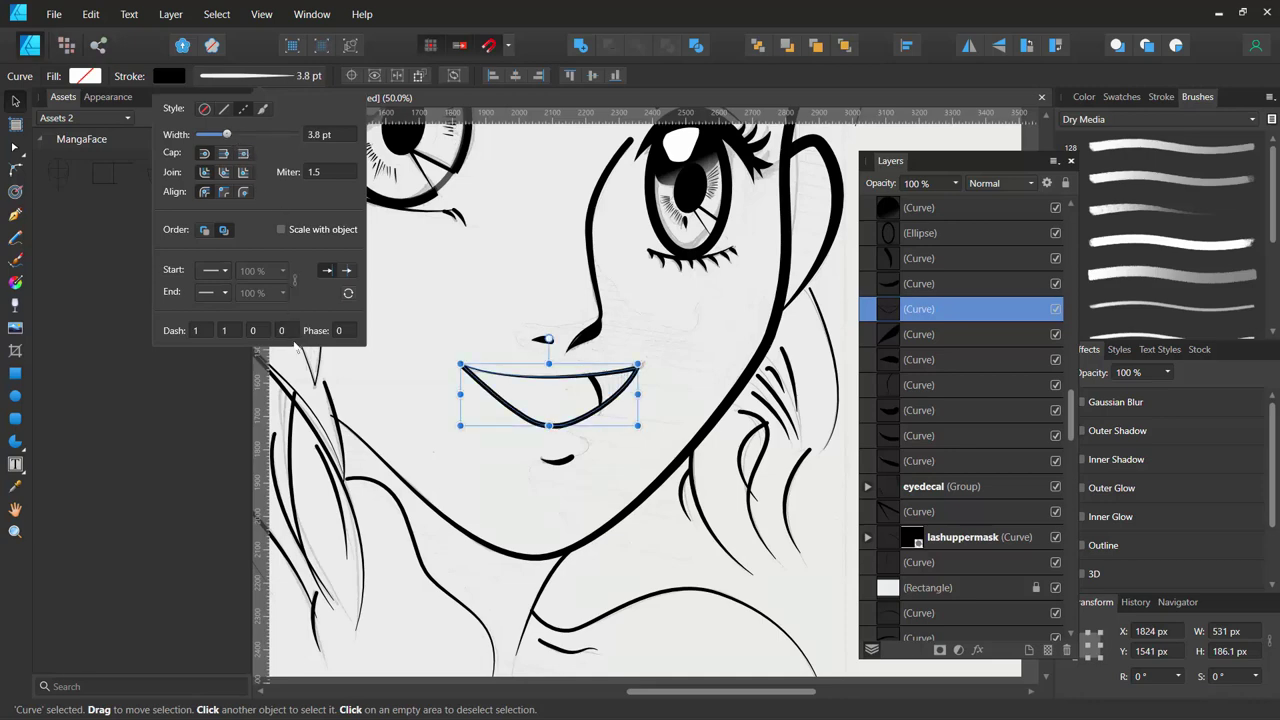
pyautogui.hotkey('ctrl', '-')
pyautogui.hotkey('ctrl', '-')
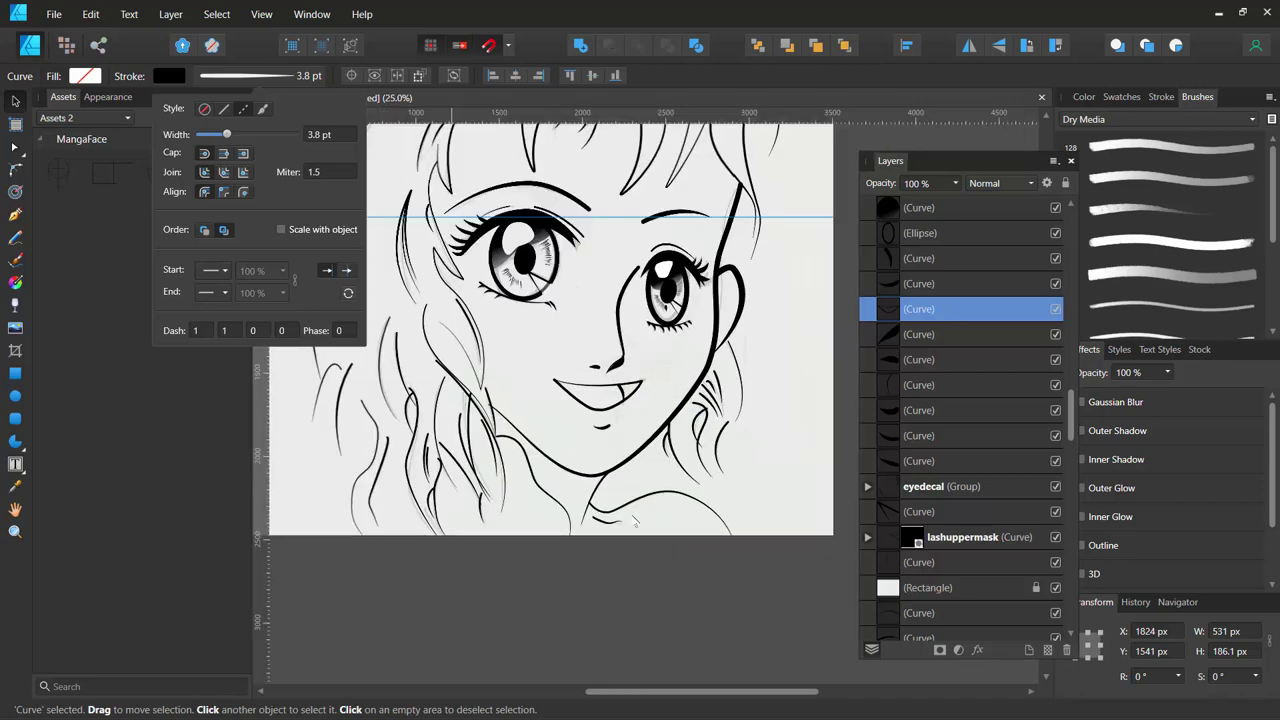
pyautogui.hotkey('ctrl', '-')
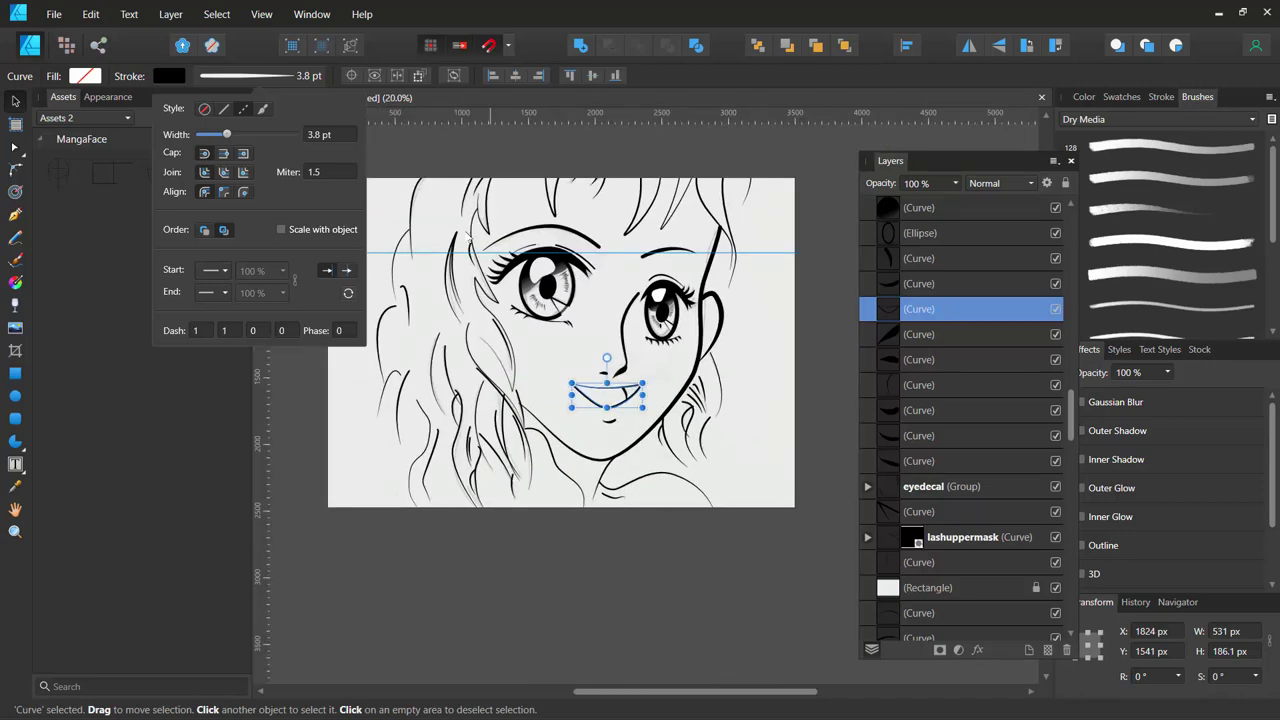
pyautogui.hotkey('ctrl', '+')
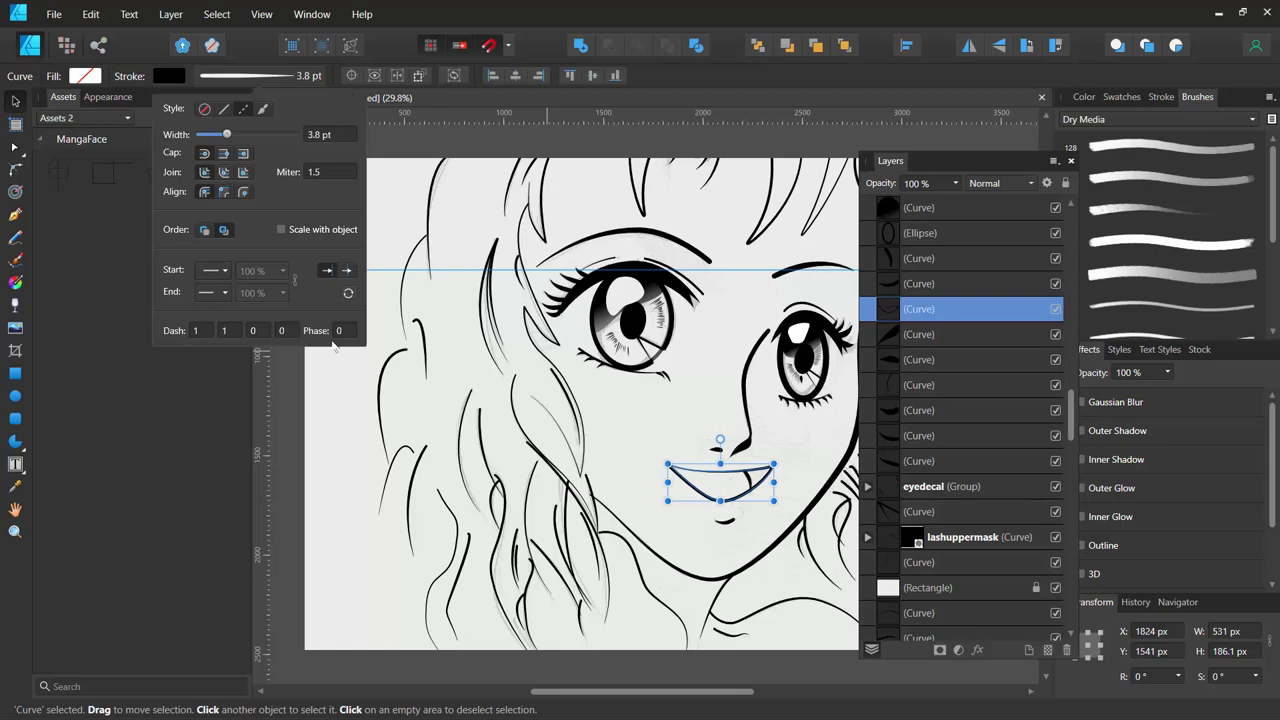
# Group the smiling mouth's selected curves into one group with Ctrl+G.
pyautogui.click(15, 215)
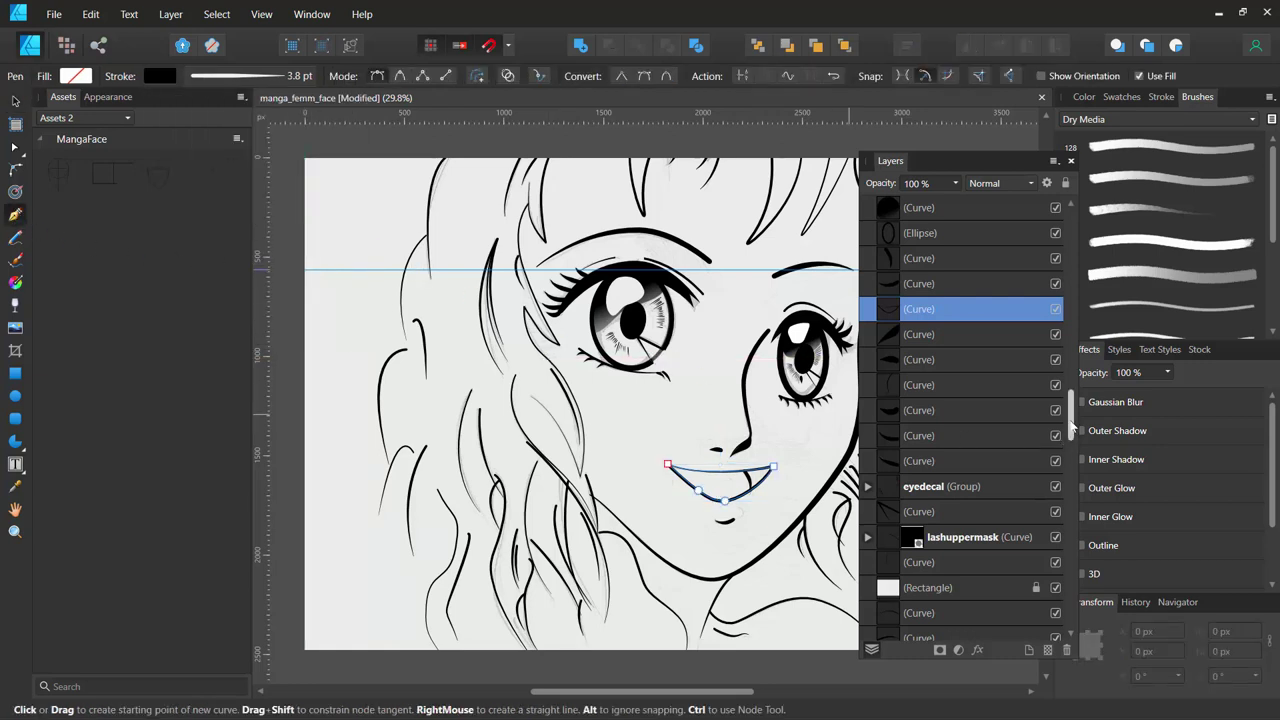
pyautogui.moveTo(1070, 425); pyautogui.dragTo(1085, 203)
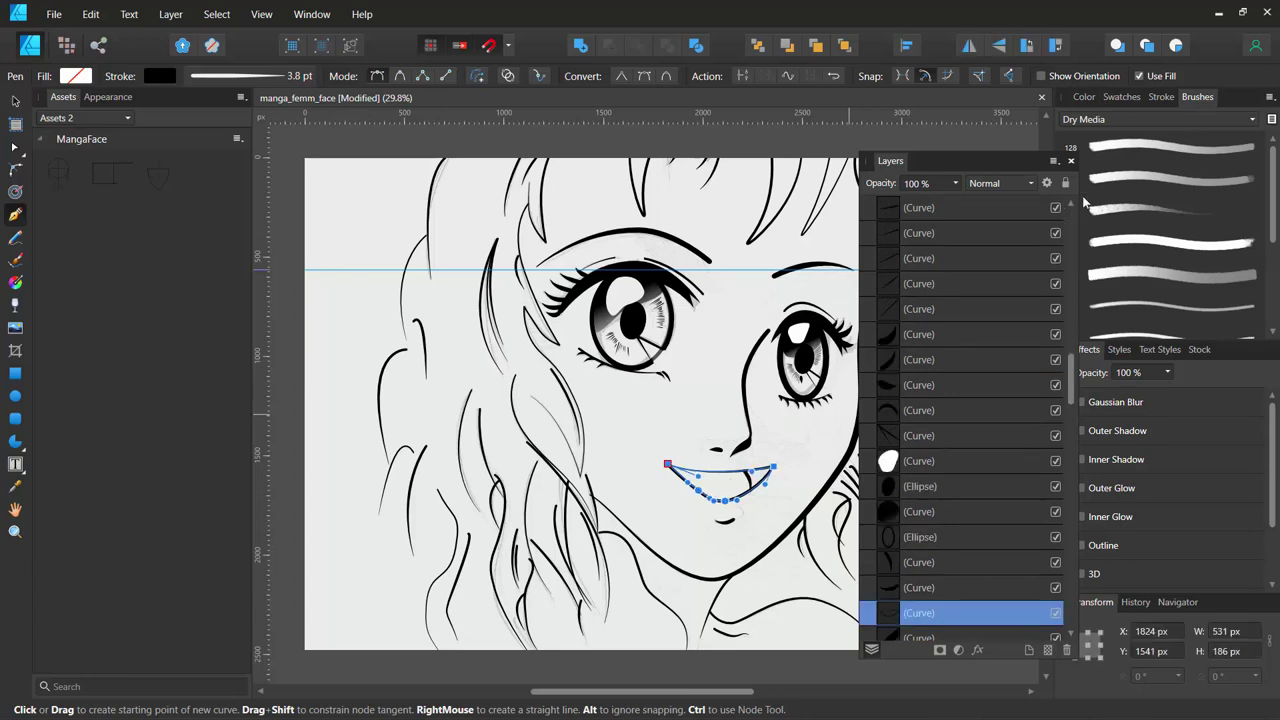
pyautogui.hotkey('ctrl', 'g')
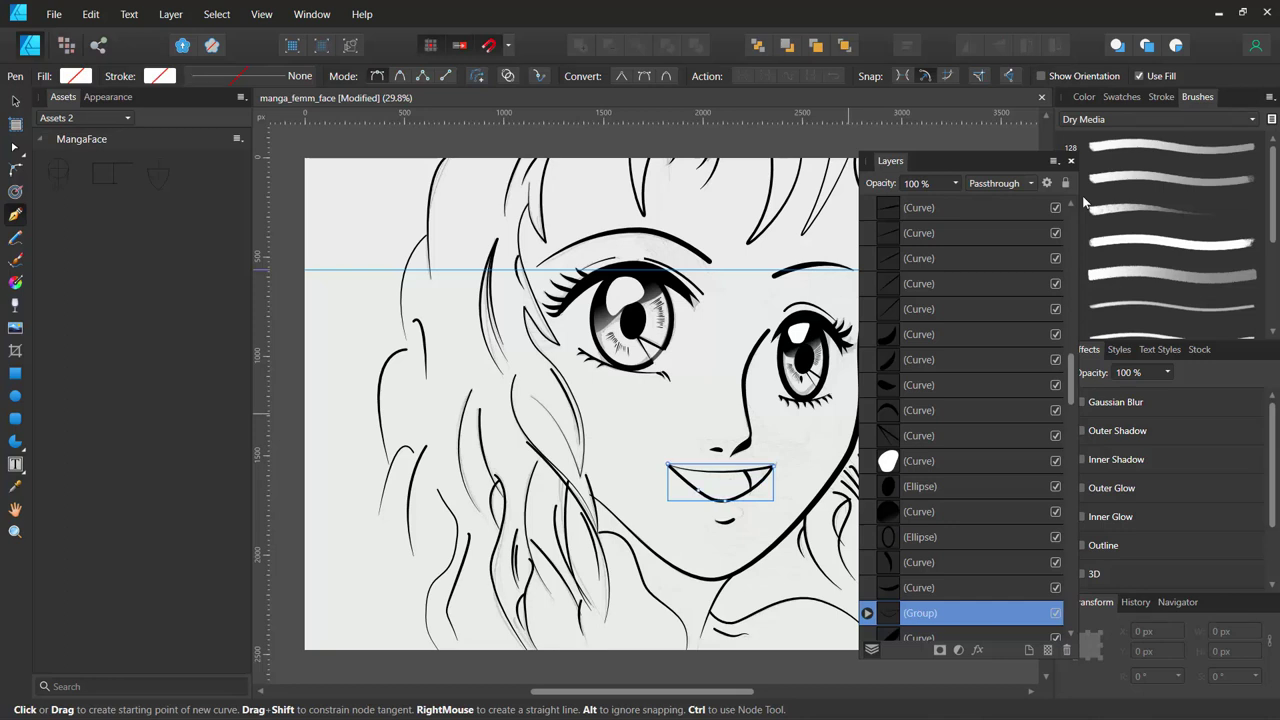
pyautogui.moveTo(1074, 380); pyautogui.dragTo(1072, 225)
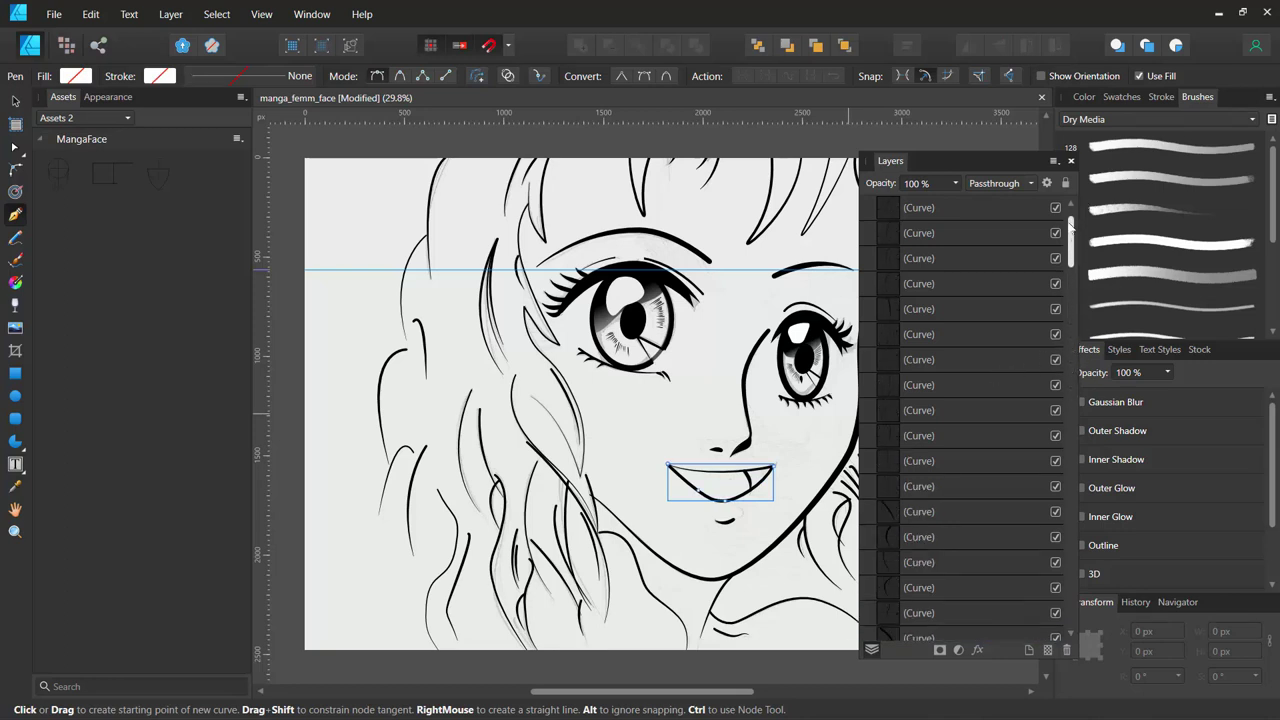
# Drag the Background layer beneath the white ellipse and select every layer above it.
pyautogui.click(948, 208)
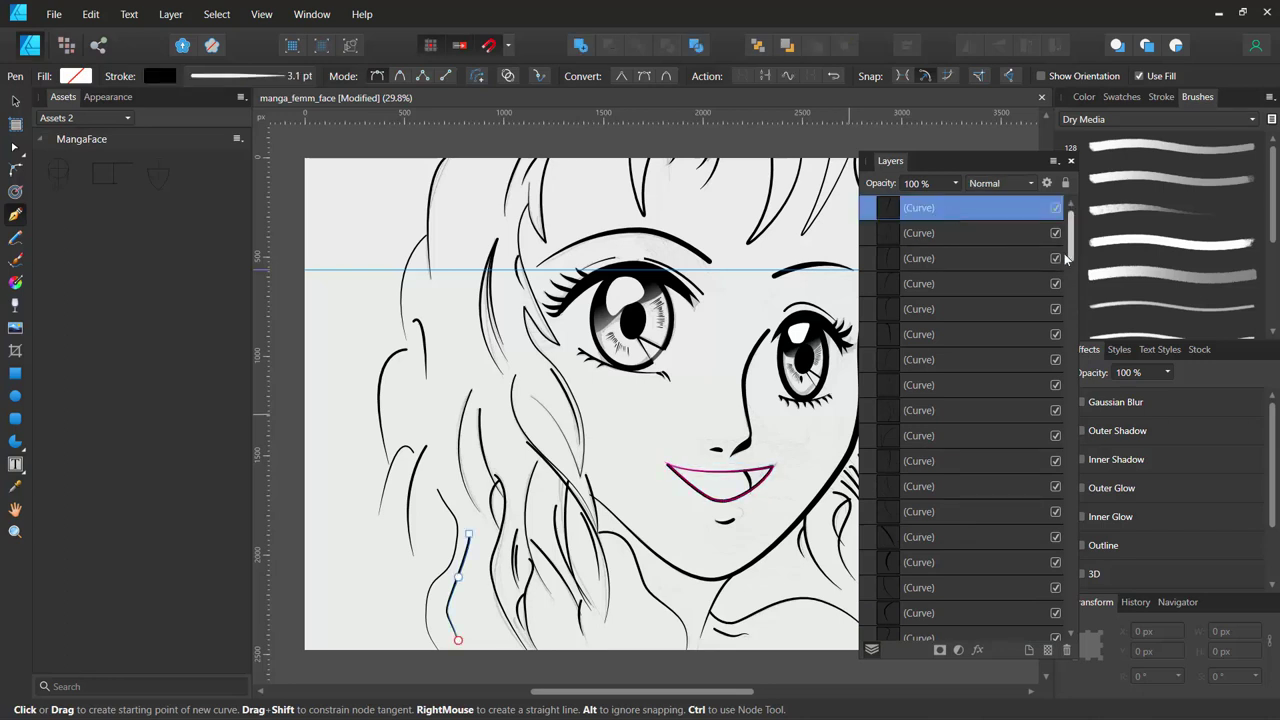
pyautogui.scroll(-2, 1064, 308)
pyautogui.scroll(-5, 1064, 308)
pyautogui.scroll(-4, 1050, 450)
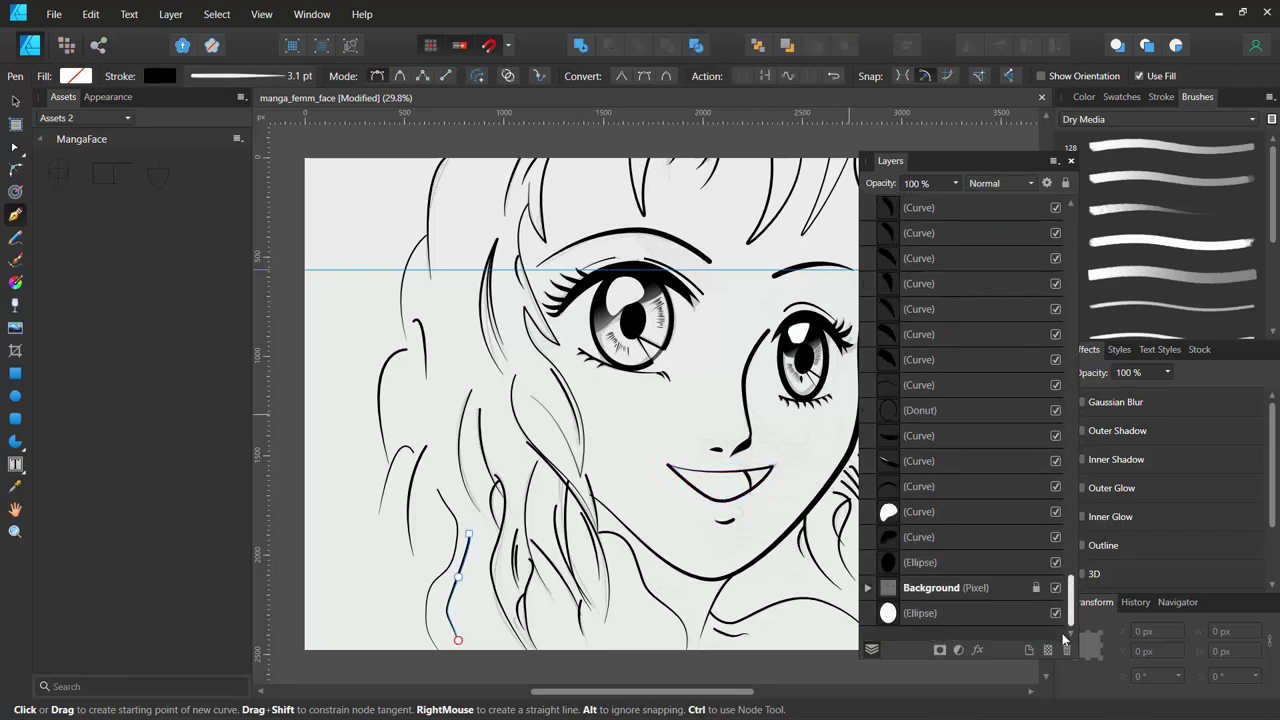
pyautogui.scroll(-1, 1029, 595)
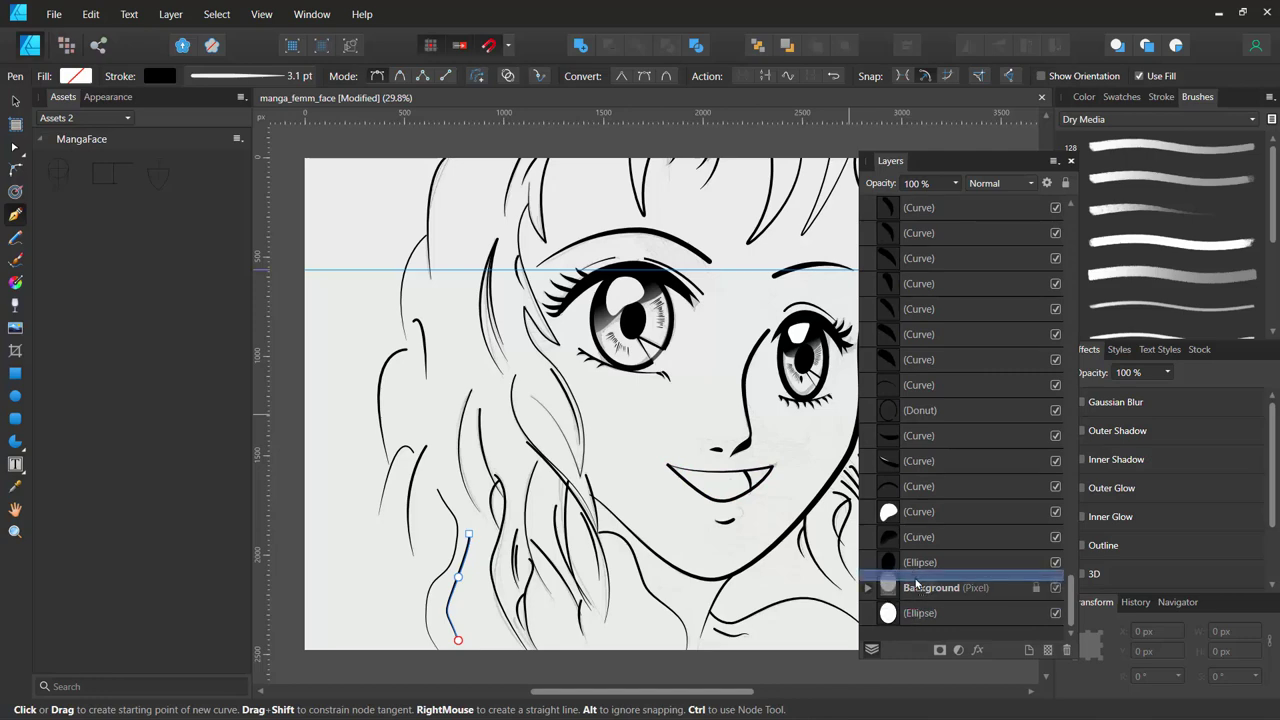
pyautogui.moveTo(918, 588); pyautogui.dragTo(921, 606)
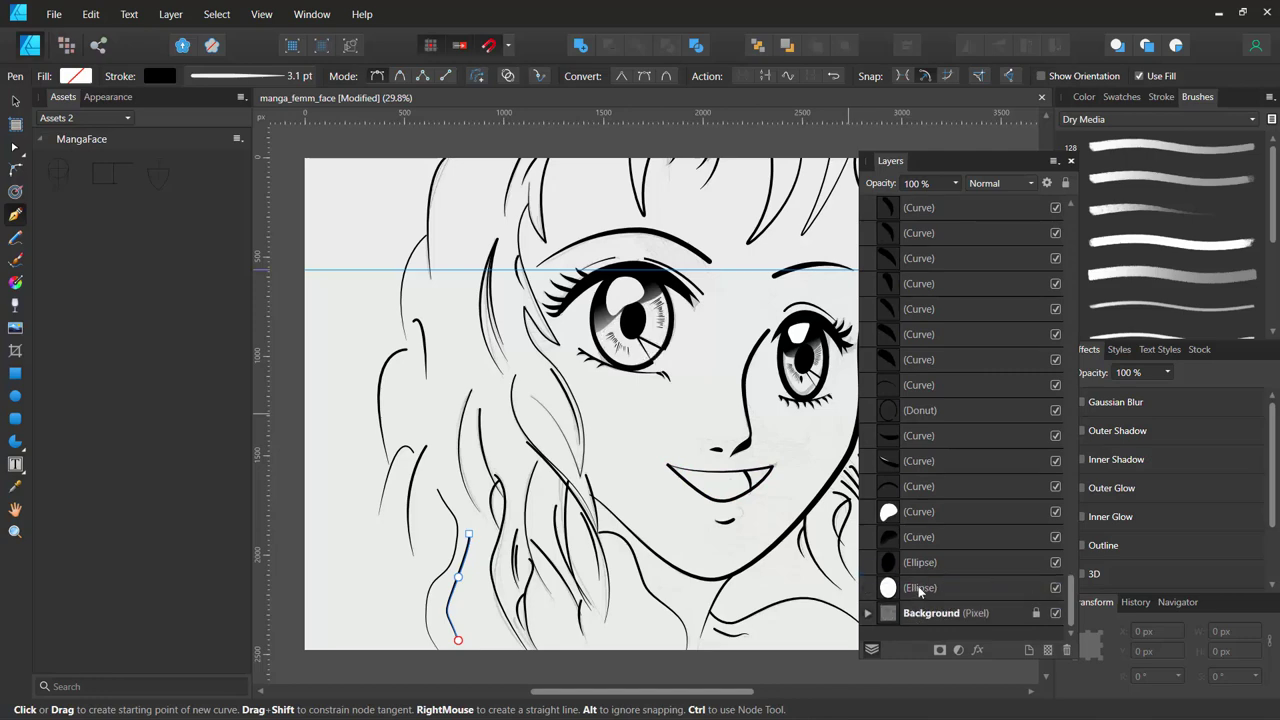
pyautogui.keyDown('shift'); pyautogui.click(920, 590); pyautogui.keyUp('shift')
pyautogui.moveTo(1070, 600); pyautogui.dragTo(1070, 222)
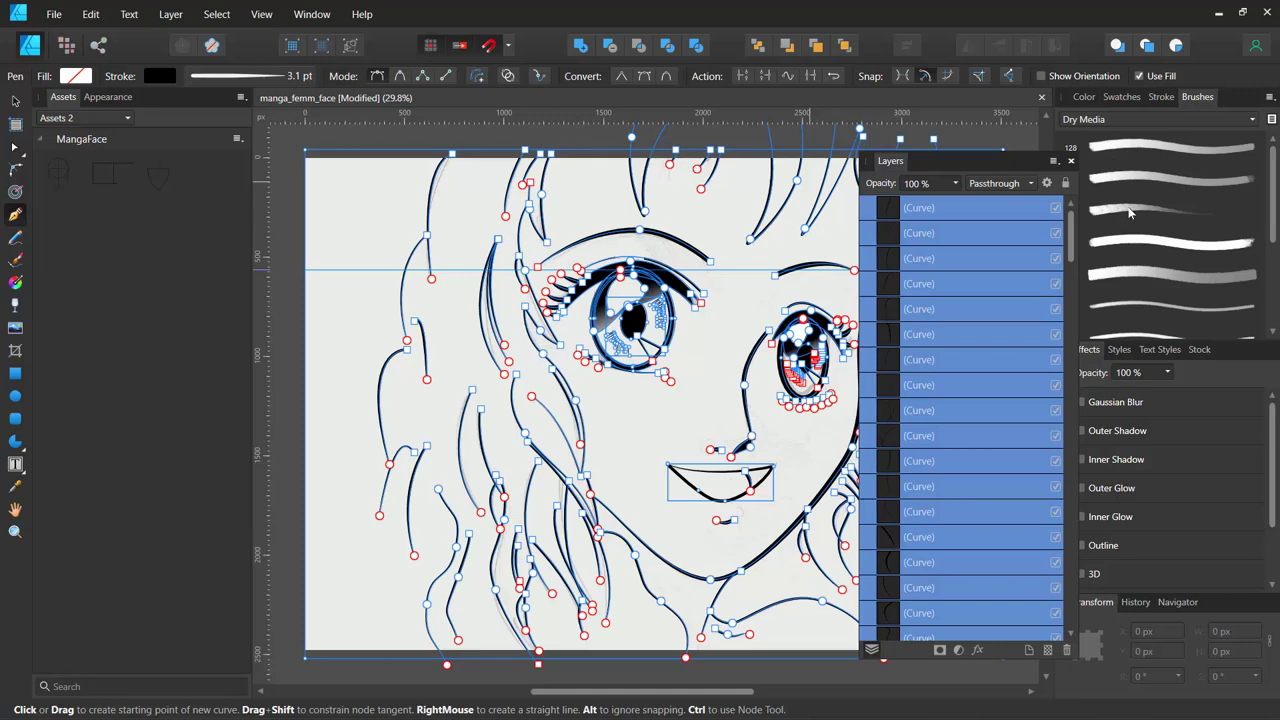
# Try two different brushes on the selected curves, then undo the brush change.
pyautogui.click(1137, 243)
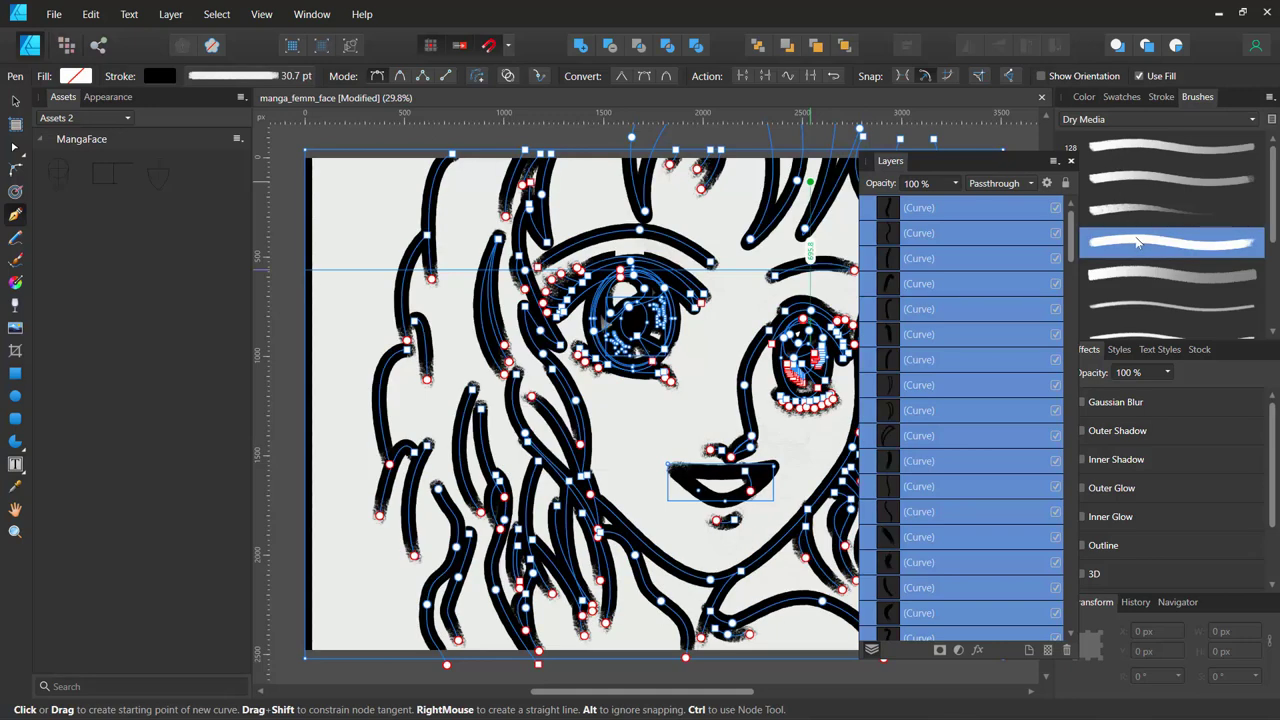
pyautogui.click(1130, 212)
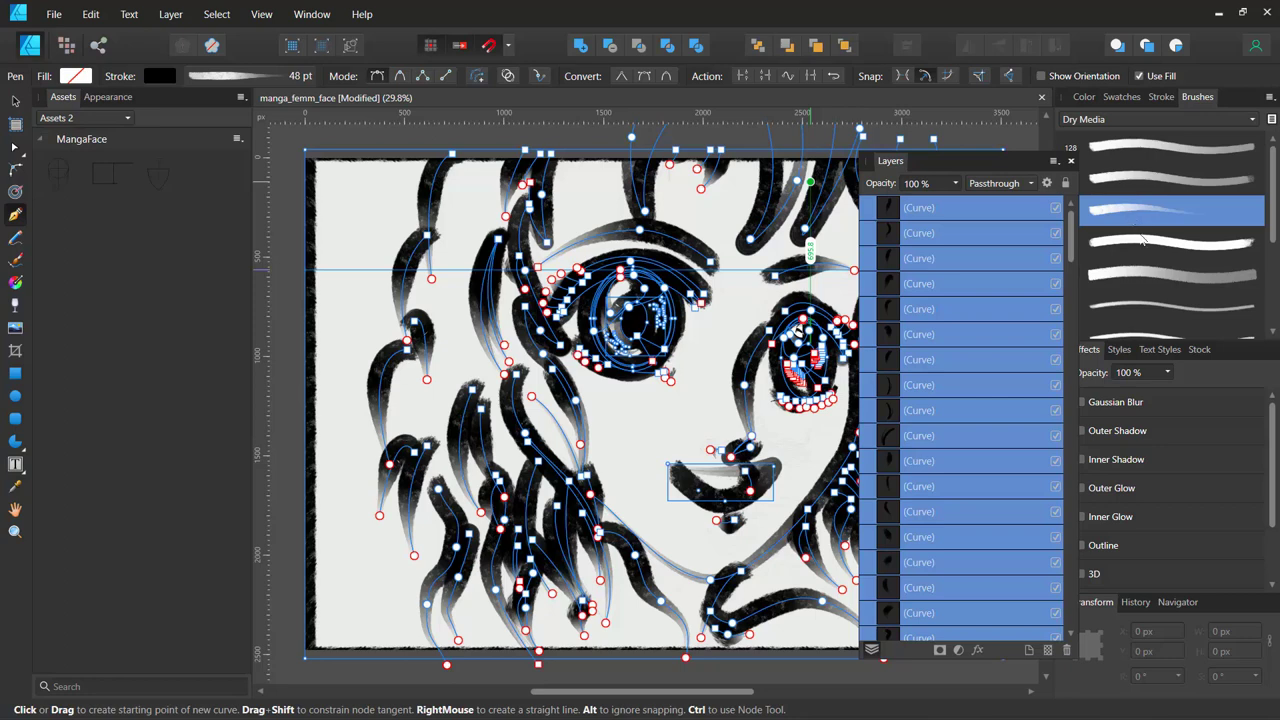
pyautogui.hotkey('ctrl', 'z')
pyautogui.hotkey('ctrl', 'z')
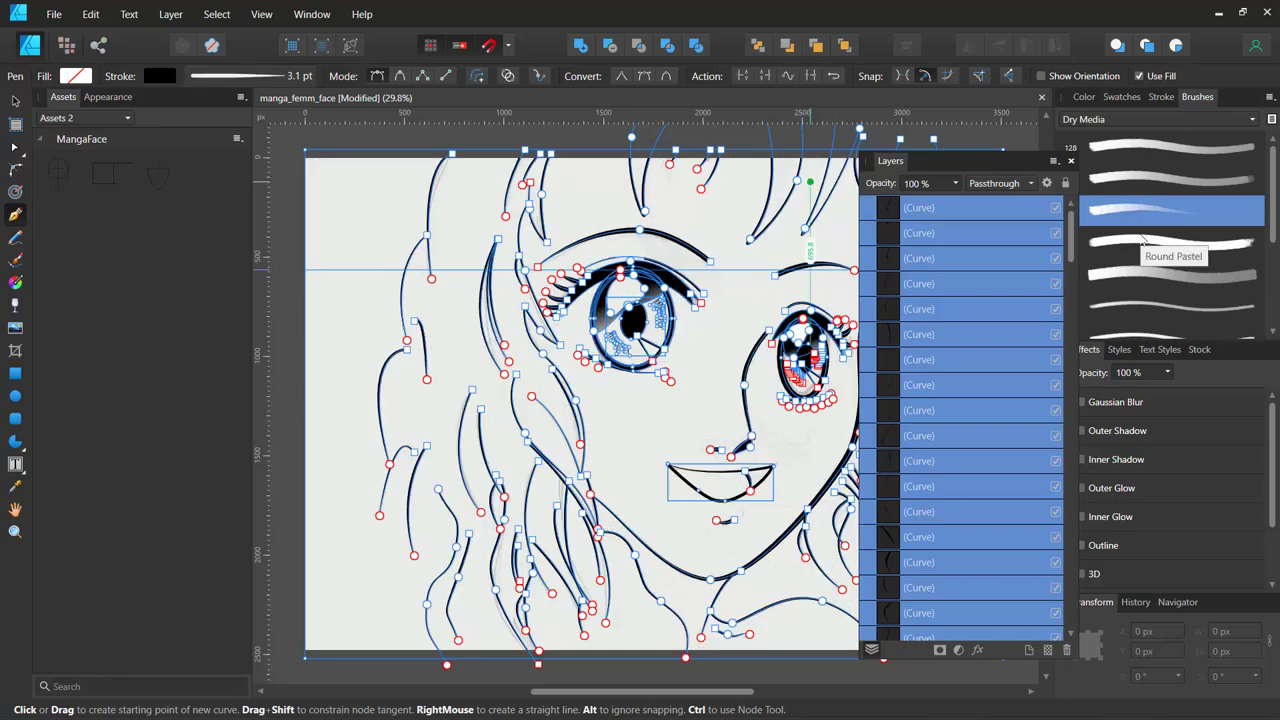
# Group all the selected line-art curves and rename the group 'Art'.
pyautogui.hotkey('ctrl', 'g')
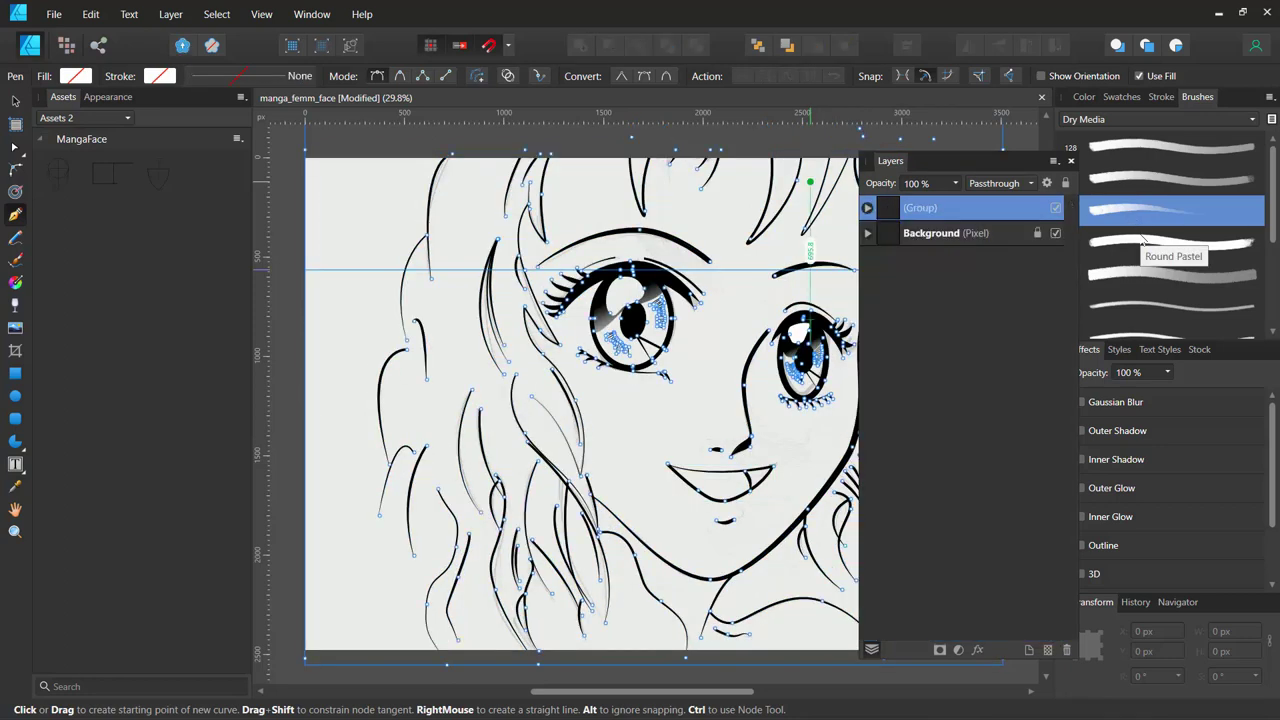
pyautogui.doubleClick(926, 208)
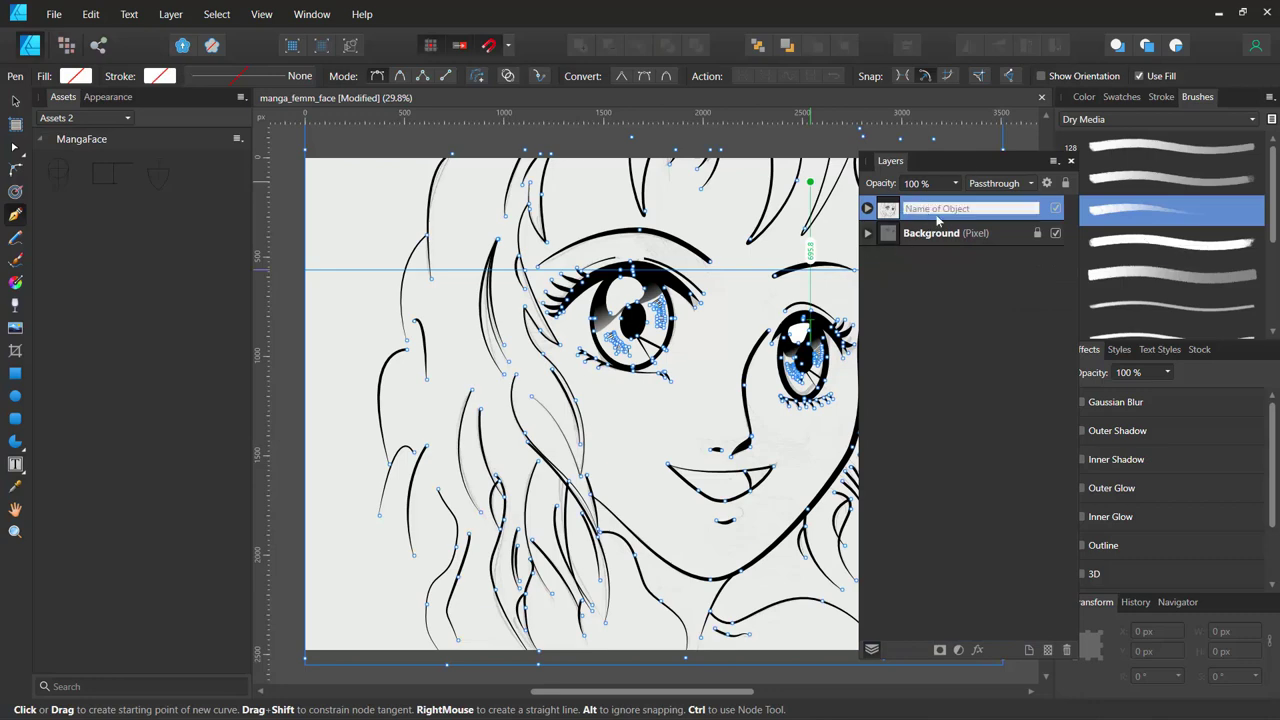
pyautogui.write('Art')
pyautogui.press('Return')
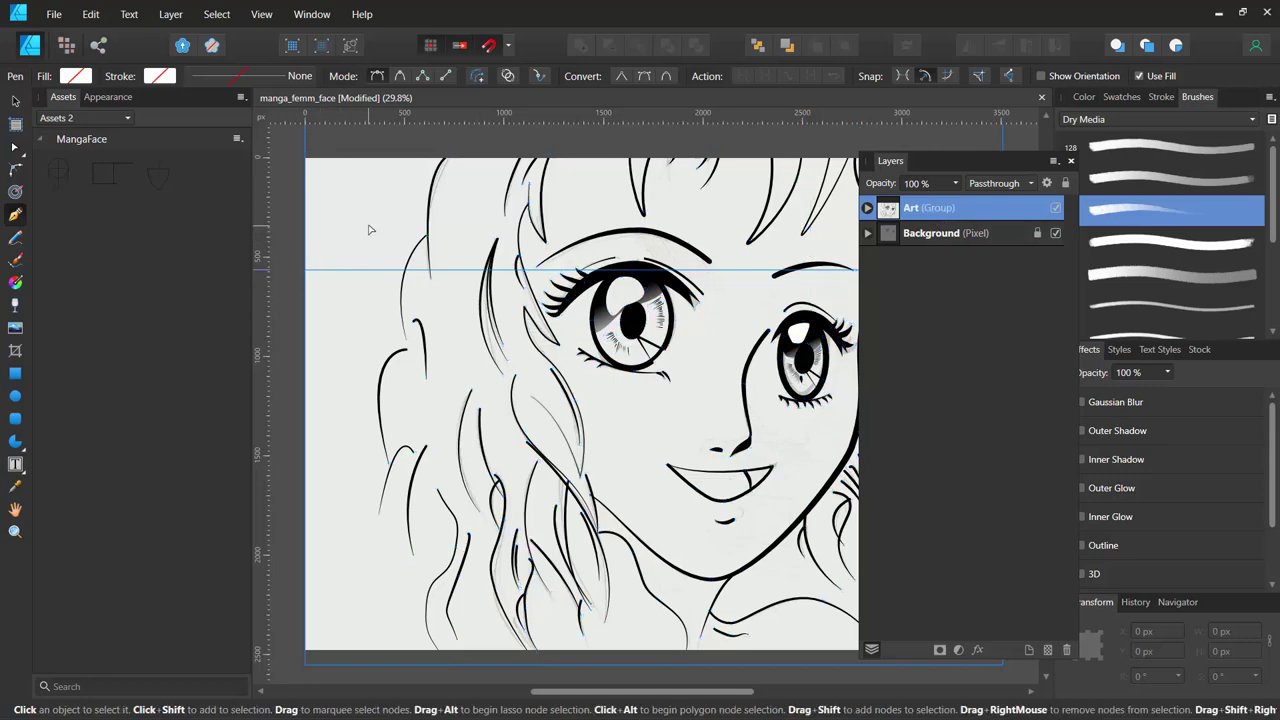
pyautogui.hotkey('ctrl', '-')
pyautogui.hotkey('ctrl', '-')
# Hide the guides via View > Show Guides, deselect, and select the Background layer.
pyautogui.moveTo(335, 235); pyautogui.dragTo(272, 213)
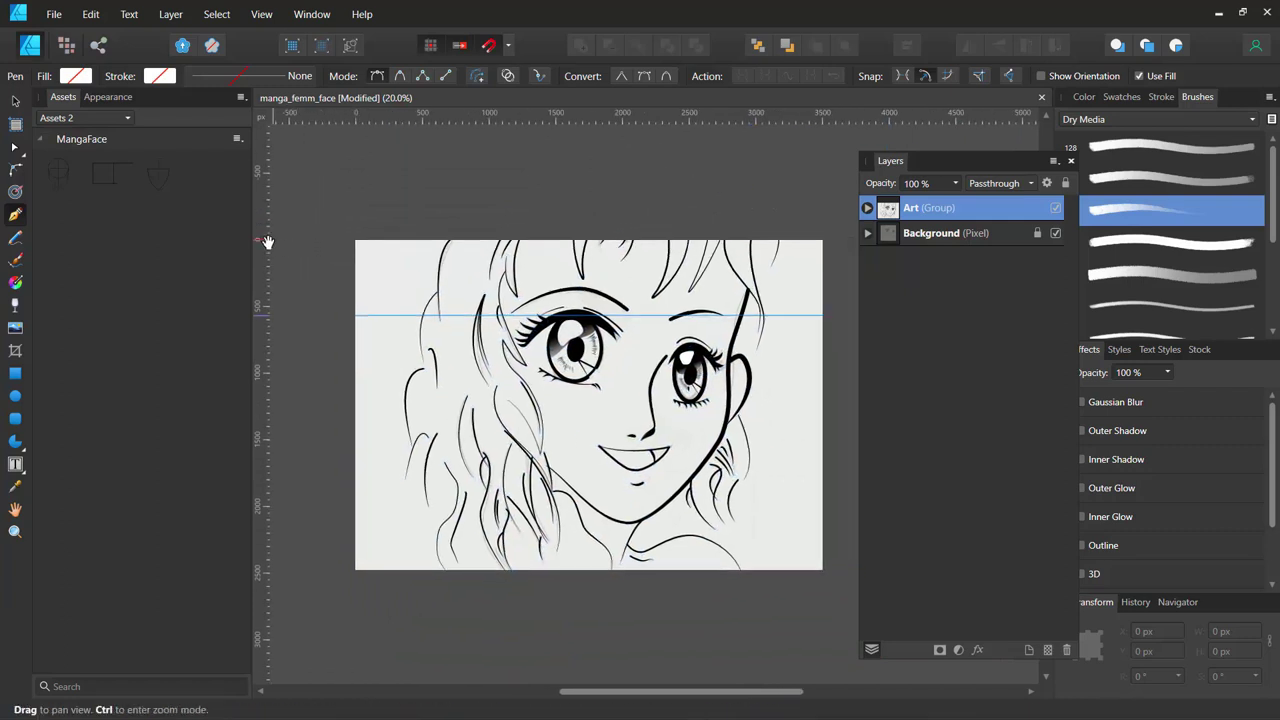
pyautogui.click(261, 14)
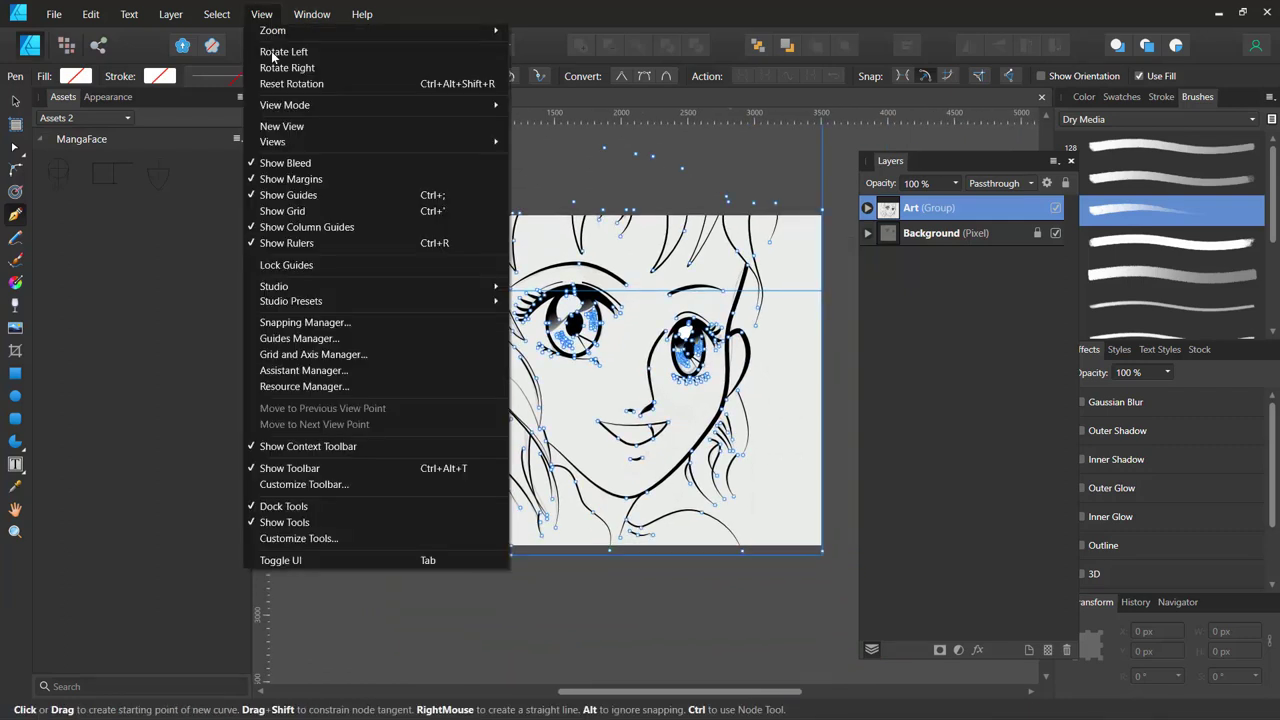
pyautogui.click(256, 197)
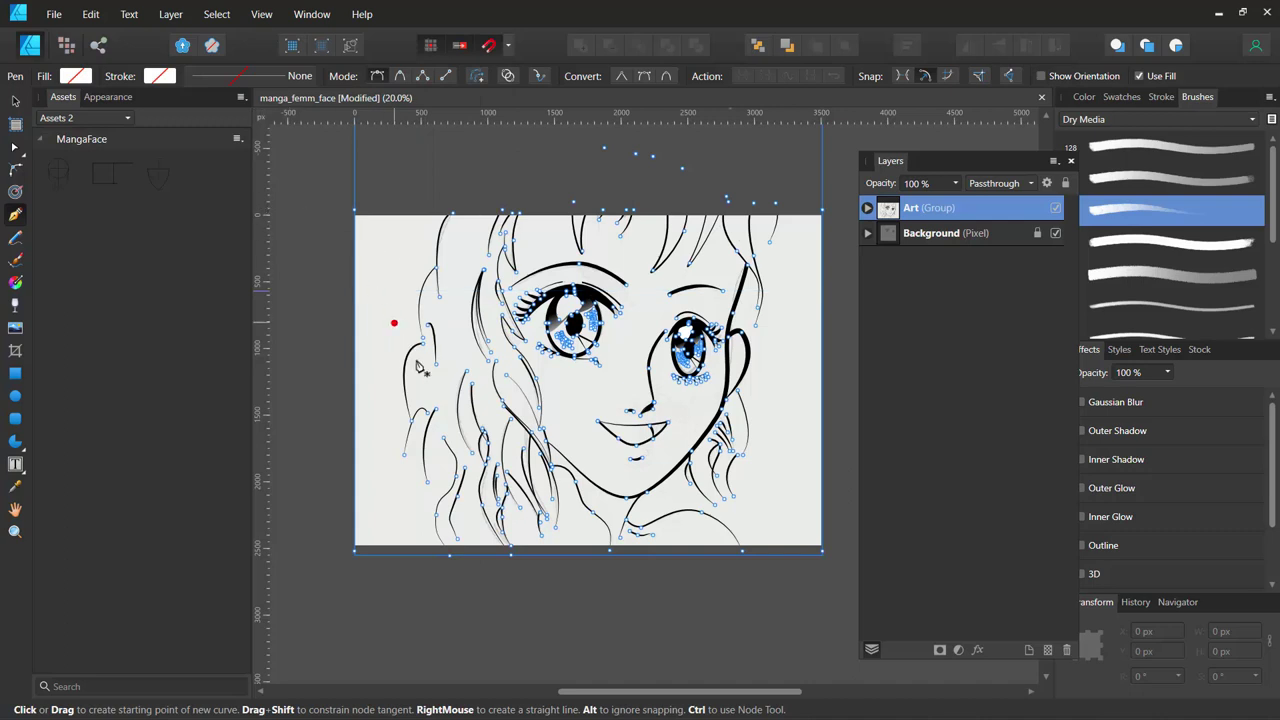
pyautogui.hotkey('ctrl', 'd')
pyautogui.click(935, 233)
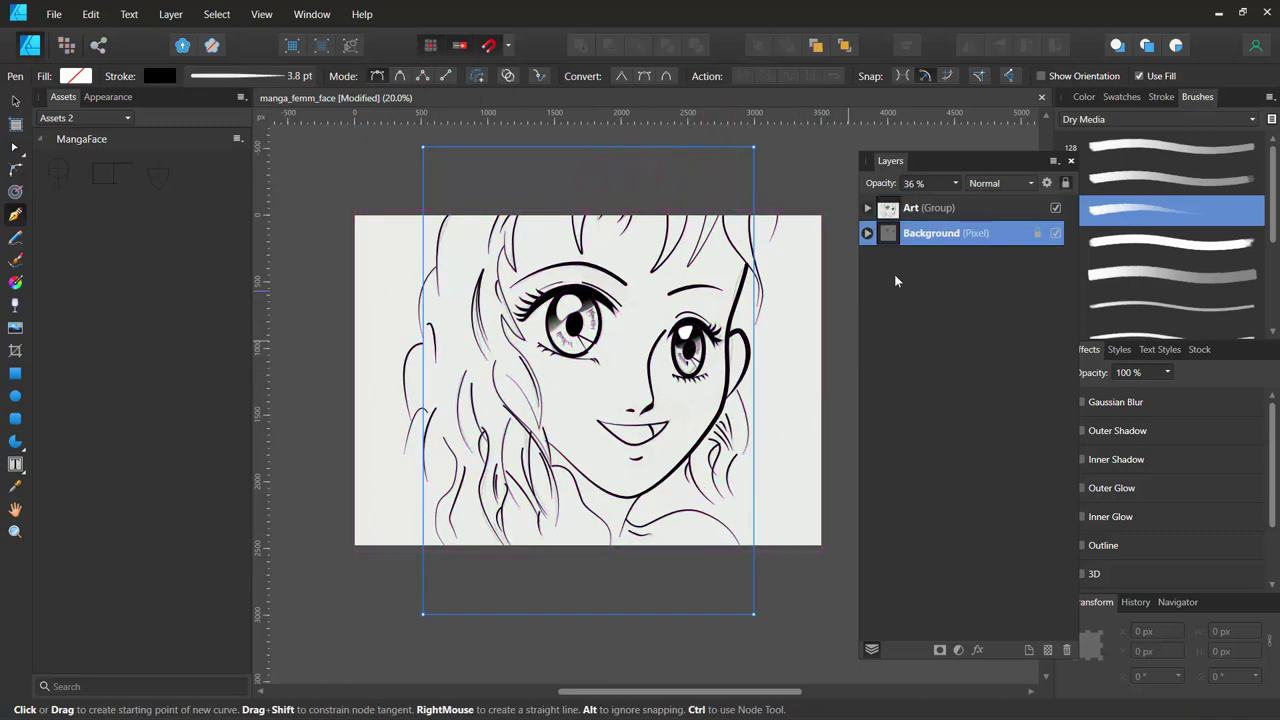
pyautogui.press('v')
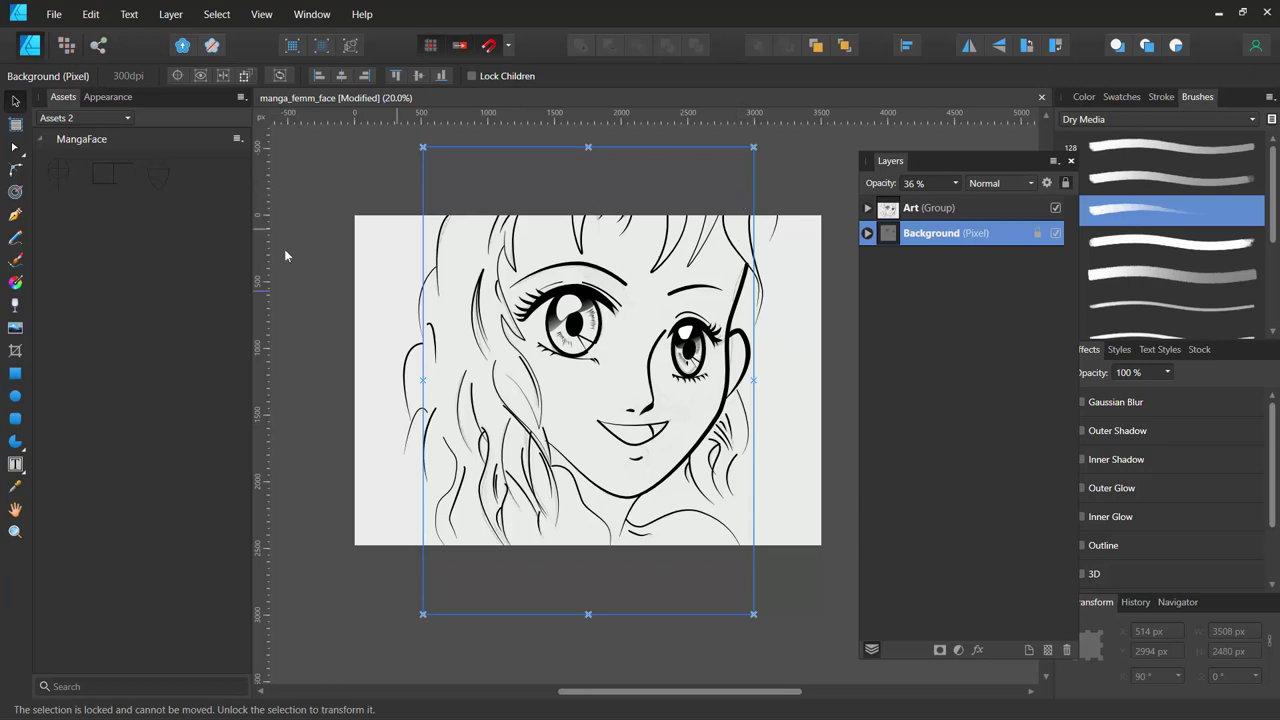
# Draw a closed freehand Pencil loop around the girl's face and hair.
pyautogui.click(17, 238)
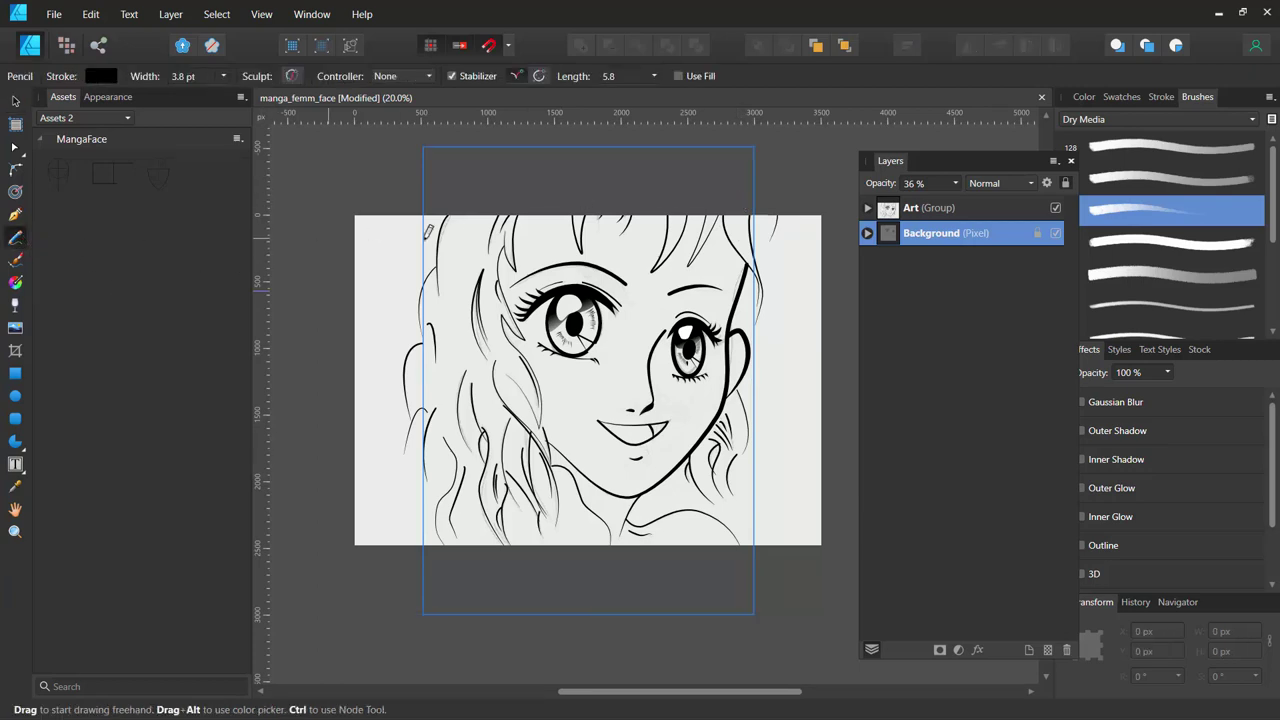
pyautogui.moveTo(395, 236); pyautogui.dragTo(377, 292)
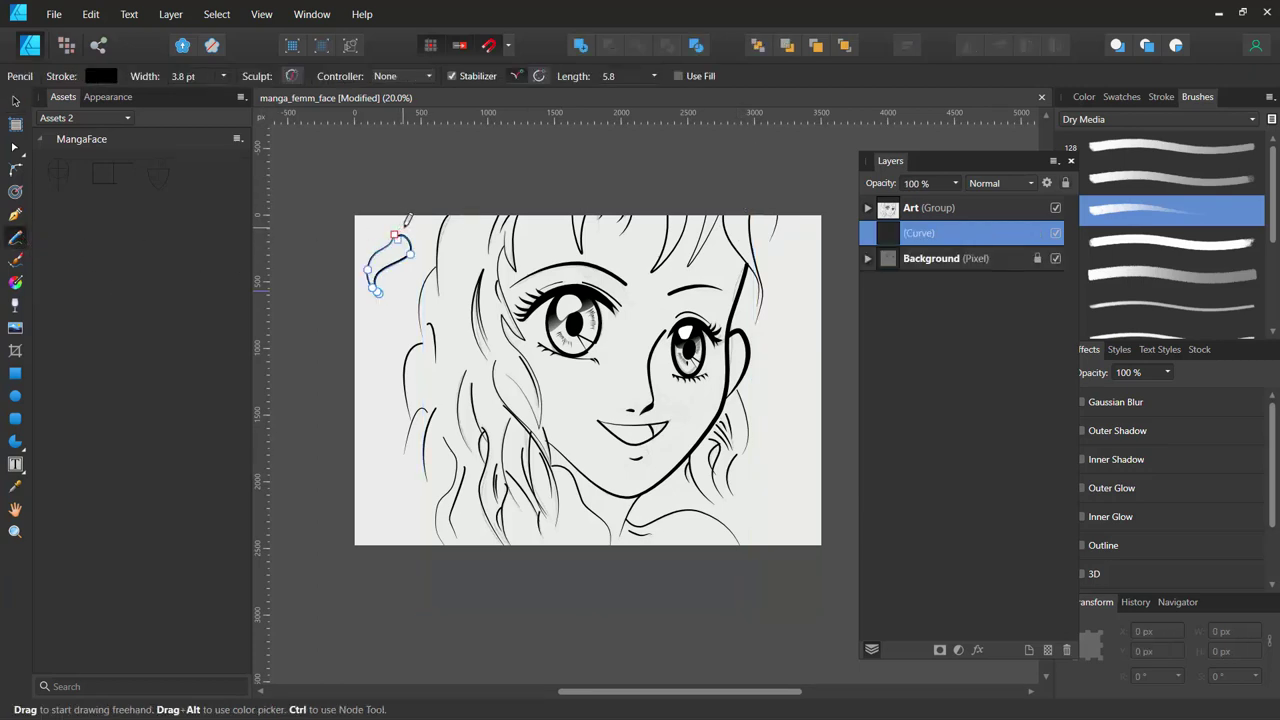
pyautogui.hotkey('ctrl', 'z')
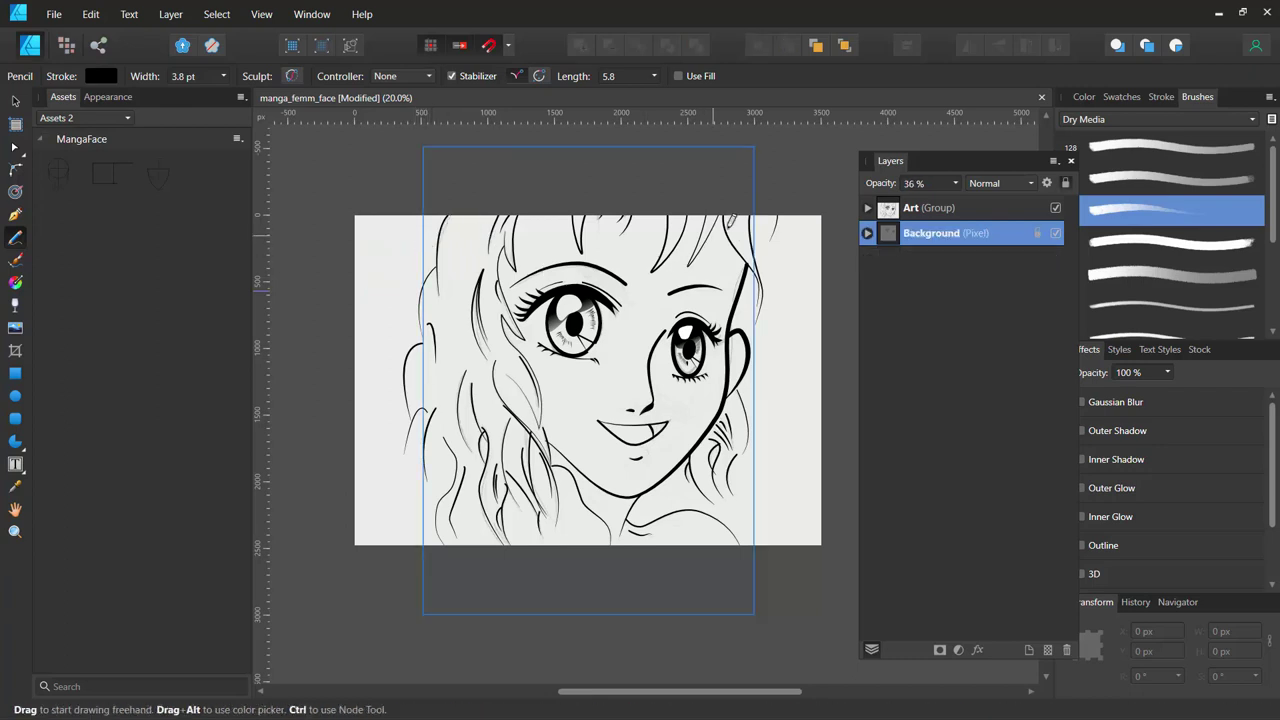
pyautogui.moveTo(749, 203); pyautogui.dragTo(757, 222)
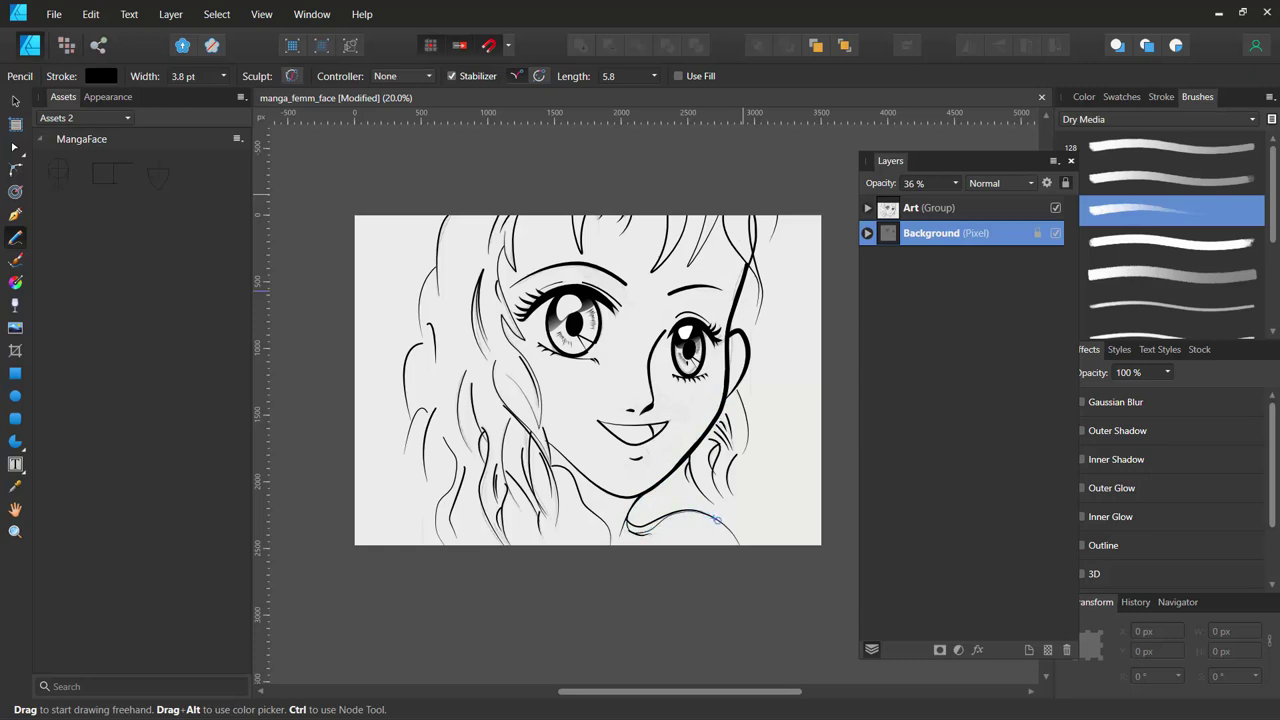
pyautogui.moveTo(716, 520); pyautogui.dragTo(738, 545)
pyautogui.moveTo(421, 419); pyautogui.dragTo(443, 251)
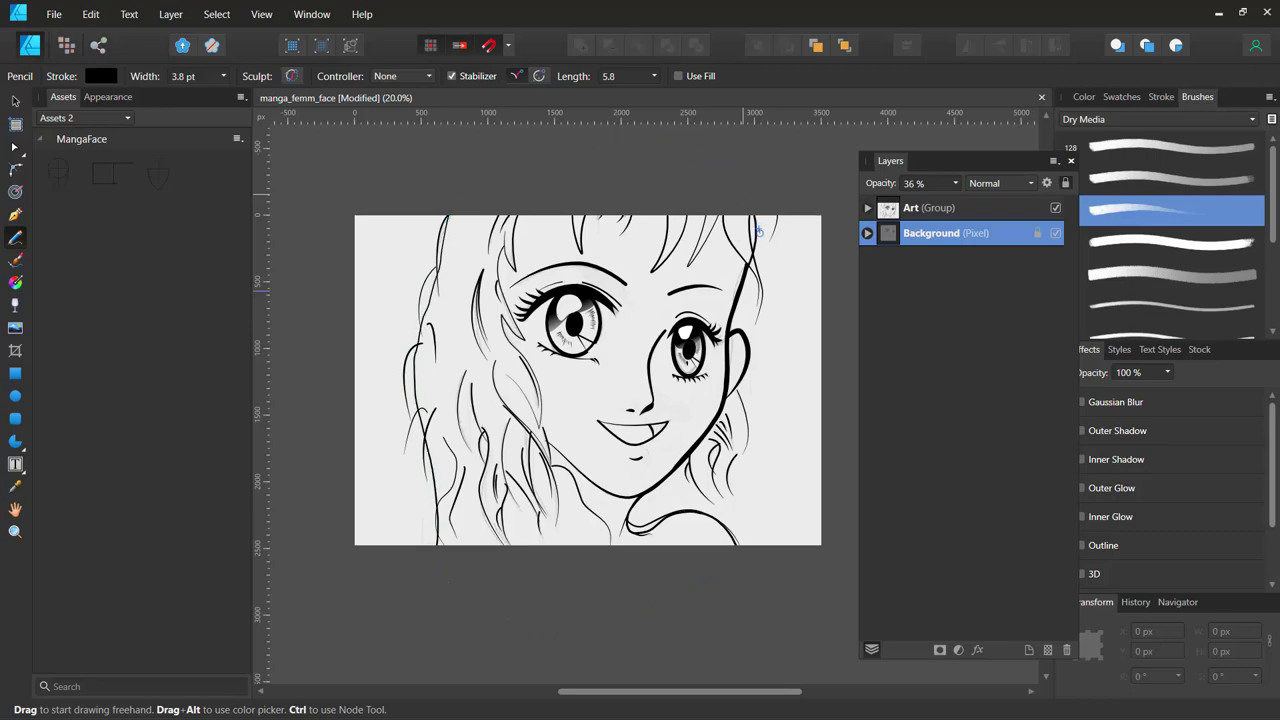
pyautogui.moveTo(759, 230); pyautogui.dragTo(759, 231)
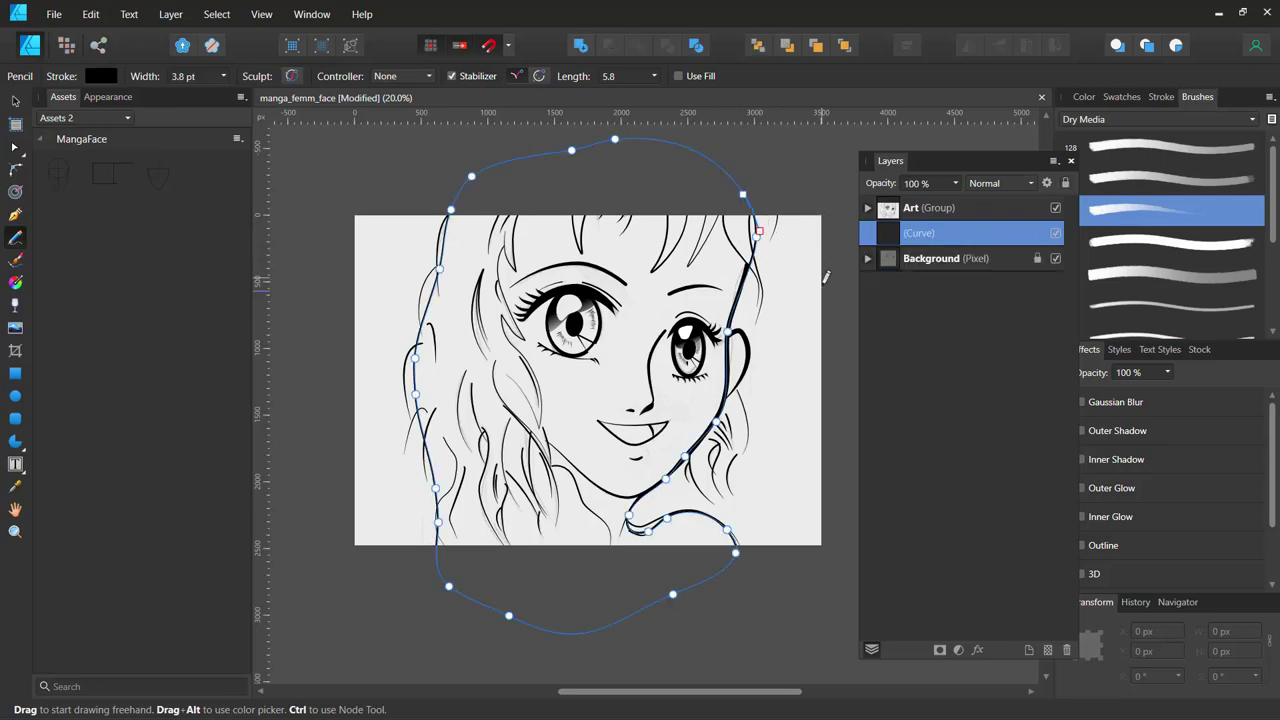
# Zoom in on the hair strands to check where the new curve ends.
pyautogui.scroll(3, 700, 300)
pyautogui.scroll(3, 700, 300)
pyautogui.moveTo(691, 263)
pyautogui.mouseDown()
pyautogui.moveTo(421, 430)
pyautogui.moveTo(530, 472)
pyautogui.mouseUp()
pyautogui.moveTo(604, 282); pyautogui.dragTo(598, 388)
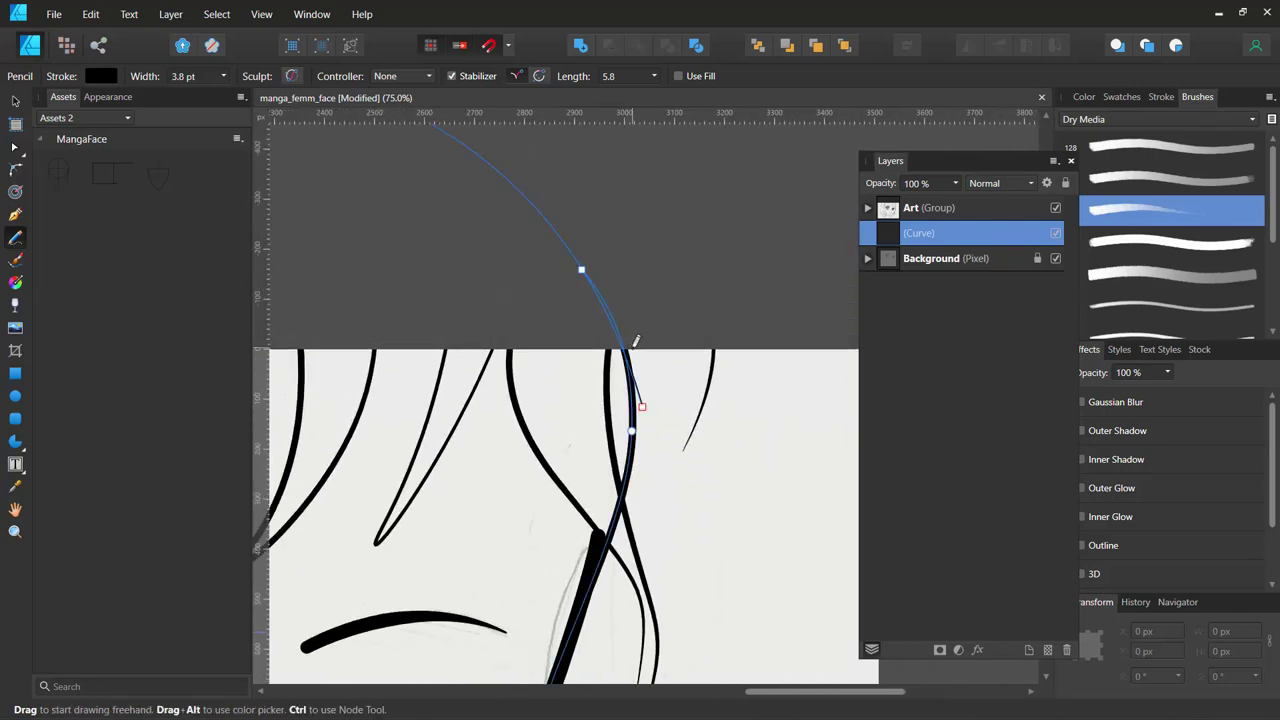
pyautogui.scroll(2, 656, 420)
pyautogui.scroll(2, 656, 420)
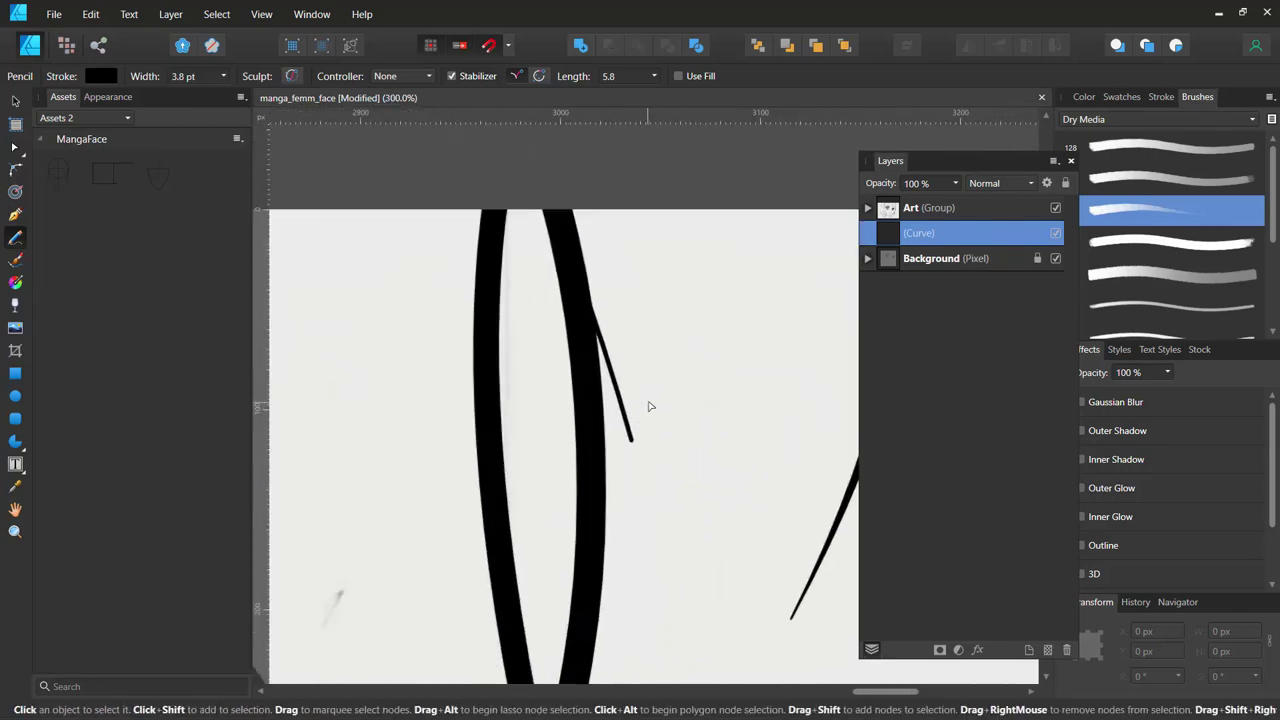
pyautogui.moveTo(651, 436)
pyautogui.mouseDown()
pyautogui.moveTo(737, 343)
pyautogui.moveTo(723, 330)
pyautogui.mouseUp()
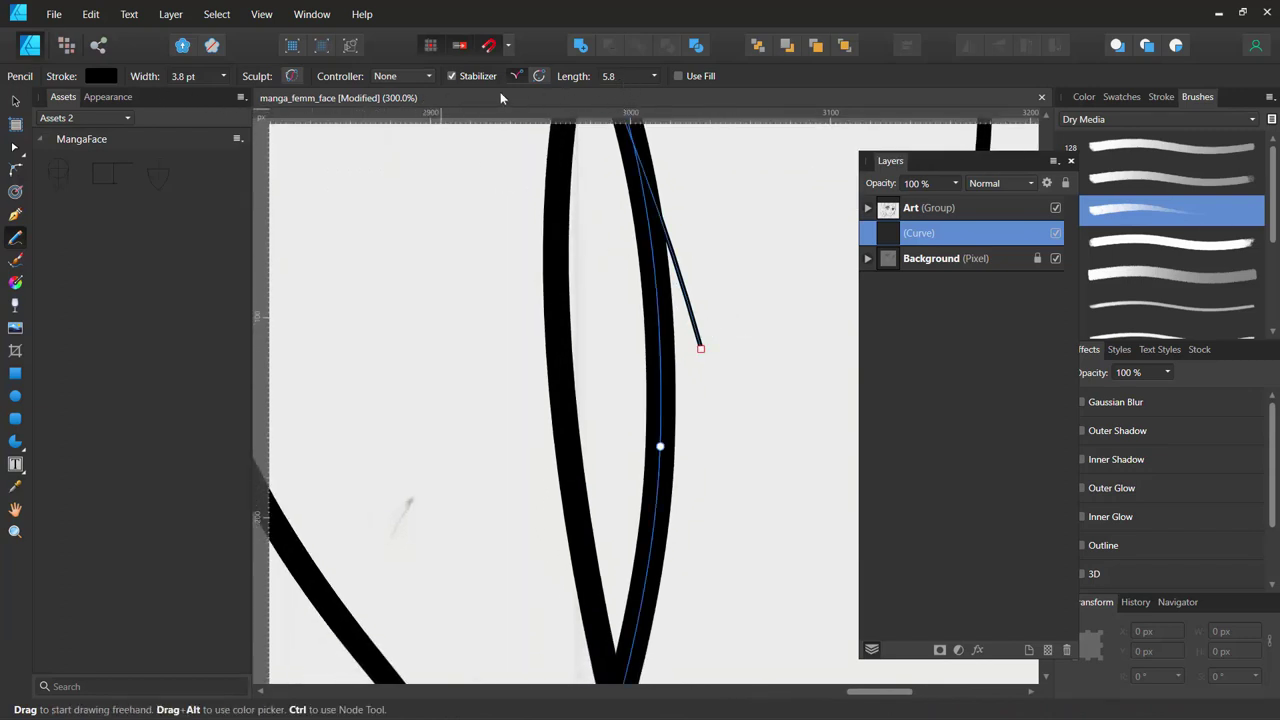
pyautogui.click(15, 284)
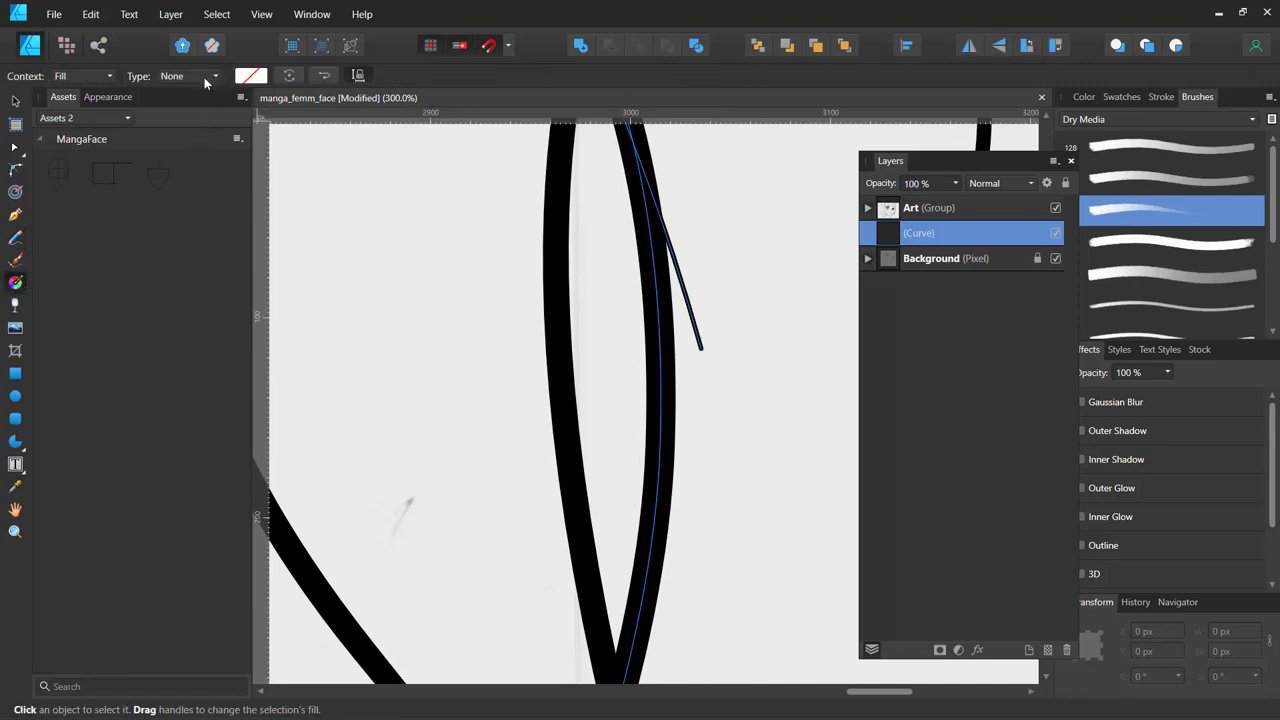
# Give the curve a Bitmap fill using best_ever from the Affinity Design folder.
pyautogui.click(205, 80)
pyautogui.click(194, 204)
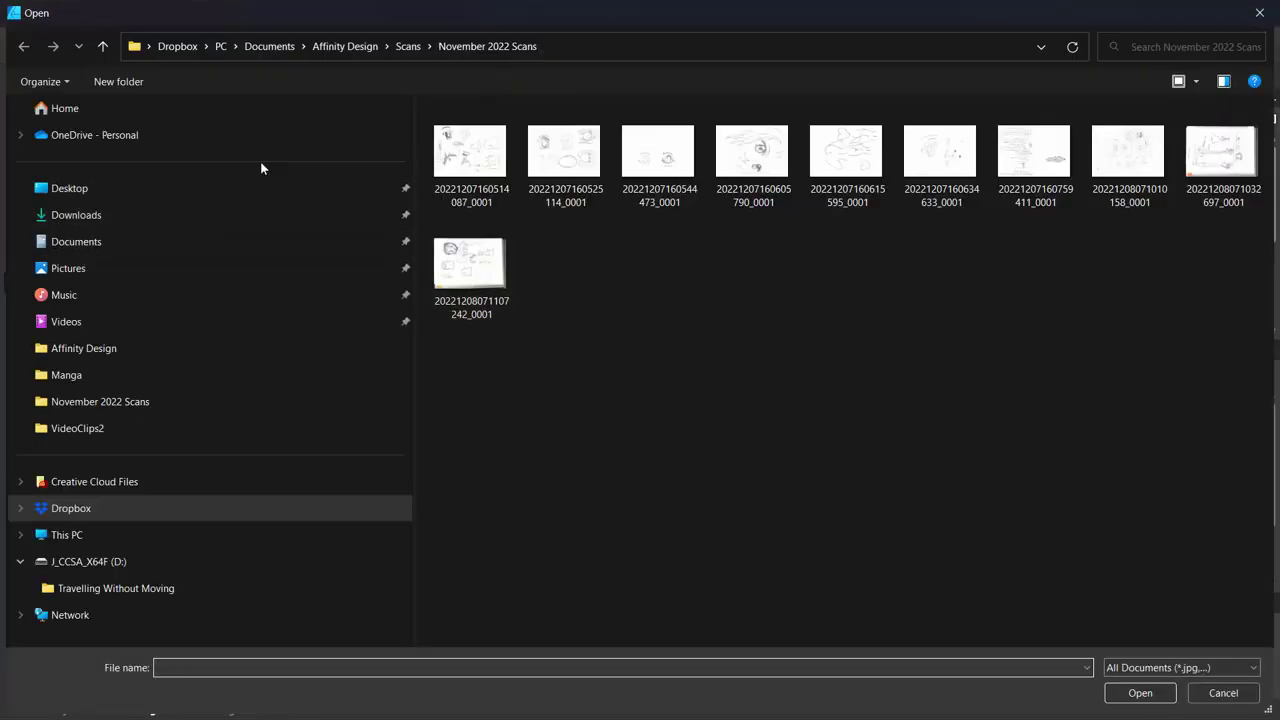
pyautogui.click(352, 47)
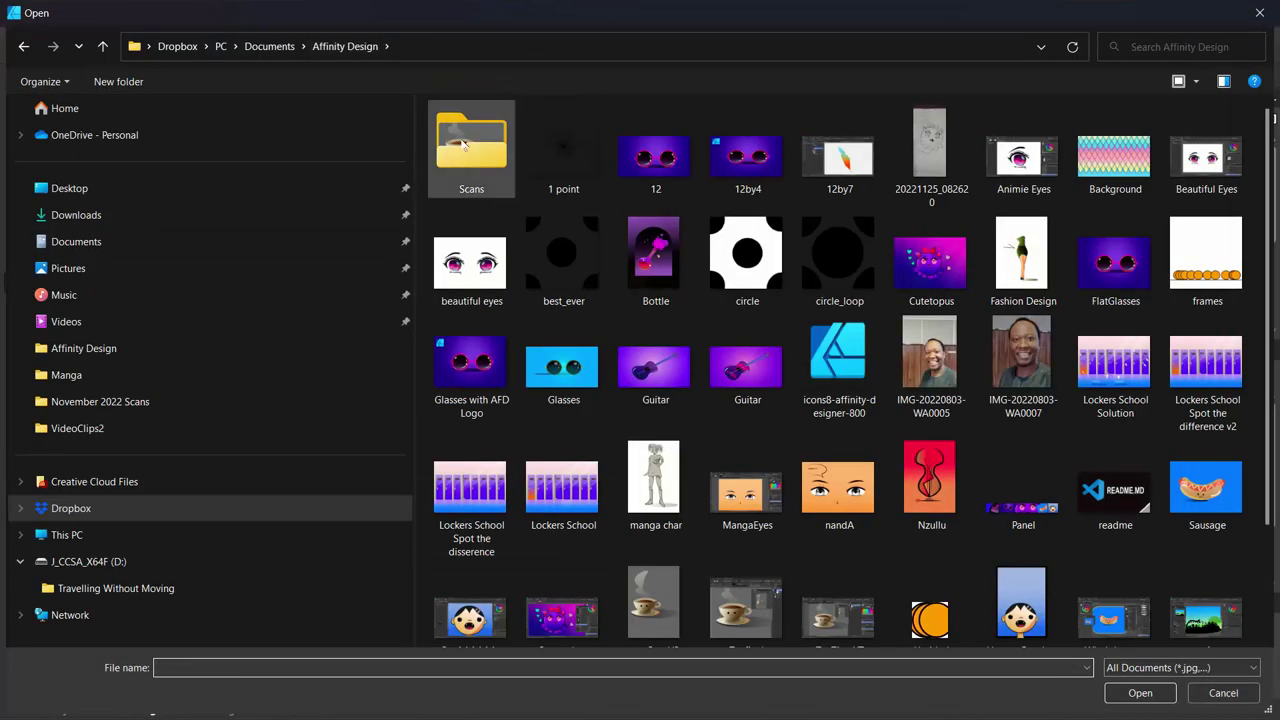
pyautogui.click(563, 258)
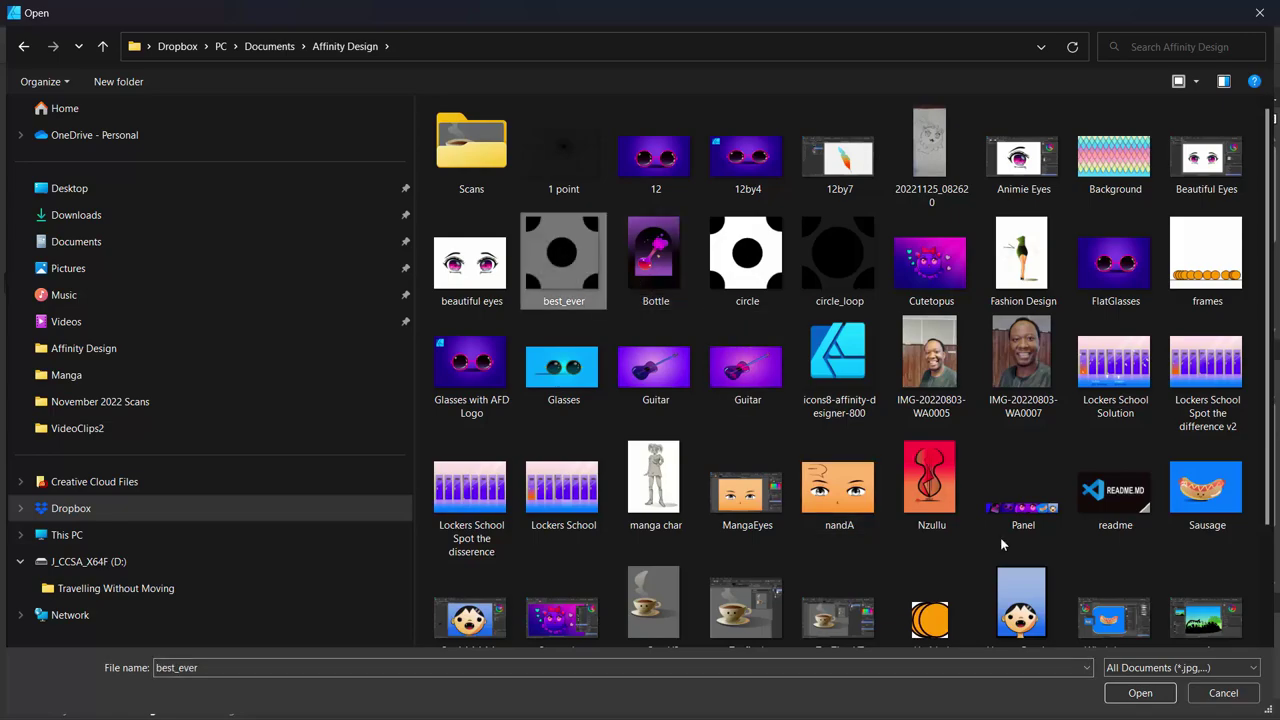
pyautogui.click(1136, 692)
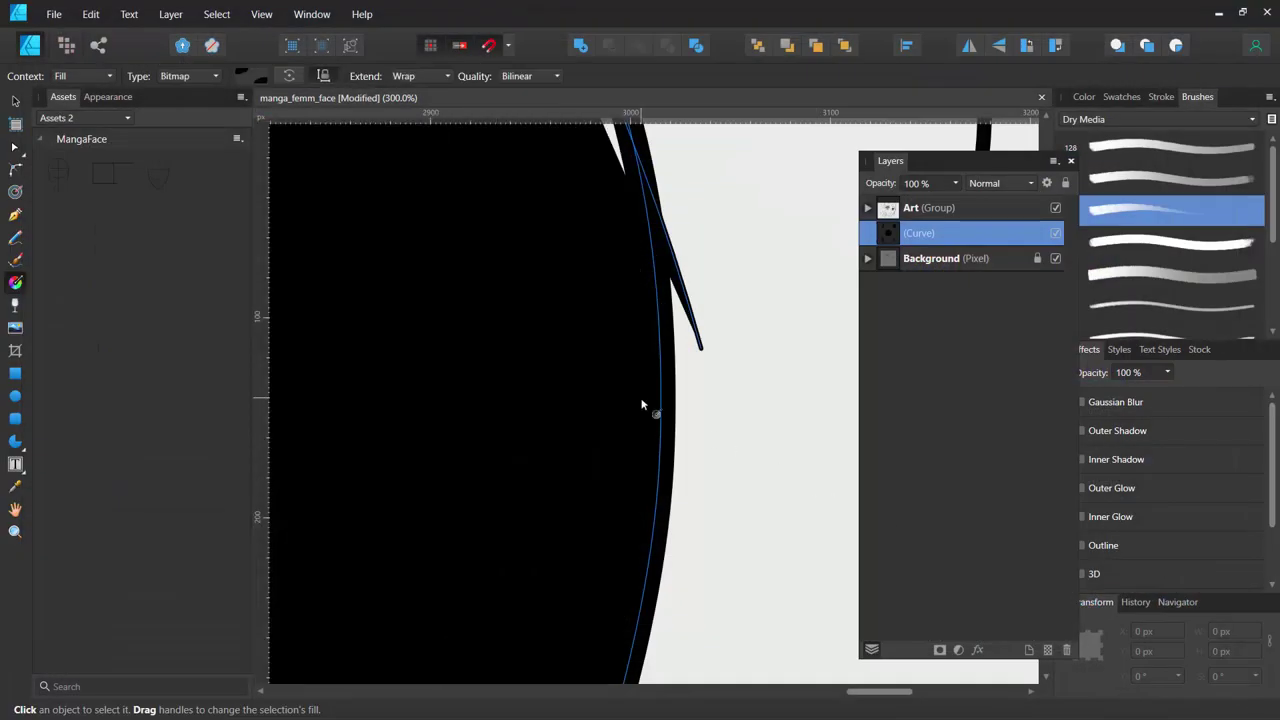
# Drag the bitmap fill handles inward to shrink the polka dots twice.
pyautogui.scroll(-1, 645, 437)
pyautogui.scroll(-4, 641, 436)
pyautogui.scroll(-3, 641, 436)
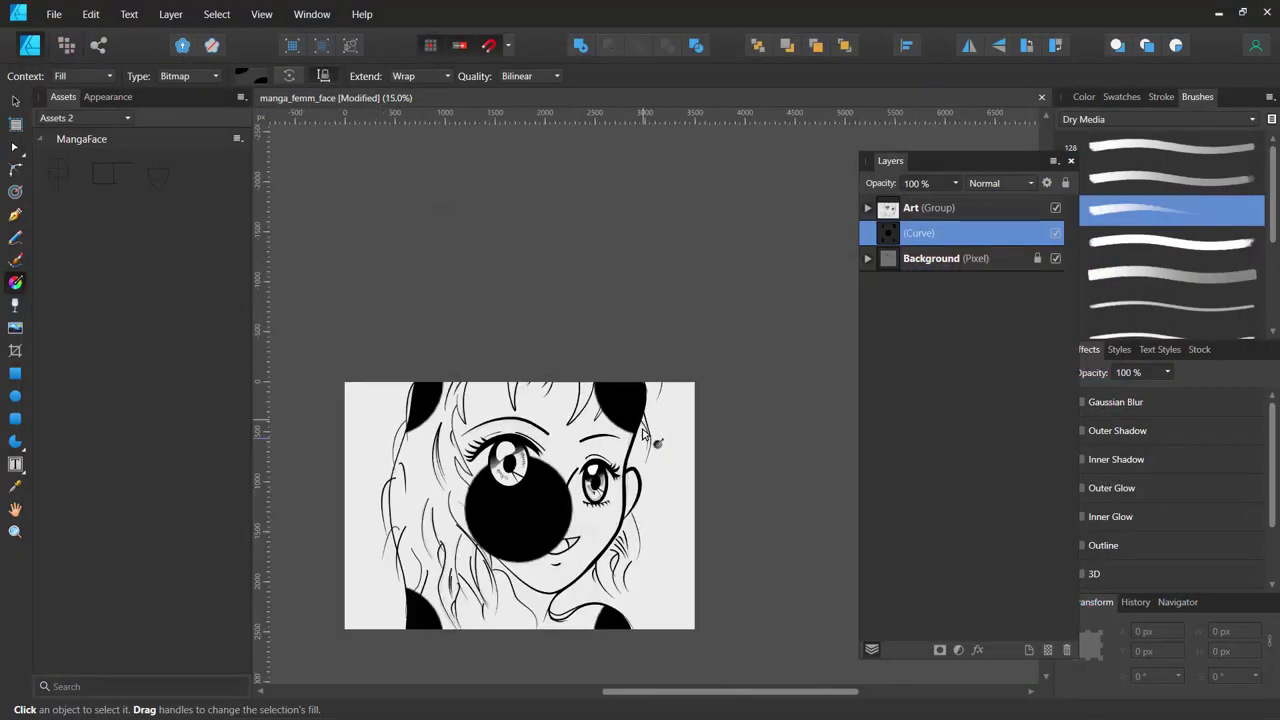
pyautogui.scroll(-2, 641, 436)
pyautogui.scroll(-1, 641, 436)
pyautogui.scroll(2, 645, 395)
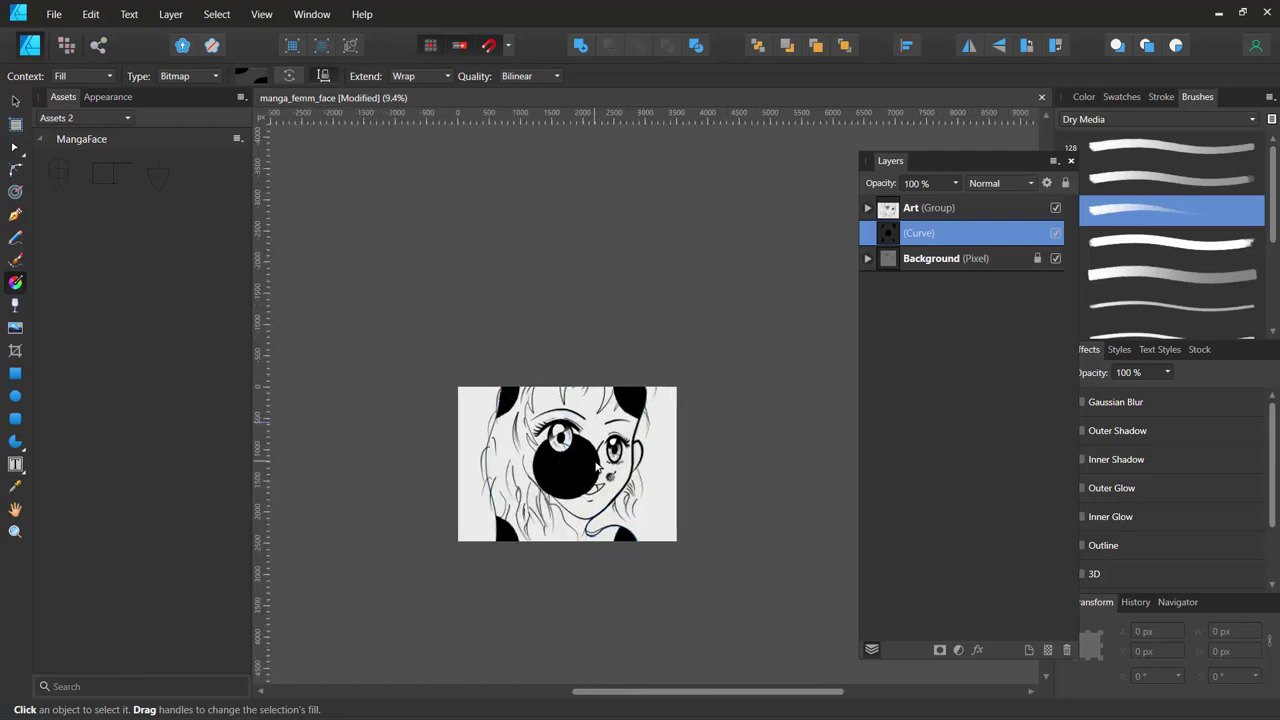
pyautogui.moveTo(576, 446); pyautogui.dragTo(612, 283)
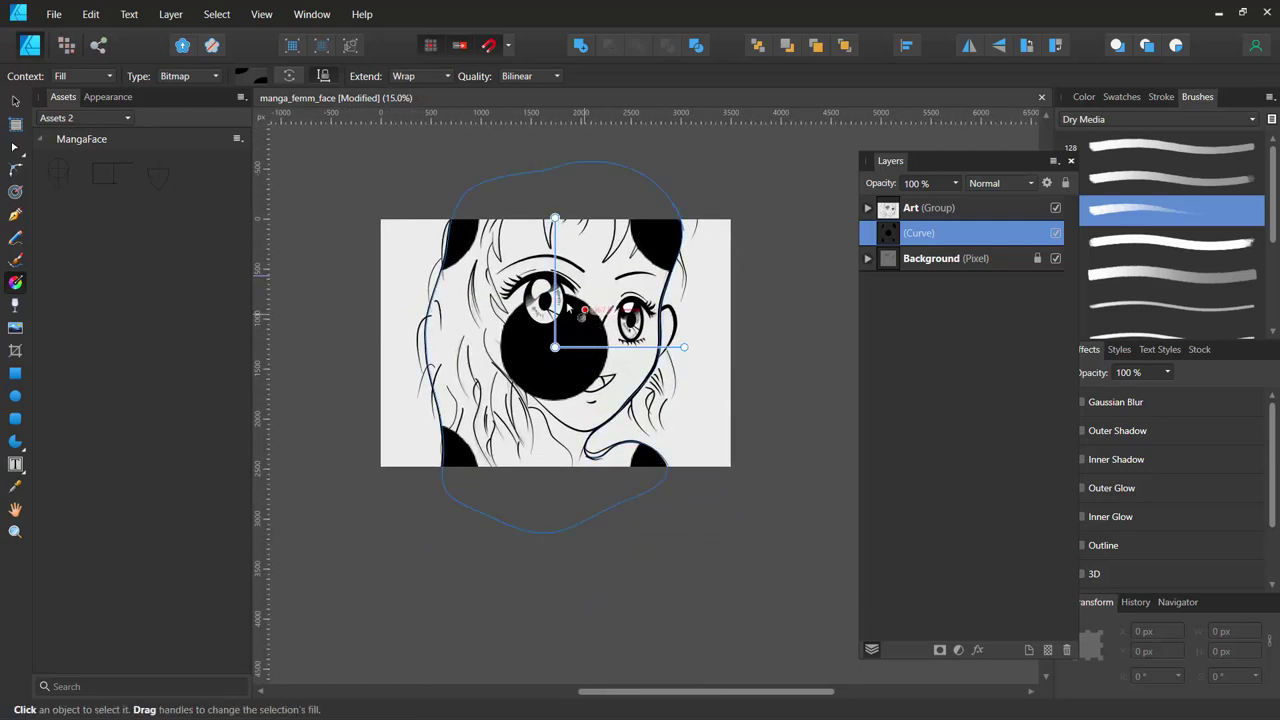
pyautogui.moveTo(555, 217); pyautogui.dragTo(553, 352)
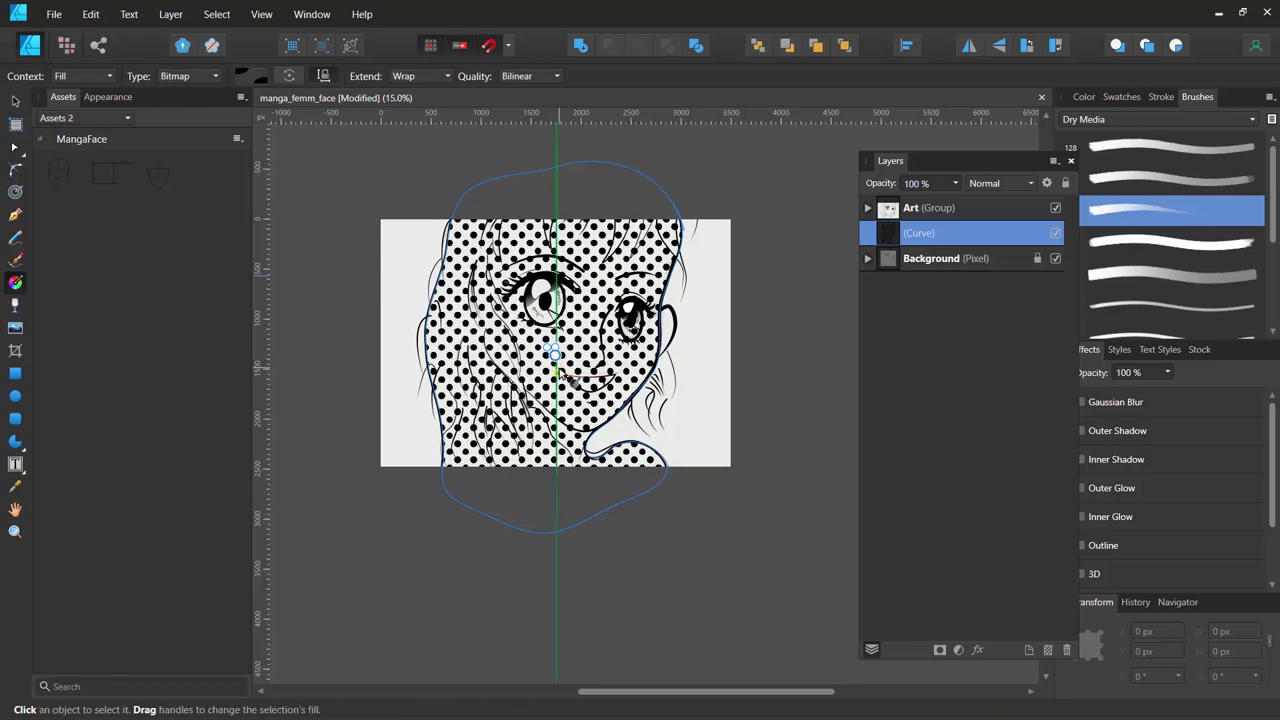
pyautogui.scroll(3, 575, 383)
pyautogui.scroll(3, 572, 375)
pyautogui.moveTo(663, 226)
pyautogui.mouseDown()
pyautogui.moveTo(663, 316)
pyautogui.moveTo(800, 360)
pyautogui.mouseUp()
pyautogui.moveTo(566, 314); pyautogui.dragTo(632, 380)
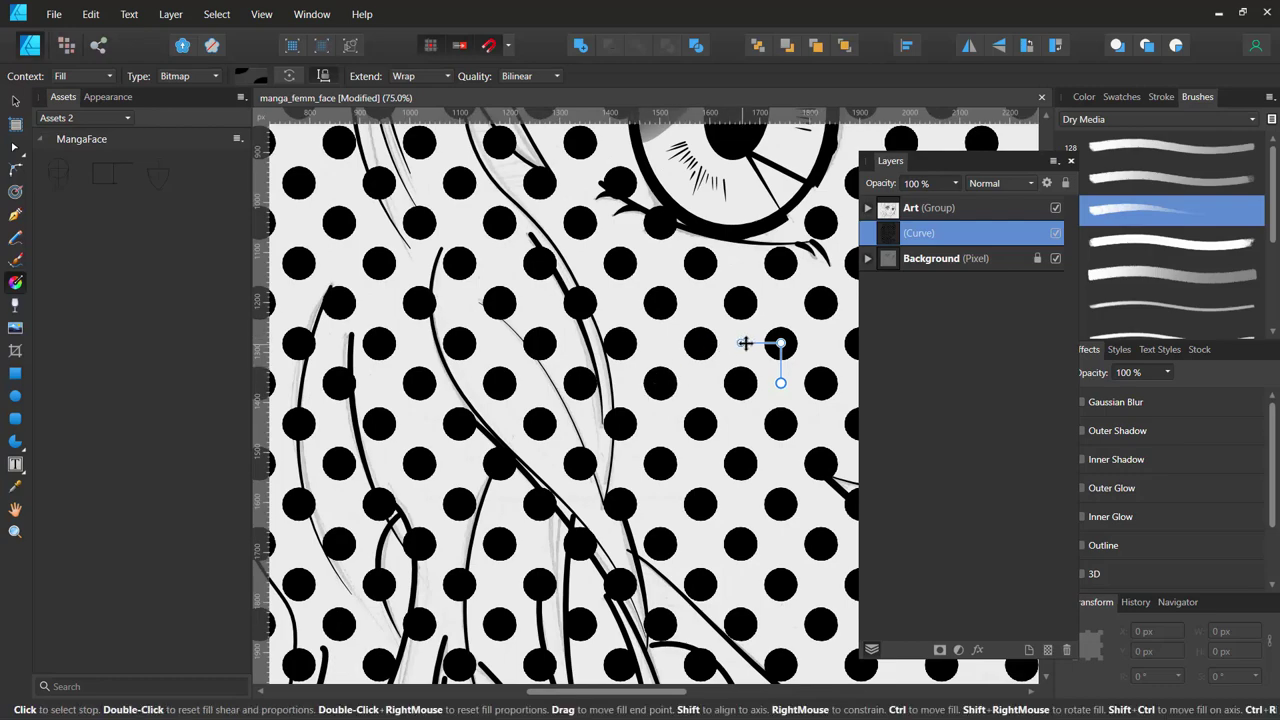
pyautogui.moveTo(745, 343); pyautogui.dragTo(766, 343)
# Halve the halftone dot size again and fine-tune the fill scale.
pyautogui.scroll(-3, 766, 343)
pyautogui.scroll(-2, 770, 355)
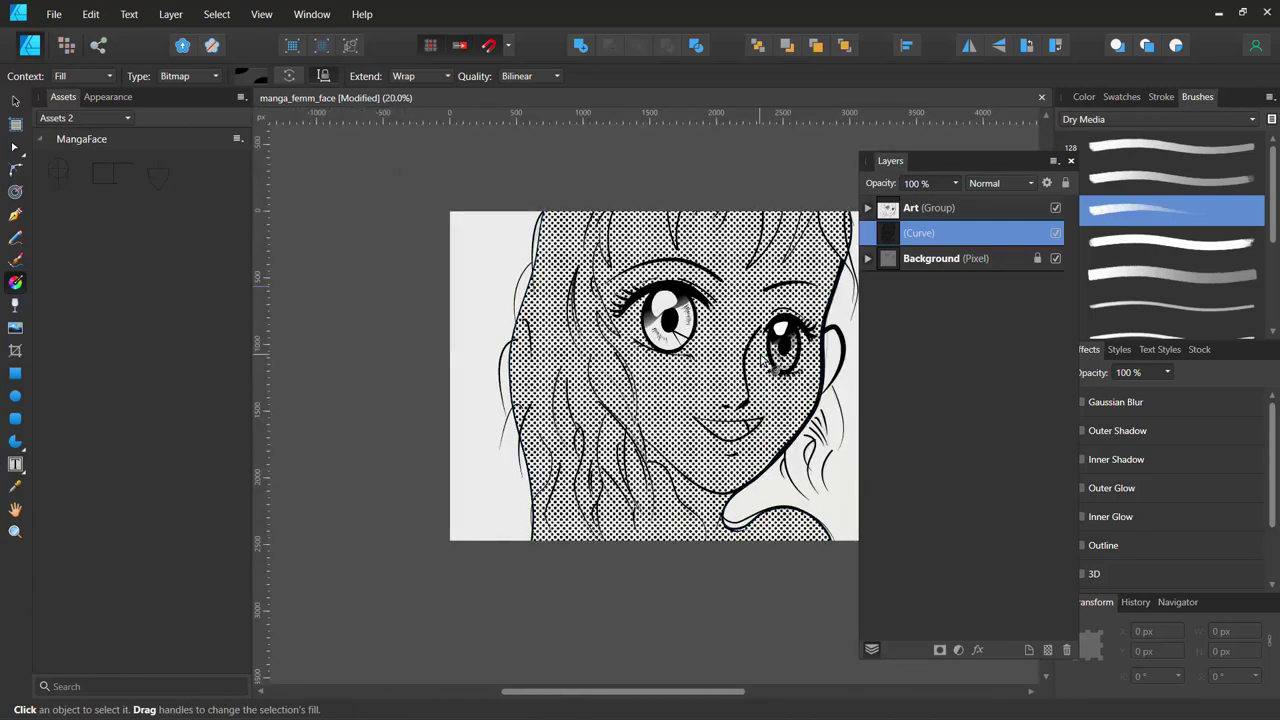
pyautogui.scroll(2, 765, 352)
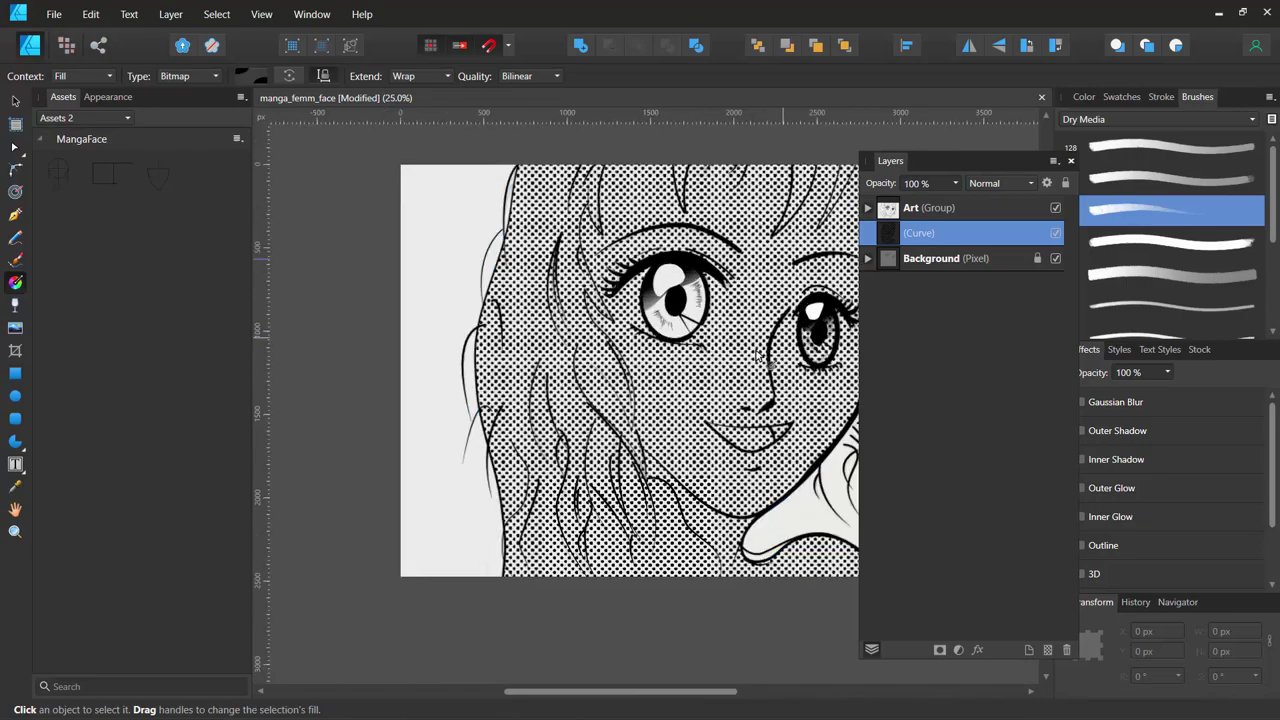
pyautogui.scroll(2, 762, 354)
pyautogui.scroll(1, 758, 355)
pyautogui.scroll(1, 758, 355)
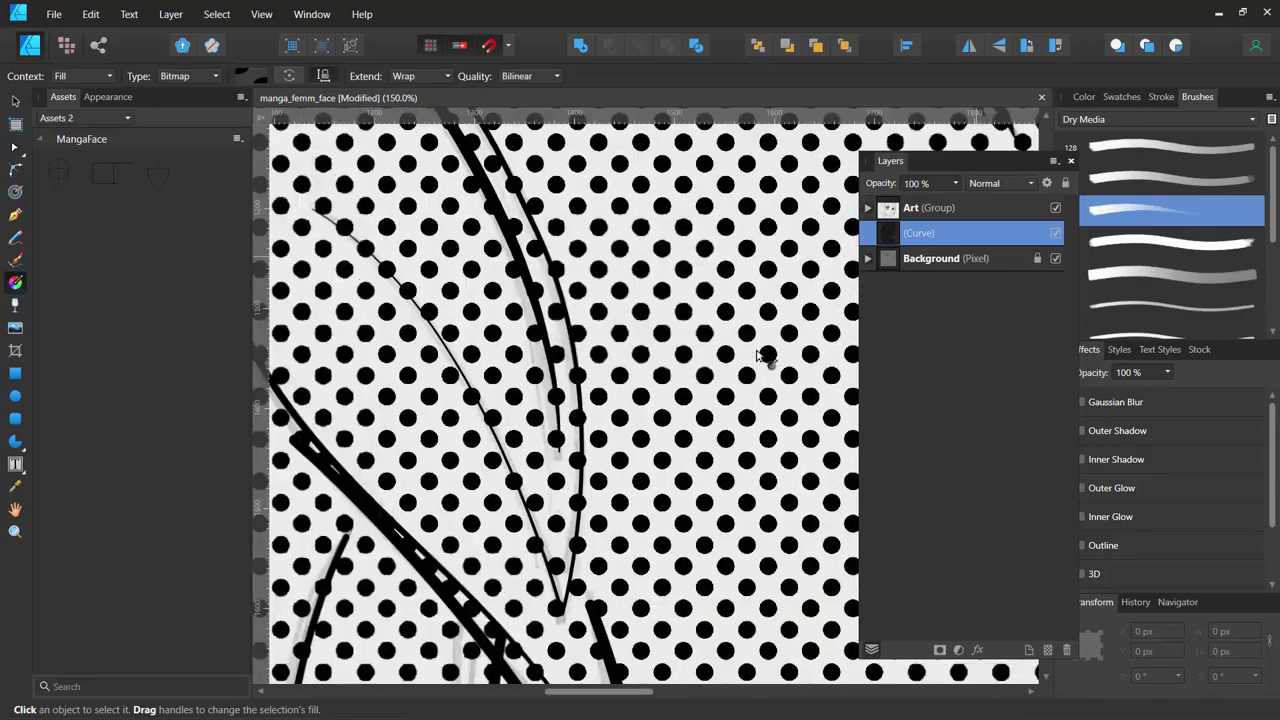
pyautogui.moveTo(693, 290); pyautogui.dragTo(523, 286)
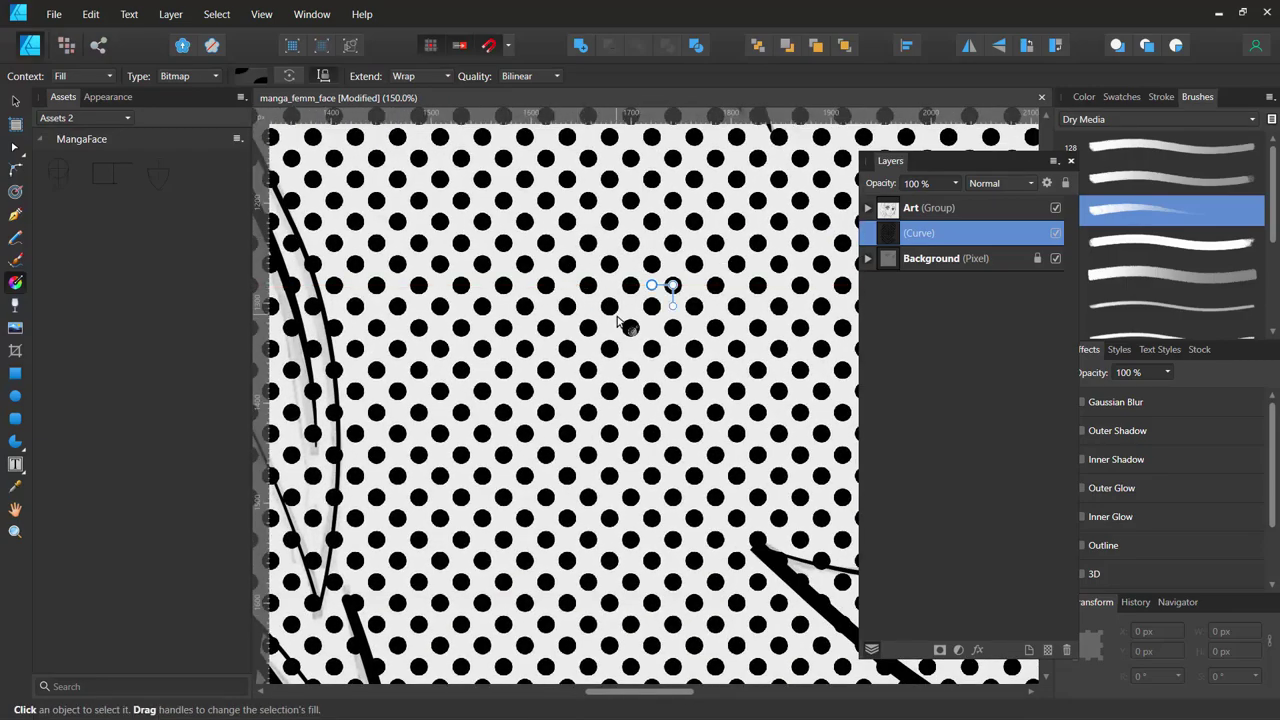
pyautogui.scroll(2, 643, 334)
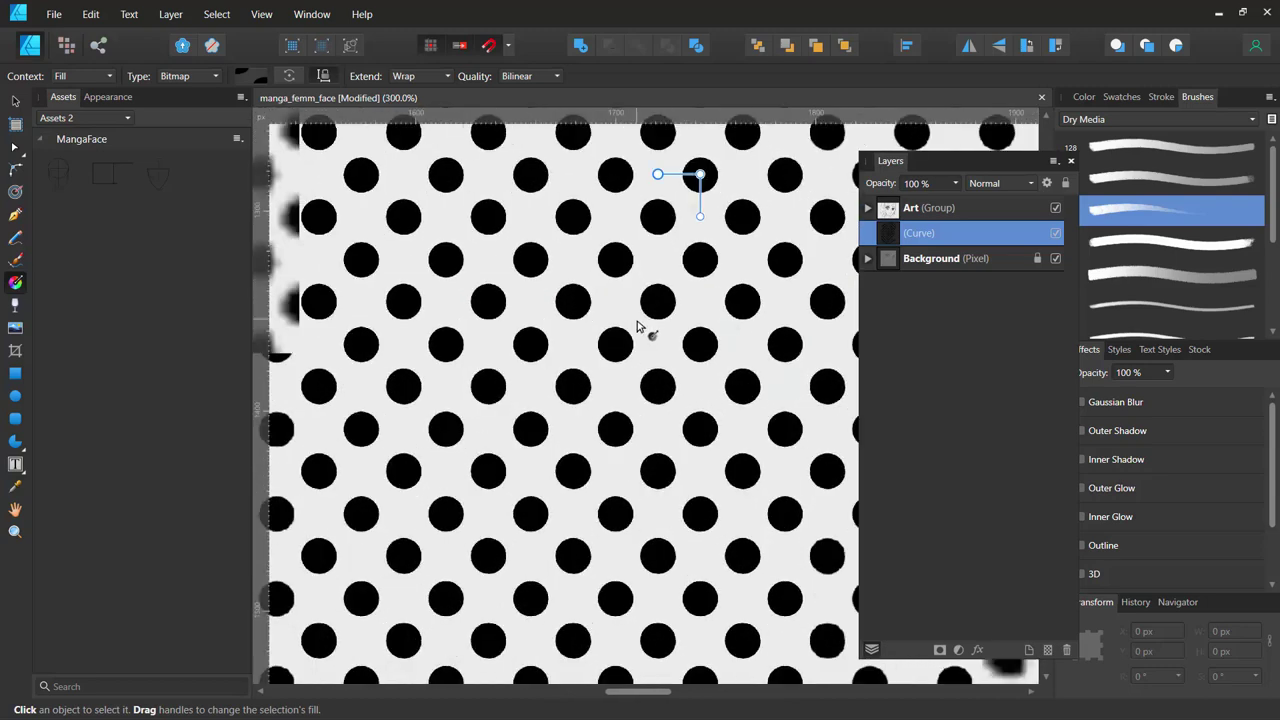
pyautogui.scroll(1, 620, 350)
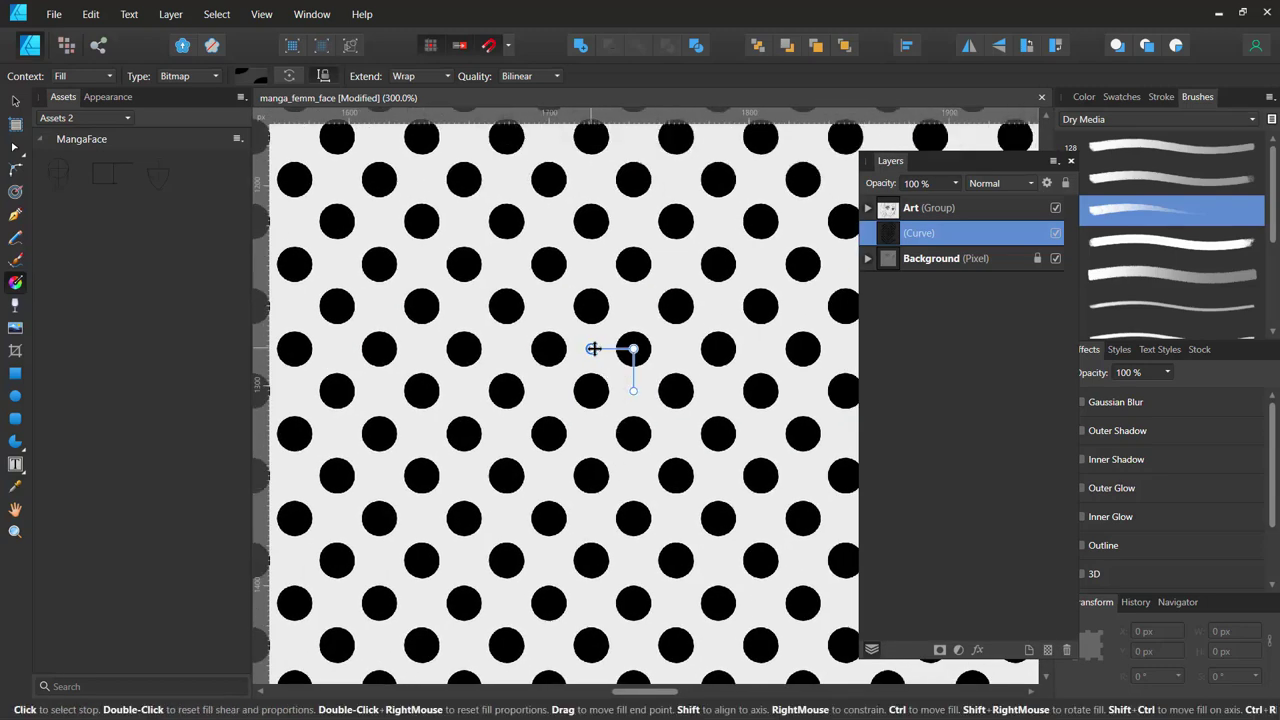
pyautogui.moveTo(601, 349); pyautogui.dragTo(617, 350)
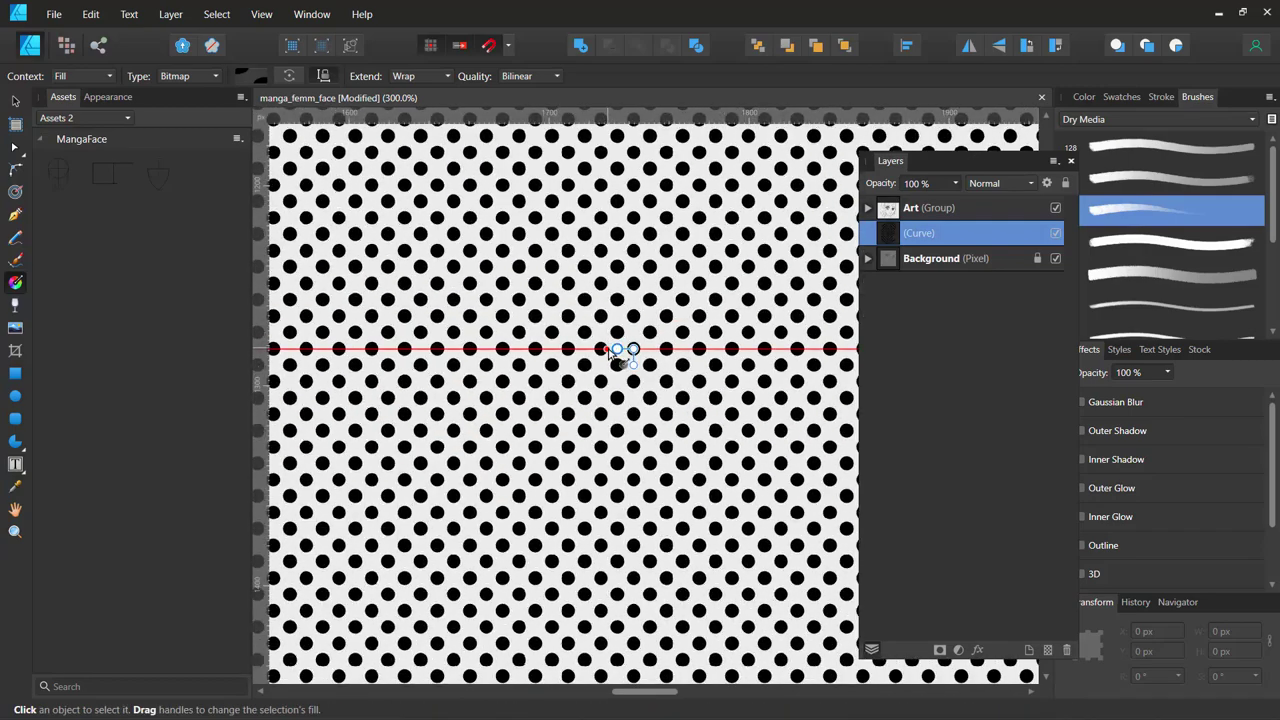
pyautogui.scroll(-3, 610, 348)
pyautogui.scroll(-3, 610, 350)
pyautogui.scroll(-3, 610, 352)
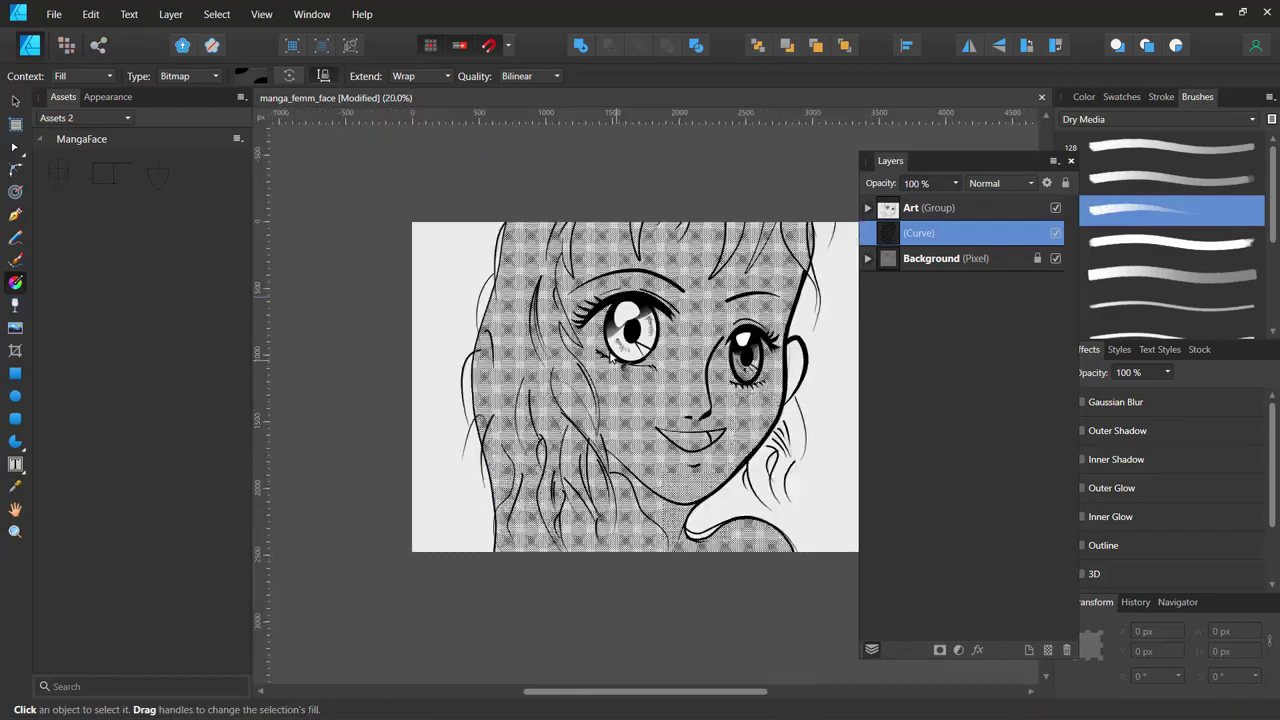
pyautogui.scroll(2, 611, 356)
pyautogui.scroll(2, 614, 360)
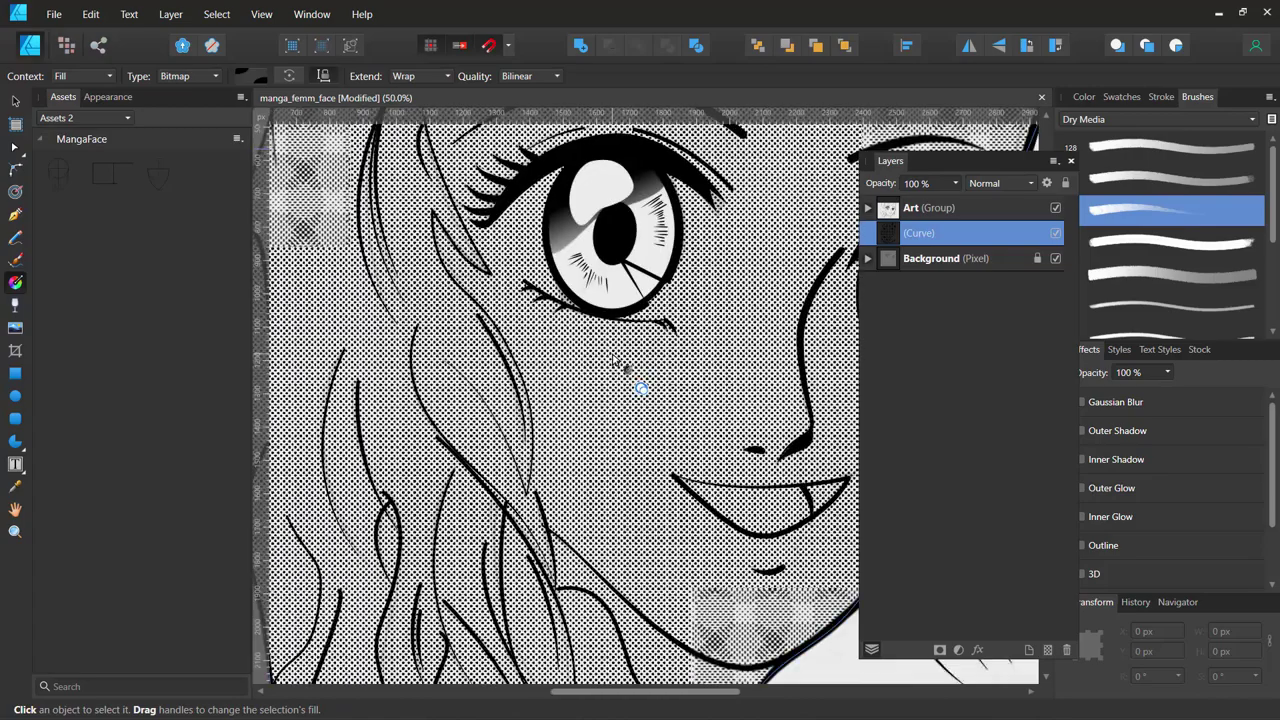
pyautogui.scroll(2, 616, 364)
pyautogui.scroll(2, 618, 368)
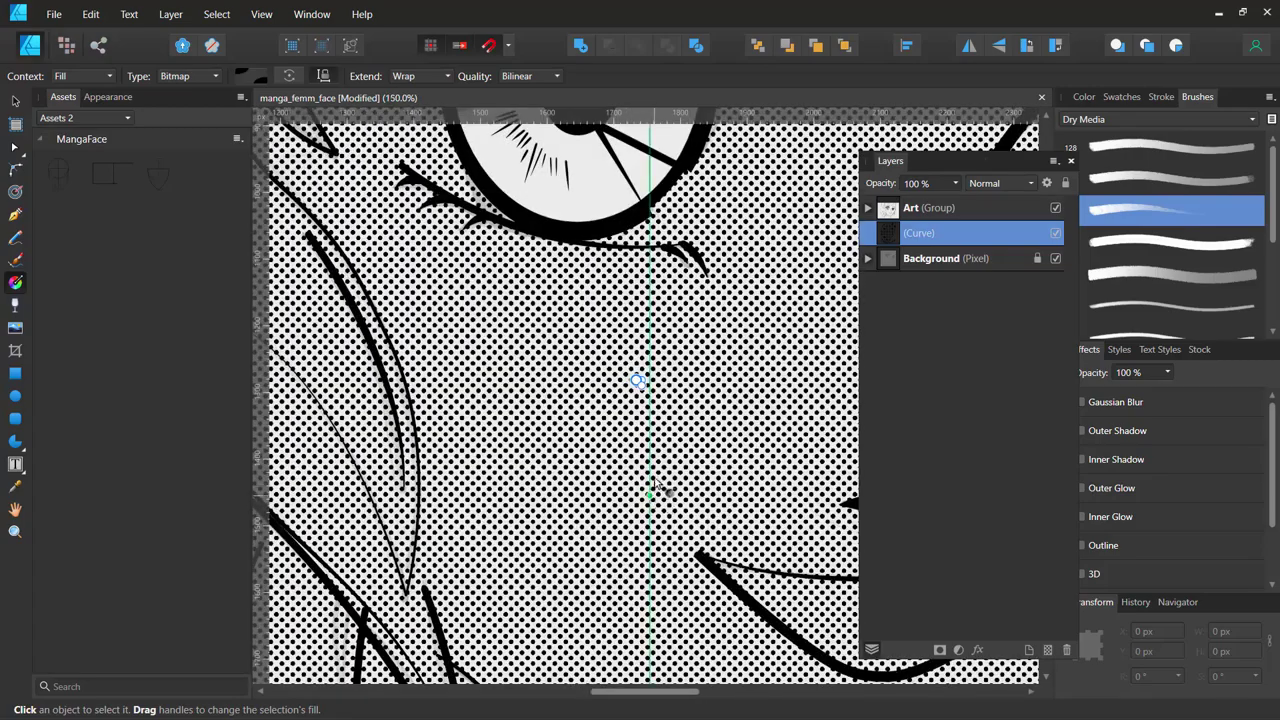
pyautogui.scroll(2, 634, 378)
pyautogui.scroll(1, 633, 360)
pyautogui.scroll(1, 633, 355)
pyautogui.scroll(1, 626, 335)
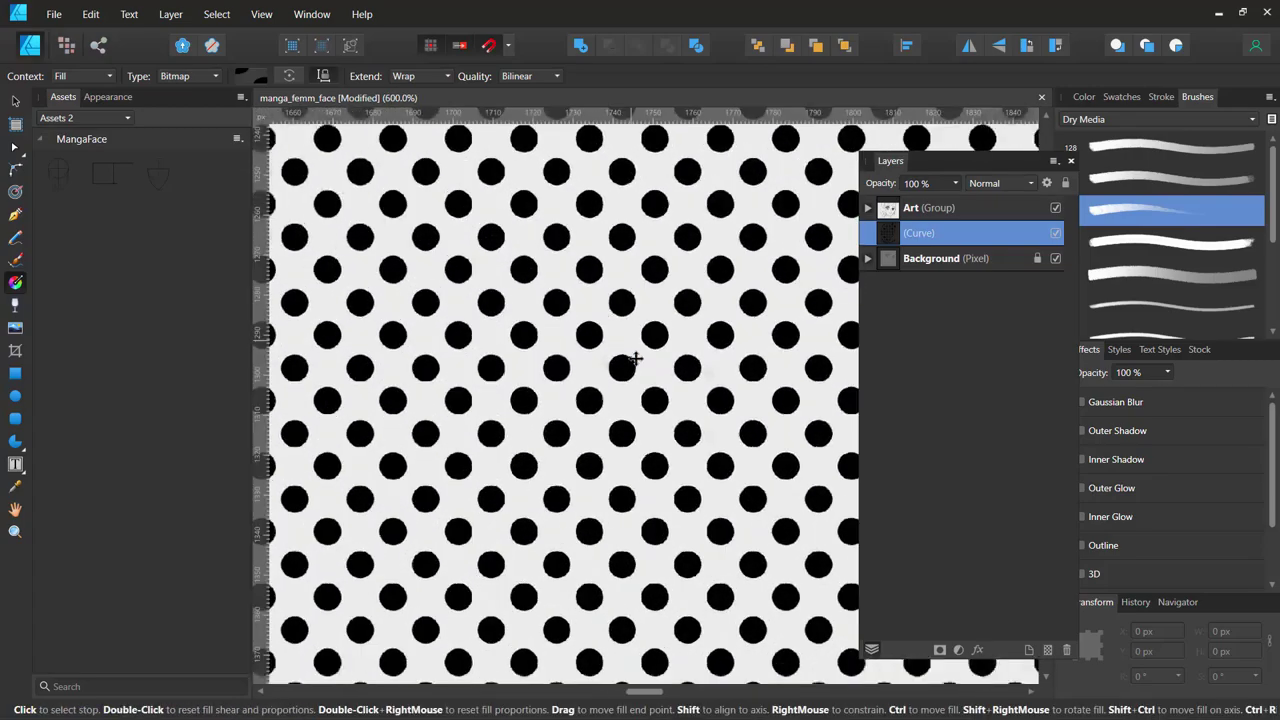
pyautogui.scroll(1, 630, 350)
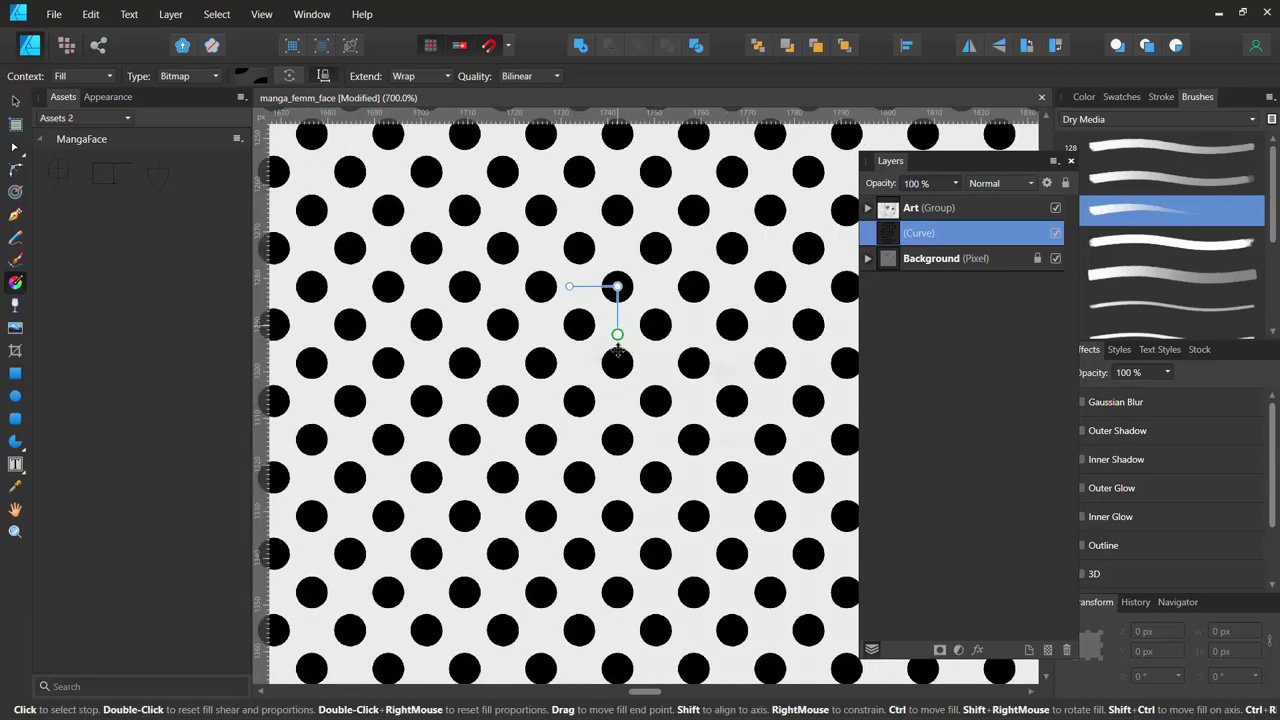
pyautogui.moveTo(617, 345); pyautogui.dragTo(620, 350)
pyautogui.scroll(-3, 622, 357)
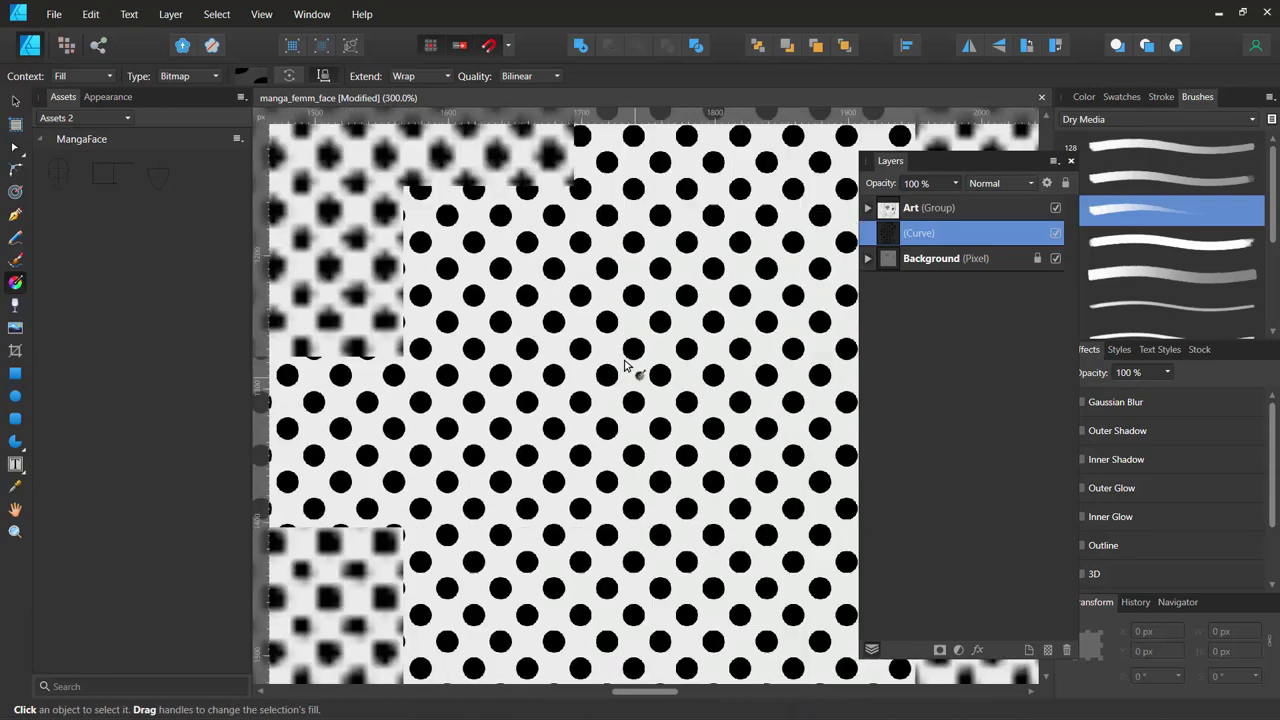
pyautogui.scroll(-2, 624, 364)
pyautogui.scroll(-2, 624, 364)
pyautogui.scroll(-1, 624, 364)
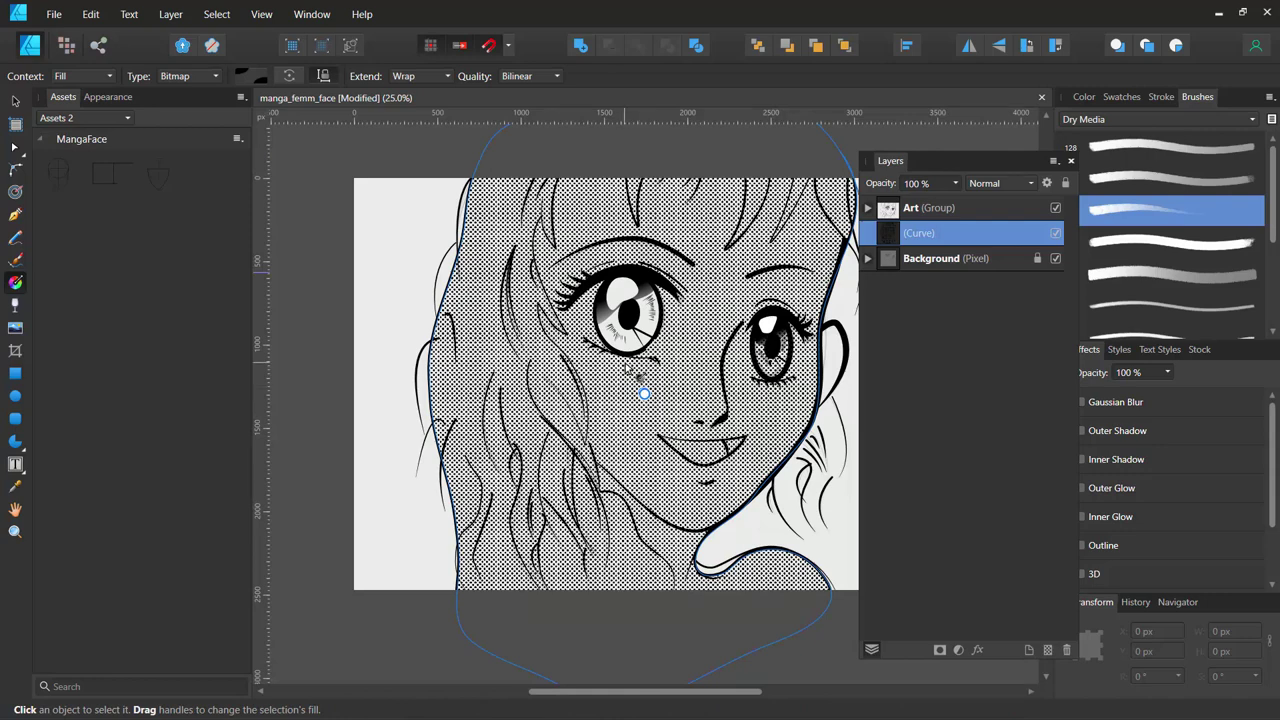
pyautogui.scroll(-1, 628, 370)
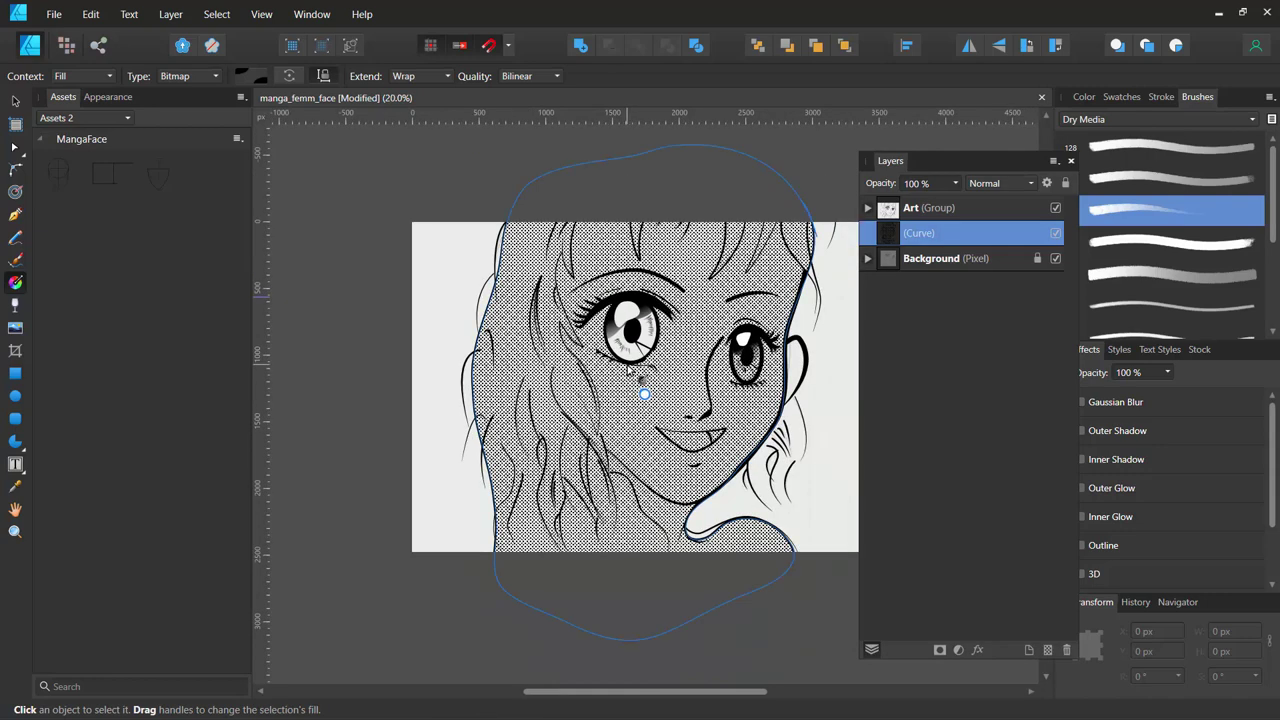
# Move the curve's upper-left nodes and handles so the edge follows the hairline.
pyautogui.click(15, 101)
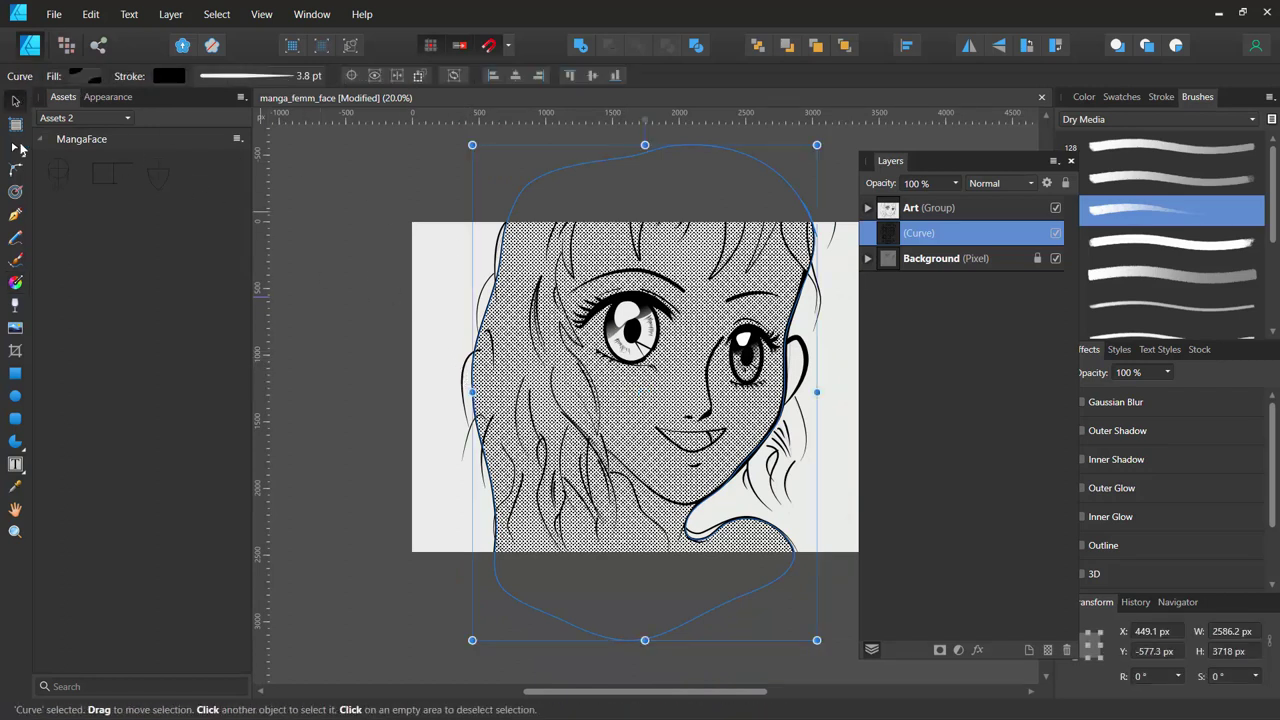
pyautogui.click(16, 147)
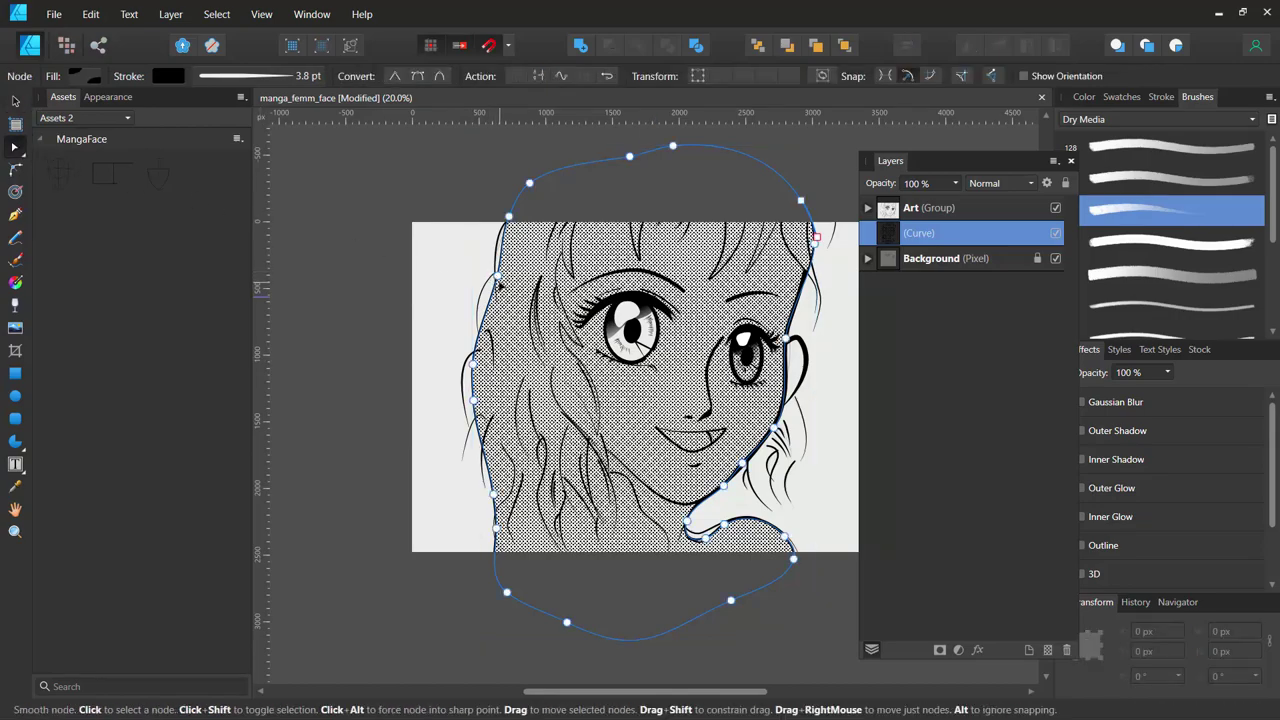
pyautogui.hotkey('ctrl', '+')
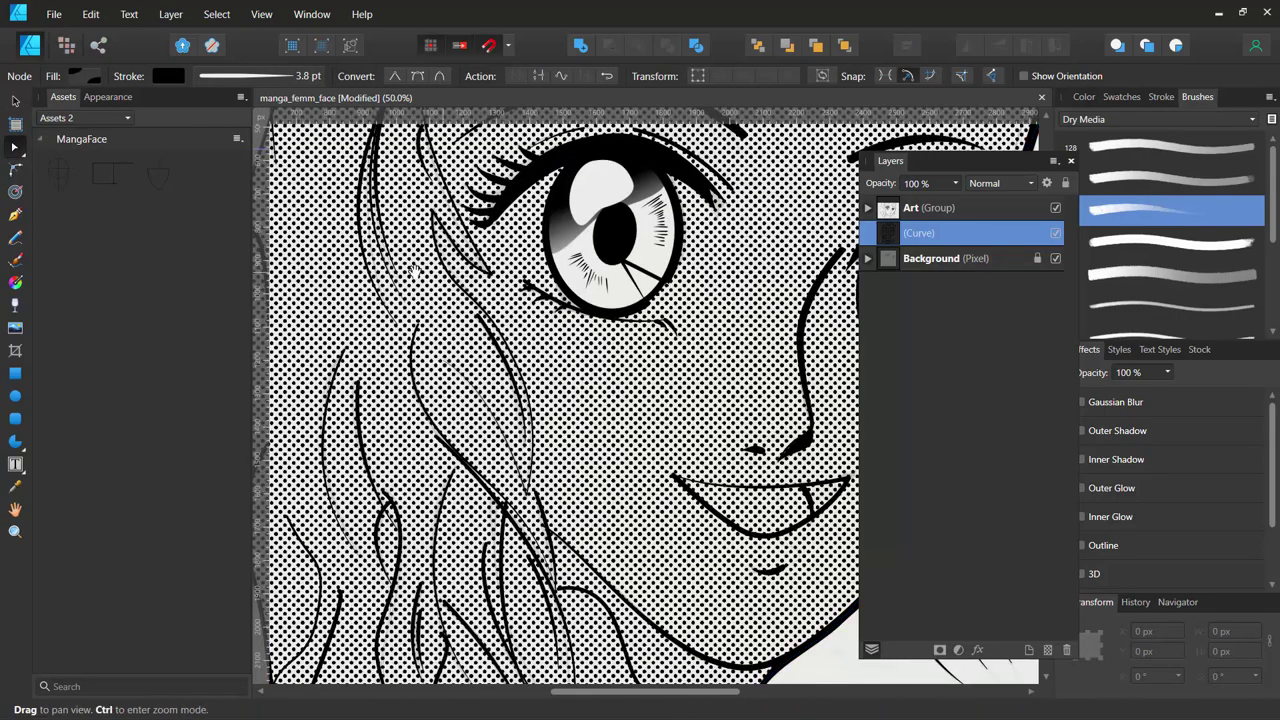
pyautogui.moveTo(412, 268); pyautogui.dragTo(540, 388)
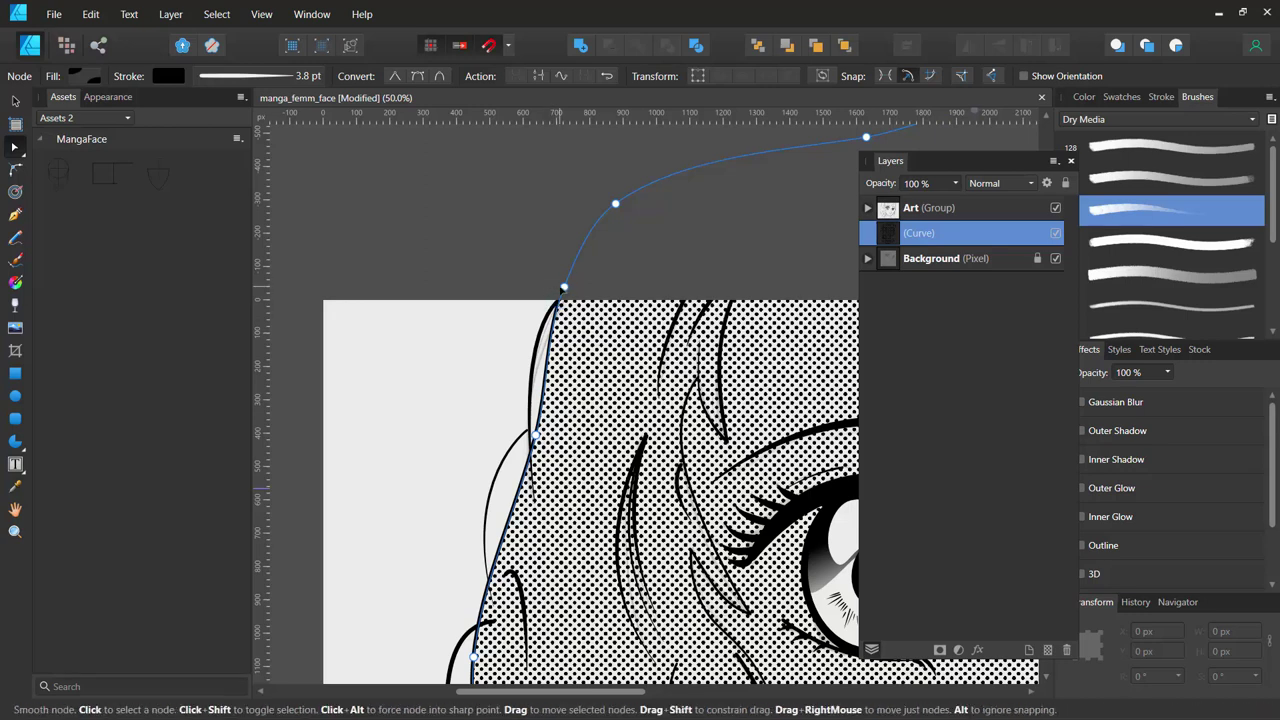
pyautogui.moveTo(564, 287); pyautogui.dragTo(553, 299)
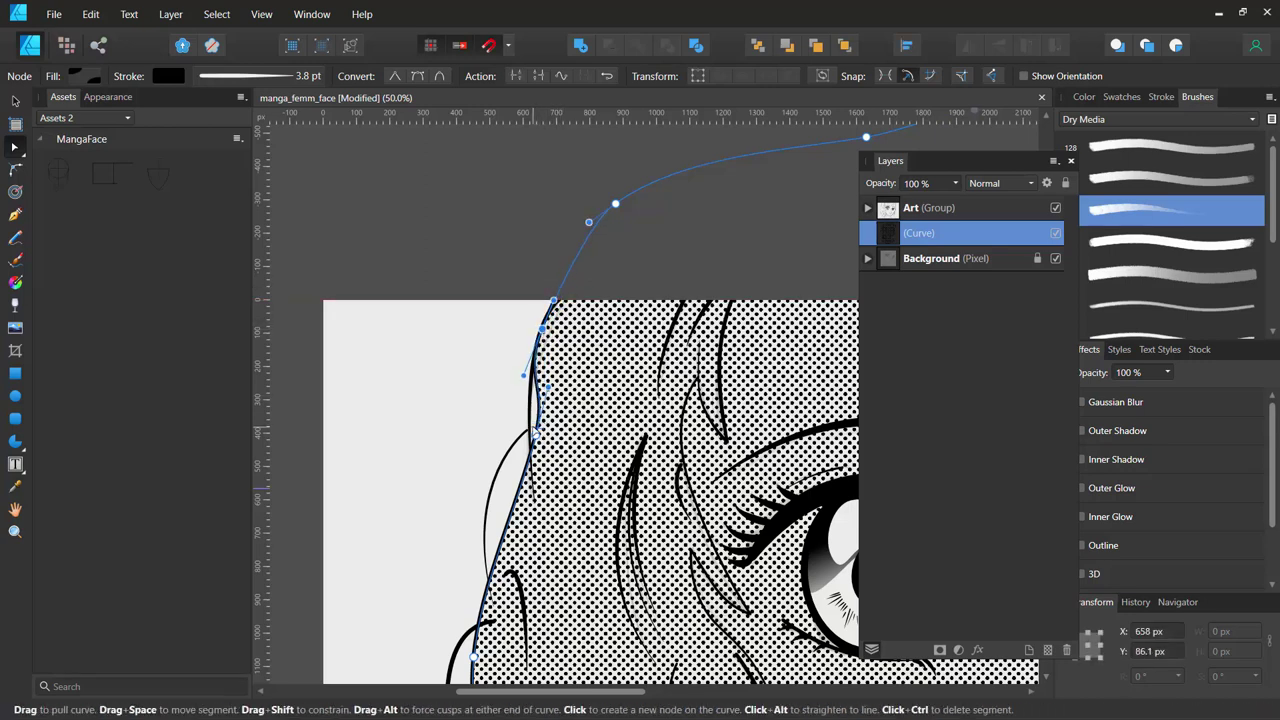
pyautogui.moveTo(533, 432); pyautogui.dragTo(527, 430)
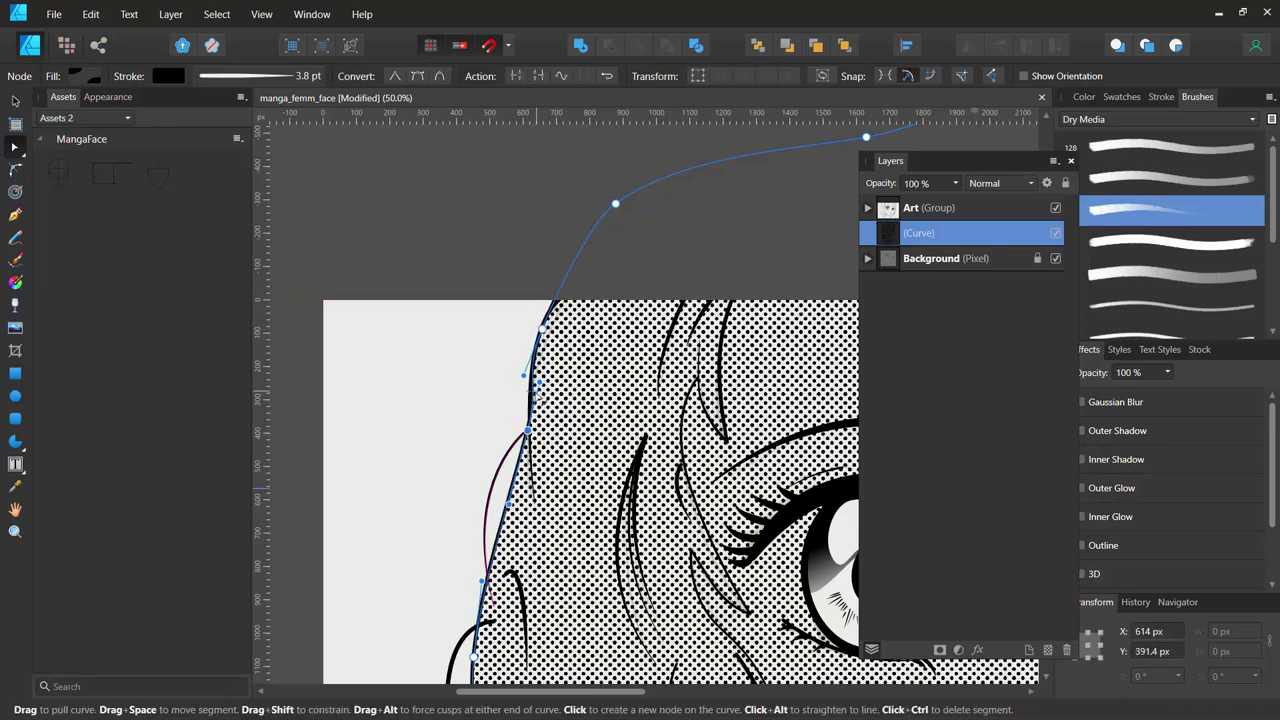
pyautogui.moveTo(510, 505); pyautogui.dragTo(482, 474)
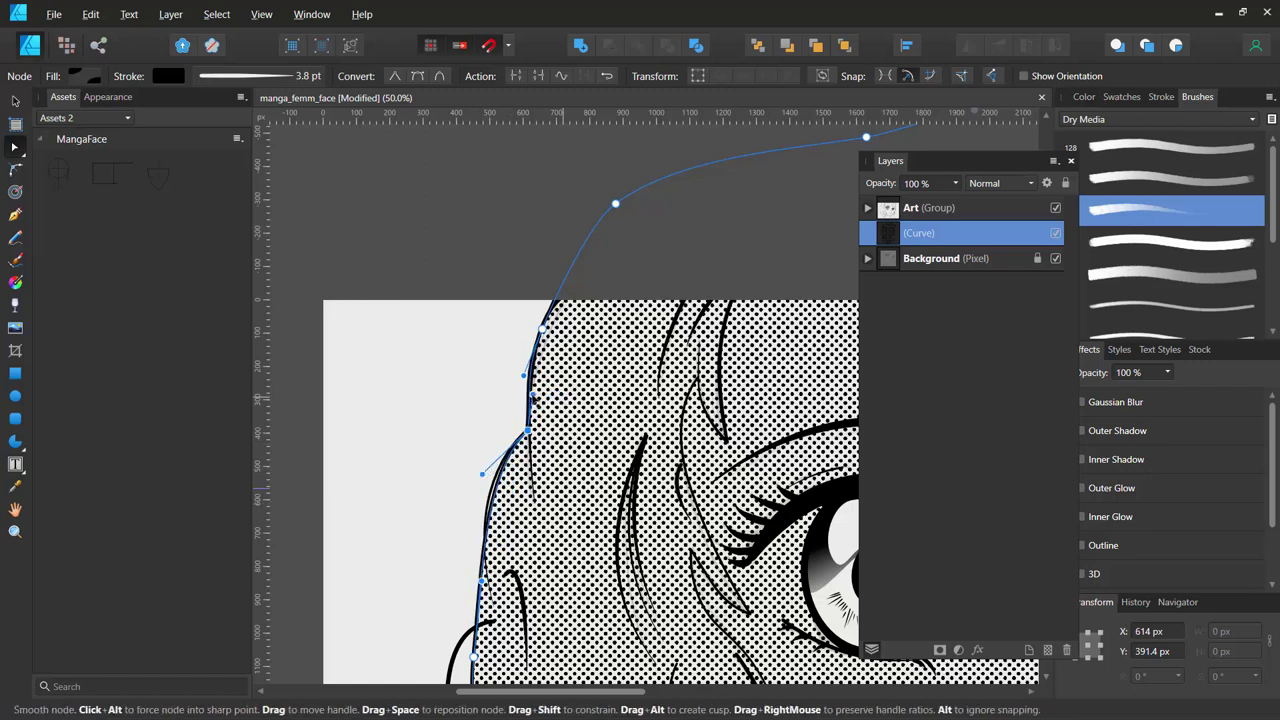
# Pan across the face and eyes, then zoom out to see the whole face.
pyautogui.press('space')
pyautogui.moveTo(614, 467); pyautogui.dragTo(502, 237)
pyautogui.moveTo(557, 392)
pyautogui.mouseDown()
pyautogui.moveTo(586, 334)
pyautogui.moveTo(392, 274)
pyautogui.mouseUp()
pyautogui.moveTo(551, 357); pyautogui.dragTo(411, 316)
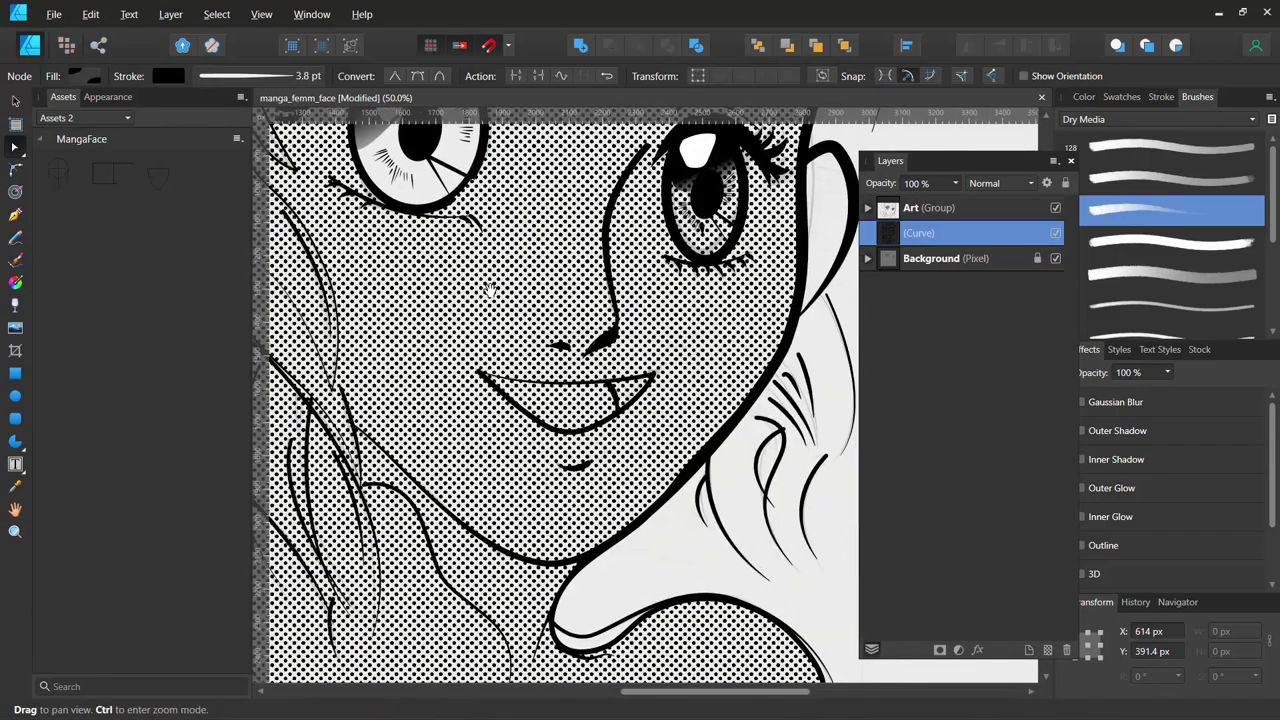
pyautogui.moveTo(490, 290); pyautogui.dragTo(400, 327)
pyautogui.moveTo(476, 398)
pyautogui.mouseDown()
pyautogui.moveTo(545, 568)
pyautogui.moveTo(624, 563)
pyautogui.mouseUp()
pyautogui.hotkey('ctrl', '-')
pyautogui.hotkey('ctrl', '-')
pyautogui.hotkey('ctrl', '-')
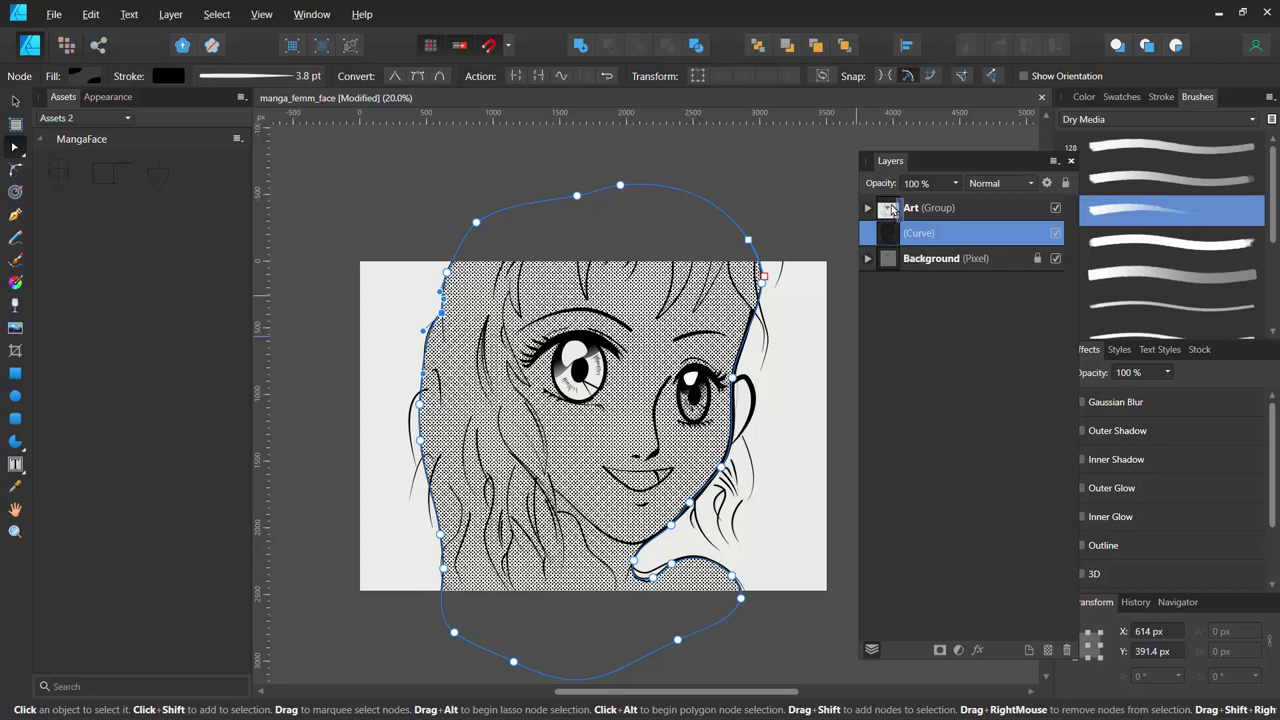
# Move the Curve layer above the Art group, add a layer mask, and reselect the curve.
pyautogui.hotkey('ctrl', ']')
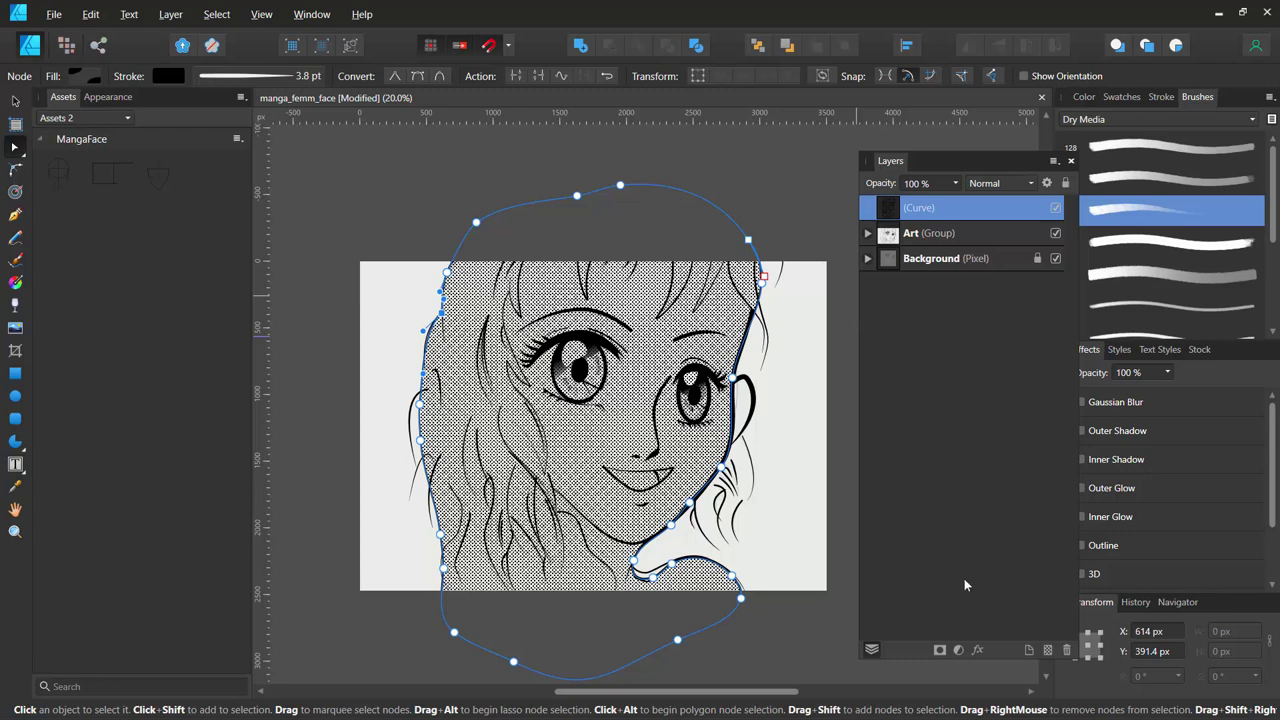
pyautogui.click(940, 652)
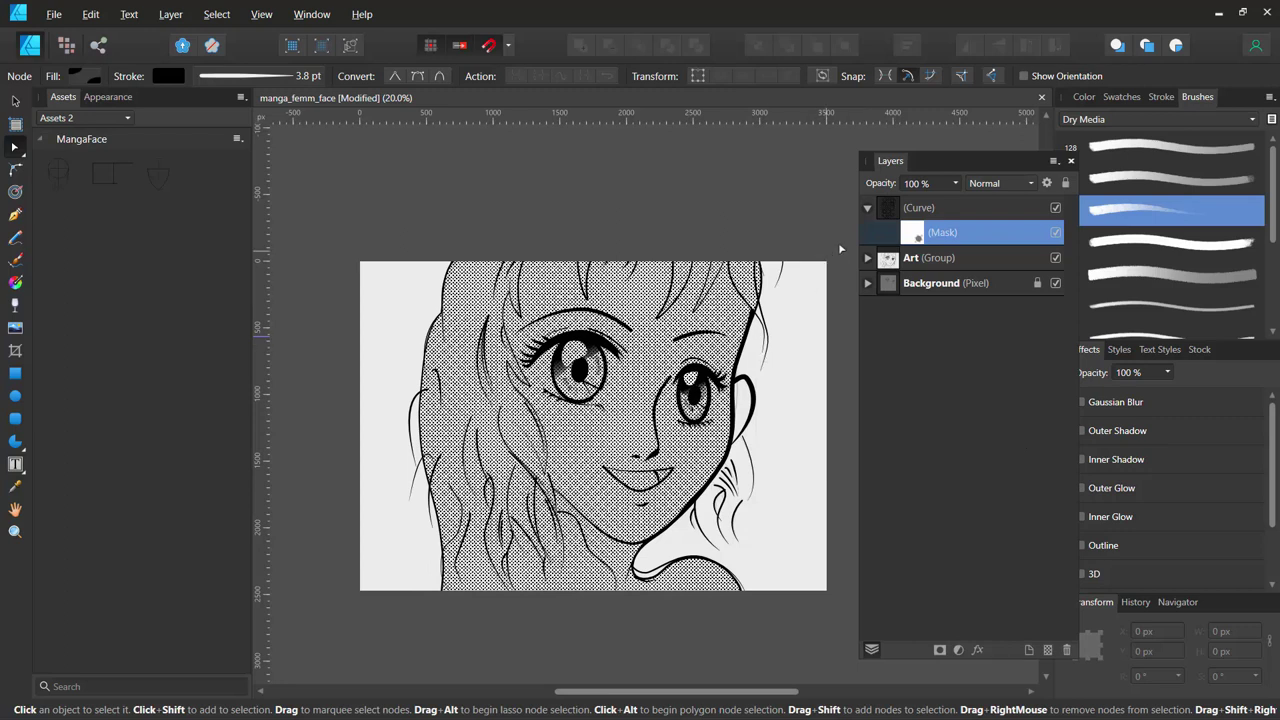
pyautogui.click(890, 212)
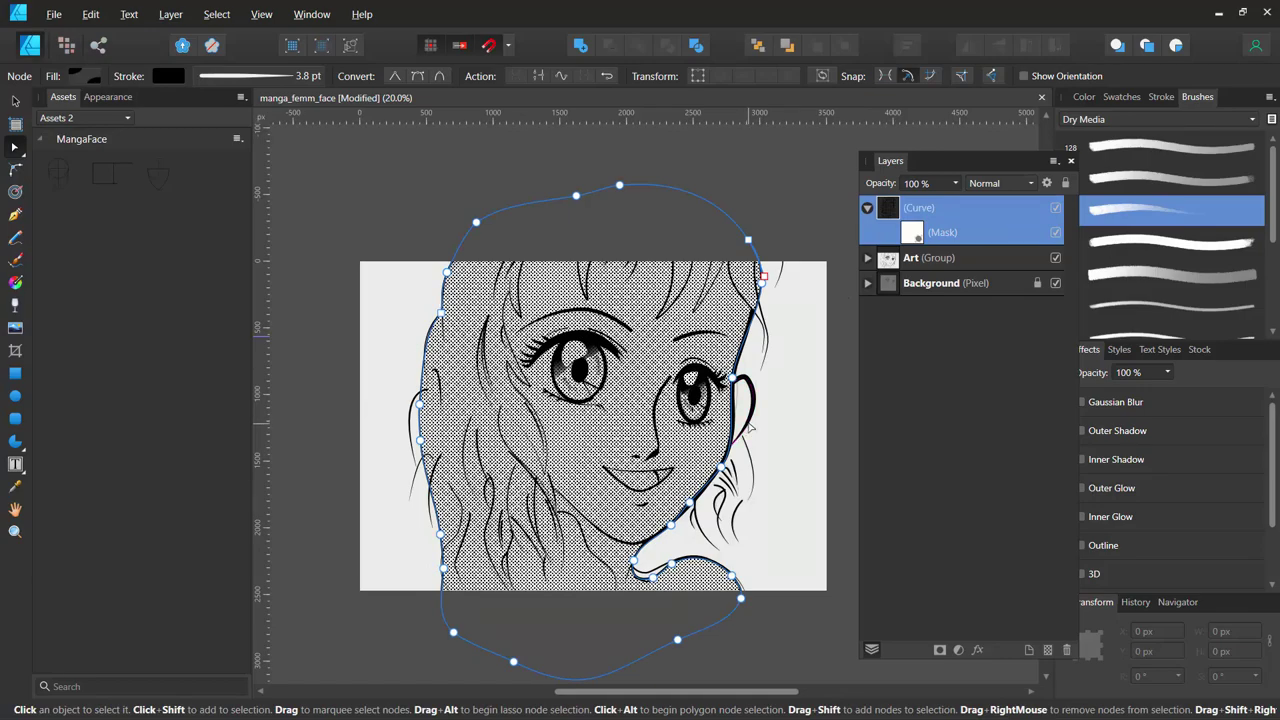
# Pull the shape's edge beside the right eye out toward the ear outline.
pyautogui.scroll(6, 668, 394)
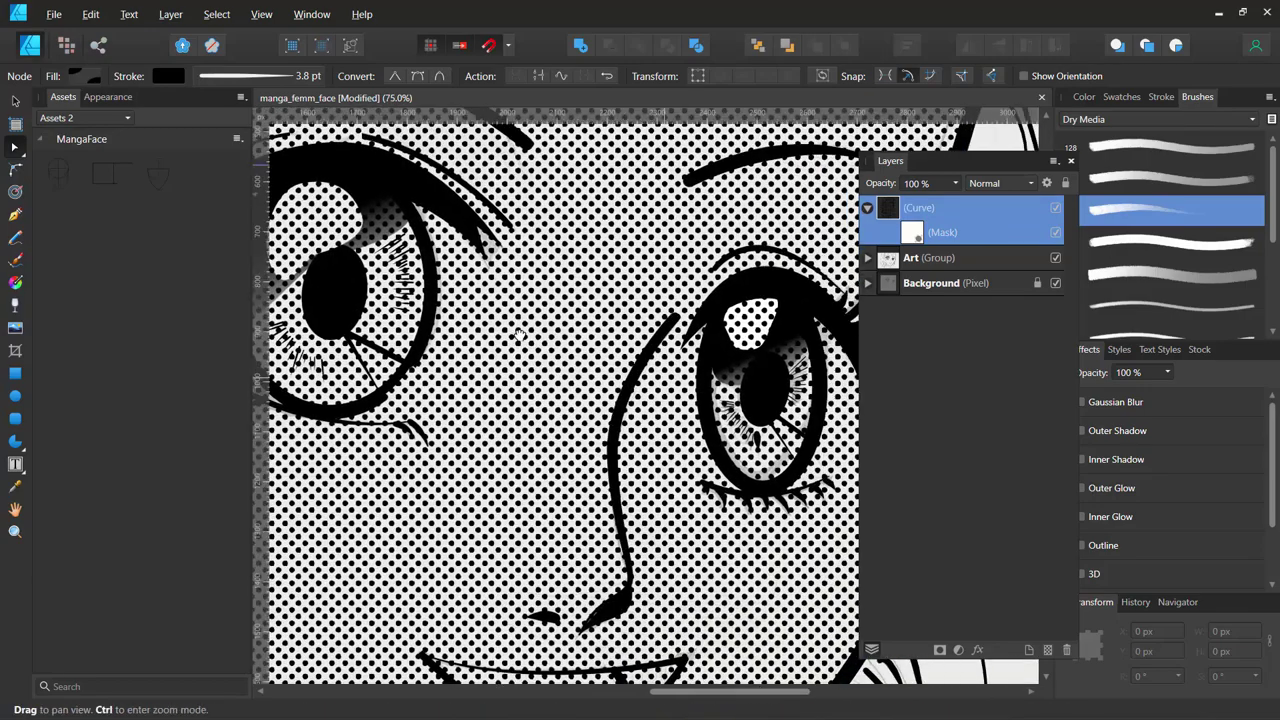
pyautogui.moveTo(519, 334); pyautogui.dragTo(179, 254)
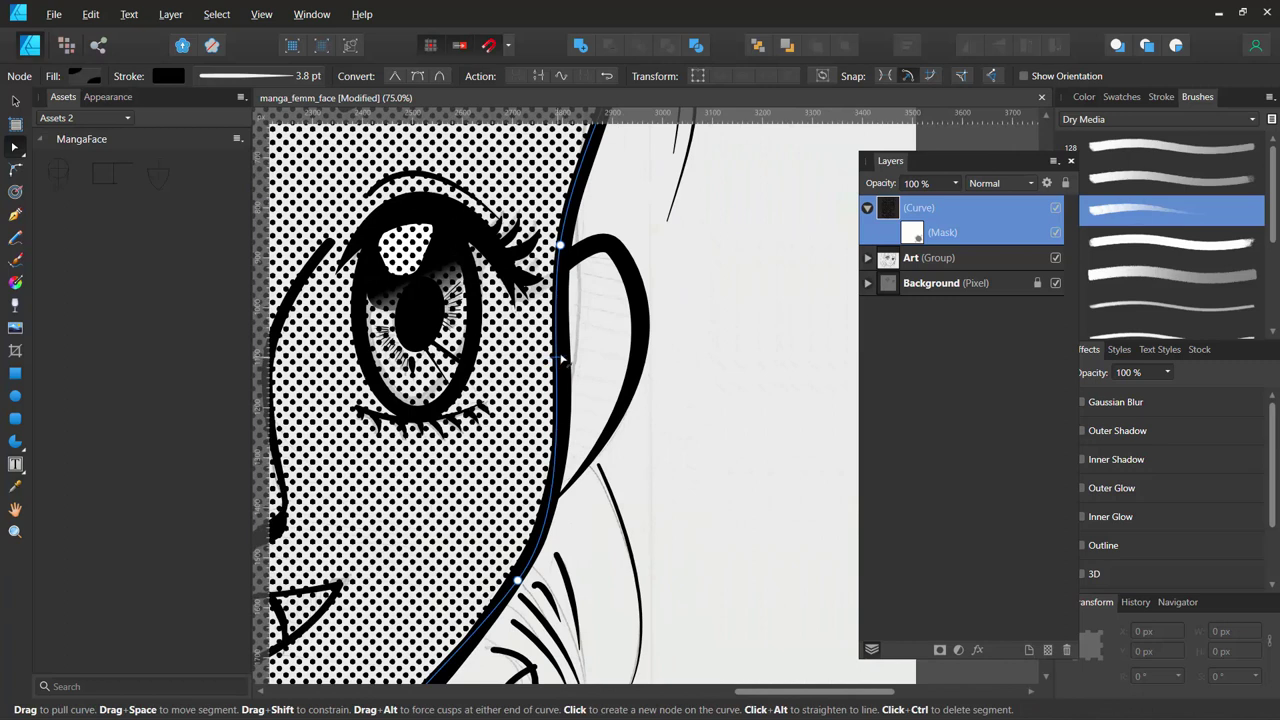
pyautogui.moveTo(562, 354)
pyautogui.mouseDown()
pyautogui.moveTo(563, 288)
pyautogui.moveTo(604, 273)
pyautogui.moveTo(611, 245)
pyautogui.mouseUp()
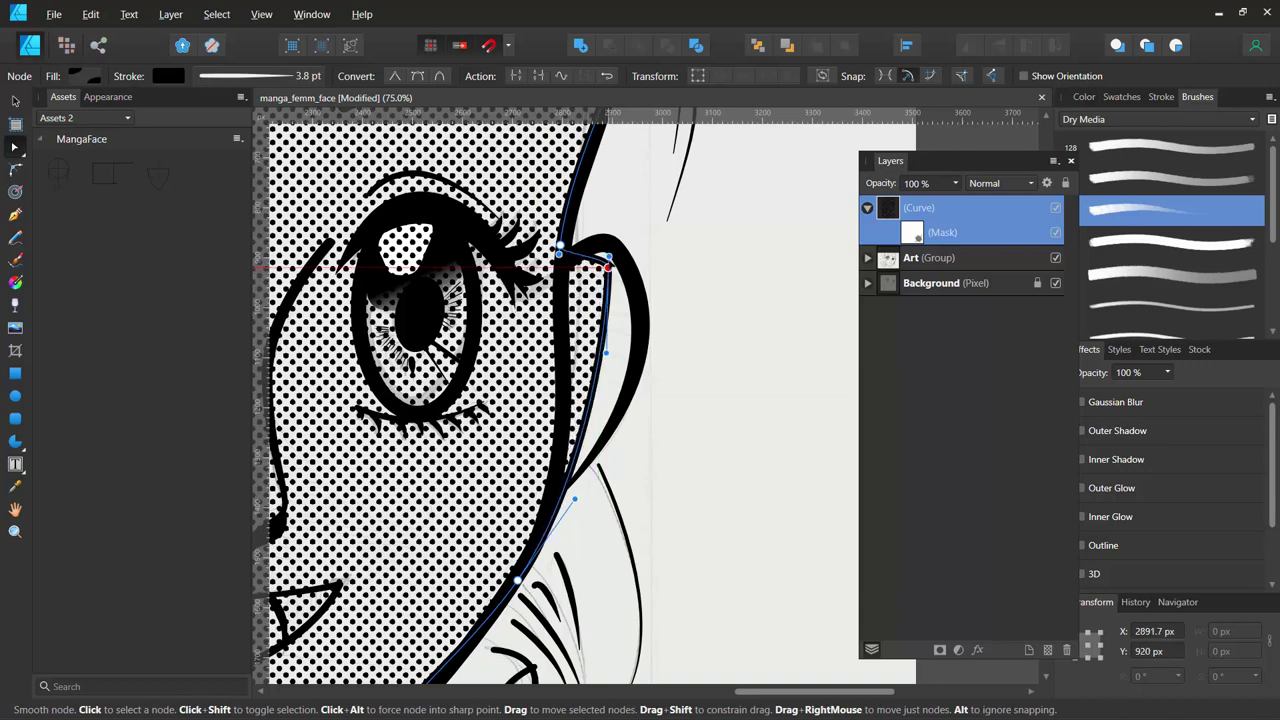
pyautogui.moveTo(612, 339); pyautogui.dragTo(659, 364)
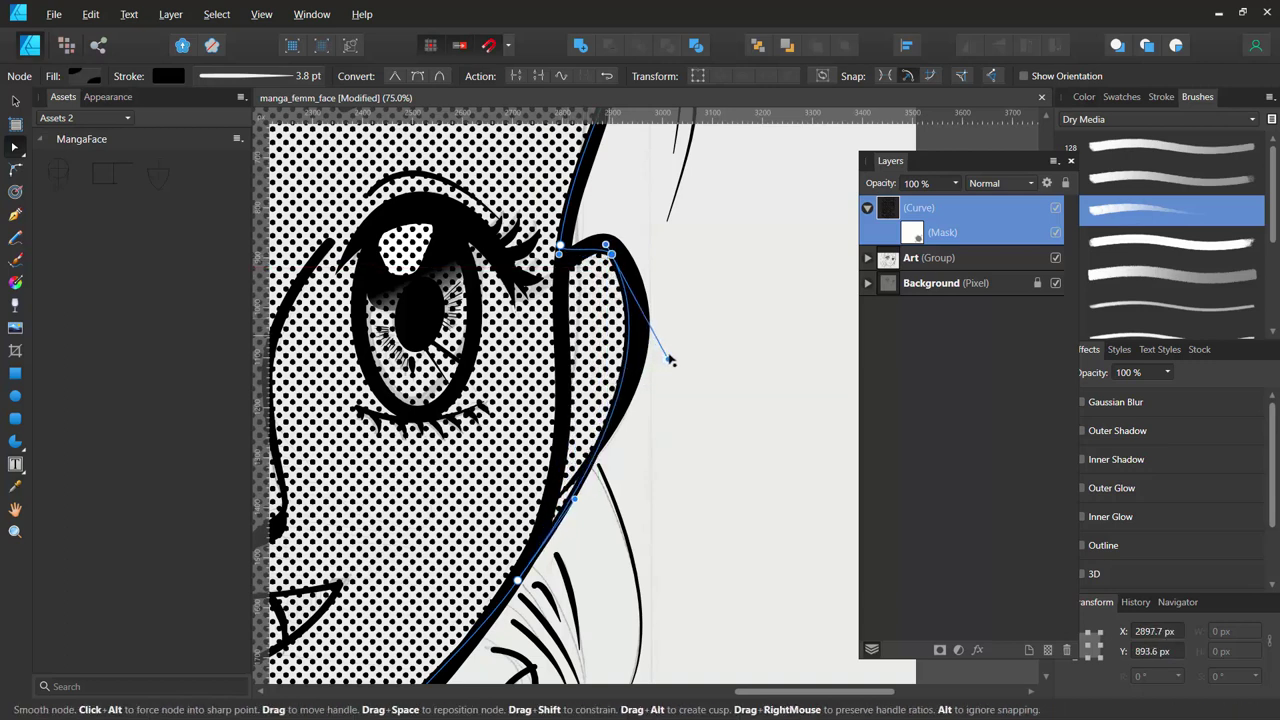
pyautogui.moveTo(659, 364); pyautogui.dragTo(678, 354)
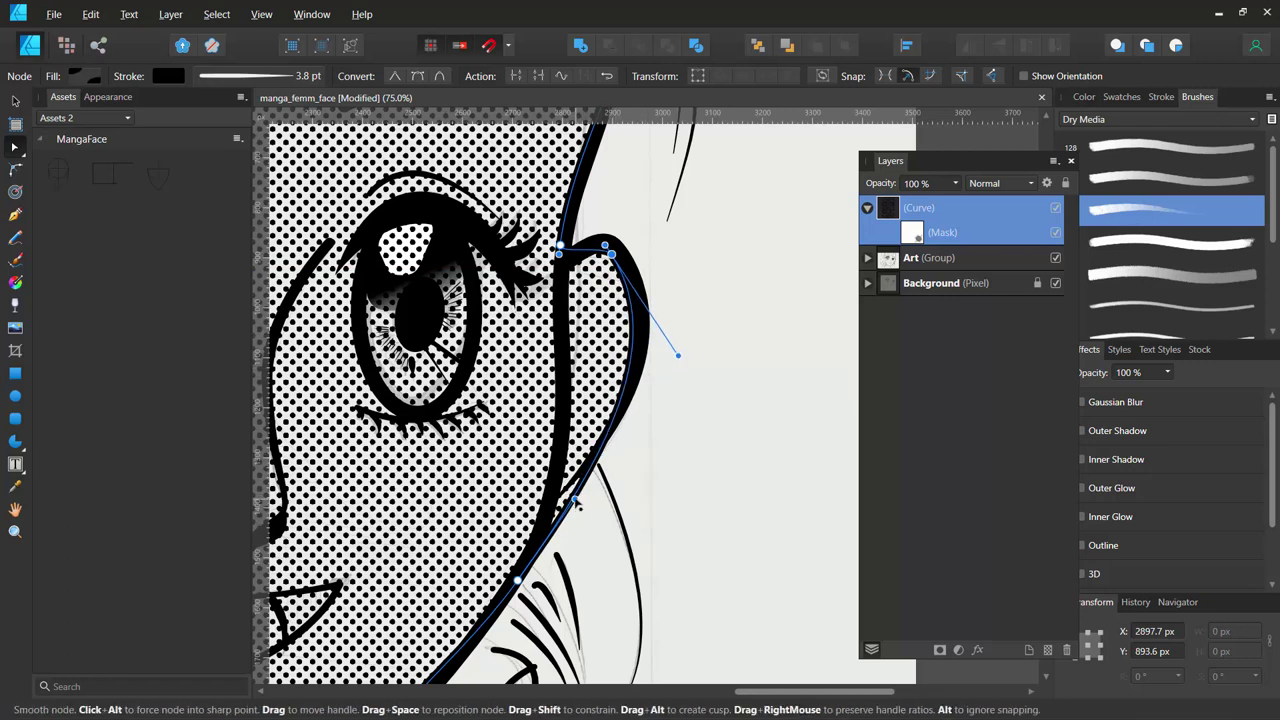
pyautogui.moveTo(575, 500); pyautogui.dragTo(548, 495)
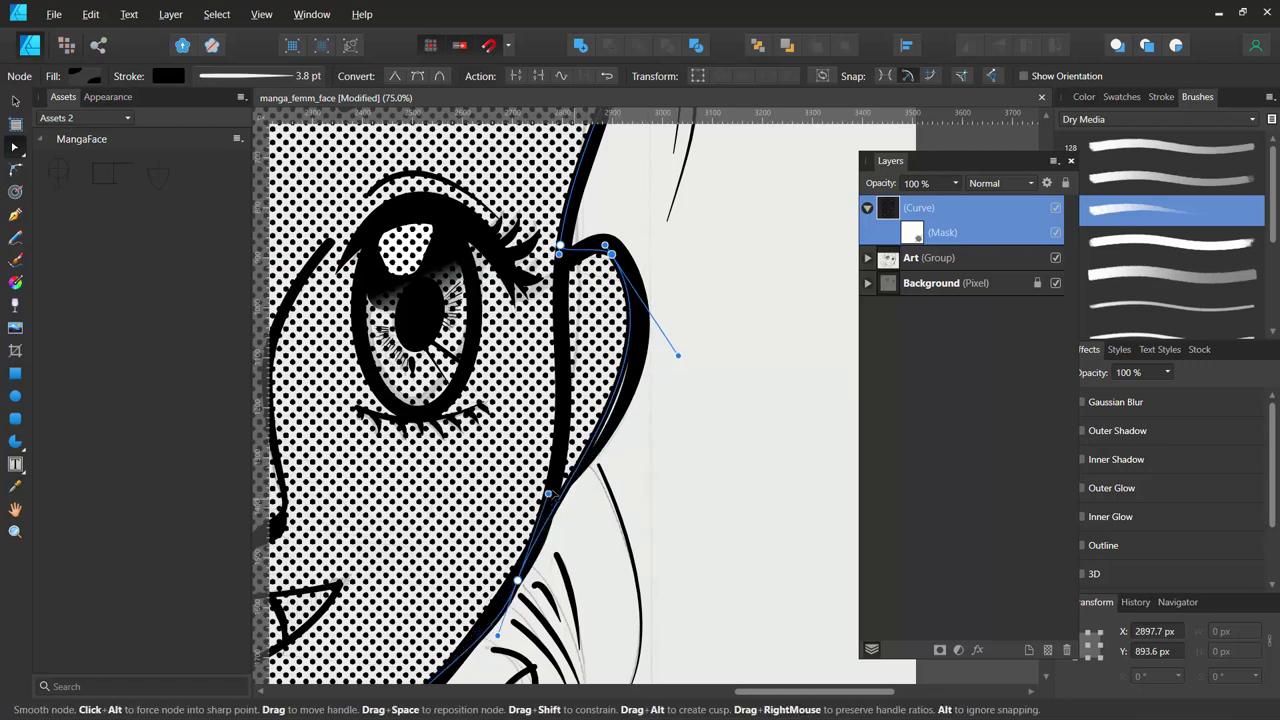
pyautogui.moveTo(678, 355); pyautogui.dragTo(732, 404)
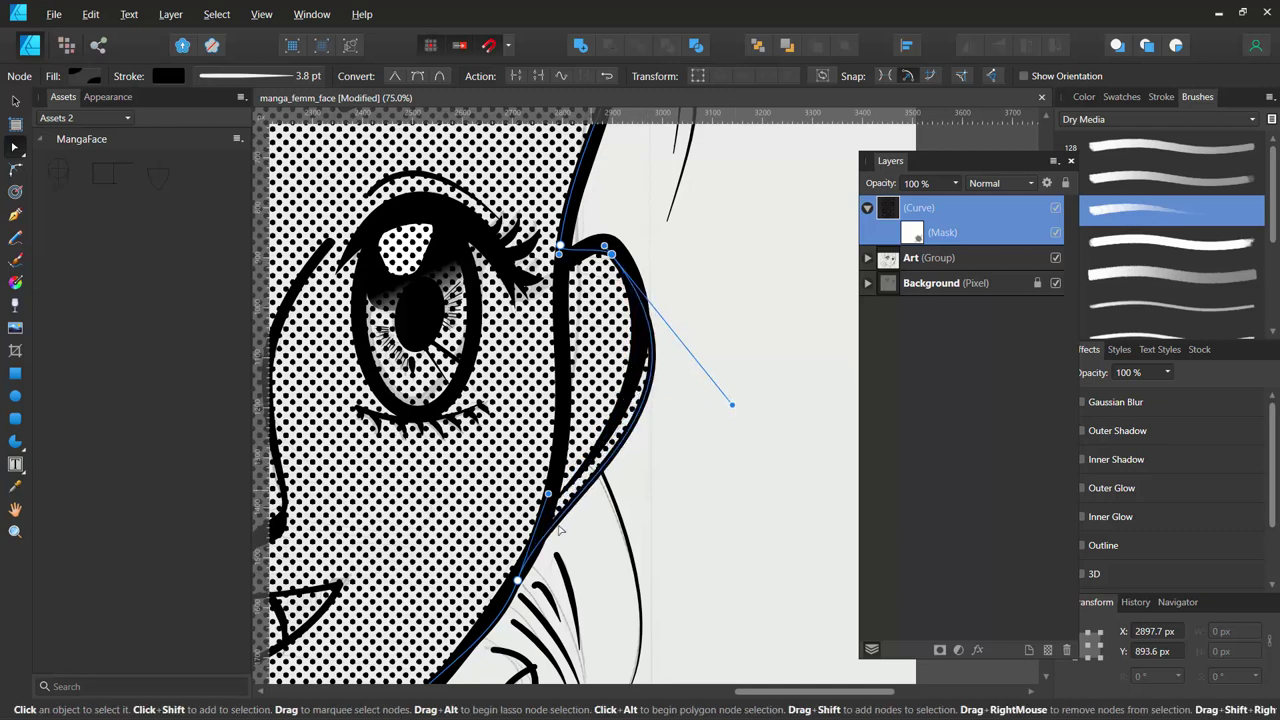
# Refine the lower cheek and jawline points so the edge hugs the face.
pyautogui.moveTo(521, 583); pyautogui.dragTo(524, 573)
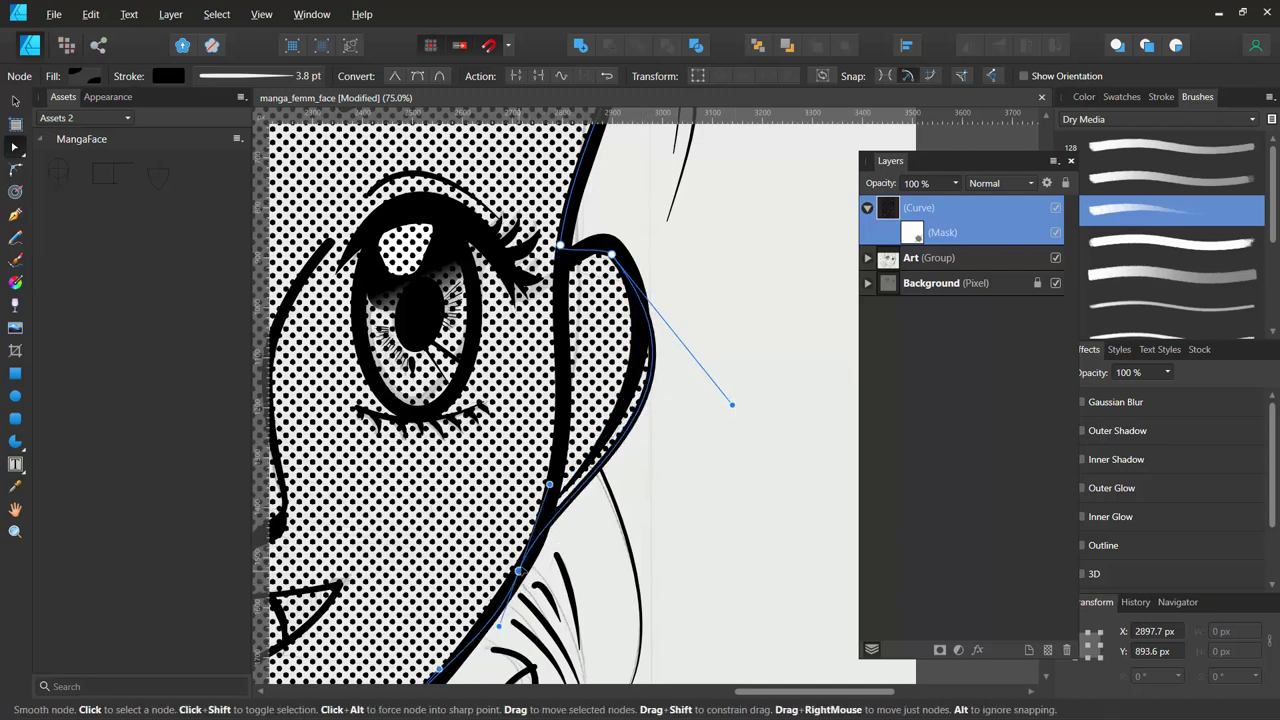
pyautogui.moveTo(548, 484)
pyautogui.mouseDown()
pyautogui.moveTo(536, 505)
pyautogui.moveTo(522, 474)
pyautogui.mouseUp()
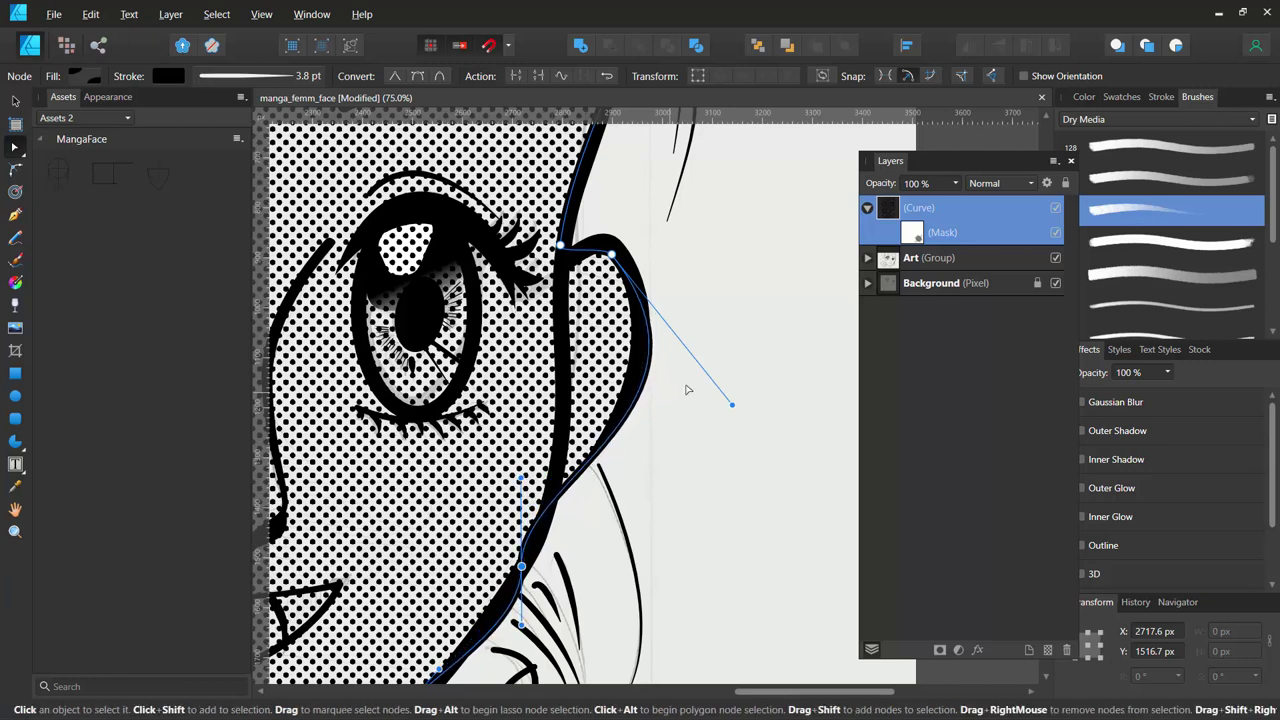
pyautogui.moveTo(731, 405); pyautogui.dragTo(720, 386)
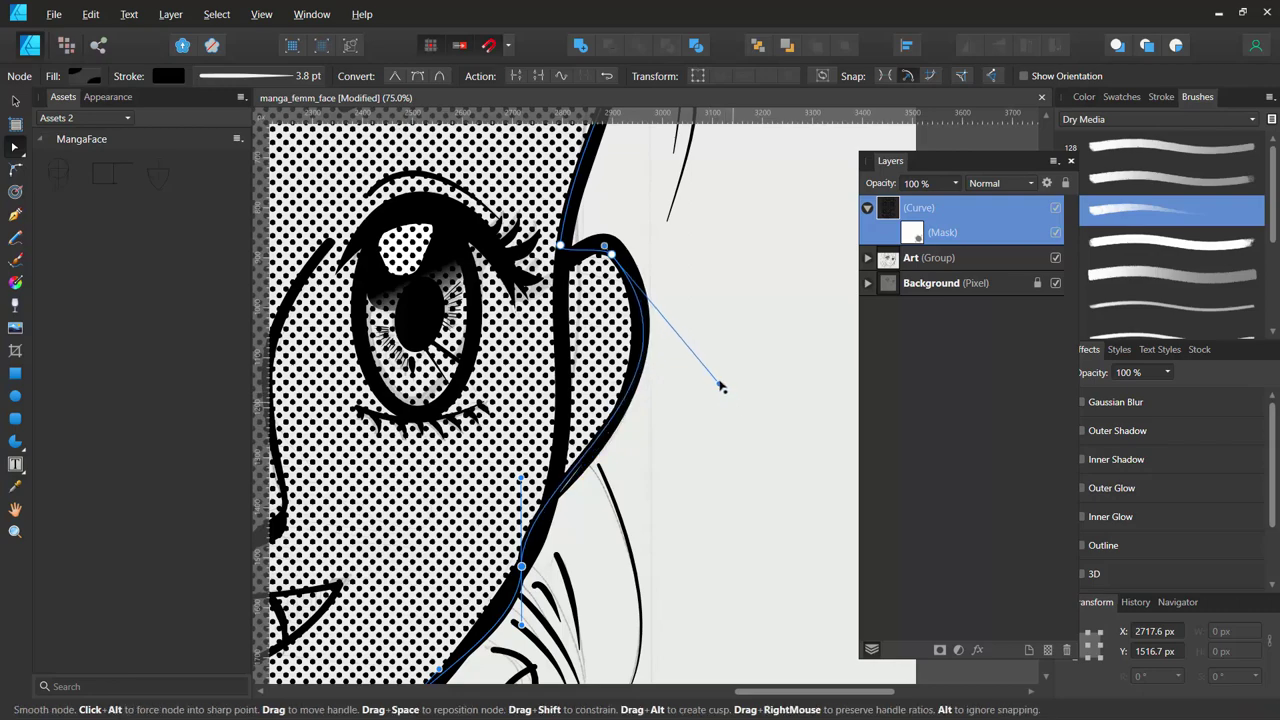
pyautogui.scroll(-3, 666, 440)
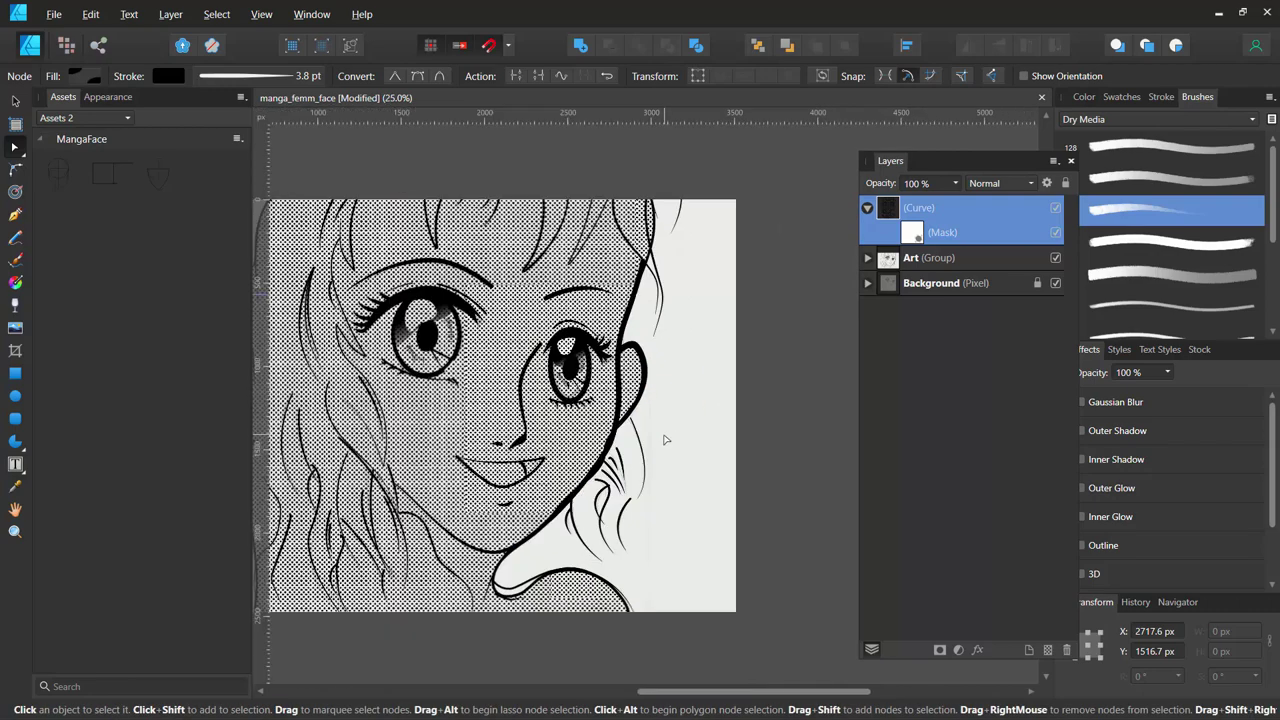
pyautogui.scroll(-1, 666, 440)
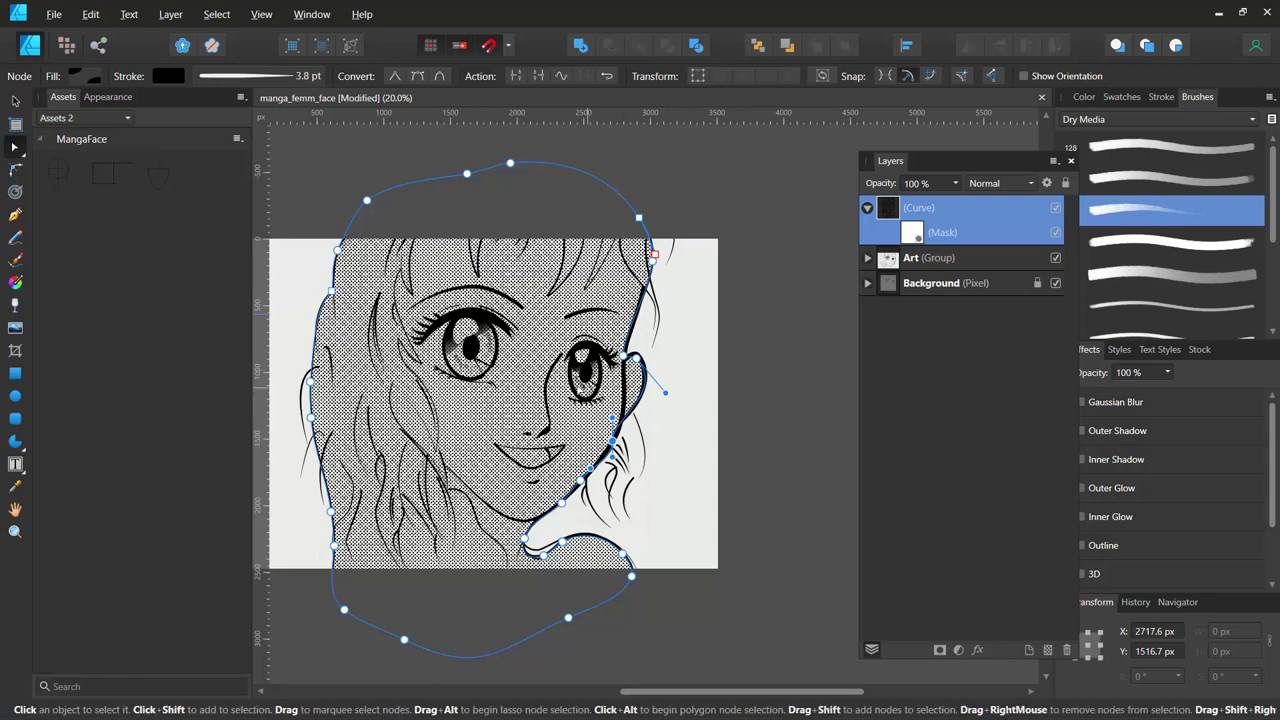
pyautogui.moveTo(640, 420); pyautogui.dragTo(664, 443)
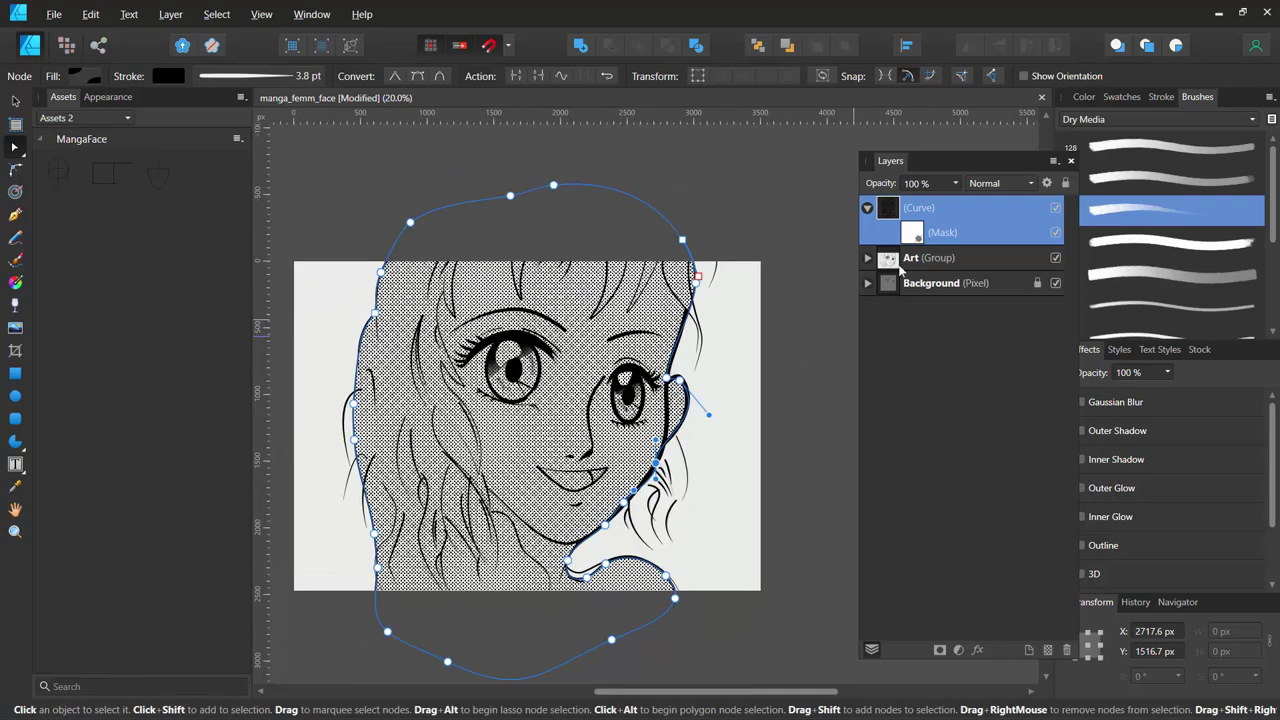
# Select the halftone shape's Mask layer, save the document, and pick the Pencil Tool.
pyautogui.click(911, 238)
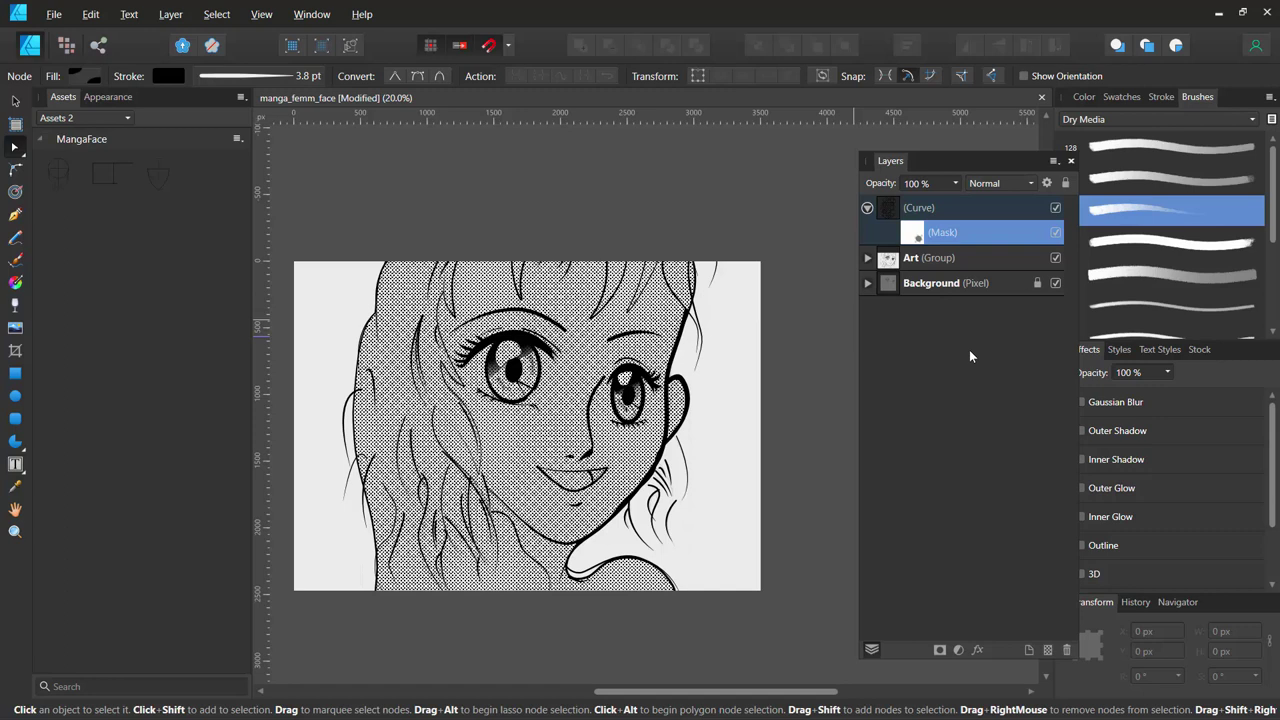
pyautogui.hotkey('ctrl', 's')
pyautogui.click(16, 238)
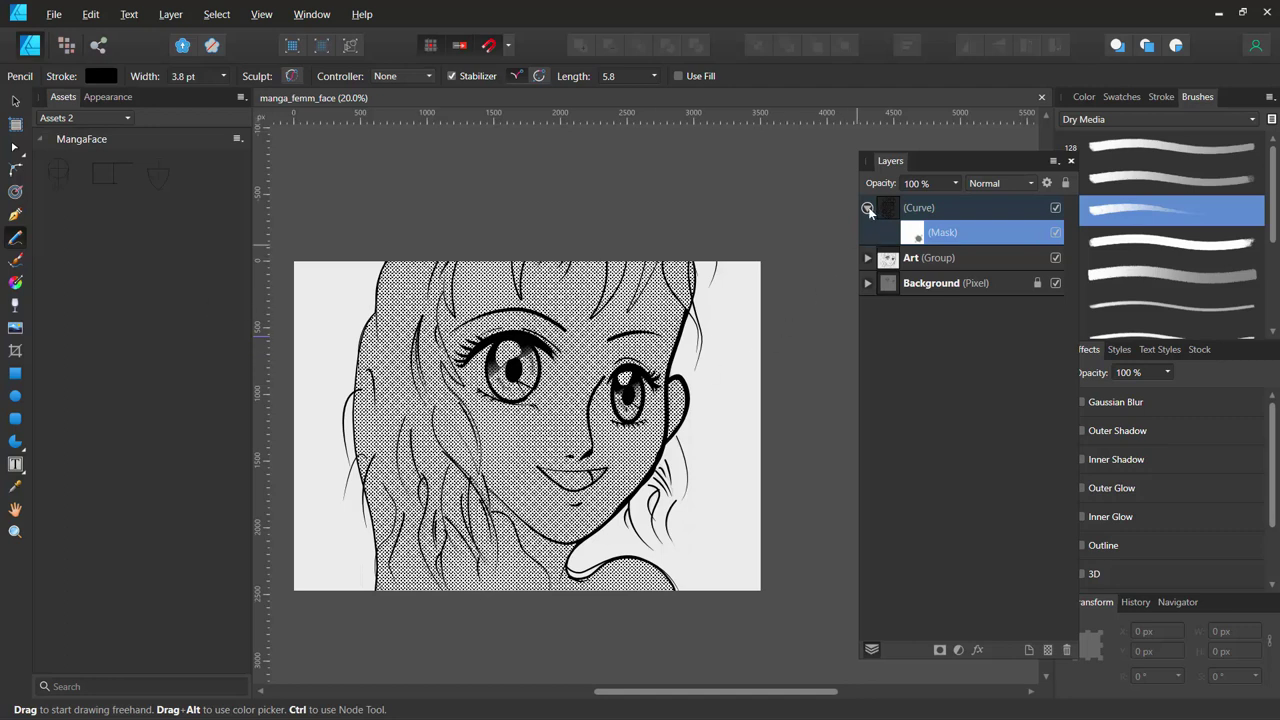
# Duplicate the halftone Curve and delete the Mask from the top copy.
pyautogui.click(867, 209)
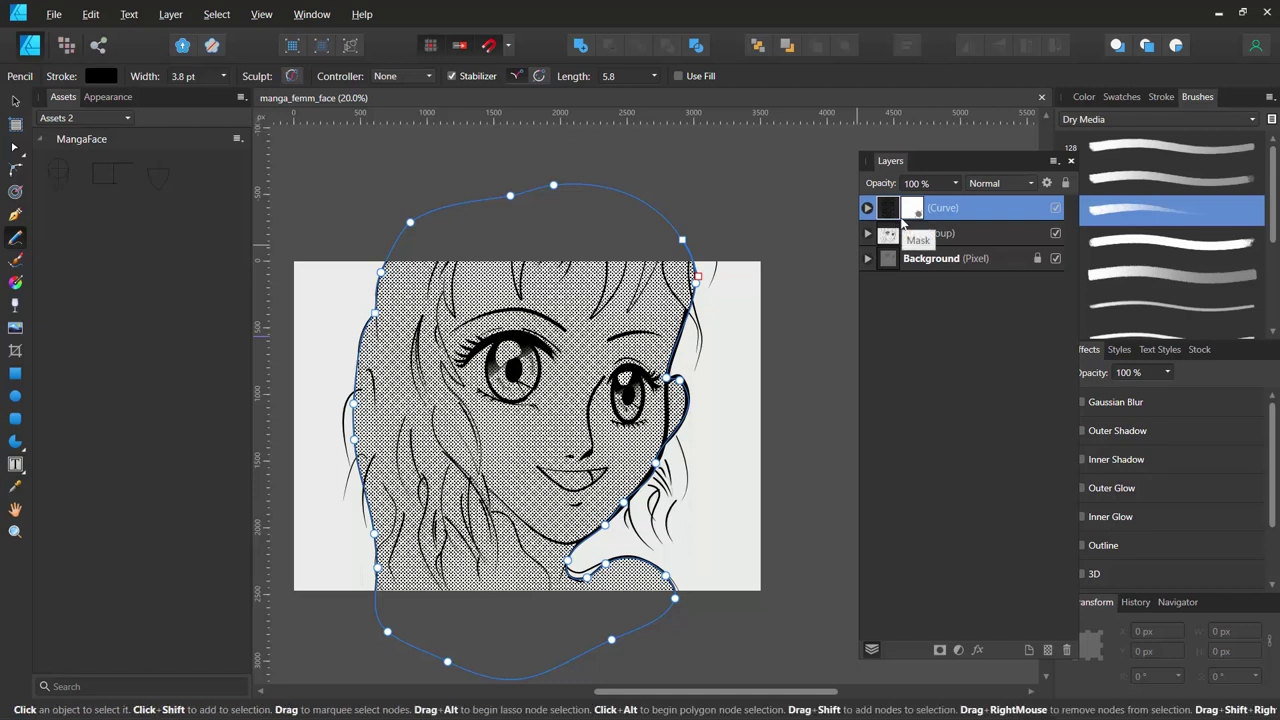
pyautogui.hotkey('ctrl', 'j')
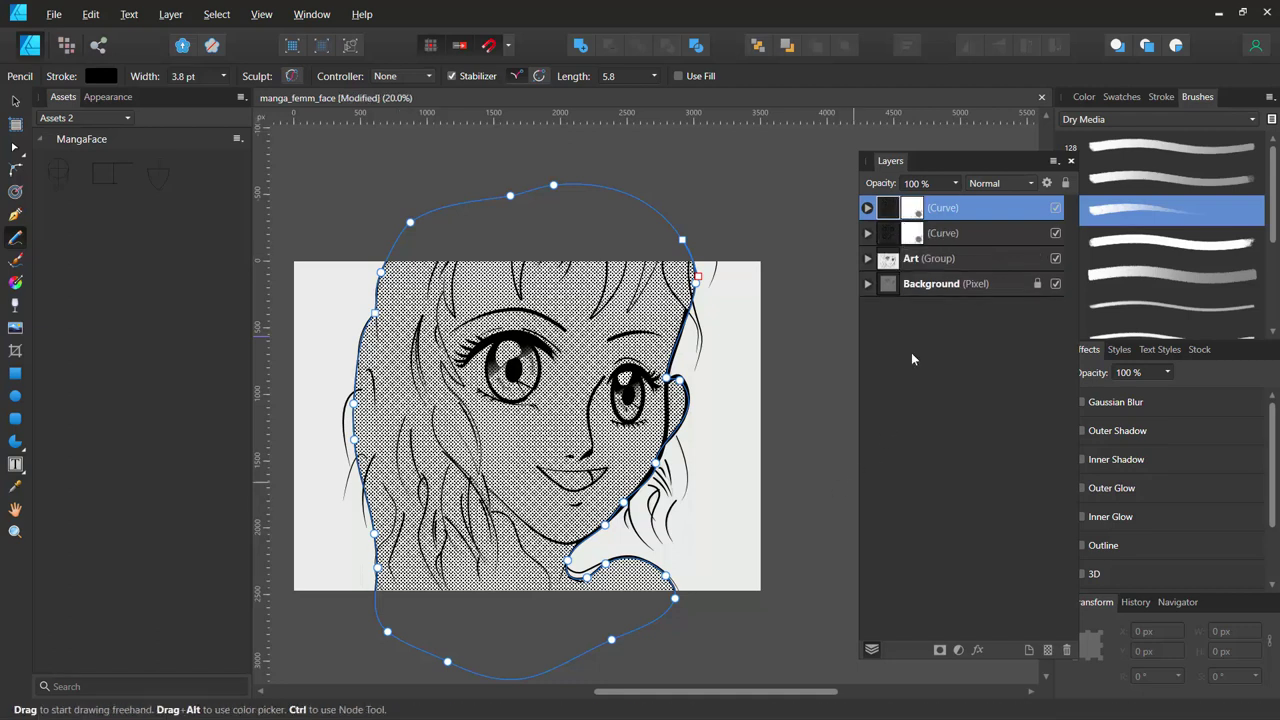
pyautogui.click(867, 208)
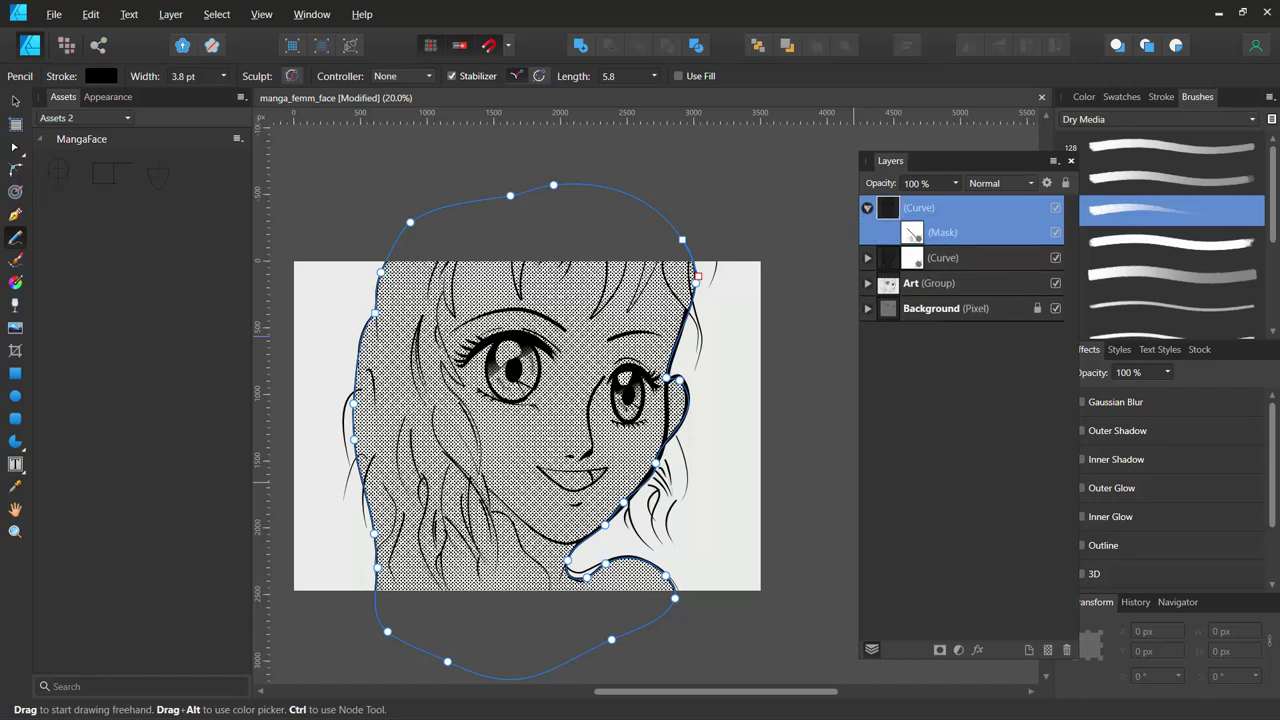
pyautogui.click(912, 236)
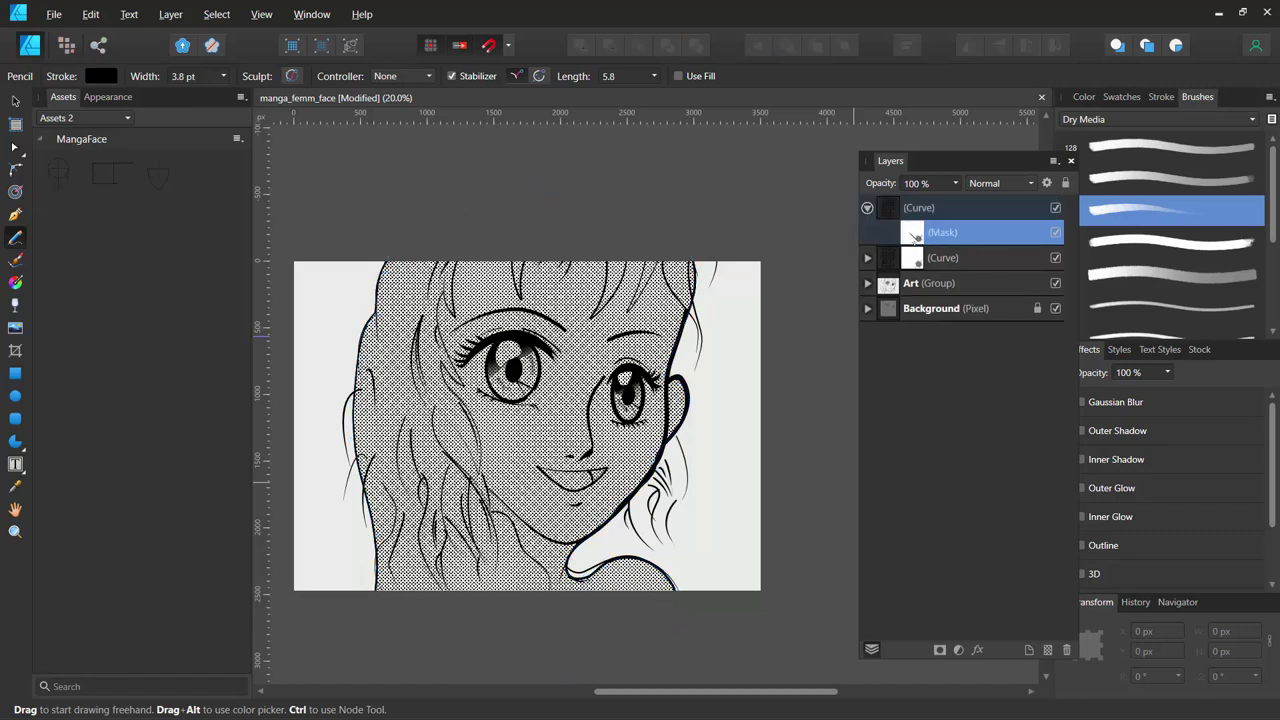
pyautogui.press('Delete')
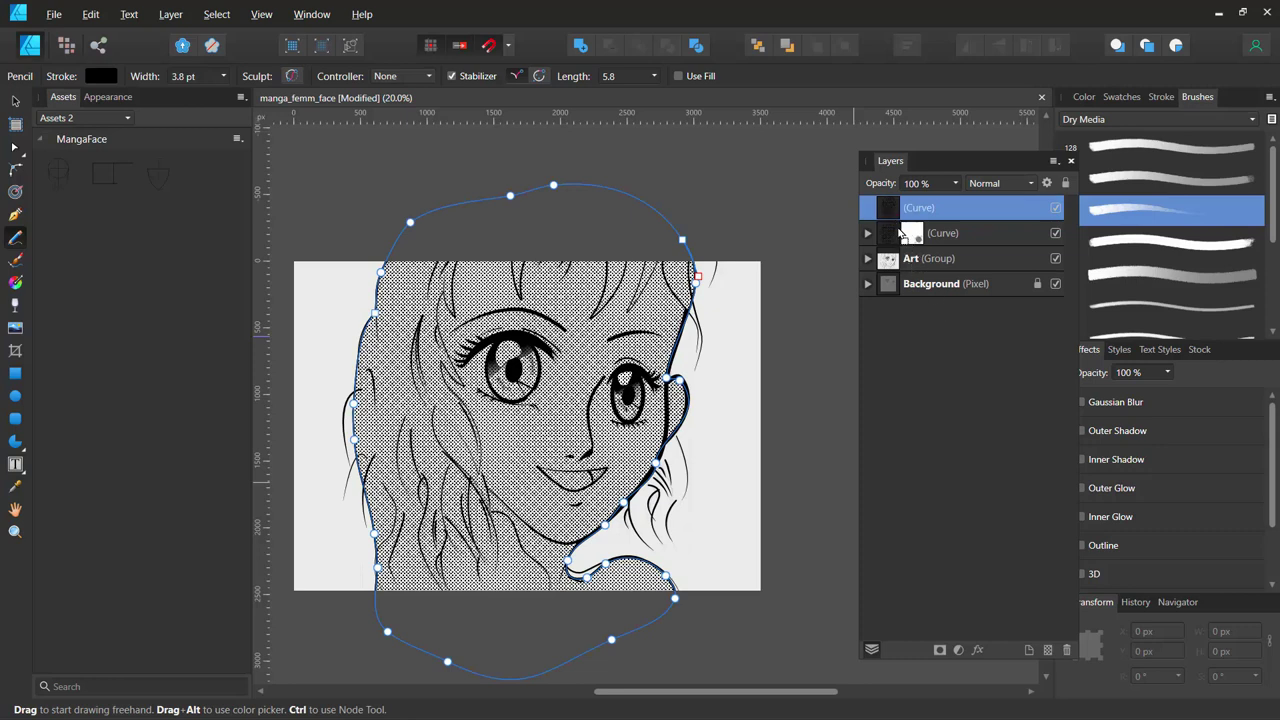
# Nest the unmasked copy inside the other halftone Curve, stacked above its Mask.
pyautogui.moveTo(899, 237); pyautogui.dragTo(901, 246)
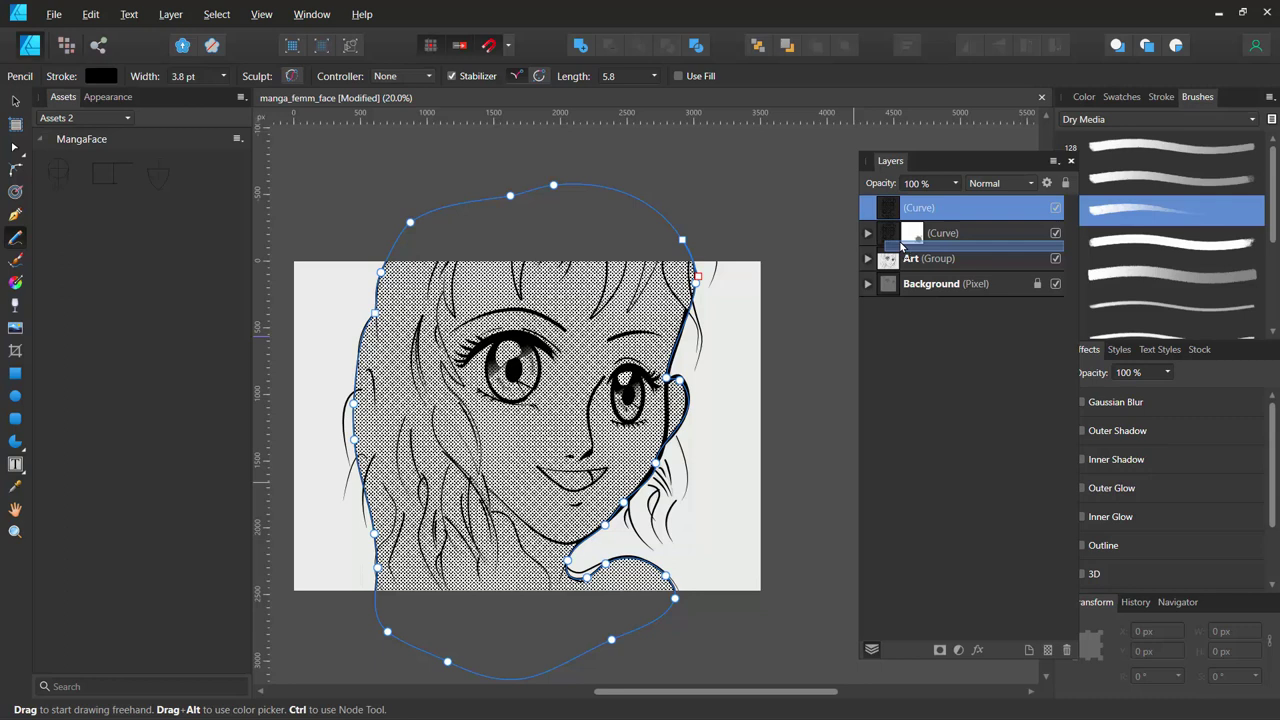
pyautogui.moveTo(901, 246); pyautogui.dragTo(901, 248)
pyautogui.click(867, 208)
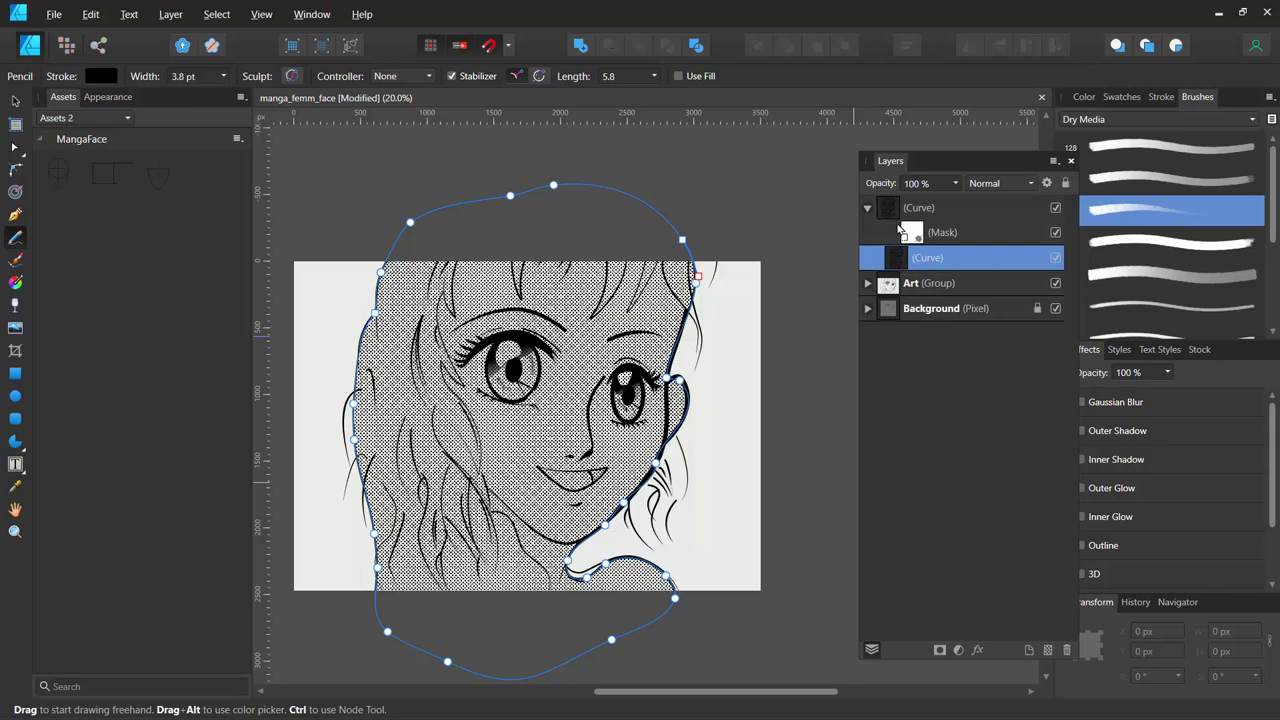
pyautogui.moveTo(899, 230); pyautogui.dragTo(899, 212)
pyautogui.moveTo(899, 212); pyautogui.dragTo(900, 214)
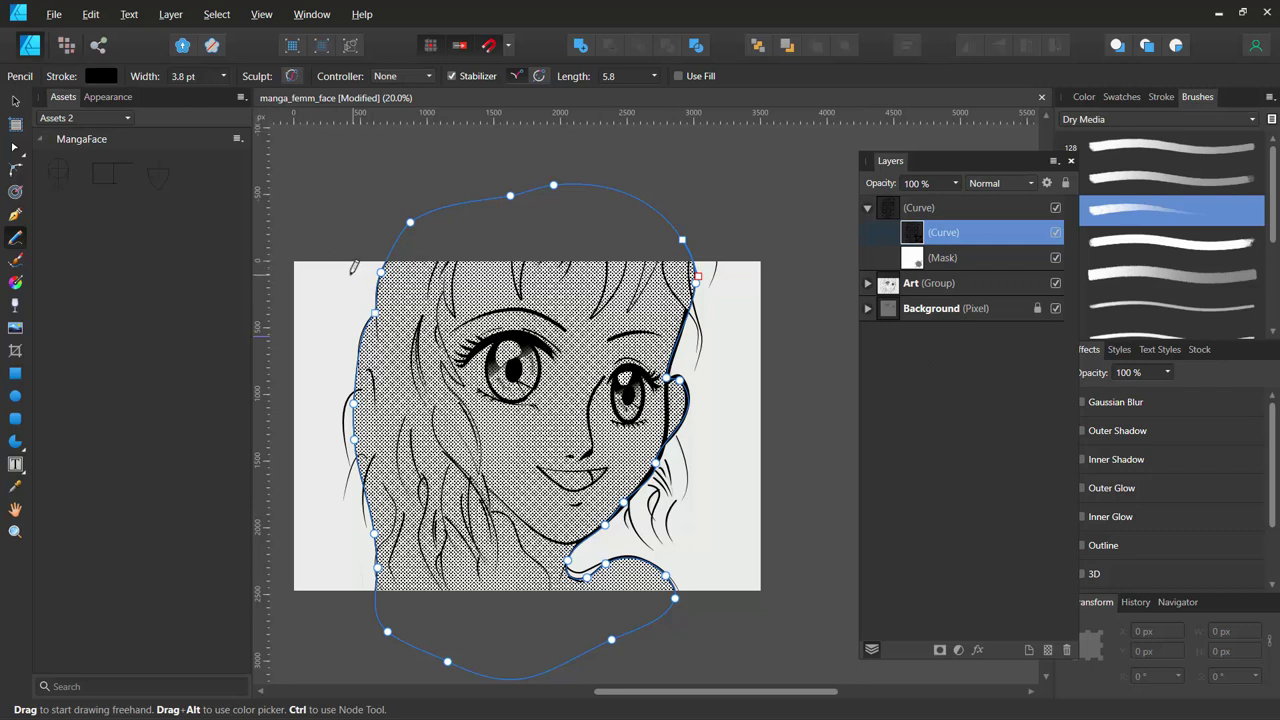
# Draw a black-filled freehand Pencil shape over the upper-left hair.
pyautogui.moveTo(443, 264); pyautogui.dragTo(363, 414)
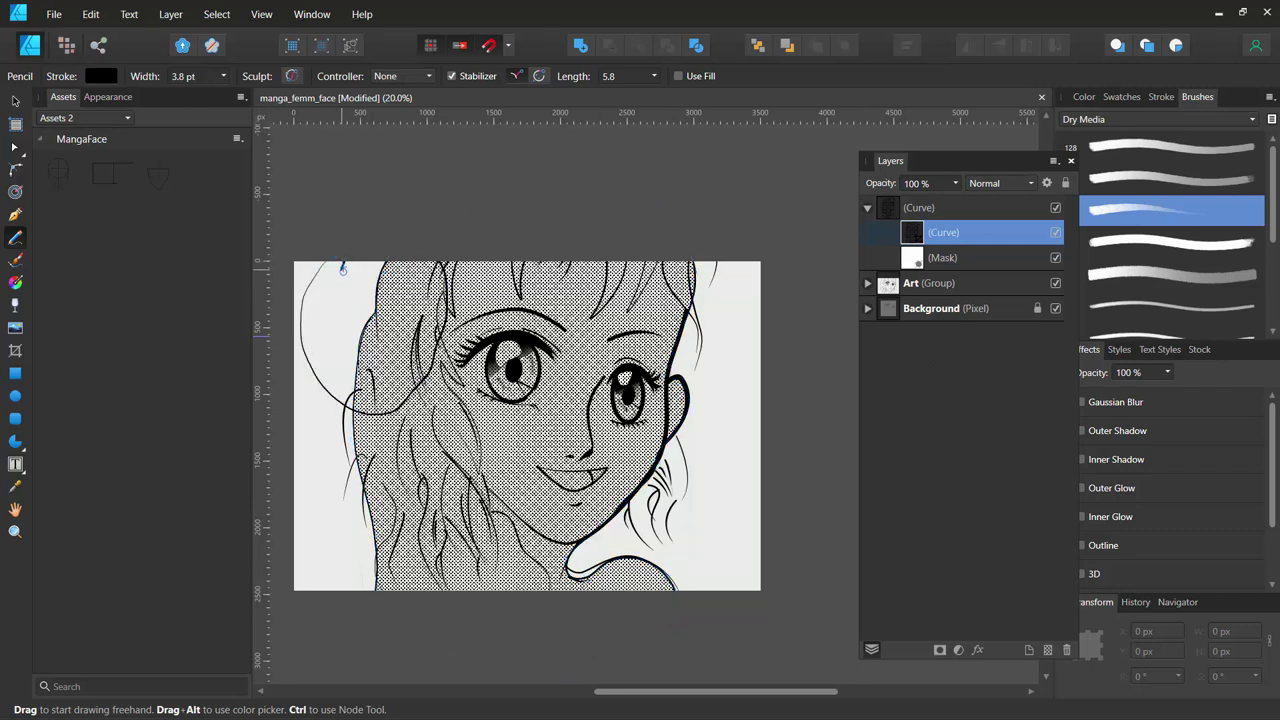
pyautogui.moveTo(342, 268); pyautogui.dragTo(343, 268)
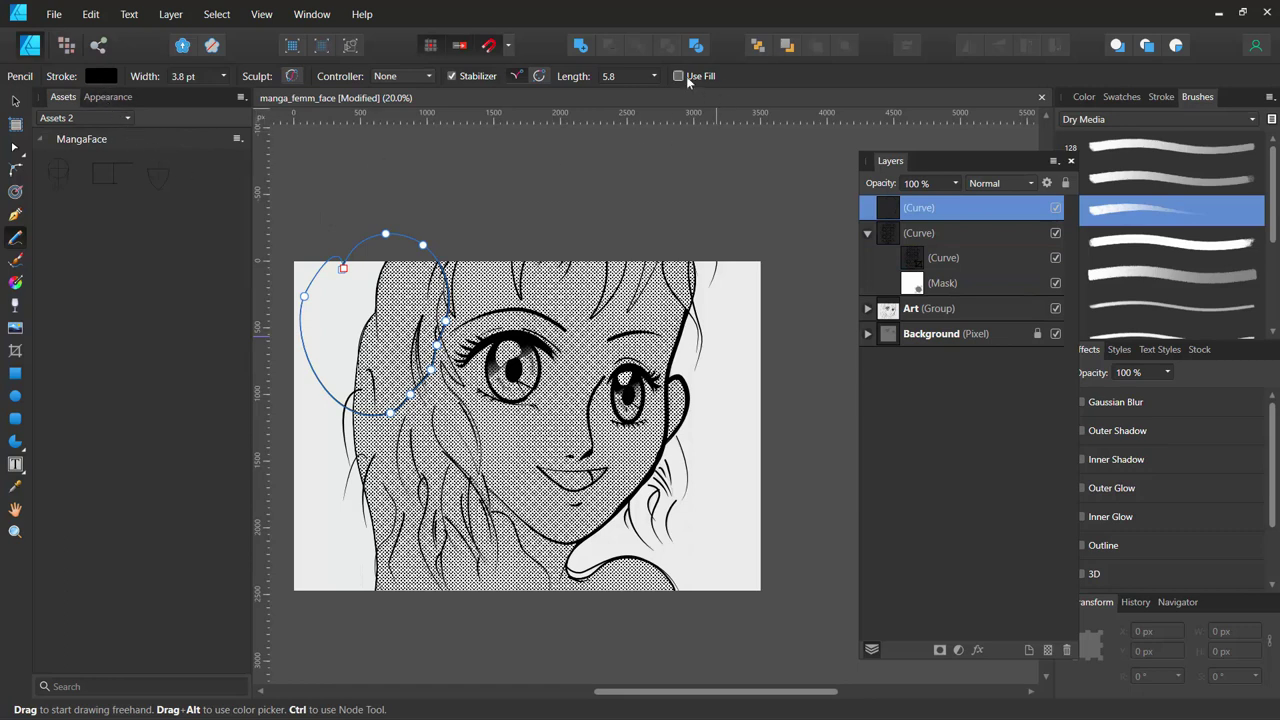
pyautogui.click(679, 77)
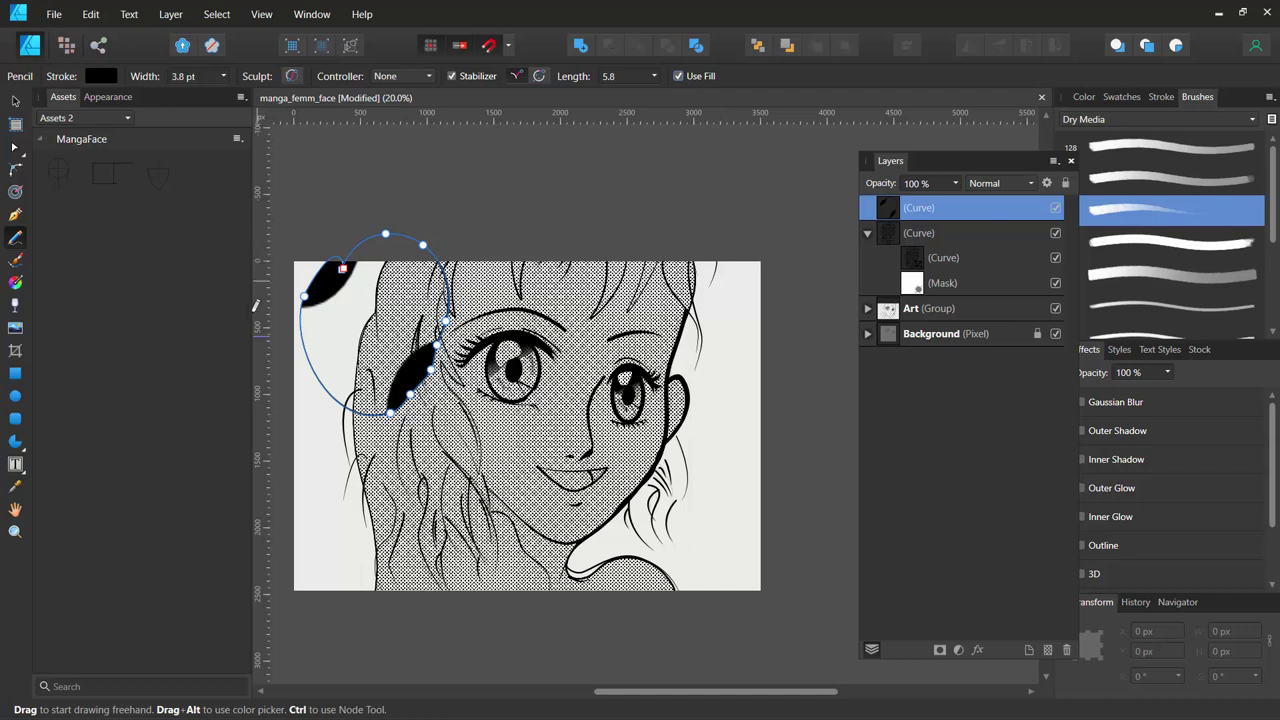
# Undo the filled pencil shape and the nesting of the halftone copies.
pyautogui.press('ctrl')
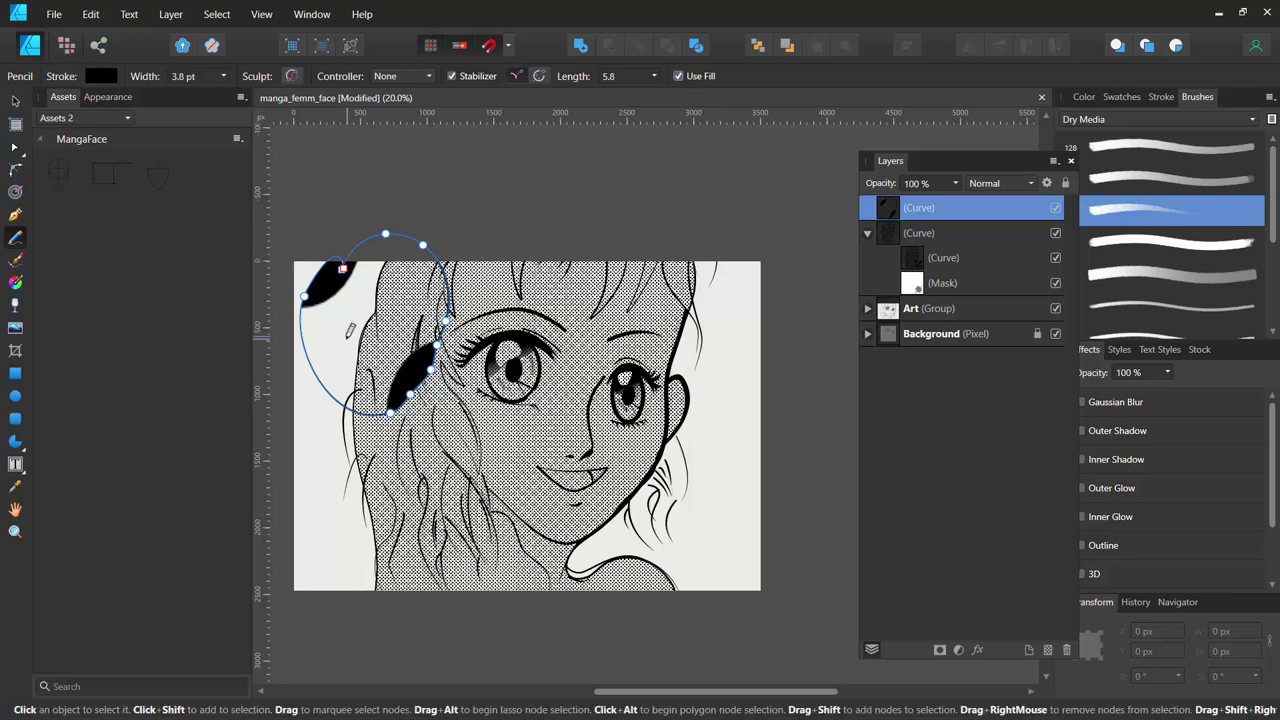
pyautogui.hotkey('ctrl', 'z')
pyautogui.hotkey('ctrl', 'z')
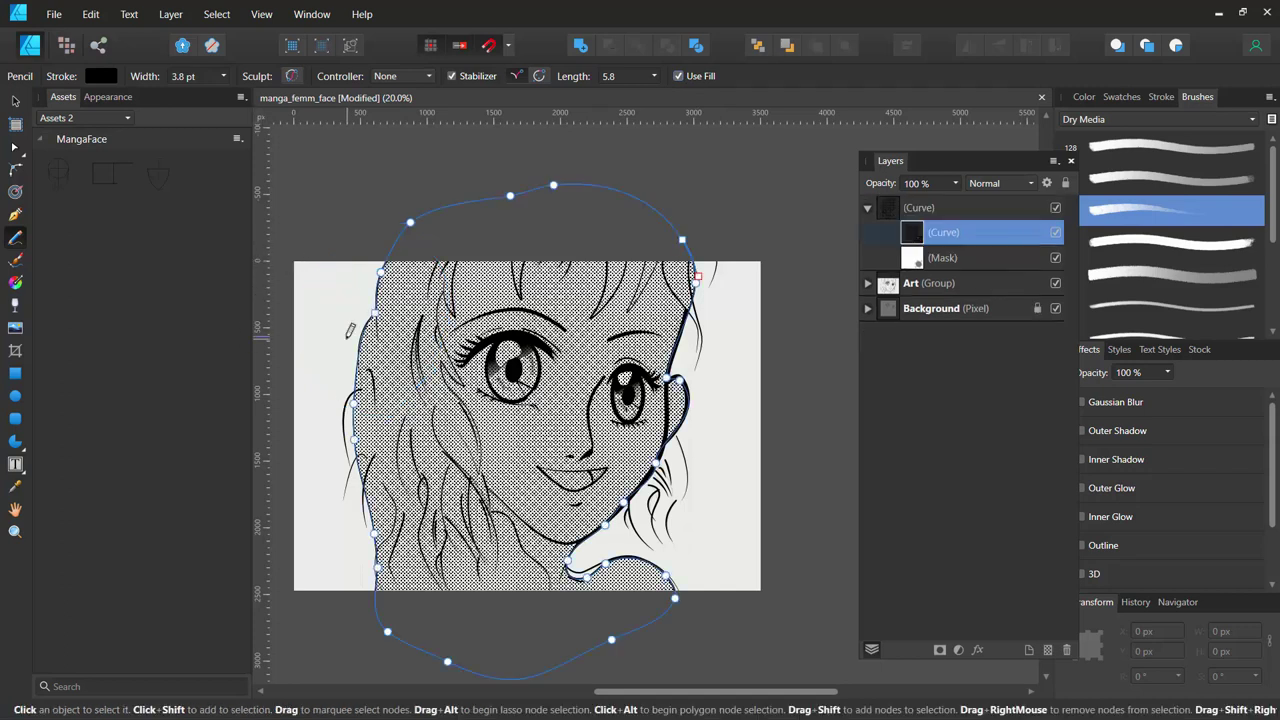
pyautogui.hotkey('ctrl', 'z')
pyautogui.hotkey('ctrl', 'z')
pyautogui.hotkey('ctrl', 'z')
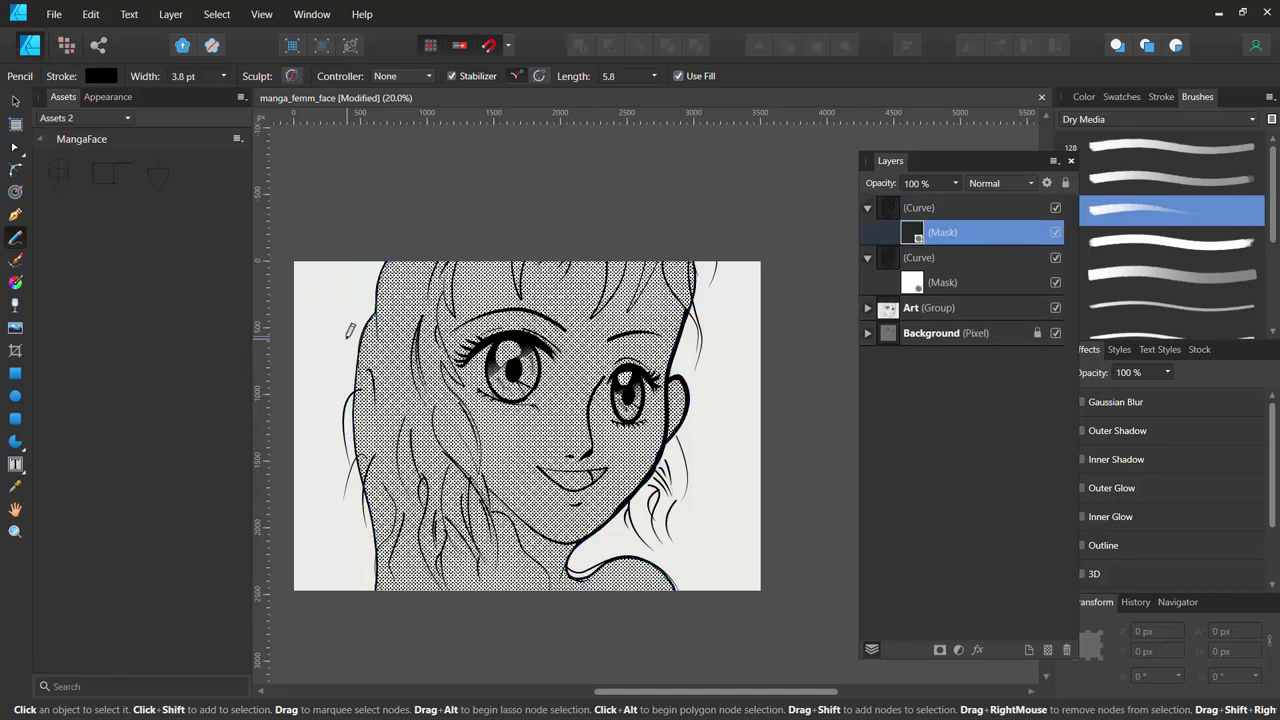
pyautogui.hotkey('ctrl', 'z')
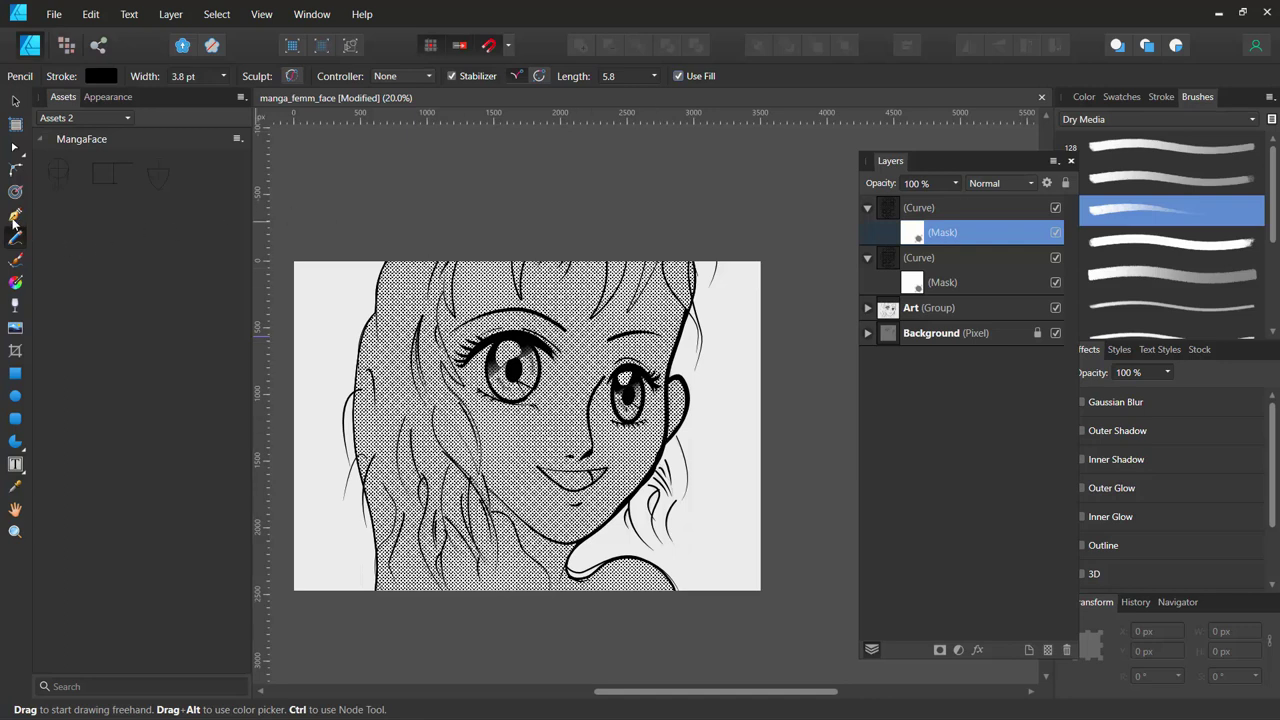
# Paint extra Paint Brush strokes onto the halftone mask over the hair.
pyautogui.click(17, 259)
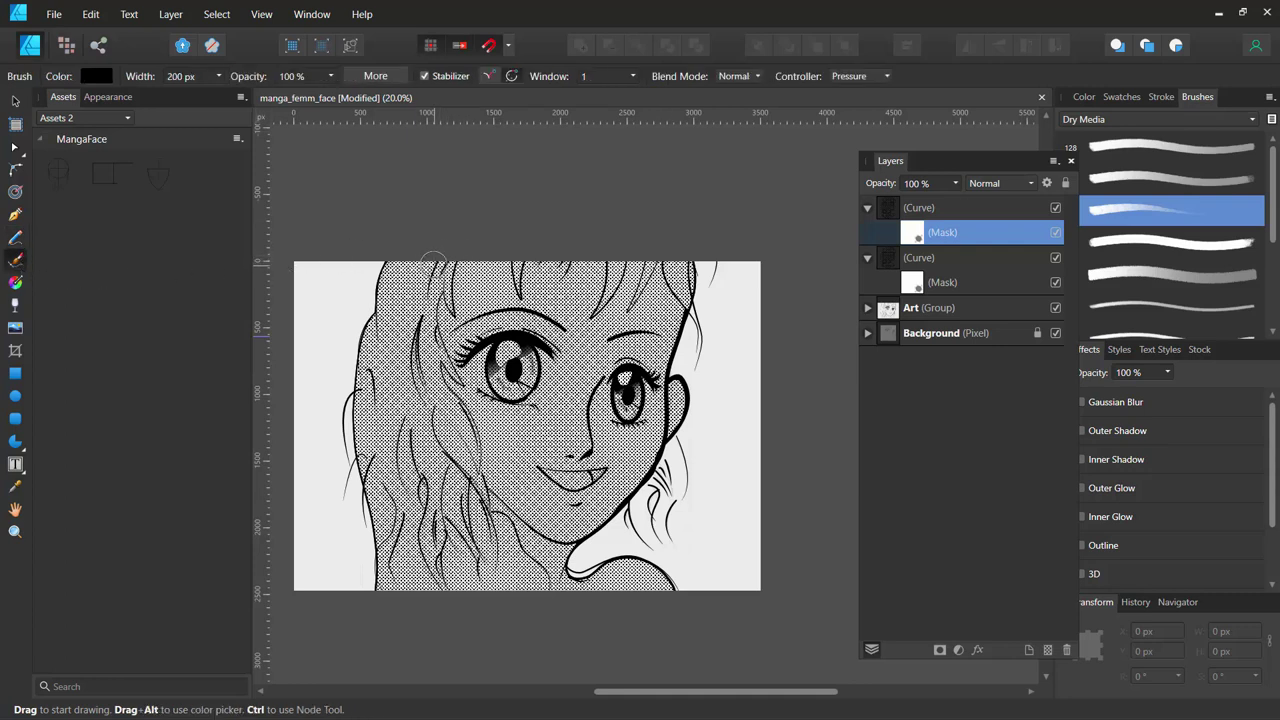
pyautogui.moveTo(366, 262); pyautogui.dragTo(352, 287)
pyautogui.moveTo(462, 262)
pyautogui.mouseDown()
pyautogui.moveTo(455, 350)
pyautogui.moveTo(350, 320)
pyautogui.moveTo(395, 262)
pyautogui.moveTo(375, 365)
pyautogui.moveTo(373, 269)
pyautogui.moveTo(358, 350)
pyautogui.moveTo(390, 330)
pyautogui.moveTo(410, 270)
pyautogui.moveTo(455, 318)
pyautogui.mouseUp()
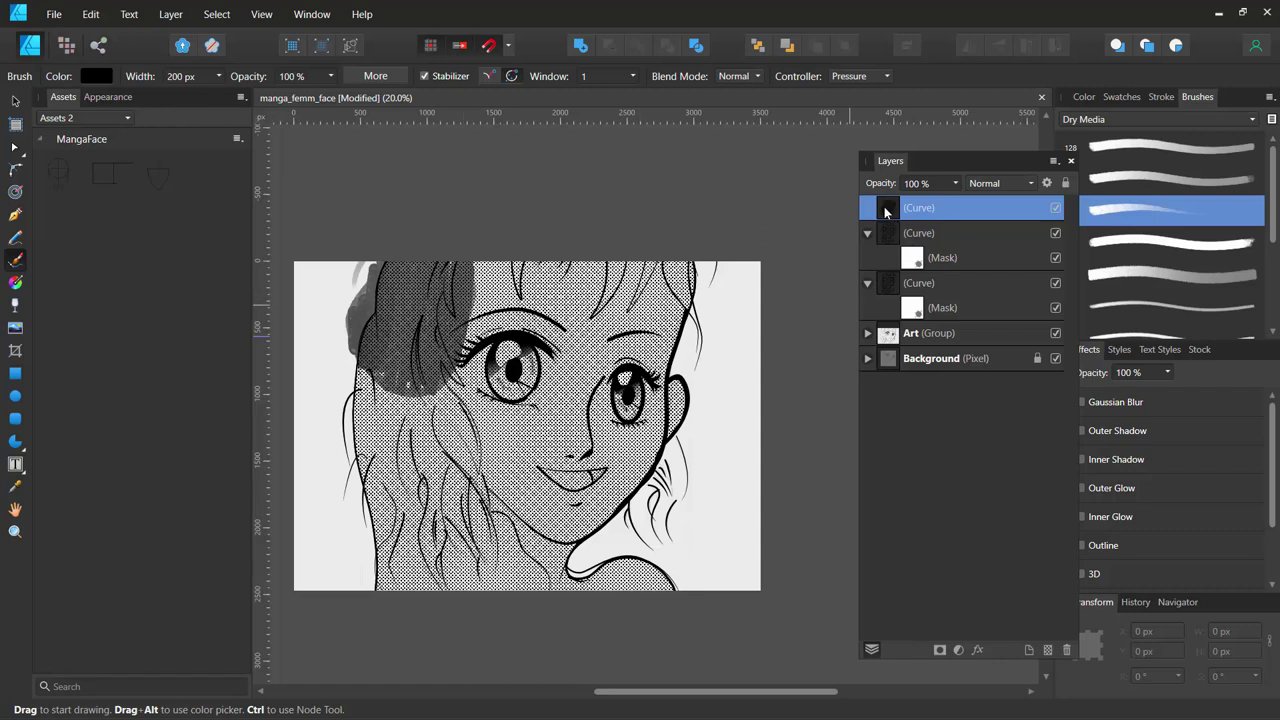
# Move the shaded curve into the mask and delete the extra top Curve layer.
pyautogui.moveTo(892, 229); pyautogui.dragTo(907, 260)
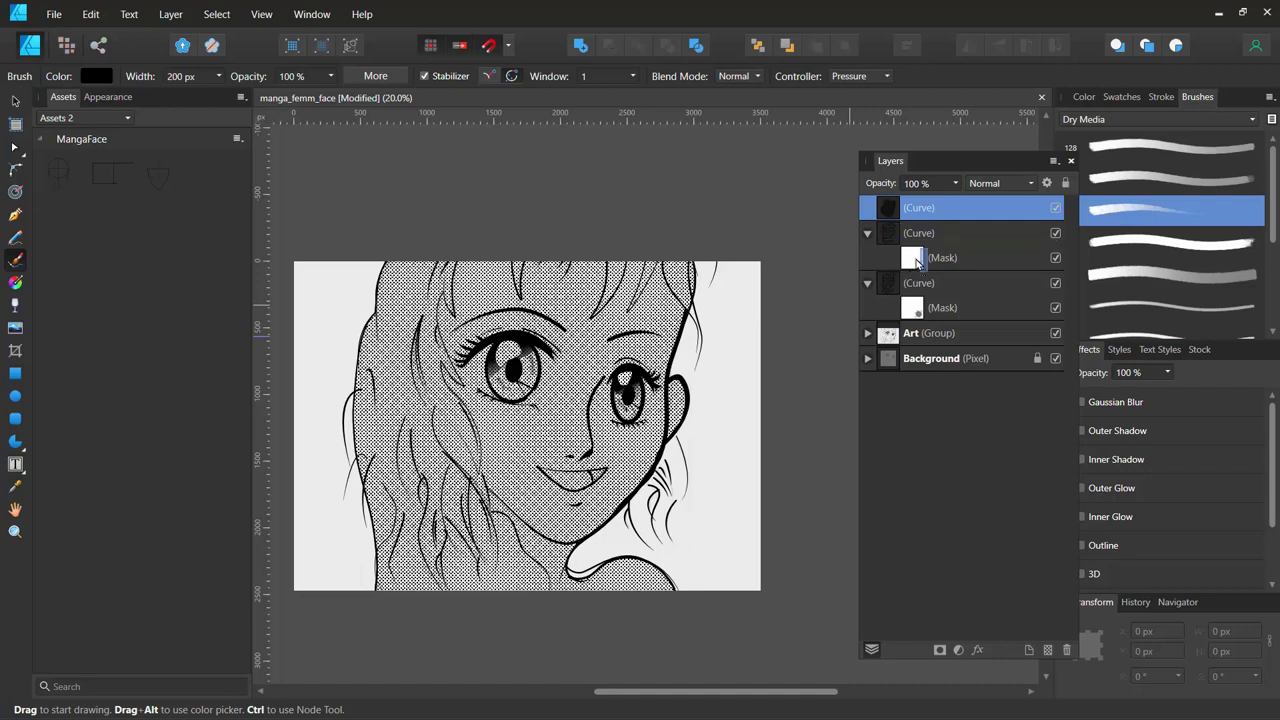
pyautogui.moveTo(910, 275); pyautogui.dragTo(884, 240)
pyautogui.click(867, 208)
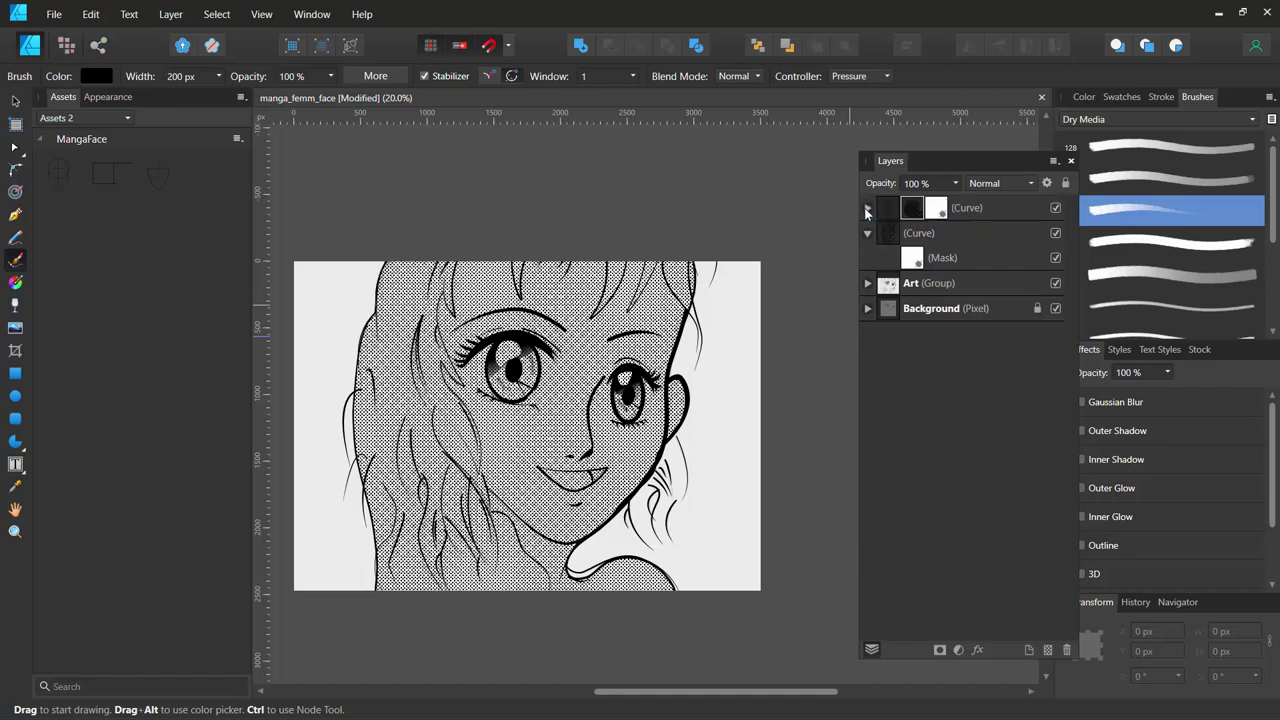
pyautogui.click(884, 213)
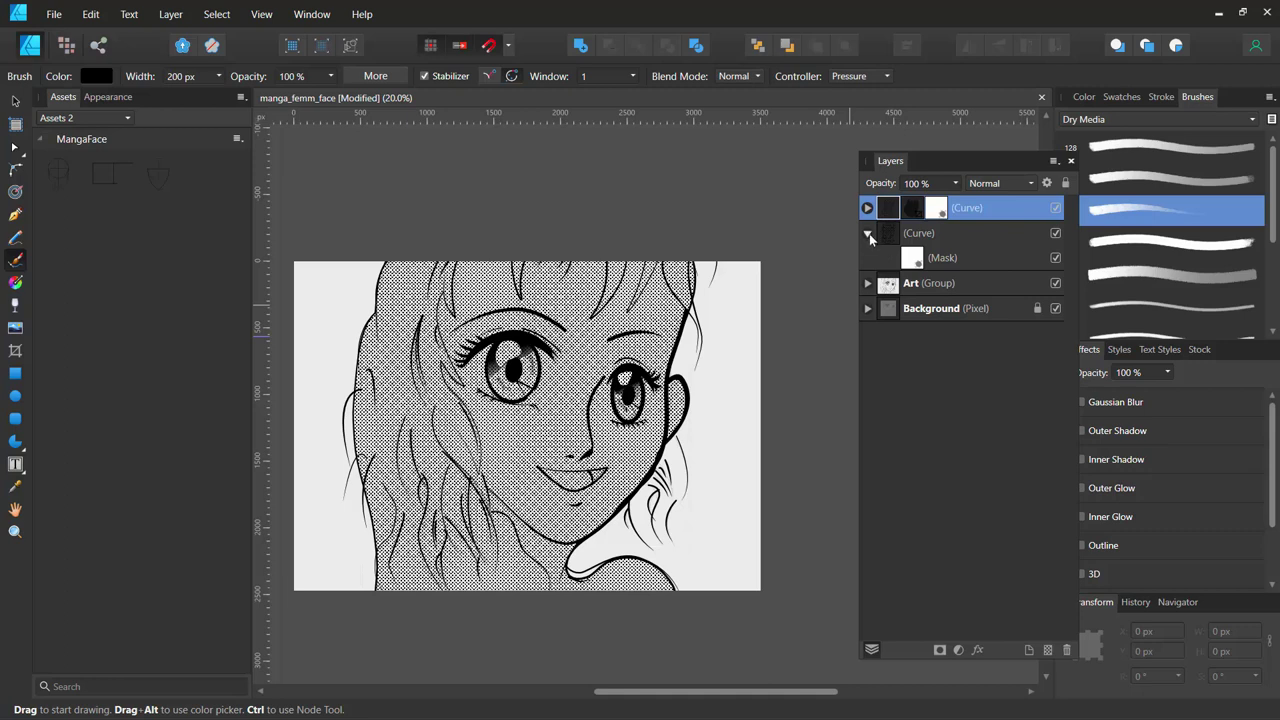
pyautogui.click(868, 234)
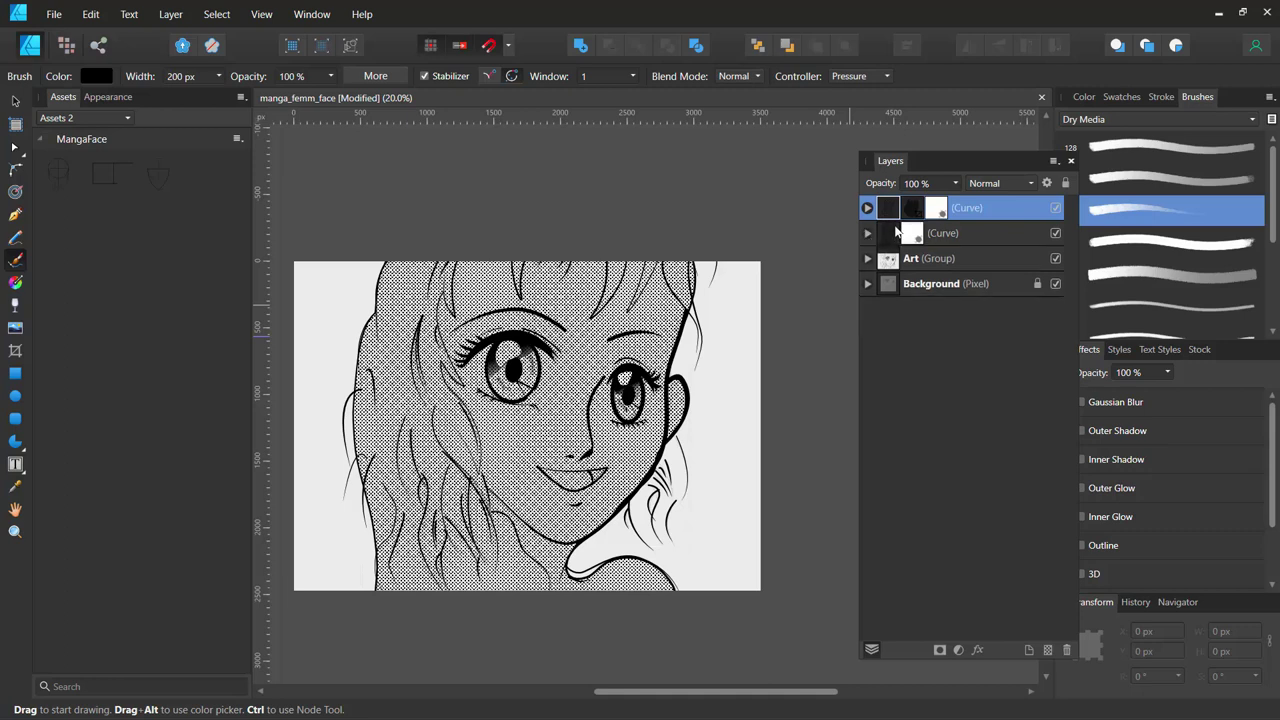
pyautogui.click(1065, 652)
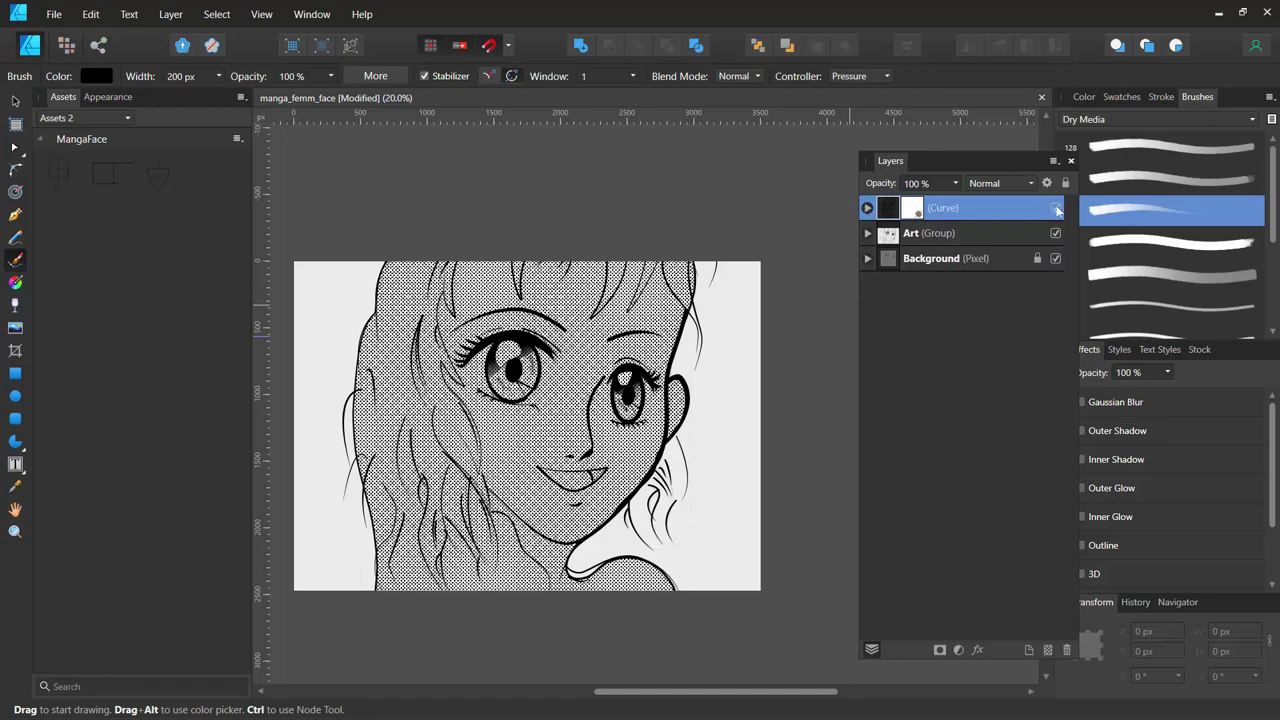
# Toggle the halftone layer and its mask on and off to check the dots.
pyautogui.click(1056, 208)
pyautogui.click(1056, 208)
pyautogui.hotkey('ctrl', '1')
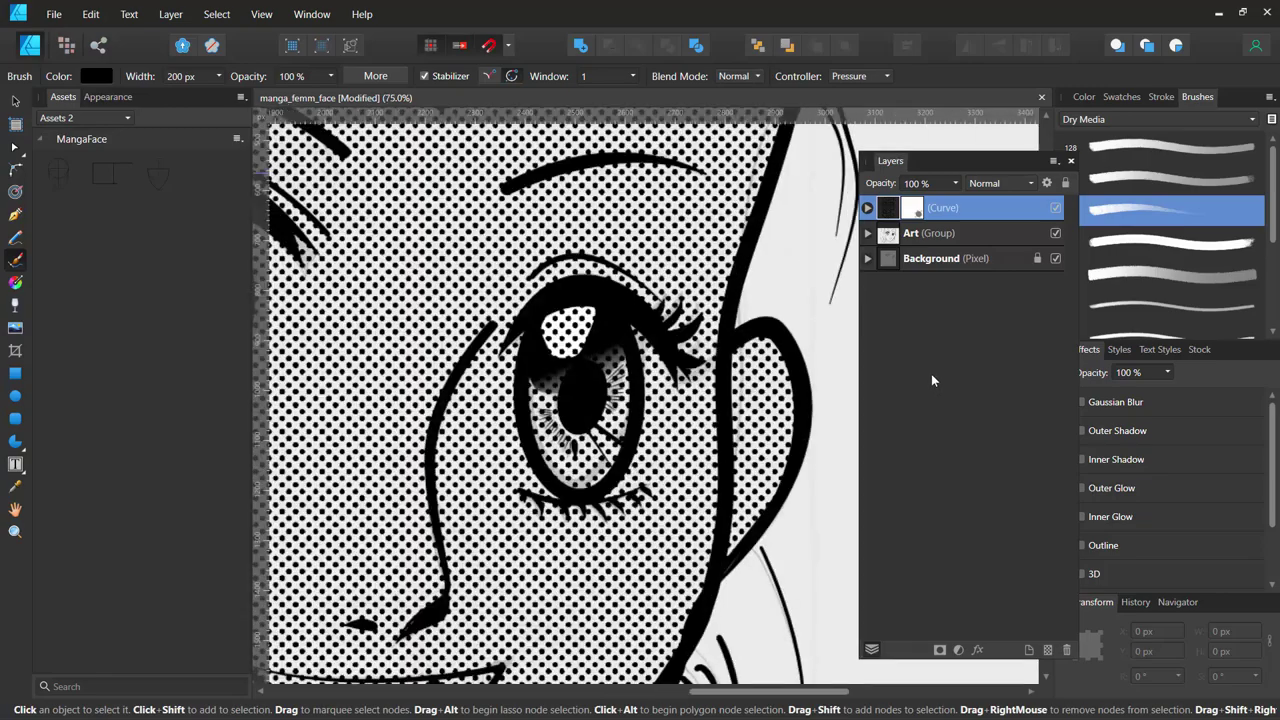
pyautogui.hotkey('ctrl', '-')
pyautogui.hotkey('ctrl', '-')
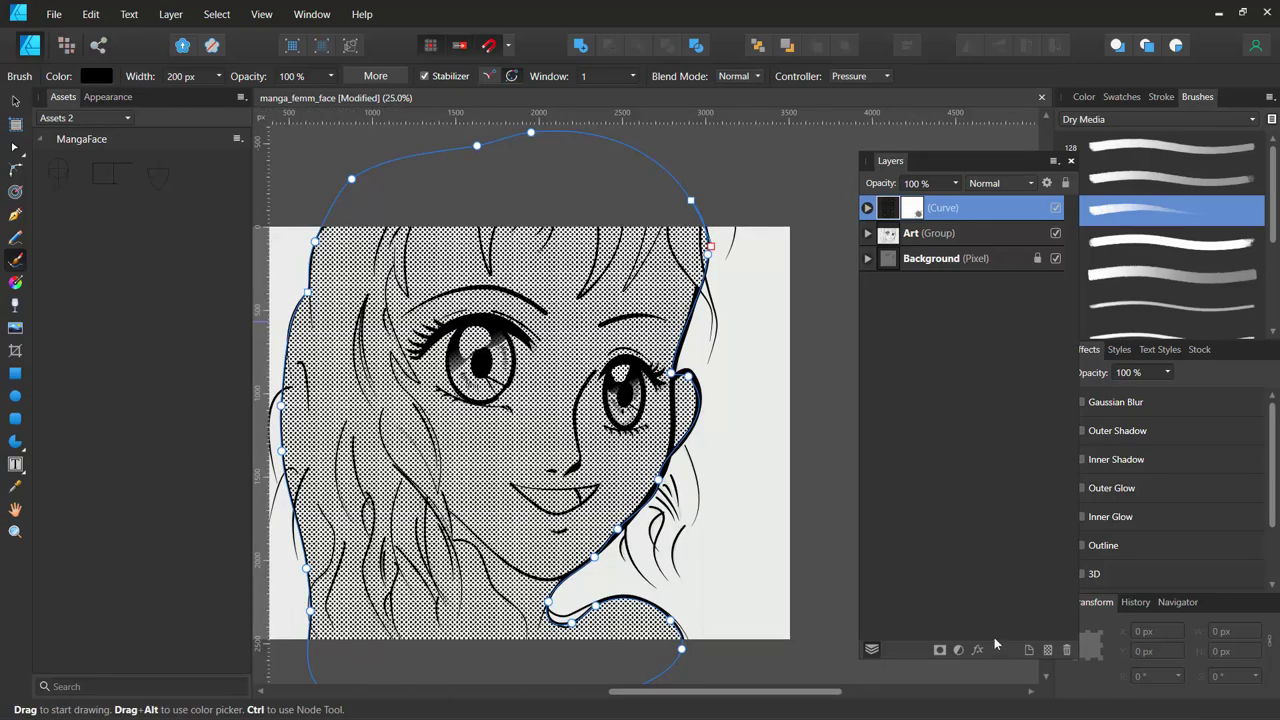
pyautogui.click(867, 207)
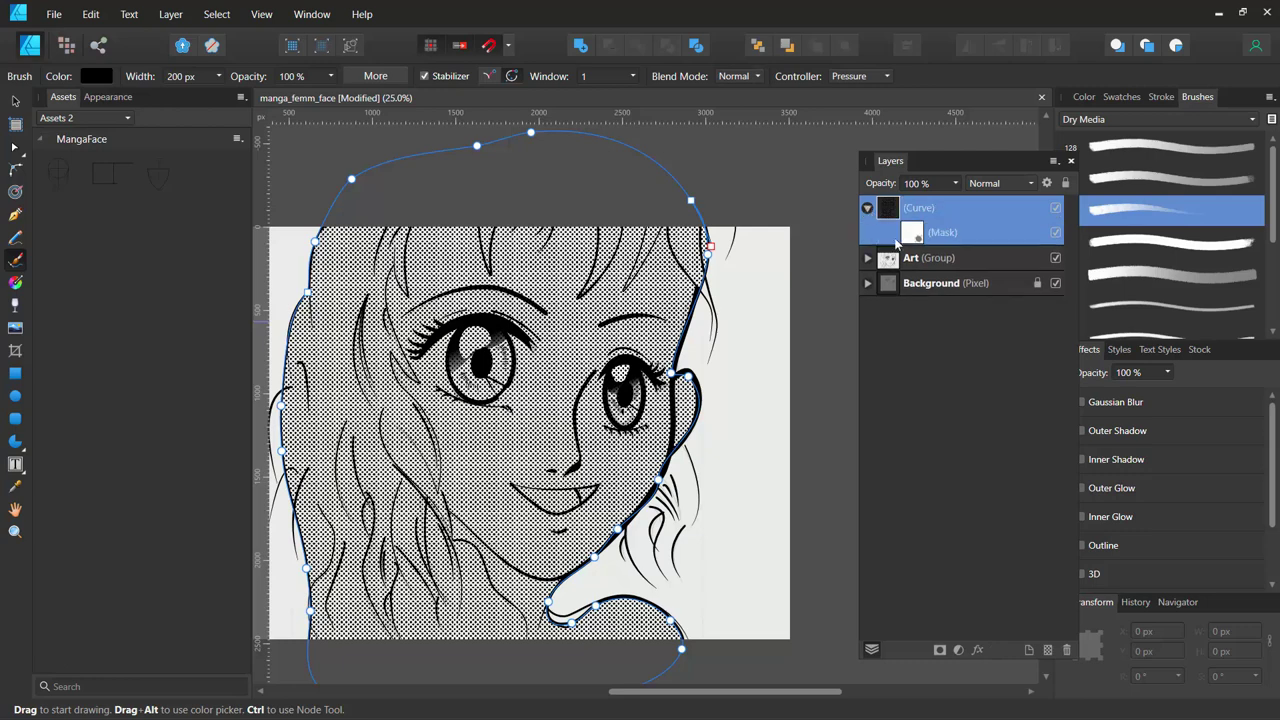
pyautogui.click(893, 212)
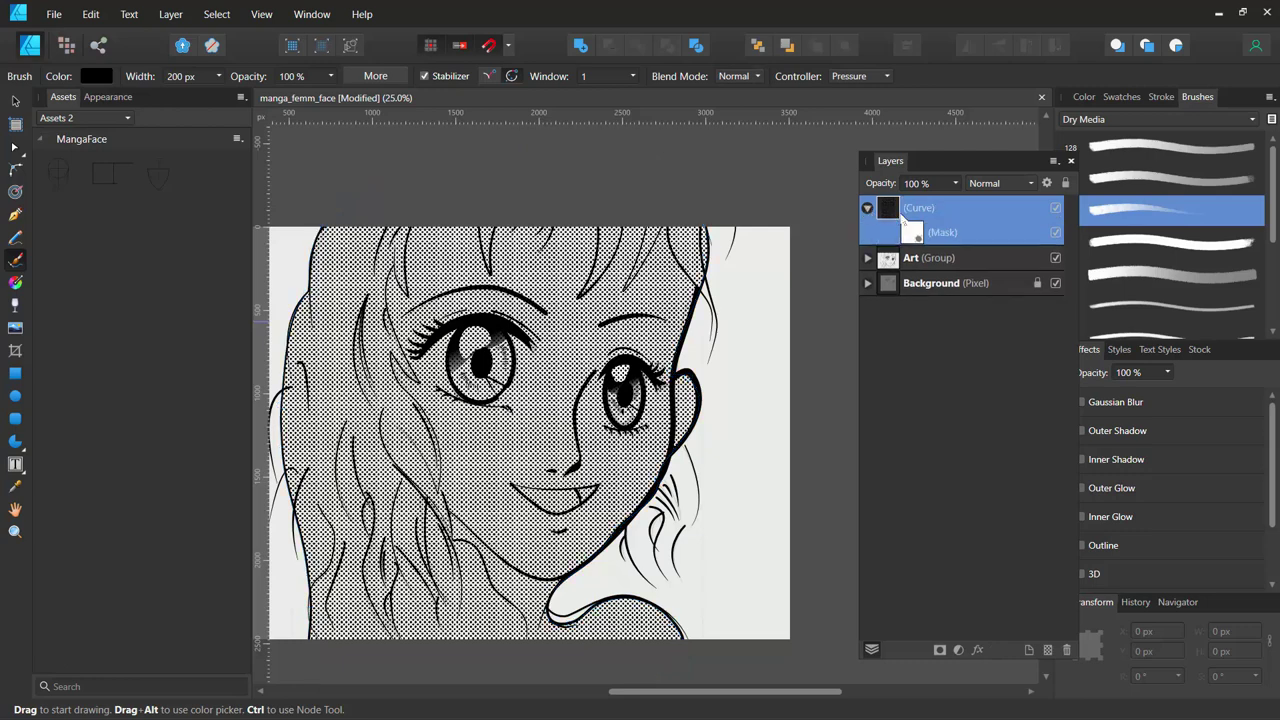
pyautogui.click(1055, 232)
pyautogui.click(1056, 209)
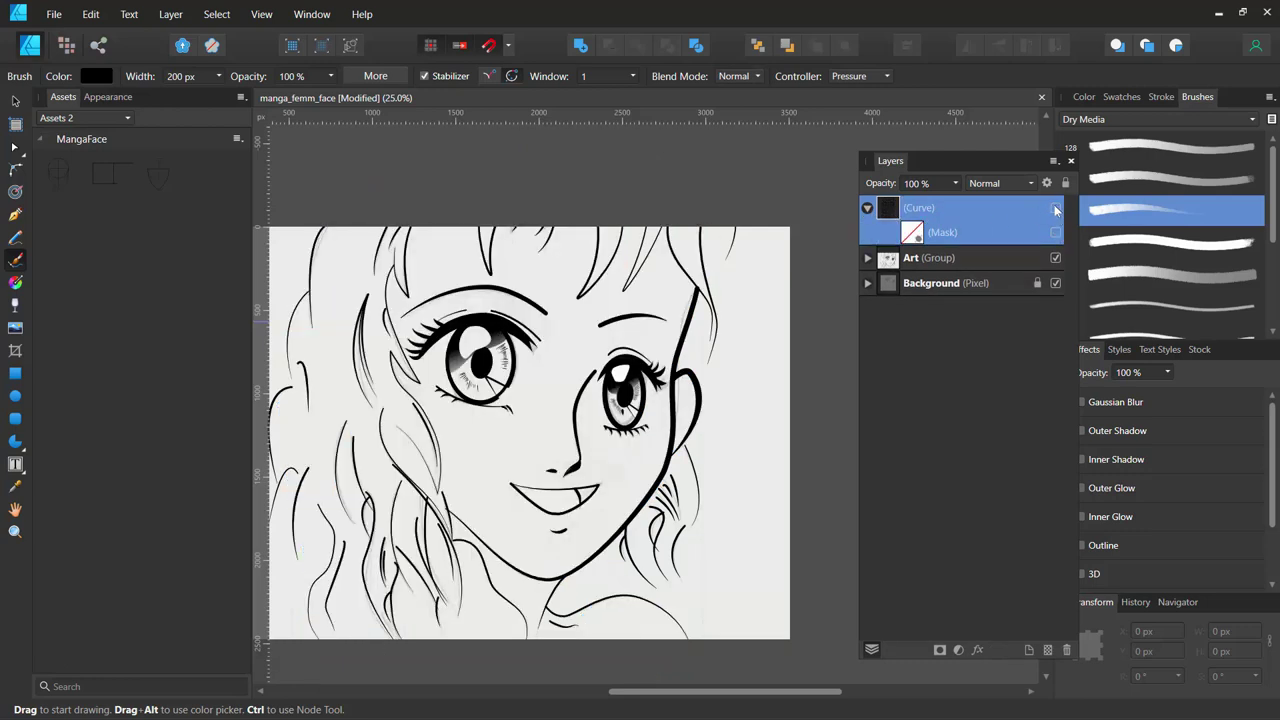
pyautogui.click(1055, 209)
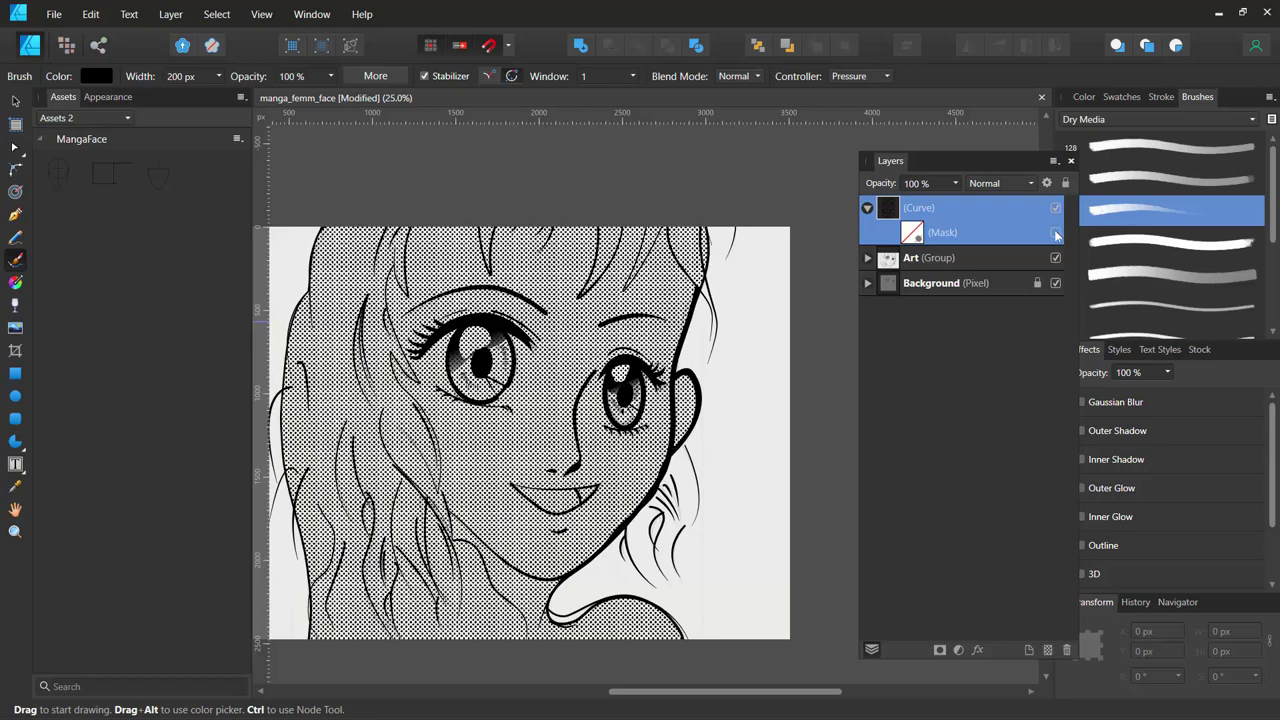
pyautogui.click(1055, 233)
# Draw a solid black ellipse over the upper right of the face.
pyautogui.click(14, 397)
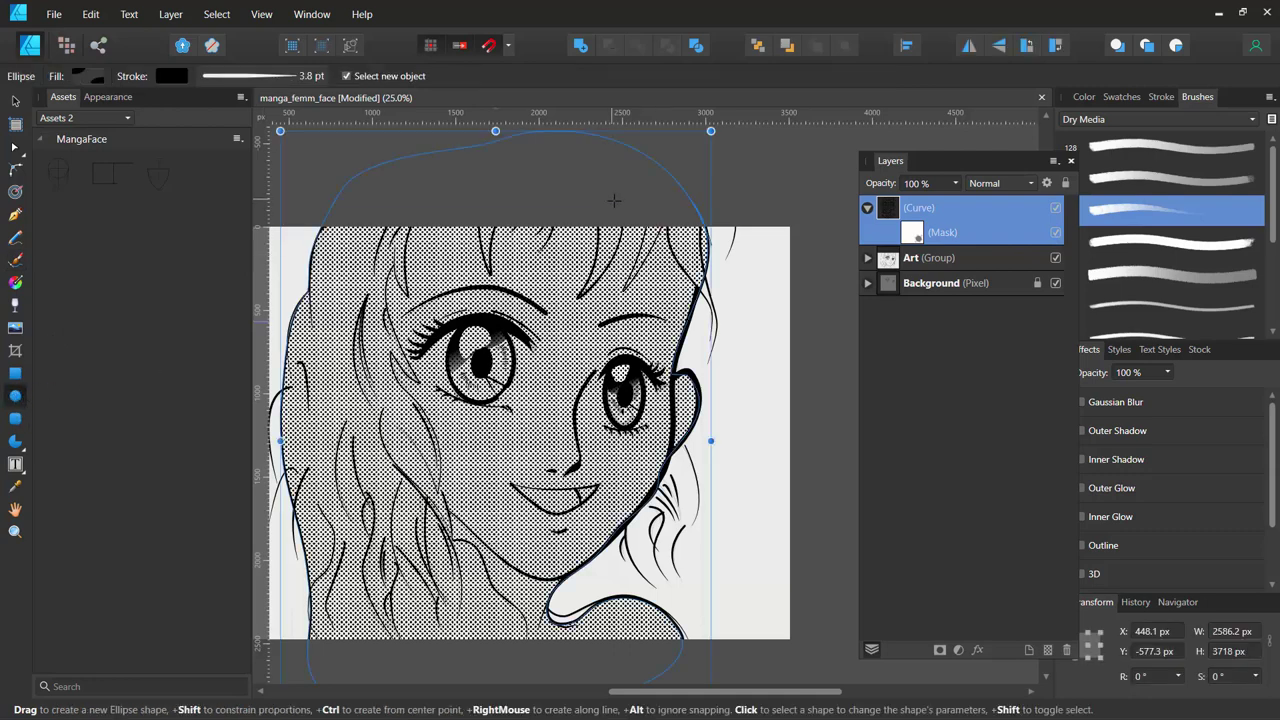
pyautogui.moveTo(614, 200); pyautogui.dragTo(790, 398)
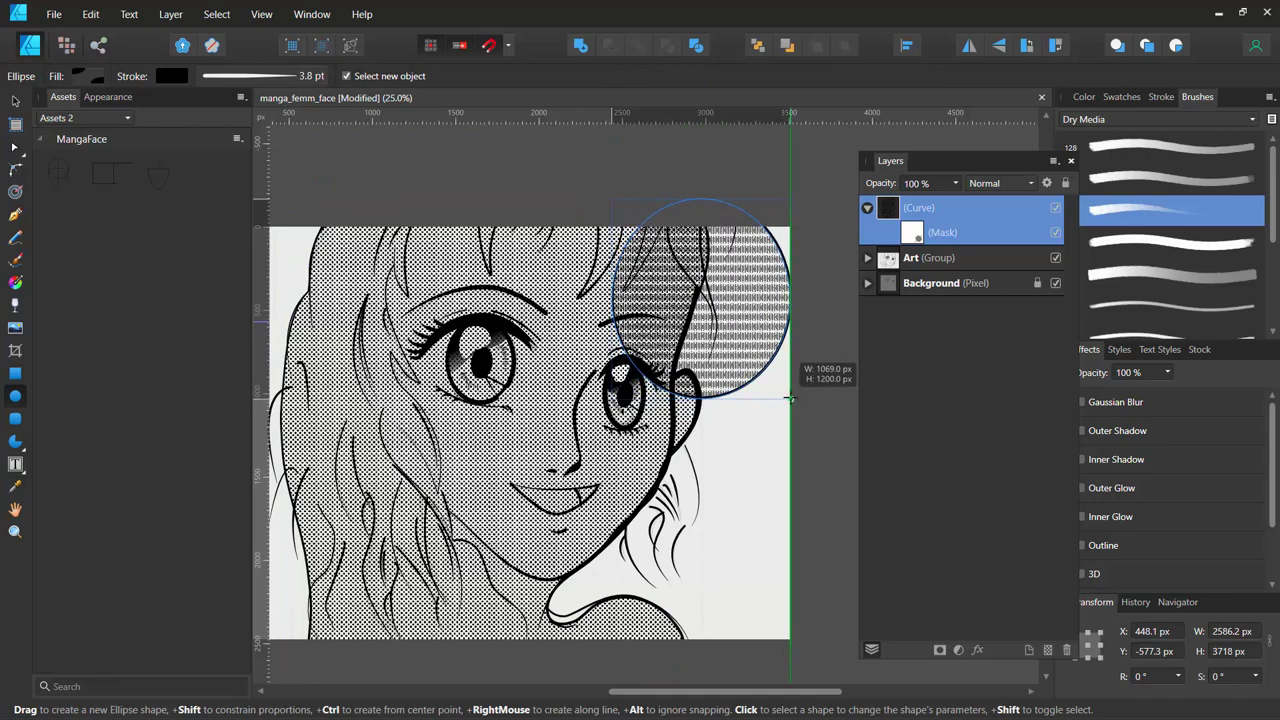
pyautogui.click(88, 77)
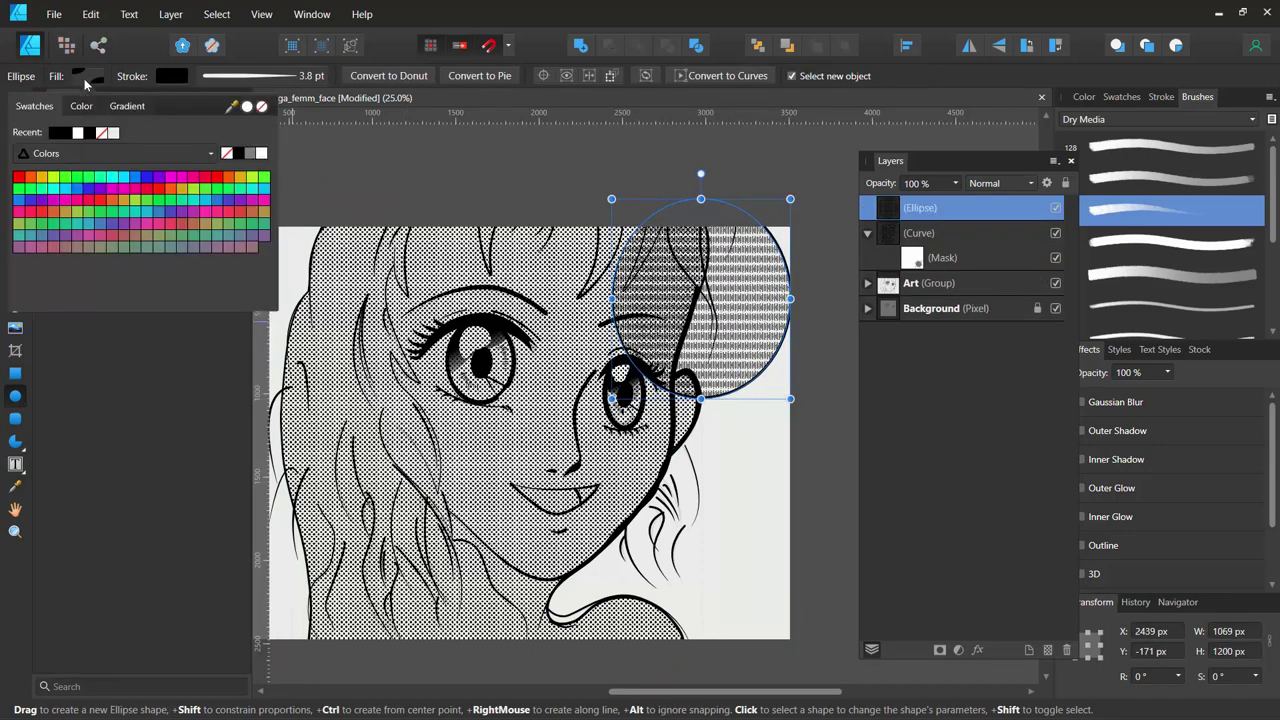
pyautogui.click(90, 133)
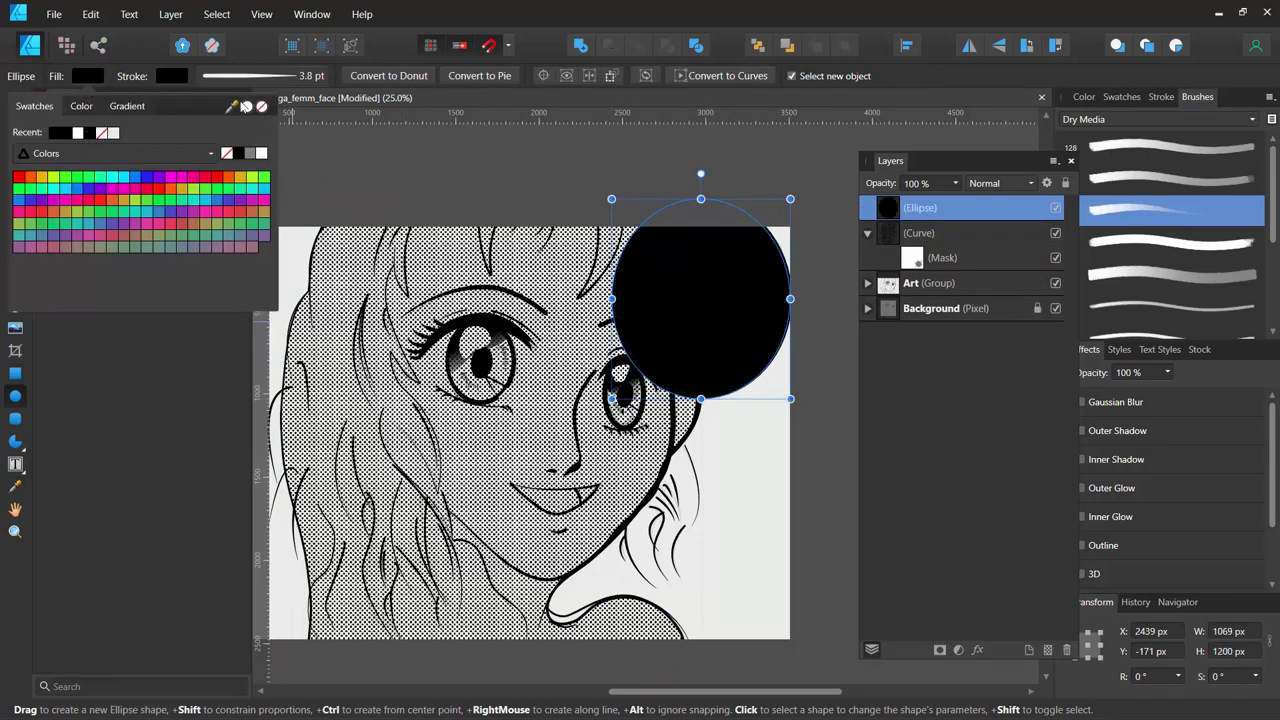
# Convert the ellipse to curves and drop it onto the halftone Curve as its mask.
pyautogui.click(868, 234)
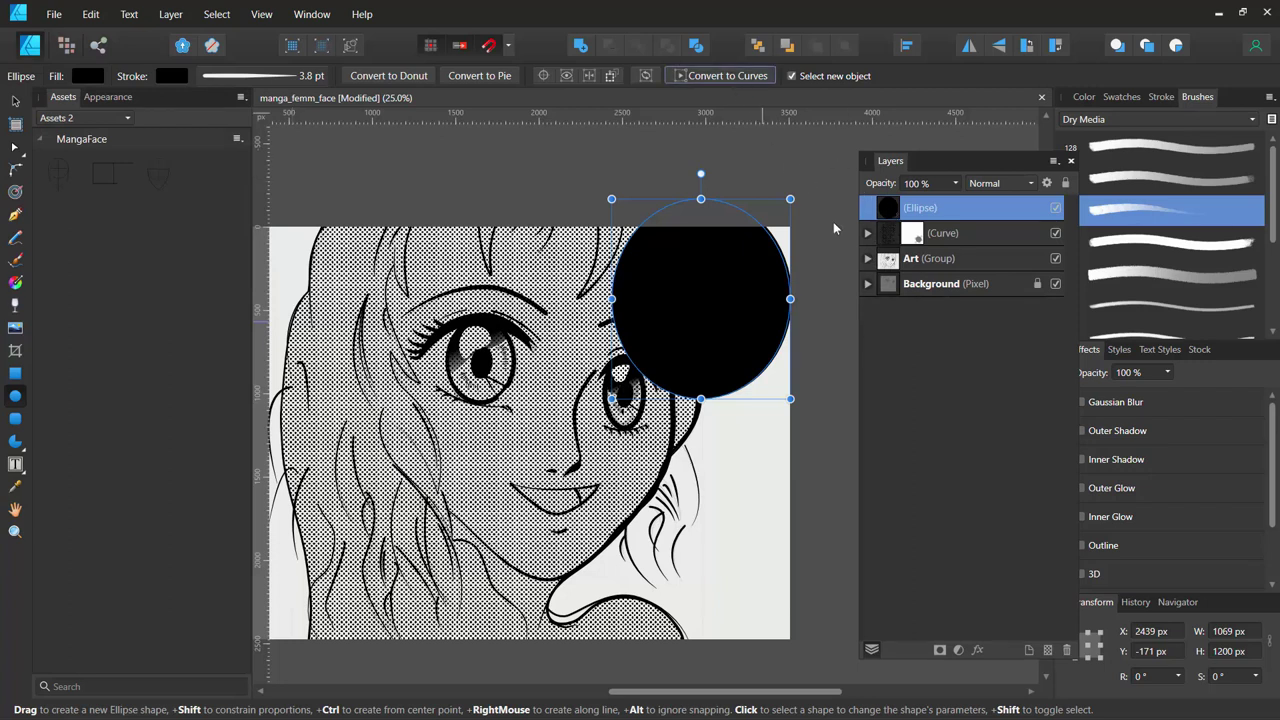
pyautogui.click(726, 76)
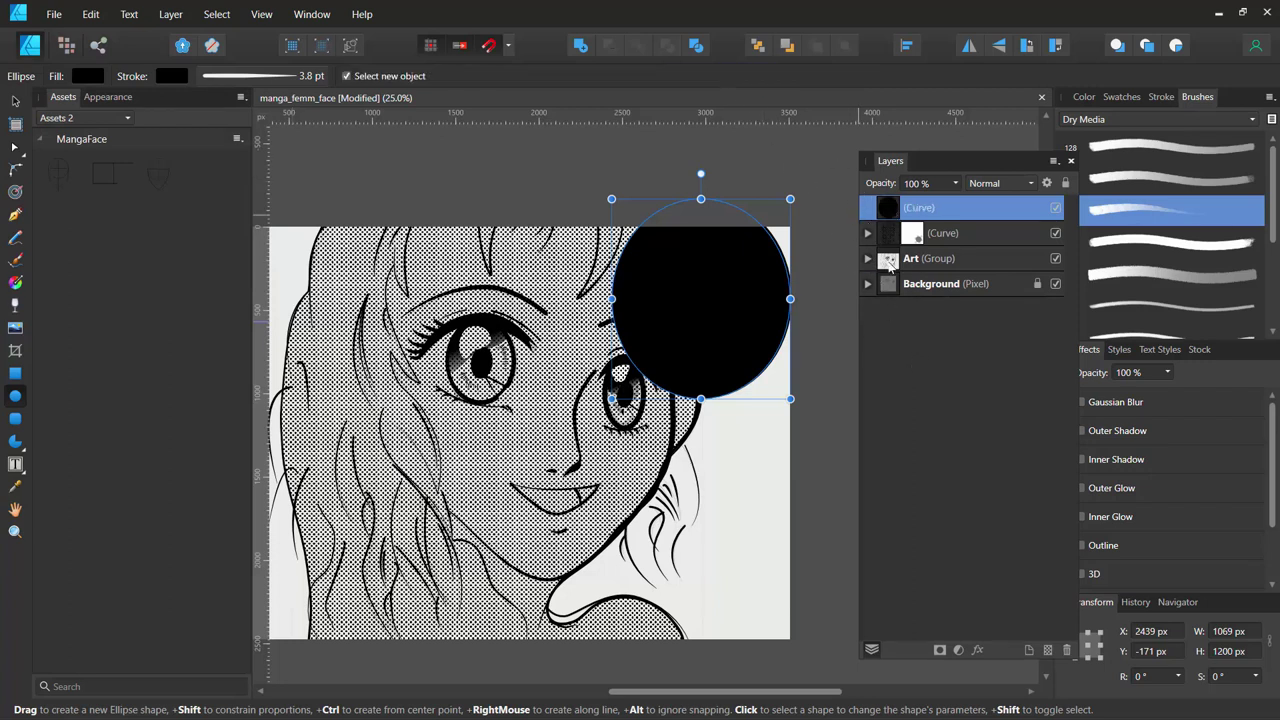
pyautogui.moveTo(889, 210); pyautogui.dragTo(903, 236)
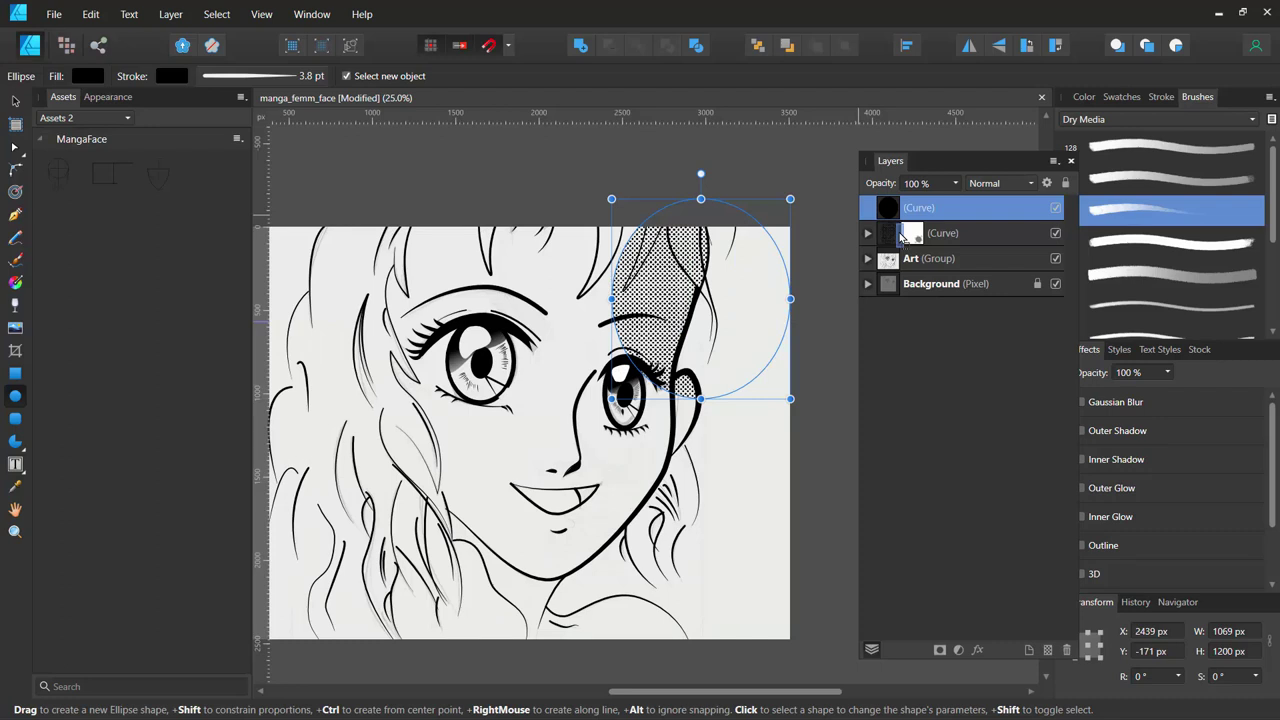
pyautogui.moveTo(903, 236); pyautogui.dragTo(905, 238)
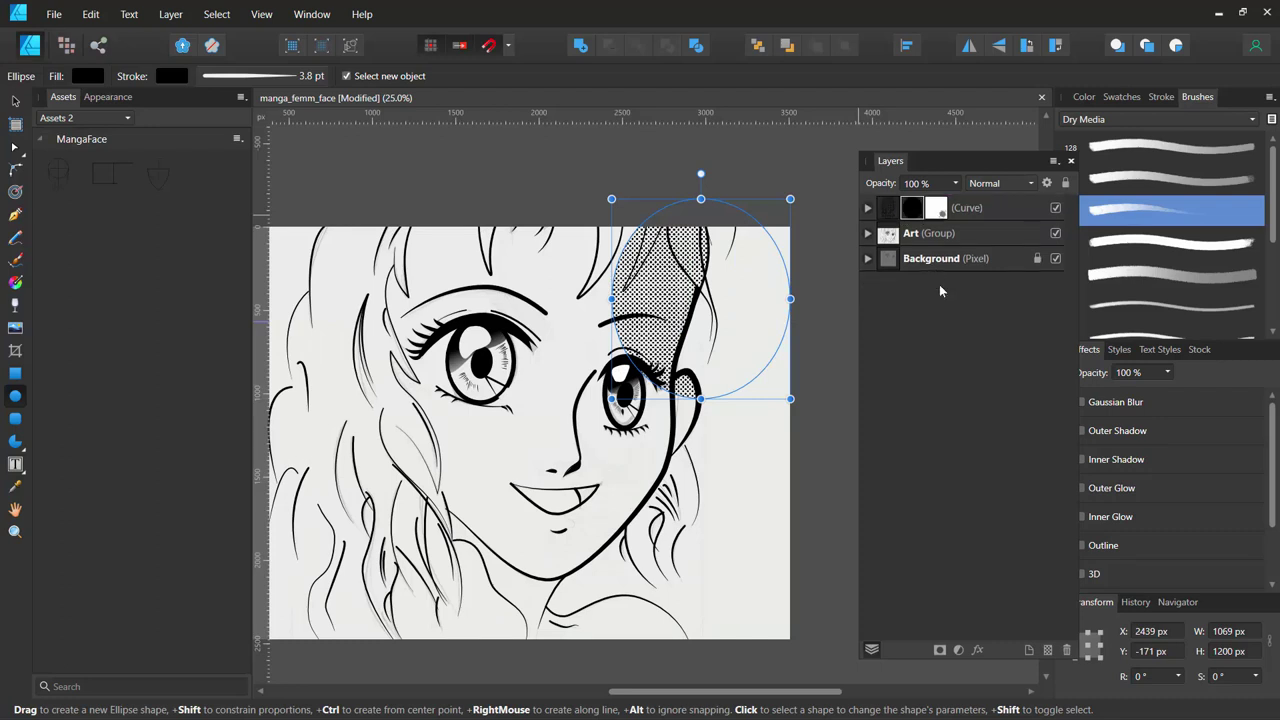
pyautogui.click(868, 208)
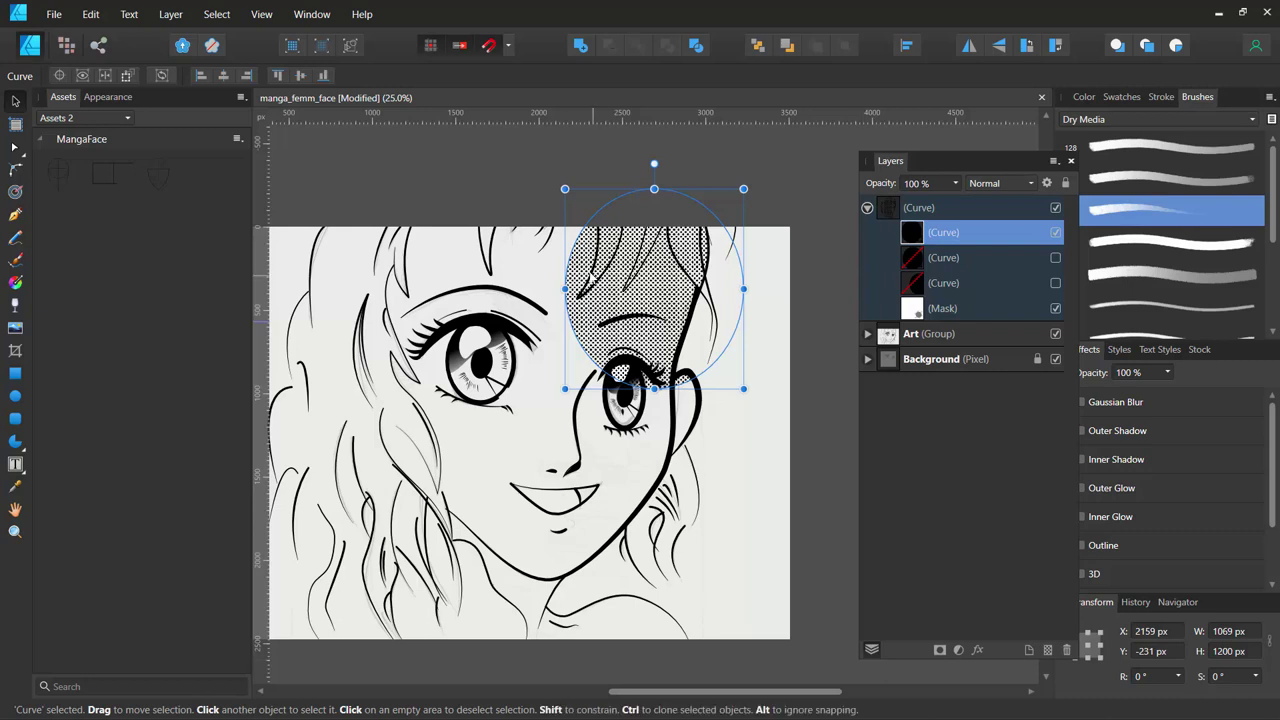
# Move the halftone ellipse over the left eye, flattening and enlarging it.
pyautogui.moveTo(657, 281)
pyautogui.mouseDown()
pyautogui.moveTo(548, 266)
pyautogui.moveTo(496, 317)
pyautogui.mouseUp()
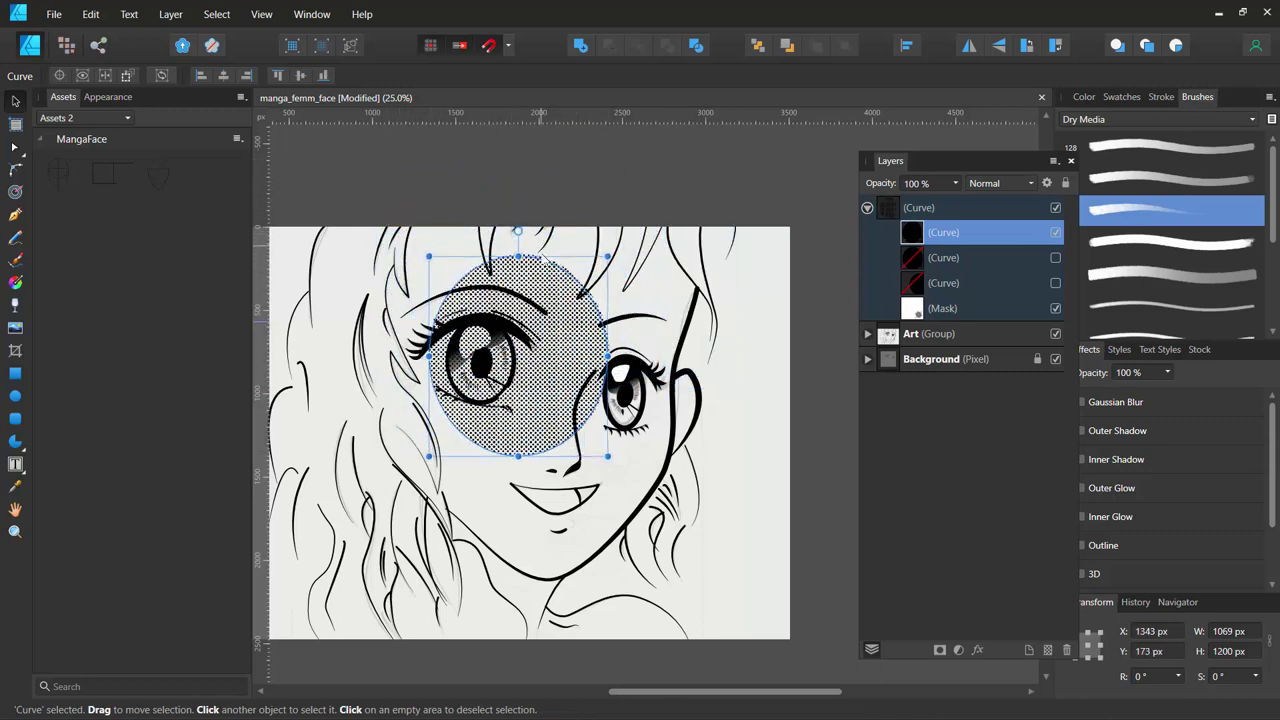
pyautogui.moveTo(518, 257); pyautogui.dragTo(517, 323)
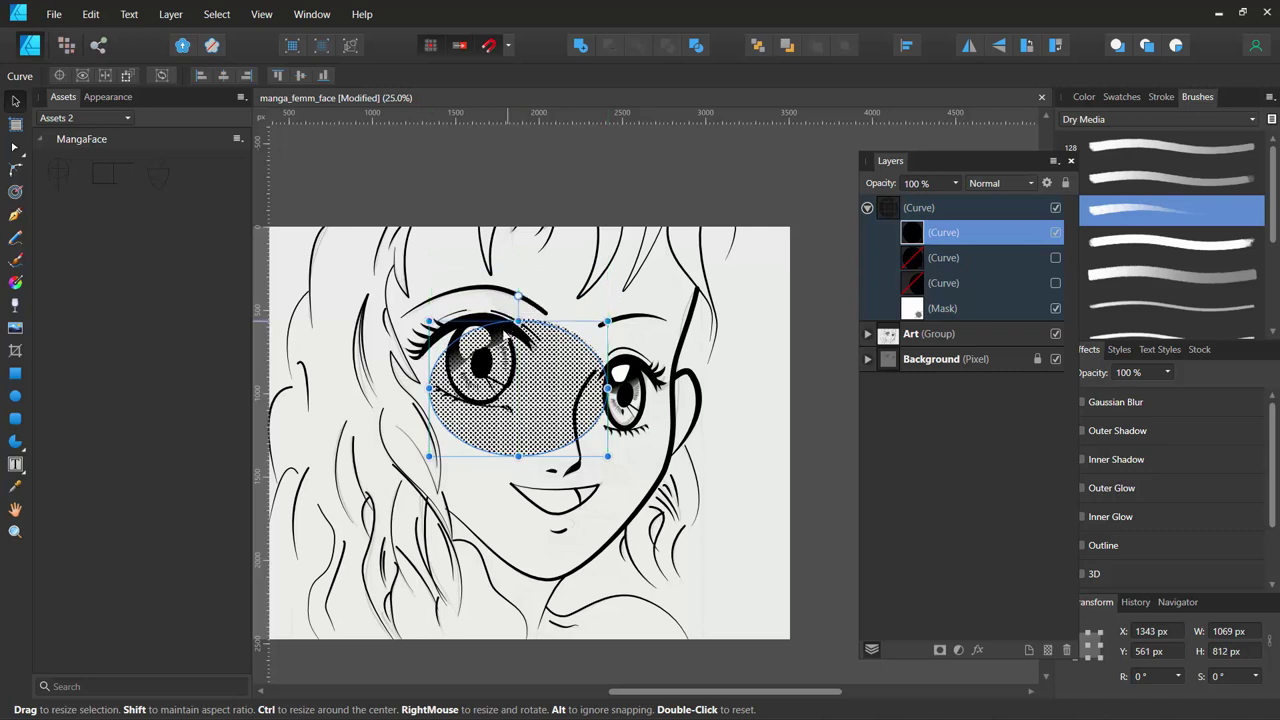
pyautogui.moveTo(428, 323); pyautogui.dragTo(401, 285)
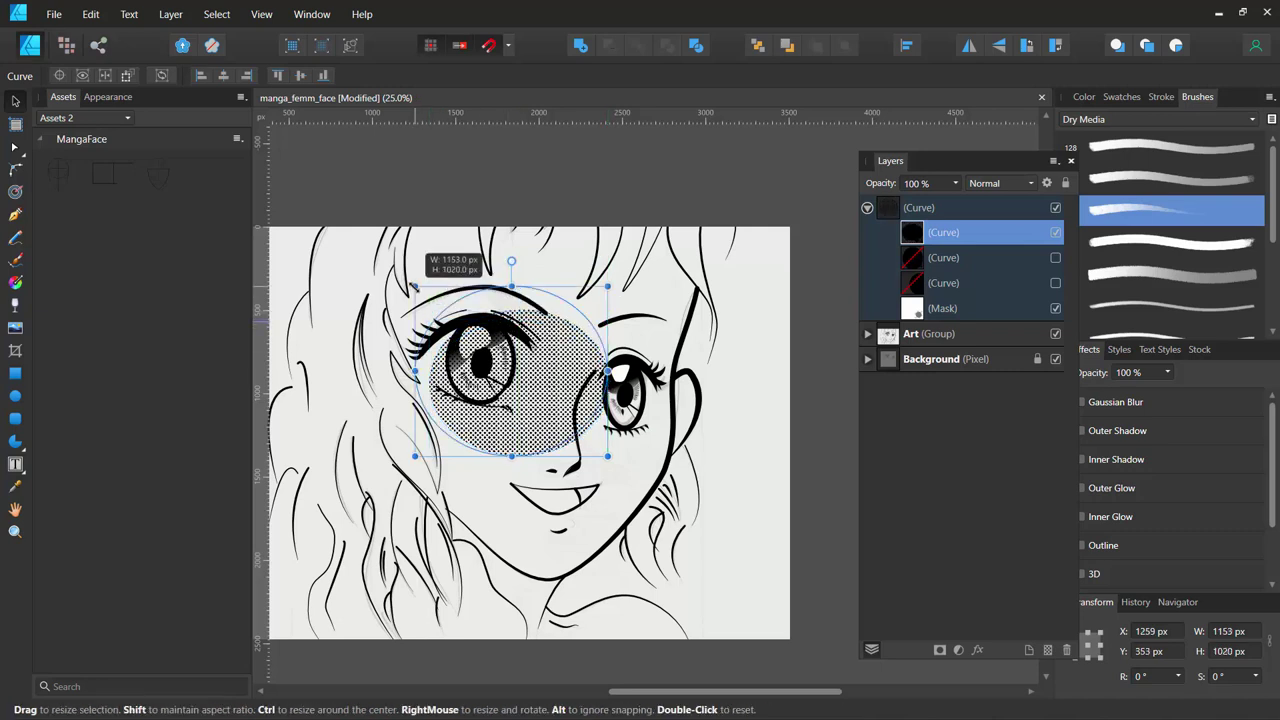
# Pull the ellipse's left, bottom, top and right nodes in to the eyelid with the Node Tool.
pyautogui.click(15, 147)
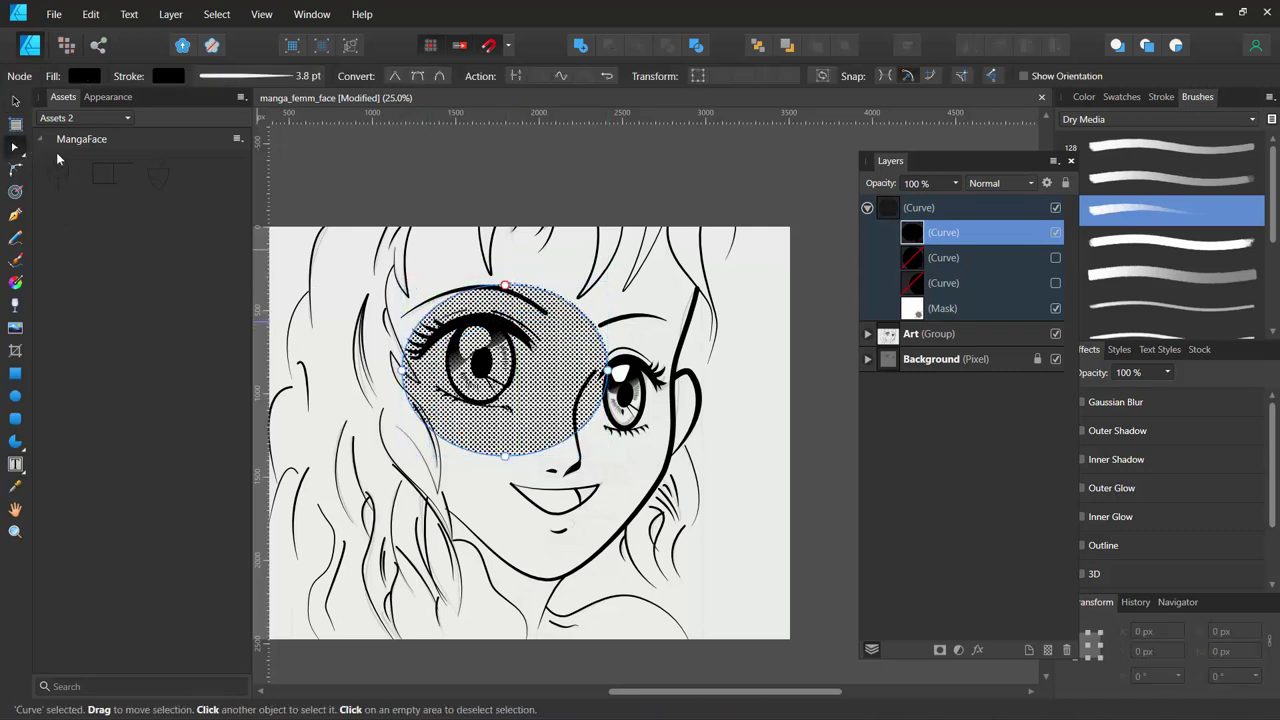
pyautogui.click(401, 361)
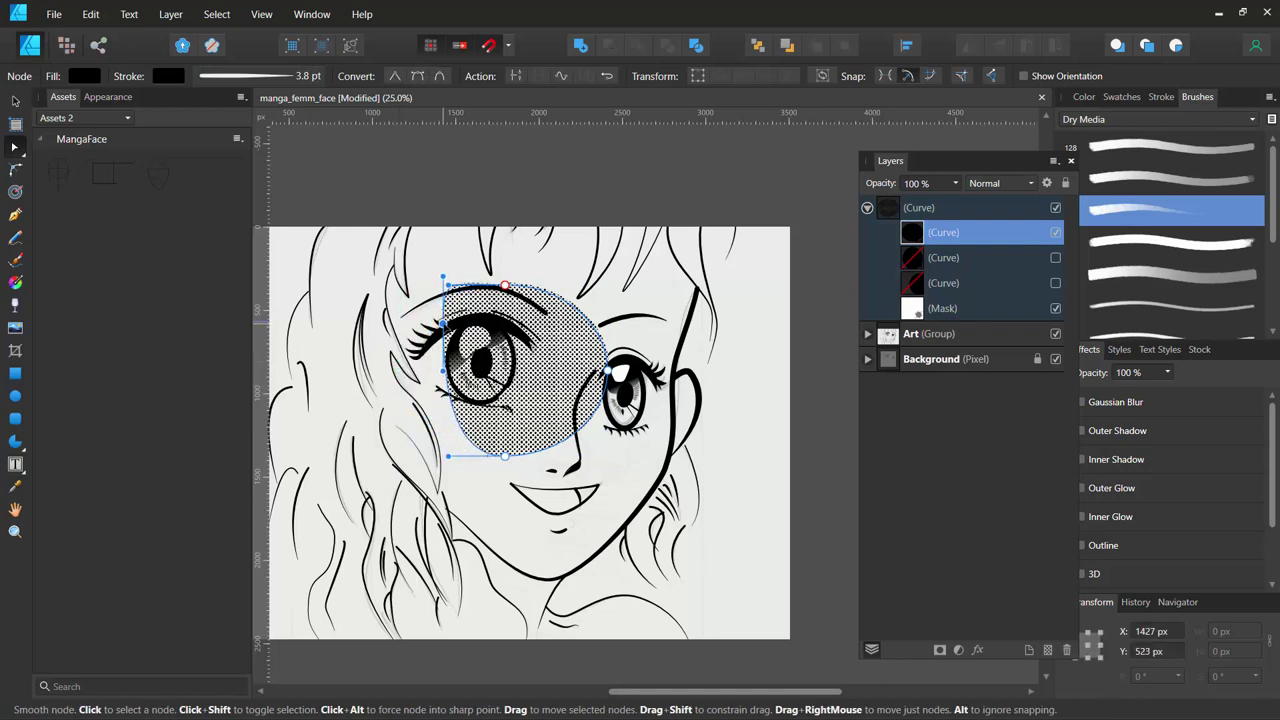
pyautogui.moveTo(401, 361); pyautogui.dragTo(444, 325)
pyautogui.moveTo(503, 456)
pyautogui.mouseDown()
pyautogui.moveTo(497, 333)
pyautogui.moveTo(424, 321)
pyautogui.mouseUp()
pyautogui.moveTo(424, 368); pyautogui.dragTo(402, 362)
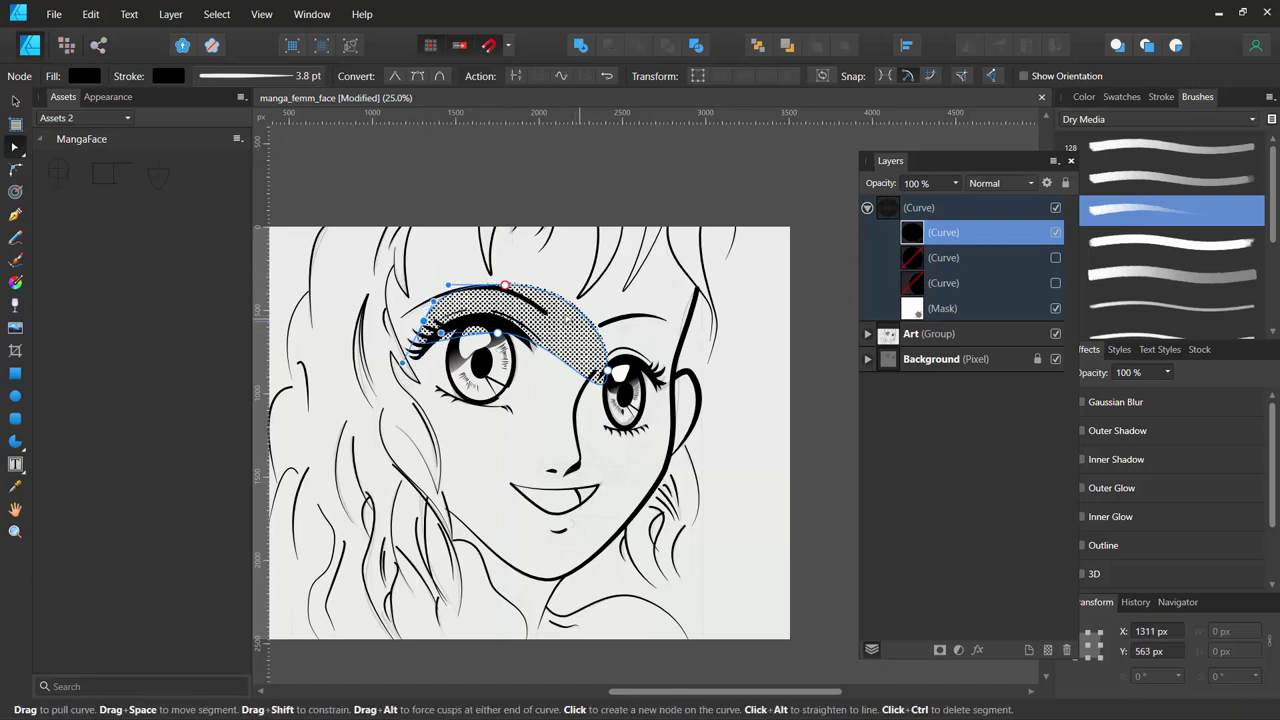
pyautogui.moveTo(506, 290); pyautogui.dragTo(487, 290)
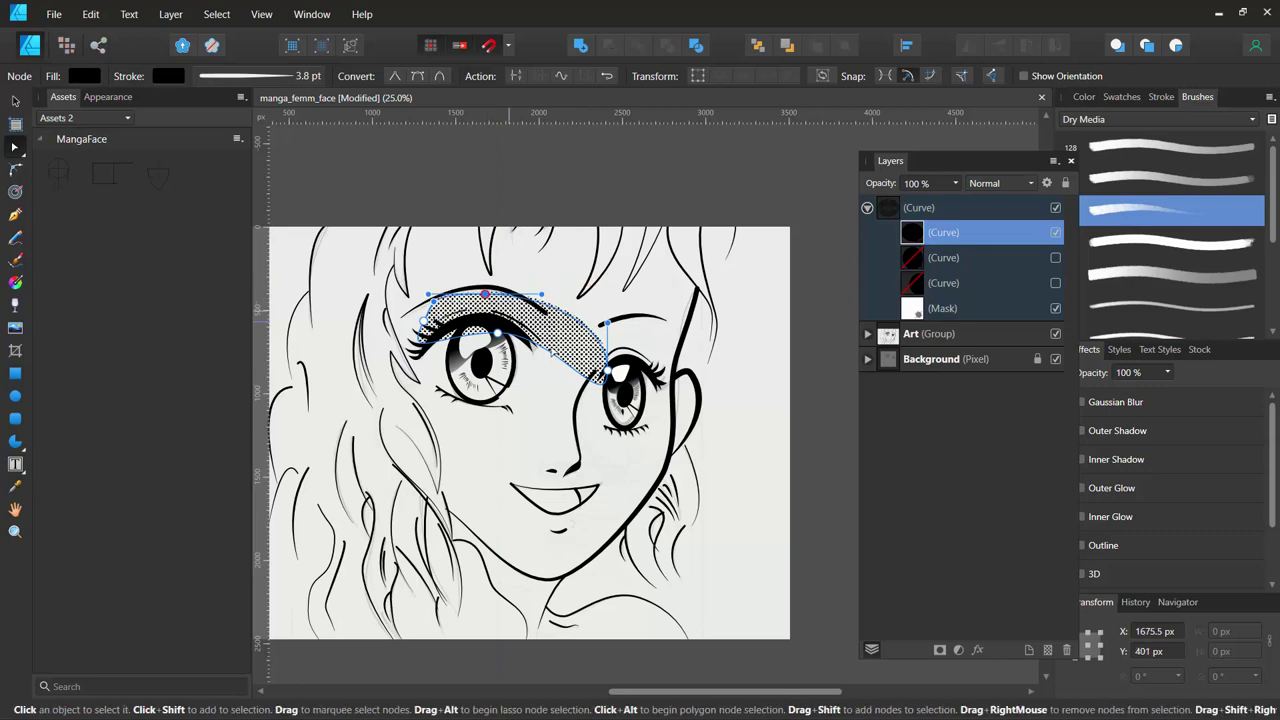
pyautogui.moveTo(605, 323)
pyautogui.mouseDown()
pyautogui.moveTo(541, 332)
pyautogui.moveTo(552, 400)
pyautogui.moveTo(516, 350)
pyautogui.moveTo(534, 364)
pyautogui.mouseUp()
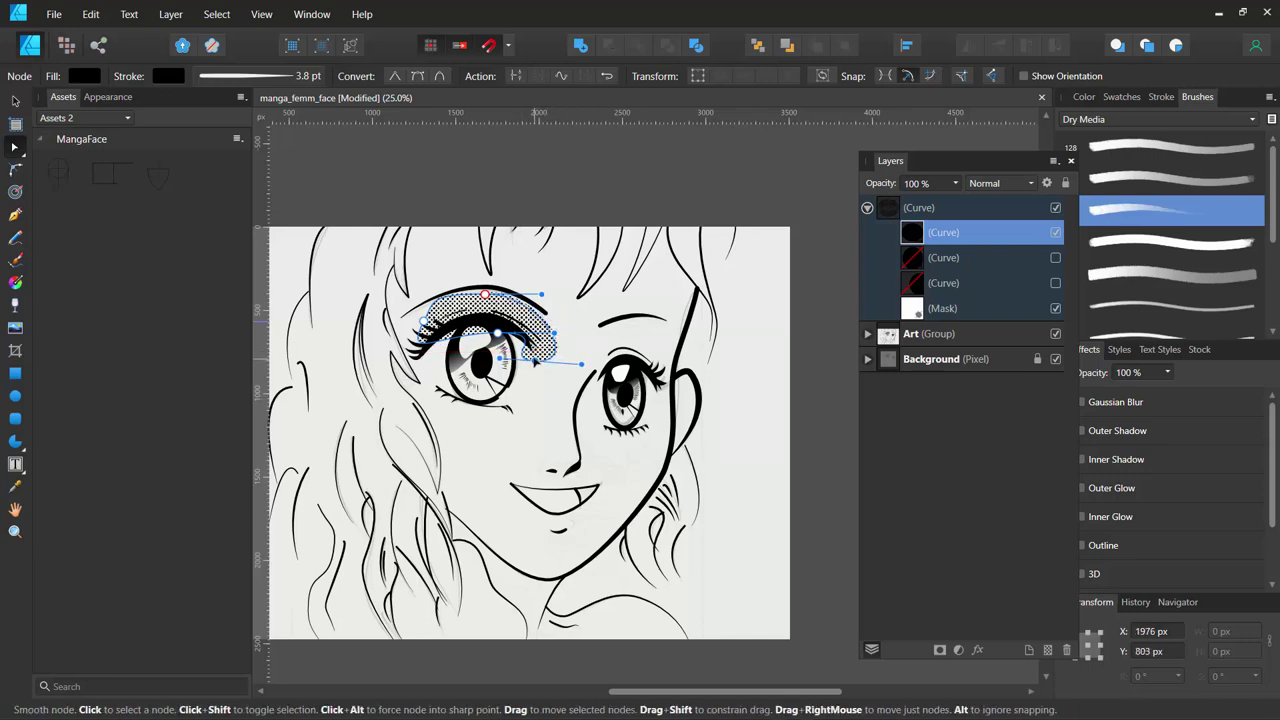
# Zoom in and reshape the shading's outer node and inner corner toward the lashes.
pyautogui.hotkey('ctrl', '+')
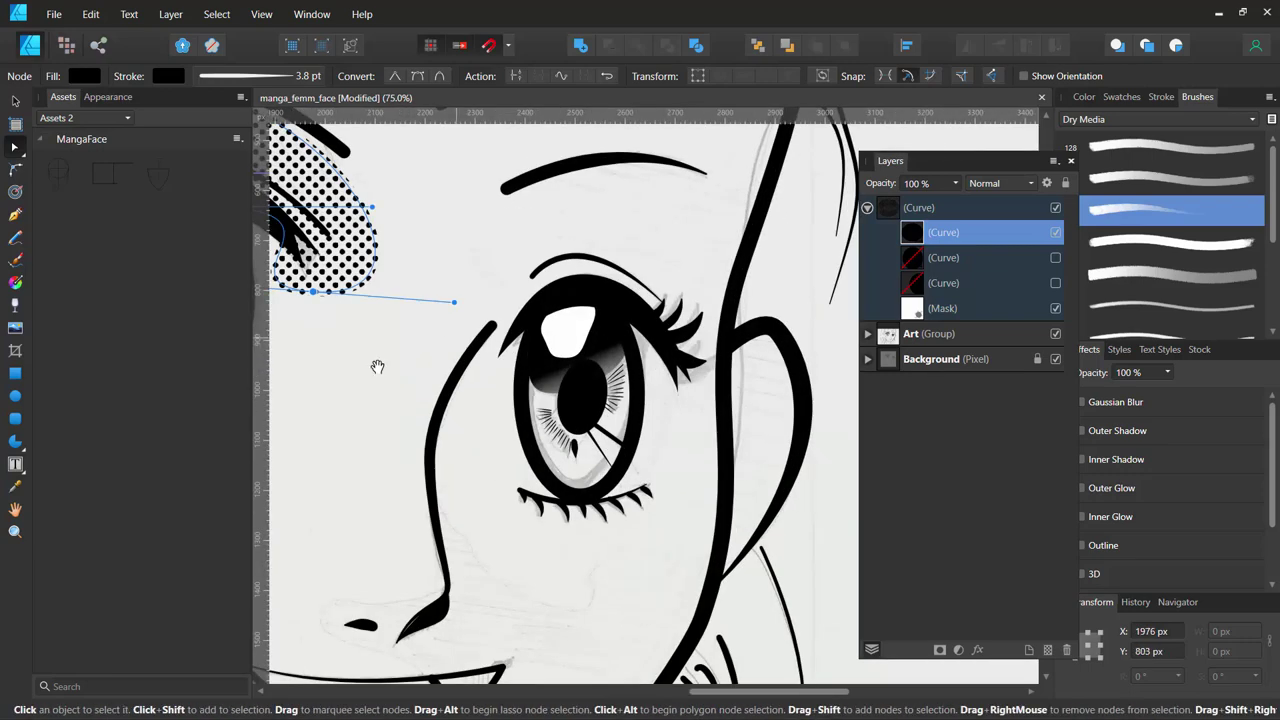
pyautogui.moveTo(443, 294); pyautogui.dragTo(686, 471)
pyautogui.moveTo(390, 402); pyautogui.dragTo(537, 305)
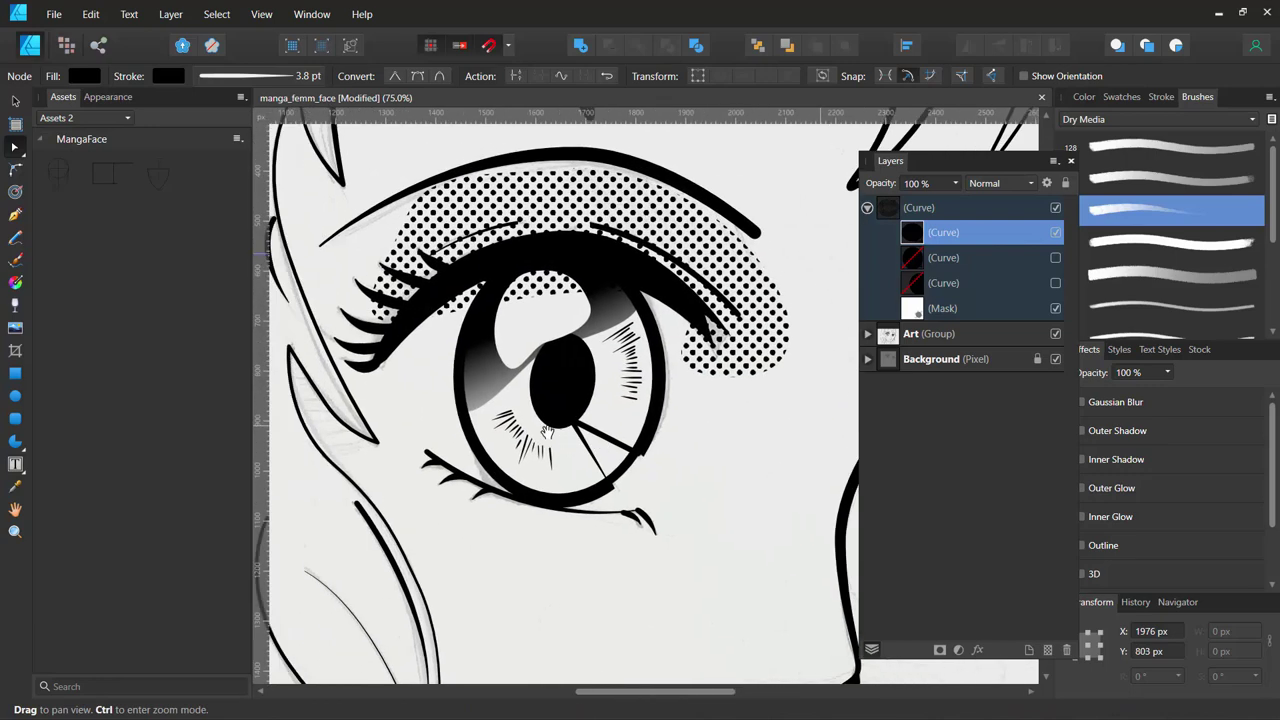
pyautogui.click(613, 288)
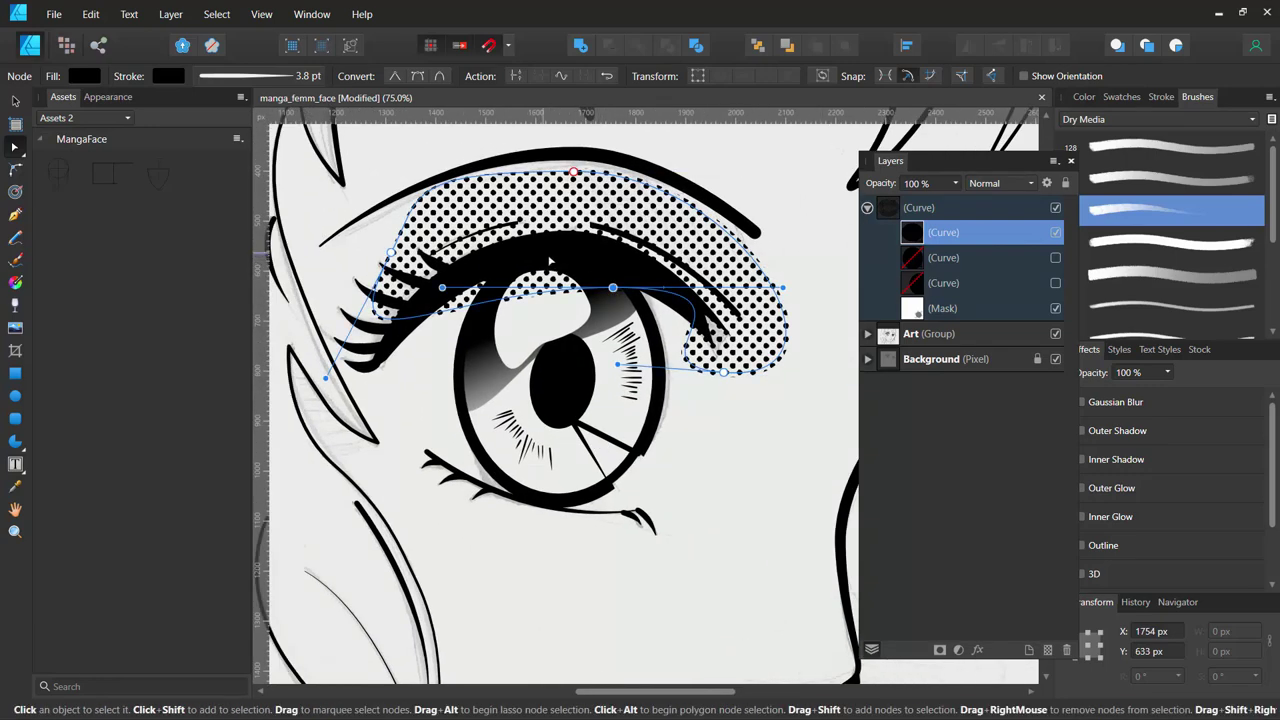
pyautogui.moveTo(613, 288); pyautogui.dragTo(556, 249)
pyautogui.click(390, 254)
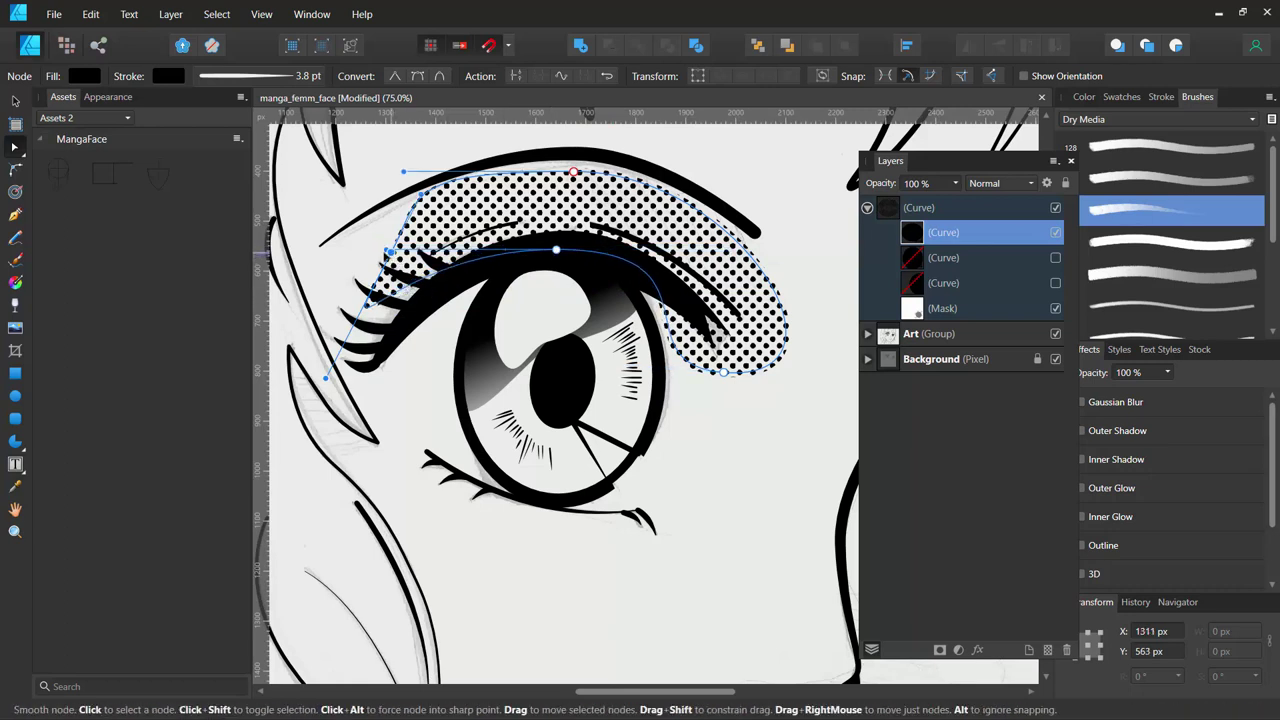
pyautogui.moveTo(389, 252); pyautogui.dragTo(366, 272)
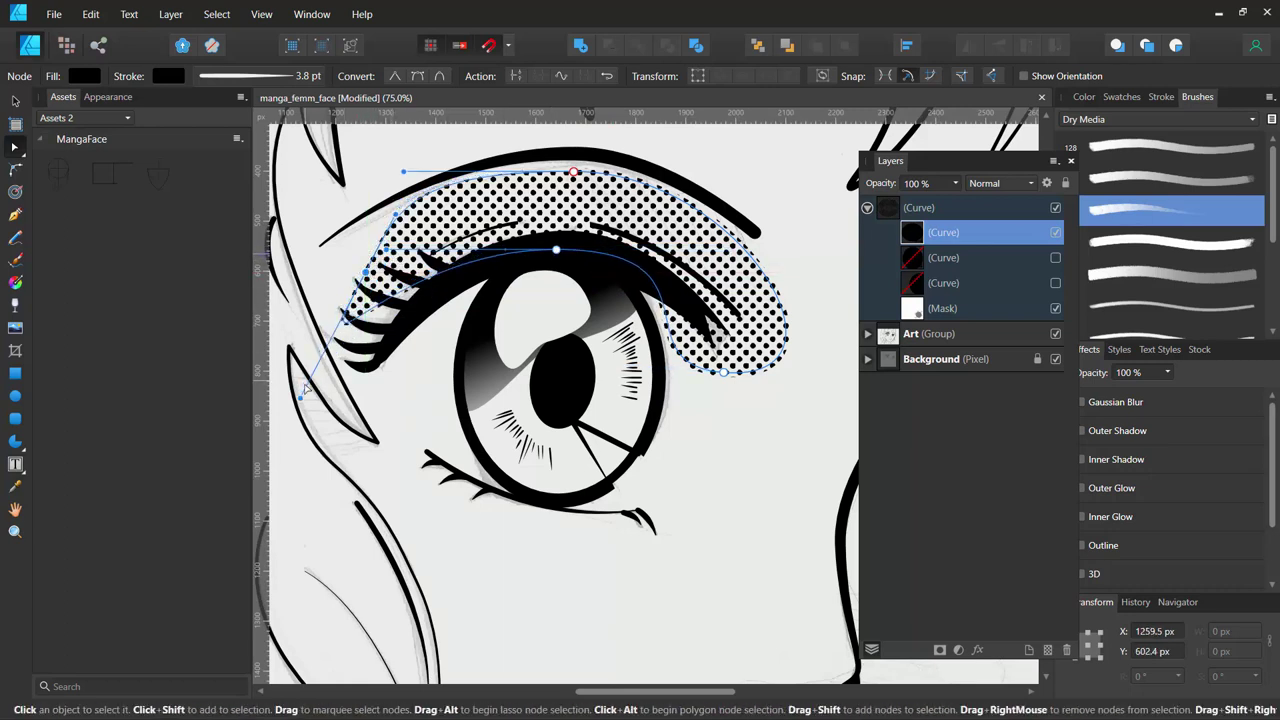
pyautogui.moveTo(300, 397)
pyautogui.mouseDown()
pyautogui.moveTo(349, 322)
pyautogui.moveTo(396, 328)
pyautogui.mouseUp()
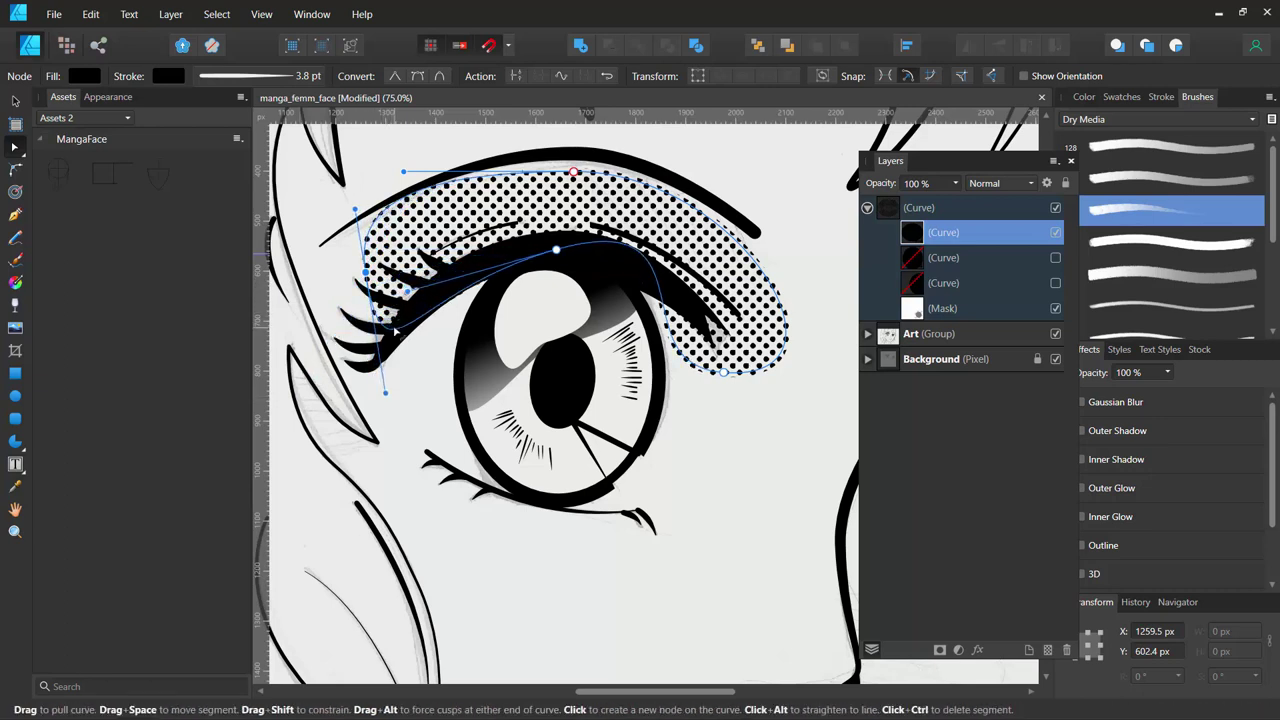
pyautogui.moveTo(385, 392); pyautogui.dragTo(306, 381)
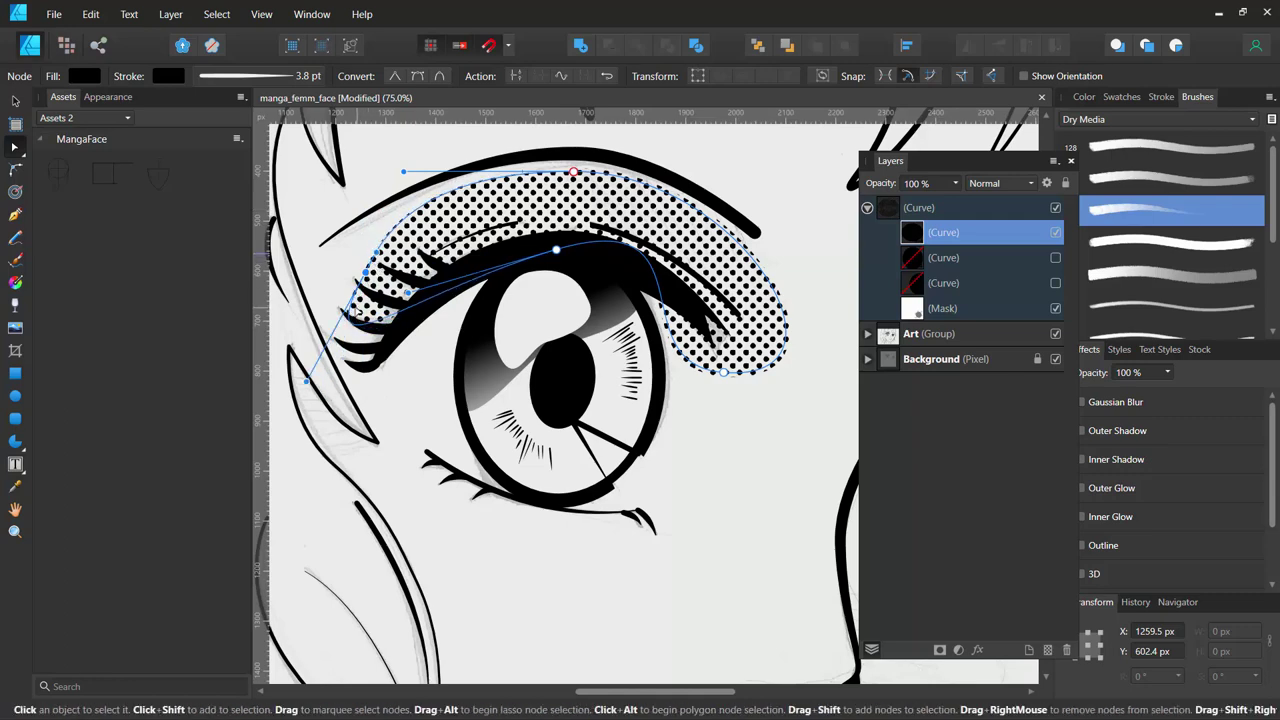
pyautogui.moveTo(366, 272); pyautogui.dragTo(381, 316)
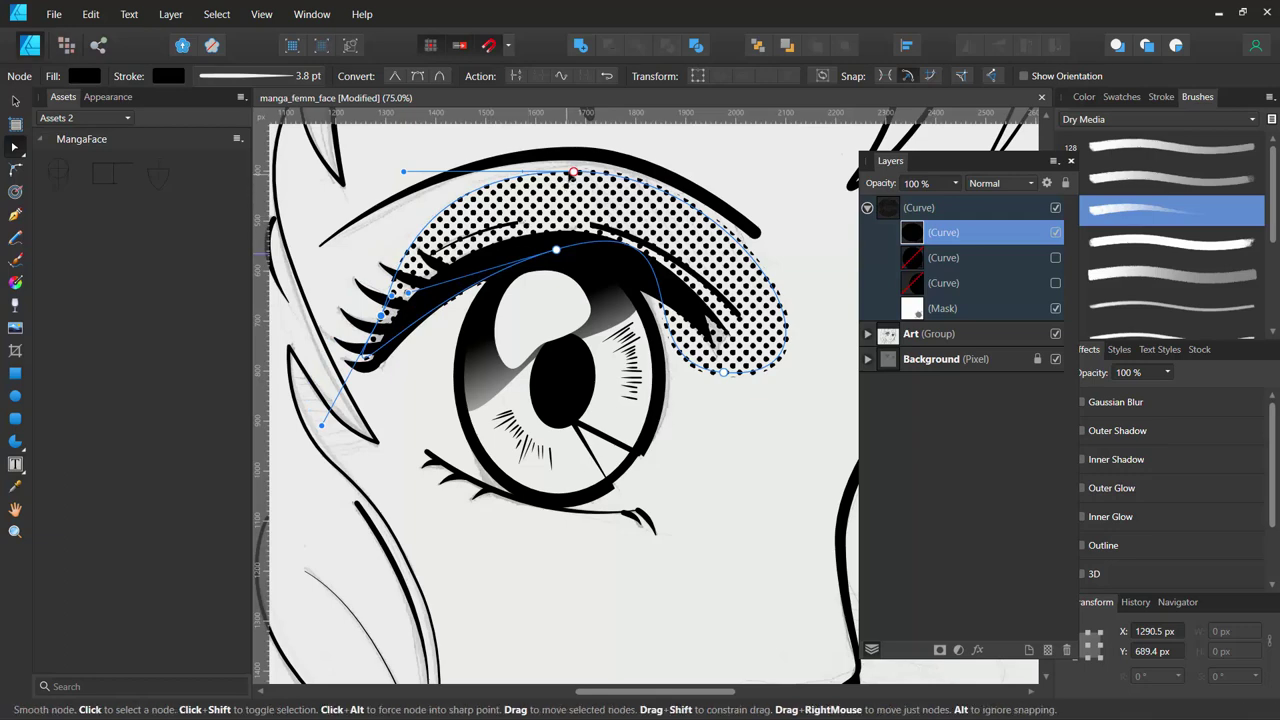
# Raise the shading's top to the lid line and narrow its outer end.
pyautogui.moveTo(573, 172); pyautogui.dragTo(574, 155)
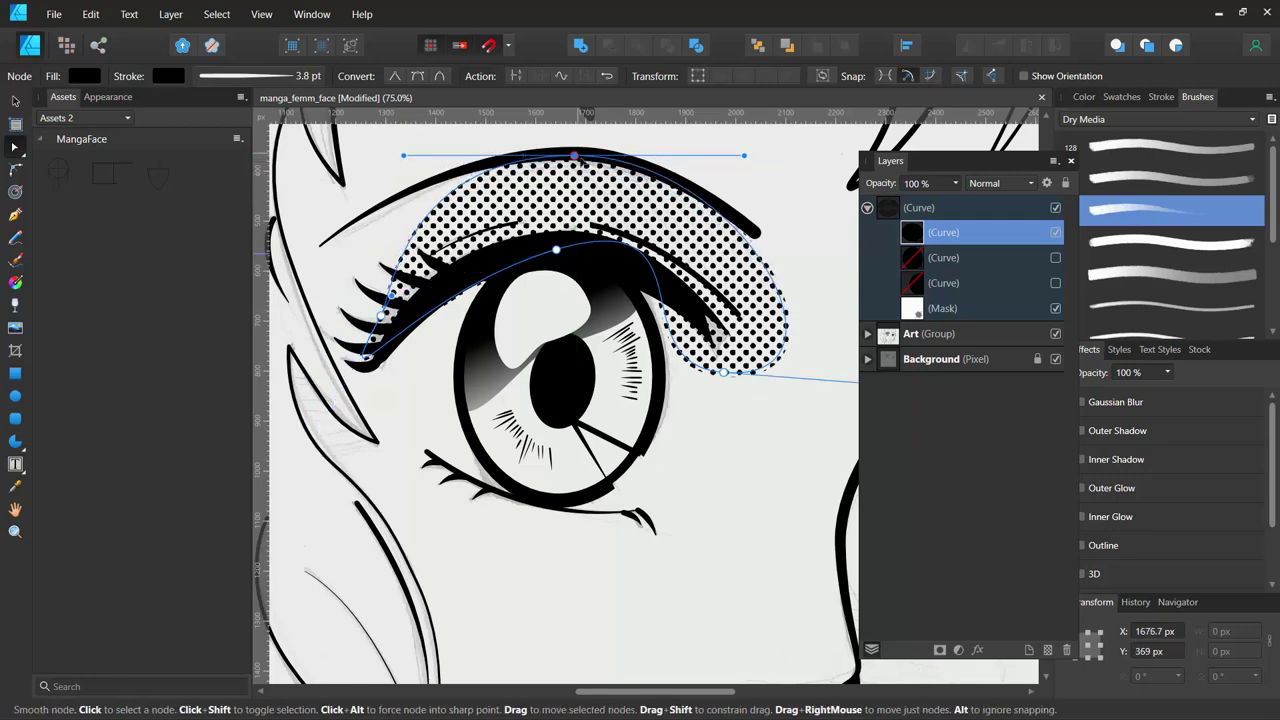
pyautogui.moveTo(744, 155)
pyautogui.mouseDown()
pyautogui.moveTo(773, 187)
pyautogui.moveTo(608, 127)
pyautogui.mouseUp()
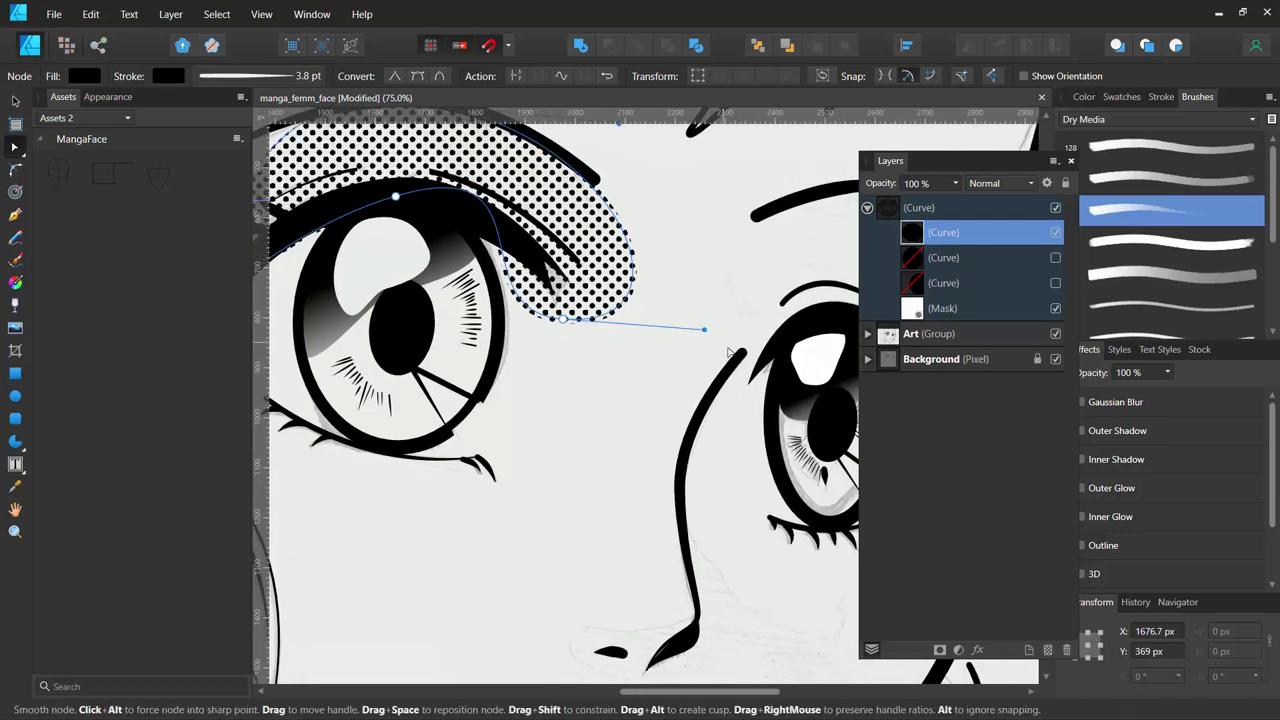
pyautogui.moveTo(704, 329); pyautogui.dragTo(583, 298)
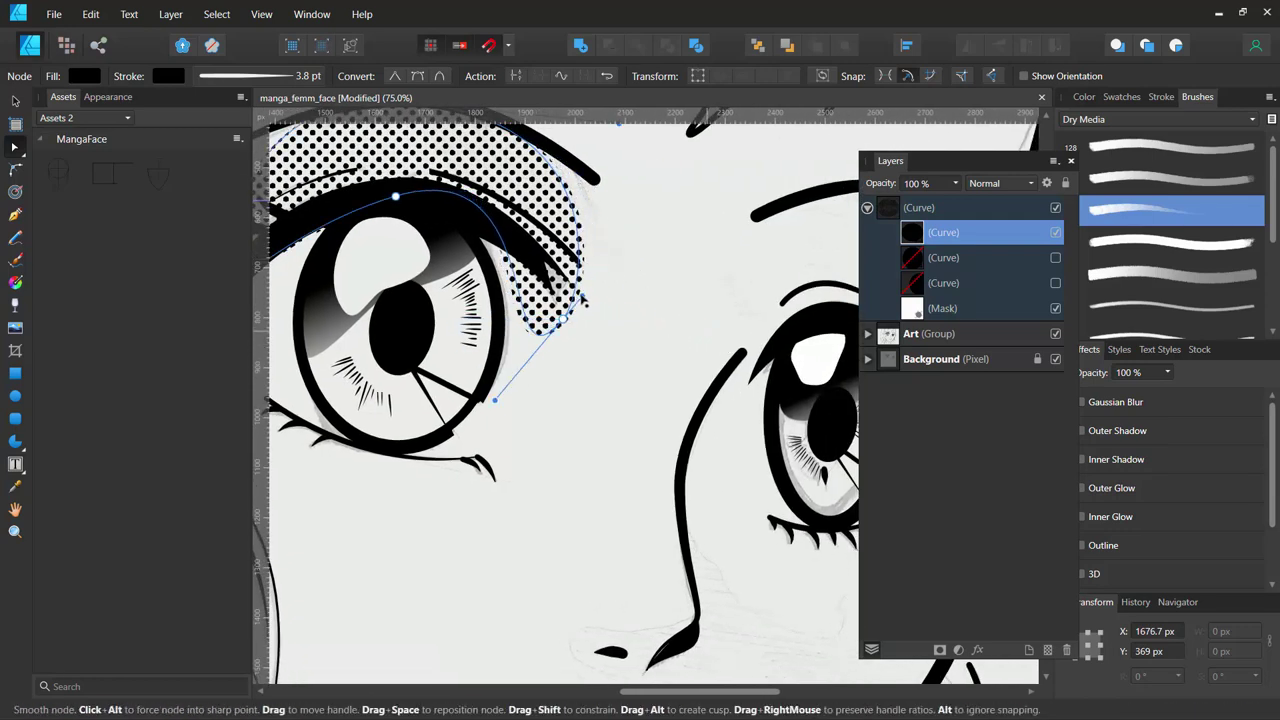
pyautogui.moveTo(510, 250); pyautogui.dragTo(490, 280)
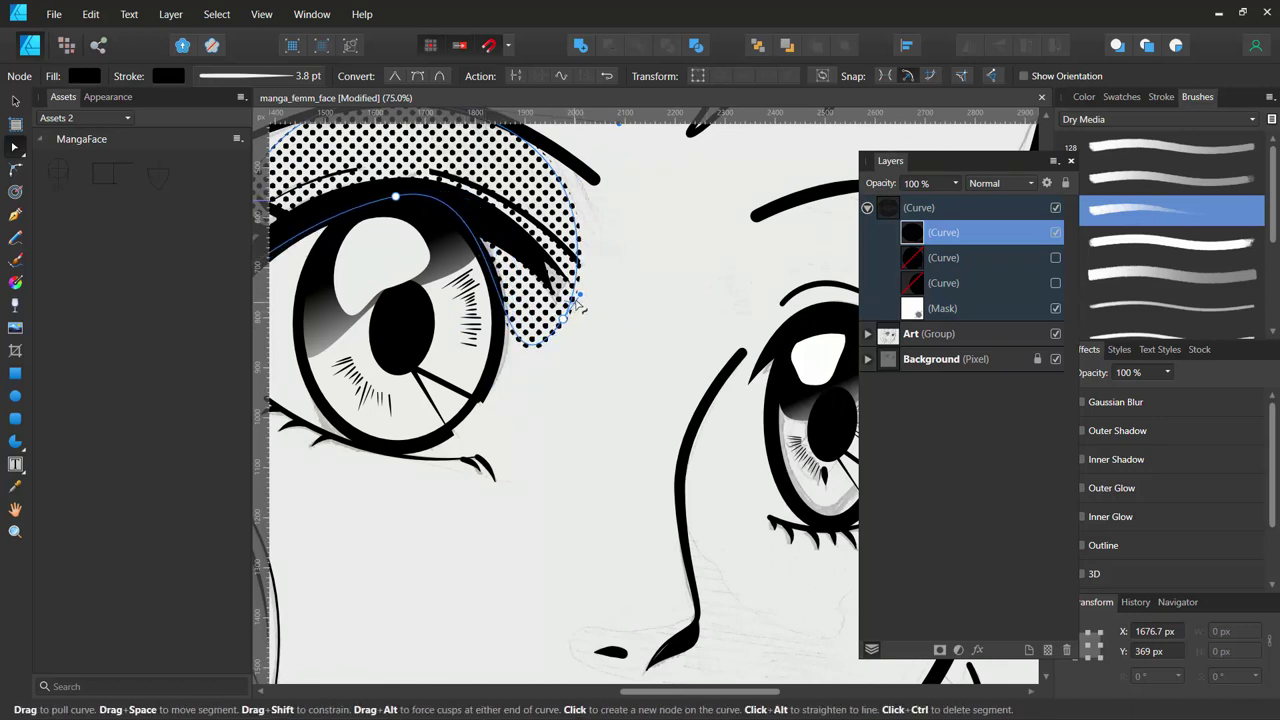
pyautogui.moveTo(578, 303); pyautogui.dragTo(566, 449)
pyautogui.moveTo(565, 448); pyautogui.dragTo(508, 443)
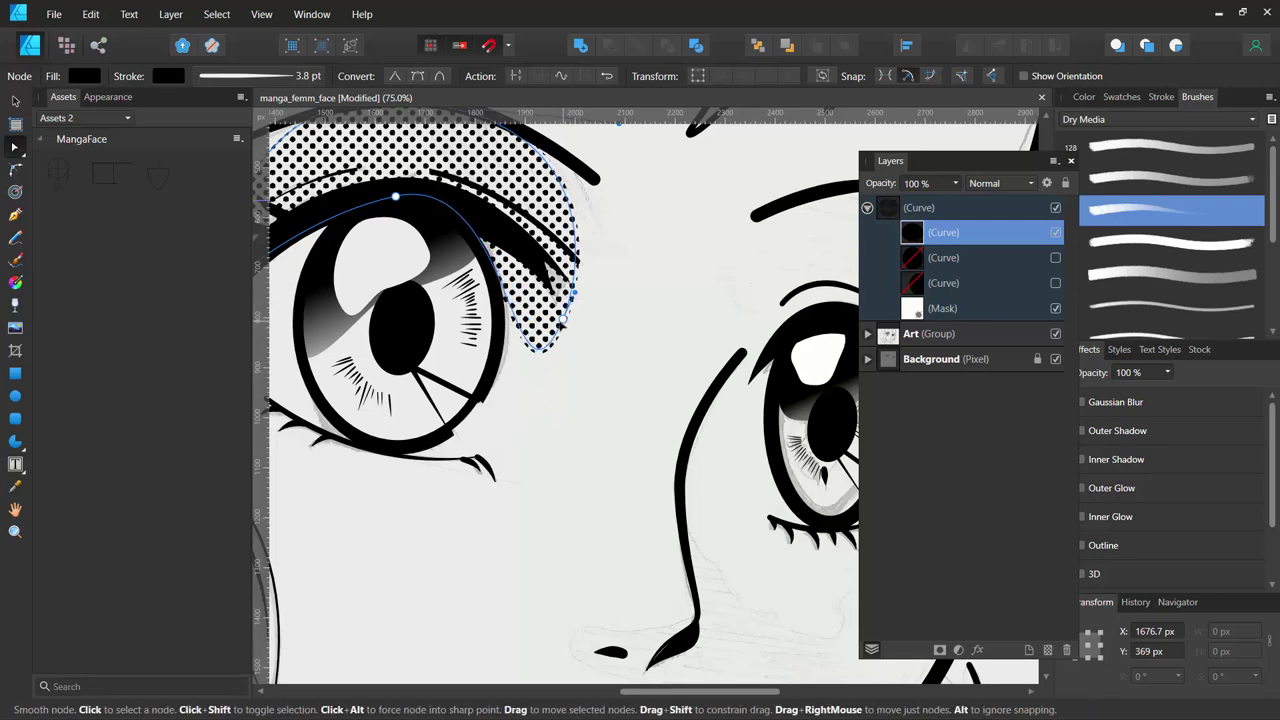
pyautogui.click(563, 325)
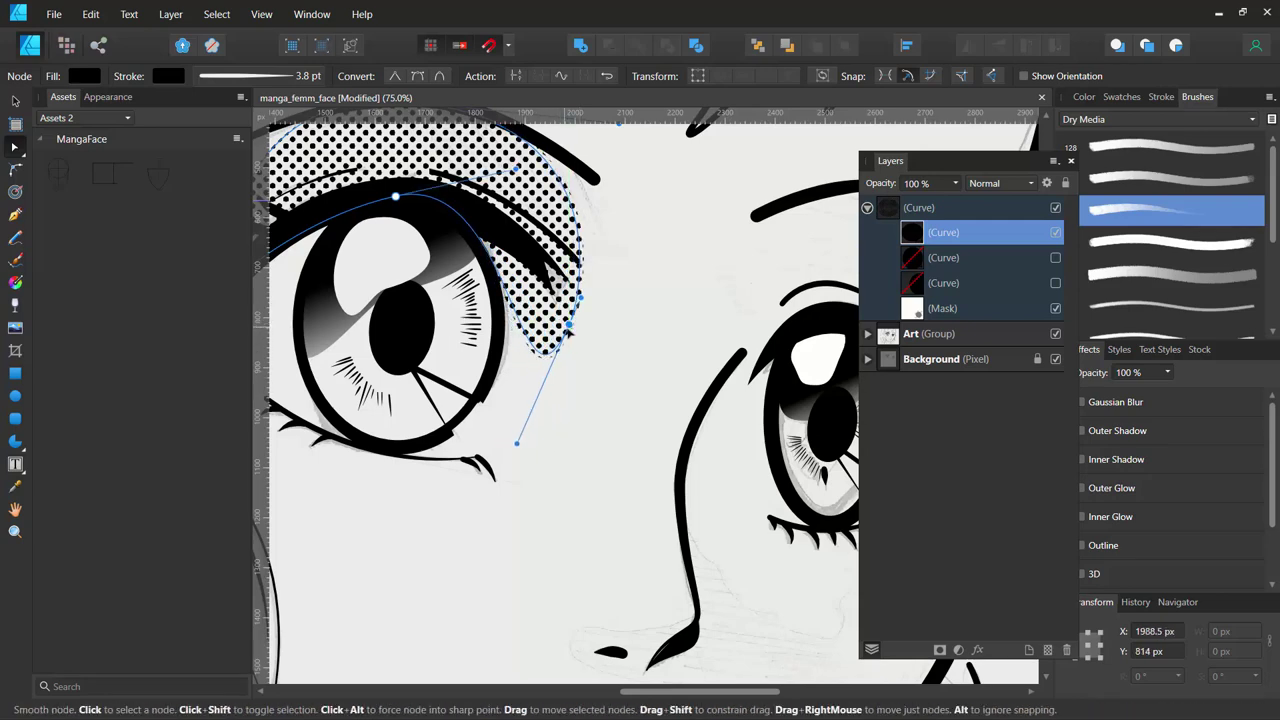
# Refine the outer tip of the eyelid shading, then zoom out to view the whole face.
pyautogui.hotkey('ctrl', '-')
pyautogui.hotkey('ctrl', '-')
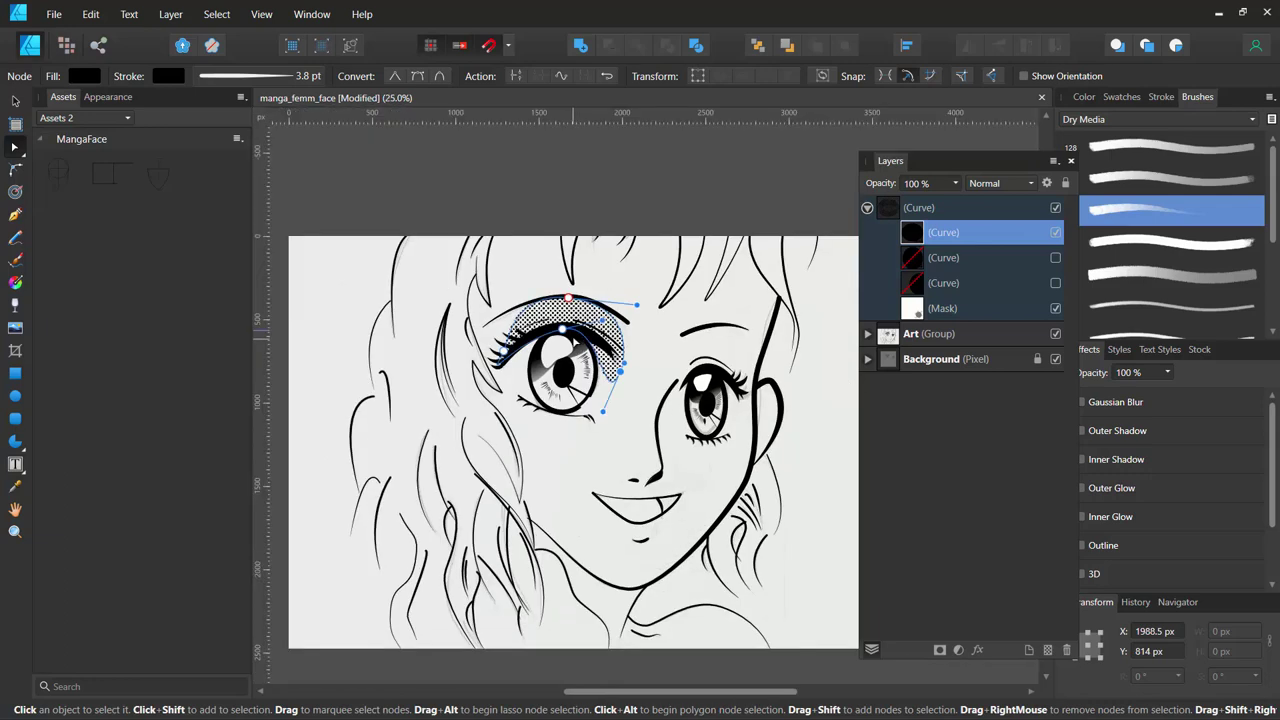
pyautogui.hotkey('ctrl', '+')
pyautogui.hotkey('ctrl', '+')
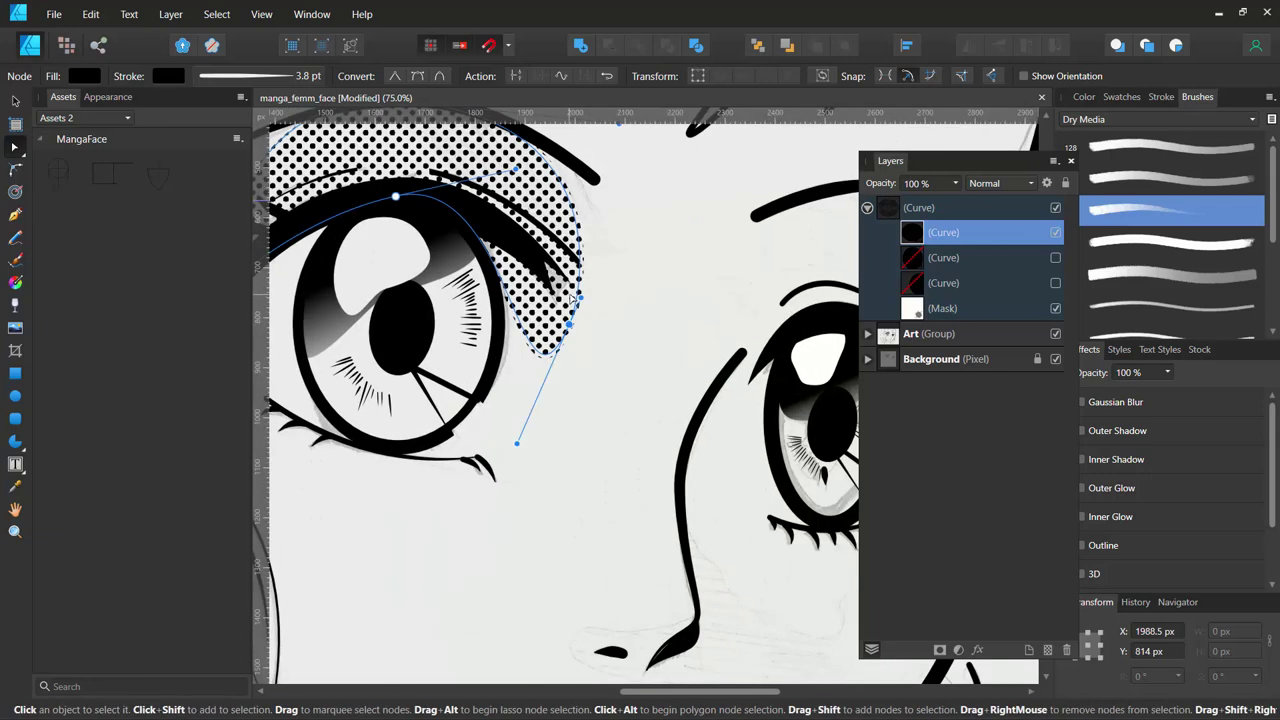
pyautogui.moveTo(579, 298); pyautogui.dragTo(619, 213)
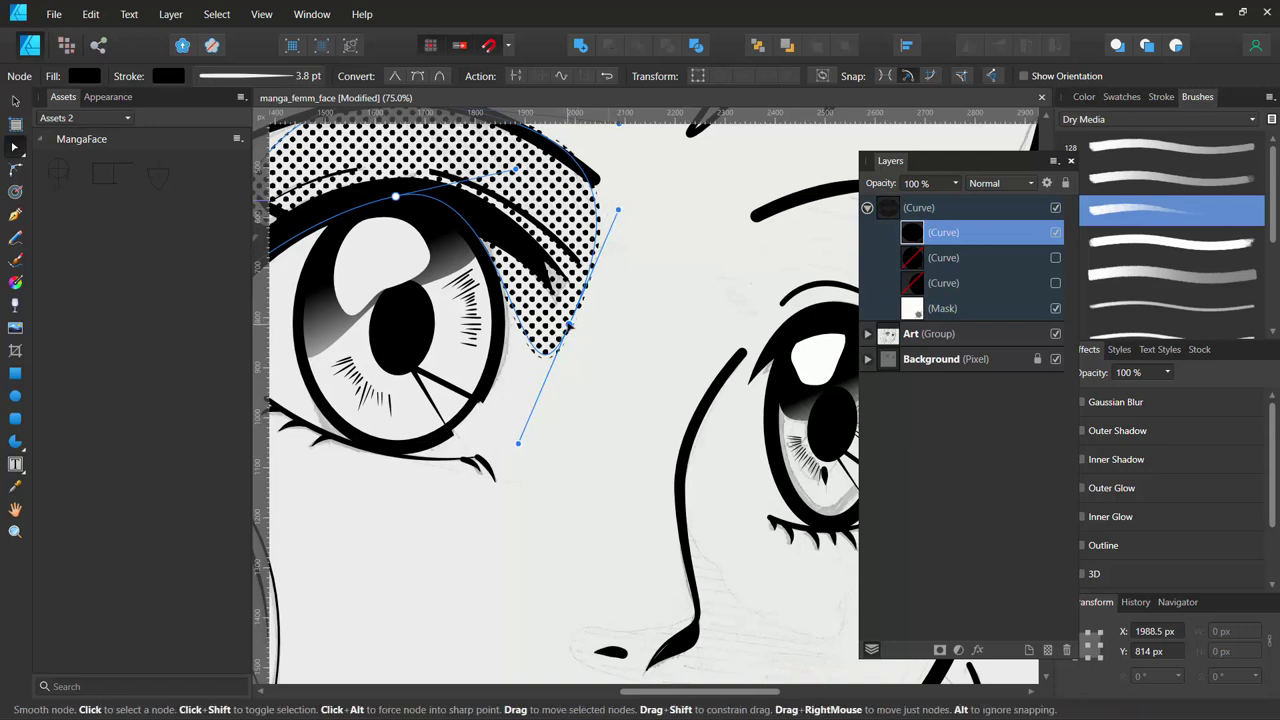
pyautogui.moveTo(567, 323); pyautogui.dragTo(558, 284)
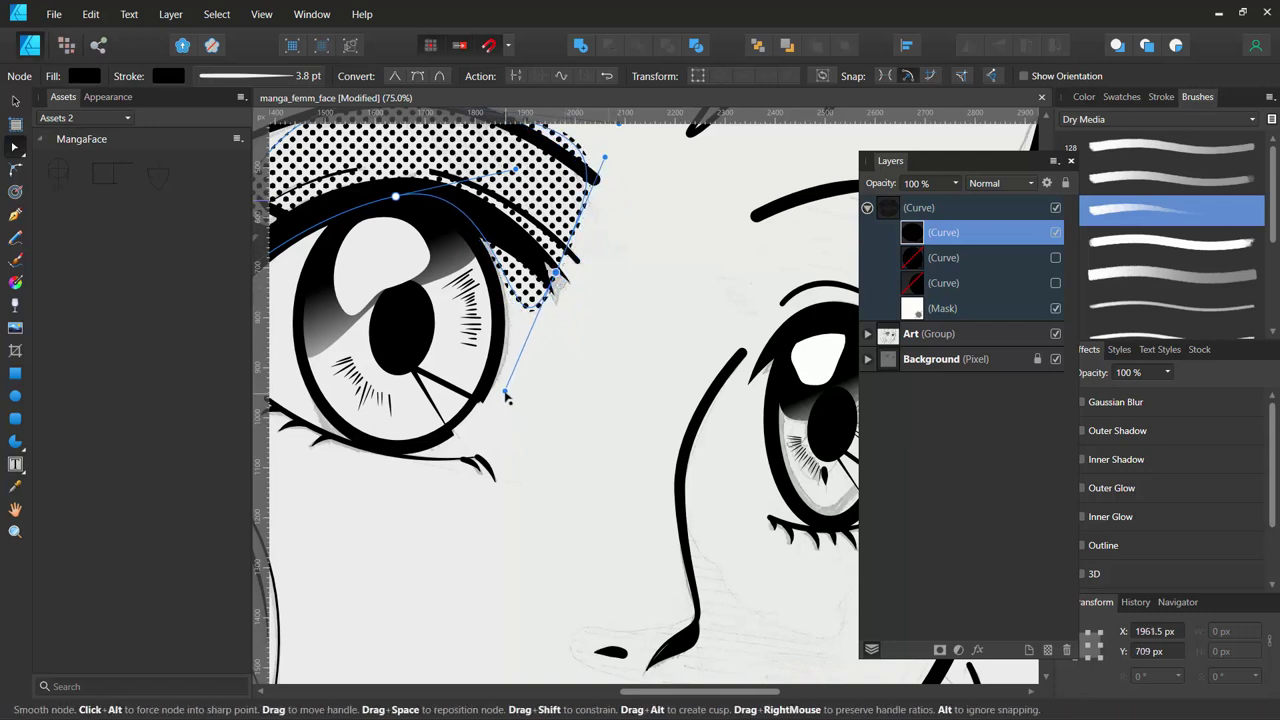
pyautogui.moveTo(508, 395)
pyautogui.mouseDown()
pyautogui.moveTo(521, 331)
pyautogui.moveTo(511, 290)
pyautogui.mouseUp()
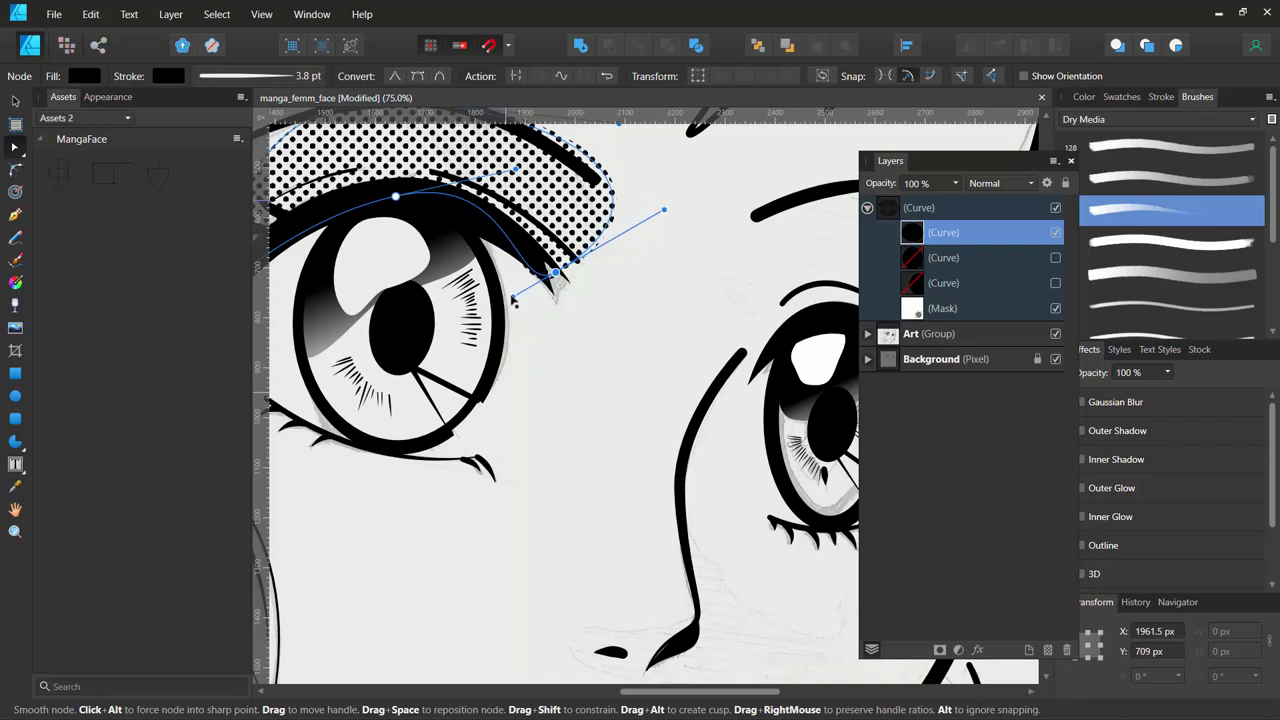
pyautogui.moveTo(666, 227); pyautogui.dragTo(651, 240)
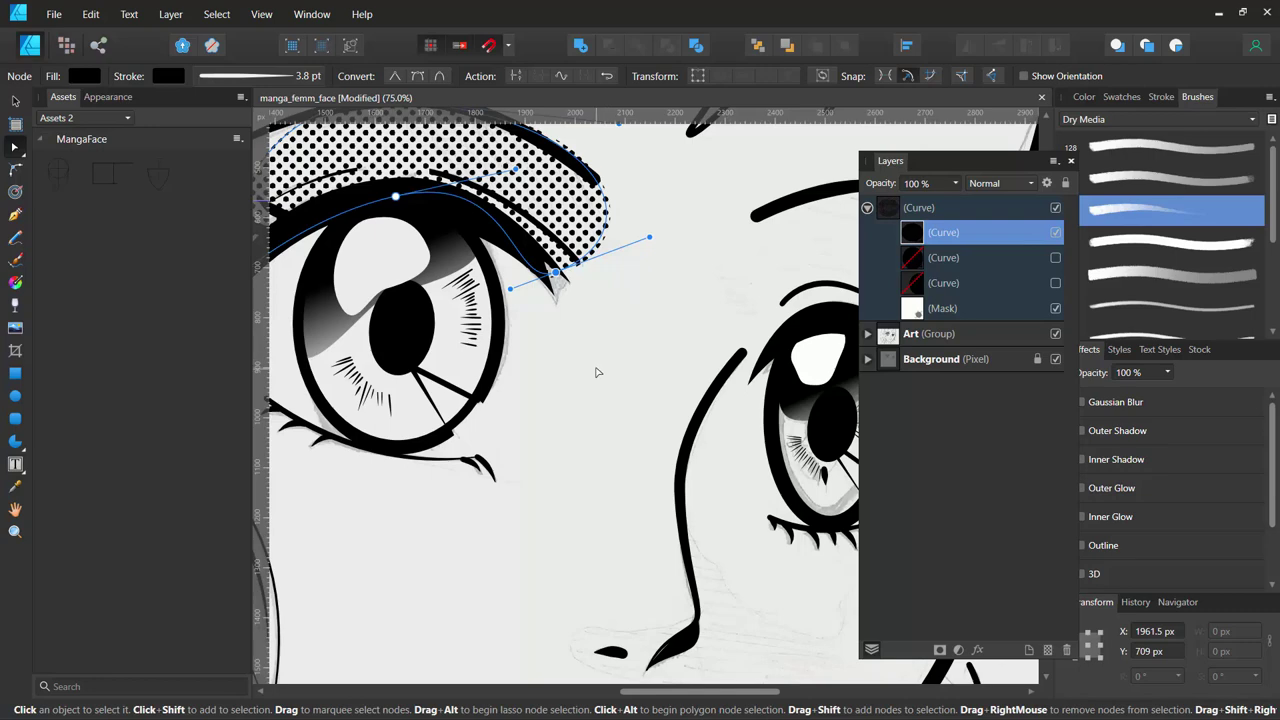
pyautogui.hotkey('ctrl', '-')
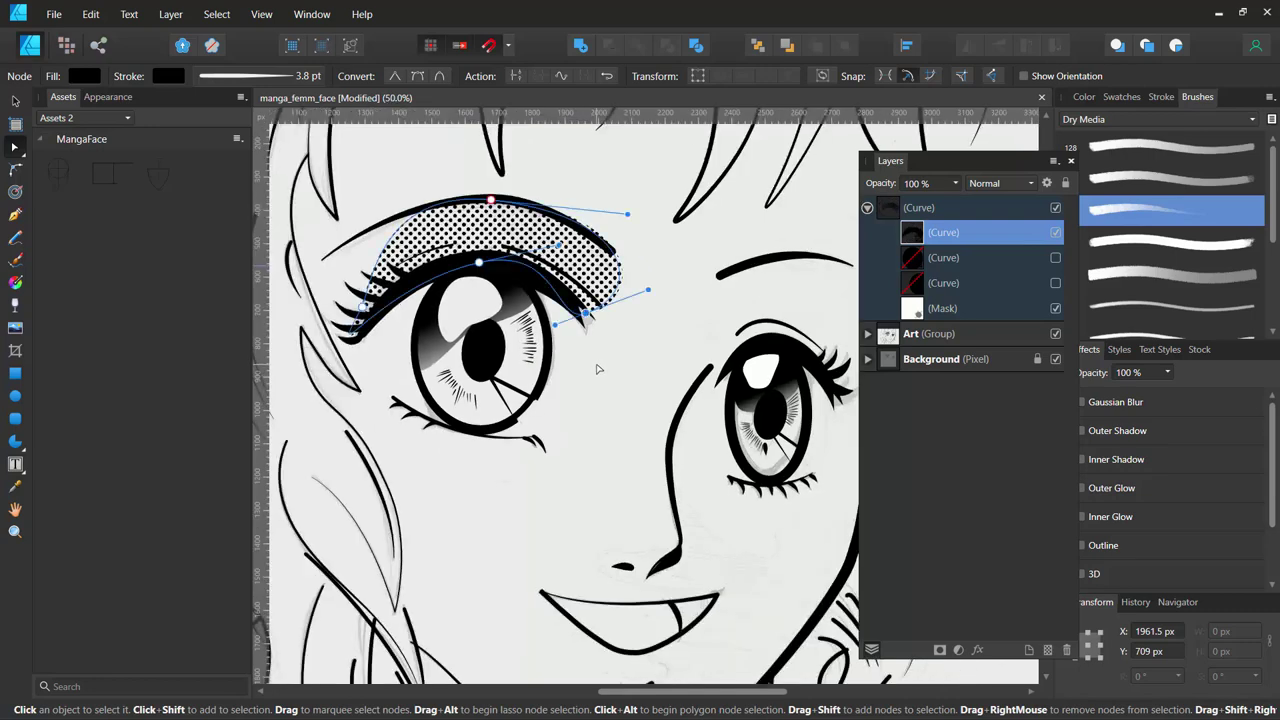
pyautogui.hotkey('ctrl', '-')
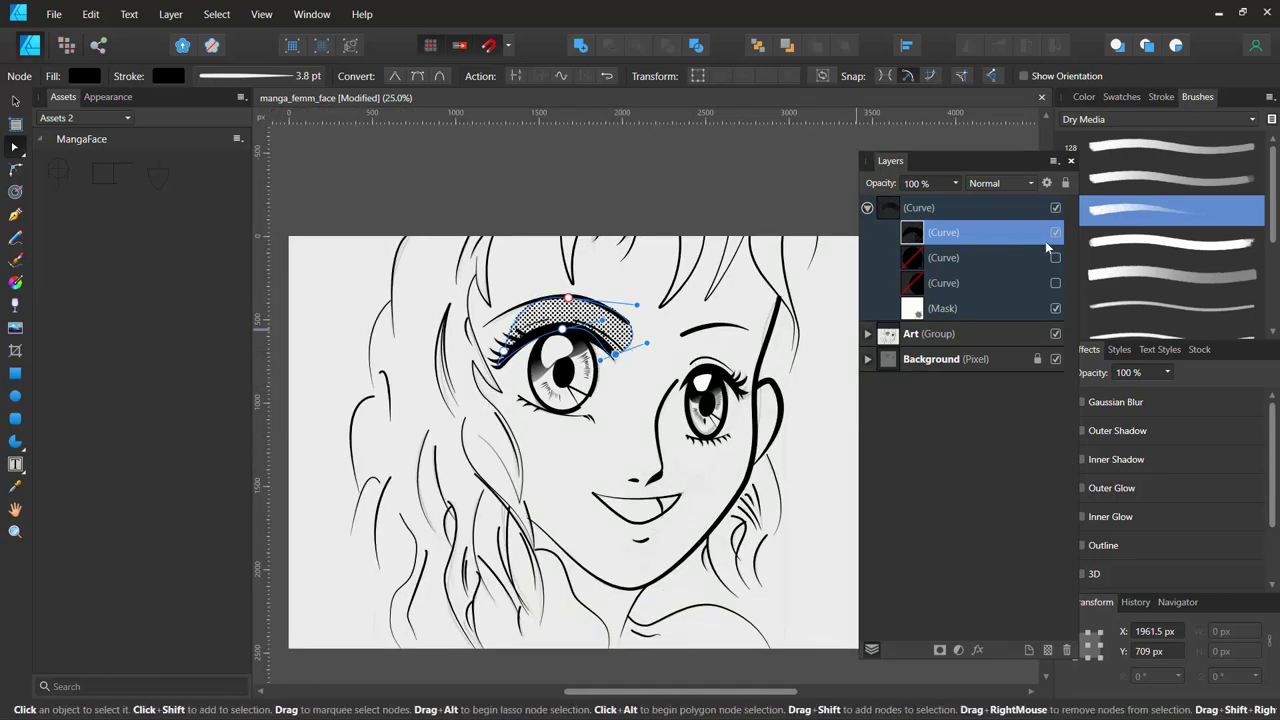
# Show the two hidden circle curves in the halftone group and inspect each one.
pyautogui.click(1056, 259)
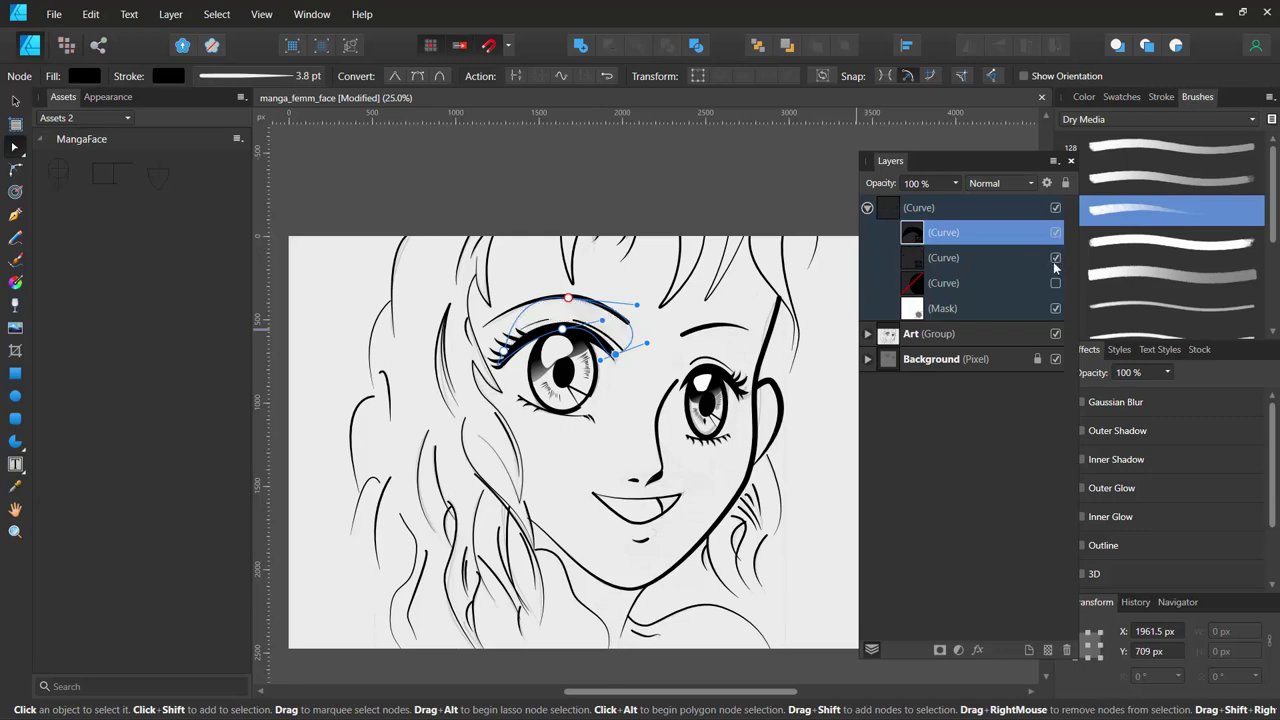
pyautogui.click(1055, 284)
pyautogui.click(915, 265)
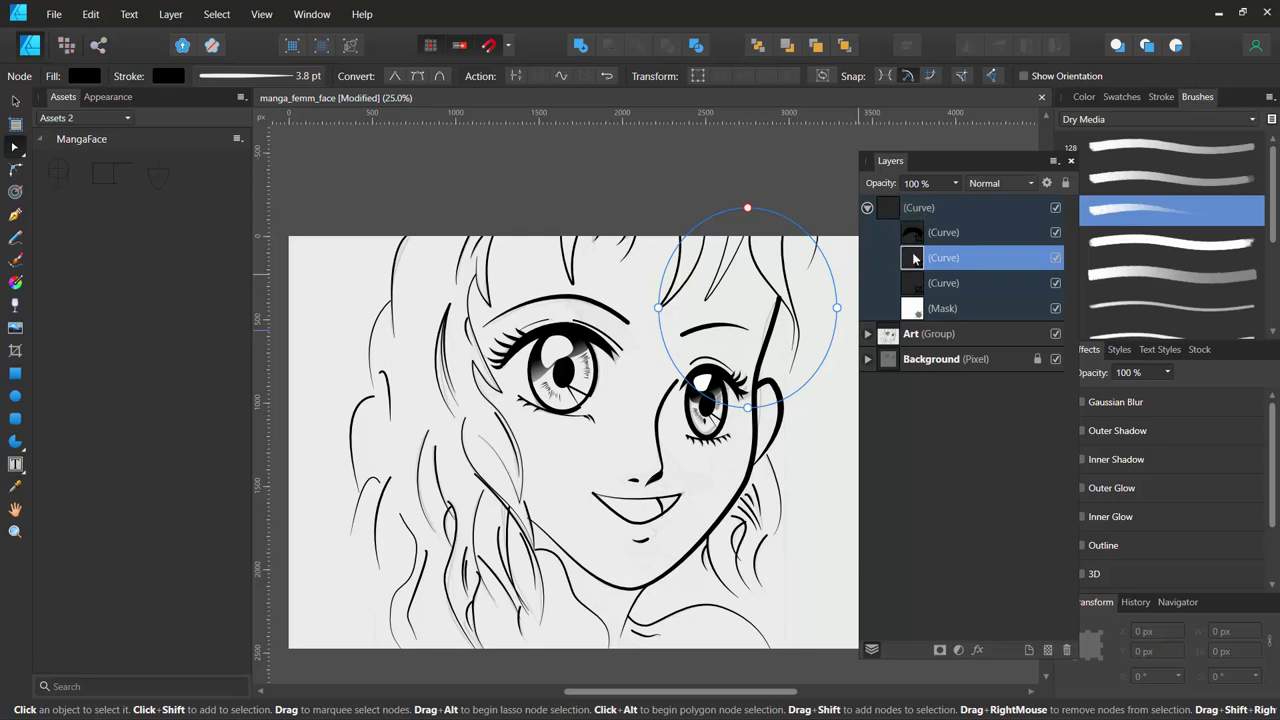
pyautogui.click(913, 236)
pyautogui.click(911, 257)
pyautogui.click(914, 284)
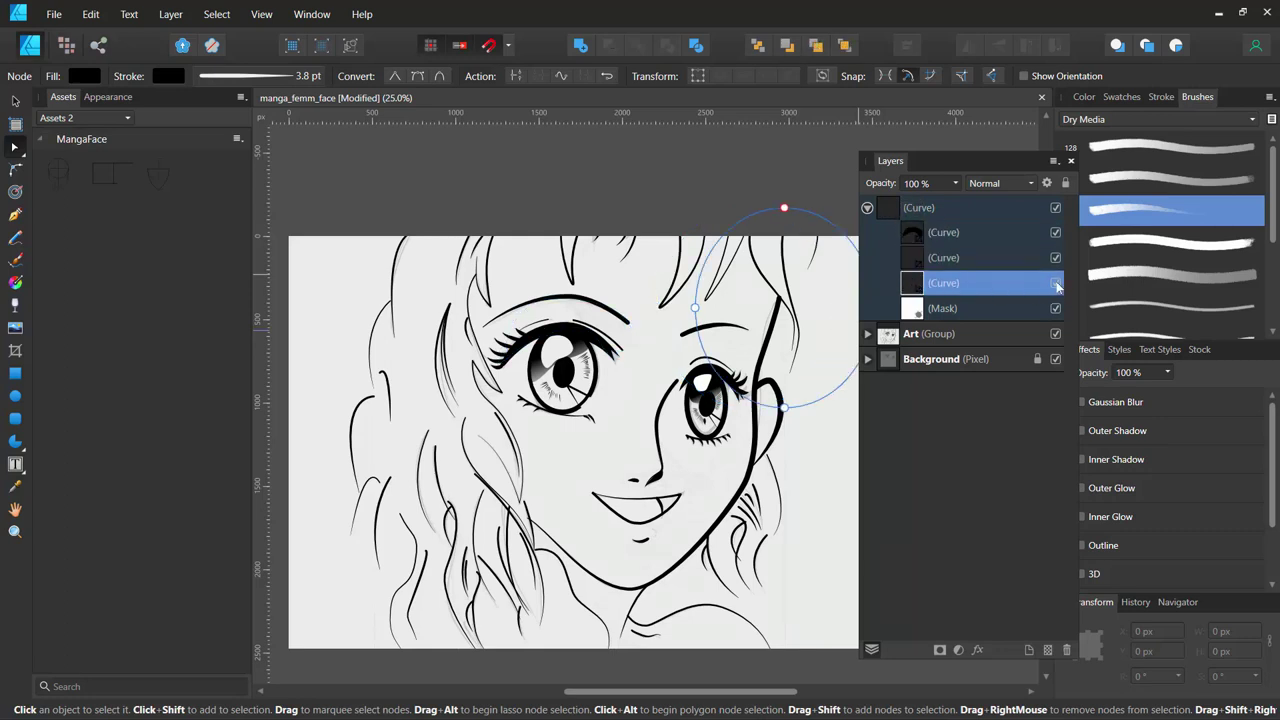
pyautogui.click(1056, 259)
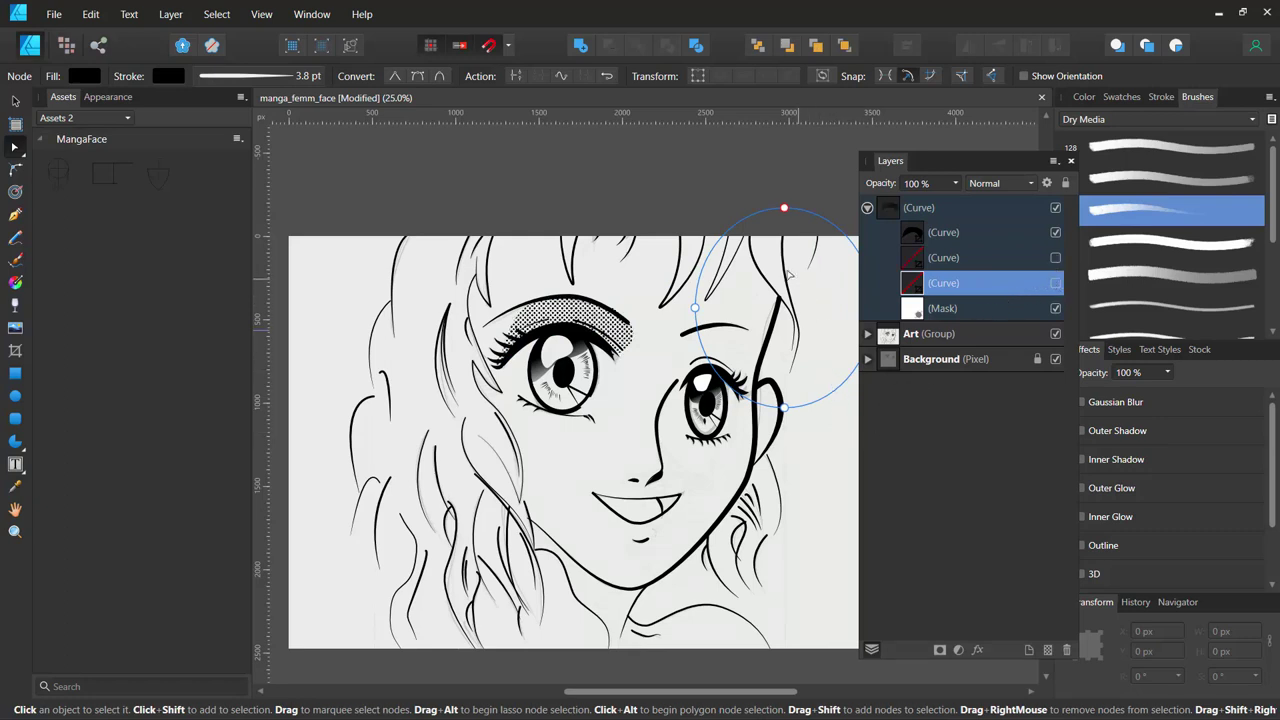
# Select and delete the hidden circle curves, keeping the eyelid shading curve.
pyautogui.click(925, 263)
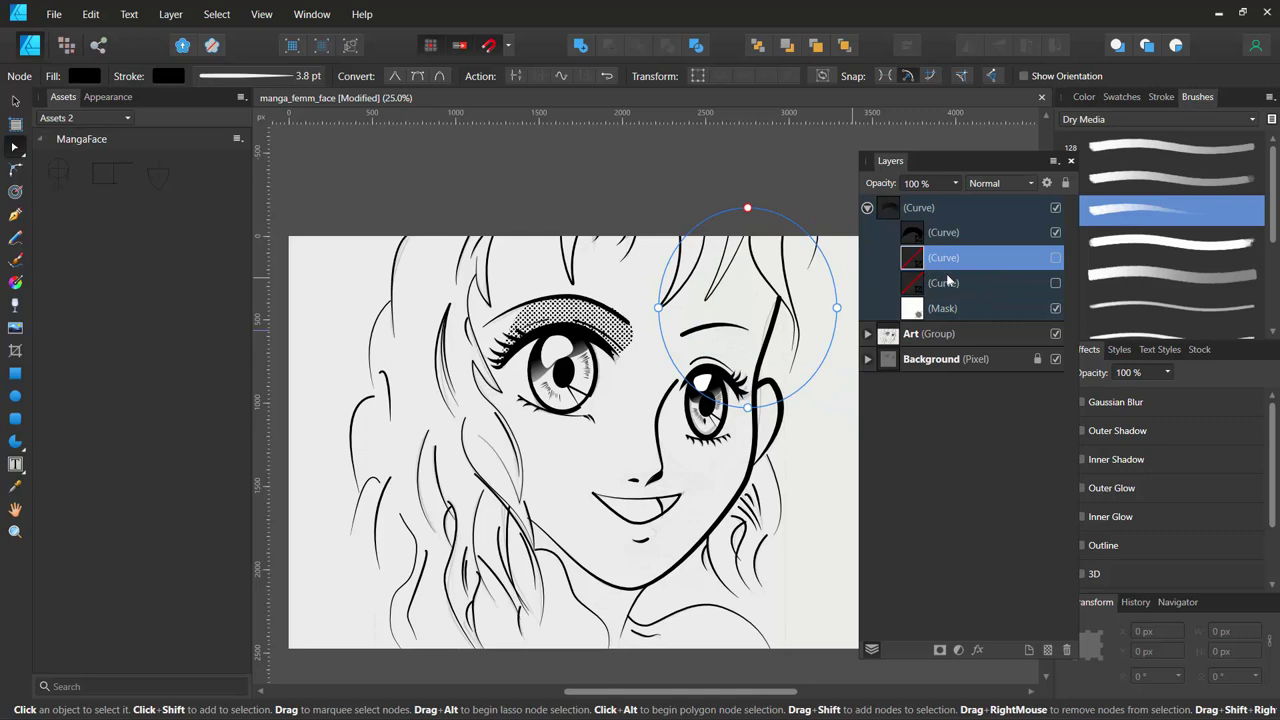
pyautogui.hotkey('ctrl', 'a')
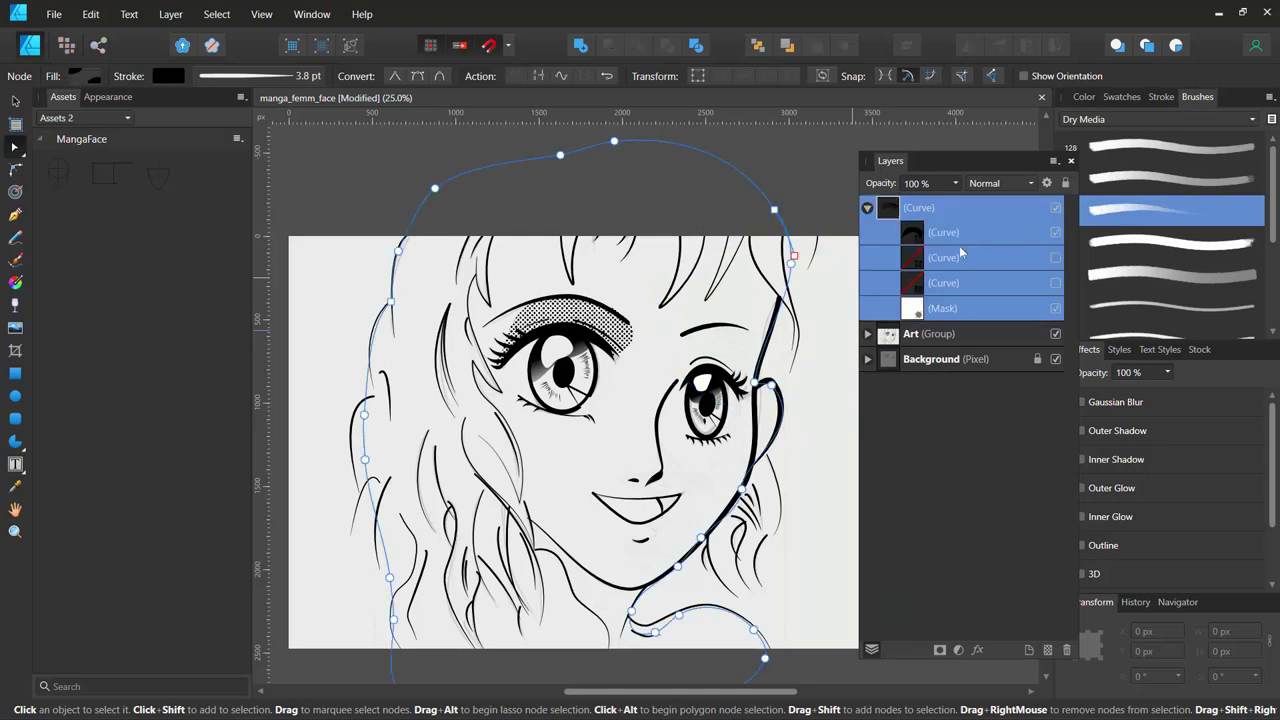
pyautogui.click(916, 267)
pyautogui.hotkey('ctrl', 'z')
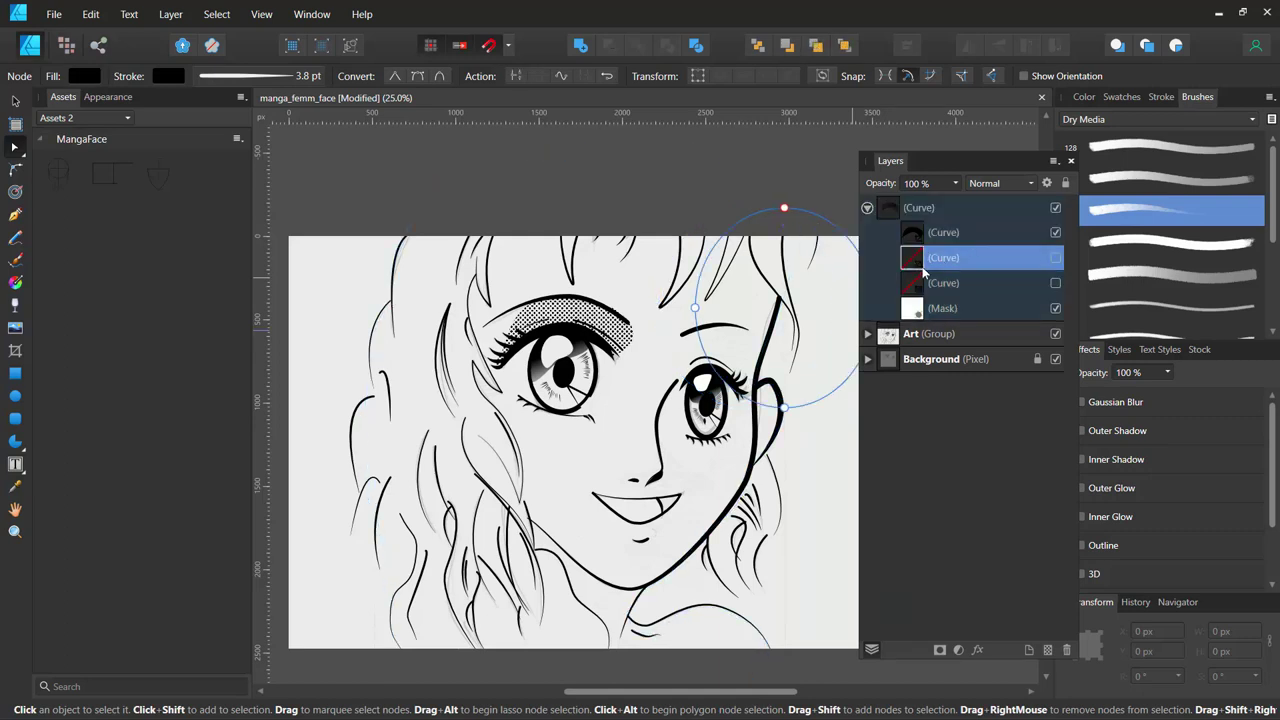
pyautogui.press('Delete')
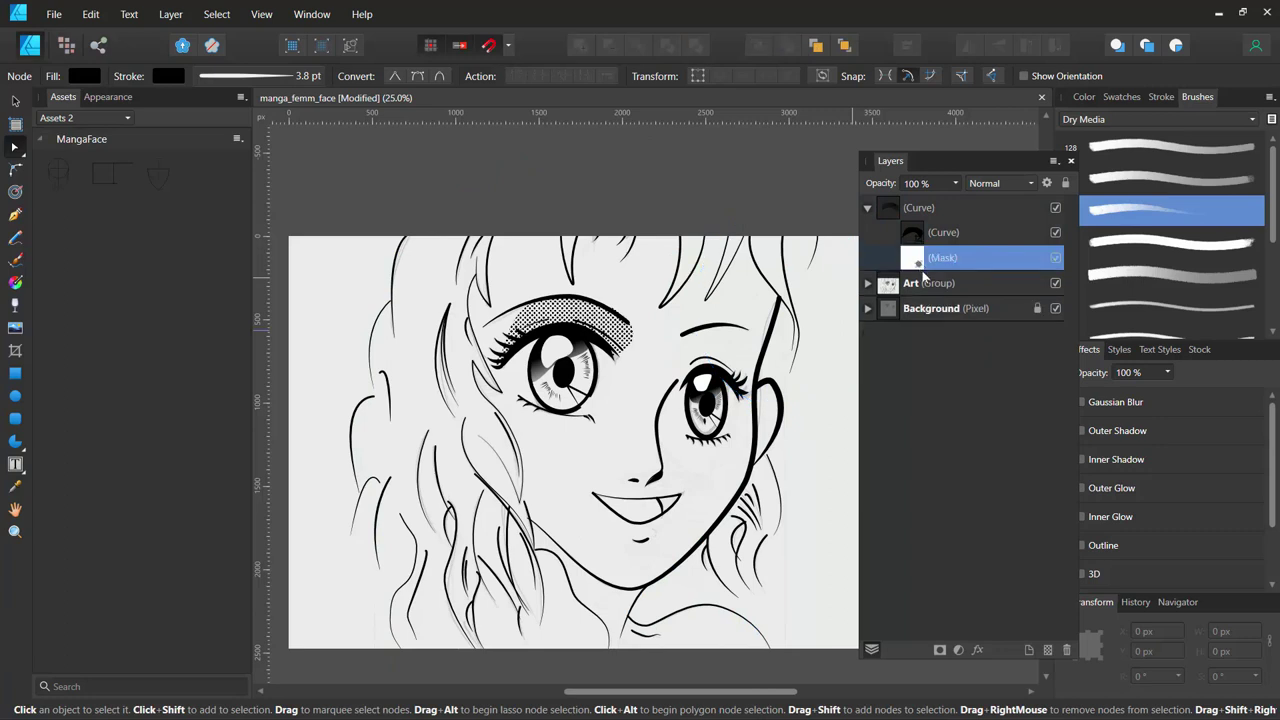
pyautogui.click(918, 242)
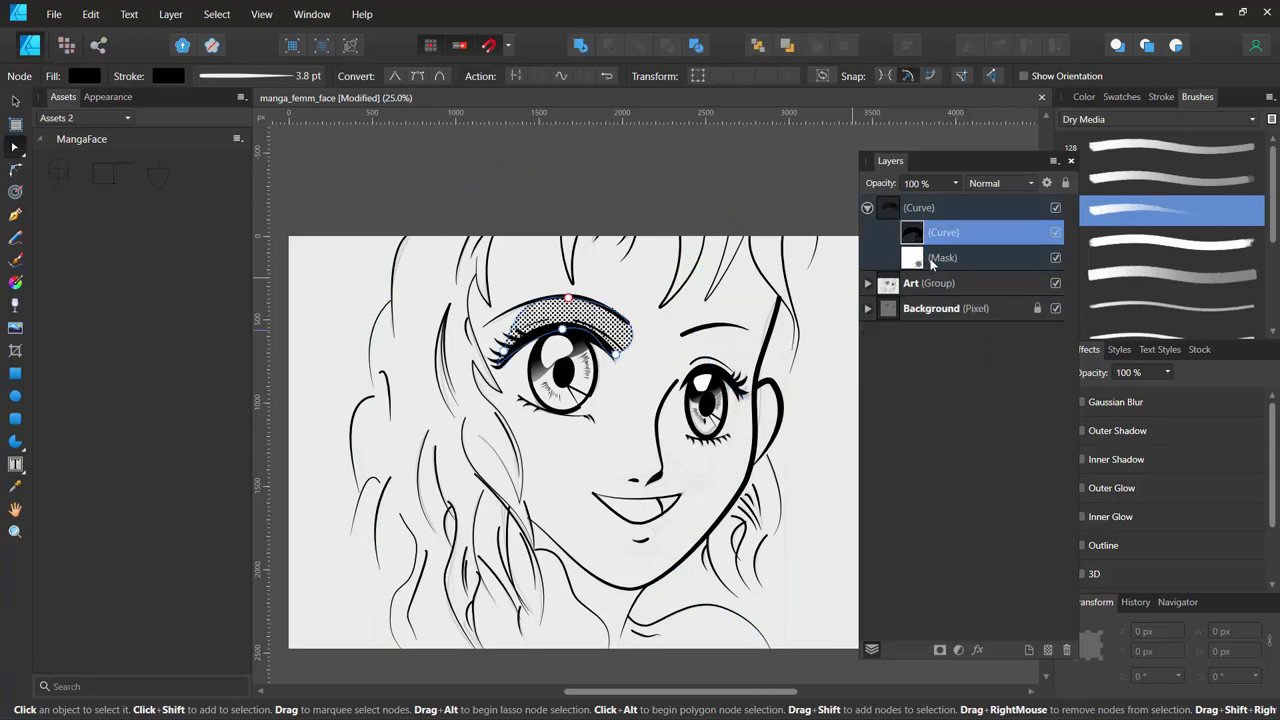
# Duplicate the eyelid shading curve and nudge the copy with the Move Tool.
pyautogui.hotkey('ctrl', 'j')
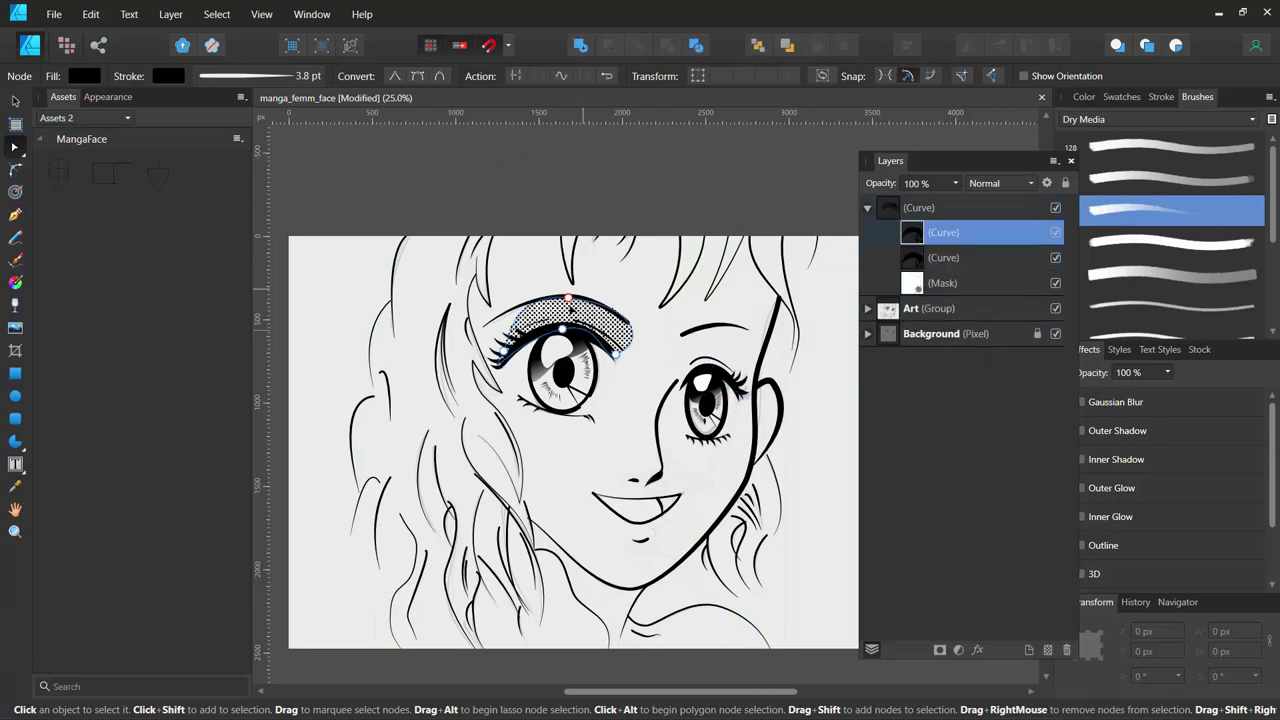
pyautogui.click(15, 100)
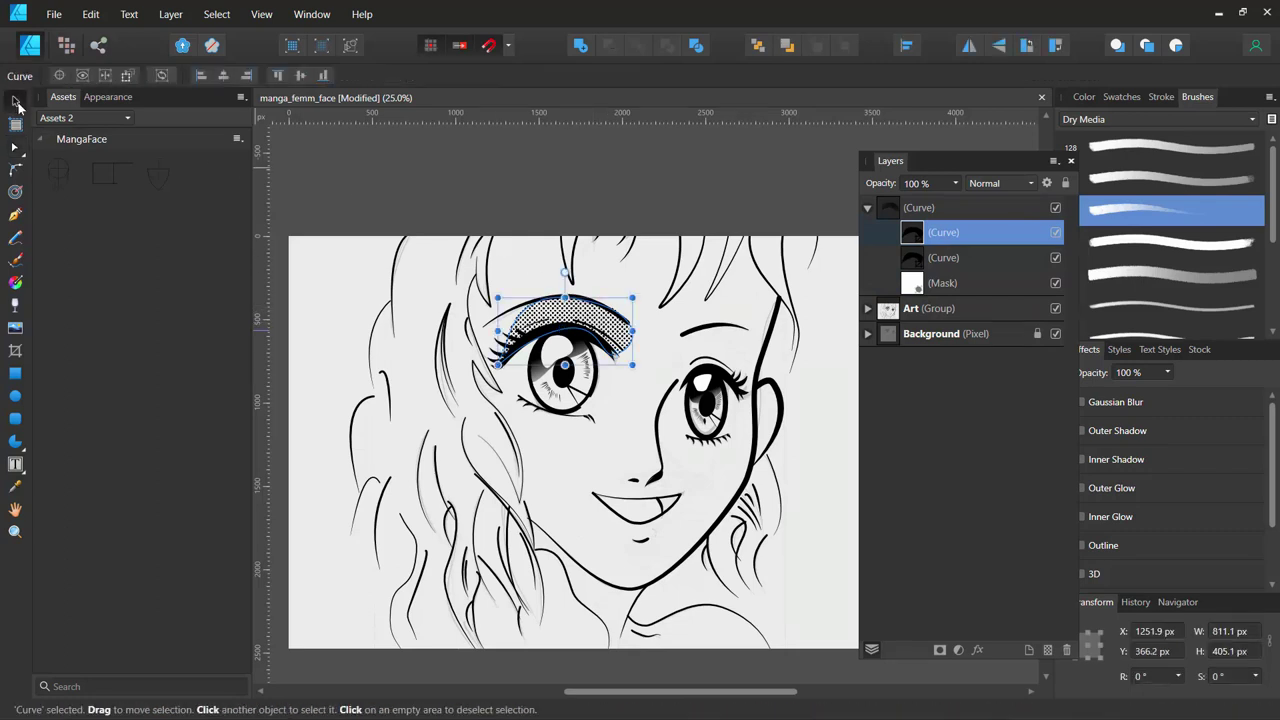
pyautogui.moveTo(605, 335)
pyautogui.mouseDown()
pyautogui.moveTo(670, 312)
pyautogui.moveTo(620, 318)
pyautogui.moveTo(634, 327)
pyautogui.mouseUp()
# Delete the extra curve from the shading group, leaving the eyelid curve and mask.
pyautogui.click(914, 261)
pyautogui.click(917, 287)
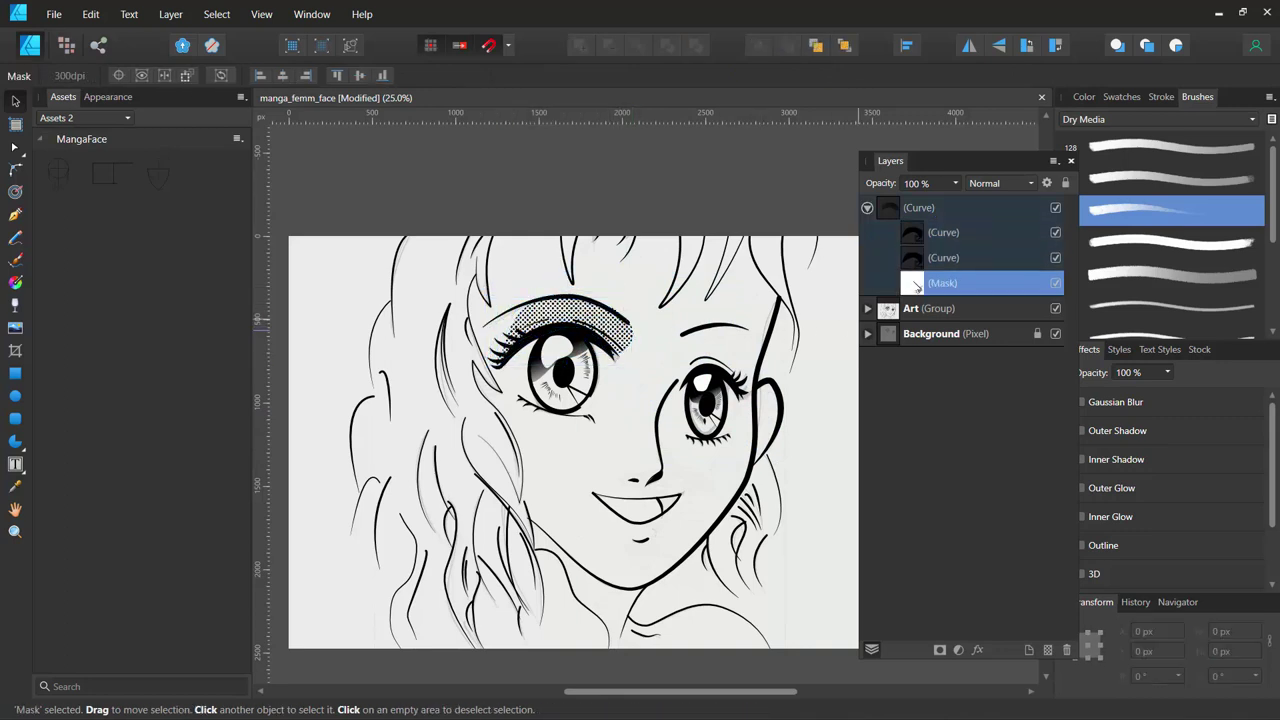
pyautogui.click(914, 262)
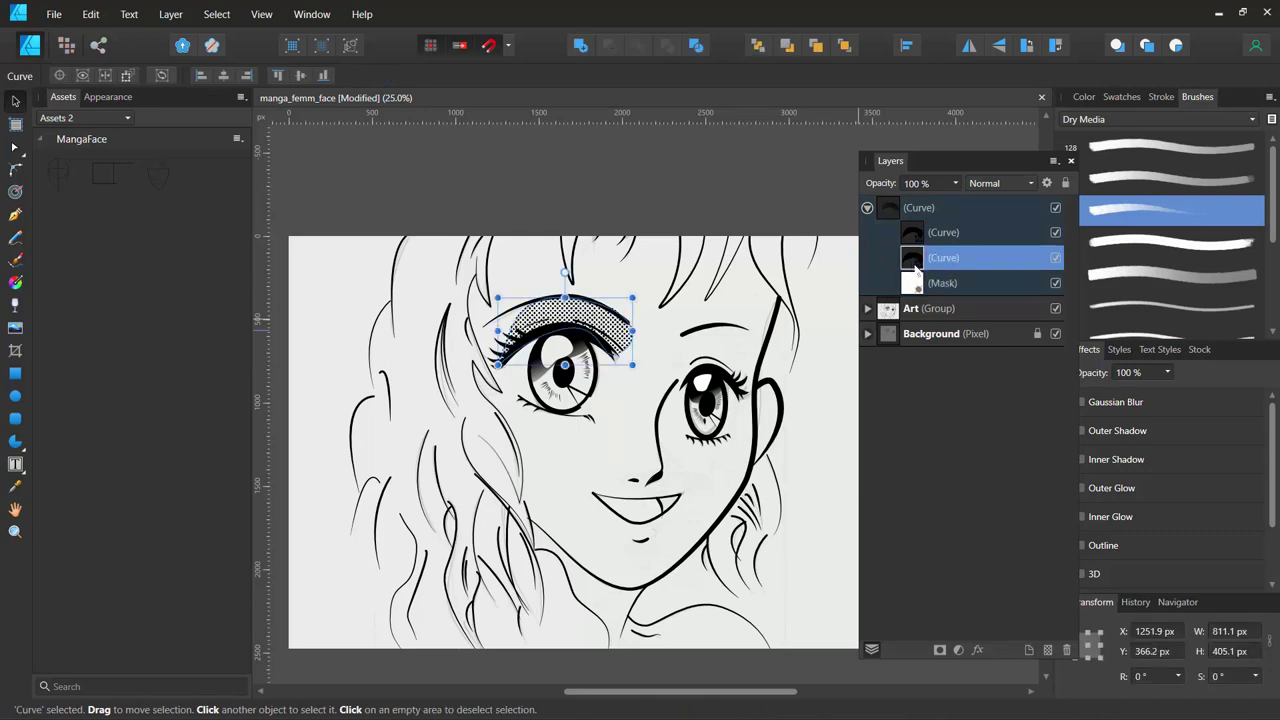
pyautogui.press('Delete')
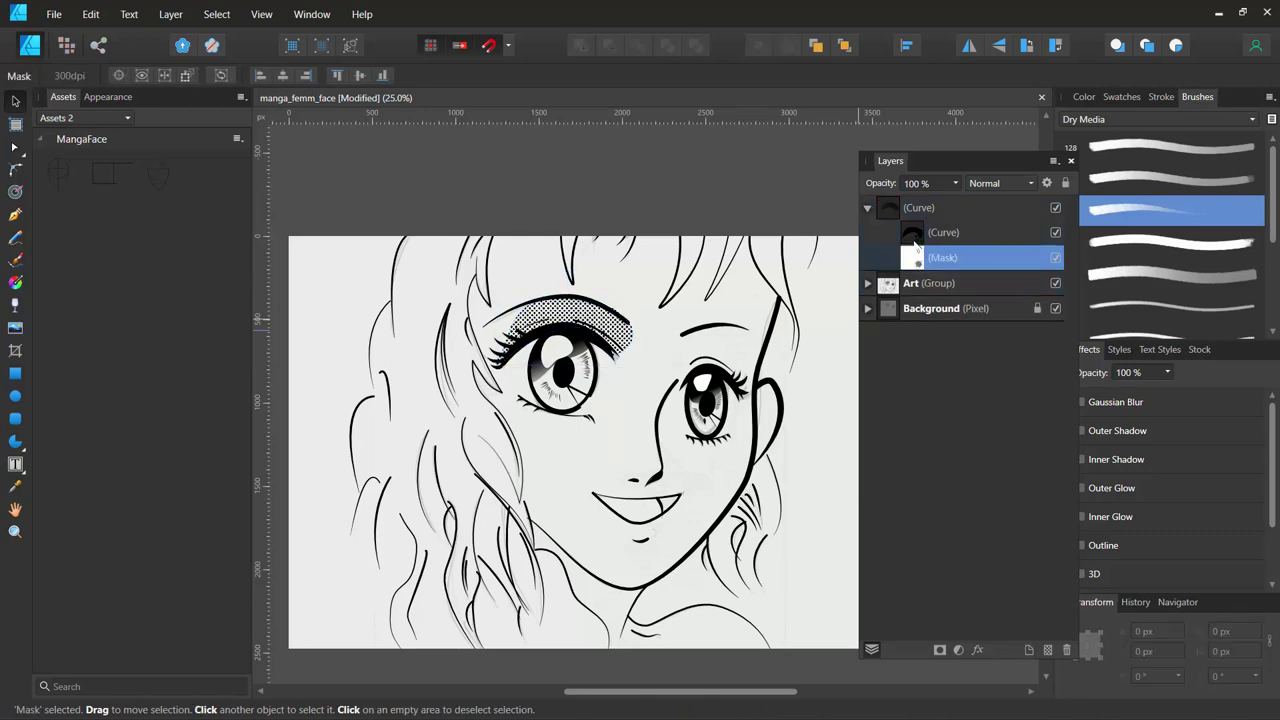
pyautogui.click(914, 243)
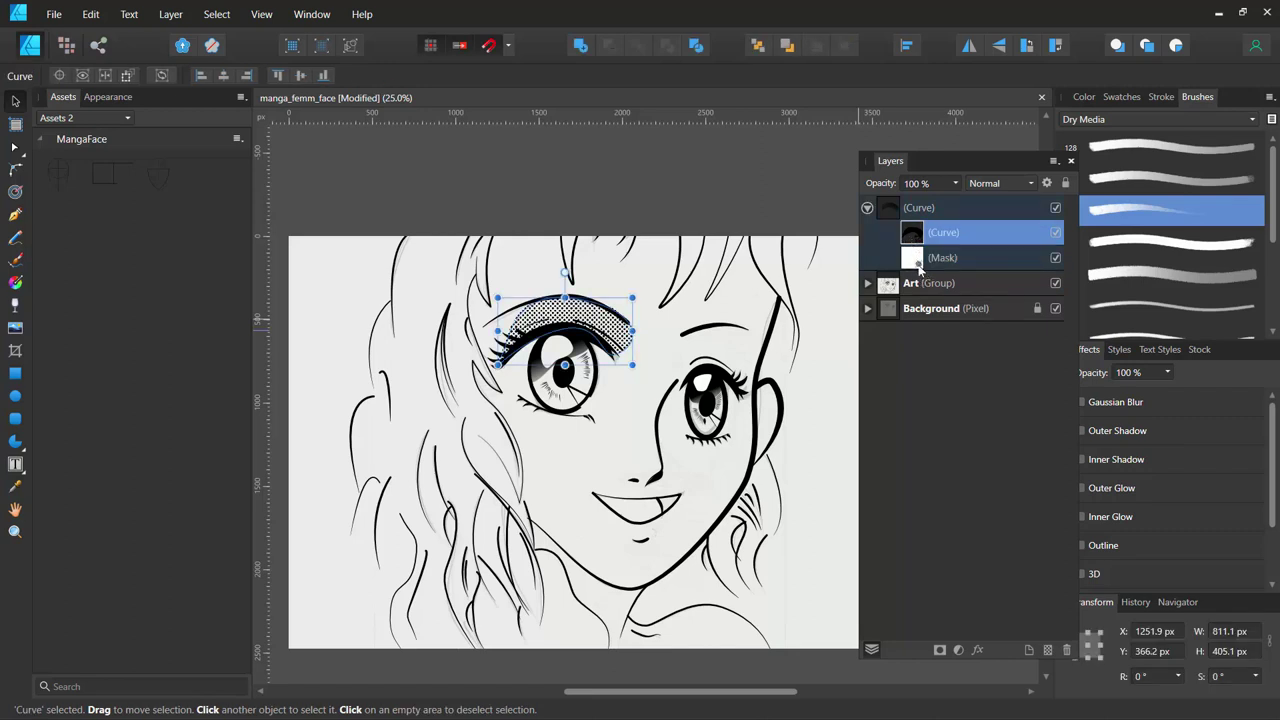
# Duplicate the whole masked eyelid shading group and select the copy's inner Curve.
pyautogui.click(867, 208)
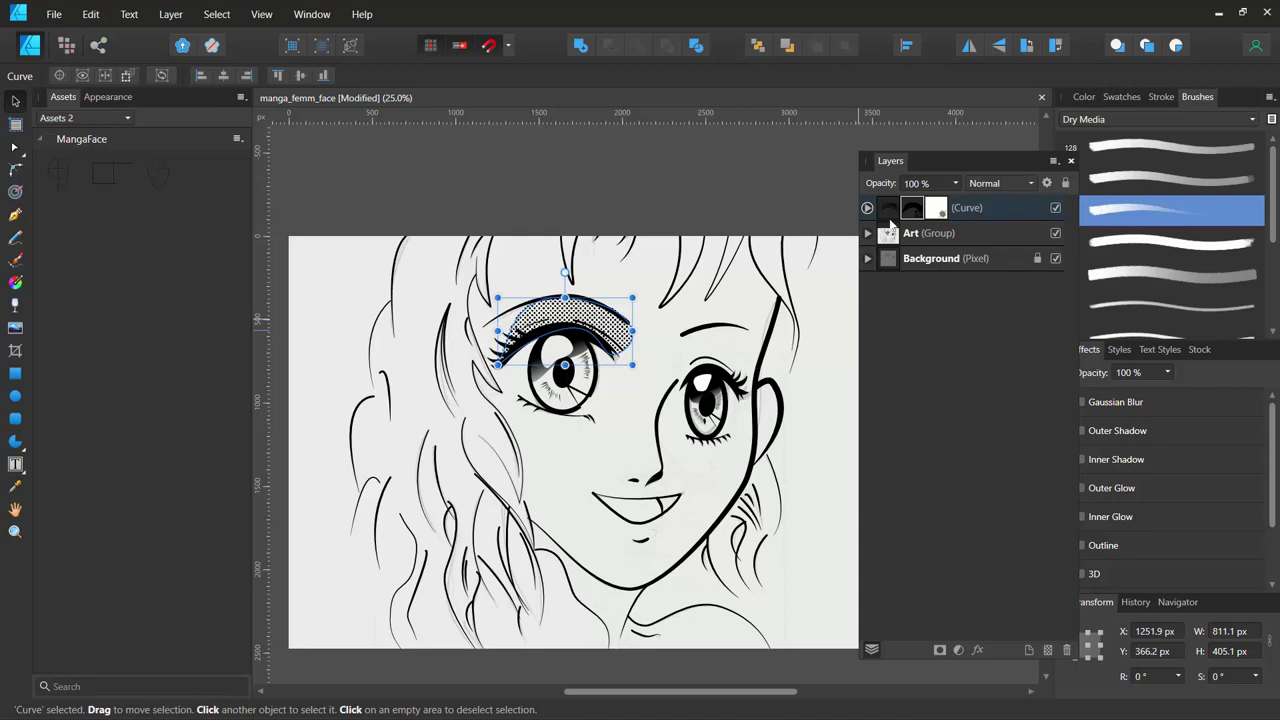
pyautogui.click(889, 218)
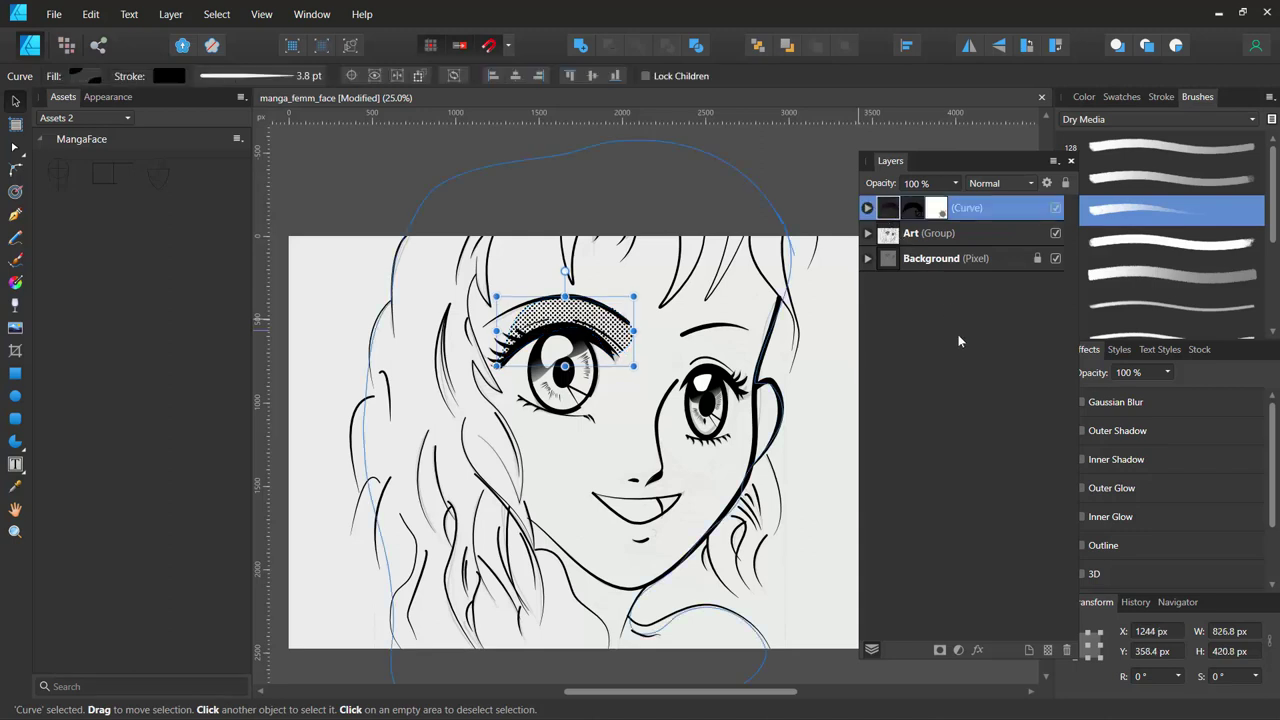
pyautogui.hotkey('ctrl', 'j')
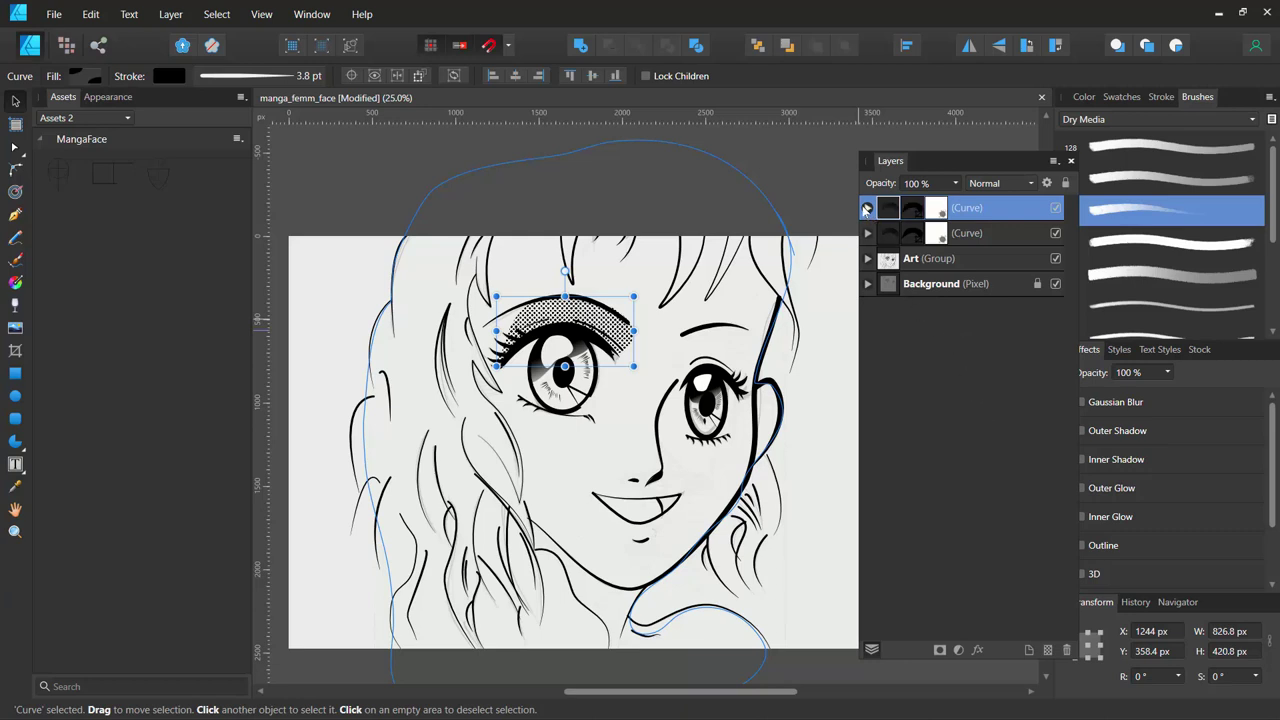
pyautogui.click(867, 208)
pyautogui.click(907, 238)
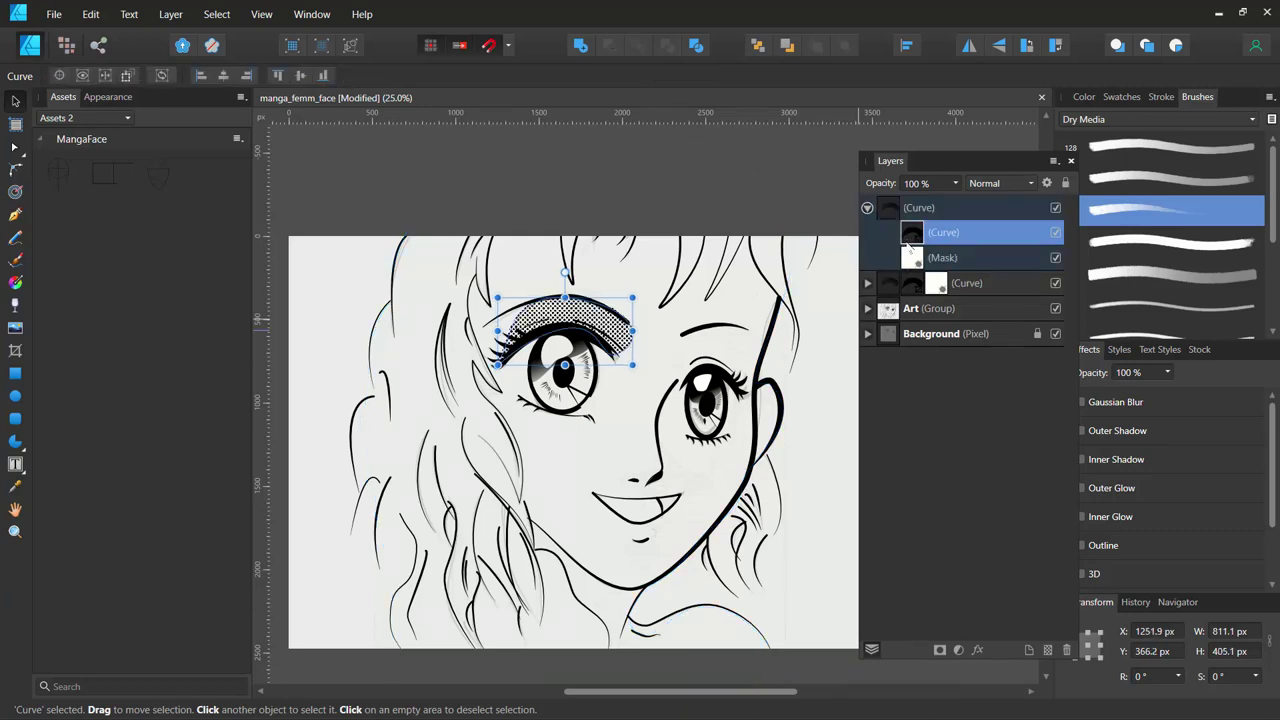
# Move the copied halftone shading down onto the nose.
pyautogui.moveTo(568, 355)
pyautogui.mouseDown()
pyautogui.moveTo(745, 424)
pyautogui.moveTo(750, 439)
pyautogui.moveTo(670, 460)
pyautogui.mouseUp()
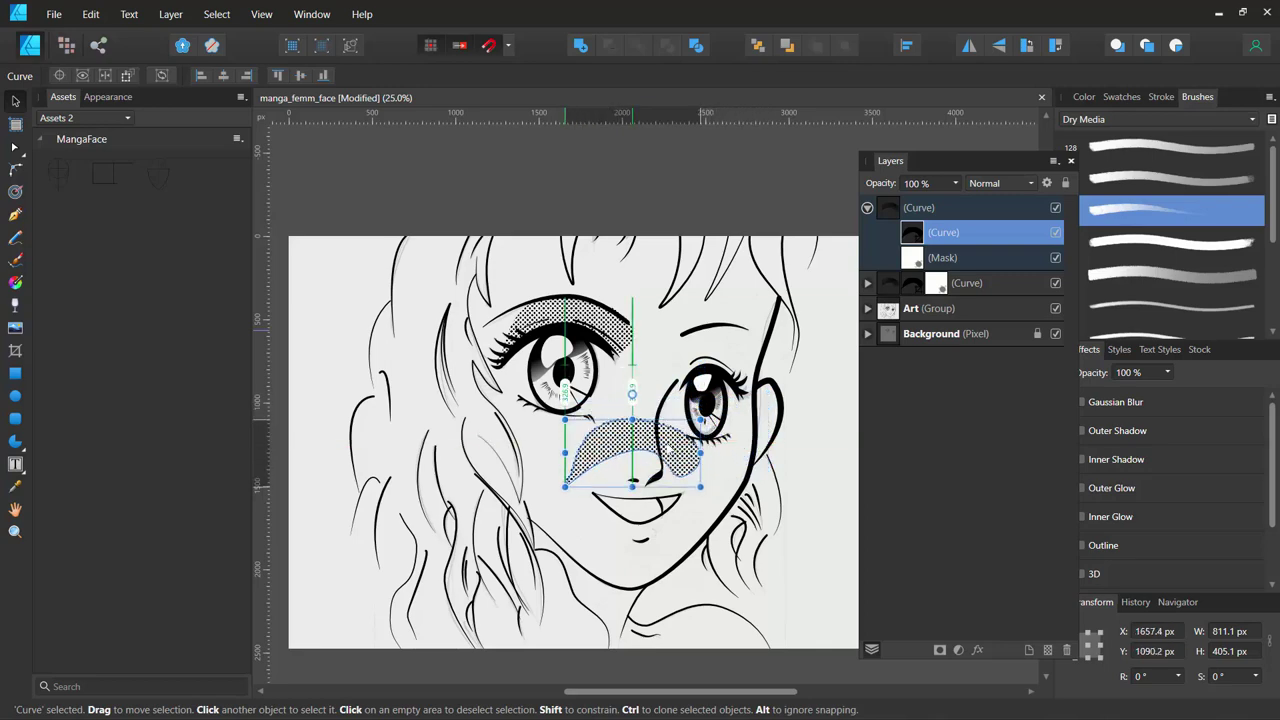
pyautogui.scroll(3, 601, 397)
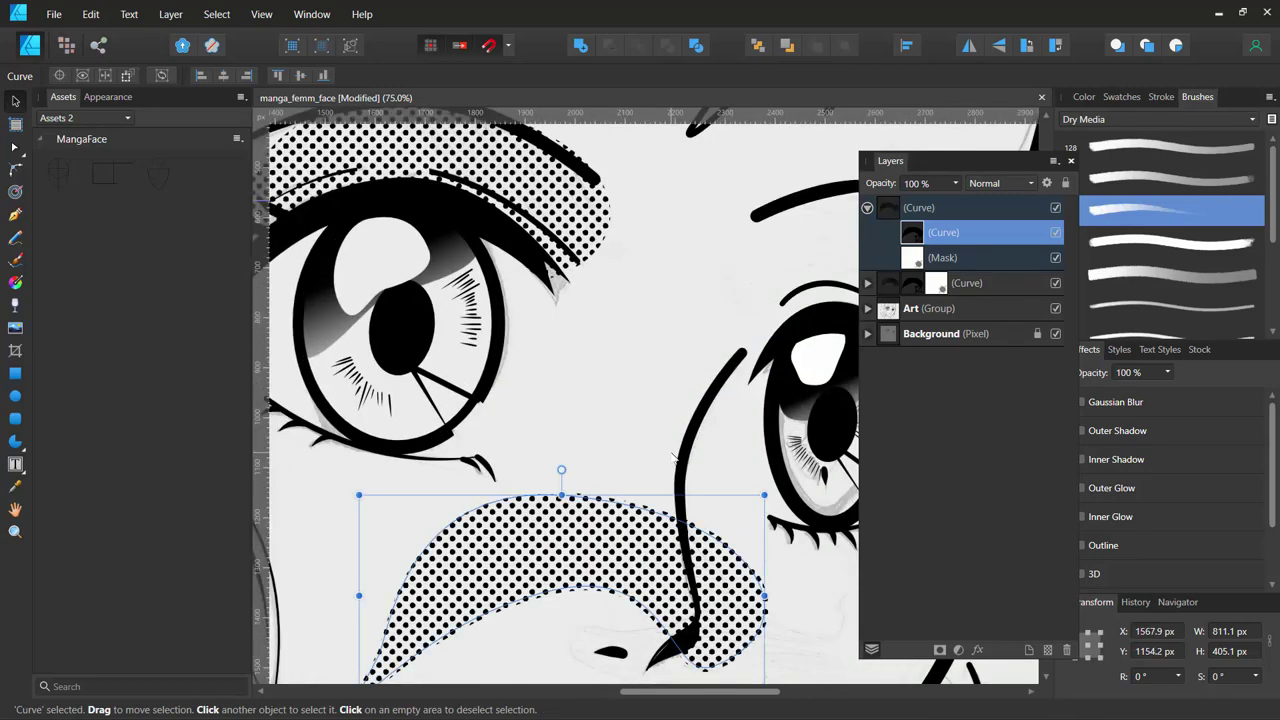
pyautogui.scroll(3, 601, 397)
pyautogui.moveTo(601, 425); pyautogui.dragTo(538, 258)
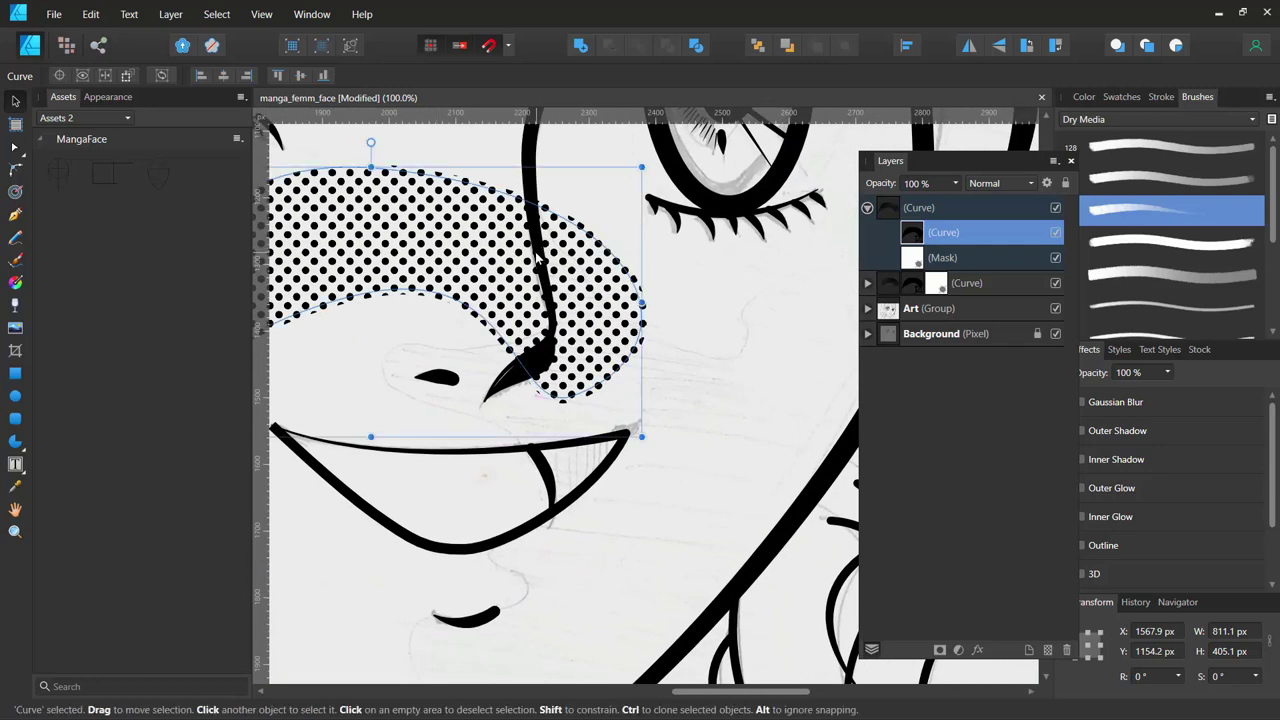
pyautogui.moveTo(488, 256)
pyautogui.mouseDown()
pyautogui.moveTo(598, 323)
pyautogui.moveTo(648, 376)
pyautogui.mouseUp()
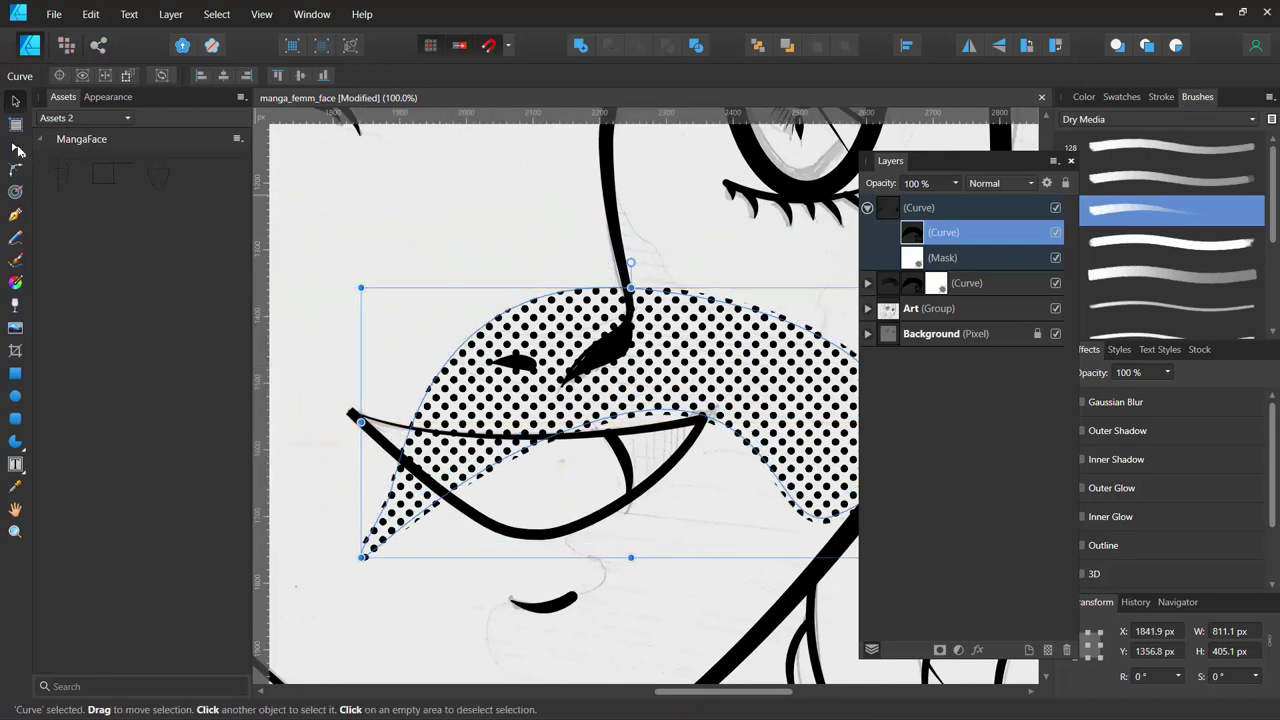
# Reshape the copied shading's nodes so its edge follows the nose and cheek.
pyautogui.click(16, 147)
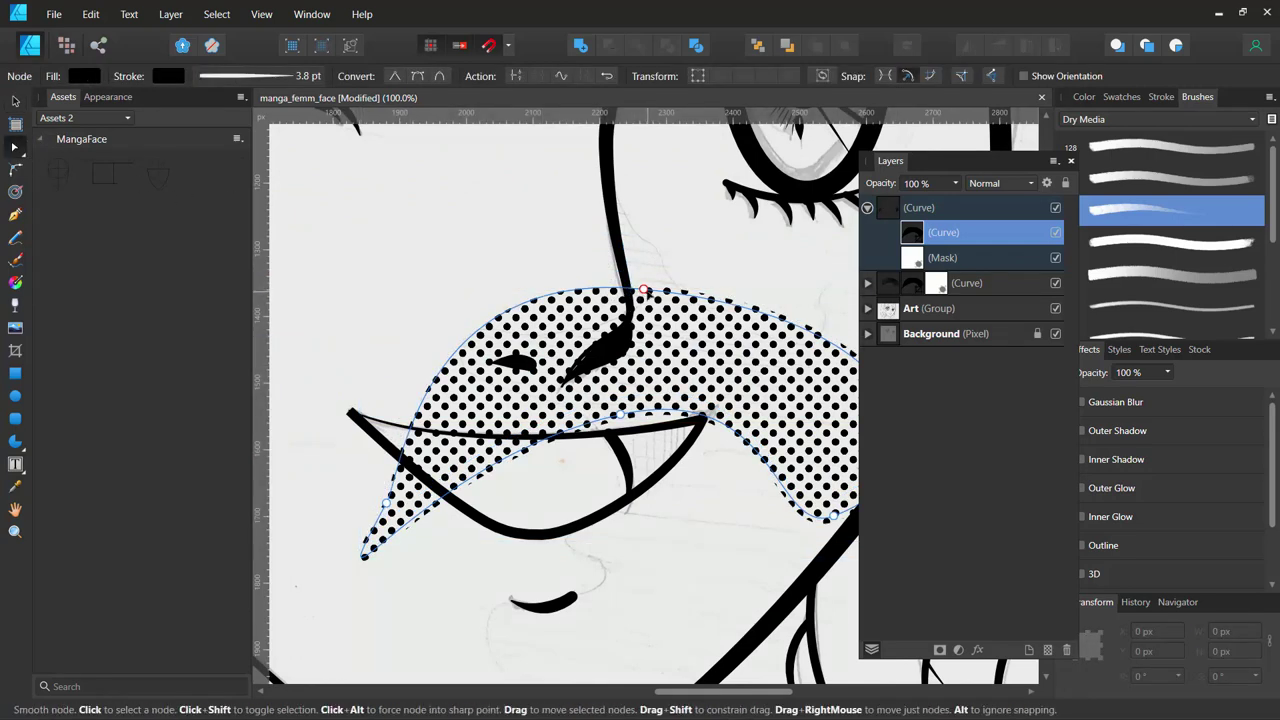
pyautogui.moveTo(645, 290); pyautogui.dragTo(618, 201)
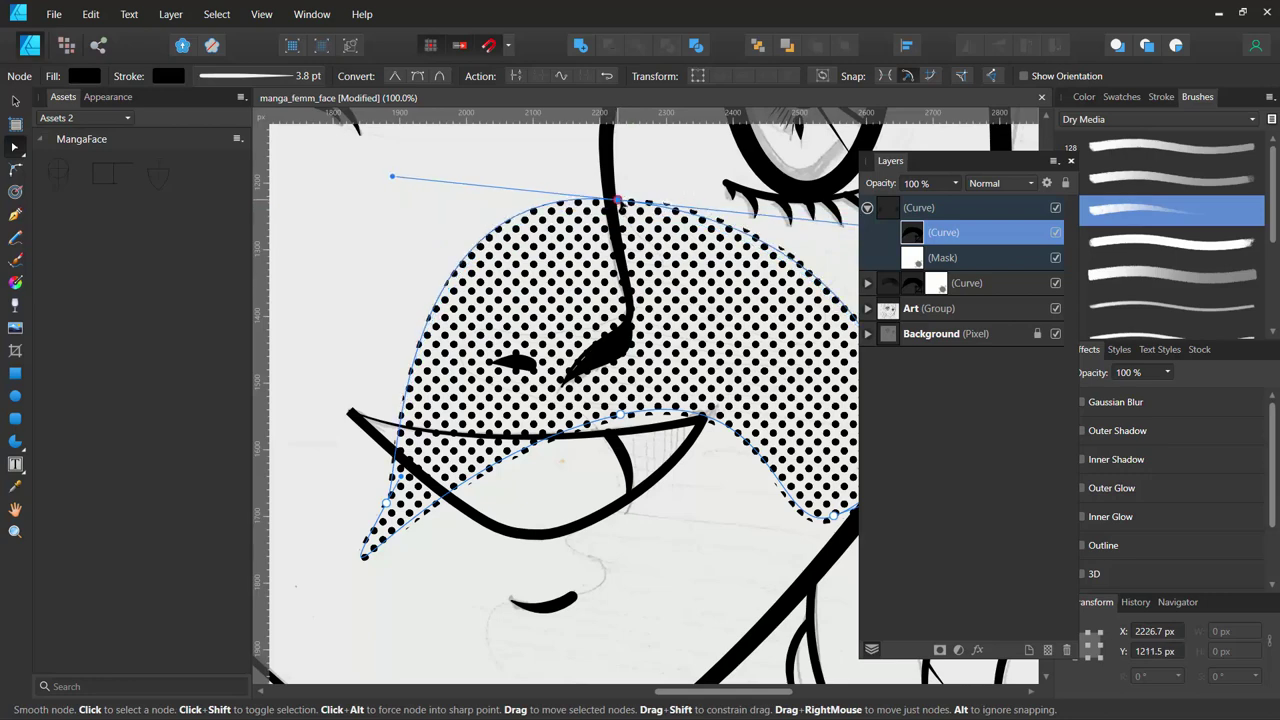
pyautogui.moveTo(392, 176)
pyautogui.mouseDown()
pyautogui.moveTo(469, 208)
pyautogui.moveTo(648, 380)
pyautogui.mouseUp()
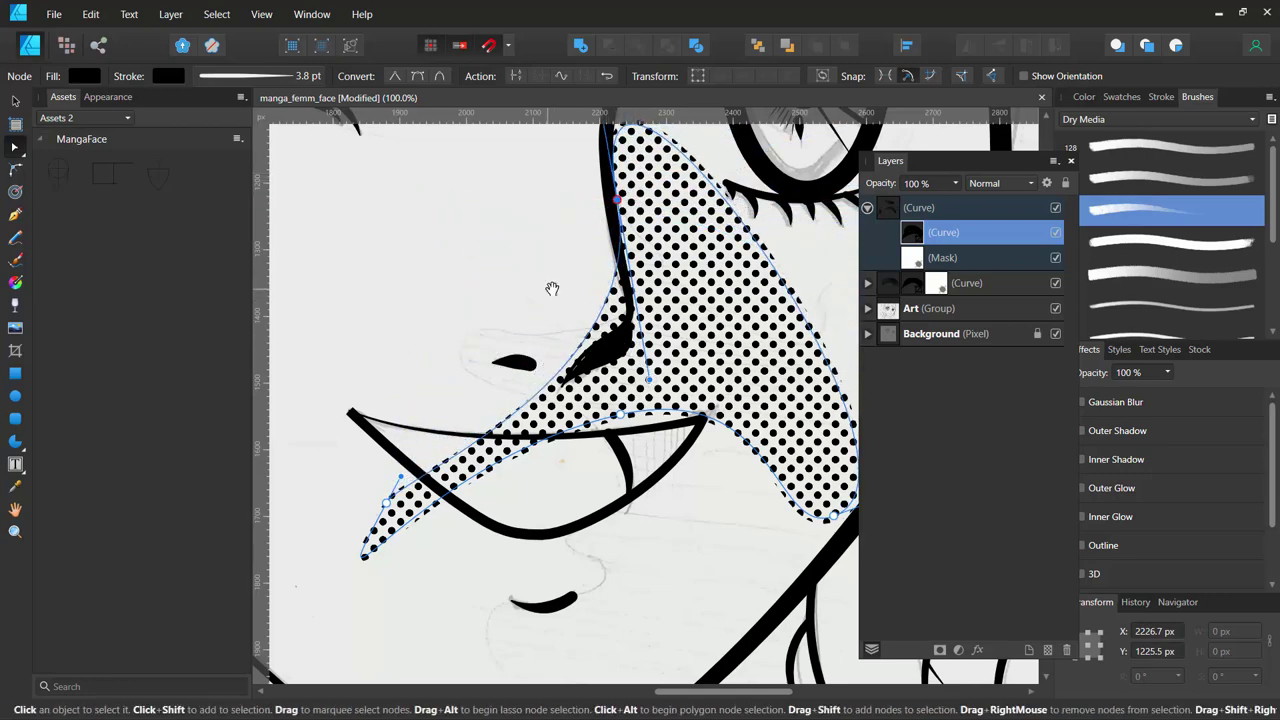
pyautogui.moveTo(552, 289); pyautogui.dragTo(524, 439)
pyautogui.moveTo(540, 254); pyautogui.dragTo(523, 346)
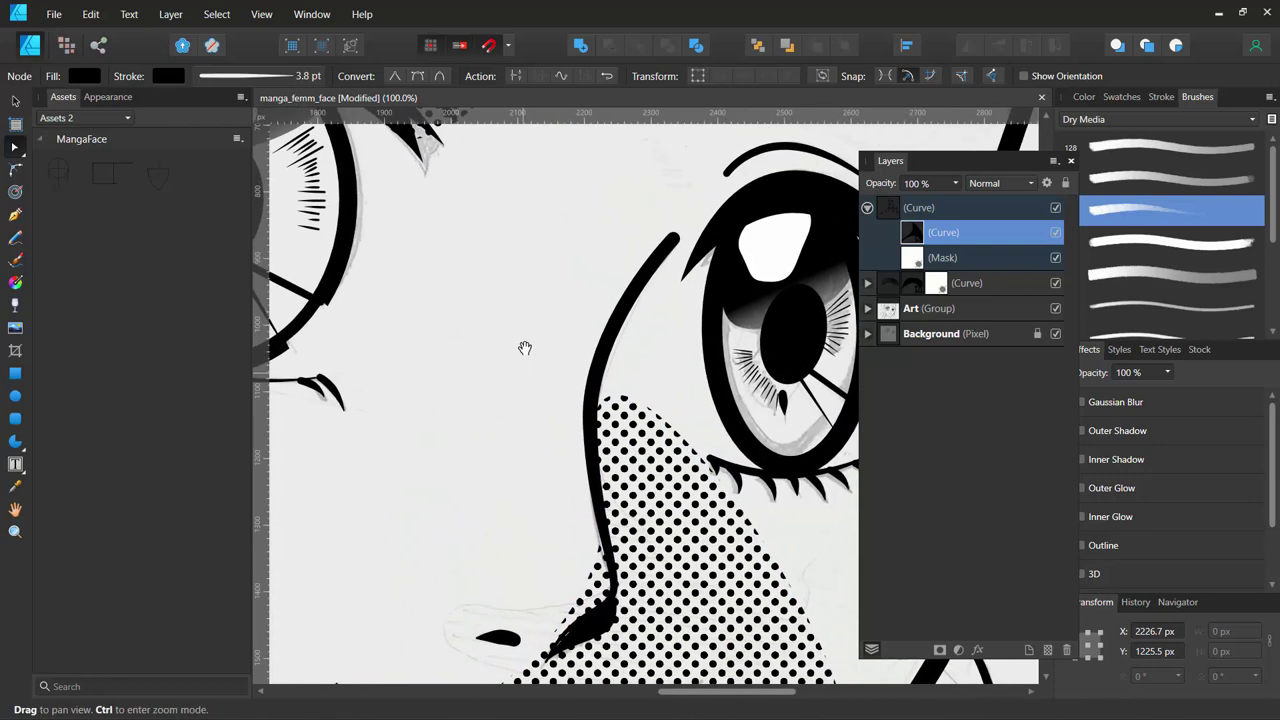
pyautogui.moveTo(552, 206); pyautogui.dragTo(602, 393)
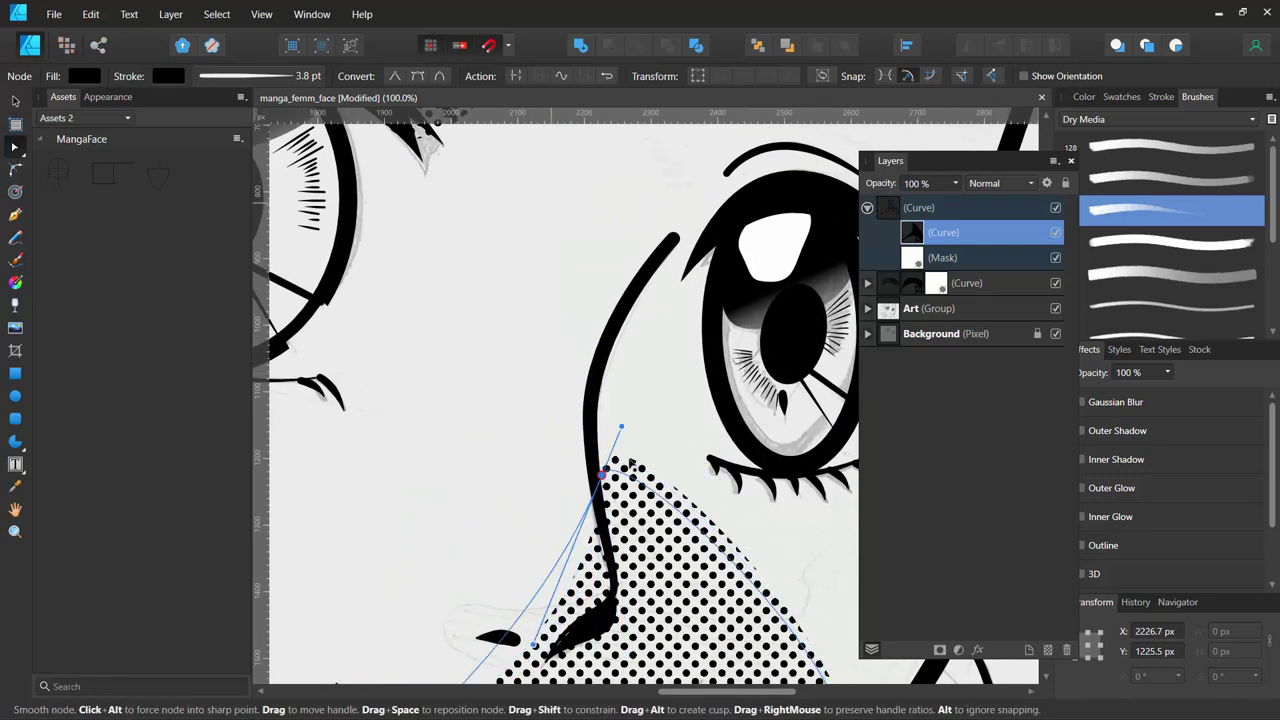
pyautogui.moveTo(530, 443); pyautogui.dragTo(528, 271)
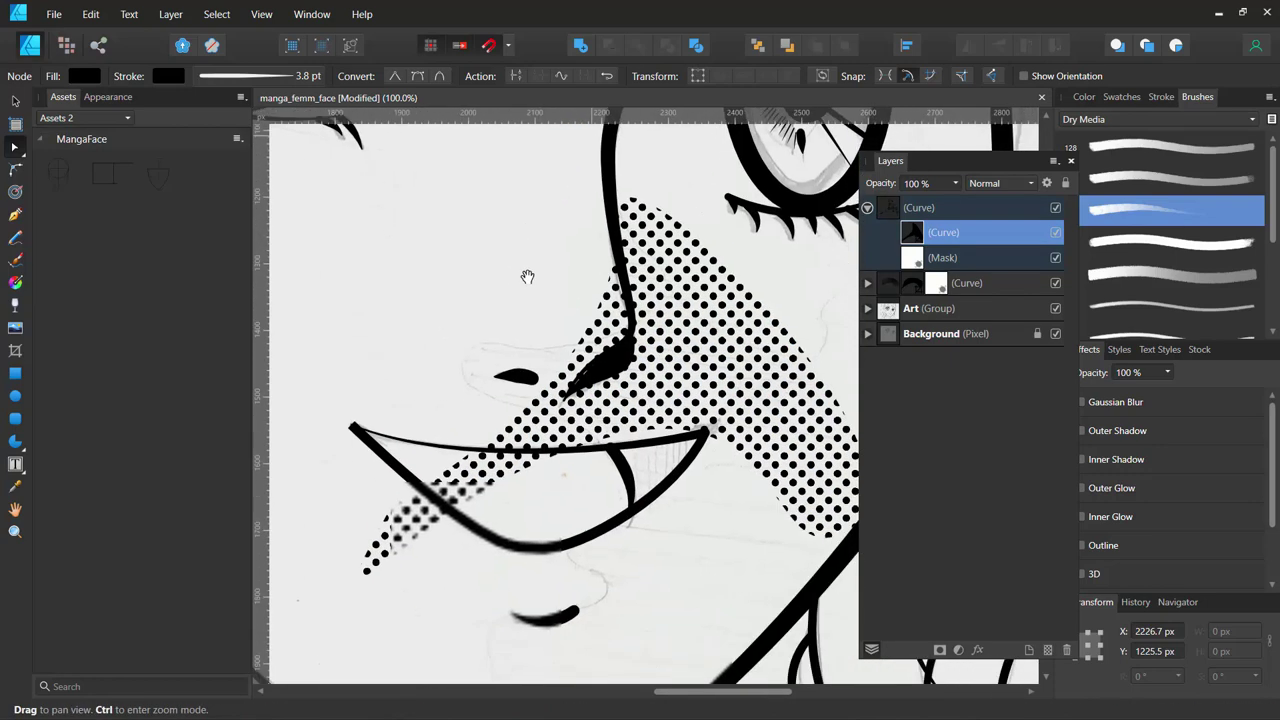
pyautogui.moveTo(368, 535); pyautogui.dragTo(483, 317)
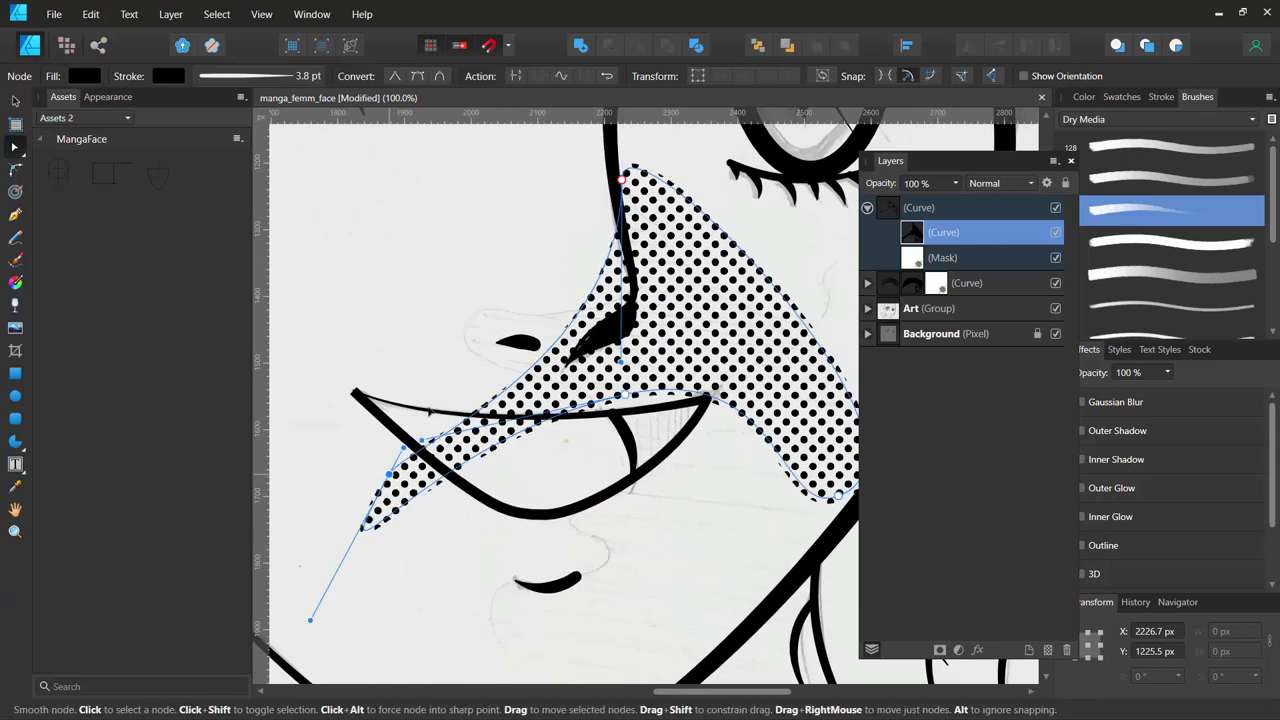
# Select the nose shading curve and round its left node.
pyautogui.press('v')
pyautogui.click(404, 449)
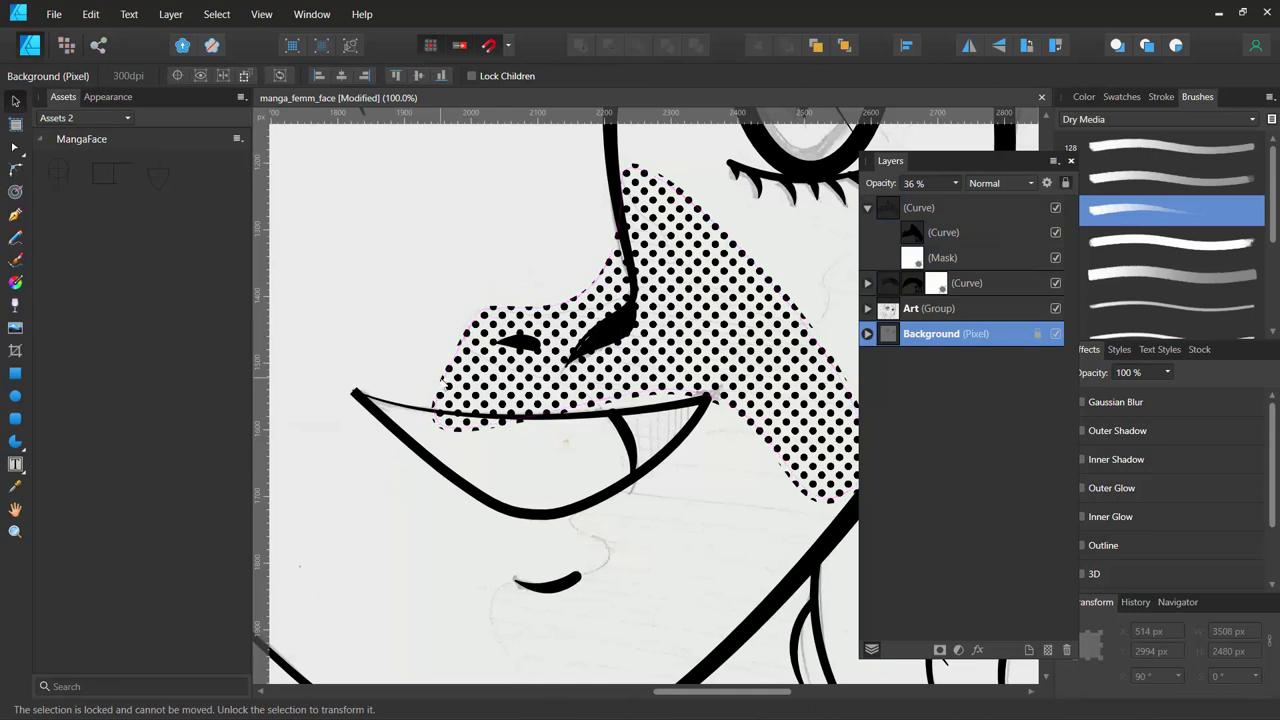
pyautogui.click(448, 392)
pyautogui.press('a')
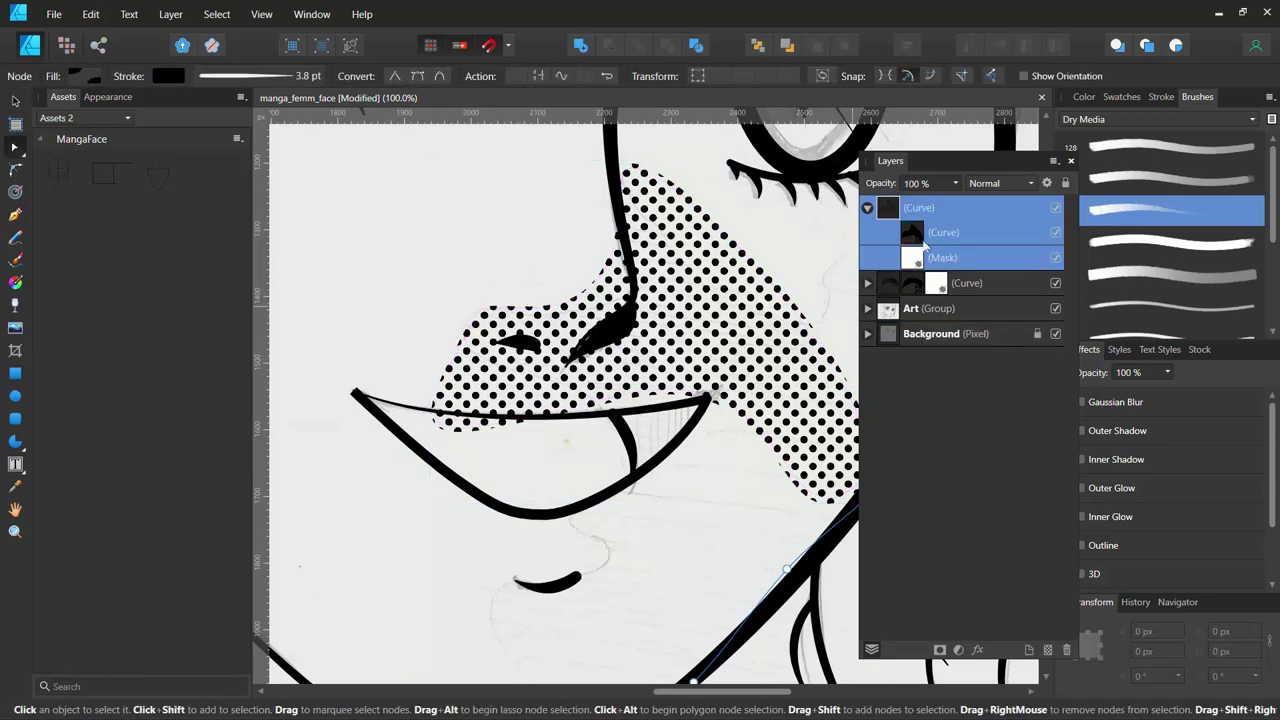
pyautogui.click(925, 236)
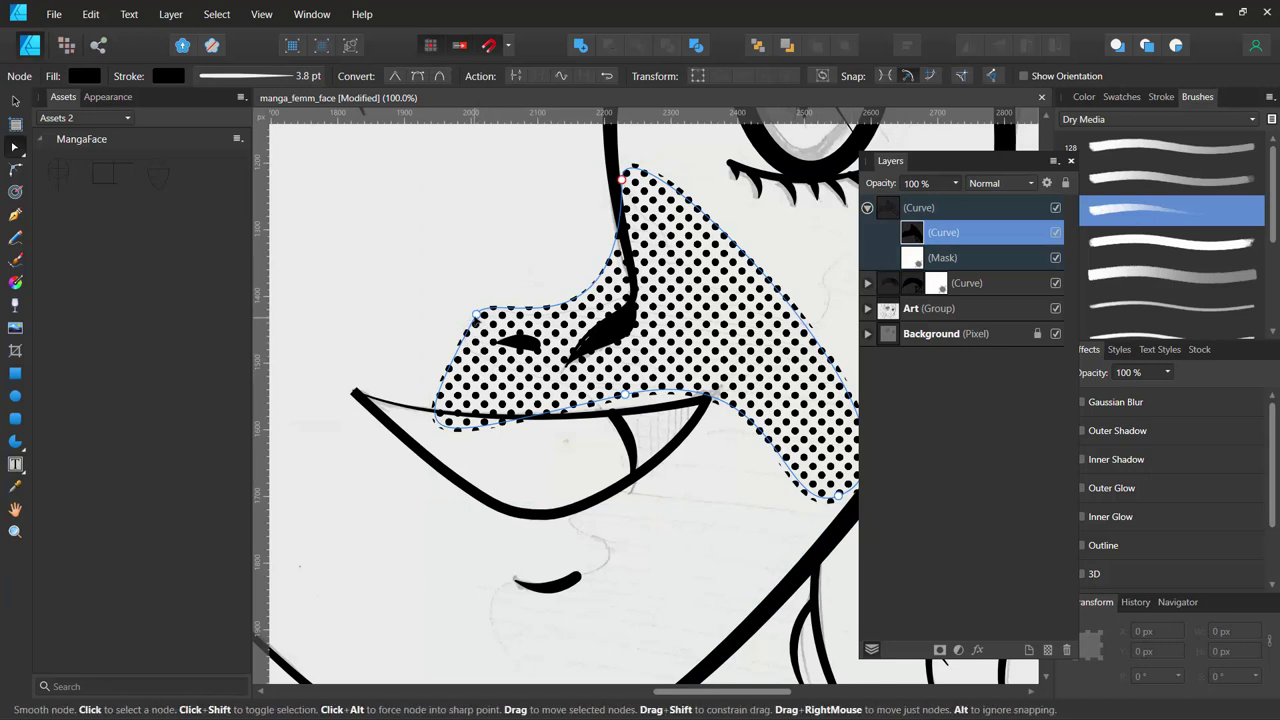
pyautogui.moveTo(478, 318)
pyautogui.mouseDown()
pyautogui.moveTo(405, 462)
pyautogui.moveTo(460, 331)
pyautogui.mouseUp()
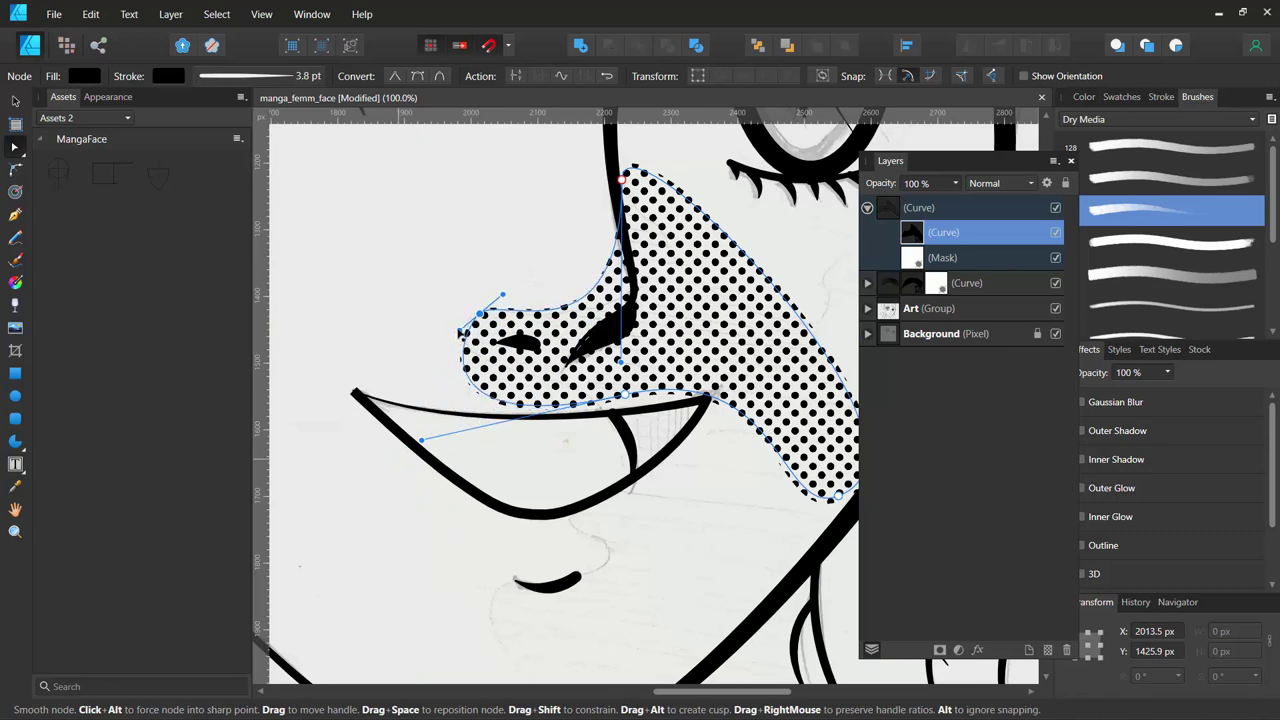
pyautogui.click(909, 310)
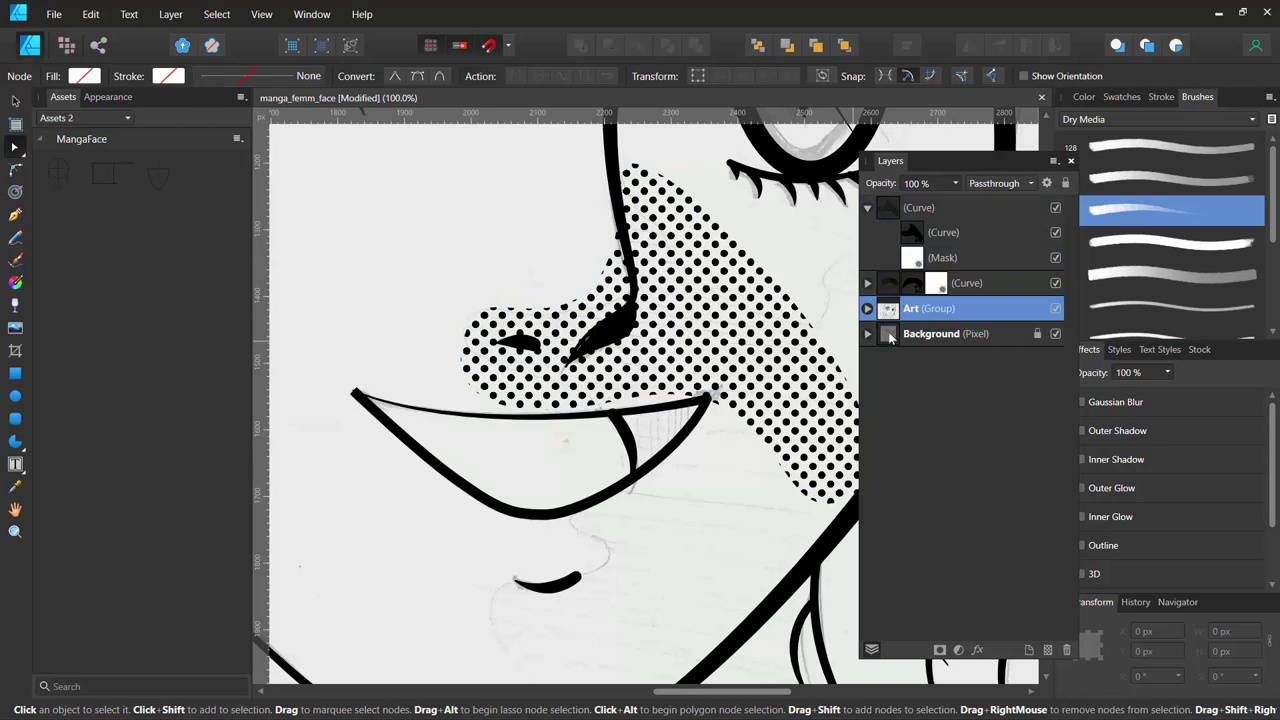
# Set the sketch Background layer's opacity to 100%.
pyautogui.click(890, 336)
pyautogui.click(955, 184)
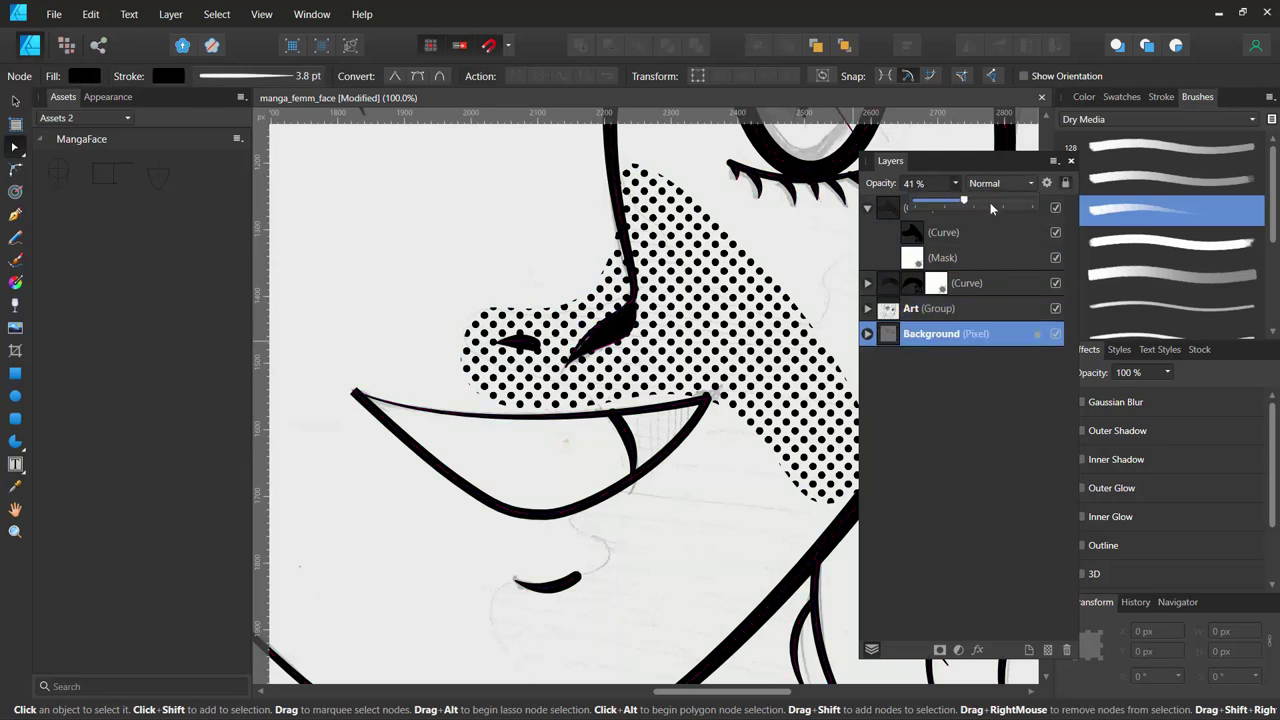
pyautogui.moveTo(990, 207); pyautogui.dragTo(1036, 212)
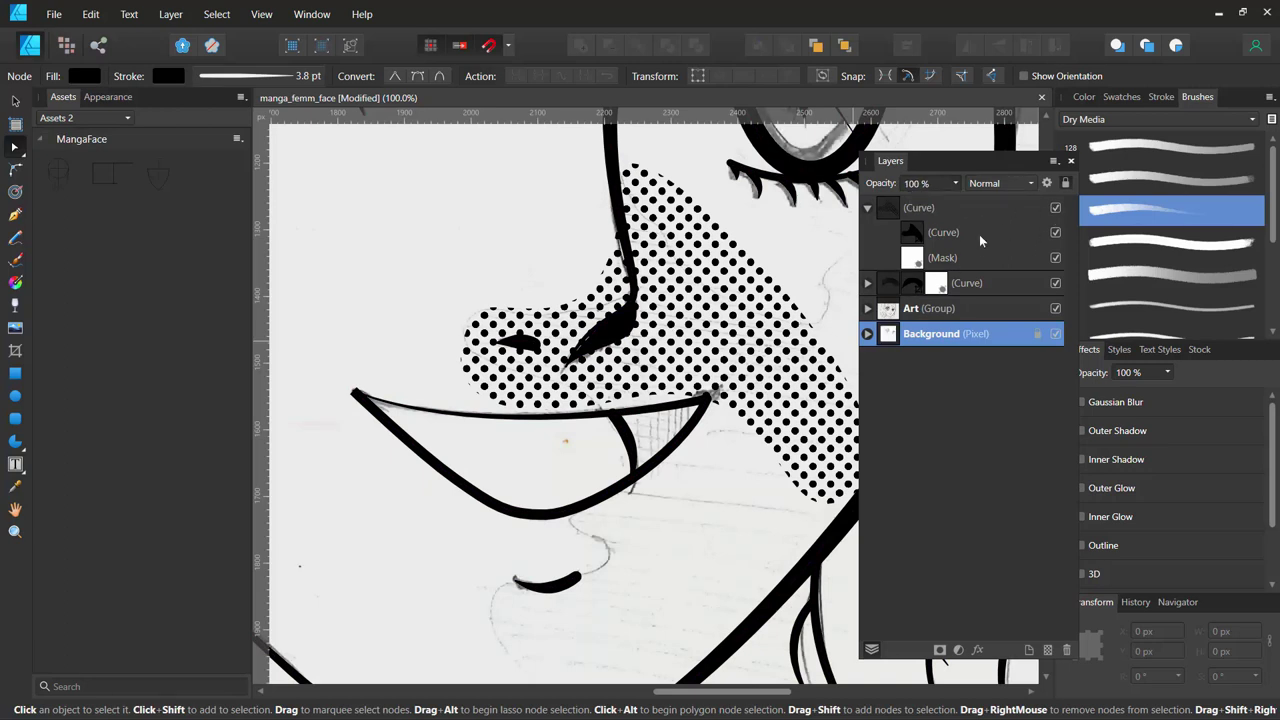
# Fade the nose shading group to 15% opacity.
pyautogui.moveTo(555, 281); pyautogui.dragTo(500, 310)
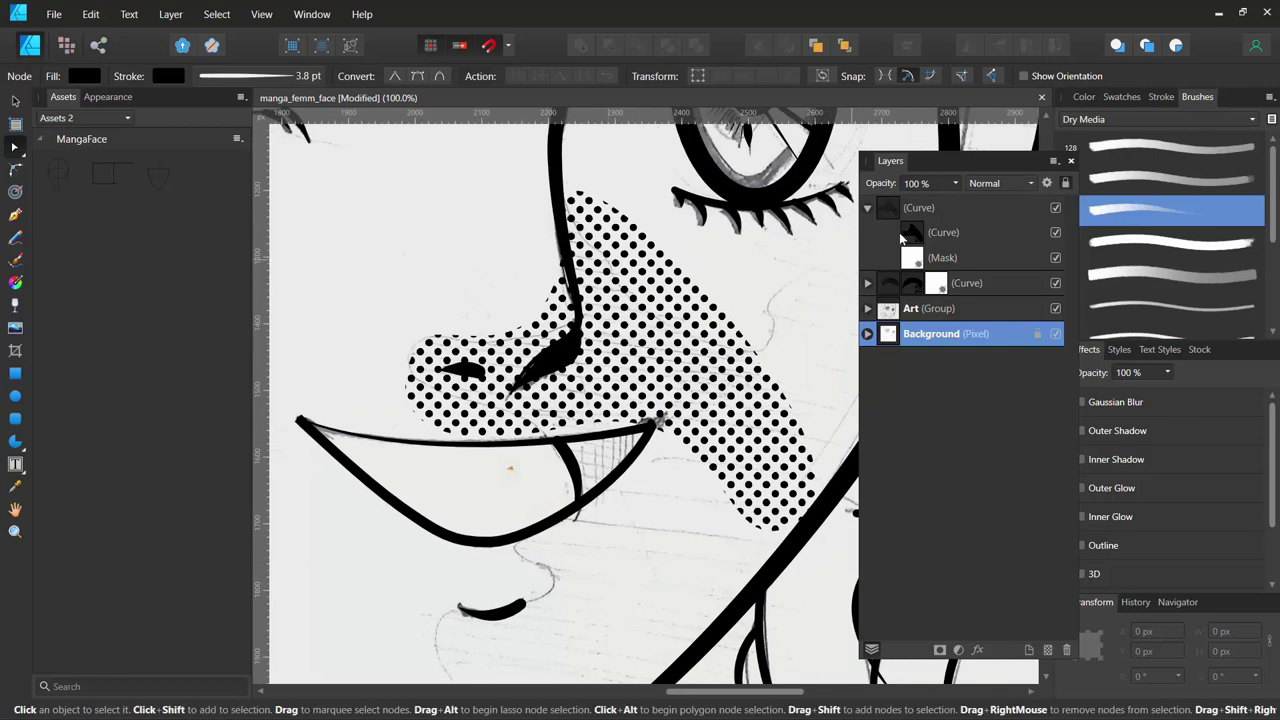
pyautogui.click(905, 208)
pyautogui.moveTo(958, 185); pyautogui.dragTo(858, 203)
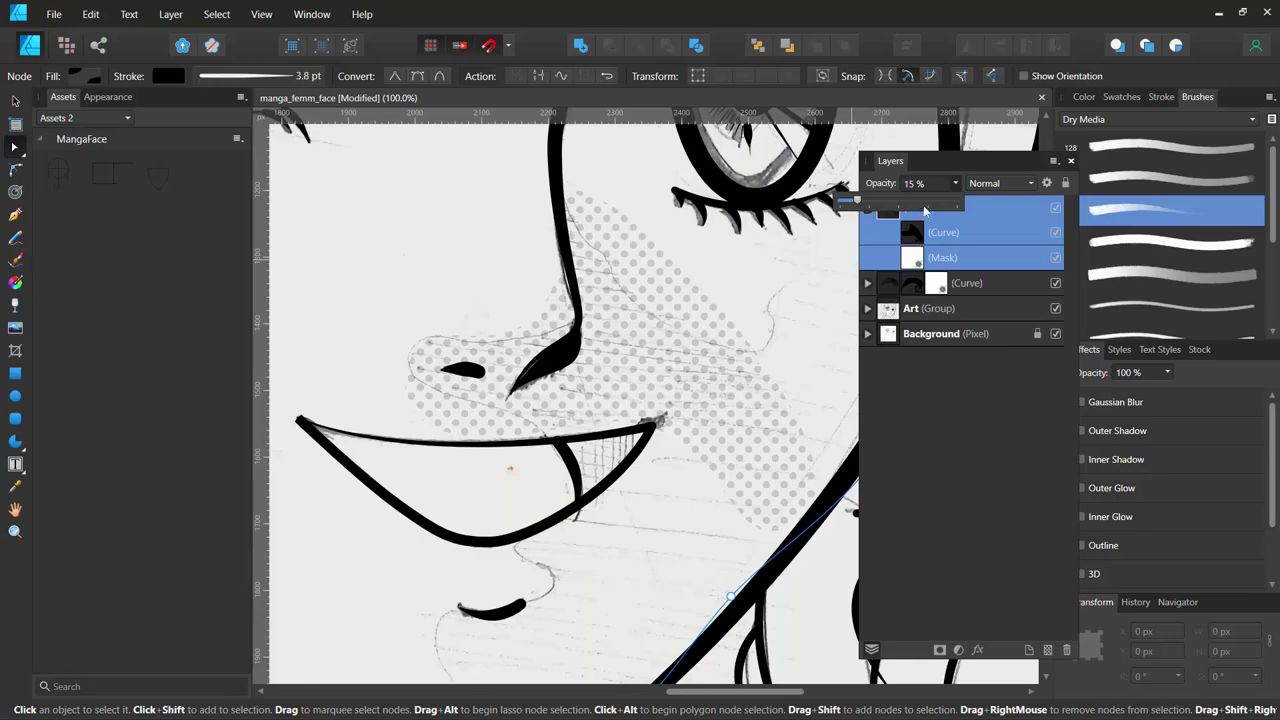
pyautogui.click(1219, 13)
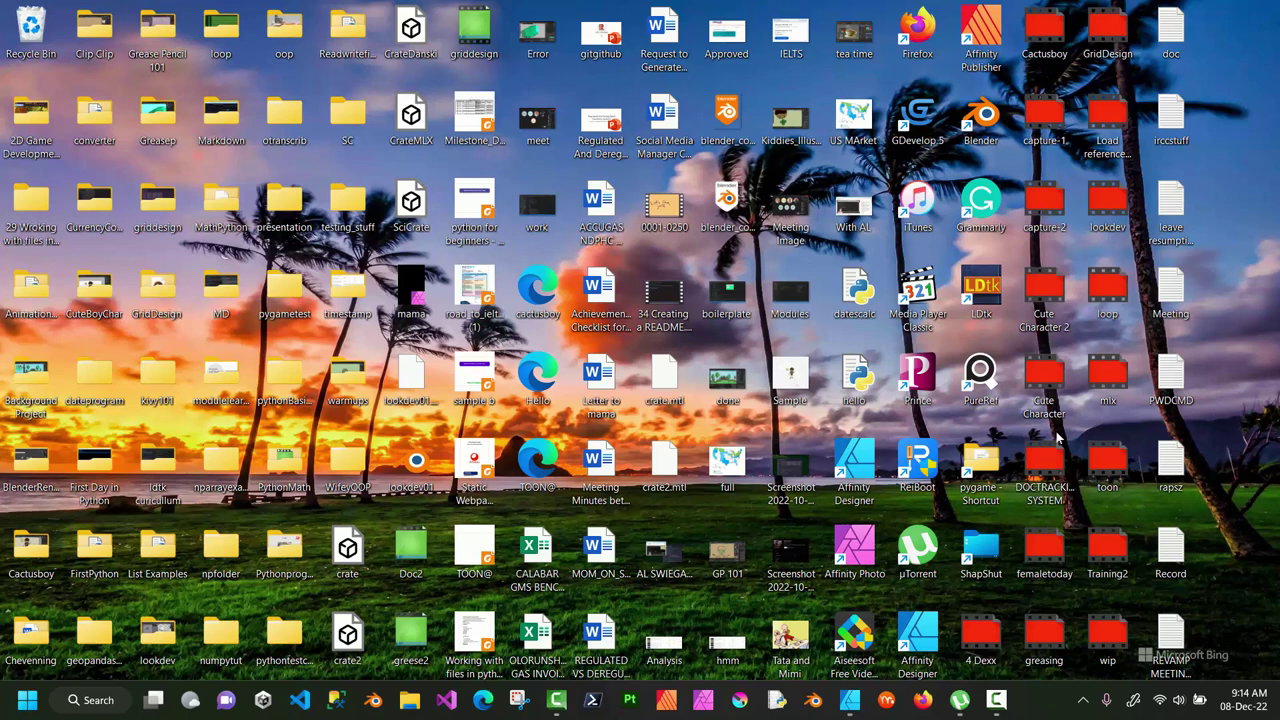
pyautogui.click(997, 702)
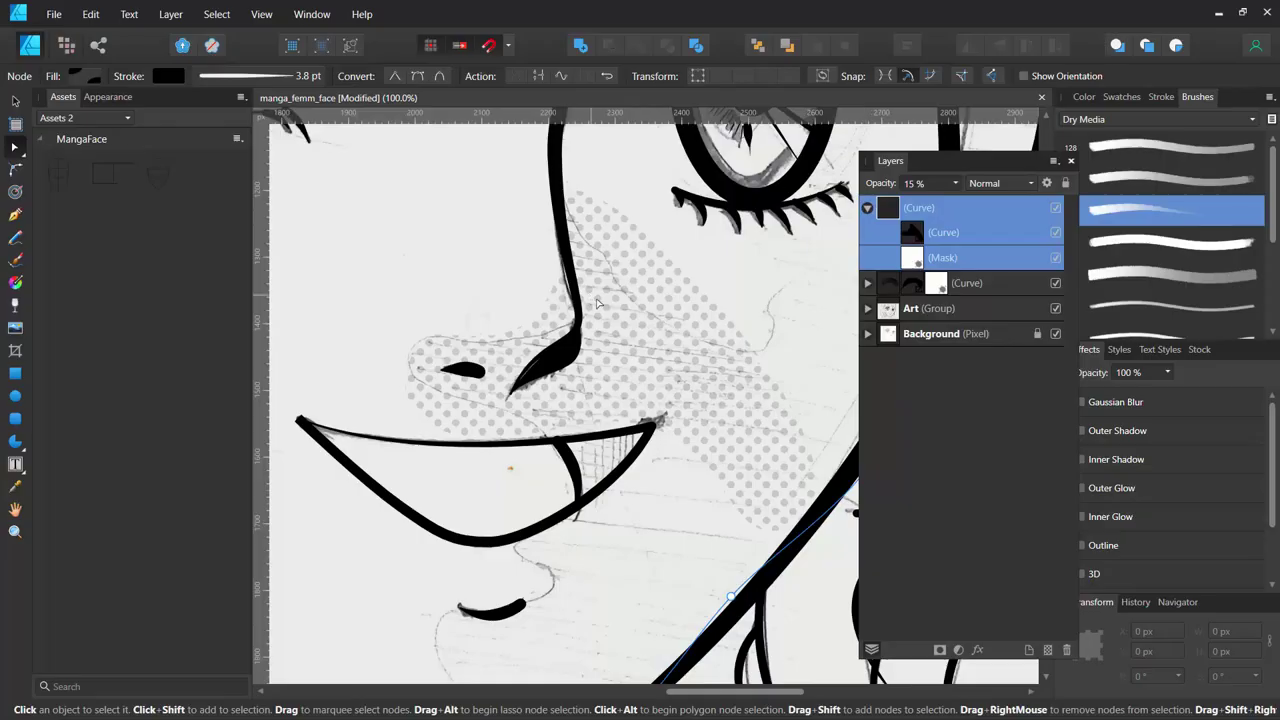
# Add and move nodes on the halftone shading curve to pull its lower edge toward the chin.
pyautogui.click(920, 233)
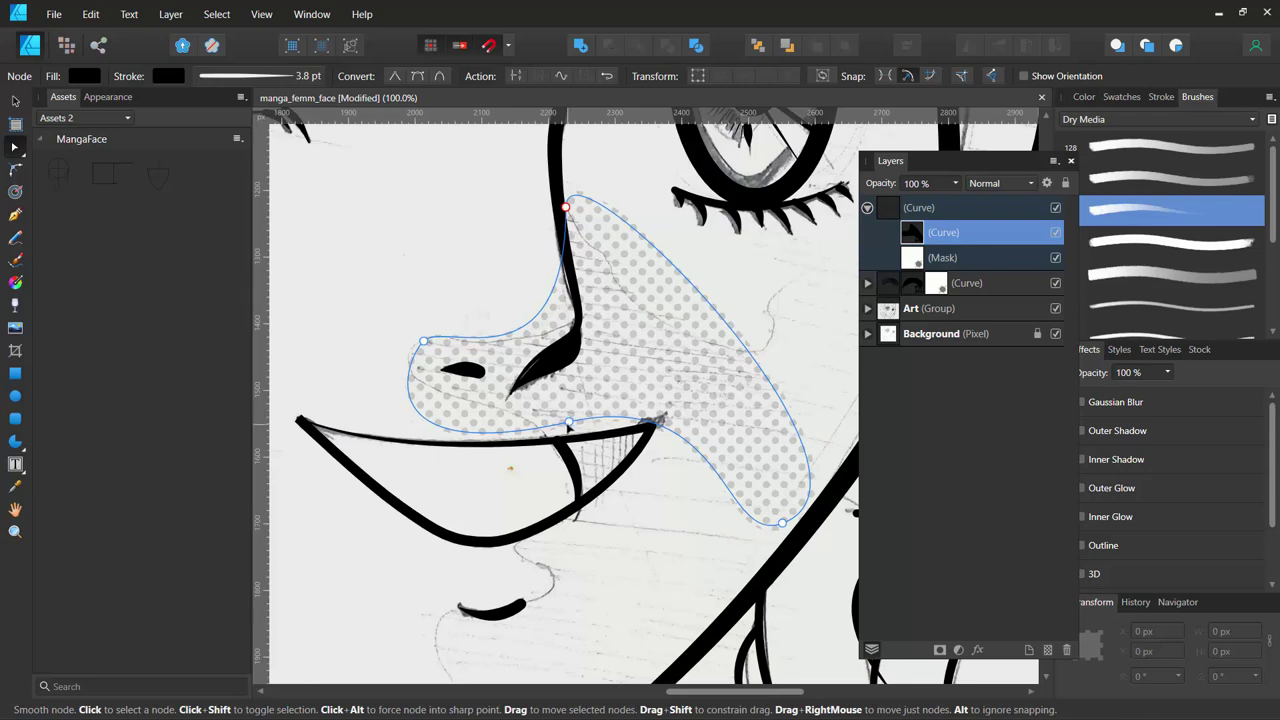
pyautogui.click(438, 427)
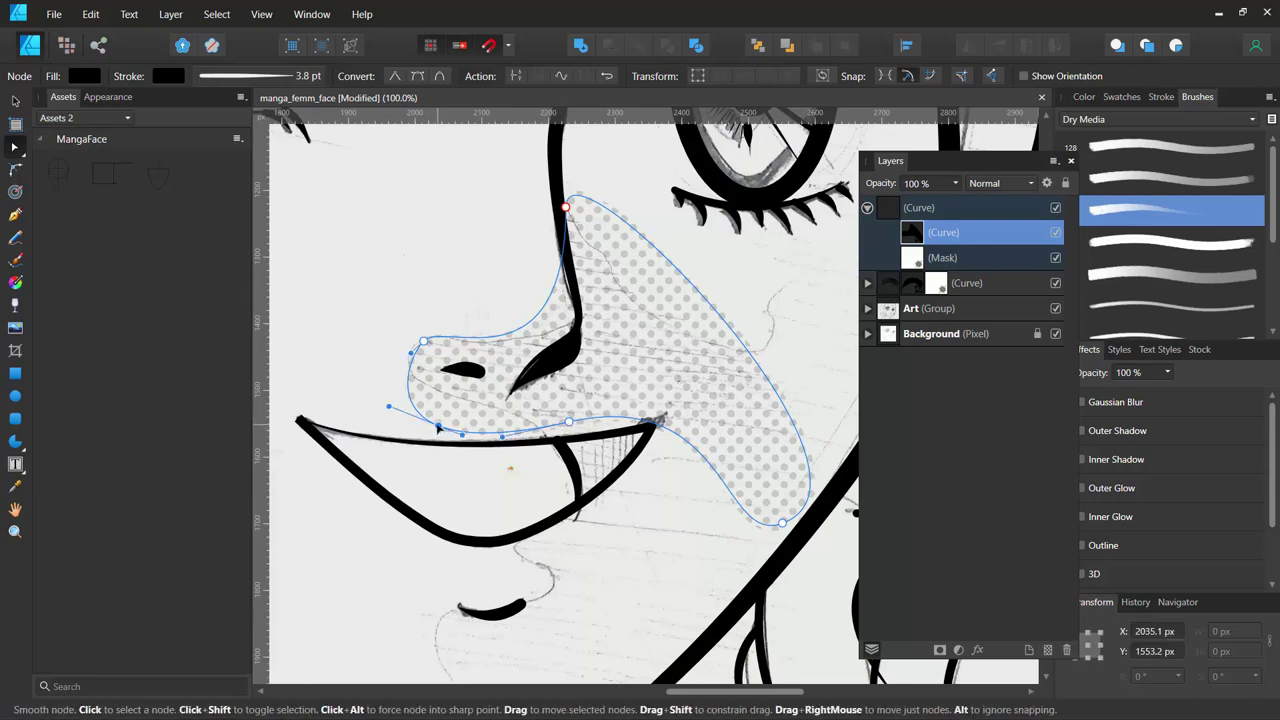
pyautogui.moveTo(438, 427)
pyautogui.mouseDown()
pyautogui.moveTo(492, 410)
pyautogui.moveTo(396, 385)
pyautogui.mouseUp()
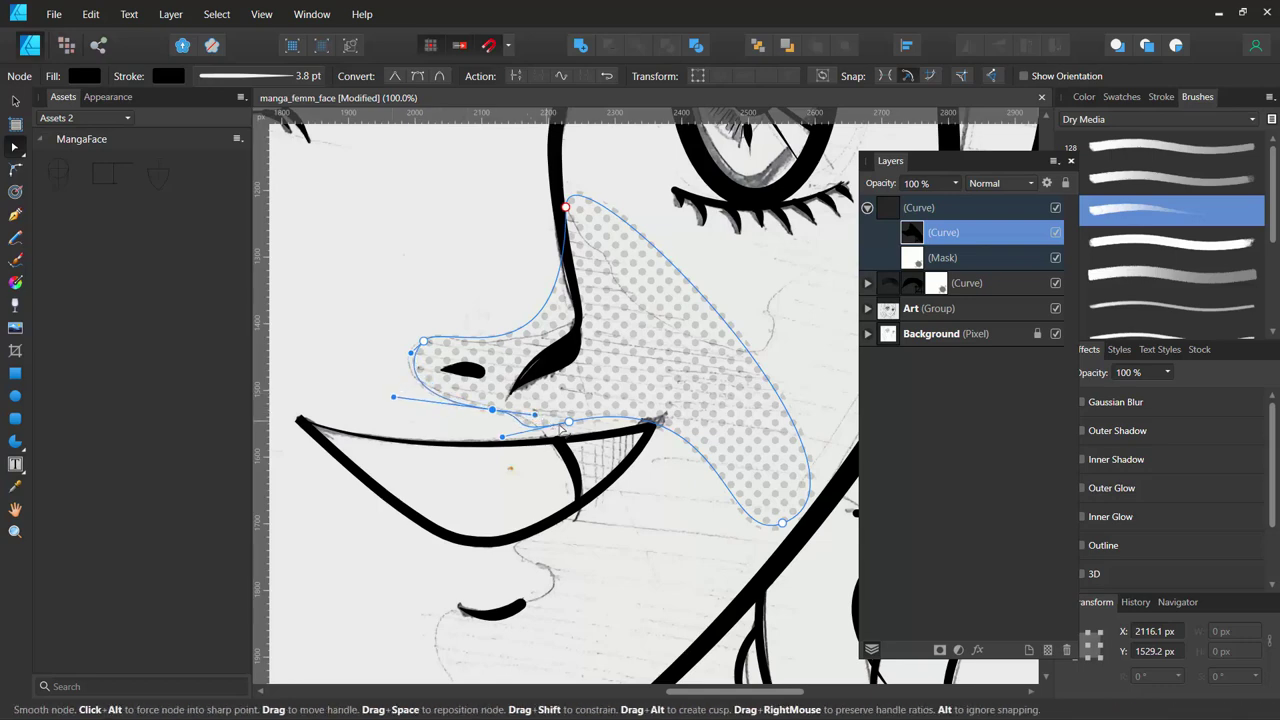
pyautogui.moveTo(574, 426); pyautogui.dragTo(652, 602)
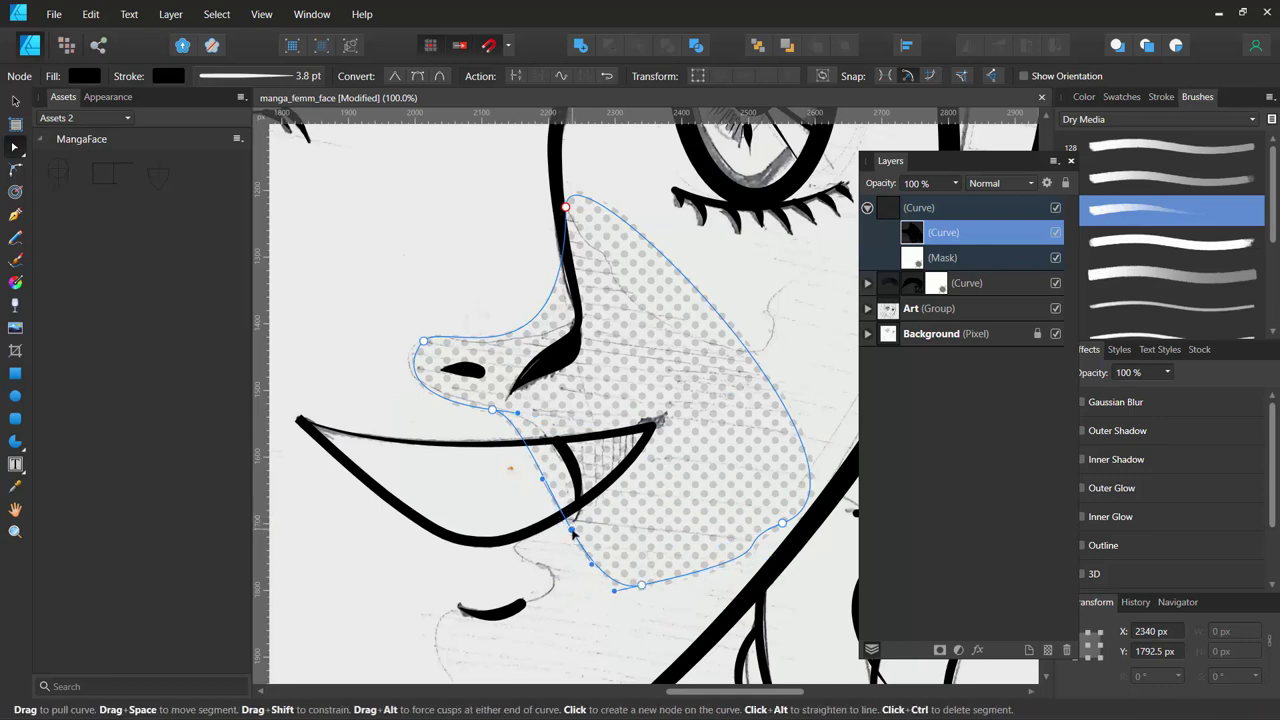
pyautogui.moveTo(575, 535); pyautogui.dragTo(512, 552)
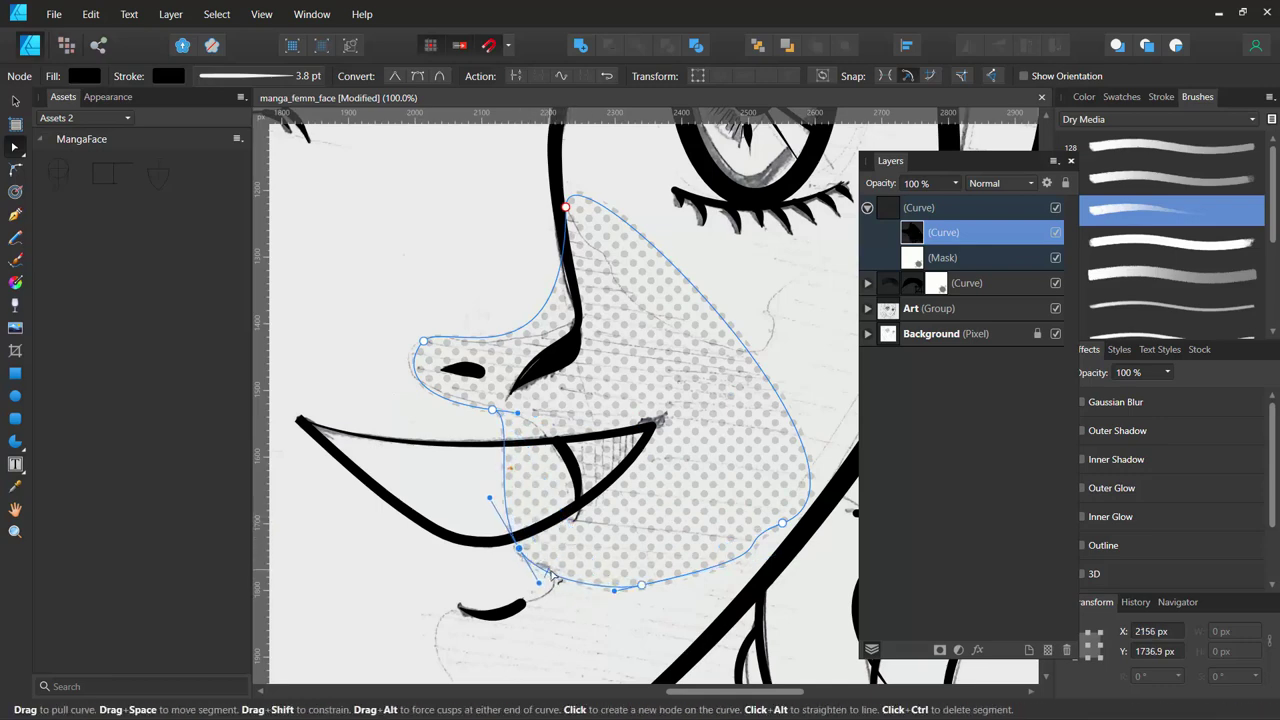
pyautogui.scroll(-3, 430, 500)
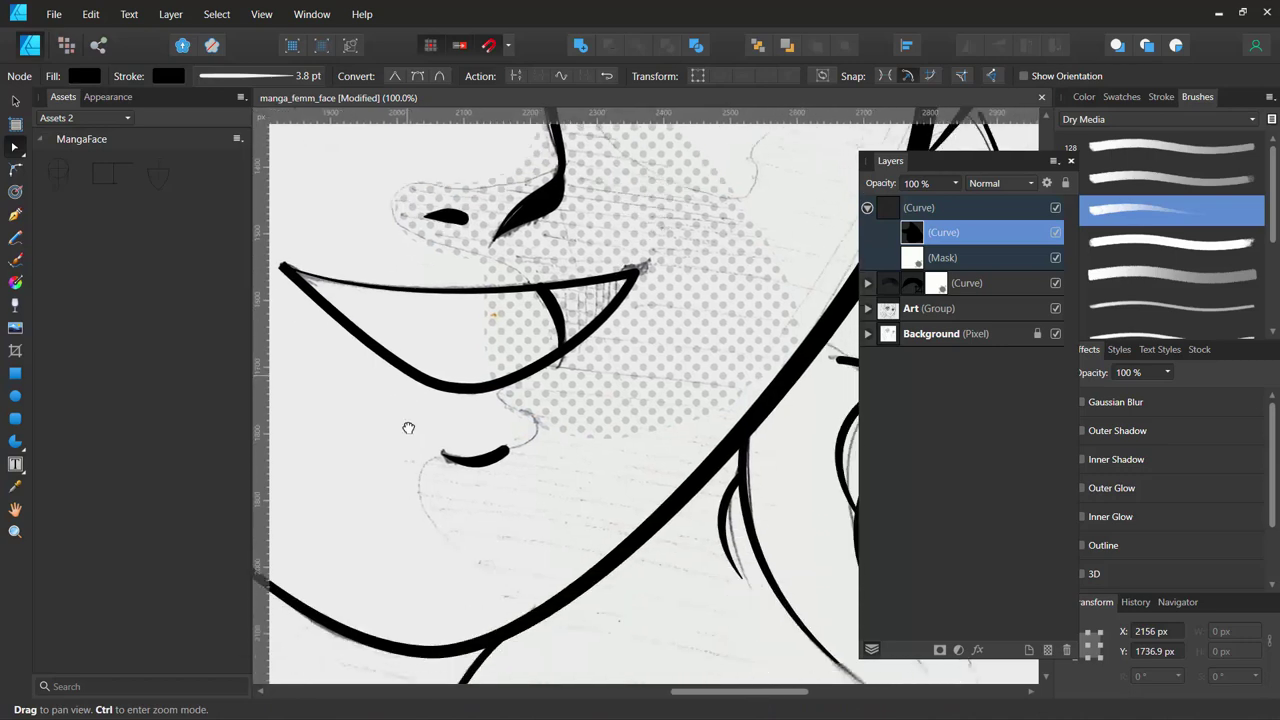
pyautogui.click(565, 422)
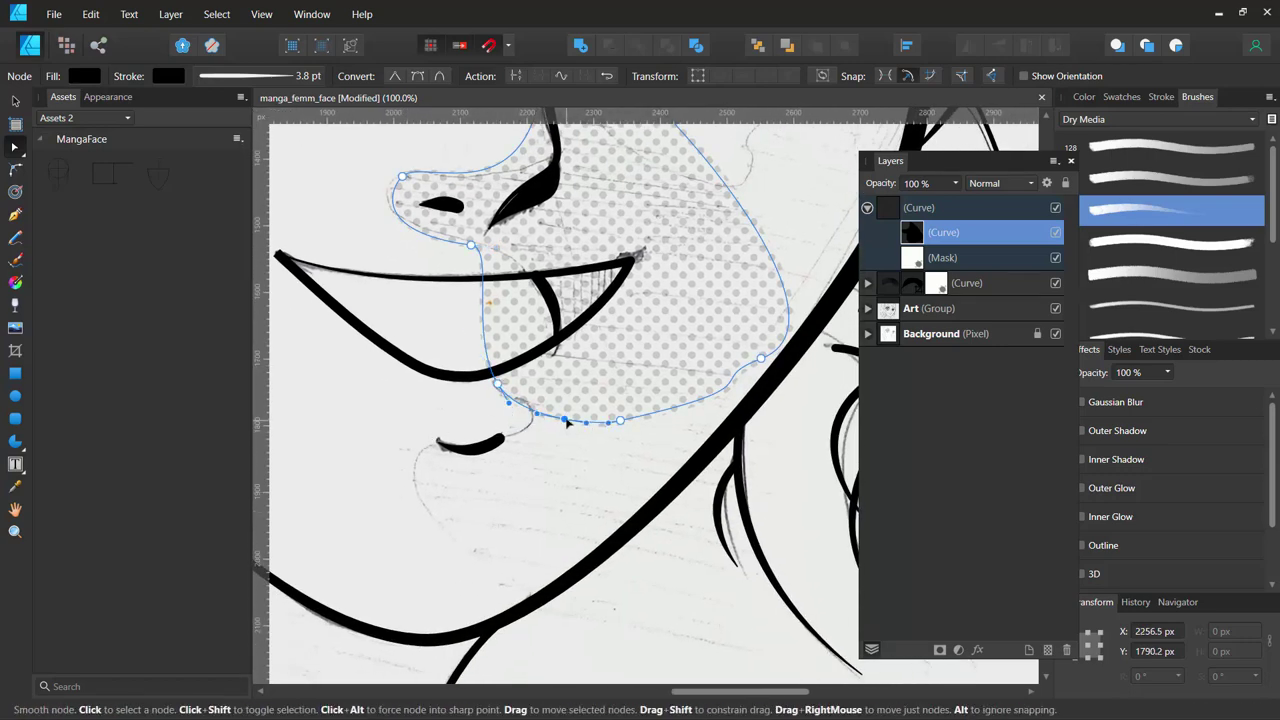
pyautogui.moveTo(566, 422); pyautogui.dragTo(441, 512)
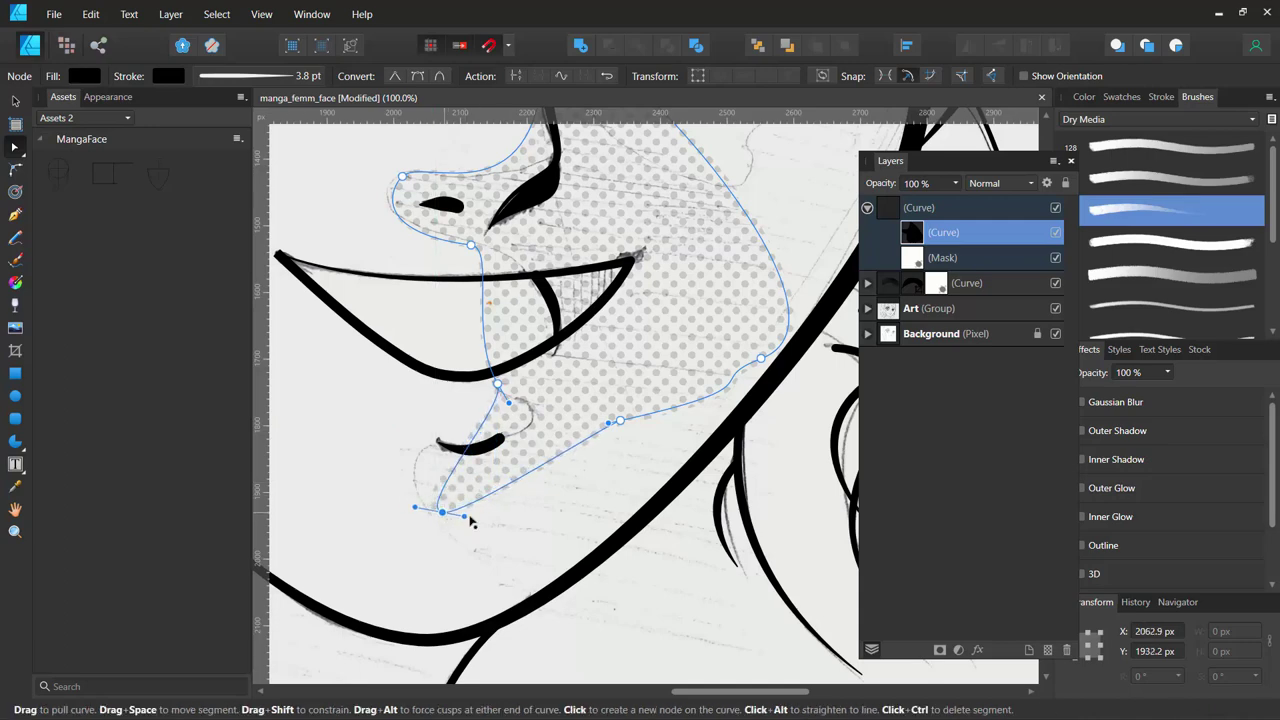
# Delete the lower-right node and curve the shading edge around the lower lip and chin.
pyautogui.click(621, 422)
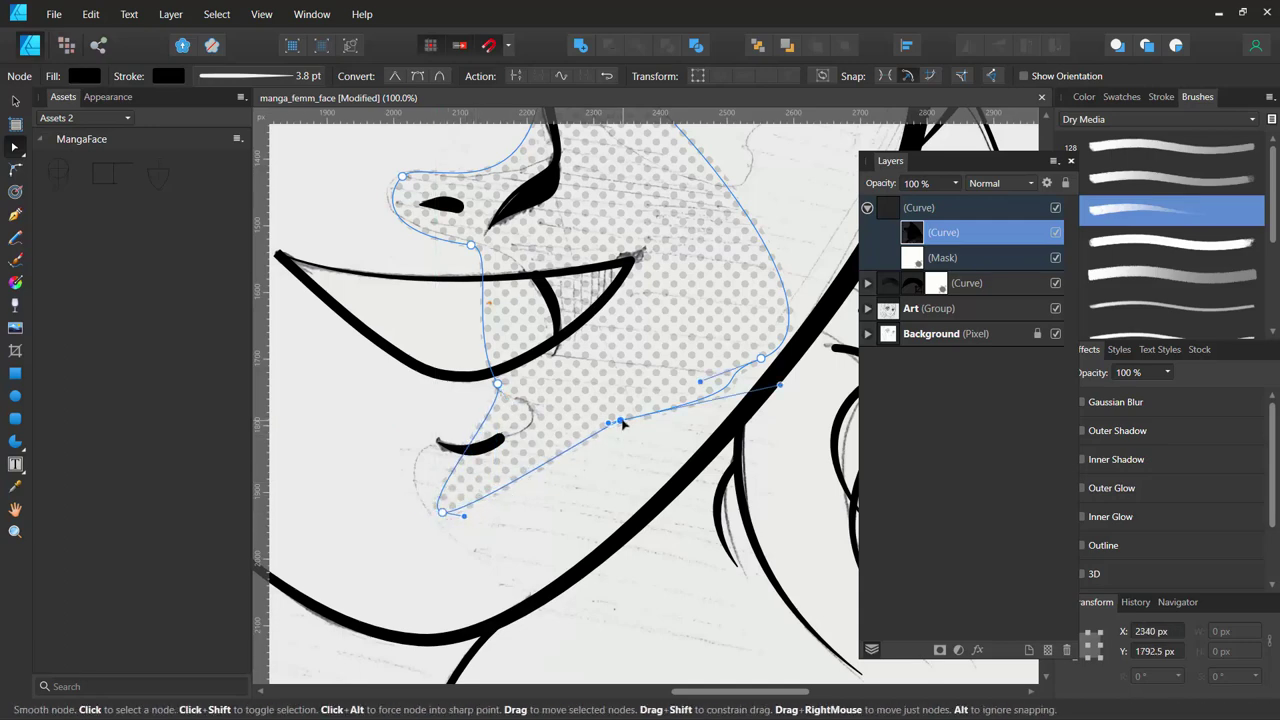
pyautogui.press('Delete')
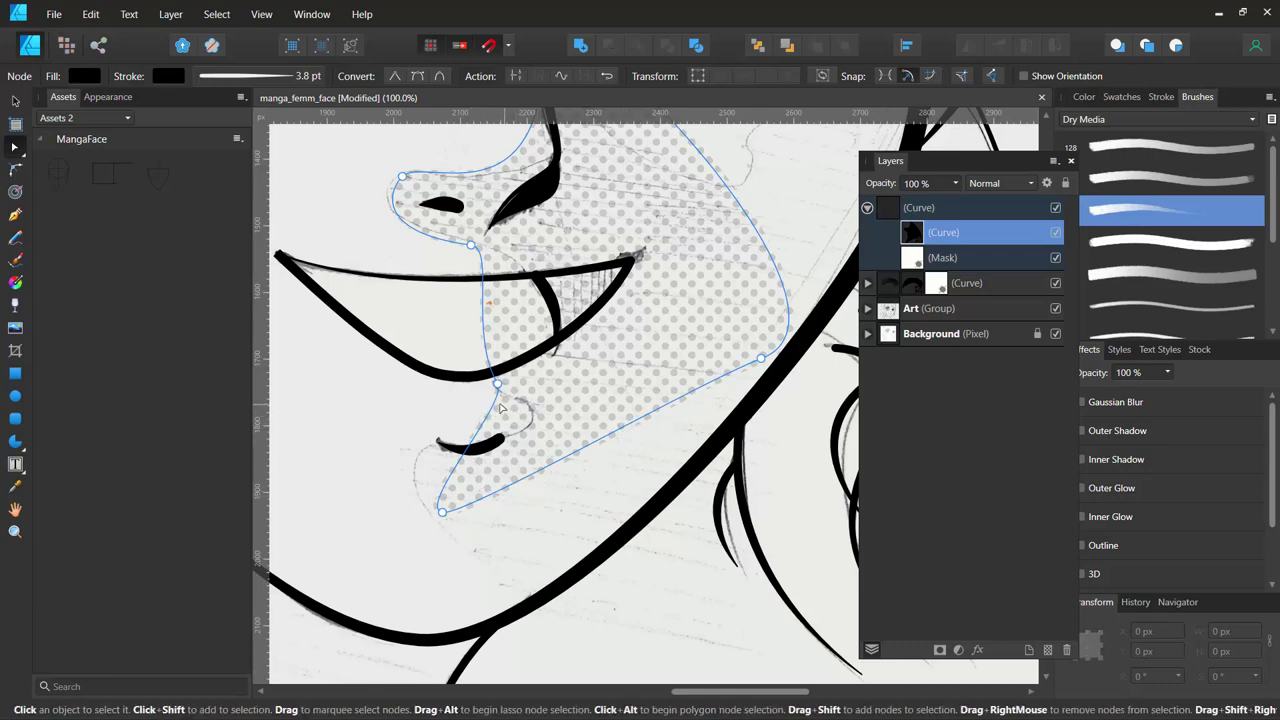
pyautogui.click(480, 429)
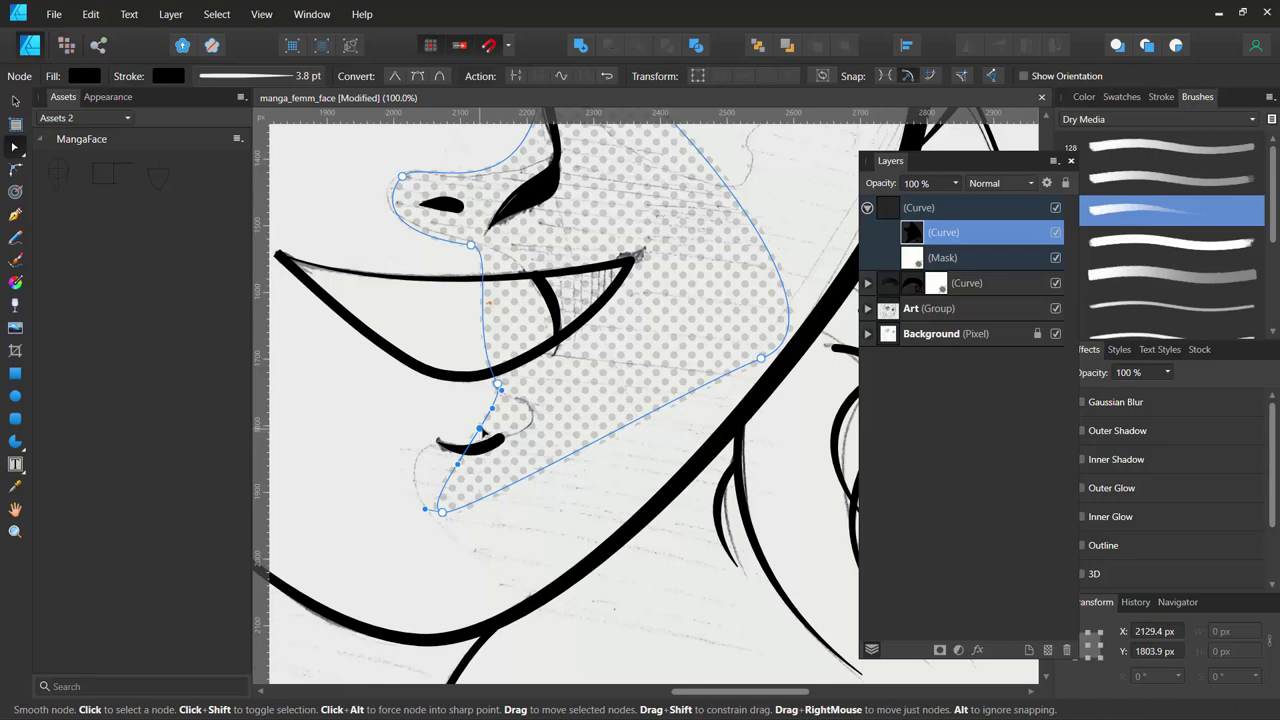
pyautogui.moveTo(481, 429); pyautogui.dragTo(531, 422)
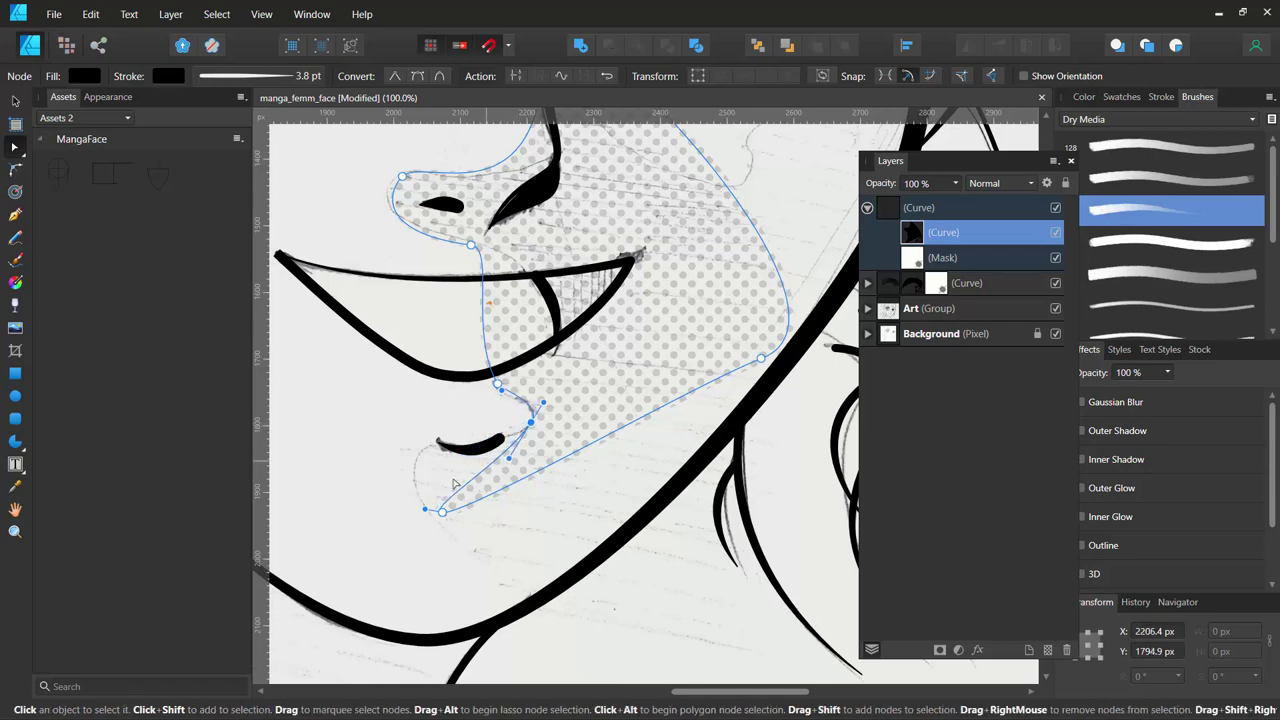
pyautogui.moveTo(412, 505); pyautogui.dragTo(352, 441)
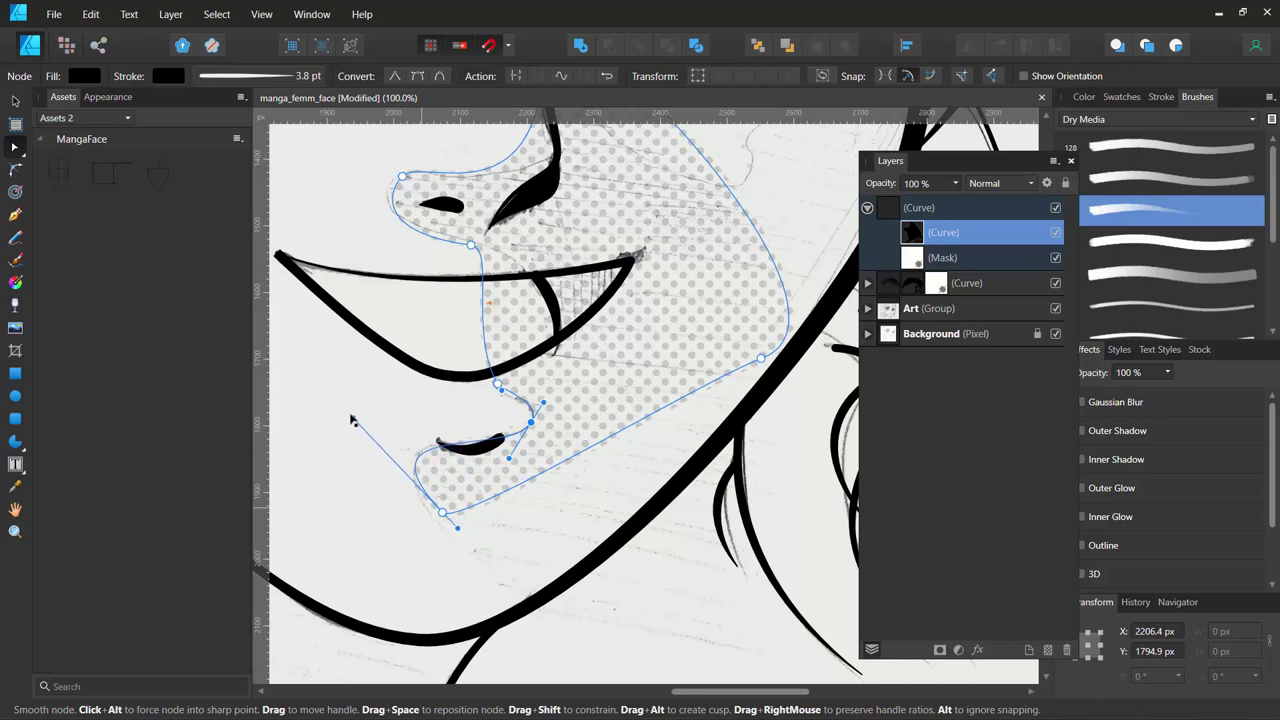
pyautogui.moveTo(346, 434); pyautogui.dragTo(351, 418)
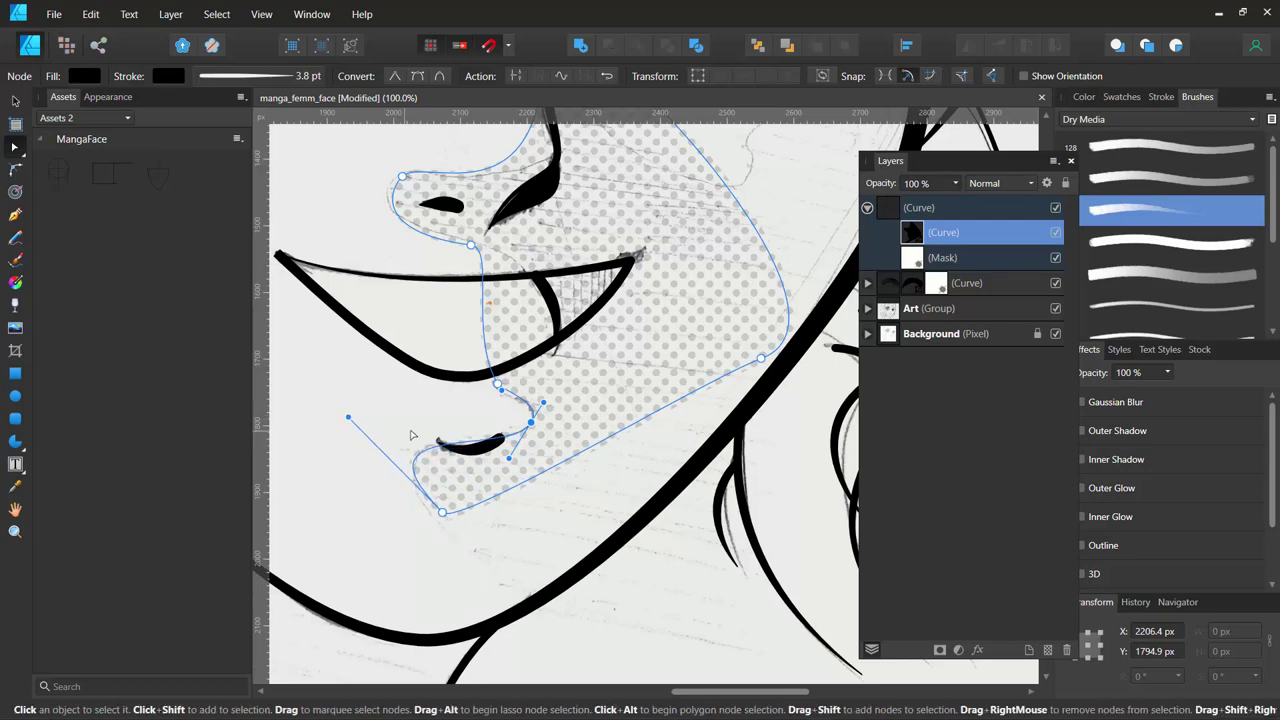
pyautogui.moveTo(508, 460); pyautogui.dragTo(488, 472)
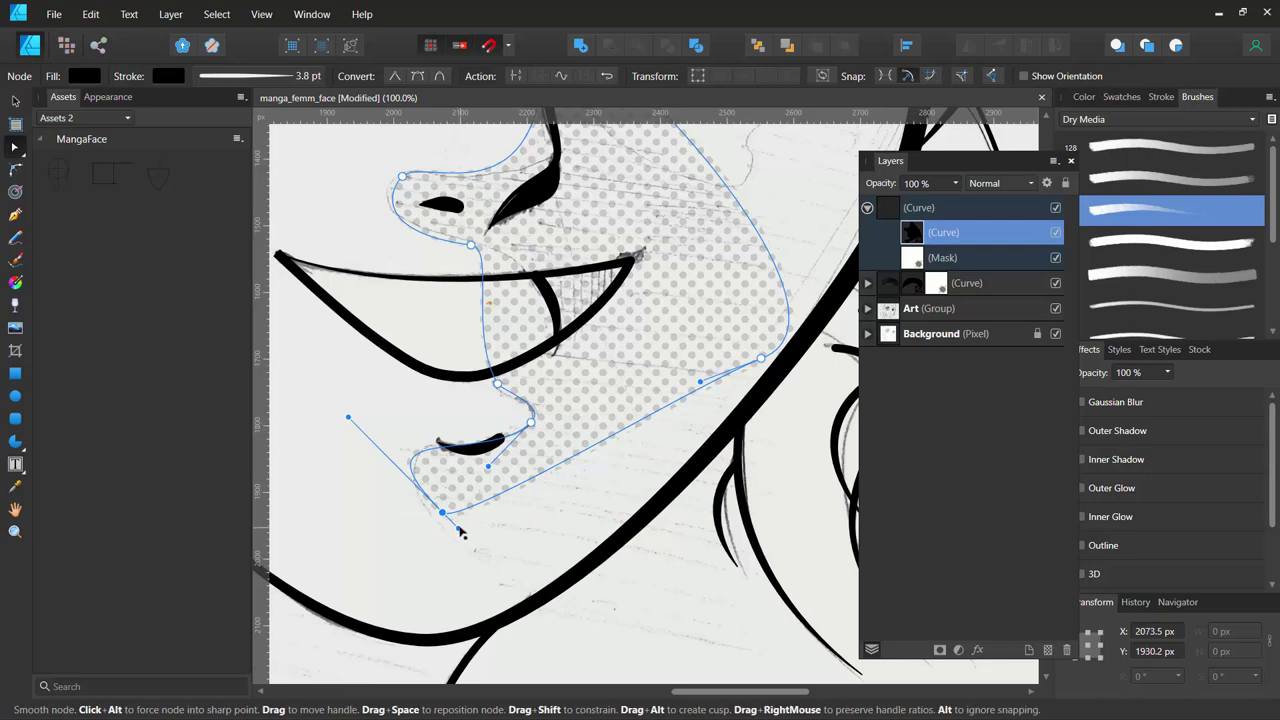
pyautogui.moveTo(447, 515); pyautogui.dragTo(574, 646)
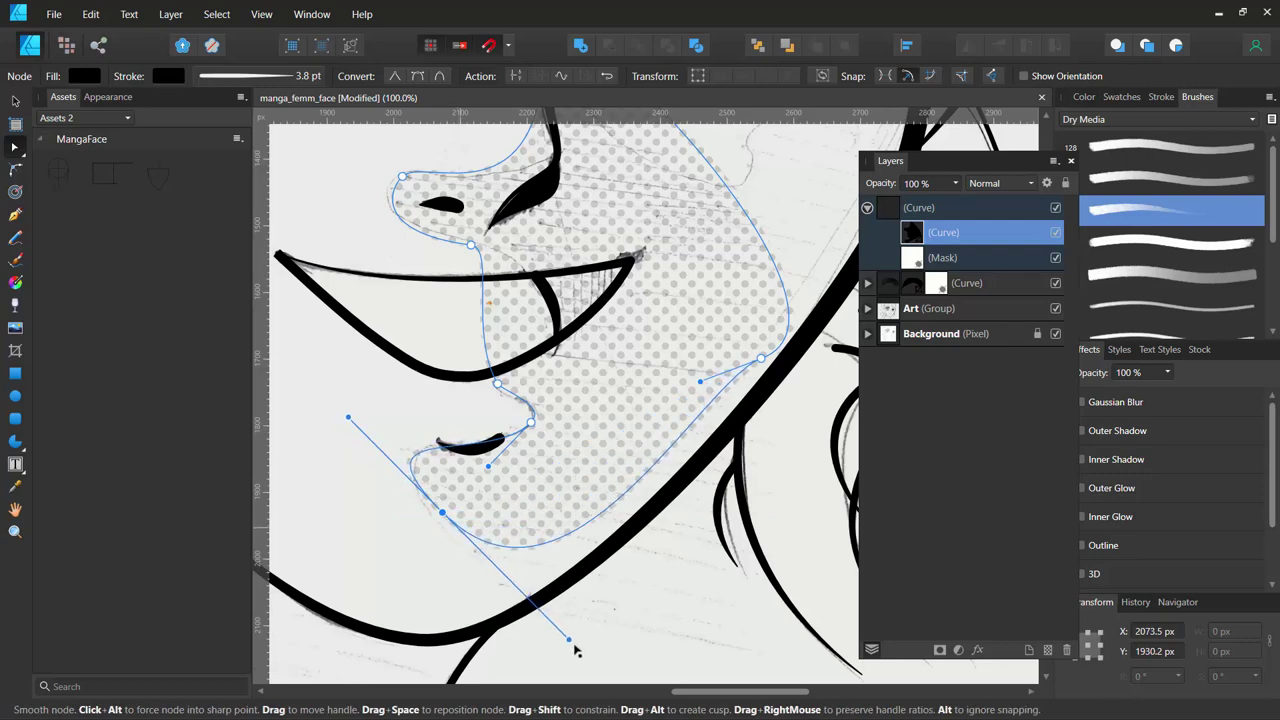
# Drag the shading's lower-right handle so its right edge meets the thick jawline stroke.
pyautogui.click(604, 683)
pyautogui.scroll(-1, 604, 680)
pyautogui.scroll(-1, 604, 670)
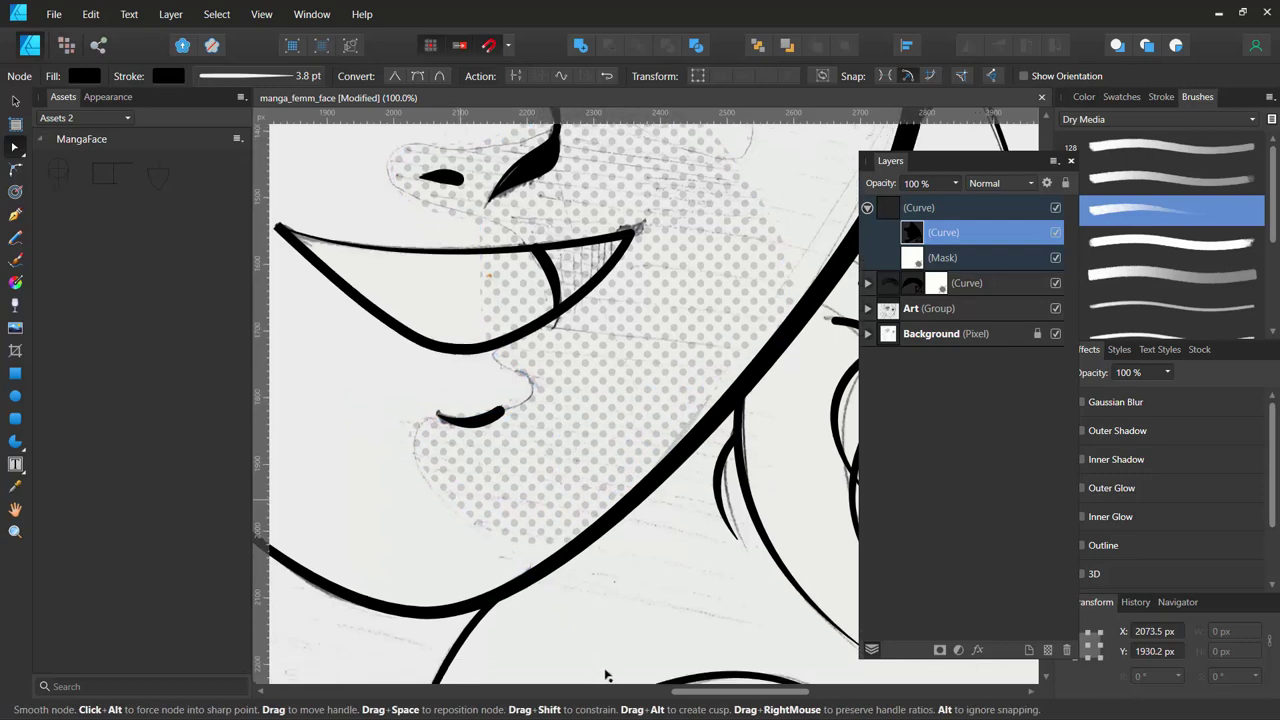
pyautogui.scroll(-1, 604, 660)
pyautogui.scroll(-1, 604, 650)
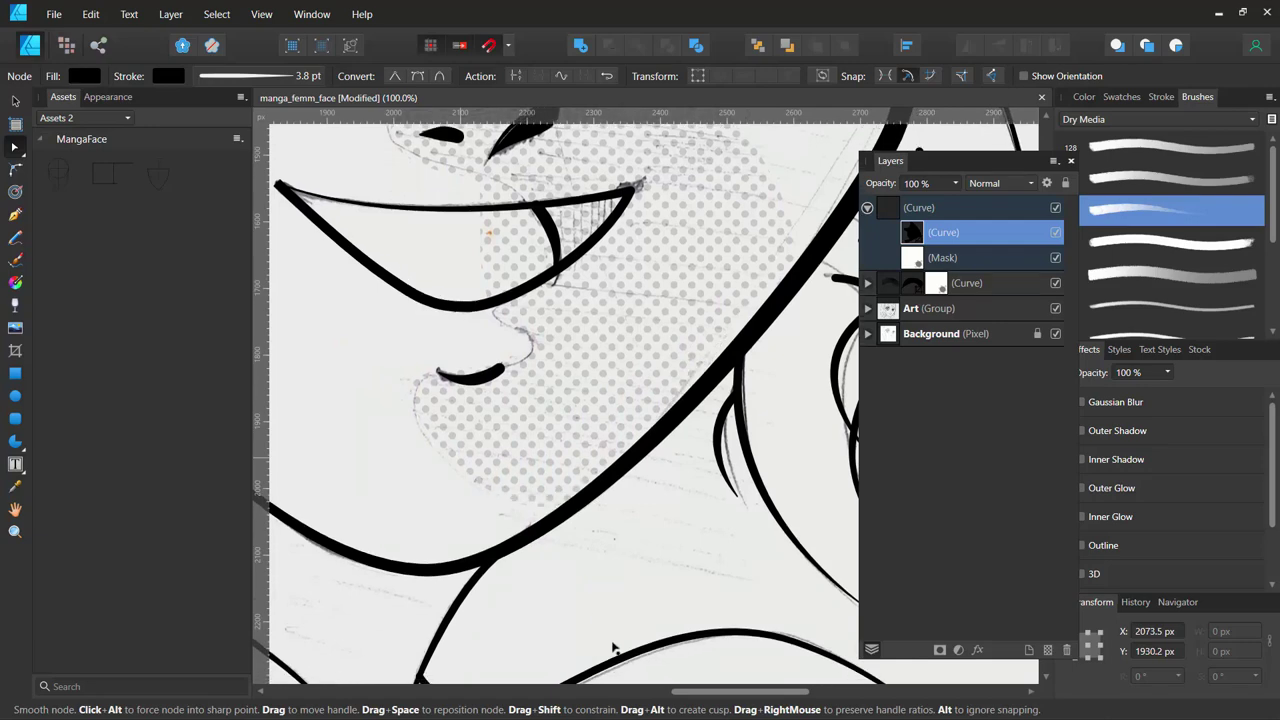
pyautogui.scroll(-1, 625, 610)
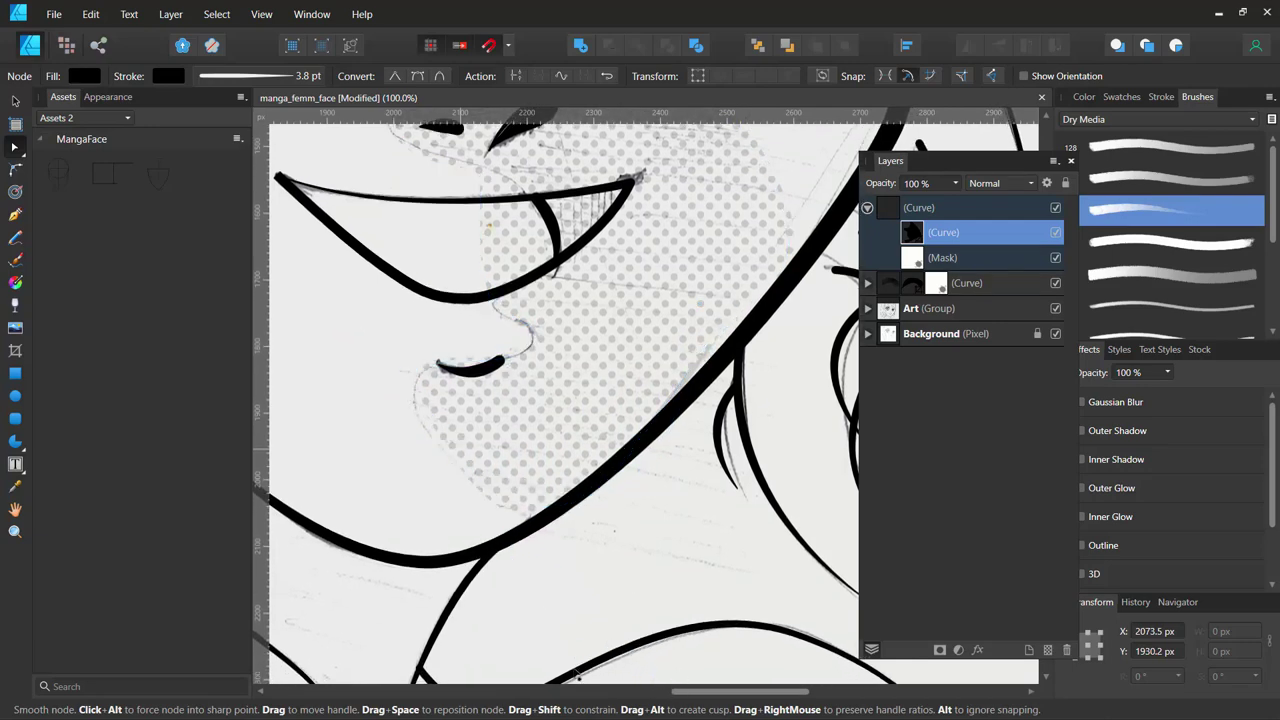
pyautogui.scroll(-1, 588, 655)
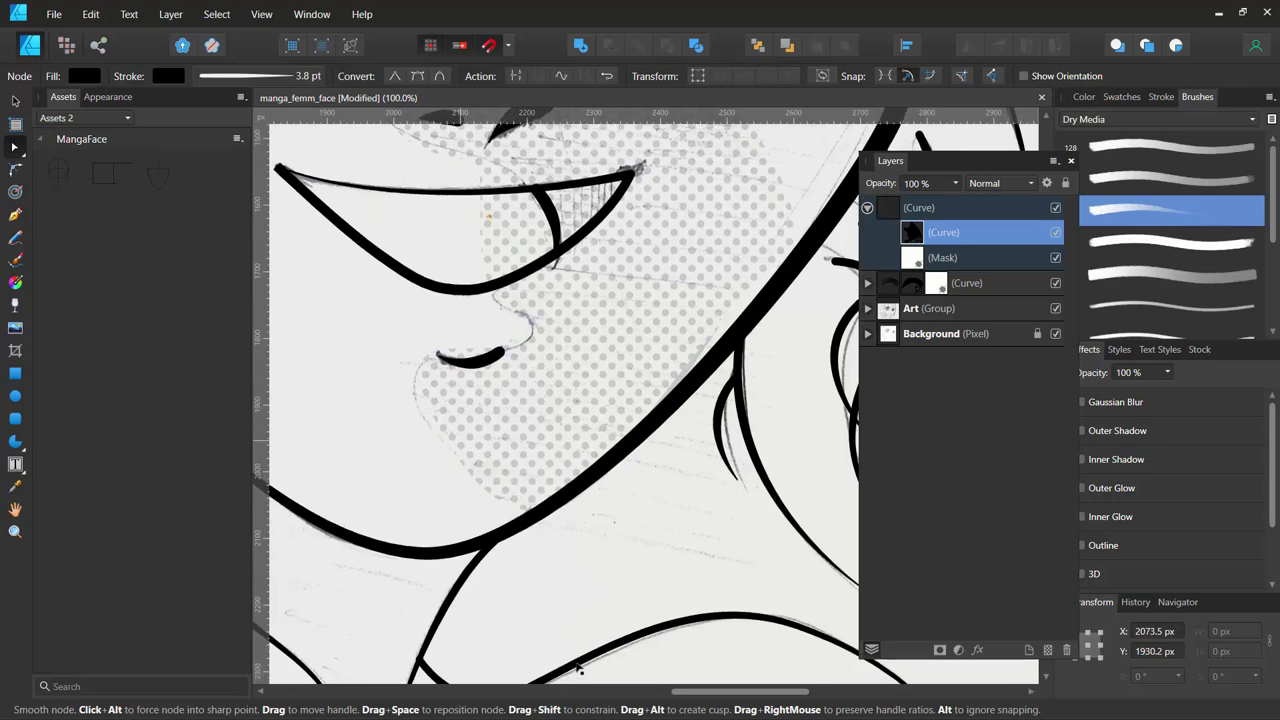
pyautogui.click(612, 621)
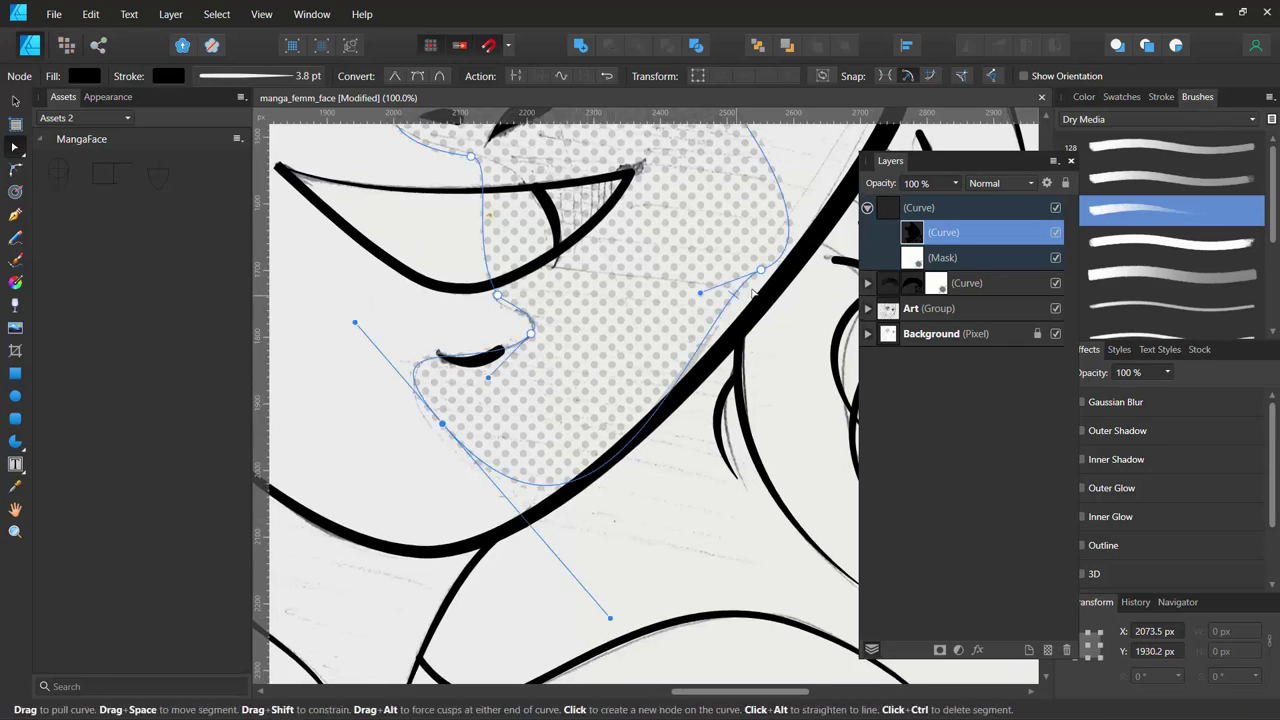
pyautogui.moveTo(700, 292)
pyautogui.mouseDown()
pyautogui.moveTo(711, 322)
pyautogui.moveTo(745, 310)
pyautogui.mouseUp()
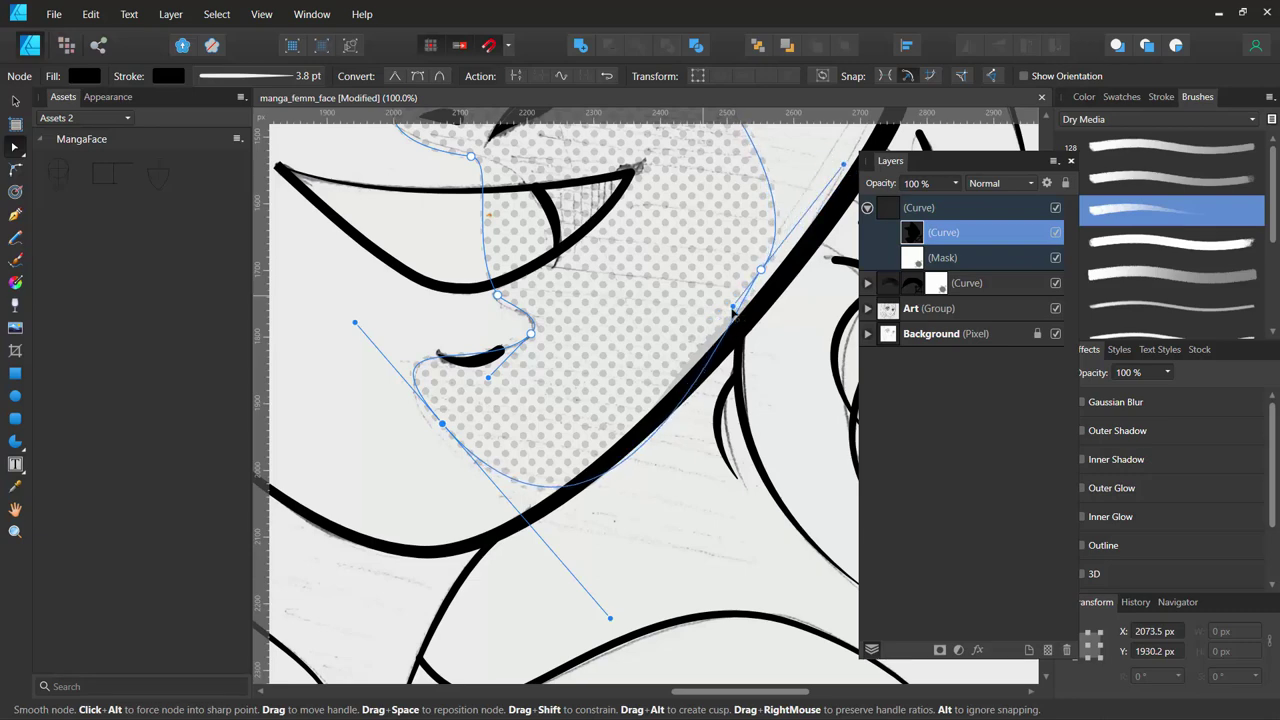
pyautogui.moveTo(745, 310); pyautogui.dragTo(737, 308)
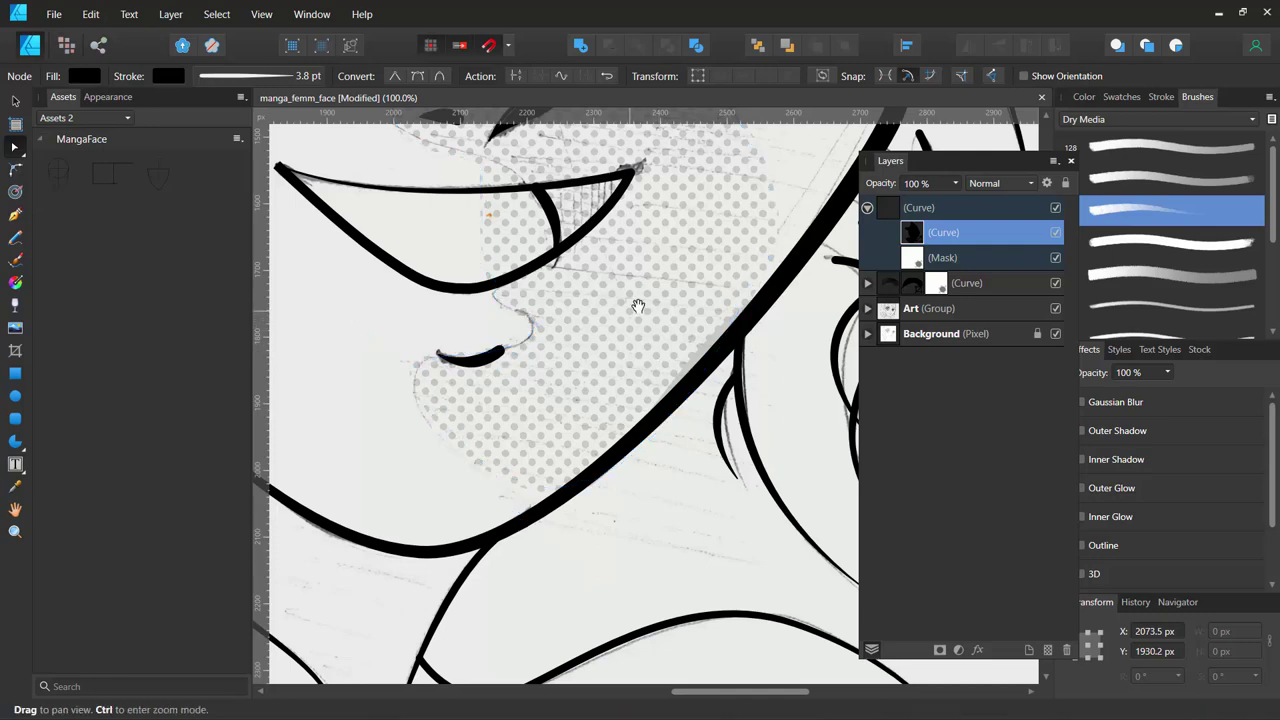
pyautogui.scroll(2, 628, 336)
pyautogui.scroll(3, 620, 345)
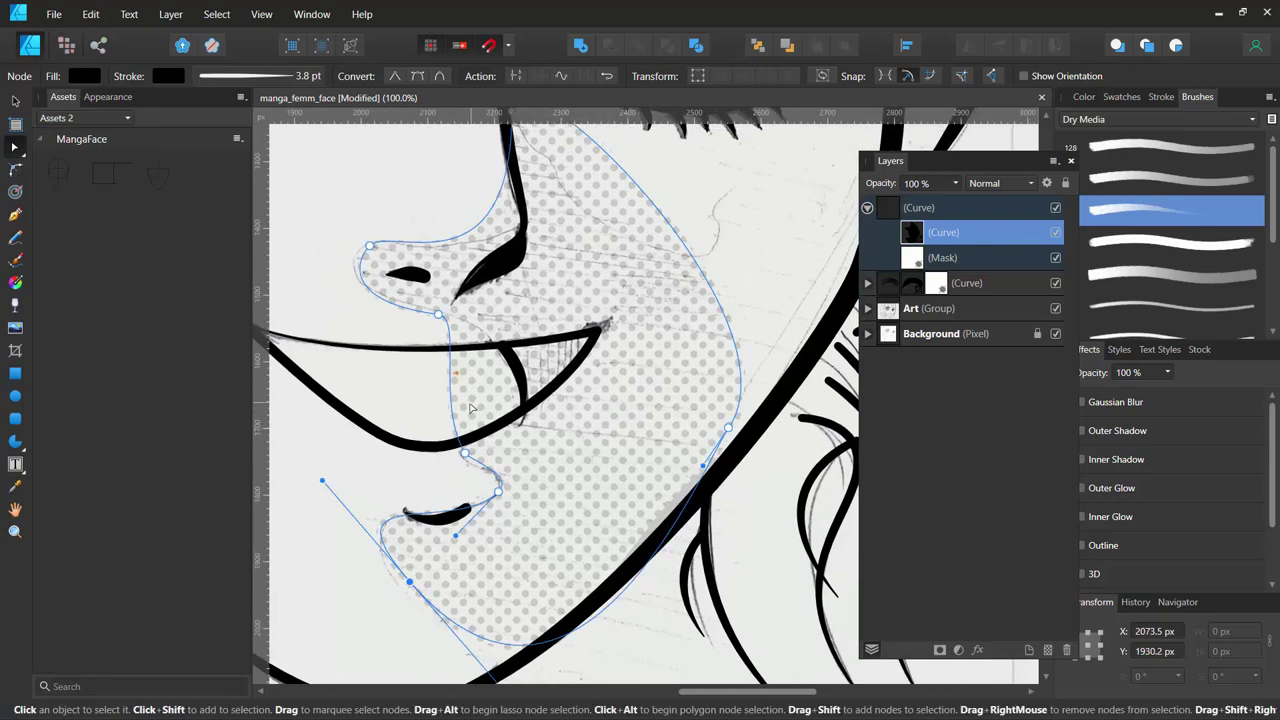
# Reshape the halftone outline's segments and handles so its node tucks into the mouth corner.
pyautogui.moveTo(455, 400); pyautogui.dragTo(614, 342)
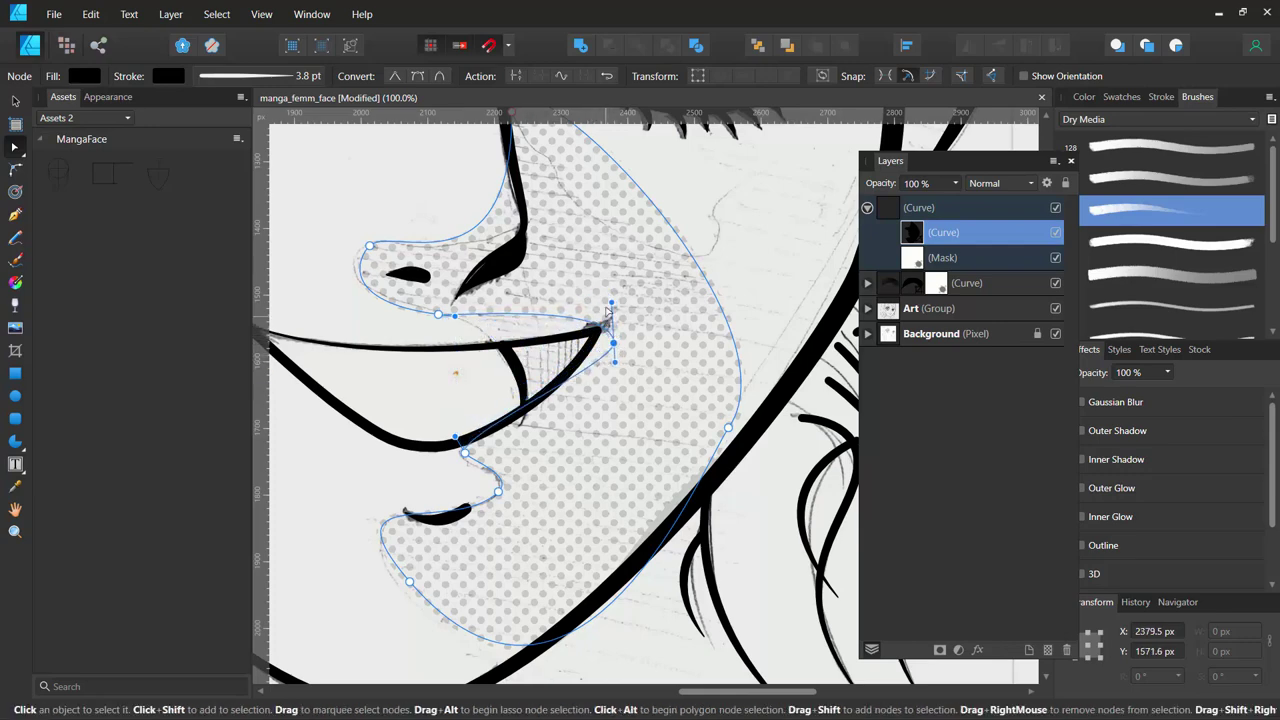
pyautogui.moveTo(610, 302)
pyautogui.mouseDown()
pyautogui.moveTo(590, 316)
pyautogui.moveTo(581, 281)
pyautogui.mouseUp()
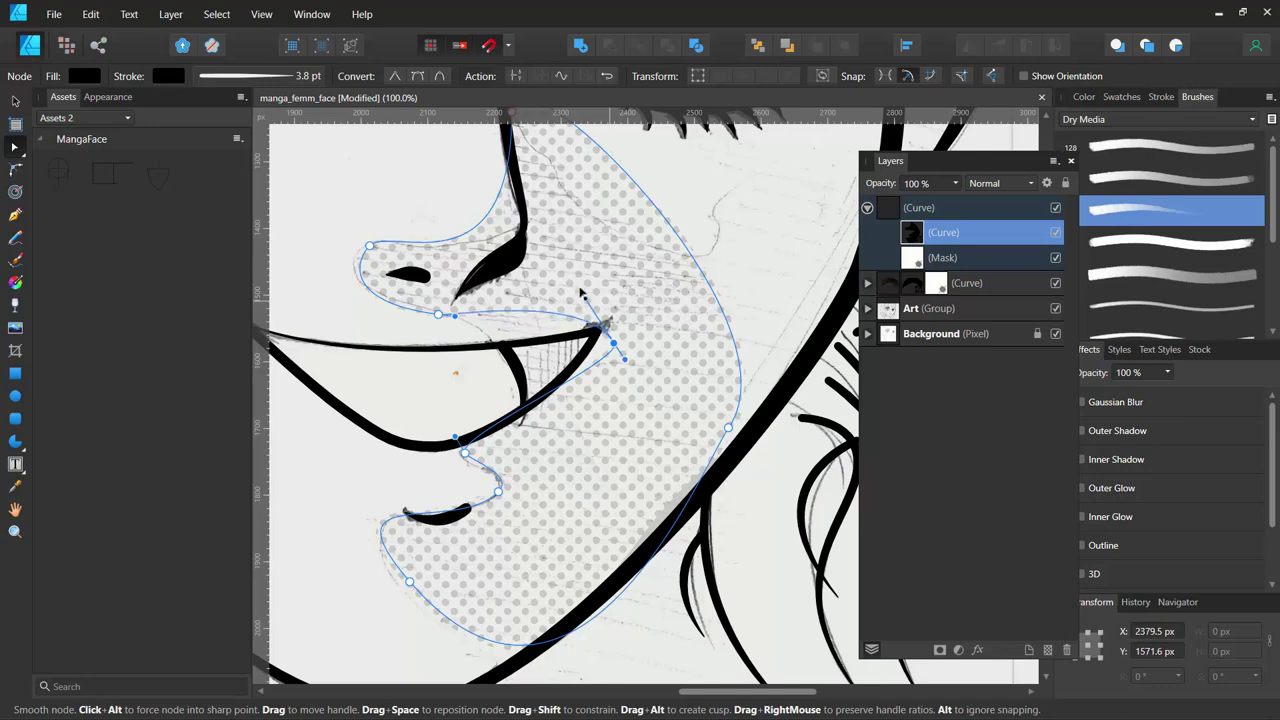
pyautogui.moveTo(455, 318); pyautogui.dragTo(570, 388)
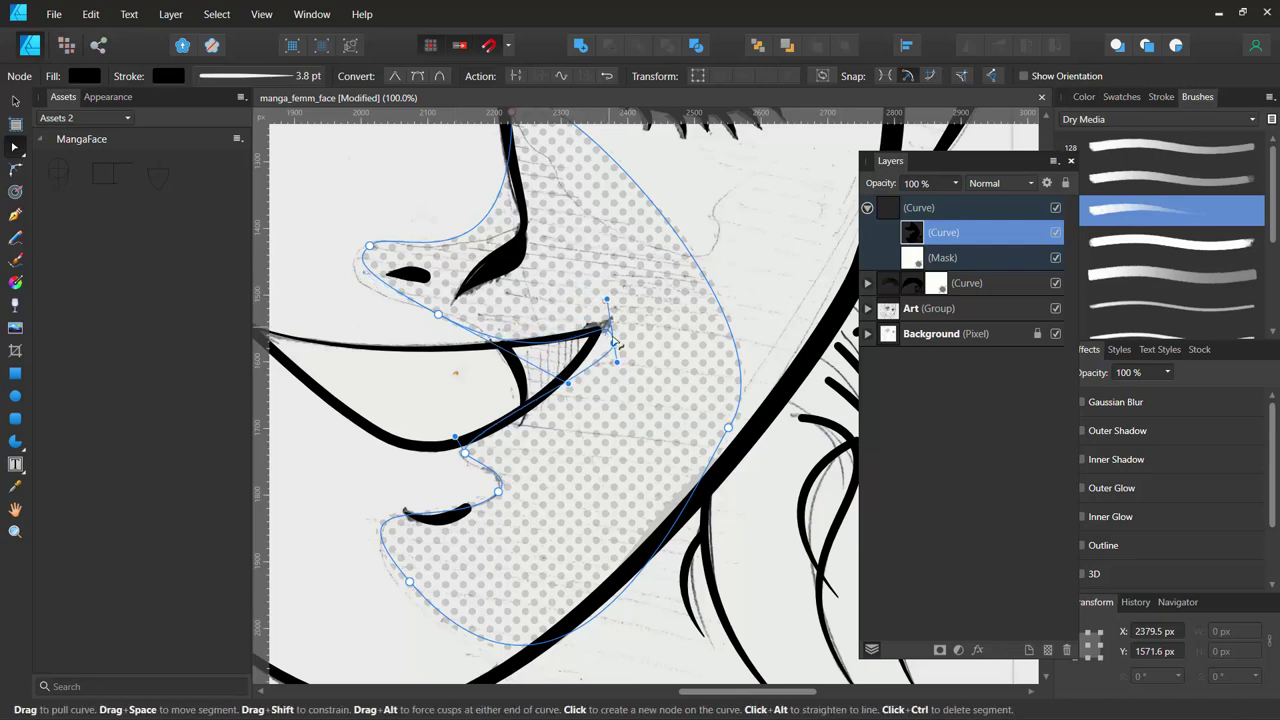
pyautogui.moveTo(615, 356); pyautogui.dragTo(600, 340)
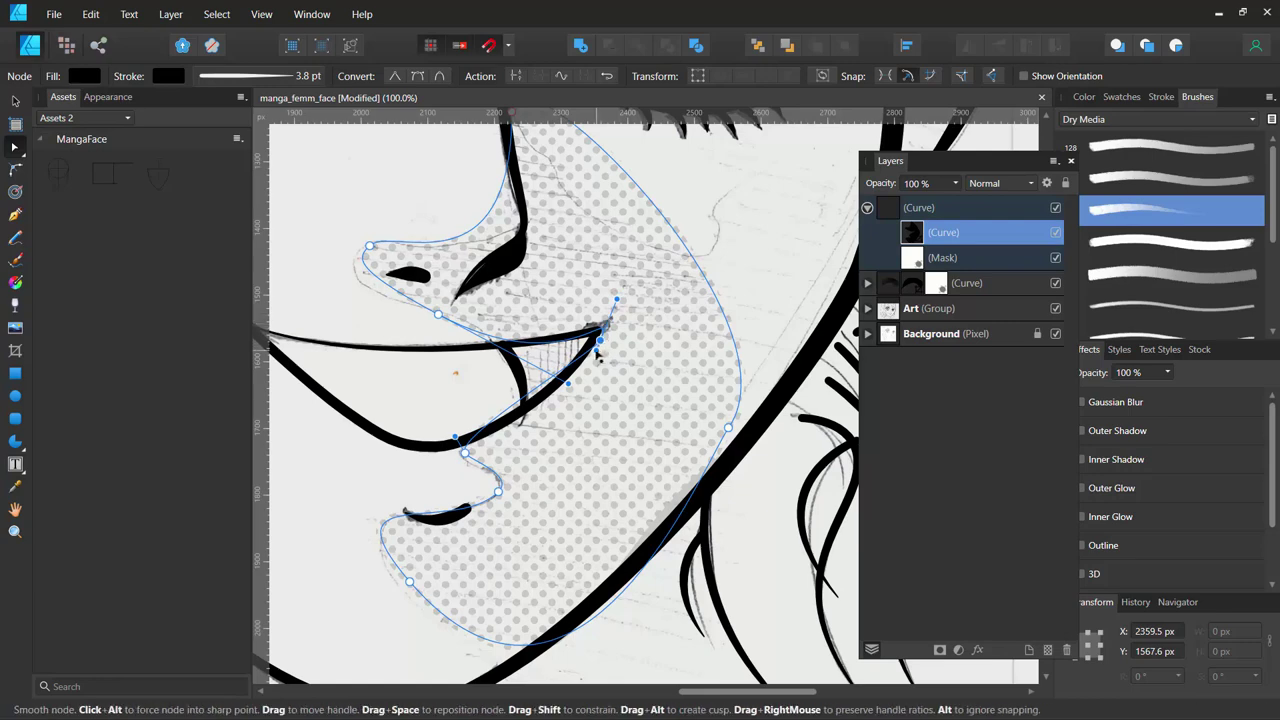
pyautogui.moveTo(594, 349); pyautogui.dragTo(591, 390)
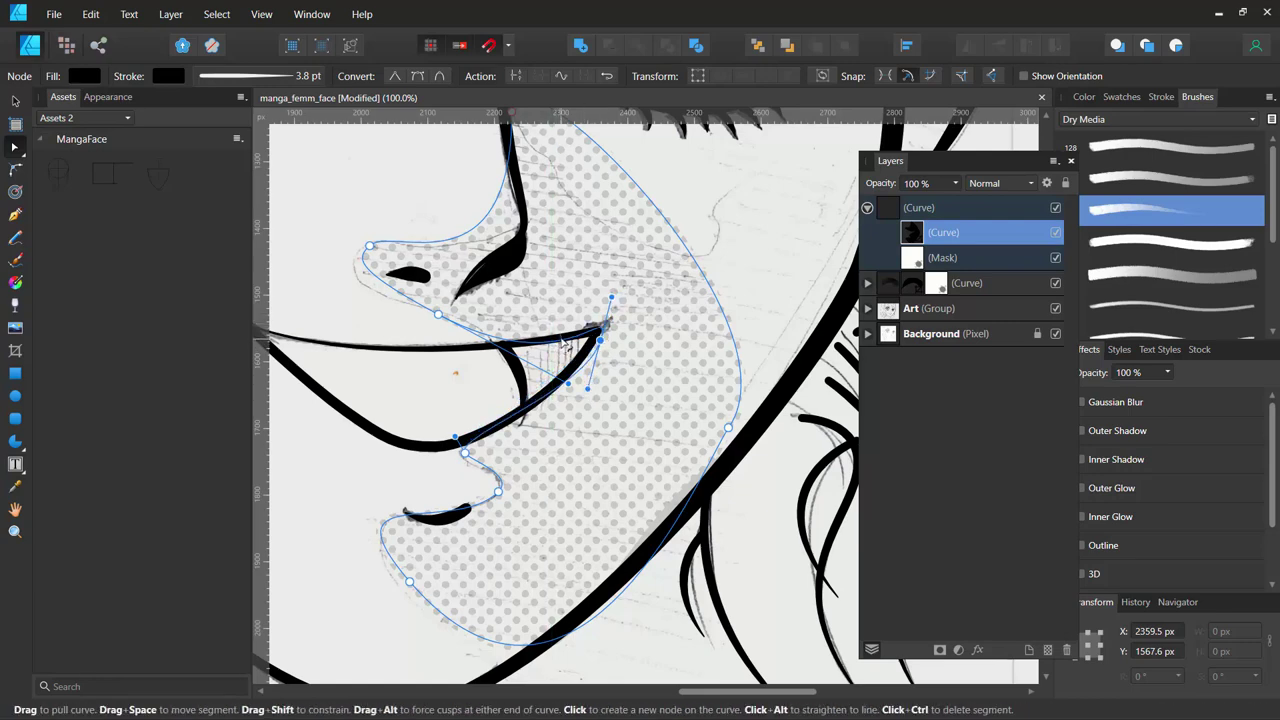
pyautogui.moveTo(560, 342); pyautogui.dragTo(553, 340)
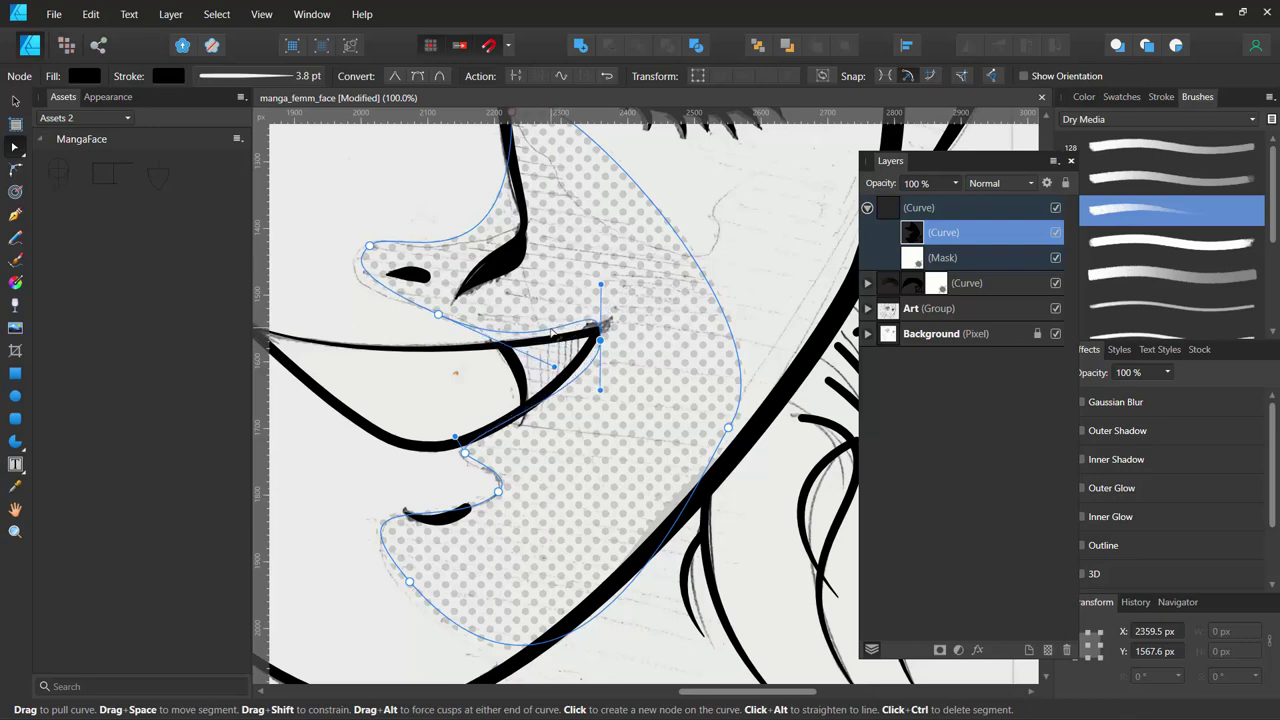
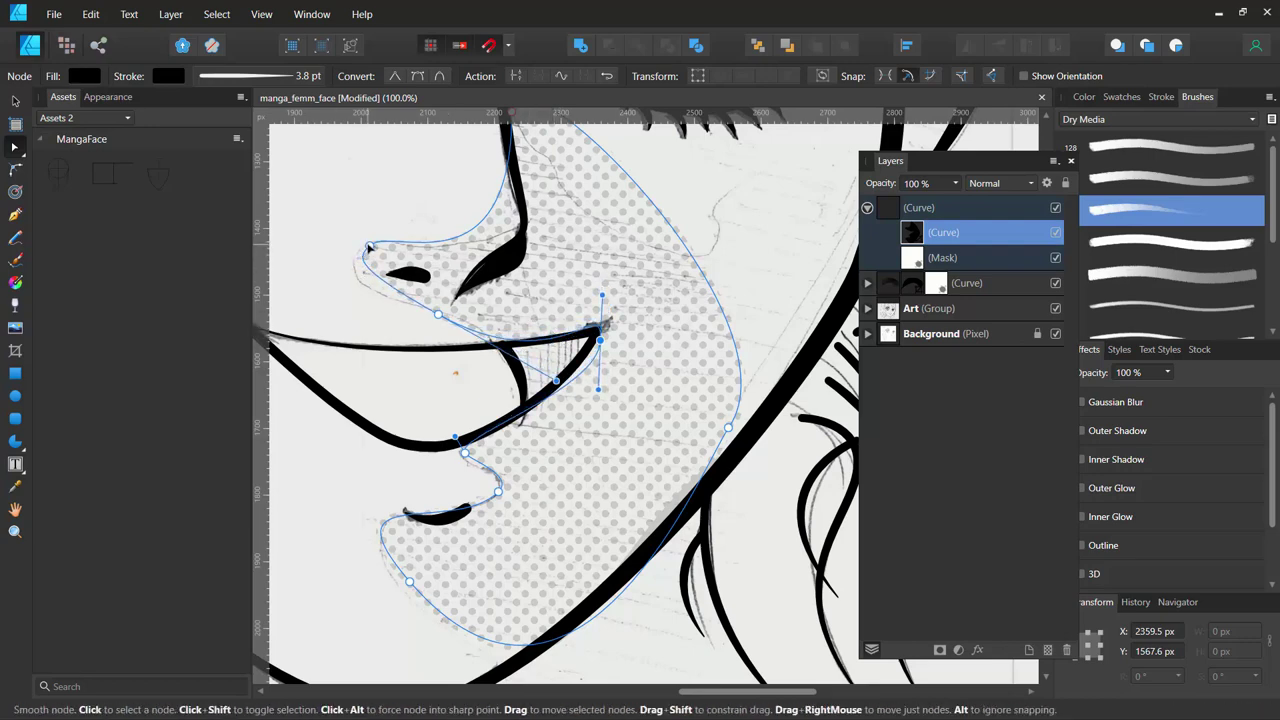
# Drag the halftone outline's nodes to follow the nose and upper lip, and adjust the edge near the eye.
pyautogui.moveTo(367, 250)
pyautogui.mouseDown()
pyautogui.moveTo(356, 256)
pyautogui.moveTo(386, 227)
pyautogui.mouseUp()
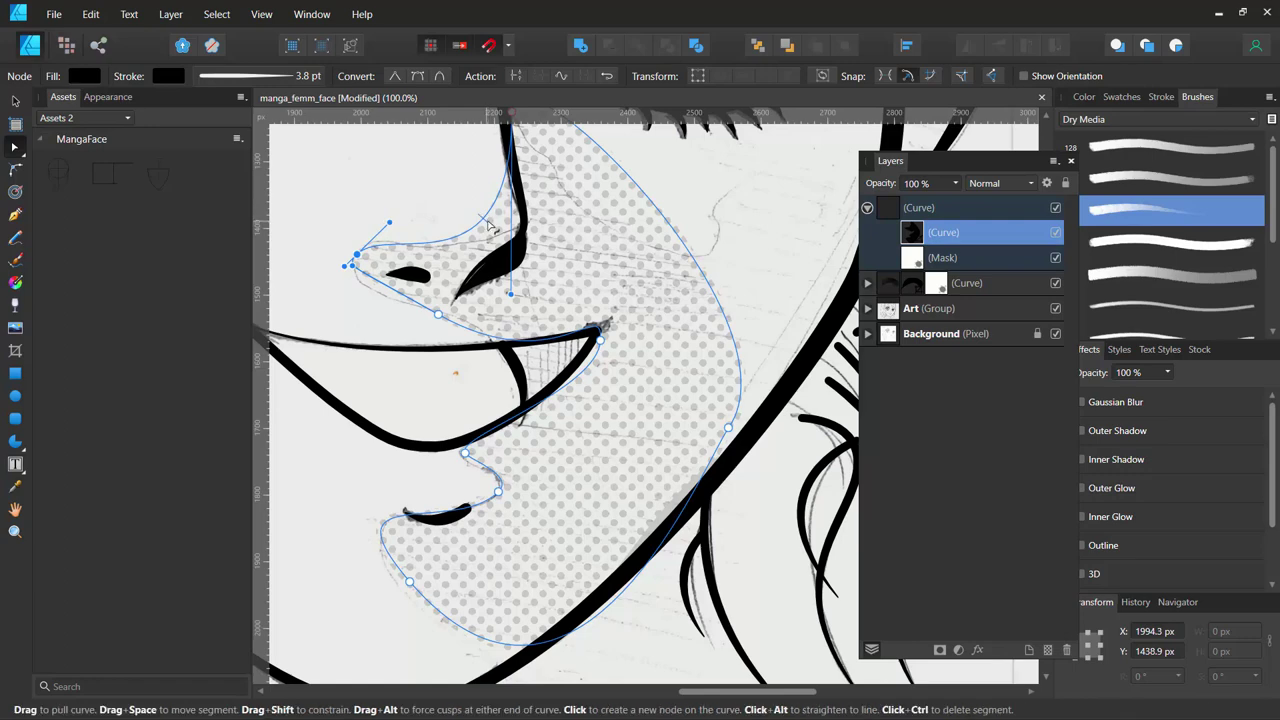
pyautogui.moveTo(489, 227); pyautogui.dragTo(524, 231)
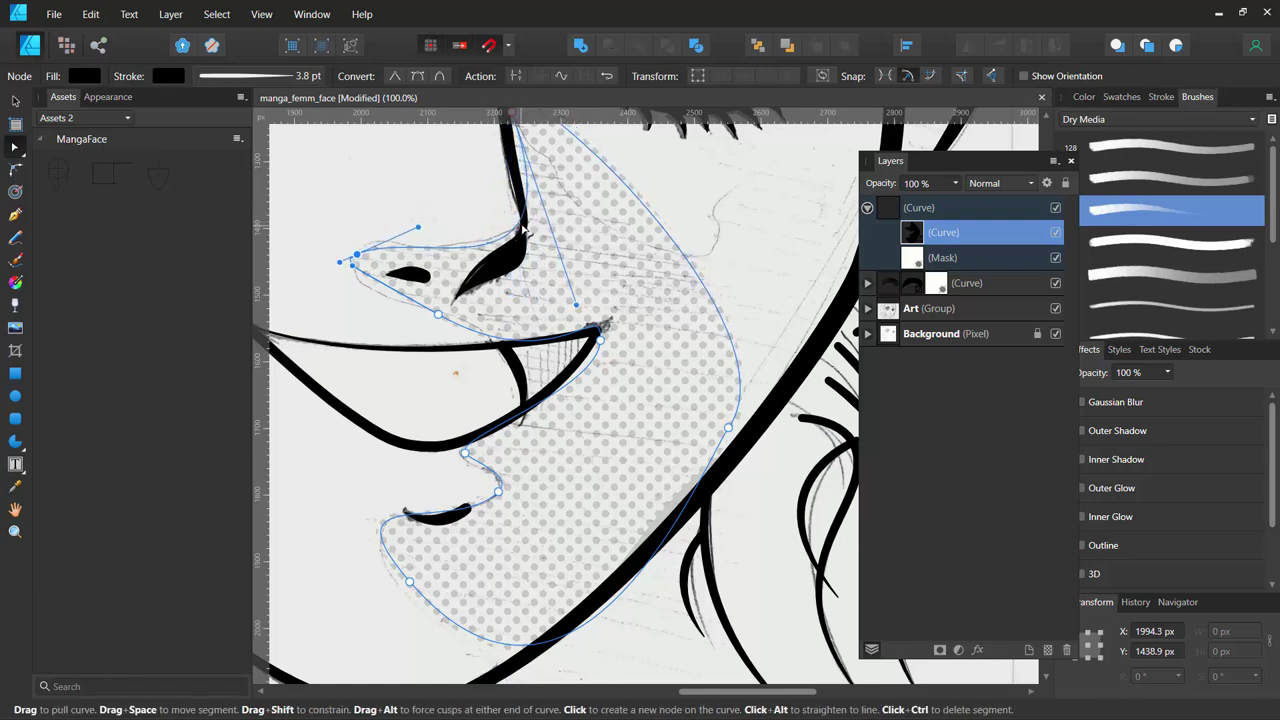
pyautogui.moveTo(576, 304)
pyautogui.mouseDown()
pyautogui.moveTo(549, 282)
pyautogui.moveTo(577, 297)
pyautogui.mouseUp()
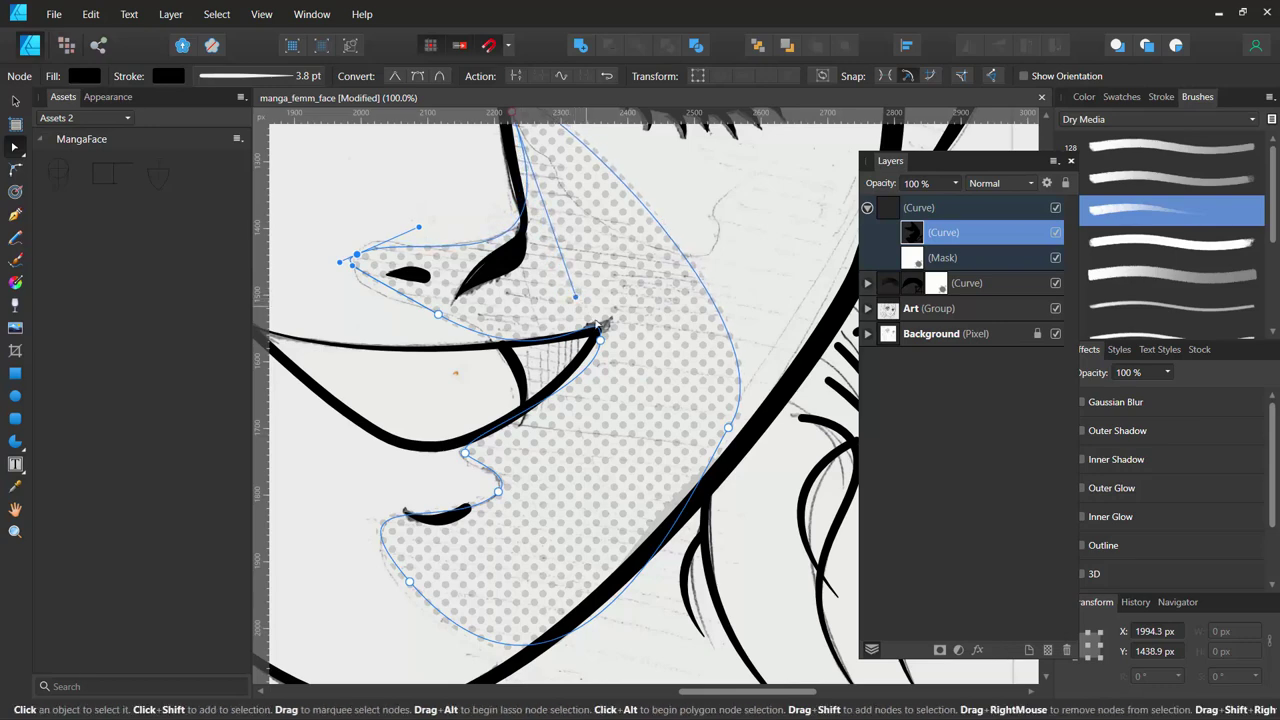
pyautogui.moveTo(647, 382)
pyautogui.mouseDown()
pyautogui.moveTo(557, 514)
pyautogui.moveTo(572, 554)
pyautogui.moveTo(695, 413)
pyautogui.moveTo(777, 268)
pyautogui.moveTo(707, 432)
pyautogui.mouseUp()
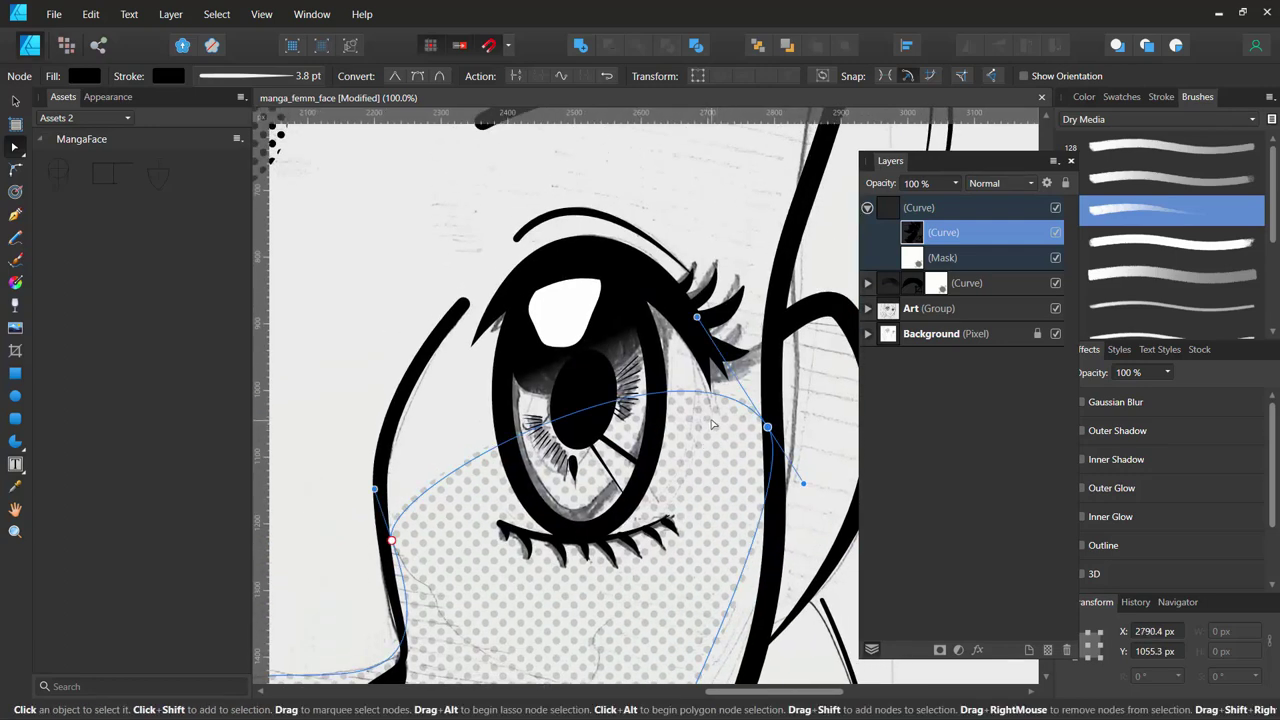
# With the whole face in view, nudge the shading's cheek-side nodes slightly right, then zoom back to 75%.
pyautogui.scroll(-3, 716, 427)
pyautogui.scroll(-1, 716, 427)
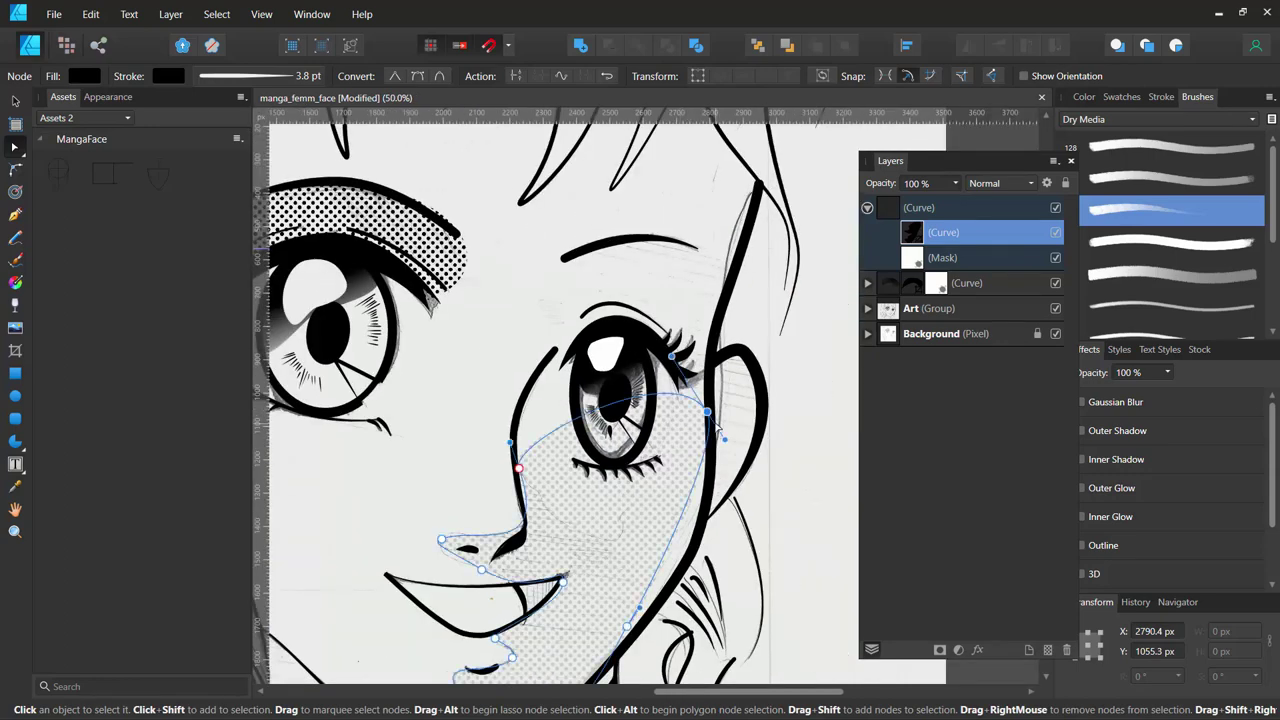
pyautogui.scroll(-1, 716, 427)
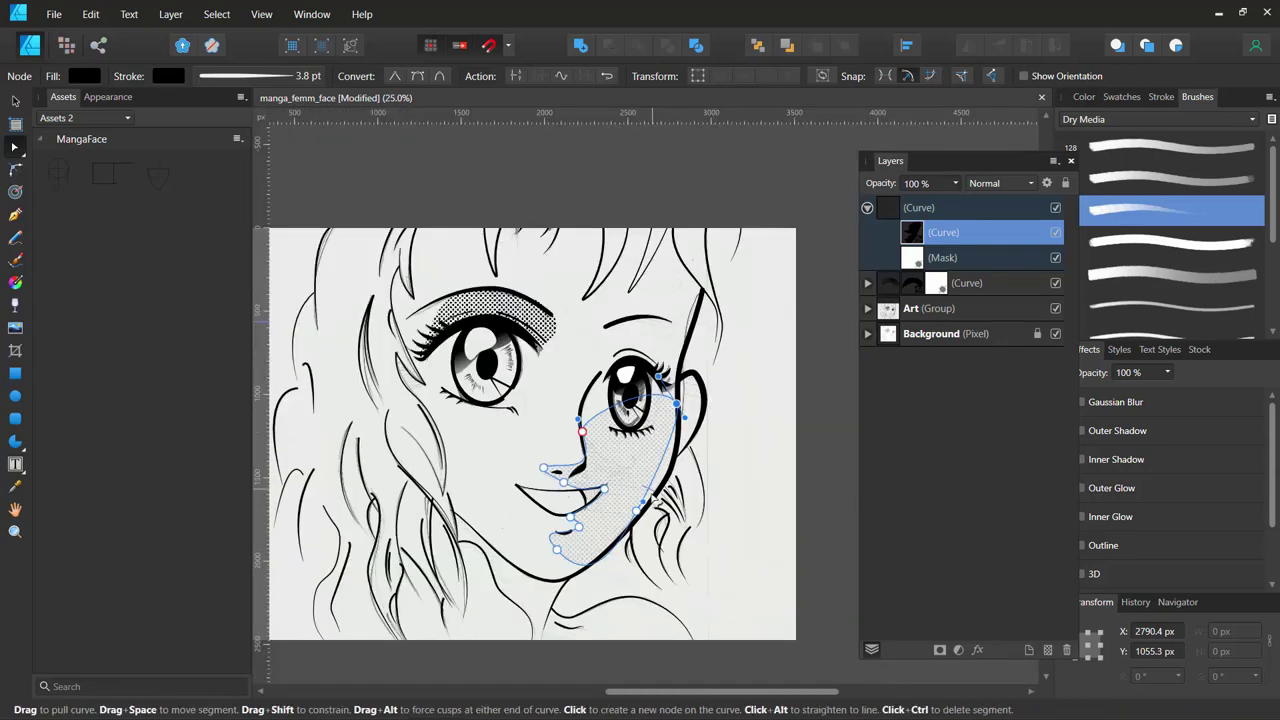
pyautogui.moveTo(650, 495); pyautogui.dragTo(668, 485)
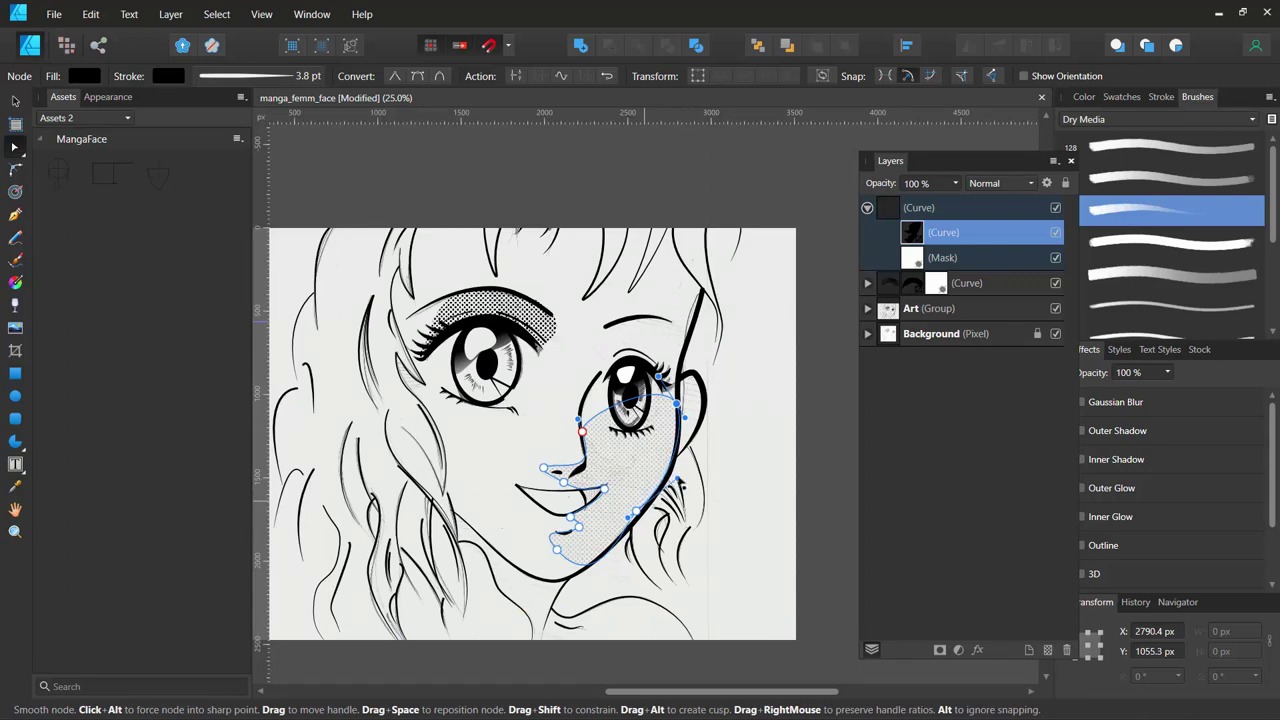
pyautogui.moveTo(676, 478); pyautogui.dragTo(680, 479)
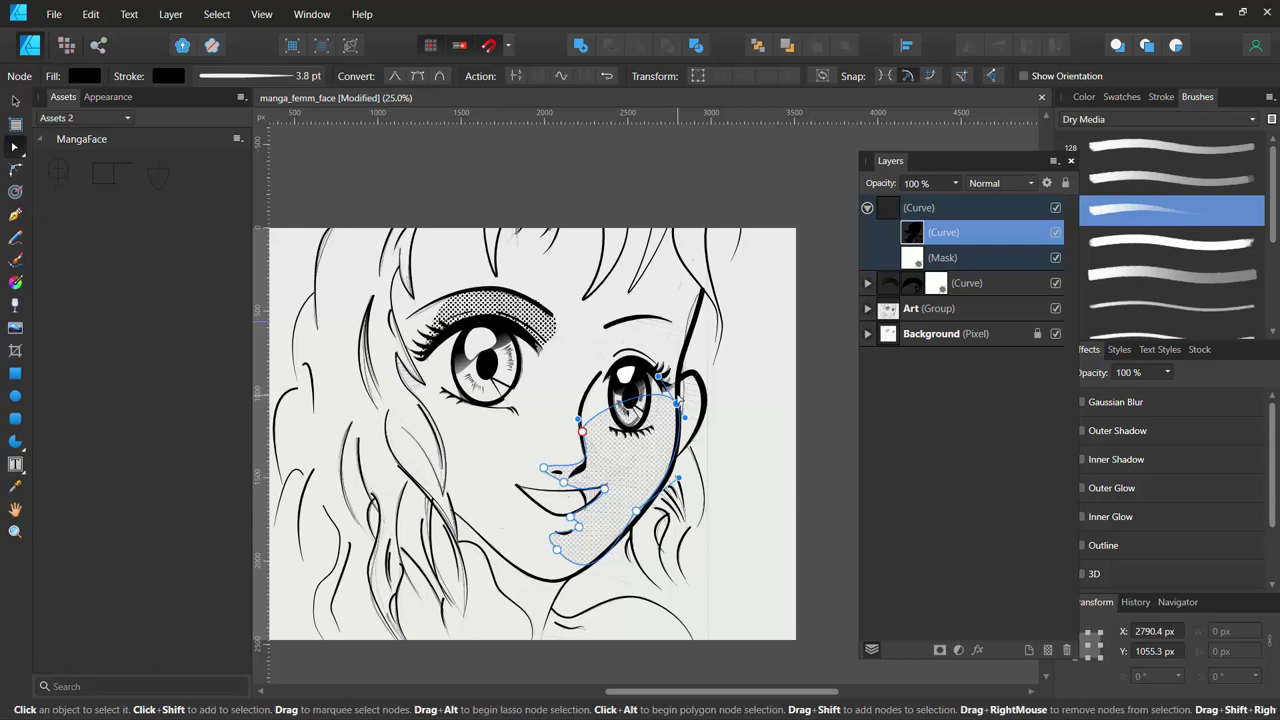
pyautogui.scroll(1, 616, 350)
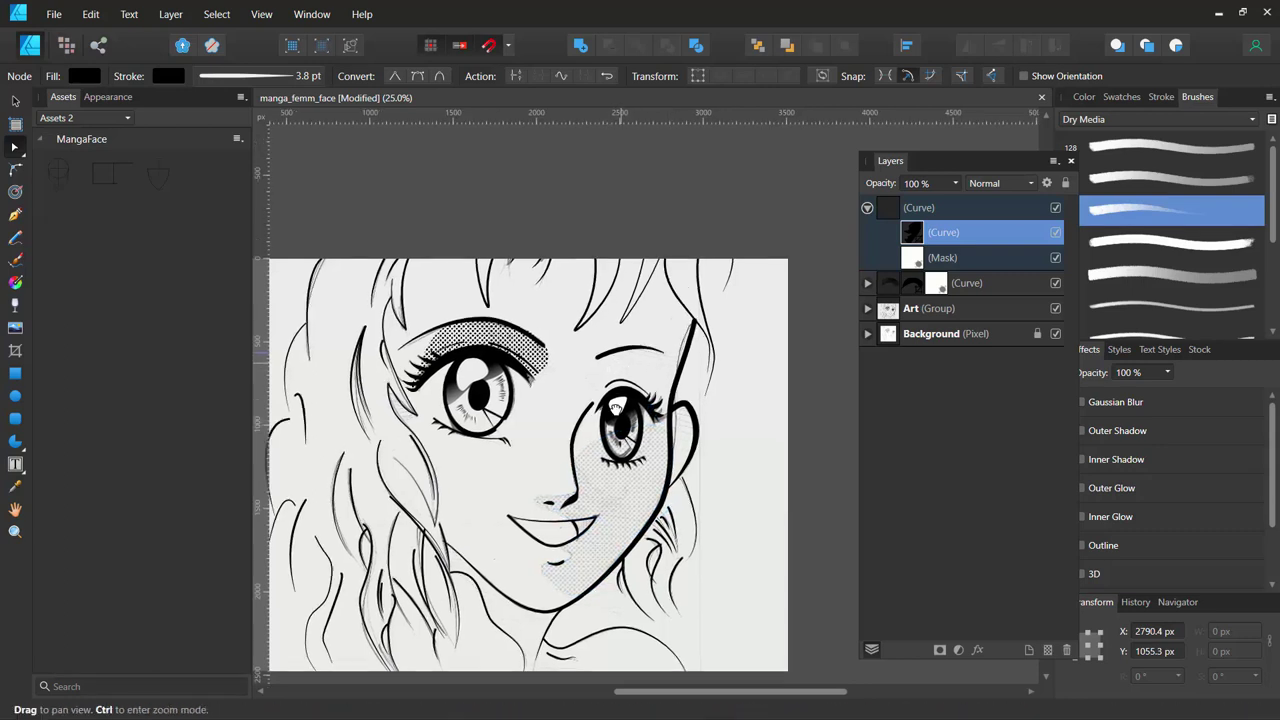
pyautogui.scroll(3, 618, 380)
pyautogui.scroll(3, 630, 418)
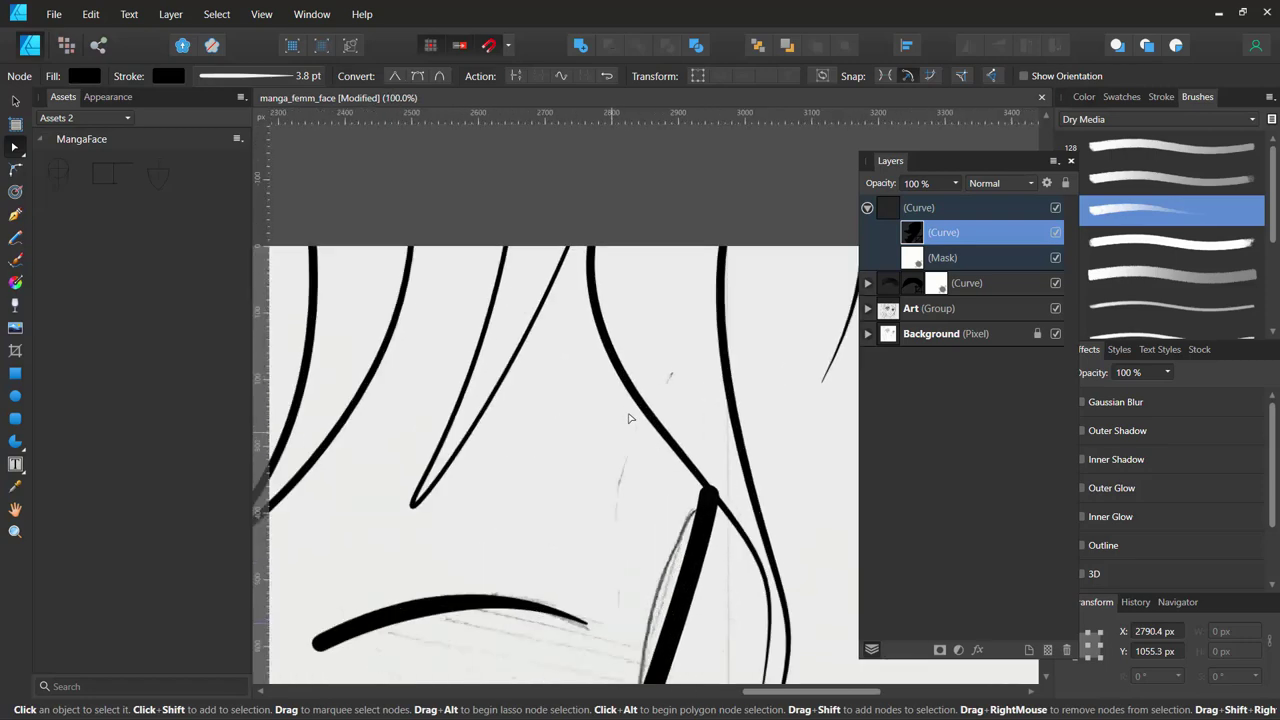
pyautogui.scroll(1, 632, 418)
pyautogui.scroll(-1, 600, 390)
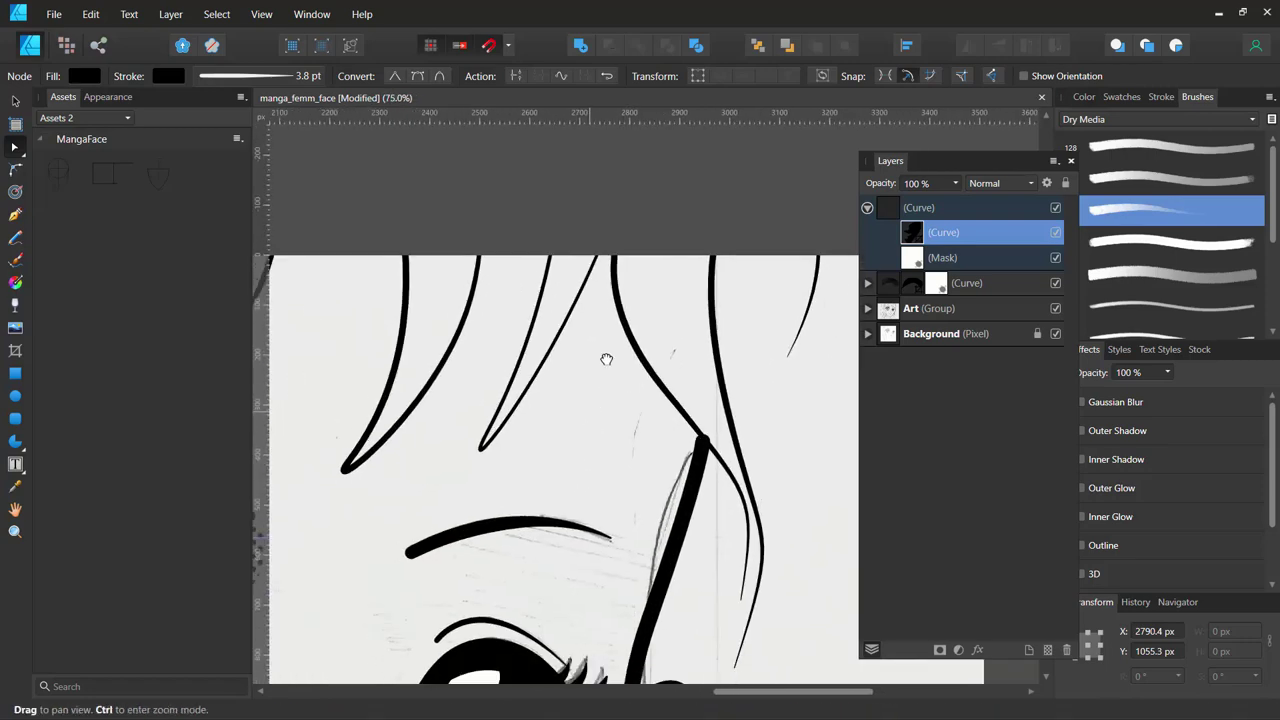
pyautogui.scroll(-5, 620, 345)
pyautogui.scroll(-4, 640, 333)
pyautogui.scroll(-2, 650, 325)
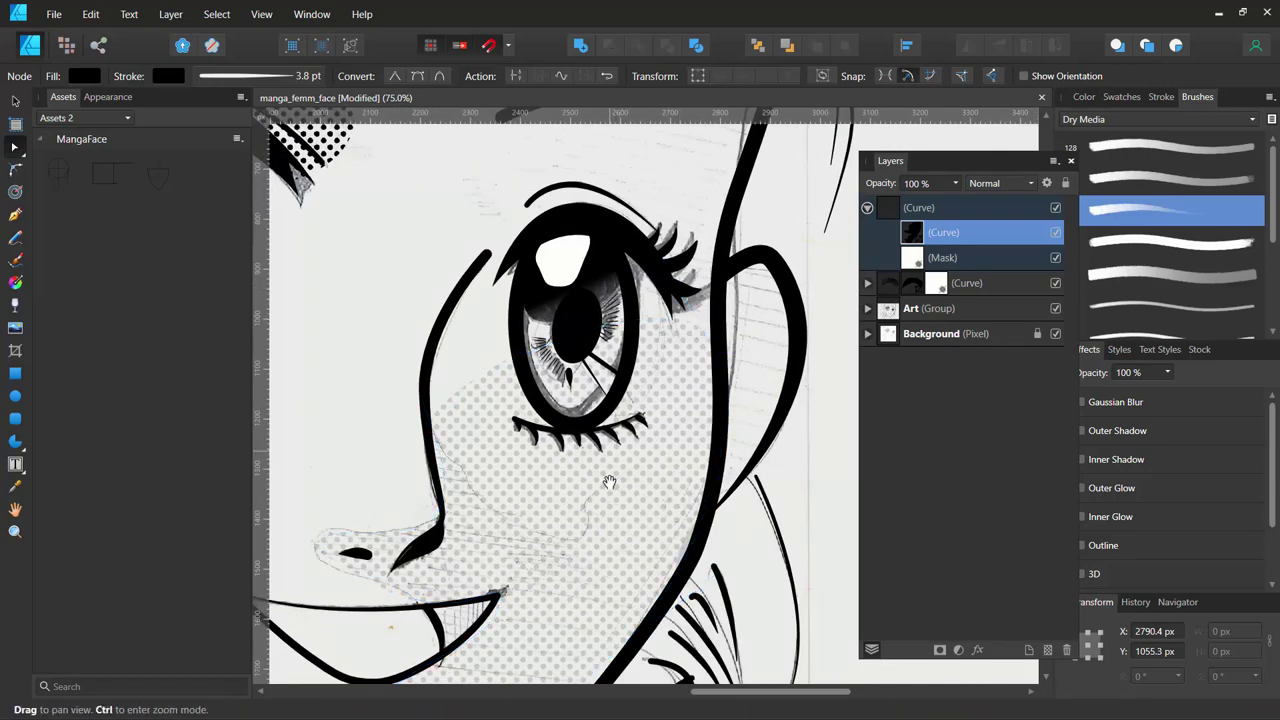
pyautogui.scroll(-5, 660, 330)
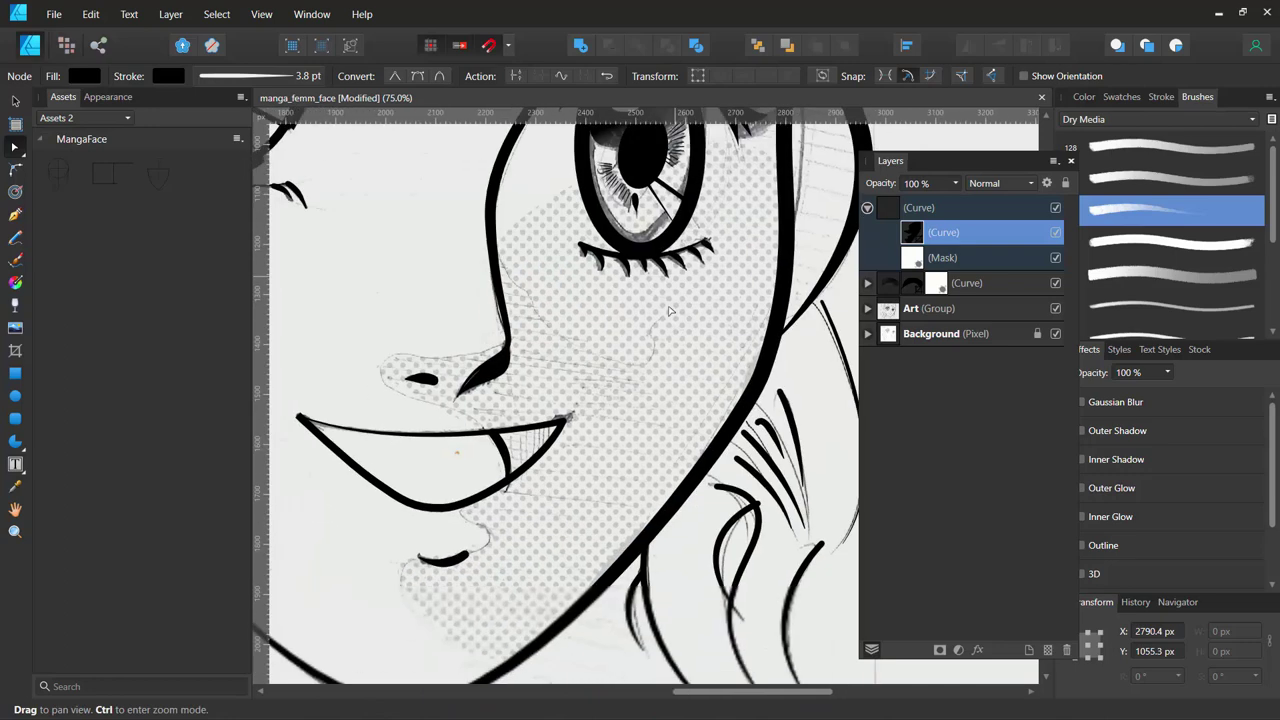
# Bend the cheek node's handle and move the node down-right along the jawline.
pyautogui.click(661, 494)
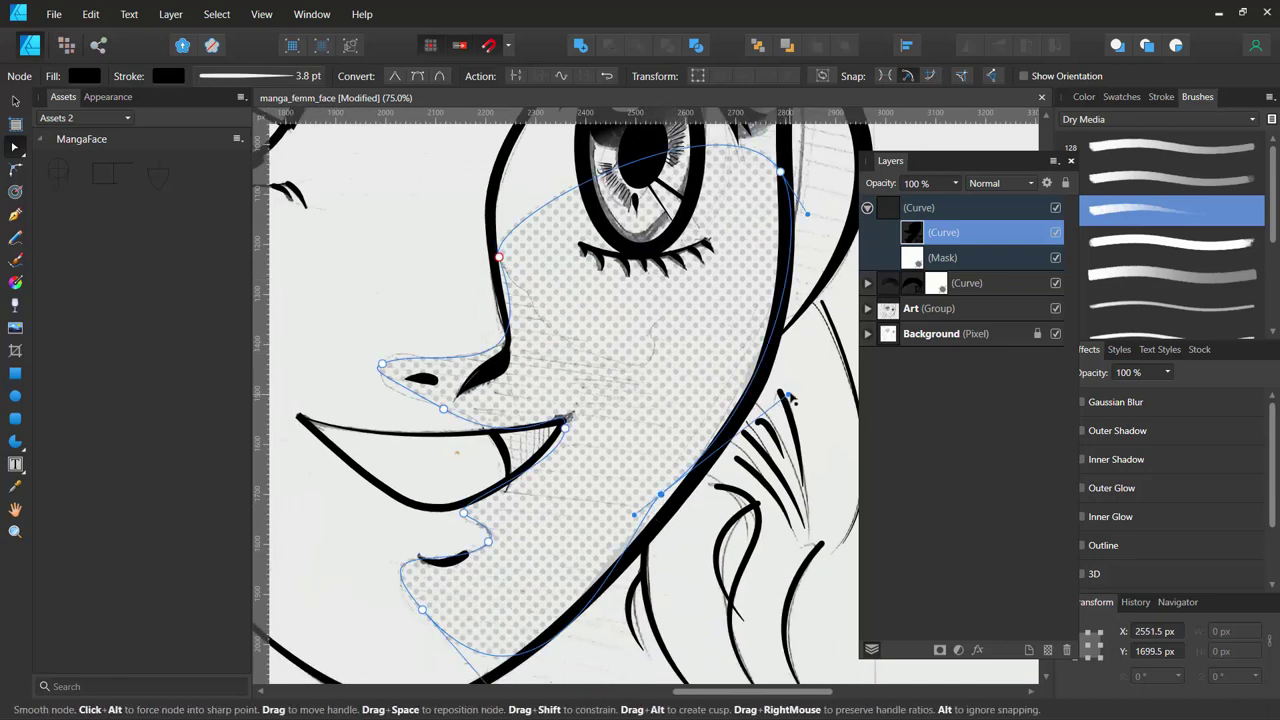
pyautogui.moveTo(789, 398); pyautogui.dragTo(762, 421)
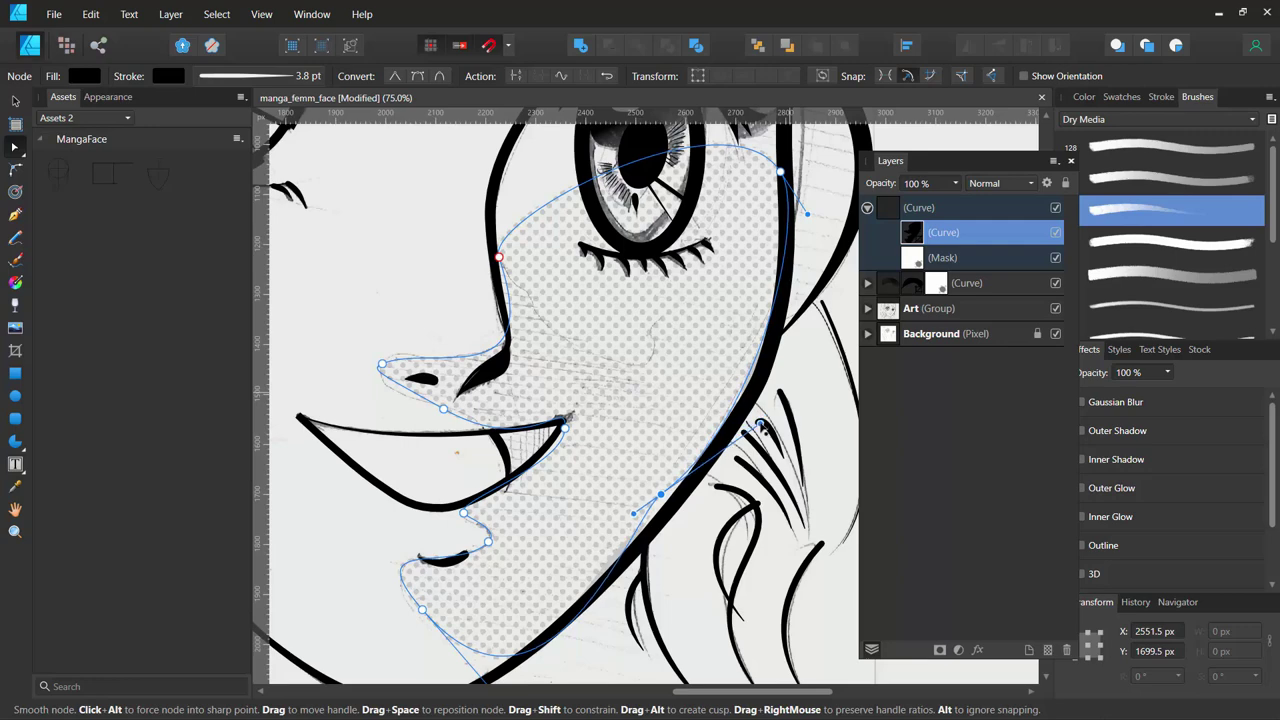
pyautogui.moveTo(661, 494); pyautogui.dragTo(721, 541)
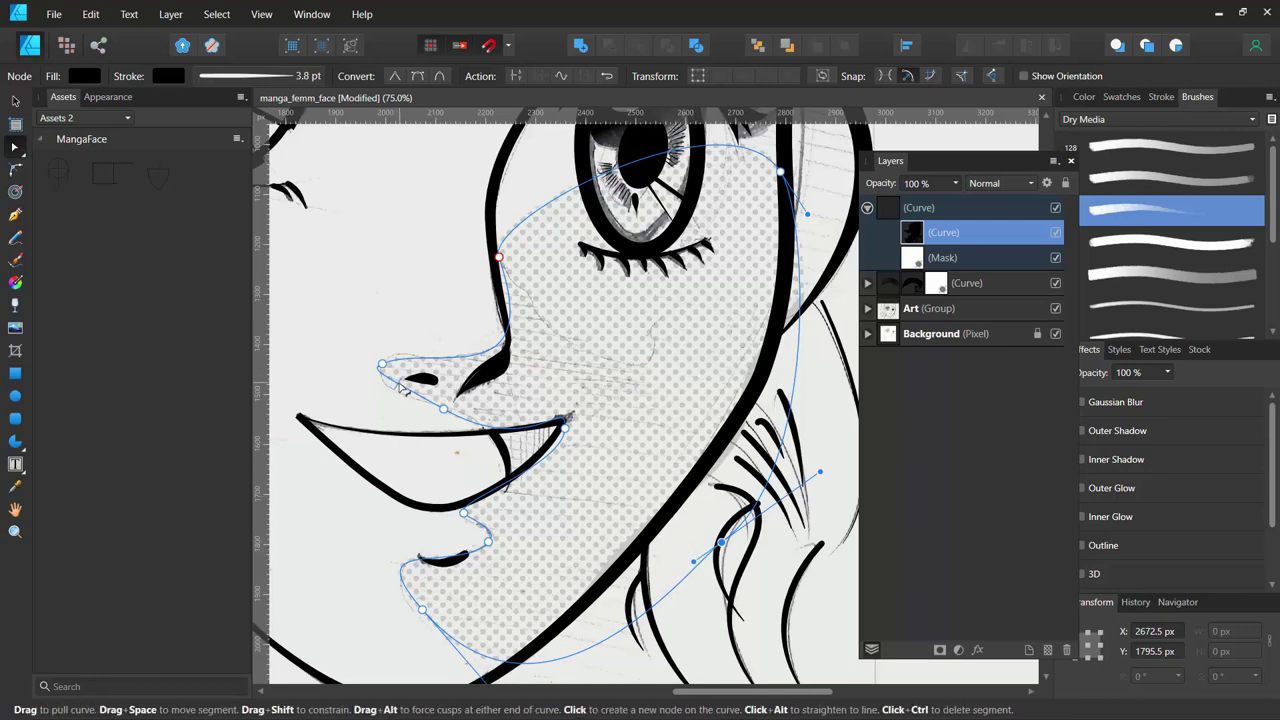
# Pull the shading's top edge down so it runs along the lower eyelid.
pyautogui.moveTo(405, 398); pyautogui.dragTo(407, 395)
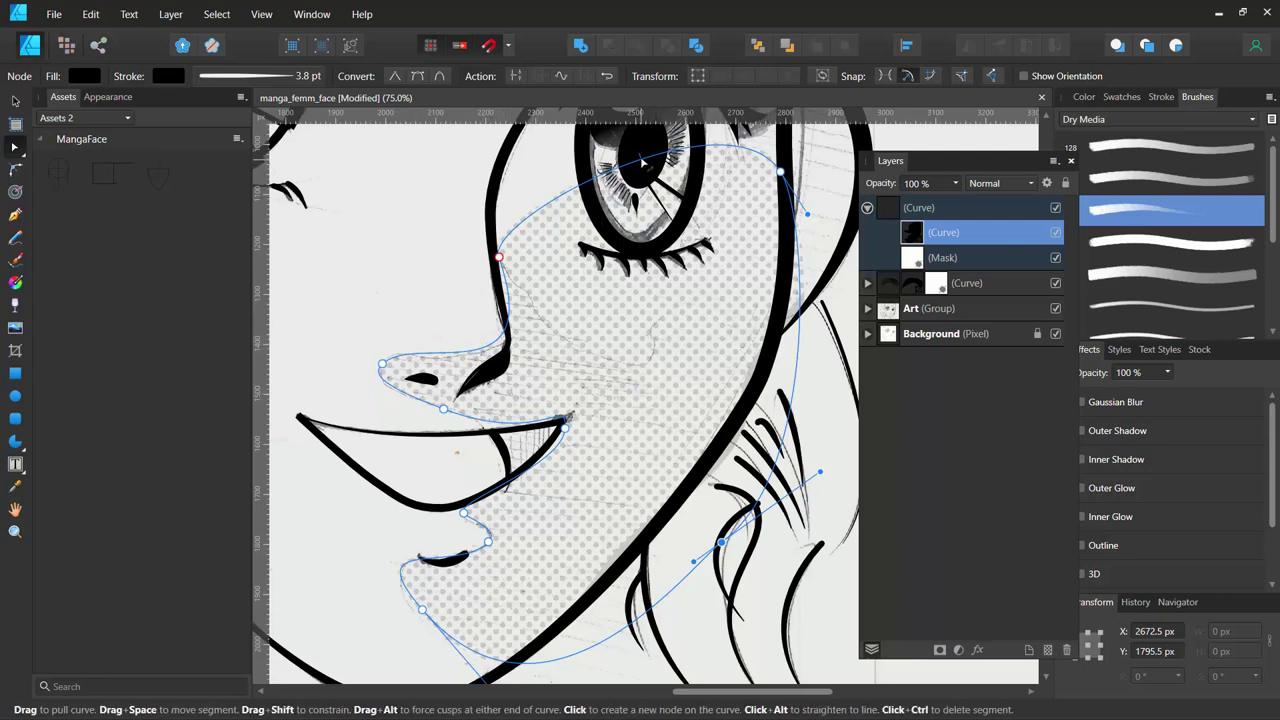
pyautogui.moveTo(650, 170); pyautogui.dragTo(665, 250)
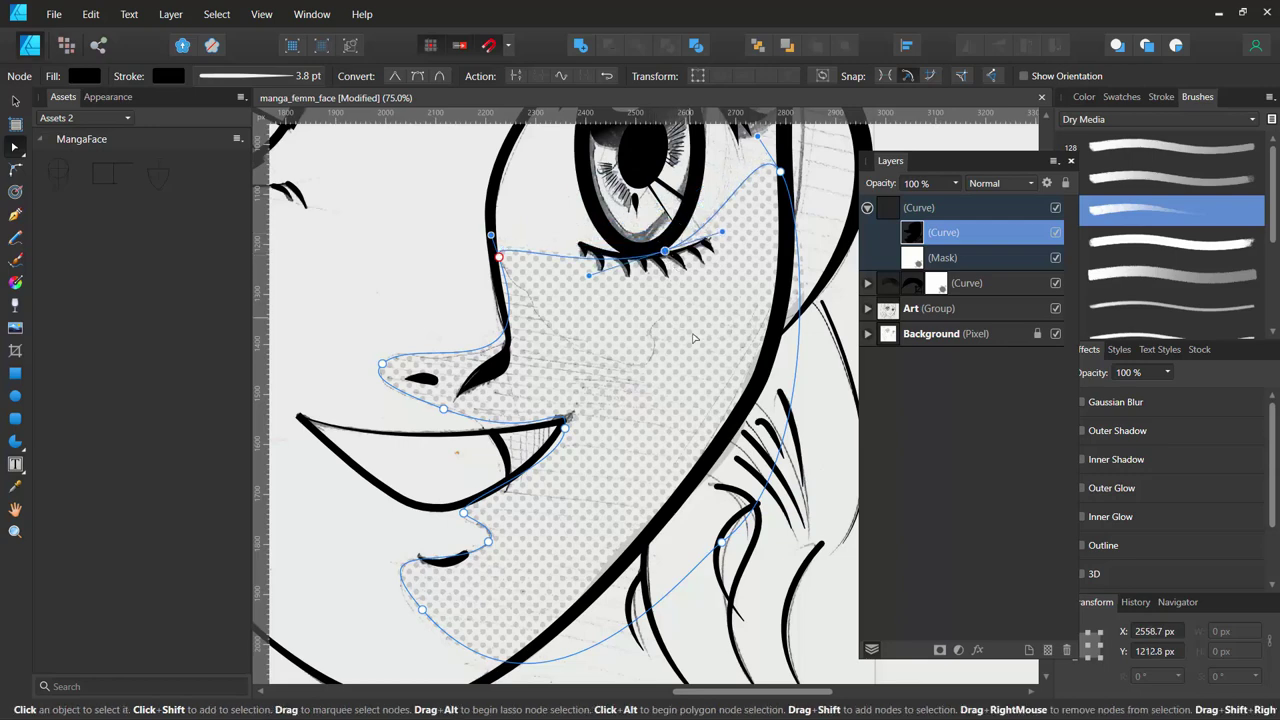
pyautogui.moveTo(710, 380); pyautogui.dragTo(668, 564)
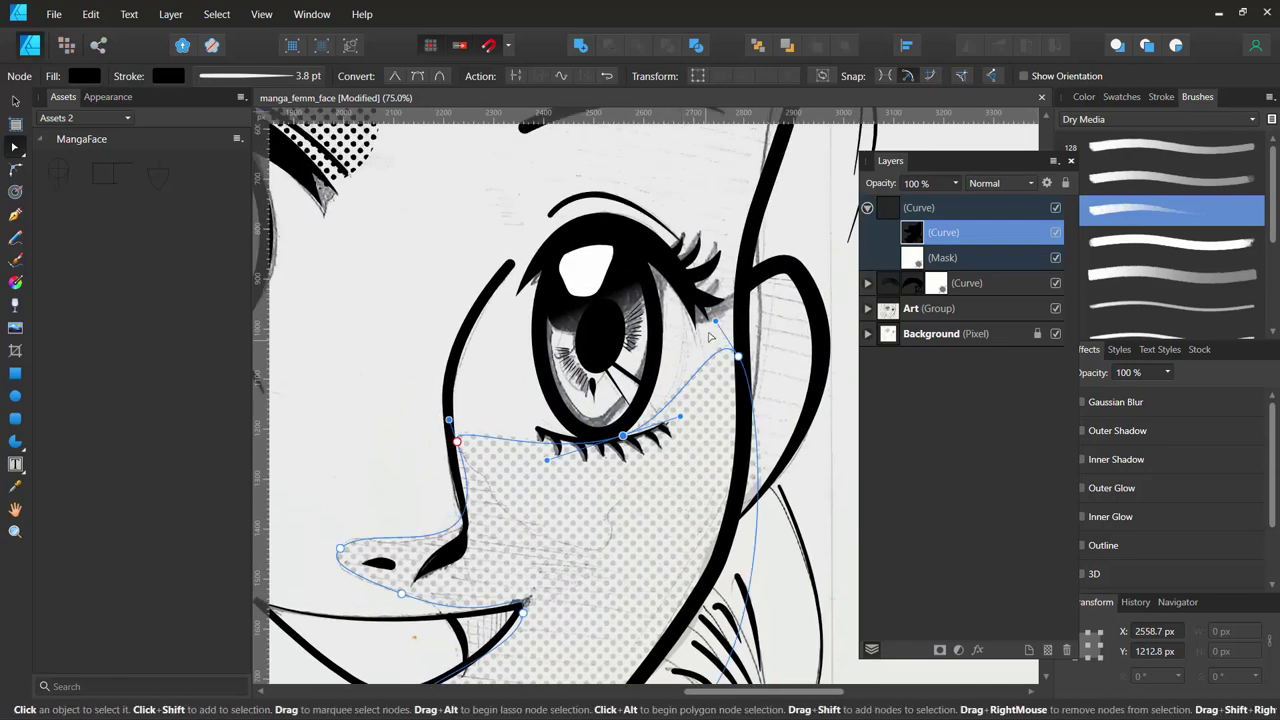
# Extend the halftone shading left past the eye and pull its outline up toward the brow.
pyautogui.click(716, 323)
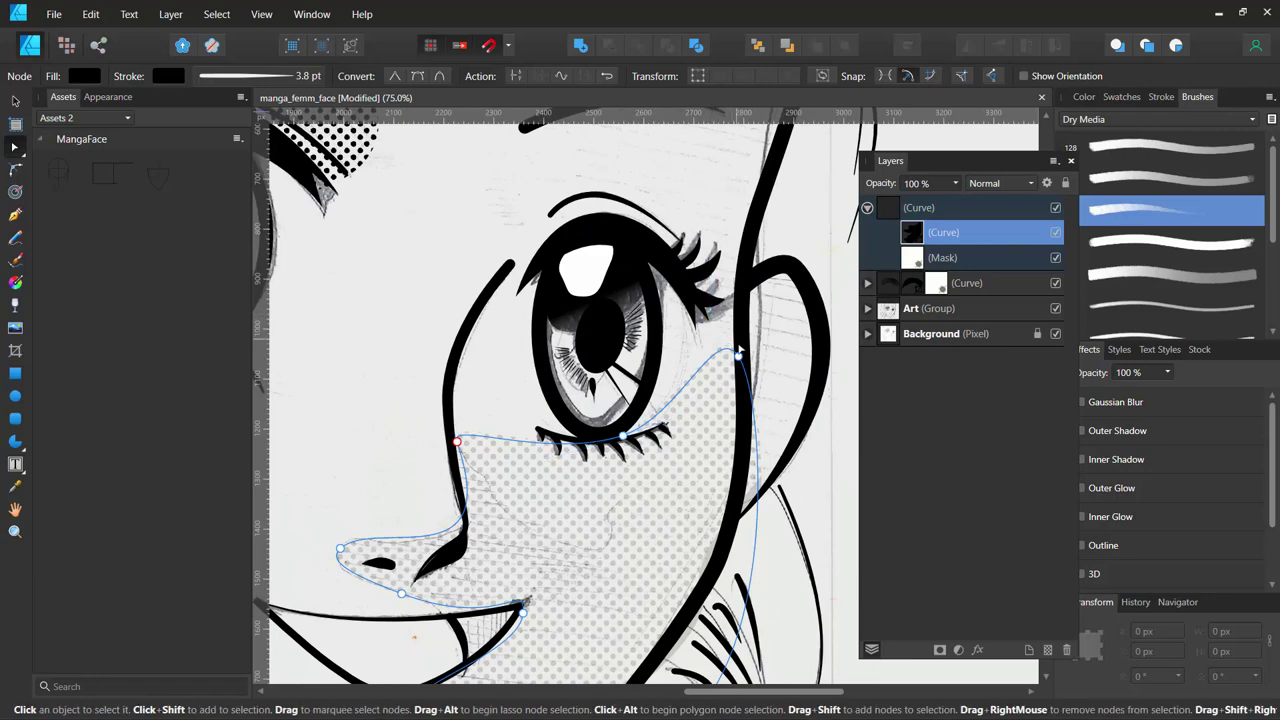
pyautogui.moveTo(737, 355)
pyautogui.mouseDown()
pyautogui.moveTo(761, 150)
pyautogui.moveTo(745, 296)
pyautogui.moveTo(793, 235)
pyautogui.mouseUp()
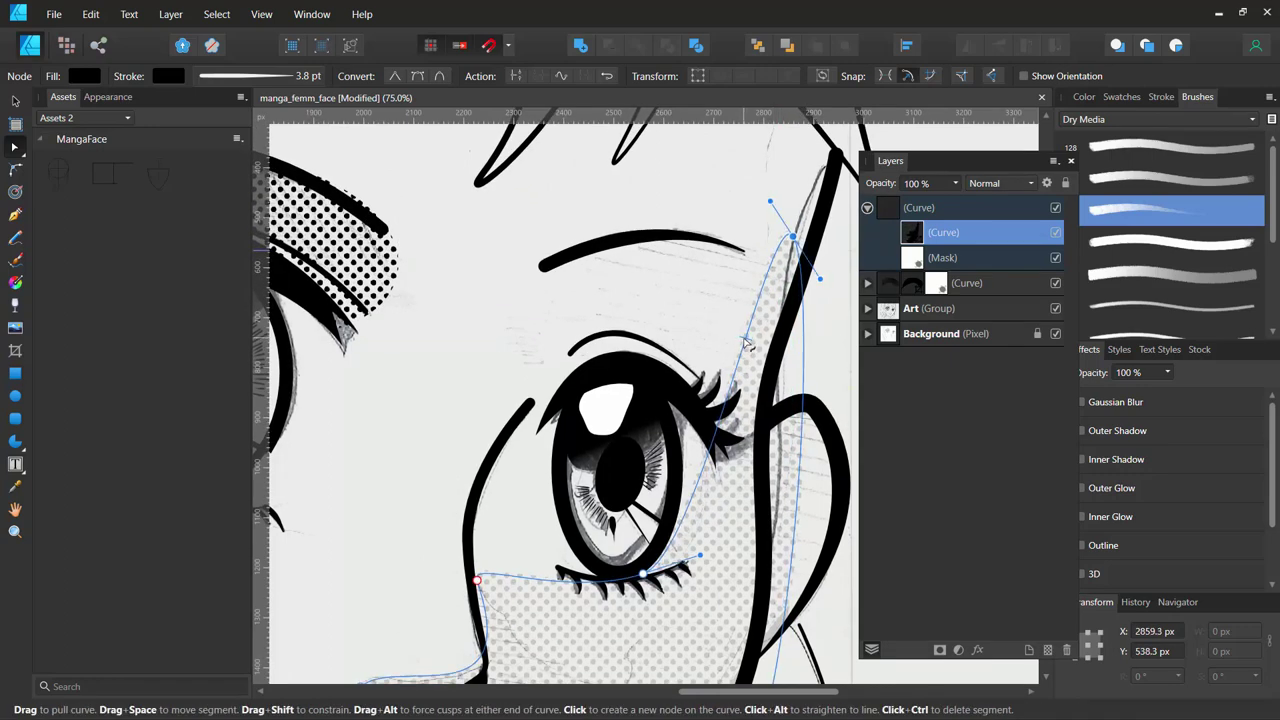
pyautogui.moveTo(641, 300); pyautogui.dragTo(526, 292)
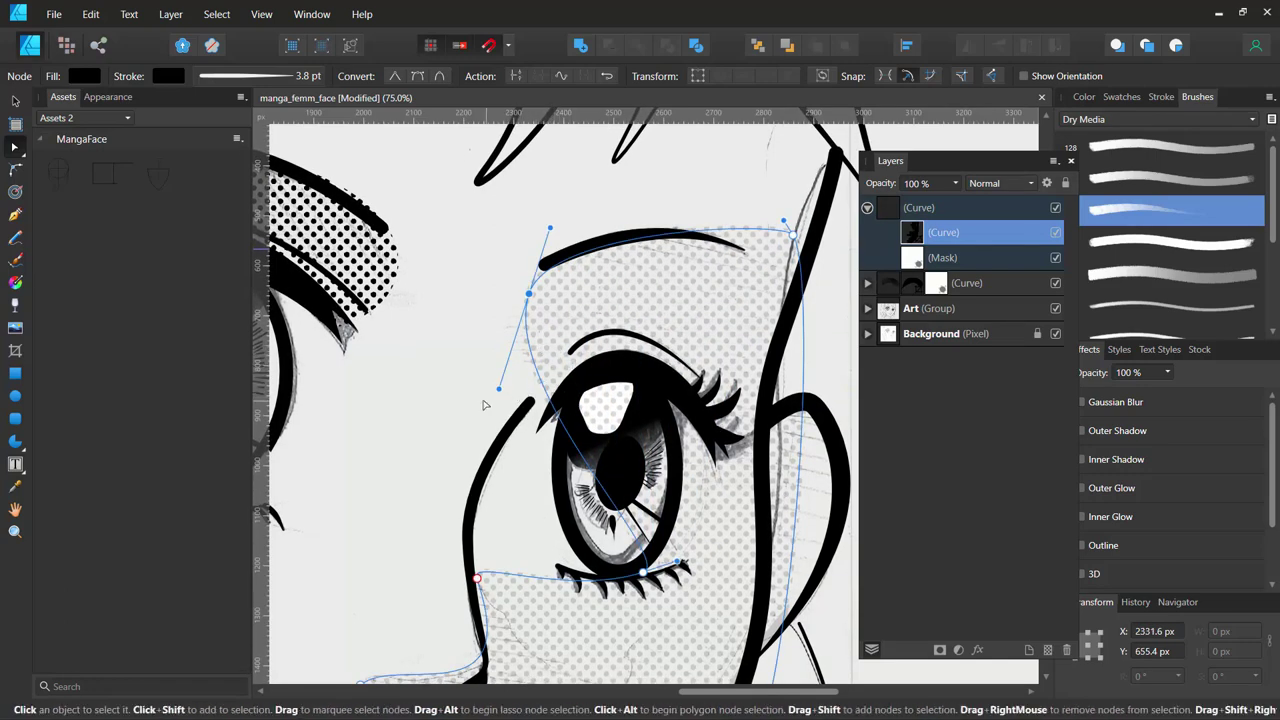
pyautogui.moveTo(498, 390); pyautogui.dragTo(656, 351)
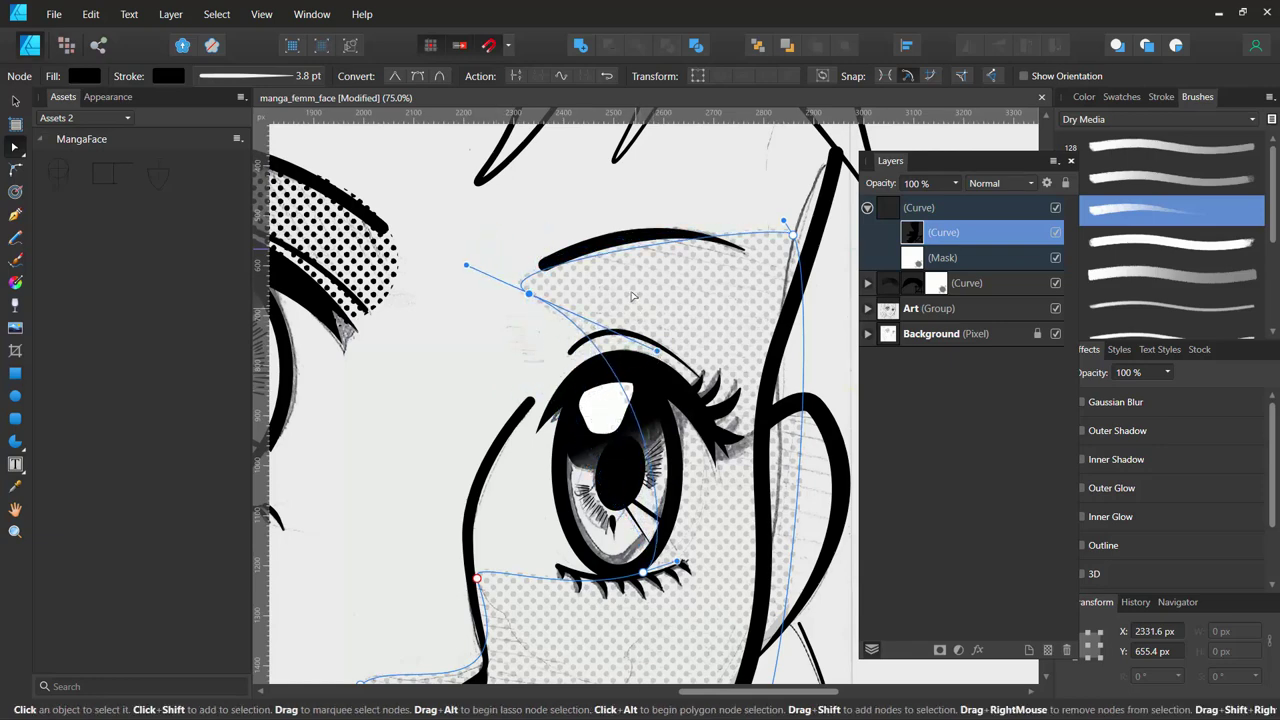
pyautogui.moveTo(632, 252); pyautogui.dragTo(621, 235)
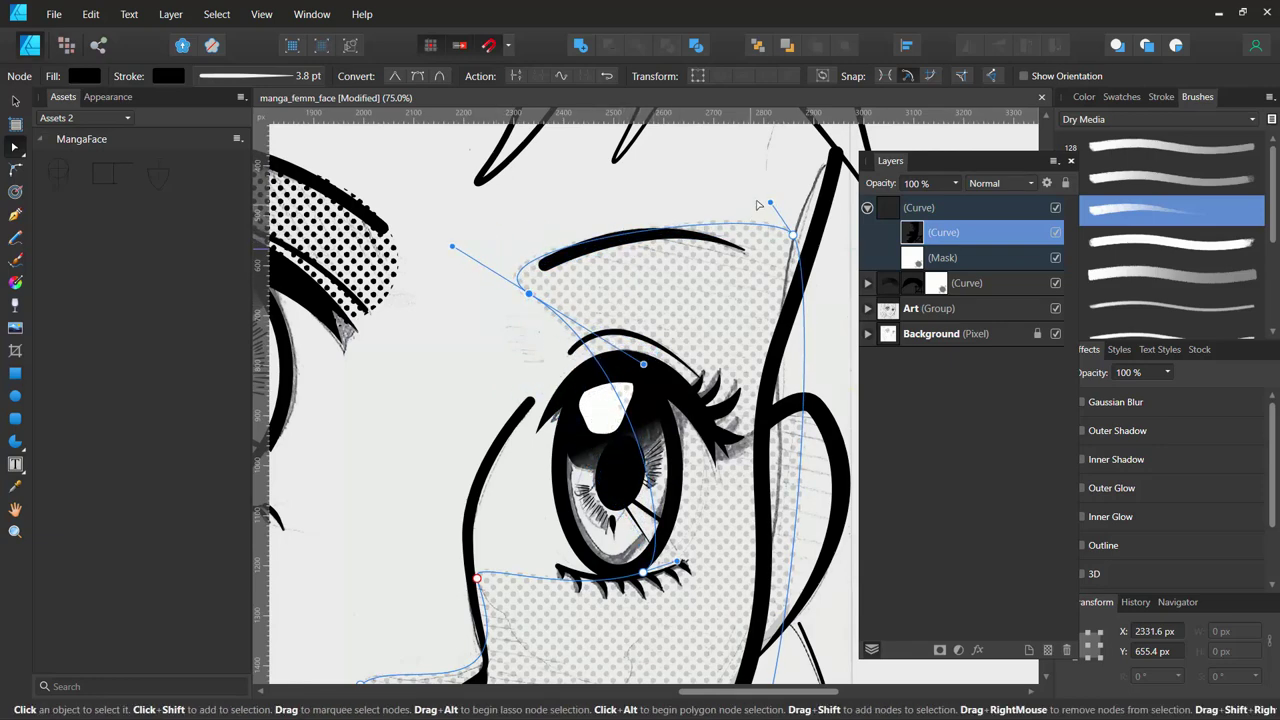
pyautogui.moveTo(770, 204)
pyautogui.mouseDown()
pyautogui.moveTo(768, 226)
pyautogui.moveTo(816, 313)
pyautogui.mouseUp()
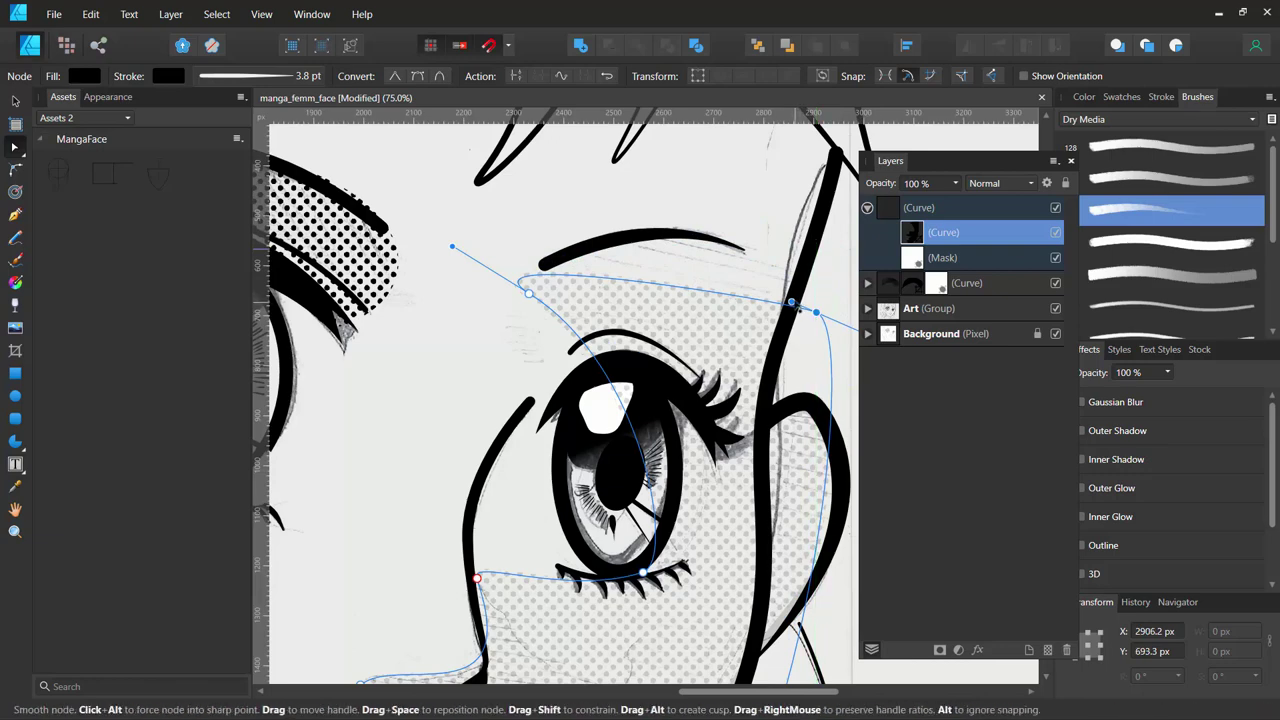
pyautogui.moveTo(753, 263); pyautogui.dragTo(669, 146)
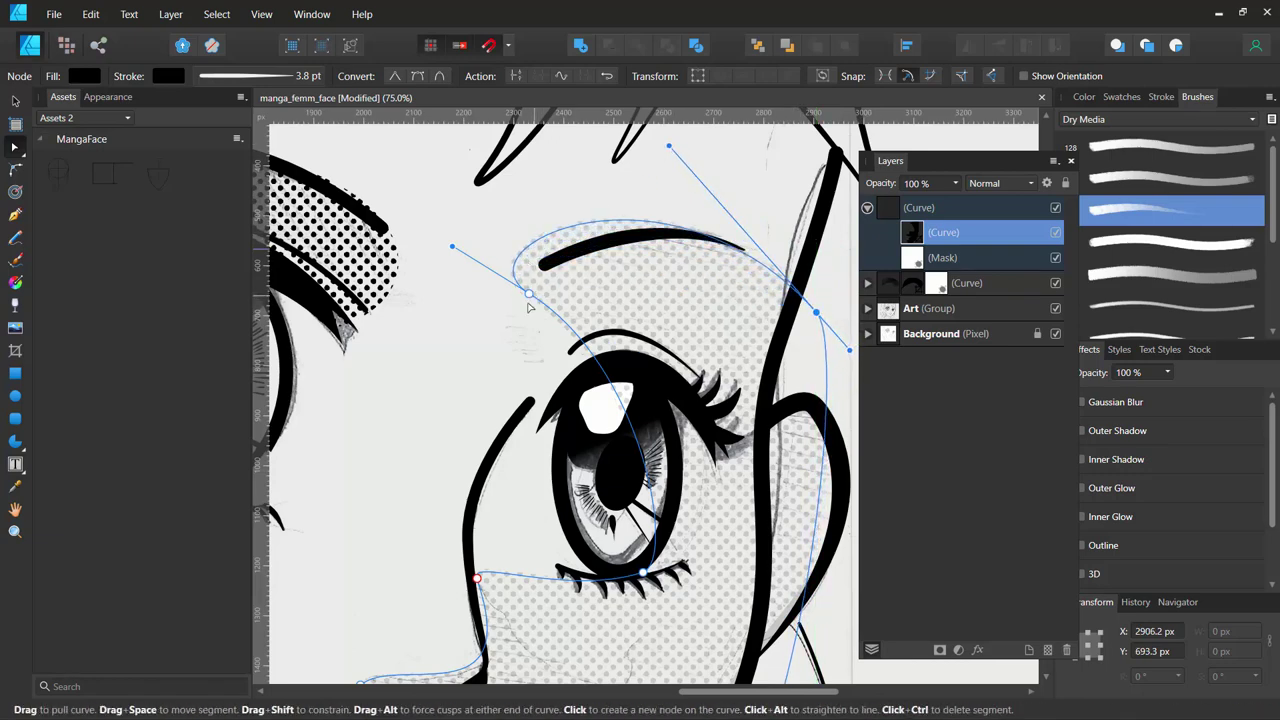
pyautogui.moveTo(527, 293); pyautogui.dragTo(558, 319)
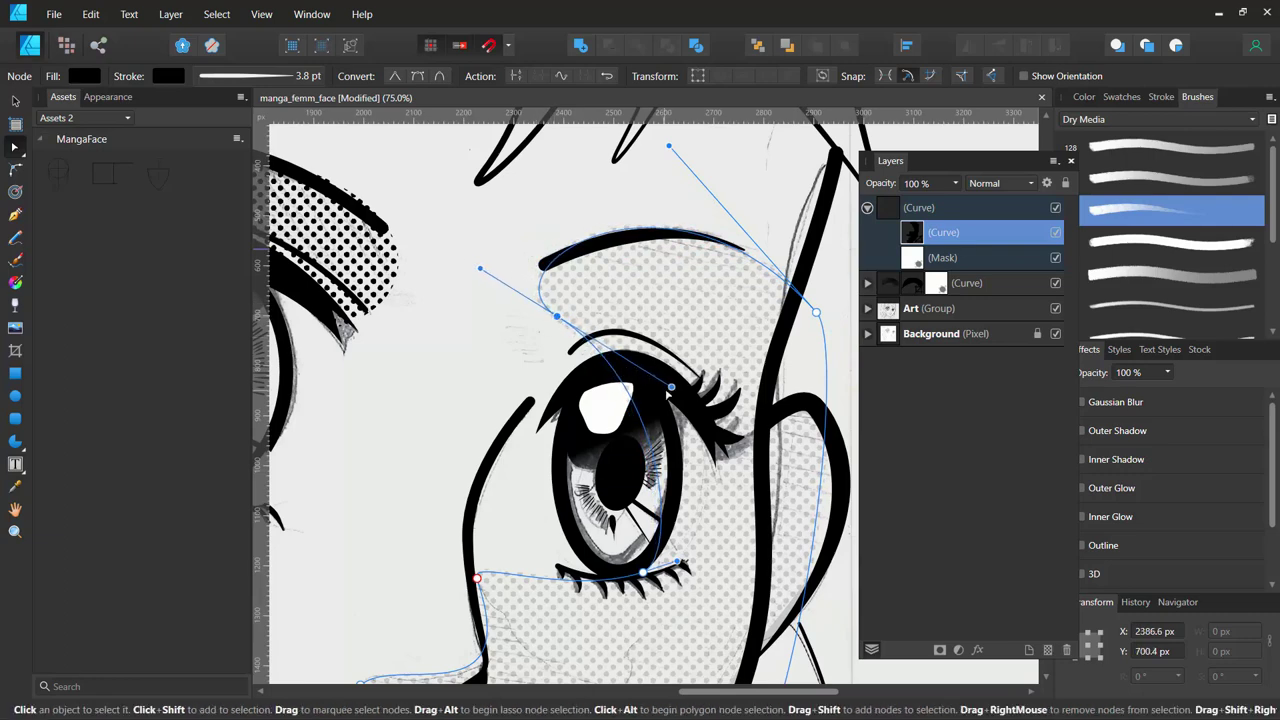
pyautogui.moveTo(672, 386); pyautogui.dragTo(754, 404)
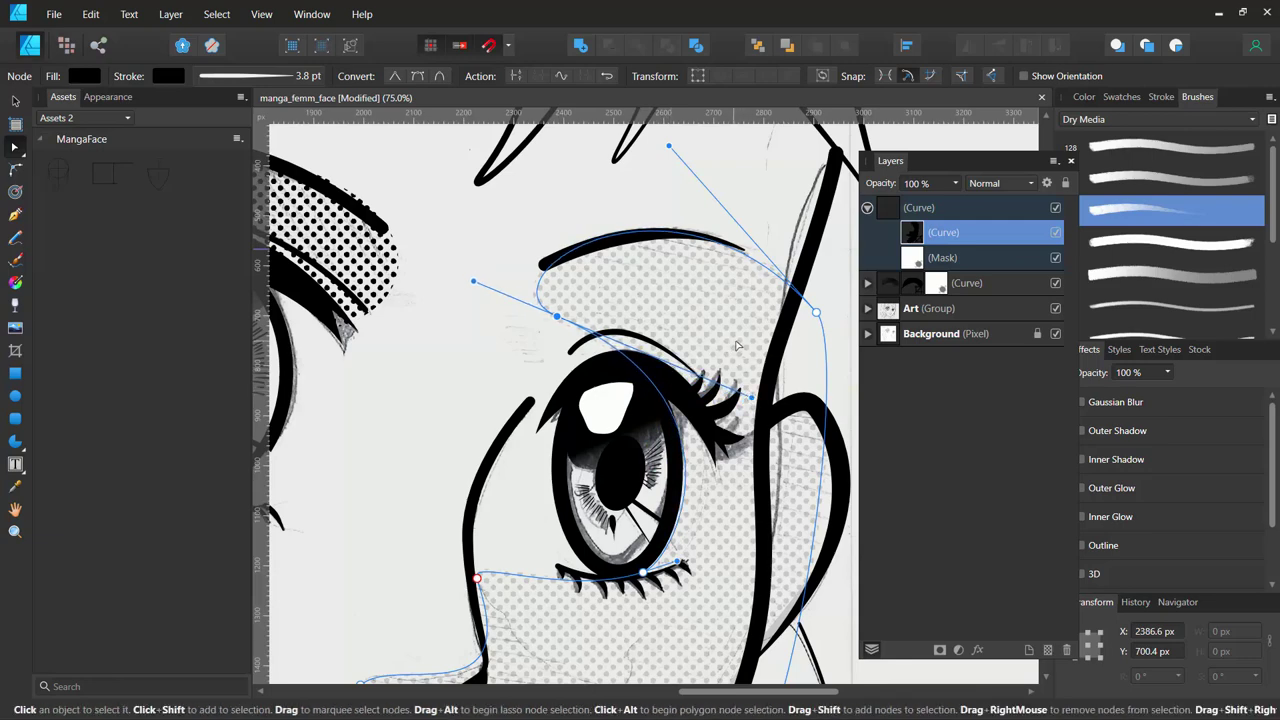
# Fit the shading's side edge to the face outline and stretch its top edge up to the eyebrow.
pyautogui.moveTo(742, 344); pyautogui.dragTo(651, 236)
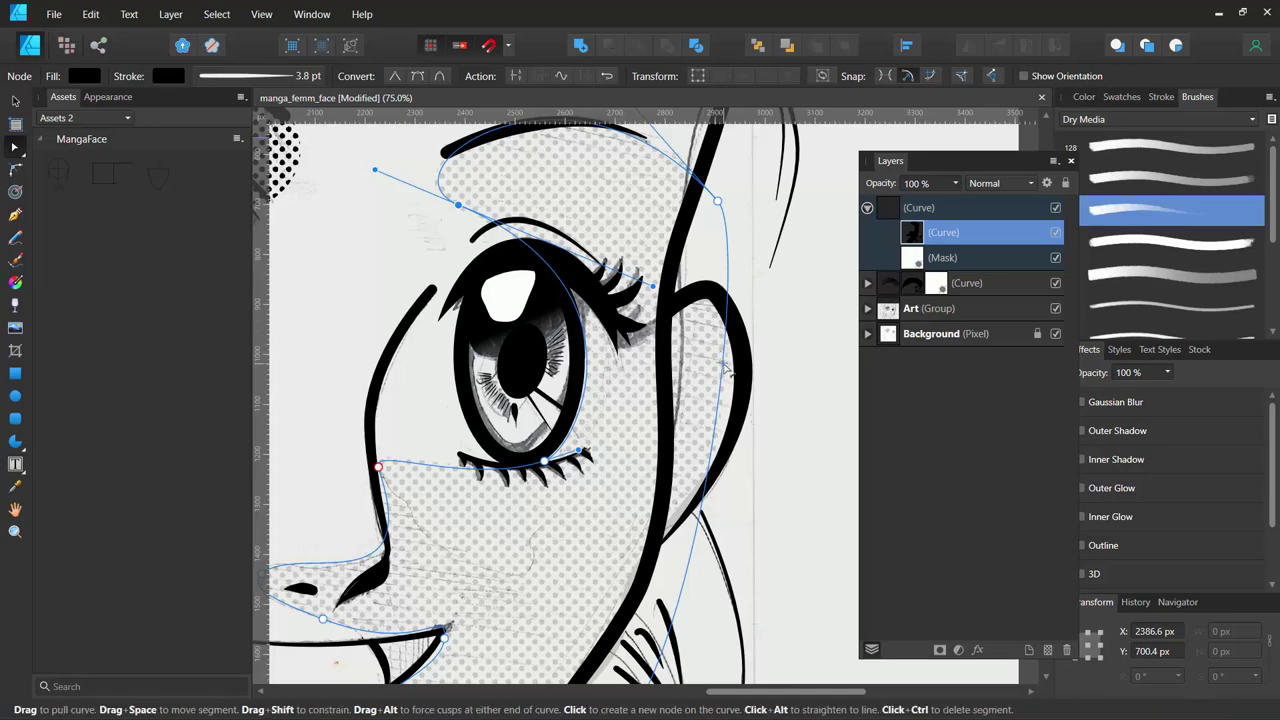
pyautogui.moveTo(723, 397); pyautogui.dragTo(670, 430)
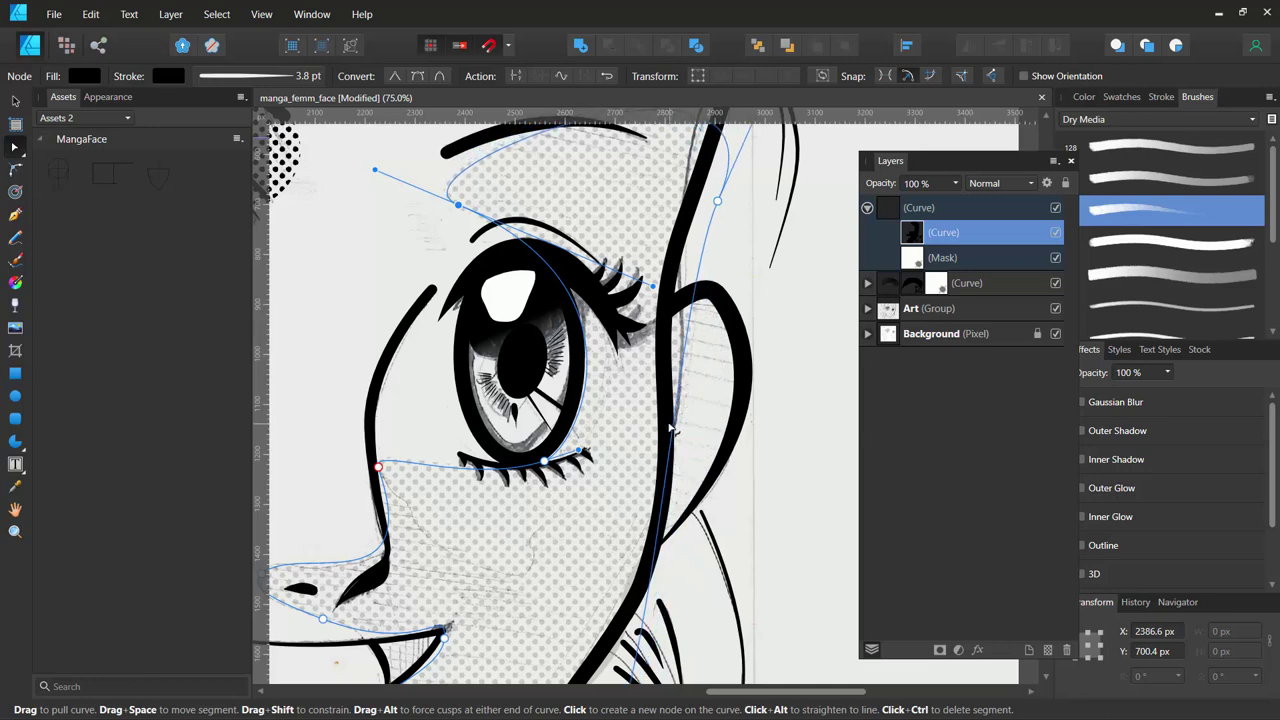
pyautogui.moveTo(707, 175); pyautogui.dragTo(715, 325)
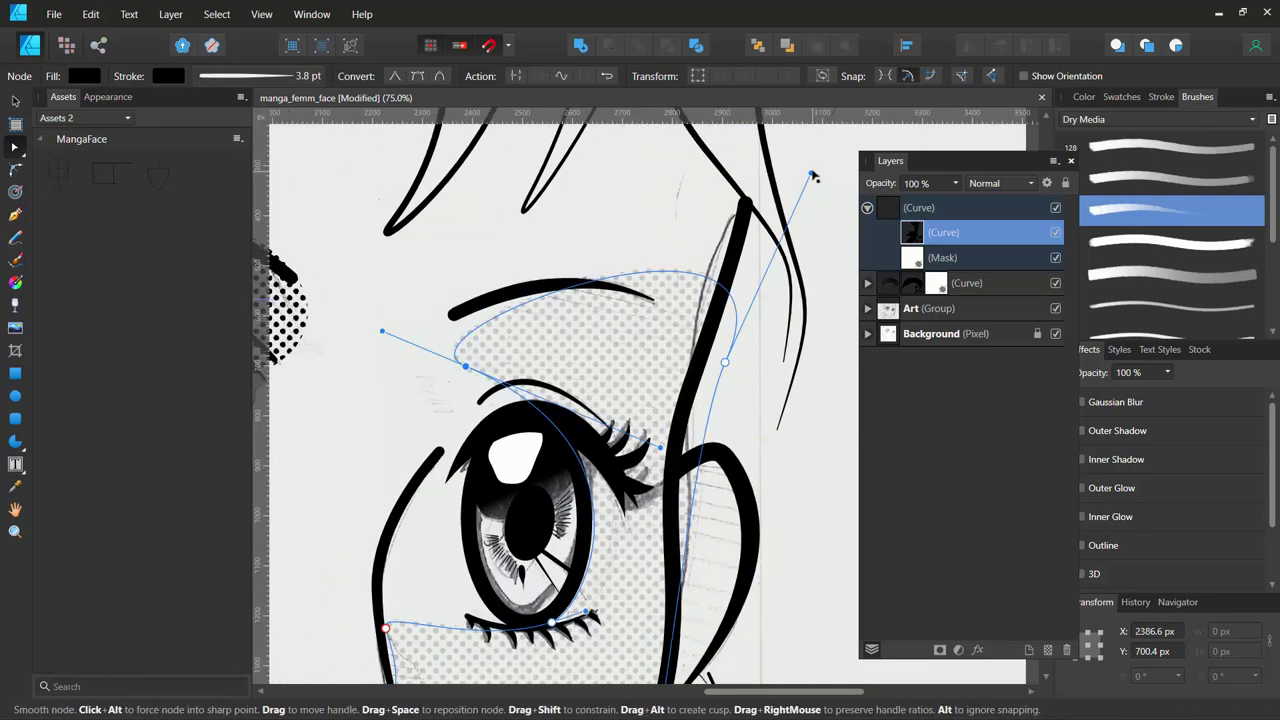
pyautogui.moveTo(811, 174); pyautogui.dragTo(755, 259)
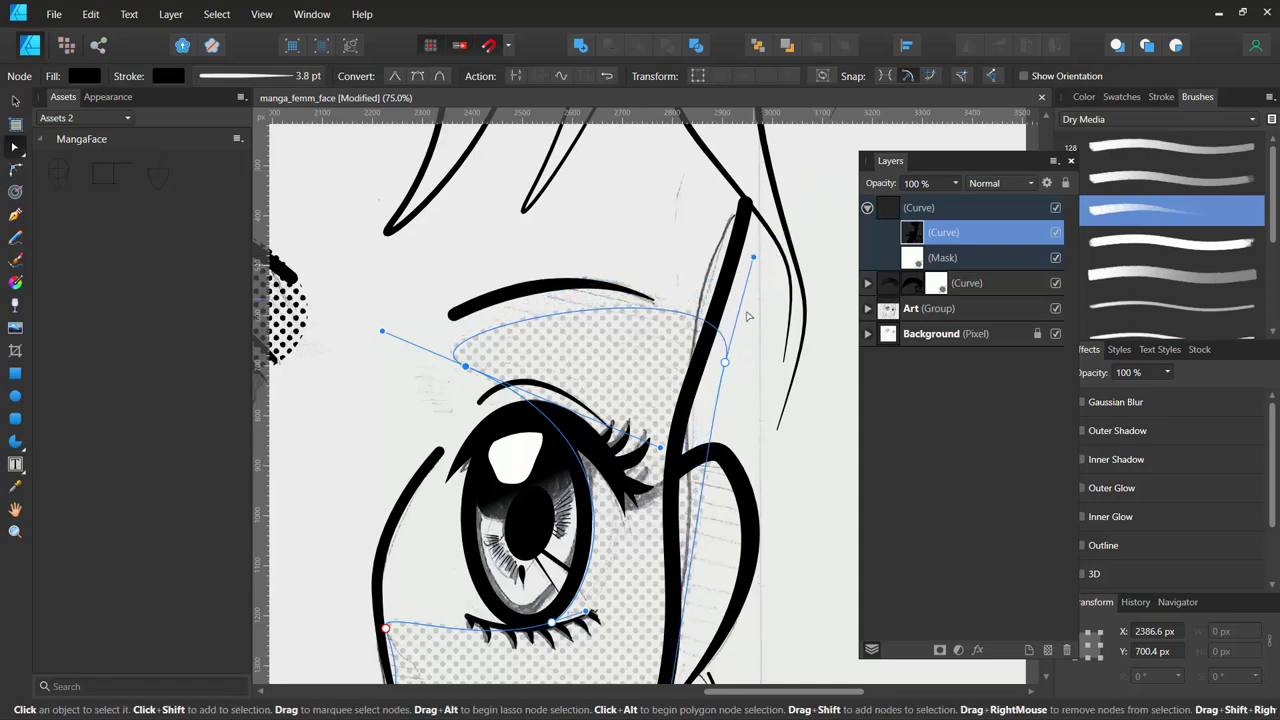
pyautogui.moveTo(724, 363); pyautogui.dragTo(688, 370)
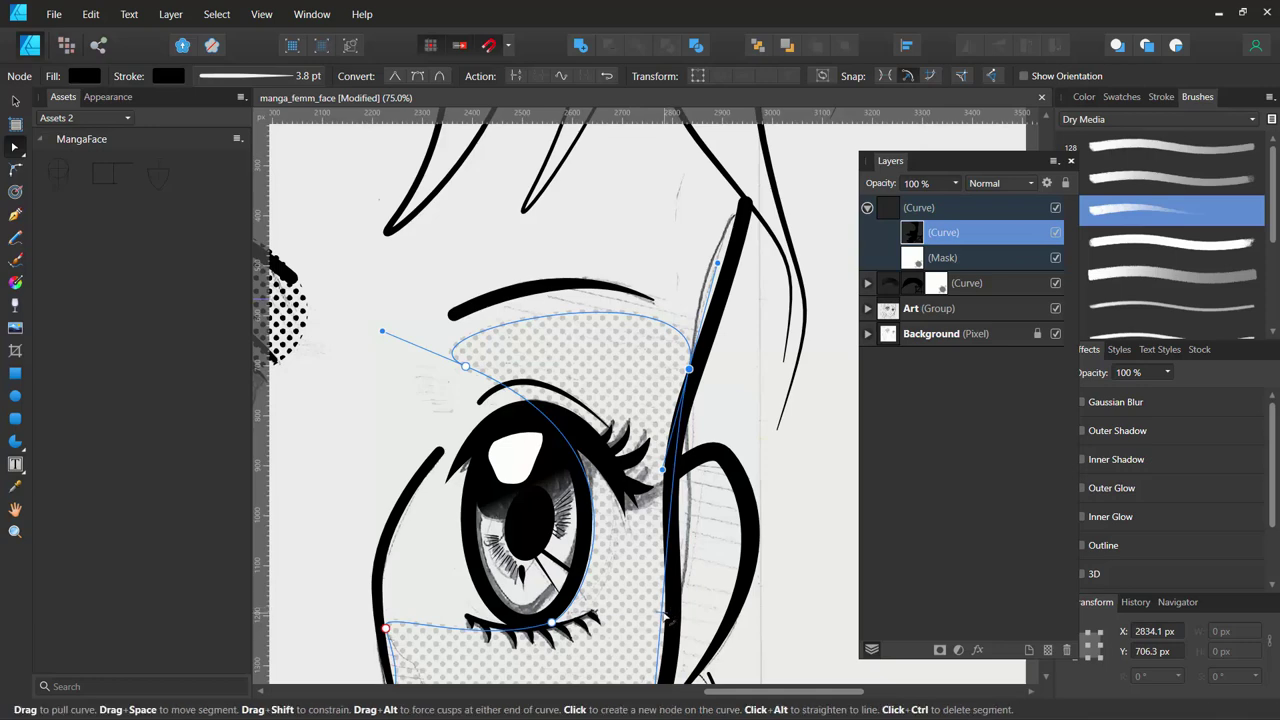
pyautogui.click(670, 612)
pyautogui.moveTo(671, 613); pyautogui.dragTo(679, 614)
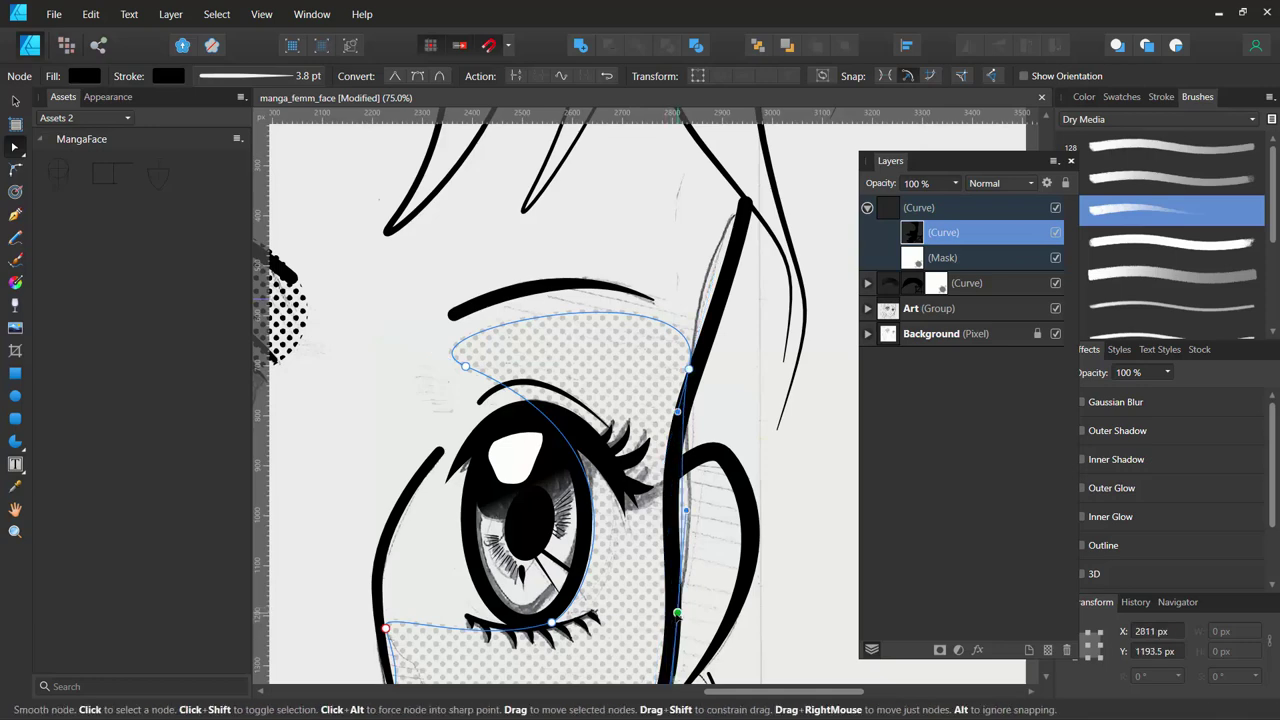
pyautogui.moveTo(685, 513); pyautogui.dragTo(663, 516)
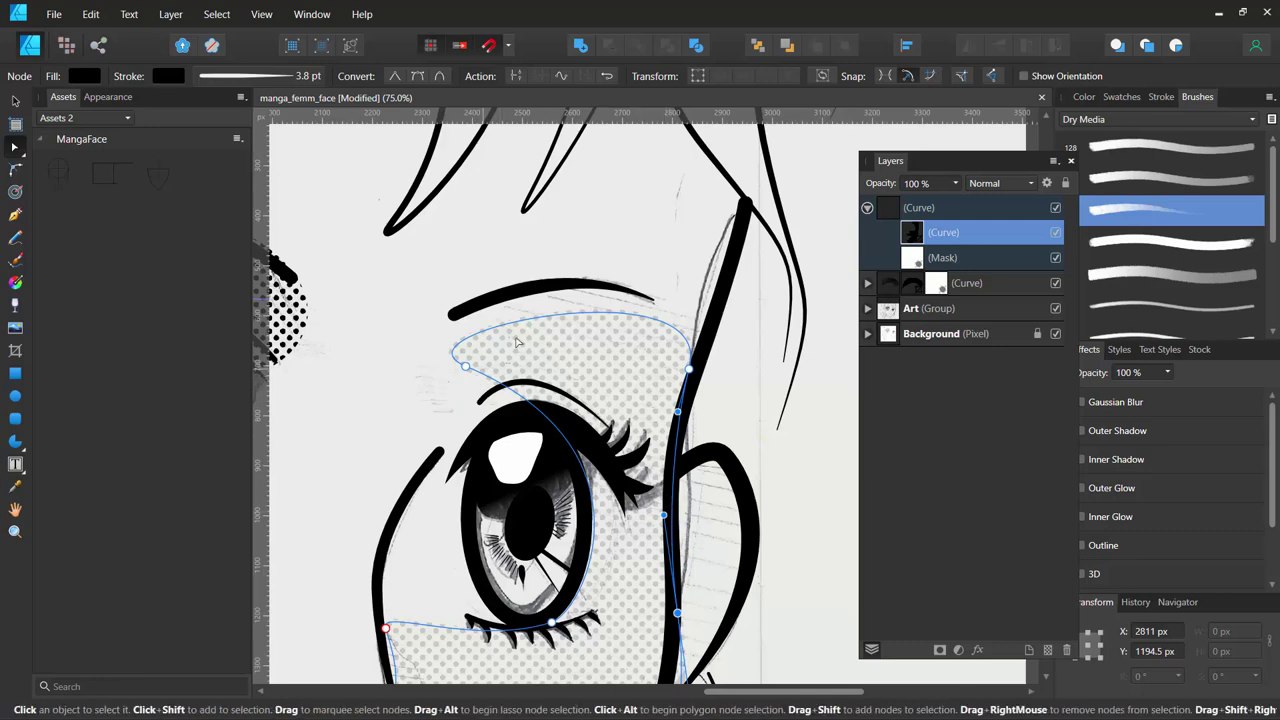
pyautogui.moveTo(573, 316); pyautogui.dragTo(560, 290)
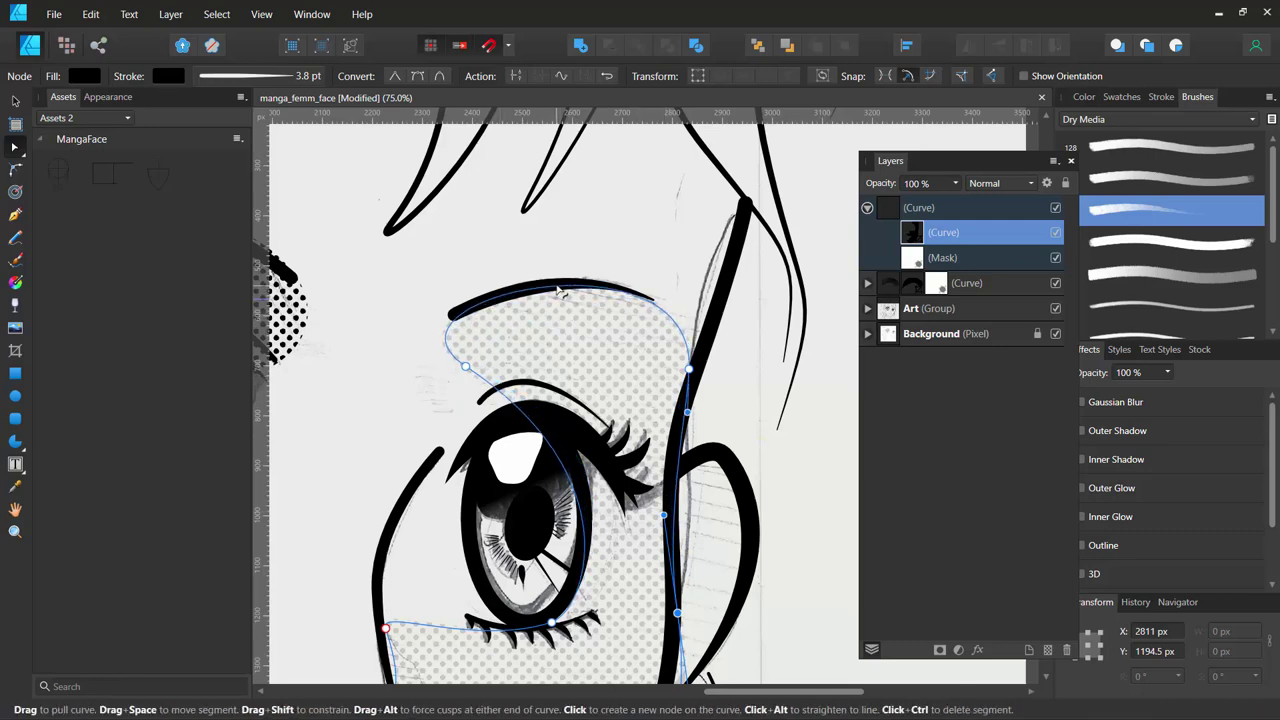
pyautogui.moveTo(565, 302); pyautogui.dragTo(669, 377)
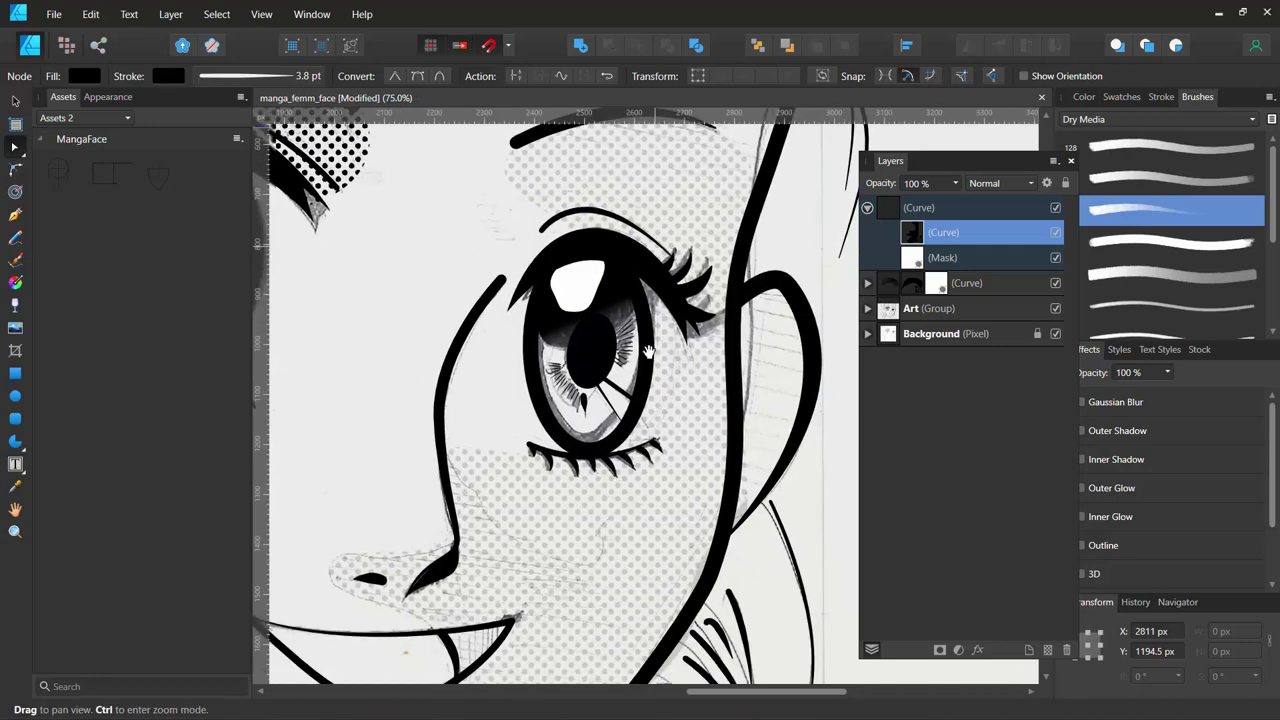
pyautogui.scroll(-2, 664, 385)
pyautogui.scroll(-2, 656, 378)
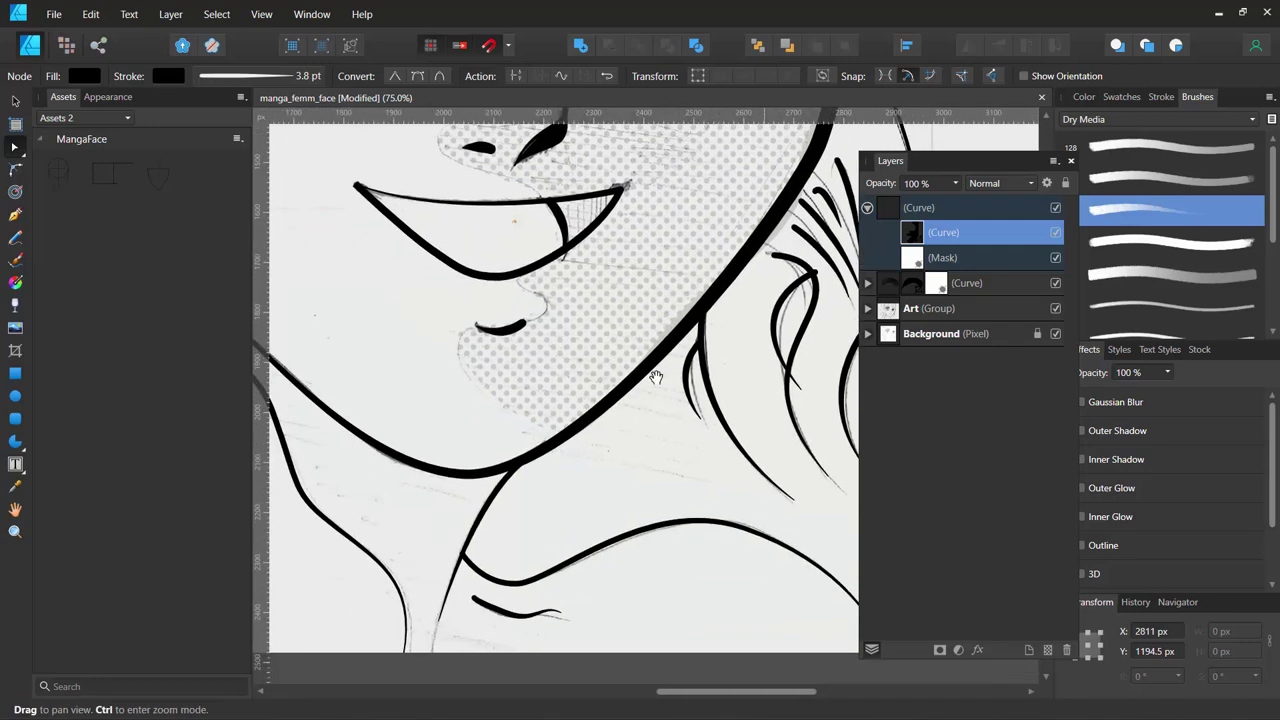
pyautogui.scroll(-3, 600, 300)
pyautogui.moveTo(566, 354); pyautogui.dragTo(766, 459)
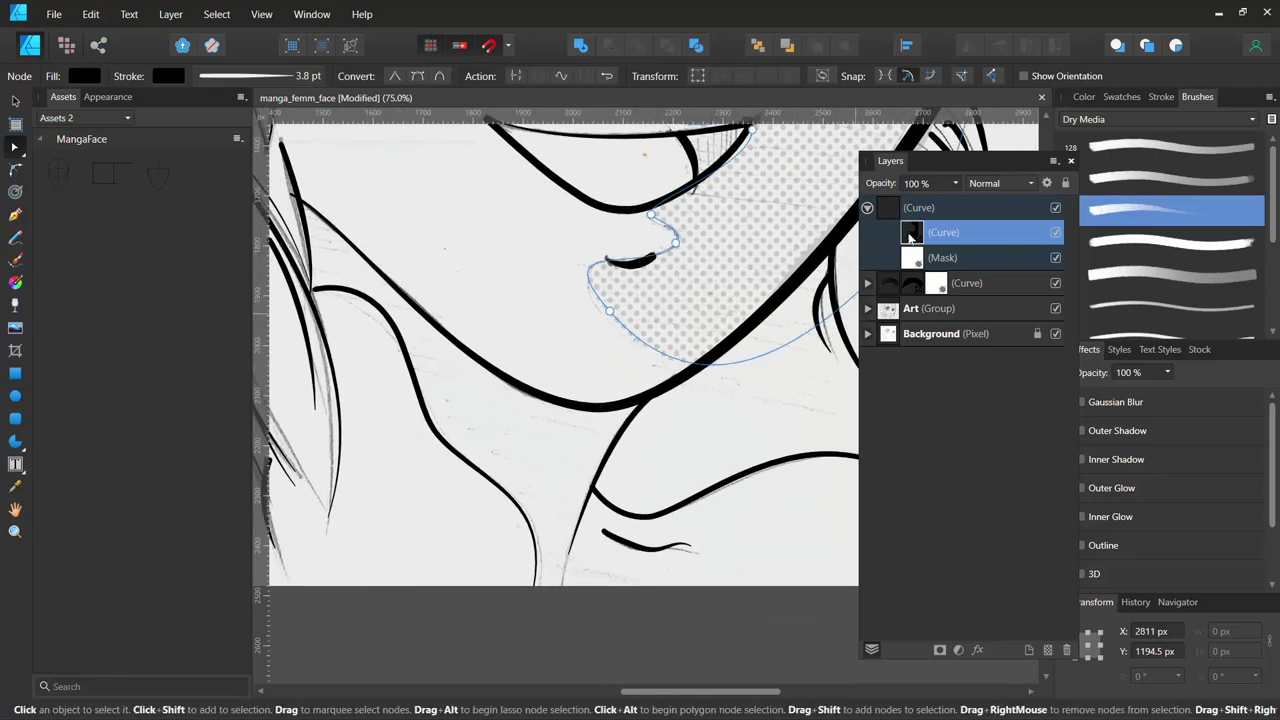
pyautogui.click(868, 210)
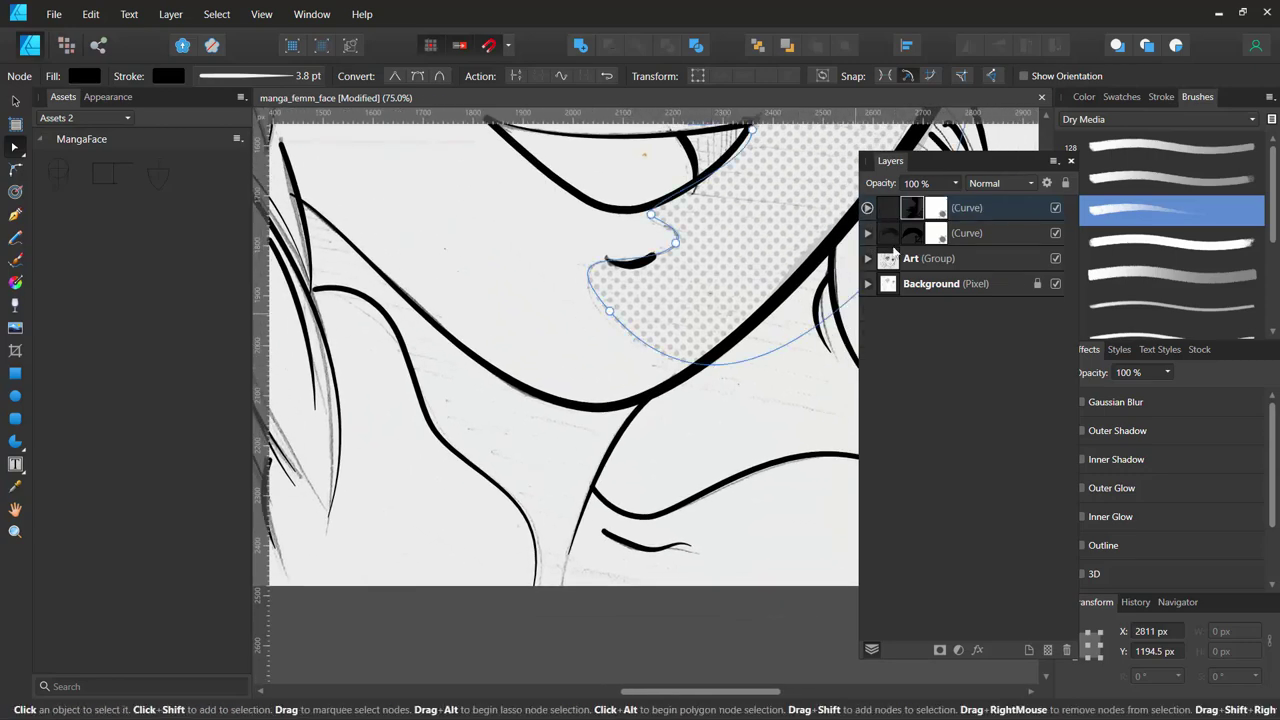
pyautogui.click(893, 260)
pyautogui.click(893, 233)
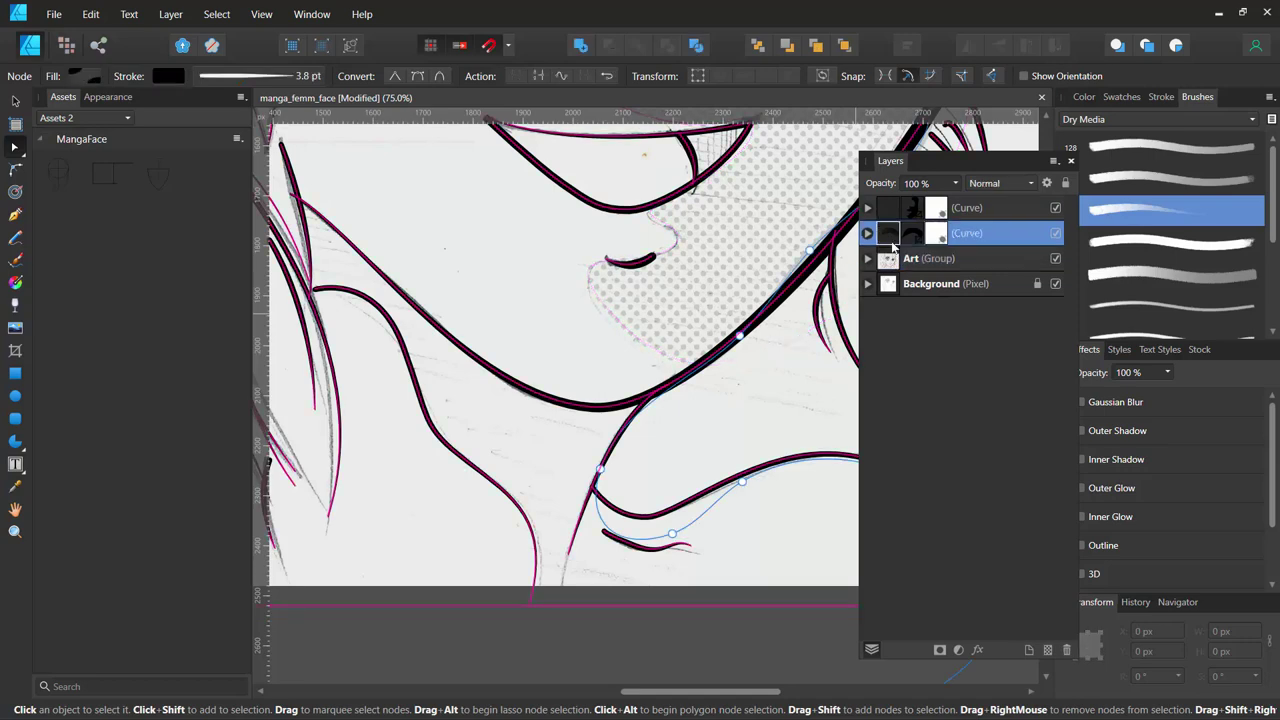
pyautogui.click(888, 262)
pyautogui.click(889, 287)
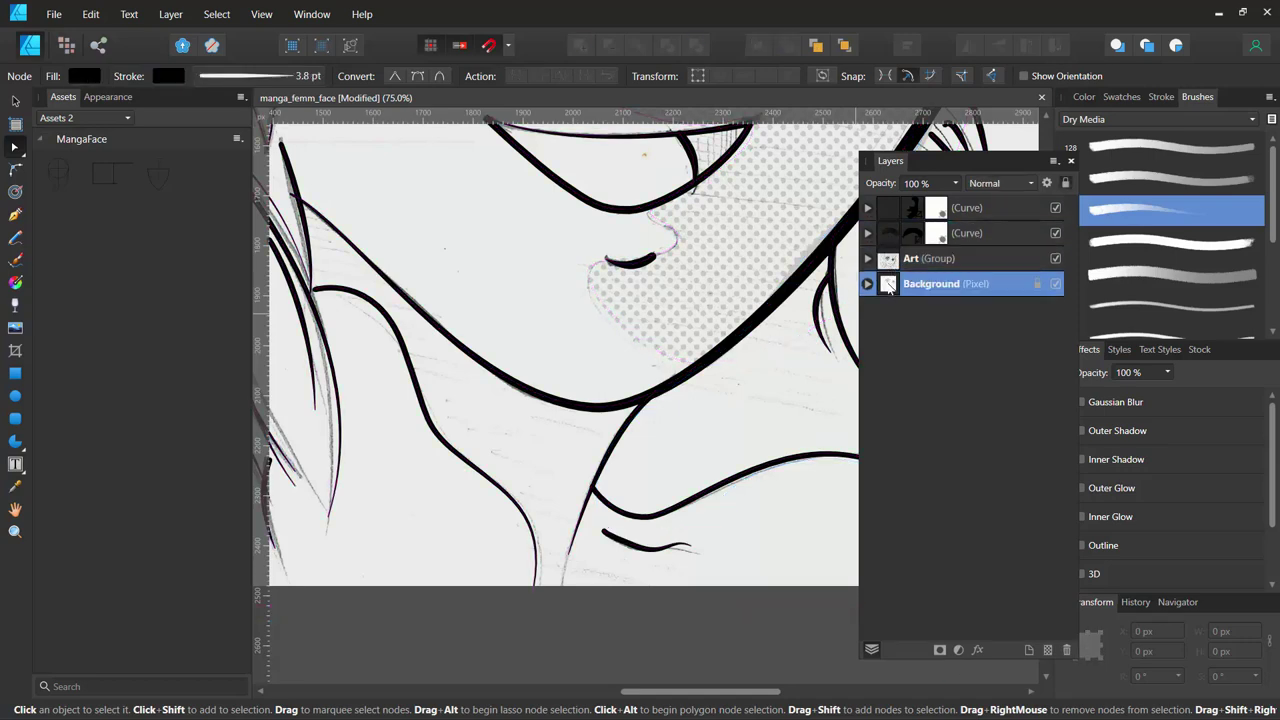
# Lower the cheek shading layer's opacity briefly, then restore it to 100%.
pyautogui.scroll(-5, 812, 376)
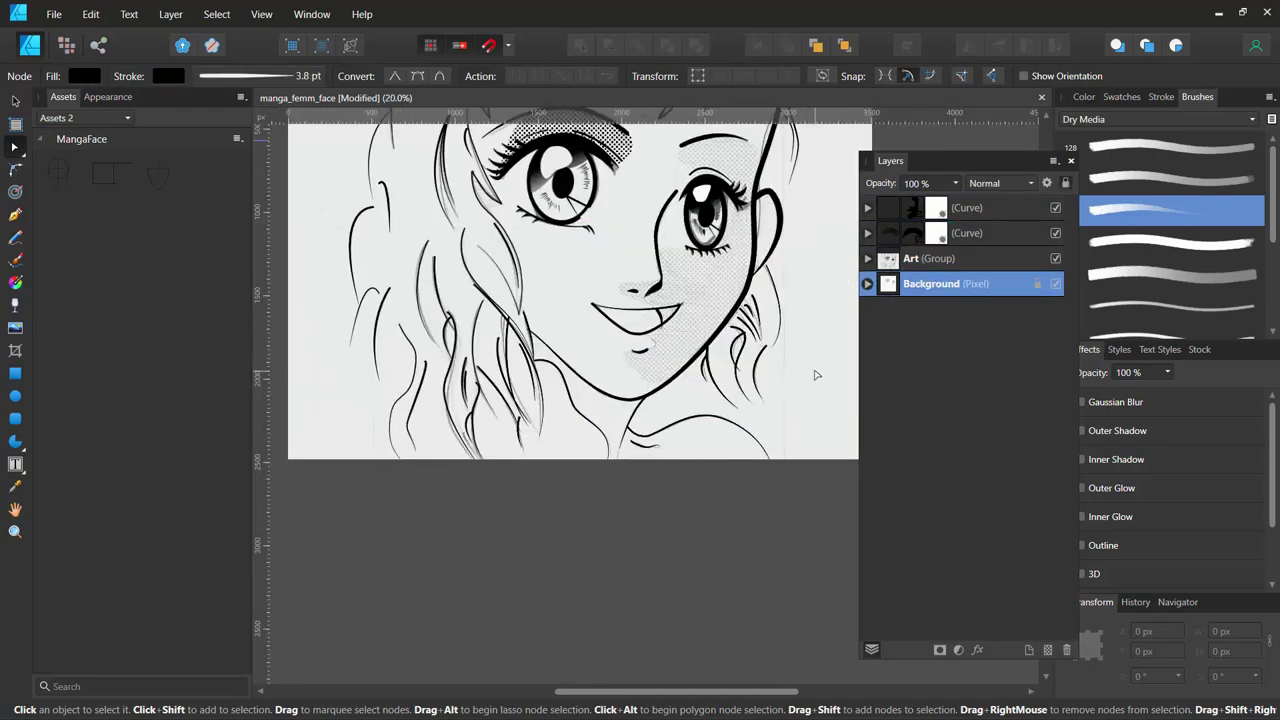
pyautogui.moveTo(652, 295); pyautogui.dragTo(664, 455)
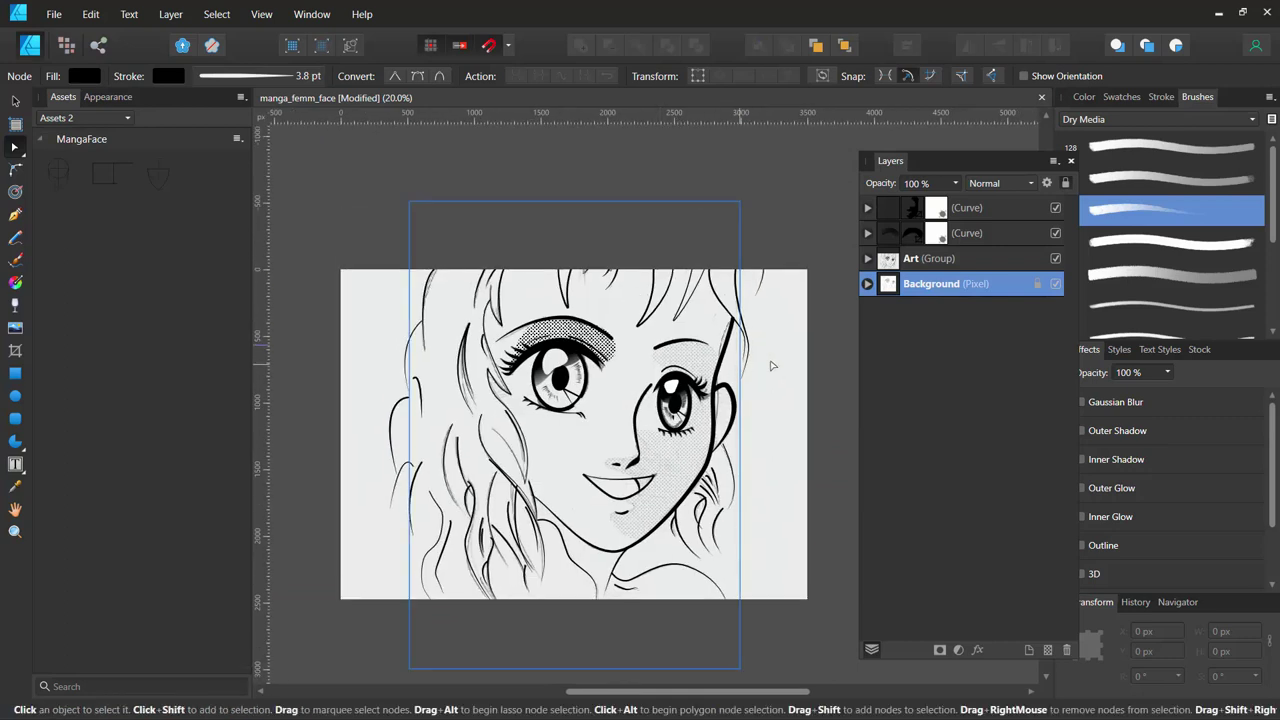
pyautogui.click(884, 208)
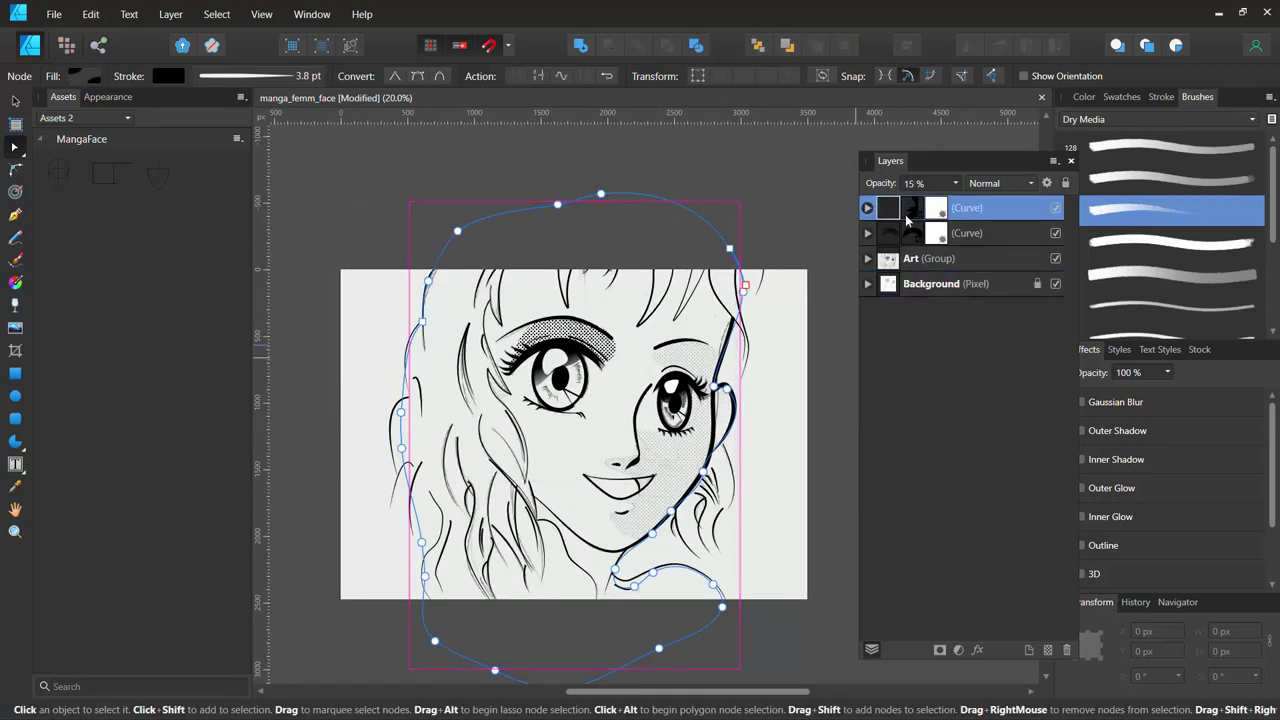
pyautogui.moveTo(955, 183)
pyautogui.mouseDown()
pyautogui.moveTo(957, 195)
pyautogui.moveTo(1034, 203)
pyautogui.mouseUp()
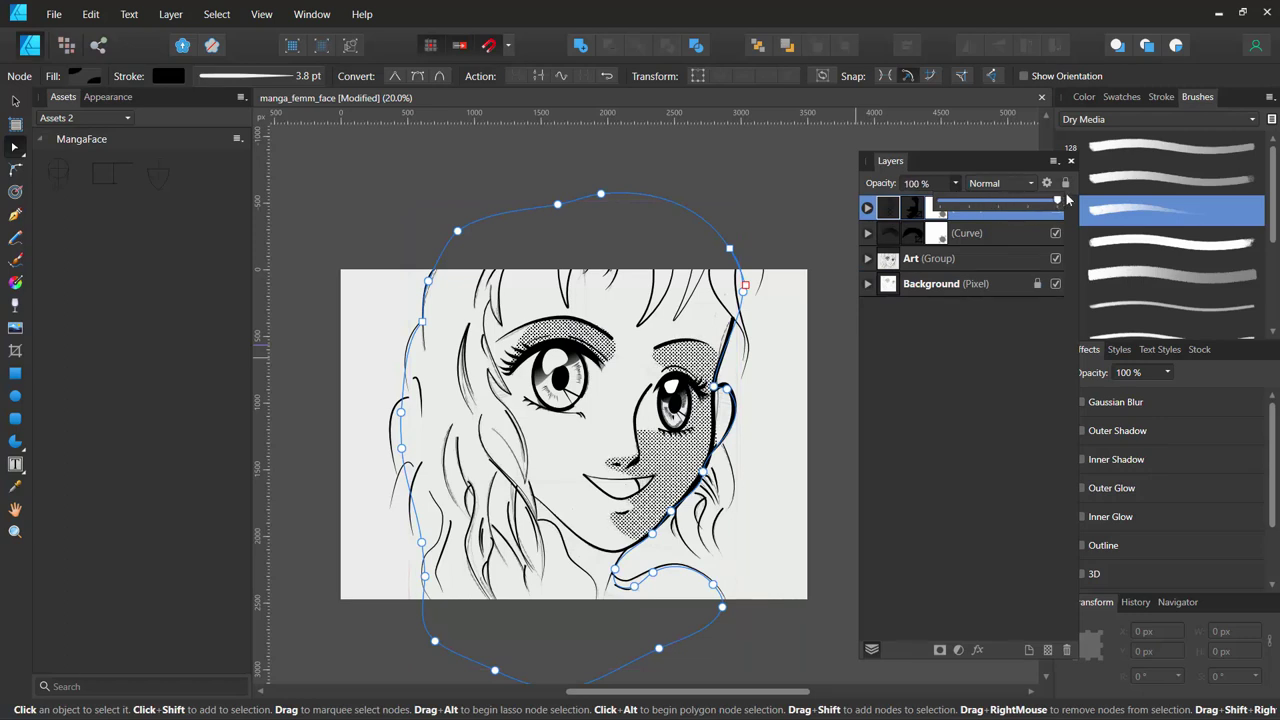
pyautogui.moveTo(1067, 200); pyautogui.dragTo(1076, 190)
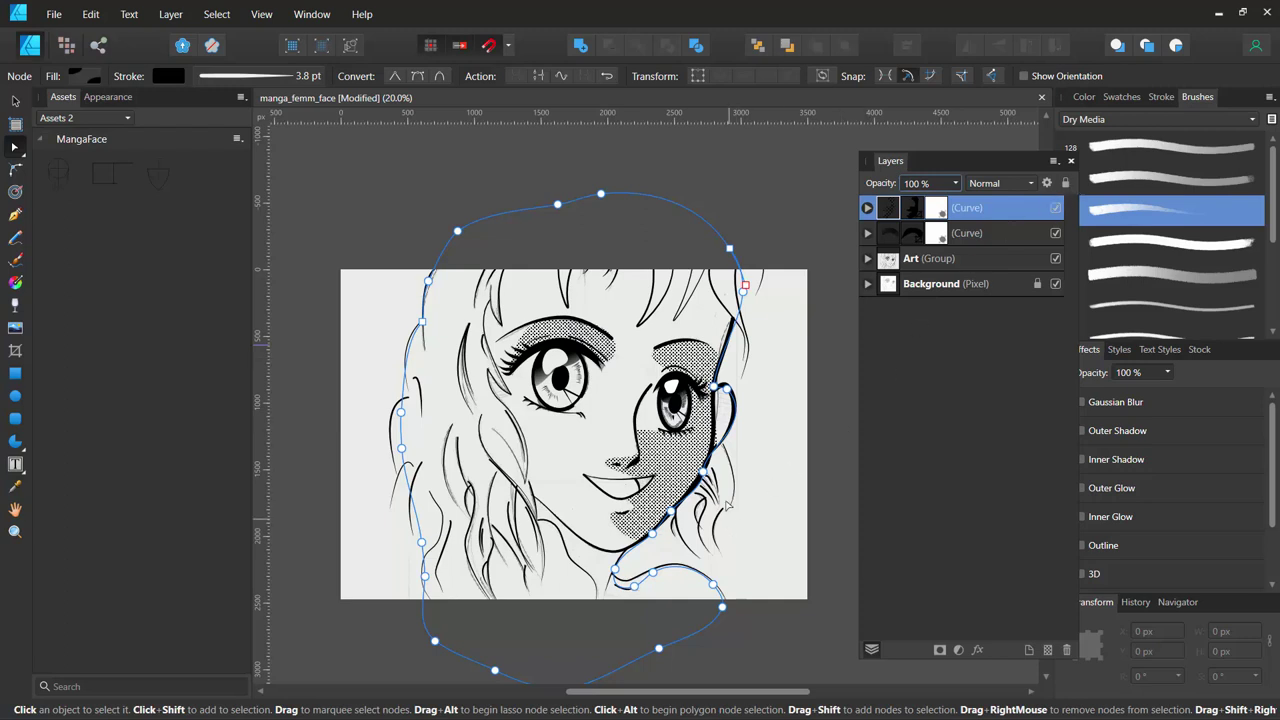
# Select the eye shading Curve layer and duplicate it with Ctrl+J.
pyautogui.click(896, 238)
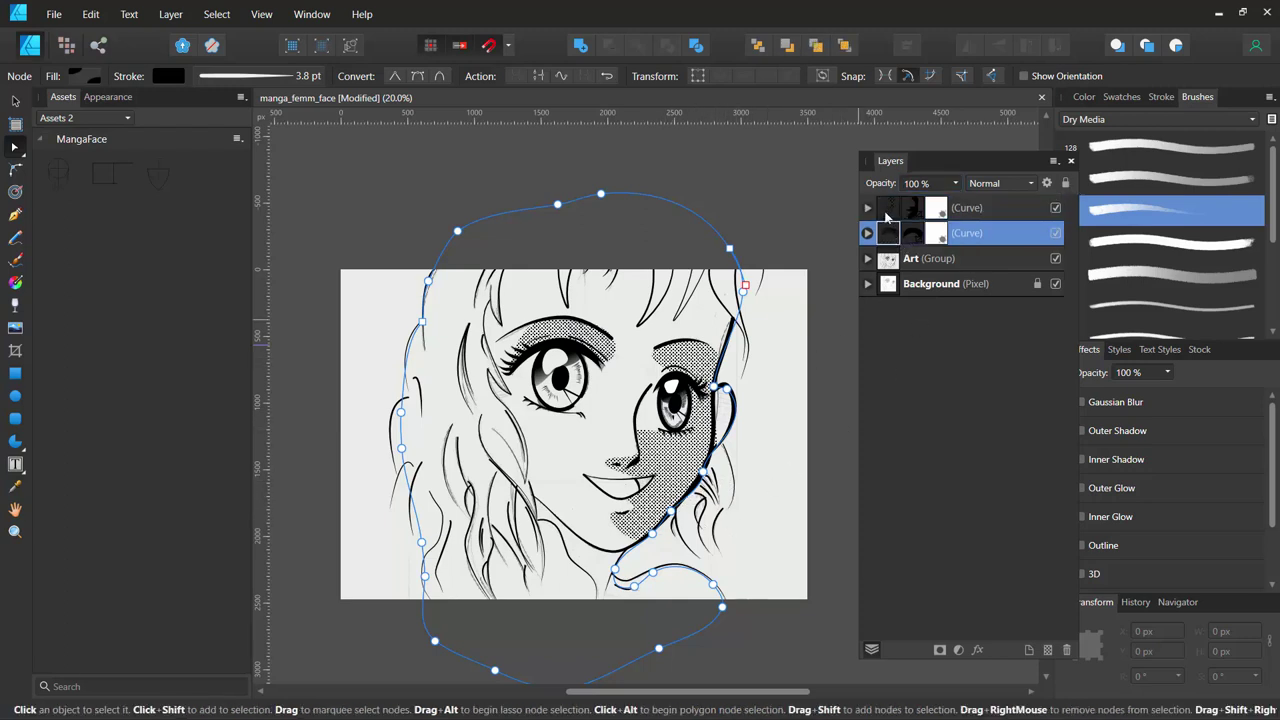
pyautogui.click(886, 214)
pyautogui.click(891, 238)
pyautogui.hotkey('ctrl', 'alt', '0')
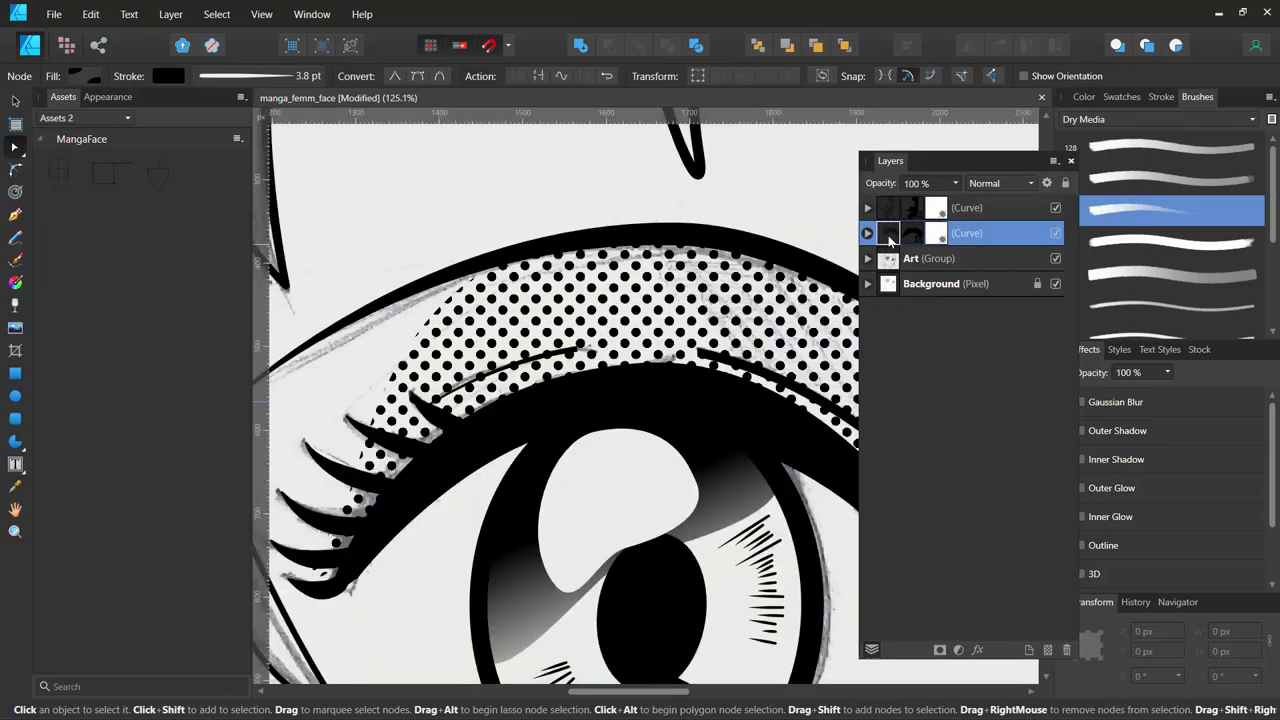
pyautogui.hotkey('ctrl', '-')
pyautogui.hotkey('ctrl', '-')
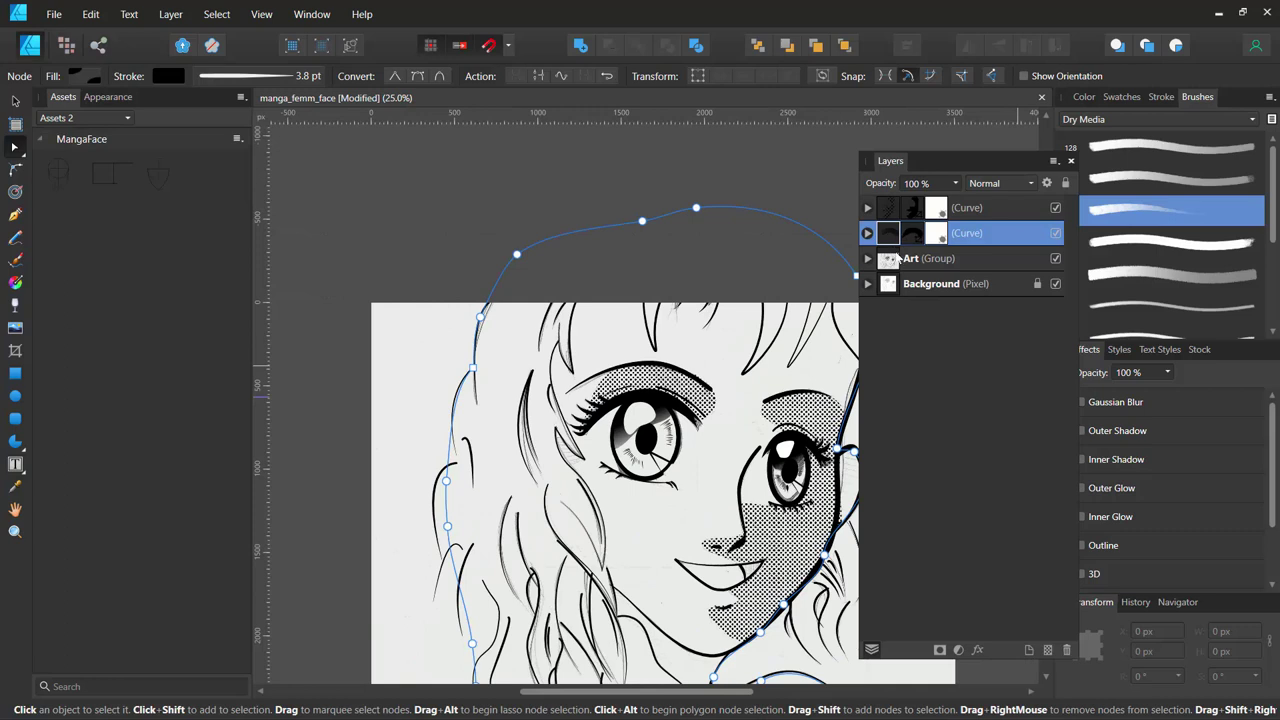
pyautogui.hotkey('ctrl', 'j')
# Rename the duplicated shading layer 'neck' and hide the cheek shading layer.
pyautogui.doubleClick(958, 259)
pyautogui.write('neck')
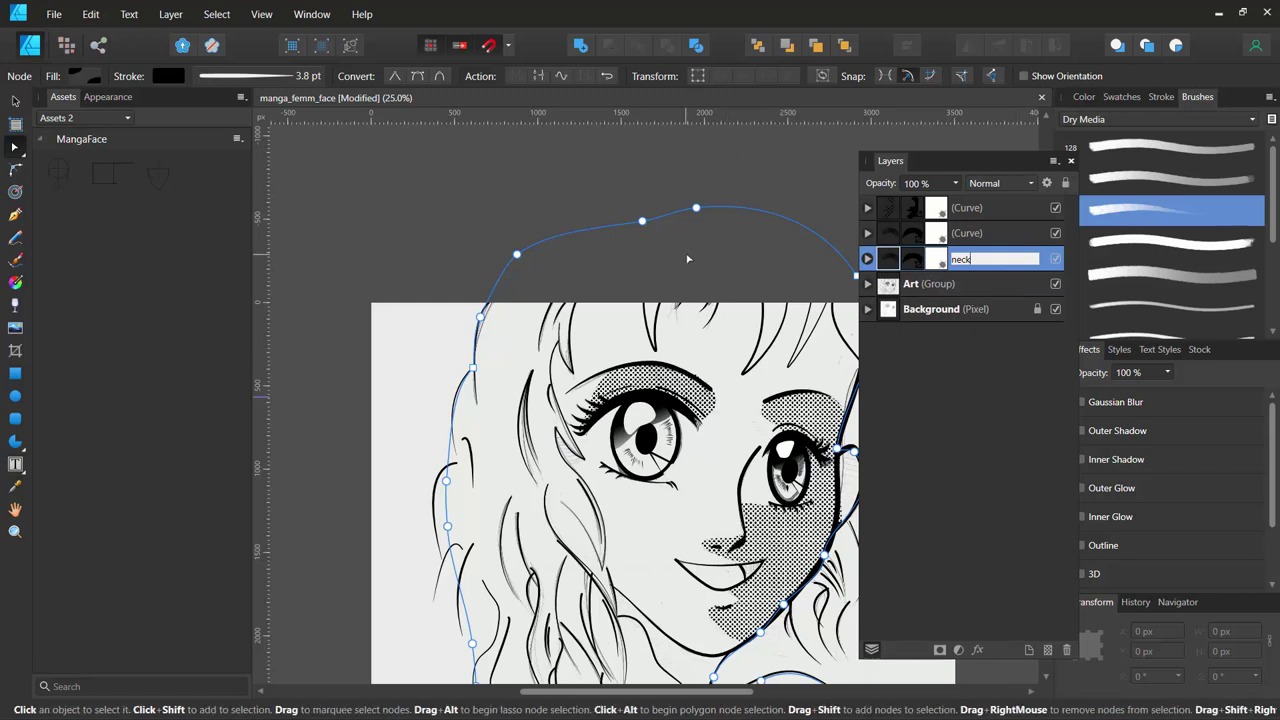
pyautogui.press('Escape')
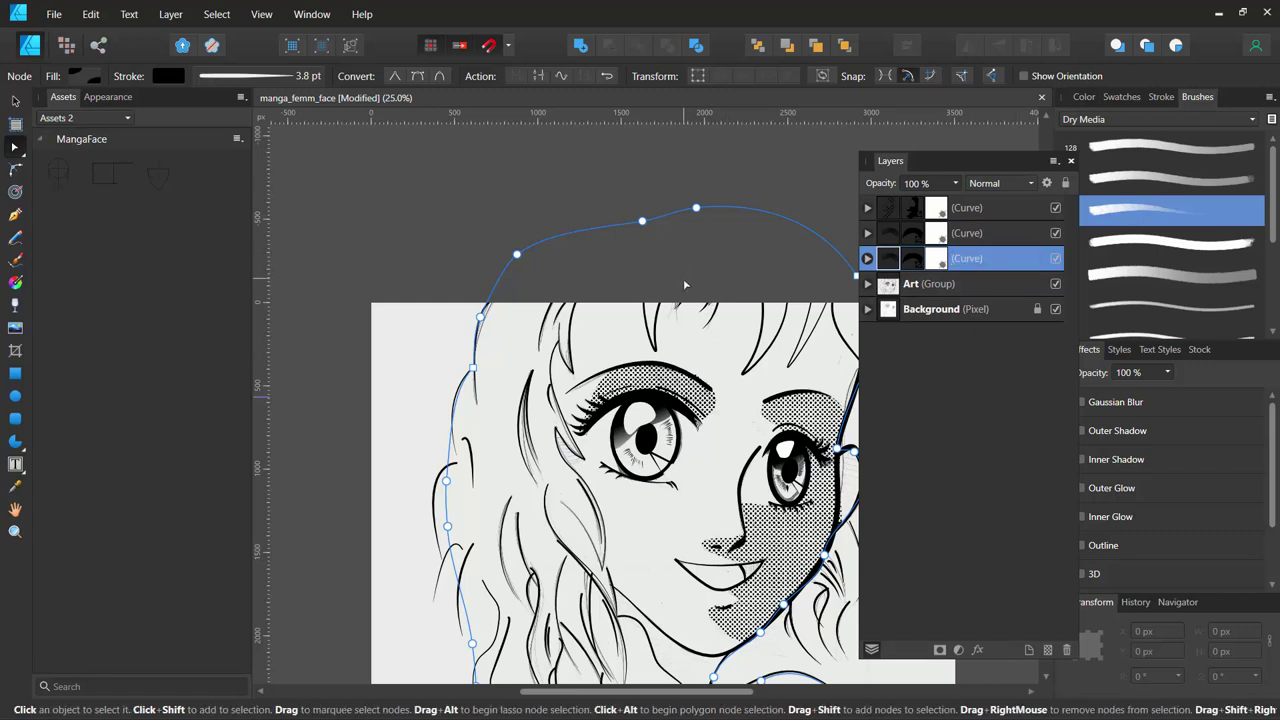
pyautogui.click(1055, 208)
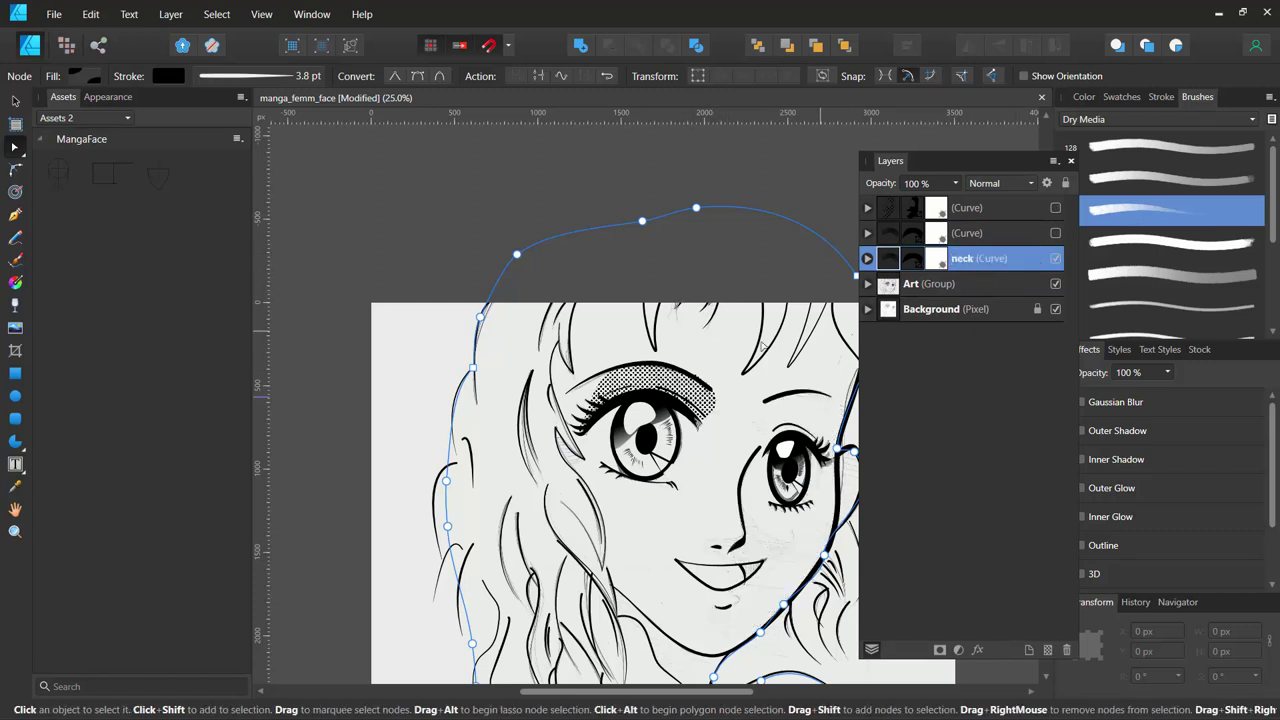
# Move the neck shading down to the chin and keep the cheek and eye halftones hidden.
pyautogui.click(15, 101)
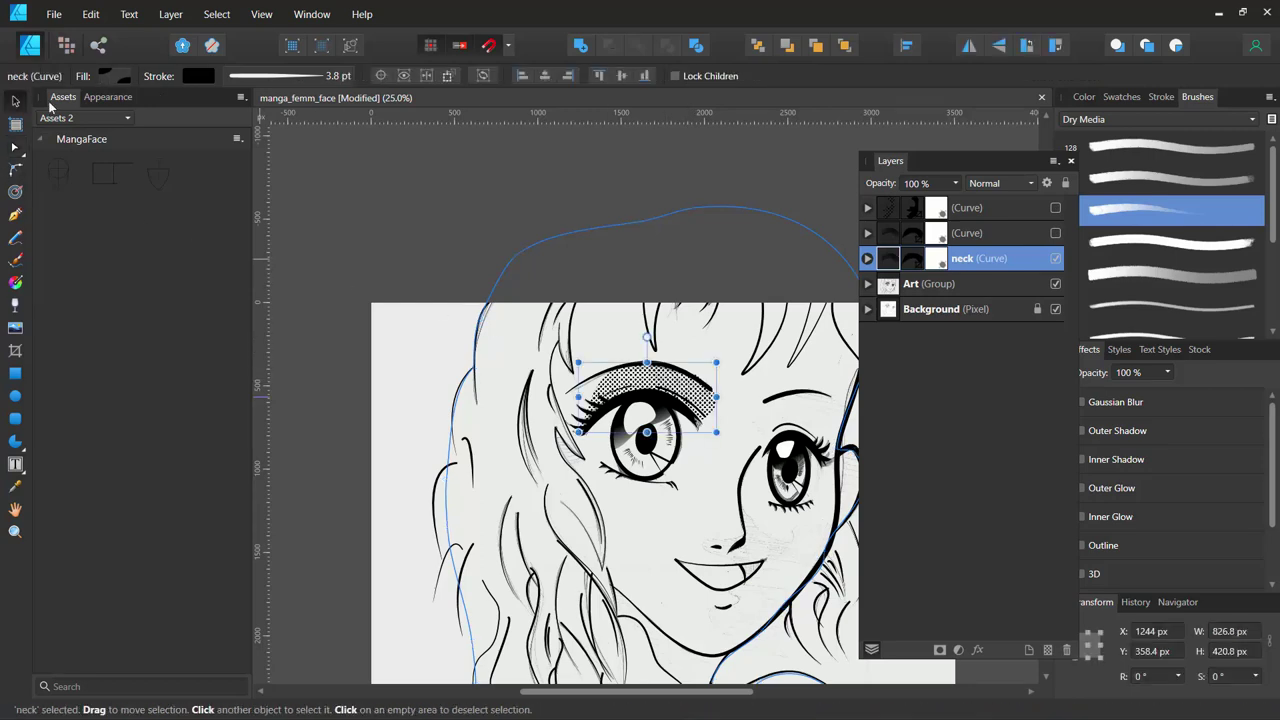
pyautogui.moveTo(651, 415)
pyautogui.mouseDown()
pyautogui.moveTo(693, 620)
pyautogui.moveTo(649, 688)
pyautogui.mouseUp()
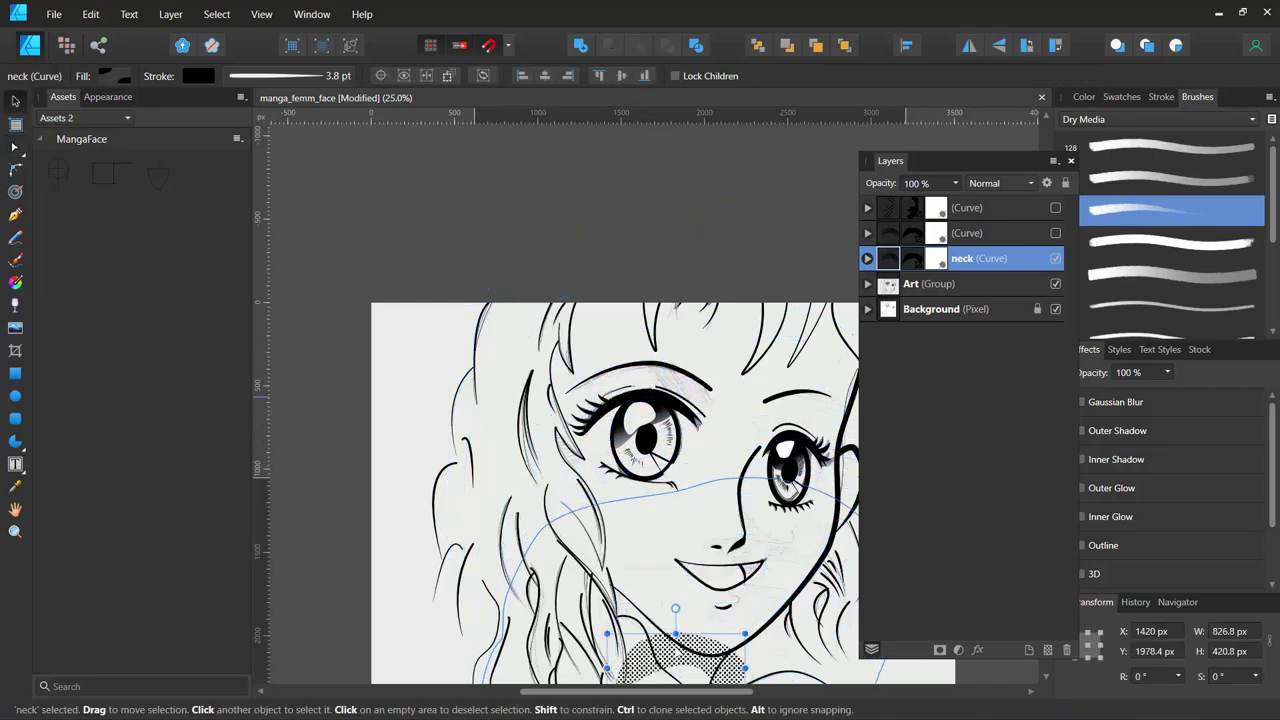
pyautogui.click(1055, 208)
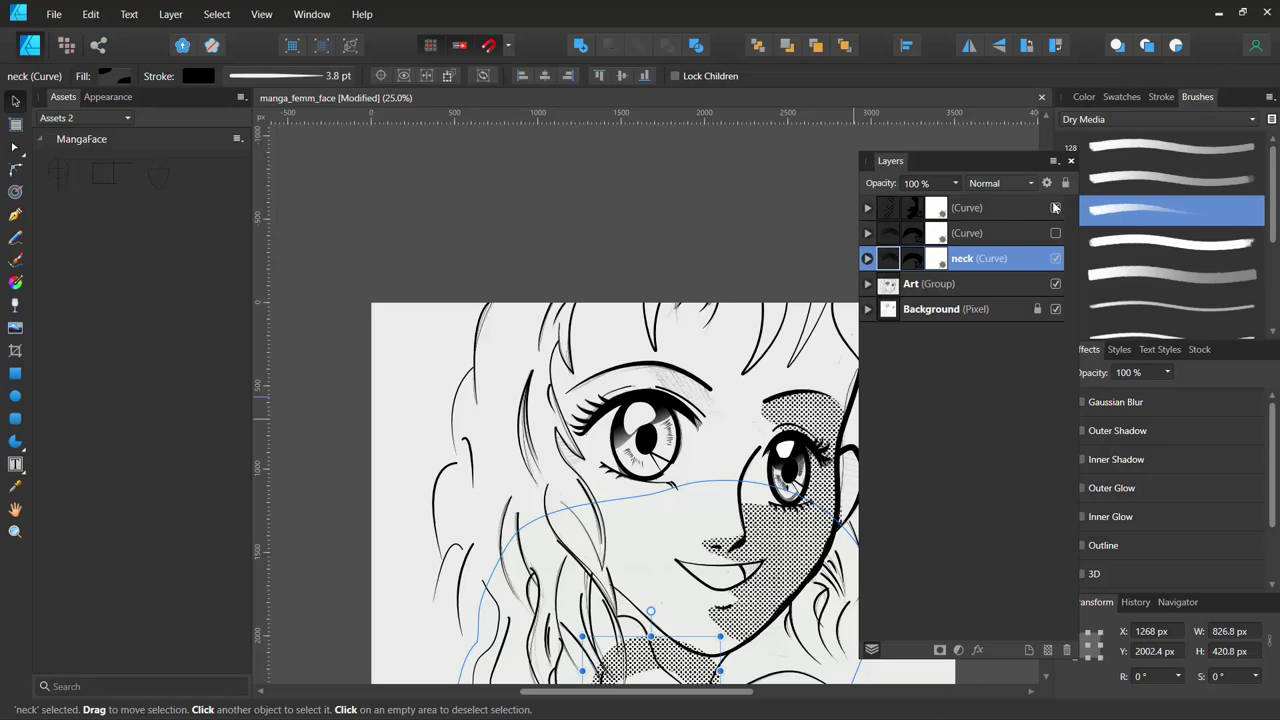
pyautogui.click(1056, 233)
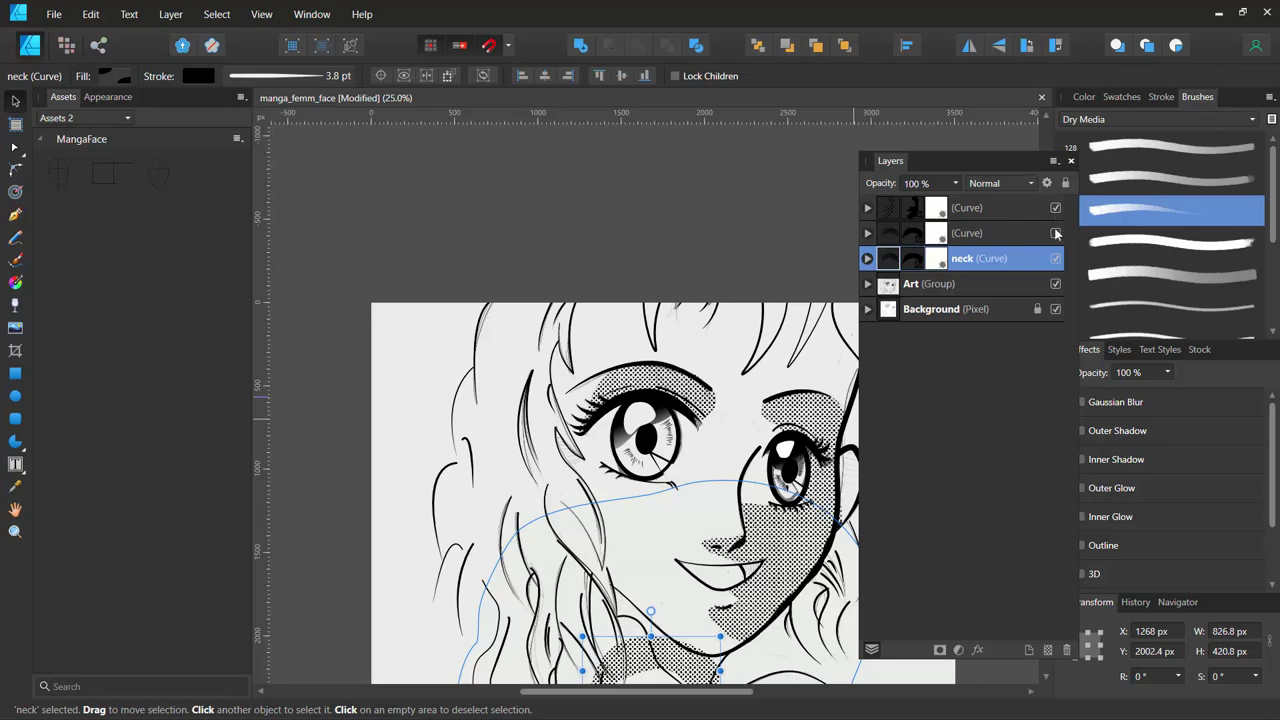
pyautogui.click(1056, 233)
pyautogui.click(1055, 209)
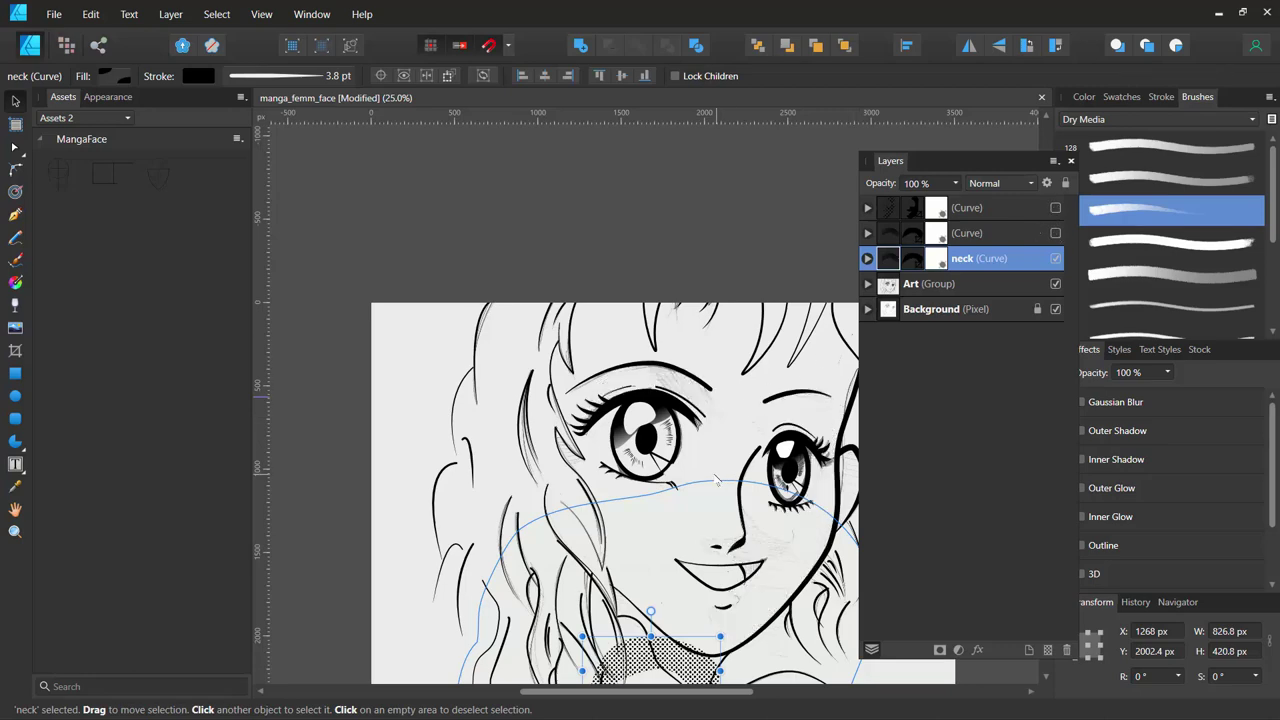
# Fade the neck halftone to 16% opacity and reposition it lower on the neck.
pyautogui.moveTo(716, 482); pyautogui.dragTo(608, 249)
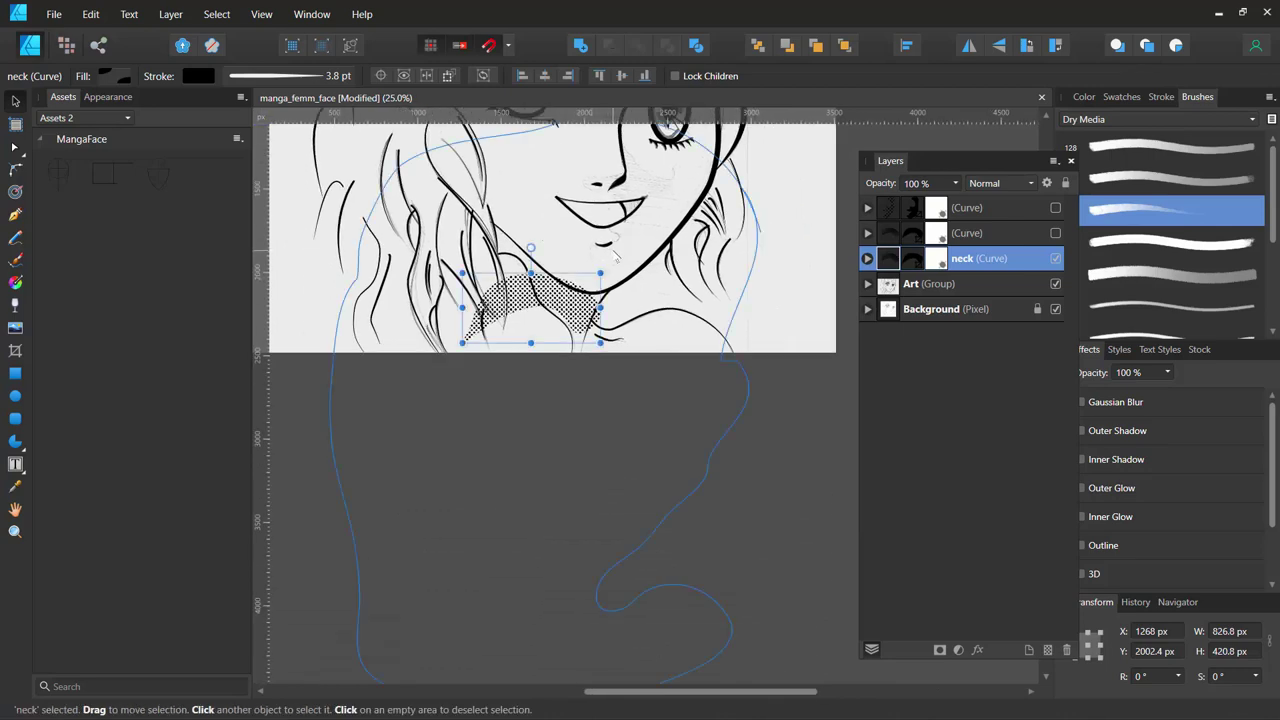
pyautogui.scroll(2, 615, 257)
pyautogui.scroll(1, 614, 250)
pyautogui.moveTo(592, 346)
pyautogui.mouseDown()
pyautogui.moveTo(600, 396)
pyautogui.moveTo(654, 451)
pyautogui.mouseUp()
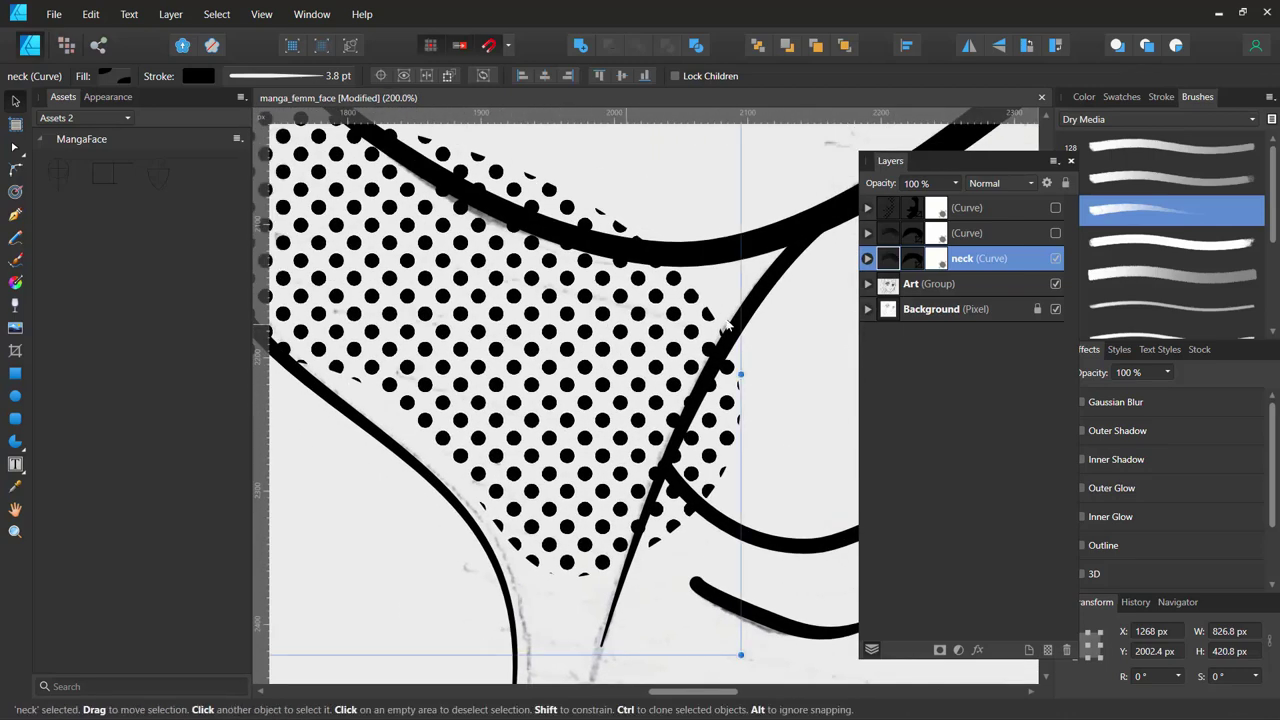
pyautogui.click(955, 184)
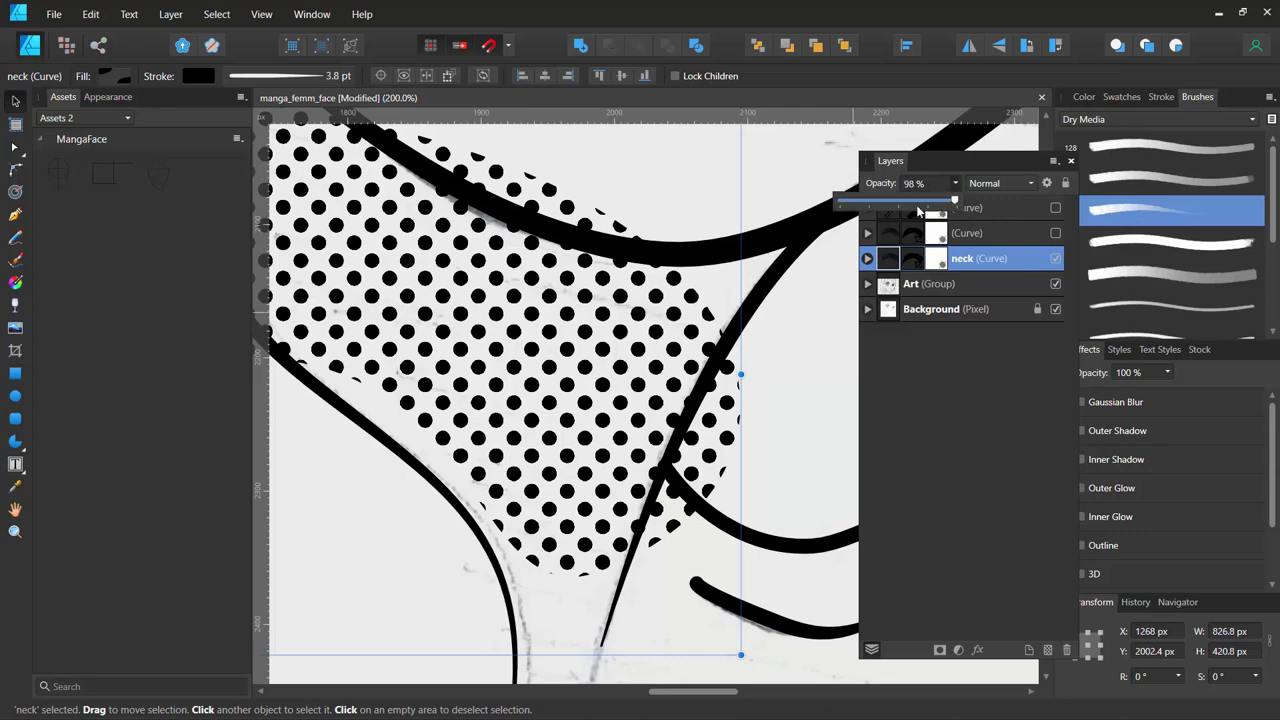
pyautogui.moveTo(918, 211)
pyautogui.mouseDown()
pyautogui.moveTo(846, 213)
pyautogui.moveTo(859, 213)
pyautogui.mouseUp()
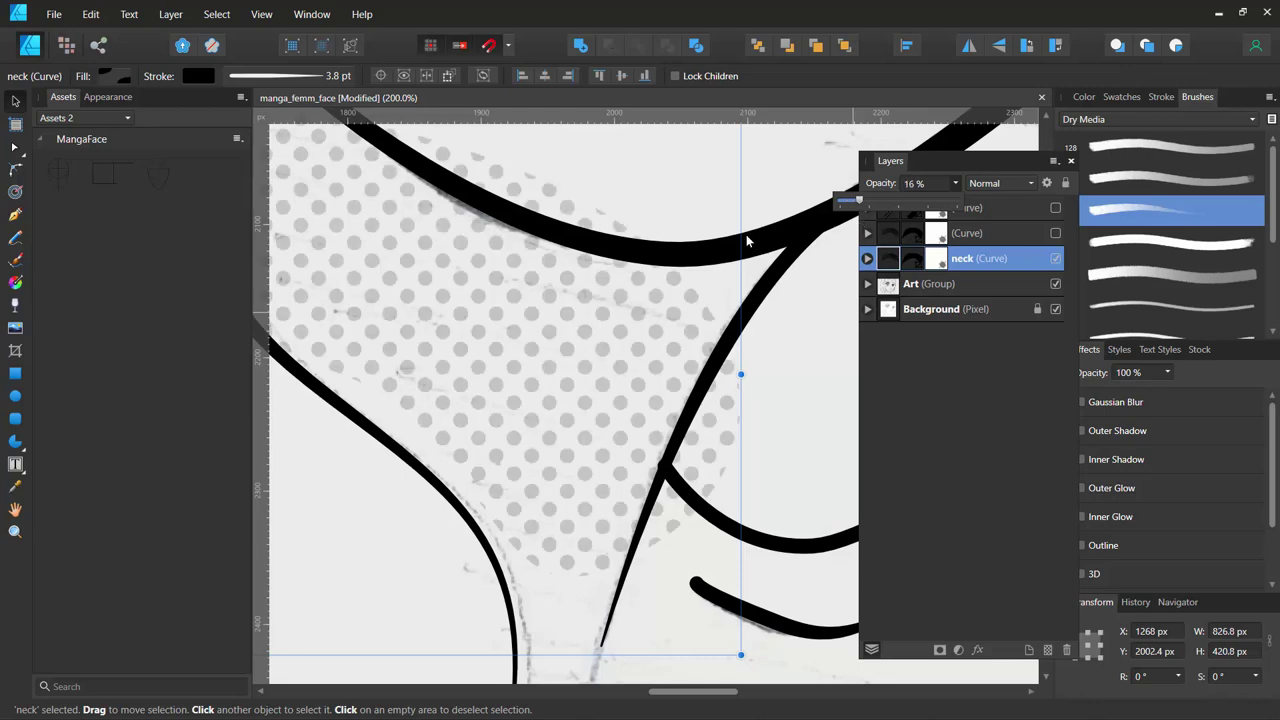
pyautogui.moveTo(537, 414); pyautogui.dragTo(646, 410)
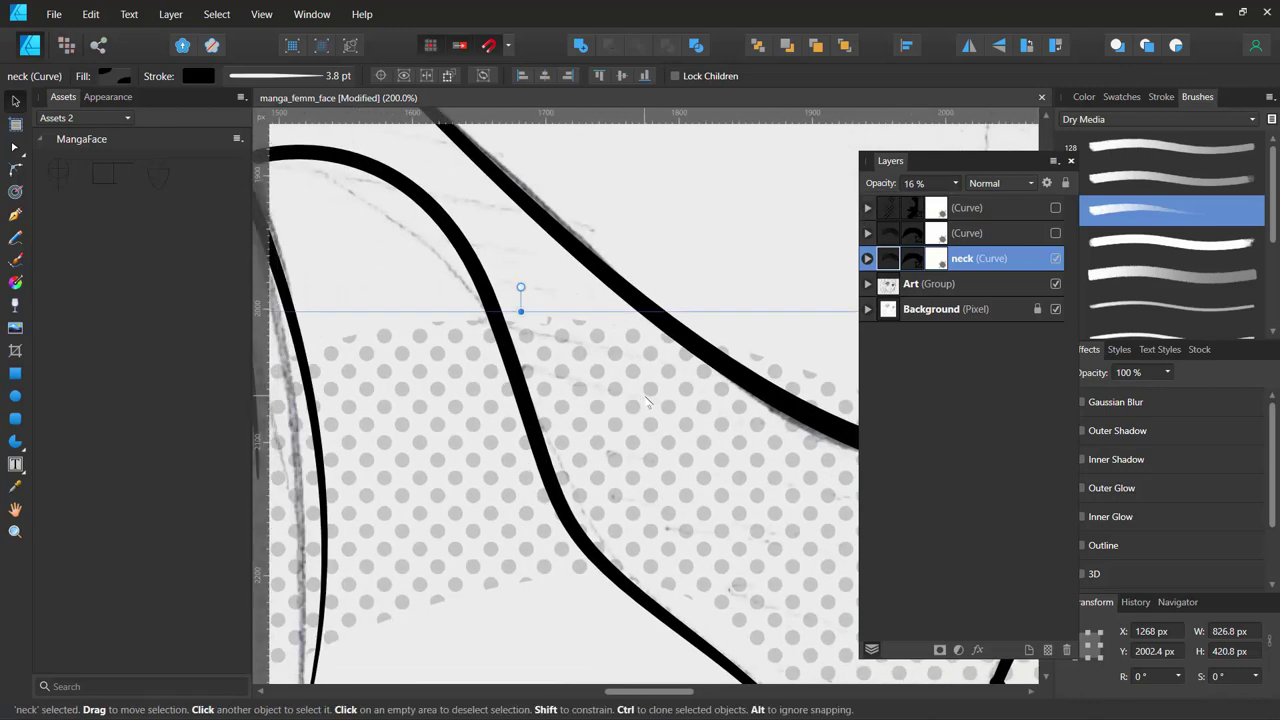
pyautogui.scroll(-2, 646, 410)
pyautogui.moveTo(660, 422)
pyautogui.mouseDown()
pyautogui.moveTo(596, 344)
pyautogui.moveTo(693, 572)
pyautogui.moveTo(649, 533)
pyautogui.mouseUp()
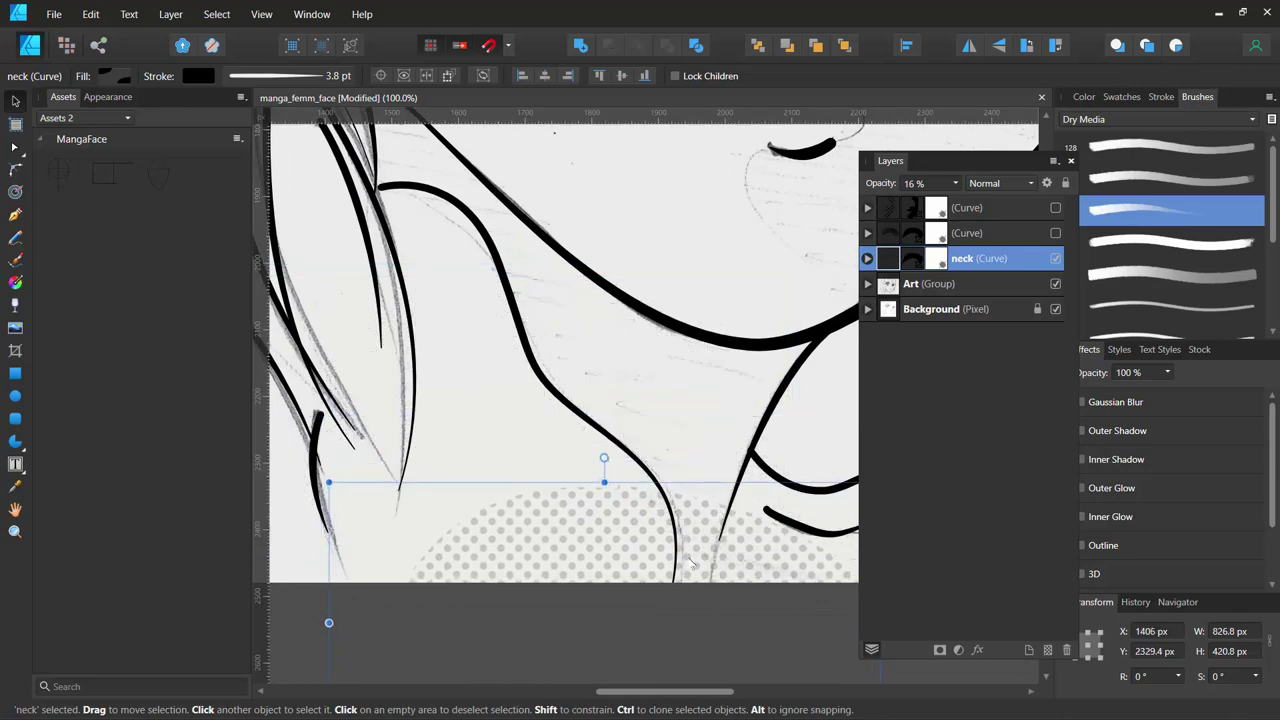
pyautogui.moveTo(612, 392); pyautogui.dragTo(600, 271)
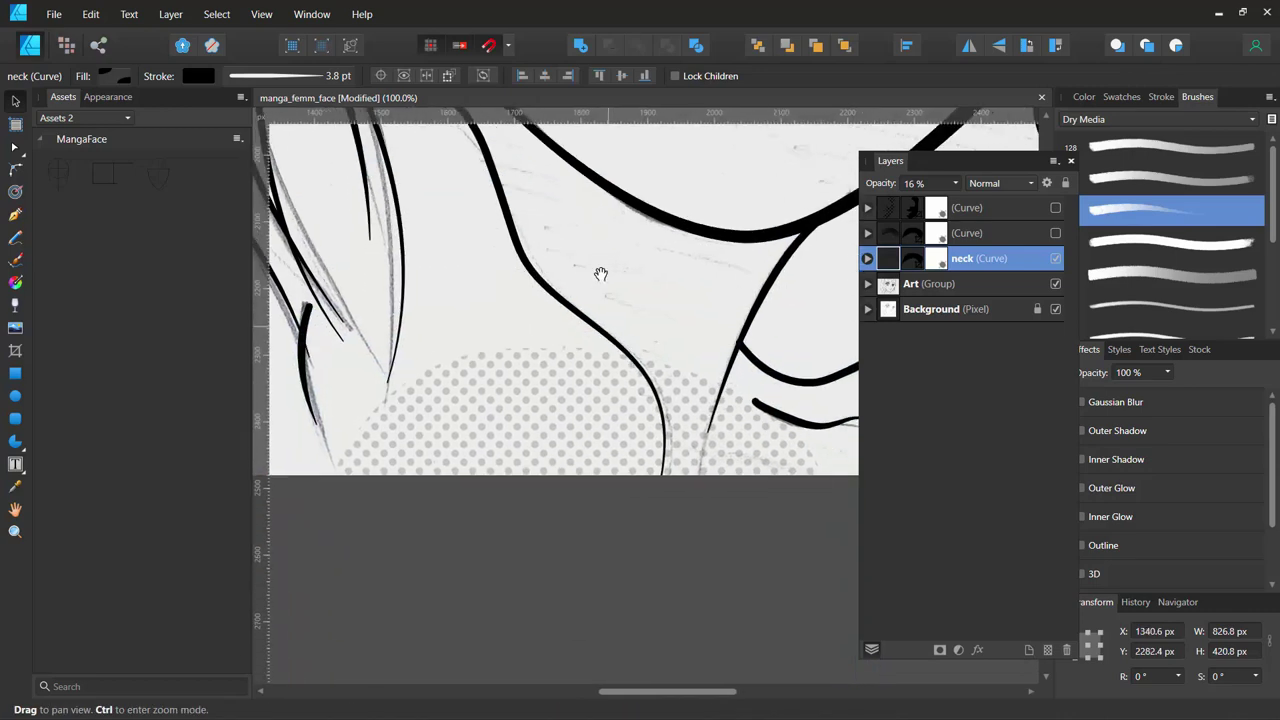
pyautogui.moveTo(614, 369)
pyautogui.mouseDown()
pyautogui.moveTo(586, 500)
pyautogui.moveTo(600, 334)
pyautogui.moveTo(587, 274)
pyautogui.mouseUp()
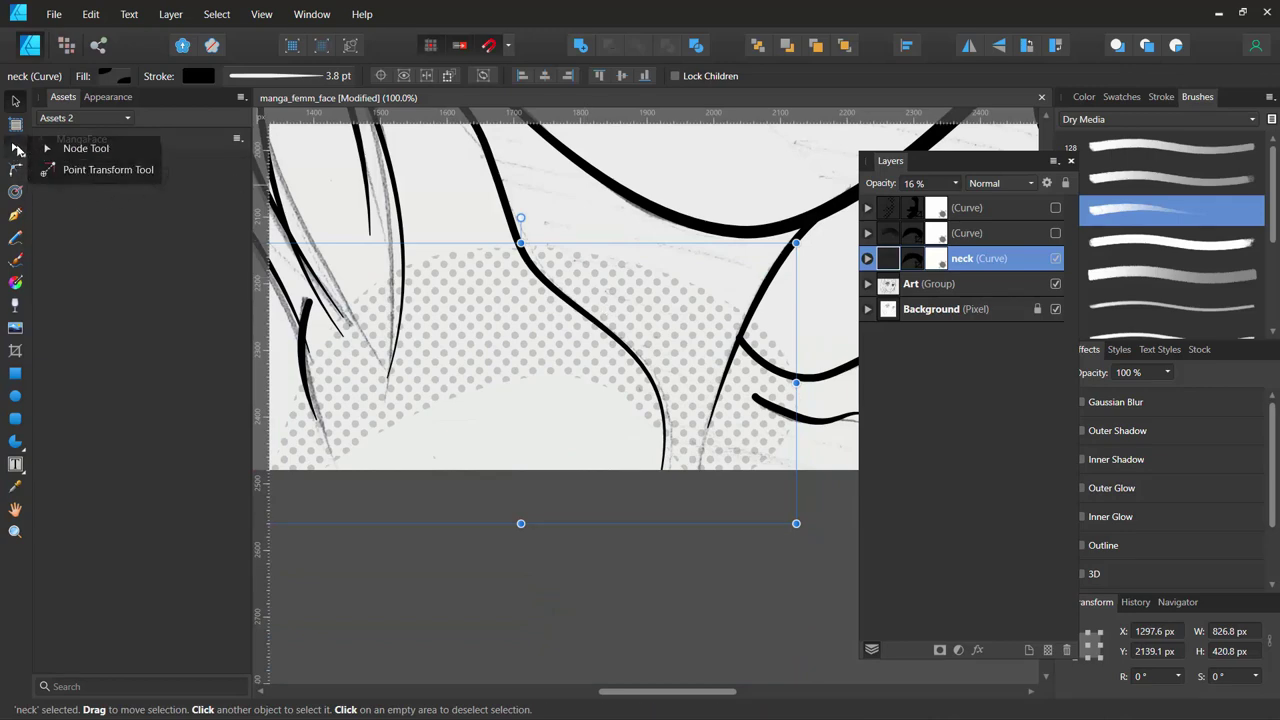
pyautogui.click(82, 148)
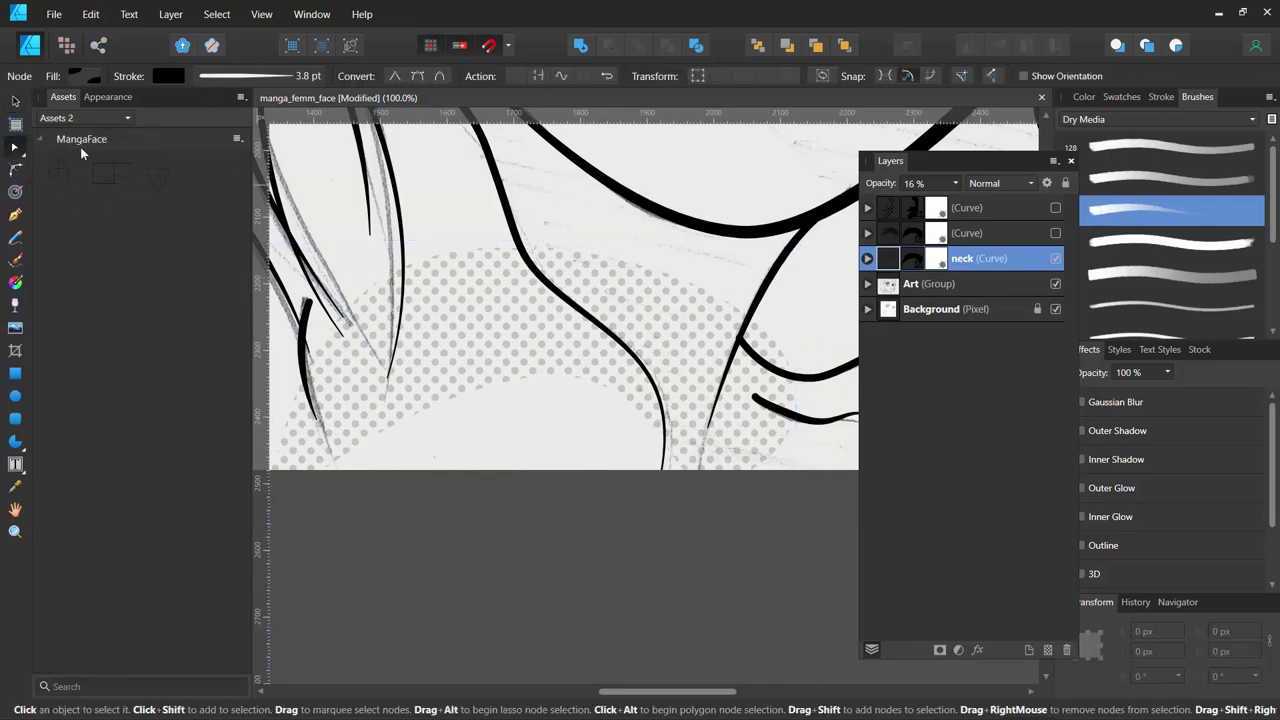
# Select the neck layer's child curve, pull its top upward and its bottom node up-left.
pyautogui.click(868, 259)
pyautogui.click(916, 288)
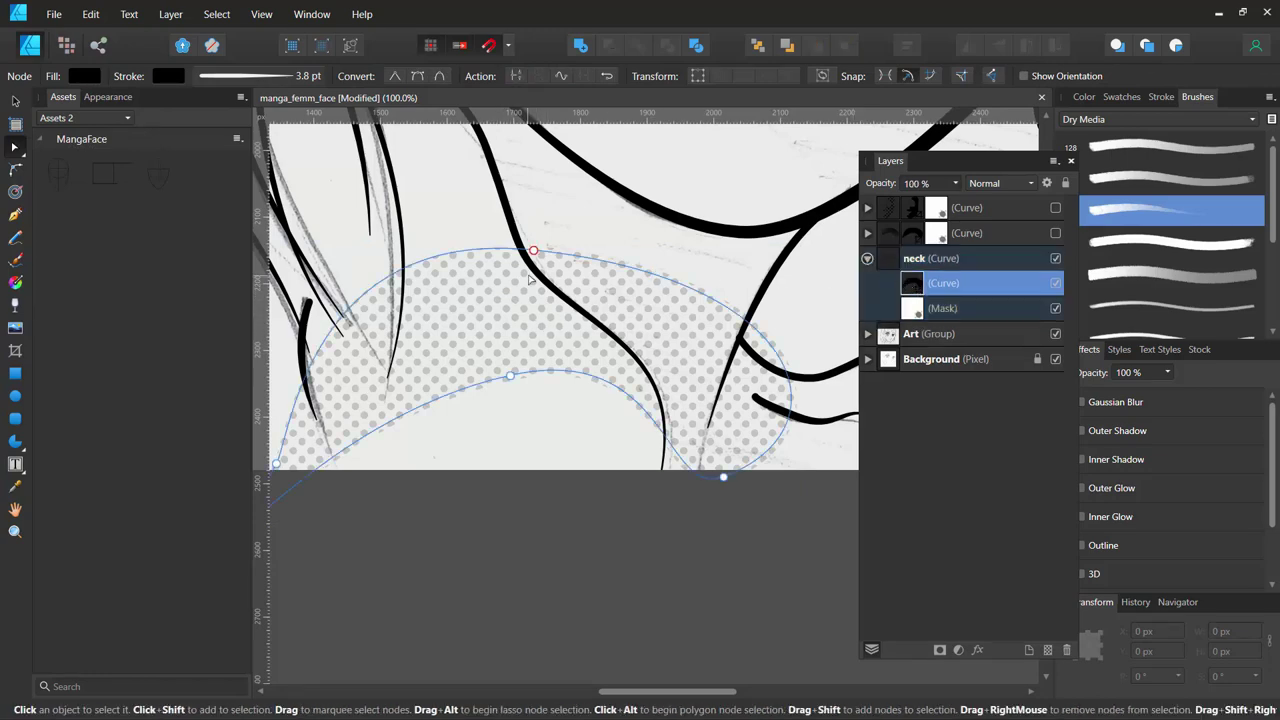
pyautogui.moveTo(533, 251)
pyautogui.mouseDown()
pyautogui.moveTo(560, 155)
pyautogui.moveTo(512, 262)
pyautogui.moveTo(589, 153)
pyautogui.mouseUp()
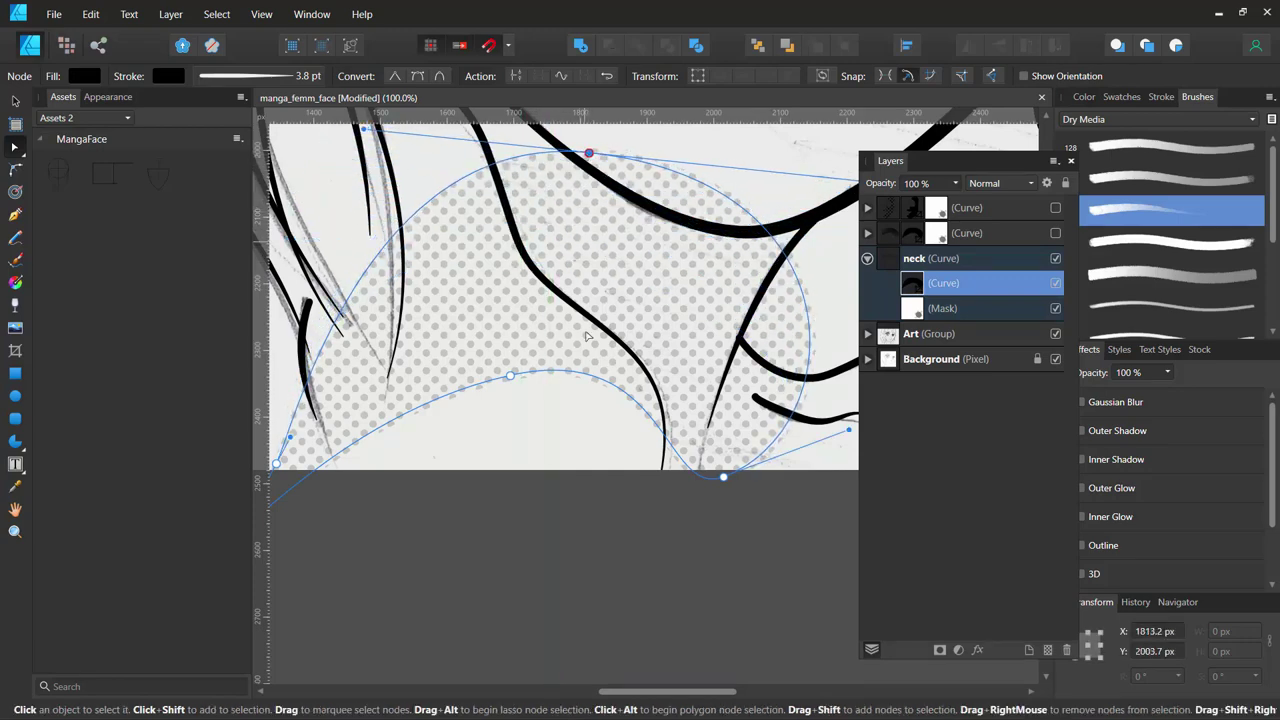
pyautogui.press('1')
pyautogui.press('6')
pyautogui.moveTo(714, 458); pyautogui.dragTo(636, 338)
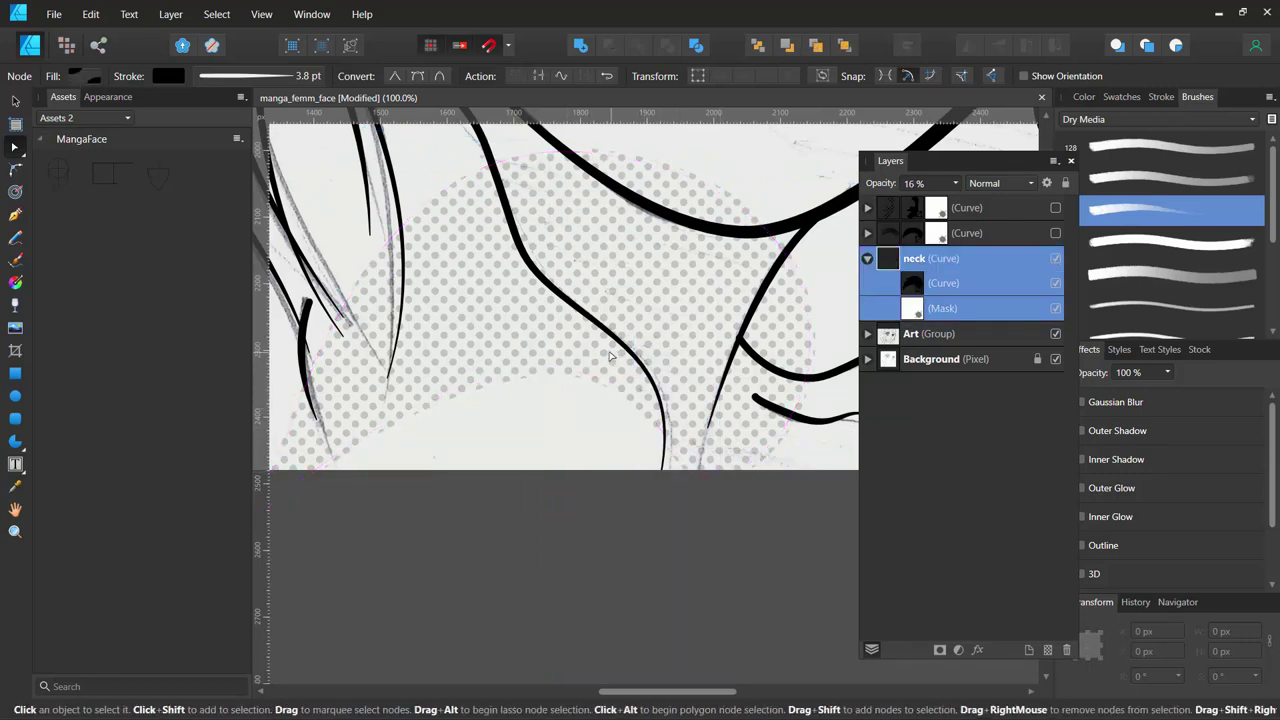
pyautogui.click(910, 287)
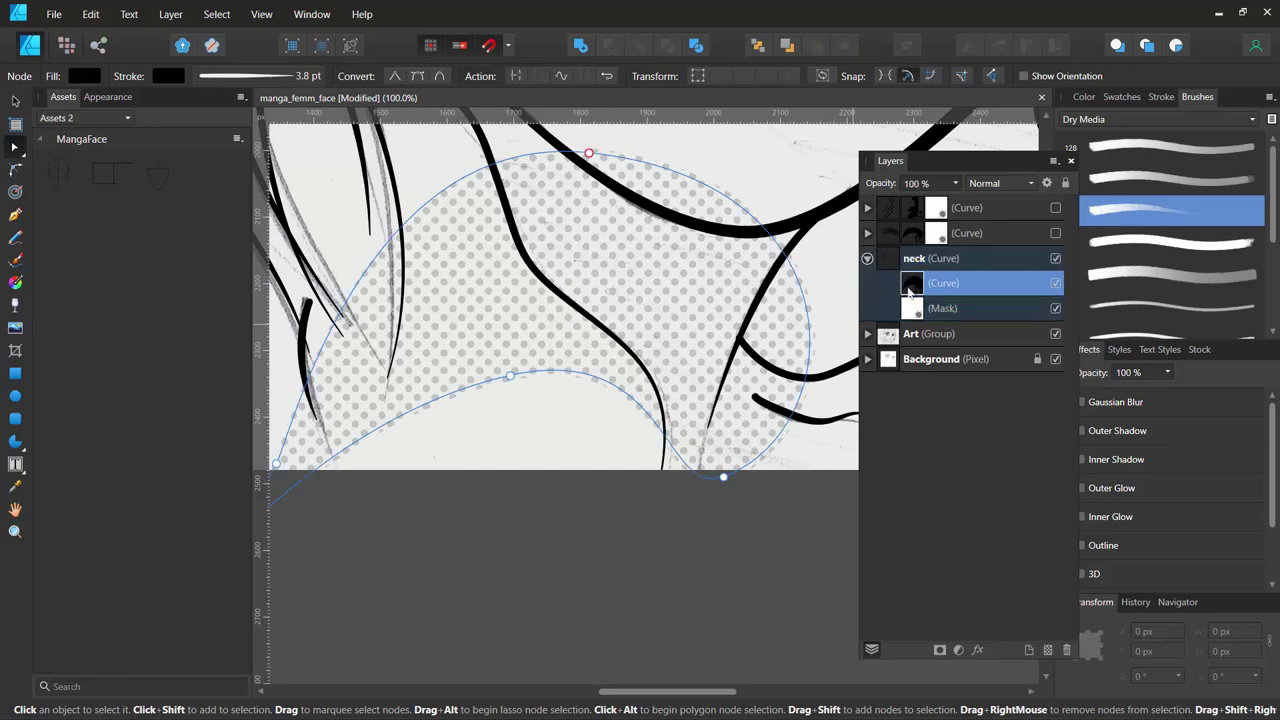
pyautogui.moveTo(722, 472)
pyautogui.mouseDown()
pyautogui.moveTo(669, 323)
pyautogui.moveTo(691, 459)
pyautogui.mouseUp()
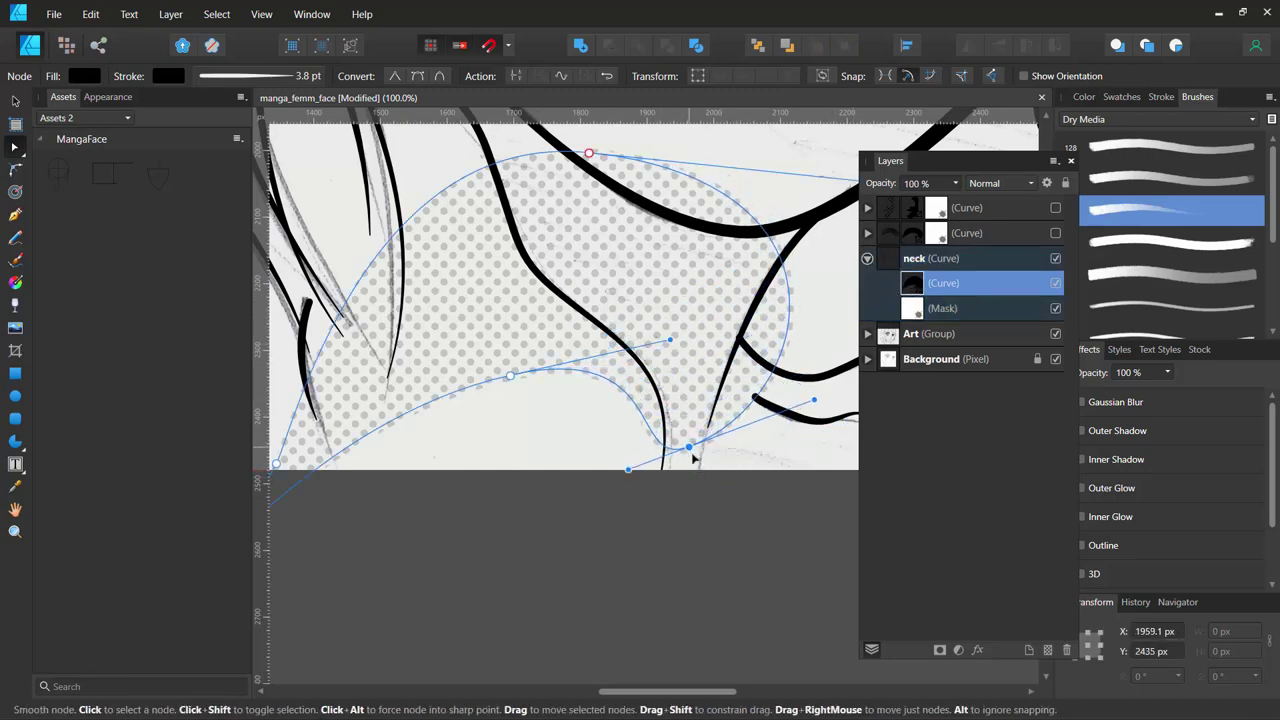
pyautogui.moveTo(817, 409); pyautogui.dragTo(738, 343)
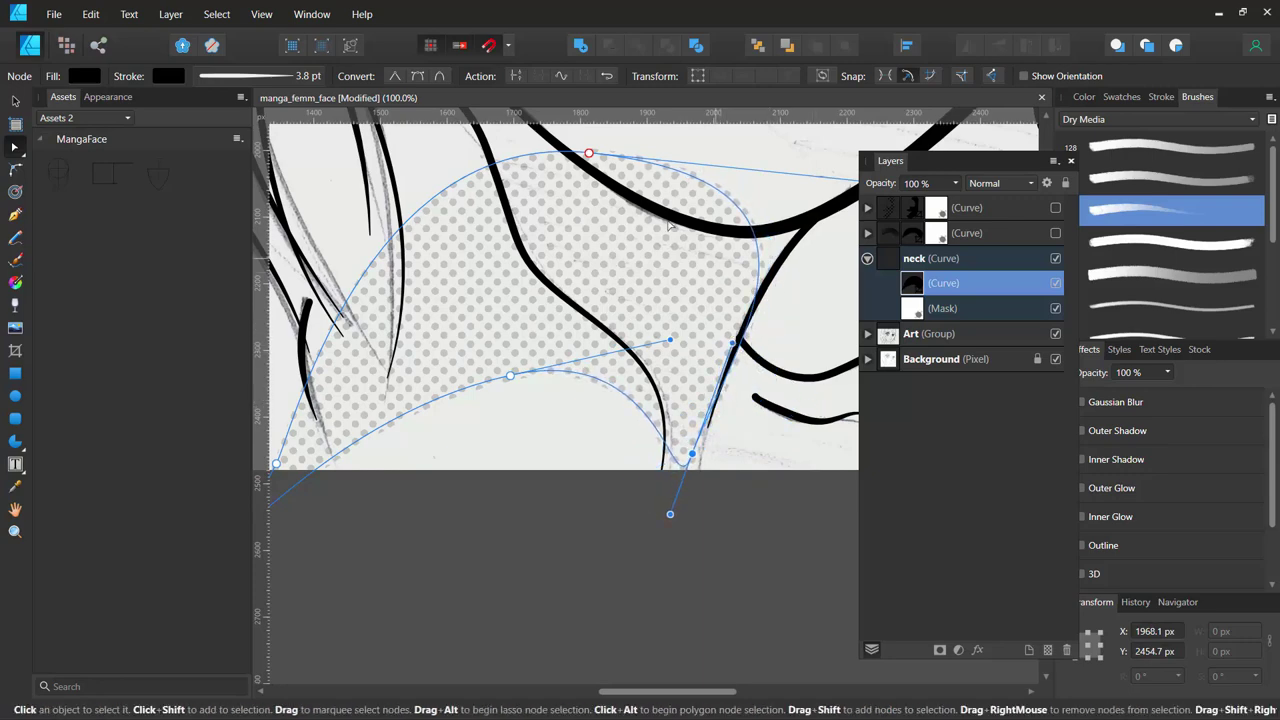
# Move the lower nodes up along the hair and bend the edge to follow the neck line.
pyautogui.click(589, 153)
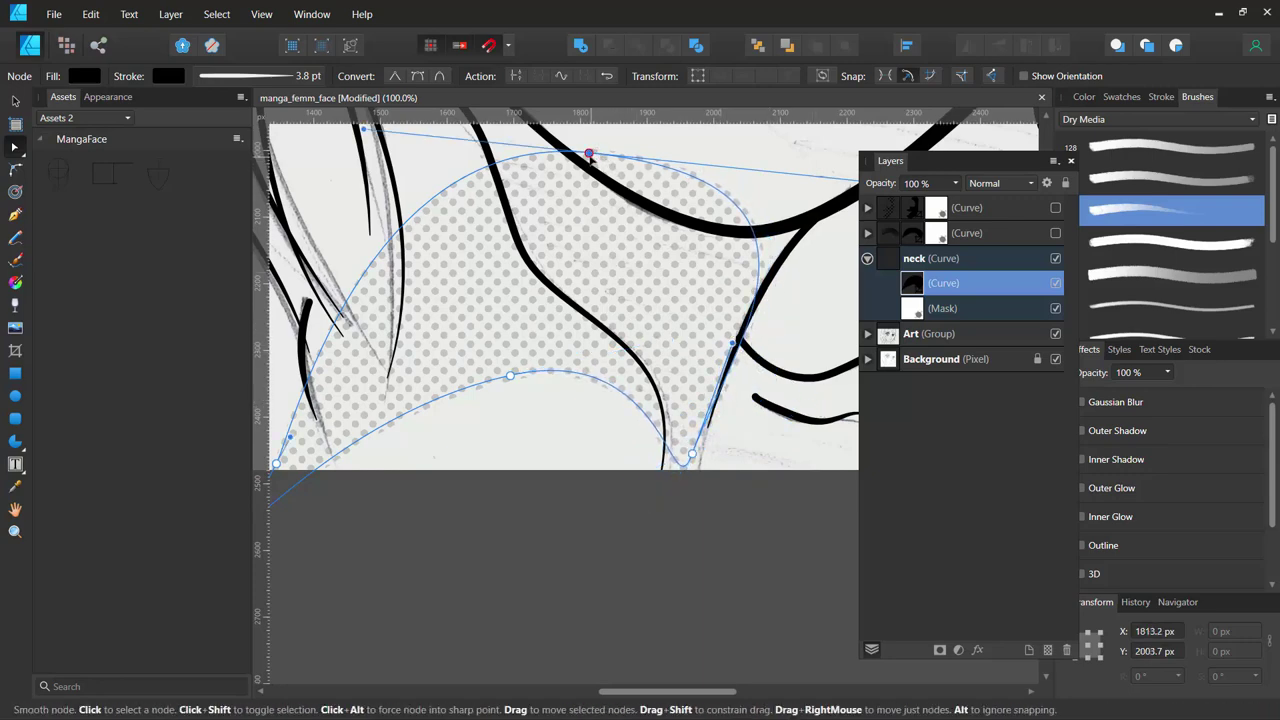
pyautogui.moveTo(507, 266); pyautogui.dragTo(605, 369)
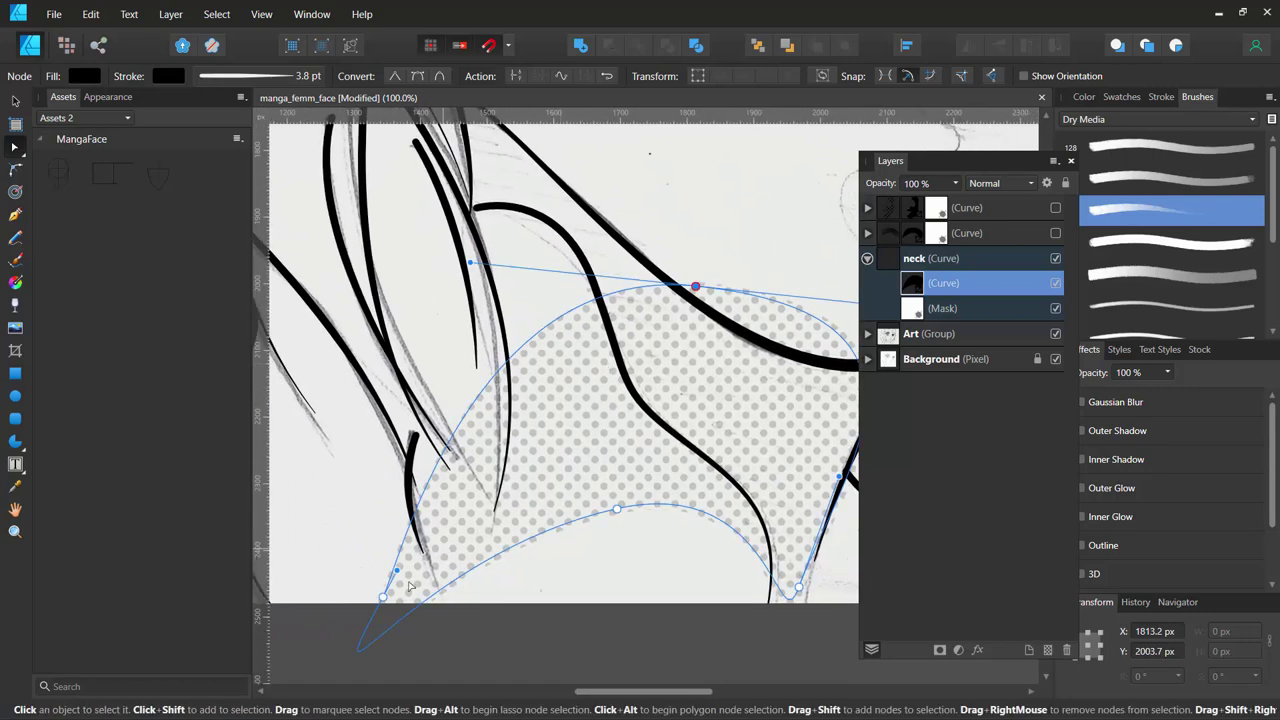
pyautogui.moveTo(383, 597)
pyautogui.mouseDown()
pyautogui.moveTo(478, 144)
pyautogui.moveTo(468, 126)
pyautogui.moveTo(447, 258)
pyautogui.moveTo(420, 153)
pyautogui.mouseUp()
pyautogui.moveTo(347, 308); pyautogui.dragTo(430, 252)
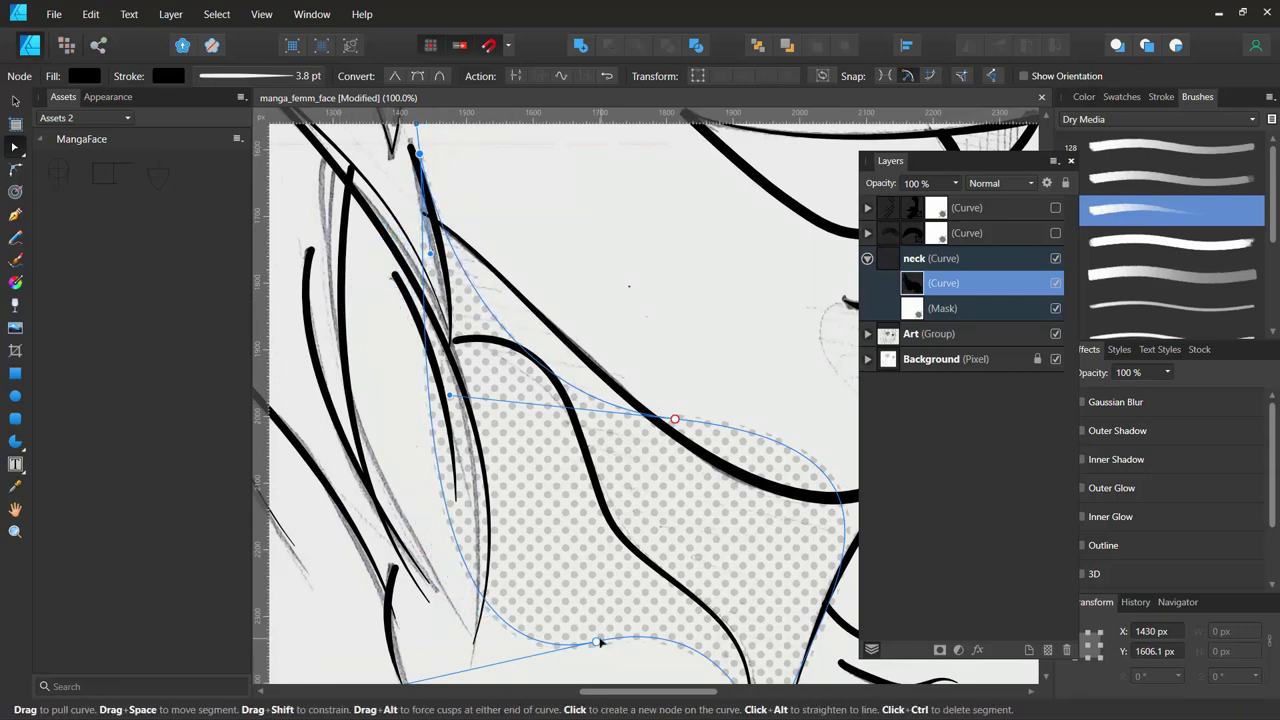
pyautogui.moveTo(598, 641); pyautogui.dragTo(654, 492)
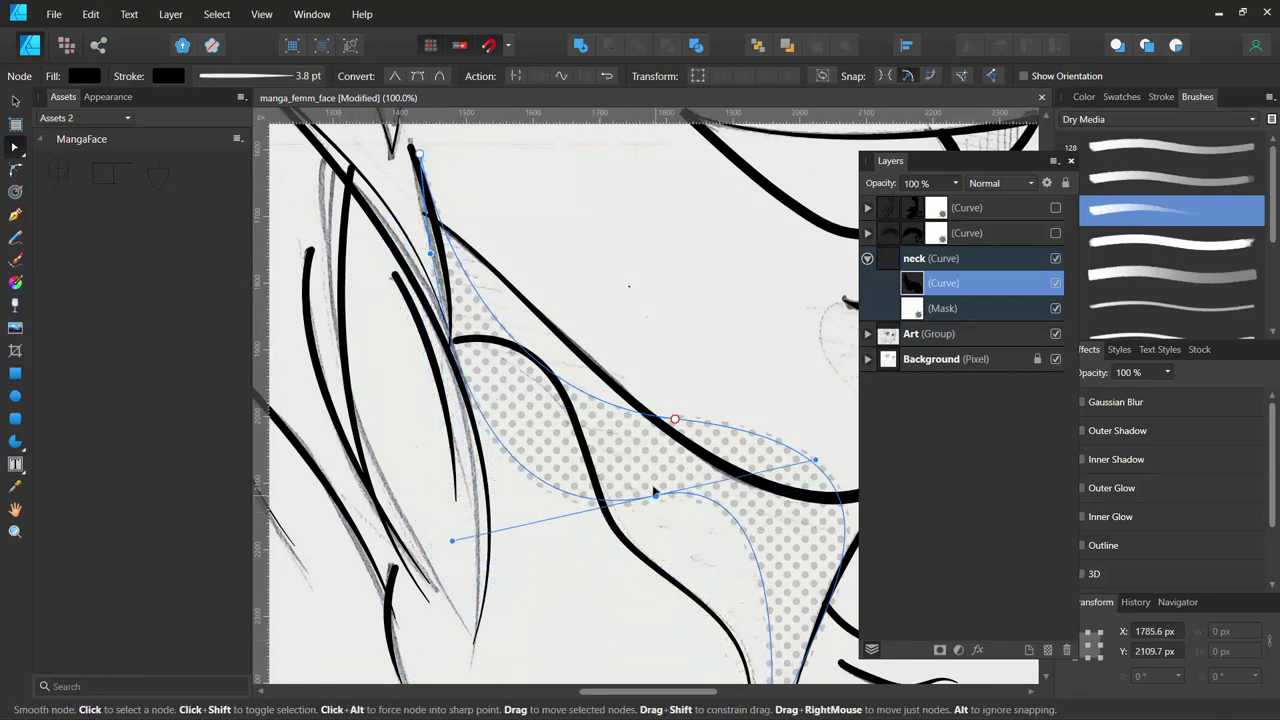
pyautogui.moveTo(452, 540)
pyautogui.mouseDown()
pyautogui.moveTo(463, 256)
pyautogui.moveTo(538, 337)
pyautogui.mouseUp()
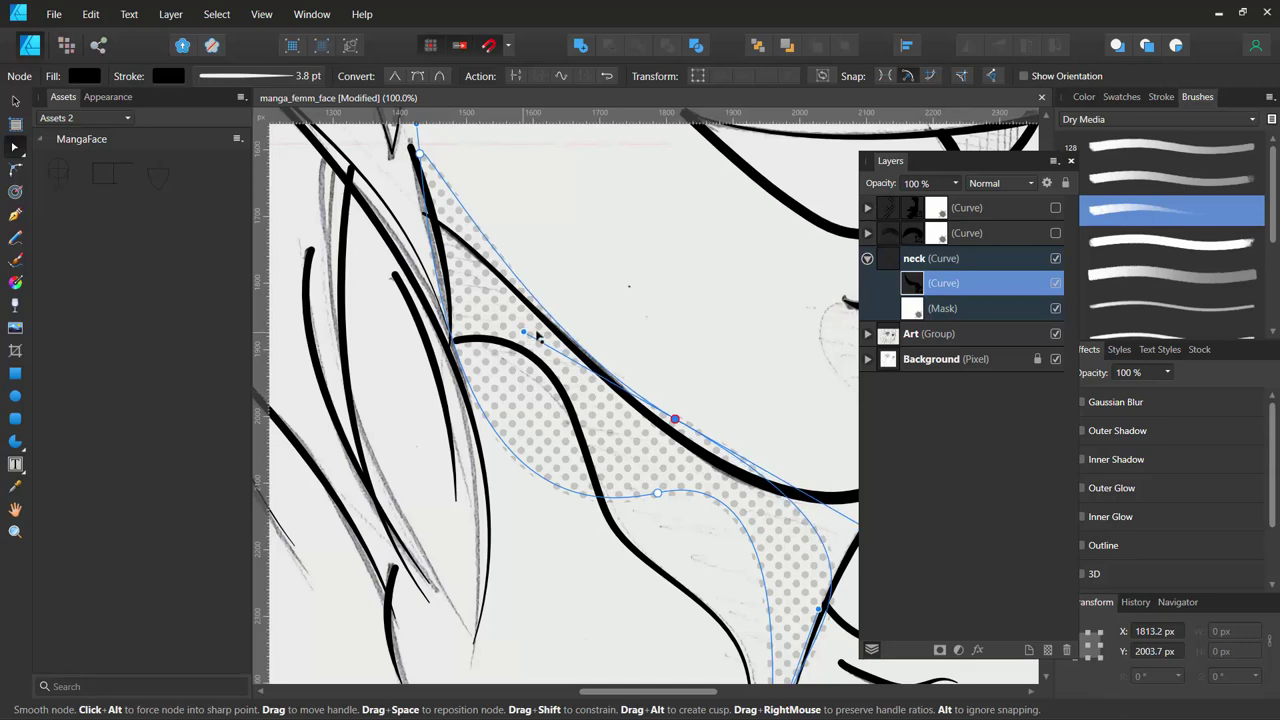
# Tighten the neck shading's right edge and lower point, adding a node on the neck line.
pyautogui.scroll(-2, 560, 315)
pyautogui.hscroll(2, 560, 315)
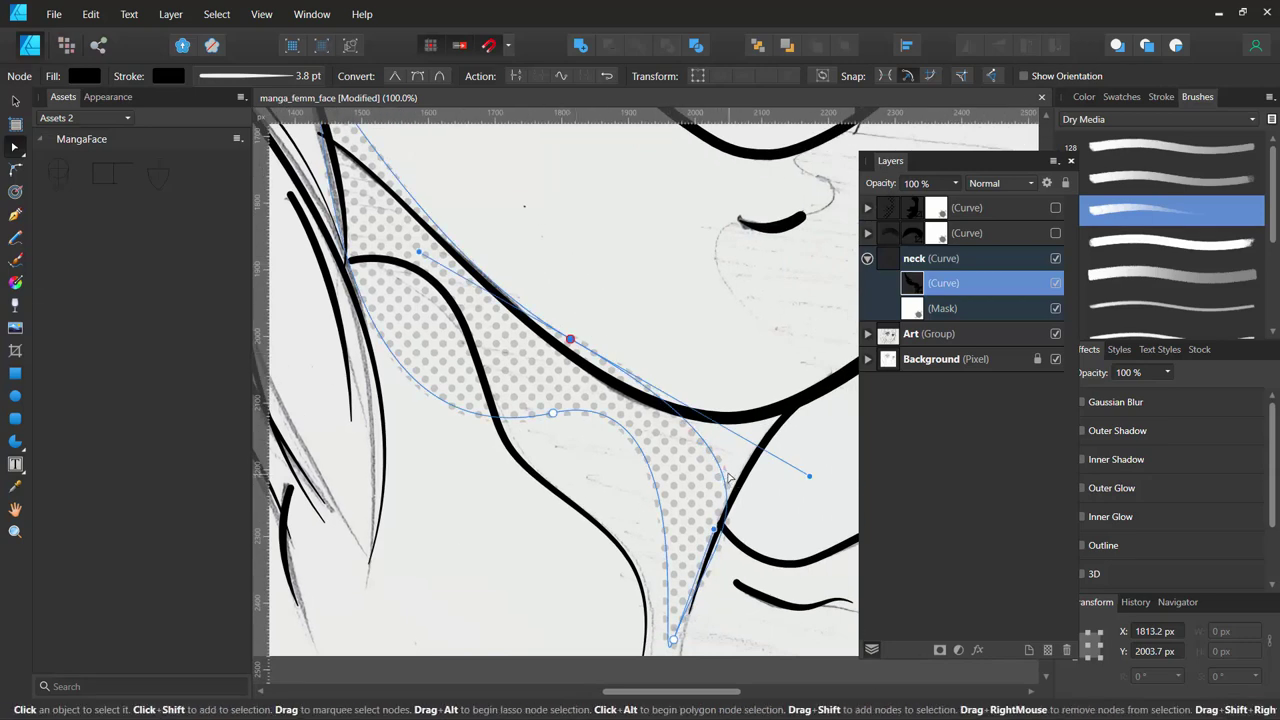
pyautogui.moveTo(718, 470)
pyautogui.mouseDown()
pyautogui.moveTo(770, 413)
pyautogui.moveTo(770, 455)
pyautogui.moveTo(738, 440)
pyautogui.mouseUp()
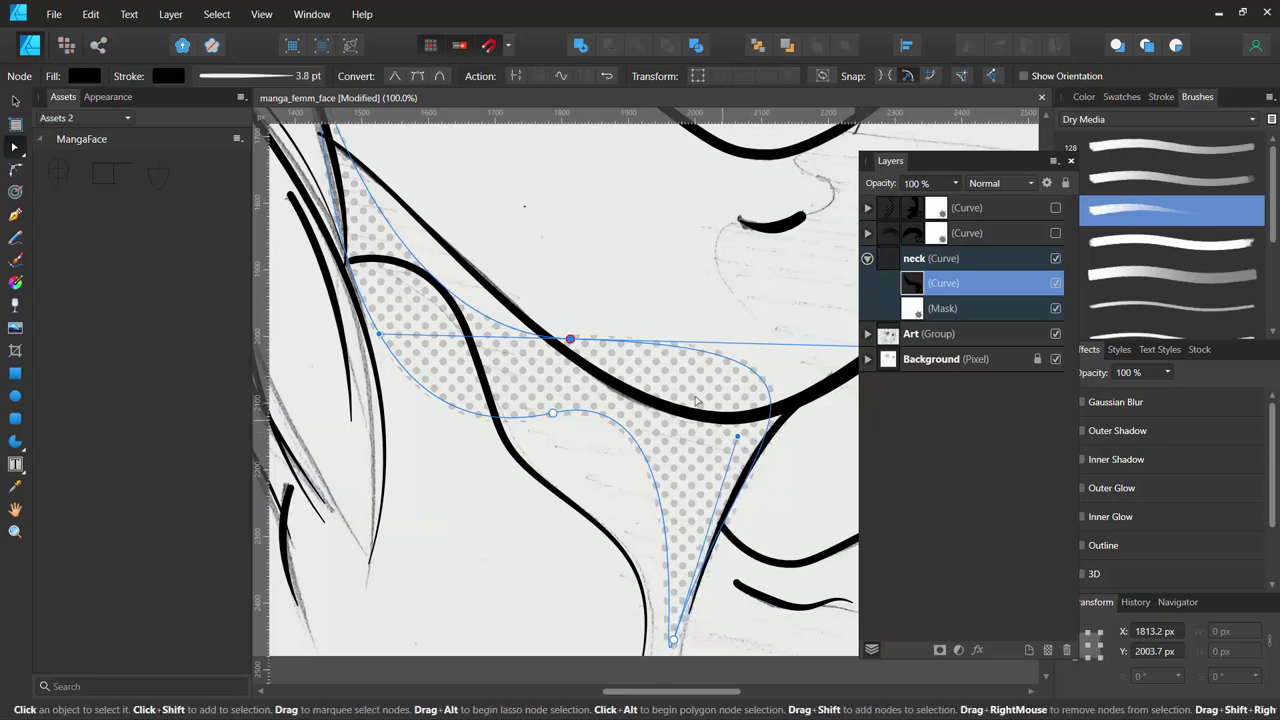
pyautogui.moveTo(716, 320); pyautogui.dragTo(553, 328)
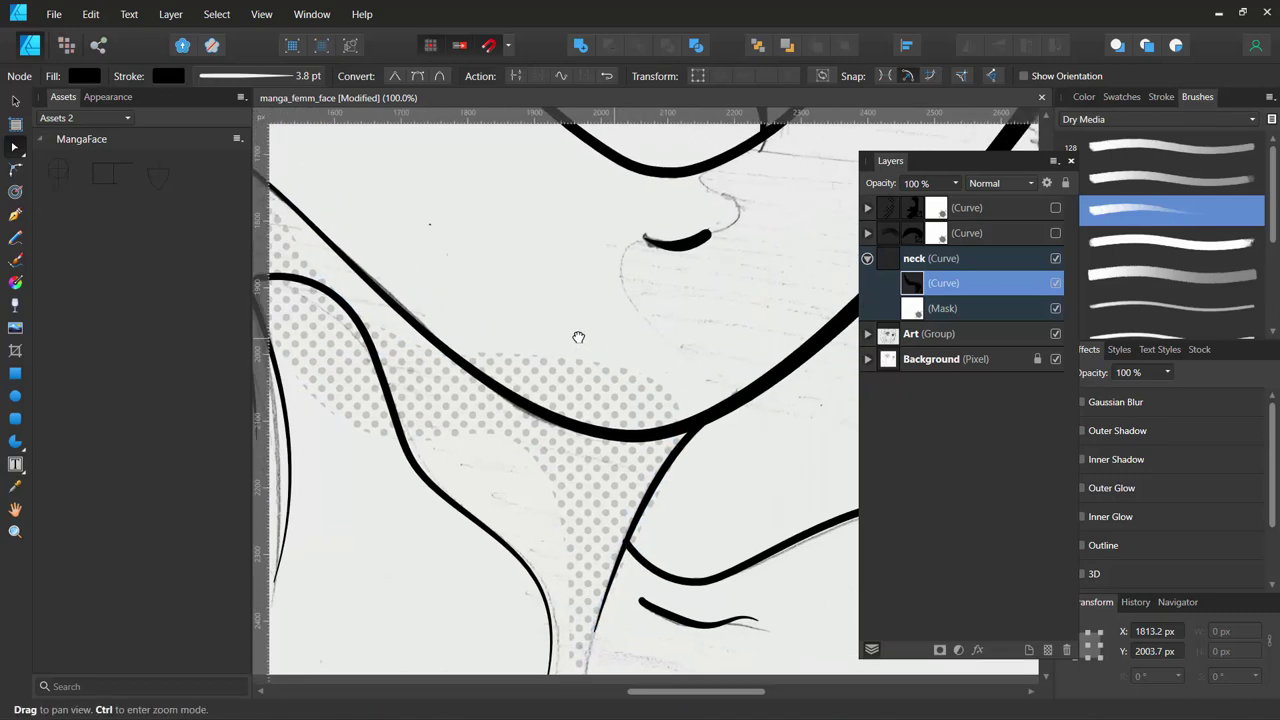
pyautogui.moveTo(735, 357); pyautogui.dragTo(603, 403)
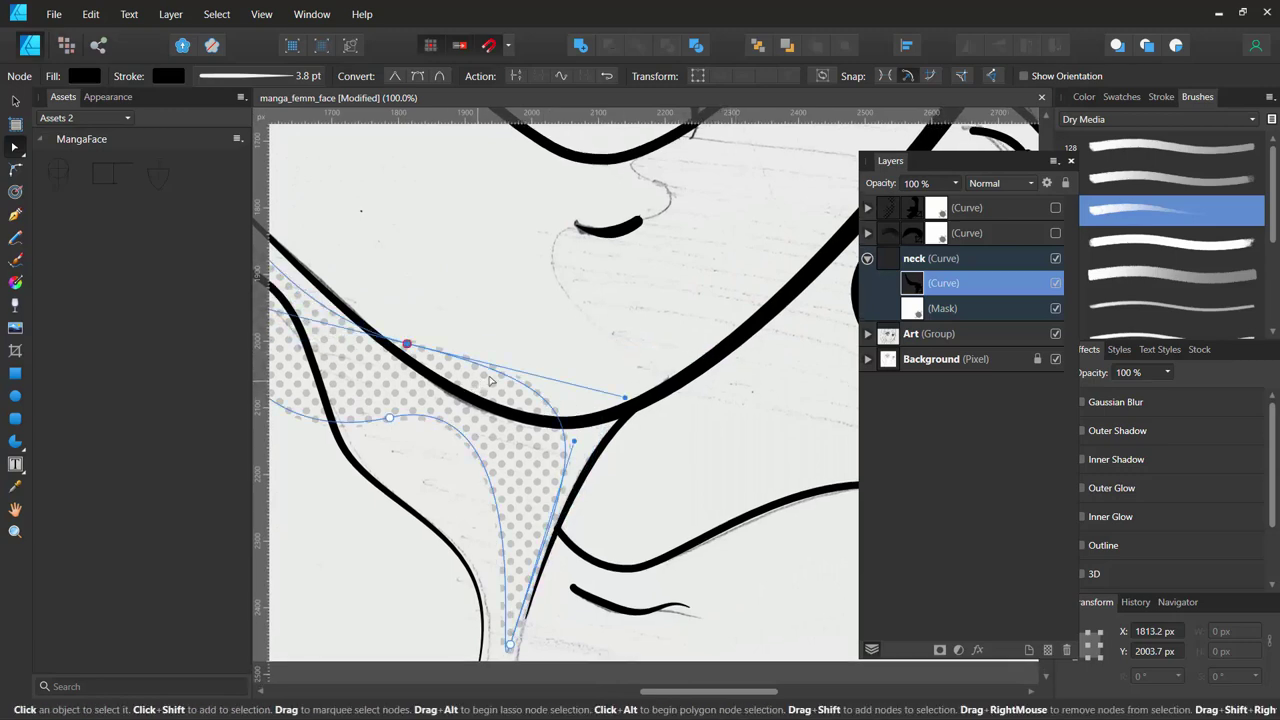
pyautogui.click(522, 385)
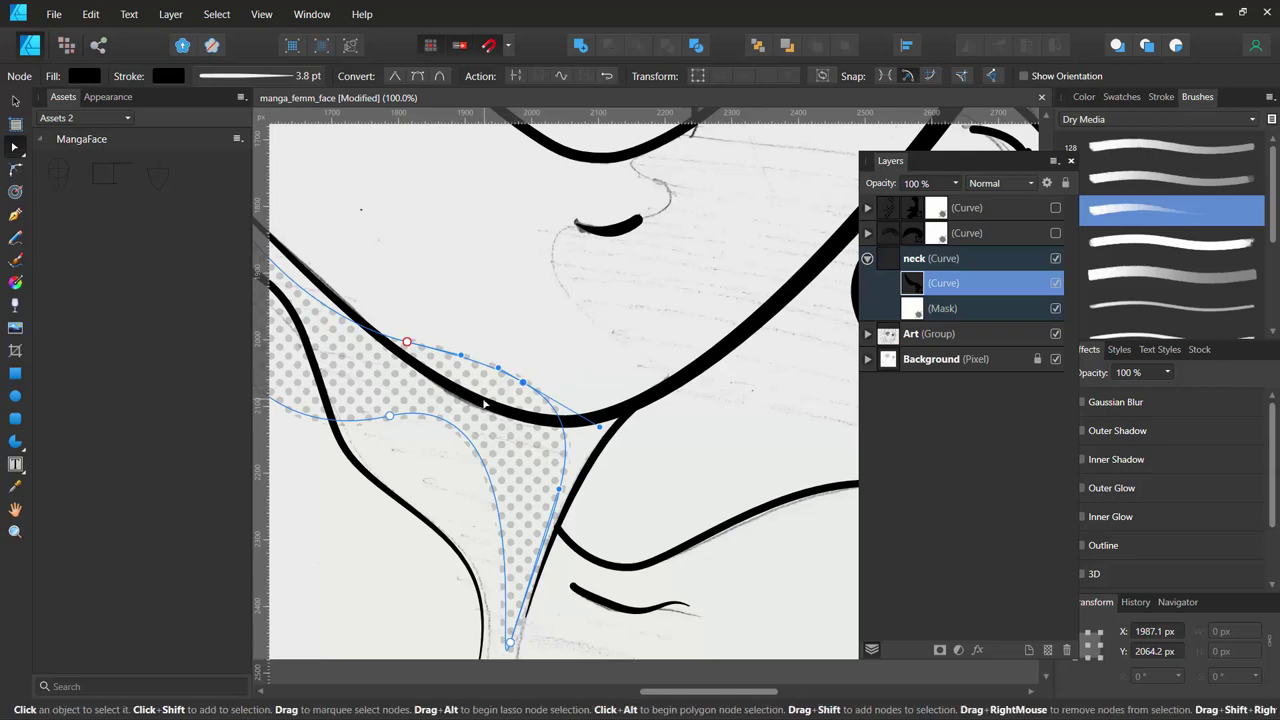
pyautogui.moveTo(522, 384); pyautogui.dragTo(482, 405)
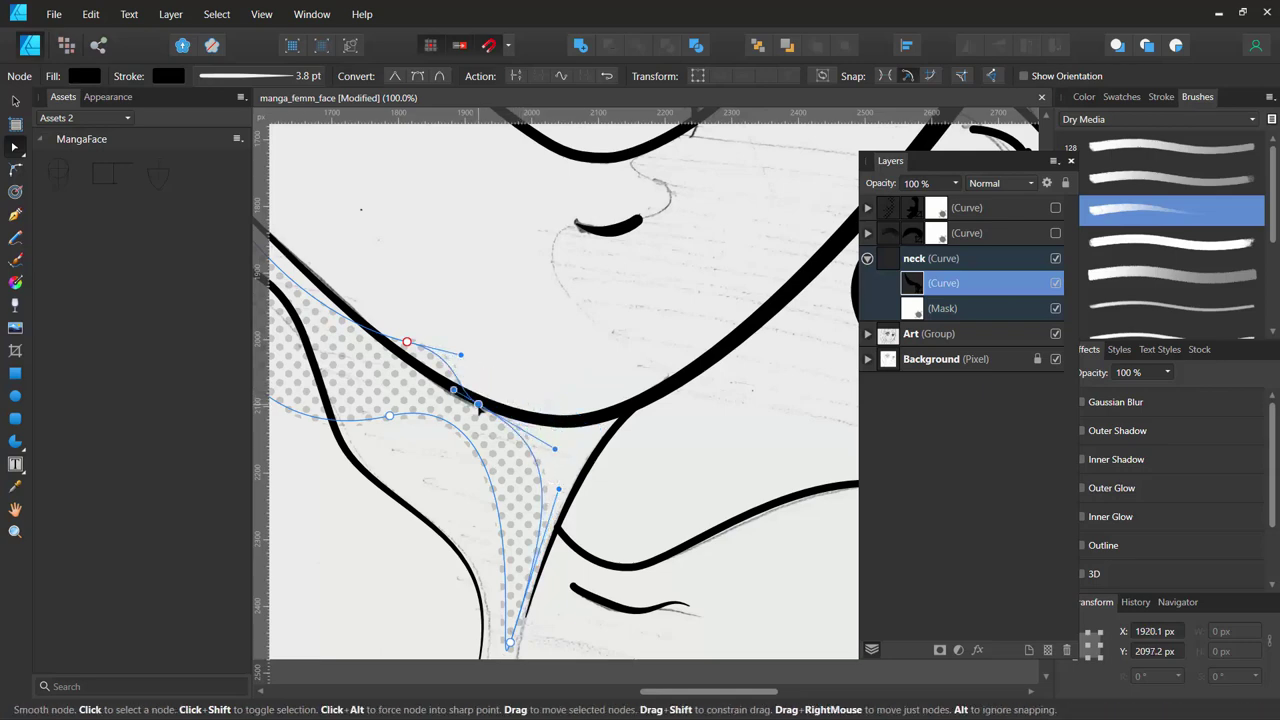
pyautogui.moveTo(540, 438); pyautogui.dragTo(608, 310)
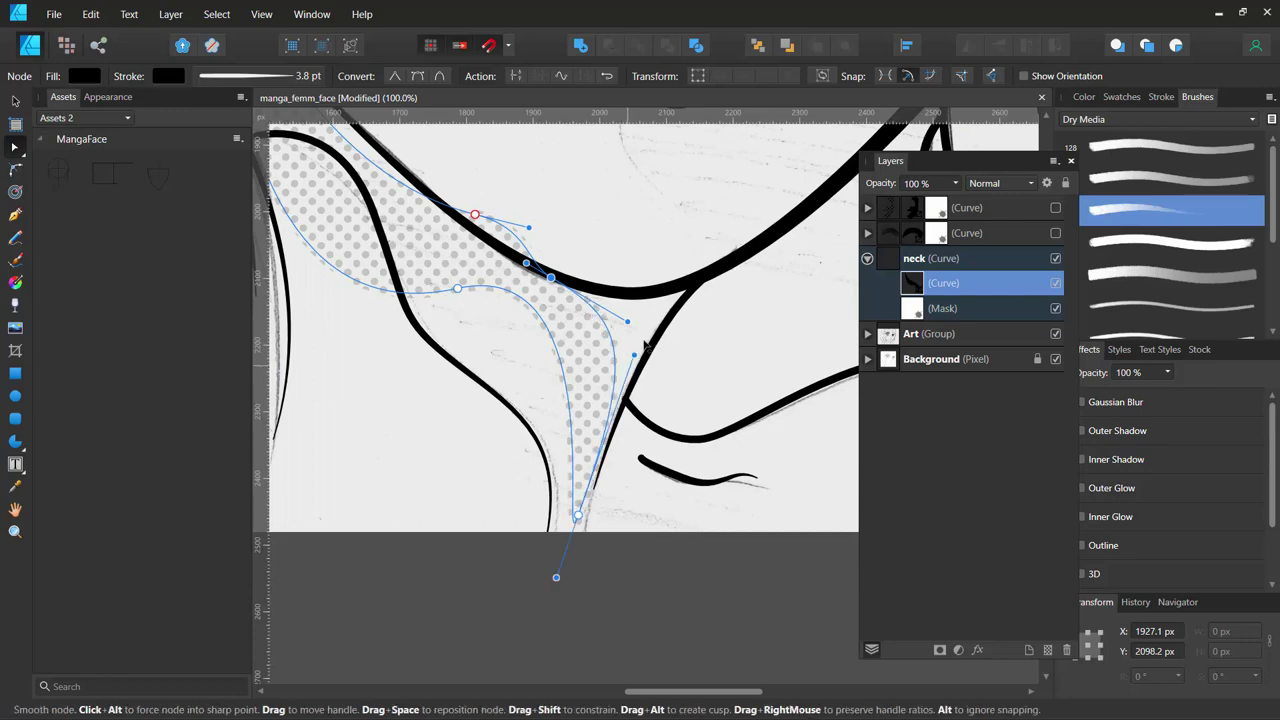
pyautogui.moveTo(626, 361)
pyautogui.mouseDown()
pyautogui.moveTo(626, 323)
pyautogui.moveTo(795, 286)
pyautogui.mouseUp()
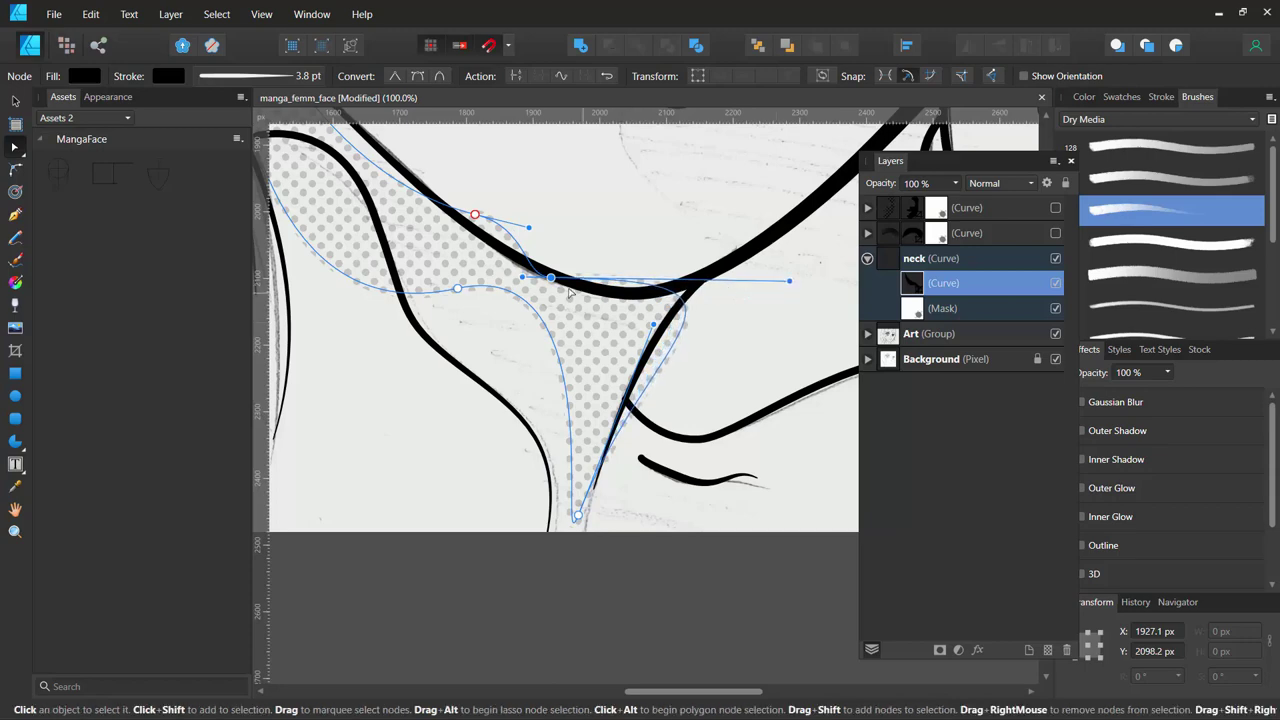
pyautogui.moveTo(569, 291)
pyautogui.mouseDown()
pyautogui.moveTo(622, 312)
pyautogui.moveTo(566, 577)
pyautogui.mouseUp()
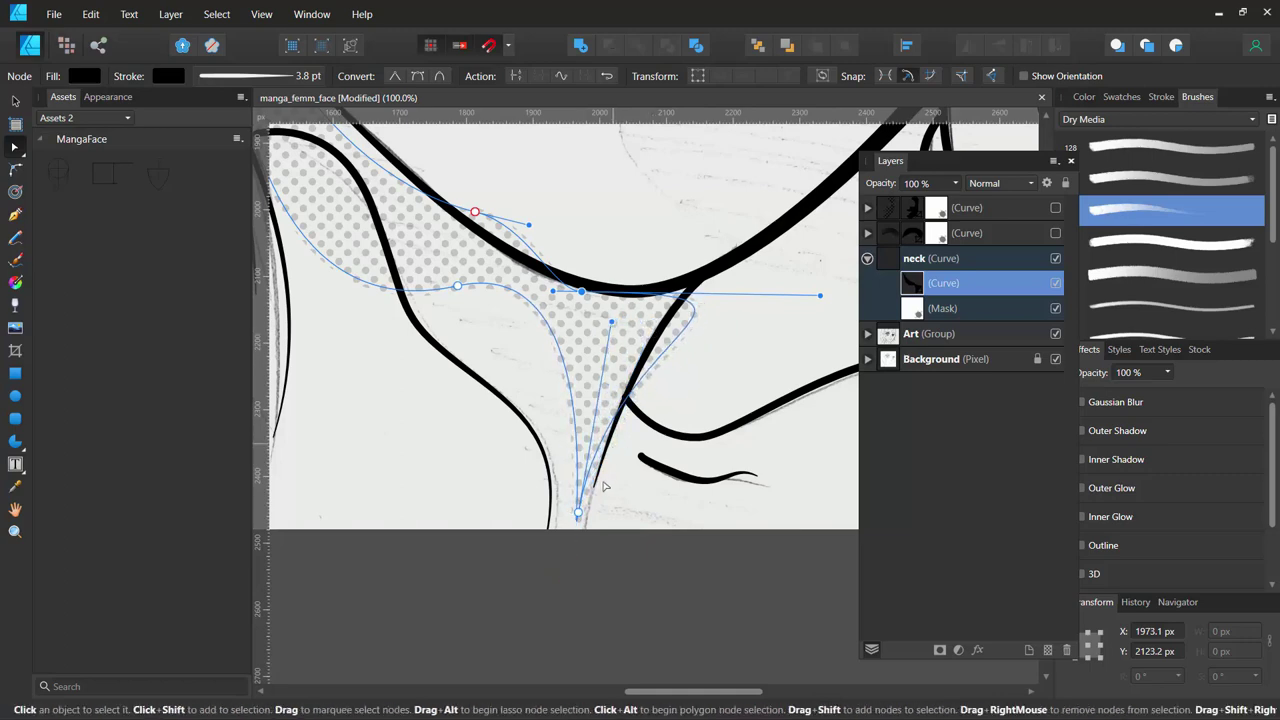
pyautogui.moveTo(581, 520); pyautogui.dragTo(590, 518)
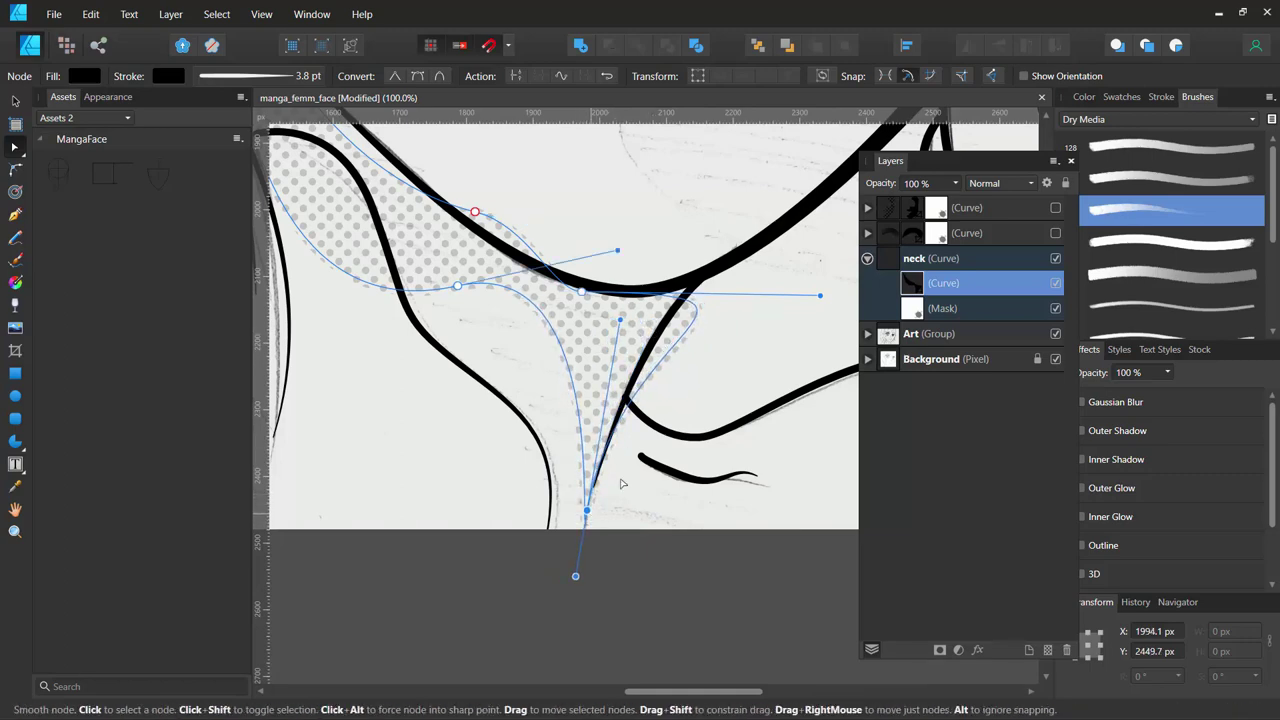
pyautogui.moveTo(818, 300); pyautogui.dragTo(764, 287)
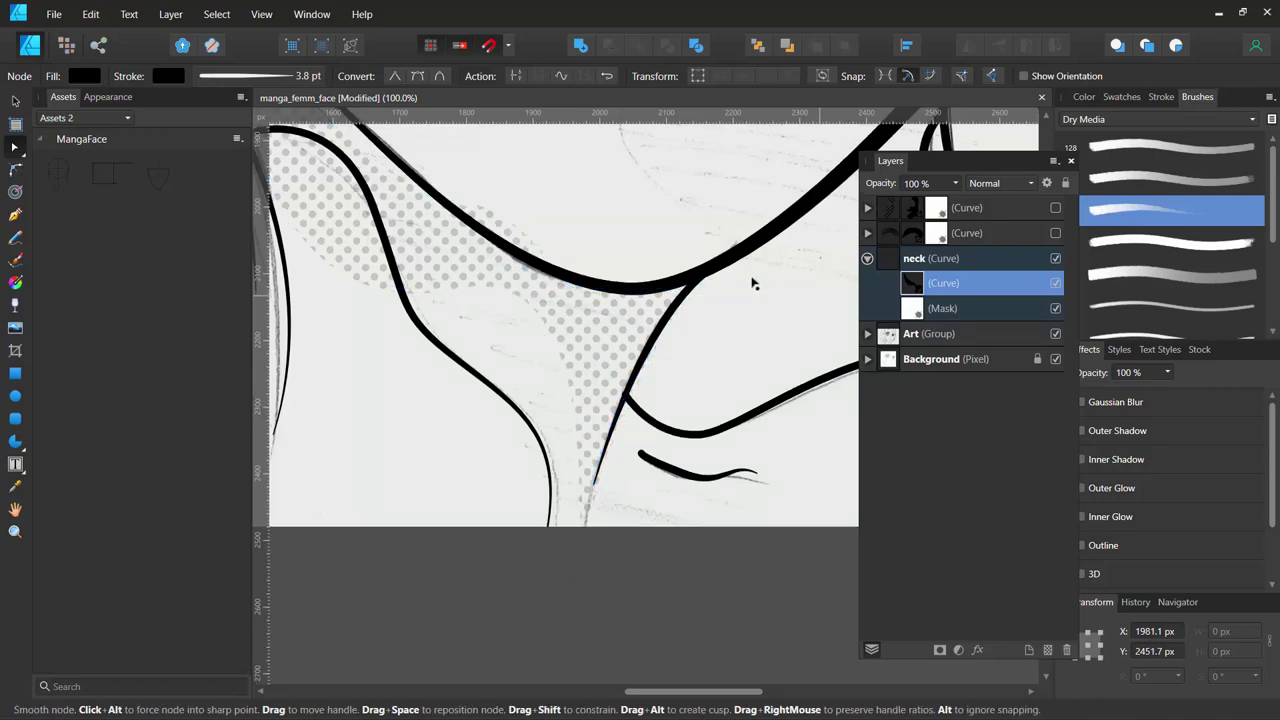
# Bend the shading's upper edge to hug the black jaw line, then collapse the neck layer.
pyautogui.moveTo(490, 299); pyautogui.dragTo(585, 379)
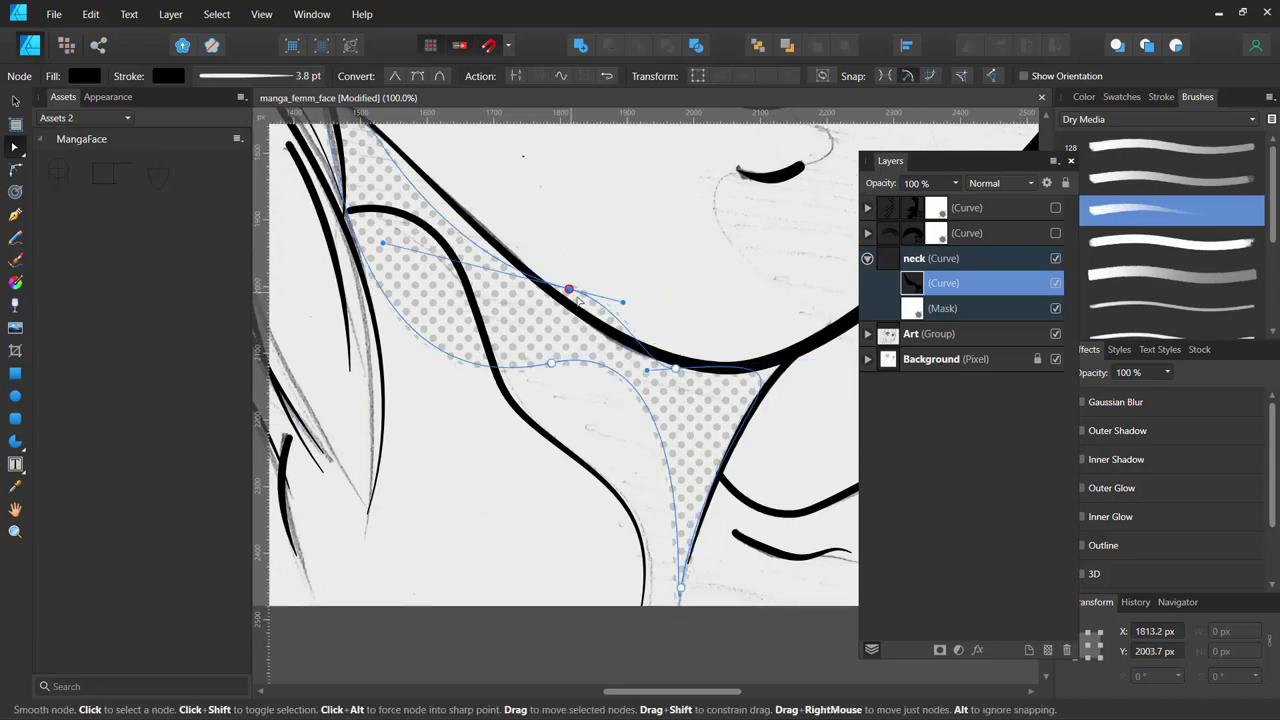
pyautogui.moveTo(622, 301)
pyautogui.mouseDown()
pyautogui.moveTo(605, 317)
pyautogui.moveTo(557, 292)
pyautogui.mouseUp()
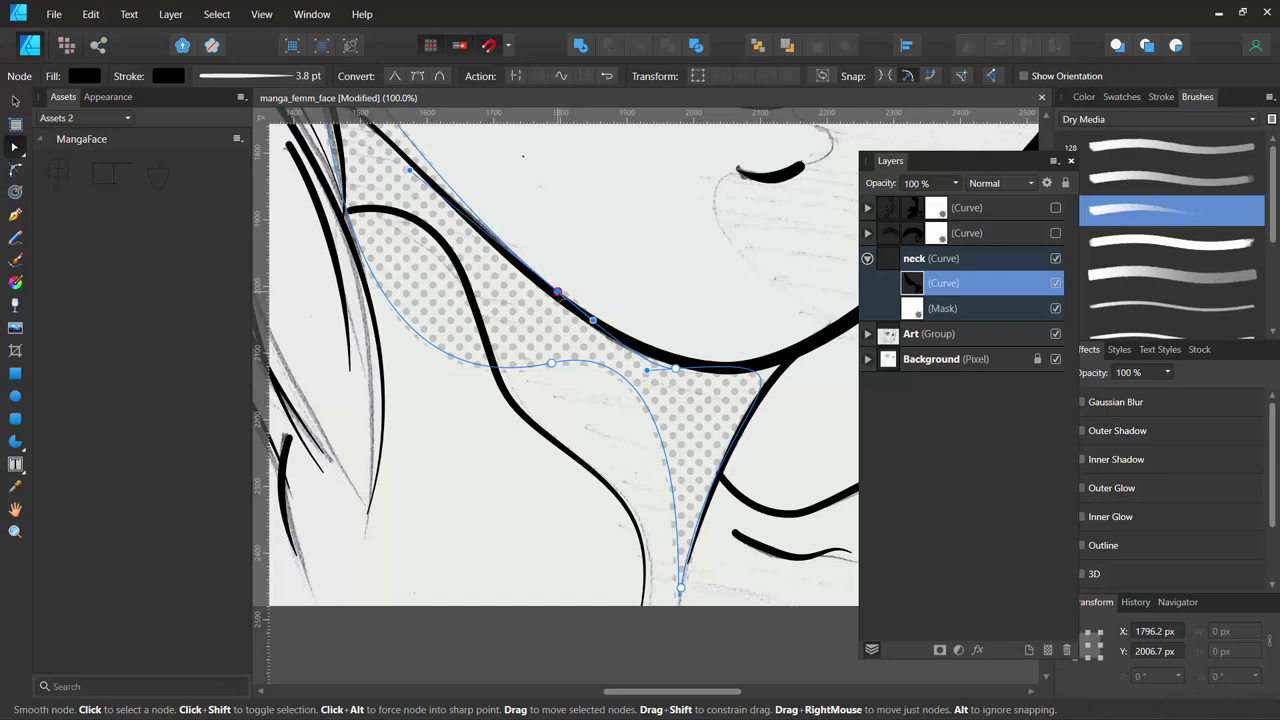
pyautogui.press('space')
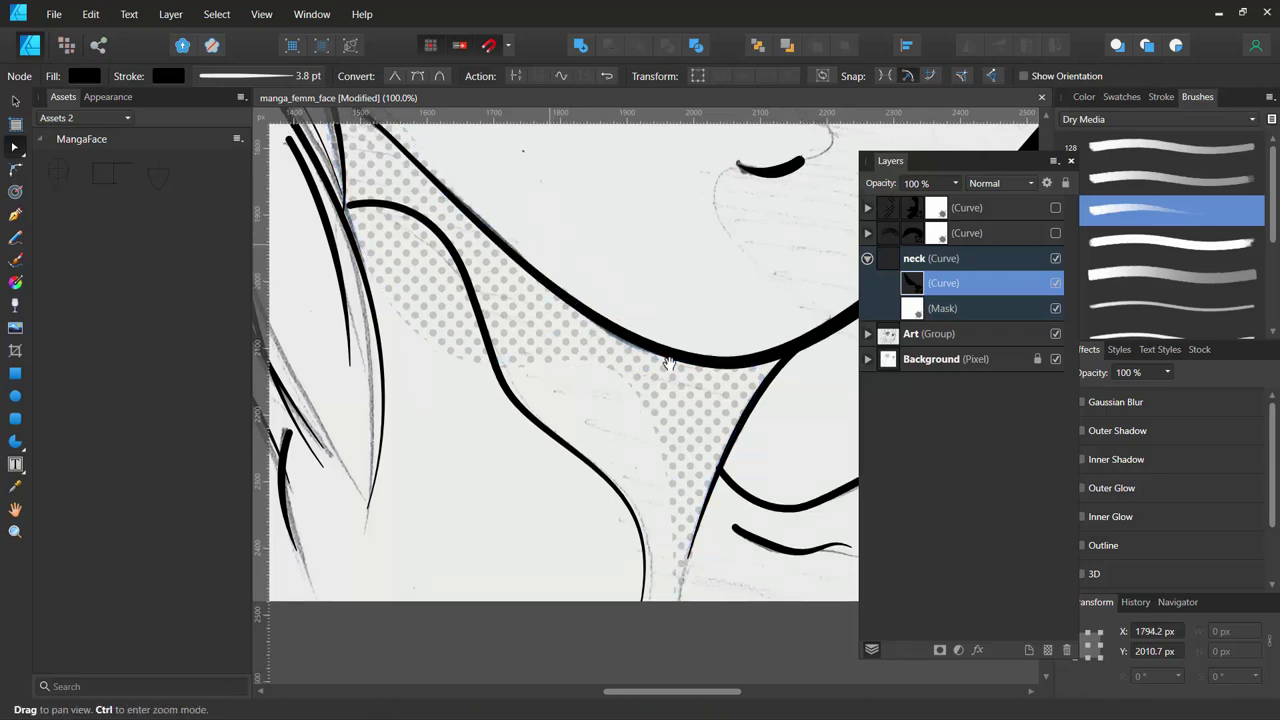
pyautogui.moveTo(669, 363); pyautogui.dragTo(860, 603)
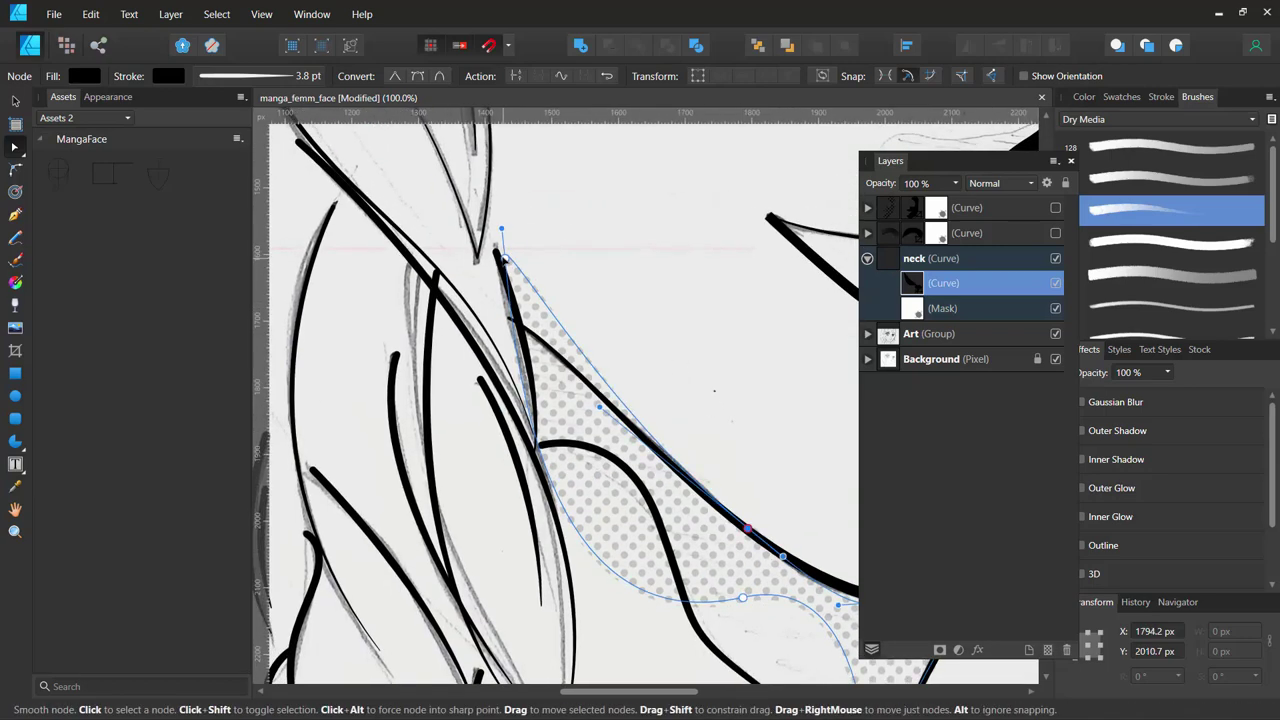
pyautogui.click(510, 284)
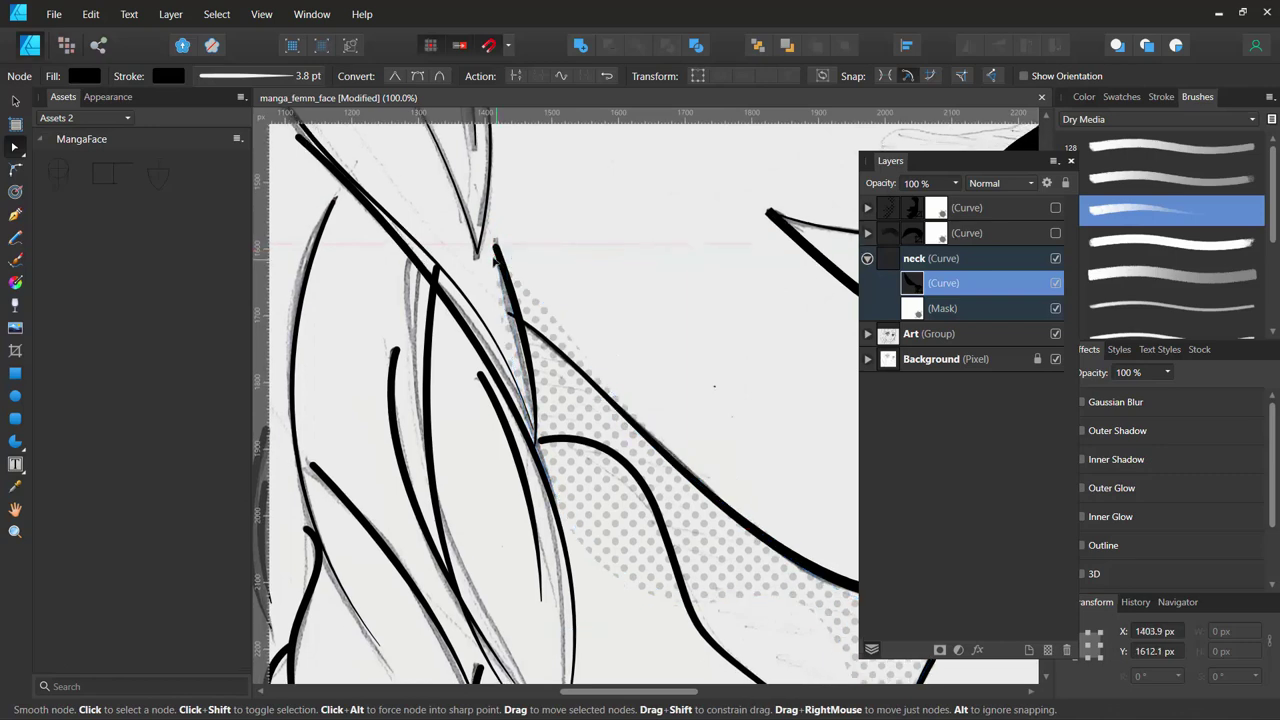
pyautogui.click(510, 284)
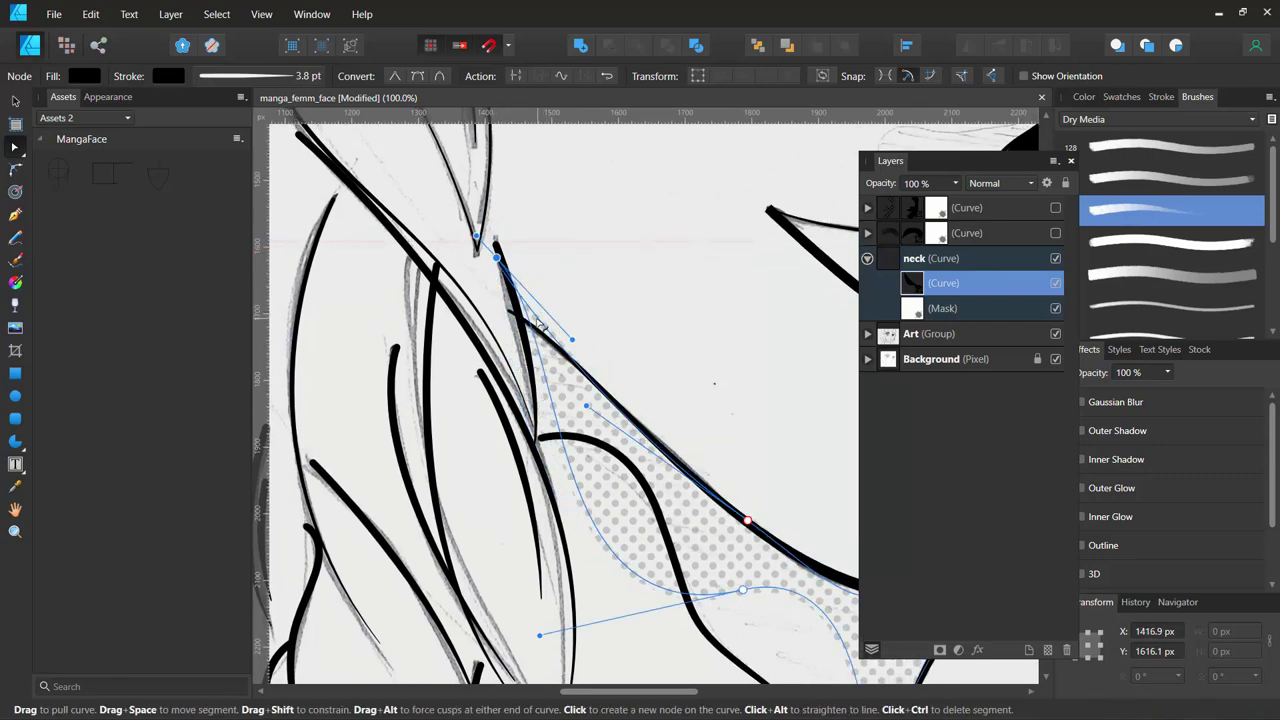
pyautogui.moveTo(534, 326)
pyautogui.mouseDown()
pyautogui.moveTo(558, 349)
pyautogui.moveTo(546, 374)
pyautogui.mouseUp()
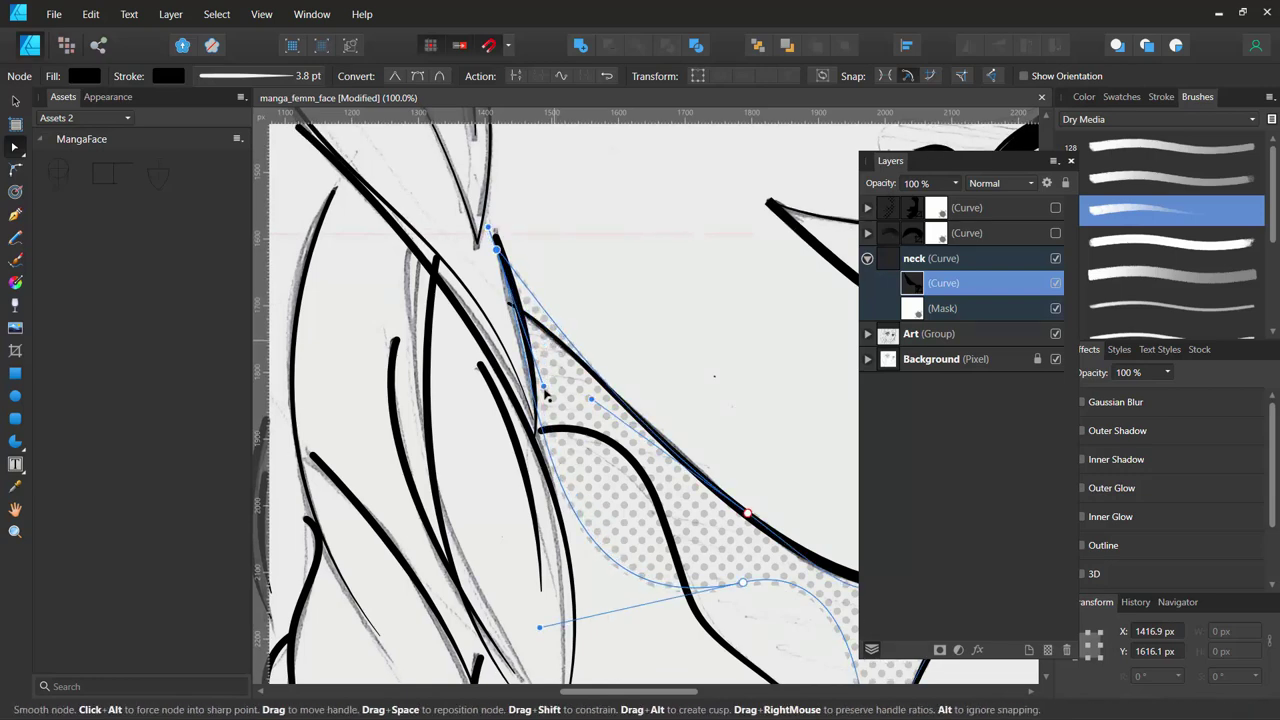
pyautogui.moveTo(546, 374); pyautogui.dragTo(545, 405)
pyautogui.moveTo(497, 250); pyautogui.dragTo(524, 321)
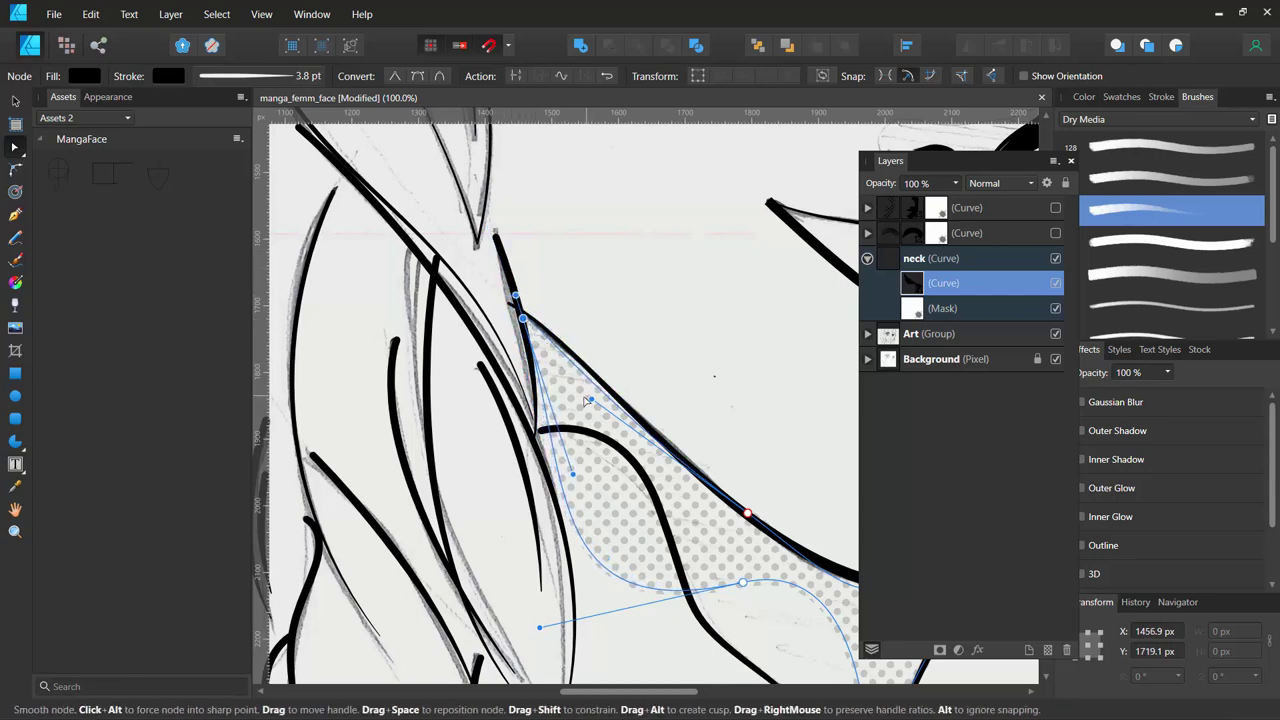
pyautogui.moveTo(592, 402); pyautogui.dragTo(601, 386)
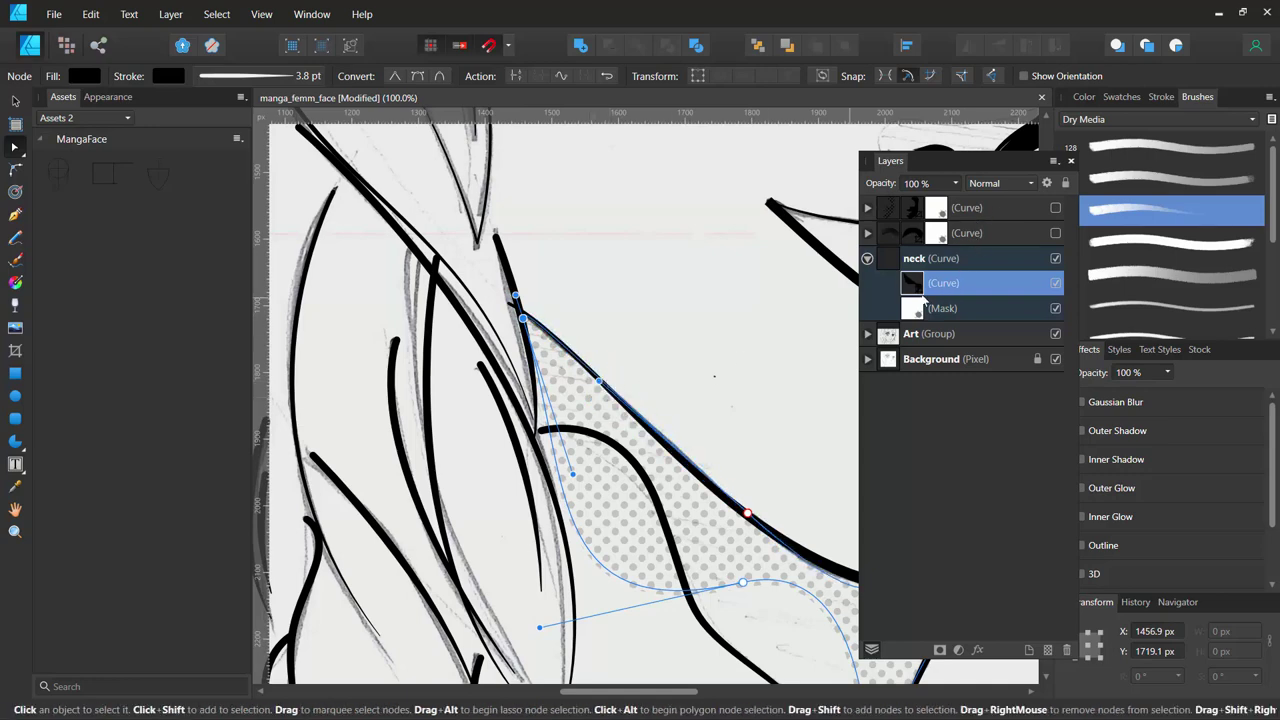
pyautogui.click(867, 259)
# Raise the neck shading layer's opacity to 100% and zoom out to the whole face.
pyautogui.click(889, 263)
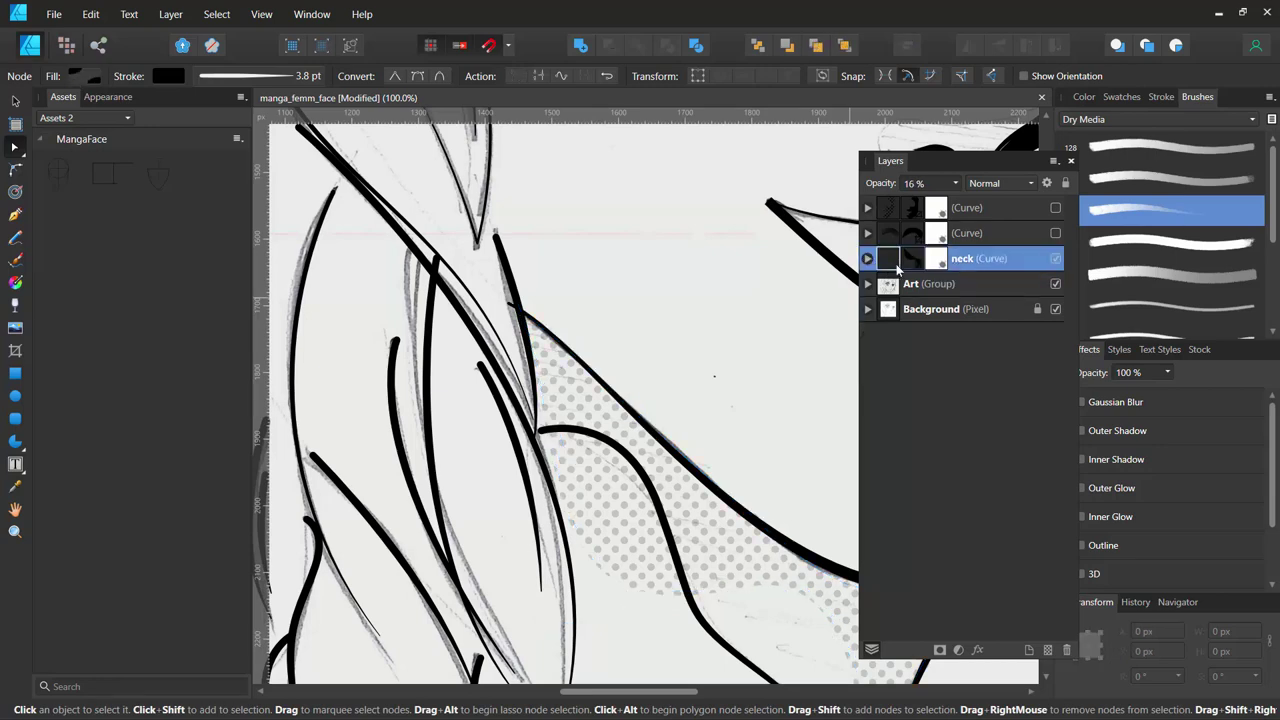
pyautogui.click(956, 185)
pyautogui.moveTo(957, 201); pyautogui.dragTo(1055, 201)
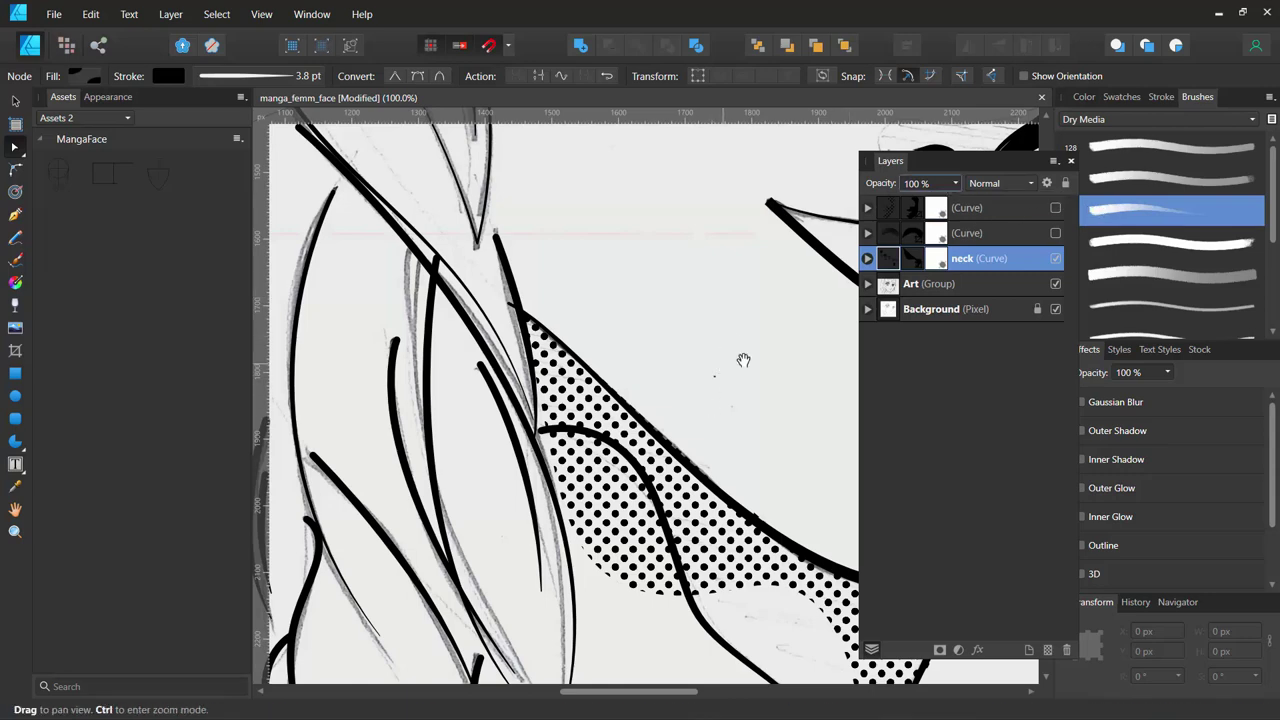
pyautogui.moveTo(740, 360); pyautogui.dragTo(481, 489)
pyautogui.scroll(3, 481, 489)
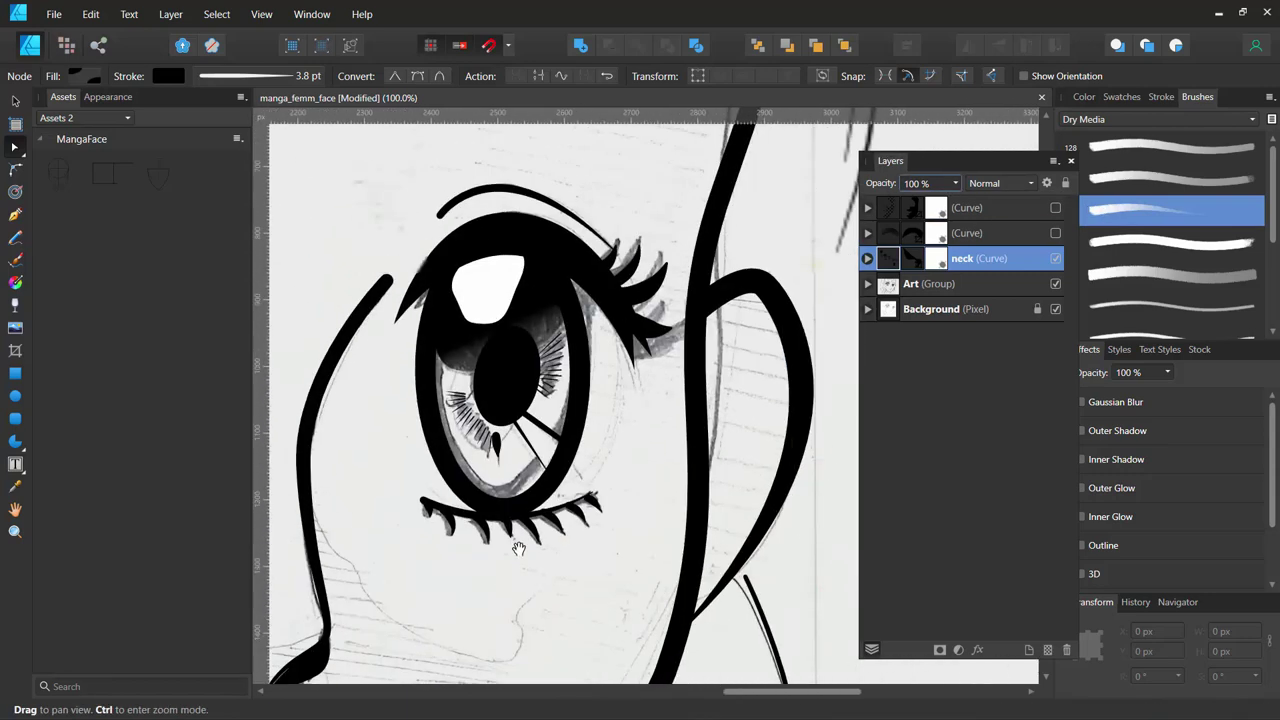
pyautogui.scroll(3, 563, 580)
pyautogui.scroll(2, 614, 409)
pyautogui.scroll(3, 656, 482)
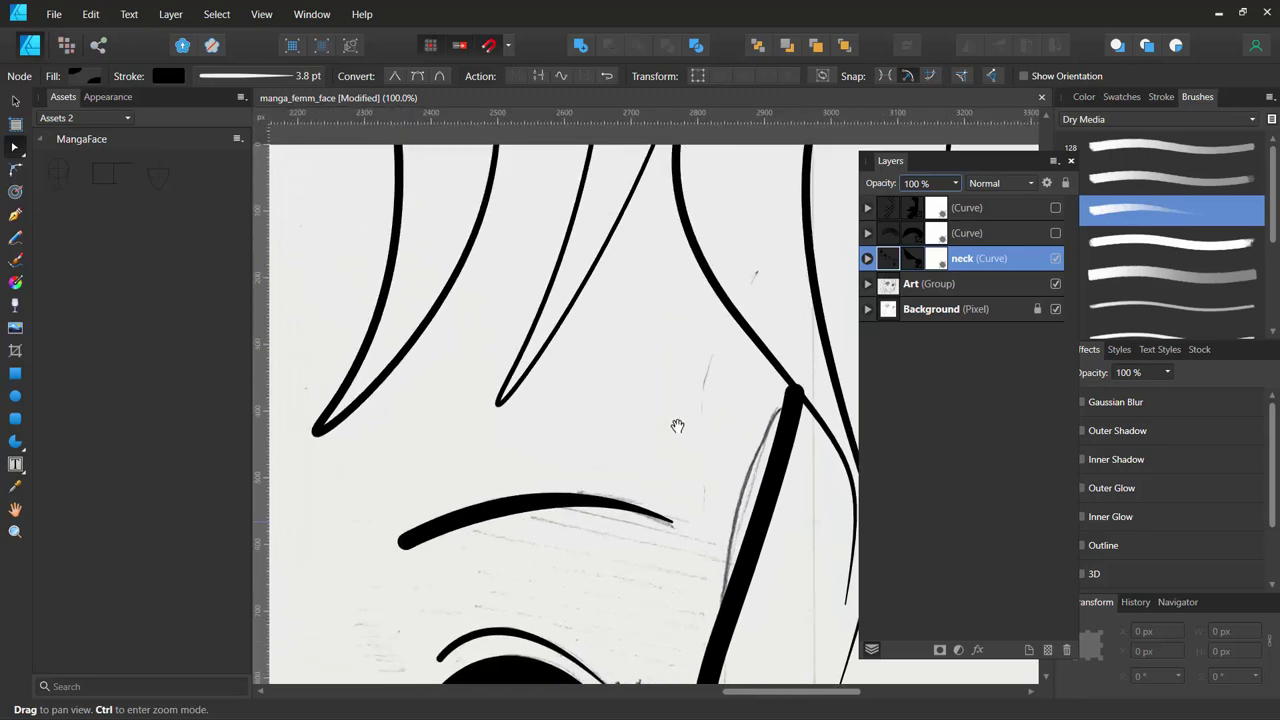
pyautogui.keyDown('ctrl'); pyautogui.scroll(-1, 685, 412); pyautogui.keyUp('ctrl')
pyautogui.keyDown('ctrl'); pyautogui.scroll(-5, 699, 415); pyautogui.keyUp('ctrl')
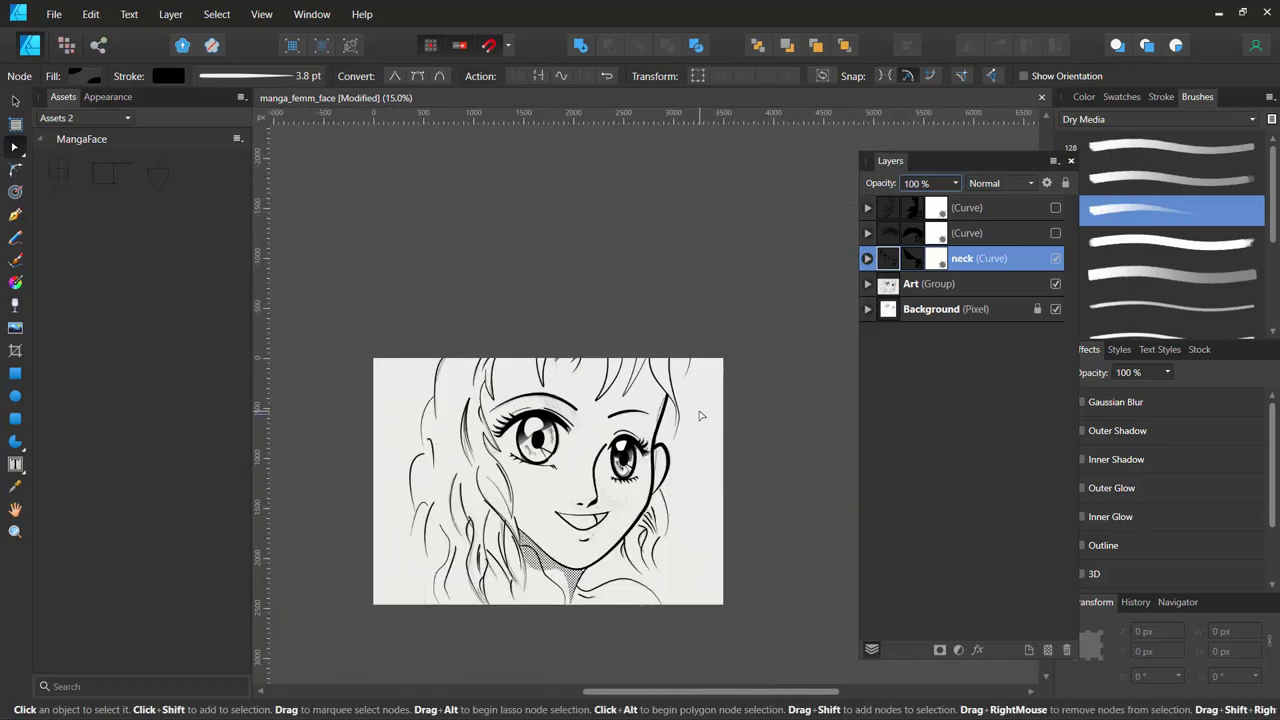
# Show the eye and face-side halftone layers again, toggling the face shading to compare.
pyautogui.click(1055, 233)
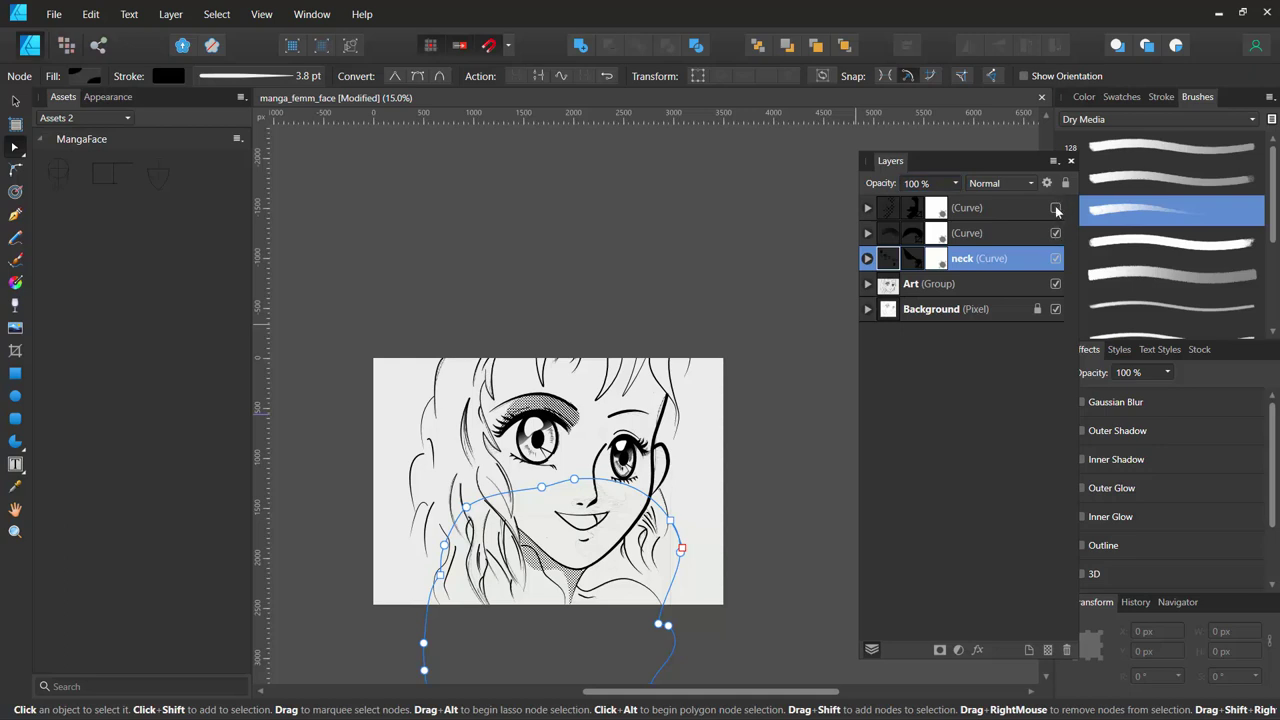
pyautogui.click(1055, 208)
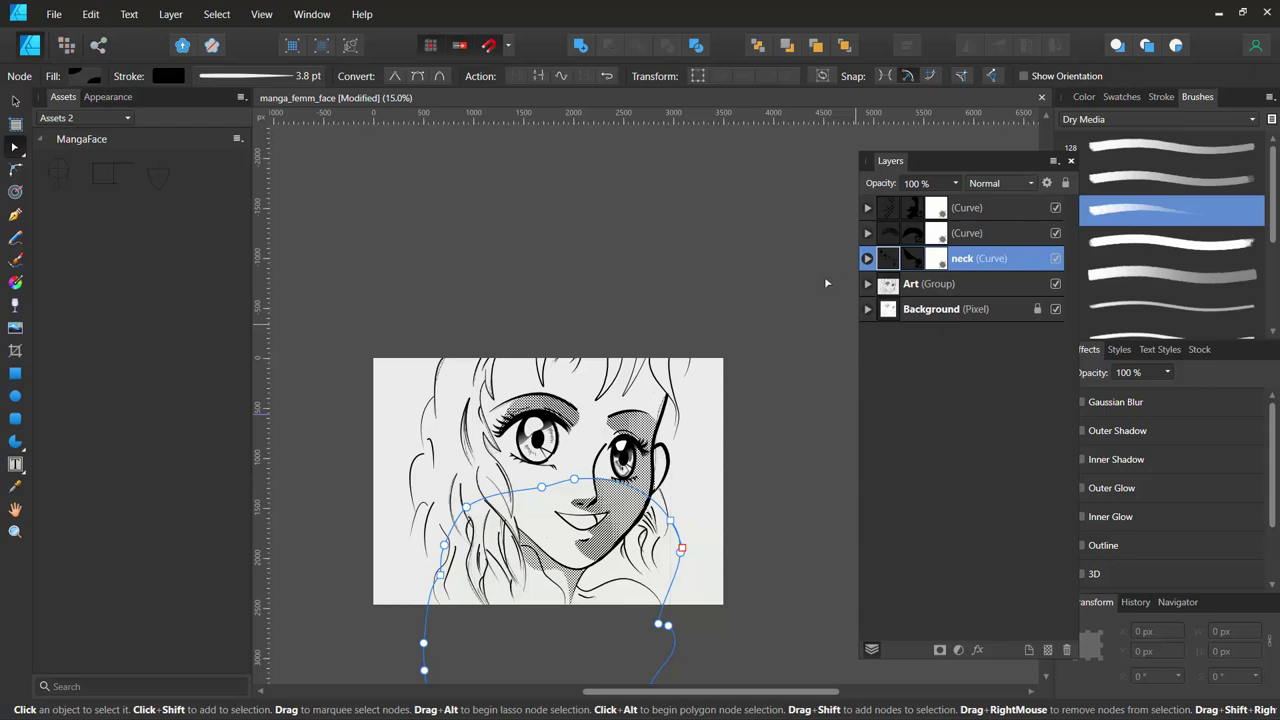
pyautogui.click(755, 336)
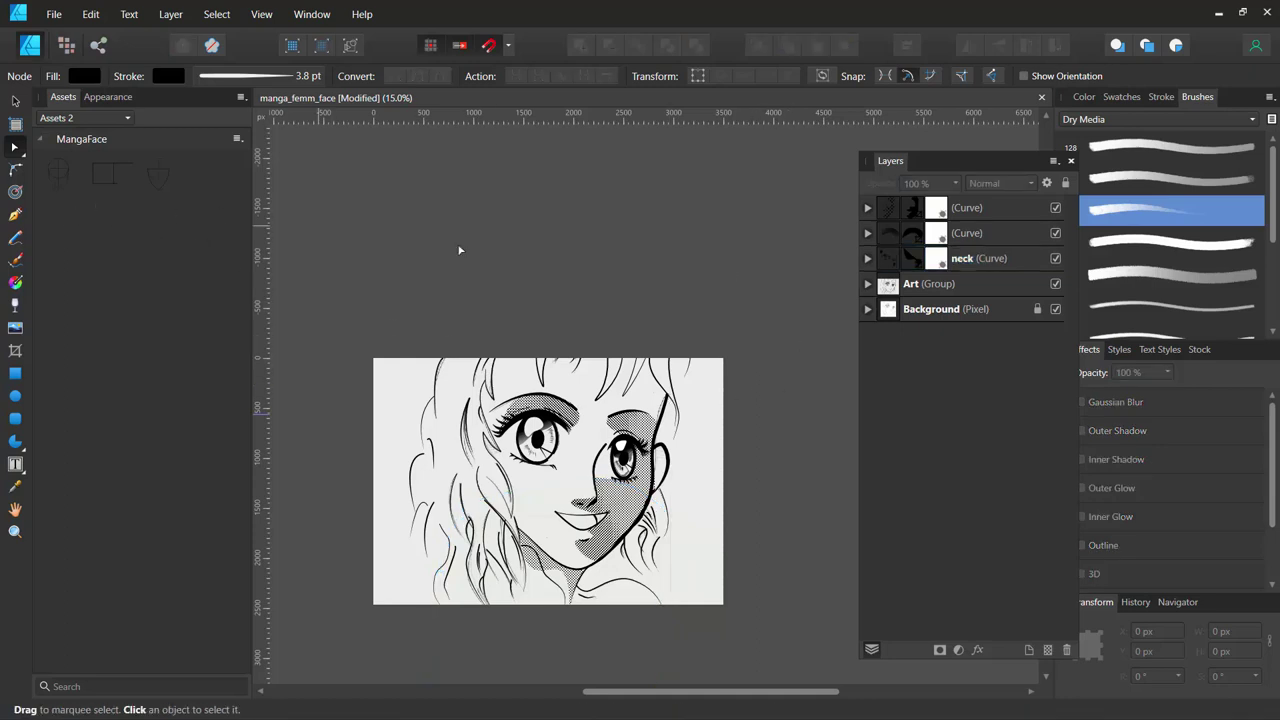
pyautogui.click(888, 210)
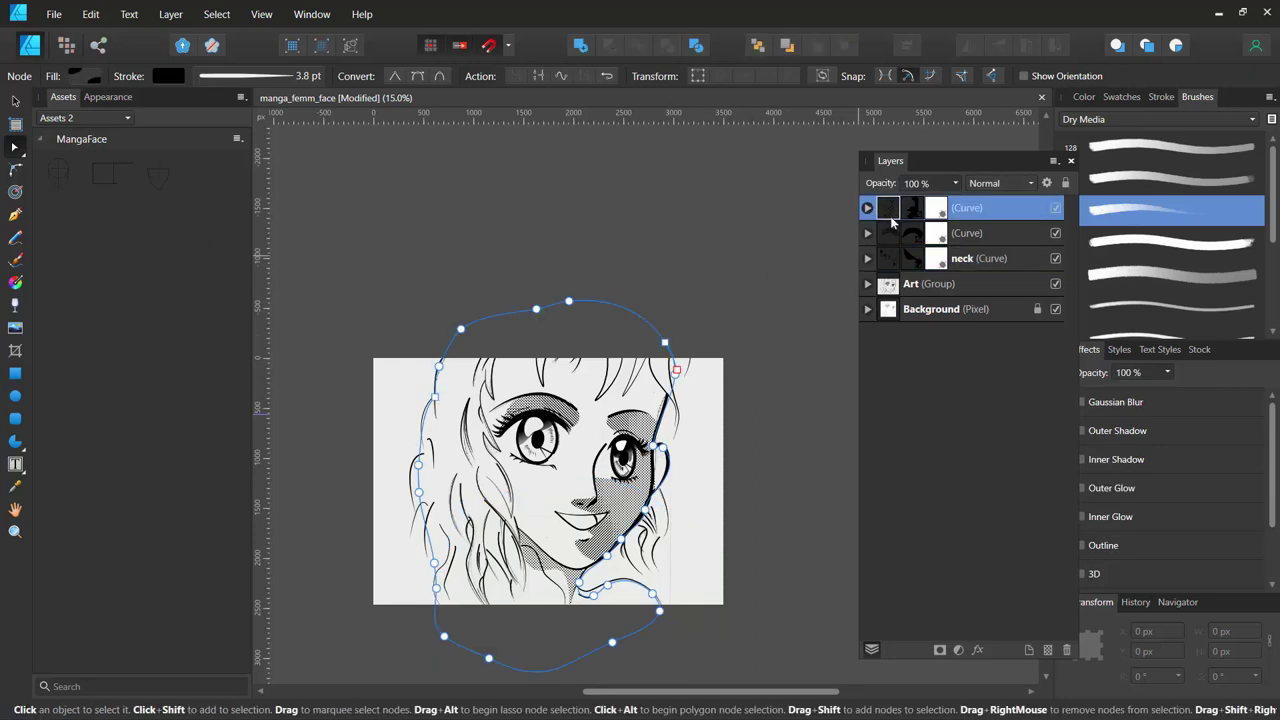
pyautogui.click(1055, 208)
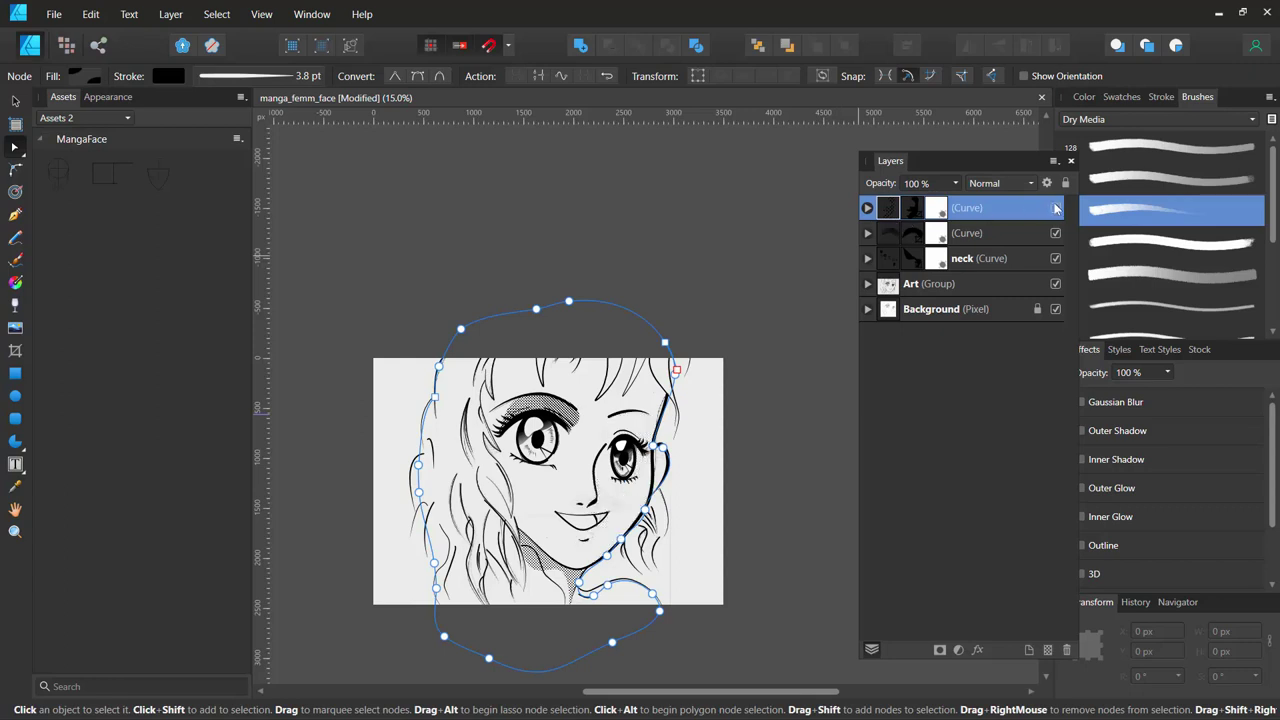
pyautogui.click(1055, 208)
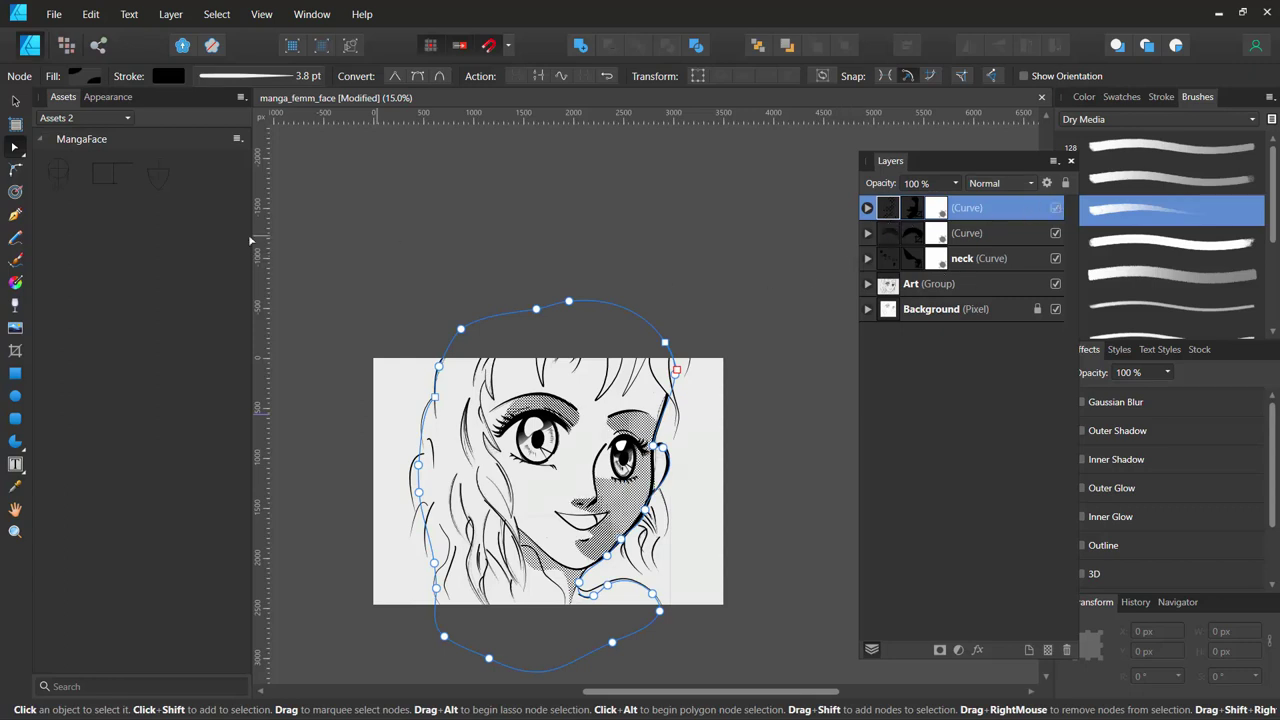
pyautogui.click(15, 305)
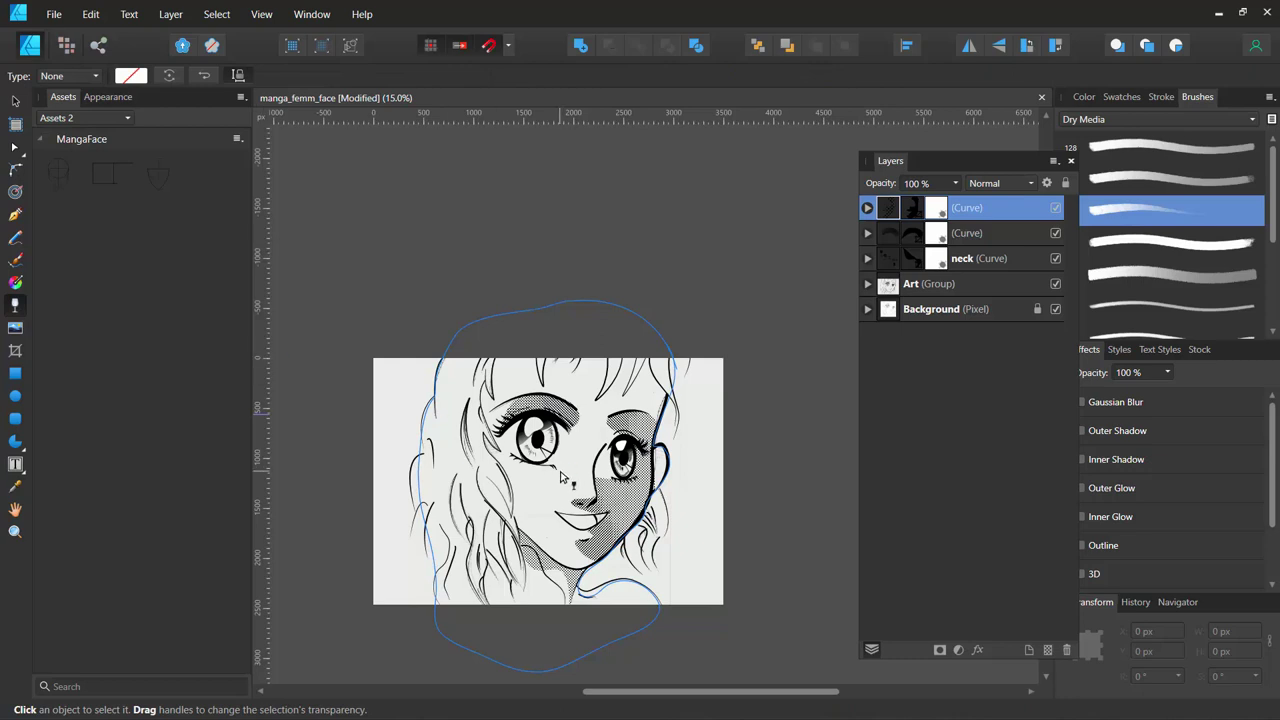
# Fade the cheek halftone with a linear transparency gradient and reverse its direction.
pyautogui.moveTo(565, 468); pyautogui.dragTo(642, 504)
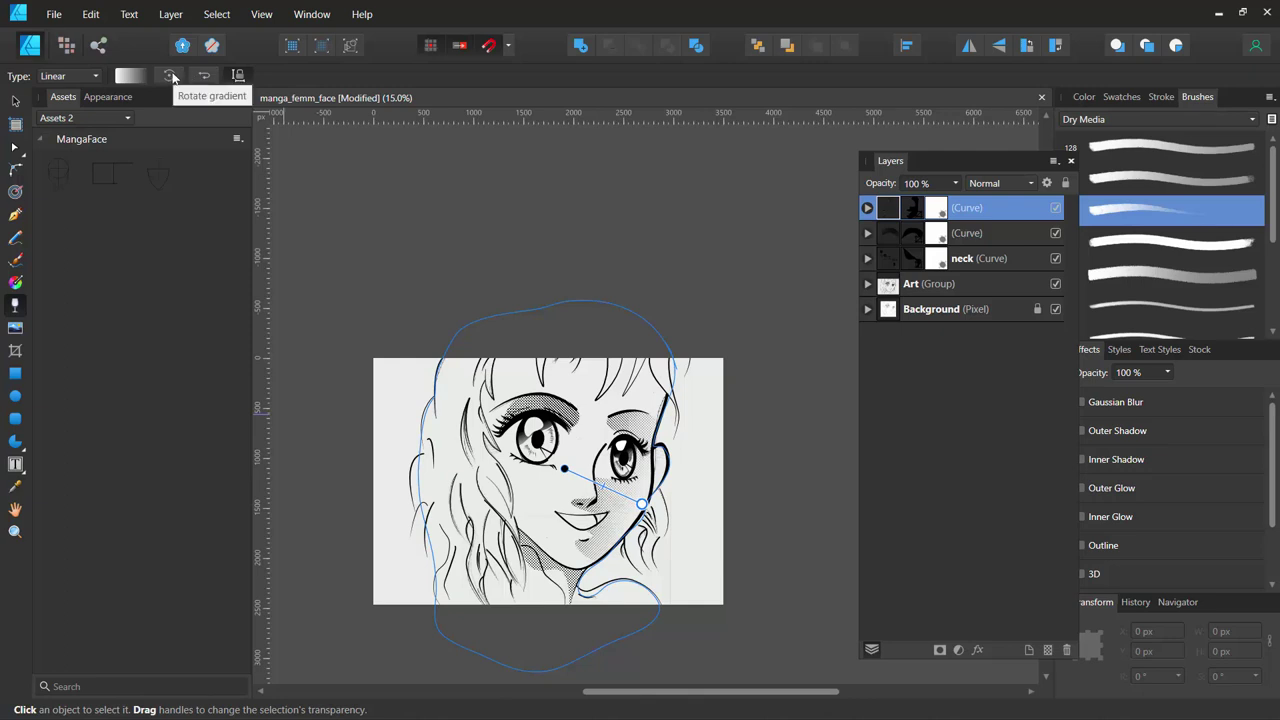
pyautogui.click(197, 79)
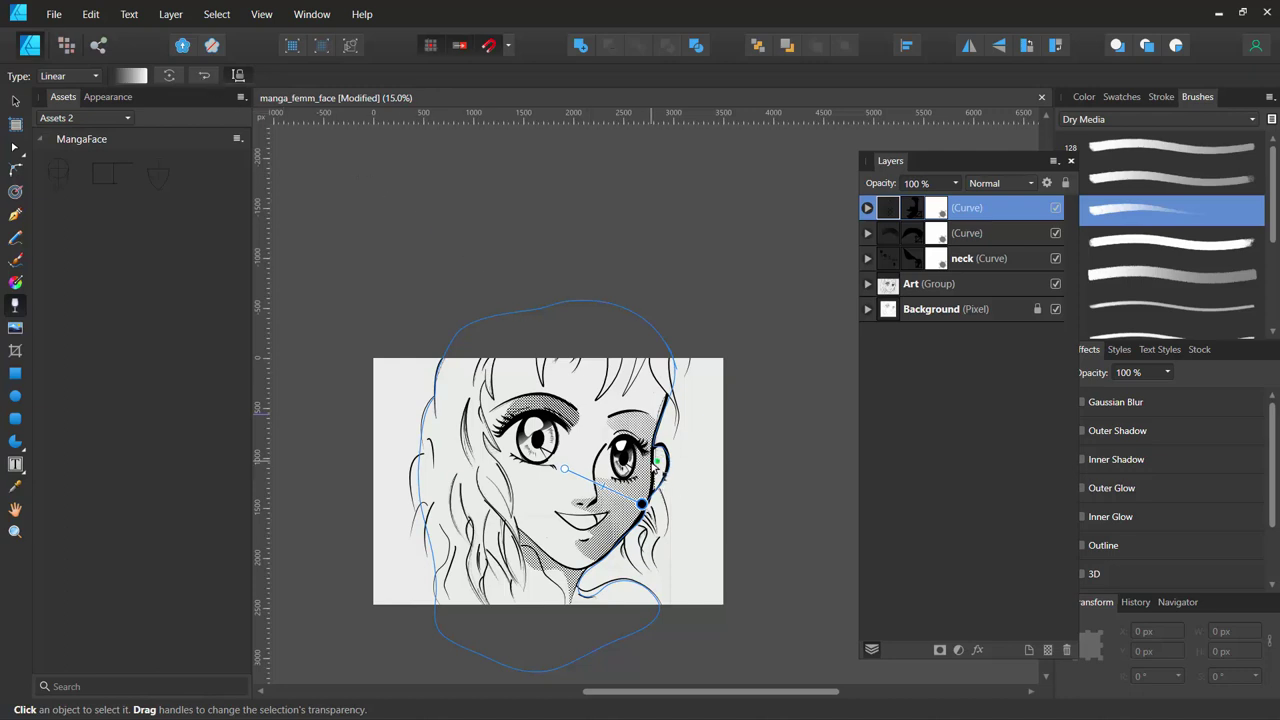
pyautogui.scroll(1, 657, 458)
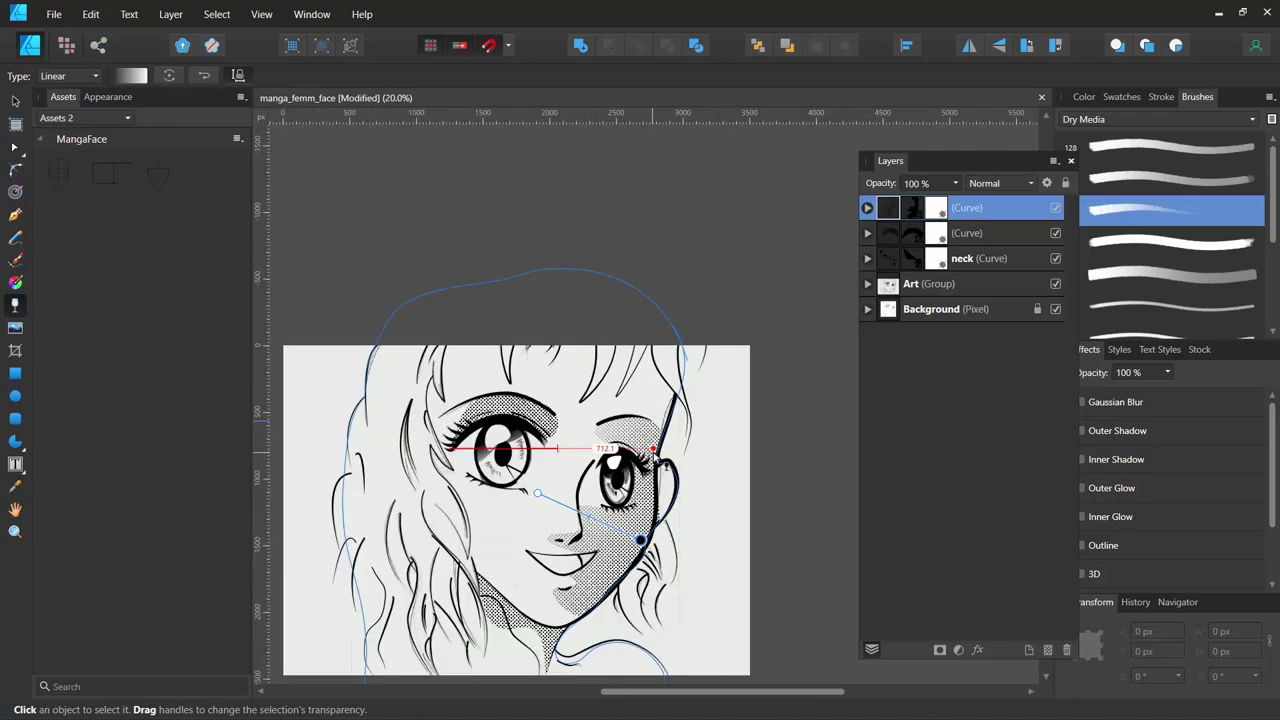
pyautogui.scroll(5, 665, 465)
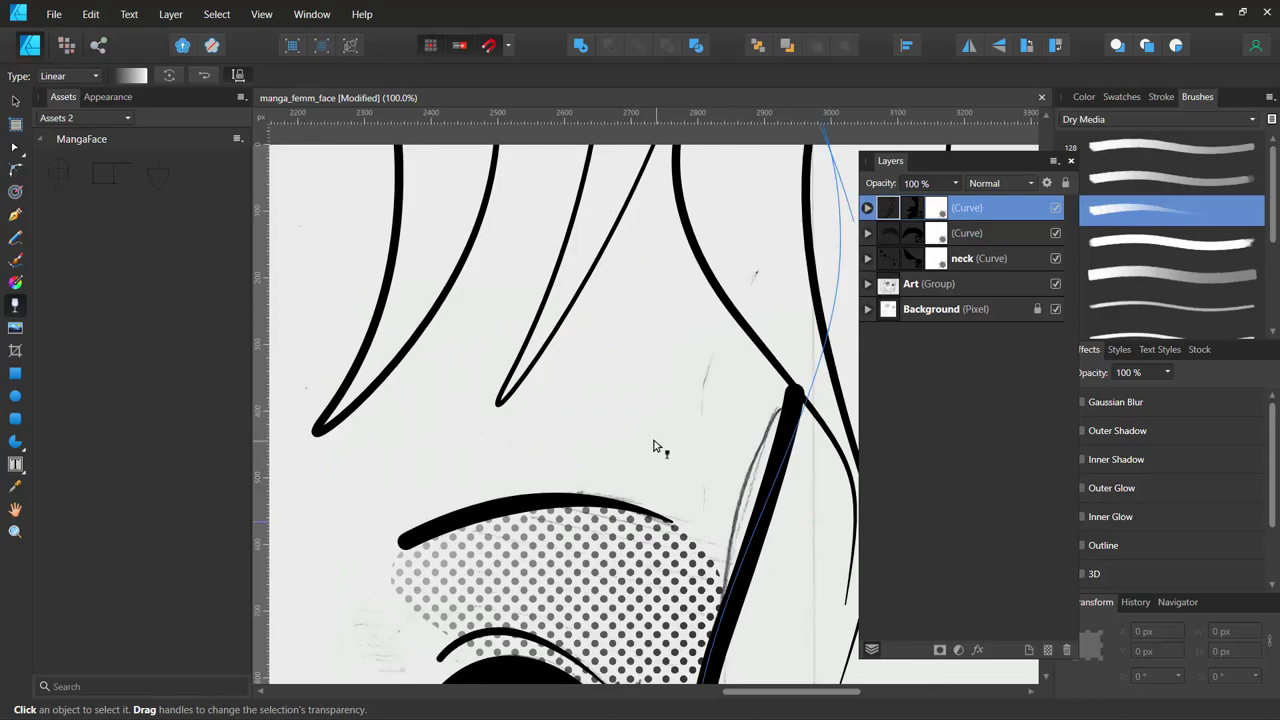
pyautogui.scroll(-3, 657, 449)
pyautogui.scroll(-3, 668, 422)
pyautogui.scroll(-3, 679, 395)
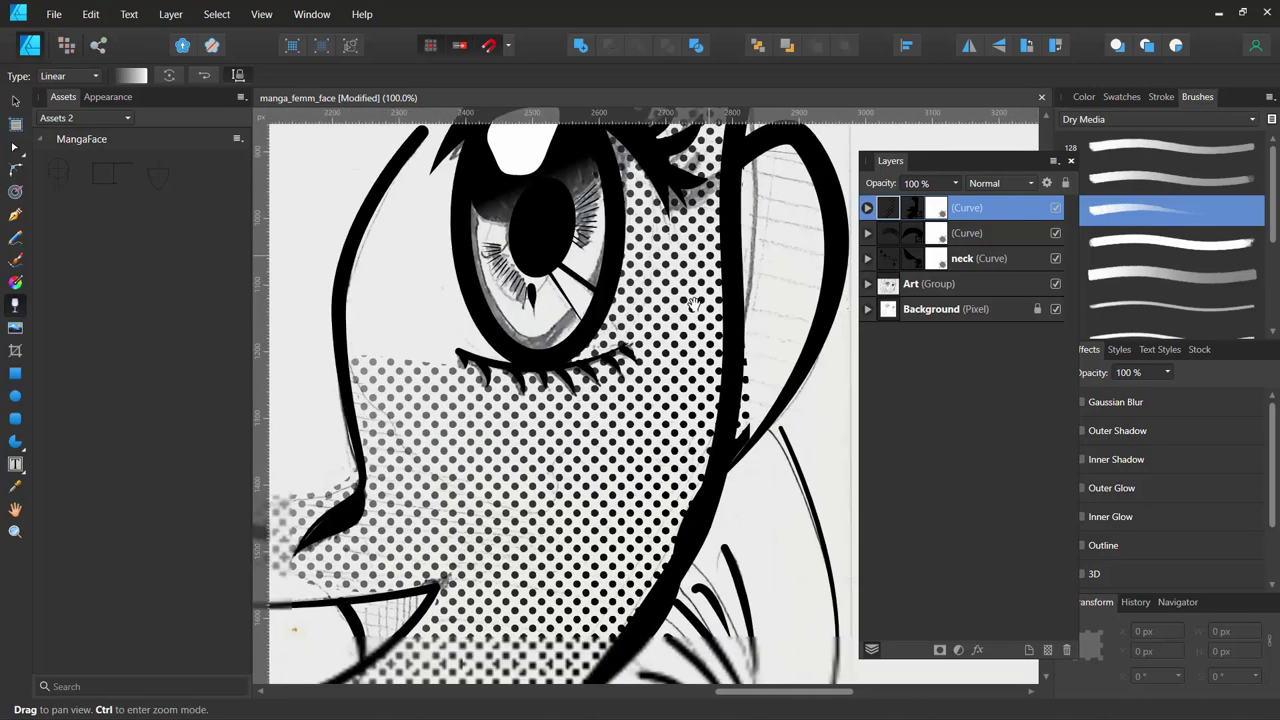
pyautogui.scroll(-3, 690, 368)
# Move the cheek fade's start handle onto the nose so it fades across the cheek.
pyautogui.moveTo(701, 342); pyautogui.dragTo(753, 364)
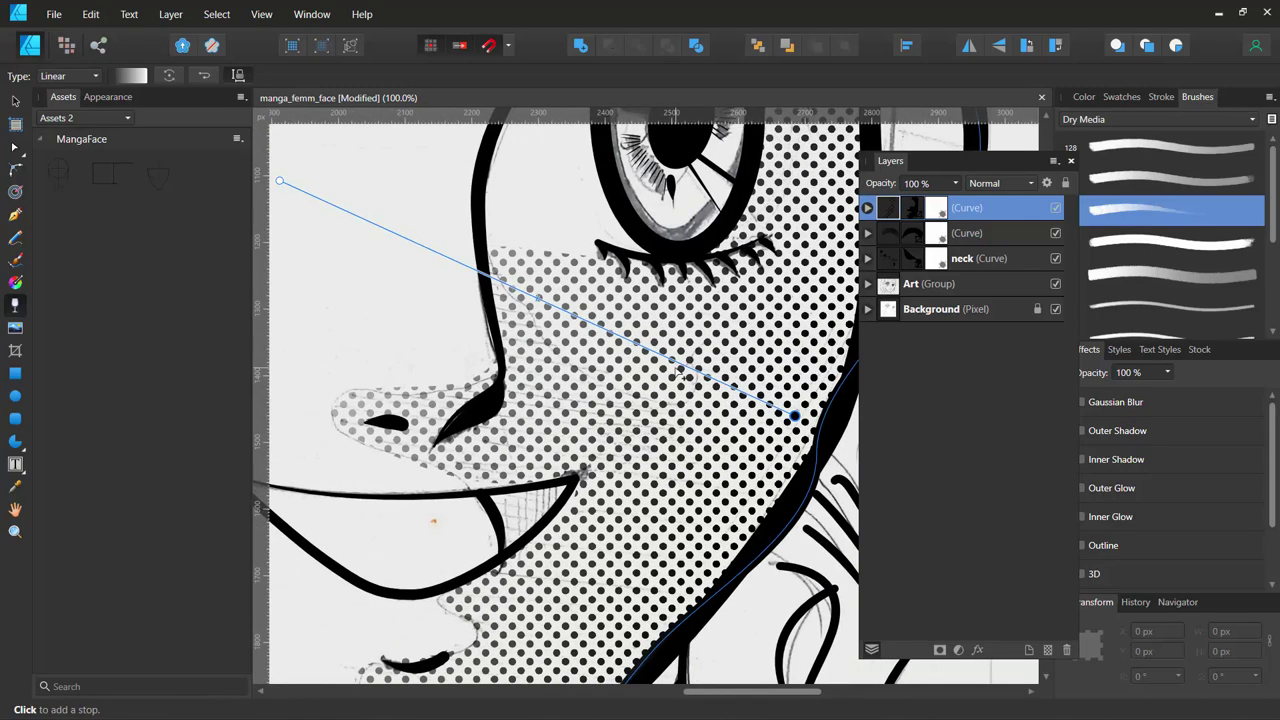
pyautogui.scroll(-2, 660, 385)
pyautogui.scroll(-2, 650, 392)
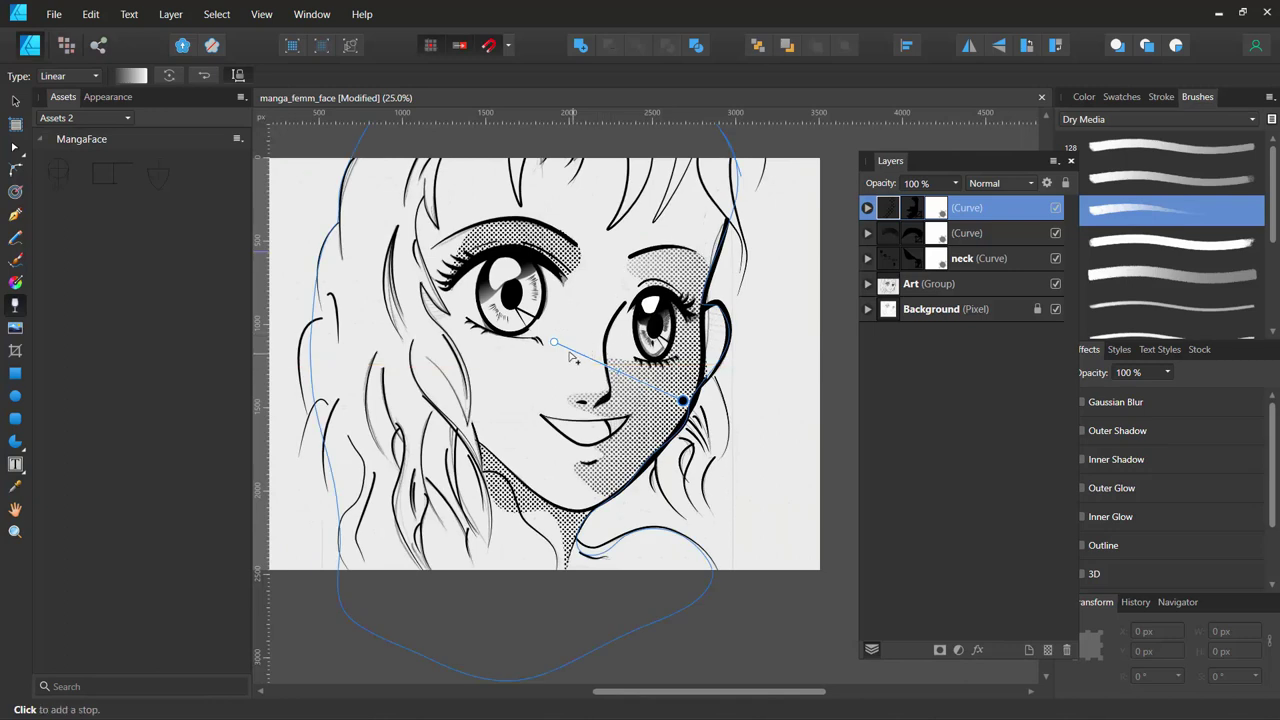
pyautogui.moveTo(554, 342)
pyautogui.mouseDown()
pyautogui.moveTo(637, 376)
pyautogui.moveTo(600, 372)
pyautogui.mouseUp()
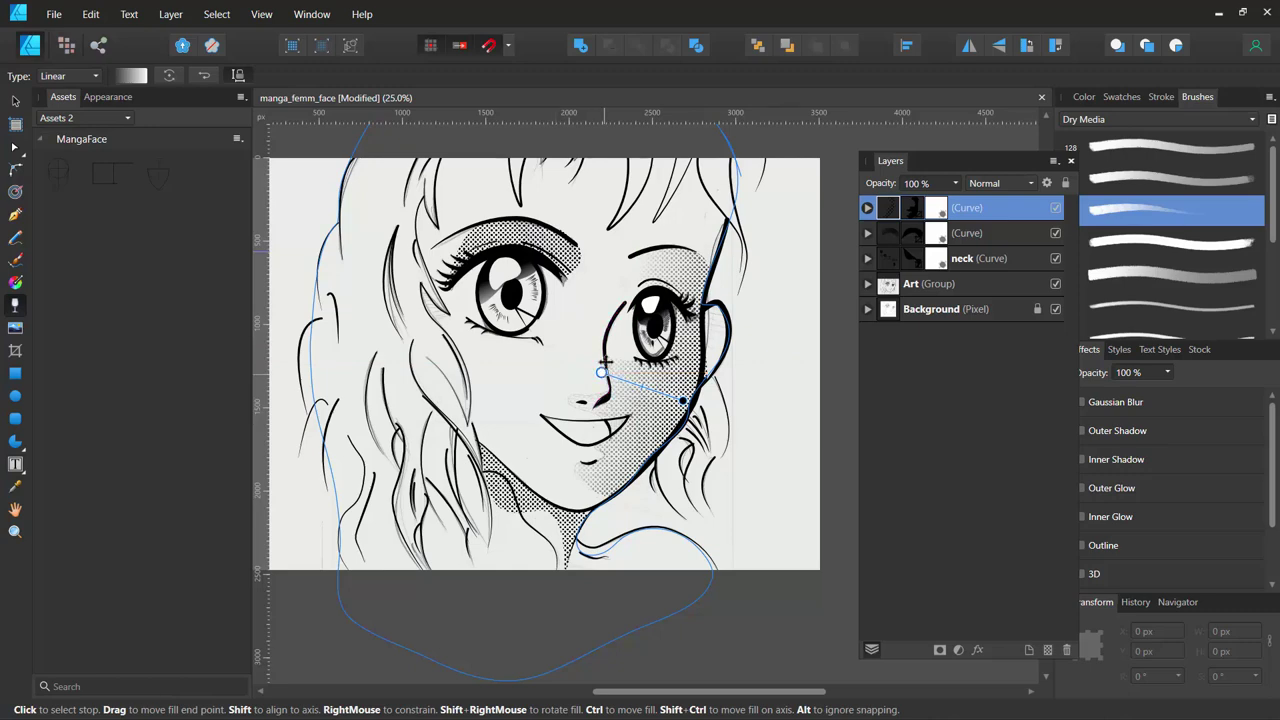
pyautogui.scroll(4, 655, 283)
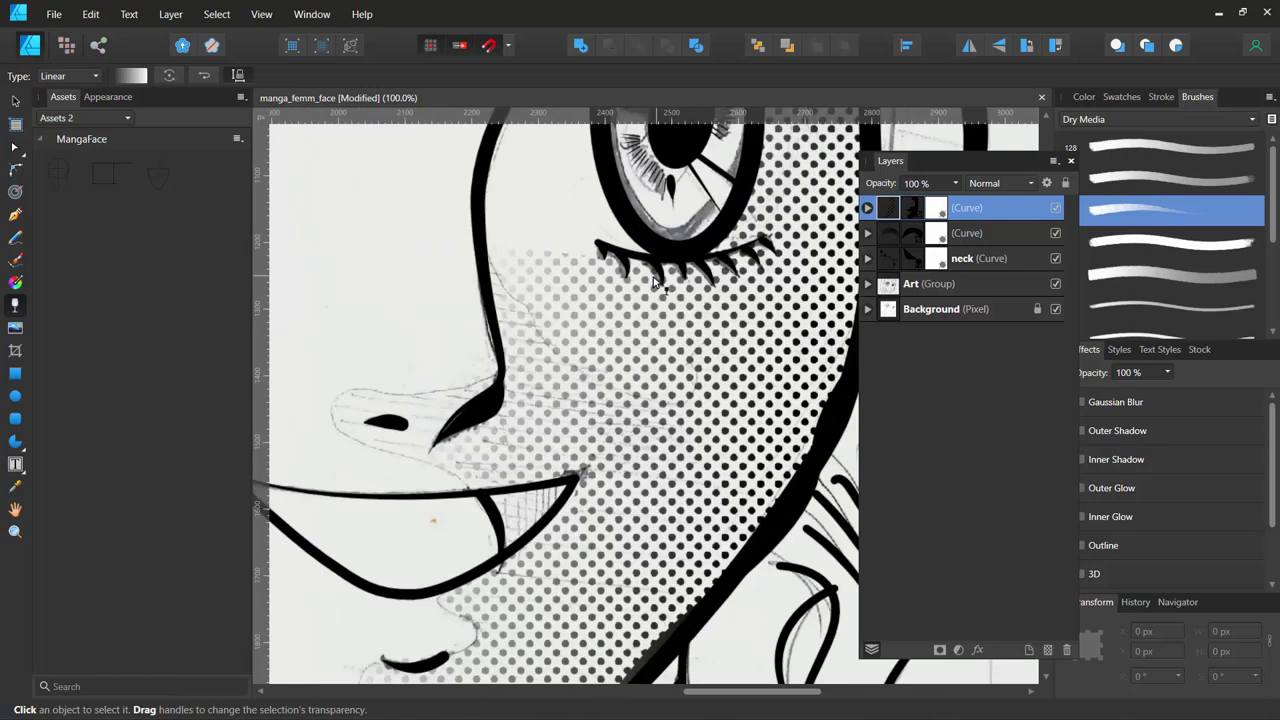
pyautogui.moveTo(592, 286)
pyautogui.mouseDown()
pyautogui.moveTo(592, 413)
pyautogui.moveTo(772, 488)
pyautogui.mouseUp()
# Select the halftone shading layer above the left eye, briefly hiding it to identify it.
pyautogui.click(890, 240)
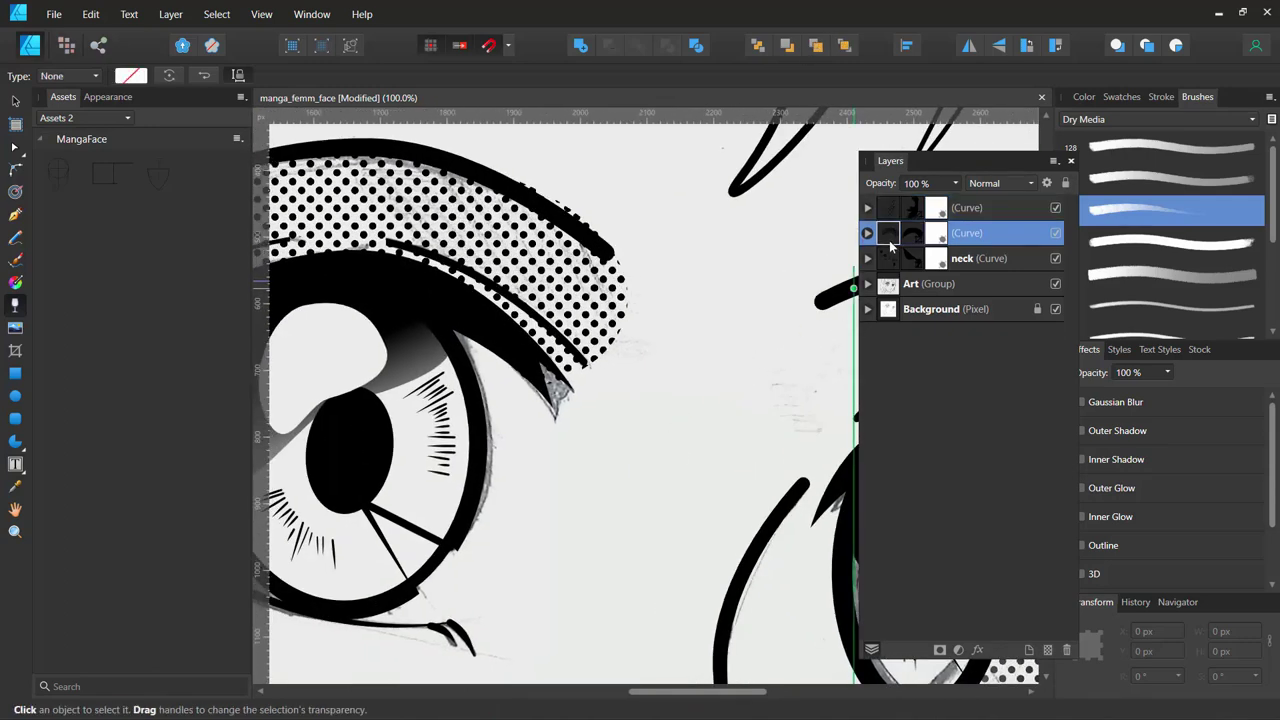
pyautogui.scroll(-2, 625, 400)
pyautogui.scroll(-2, 625, 400)
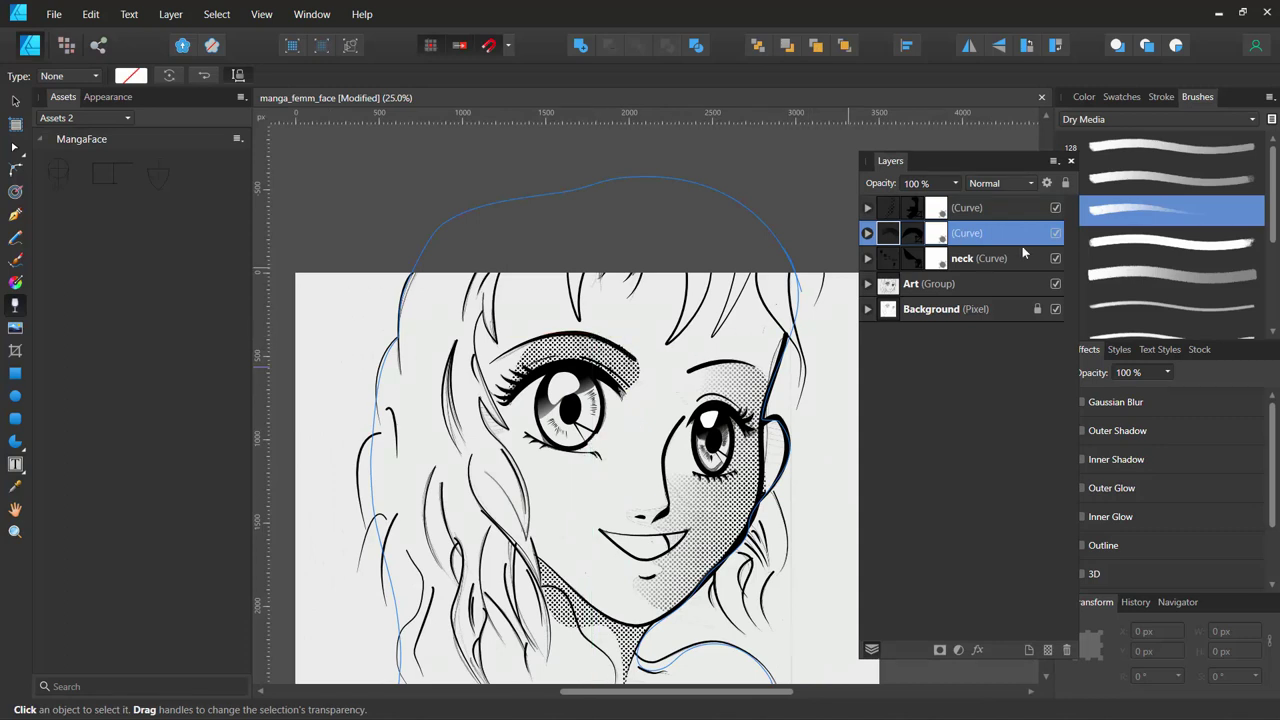
pyautogui.click(1056, 233)
pyautogui.click(1056, 233)
# Fade the eye shading with a linear transparency gradient, moving its start handle and midpoint inward.
pyautogui.moveTo(538, 347)
pyautogui.mouseDown()
pyautogui.moveTo(573, 349)
pyautogui.moveTo(435, 315)
pyautogui.mouseUp()
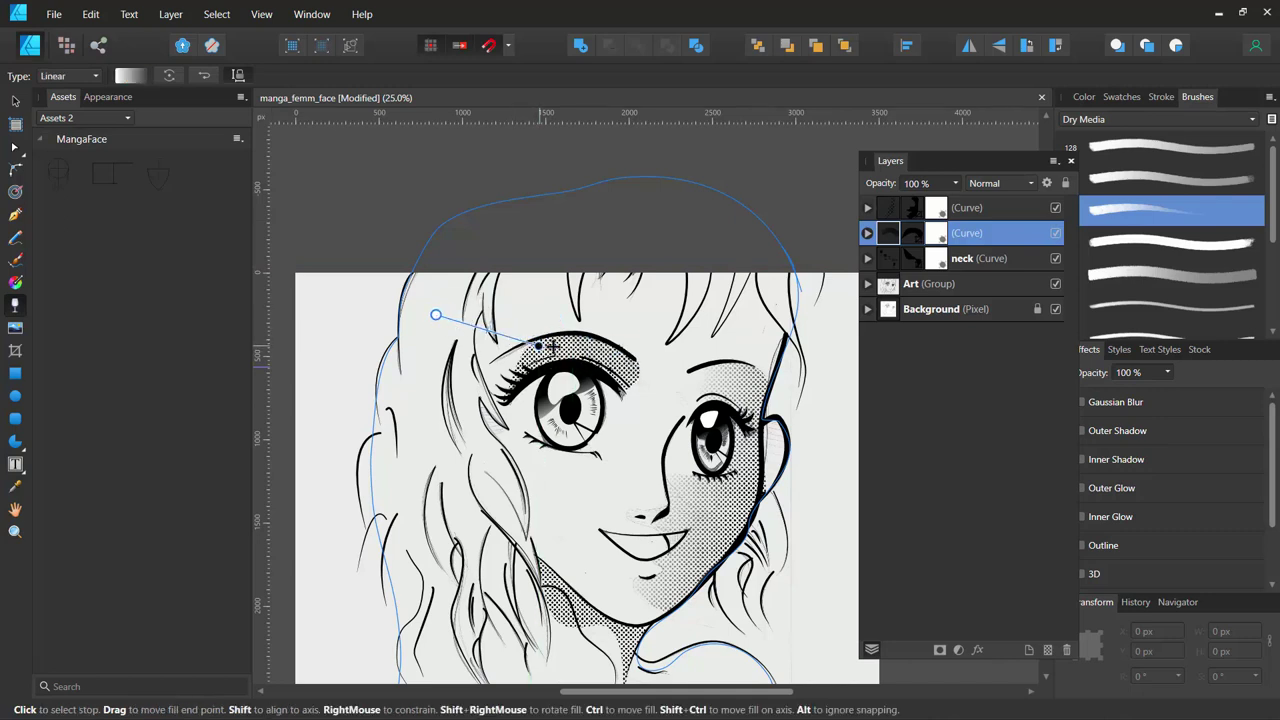
pyautogui.moveTo(540, 345); pyautogui.dragTo(627, 368)
pyautogui.moveTo(528, 340); pyautogui.dragTo(574, 352)
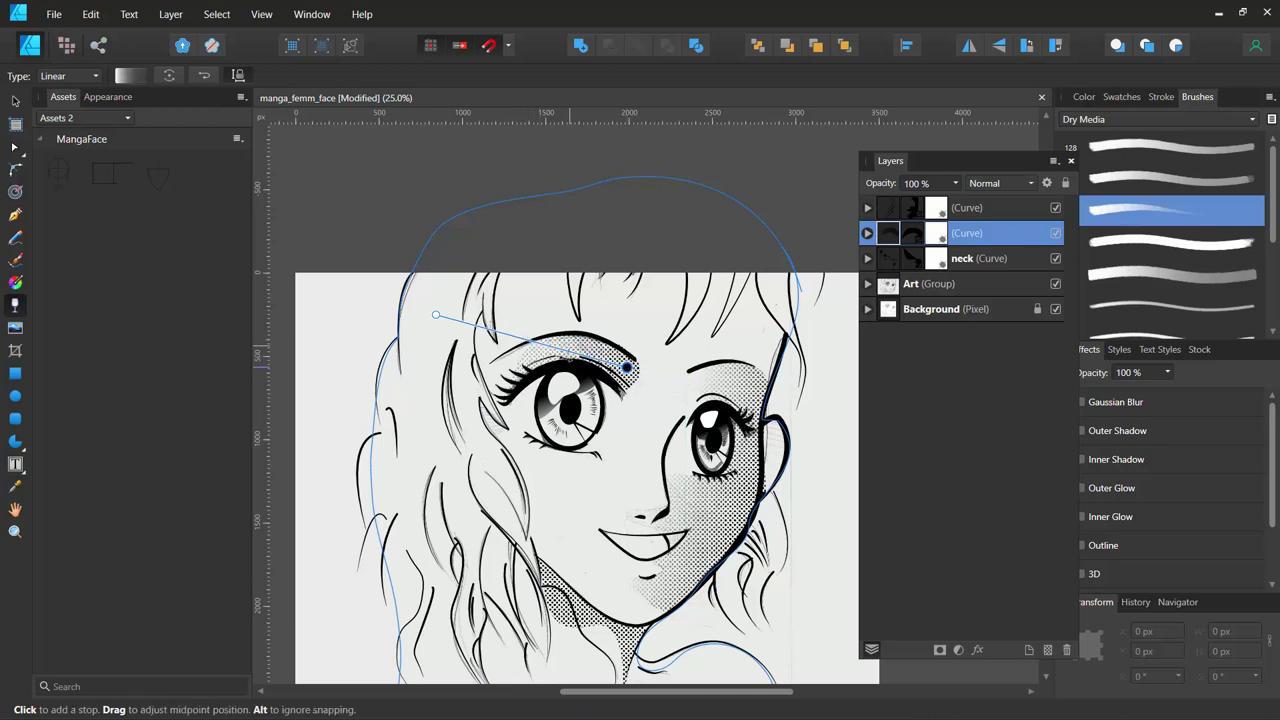
pyautogui.hotkey('ctrl', 'd')
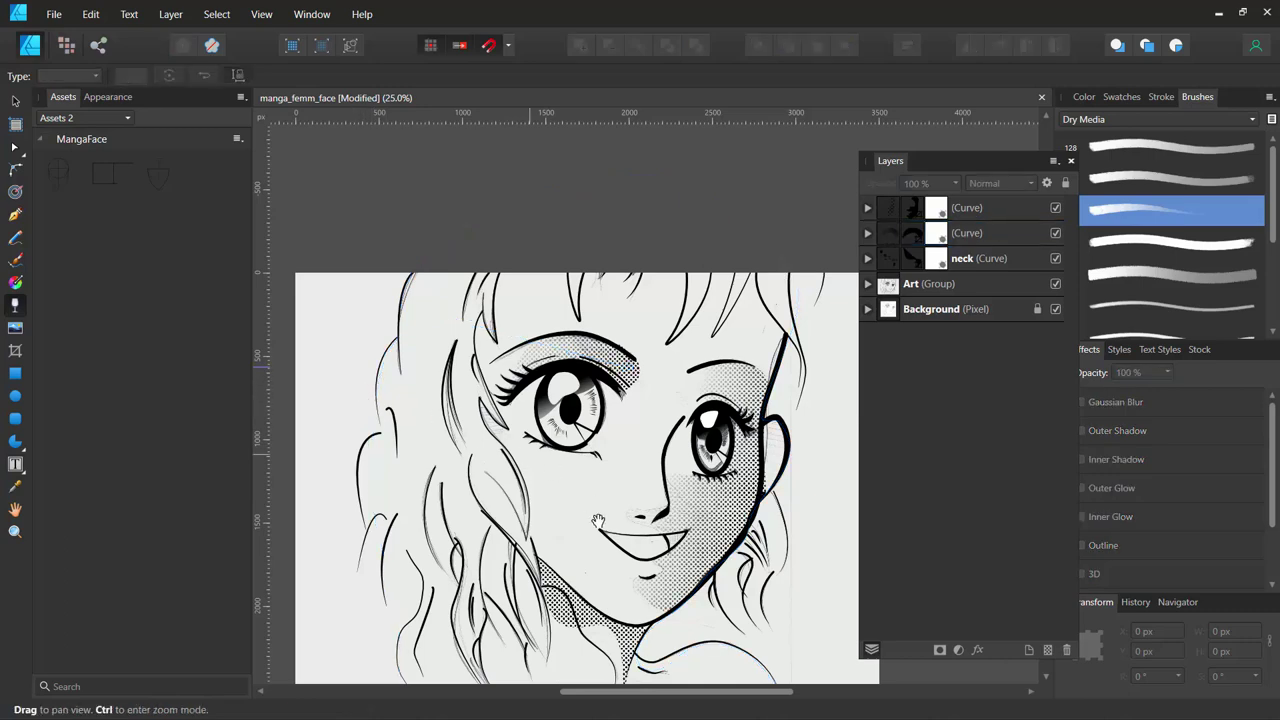
pyautogui.moveTo(597, 521); pyautogui.dragTo(571, 337)
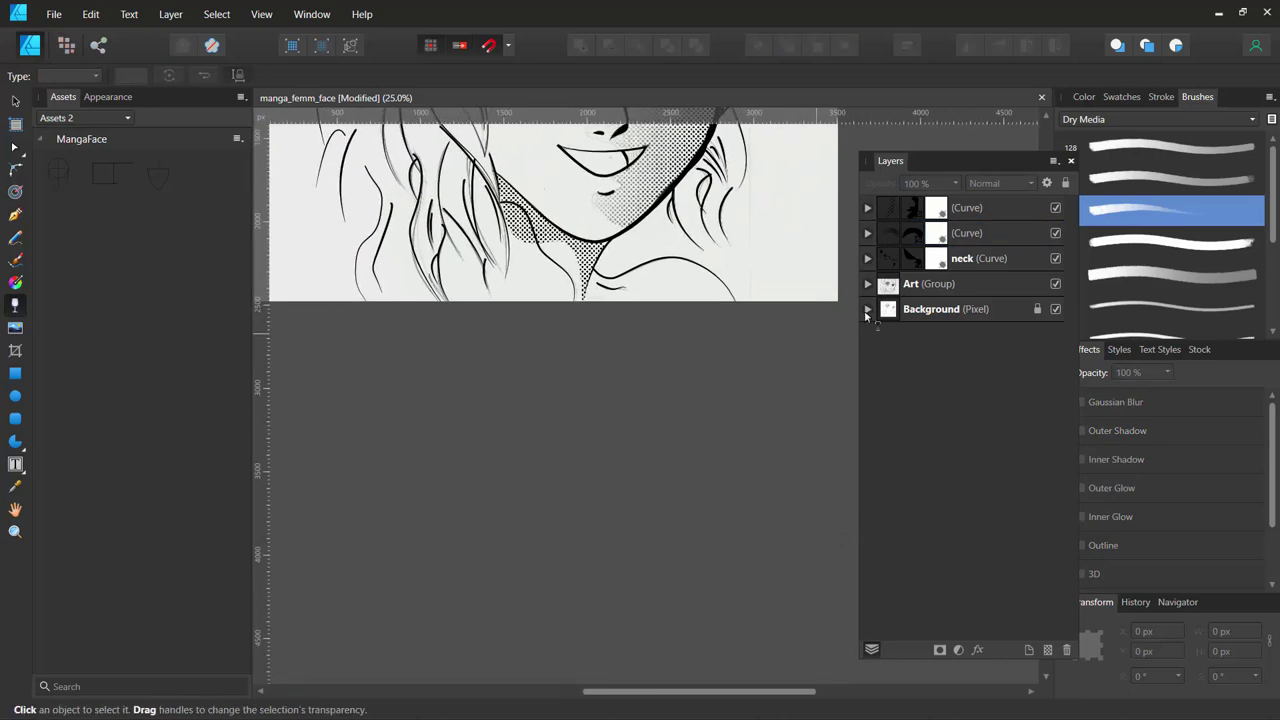
# Fade the neck halftone with a linear transparency gradient, keeping the dots strongest along its left side.
pyautogui.click(910, 262)
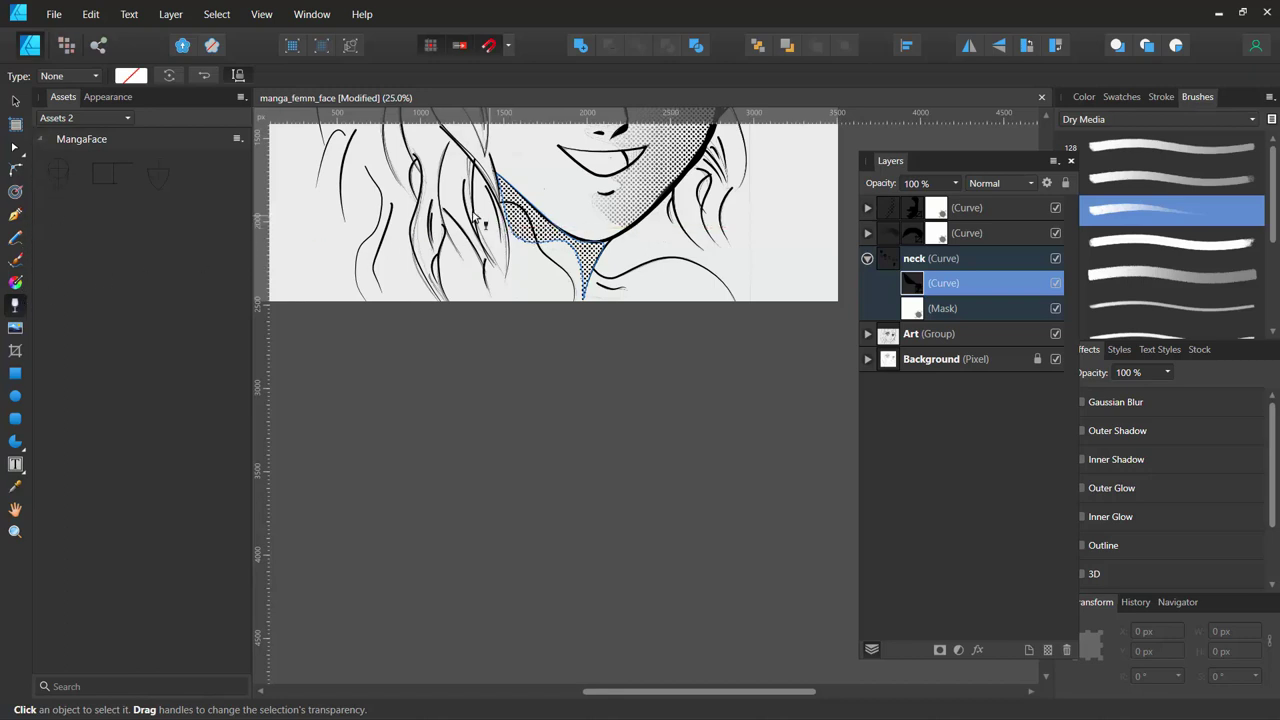
pyautogui.moveTo(430, 182); pyautogui.dragTo(567, 236)
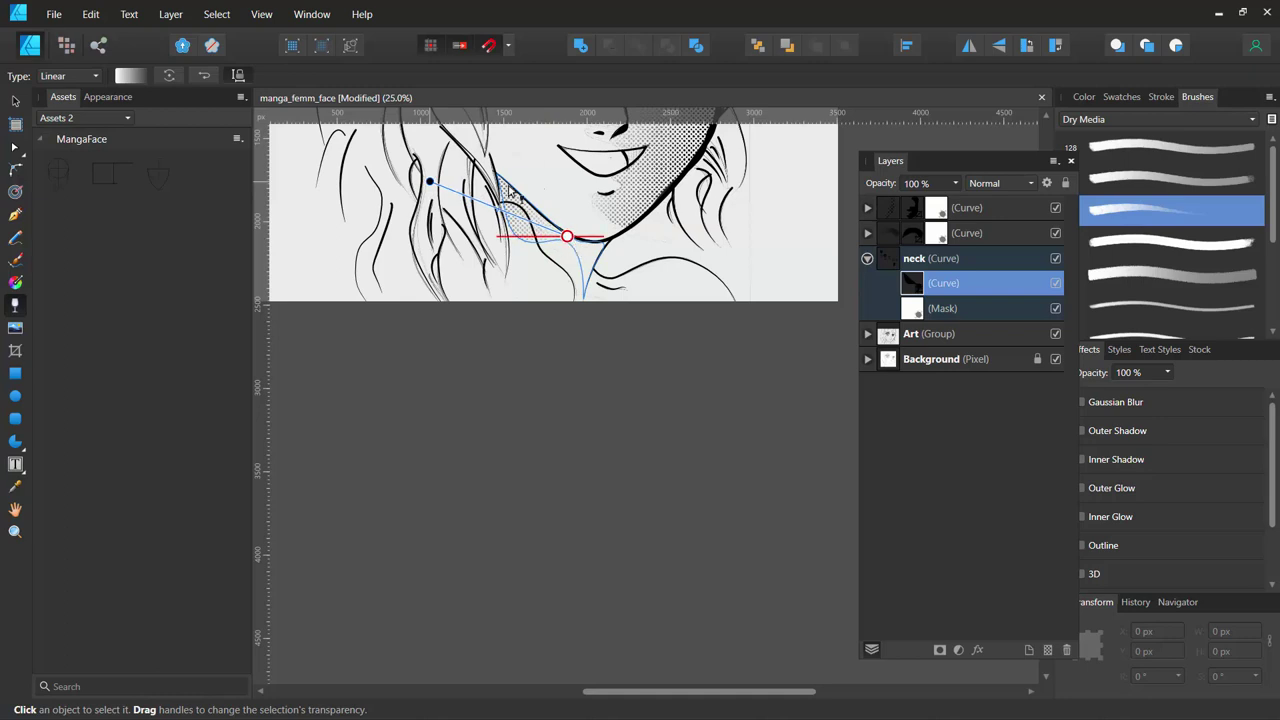
pyautogui.moveTo(430, 182); pyautogui.dragTo(352, 155)
pyautogui.moveTo(567, 236)
pyautogui.mouseDown()
pyautogui.moveTo(600, 264)
pyautogui.moveTo(626, 263)
pyautogui.mouseUp()
pyautogui.moveTo(352, 155); pyautogui.dragTo(453, 192)
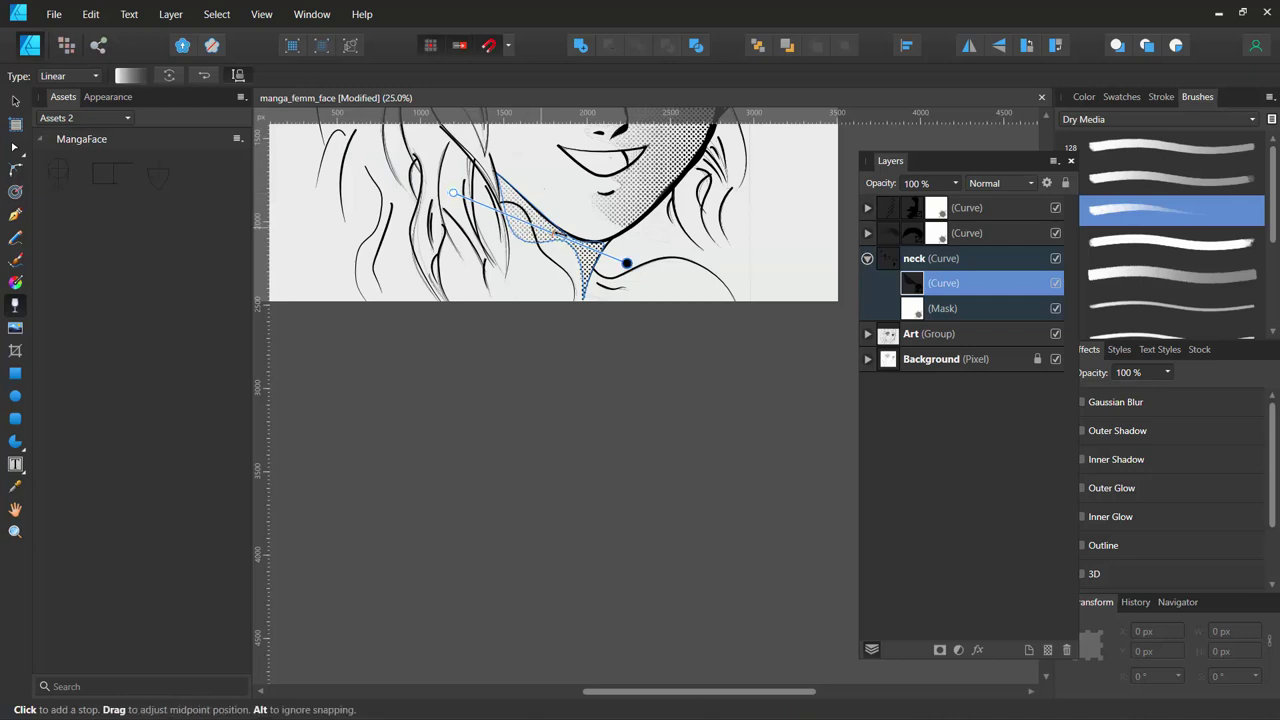
pyautogui.moveTo(553, 233); pyautogui.dragTo(510, 211)
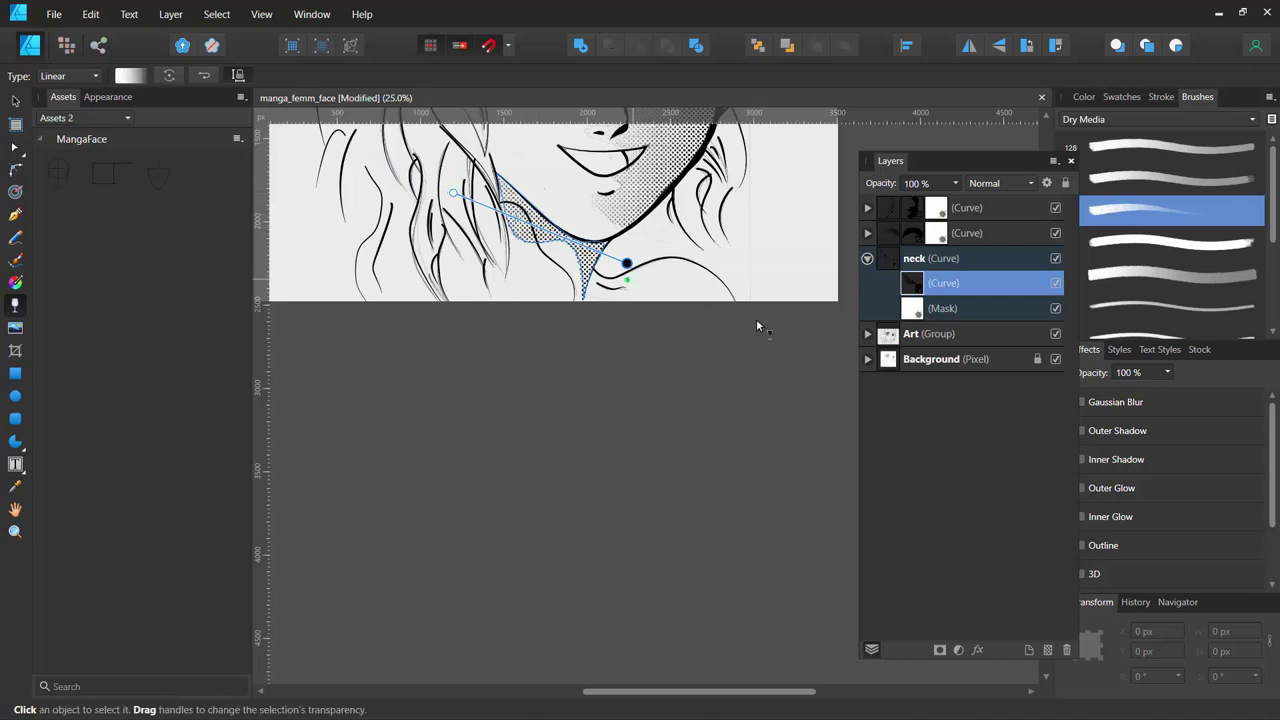
pyautogui.click(867, 259)
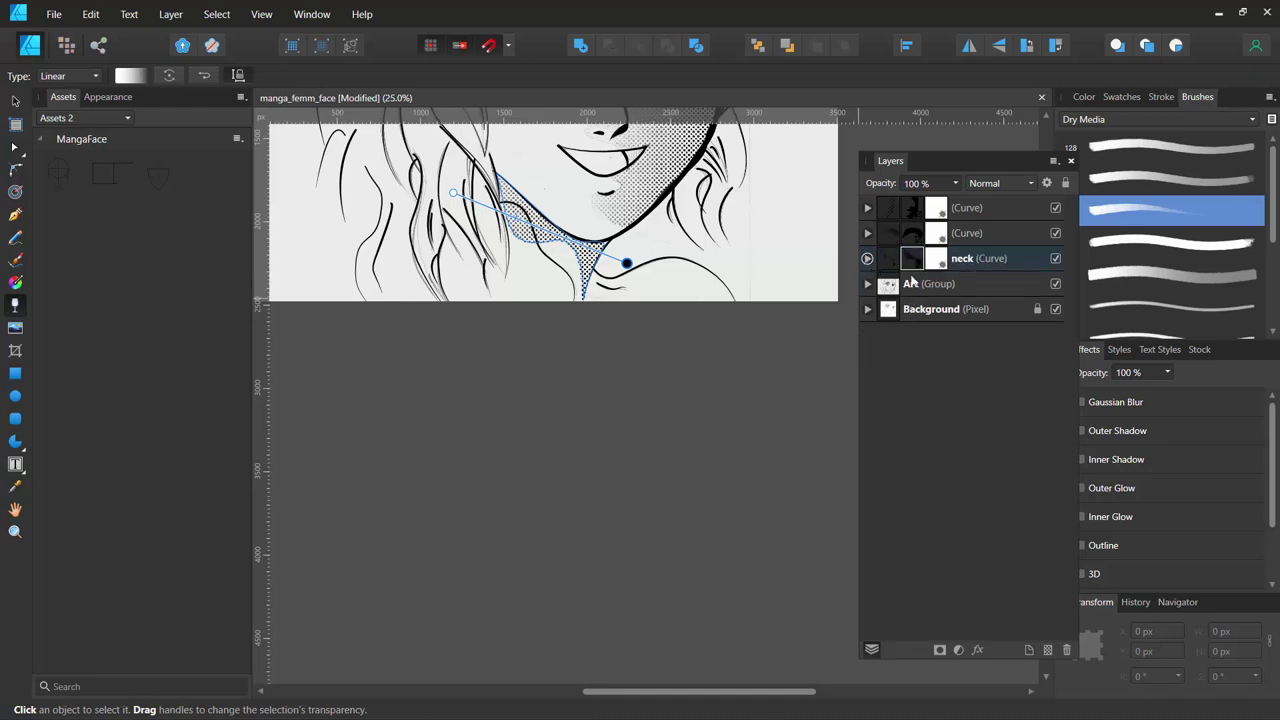
pyautogui.click(886, 222)
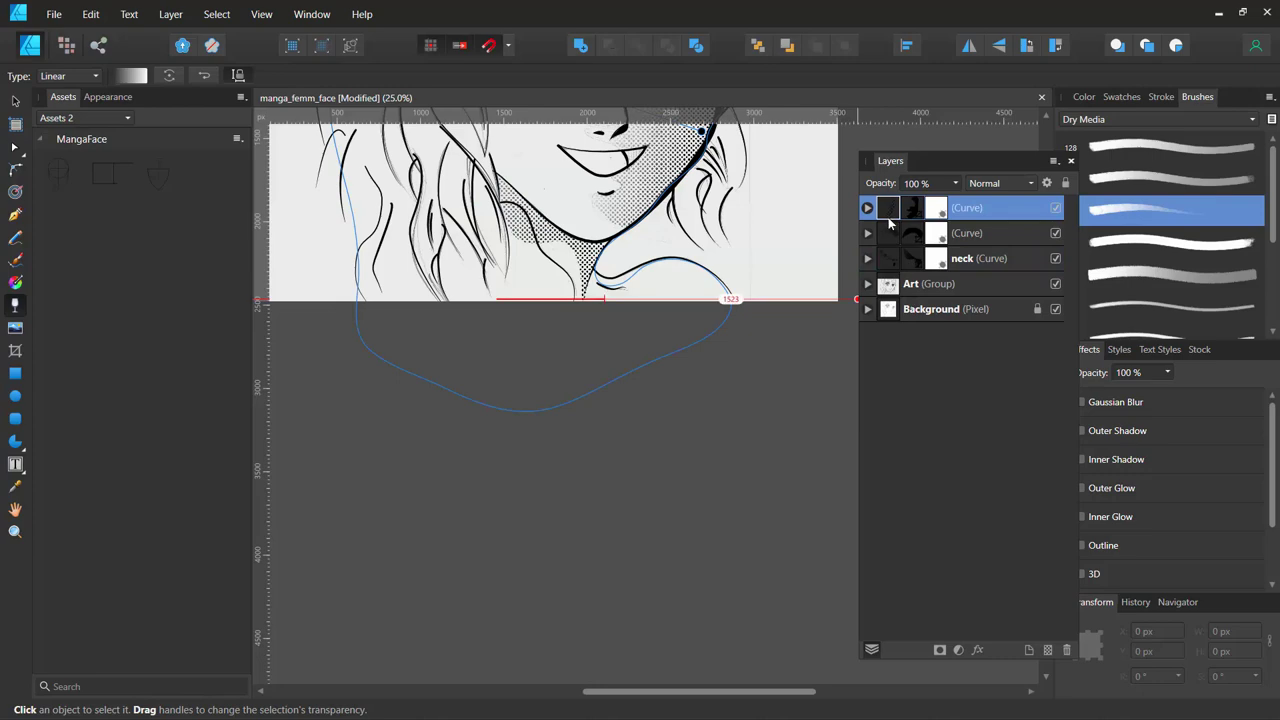
pyautogui.moveTo(738, 363)
pyautogui.mouseDown()
pyautogui.moveTo(700, 538)
pyautogui.moveTo(751, 423)
pyautogui.moveTo(743, 391)
pyautogui.mouseUp()
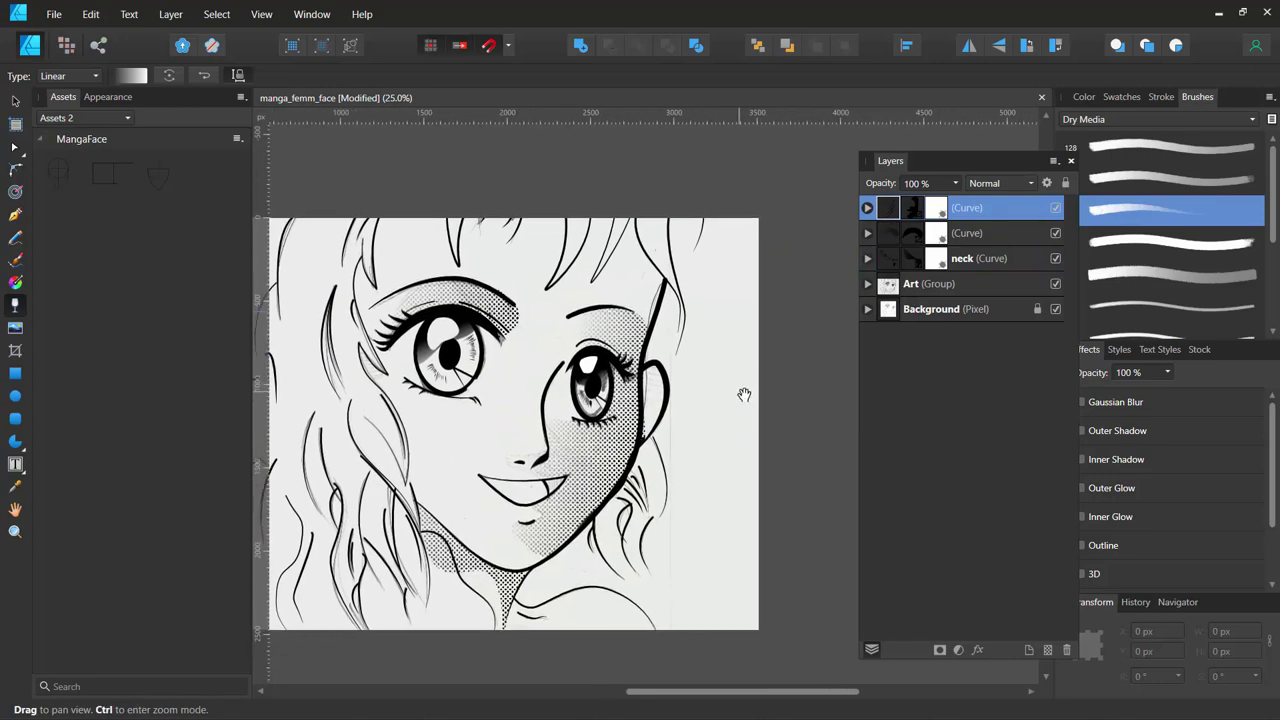
# Group the cheek, eye and neck halftone layers as 'Half-Tone Group'.
pyautogui.keyDown('shift'); pyautogui.click(889, 240); pyautogui.keyUp('shift')
pyautogui.keyDown('shift'); pyautogui.click(888, 262); pyautogui.keyUp('shift')
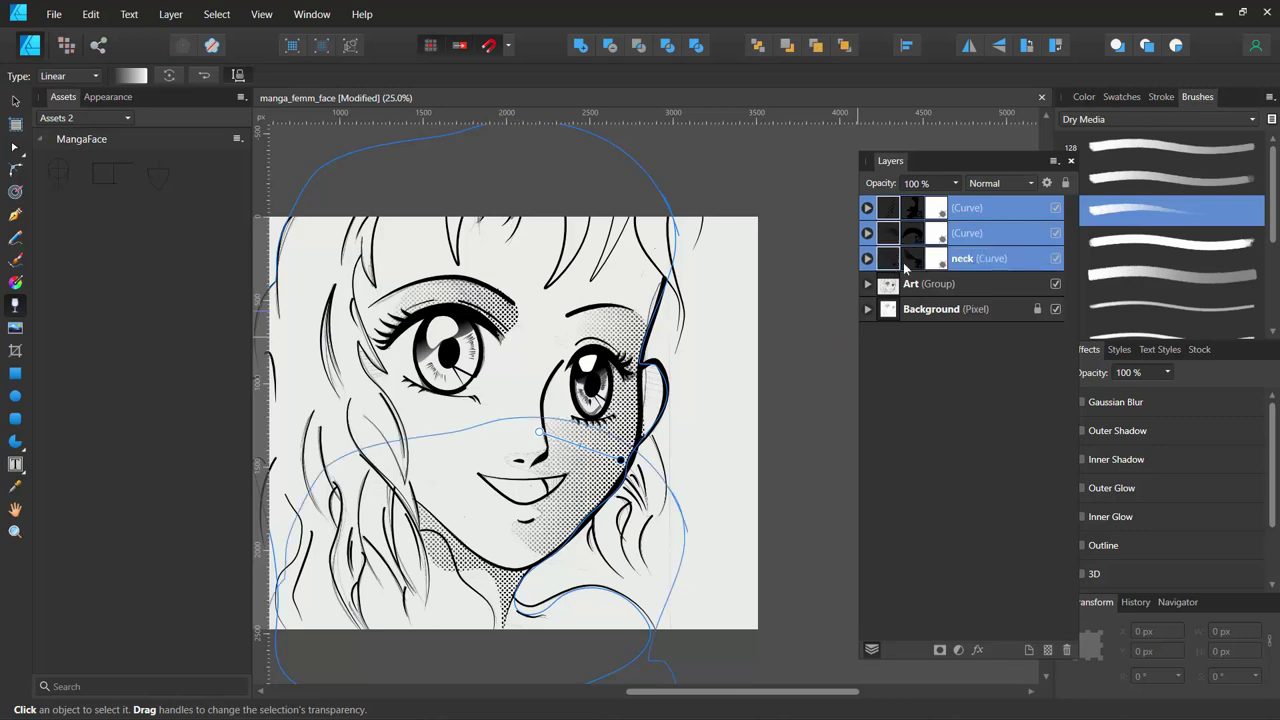
pyautogui.hotkey('ctrl', 'g')
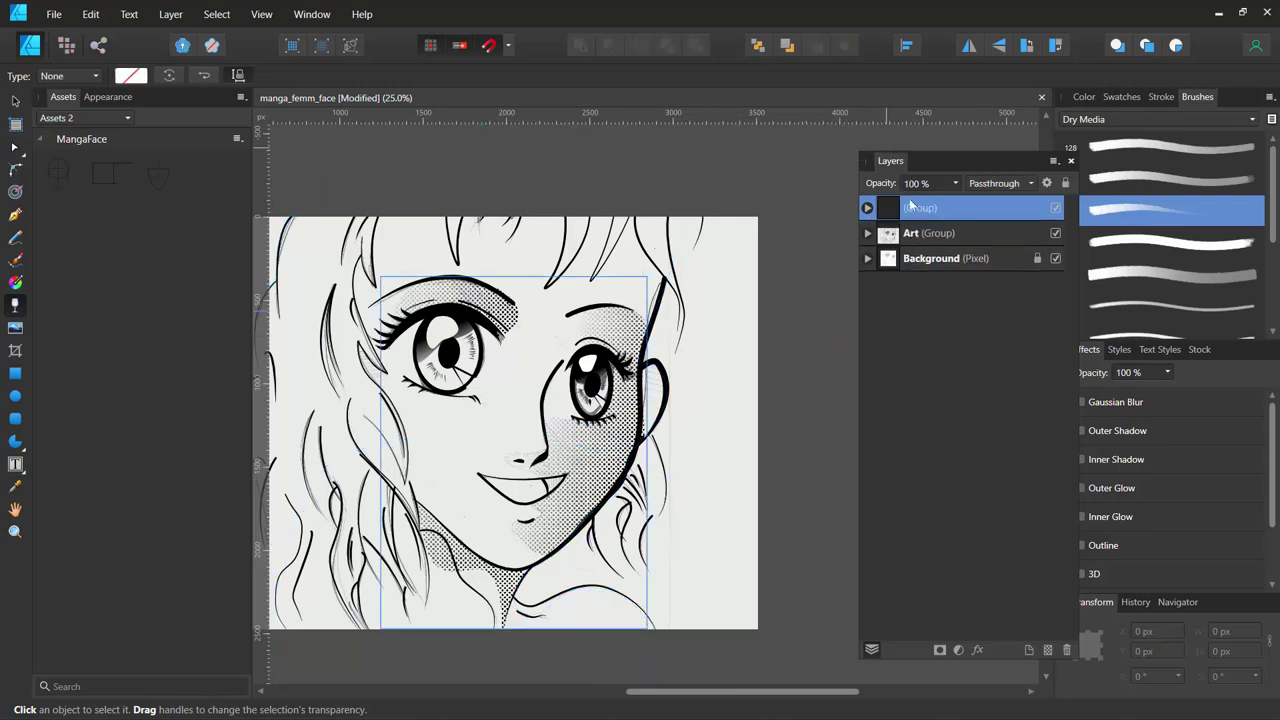
pyautogui.doubleClick(917, 209)
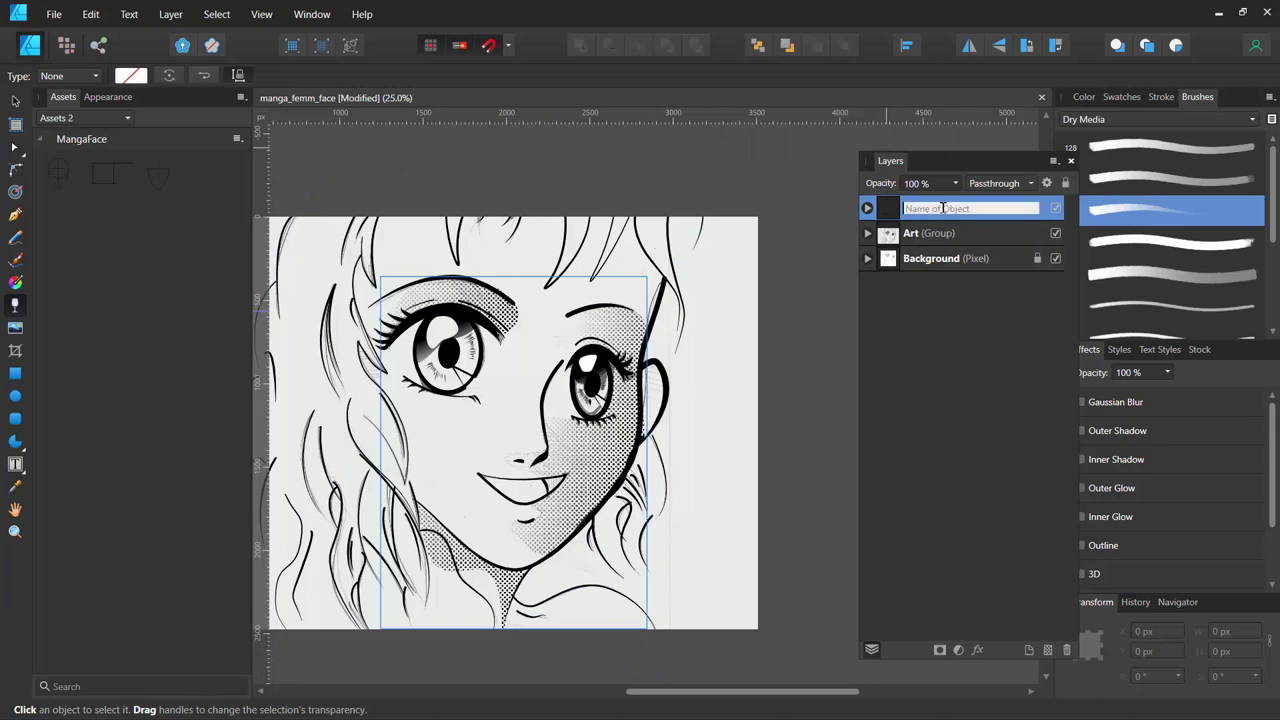
pyautogui.write('Half-Tone Group')
pyautogui.press('Return')
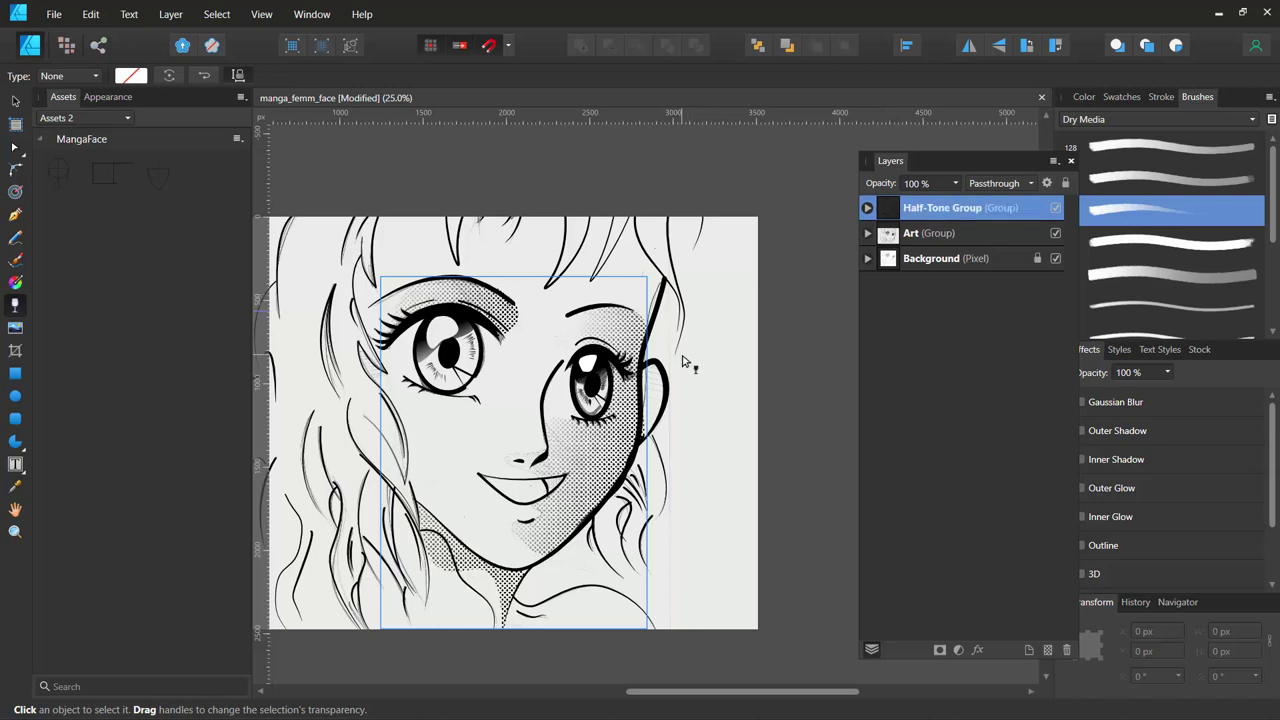
# Check the halftones by toggling the Art group, then hide the Background layer.
pyautogui.moveTo(680, 380); pyautogui.dragTo(838, 361)
pyautogui.click(1055, 233)
pyautogui.click(1056, 233)
pyautogui.click(1056, 259)
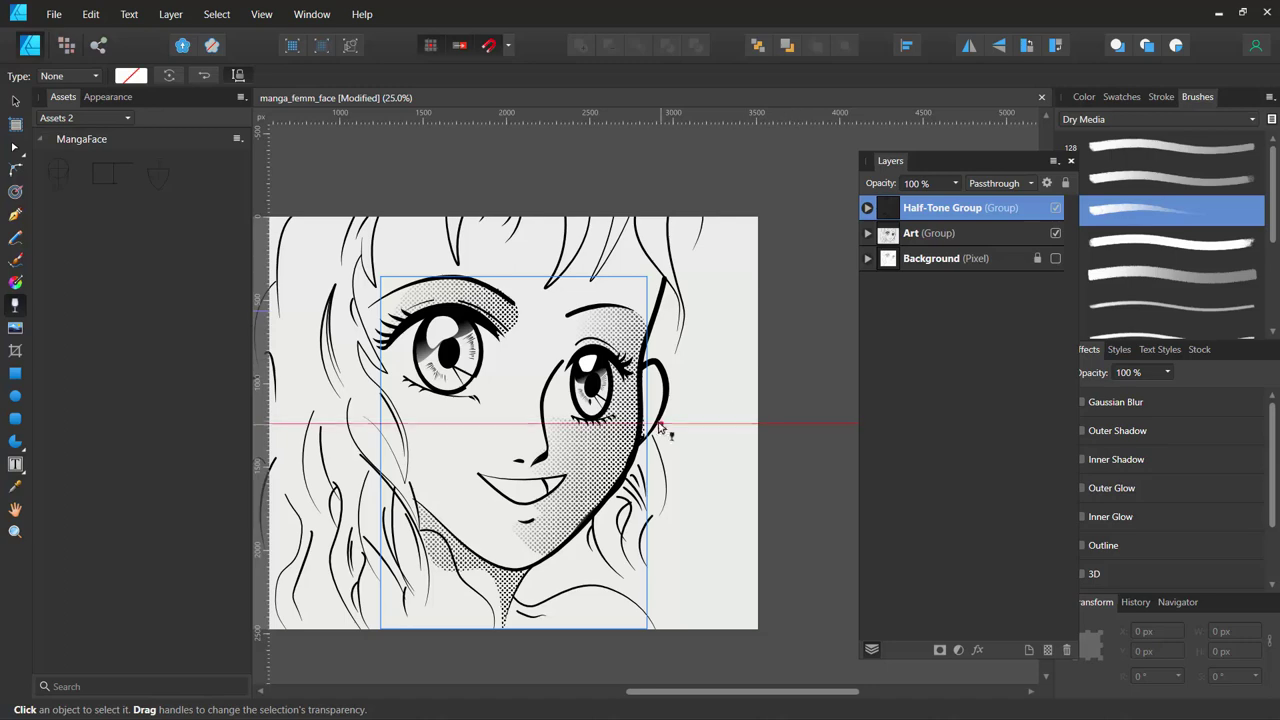
pyautogui.moveTo(686, 408); pyautogui.dragTo(796, 399)
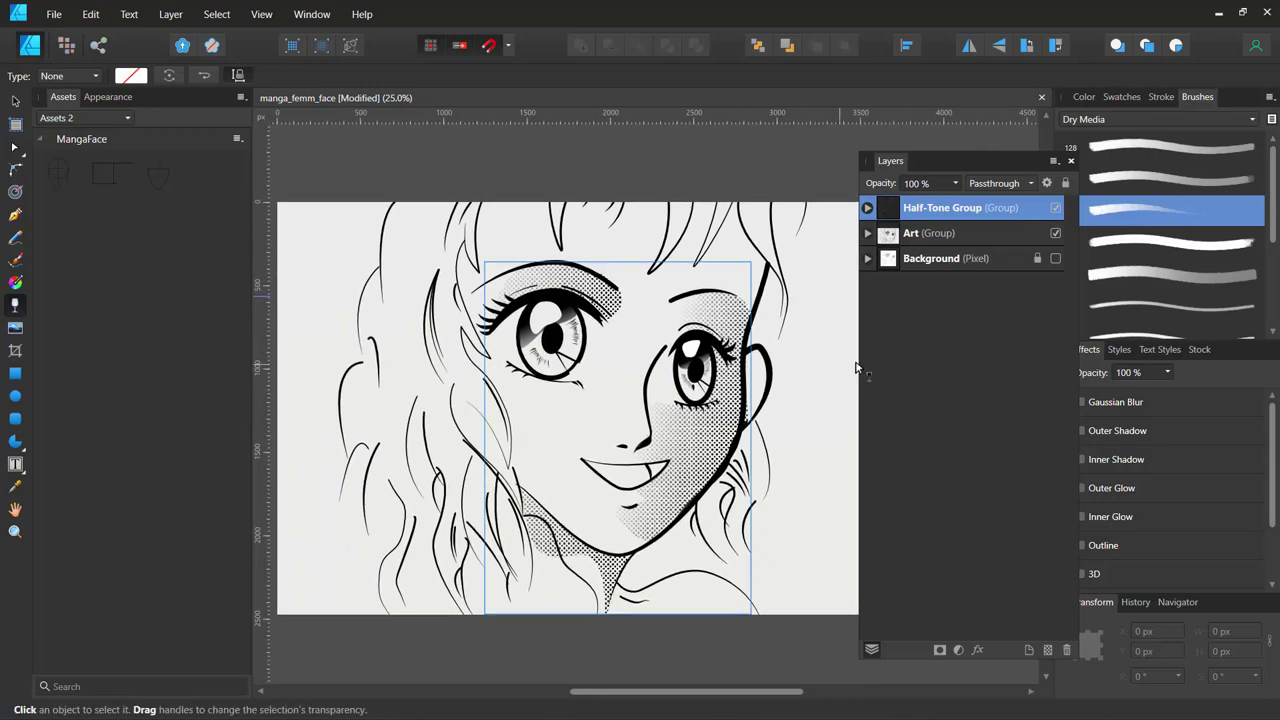
# Group Half-Tone Group with Art and start naming the group 'La Femme'.
pyautogui.hotkey('ctrl', 'a')
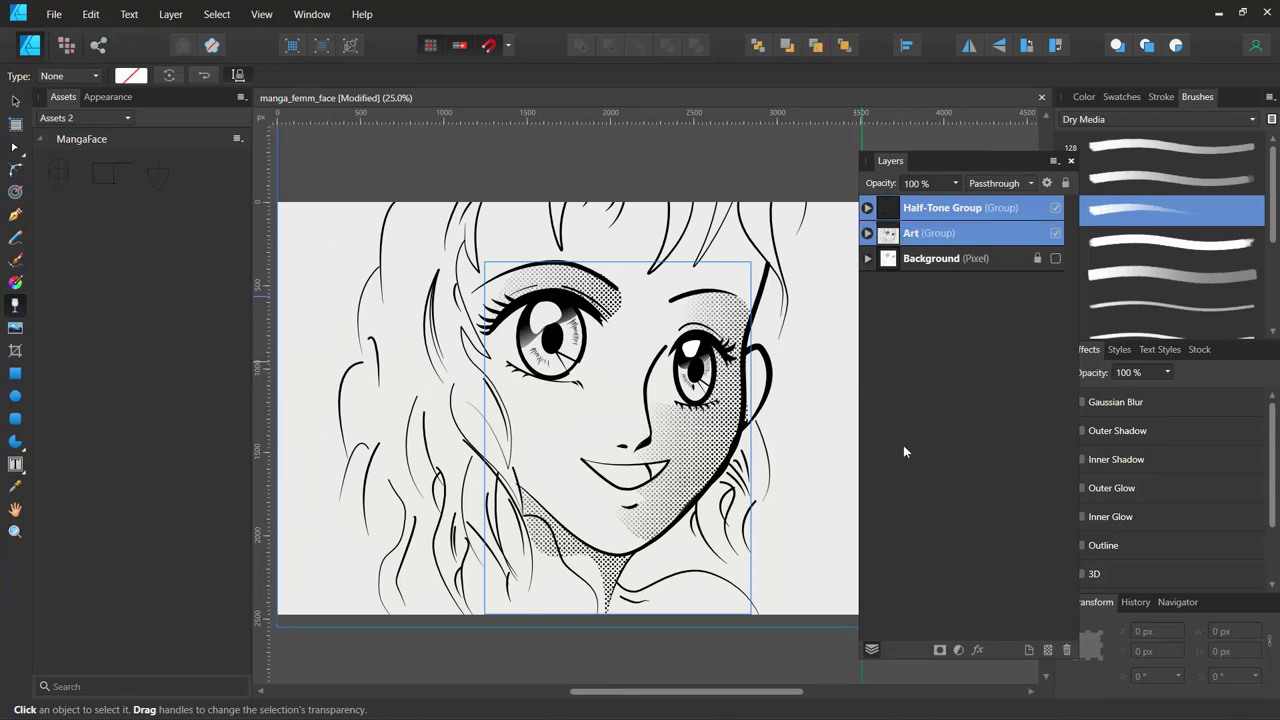
pyautogui.hotkey('ctrl', 'g')
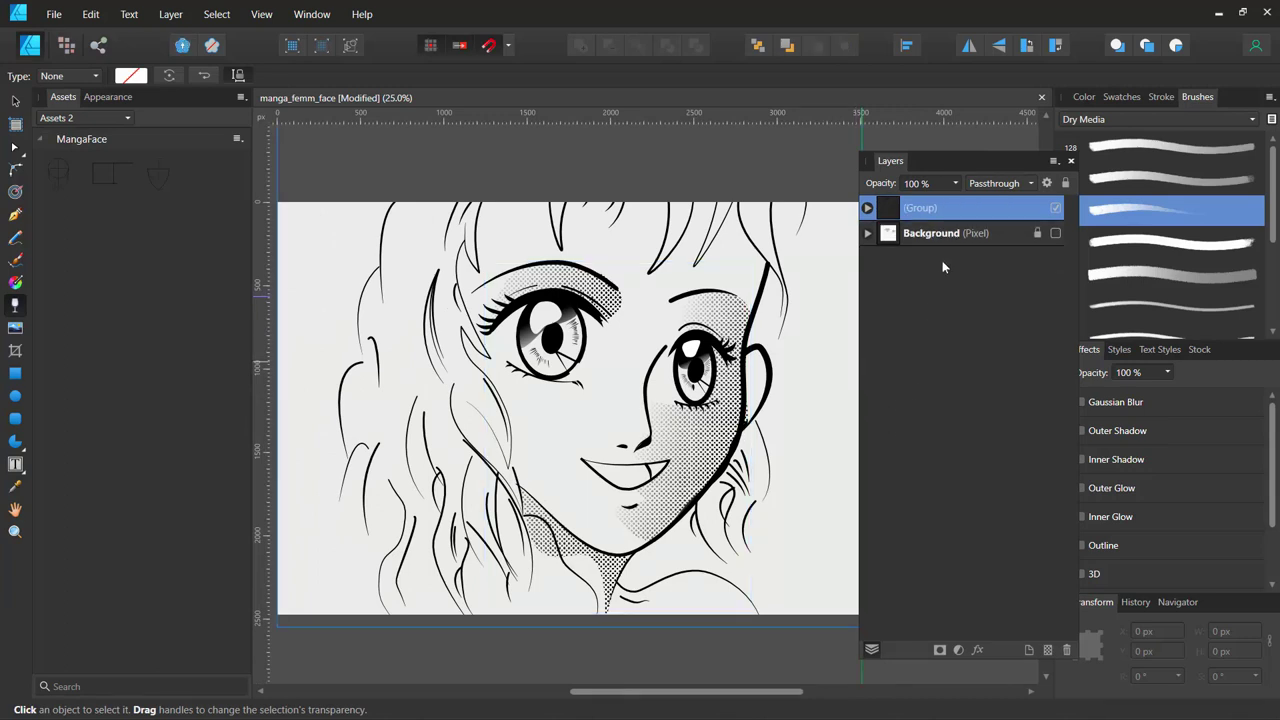
pyautogui.doubleClick(923, 208)
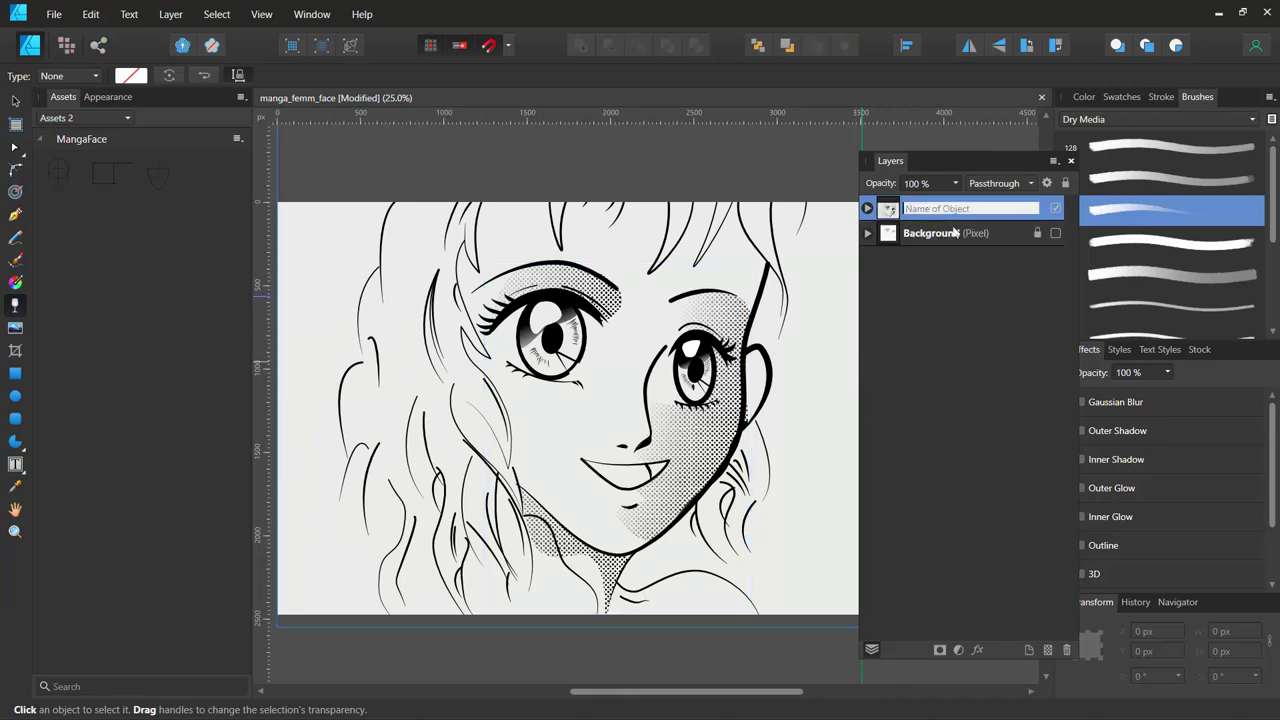
pyautogui.write('La Femme')
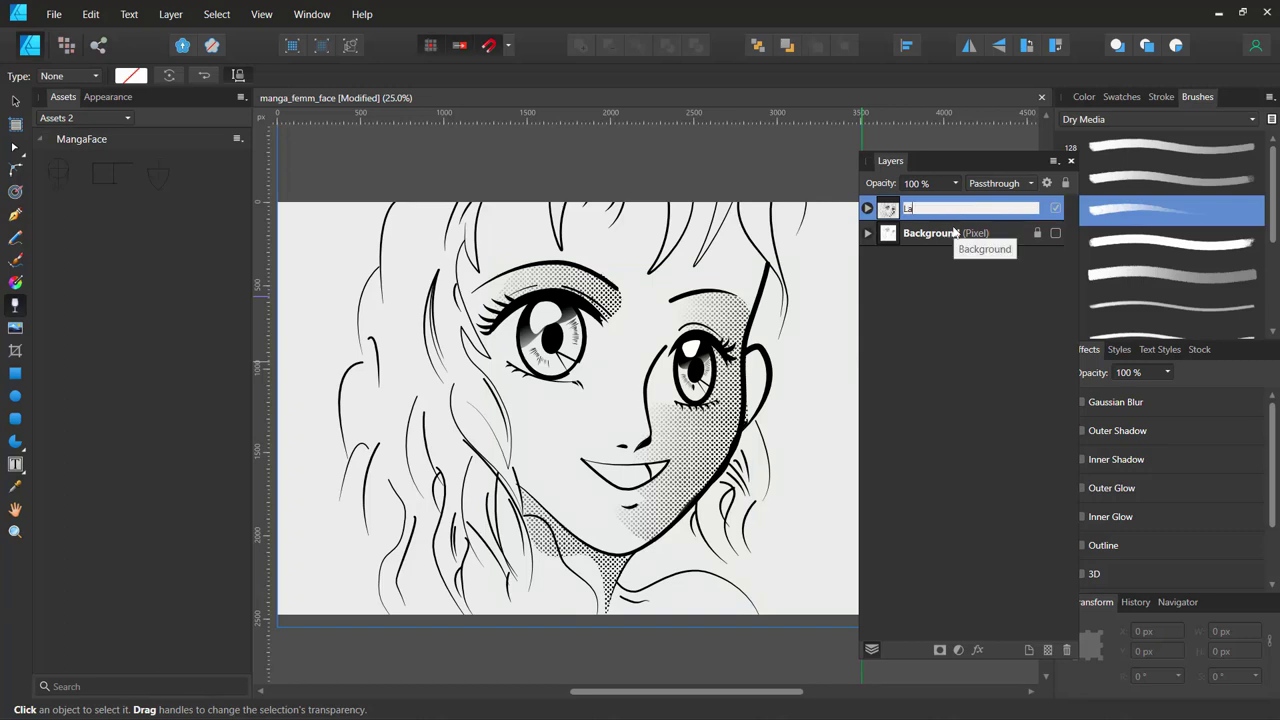